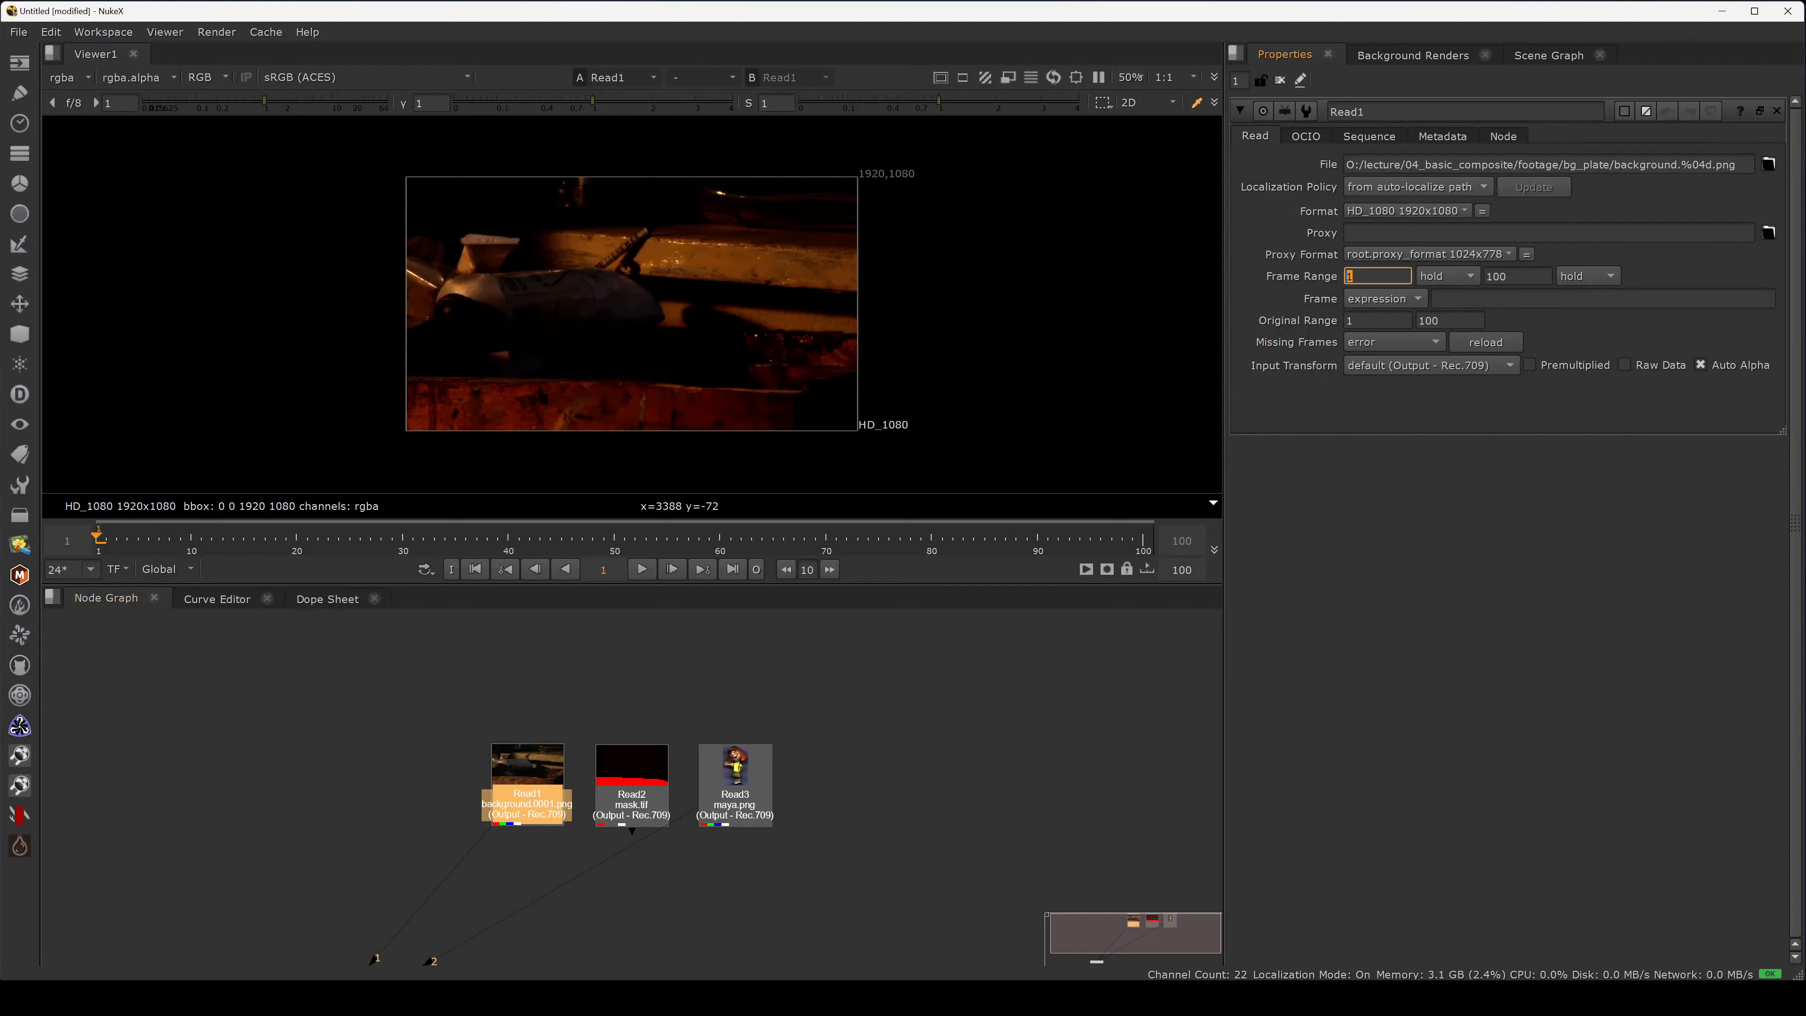
- Compare the background read node's frame range with the frame range in the project settings
{"action": "left_click_drag", "start_coordinate": [1513, 276], "coordinate": [1452, 276]}
{"action": "left_click", "coordinate": [947, 723]}
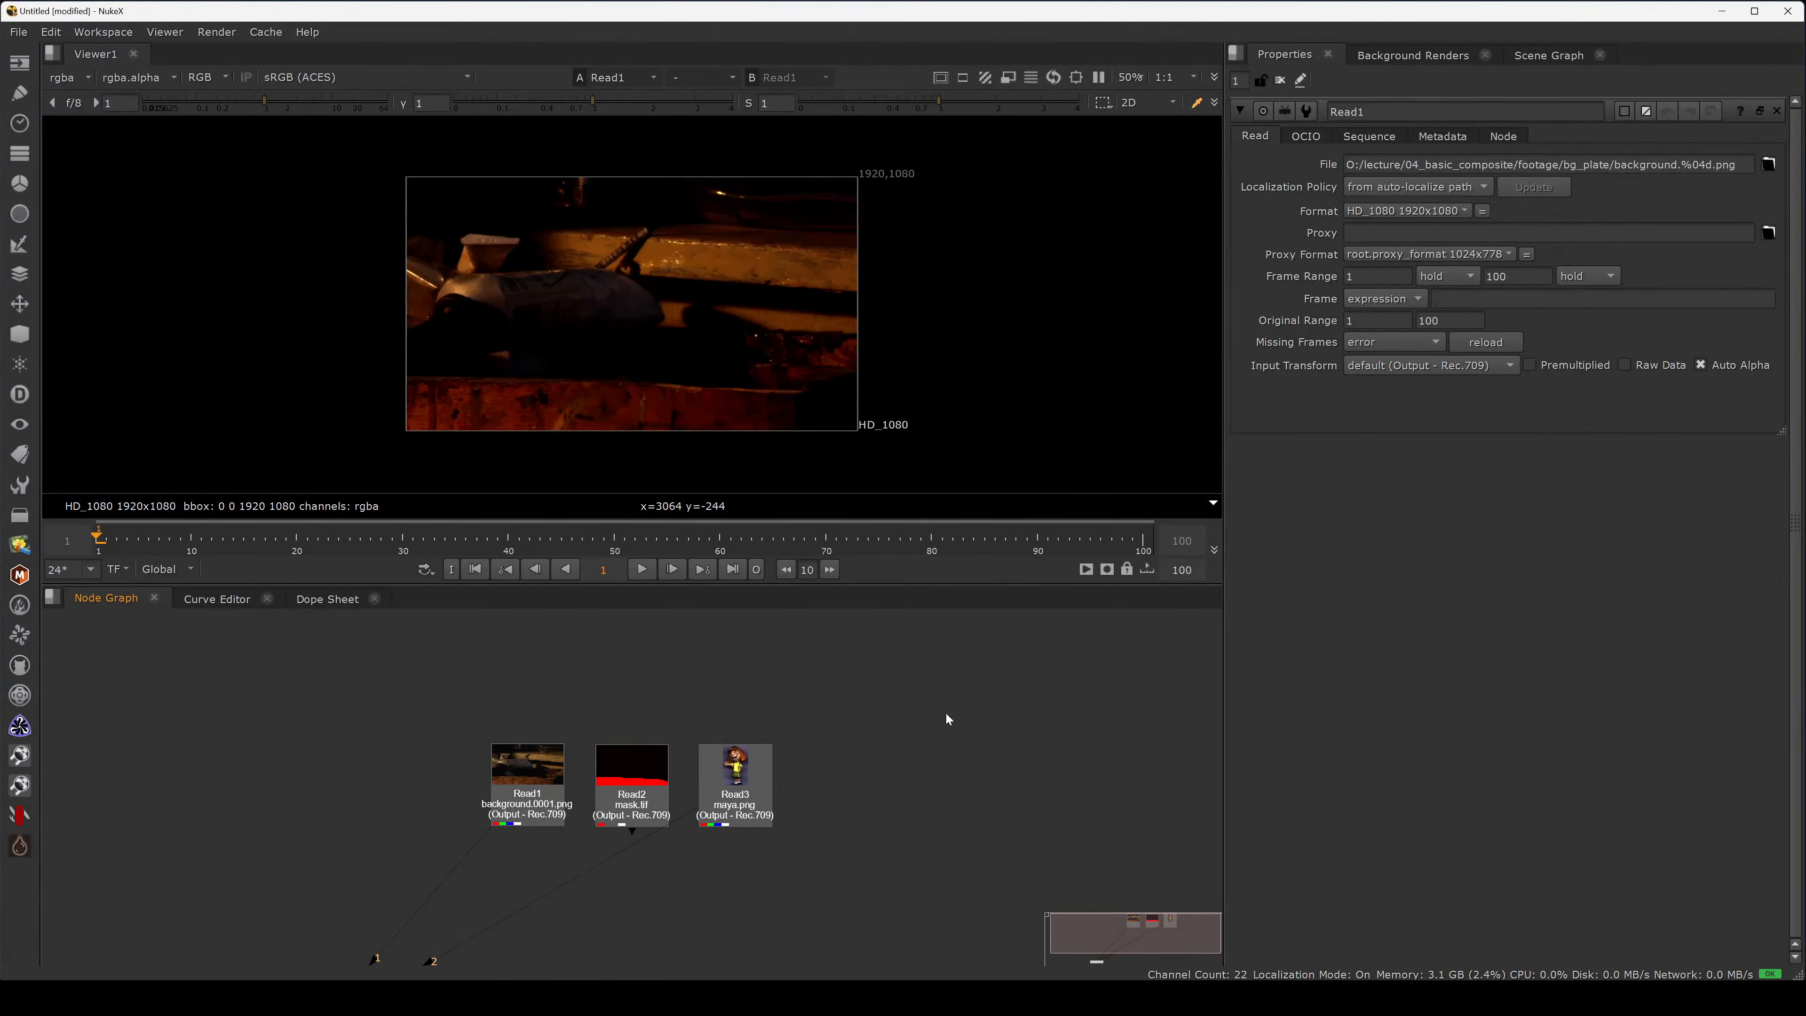
{"action": "key", "text": "s"}
{"action": "left_click", "coordinate": [1370, 671]}
{"action": "left_click_drag", "start_coordinate": [1436, 670], "coordinate": [1298, 684]}
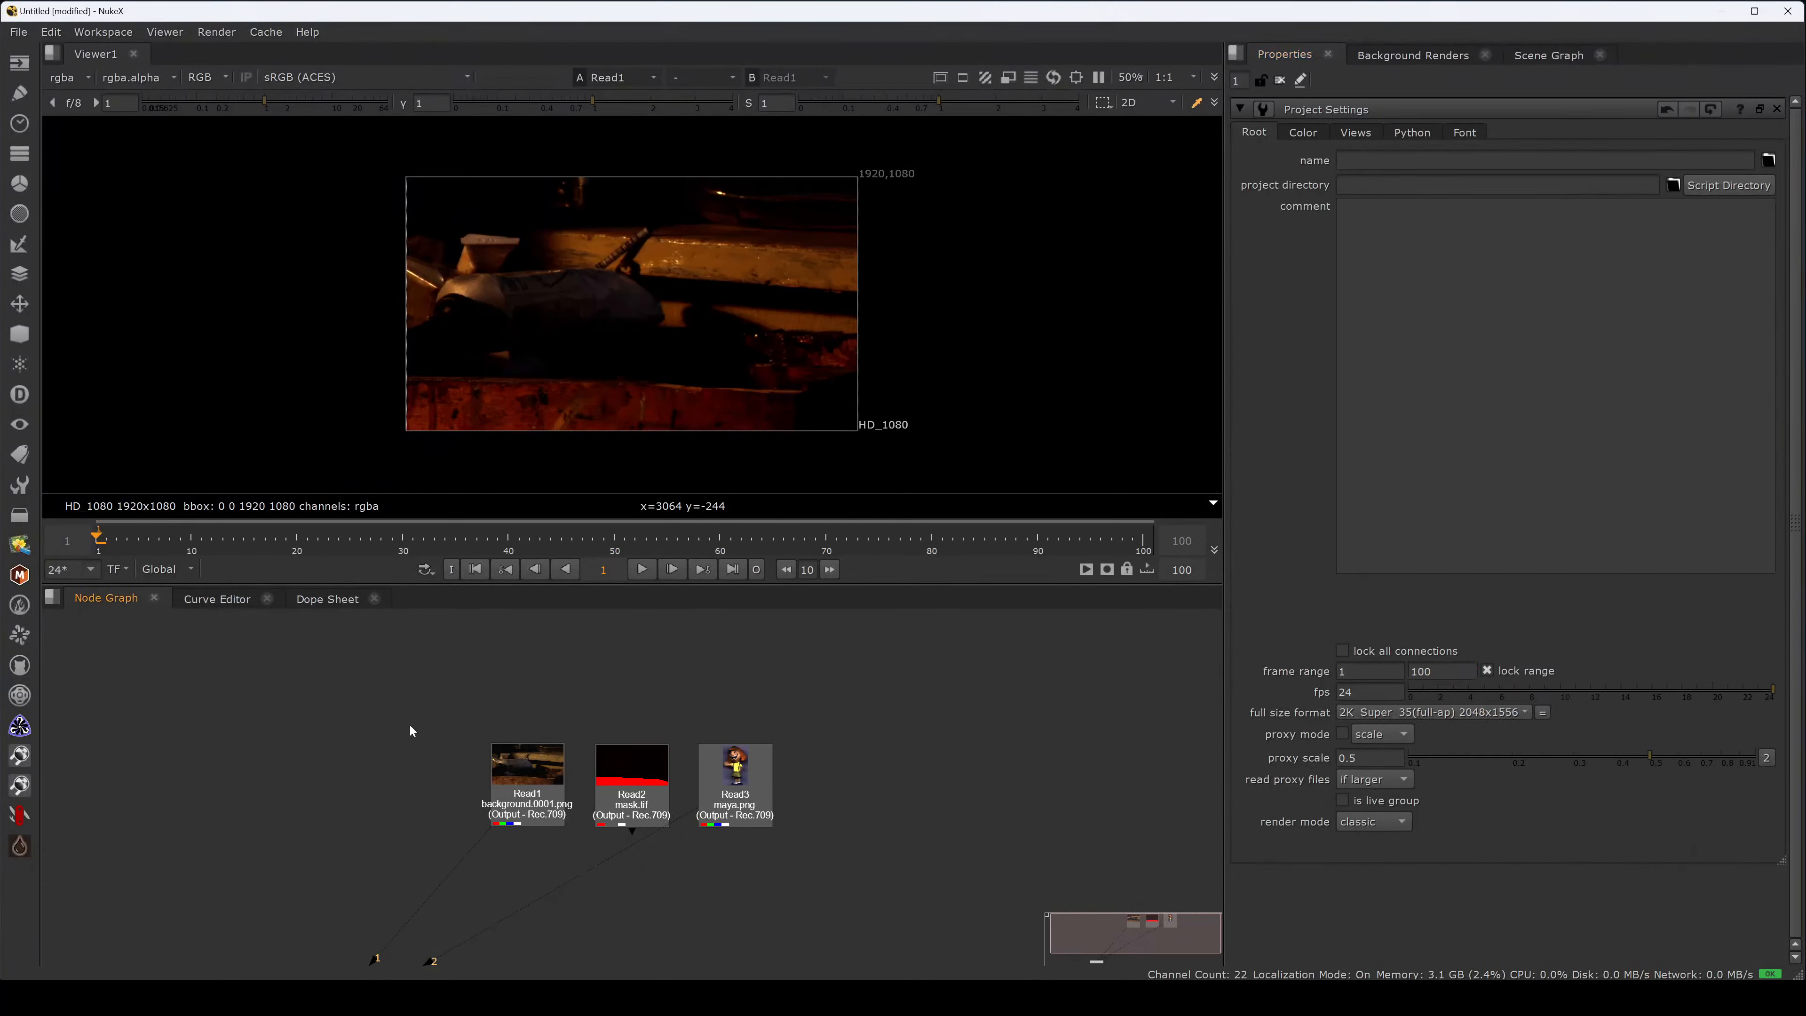
{"action": "mouse_move", "coordinate": [435, 725]}
{"action": "left_mouse_down"}
{"action": "mouse_move", "coordinate": [592, 859]}
{"action": "mouse_move", "coordinate": [450, 708]}
{"action": "left_mouse_up"}
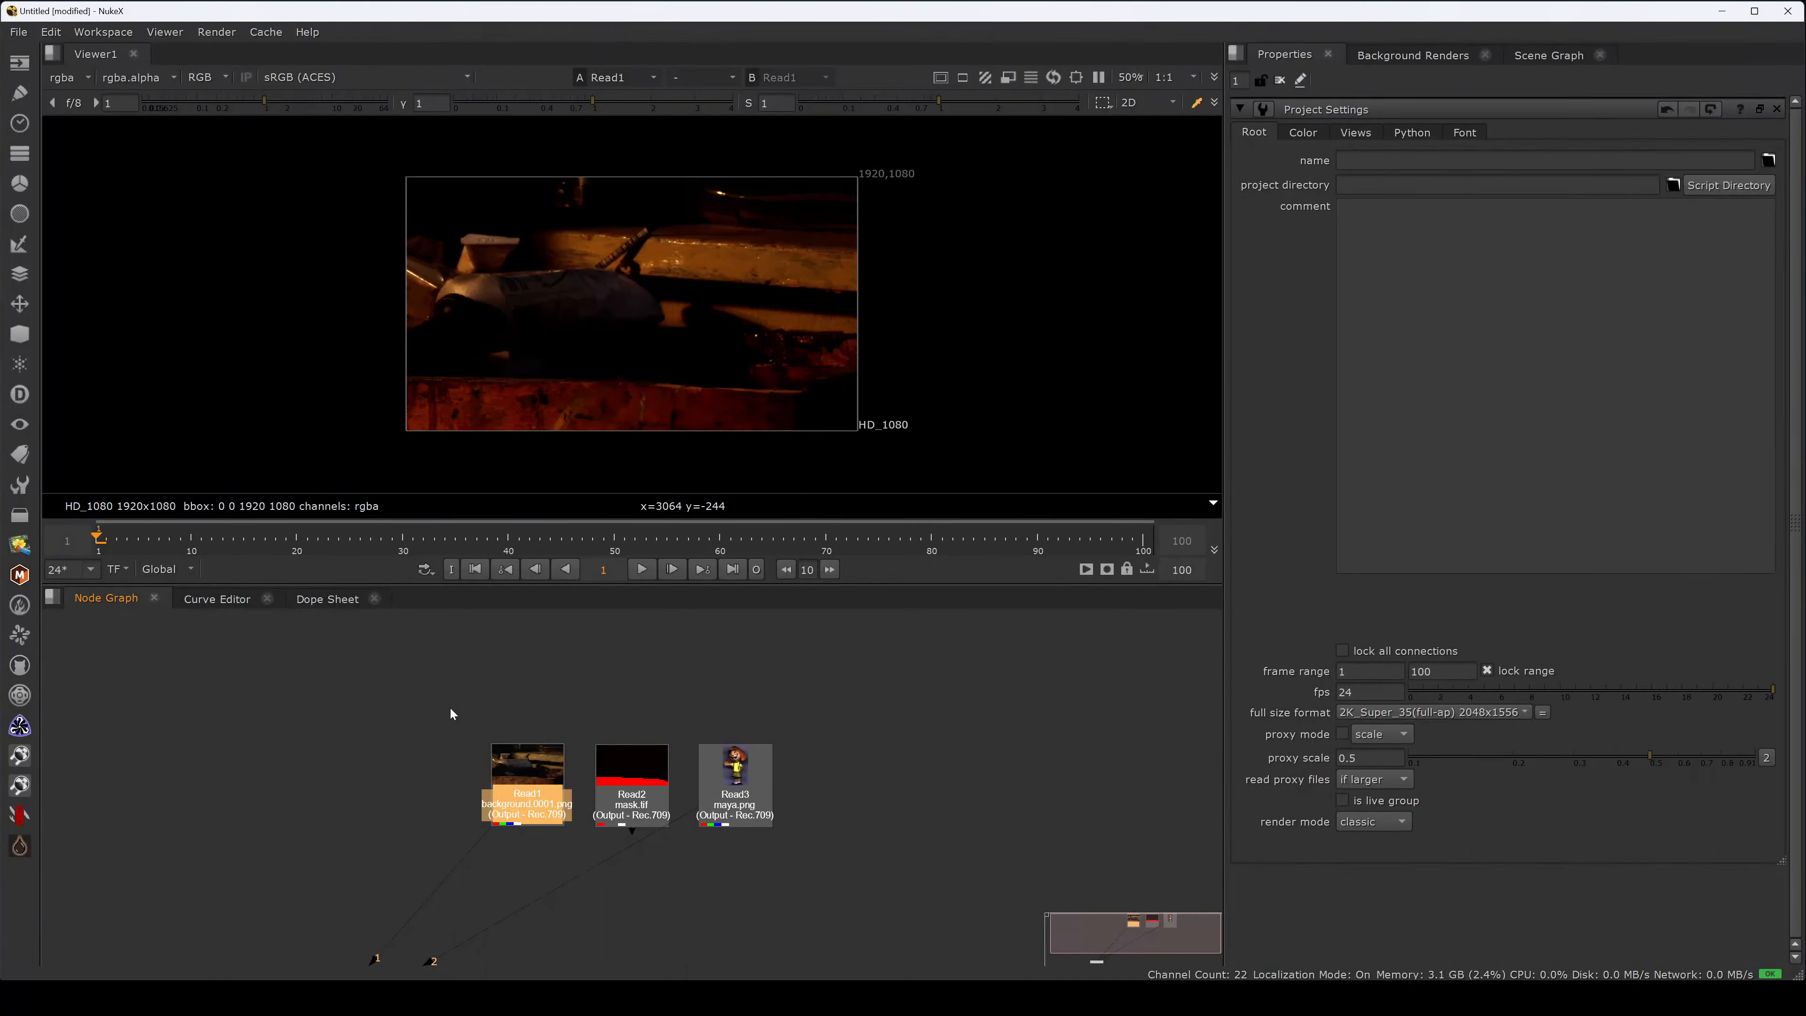
{"action": "left_click_drag", "start_coordinate": [592, 703], "coordinate": [398, 888]}
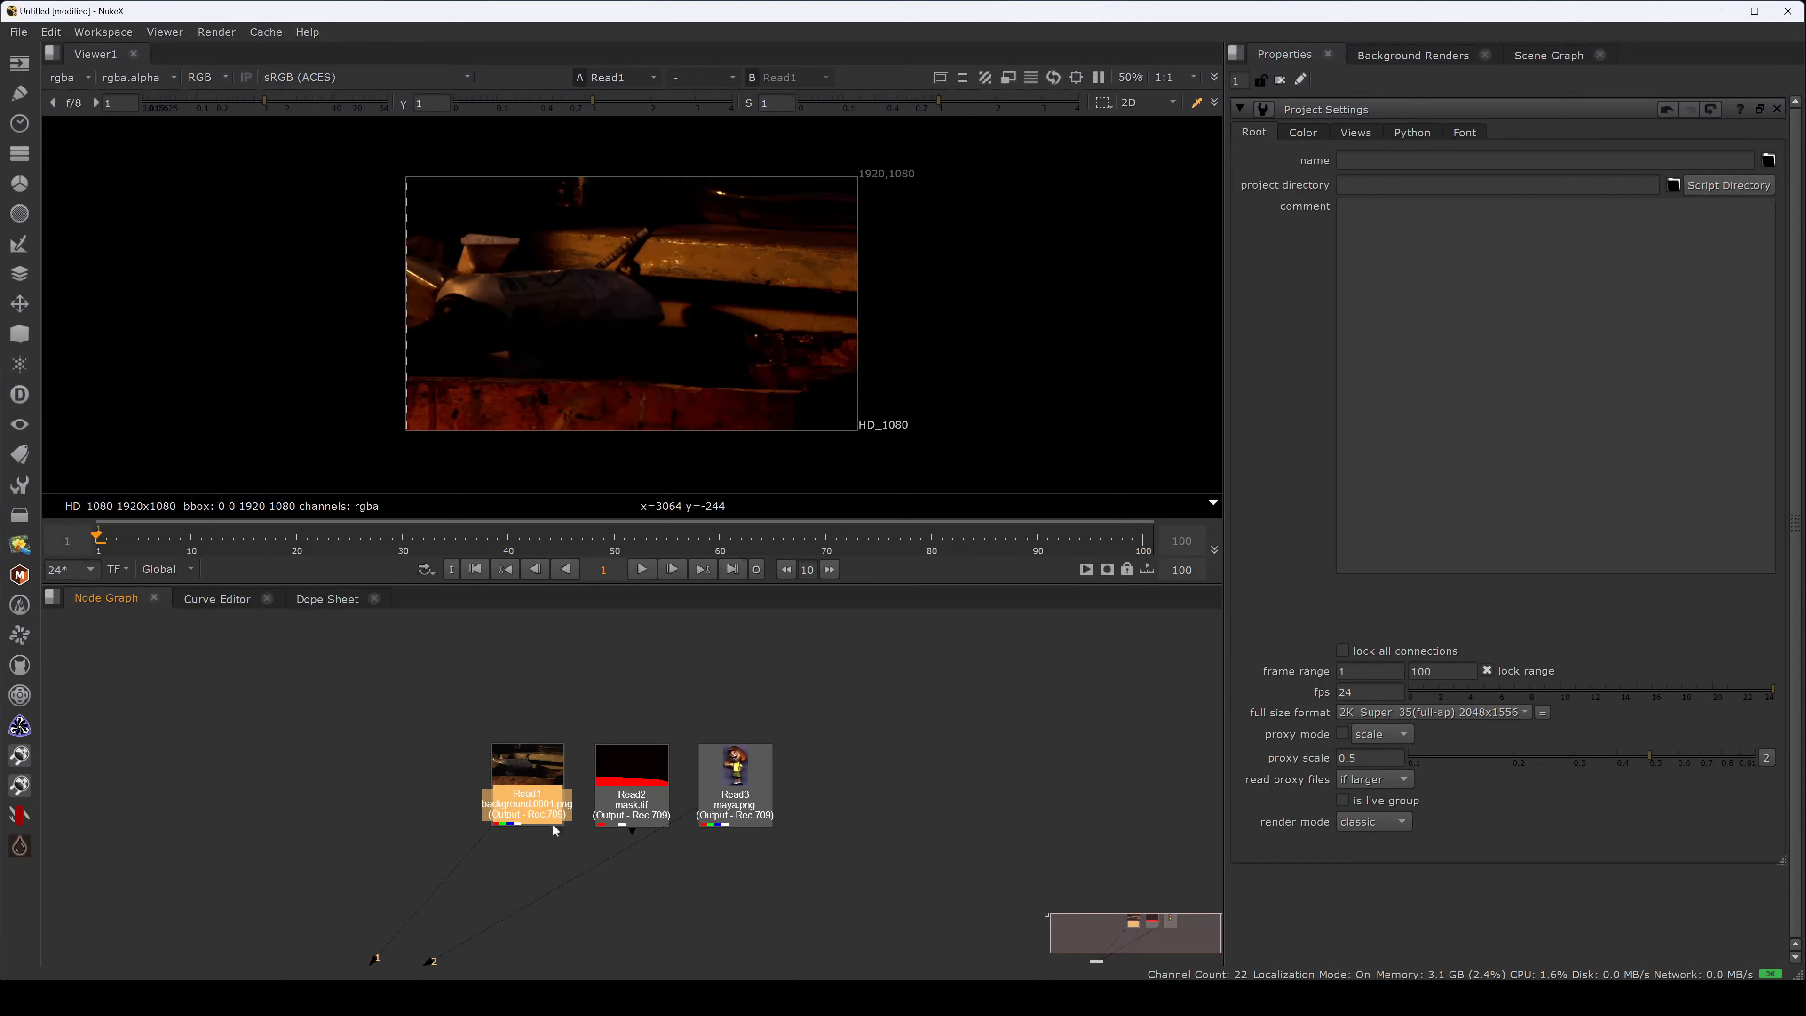
{"action": "double_click", "coordinate": [1368, 669]}
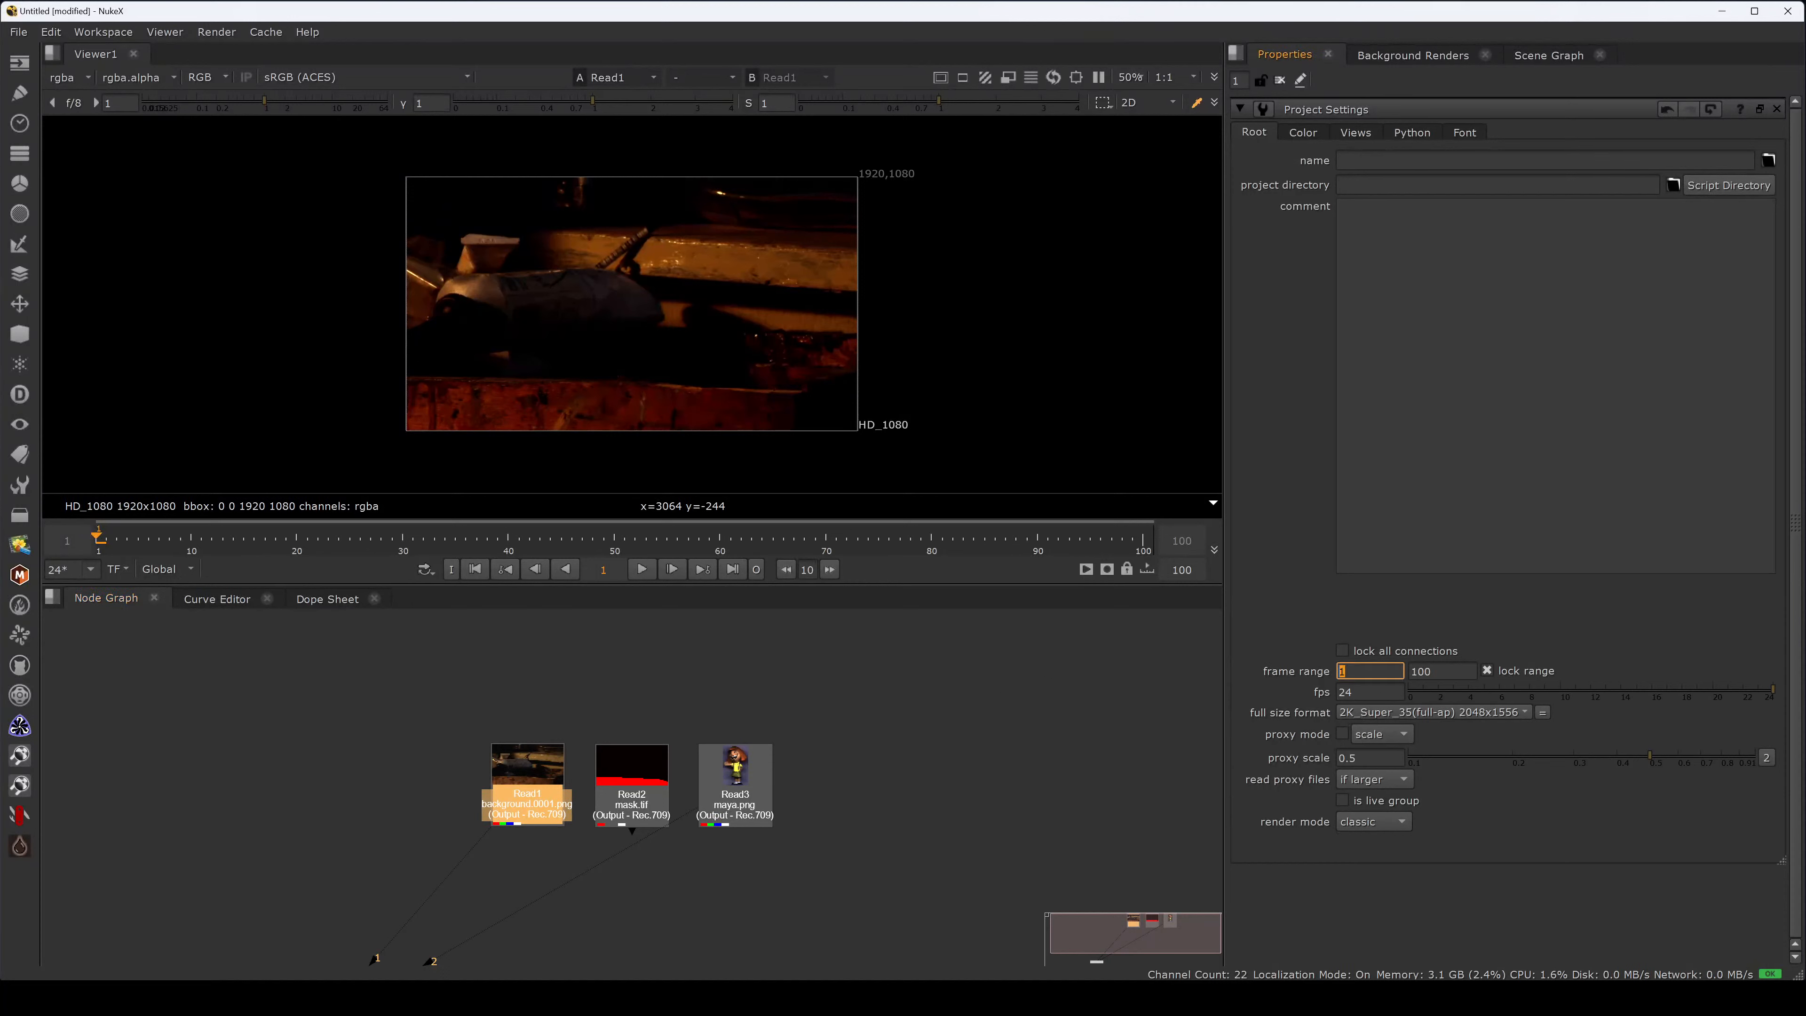
- Reopen the background read node's properties and inspect its frame range and frame mode options
{"action": "double_click", "coordinate": [526, 783]}
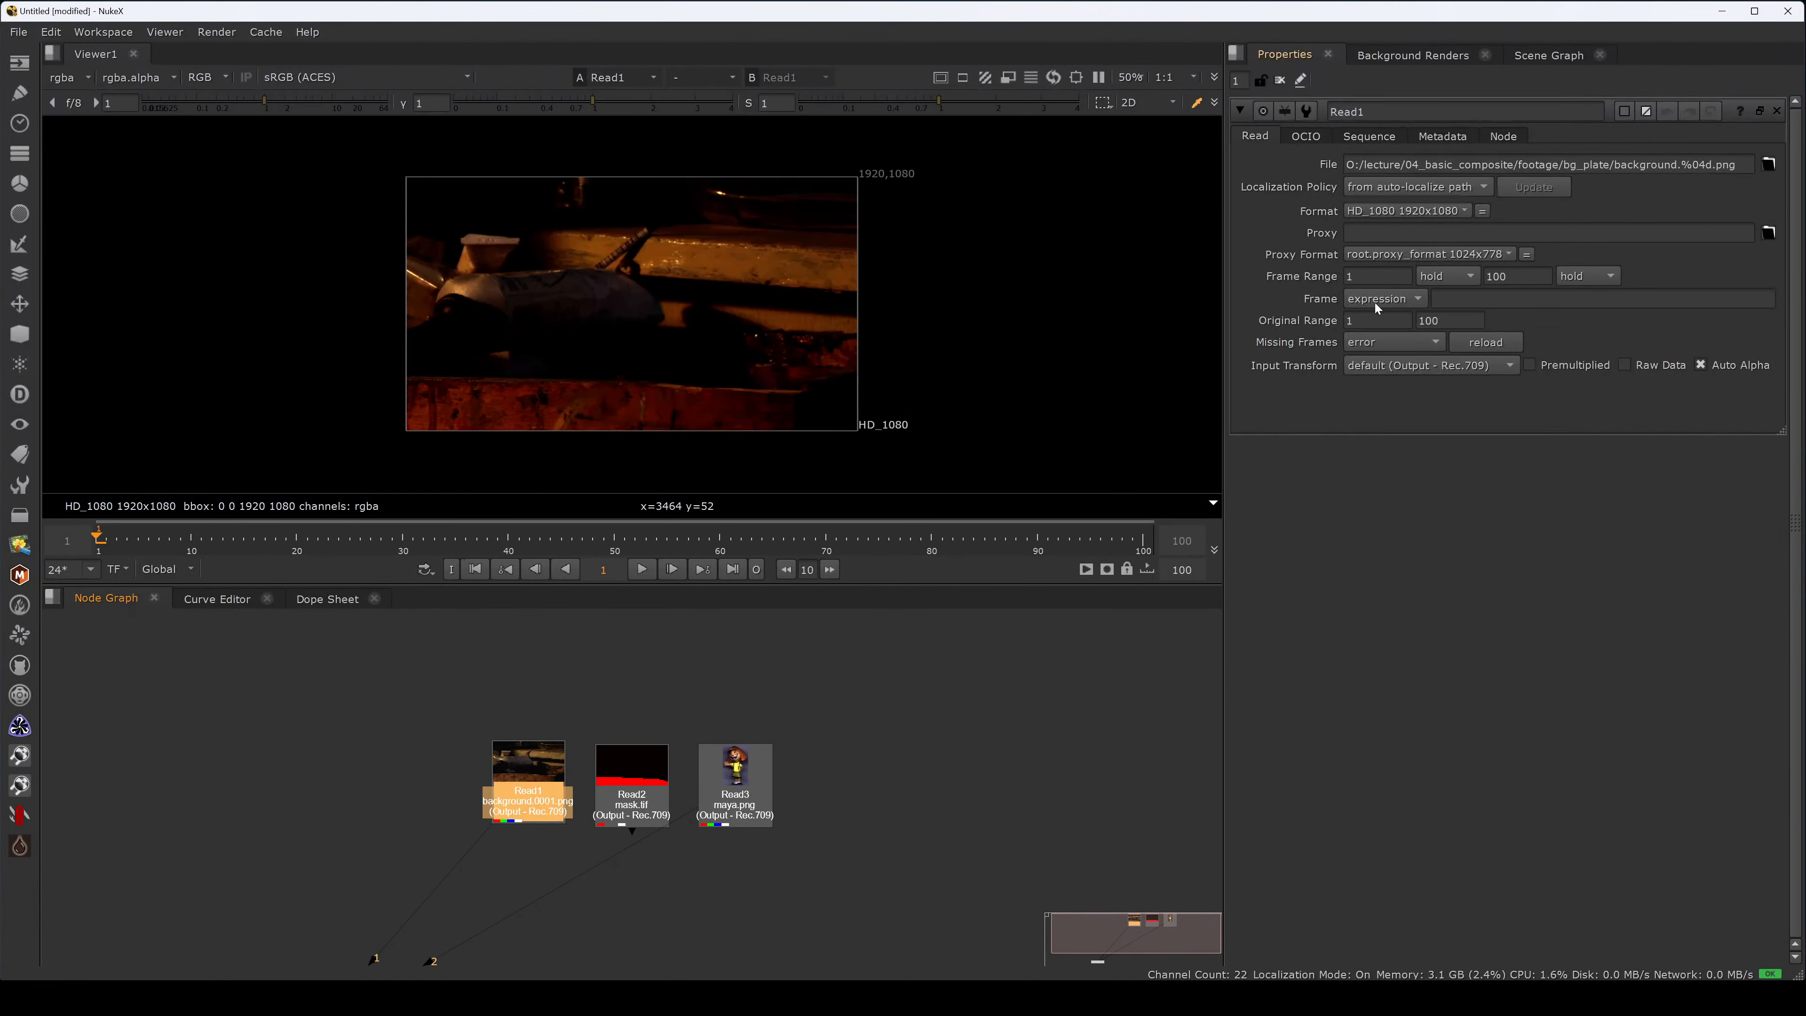
{"action": "left_click", "coordinate": [927, 706]}
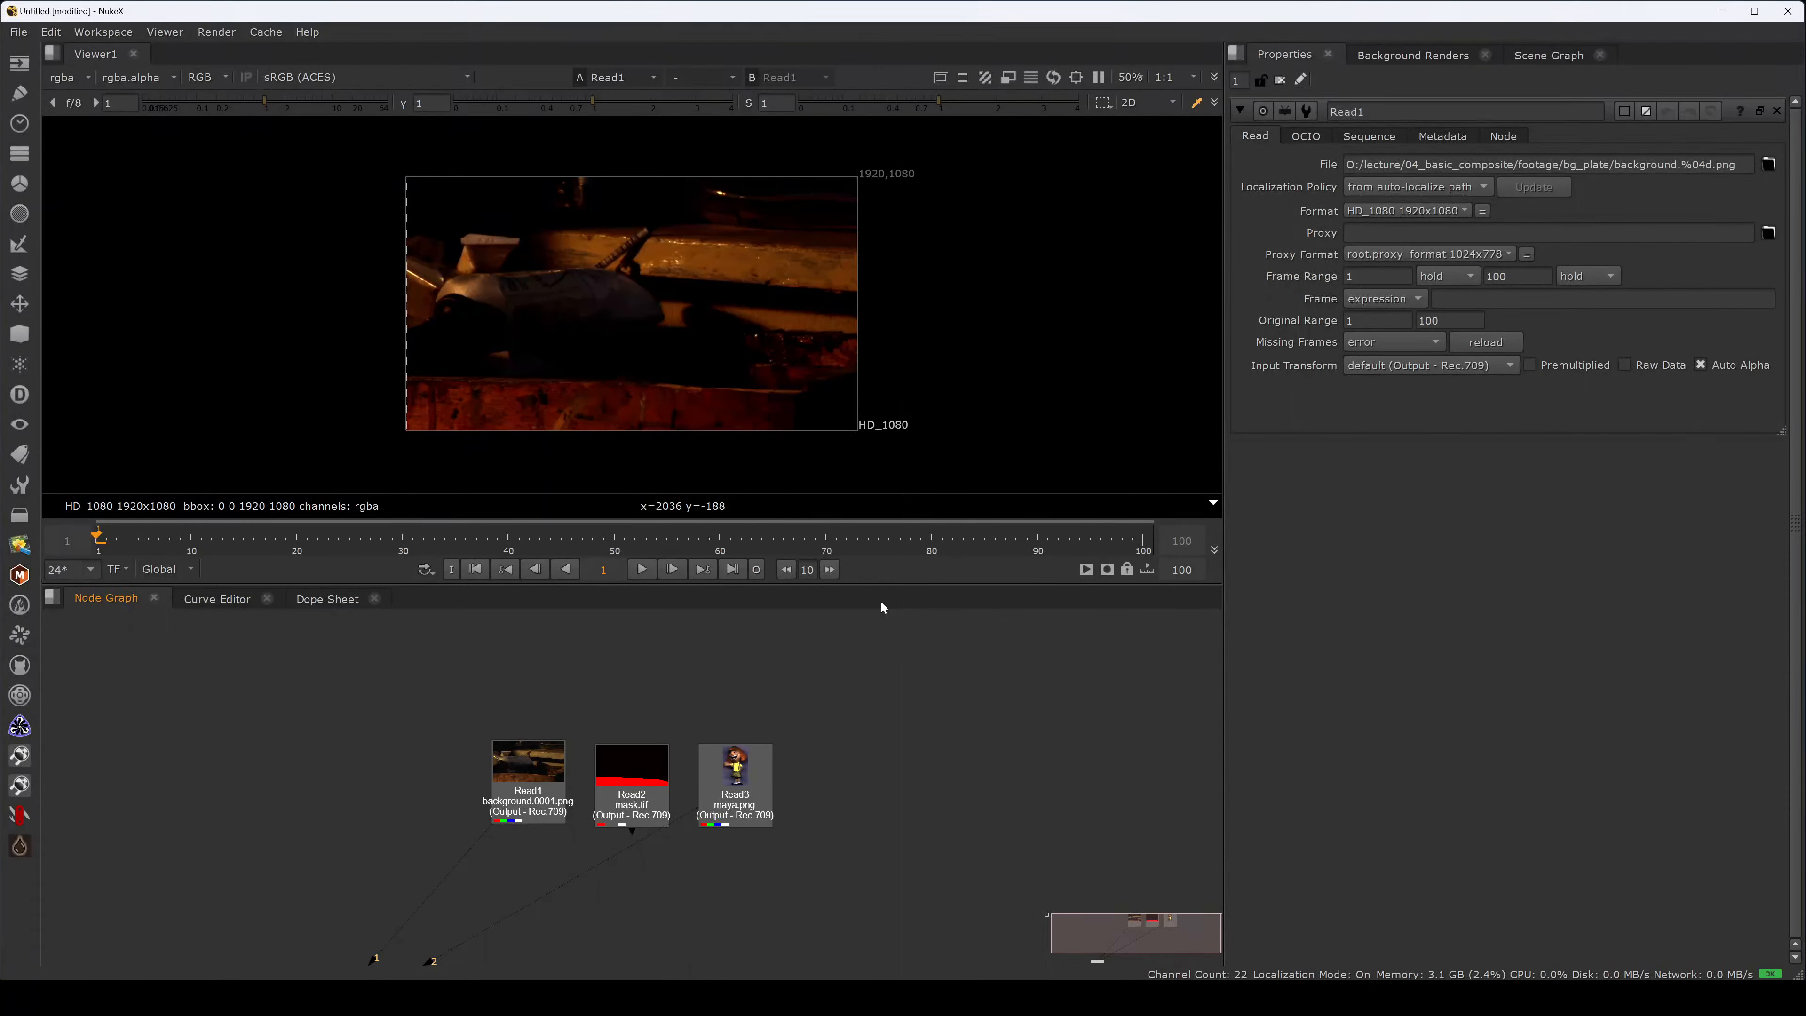
{"action": "left_click", "coordinate": [528, 796]}
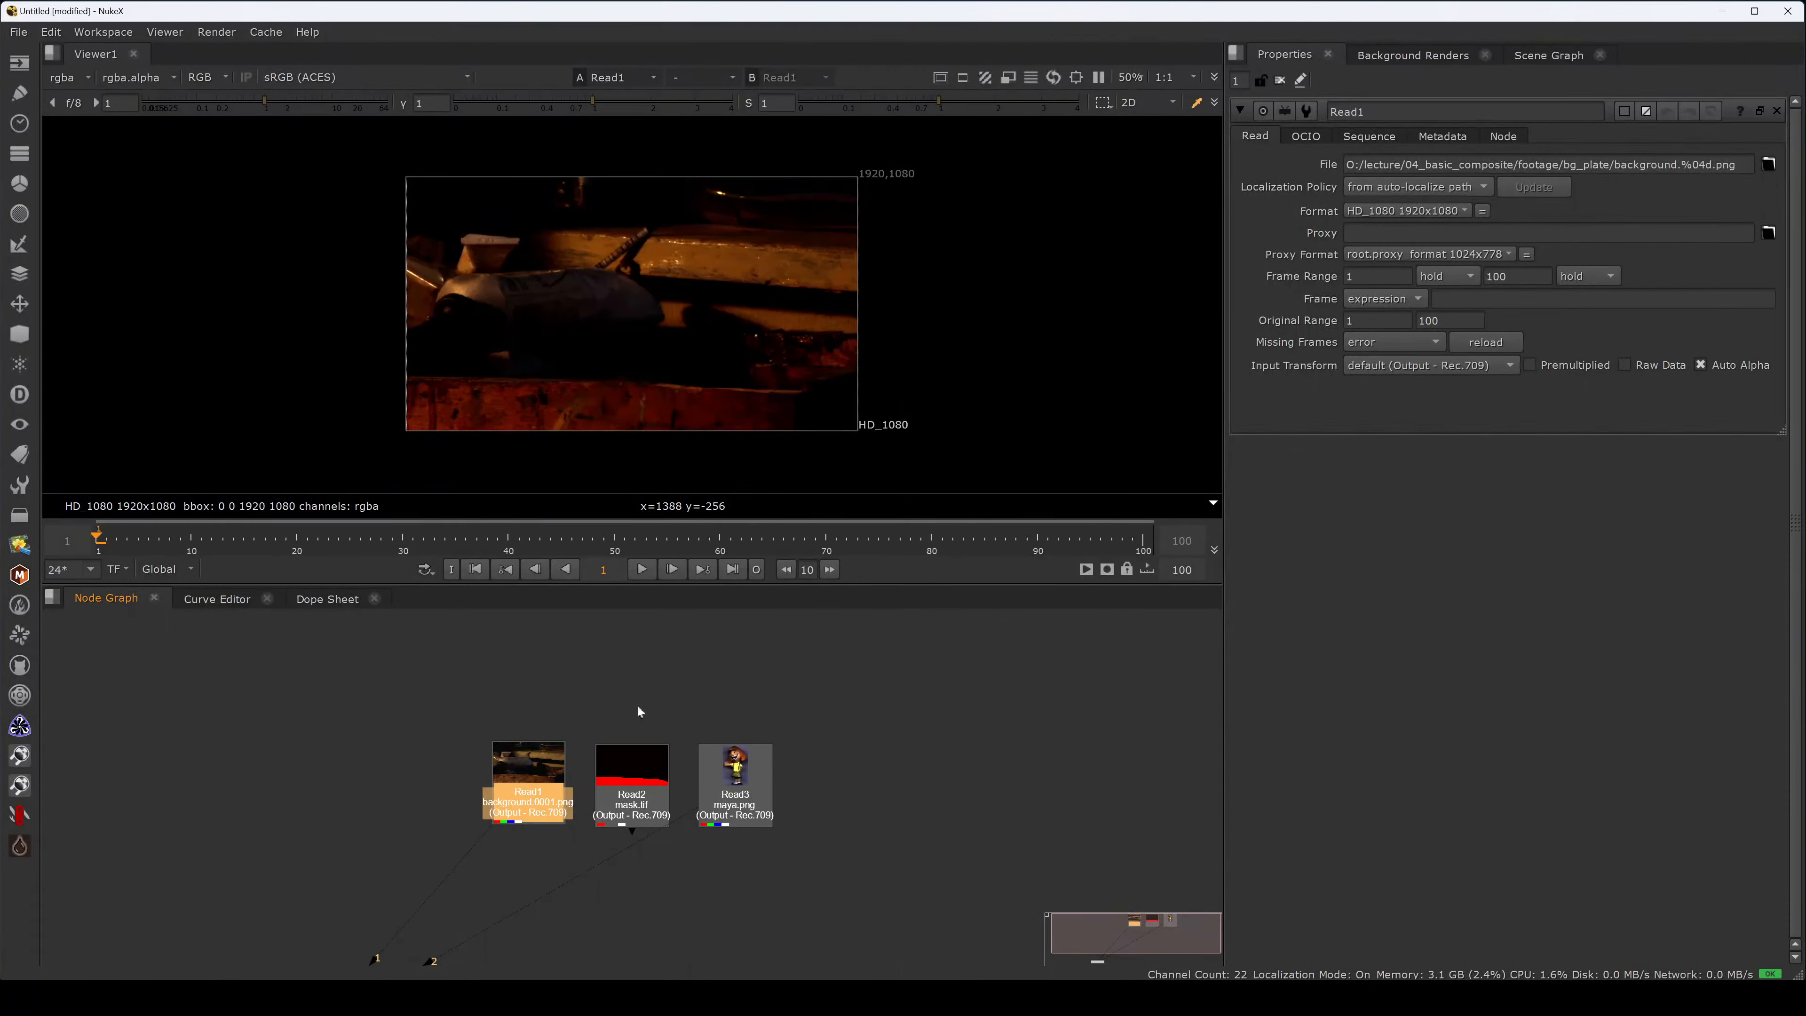
{"action": "left_click", "coordinate": [1394, 302]}
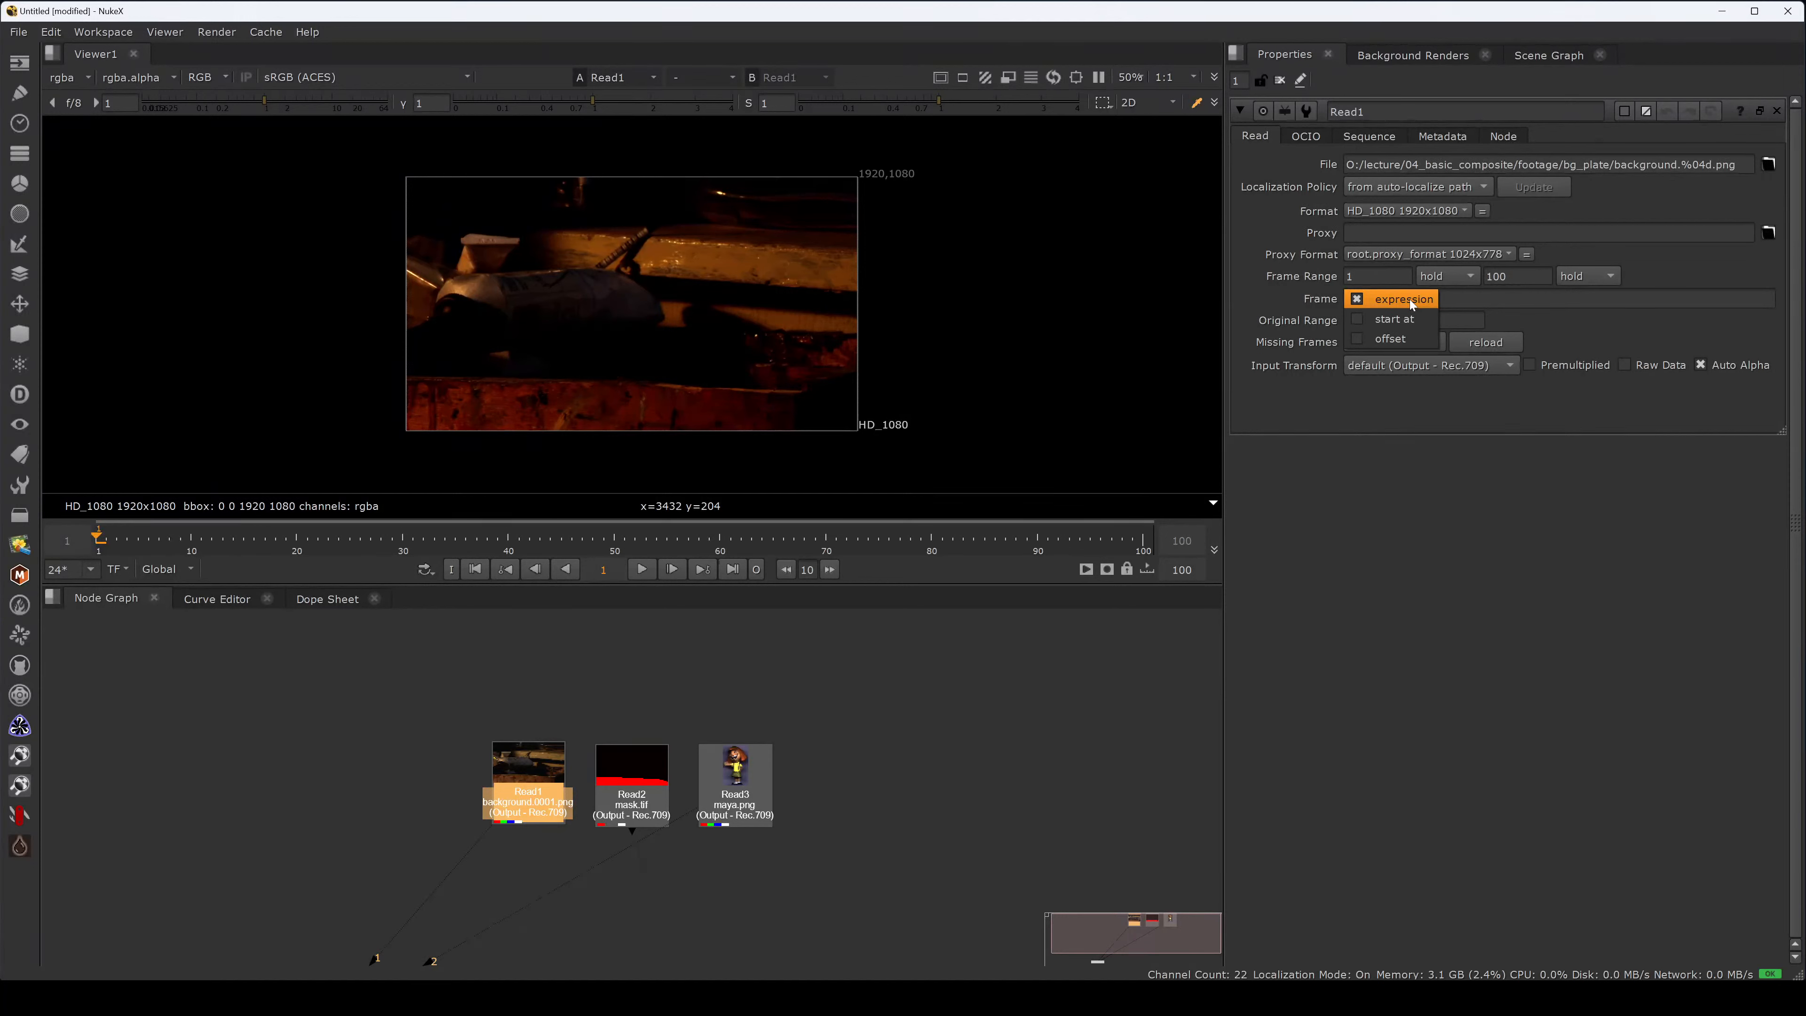
{"action": "left_click", "coordinate": [857, 669]}
- Add a Multiply node in the empty area beside the read nodes and place a duplicate of it alongside
{"action": "key", "text": "Tab"}
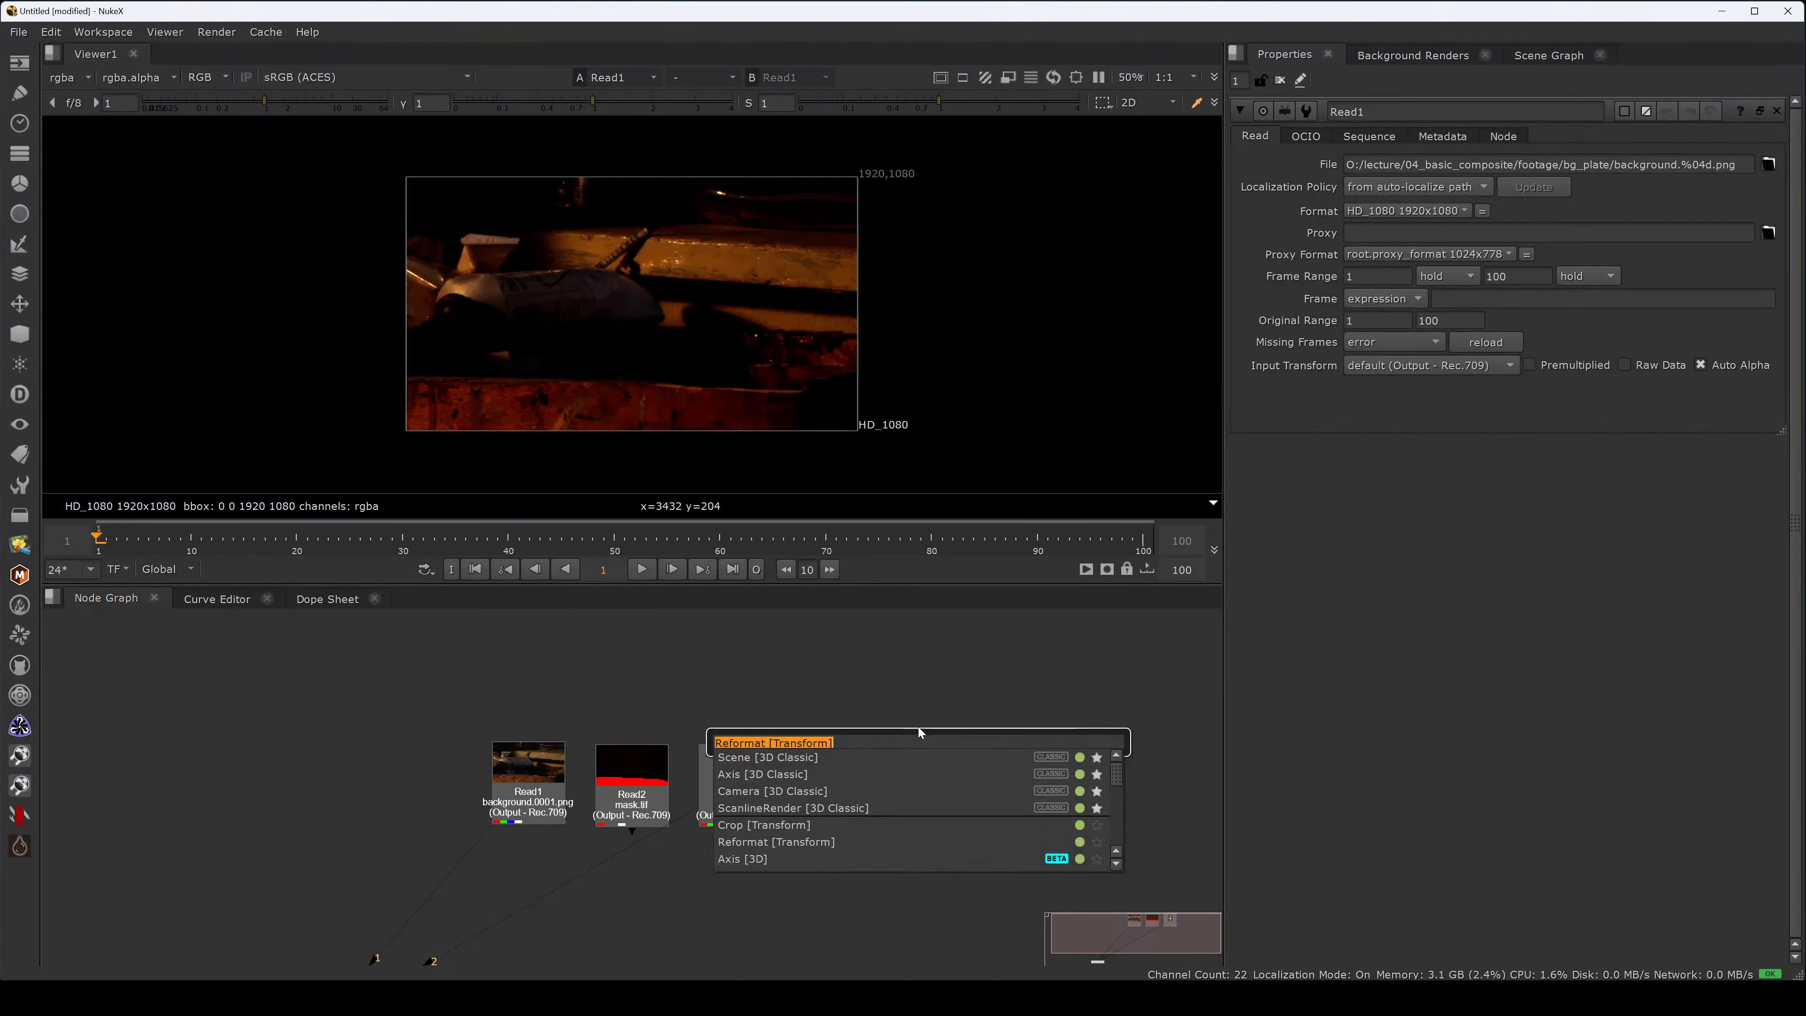
{"action": "left_click", "coordinate": [927, 694]}
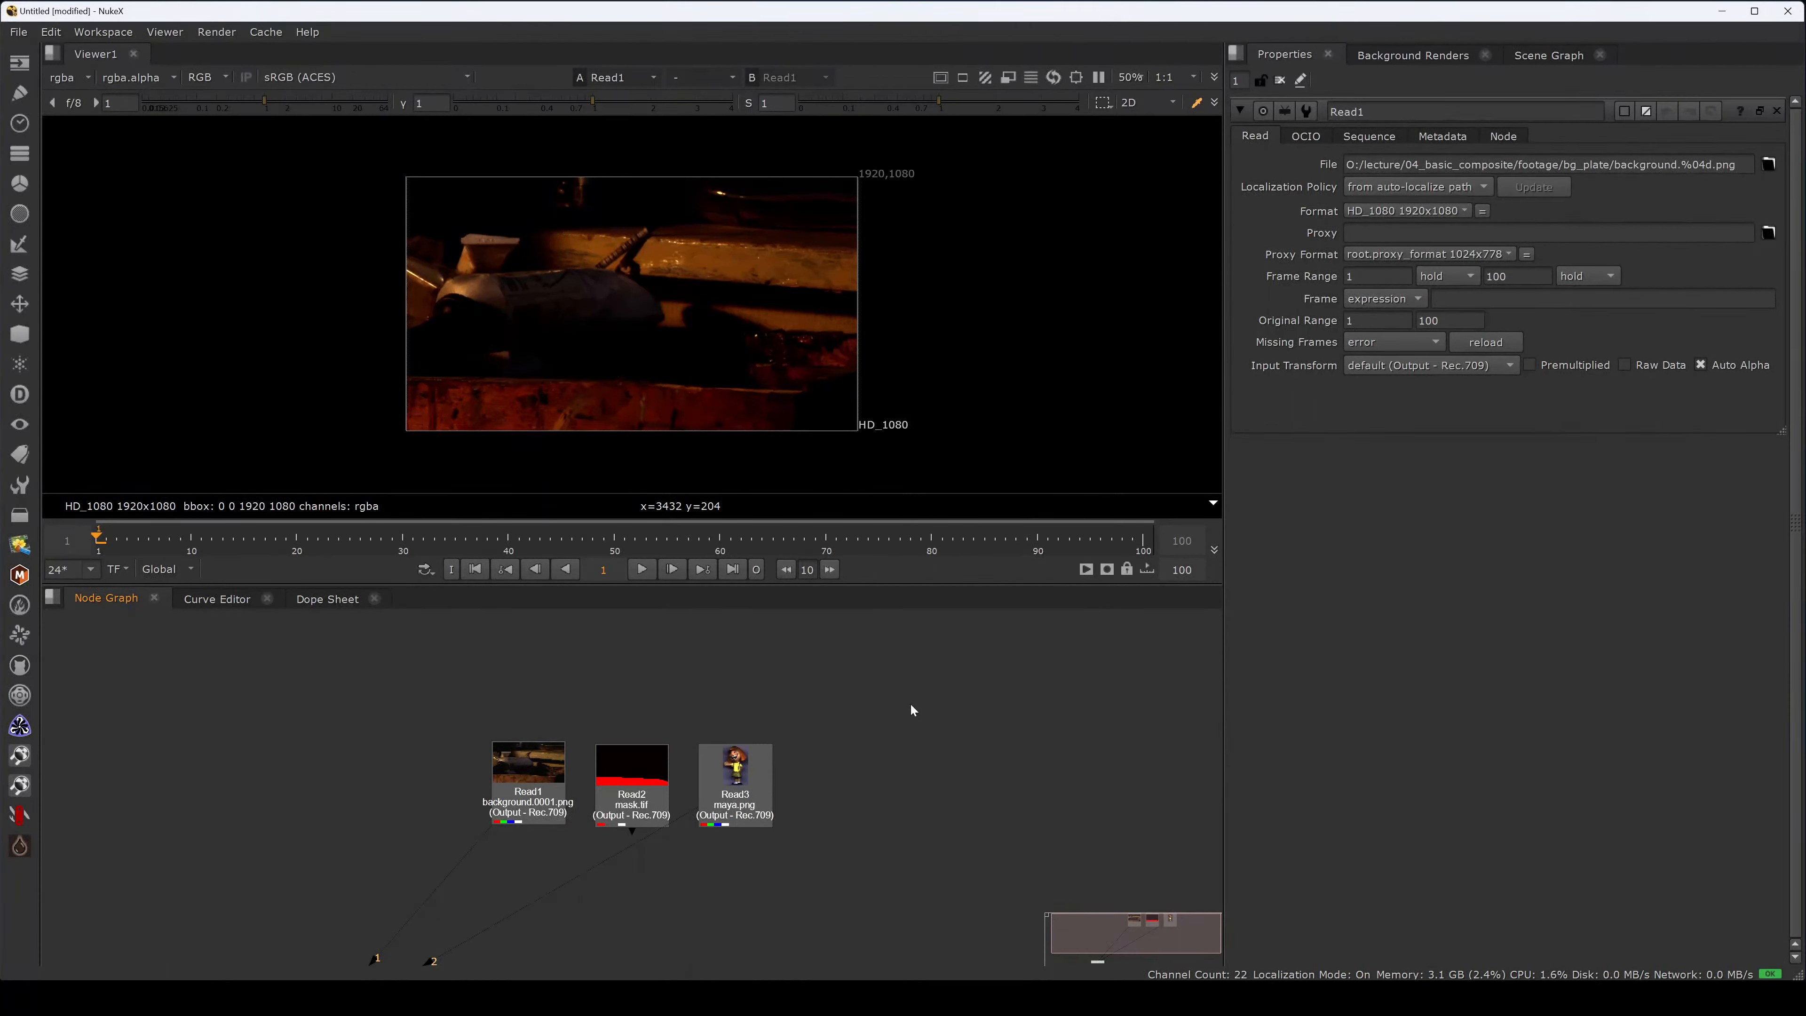
{"action": "key", "text": "Tab"}
{"action": "type", "text": "m"}
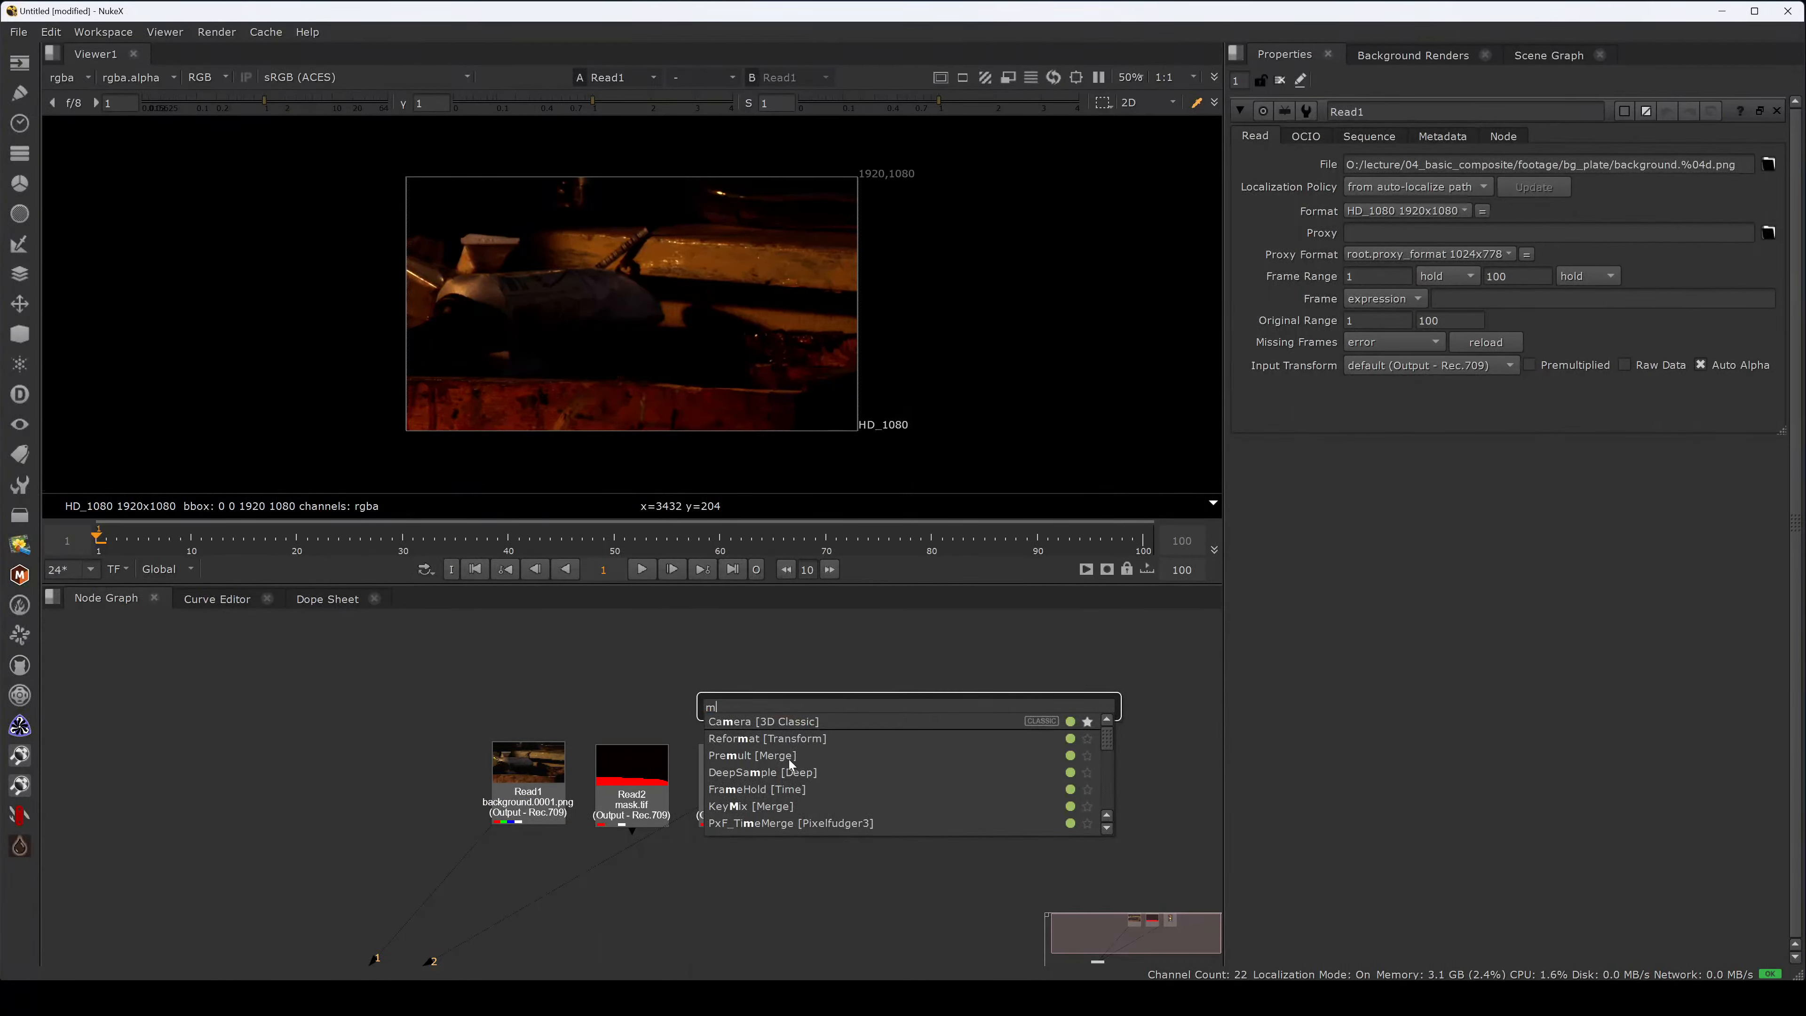
{"action": "type", "text": "u"}
{"action": "left_click", "coordinate": [795, 741]}
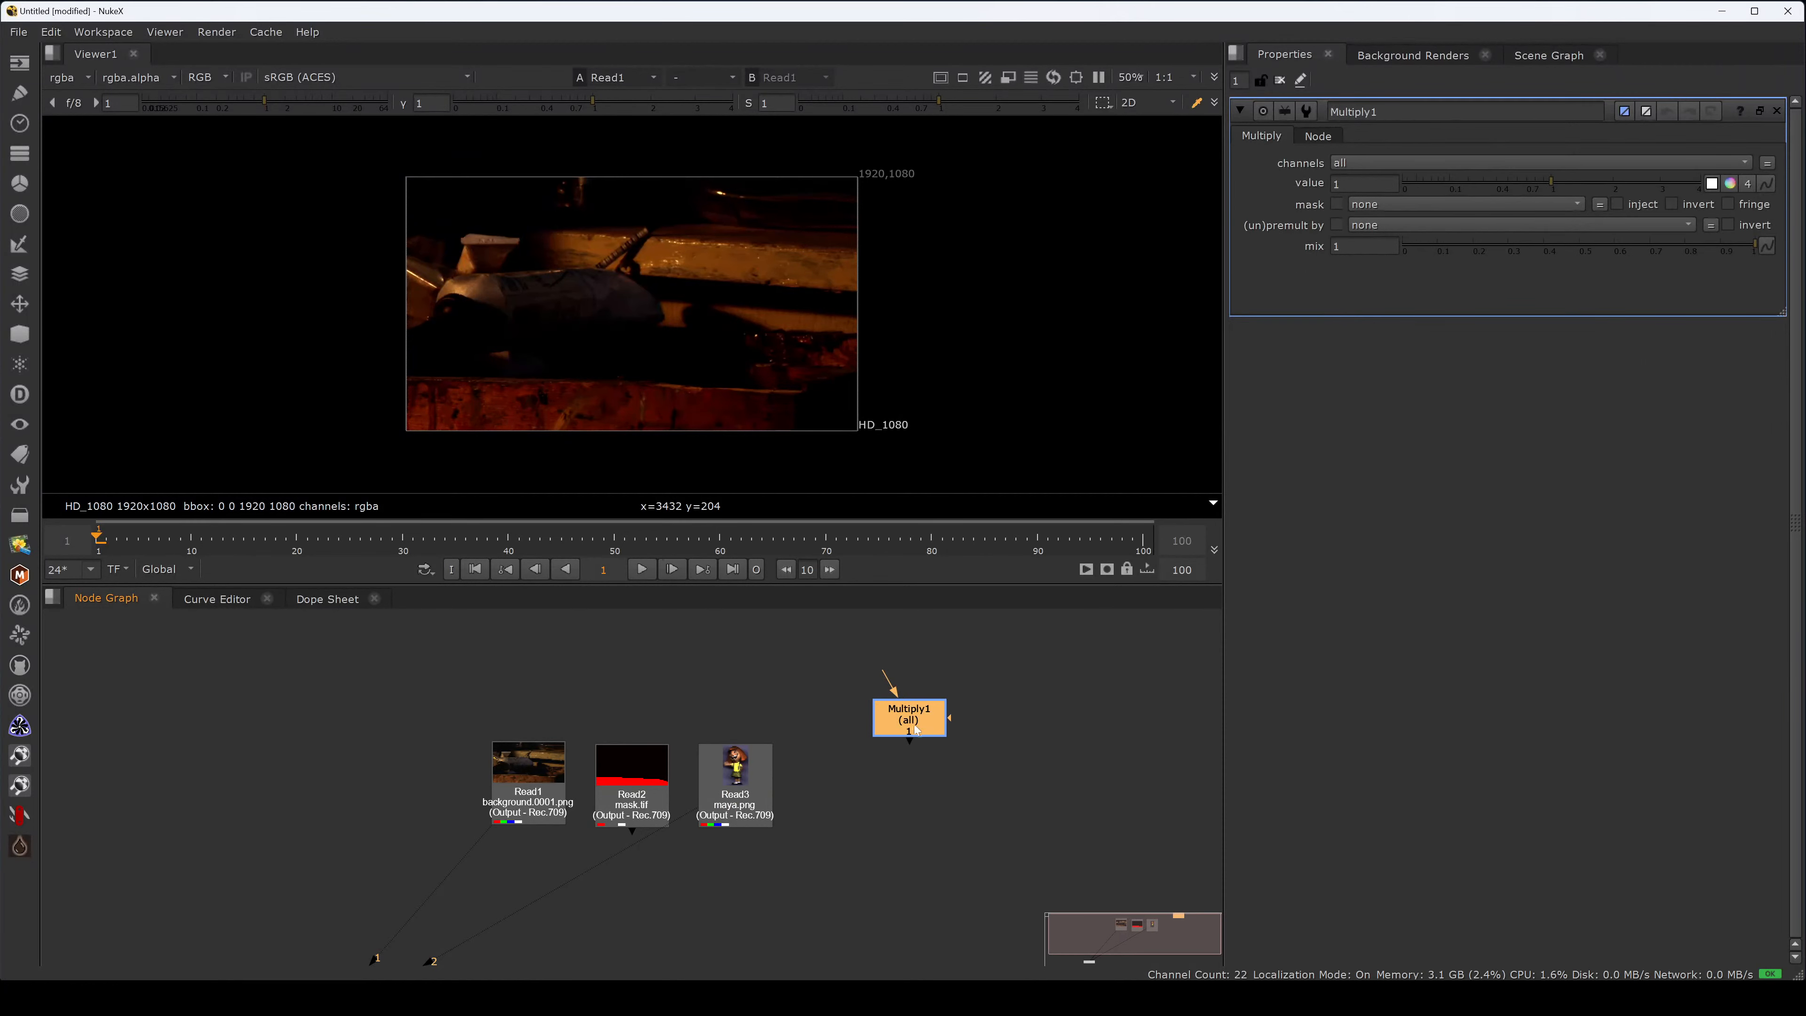
{"action": "left_click", "coordinate": [978, 683]}
{"action": "key", "text": "ctrl+v"}
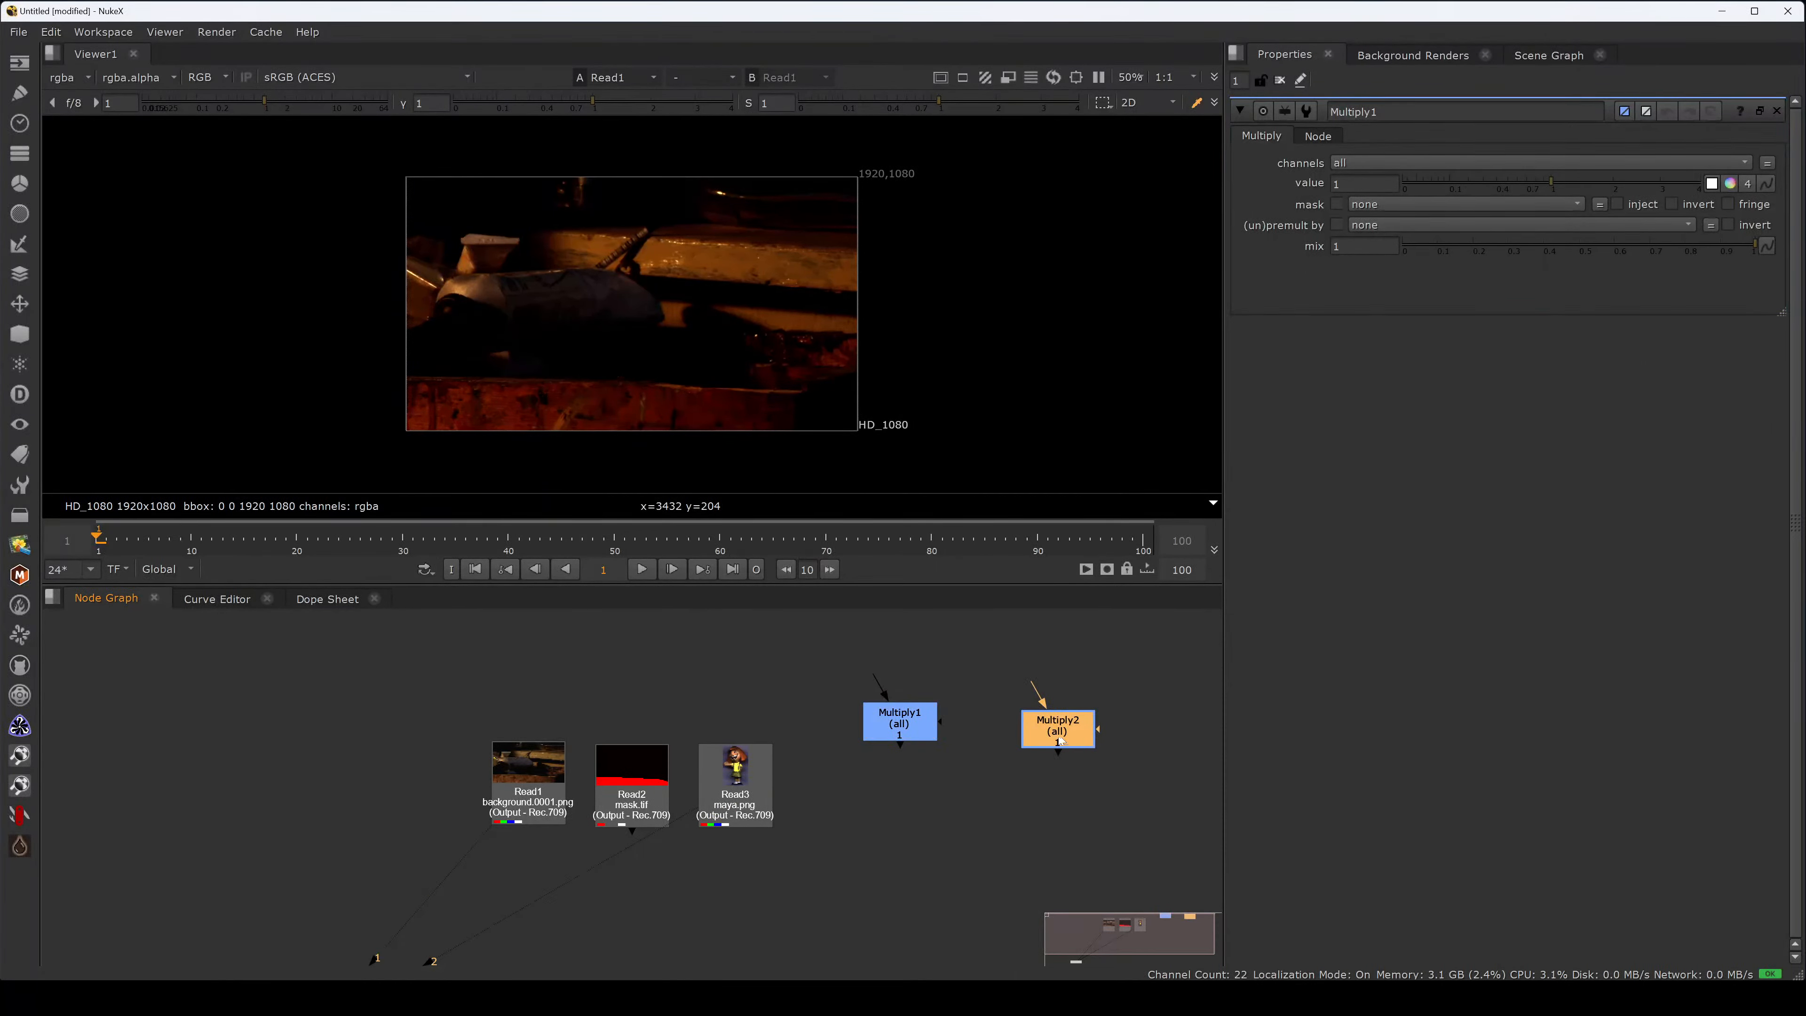
{"action": "left_click_drag", "start_coordinate": [1050, 740], "coordinate": [1041, 726]}
- Open the properties of Multiply1 and Multiply2 in floating windows and arrange them side by side
{"action": "left_click", "coordinate": [903, 737]}
{"action": "double_click", "coordinate": [907, 731], "text": "ctrl"}
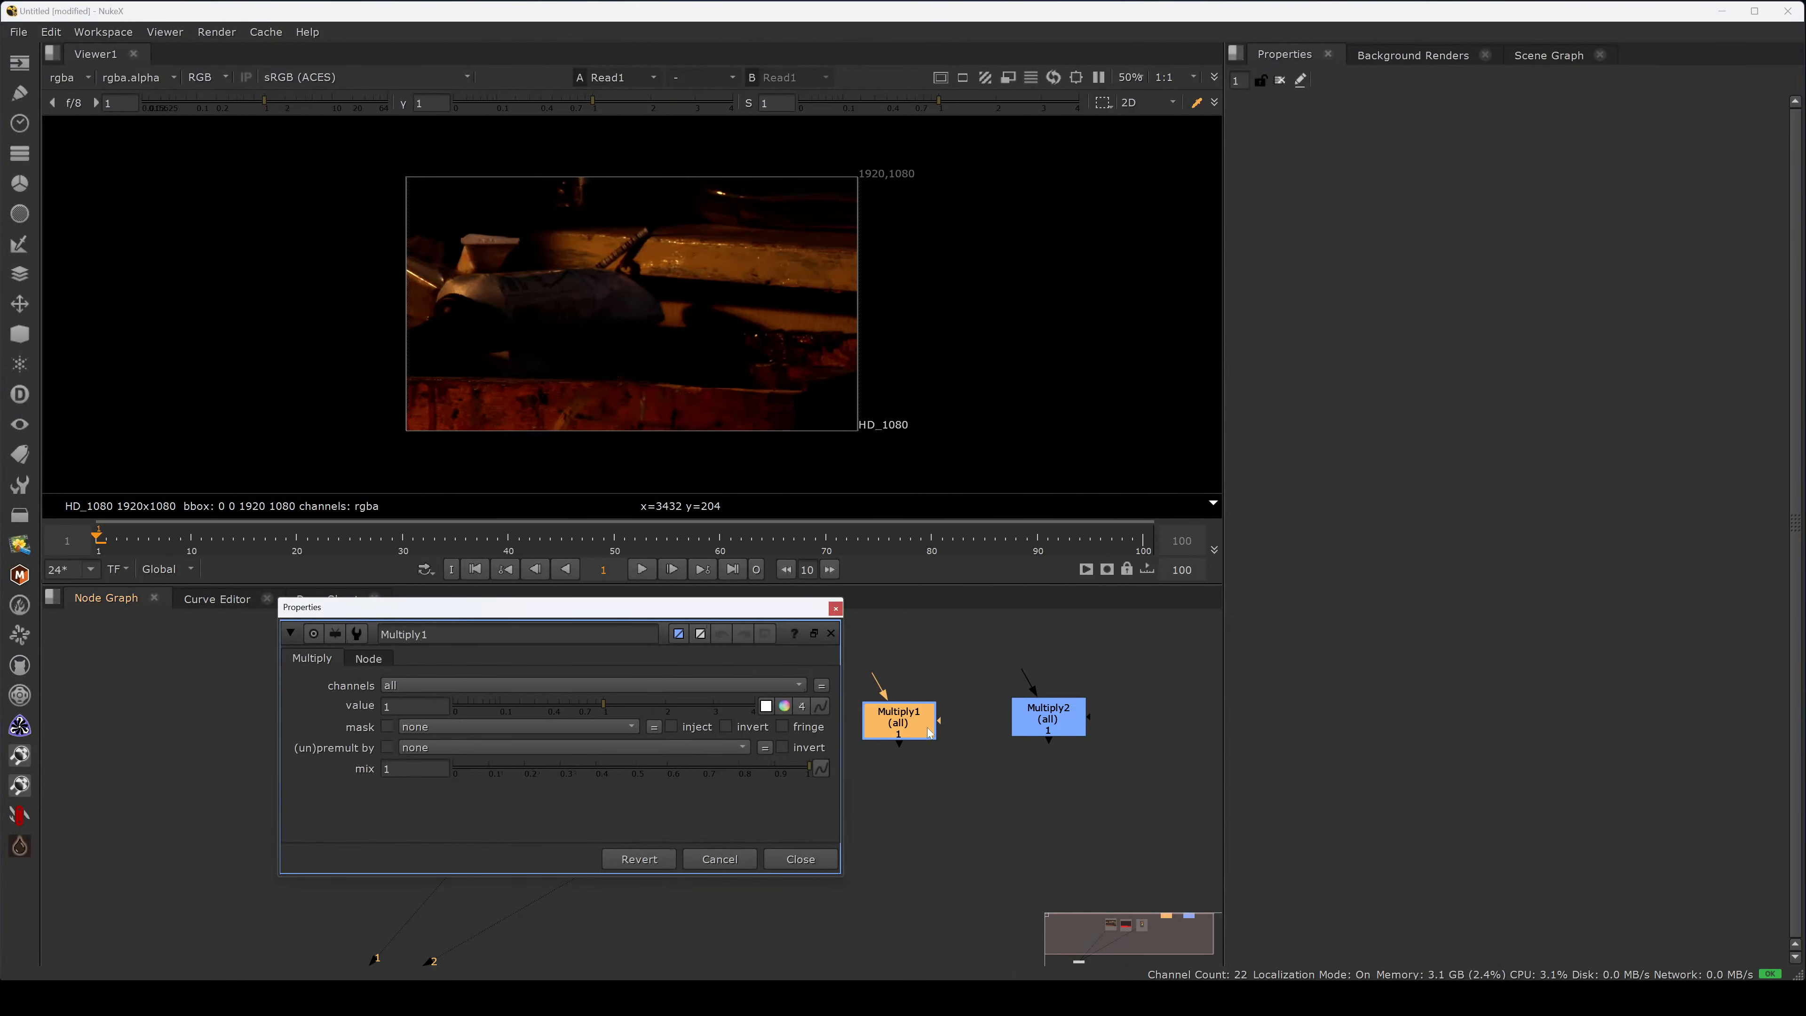
{"action": "double_click", "coordinate": [1033, 724], "text": "ctrl"}
{"action": "left_click_drag", "start_coordinate": [828, 604], "coordinate": [1151, 605]}
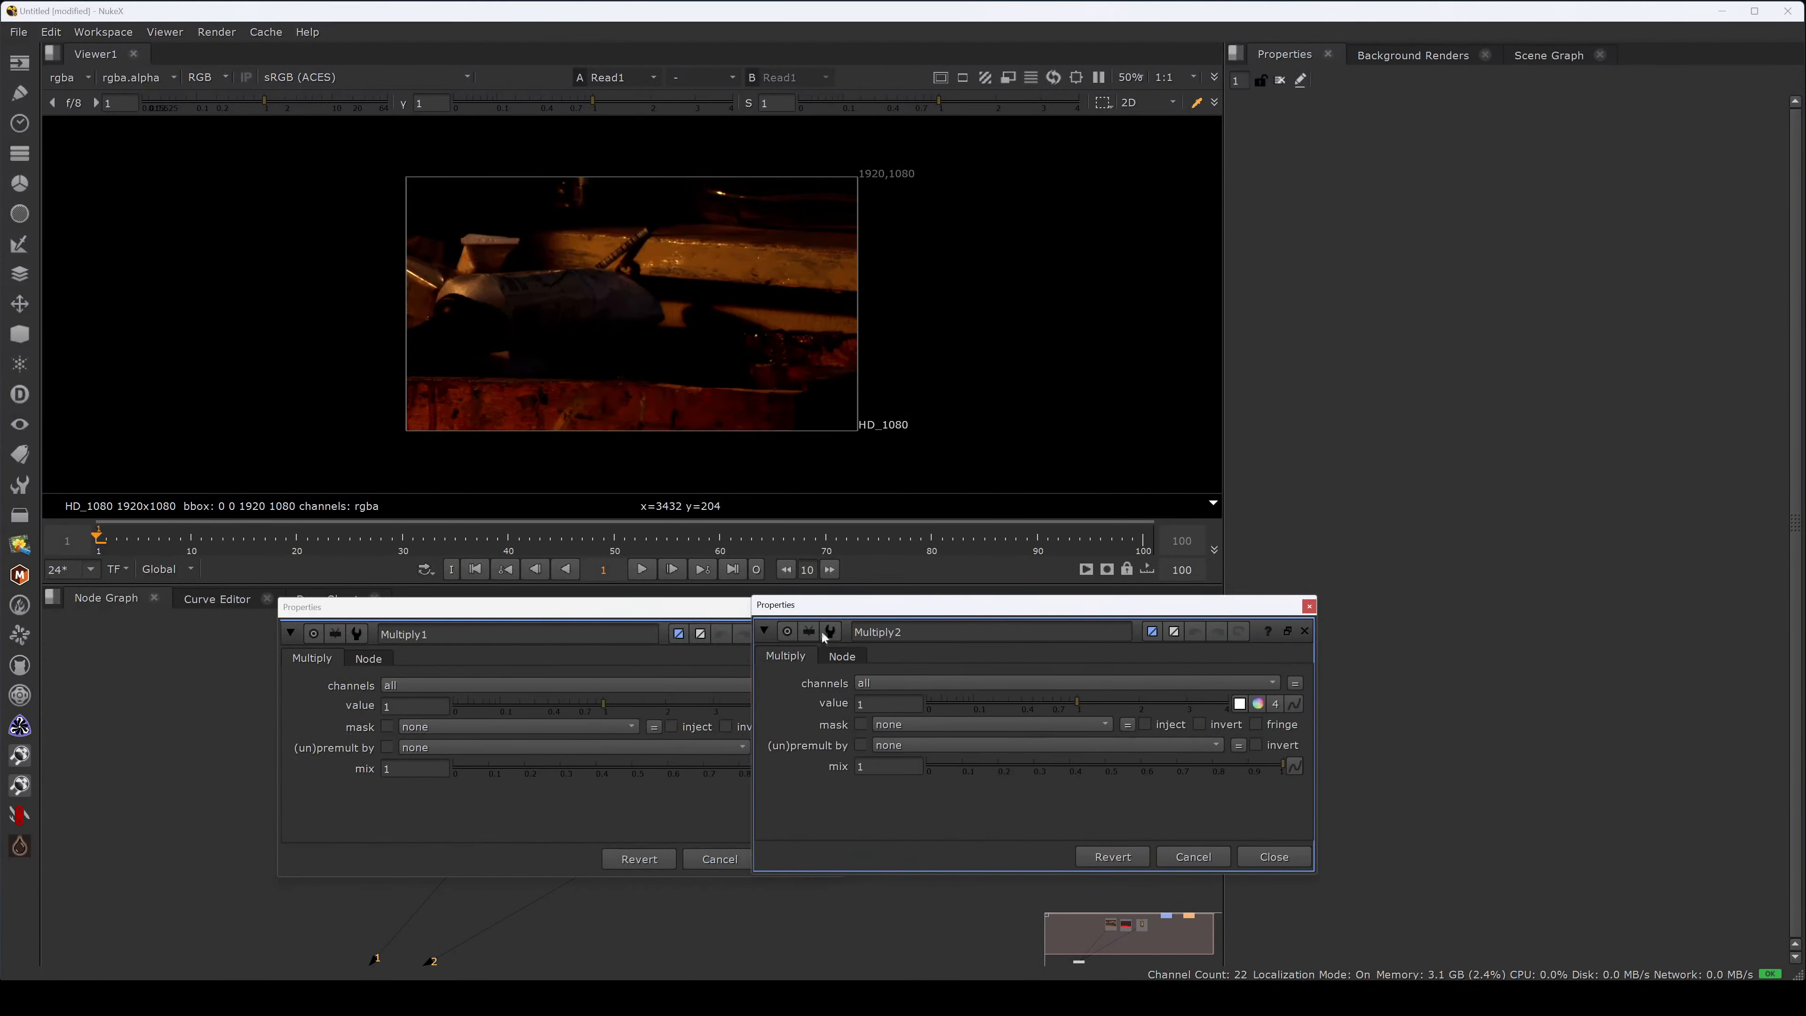
{"action": "left_click_drag", "start_coordinate": [394, 607], "coordinate": [300, 606]}
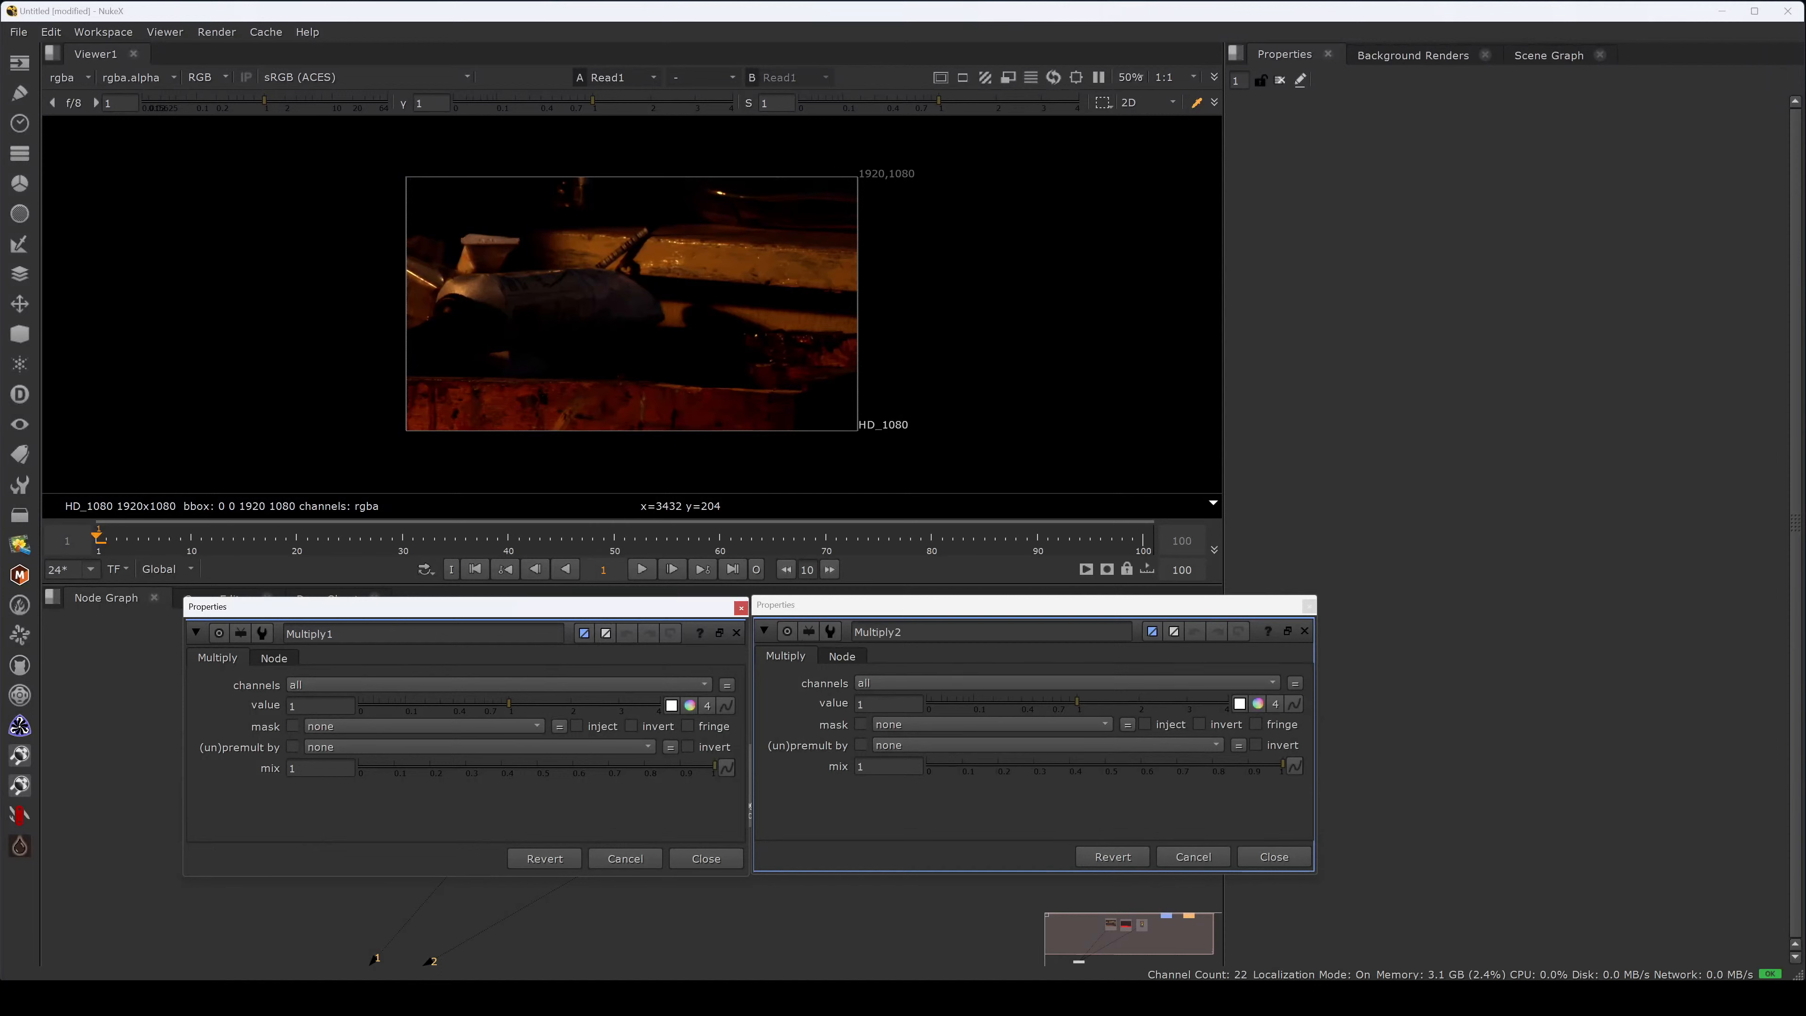
{"action": "left_click", "coordinate": [338, 706]}
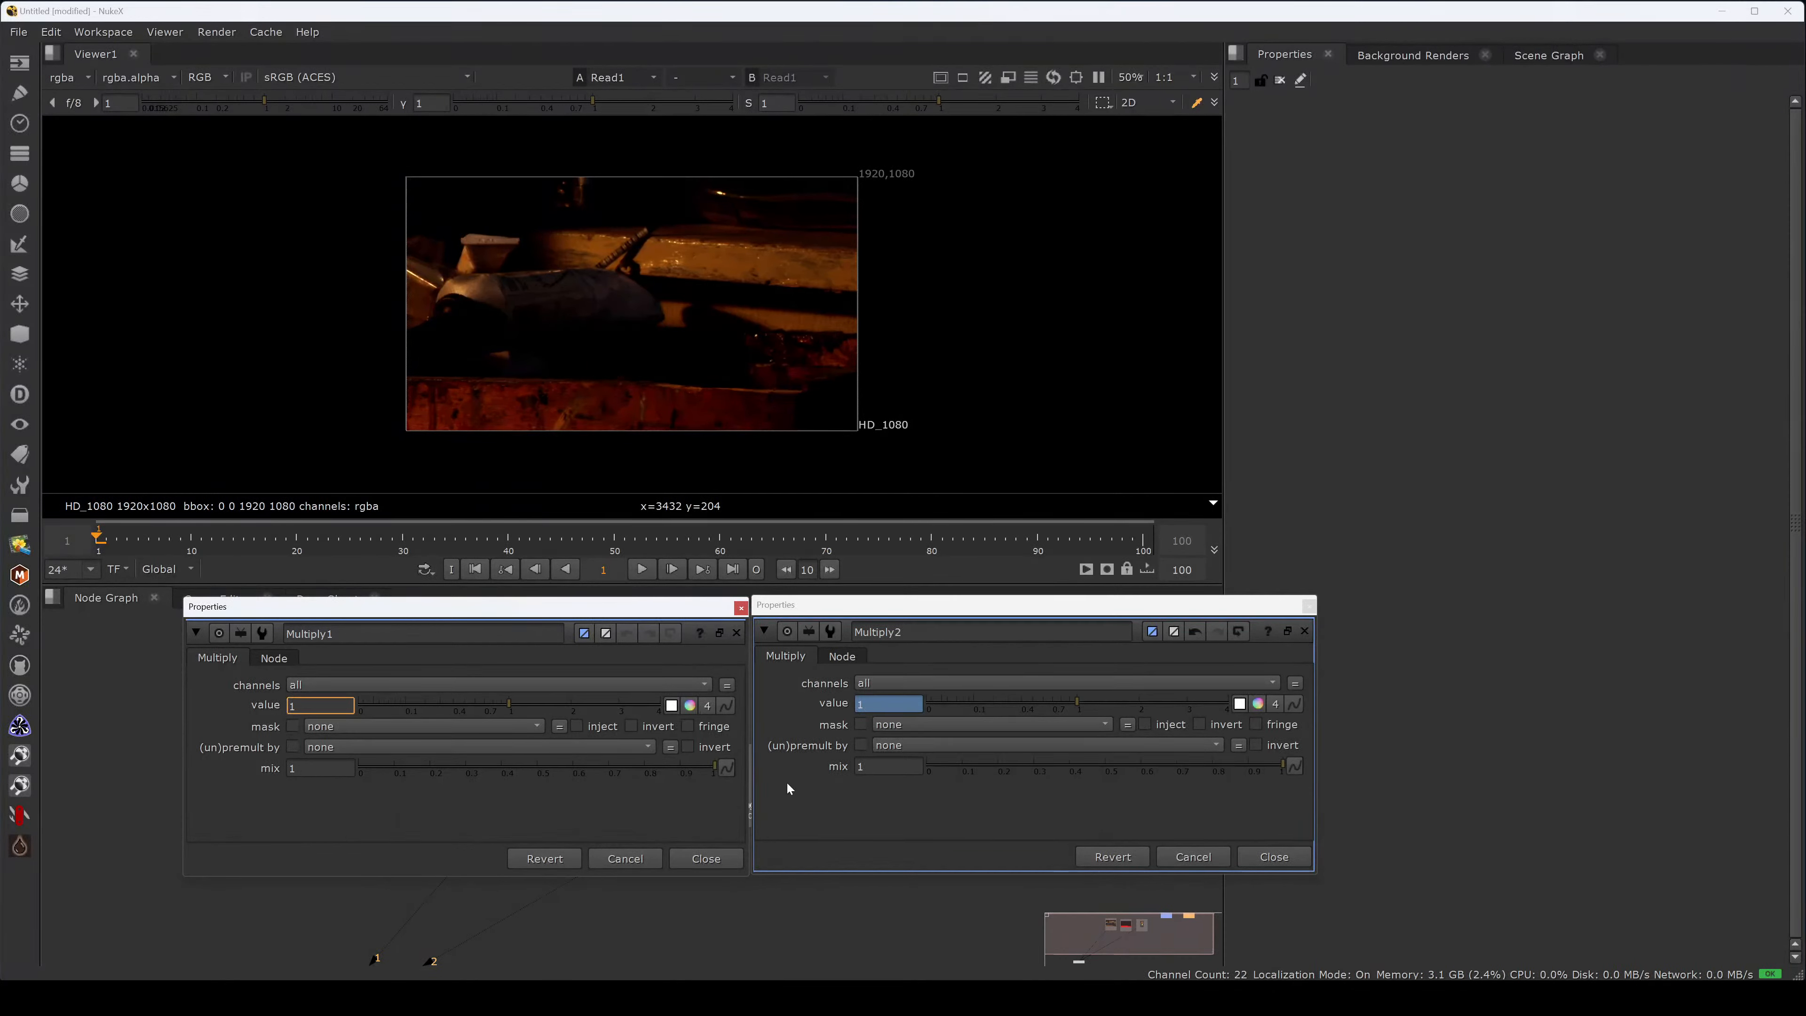
{"action": "key", "text": "ctrl+z"}
{"action": "right_click", "coordinate": [879, 704]}
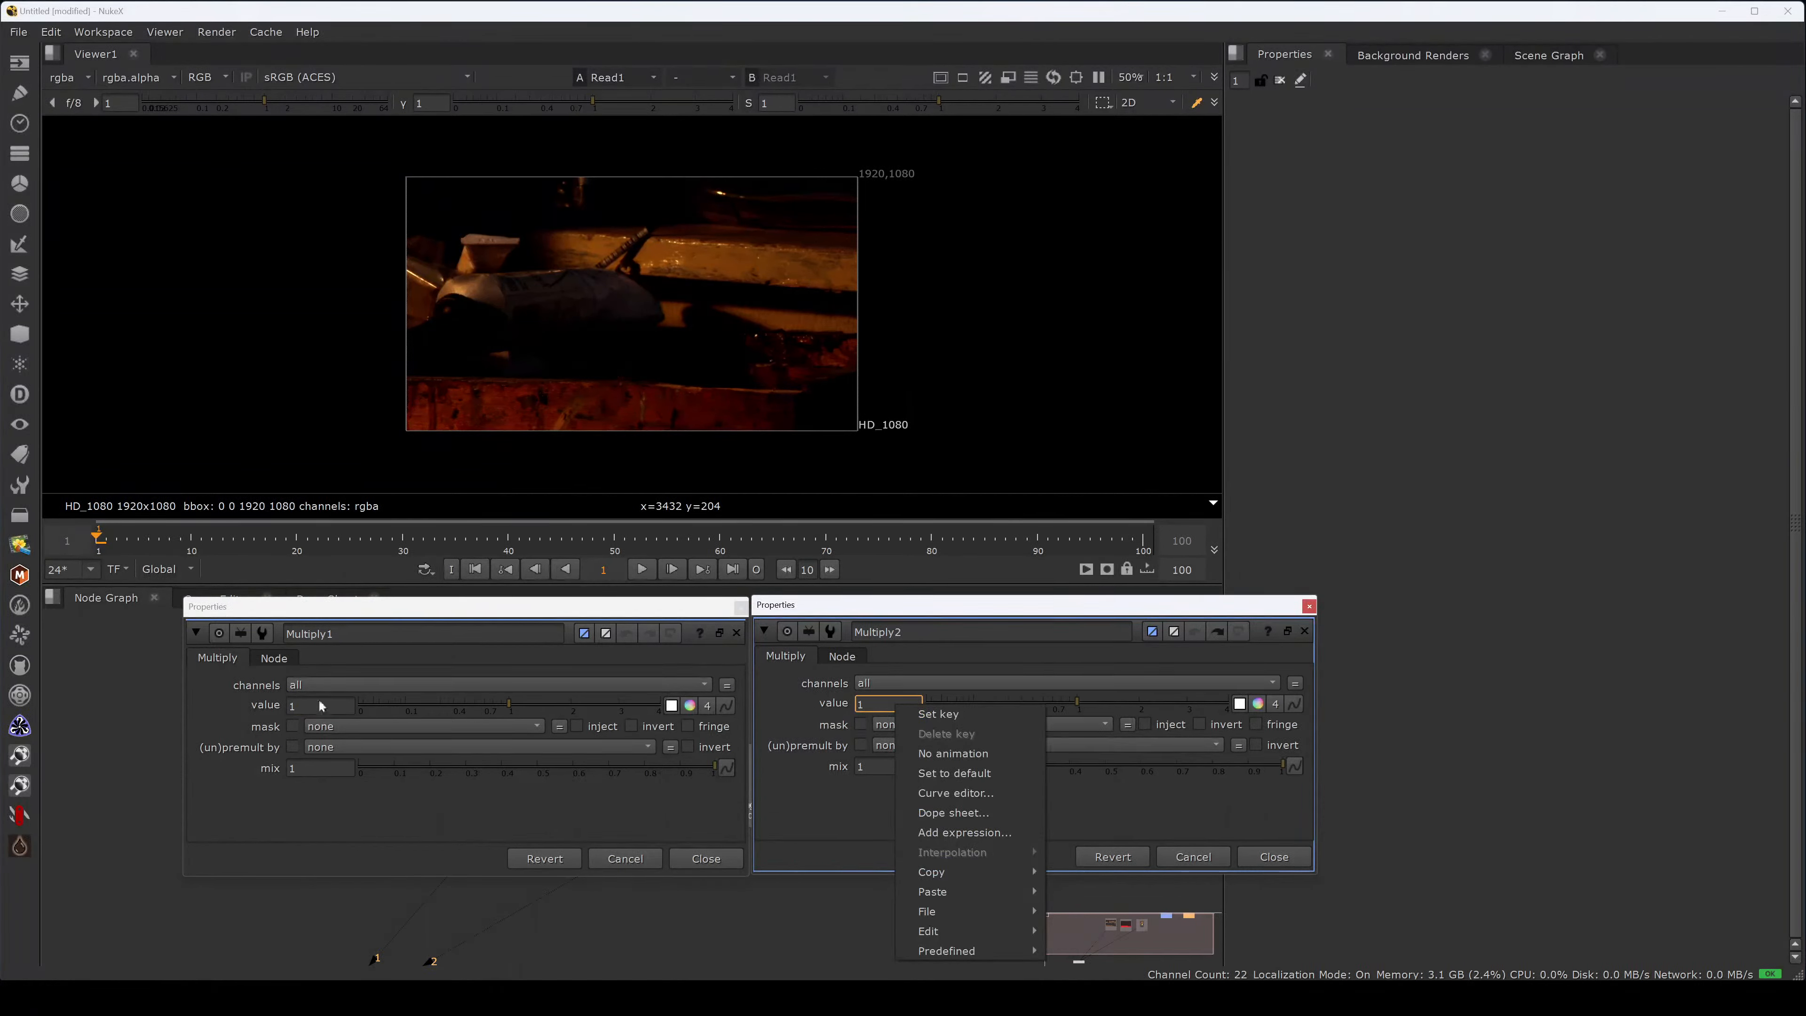
{"action": "left_click", "coordinate": [225, 721]}
- Link Multiply2's value to Multiply1's value and open the resulting expression for inspection beside the node properties
{"action": "left_click_drag", "start_coordinate": [313, 704], "coordinate": [898, 700], "text": "ctrl"}
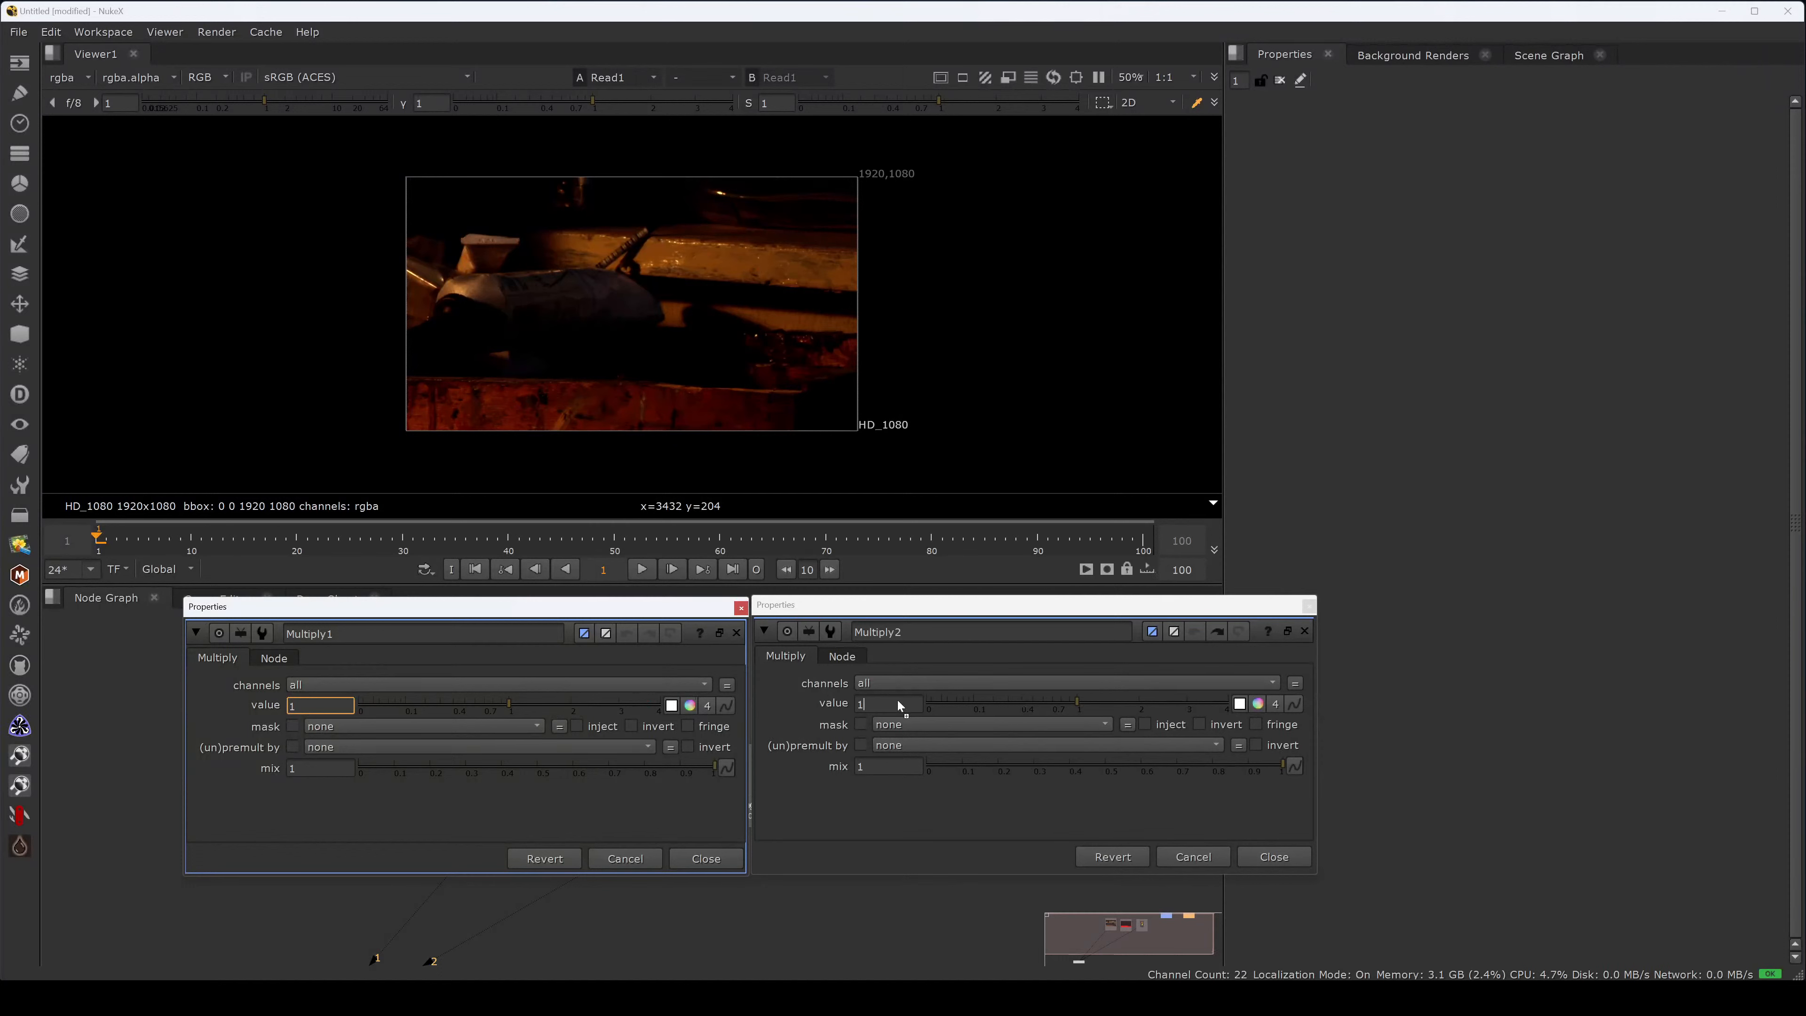
{"action": "left_click", "coordinate": [1293, 703]}
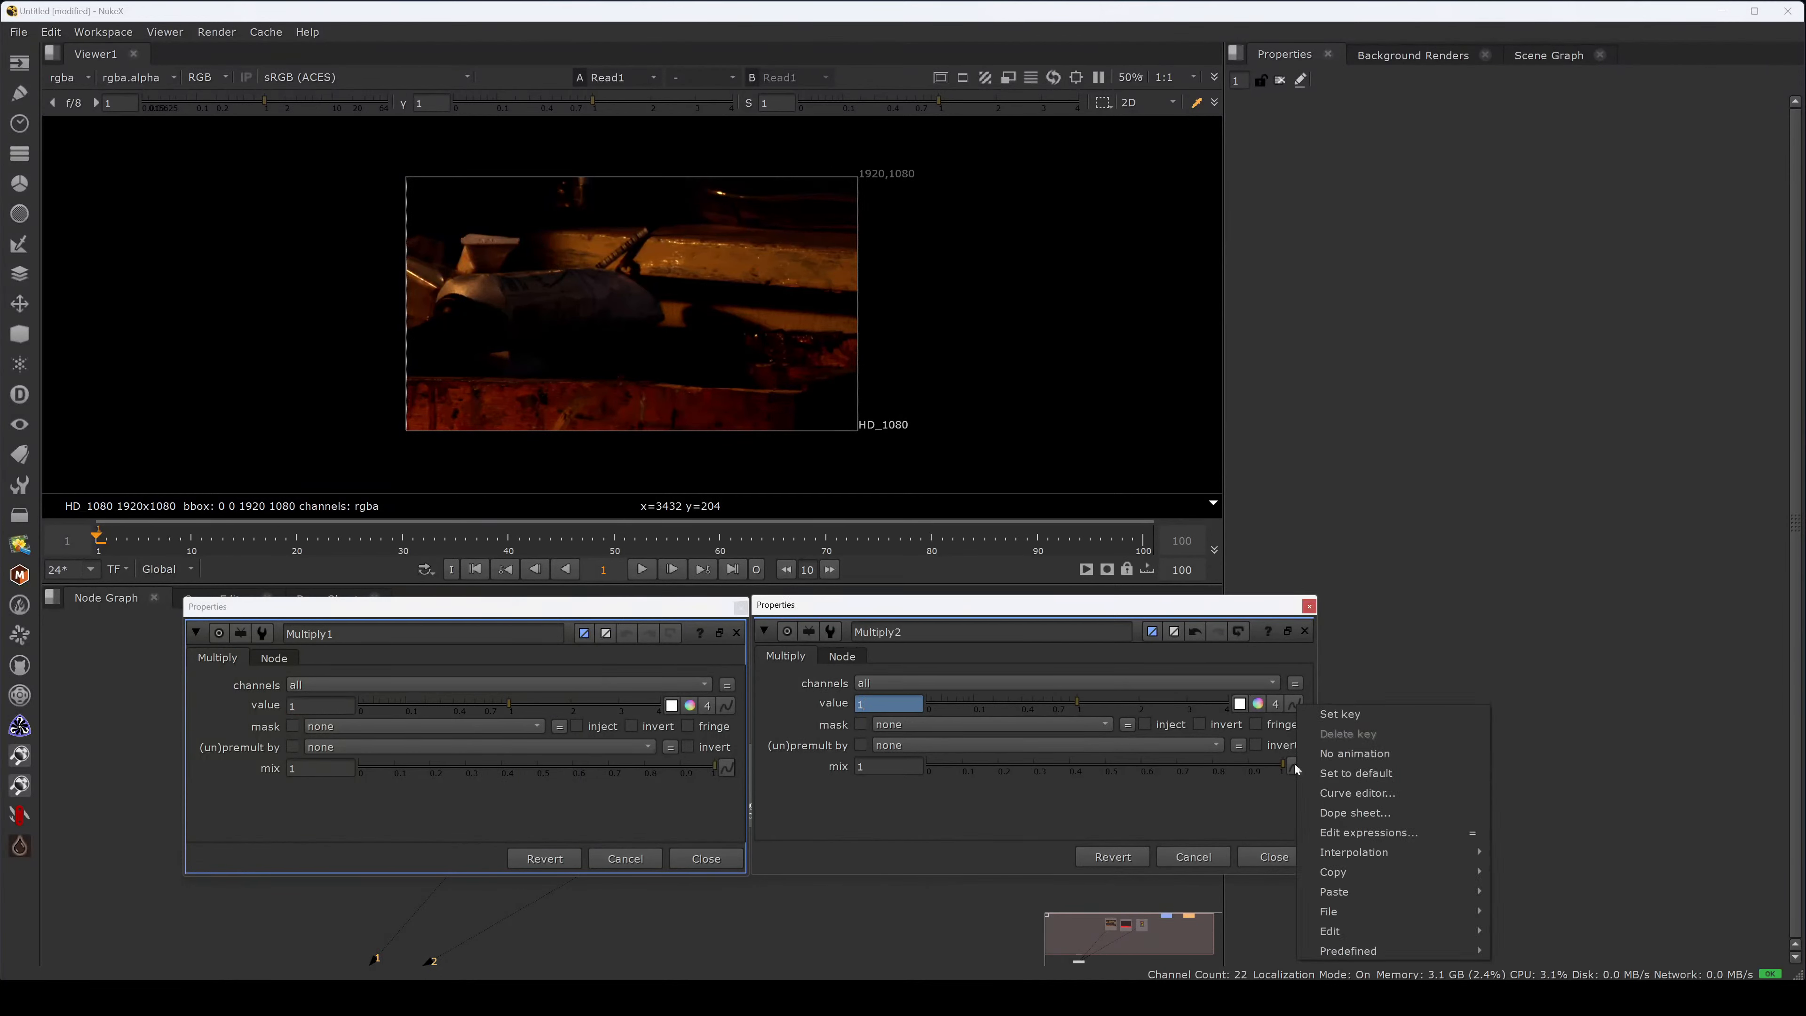
{"action": "left_click", "coordinate": [1381, 836]}
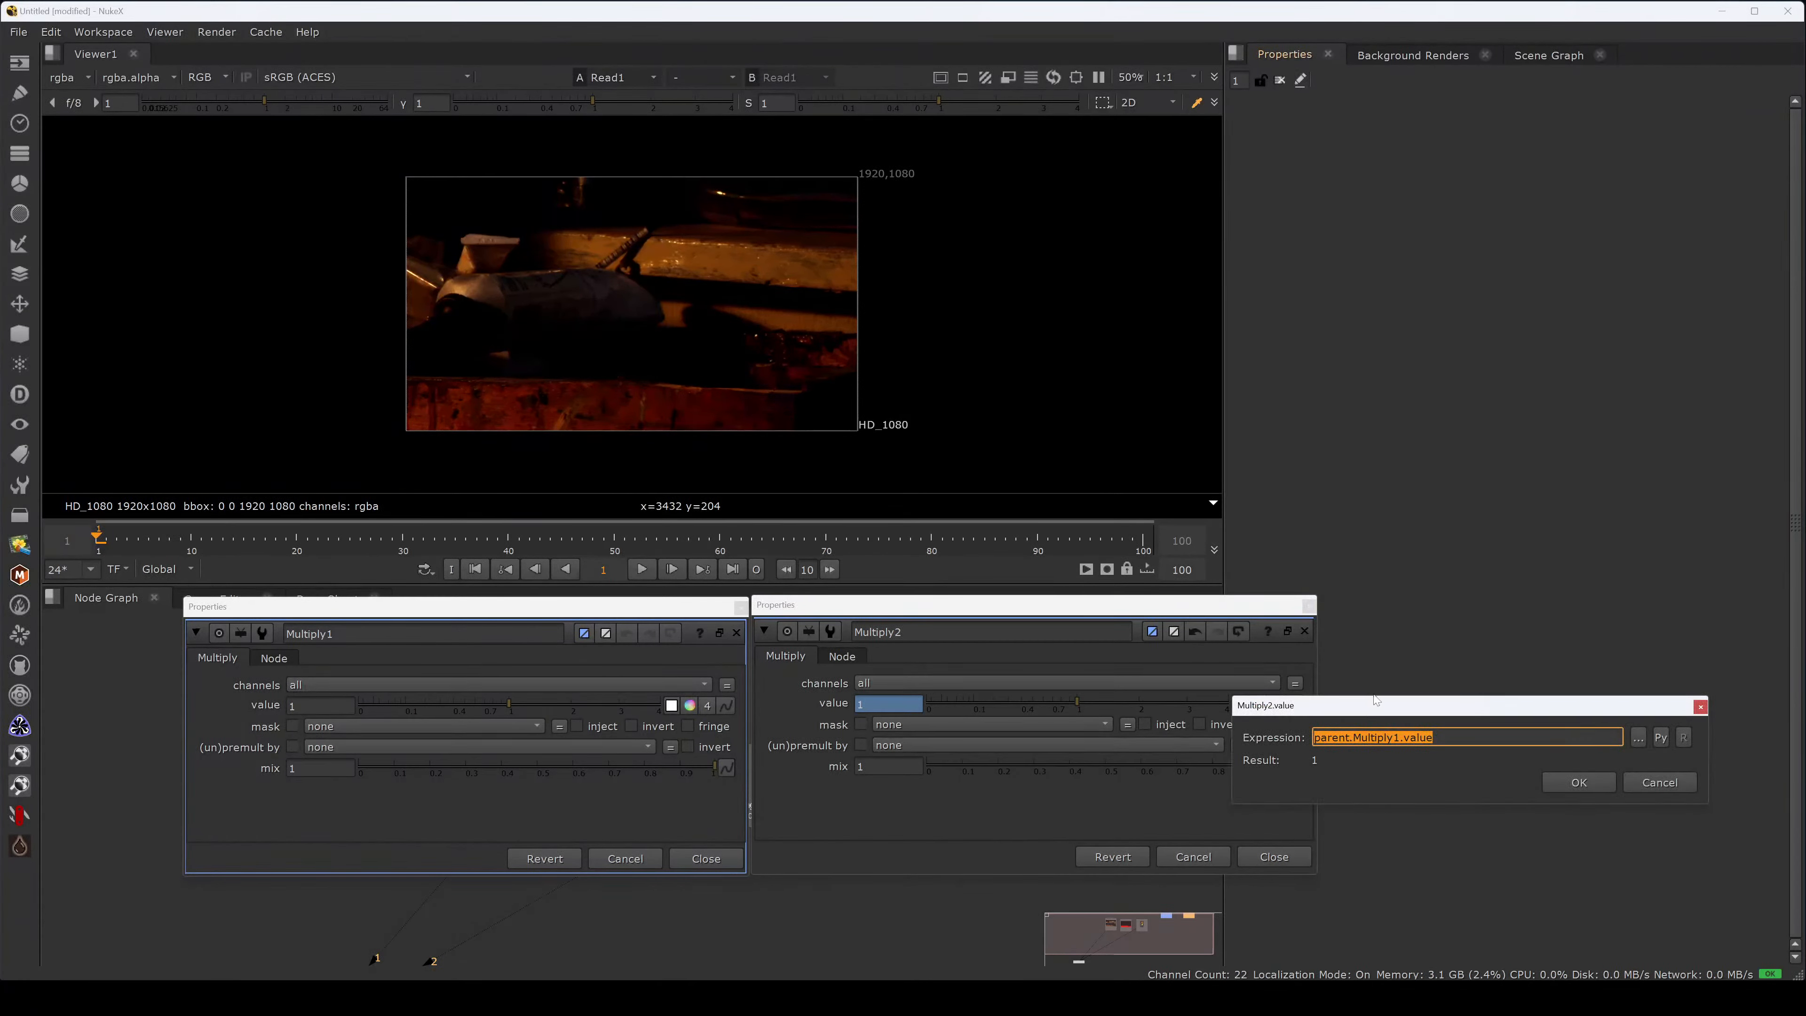
{"action": "left_click_drag", "start_coordinate": [1376, 705], "coordinate": [1459, 605]}
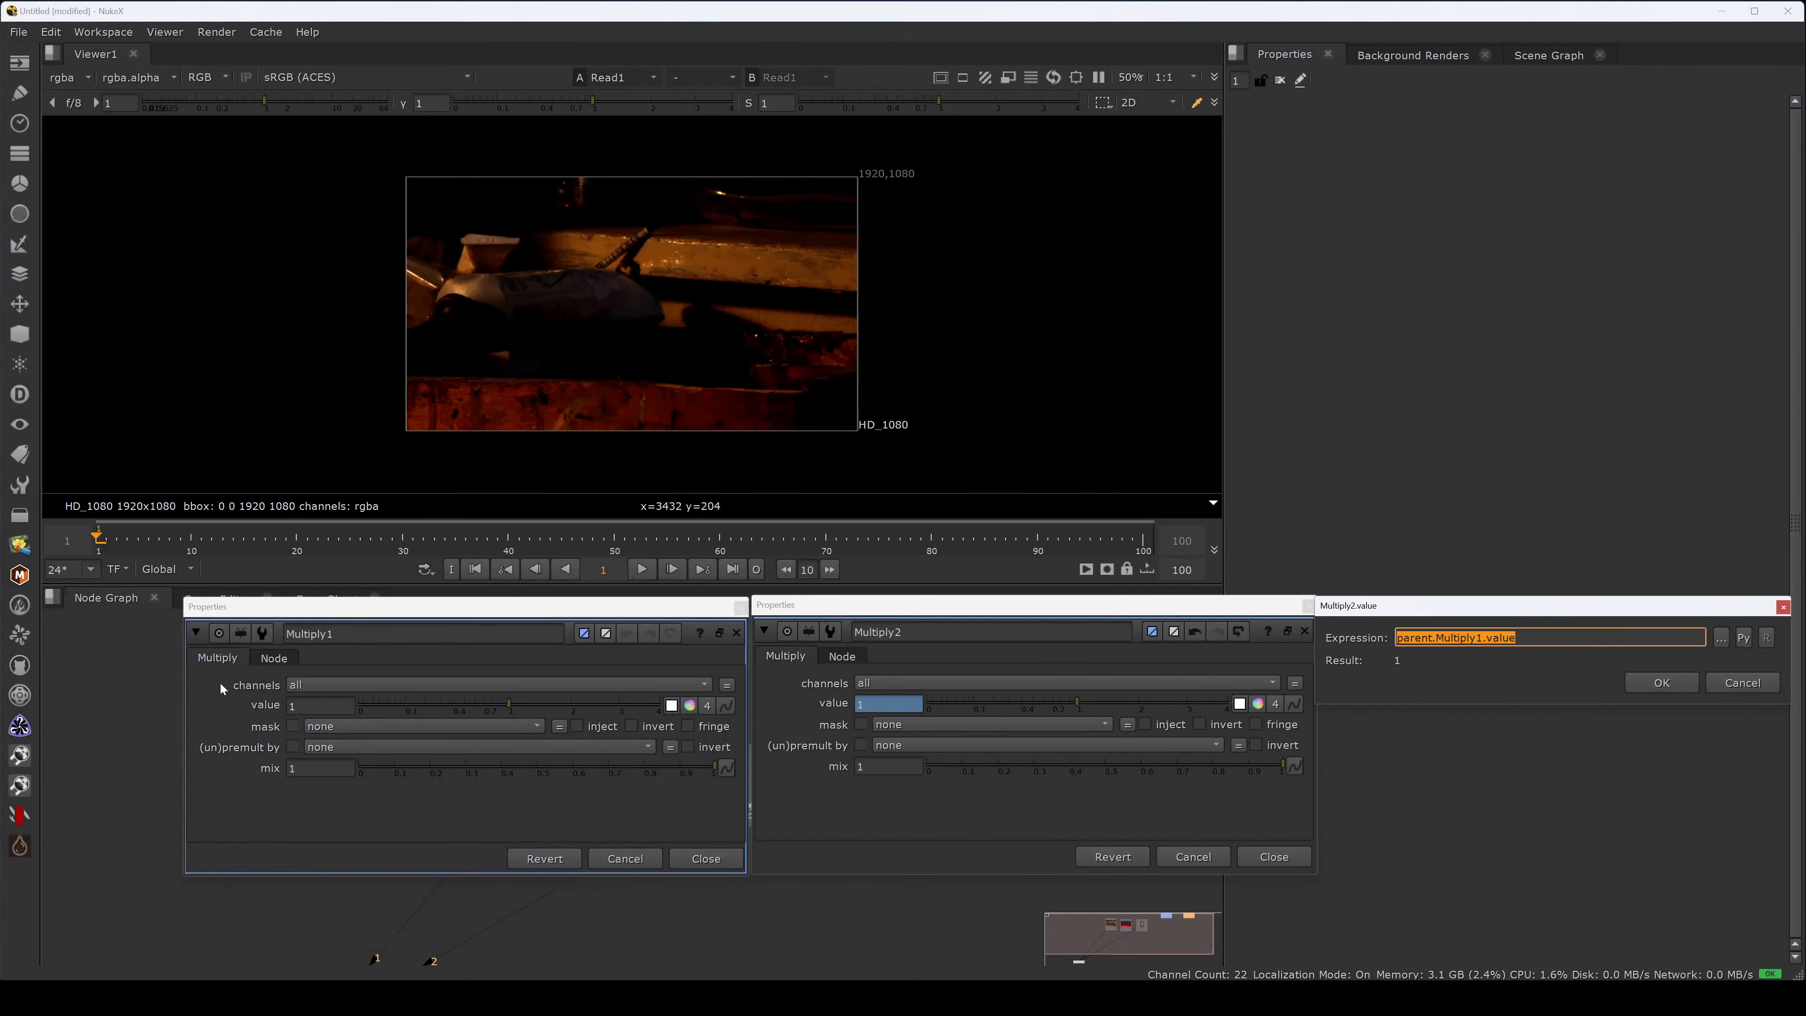
{"action": "left_click", "coordinate": [252, 709]}
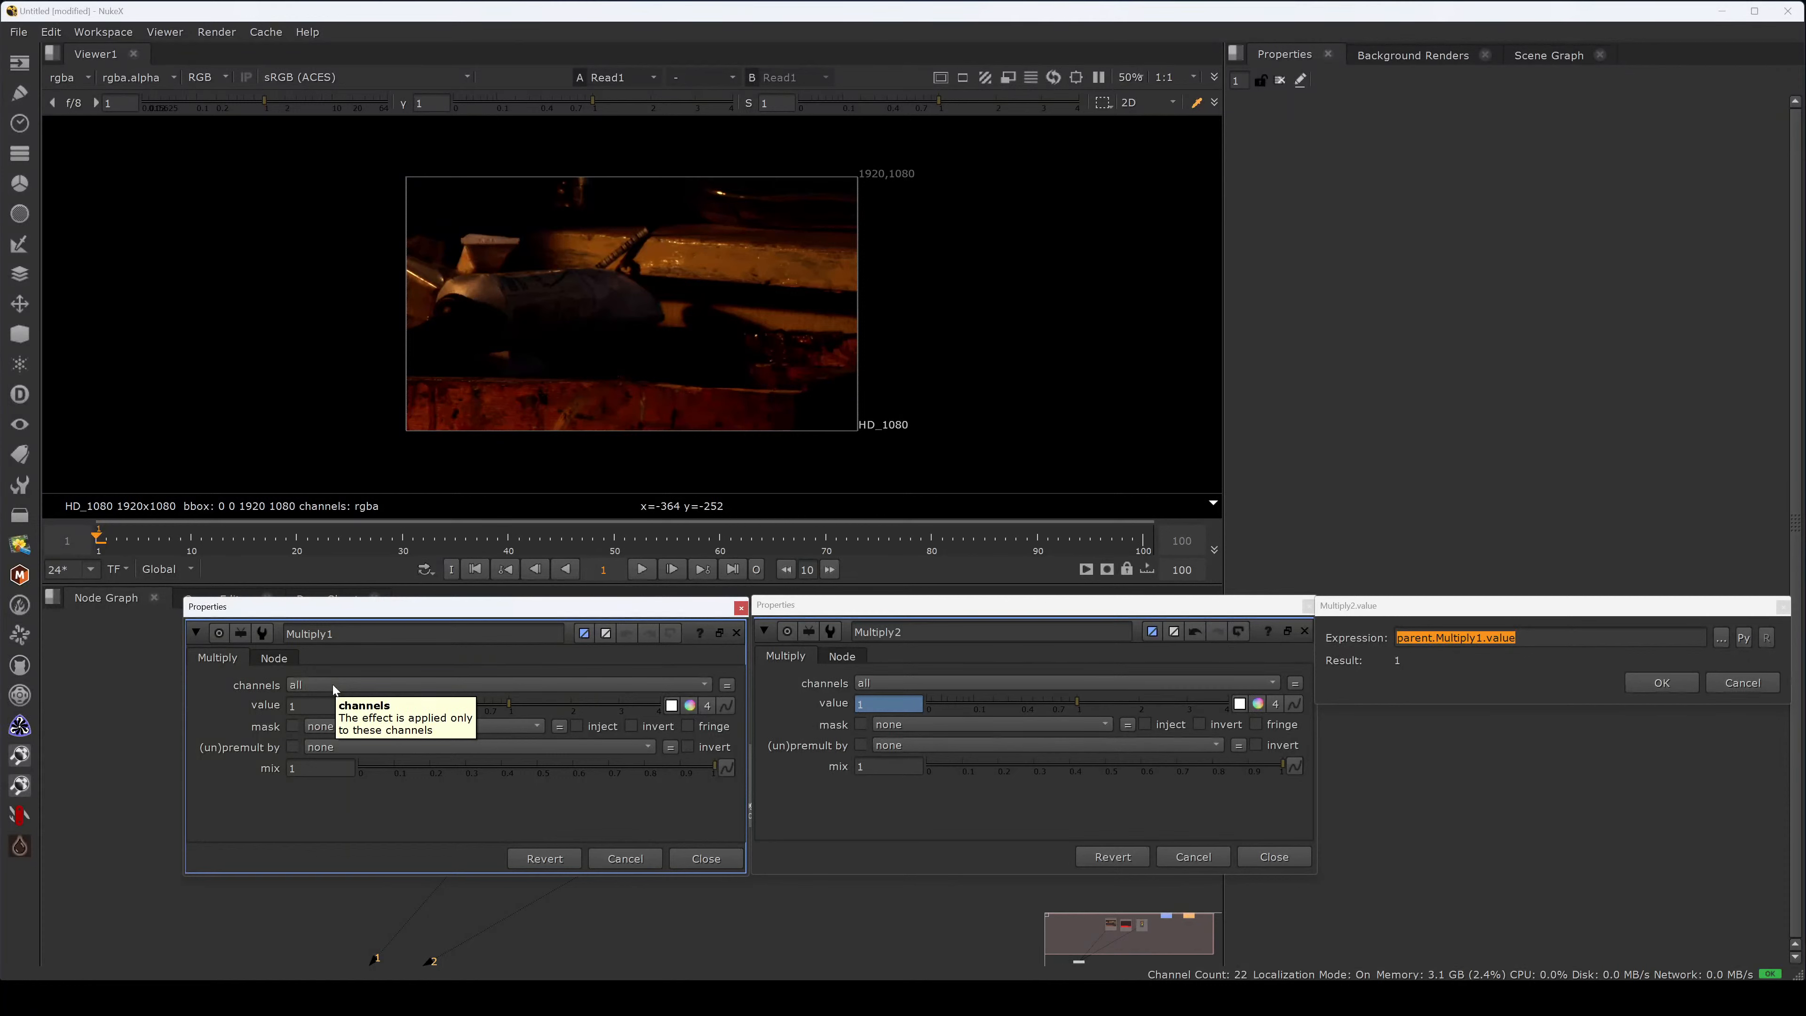
{"action": "left_click", "coordinate": [1421, 637]}
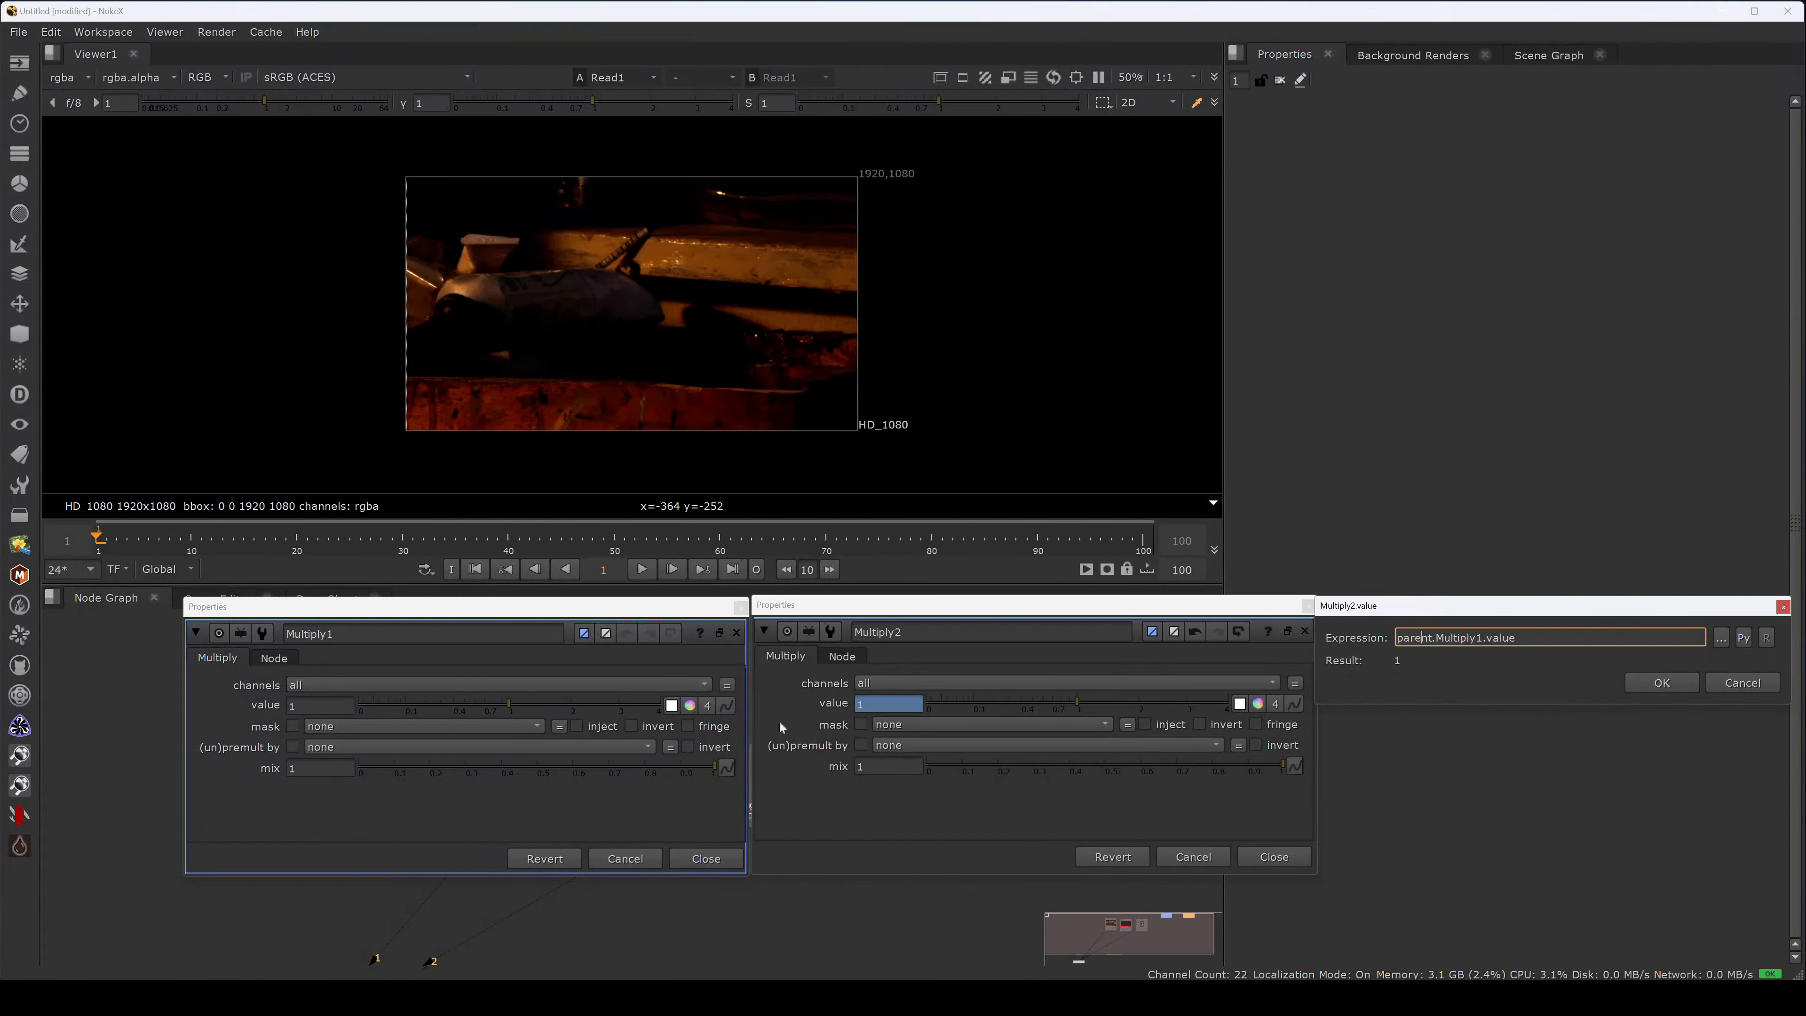
- Test the link by changing Multiply1's value to 0.82 and then to 1.78
{"action": "mouse_move", "coordinate": [501, 707]}
{"action": "left_mouse_down"}
{"action": "mouse_move", "coordinate": [440, 701]}
{"action": "mouse_move", "coordinate": [584, 707]}
{"action": "mouse_move", "coordinate": [457, 708]}
{"action": "mouse_move", "coordinate": [495, 709]}
{"action": "left_mouse_up"}
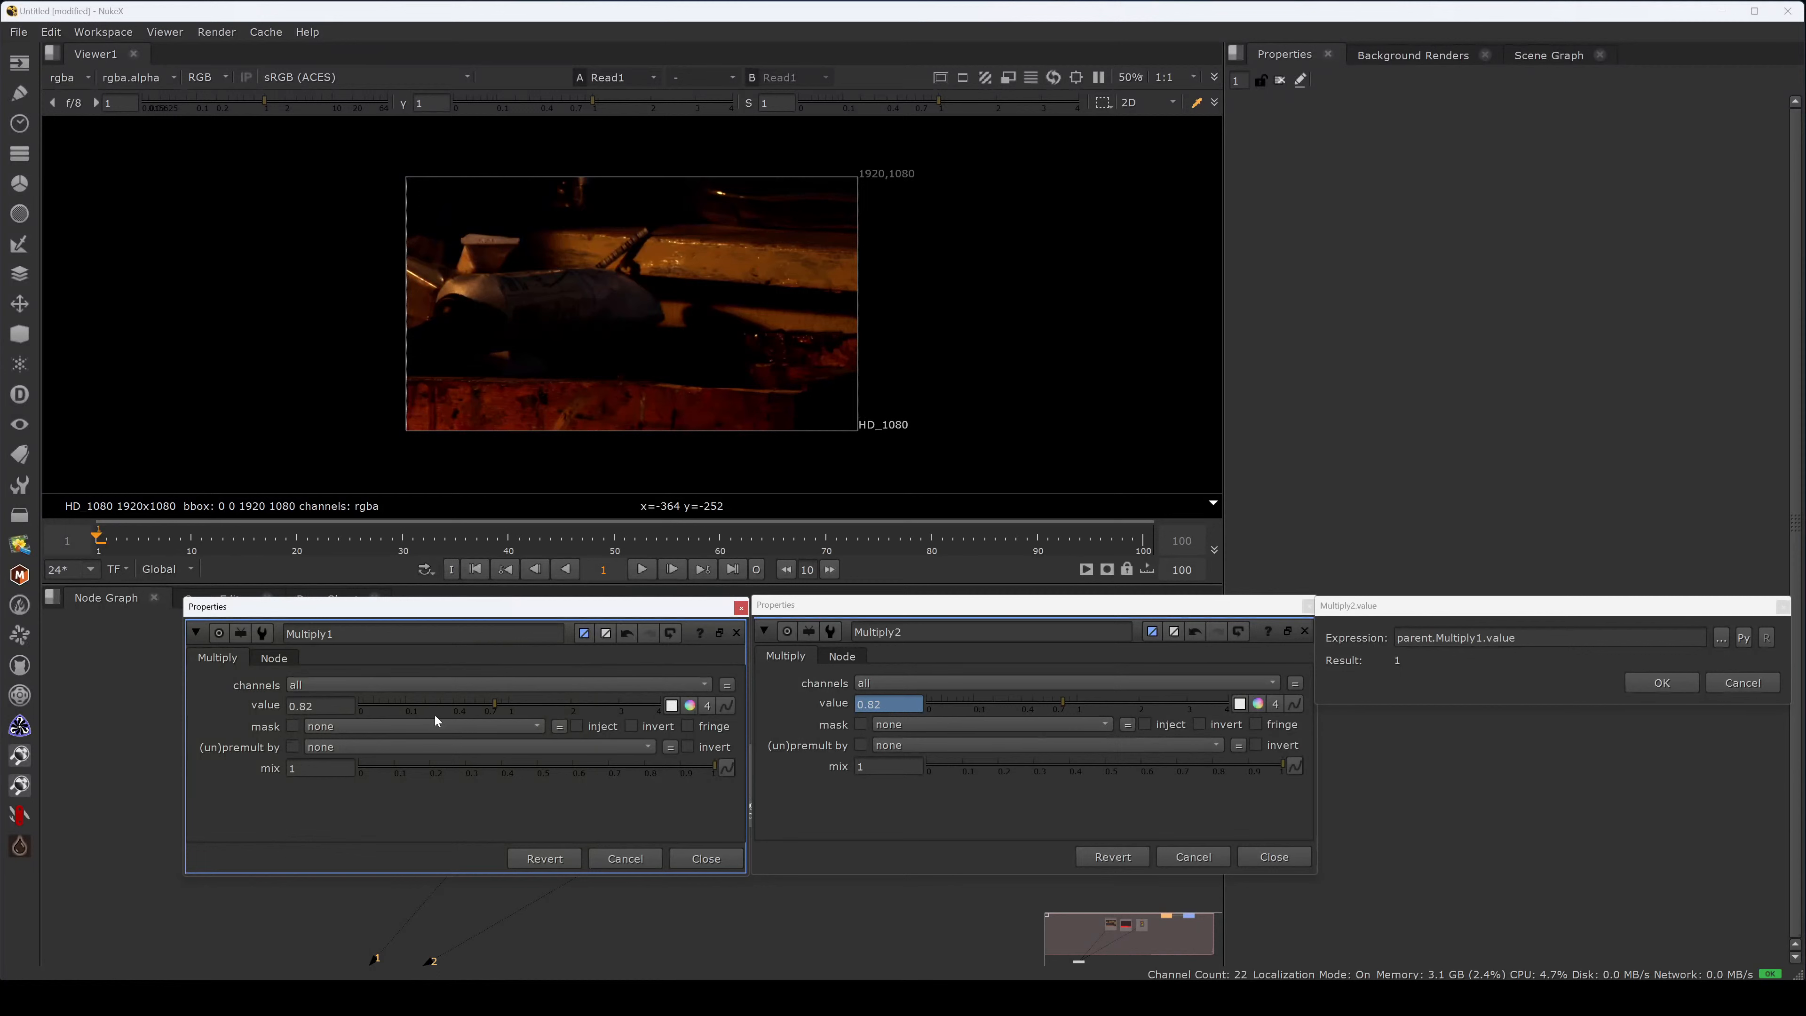
{"action": "left_click_drag", "start_coordinate": [435, 712], "coordinate": [558, 713]}
- Rename the Multiply1 node as Multiply3 and set its value to 0.66
{"action": "double_click", "coordinate": [357, 639]}
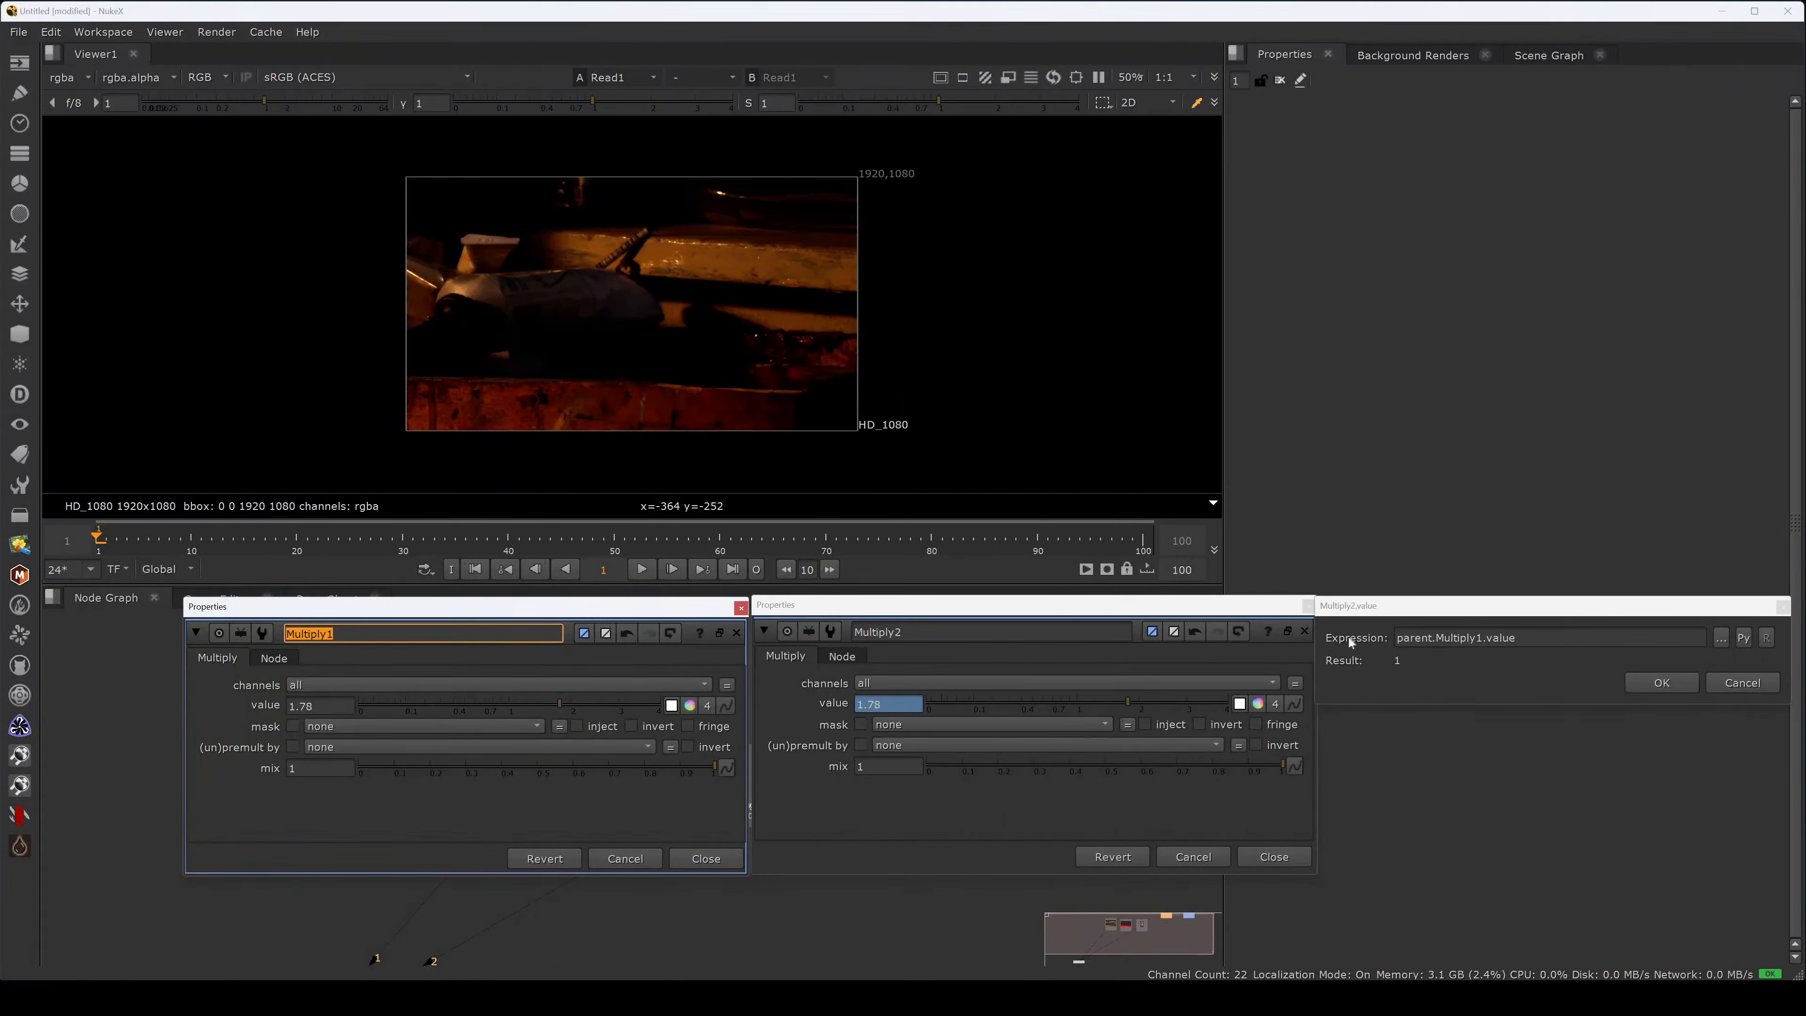
{"action": "type", "text": "Multiply3"}
{"action": "key", "text": "Return"}
{"action": "mouse_move", "coordinate": [519, 704]}
{"action": "left_mouse_down"}
{"action": "mouse_move", "coordinate": [445, 709]}
{"action": "mouse_move", "coordinate": [500, 716]}
{"action": "left_mouse_up"}
- Close and reopen Multiply2's value expression to check which node name it references
{"action": "left_click", "coordinate": [1742, 683]}
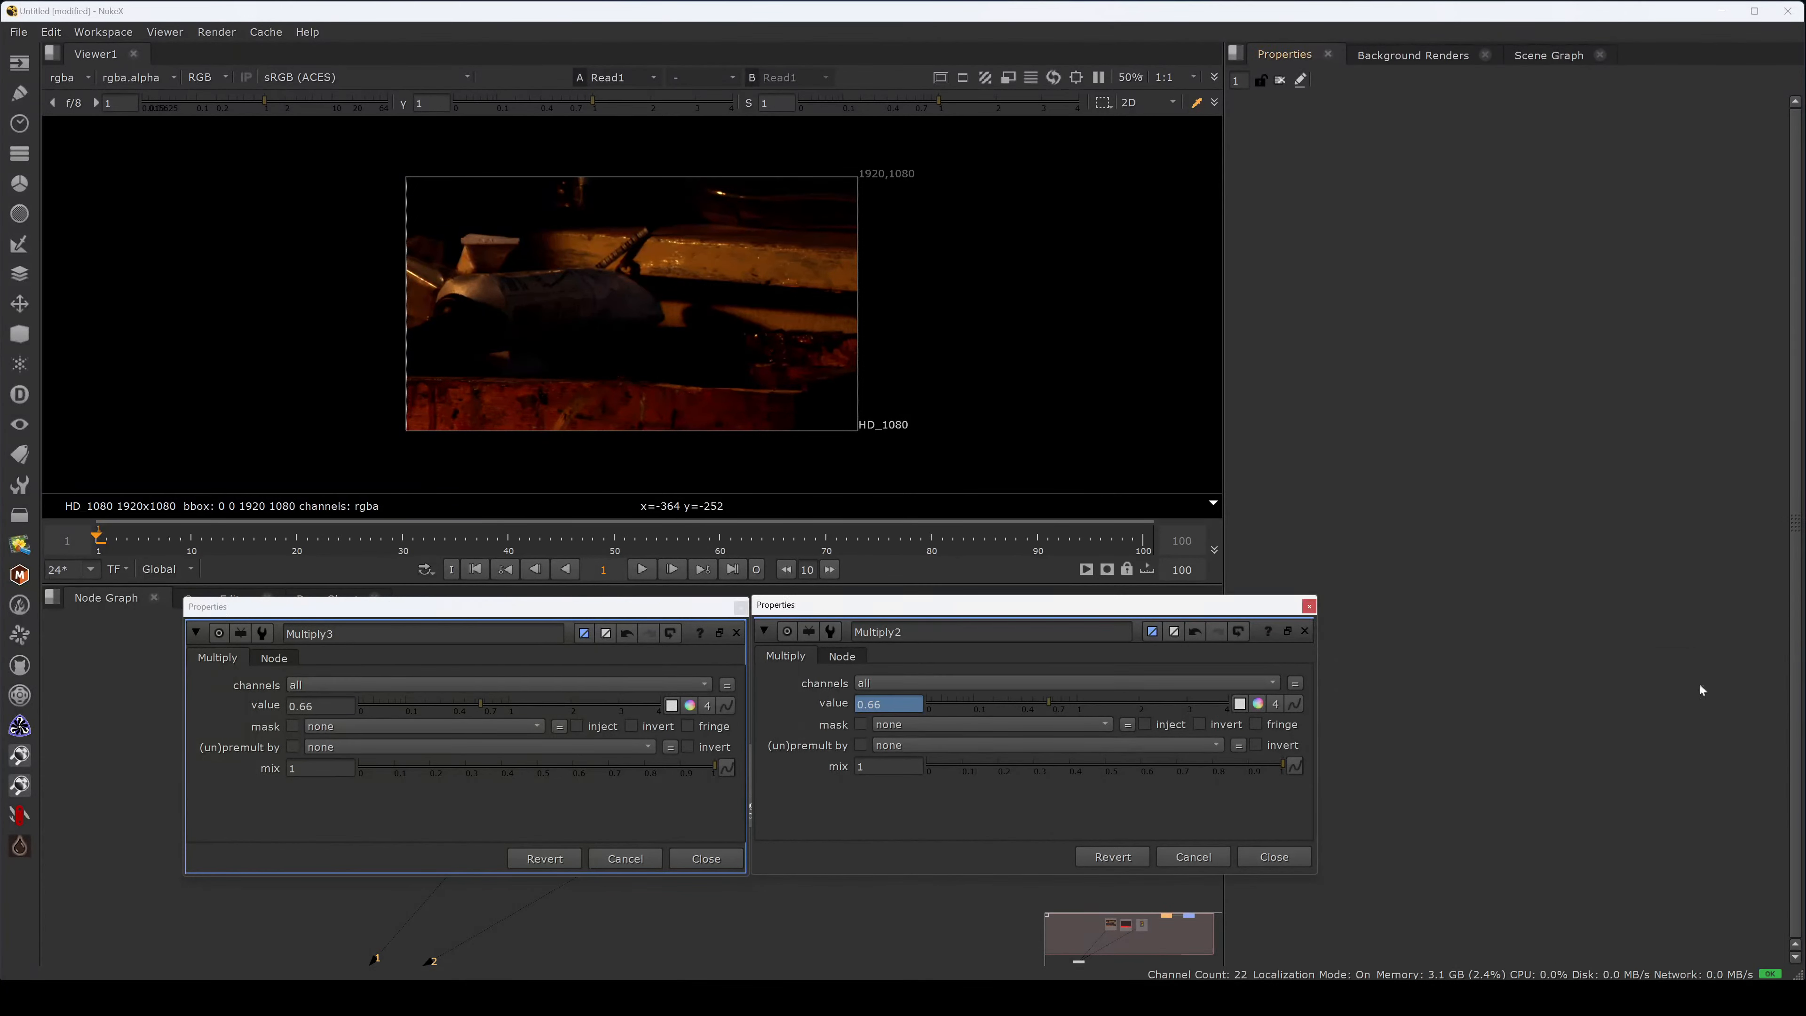
{"action": "left_click", "coordinate": [1293, 703]}
{"action": "left_click", "coordinate": [1399, 837]}
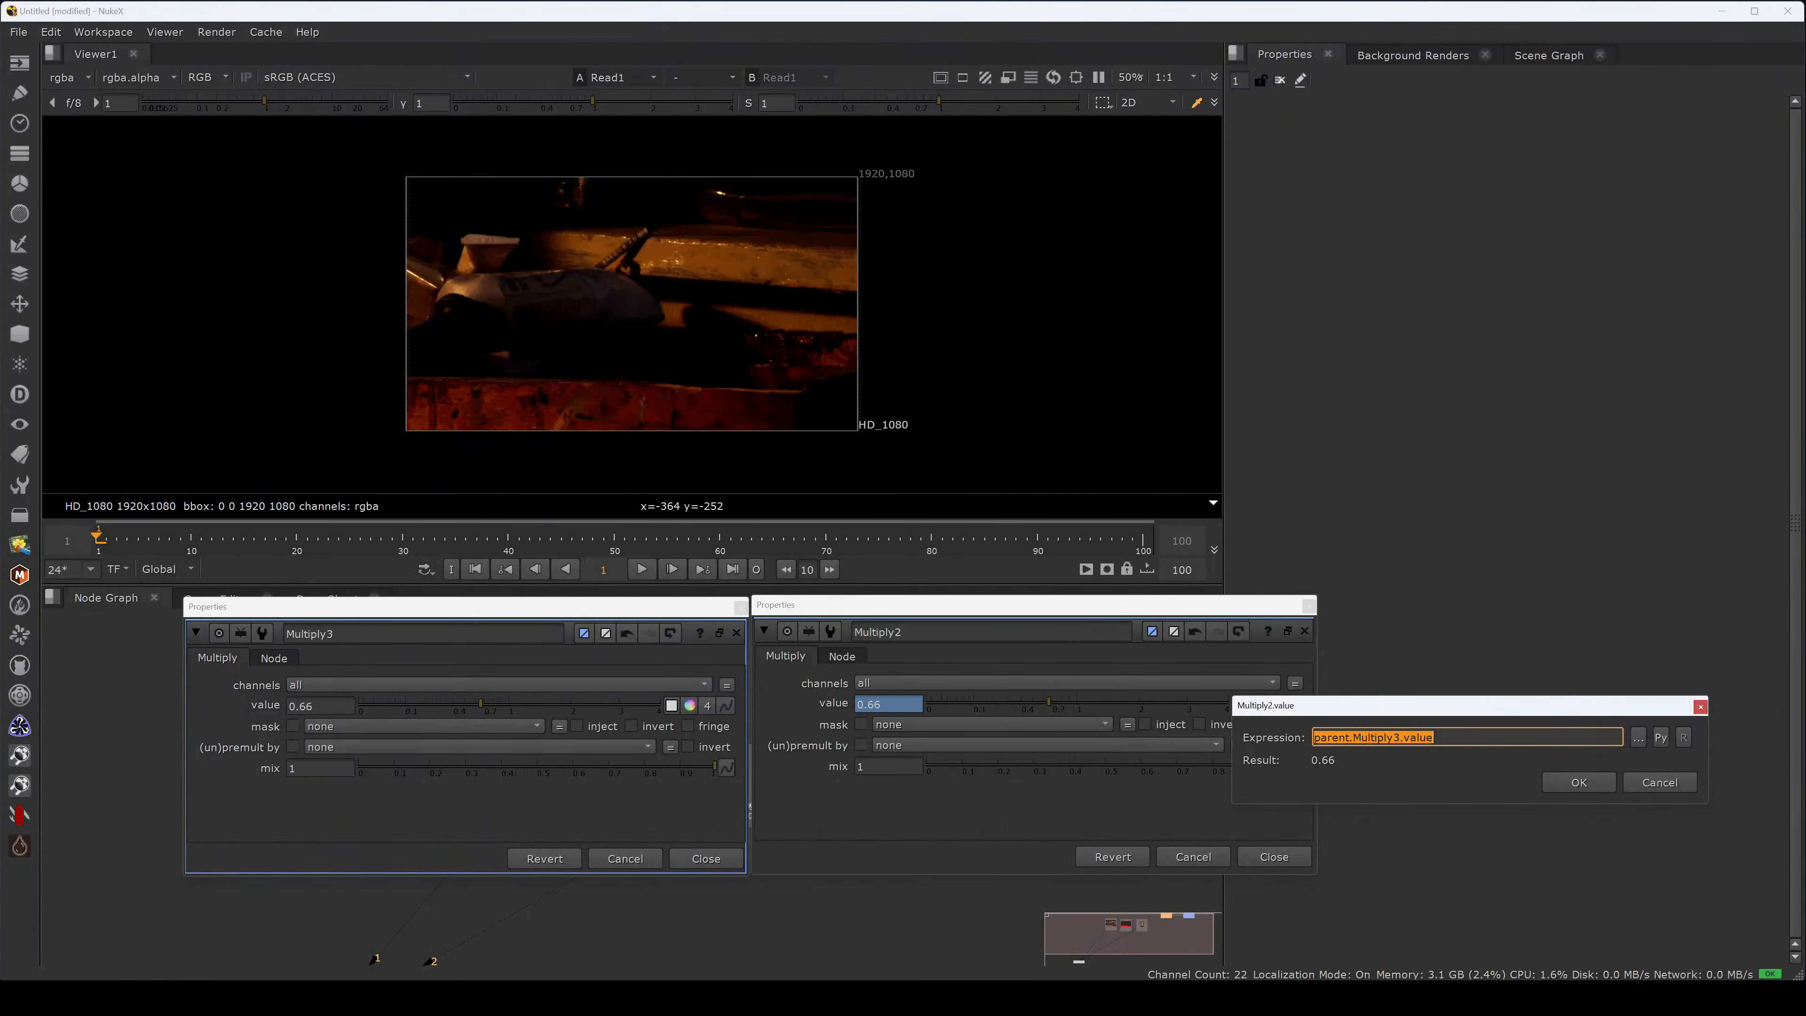
- Rename the Multiply3 node back to Multiply1 and close Multiply2's expression editor
{"action": "left_click", "coordinate": [337, 633]}
{"action": "key", "text": "BackSpace"}
{"action": "type", "text": "1"}
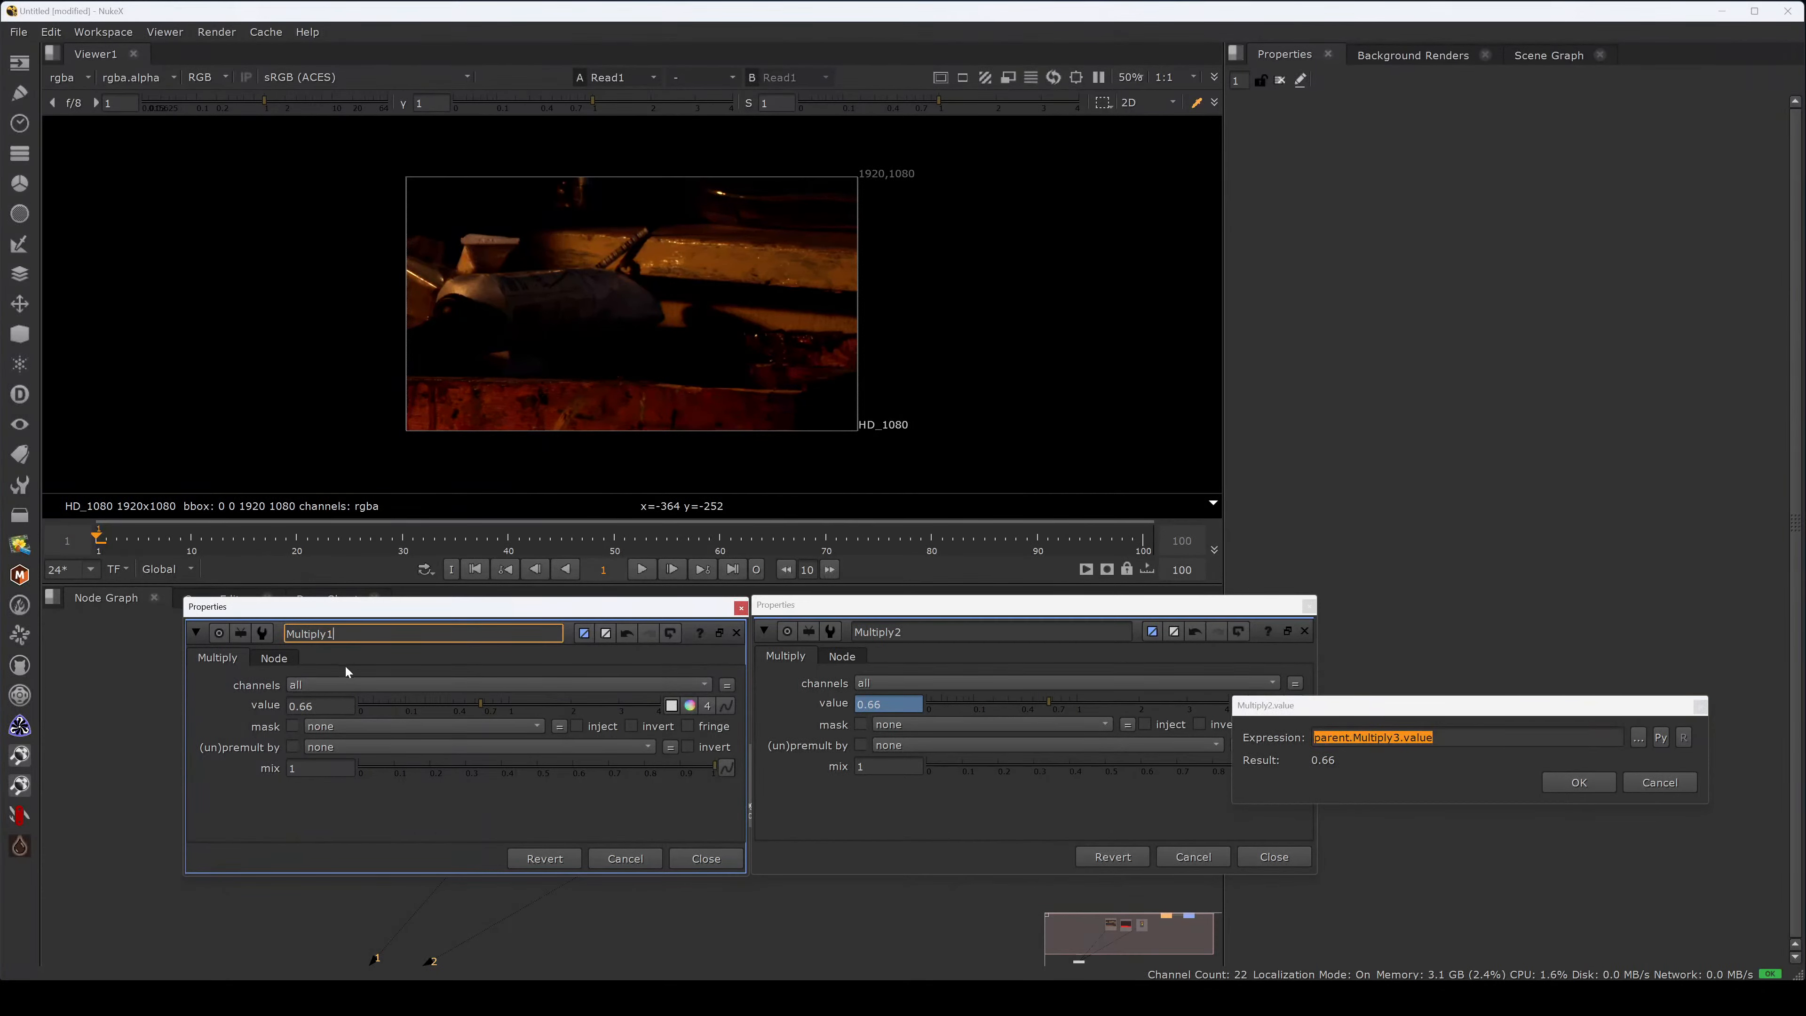
{"action": "key", "text": "Return"}
{"action": "left_click", "coordinate": [1578, 781]}
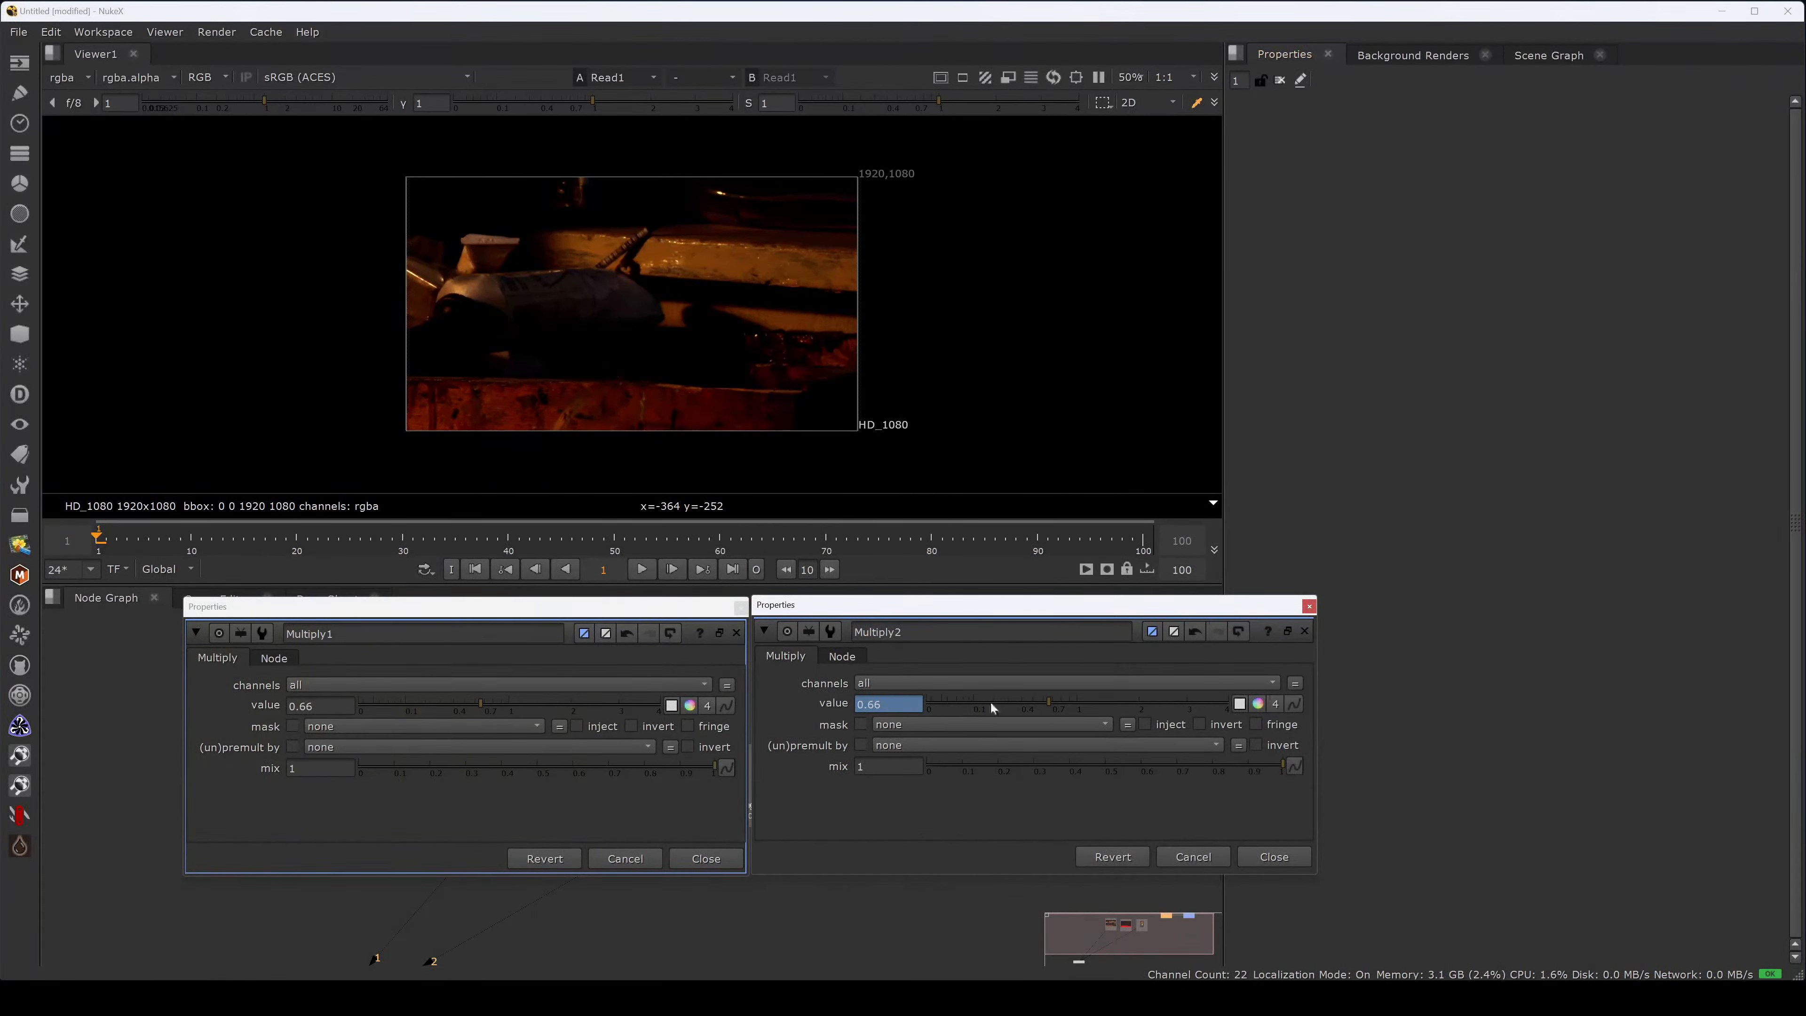
- Check the node reference in Multiply2's value expression again and review the value's animation options
{"action": "left_click", "coordinate": [1294, 704]}
{"action": "left_click", "coordinate": [1376, 838]}
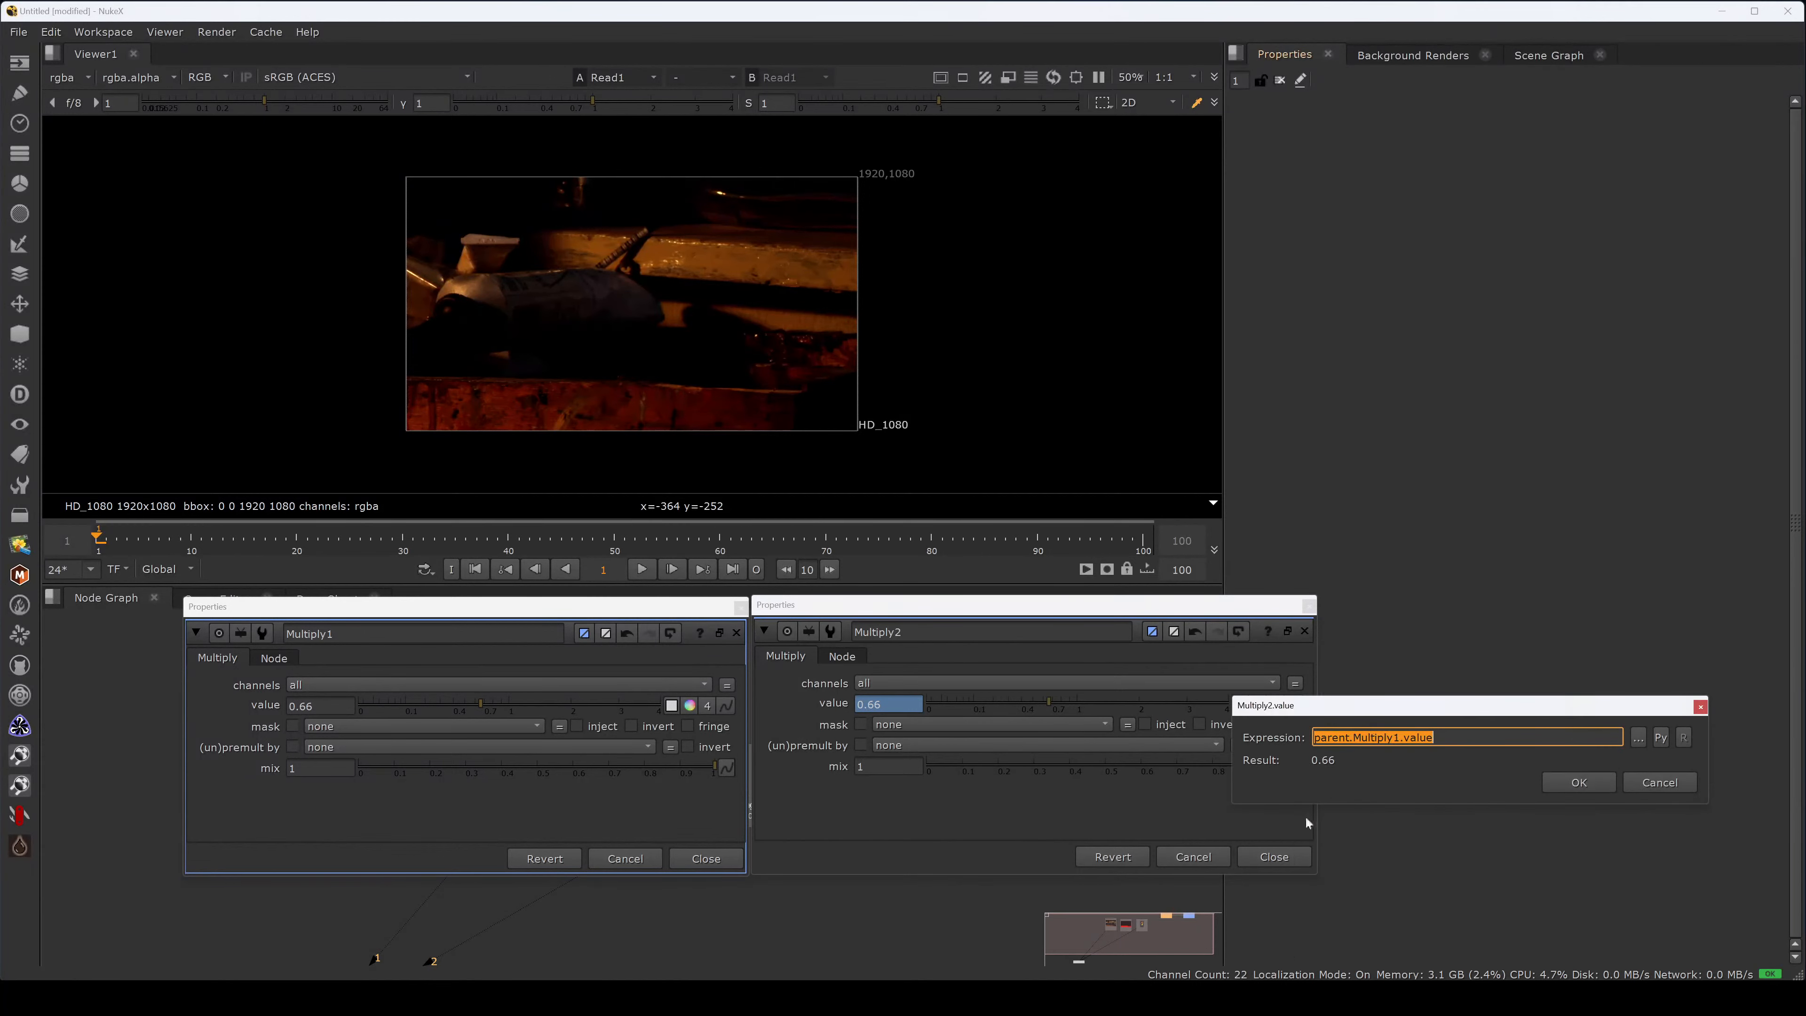
{"action": "left_click", "coordinate": [1660, 781]}
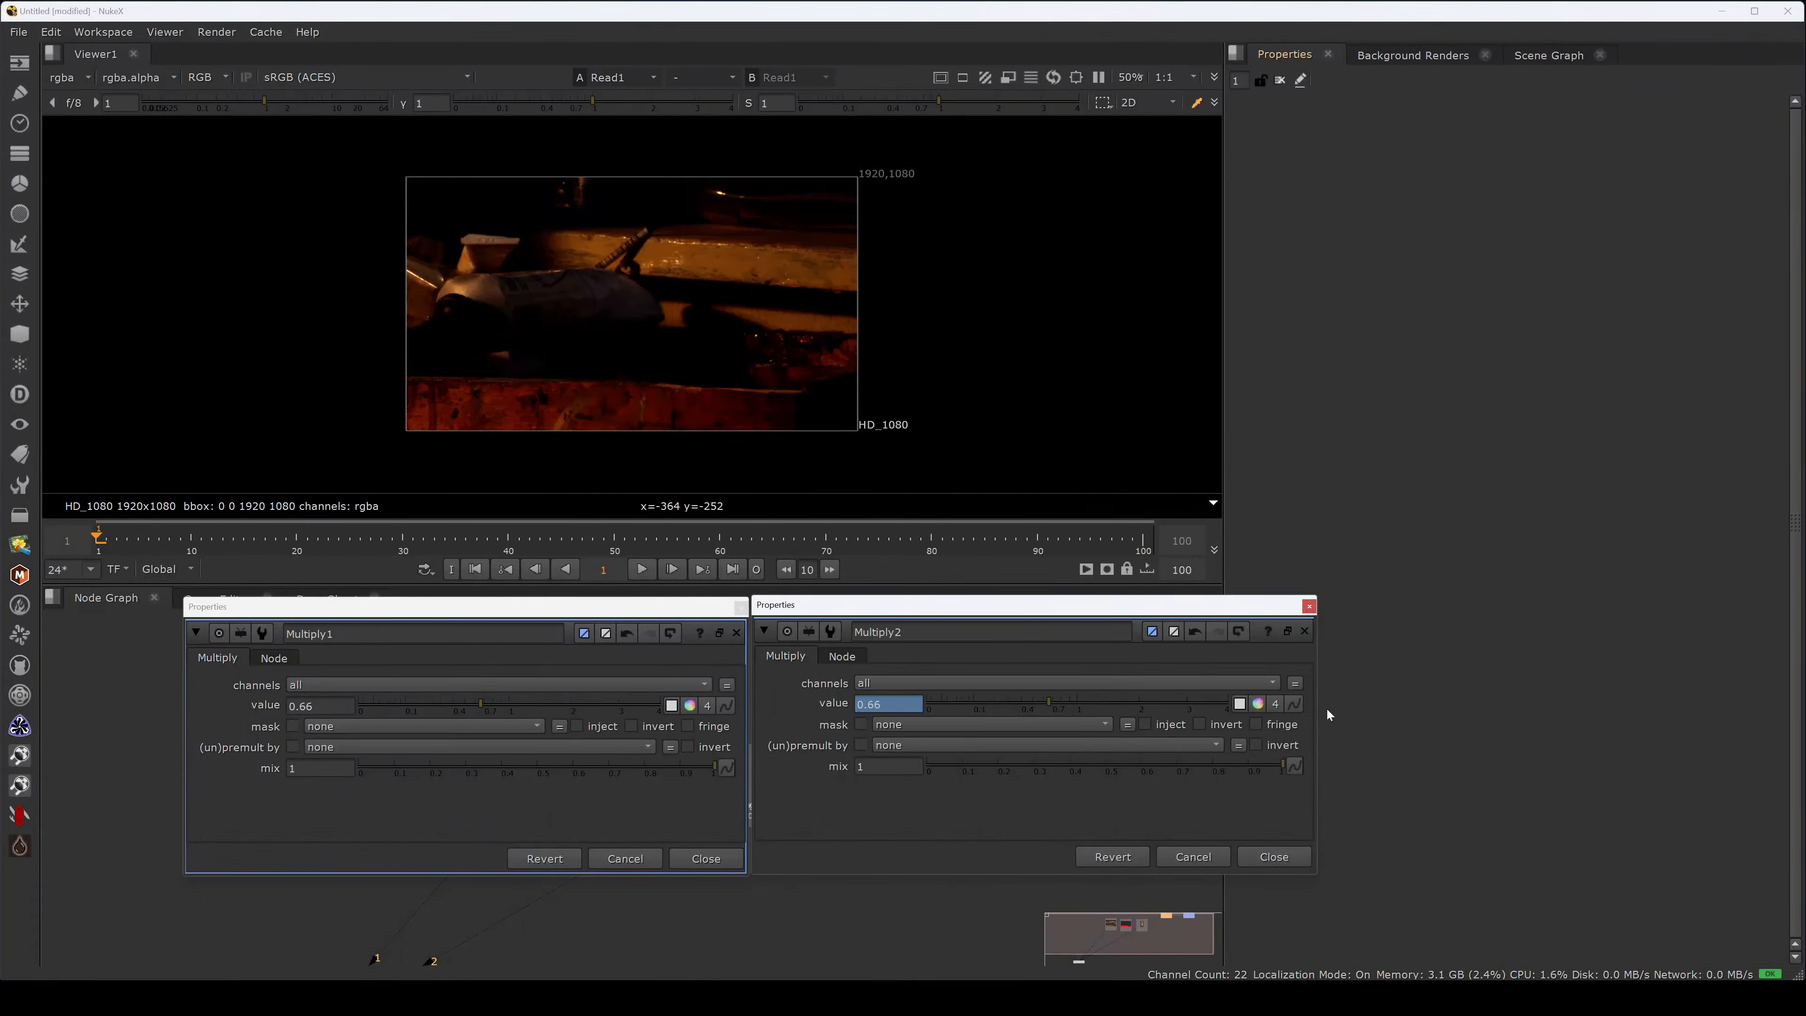
{"action": "left_click", "coordinate": [1294, 703]}
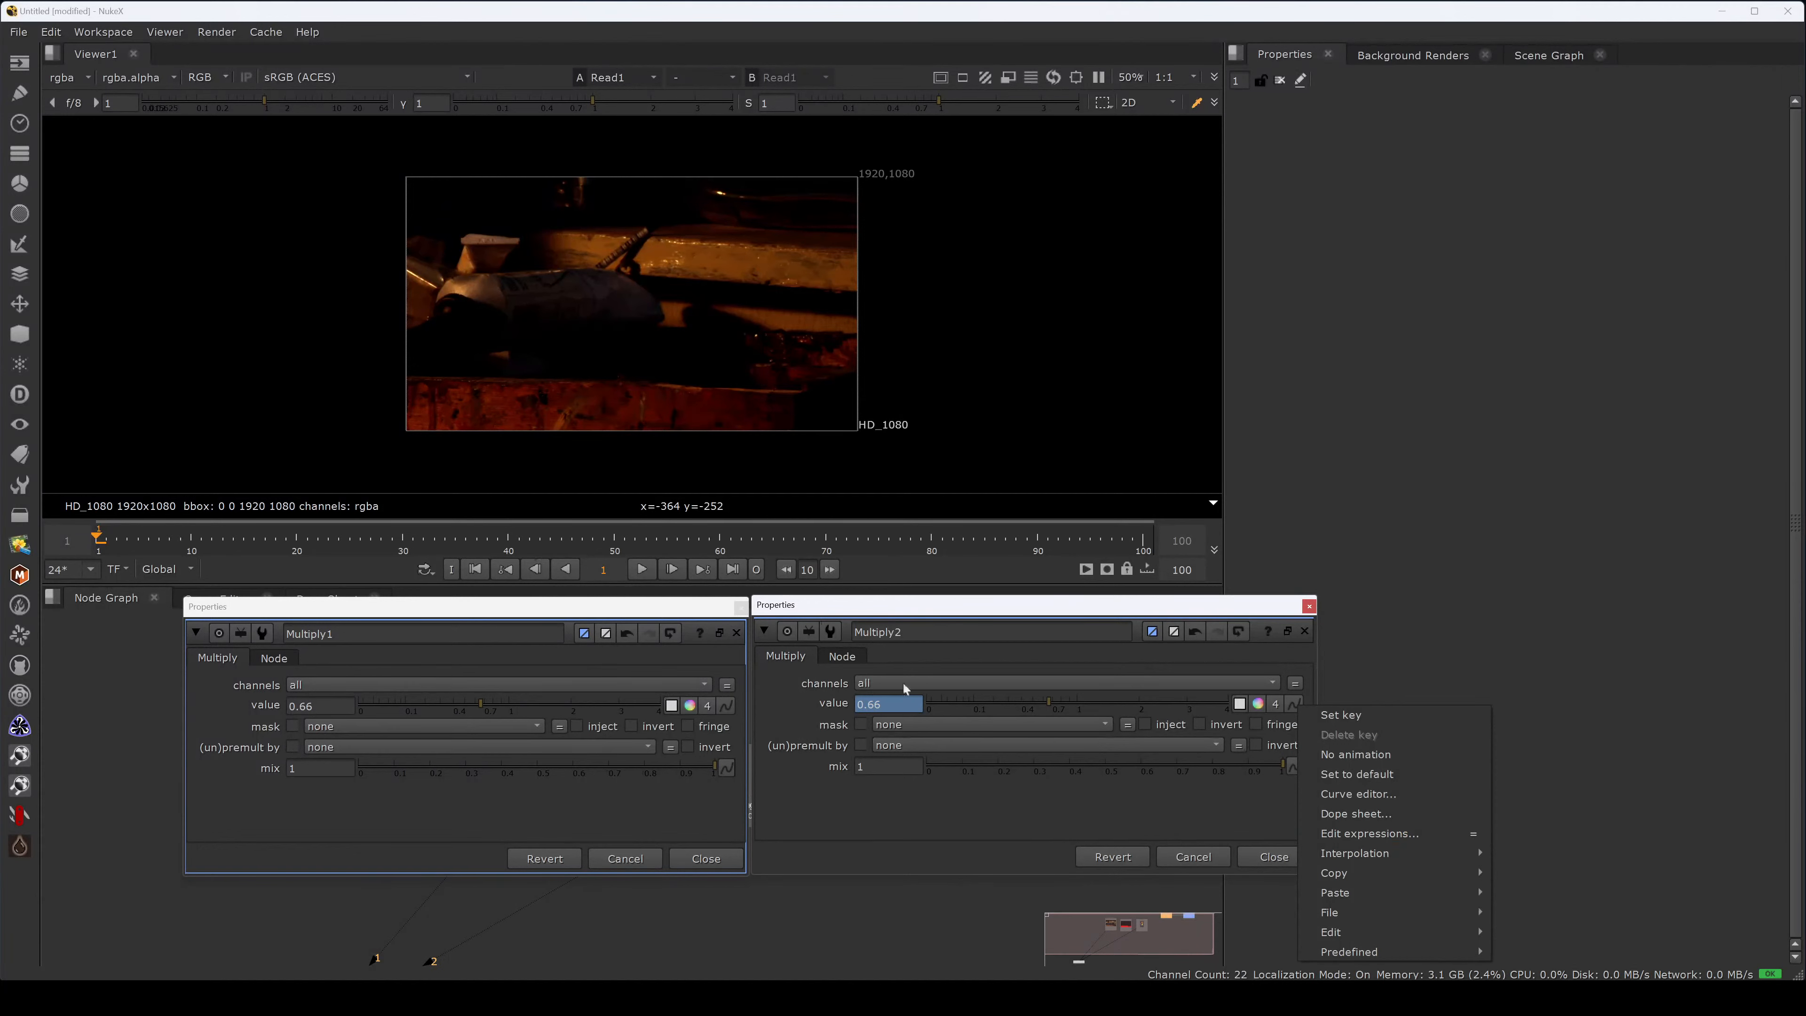
{"action": "left_click", "coordinate": [855, 725]}
{"action": "left_click", "coordinate": [889, 704]}
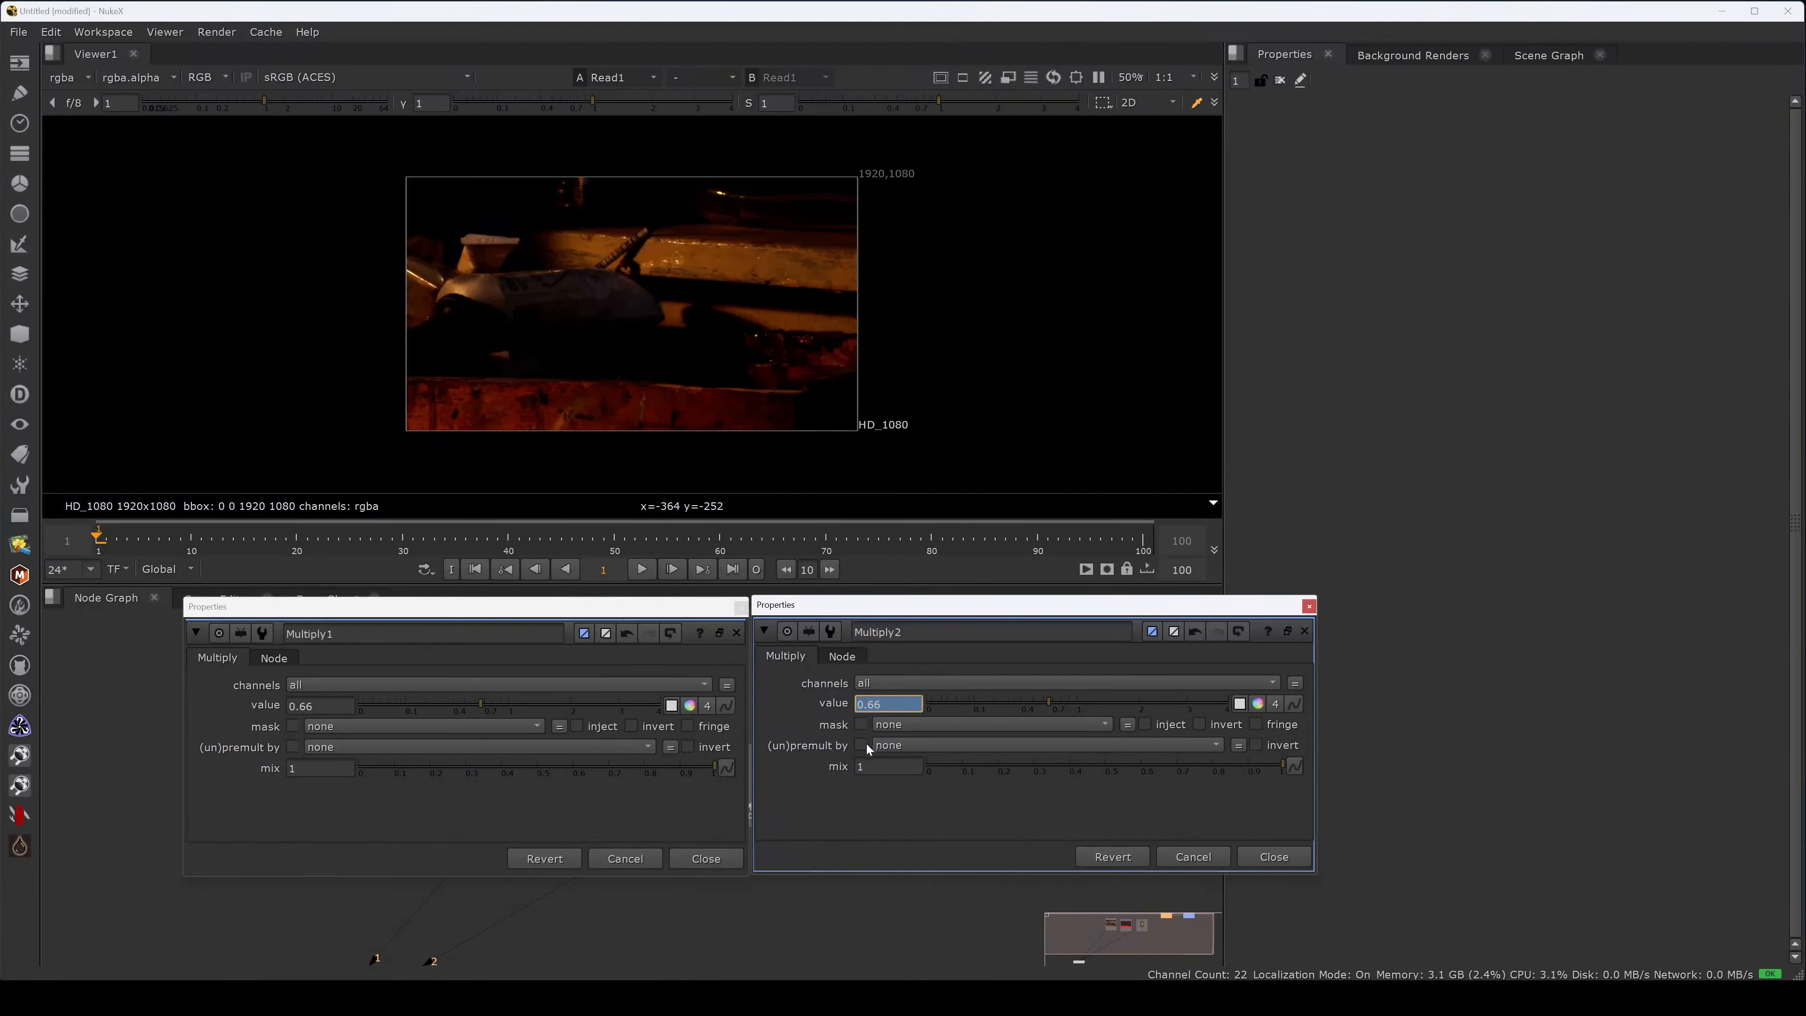
- Check the Multiply1 reference in Multiply2's value expression and close the editor without changes
{"action": "key", "text": "equal"}
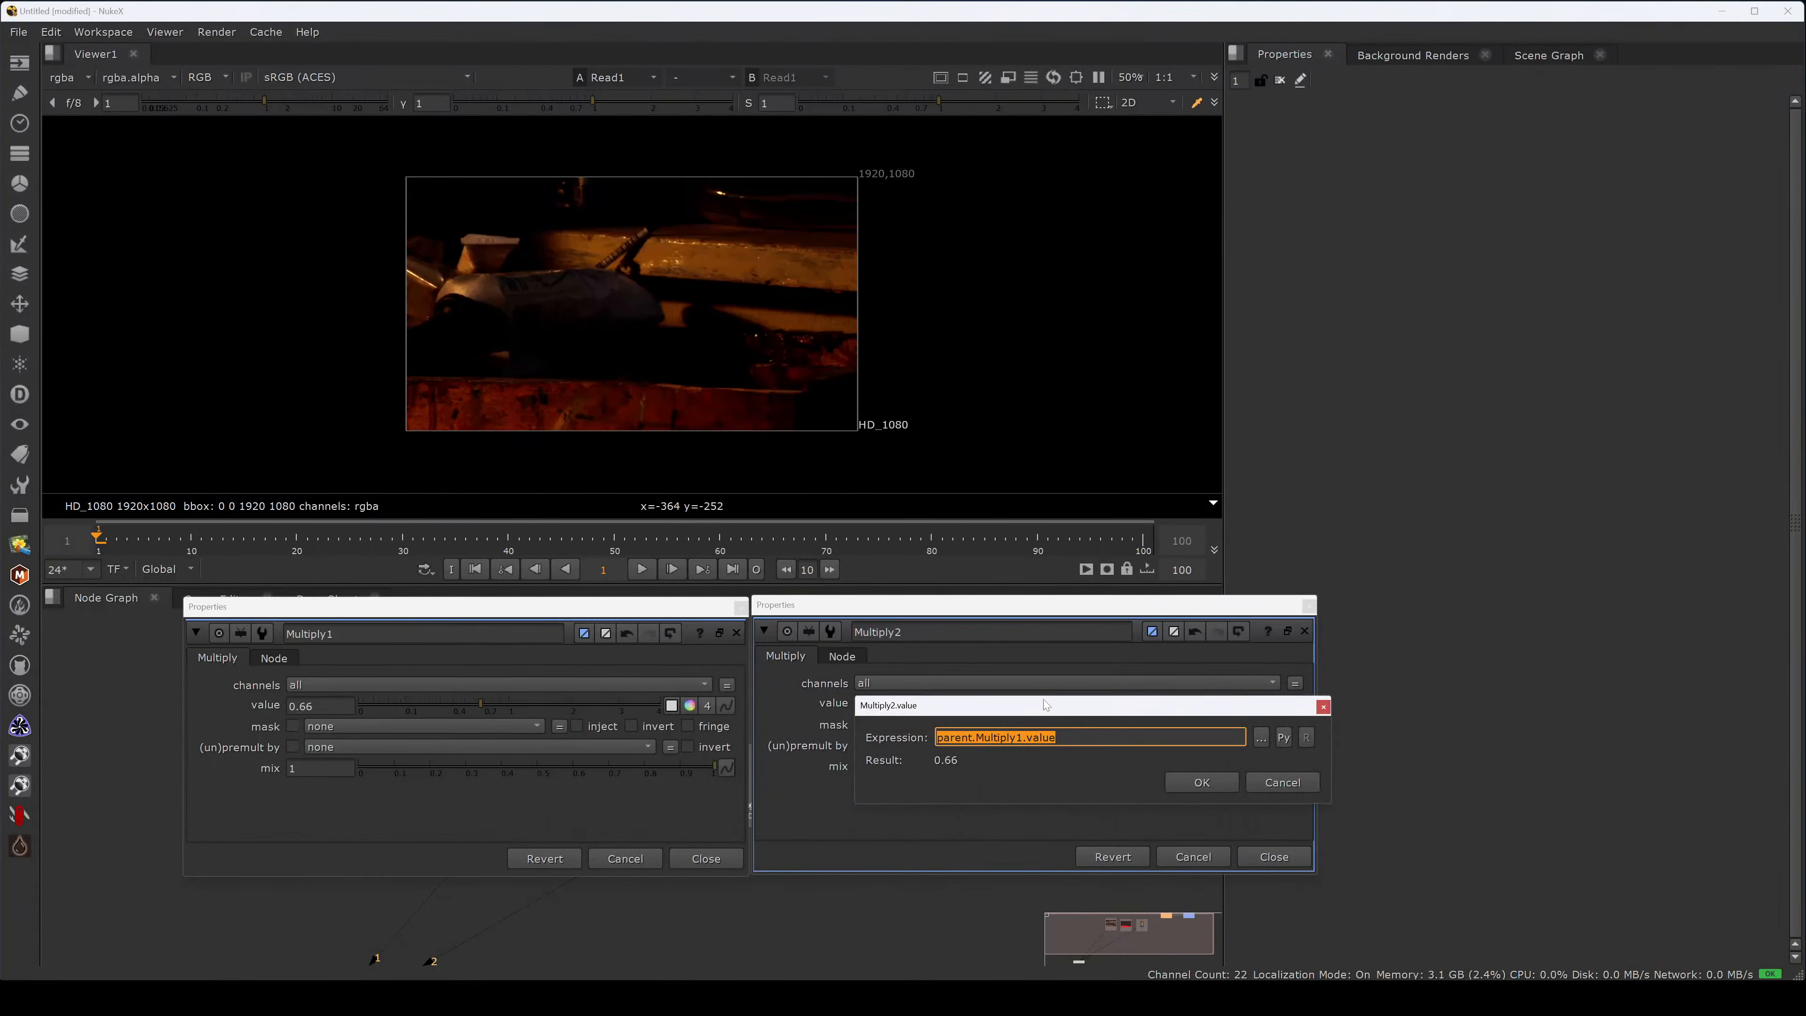
{"action": "left_click_drag", "start_coordinate": [889, 704], "coordinate": [1200, 680]}
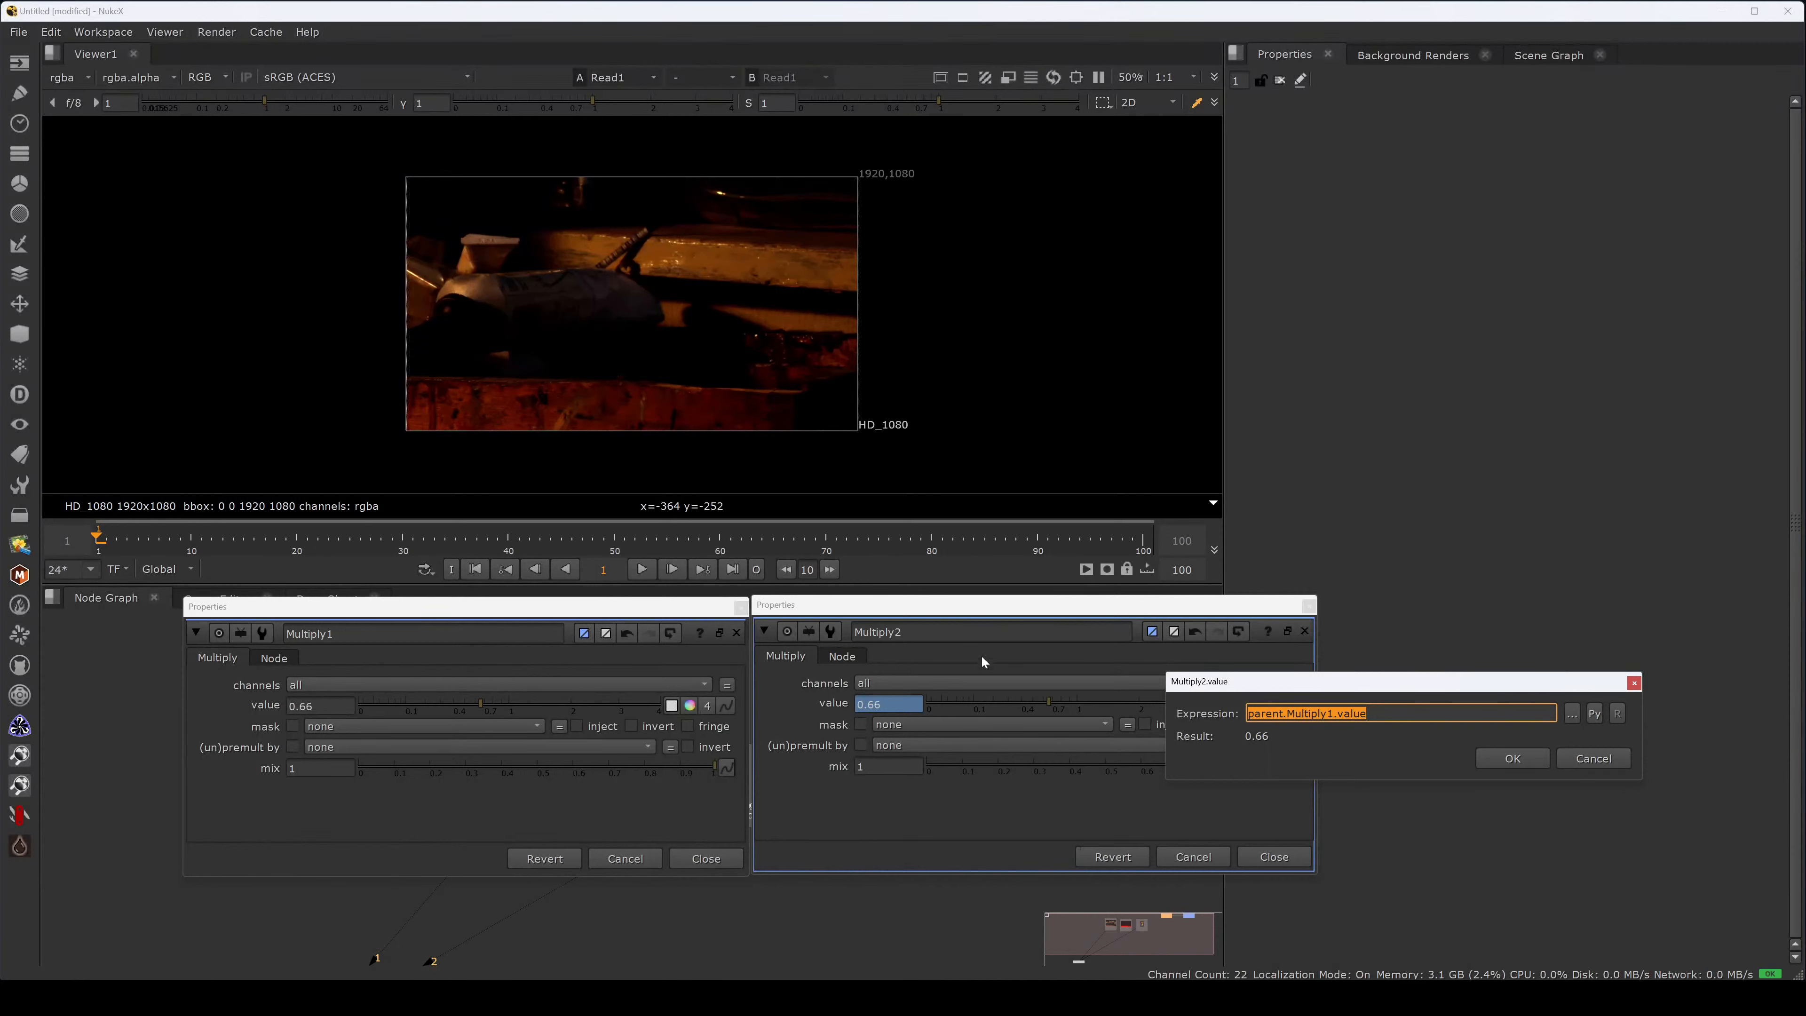
{"action": "left_click_drag", "start_coordinate": [1277, 689], "coordinate": [1418, 655]}
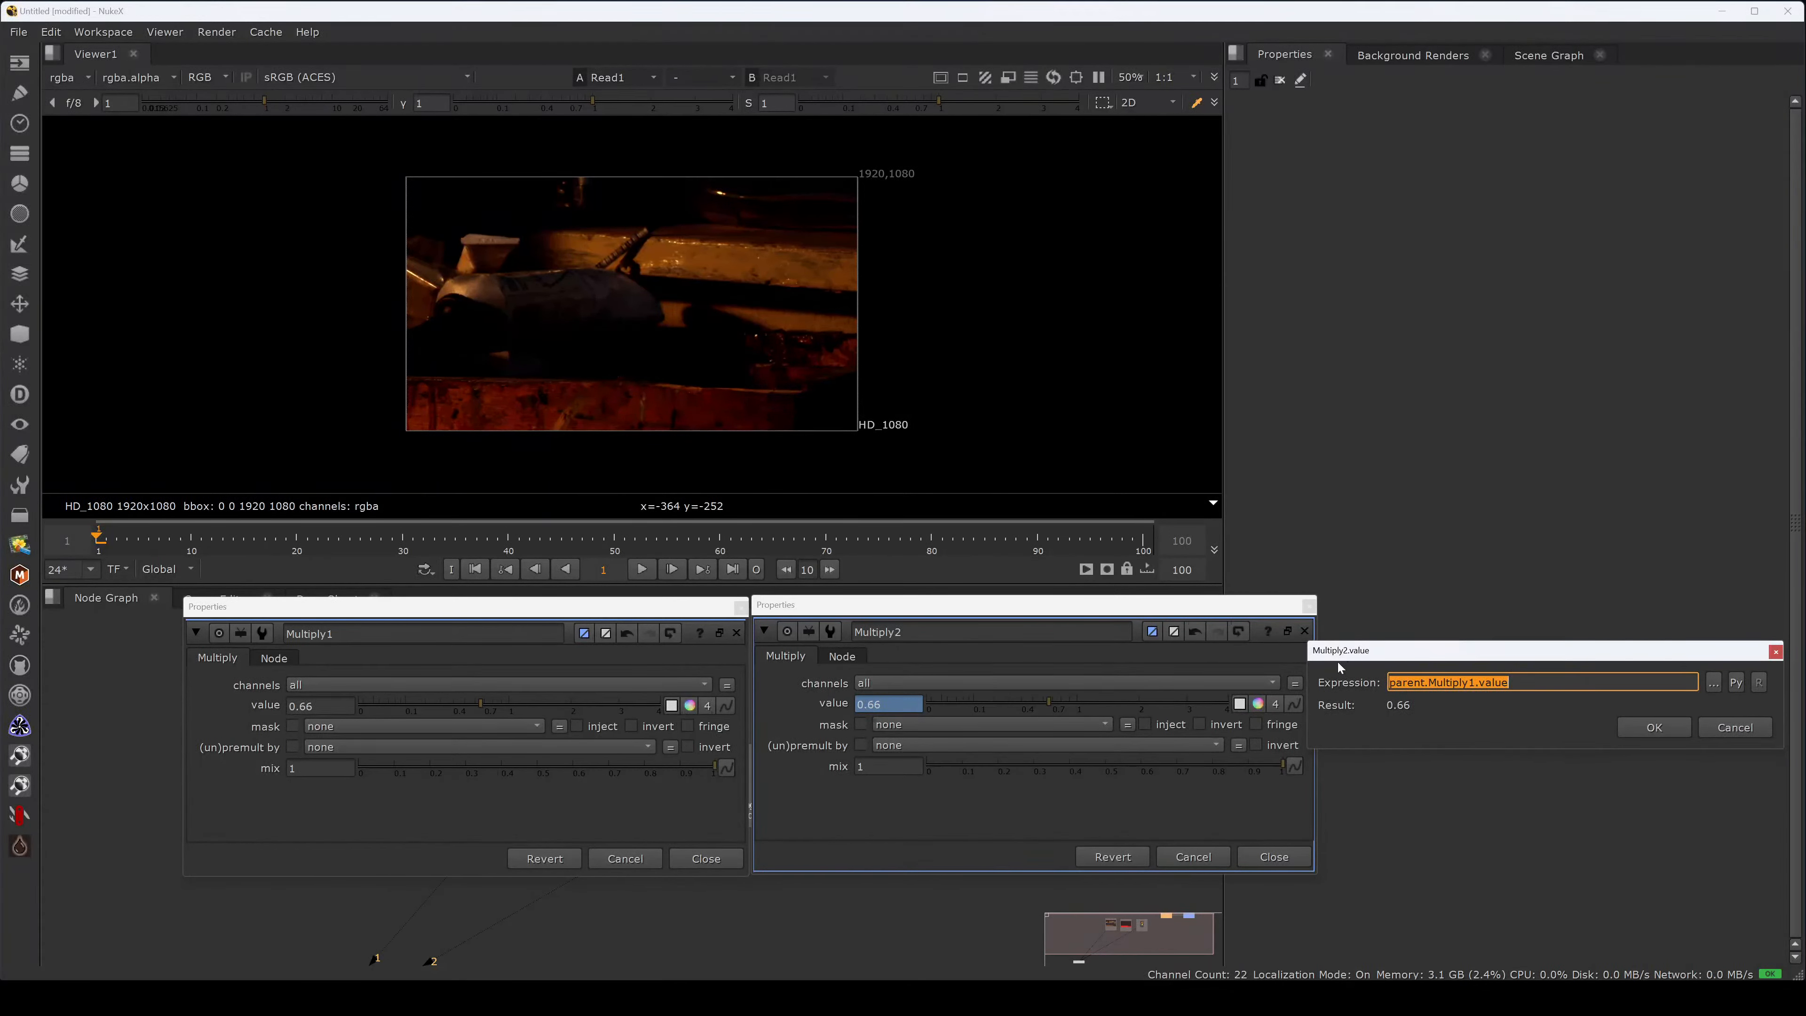
{"action": "left_click", "coordinate": [1735, 727]}
- Raise Multiply1's value to 1.78 and change Multiply2's value expression to parent.Multiply1.value*2
{"action": "left_click_drag", "start_coordinate": [469, 704], "coordinate": [621, 703]}
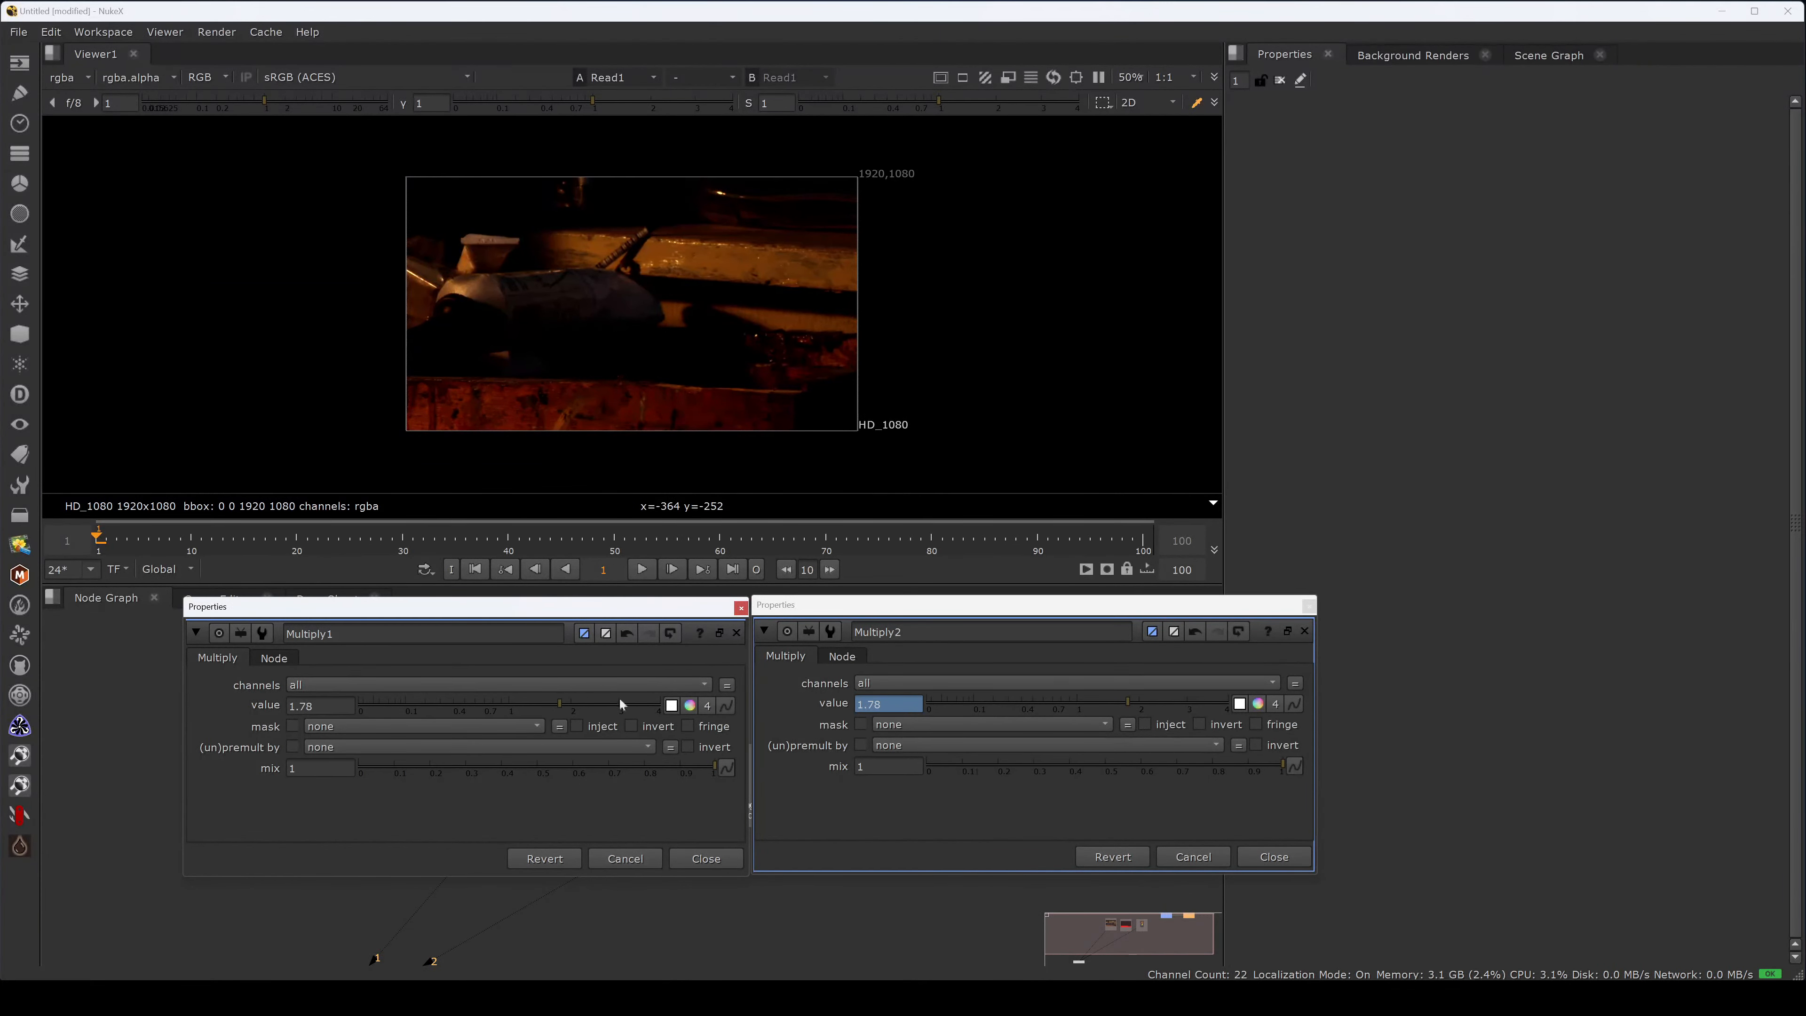
{"action": "left_click", "coordinate": [1294, 704]}
{"action": "left_click", "coordinate": [1423, 830]}
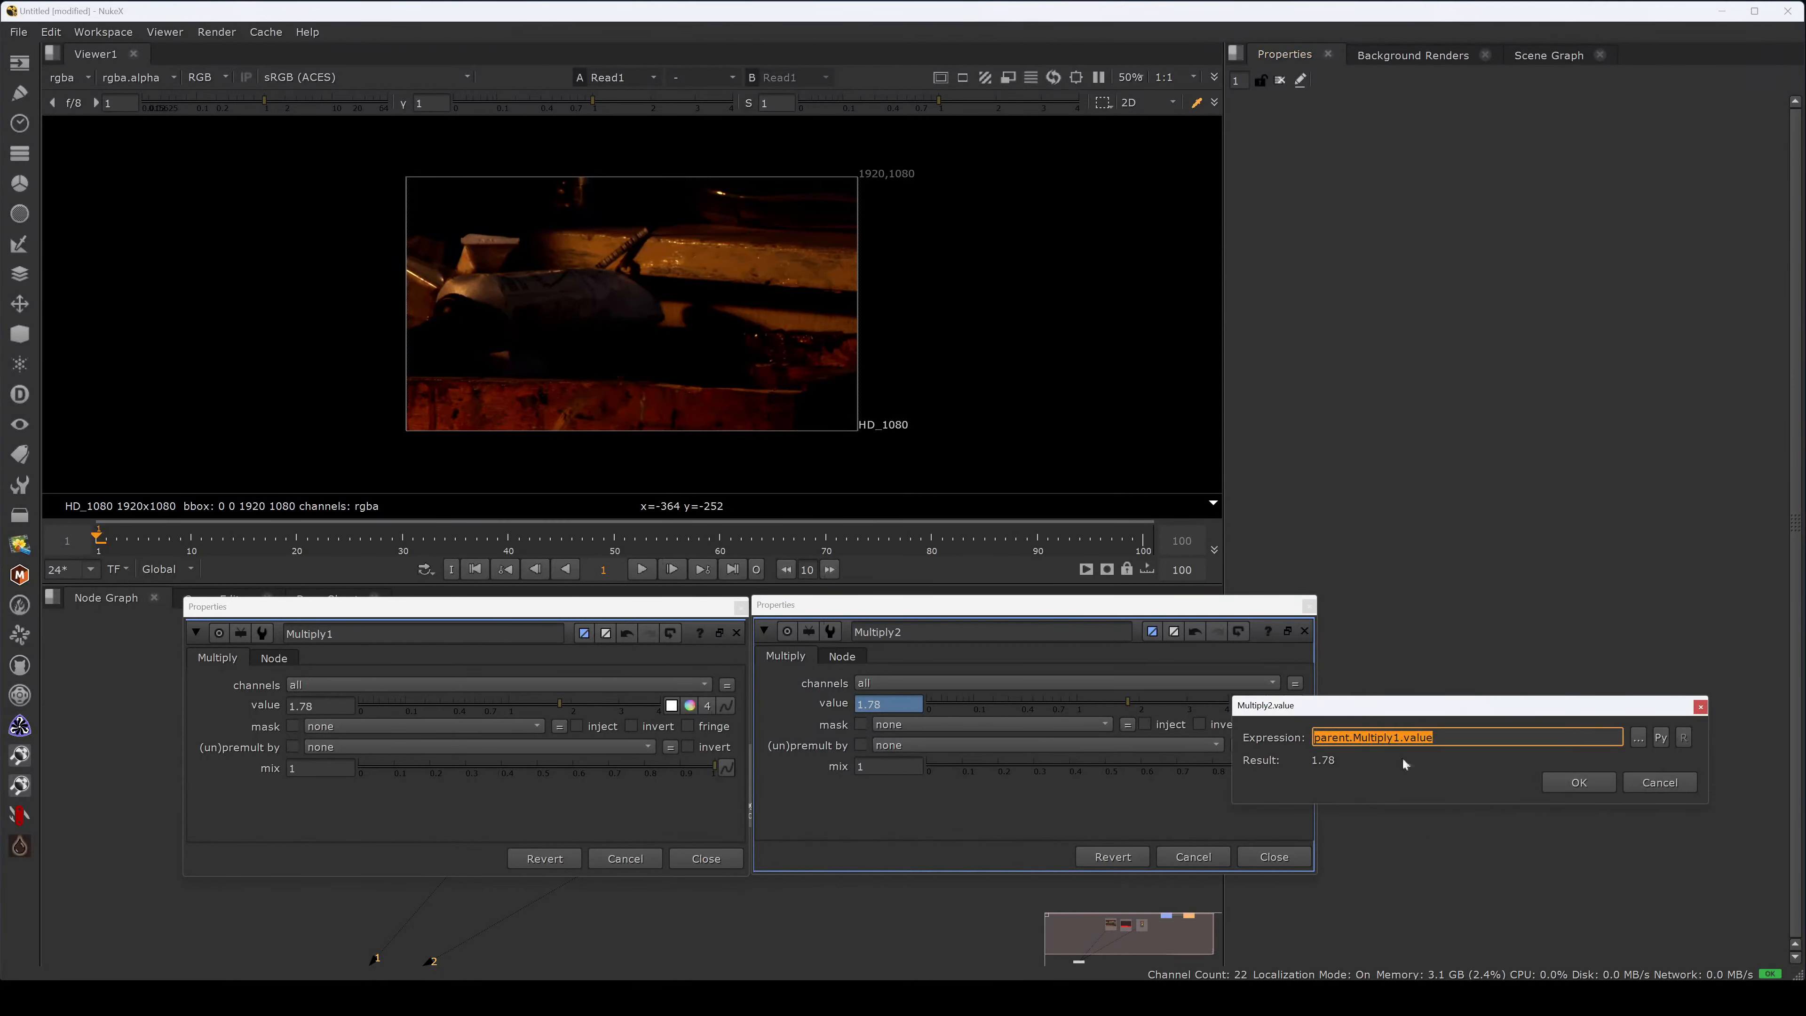
{"action": "left_click", "coordinate": [1436, 743]}
{"action": "type", "text": "*2"}
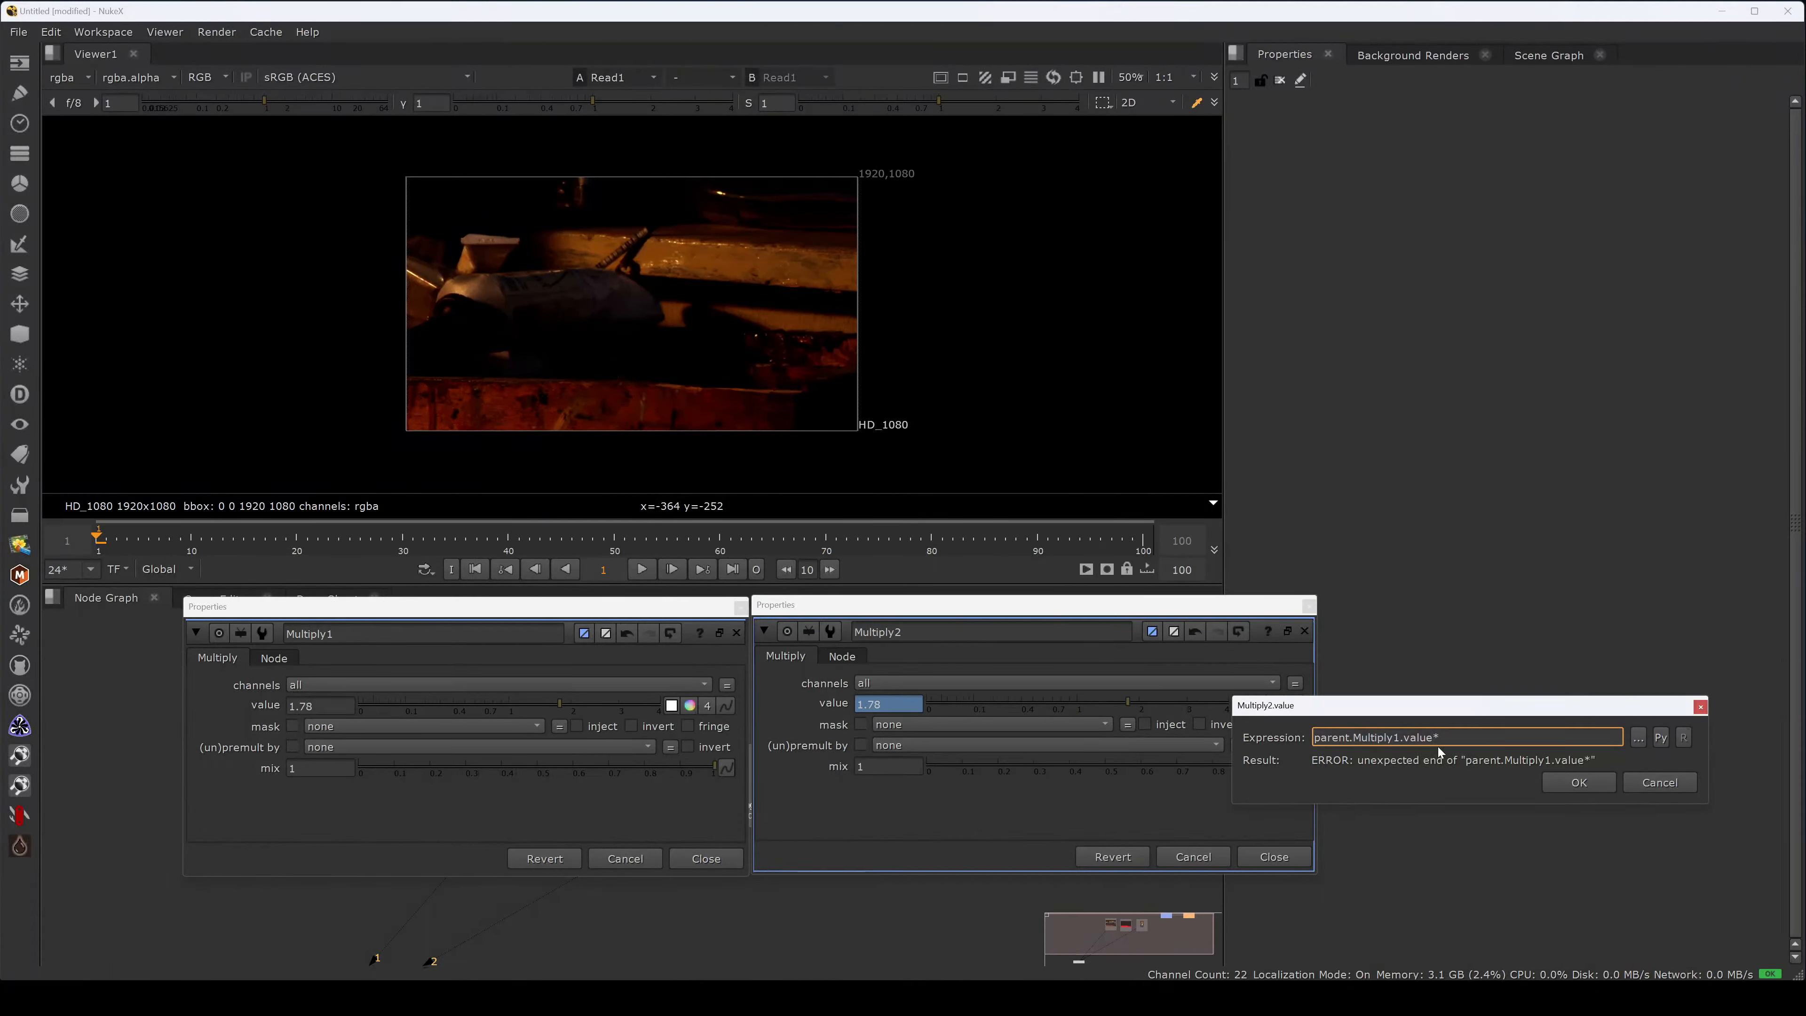
{"action": "left_click", "coordinate": [1572, 780]}
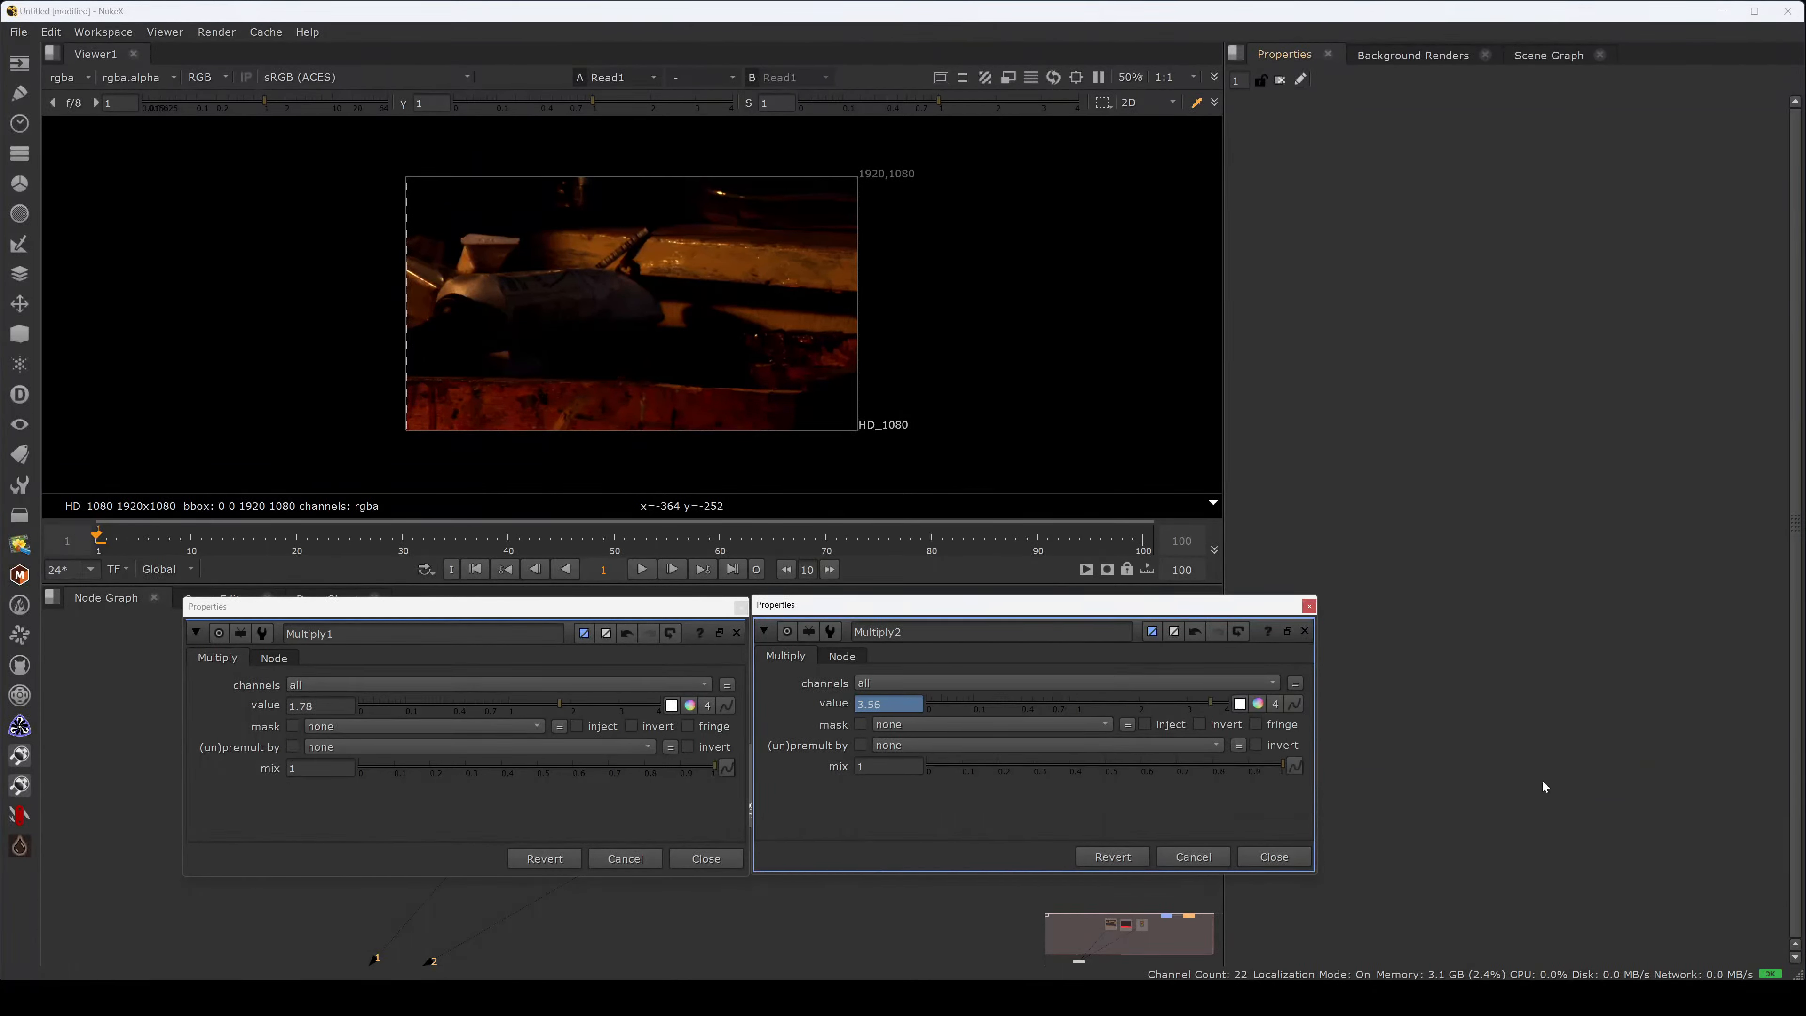
- Set Multiply1's value to 7 and close the floating properties of both Multiply nodes
{"action": "left_click_drag", "start_coordinate": [317, 706], "coordinate": [228, 733]}
{"action": "type", "text": "1"}
{"action": "key", "text": "Return"}
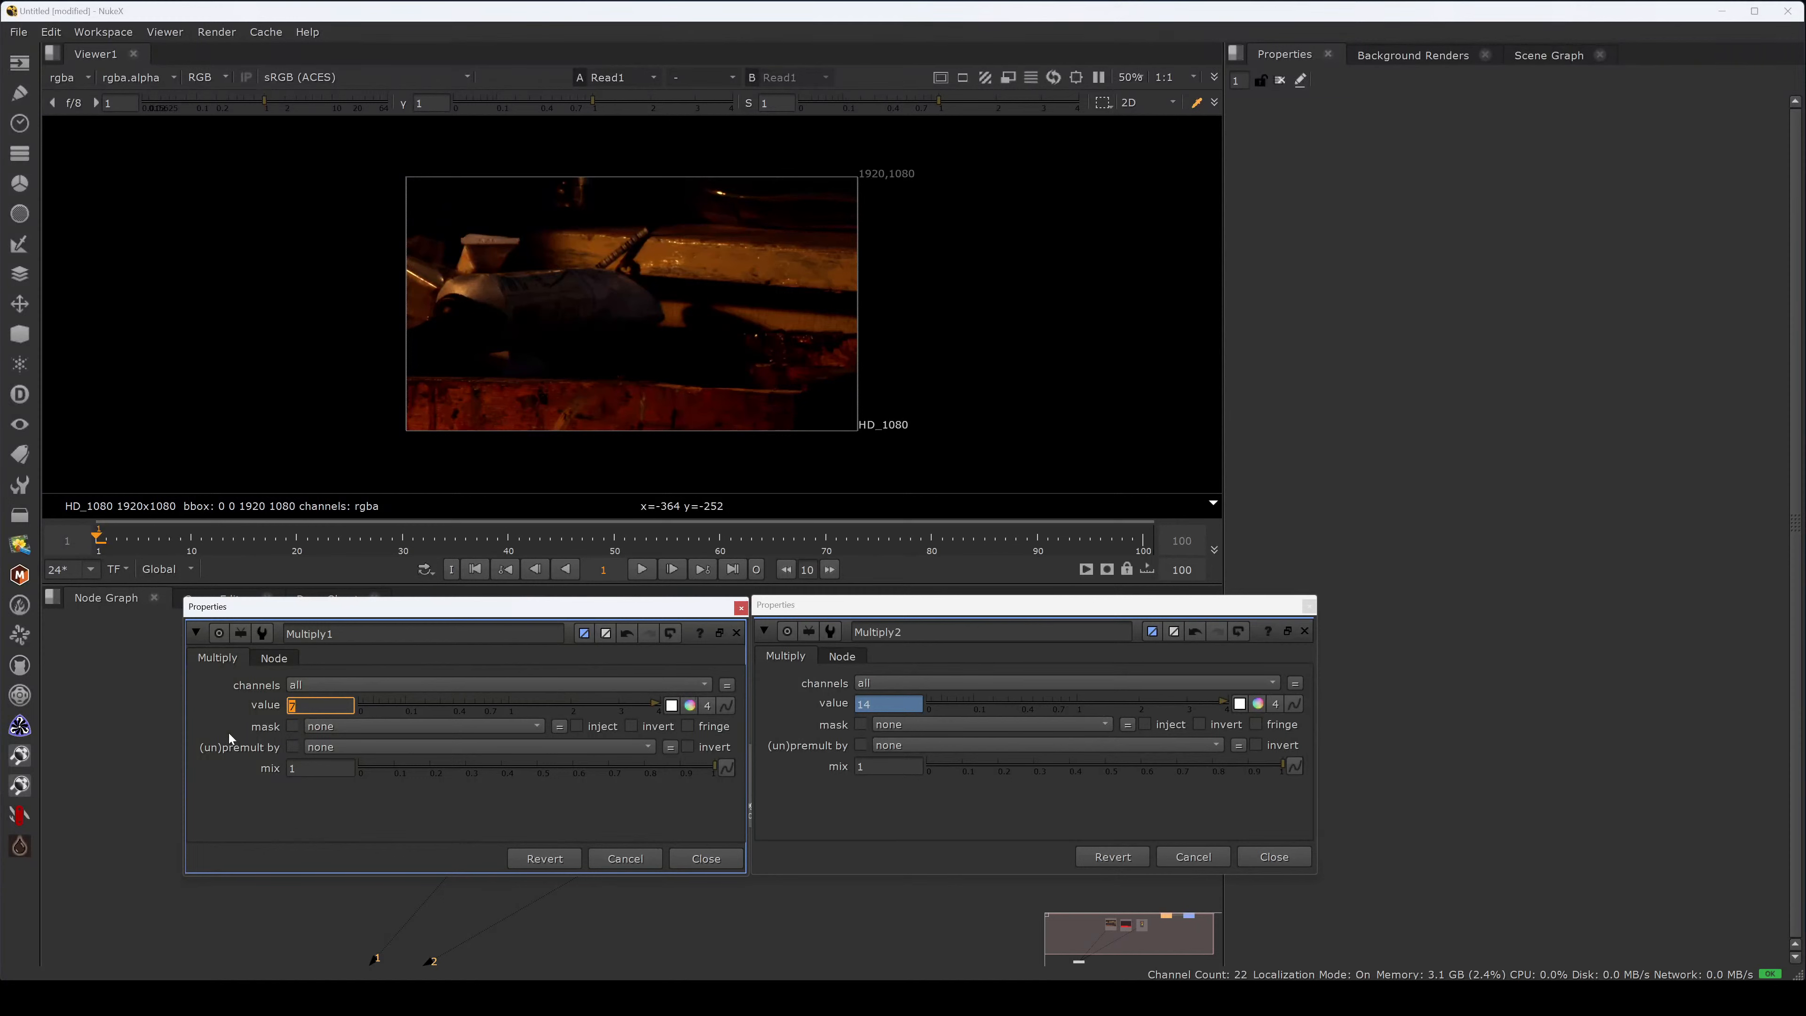
{"action": "left_click", "coordinate": [1274, 857]}
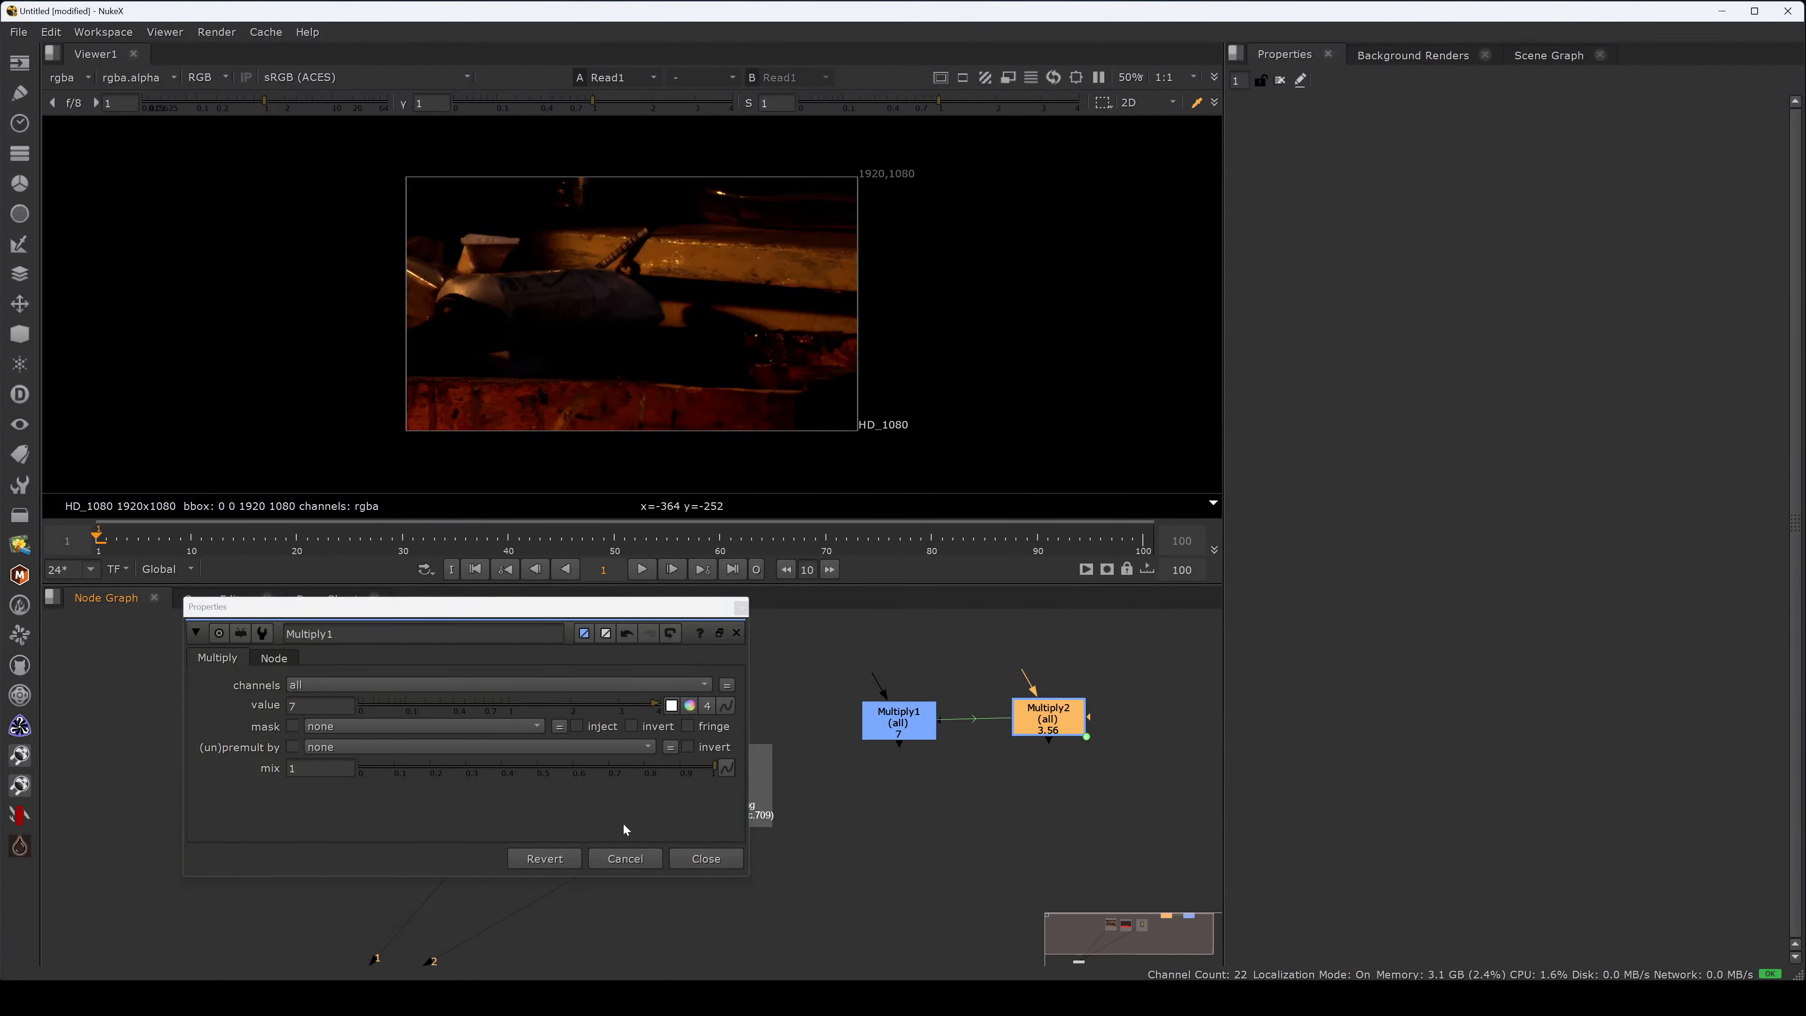
{"action": "left_click", "coordinate": [705, 857]}
{"action": "key", "text": "Tab"}
{"action": "key", "text": "Escape"}
- Reopen the properties of Multiply1 and Multiply2 and compare Multiply2's value and label expression with its node display
{"action": "scroll", "coordinate": [935, 763], "scroll_direction": "up", "scroll_amount": 1}
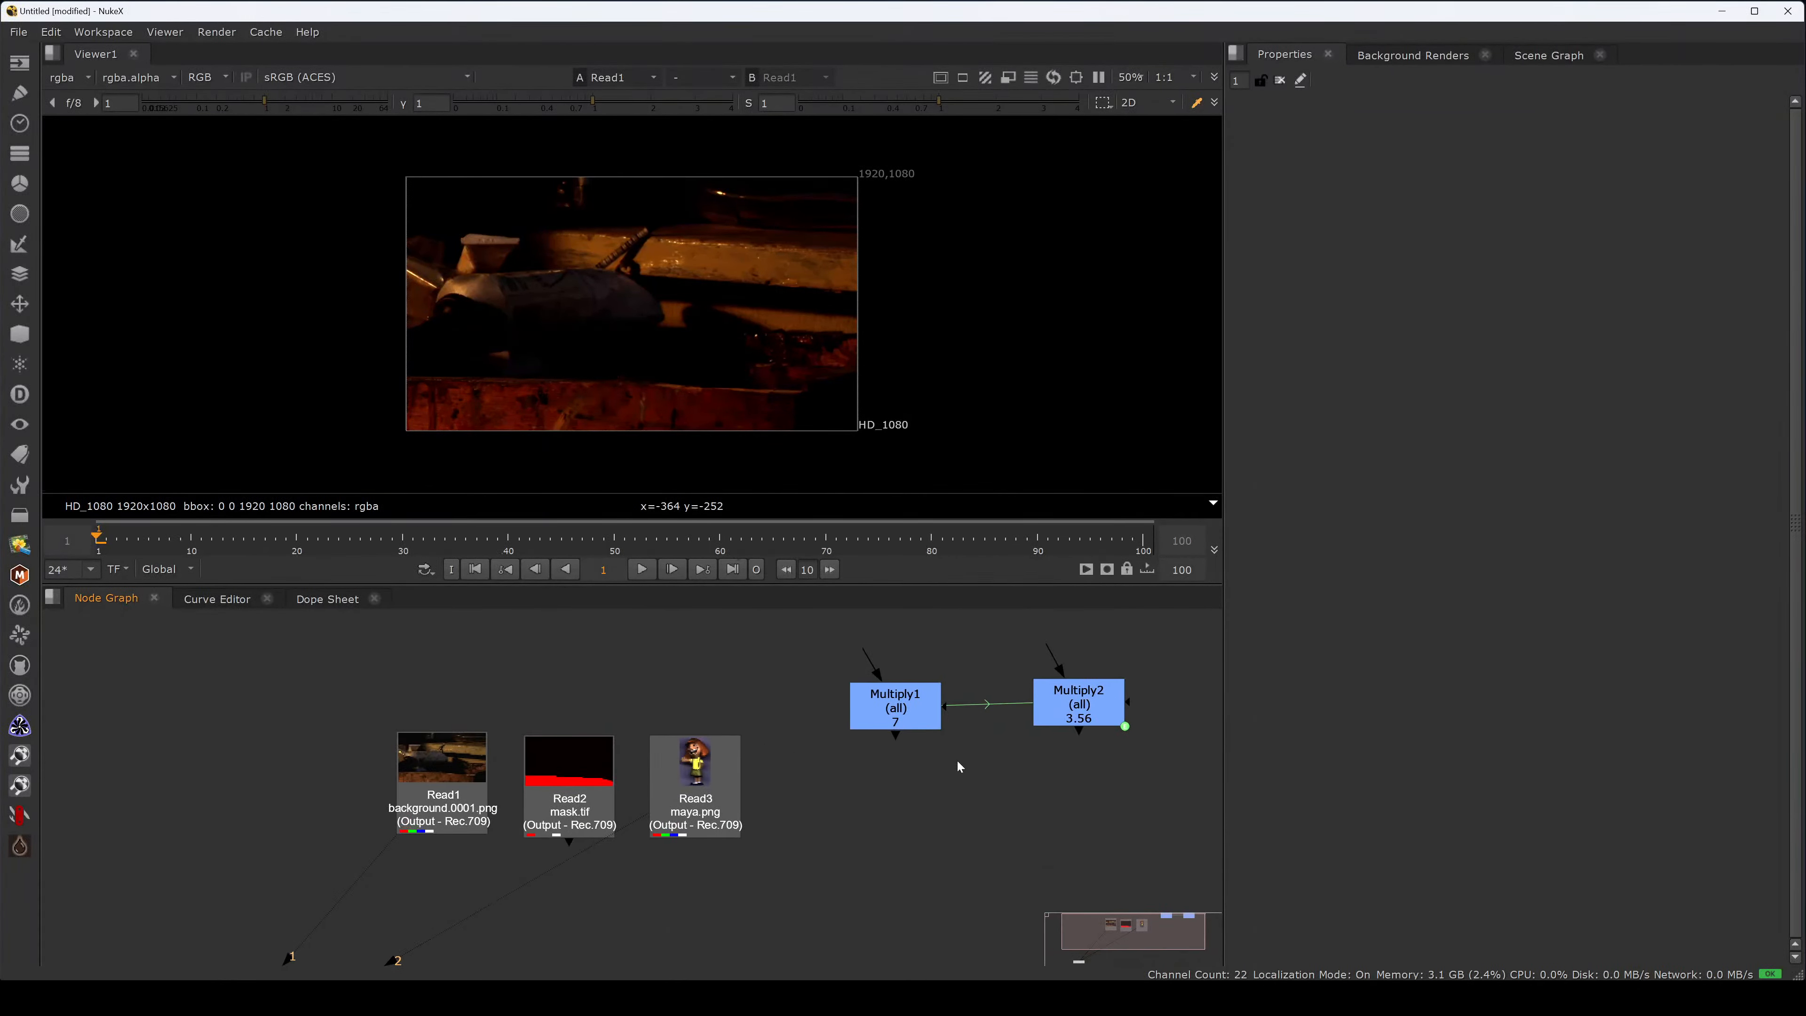
{"action": "middle_click_drag", "start_coordinate": [907, 749], "coordinate": [827, 761]}
{"action": "double_click", "coordinate": [828, 737]}
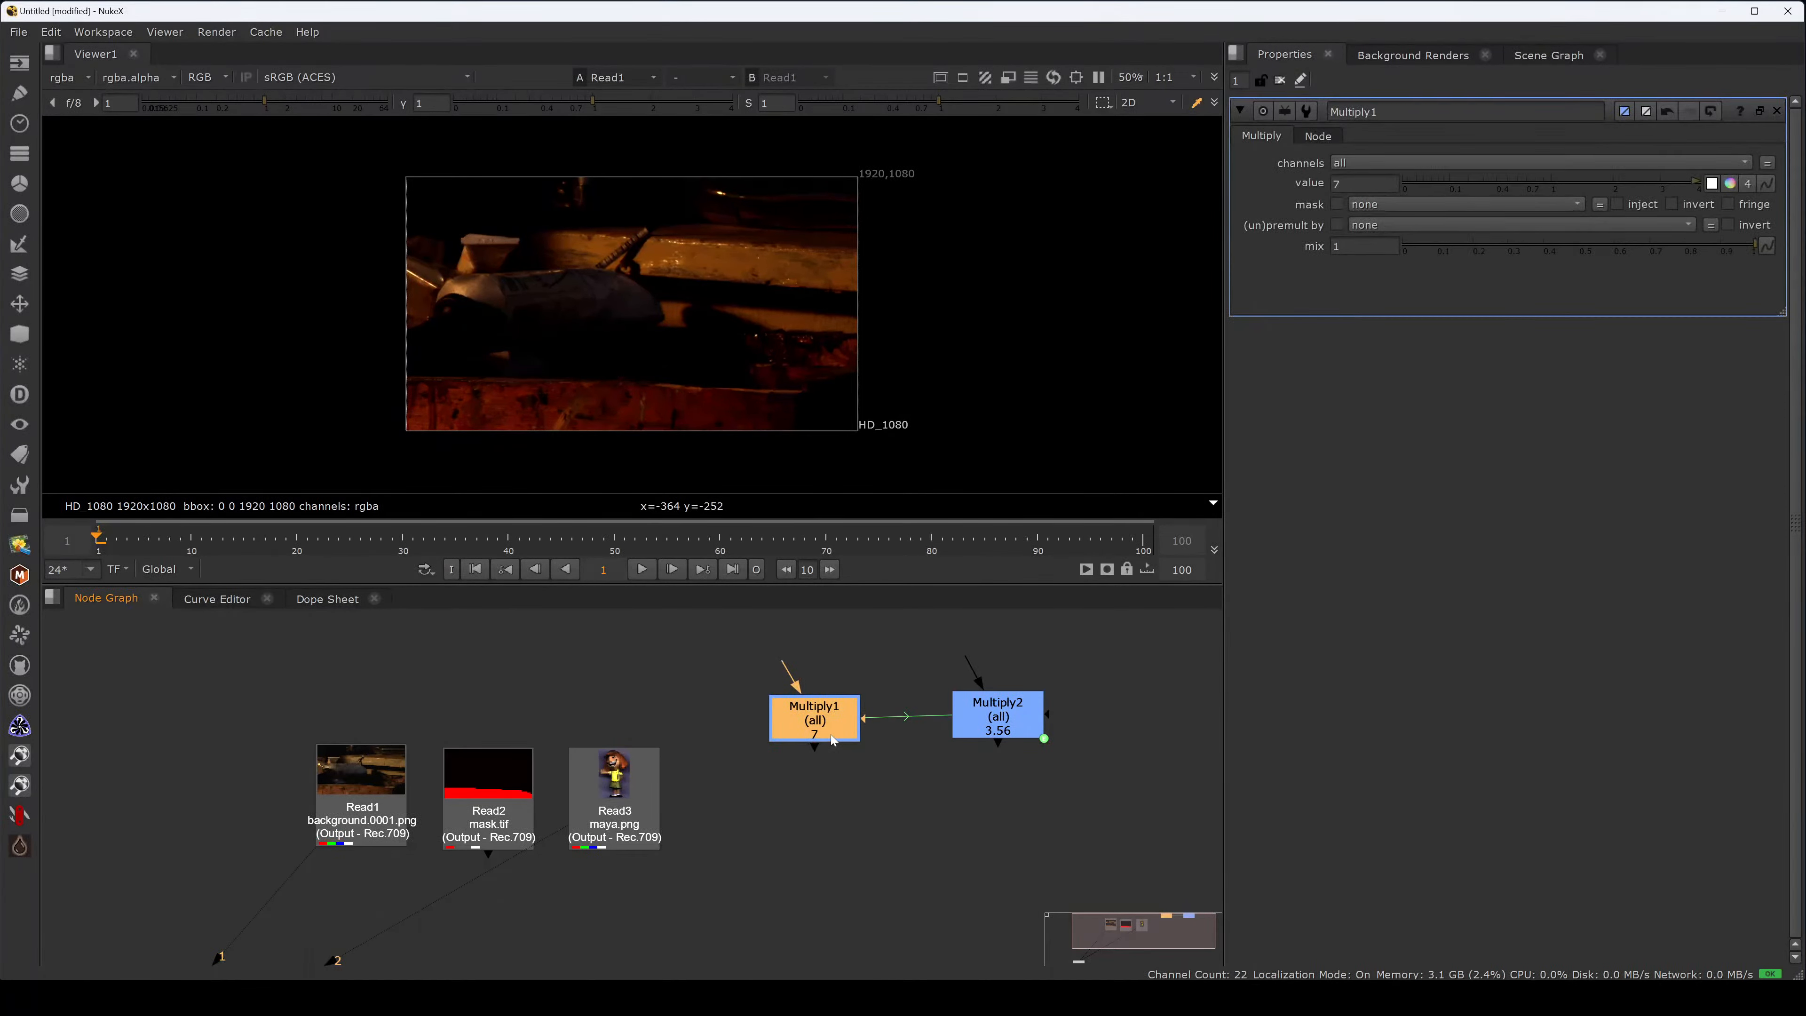
{"action": "double_click", "coordinate": [997, 717]}
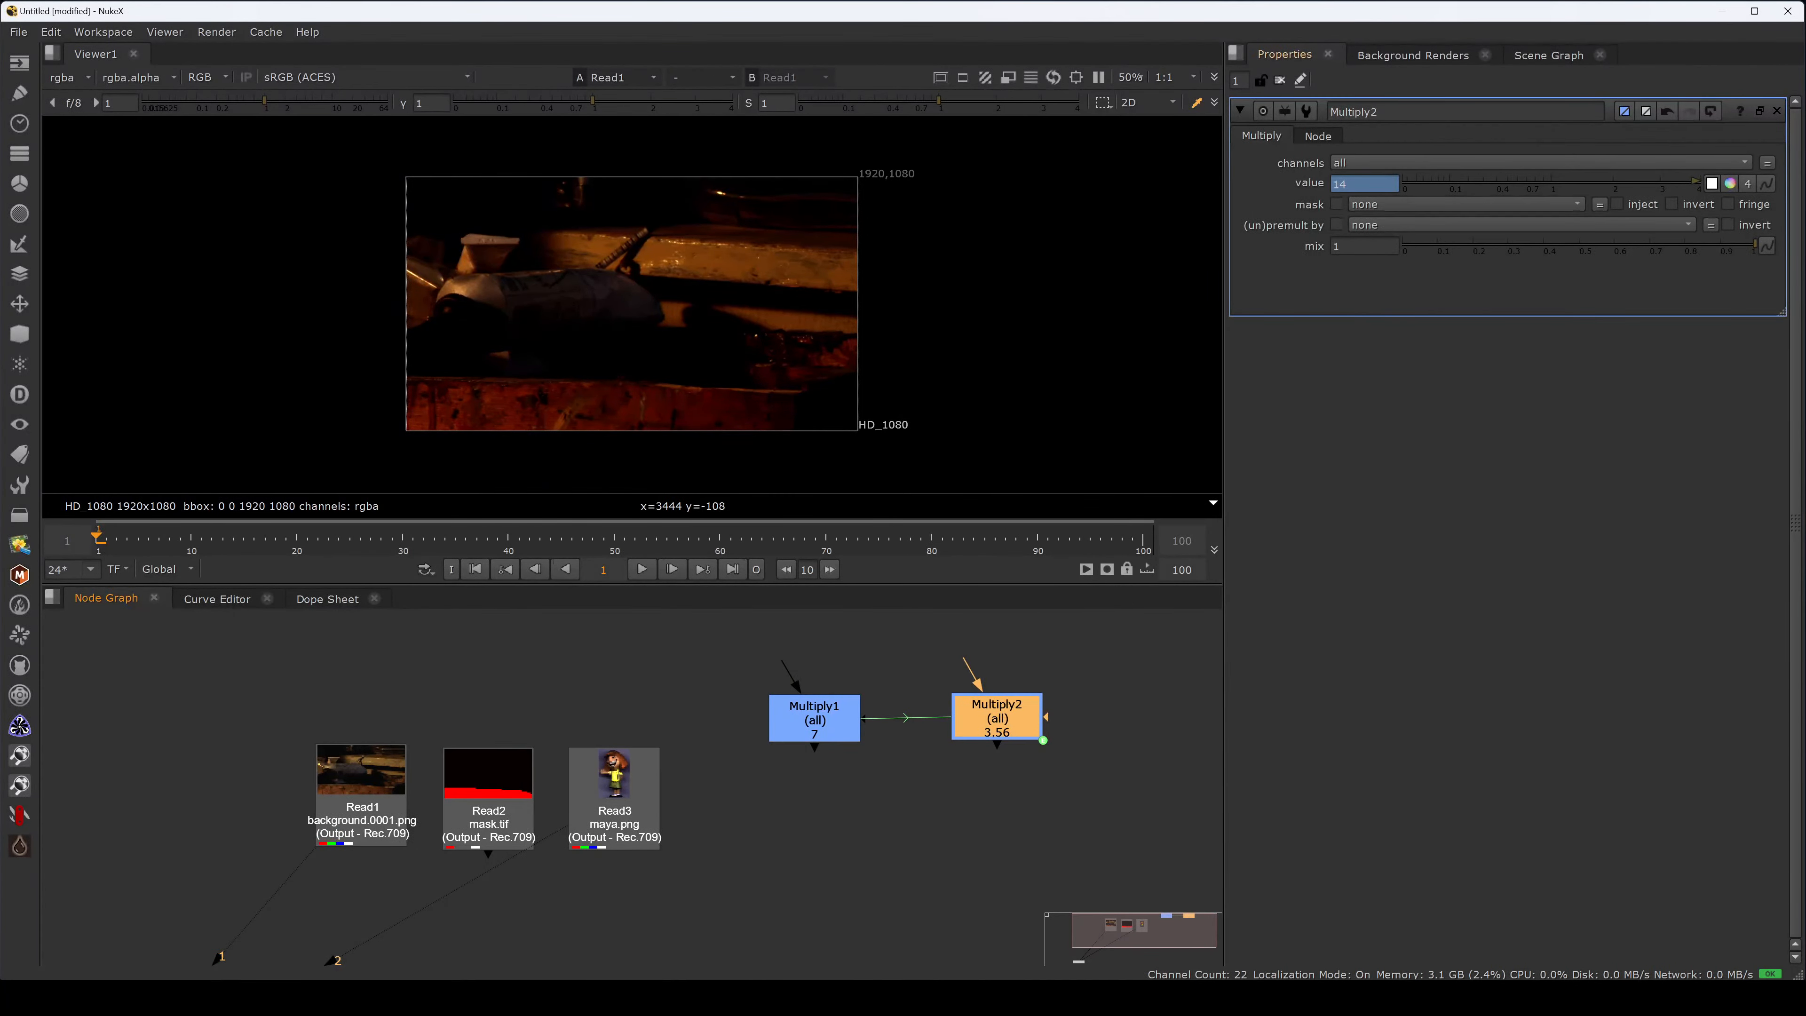
{"action": "left_click", "coordinate": [1322, 138]}
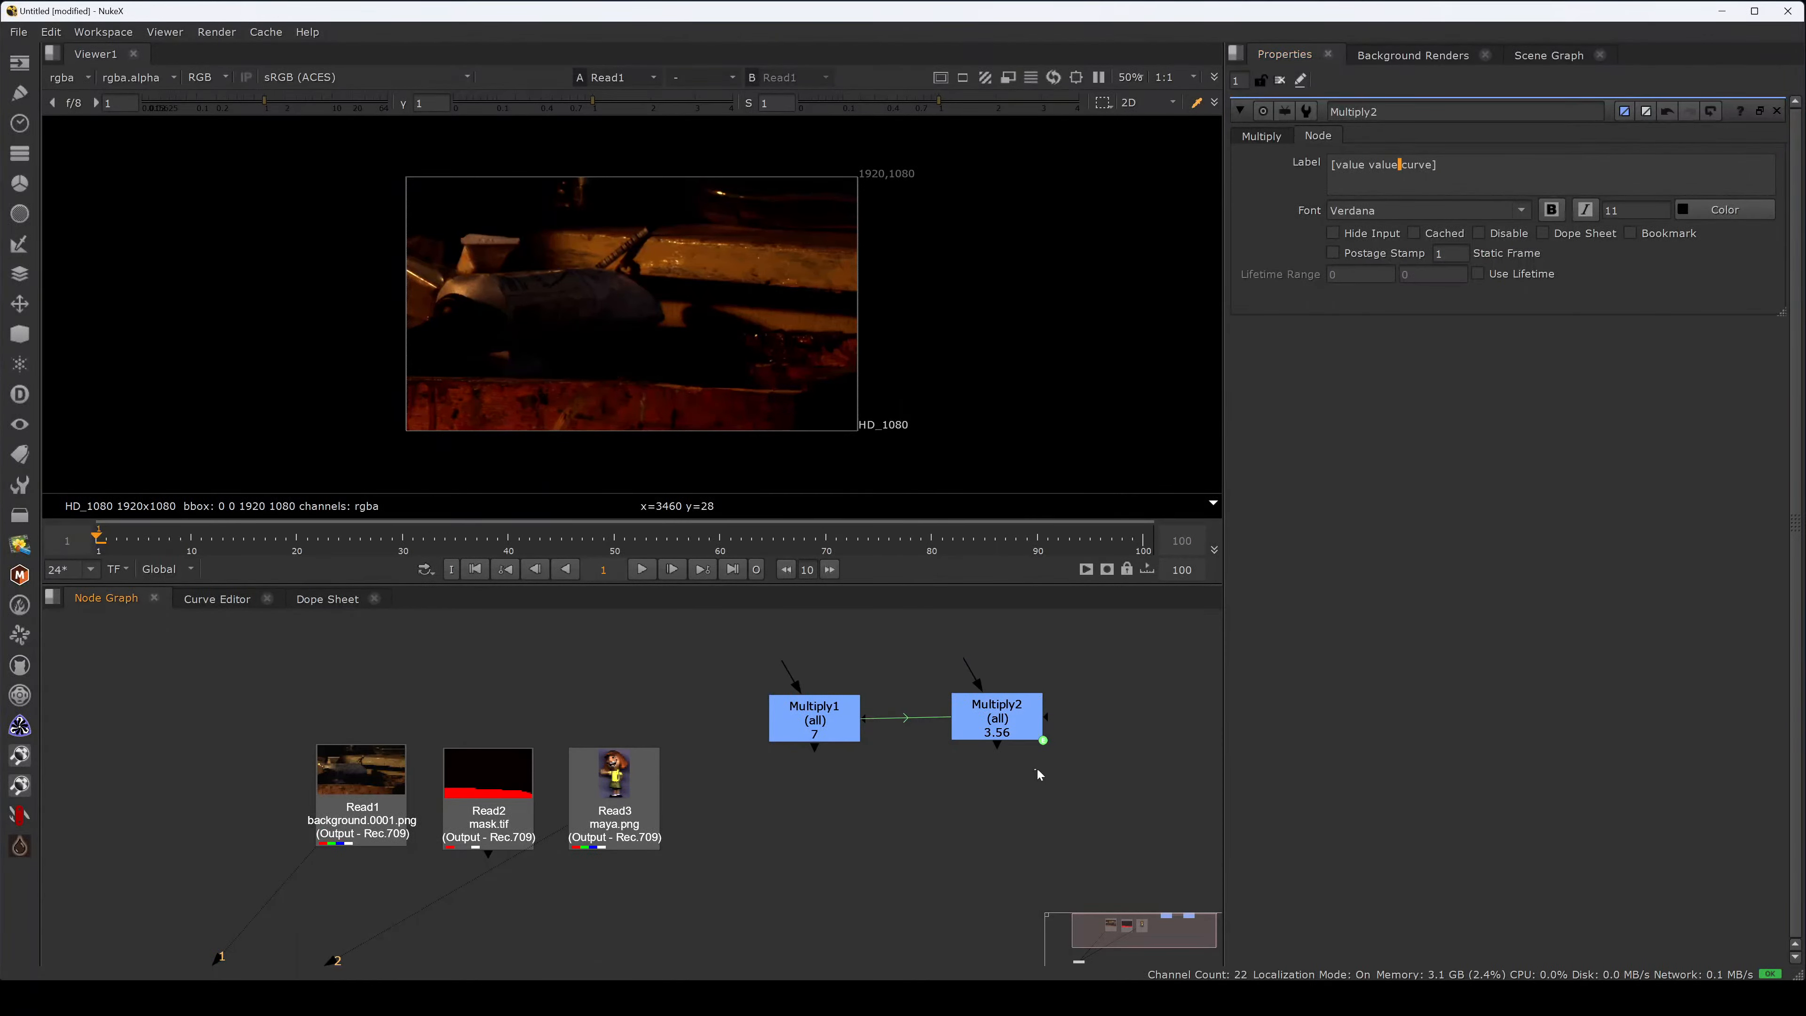
{"action": "scroll", "coordinate": [1038, 769], "scroll_direction": "up", "scroll_amount": 2}
{"action": "left_click", "coordinate": [1017, 747]}
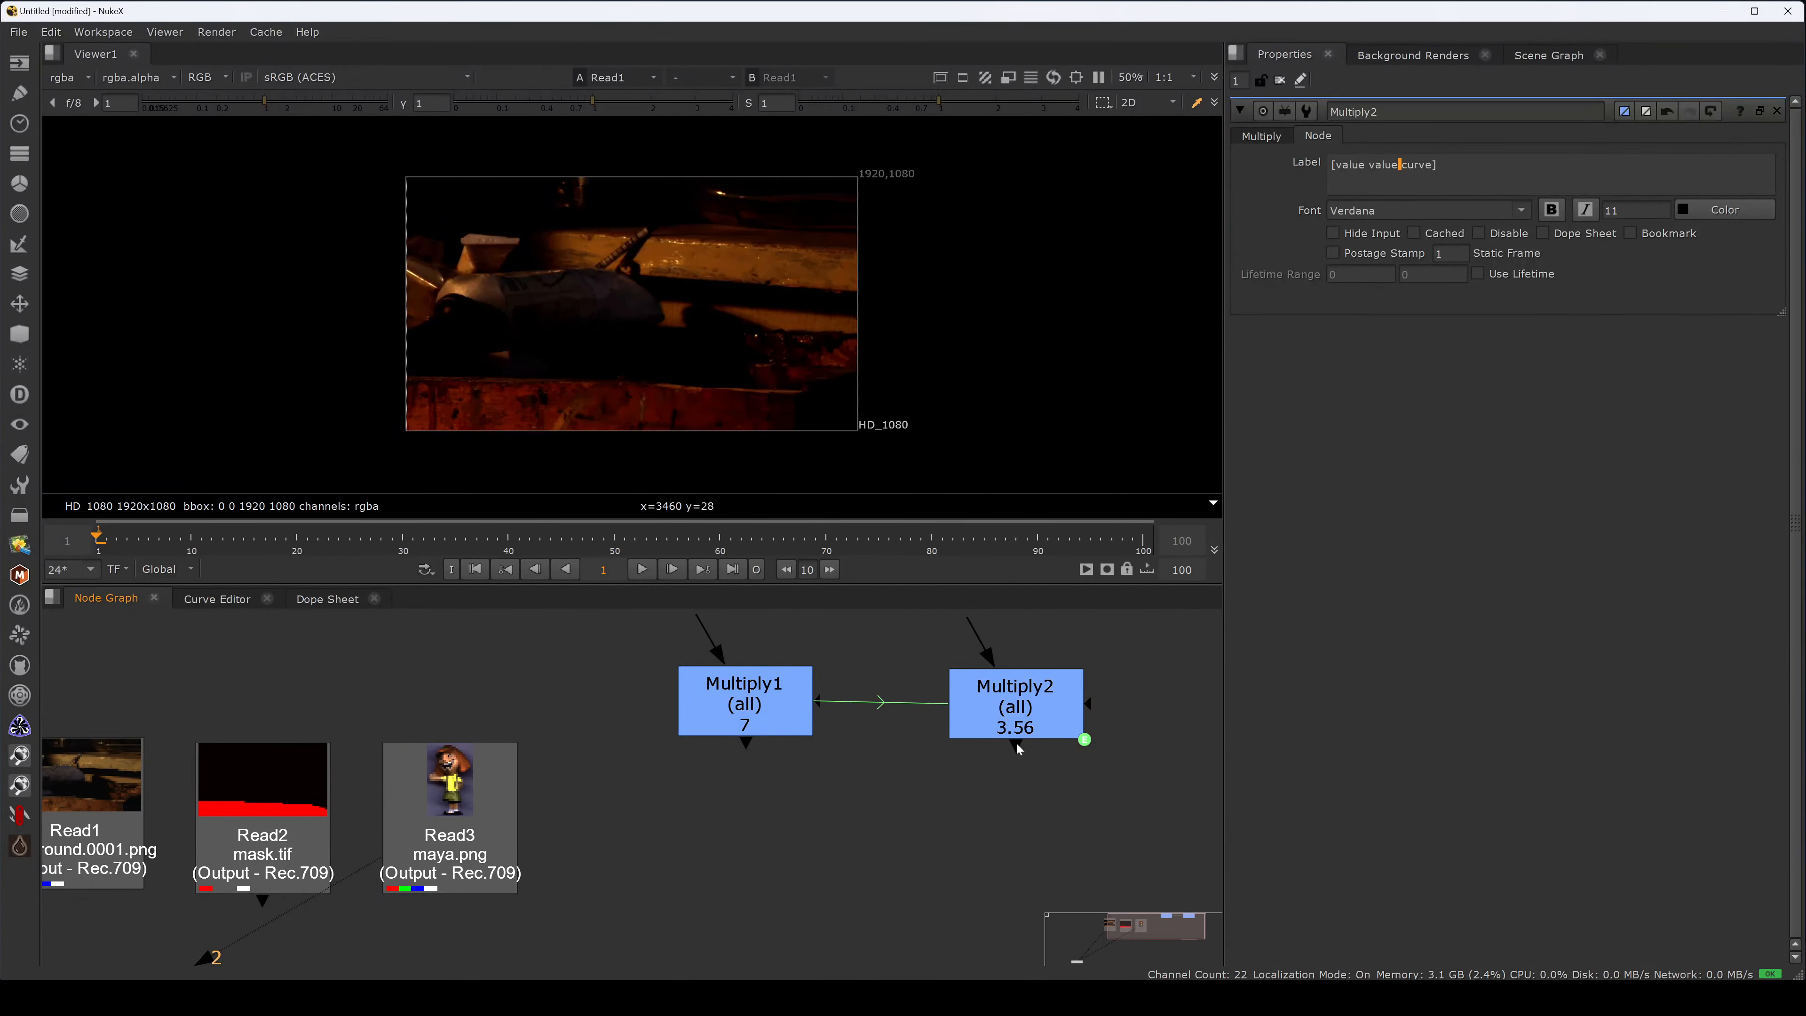
- Start saving the comp under a new name and browse to O:/lecture/04_basic_composite/script/_OH/
{"action": "left_click", "coordinate": [18, 32]}
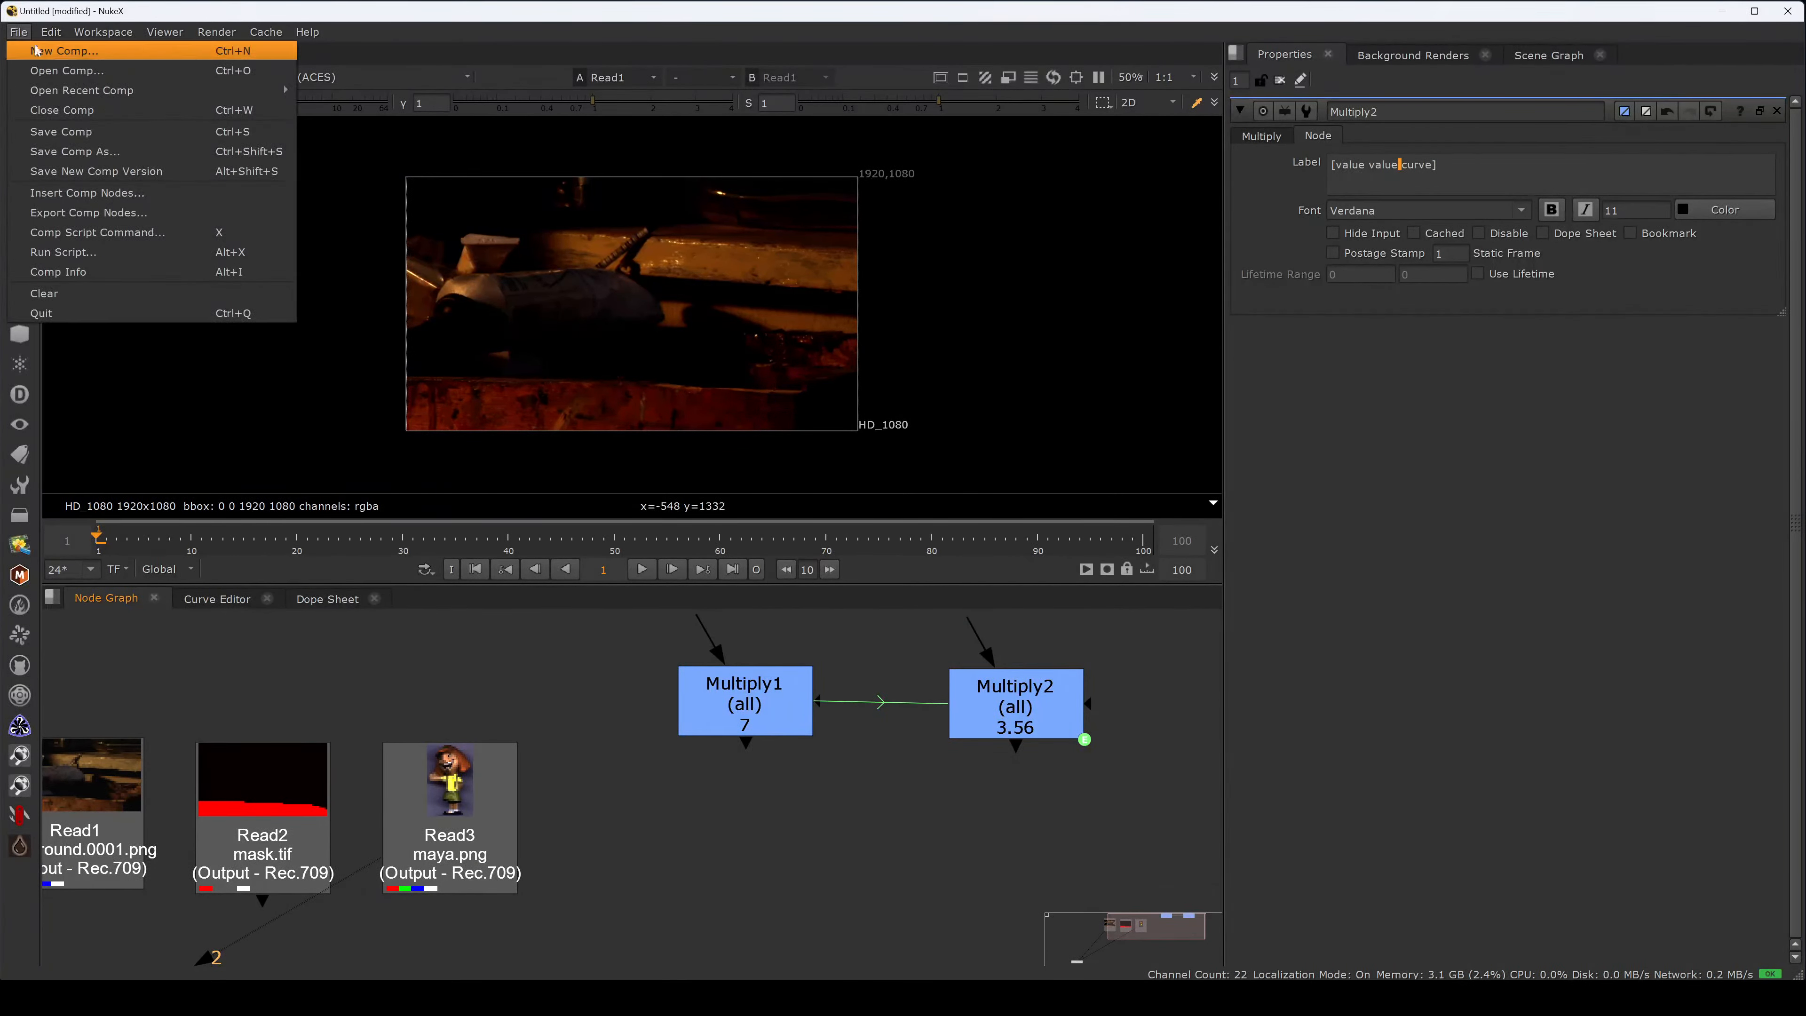
{"action": "left_click", "coordinate": [124, 144]}
{"action": "left_click", "coordinate": [621, 359]}
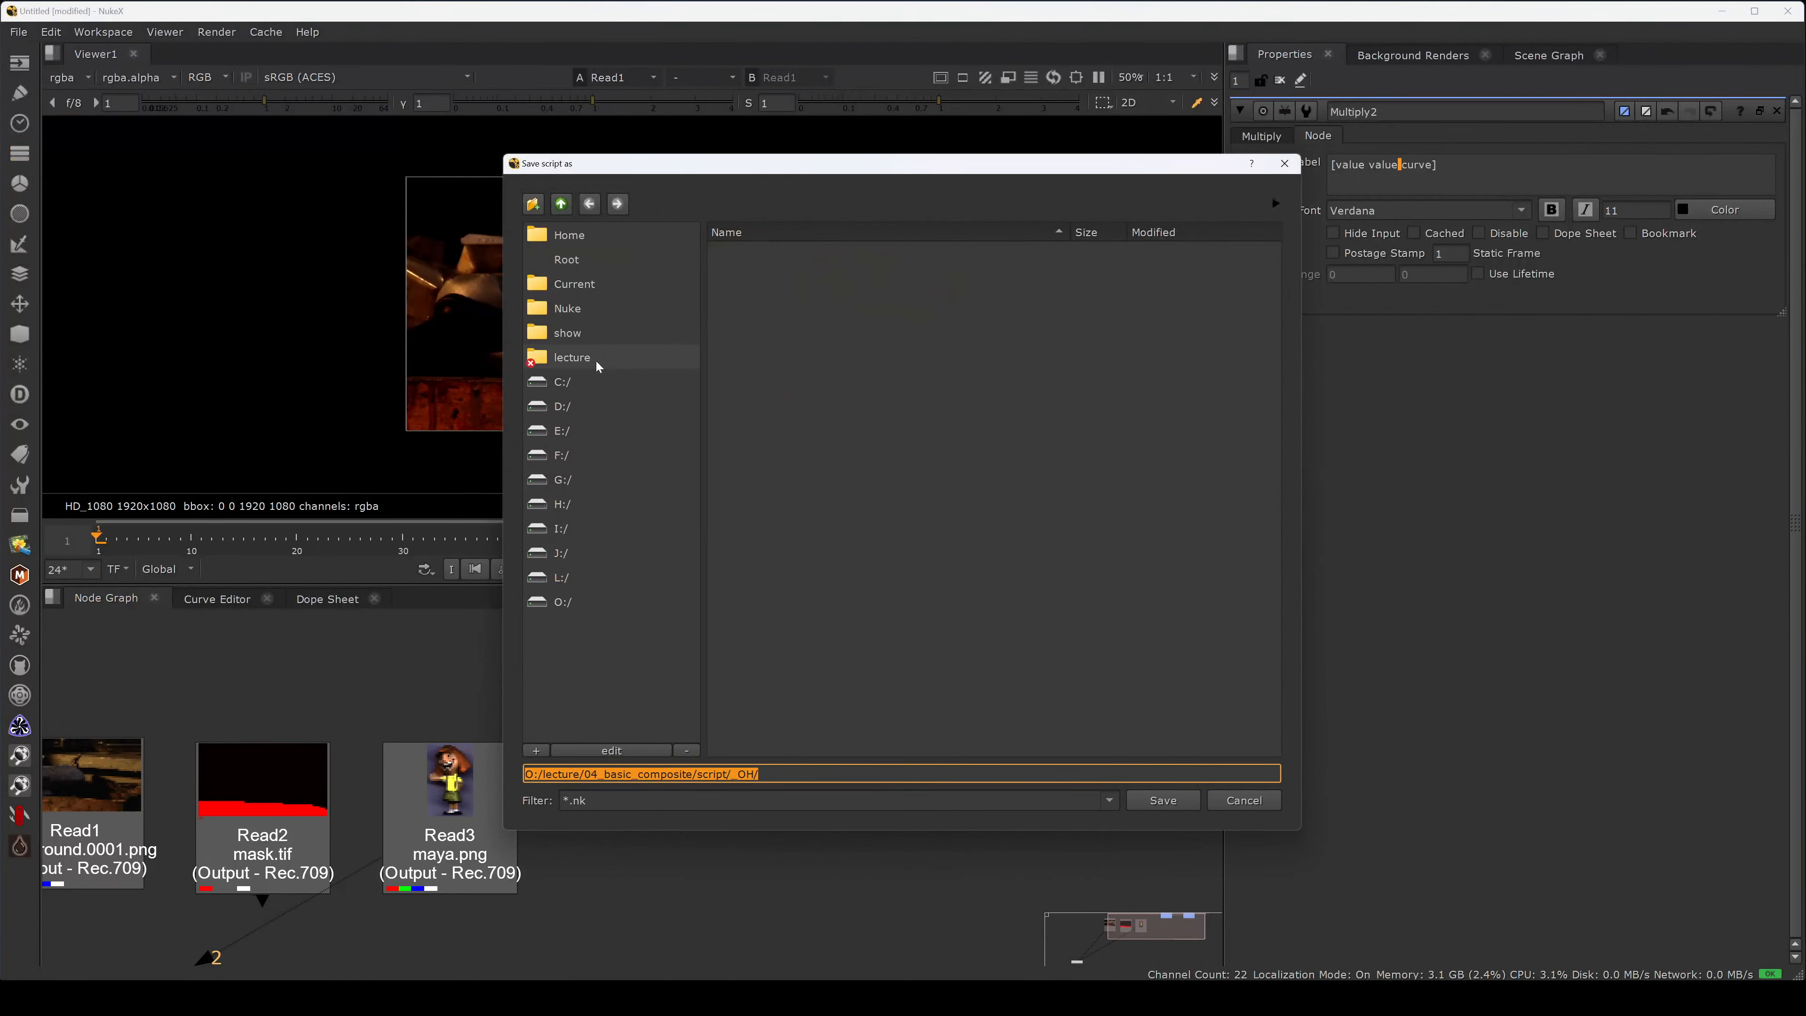
{"action": "double_click", "coordinate": [778, 334]}
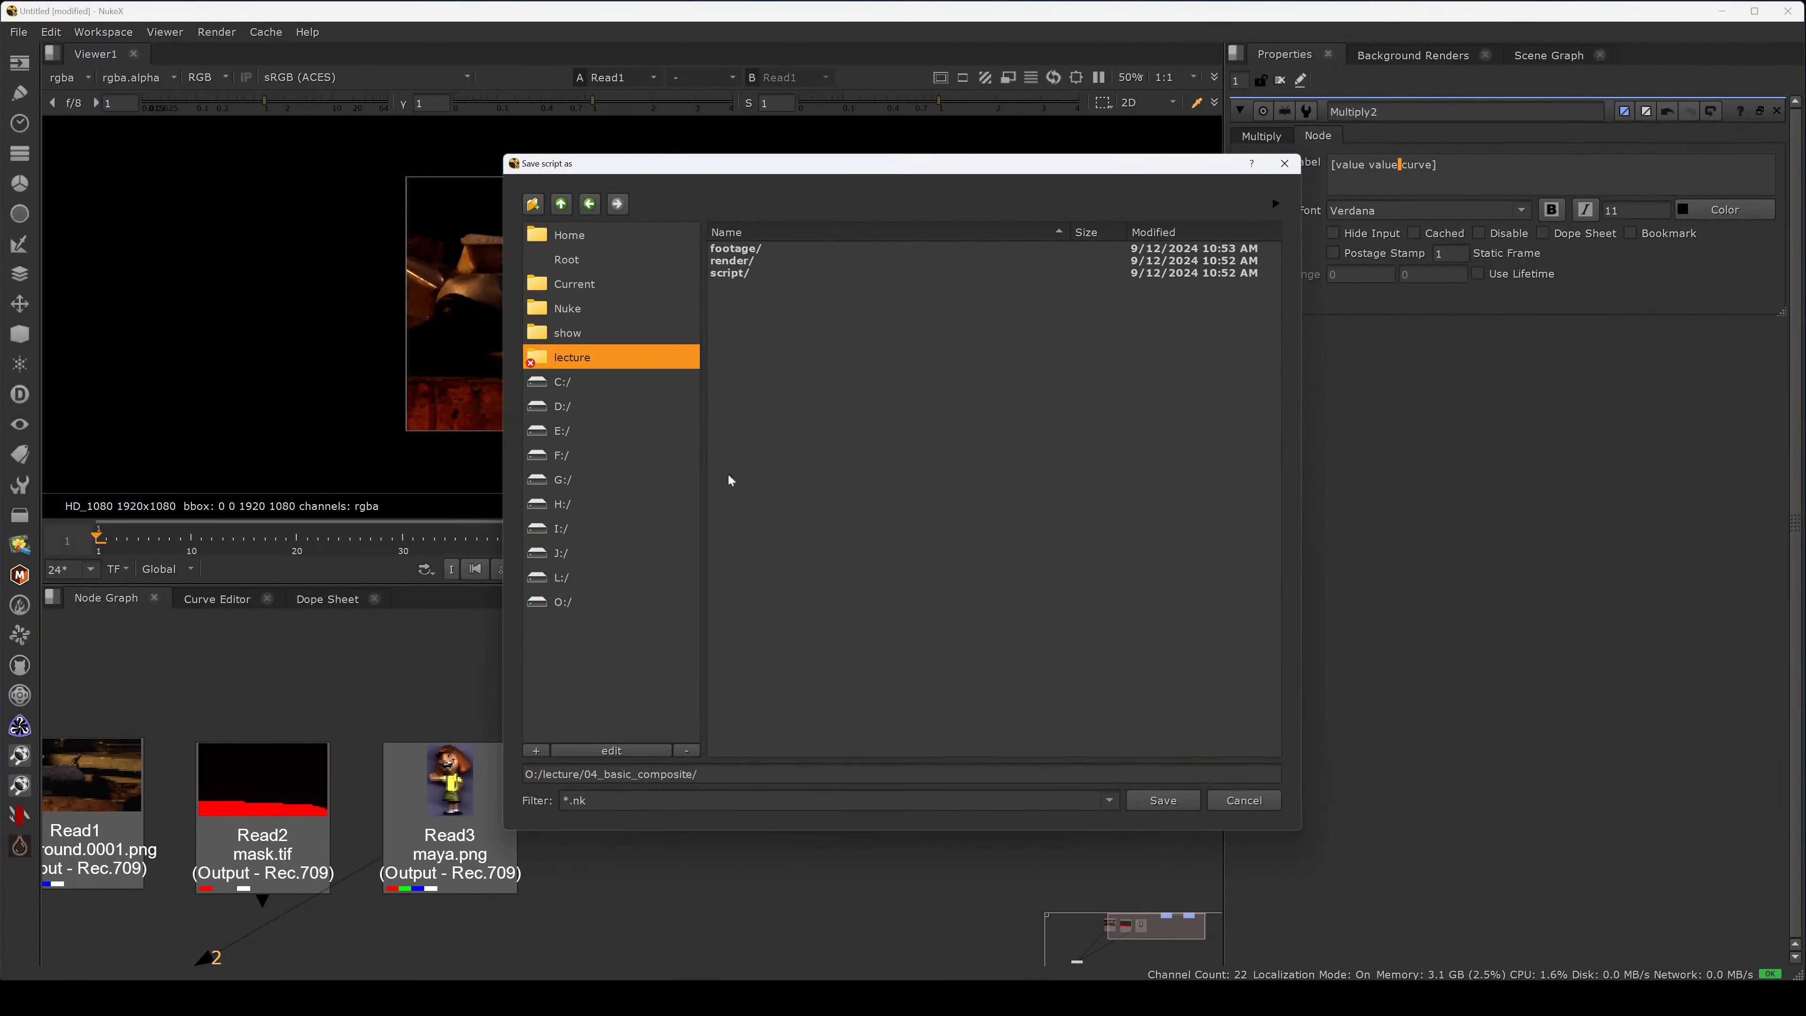
{"action": "double_click", "coordinate": [755, 273]}
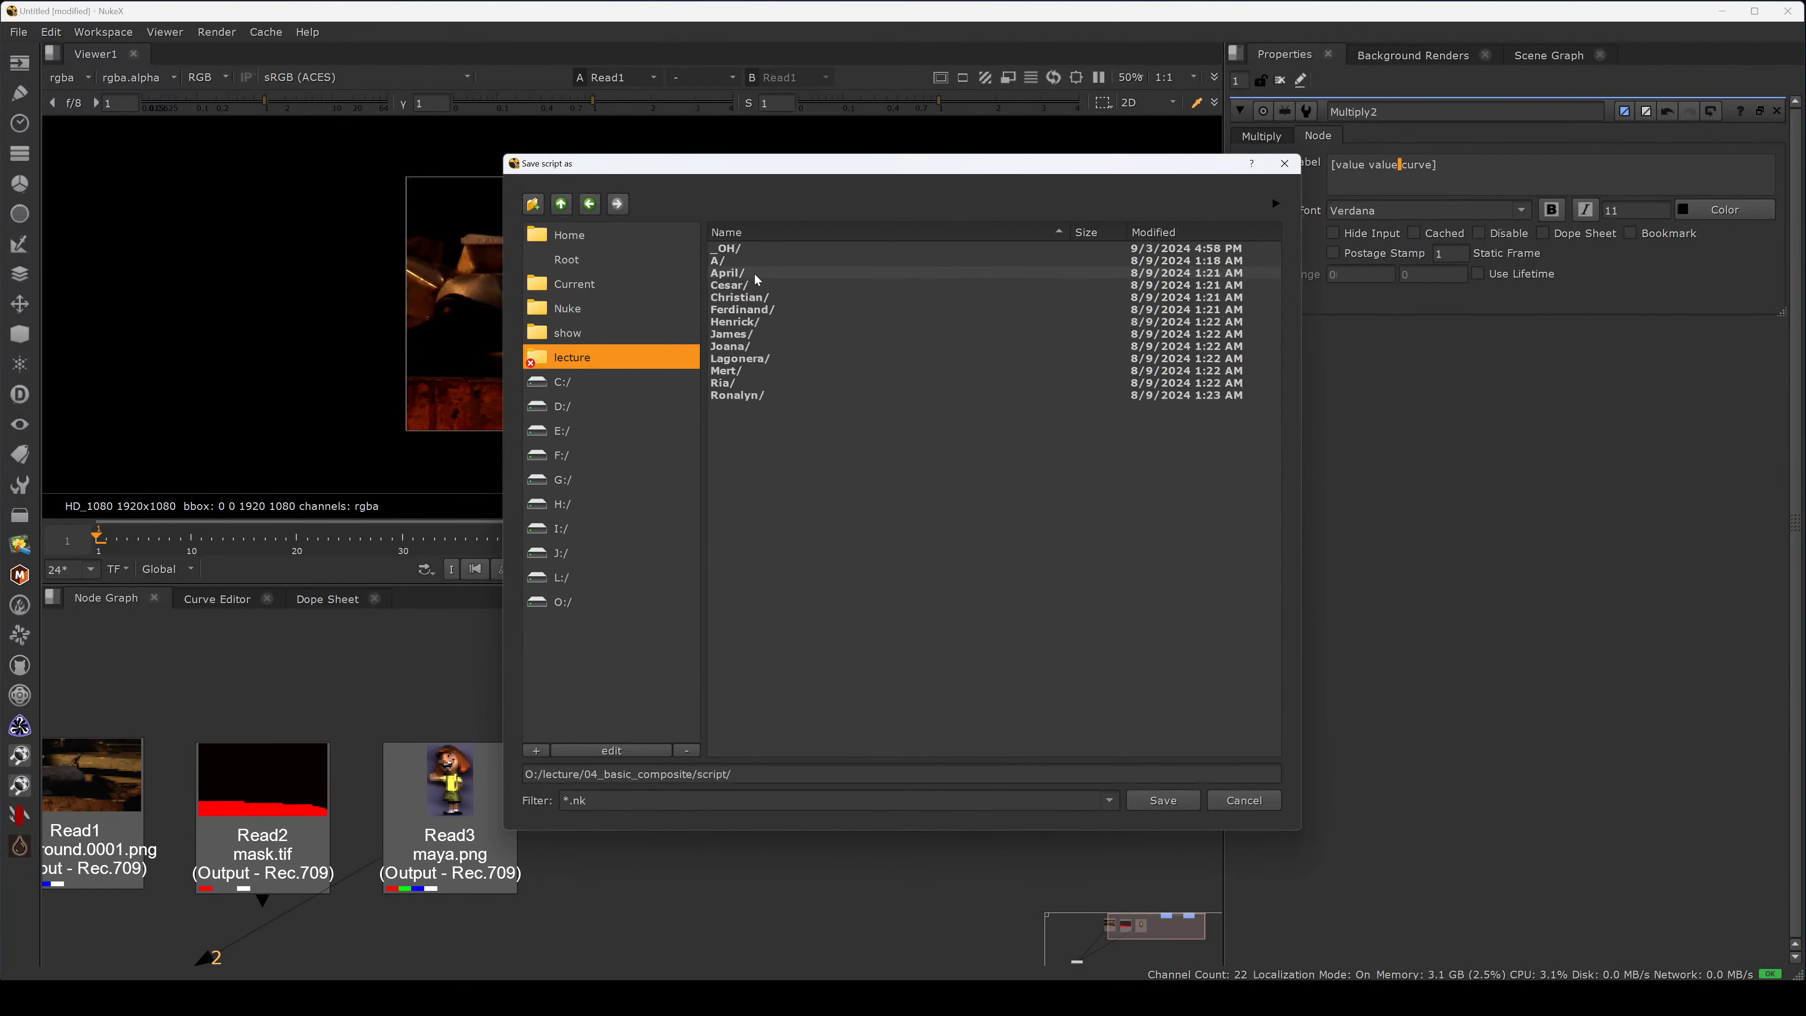
{"action": "double_click", "coordinate": [766, 254]}
- Save the script as basic_compositing.nk
{"action": "left_click", "coordinate": [759, 773]}
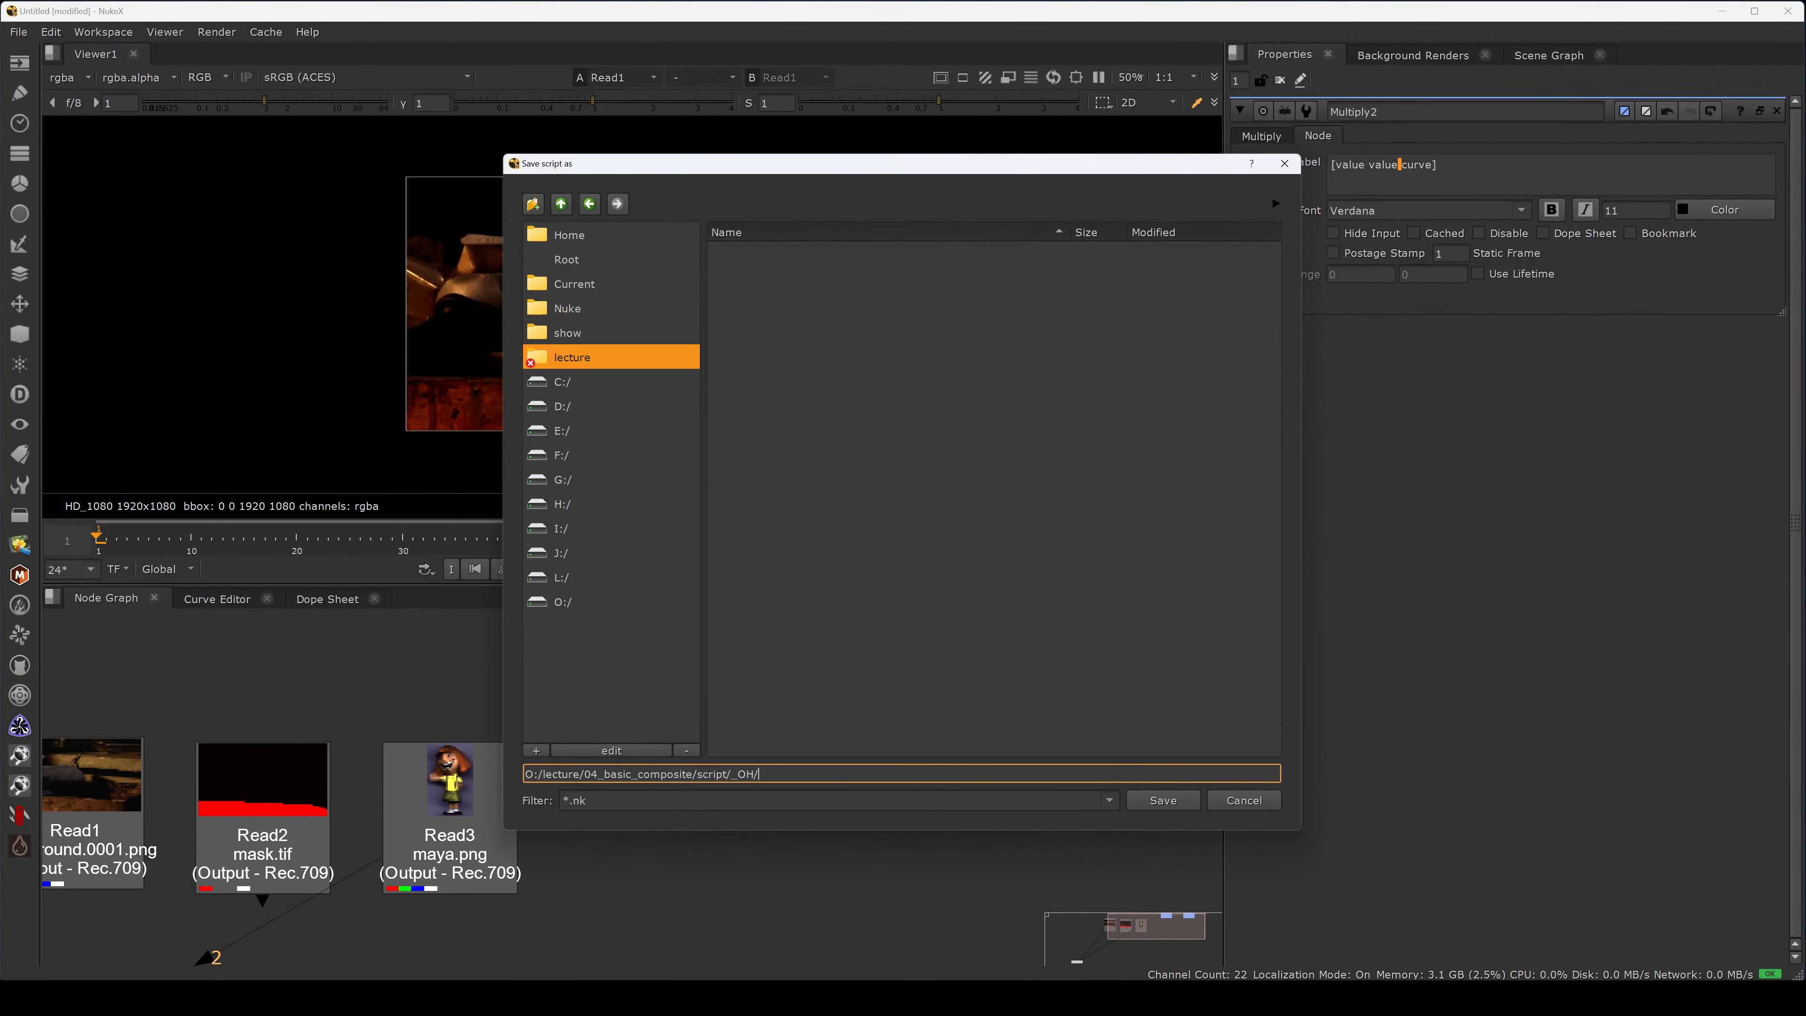
{"action": "type", "text": "basic_compostio"}
{"action": "key", "text": "BackSpace"}
{"action": "key", "text": "BackSpace"}
{"action": "type", "text": "ting.nk"}
{"action": "key", "text": "Return"}
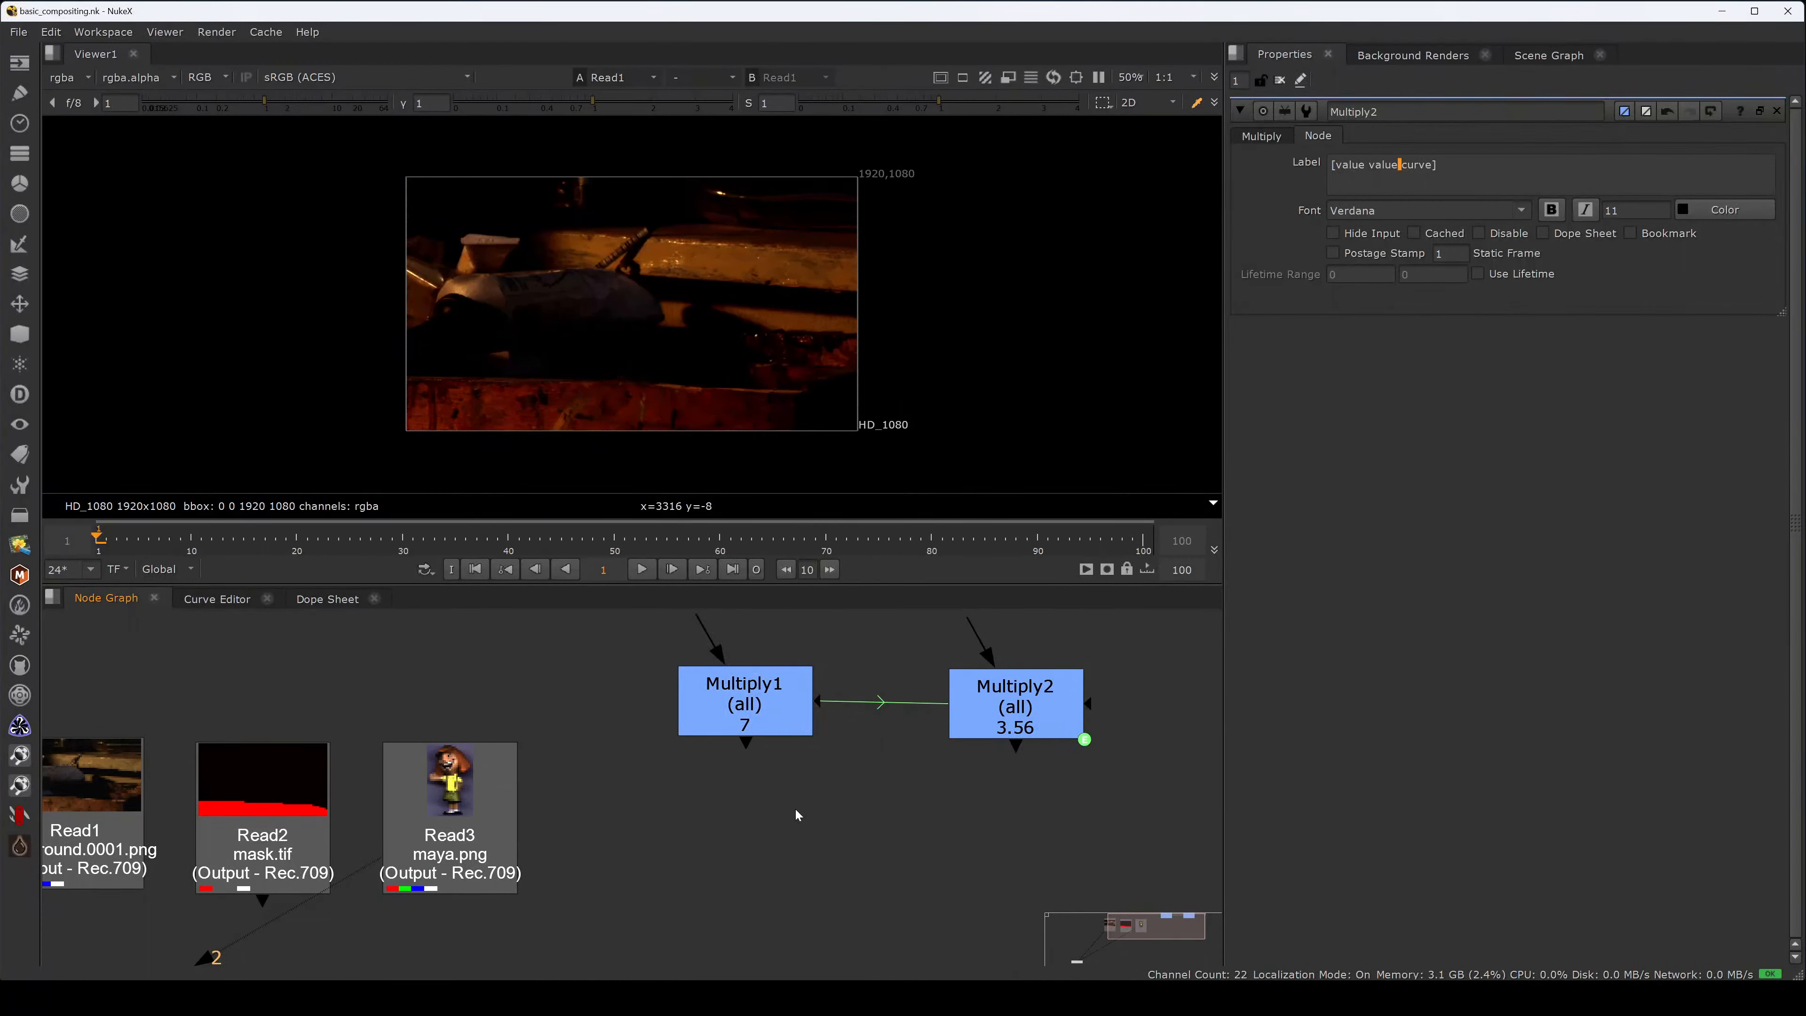
- Examine the parts of Multiply1's label expression and compare them with the name of its value knob
{"action": "left_click", "coordinate": [771, 728]}
{"action": "left_click", "coordinate": [1326, 136]}
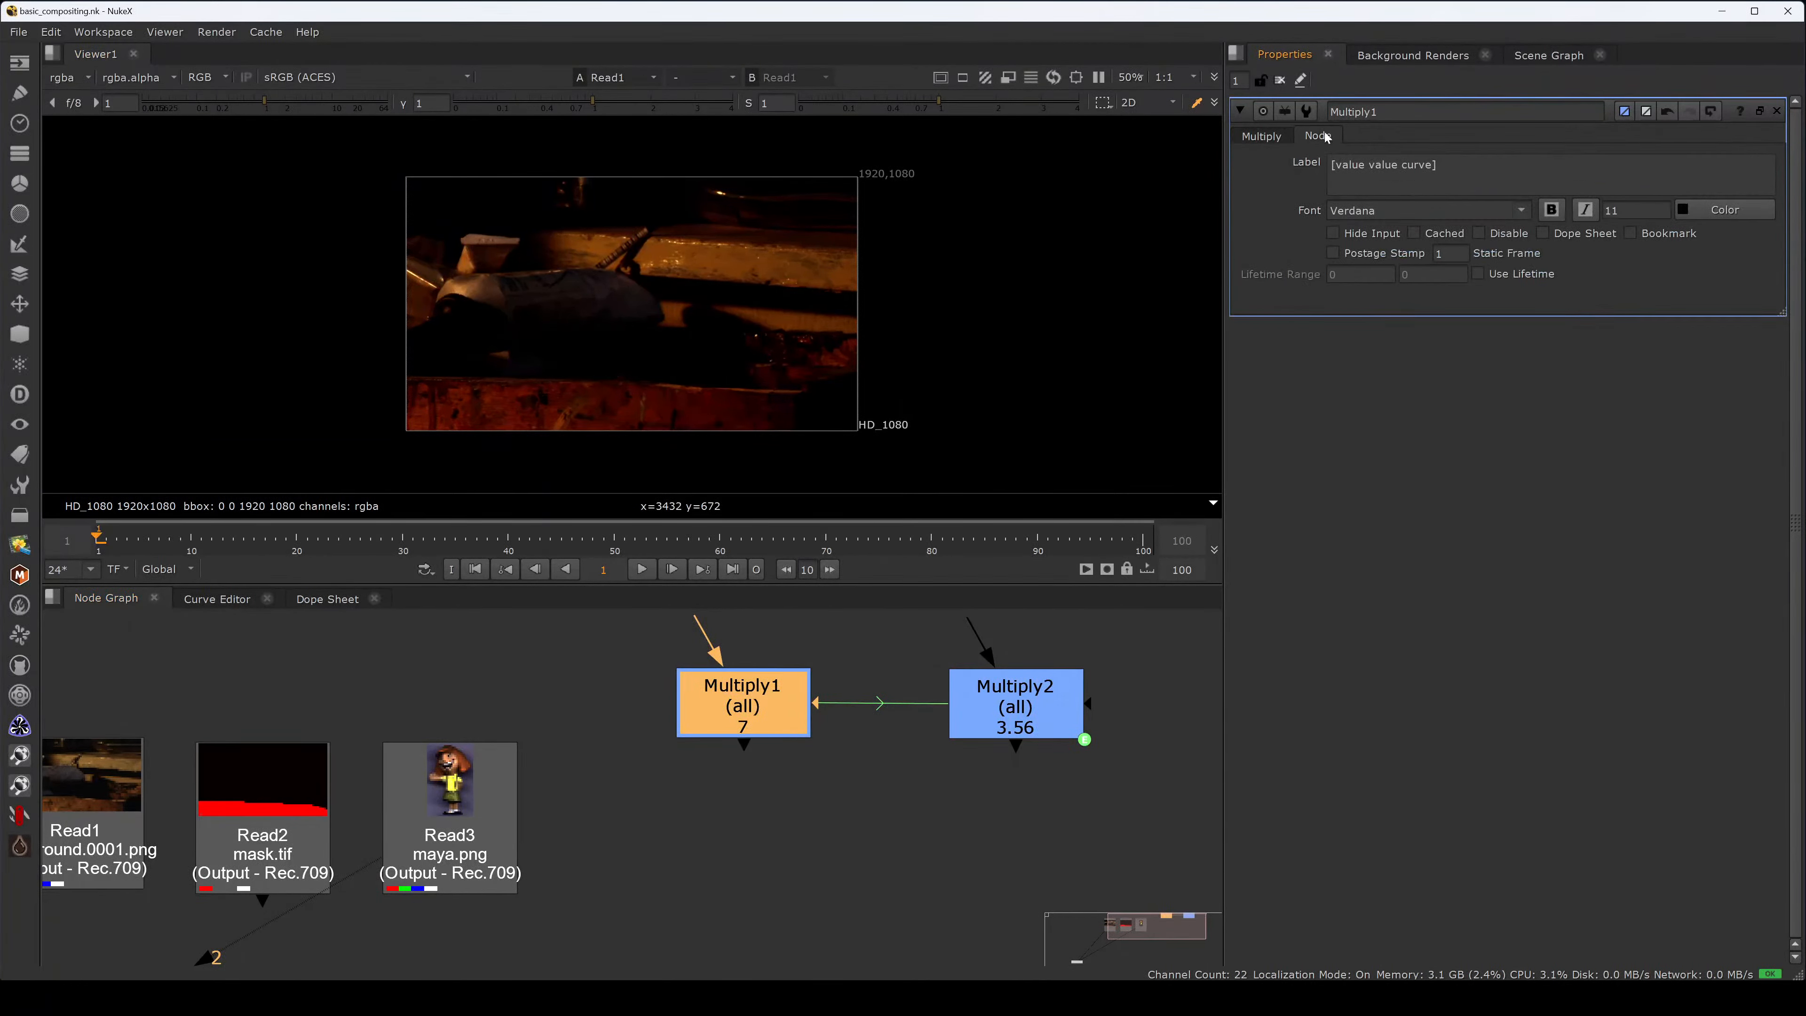
{"action": "left_click_drag", "start_coordinate": [1438, 165], "coordinate": [1331, 164]}
{"action": "left_click", "coordinate": [1437, 164]}
{"action": "left_click", "coordinate": [1437, 164]}
{"action": "left_click_drag", "start_coordinate": [1342, 164], "coordinate": [1398, 164]}
{"action": "mouse_move", "coordinate": [1413, 165]}
{"action": "left_mouse_down"}
{"action": "mouse_move", "coordinate": [1333, 164]}
{"action": "mouse_move", "coordinate": [1398, 164]}
{"action": "left_mouse_up"}
{"action": "left_click", "coordinate": [1264, 136]}
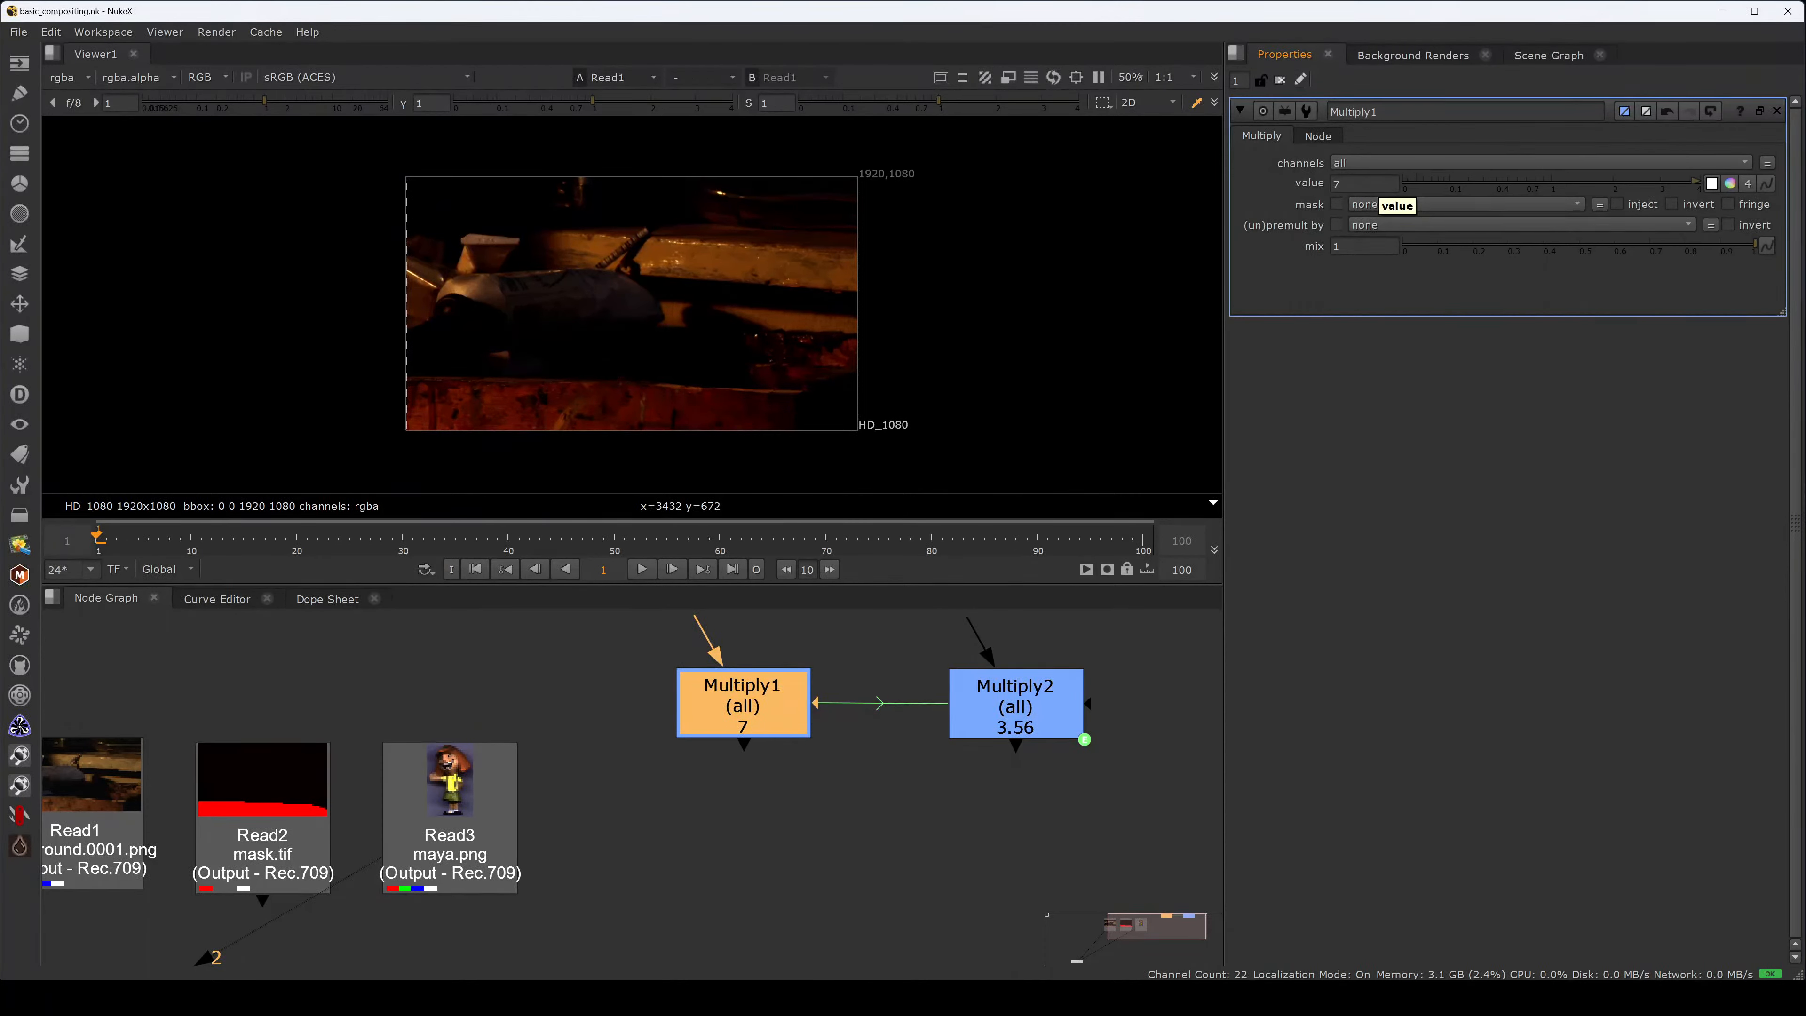
- Add a Shuffle node and place it below the Multiply1 node
{"action": "left_click", "coordinate": [804, 812]}
{"action": "key", "text": "Tab"}
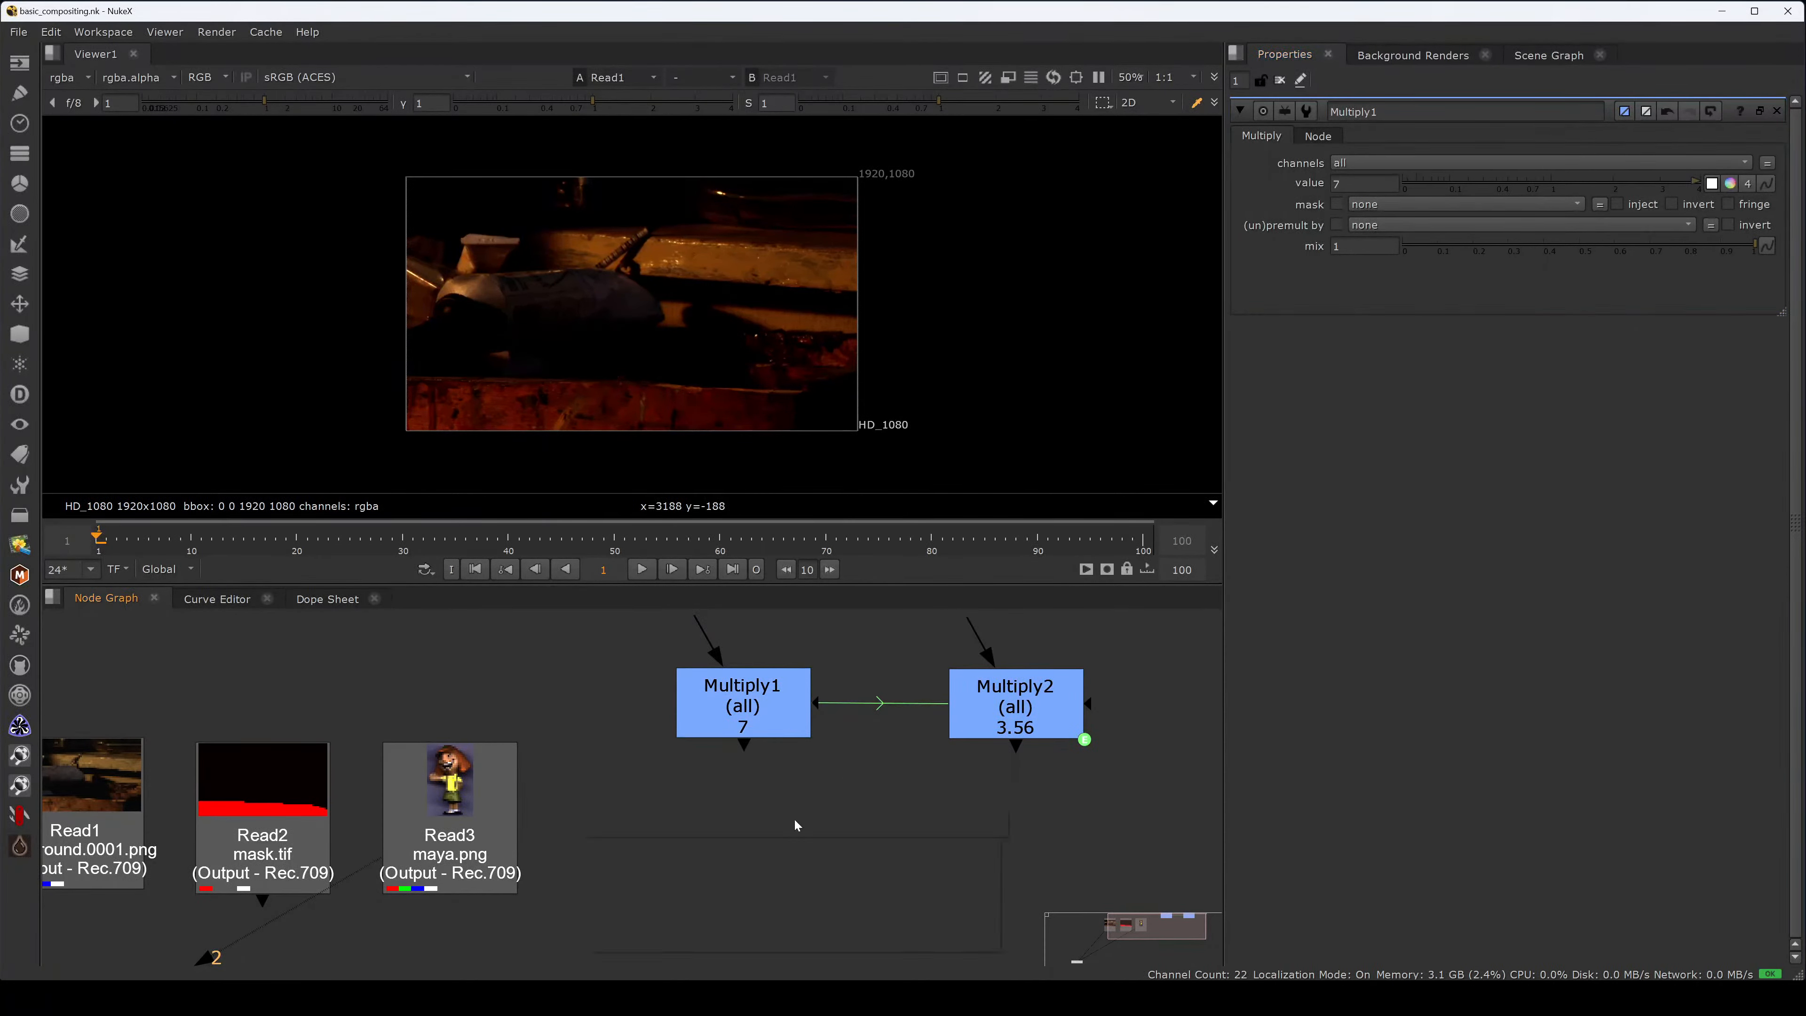
{"action": "key", "text": "Escape"}
{"action": "key", "text": "Tab"}
{"action": "type", "text": "shuffle"}
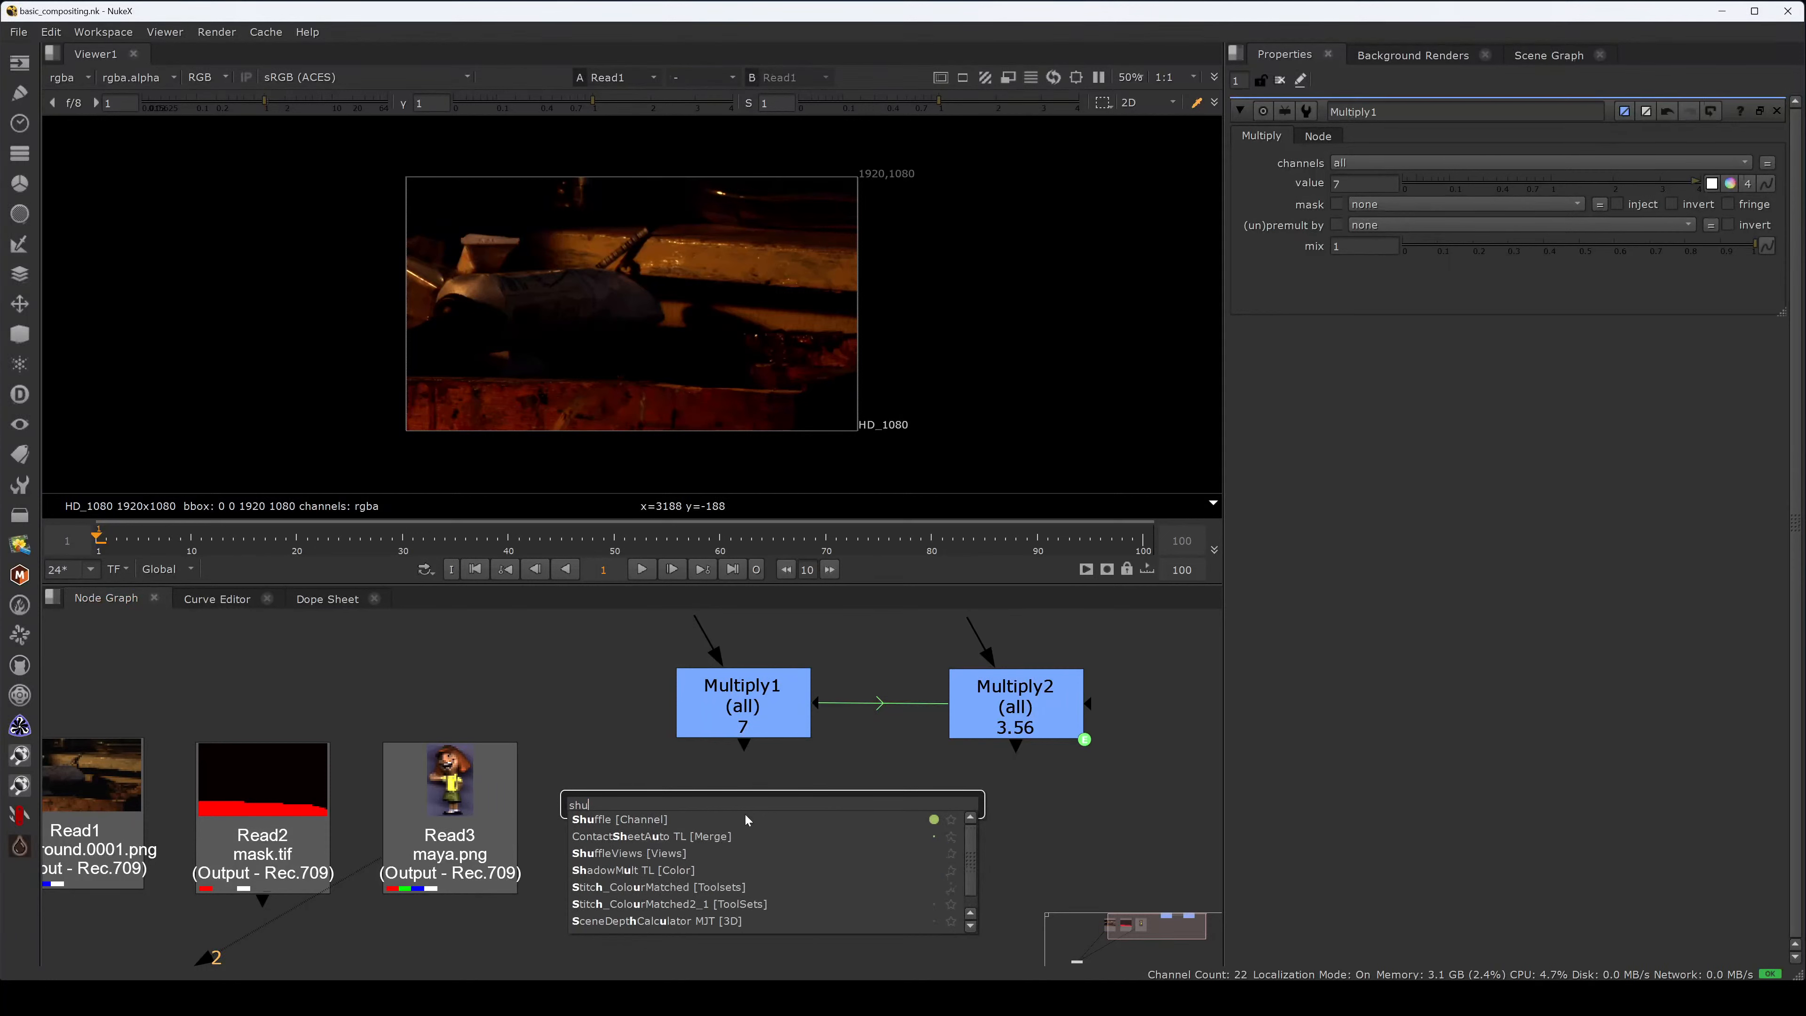
{"action": "key", "text": "Return"}
{"action": "left_click_drag", "start_coordinate": [818, 781], "coordinate": [769, 820]}
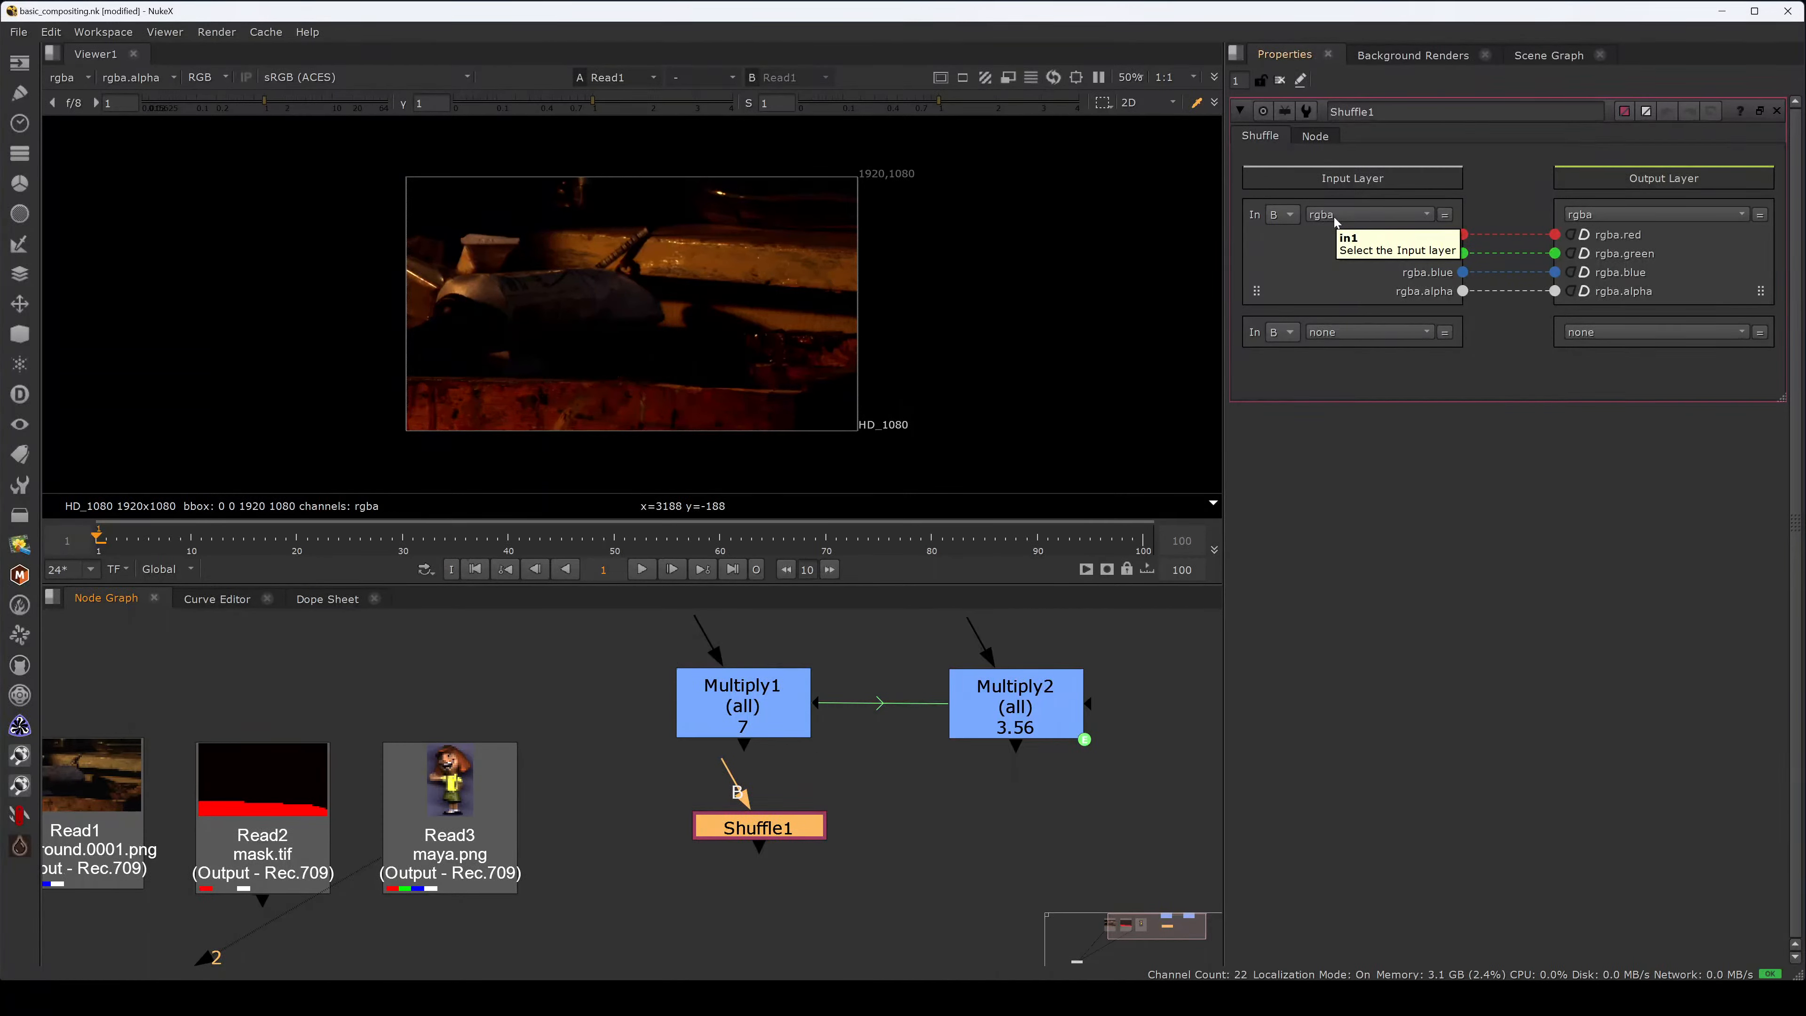
- Label the Shuffle node with the expression [value in1] and align it beneath Multiply1
{"action": "left_click", "coordinate": [1317, 136]}
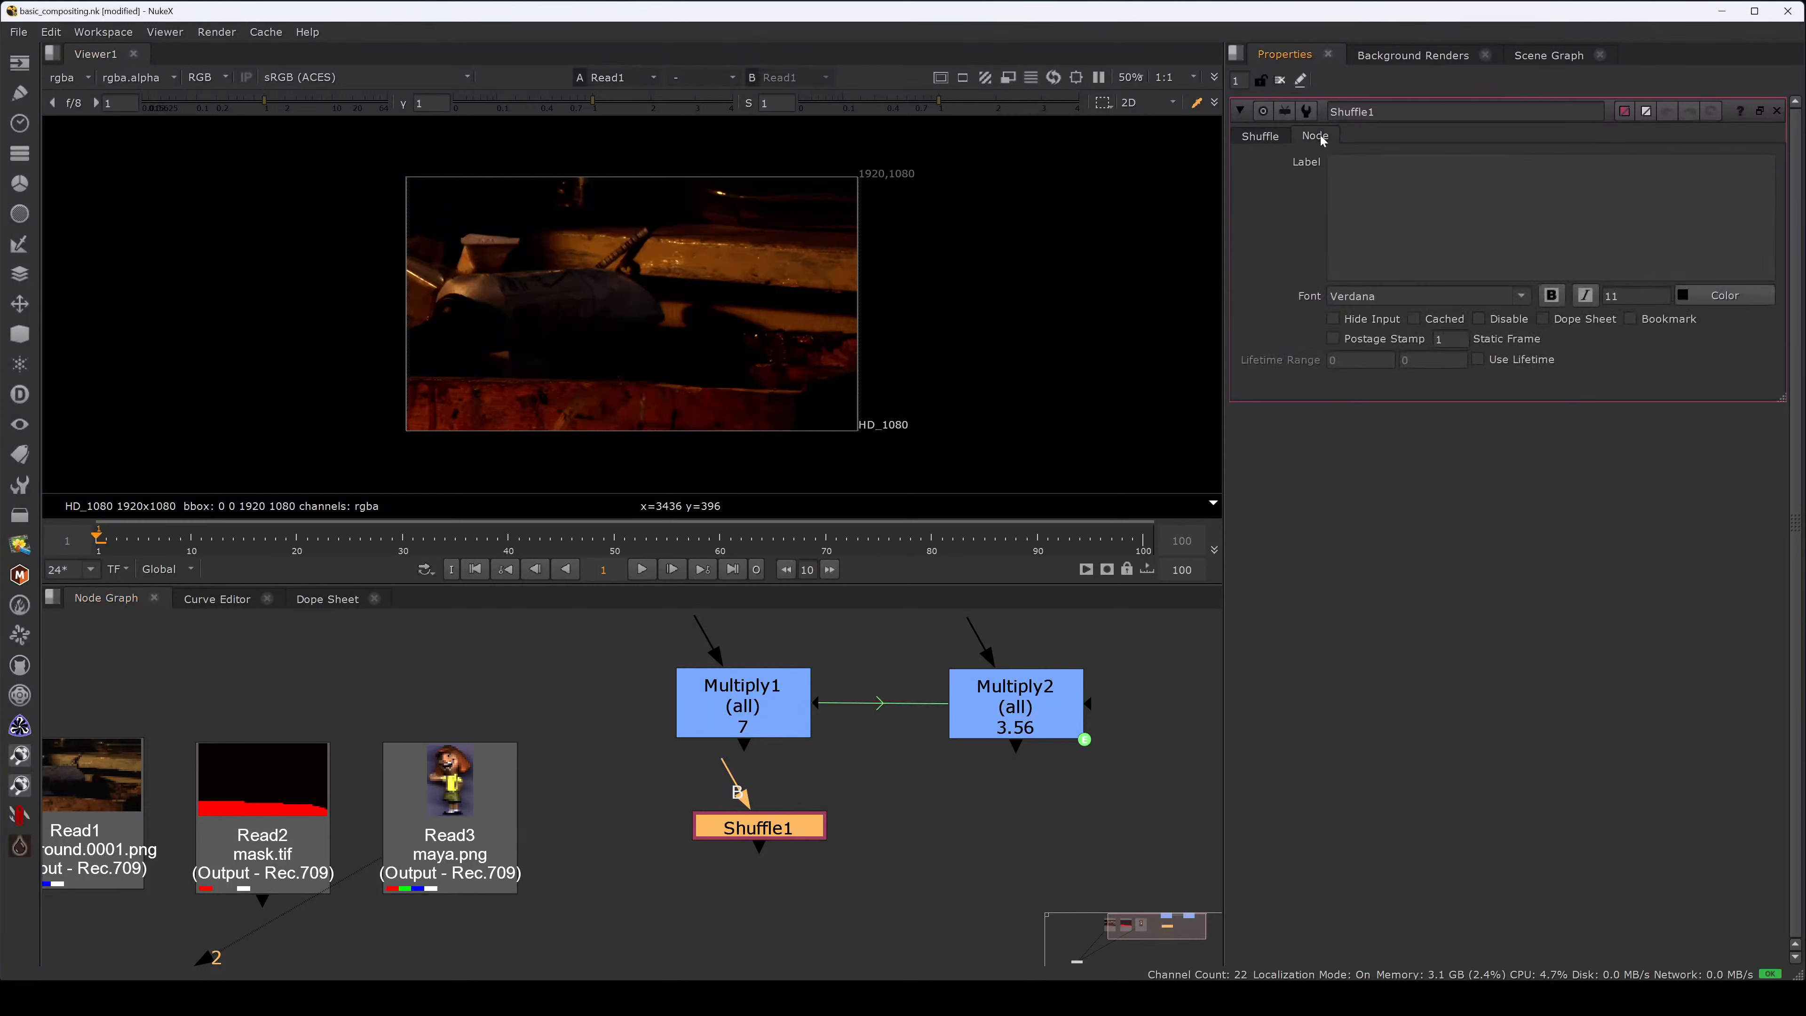
{"action": "type", "text": "["}
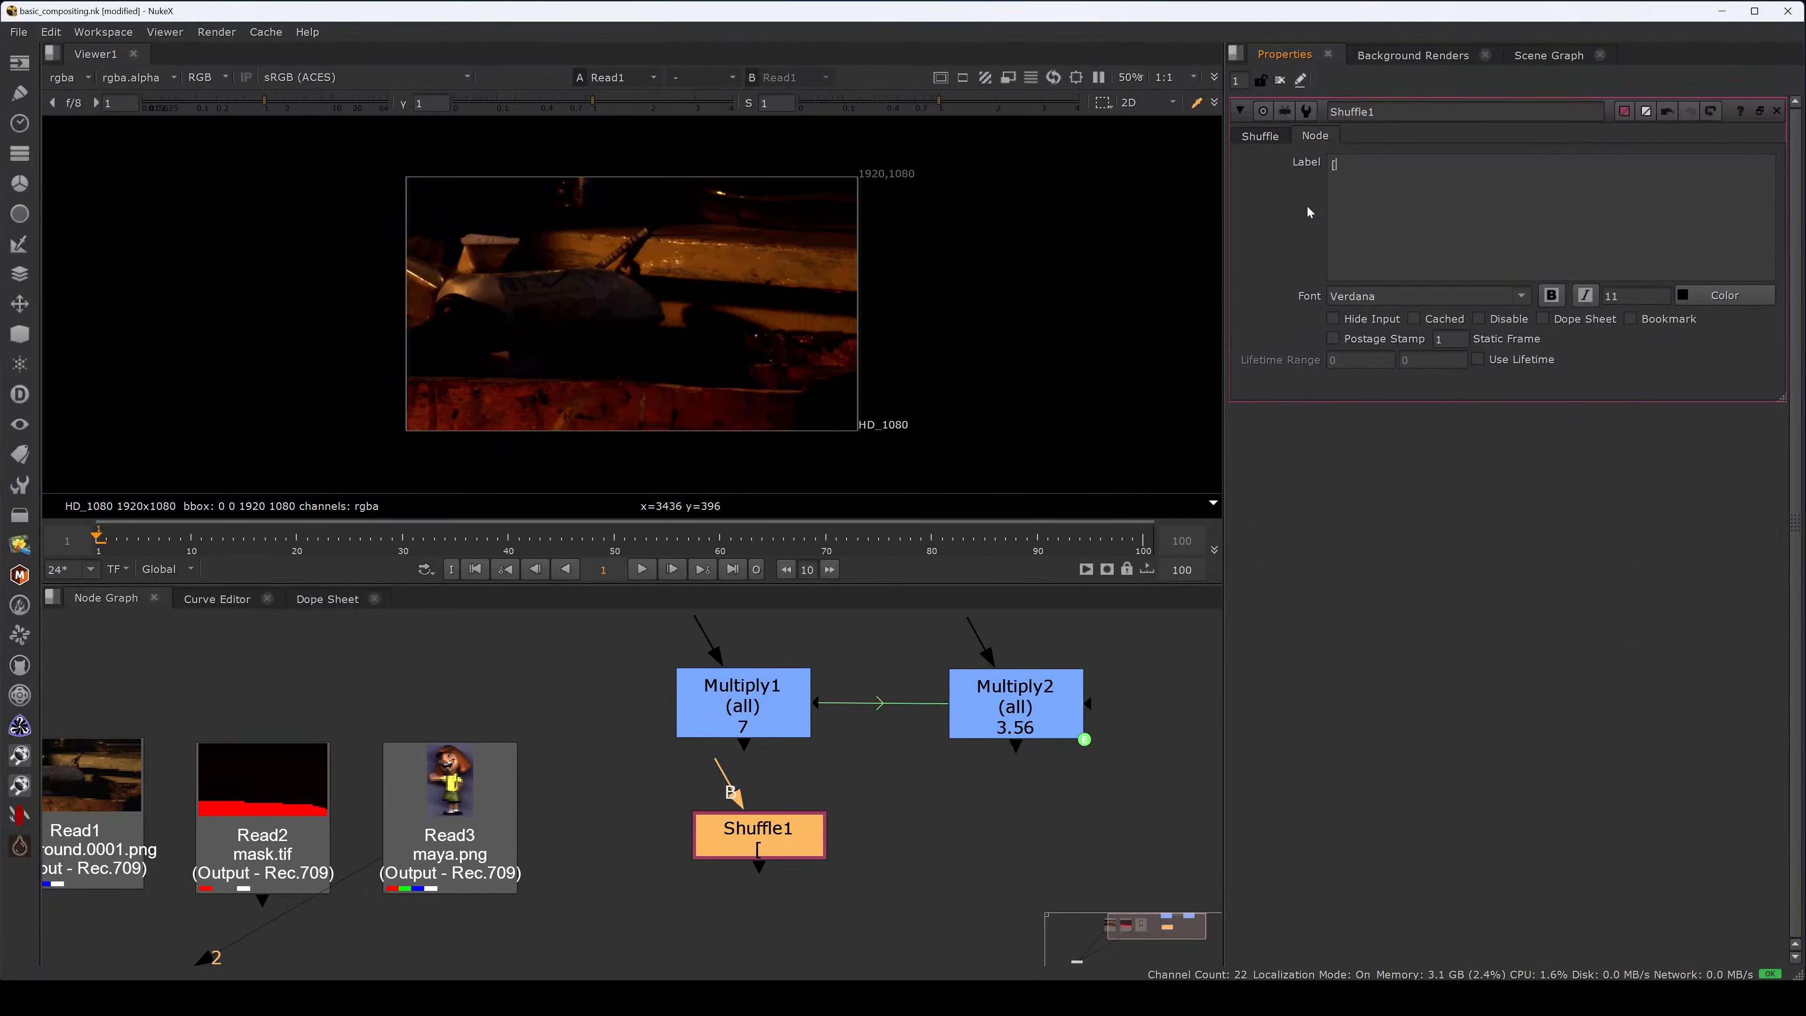
{"action": "type", "text": "value in1]"}
{"action": "mouse_move", "coordinate": [770, 858]}
{"action": "left_mouse_down"}
{"action": "mouse_move", "coordinate": [752, 848]}
{"action": "mouse_move", "coordinate": [775, 836]}
{"action": "left_mouse_up"}
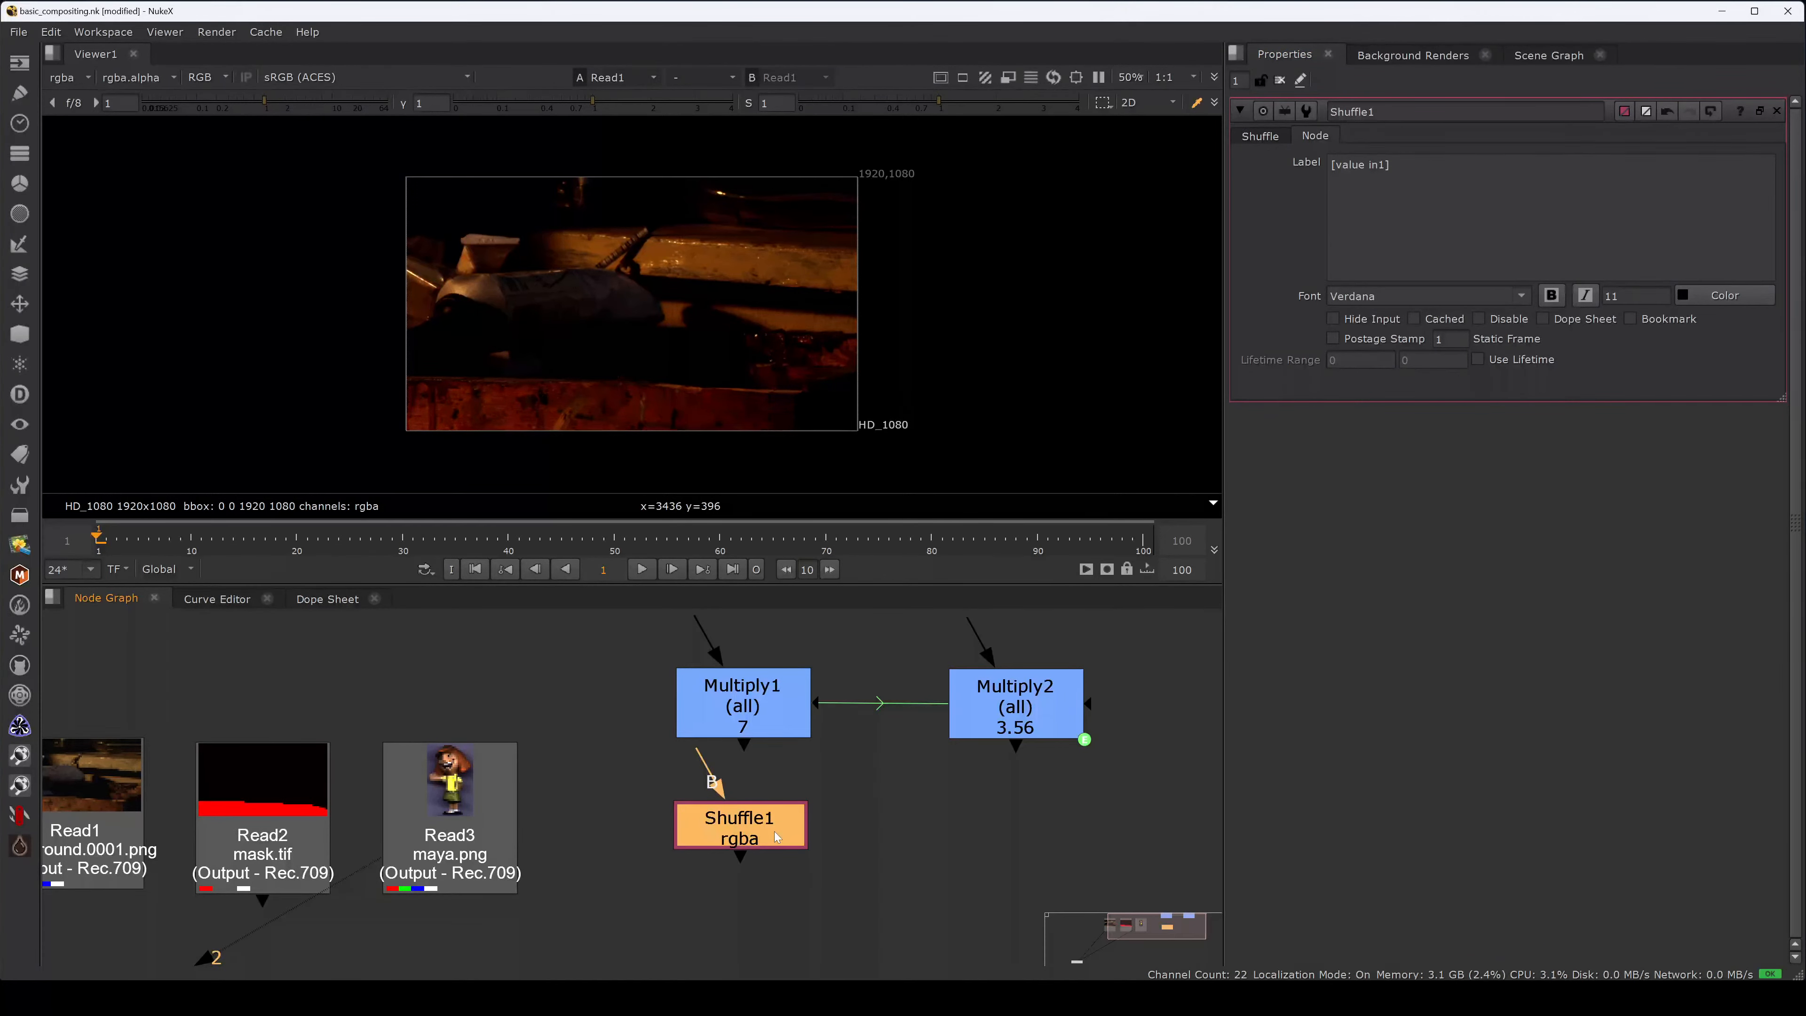
- Compare the in1 reference in the Shuffle node's label with its input layer setting
{"action": "left_click", "coordinate": [1263, 141]}
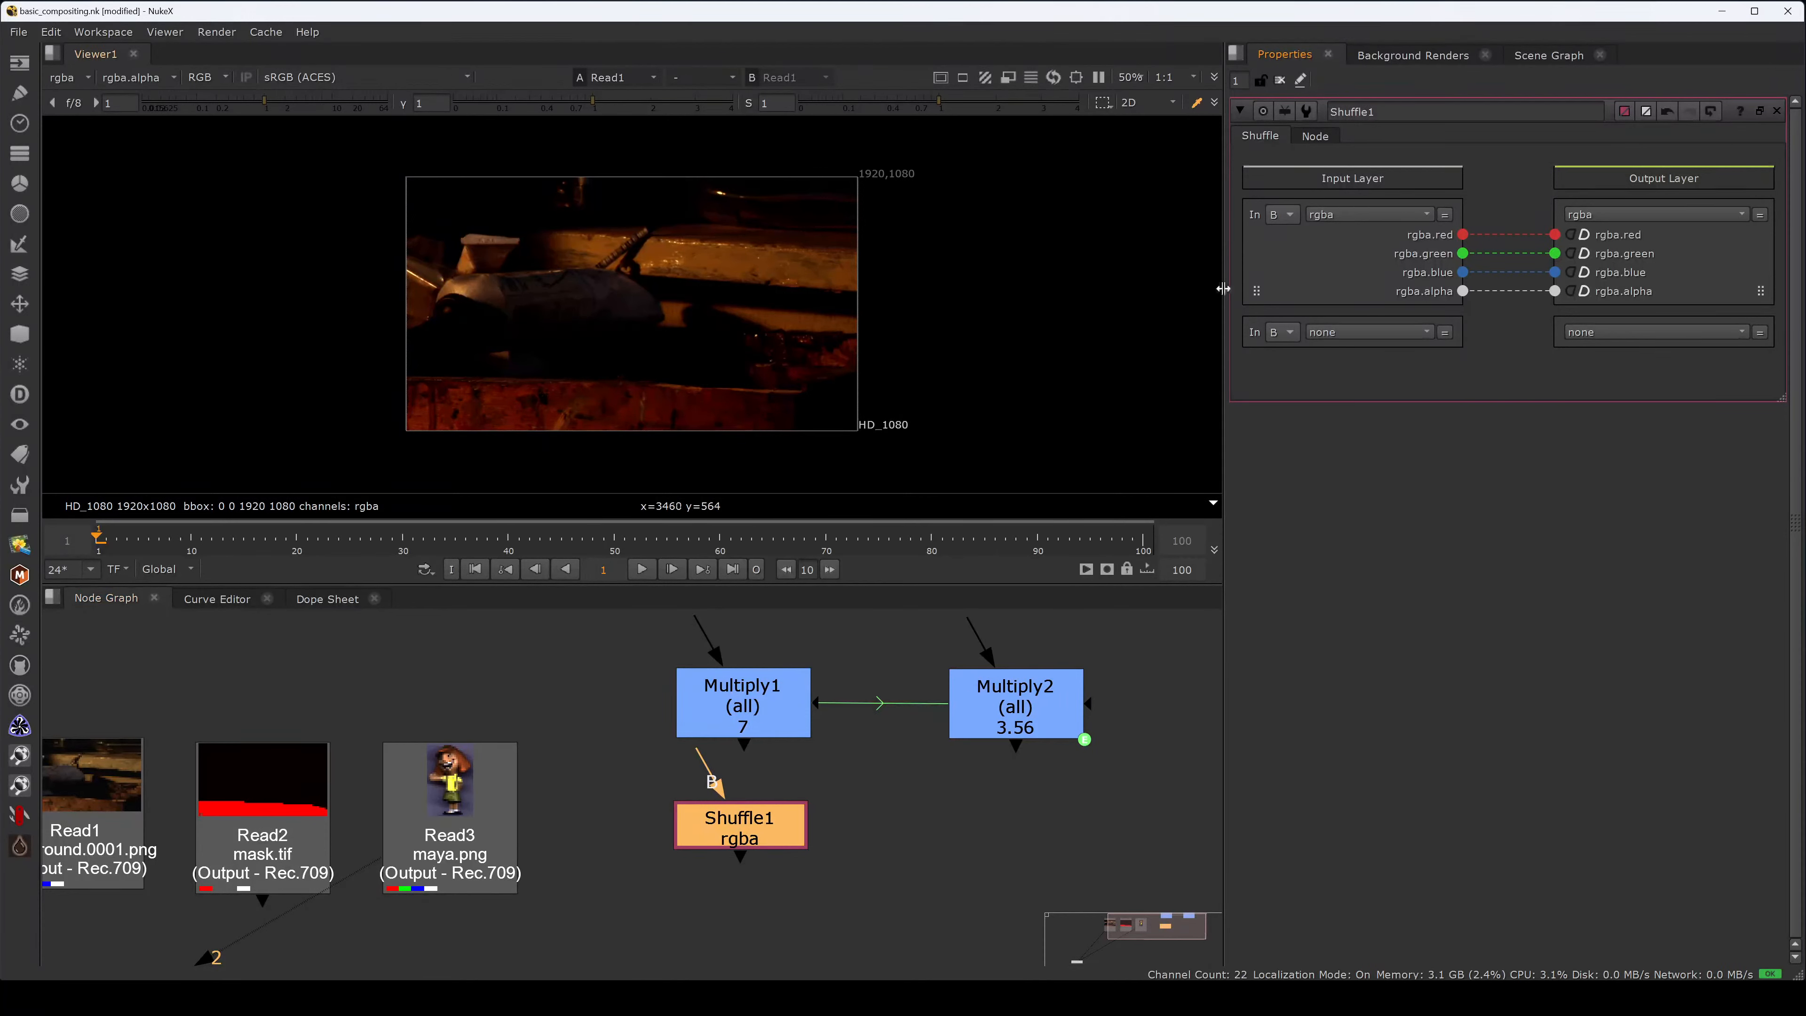
{"action": "left_click", "coordinate": [1316, 135]}
{"action": "mouse_move", "coordinate": [1366, 164]}
{"action": "left_mouse_down"}
{"action": "mouse_move", "coordinate": [1341, 164]}
{"action": "mouse_move", "coordinate": [1387, 164]}
{"action": "left_mouse_up"}
{"action": "double_click", "coordinate": [1349, 164]}
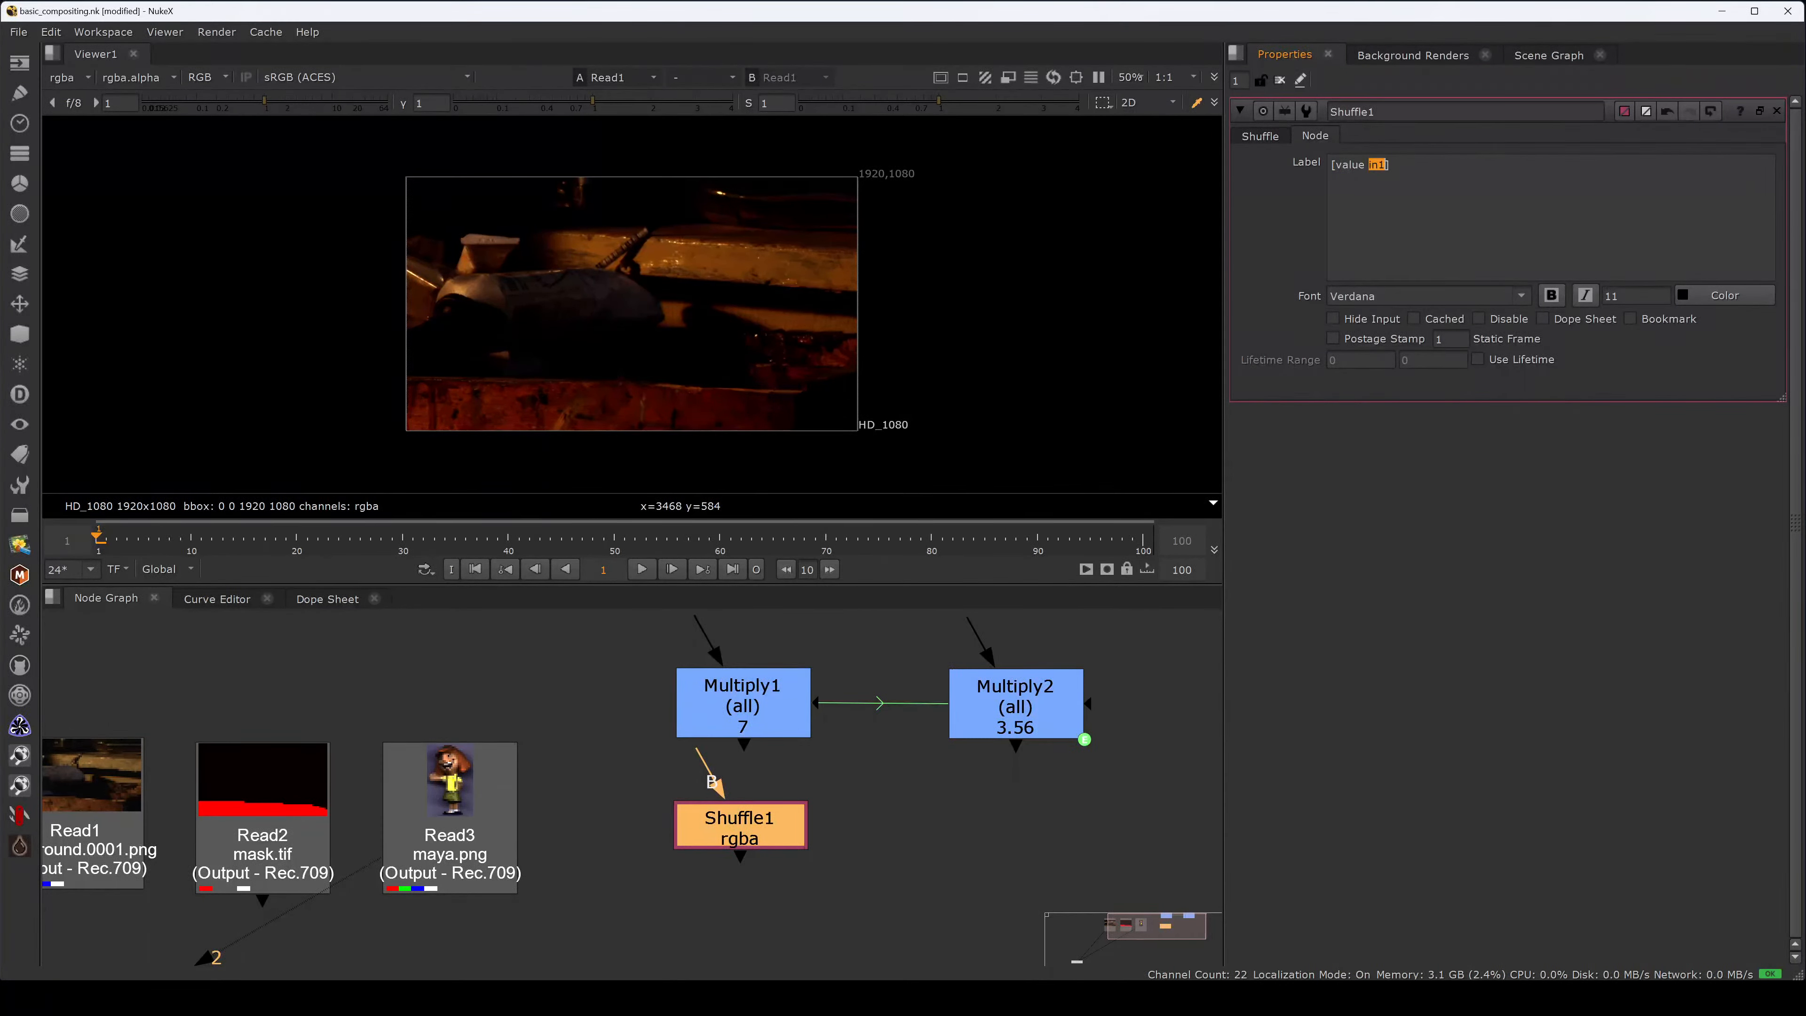
{"action": "left_click", "coordinate": [1260, 135]}
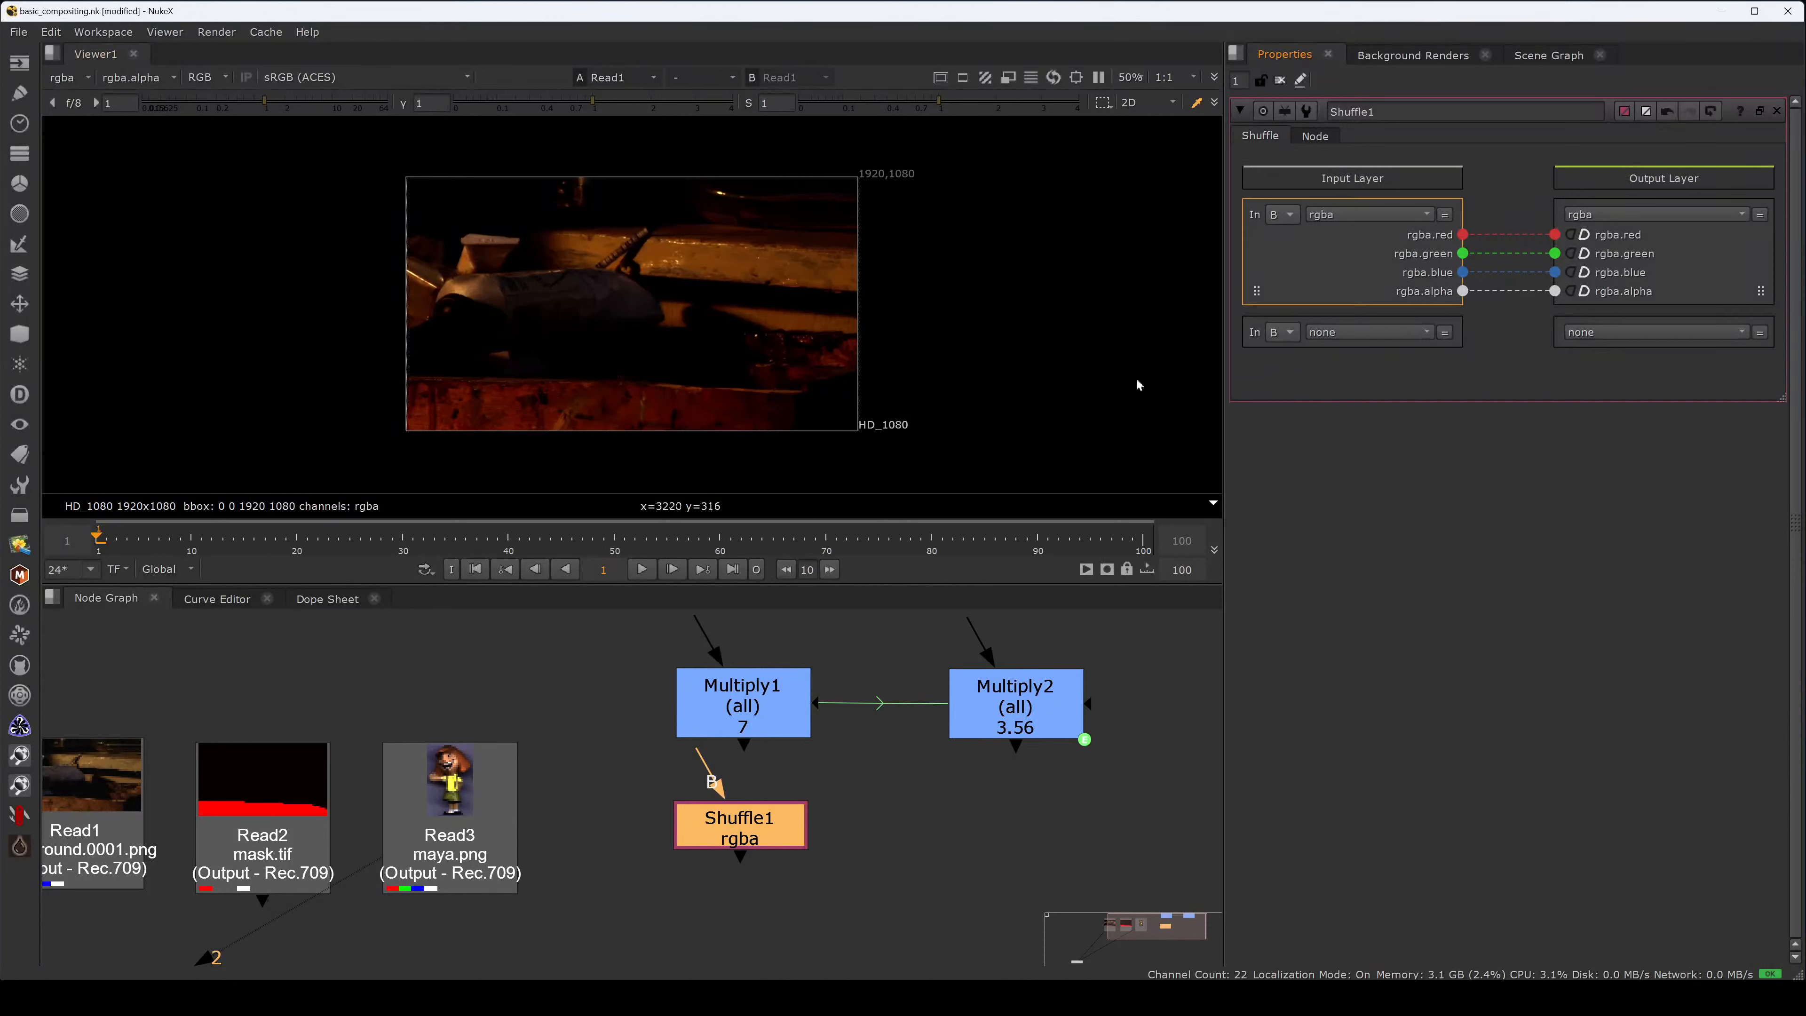
{"action": "left_click", "coordinate": [845, 839]}
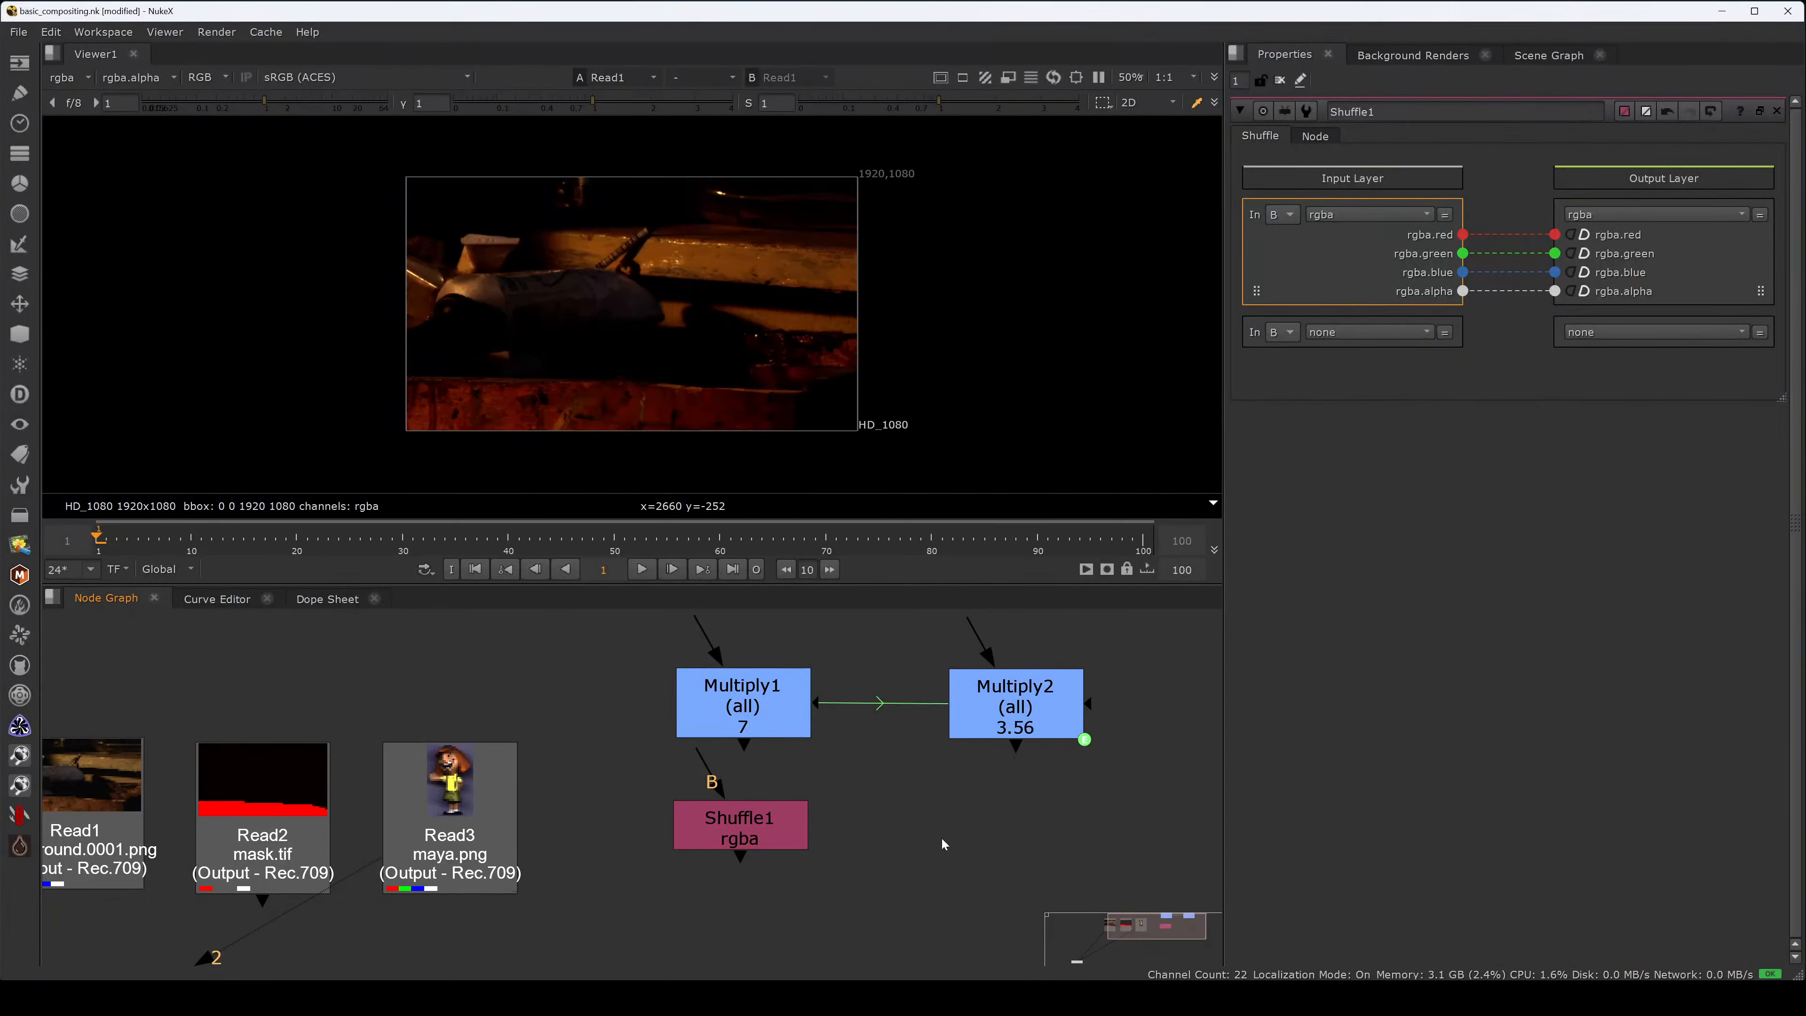
- Open the Read3 node's properties and check its label field against its main file settings
{"action": "scroll", "coordinate": [902, 786], "scroll_direction": "down", "scroll_amount": 1}
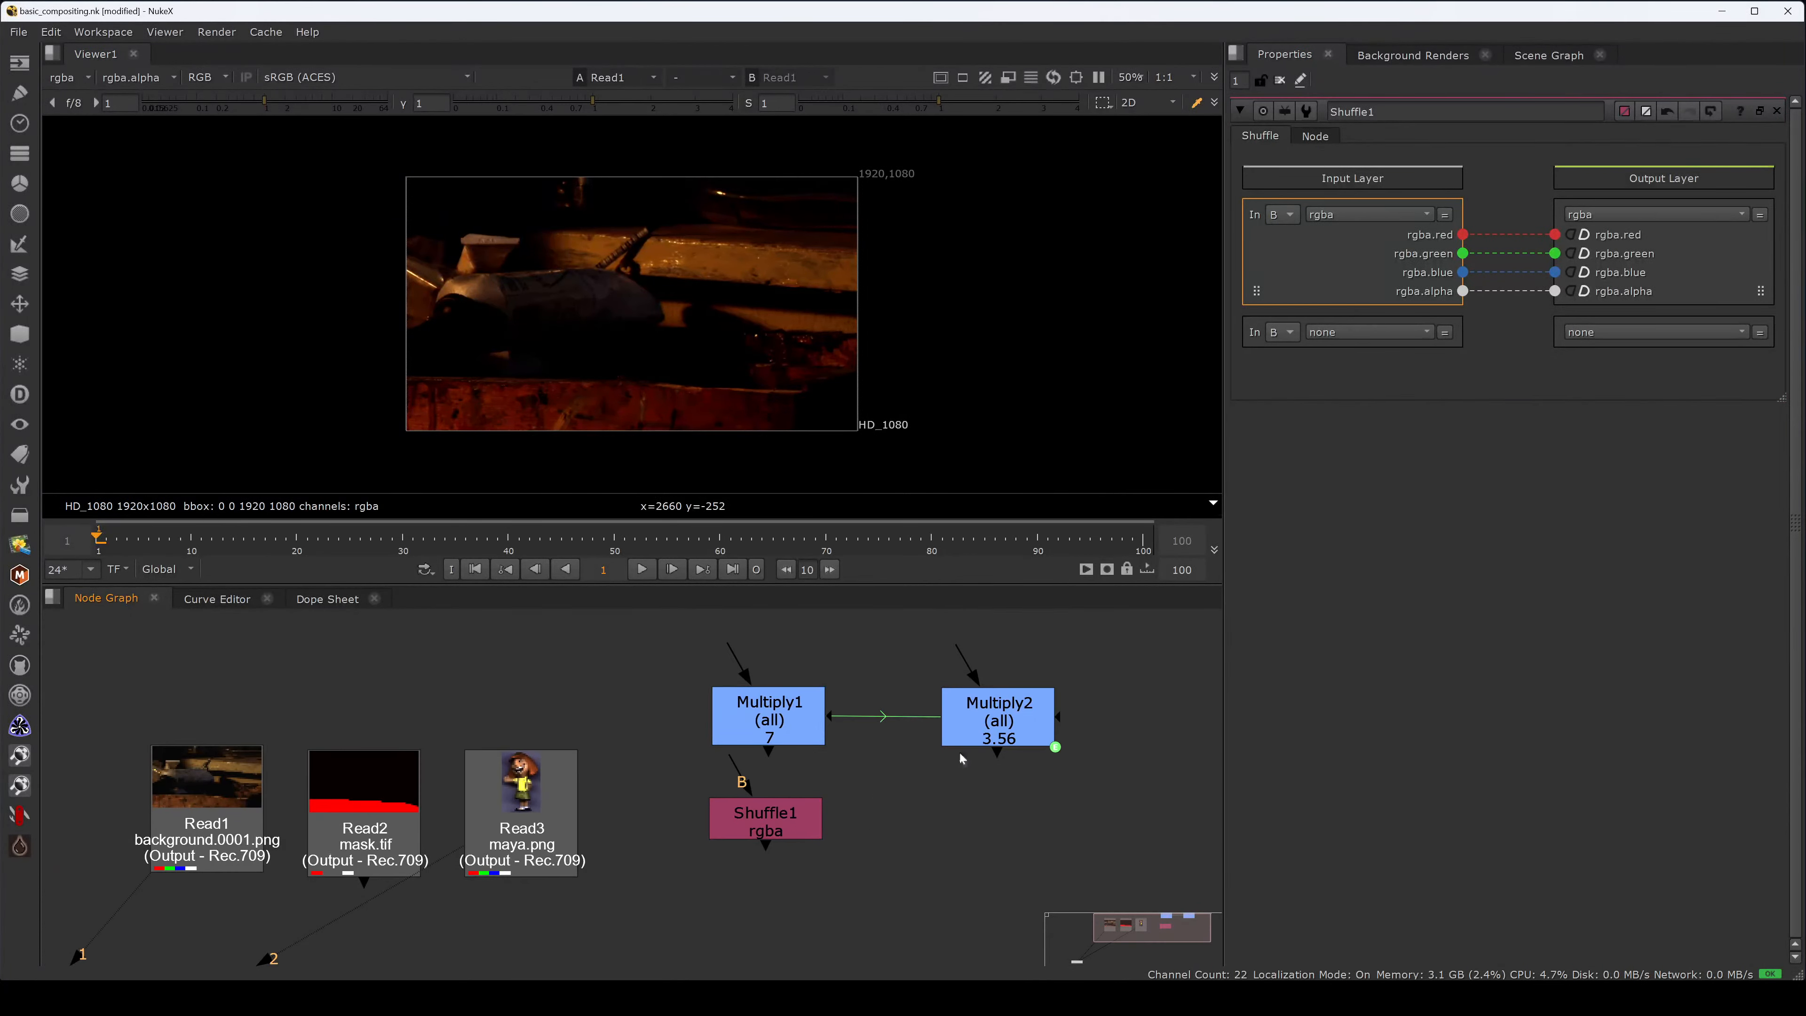
{"action": "scroll", "coordinate": [648, 882], "scroll_direction": "up", "scroll_amount": 3}
{"action": "left_click", "coordinate": [711, 704]}
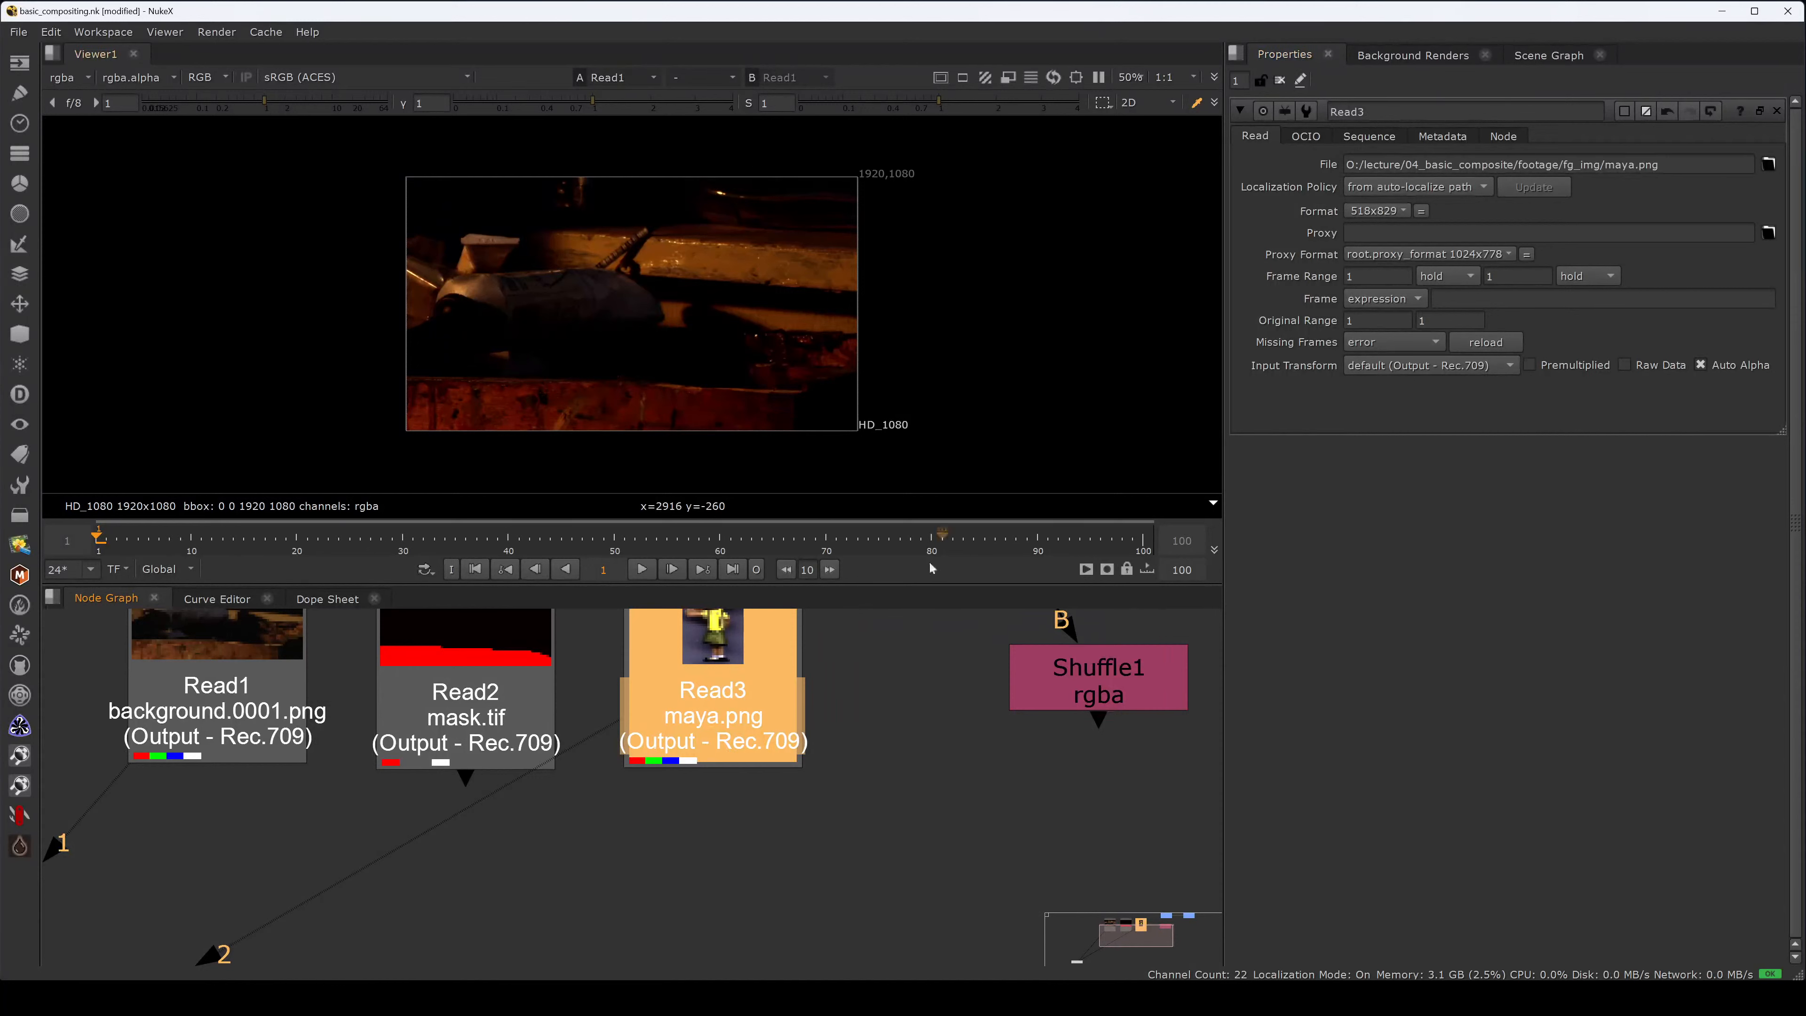
{"action": "left_click_drag", "start_coordinate": [889, 702], "coordinate": [615, 809]}
{"action": "left_click", "coordinate": [1503, 136]}
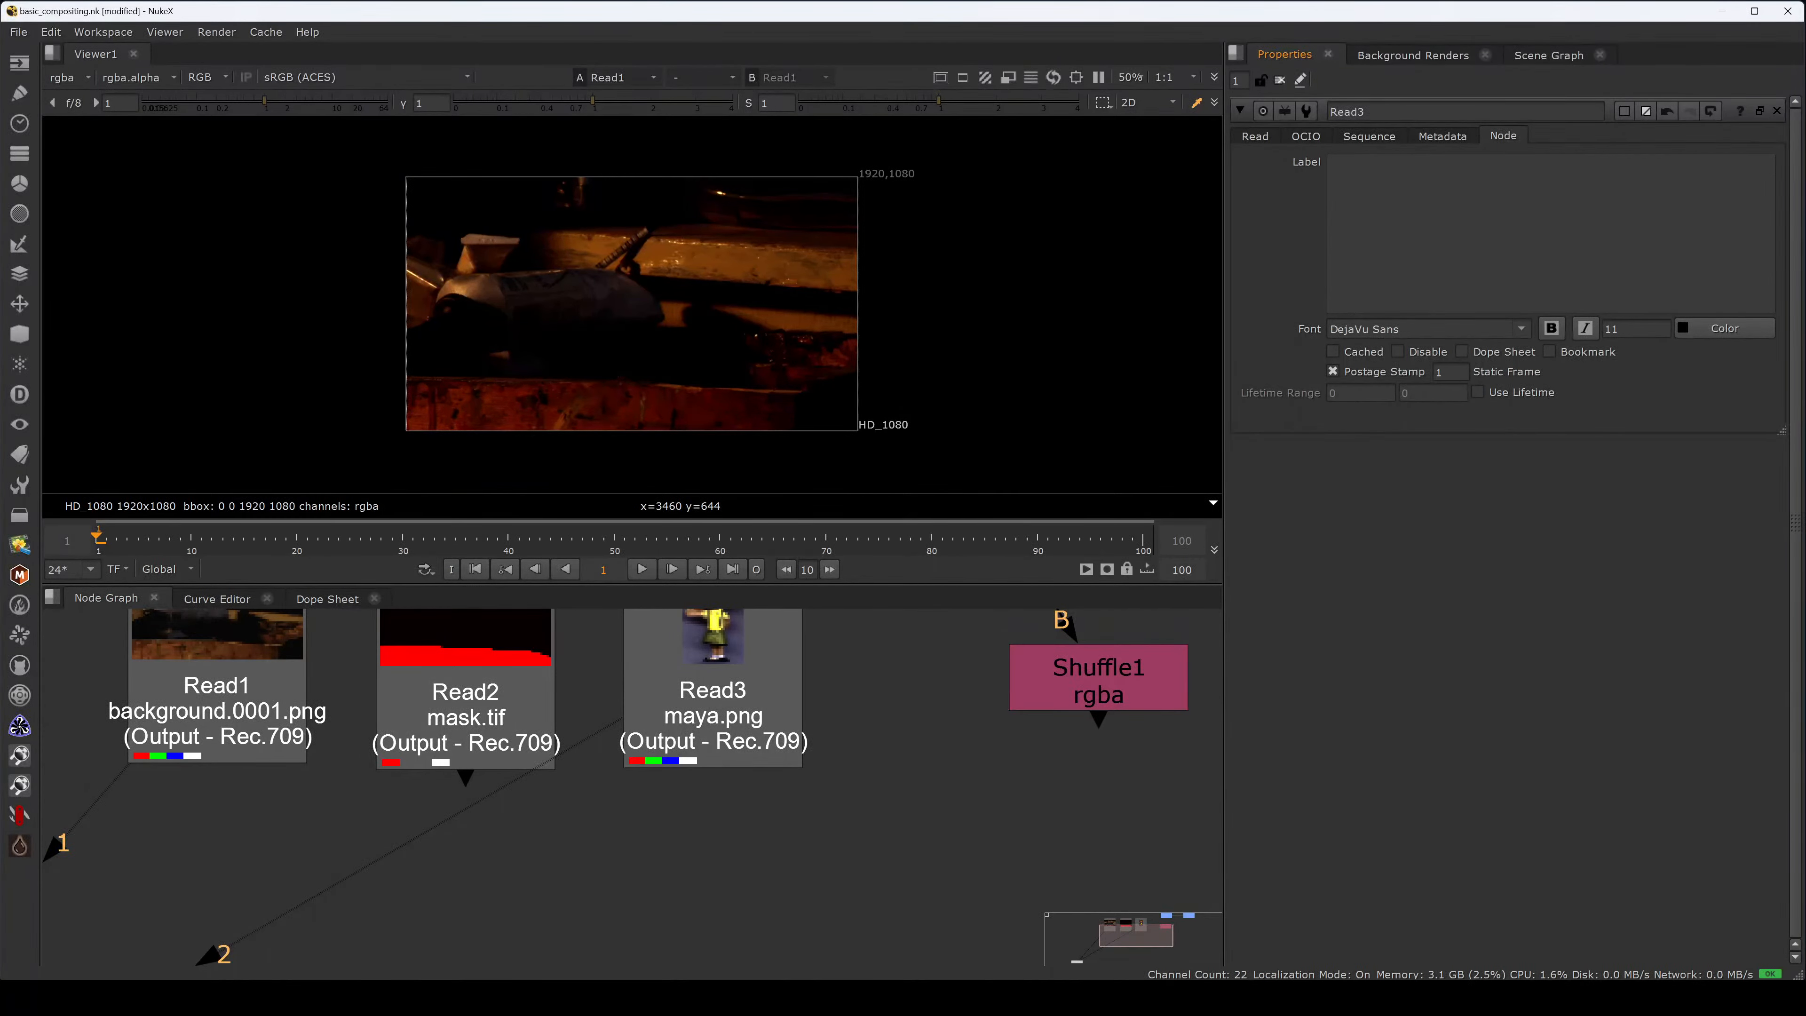
{"action": "left_click", "coordinate": [1253, 136]}
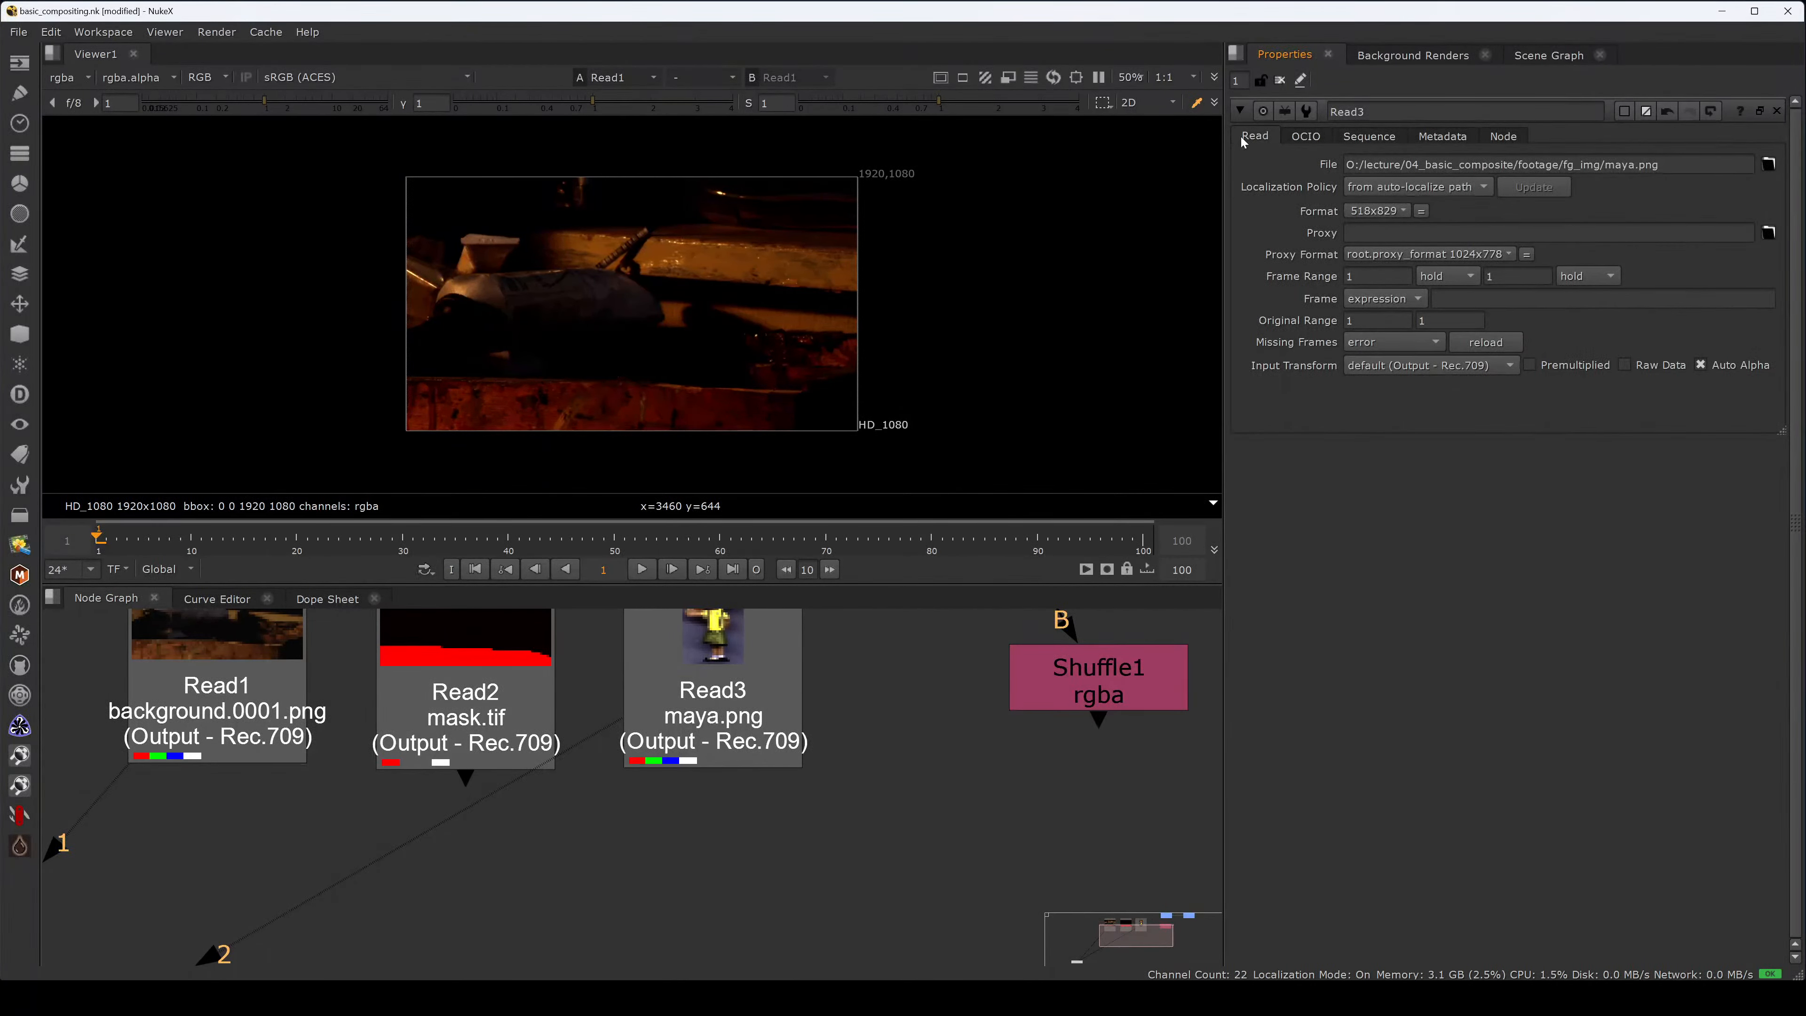
- Compare the Shuffle node's label expression with the properties of the Read3 node
{"action": "left_click_drag", "start_coordinate": [1072, 688], "coordinate": [1070, 702]}
{"action": "double_click", "coordinate": [1070, 702]}
{"action": "left_click", "coordinate": [1317, 136]}
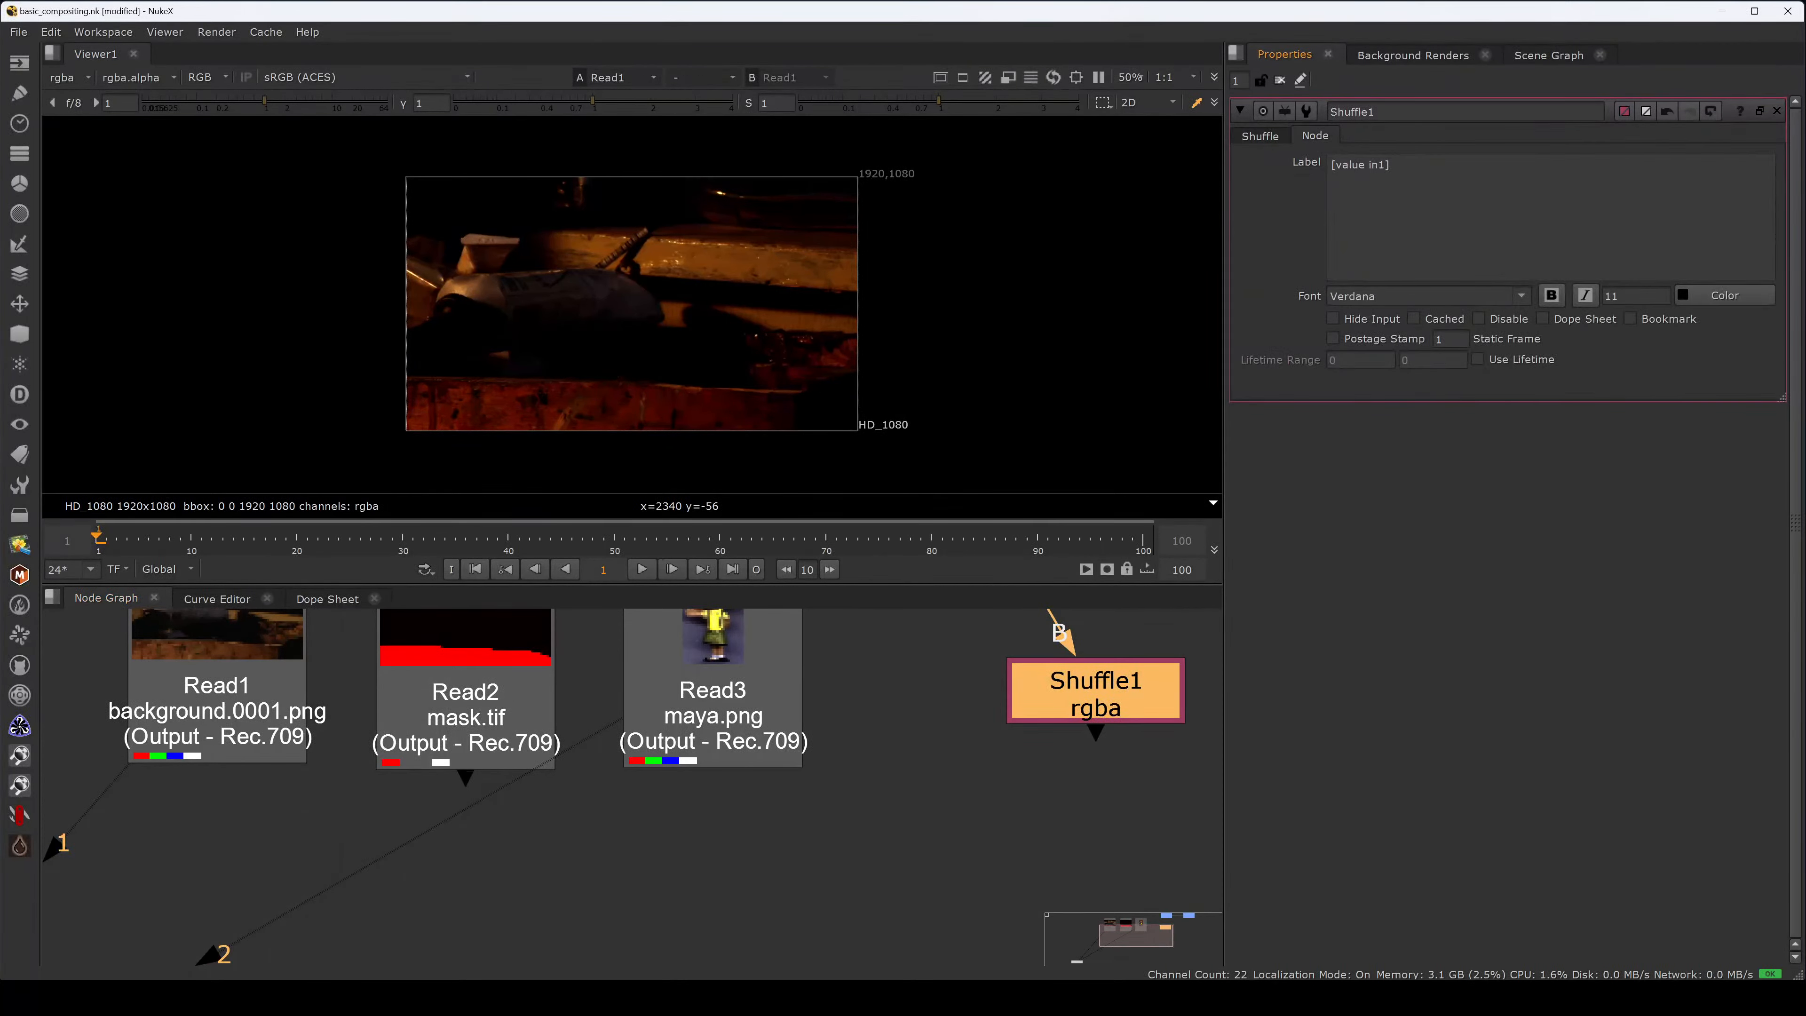
{"action": "double_click", "coordinate": [719, 741]}
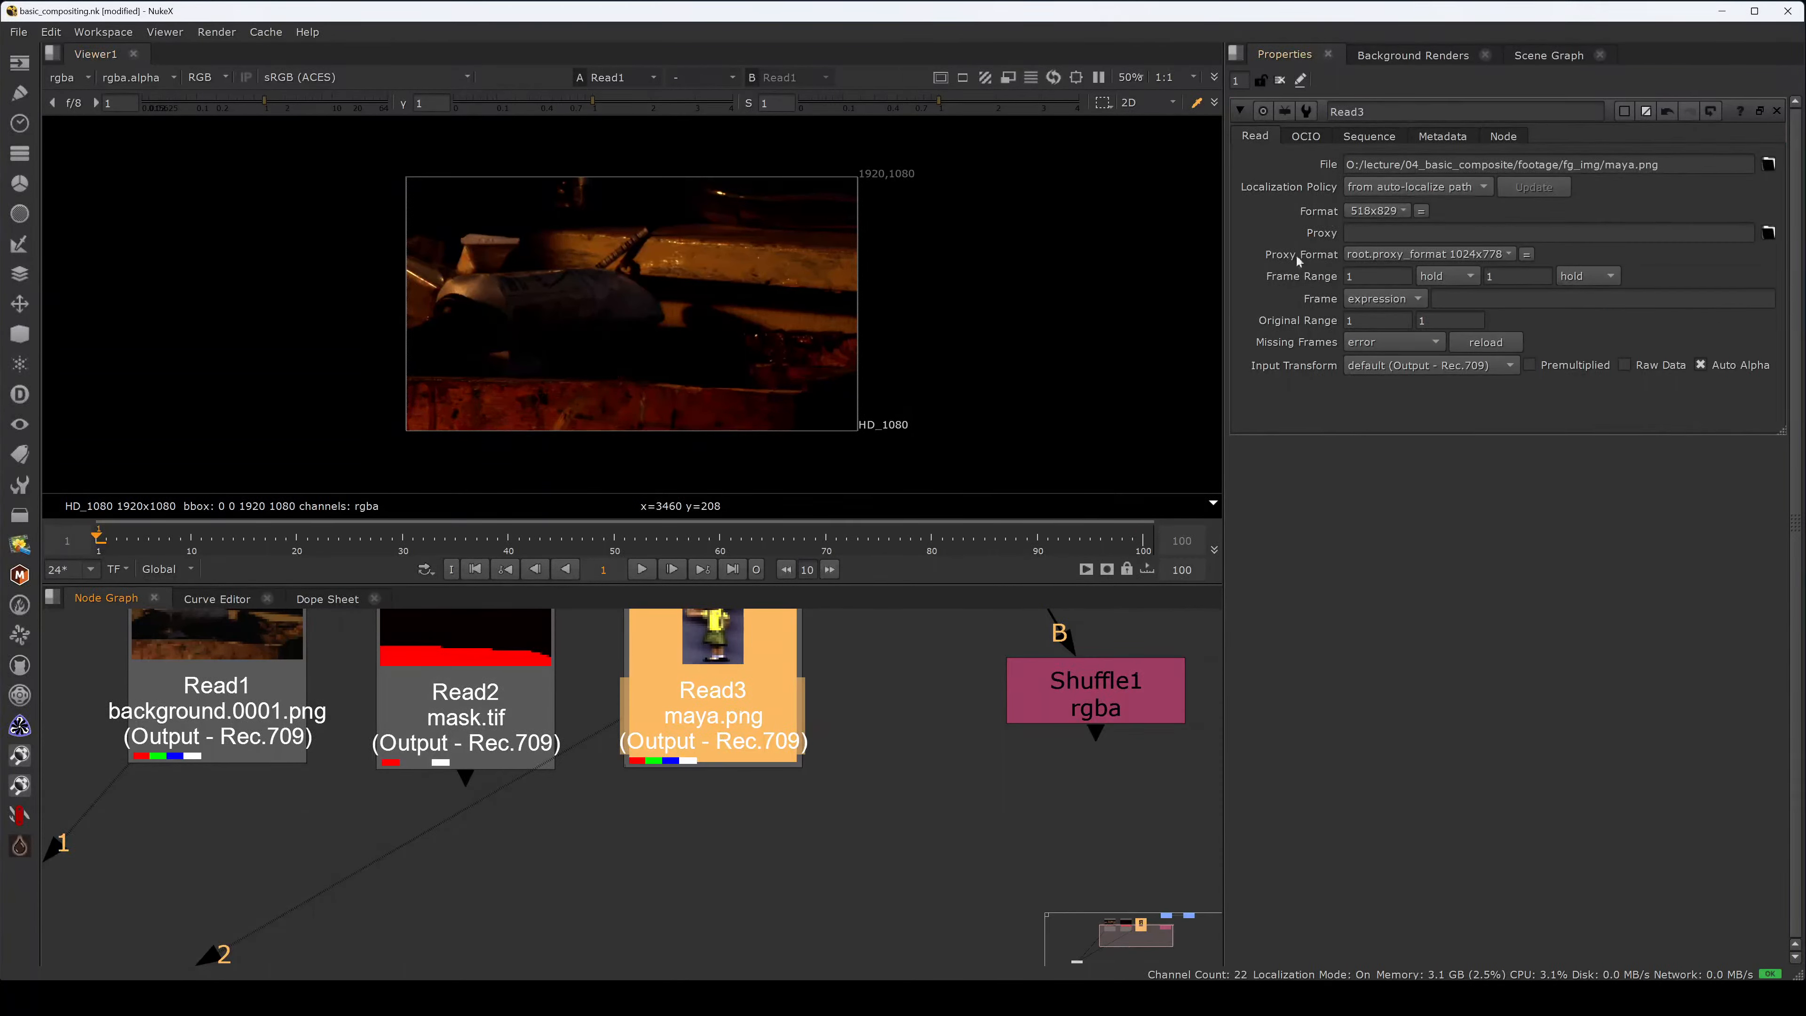
{"action": "double_click", "coordinate": [1059, 672]}
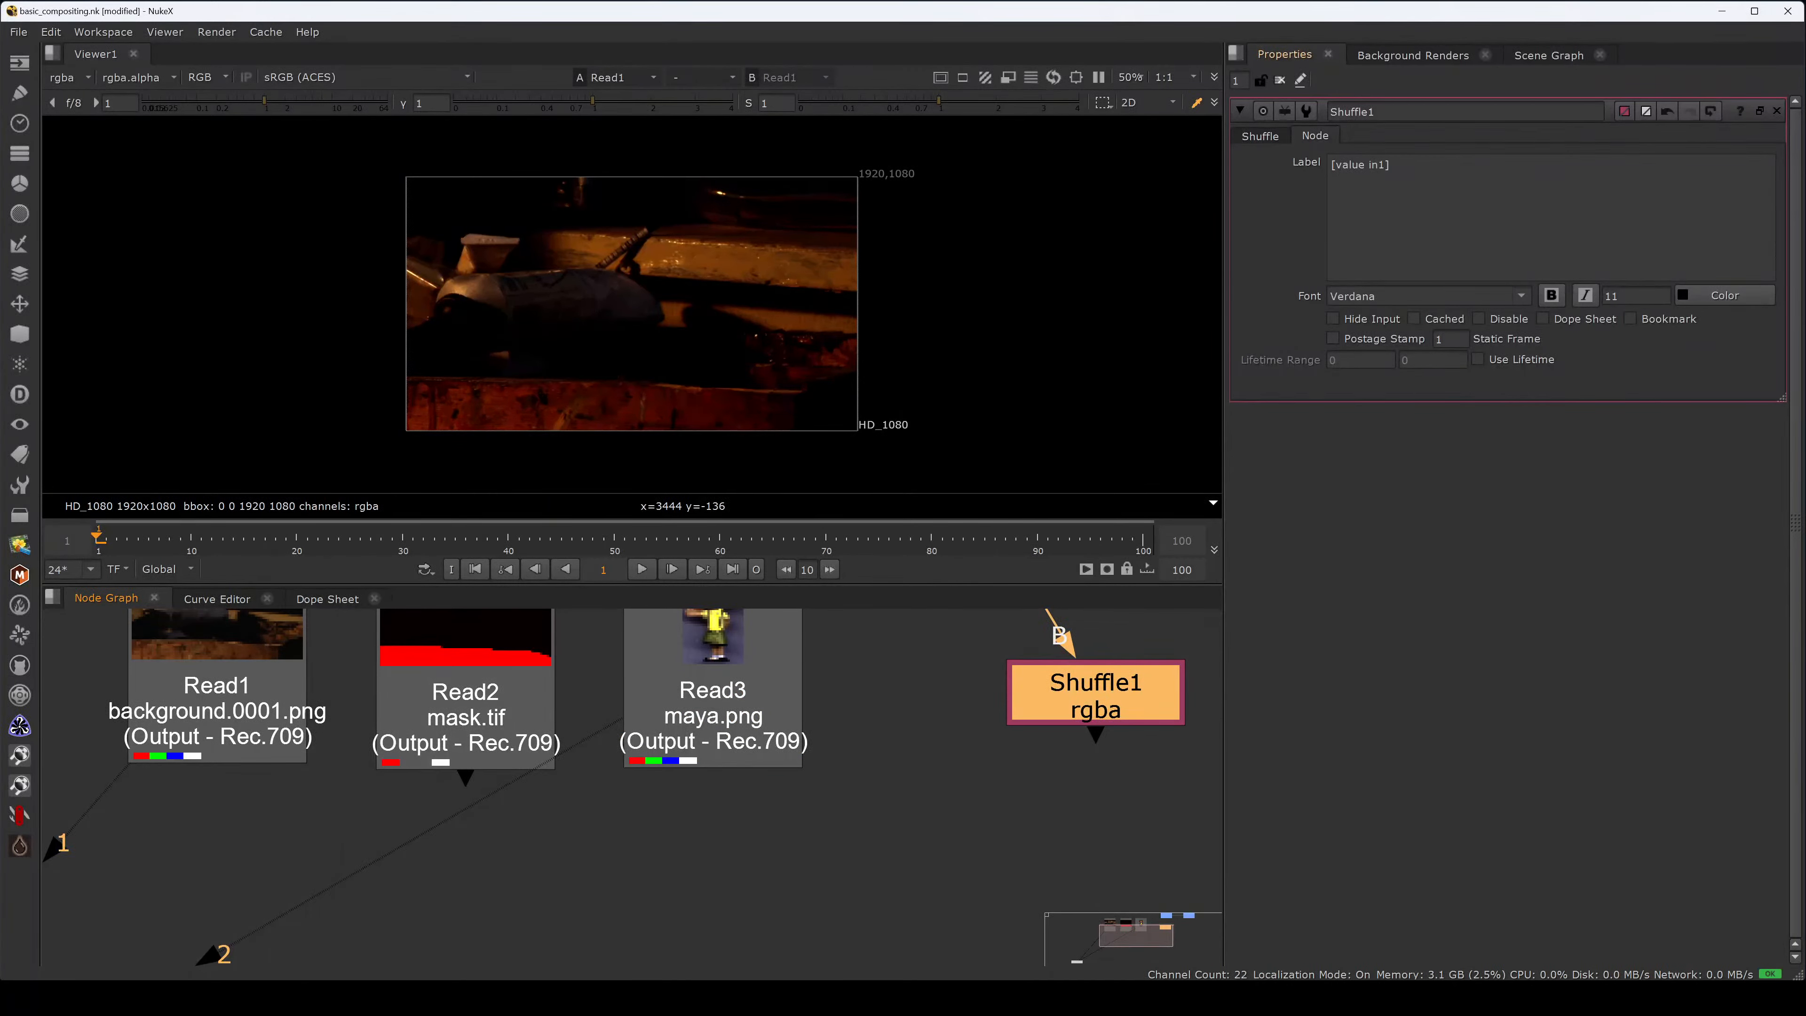
{"action": "left_click", "coordinate": [1056, 626]}
{"action": "double_click", "coordinate": [749, 742]}
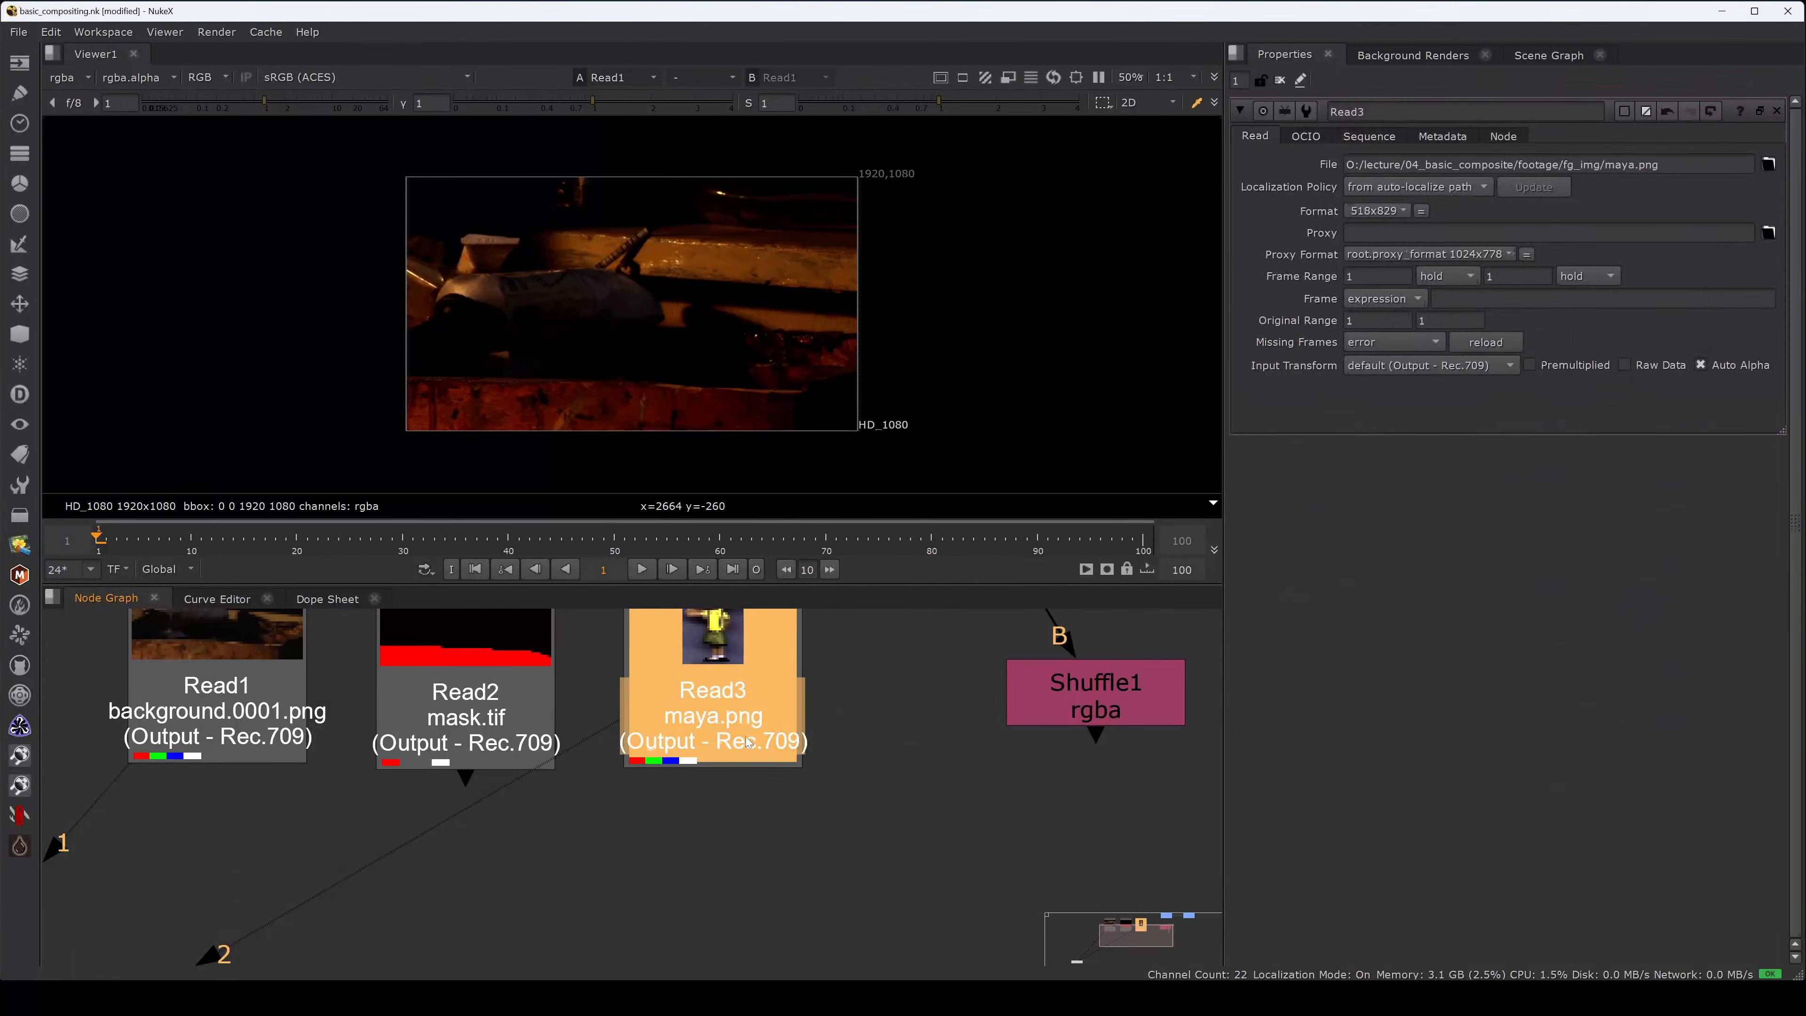
{"action": "left_click", "coordinate": [860, 715]}
{"action": "scroll", "coordinate": [866, 730], "scroll_direction": "down", "scroll_amount": 2}
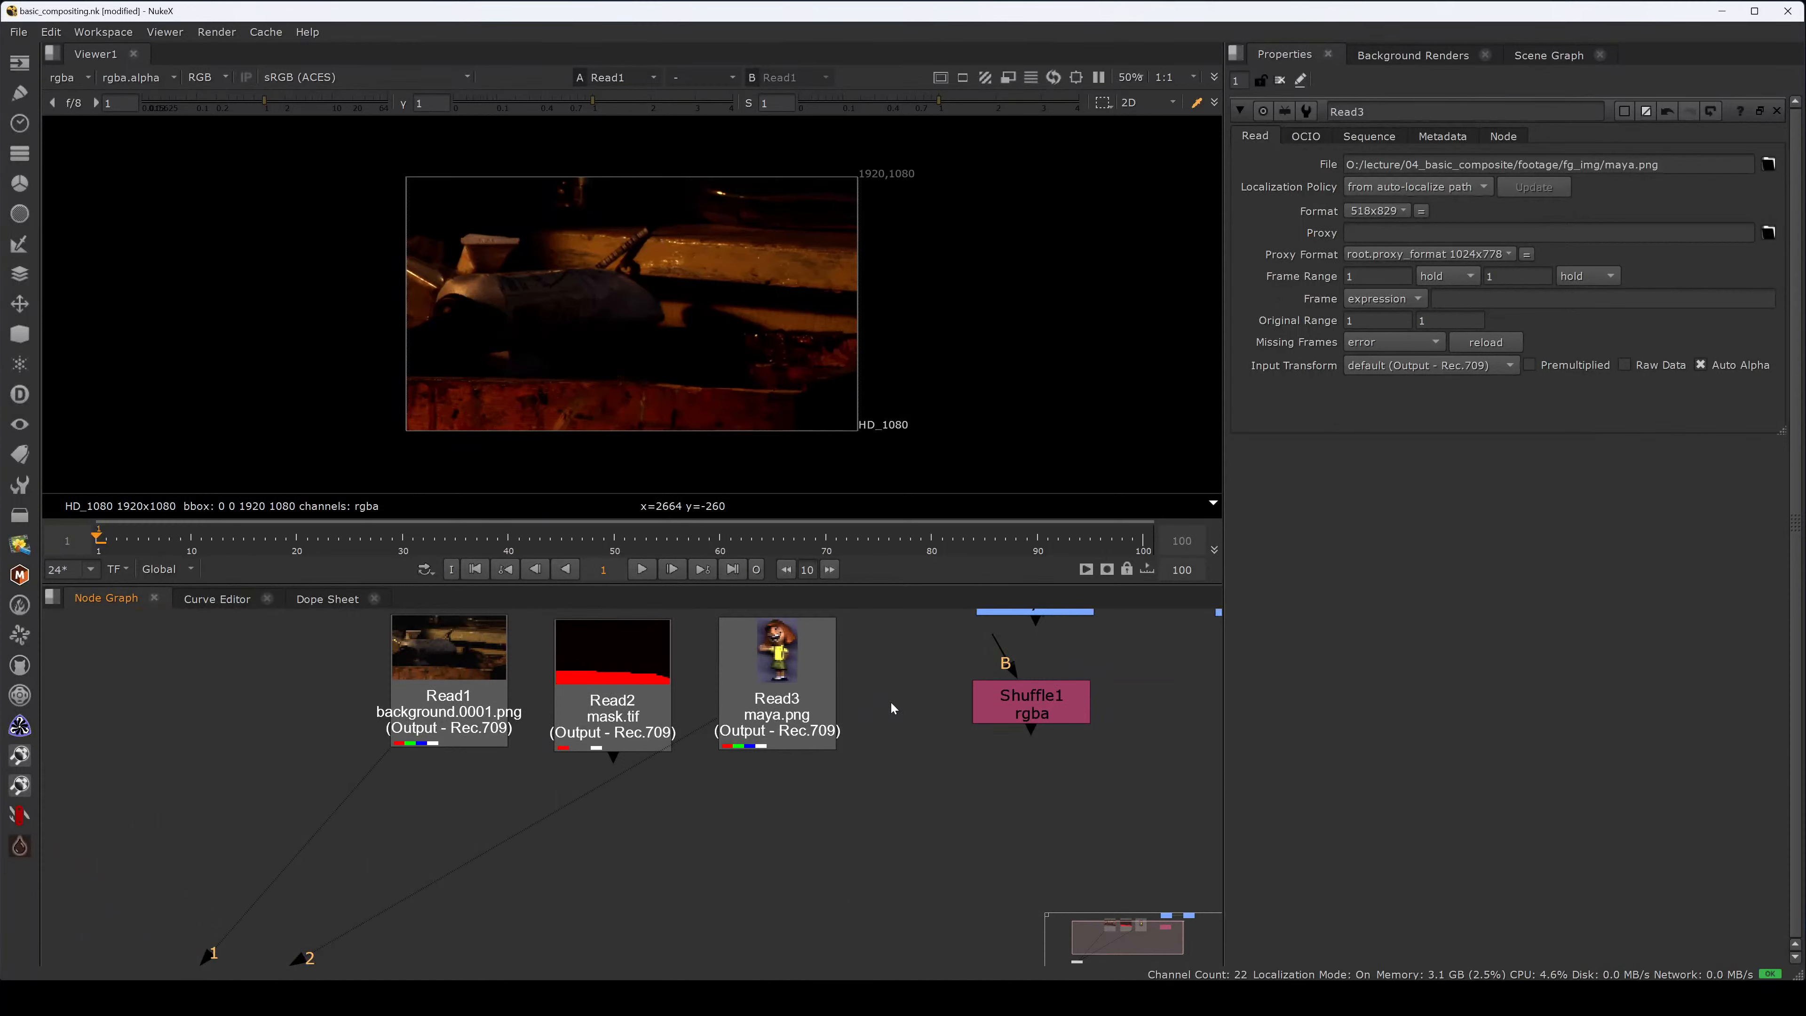
{"action": "middle_click_drag", "start_coordinate": [1107, 671], "coordinate": [843, 755]}
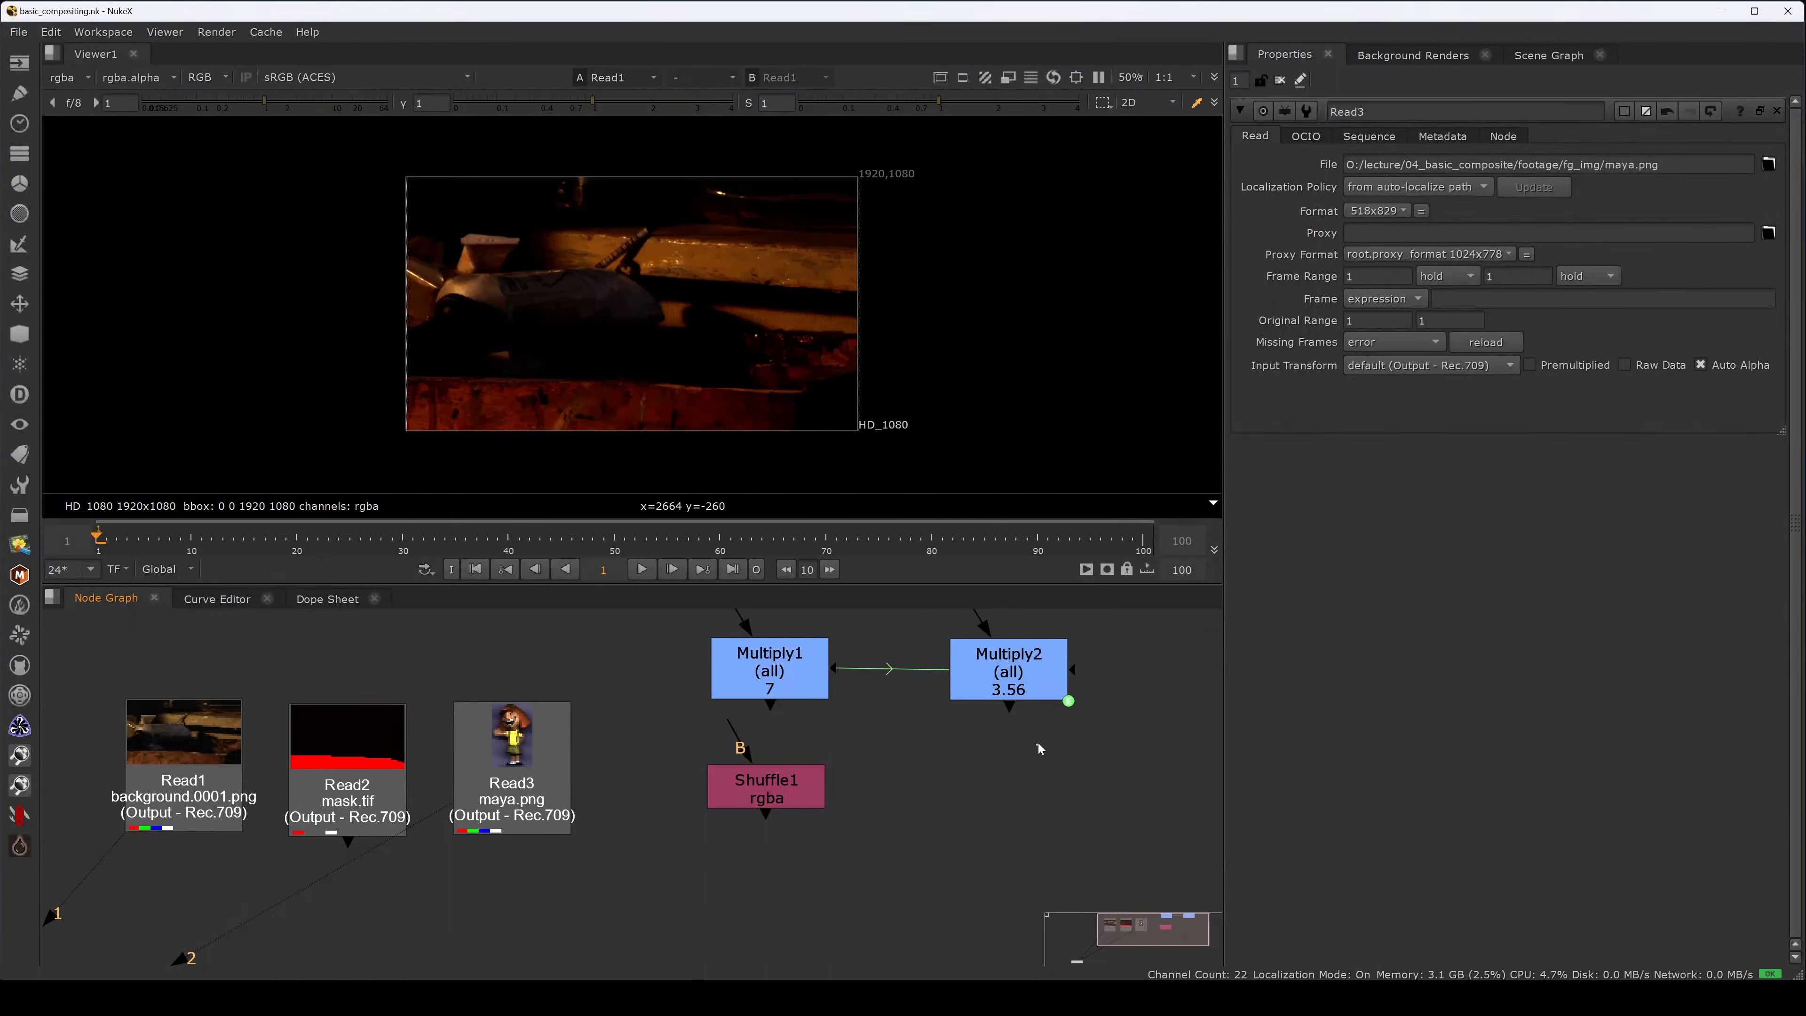
- Close the program and relaunch NukeX 15.0v1 from the desktop
{"action": "left_click", "coordinate": [1142, 668]}
{"action": "left_click", "coordinate": [1788, 11]}
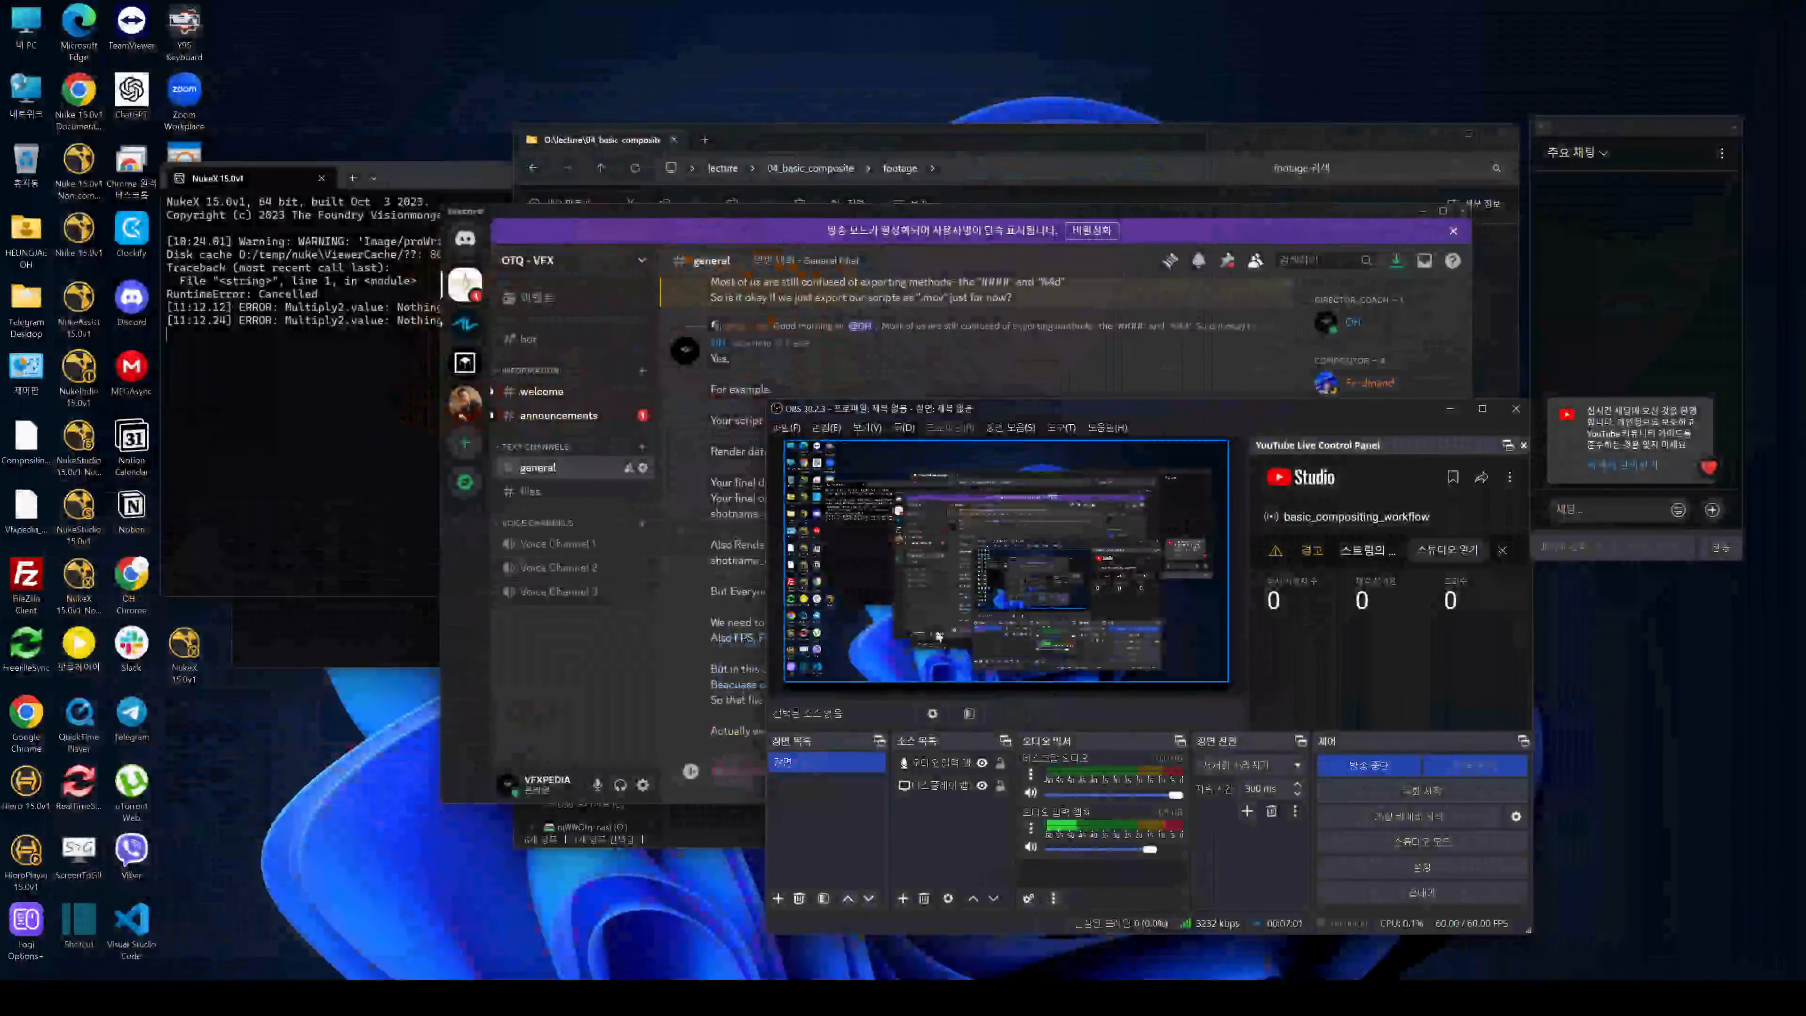
{"action": "key", "text": "super+d"}
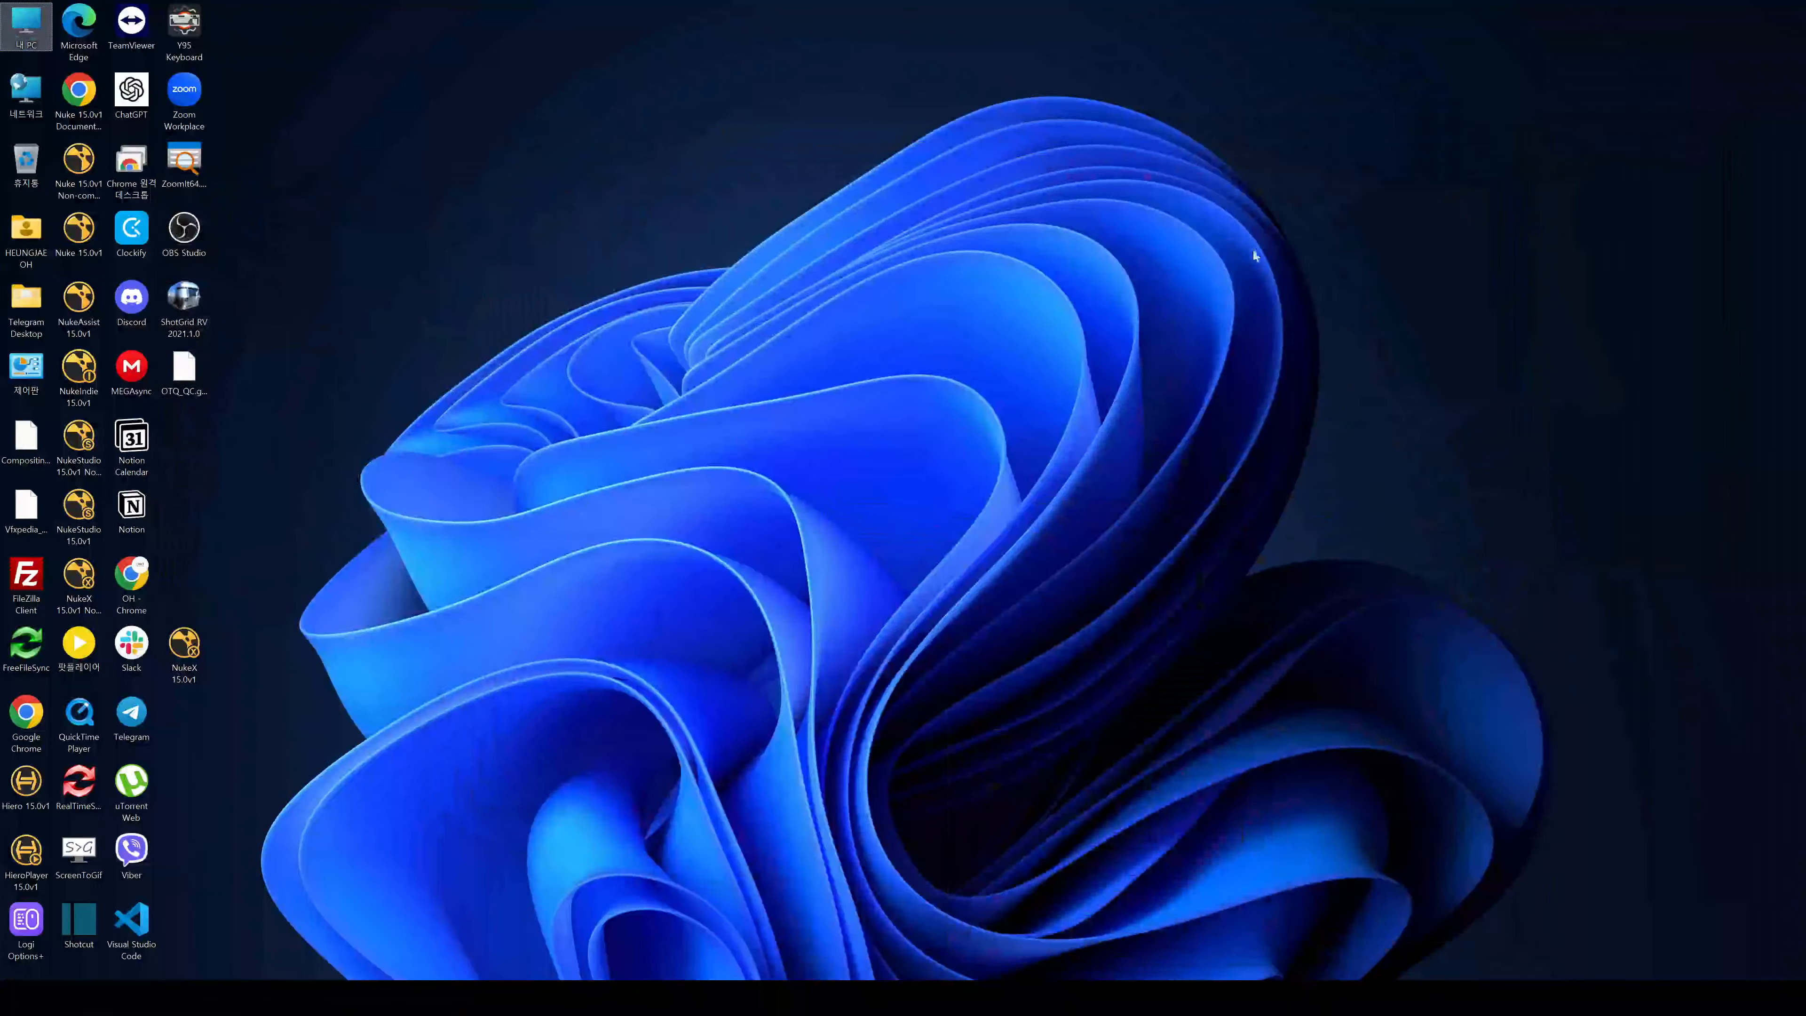
{"action": "left_click_drag", "start_coordinate": [339, 594], "coordinate": [206, 726]}
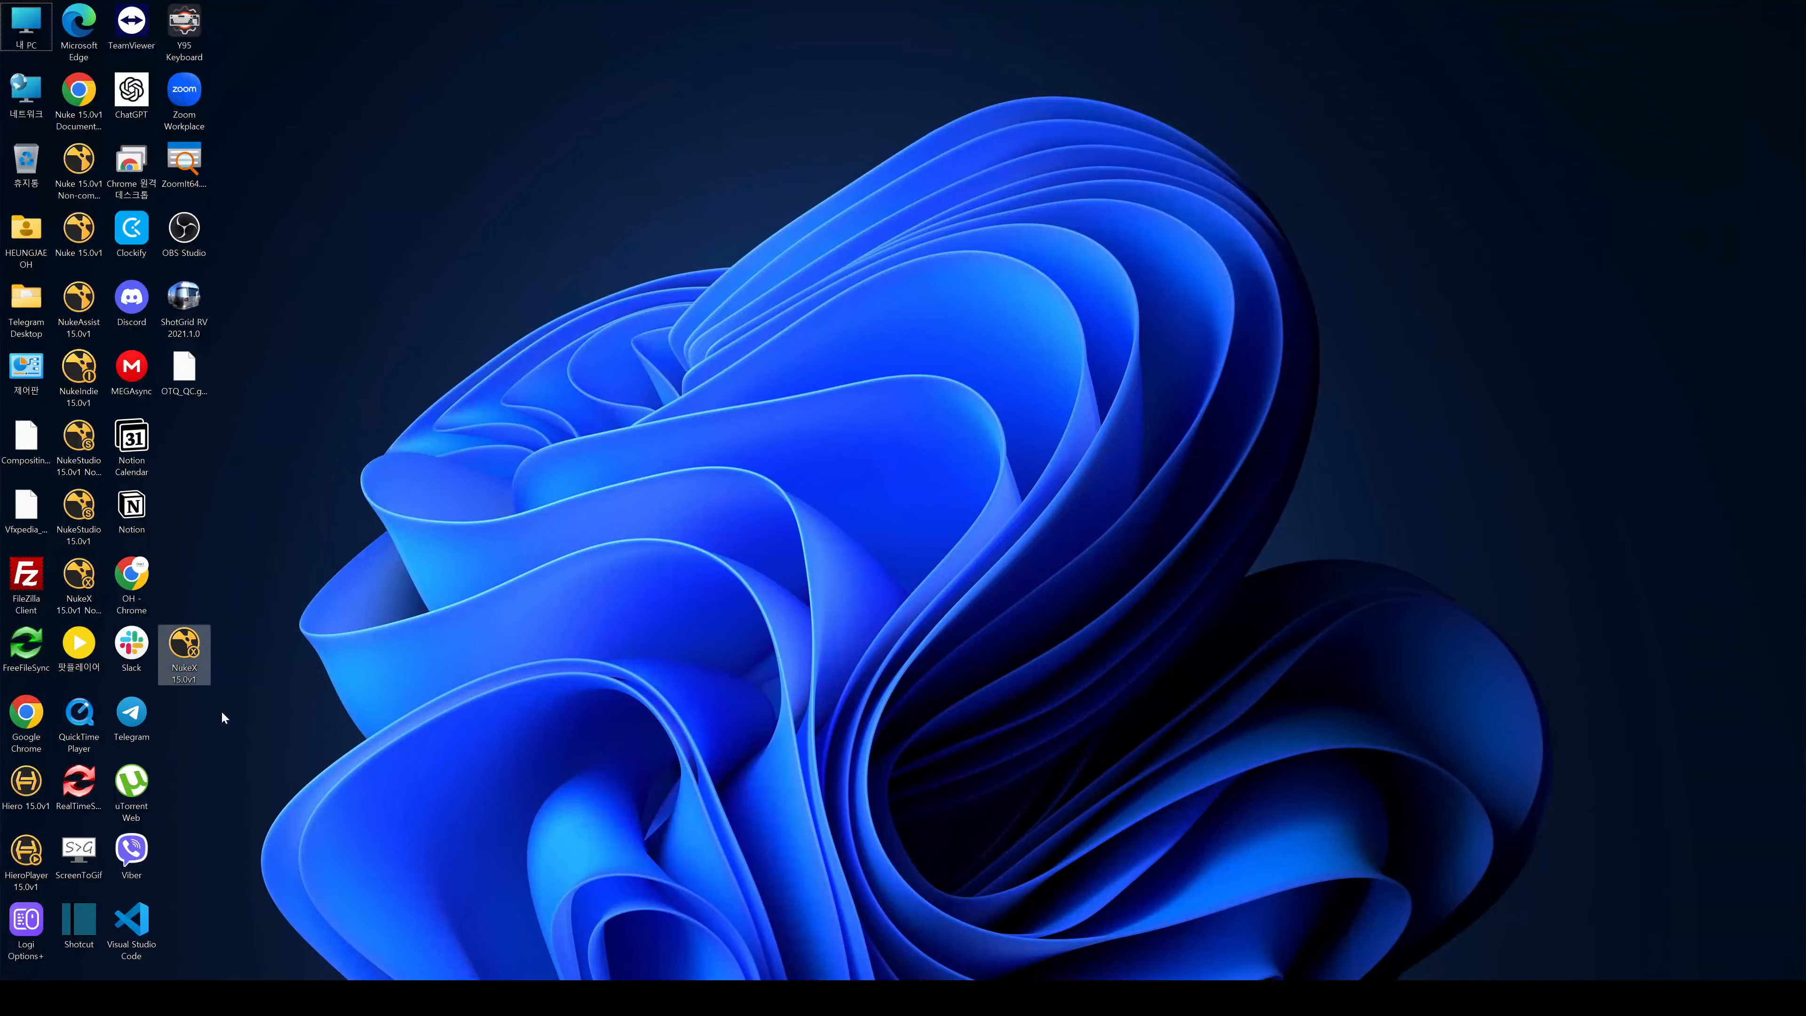
{"action": "key", "text": "Return"}
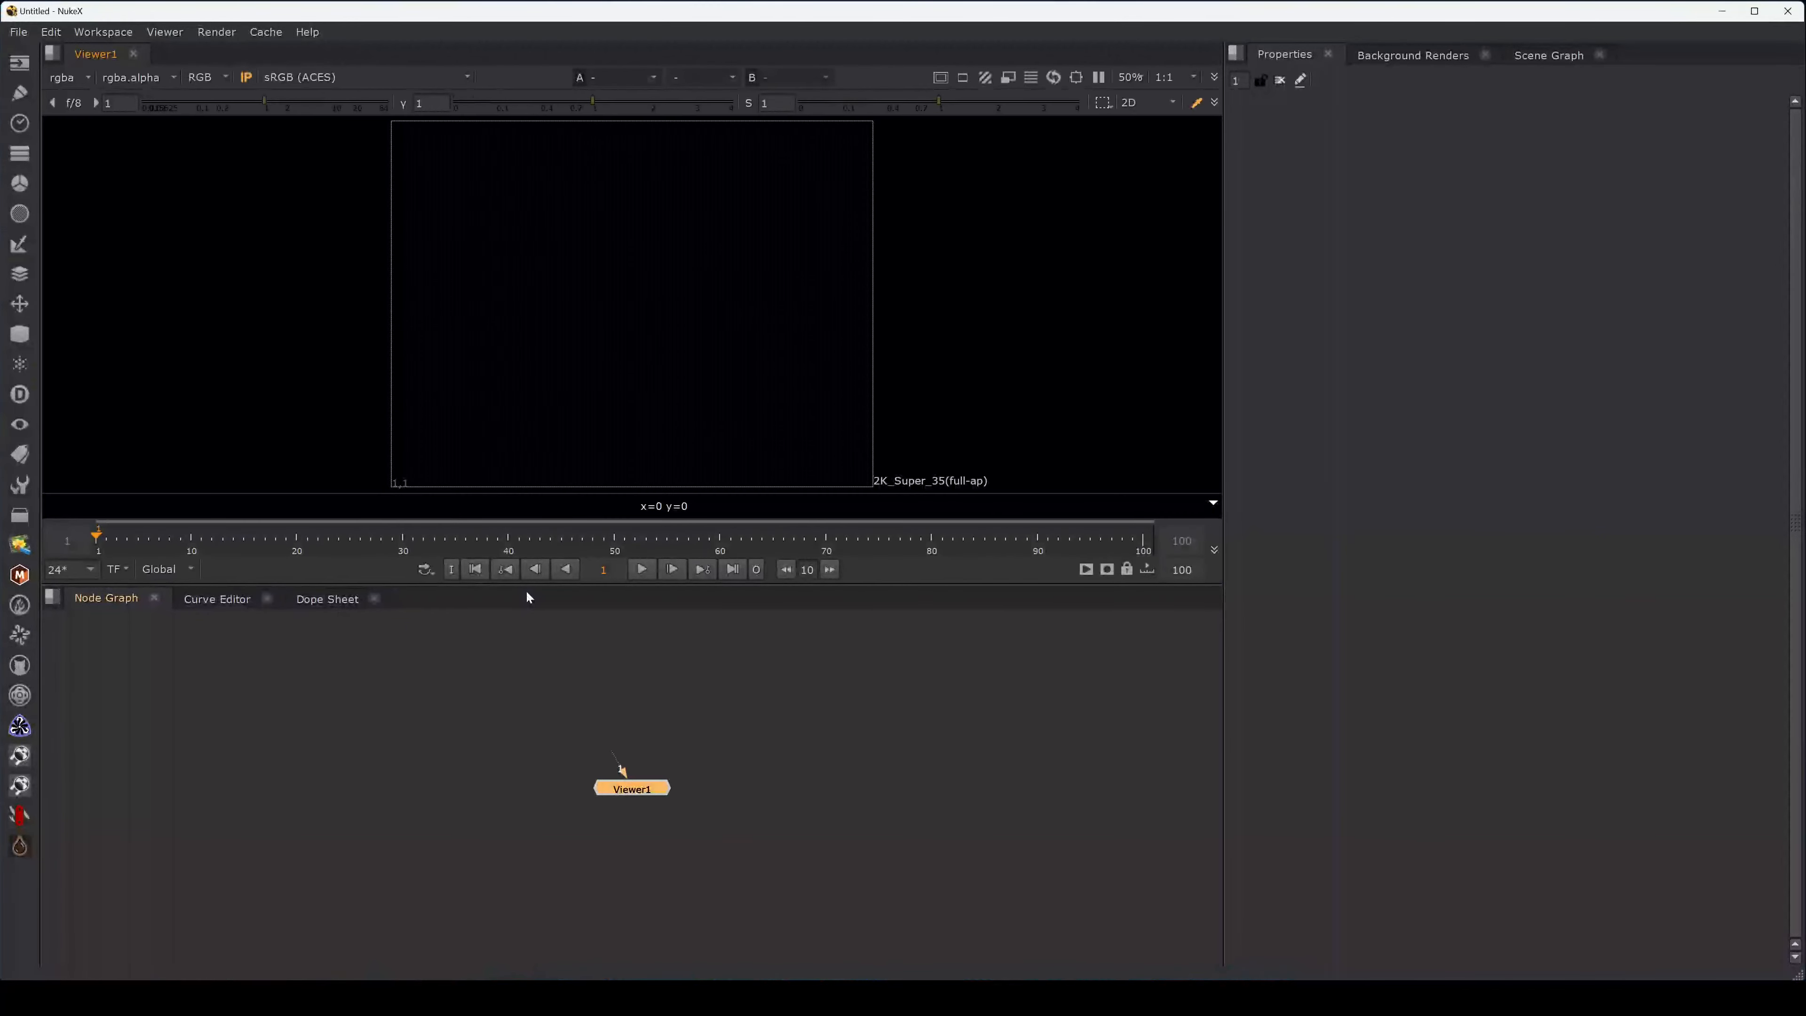
- Reopen the recent comp basic_compositing.nk
{"action": "left_click", "coordinate": [19, 32]}
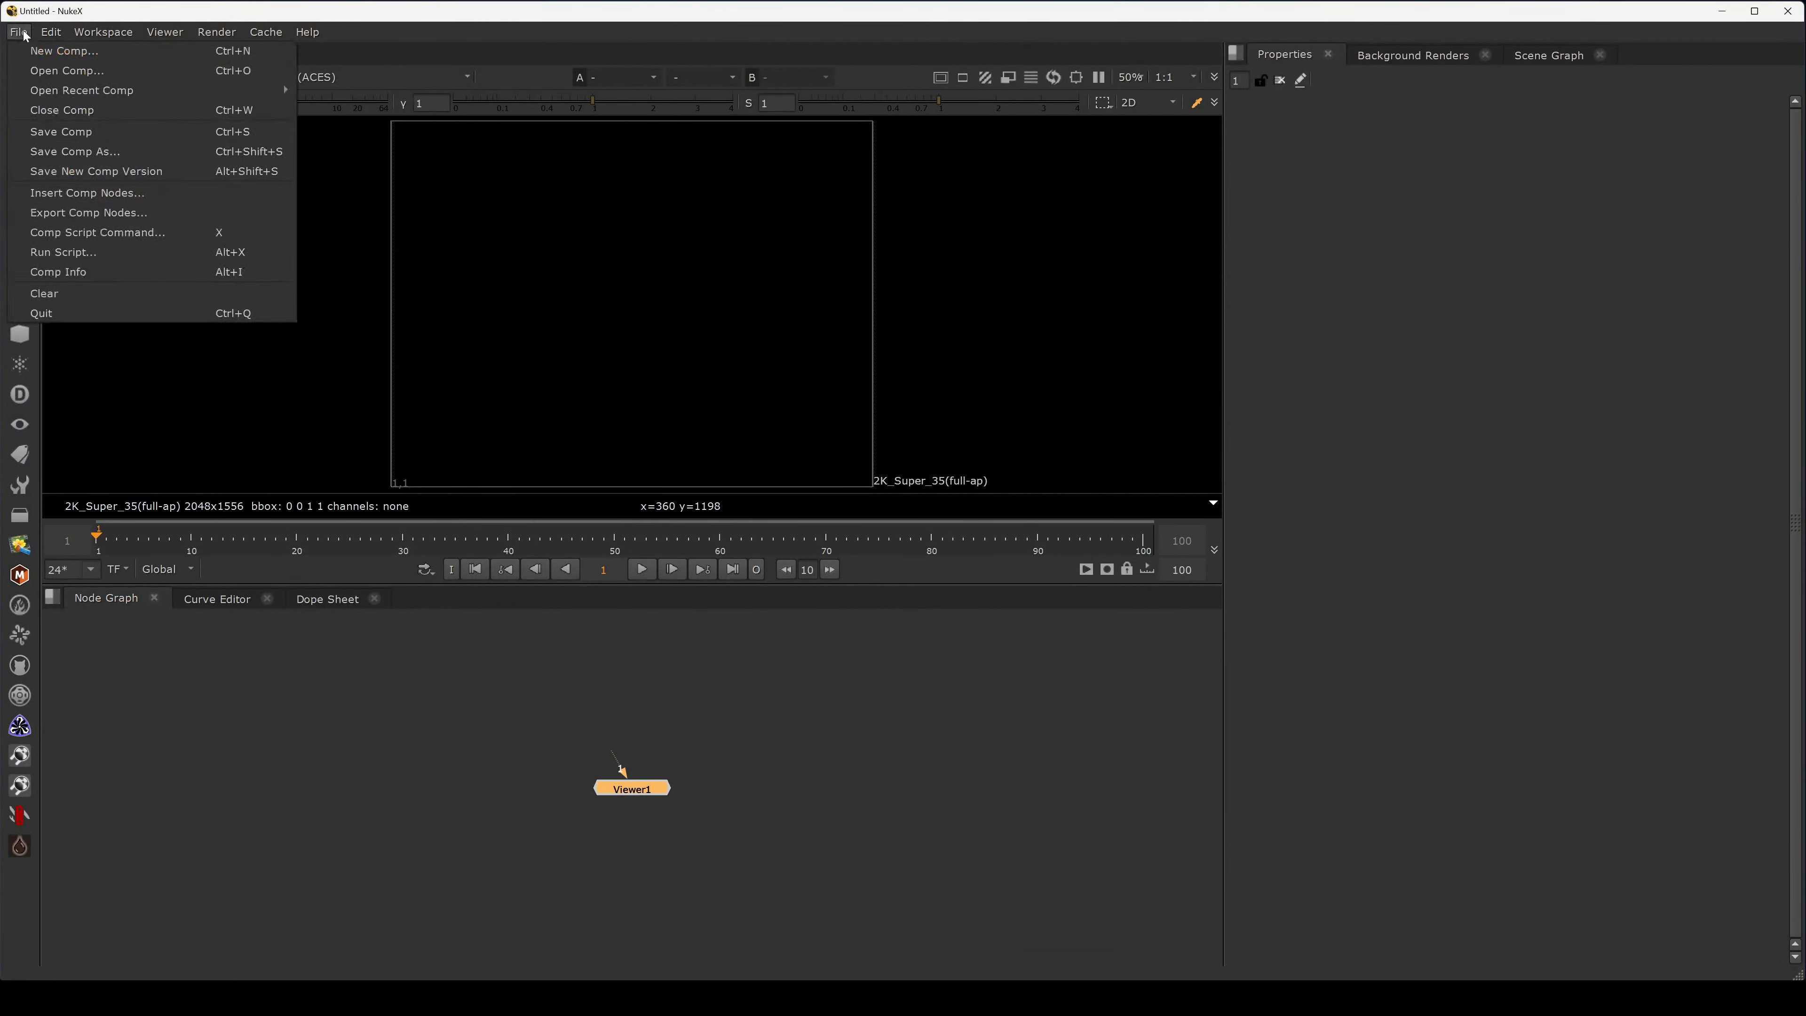
{"action": "mouse_move", "coordinate": [142, 90]}
{"action": "left_click", "coordinate": [367, 91]}
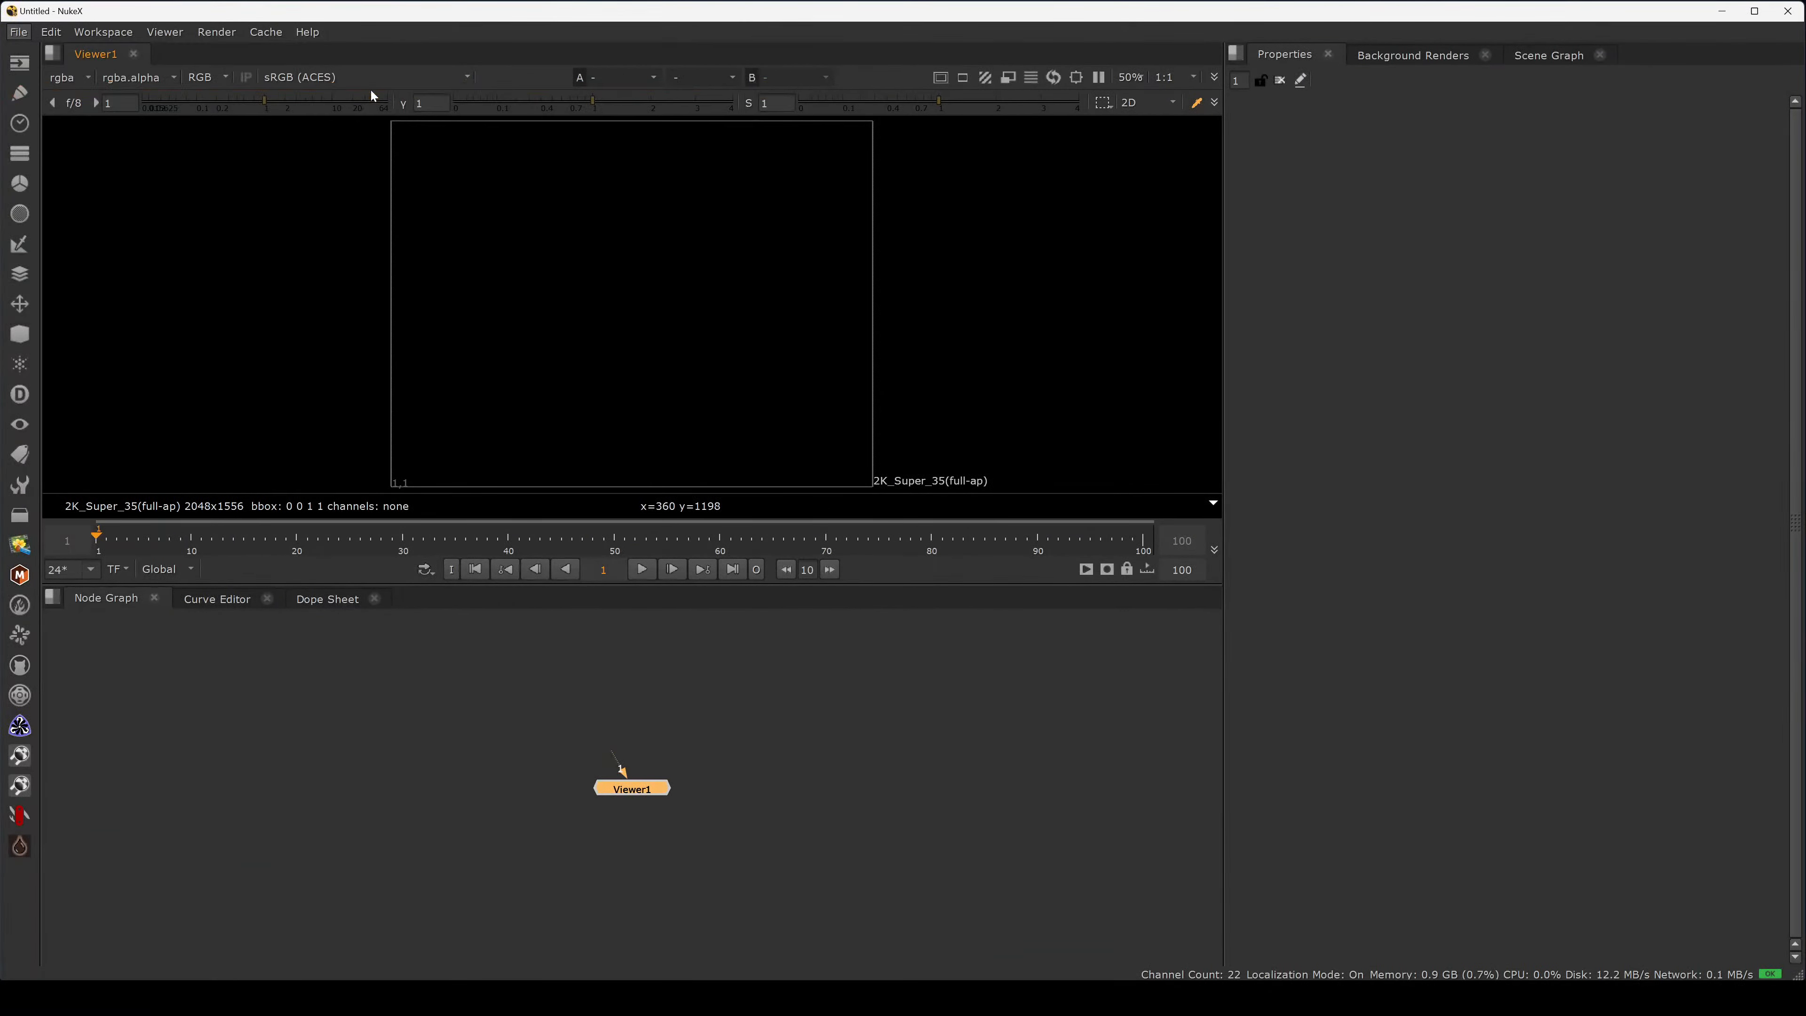
{"action": "scroll", "coordinate": [1020, 704], "scroll_direction": "up", "scroll_amount": 2}
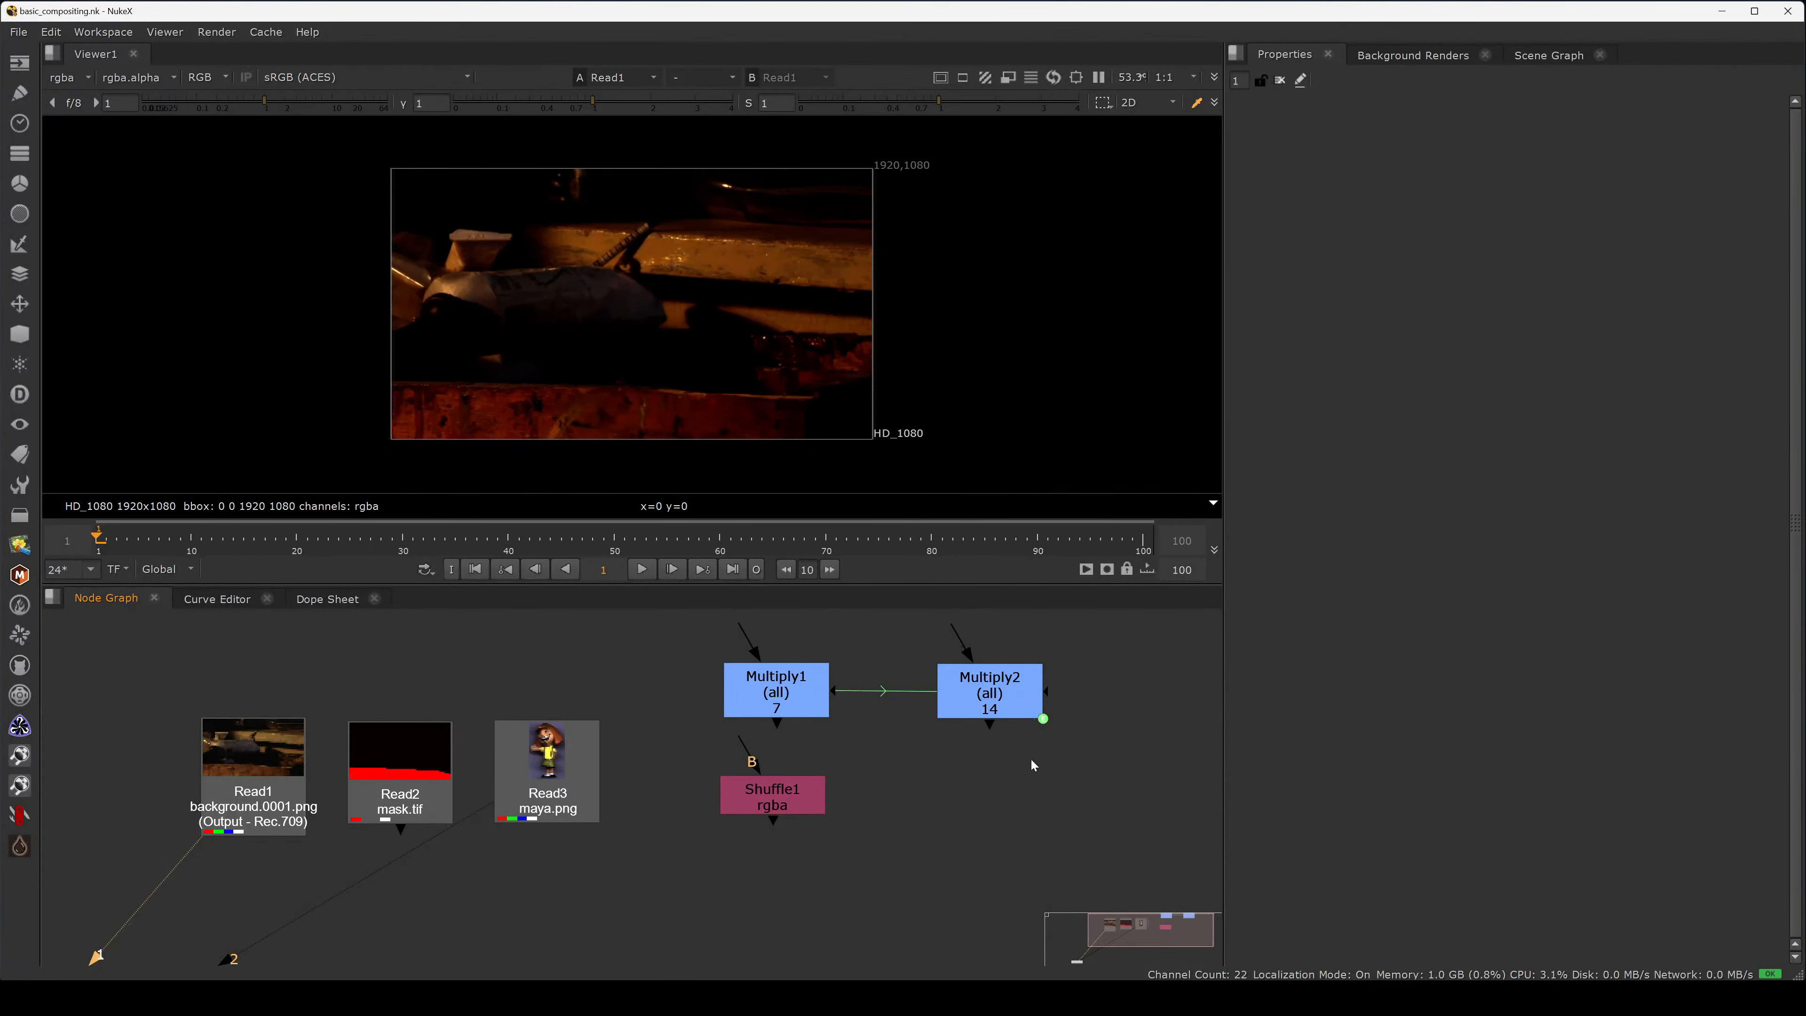
- Check the value knobs of Multiply2 and Multiply1 in the reopened comp
{"action": "double_click", "coordinate": [988, 704]}
{"action": "left_click", "coordinate": [764, 701]}
{"action": "double_click", "coordinate": [765, 699]}
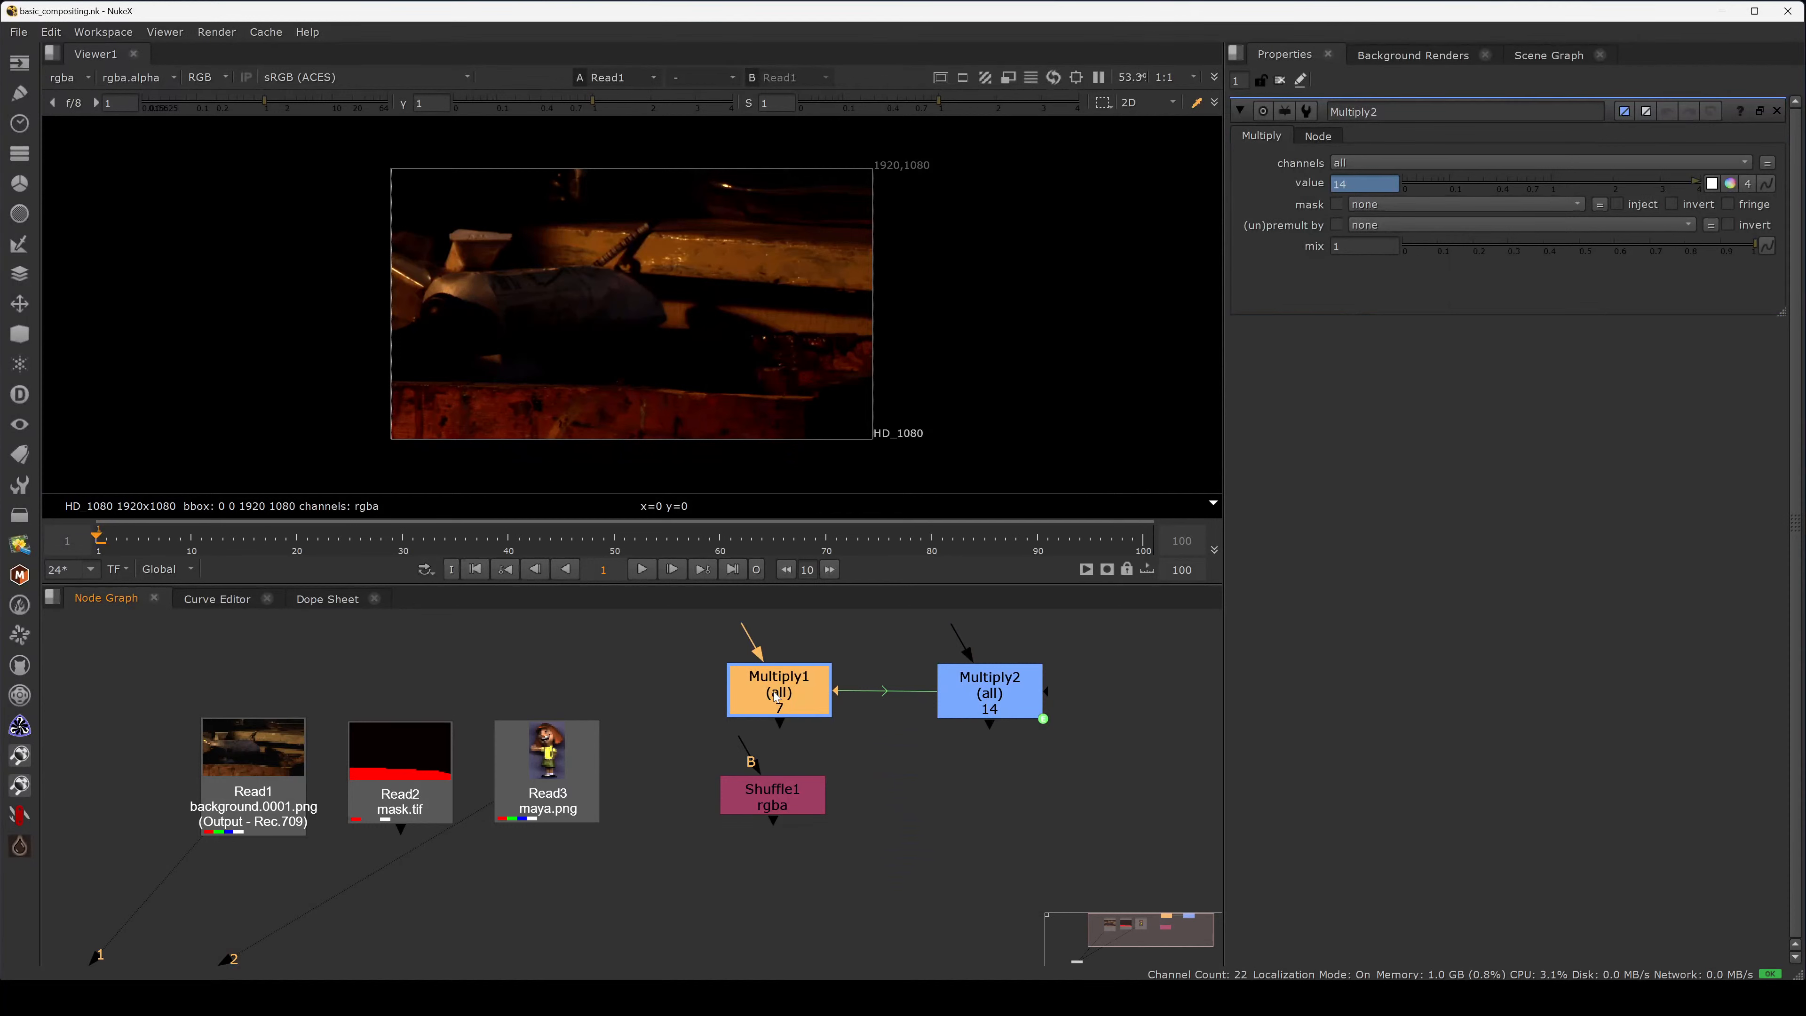
{"action": "left_click", "coordinate": [850, 620]}
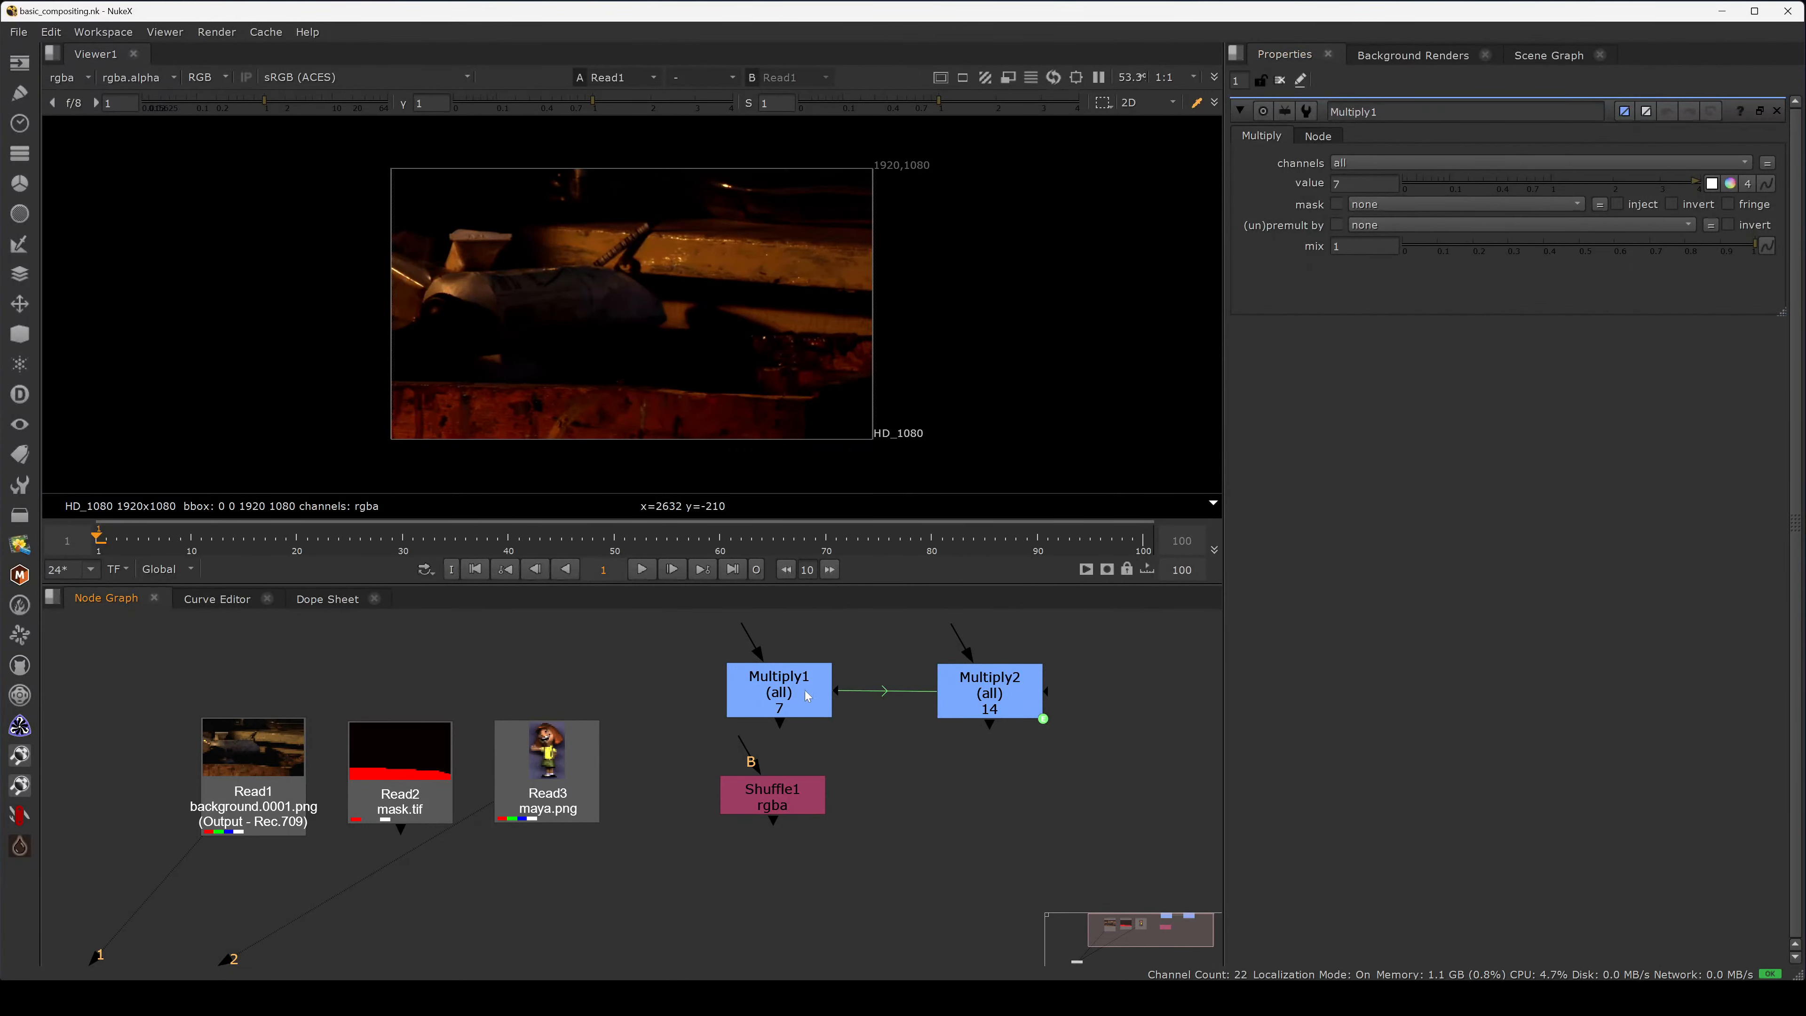
{"action": "left_click_drag", "start_coordinate": [844, 740], "coordinate": [684, 623]}
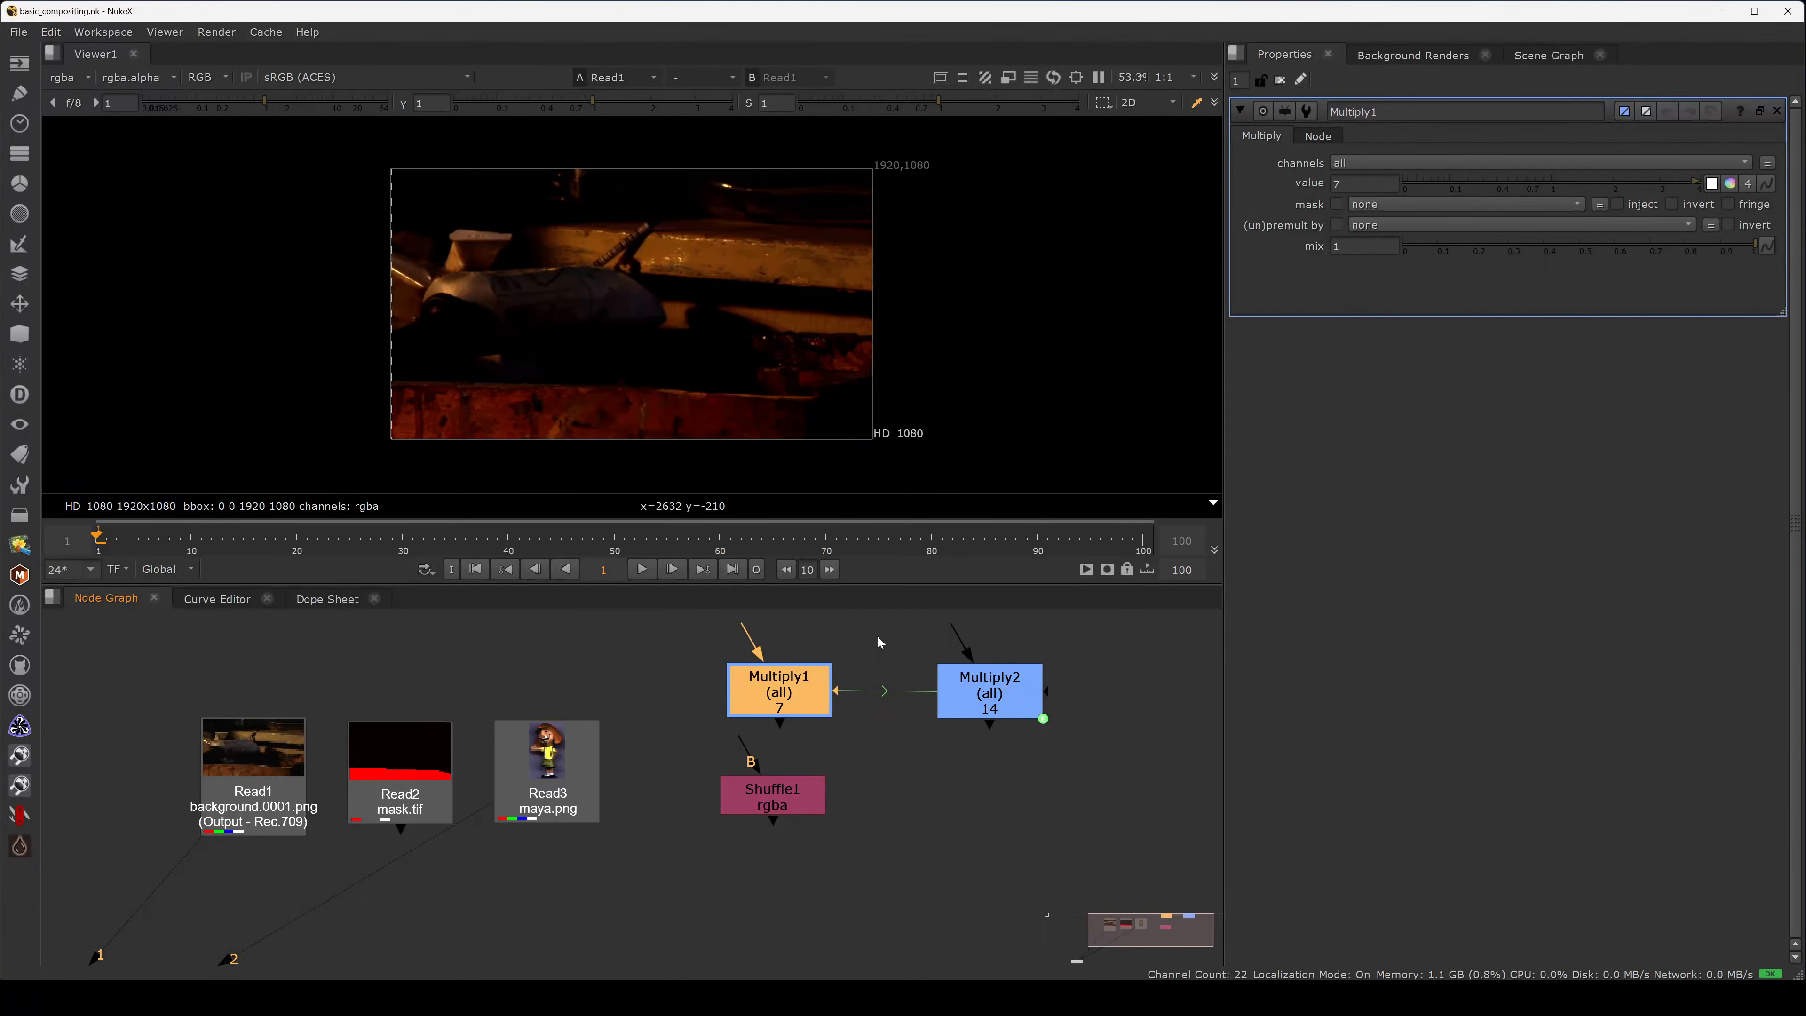
- Move the Shuffle node further down and add a ColorCorrect node beneath Multiply1
{"action": "left_click_drag", "start_coordinate": [781, 805], "coordinate": [717, 928]}
{"action": "left_click", "coordinate": [777, 813]}
{"action": "key", "text": "Tab"}
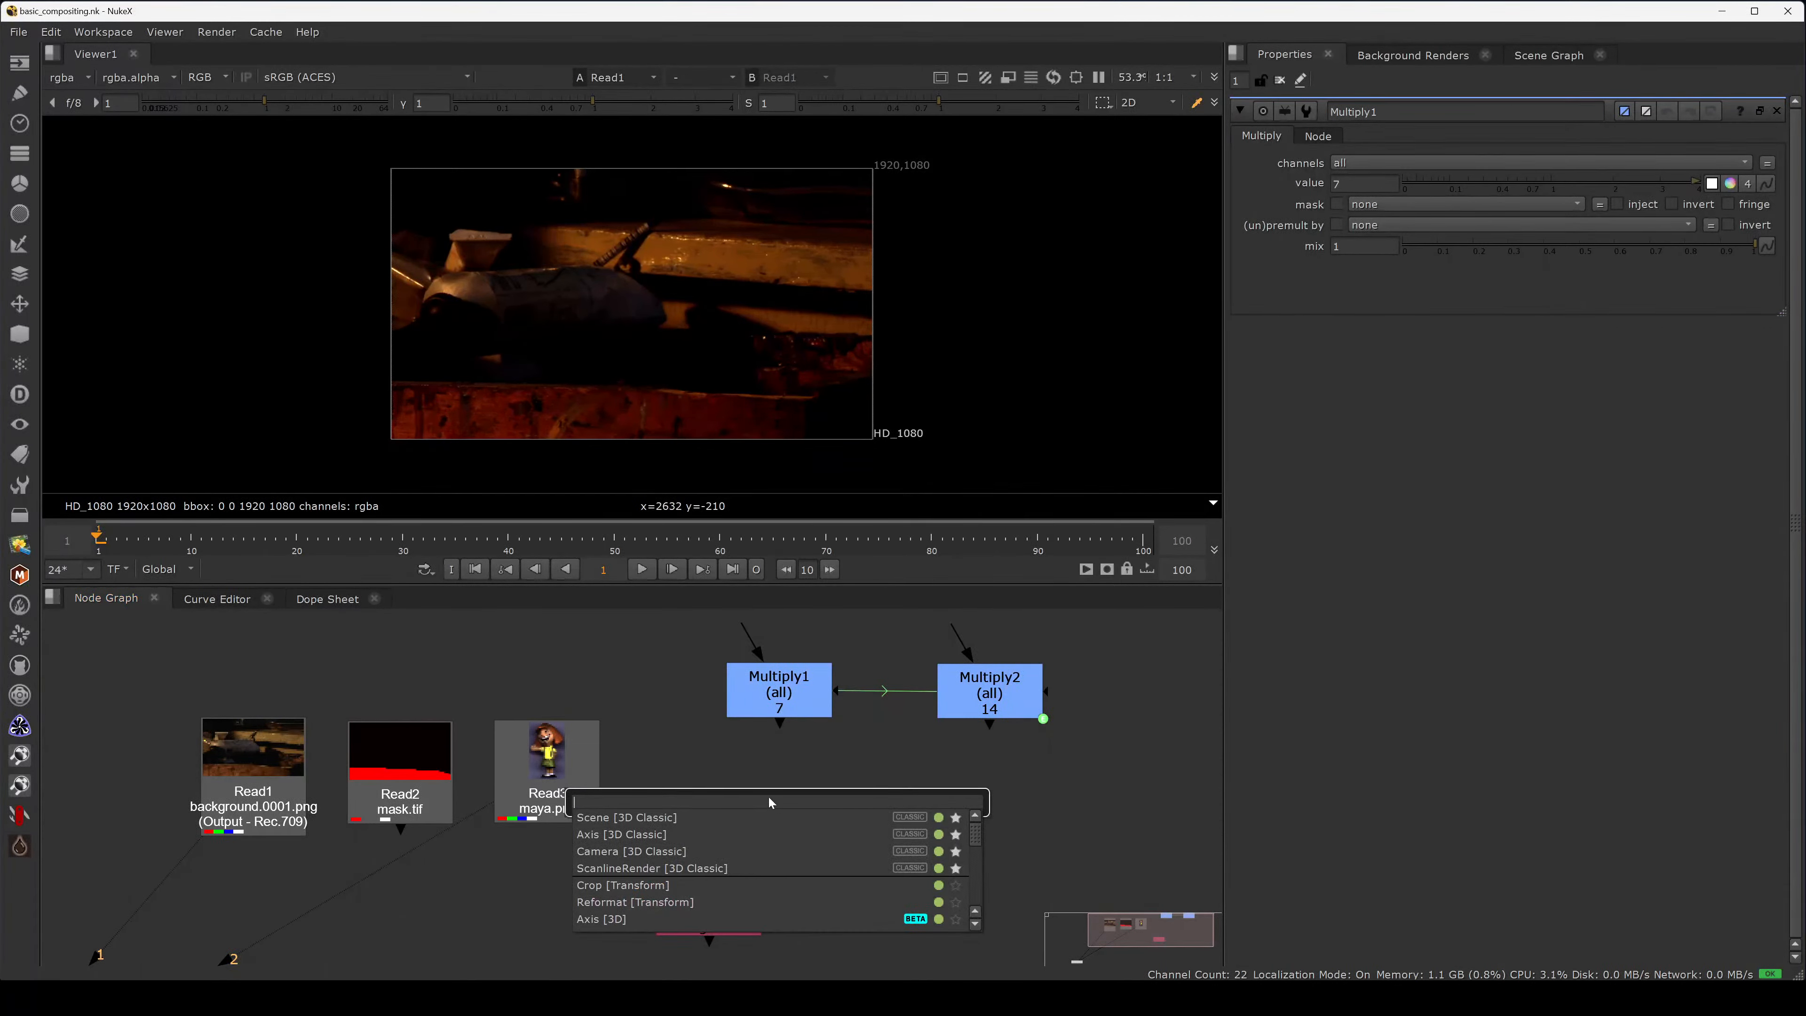
{"action": "left_click", "coordinate": [757, 771]}
{"action": "key", "text": "c"}
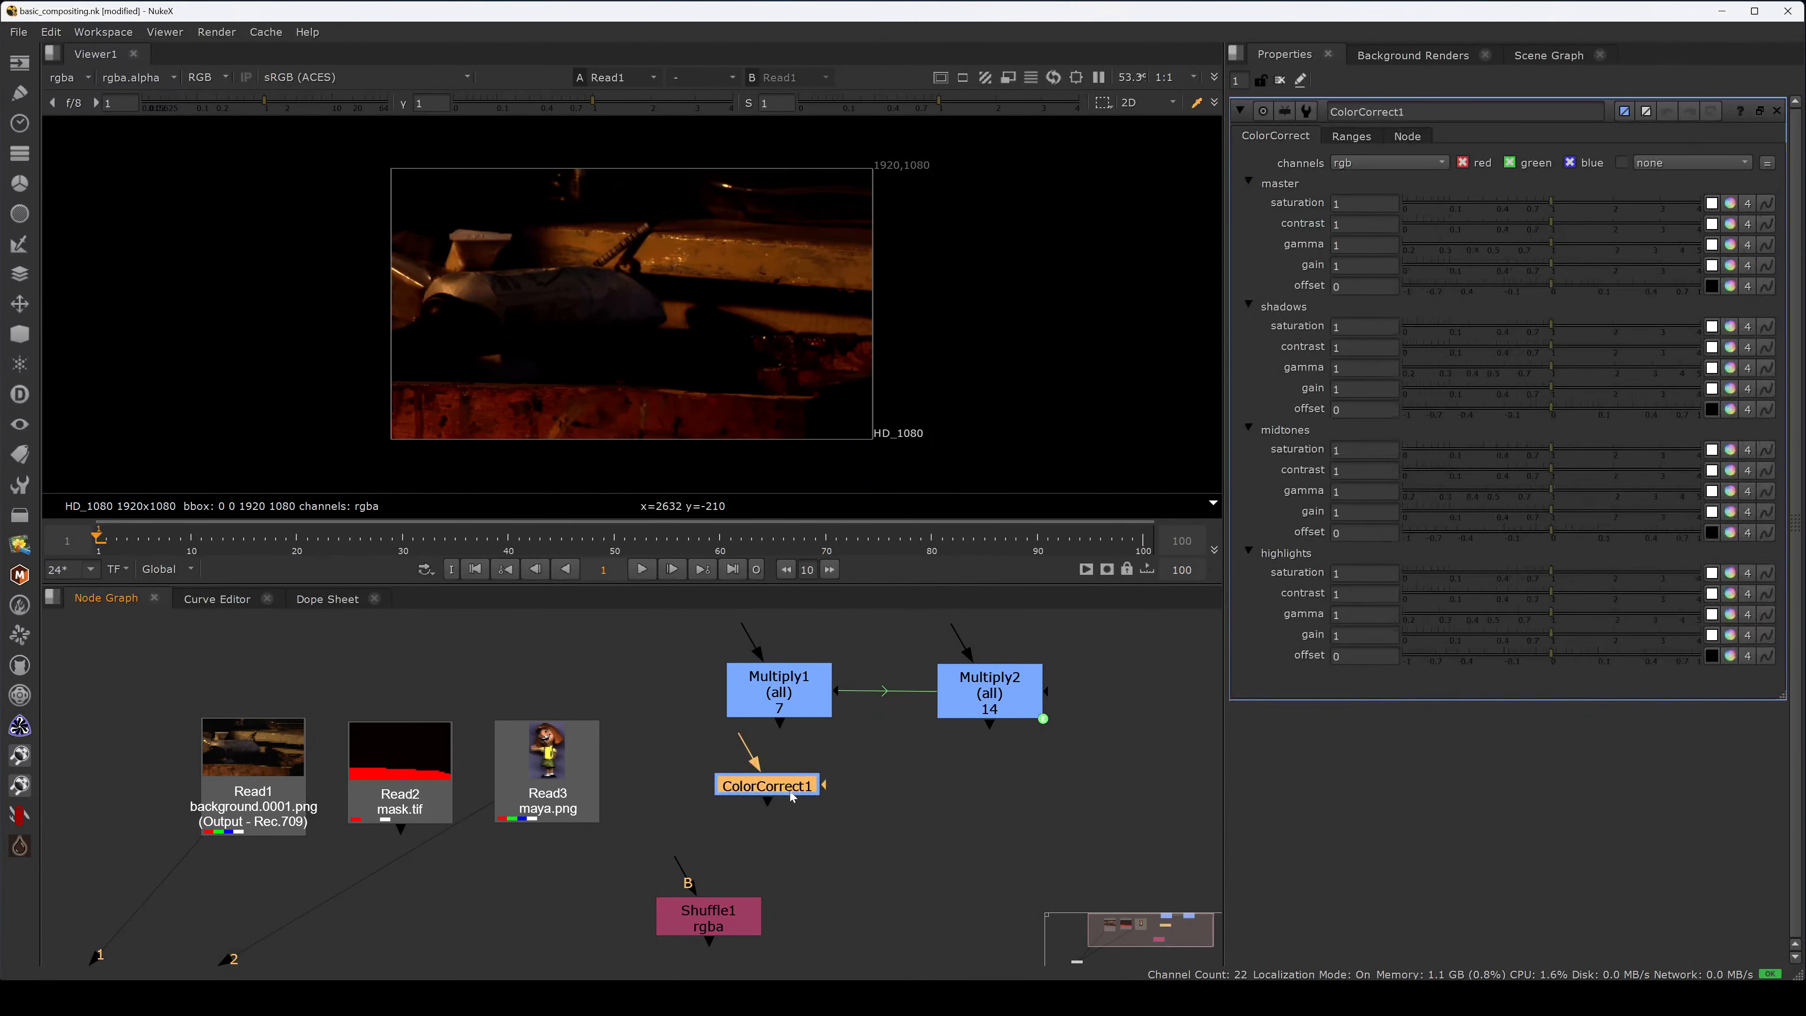
- Clone ColorCorrect1 instead of keeping a separate second ColorCorrect node, and place the clone beneath Multiply2
{"action": "key", "text": "c"}
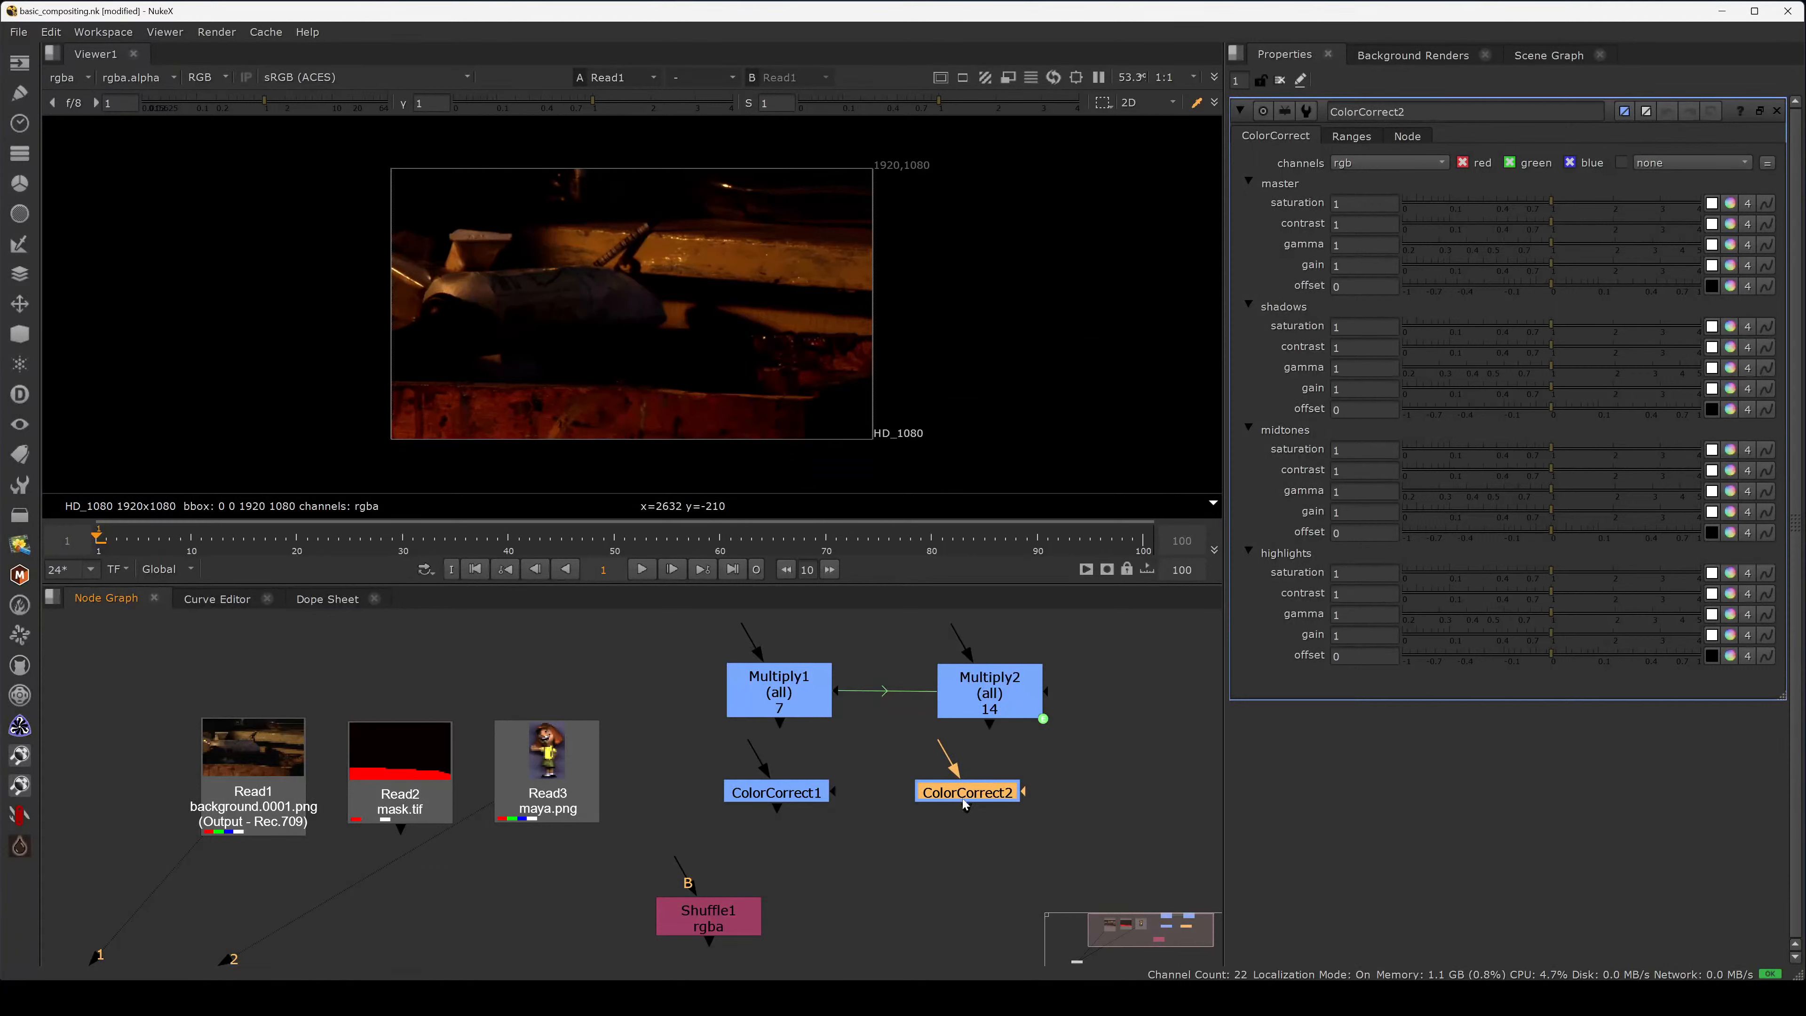
{"action": "key", "text": "Delete"}
{"action": "left_click_drag", "start_coordinate": [790, 802], "coordinate": [796, 802]}
{"action": "key", "text": "alt+k"}
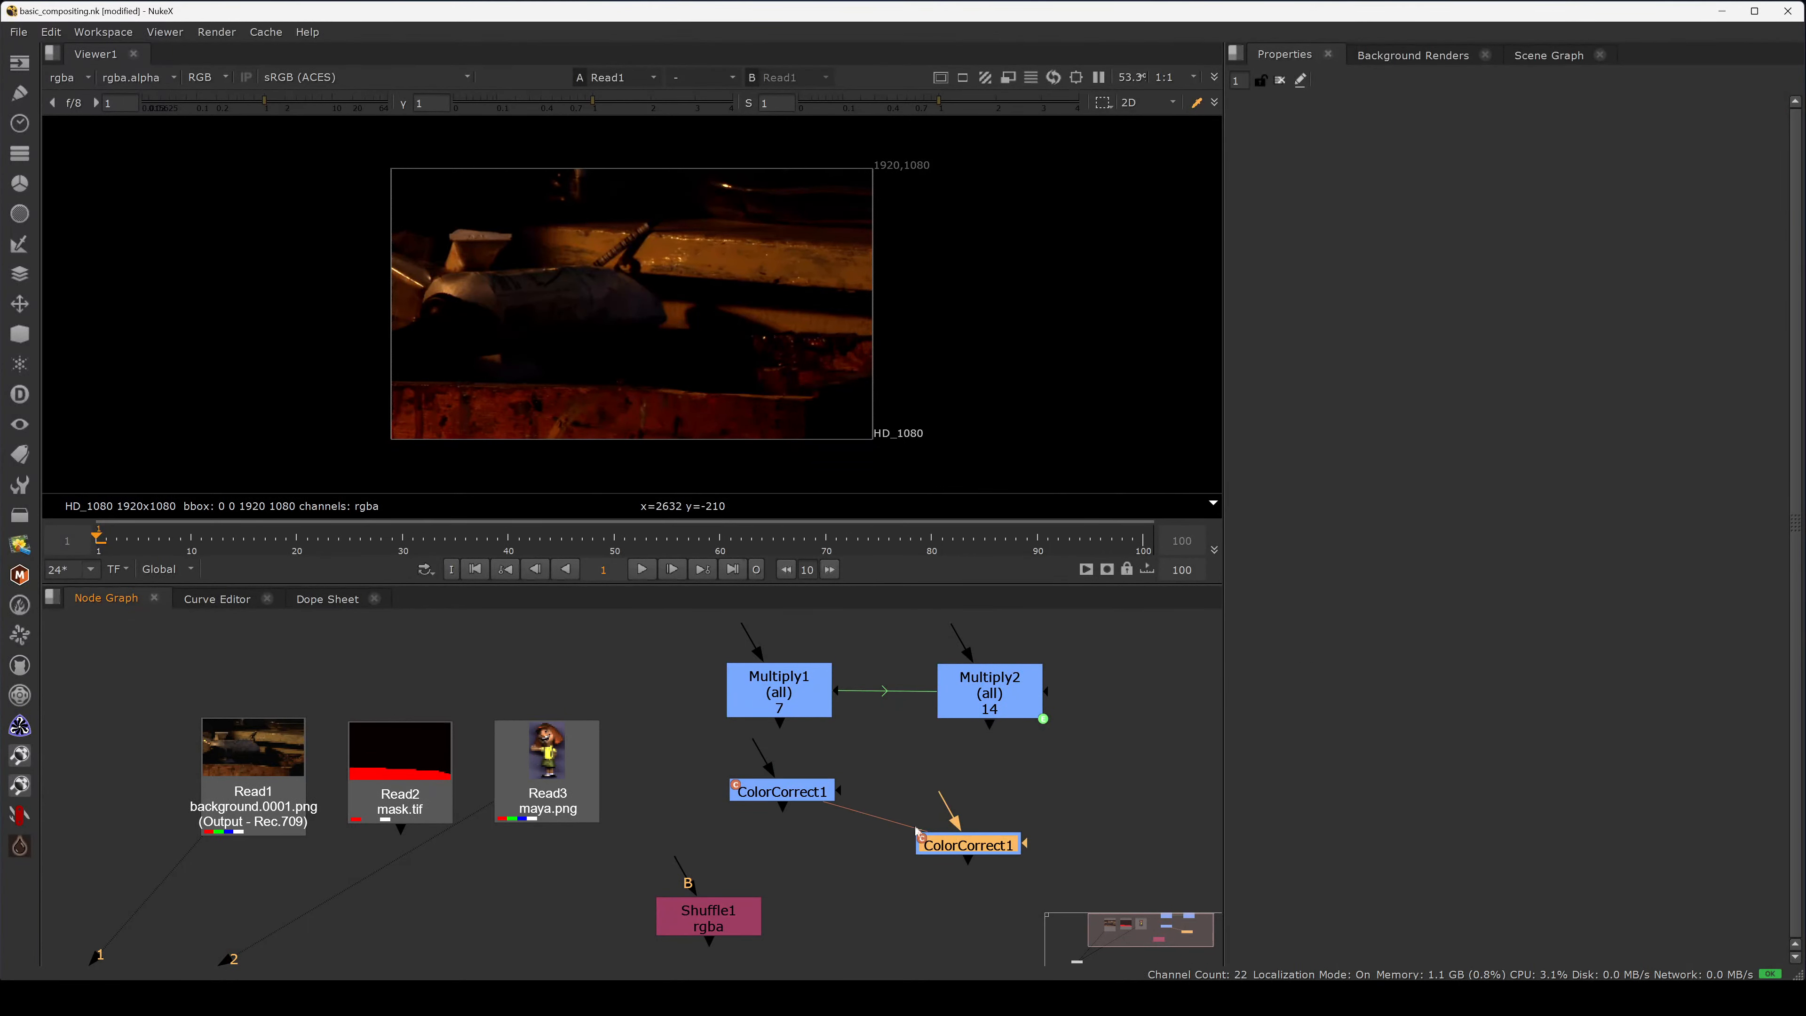
{"action": "left_click_drag", "start_coordinate": [947, 842], "coordinate": [973, 796]}
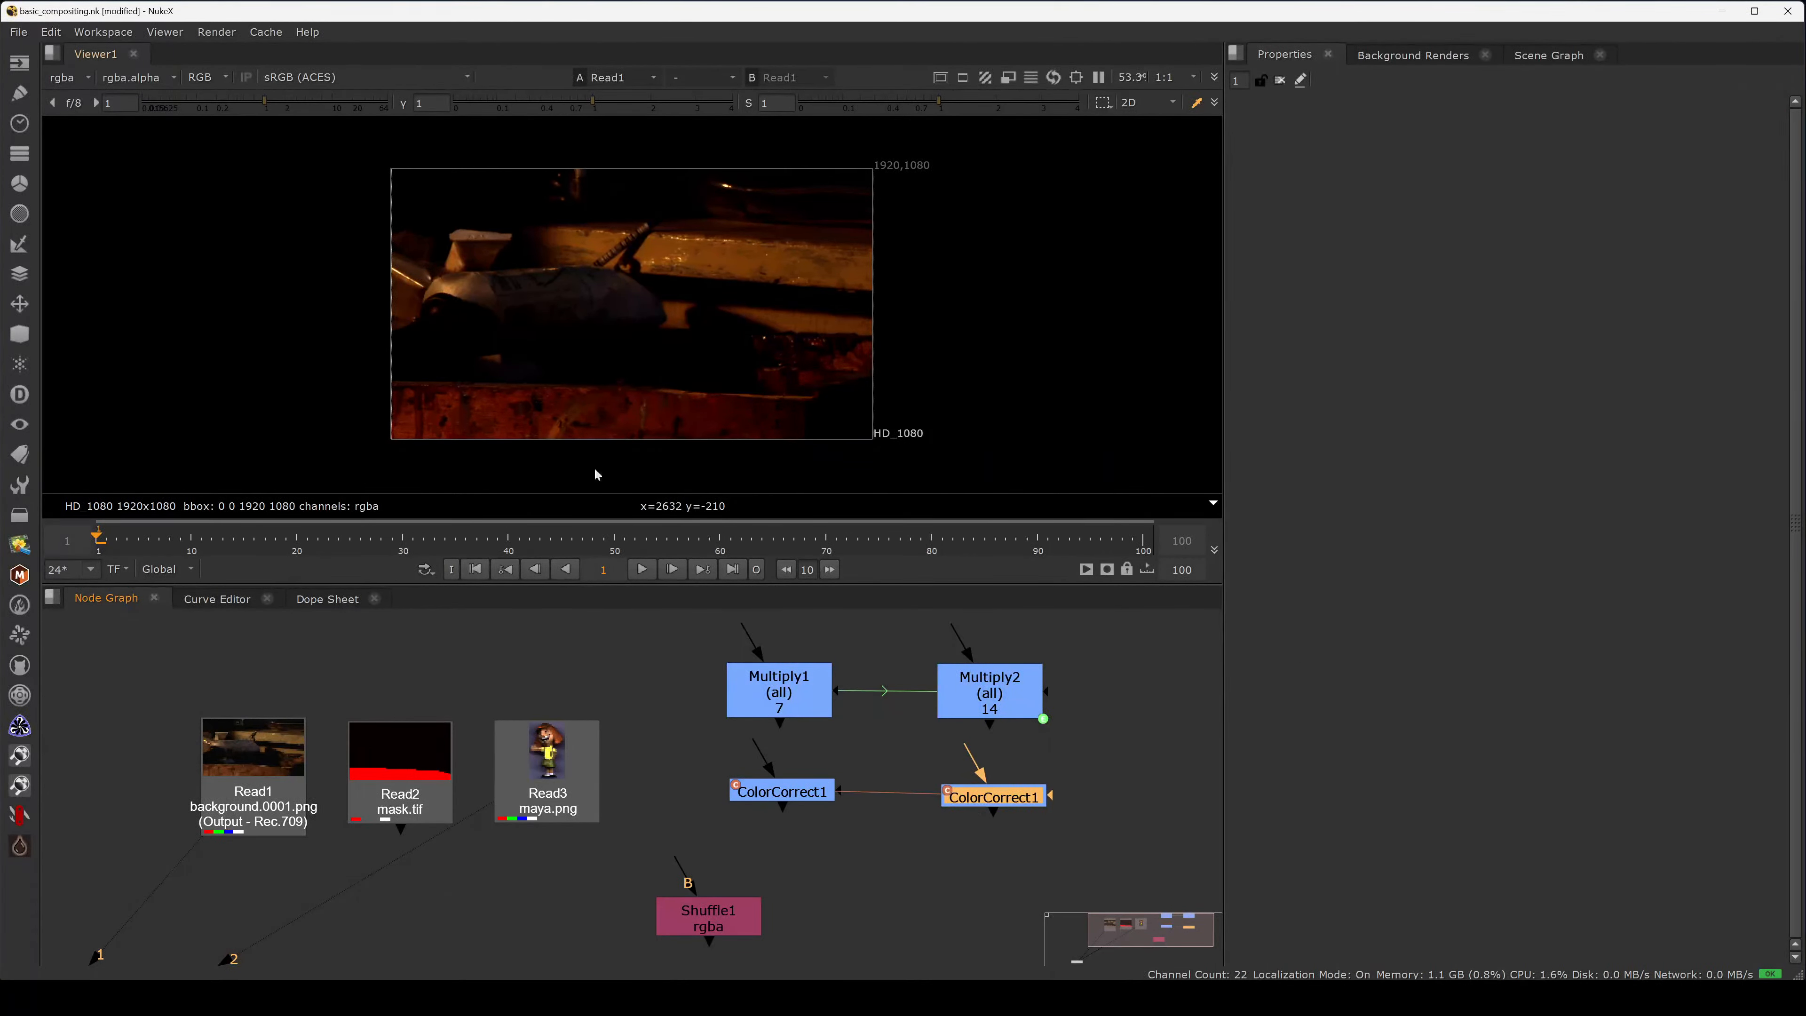
- Examine the clone link between the two ColorCorrect1 nodes and the properties they share
{"action": "left_click", "coordinate": [50, 32]}
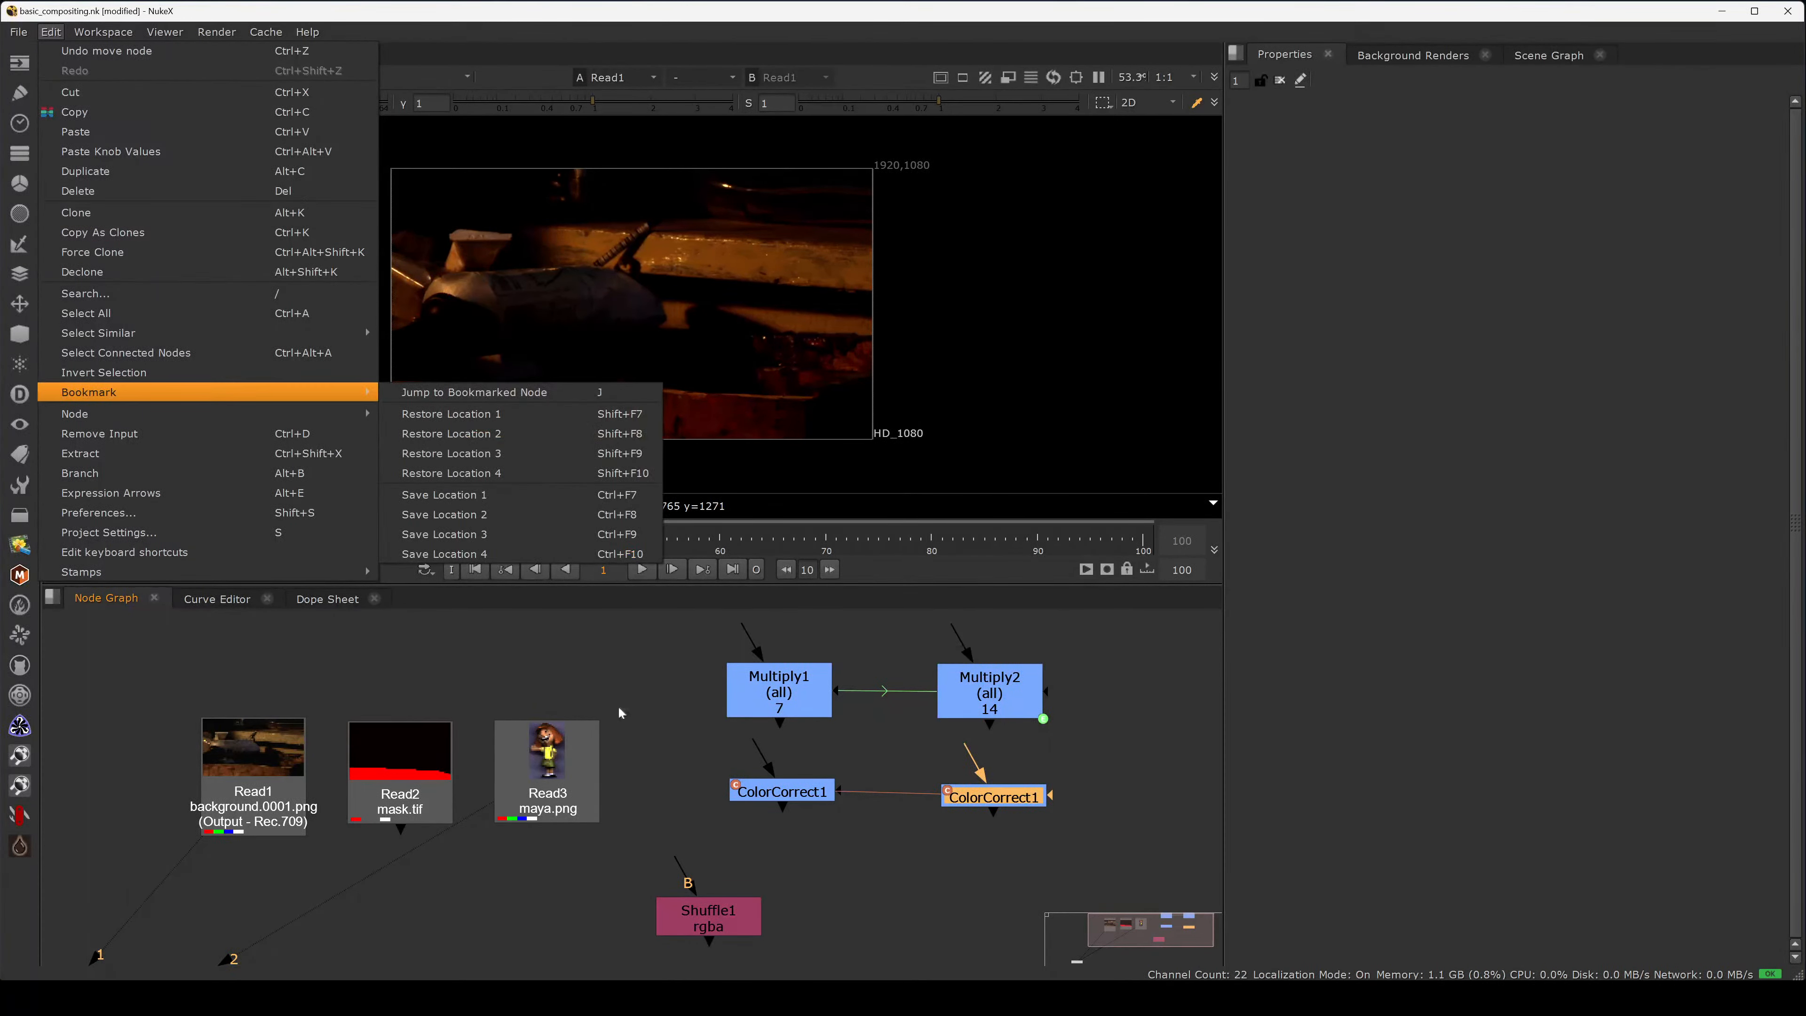
{"action": "left_click", "coordinate": [756, 740]}
{"action": "double_click", "coordinate": [786, 791]}
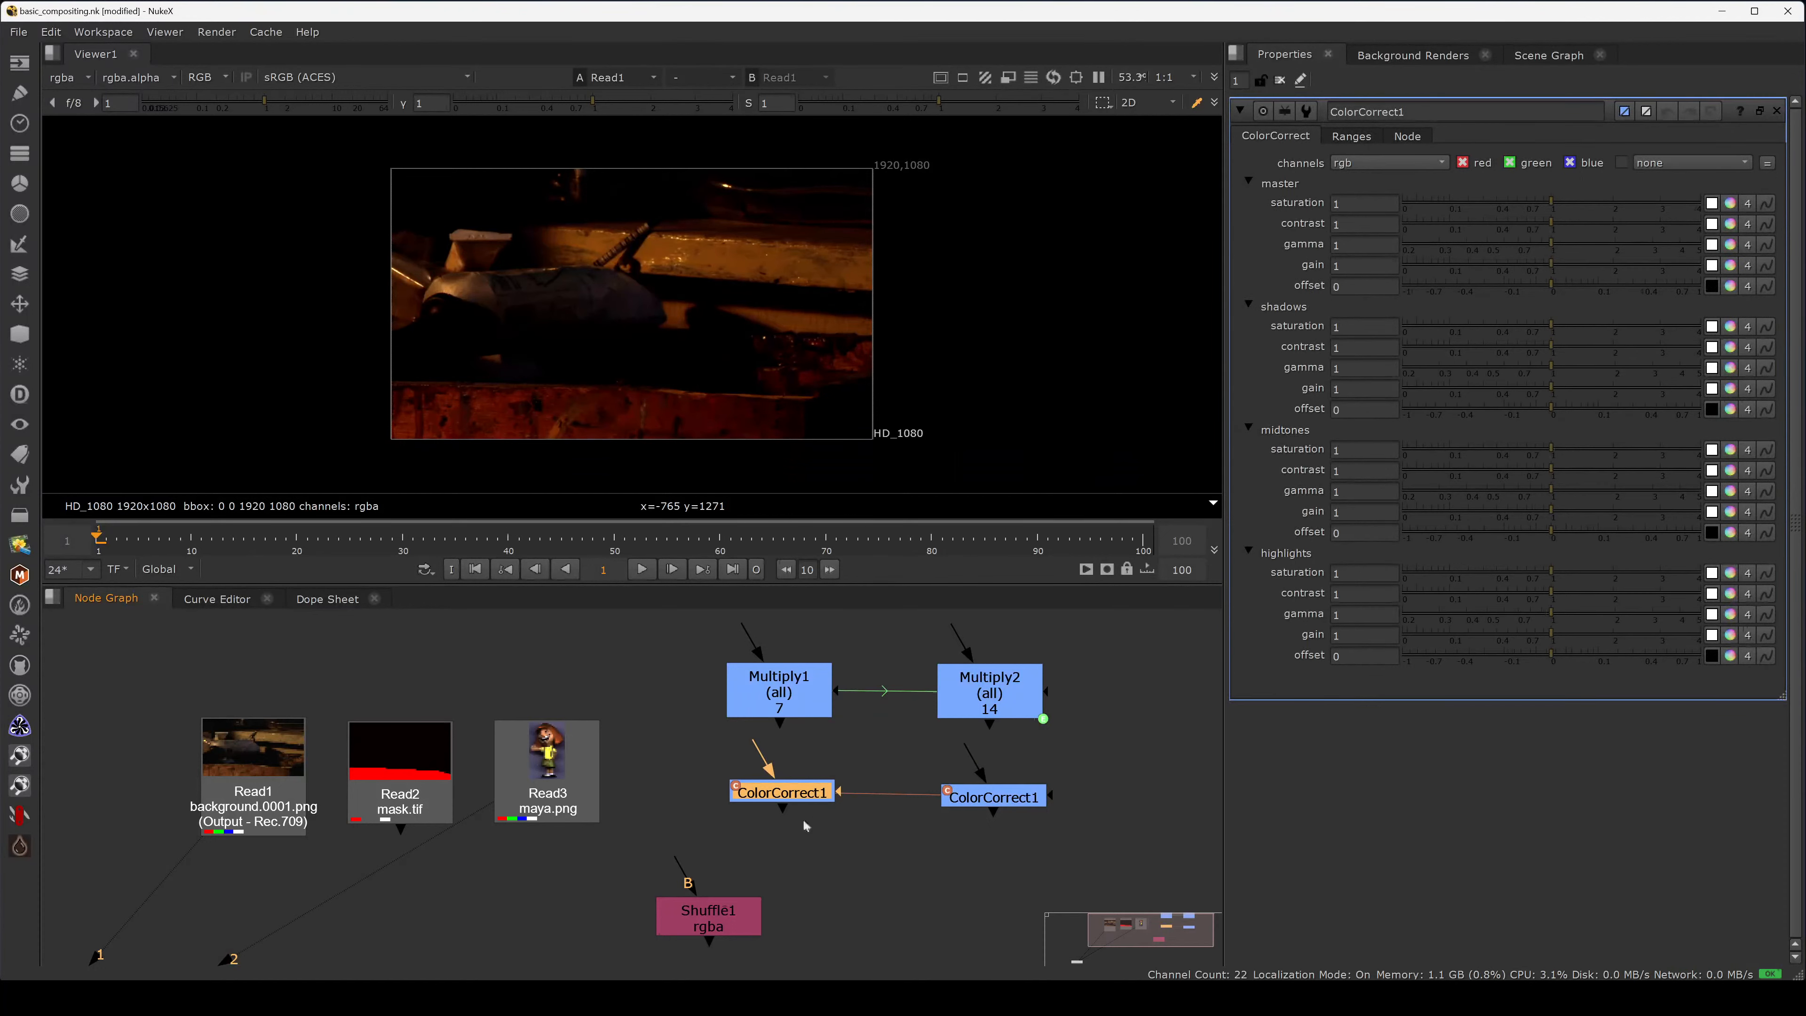
{"action": "scroll", "coordinate": [903, 800], "scroll_direction": "up", "scroll_amount": 6}
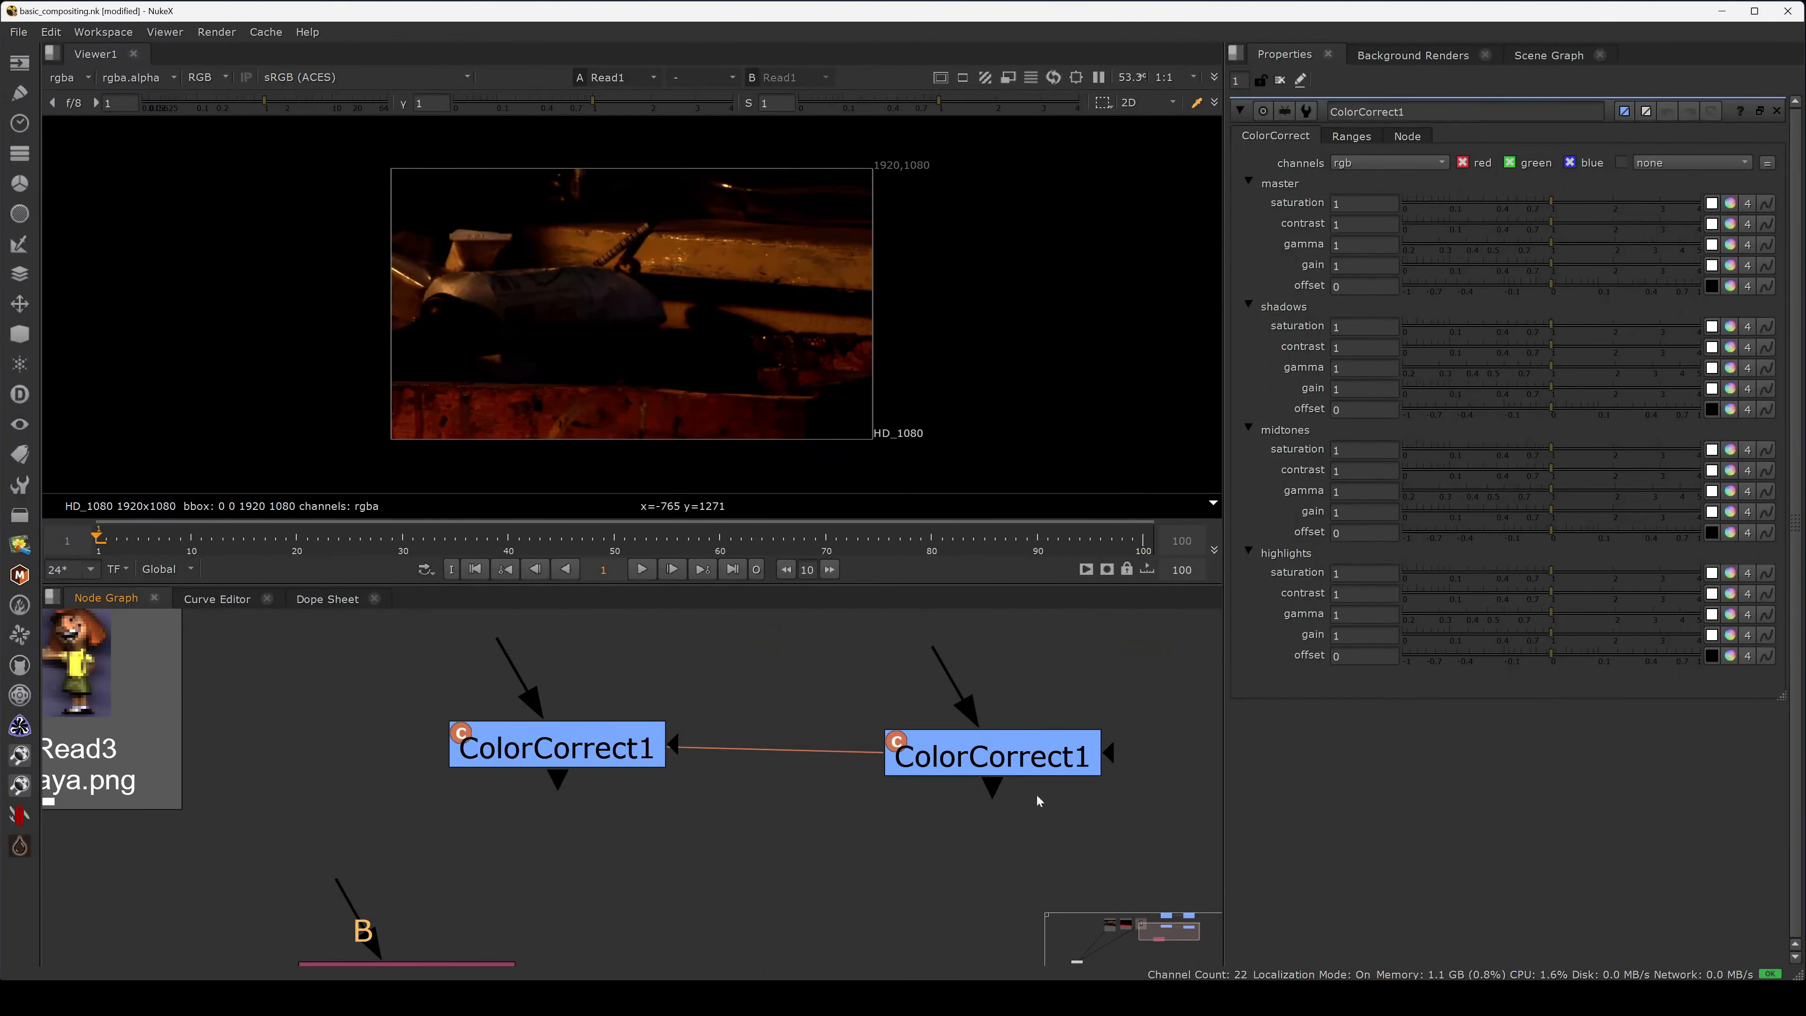
{"action": "left_click", "coordinate": [1046, 769]}
{"action": "left_click_drag", "start_coordinate": [1046, 769], "coordinate": [1053, 760]}
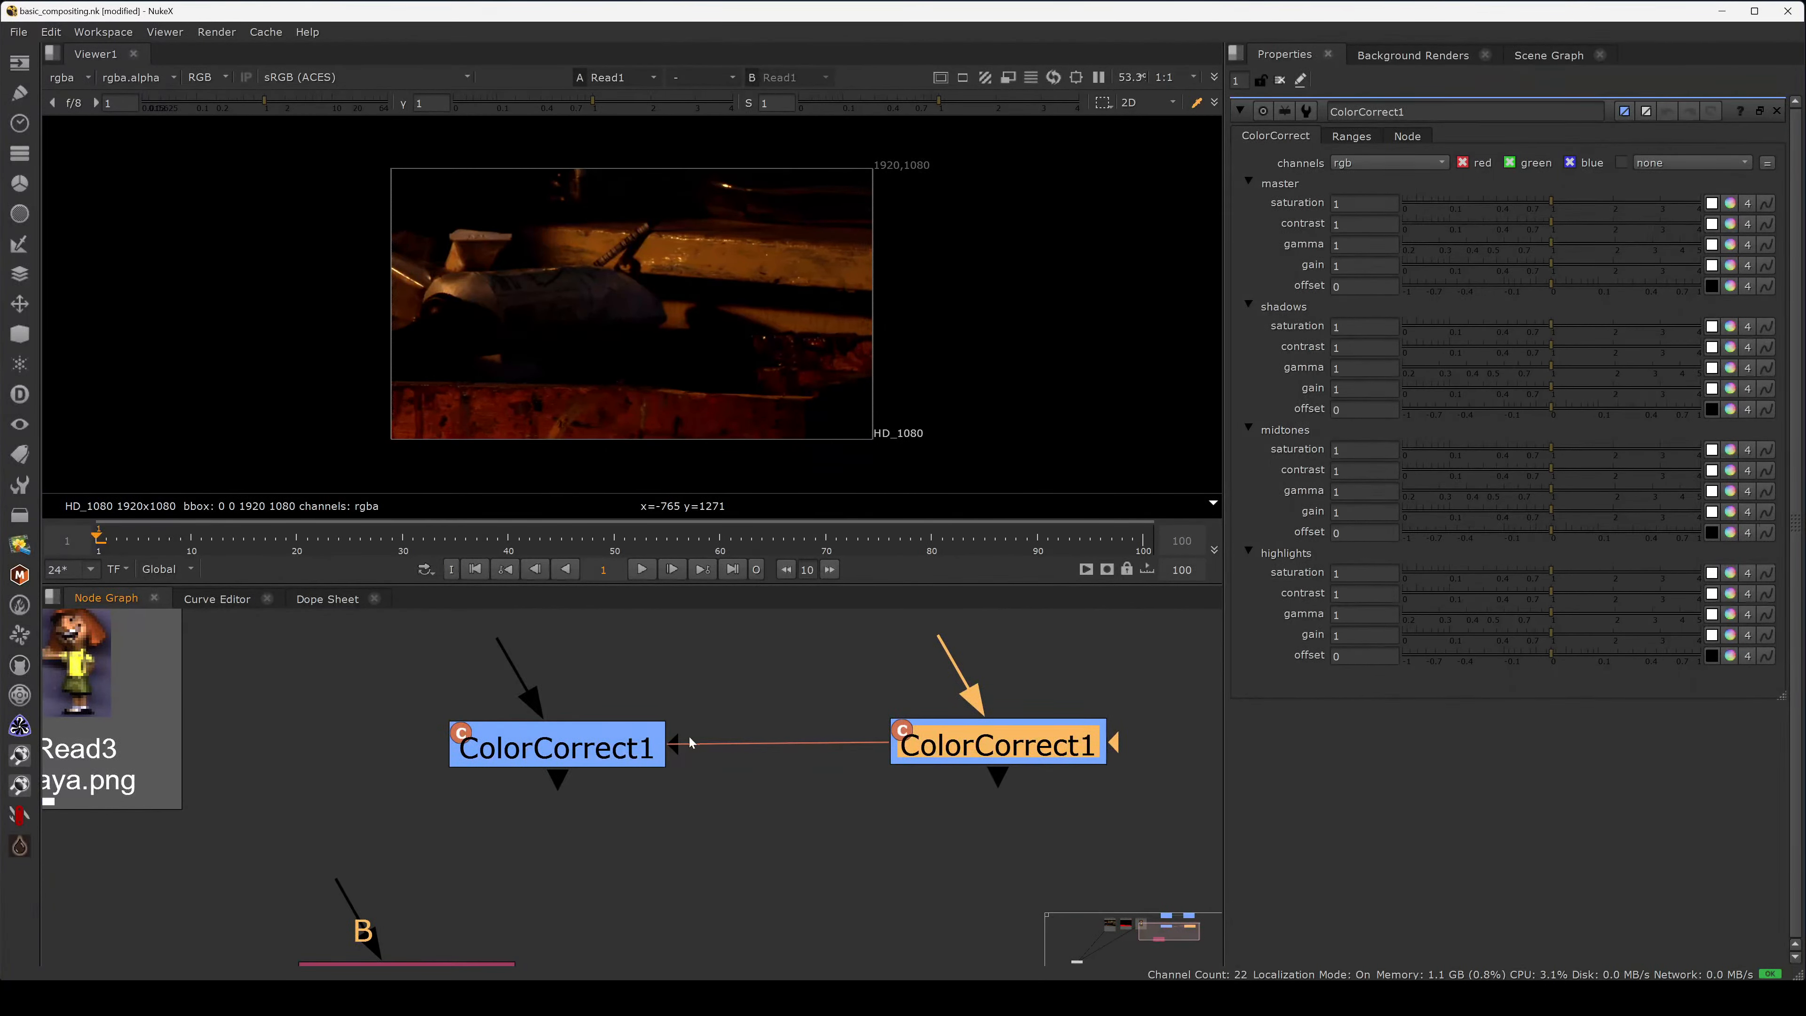
{"action": "left_click", "coordinate": [873, 781]}
{"action": "left_click", "coordinate": [640, 755]}
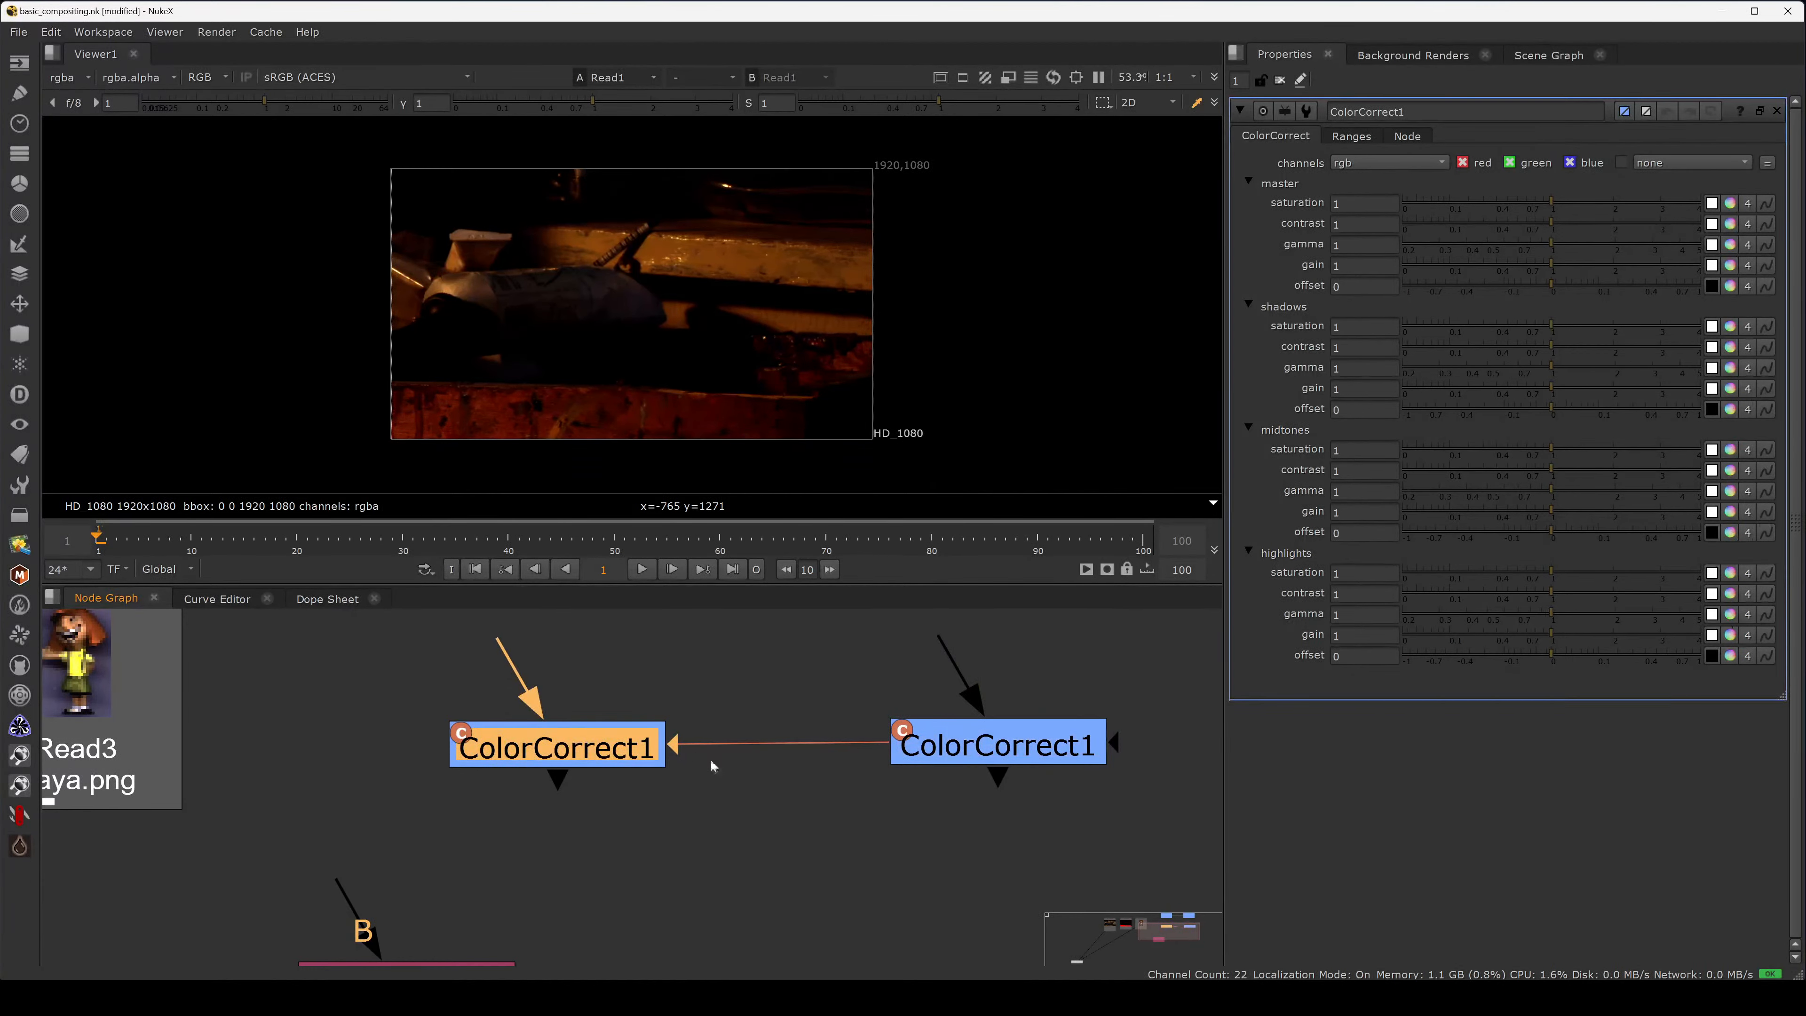
{"action": "left_click", "coordinate": [924, 774]}
{"action": "left_click_drag", "start_coordinate": [979, 765], "coordinate": [982, 761]}
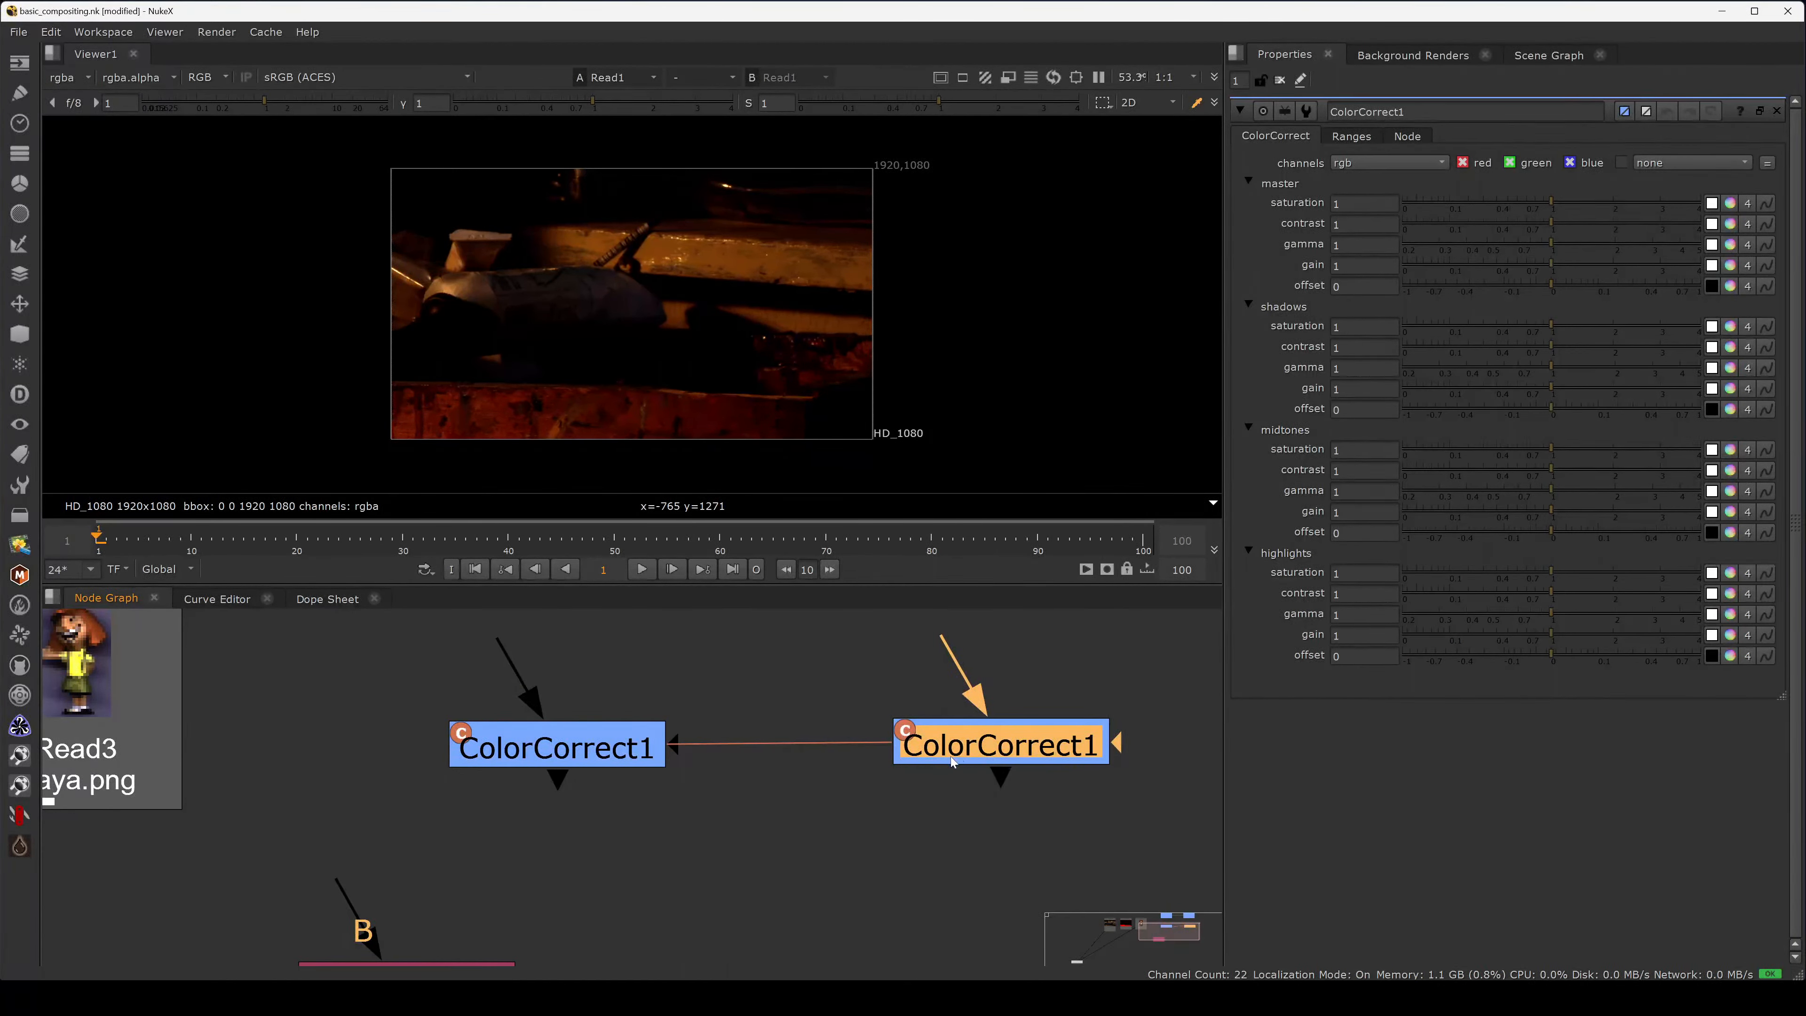
- Compare the expression link between Multiply1 and Multiply2 with the clone link between the ColorCorrect1 nodes
{"action": "middle_click_drag", "start_coordinate": [743, 706], "coordinate": [733, 870]}
{"action": "left_click", "coordinate": [611, 712]}
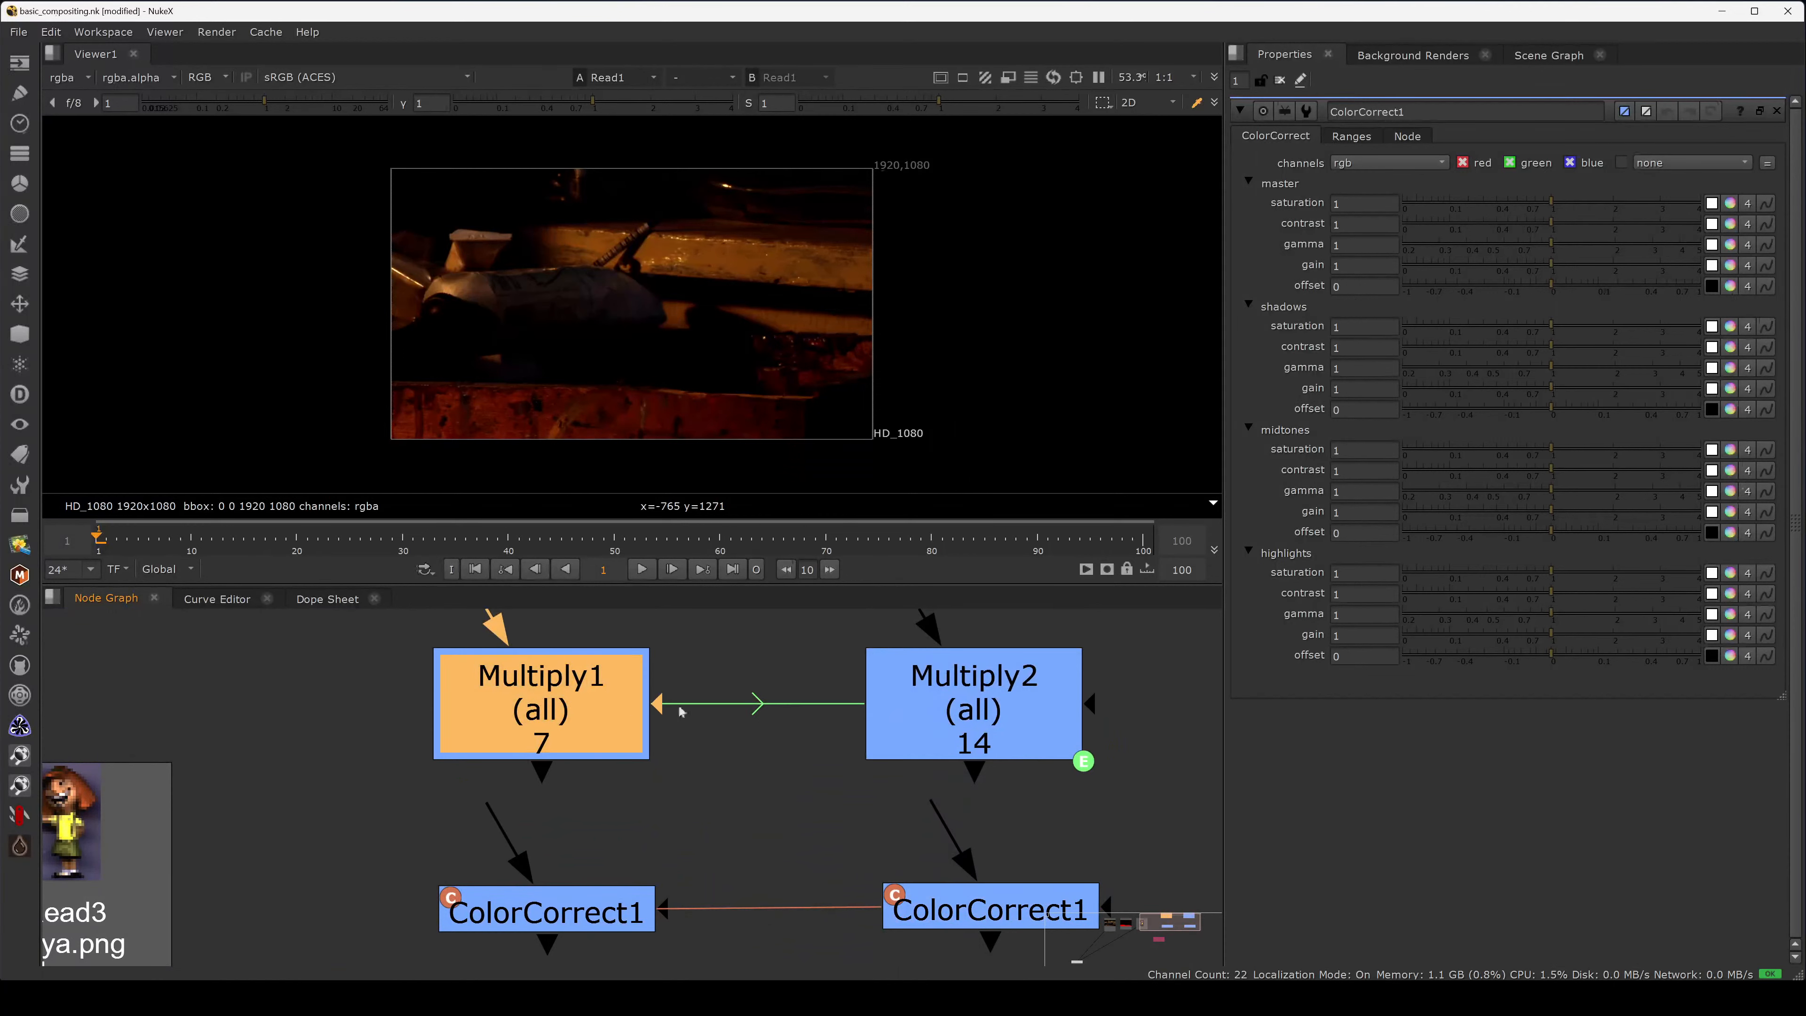
{"action": "left_click", "coordinate": [921, 728]}
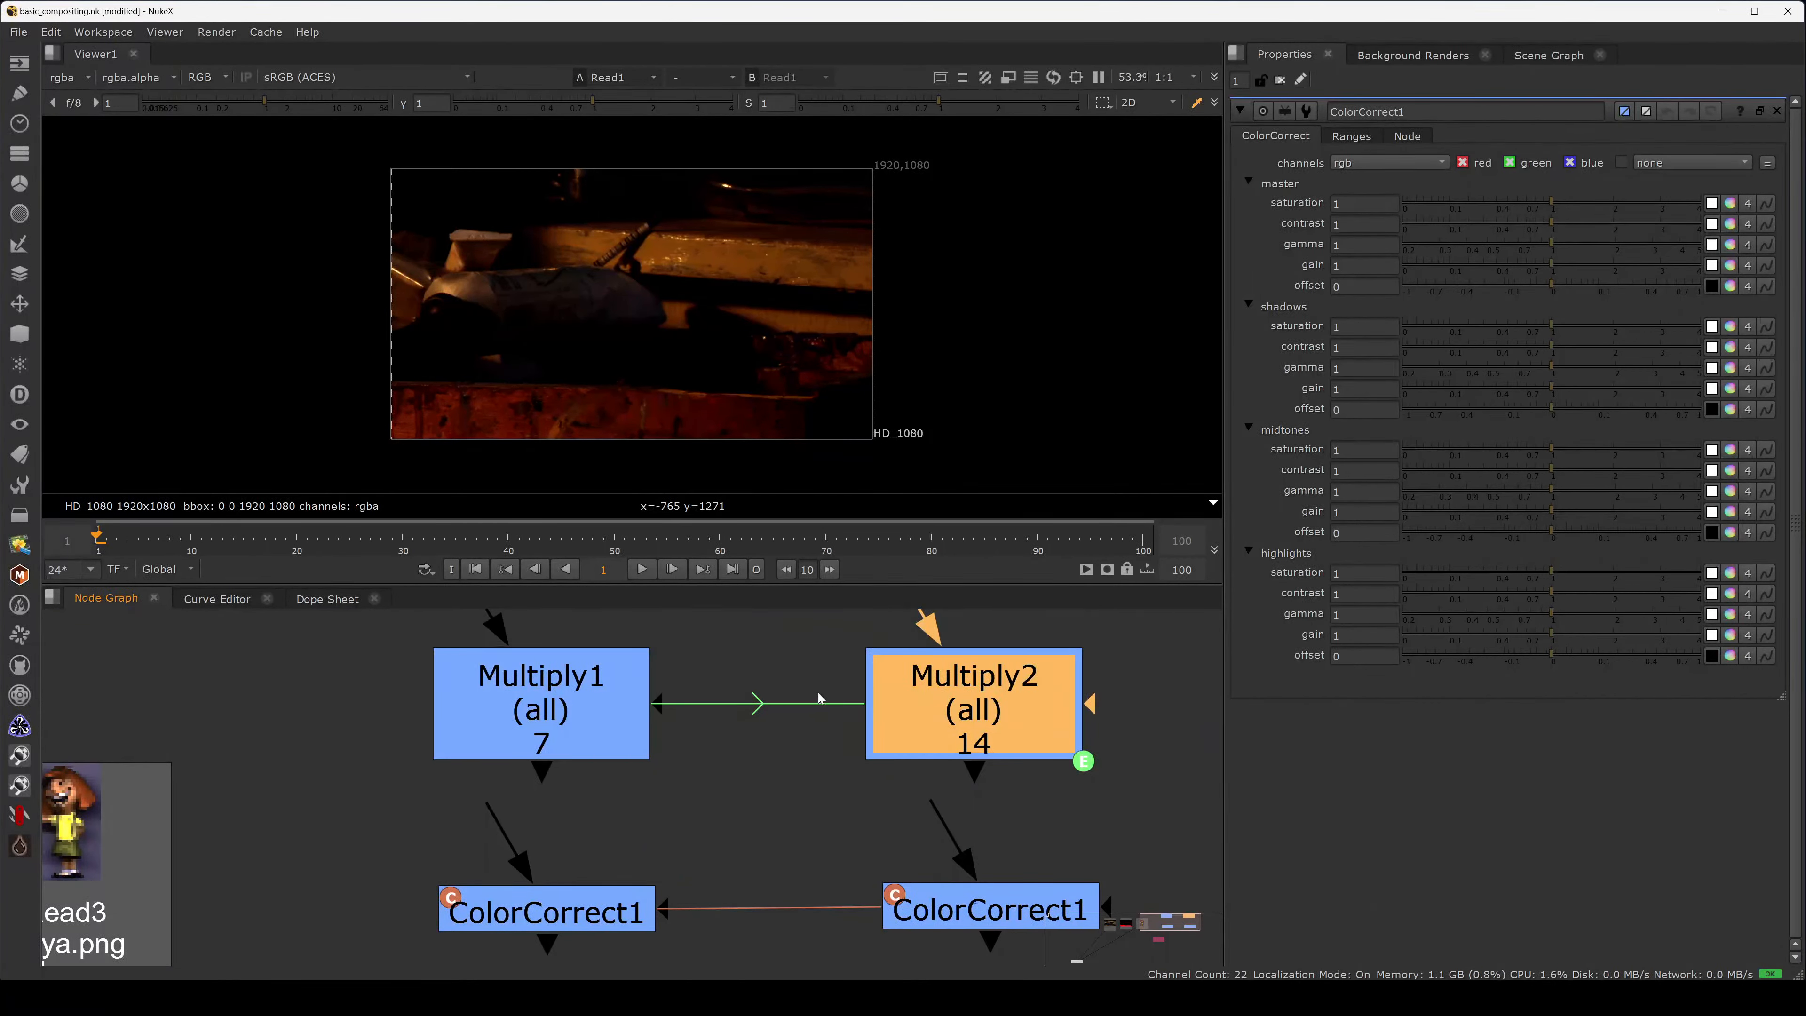
{"action": "mouse_move", "coordinate": [768, 821]}
{"action": "middle_mouse_down"}
{"action": "mouse_move", "coordinate": [770, 788]}
{"action": "mouse_move", "coordinate": [749, 815]}
{"action": "middle_mouse_up"}
{"action": "left_click_drag", "start_coordinate": [601, 704], "coordinate": [589, 692]}
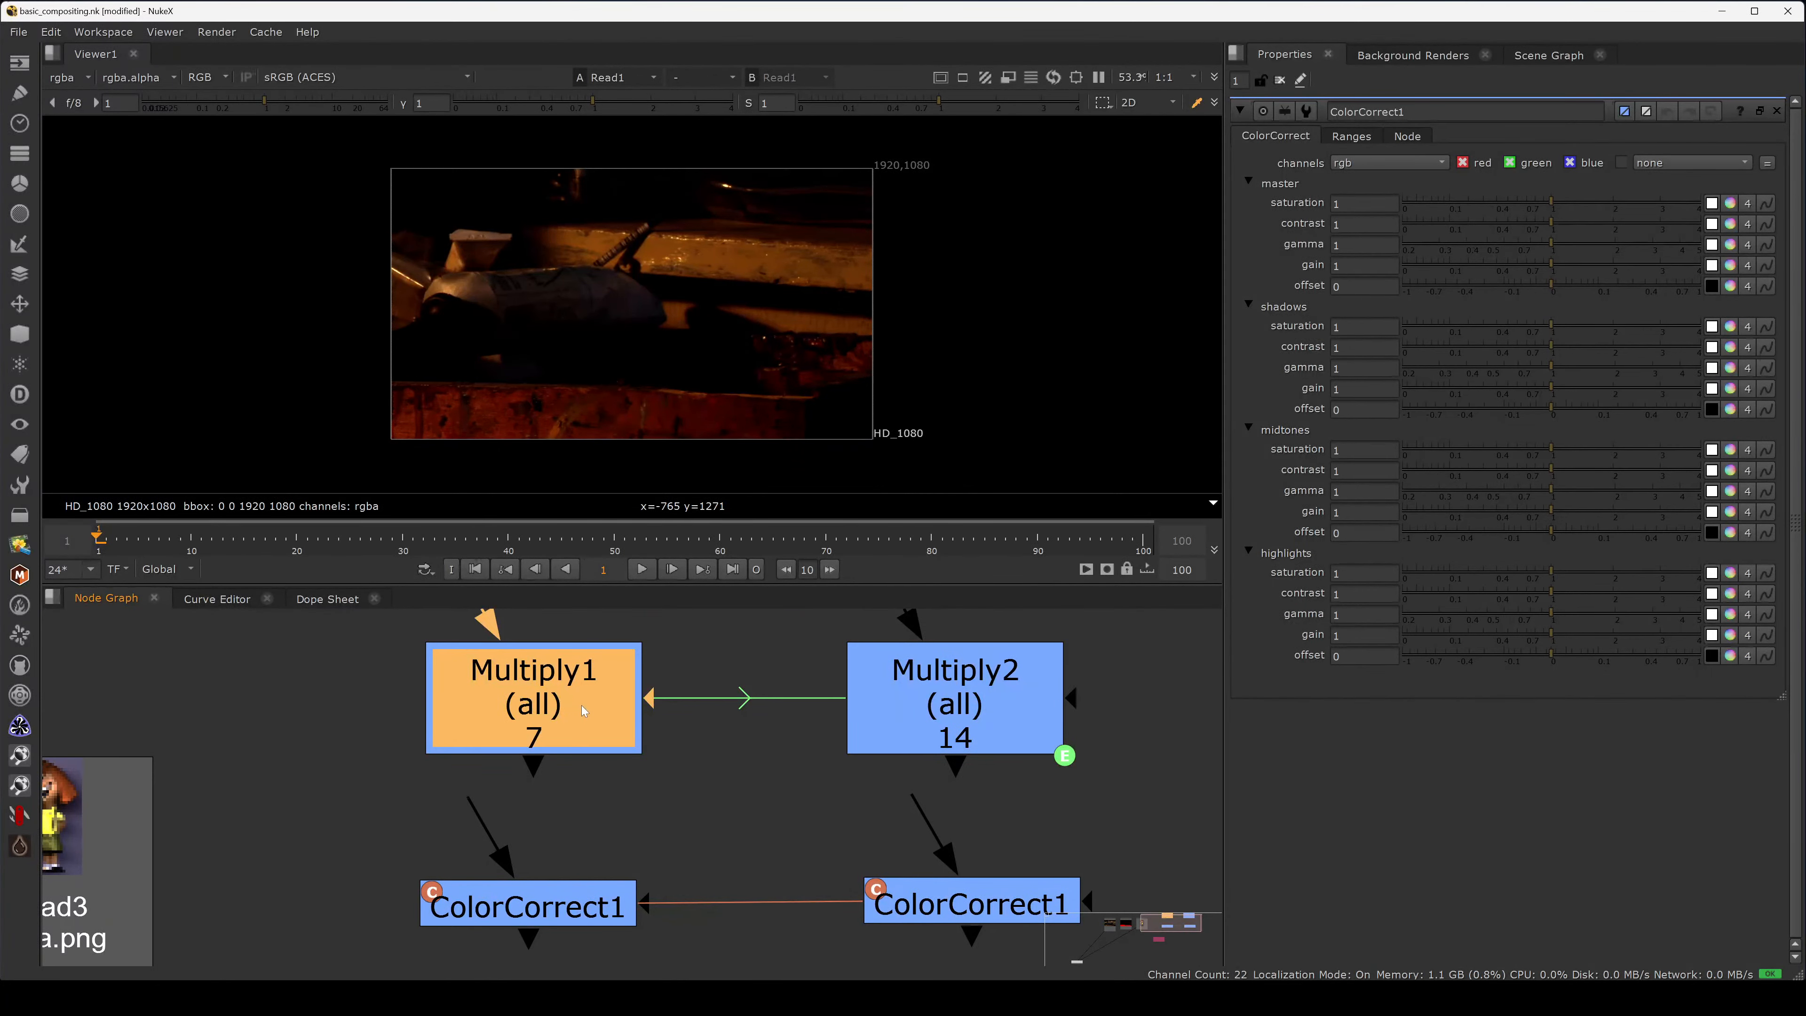
{"action": "left_click_drag", "start_coordinate": [948, 716], "coordinate": [956, 713]}
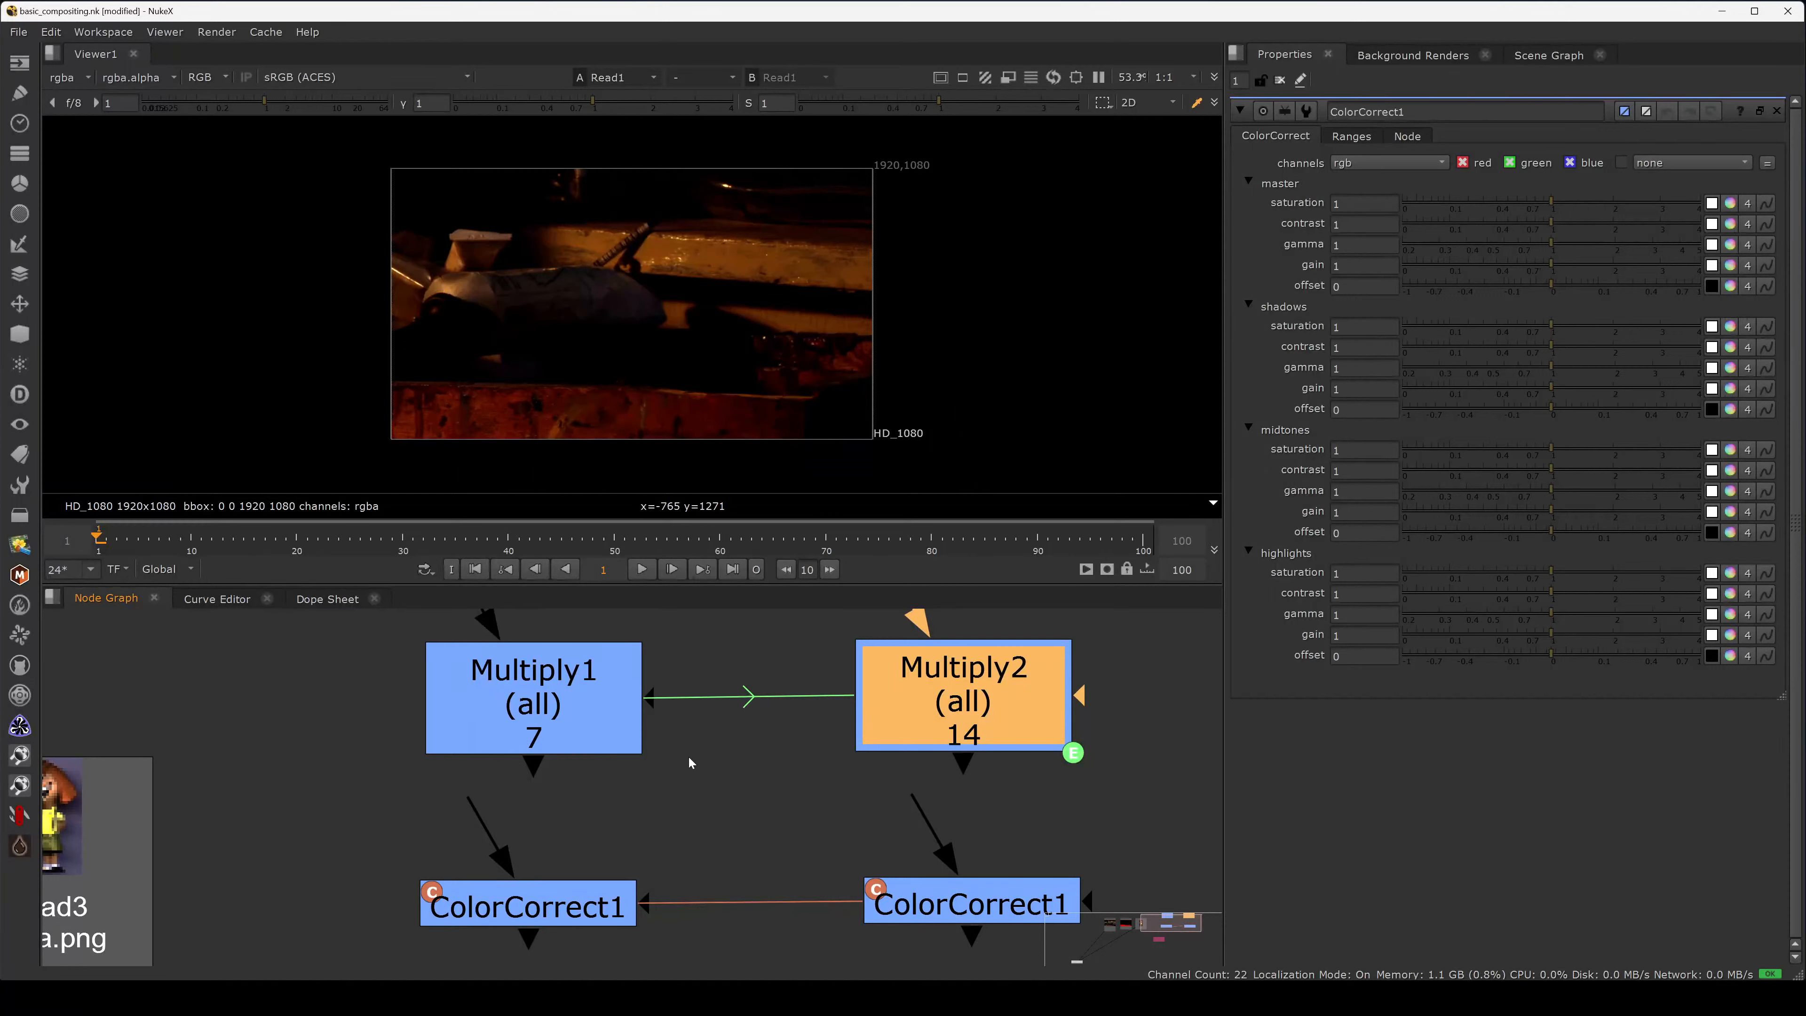
- Inspect the properties of Multiply1 and of both cloned ColorCorrect1 nodes
{"action": "left_click", "coordinate": [535, 706]}
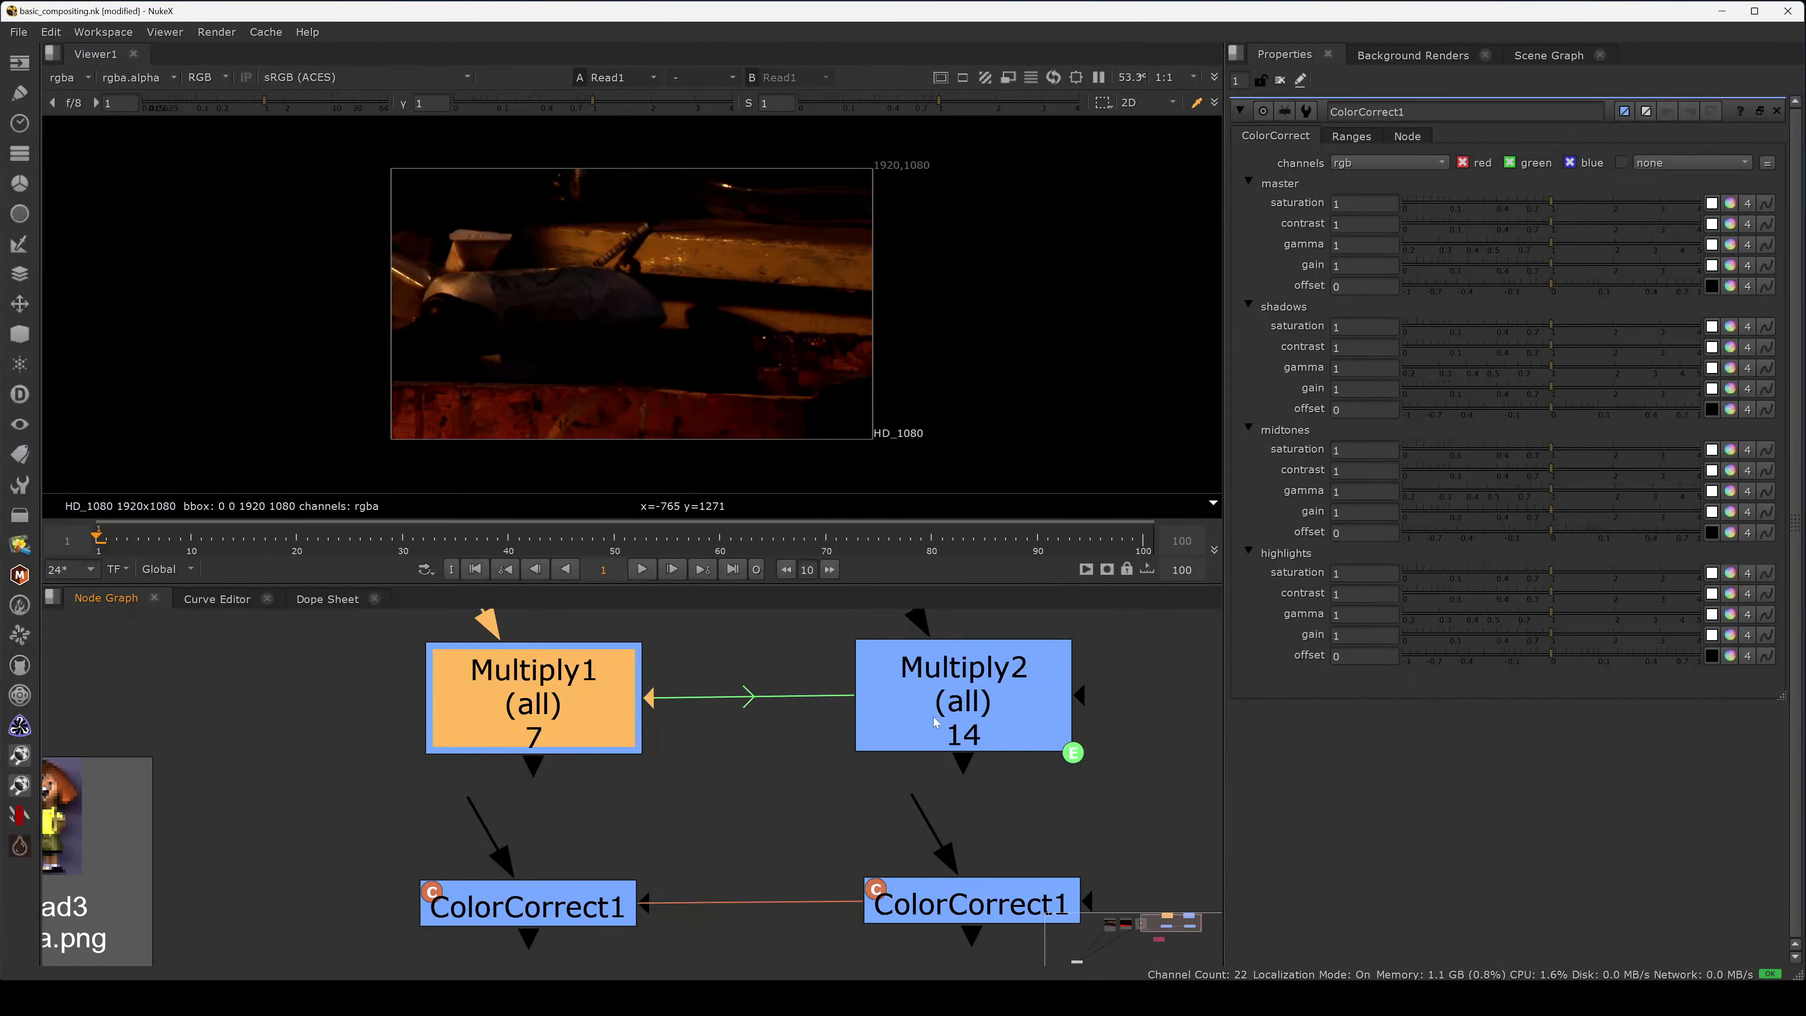
{"action": "left_click_drag", "start_coordinate": [943, 727], "coordinate": [918, 718]}
{"action": "double_click", "coordinate": [541, 710]}
{"action": "left_click", "coordinate": [544, 707]}
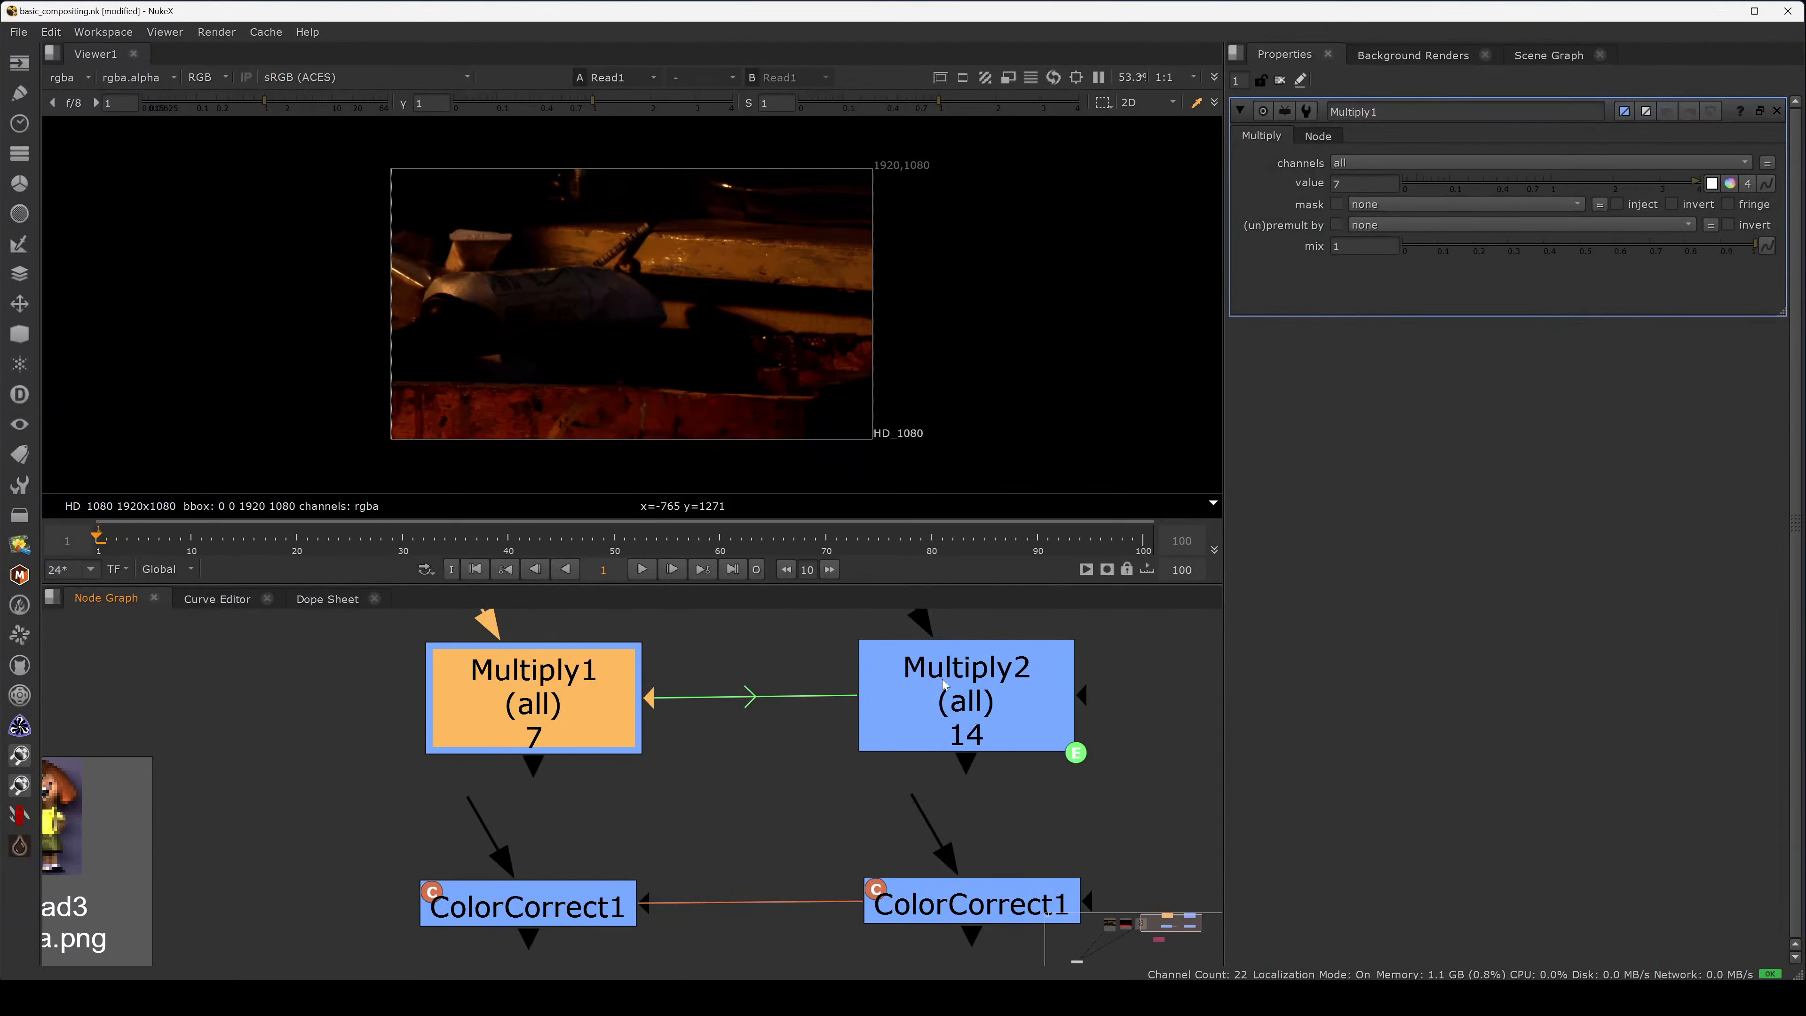
{"action": "scroll", "coordinate": [782, 732], "scroll_direction": "down", "scroll_amount": 2}
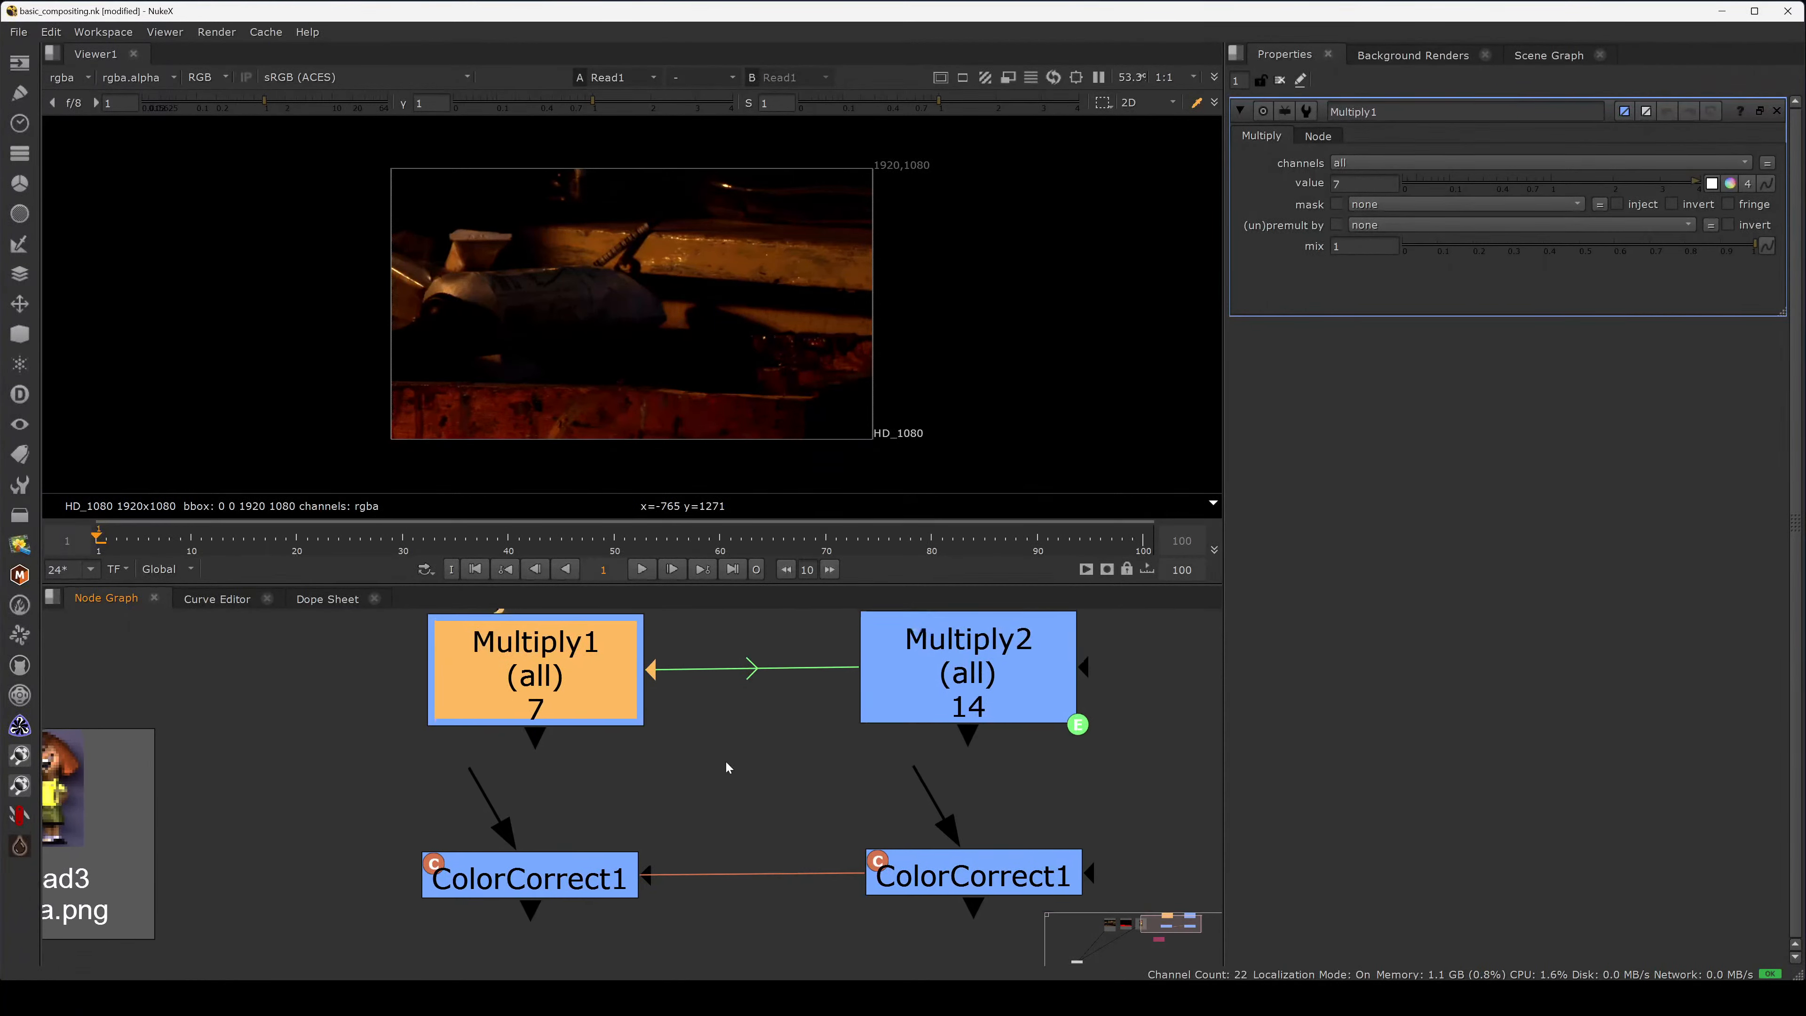
{"action": "double_click", "coordinate": [585, 840]}
{"action": "left_click_drag", "start_coordinate": [914, 831], "coordinate": [914, 828]}
{"action": "left_click_drag", "start_coordinate": [585, 838], "coordinate": [582, 837]}
{"action": "left_click_drag", "start_coordinate": [909, 831], "coordinate": [914, 831]}
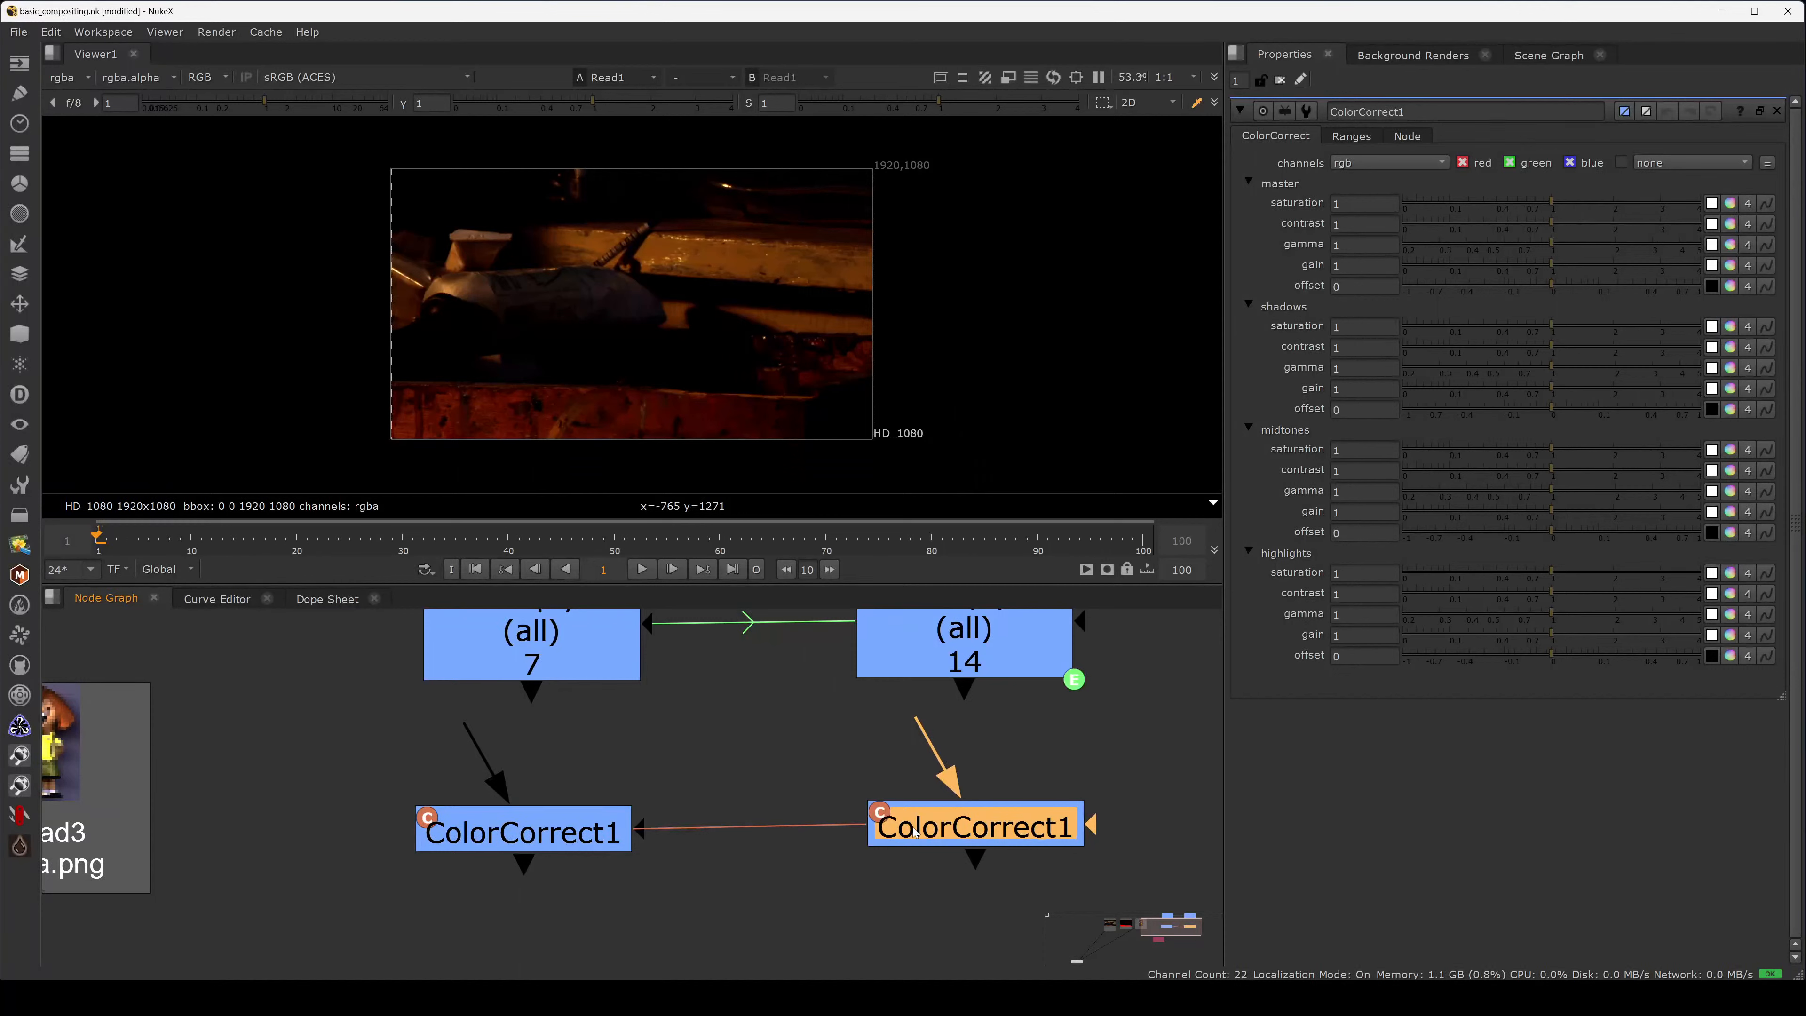
{"action": "left_click_drag", "start_coordinate": [543, 847], "coordinate": [552, 841]}
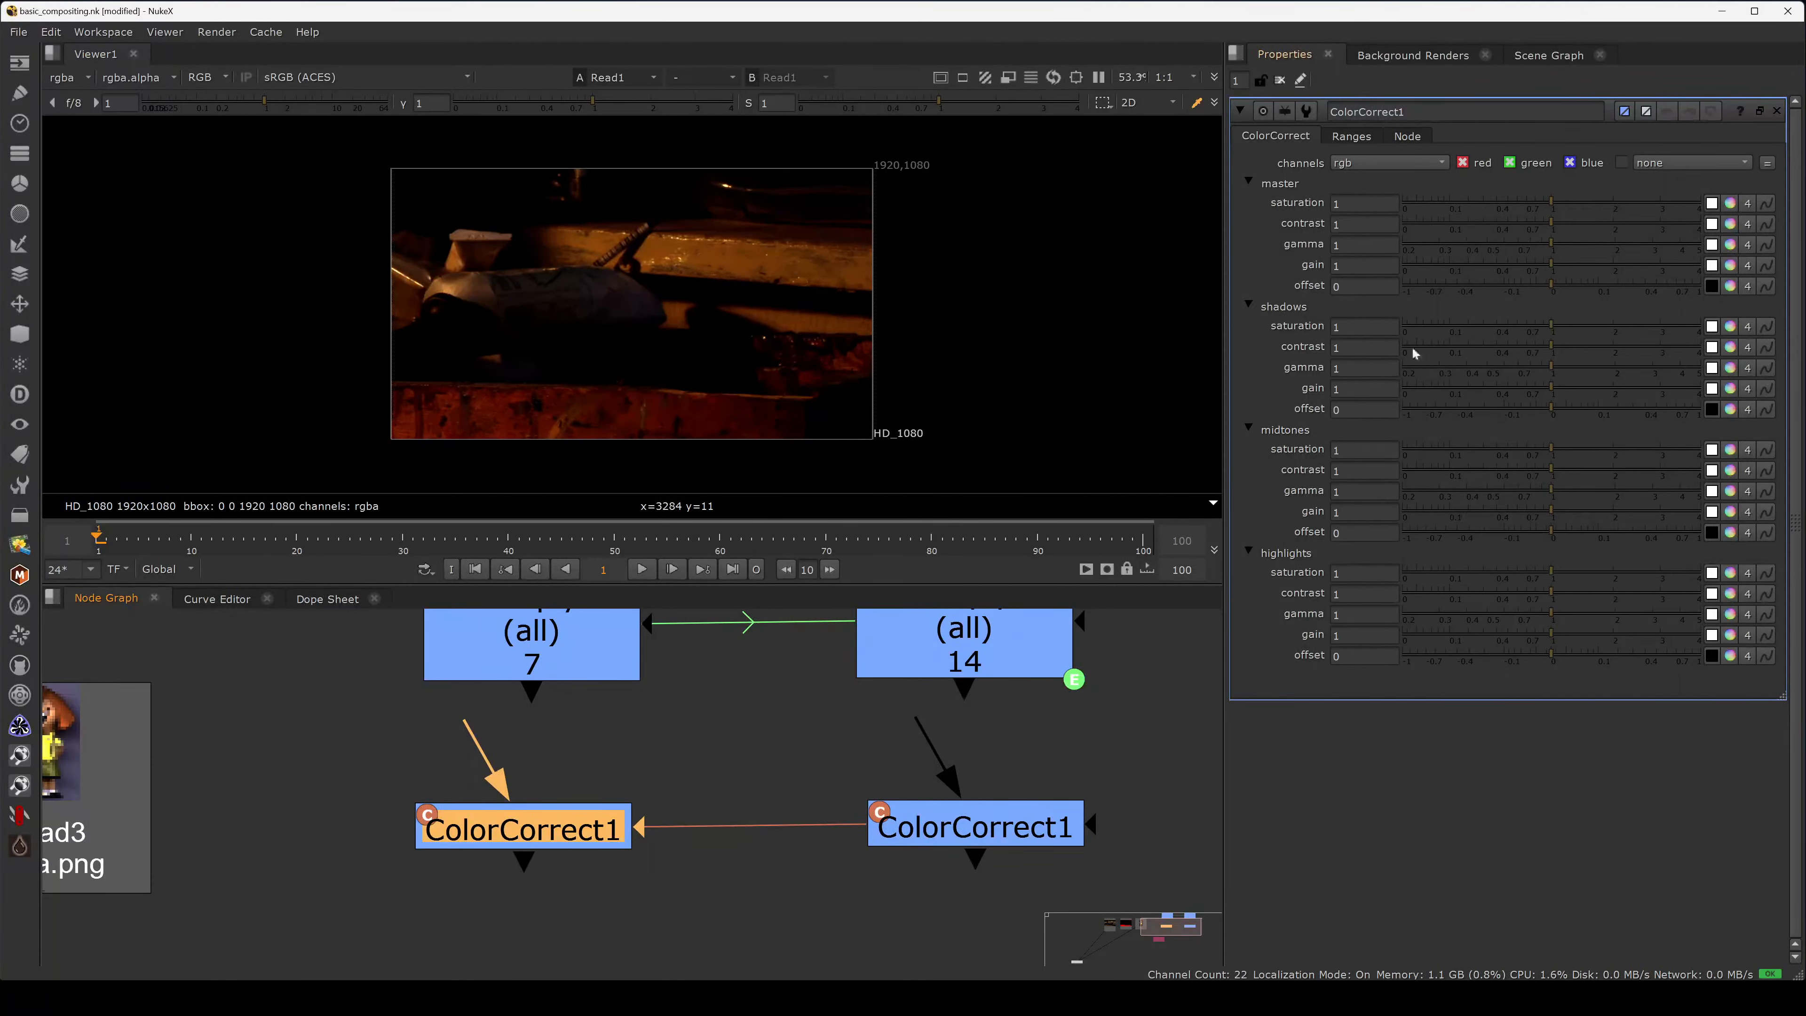
- Open the properties of both ColorCorrect1 clones in floating windows and place the windows side by side
{"action": "double_click", "coordinate": [599, 825], "text": "ctrl"}
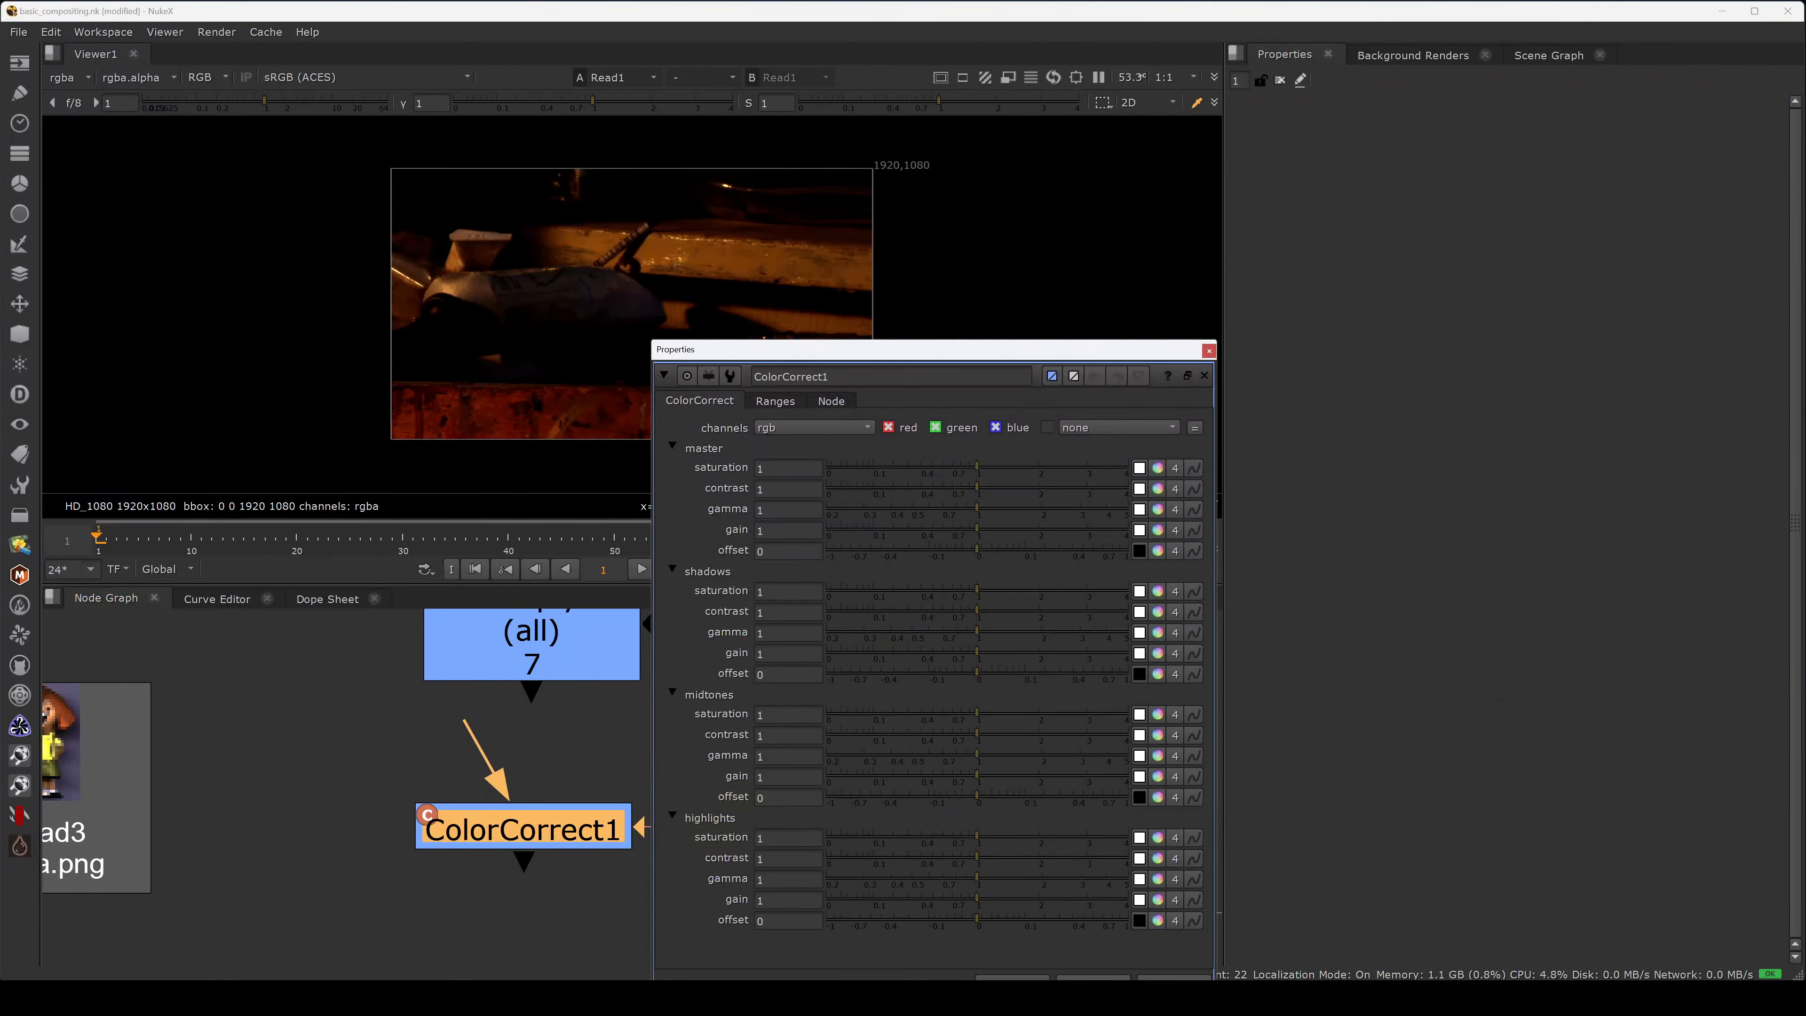
{"action": "left_click_drag", "start_coordinate": [818, 349], "coordinate": [369, 136]}
{"action": "left_click", "coordinate": [944, 828]}
{"action": "double_click", "coordinate": [944, 828], "text": "ctrl"}
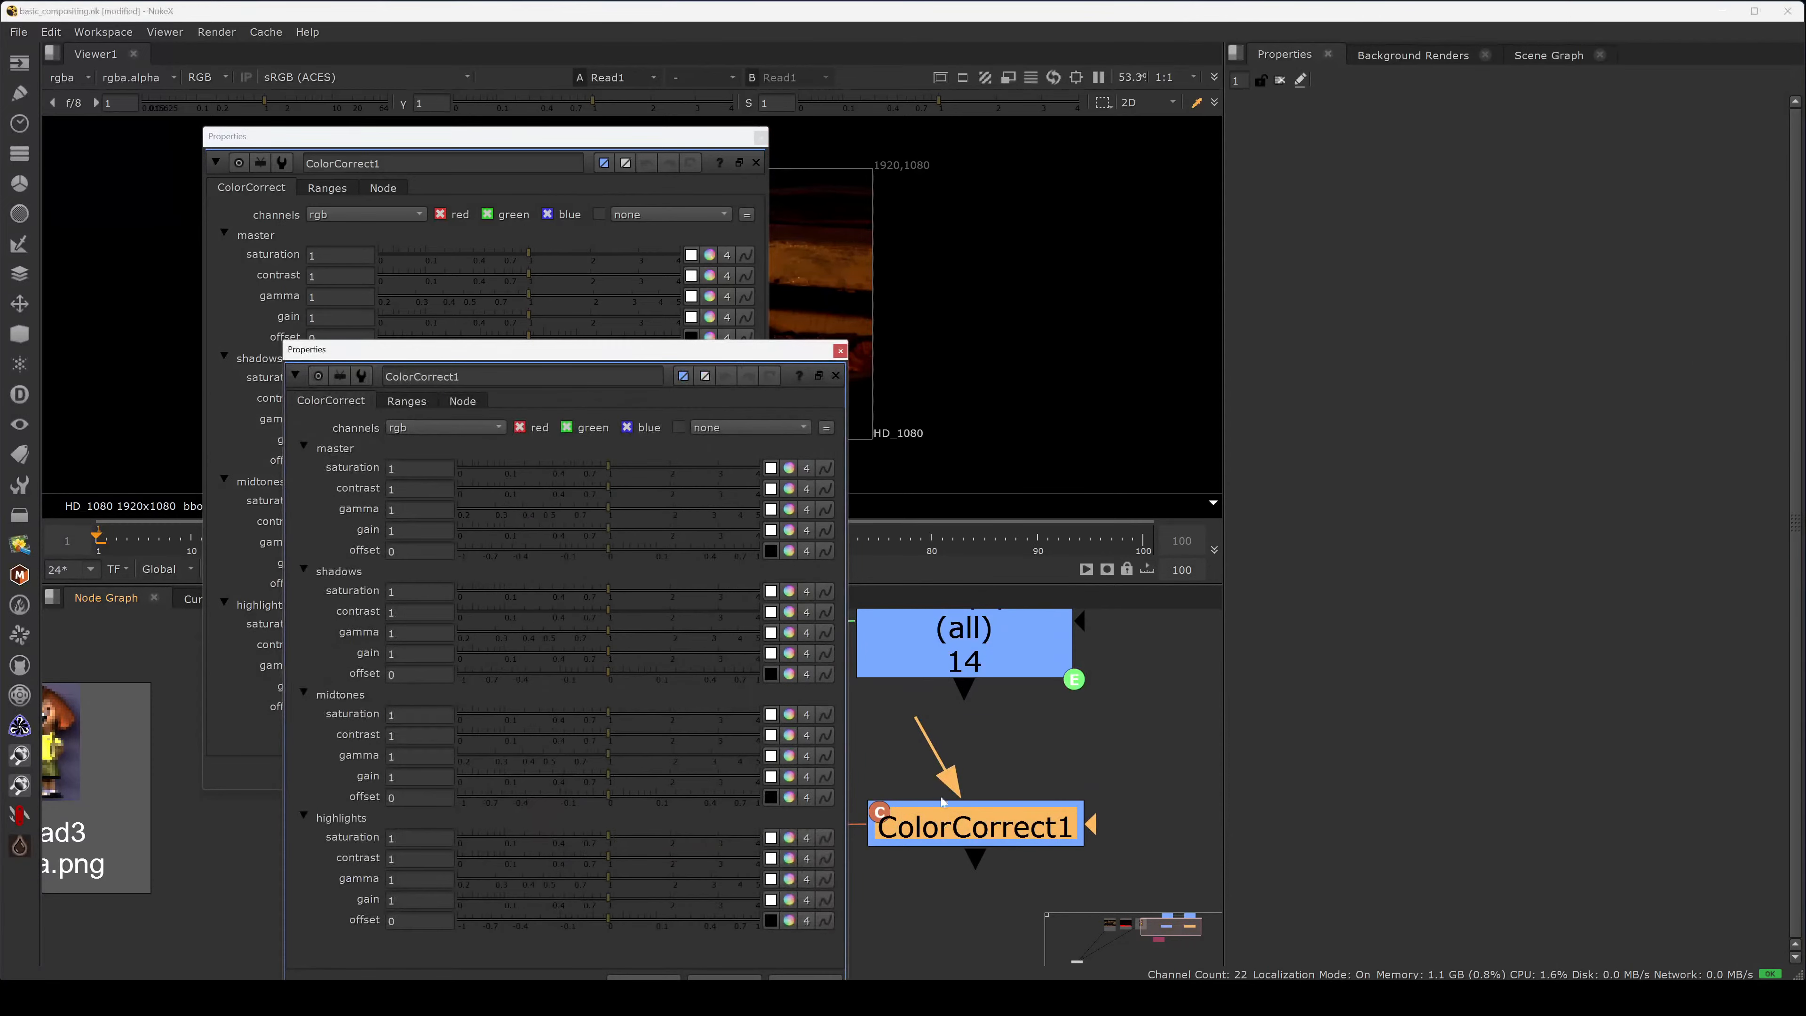
{"action": "left_click_drag", "start_coordinate": [583, 358], "coordinate": [1092, 164]}
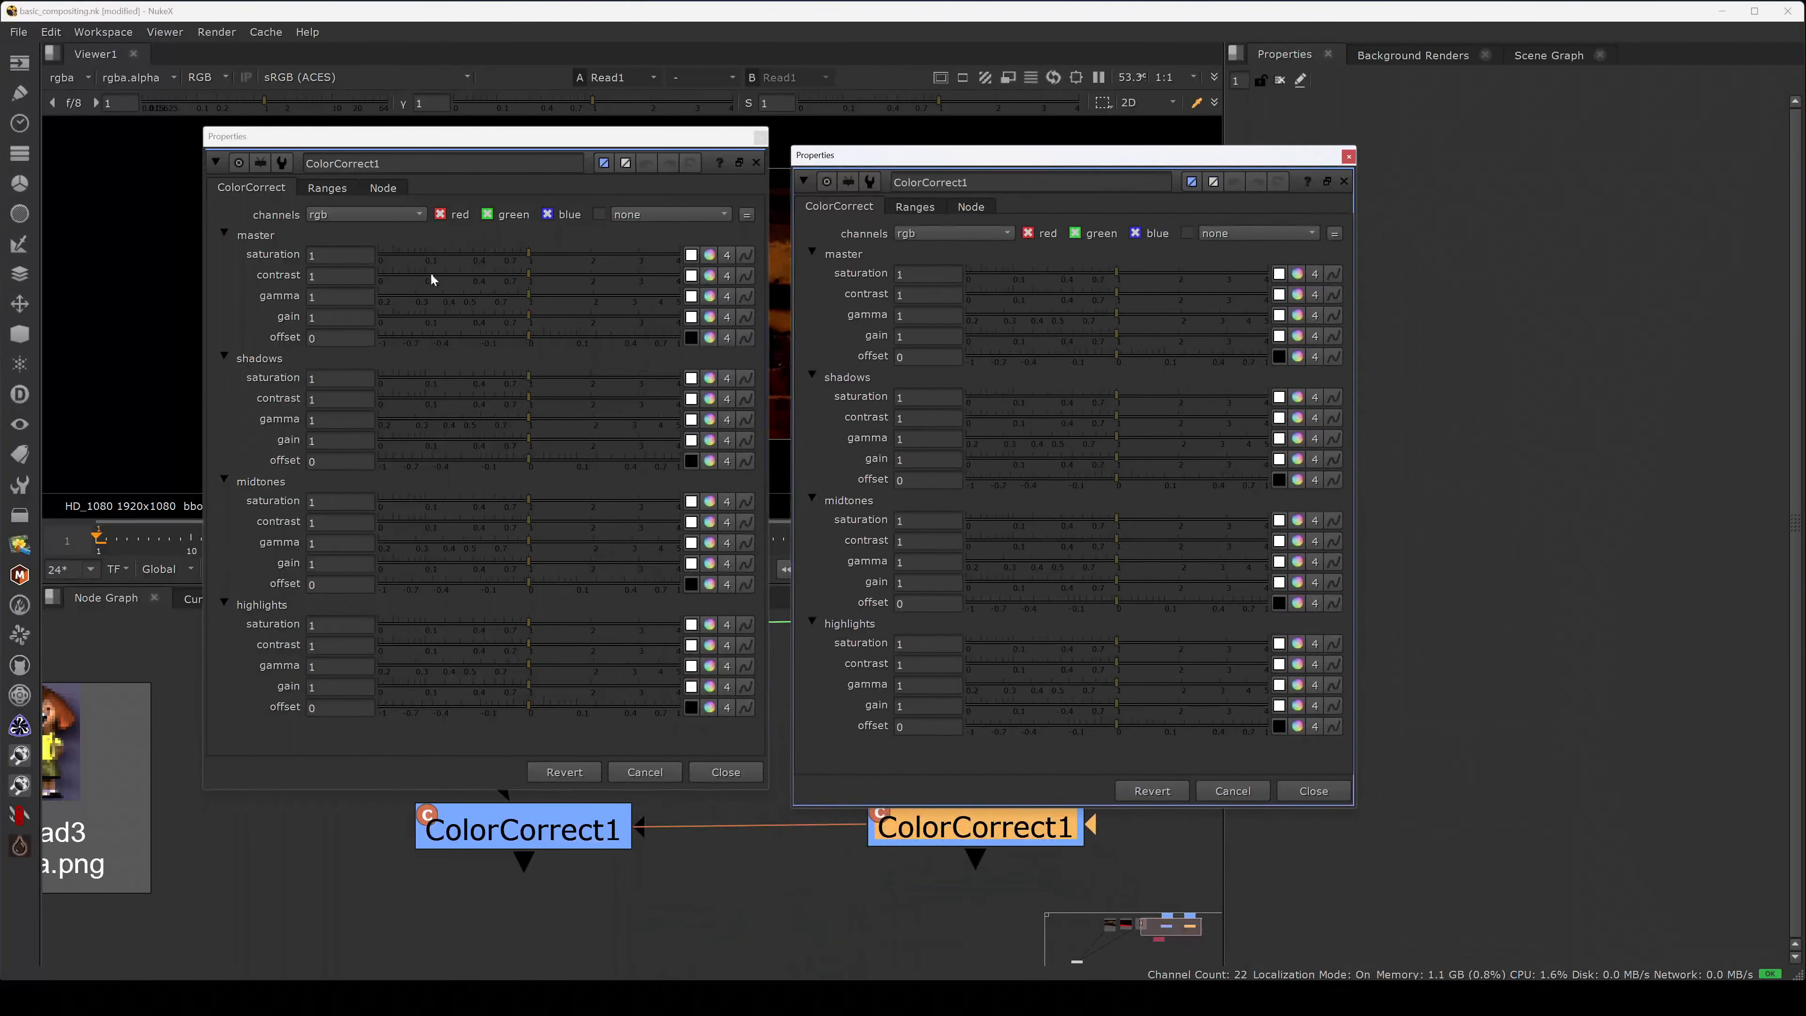
- Across the two clones' properties, set master gamma 1.24, gain 0.22 and offset -0.3, and shadows saturation 0.34 and contrast 1.76
{"action": "left_click_drag", "start_coordinate": [503, 296], "coordinate": [544, 304]}
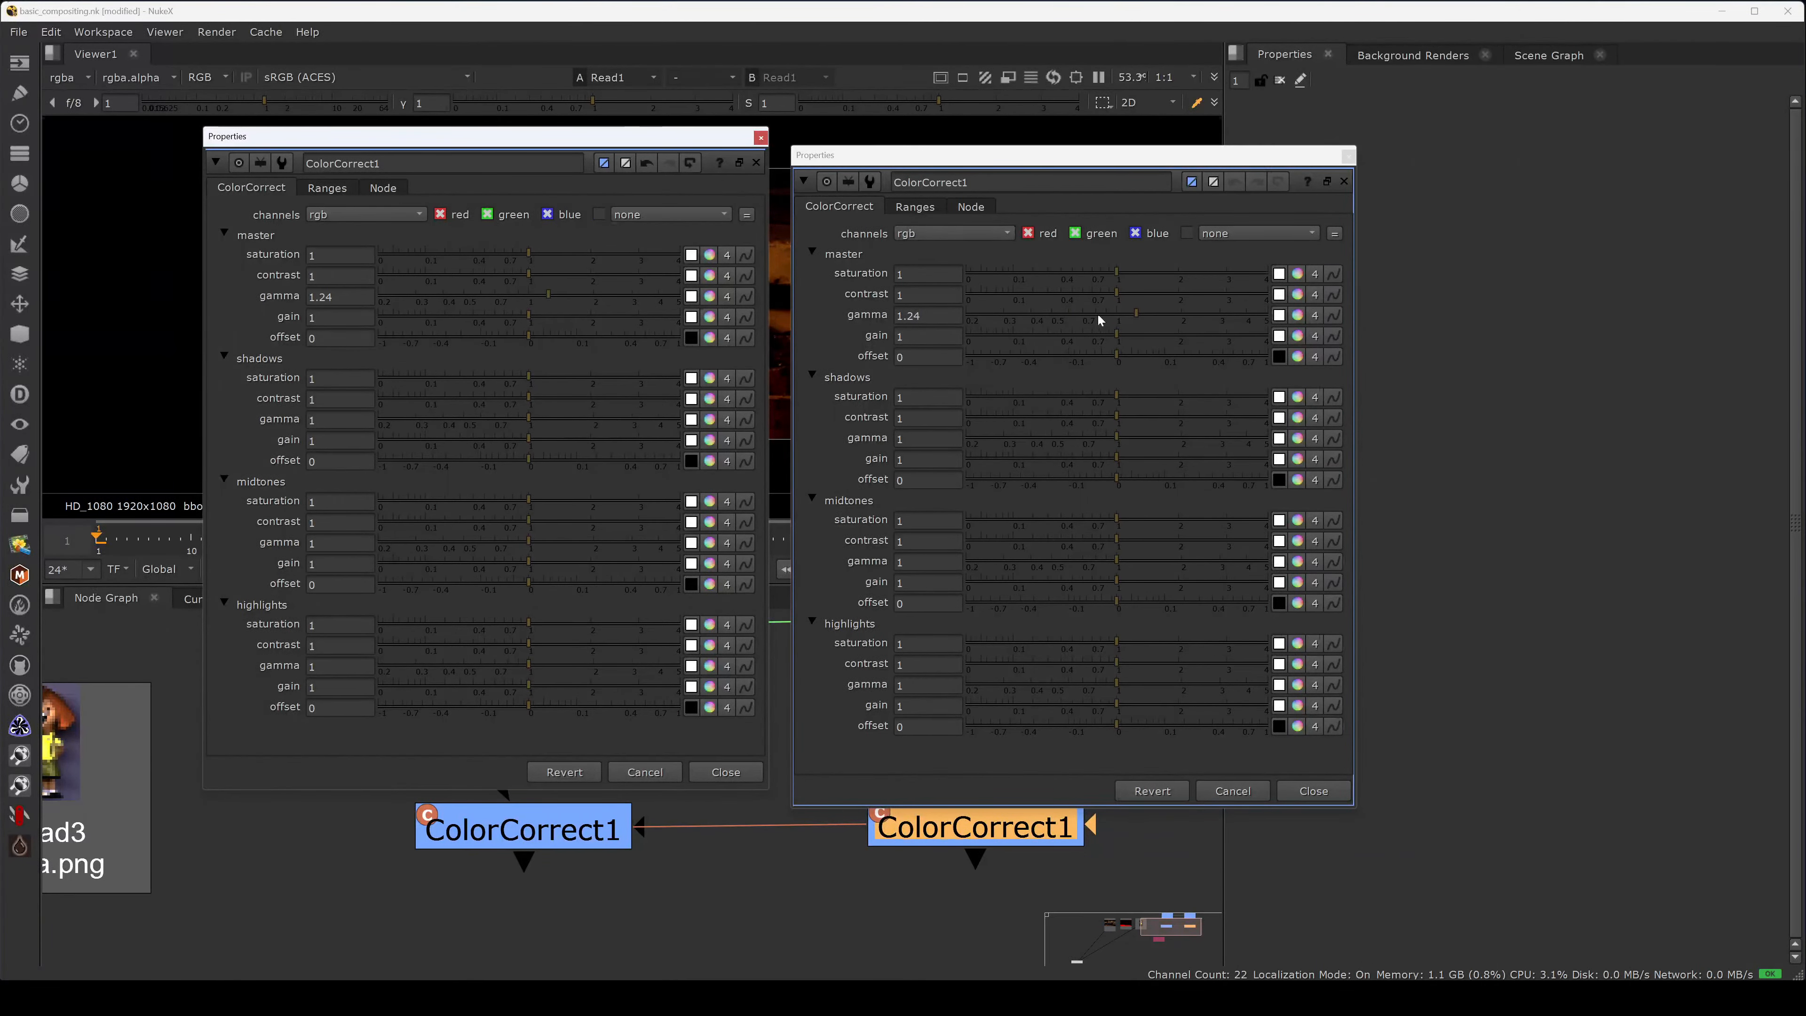
{"action": "left_click_drag", "start_coordinate": [1106, 342], "coordinate": [1049, 357]}
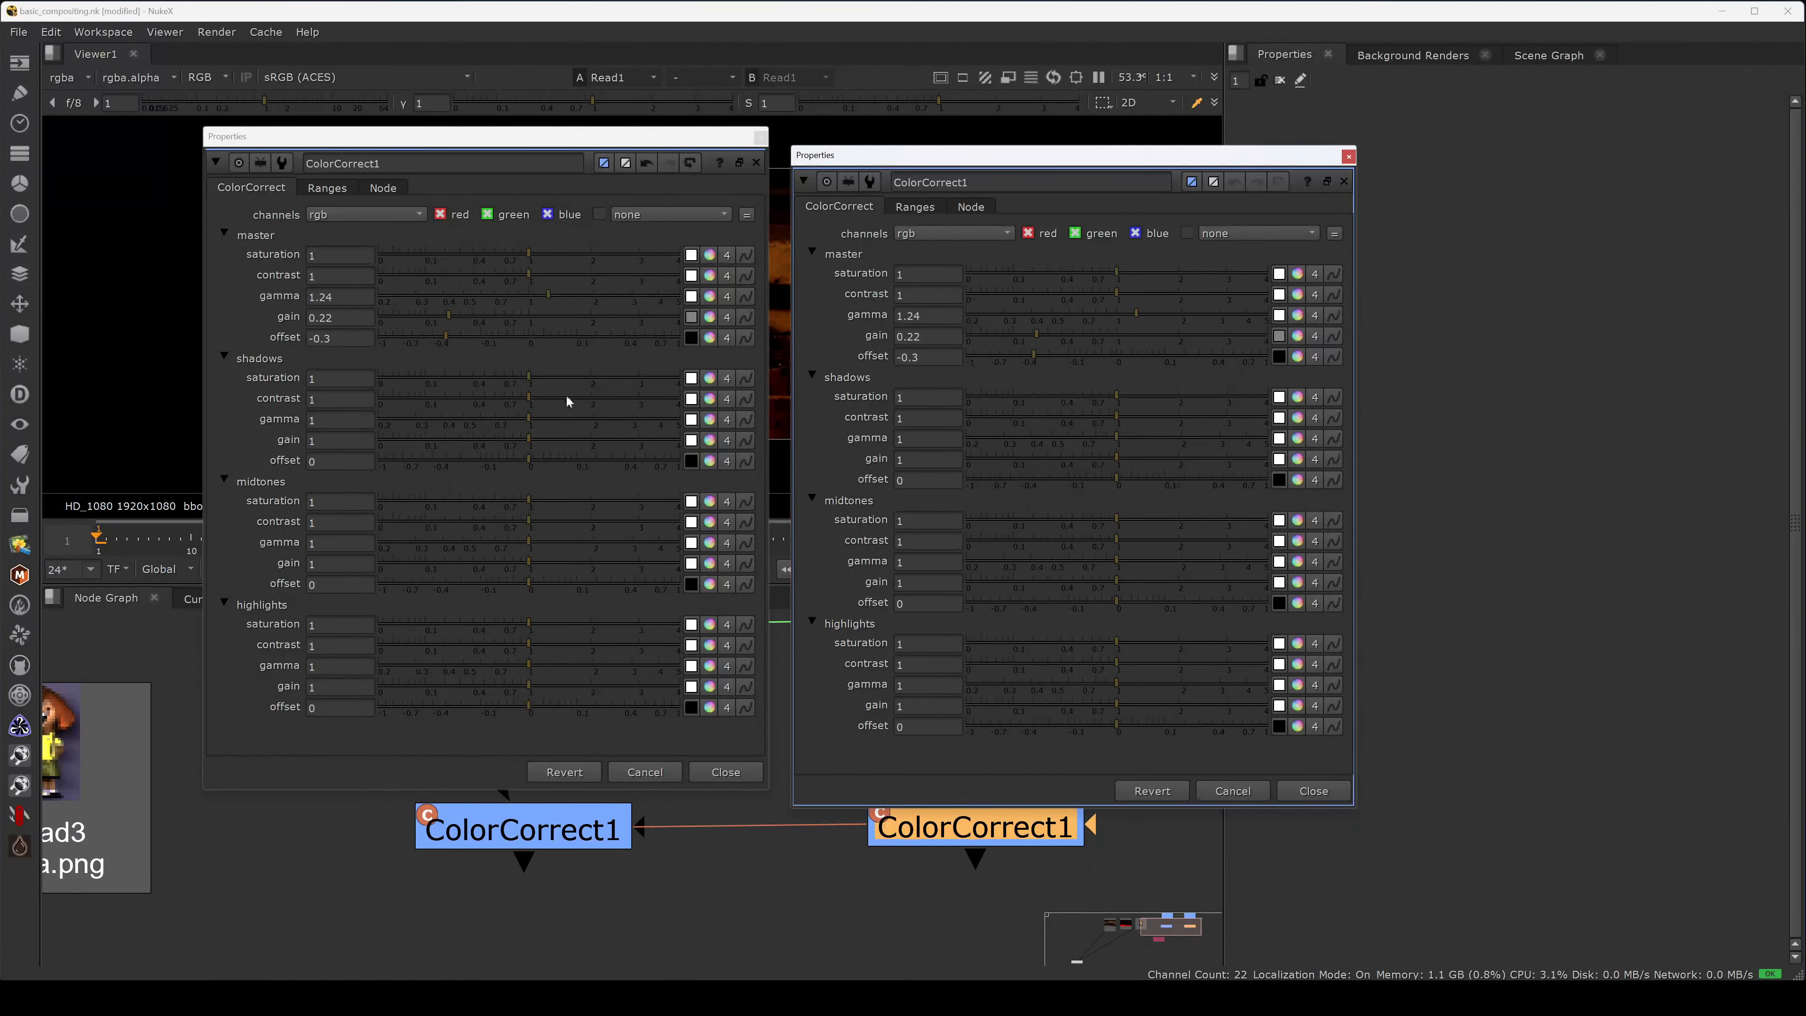
{"action": "left_click_drag", "start_coordinate": [446, 390], "coordinate": [466, 376]}
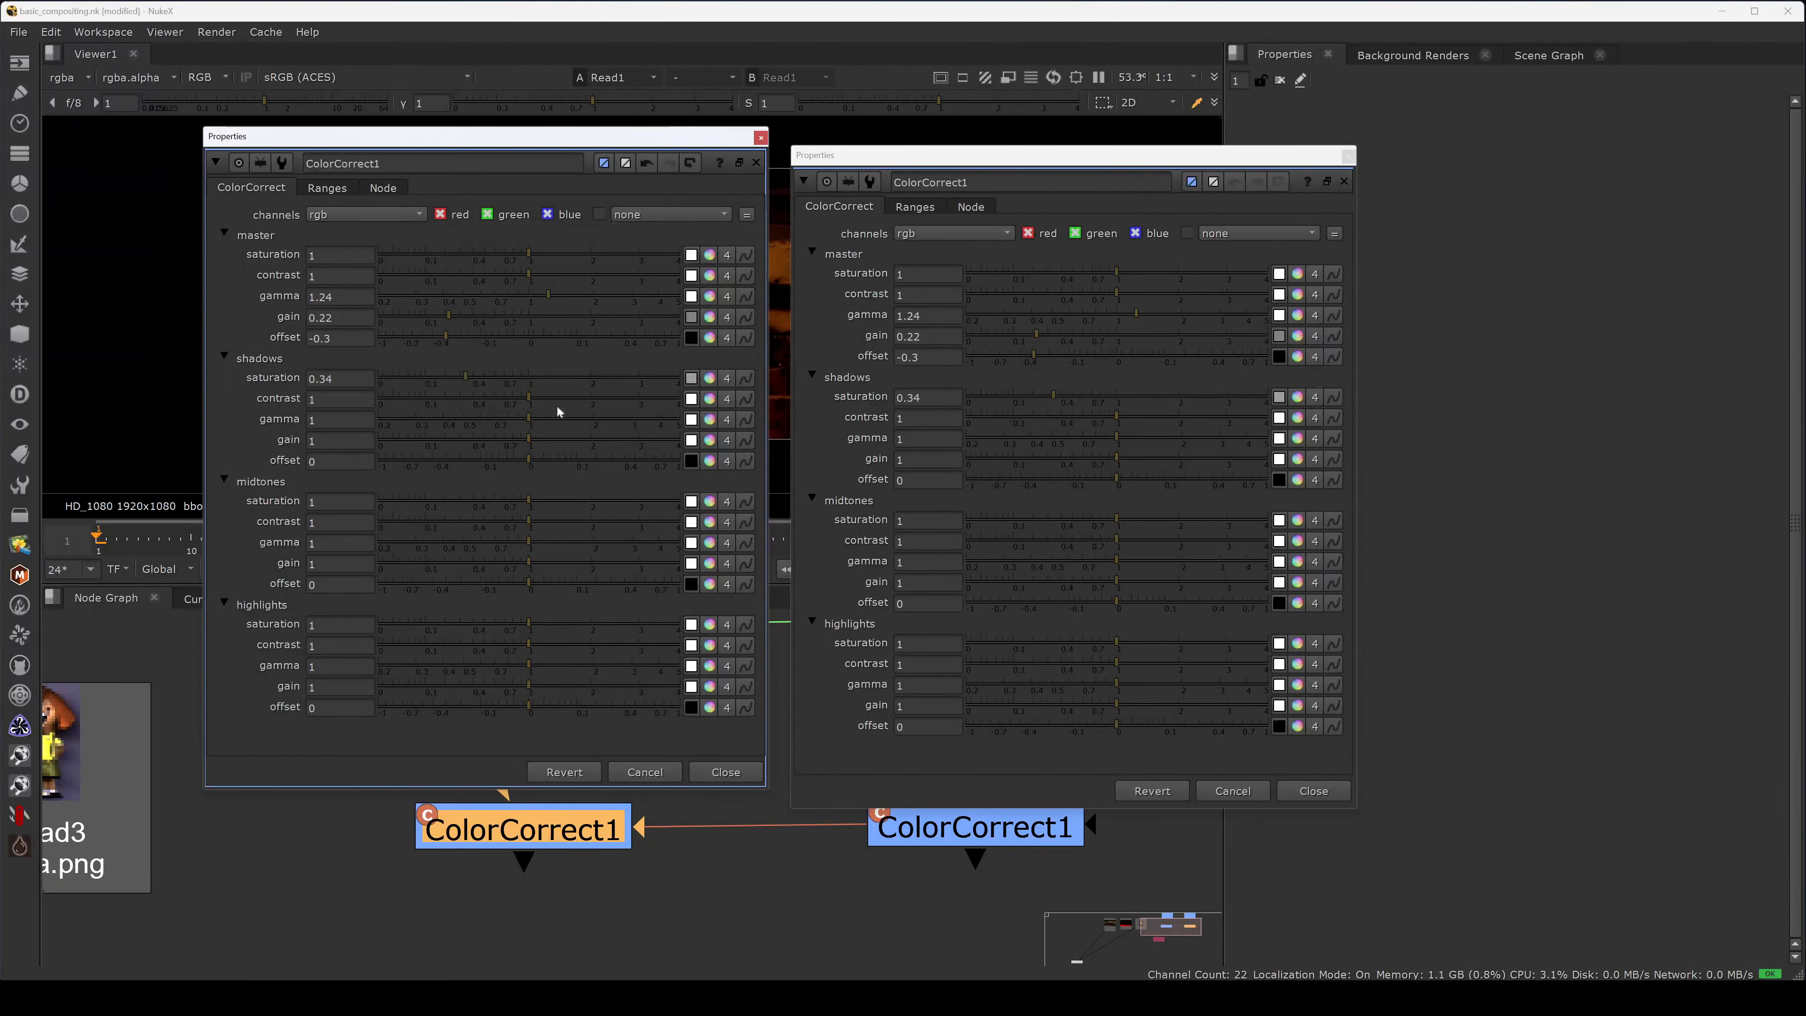
{"action": "left_click", "coordinate": [1170, 418]}
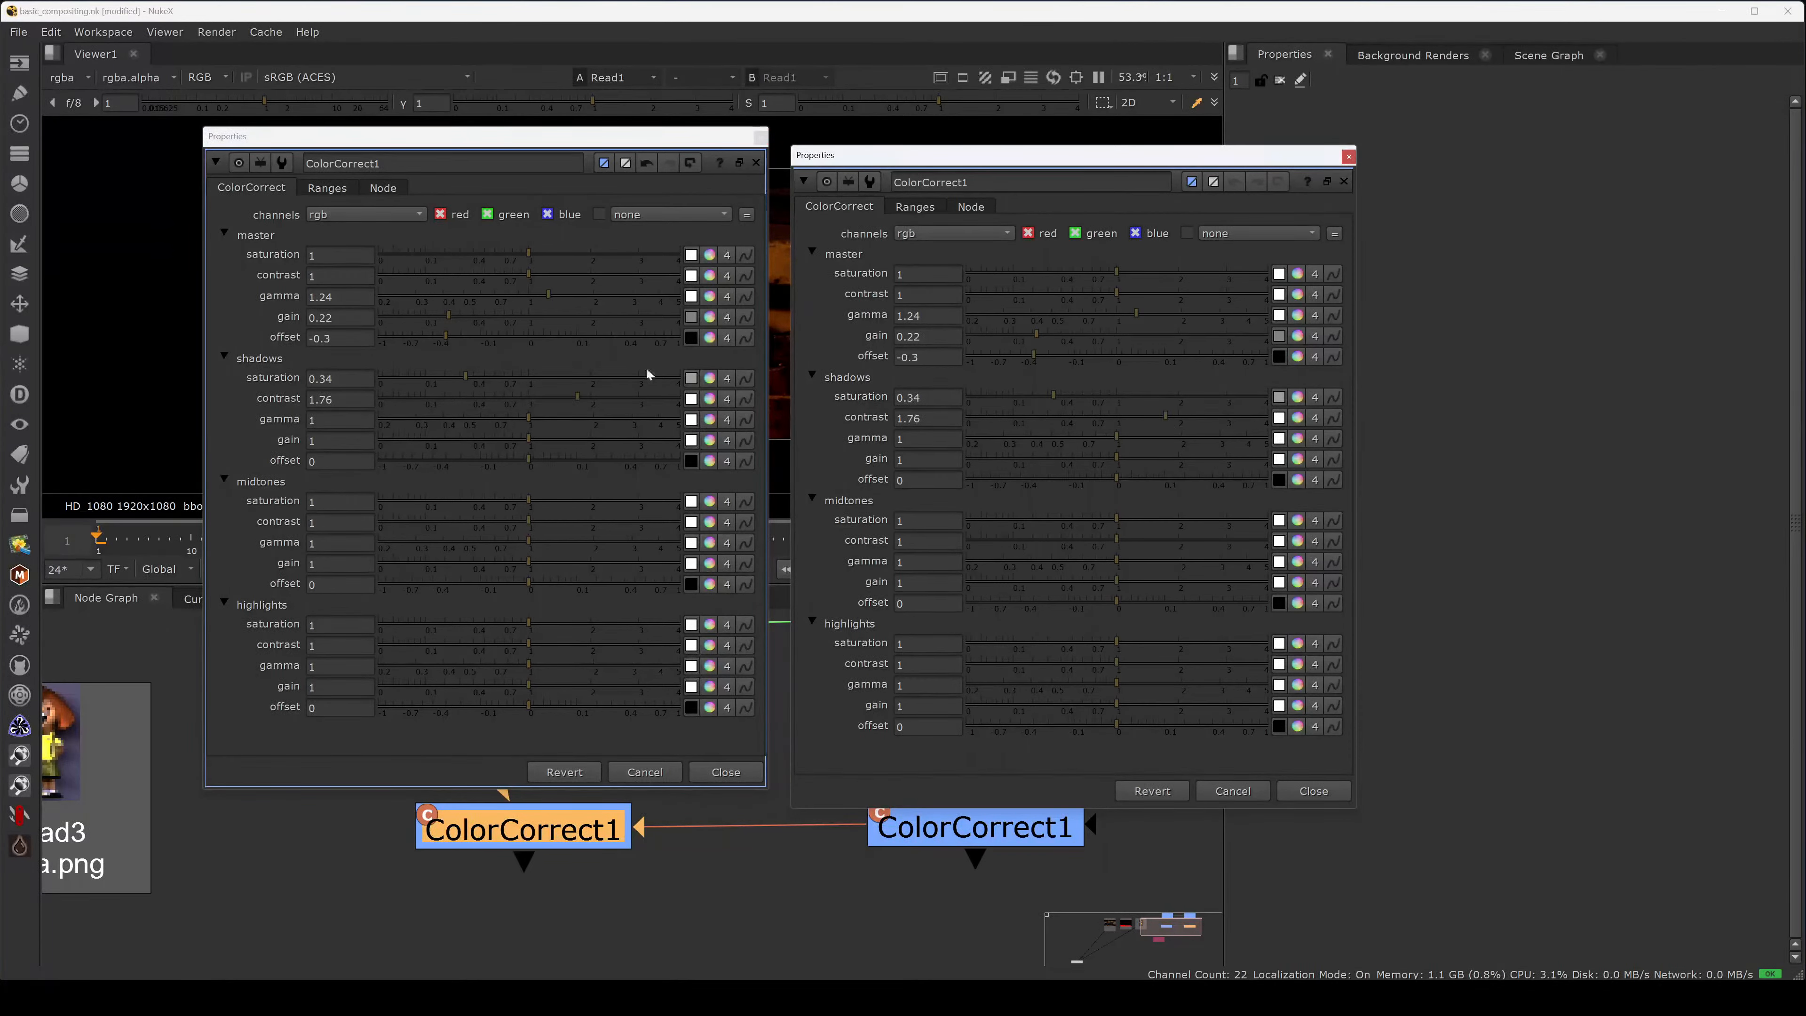
- Align the two floating ColorCorrect1 property windows to compare their values, and close both
{"action": "mouse_move", "coordinate": [491, 136]}
{"action": "left_mouse_down"}
{"action": "mouse_move", "coordinate": [502, 178]}
{"action": "mouse_move", "coordinate": [510, 154]}
{"action": "left_mouse_up"}
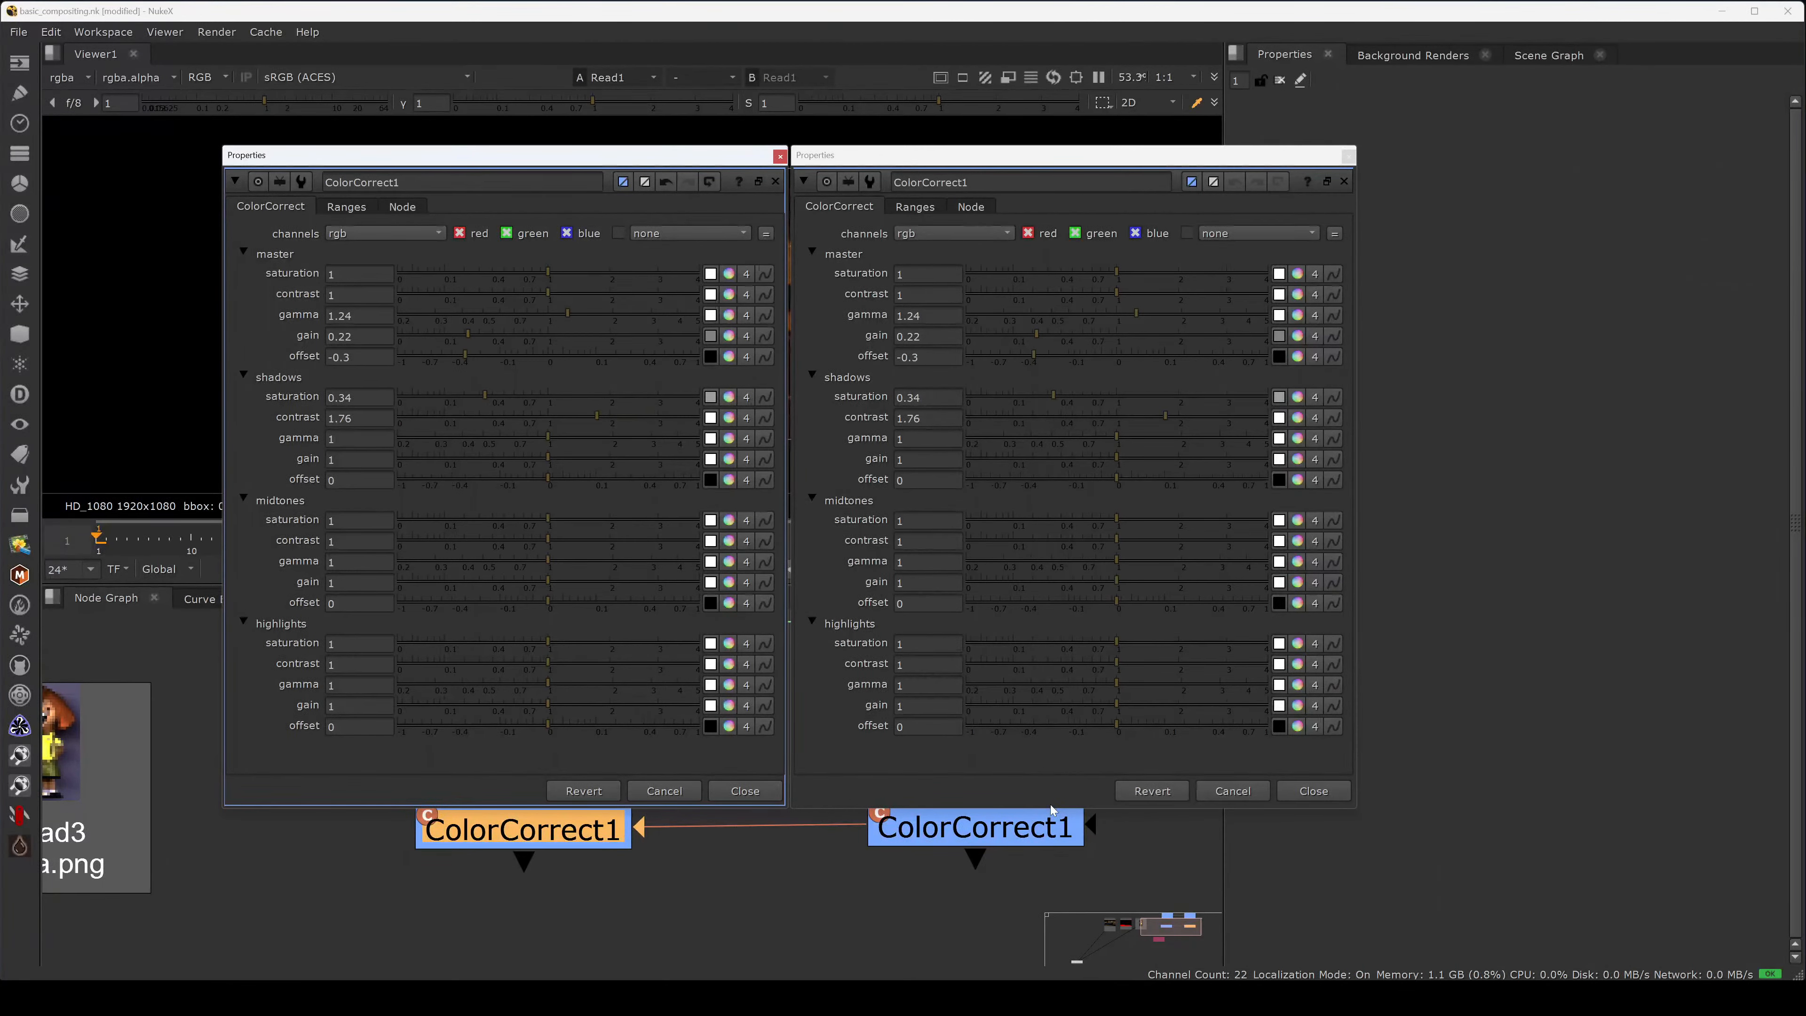
{"action": "left_click", "coordinate": [743, 791]}
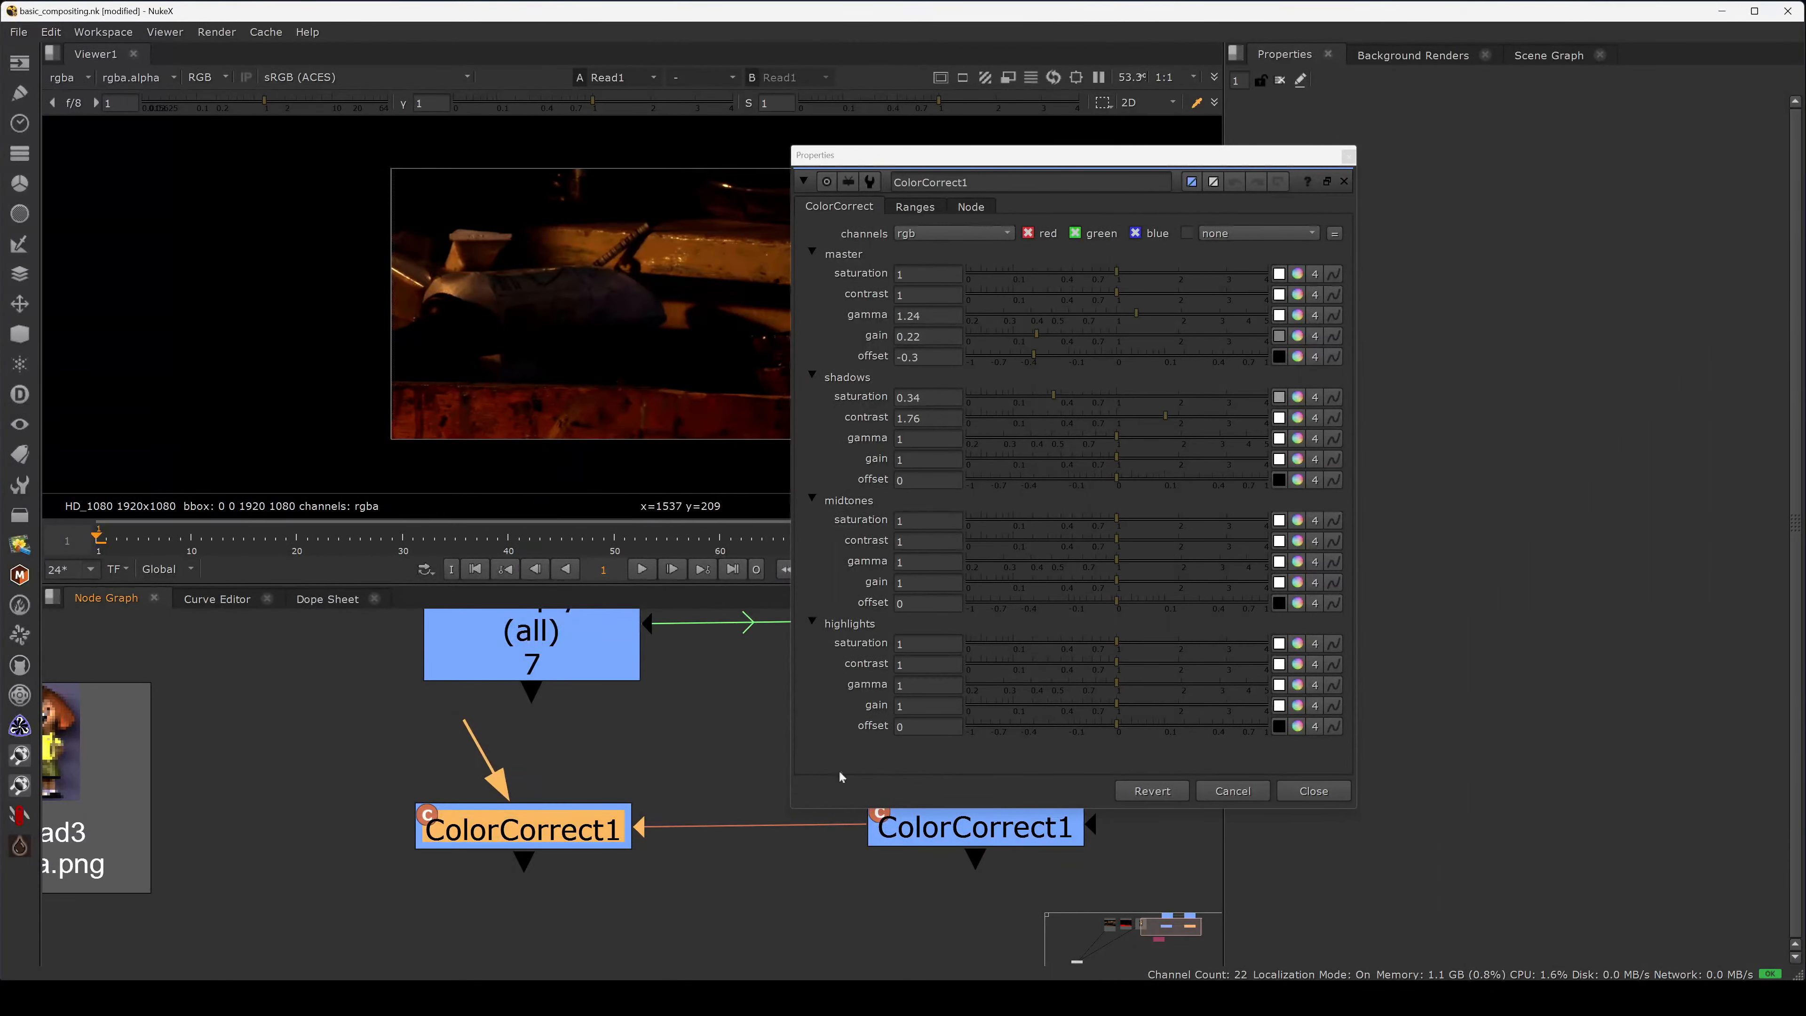
{"action": "left_click", "coordinate": [1302, 793]}
- Make another clone of ColorCorrect1, place it beneath the original ColorCorrect1, and open its properties
{"action": "left_click", "coordinate": [976, 827]}
{"action": "key", "text": "alt+k"}
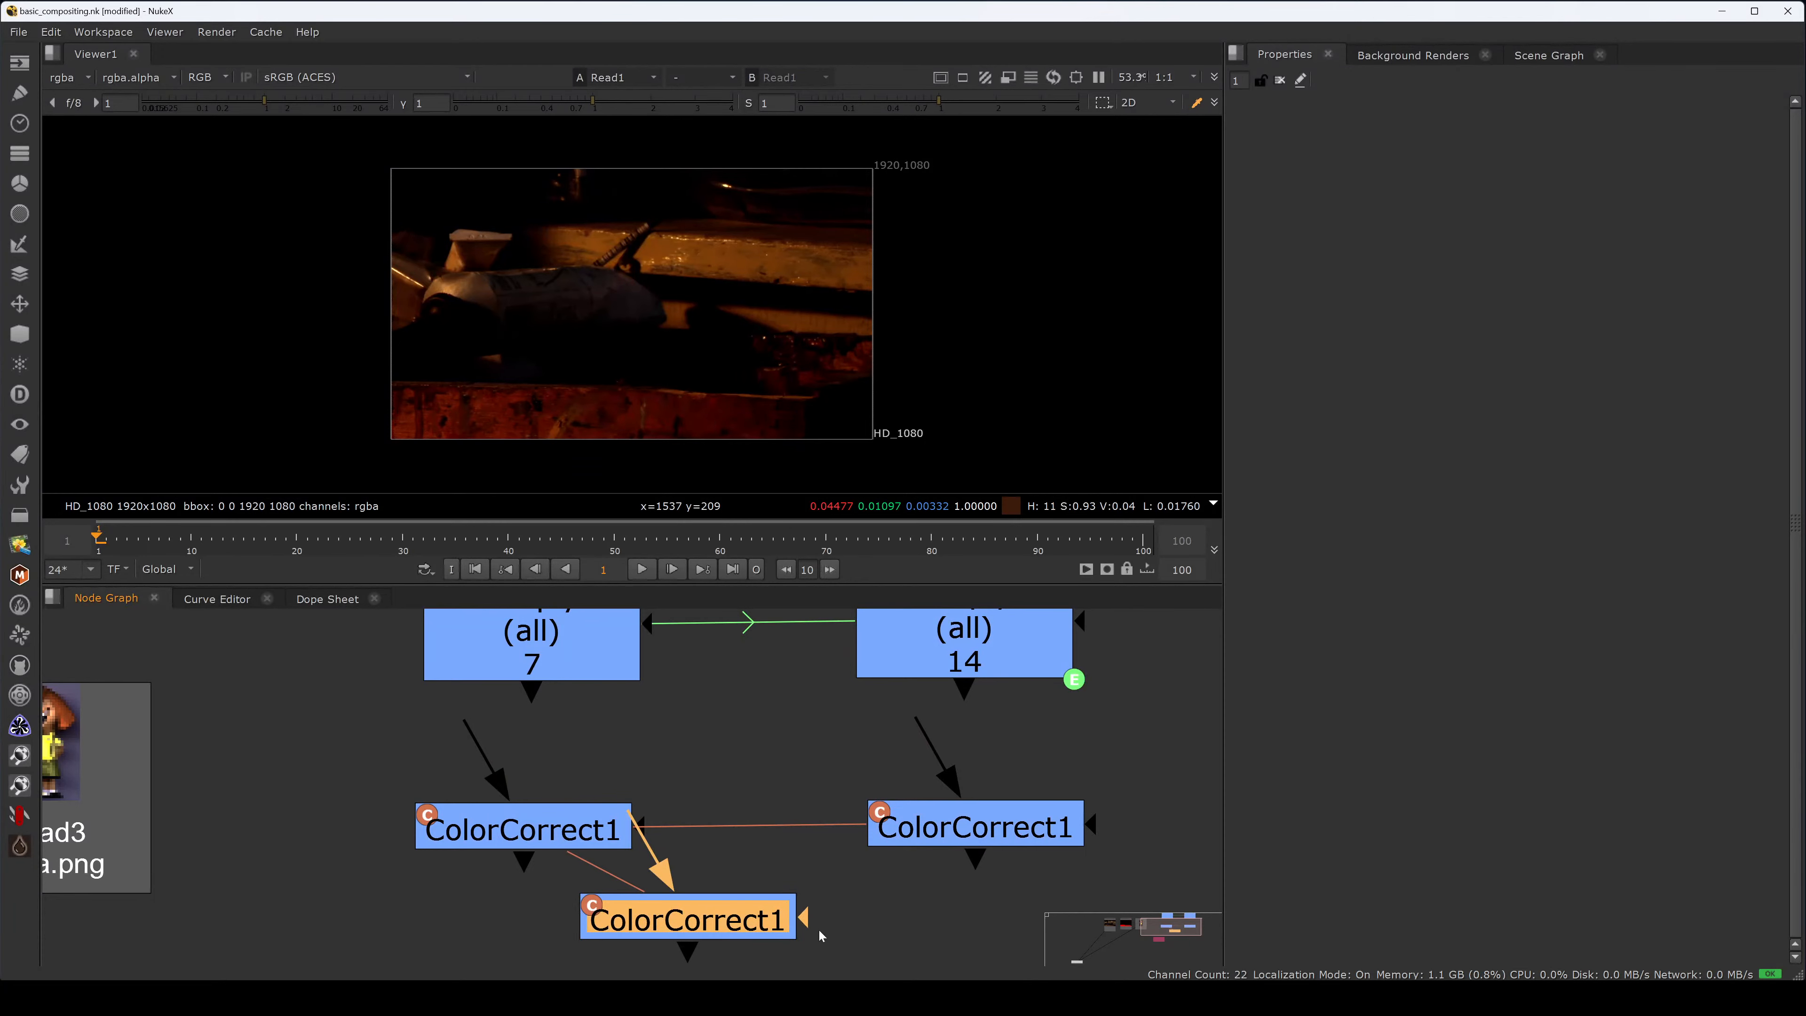
{"action": "middle_click_drag", "start_coordinate": [810, 938], "coordinate": [873, 799]}
{"action": "left_click_drag", "start_coordinate": [782, 782], "coordinate": [622, 827]}
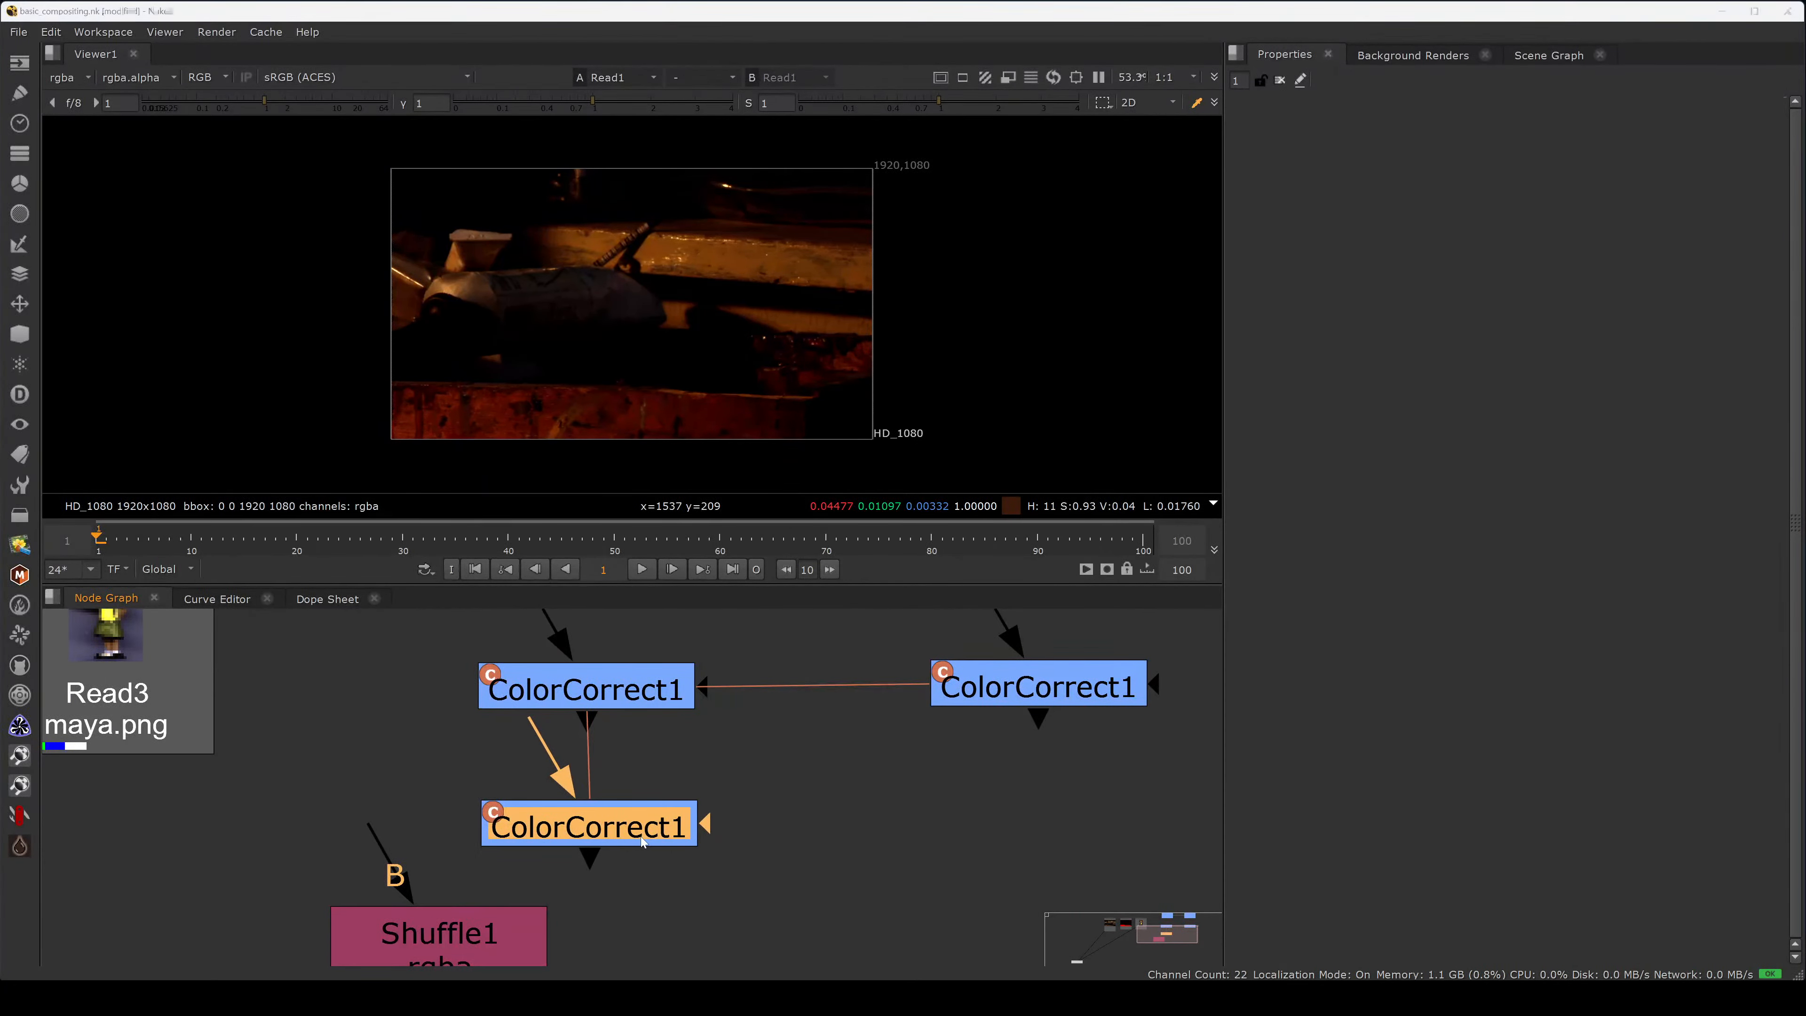
{"action": "double_click", "coordinate": [695, 809]}
{"action": "left_click", "coordinate": [842, 879]}
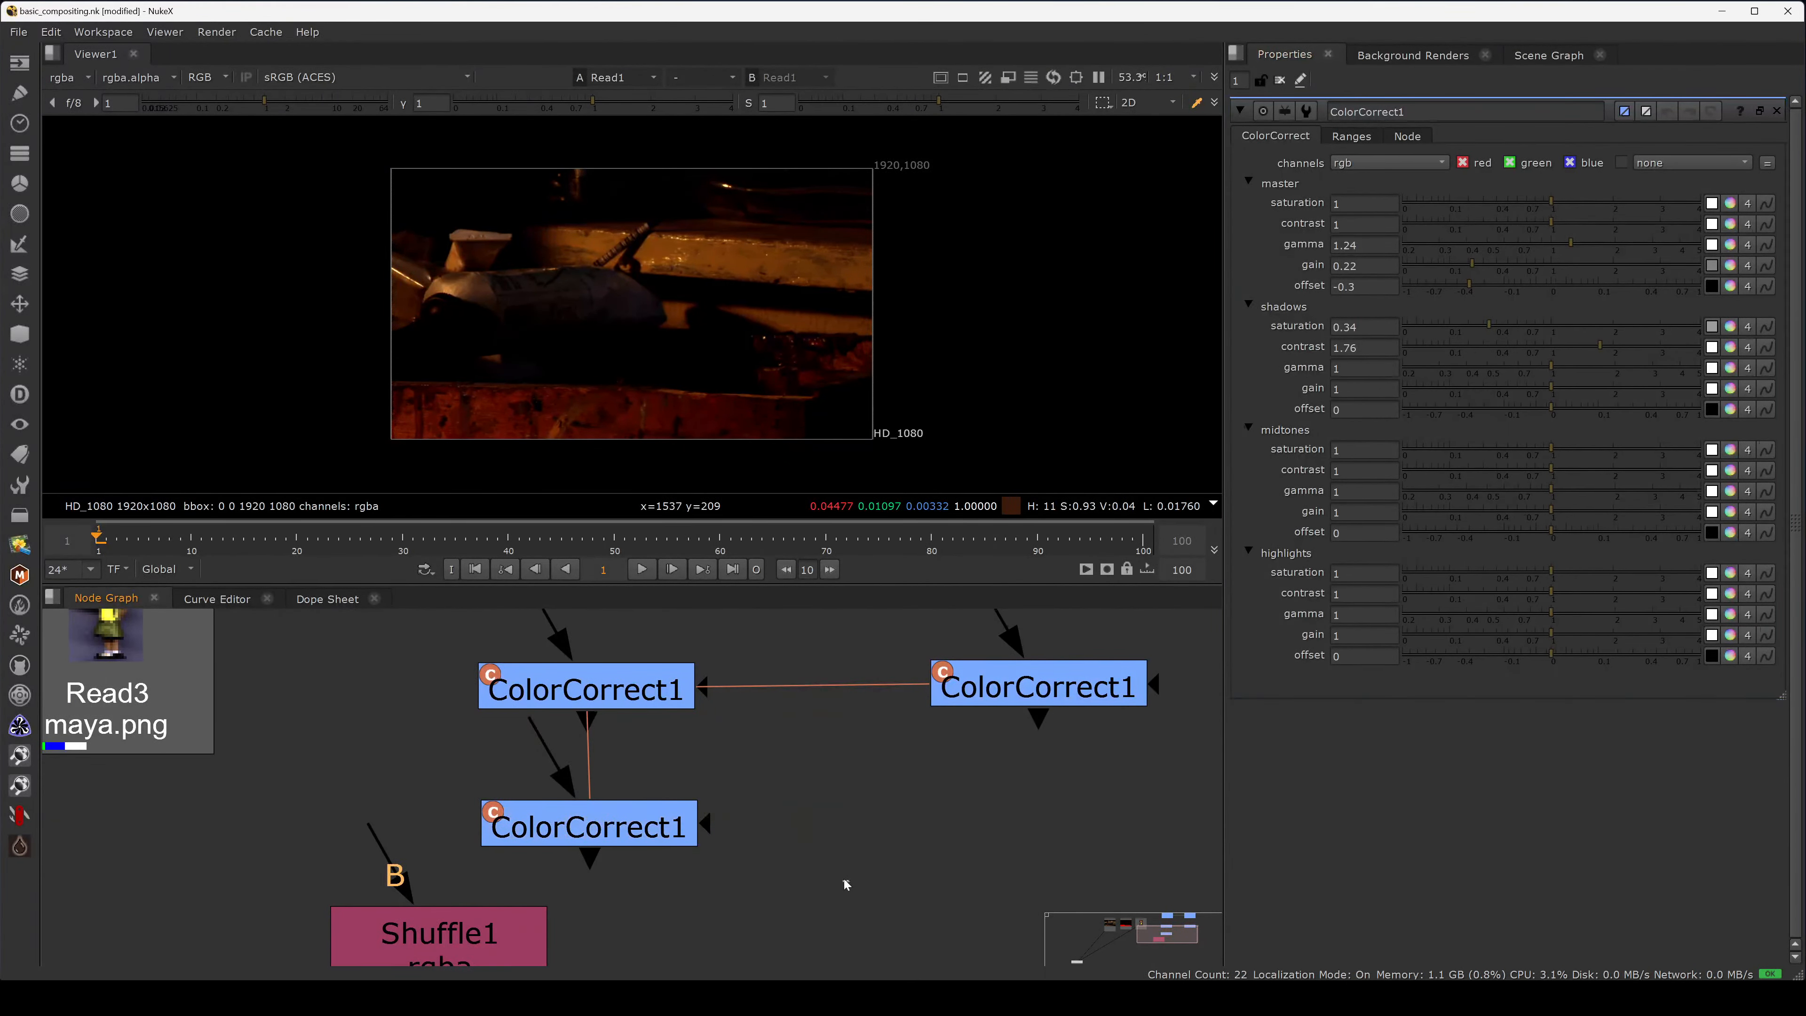
- Add a fourth ColorCorrect1 clone and place it beneath the clone that sits under Multiply2
{"action": "left_click_drag", "start_coordinate": [811, 788], "coordinate": [430, 880]}
{"action": "key", "text": "alt+k"}
{"action": "left_click_drag", "start_coordinate": [981, 841], "coordinate": [1045, 841]}
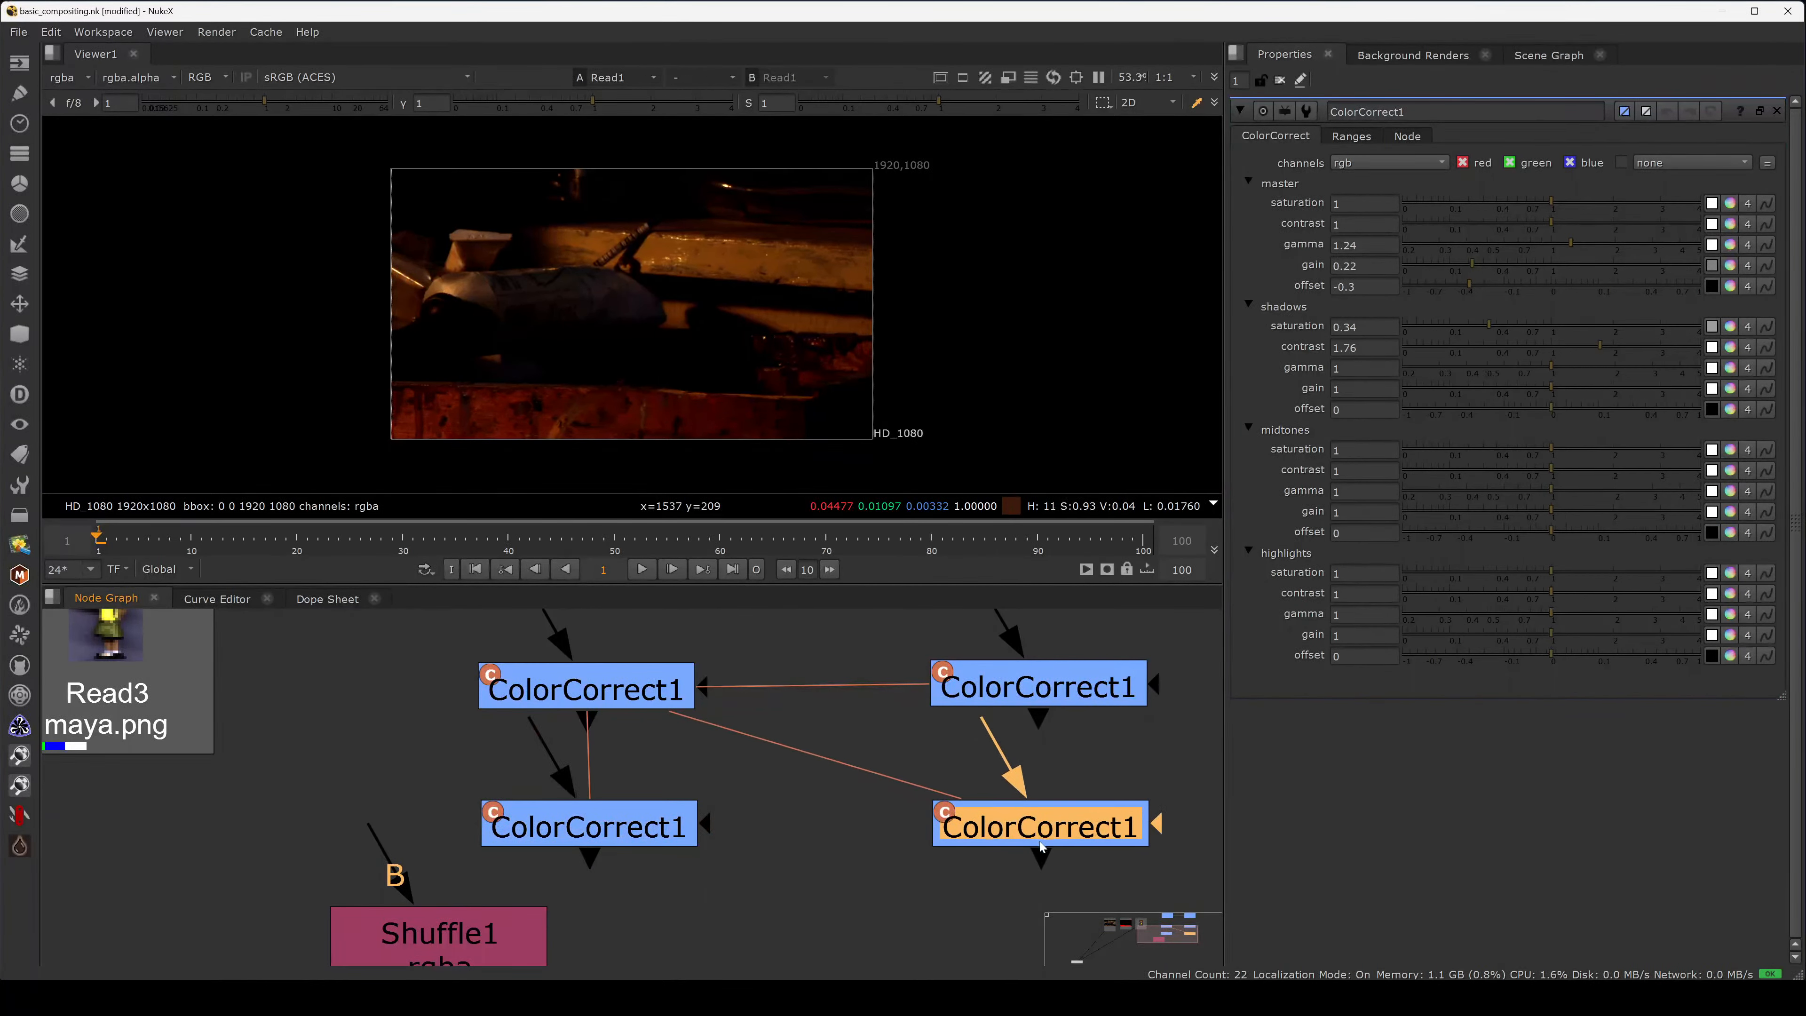
{"action": "middle_click_drag", "start_coordinate": [953, 859], "coordinate": [717, 838]}
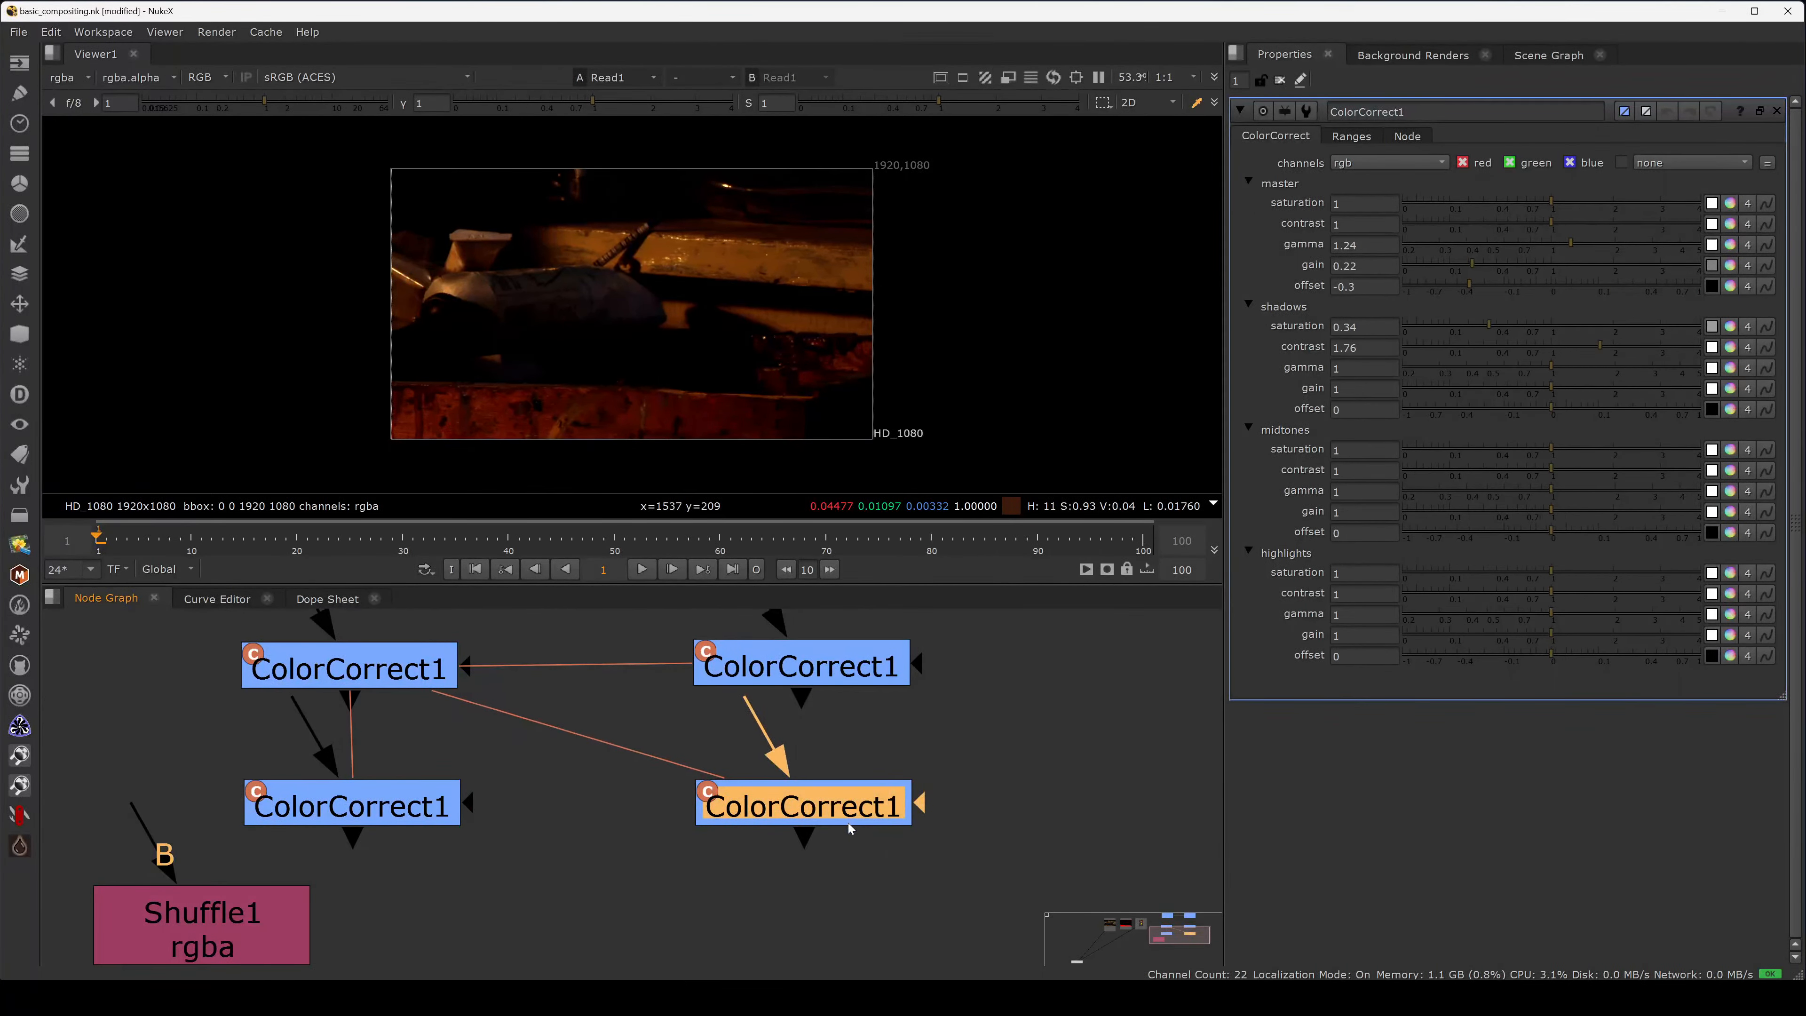
{"action": "left_click_drag", "start_coordinate": [982, 760], "coordinate": [620, 883]}
{"action": "left_click_drag", "start_coordinate": [1011, 750], "coordinate": [649, 865]}
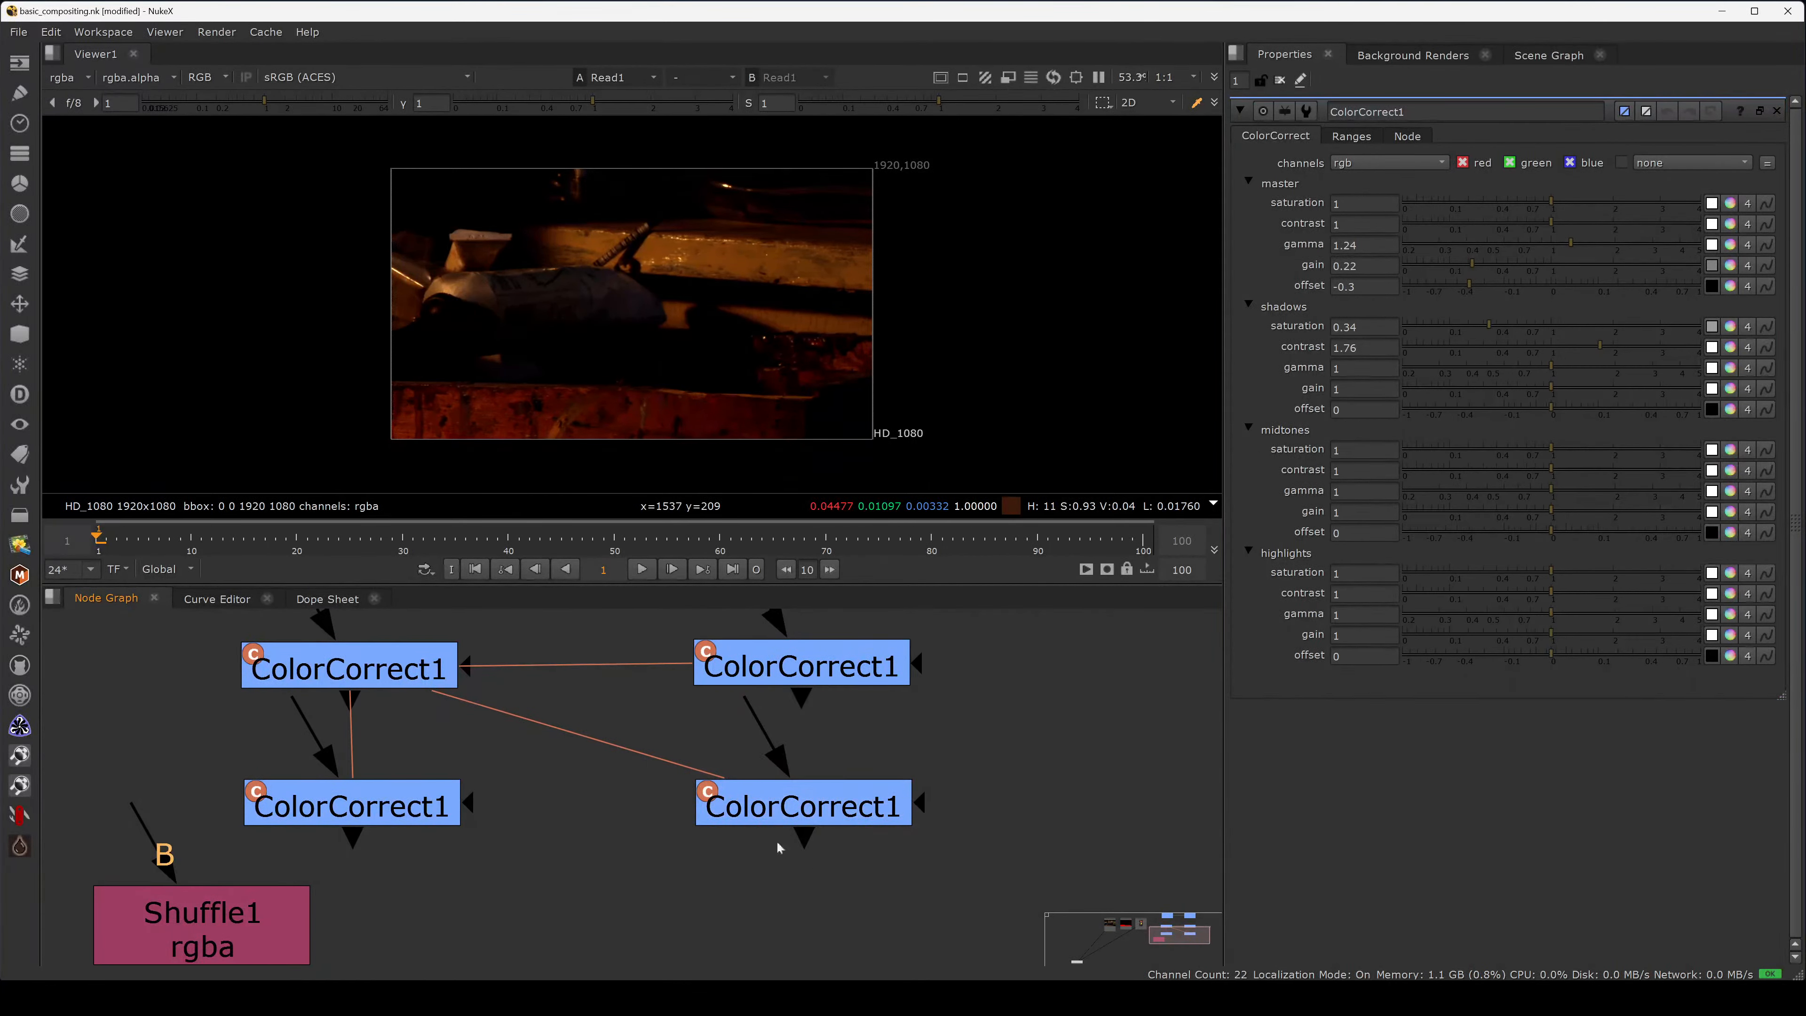
- Declone the newest ColorCorrect1 node so it is independent, and inspect the node up close
{"action": "left_click", "coordinate": [786, 822]}
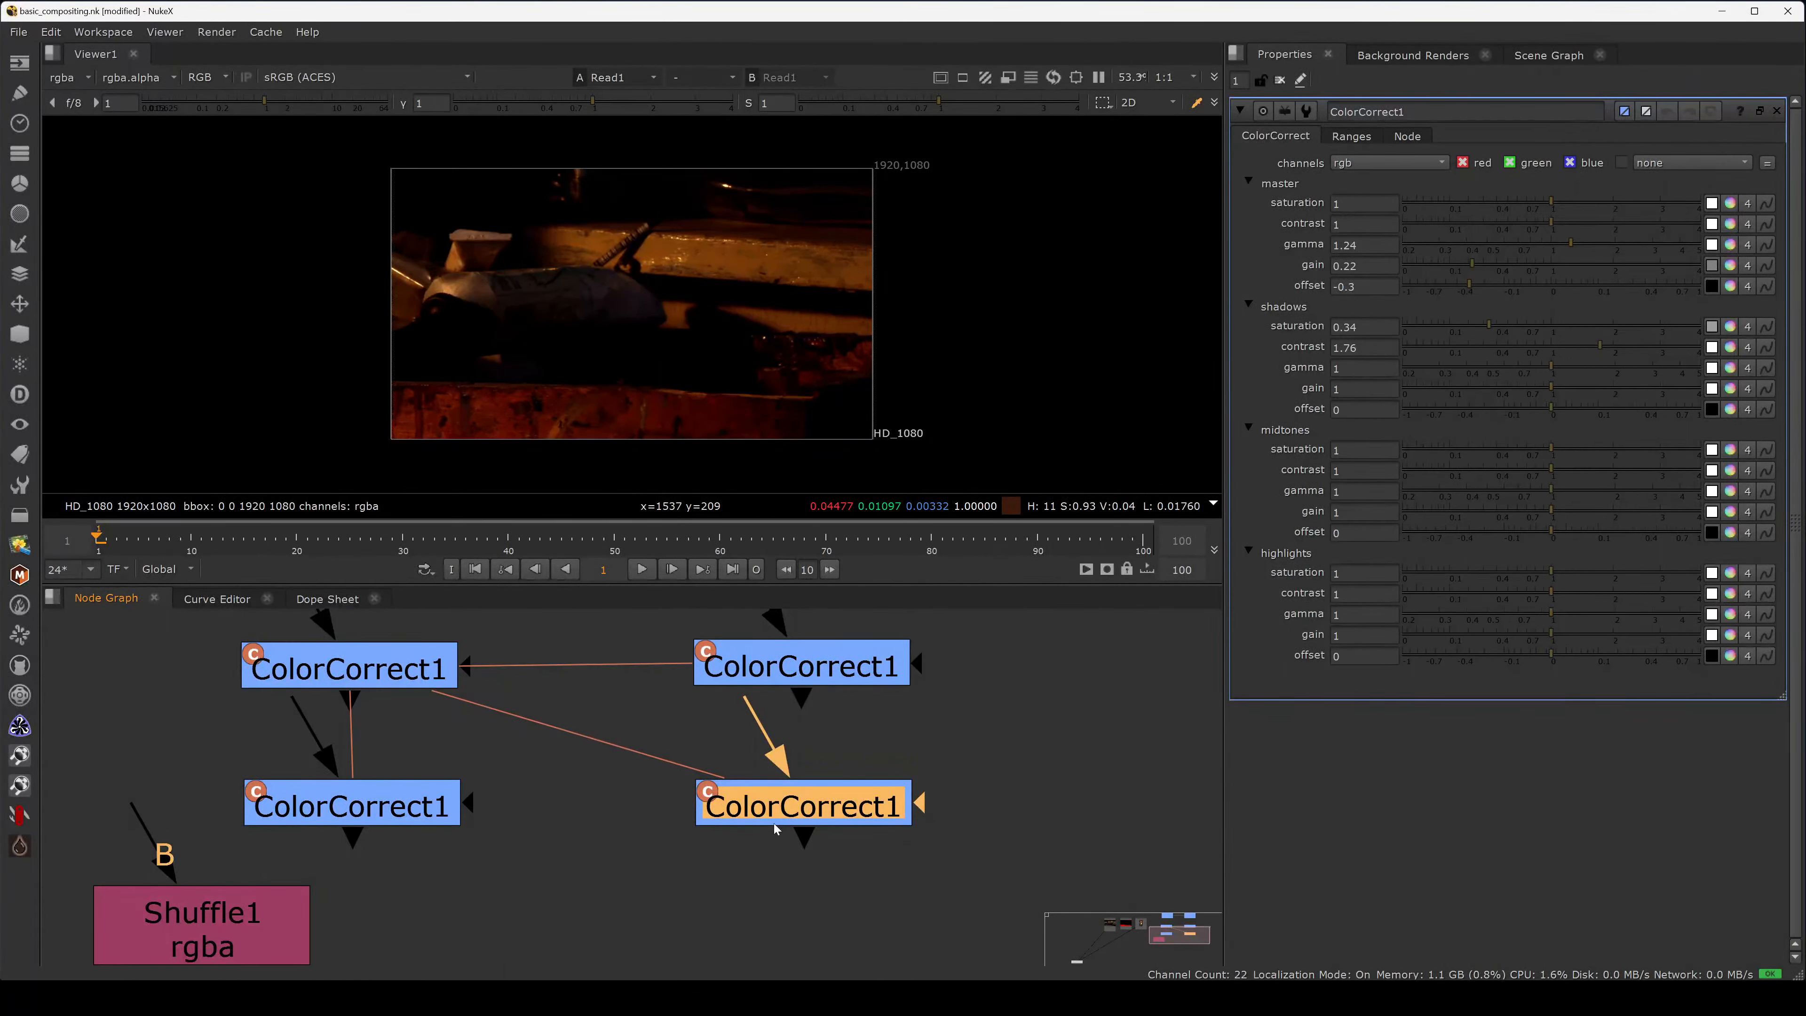
{"action": "key", "text": "alt+shift+k"}
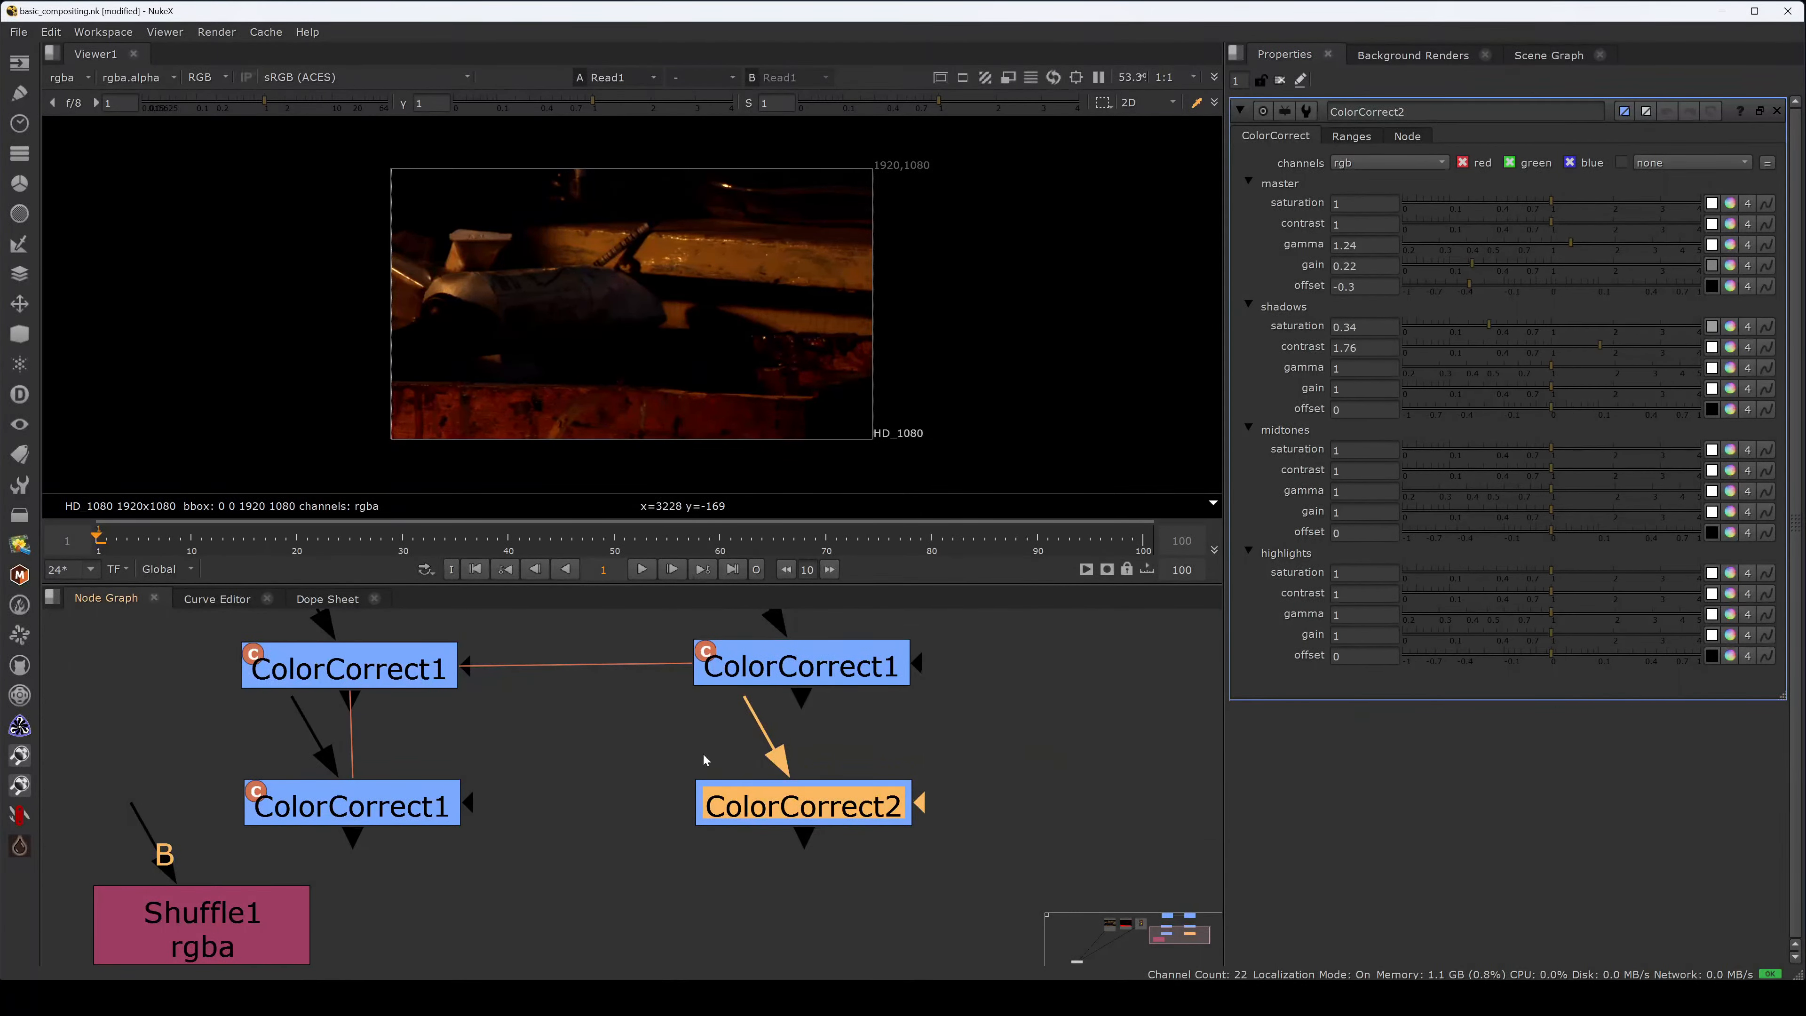
{"action": "scroll", "coordinate": [695, 716], "scroll_direction": "up", "scroll_amount": 3}
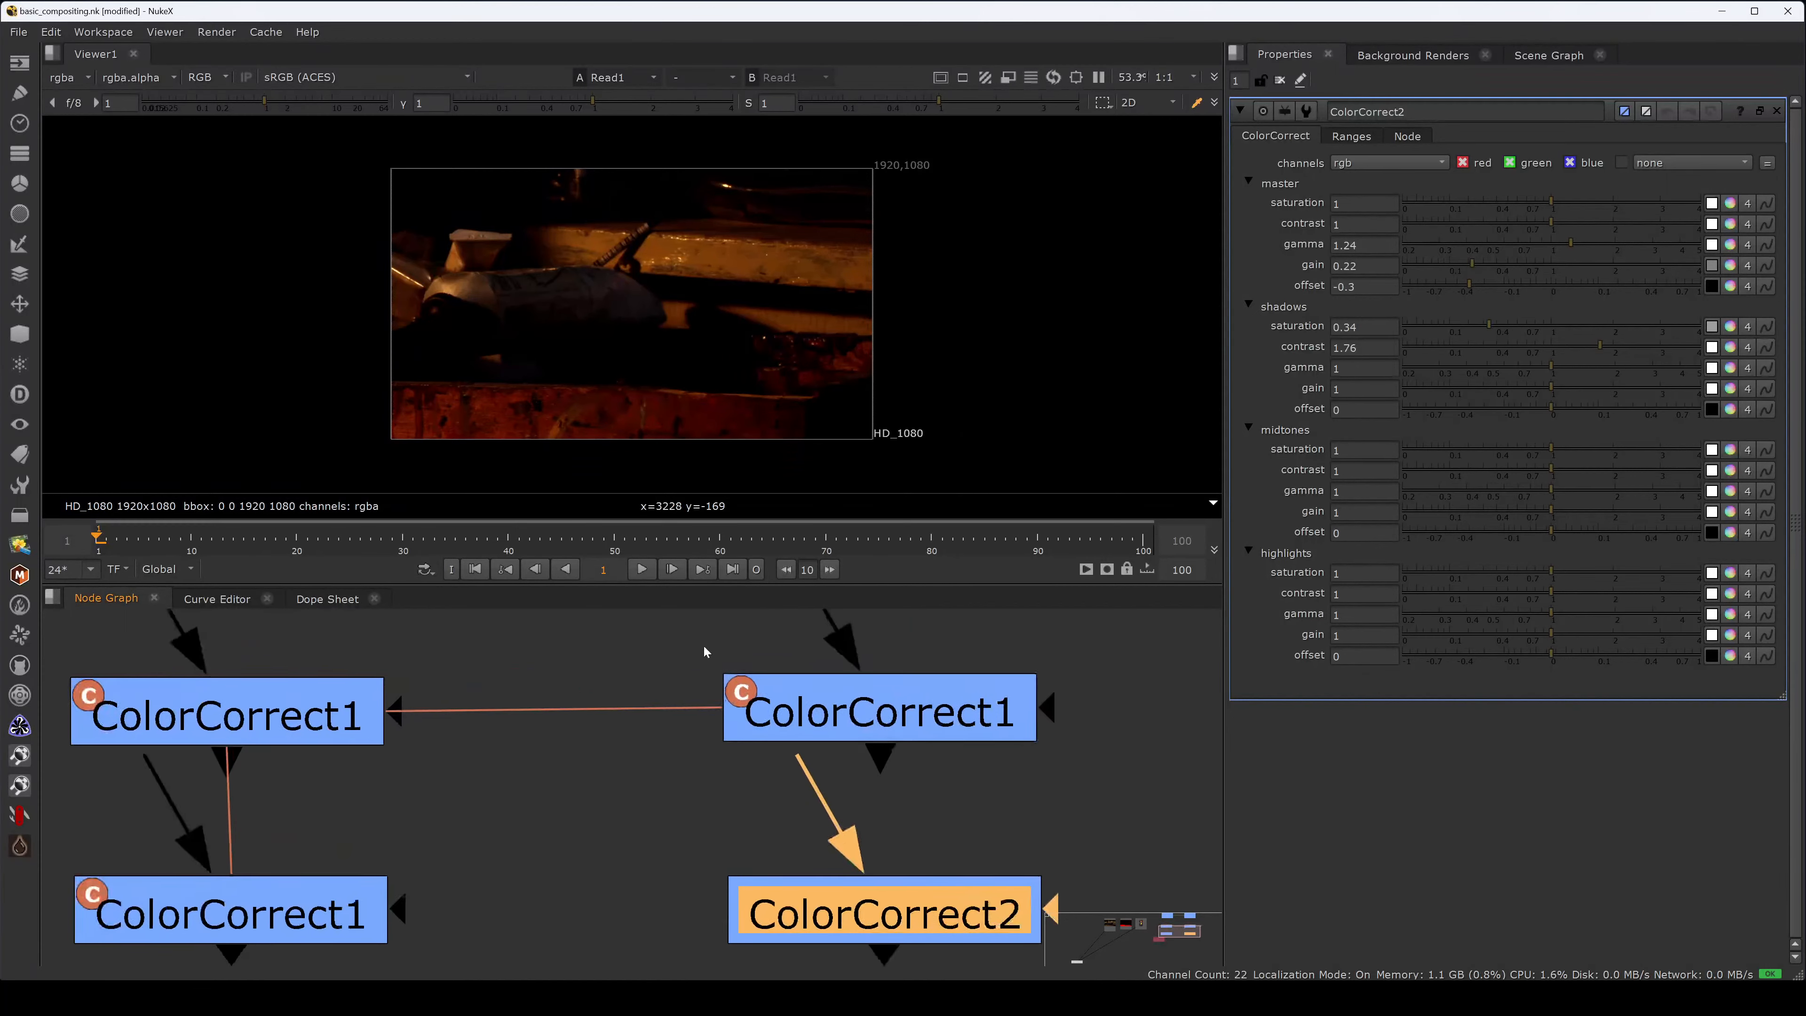
{"action": "scroll", "coordinate": [704, 651], "scroll_direction": "up", "scroll_amount": 3}
{"action": "left_click_drag", "start_coordinate": [686, 658], "coordinate": [811, 746]}
{"action": "middle_click_drag", "start_coordinate": [666, 795], "coordinate": [501, 579]}
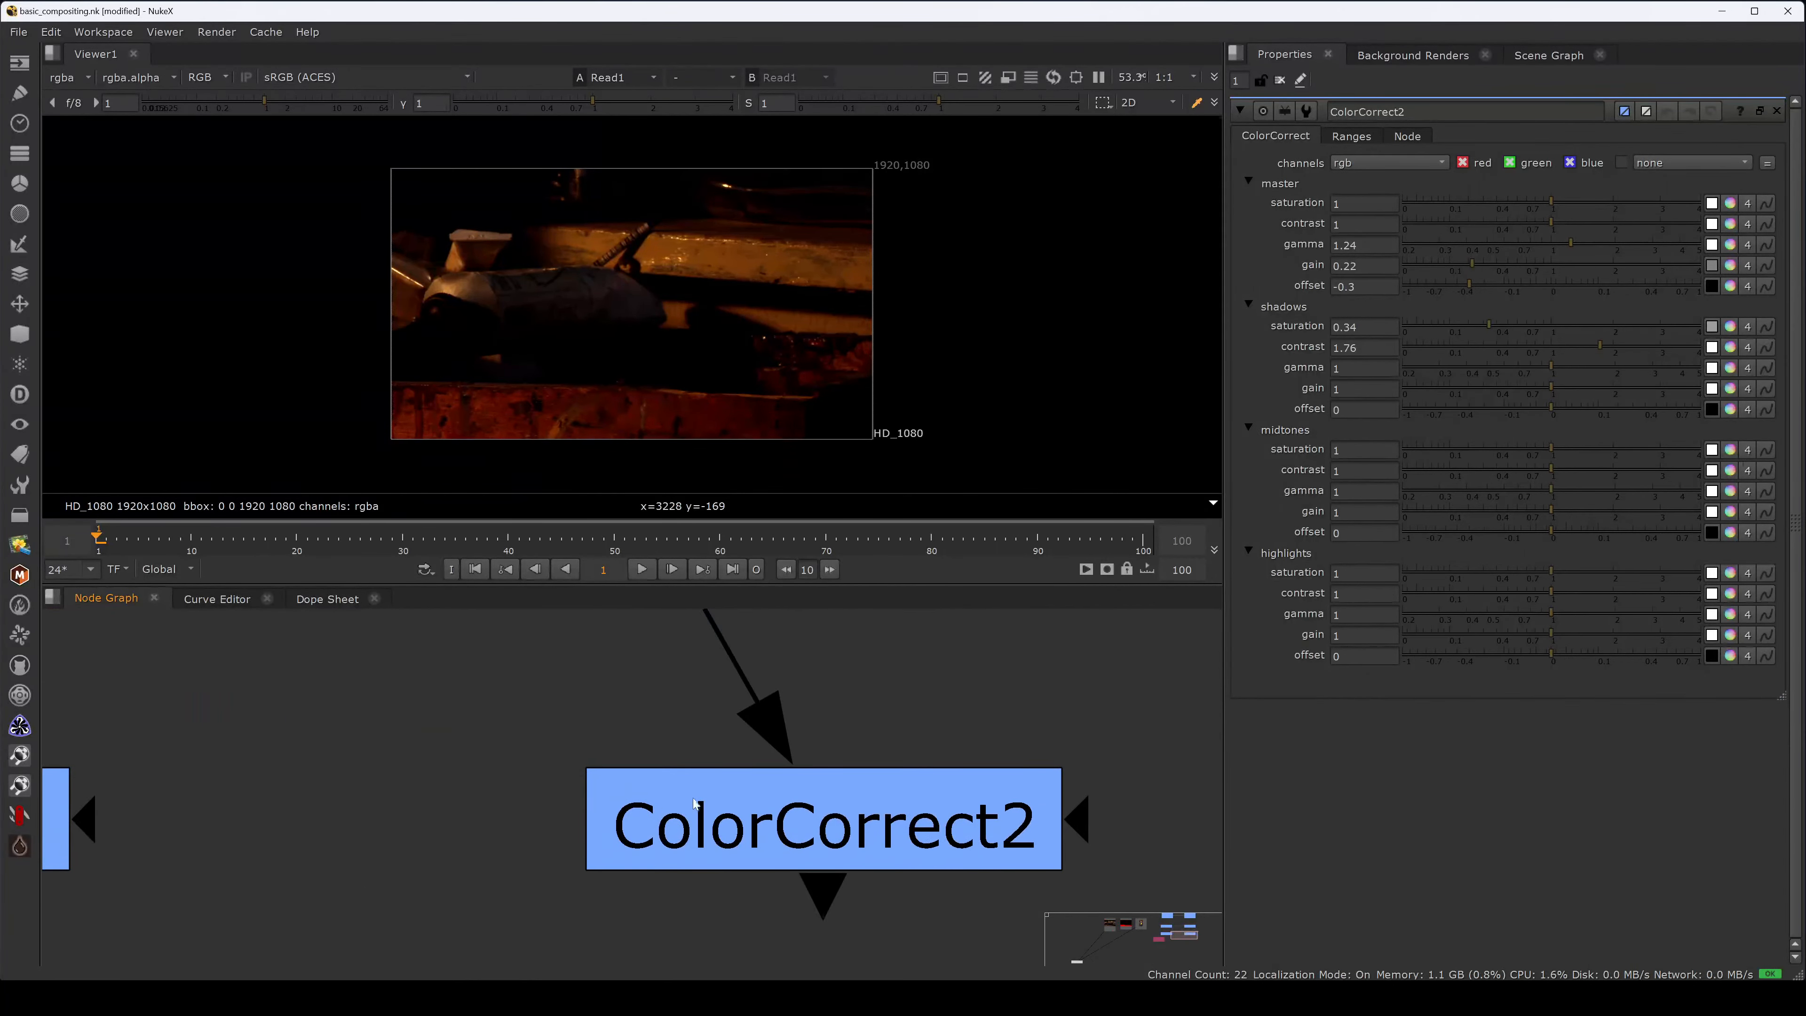
{"action": "left_click", "coordinate": [720, 809]}
{"action": "scroll", "coordinate": [673, 725], "scroll_direction": "down", "scroll_amount": 3}
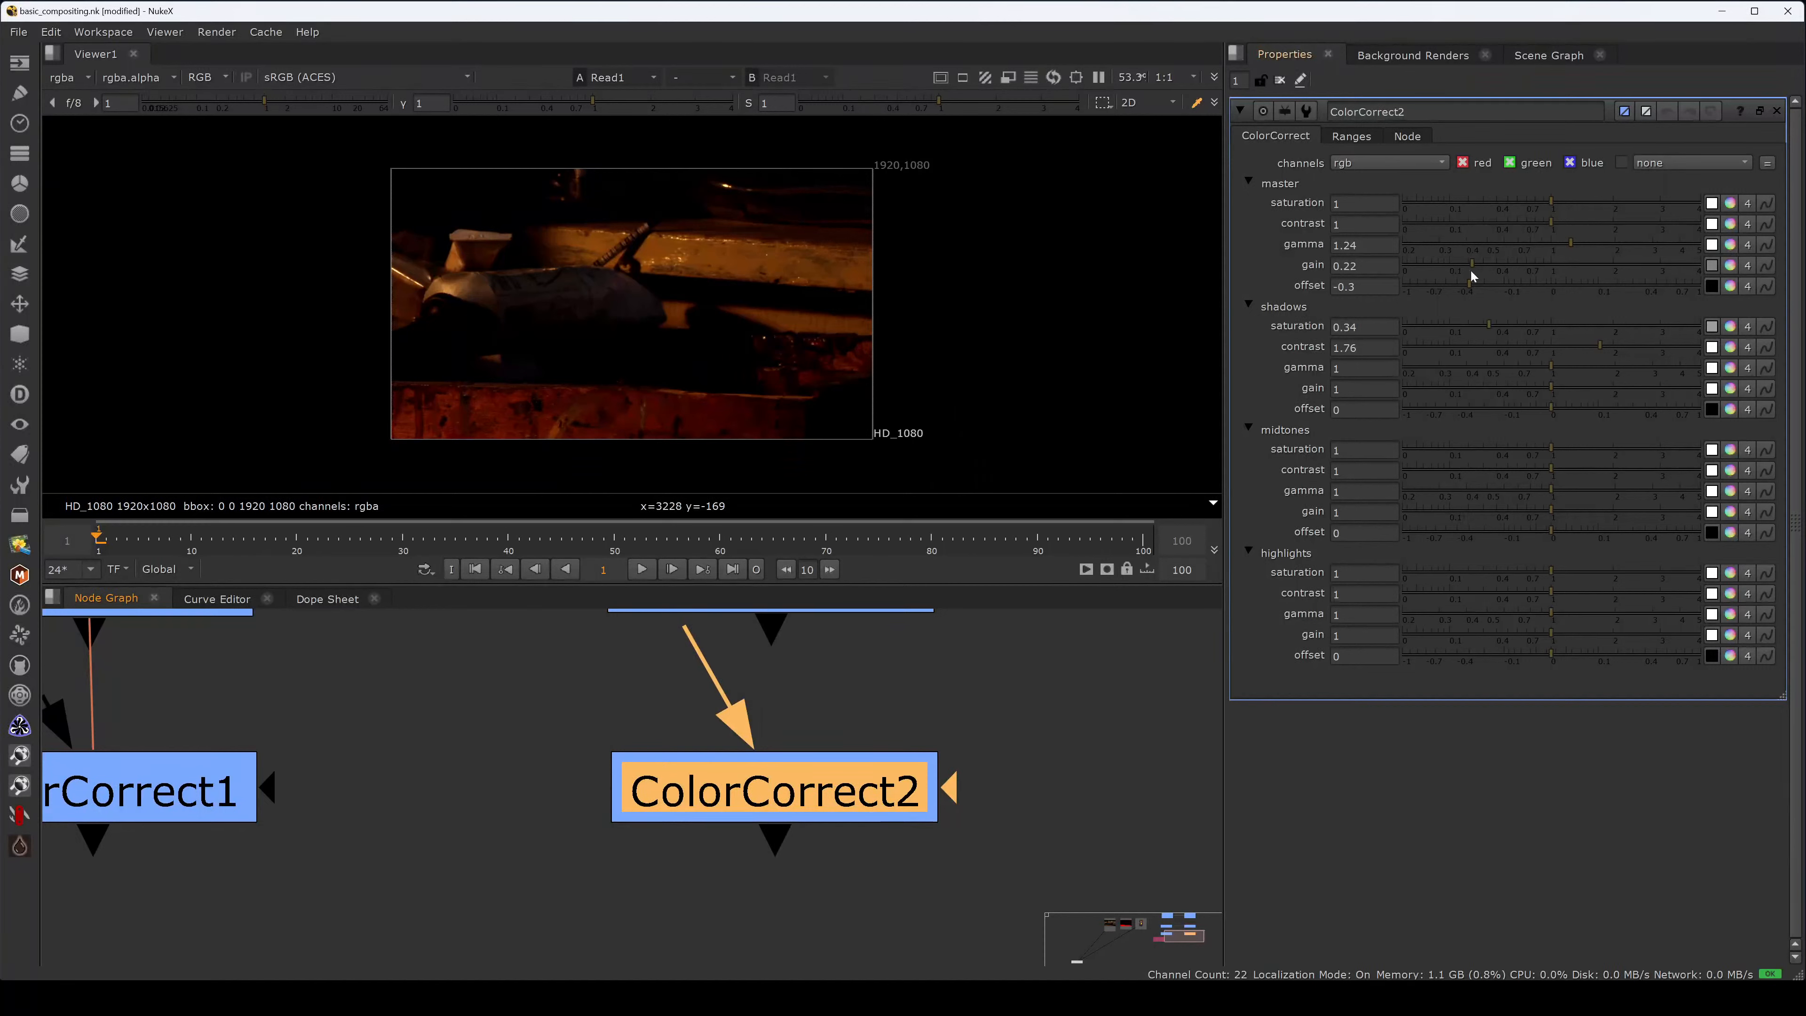
- Set master gain to 0.29 and master gamma to 1.12 on ColorCorrect2
{"action": "left_click", "coordinate": [1481, 262]}
{"action": "left_click", "coordinate": [1561, 242]}
{"action": "left_click", "coordinate": [552, 743]}
{"action": "scroll", "coordinate": [553, 748], "scroll_direction": "down", "scroll_amount": 3}
{"action": "left_click", "coordinate": [640, 791]}
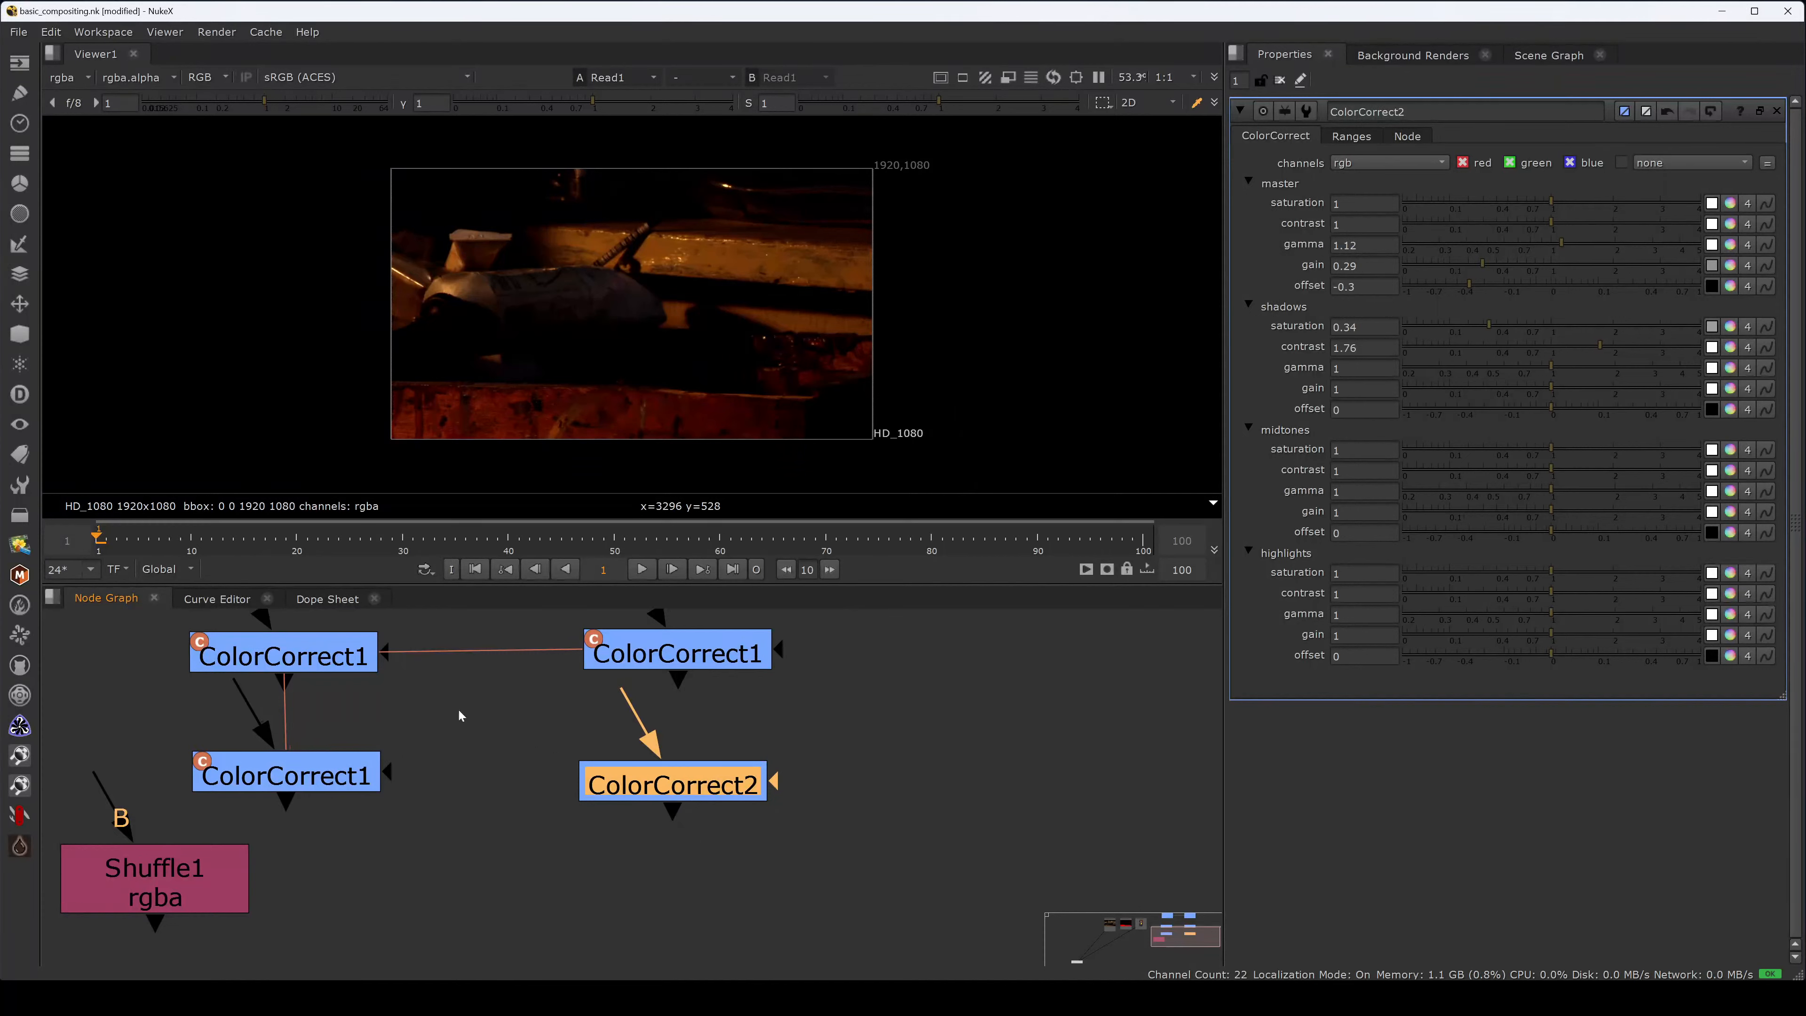
- Look up the Declone command and its shortcut among the editing commands
{"action": "middle_click_drag", "start_coordinate": [460, 715], "coordinate": [623, 796]}
{"action": "left_click", "coordinate": [50, 31]}
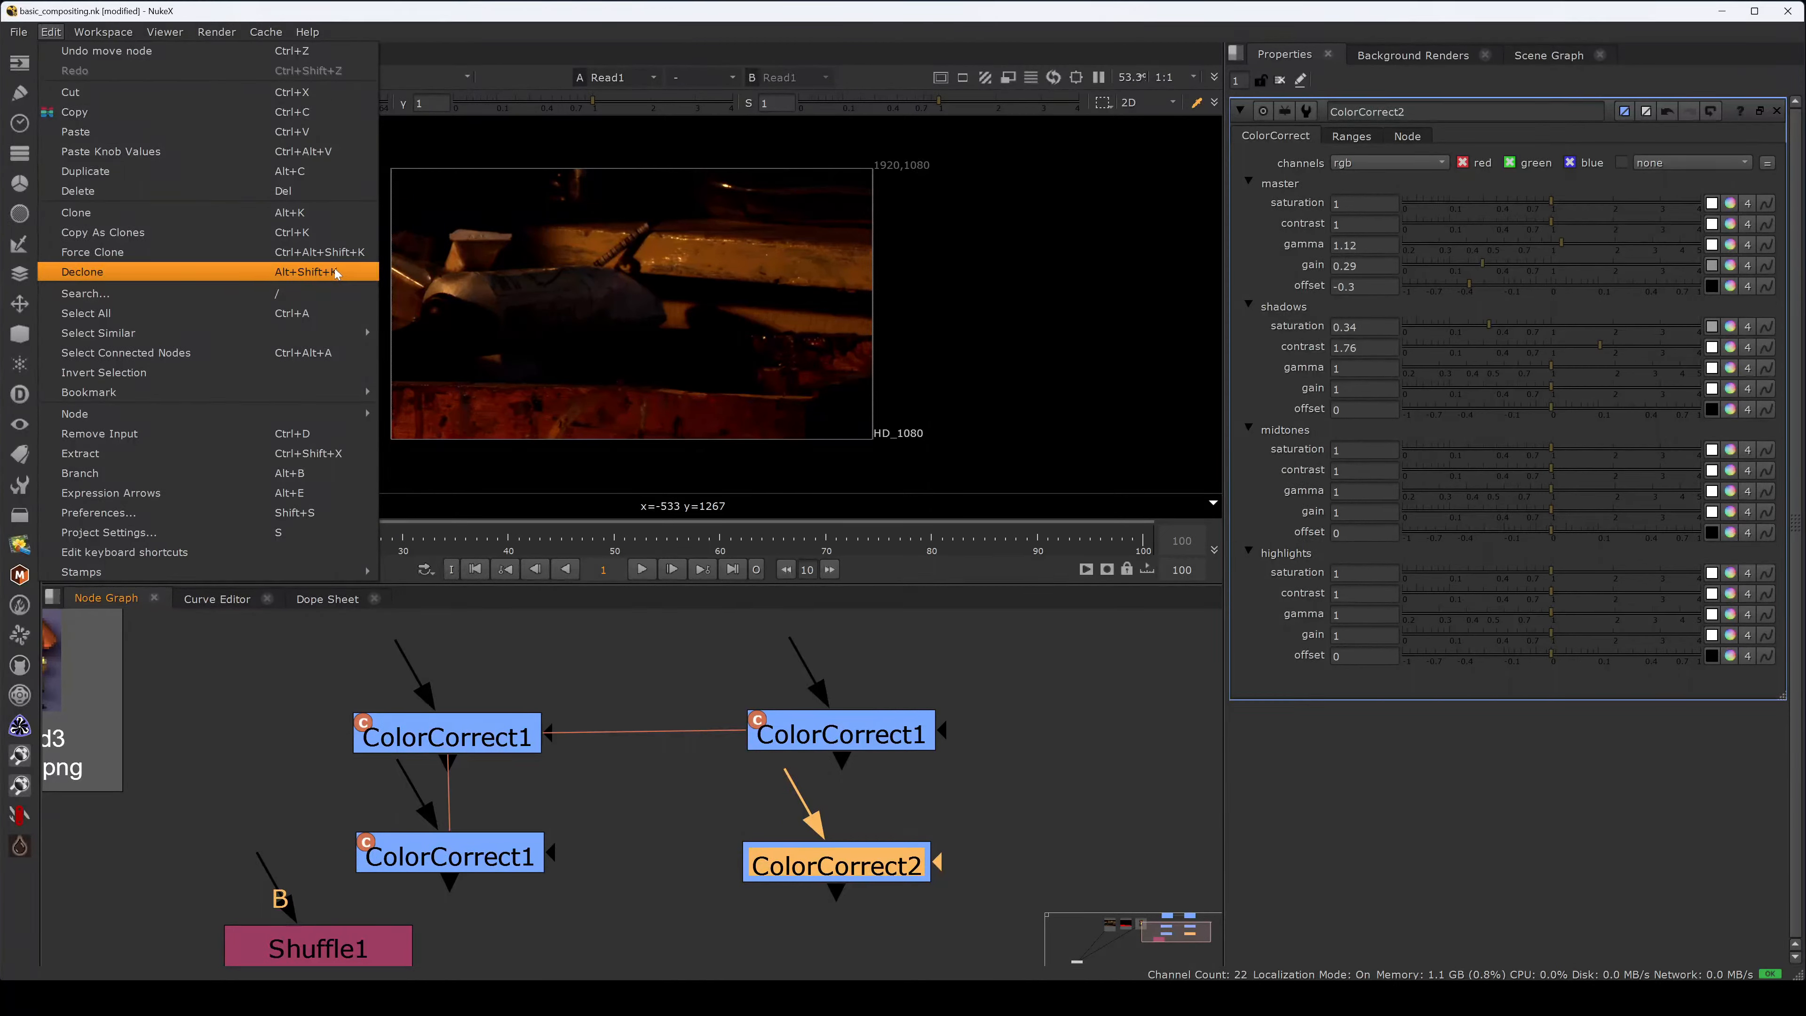
{"action": "left_click", "coordinate": [1058, 737]}
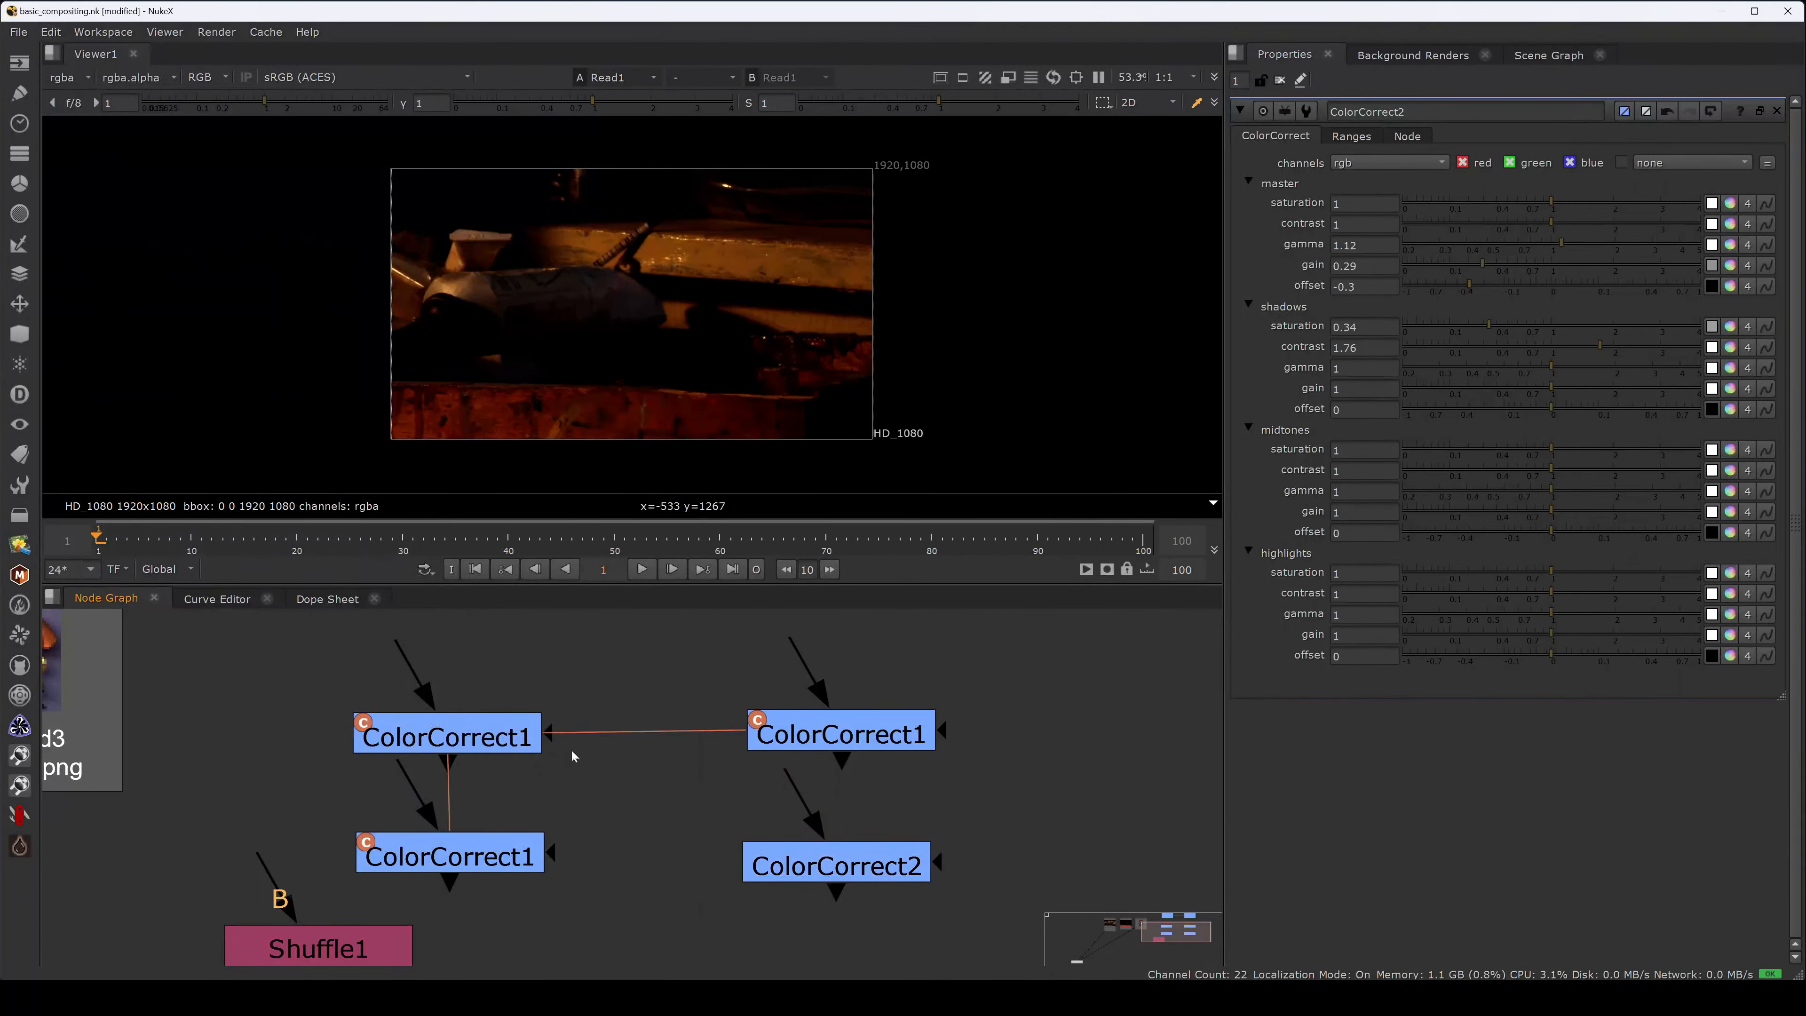
- Review the expression-linked Multiply1 and Multiply2 nodes above the cloned ColorCorrect nodes
{"action": "middle_click_drag", "start_coordinate": [620, 636], "coordinate": [647, 732]}
{"action": "scroll", "coordinate": [647, 732], "scroll_direction": "down", "scroll_amount": 1}
{"action": "left_click_drag", "start_coordinate": [761, 685], "coordinate": [759, 689]}
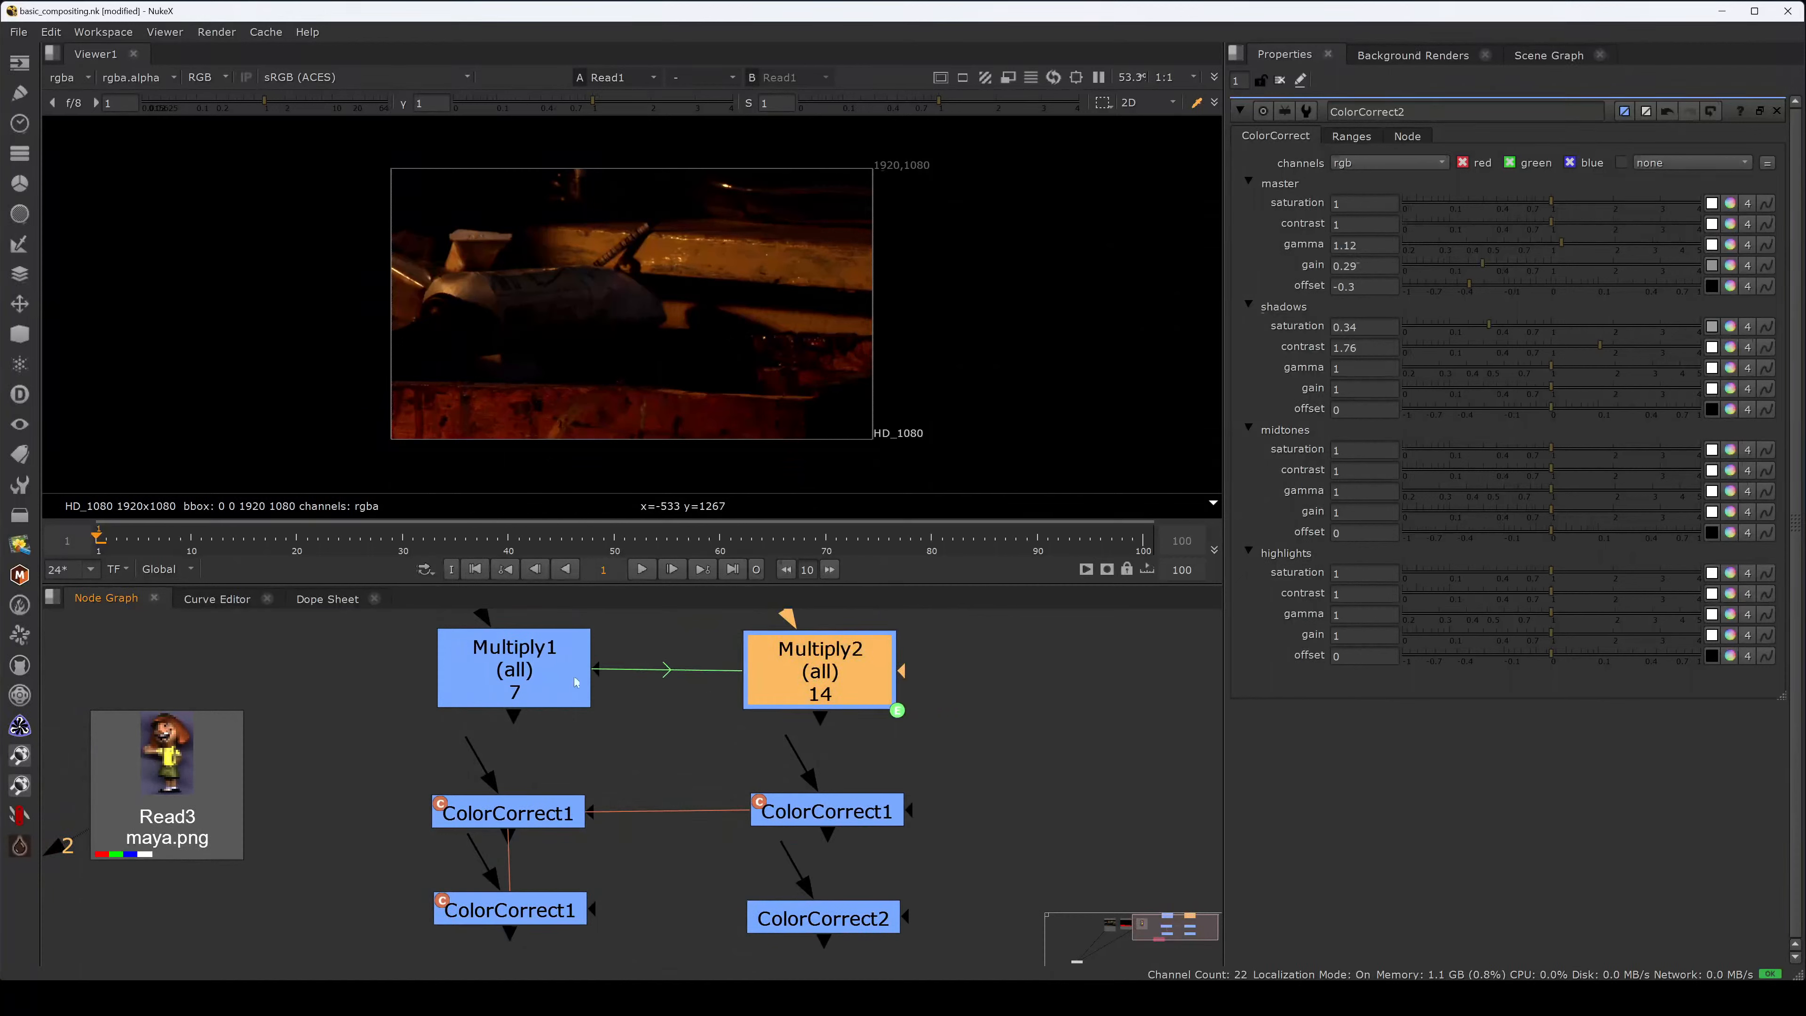
{"action": "left_click", "coordinate": [644, 728]}
{"action": "left_click_drag", "start_coordinate": [562, 680], "coordinate": [563, 677]}
{"action": "middle_click_drag", "start_coordinate": [670, 739], "coordinate": [659, 812]}
{"action": "left_click", "coordinate": [918, 668]}
{"action": "key", "text": "Tab"}
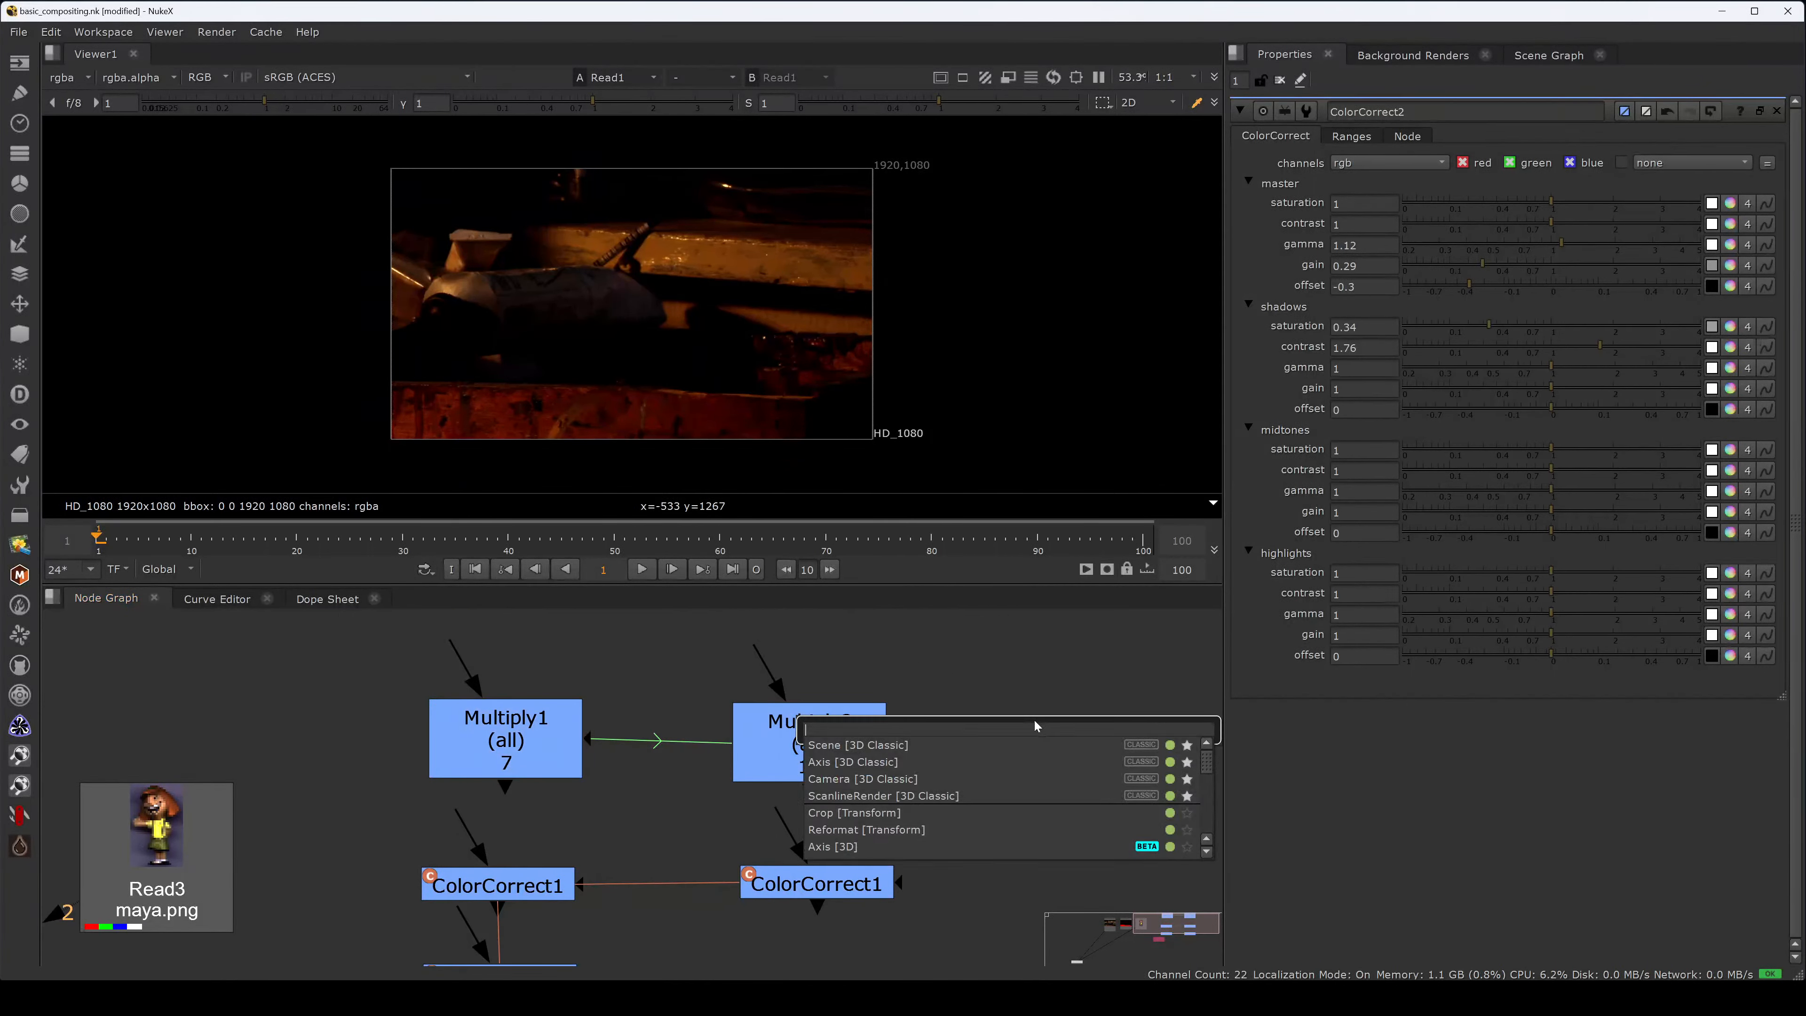
{"action": "left_click", "coordinate": [1014, 656]}
- Copy Multiply1 and paste the duplicate beside Multiply2
{"action": "left_click", "coordinate": [569, 737]}
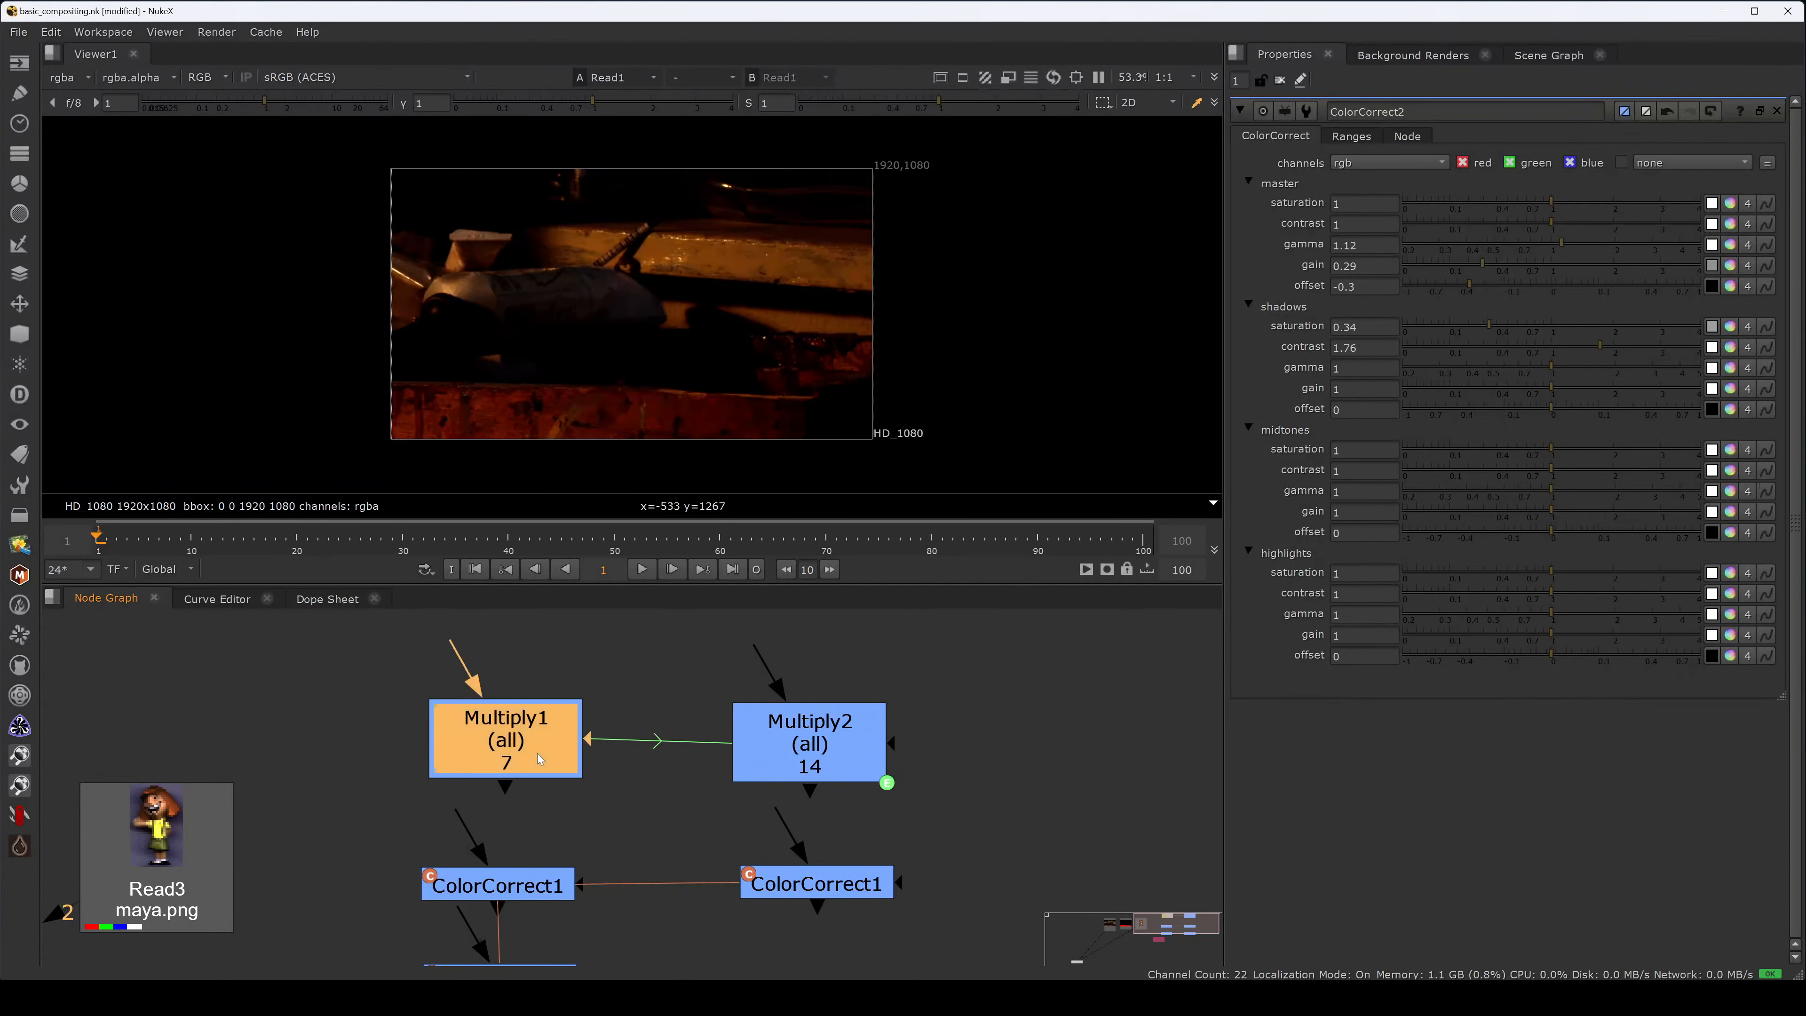
{"action": "left_click", "coordinate": [1006, 748]}
{"action": "key", "text": "ctrl+v"}
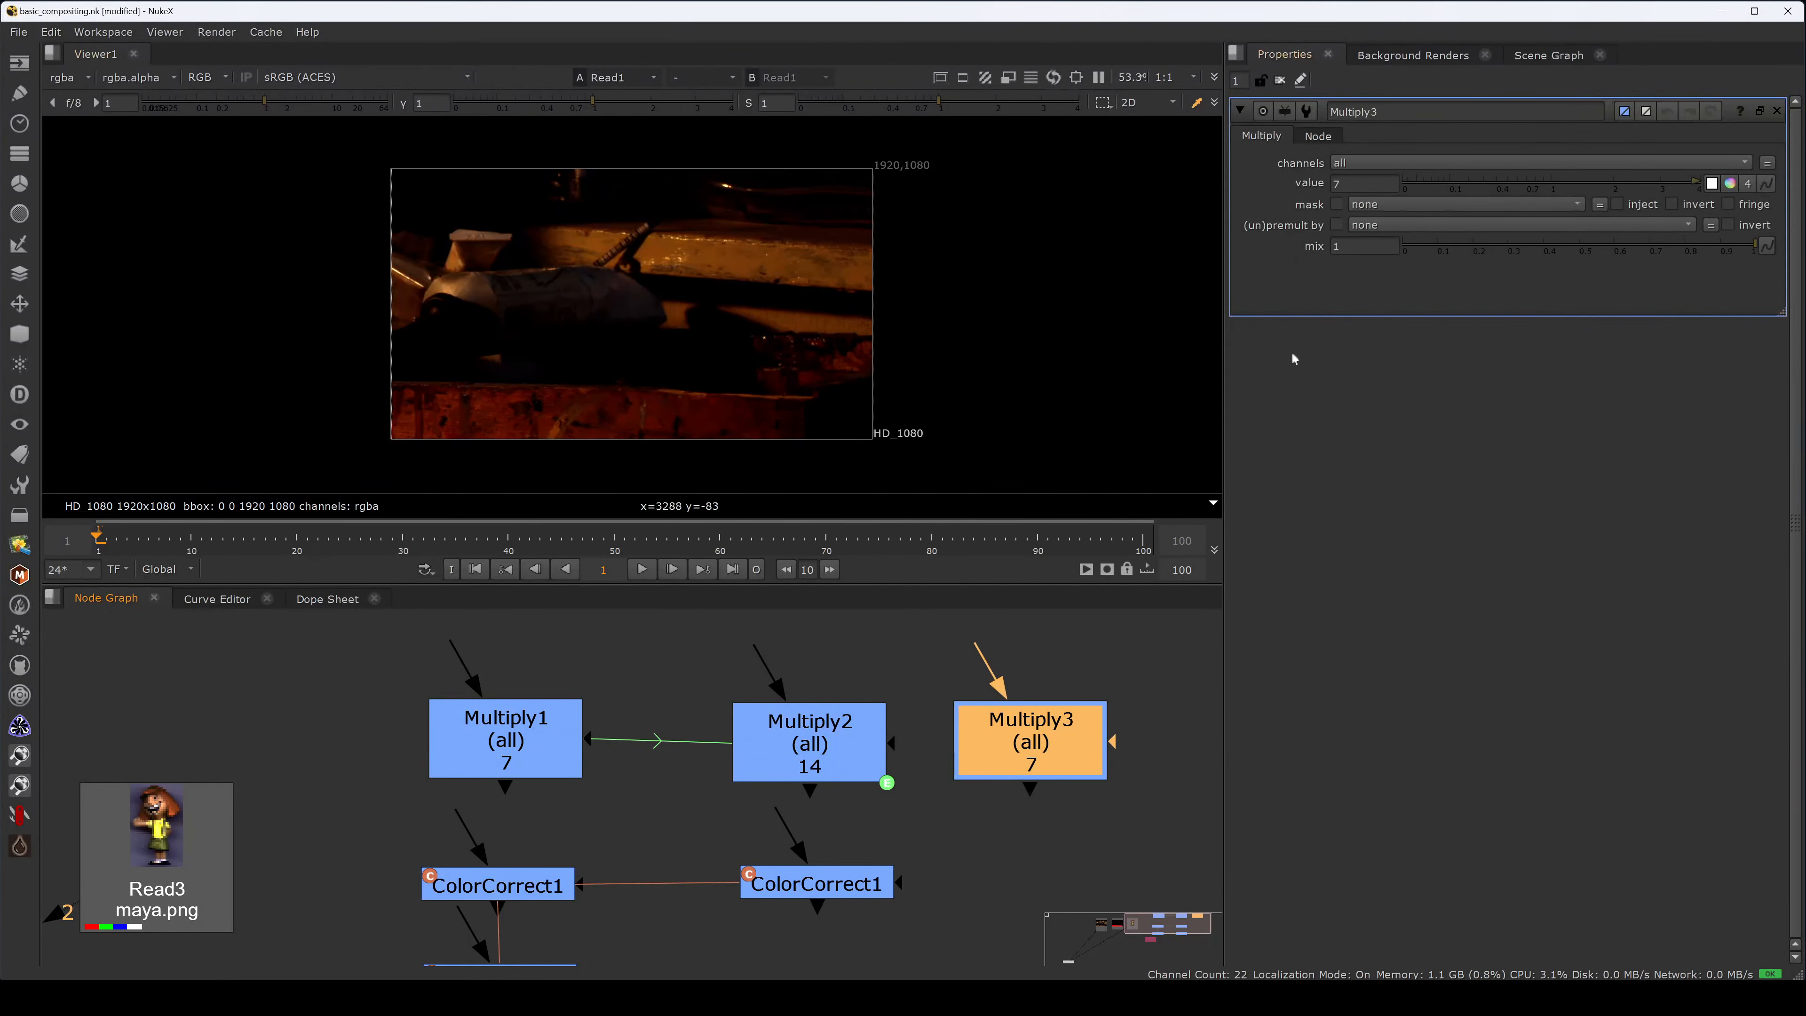
- Open the properties of Multiply1 and Multiply3 in floating windows and align them side by side
{"action": "double_click", "coordinate": [520, 765]}
{"action": "left_click_drag", "start_coordinate": [957, 615], "coordinate": [431, 446]}
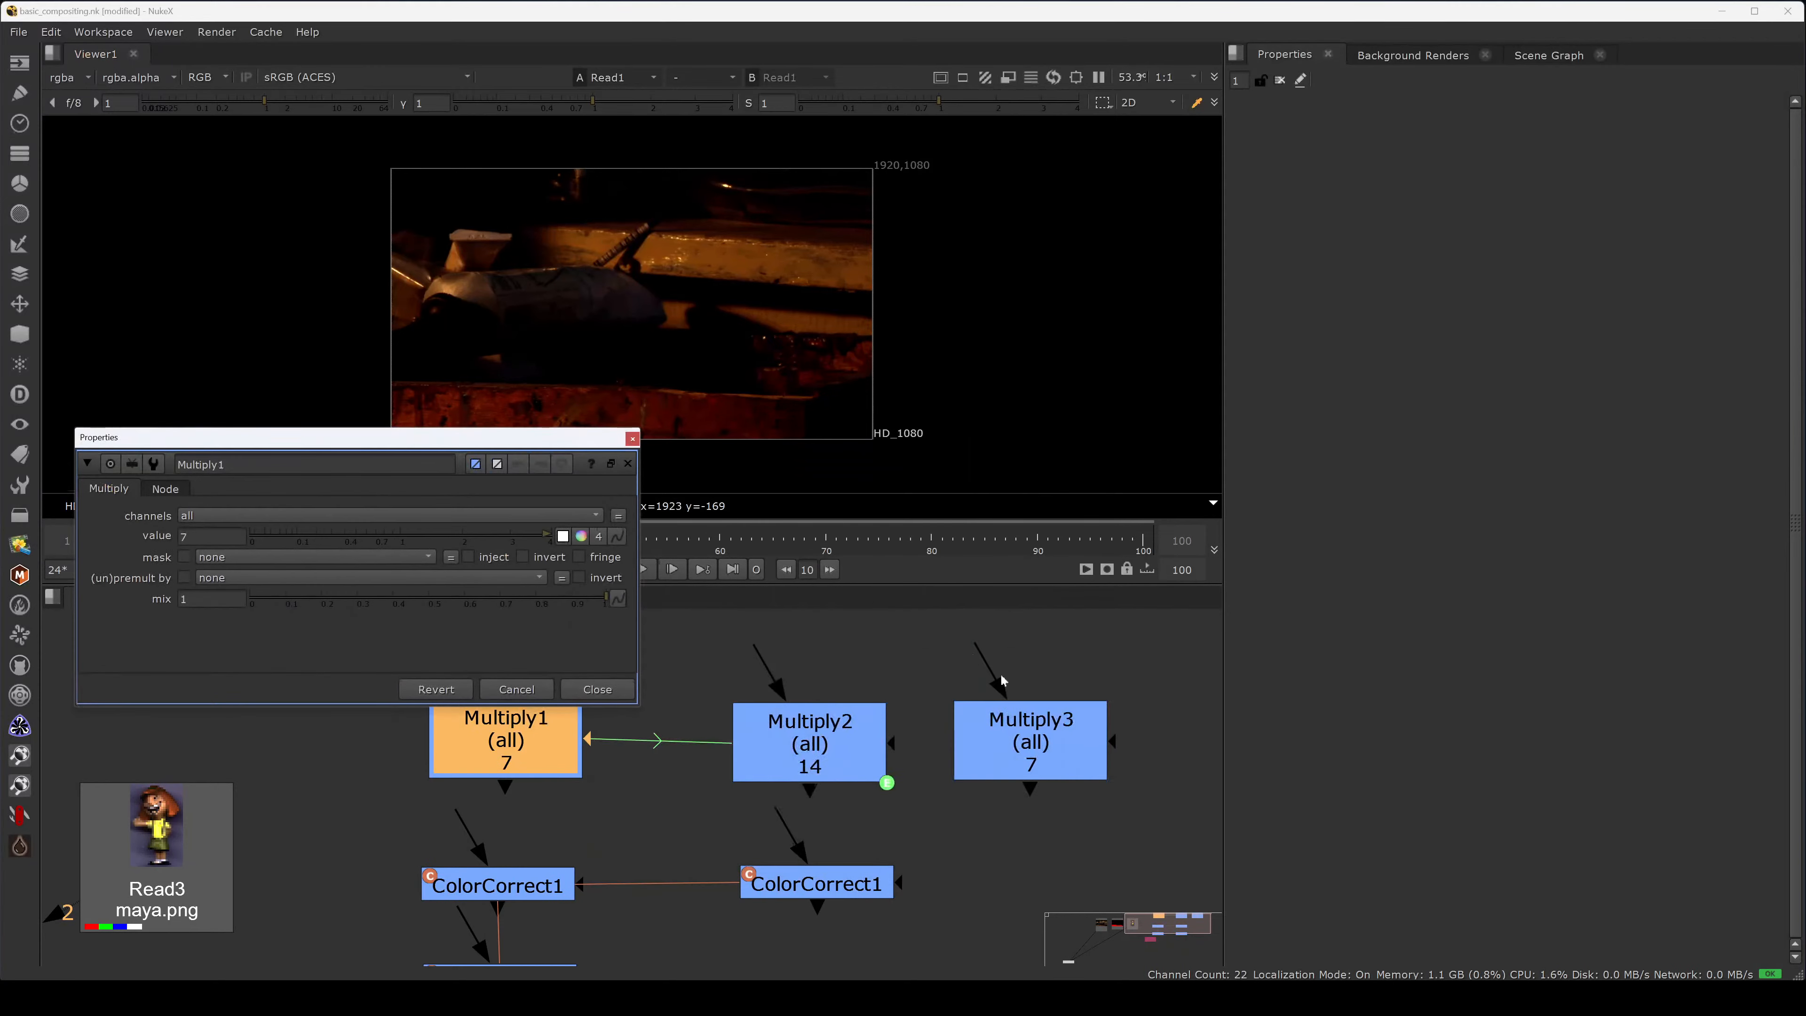
{"action": "double_click", "coordinate": [1031, 740]}
{"action": "left_click_drag", "start_coordinate": [677, 614], "coordinate": [1016, 489]}
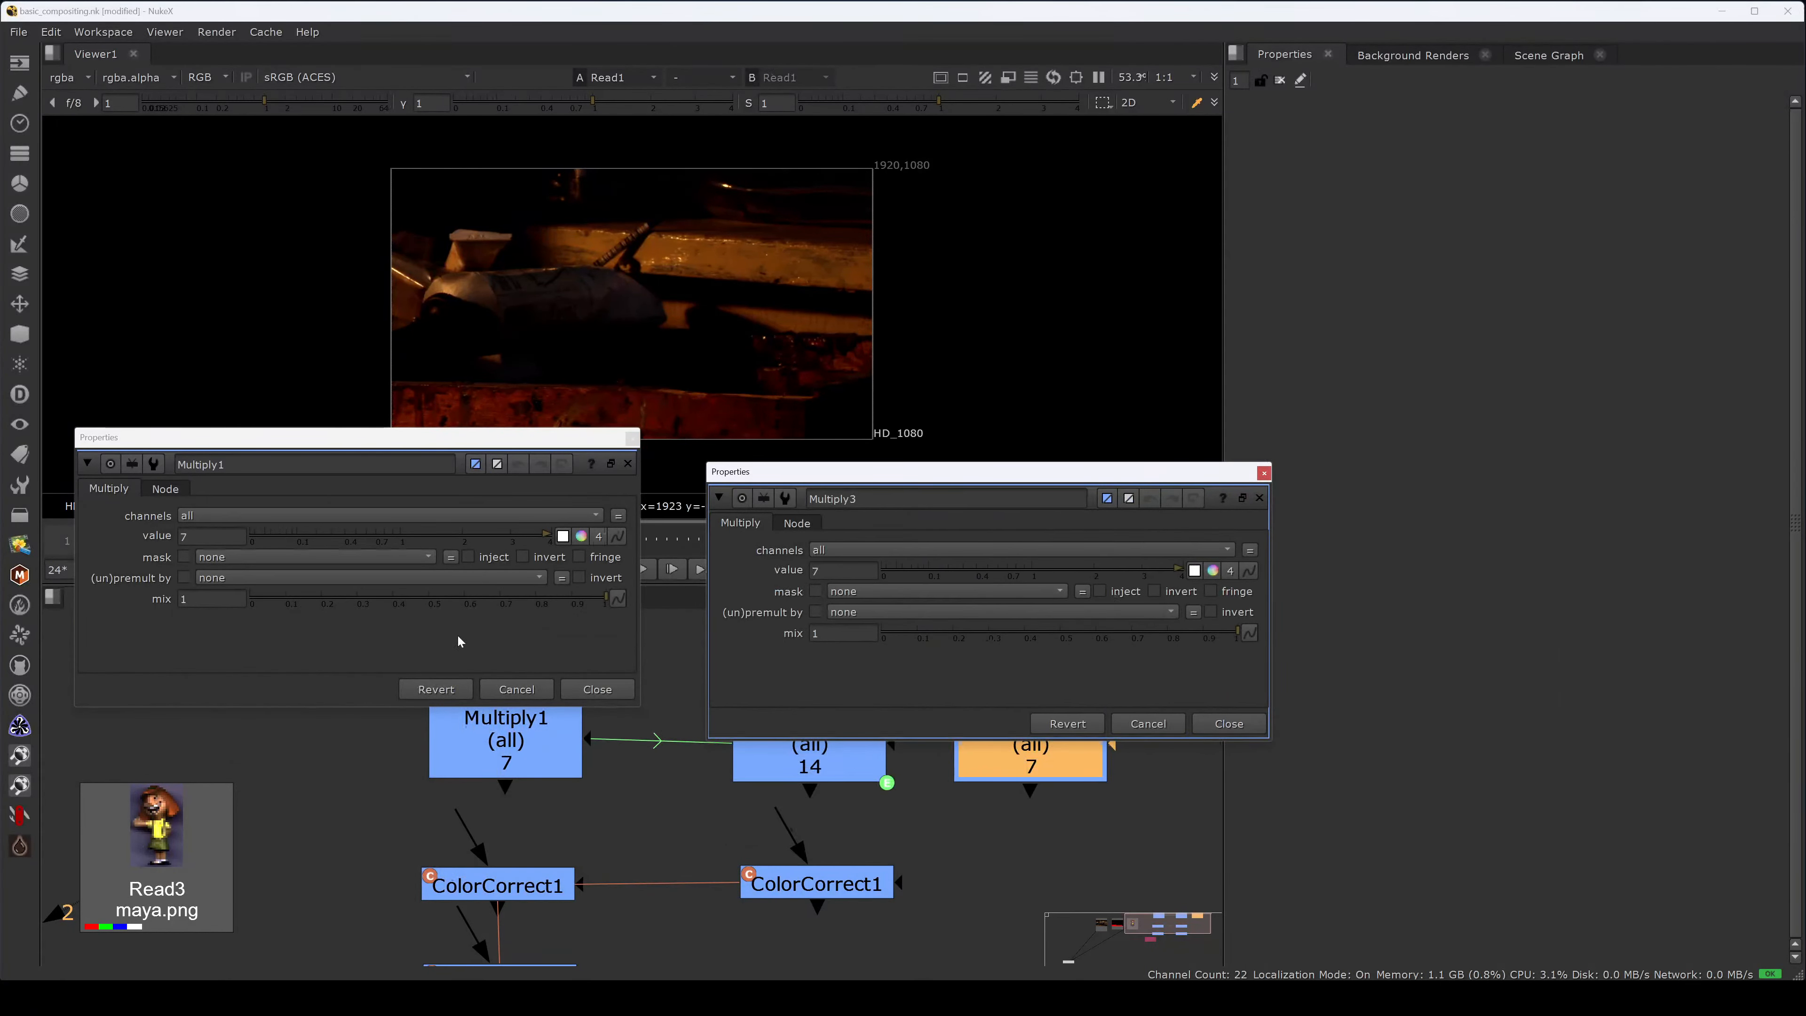
{"action": "left_click_drag", "start_coordinate": [877, 479], "coordinate": [859, 408]}
{"action": "left_click_drag", "start_coordinate": [562, 446], "coordinate": [604, 410]}
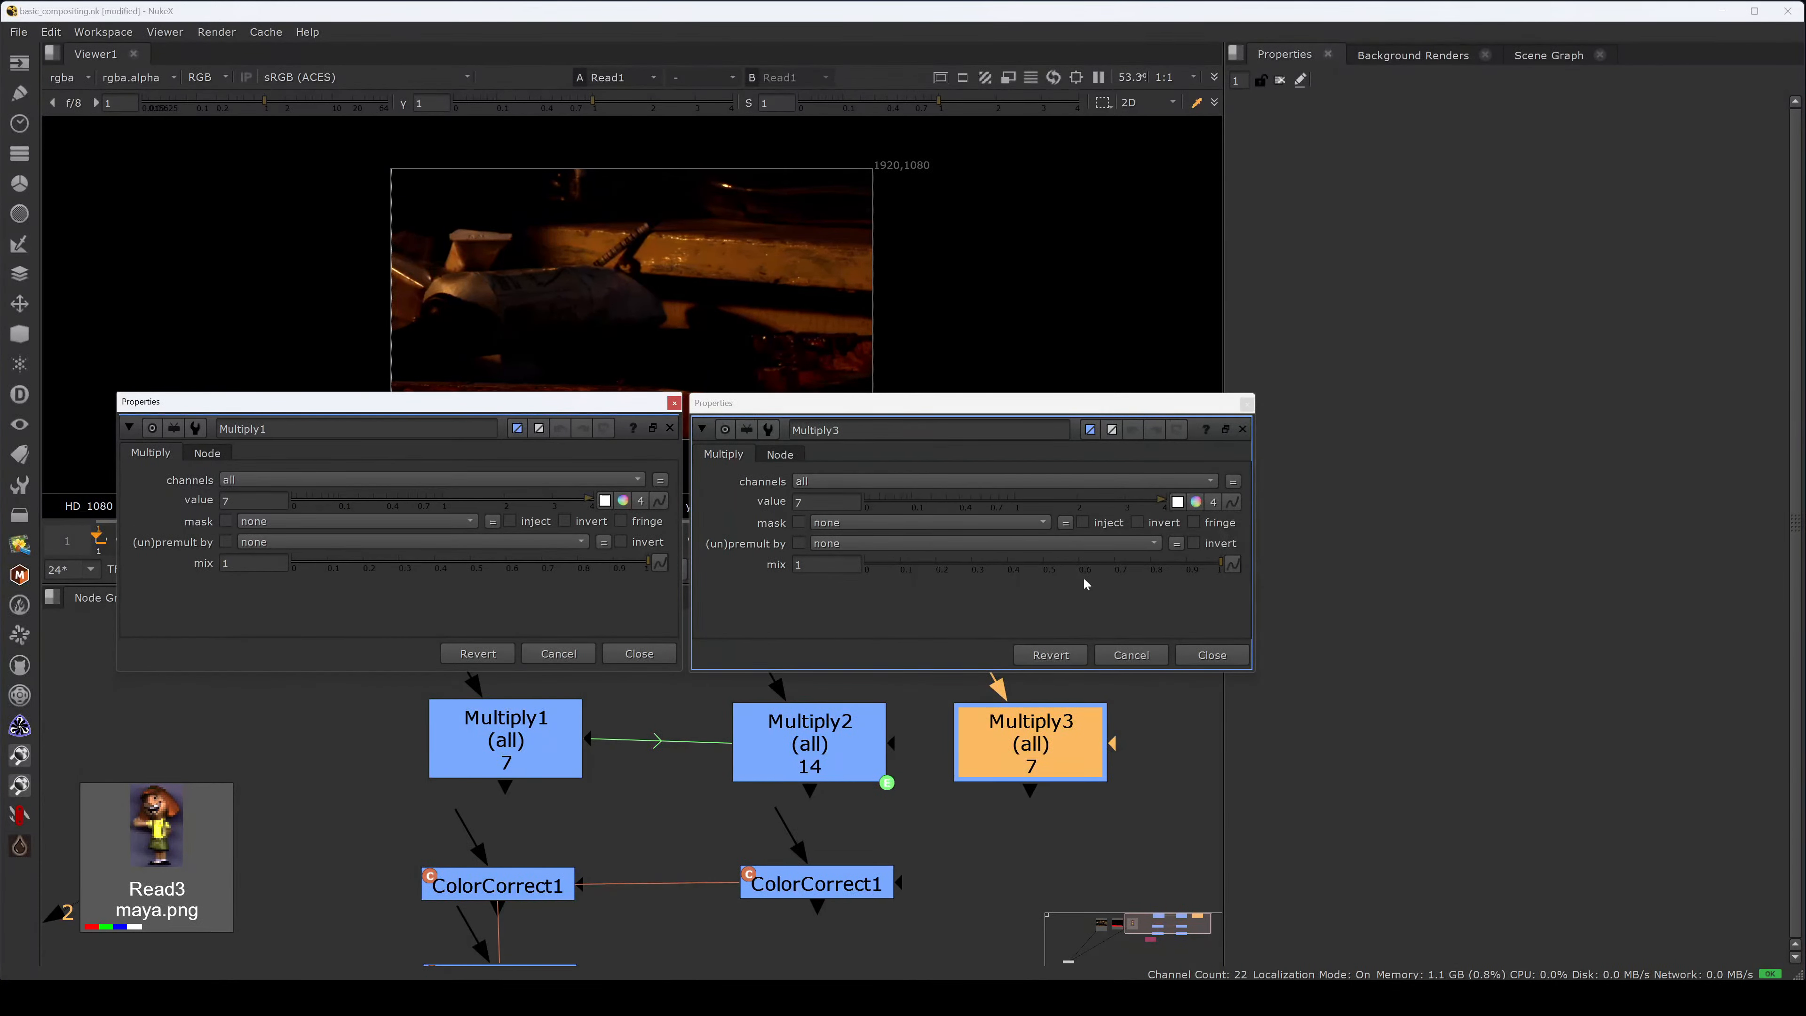
- Link Multiply3's value to Multiply1's value by expression and move Multiply3 slightly below Multiply2 to separate the link lines
{"action": "left_click_drag", "start_coordinate": [658, 500], "coordinate": [1232, 505], "text": "ctrl"}
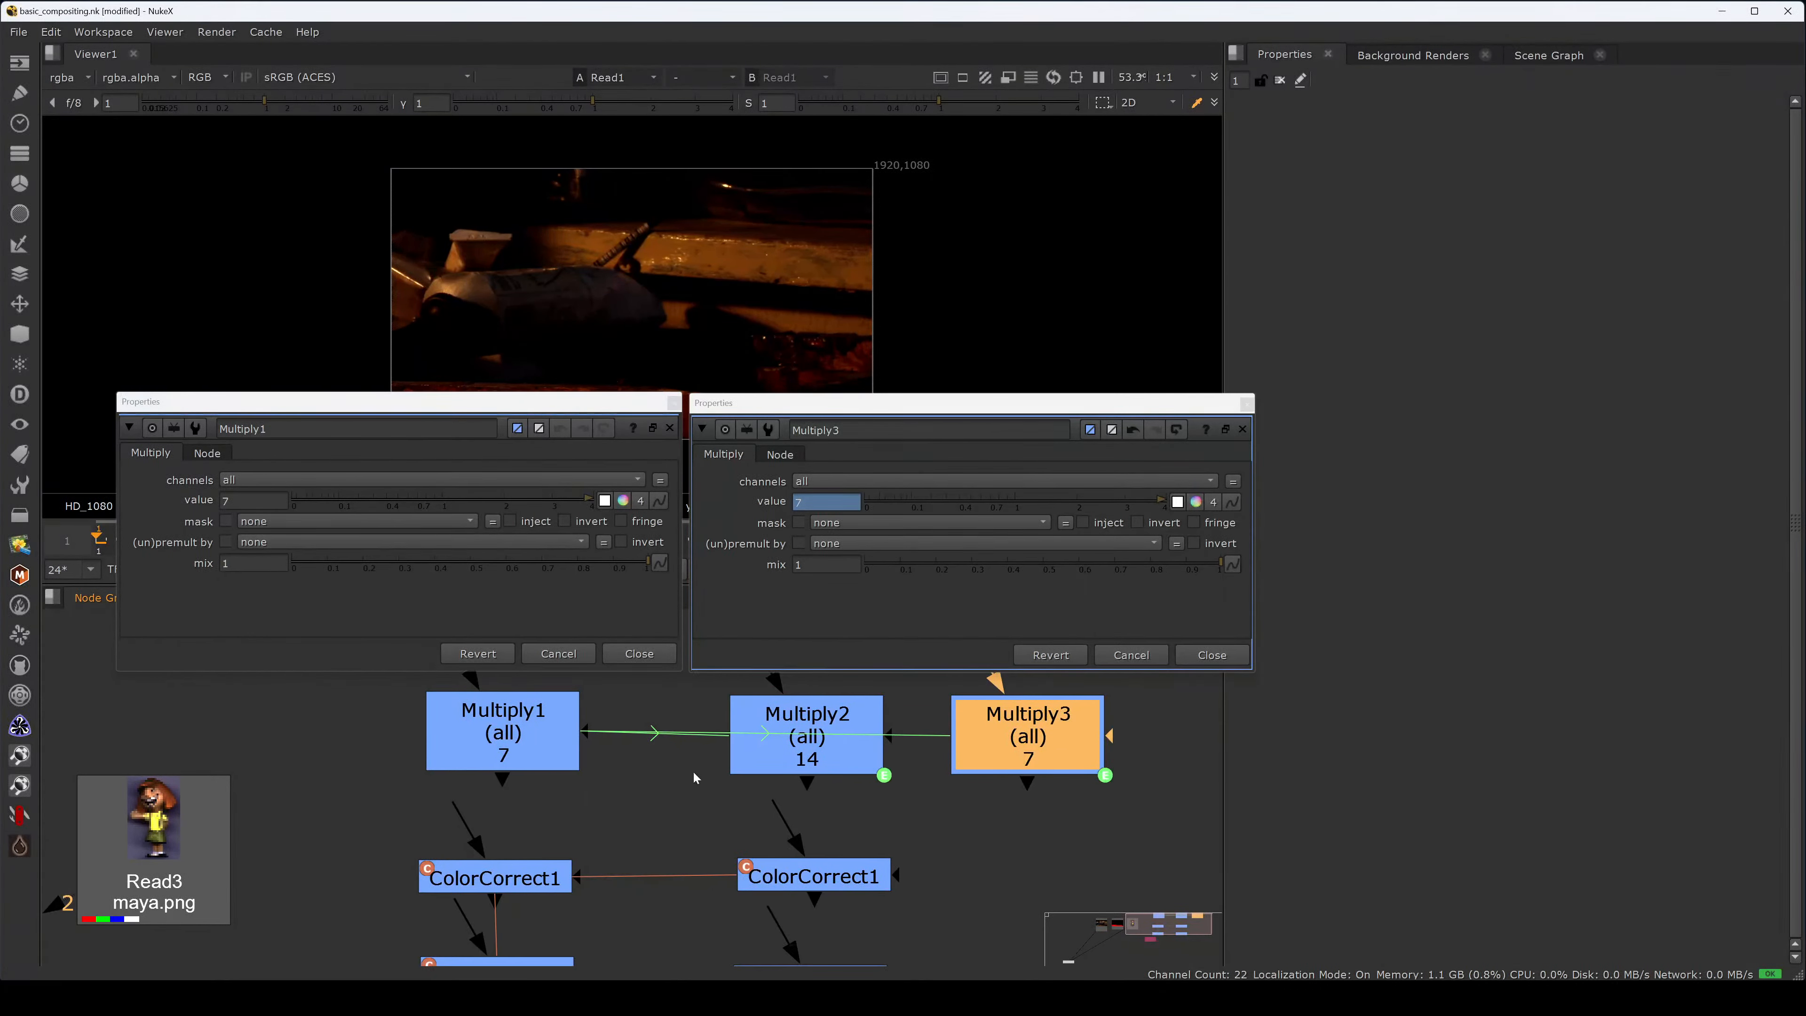
{"action": "scroll", "coordinate": [666, 741], "scroll_direction": "up", "scroll_amount": 5}
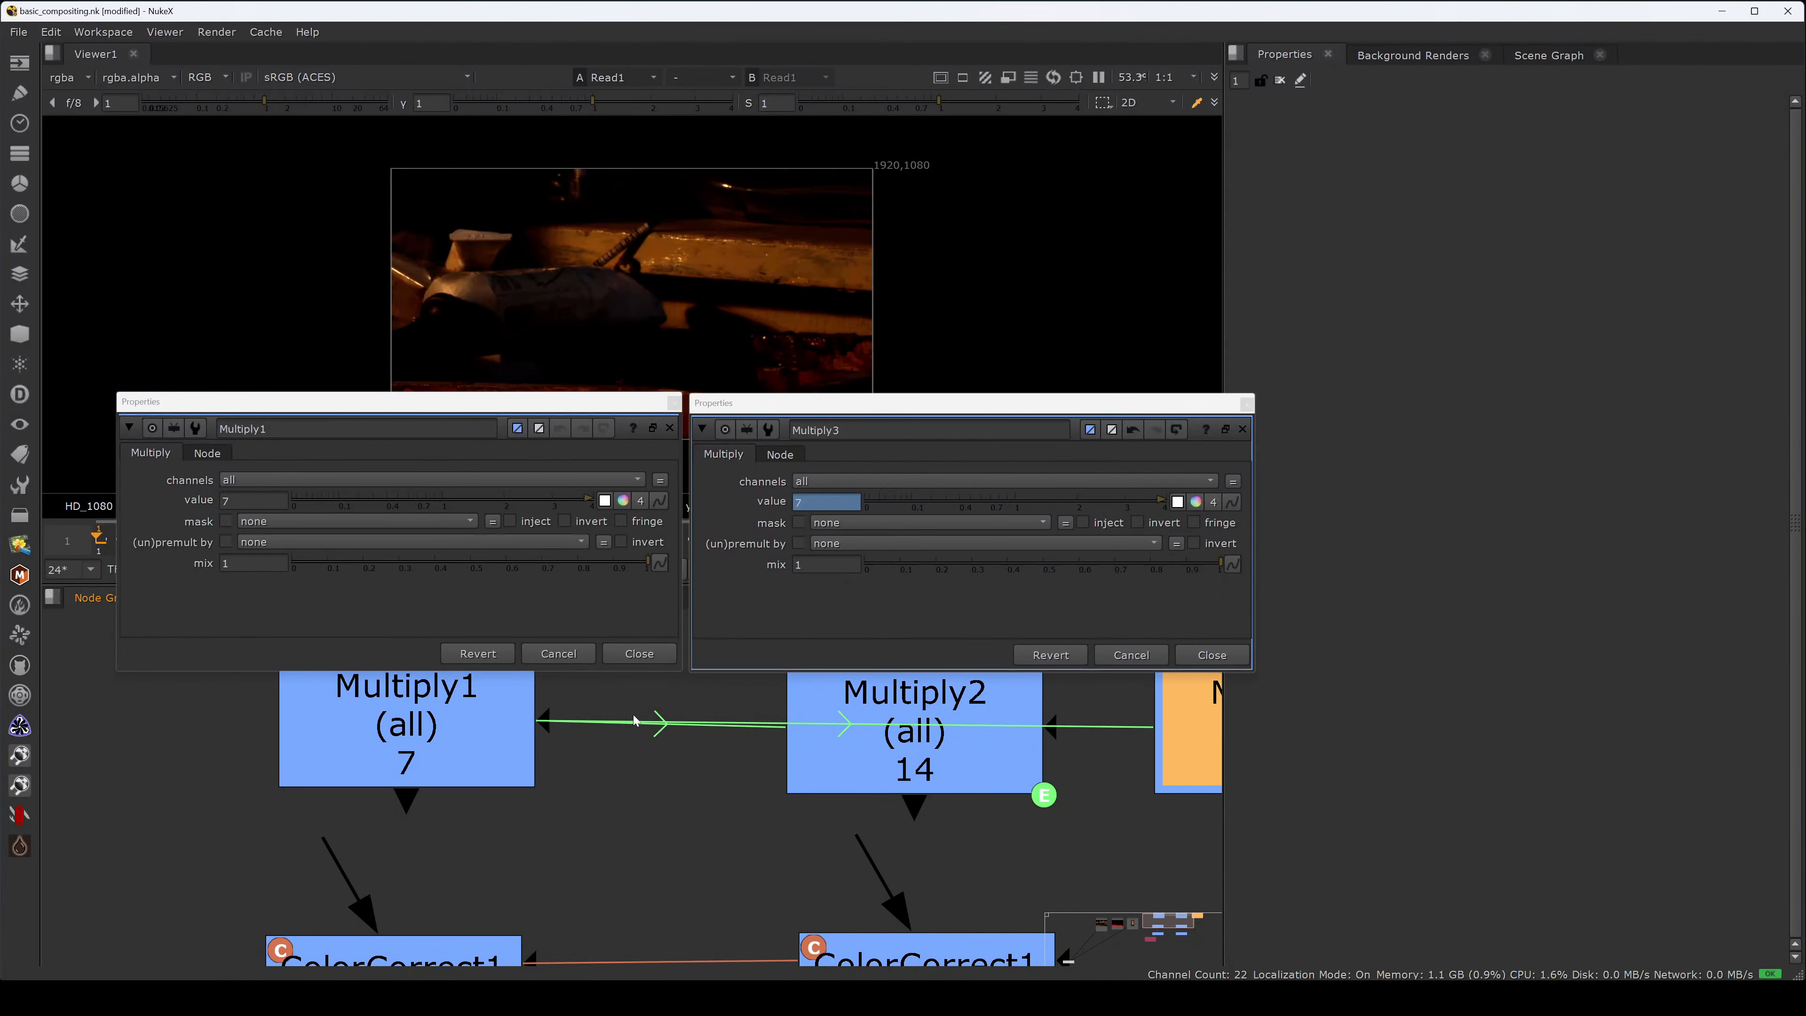
{"action": "middle_click_drag", "start_coordinate": [608, 770], "coordinate": [448, 772]}
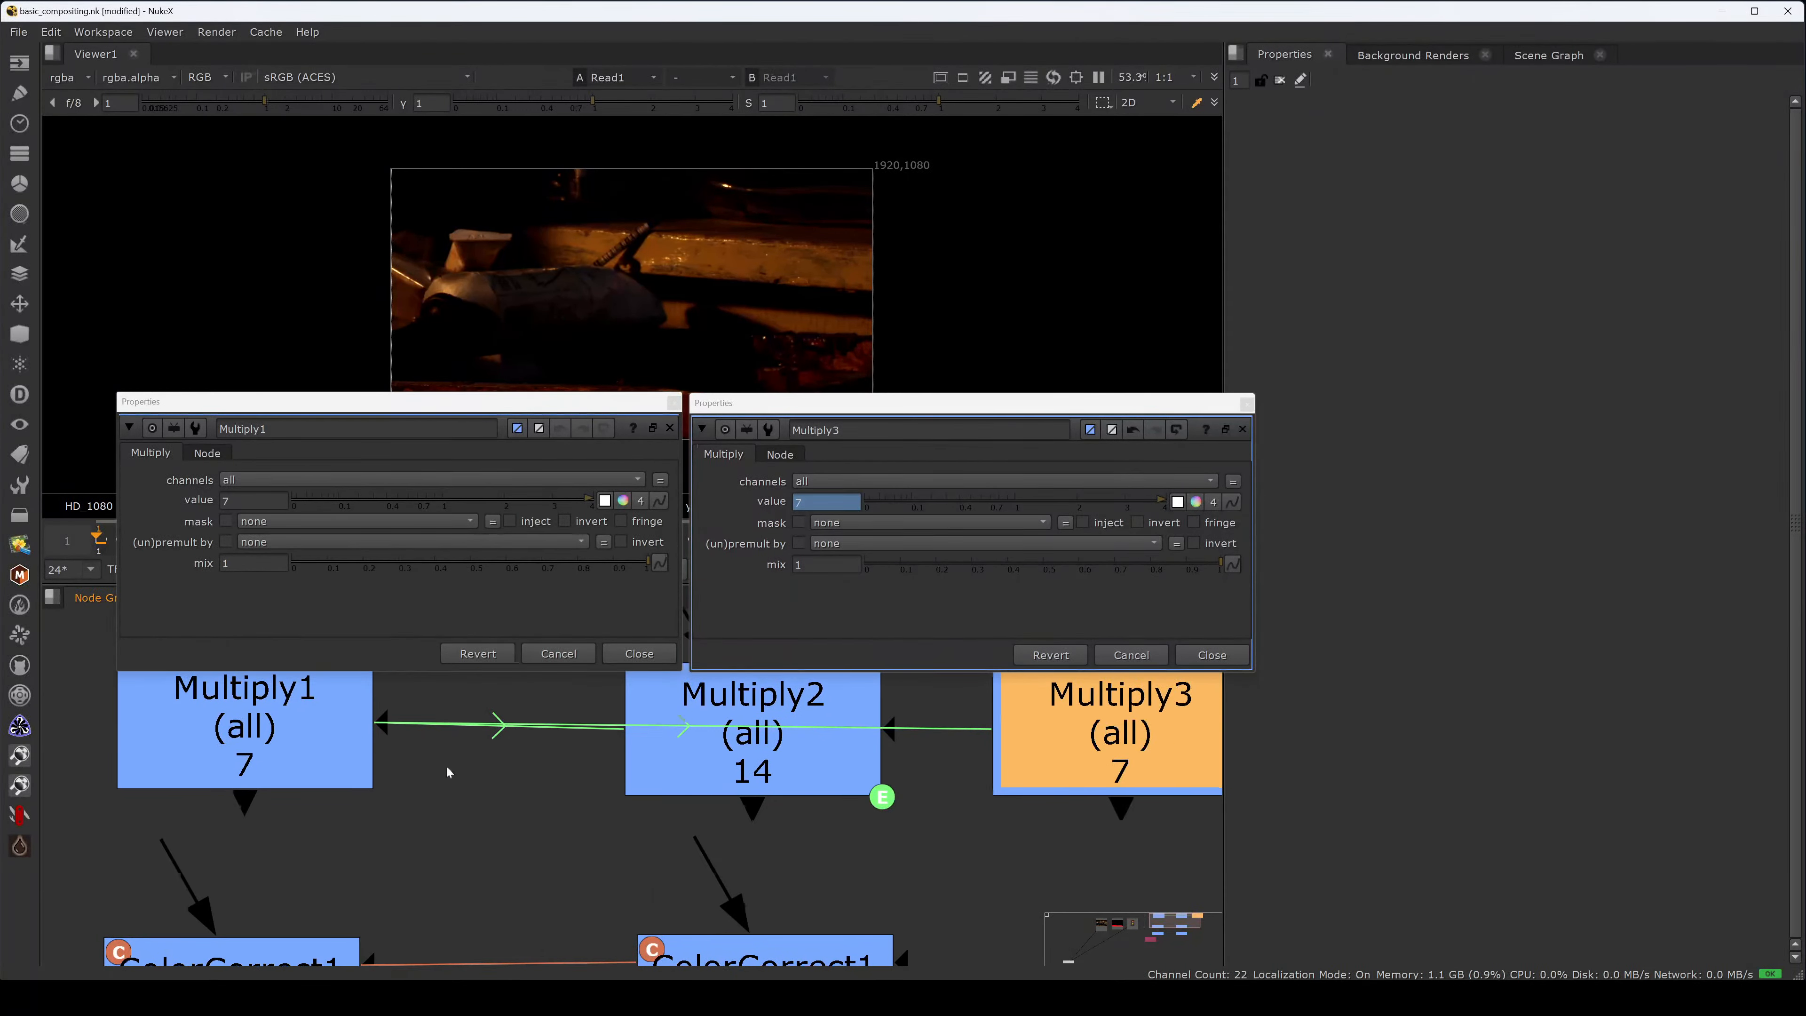
{"action": "left_click_drag", "start_coordinate": [1026, 741], "coordinate": [1000, 825]}
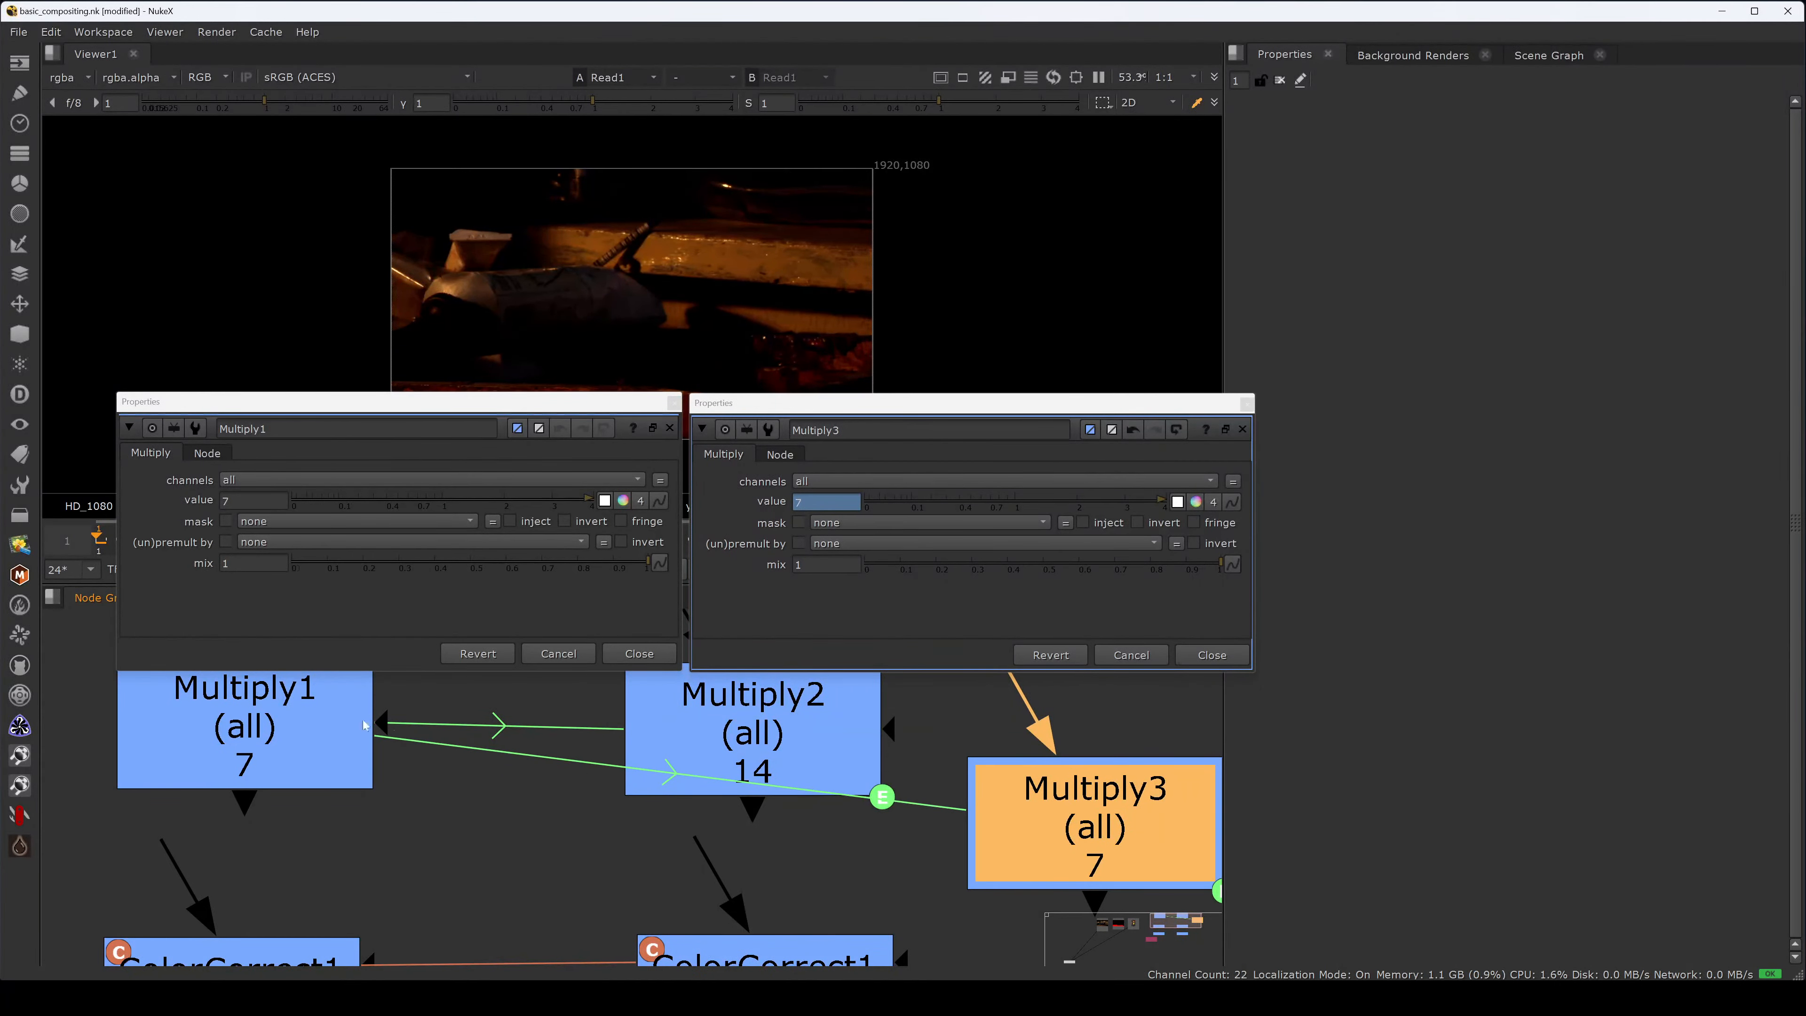
{"action": "left_click", "coordinate": [315, 741]}
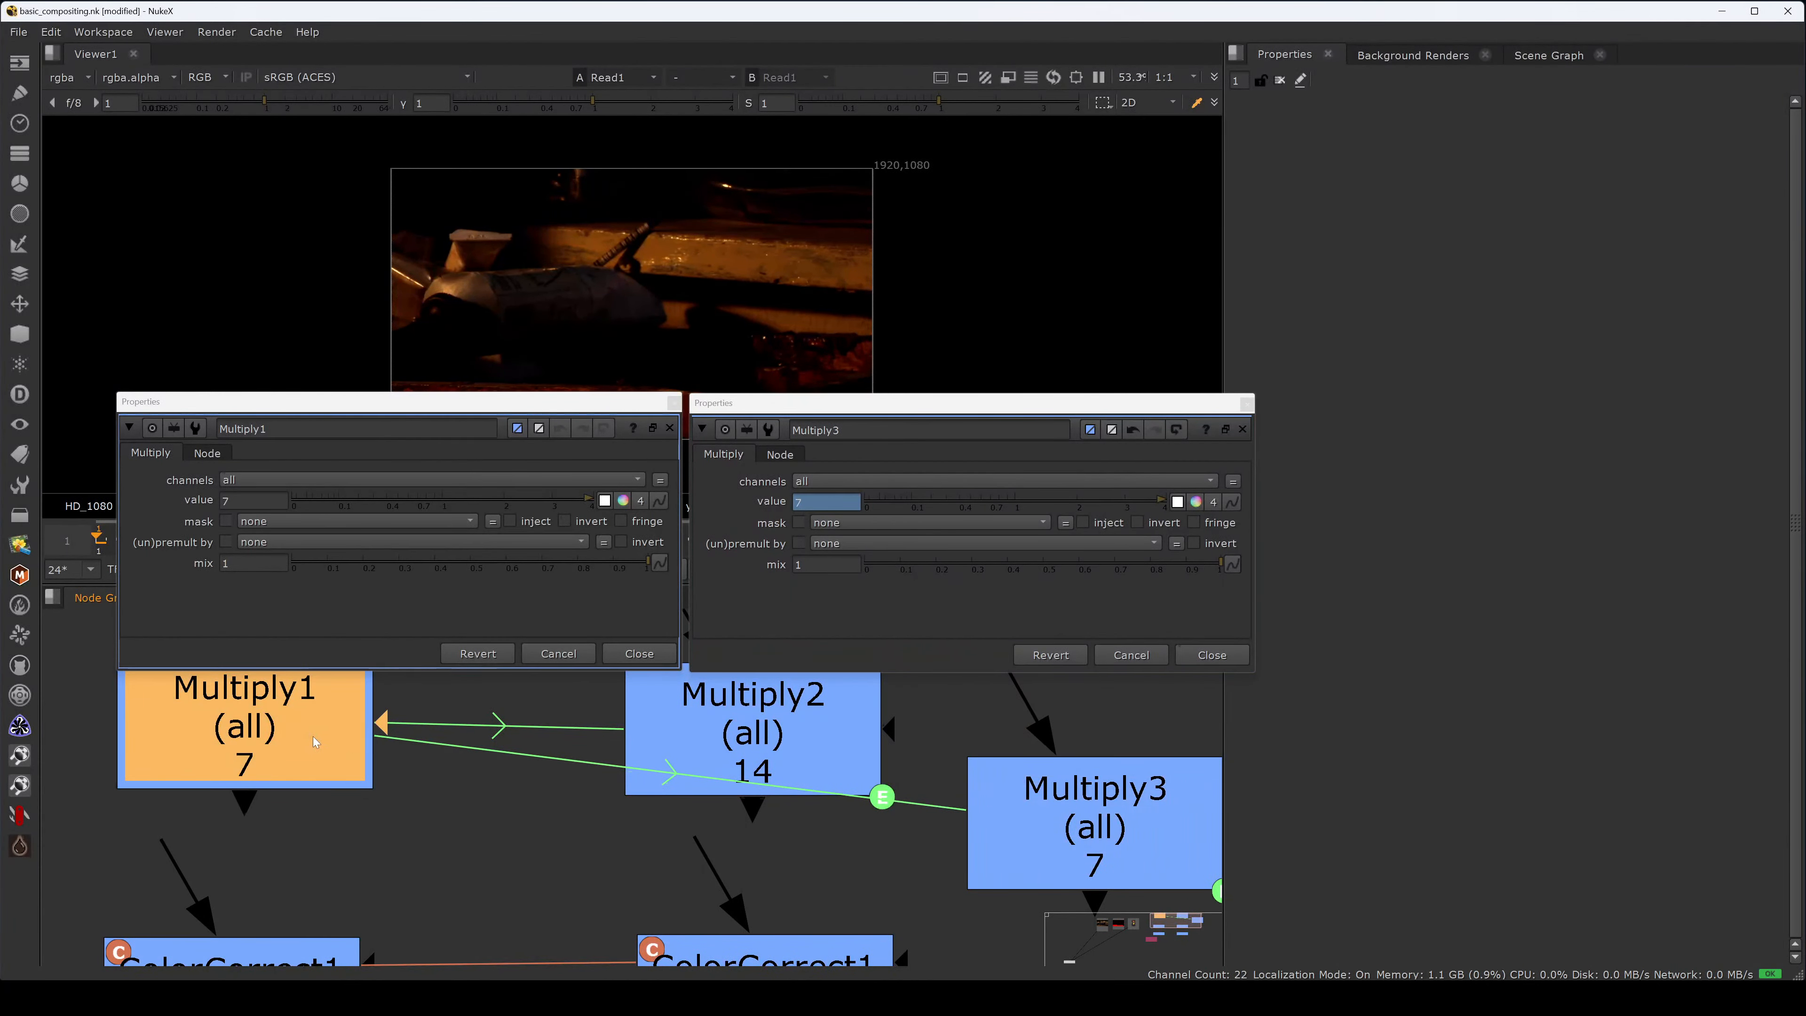
{"action": "left_click_drag", "start_coordinate": [343, 758], "coordinate": [346, 758]}
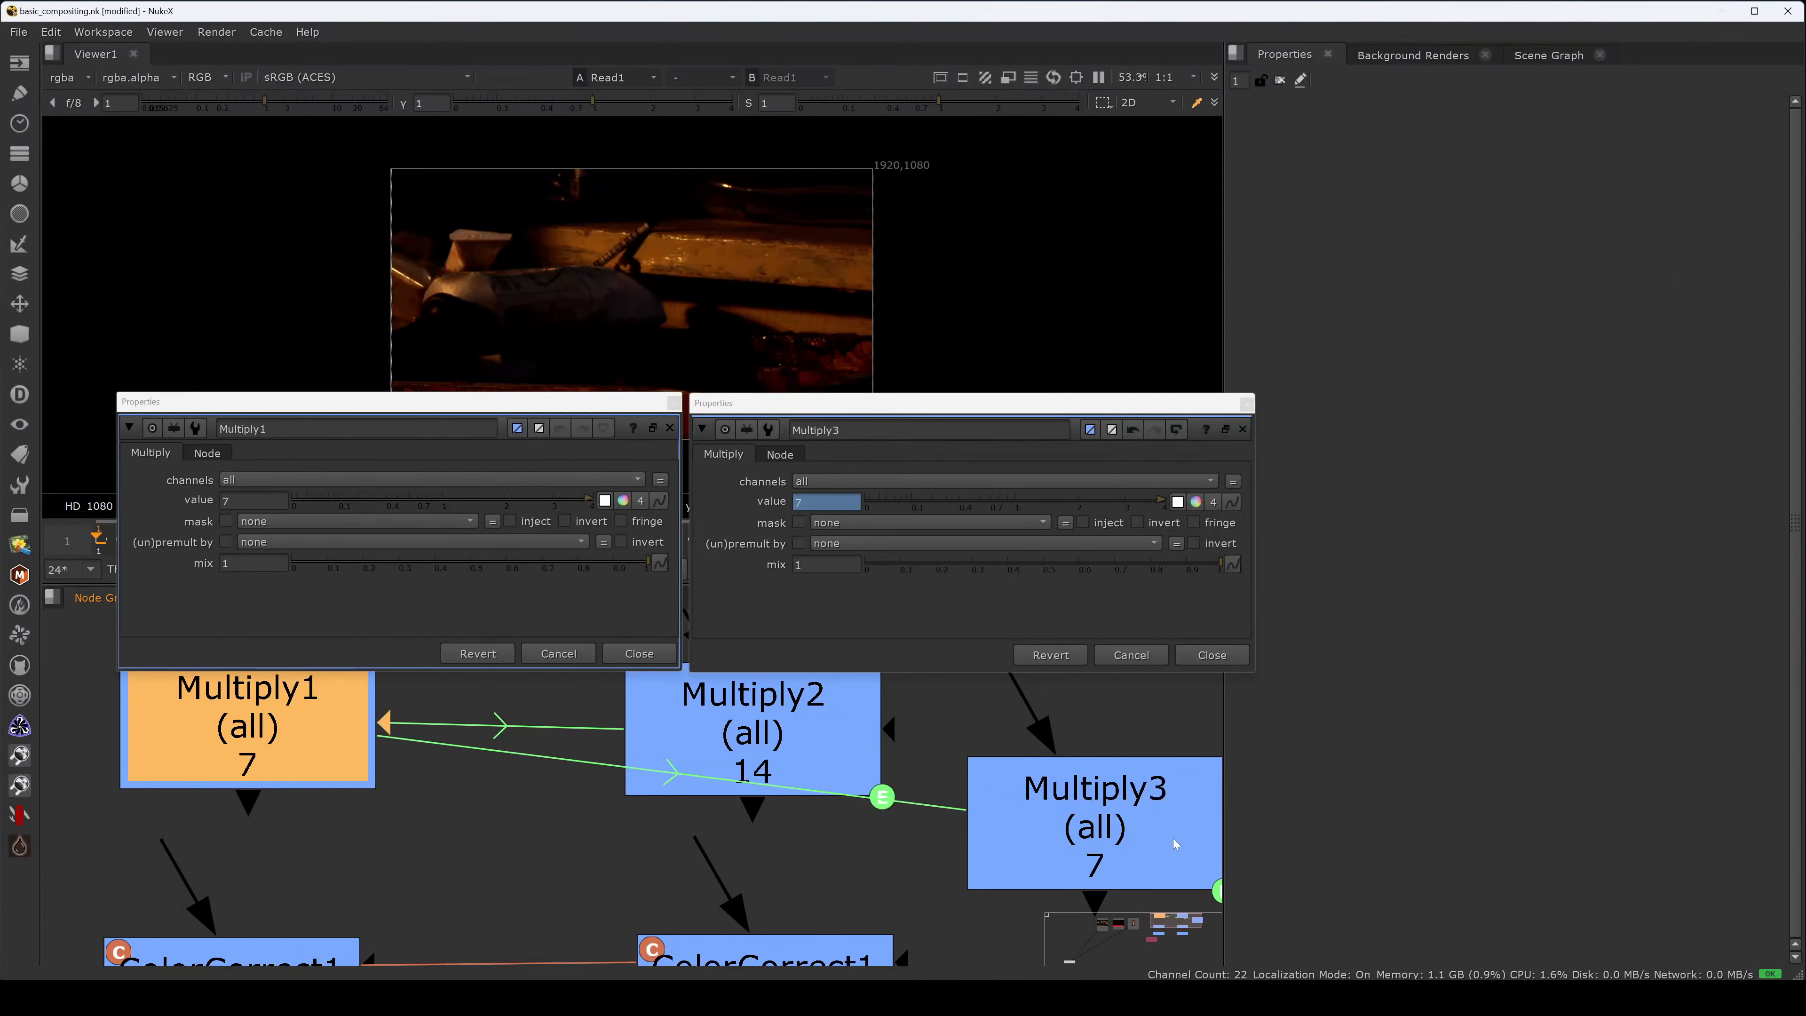
{"action": "left_click", "coordinate": [1158, 845]}
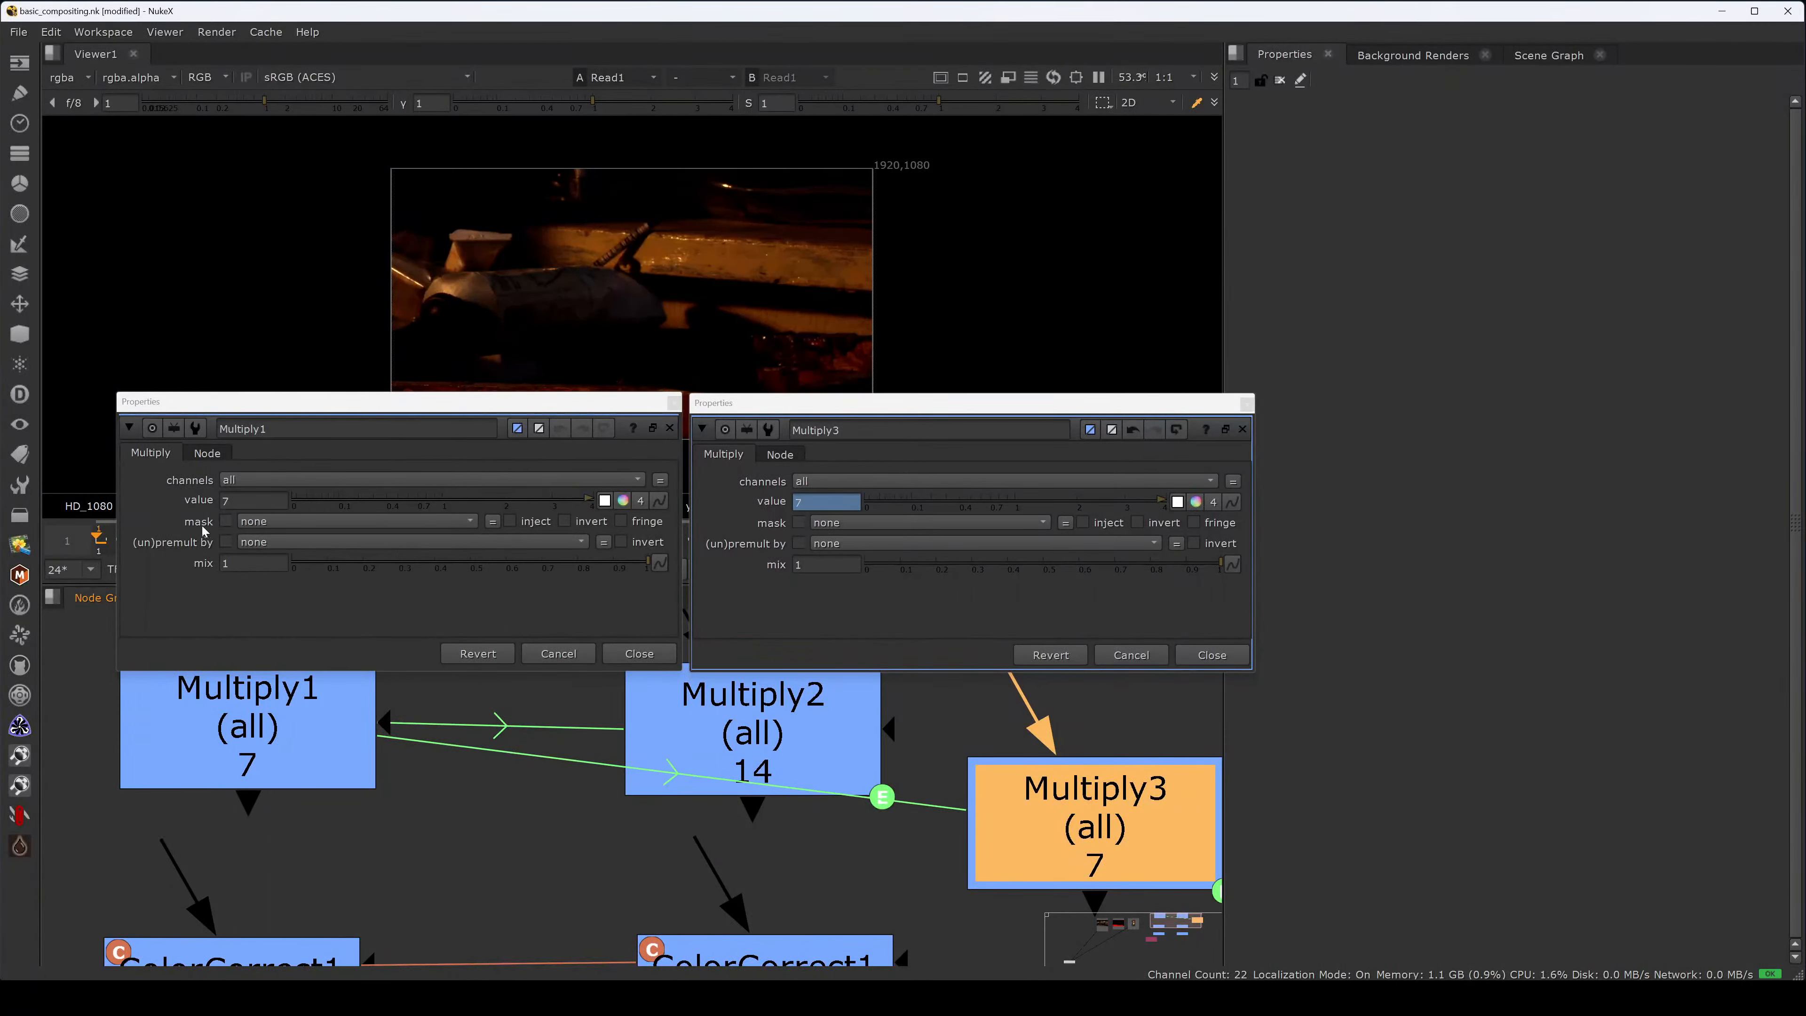
- Set Multiply1's value to 1.58 and move the Multiply1 and Multiply3 property windows apart, clear of the node graph and timeline
{"action": "left_click_drag", "start_coordinate": [403, 510], "coordinate": [482, 510]}
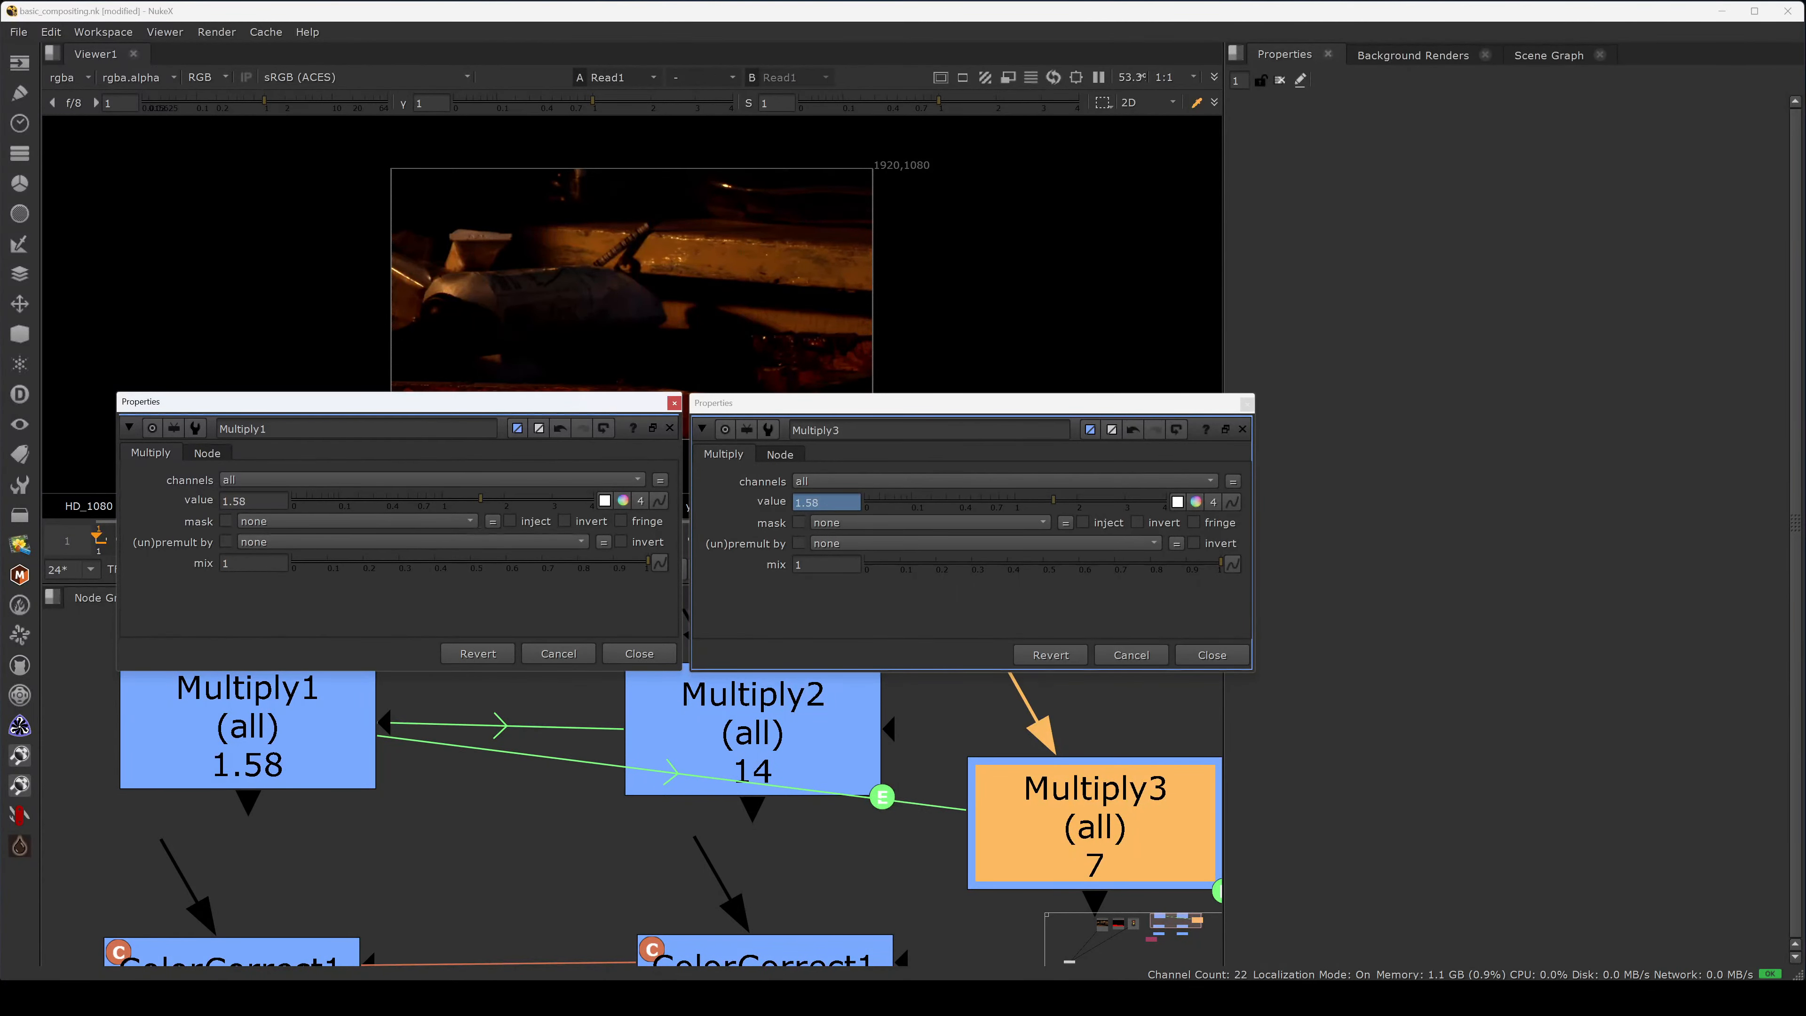
{"action": "left_click", "coordinate": [972, 498]}
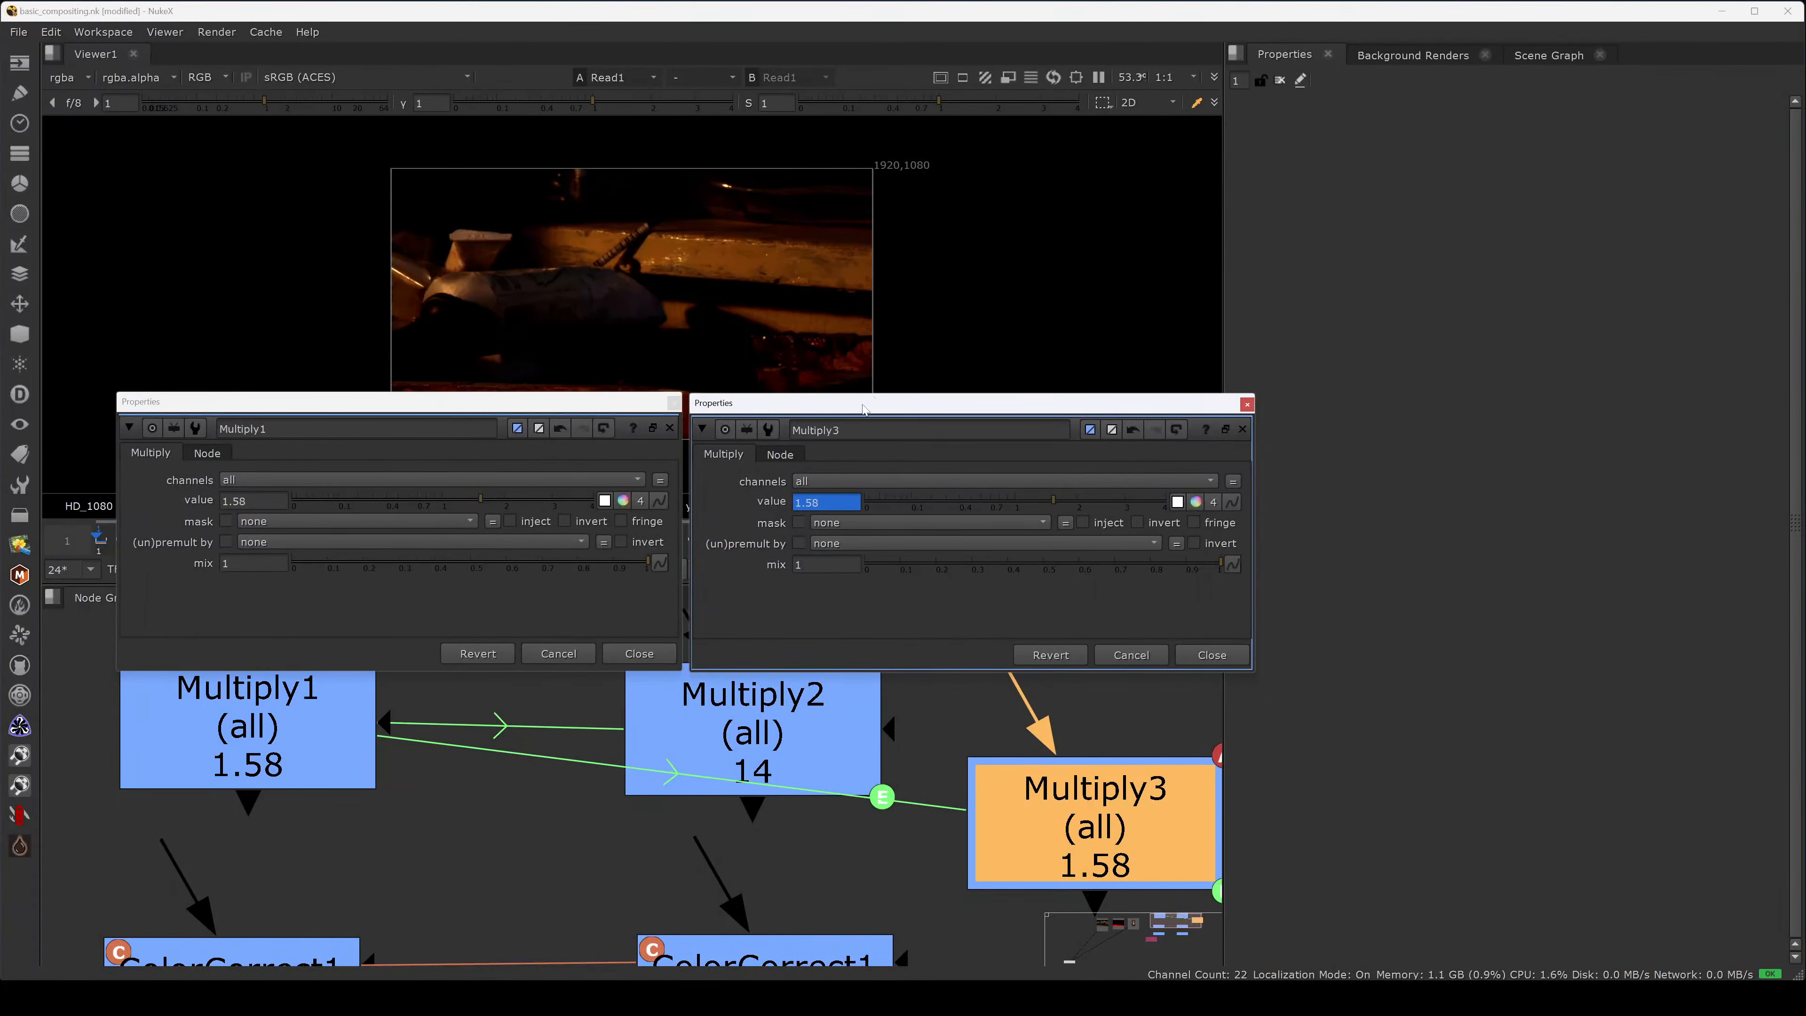
{"action": "left_click_drag", "start_coordinate": [863, 408], "coordinate": [989, 328]}
{"action": "left_click_drag", "start_coordinate": [498, 401], "coordinate": [589, 200]}
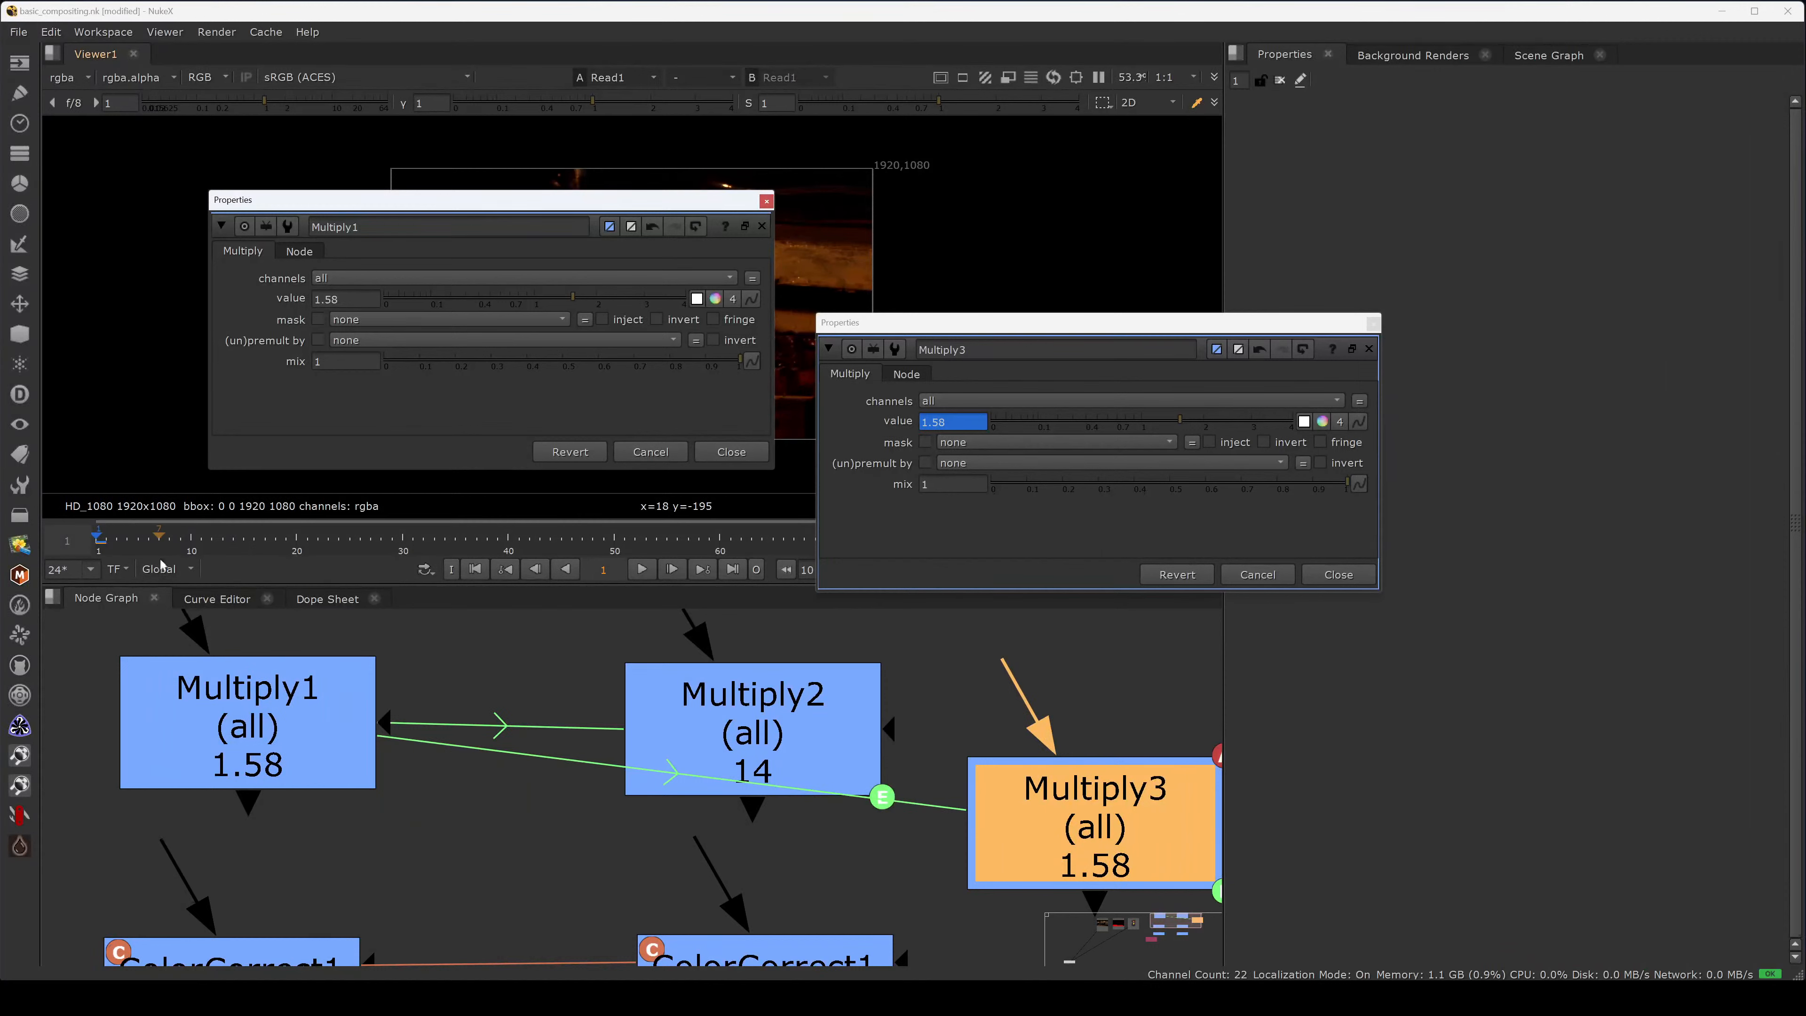
- Set Multiply1's value to 0.59 and delete the key on Multiply3's value
{"action": "left_click", "coordinate": [1140, 427]}
{"action": "left_click_drag", "start_coordinate": [496, 304], "coordinate": [500, 306]}
{"action": "right_click", "coordinate": [953, 421]}
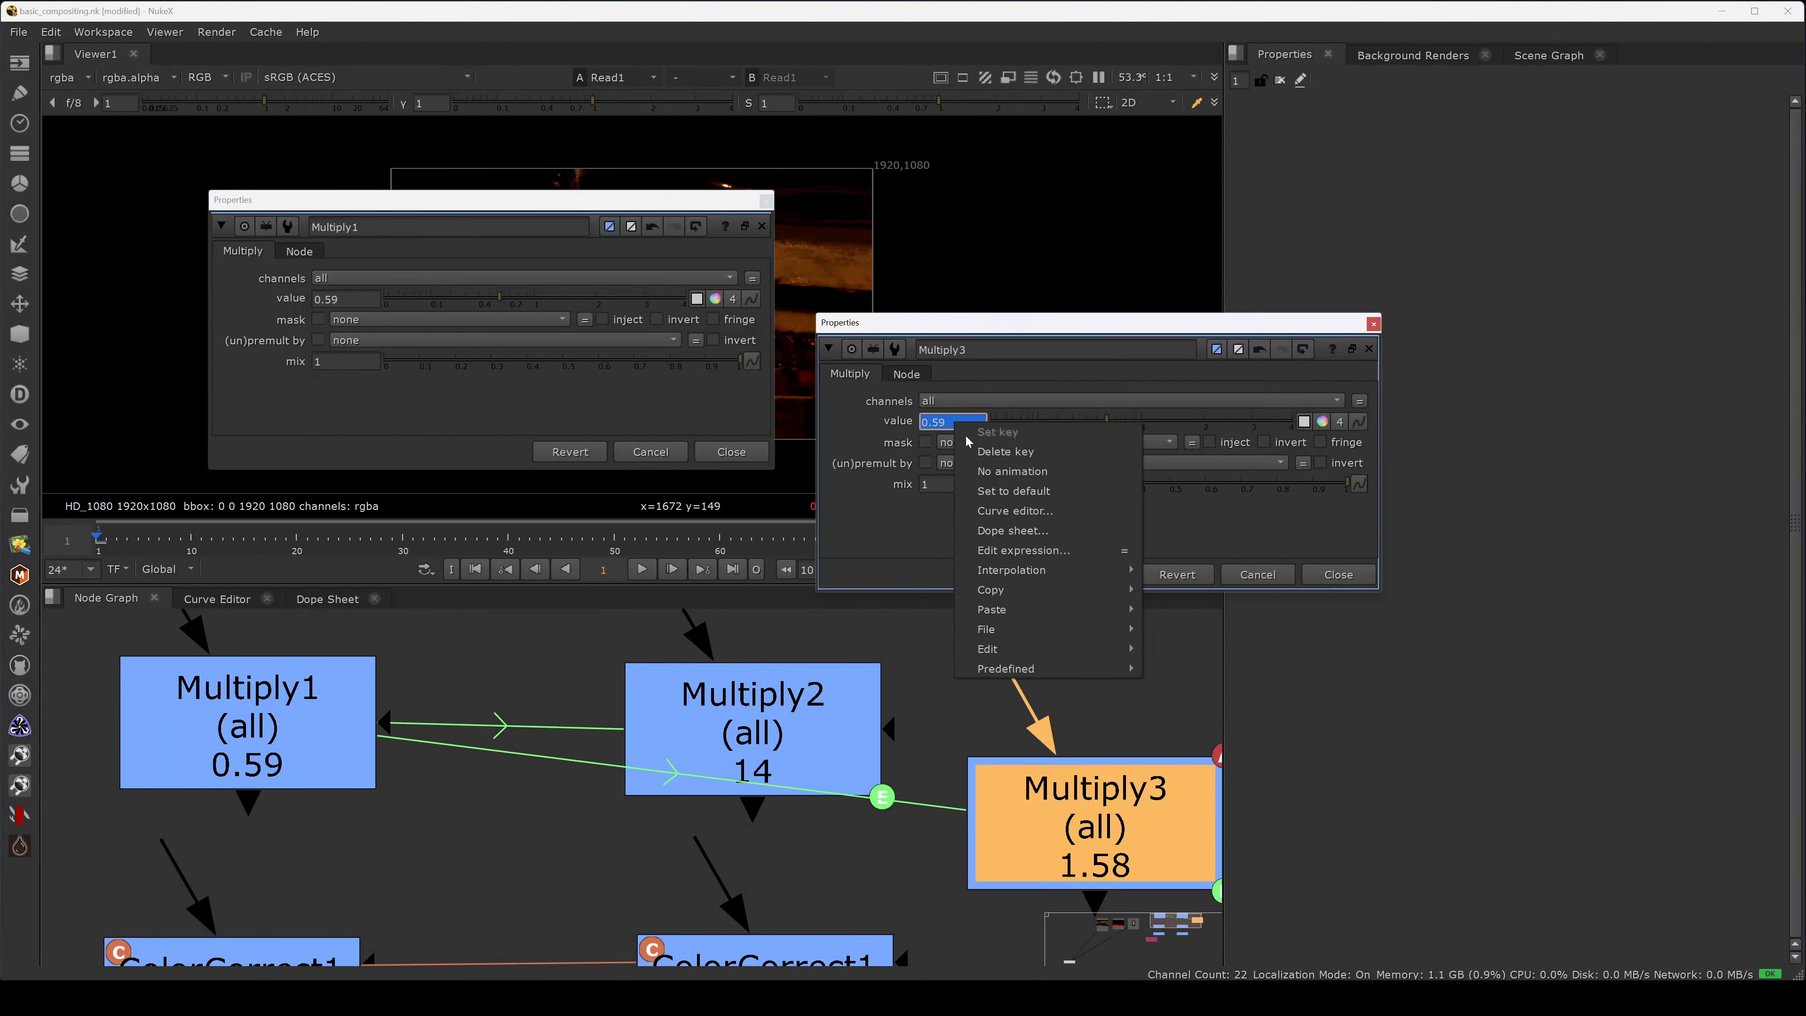
{"action": "left_click", "coordinate": [953, 452]}
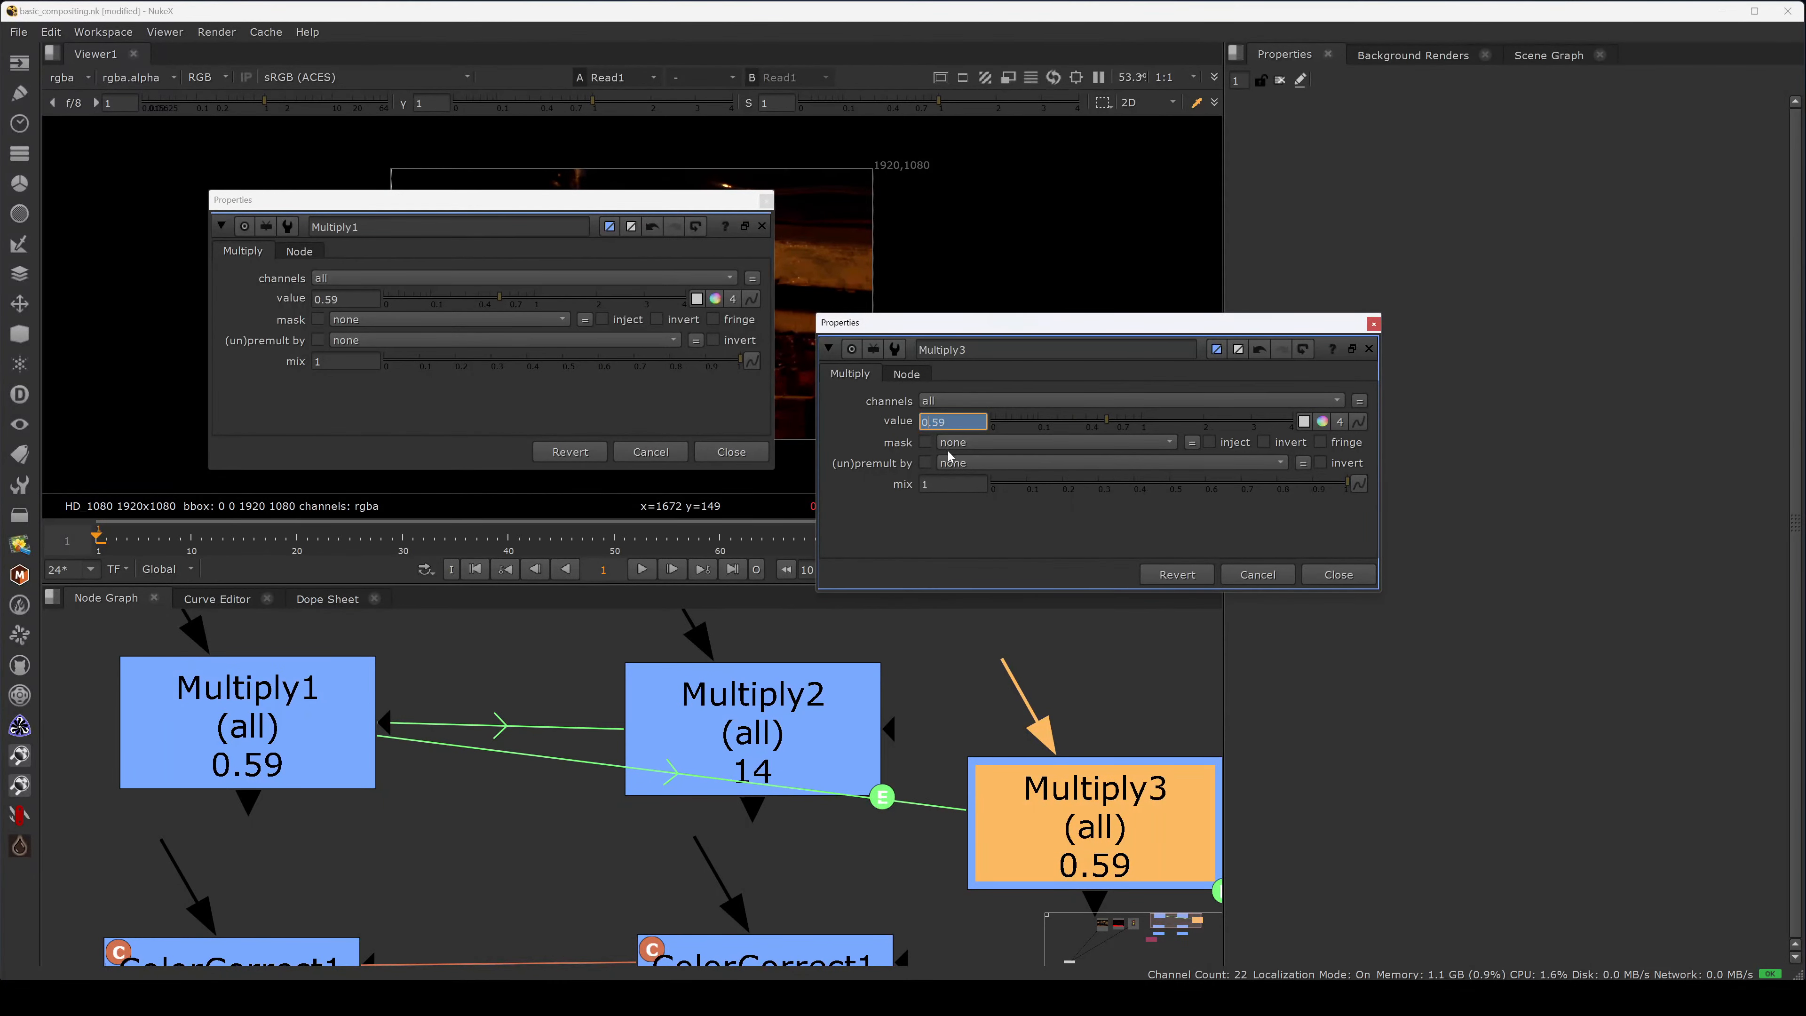
- Try removing all animation from Multiply3's value to break its link, and undo back to the linked, keyed state
{"action": "right_click", "coordinate": [953, 424]}
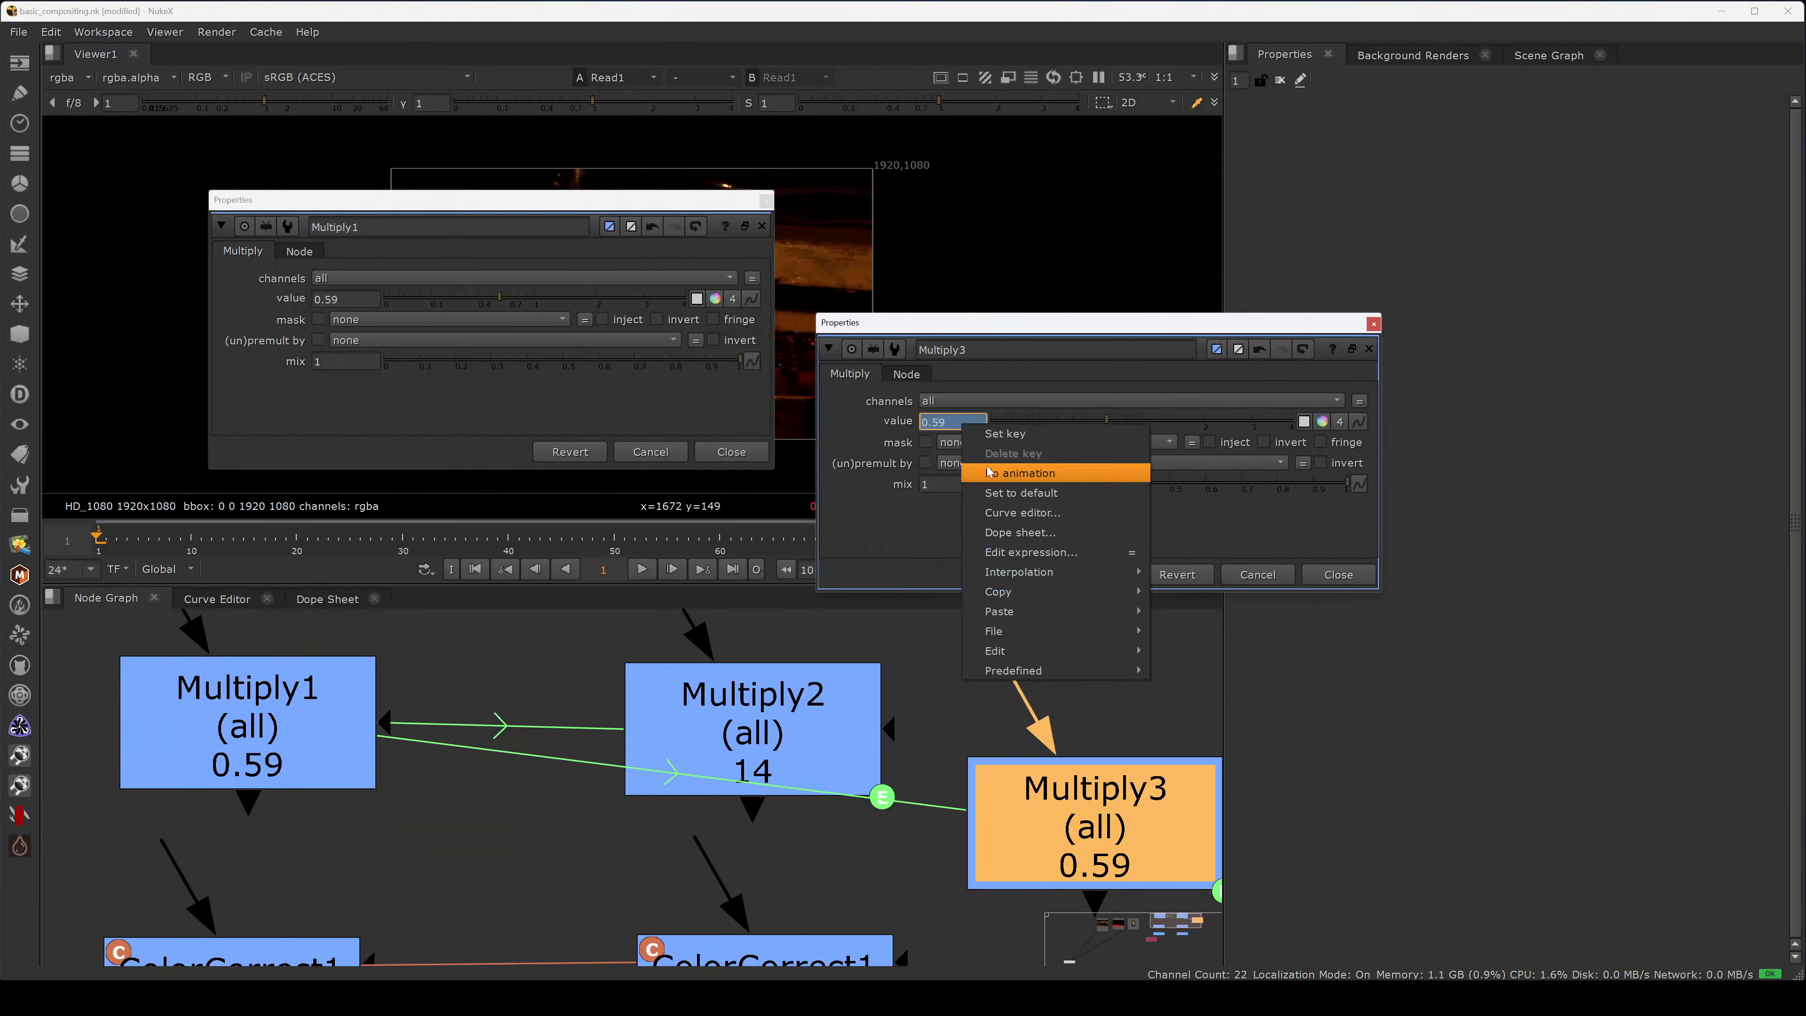
{"action": "left_click", "coordinate": [990, 474]}
{"action": "left_click", "coordinate": [937, 527]}
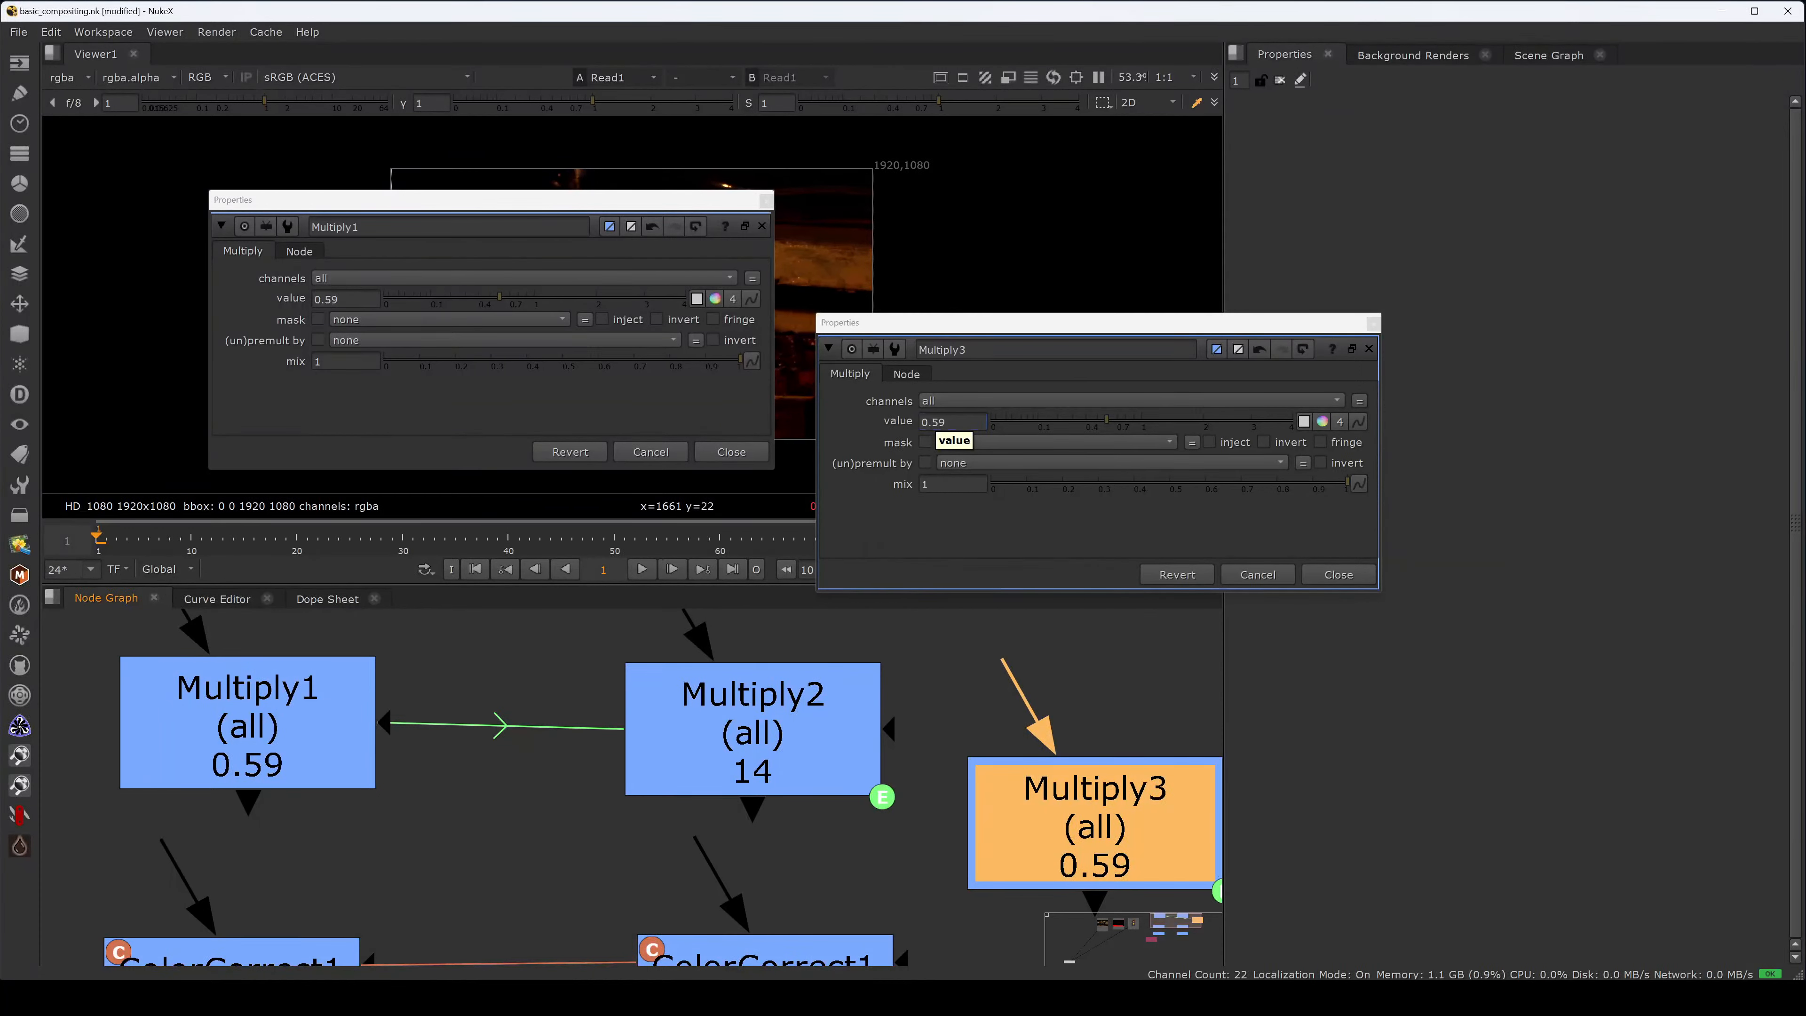
{"action": "key", "text": "ctrl+z"}
{"action": "key", "text": "ctrl+z"}
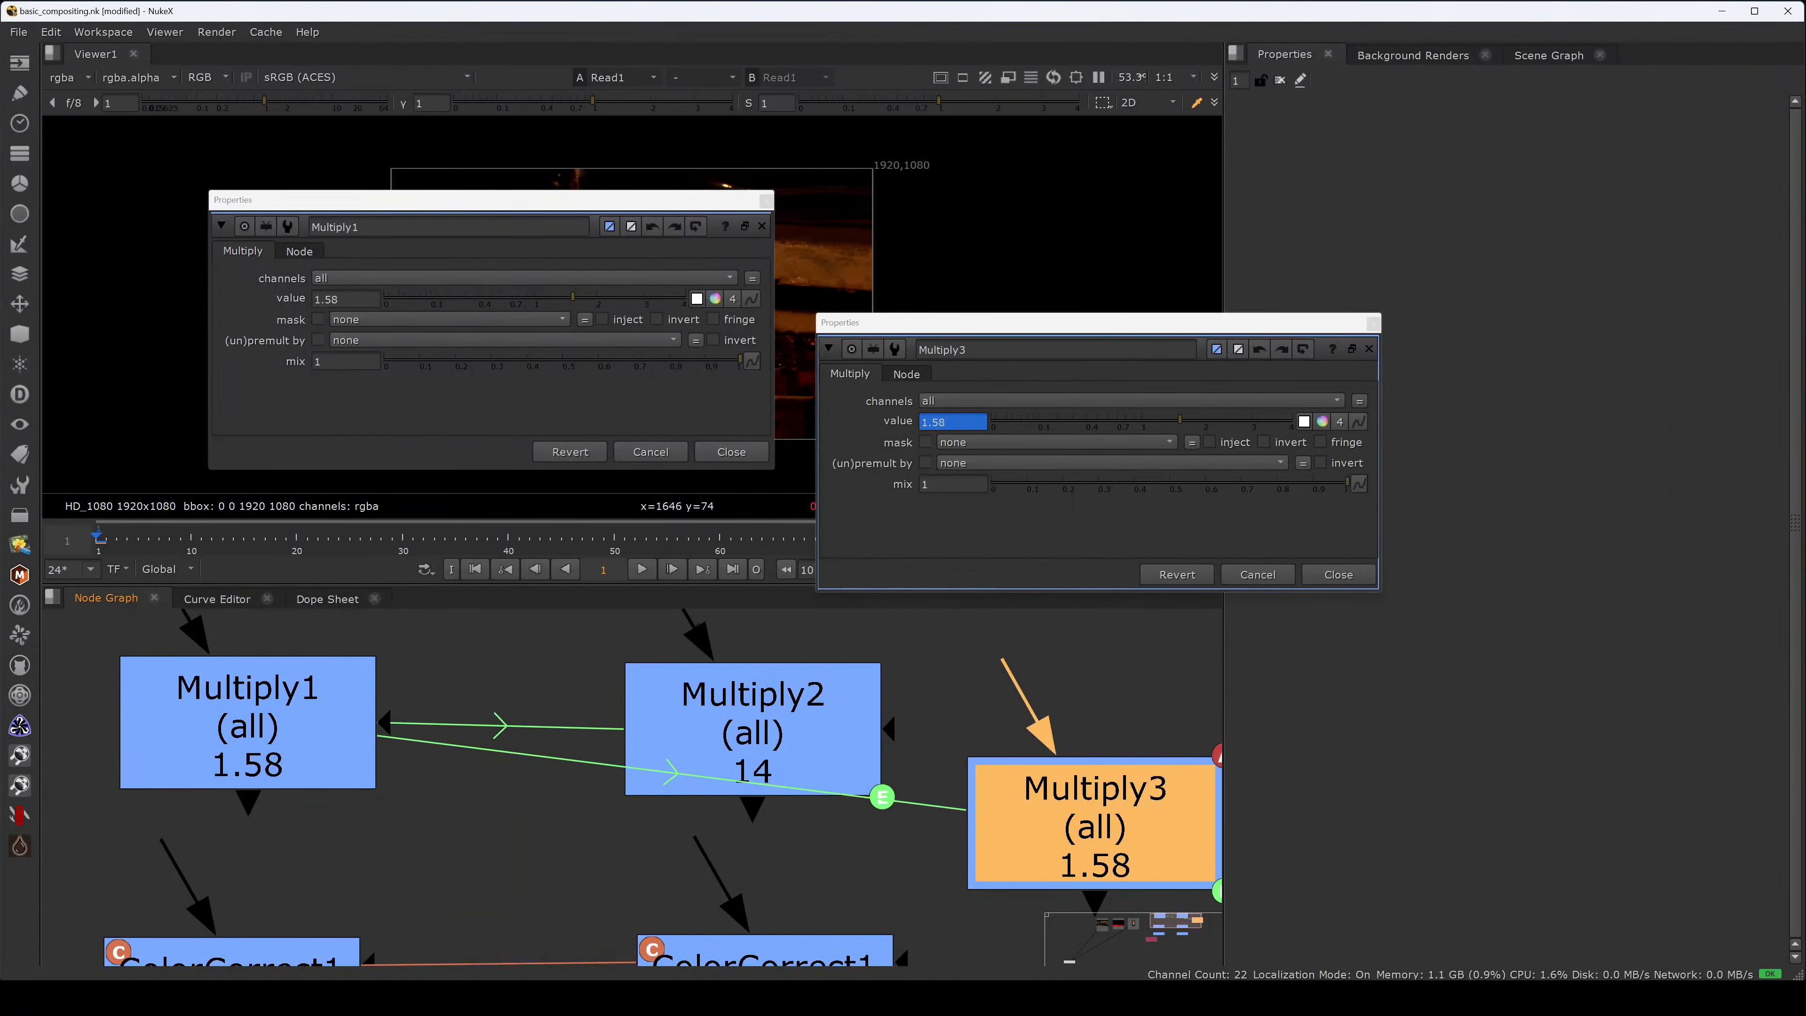
- Delete the key on Multiply3's value and set Multiply1's value to 0.63
{"action": "right_click", "coordinate": [959, 420]}
{"action": "left_click", "coordinate": [1001, 448]}
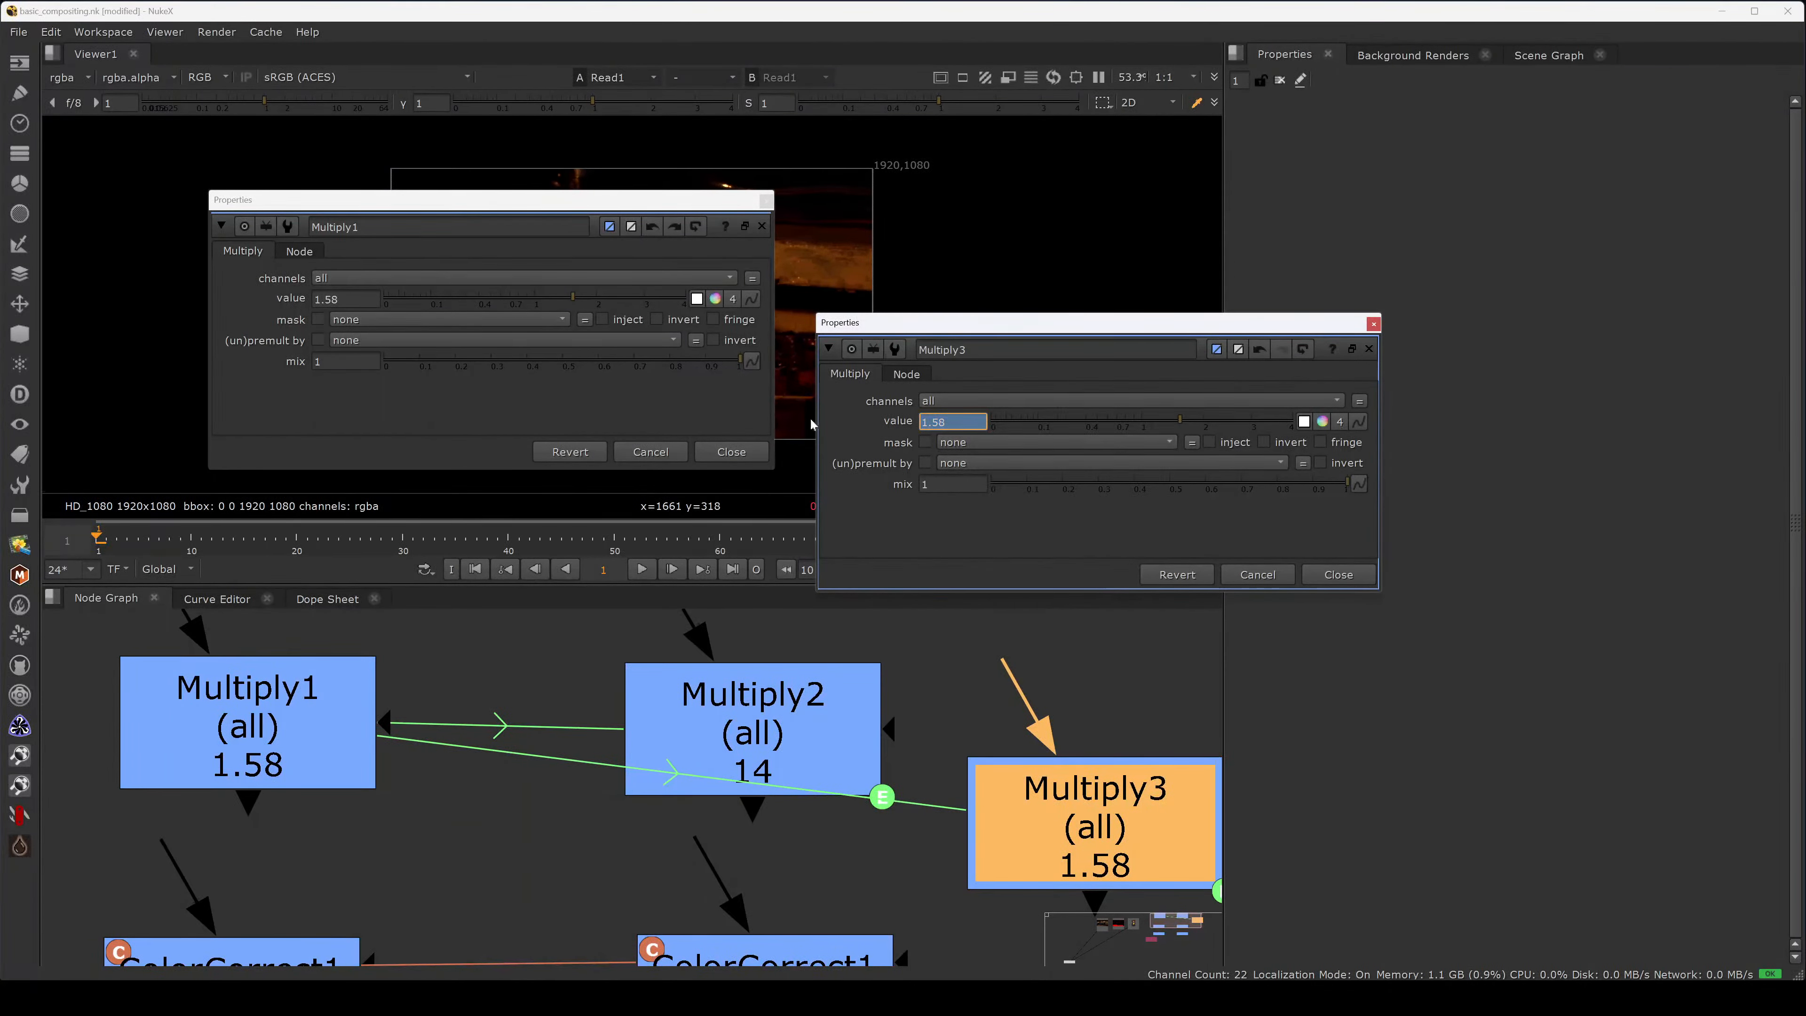
{"action": "left_click_drag", "start_coordinate": [521, 306], "coordinate": [511, 305]}
- Close both floating property windows and move Multiply3 up level with Multiply2
{"action": "left_click", "coordinate": [731, 452]}
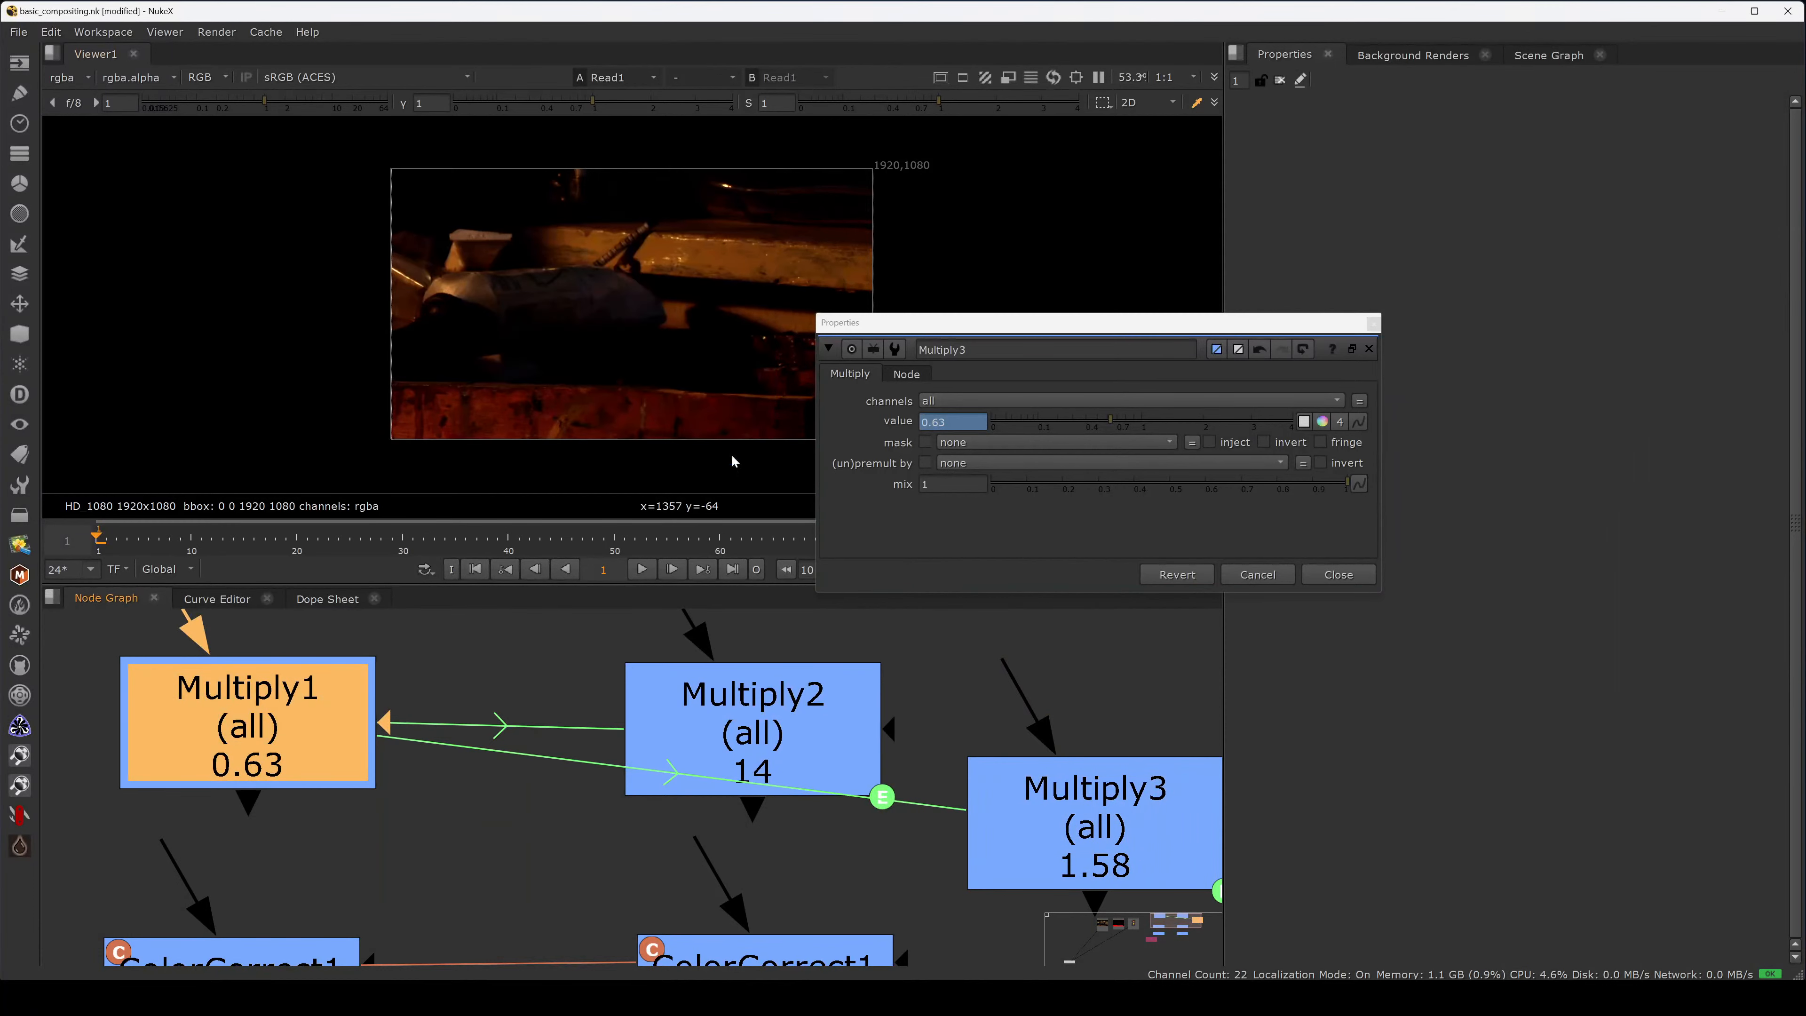
{"action": "left_click", "coordinate": [1332, 578]}
{"action": "scroll", "coordinate": [1004, 648], "scroll_direction": "down", "scroll_amount": 3}
{"action": "left_click", "coordinate": [688, 687]}
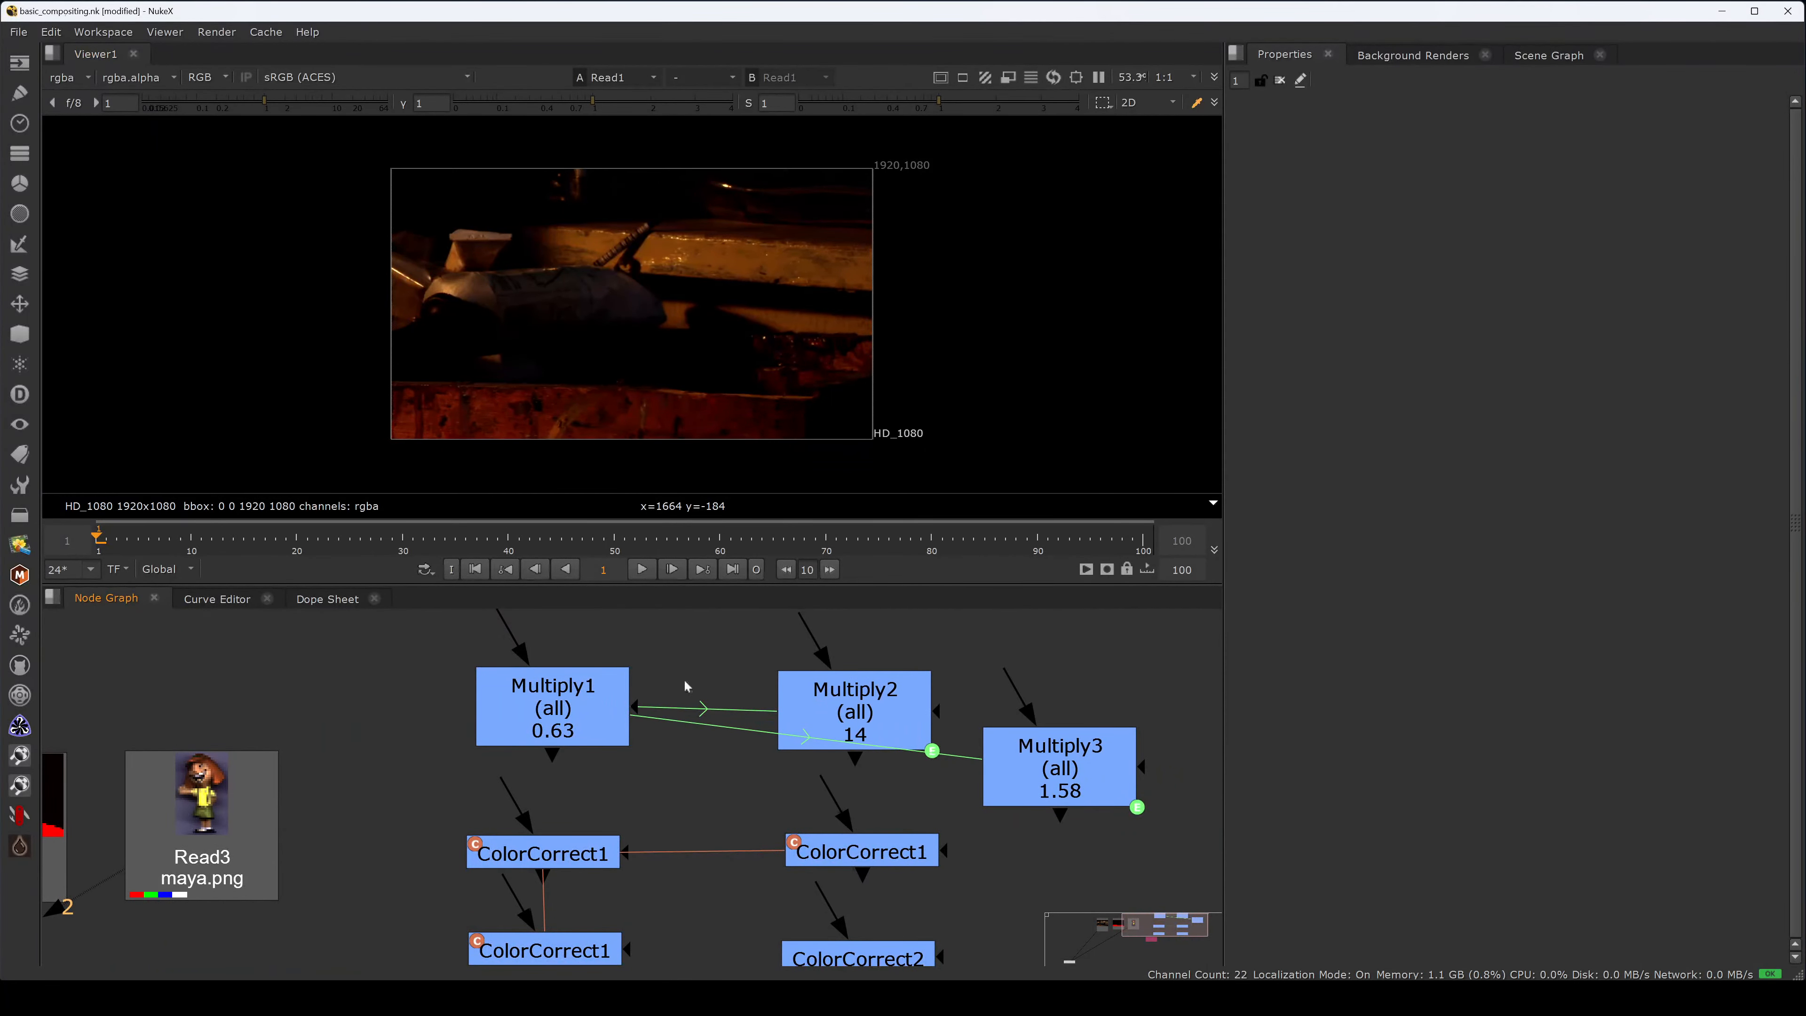
{"action": "left_click", "coordinate": [1087, 750]}
{"action": "left_click_drag", "start_coordinate": [1088, 750], "coordinate": [1102, 700]}
- Place the Shuffle1 node directly below the cloned ColorCorrect1 nodes
{"action": "middle_click_drag", "start_coordinate": [888, 749], "coordinate": [826, 619]}
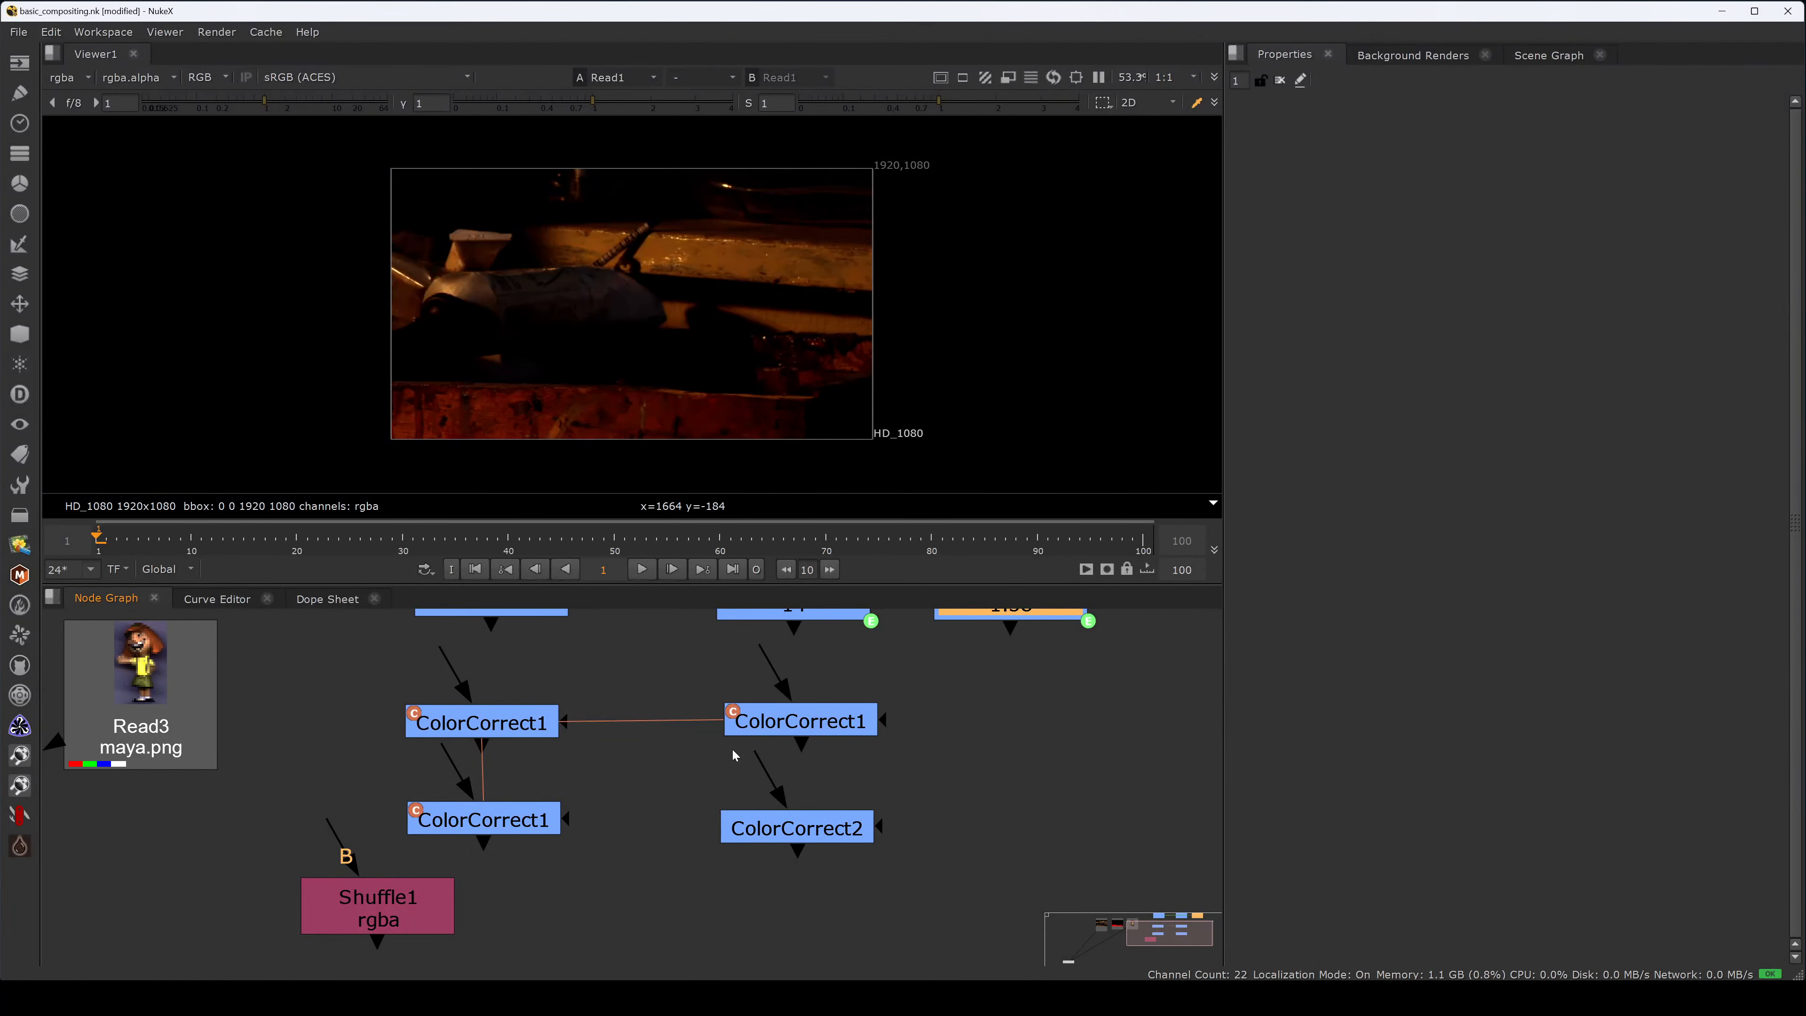
{"action": "middle_click_drag", "start_coordinate": [587, 874], "coordinate": [646, 807]}
{"action": "left_click_drag", "start_coordinate": [503, 841], "coordinate": [605, 862]}
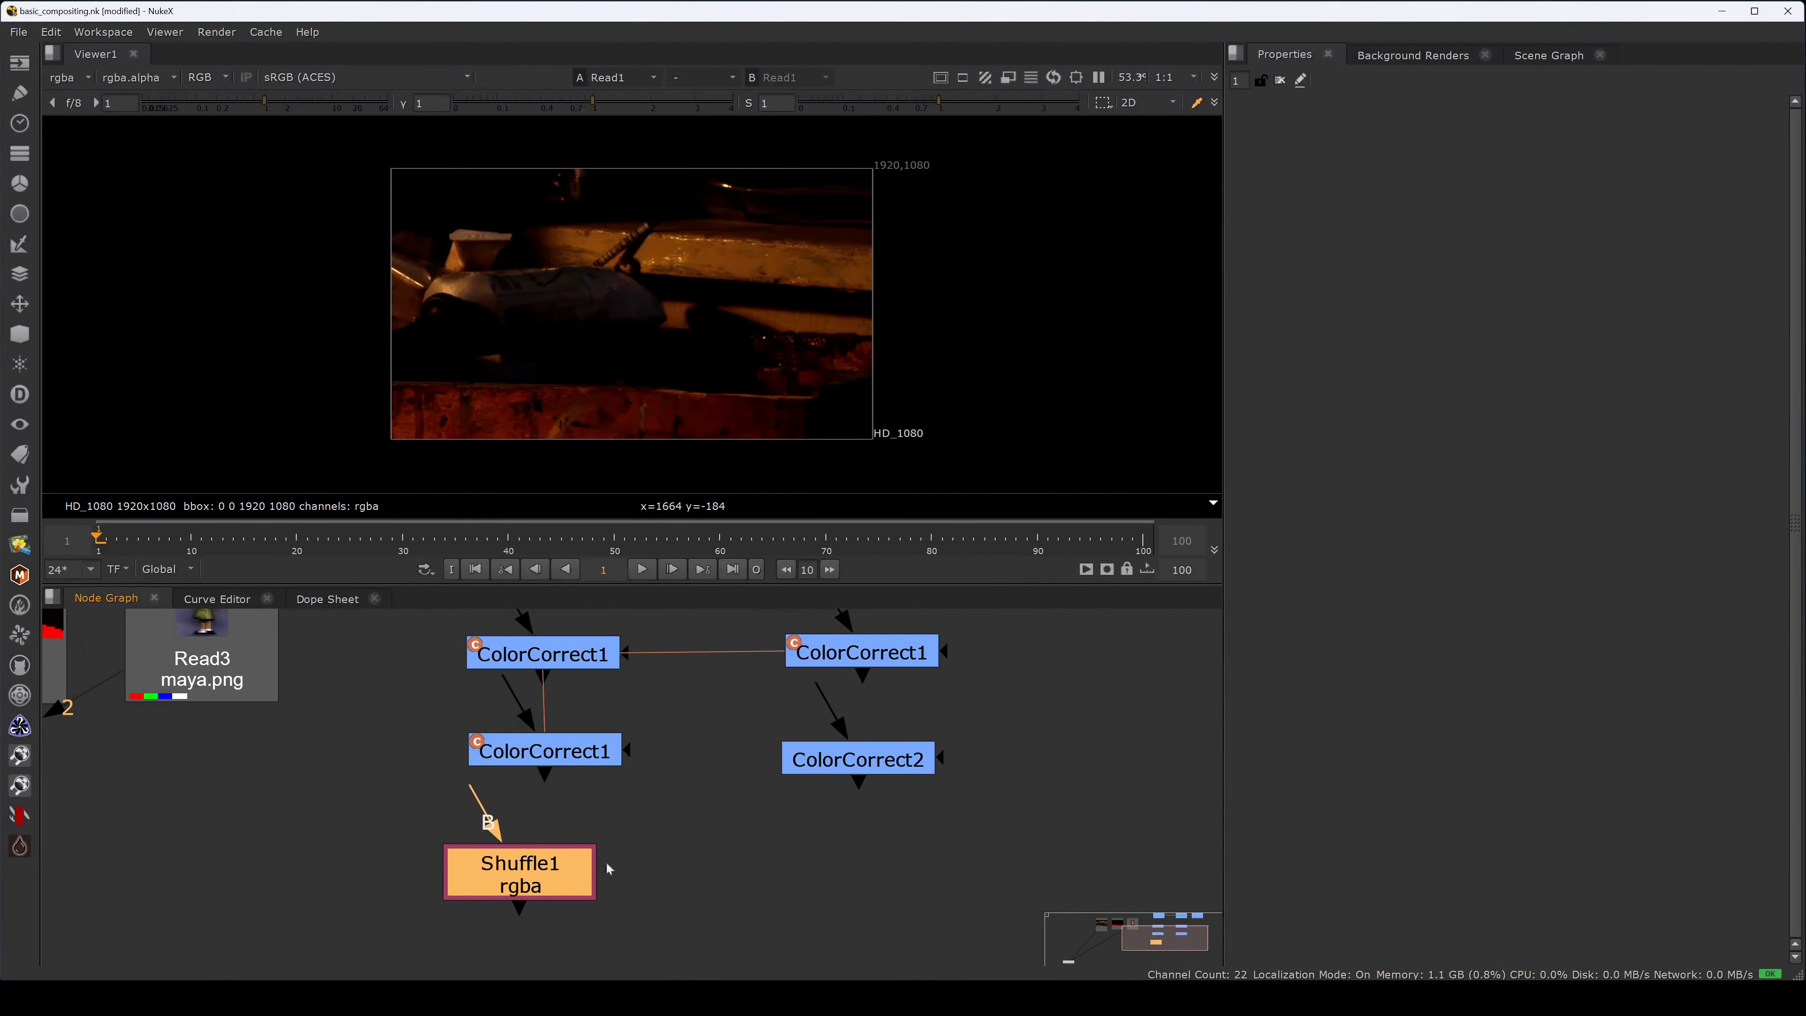
{"action": "middle_click_drag", "start_coordinate": [716, 818], "coordinate": [660, 859], "text": "alt"}
{"action": "left_click_drag", "start_coordinate": [618, 869], "coordinate": [625, 872]}
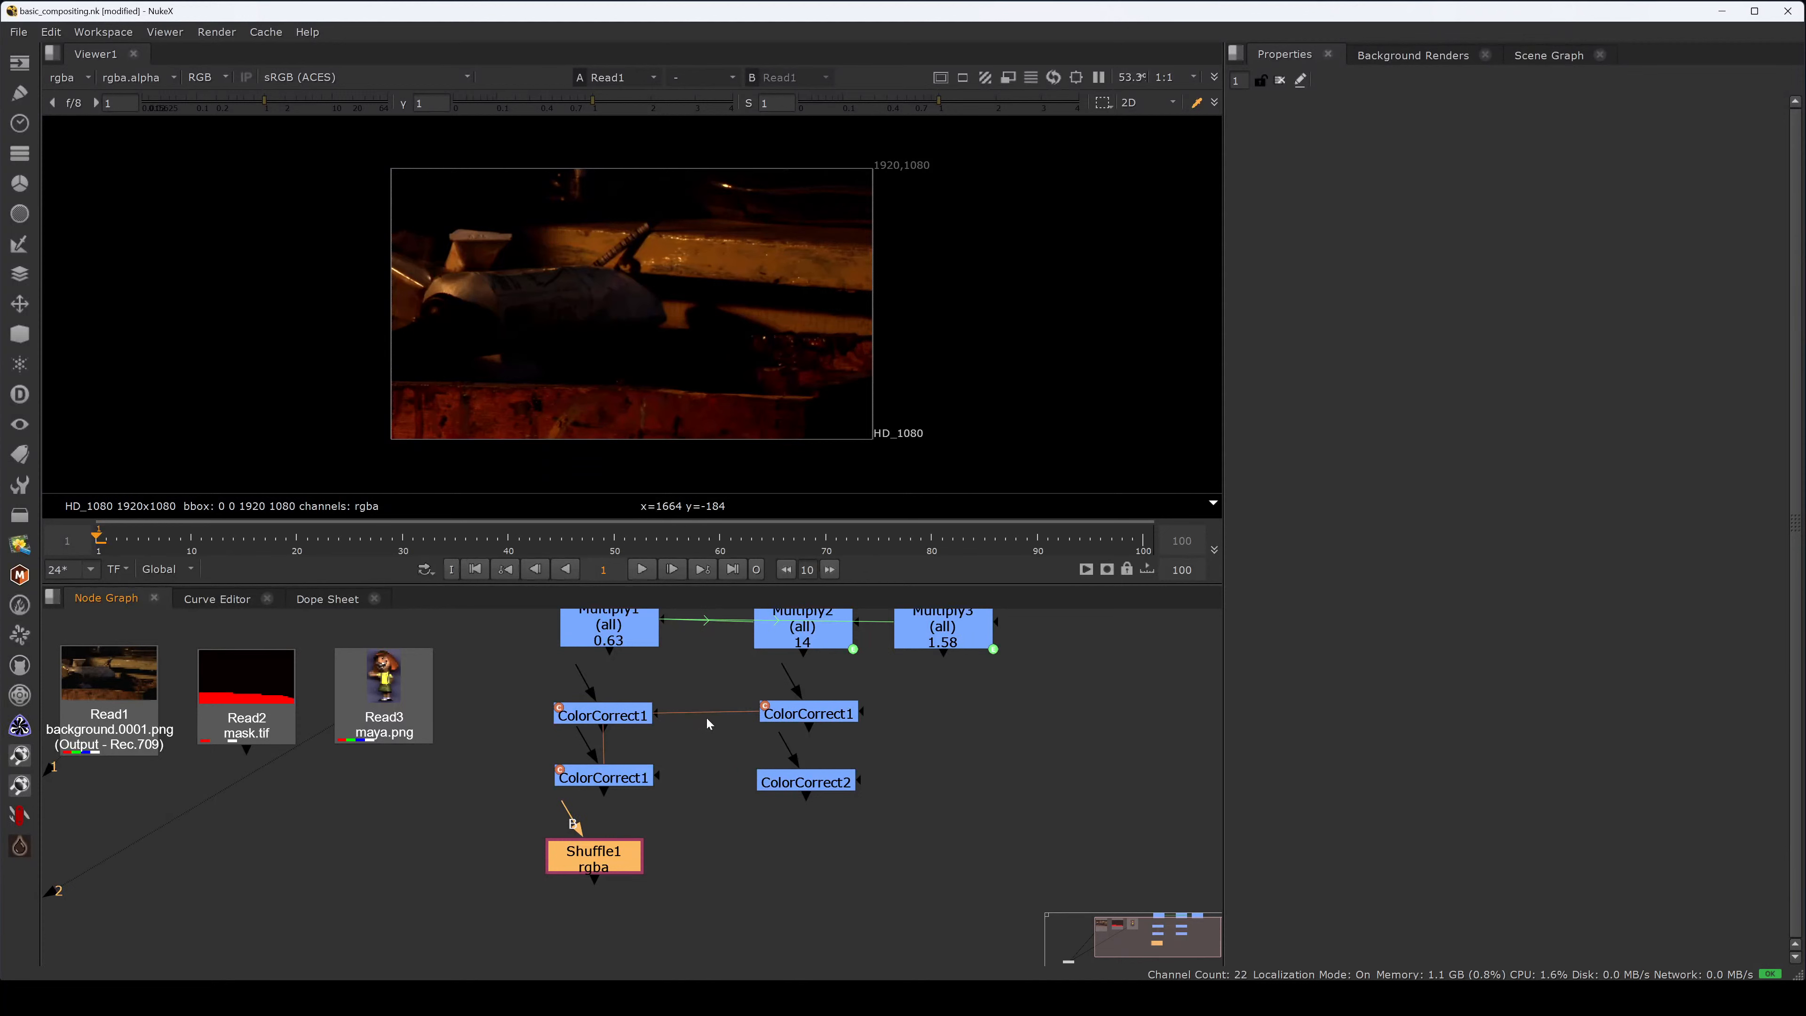
- Offset Multiply3 below Multiply2 and open the properties of Multiply1, Multiply3 and Multiply2 in floating windows
{"action": "middle_click_drag", "start_coordinate": [715, 743], "coordinate": [704, 788]}
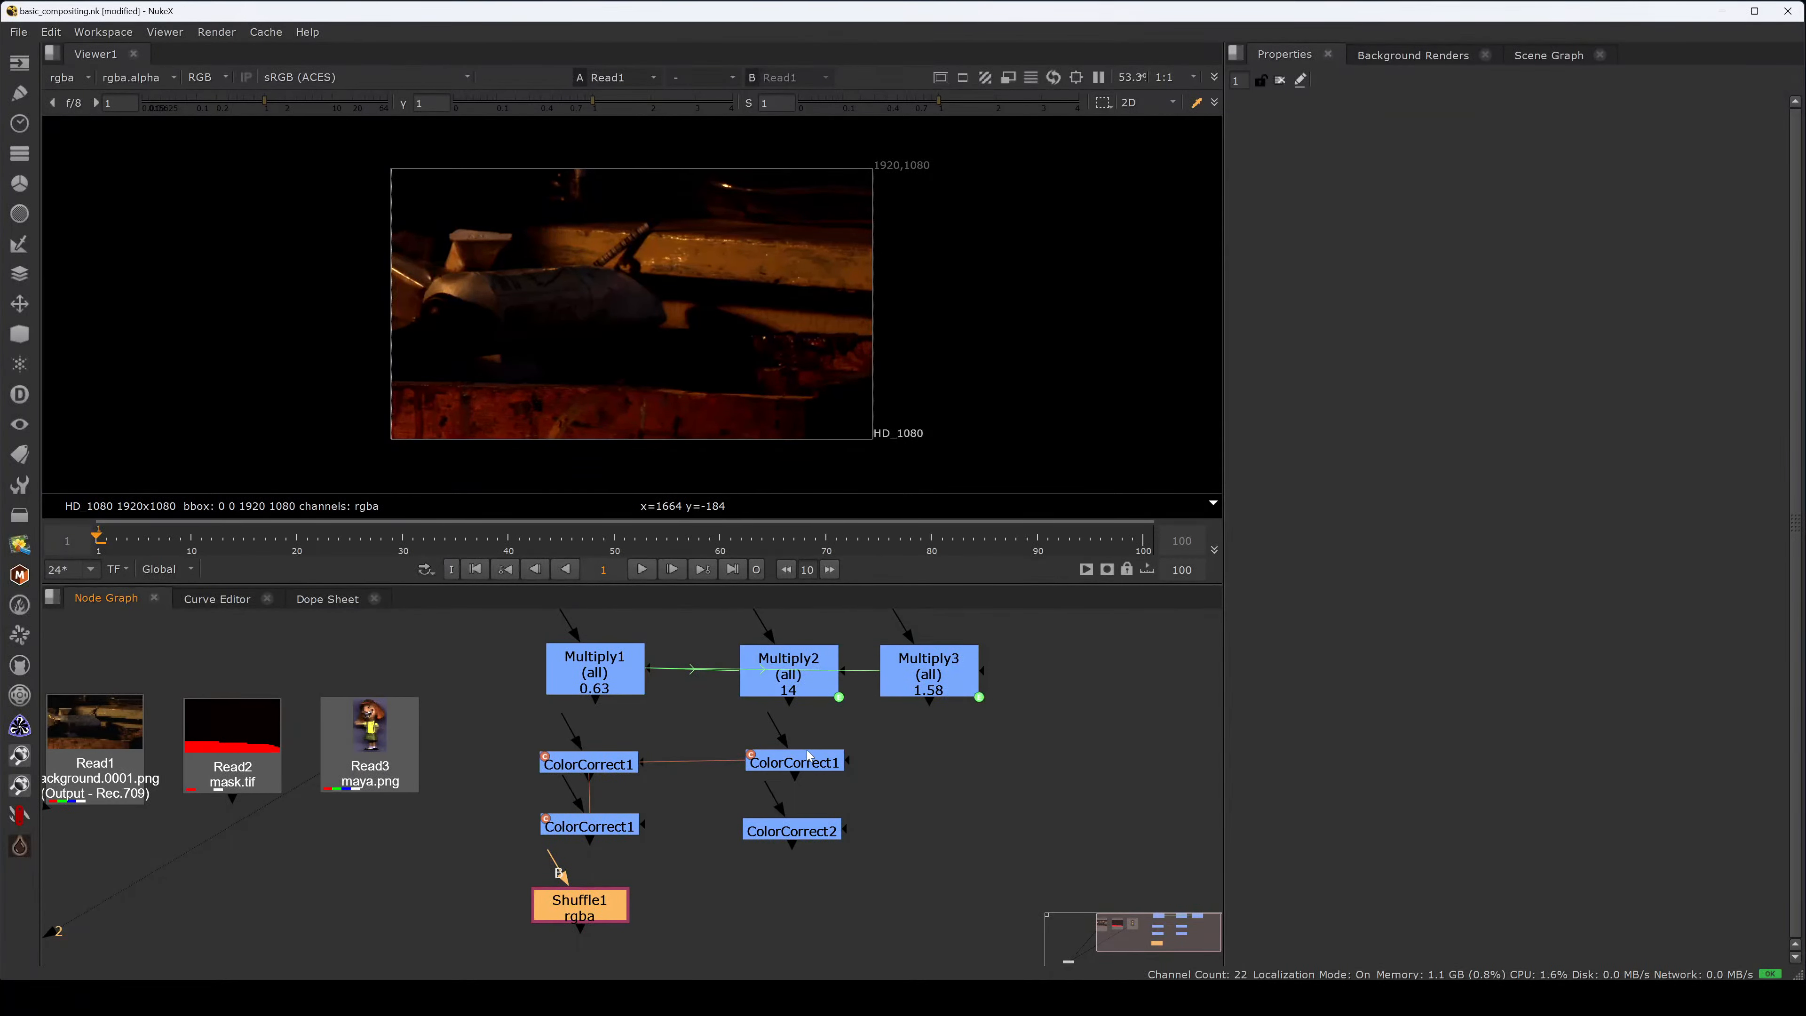
{"action": "left_click_drag", "start_coordinate": [907, 681], "coordinate": [920, 716]}
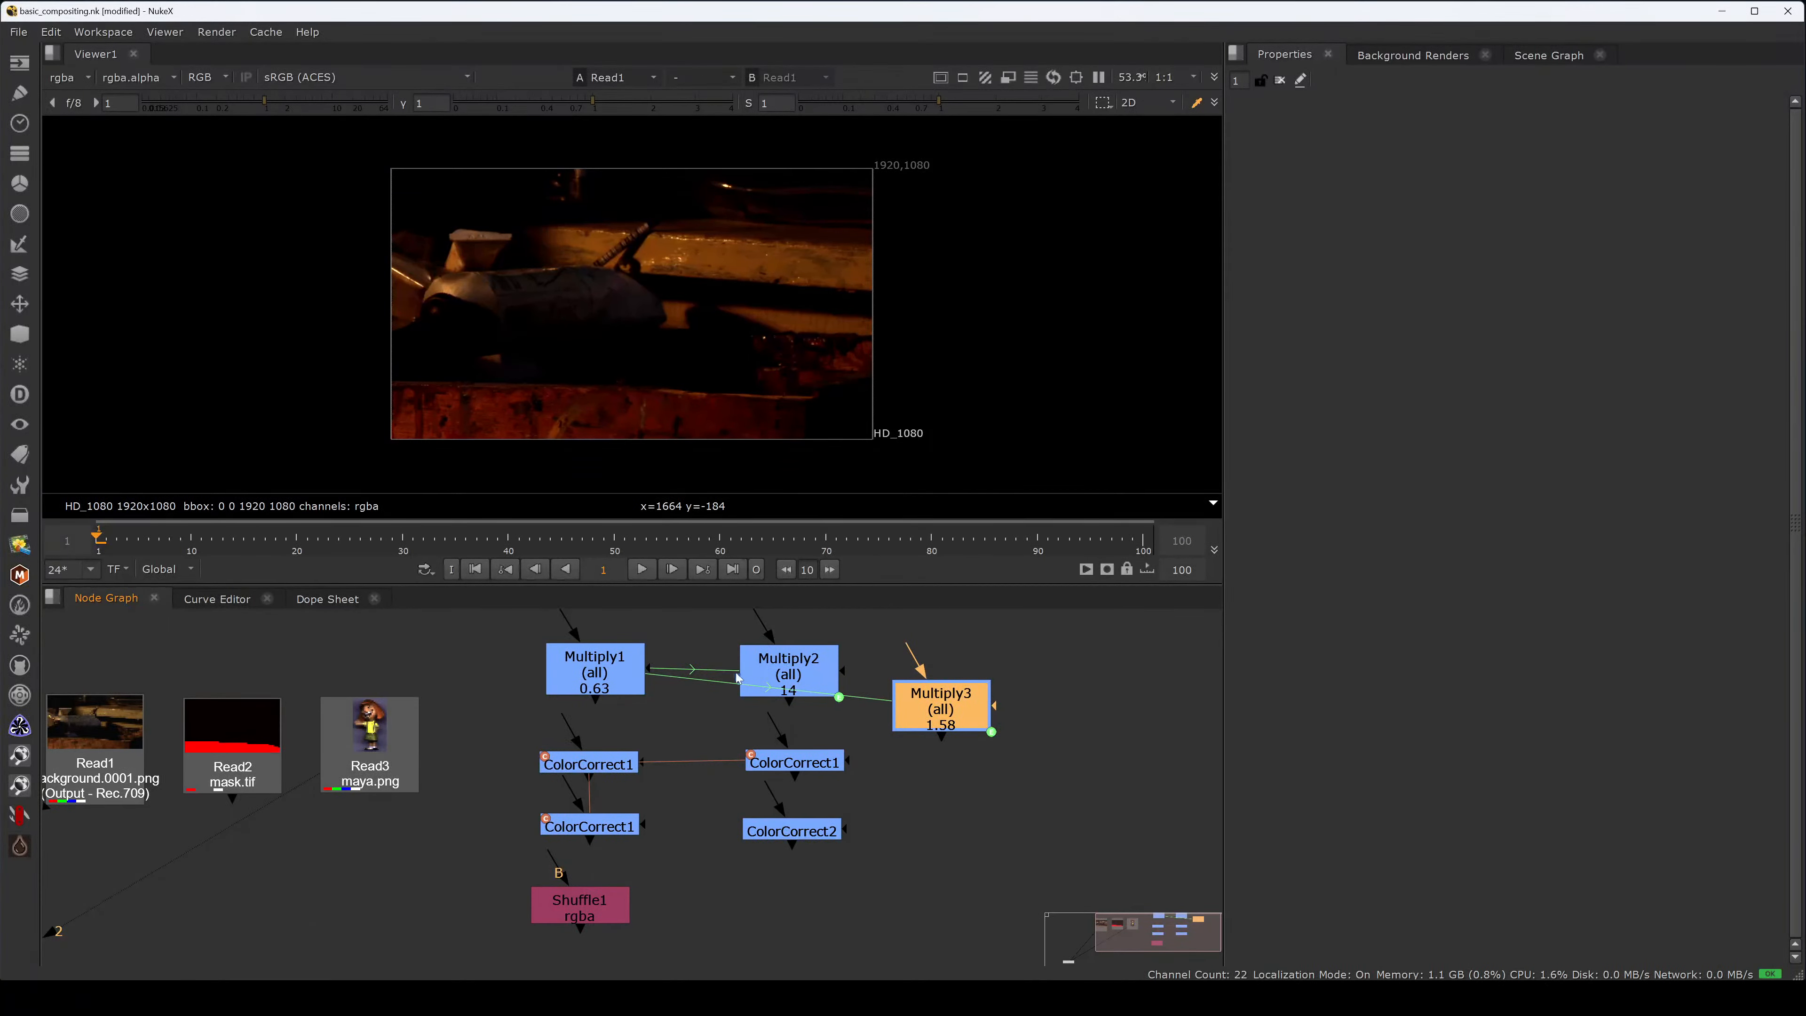
{"action": "double_click", "coordinate": [635, 685]}
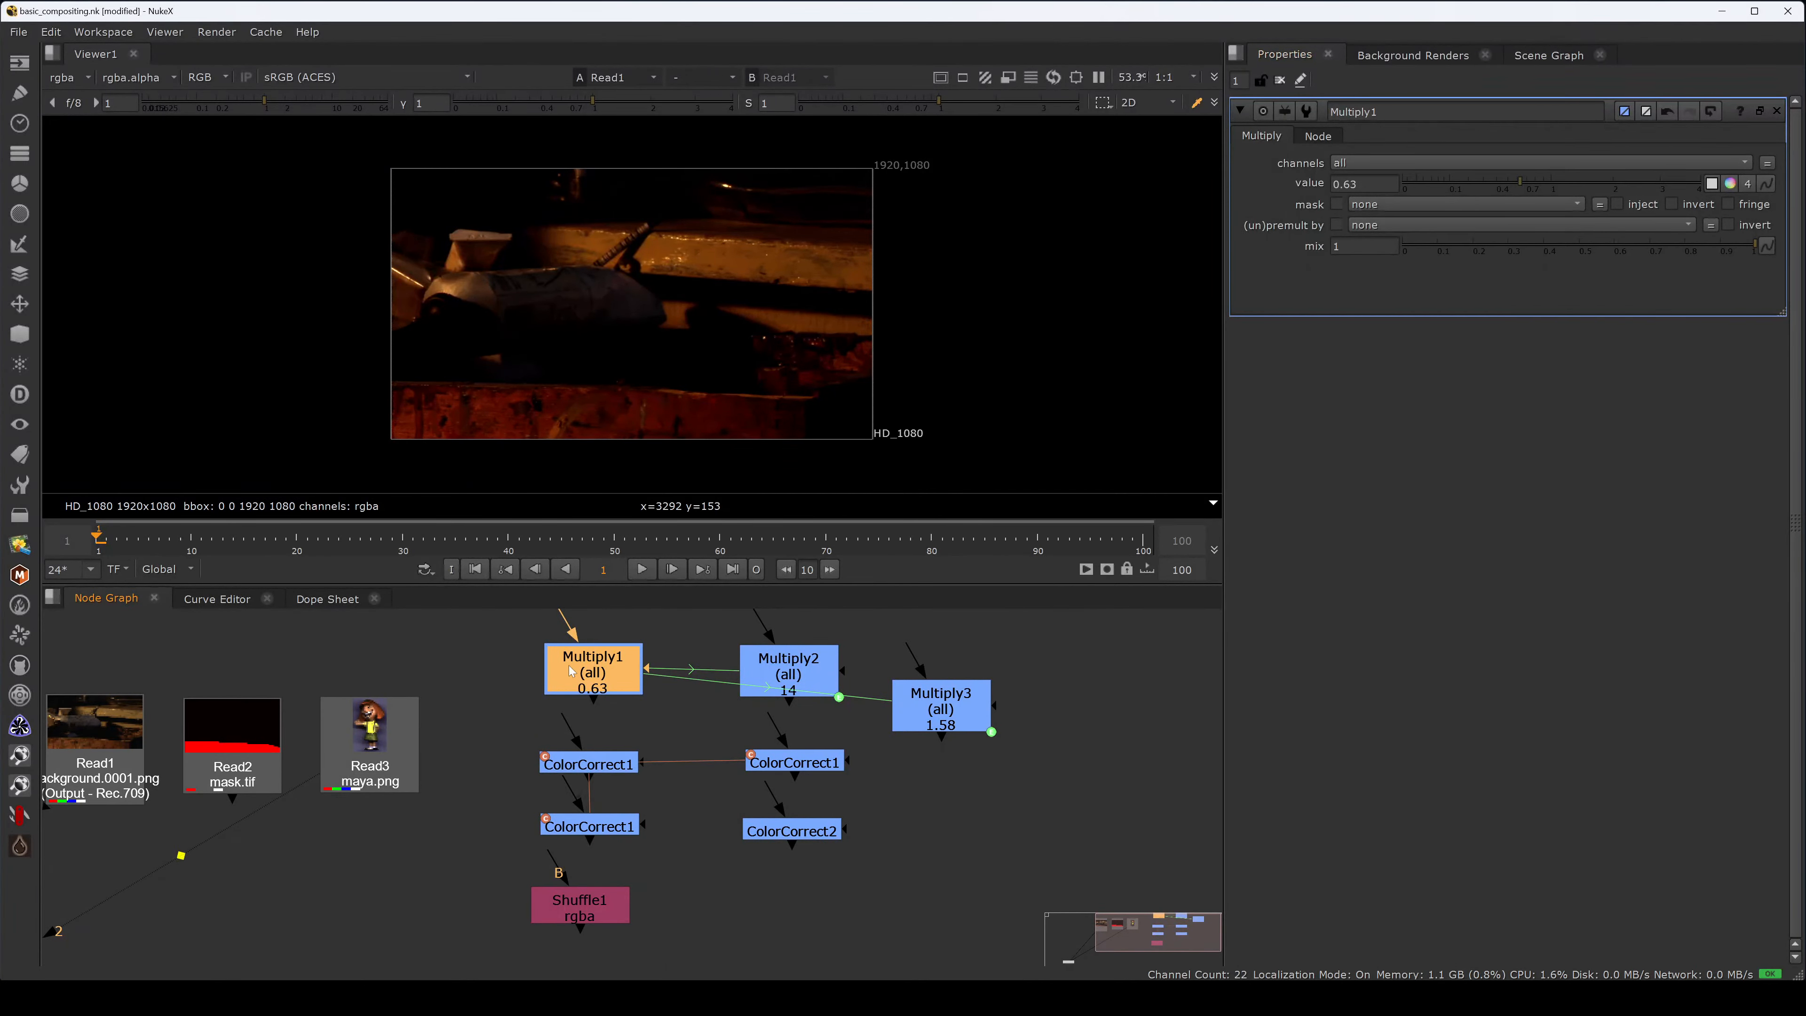
{"action": "double_click", "coordinate": [581, 677], "text": "ctrl"}
{"action": "double_click", "coordinate": [974, 697], "text": "ctrl"}
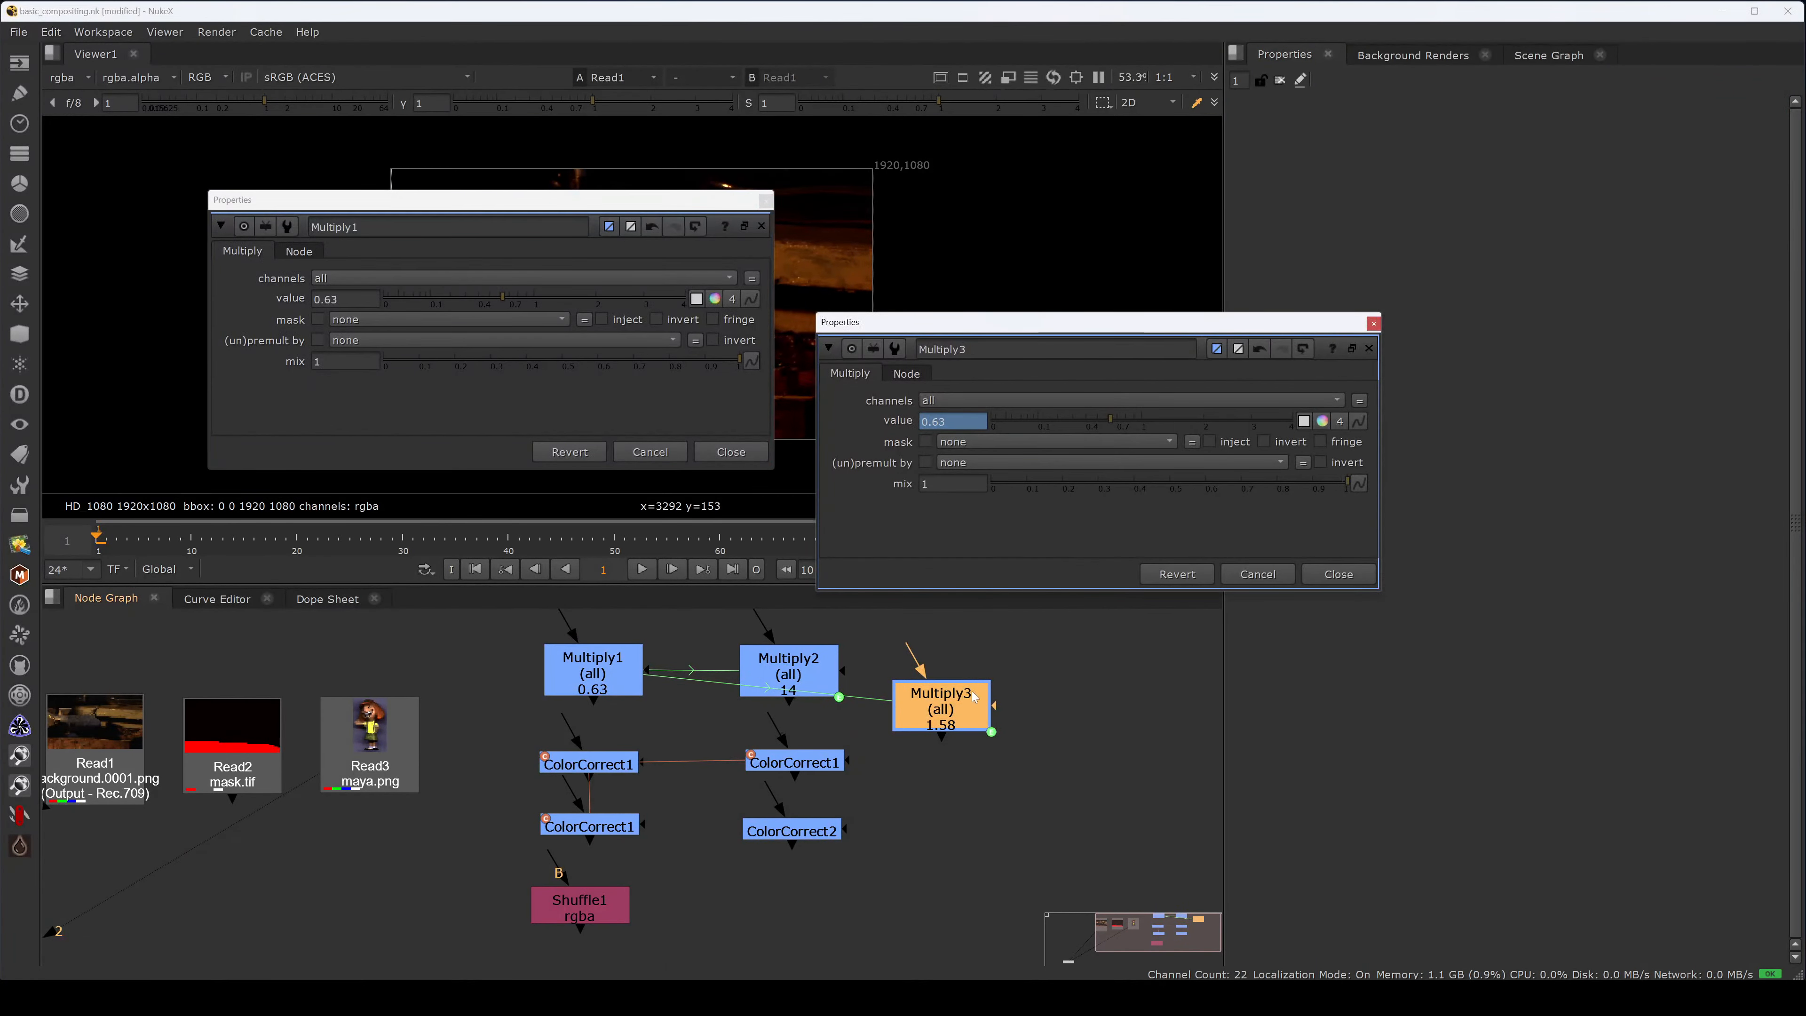
{"action": "double_click", "coordinate": [788, 672], "text": "ctrl"}
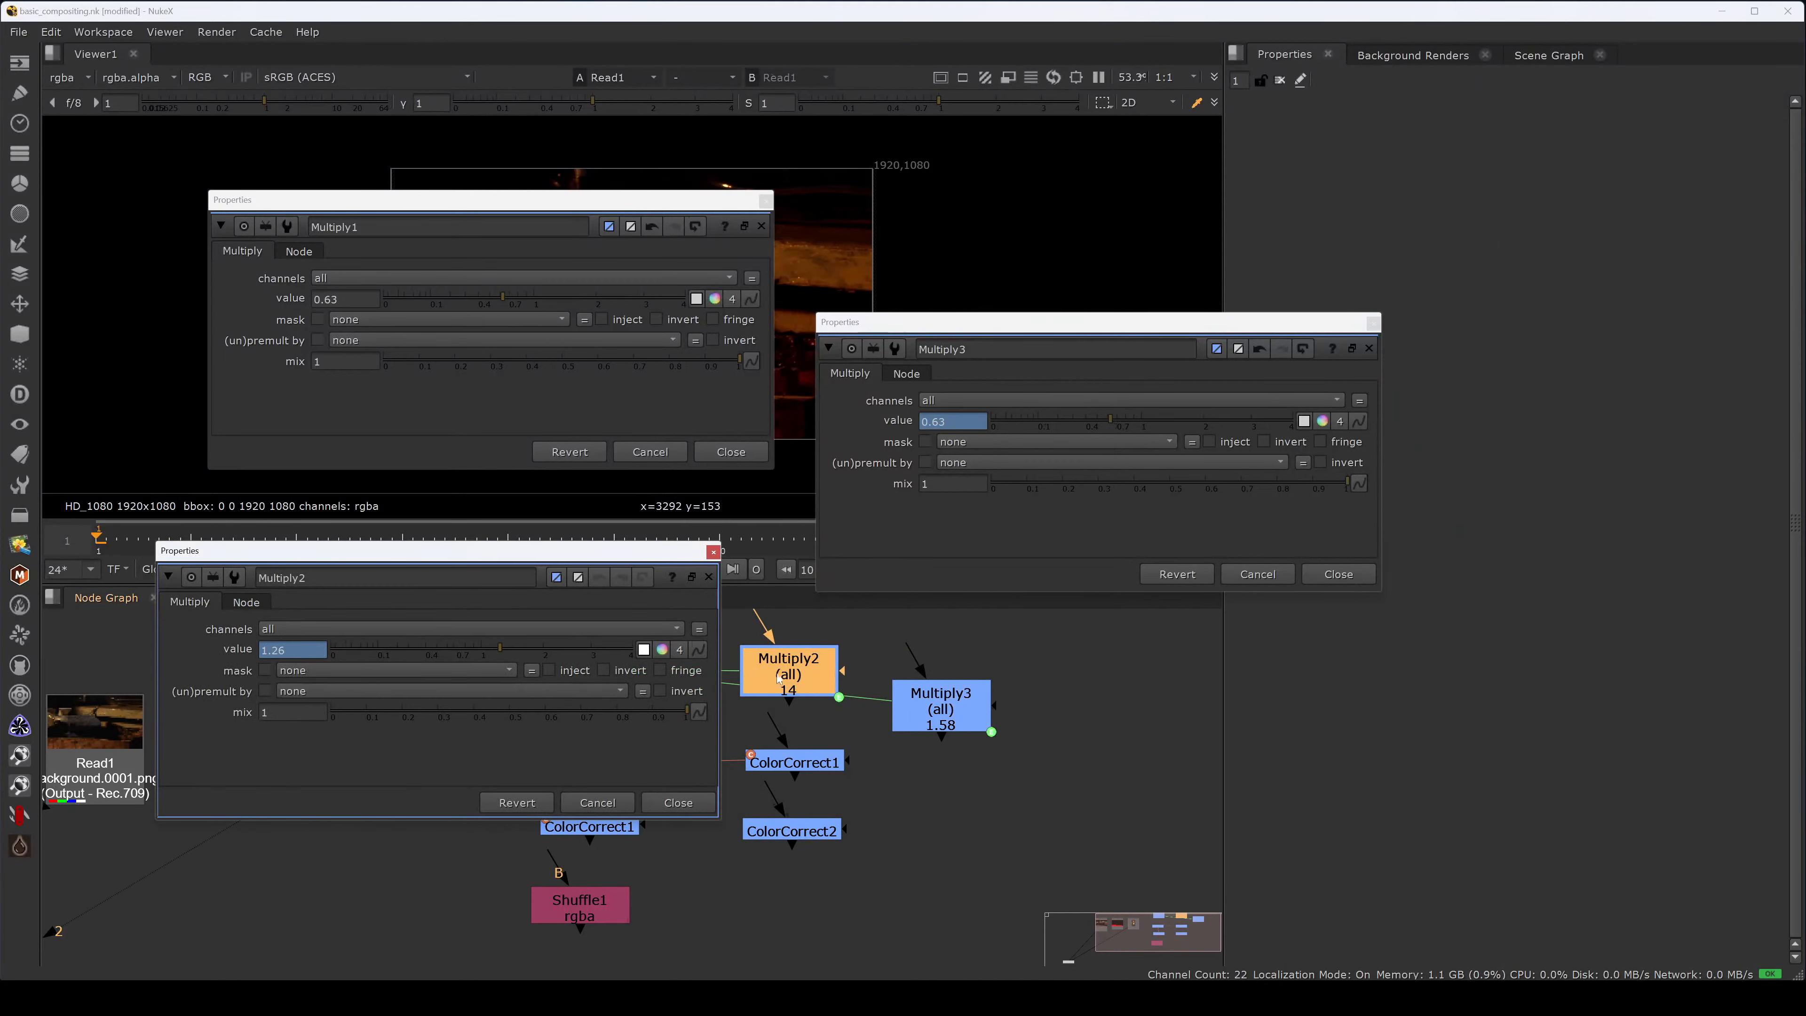
- Arrange the floating windows with Multiply2 beside Multiply1 and Multiply3 below them, so all three value knobs are visible
{"action": "left_click_drag", "start_coordinate": [356, 551], "coordinate": [973, 197]}
{"action": "left_click", "coordinate": [993, 515]}
{"action": "left_click_drag", "start_coordinate": [1062, 333], "coordinate": [1267, 500]}
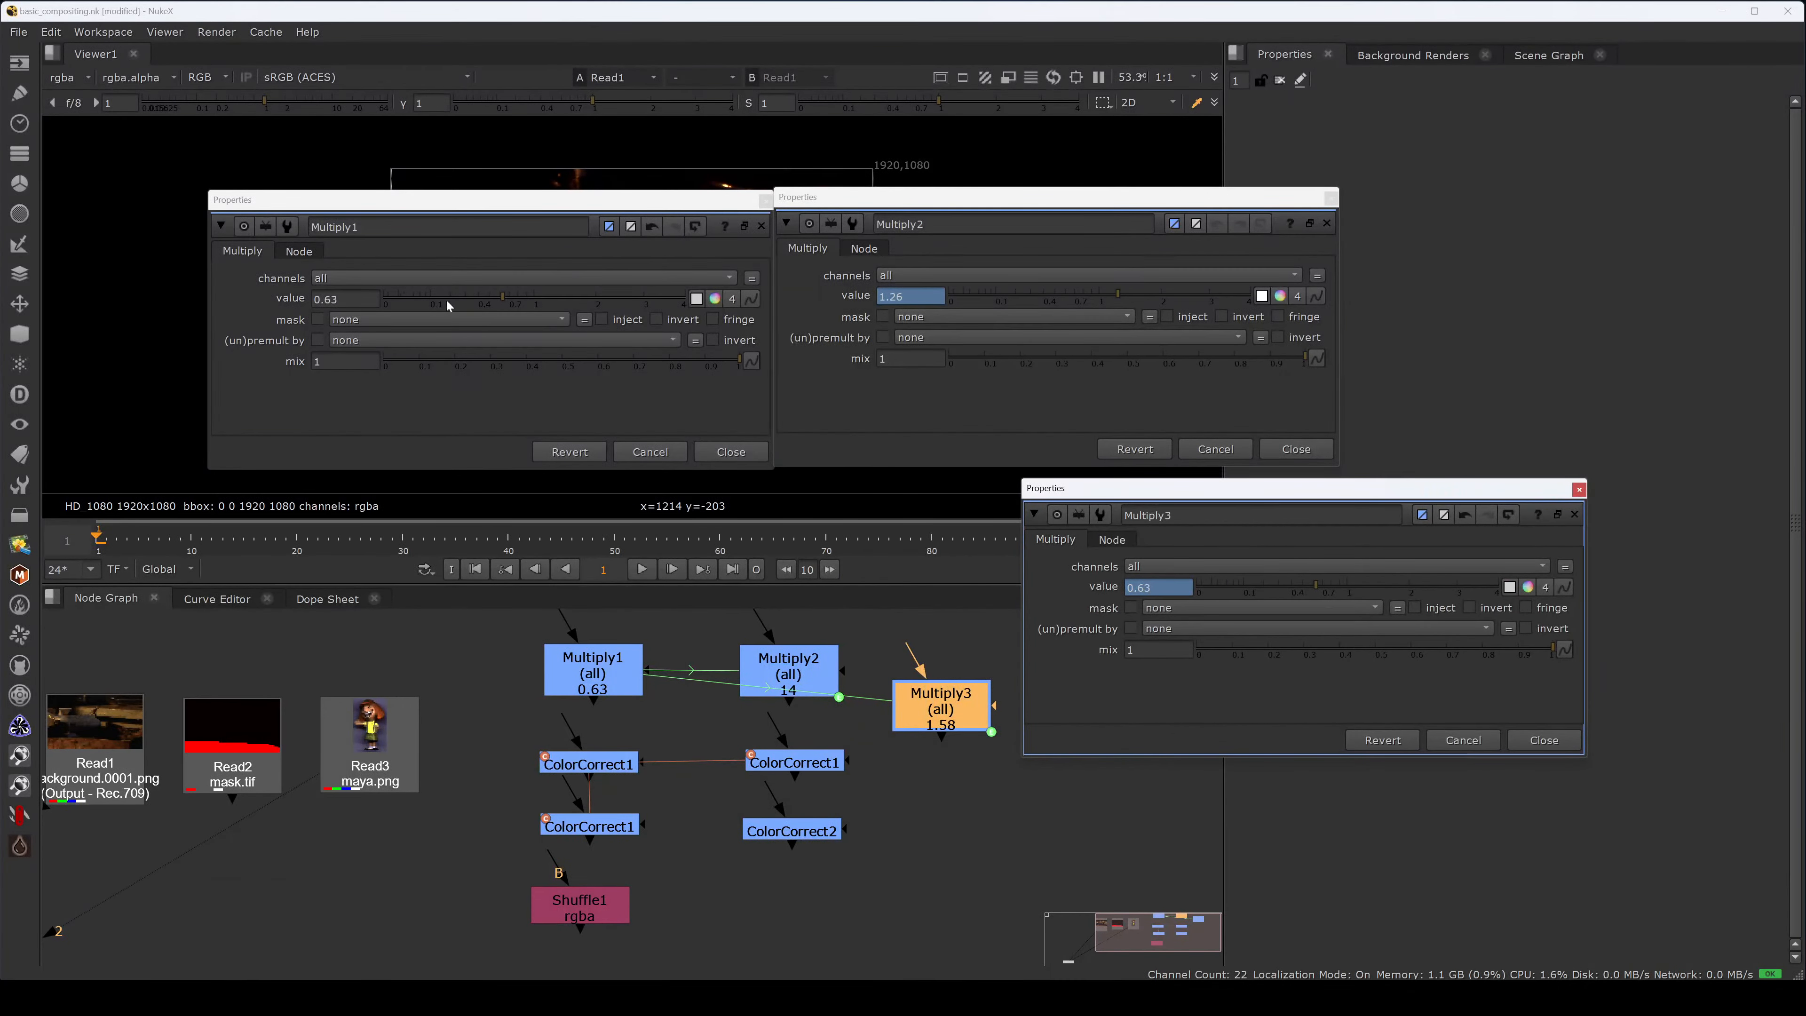
- Set Multiply1's value to 1
{"action": "double_click", "coordinate": [335, 298]}
{"action": "type", "text": "1"}
{"action": "key", "text": "Return"}
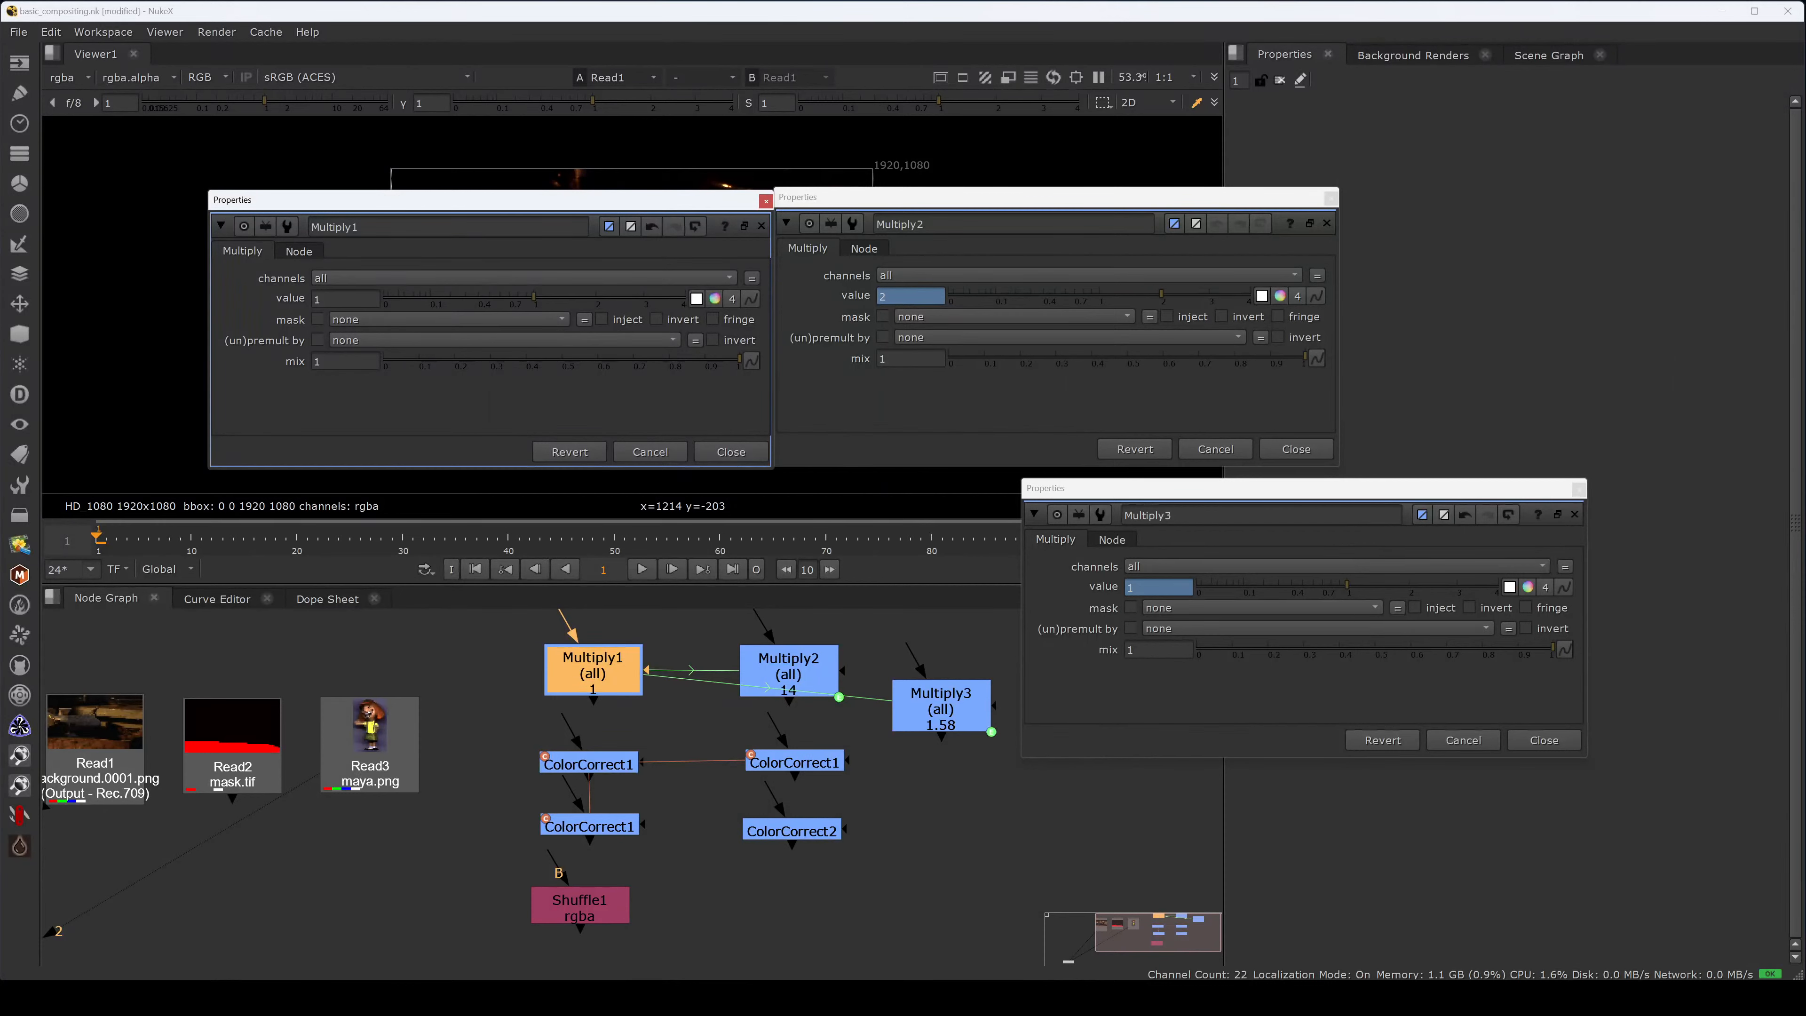
- Examine the expressions driving the value knobs of Multiply3 and Multiply2, and close both expression editors
{"action": "double_click", "coordinate": [318, 298]}
{"action": "left_click", "coordinate": [1135, 587]}
{"action": "key", "text": "equal"}
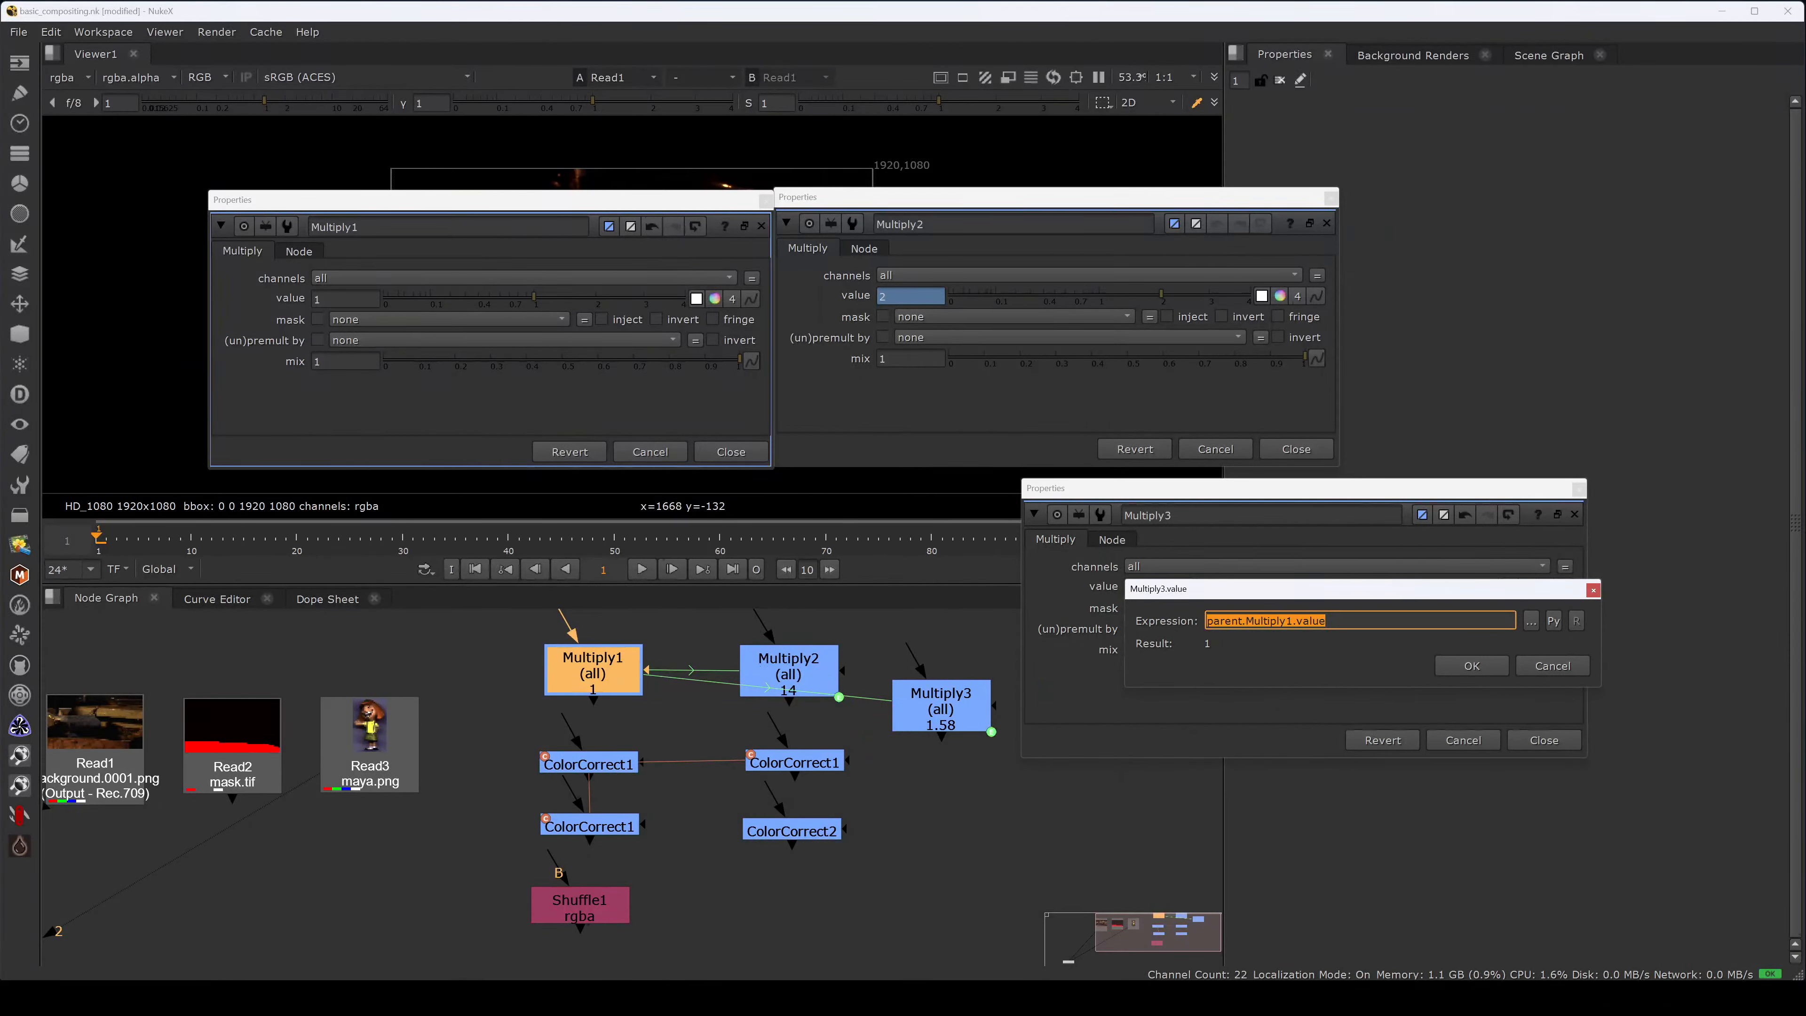
{"action": "left_click", "coordinate": [910, 296]}
{"action": "key", "text": "equal"}
{"action": "left_click_drag", "start_coordinate": [1079, 330], "coordinate": [1092, 330]}
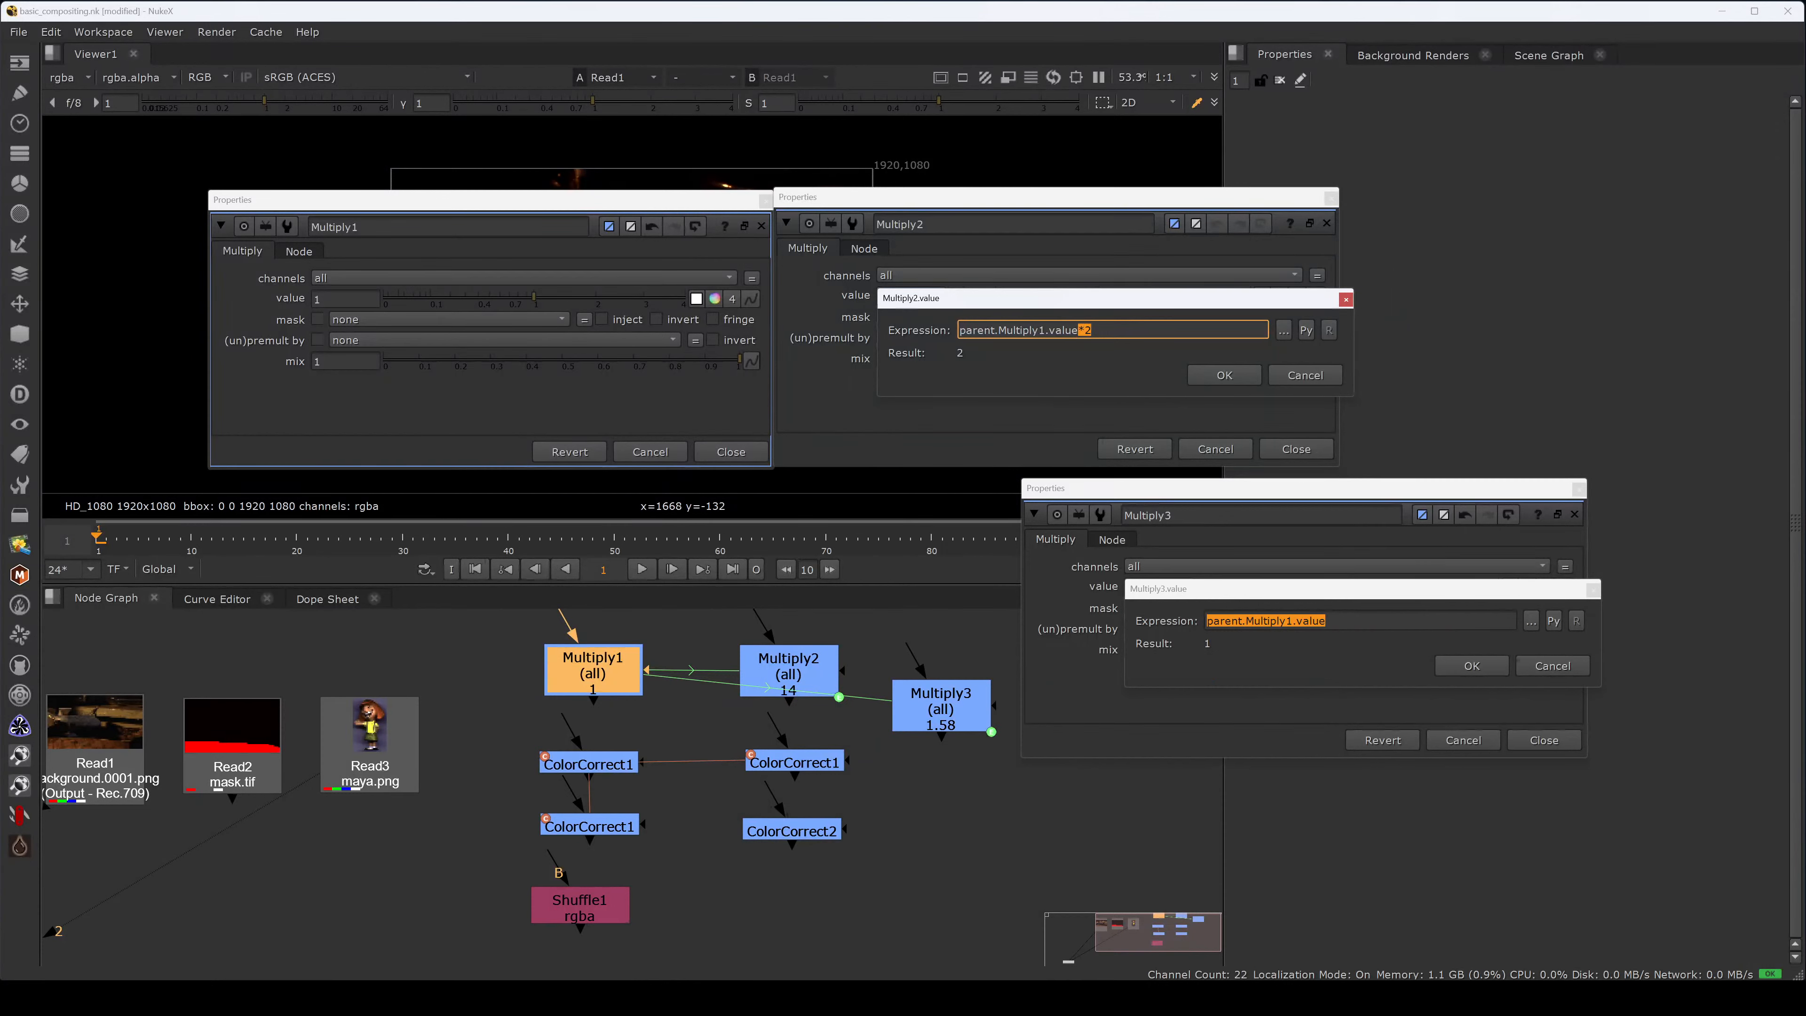
{"action": "left_click", "coordinate": [984, 425]}
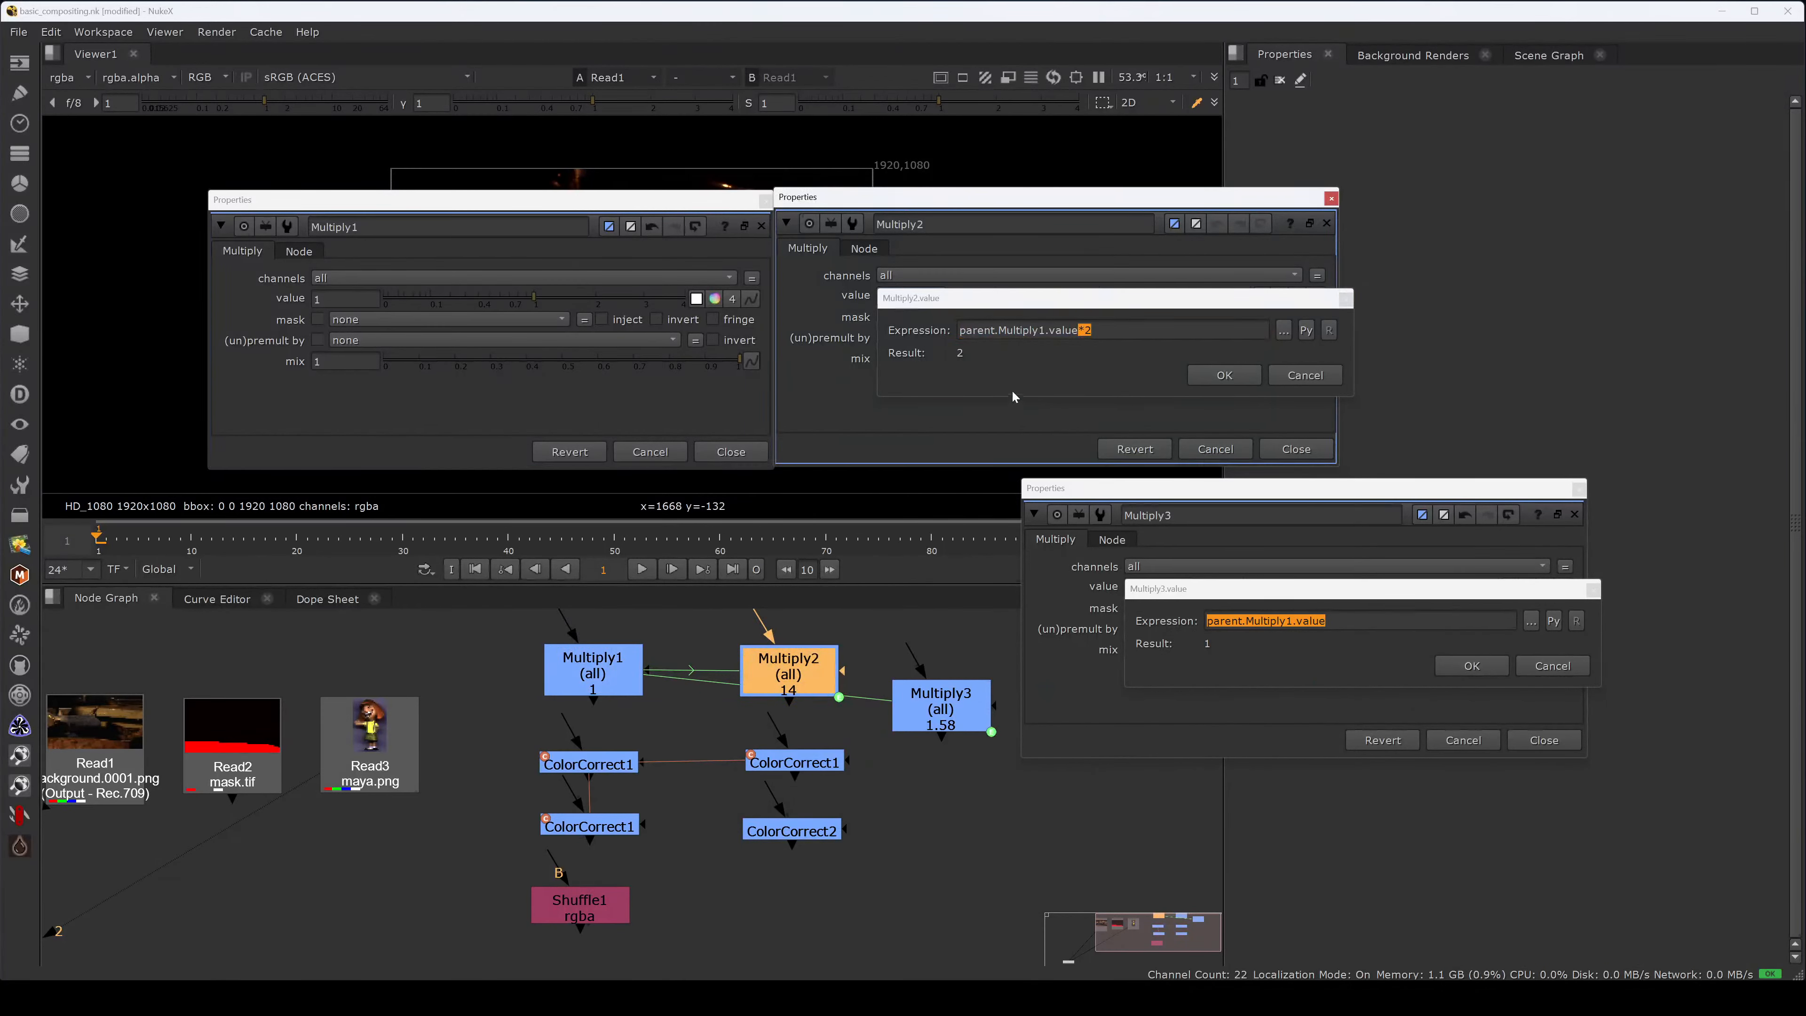
{"action": "left_click", "coordinate": [1013, 391]}
{"action": "left_click", "coordinate": [1285, 381]}
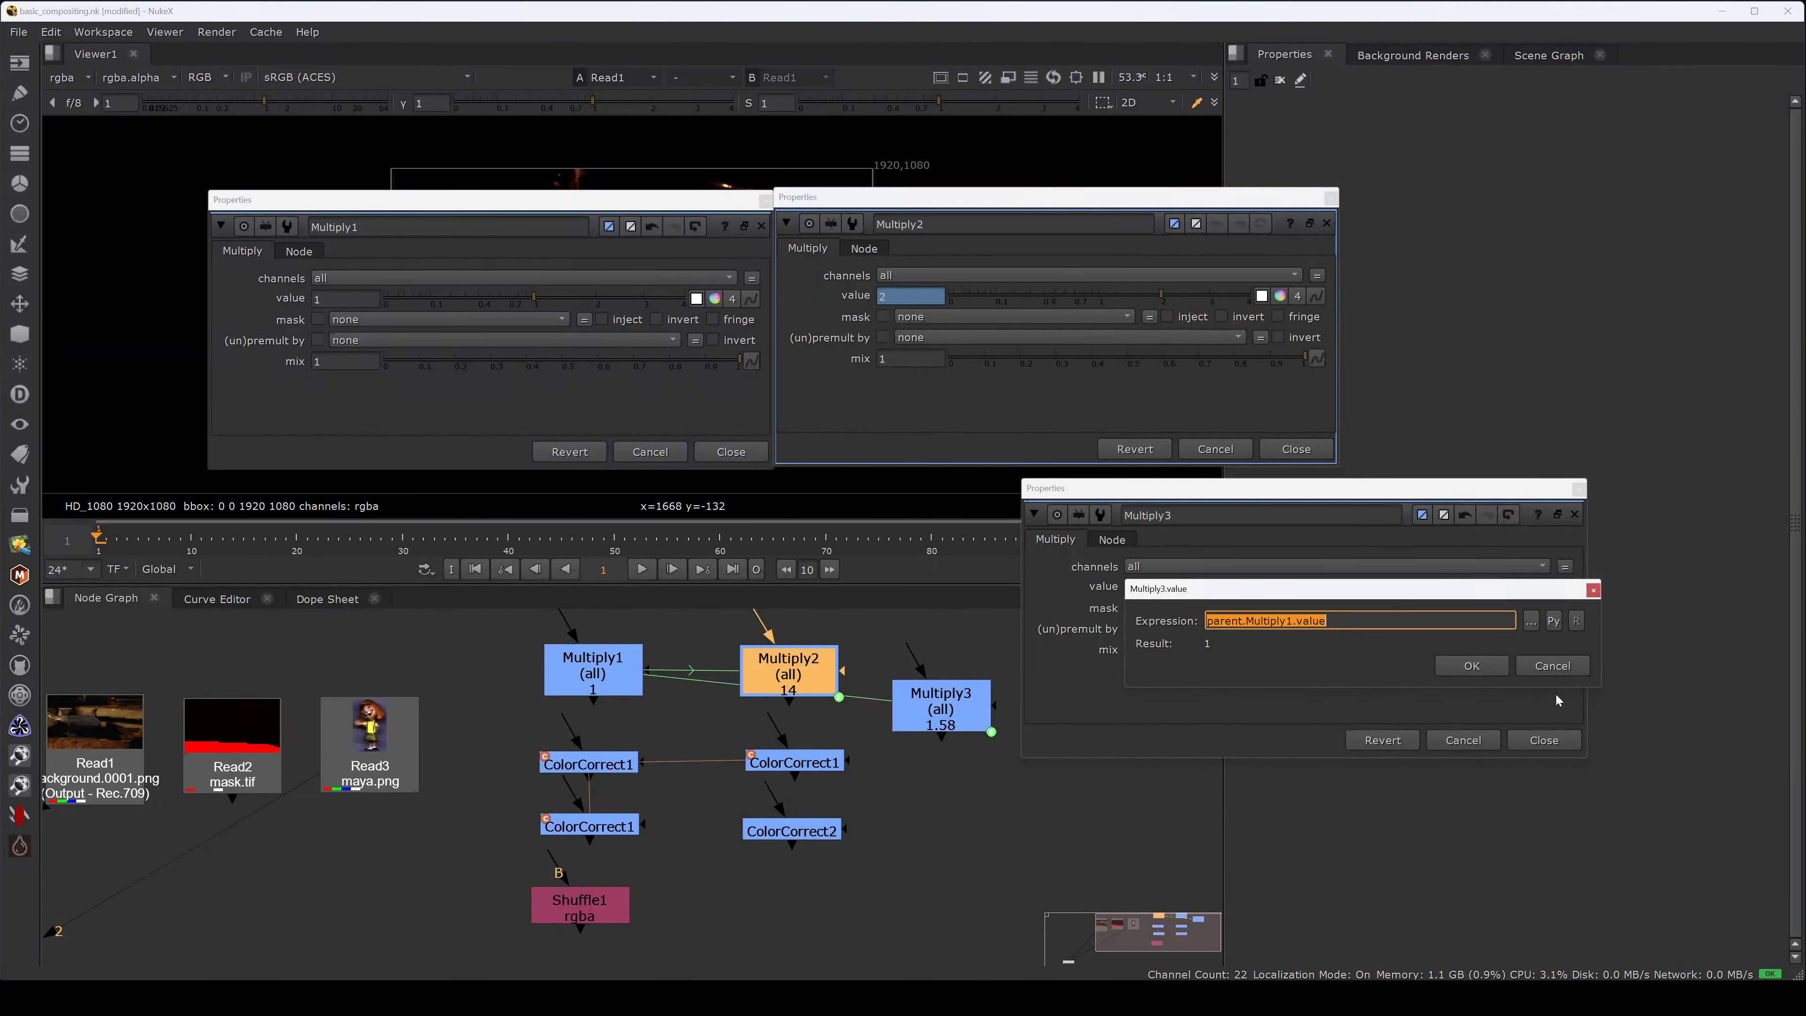
{"action": "left_click", "coordinate": [1470, 665]}
- Set Multiply1's value to 2, 4 and finally 6 to drive the linked Multiply2 and Multiply3 values
{"action": "left_click", "coordinate": [345, 299]}
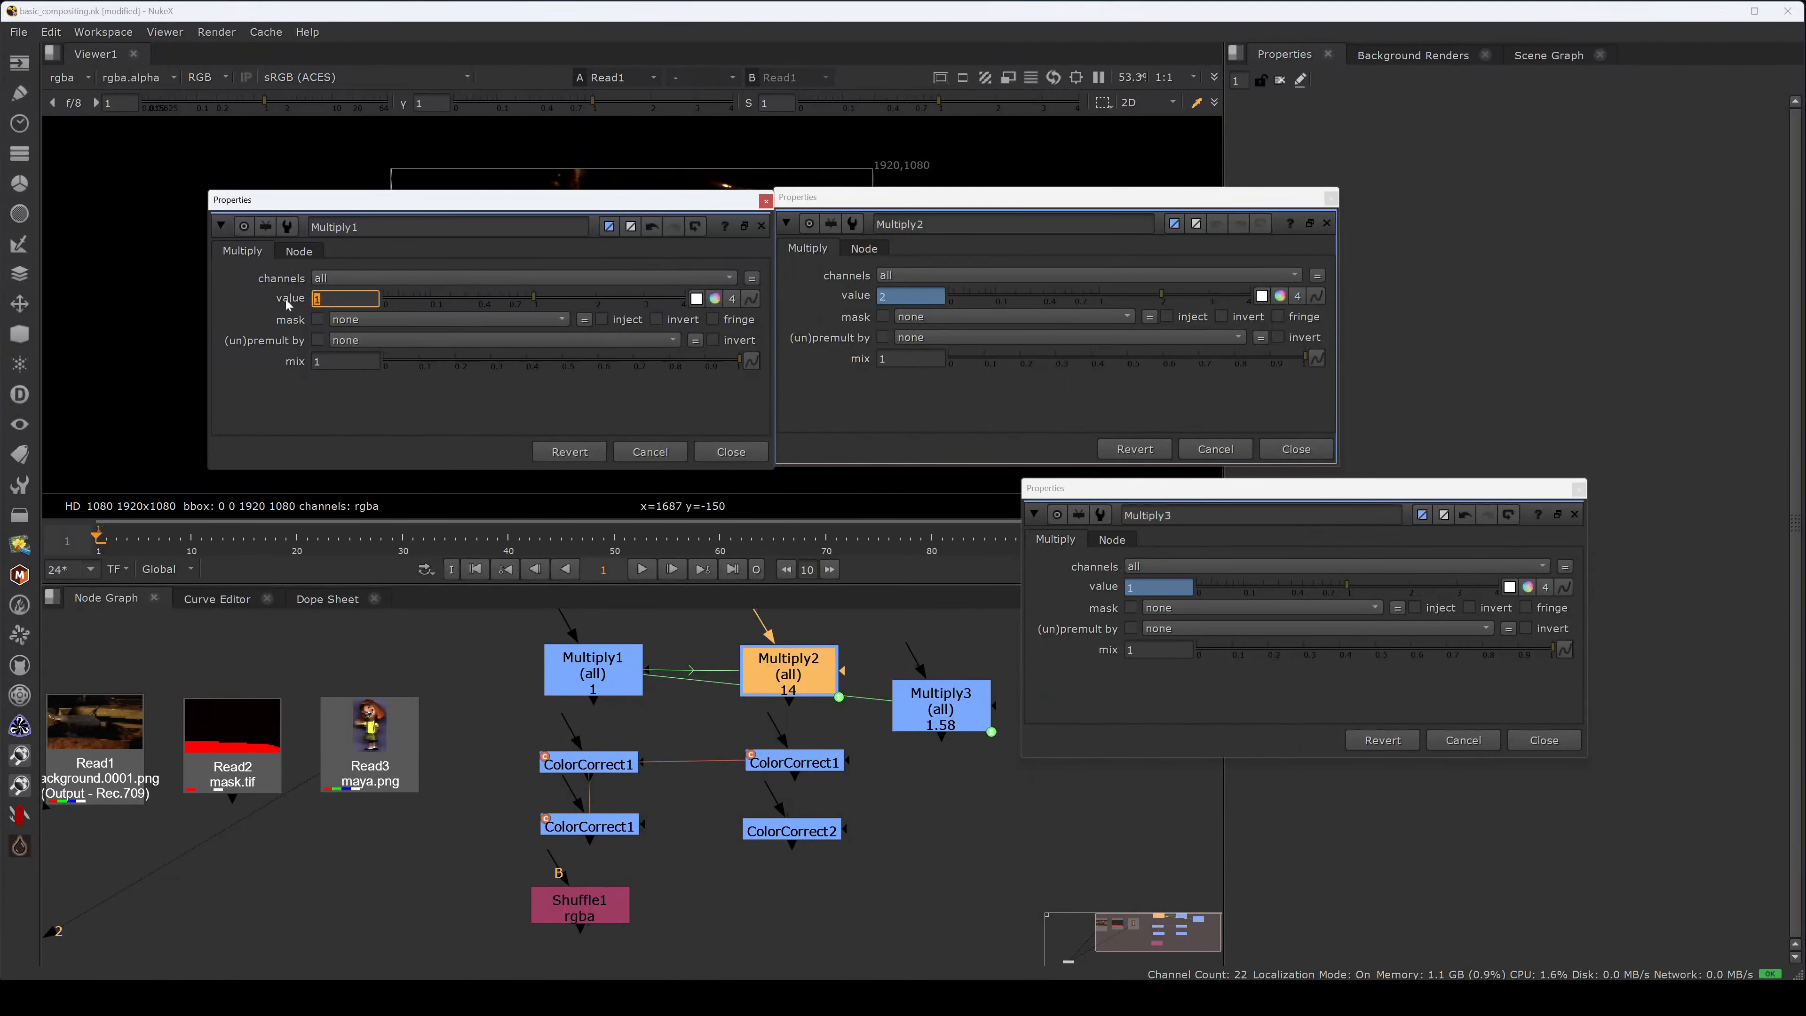
{"action": "type", "text": "2"}
{"action": "key", "text": "Return"}
{"action": "type", "text": "4"}
{"action": "key", "text": "Return"}
{"action": "type", "text": "6"}
{"action": "key", "text": "Return"}
{"action": "left_click_drag", "start_coordinate": [664, 727], "coordinate": [521, 629]}
{"action": "left_click", "coordinate": [340, 298]}
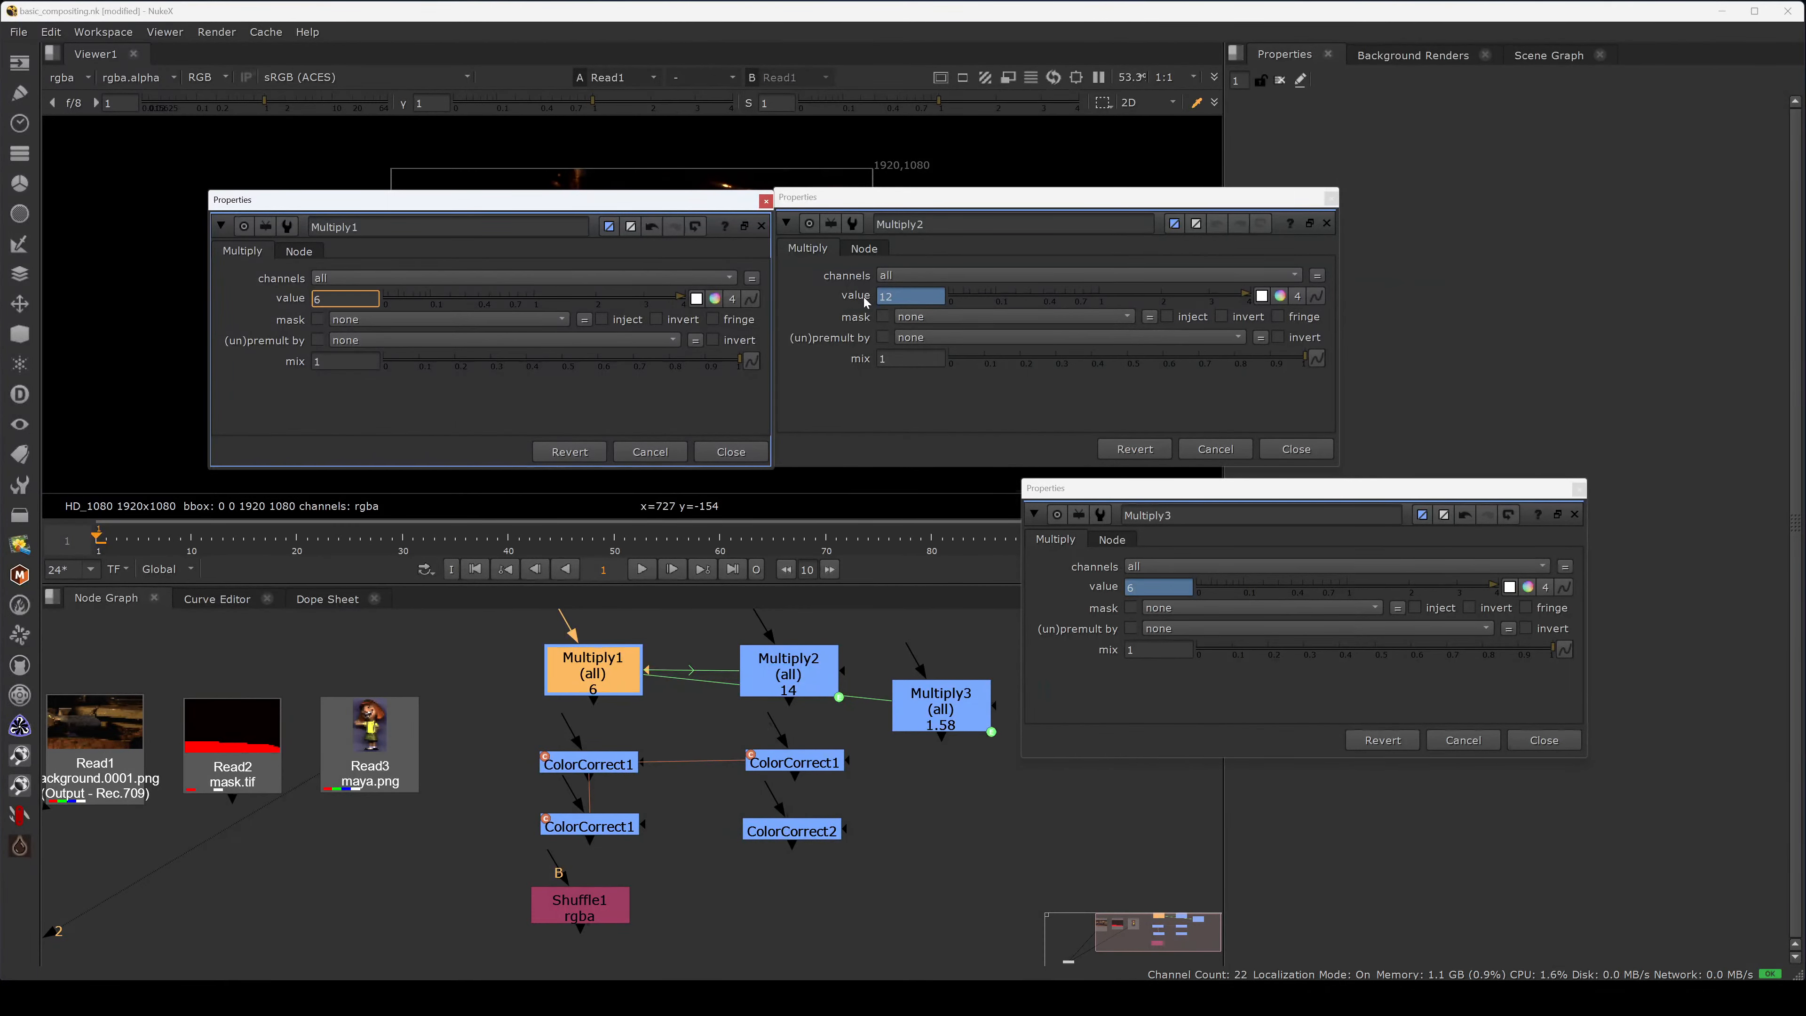
- Add a Tracker node in the empty area of the node graph below the ColorCorrect nodes
{"action": "middle_click_drag", "start_coordinate": [771, 902], "coordinate": [732, 838]}
{"action": "left_click", "coordinate": [733, 838]}
{"action": "key", "text": "Tab"}
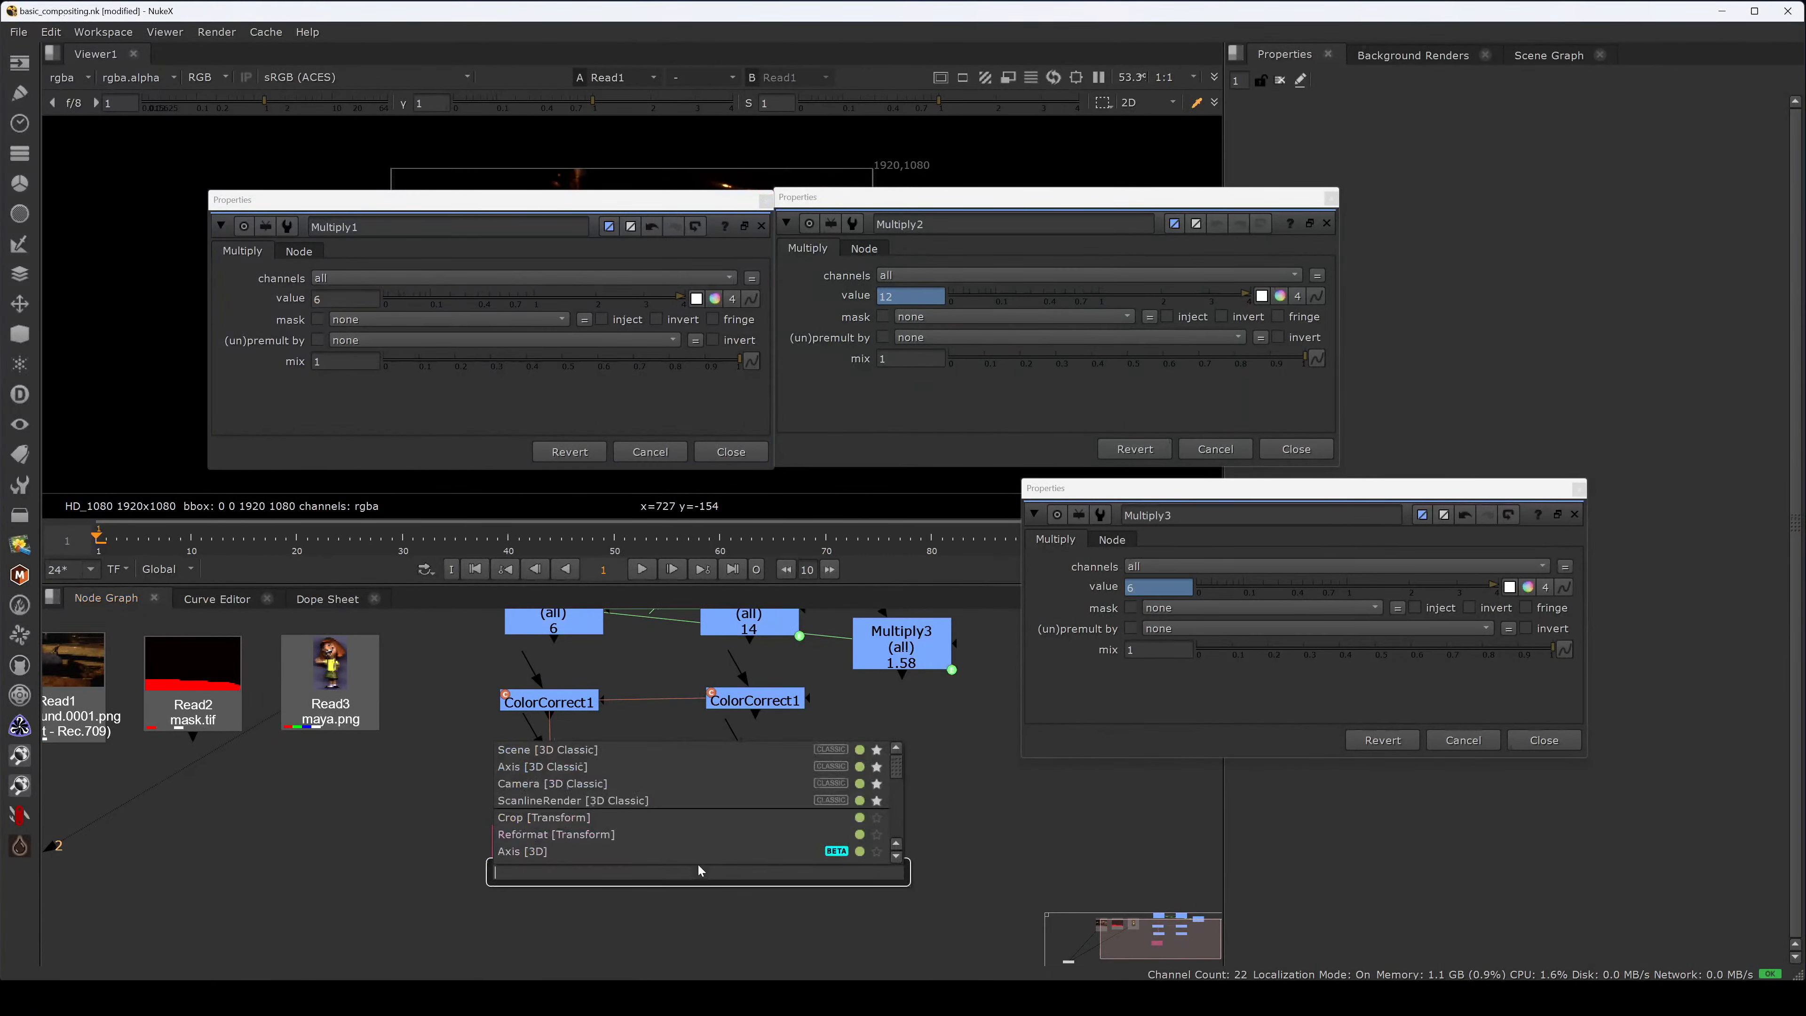
{"action": "type", "text": "trac"}
{"action": "key", "text": "Return"}
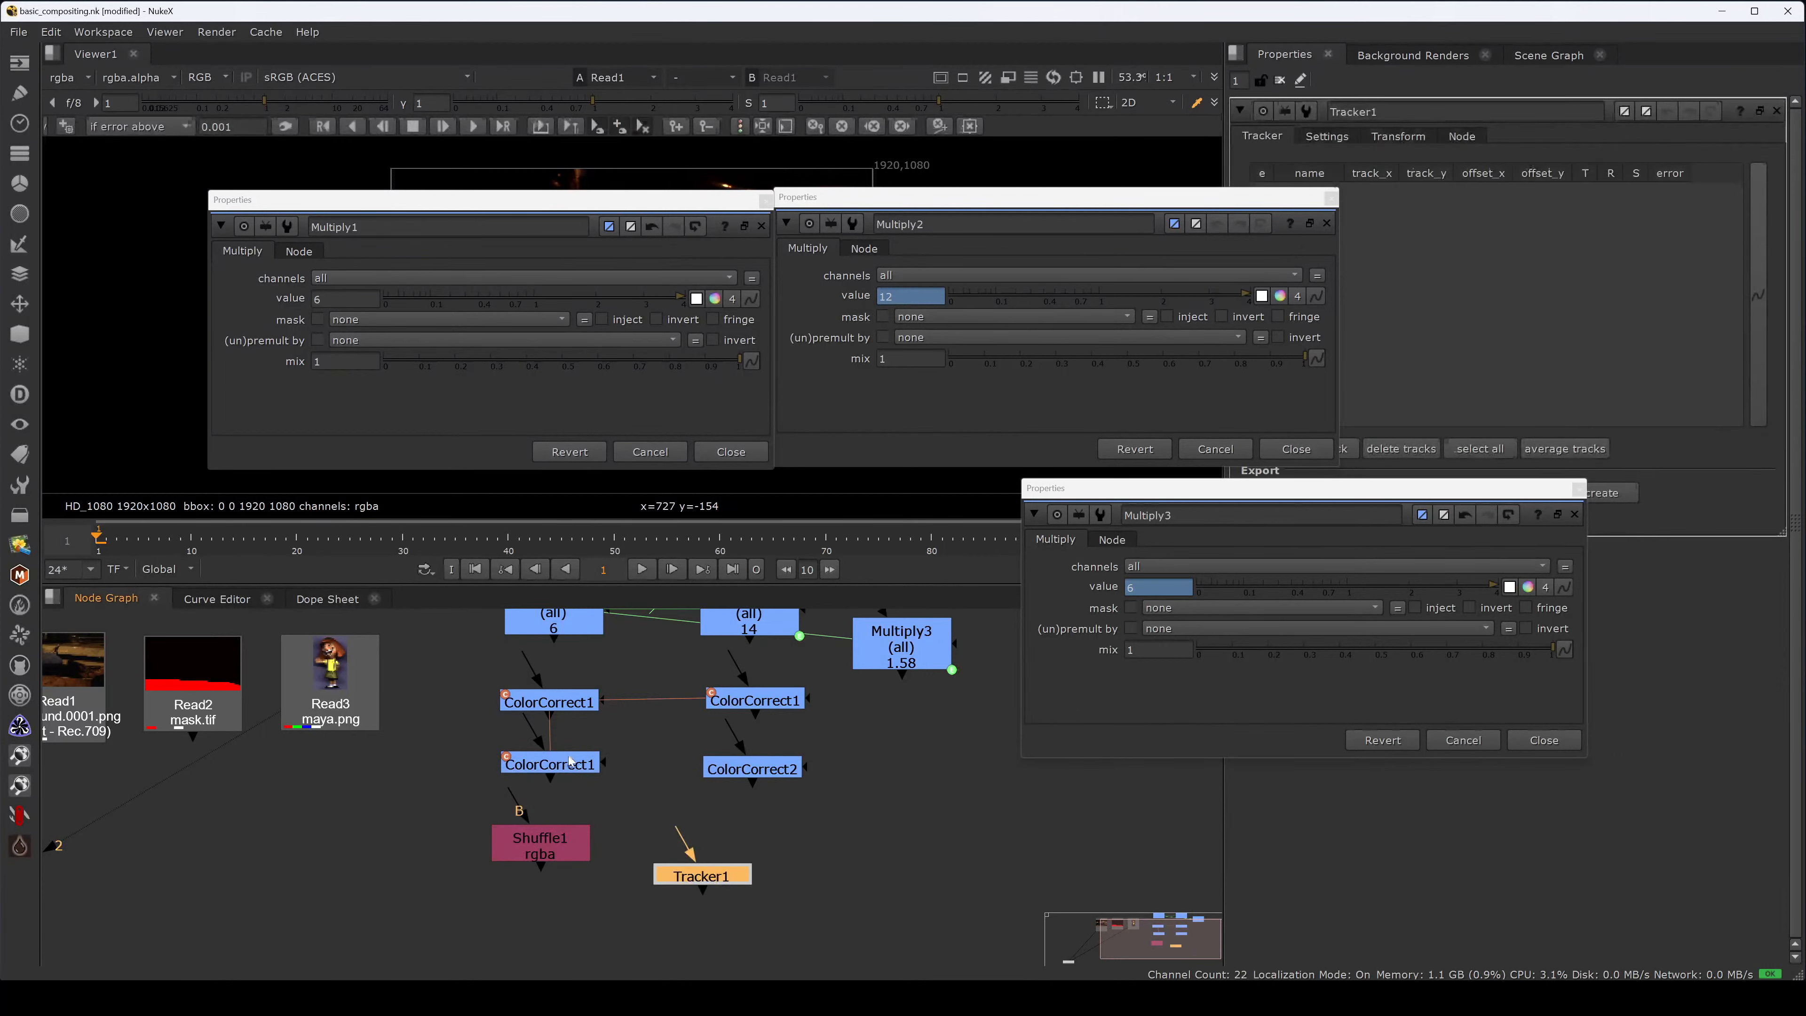
{"action": "left_click_drag", "start_coordinate": [694, 885], "coordinate": [691, 884]}
- Close the floating property windows of Multiply1, Multiply2 and Multiply3
{"action": "left_click", "coordinate": [732, 452]}
{"action": "left_click", "coordinate": [1253, 448]}
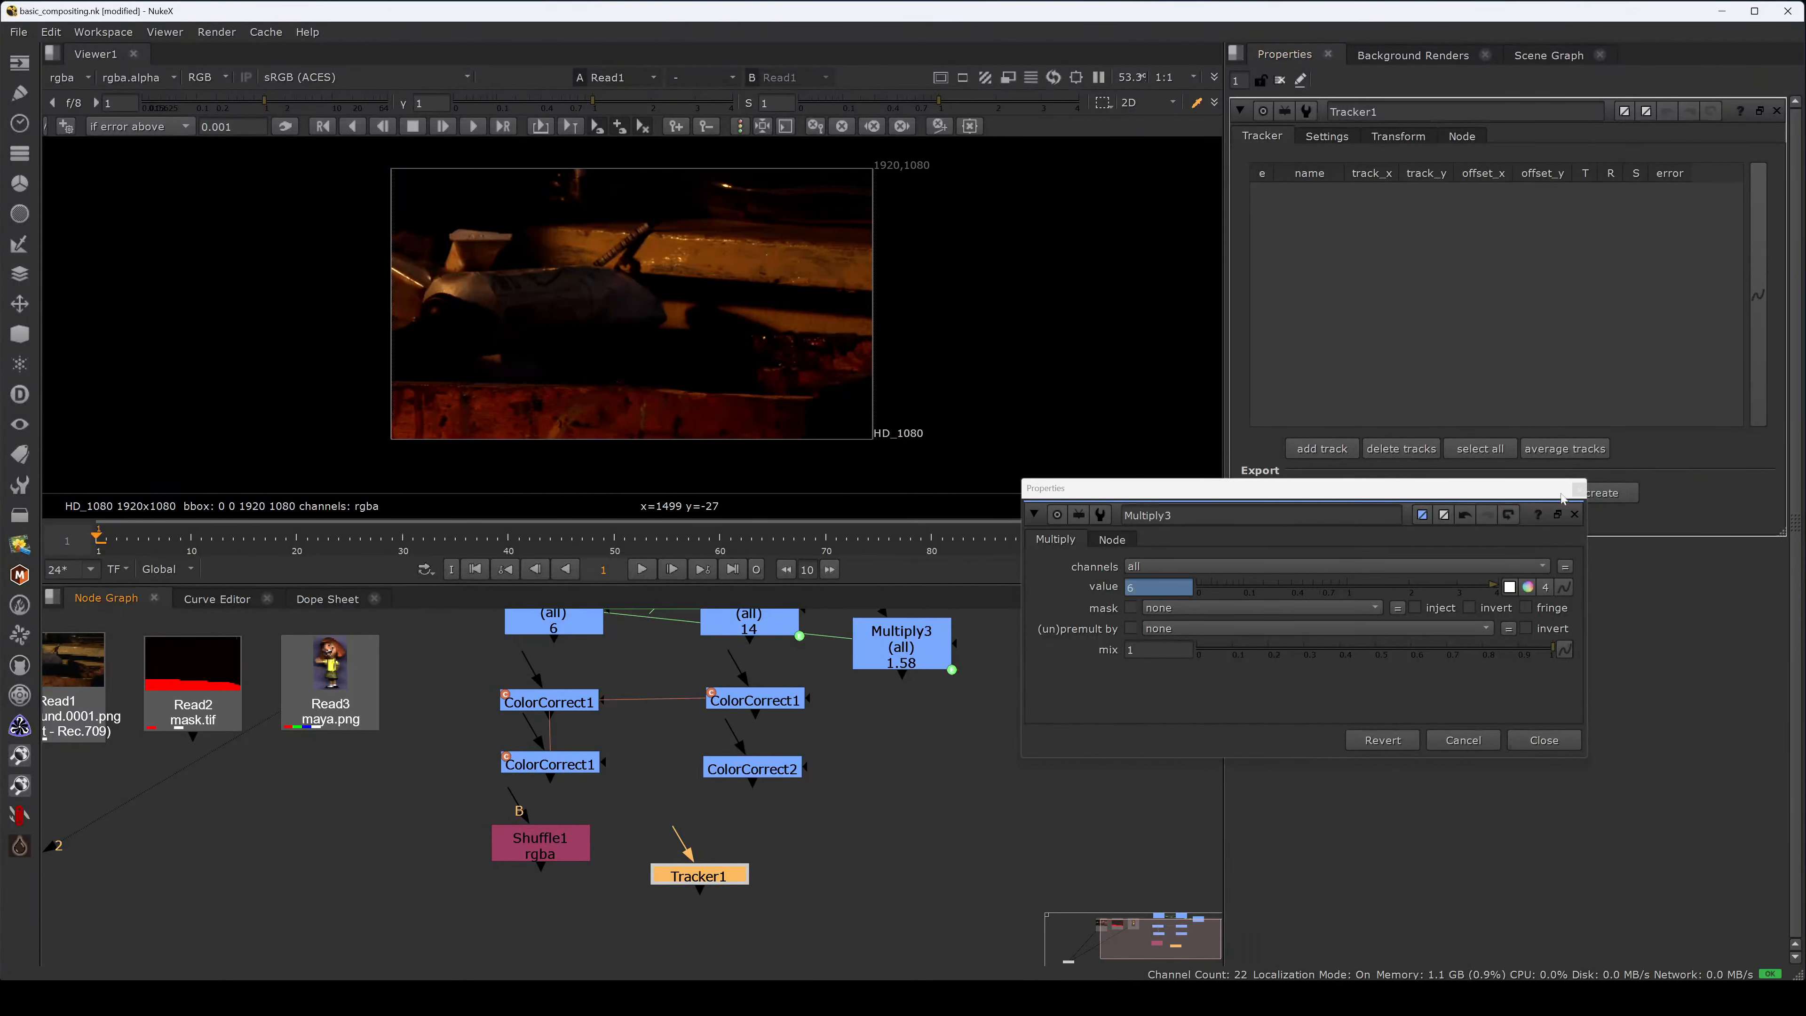
{"action": "left_click", "coordinate": [1578, 489]}
- Connect Tracker1's input to Read1, place the node below the Read nodes and view it in the viewer
{"action": "left_click_drag", "start_coordinate": [710, 873], "coordinate": [100, 741]}
{"action": "left_click_drag", "start_coordinate": [681, 873], "coordinate": [360, 897]}
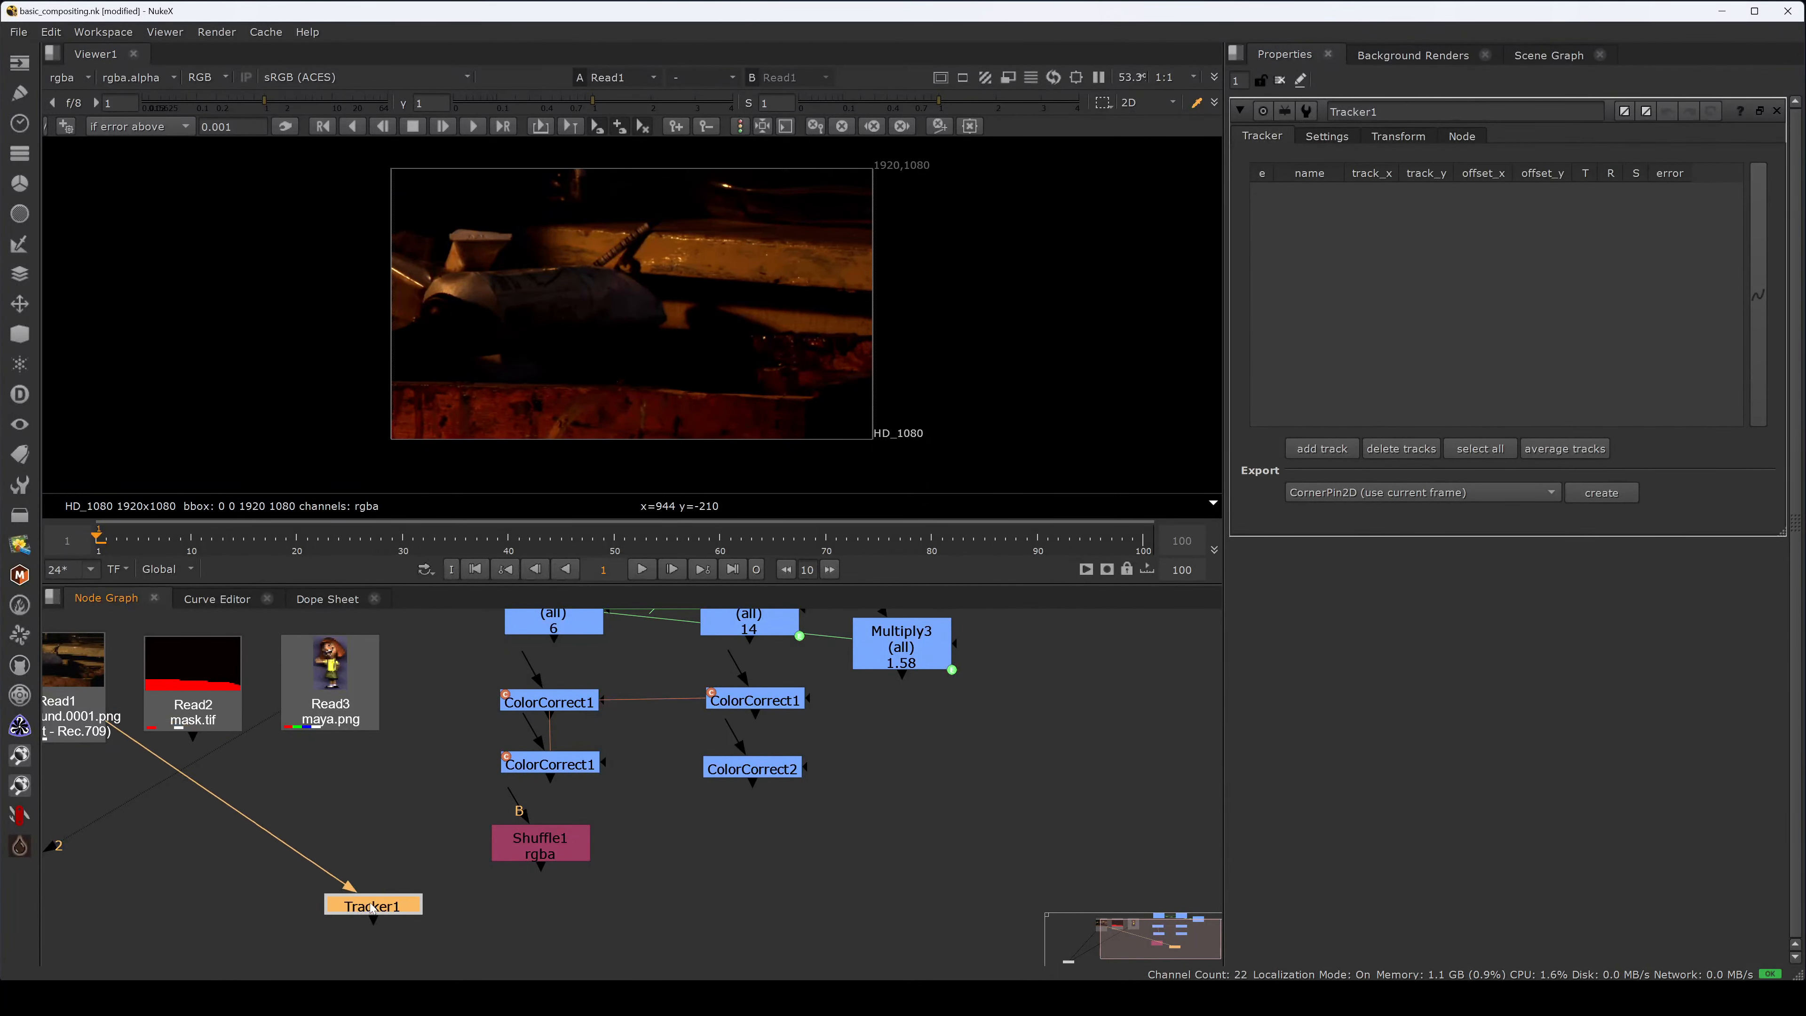
{"action": "key", "text": "2"}
- Add a track point at about x 274, y 668, track it forward to frame 45, and go back to frame 14
{"action": "left_click", "coordinate": [457, 271], "text": "ctrl+alt"}
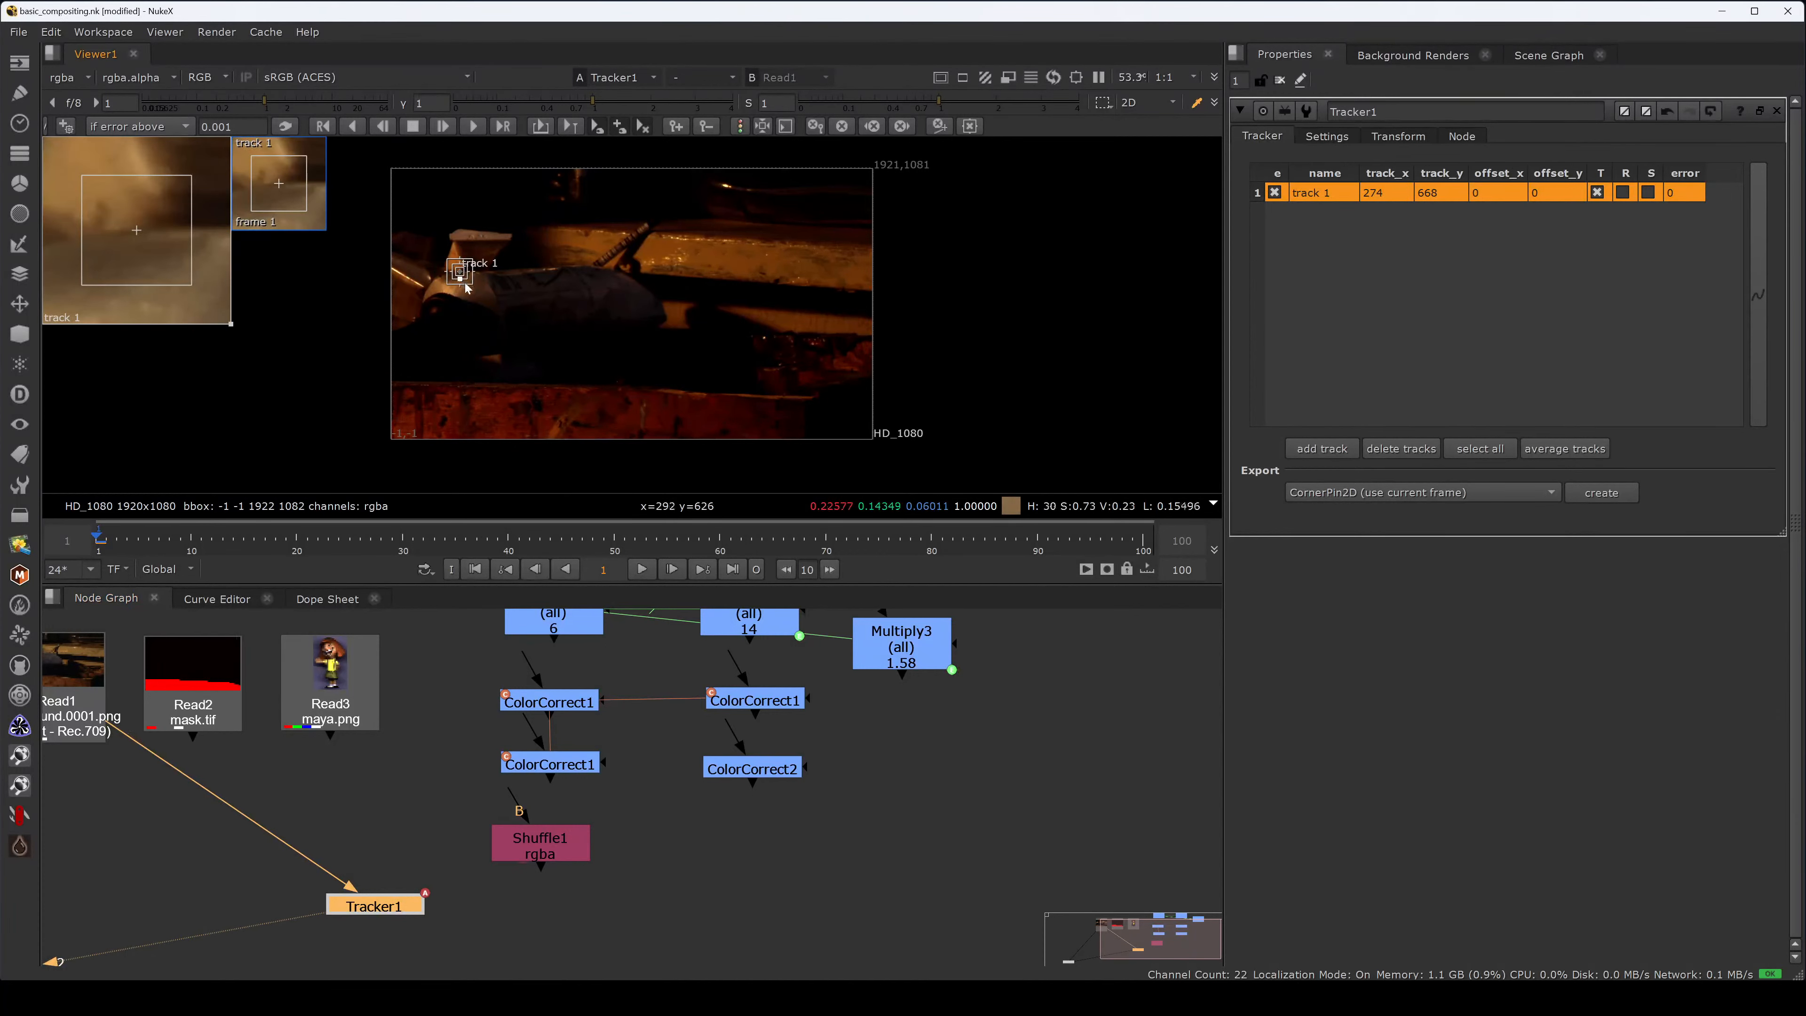
{"action": "key", "text": "v"}
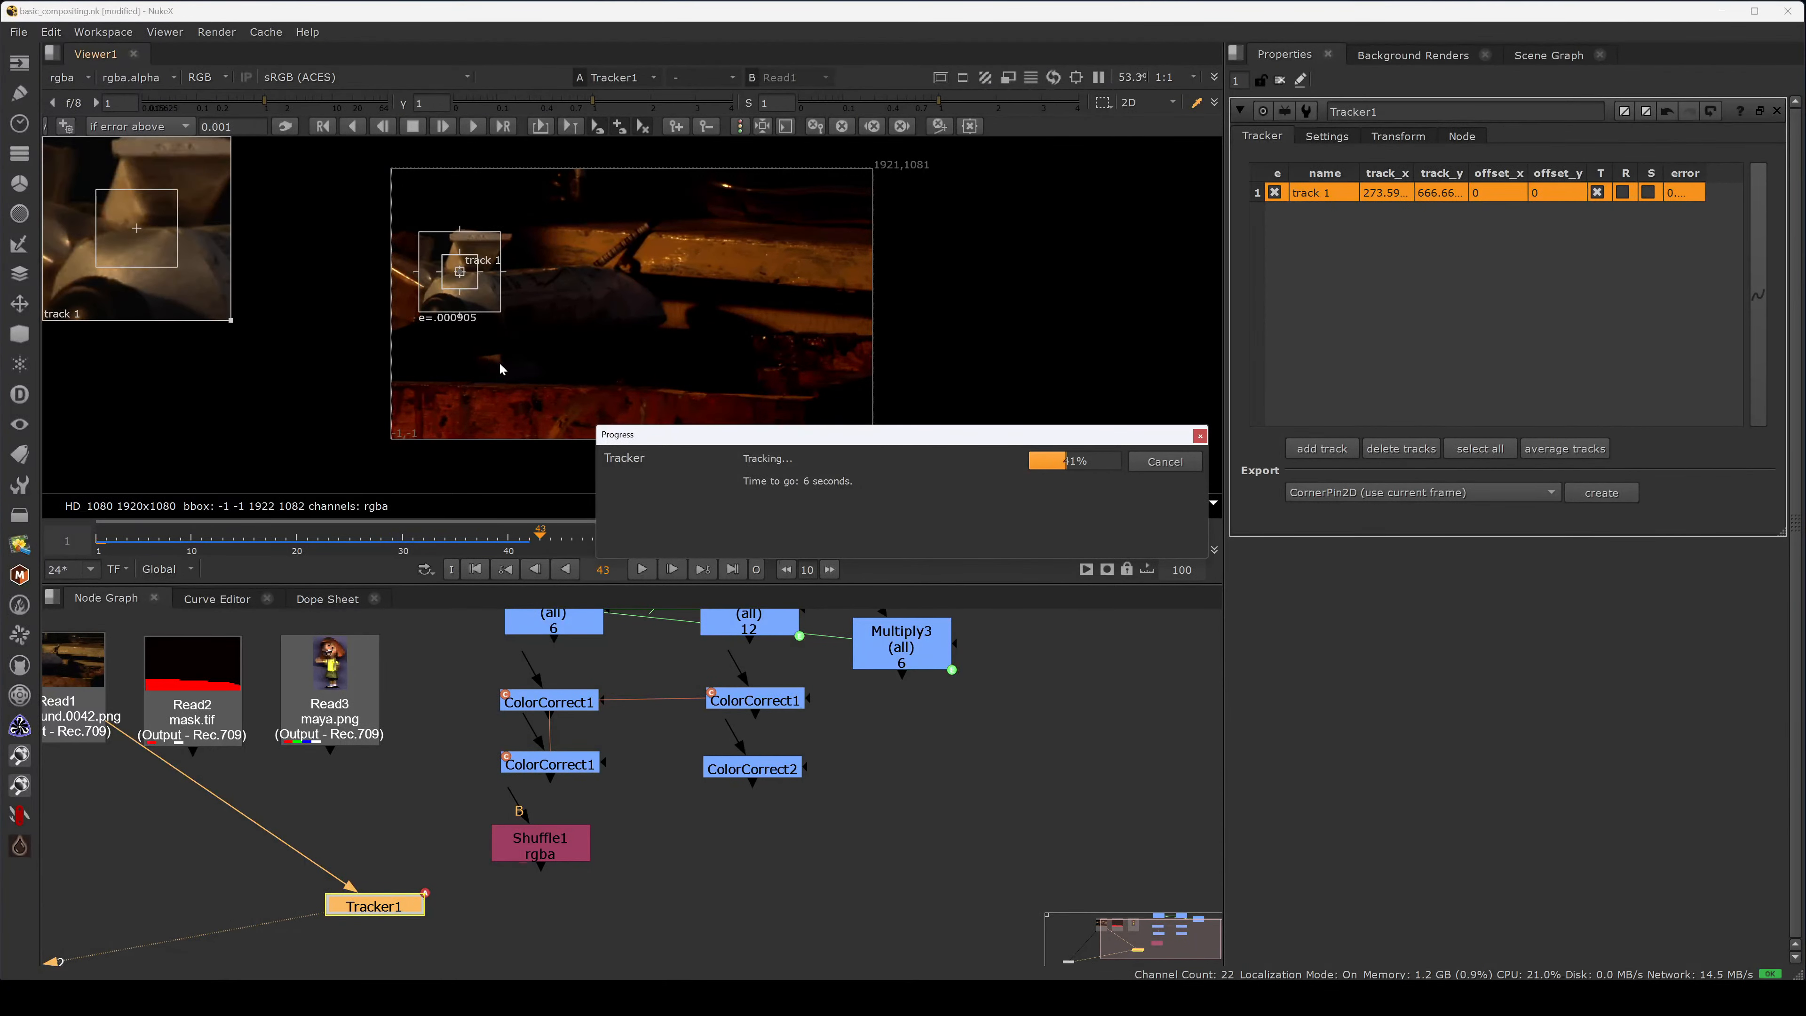
{"action": "key", "text": "Escape"}
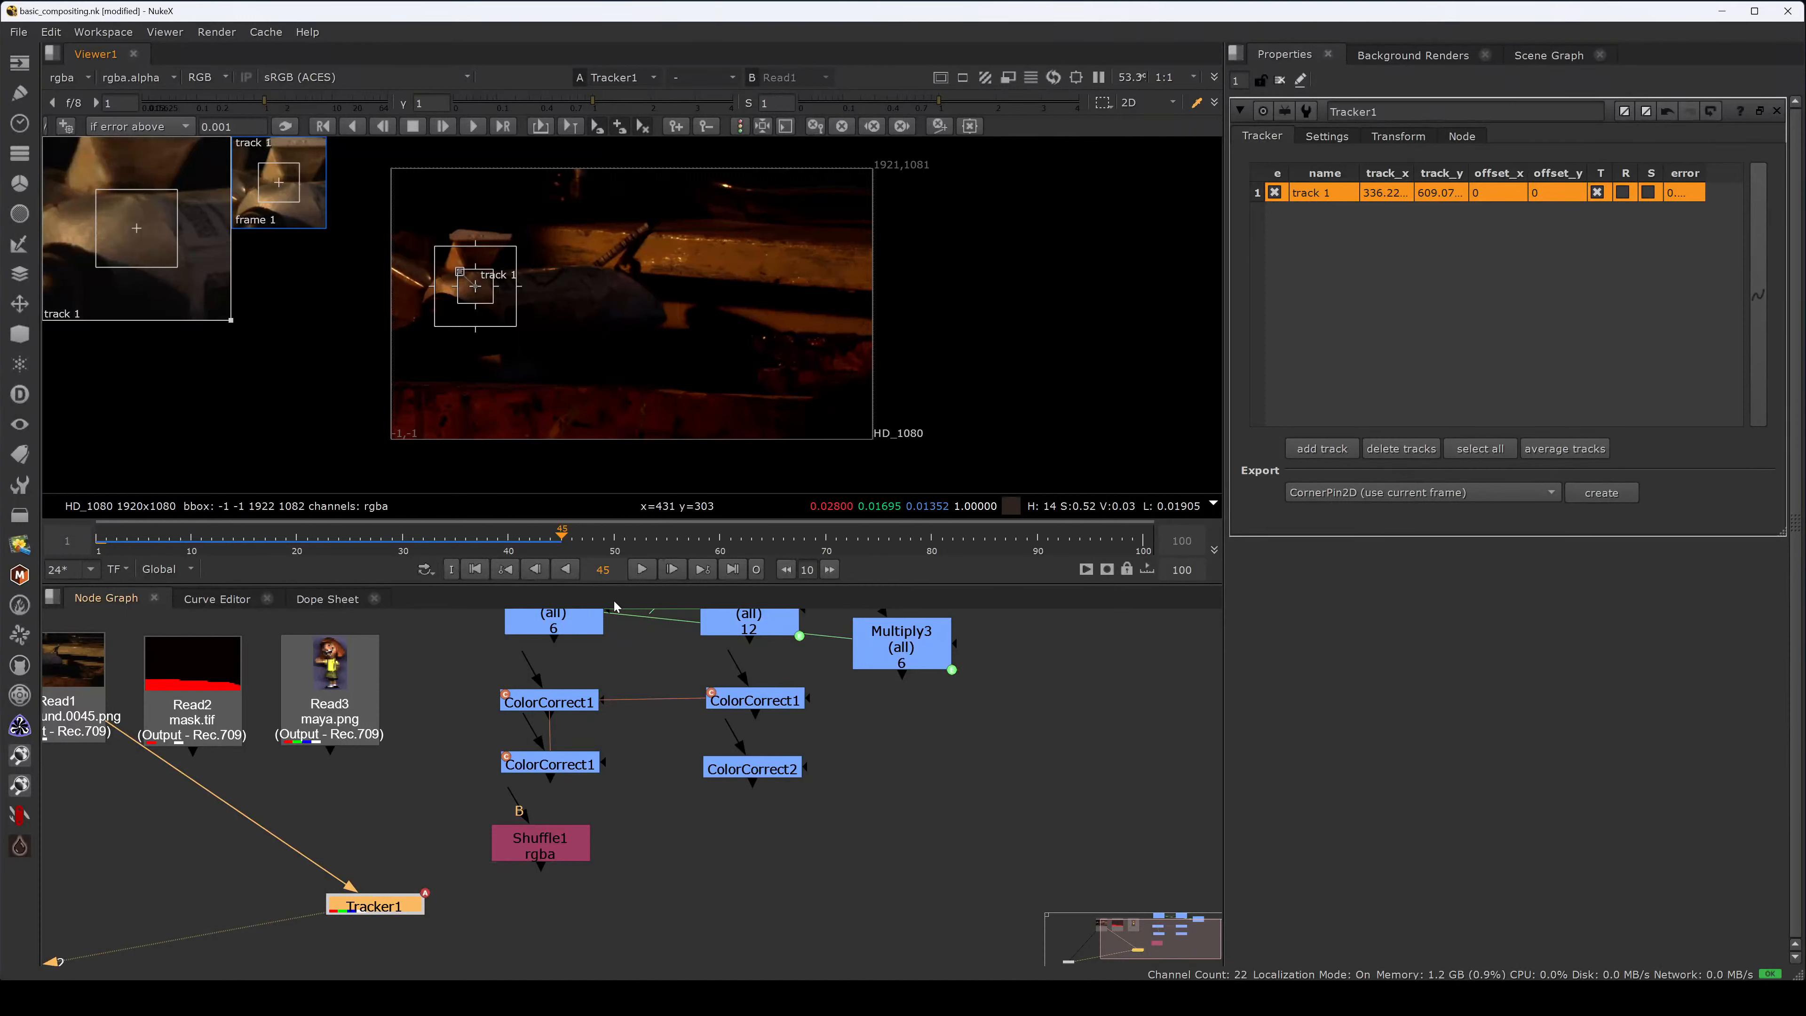
{"action": "left_click", "coordinate": [422, 815]}
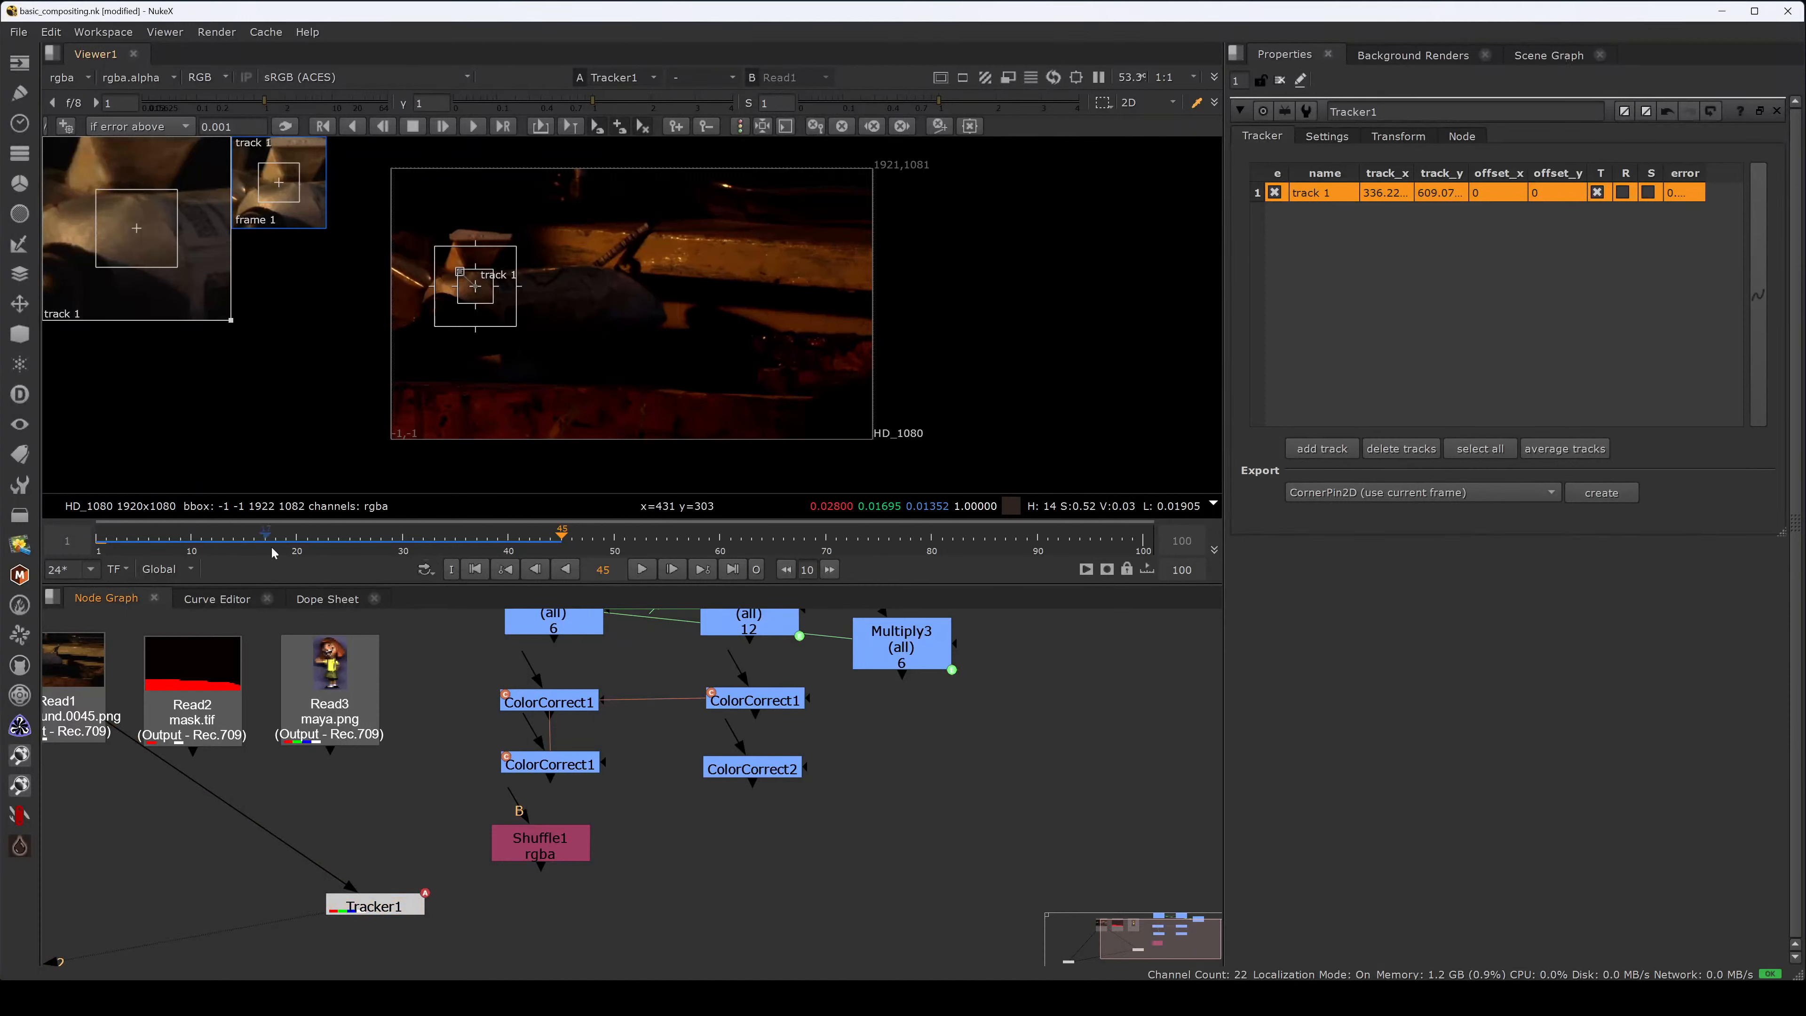
{"action": "left_click_drag", "start_coordinate": [350, 542], "coordinate": [232, 548]}
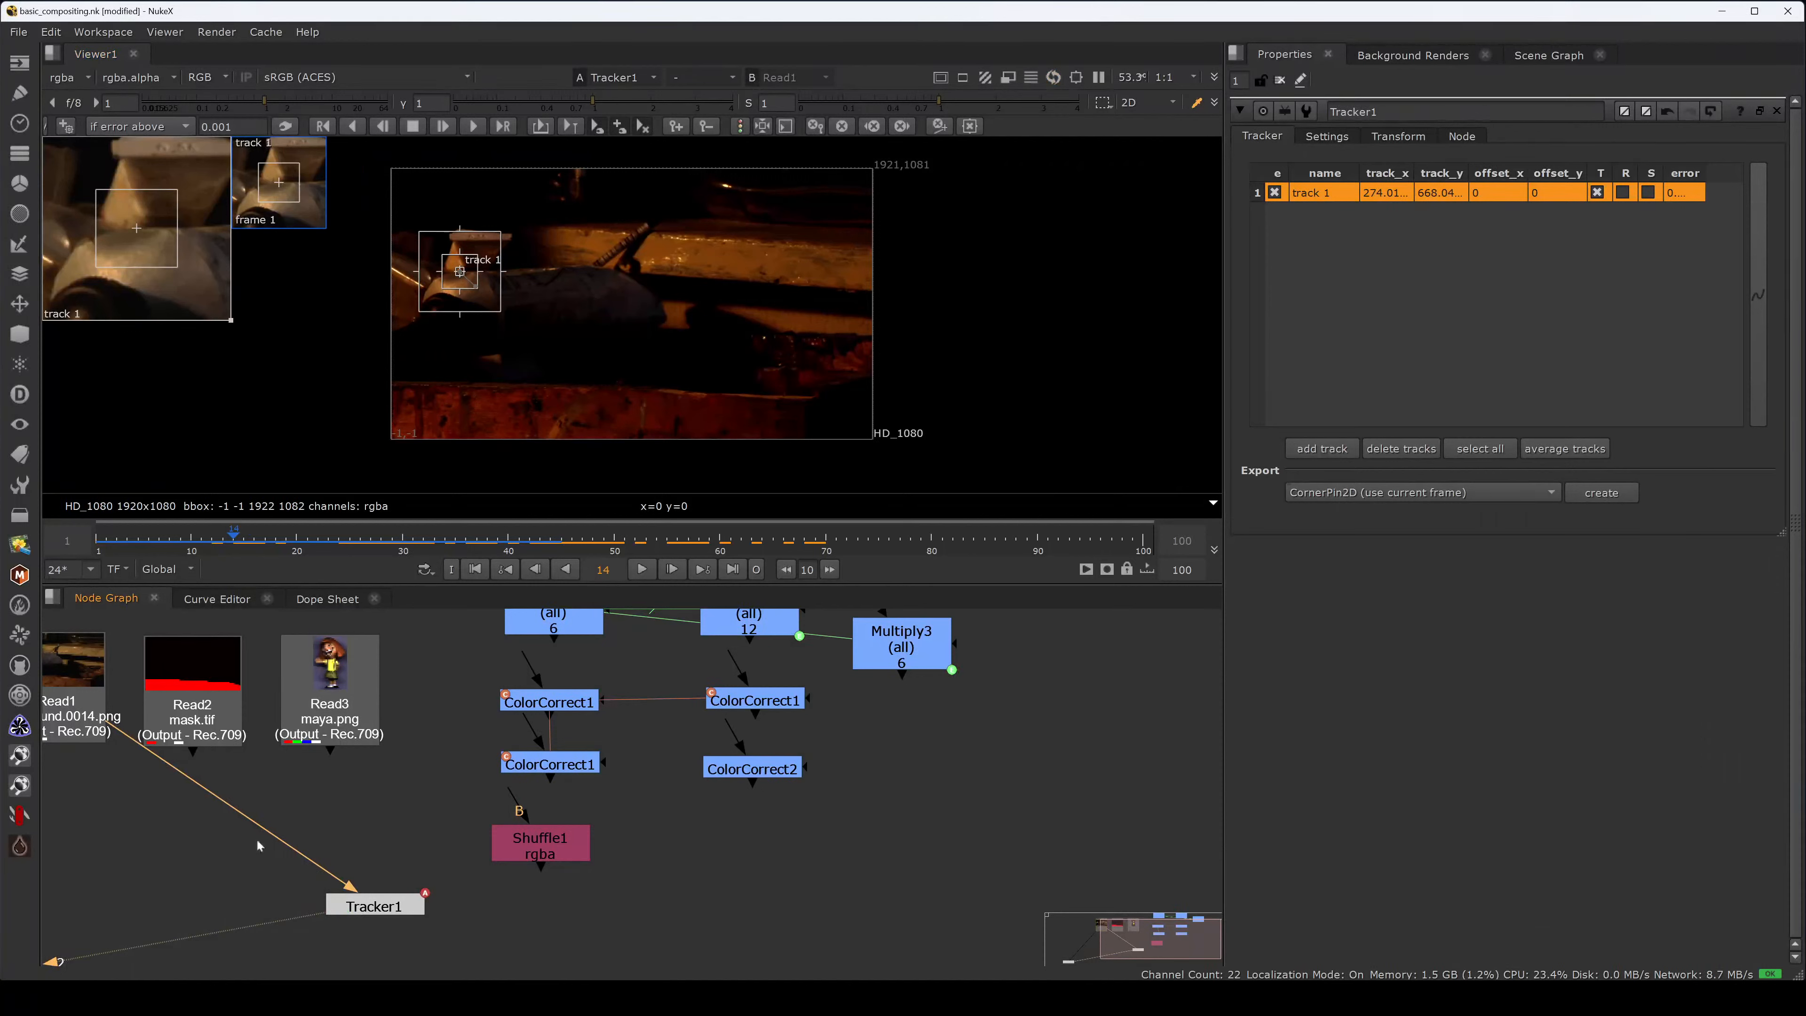
- Disconnect Tracker1 from Read1, move it to open space right of the Shuffle node, and set its transform to match-move
{"action": "left_click_drag", "start_coordinate": [383, 903], "coordinate": [1003, 856]}
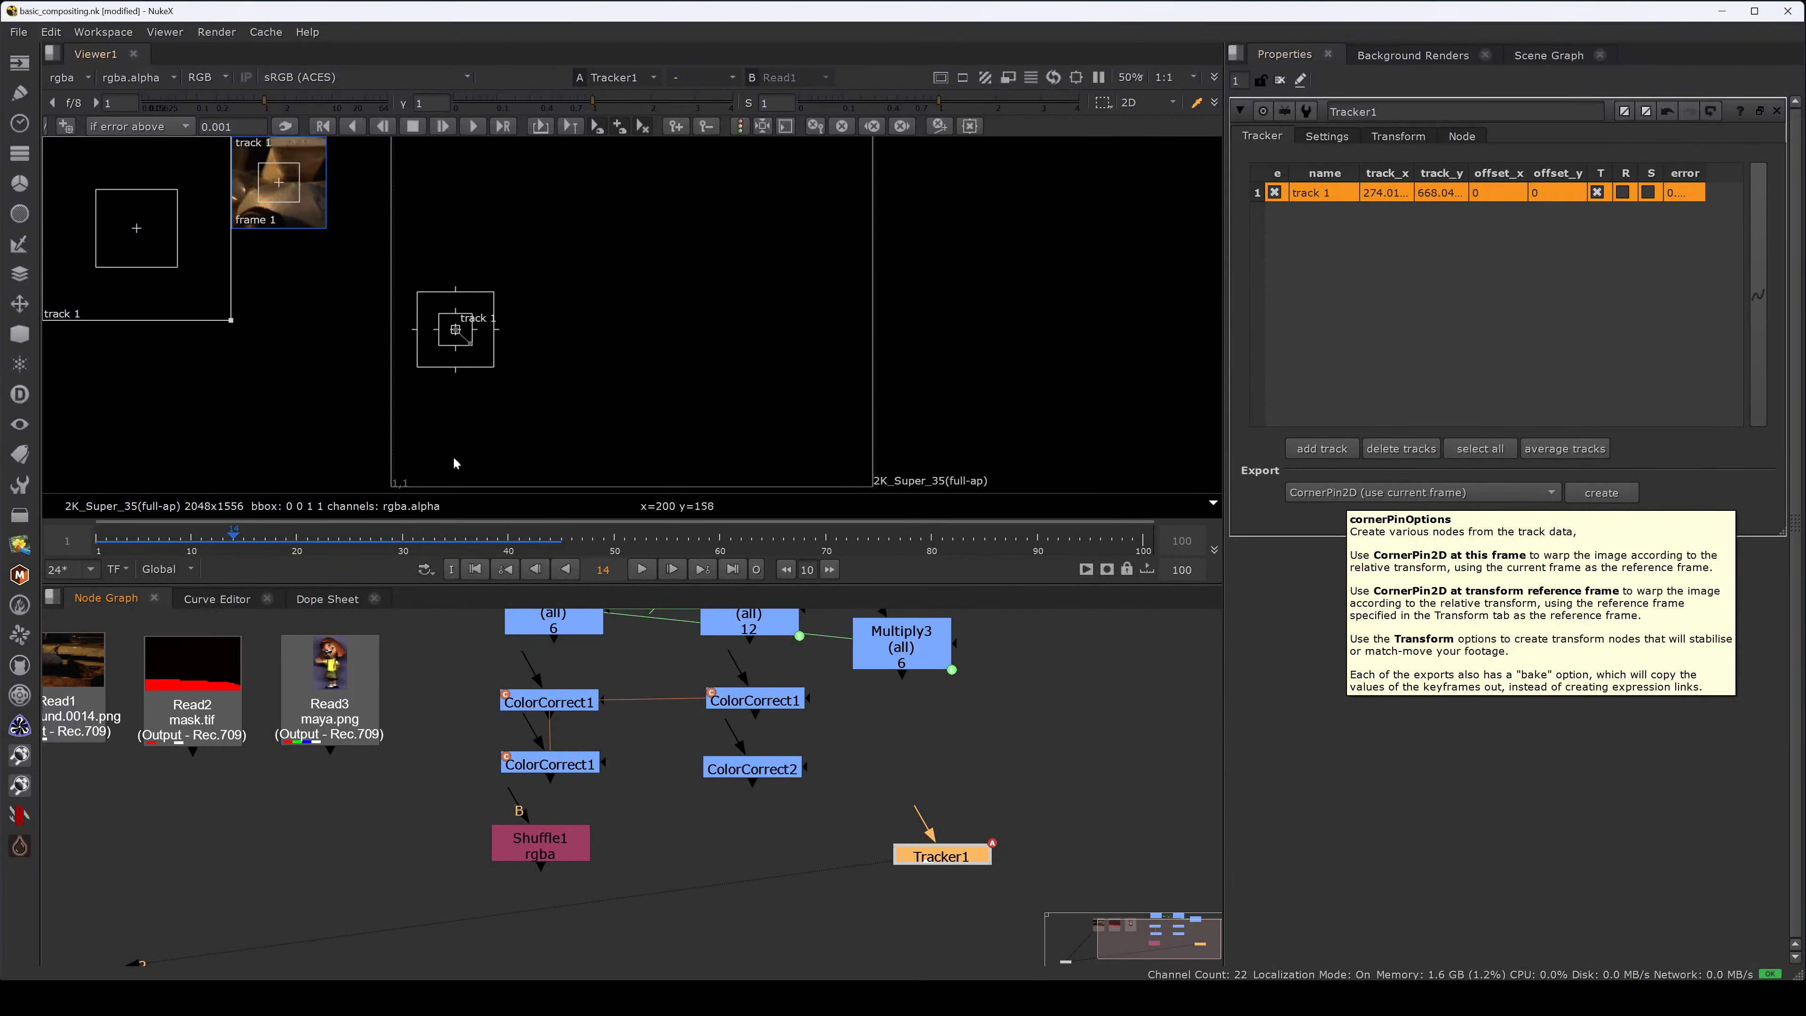
{"action": "left_click", "coordinate": [1397, 136]}
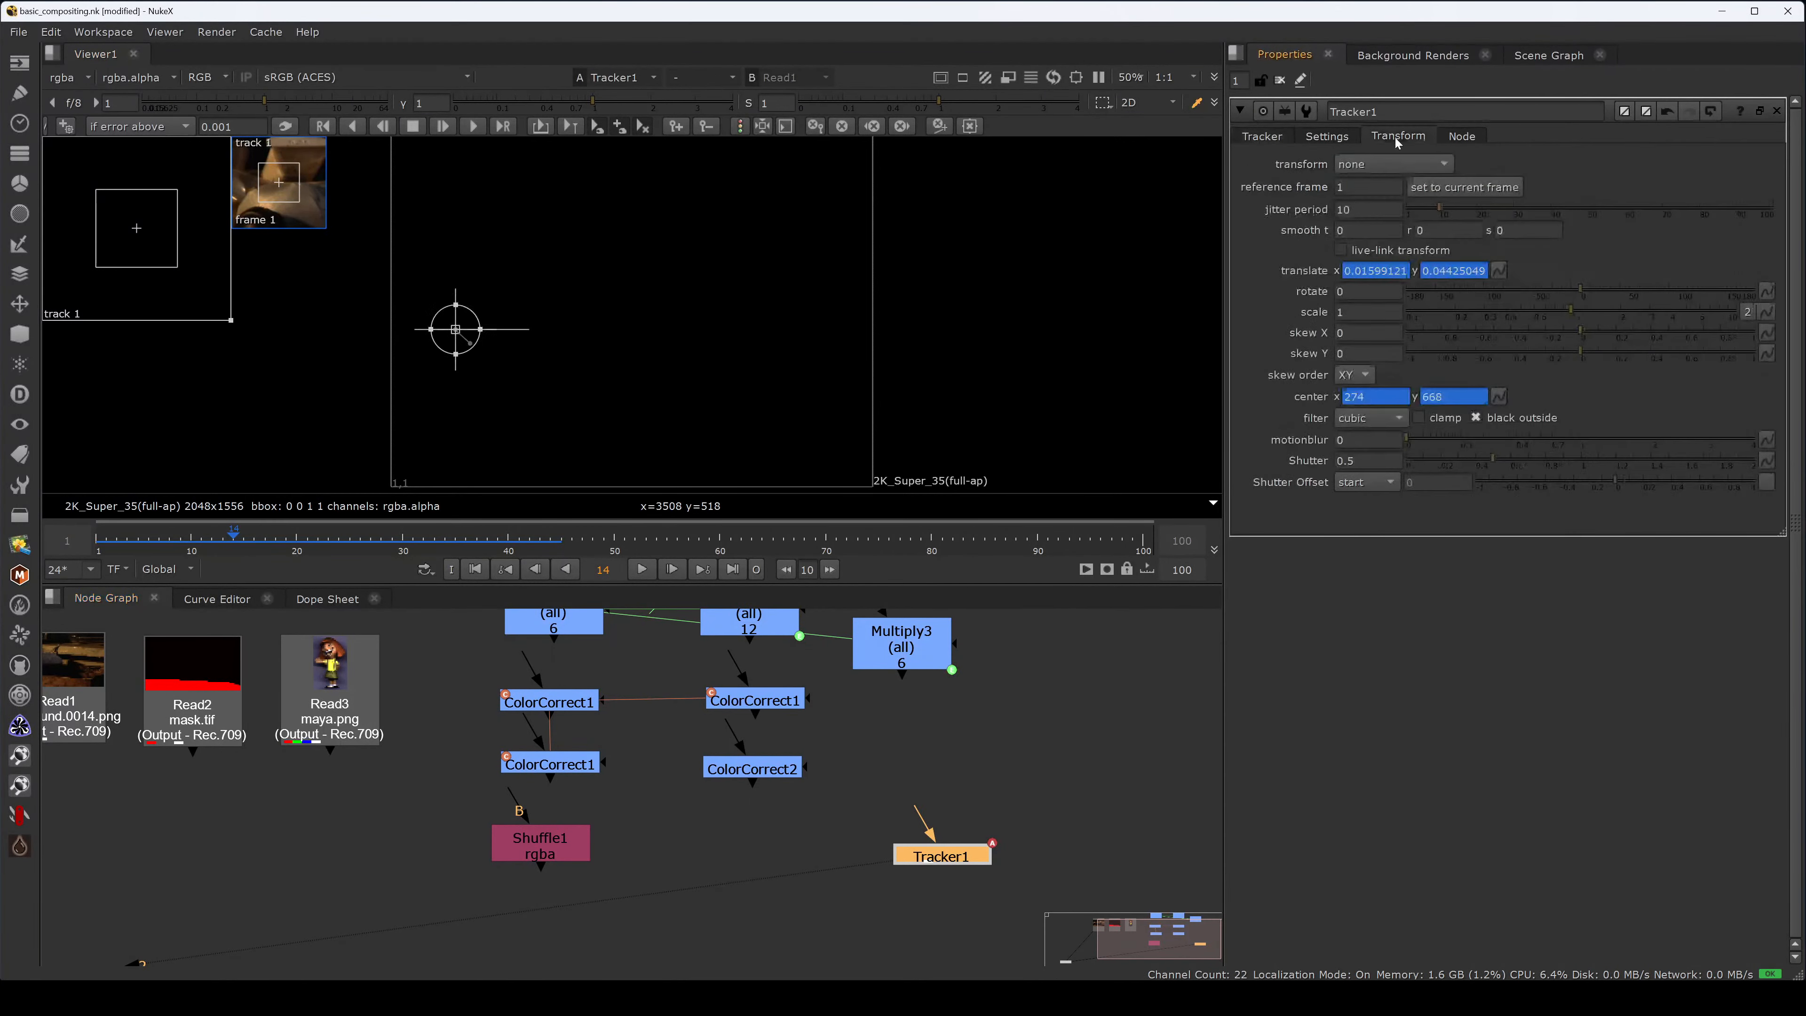
{"action": "left_click", "coordinate": [1362, 164]}
{"action": "left_click", "coordinate": [1377, 227]}
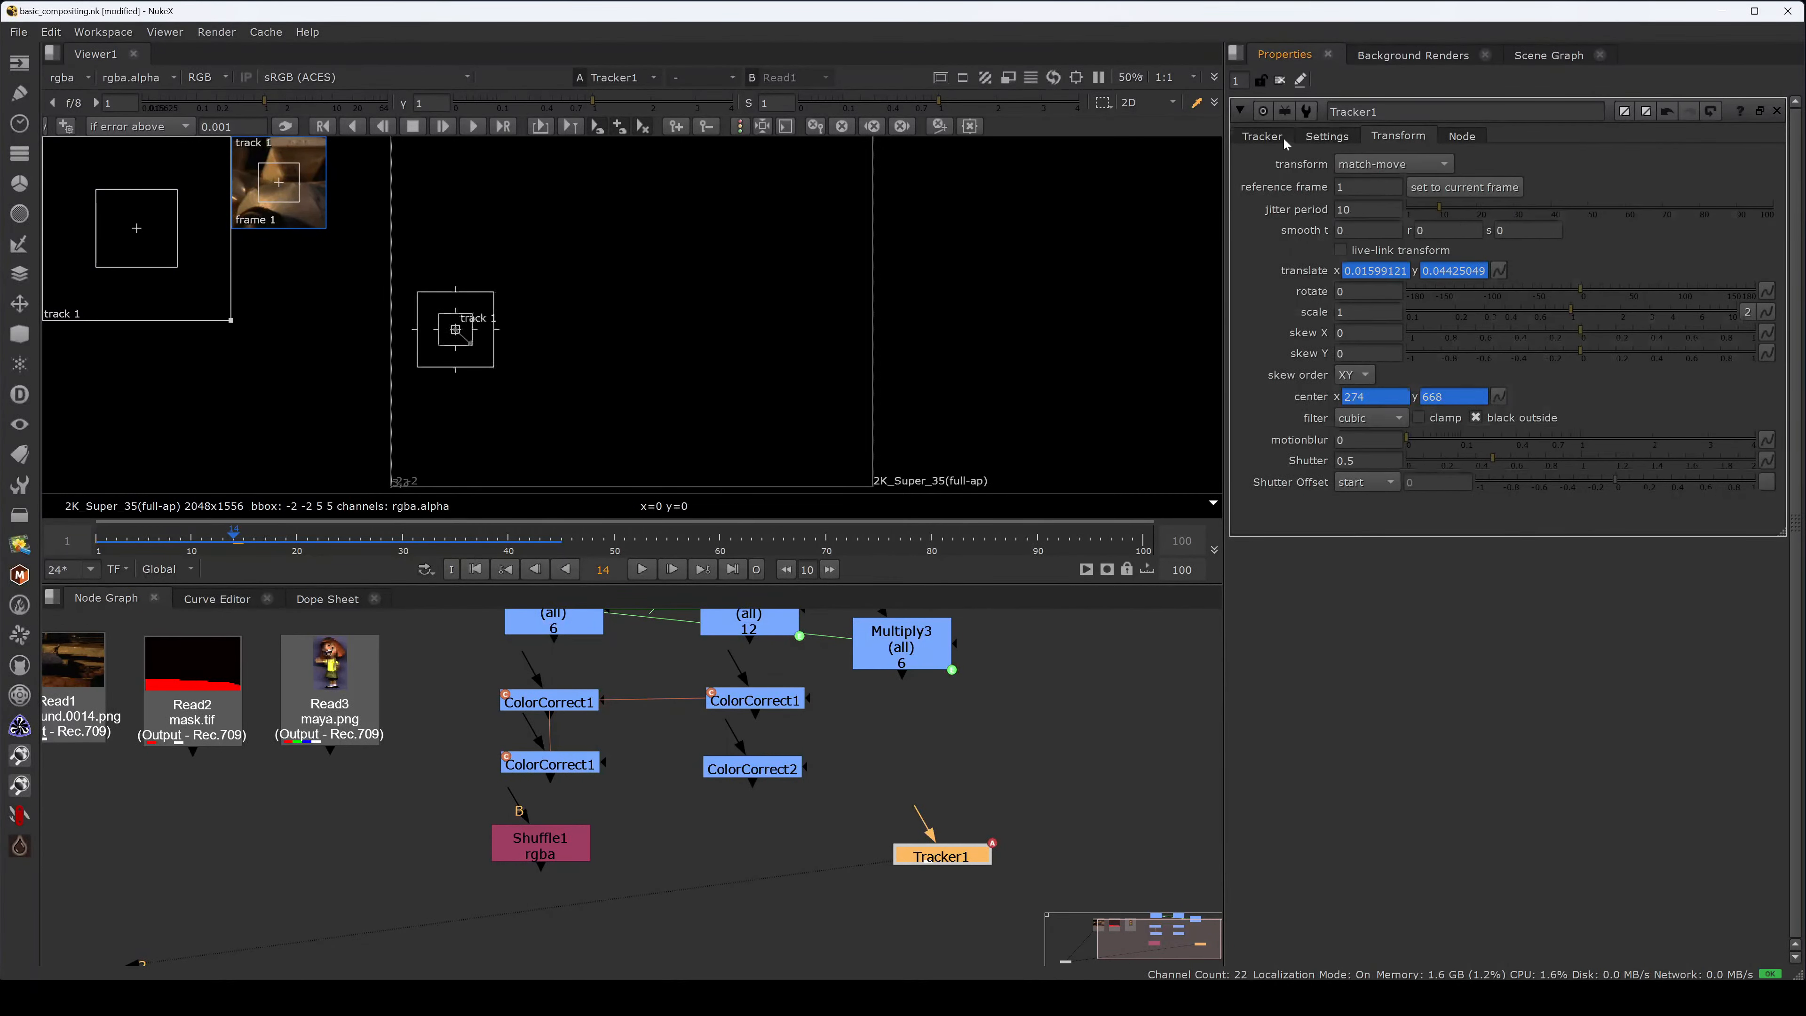
- Export a Transform (match-move) node from Tracker1's track data and place it to the right of Tracker1
{"action": "left_click", "coordinate": [1278, 136]}
{"action": "left_click", "coordinate": [1394, 493]}
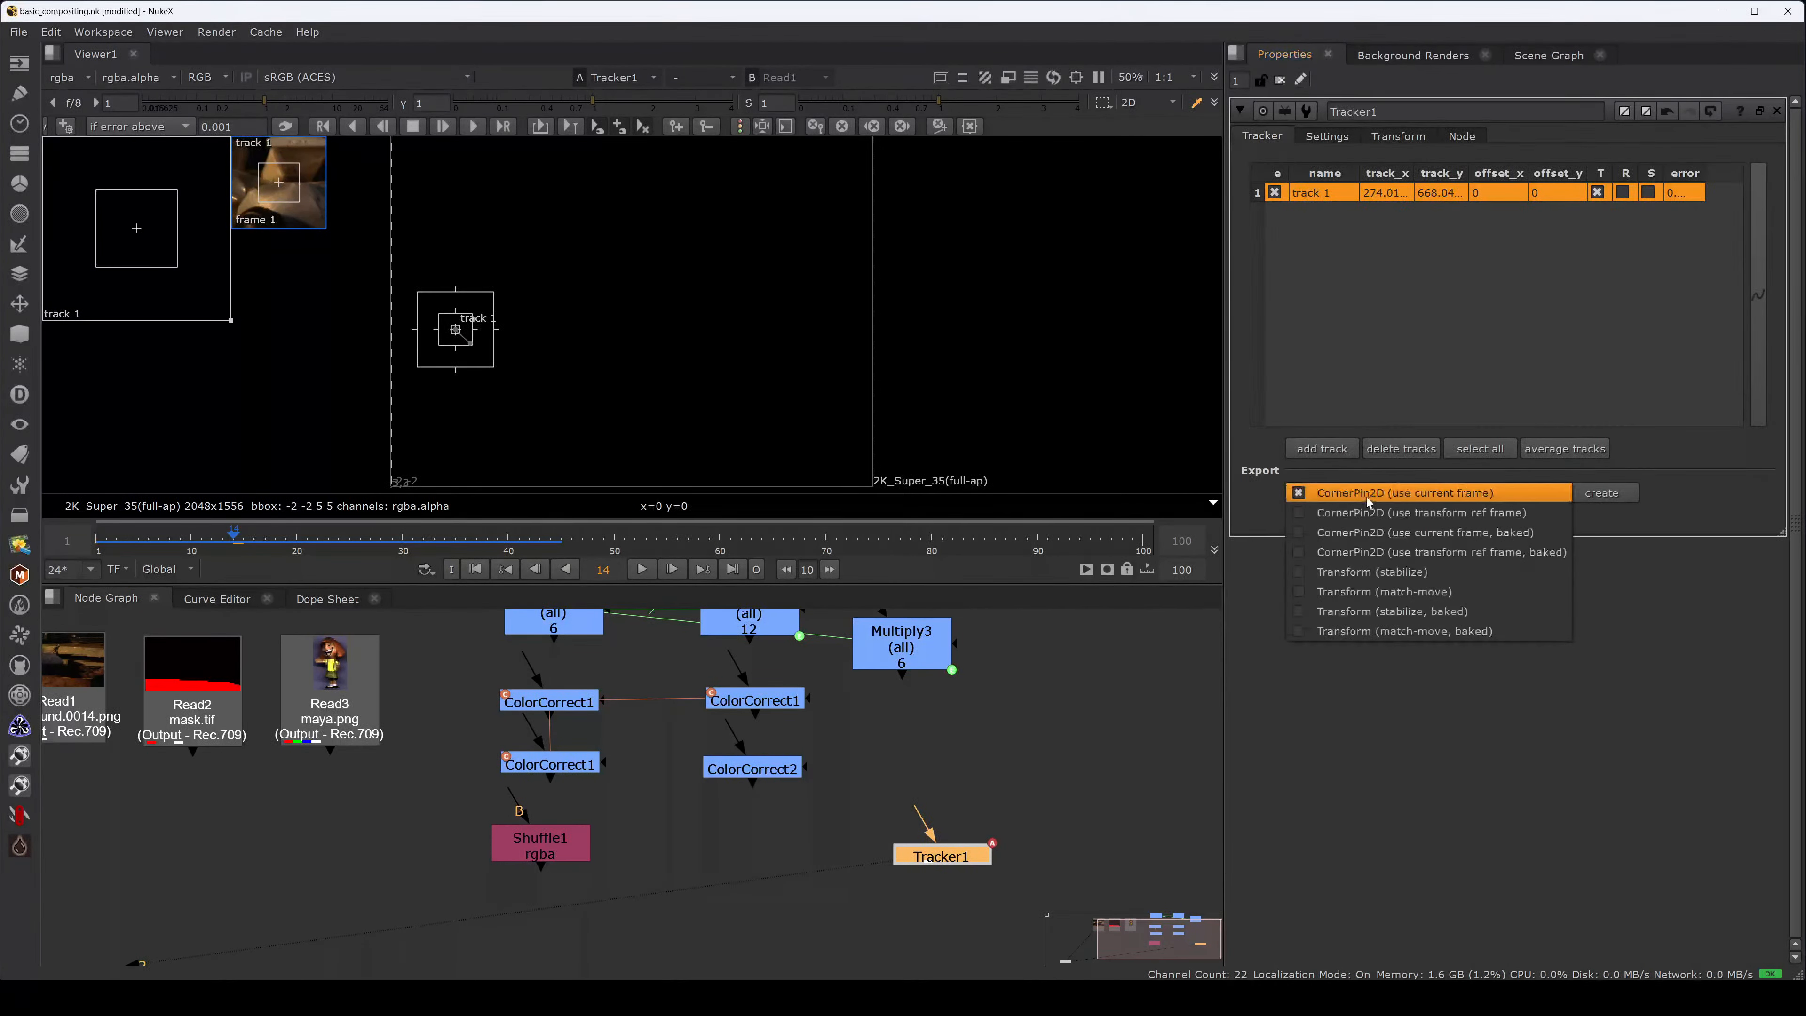
{"action": "left_click", "coordinate": [1409, 594]}
{"action": "middle_click_drag", "start_coordinate": [1002, 803], "coordinate": [885, 693]}
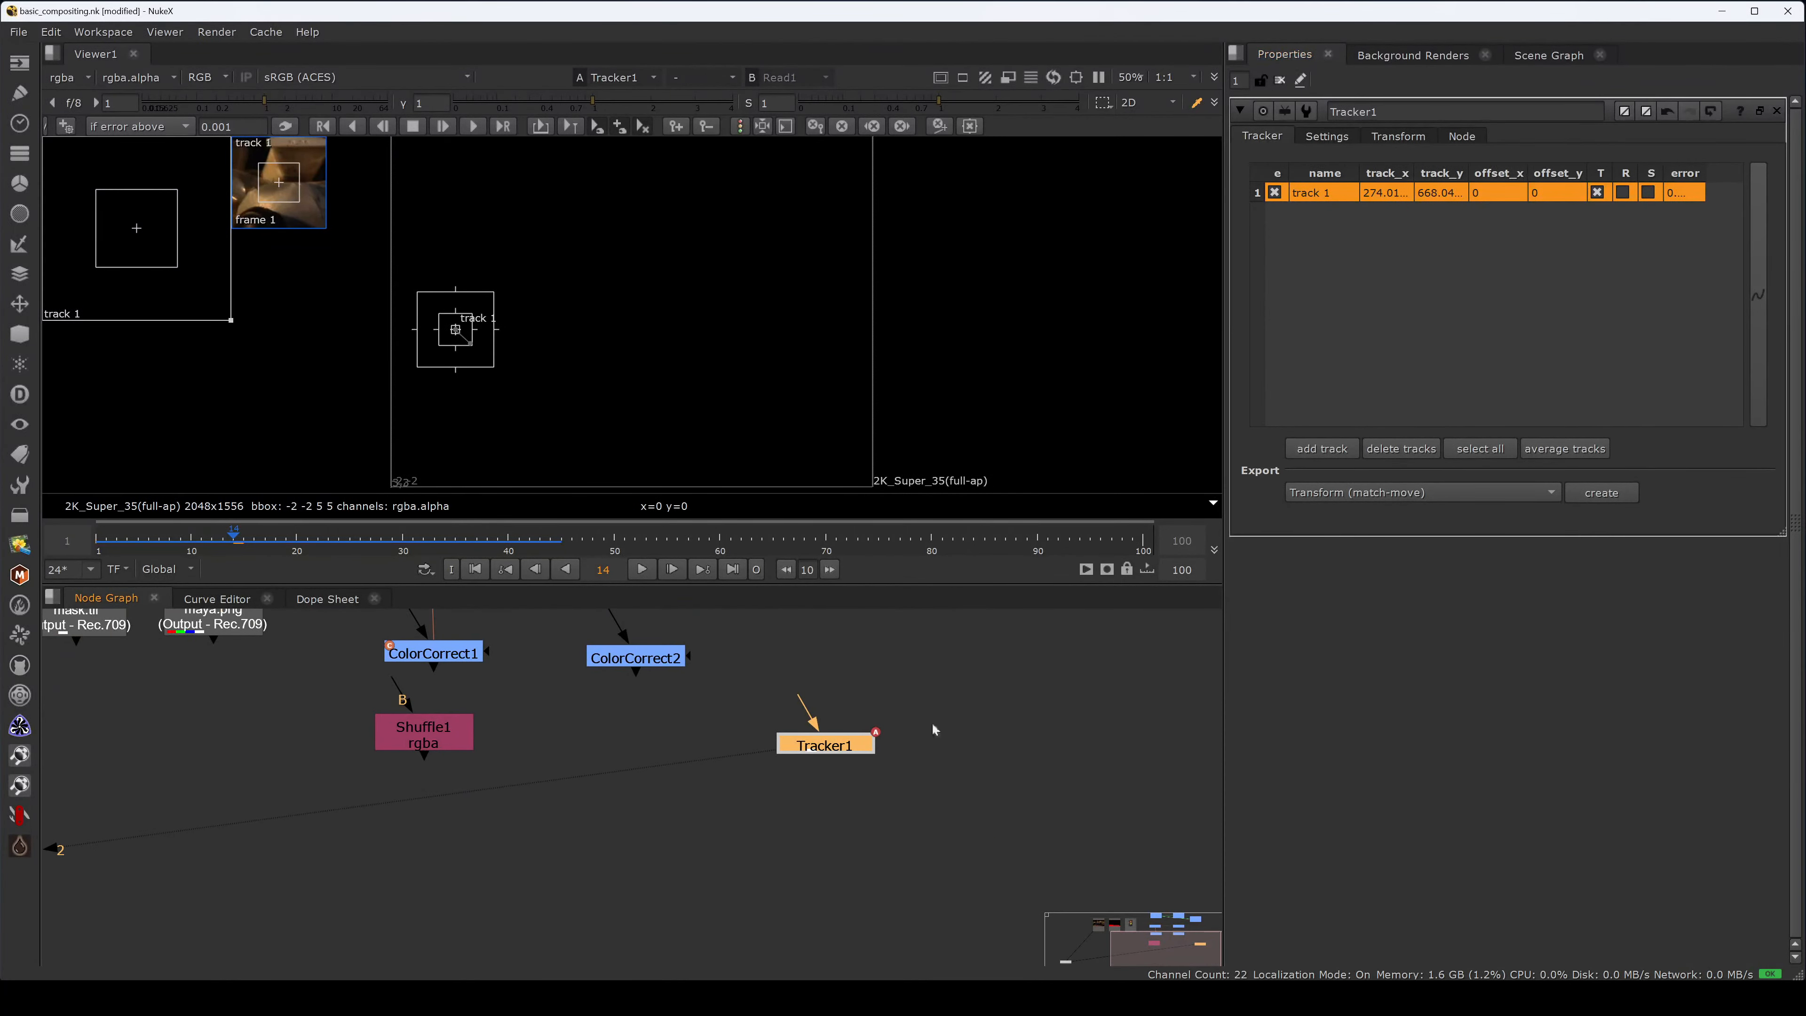
{"action": "left_click", "coordinate": [1603, 494]}
{"action": "left_click", "coordinate": [990, 794]}
{"action": "left_click_drag", "start_coordinate": [992, 798], "coordinate": [1070, 746]}
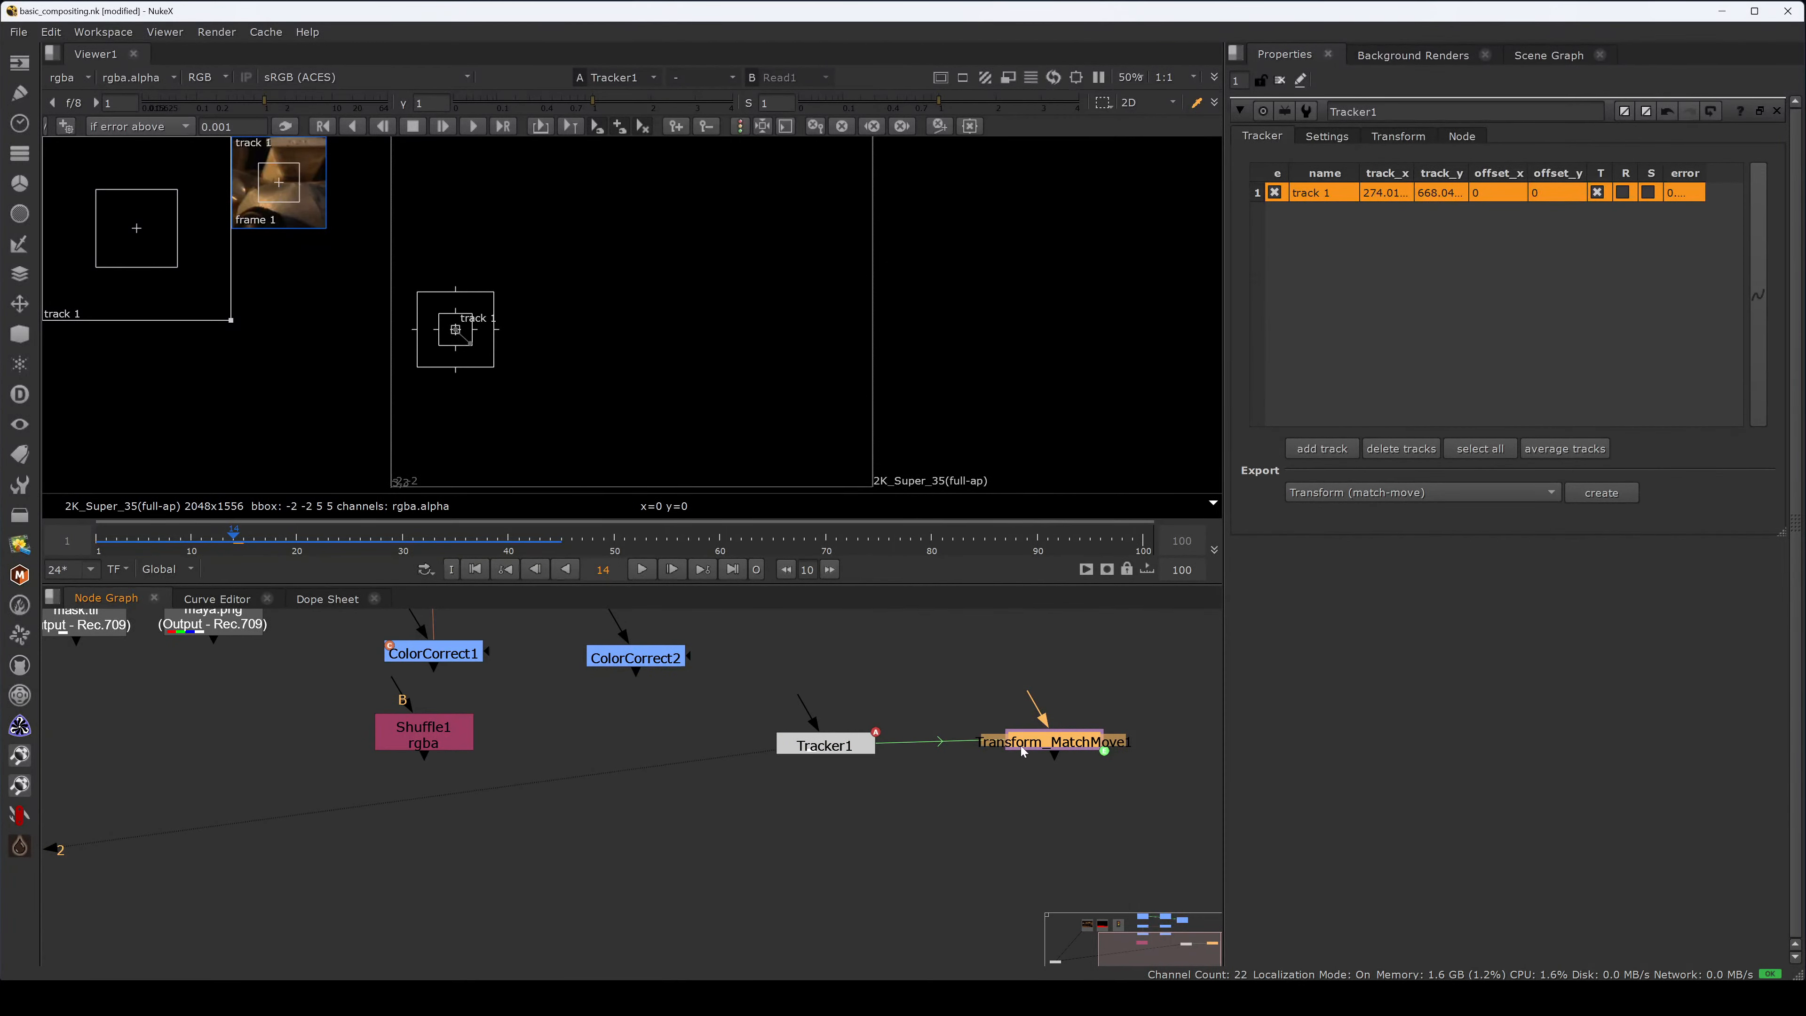
{"action": "left_click", "coordinate": [992, 782]}
{"action": "left_click_drag", "start_coordinate": [1042, 748], "coordinate": [1045, 751]}
- Show Tracker1's transform settings and Transform_MatchMove1's properties in separate floating windows
{"action": "double_click", "coordinate": [855, 746], "text": "ctrl"}
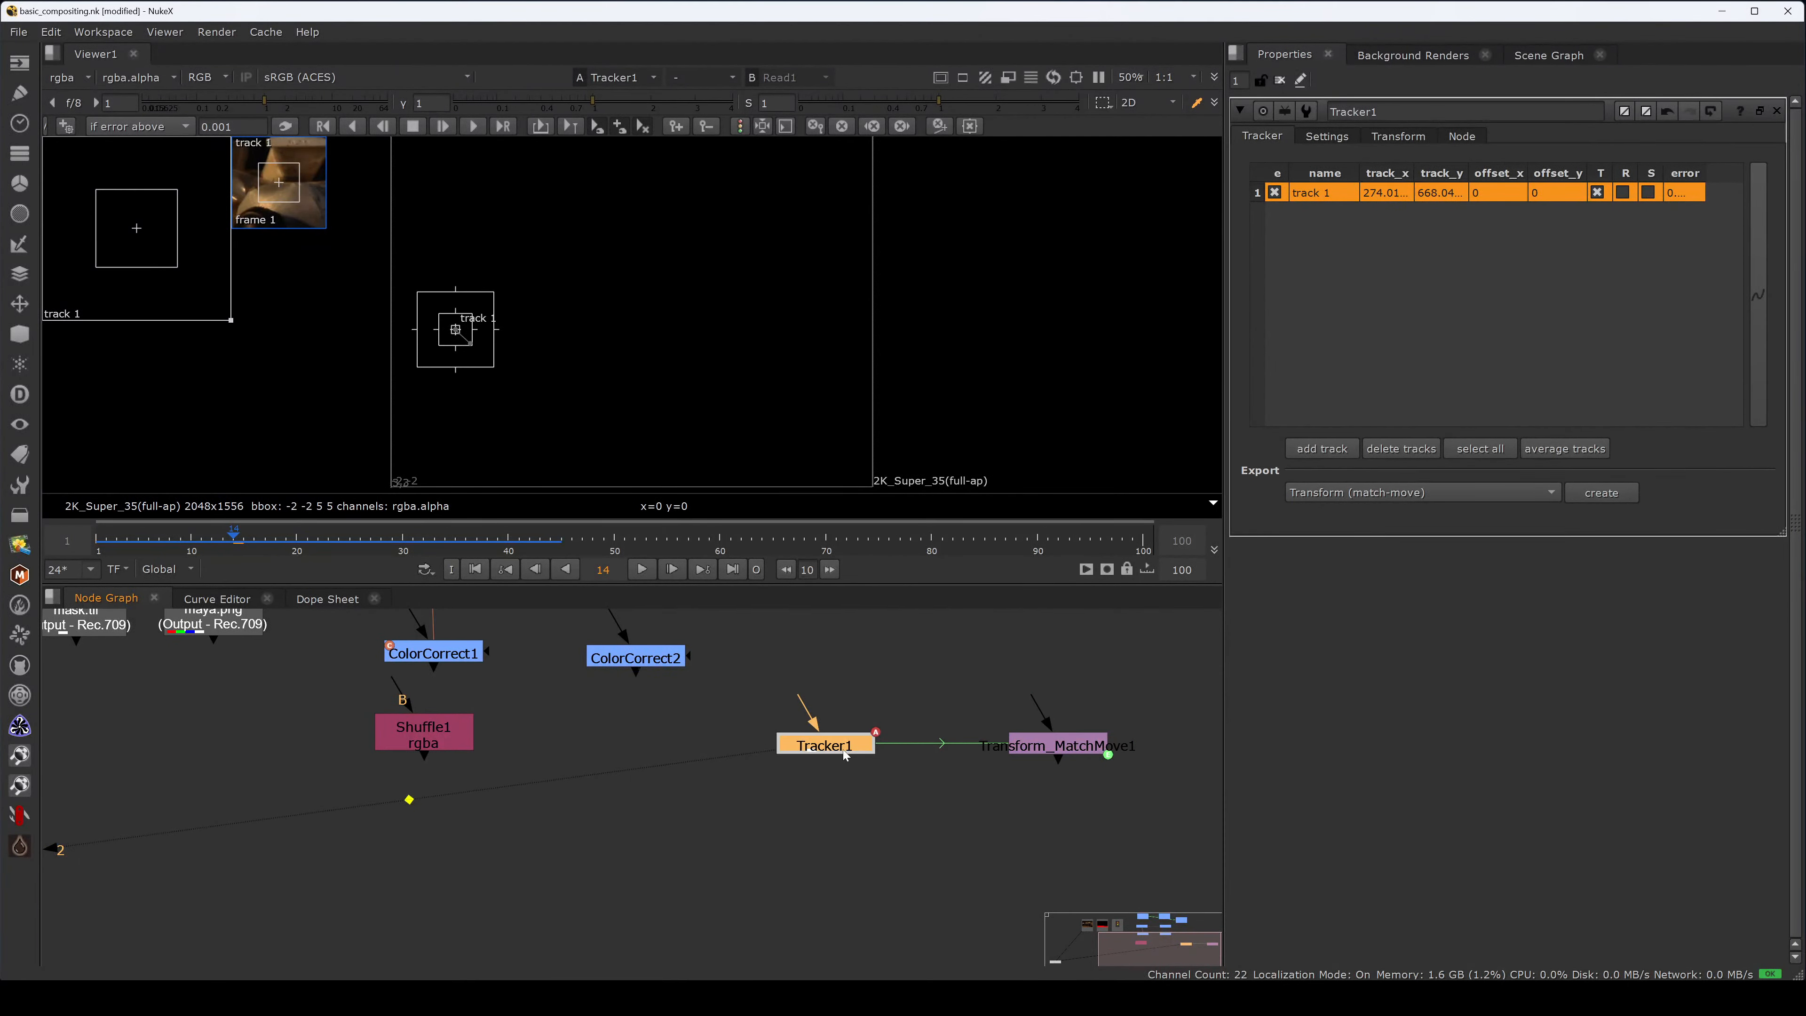
{"action": "left_click", "coordinate": [375, 565]}
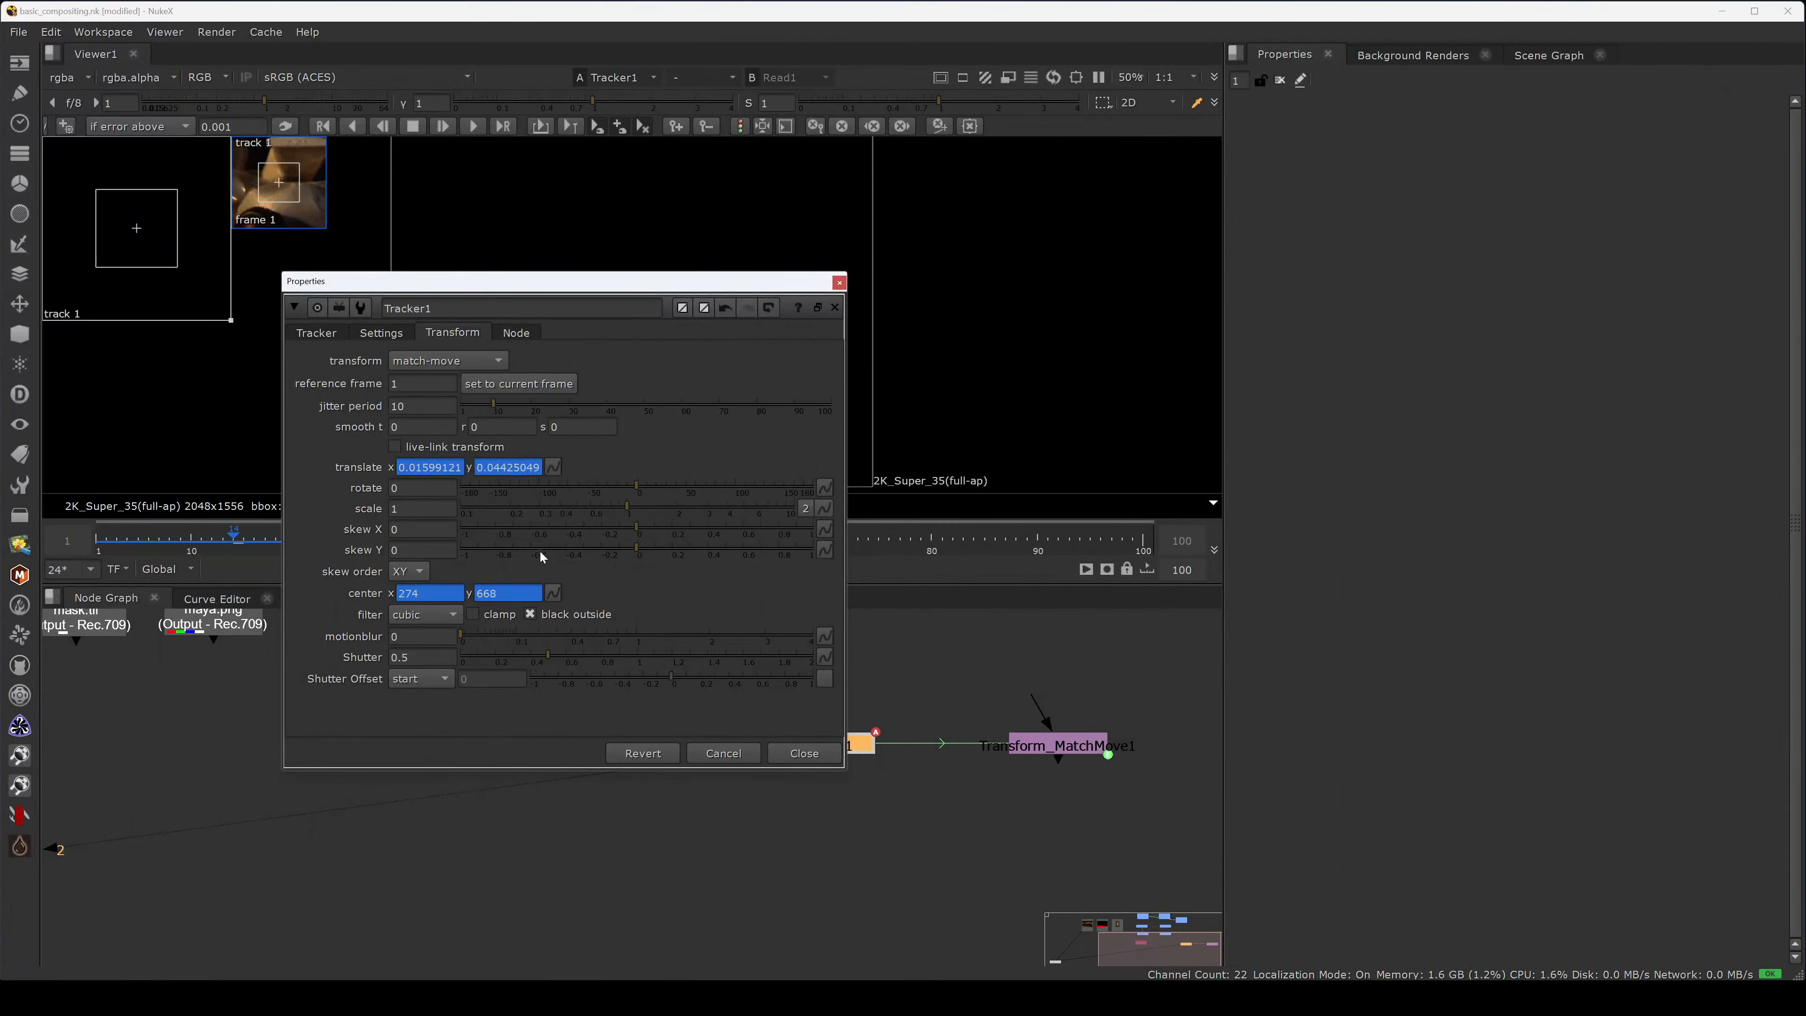
{"action": "double_click", "coordinate": [1041, 747], "text": "ctrl"}
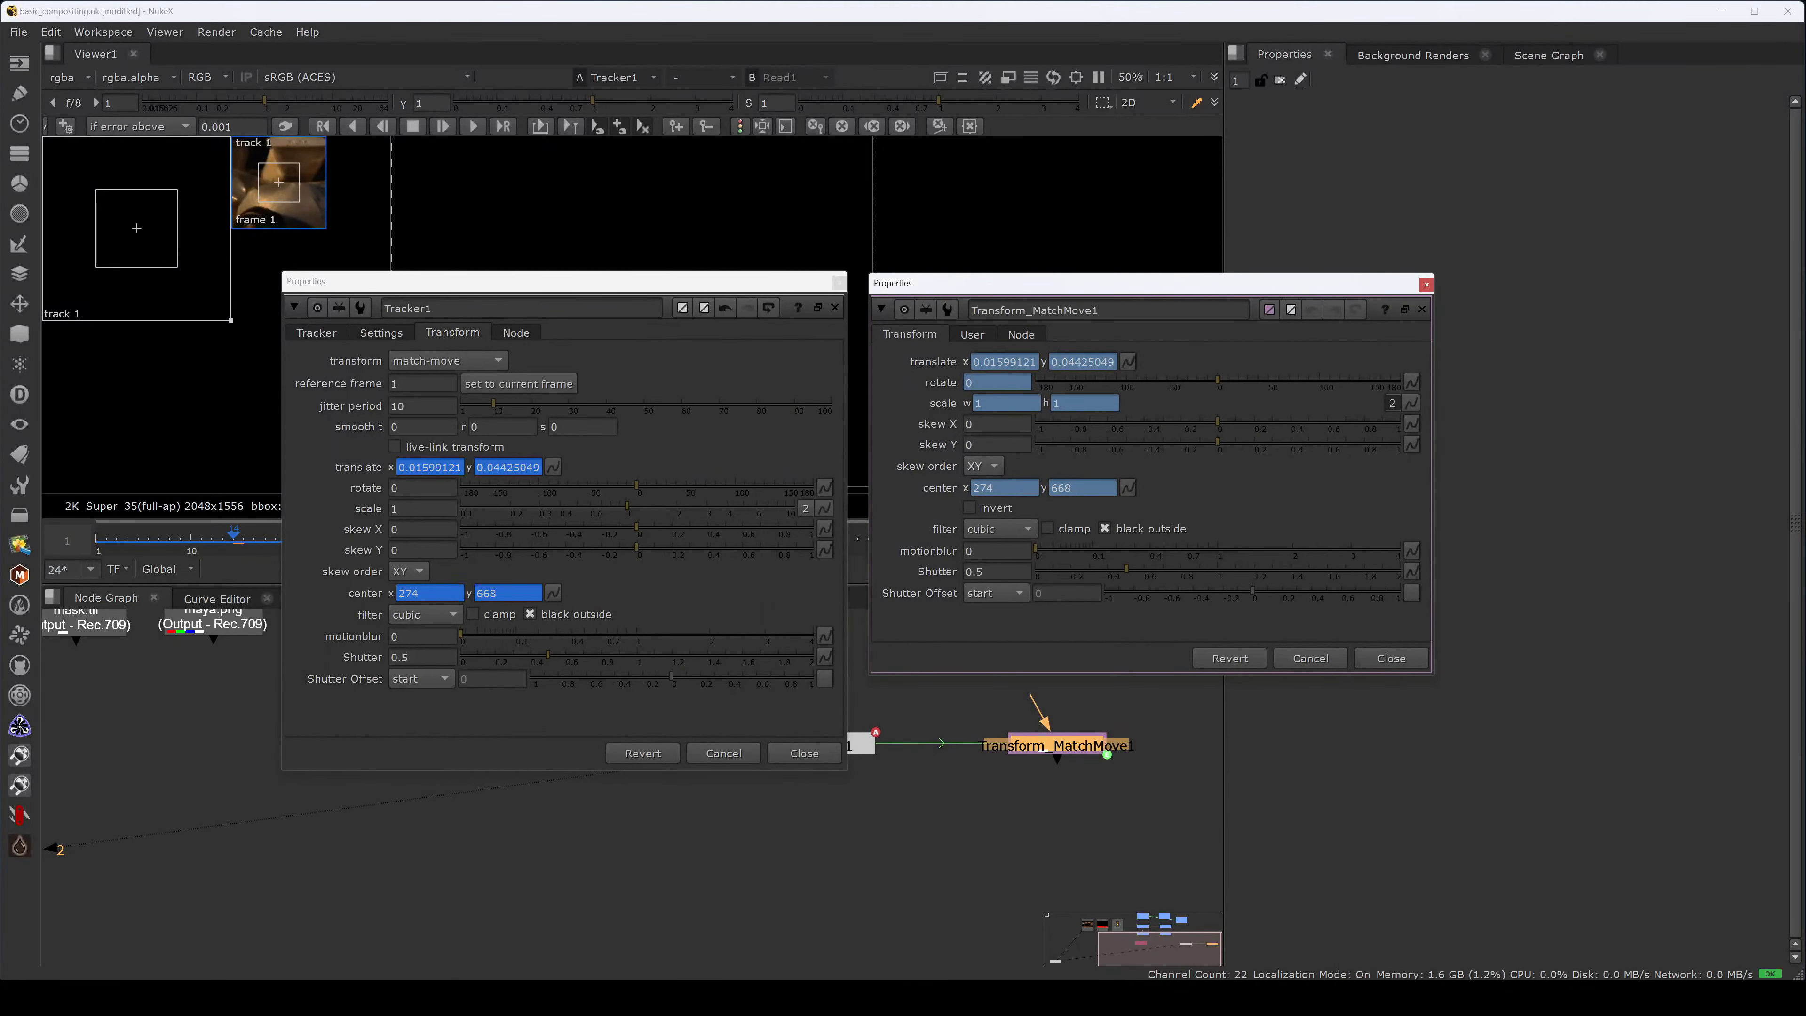
- Open the expression editor of Transform_MatchMove1's translate, widen it and place it above the property window
{"action": "left_click", "coordinate": [1132, 362]}
{"action": "left_click", "coordinate": [1207, 490]}
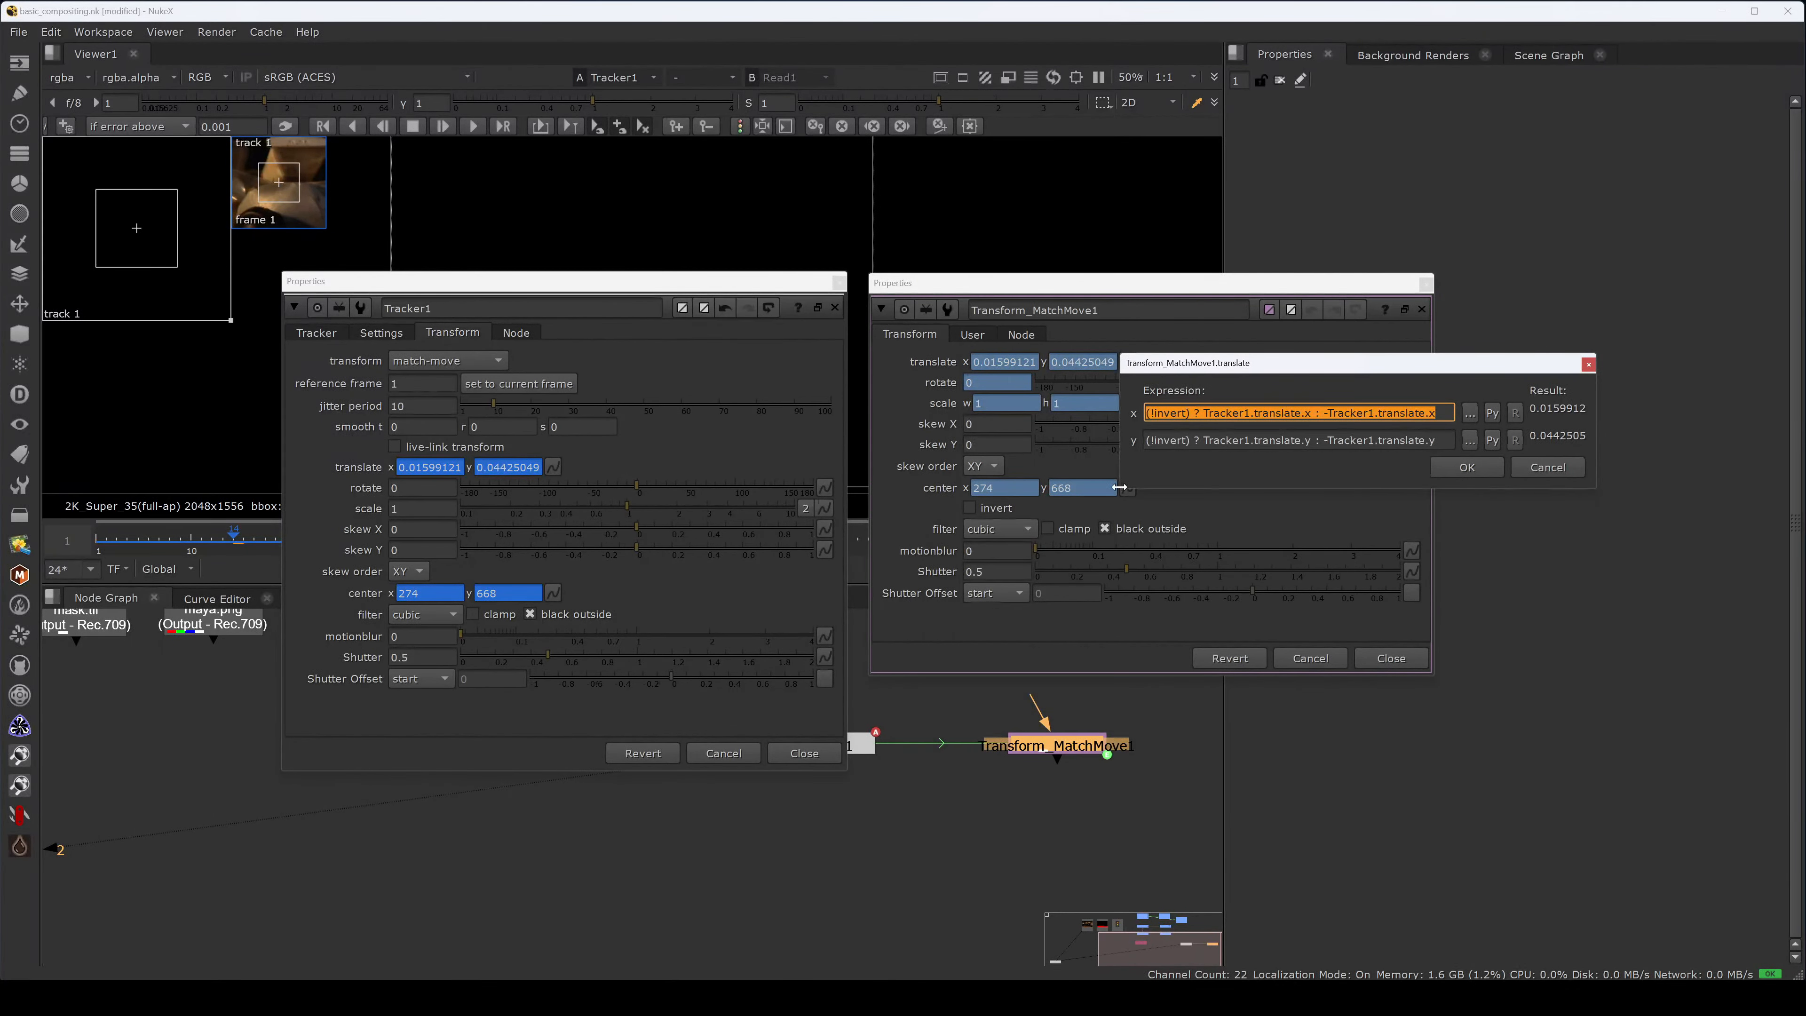
{"action": "left_click_drag", "start_coordinate": [1119, 487], "coordinate": [876, 491]}
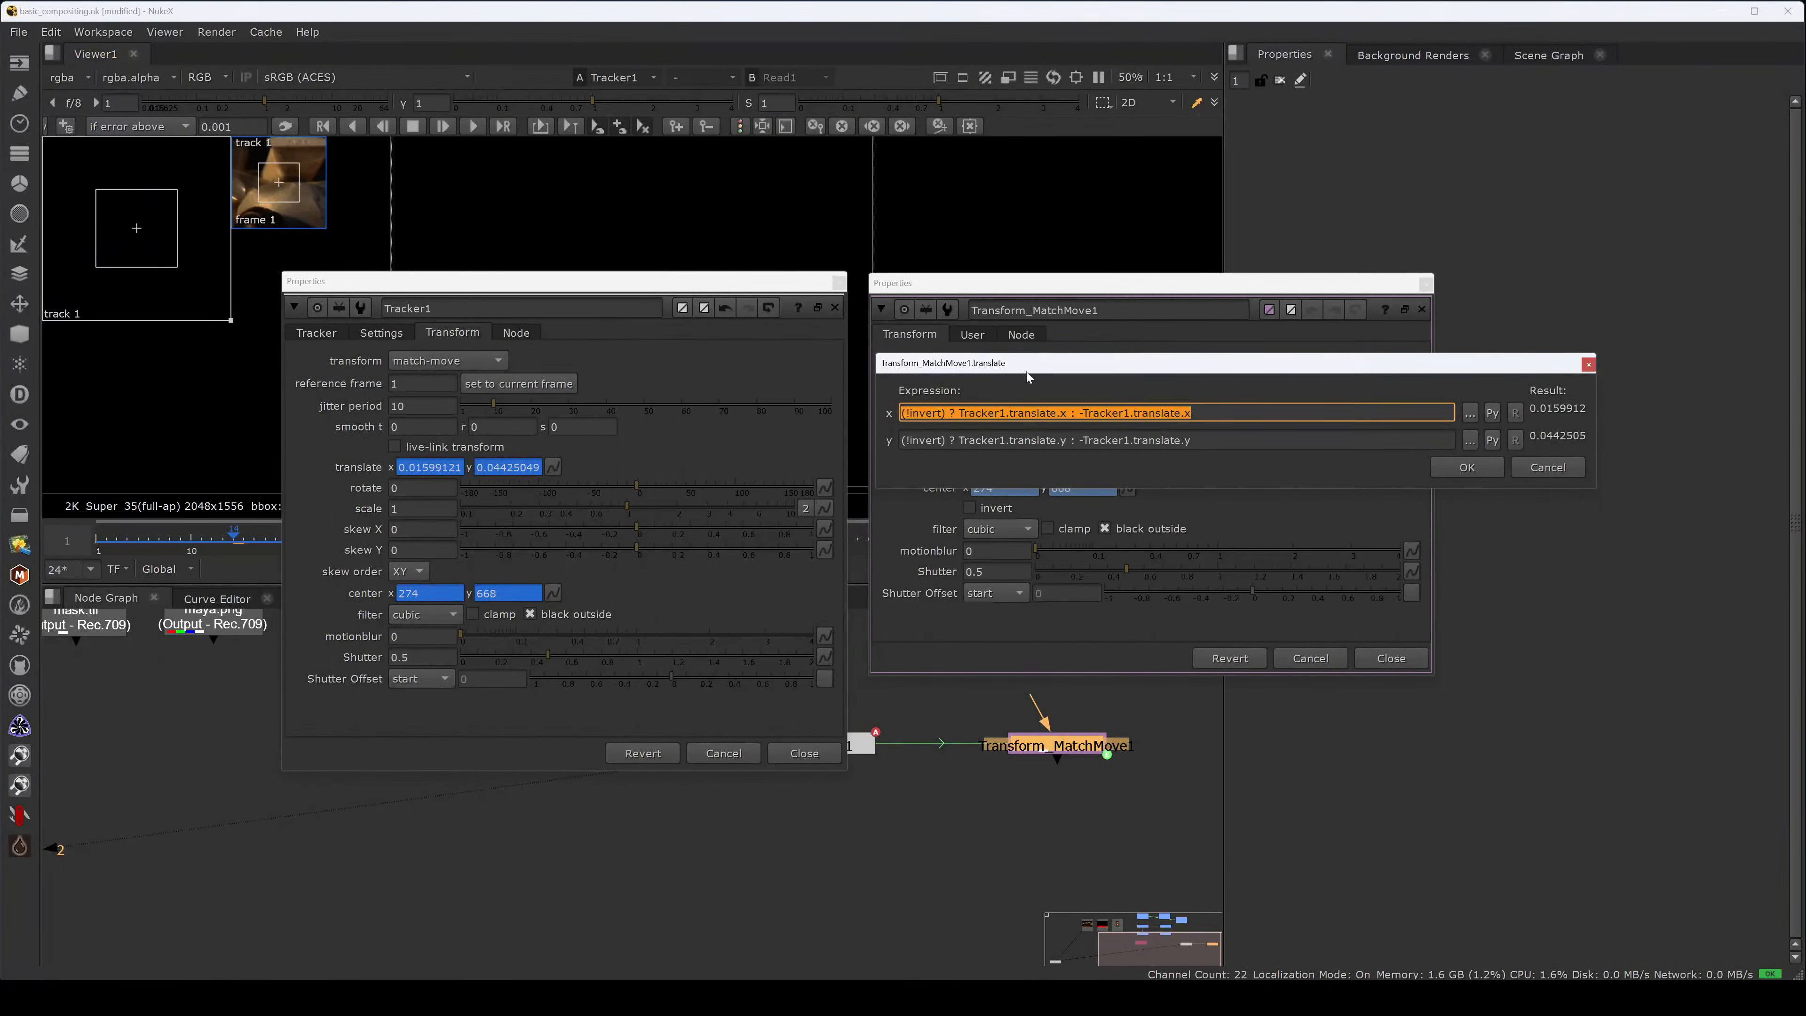
{"action": "left_click_drag", "start_coordinate": [1033, 368], "coordinate": [1029, 151]}
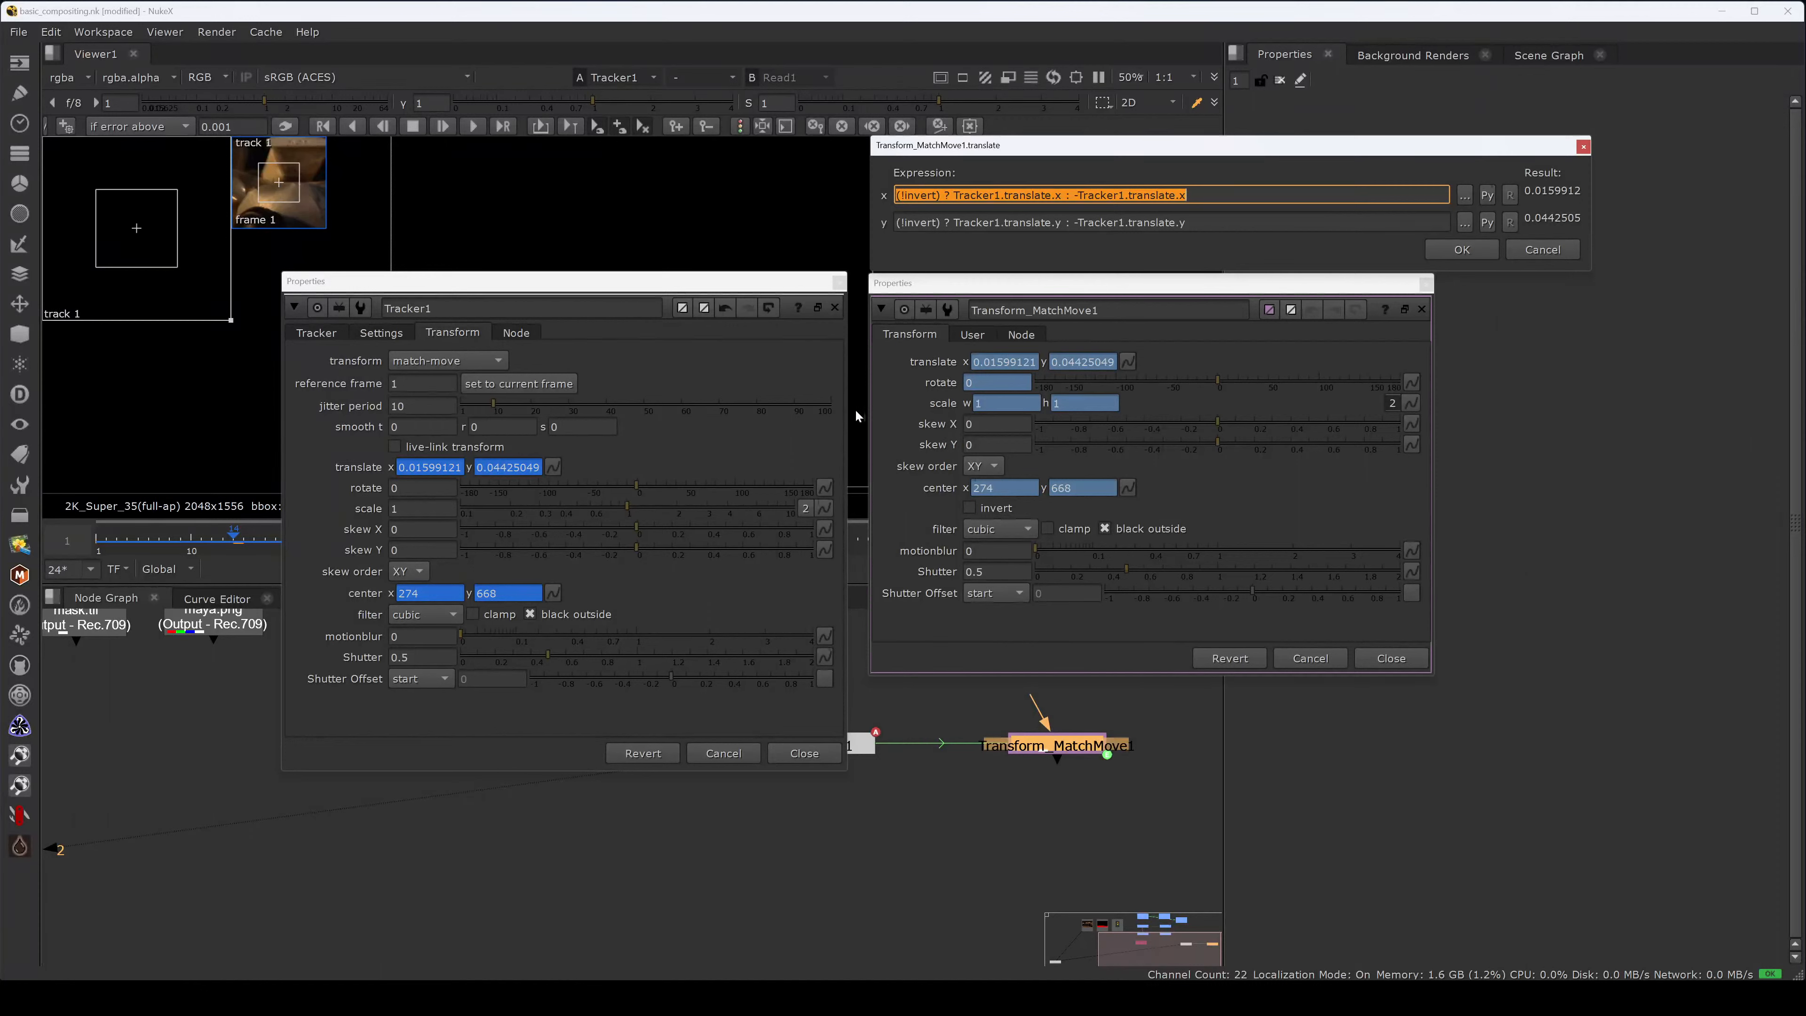
- Examine the expression driving Transform_MatchMove1's rotate value, and close its editor
{"action": "left_click", "coordinate": [1410, 381]}
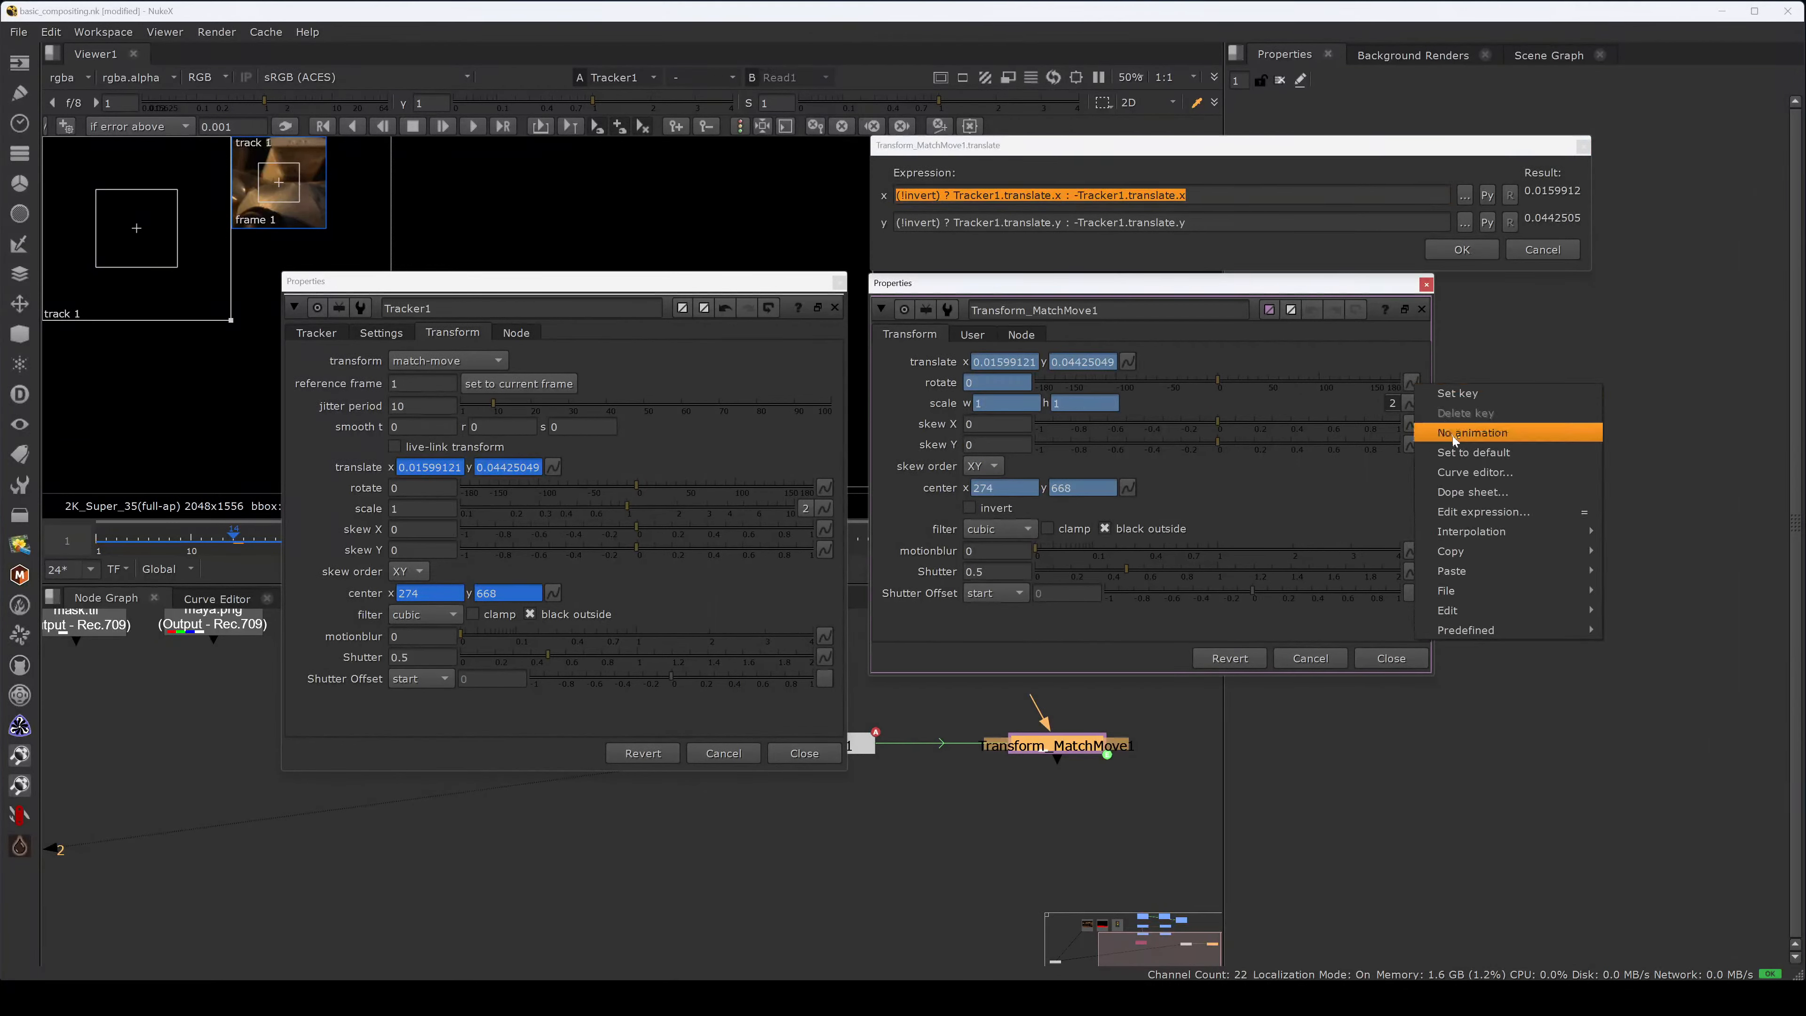
{"action": "left_click", "coordinate": [1463, 512]}
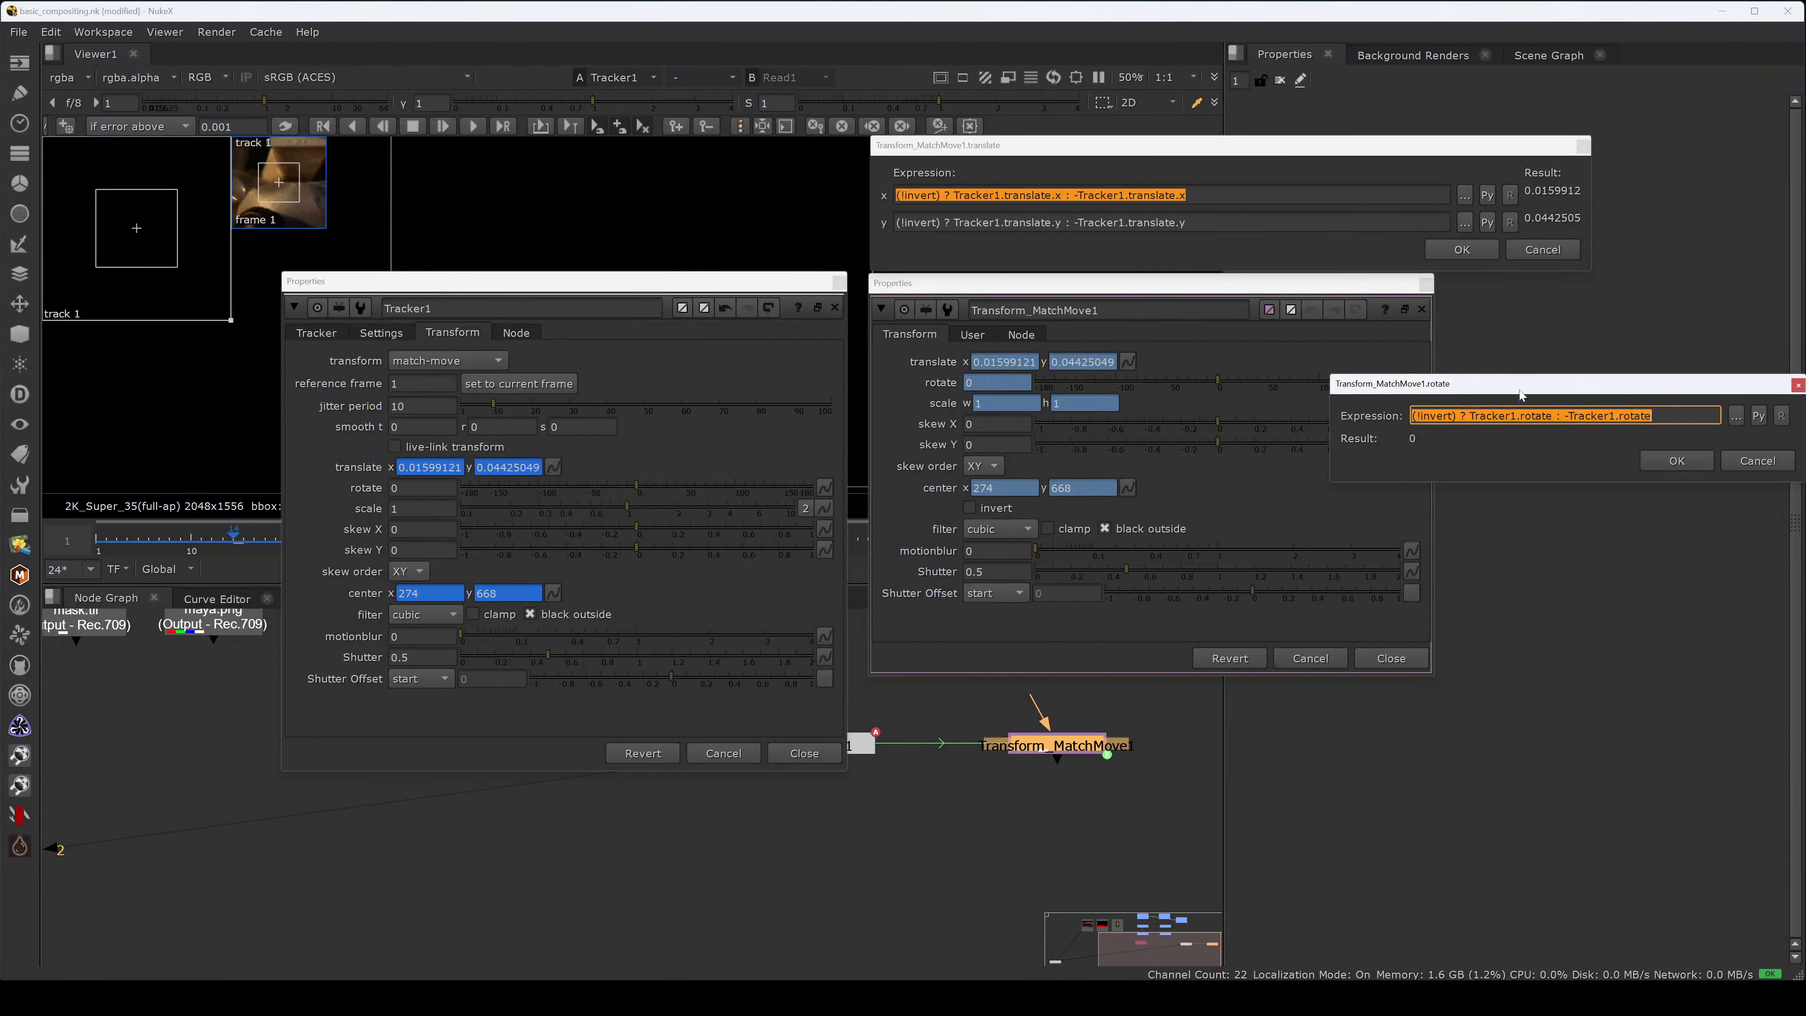
{"action": "left_click_drag", "start_coordinate": [1519, 395], "coordinate": [1064, 292]}
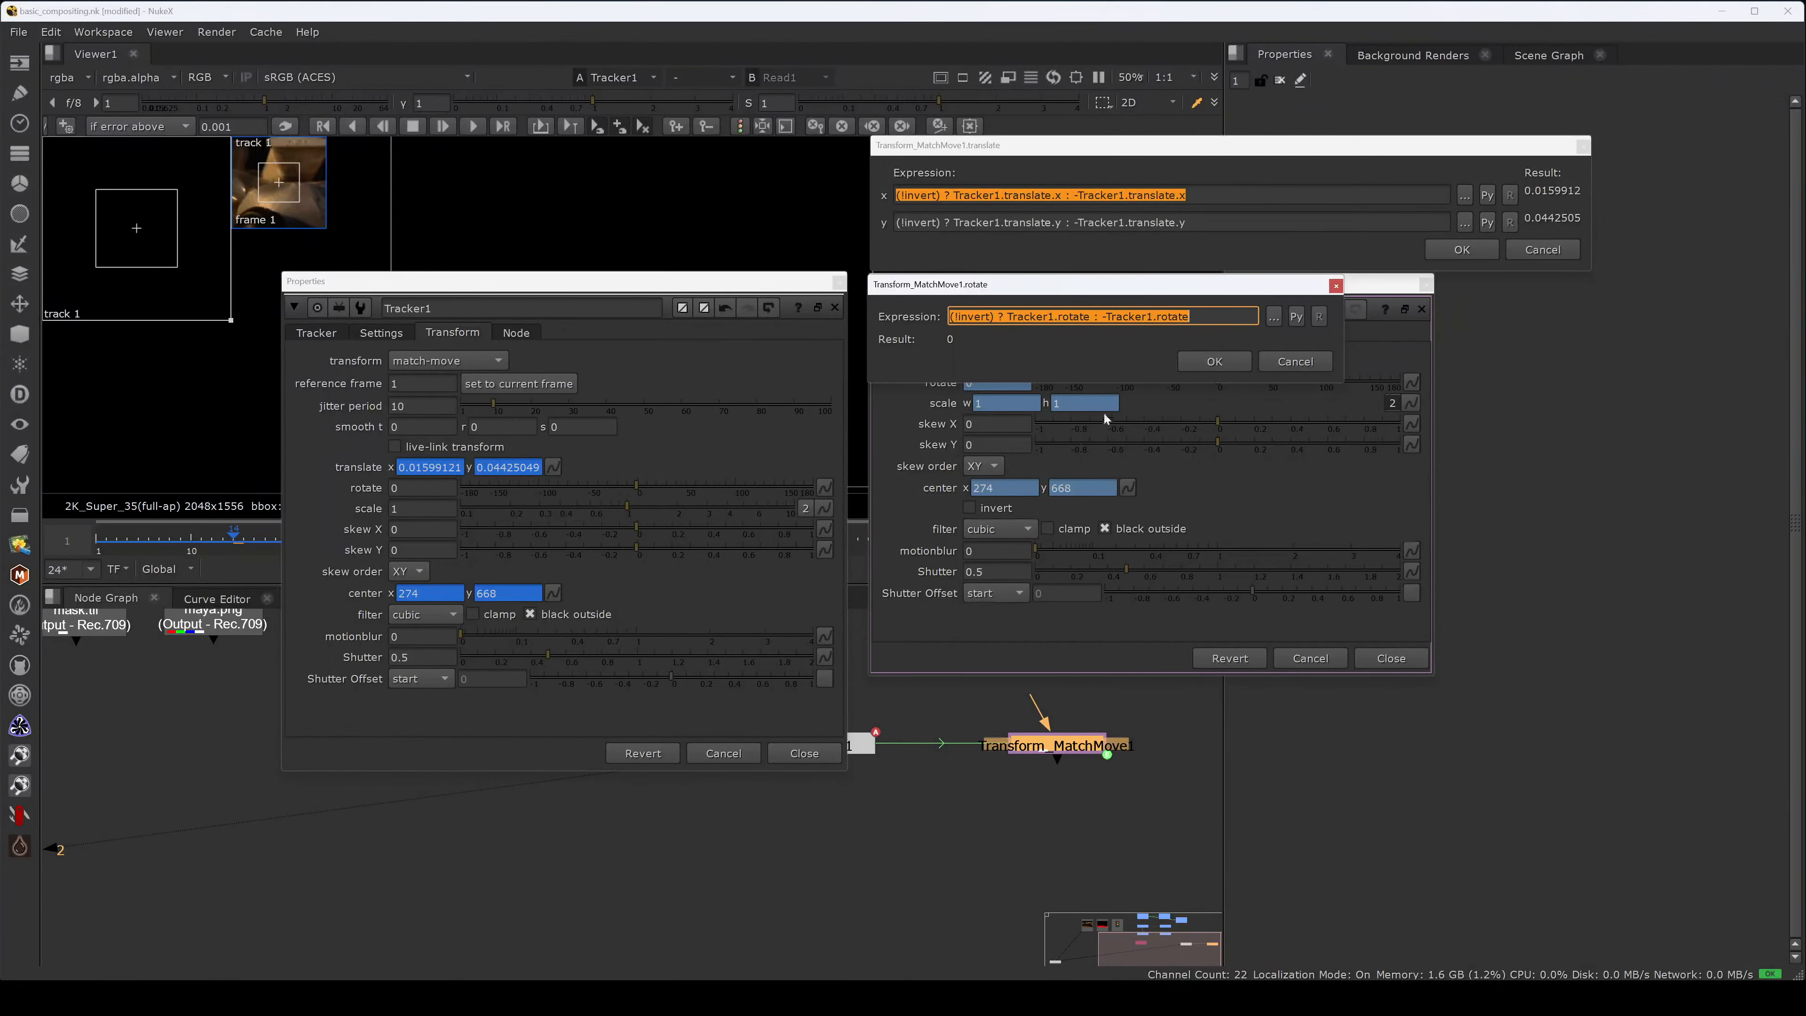
{"action": "left_click", "coordinate": [1277, 363]}
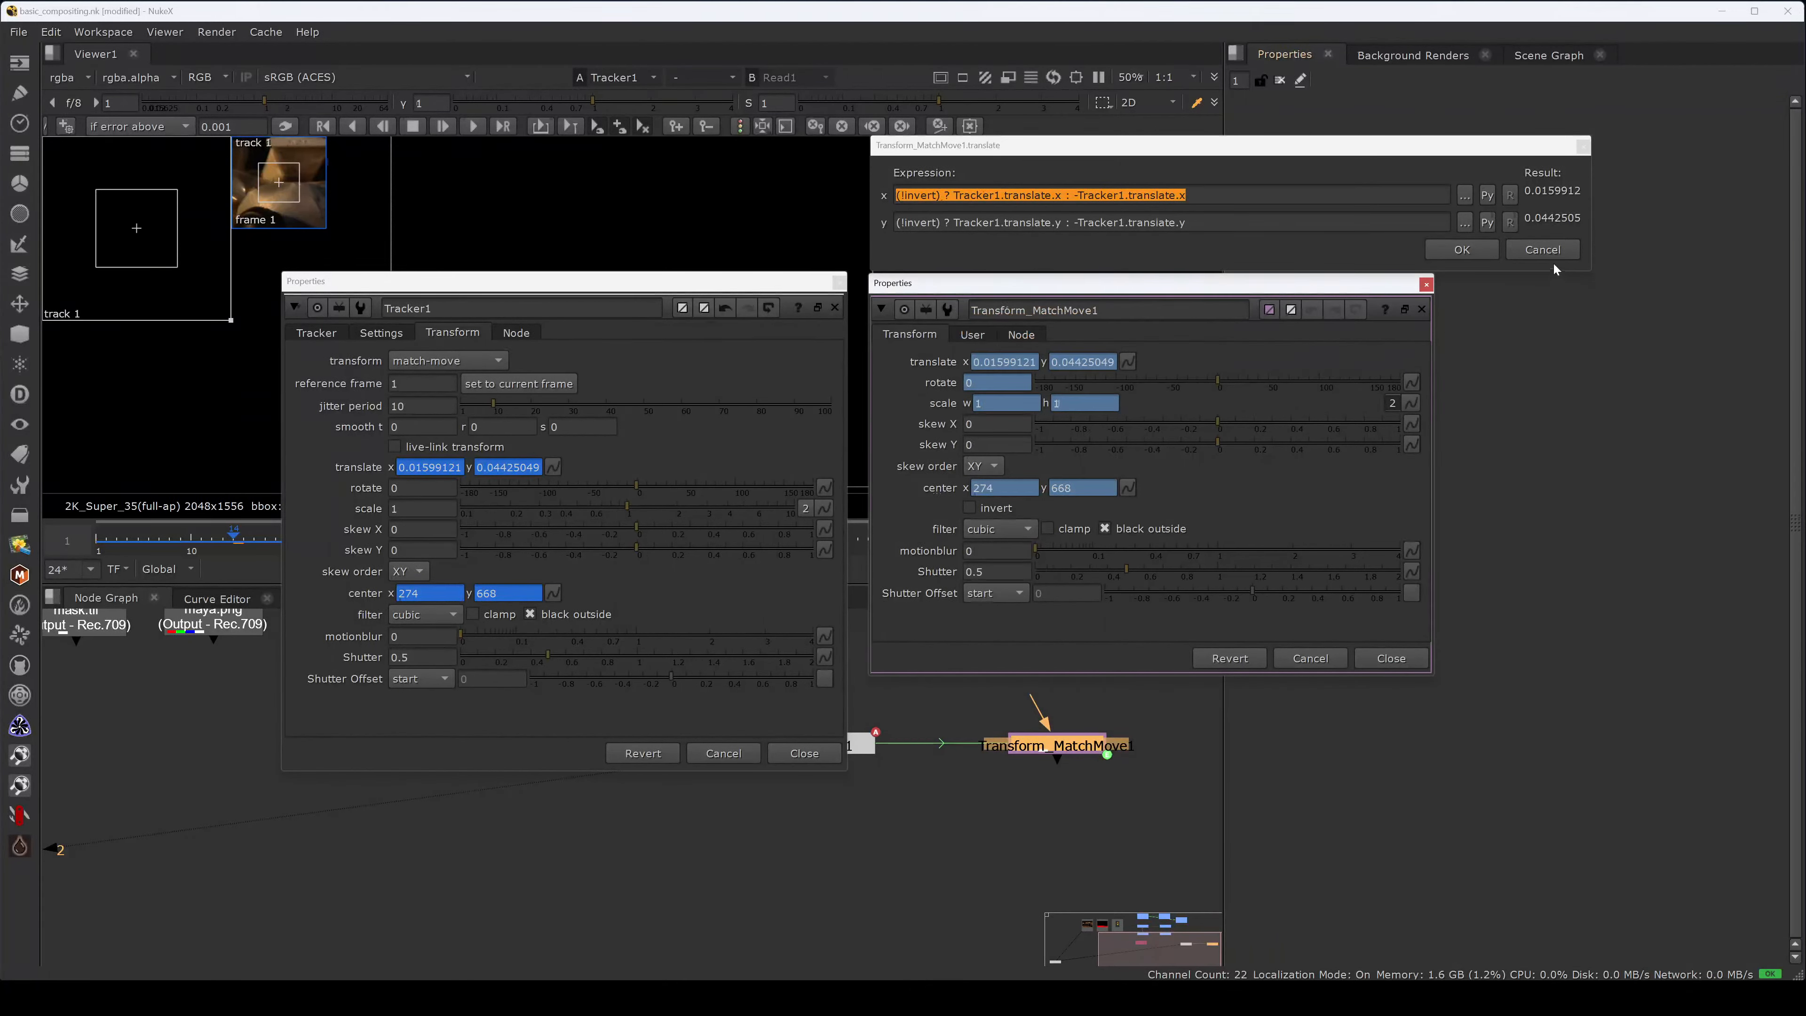
- Examine how the translate x expression refers to Tracker1's node name and translate knob, and close the editor
{"action": "left_click_drag", "start_coordinate": [1078, 195], "coordinate": [1186, 195]}
{"action": "left_click", "coordinate": [561, 276]}
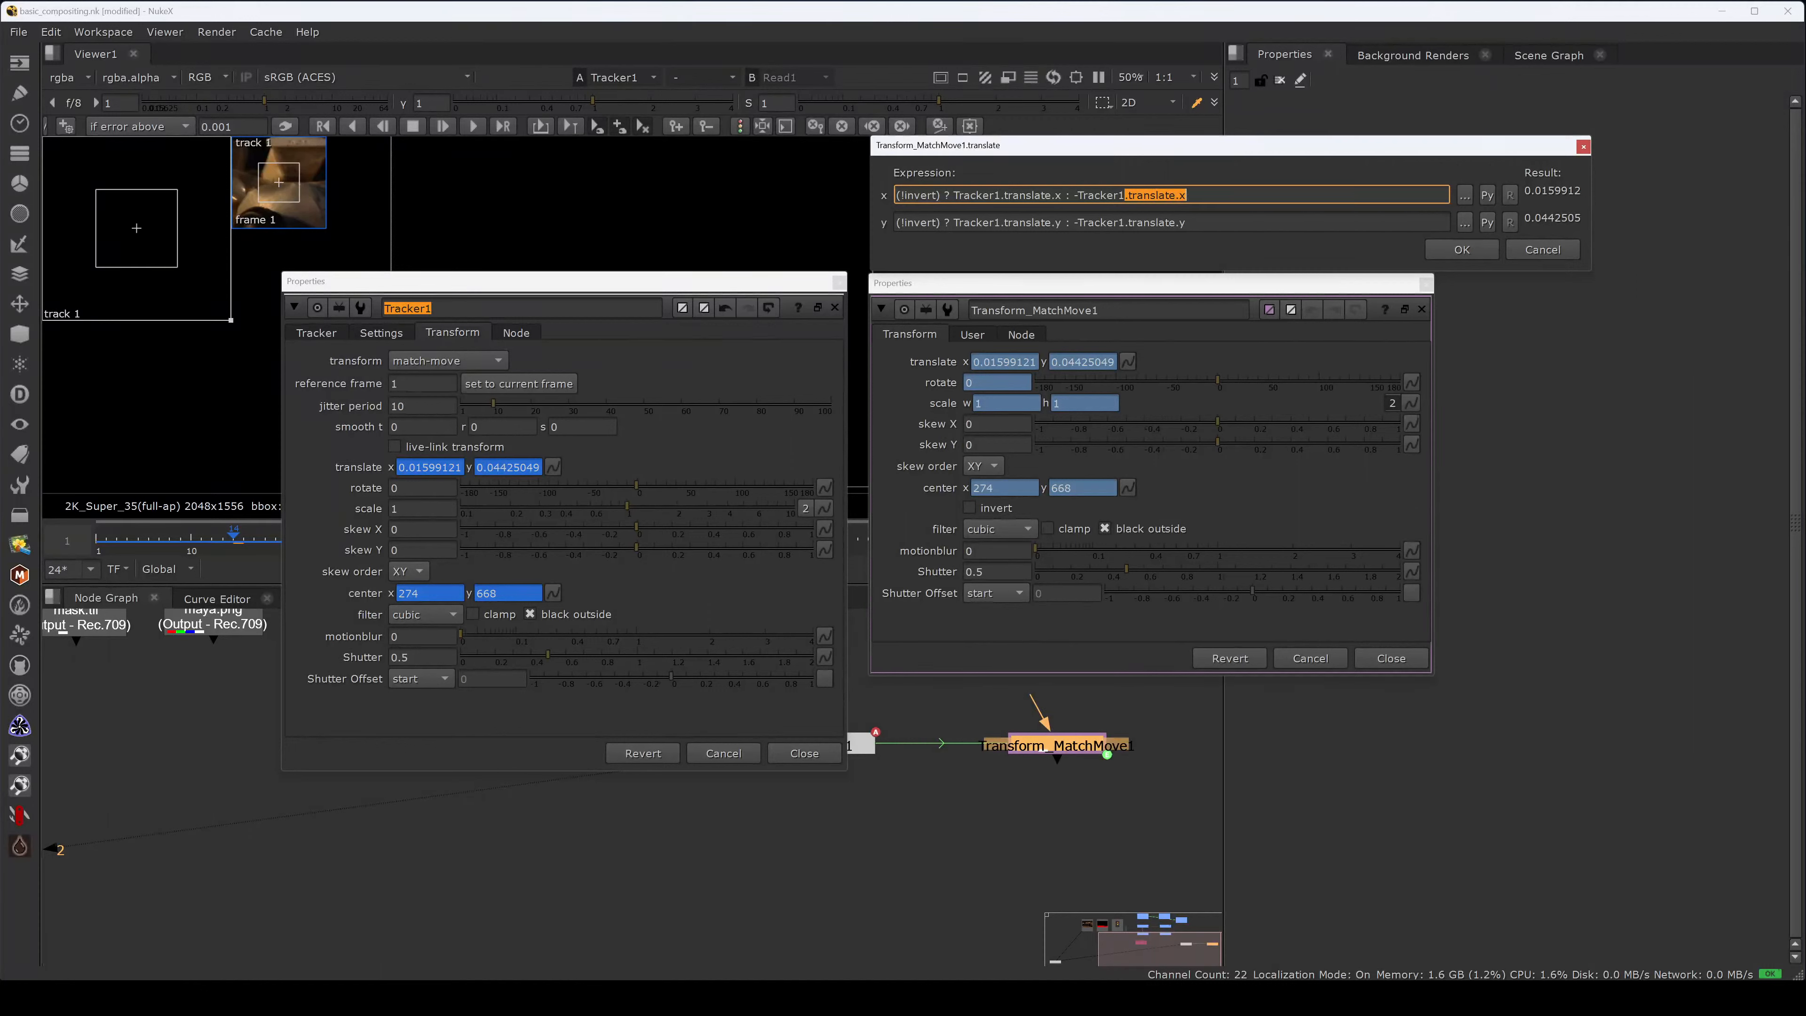
{"action": "left_click", "coordinate": [358, 474]}
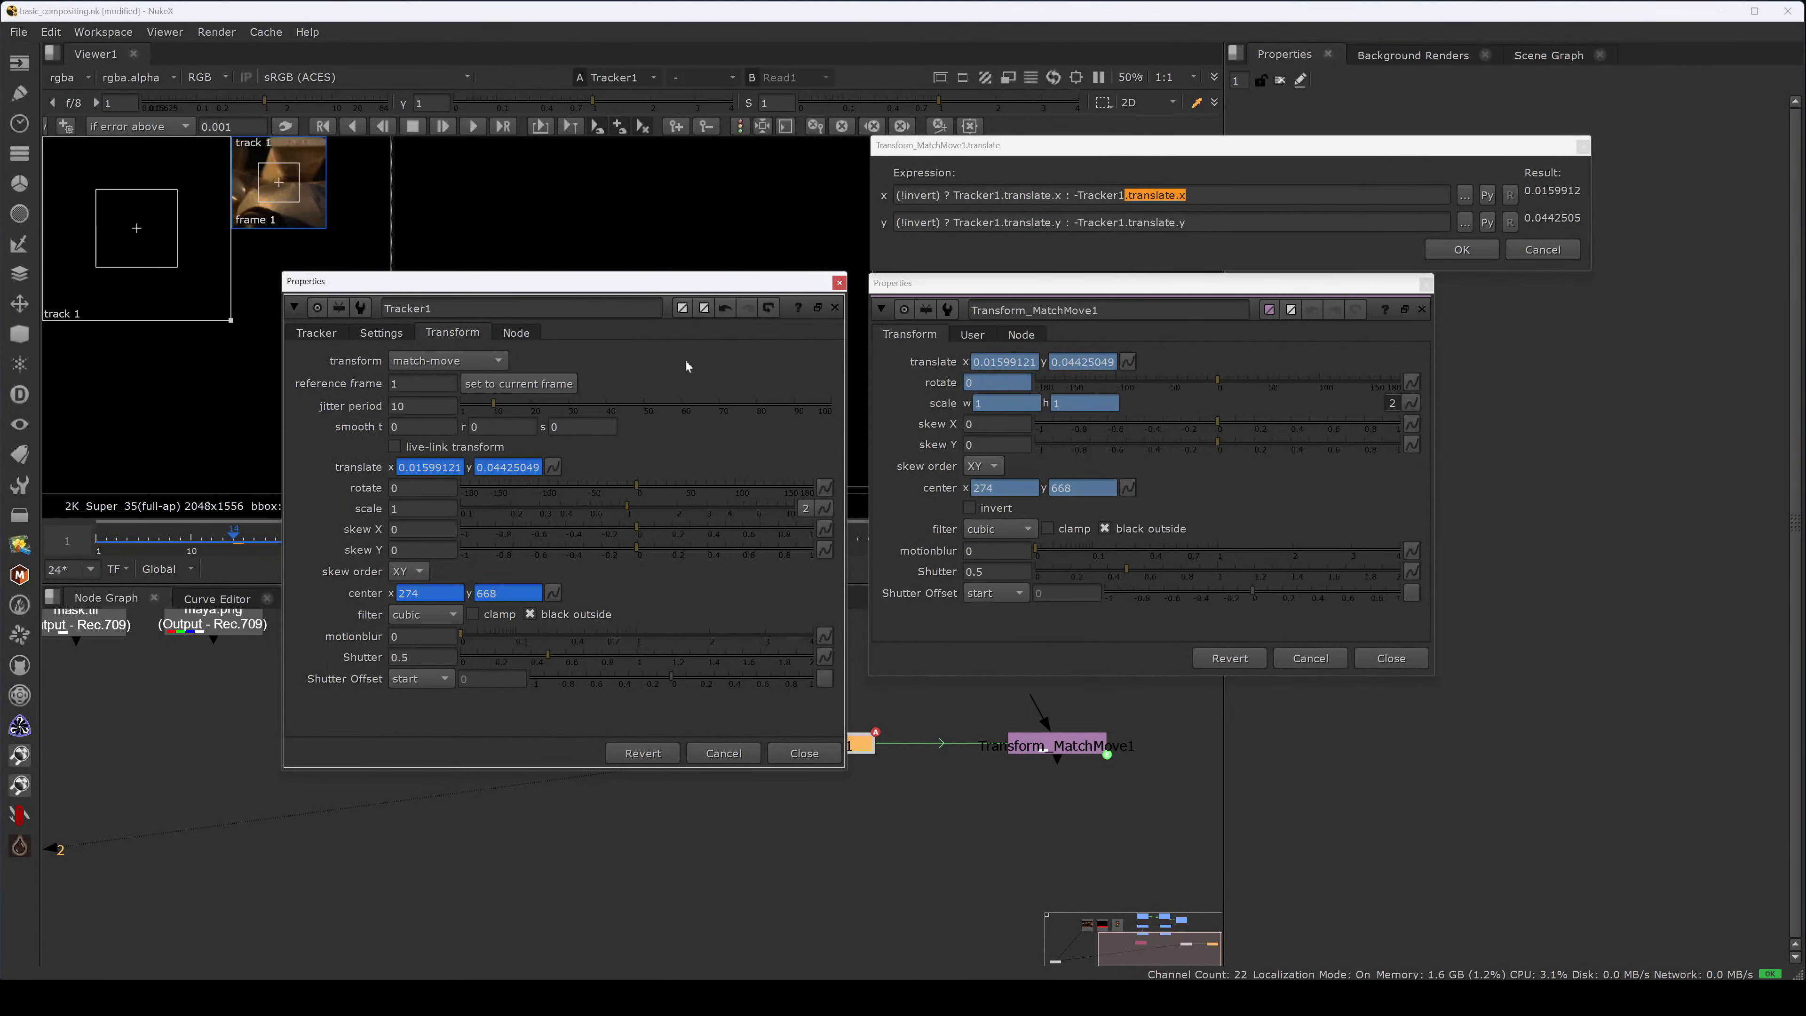
{"action": "left_click_drag", "start_coordinate": [1136, 195], "coordinate": [1187, 195]}
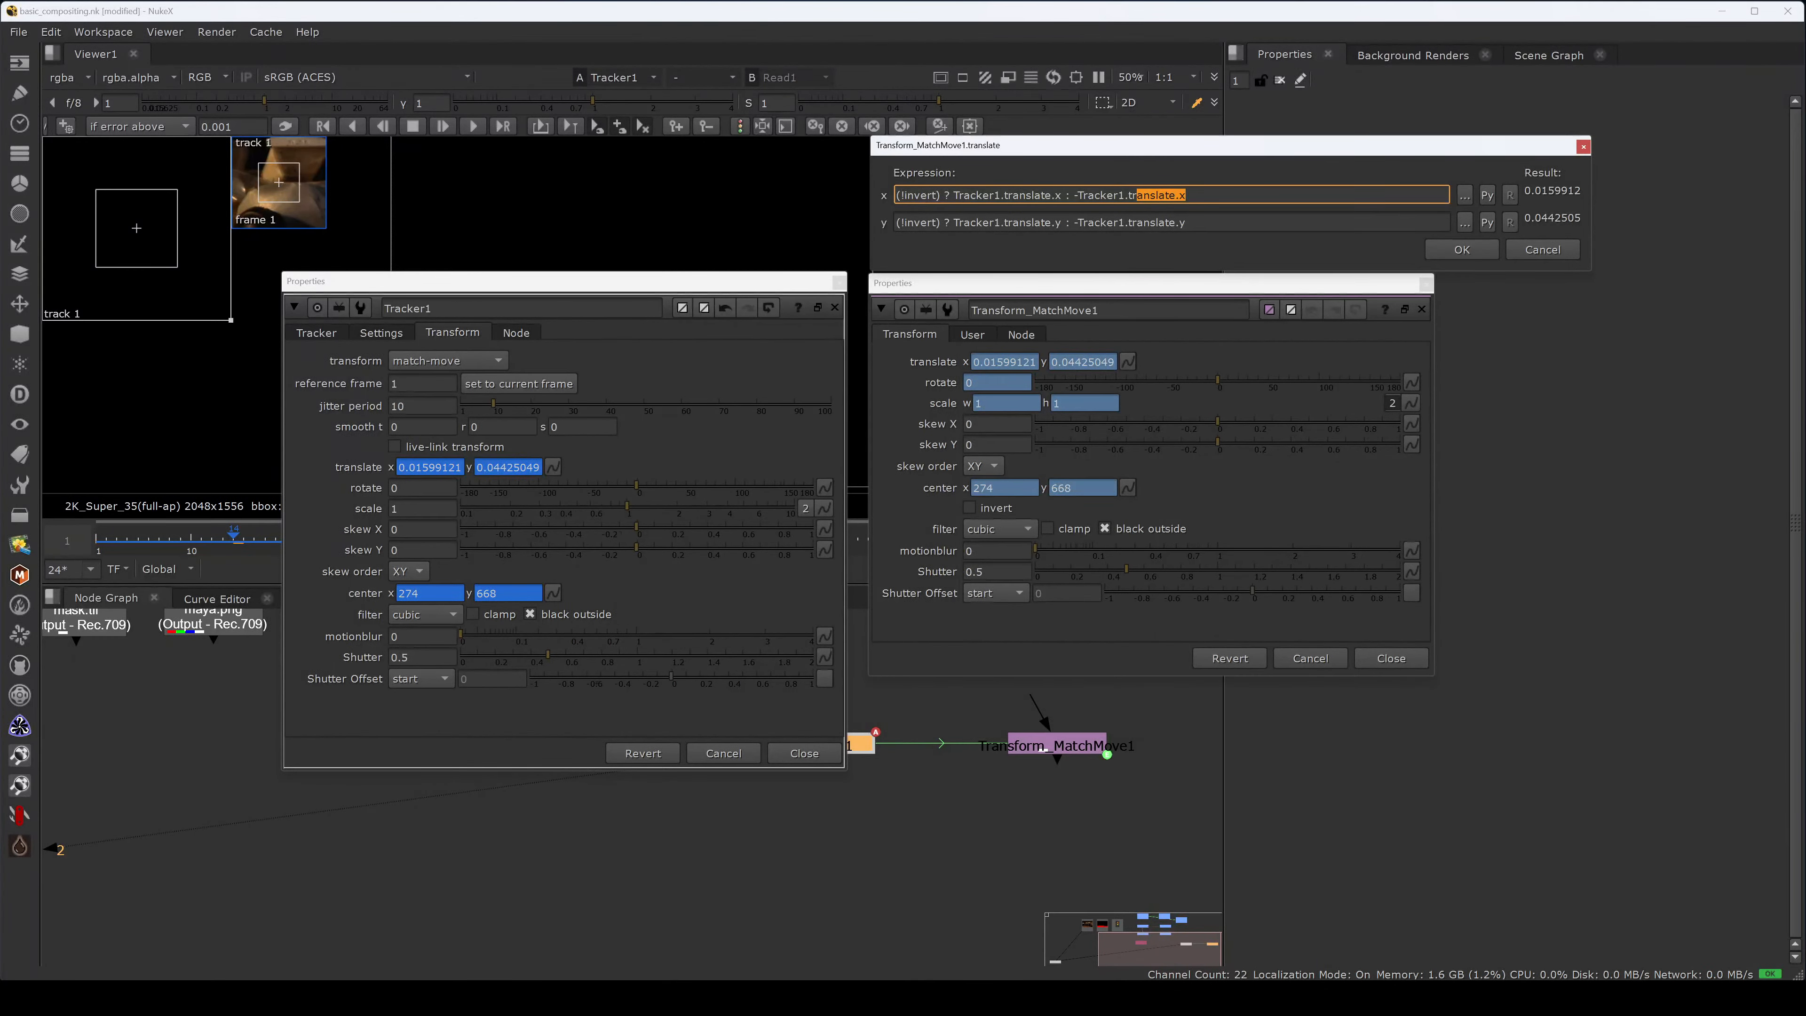
{"action": "left_click_drag", "start_coordinate": [1075, 195], "coordinate": [1188, 195]}
{"action": "left_click_drag", "start_coordinate": [896, 195], "coordinate": [1050, 195]}
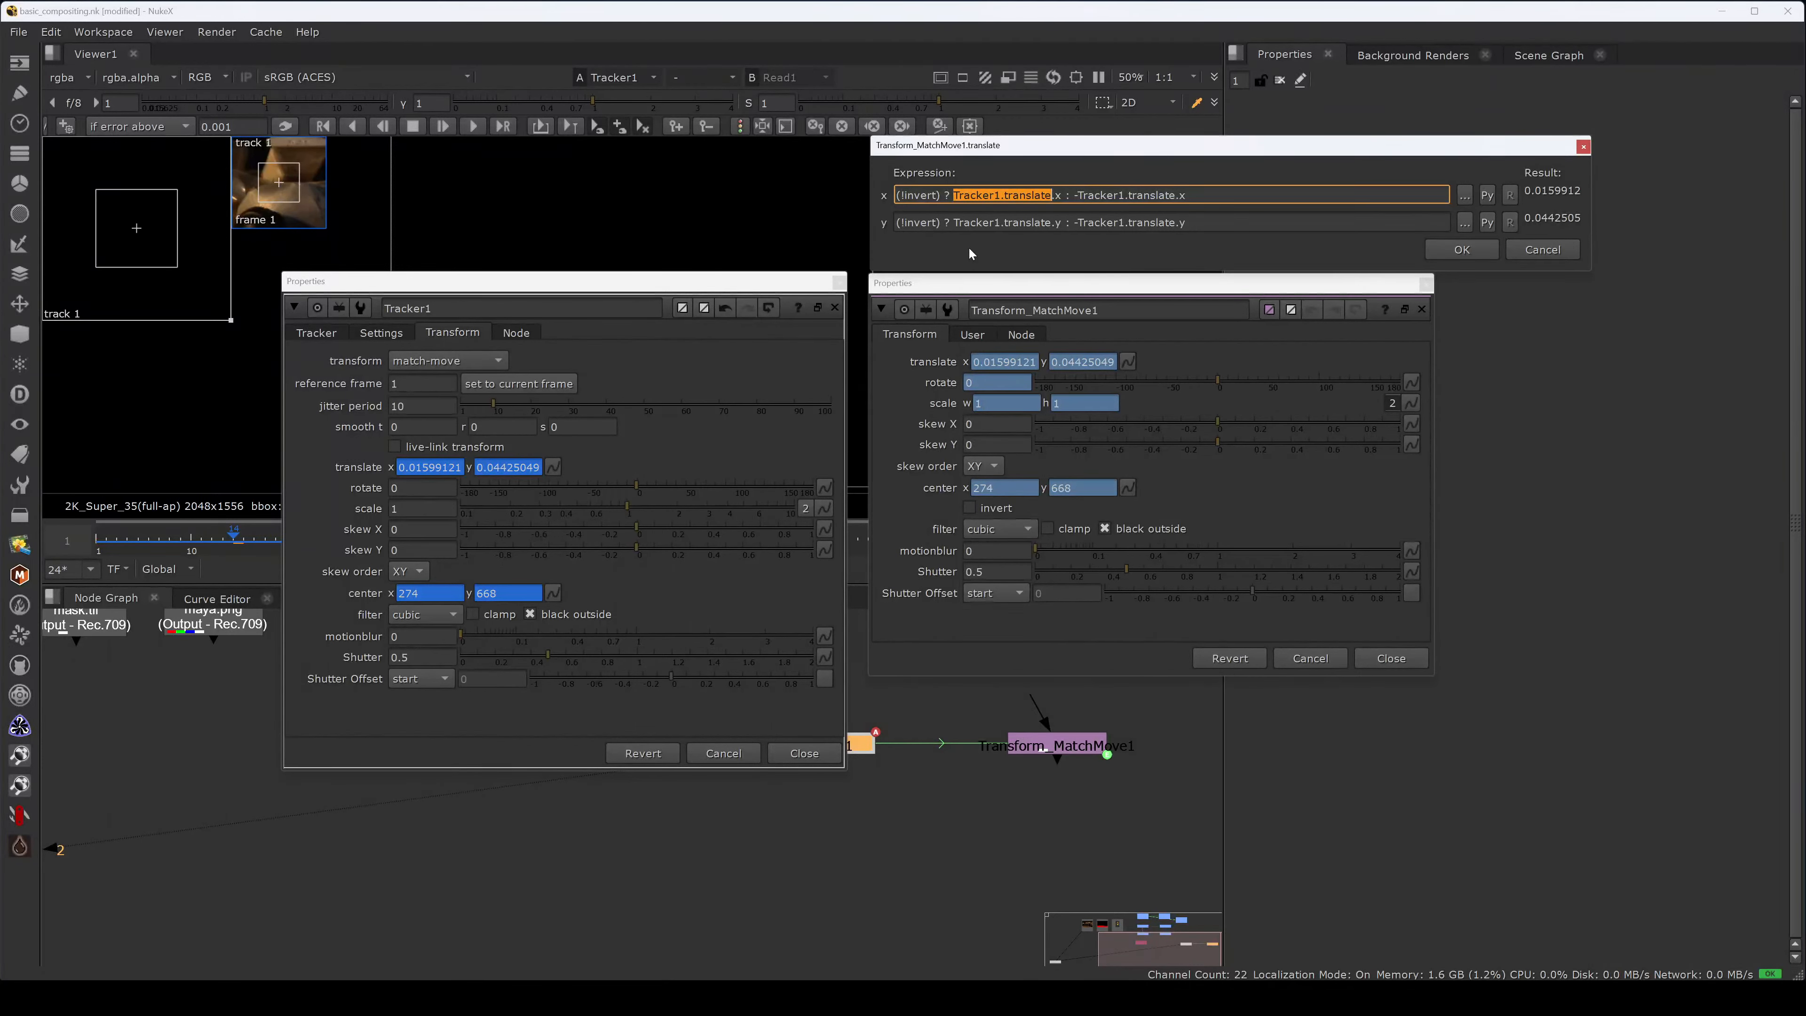
{"action": "key", "text": "Escape"}
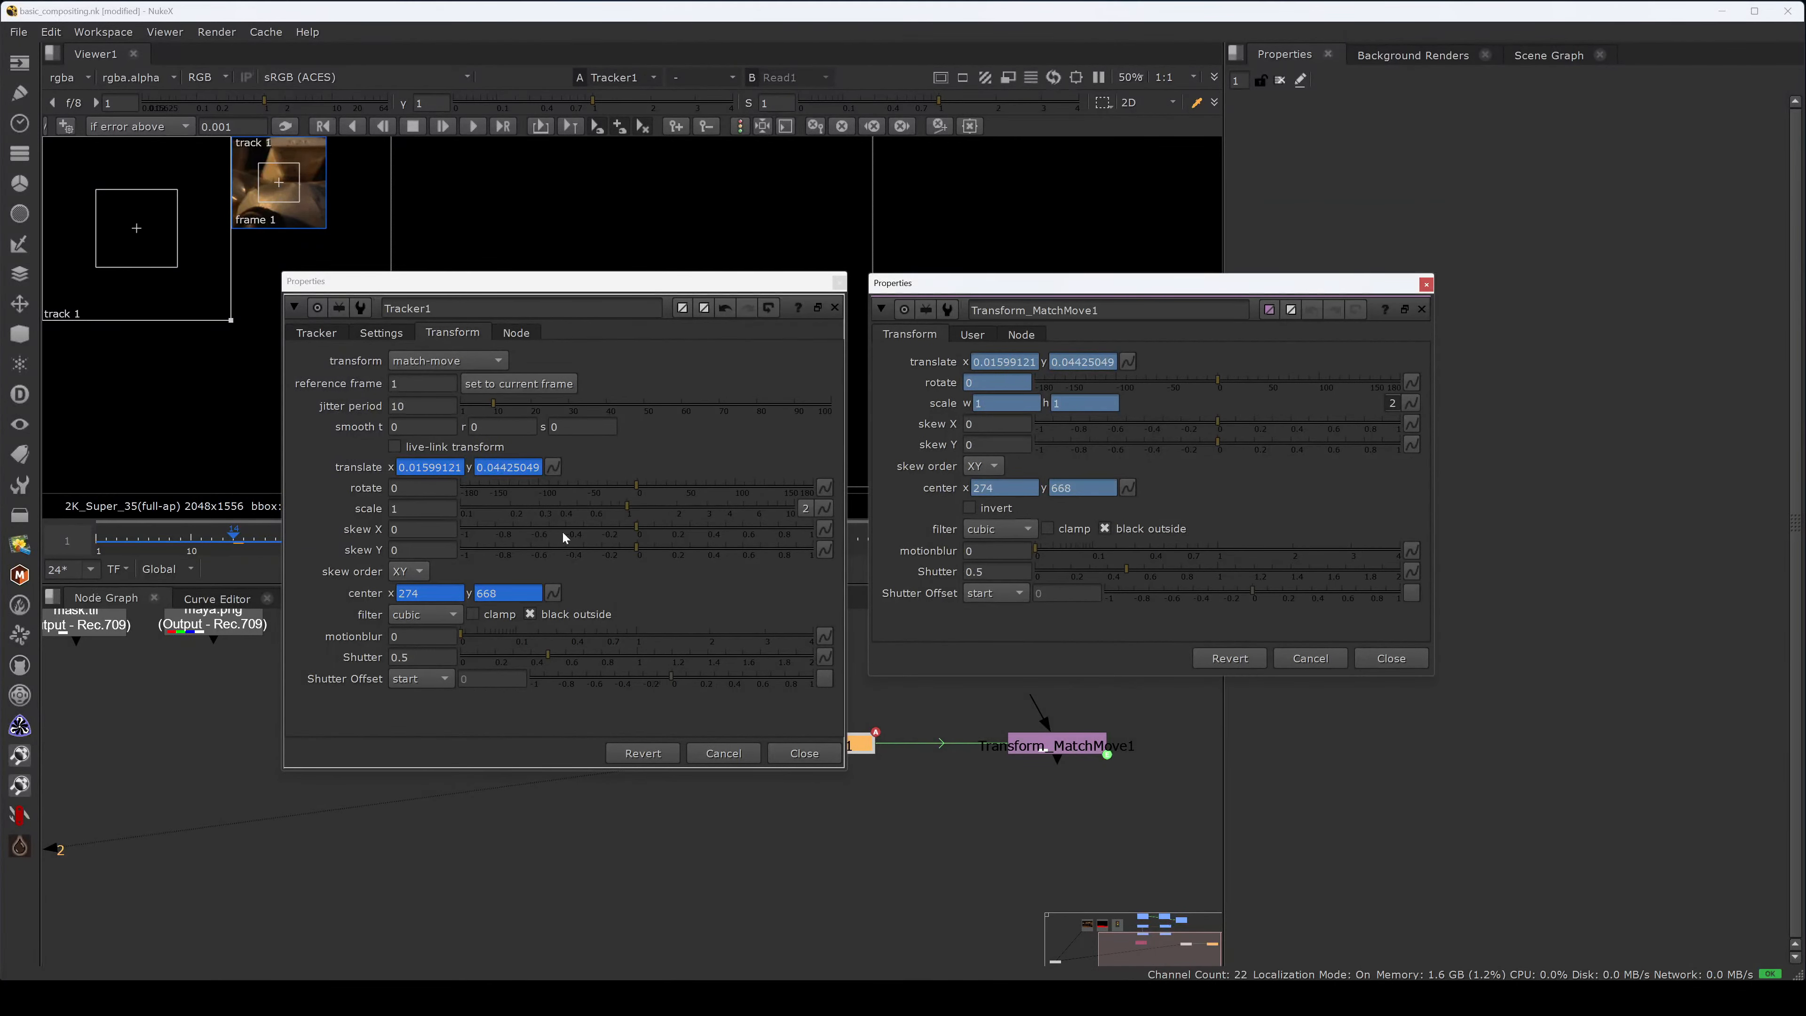
- Close the floating property windows of Tracker1 and Transform_MatchMove1
{"action": "left_click", "coordinate": [721, 480]}
{"action": "key", "text": "Escape"}
{"action": "left_click", "coordinate": [869, 519]}
{"action": "key", "text": "Escape"}
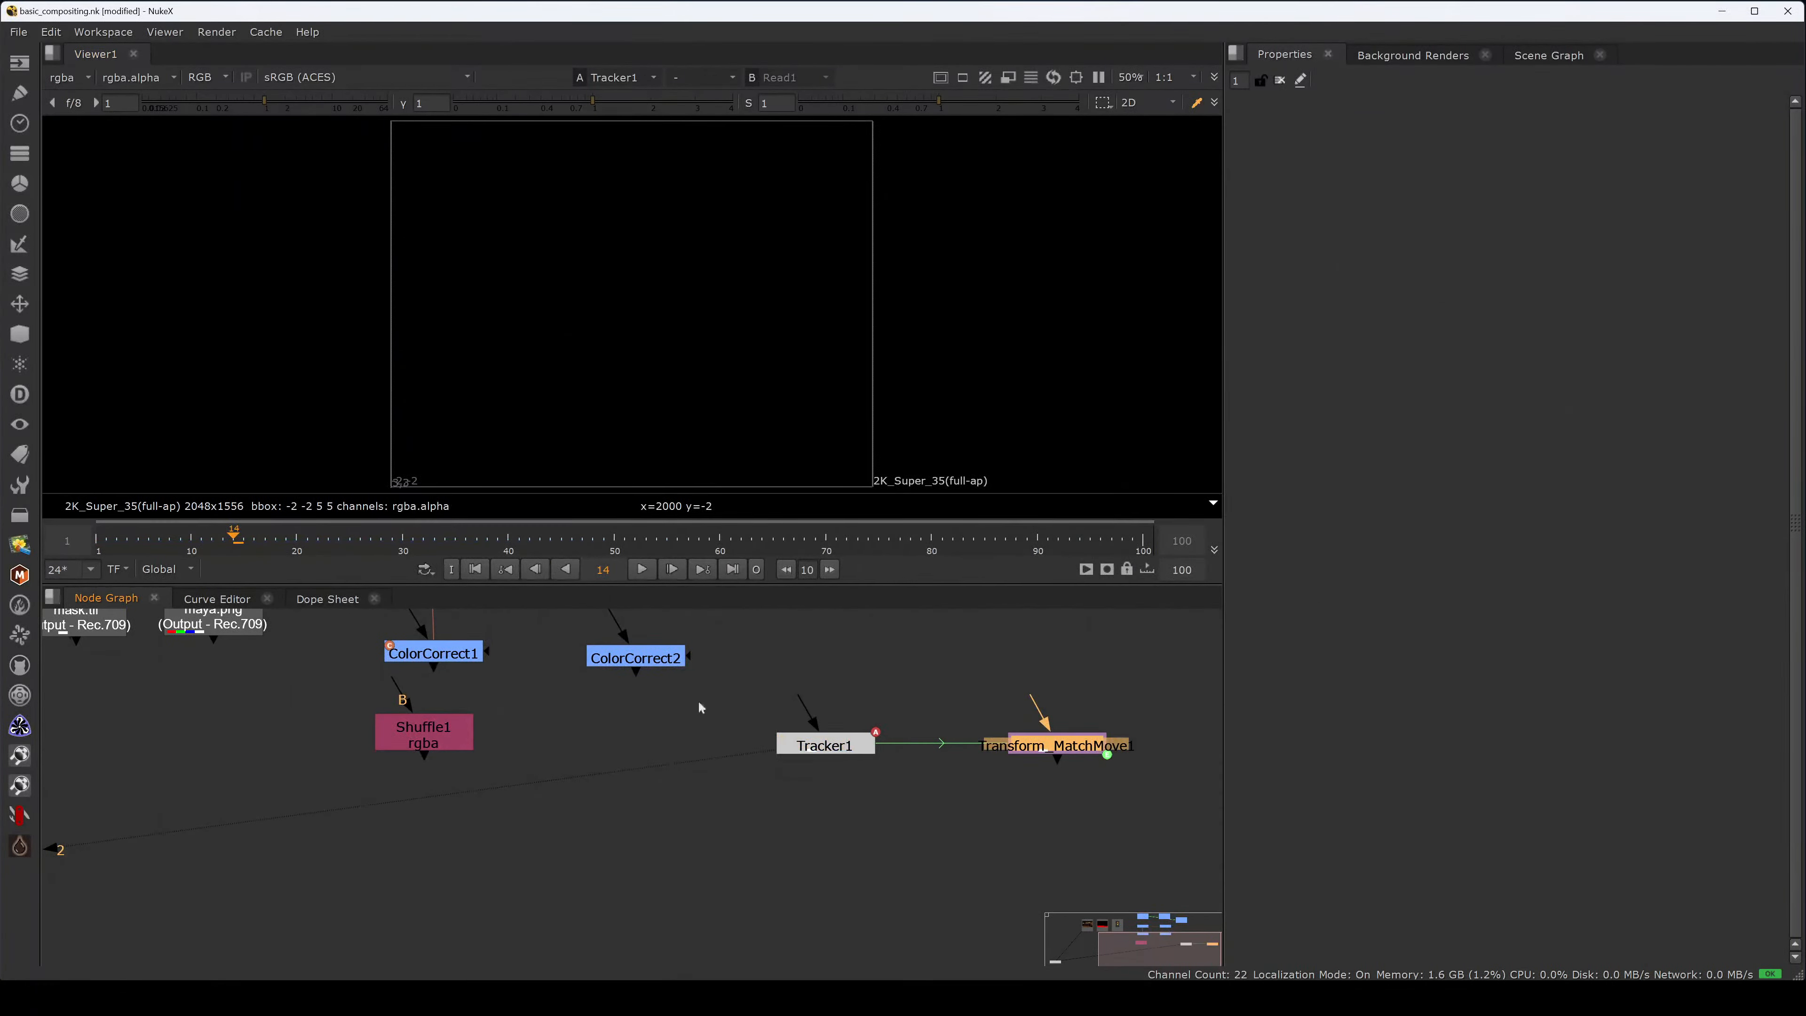
- Open the properties of the cloned ColorCorrect1 nodes in two floating windows and arrange them side by side
{"action": "middle_click_drag", "start_coordinate": [447, 682], "coordinate": [630, 806]}
{"action": "double_click", "coordinate": [634, 783]}
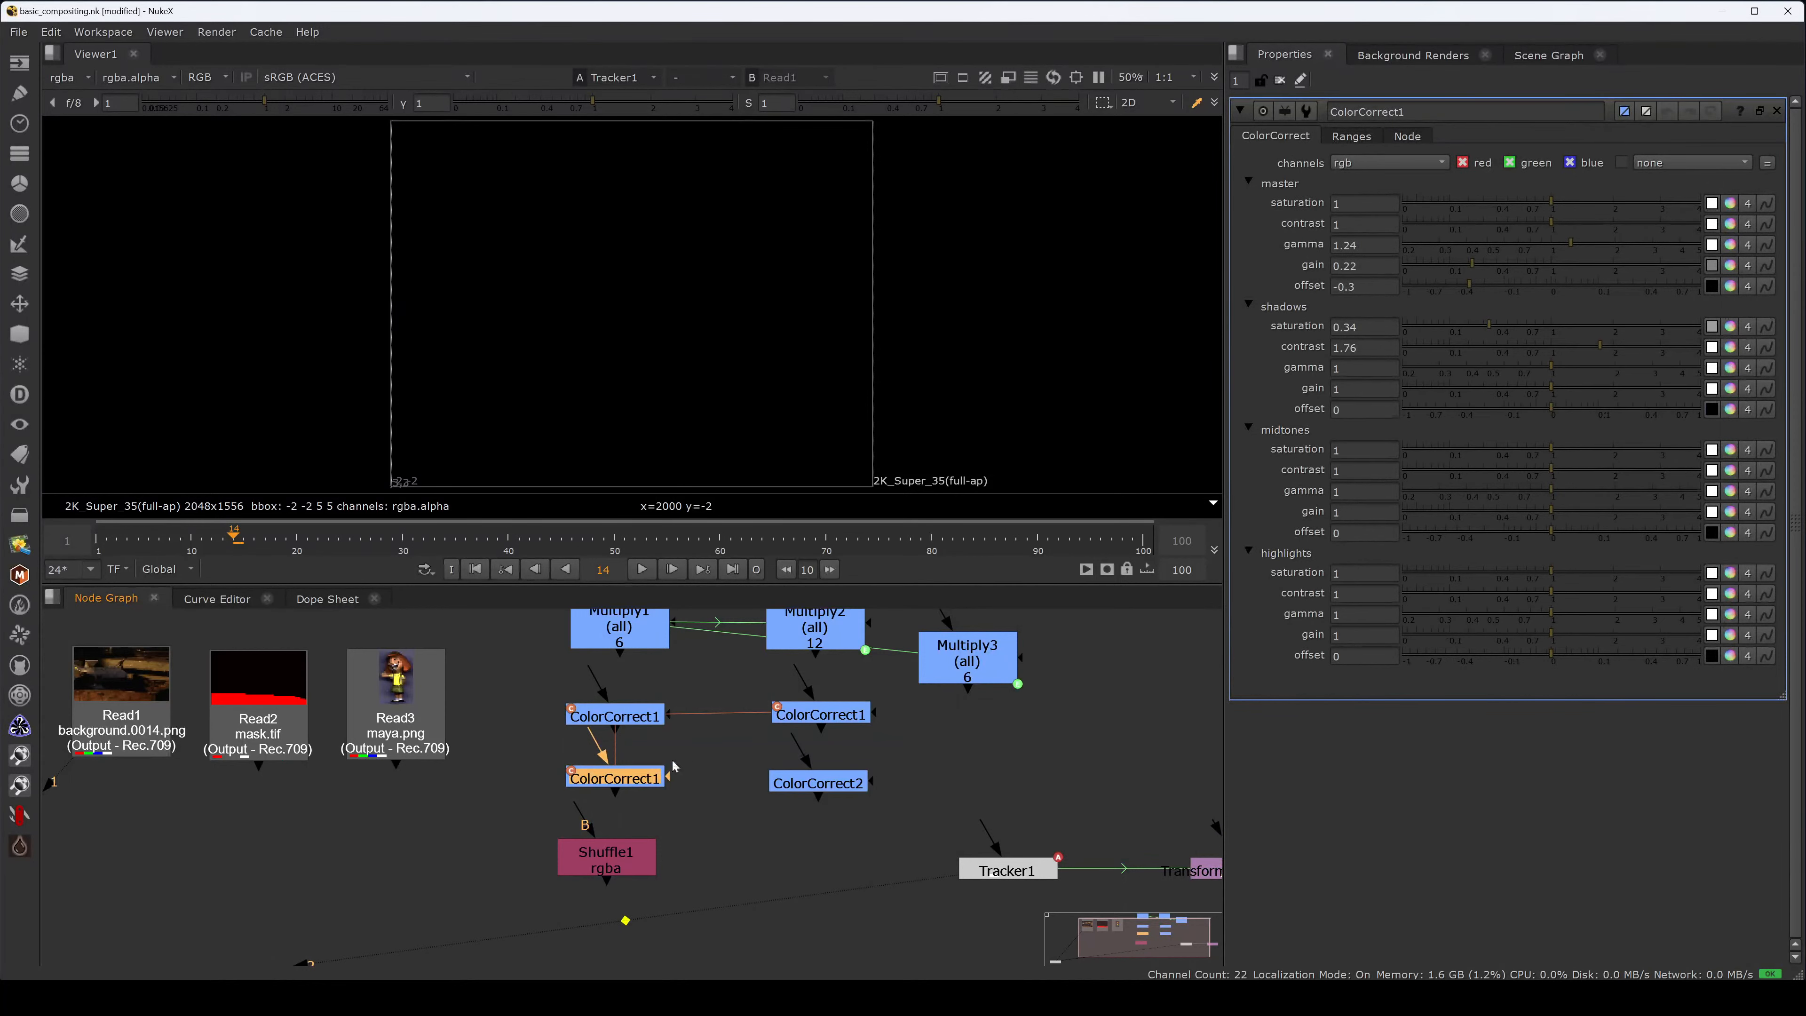
{"action": "double_click", "coordinate": [635, 717], "text": "ctrl"}
{"action": "double_click", "coordinate": [774, 716]}
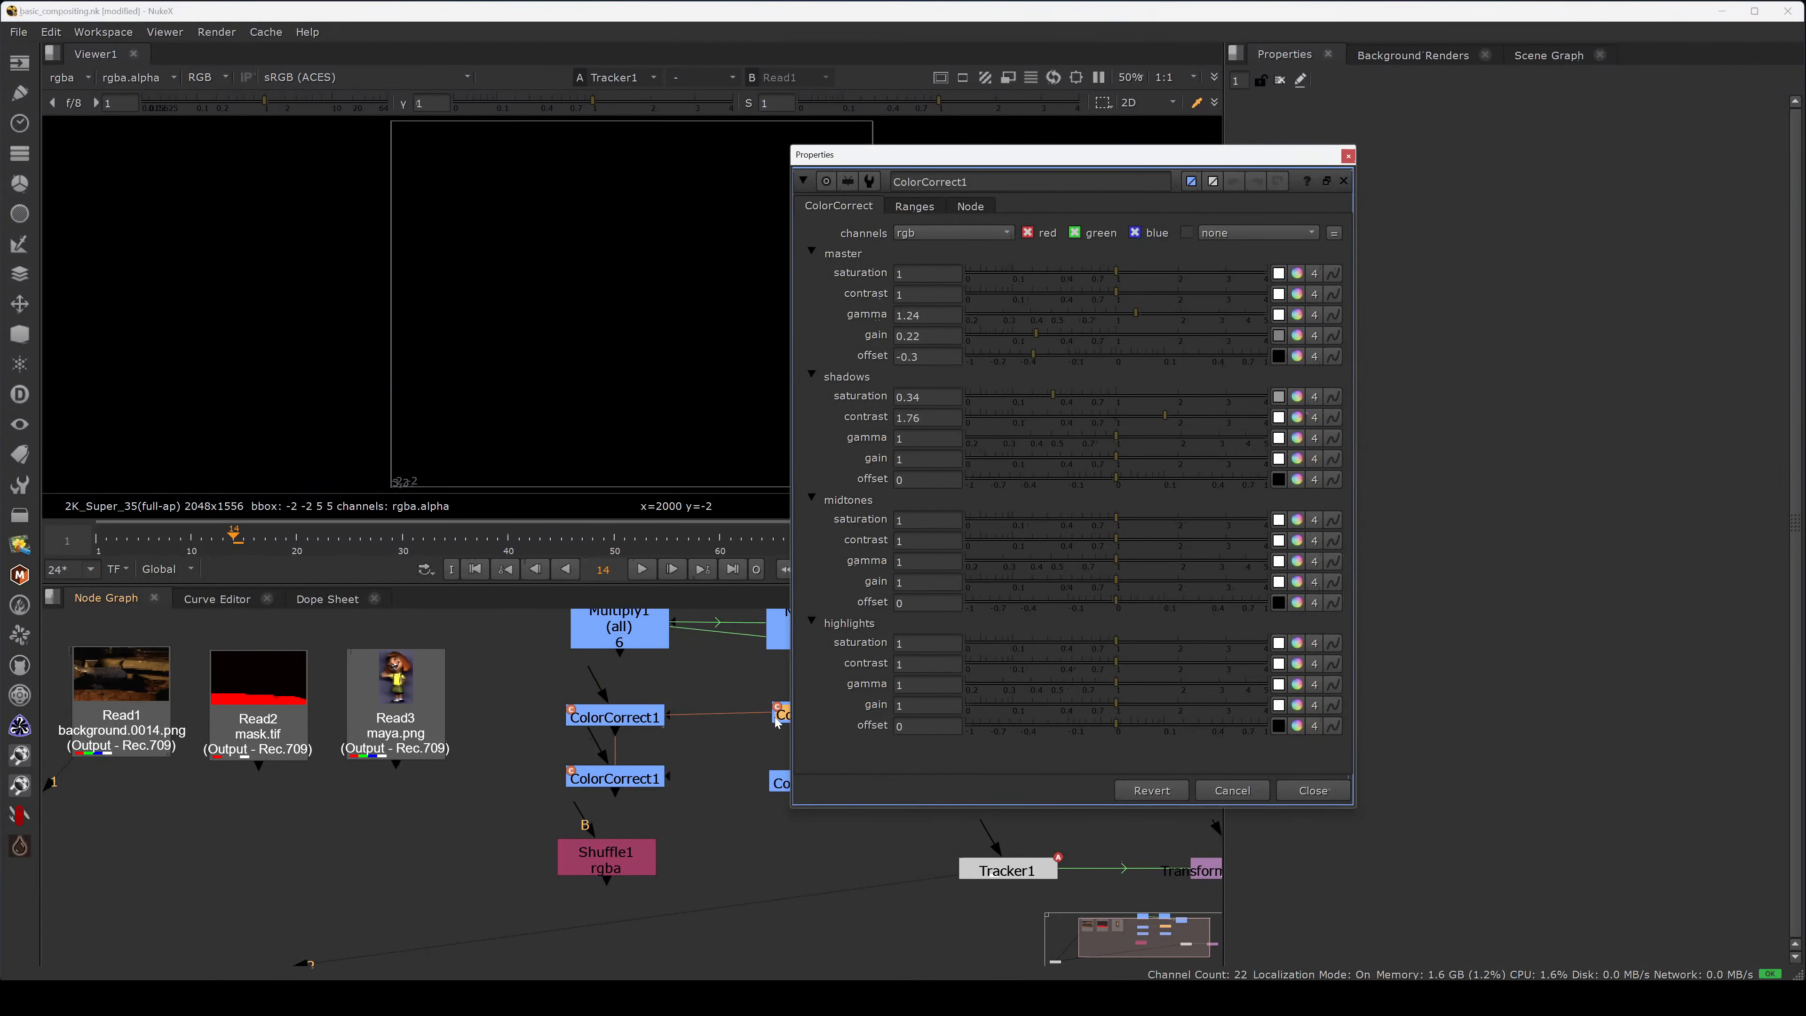
{"action": "left_click_drag", "start_coordinate": [961, 154], "coordinate": [355, 89]}
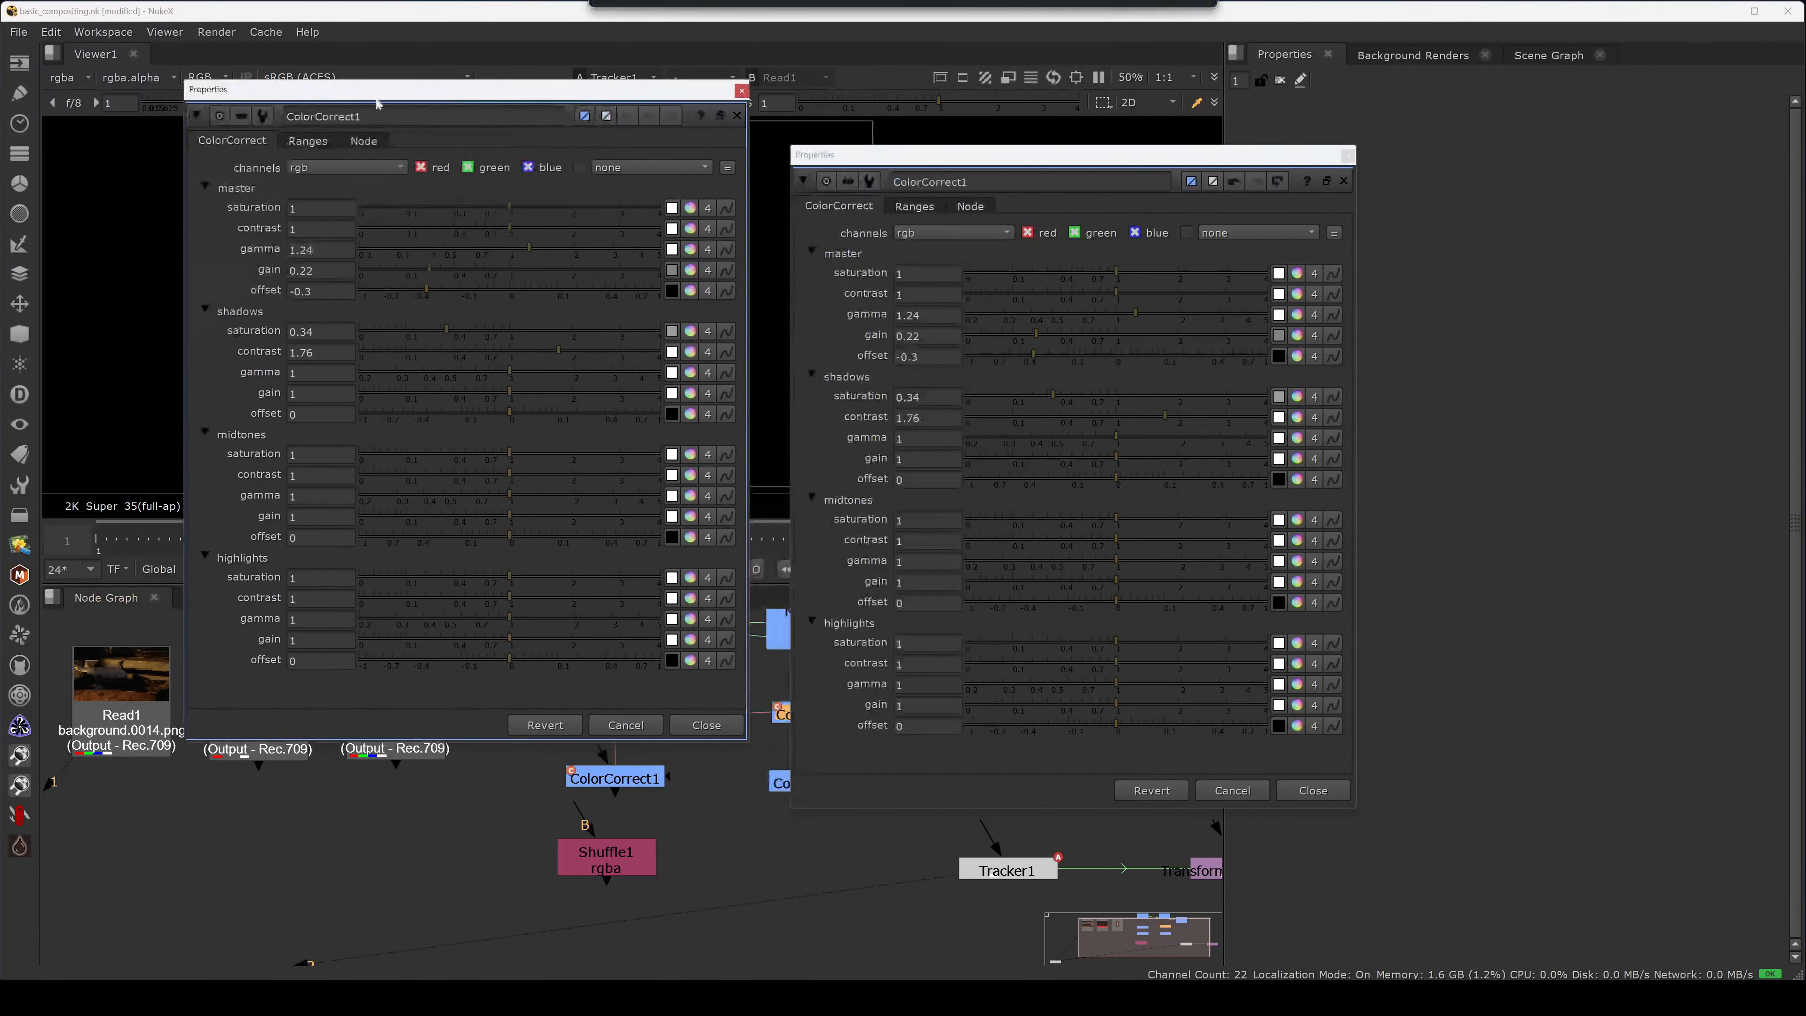
{"action": "left_click", "coordinate": [987, 154]}
{"action": "left_click_drag", "start_coordinate": [987, 154], "coordinate": [977, 102]}
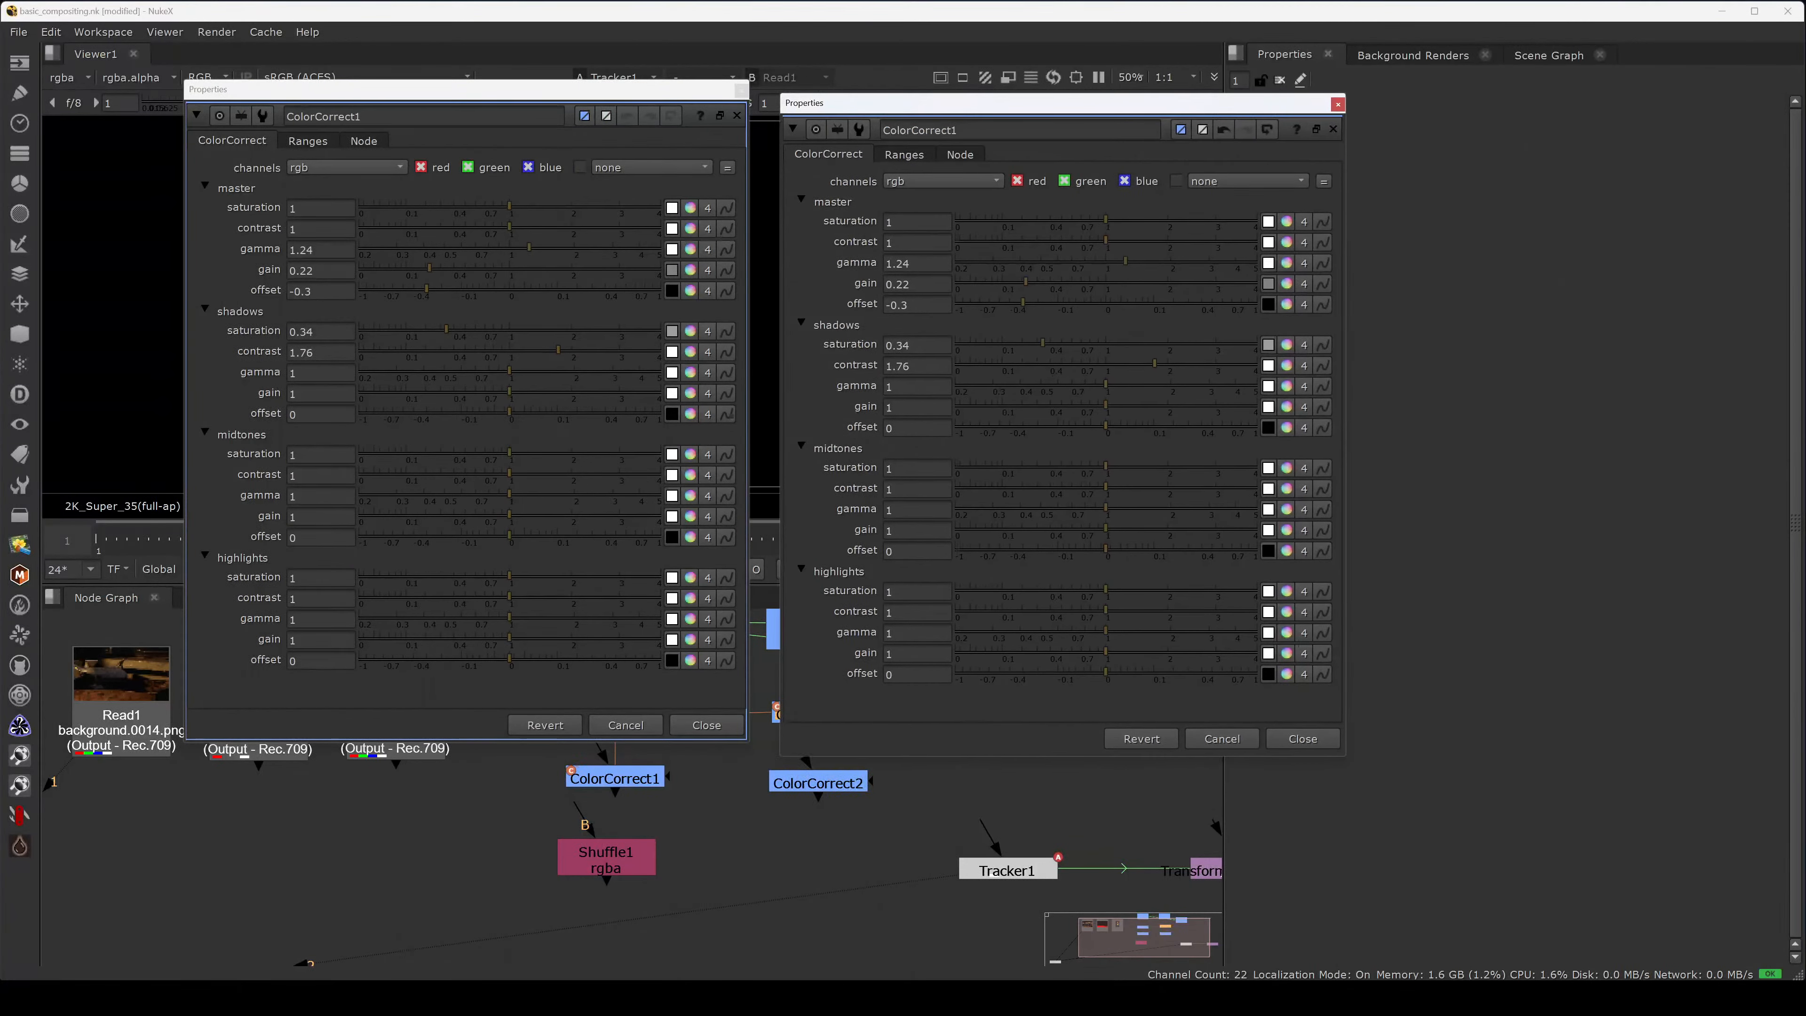
- Set the cloned ColorCorrect1's highlights to saturation 0.47, contrast 0.42 and gamma 0.53
{"action": "left_click", "coordinate": [450, 618]}
{"action": "left_click_drag", "start_coordinate": [456, 579], "coordinate": [462, 578]}
{"action": "left_click_drag", "start_coordinate": [1047, 610], "coordinate": [1053, 611]}
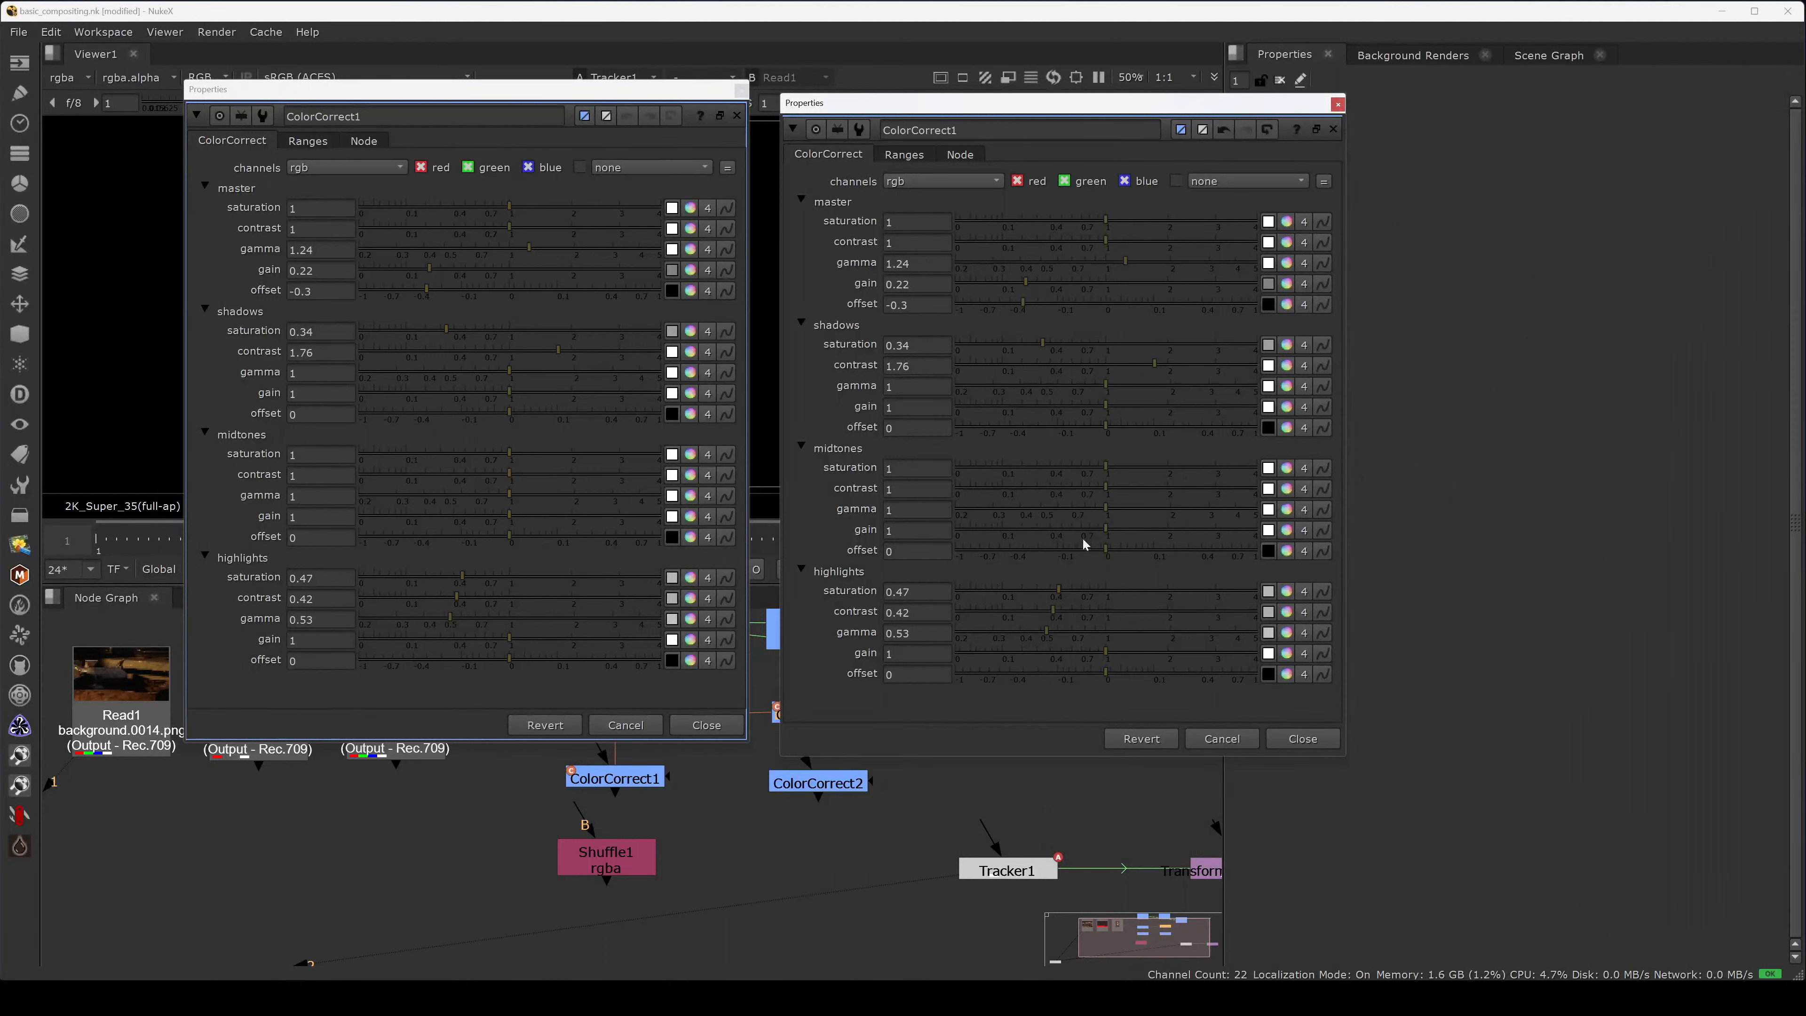
- Set the clone's midtones to saturation 0.68, contrast 1.4, gamma 1.6 and gain 0.62, and its master saturation to 0.05
{"action": "left_click", "coordinate": [1074, 529]}
{"action": "left_click_drag", "start_coordinate": [1130, 510], "coordinate": [1150, 508]}
{"action": "left_click", "coordinate": [1133, 488]}
{"action": "left_click_drag", "start_coordinate": [1068, 468], "coordinate": [1080, 467]}
{"action": "left_click", "coordinate": [985, 222]}
- Show the ranges of both ColorCorrect1 clones and move the start of the highlight curve to about 0.6
{"action": "left_click", "coordinate": [900, 156]}
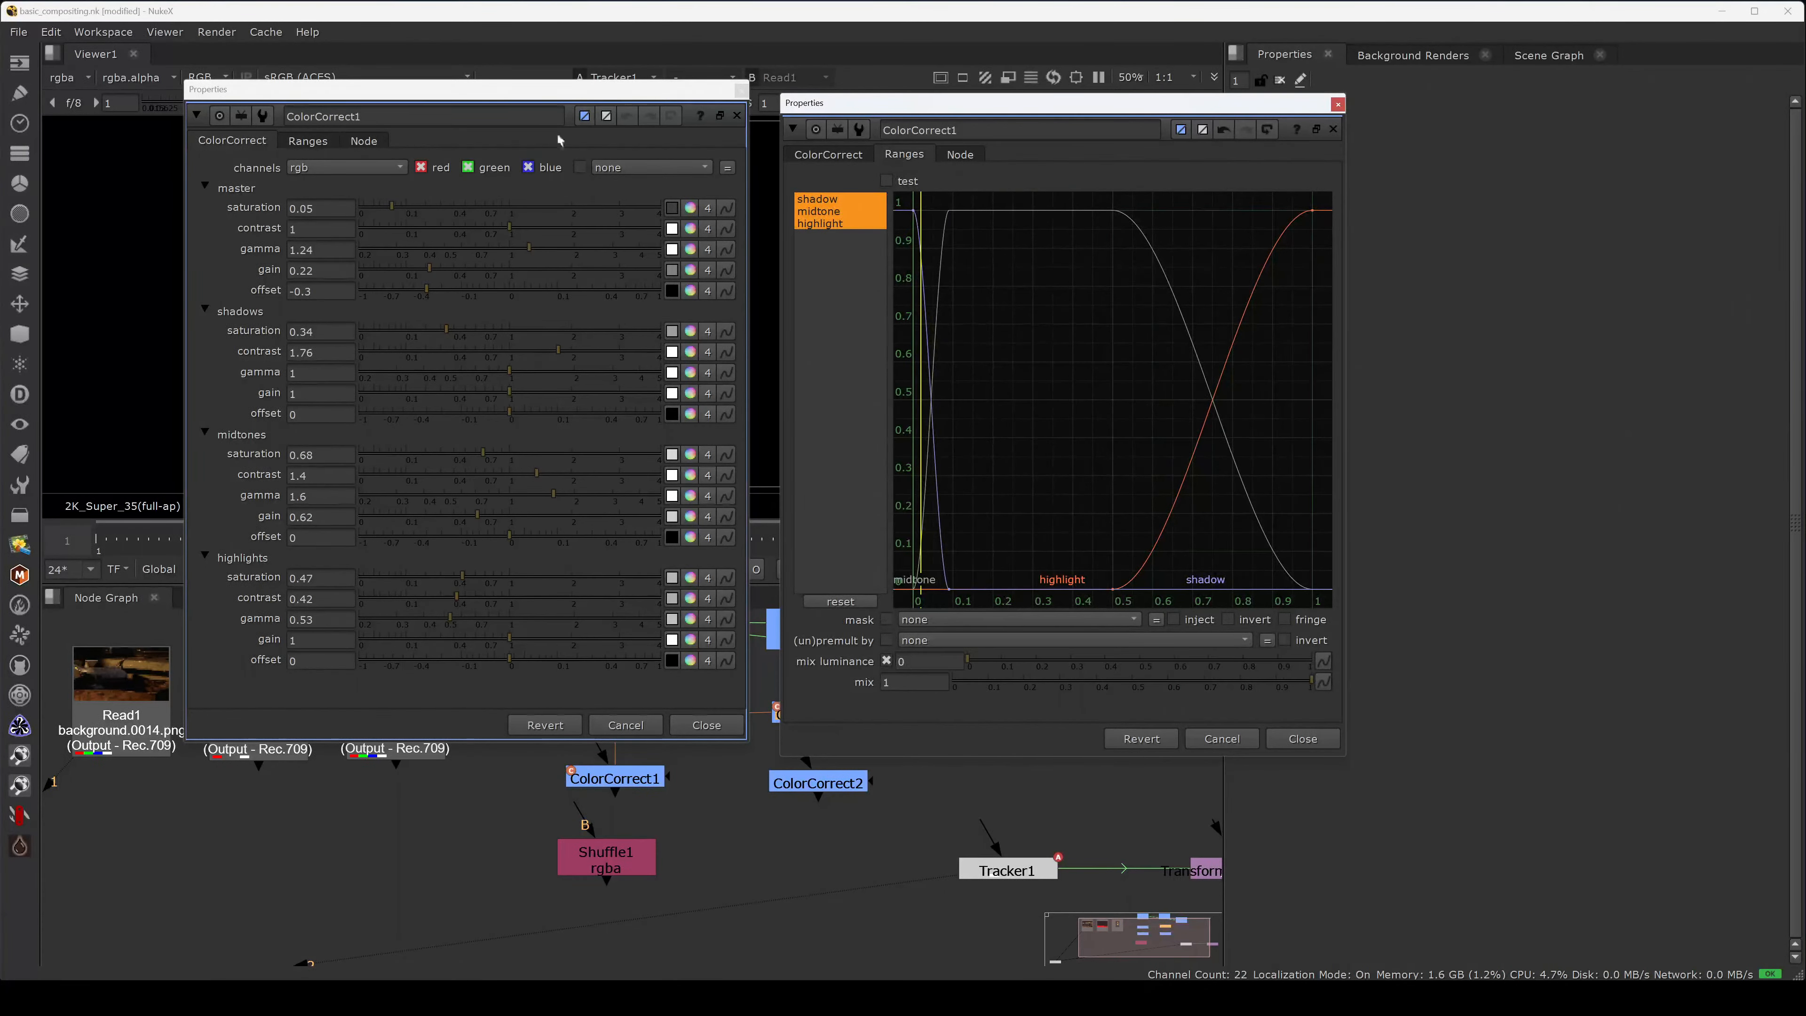
{"action": "left_click", "coordinate": [321, 136]}
{"action": "left_click", "coordinate": [244, 210]}
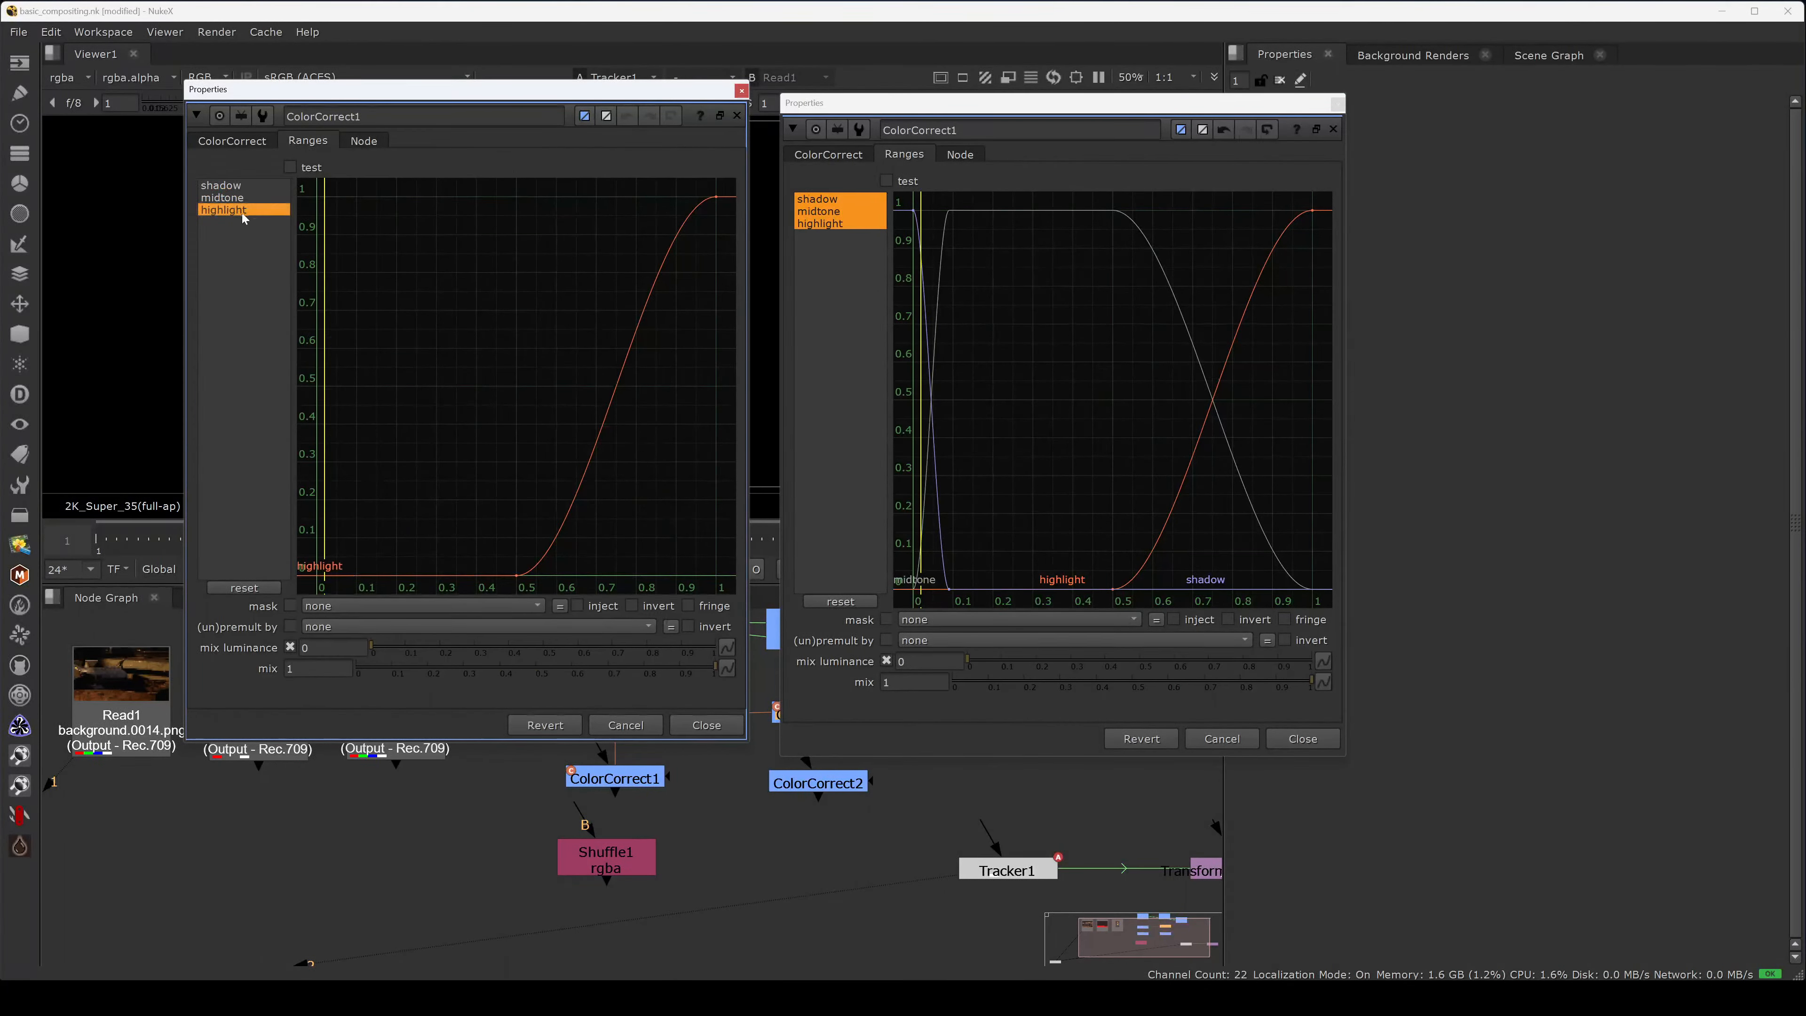
{"action": "left_click", "coordinate": [604, 376]}
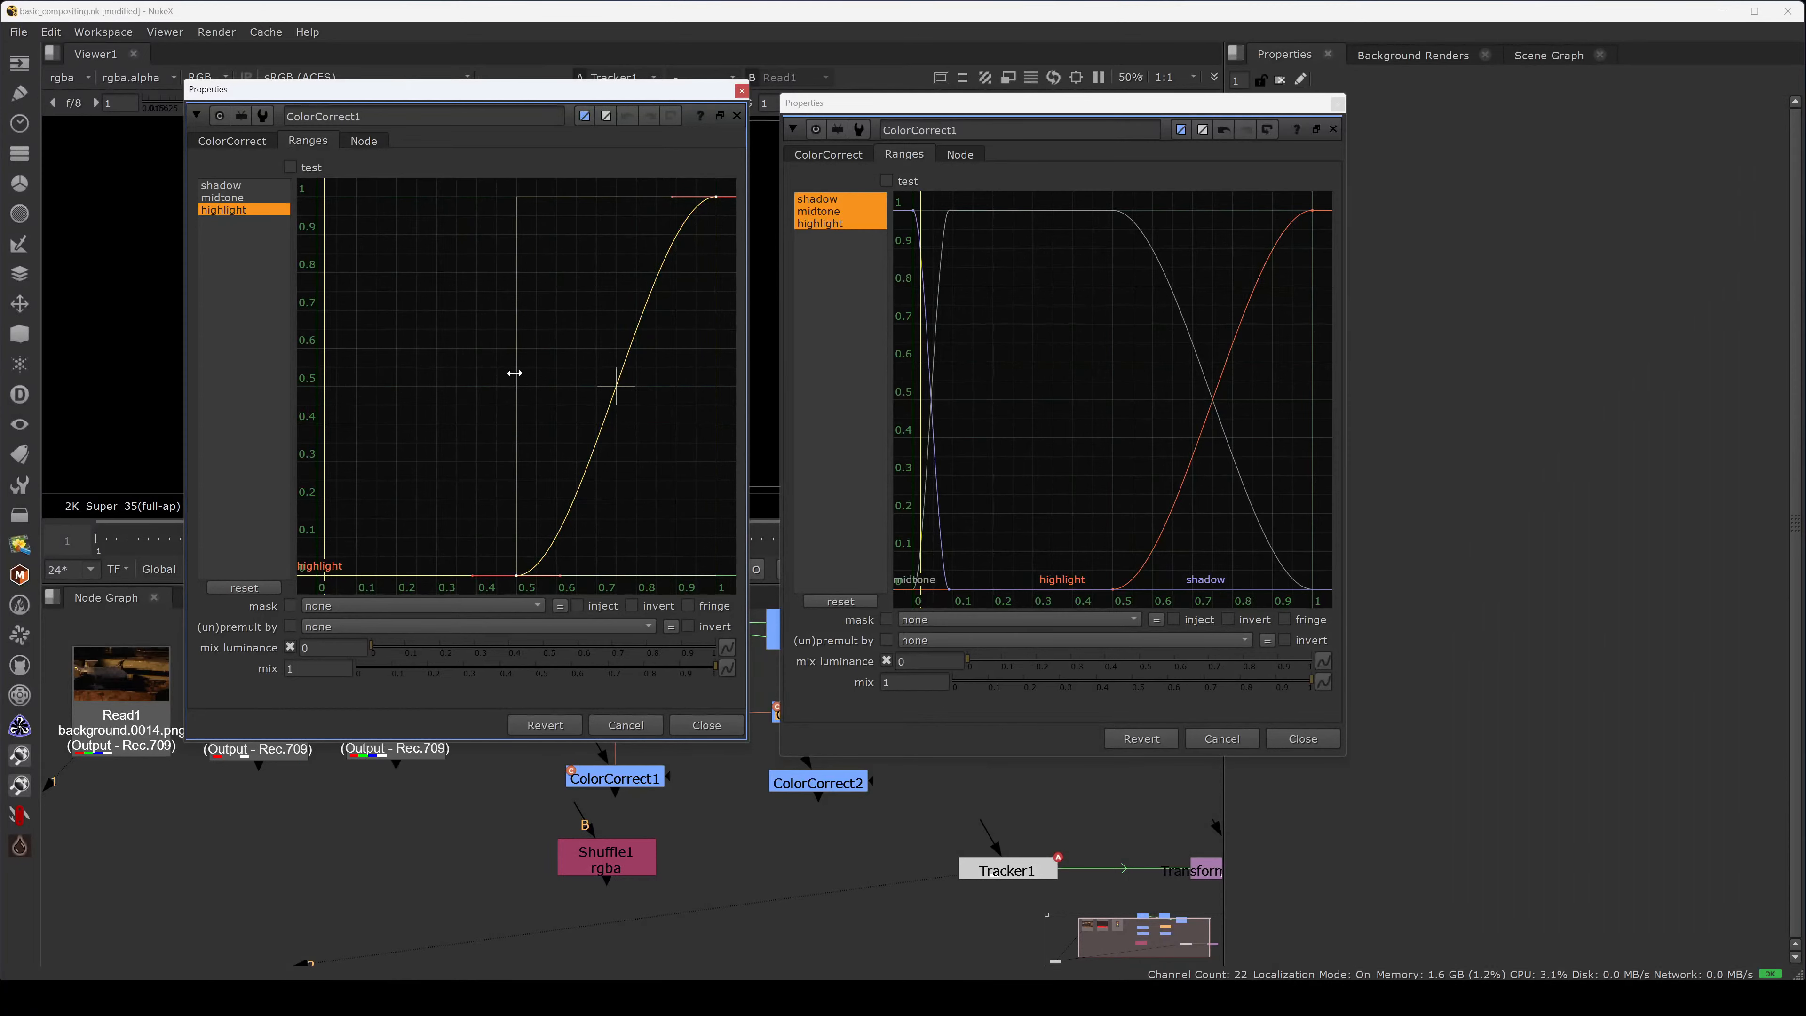
{"action": "left_click_drag", "start_coordinate": [514, 373], "coordinate": [565, 371]}
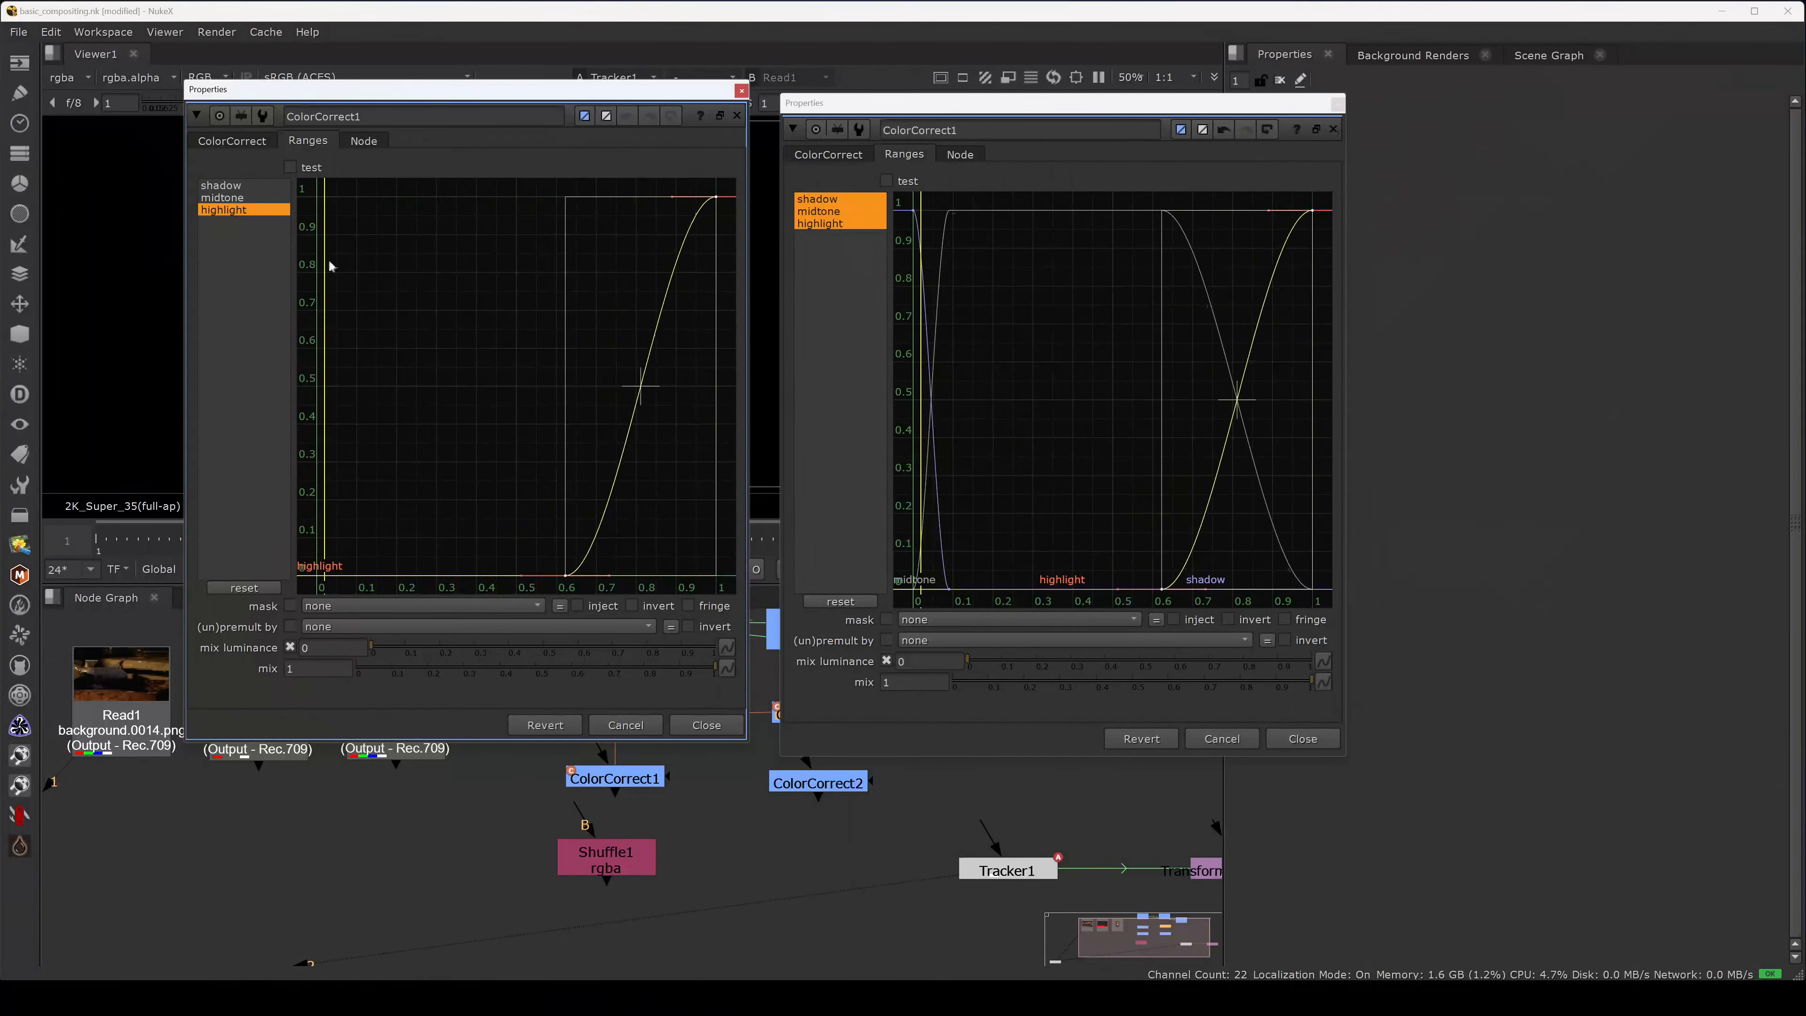
- Extend the shadow range curve's end to about 0.17 and set ColorCorrect1's mix to 0.68
{"action": "left_click", "coordinate": [232, 184]}
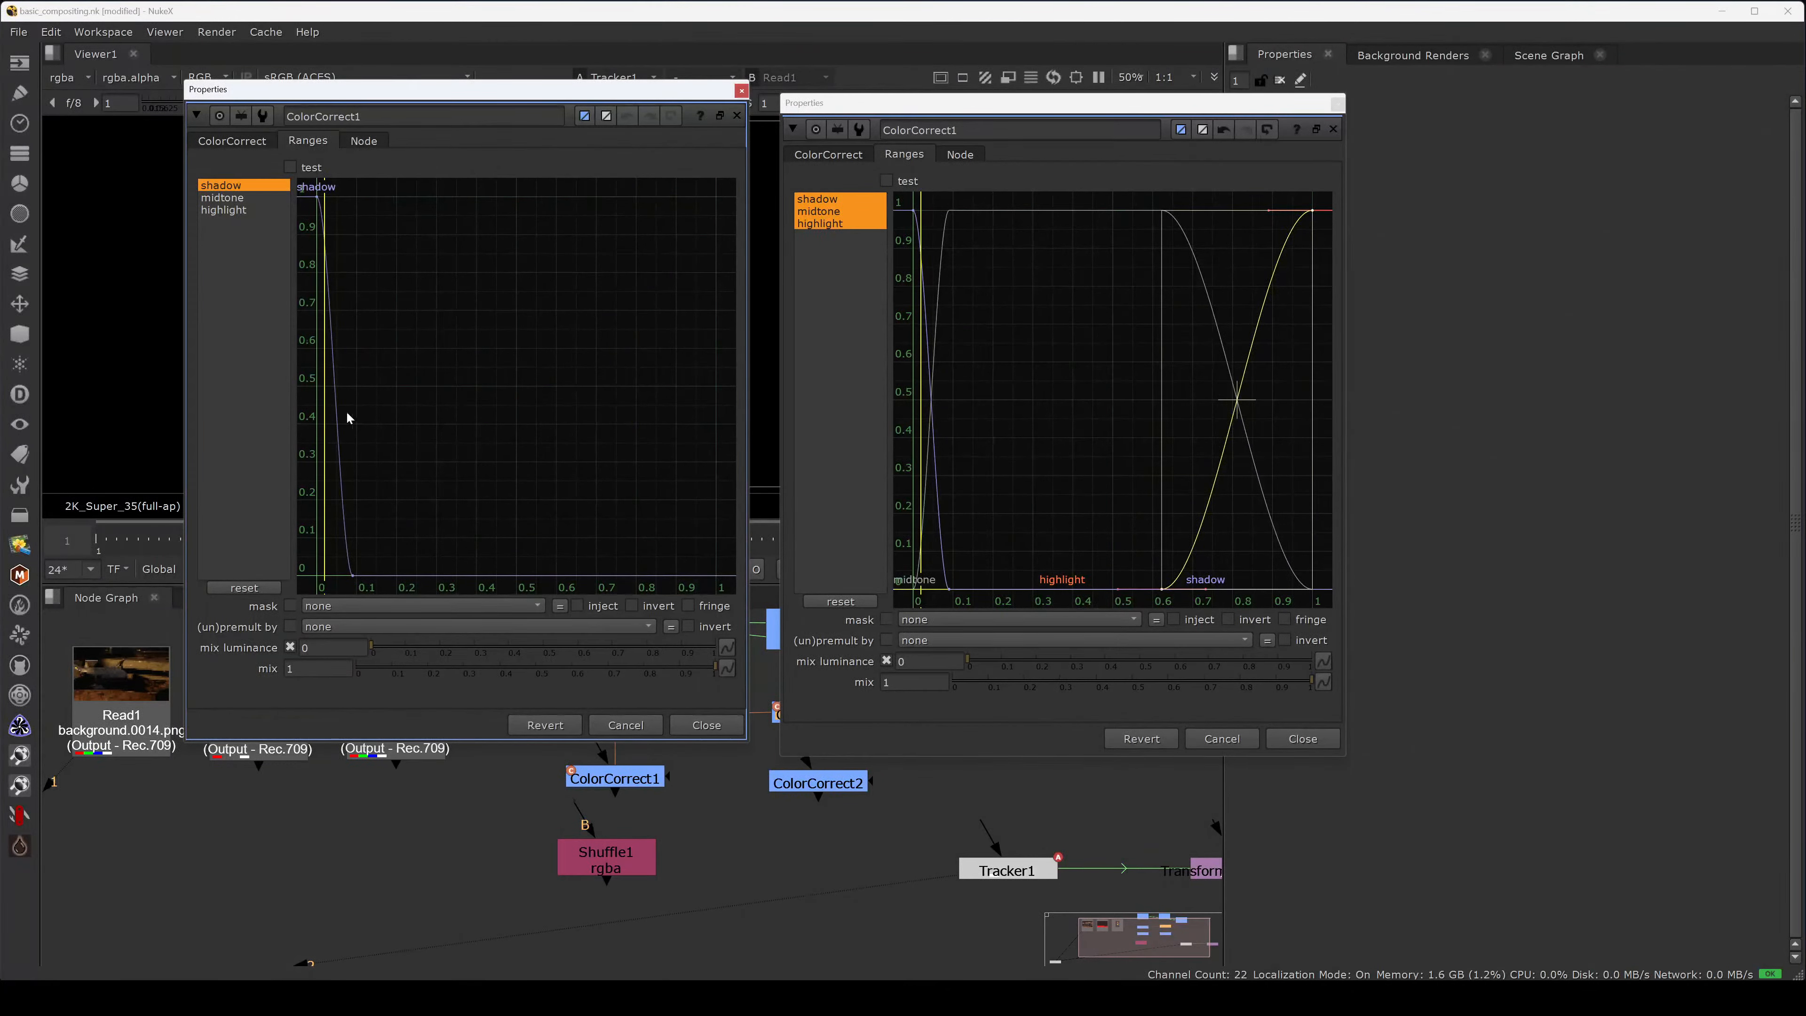
{"action": "left_click_drag", "start_coordinate": [390, 486], "coordinate": [340, 583]}
{"action": "key", "text": "ctrl+a"}
{"action": "left_click_drag", "start_coordinate": [355, 405], "coordinate": [405, 483]}
{"action": "left_click_drag", "start_coordinate": [531, 676], "coordinate": [589, 675]}
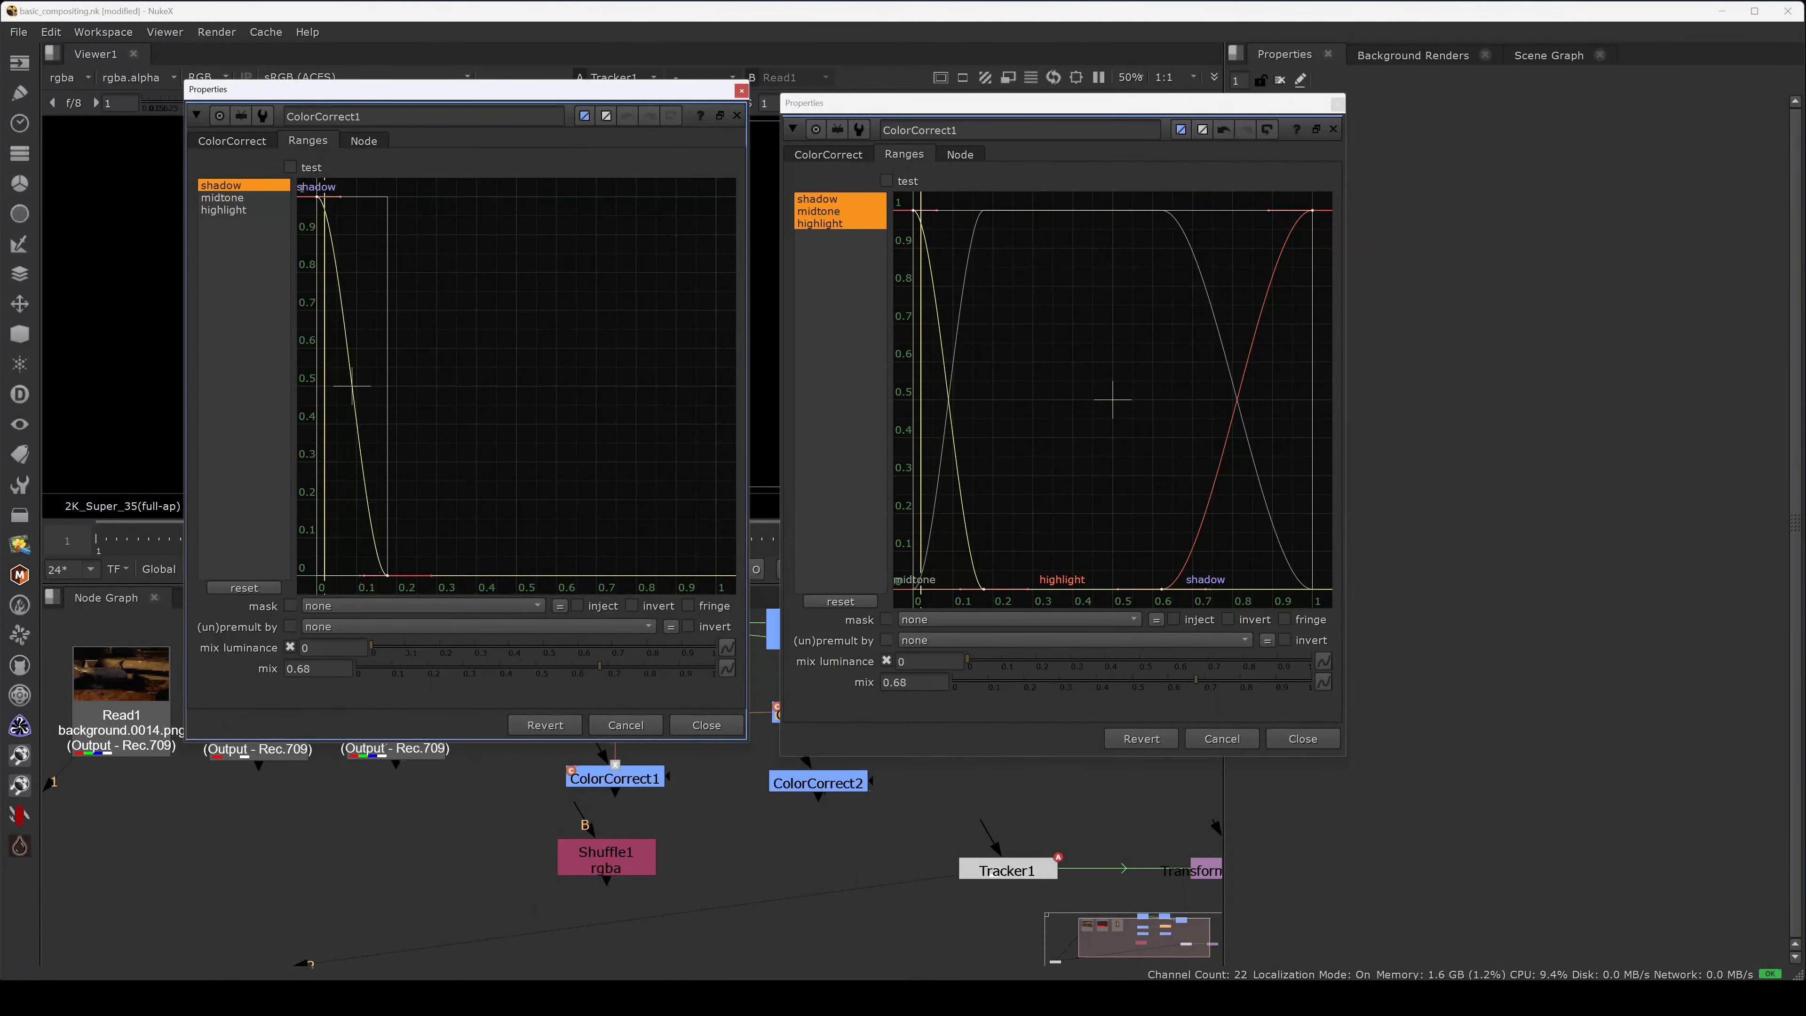
- Turn on Hide Input and Cached in ColorCorrect1's node settings, and switch Dope Sheet and Bookmark on and off again
{"action": "left_click", "coordinate": [350, 143]}
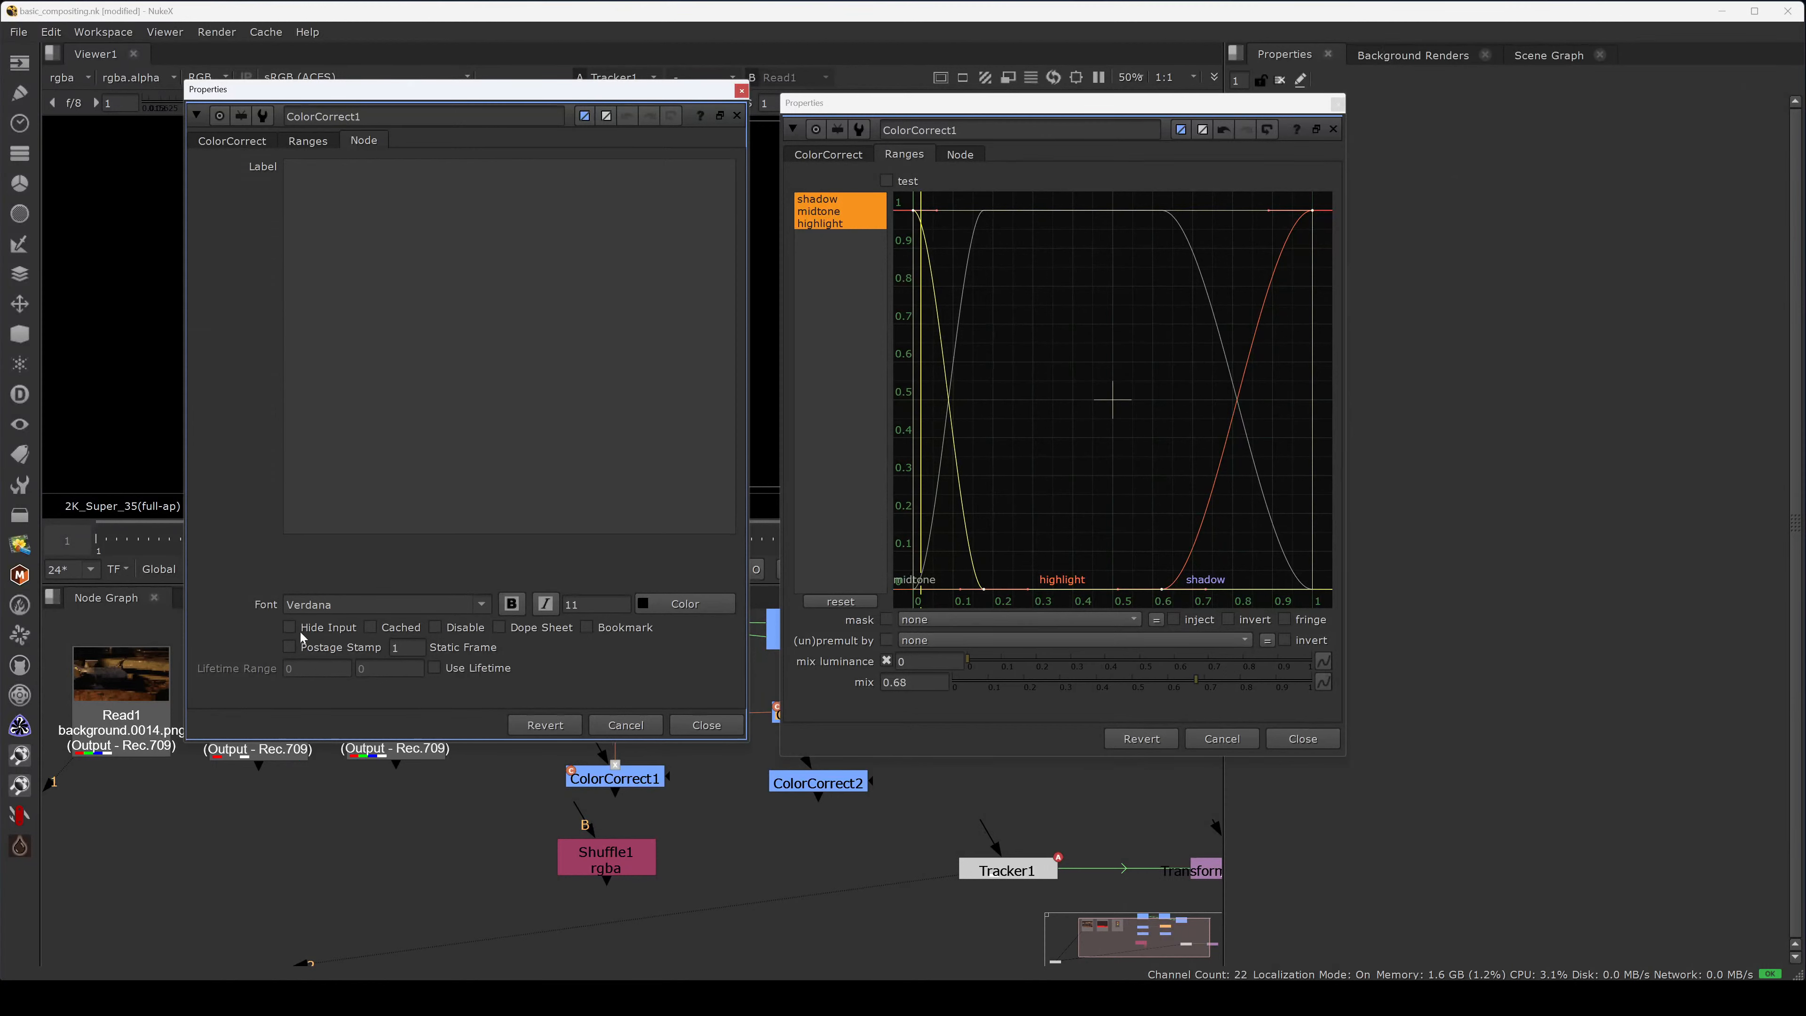
{"action": "left_click", "coordinate": [960, 154]}
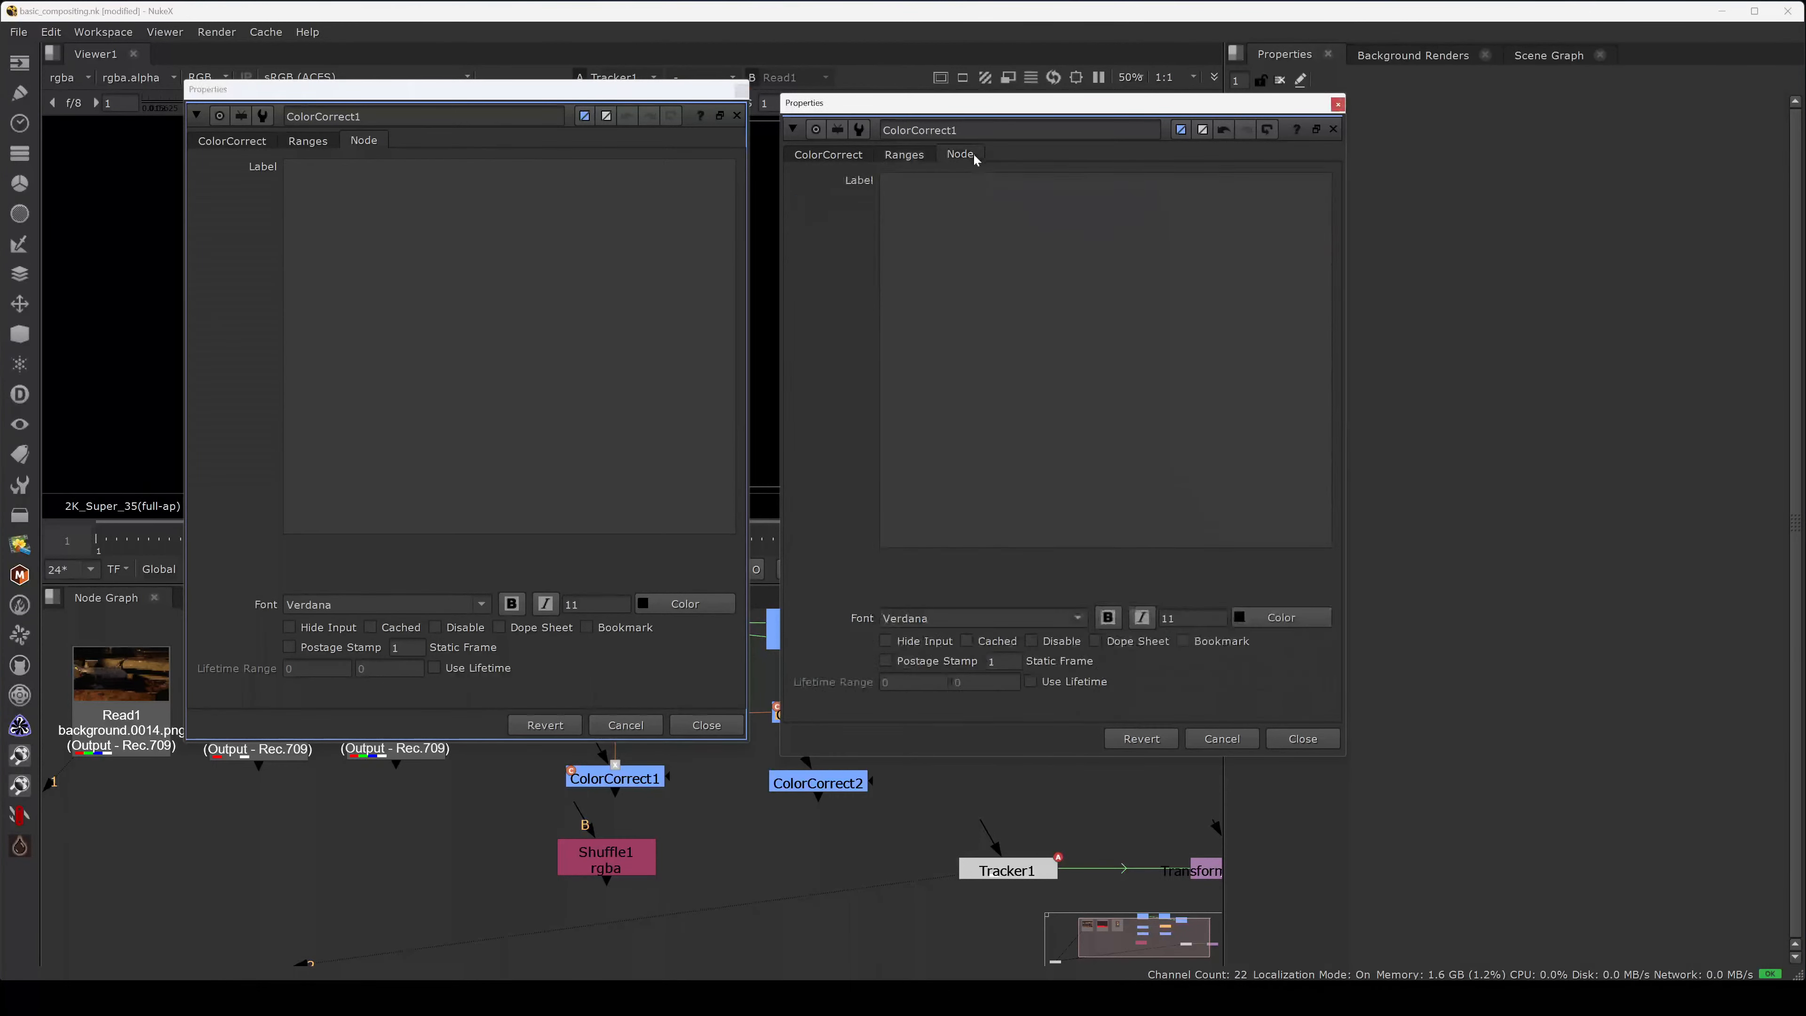
{"action": "left_click", "coordinate": [303, 630]}
{"action": "left_click", "coordinate": [371, 627]}
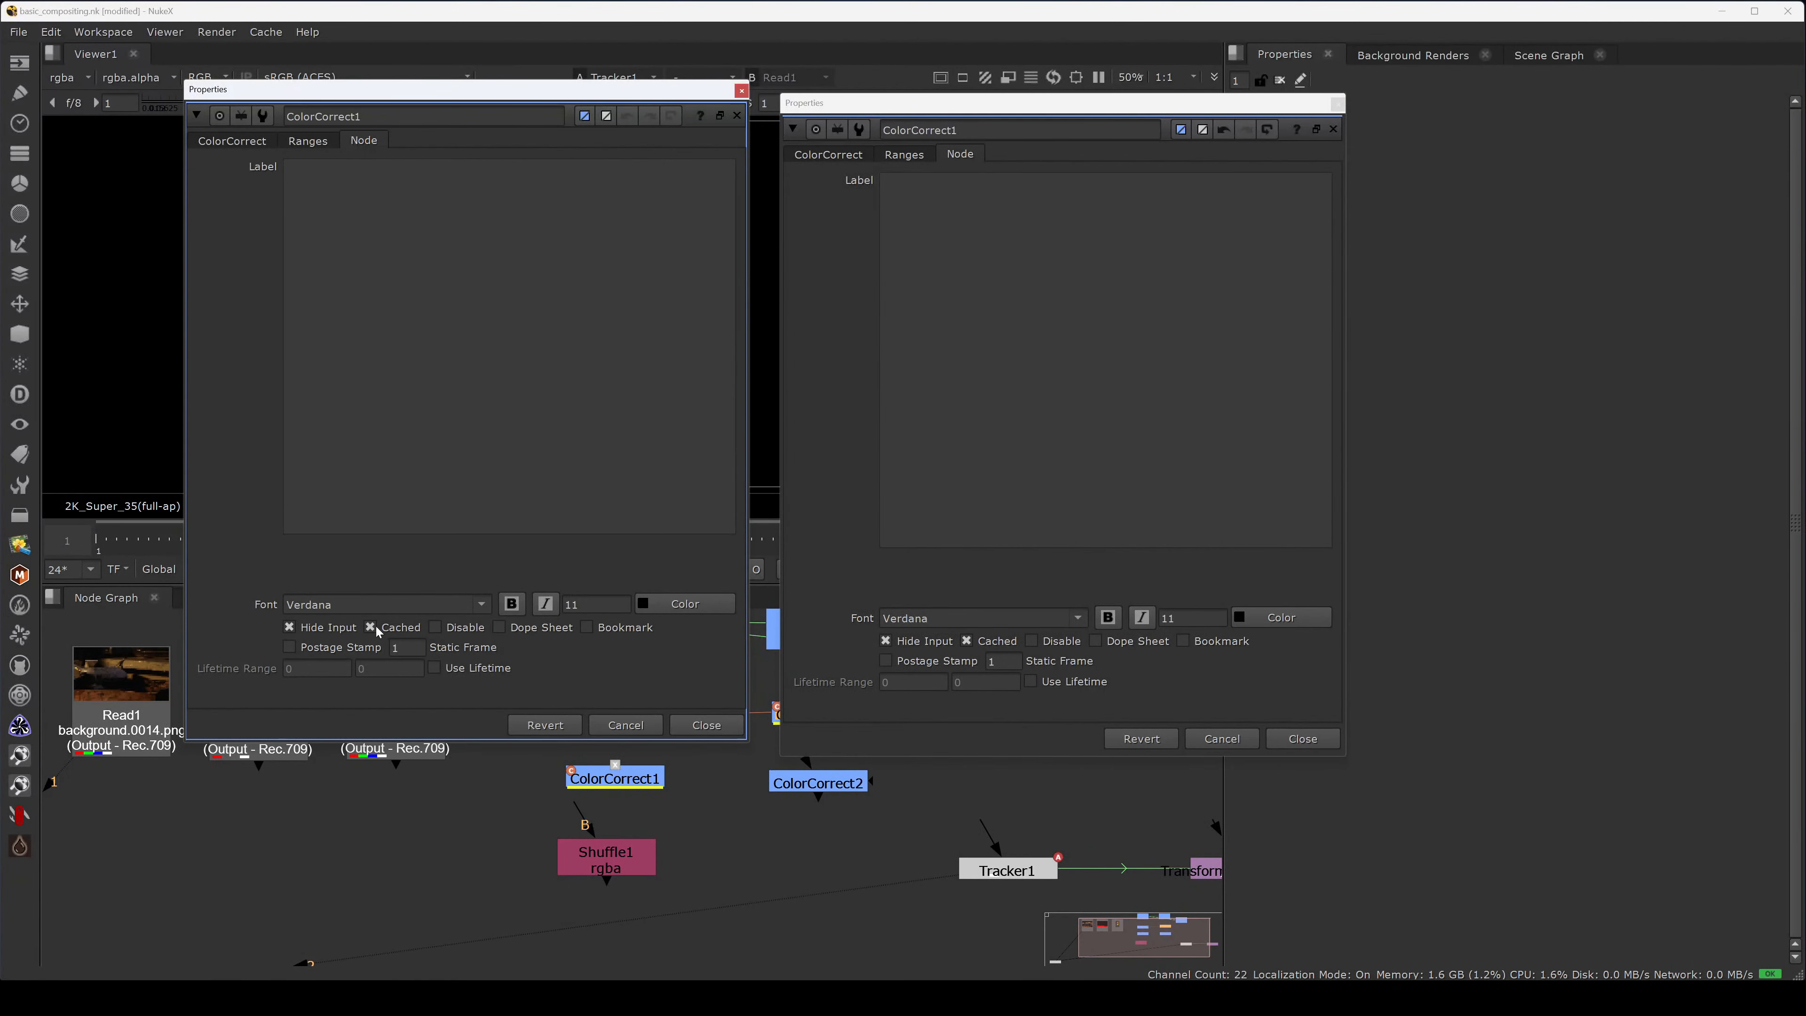
{"action": "left_click", "coordinate": [528, 630]}
{"action": "left_click", "coordinate": [527, 631]}
{"action": "left_click", "coordinate": [597, 631]}
{"action": "left_click", "coordinate": [598, 634]}
- Set the label font size of the cloned ColorCorrect1 to 19
{"action": "left_click", "coordinate": [597, 603]}
{"action": "key", "text": "Up"}
{"action": "key", "text": "Up"}
{"action": "key", "text": "Up"}
{"action": "key", "text": "Up"}
{"action": "key", "text": "Up"}
{"action": "key", "text": "Up"}
{"action": "key", "text": "Up"}
{"action": "key", "text": "Up"}
{"action": "key", "text": "Up"}
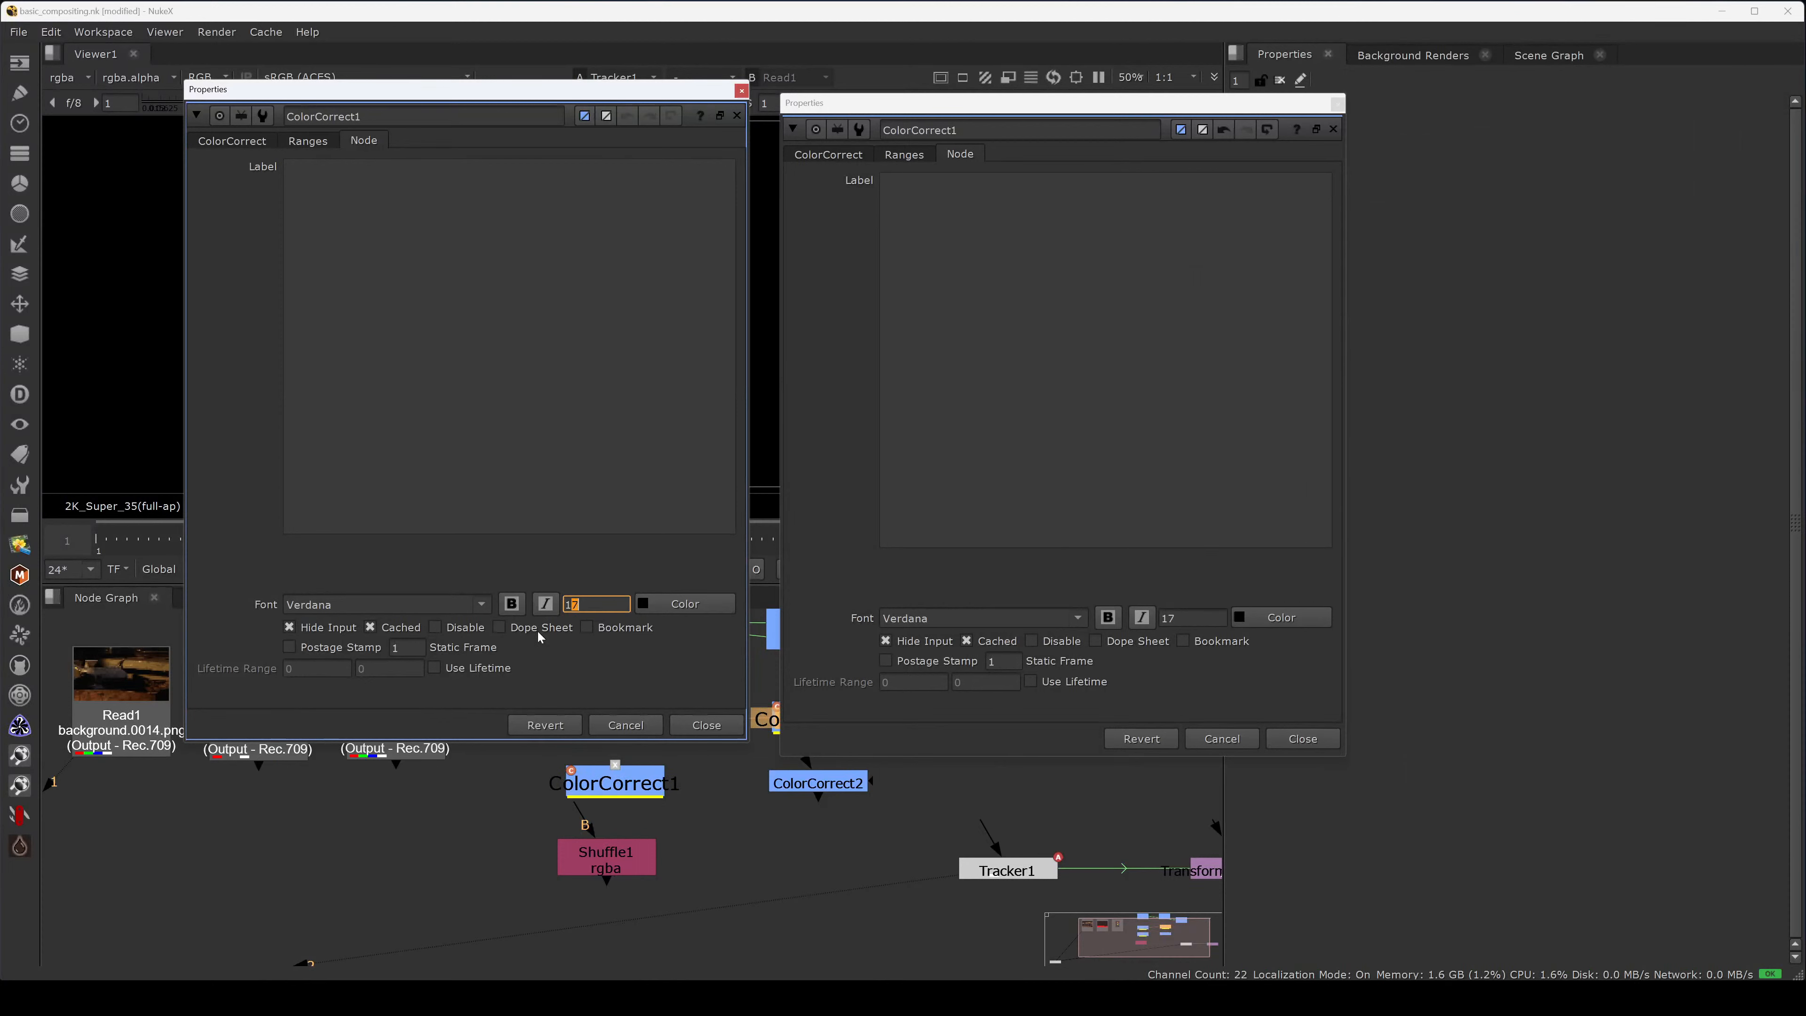
{"action": "key", "text": "Down"}
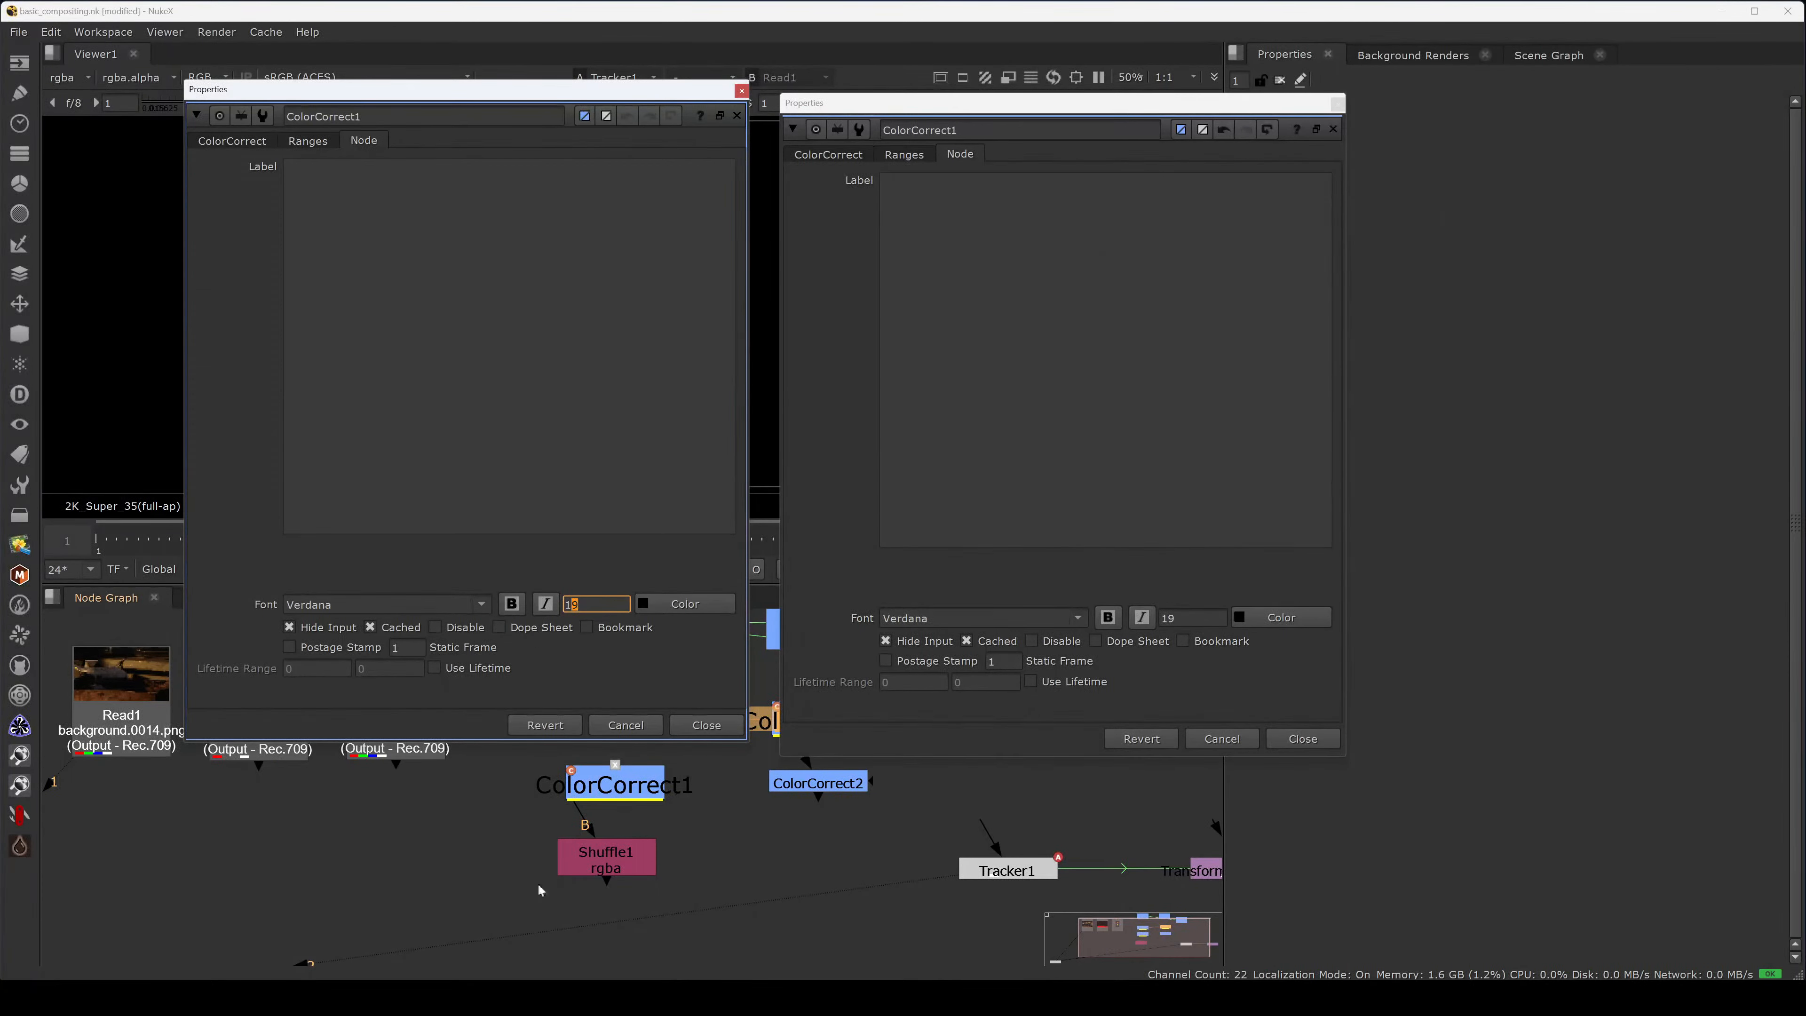
- Leave the floating ColorCorrect1 property windows and open Tracker1's track list
{"action": "middle_click_drag", "start_coordinate": [730, 795], "coordinate": [720, 885]}
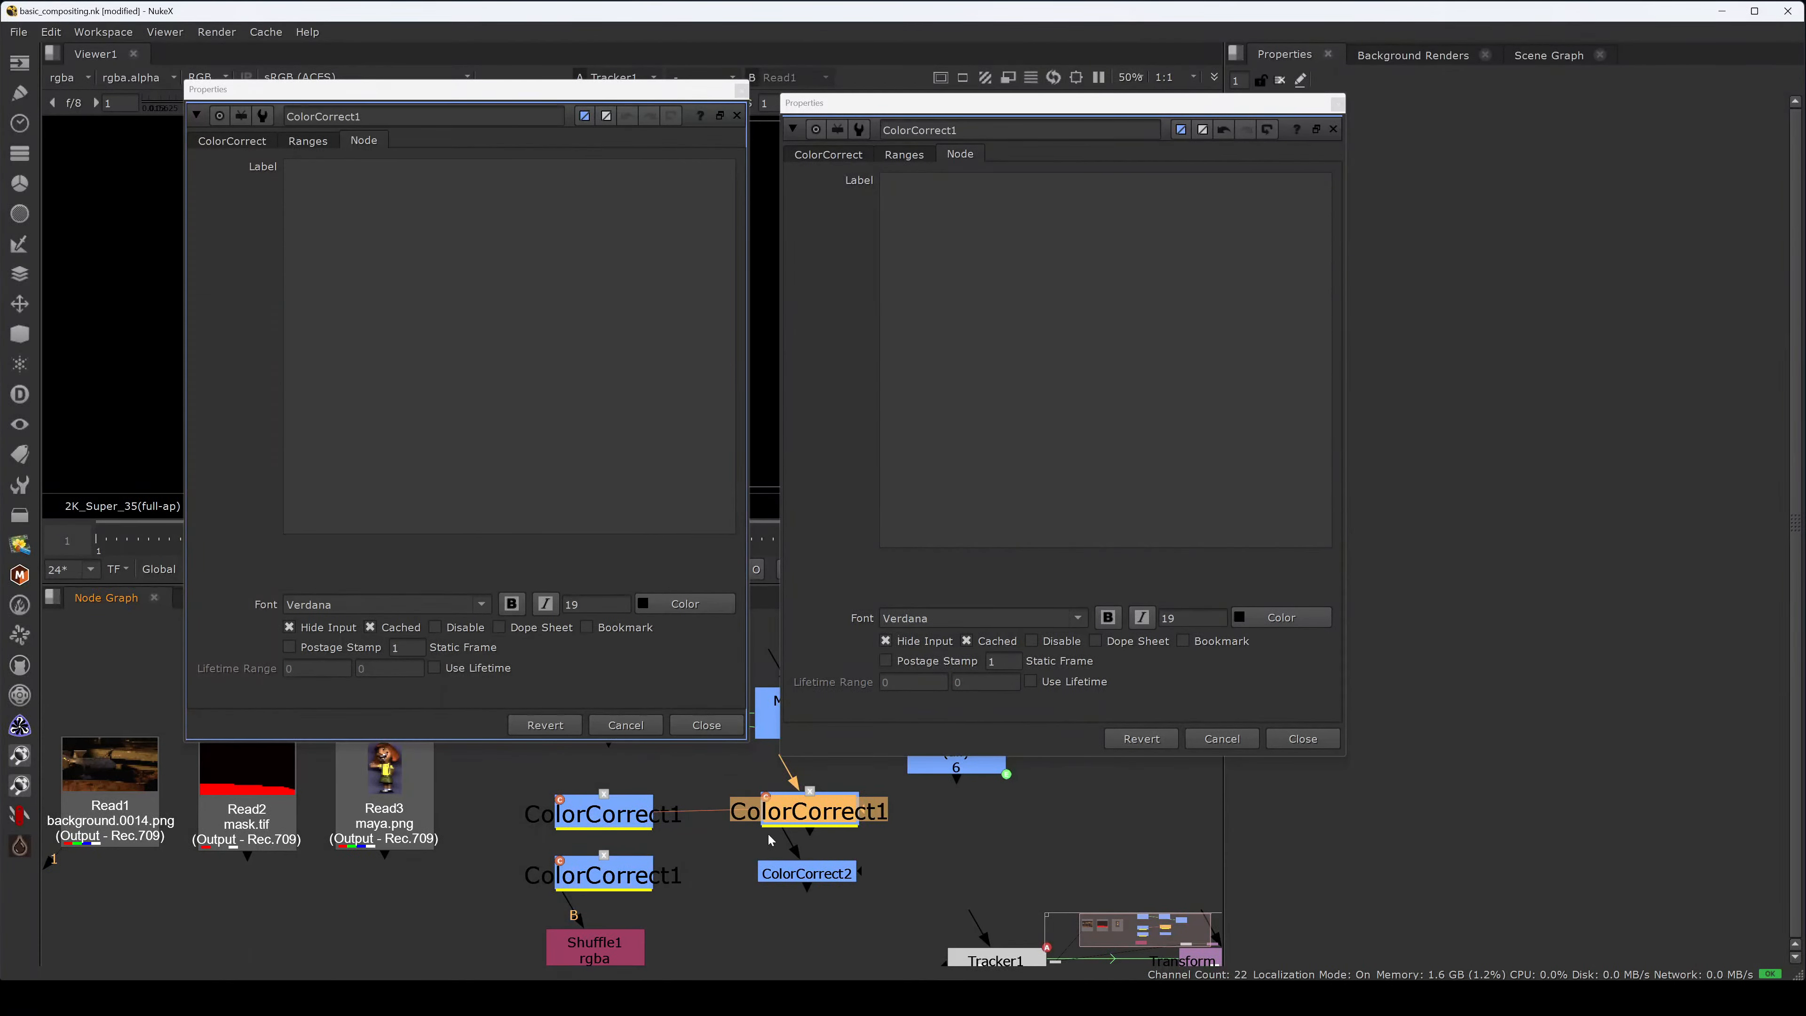
{"action": "key", "text": "ctrl+z"}
{"action": "key", "text": "ctrl+z"}
{"action": "middle_click_drag", "start_coordinate": [898, 879], "coordinate": [721, 695]}
{"action": "double_click", "coordinate": [818, 774]}
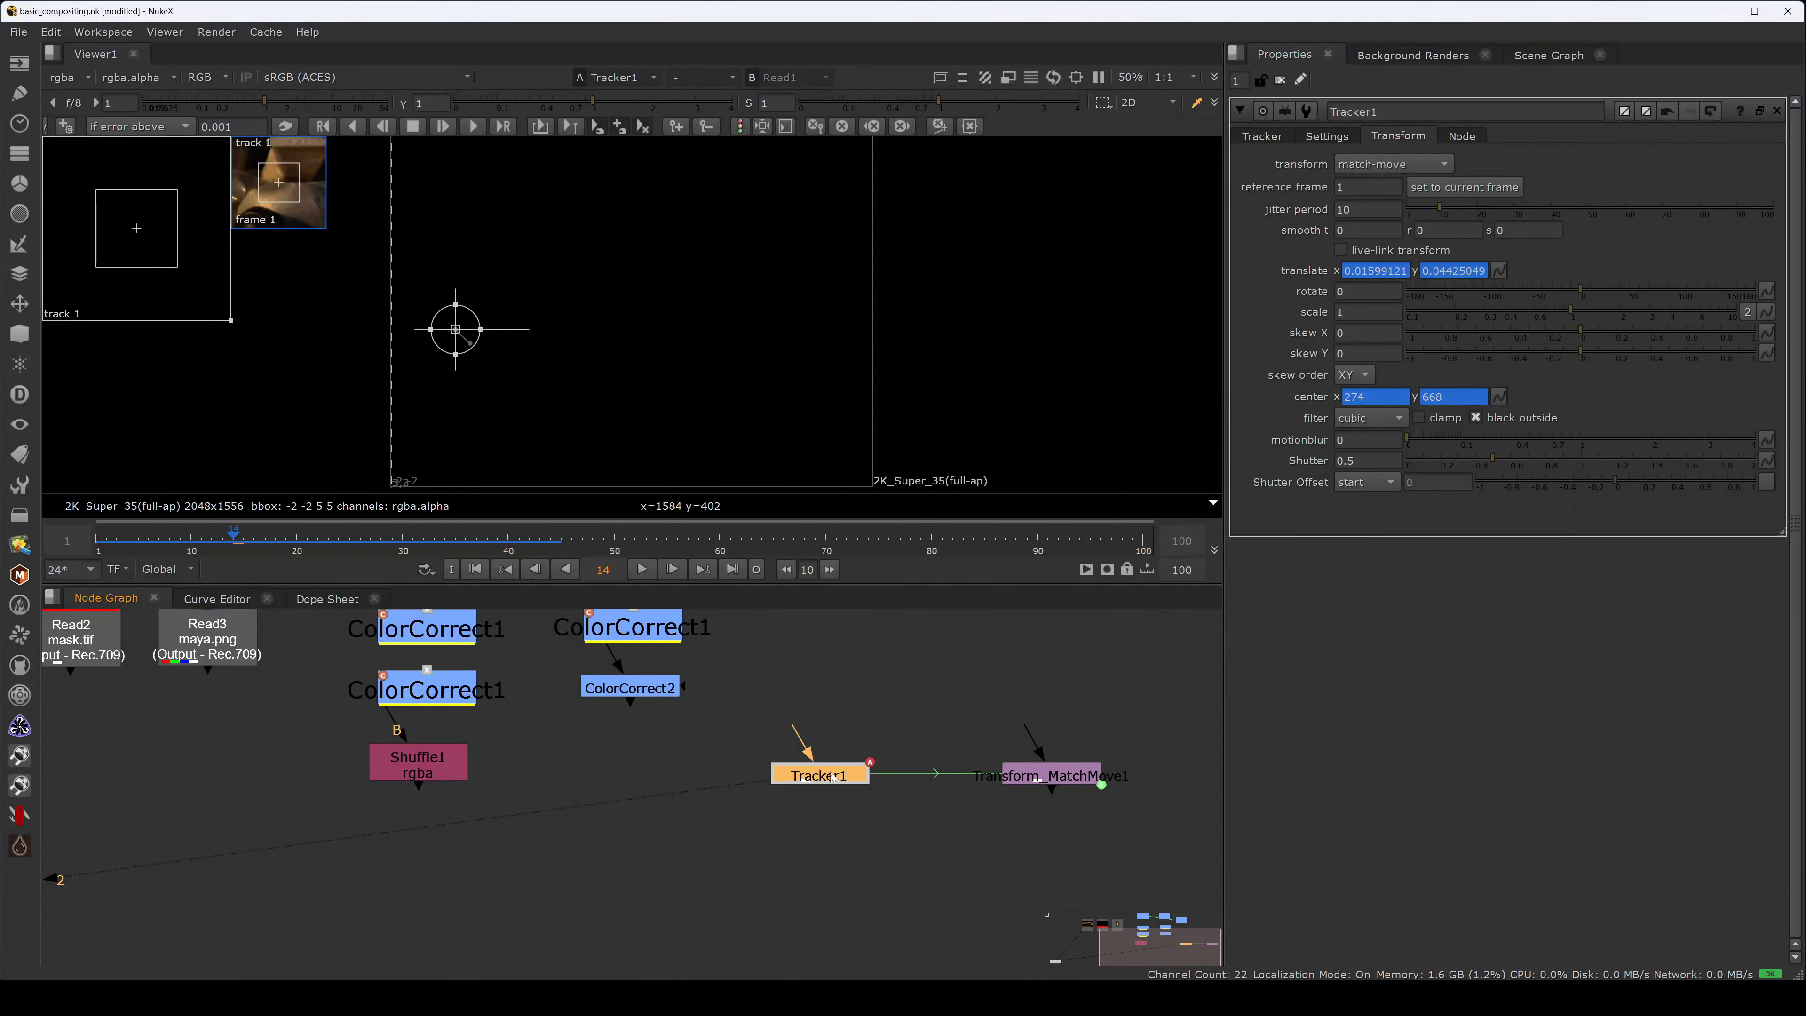
{"action": "left_click", "coordinate": [1262, 135]}
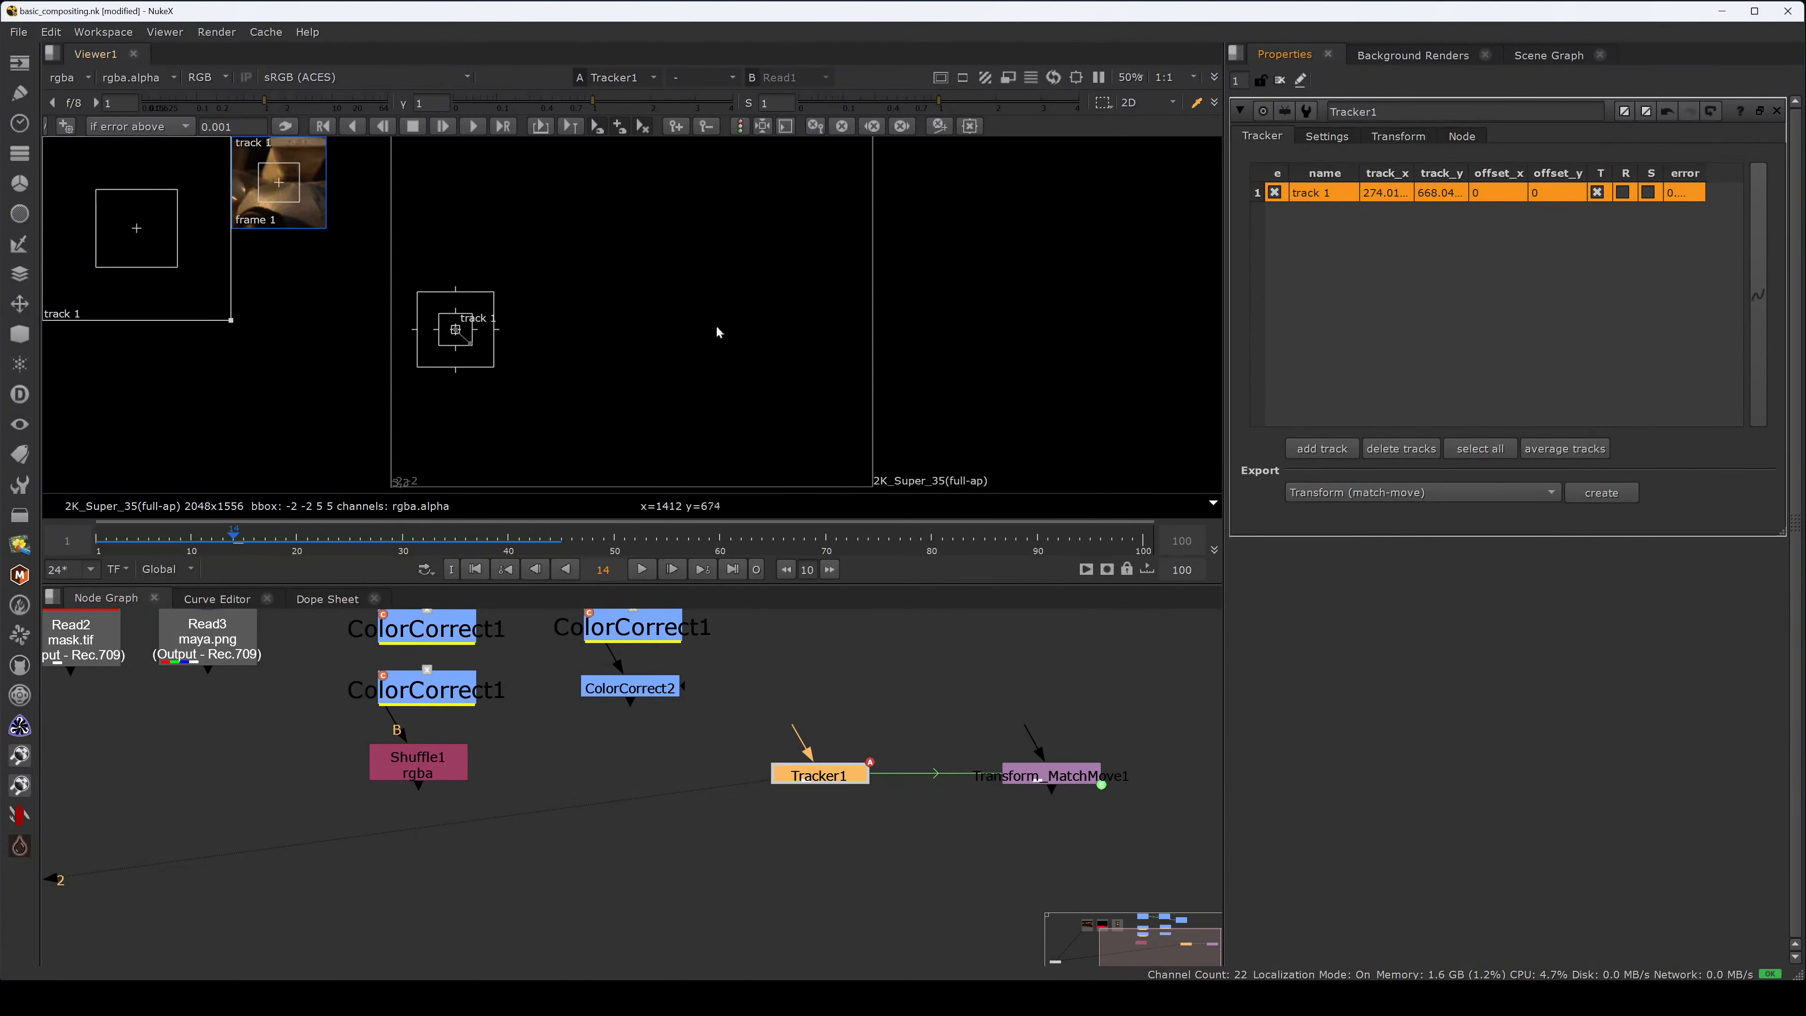
- Add seven more tracking points to Tracker1, spread across the frame in the viewer
{"action": "left_click", "coordinate": [680, 318], "text": "ctrl+alt"}
{"action": "left_click", "coordinate": [588, 322], "text": "ctrl+alt"}
{"action": "left_click", "coordinate": [628, 222], "text": "ctrl+alt"}
{"action": "left_click", "coordinate": [757, 234], "text": "ctrl+alt"}
{"action": "left_click", "coordinate": [762, 286], "text": "ctrl+alt"}
{"action": "left_click", "coordinate": [729, 421], "text": "ctrl+alt"}
{"action": "left_click", "coordinate": [544, 230], "text": "ctrl+alt"}
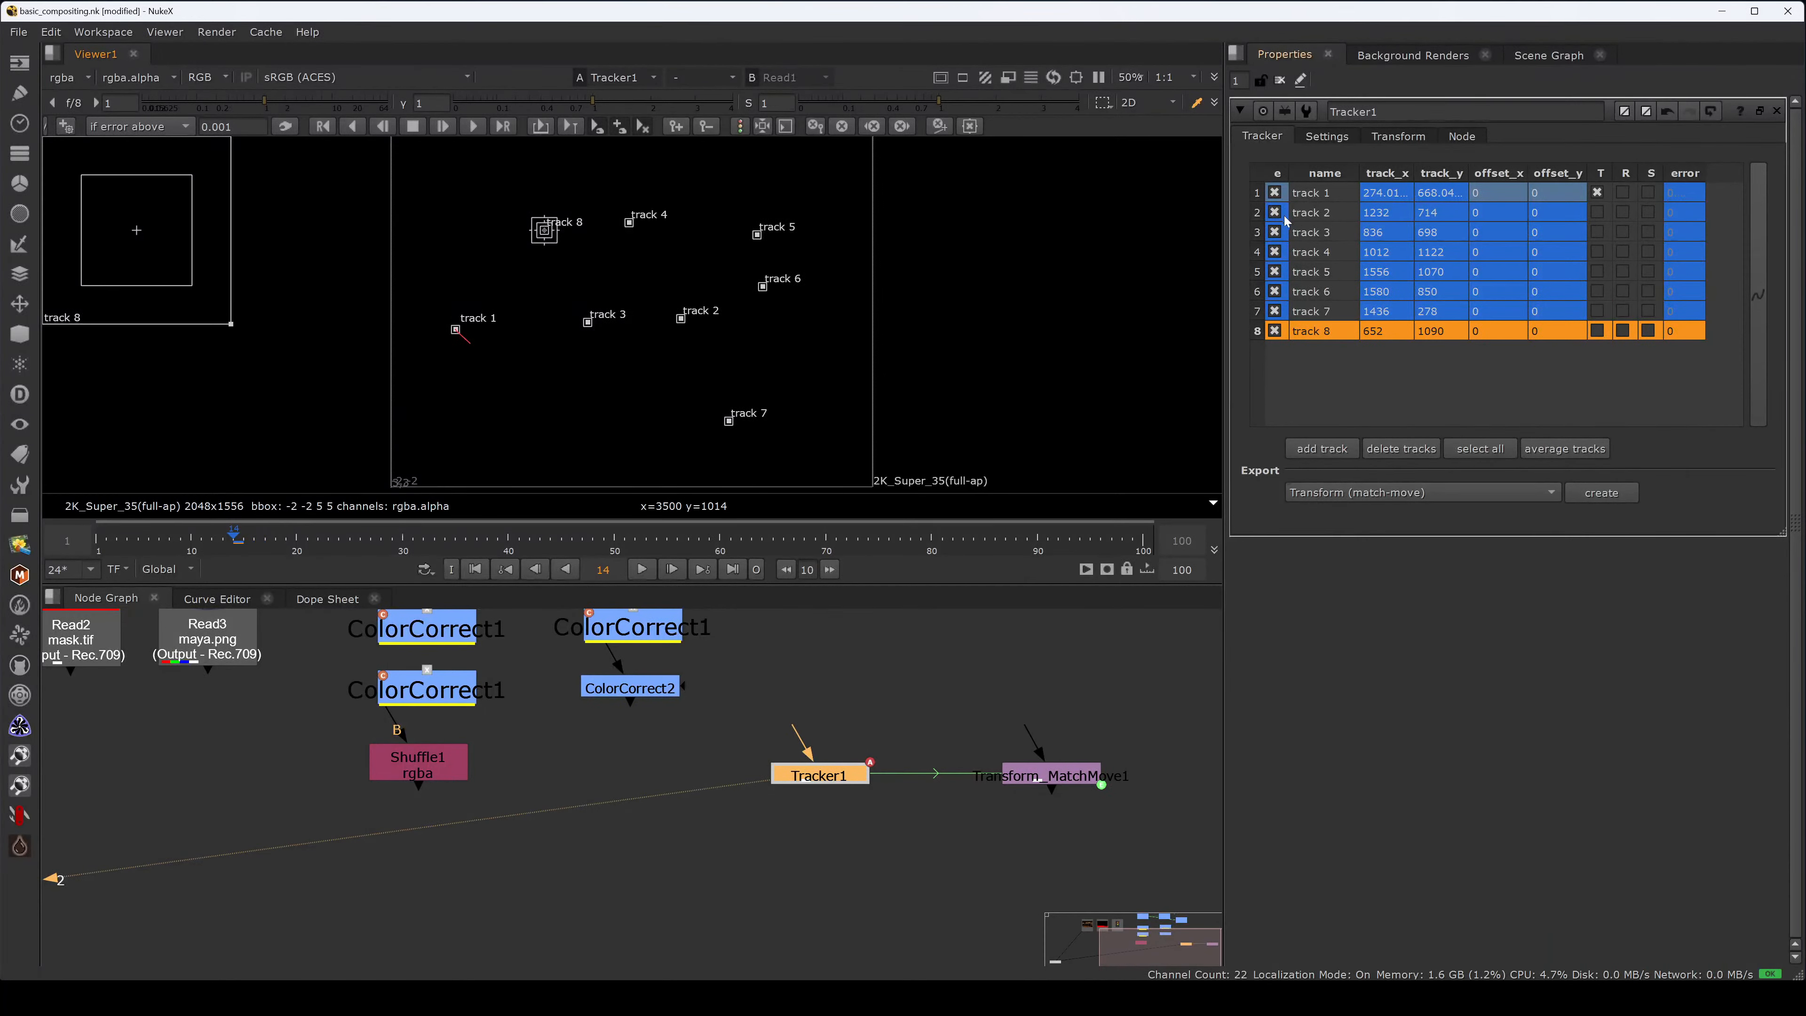
- Disable tracks 3 to 8 in Tracker1 and select tracks 1 and 2
{"action": "left_click", "coordinate": [1311, 196]}
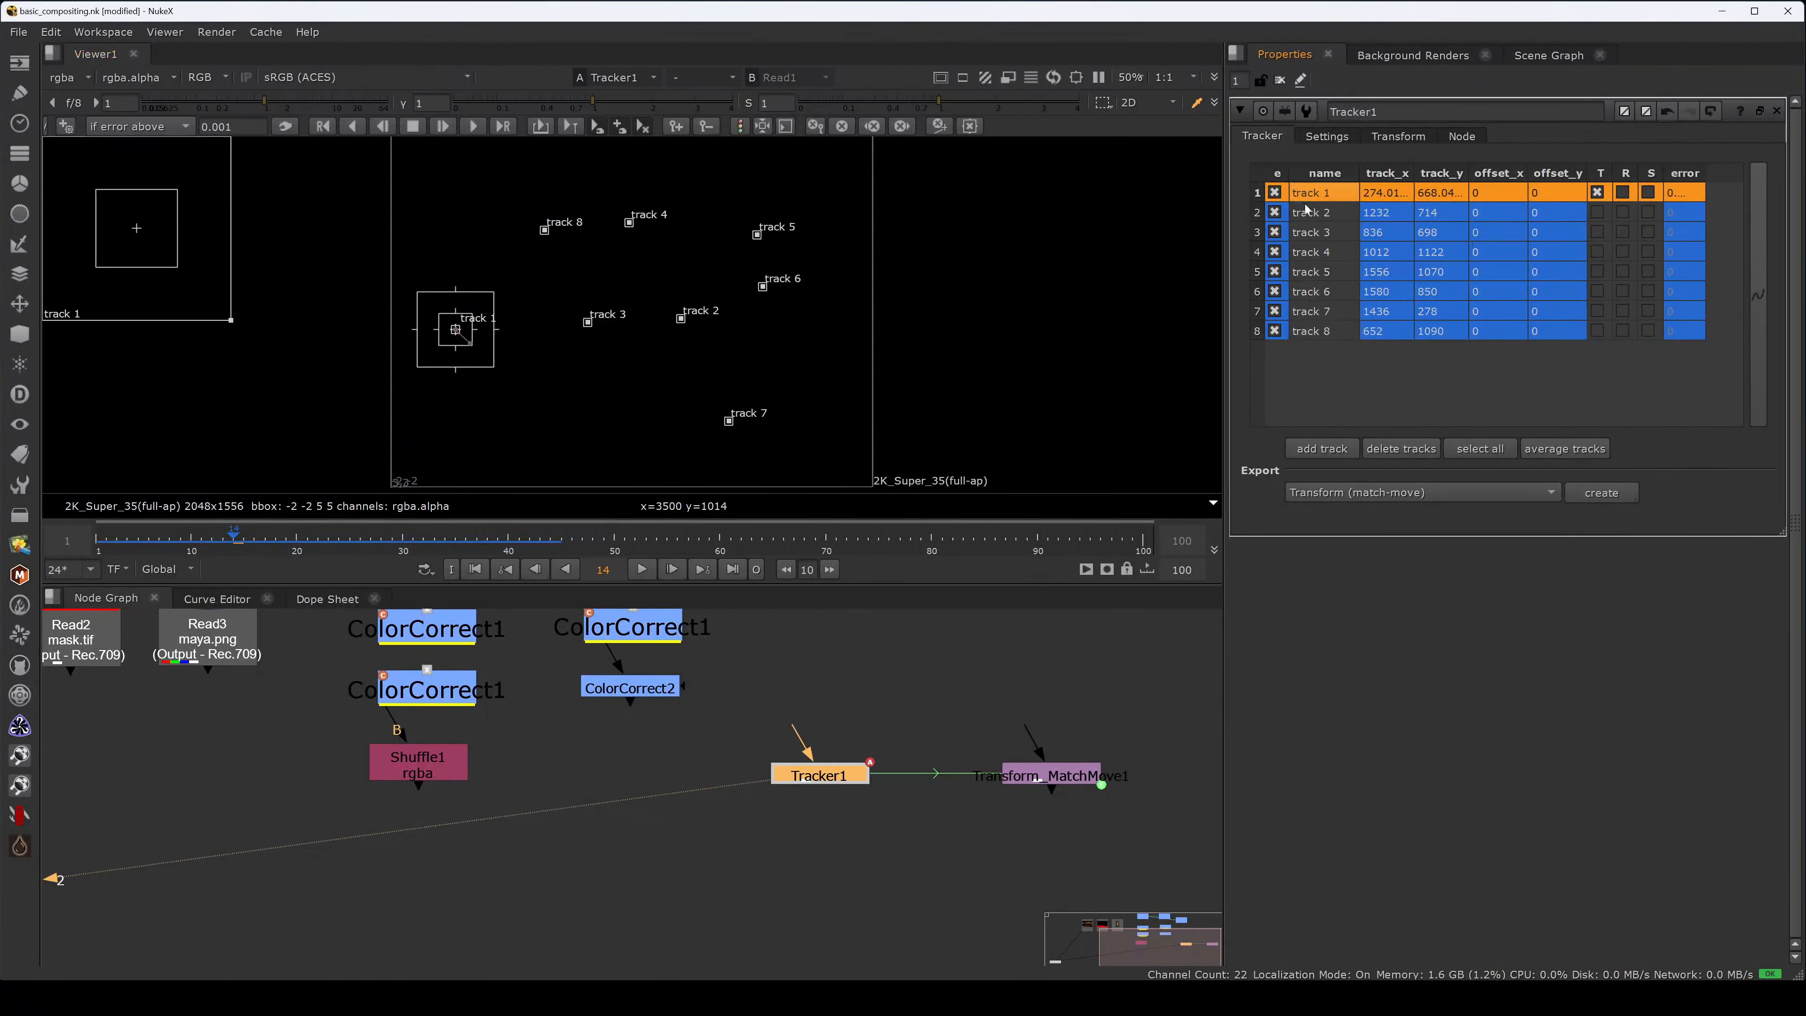
{"action": "left_click", "coordinate": [1311, 214], "text": "shift"}
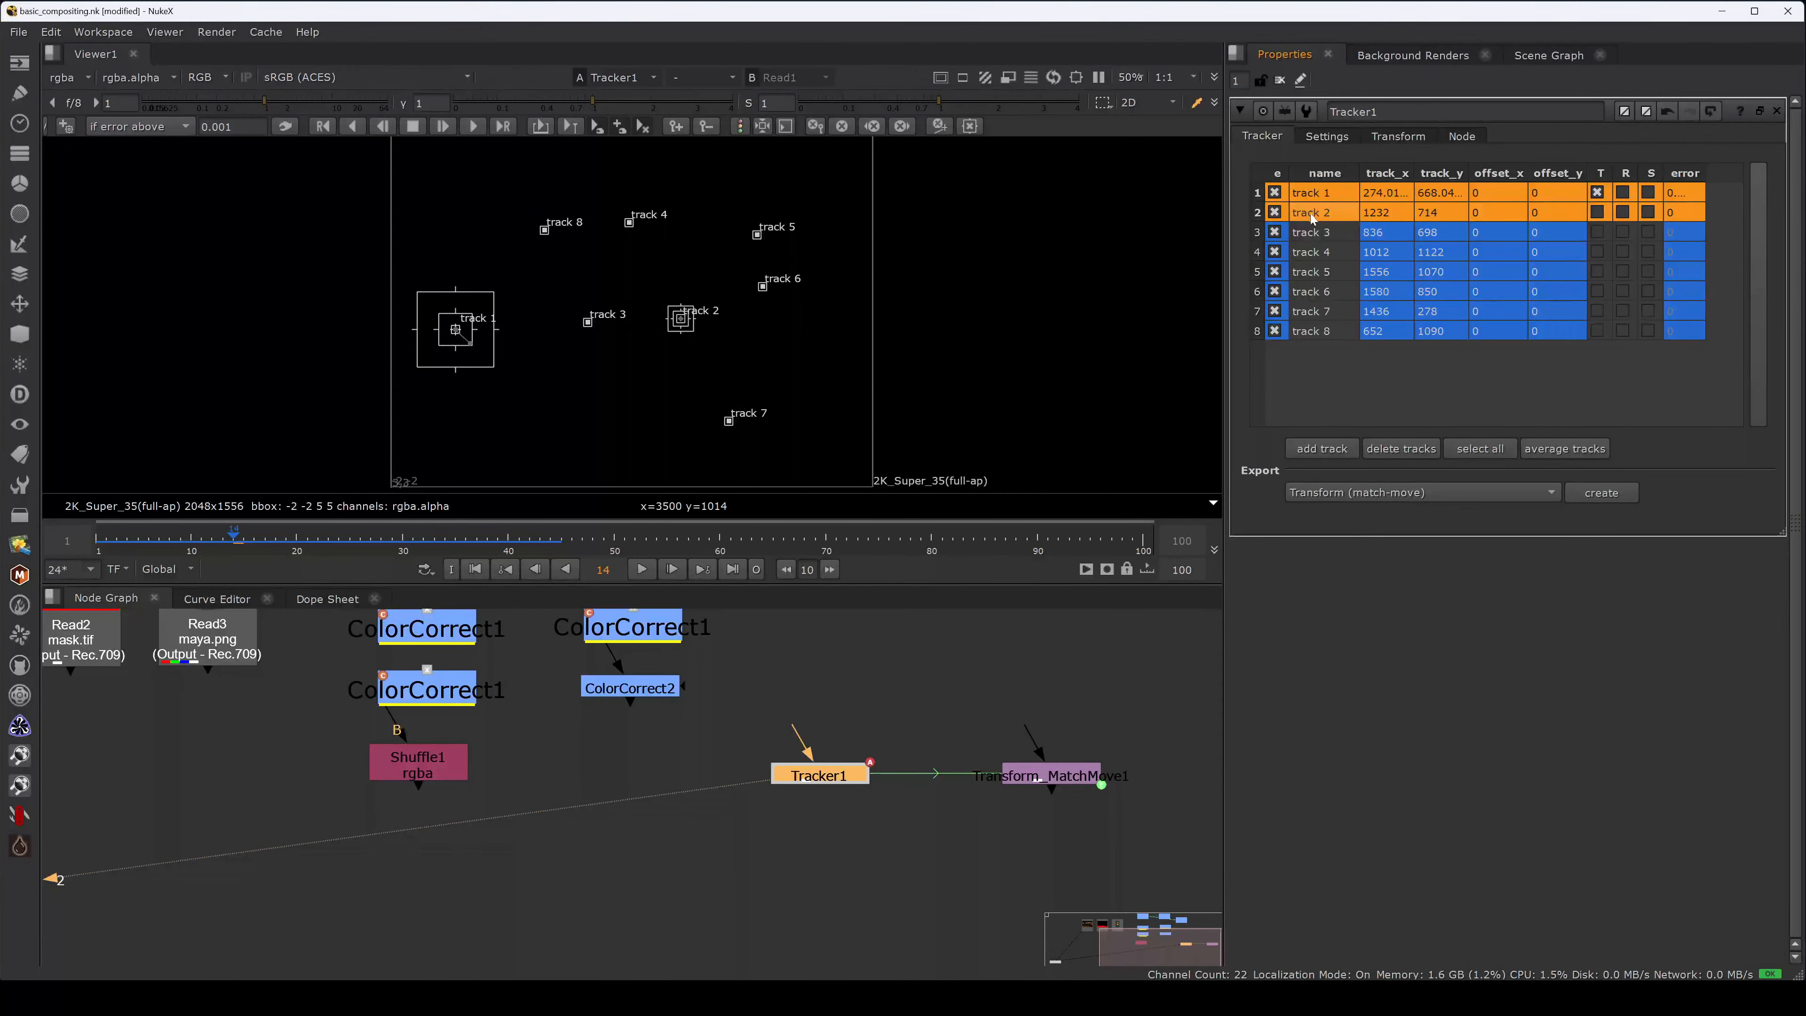
{"action": "left_click", "coordinate": [1274, 232]}
{"action": "left_click", "coordinate": [1274, 251]}
{"action": "left_click", "coordinate": [1274, 272]}
{"action": "left_click", "coordinate": [1274, 291]}
{"action": "left_click", "coordinate": [1274, 311]}
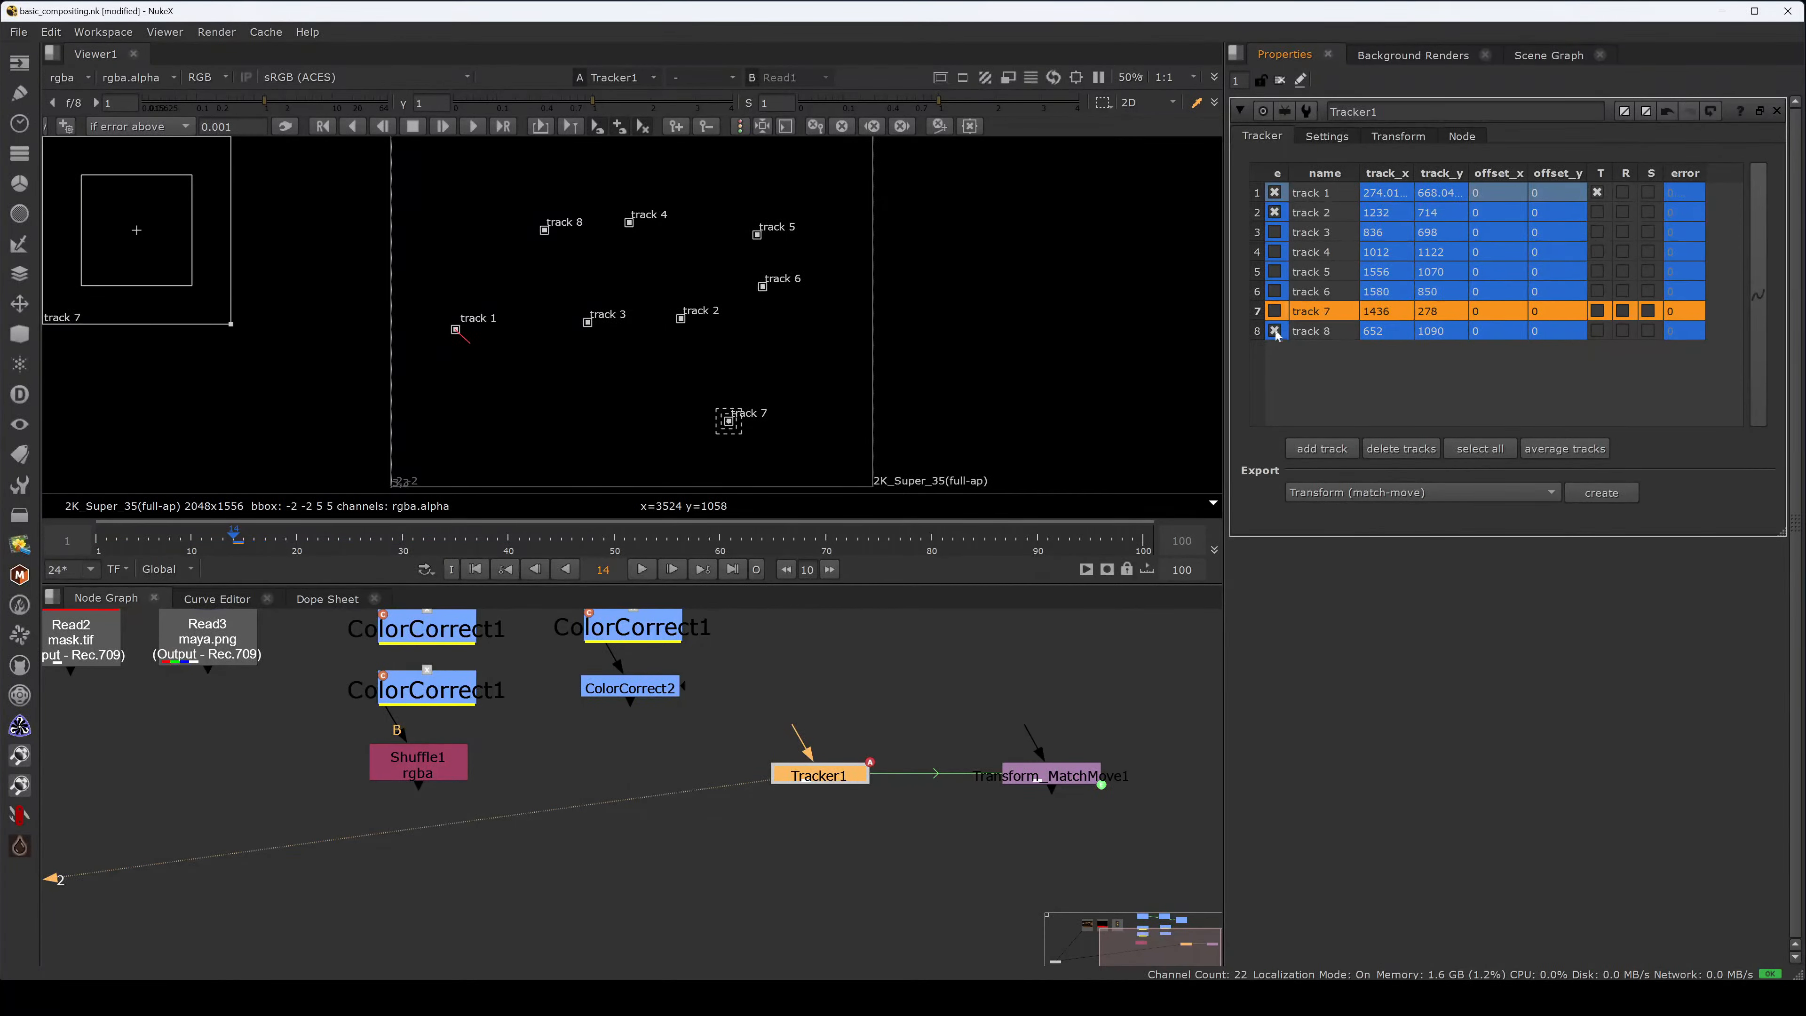
{"action": "left_click", "coordinate": [1274, 331]}
{"action": "left_click", "coordinate": [1315, 212]}
{"action": "left_click", "coordinate": [1502, 198], "text": "shift"}
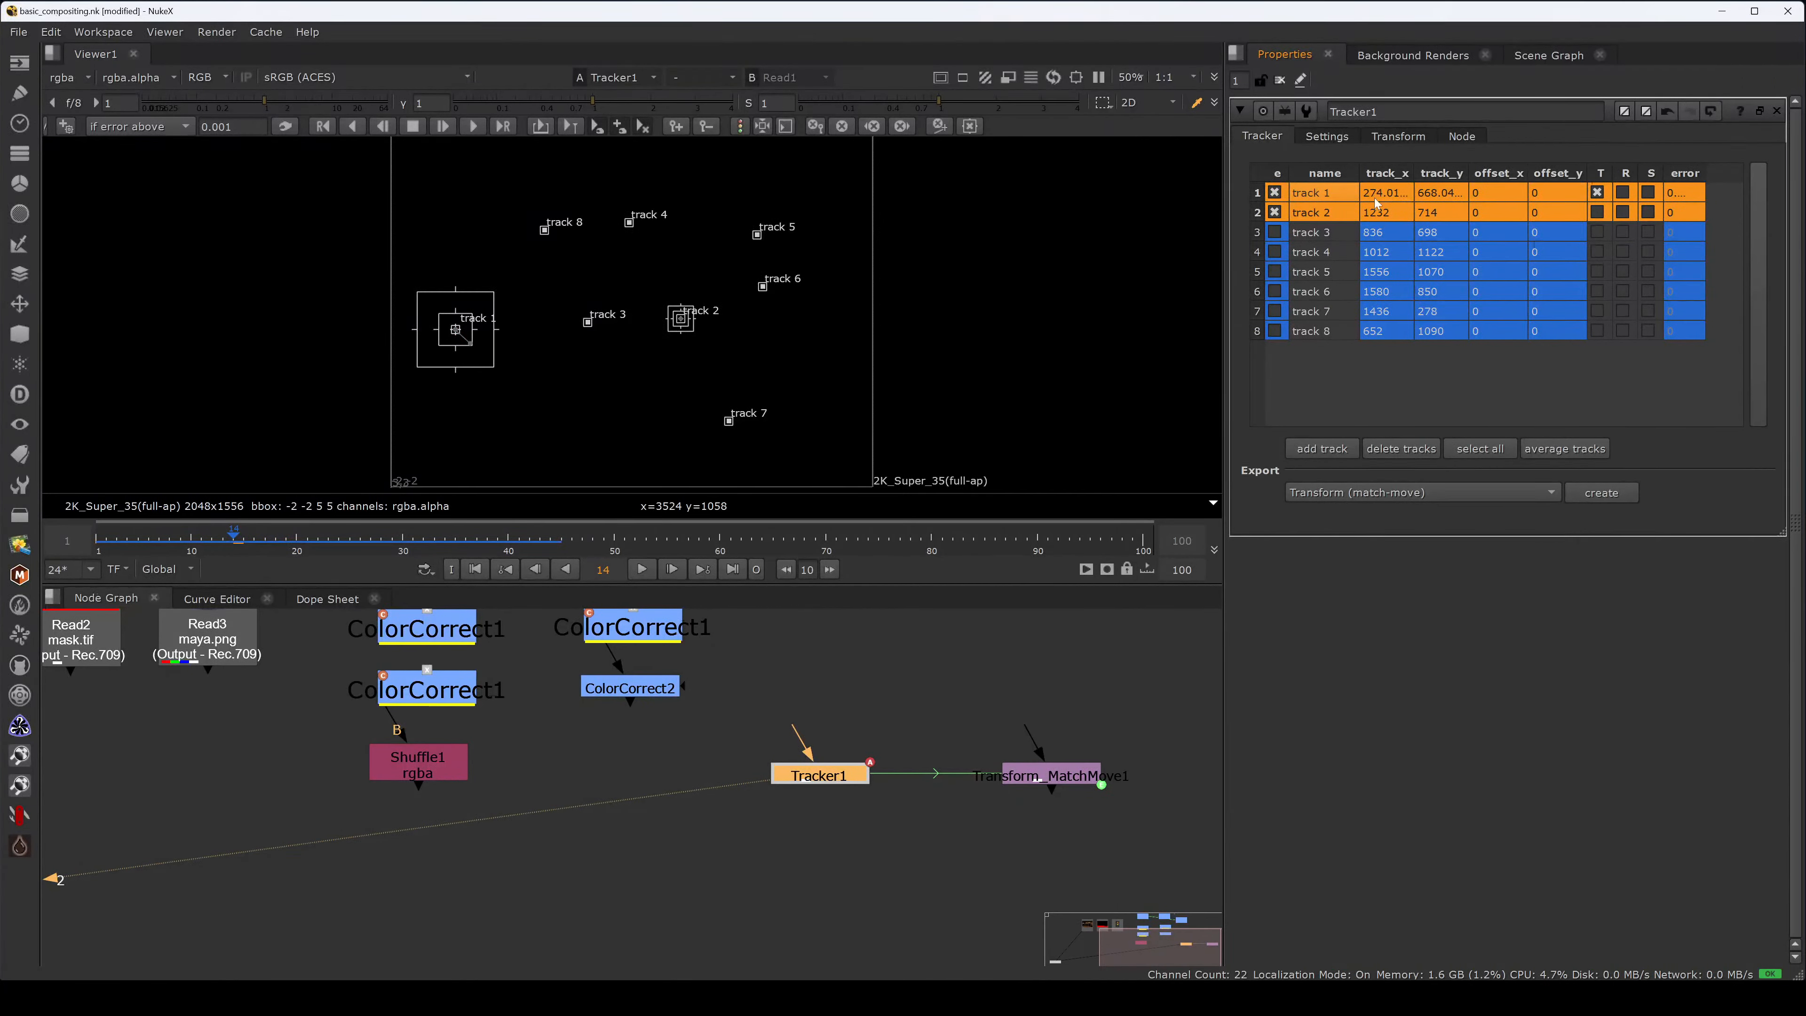
- Export another linked Transform (match-move) from Tracker1 and delete the exported node
{"action": "left_click", "coordinate": [1397, 136]}
{"action": "left_click", "coordinate": [1263, 136]}
{"action": "left_click", "coordinate": [1377, 136]}
{"action": "left_click", "coordinate": [1263, 136]}
{"action": "left_click", "coordinate": [1601, 493]}
{"action": "left_click", "coordinate": [967, 877]}
{"action": "left_click_drag", "start_coordinate": [956, 827], "coordinate": [947, 853]}
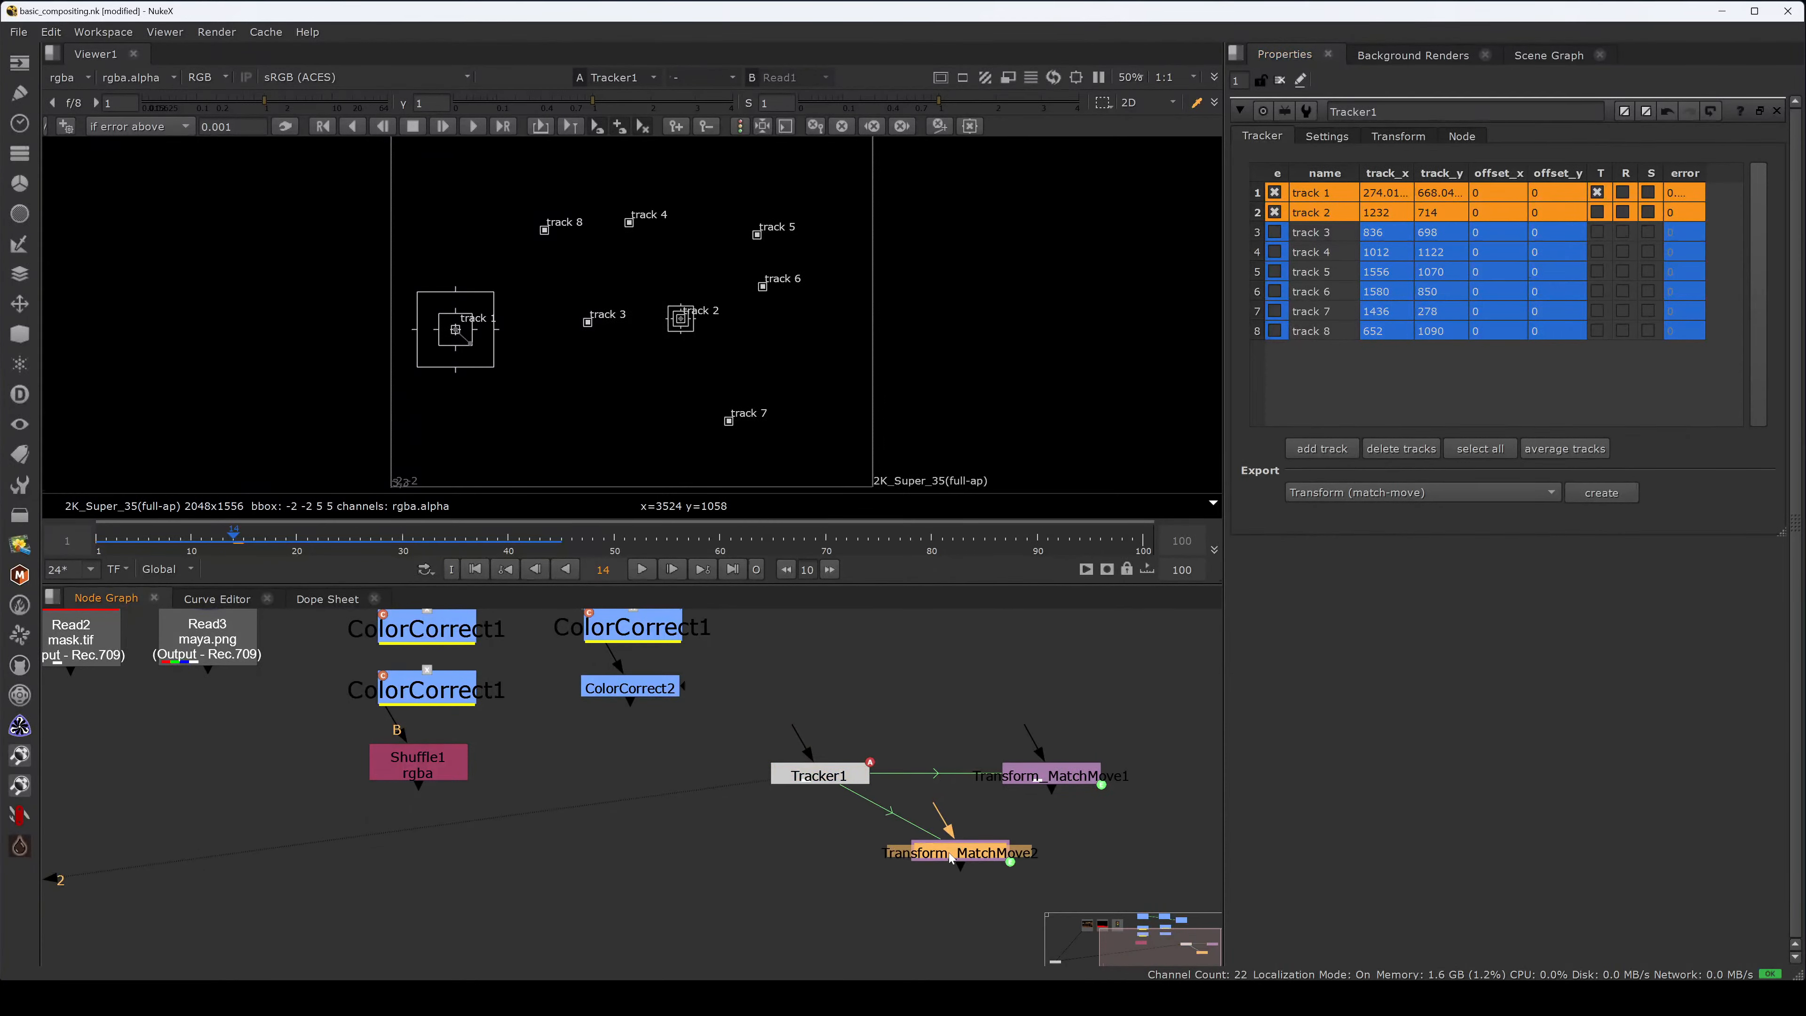
{"action": "key", "text": "Delete"}
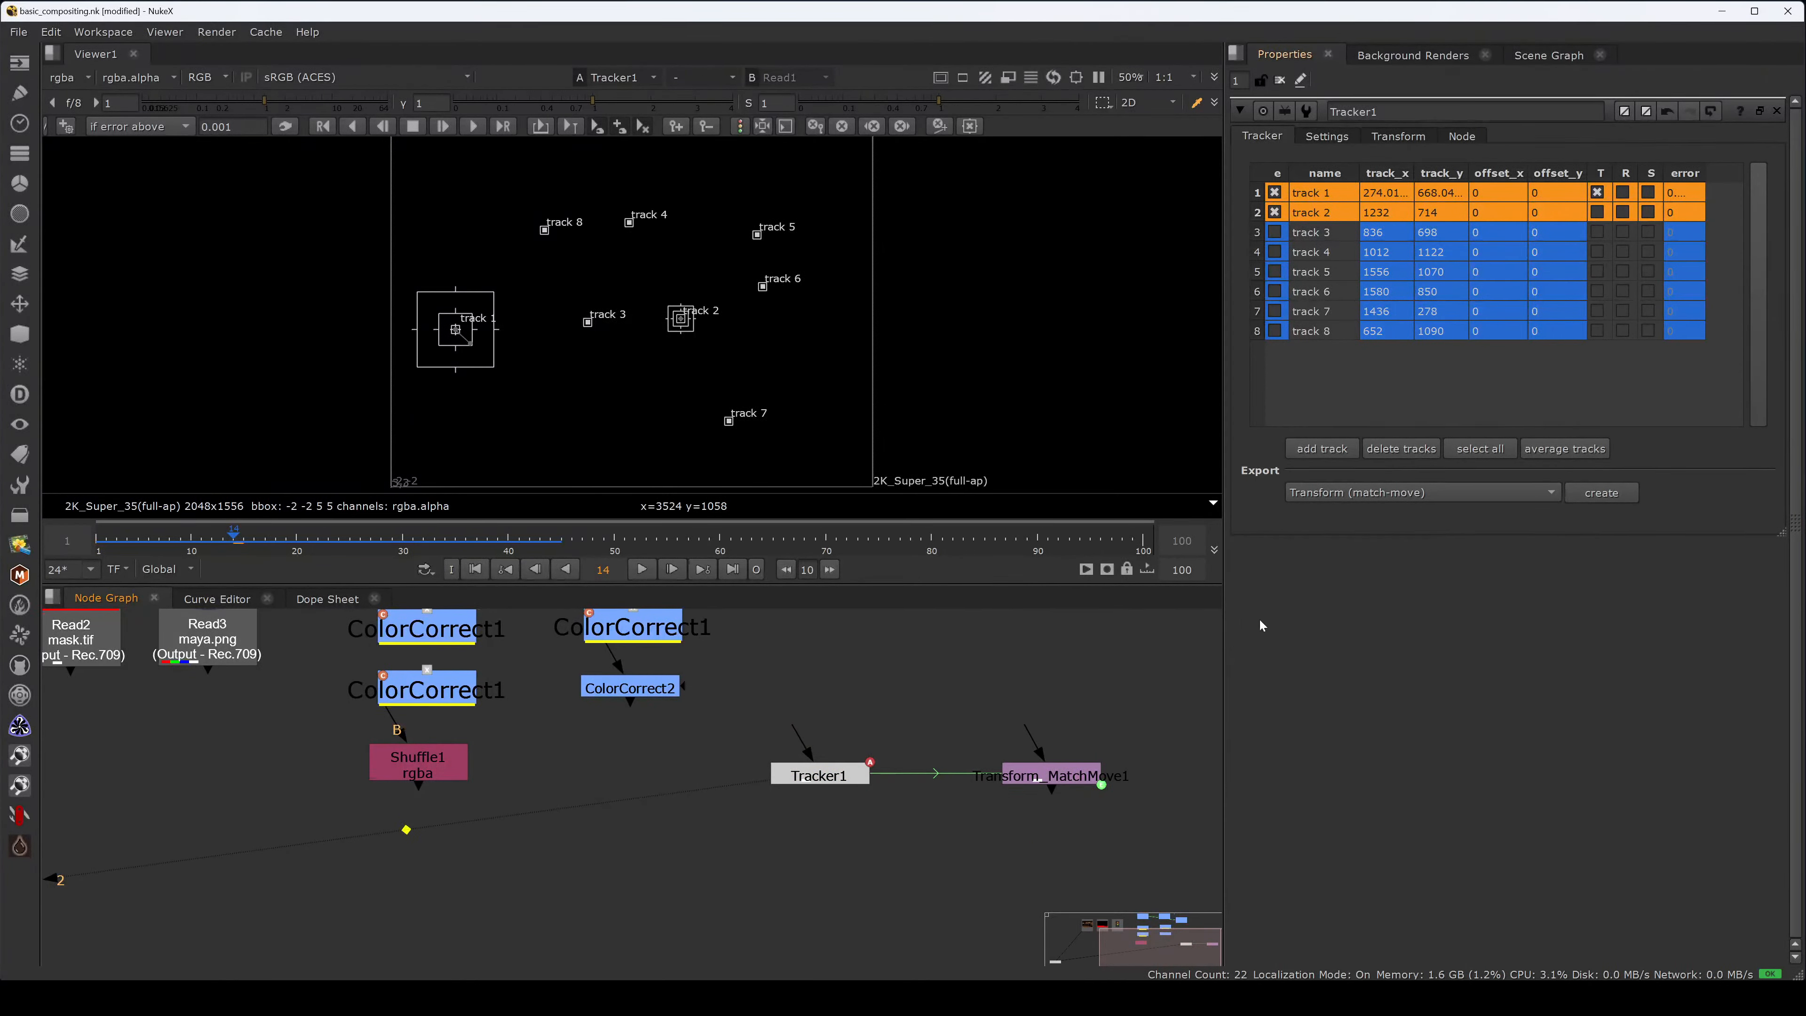
- Export a Transform (match-move, baked) node from Tracker1 with tracks 1 and 2 enabled
{"action": "left_click", "coordinate": [1419, 493]}
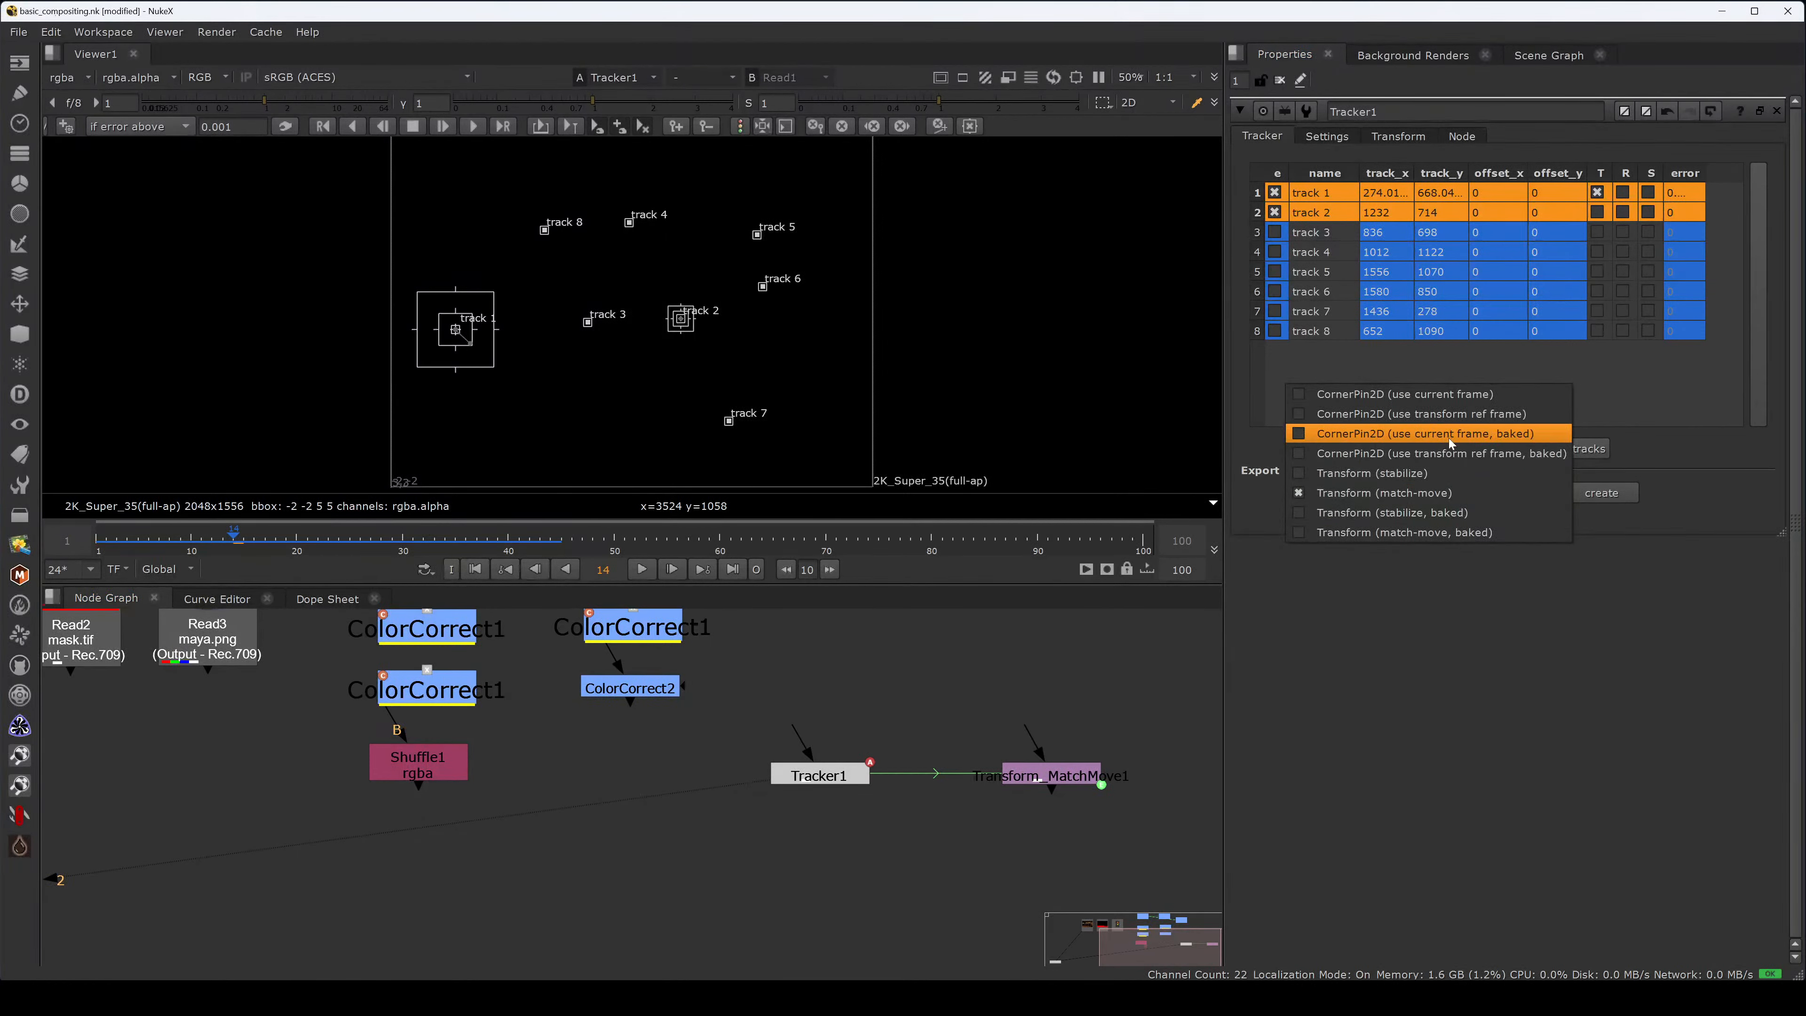
{"action": "left_click", "coordinate": [1447, 532]}
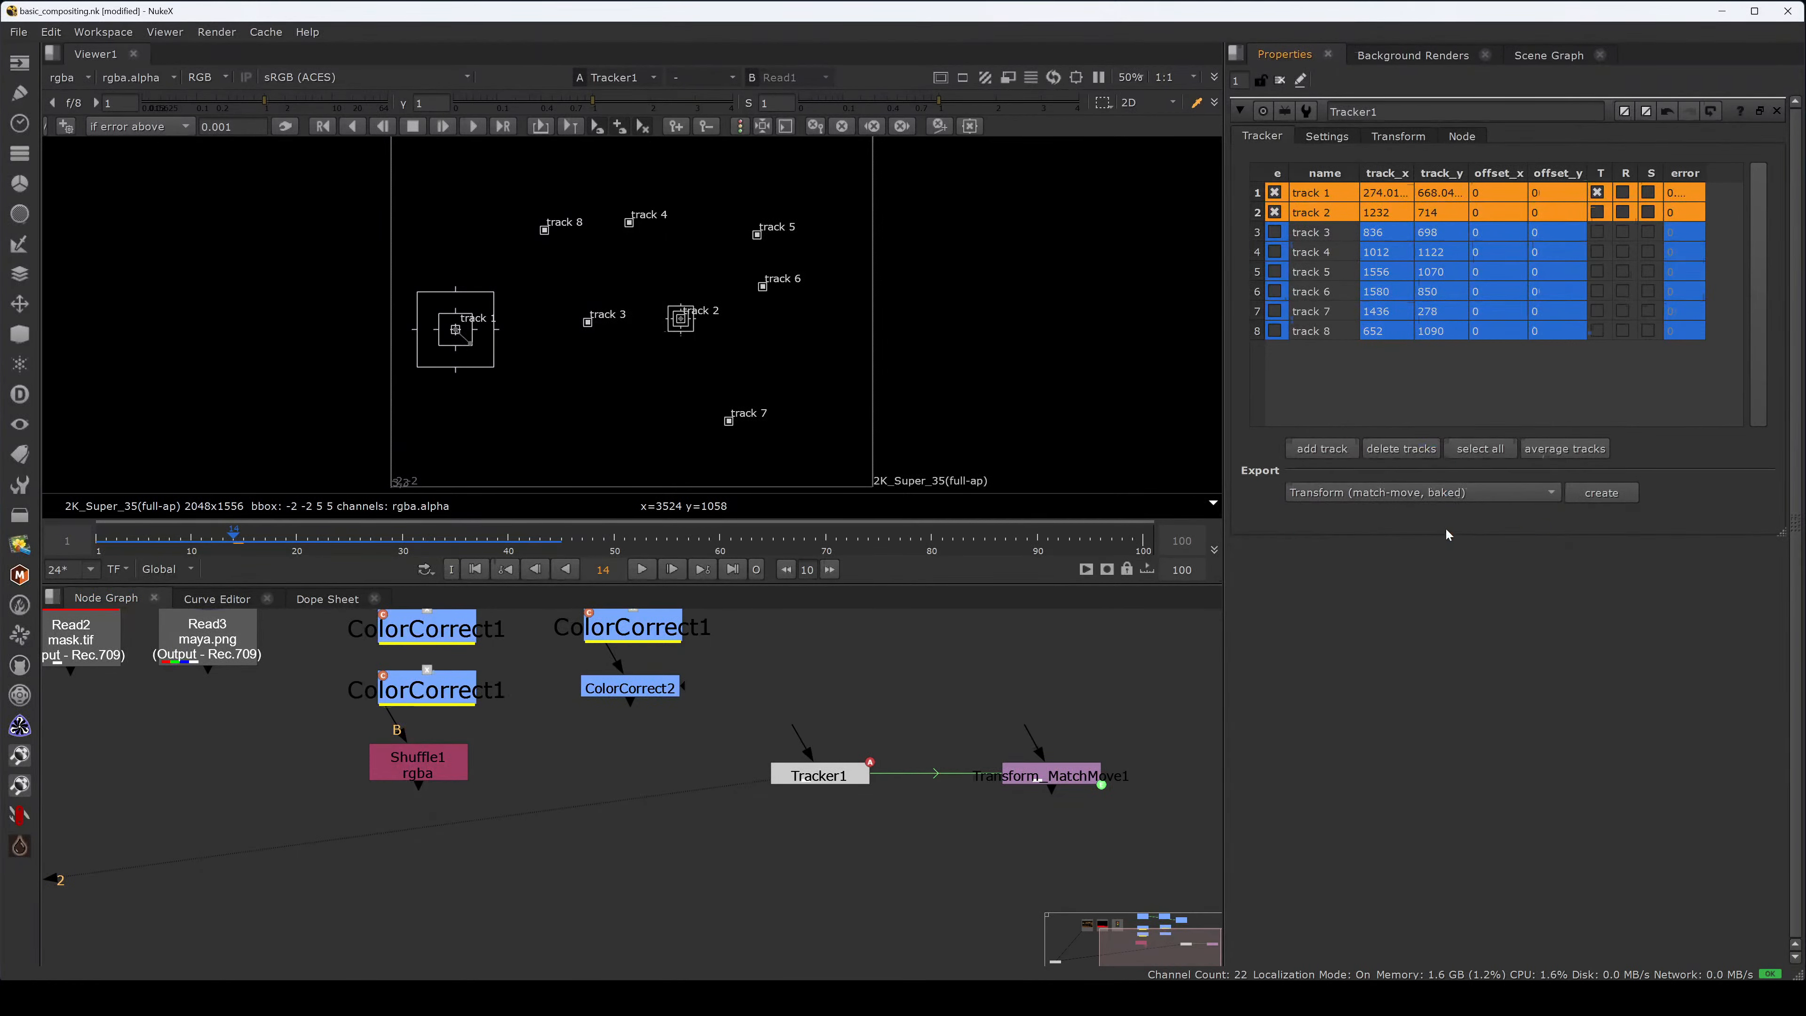
{"action": "left_click", "coordinate": [1592, 493]}
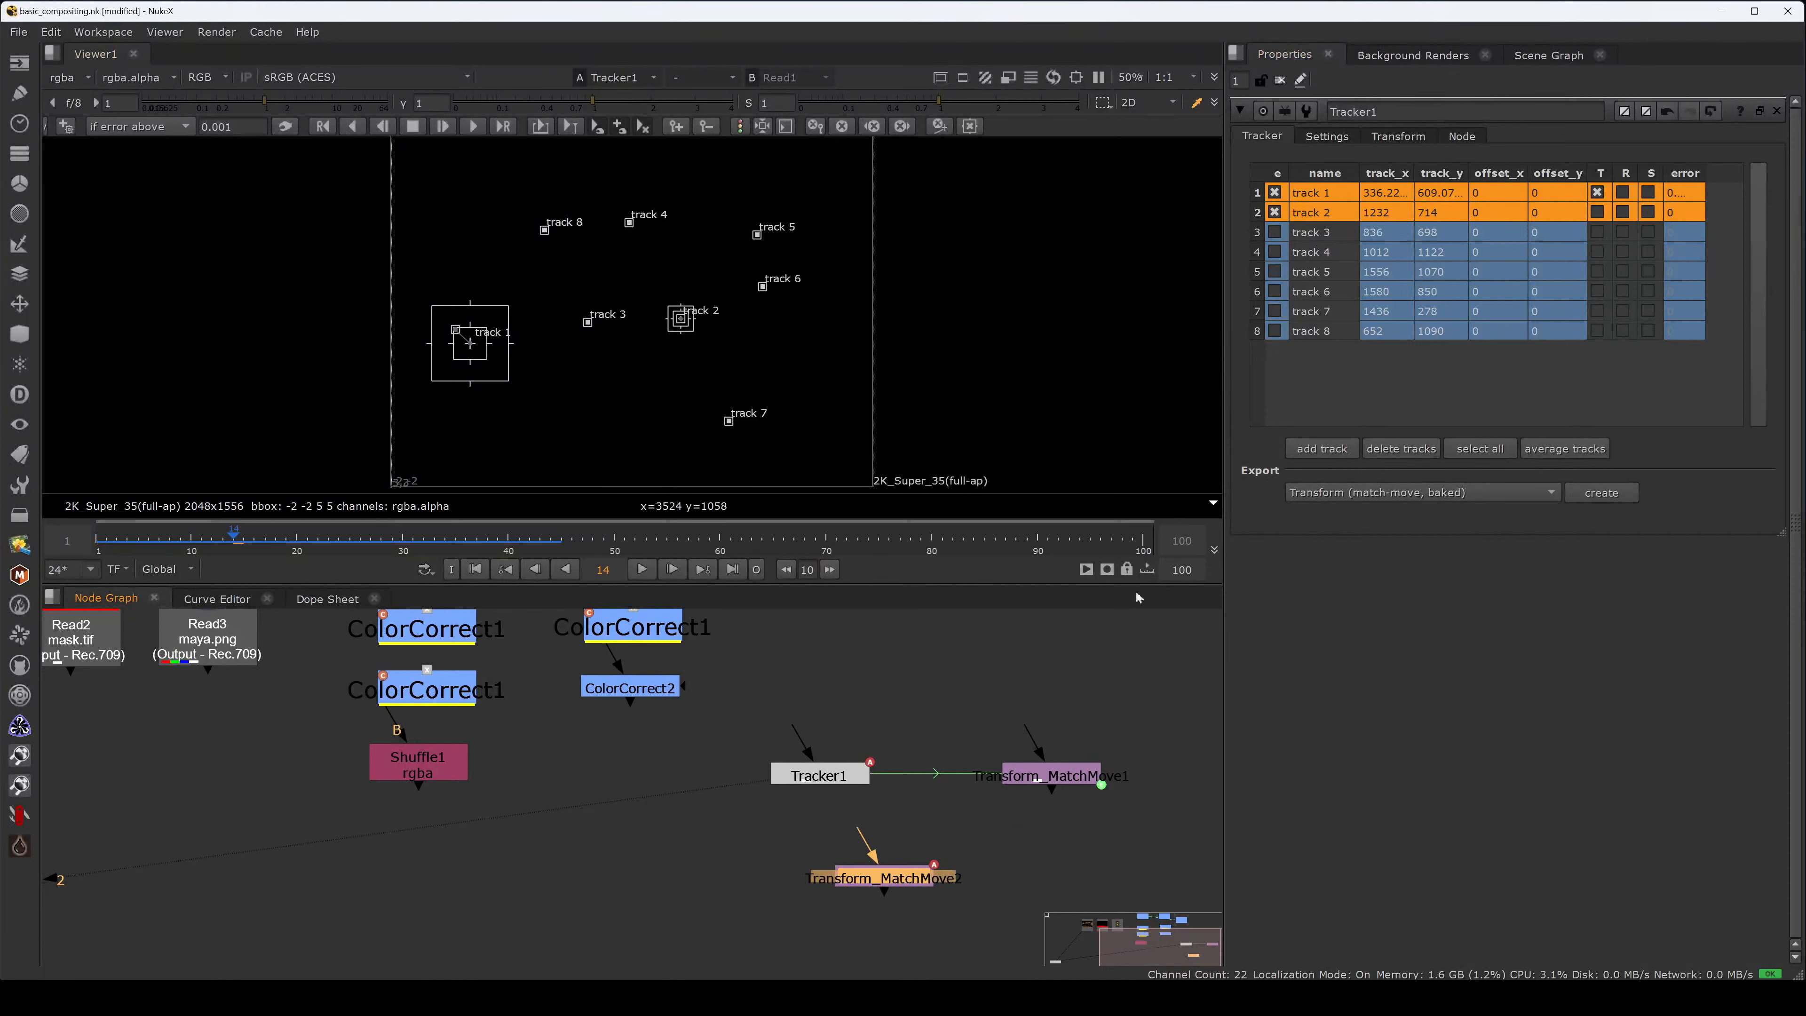
- Disable tracks 1 and 2 and enable tracks 4 and 5 in Tracker1
{"action": "left_click", "coordinate": [1274, 212]}
{"action": "left_click", "coordinate": [1274, 193]}
{"action": "left_click", "coordinate": [1276, 252]}
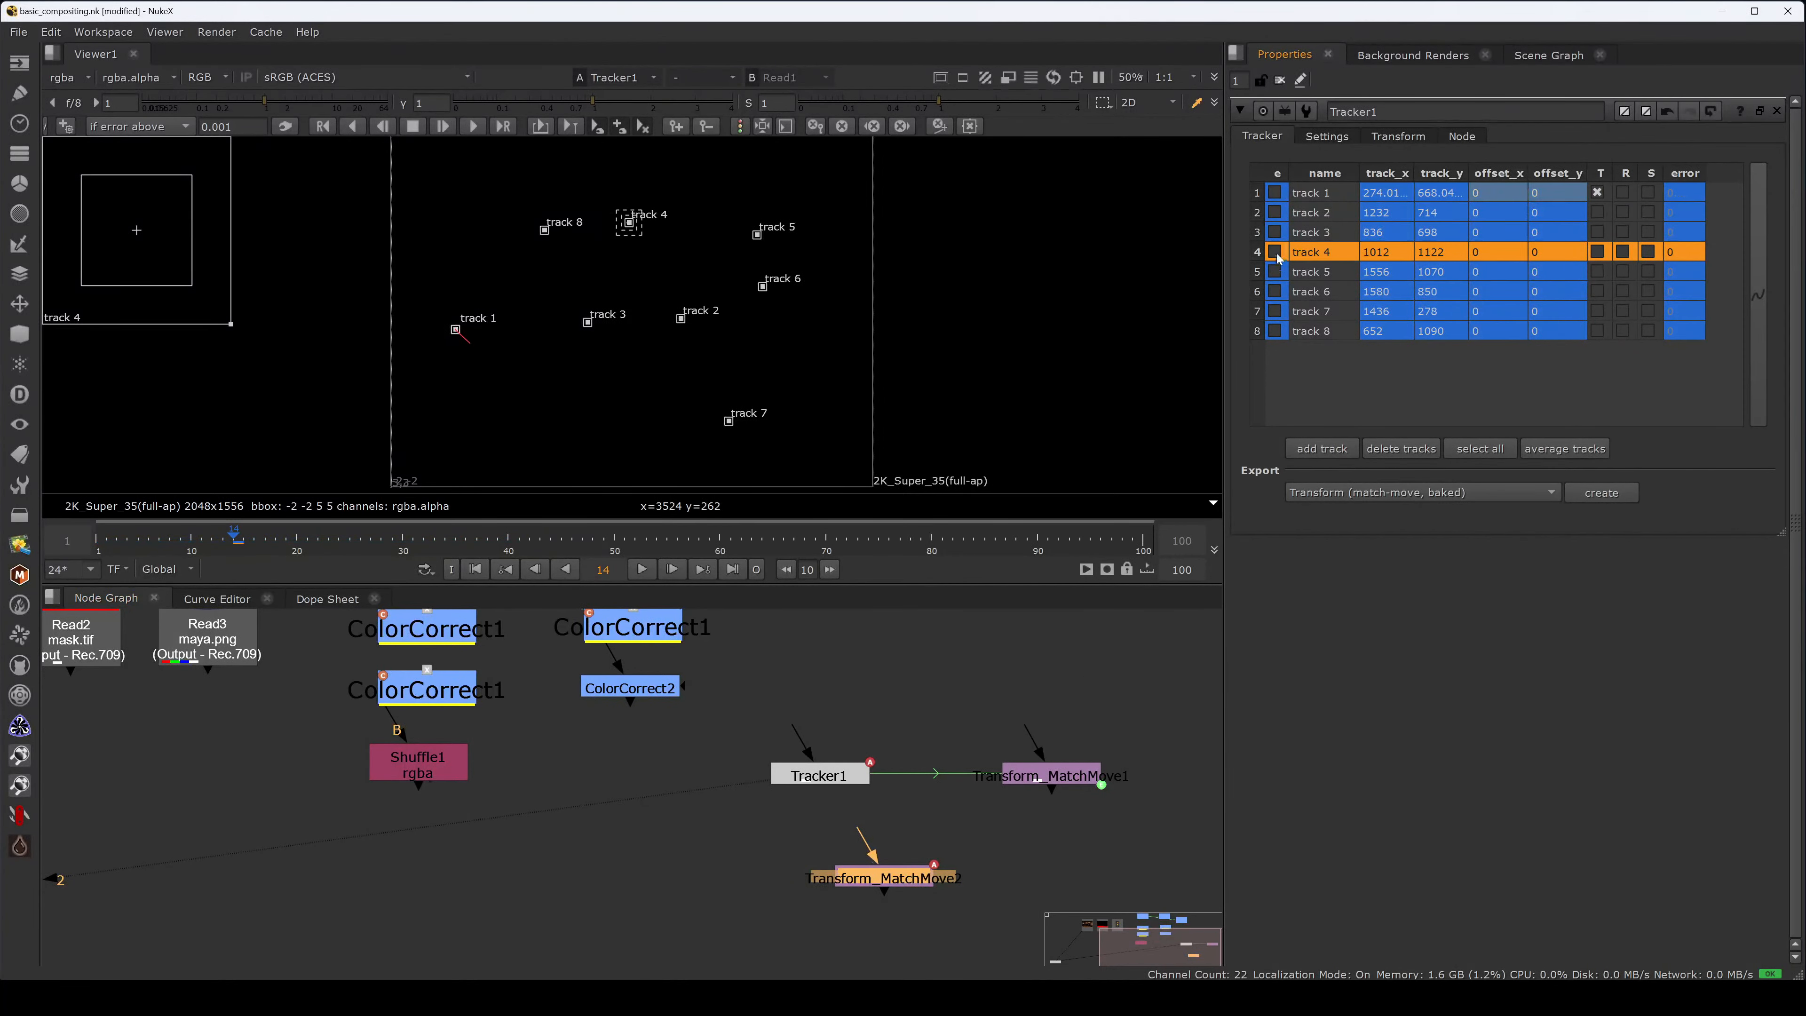
{"action": "left_click", "coordinate": [1277, 272]}
{"action": "left_click", "coordinate": [1280, 273]}
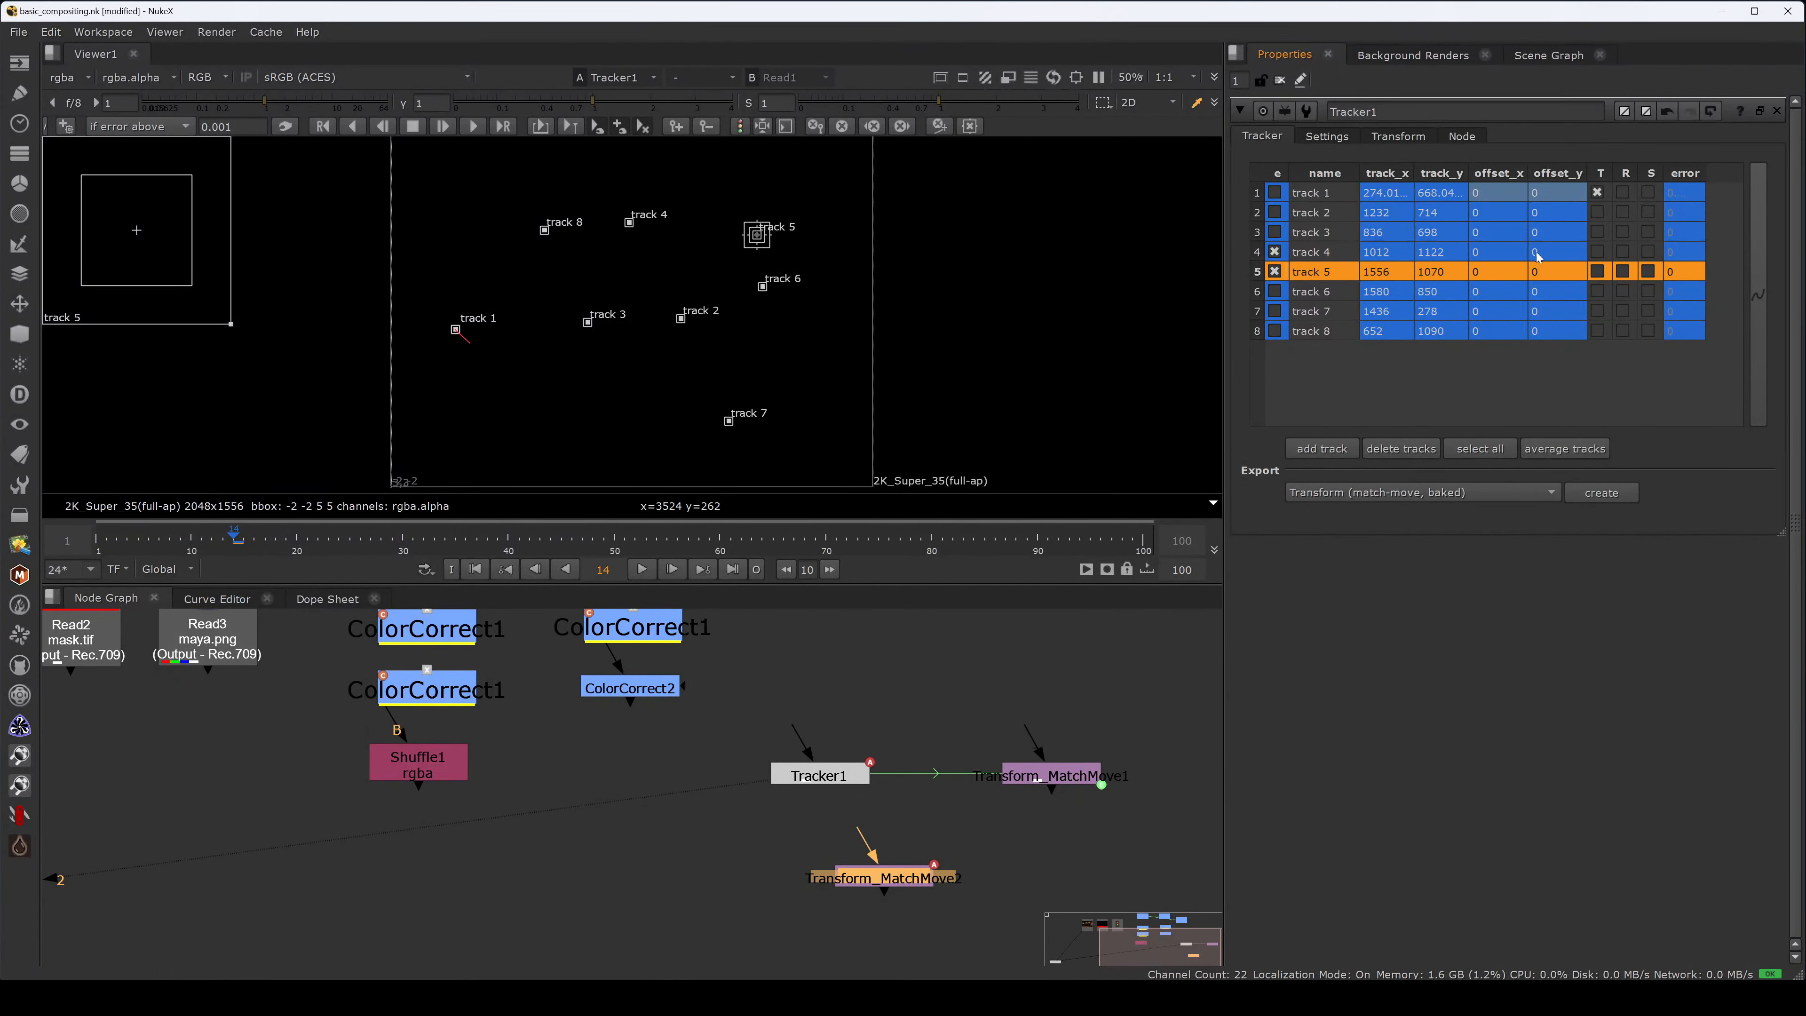
- Export a second baked match-move Transform with tracks 4 and 5 enabled, and space the exported nodes apart below Tracker1
{"action": "left_click", "coordinate": [1586, 498]}
{"action": "left_click_drag", "start_coordinate": [995, 828], "coordinate": [1098, 850]}
{"action": "left_click_drag", "start_coordinate": [926, 887], "coordinate": [906, 873]}
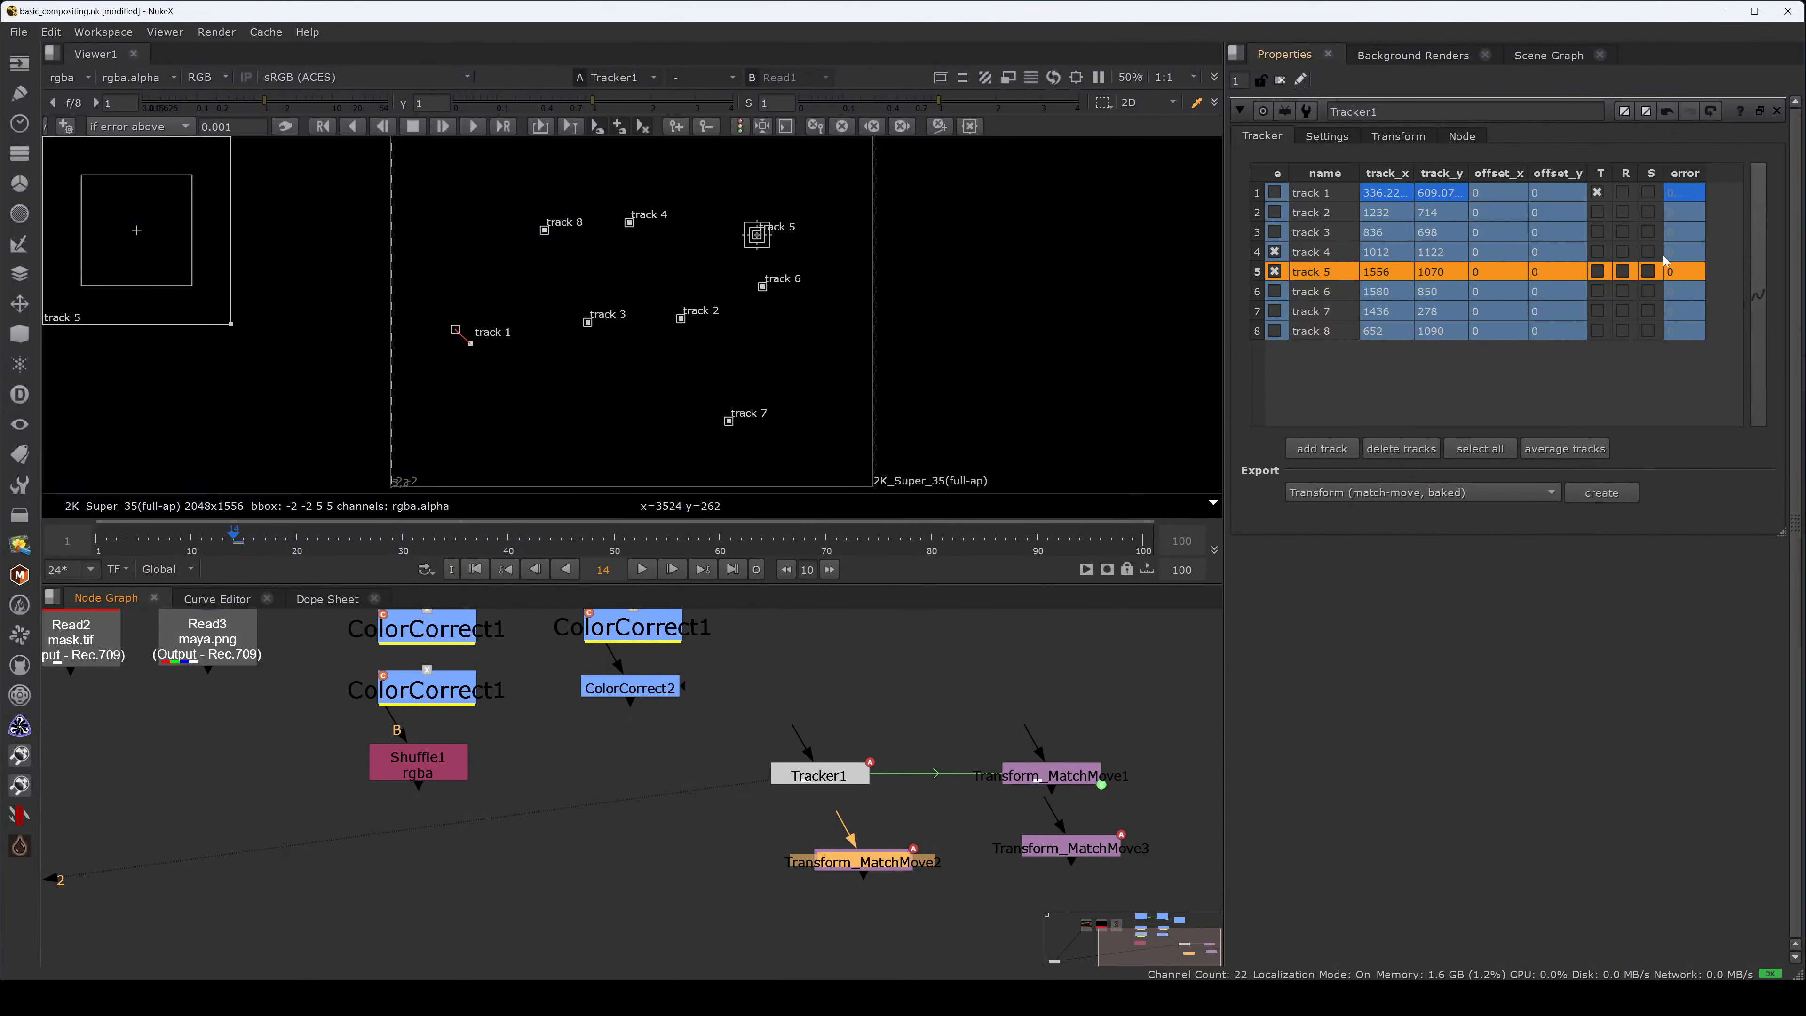
- Enable track 6 and turn on translate and rotate for tracks 4, 5 and 6
{"action": "left_click", "coordinate": [1596, 254]}
{"action": "left_click", "coordinate": [1598, 271]}
{"action": "left_click", "coordinate": [1622, 252]}
{"action": "left_click", "coordinate": [1622, 272]}
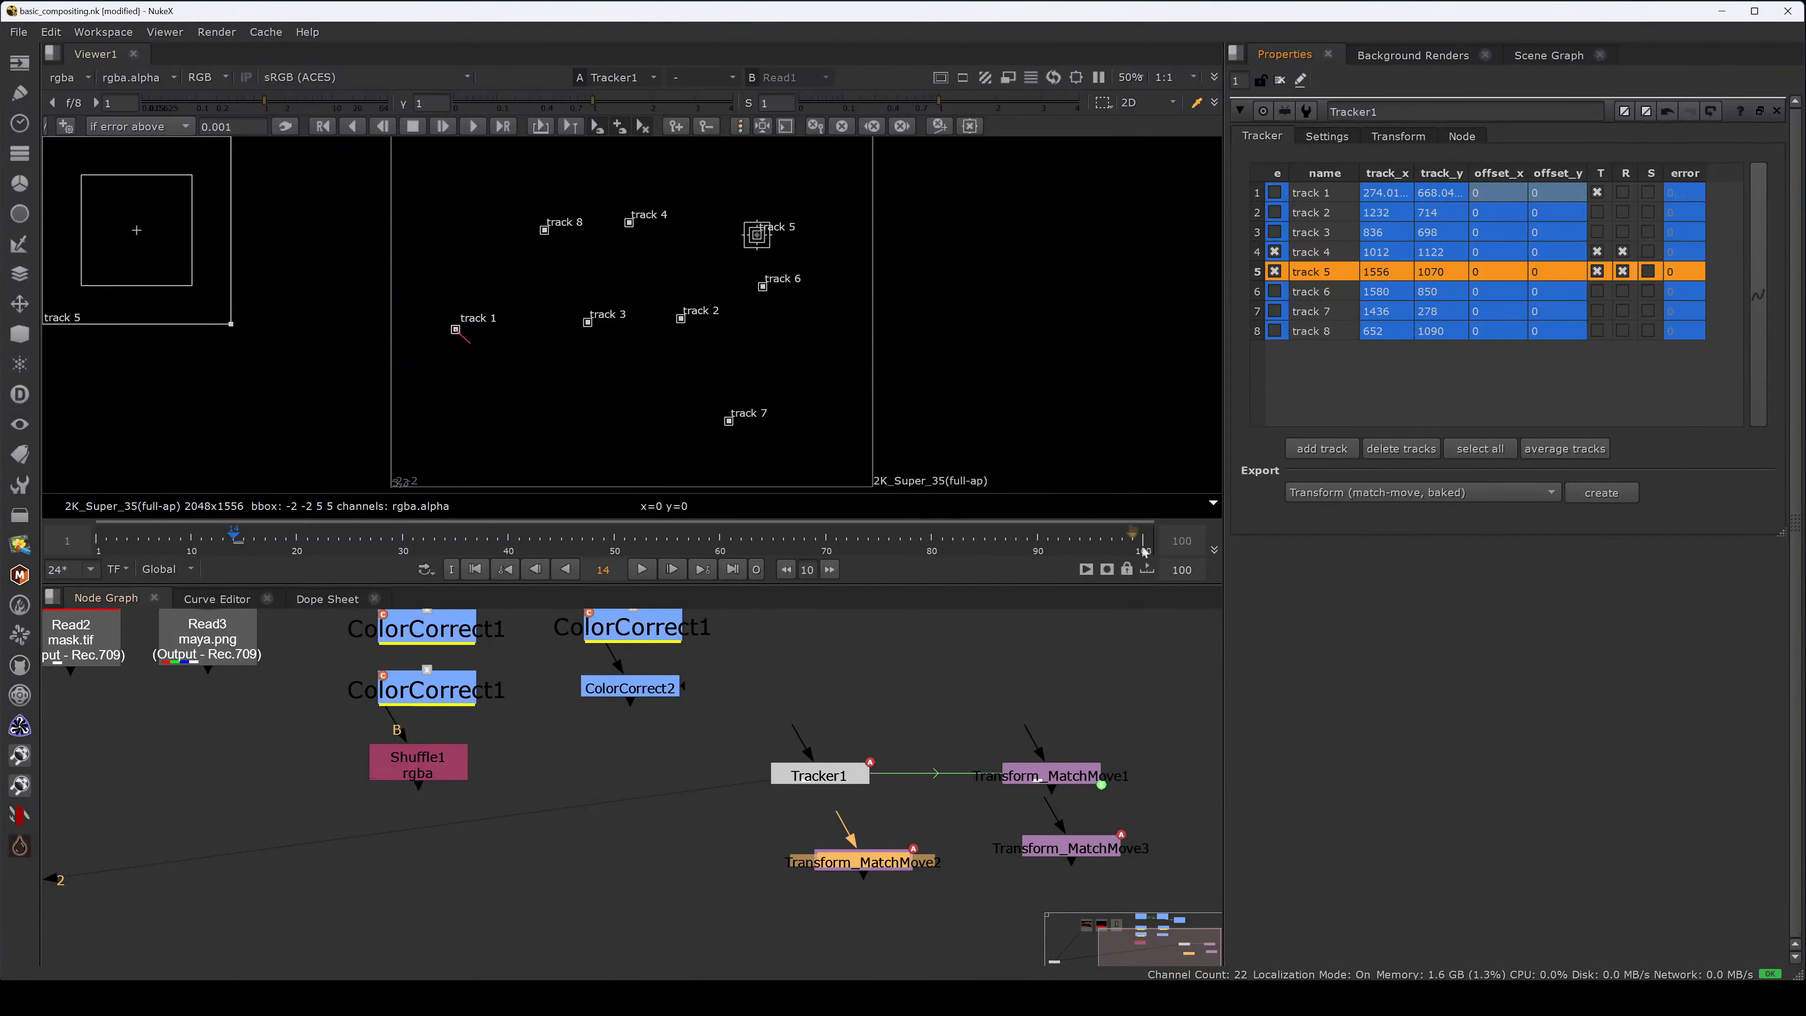
{"action": "left_click", "coordinate": [1275, 292]}
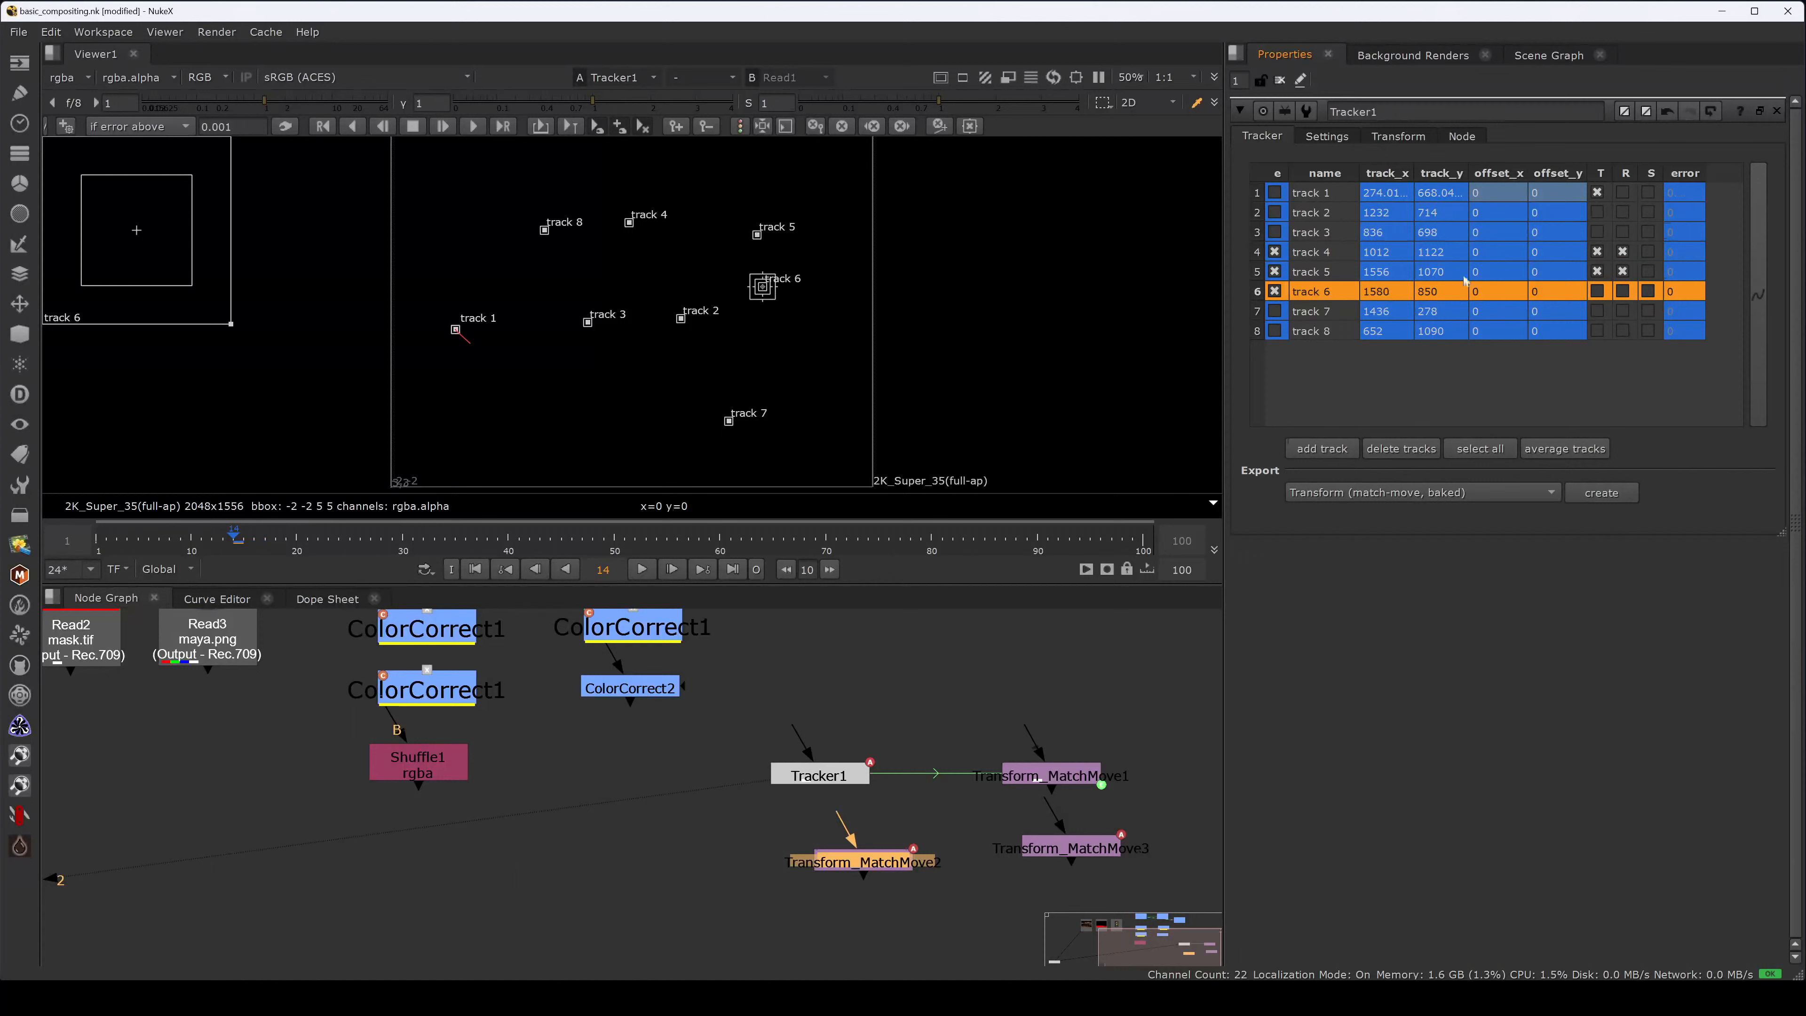
{"action": "left_click", "coordinate": [1597, 291]}
{"action": "left_click", "coordinate": [1622, 291]}
- Export a baked match-move Transform from selected tracks 4 to 6 and place it below the other exported nodes
{"action": "left_click", "coordinate": [1316, 252], "text": "shift"}
{"action": "left_click", "coordinate": [1584, 501]}
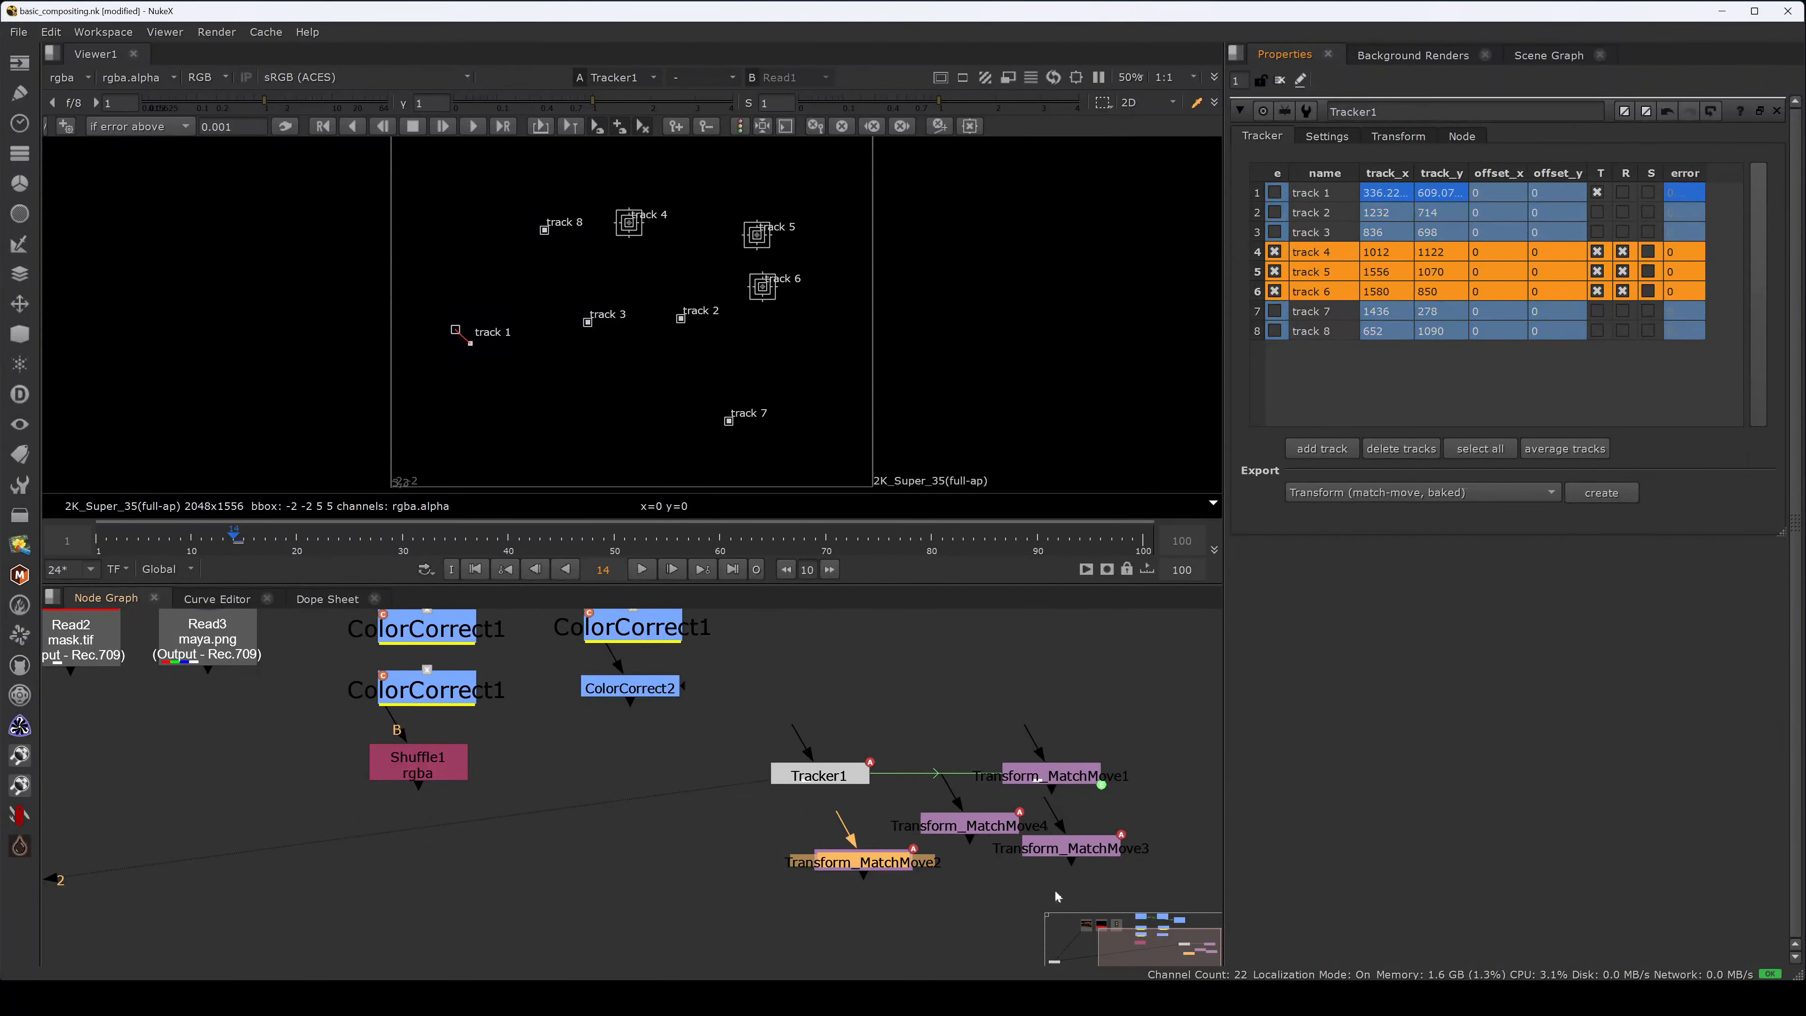
{"action": "left_click_drag", "start_coordinate": [973, 825], "coordinate": [977, 947]}
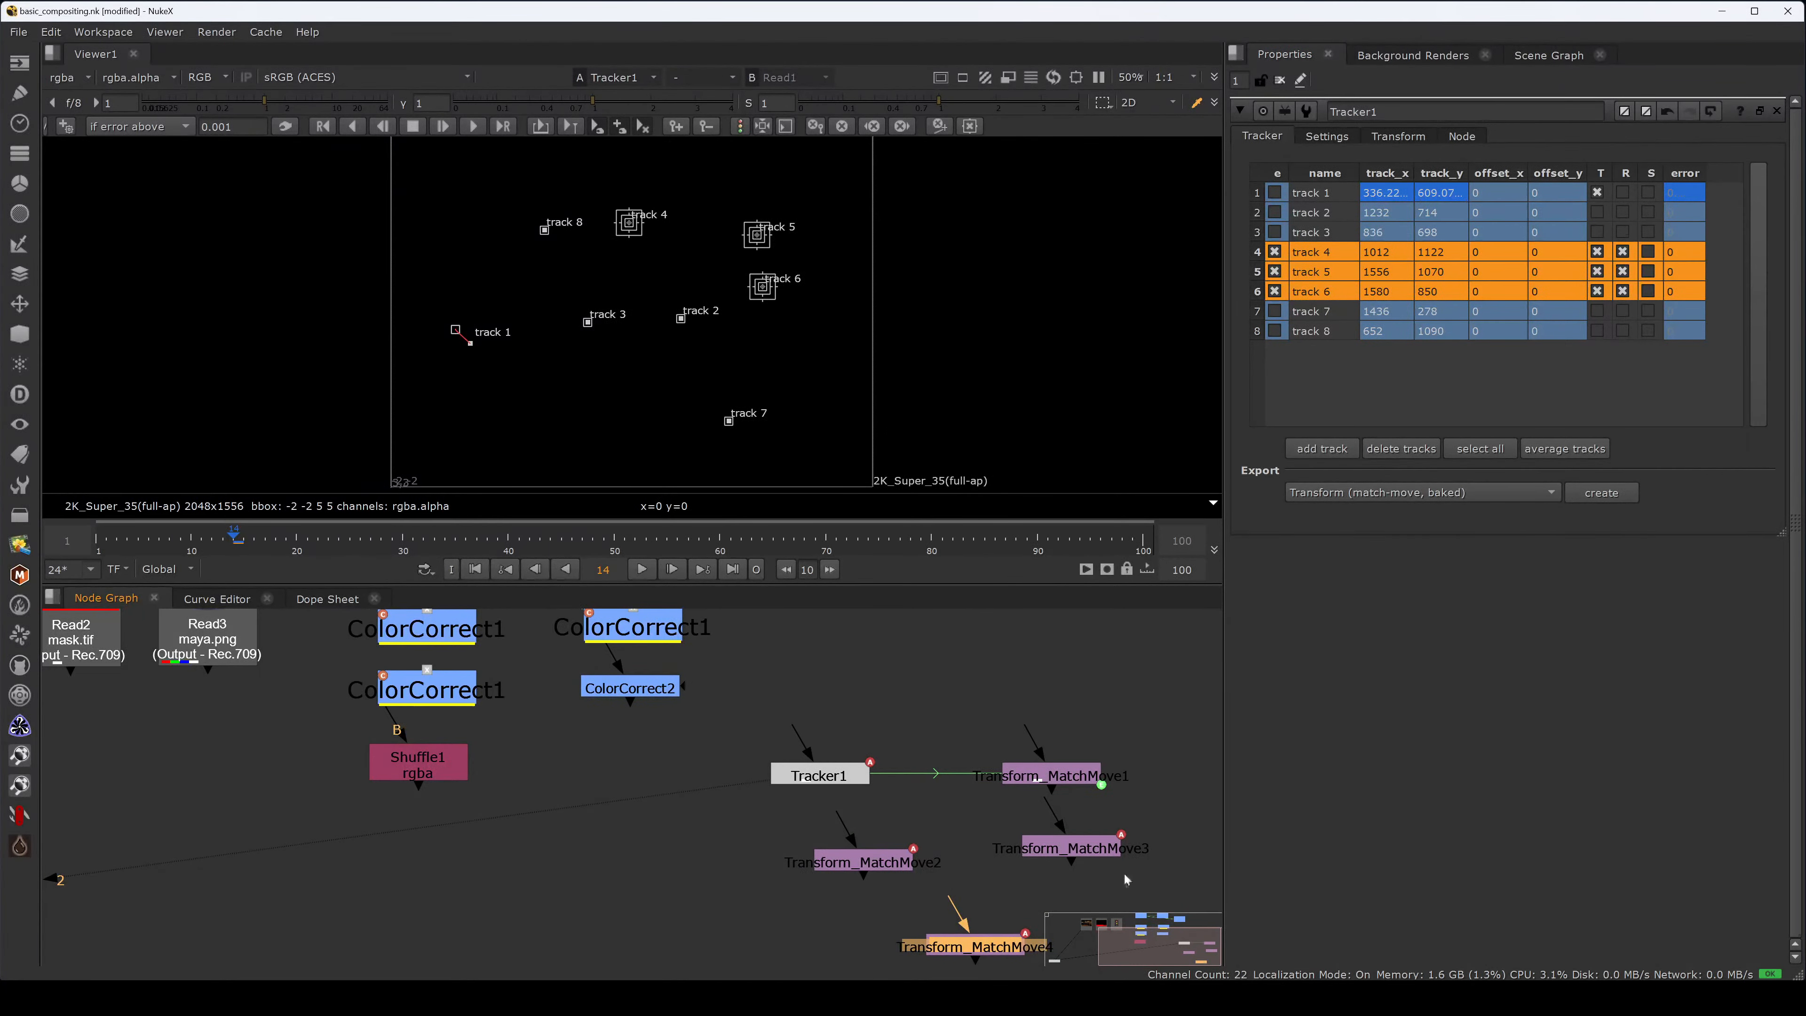
{"action": "left_click_drag", "start_coordinate": [982, 953], "coordinate": [987, 941]}
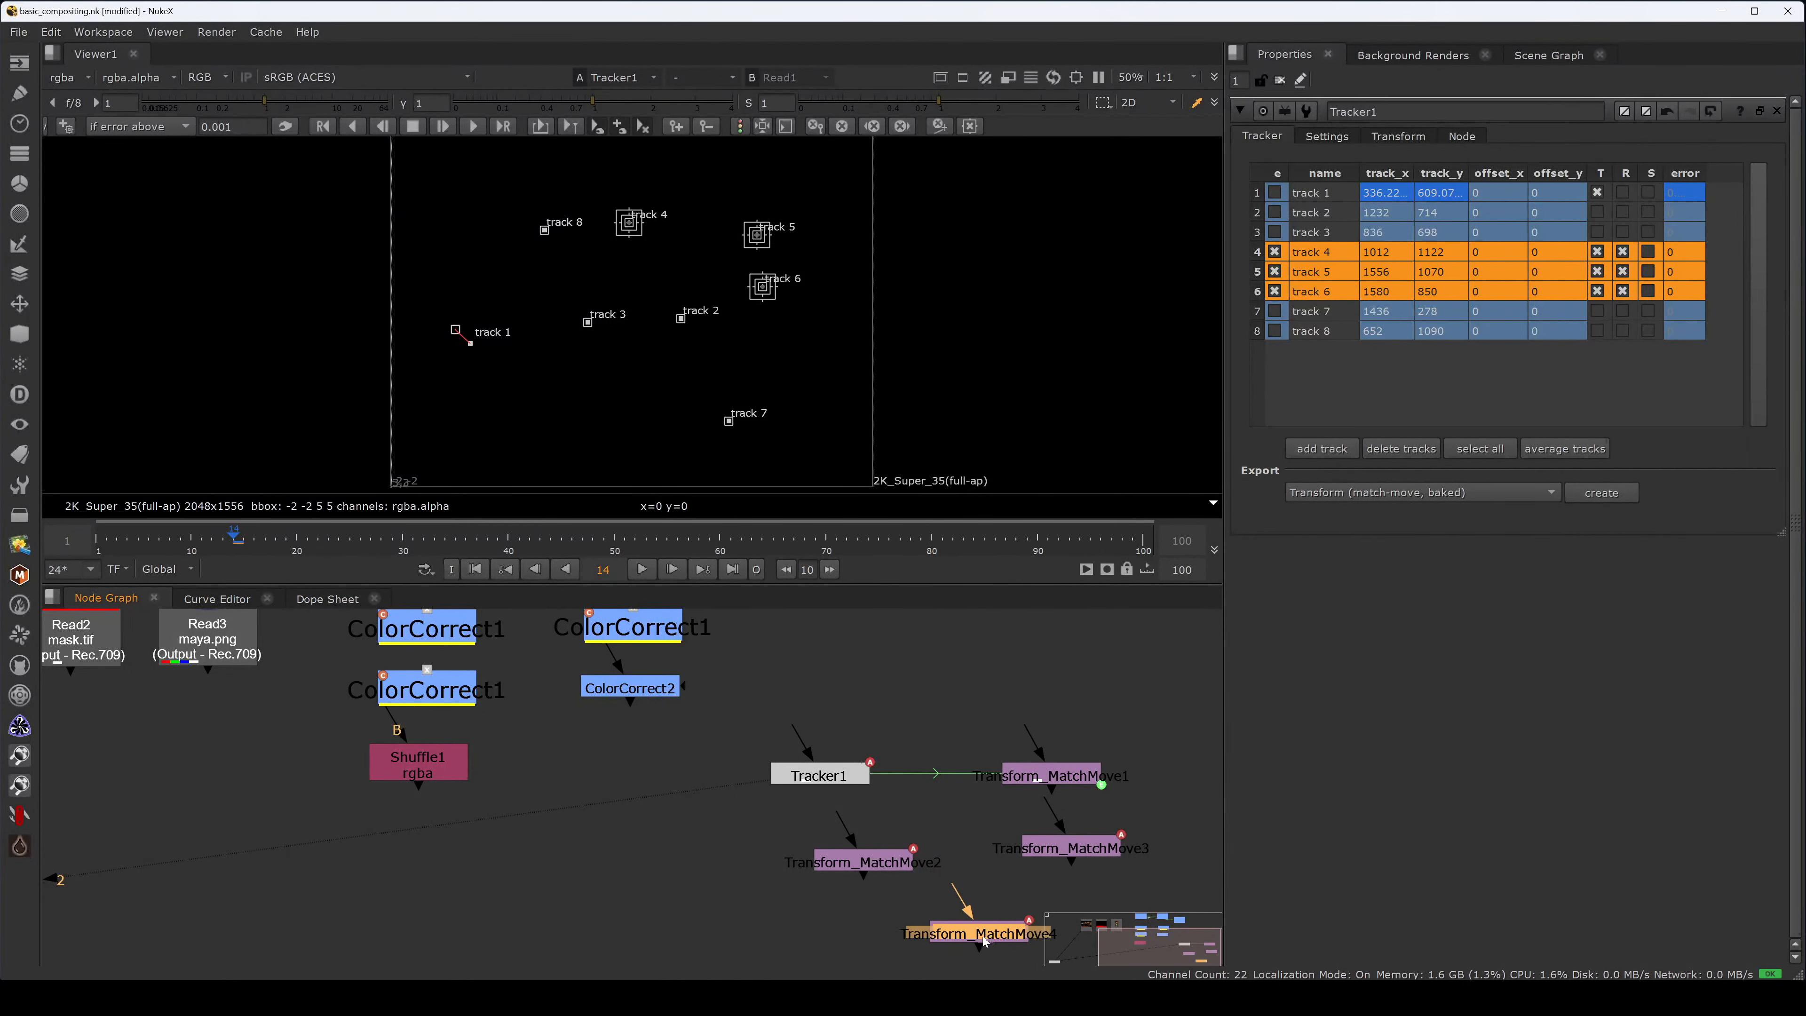
- Open Transform_MatchMove4's properties to examine its baked translate, rotate and center values
{"action": "double_click", "coordinate": [987, 941]}
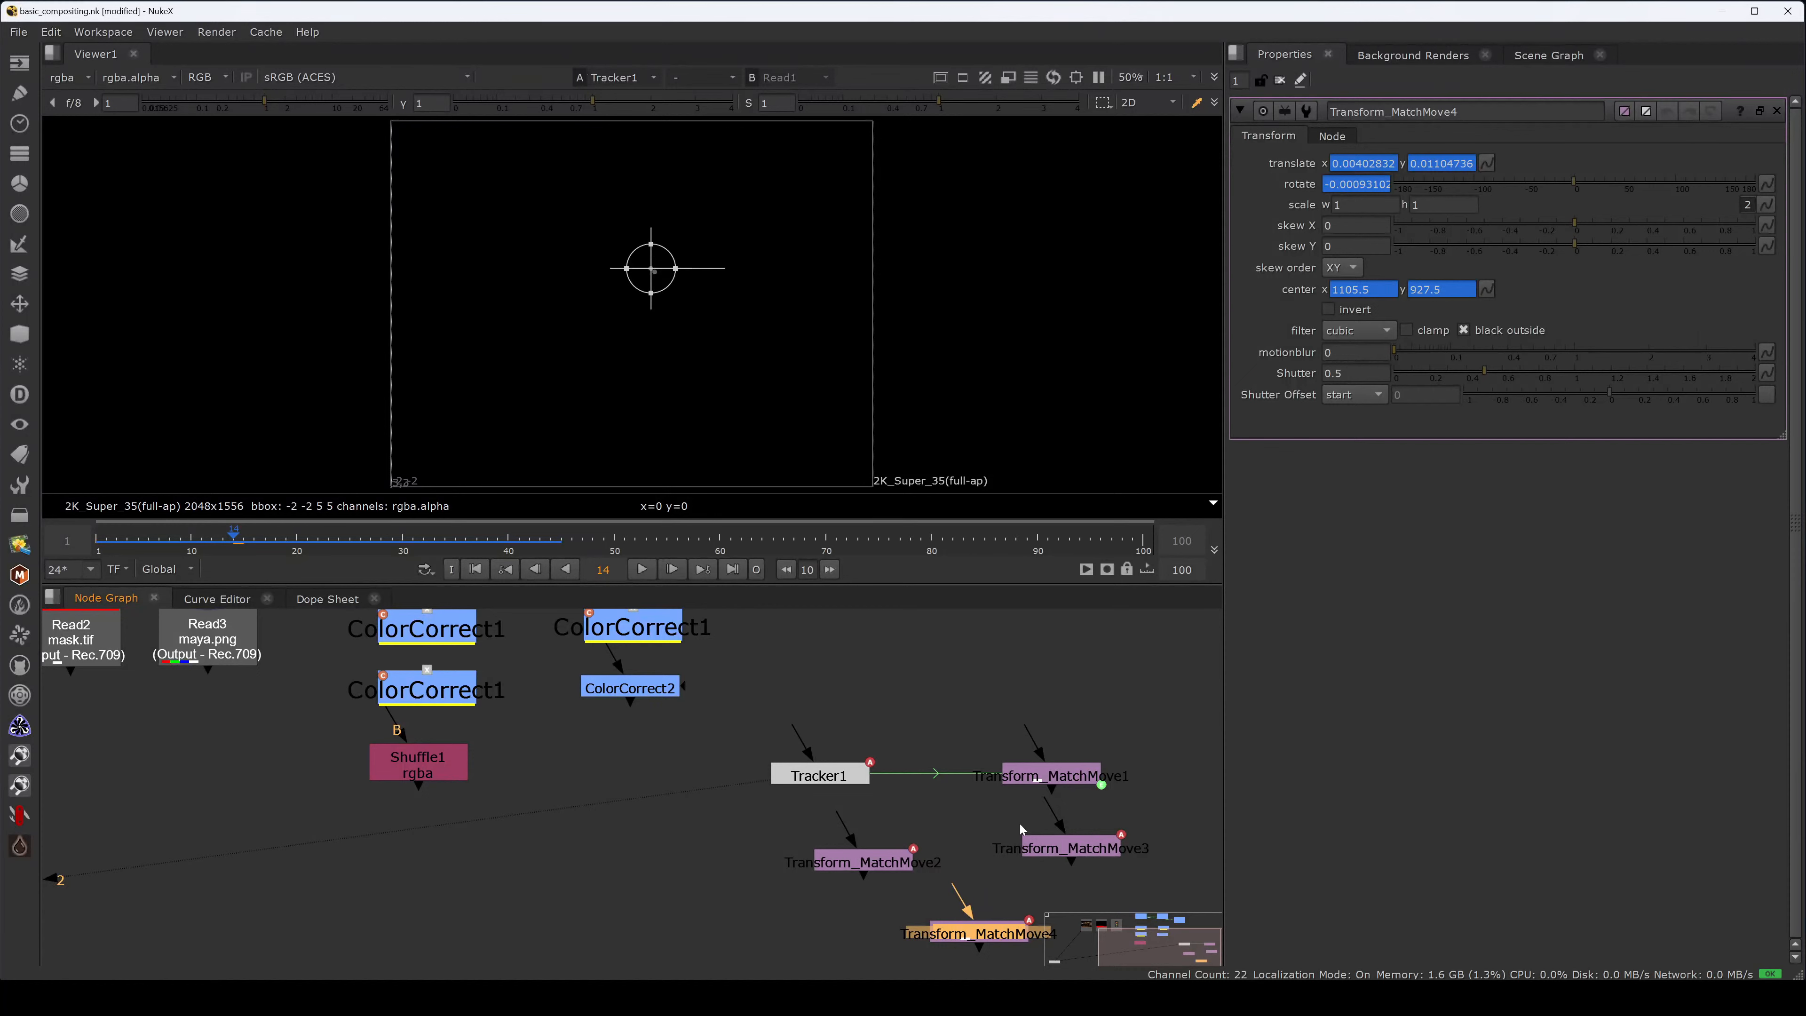
{"action": "left_click_drag", "start_coordinate": [974, 944], "coordinate": [979, 944]}
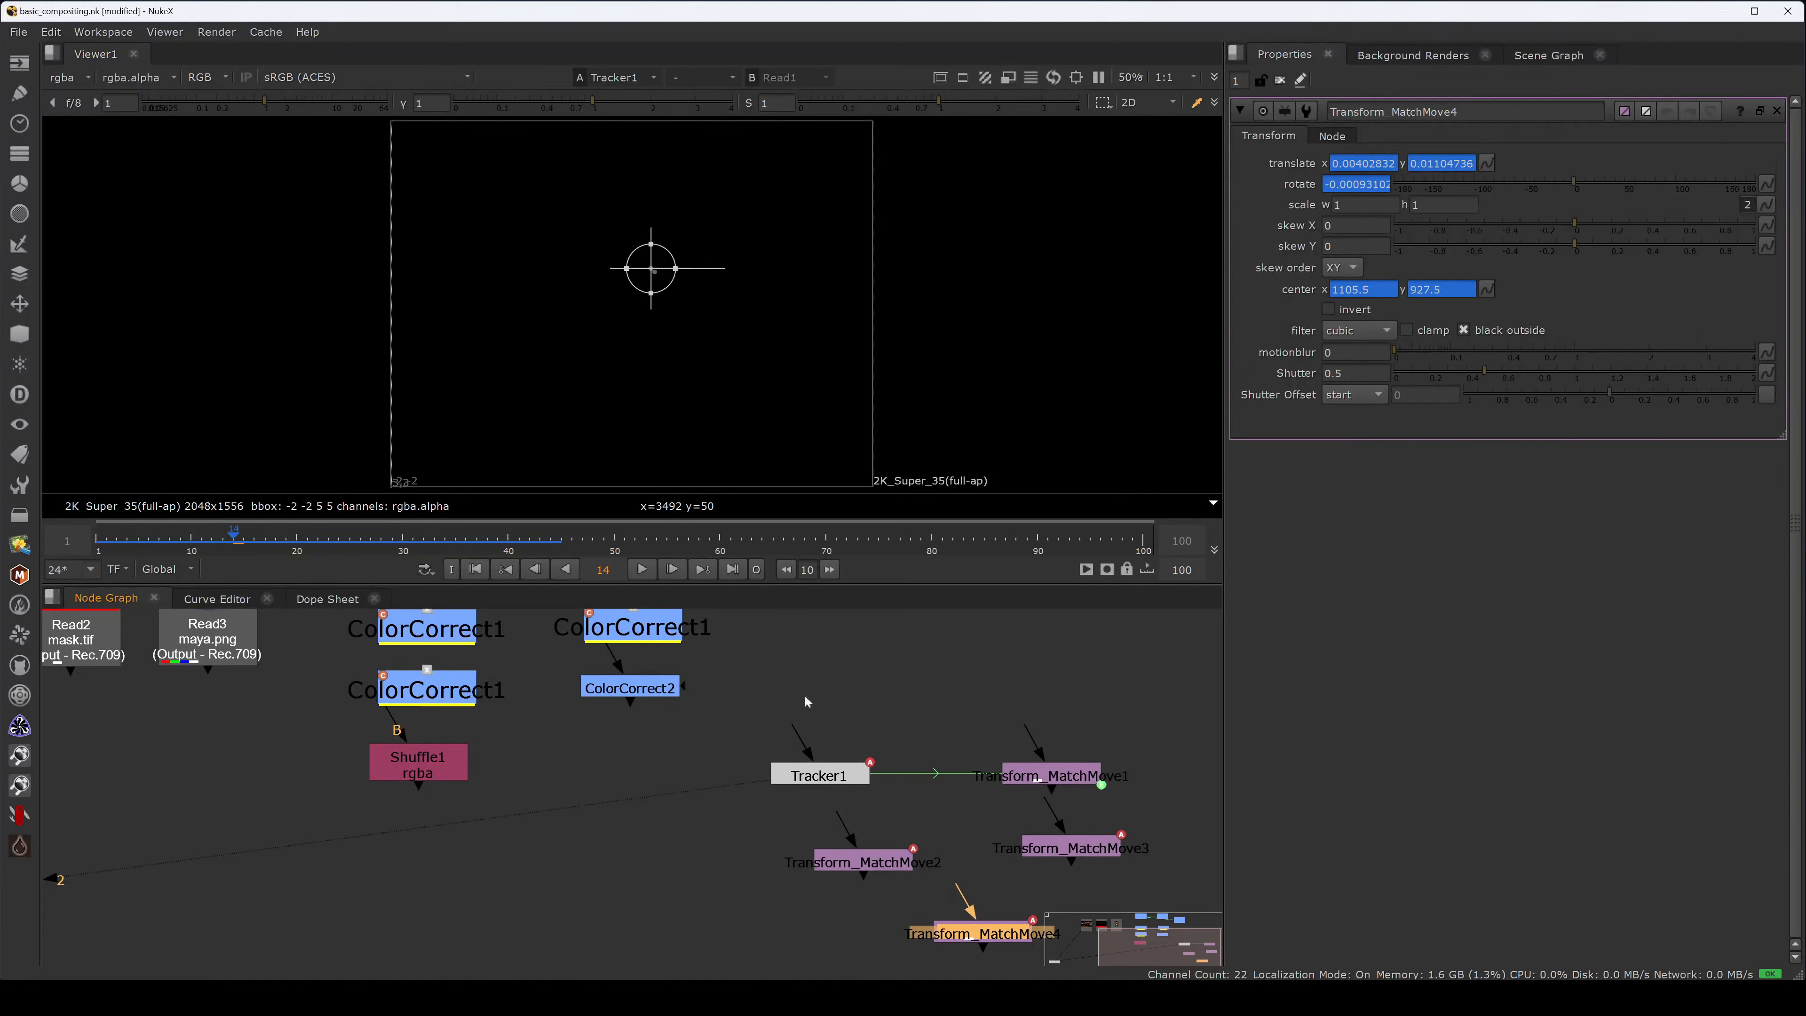
- Reopen Tracker1's properties and rename track 1 to arm and track 2 to head
{"action": "left_click", "coordinate": [916, 807]}
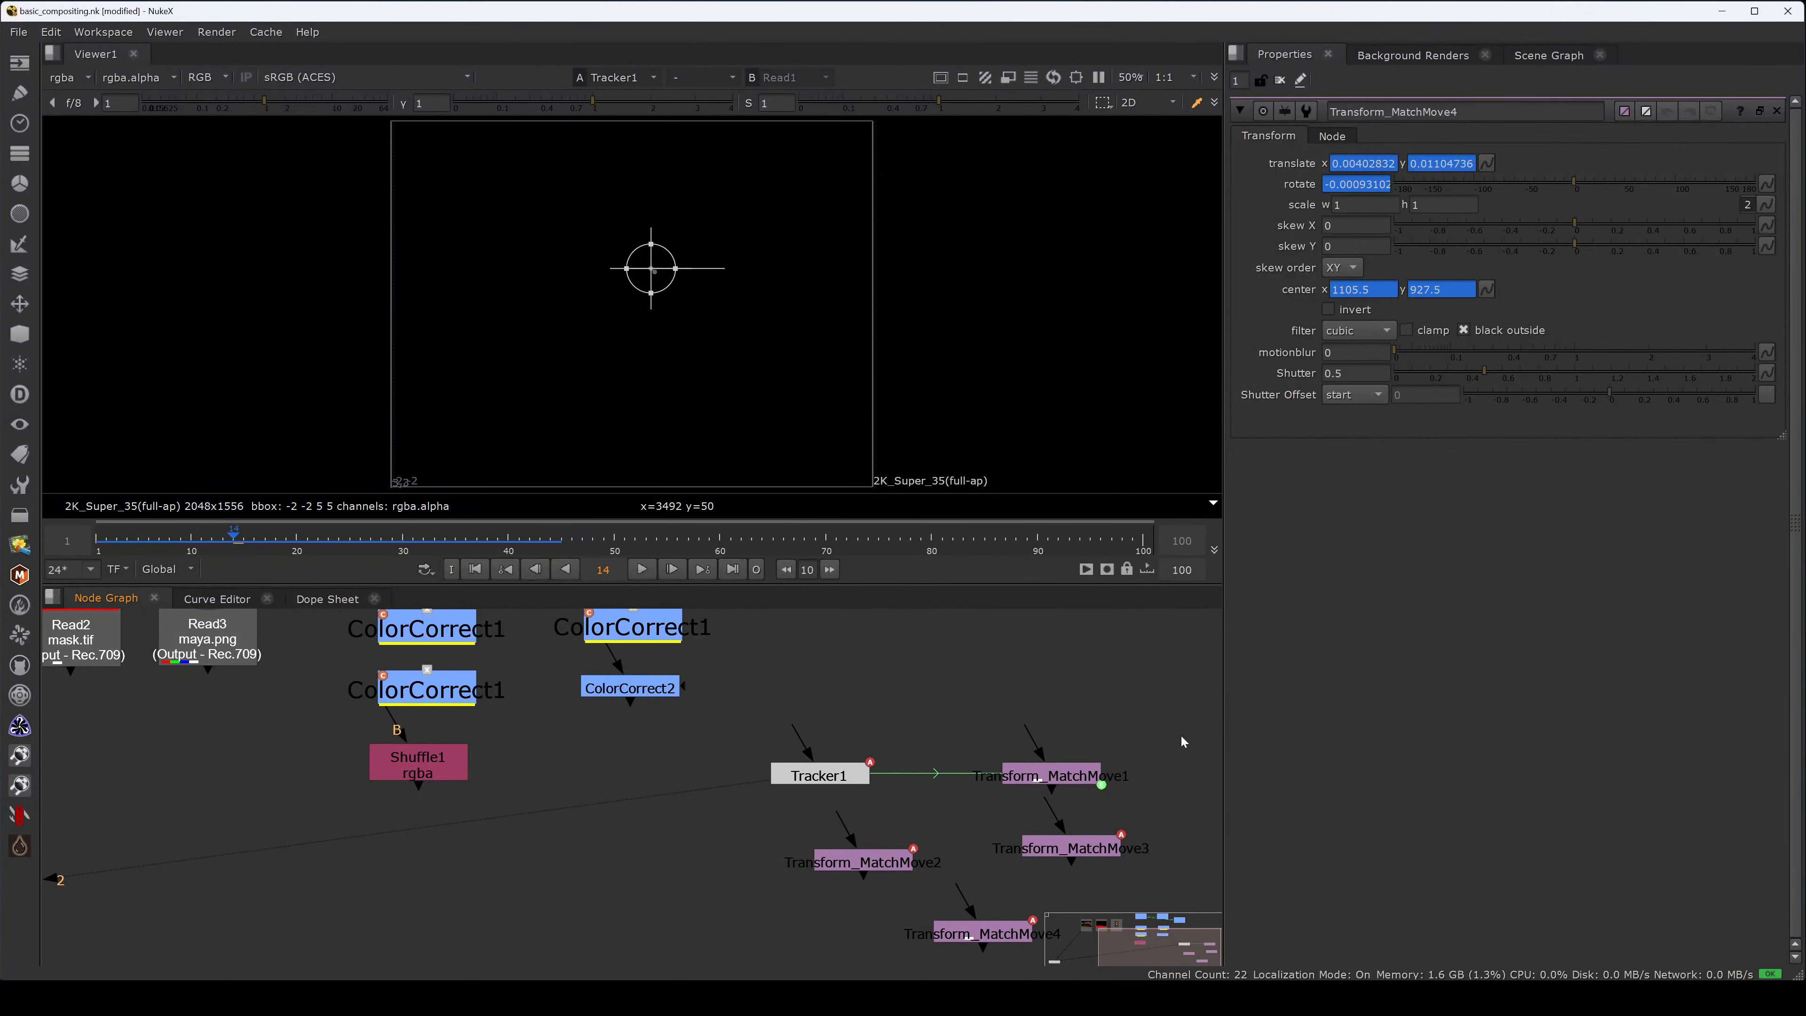
{"action": "left_click_drag", "start_coordinate": [841, 773], "coordinate": [850, 774]}
{"action": "double_click", "coordinate": [850, 774]}
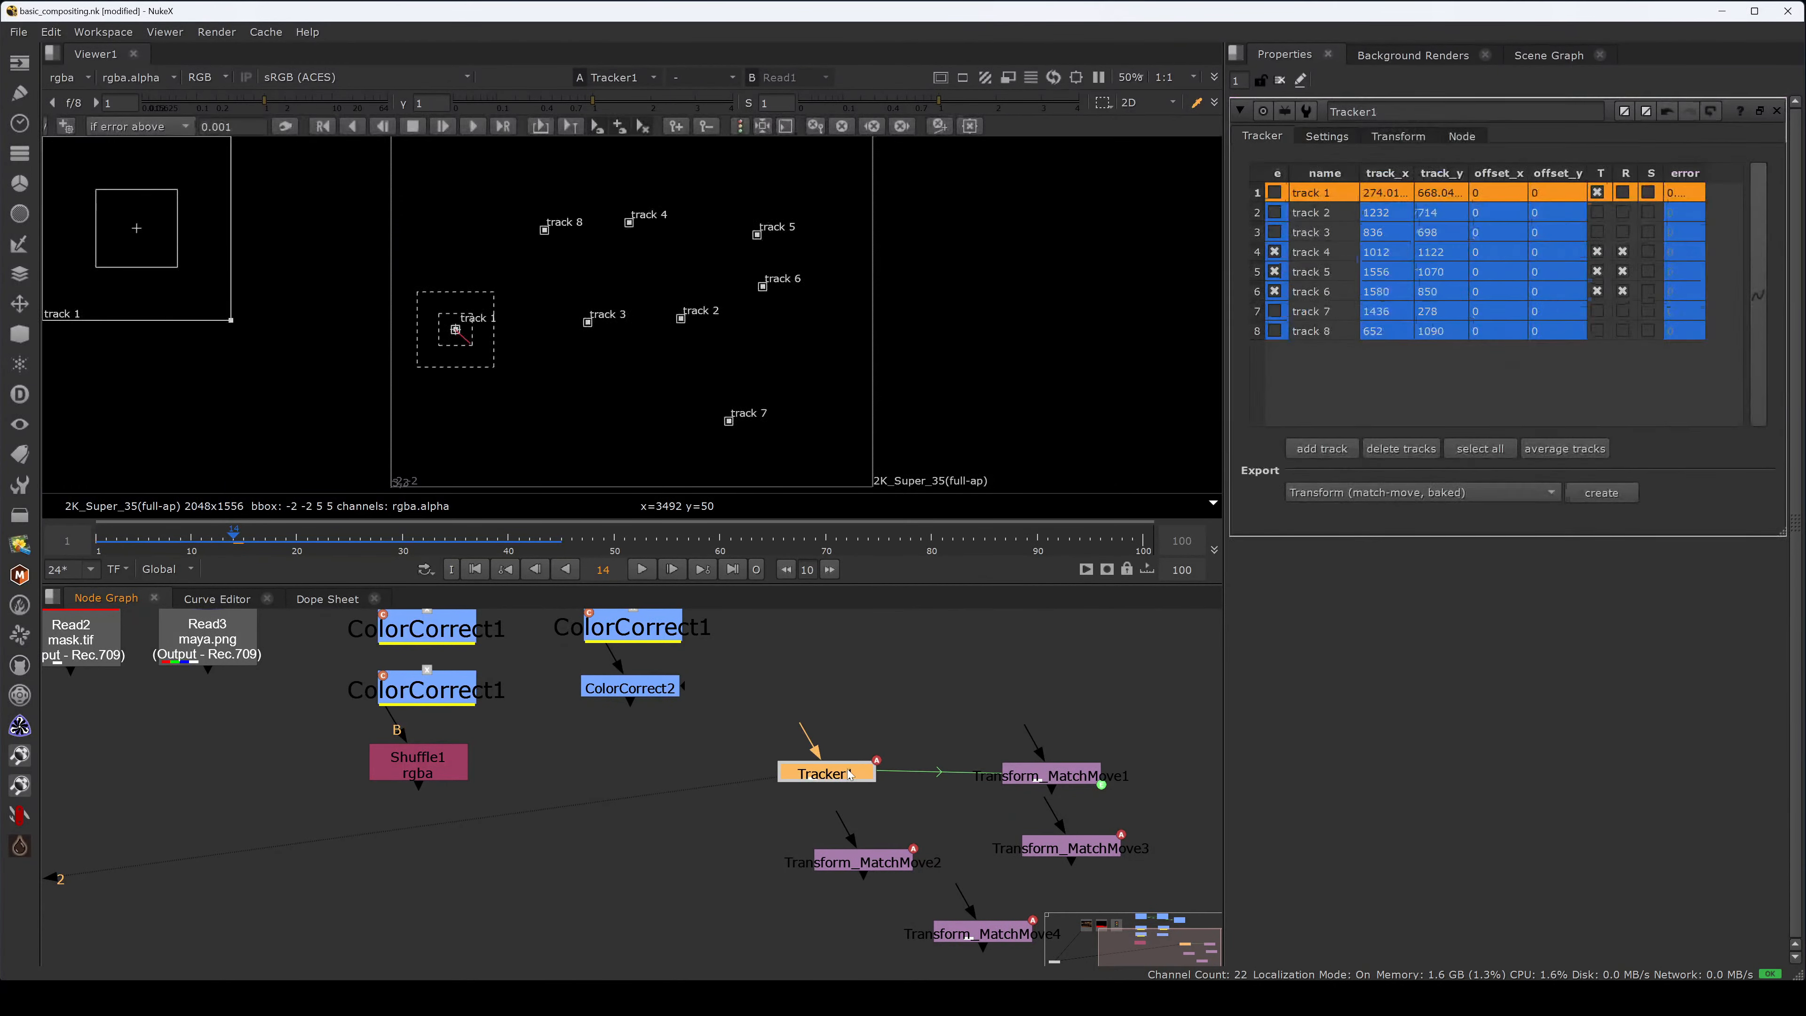
{"action": "double_click", "coordinate": [1312, 193]}
{"action": "type", "text": "arm"}
{"action": "key", "text": "Return"}
{"action": "key", "text": "Down"}
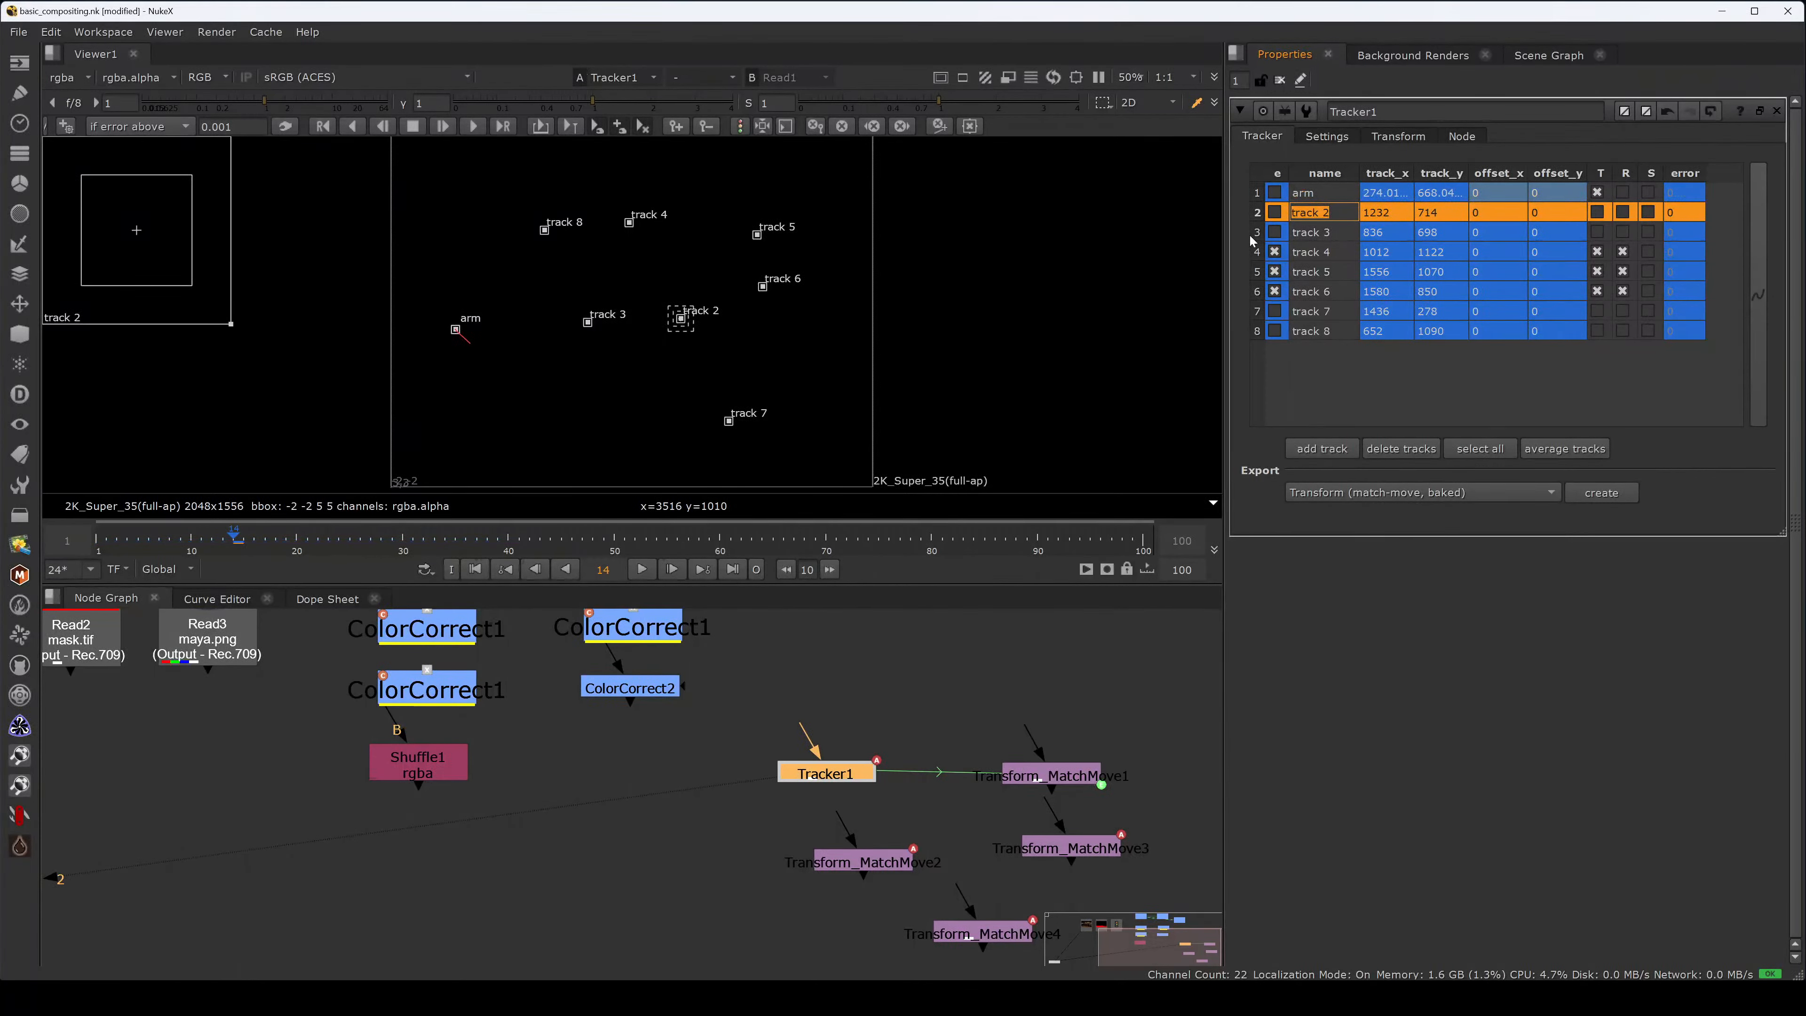
{"action": "type", "text": "head"}
{"action": "key", "text": "Return"}
{"action": "left_click", "coordinate": [864, 720]}
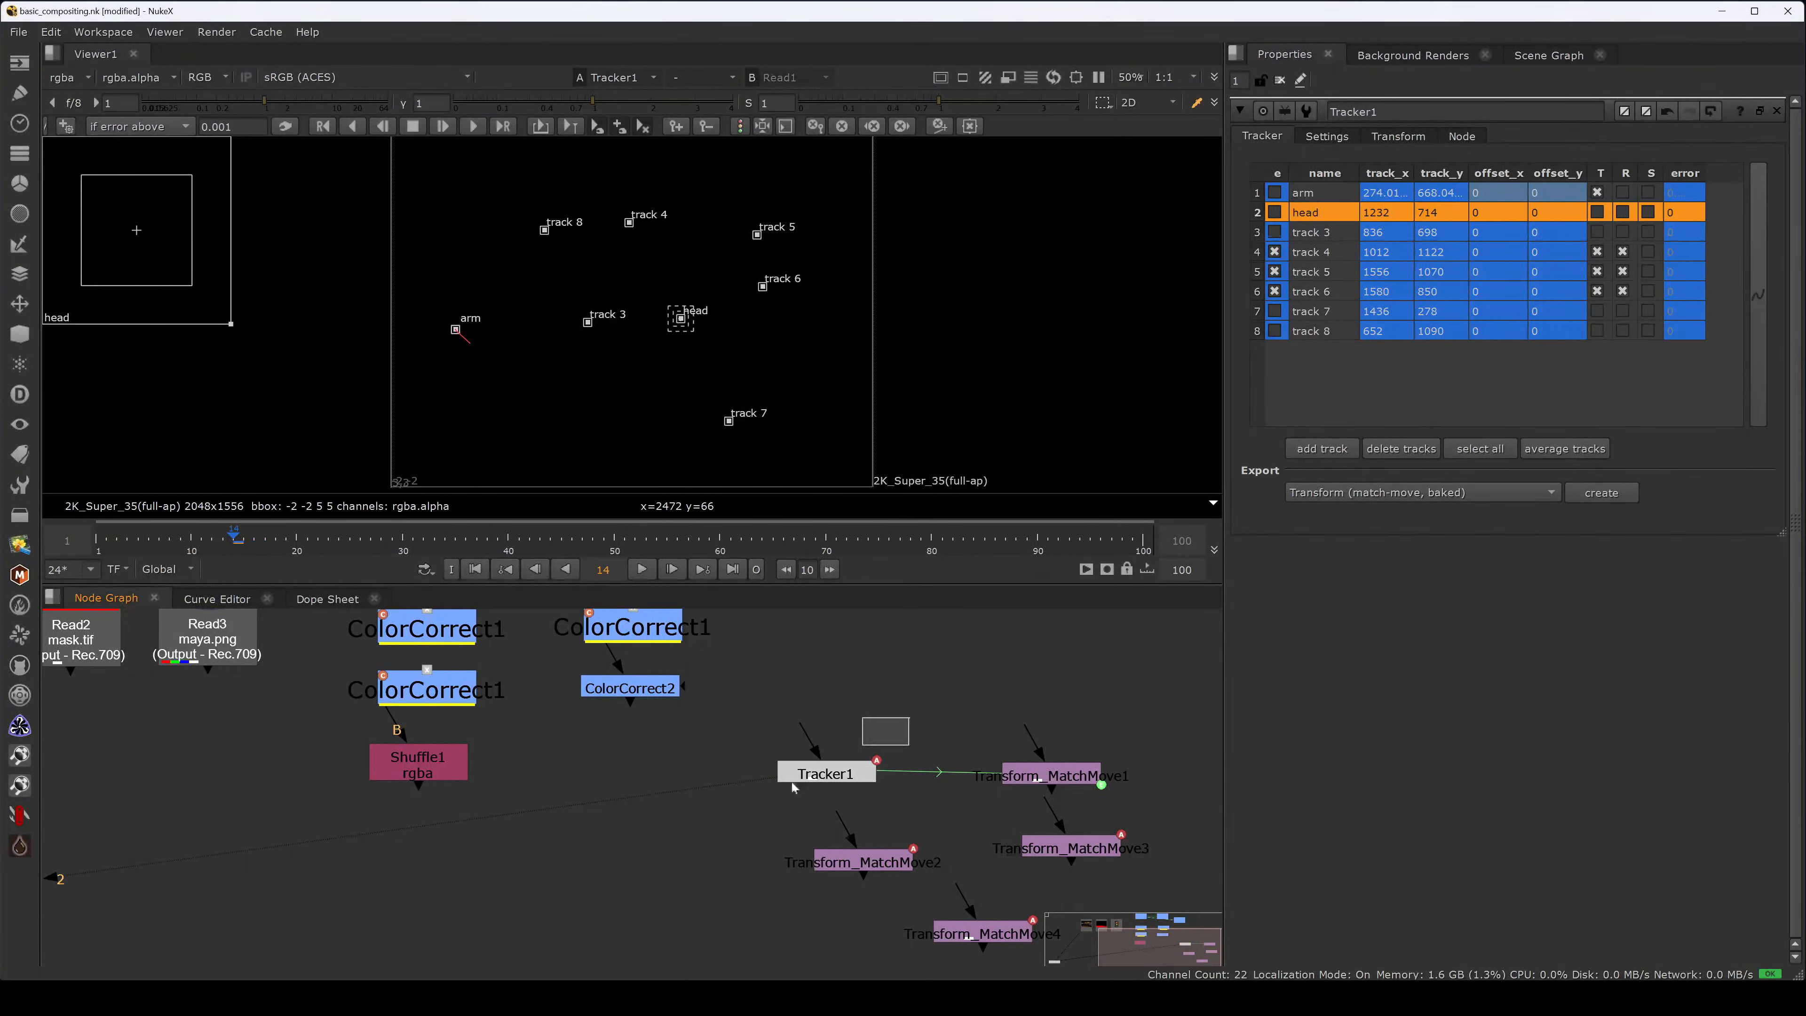
- Paste twelve copies of Tracker1 into the node graph near the match-move nodes
{"action": "key", "text": "ctrl+v"}
{"action": "key", "text": "ctrl+v"}
{"action": "key", "text": "ctrl+v"}
{"action": "key", "text": "ctrl+v"}
{"action": "key", "text": "ctrl+v"}
{"action": "key", "text": "ctrl+v"}
{"action": "key", "text": "ctrl+v"}
{"action": "key", "text": "ctrl+v"}
{"action": "key", "text": "ctrl+v"}
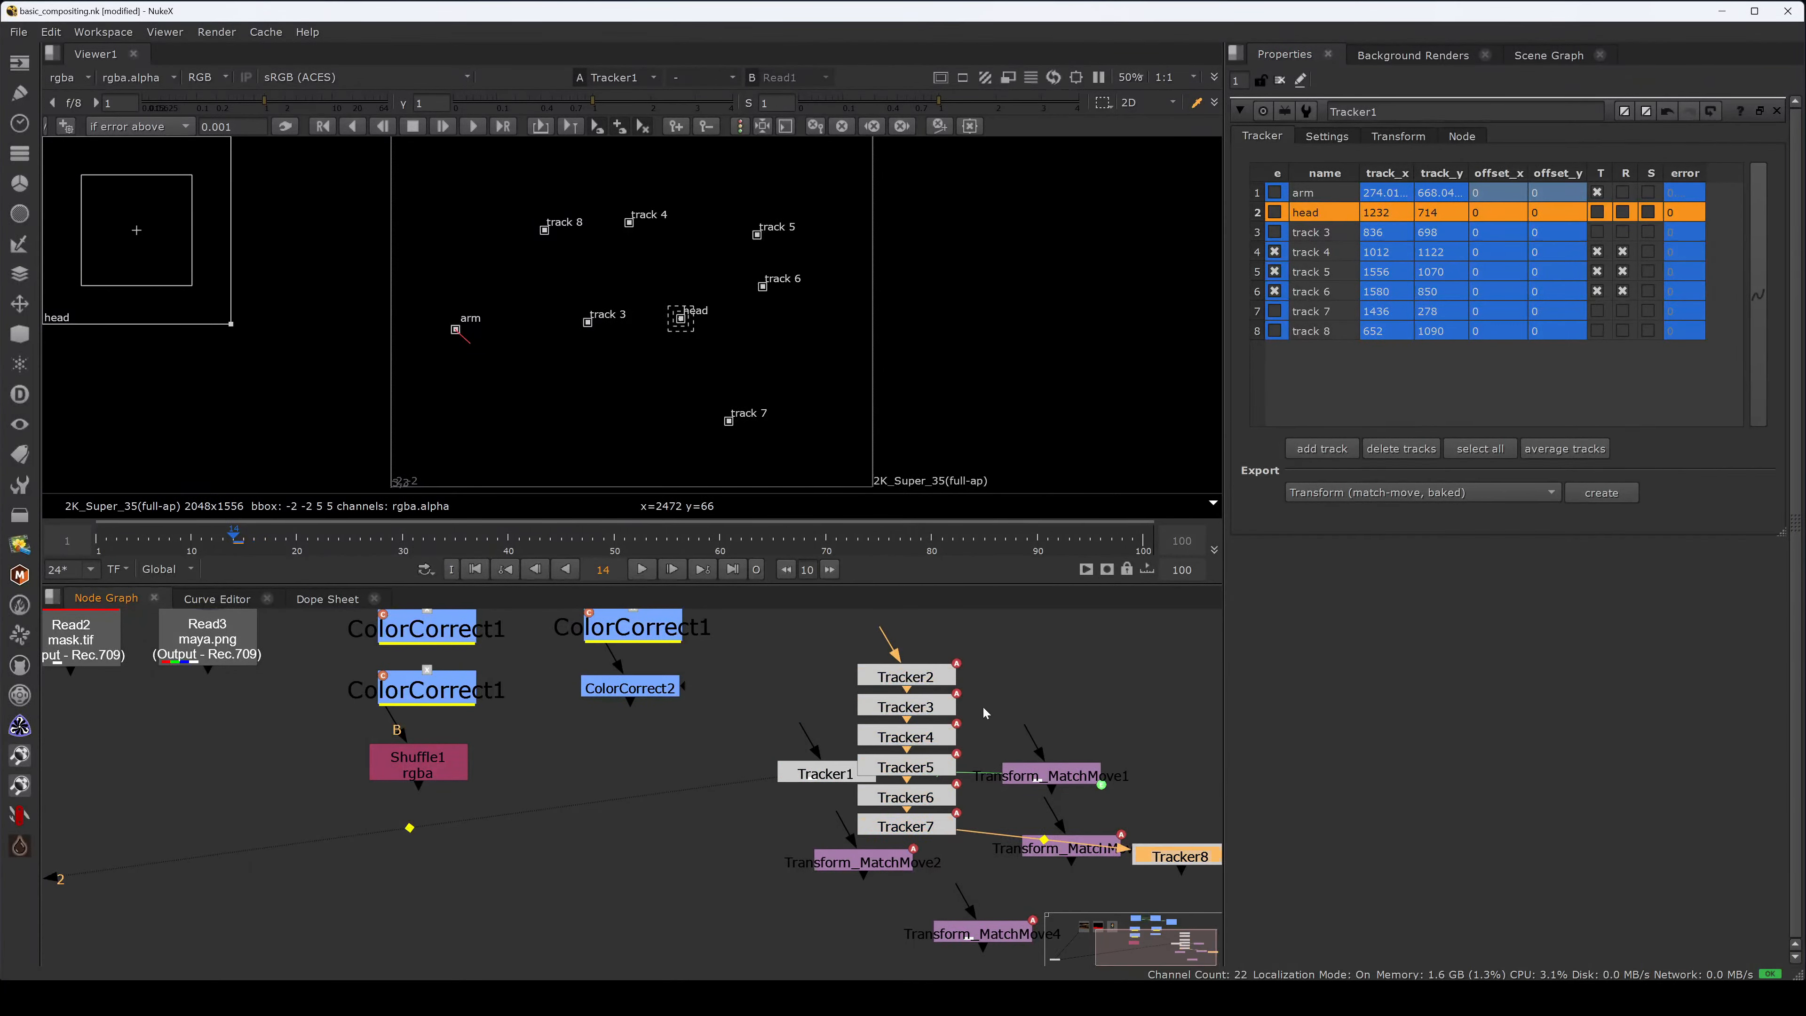
{"action": "middle_click_drag", "start_coordinate": [969, 803], "coordinate": [727, 704]}
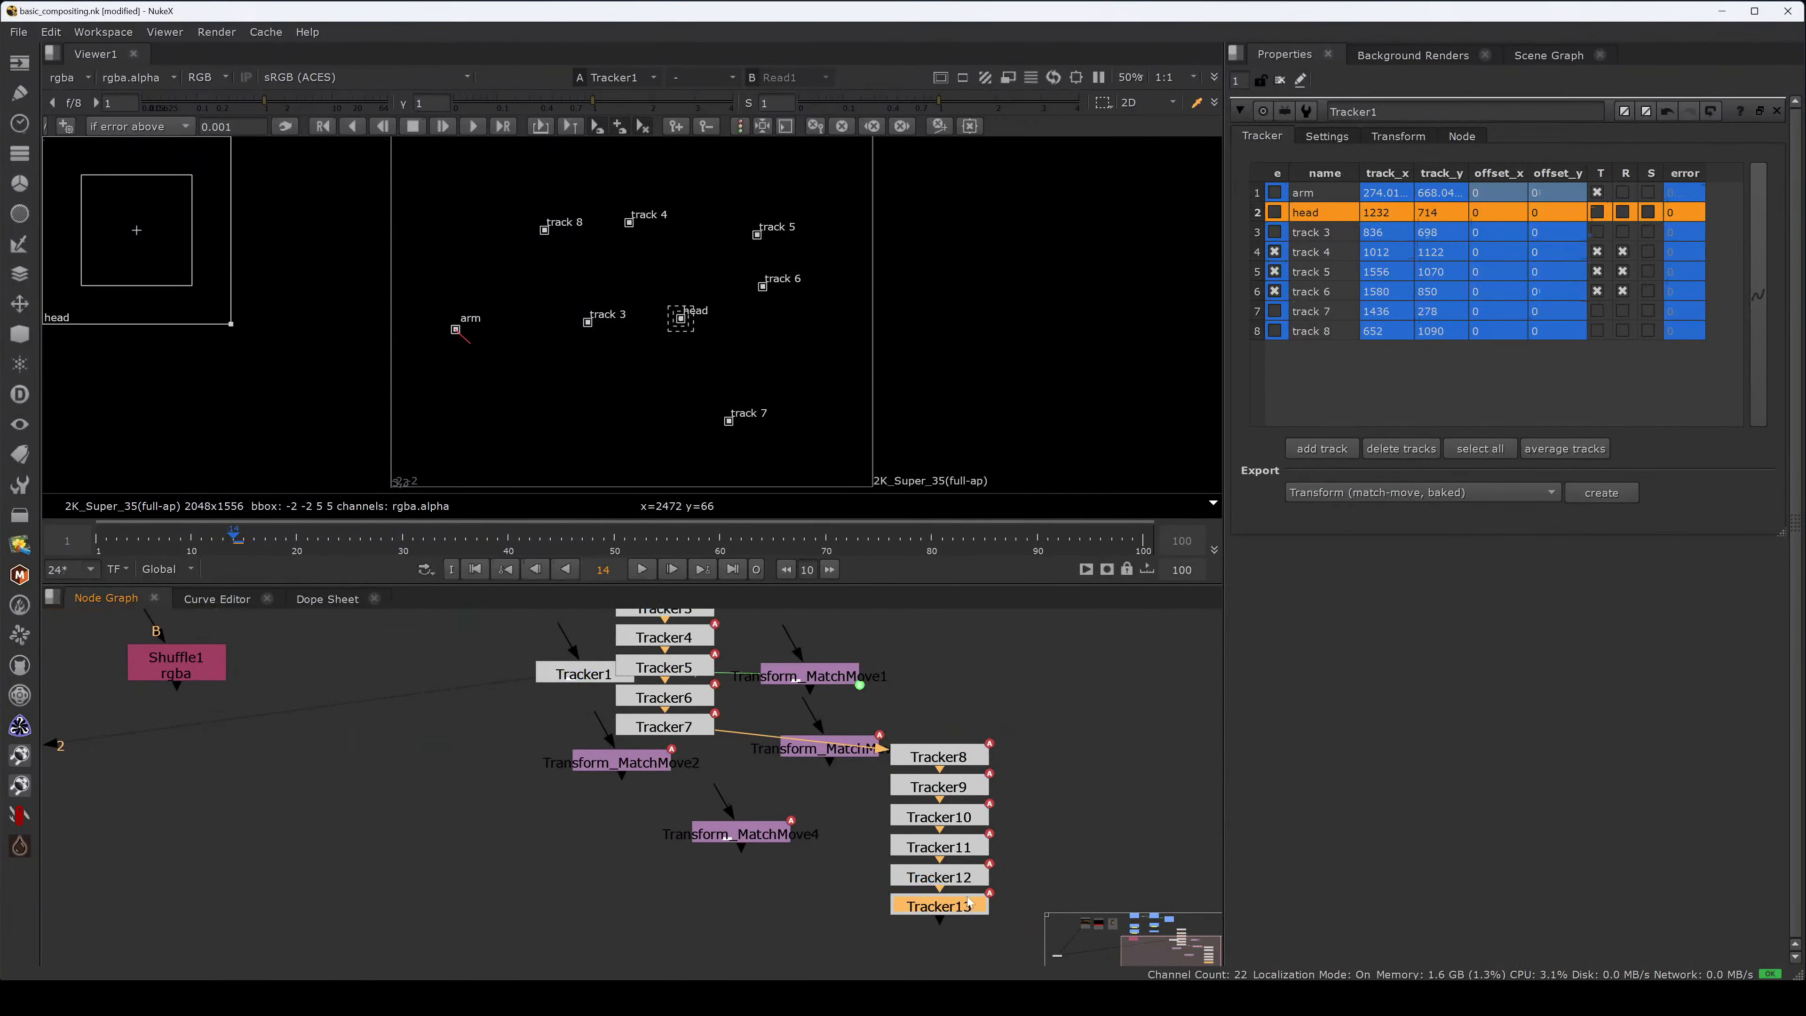
- Move the pasted Trackers well clear of the match-move nodes and line them up in one column
{"action": "left_click_drag", "start_coordinate": [966, 905], "coordinate": [1213, 864], "text": "ctrl"}
{"action": "left_click", "coordinate": [917, 827]}
{"action": "scroll", "coordinate": [855, 846], "scroll_direction": "down", "scroll_amount": 5}
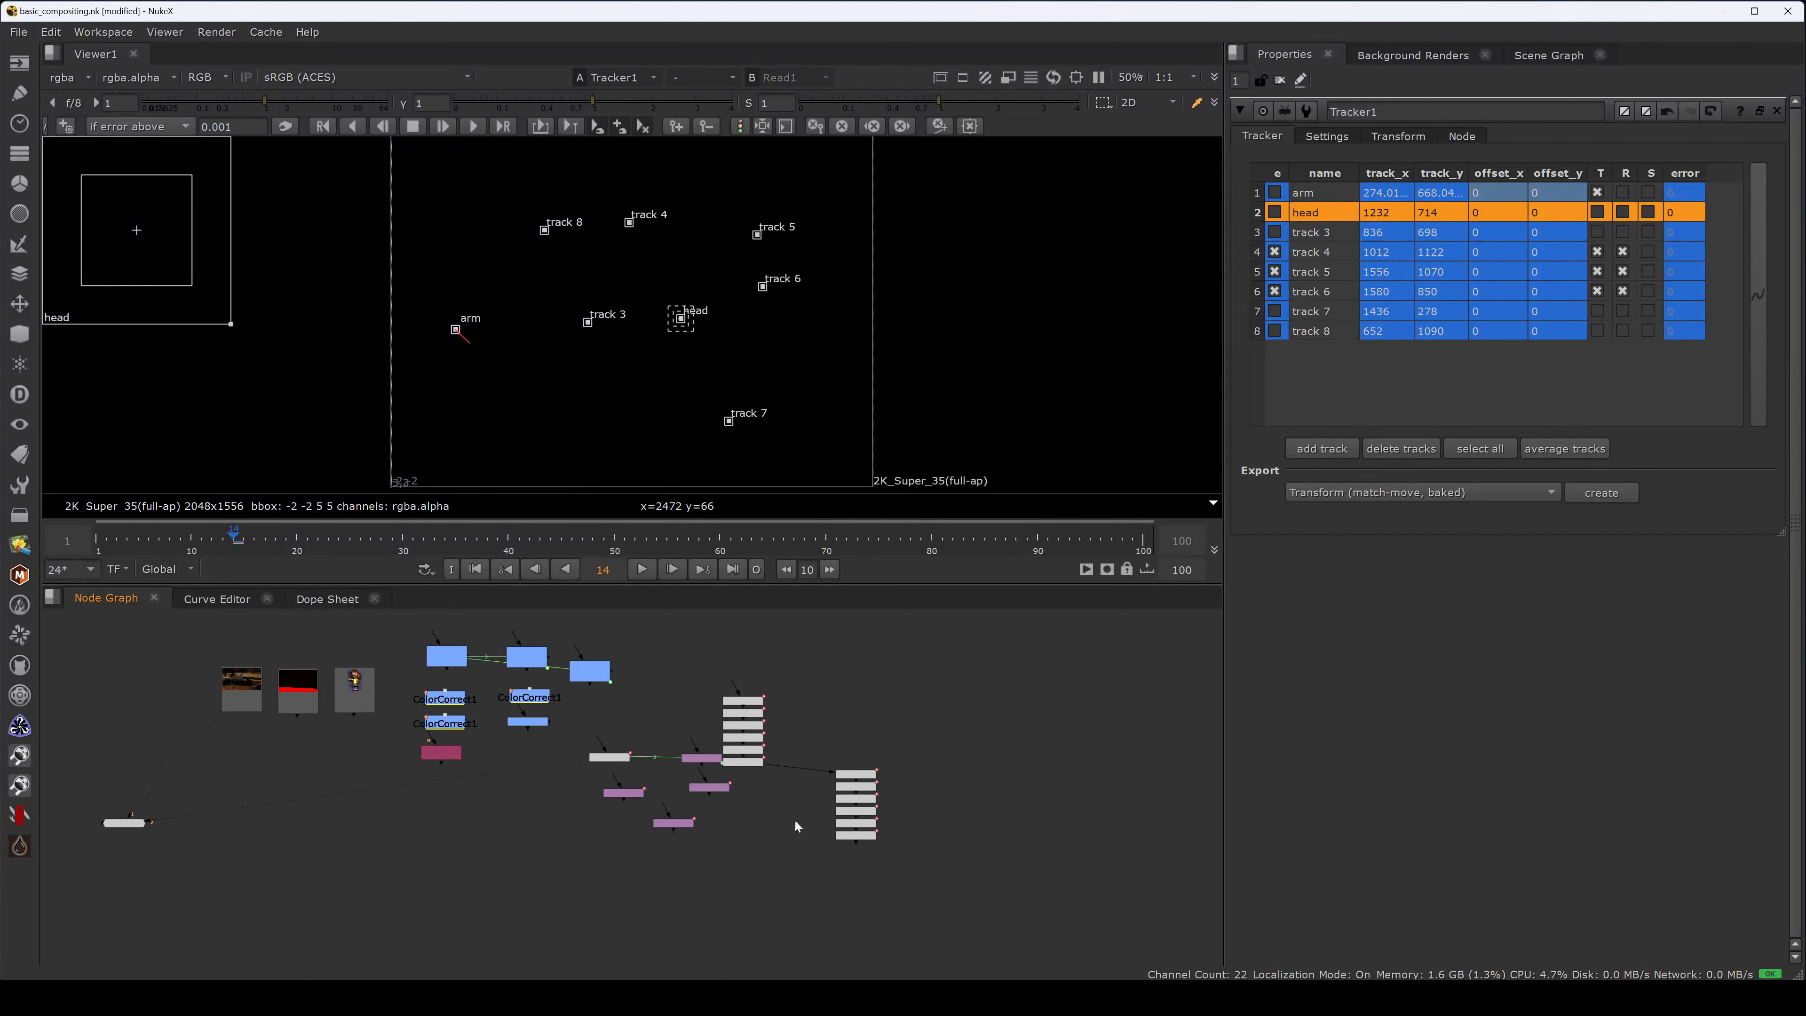
{"action": "left_click", "coordinate": [853, 836], "text": "ctrl"}
{"action": "left_click_drag", "start_coordinate": [853, 839], "coordinate": [1066, 837]}
{"action": "left_click", "coordinate": [969, 820]}
{"action": "left_click_drag", "start_coordinate": [955, 759], "coordinate": [1056, 758], "text": "ctrl"}
{"action": "left_click", "coordinate": [949, 734]}
{"action": "scroll", "coordinate": [932, 749], "scroll_direction": "down", "scroll_amount": 4}
{"action": "left_click_drag", "start_coordinate": [964, 720], "coordinate": [1007, 782]}
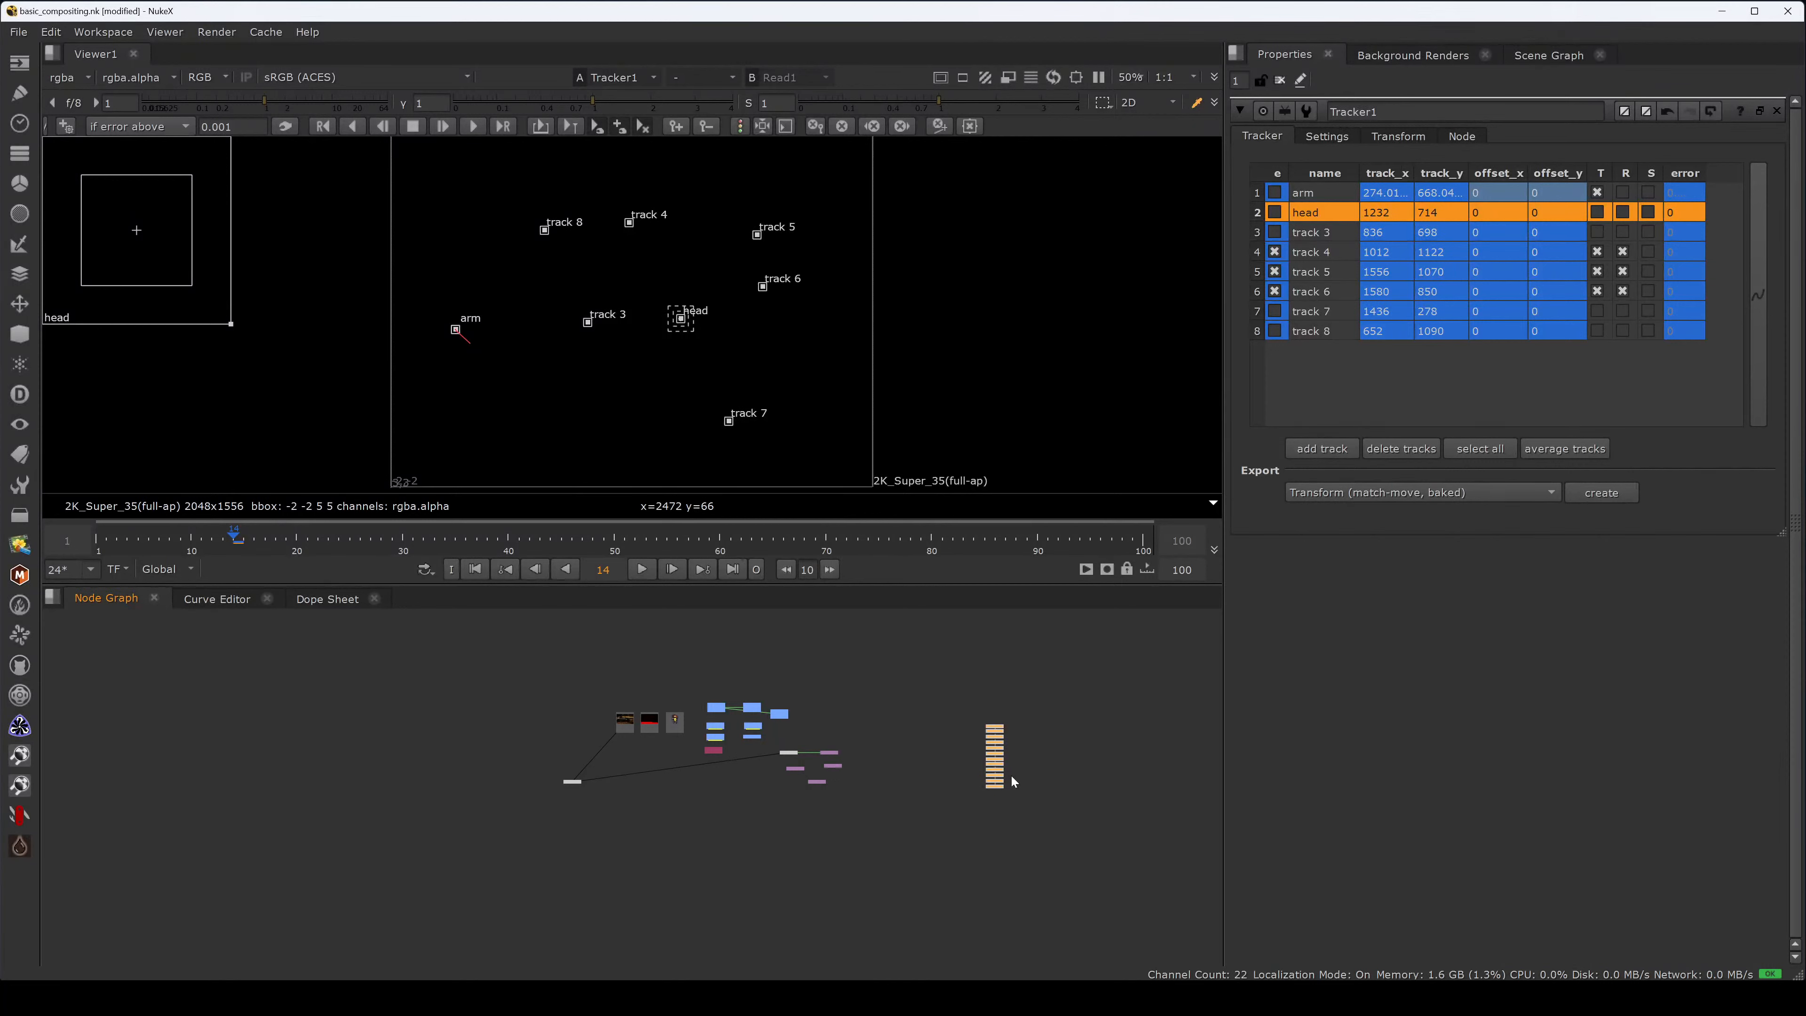
- Split the pasted Trackers into two stacks of six and move both farther from the other nodes
{"action": "scroll", "coordinate": [1010, 775], "scroll_direction": "up", "scroll_amount": 4}
{"action": "left_click_drag", "start_coordinate": [969, 727], "coordinate": [861, 739], "text": "ctrl"}
{"action": "left_click", "coordinate": [968, 808]}
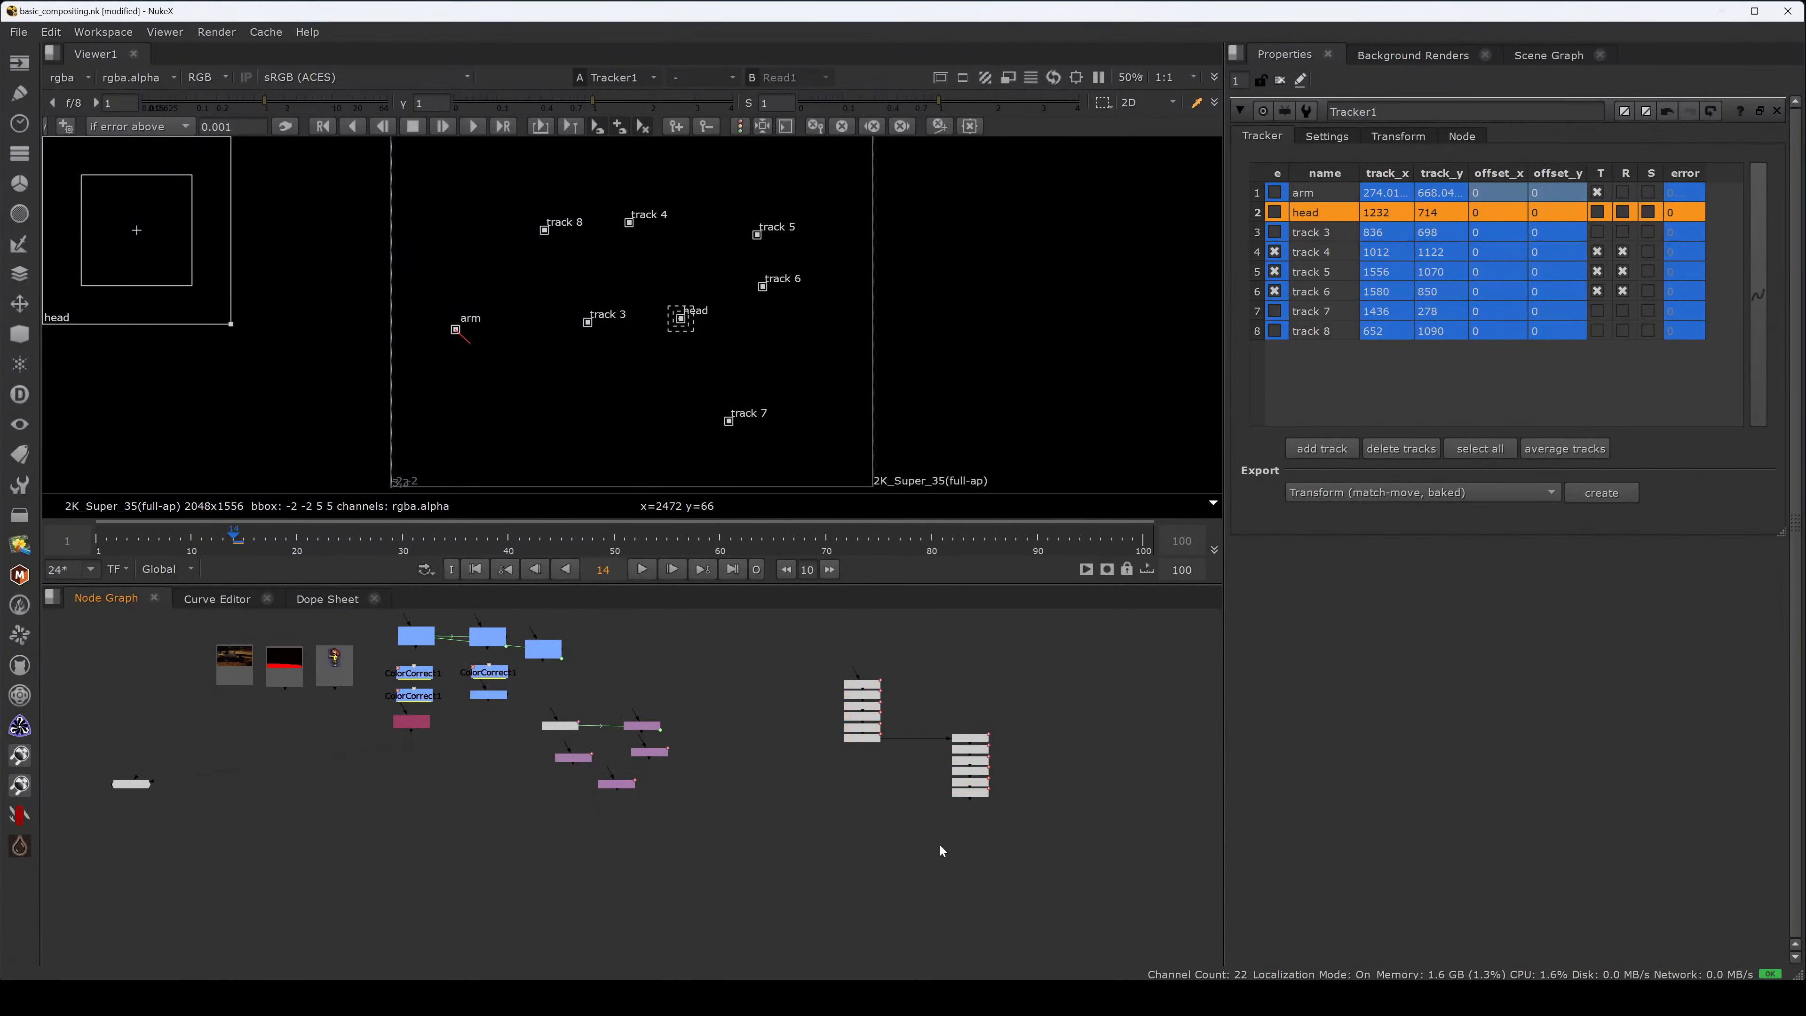
{"action": "left_click_drag", "start_coordinate": [1000, 851], "coordinate": [776, 623]}
{"action": "left_click_drag", "start_coordinate": [861, 727], "coordinate": [999, 659]}
- Move Tracker1 and its four match-move nodes away from the ColorCorrect nodes
{"action": "left_click", "coordinate": [710, 765]}
{"action": "left_click_drag", "start_coordinate": [700, 714], "coordinate": [538, 834]}
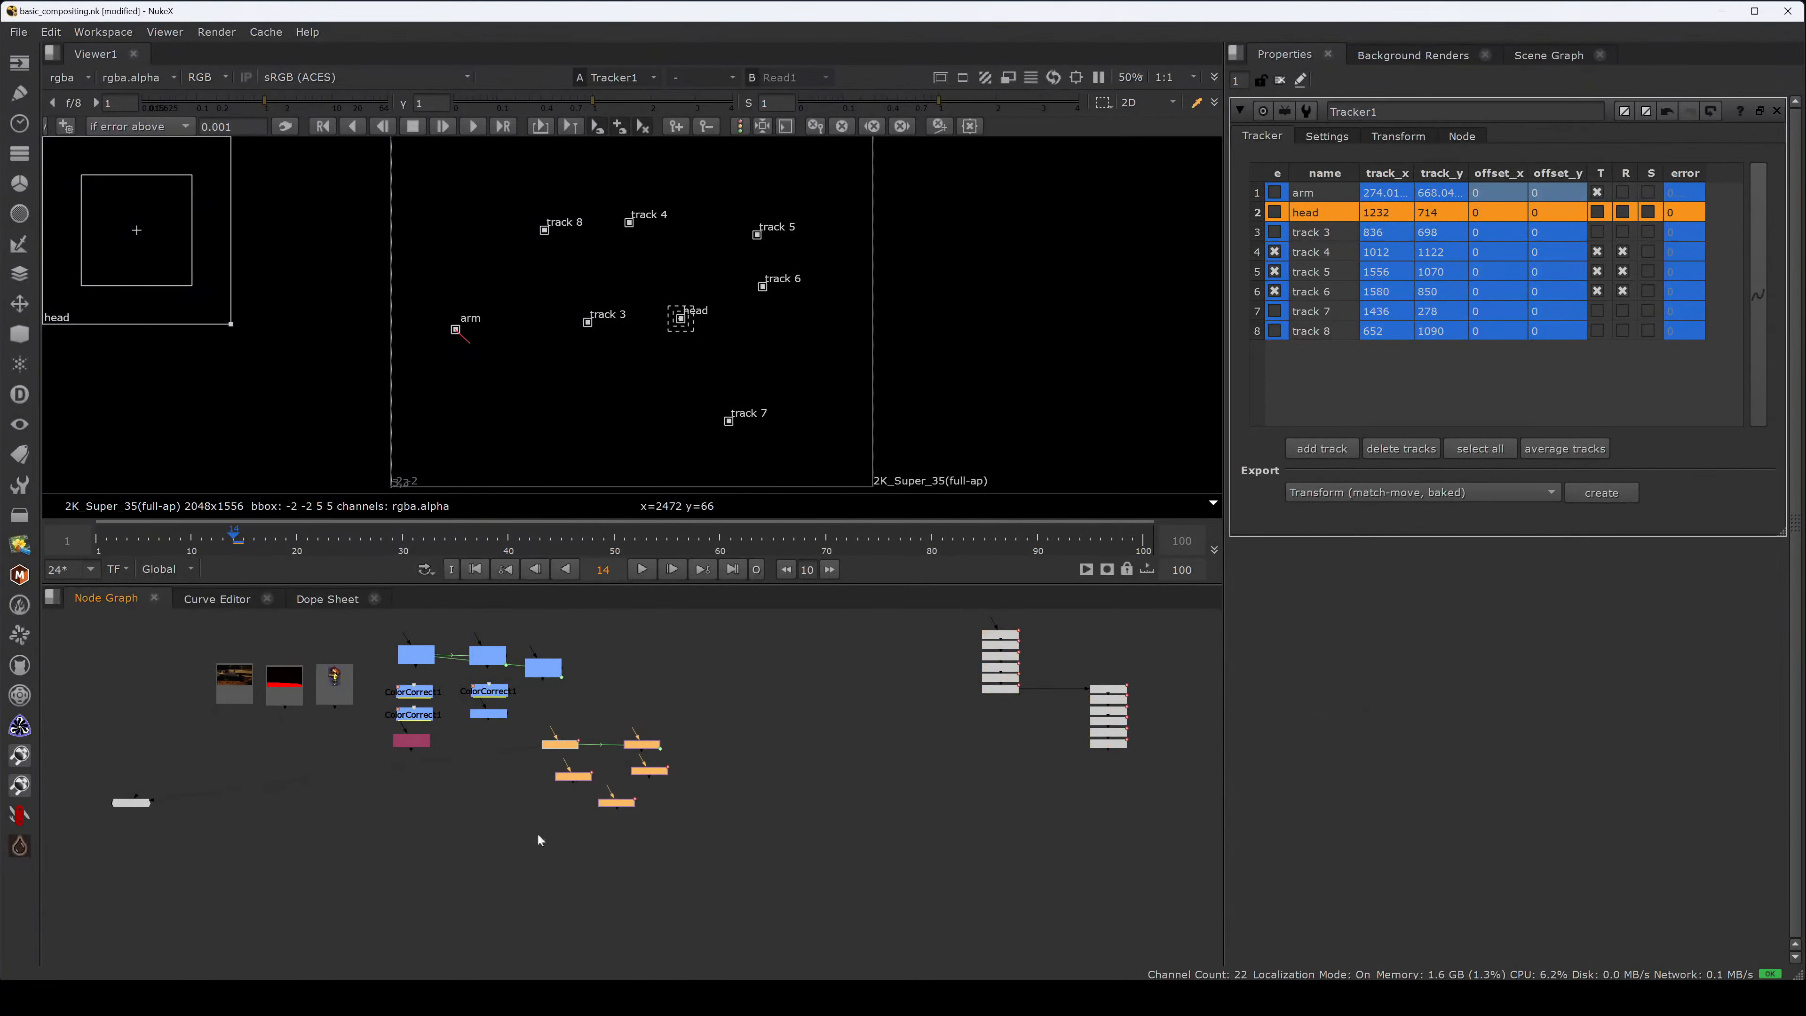
{"action": "left_click_drag", "start_coordinate": [584, 774], "coordinate": [721, 683]}
{"action": "left_click", "coordinate": [552, 725]}
{"action": "scroll", "coordinate": [549, 720], "scroll_direction": "up", "scroll_amount": 3}
{"action": "middle_click_drag", "start_coordinate": [589, 726], "coordinate": [667, 823]}
- Move the three Multiply nodes up in the enlarged node graph and create a Backdrop around them
{"action": "left_click_drag", "start_coordinate": [624, 726], "coordinate": [317, 744]}
{"action": "key", "text": "space"}
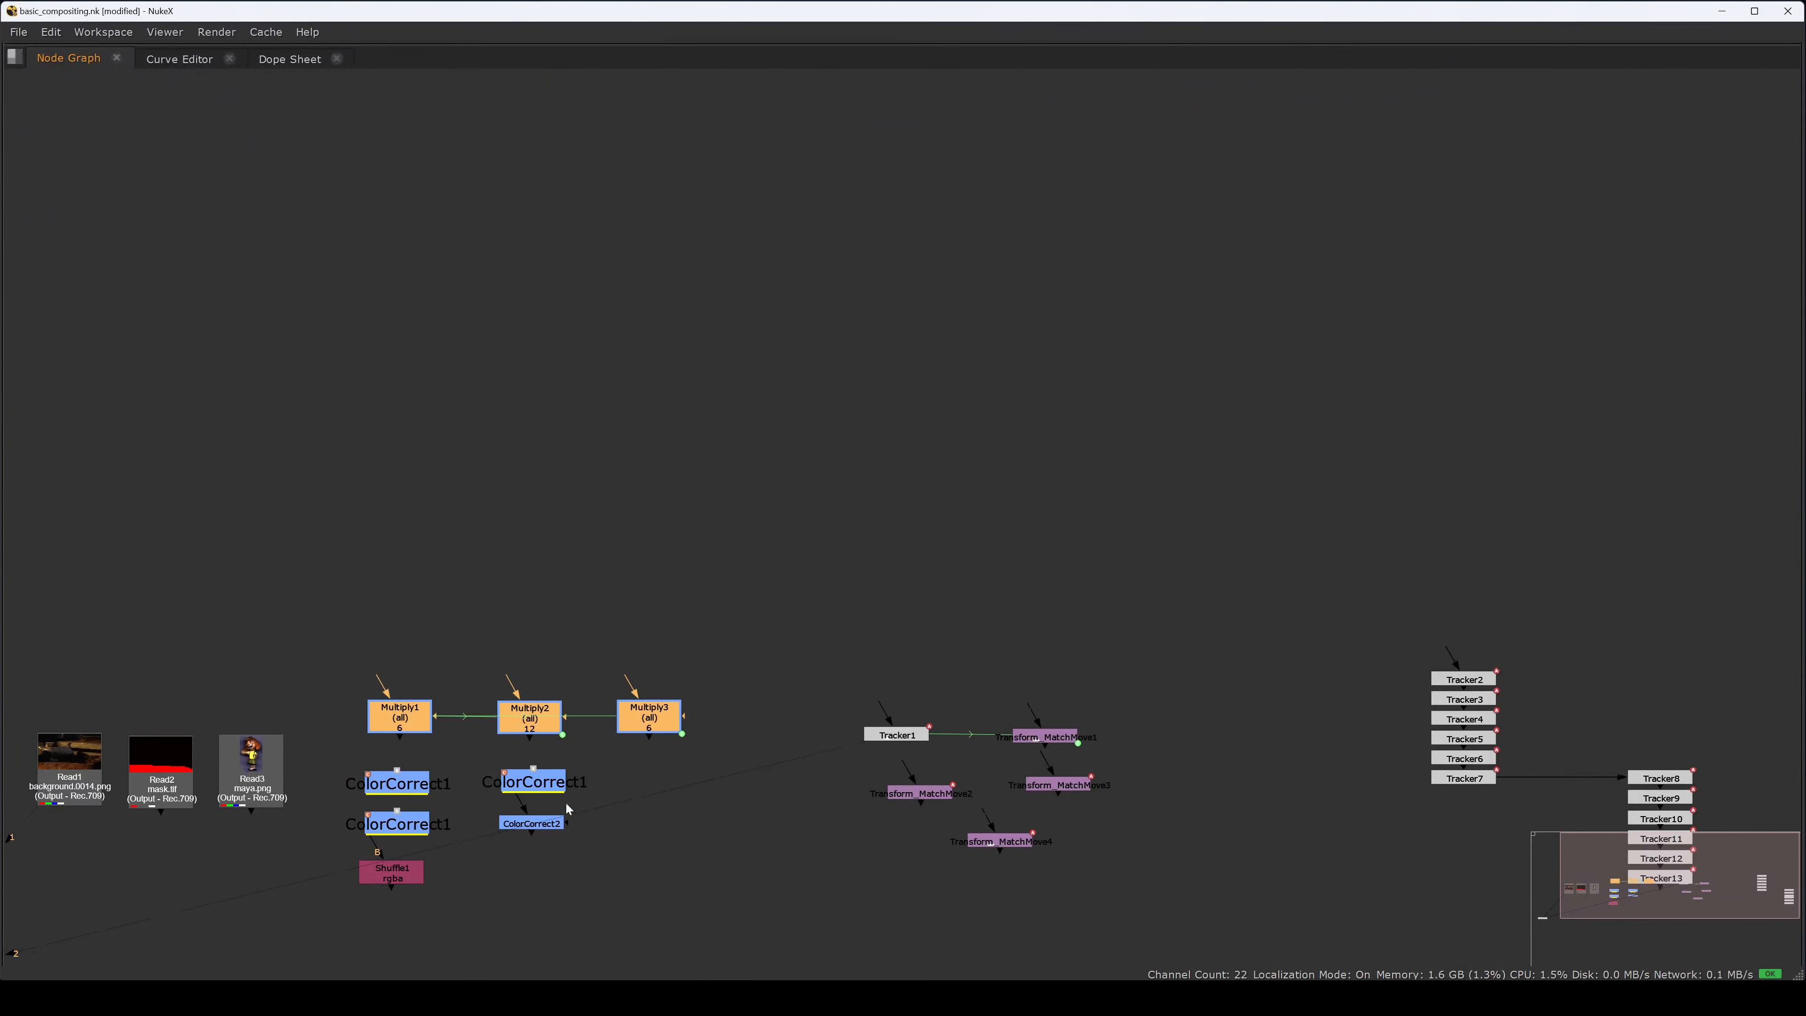
{"action": "left_click_drag", "start_coordinate": [569, 741], "coordinate": [640, 592]}
{"action": "key", "text": "Tab"}
{"action": "type", "text": "bac"}
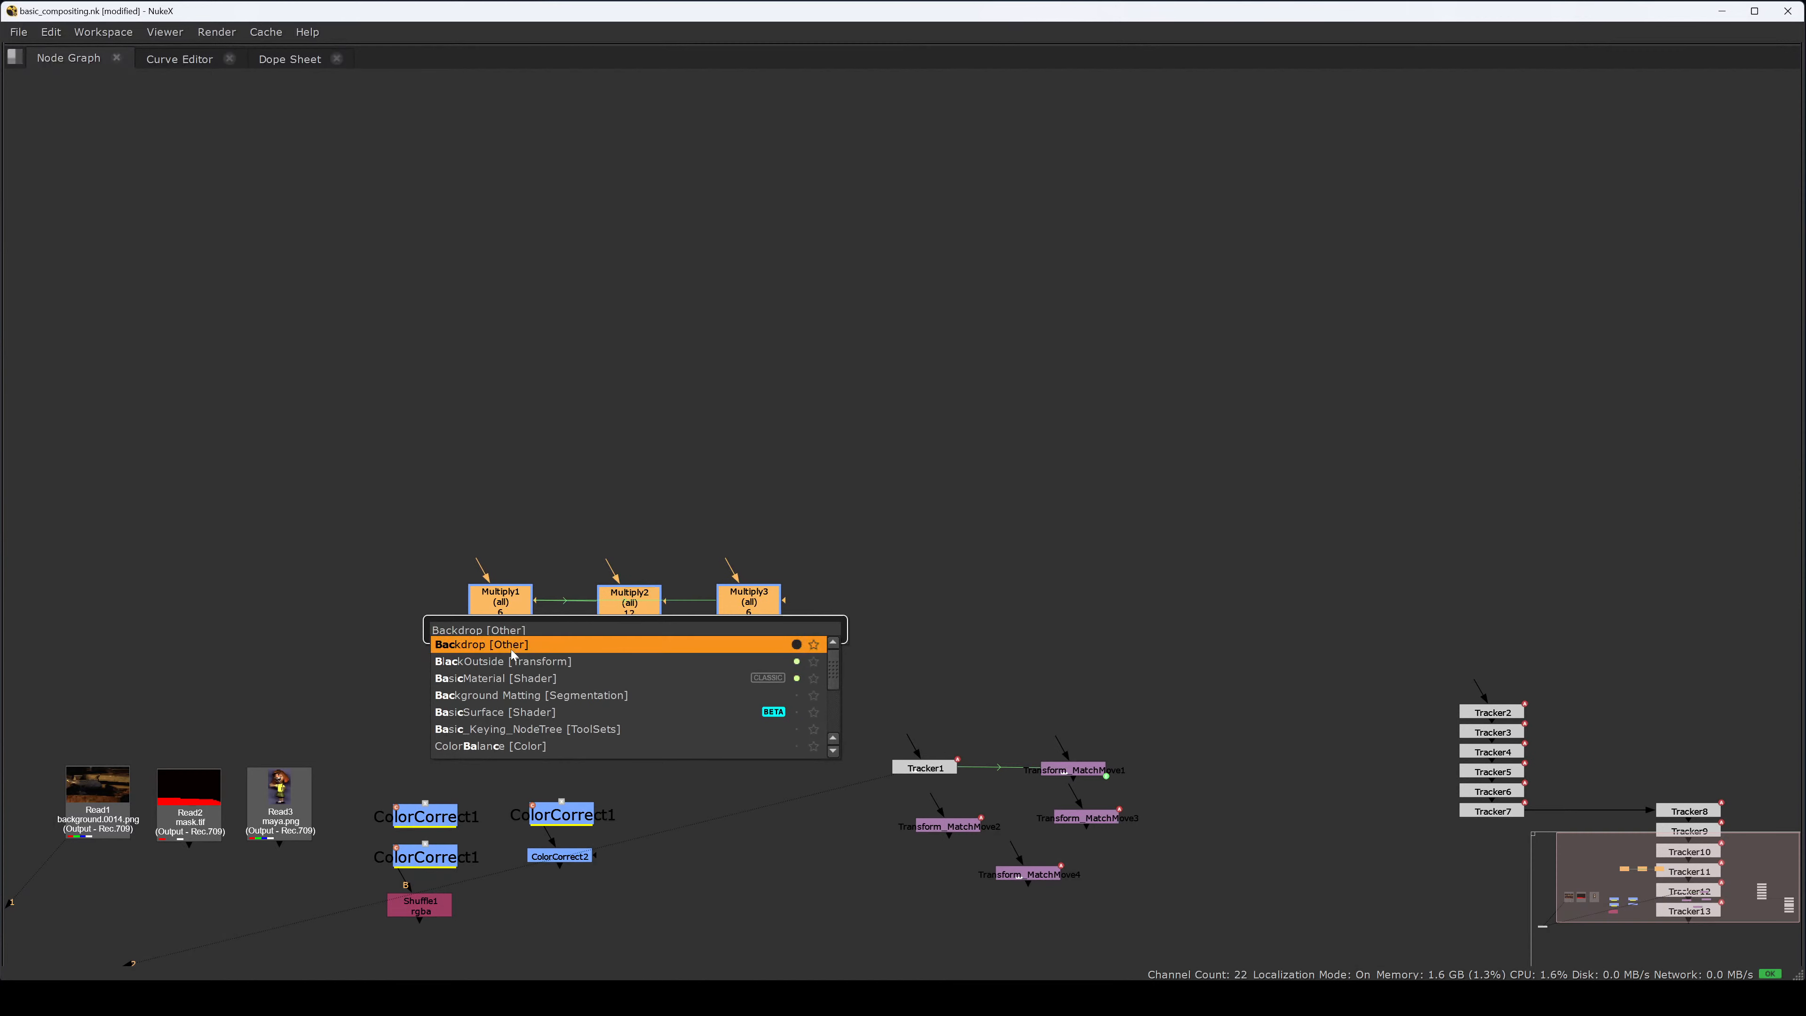
{"action": "left_click", "coordinate": [541, 644]}
{"action": "left_click", "coordinate": [566, 522]}
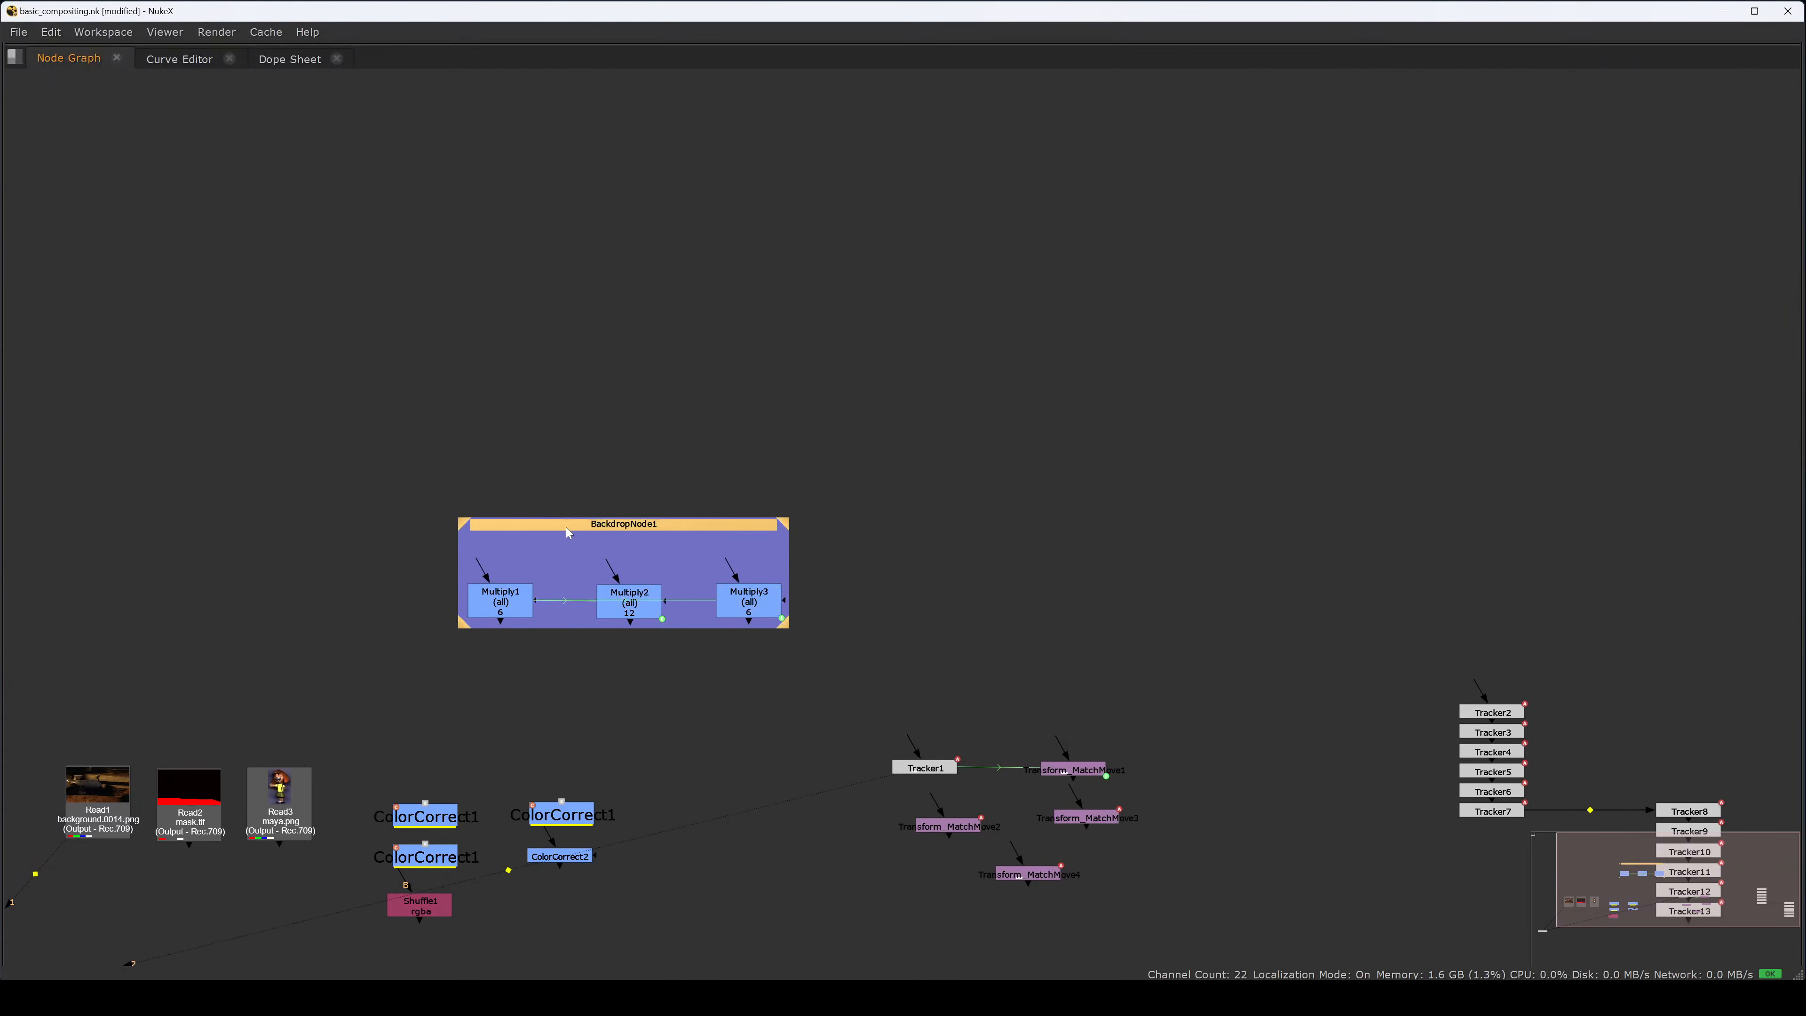
- Label the backdrop around the Multiply nodes expression
{"action": "double_click", "coordinate": [566, 534]}
{"action": "type", "text": "ex"}
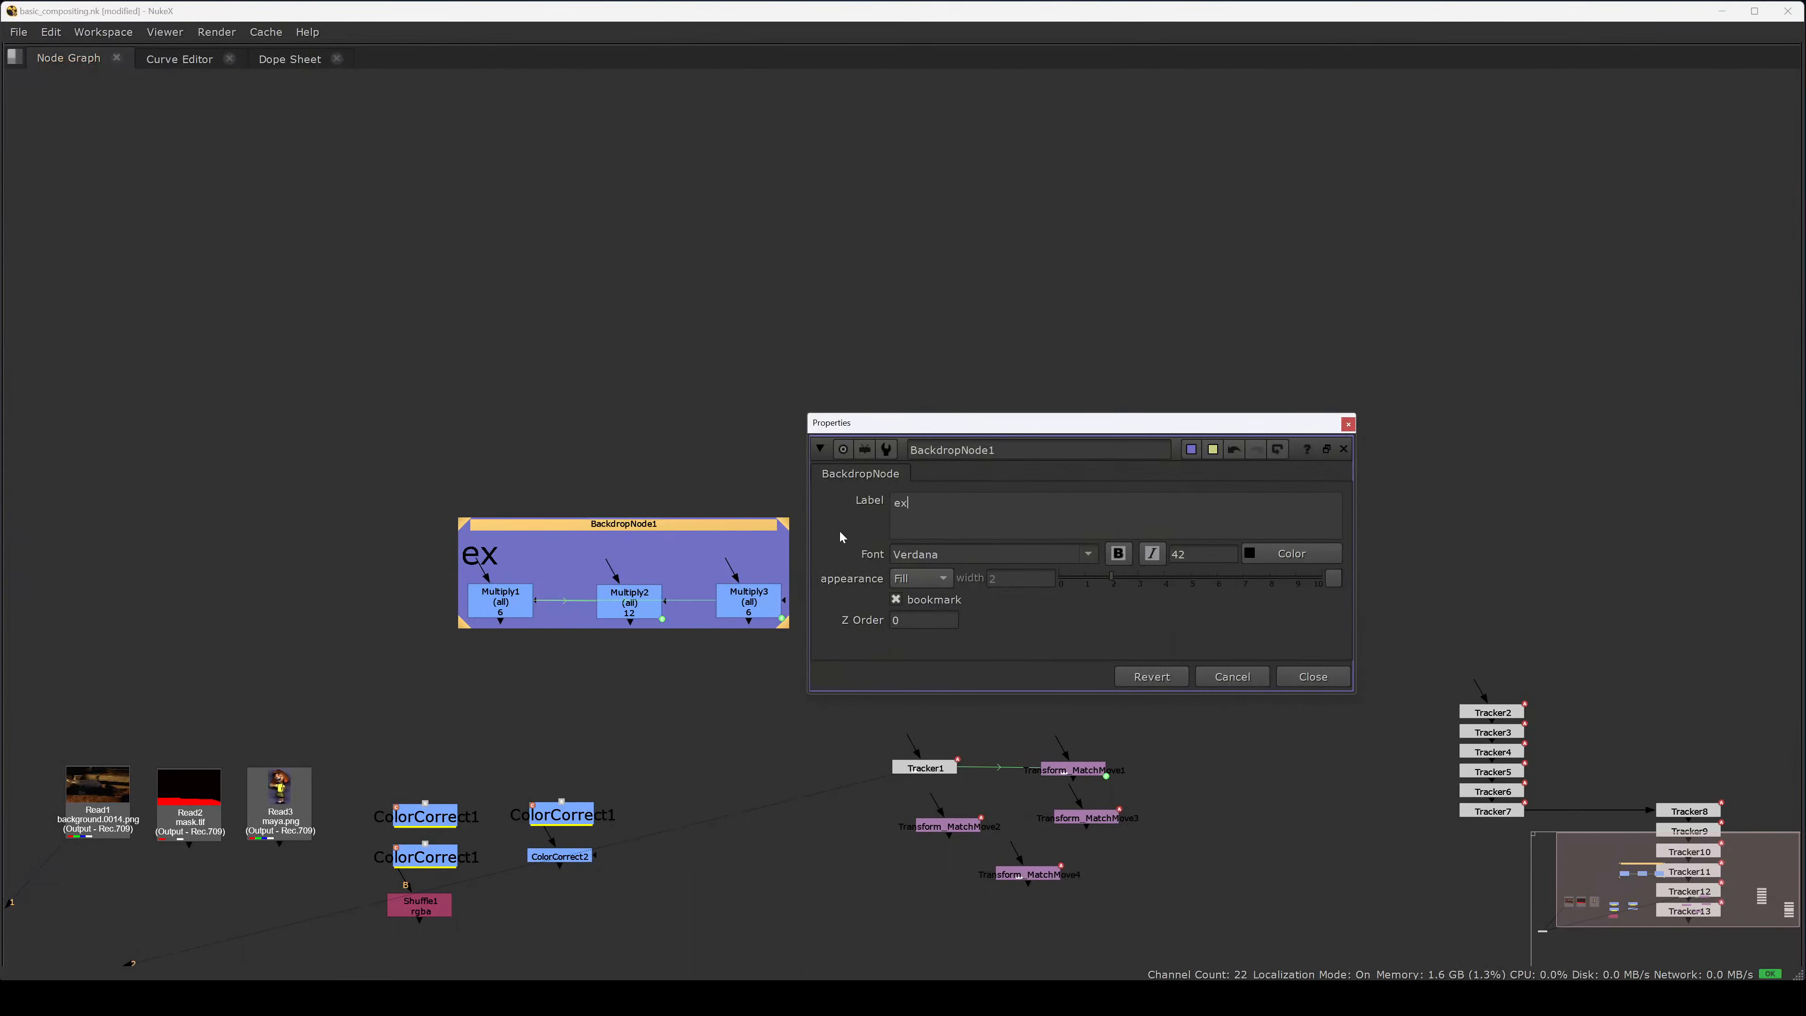
{"action": "type", "text": "pression"}
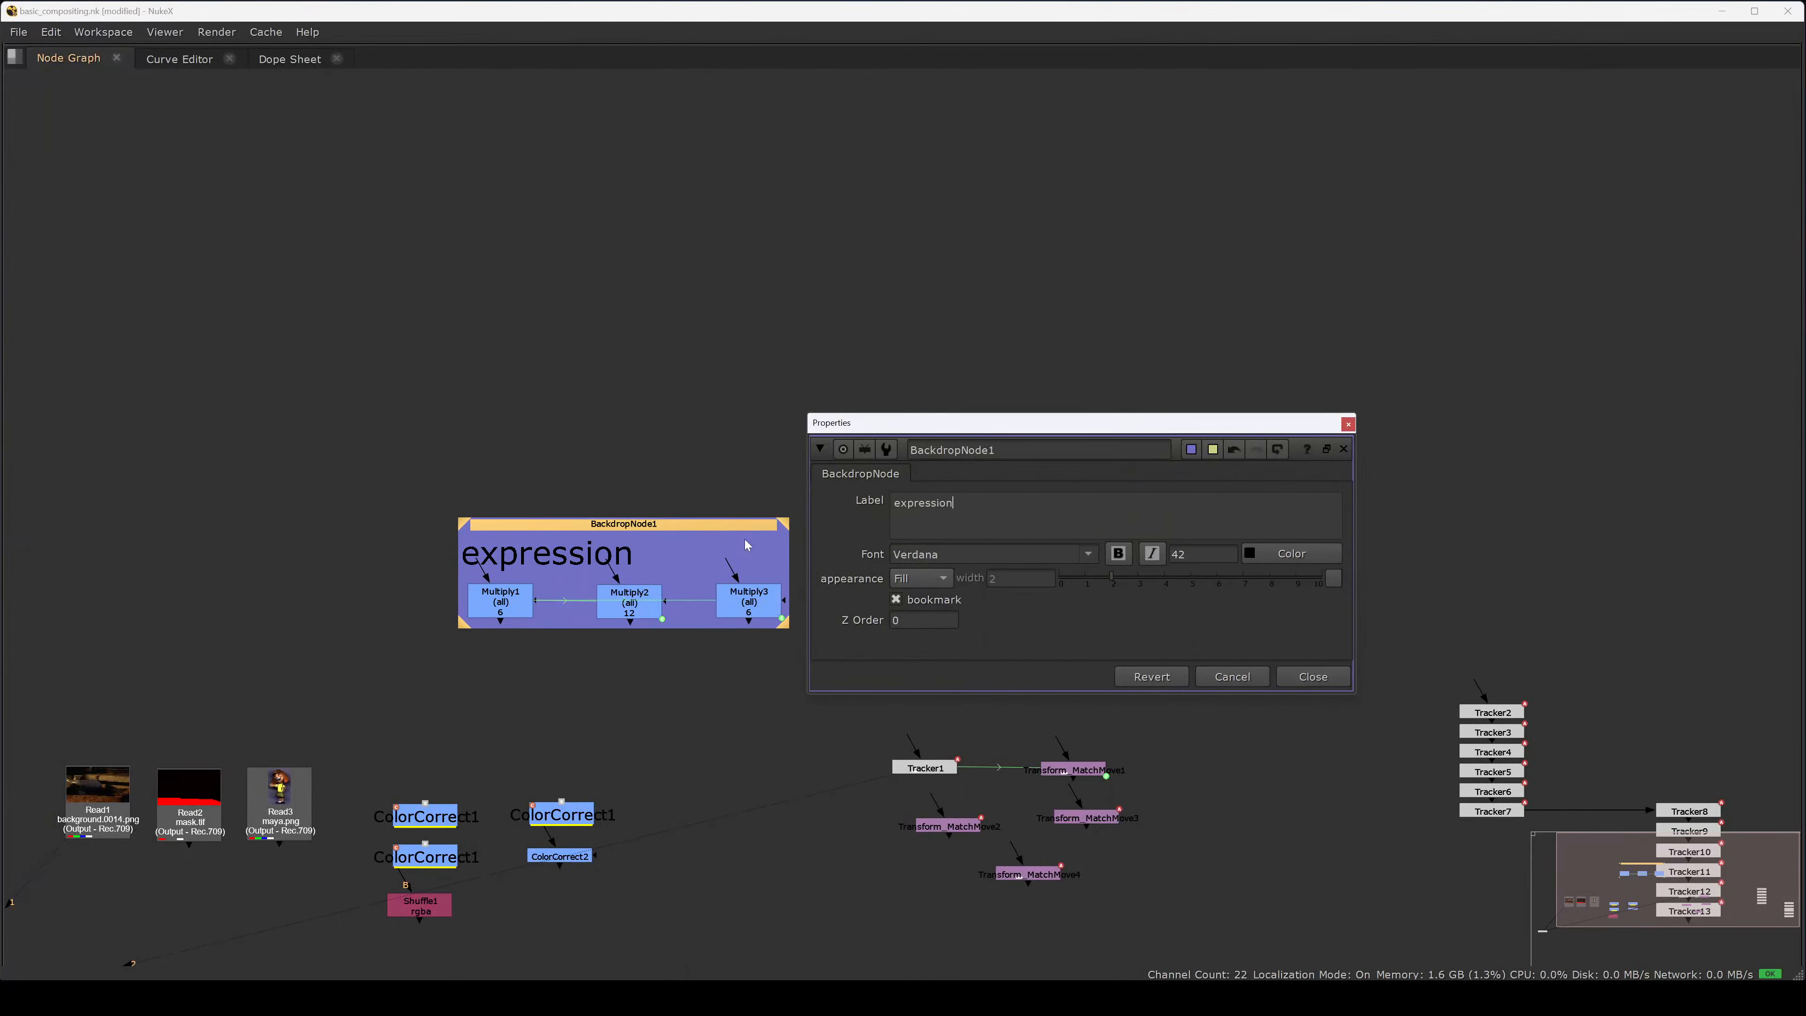
{"action": "left_click", "coordinate": [738, 720]}
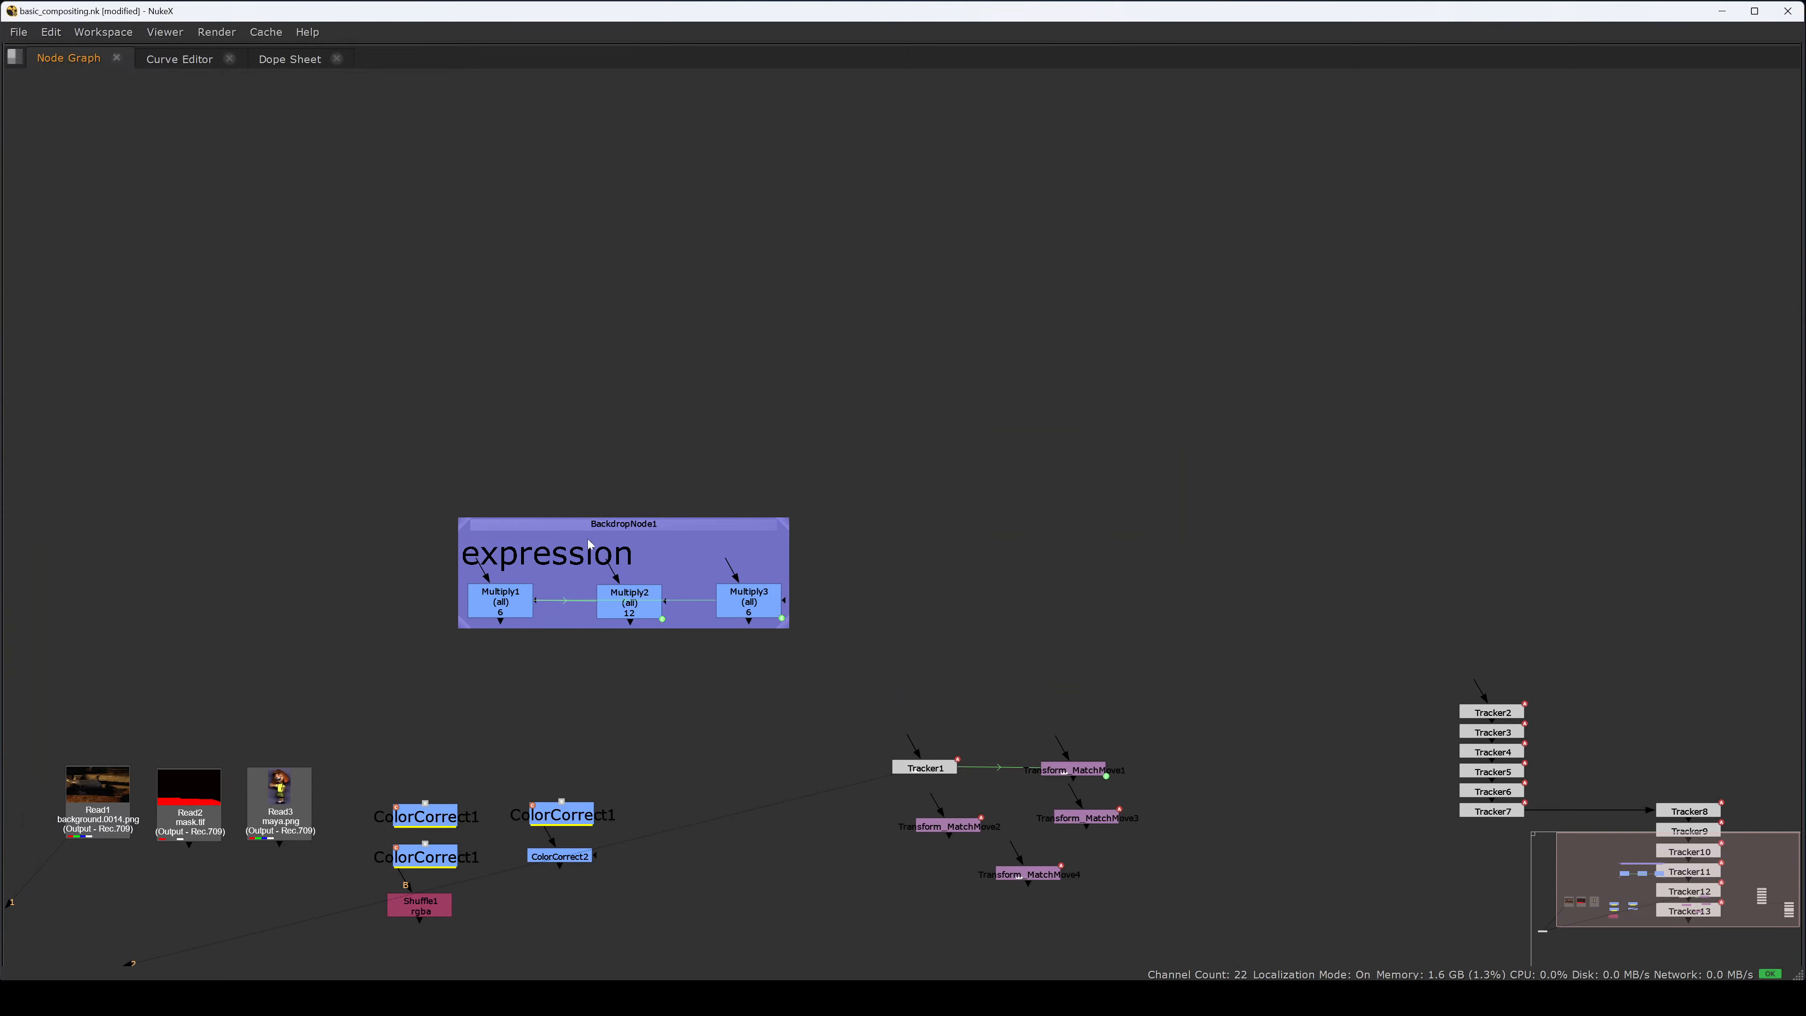
- Enlarge the expression backdrop and position it around the three Multiply nodes with more free space
{"action": "left_click_drag", "start_coordinate": [588, 539], "coordinate": [565, 419], "text": "ctrl"}
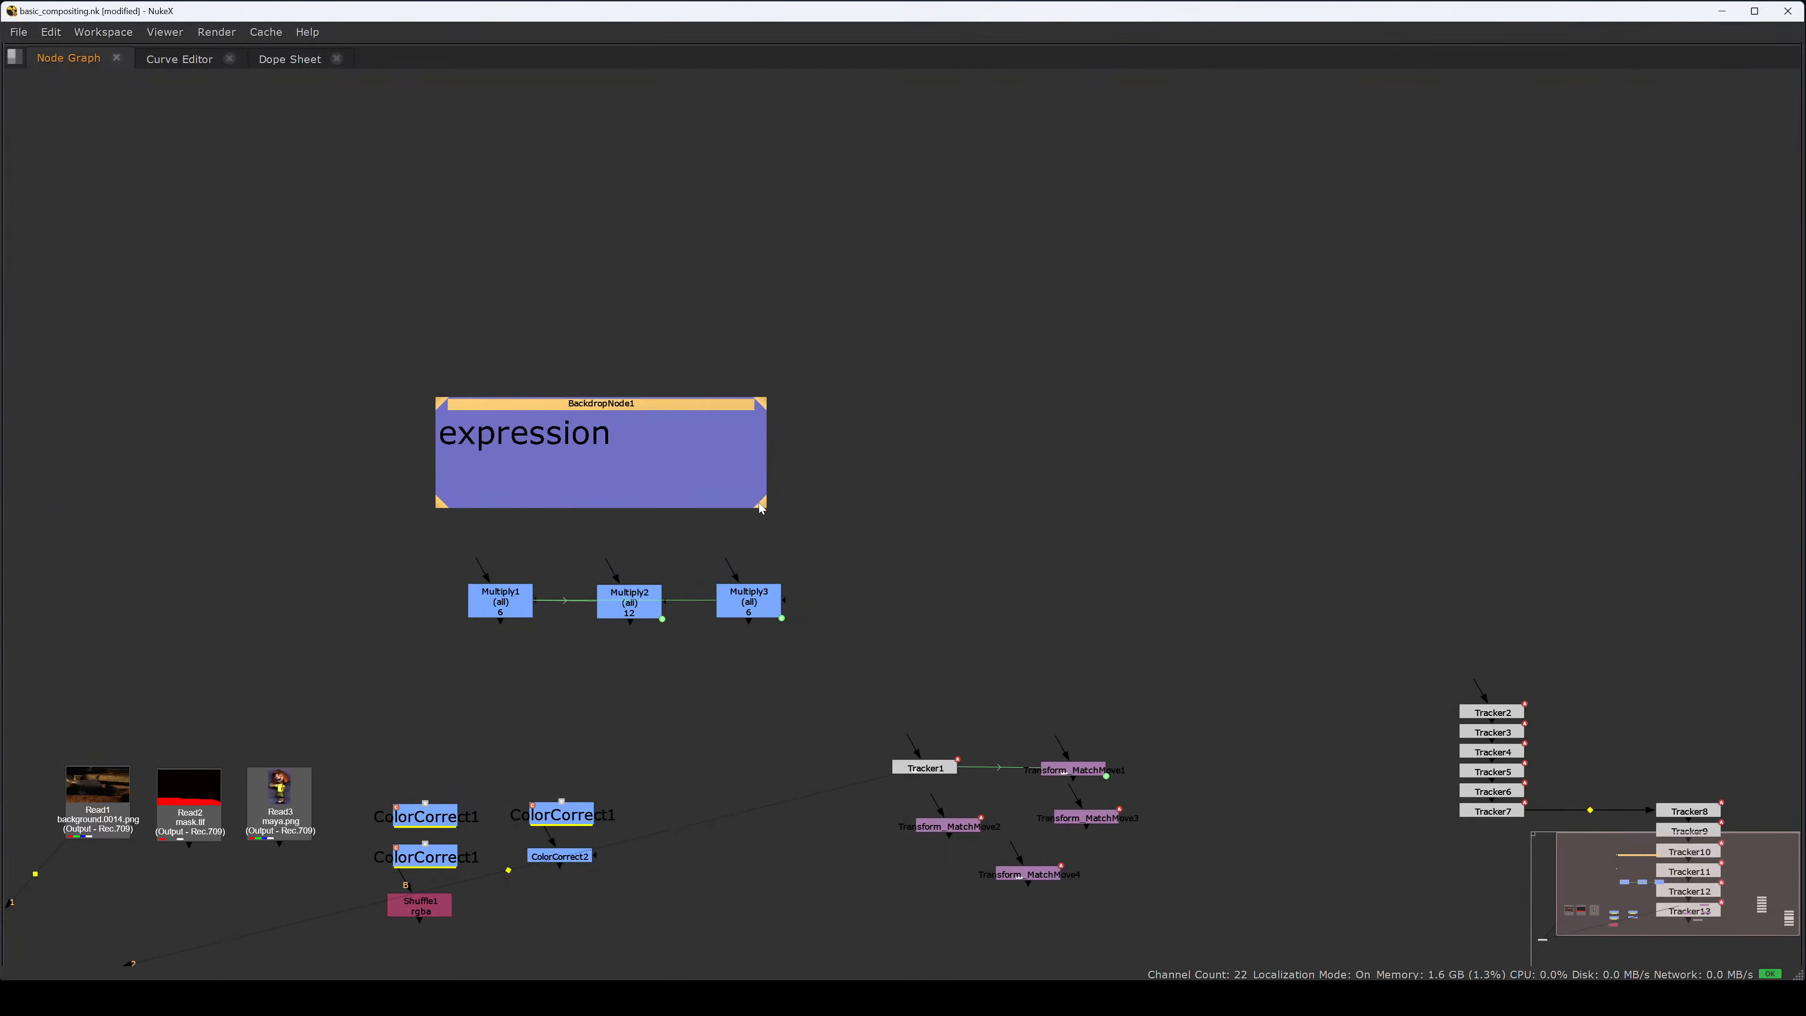
{"action": "left_click_drag", "start_coordinate": [760, 503], "coordinate": [837, 670]}
{"action": "left_click_drag", "start_coordinate": [703, 405], "coordinate": [693, 418], "text": "ctrl"}
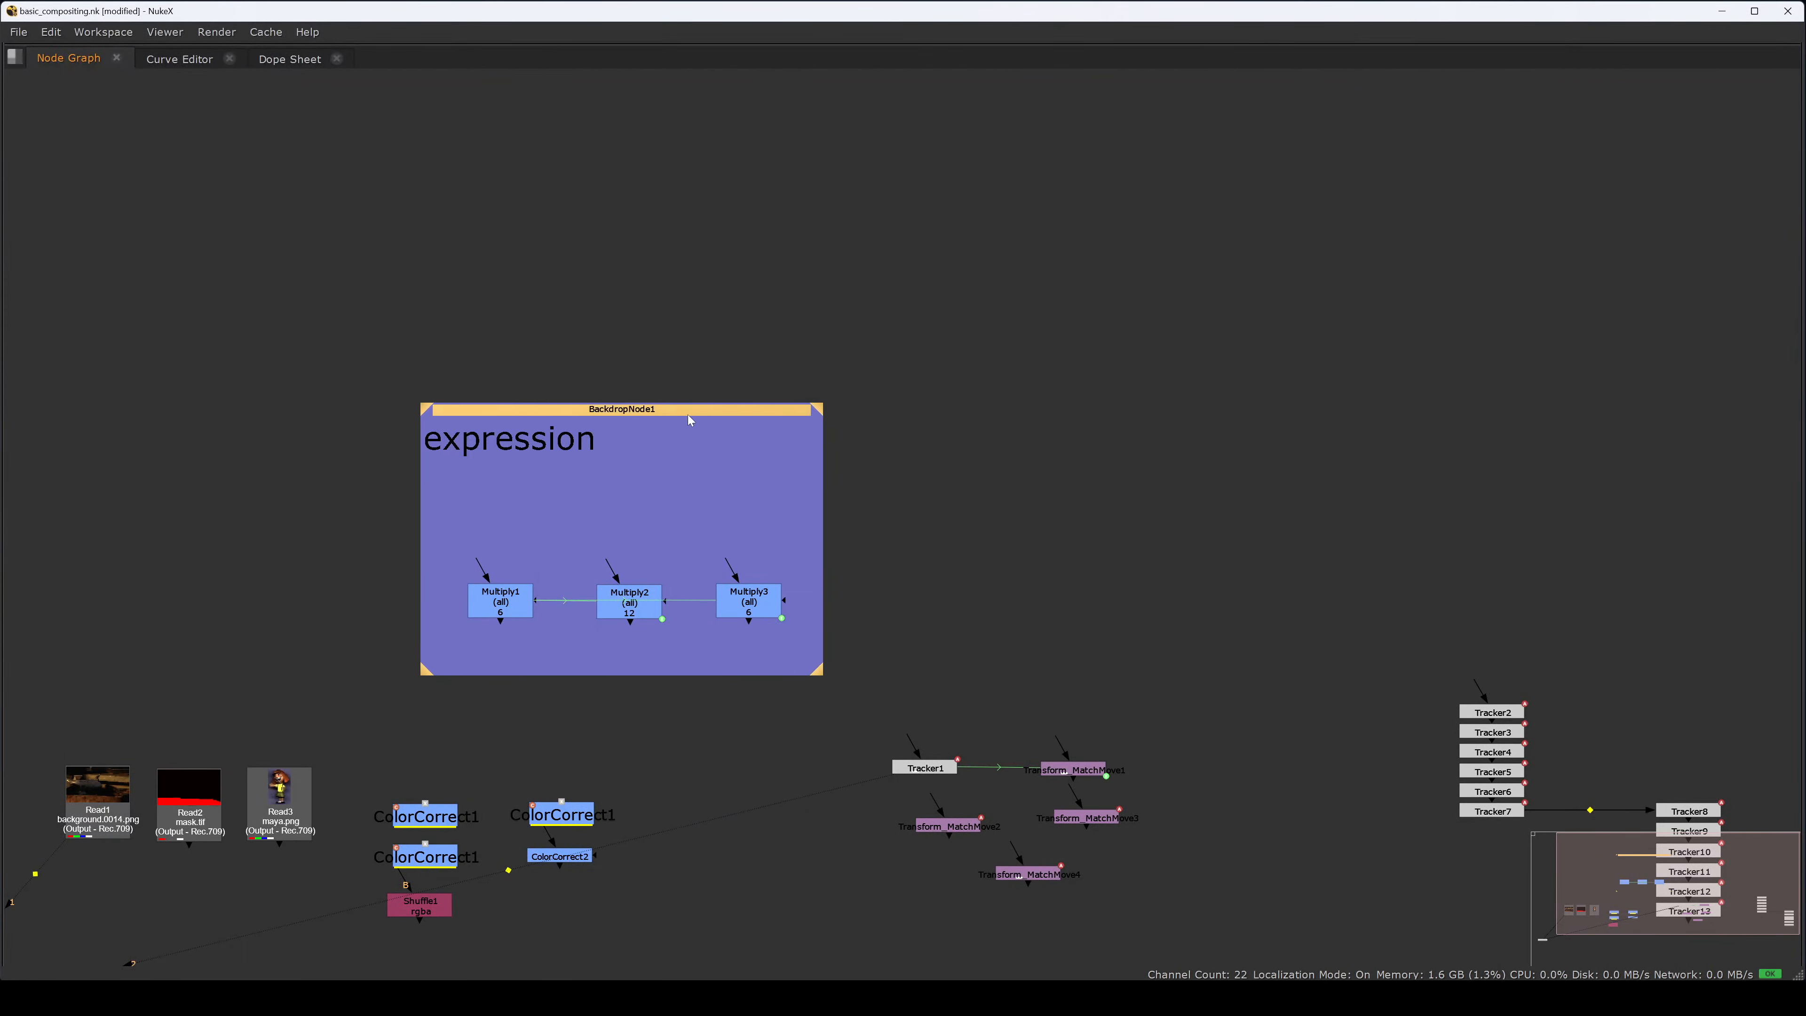
{"action": "left_click", "coordinate": [827, 432]}
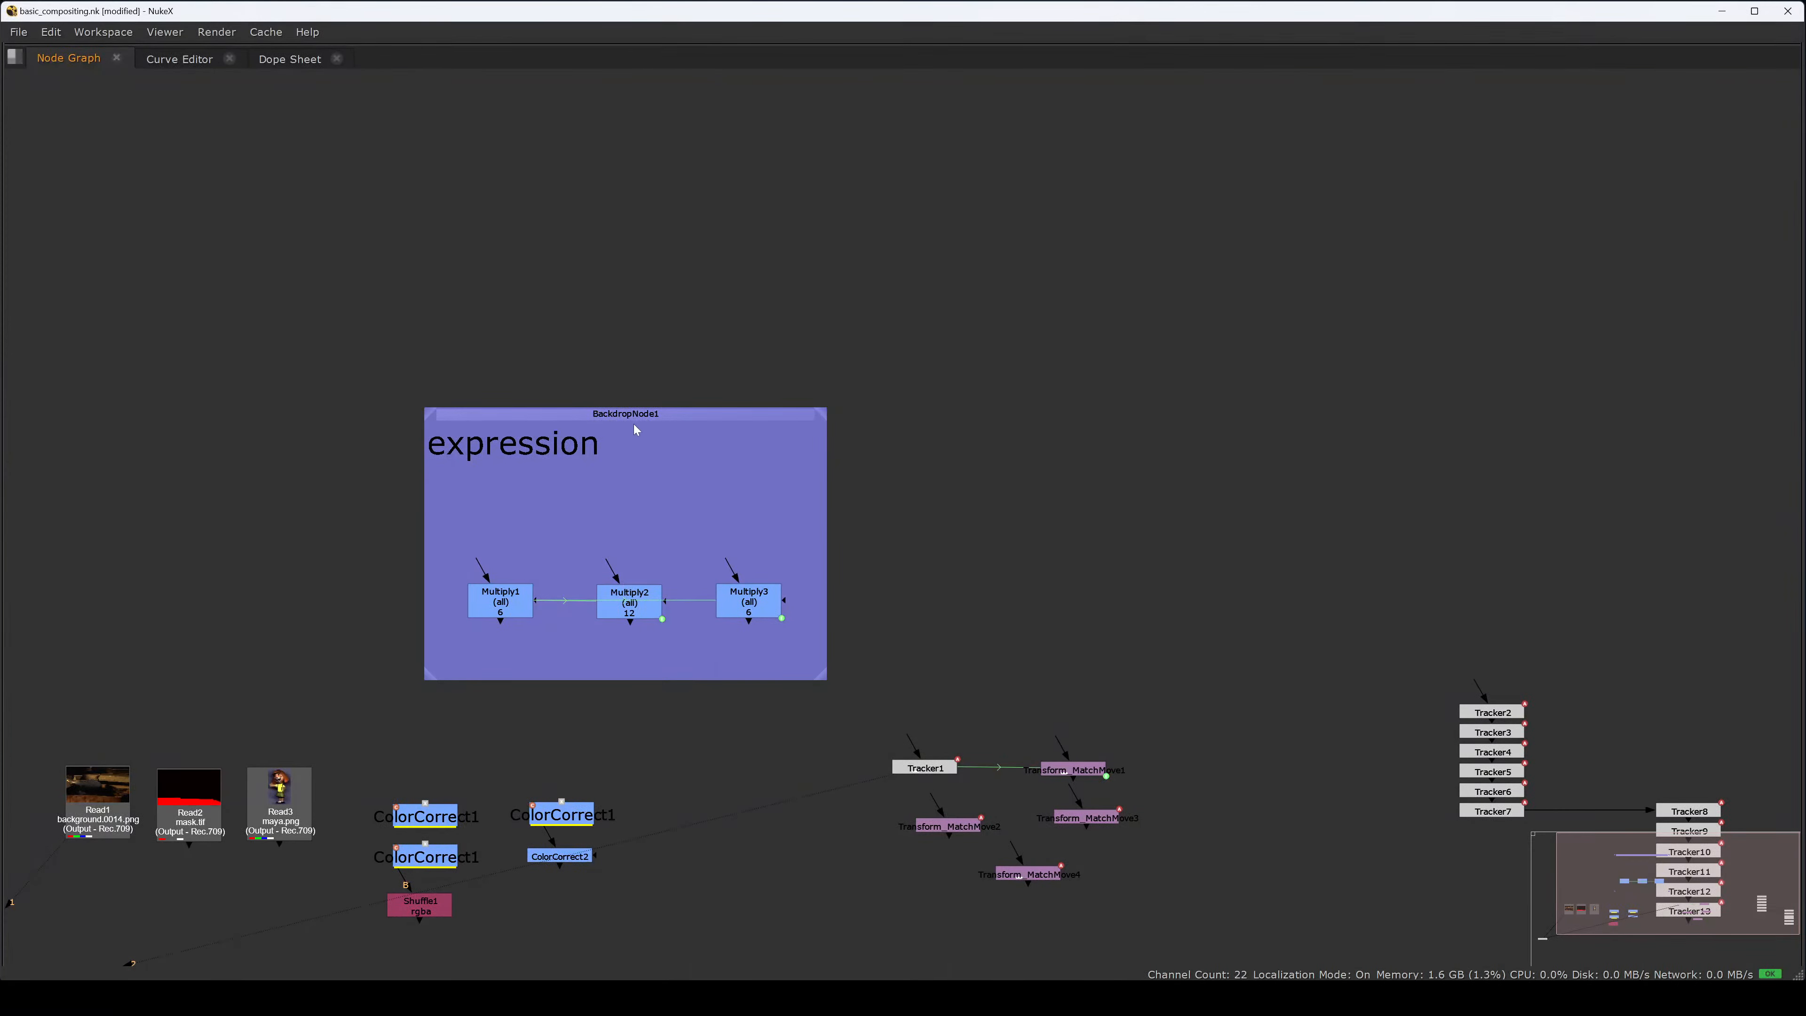
{"action": "left_click_drag", "start_coordinate": [633, 419], "coordinate": [488, 430], "text": "ctrl"}
{"action": "left_click_drag", "start_coordinate": [813, 441], "coordinate": [668, 451], "text": "ctrl"}
{"action": "left_click", "coordinate": [771, 541]}
{"action": "middle_click_drag", "start_coordinate": [775, 562], "coordinate": [774, 469]}
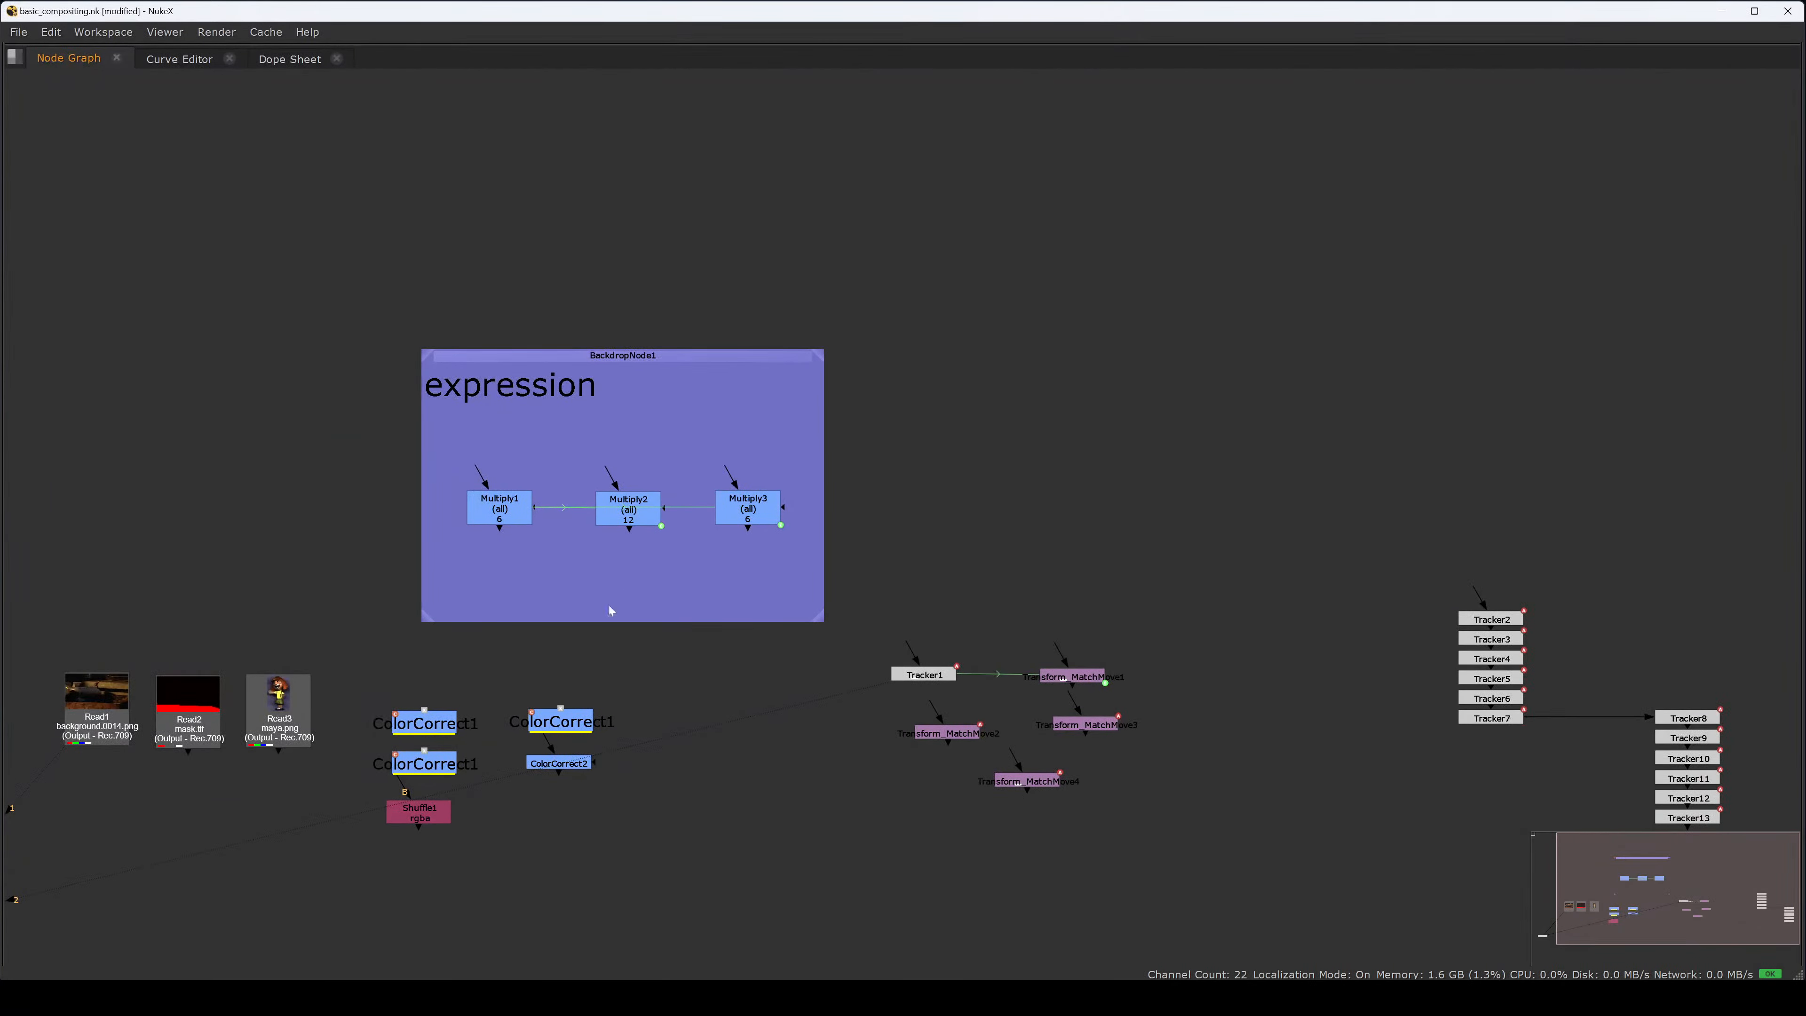
- Duplicate the expression backdrop and place the copy below it, around the ColorCorrect and Shuffle nodes
{"action": "left_click", "coordinate": [638, 394]}
{"action": "key", "text": "ctrl+c"}
{"action": "left_click", "coordinate": [661, 665]}
{"action": "key", "text": "ctrl+v"}
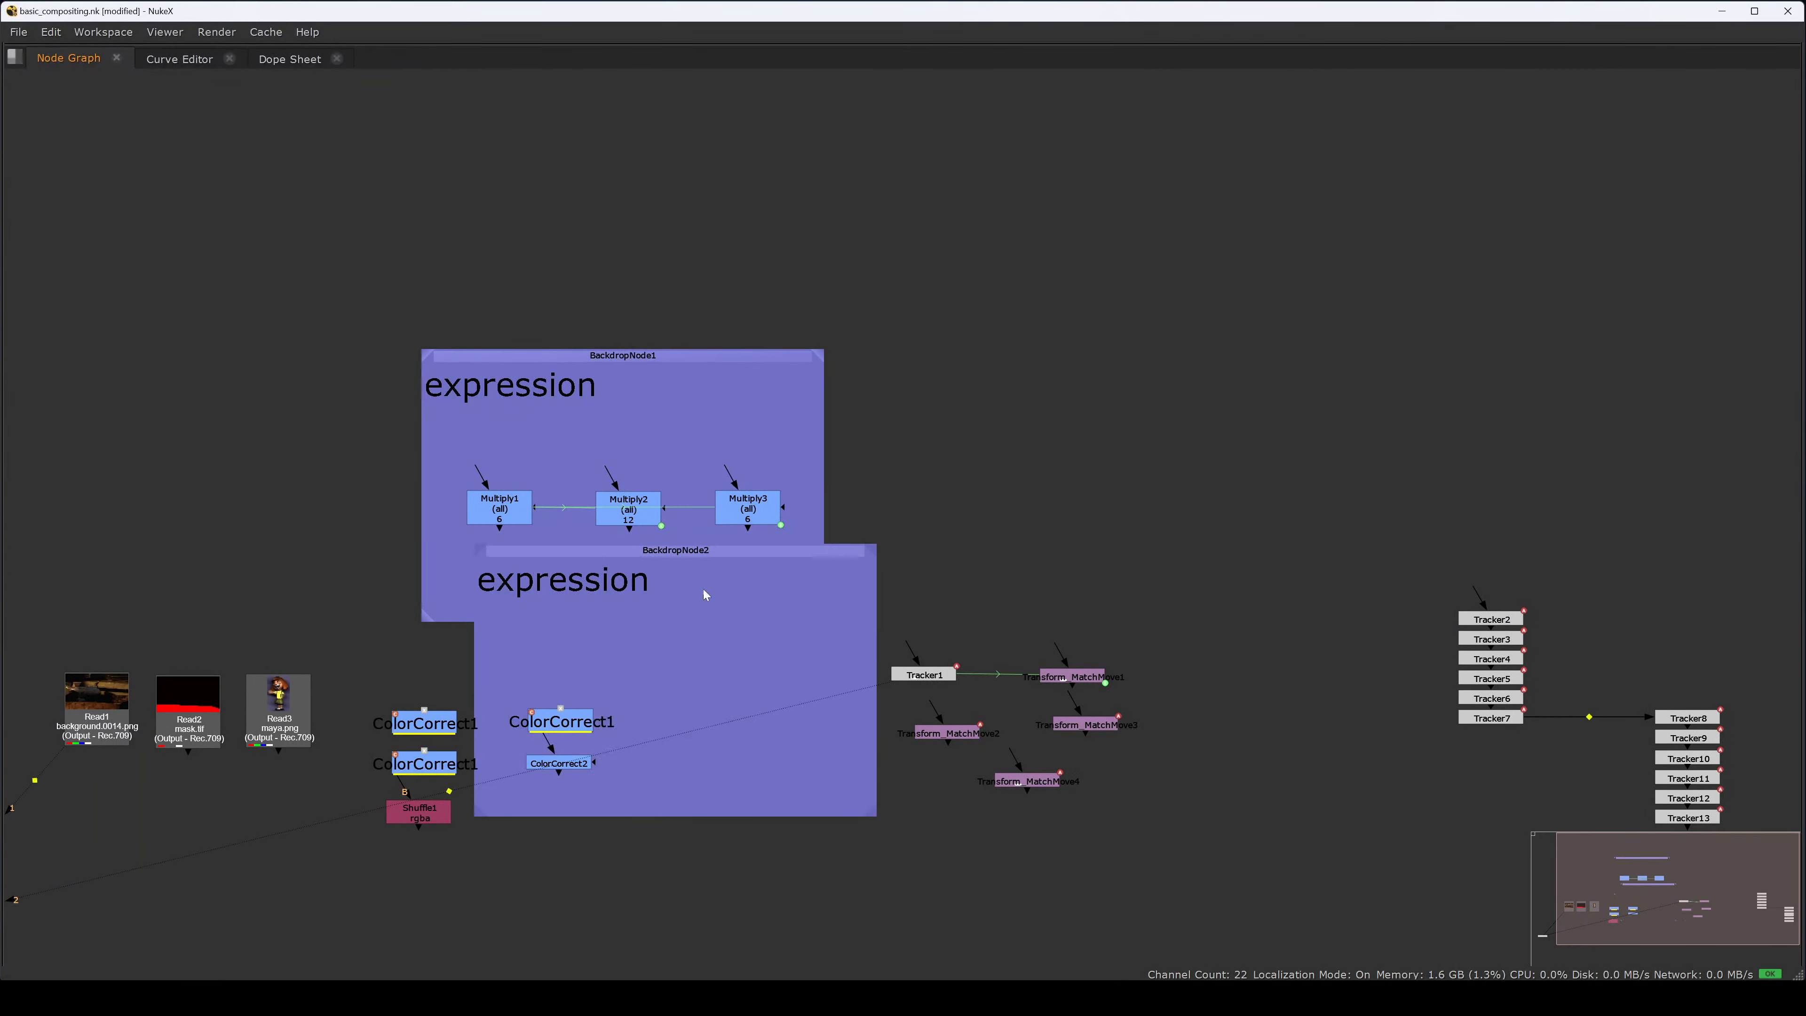
{"action": "left_click_drag", "start_coordinate": [709, 589], "coordinate": [725, 666], "text": "ctrl"}
{"action": "left_click", "coordinate": [727, 653]}
- Change the label of the duplicated backdrop to clone
{"action": "double_click", "coordinate": [717, 666]}
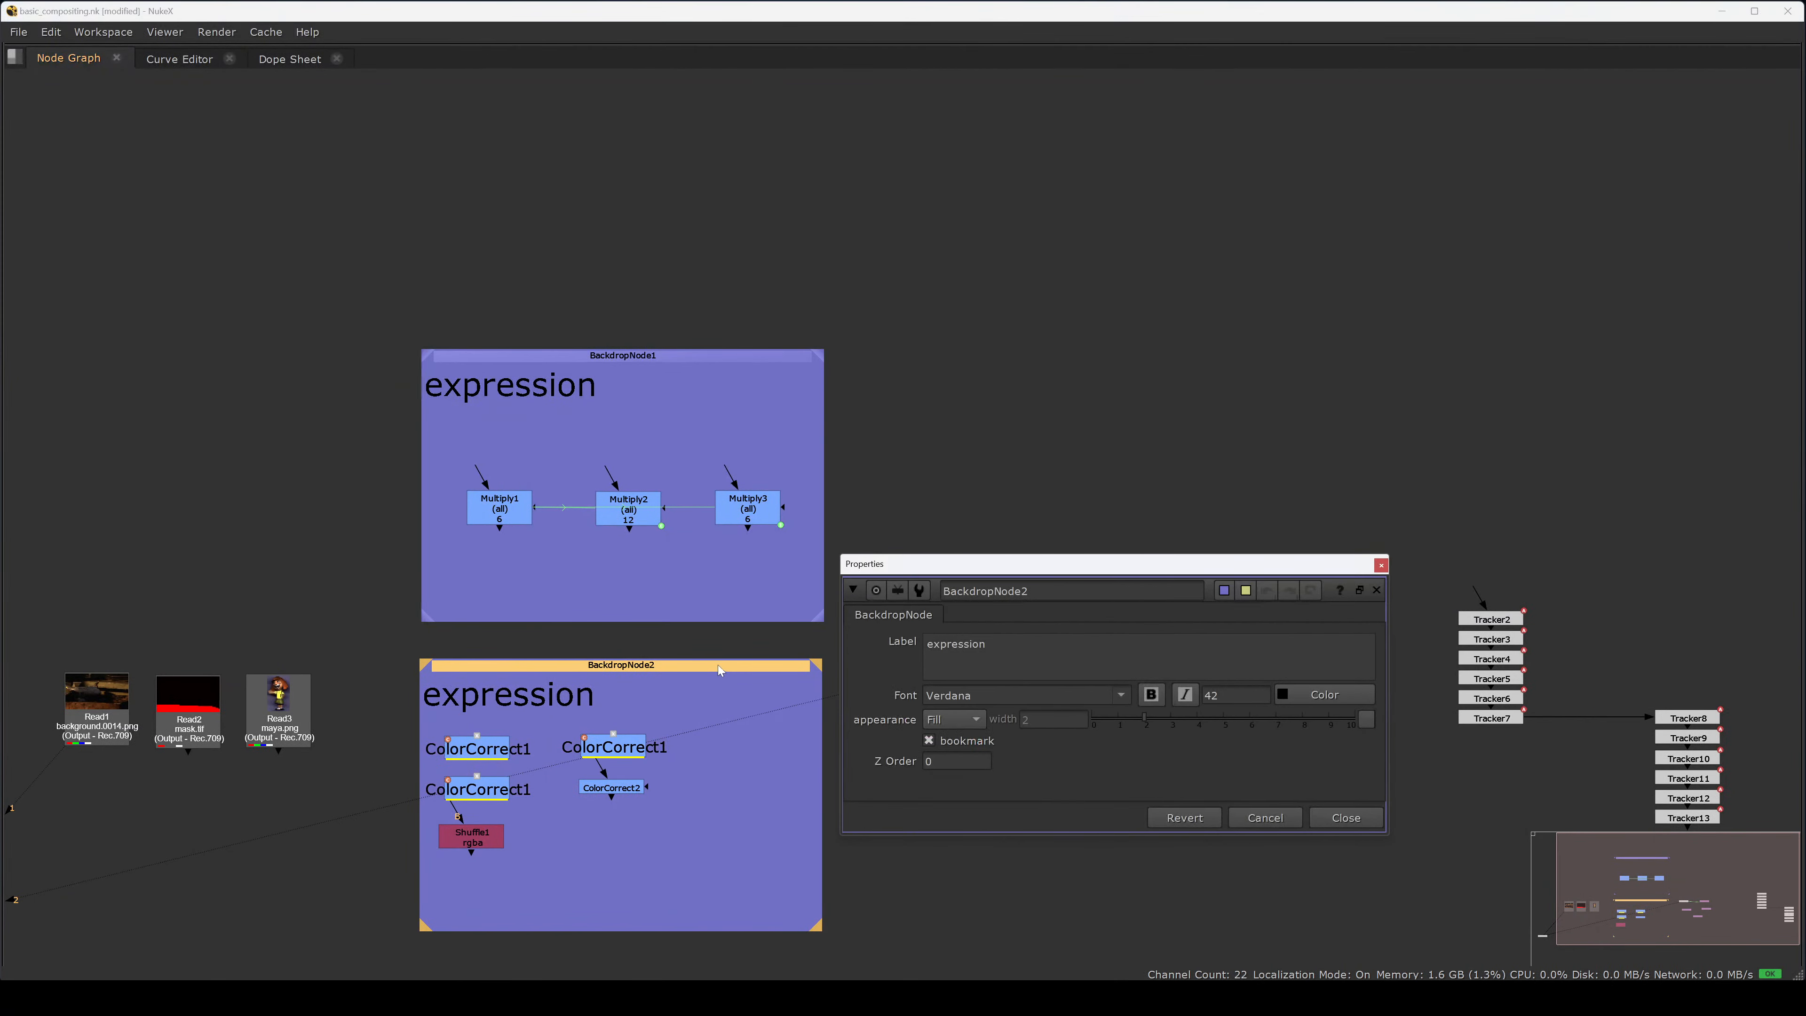
{"action": "key", "text": "ctrl+a"}
{"action": "type", "text": "clone"}
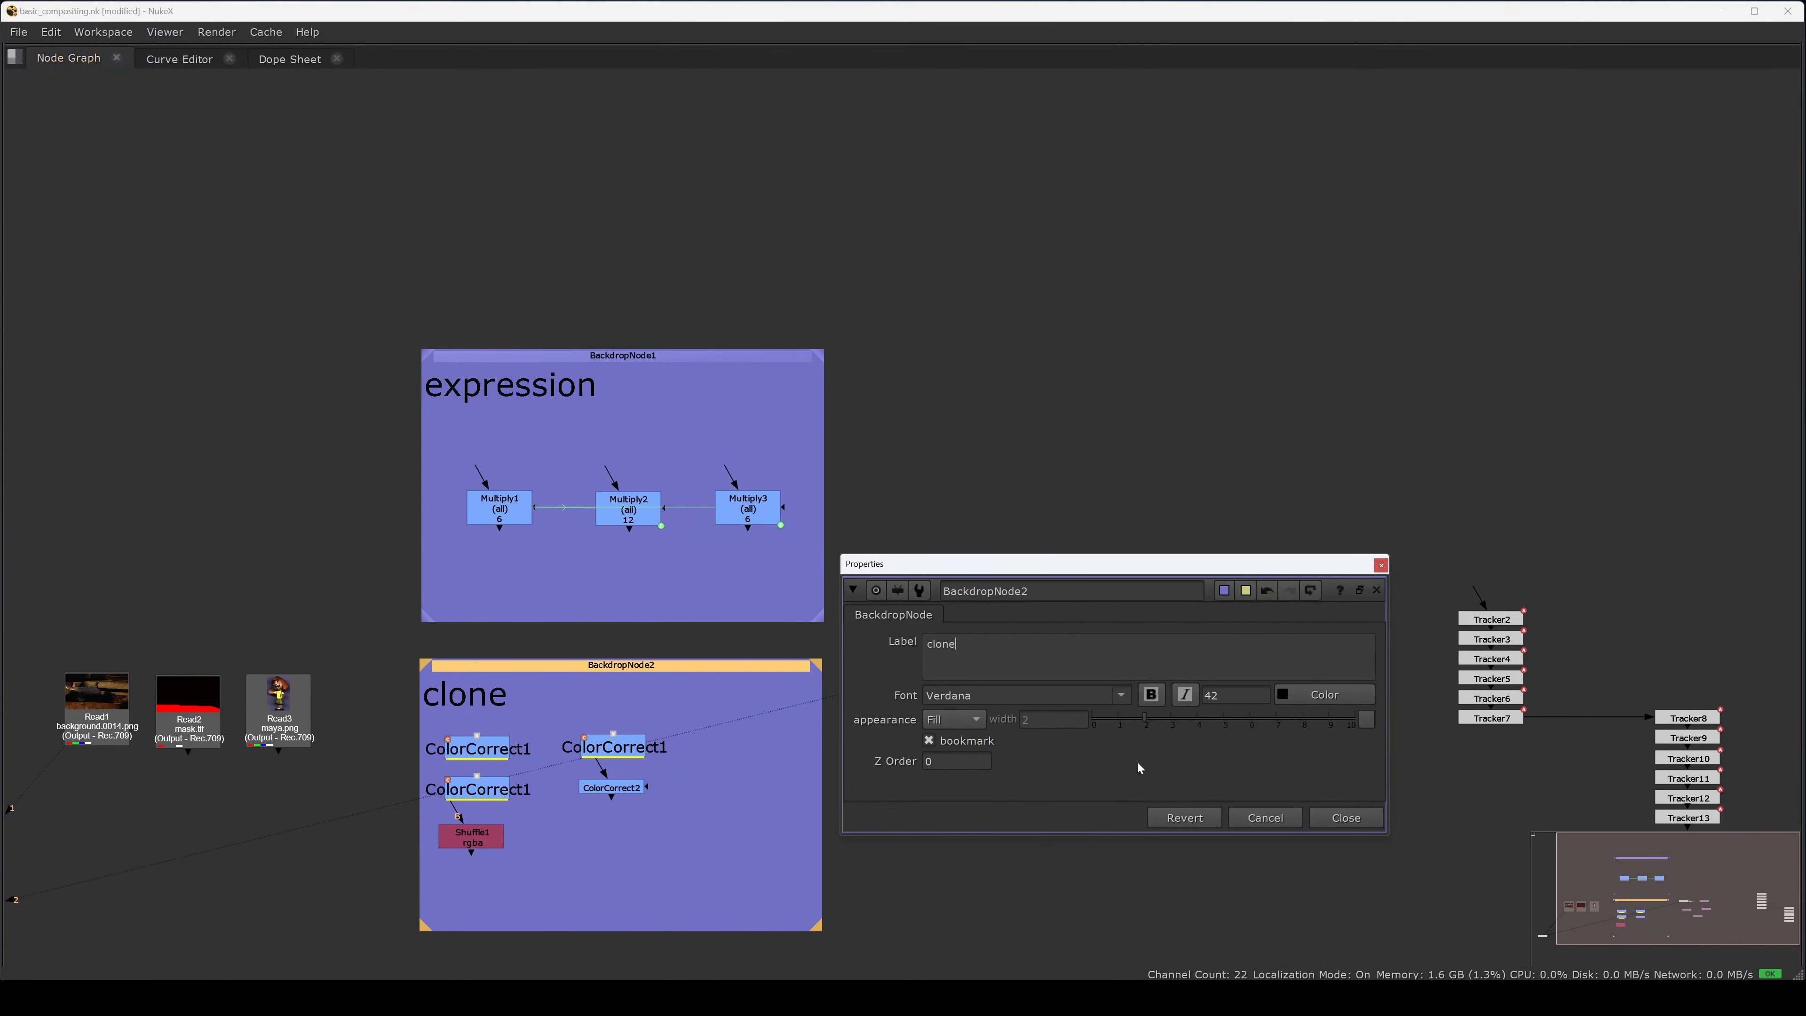
{"action": "key", "text": "ctrl+Return"}
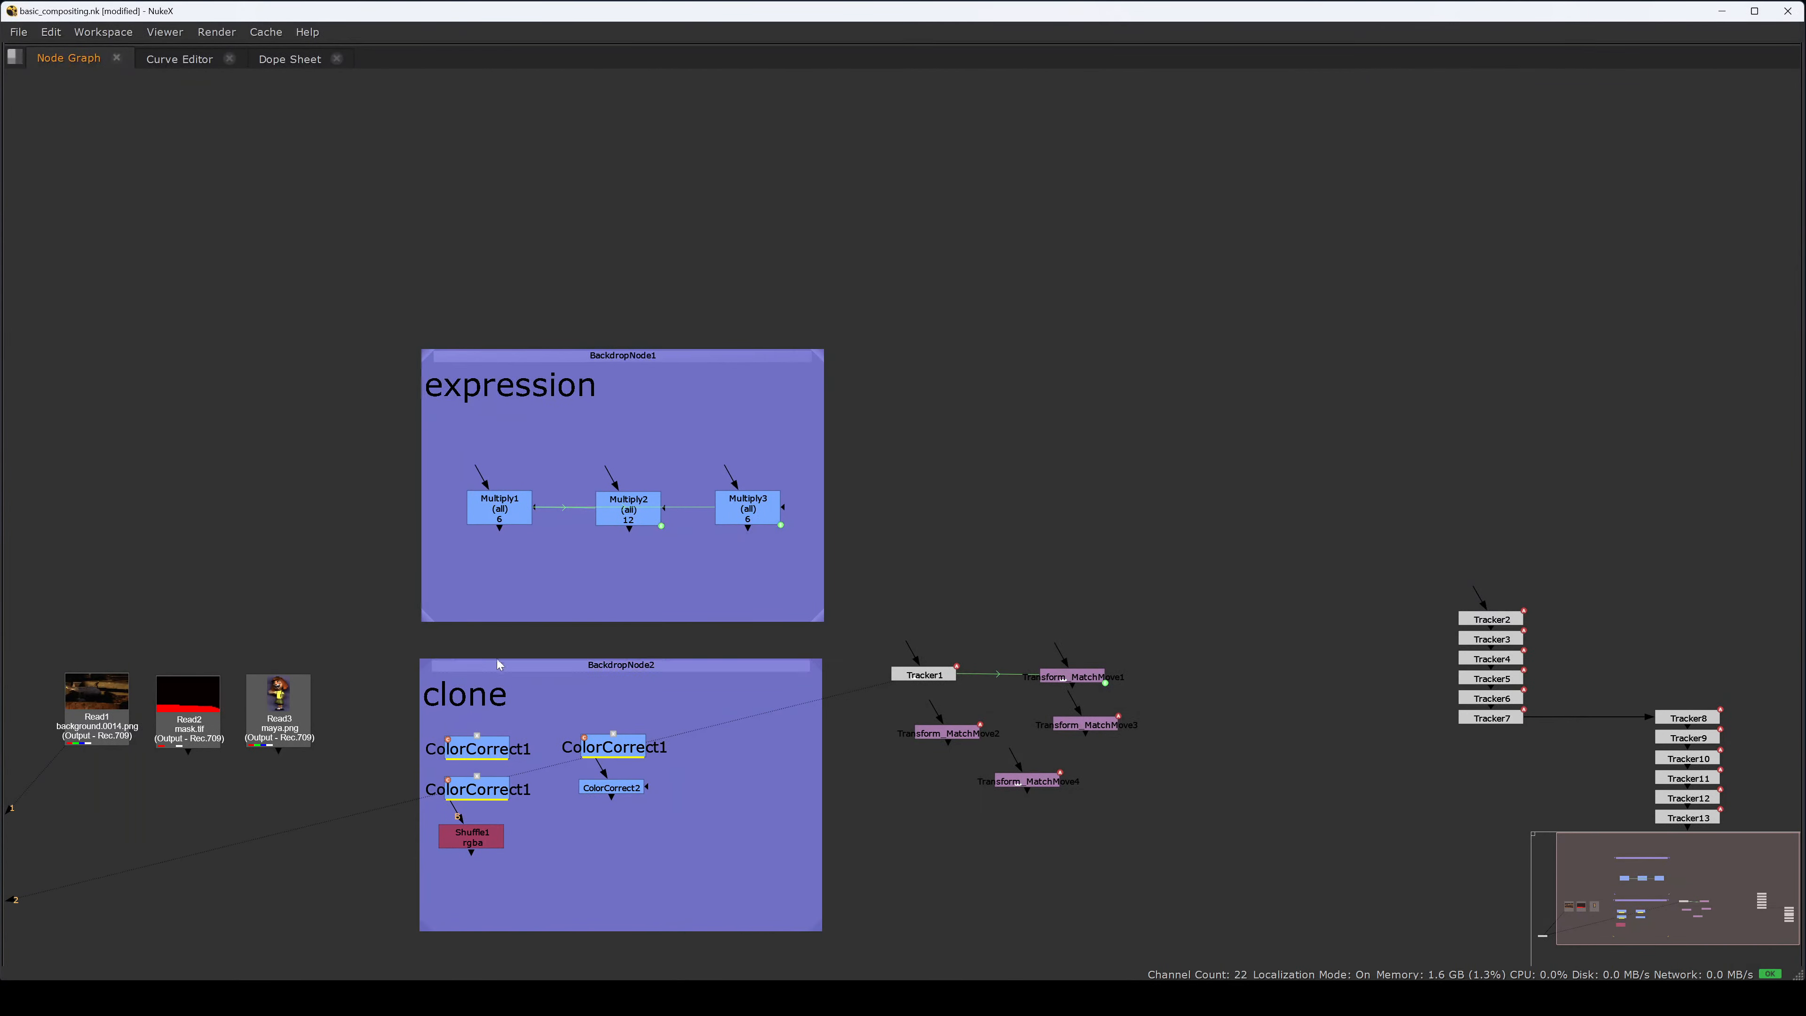
- Recolor the clone backdrop to teal green with a hue of 0.443
{"action": "double_click", "coordinate": [501, 669]}
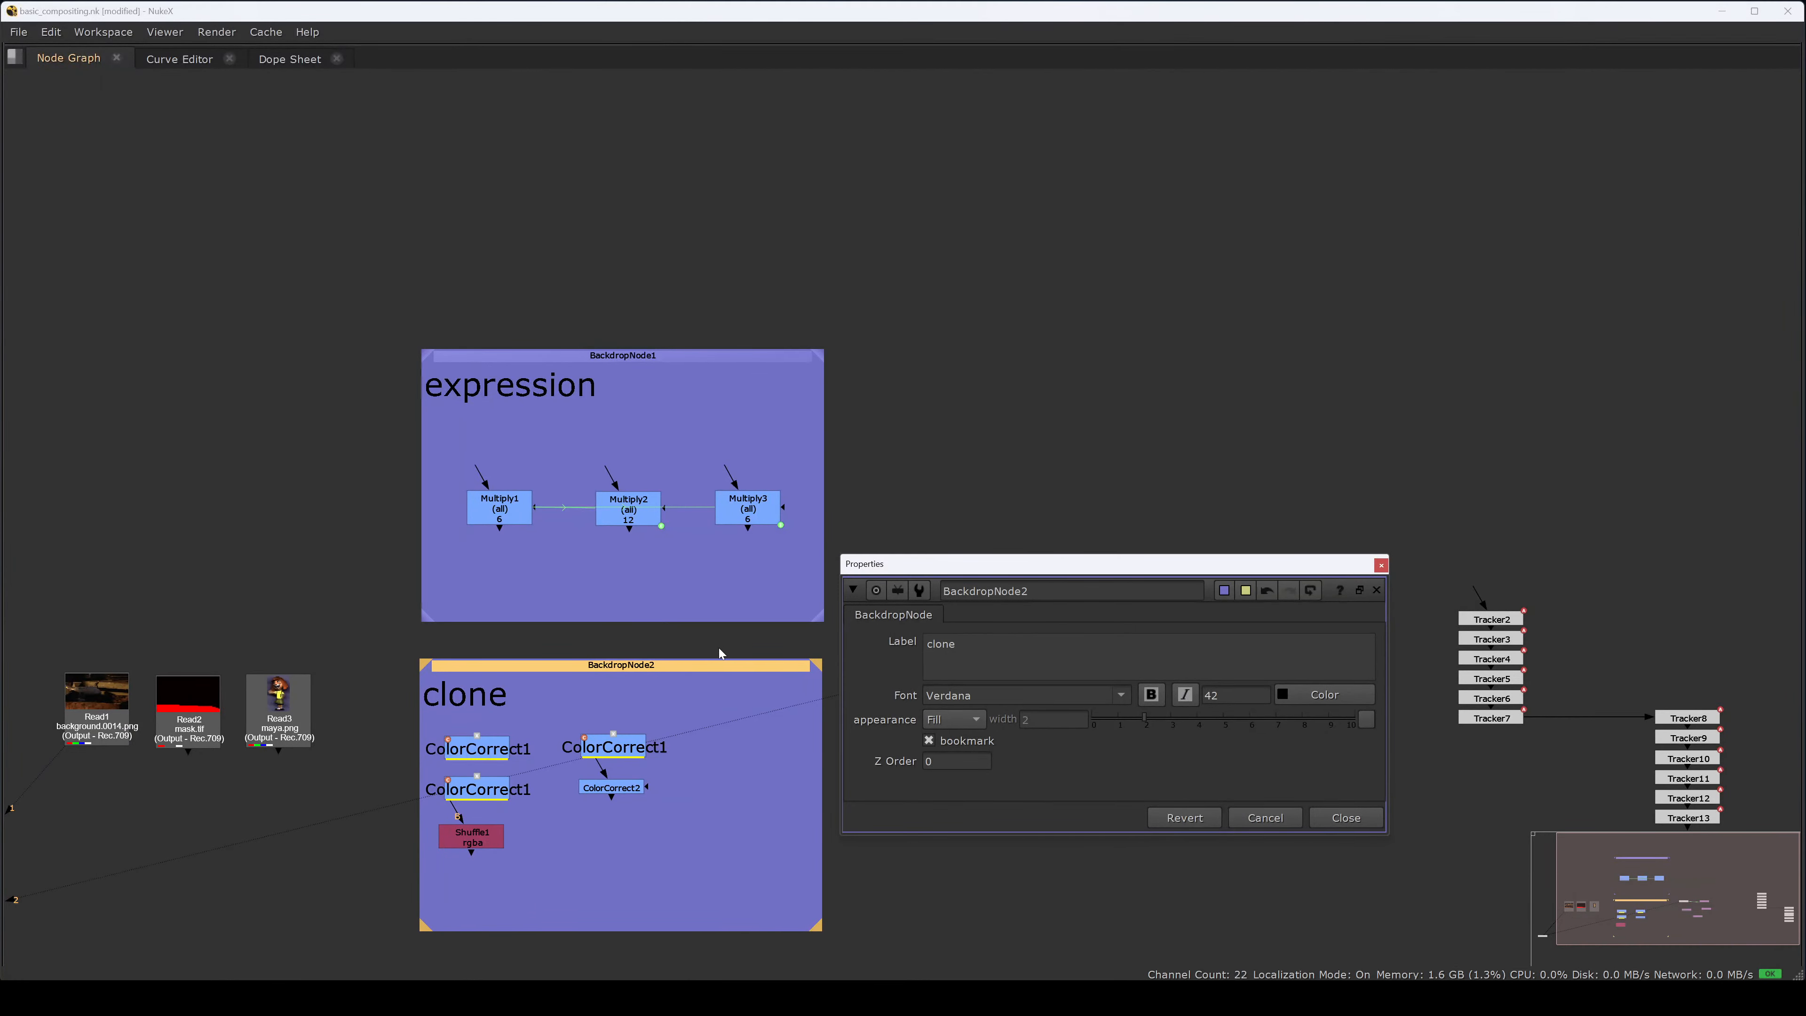
{"action": "left_click", "coordinate": [1224, 590]}
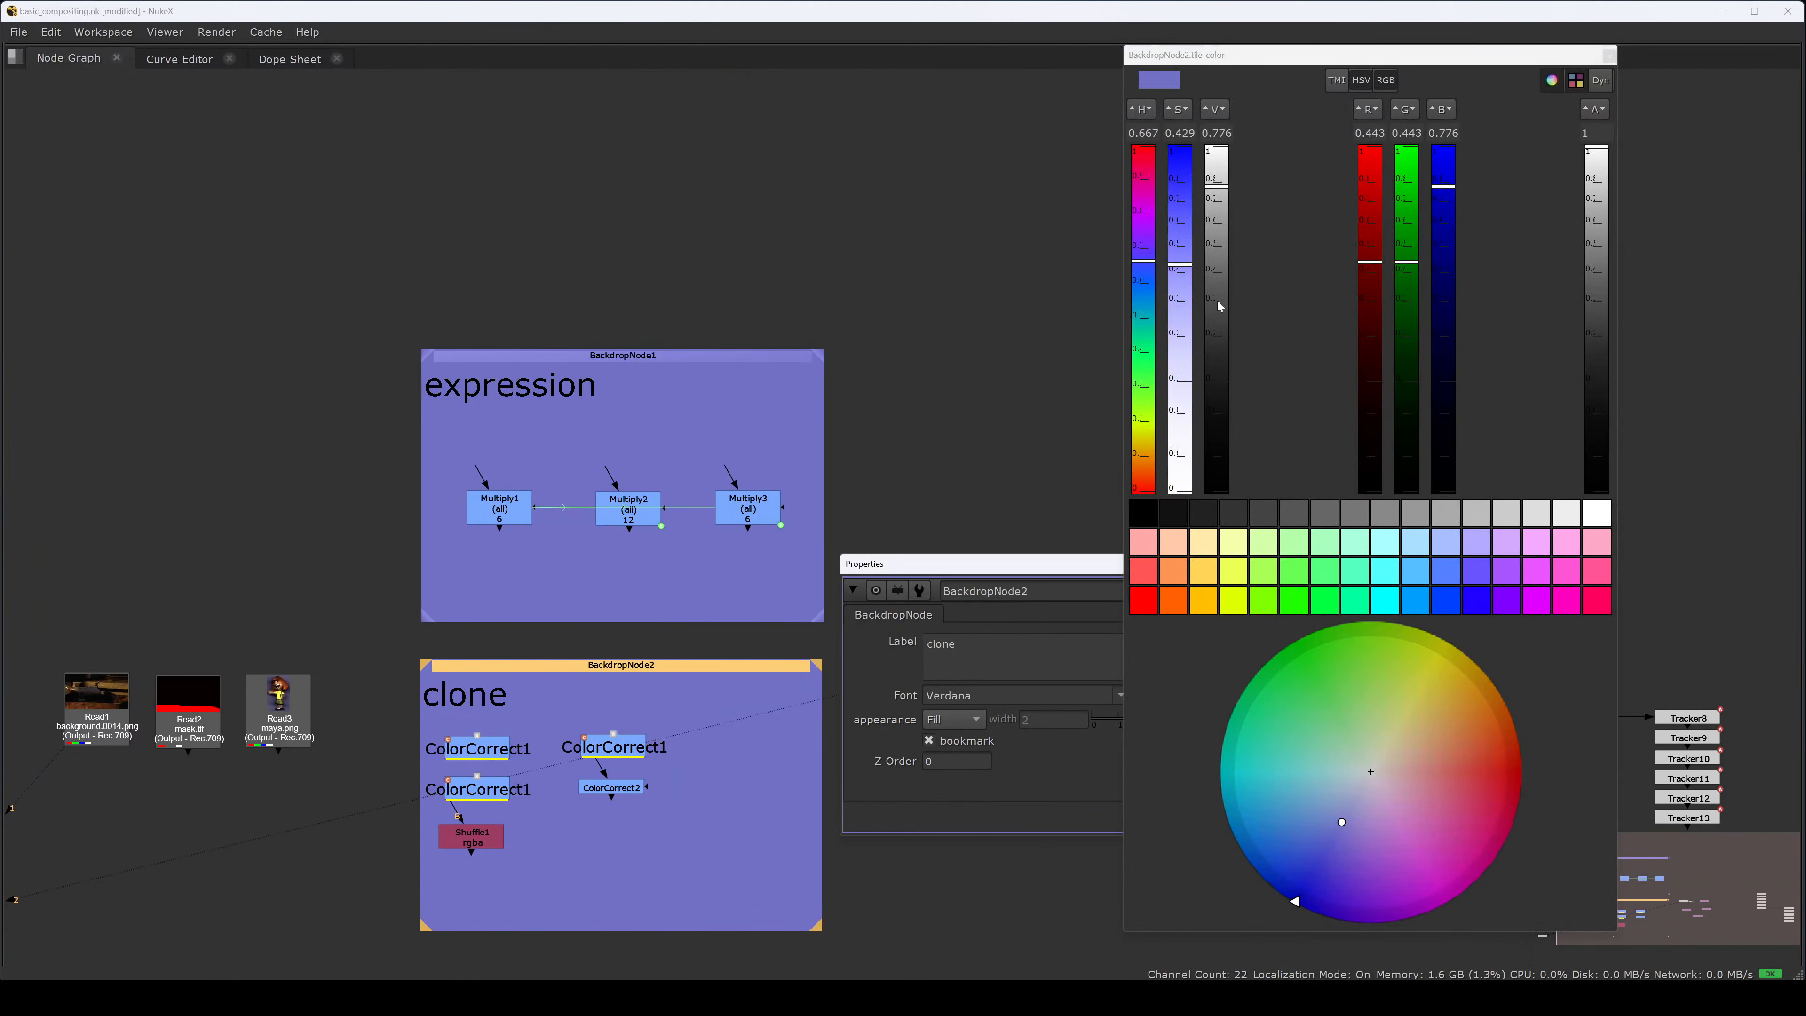
{"action": "left_click_drag", "start_coordinate": [1290, 900], "coordinate": [1232, 719]}
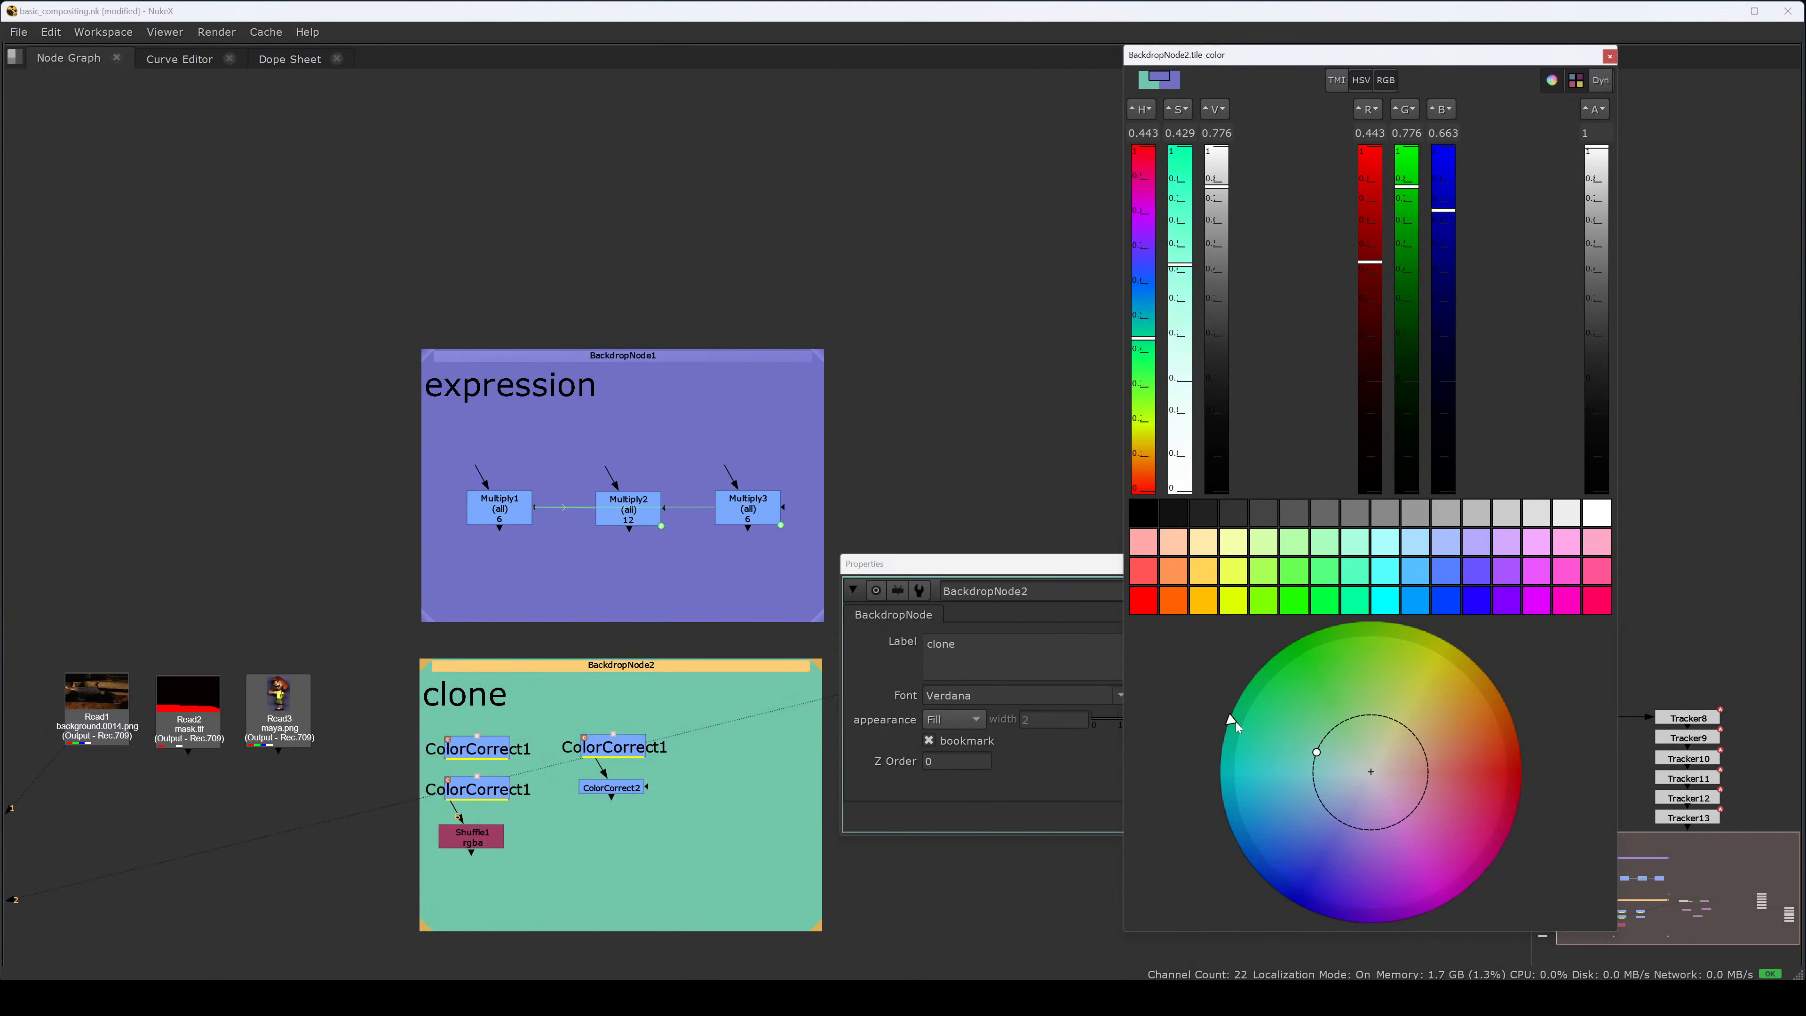
{"action": "left_click", "coordinate": [1609, 55]}
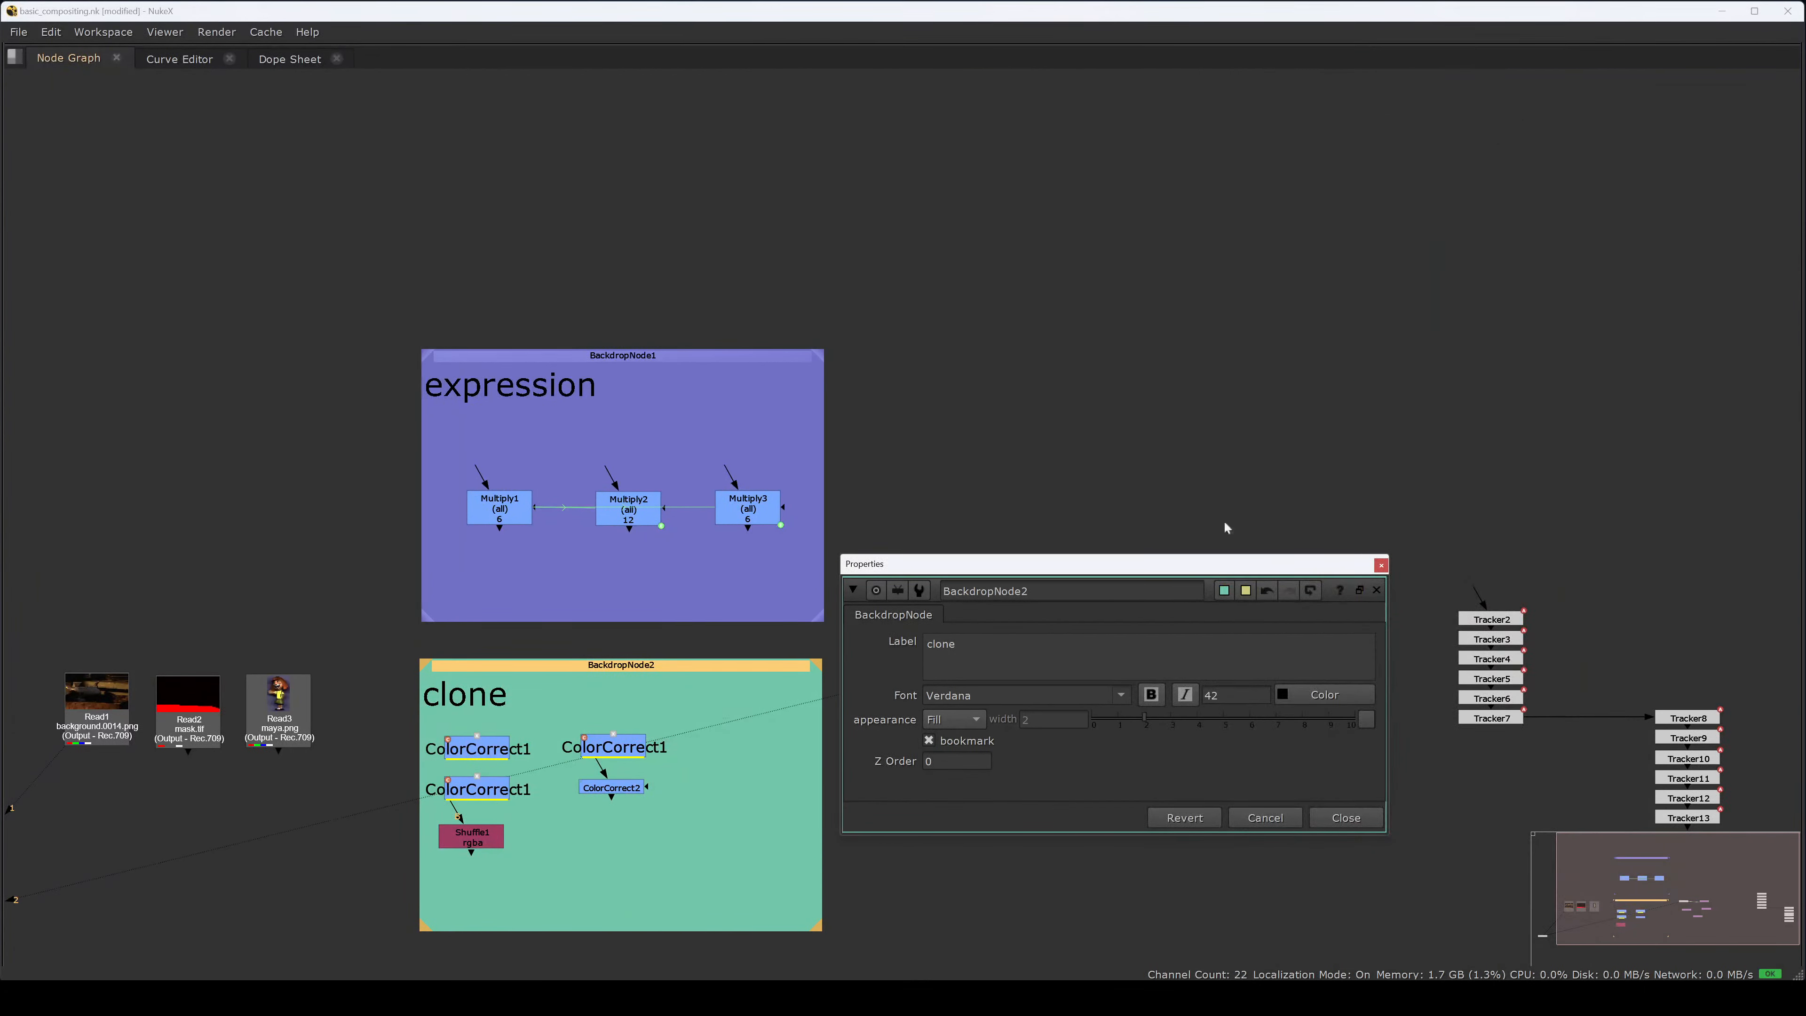
{"action": "left_click", "coordinate": [1380, 566]}
- Restore the full workspace layout and move the two Tracker stacks closer to the match-move nodes
{"action": "middle_click_drag", "start_coordinate": [1224, 699], "coordinate": [1075, 619]}
{"action": "left_click", "coordinate": [1038, 629]}
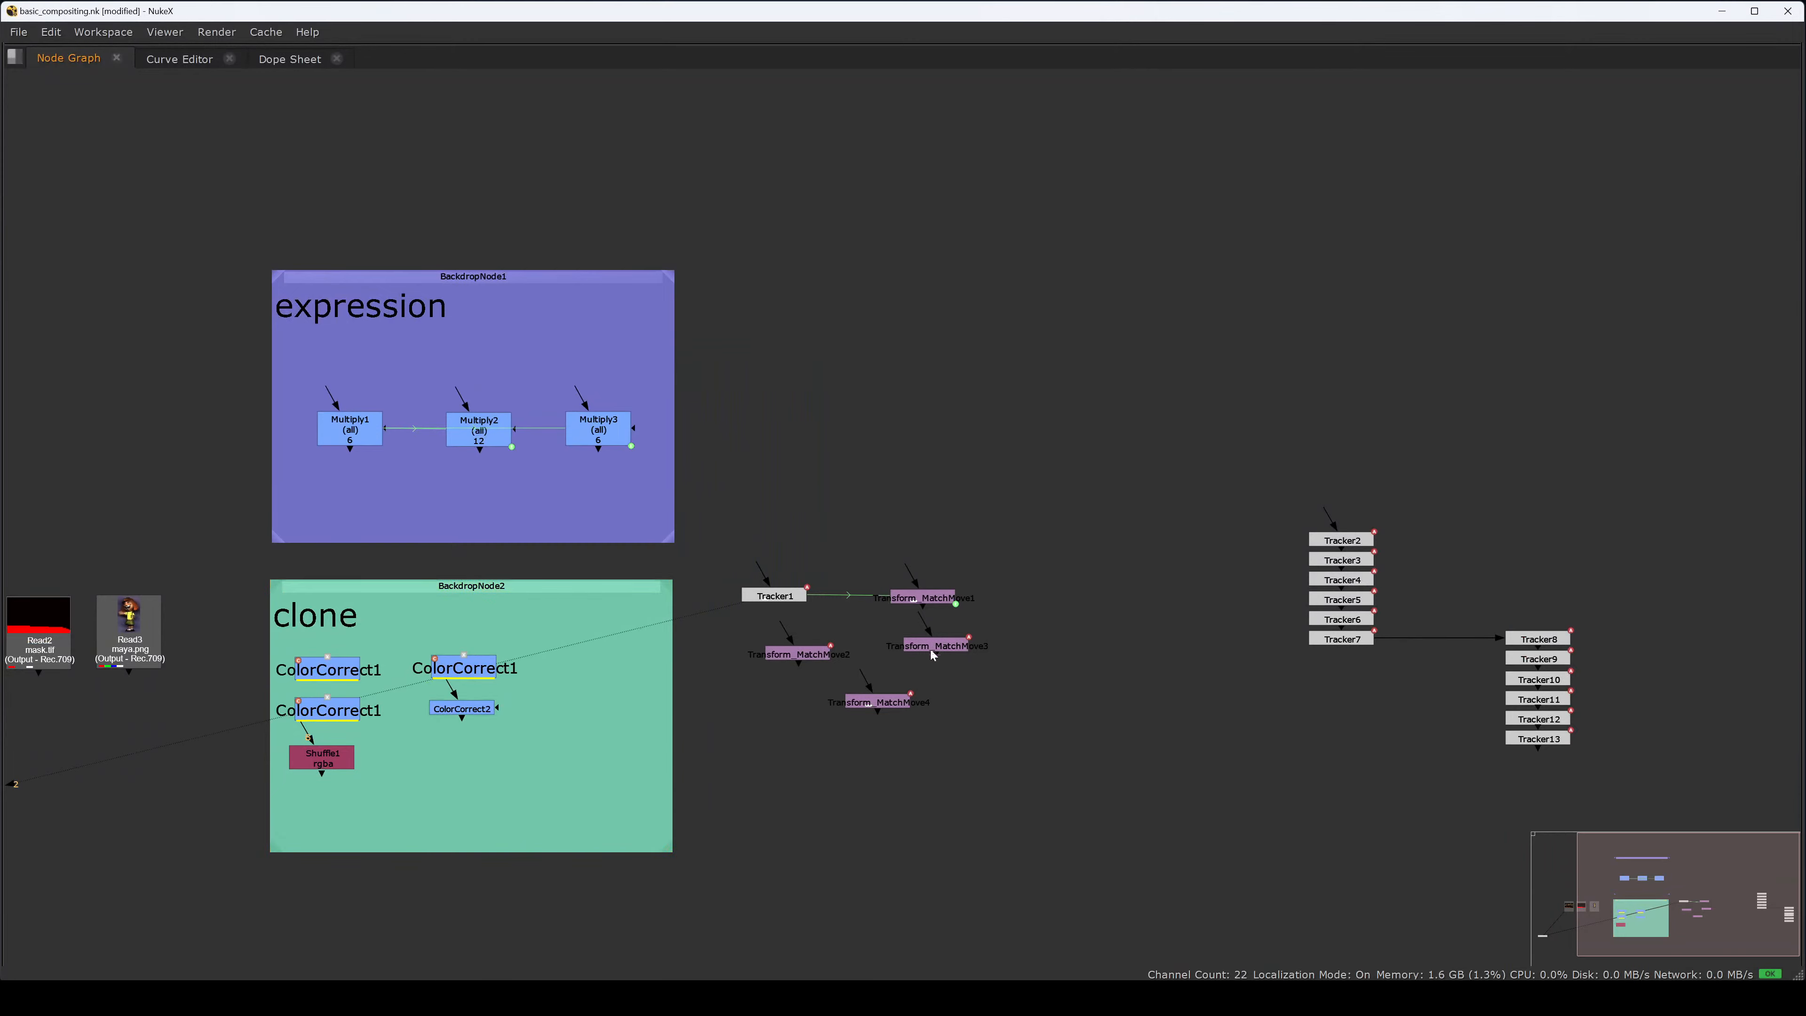
{"action": "key", "text": "space"}
{"action": "middle_click_drag", "start_coordinate": [1020, 715], "coordinate": [1010, 854]}
{"action": "scroll", "coordinate": [965, 695], "scroll_direction": "down", "scroll_amount": 4}
{"action": "mouse_move", "coordinate": [968, 697]}
{"action": "middle_mouse_down"}
{"action": "mouse_move", "coordinate": [879, 730]}
{"action": "mouse_move", "coordinate": [778, 672]}
{"action": "middle_mouse_up"}
{"action": "left_click_drag", "start_coordinate": [778, 672], "coordinate": [1028, 875]}
{"action": "left_click_drag", "start_coordinate": [937, 783], "coordinate": [820, 755]}
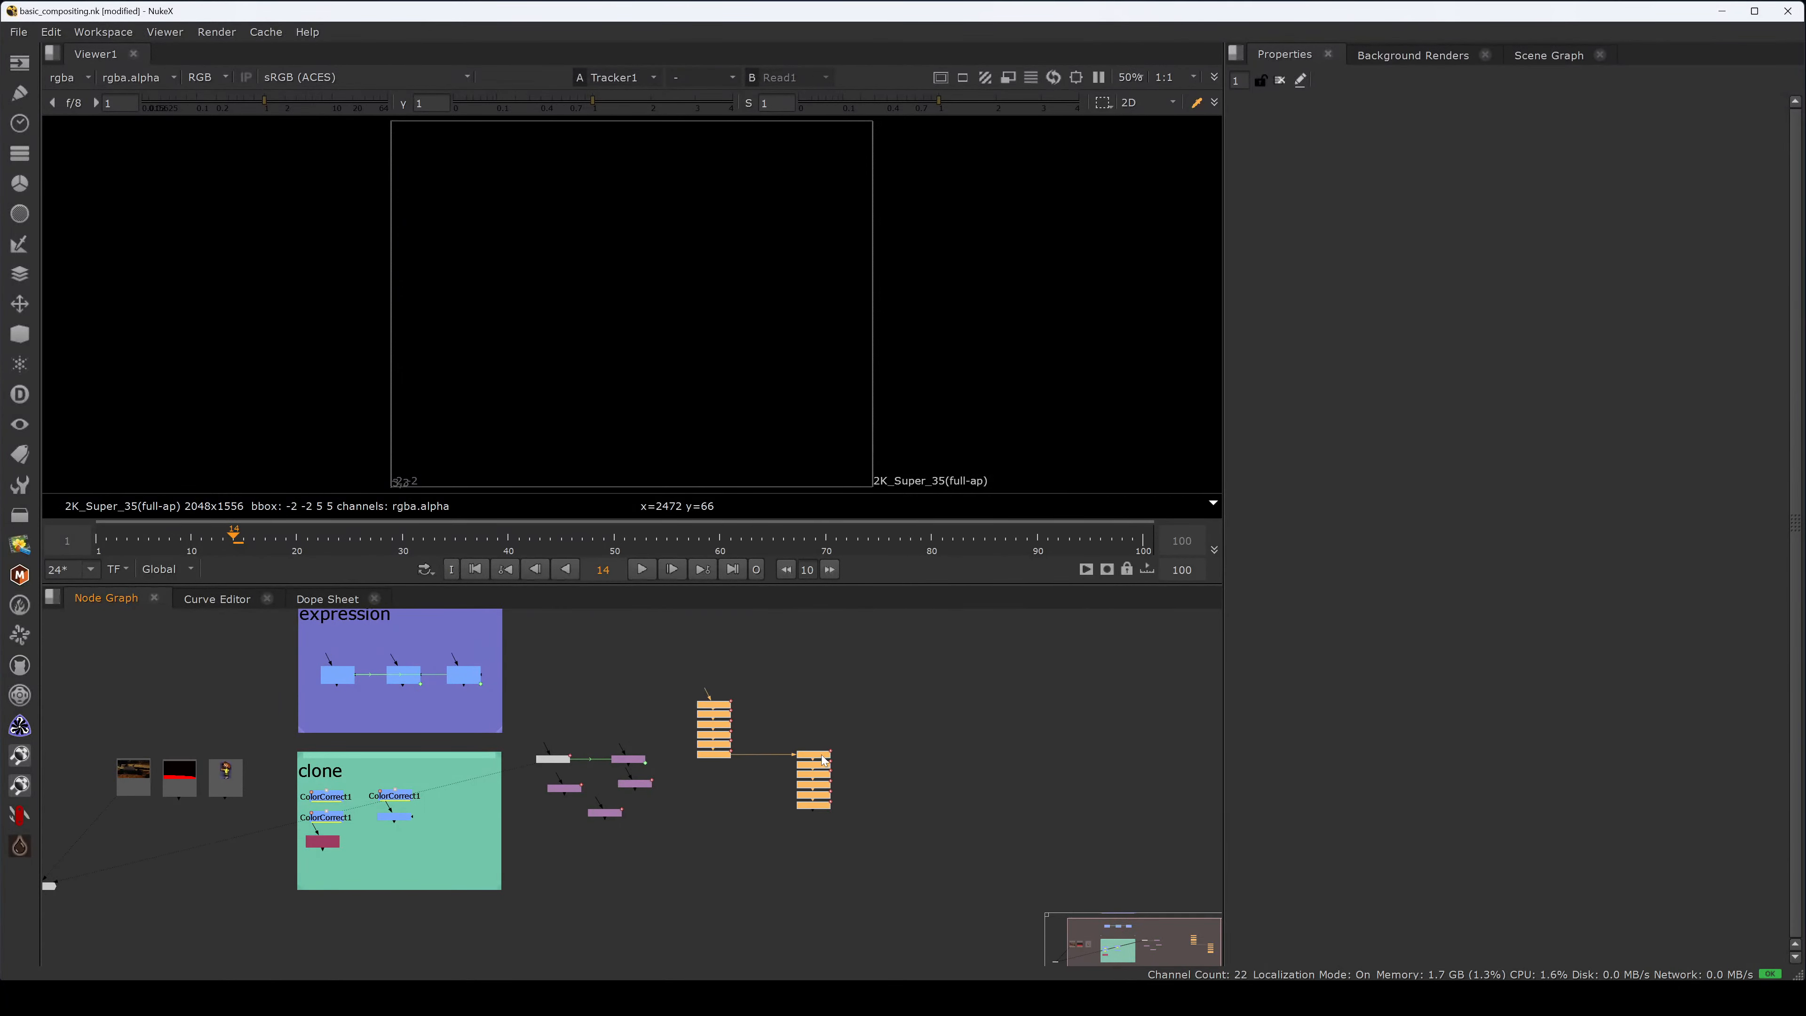
{"action": "middle_click_drag", "start_coordinate": [920, 743], "coordinate": [776, 779]}
- Add a RotoPaint node in the empty area beyond the Trackers and view it at frame 1
{"action": "left_click", "coordinate": [910, 729]}
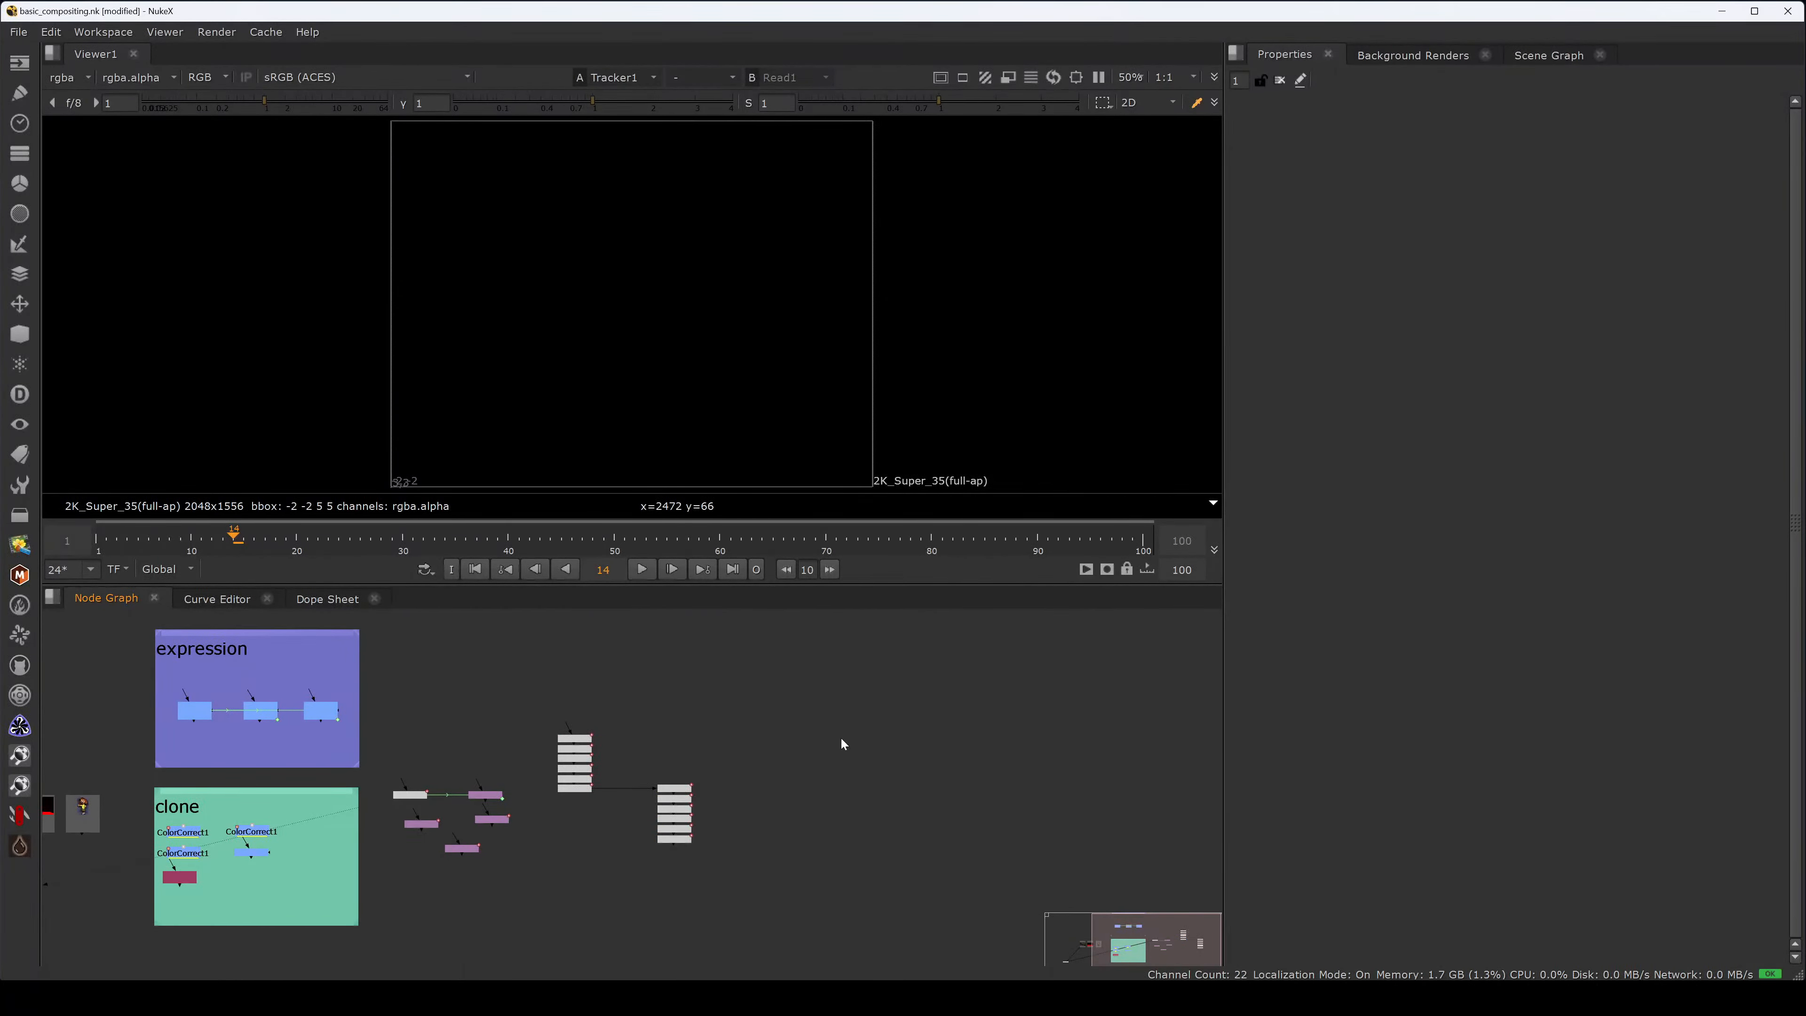
{"action": "key", "text": "p"}
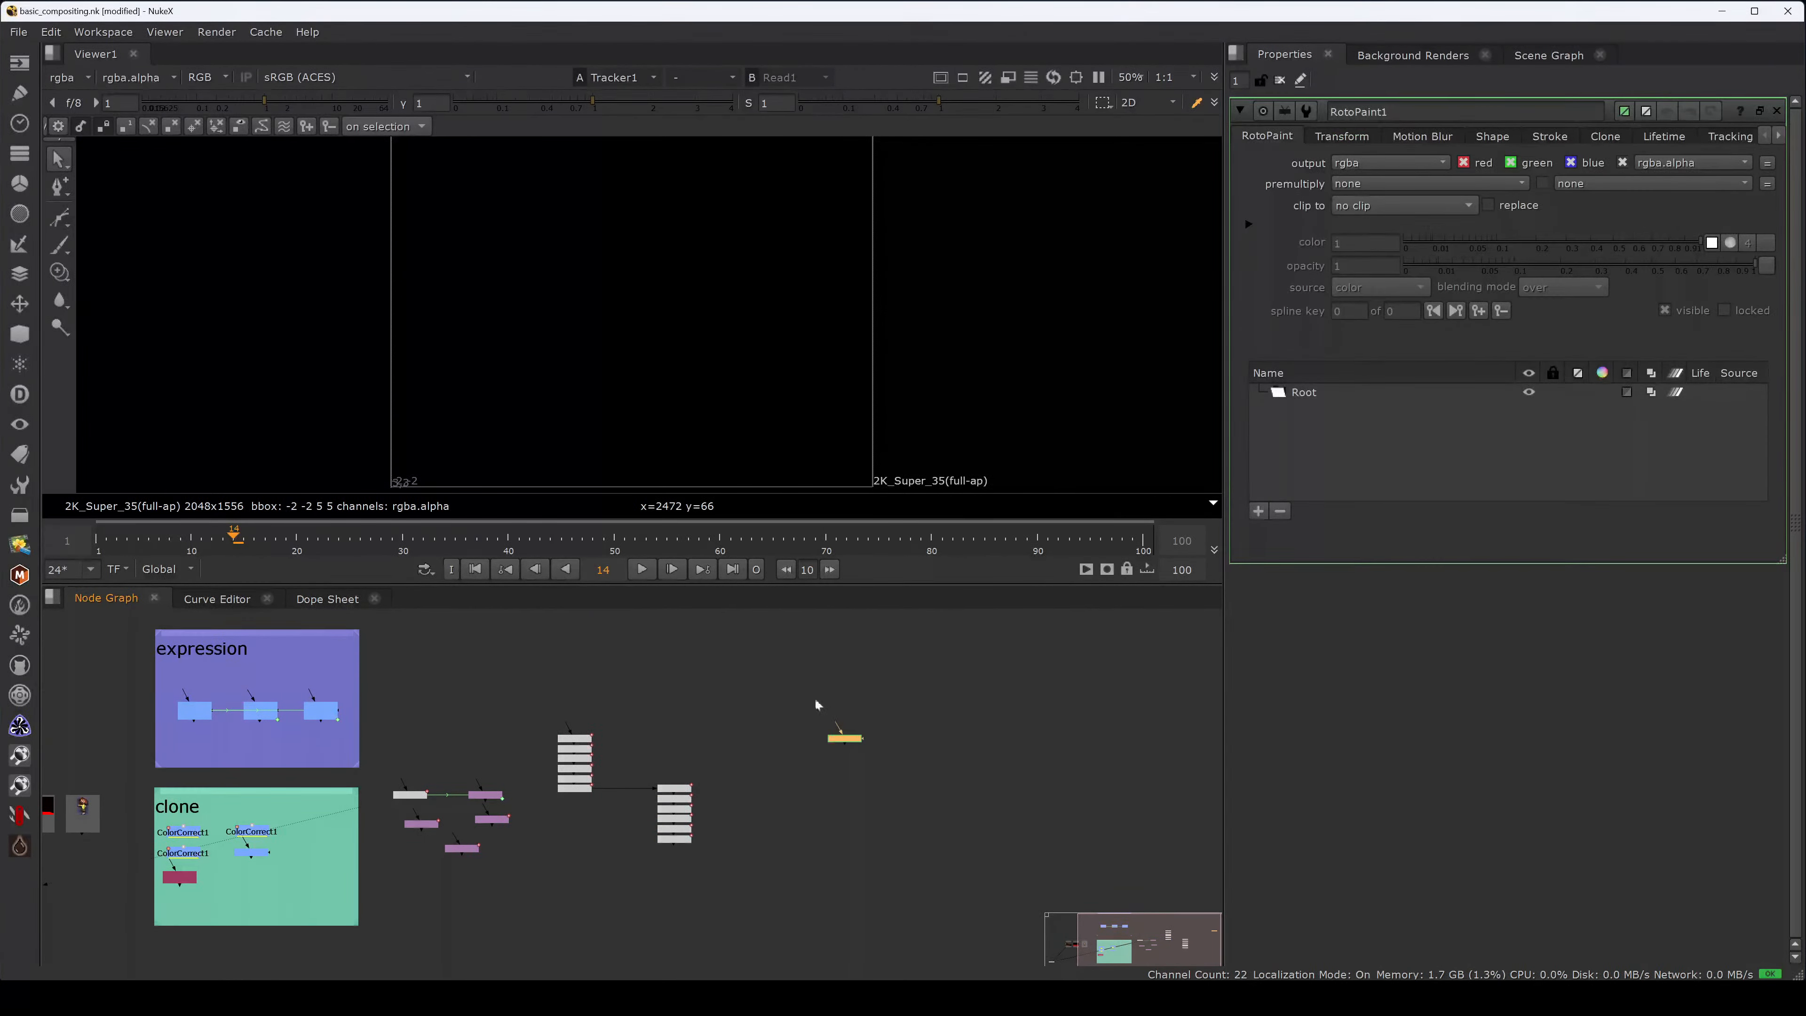
{"action": "left_click", "coordinate": [99, 544]}
{"action": "left_click_drag", "start_coordinate": [851, 738], "coordinate": [839, 733]}
{"action": "key", "text": "1"}
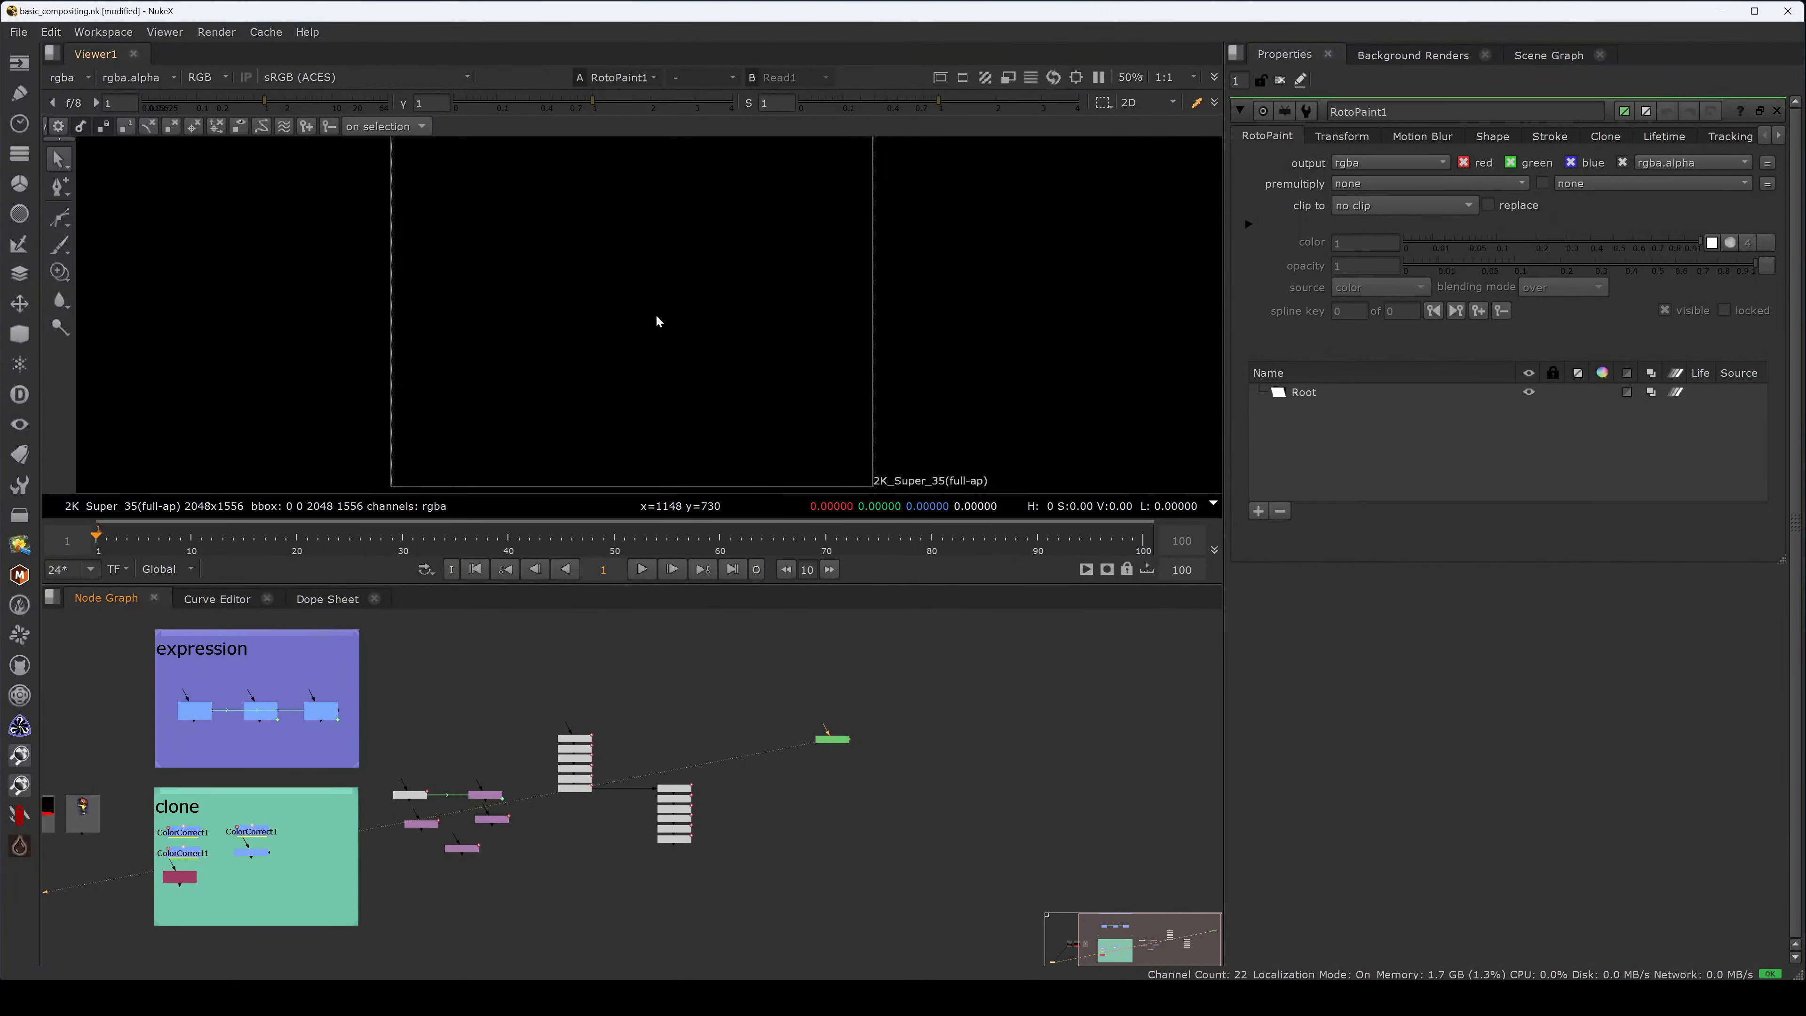
- Paint a white zigzag brush stroke about 1350 px wide and 560 px high across the frame's upper half
{"action": "left_click", "coordinate": [59, 245]}
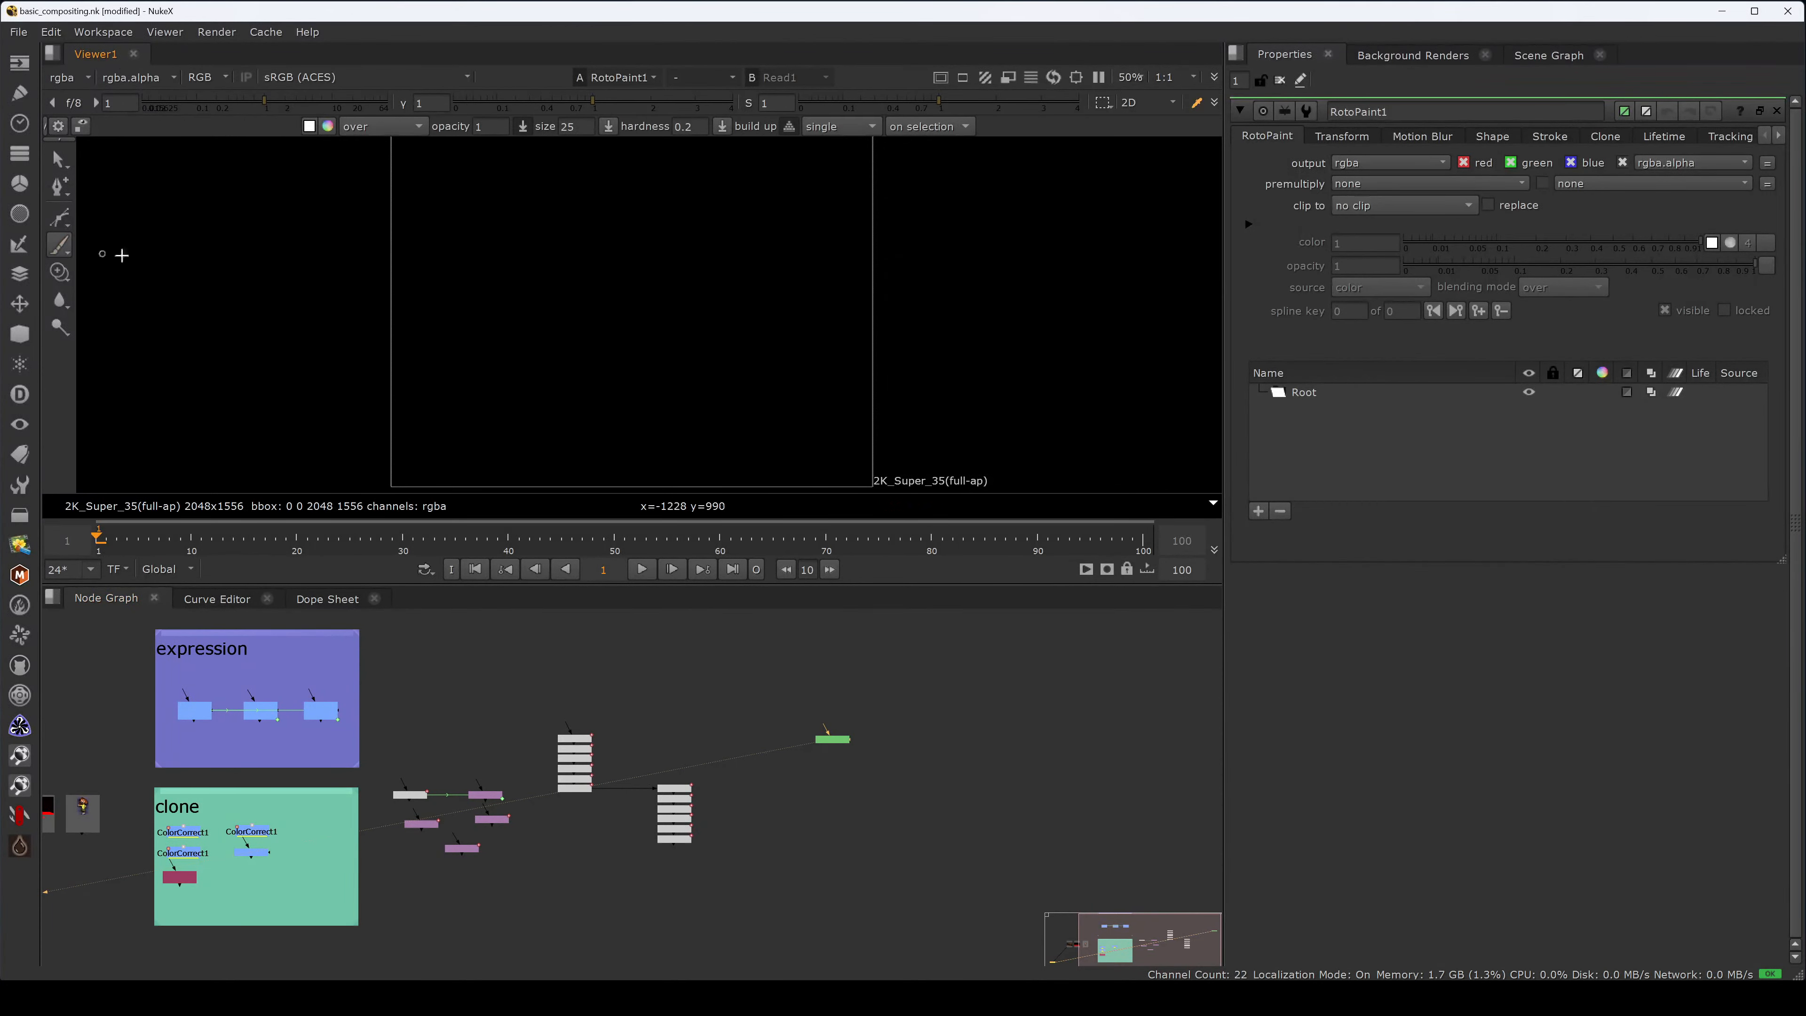
{"action": "key", "text": "space"}
{"action": "mouse_move", "coordinate": [806, 250]}
{"action": "left_mouse_down"}
{"action": "mouse_move", "coordinate": [841, 325]}
{"action": "mouse_move", "coordinate": [1186, 443]}
{"action": "left_mouse_up"}
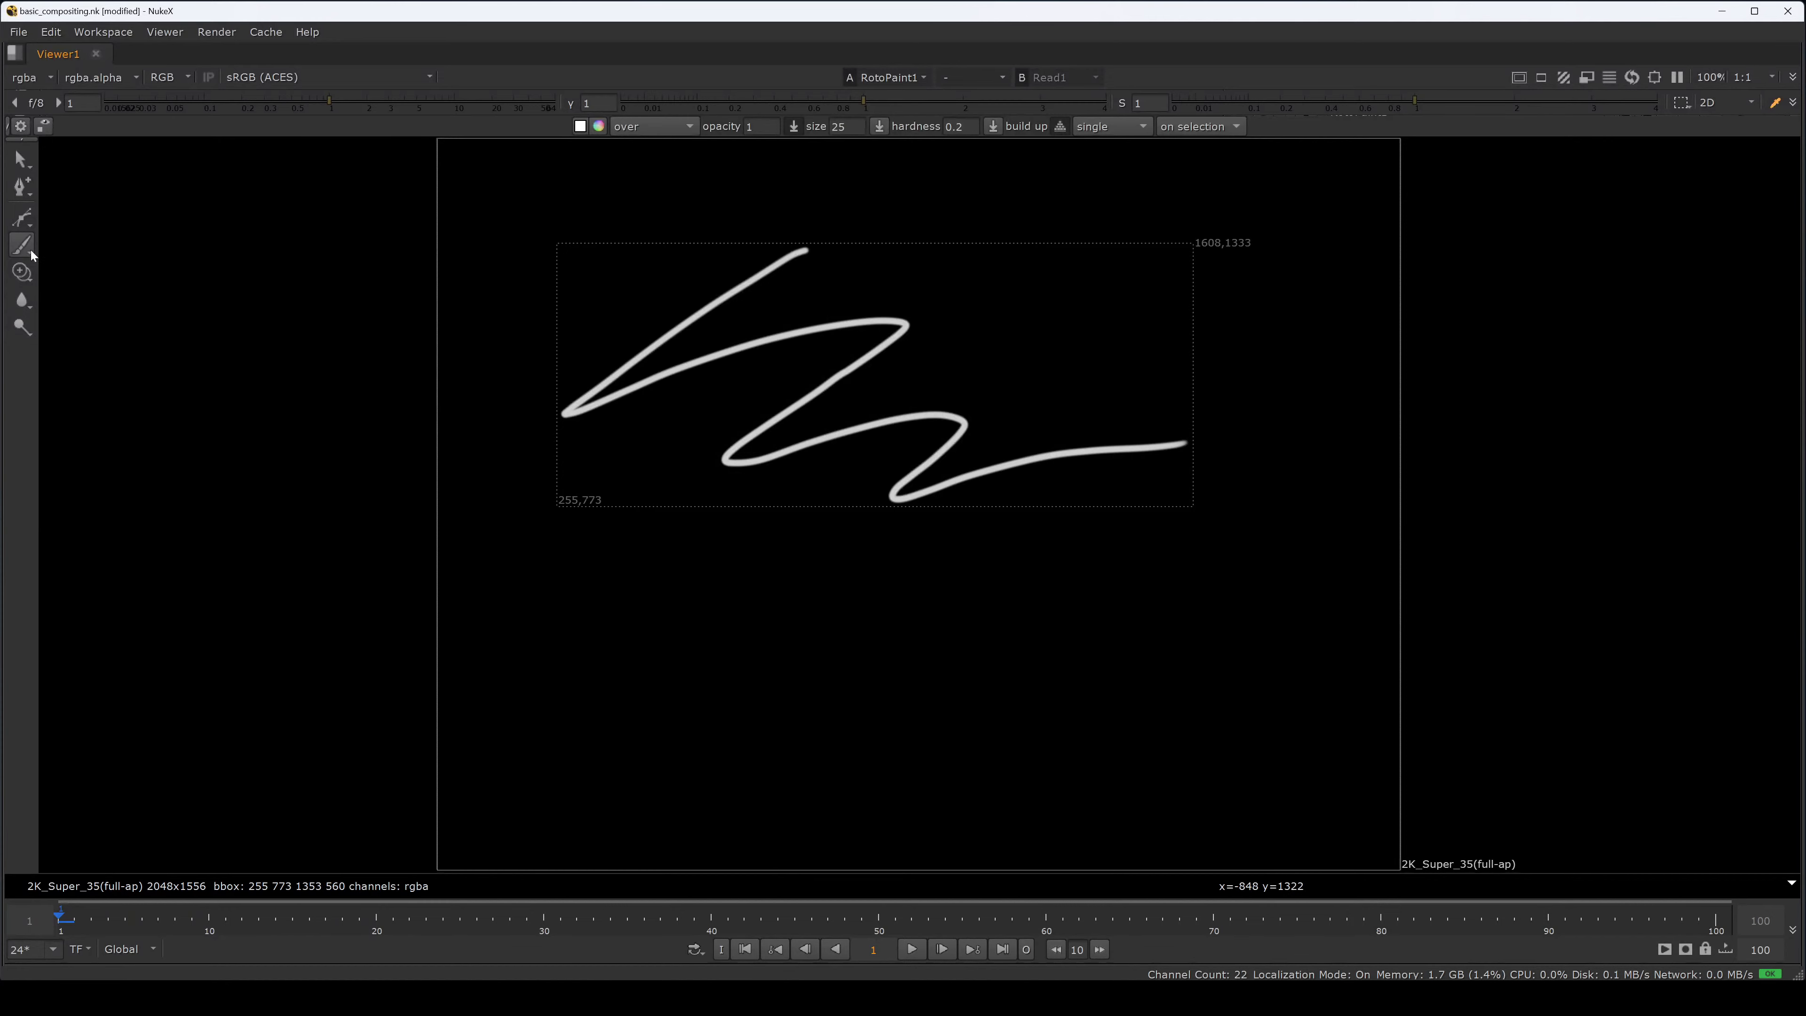
- Replace the zigzag with a smaller white brush stroke about 1030 px wide and 450 px high, and check its alpha channel
{"action": "key", "text": "ctrl+z"}
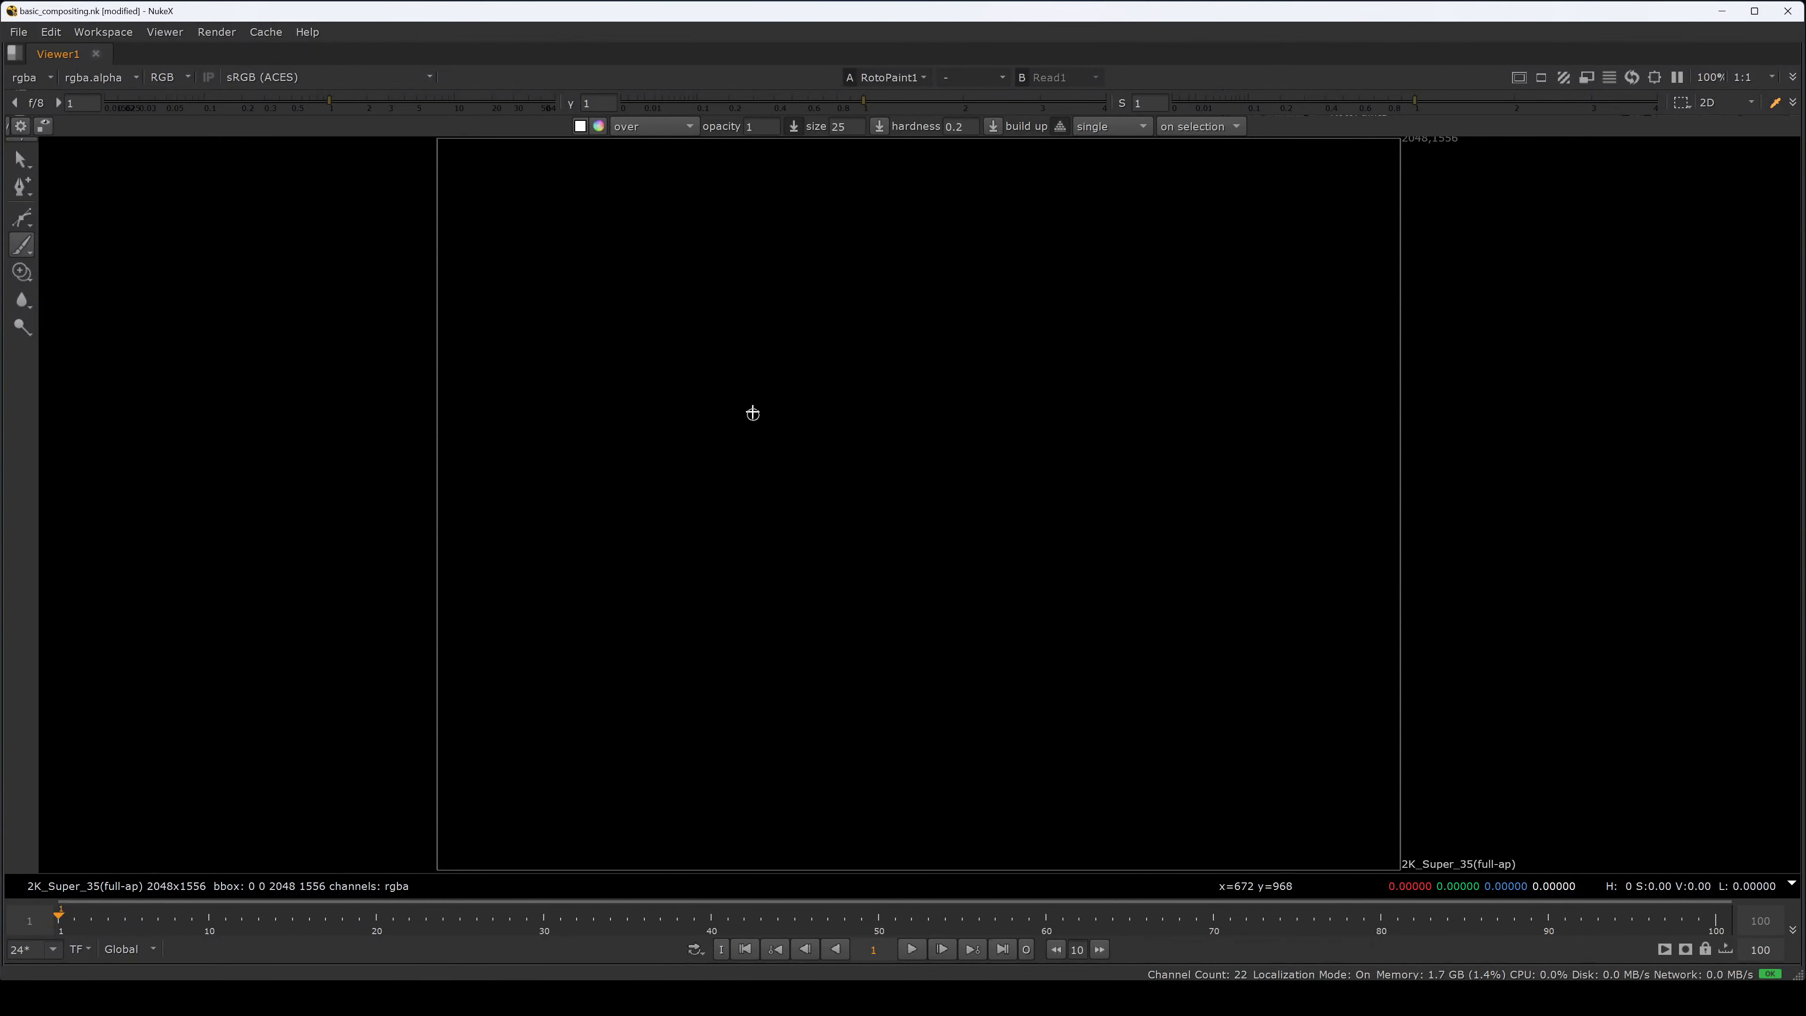
{"action": "mouse_move", "coordinate": [768, 276]}
{"action": "left_mouse_down"}
{"action": "mouse_move", "coordinate": [694, 331]}
{"action": "mouse_move", "coordinate": [956, 402]}
{"action": "mouse_move", "coordinate": [1082, 404]}
{"action": "left_mouse_up"}
{"action": "key", "text": "a"}
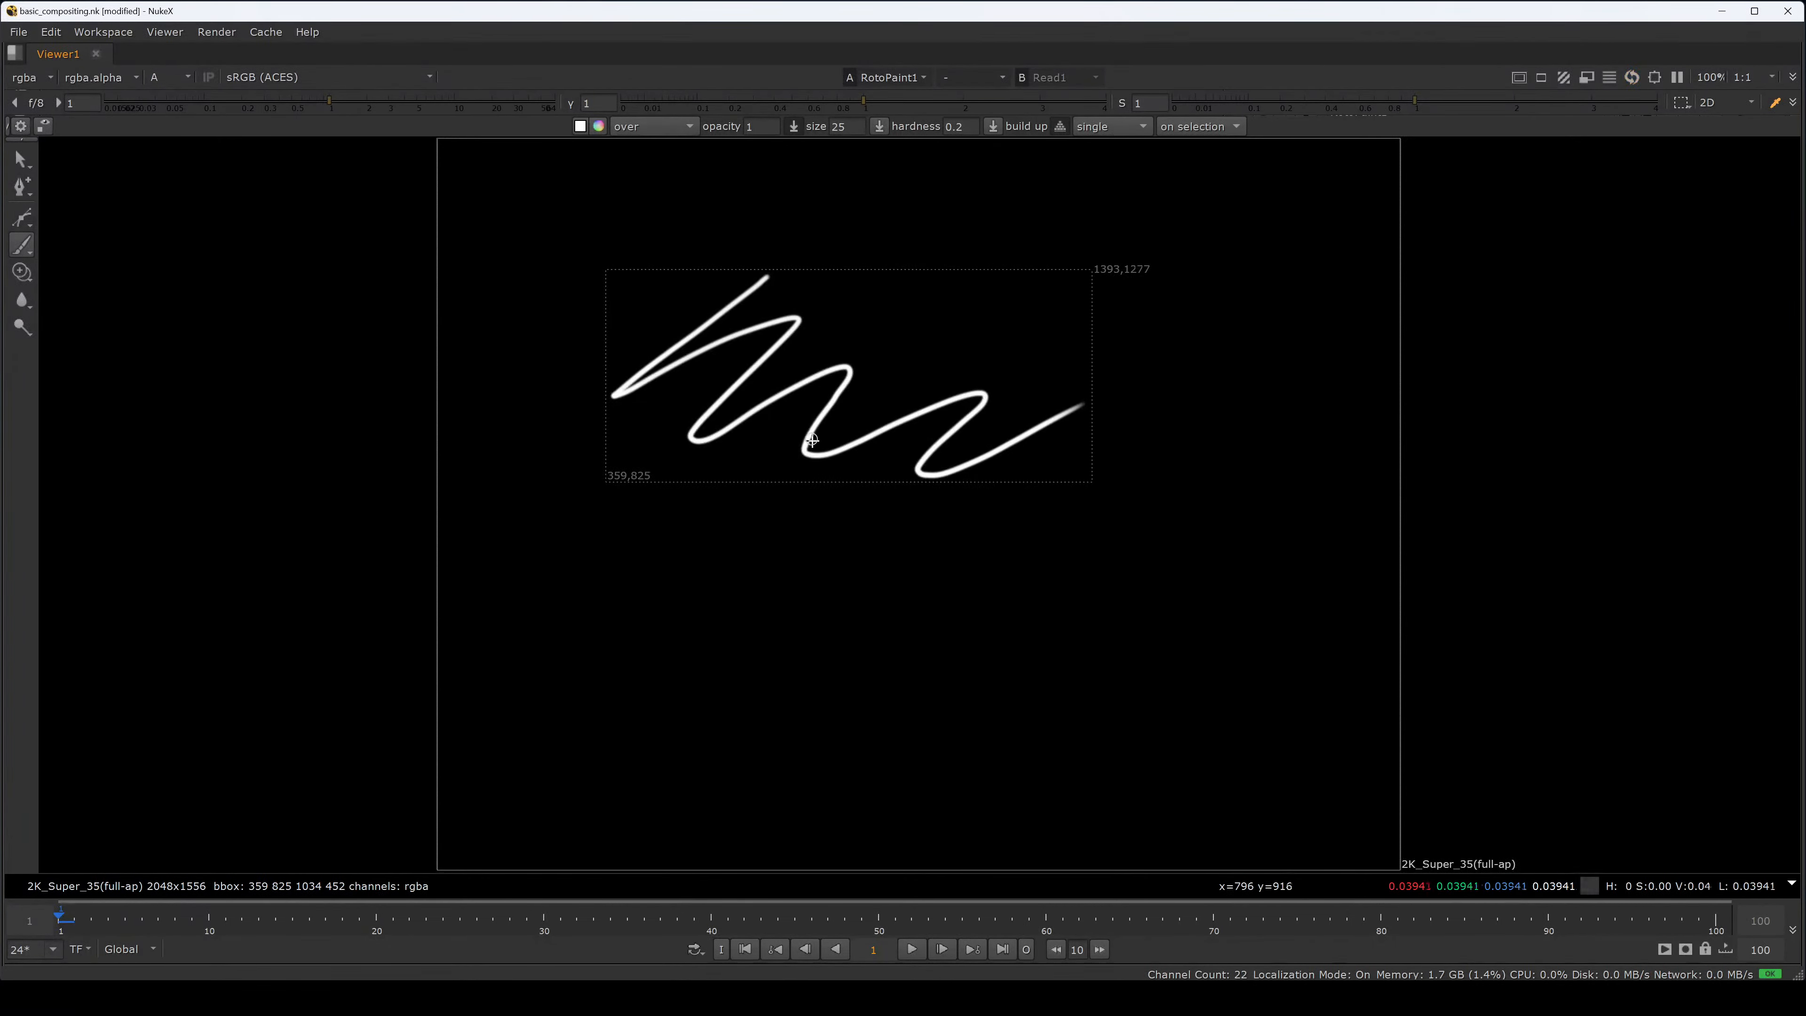
{"action": "key", "text": "a"}
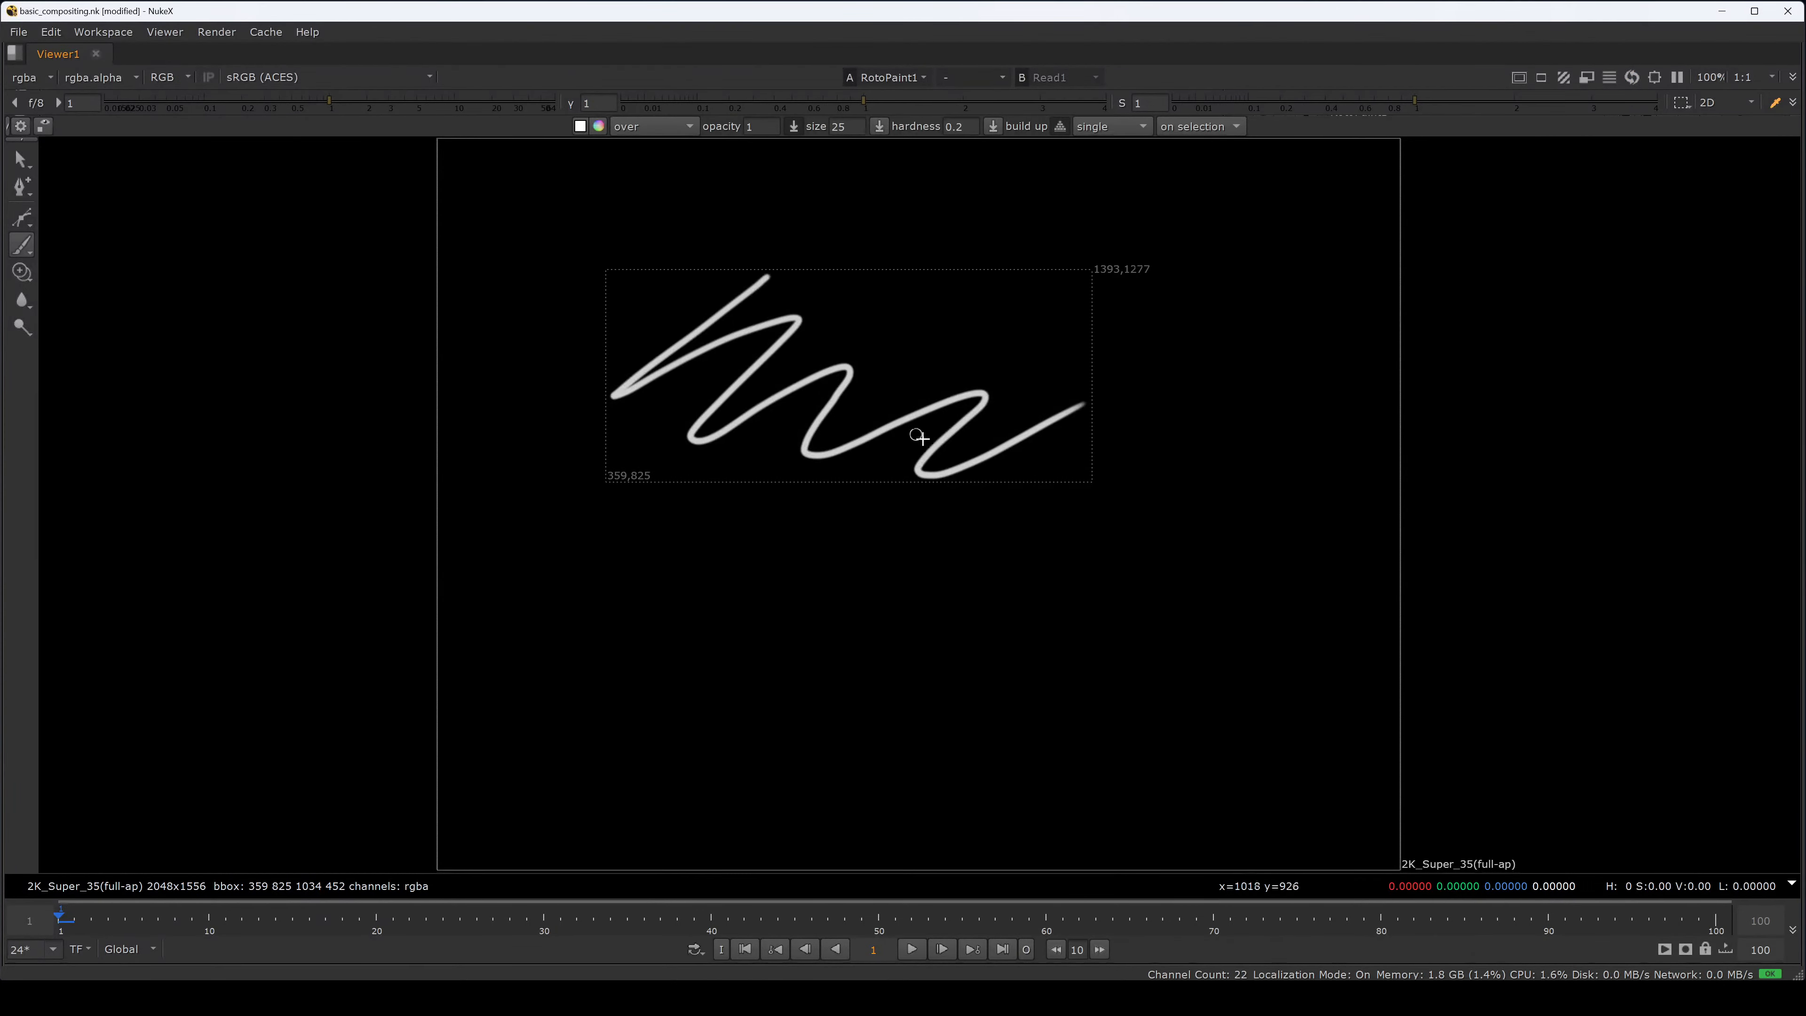
- Paint a broad soft stroke with a brush size of about 191 below the zigzag, and restore the full workspace layout
{"action": "mouse_move", "coordinate": [917, 437]}
{"action": "left_mouse_down", "text": "shift"}
{"action": "mouse_move", "coordinate": [879, 516]}
{"action": "mouse_move", "coordinate": [838, 524]}
{"action": "mouse_move", "coordinate": [1038, 506]}
{"action": "left_mouse_up", "text": "shift"}
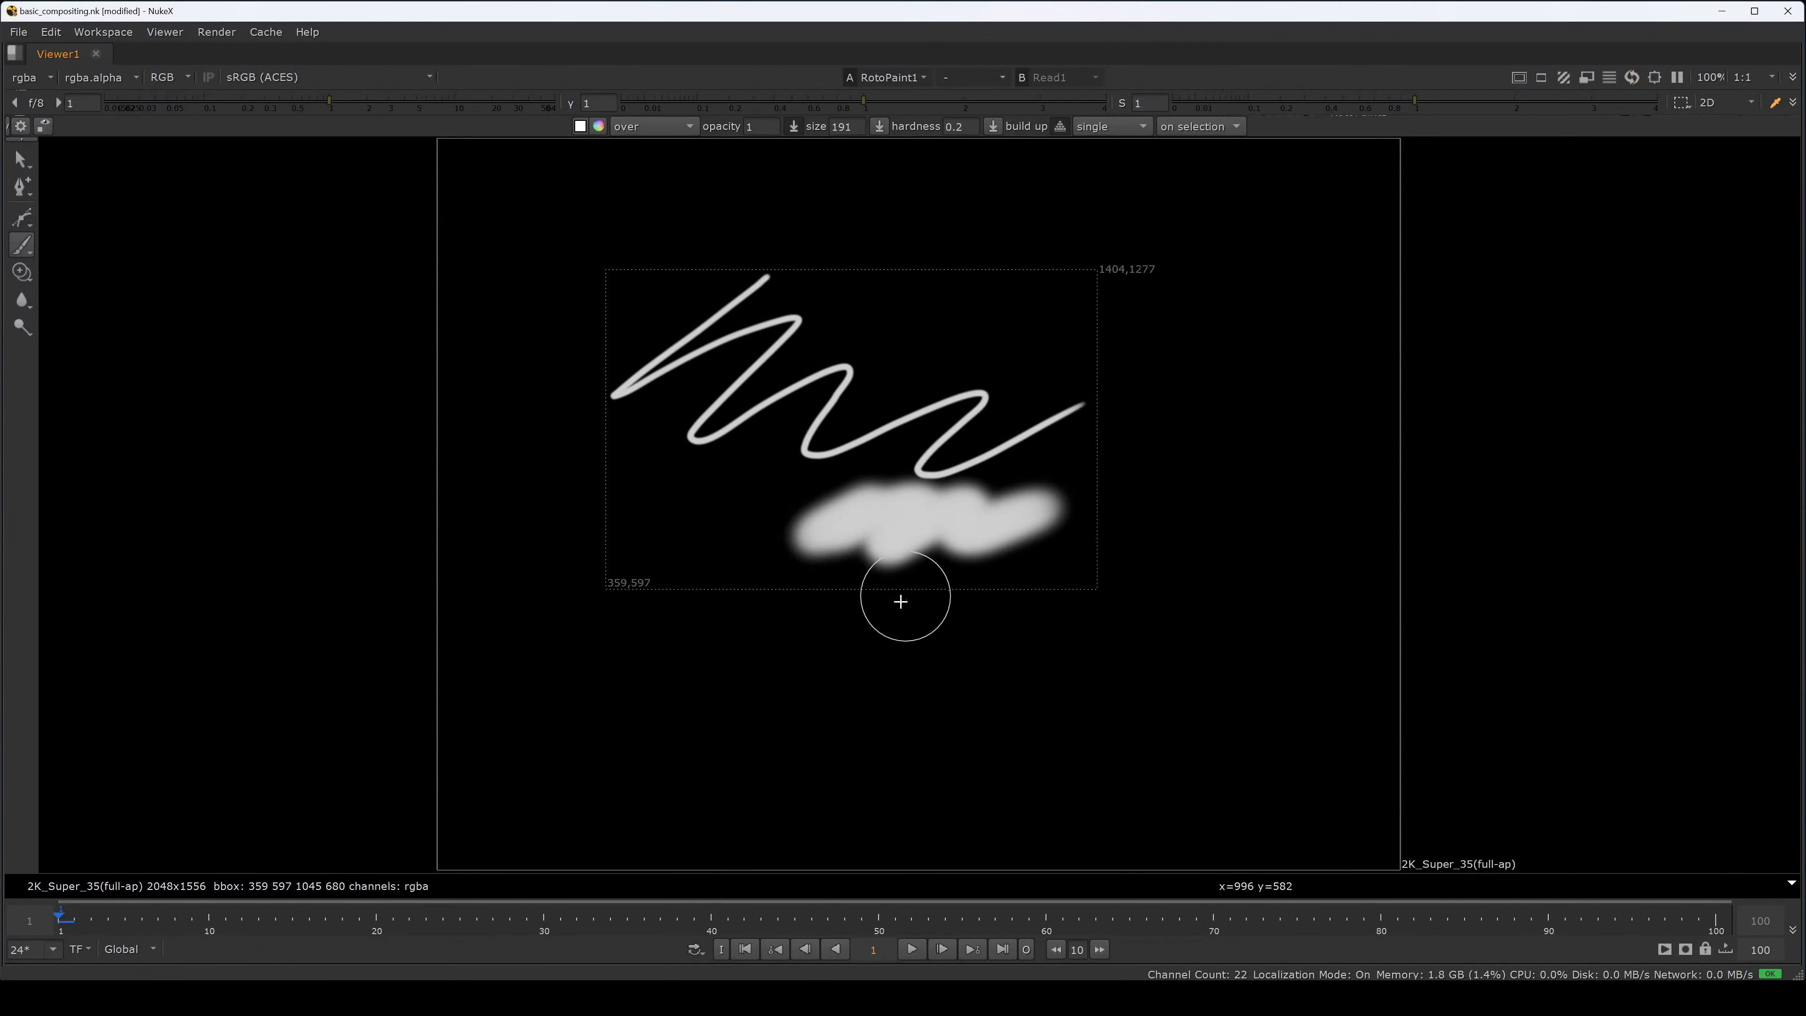
{"action": "left_click_drag", "start_coordinate": [807, 537], "coordinate": [754, 577], "text": "shift"}
{"action": "key", "text": "space"}
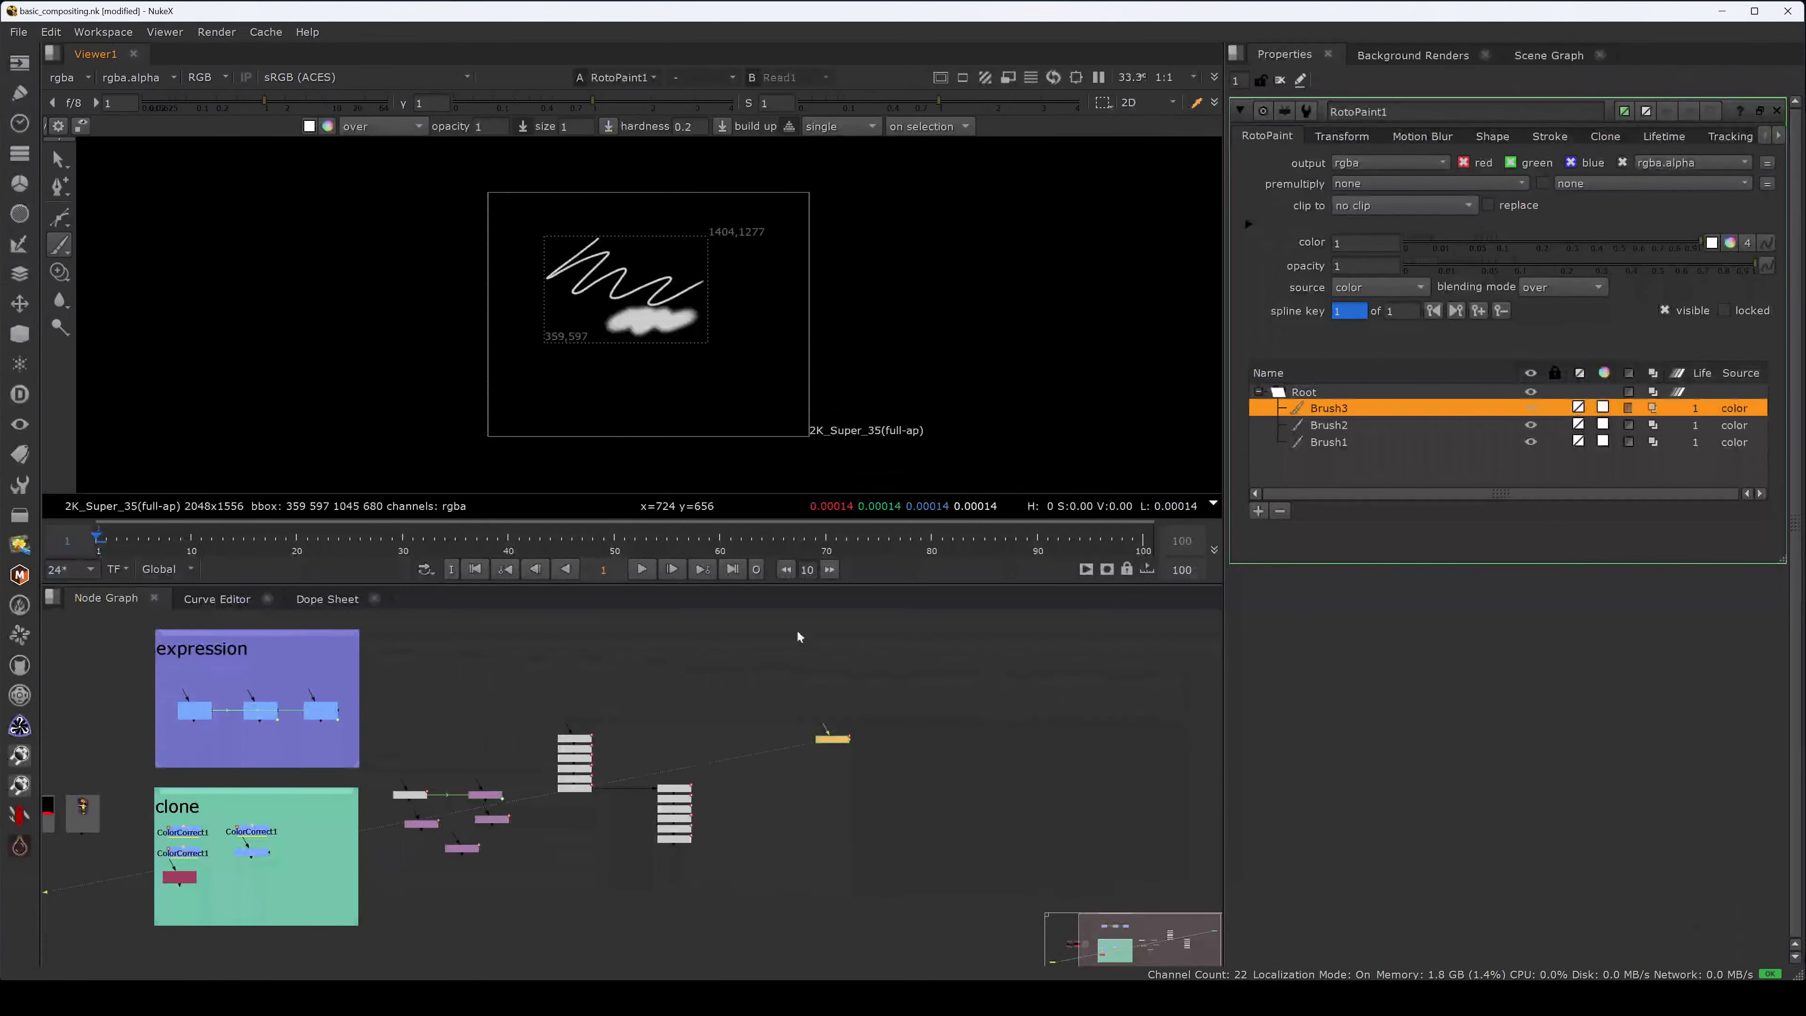
- View the maya.png Read node and attach a new RotoPaint node to its output
{"action": "middle_click_drag", "start_coordinate": [811, 771], "coordinate": [1257, 718]}
{"action": "scroll", "coordinate": [488, 800], "scroll_direction": "up", "scroll_amount": 3}
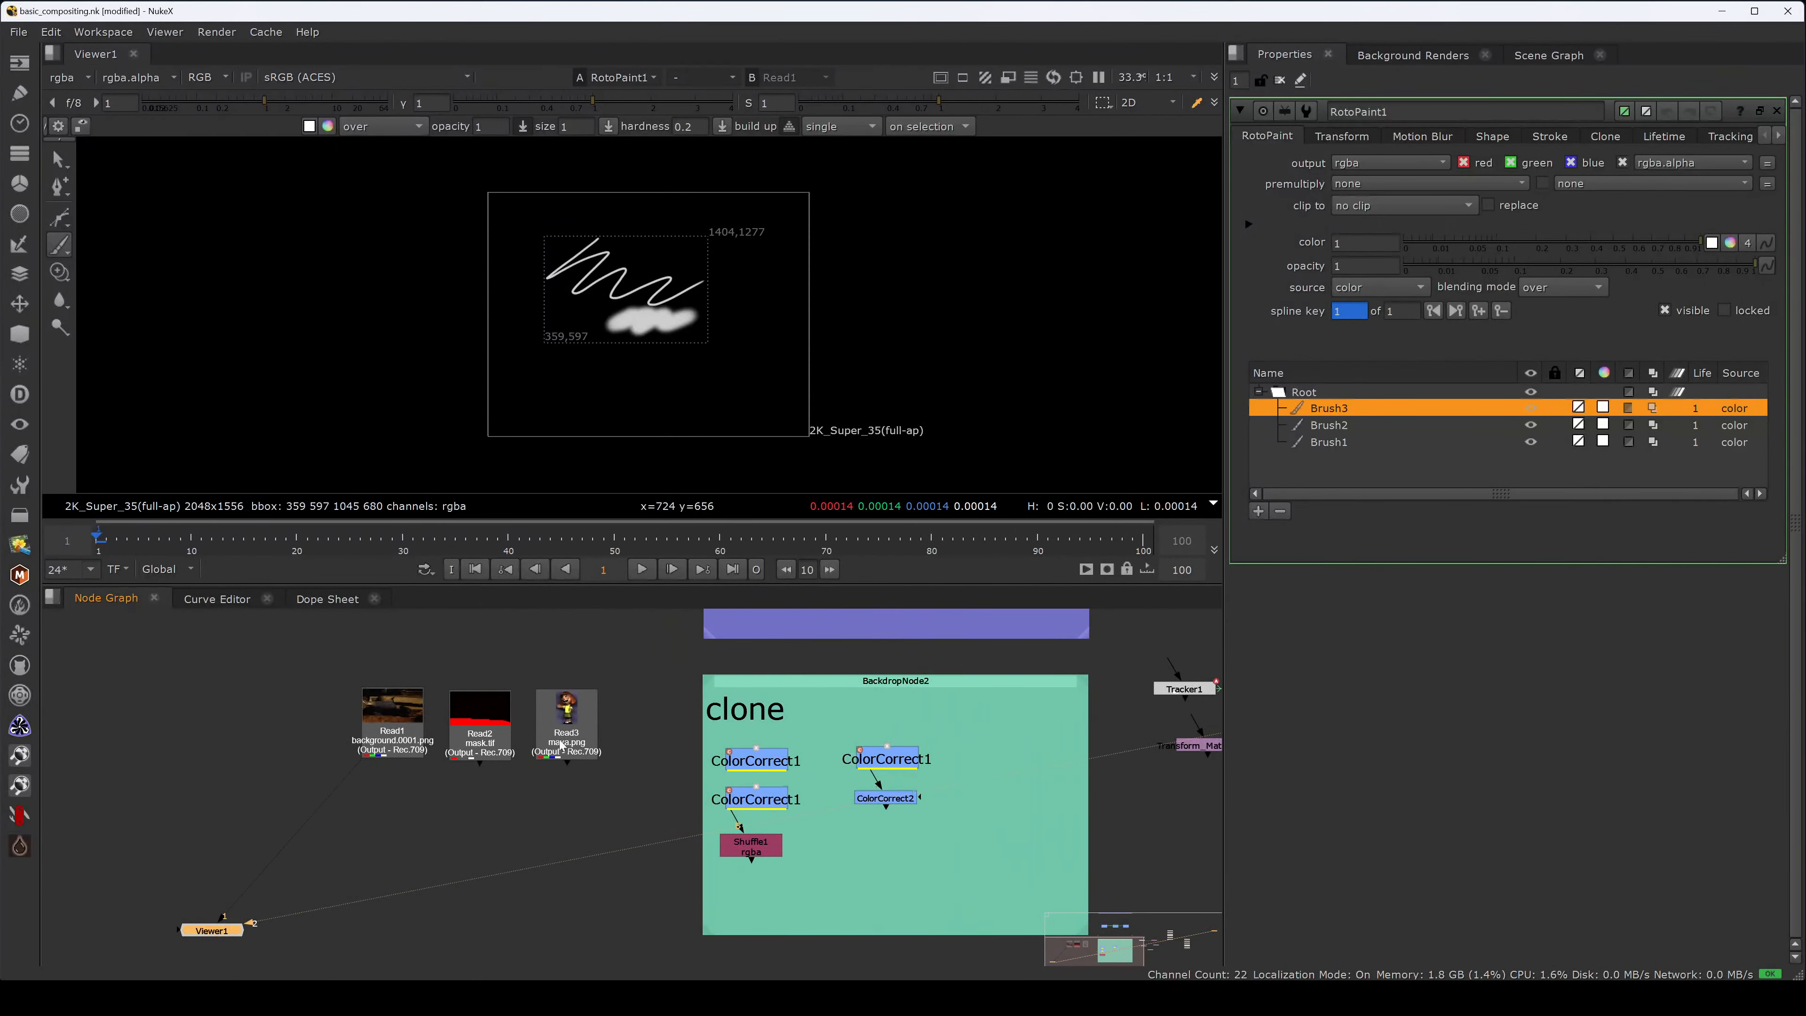
{"action": "left_click", "coordinate": [560, 745]}
{"action": "key", "text": "2"}
{"action": "left_click", "coordinate": [575, 798]}
{"action": "left_click", "coordinate": [575, 752]}
{"action": "key", "text": "p"}
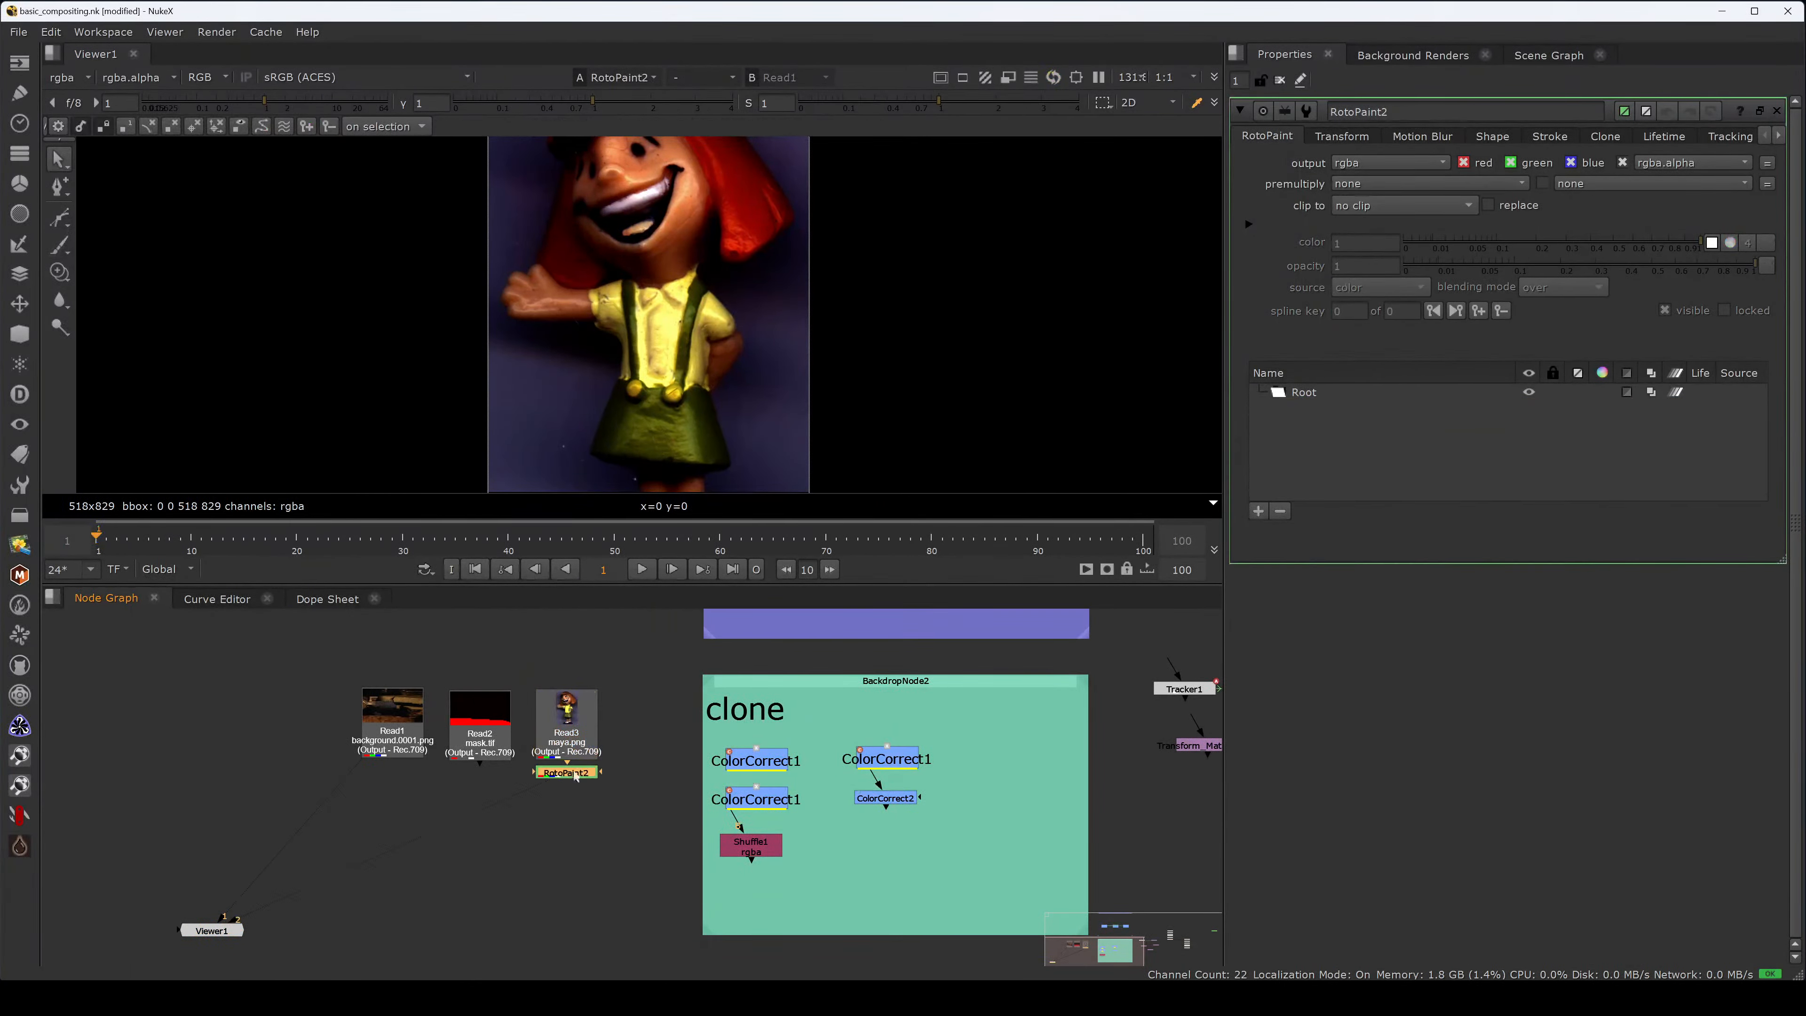
- Fit the character image in the viewer and move the RotoPaint node lower beneath the maya.png Read node
{"action": "left_click_drag", "start_coordinate": [618, 808], "coordinate": [574, 652]}
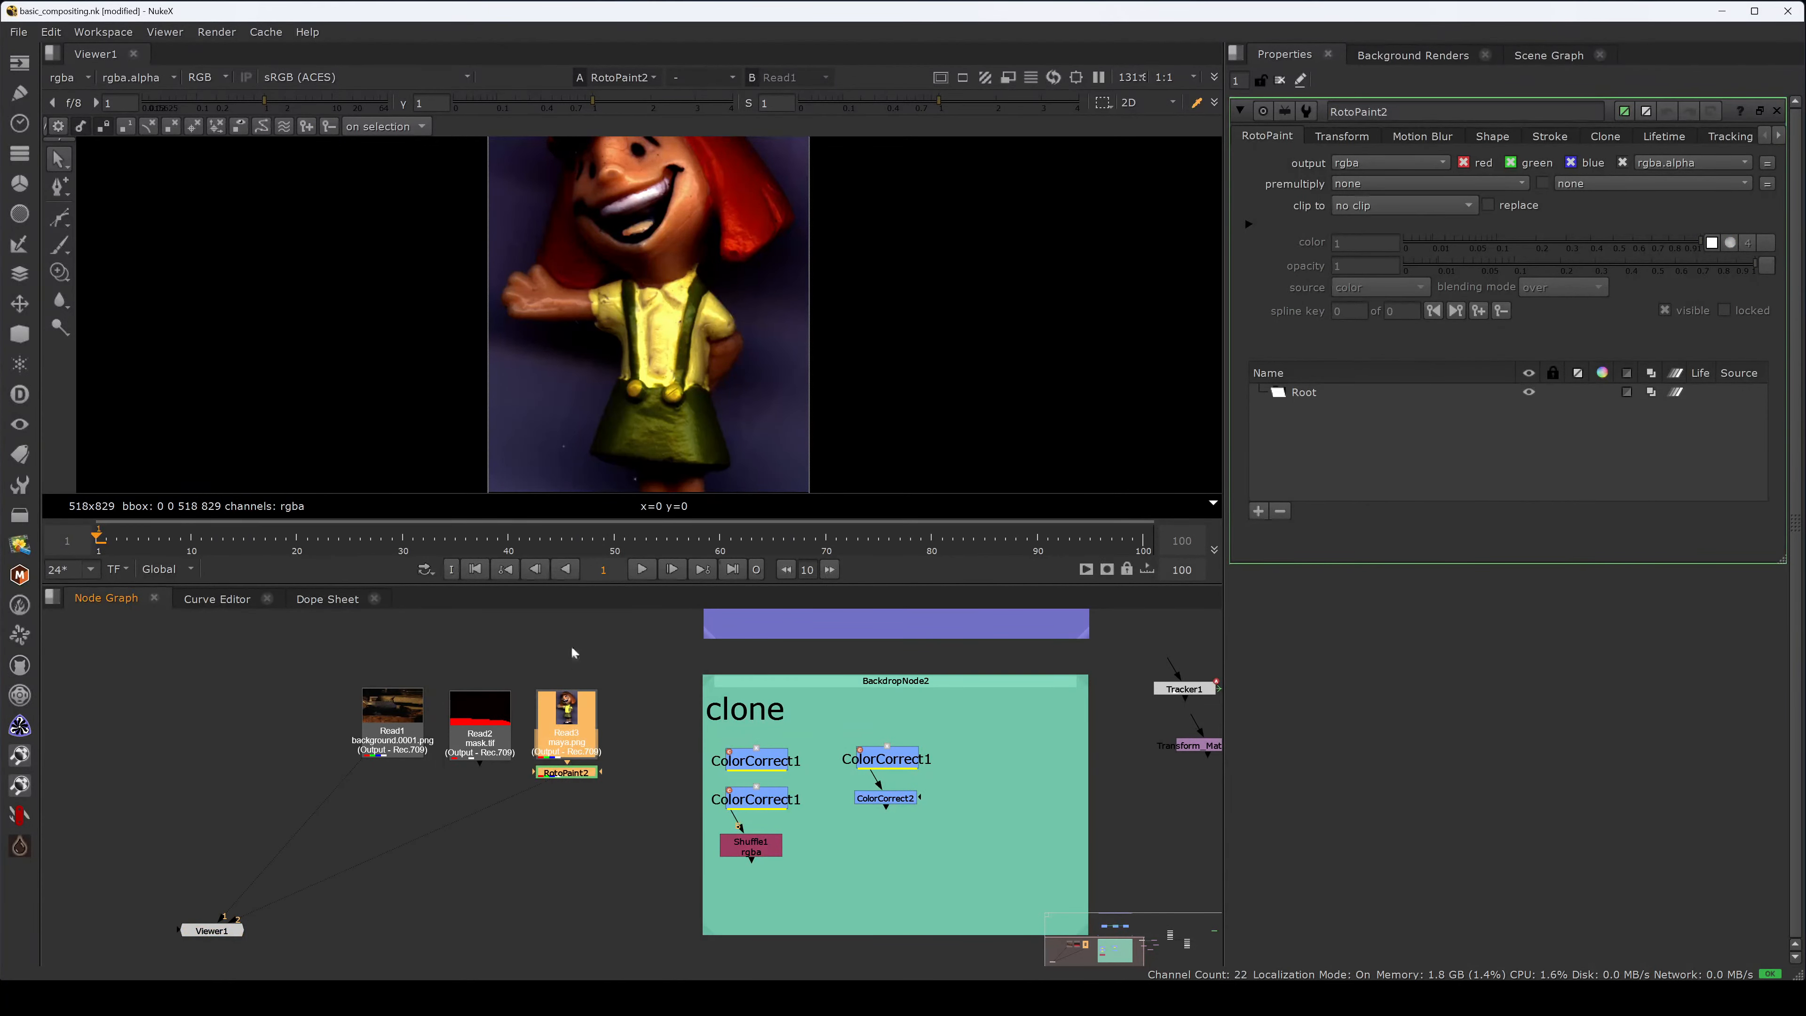
{"action": "key", "text": "f"}
{"action": "left_click", "coordinate": [616, 787]}
{"action": "left_click_drag", "start_coordinate": [583, 772], "coordinate": [583, 834]}
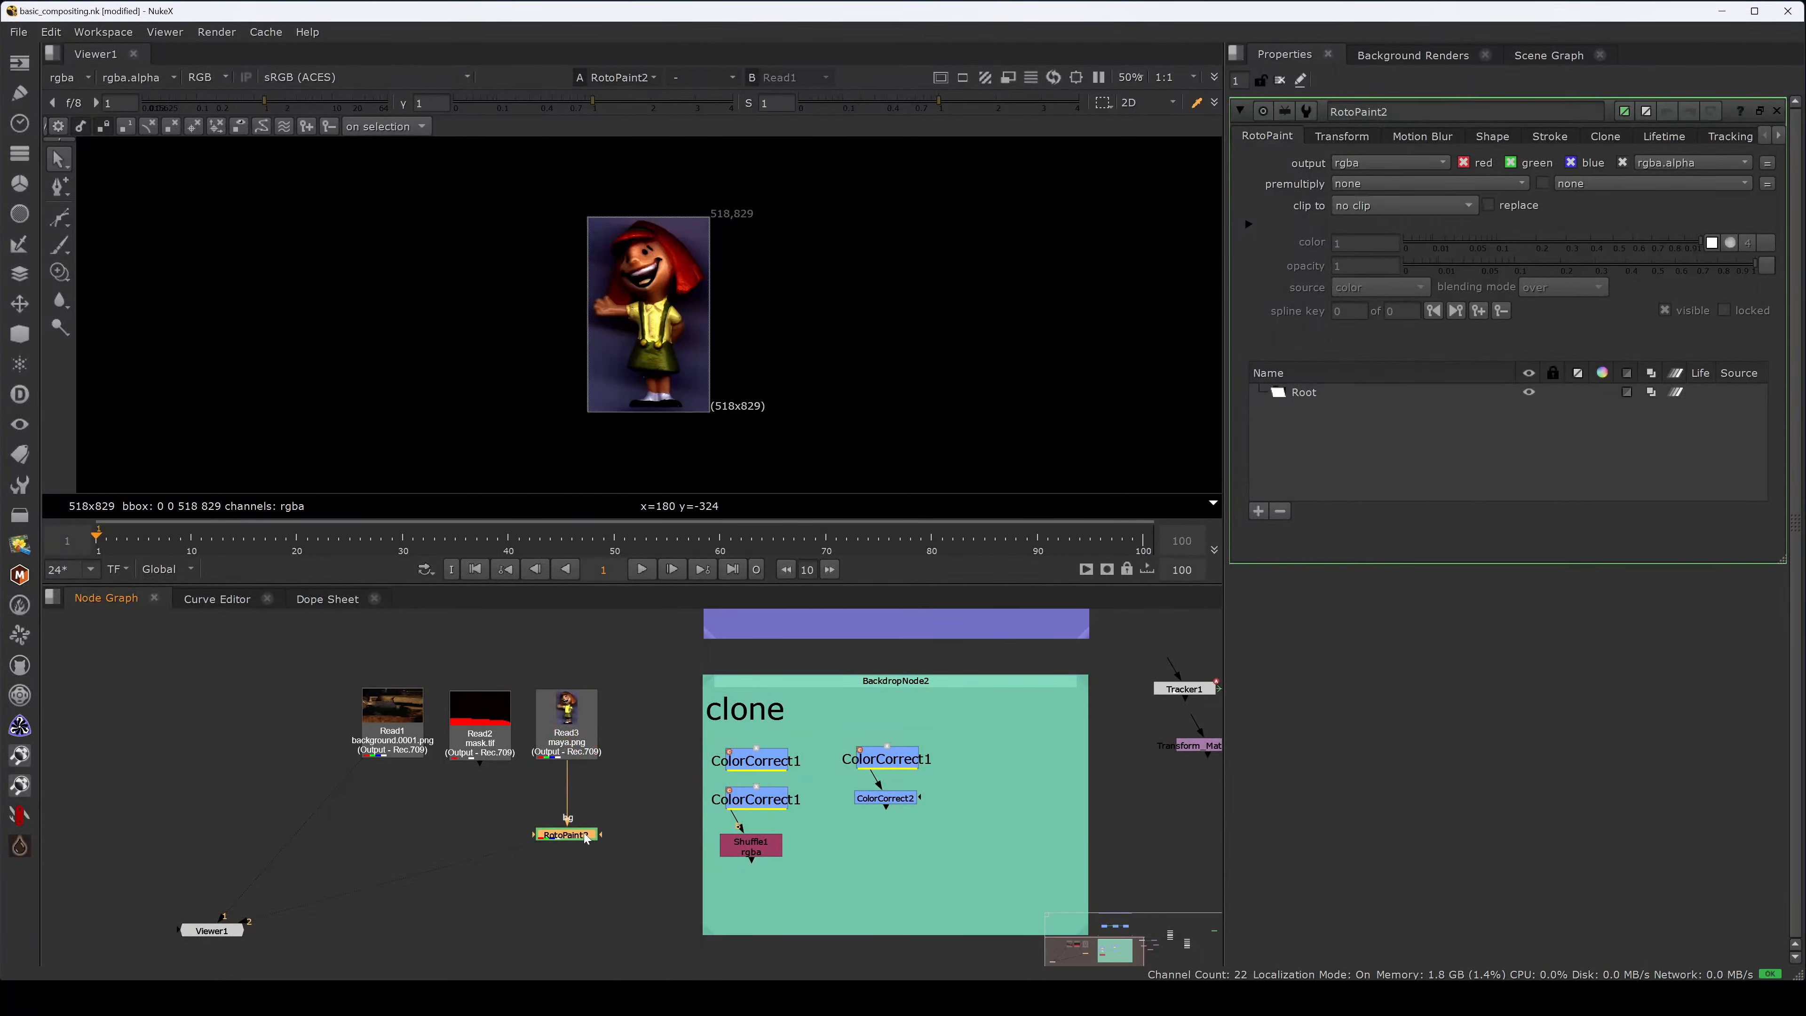
- Paint two white strokes with a brush size of about 217 over the character's face, torso and skirt, checking the alpha channel
{"action": "left_click", "coordinate": [60, 244]}
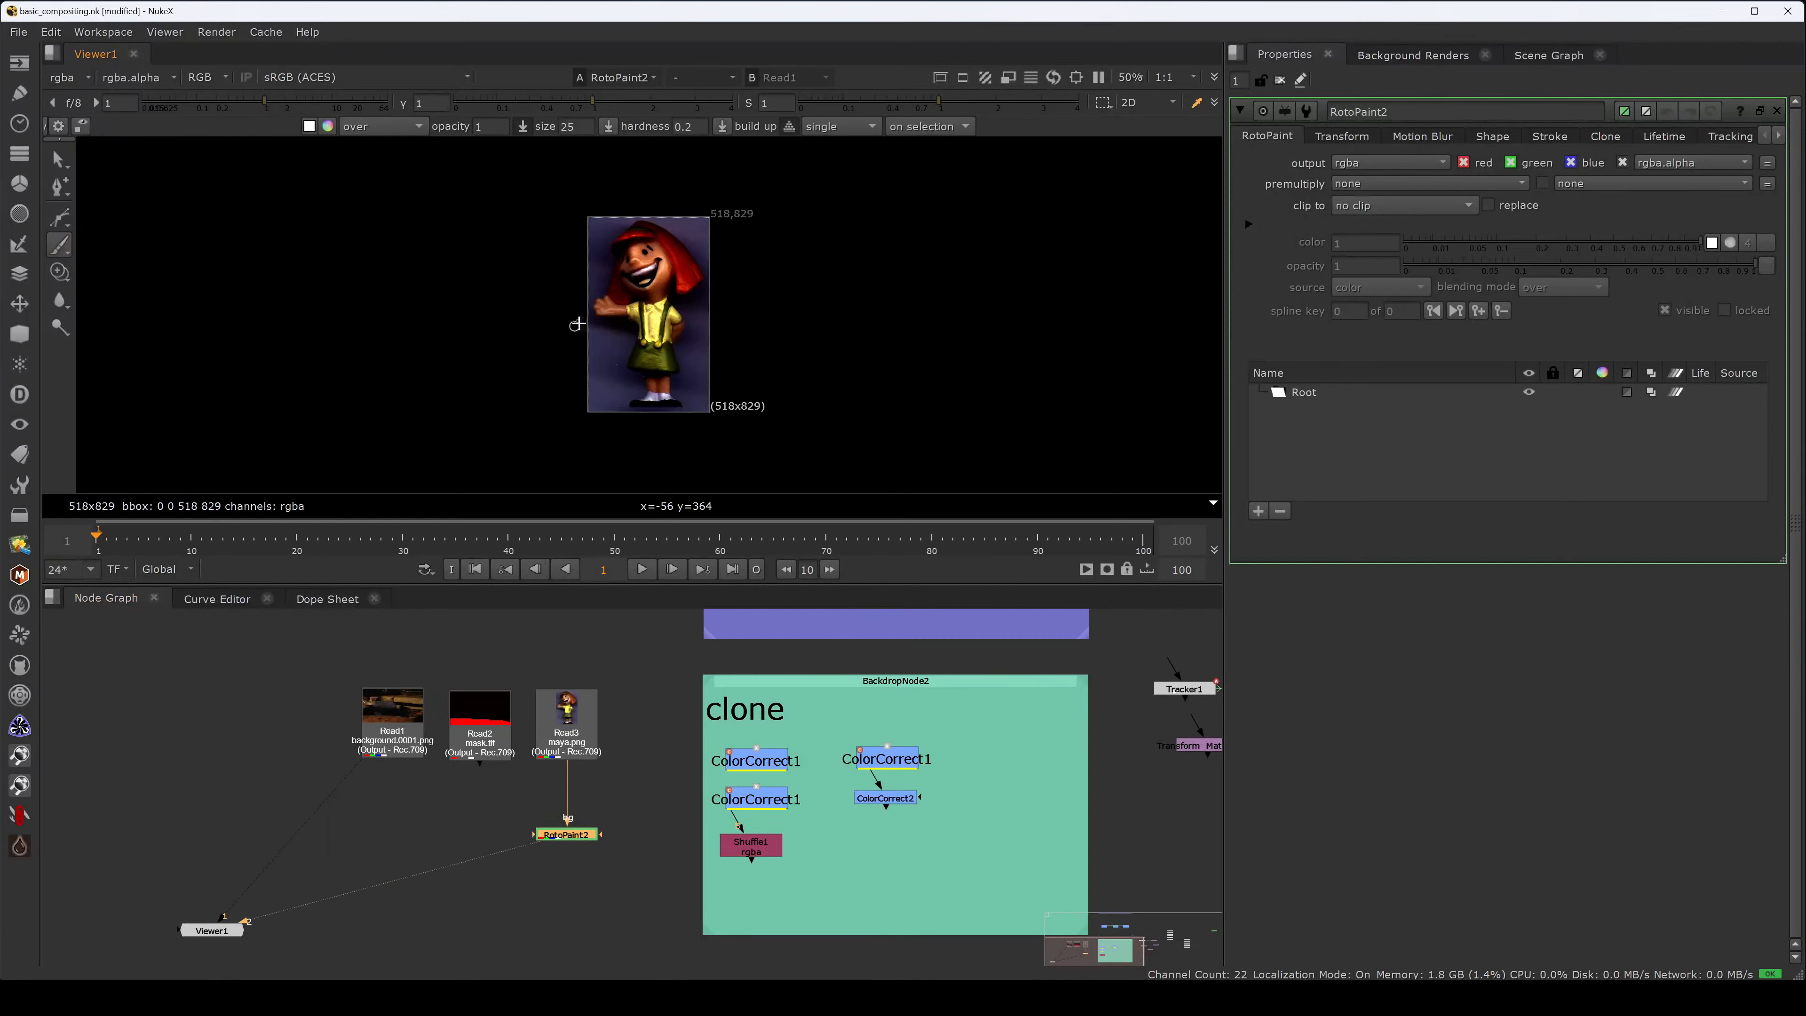
{"action": "mouse_move", "coordinate": [605, 299]}
{"action": "left_mouse_down", "text": "shift"}
{"action": "mouse_move", "coordinate": [627, 279]}
{"action": "mouse_move", "coordinate": [614, 313]}
{"action": "left_mouse_up", "text": "shift"}
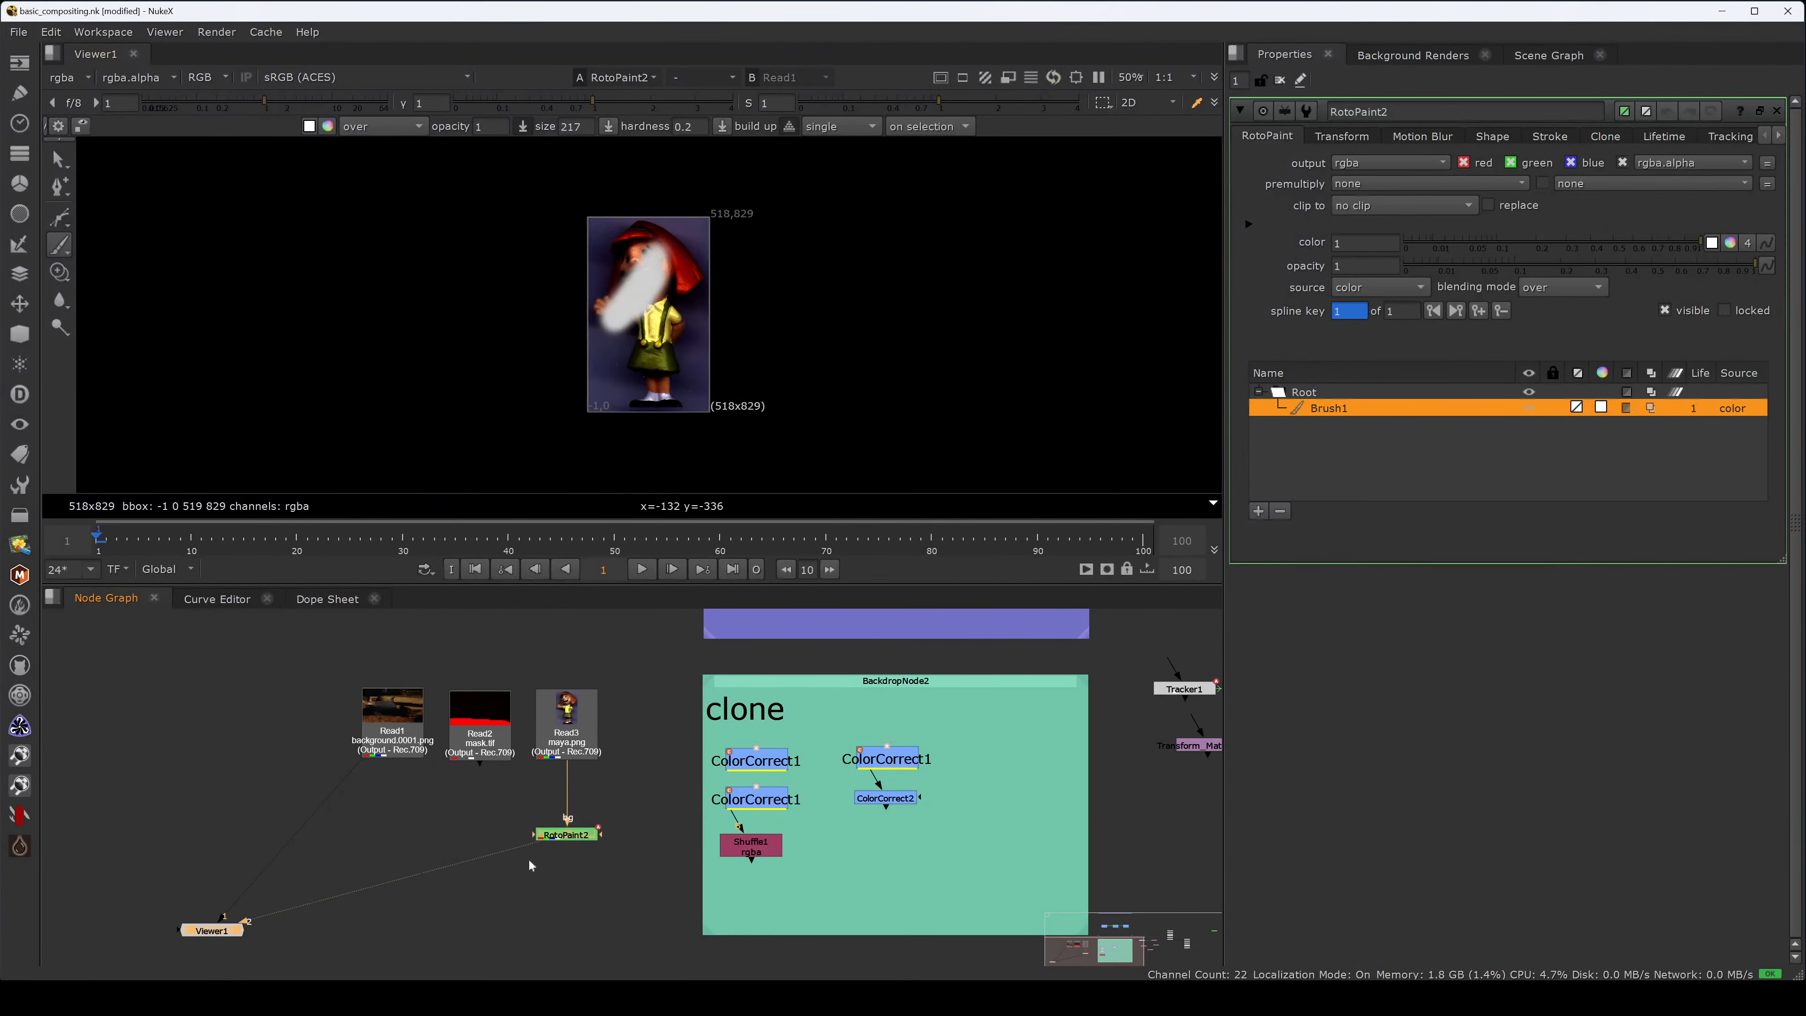
{"action": "key", "text": "a"}
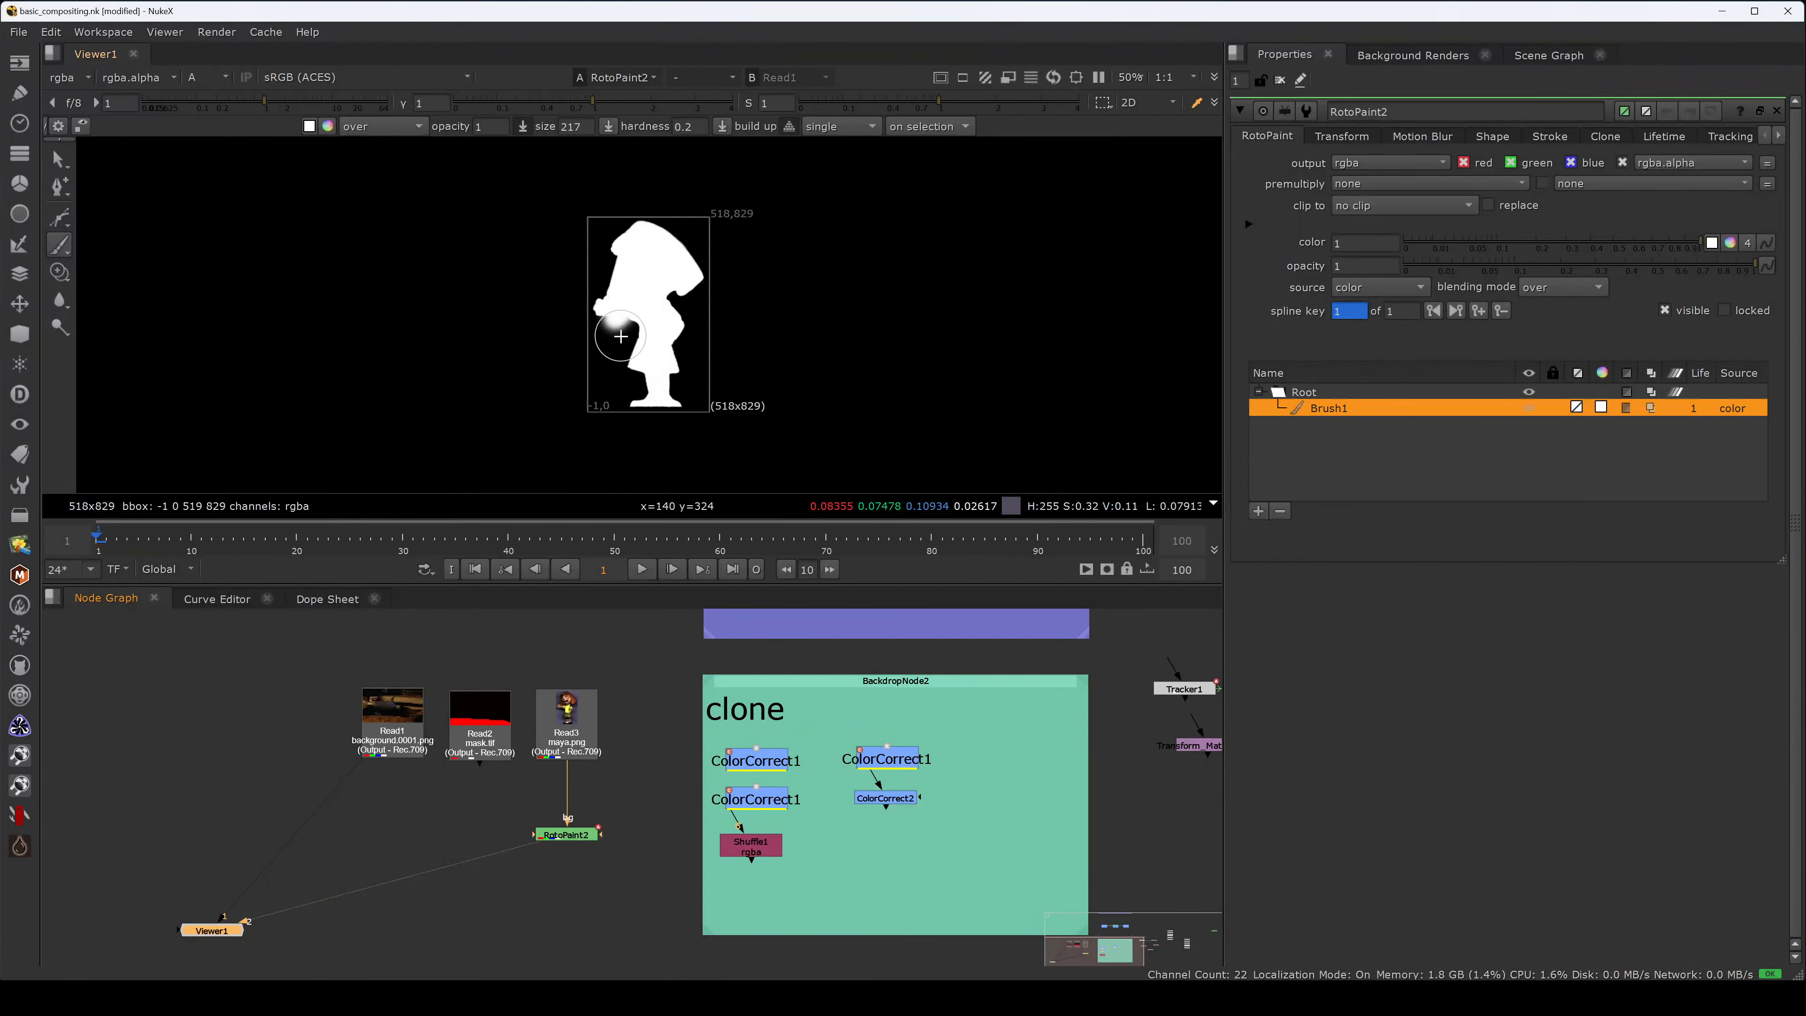
{"action": "mouse_move", "coordinate": [631, 332]}
{"action": "left_mouse_down"}
{"action": "mouse_move", "coordinate": [599, 364]}
{"action": "mouse_move", "coordinate": [643, 353]}
{"action": "left_mouse_up"}
{"action": "key", "text": "a"}
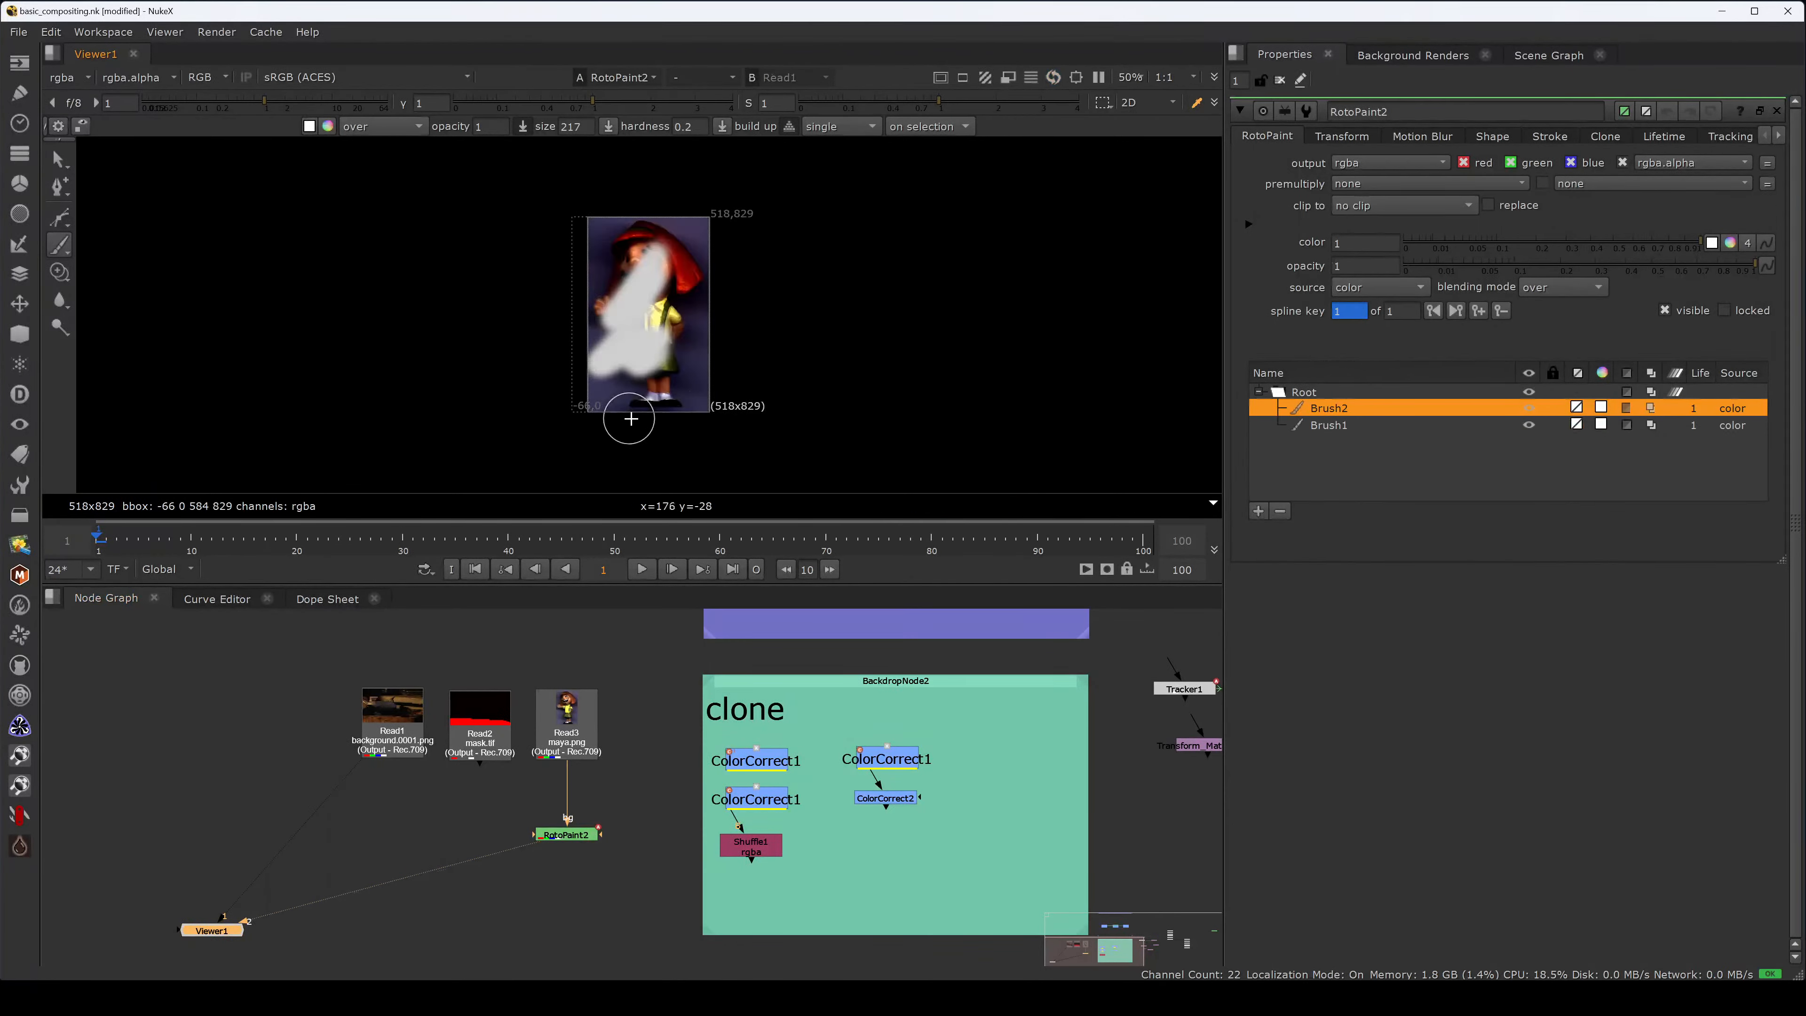
{"action": "key", "text": "a"}
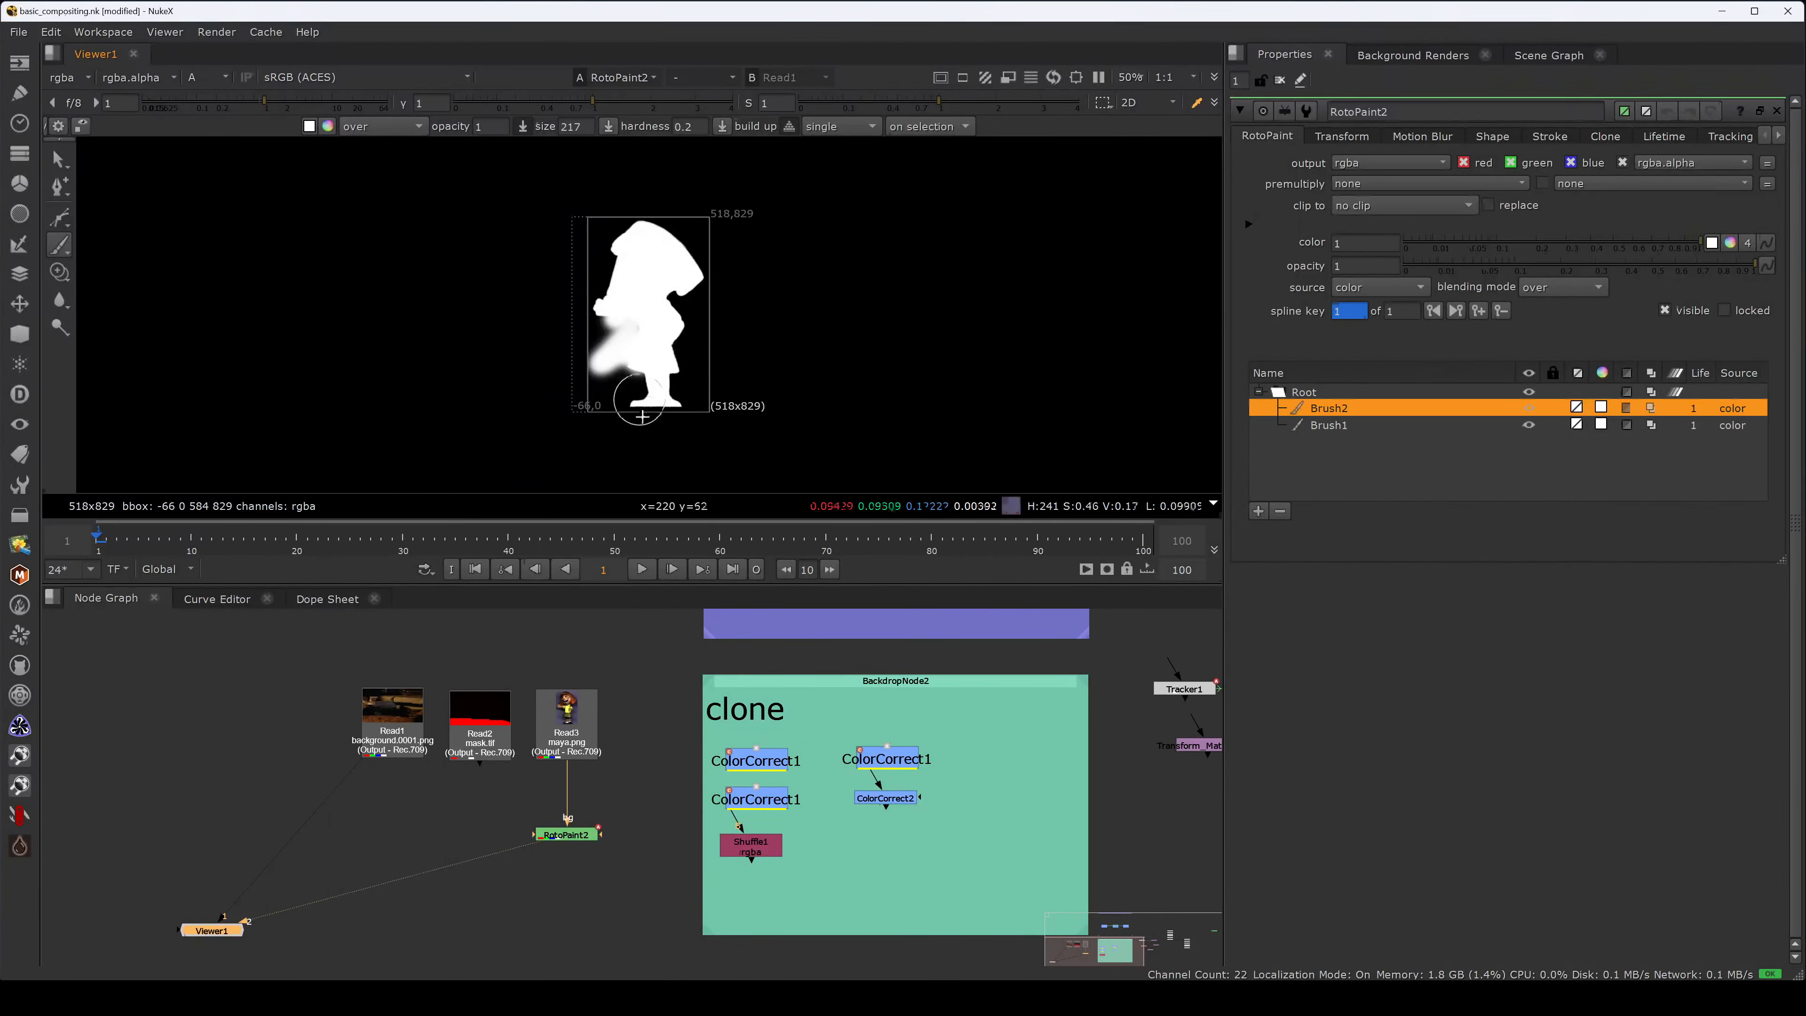
- Insert a Shuffle node between the maya.png Read and the RotoPaint, and disconnect its alpha output
{"action": "left_click", "coordinate": [573, 751]}
{"action": "key", "text": "Tab"}
{"action": "type", "text": "sh"}
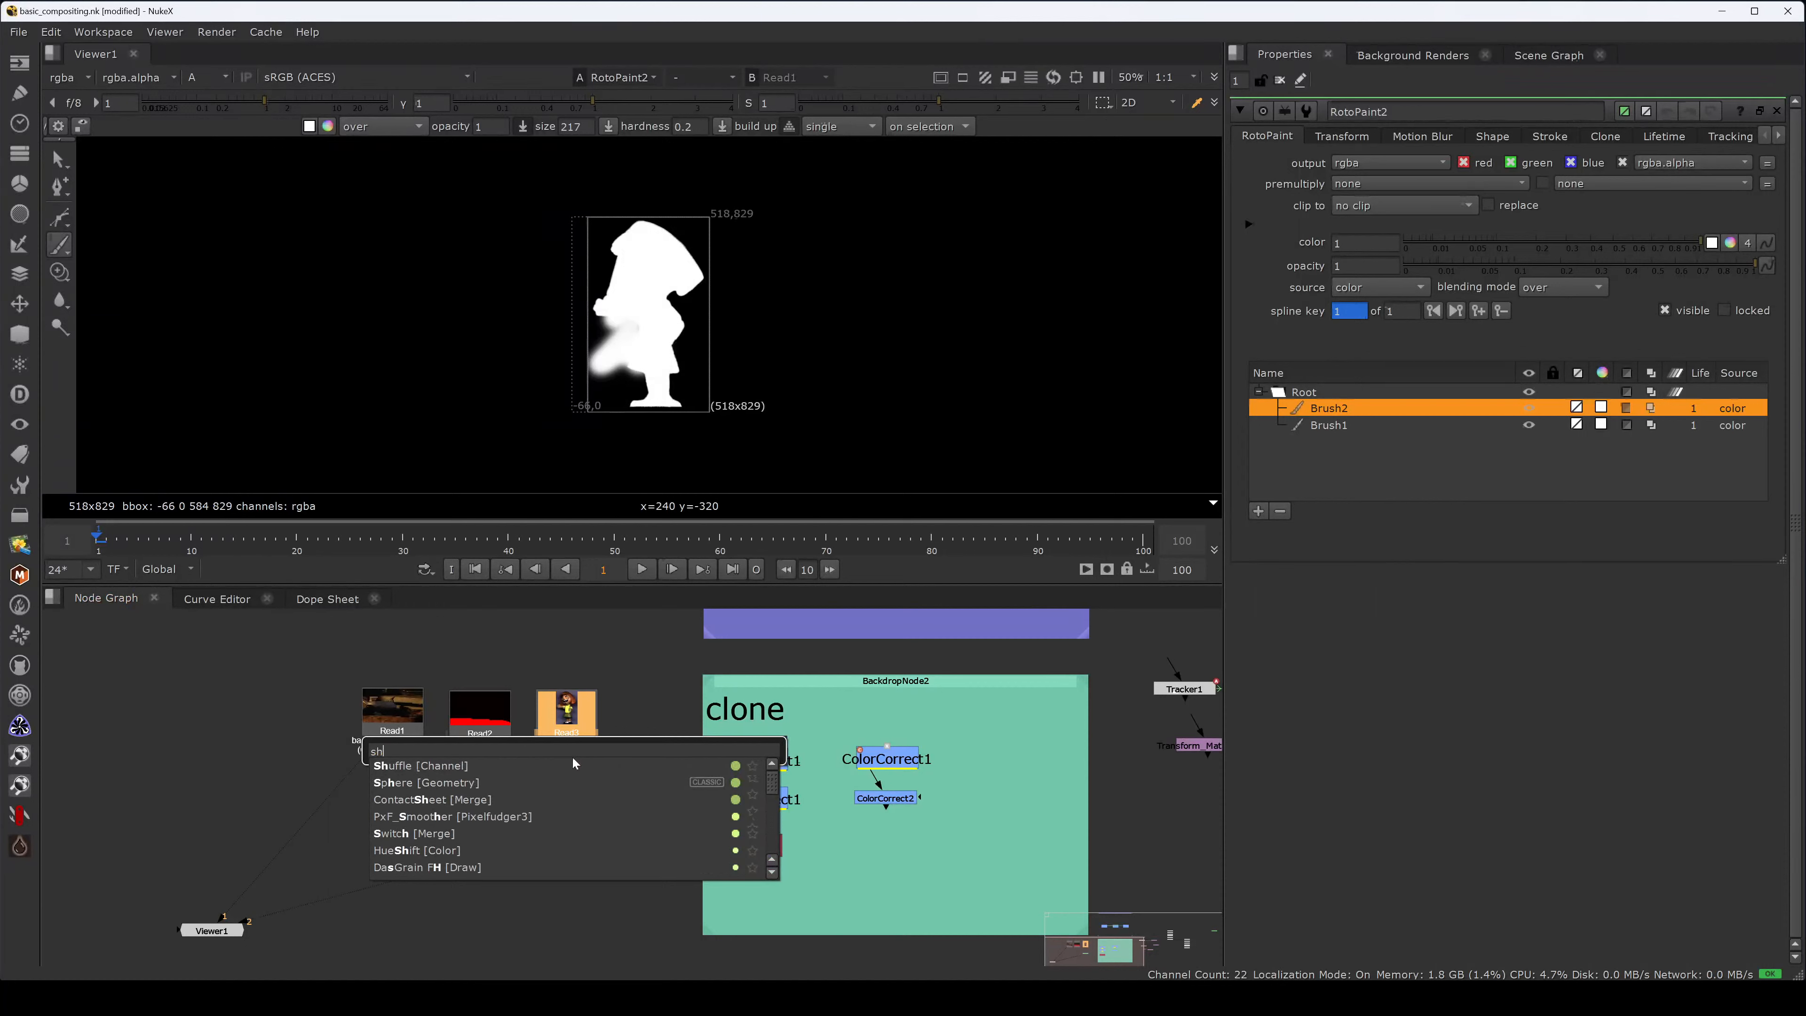
{"action": "left_click", "coordinate": [446, 767]}
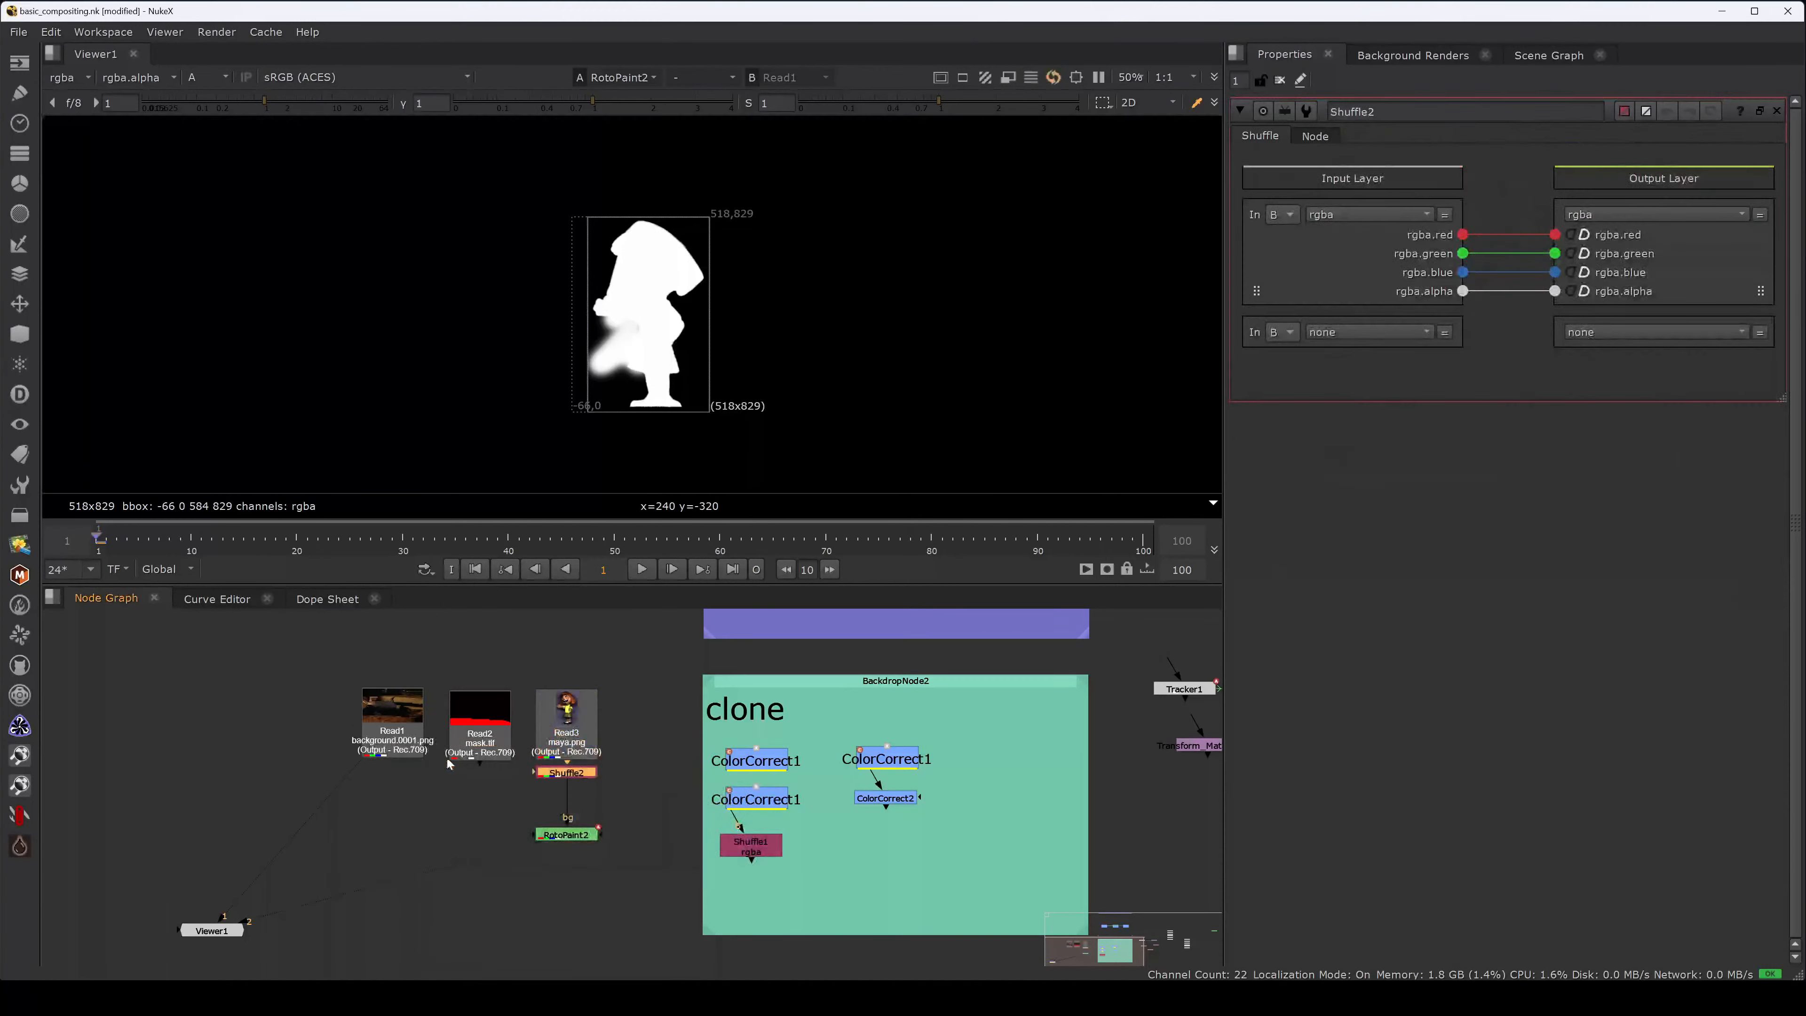
{"action": "left_click", "coordinate": [1568, 292]}
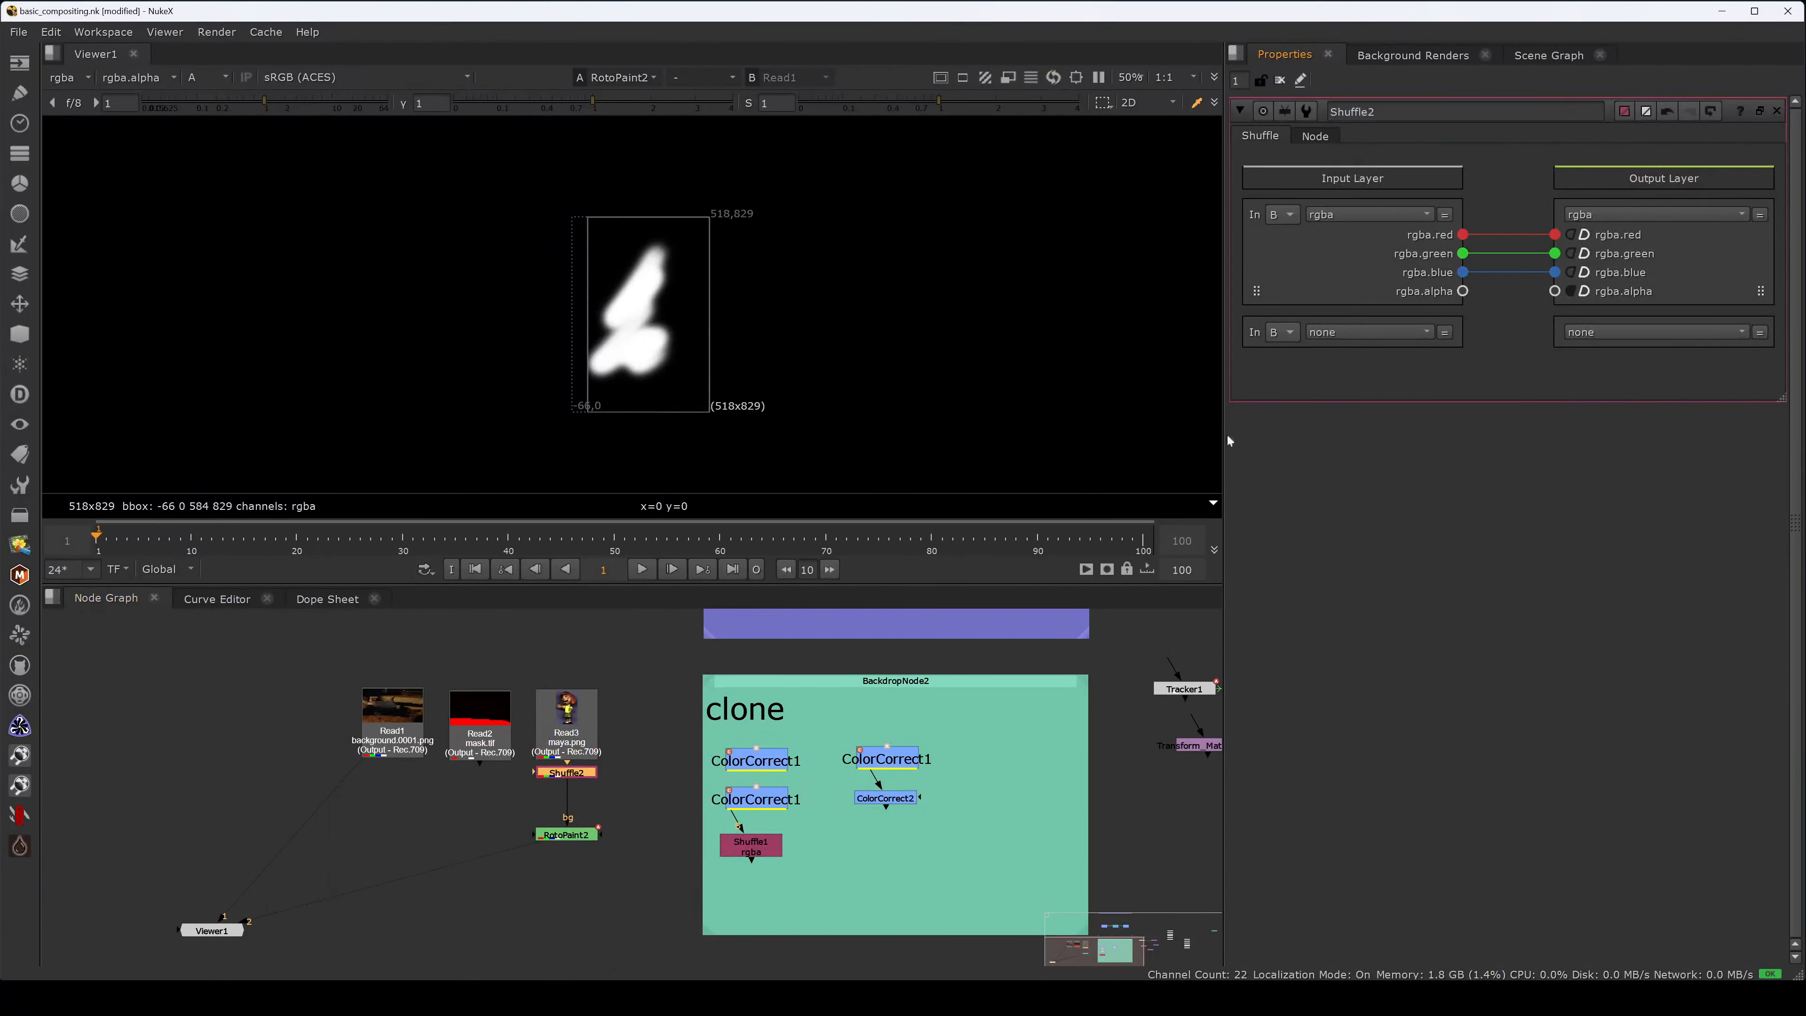
- Examine the original maya.png Read node in both its color and alpha channels
{"action": "left_click", "coordinate": [587, 747]}
{"action": "key", "text": "1"}
{"action": "key", "text": "a"}
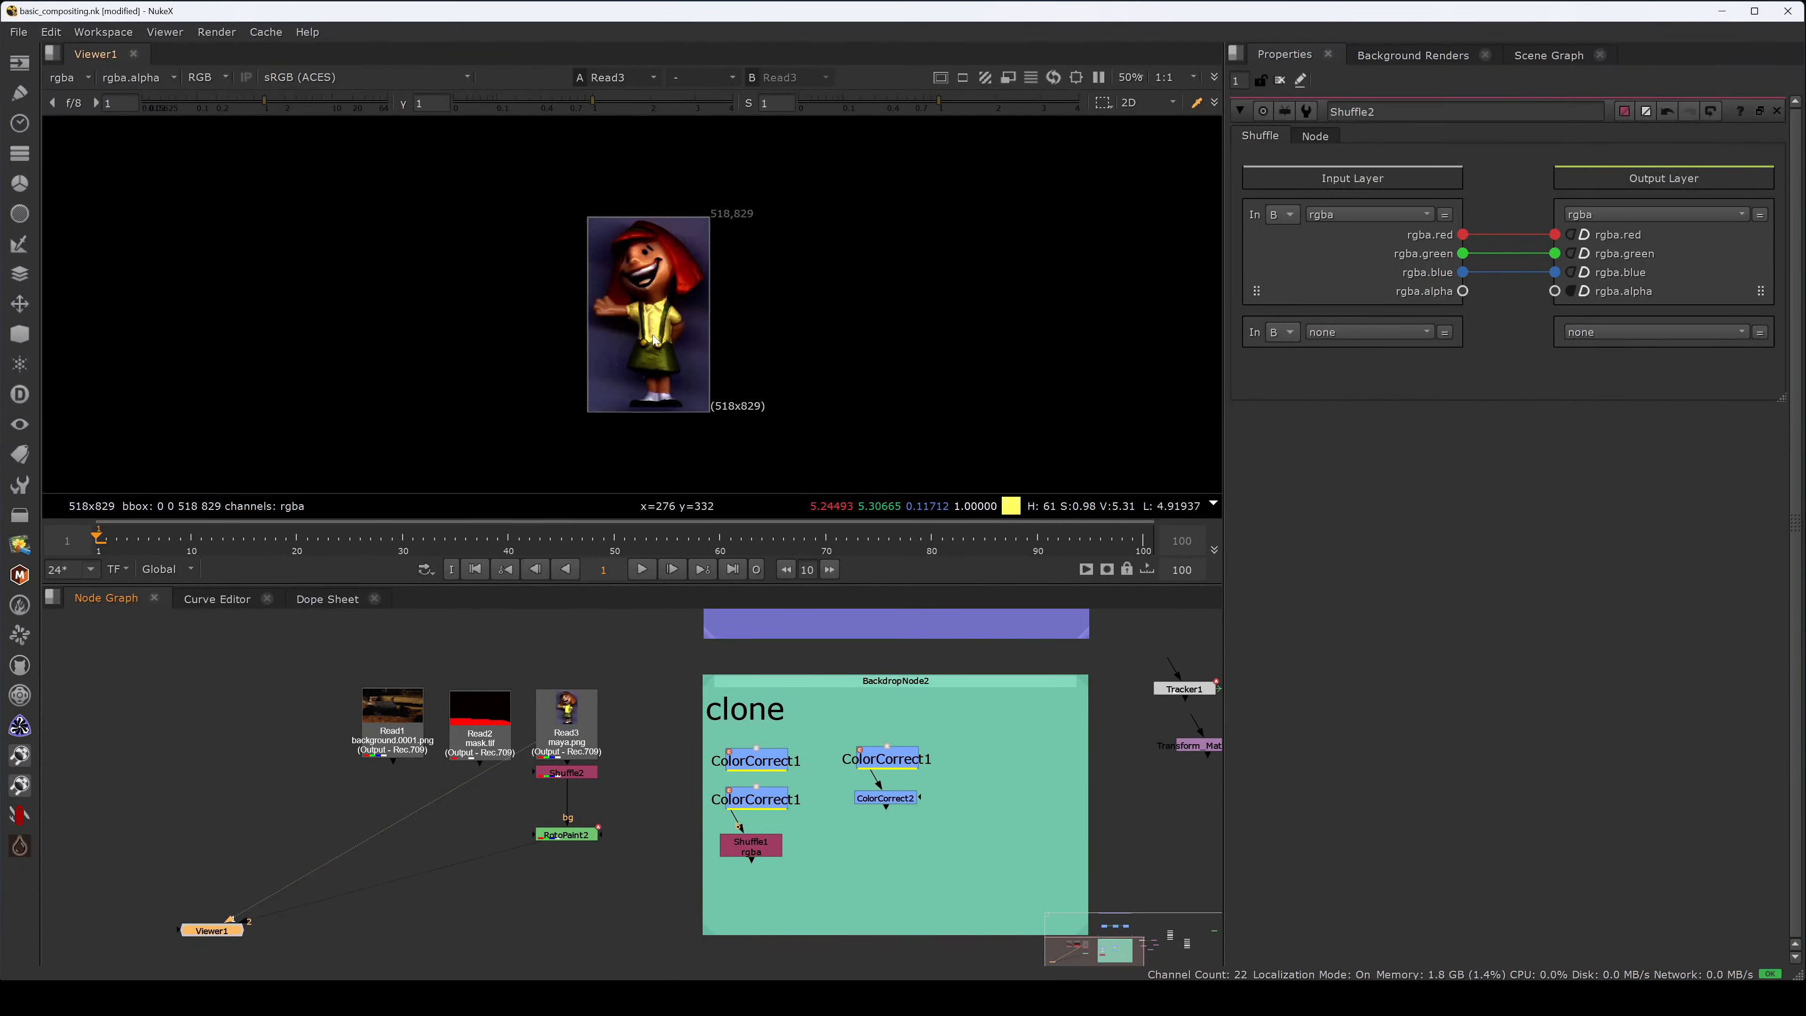
{"action": "key", "text": "a"}
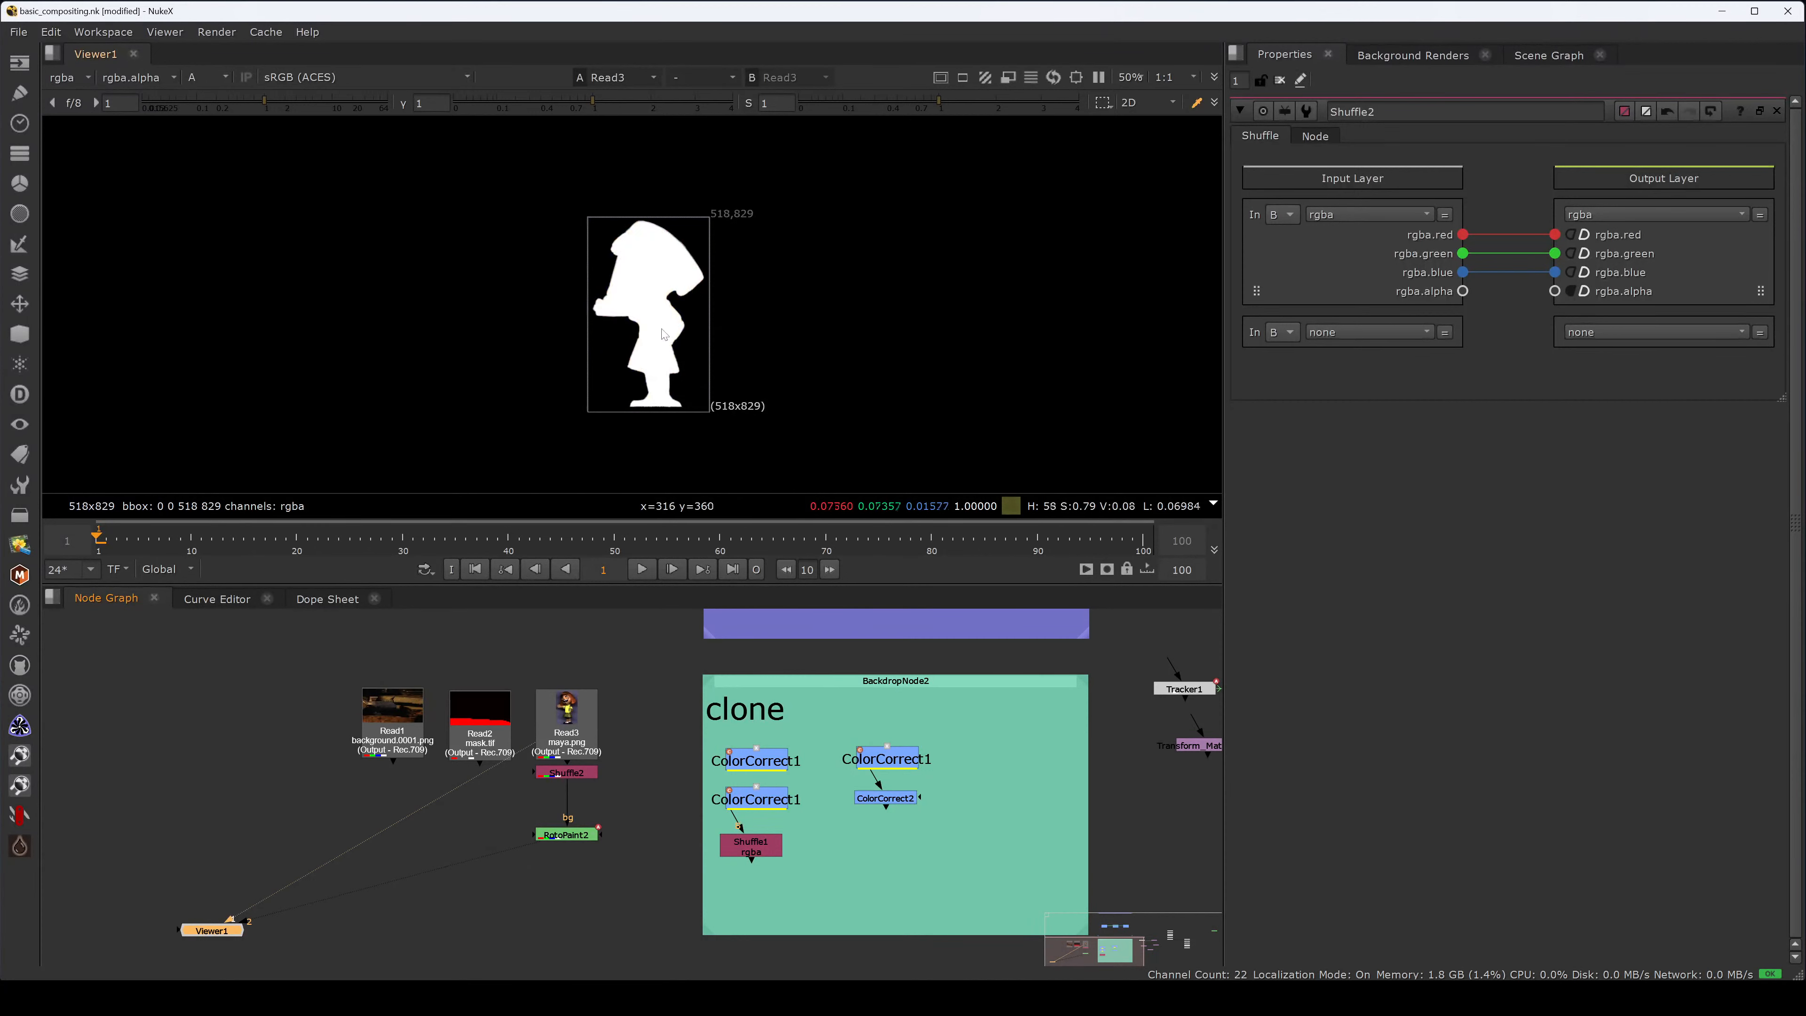
{"action": "key", "text": "a"}
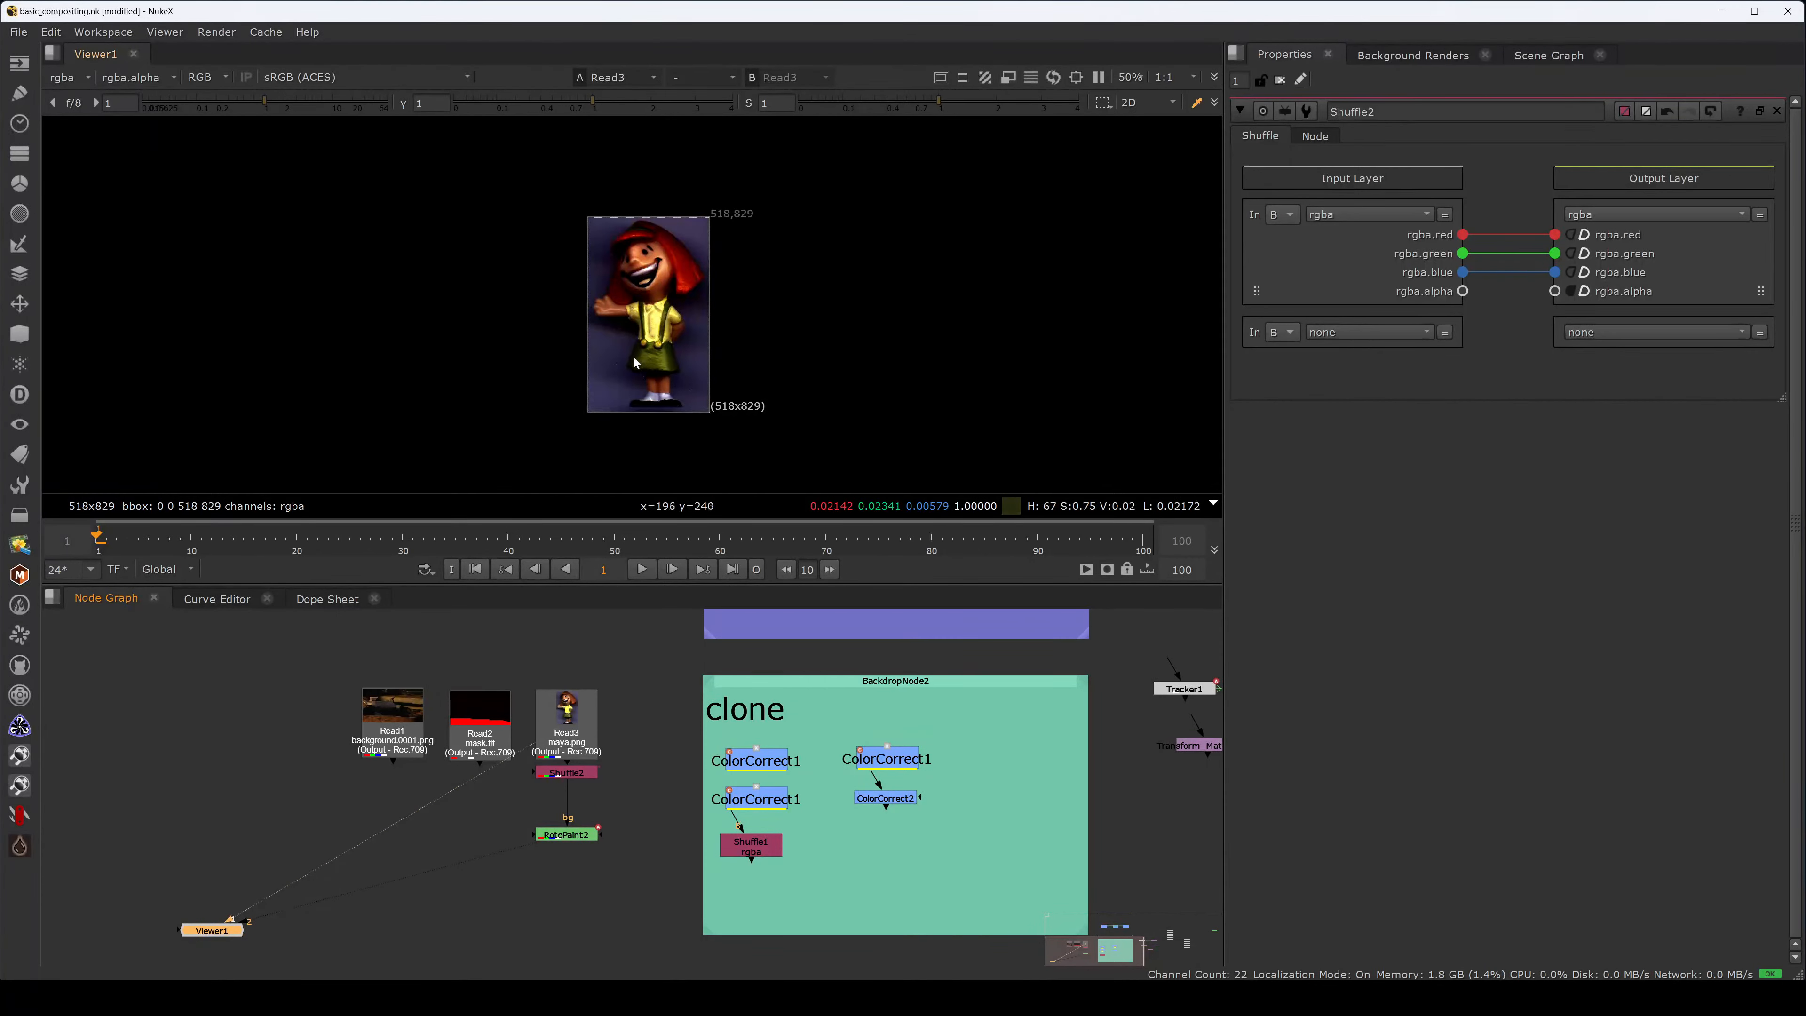
- Compare the outputs of the Shuffle and RotoPaint nodes in the viewer, including the painted alpha channel
{"action": "left_click", "coordinate": [573, 773]}
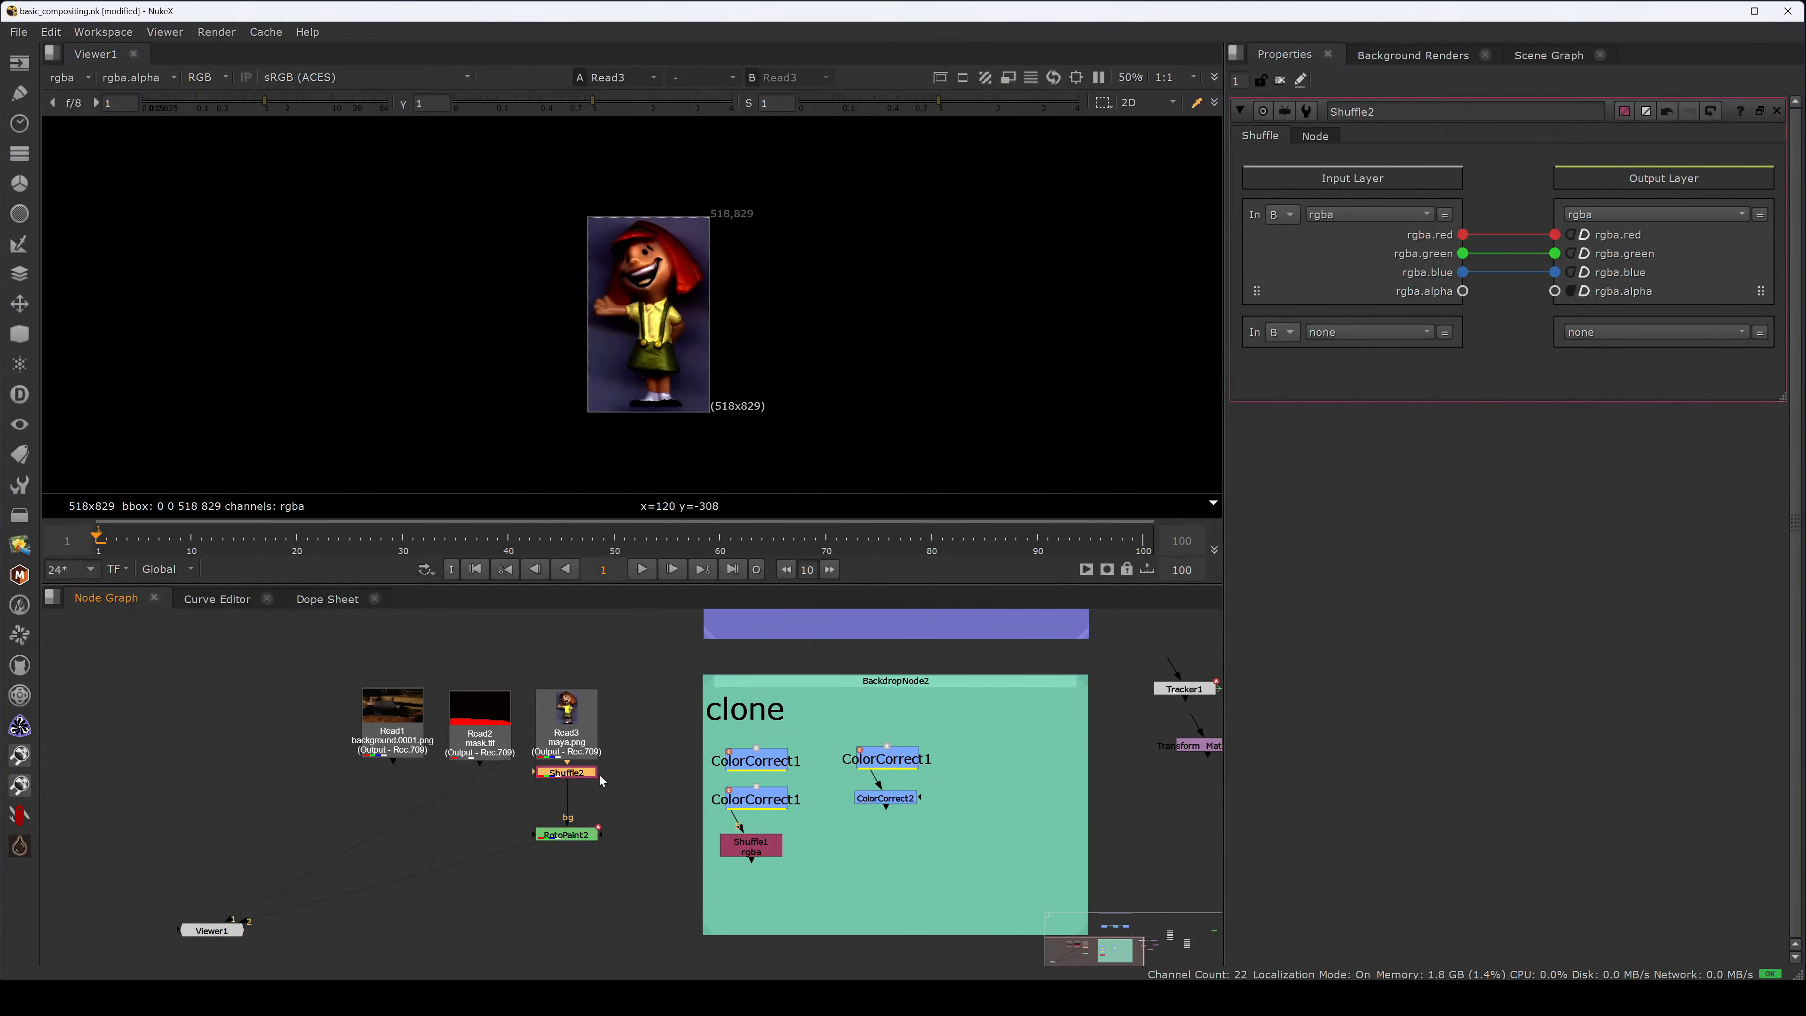
{"action": "key", "text": "1"}
{"action": "left_click_drag", "start_coordinate": [637, 806], "coordinate": [508, 884]}
{"action": "key", "text": "2"}
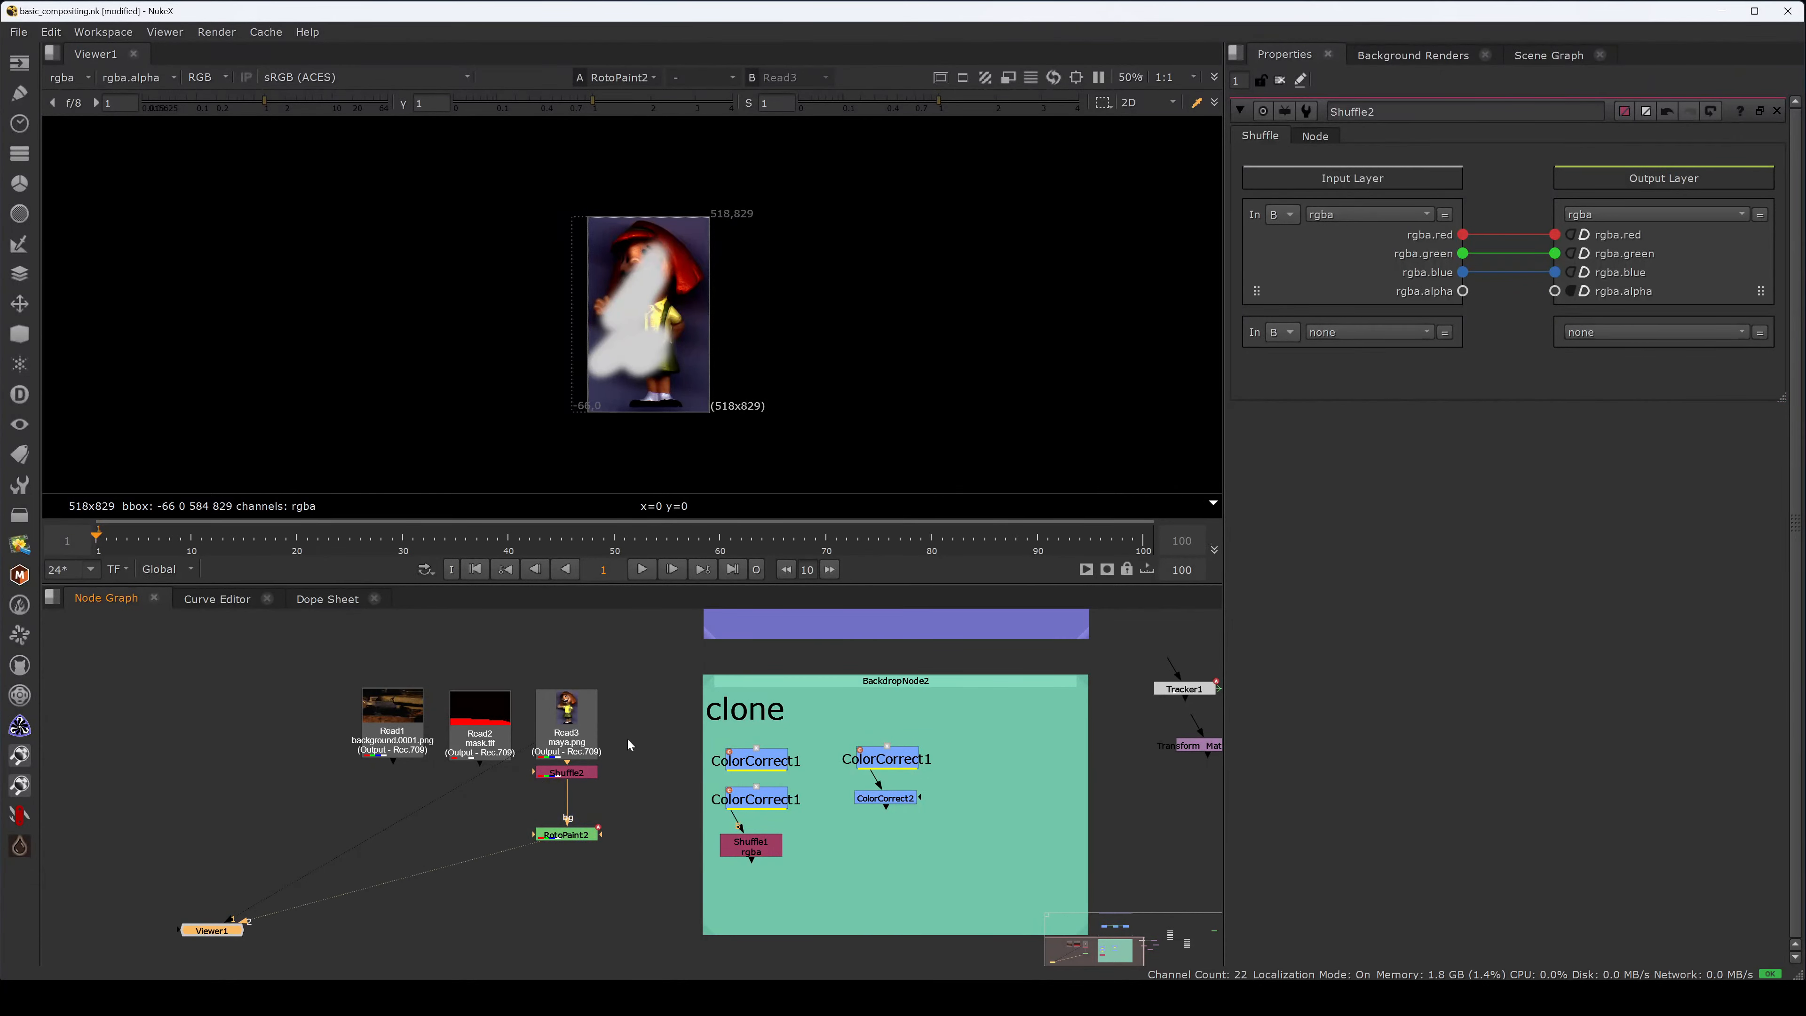
{"action": "left_click", "coordinate": [608, 827]}
{"action": "key", "text": "a"}
{"action": "key", "text": "a"}
{"action": "left_click_drag", "start_coordinate": [619, 803], "coordinate": [523, 858]}
{"action": "key", "text": "2"}
- Move the RotoPaint node off the main branch and add a Copy node bringing its alpha into the Shuffle output
{"action": "left_click", "coordinate": [607, 781]}
{"action": "mouse_move", "coordinate": [567, 792]}
{"action": "left_mouse_down"}
{"action": "mouse_move", "coordinate": [563, 837]}
{"action": "mouse_move", "coordinate": [455, 864]}
{"action": "mouse_move", "coordinate": [492, 856]}
{"action": "mouse_move", "coordinate": [475, 859]}
{"action": "left_mouse_up"}
{"action": "left_click", "coordinate": [558, 860]}
{"action": "key", "text": "k"}
{"action": "left_click_drag", "start_coordinate": [579, 829], "coordinate": [569, 774]}
{"action": "left_click_drag", "start_coordinate": [574, 856], "coordinate": [579, 857]}
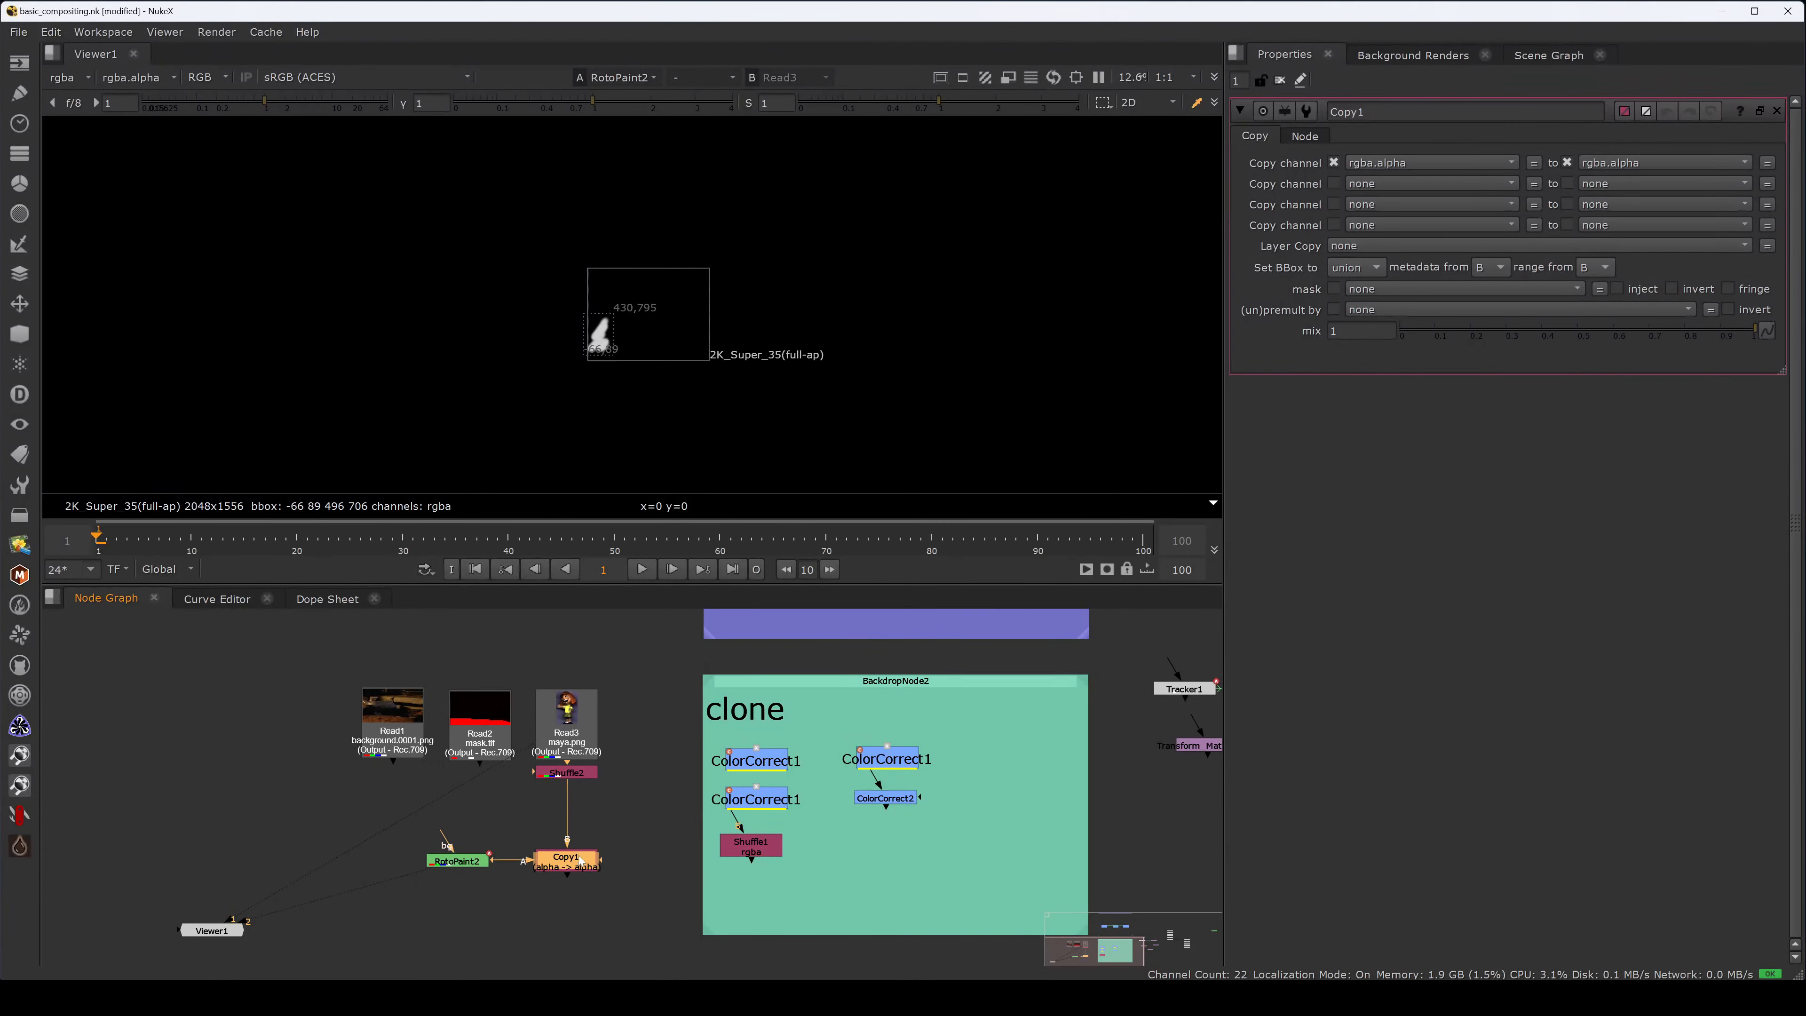
- Add a Premult node after the Copy and view its result
{"action": "key", "text": "Tab"}
{"action": "type", "text": "pre"}
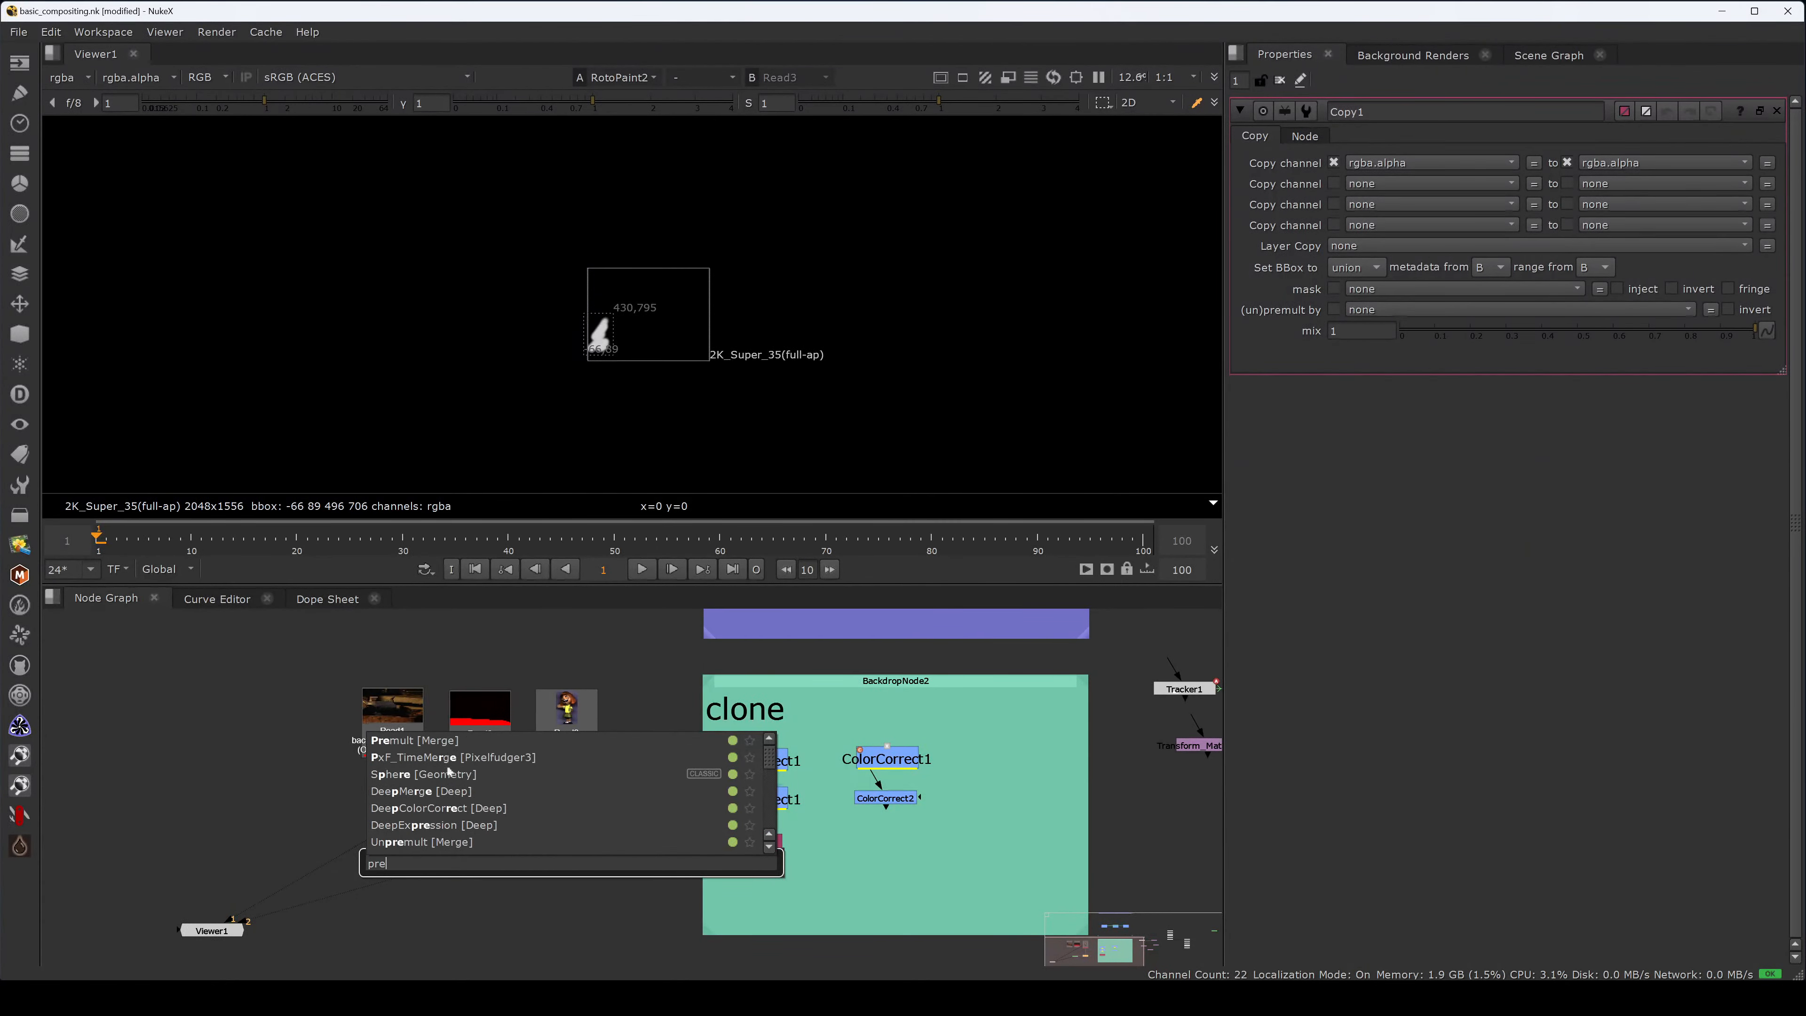
{"action": "key", "text": "Return"}
{"action": "key", "text": "1"}
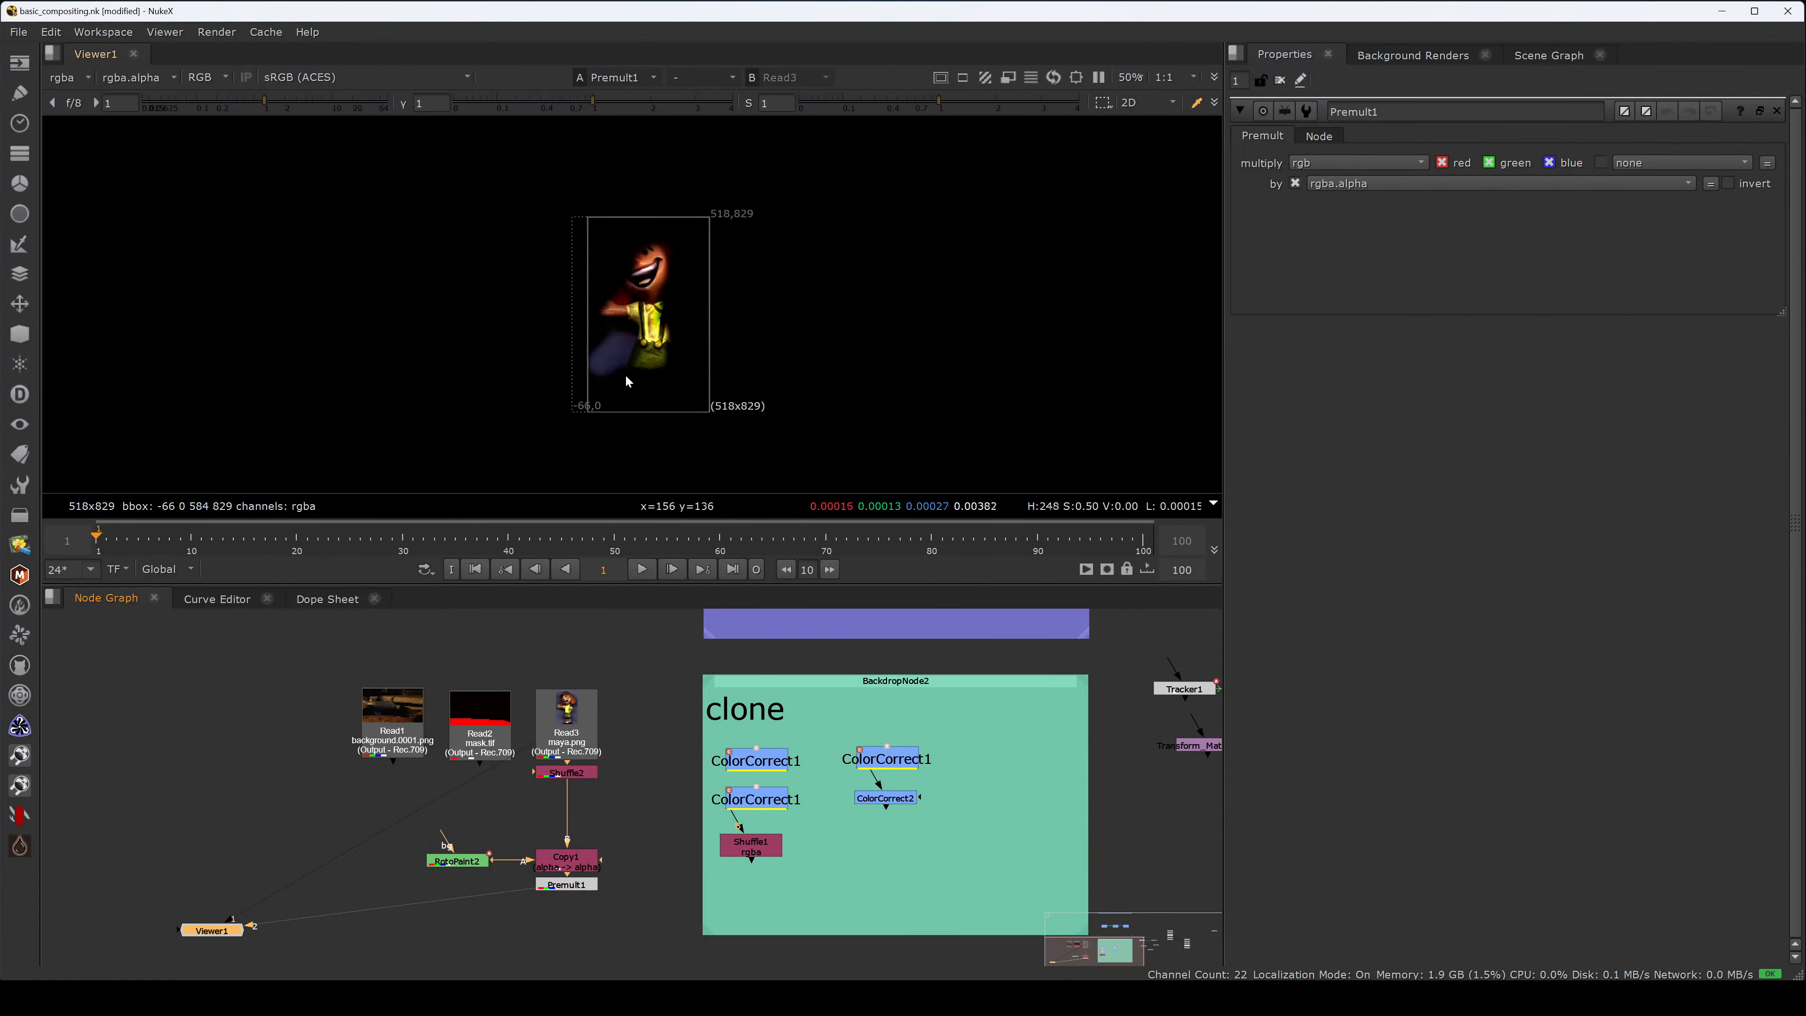
- Reopen the RotoPaint feeding the Copy, move it closer, and paint a matte stroke over the character's head and body
{"action": "double_click", "coordinate": [458, 861]}
{"action": "left_click_drag", "start_coordinate": [457, 861], "coordinate": [480, 861]}
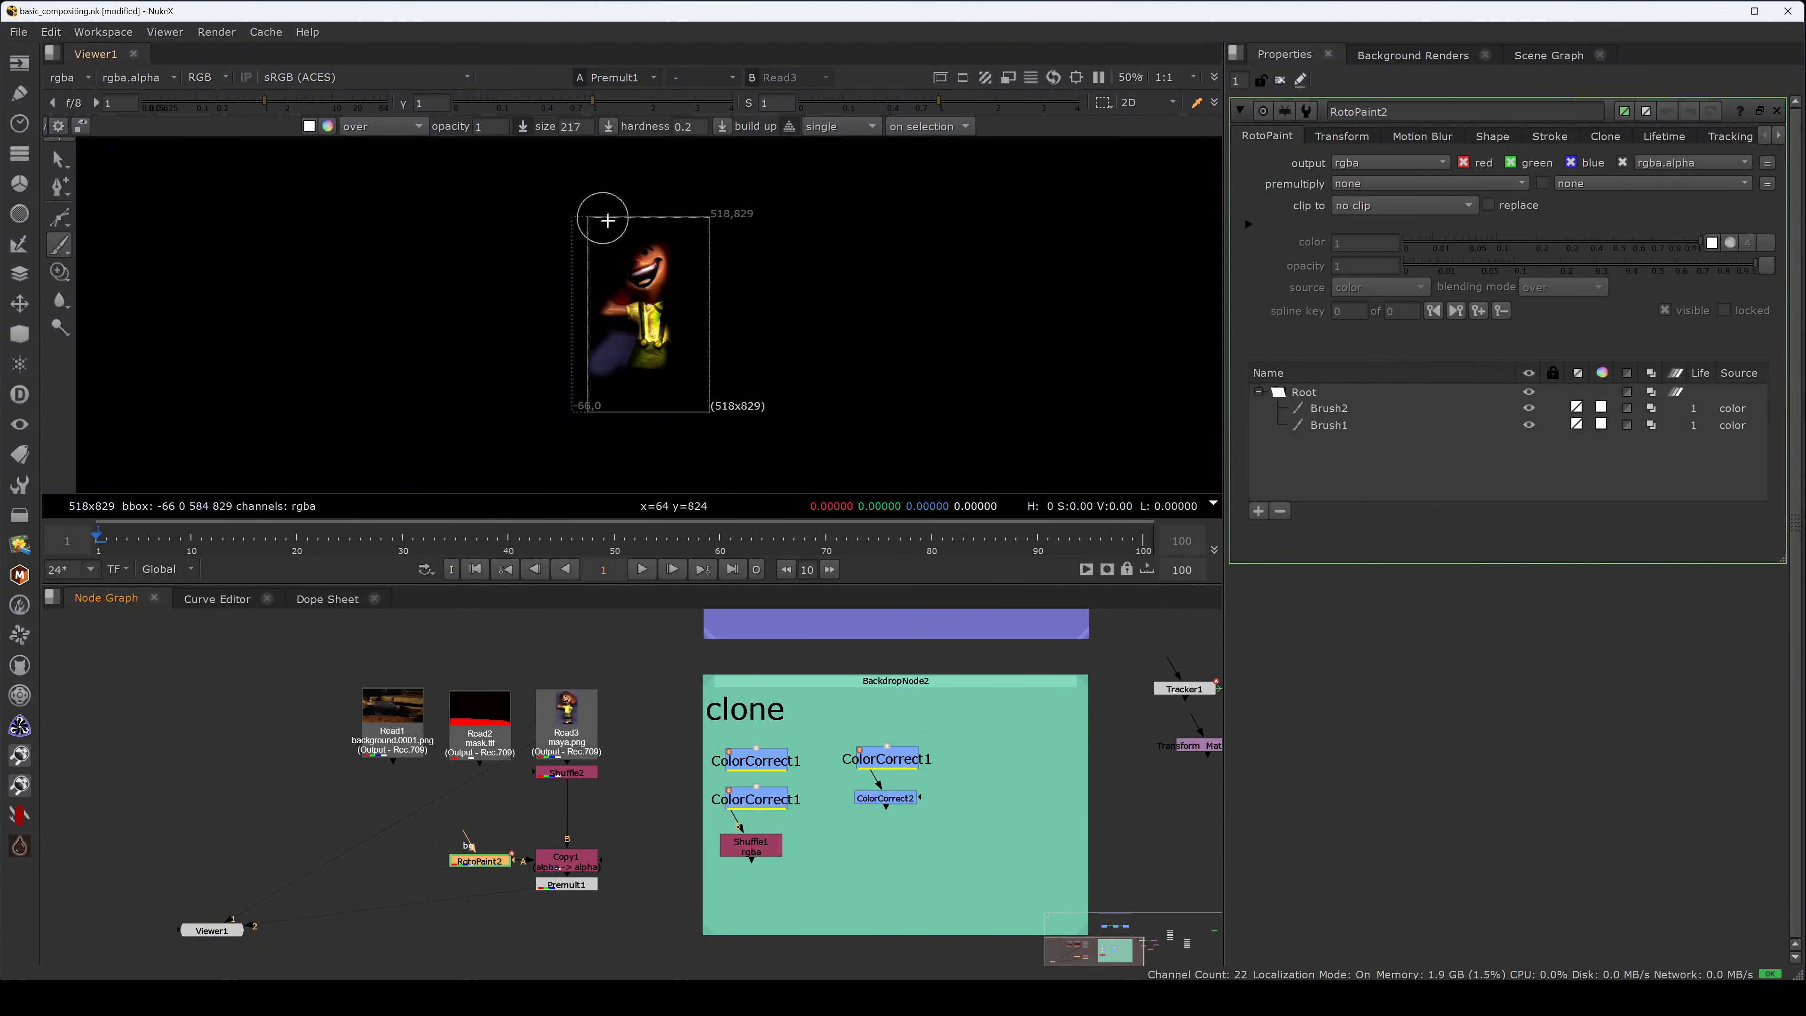
{"action": "mouse_move", "coordinate": [608, 220]}
{"action": "left_mouse_down"}
{"action": "mouse_move", "coordinate": [665, 258]}
{"action": "mouse_move", "coordinate": [660, 343]}
{"action": "left_mouse_up"}
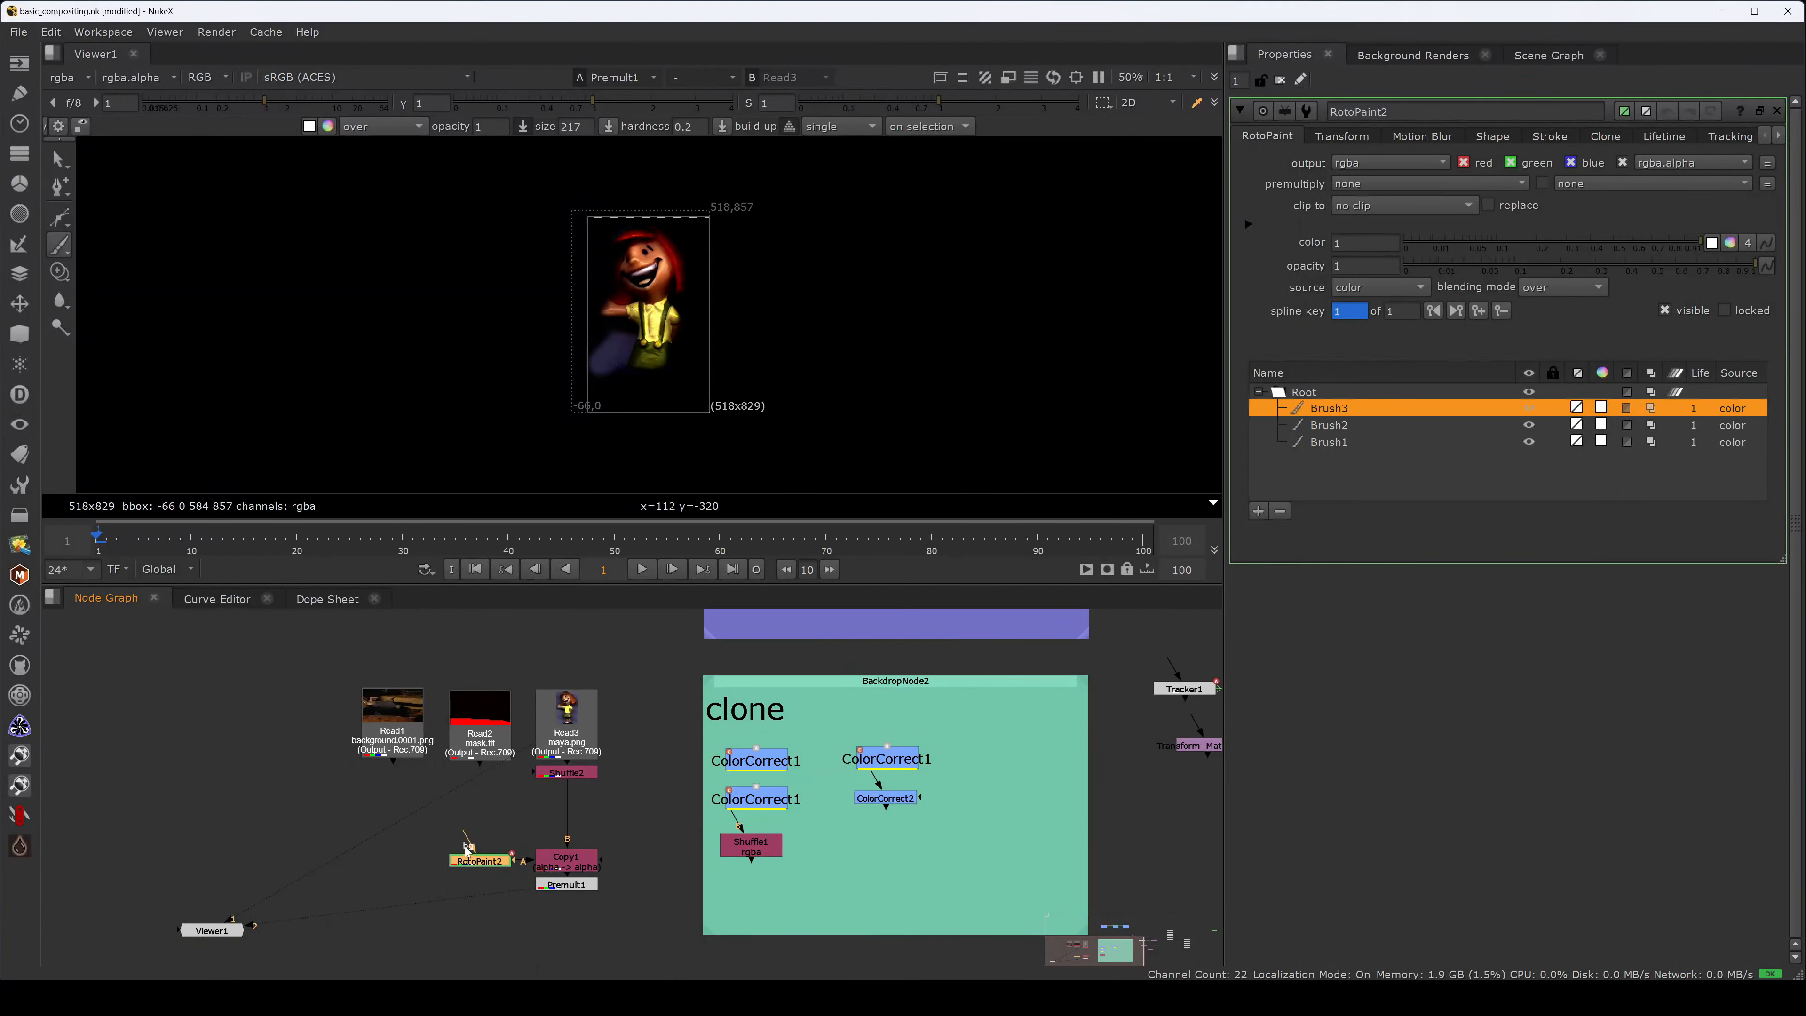
- Erase part of the painted matte near the character's lower skirt and legs using an Eraser size of about 281
{"action": "left_click", "coordinate": [62, 245]}
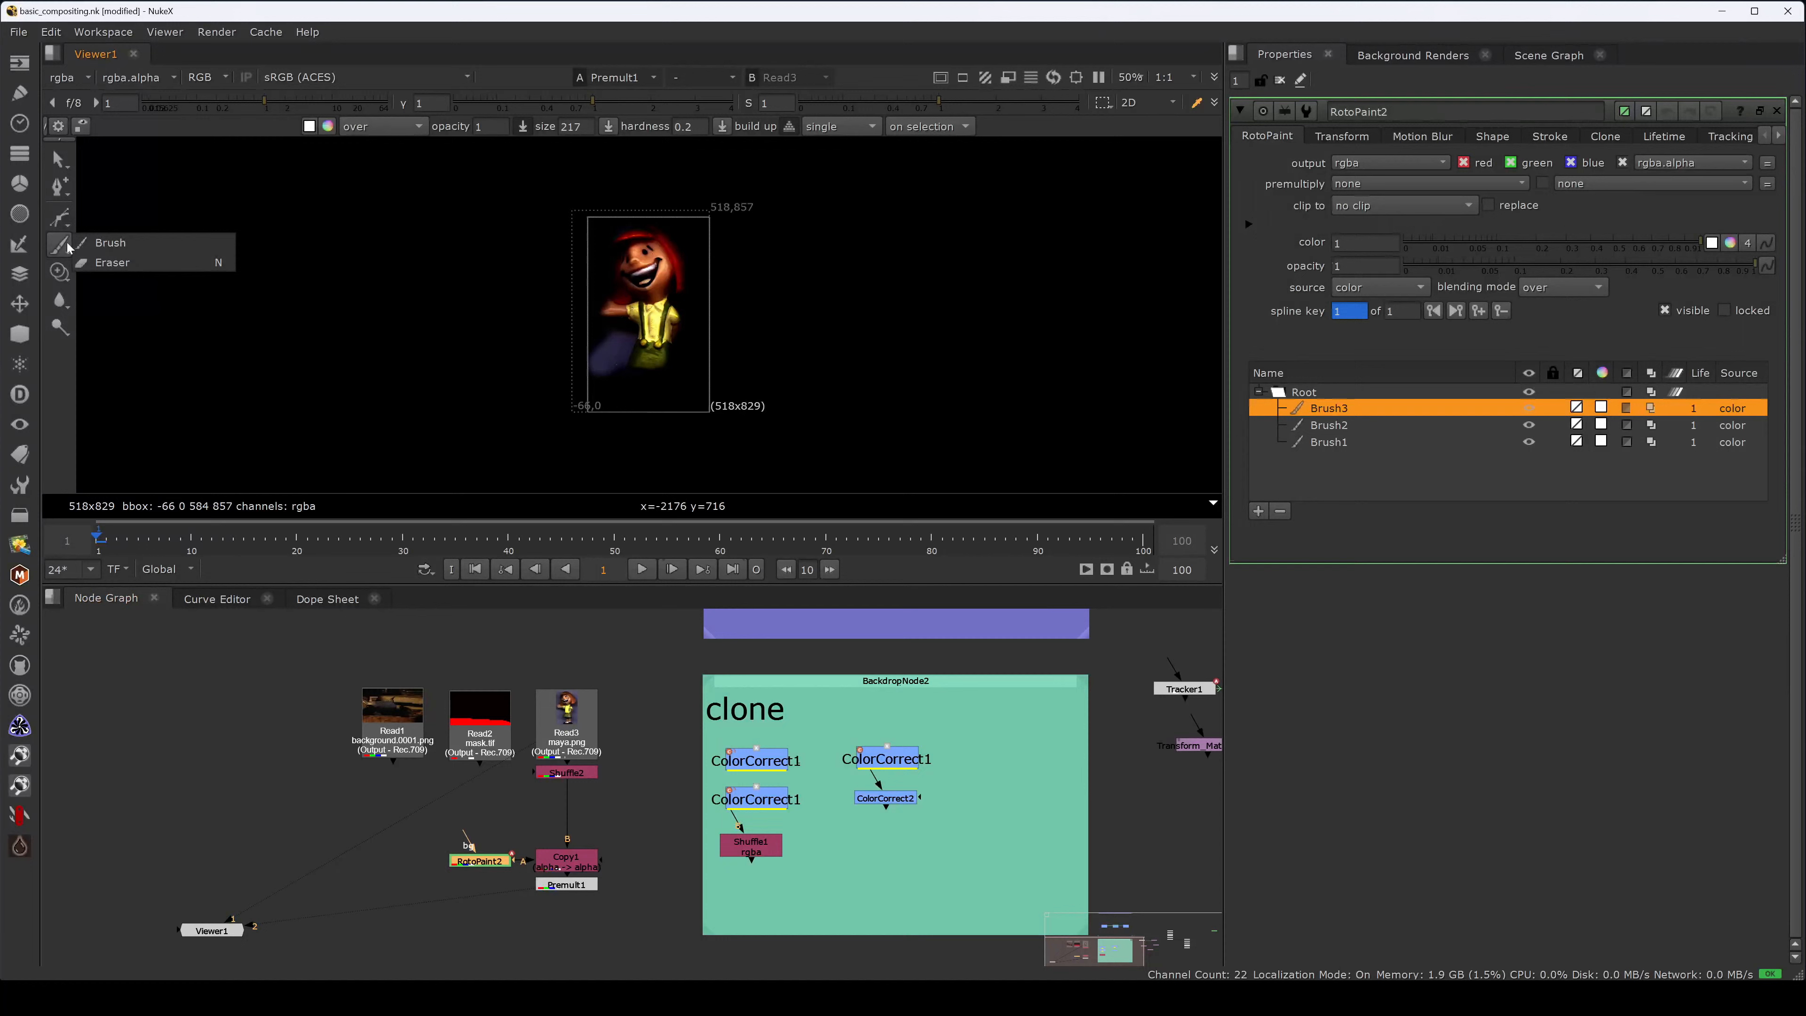
{"action": "left_click", "coordinate": [128, 264]}
{"action": "mouse_move", "coordinate": [585, 365]}
{"action": "left_mouse_down"}
{"action": "mouse_move", "coordinate": [604, 343]}
{"action": "mouse_move", "coordinate": [597, 409]}
{"action": "left_mouse_up"}
- View the Copy node's alpha channel and erase more of the matte beside the character's waist and skirt
{"action": "key", "text": "2"}
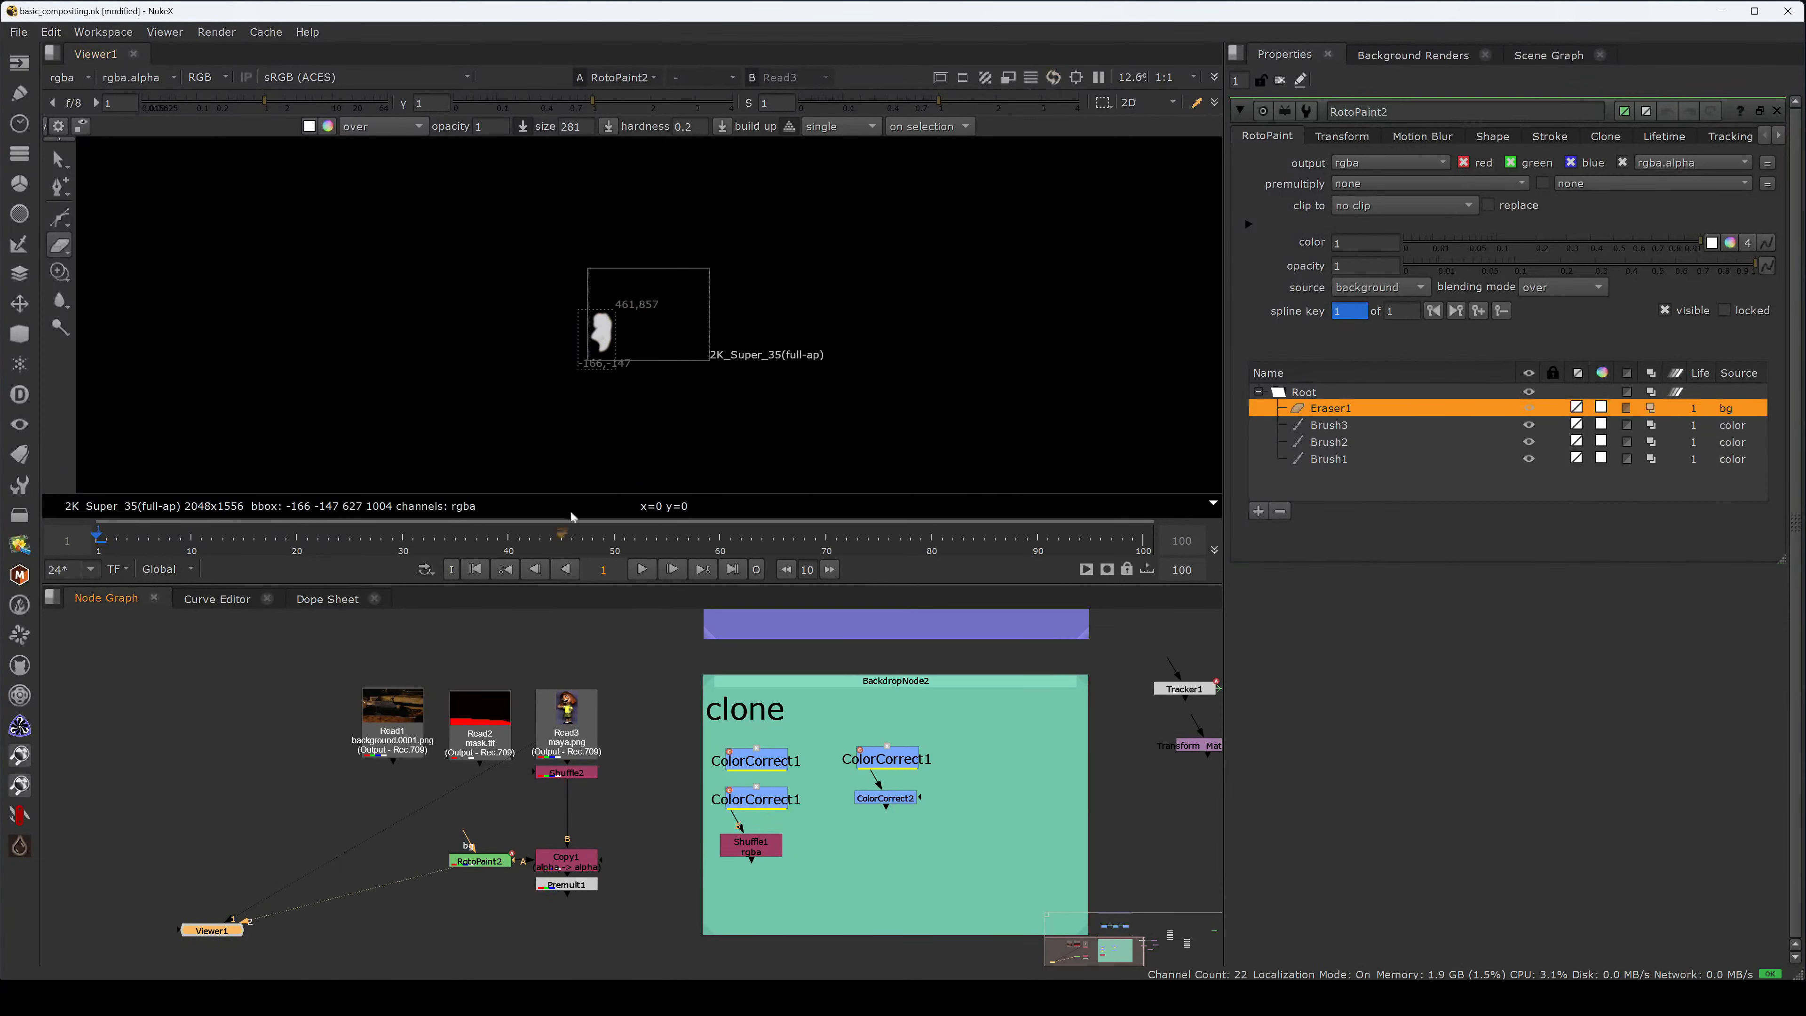
{"action": "key", "text": "a"}
{"action": "left_click", "coordinate": [558, 860]}
{"action": "key", "text": "2"}
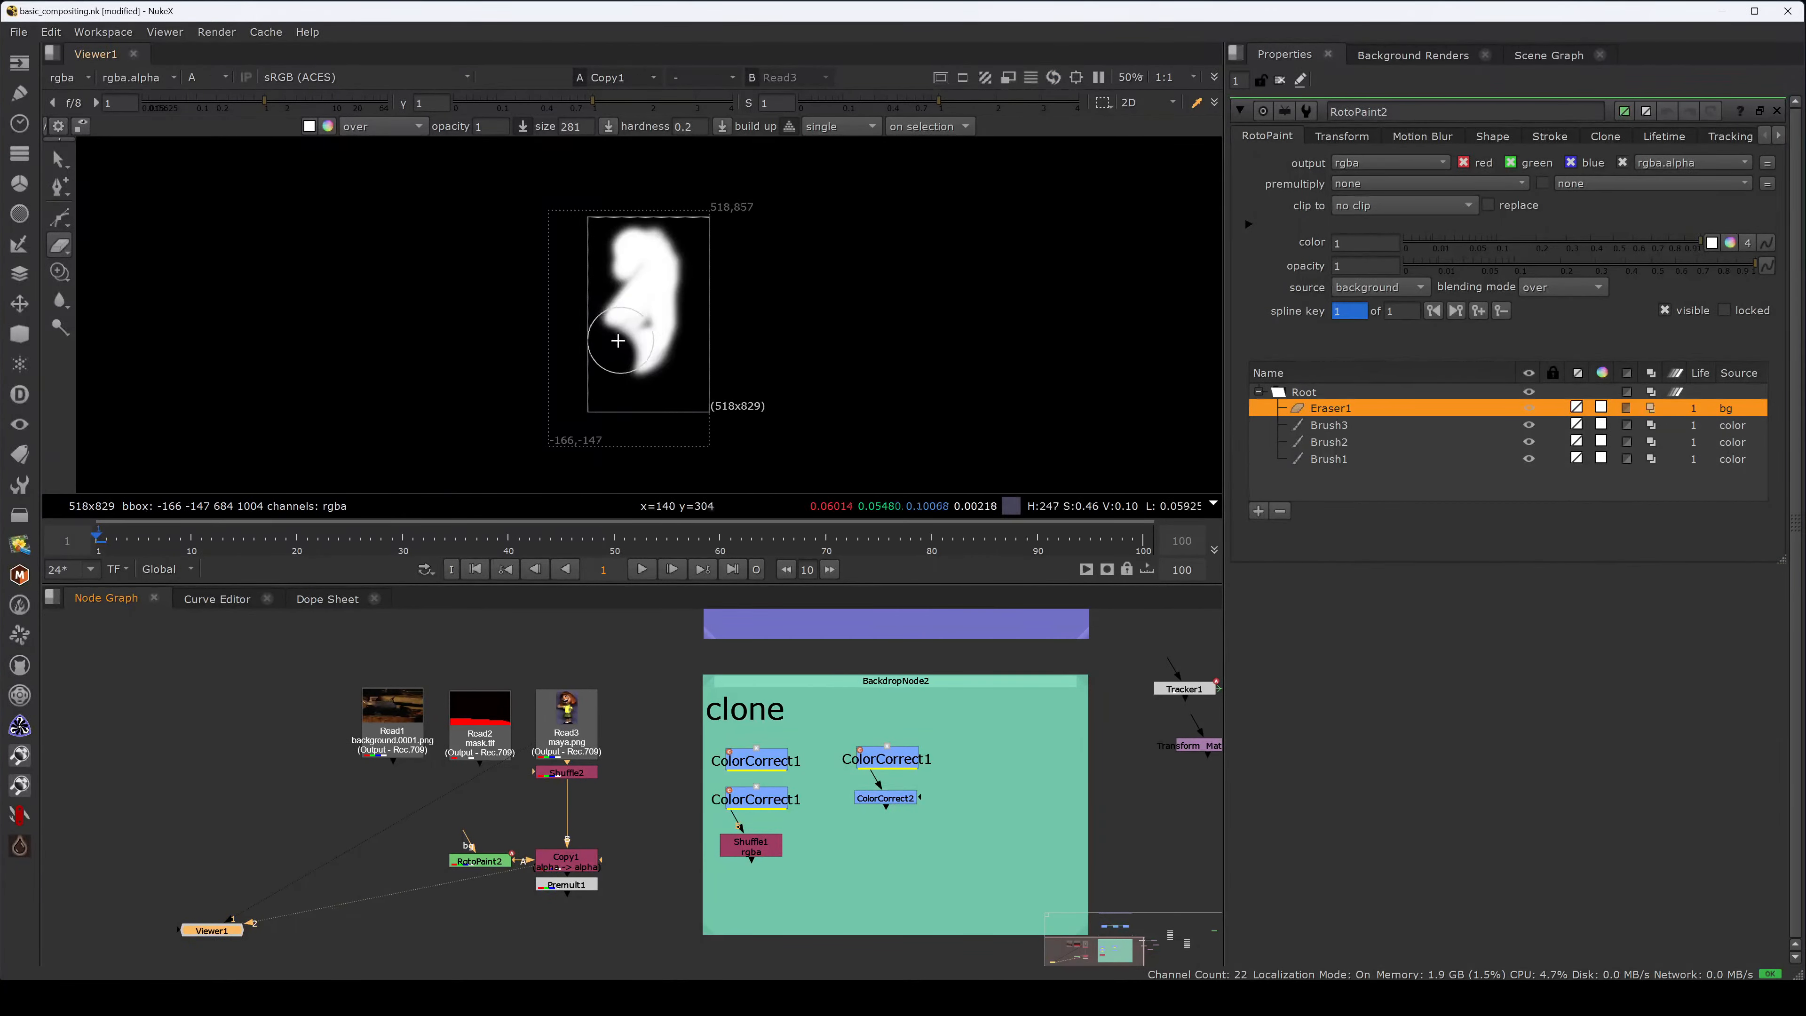
{"action": "mouse_move", "coordinate": [612, 335]}
{"action": "left_mouse_down"}
{"action": "mouse_move", "coordinate": [604, 302]}
{"action": "mouse_move", "coordinate": [625, 338]}
{"action": "mouse_move", "coordinate": [593, 356]}
{"action": "mouse_move", "coordinate": [611, 364]}
{"action": "left_mouse_up"}
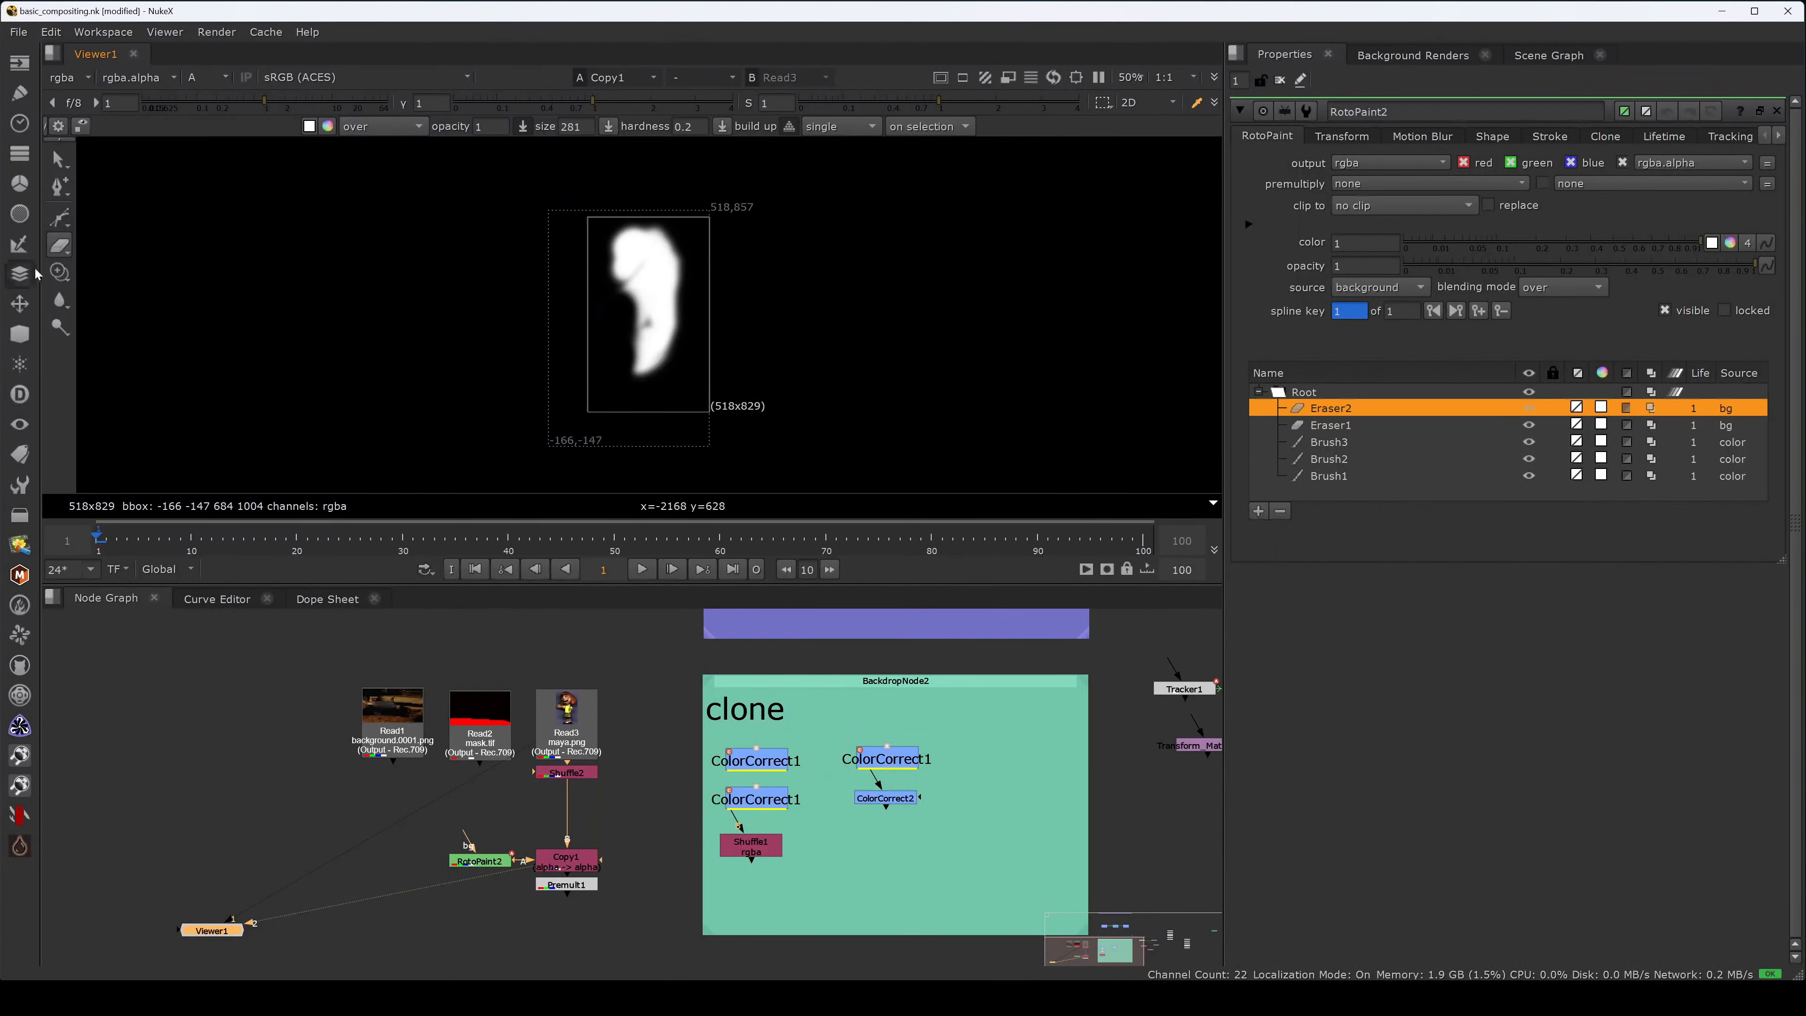
- Switch back to the Brush tool, and select the RotoPaint node after checking the Clone and Reveal options
{"action": "left_click", "coordinate": [71, 247]}
{"action": "left_click", "coordinate": [84, 245]}
{"action": "left_click", "coordinate": [614, 817]}
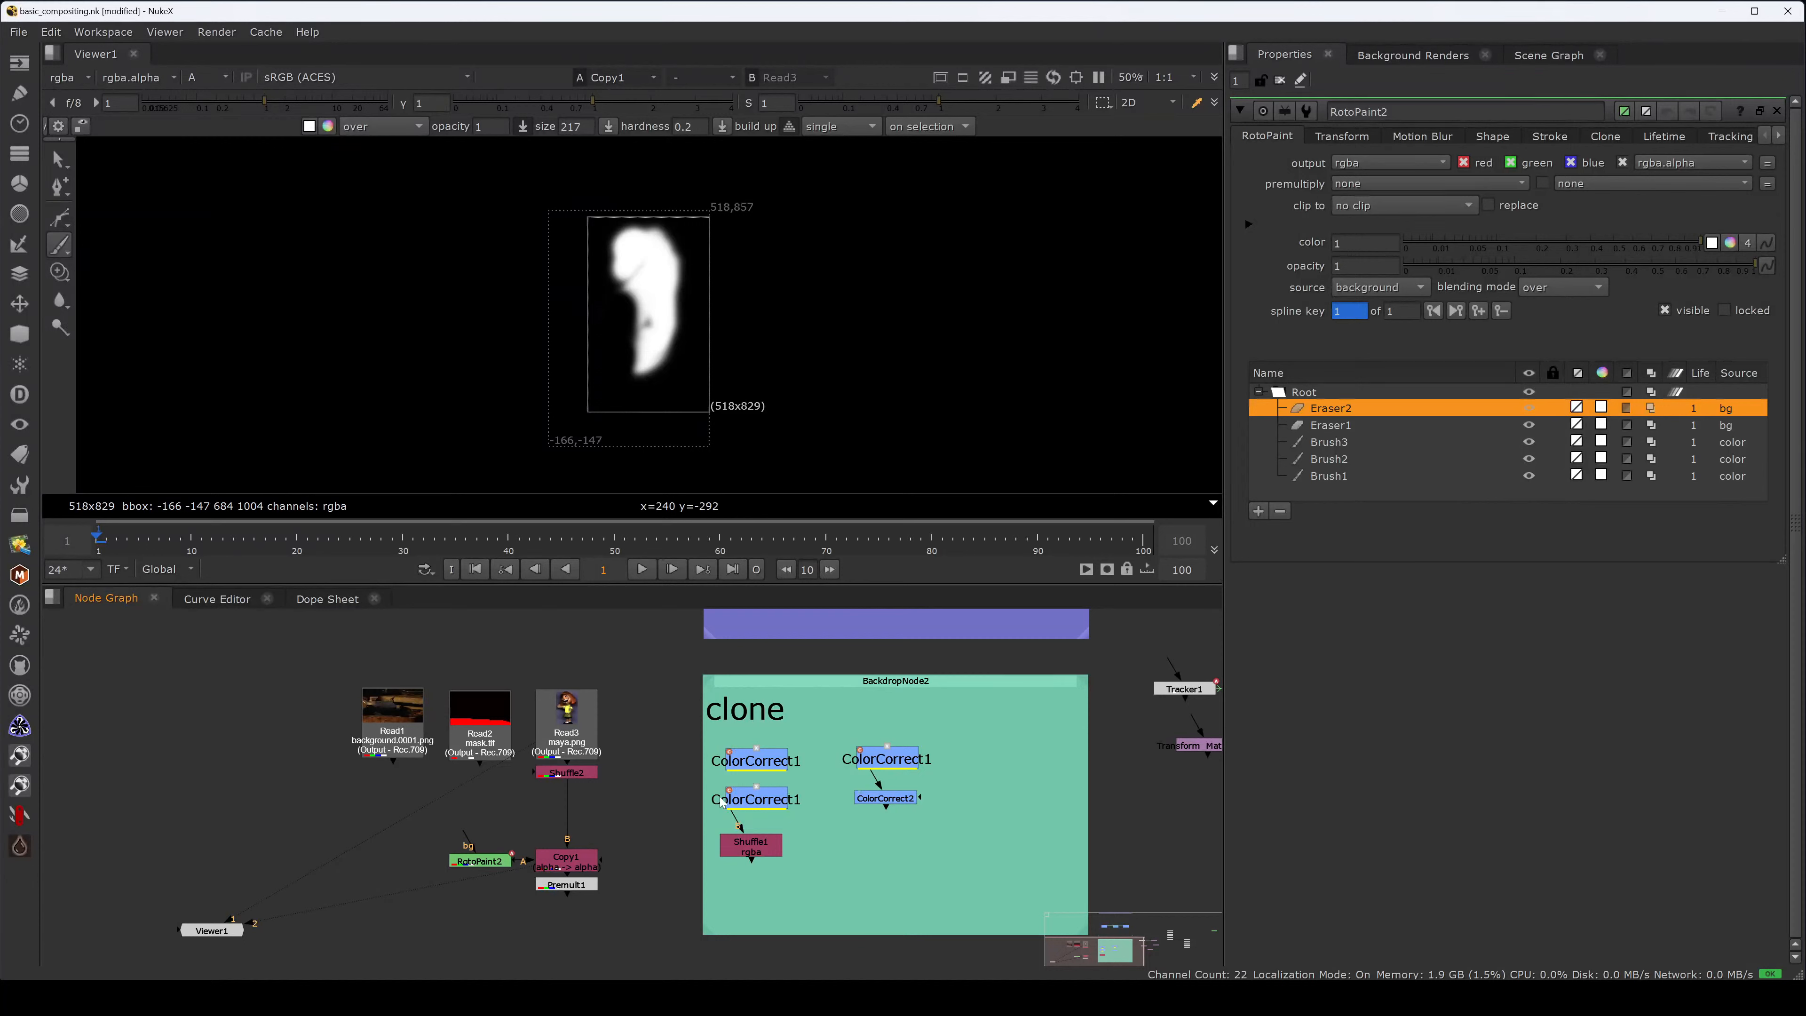
{"action": "right_click", "coordinate": [60, 271]}
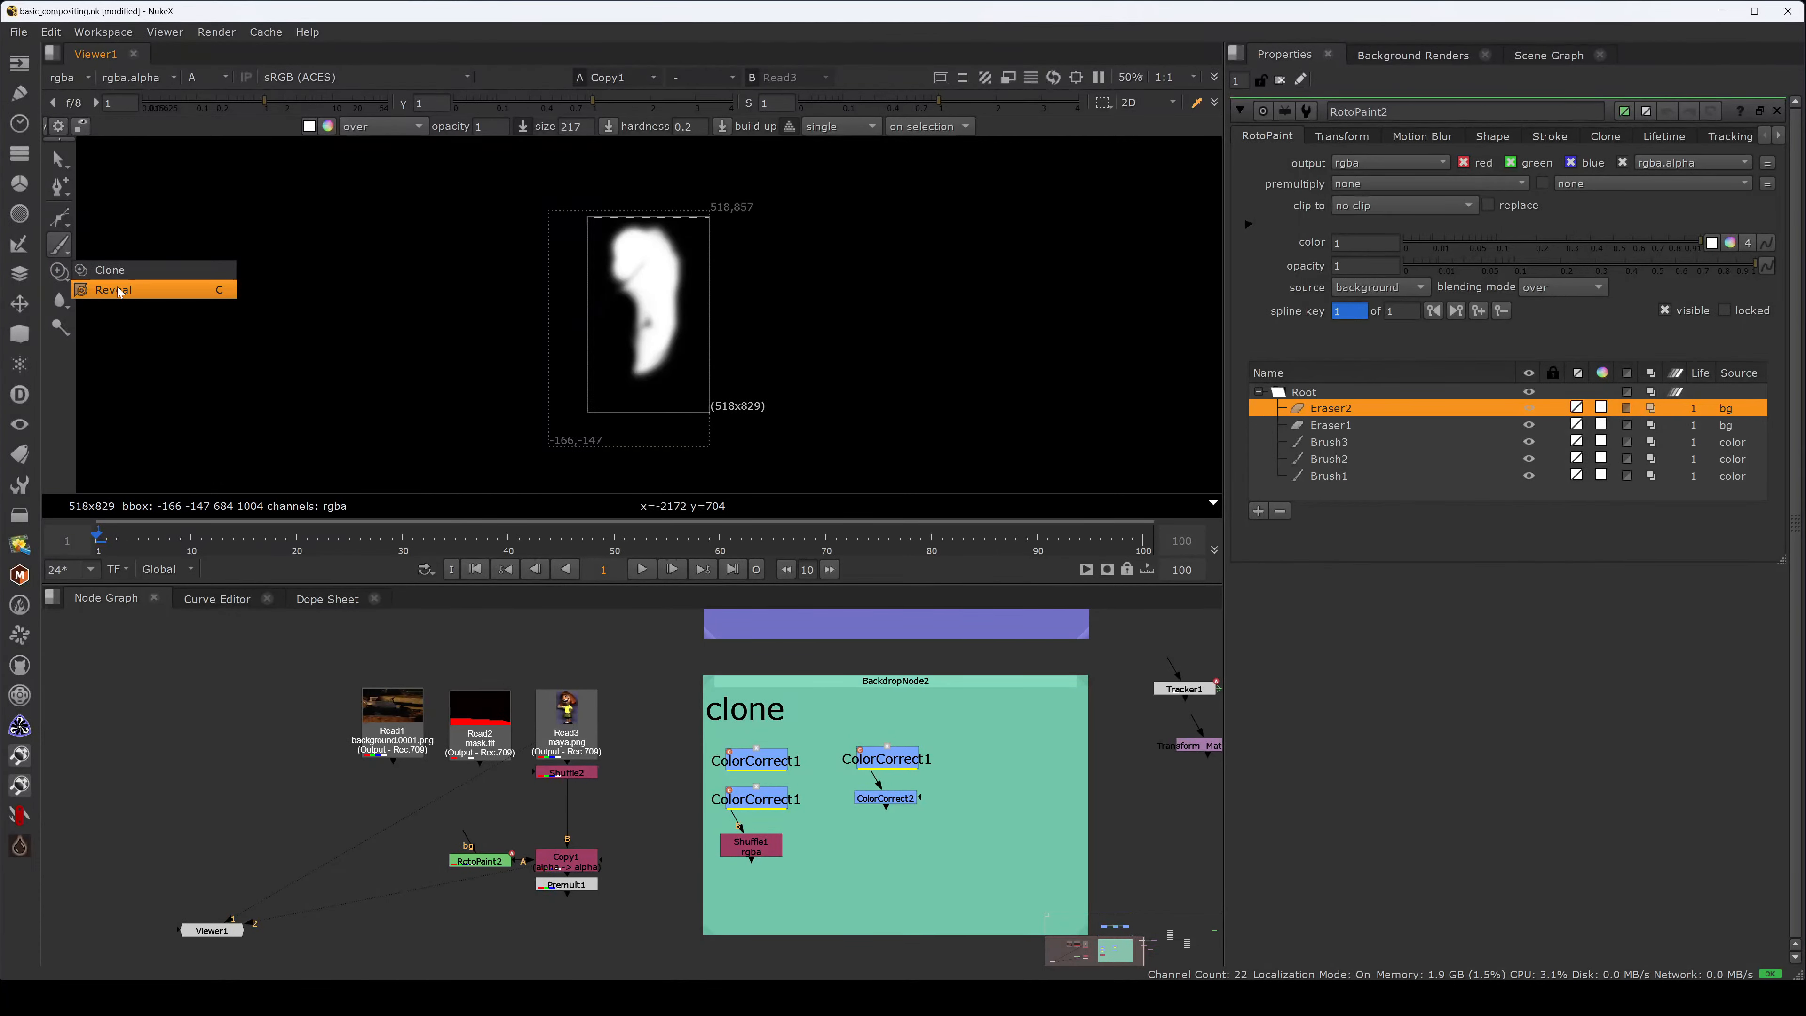
{"action": "left_click", "coordinate": [117, 752]}
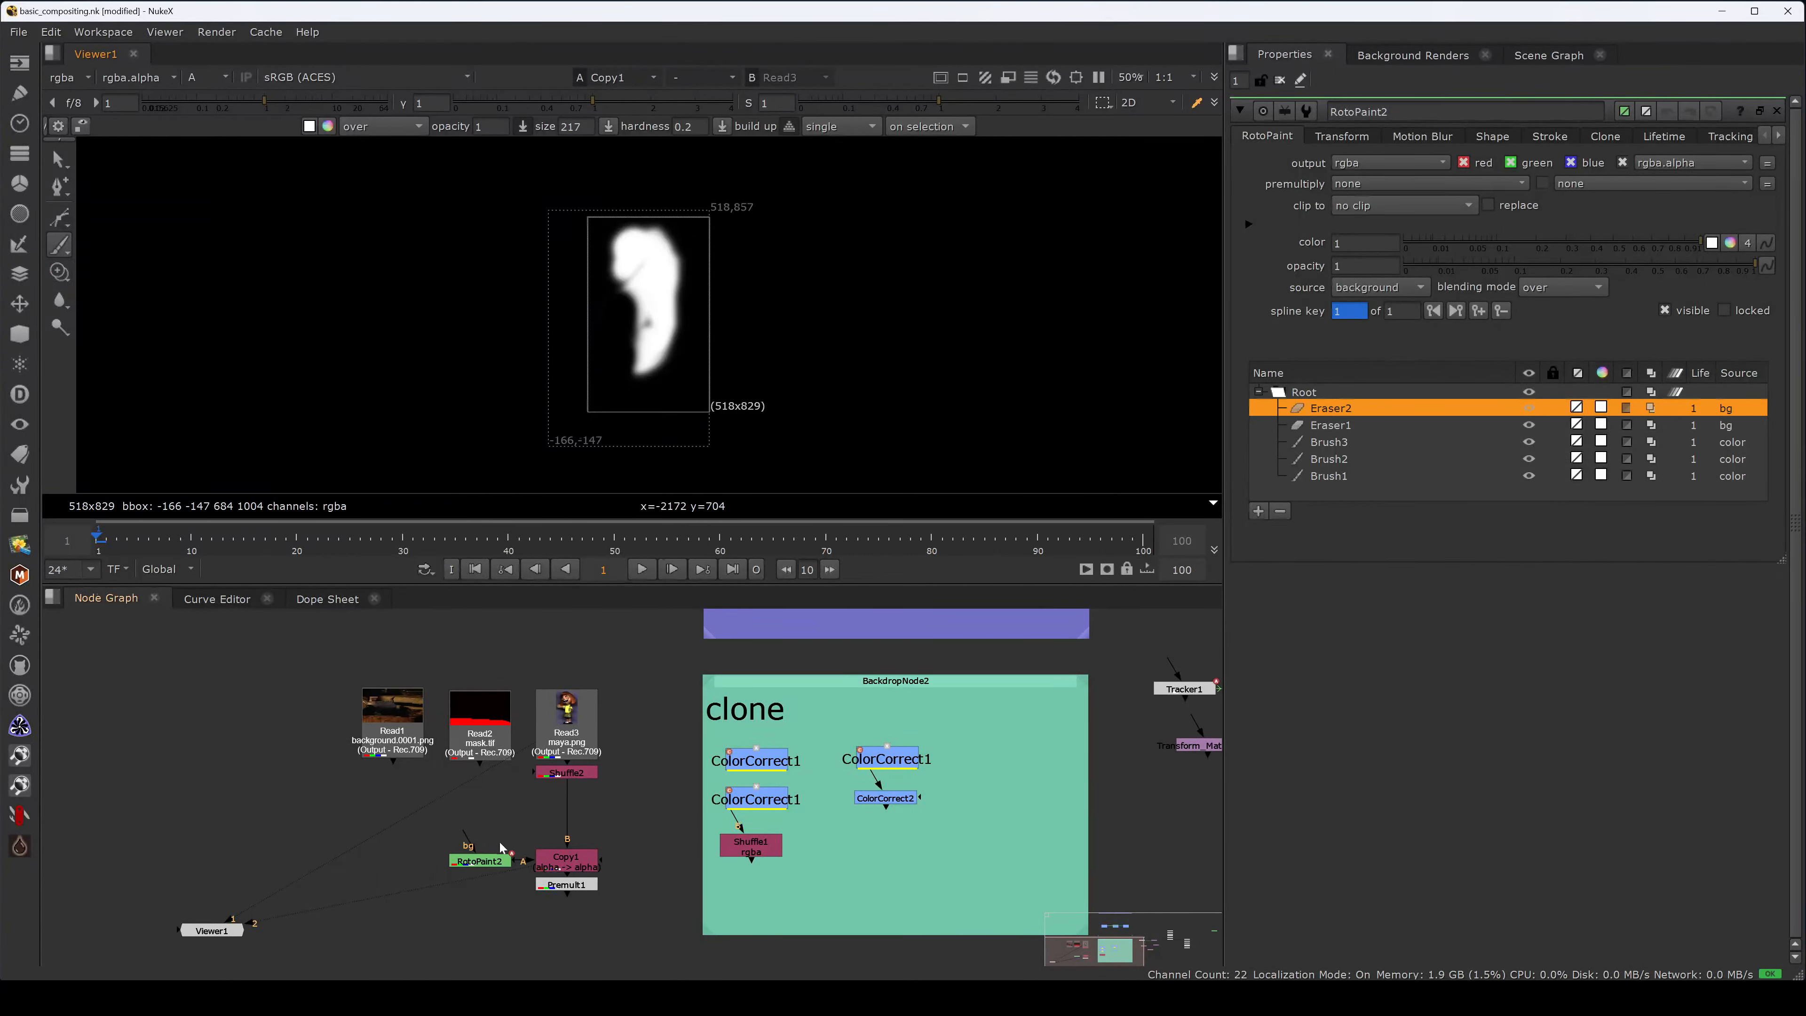
{"action": "left_click", "coordinate": [479, 862]}
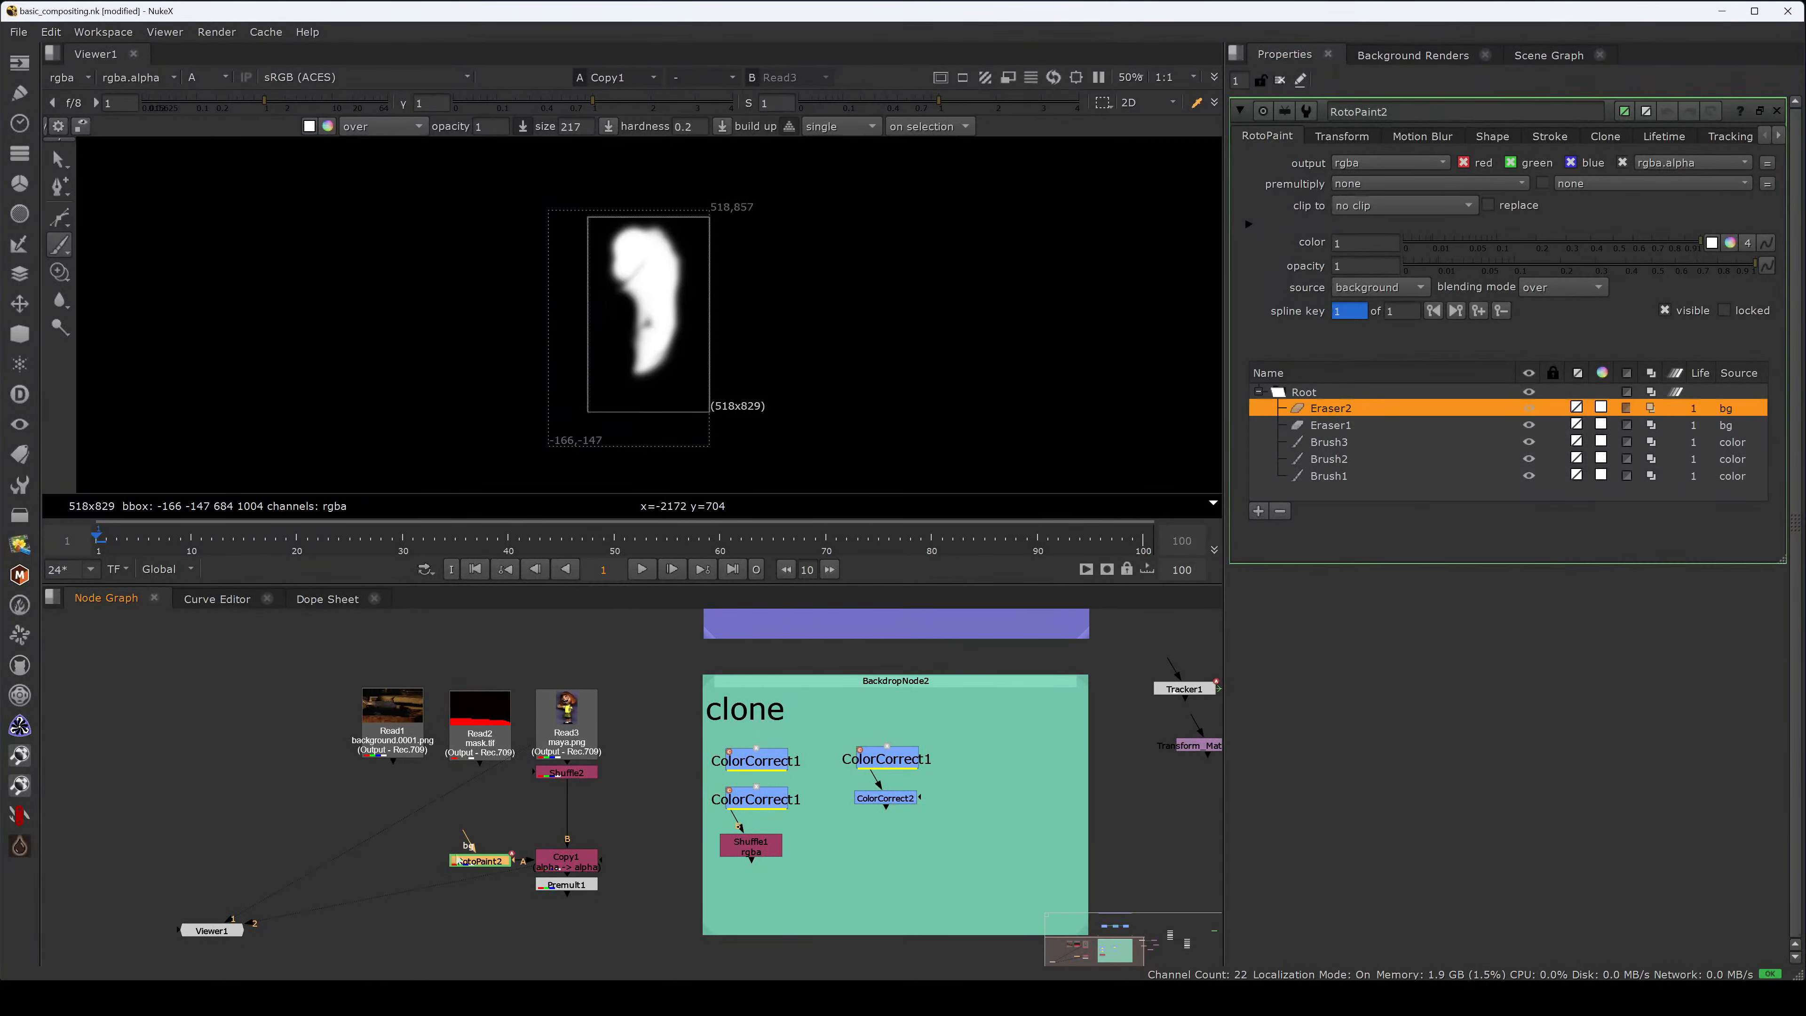
- View the separate RotoPaint1 node beyond the tracker nodes and open its properties
{"action": "middle_click_drag", "start_coordinate": [1207, 861], "coordinate": [496, 831]}
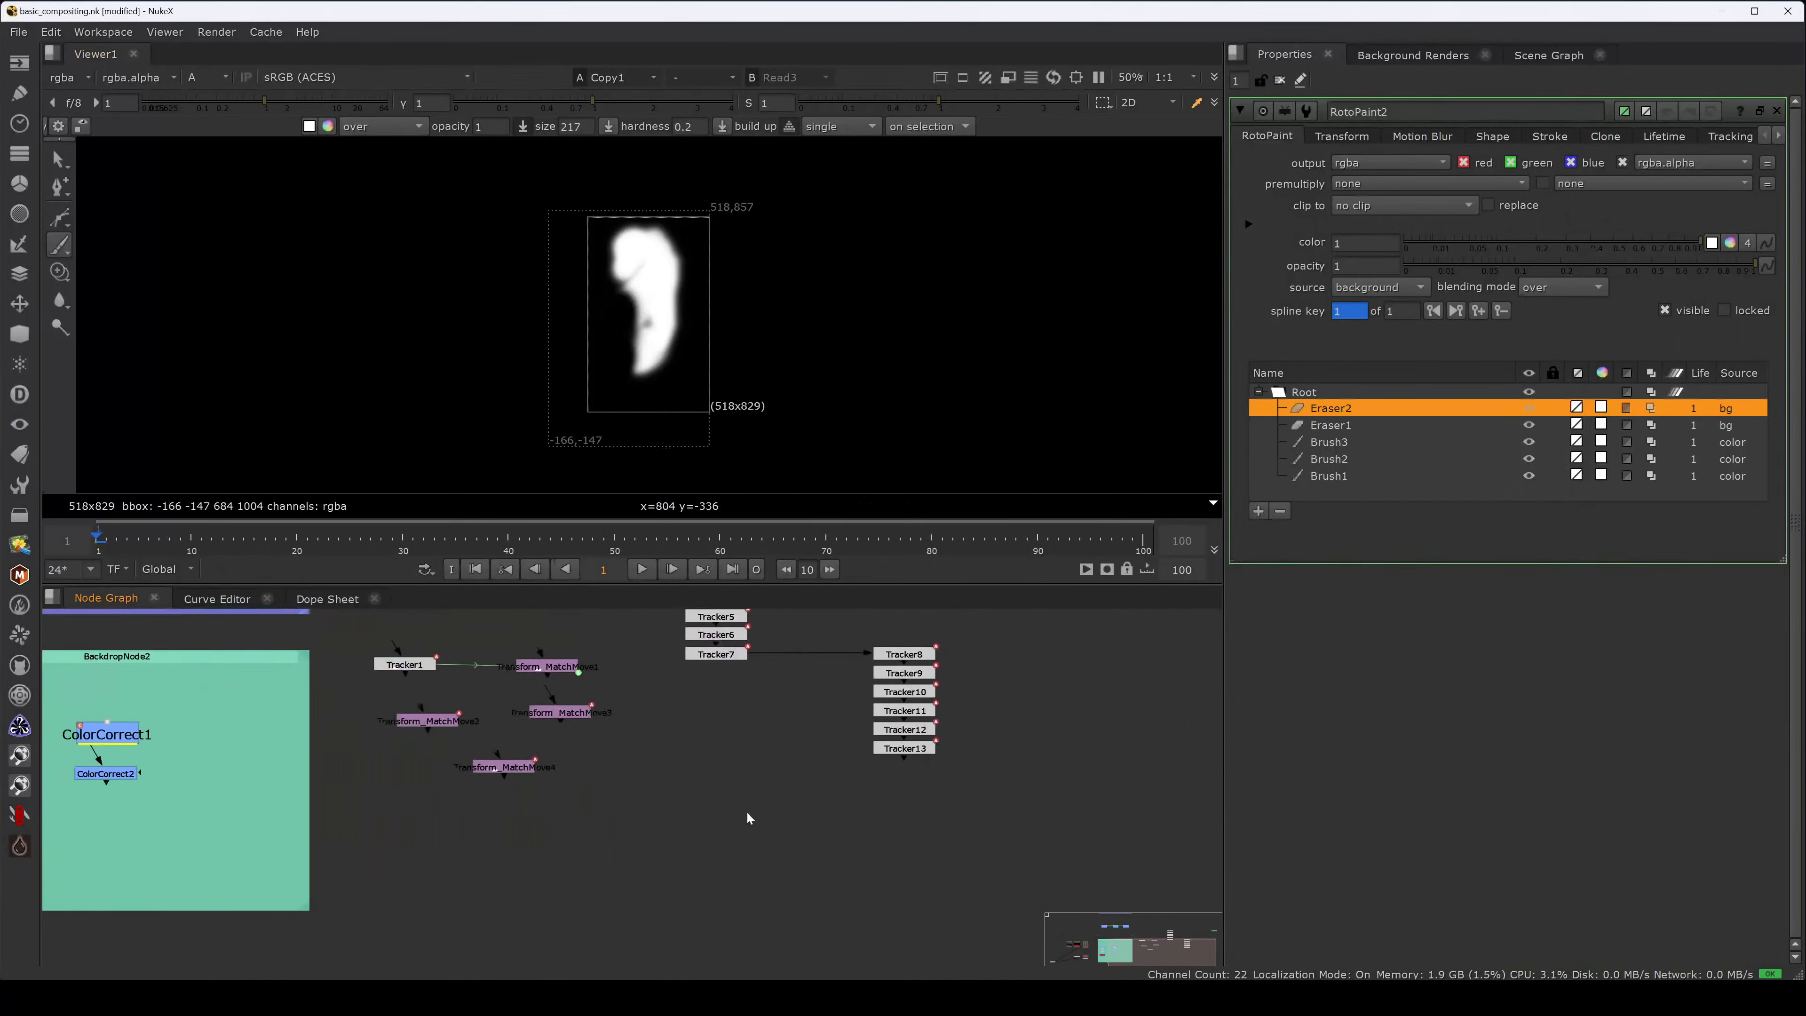
{"action": "middle_click_drag", "start_coordinate": [1082, 765], "coordinate": [879, 757]}
{"action": "scroll", "coordinate": [898, 745], "scroll_direction": "down", "scroll_amount": 3}
{"action": "left_click_drag", "start_coordinate": [915, 724], "coordinate": [930, 801]}
{"action": "scroll", "coordinate": [862, 769], "scroll_direction": "up", "scroll_amount": 4}
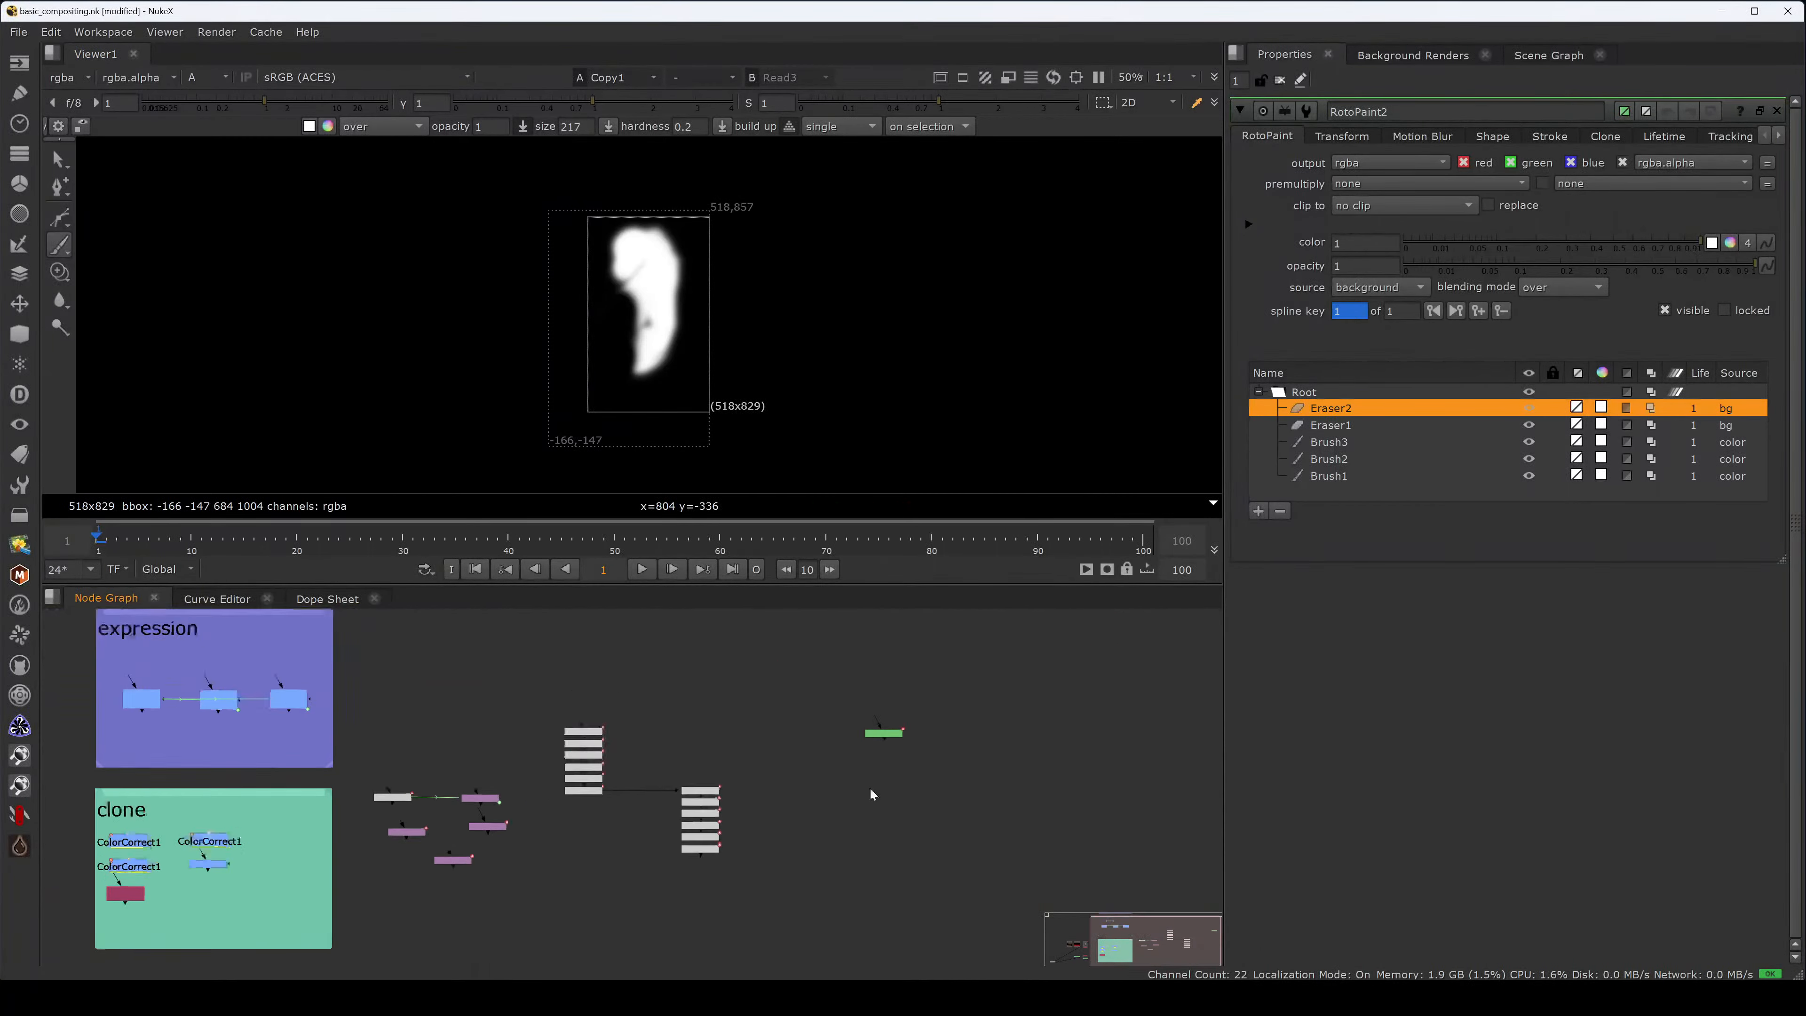
{"action": "left_click", "coordinate": [895, 710]}
{"action": "key", "text": "1"}
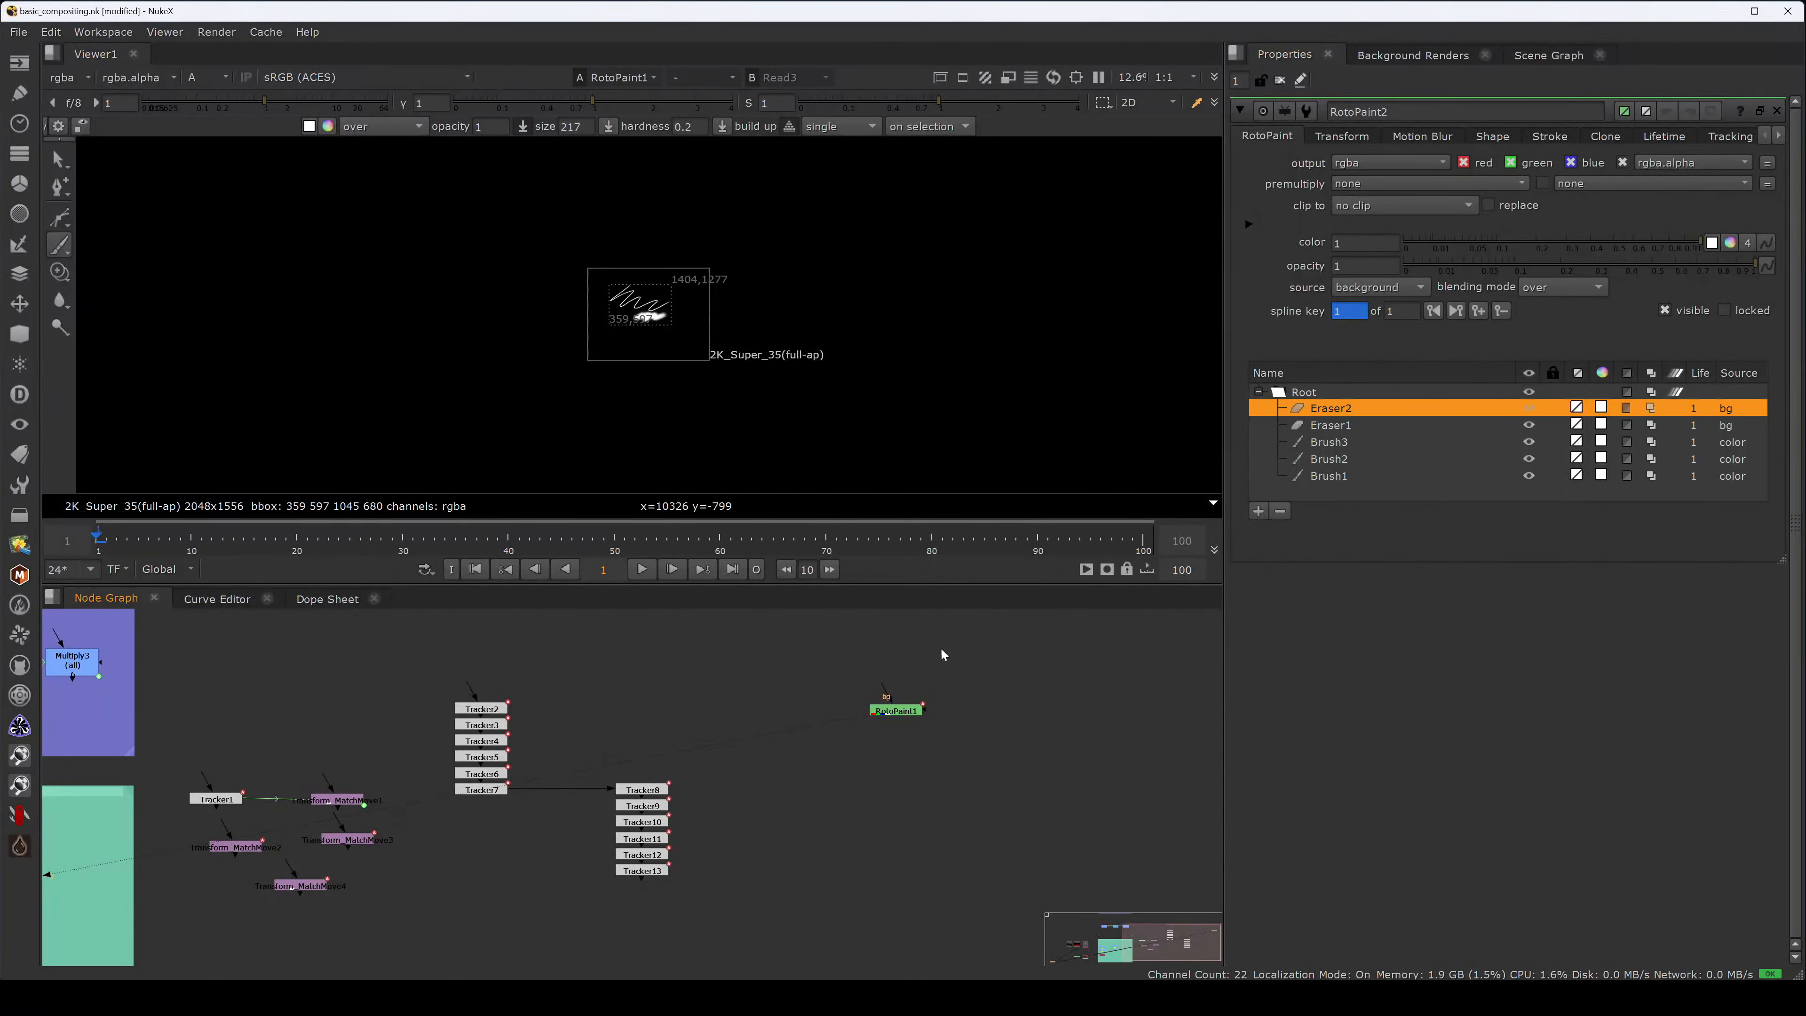
{"action": "double_click", "coordinate": [875, 711]}
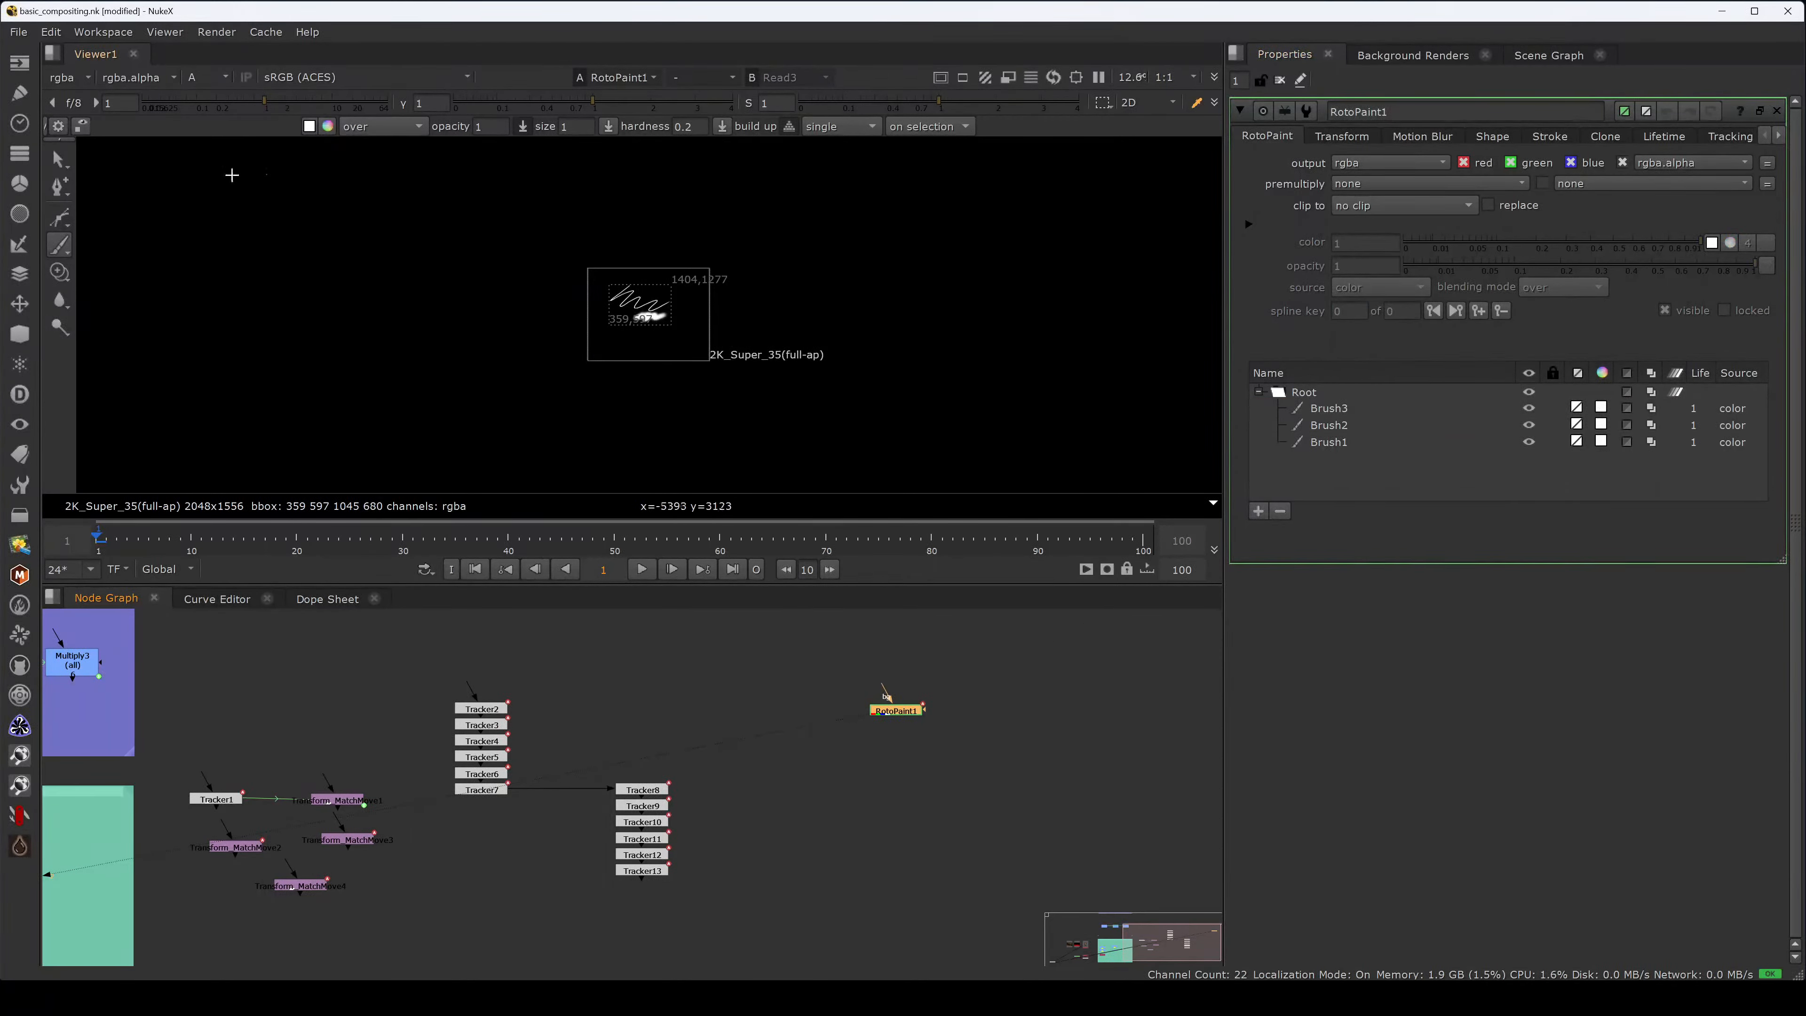
- Set the brush colour to red (1, 0, 0.041), show the RGB channels, and paint several freehand strokes around the white ones
{"action": "left_click", "coordinate": [327, 126]}
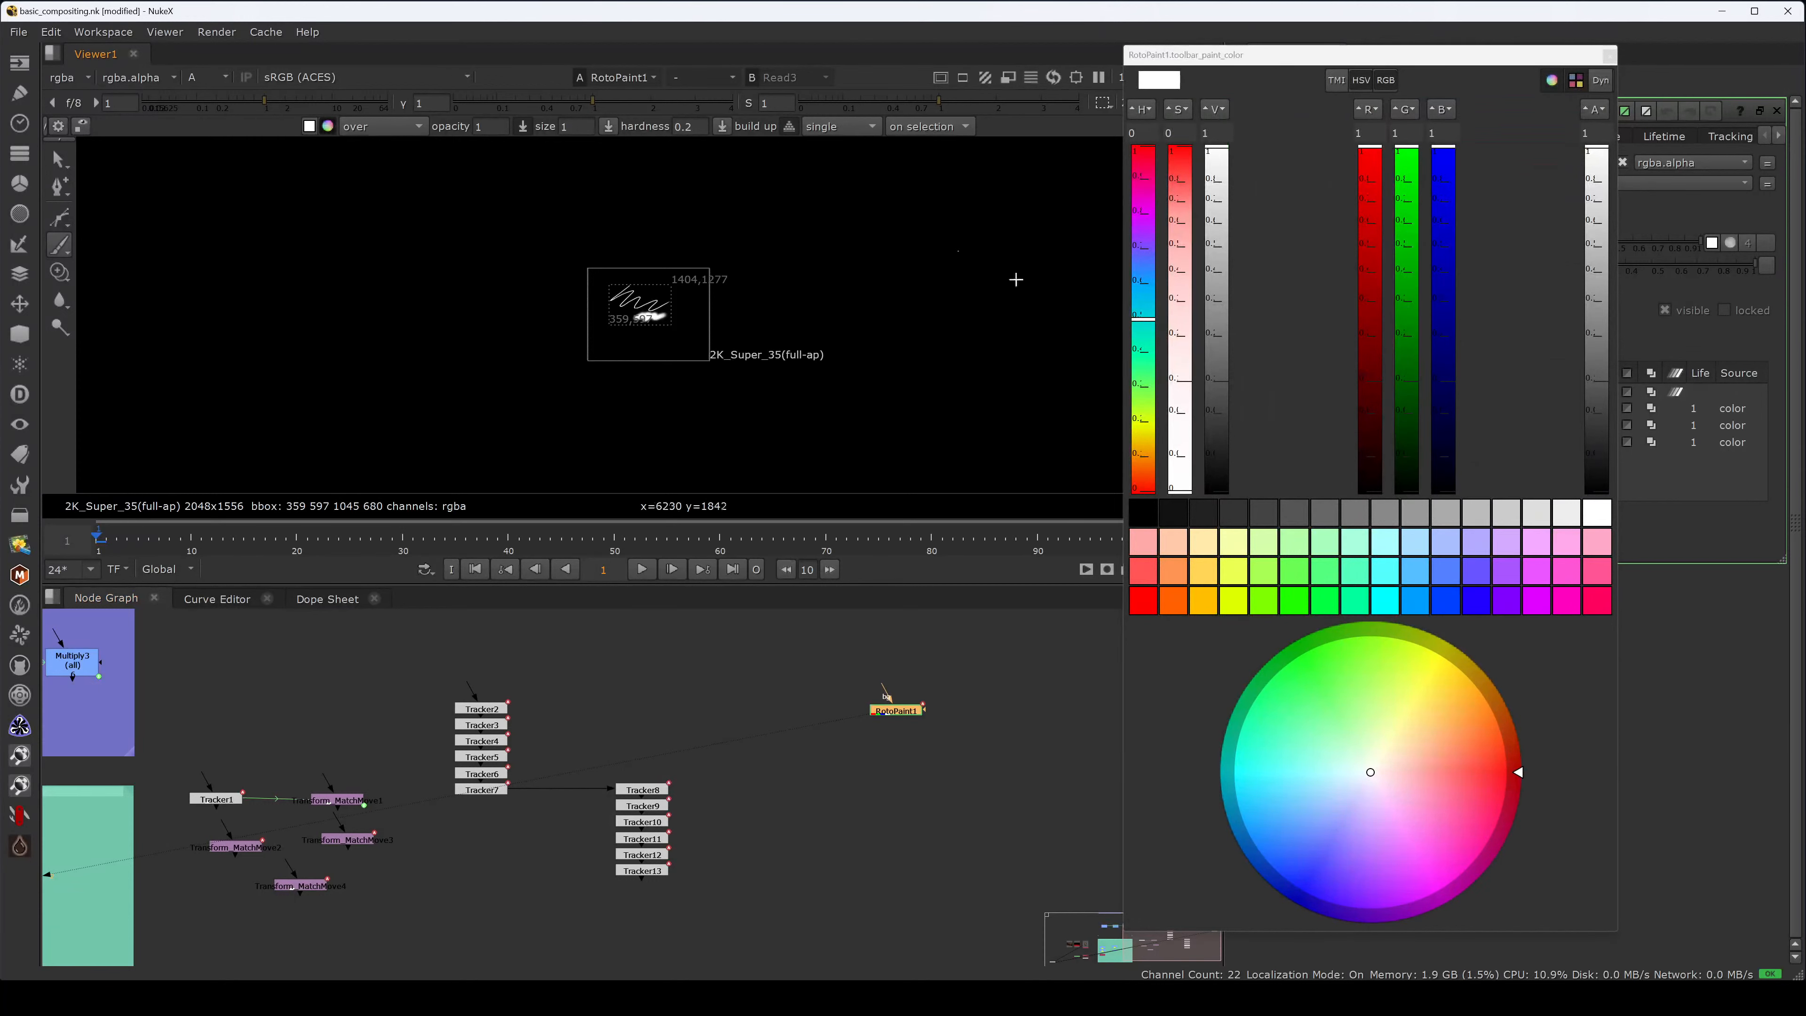
{"action": "left_click", "coordinate": [1504, 778]}
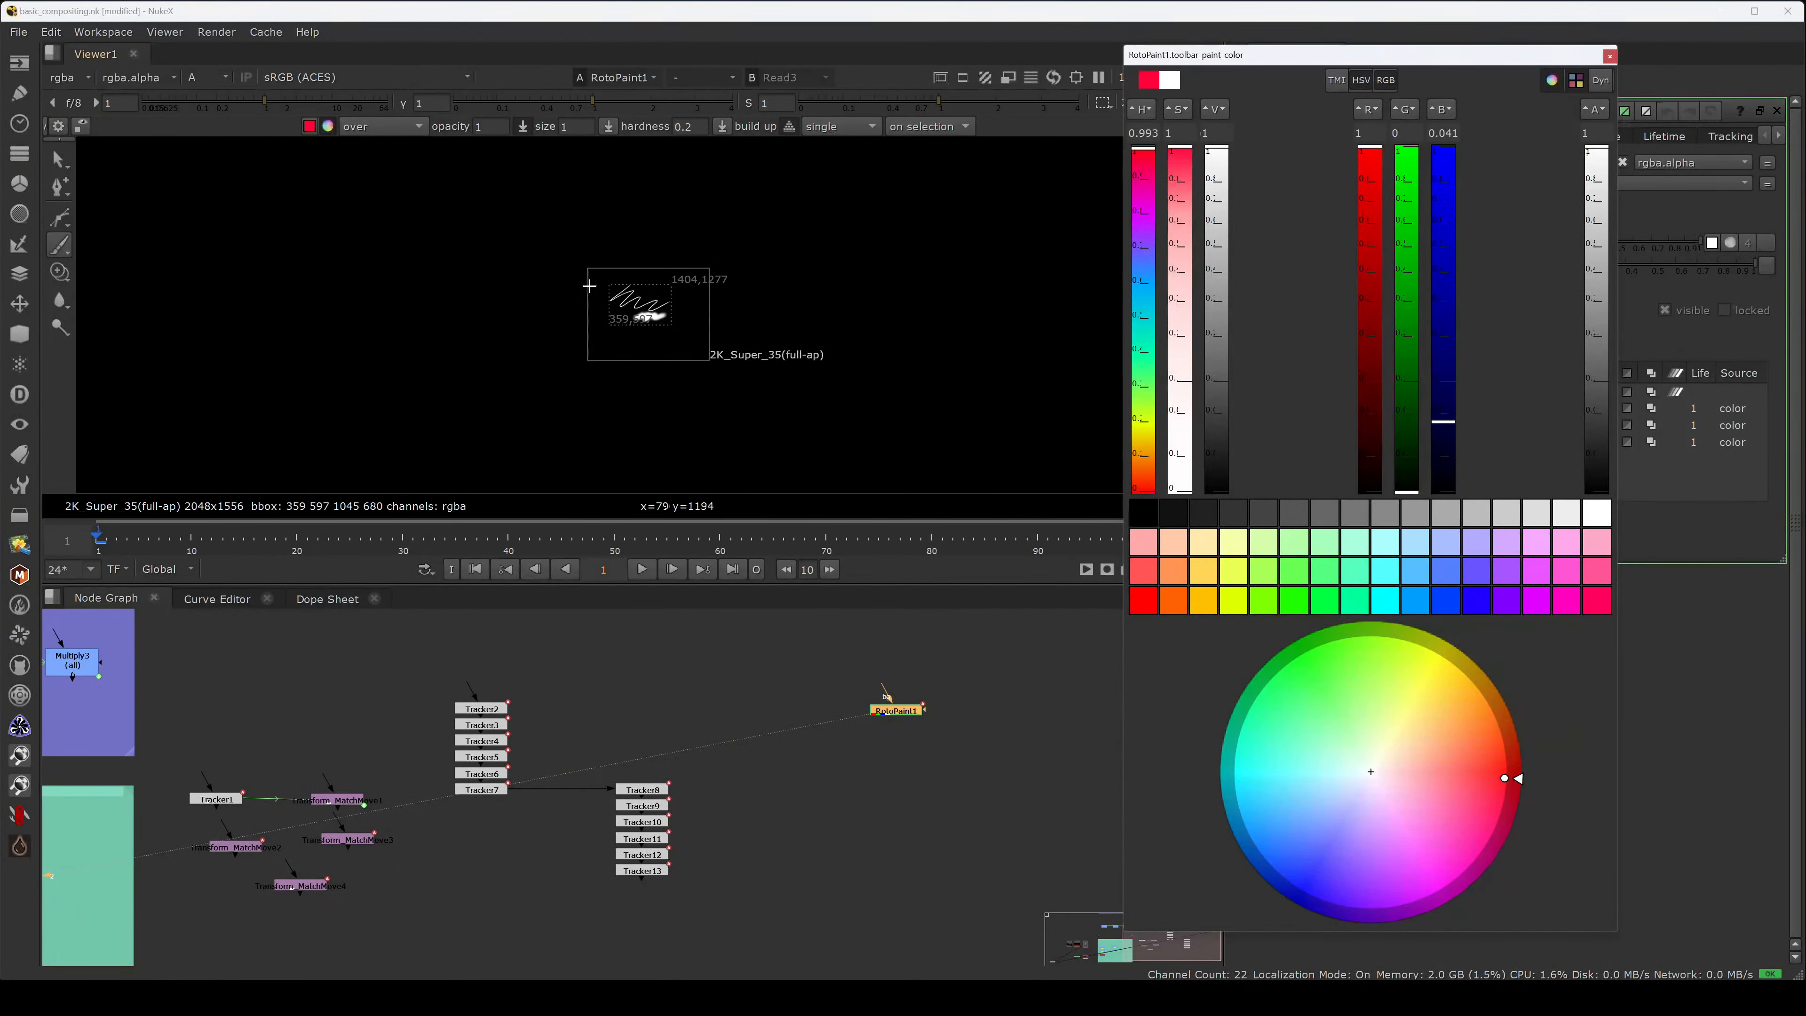
{"action": "left_click_drag", "start_coordinate": [671, 320], "coordinate": [656, 342]}
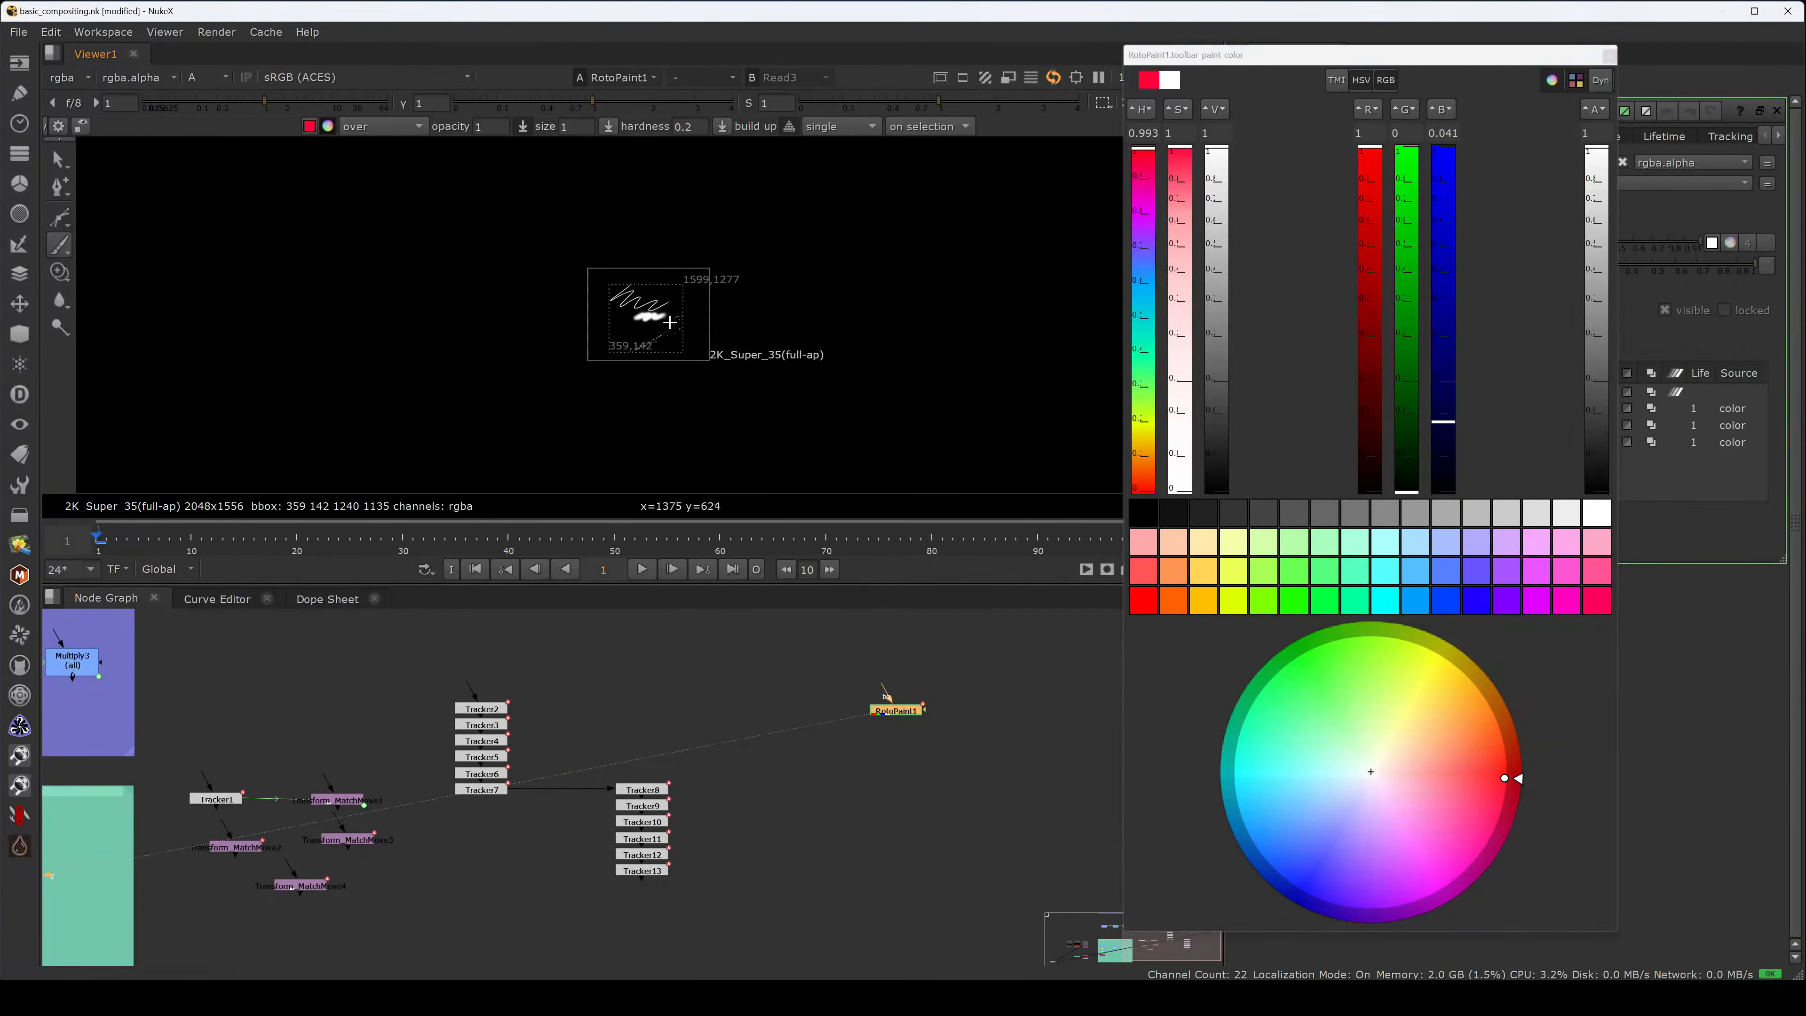
{"action": "middle_click_drag", "start_coordinate": [639, 331], "coordinate": [692, 302], "text": "alt"}
{"action": "key", "text": "a"}
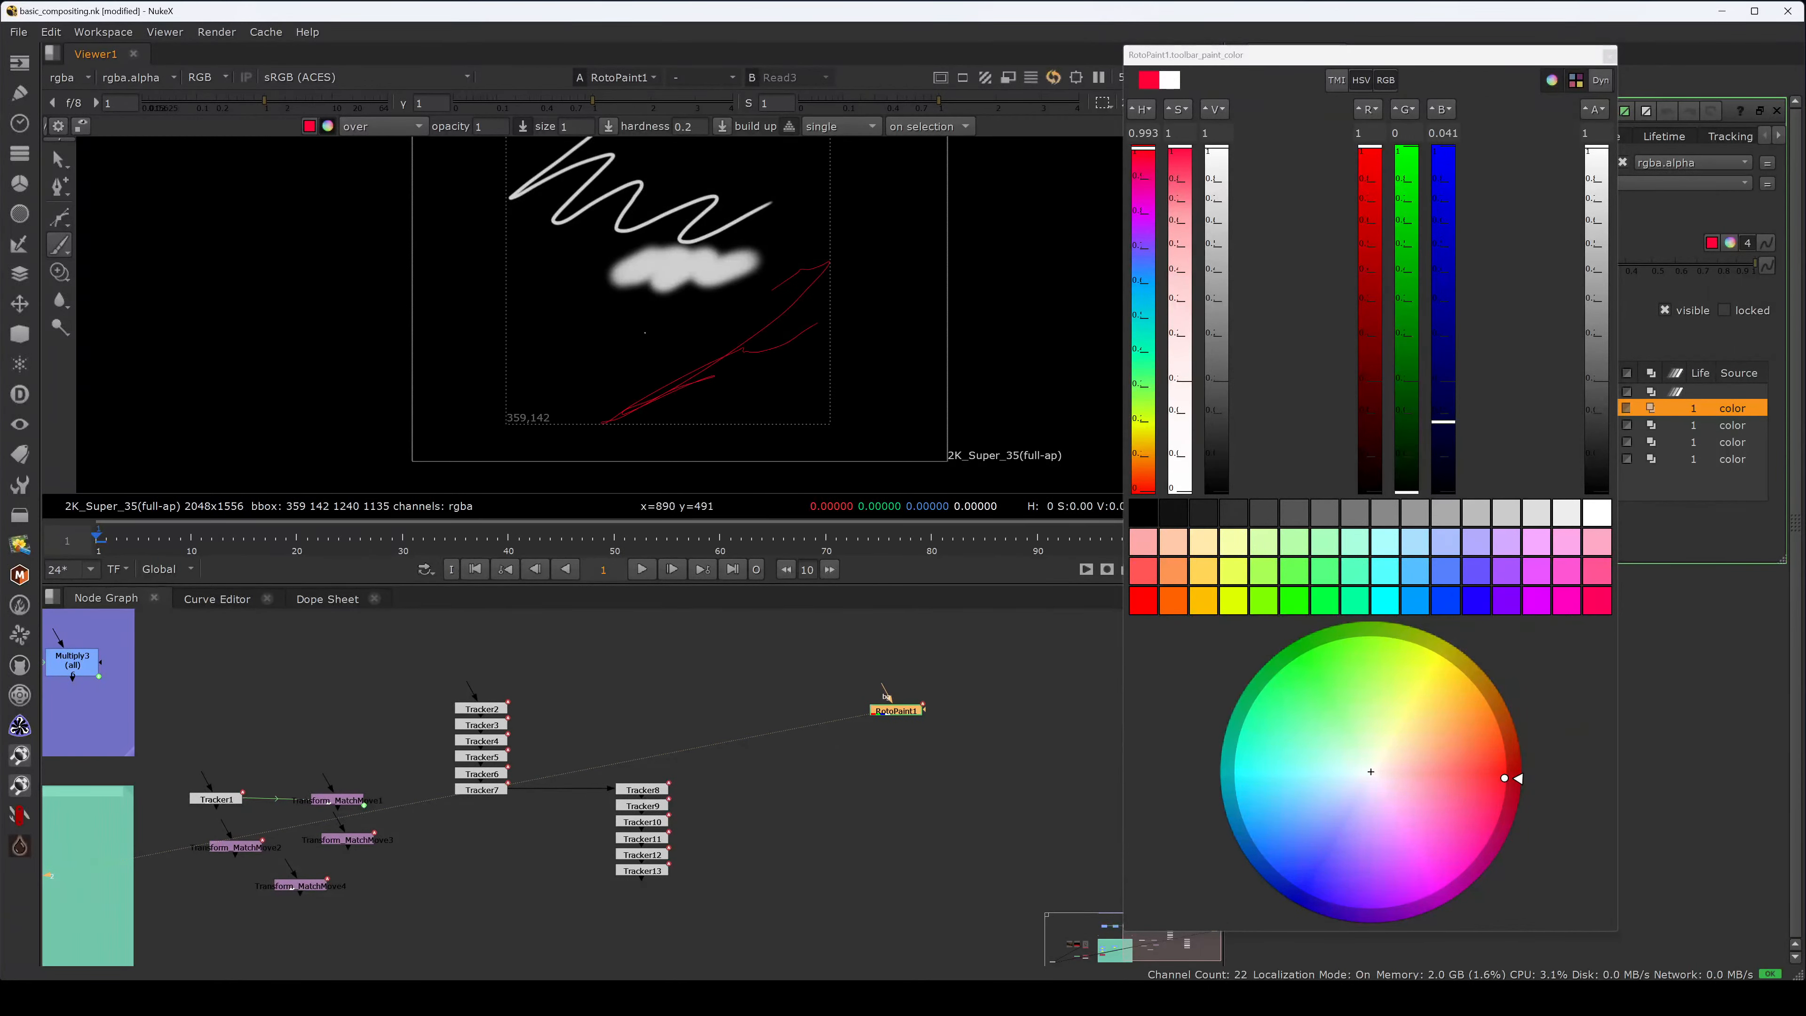
{"action": "mouse_move", "coordinate": [646, 332]}
{"action": "left_mouse_down"}
{"action": "mouse_move", "coordinate": [672, 314]}
{"action": "mouse_move", "coordinate": [745, 330]}
{"action": "left_mouse_up"}
{"action": "left_click_drag", "start_coordinate": [576, 355], "coordinate": [810, 240]}
{"action": "mouse_move", "coordinate": [736, 317]}
{"action": "left_mouse_down"}
{"action": "mouse_move", "coordinate": [801, 305]}
{"action": "mouse_move", "coordinate": [901, 337]}
{"action": "mouse_move", "coordinate": [915, 364]}
{"action": "left_mouse_up"}
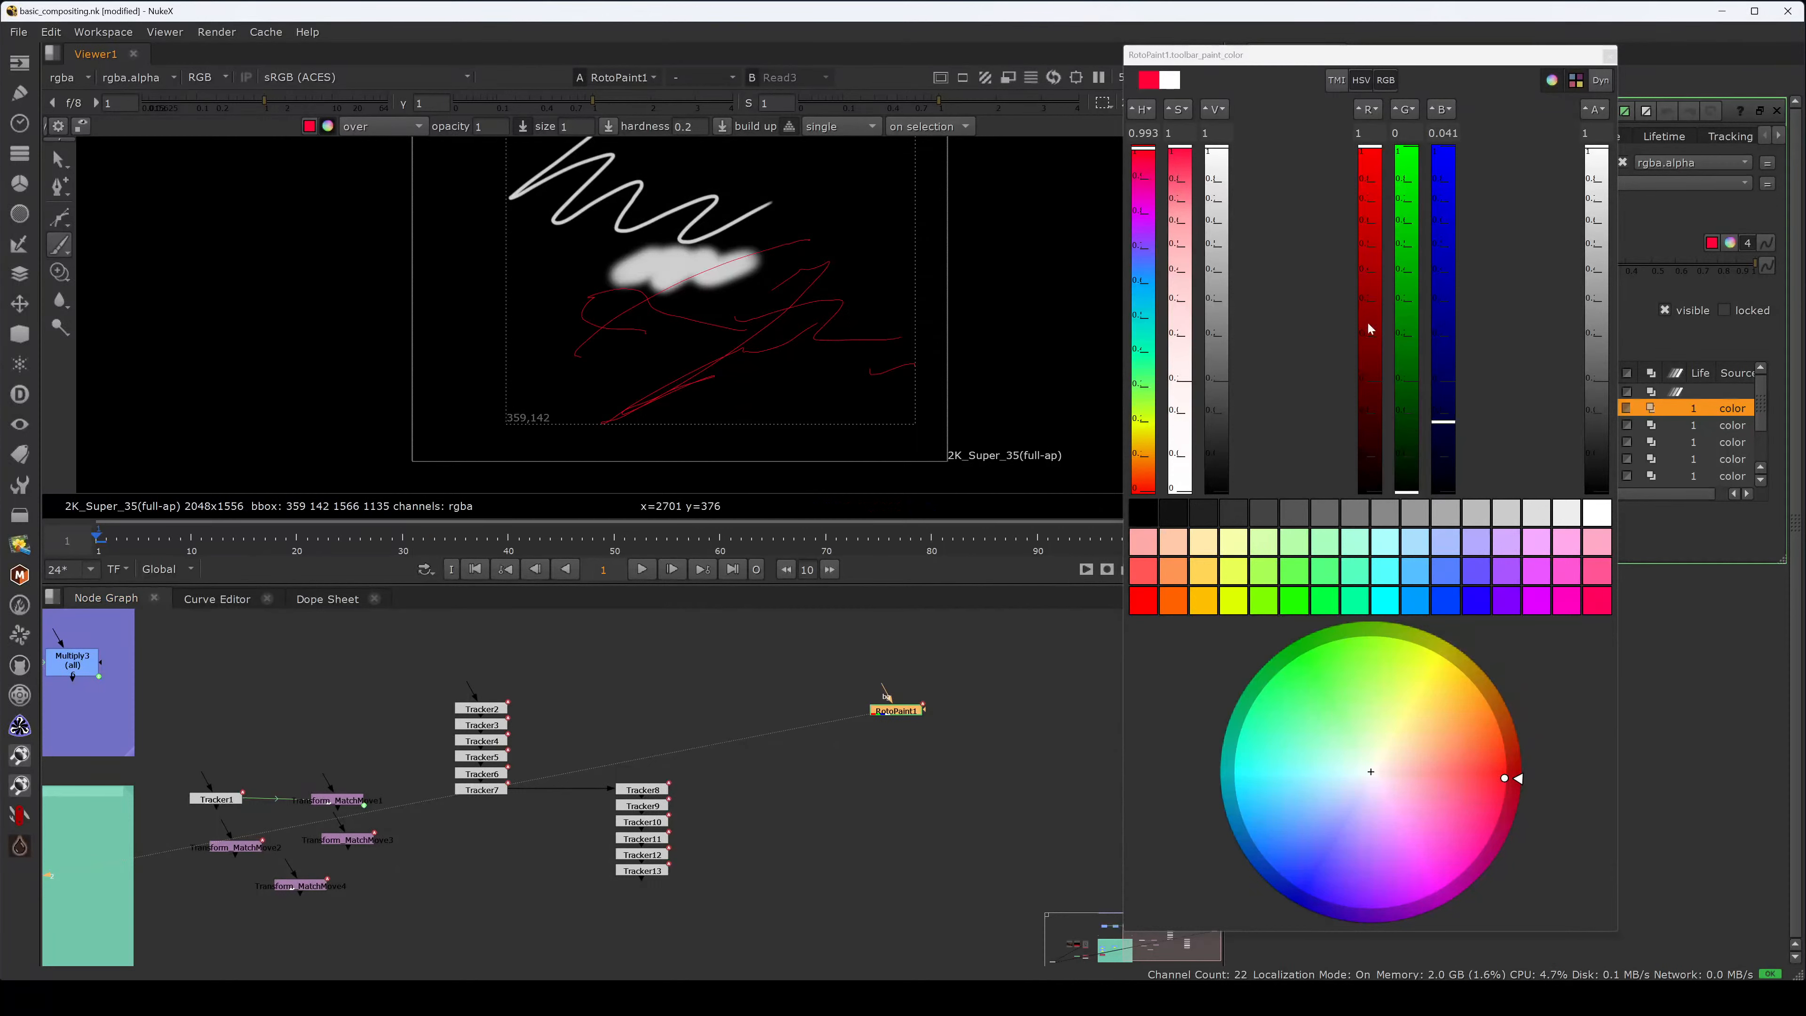
{"action": "left_click_drag", "start_coordinate": [646, 215], "coordinate": [612, 235]}
- Set the brush colour to yellow-green (0.5, 1, 0) and paint a zigzag stroke beside the white scribble
{"action": "left_click", "coordinate": [1247, 578]}
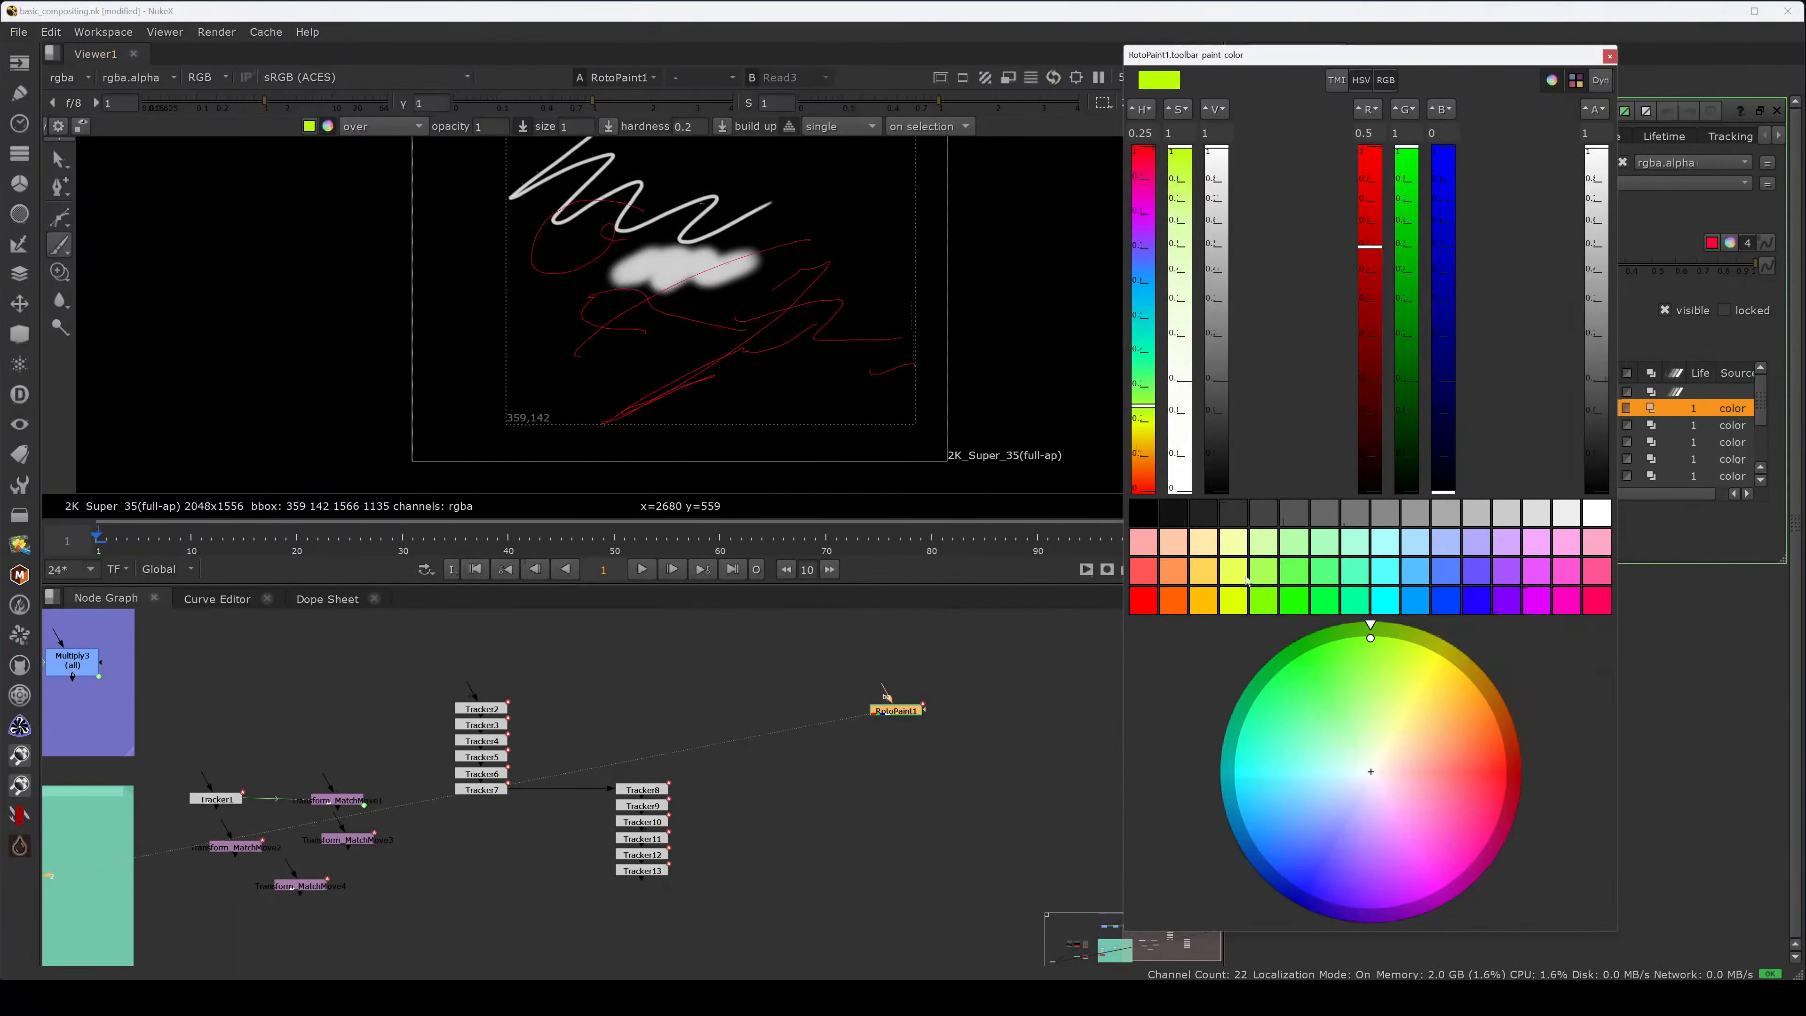
{"action": "left_click_drag", "start_coordinate": [823, 196], "coordinate": [878, 235]}
{"action": "middle_click_drag", "start_coordinate": [733, 172], "coordinate": [707, 249]}
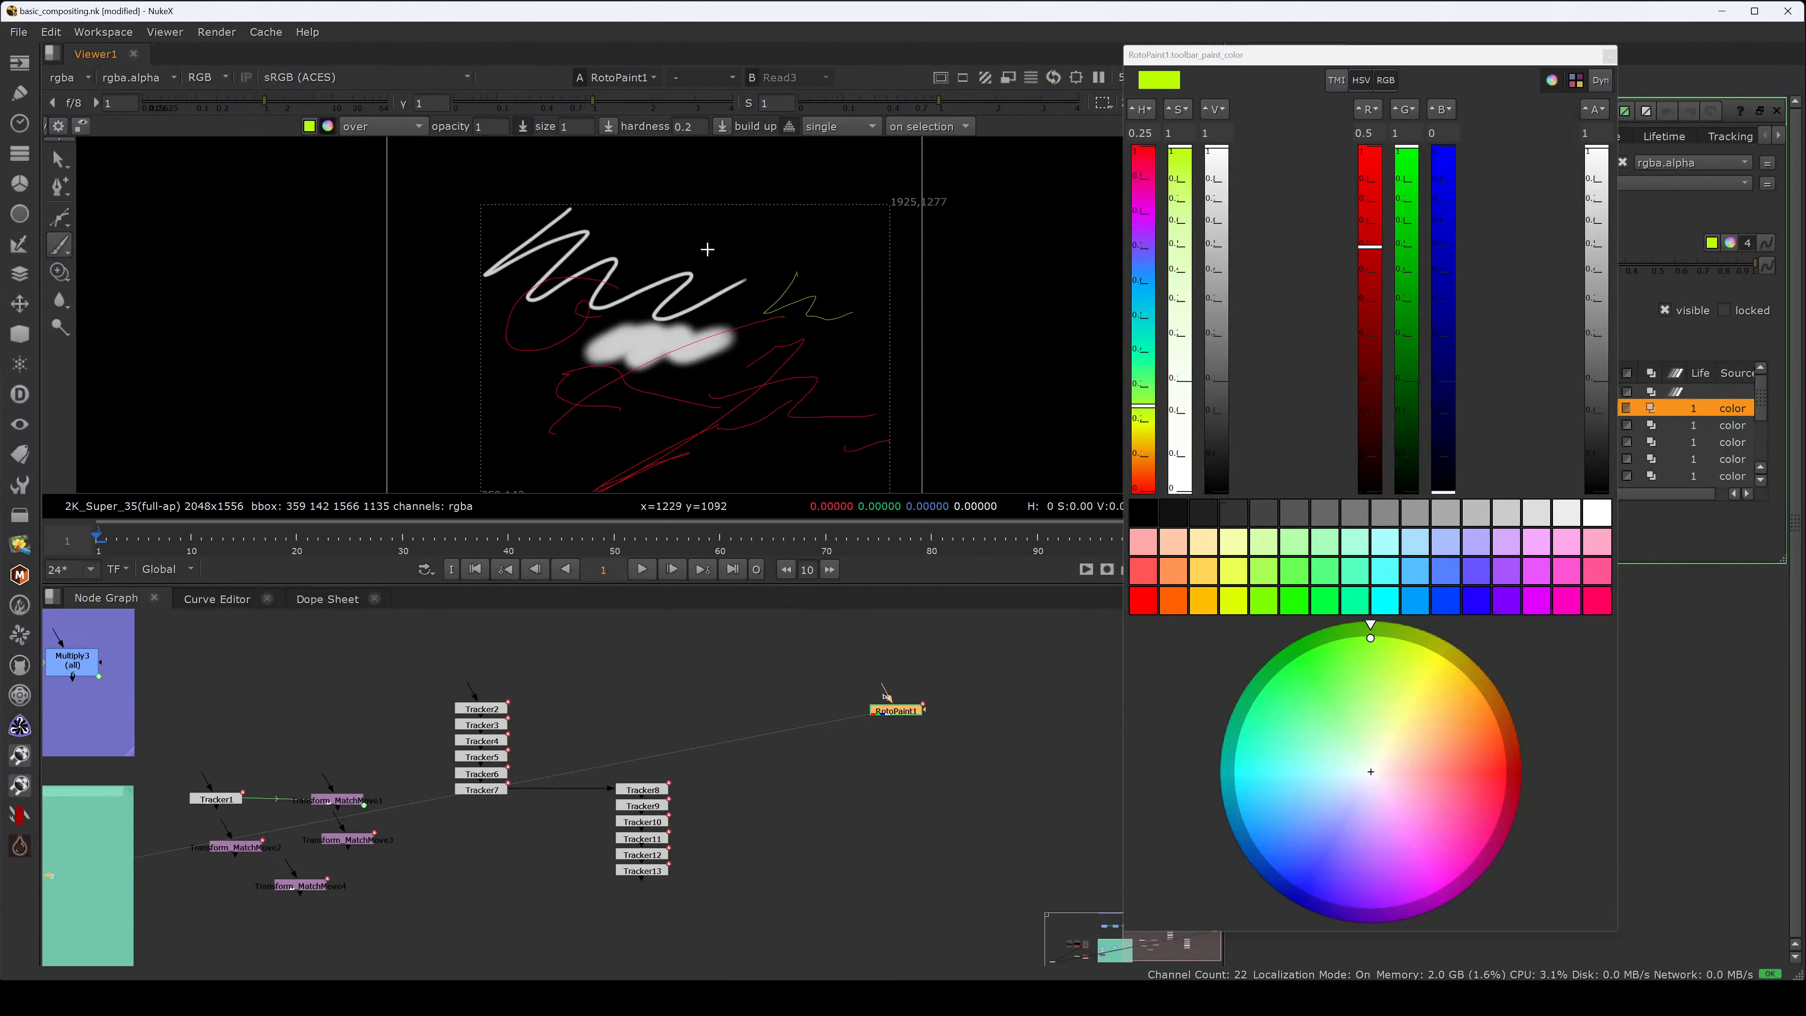
- Handwrite "HigRia" in yellow-green above the zigzag stroke, then close the colour picker
{"action": "mouse_move", "coordinate": [705, 223]}
{"action": "left_mouse_down"}
{"action": "mouse_move", "coordinate": [704, 263]}
{"action": "mouse_move", "coordinate": [722, 266]}
{"action": "left_mouse_up"}
{"action": "mouse_move", "coordinate": [705, 243]}
{"action": "left_mouse_down"}
{"action": "mouse_move", "coordinate": [757, 268]}
{"action": "mouse_move", "coordinate": [745, 296]}
{"action": "left_mouse_up"}
{"action": "left_click", "coordinate": [734, 241]}
{"action": "left_click_drag", "start_coordinate": [783, 225], "coordinate": [778, 264]}
{"action": "left_click_drag", "start_coordinate": [780, 226], "coordinate": [802, 264]}
{"action": "left_click_drag", "start_coordinate": [815, 248], "coordinate": [853, 268]}
{"action": "left_click", "coordinate": [816, 235]}
{"action": "left_click_drag", "start_coordinate": [762, 240], "coordinate": [756, 265]}
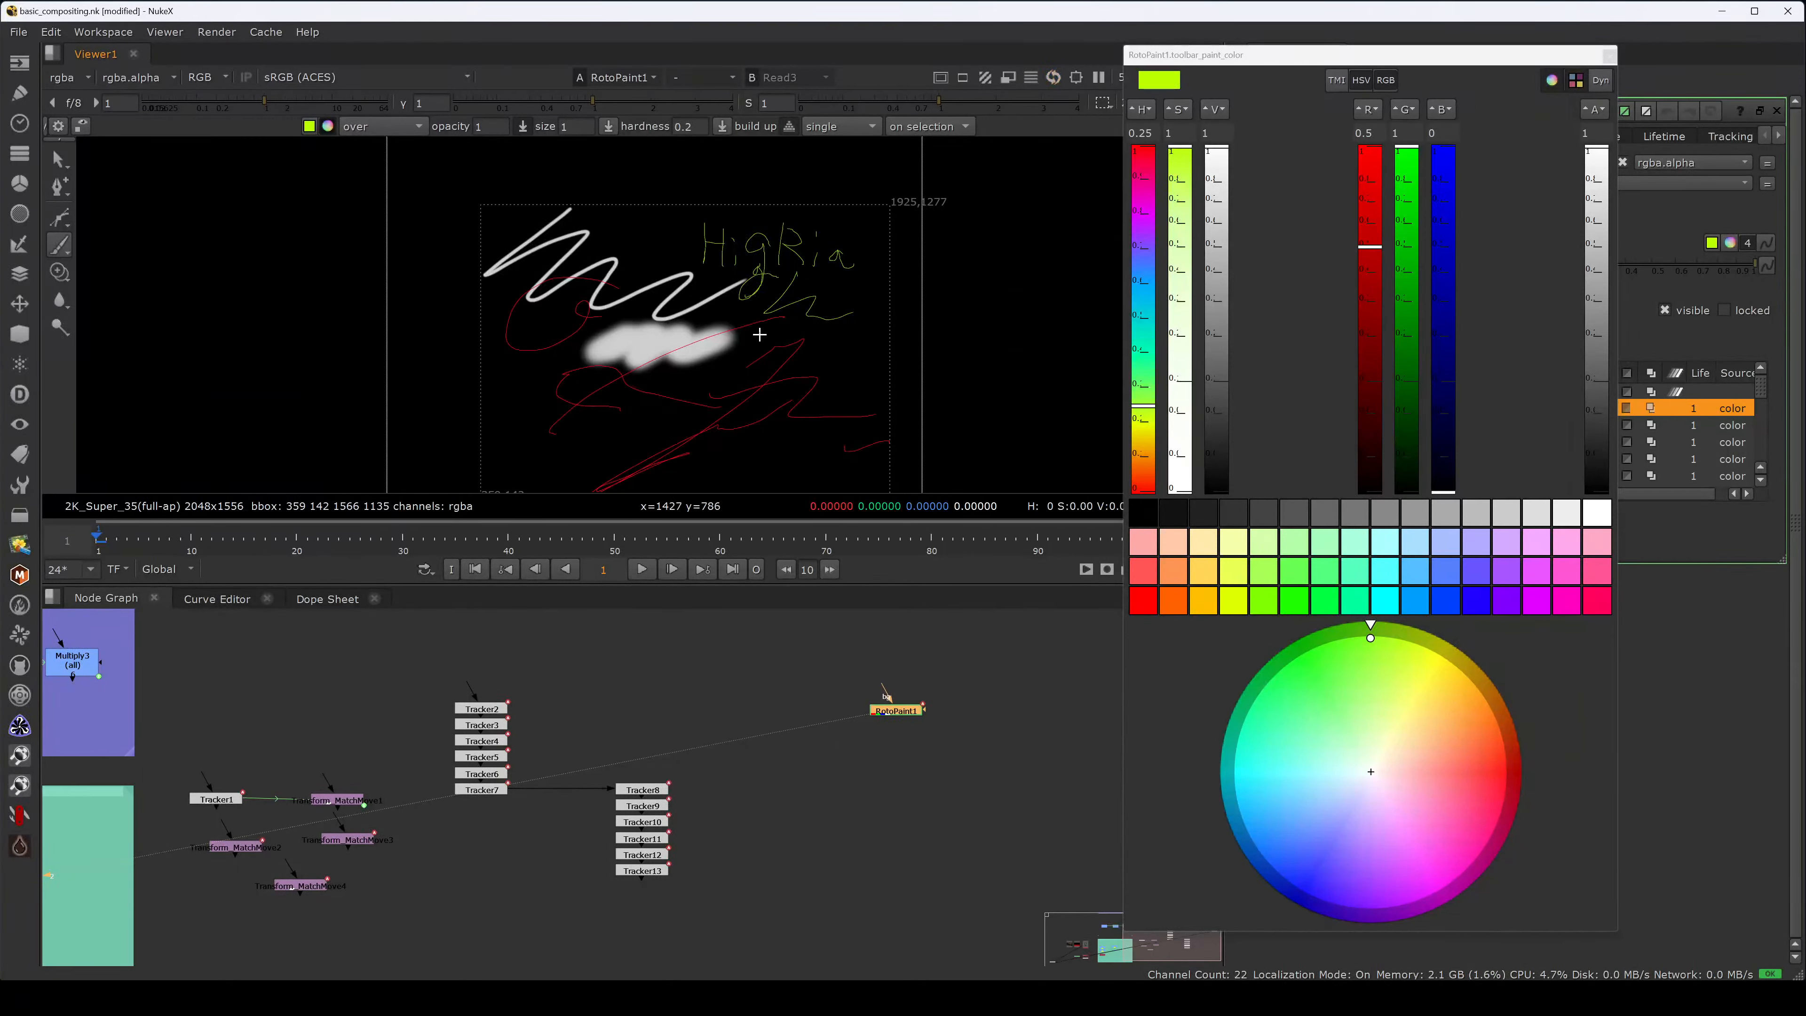
{"action": "left_click", "coordinate": [1609, 54]}
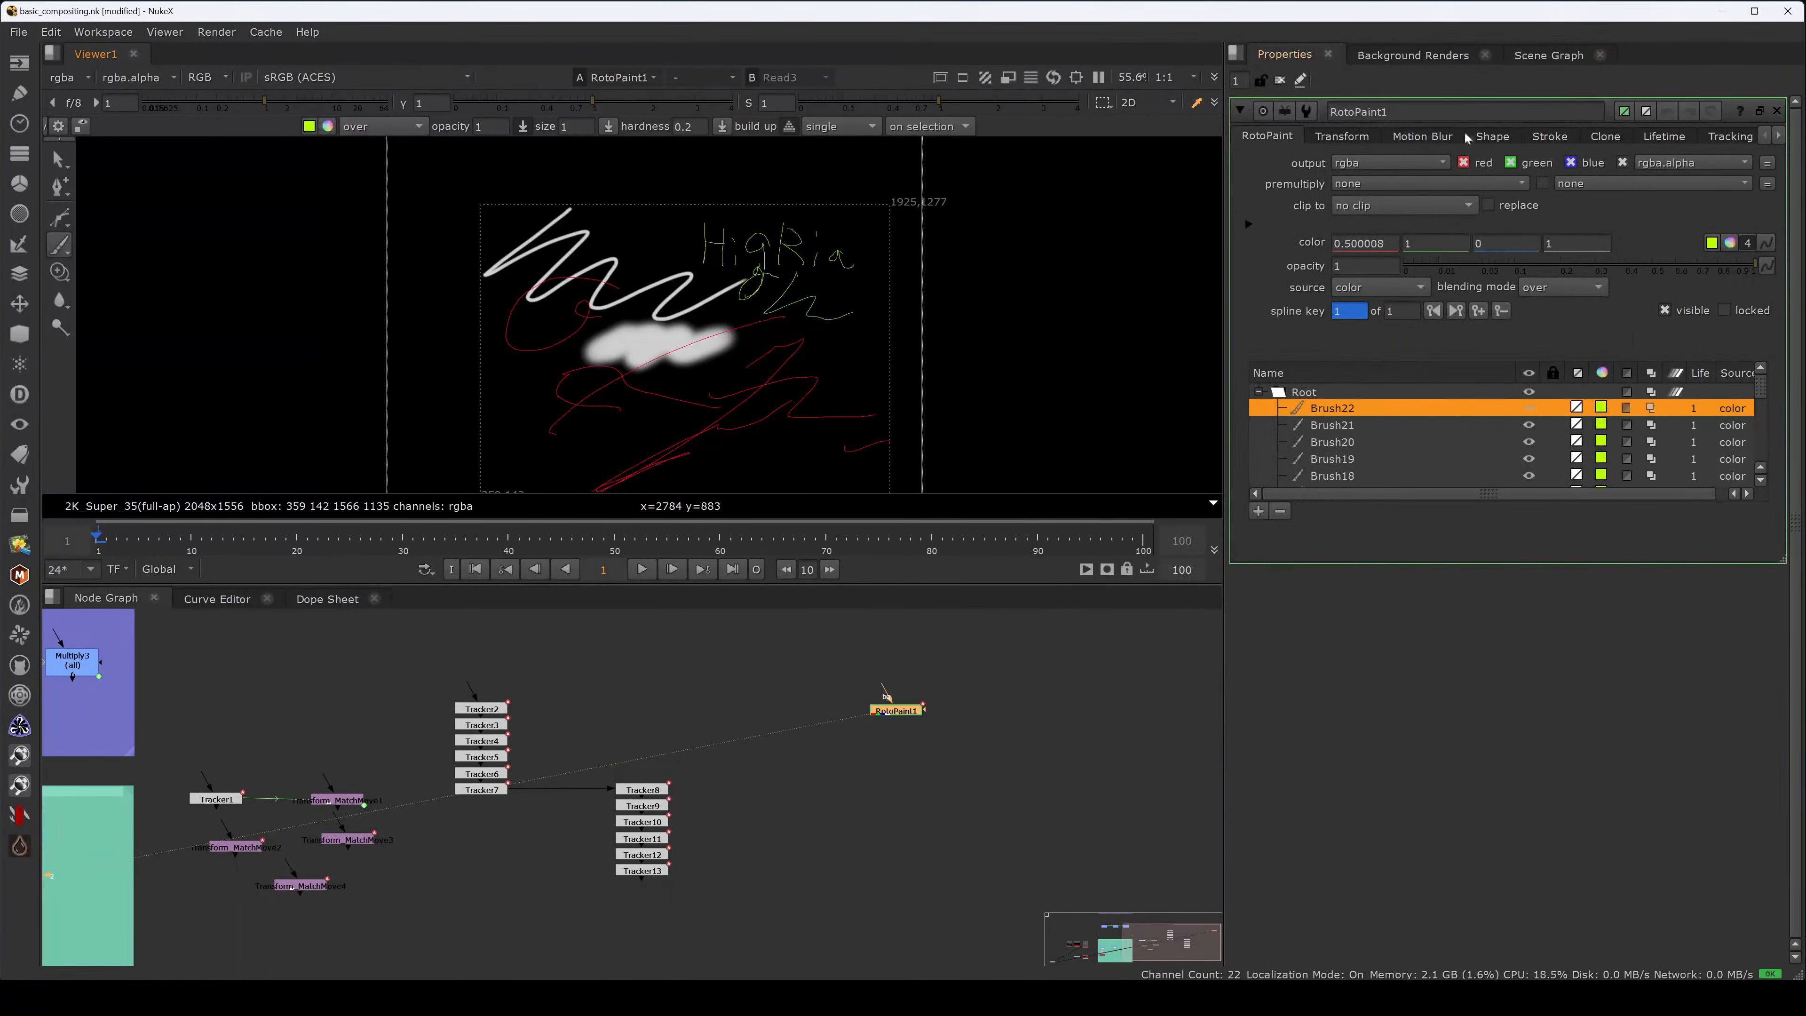
{"action": "left_click", "coordinate": [869, 335]}
{"action": "key", "text": "f"}
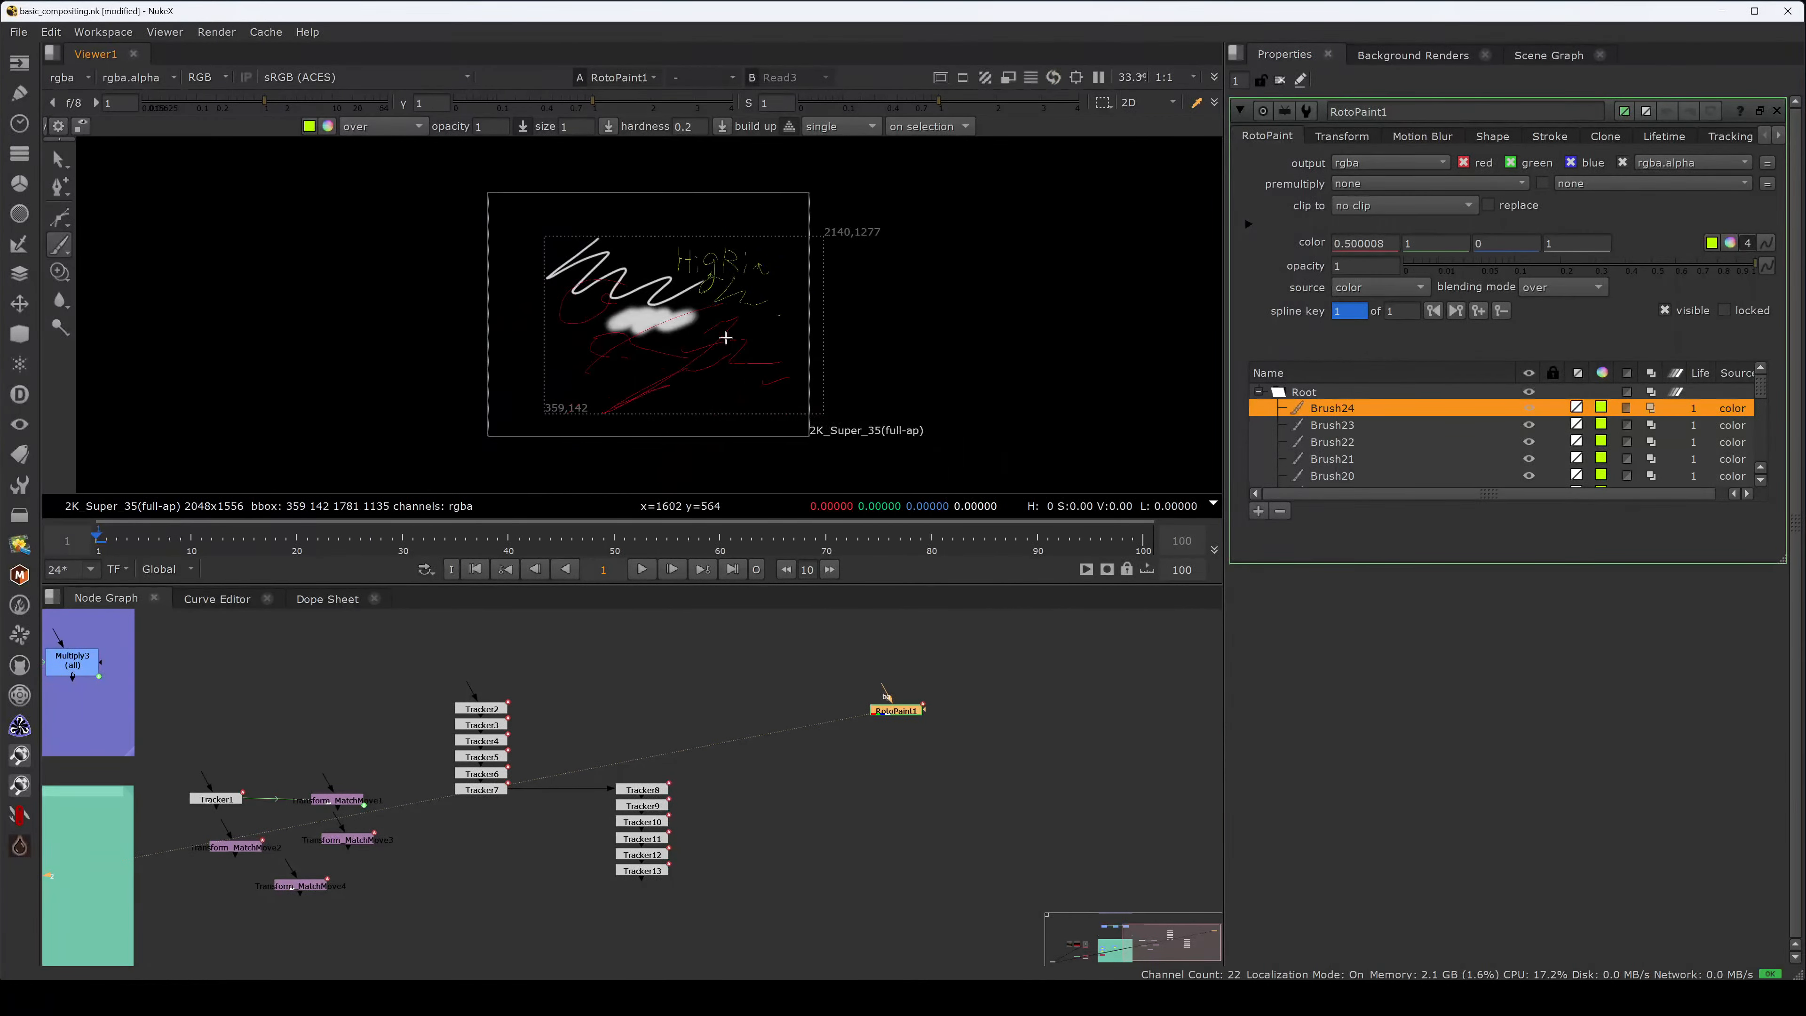
{"action": "left_click", "coordinate": [957, 763]}
{"action": "left_click_drag", "start_coordinate": [919, 714], "coordinate": [916, 713]}
{"action": "mouse_move", "coordinate": [1758, 387]}
{"action": "left_mouse_down"}
{"action": "mouse_move", "coordinate": [1759, 411]}
{"action": "mouse_move", "coordinate": [1775, 383]}
{"action": "left_mouse_up"}
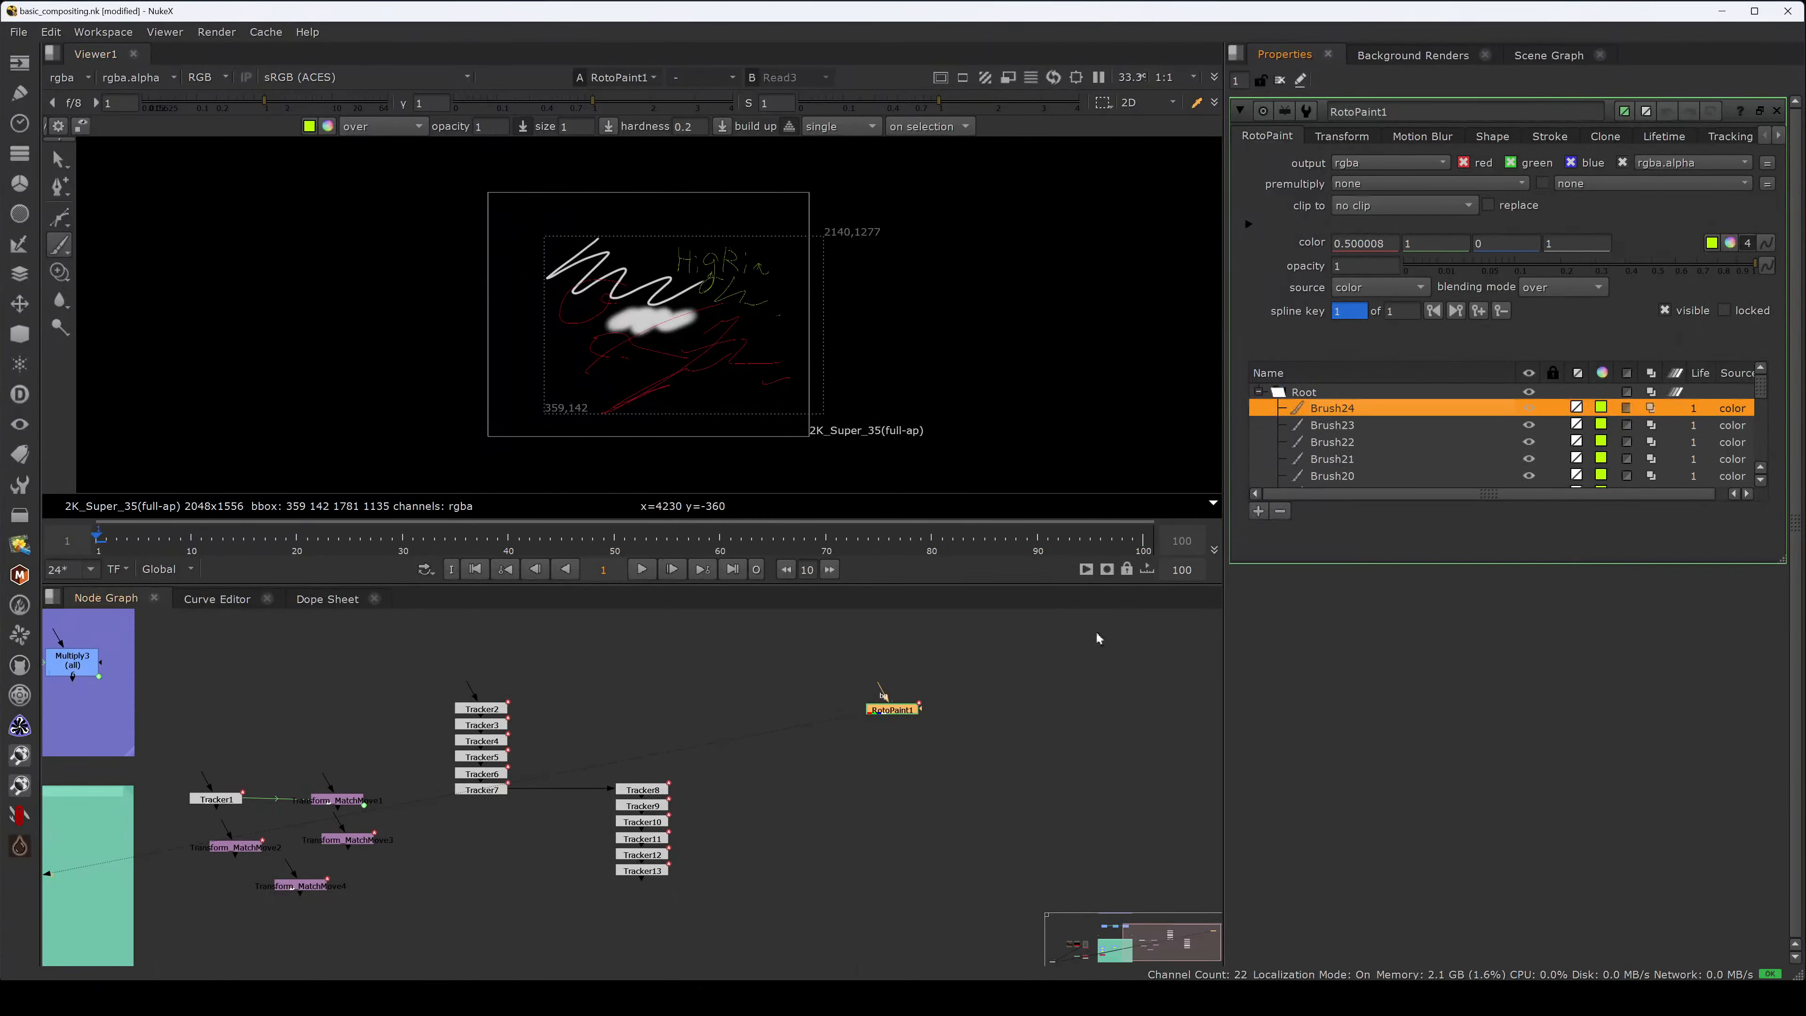
{"action": "left_click", "coordinate": [1049, 701]}
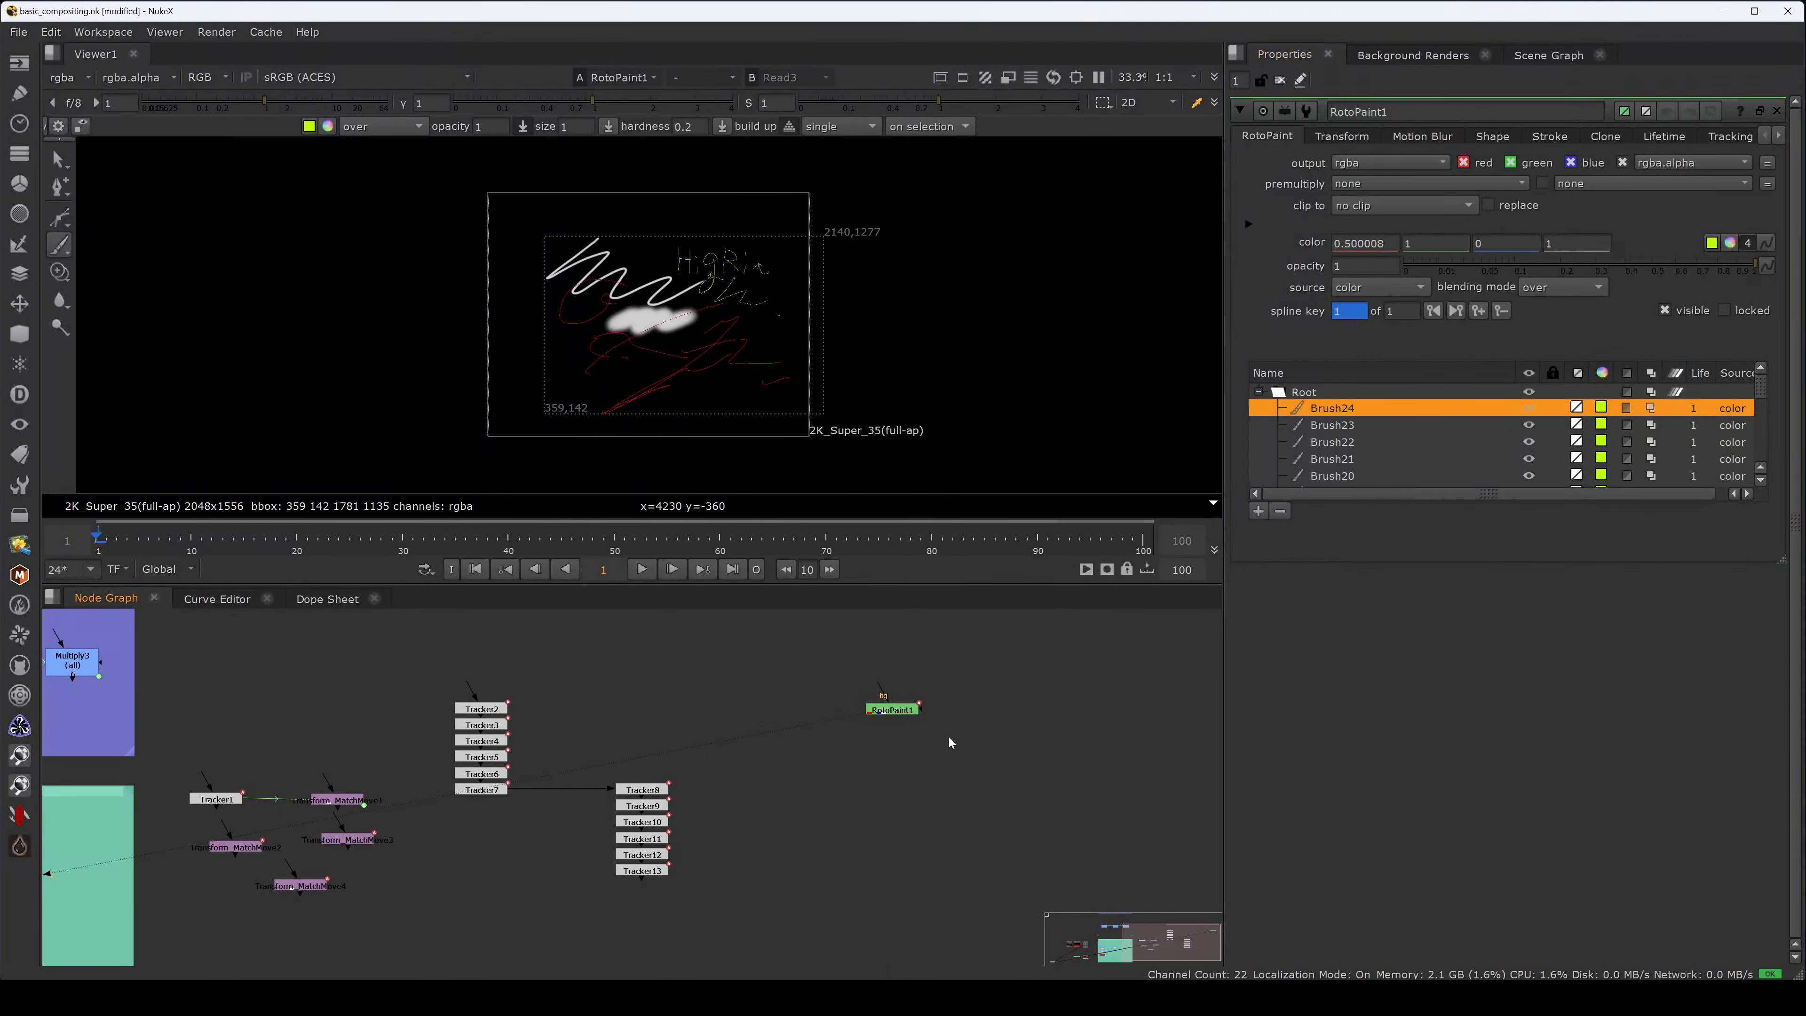
{"action": "left_click_drag", "start_coordinate": [1003, 666], "coordinate": [845, 757]}
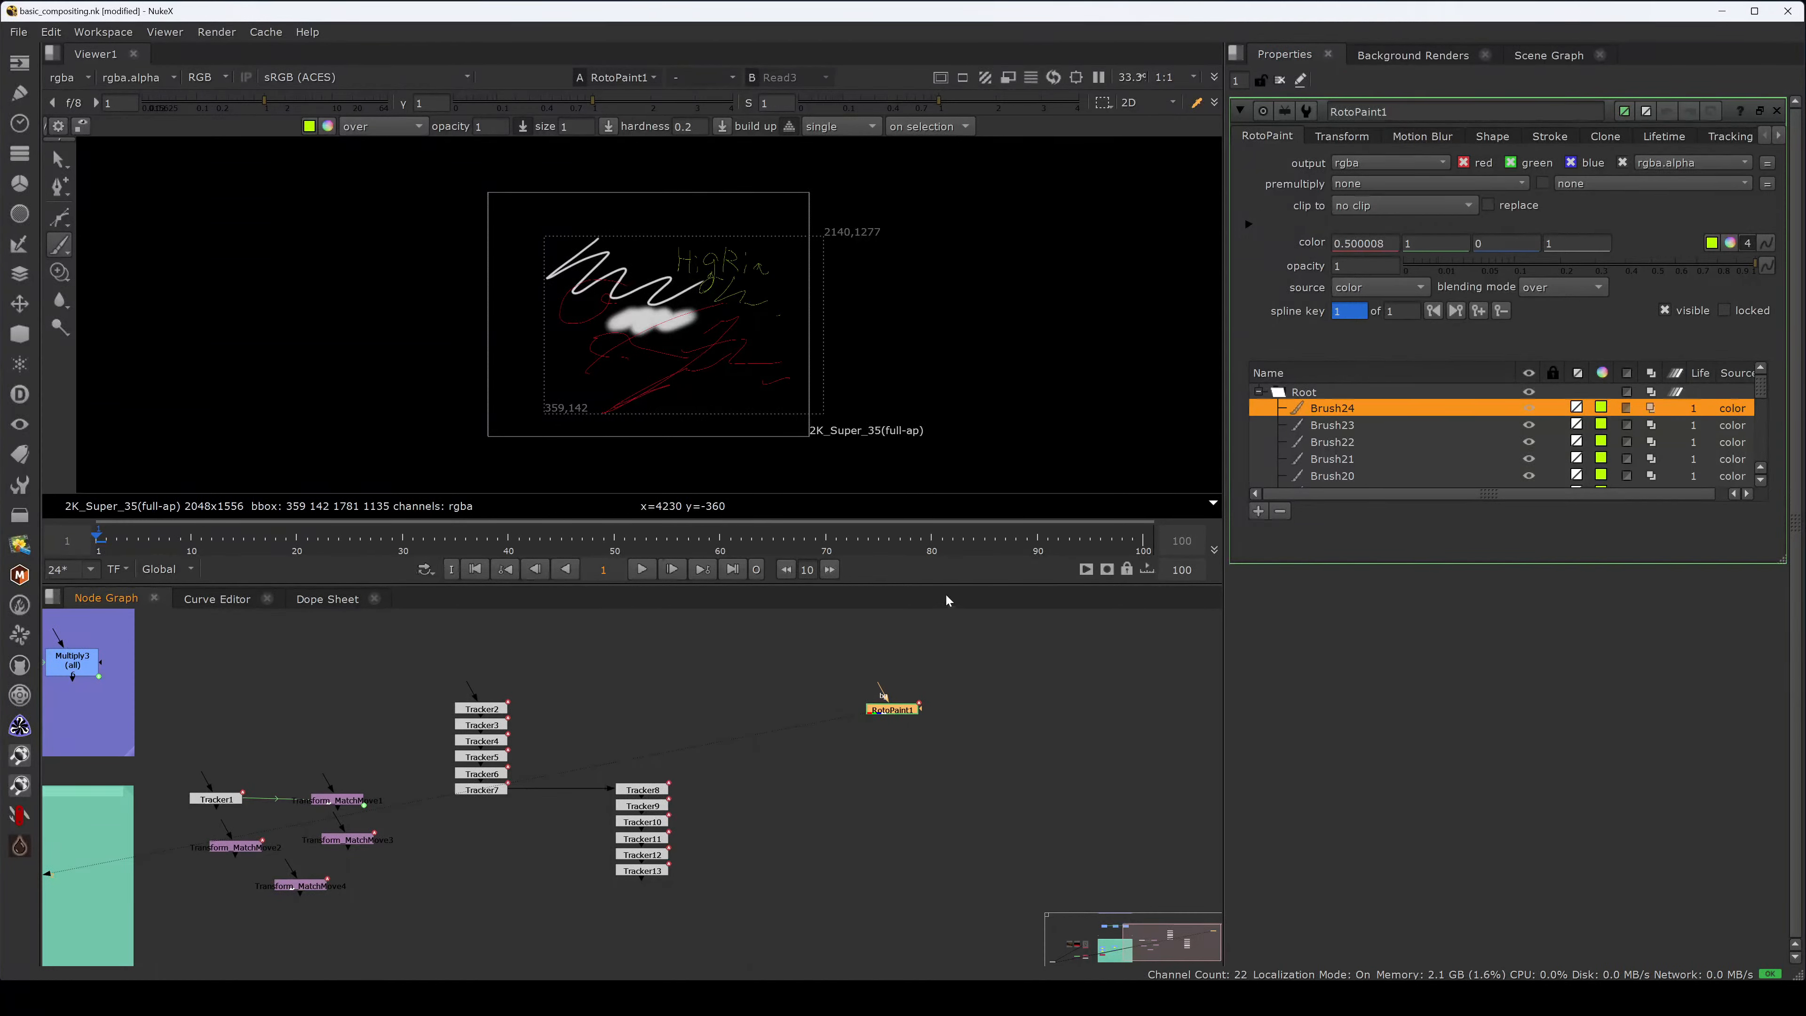
- Review the RotoPaint stroke list by selecting the whole range of brush strokes, and return to the newest one
{"action": "scroll", "coordinate": [1759, 418], "scroll_direction": "down", "scroll_amount": 6}
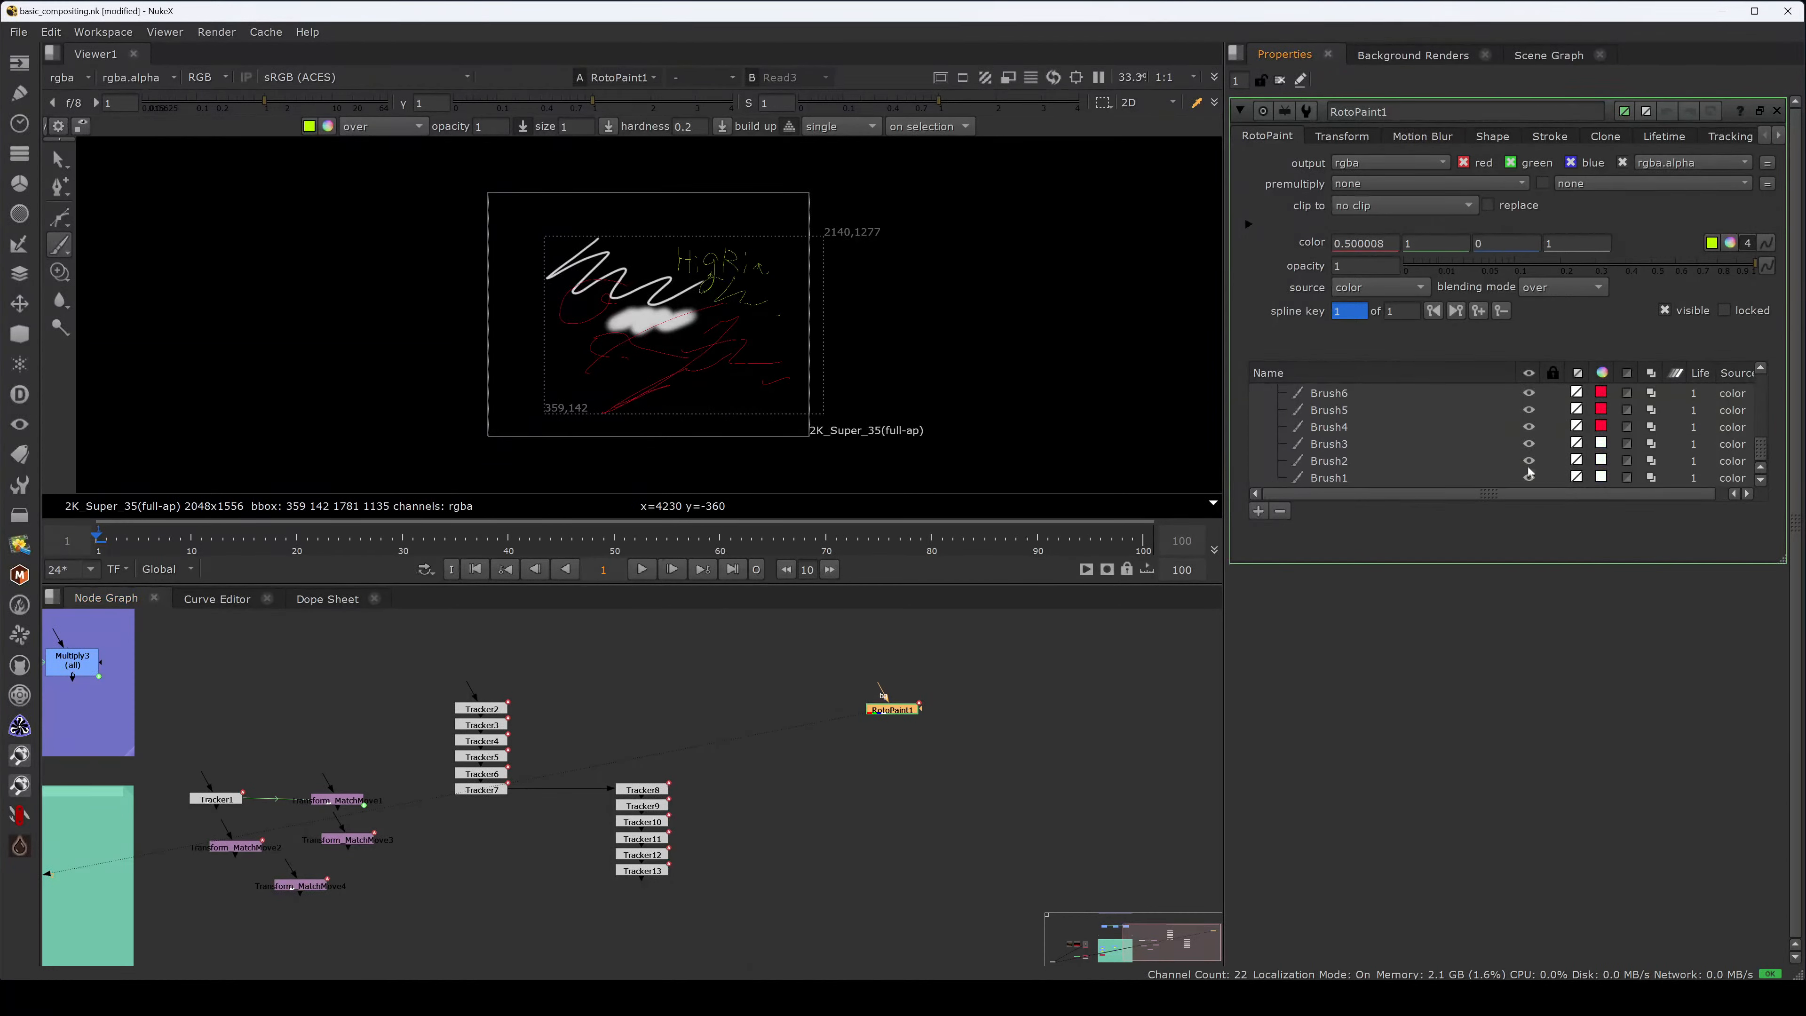
{"action": "left_click", "coordinate": [1315, 472], "text": "shift"}
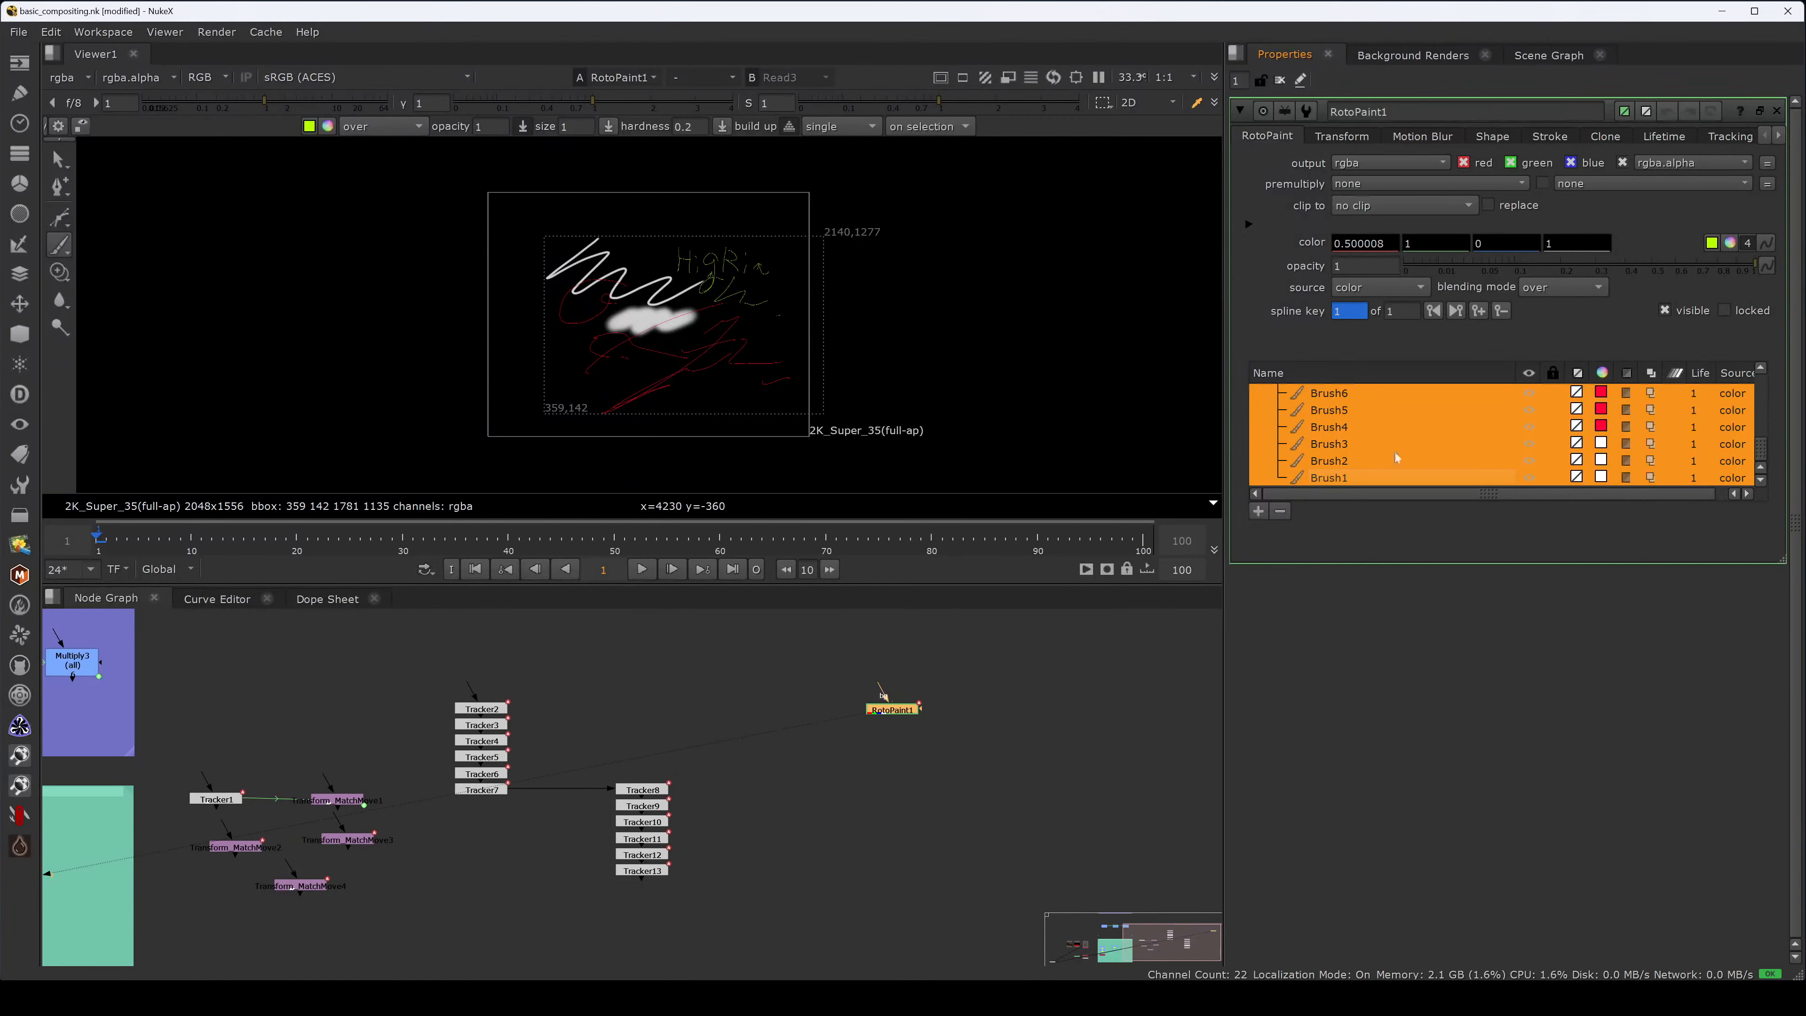
{"action": "scroll", "coordinate": [1735, 427], "scroll_direction": "up", "scroll_amount": 2}
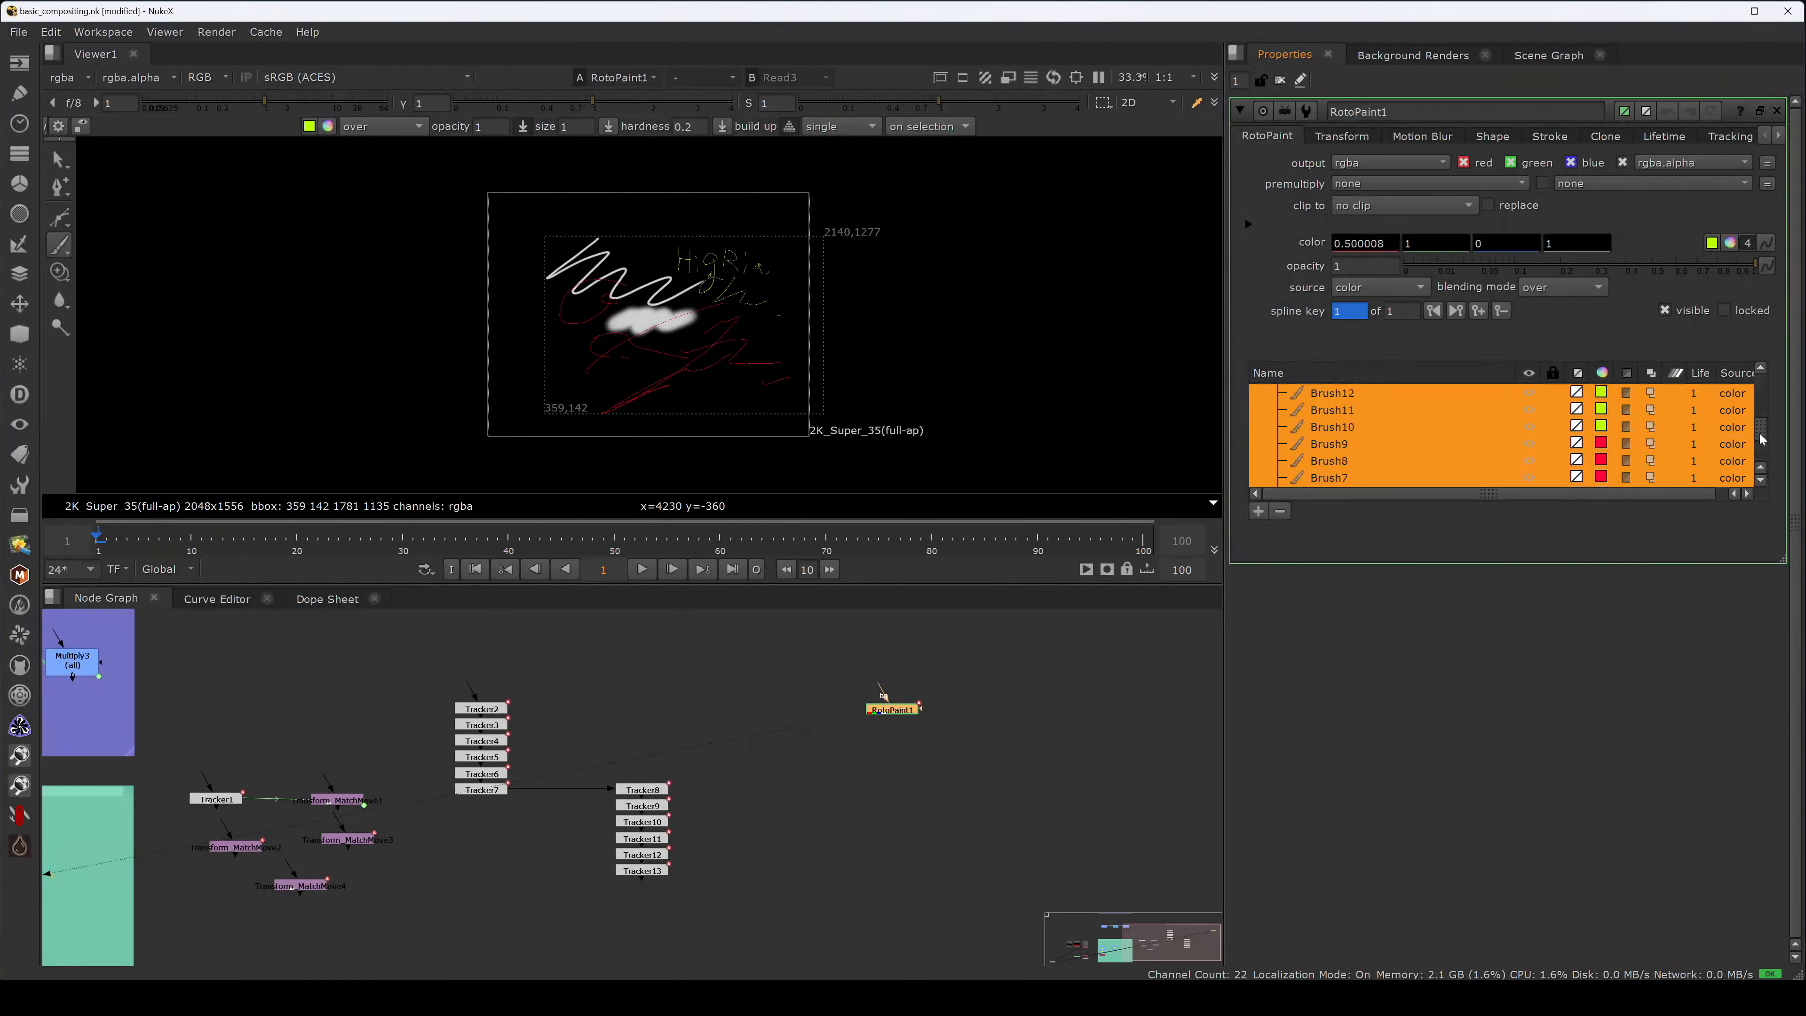
{"action": "left_click", "coordinate": [1735, 427]}
{"action": "left_click", "coordinate": [1749, 411]}
{"action": "left_click", "coordinate": [1090, 647]}
{"action": "left_click", "coordinate": [1417, 426]}
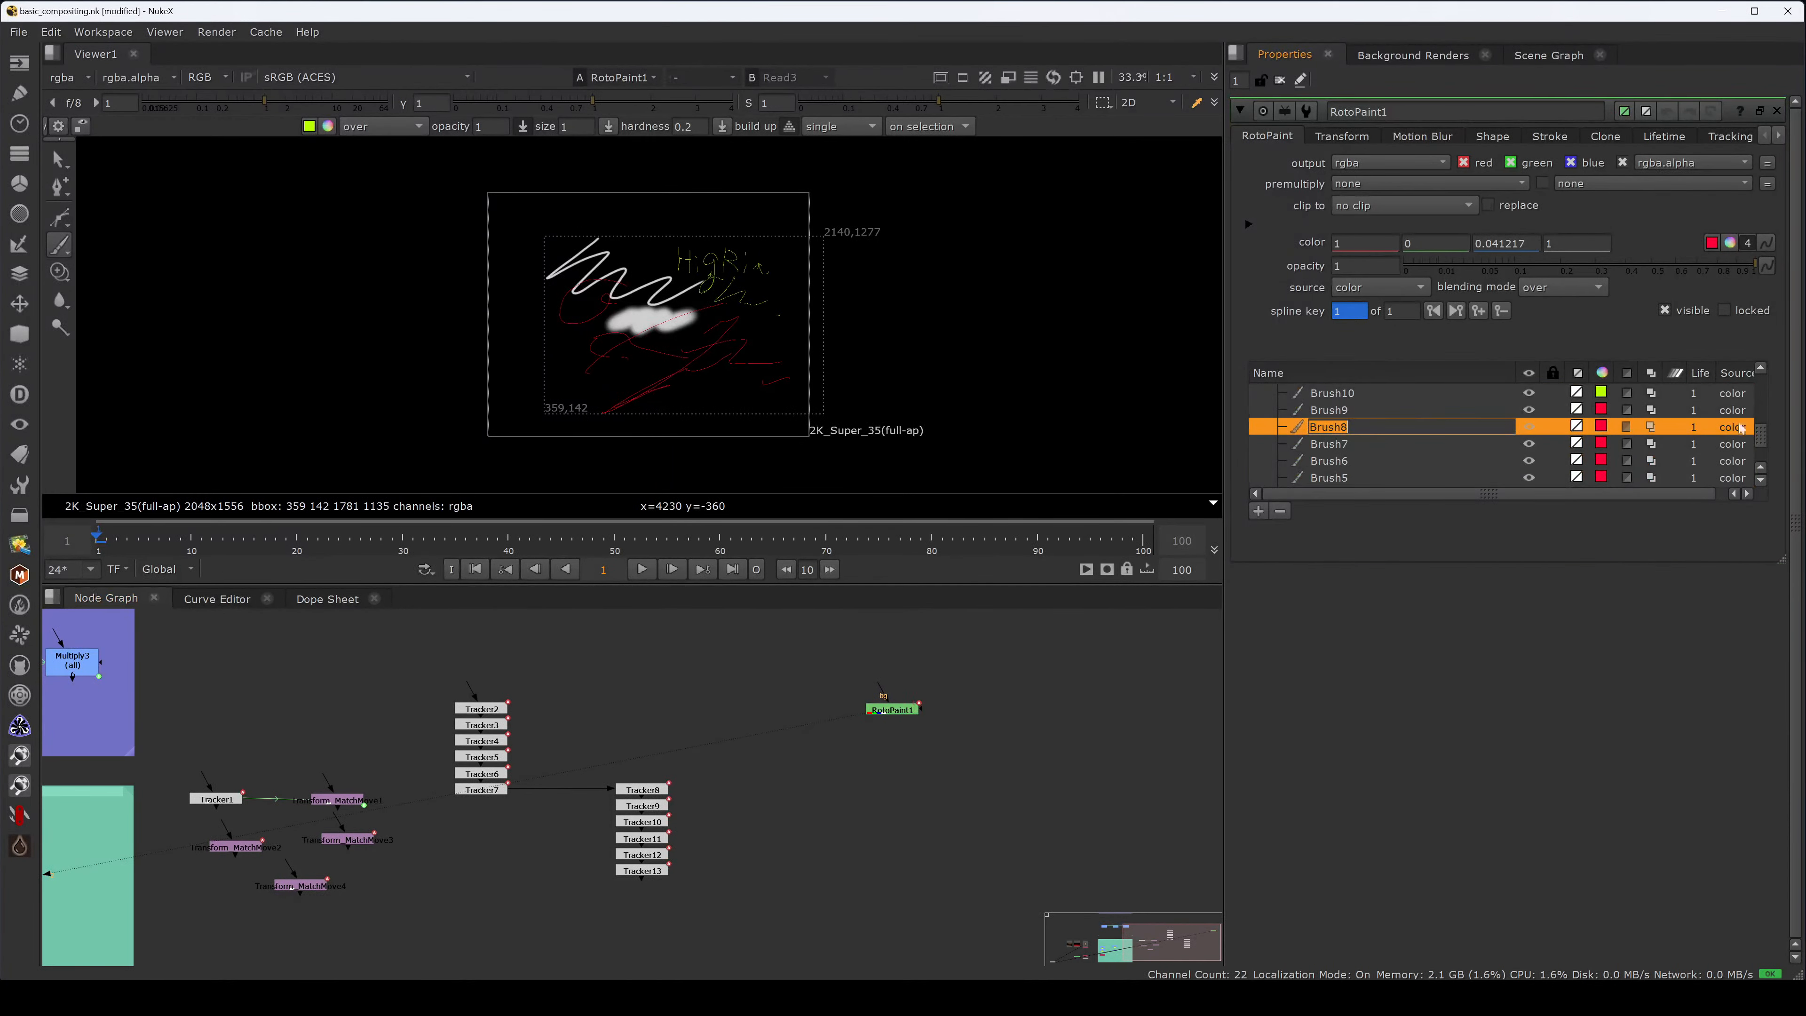
{"action": "scroll", "coordinate": [1760, 437], "scroll_direction": "up", "scroll_amount": 5}
{"action": "left_click", "coordinate": [1376, 408]}
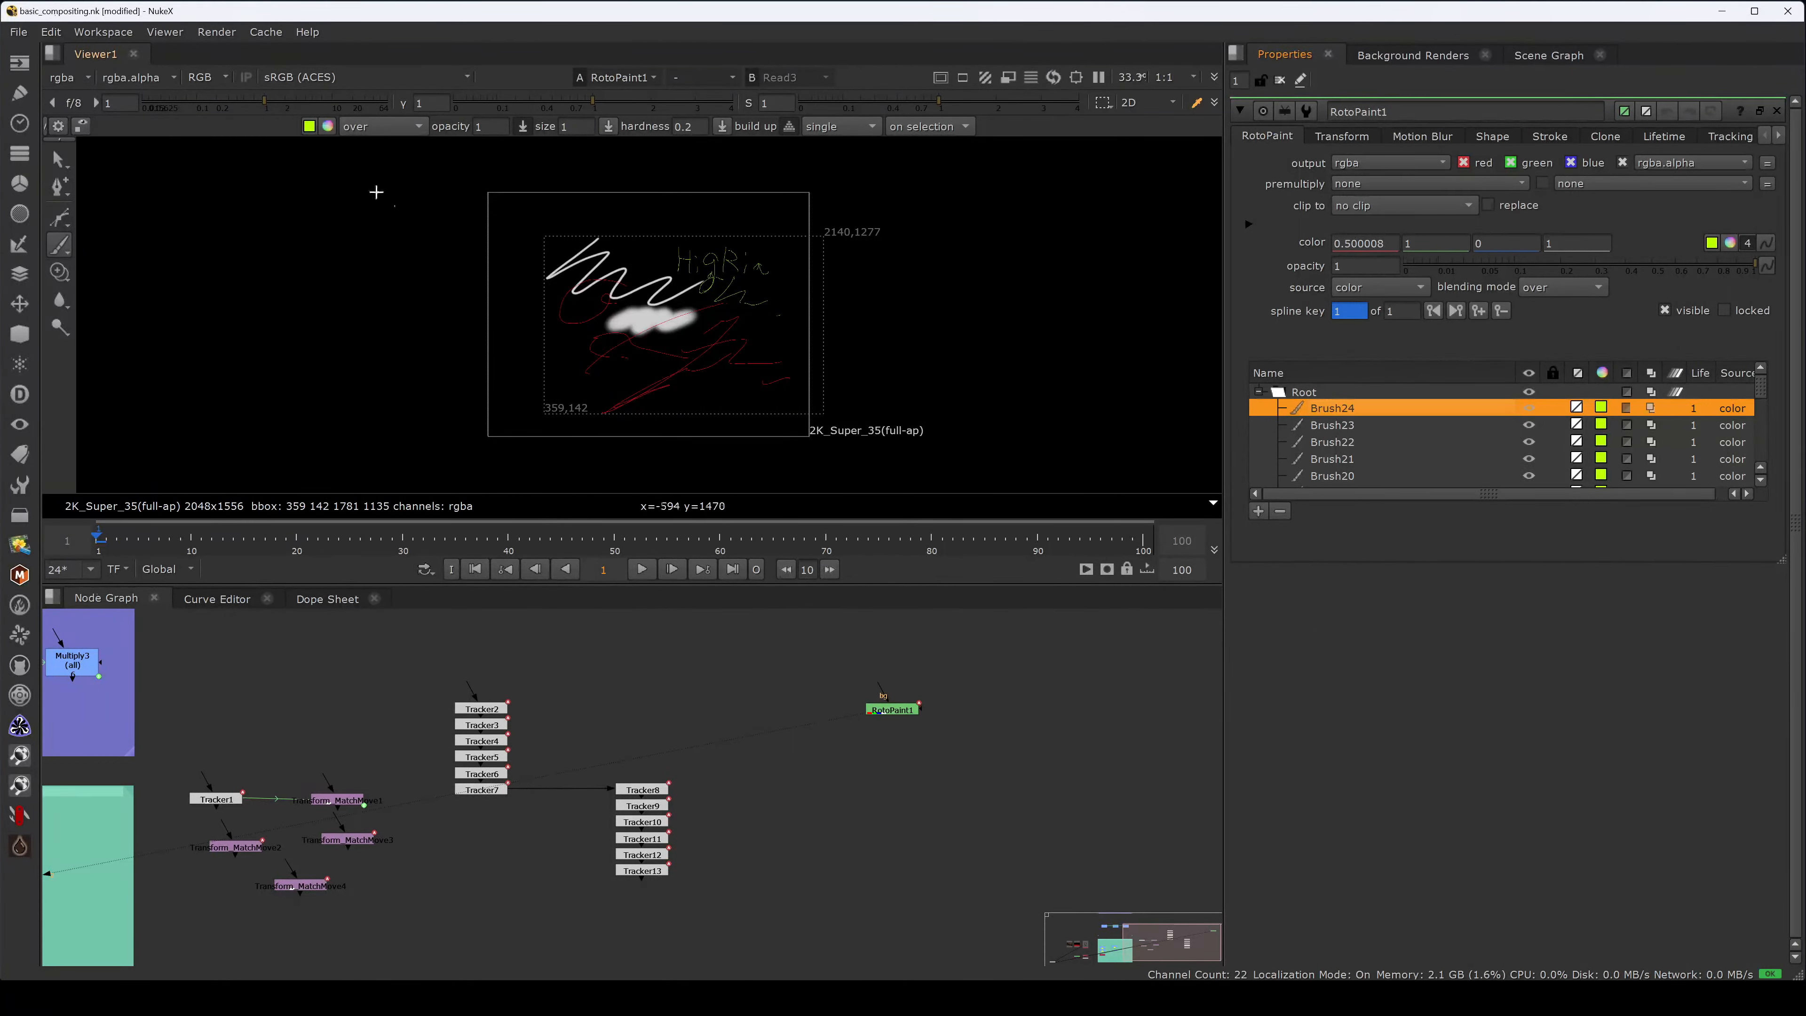
- Reset the brush colour to white and paint a small zigzag stroke near the right edge of the frame
{"action": "left_click", "coordinate": [328, 126]}
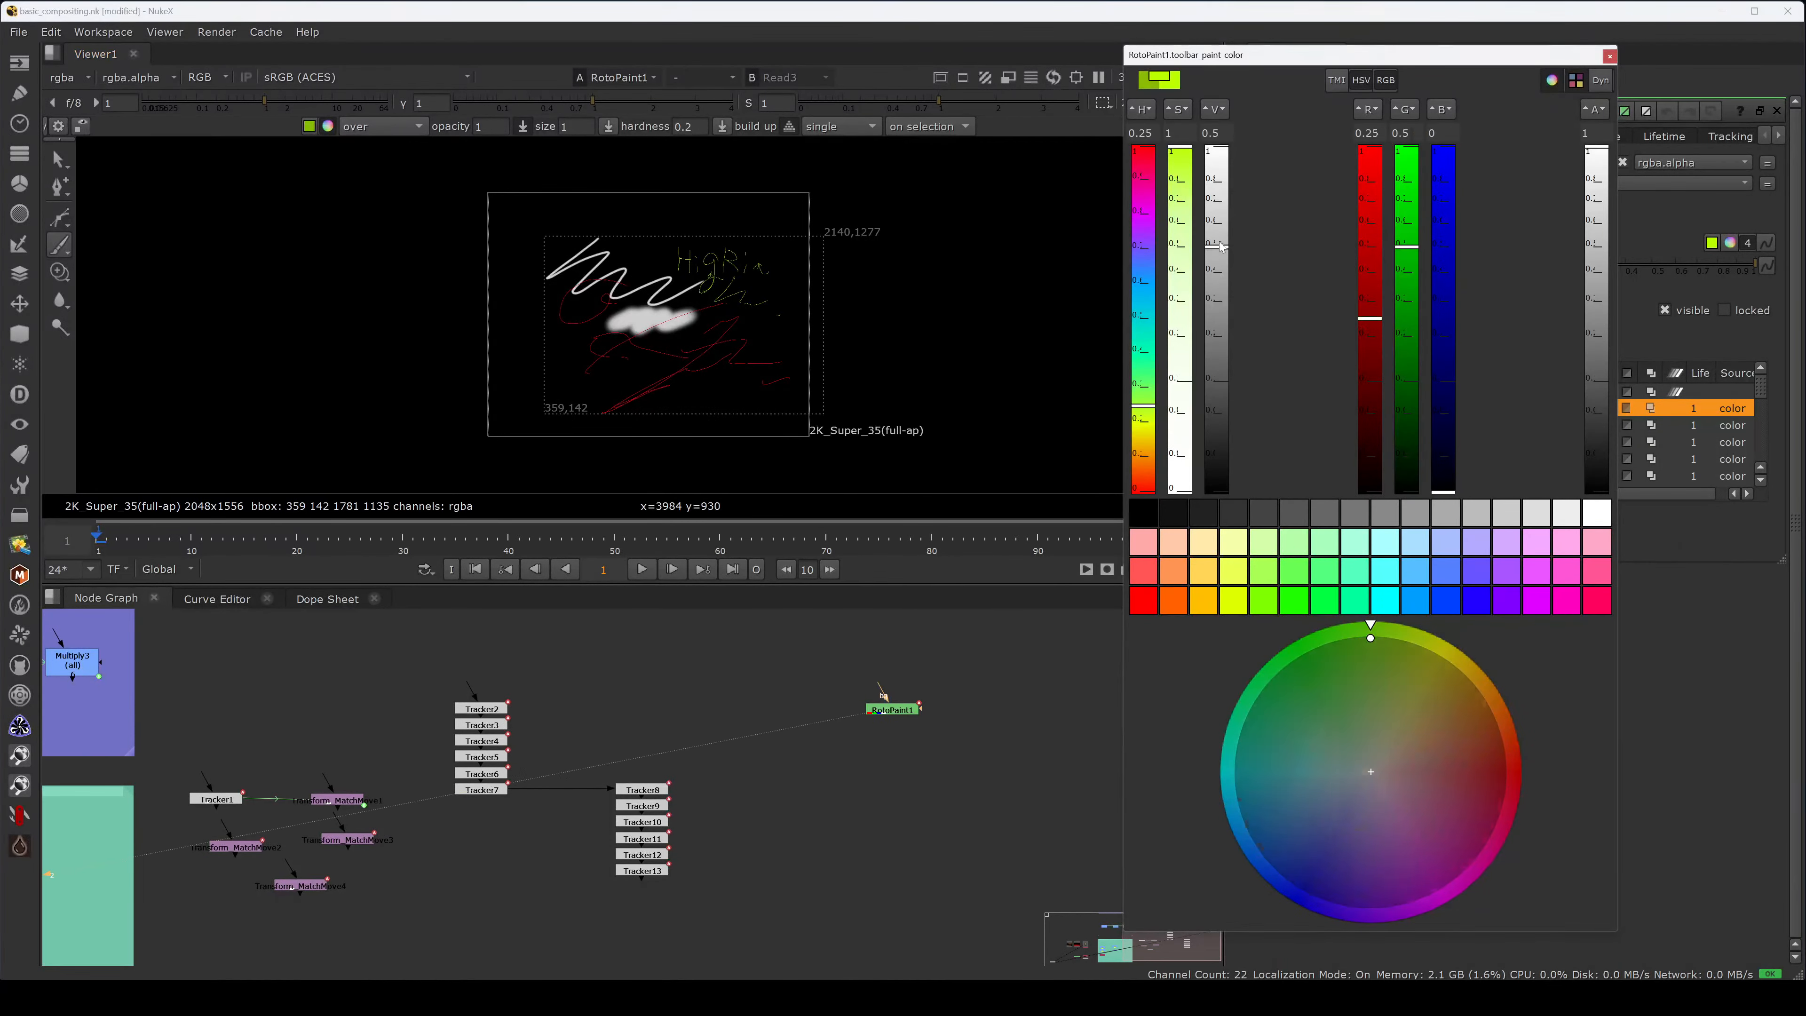
{"action": "left_click_drag", "start_coordinate": [1375, 665], "coordinate": [1371, 771]}
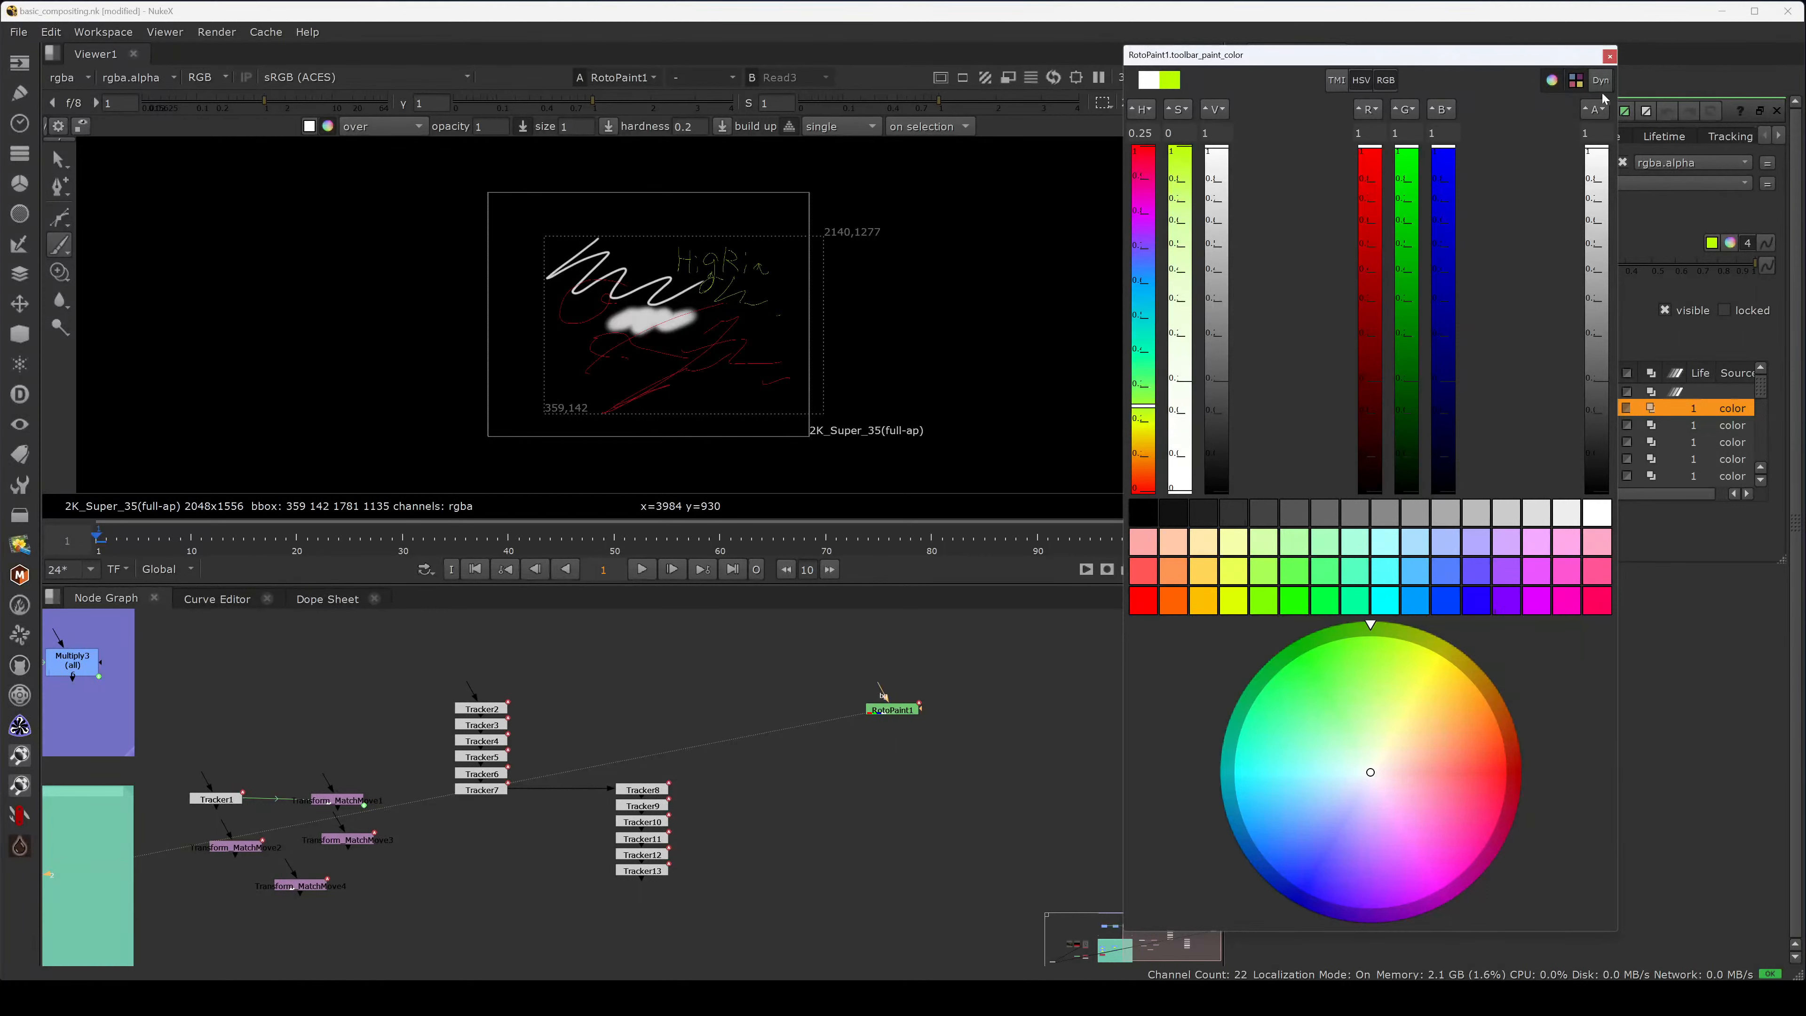
{"action": "left_click", "coordinate": [1609, 55]}
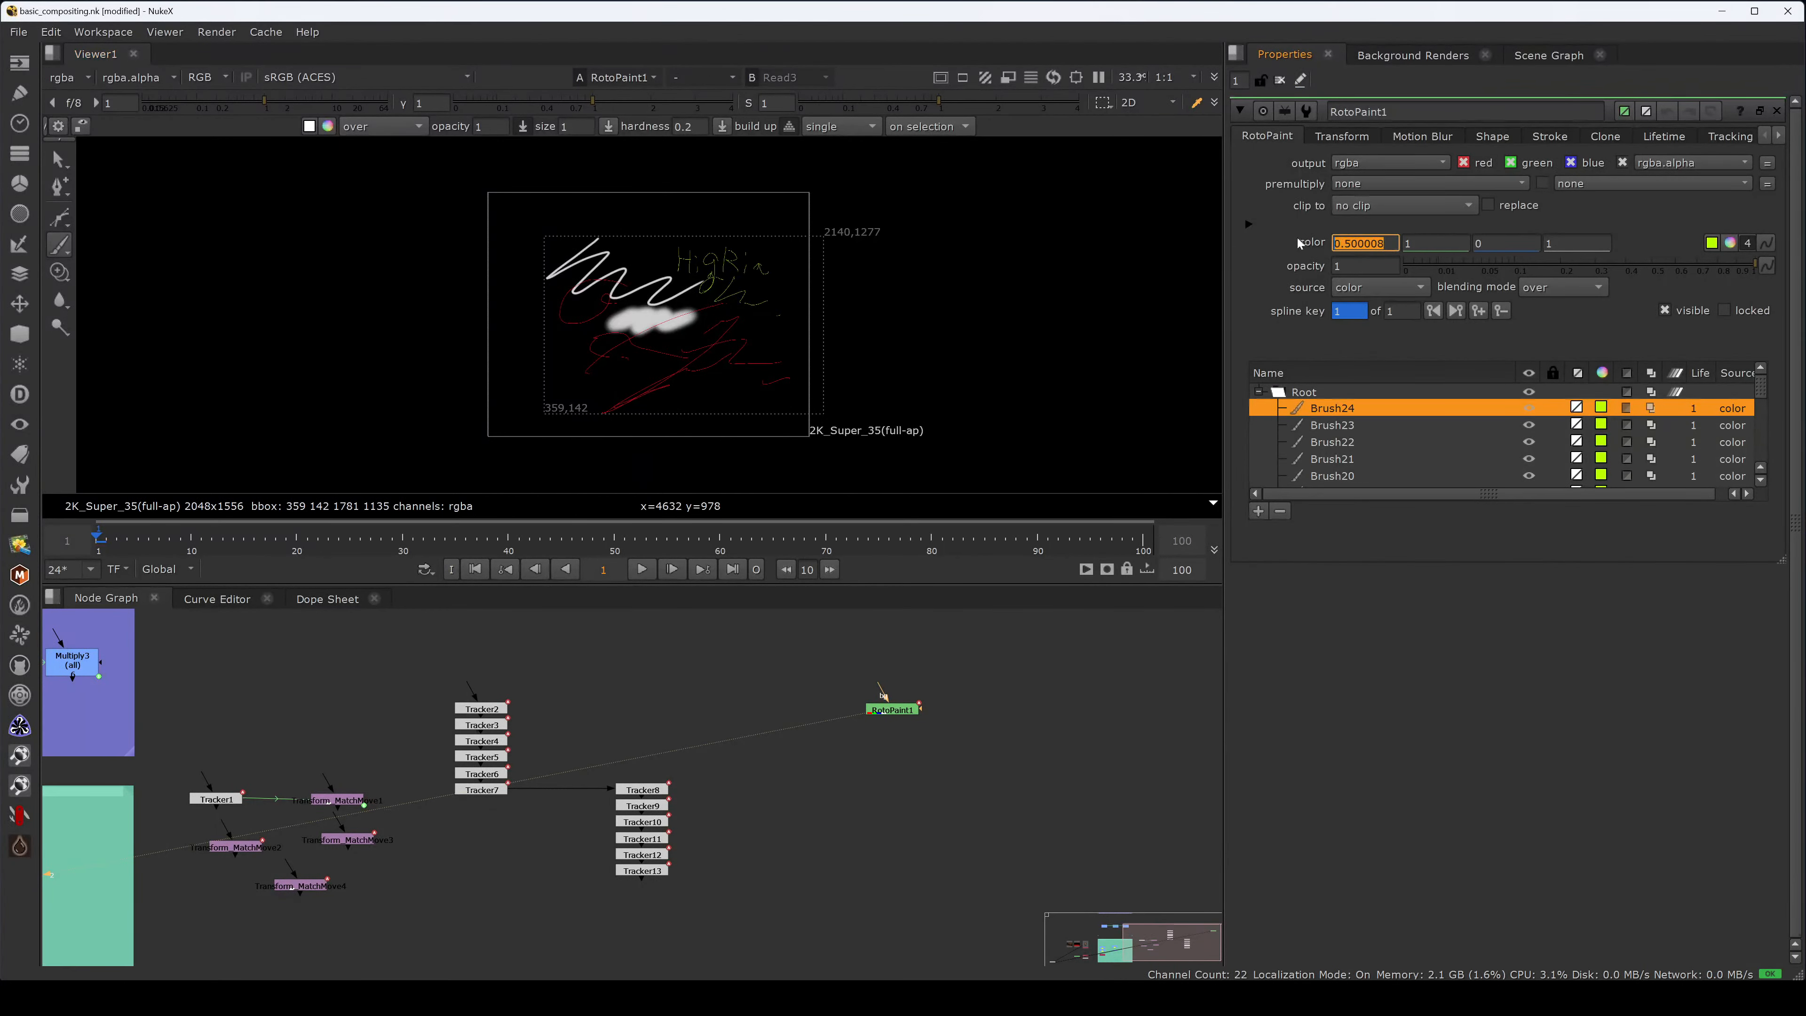
{"action": "left_click_drag", "start_coordinate": [770, 320], "coordinate": [782, 343]}
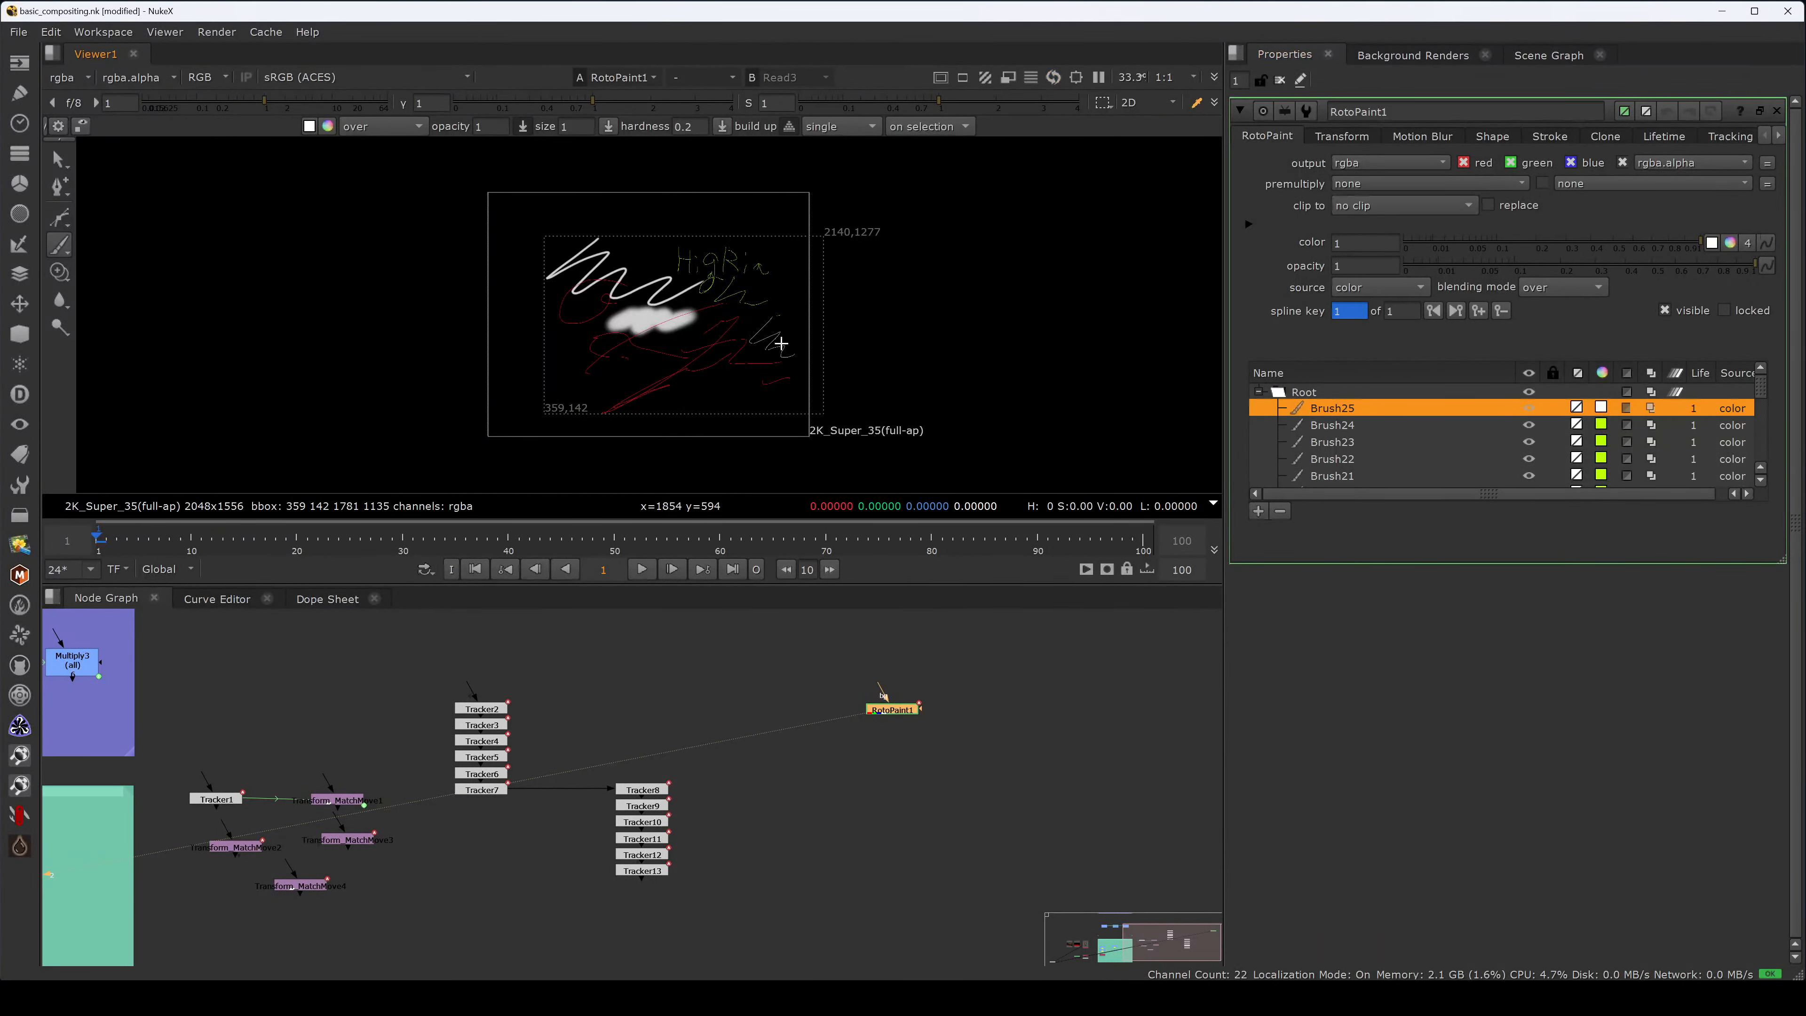
- Recolour the newest zigzag stroke to blue (0.176, 0.287, 1)
{"action": "left_click", "coordinate": [1601, 408]}
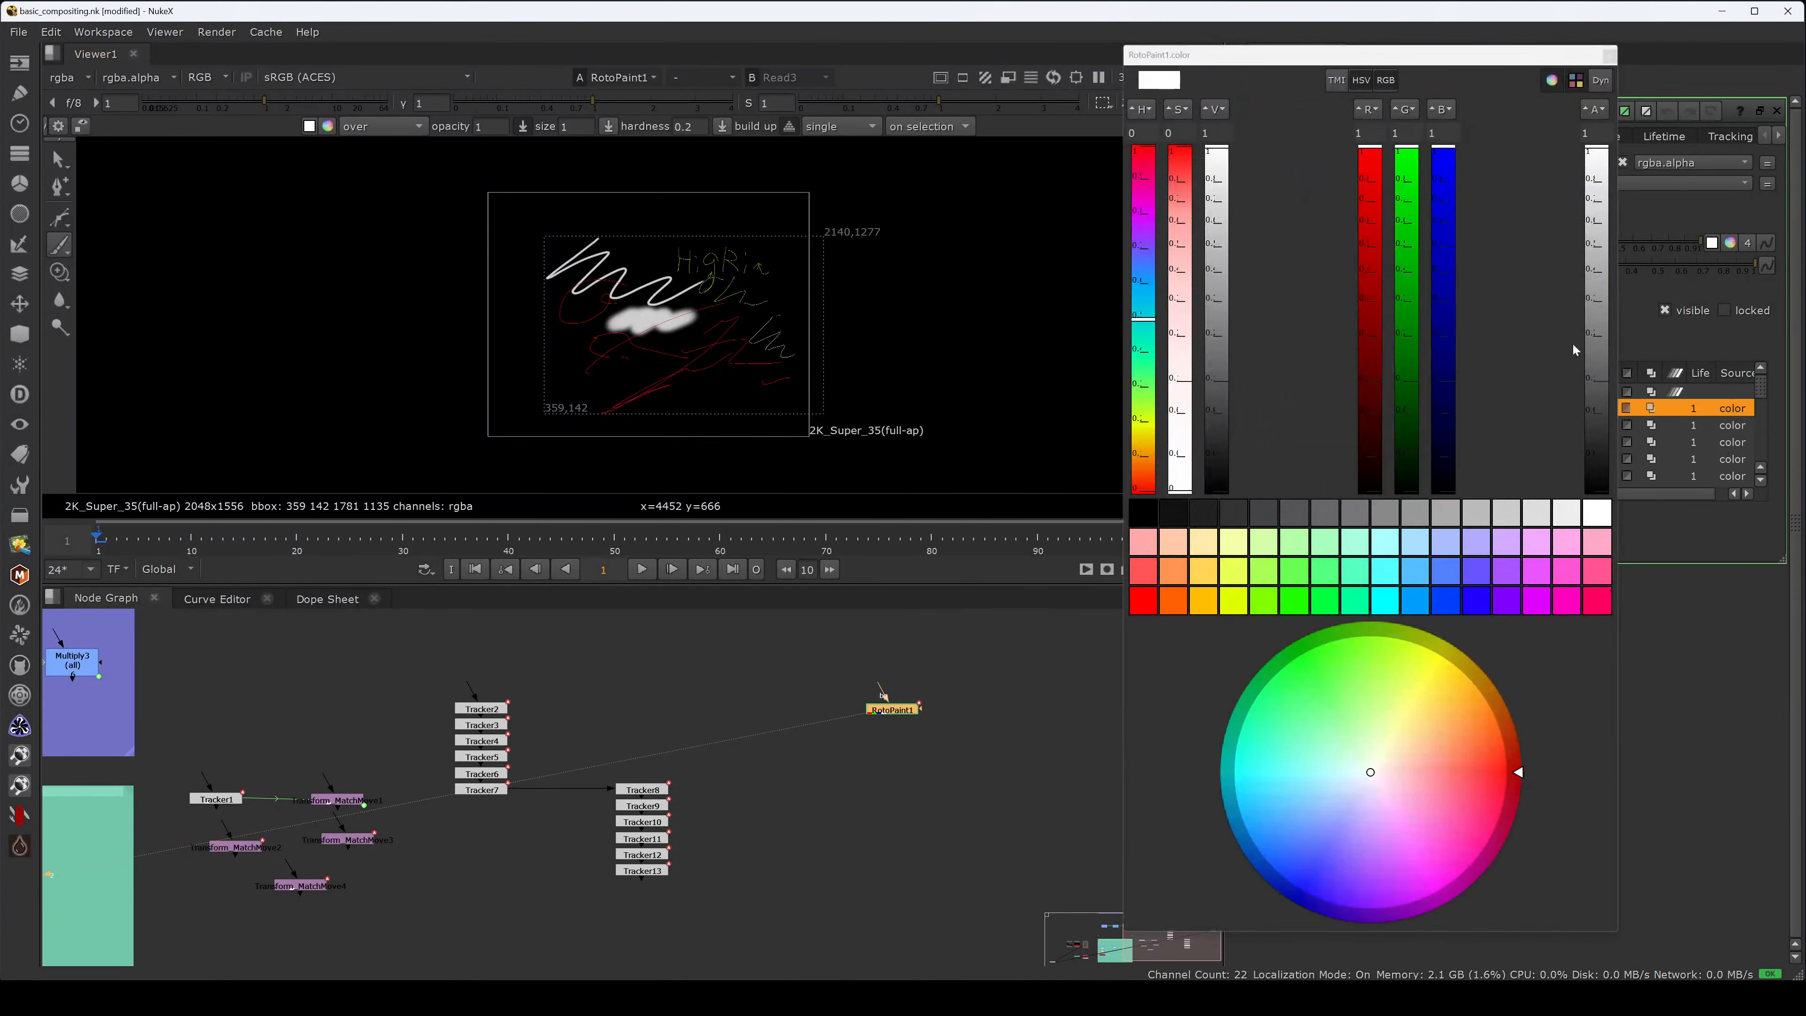
{"action": "mouse_move", "coordinate": [1389, 729]}
{"action": "left_mouse_down"}
{"action": "mouse_move", "coordinate": [1419, 908]}
{"action": "mouse_move", "coordinate": [1278, 880]}
{"action": "mouse_move", "coordinate": [1302, 859]}
{"action": "left_mouse_up"}
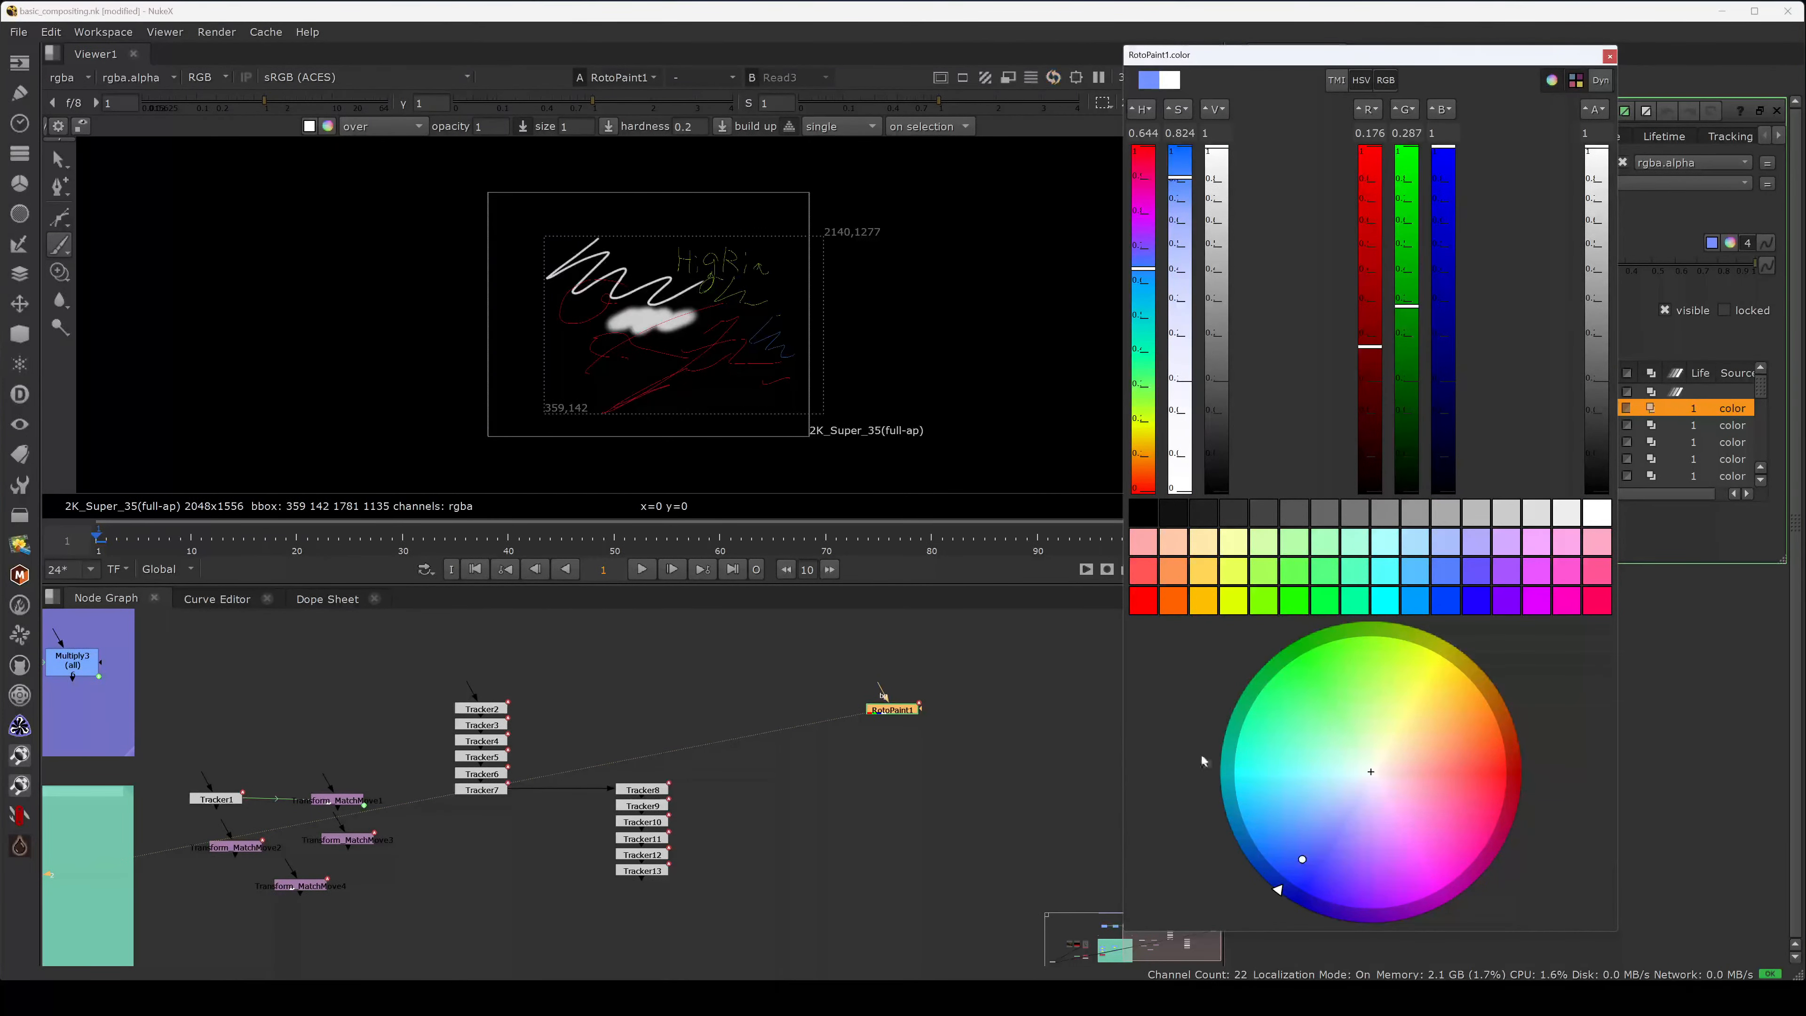
{"action": "left_click", "coordinate": [1609, 56]}
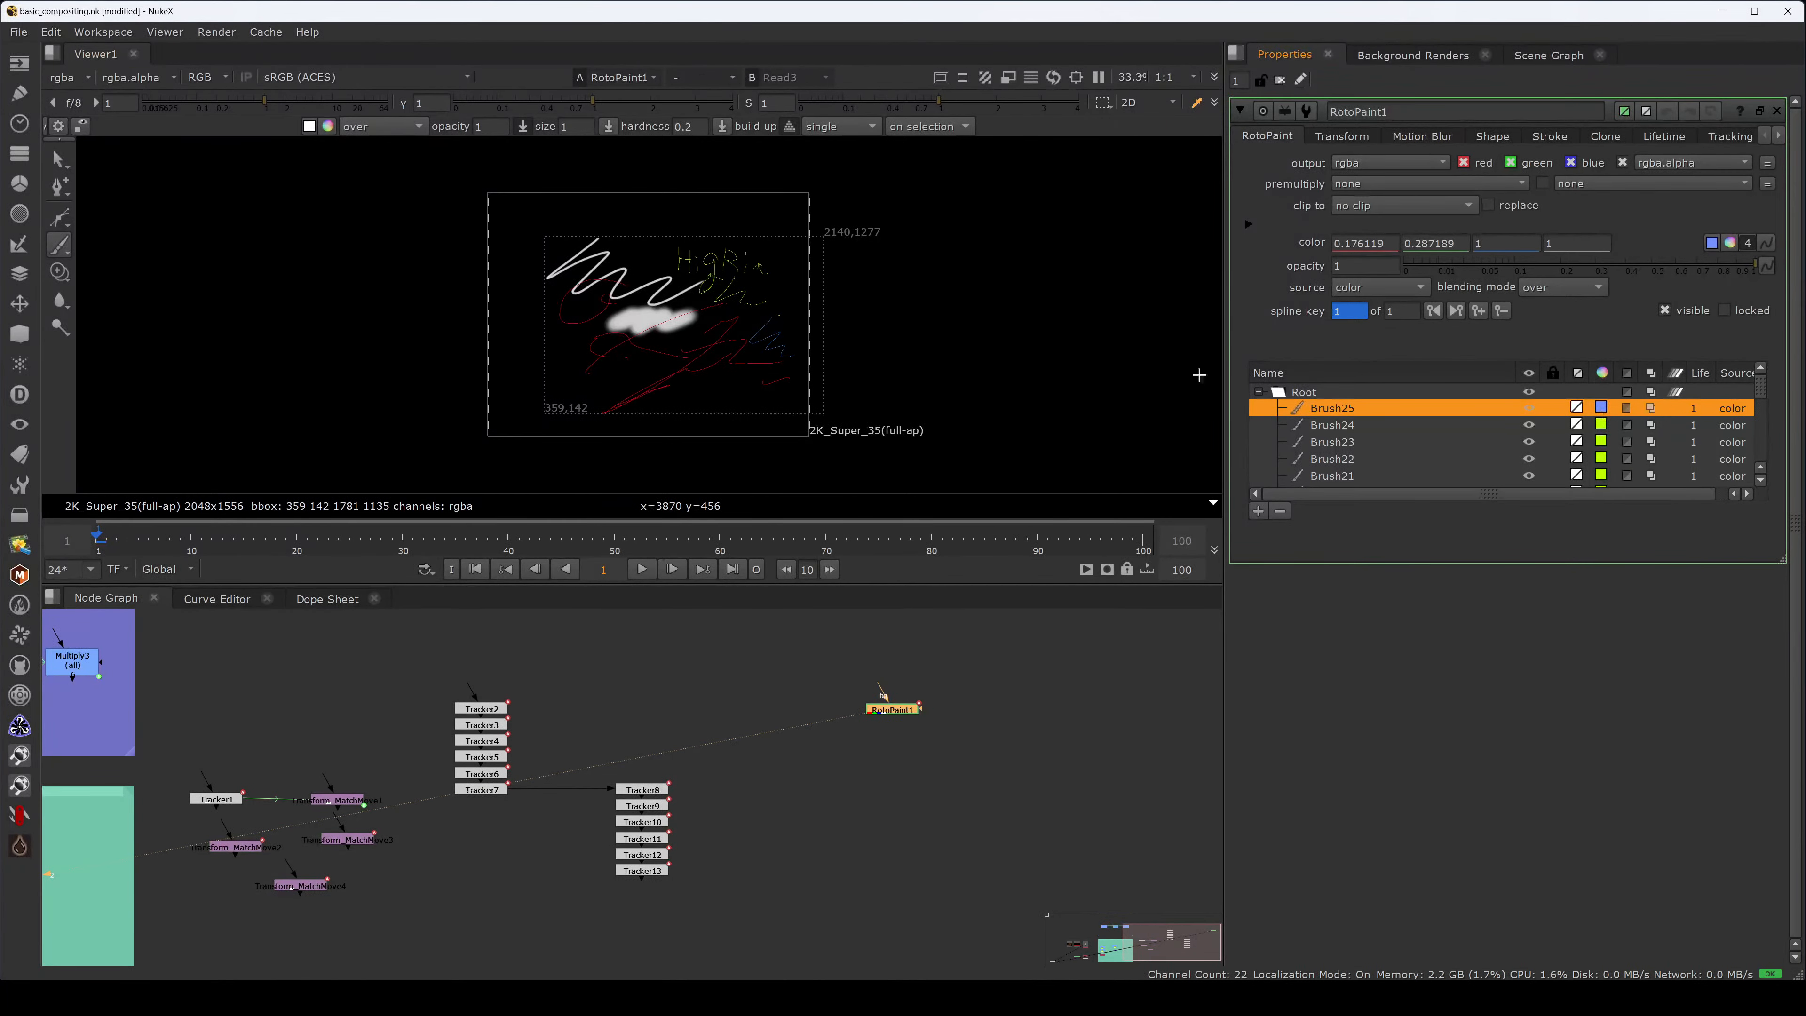
- Paint another white stroke beside the soft white blob and recolour it cyan (0, 0.938, 1)
{"action": "scroll", "coordinate": [738, 295], "scroll_direction": "up", "scroll_amount": 5}
{"action": "left_click_drag", "start_coordinate": [683, 350], "coordinate": [907, 286]}
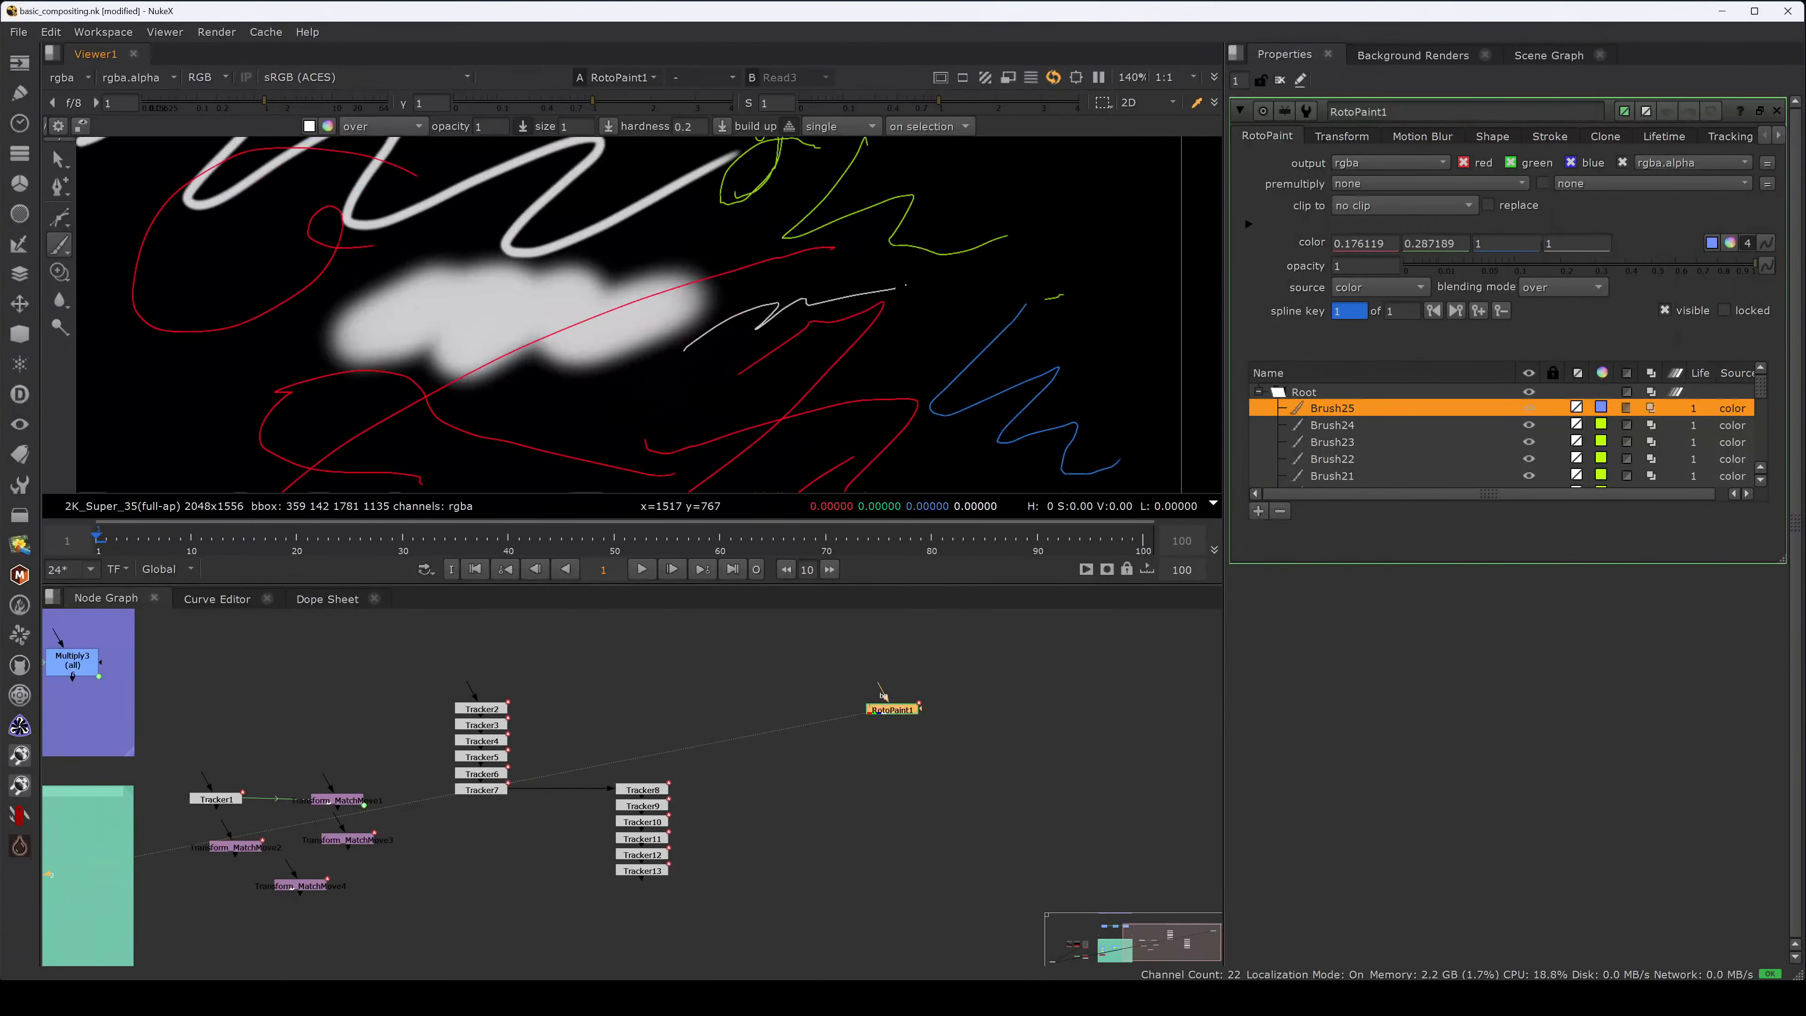
{"action": "left_click", "coordinate": [1602, 409]}
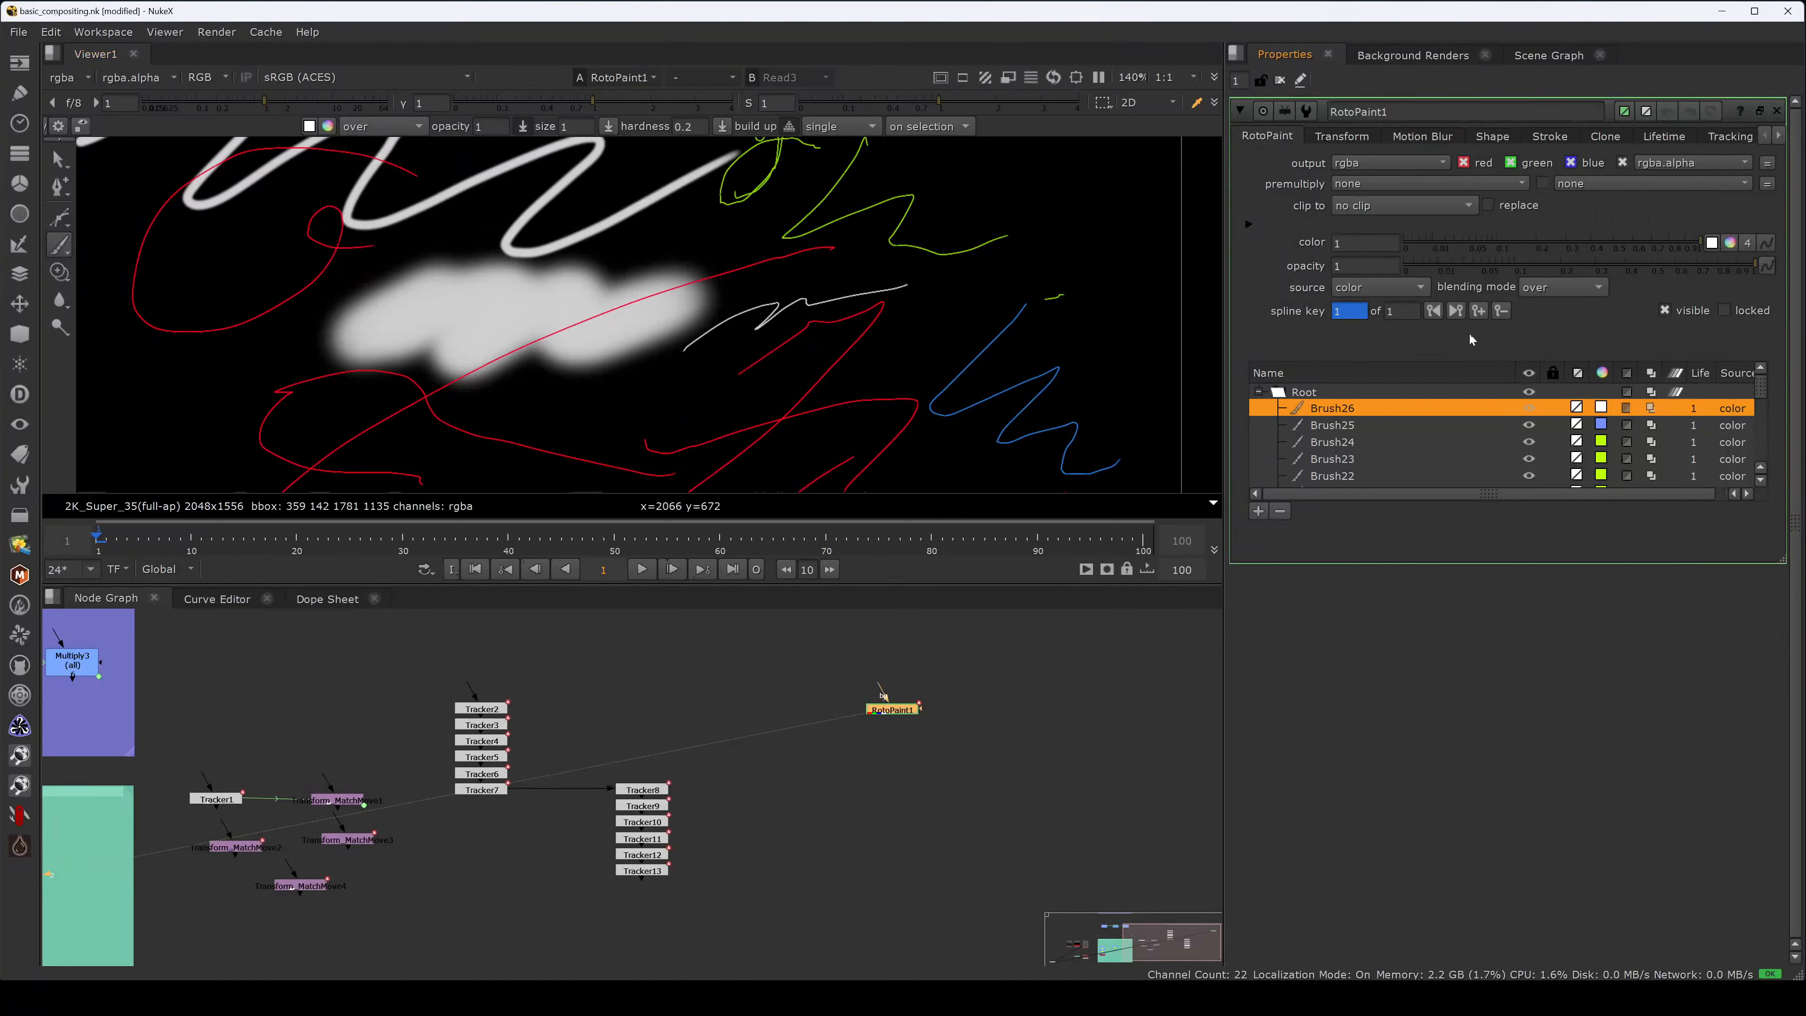
{"action": "left_click_drag", "start_coordinate": [1360, 816], "coordinate": [1236, 780]}
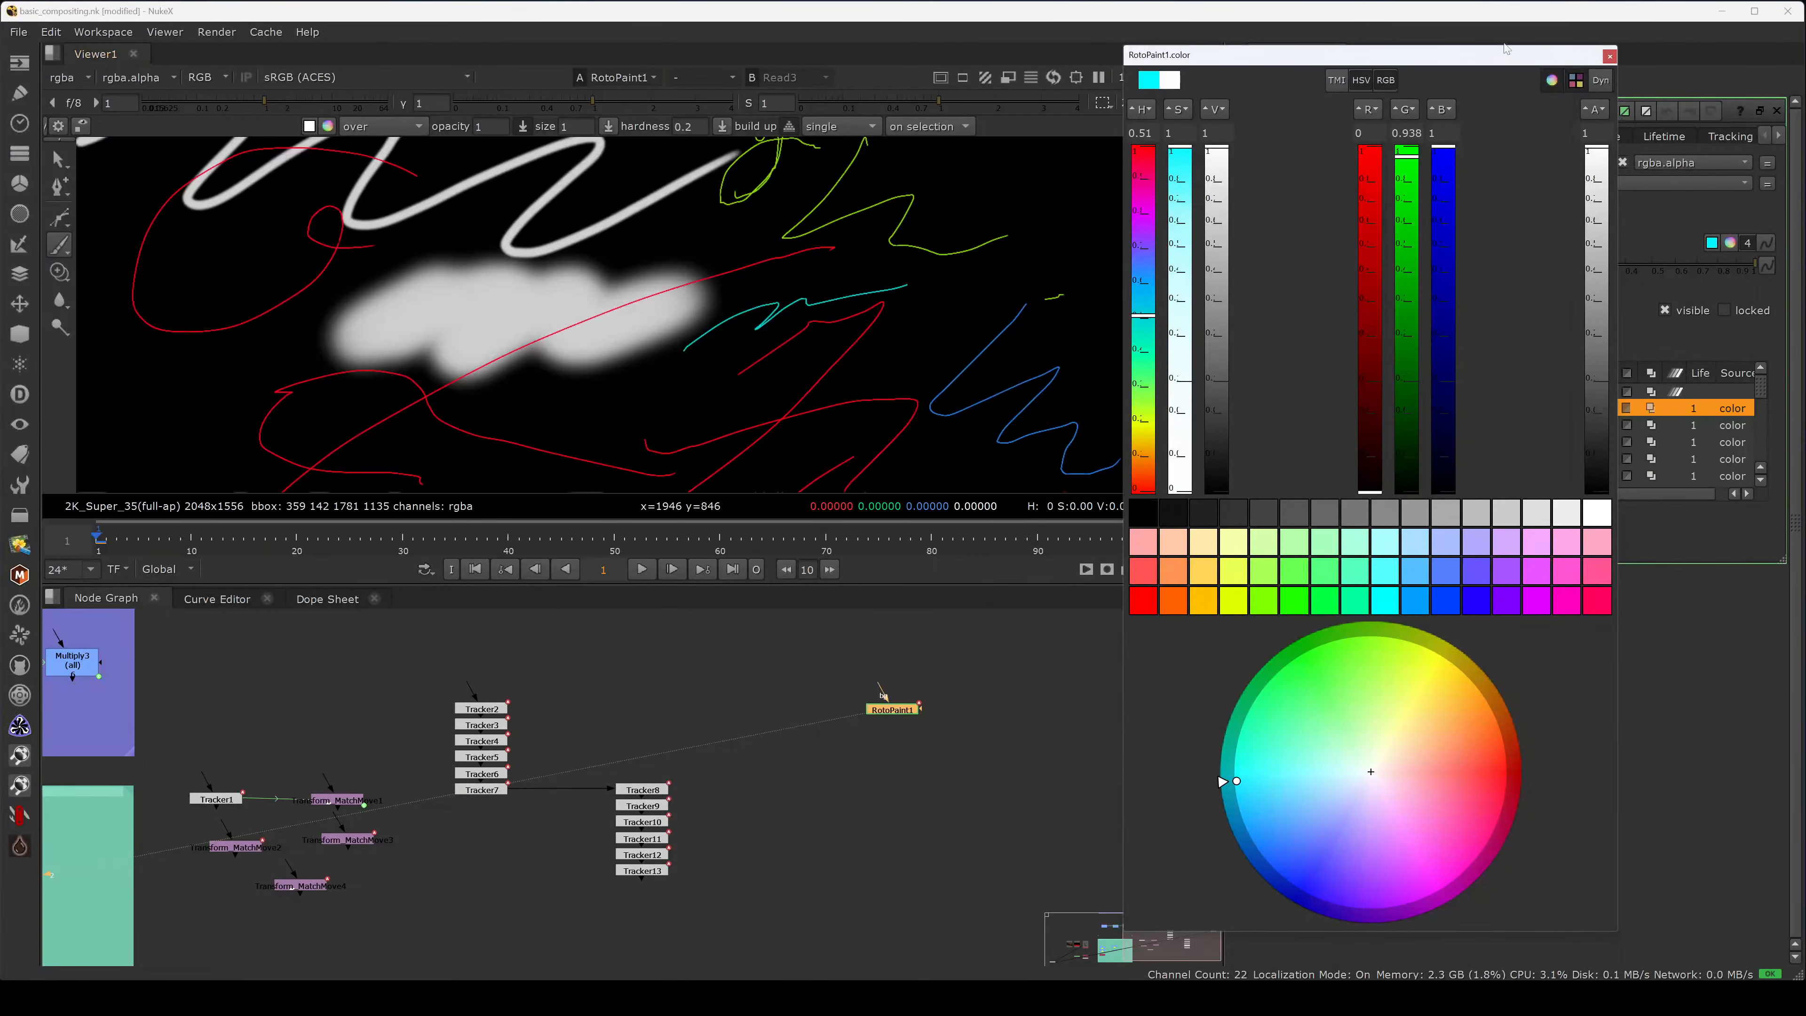
{"action": "left_click", "coordinate": [1608, 56]}
{"action": "key", "text": "f"}
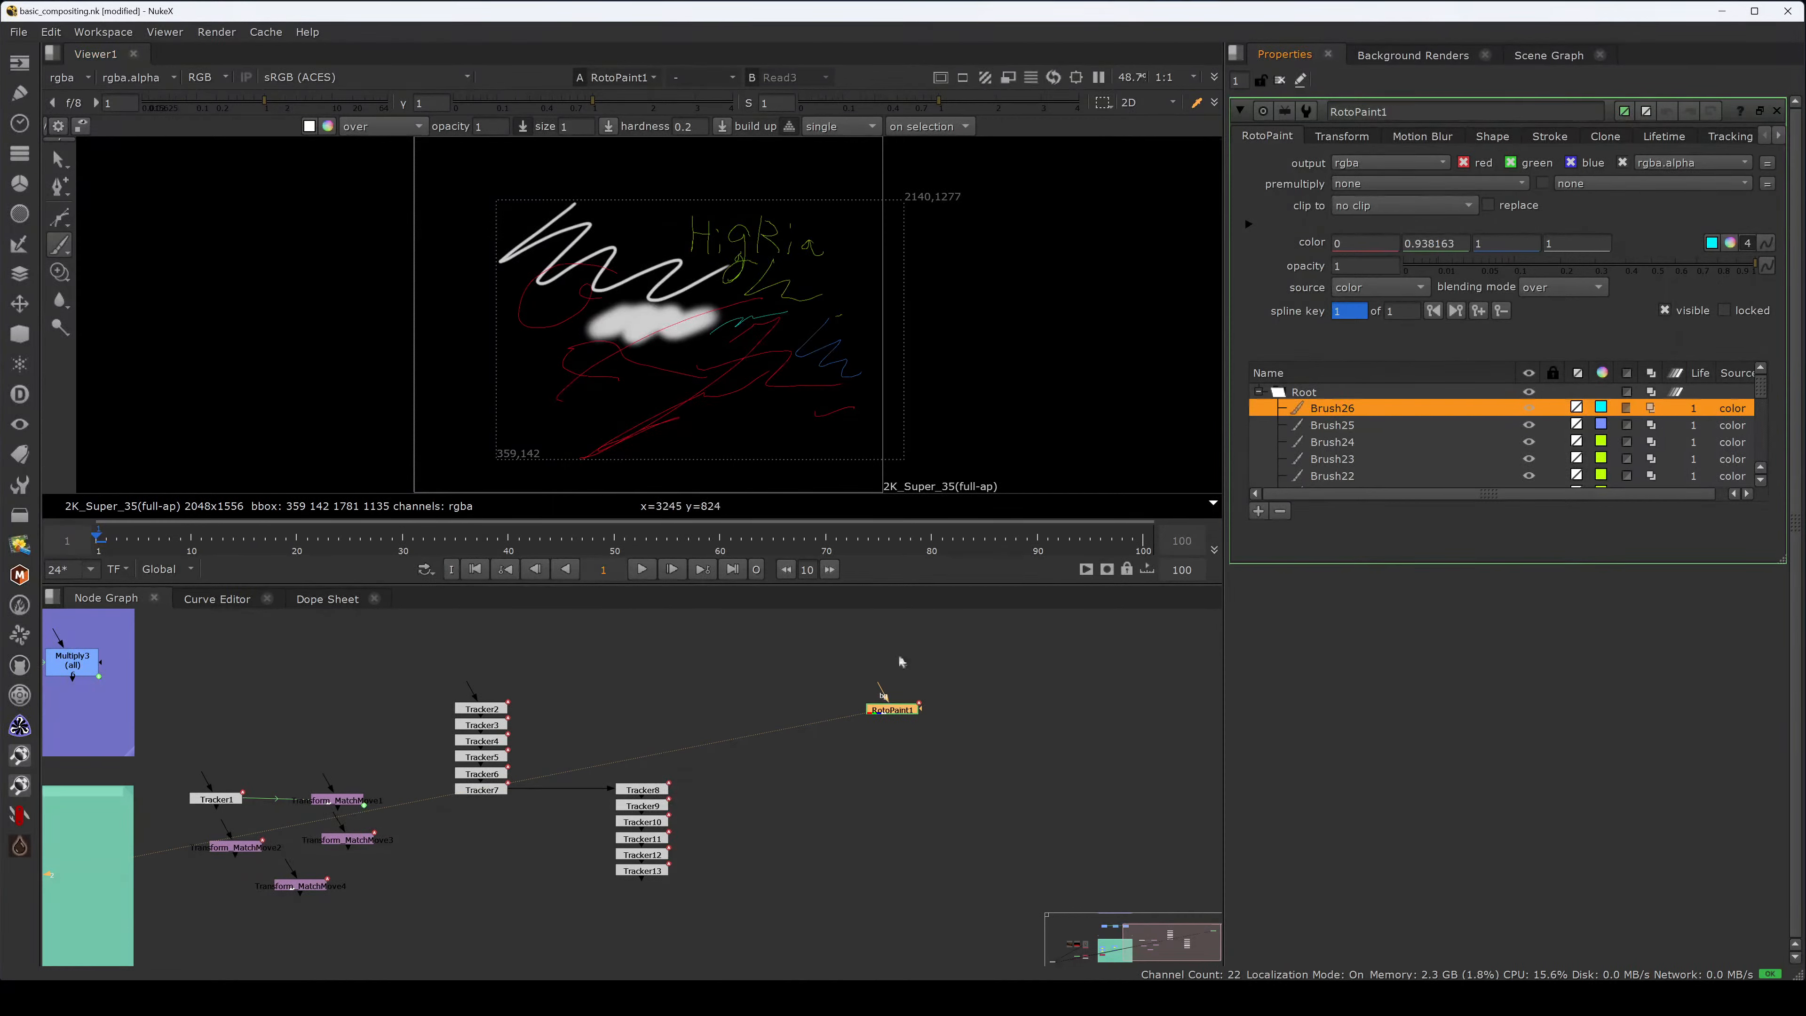
- Add a Roto node next to the RotoPaint1 node and space the two apart for comparison
{"action": "left_click", "coordinate": [895, 742]}
{"action": "key", "text": "o"}
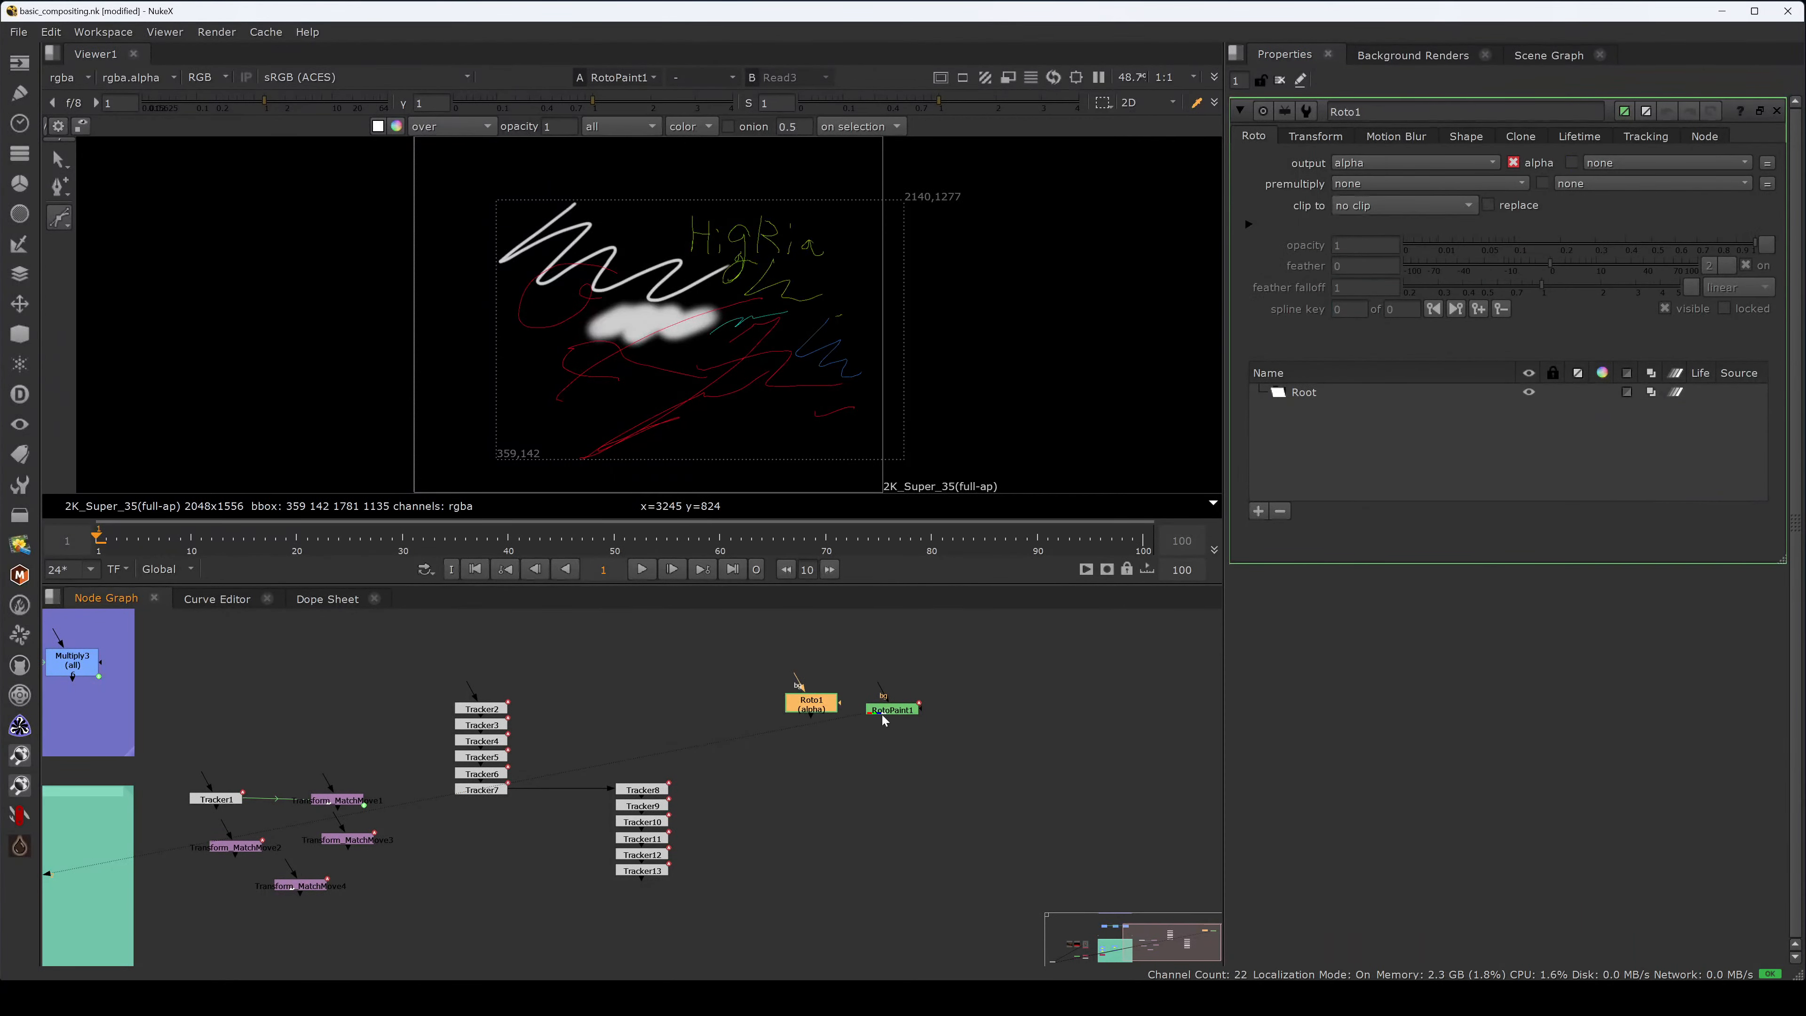
{"action": "left_click_drag", "start_coordinate": [889, 713], "coordinate": [902, 704]}
{"action": "scroll", "coordinate": [840, 739], "scroll_direction": "up", "scroll_amount": 5}
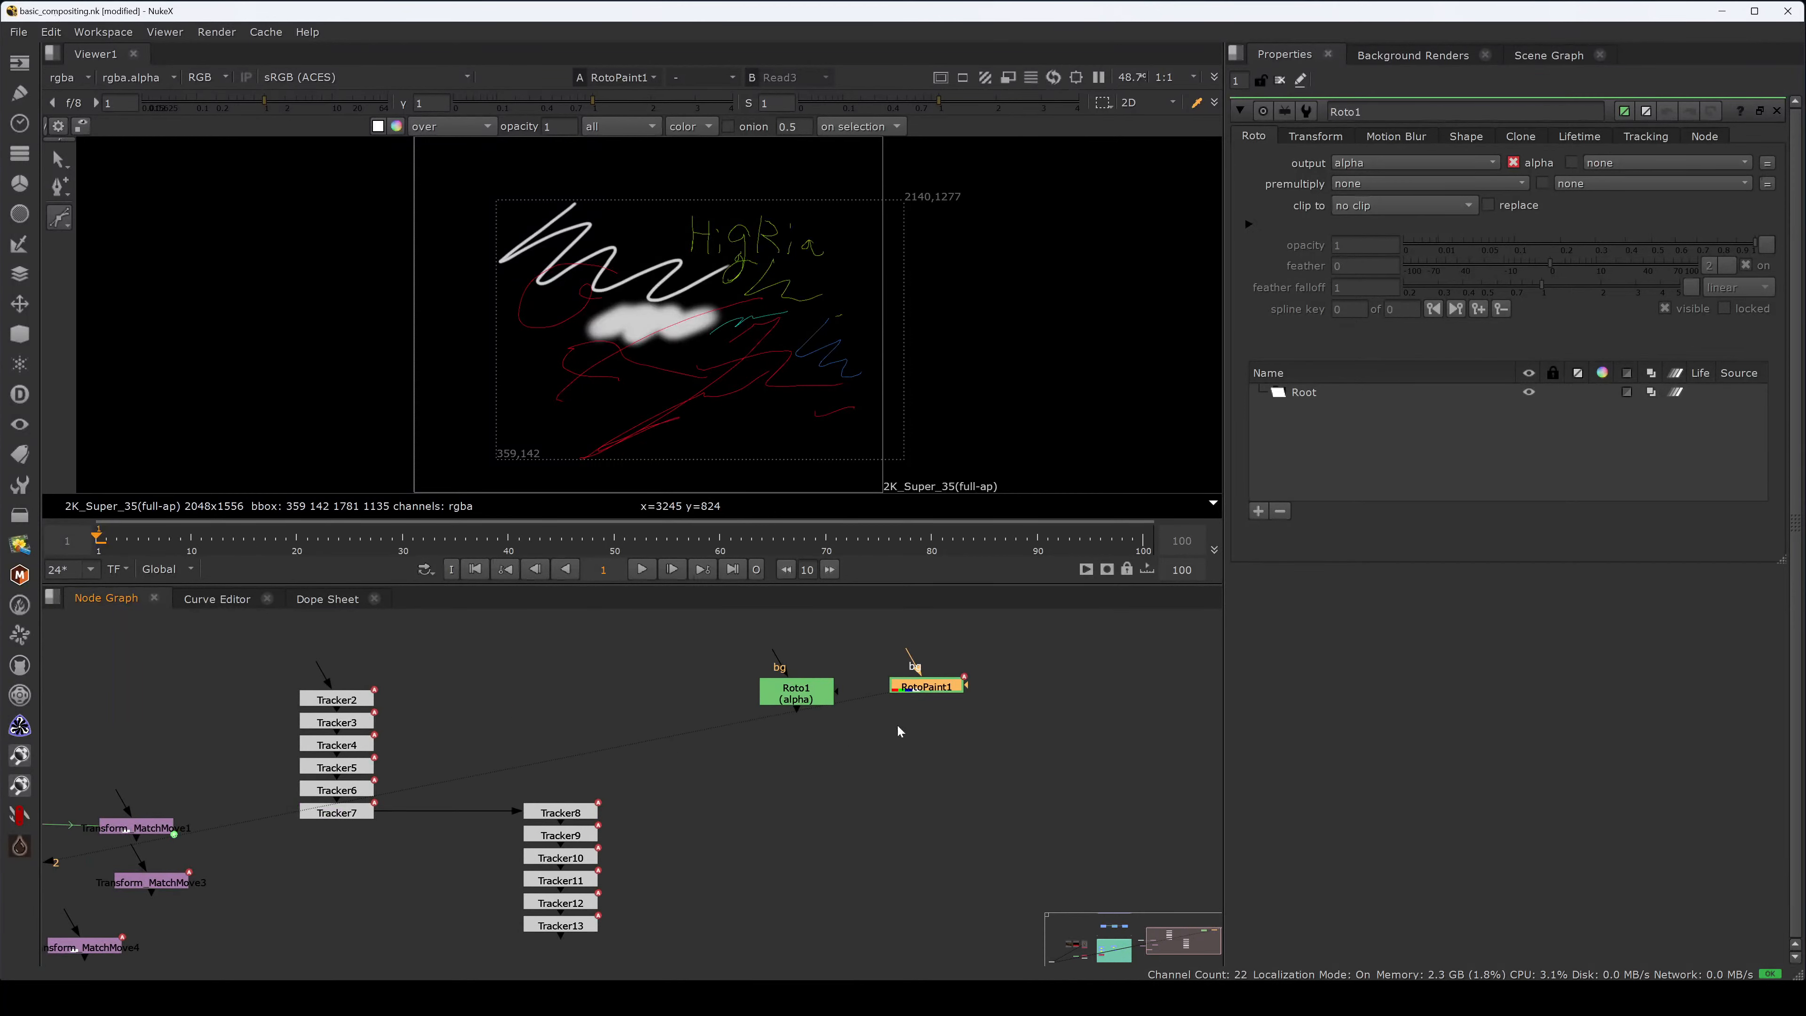
- Move RotoPaint1 farther from Roto1 and add a new, empty RotoPaint node in the gap between them
{"action": "left_click", "coordinate": [786, 734]}
{"action": "left_click", "coordinate": [859, 783]}
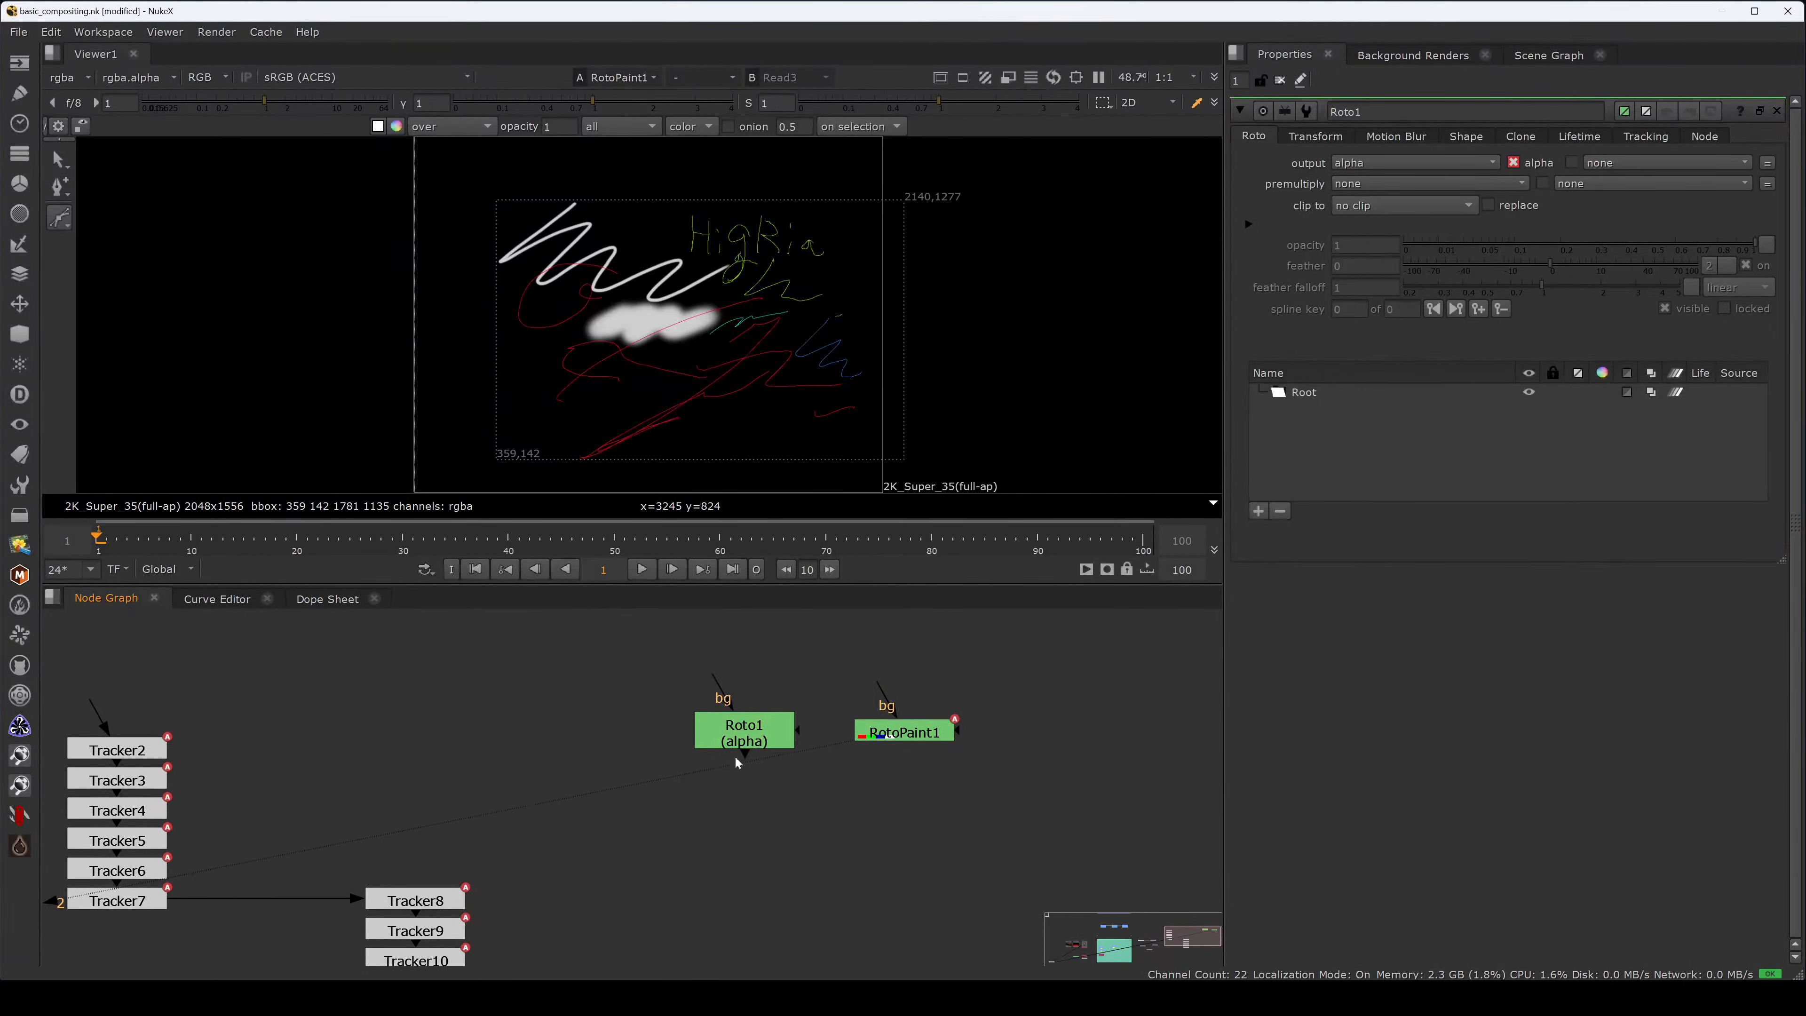
{"action": "left_click", "coordinate": [776, 742]}
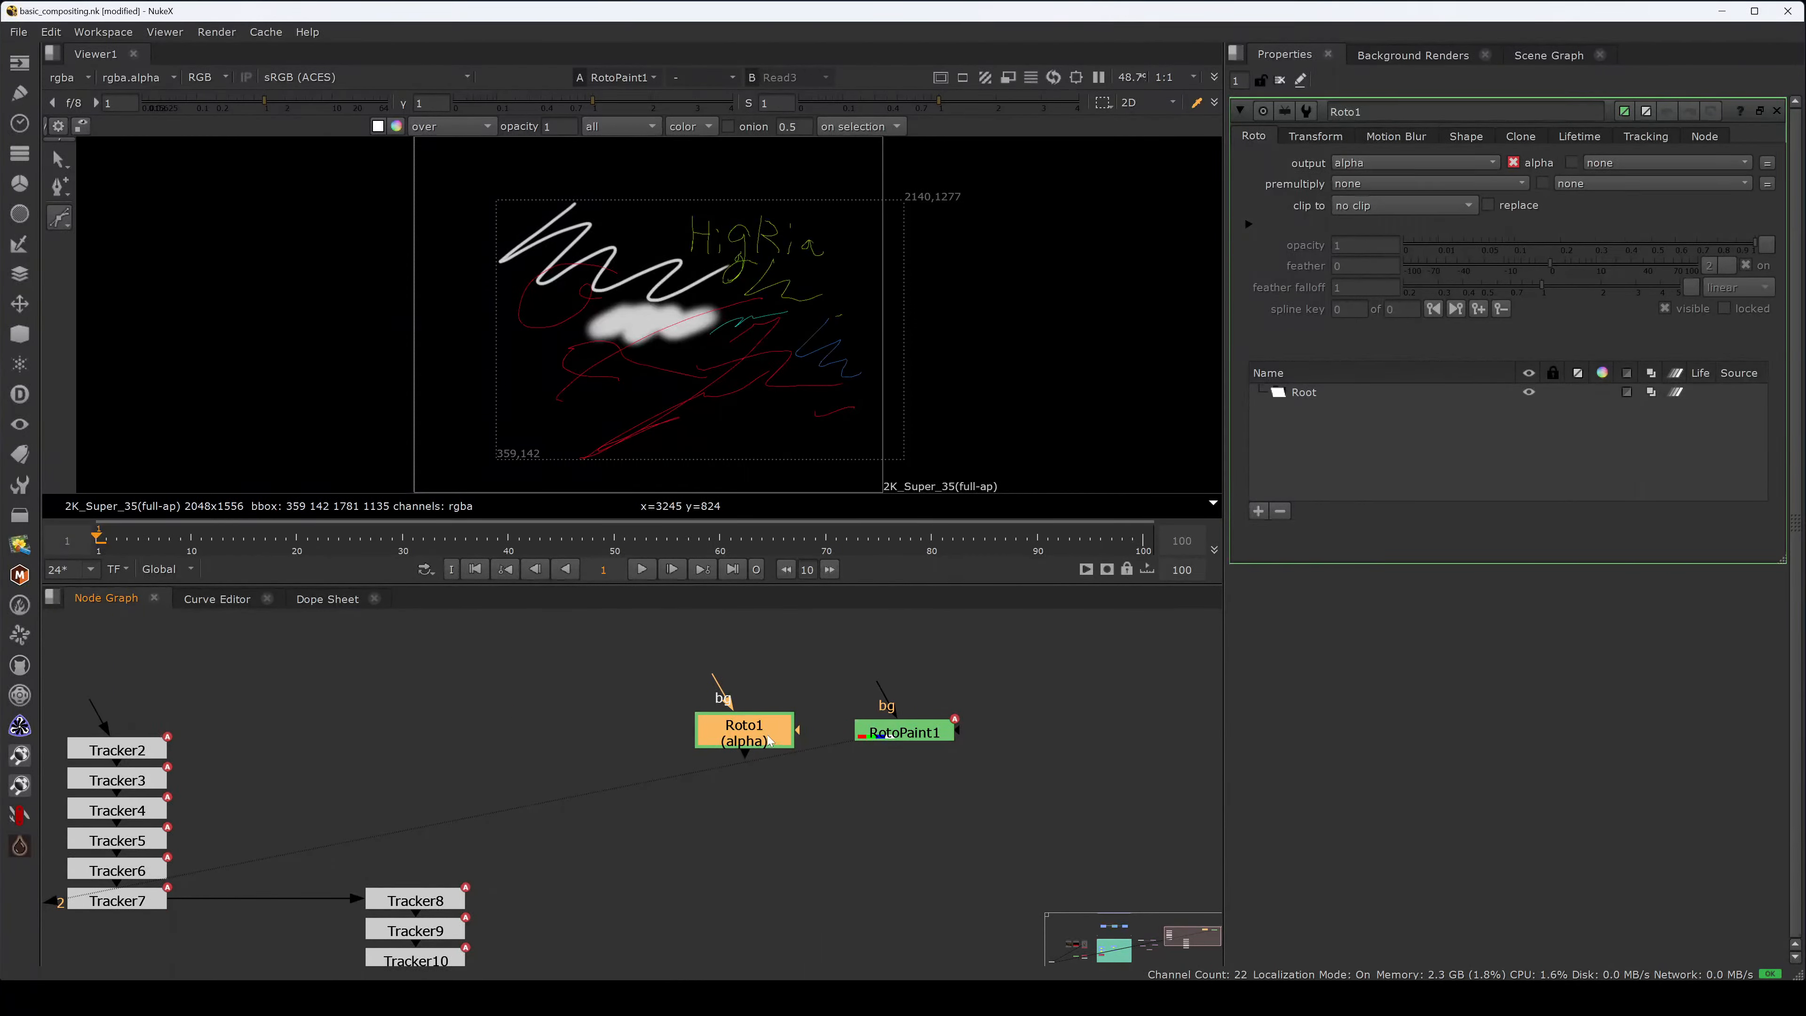
{"action": "left_click", "coordinate": [742, 759]}
{"action": "scroll", "coordinate": [754, 754], "scroll_direction": "up", "scroll_amount": 3}
{"action": "left_click", "coordinate": [768, 717]}
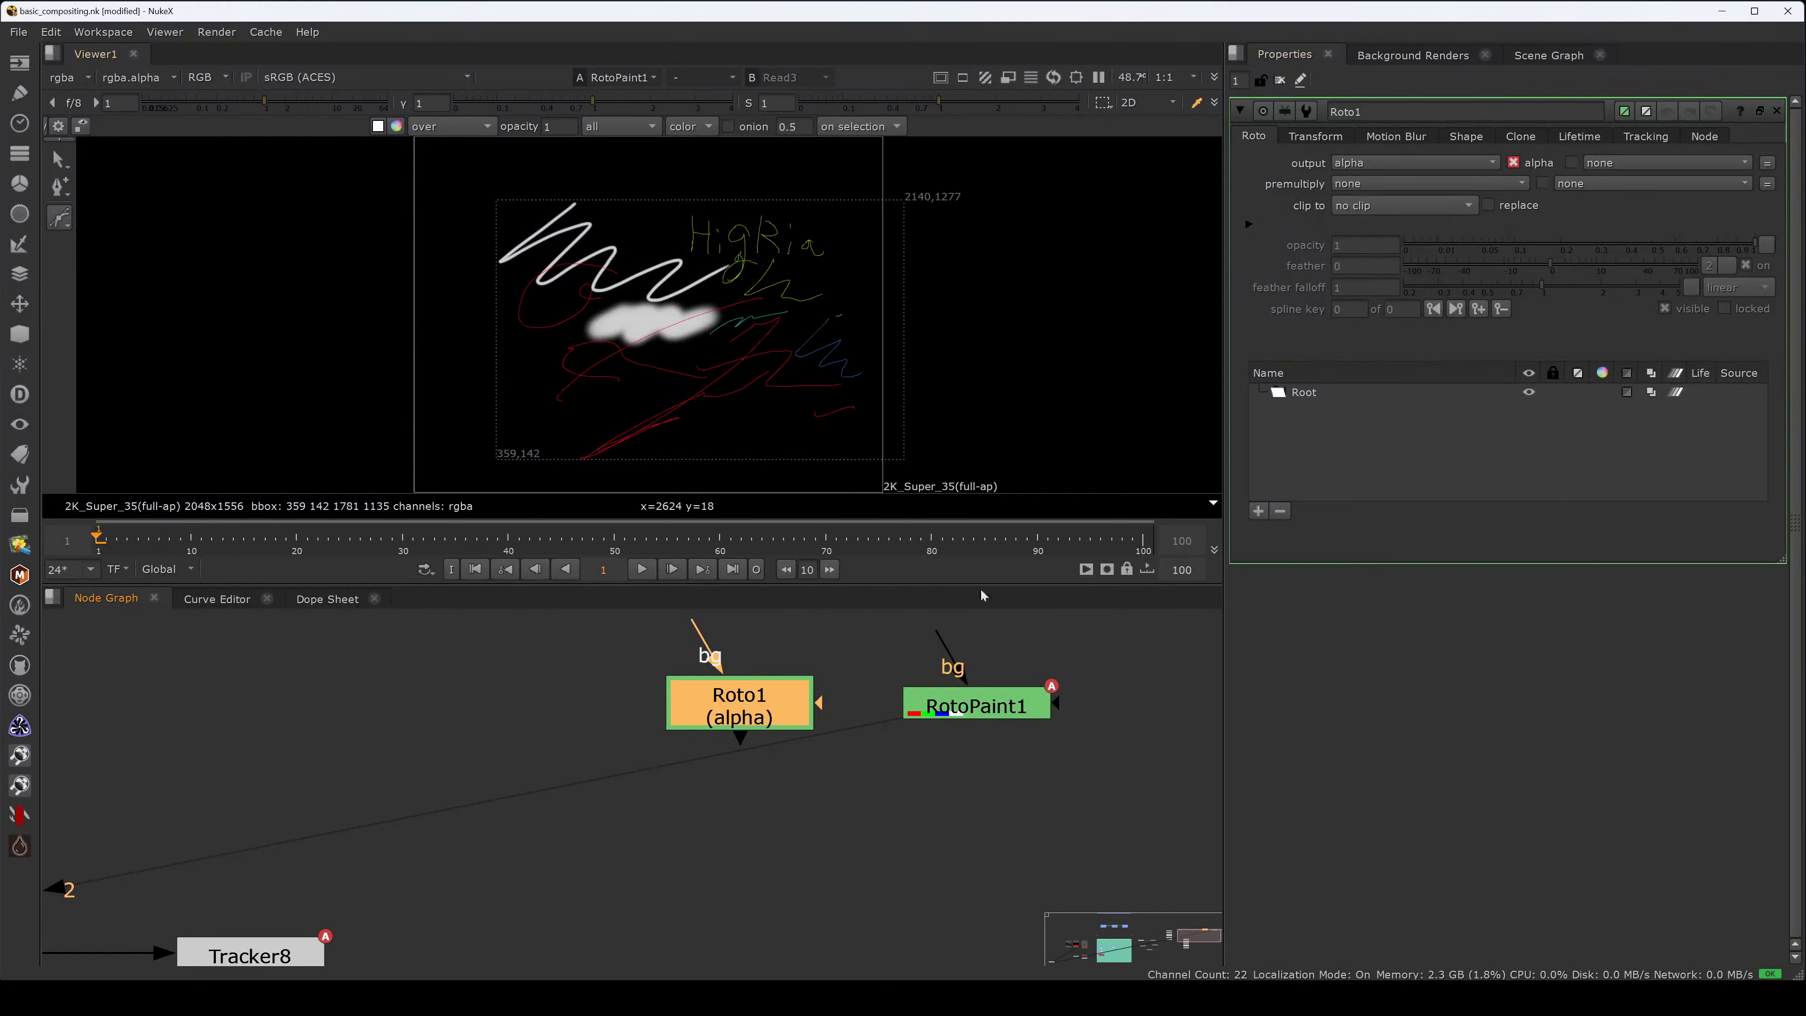
{"action": "left_click_drag", "start_coordinate": [948, 710], "coordinate": [1154, 702]}
{"action": "left_click", "coordinate": [983, 700]}
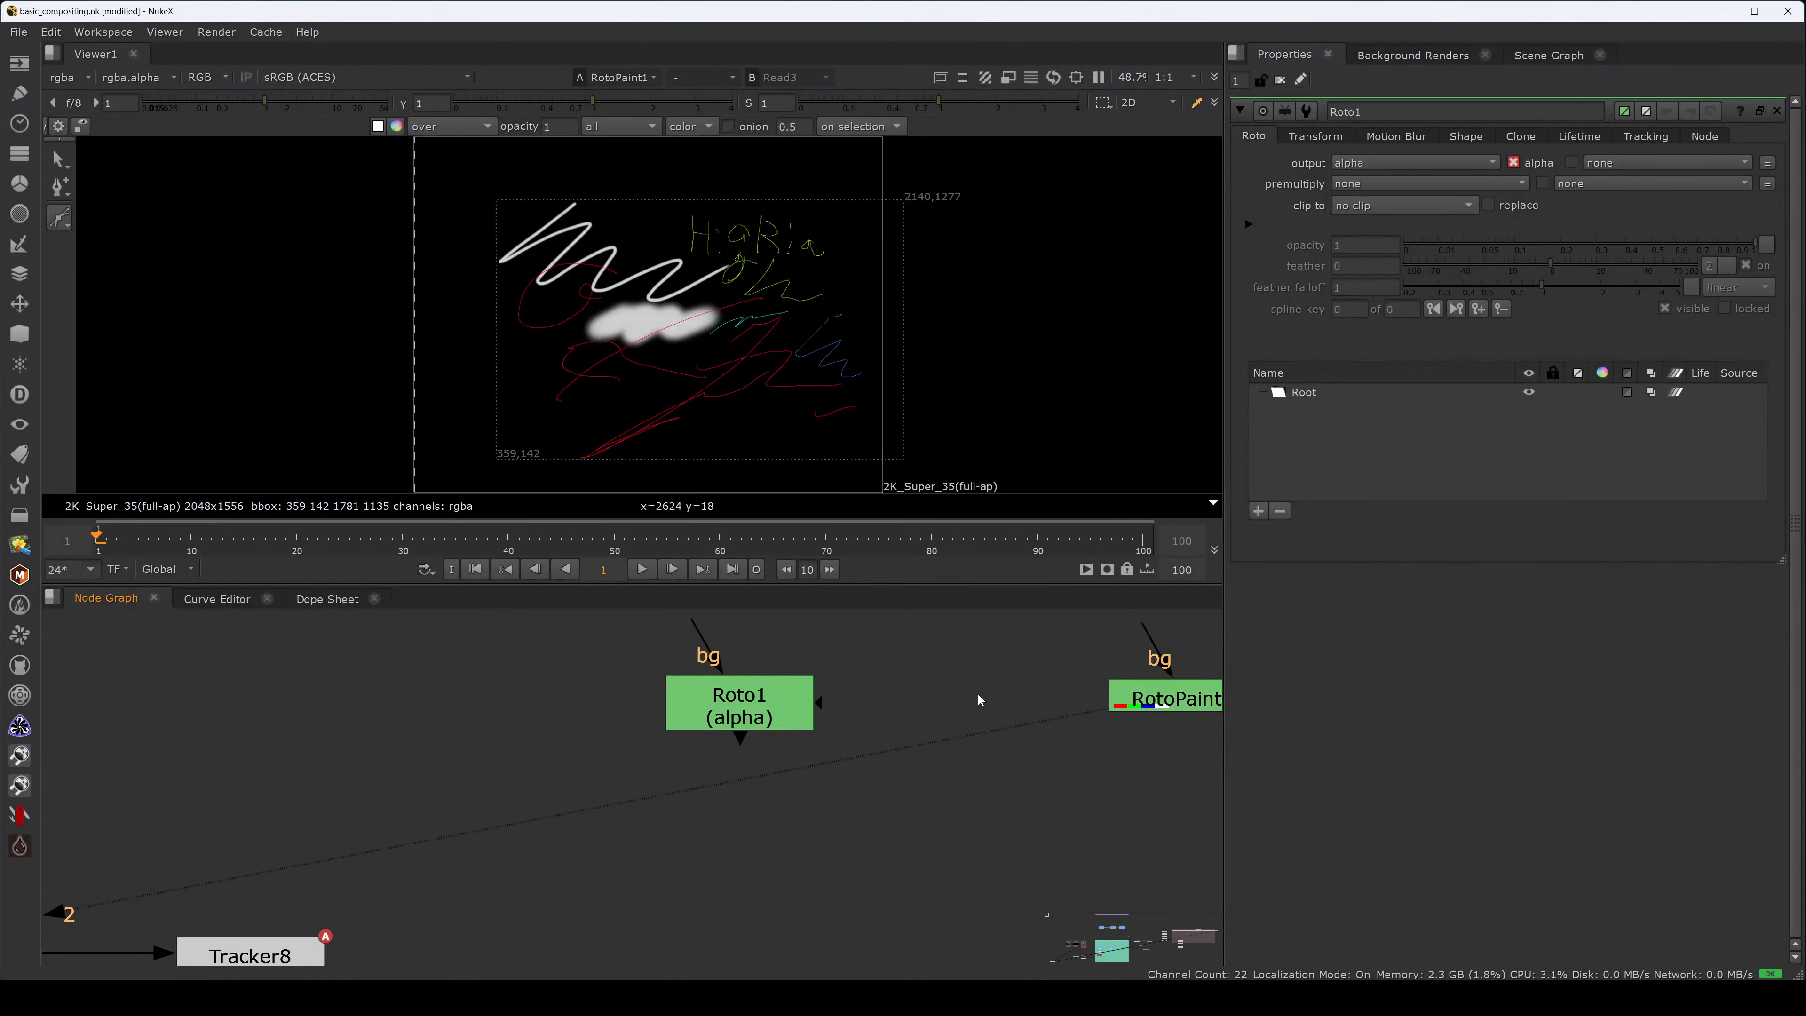
{"action": "key", "text": "p"}
{"action": "left_click_drag", "start_coordinate": [986, 703], "coordinate": [979, 702]}
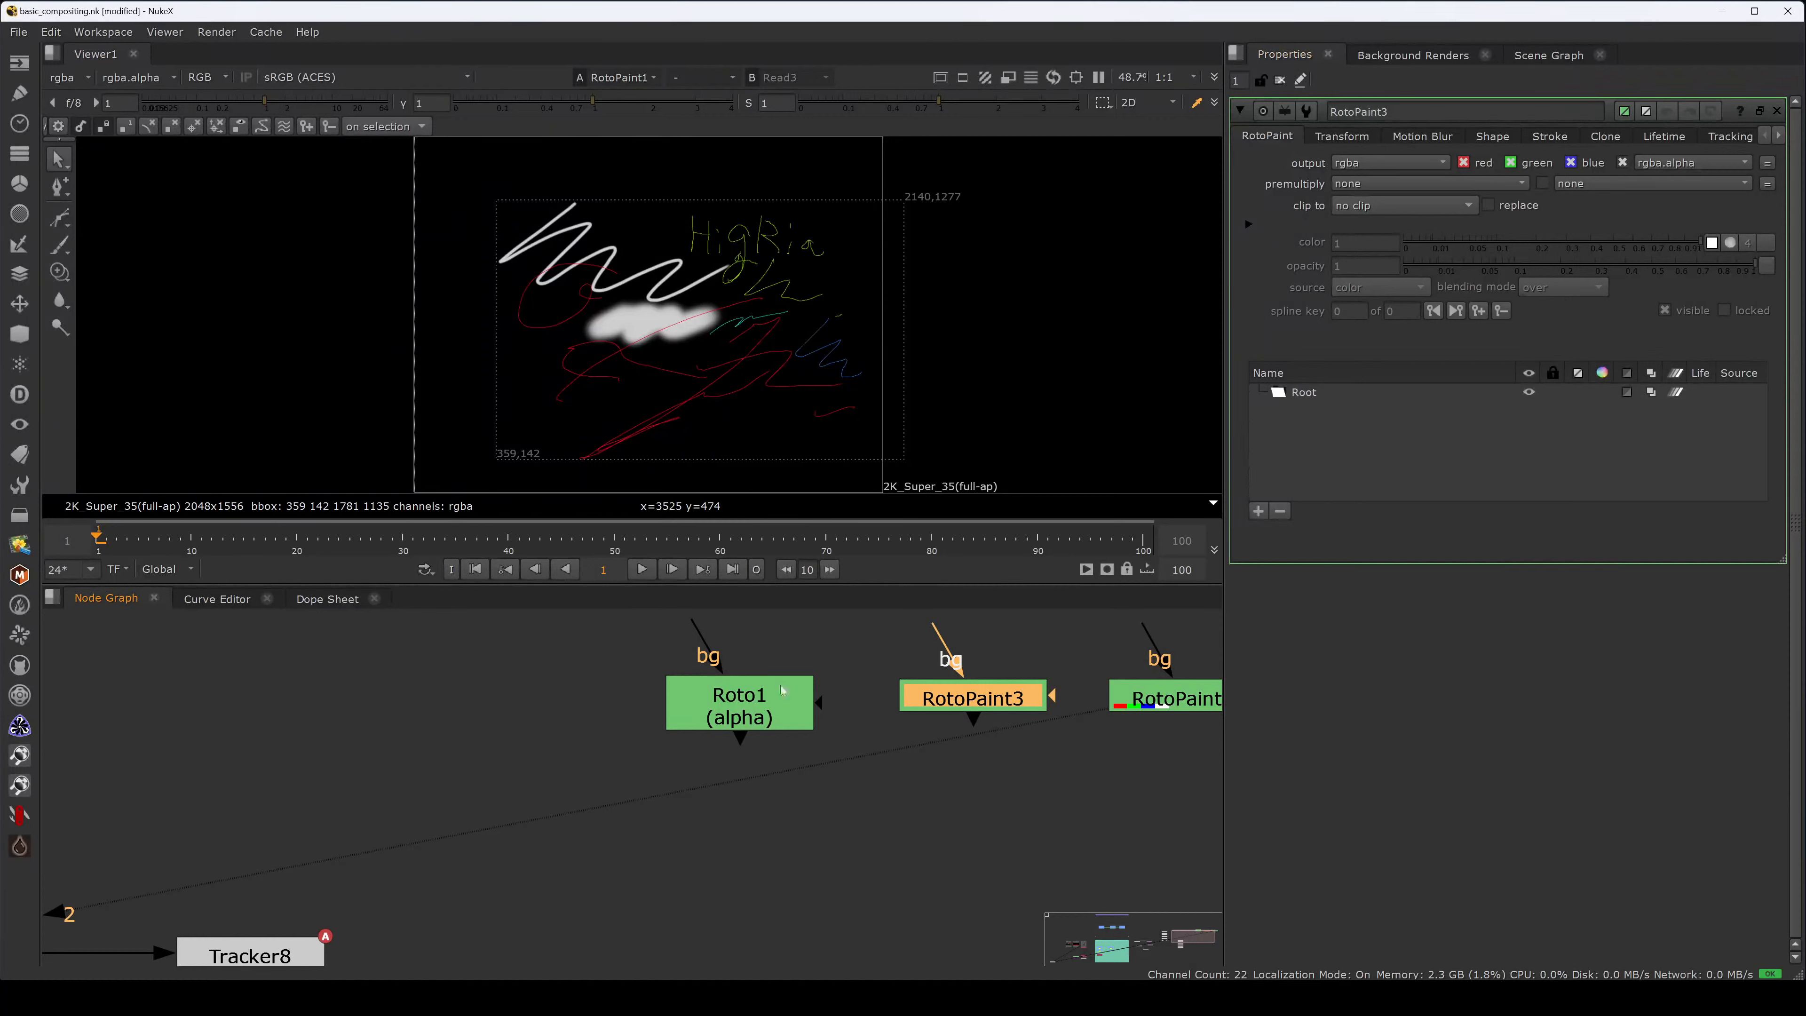
- Open Roto1's properties and show its output in the viewer
{"action": "left_click_drag", "start_coordinate": [739, 704], "coordinate": [744, 704]}
{"action": "double_click", "coordinate": [761, 691]}
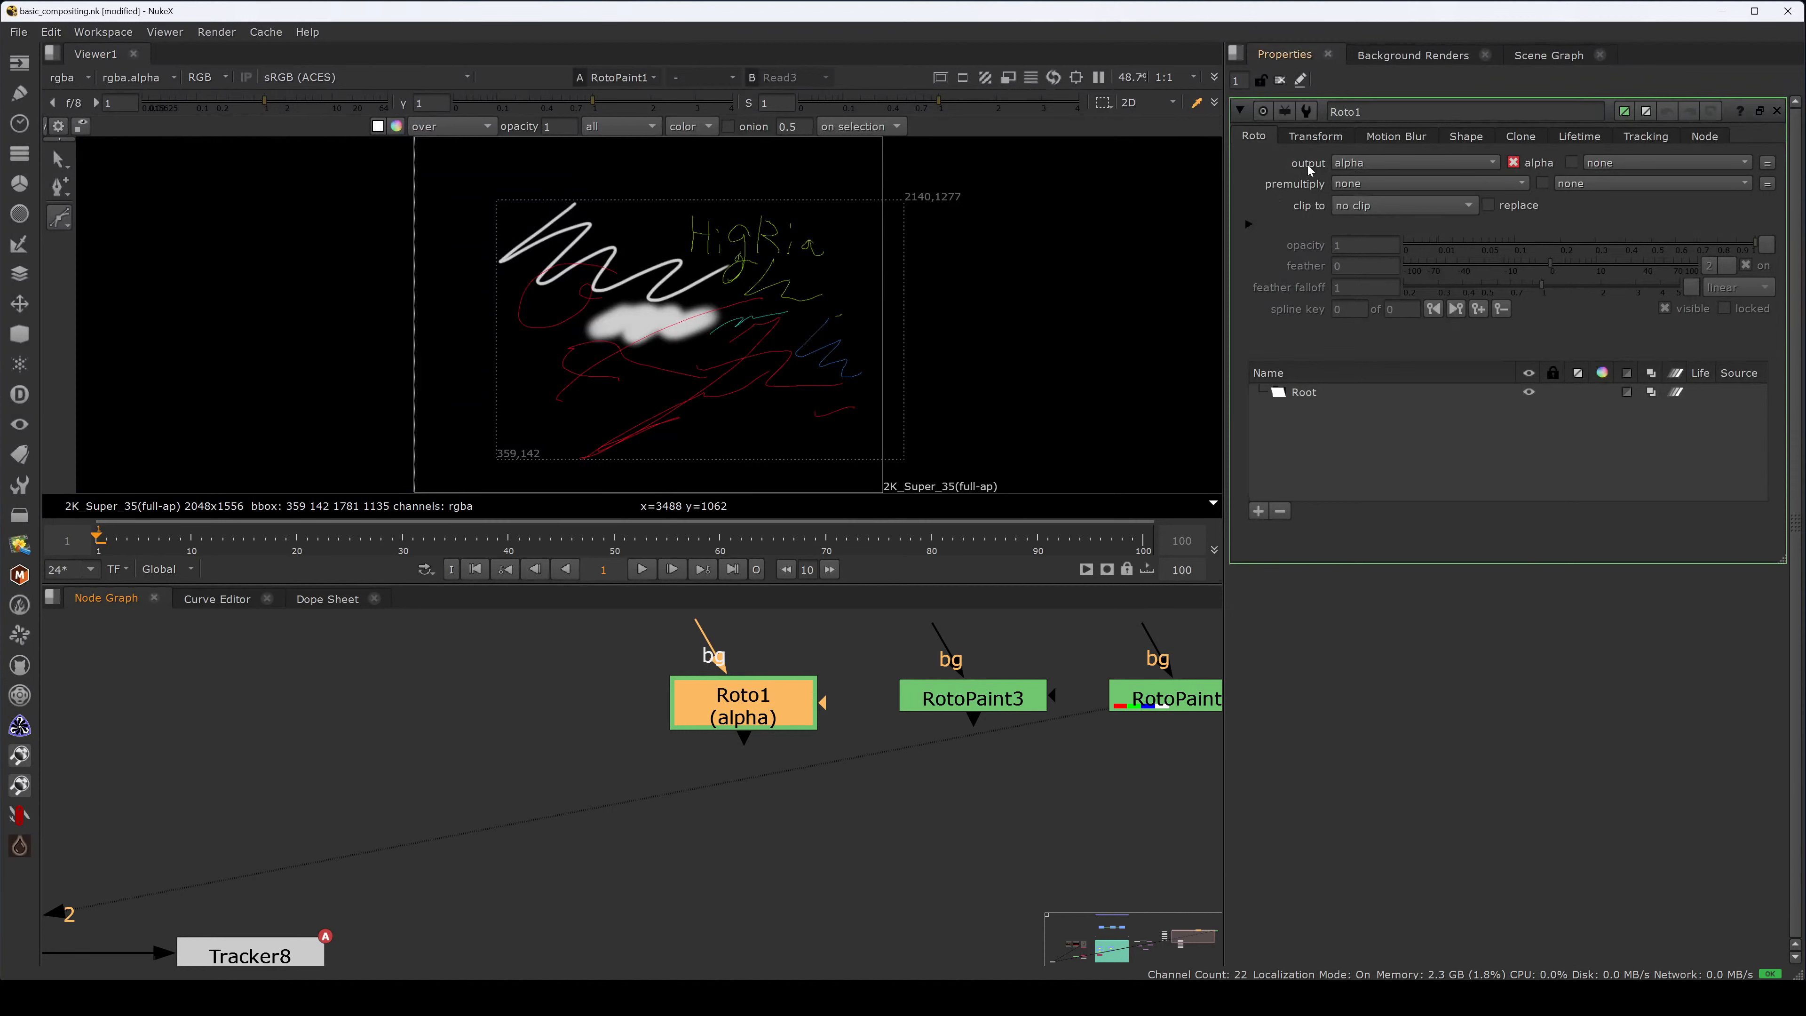
{"action": "key", "text": "1"}
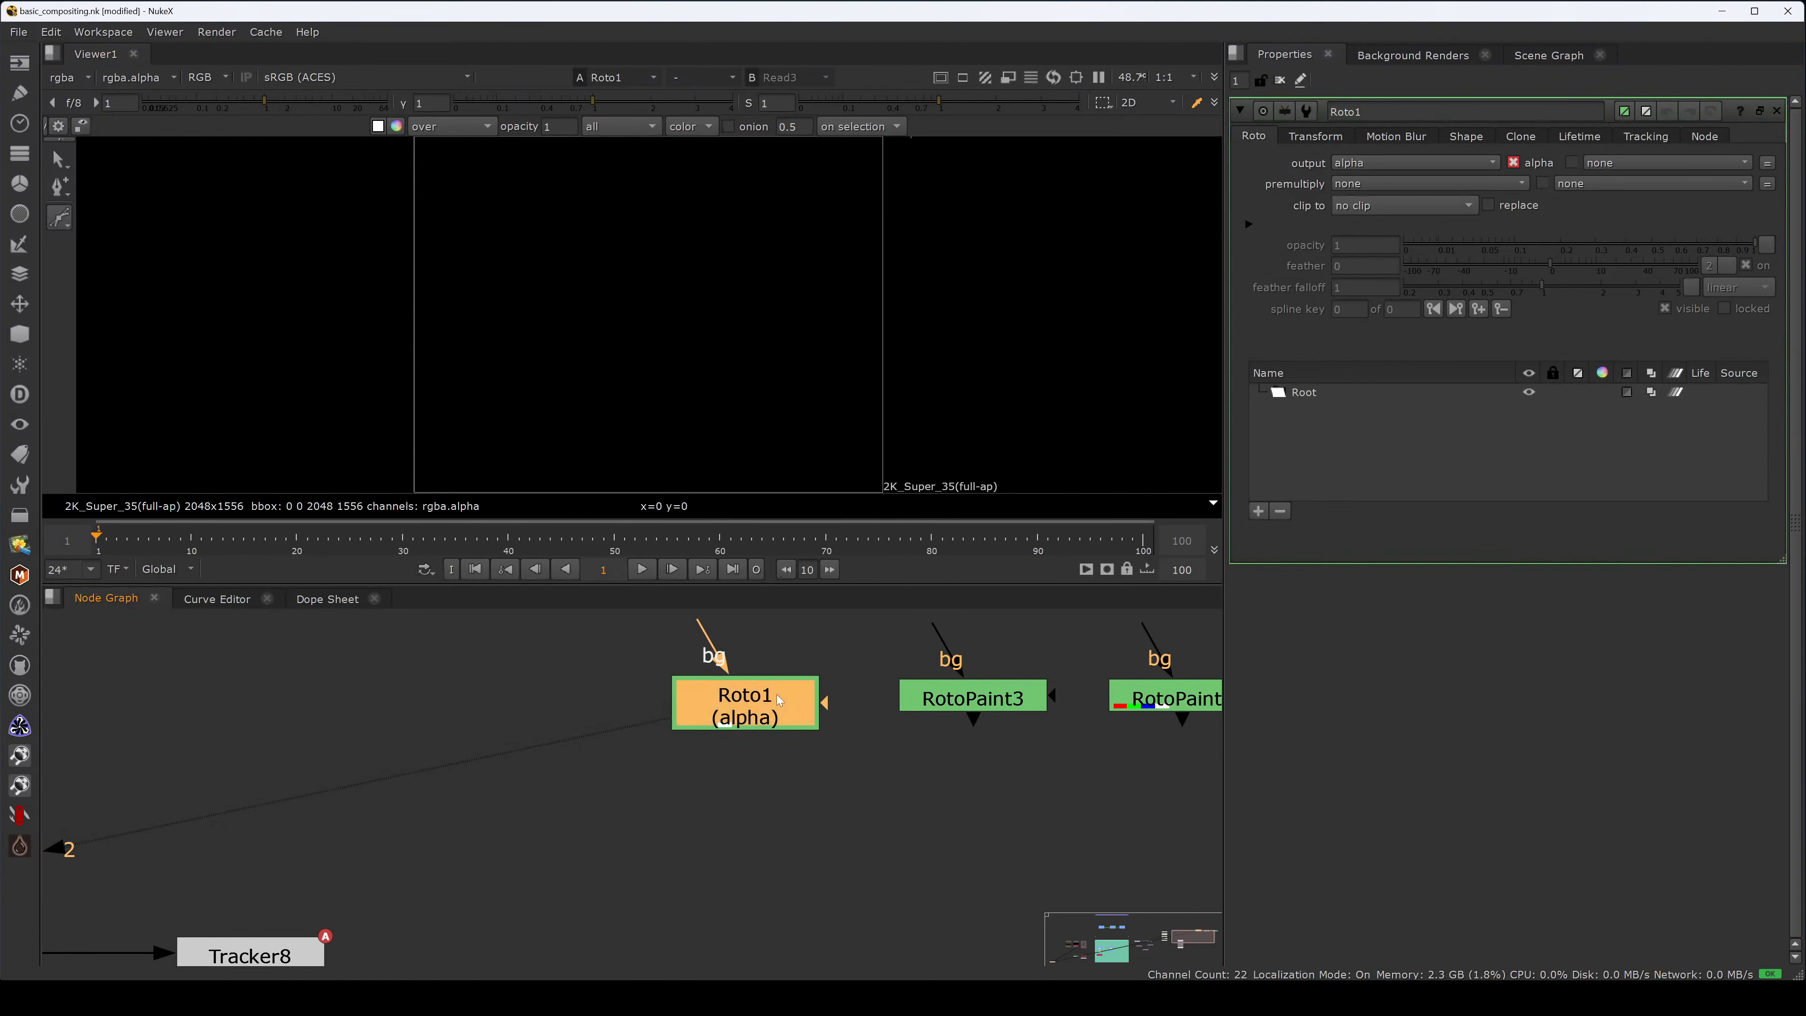
- Draw a closed six-point Bezier shape about 610 by 580 pixels near the frame's centre in Roto1, leaving it deselected
{"action": "left_click", "coordinate": [702, 281]}
{"action": "left_click", "coordinate": [635, 269]}
{"action": "left_click", "coordinate": [622, 341]}
{"action": "left_click_drag", "start_coordinate": [689, 378], "coordinate": [711, 384]}
{"action": "left_click", "coordinate": [743, 352]}
{"action": "left_click", "coordinate": [749, 321]}
{"action": "left_click", "coordinate": [701, 281]}
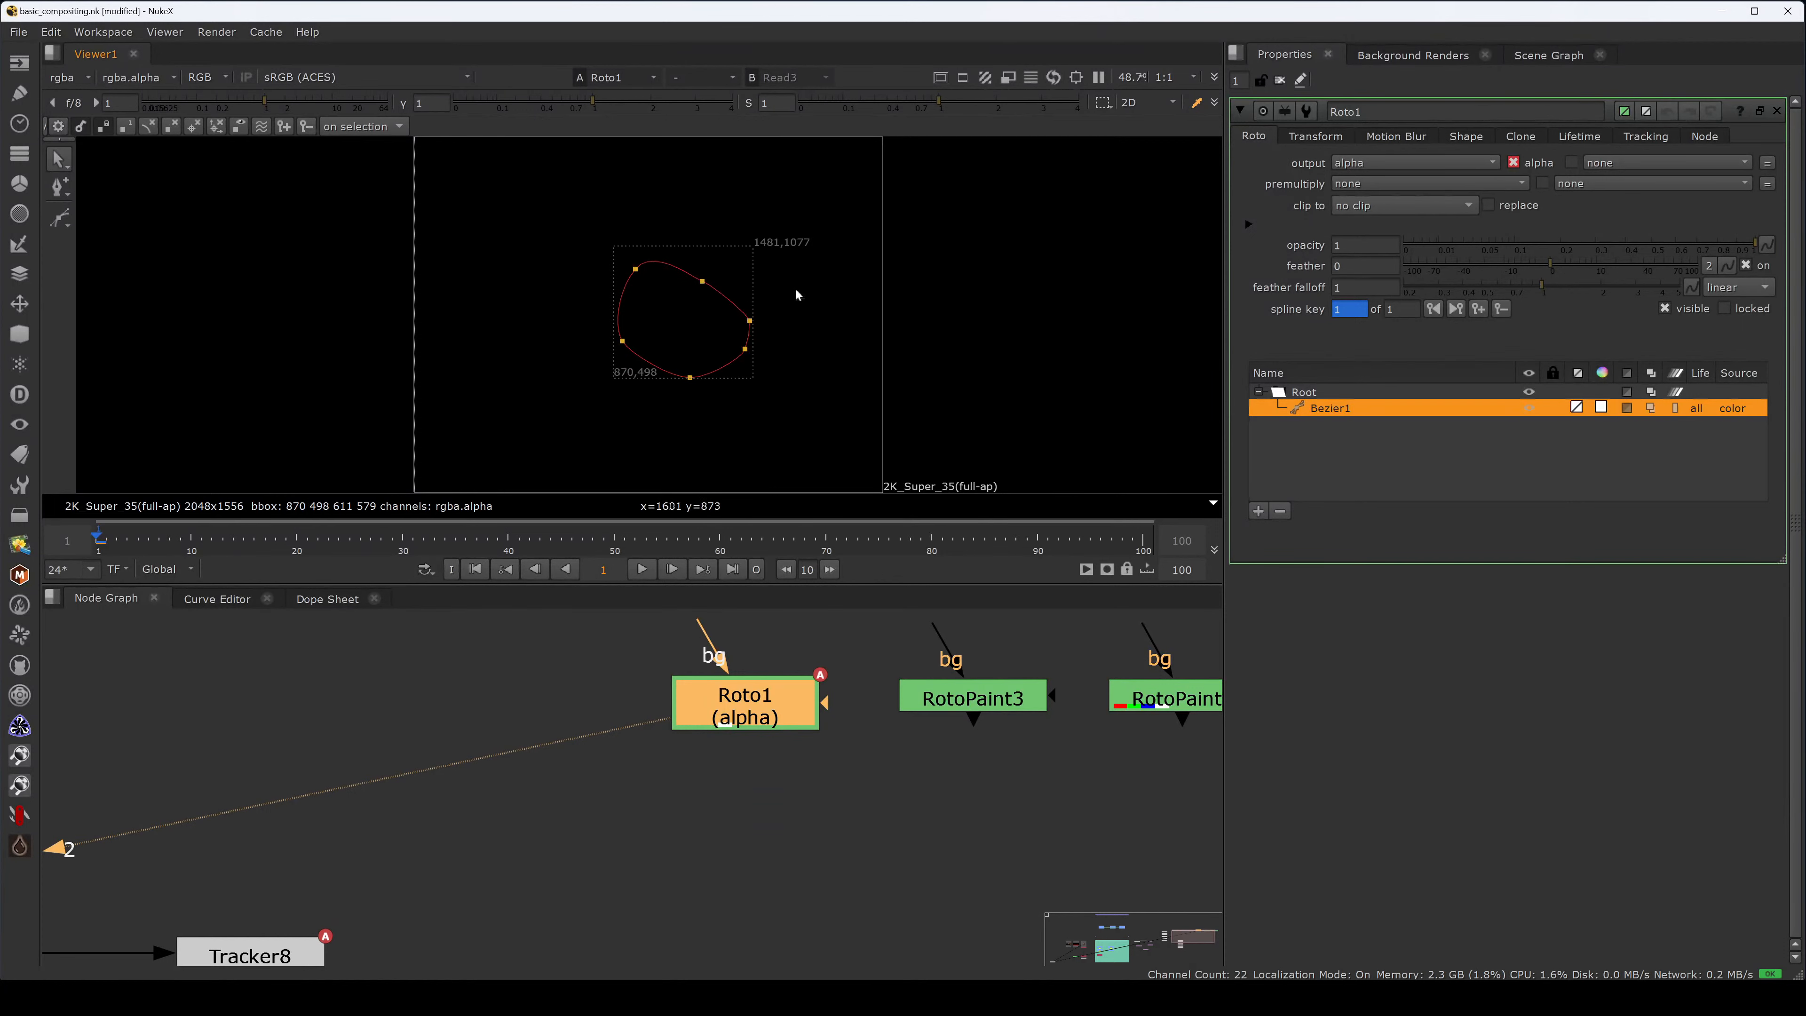
{"action": "left_click", "coordinate": [797, 294]}
- Examine Roto1's shape in the single colour and alpha channels, and return the viewer to RGB
{"action": "key", "text": "r"}
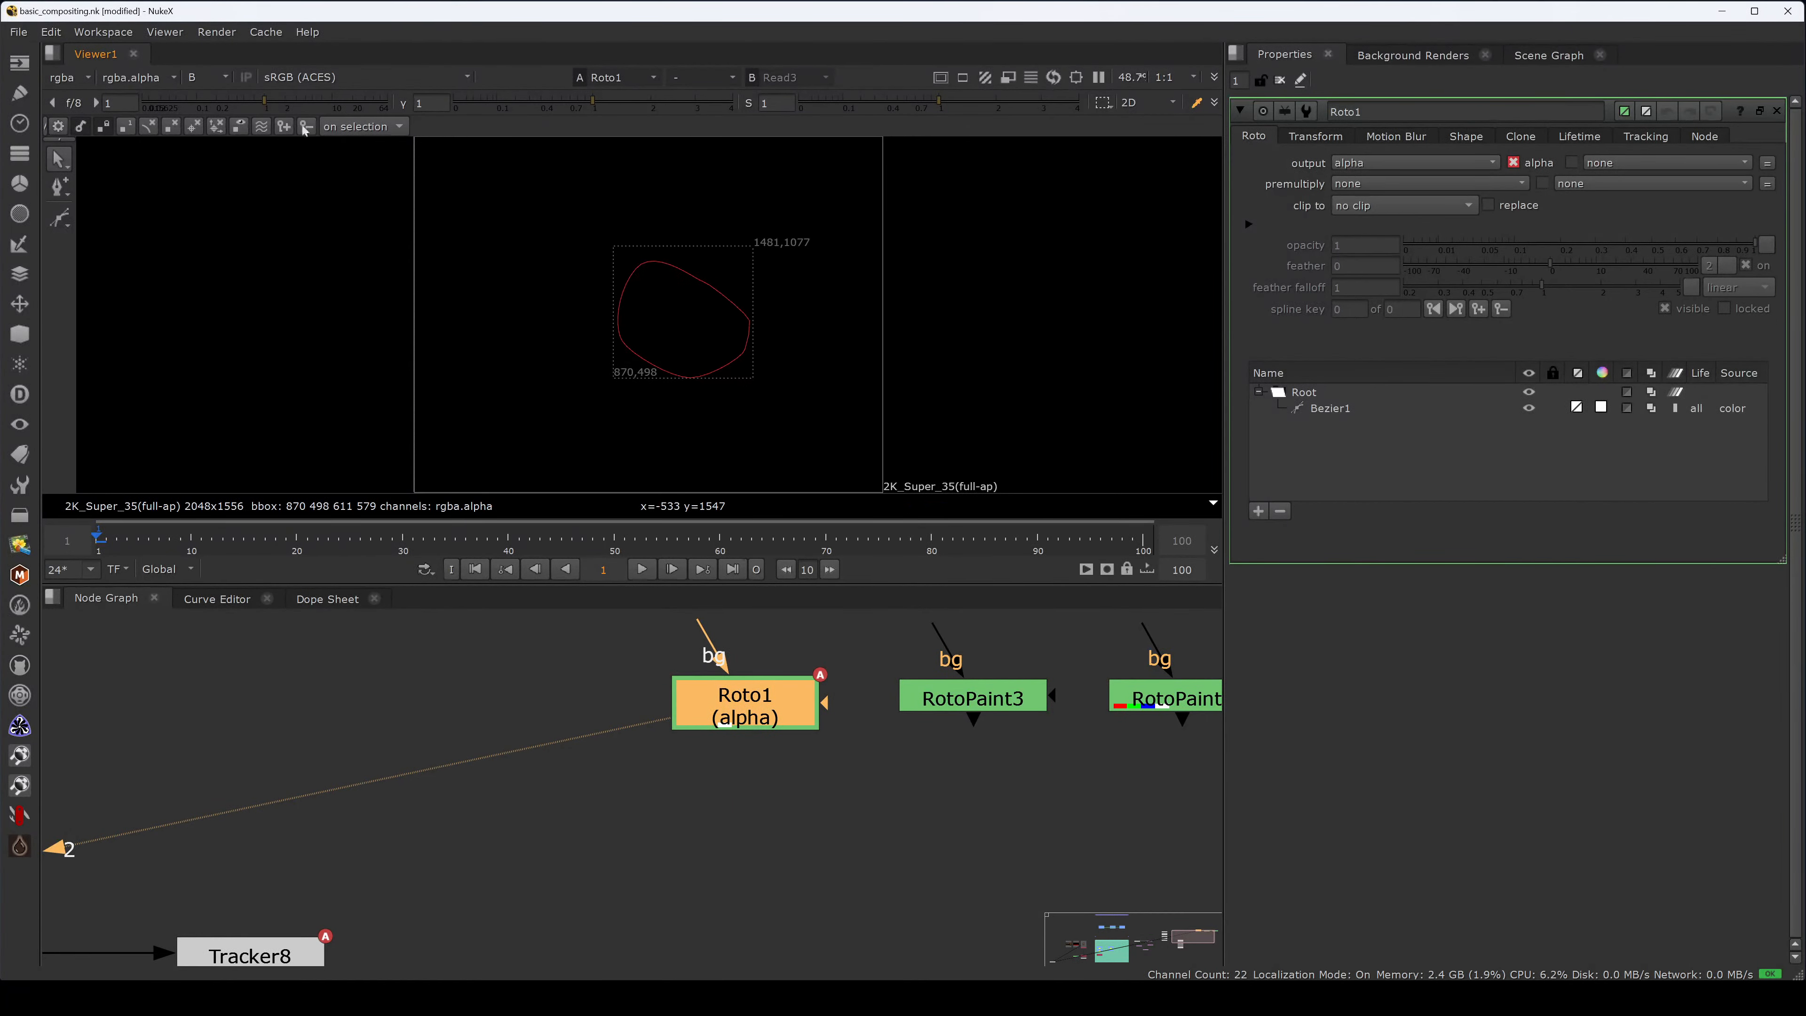
{"action": "key", "text": "a"}
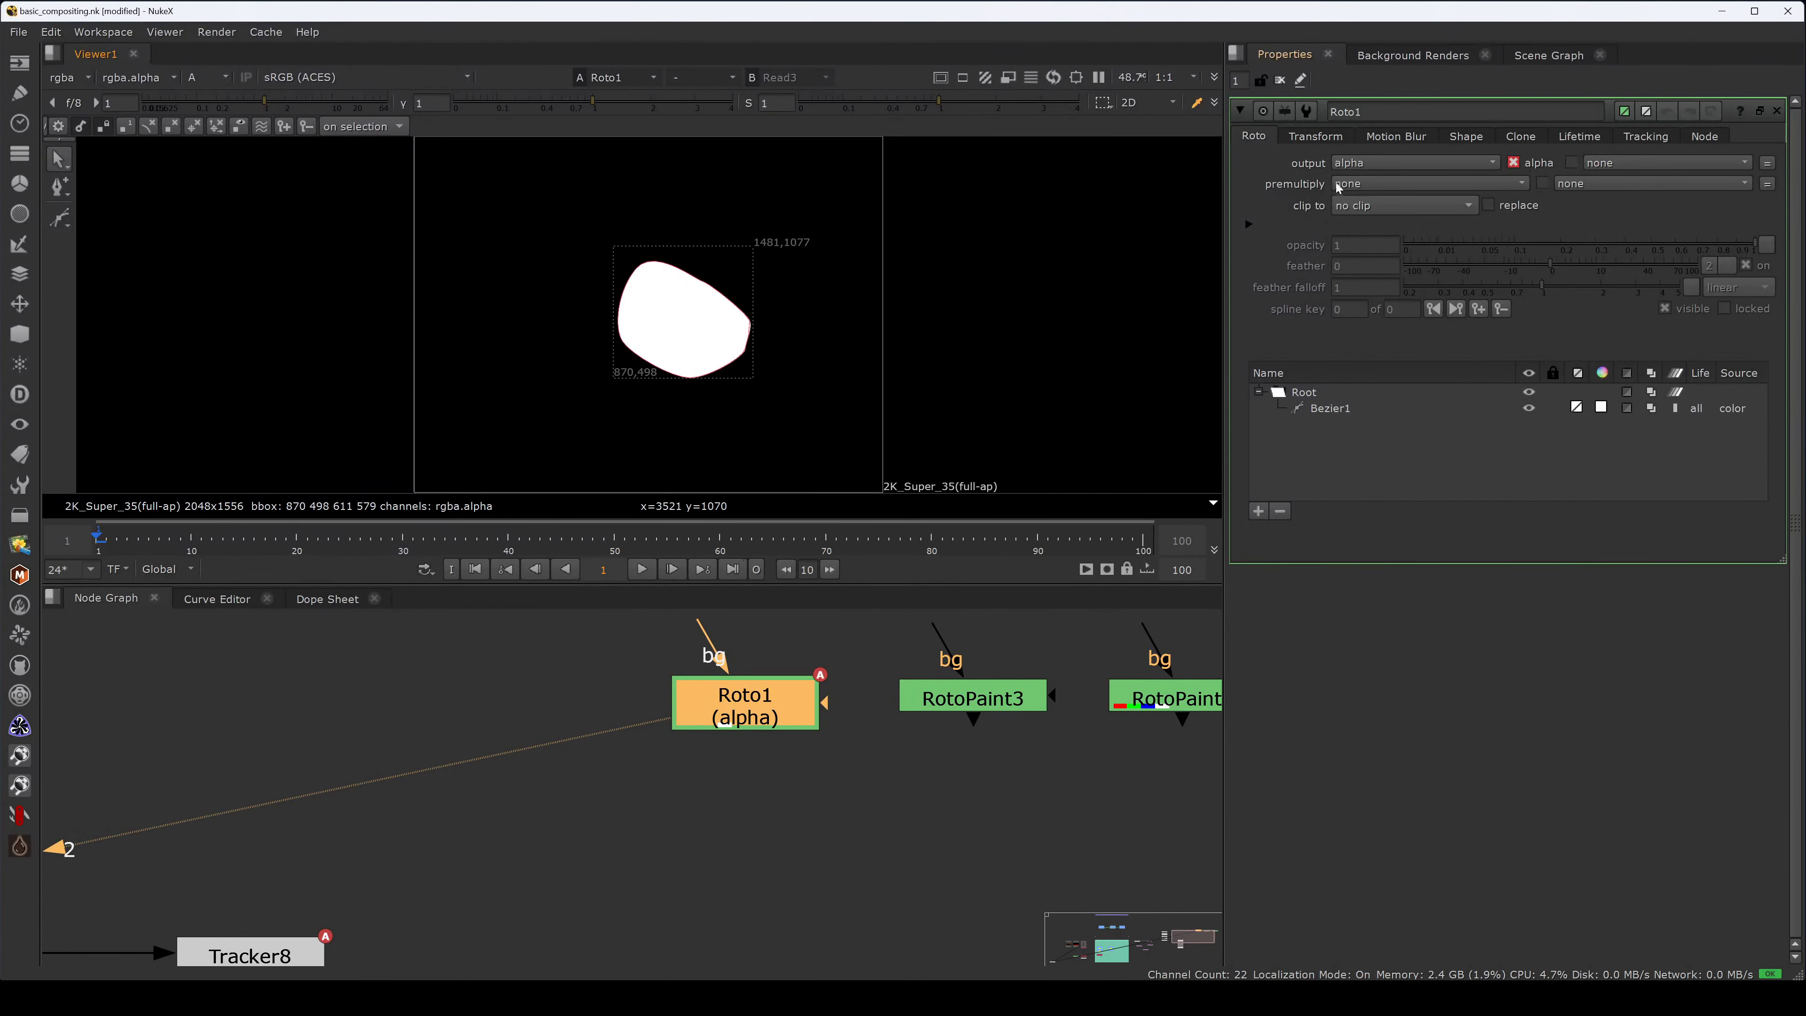
{"action": "key", "text": "a"}
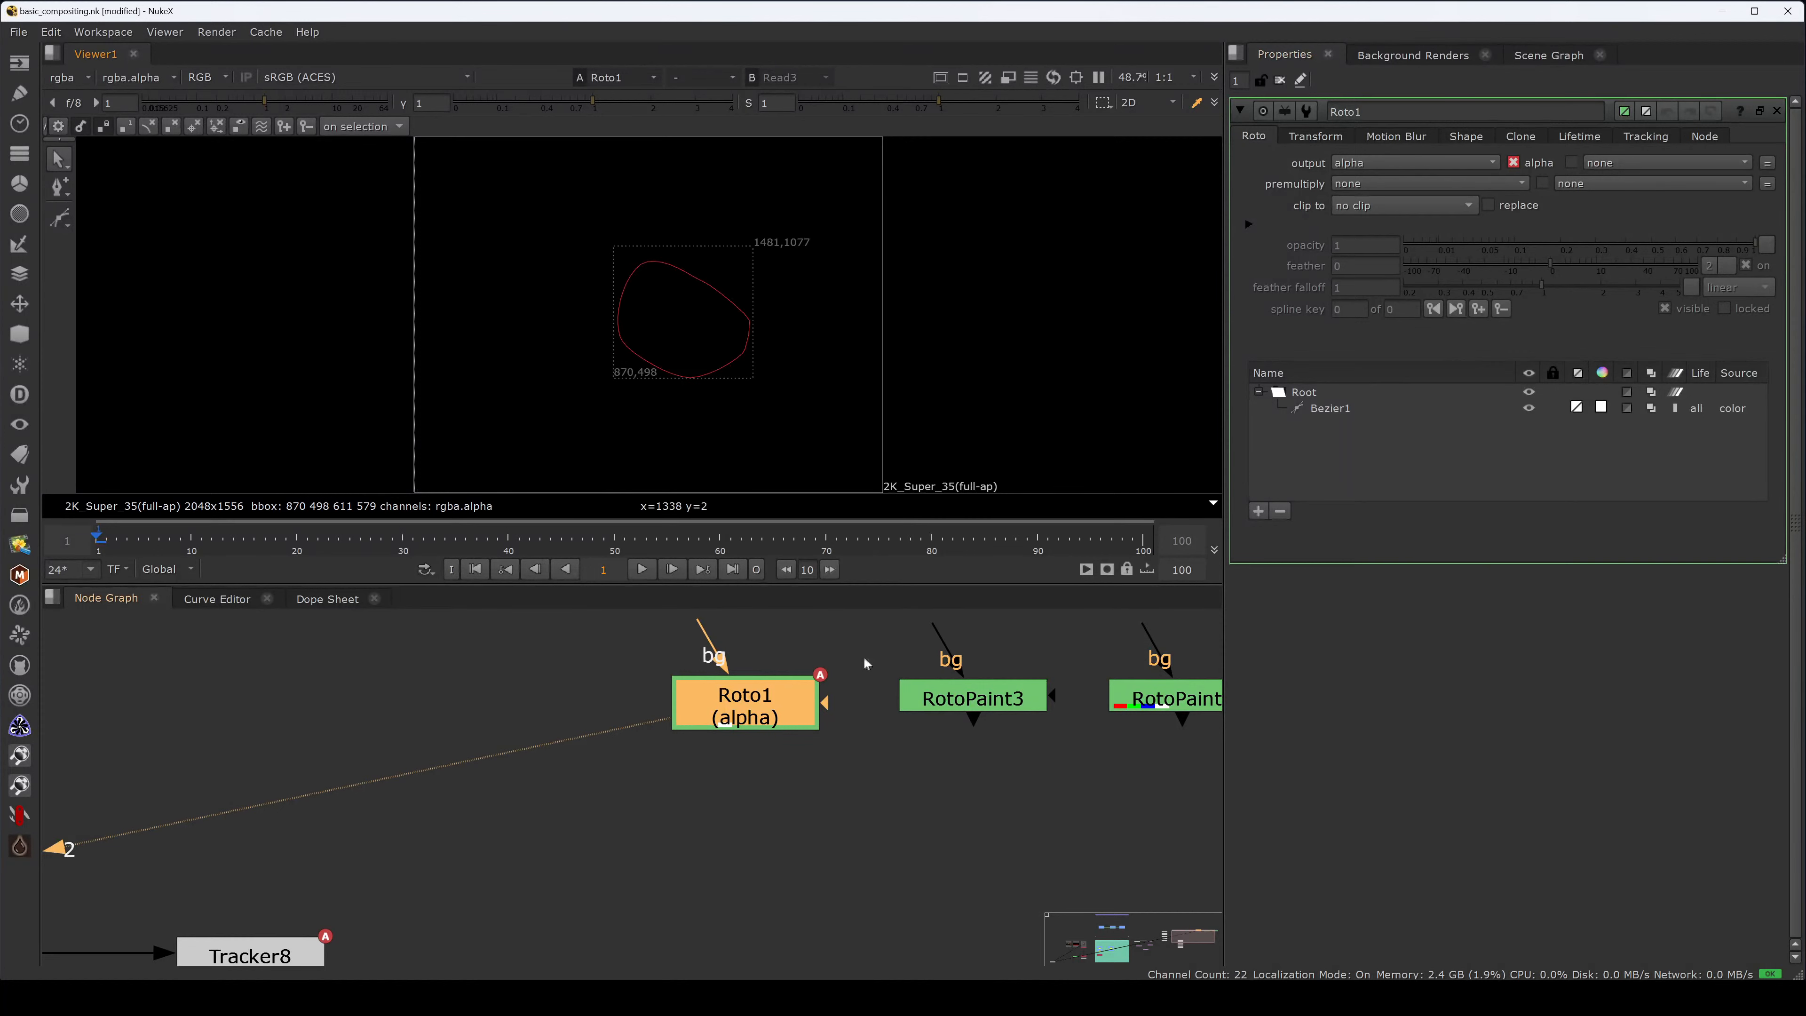
- Show RotoPaint3's output in the viewer and open its properties
{"action": "left_click_drag", "start_coordinate": [864, 662], "coordinate": [967, 709]}
{"action": "key", "text": "2"}
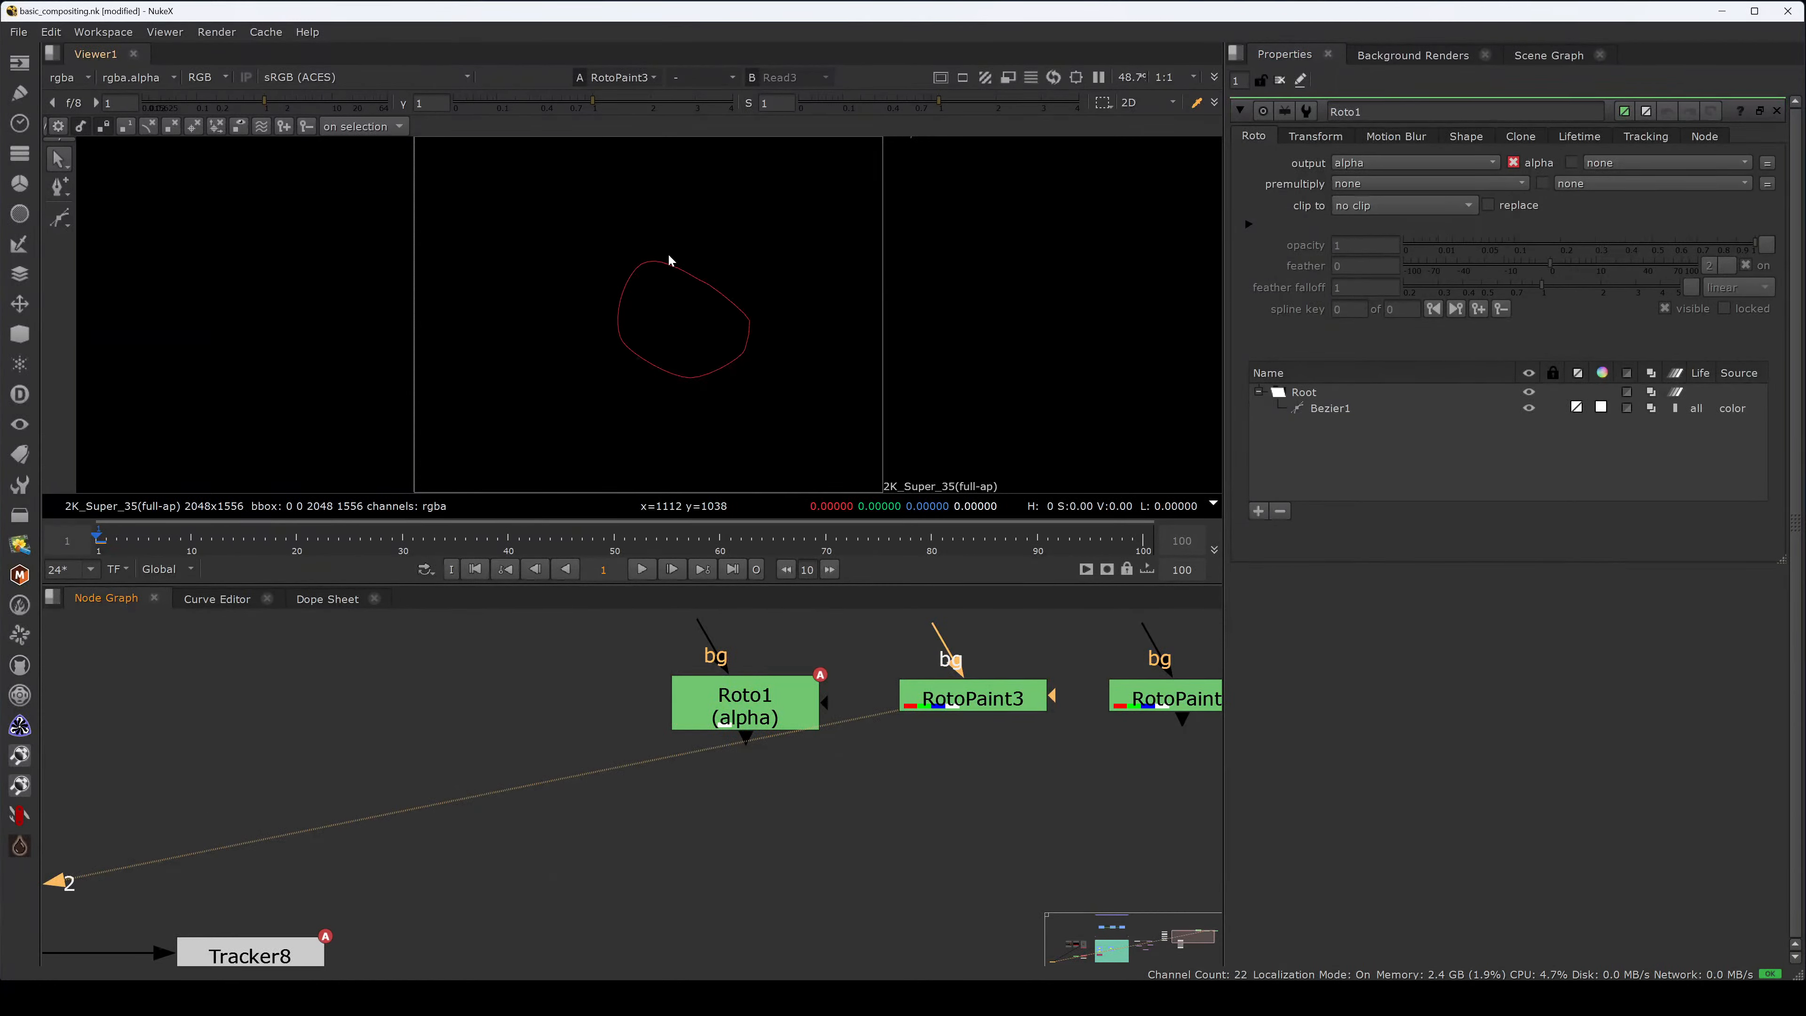
{"action": "double_click", "coordinate": [972, 697]}
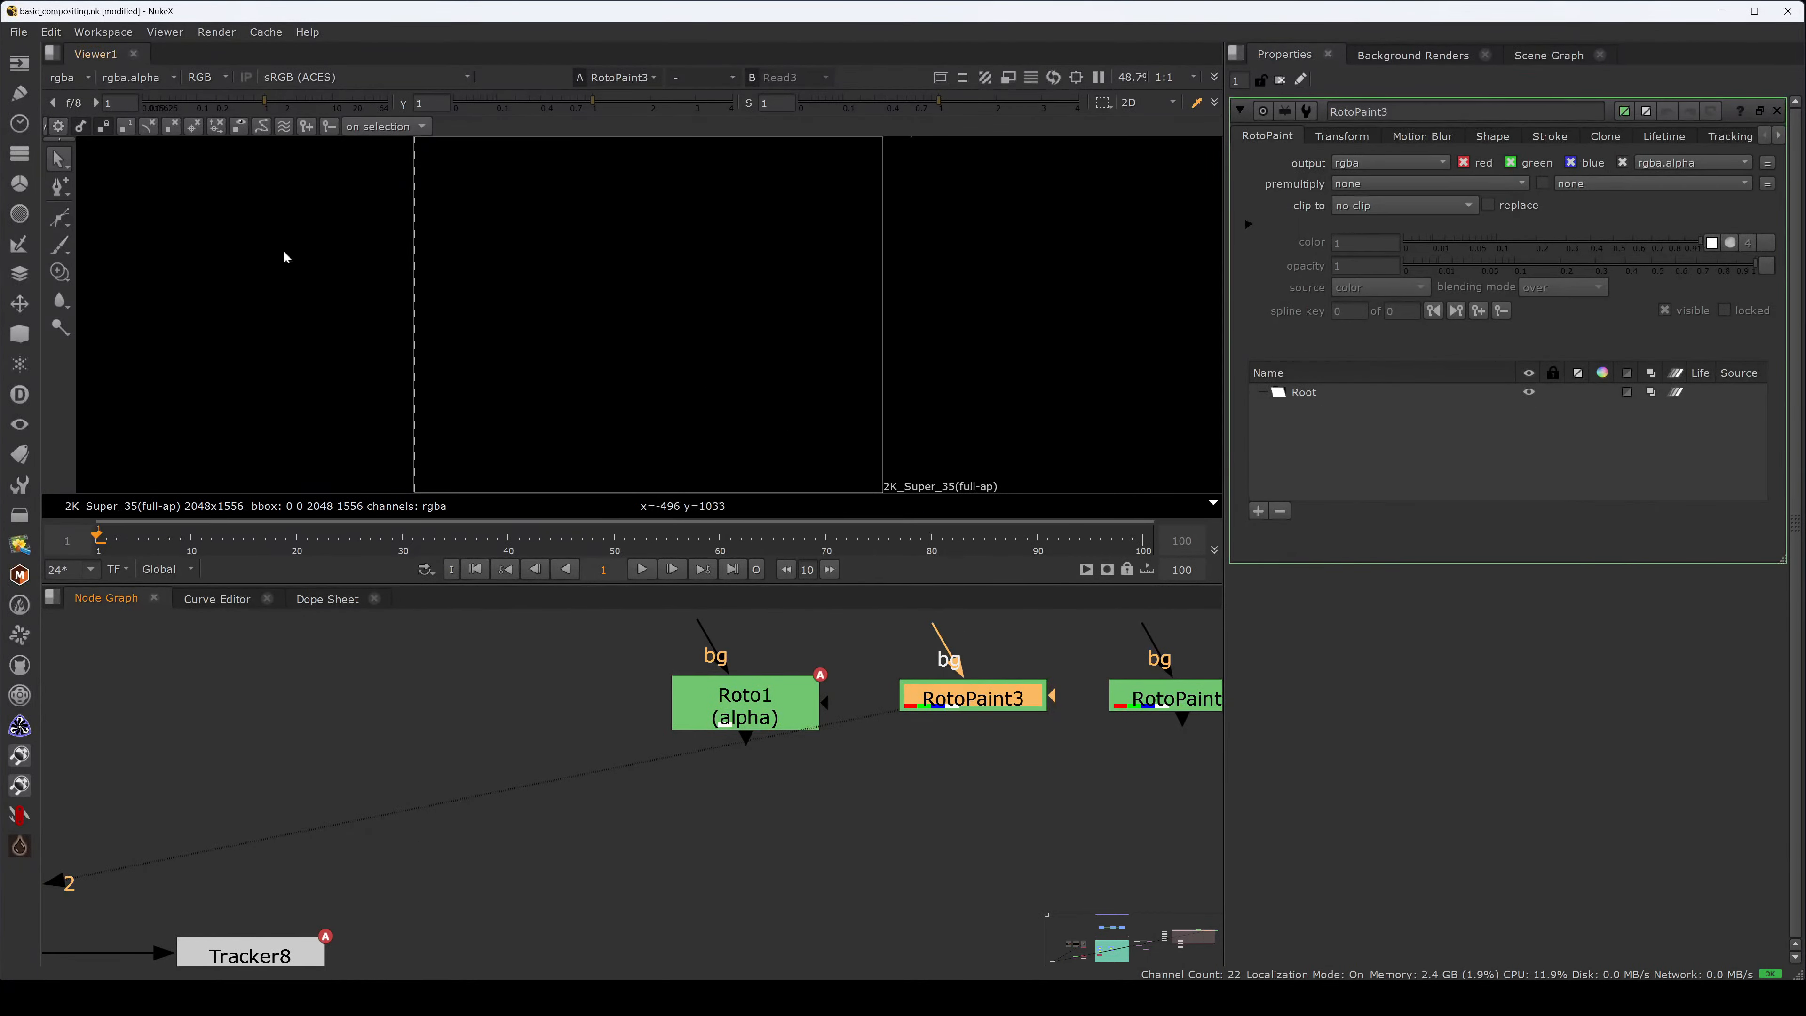
- Draw a closed eight-point Bezier shape about 670 by 600 pixels near the frame's centre in RotoPaint3
{"action": "left_click", "coordinate": [685, 282]}
{"action": "left_click", "coordinate": [631, 256]}
{"action": "left_click", "coordinate": [611, 270]}
{"action": "left_click", "coordinate": [588, 317]}
{"action": "left_click", "coordinate": [613, 373]}
{"action": "left_click", "coordinate": [663, 390]}
{"action": "left_click", "coordinate": [717, 384]}
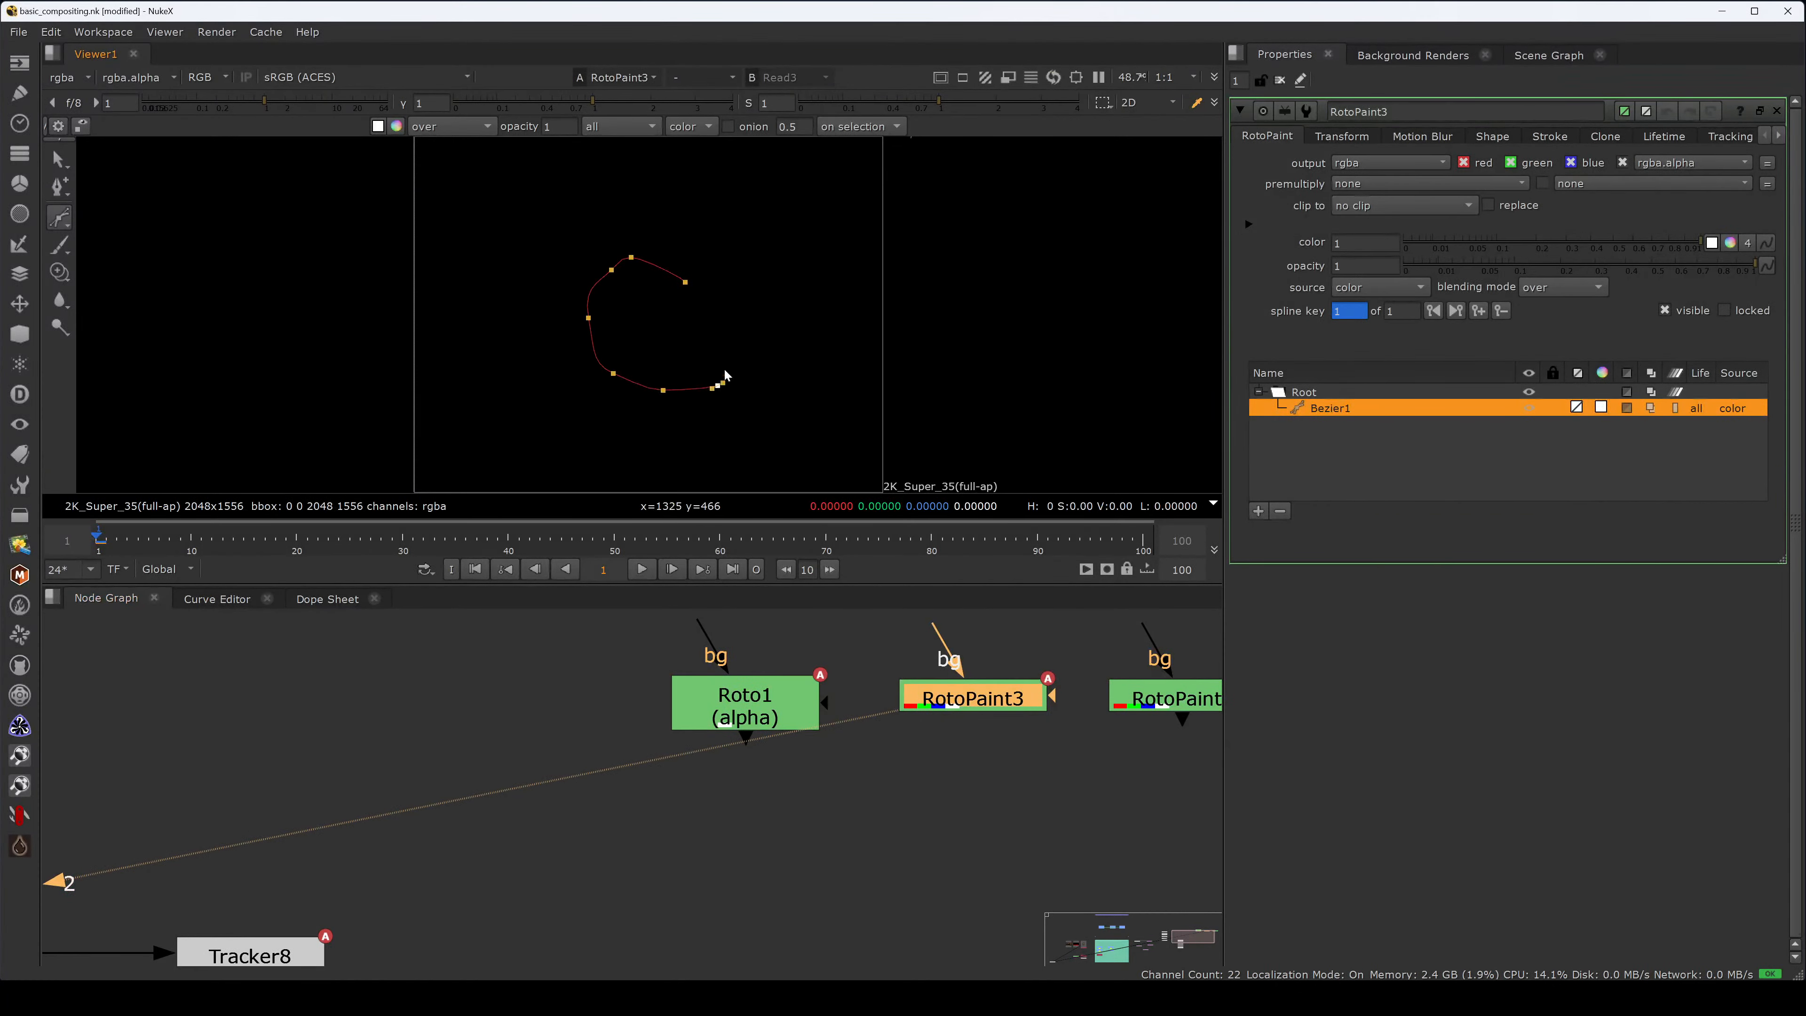
{"action": "left_click", "coordinate": [734, 348]}
{"action": "left_click", "coordinate": [684, 281]}
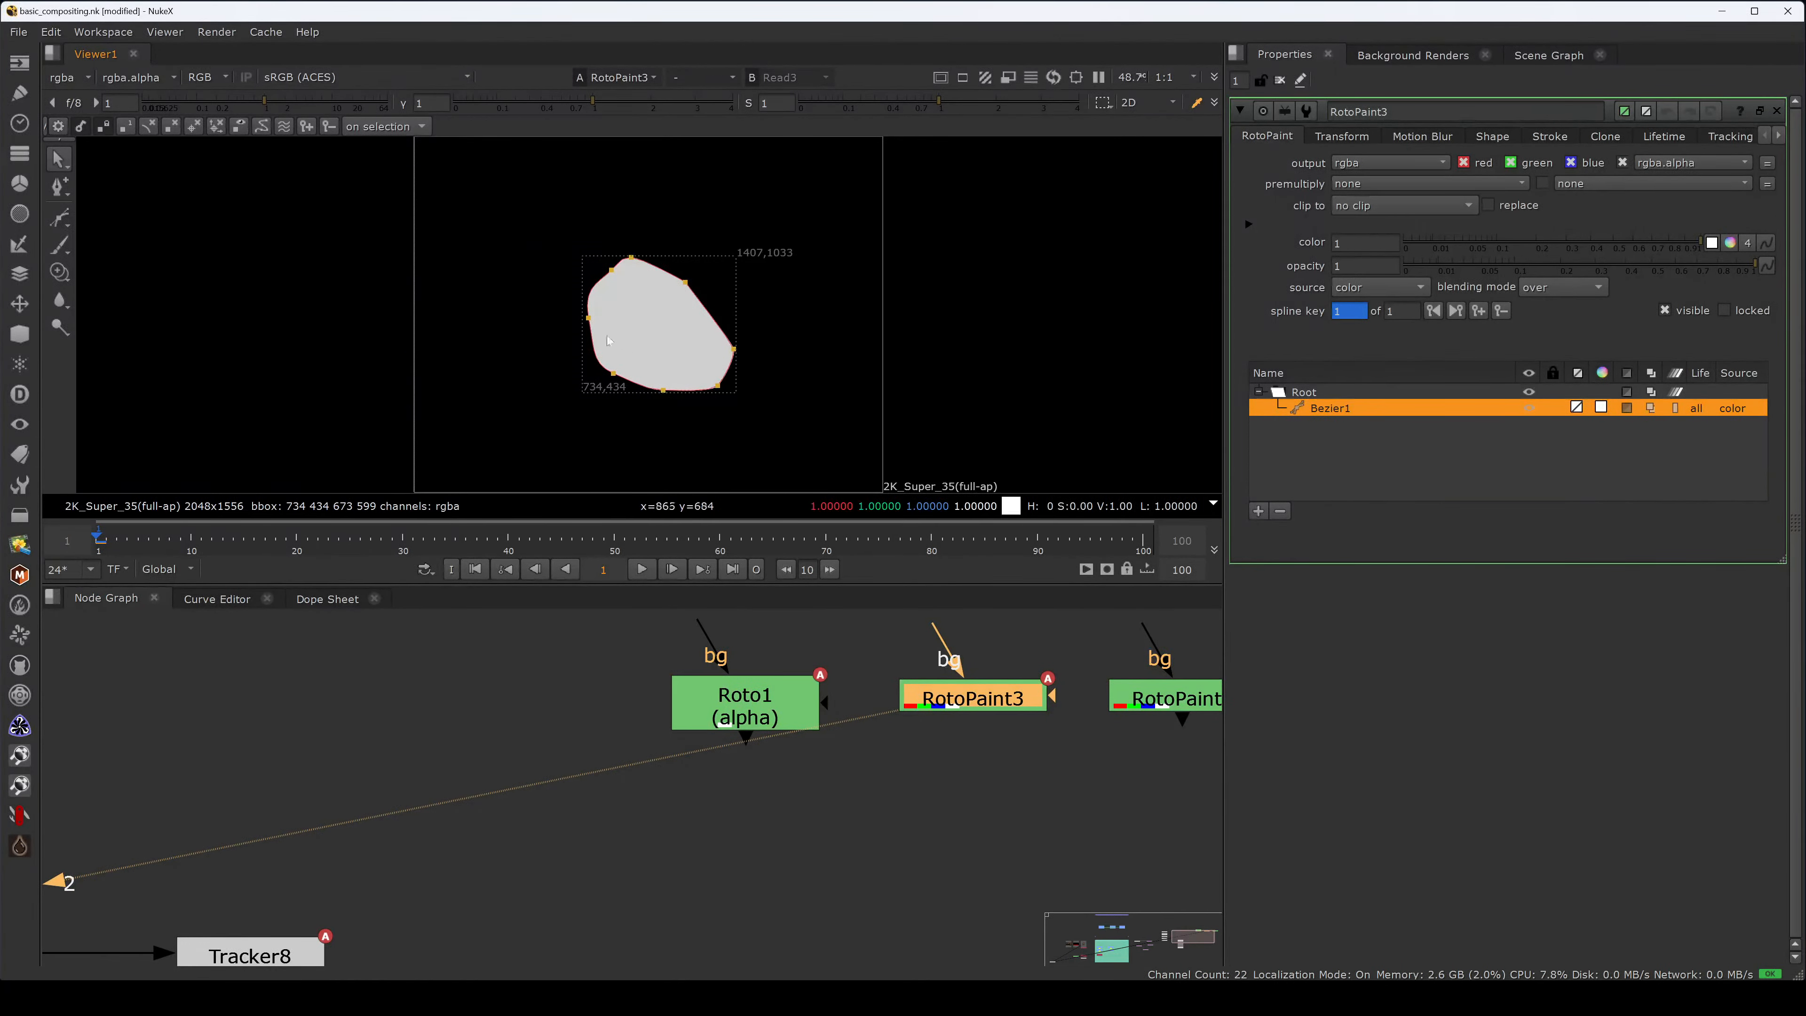
- Compare the output channel settings of Roto1 and RotoPaint3, finishing with RotoPaint3's properties open
{"action": "double_click", "coordinate": [762, 699]}
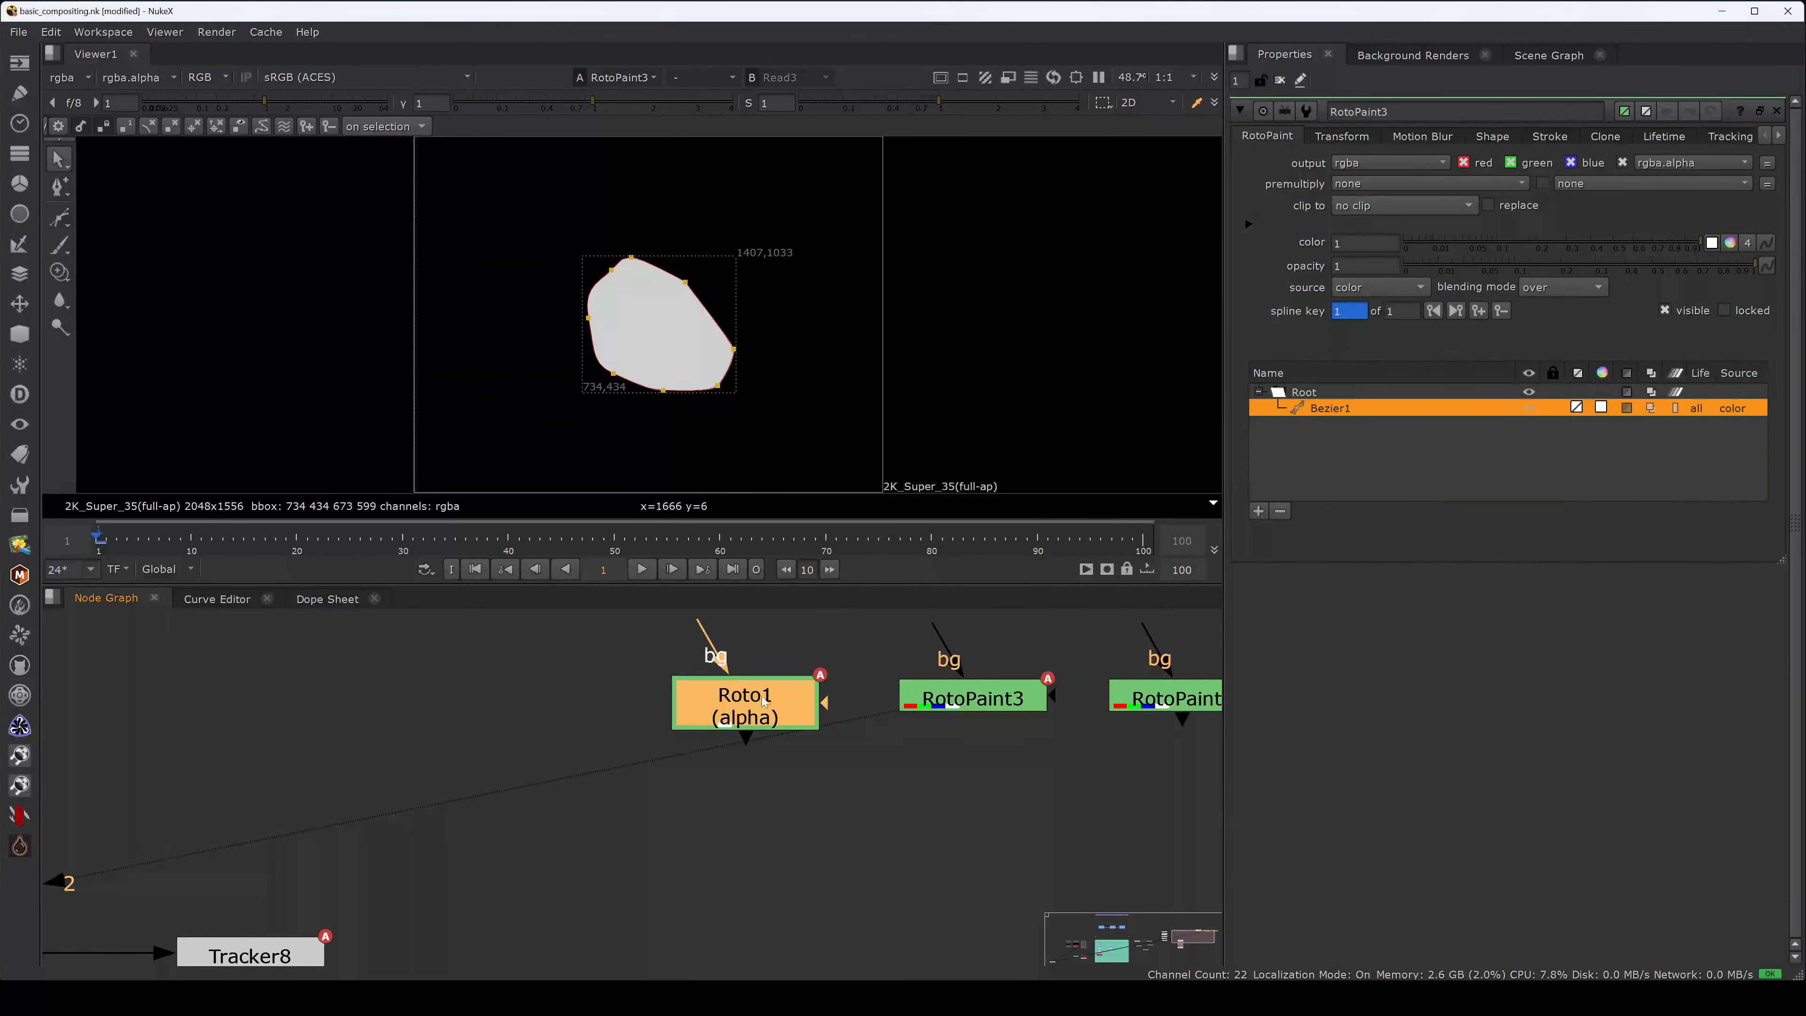
{"action": "double_click", "coordinate": [948, 704]}
{"action": "double_click", "coordinate": [806, 709]}
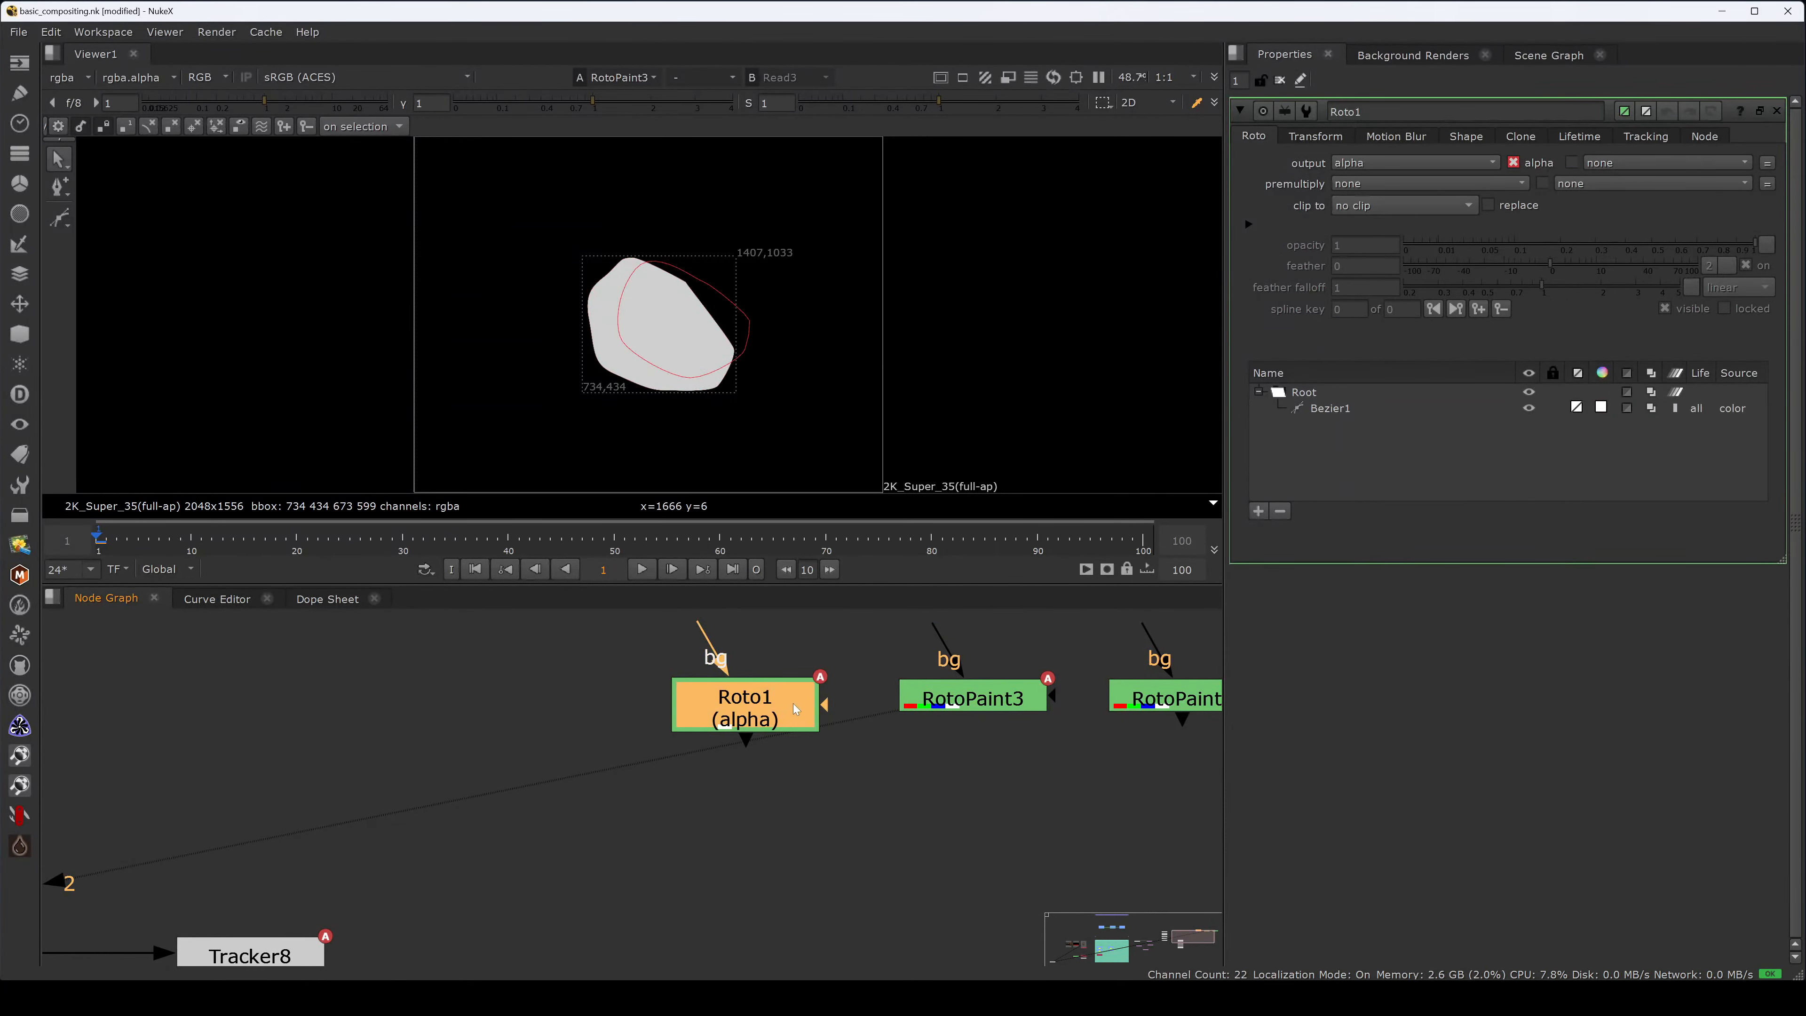
{"action": "double_click", "coordinate": [924, 699]}
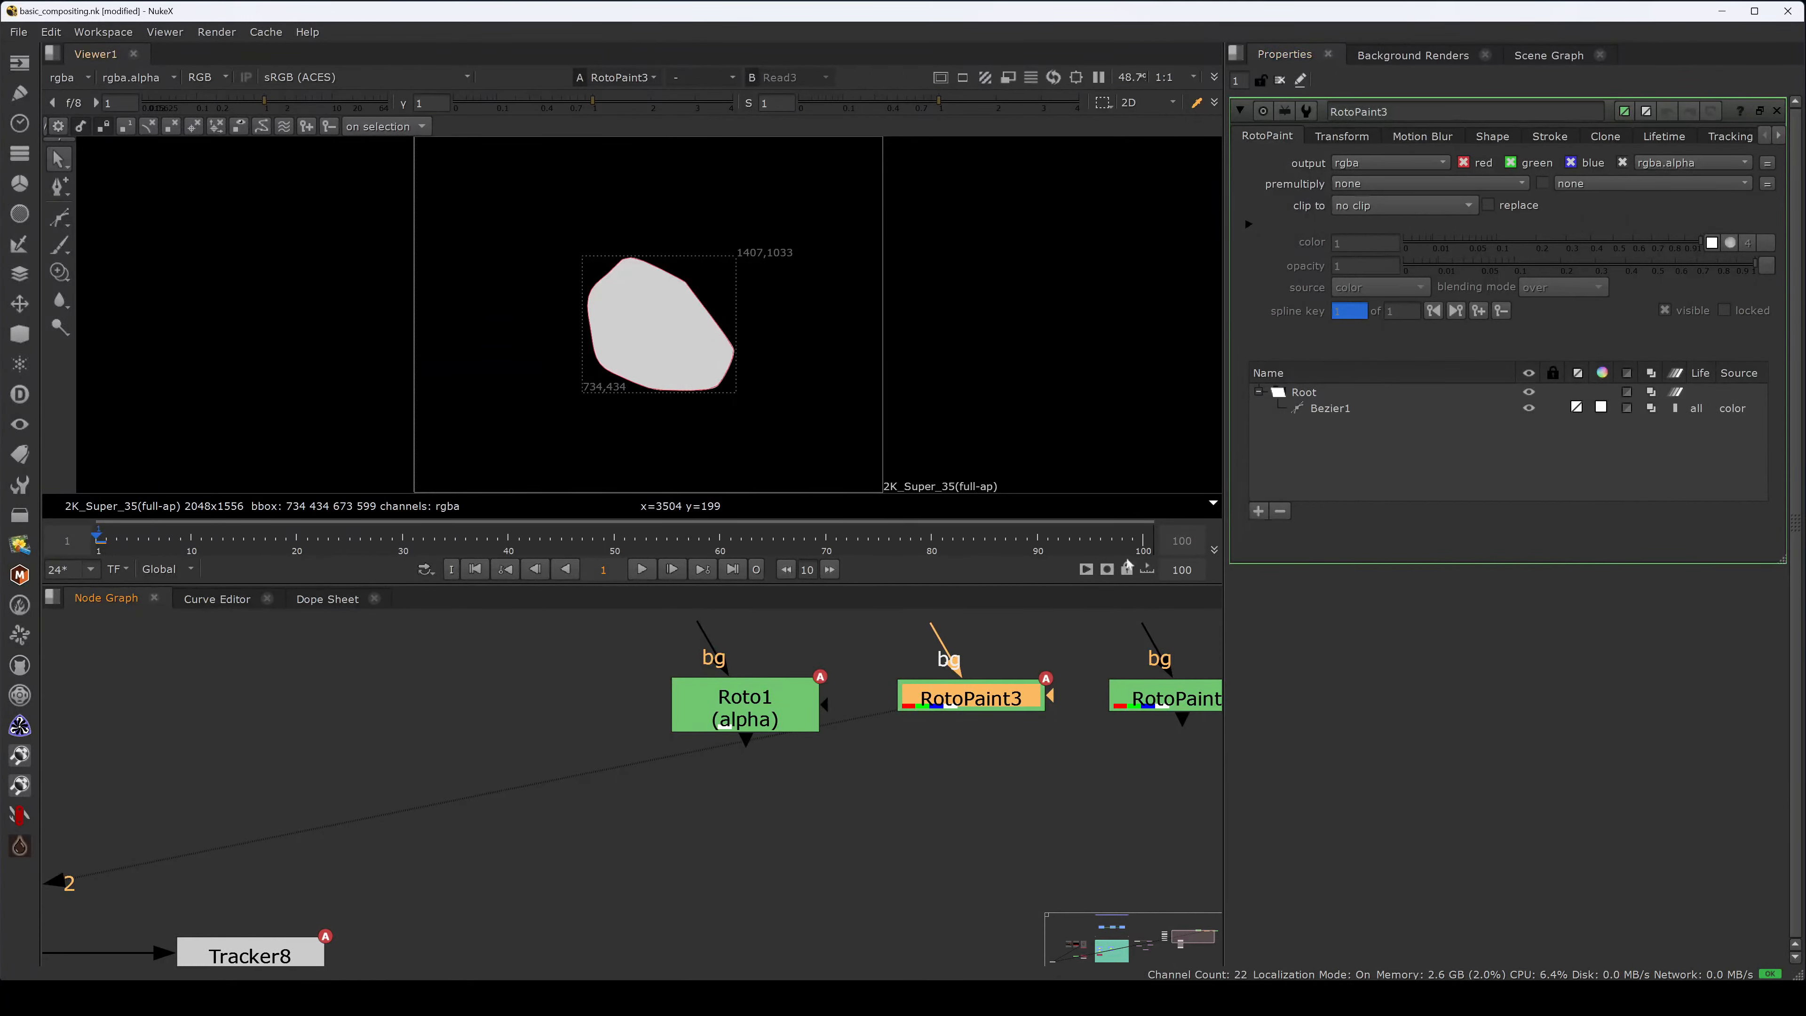
- Select the Bezier1 shape in RotoPaint3 and bring up its editing commands
{"action": "left_click", "coordinate": [1329, 408]}
{"action": "right_click", "coordinate": [1328, 408]}
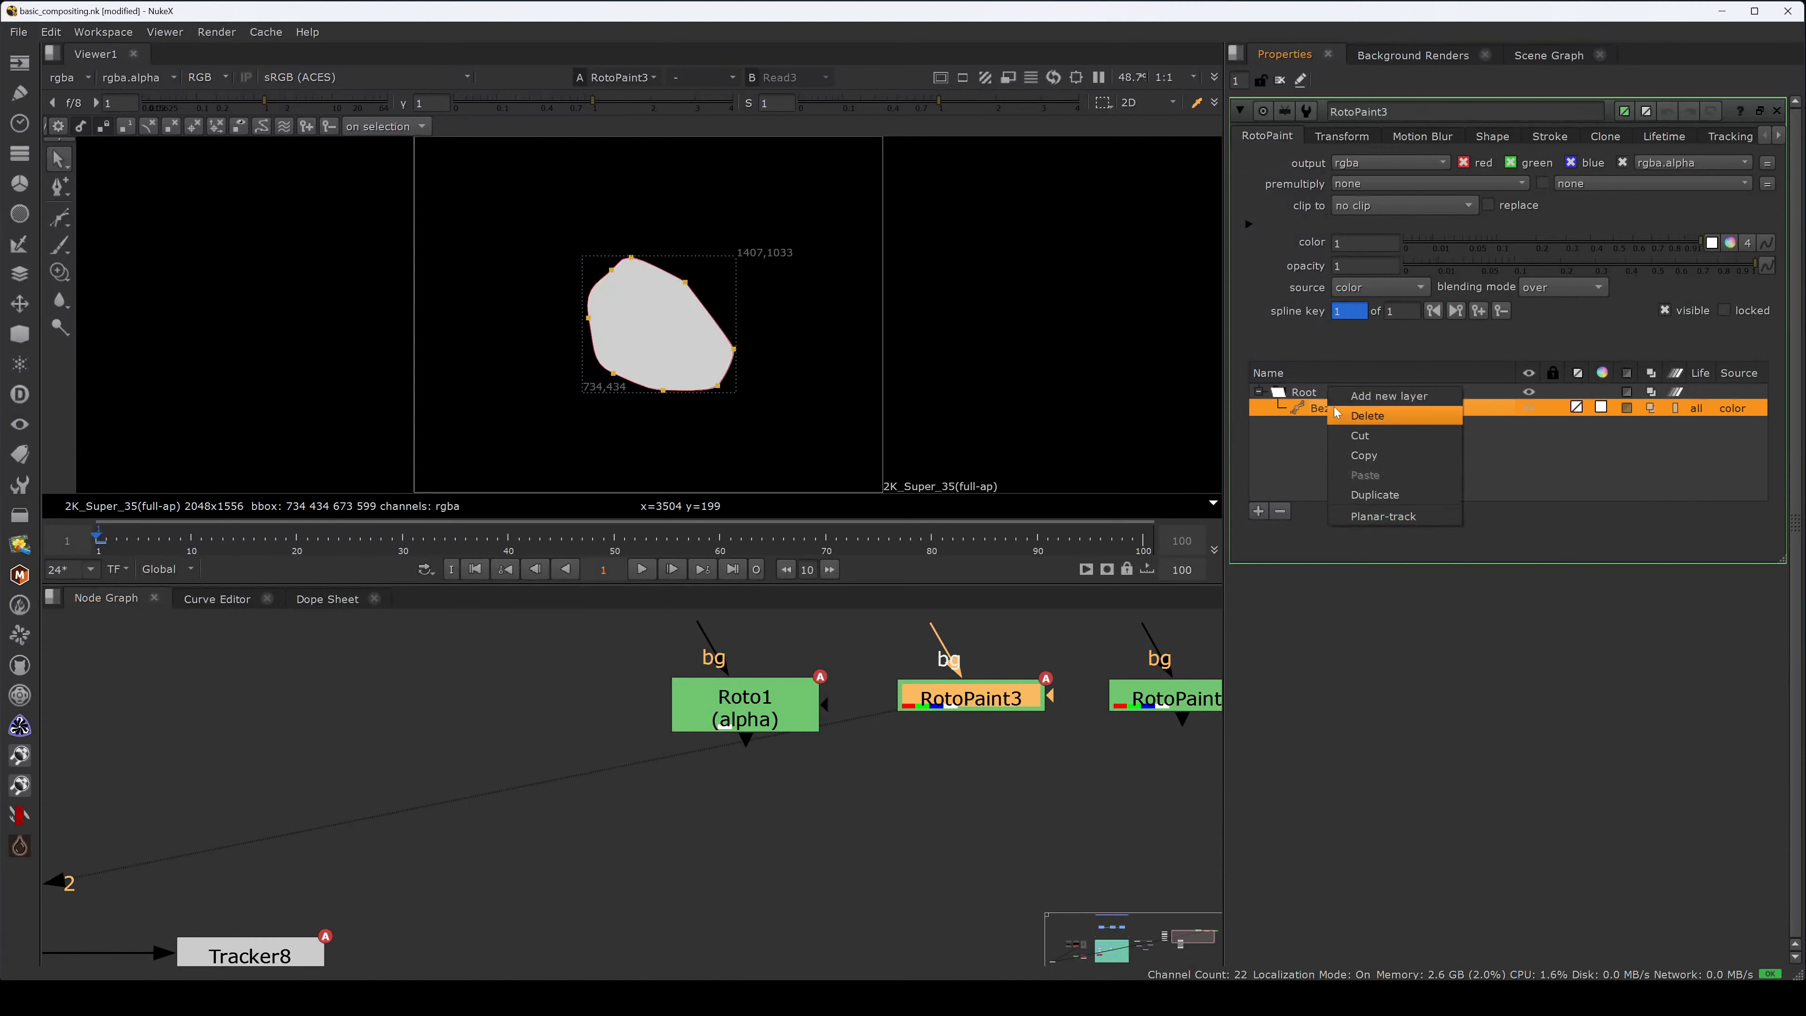
- Delete the Bezier shape from RotoPaint3 and open the Roto1 node's properties
{"action": "left_click", "coordinate": [1365, 470]}
{"action": "left_click", "coordinate": [783, 714]}
{"action": "double_click", "coordinate": [783, 714]}
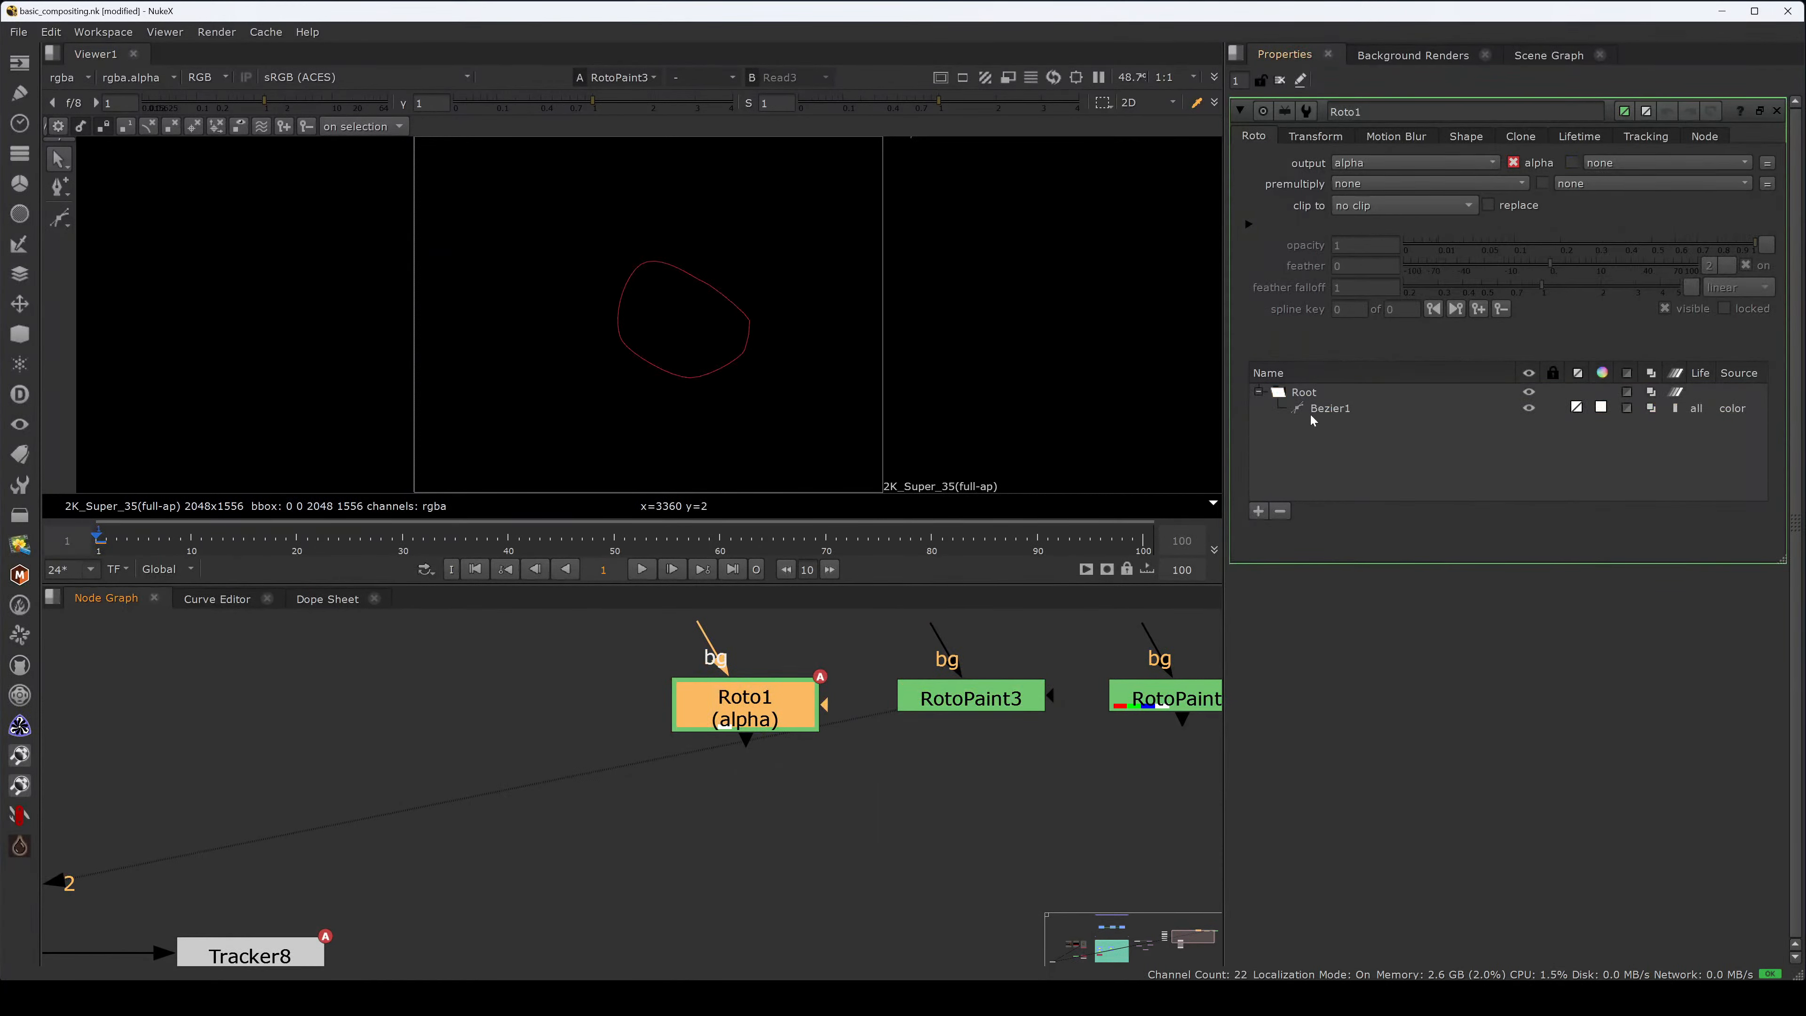
- Duplicate Bezier1 in Roto1 and cut the duplicate shape
{"action": "right_click", "coordinate": [1322, 409]}
{"action": "left_click", "coordinate": [1358, 491]}
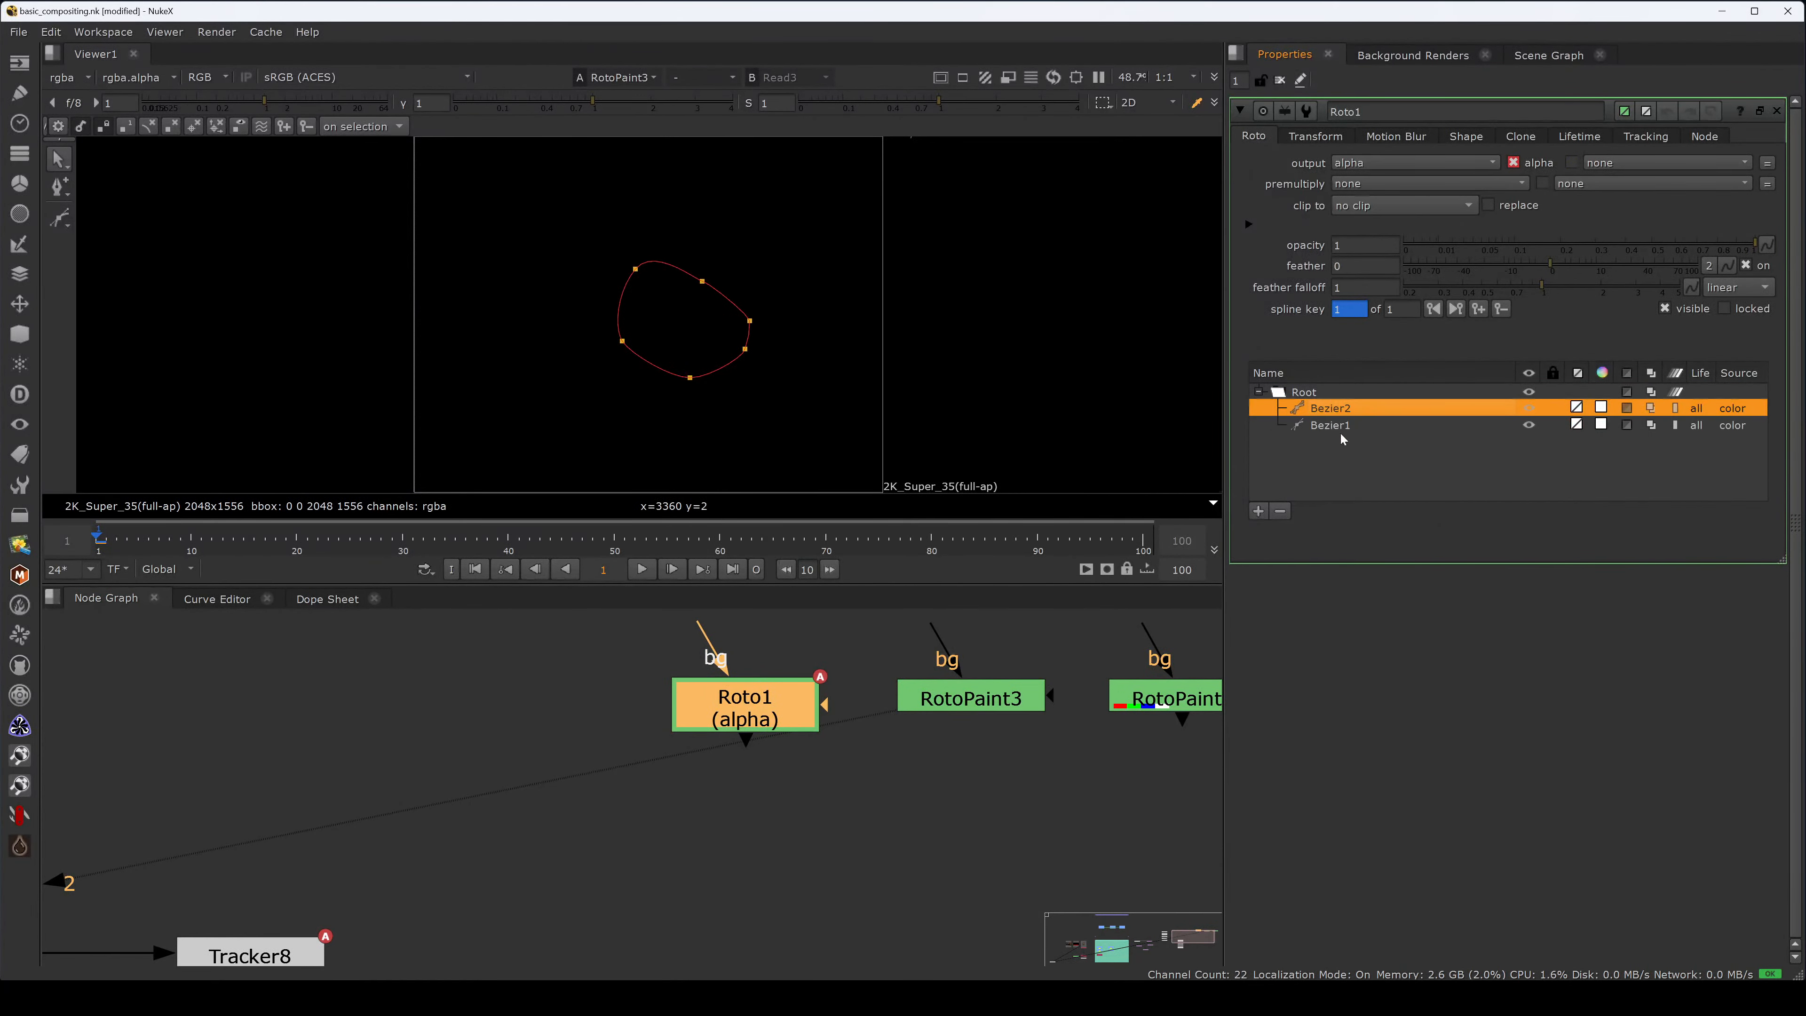
{"action": "right_click", "coordinate": [1331, 408]}
{"action": "left_click", "coordinate": [1365, 469]}
- Paste the Bezier shape from Roto1 under Root in the RotoPaint3 node
{"action": "left_click", "coordinate": [934, 697]}
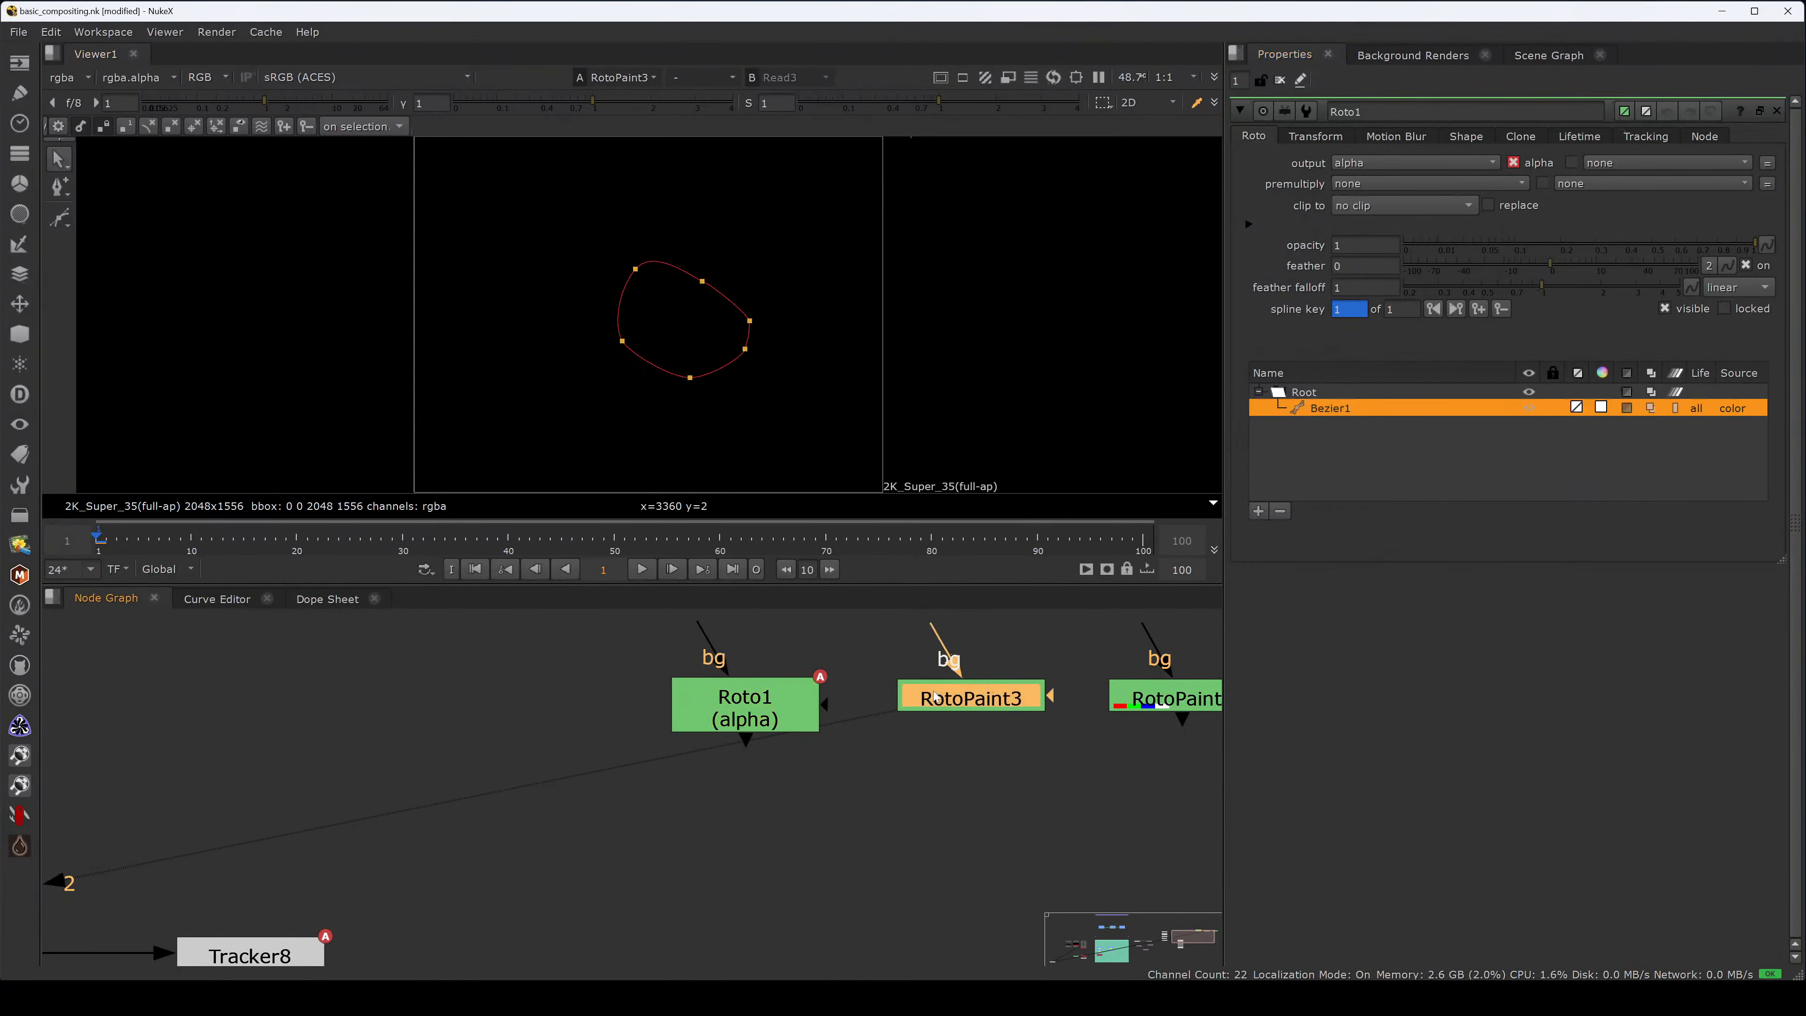
{"action": "double_click", "coordinate": [934, 697]}
{"action": "right_click", "coordinate": [1312, 392]}
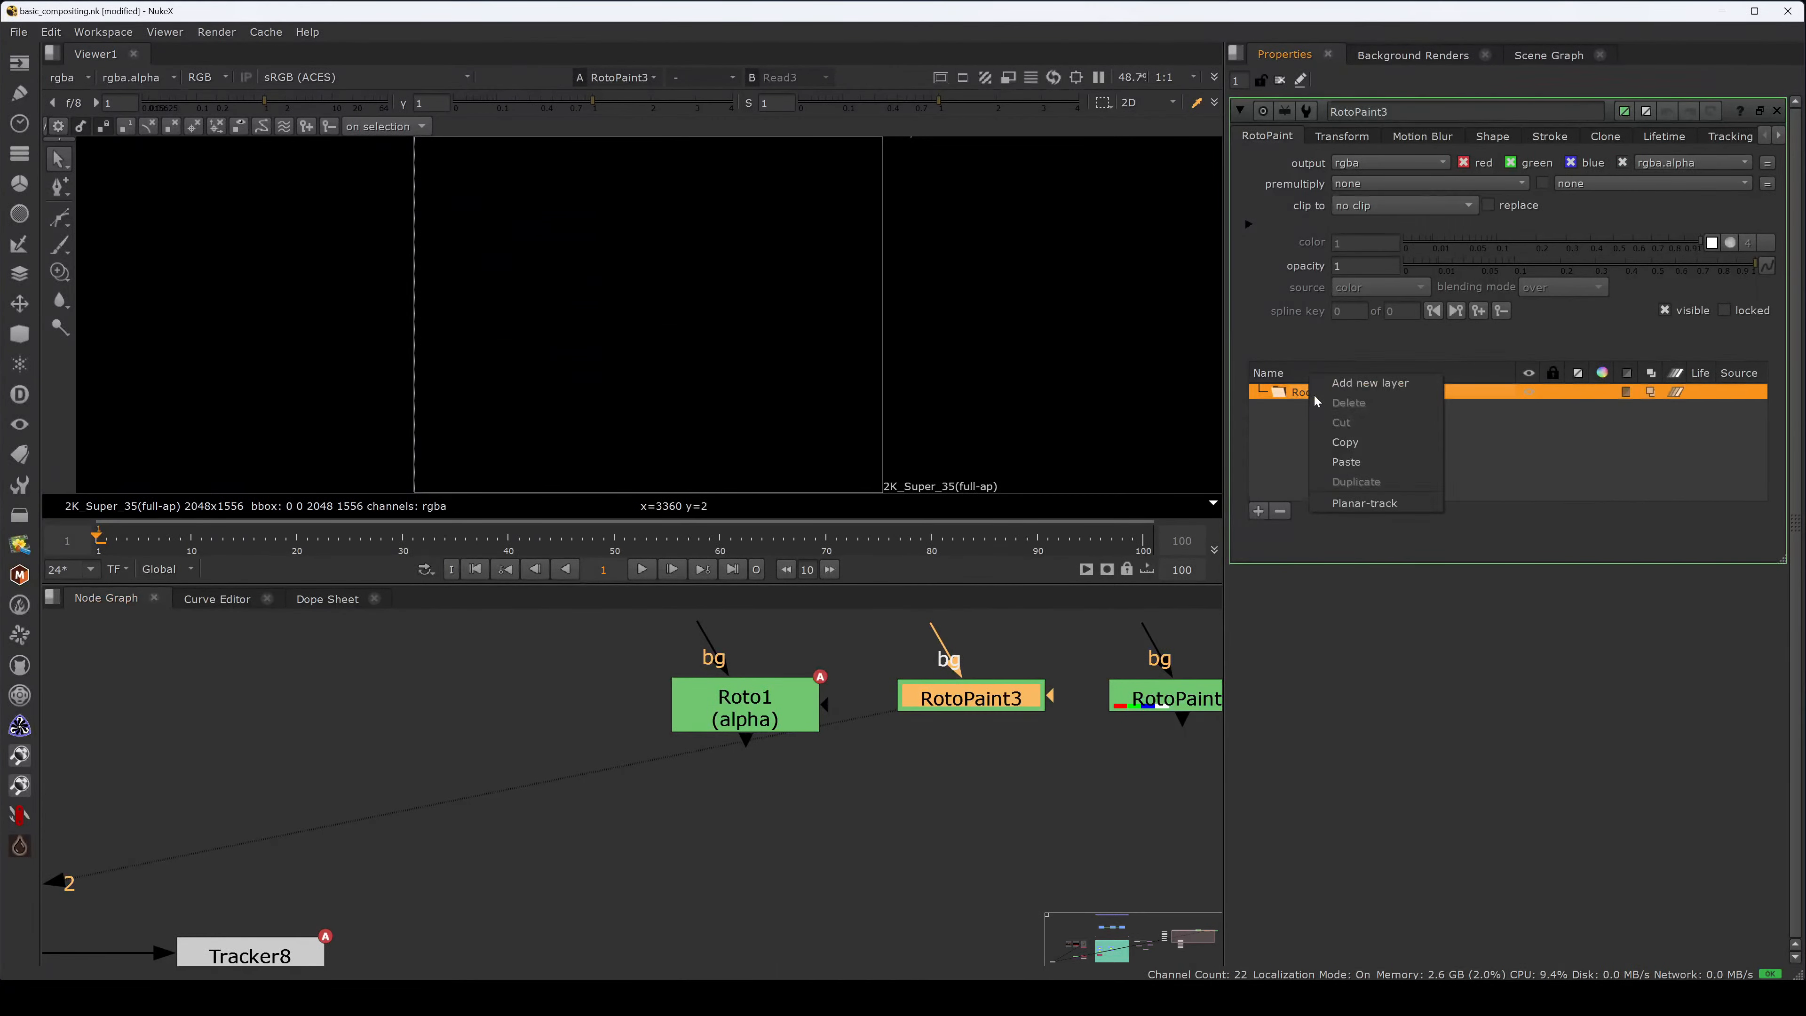
{"action": "left_click", "coordinate": [1339, 461]}
- Display Roto1 in the viewer and compare its RGB output with its alpha channel
{"action": "left_click", "coordinate": [802, 706]}
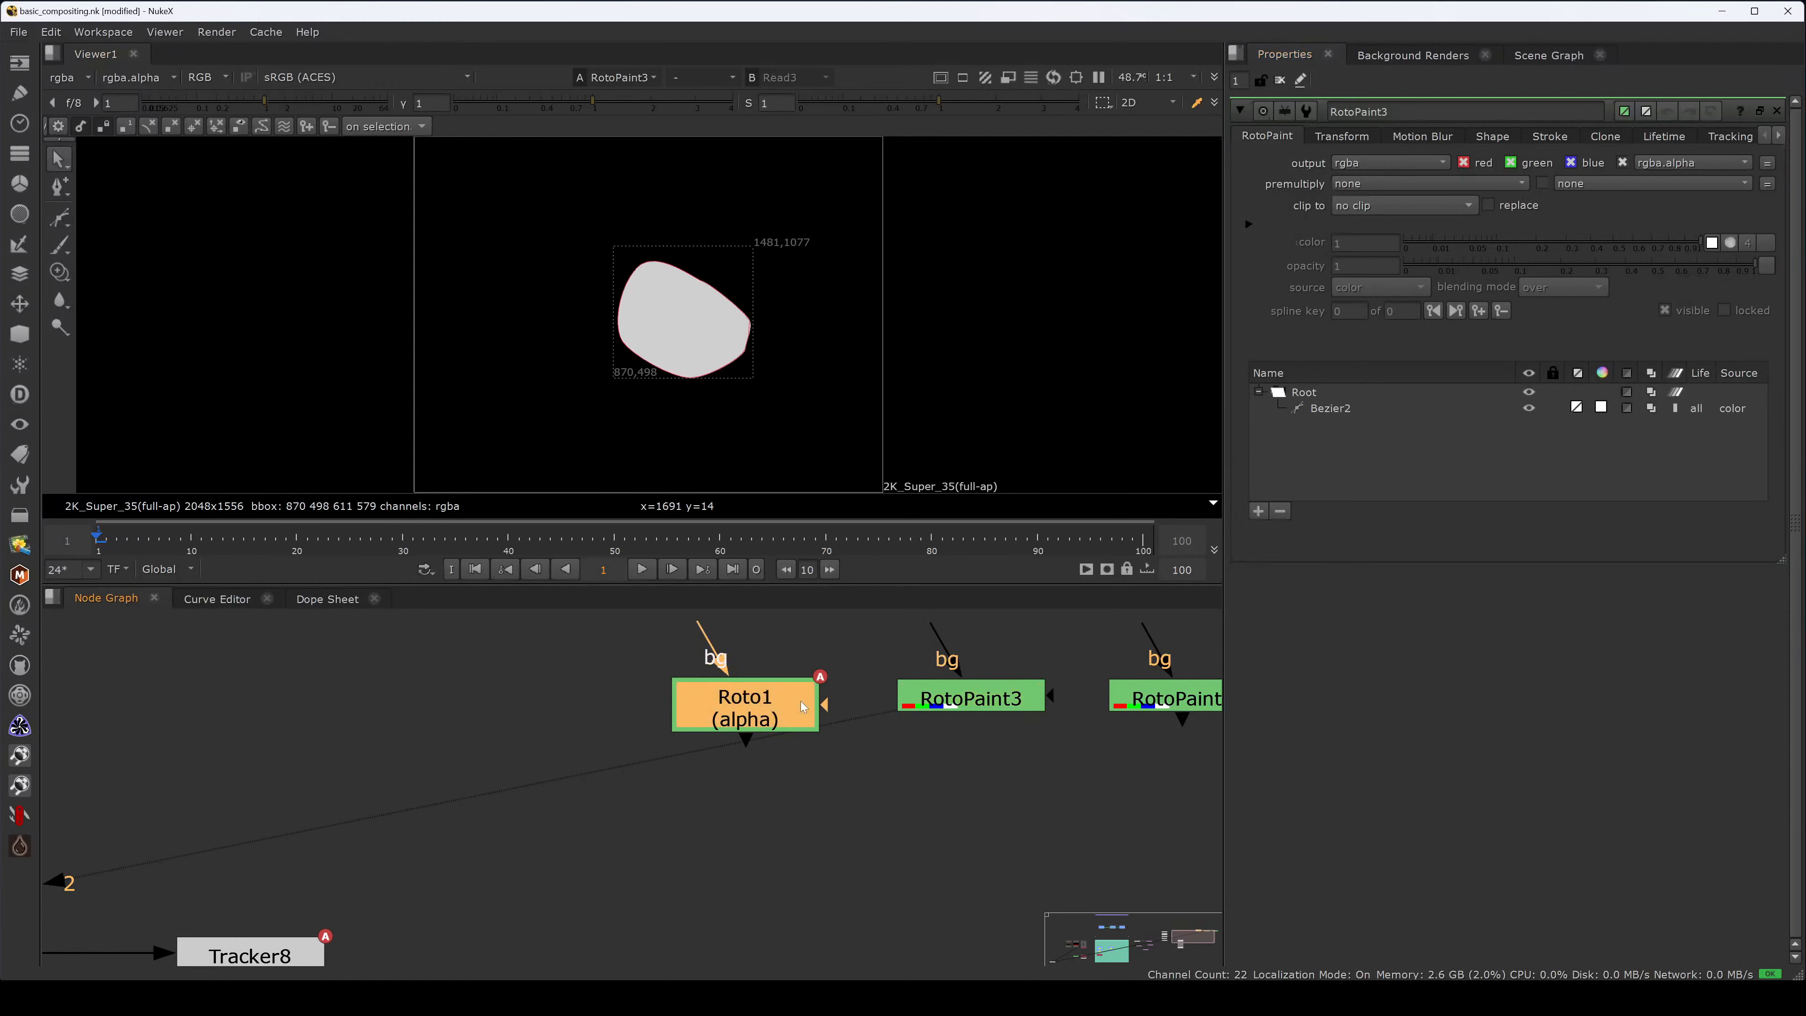
{"action": "key", "text": "1"}
{"action": "left_click", "coordinate": [963, 703]}
{"action": "left_click", "coordinate": [794, 726]}
{"action": "left_click_drag", "start_coordinate": [834, 773], "coordinate": [596, 640]}
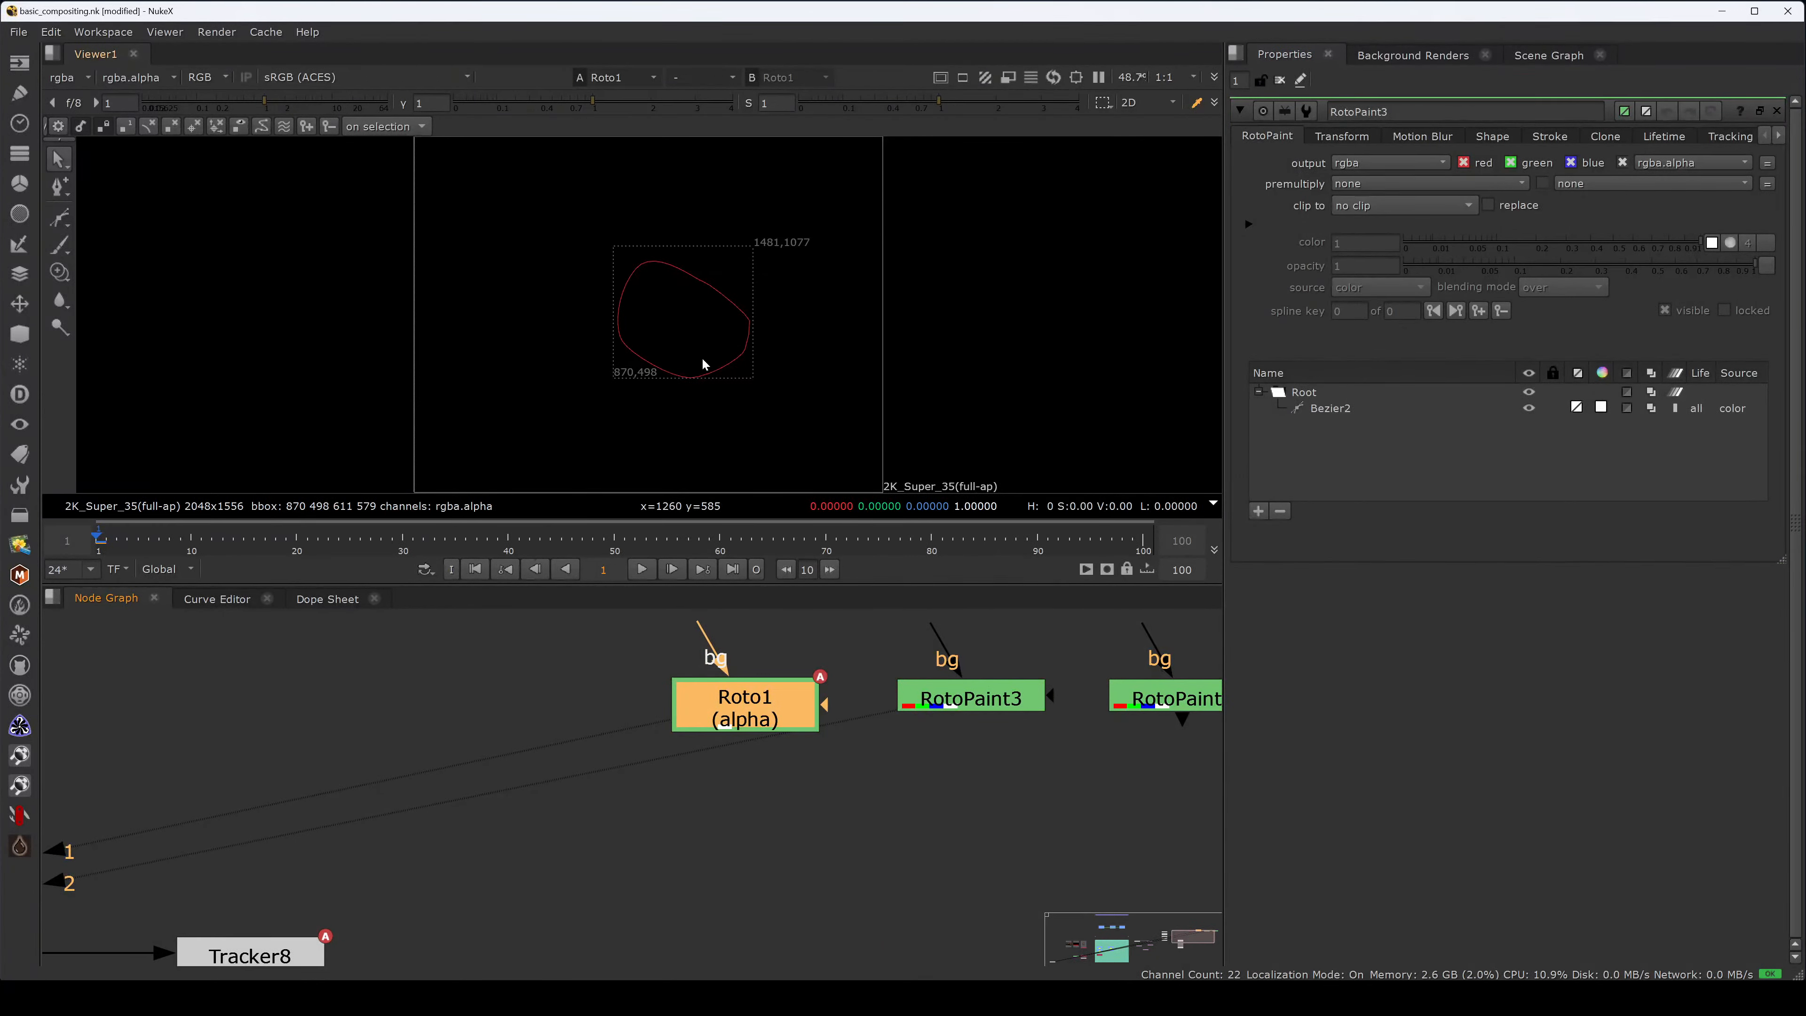
{"action": "key", "text": "a"}
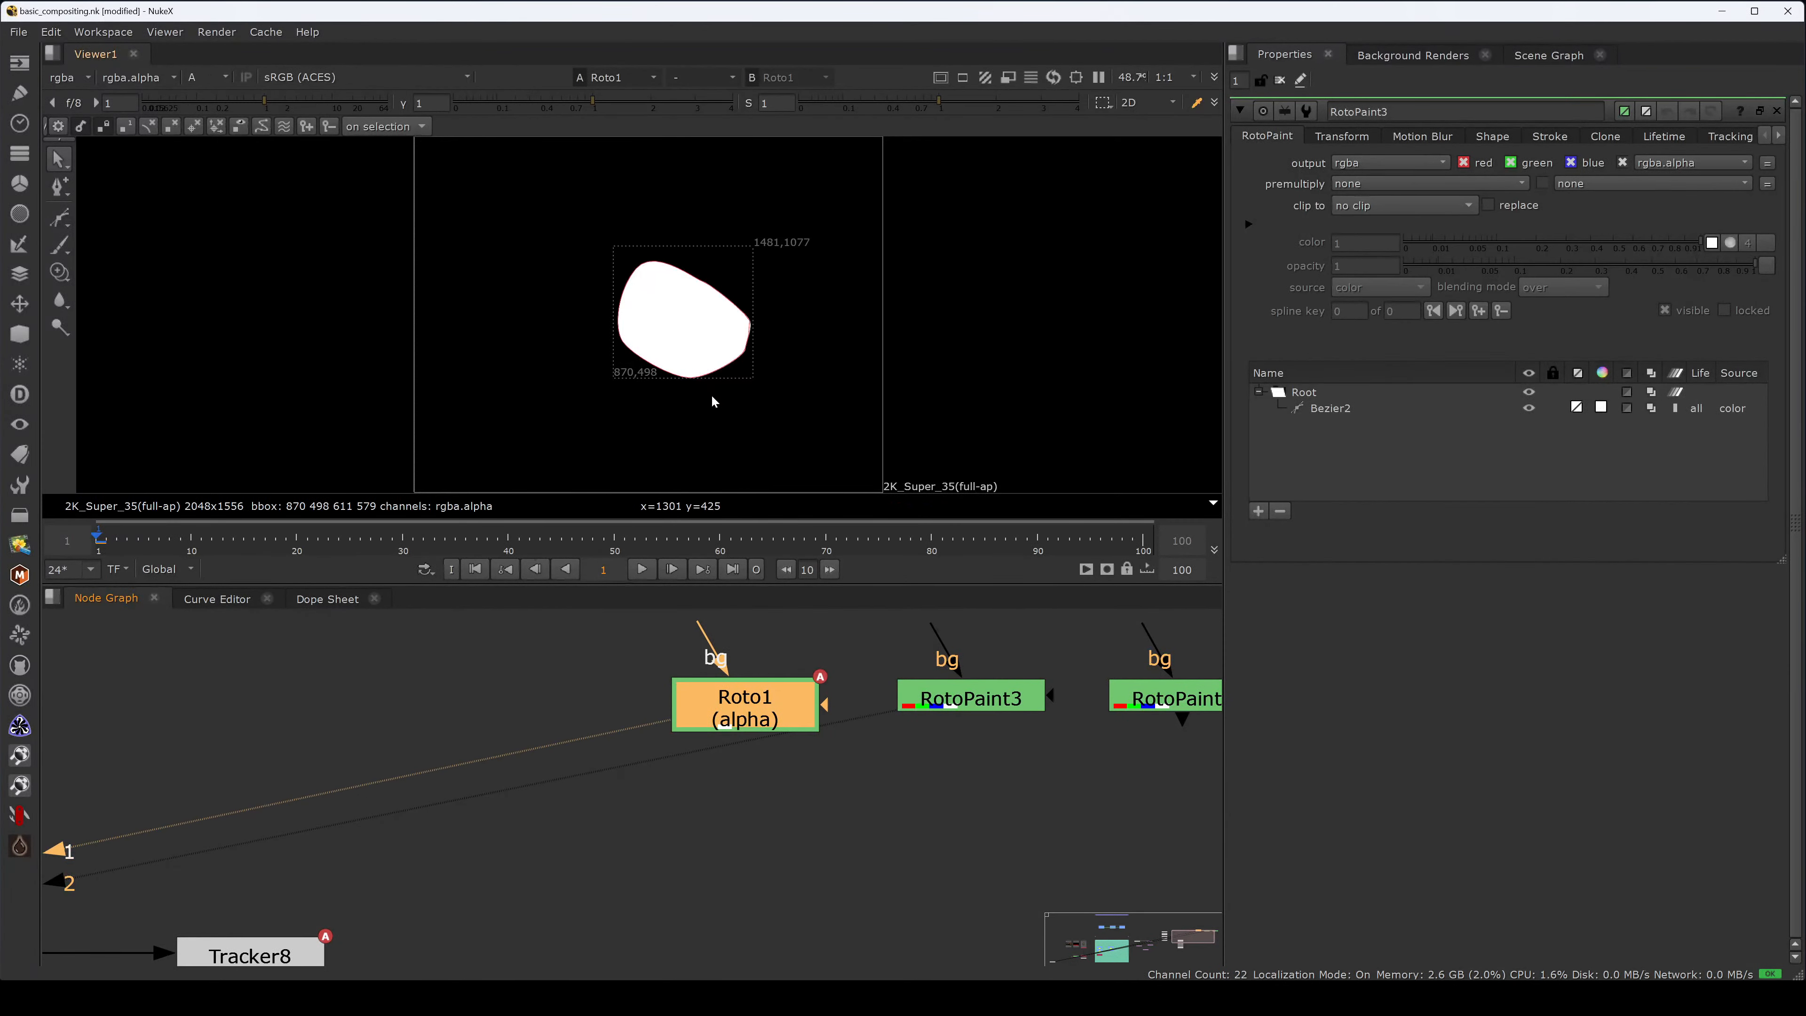
{"action": "key", "text": "a"}
- Reopen the Roto1 node's properties to review its alpha output setting
{"action": "scroll", "coordinate": [761, 715], "scroll_direction": "down", "scroll_amount": 2}
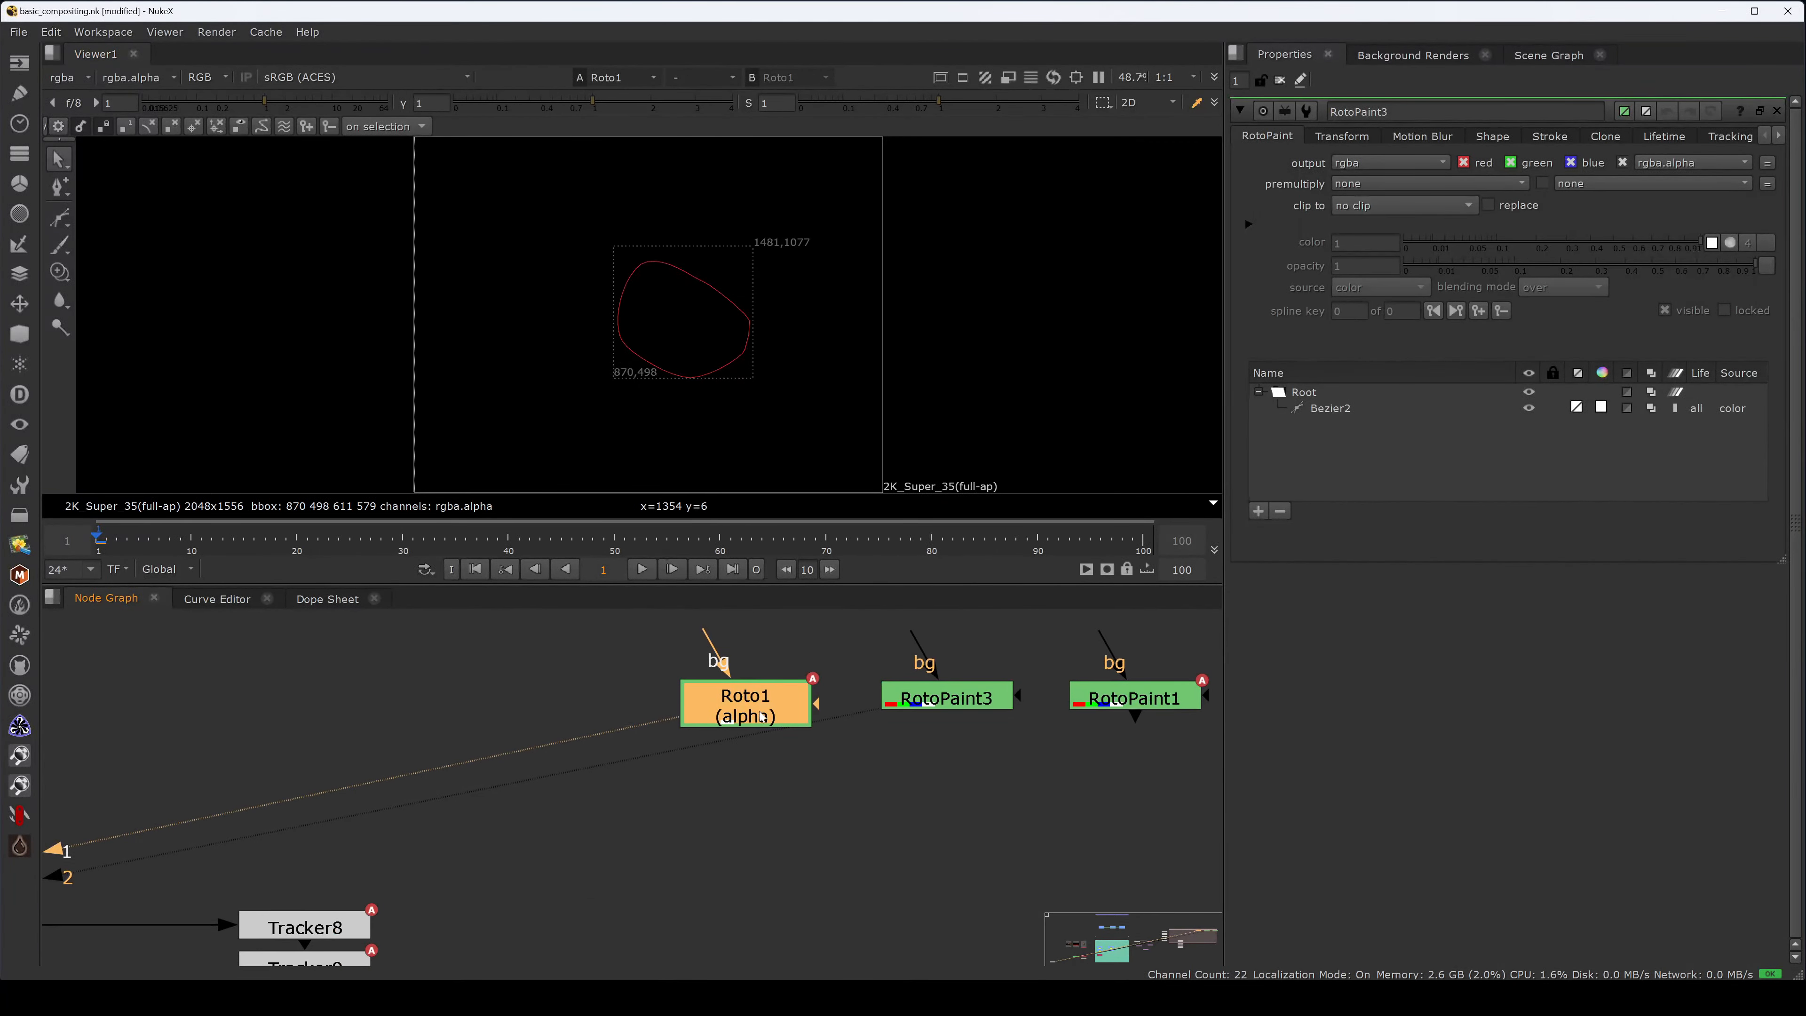
{"action": "scroll", "coordinate": [761, 715], "scroll_direction": "down", "scroll_amount": 1}
{"action": "scroll", "coordinate": [762, 719], "scroll_direction": "down", "scroll_amount": 3}
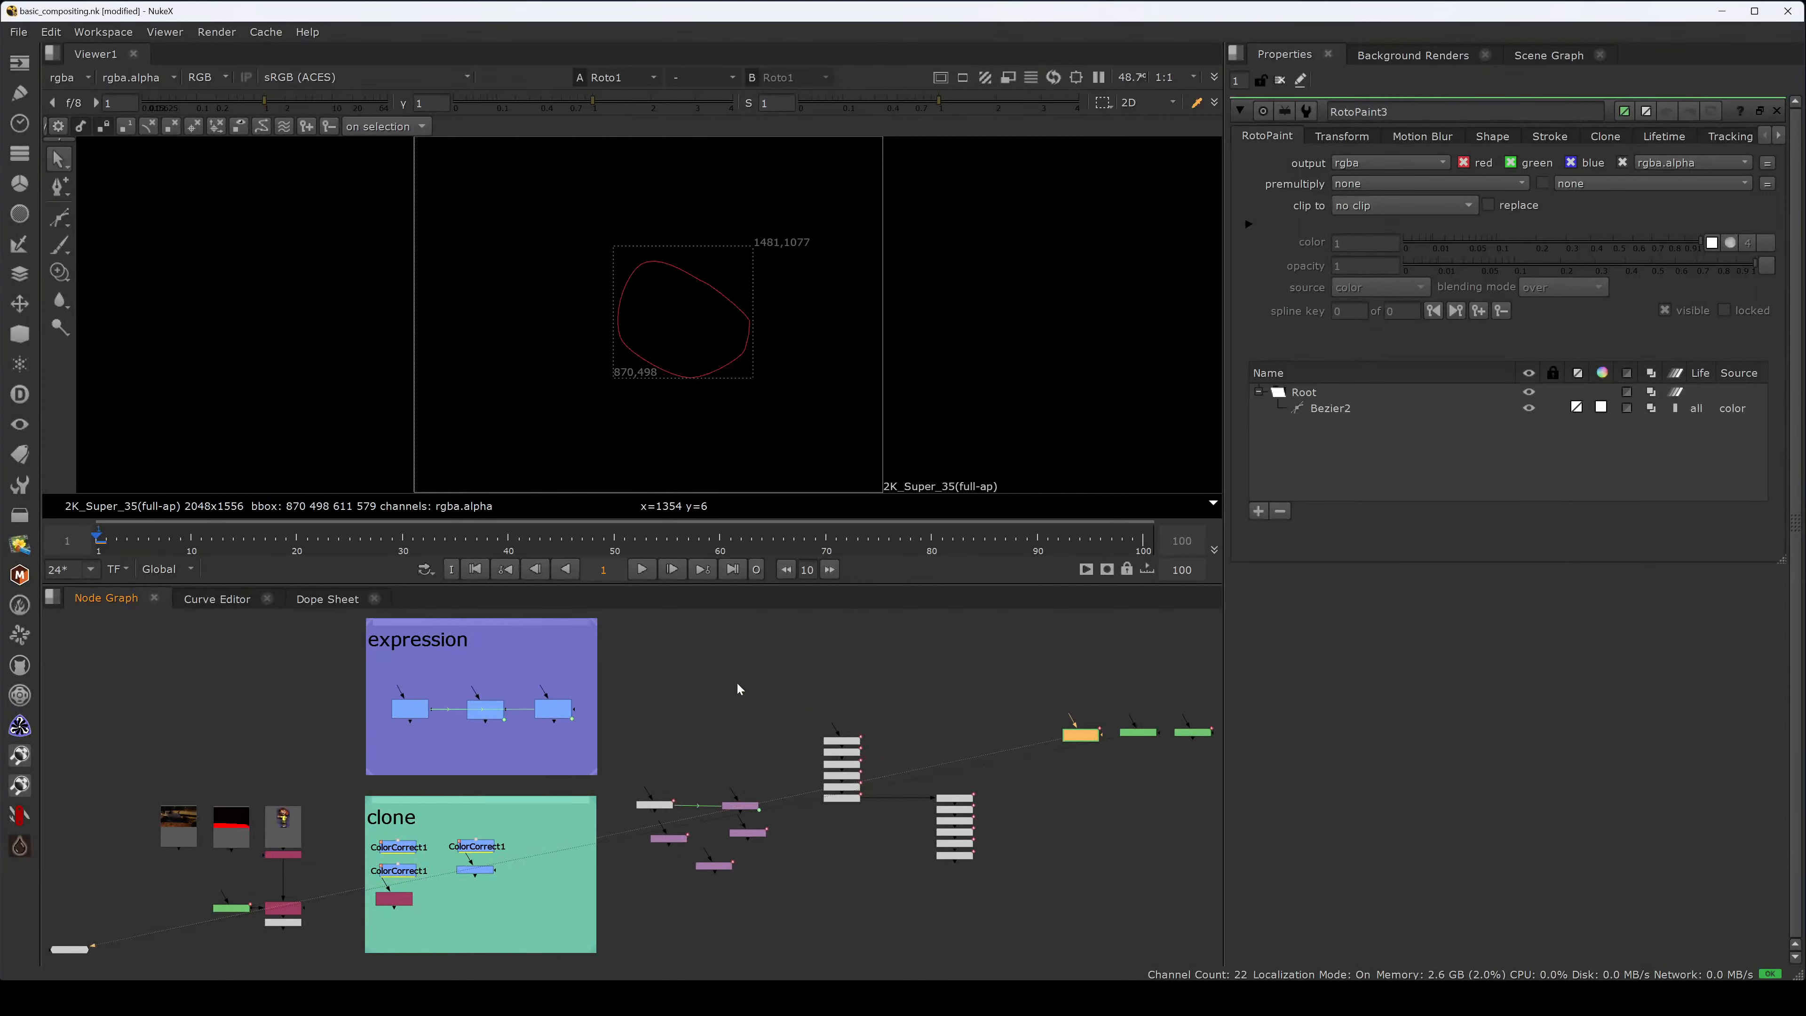
{"action": "scroll", "coordinate": [1061, 776], "scroll_direction": "up", "scroll_amount": 4}
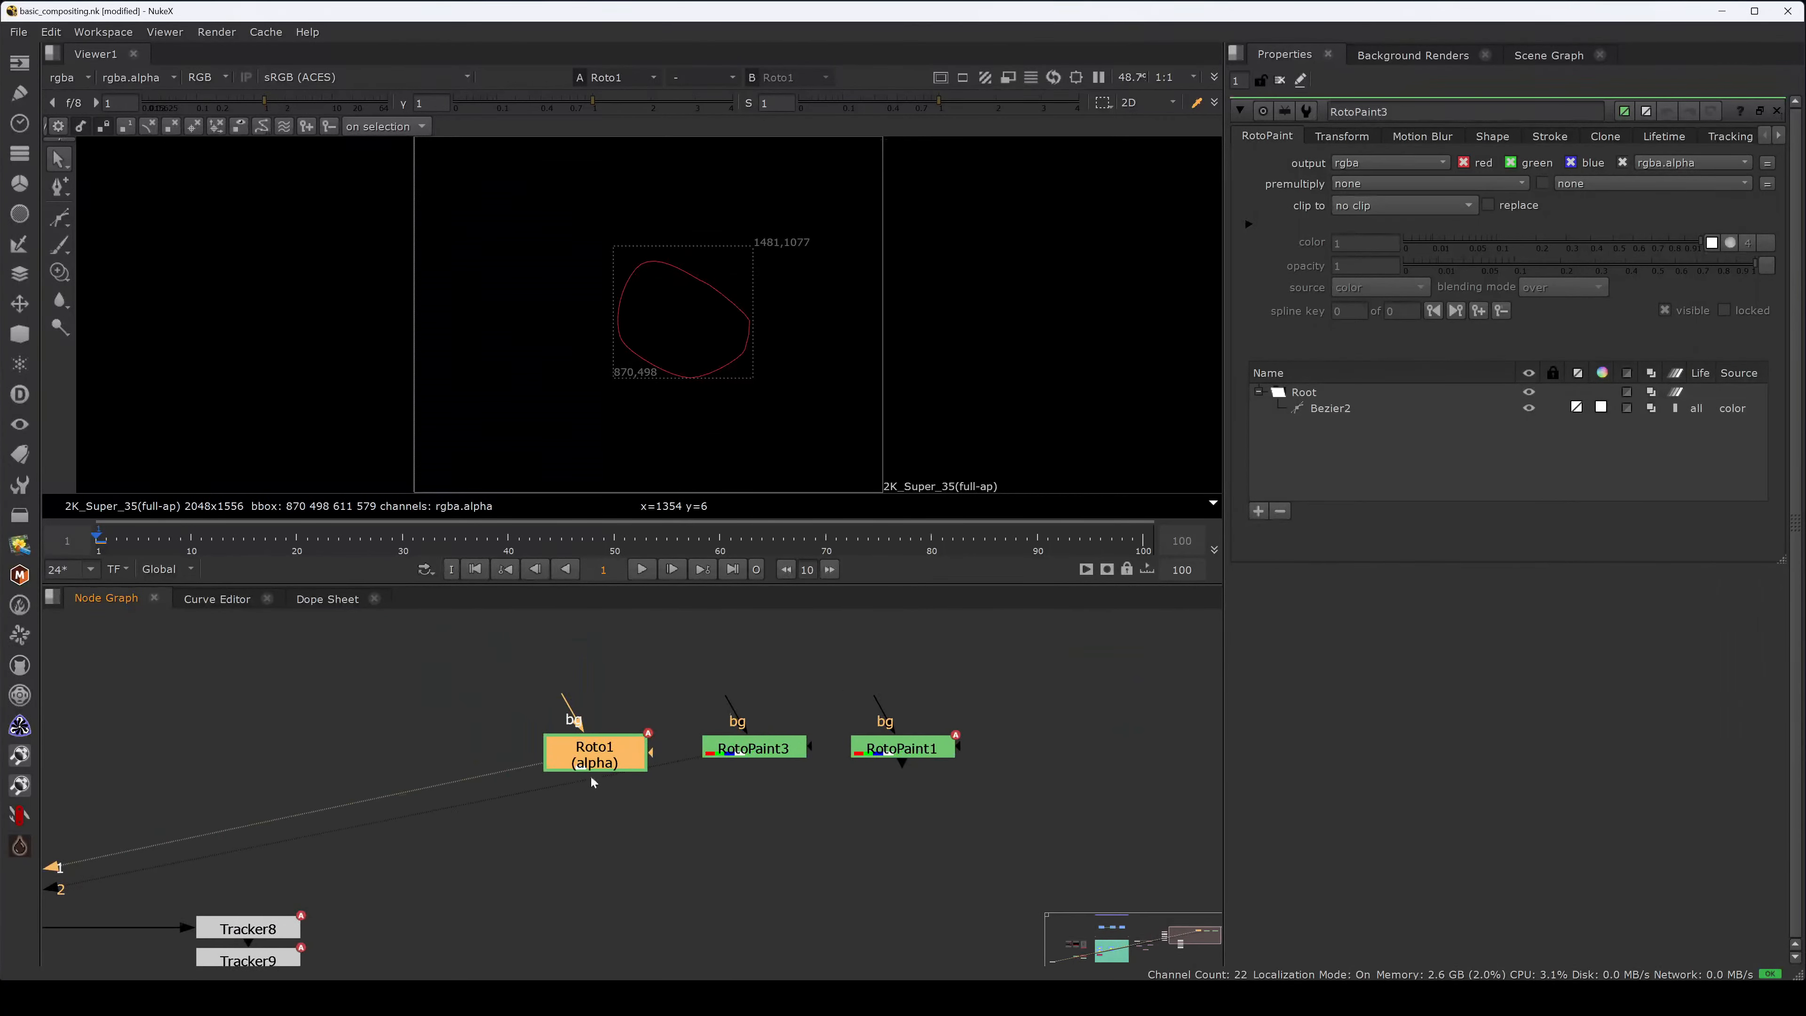
{"action": "double_click", "coordinate": [616, 757]}
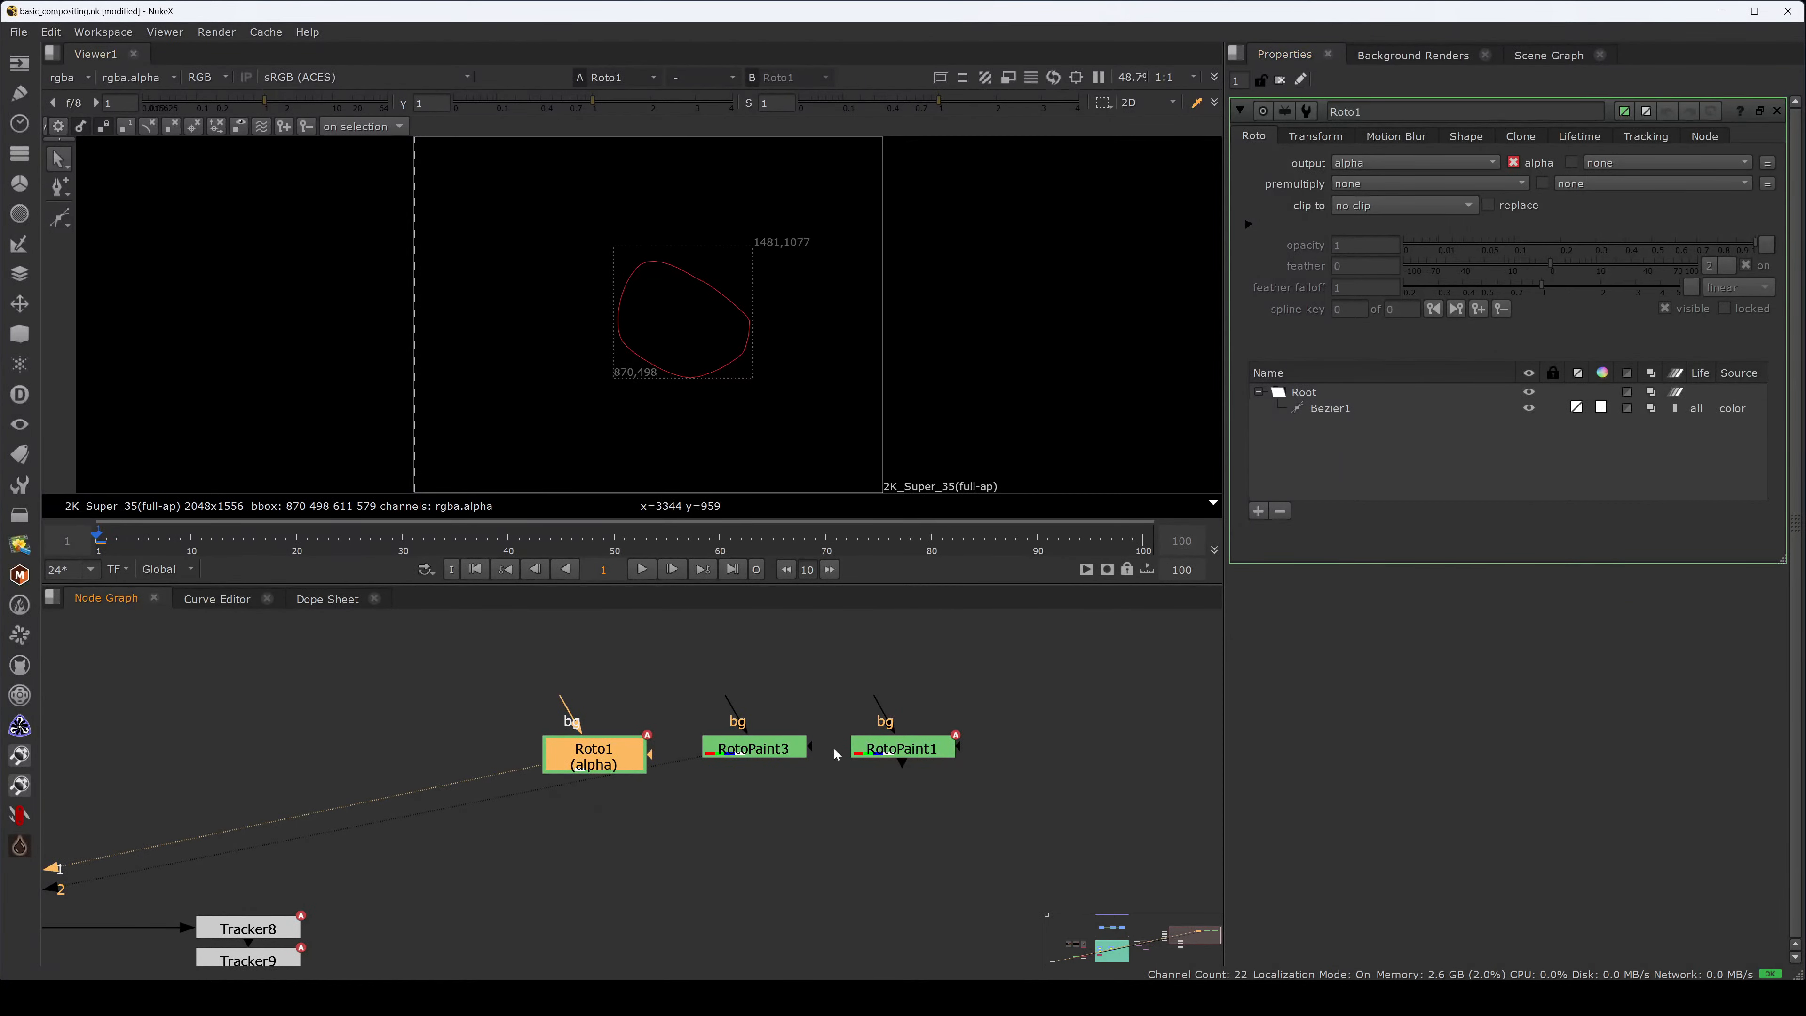
- Display RotoPaint3 in the viewer with its properties open and inspect its individual colour and alpha channels
{"action": "left_click", "coordinate": [772, 751]}
{"action": "key", "text": "1"}
{"action": "double_click", "coordinate": [774, 754]}
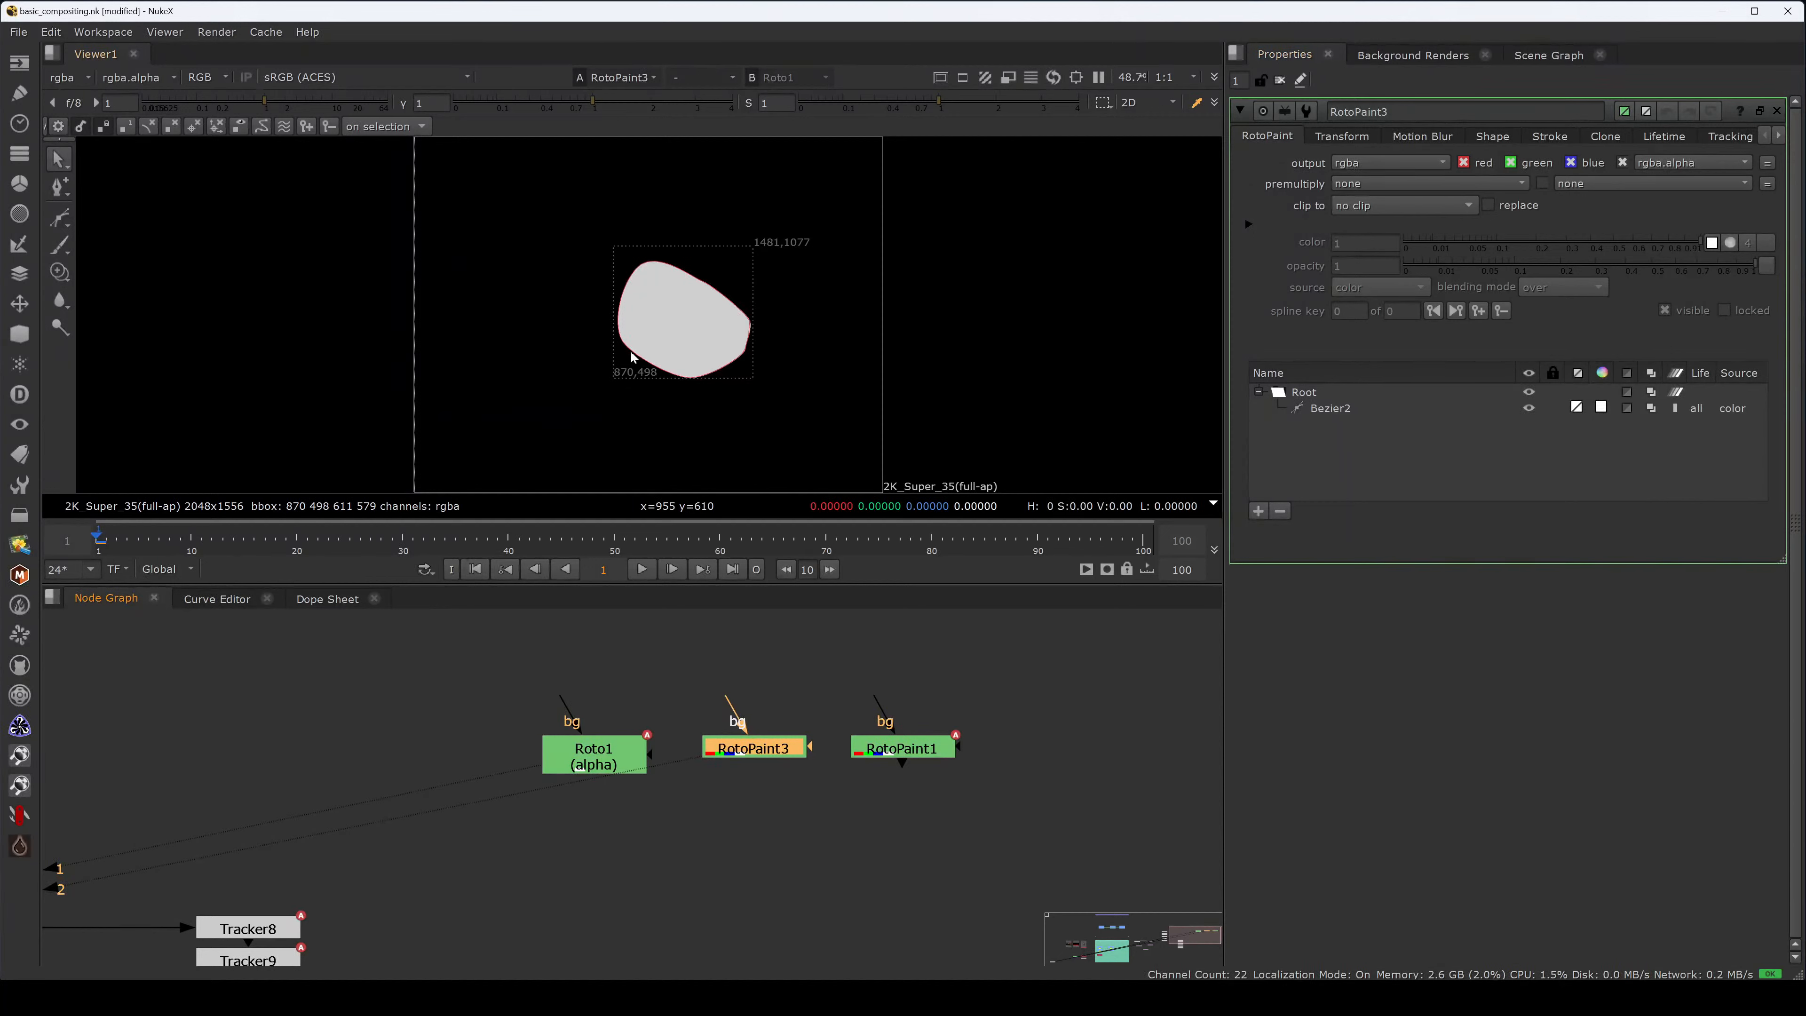
{"action": "left_click_drag", "start_coordinate": [773, 755], "coordinate": [773, 752]}
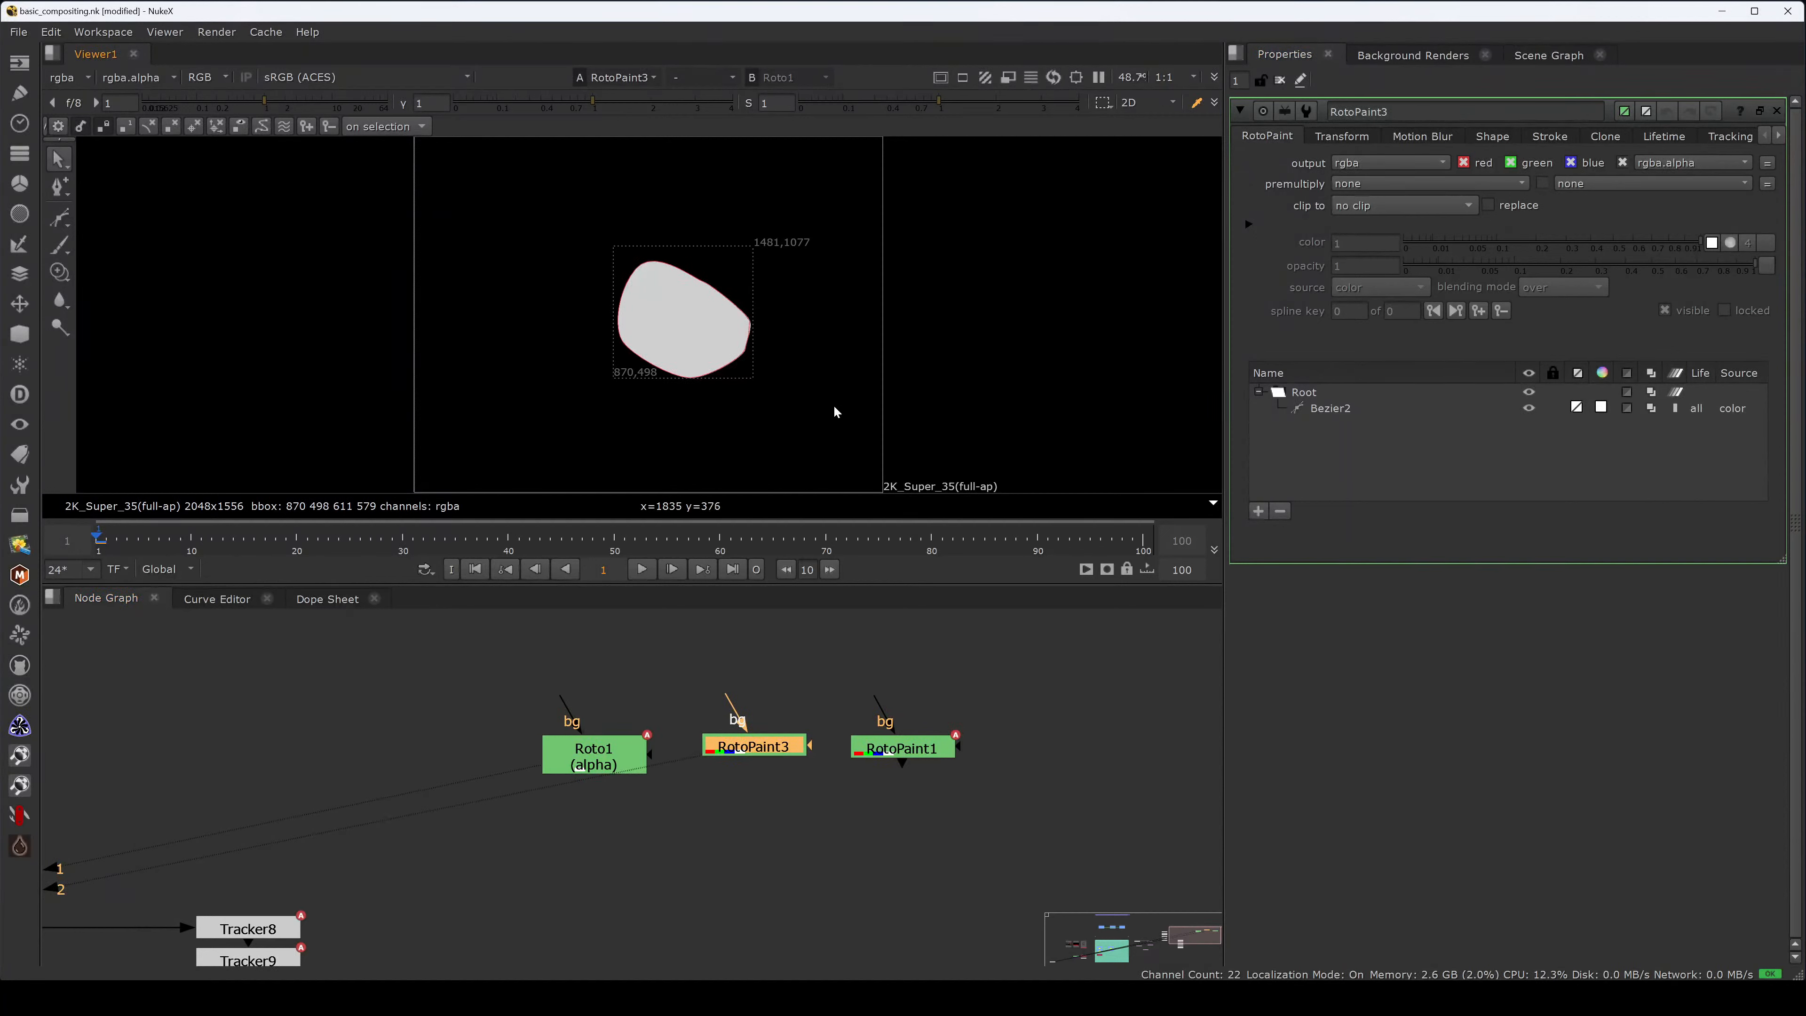
{"action": "key", "text": "g"}
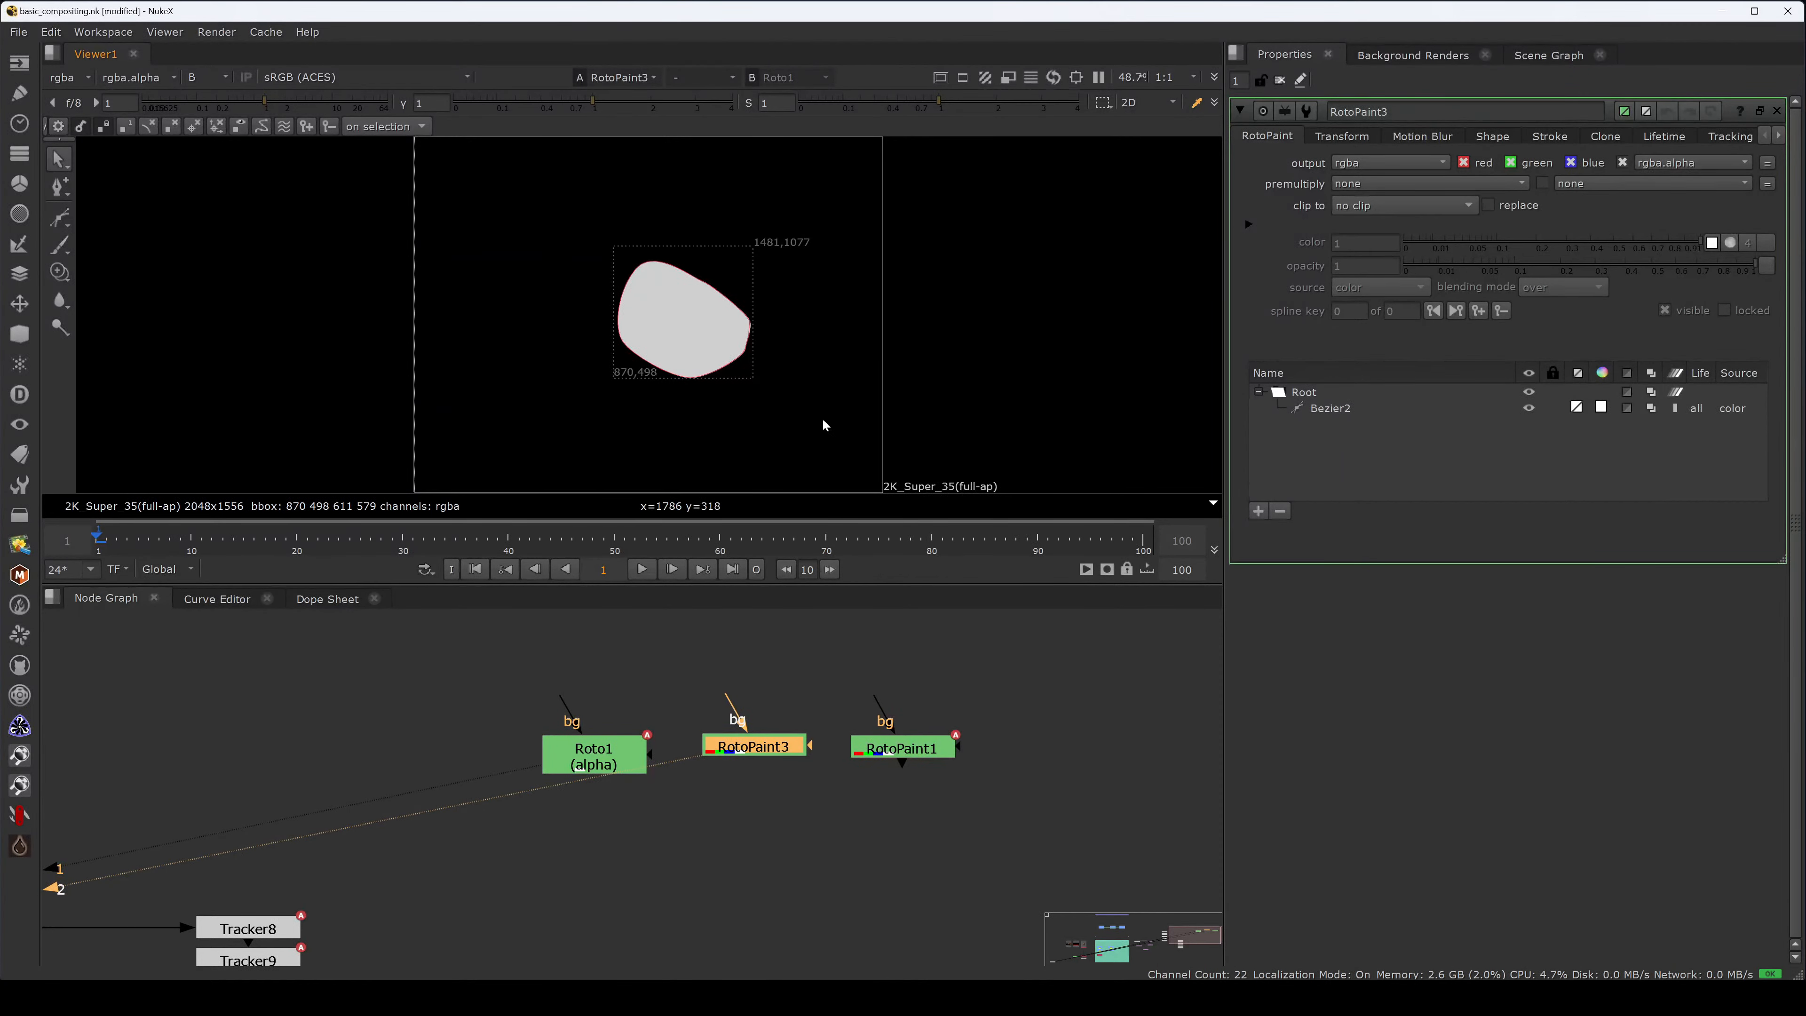
{"action": "key", "text": "a"}
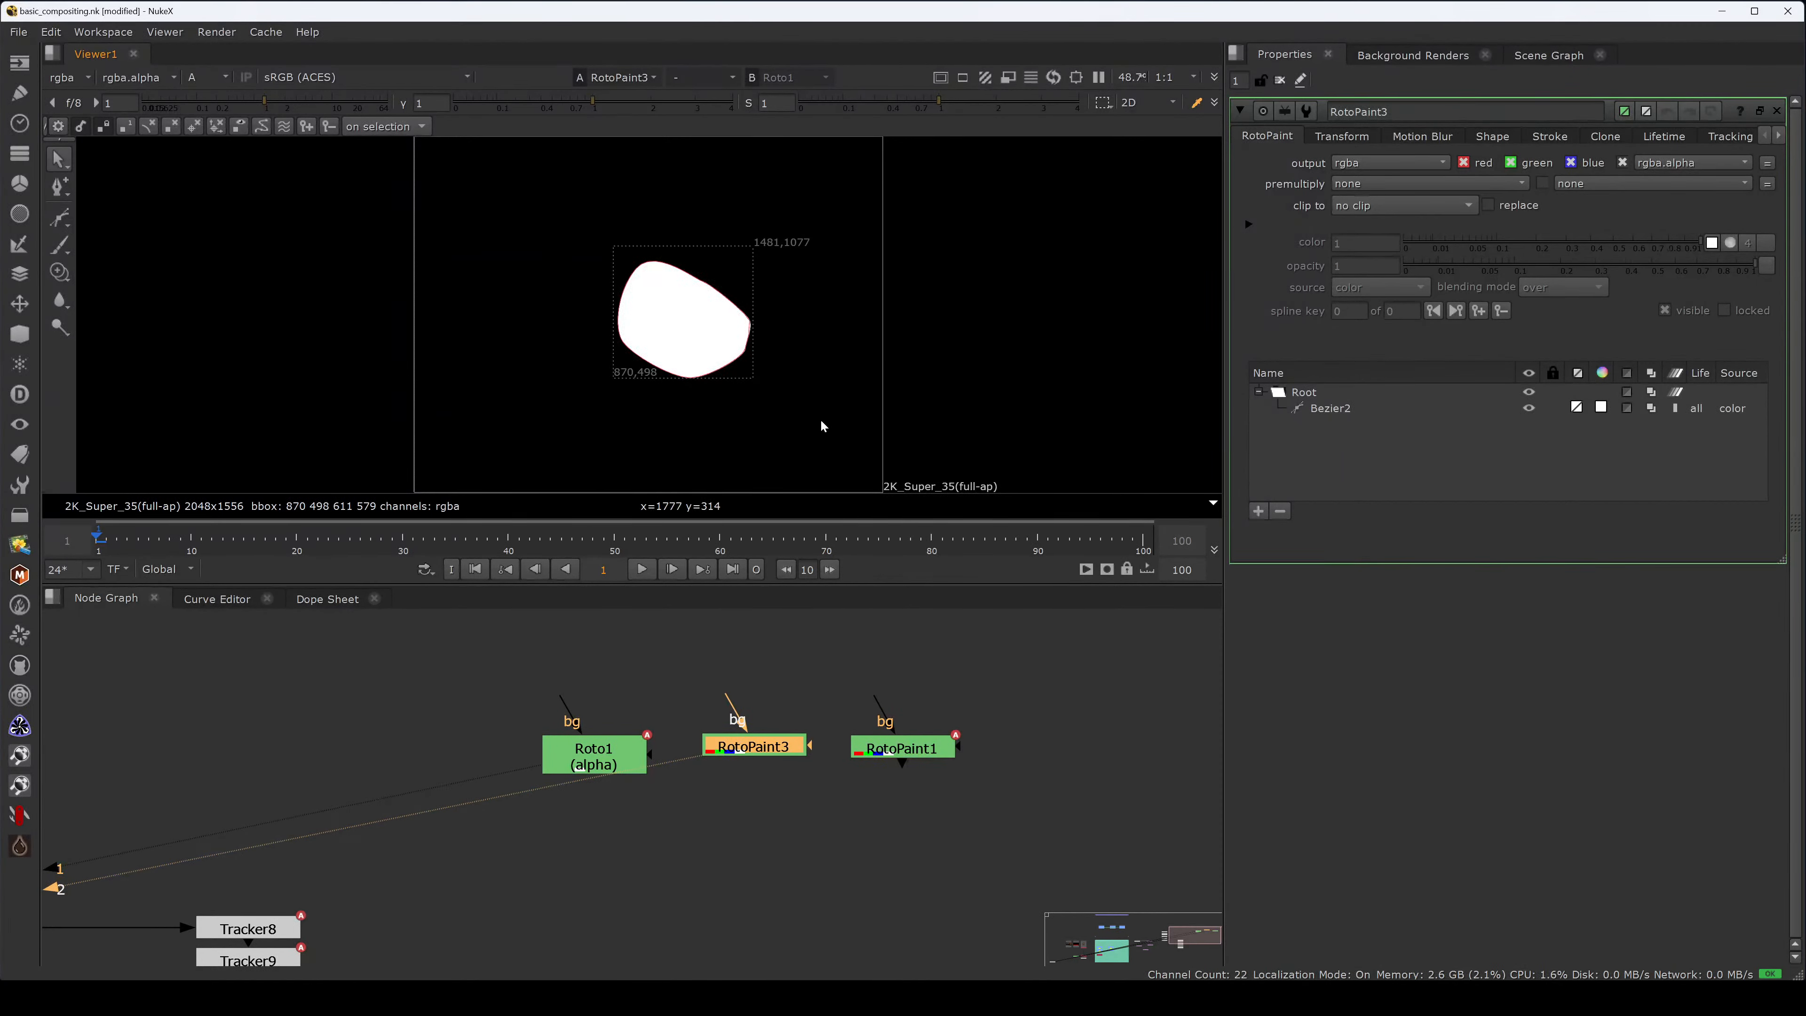
{"action": "key", "text": "a"}
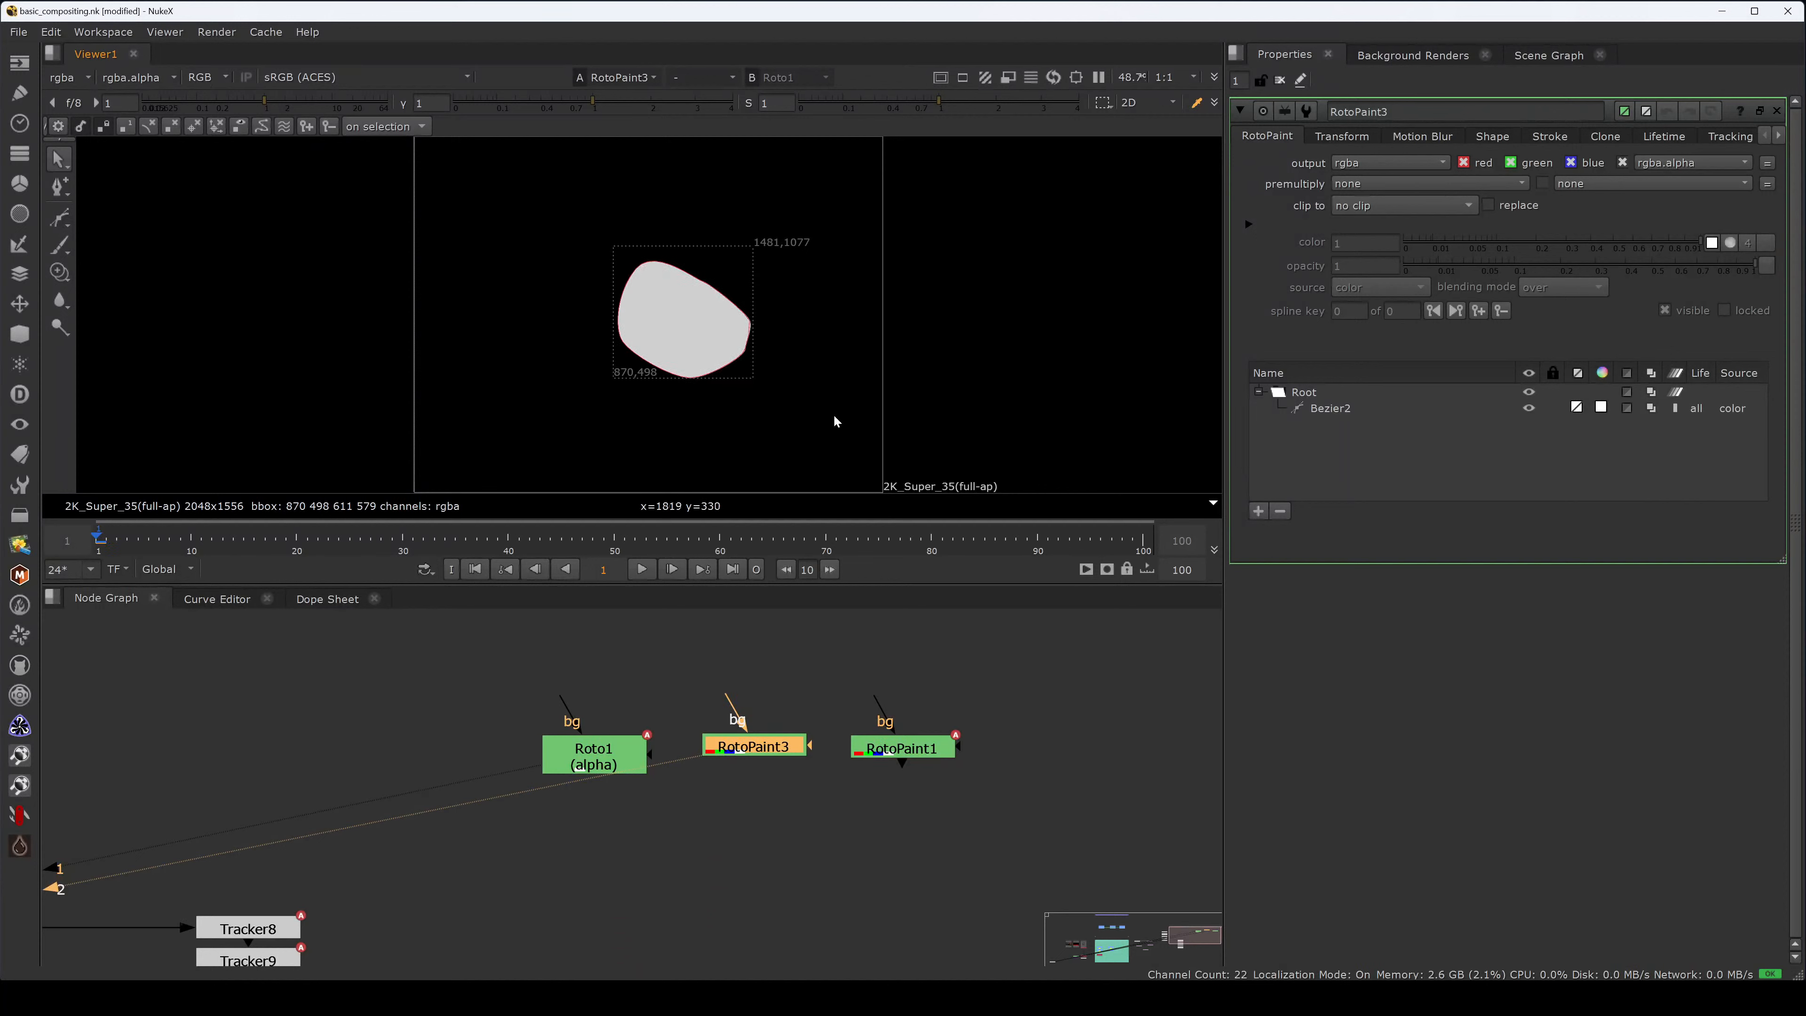
- Set the colour of the Bezier shape in RotoPaint3 to blue, about 0.15, 0.306, 1, and deselect the shape
{"action": "left_click", "coordinate": [1366, 407]}
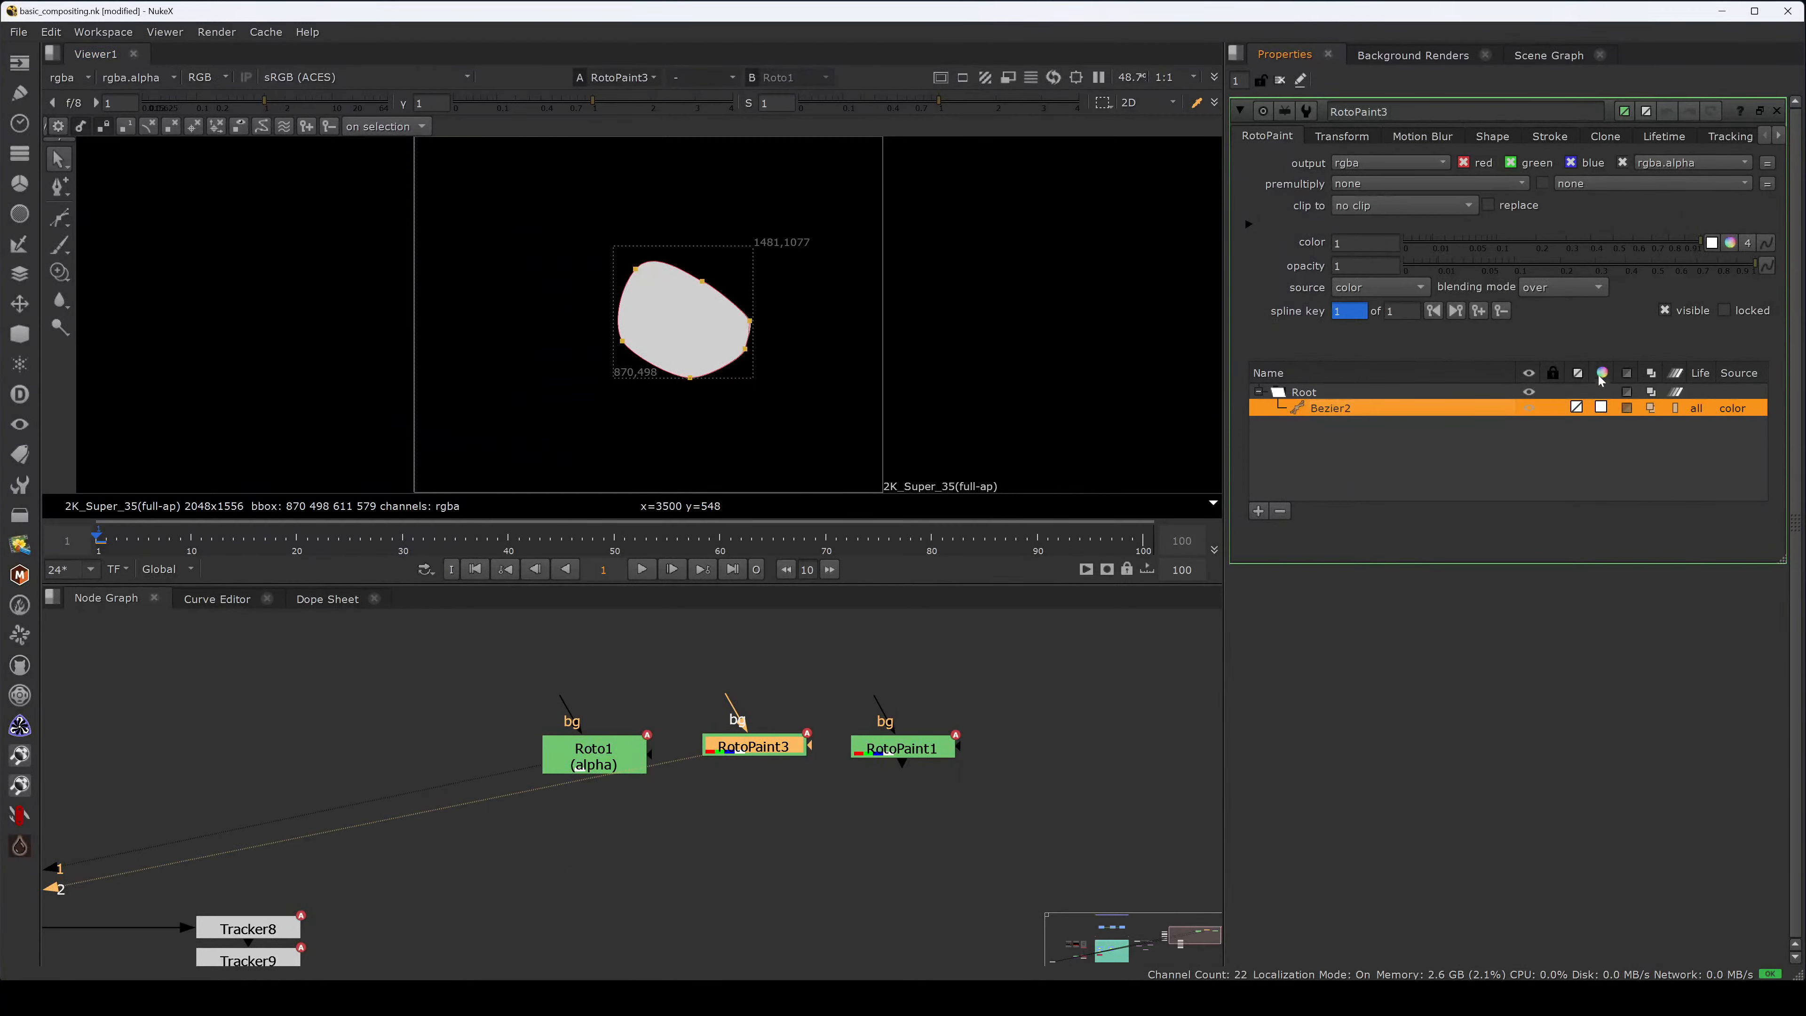
{"action": "left_click", "coordinate": [1731, 243]}
{"action": "left_click_drag", "start_coordinate": [1349, 646], "coordinate": [1296, 860]}
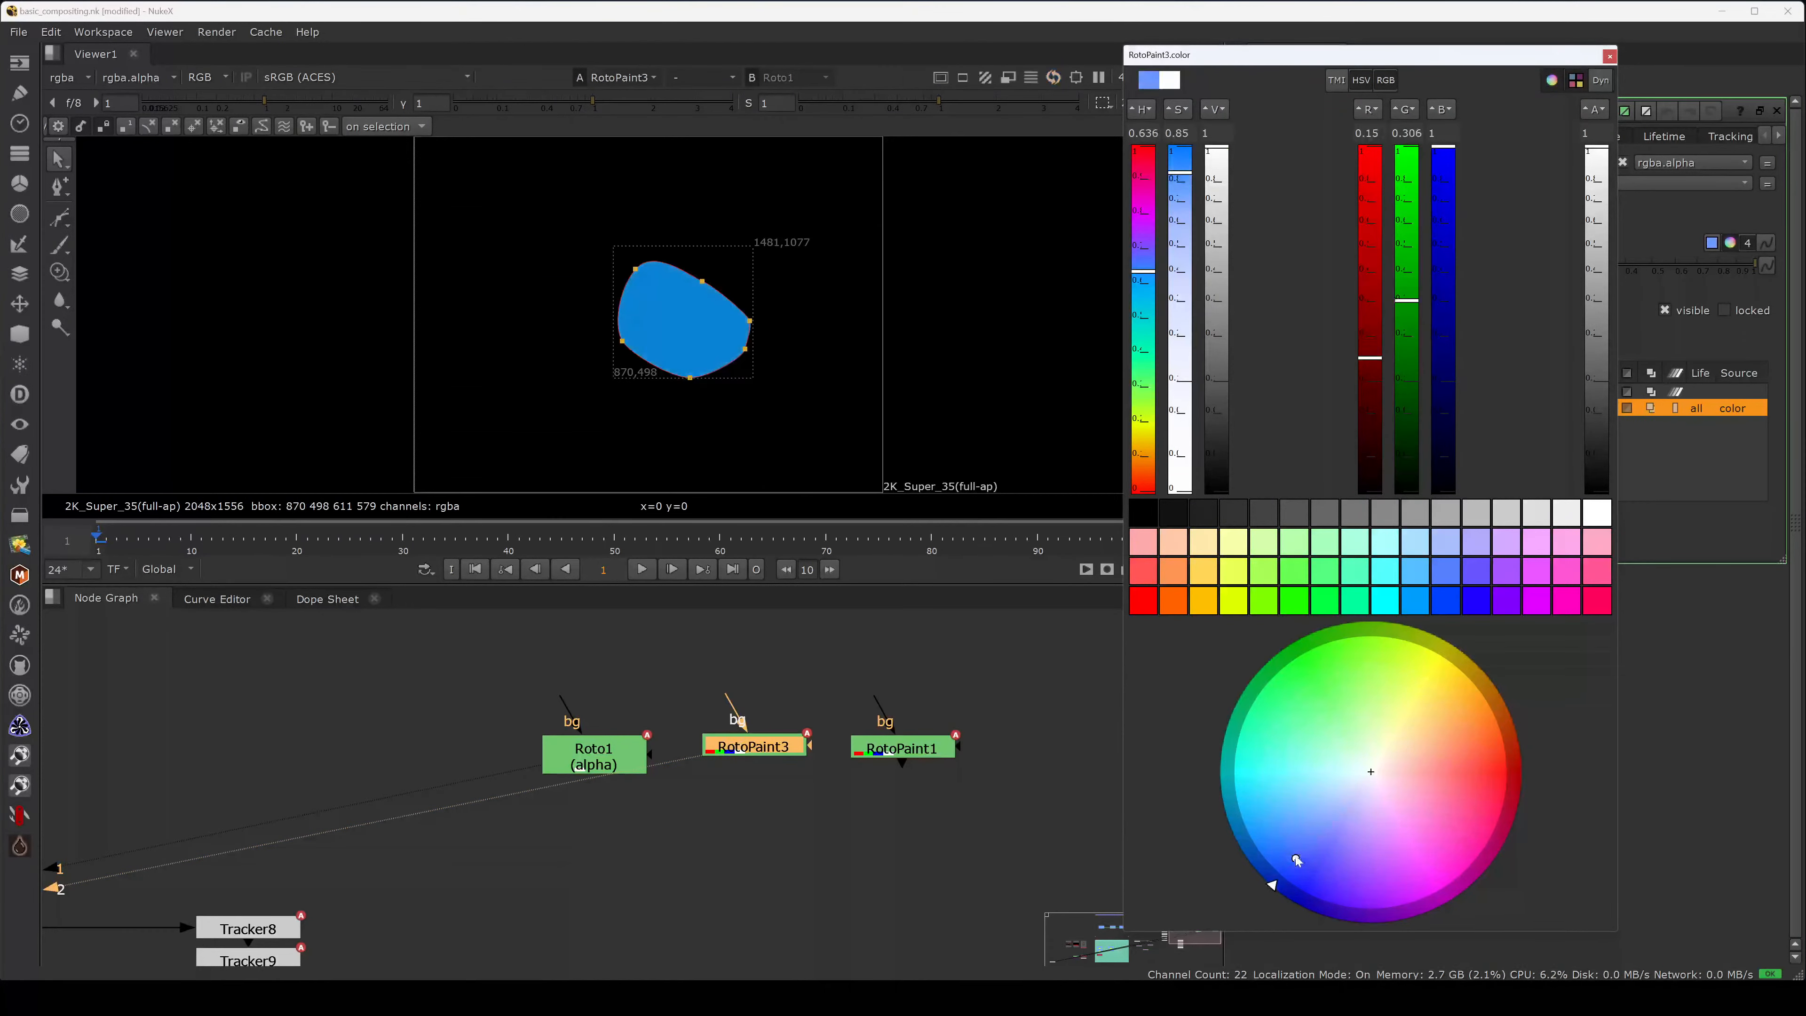
{"action": "left_click", "coordinate": [1610, 56]}
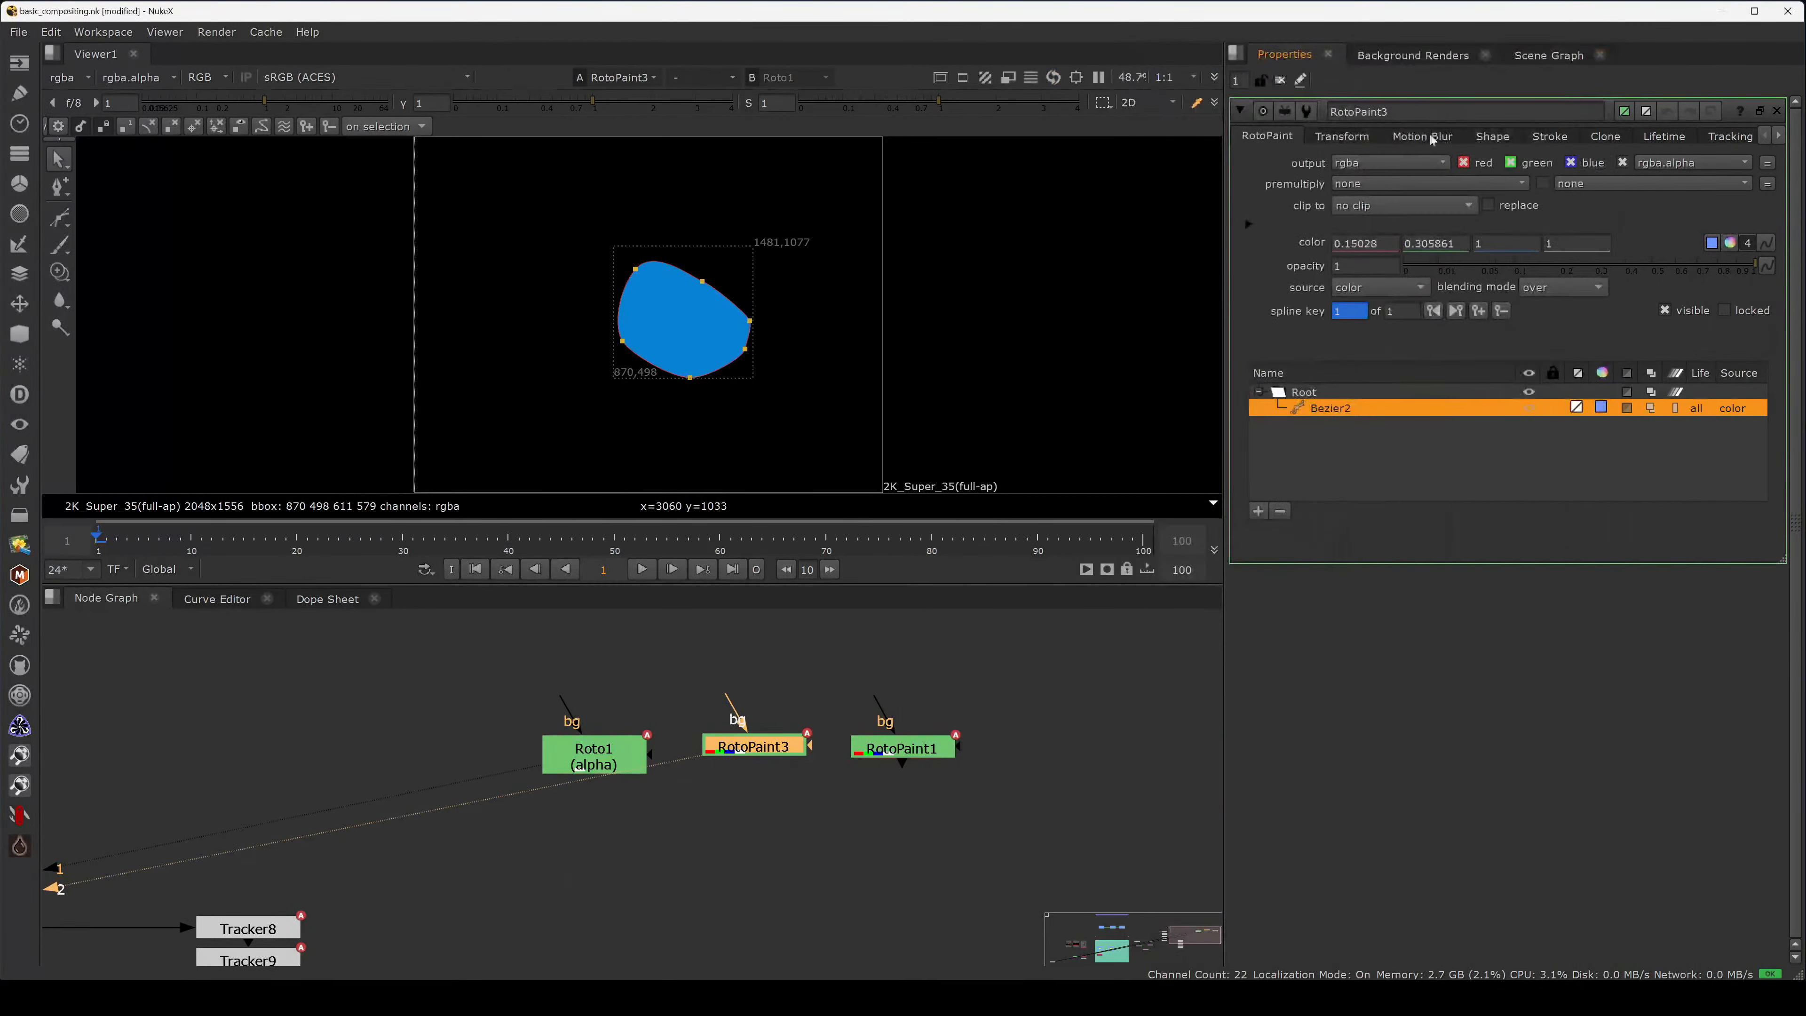
{"action": "left_click", "coordinate": [775, 369]}
{"action": "key", "text": "Right"}
{"action": "key", "text": "Left"}
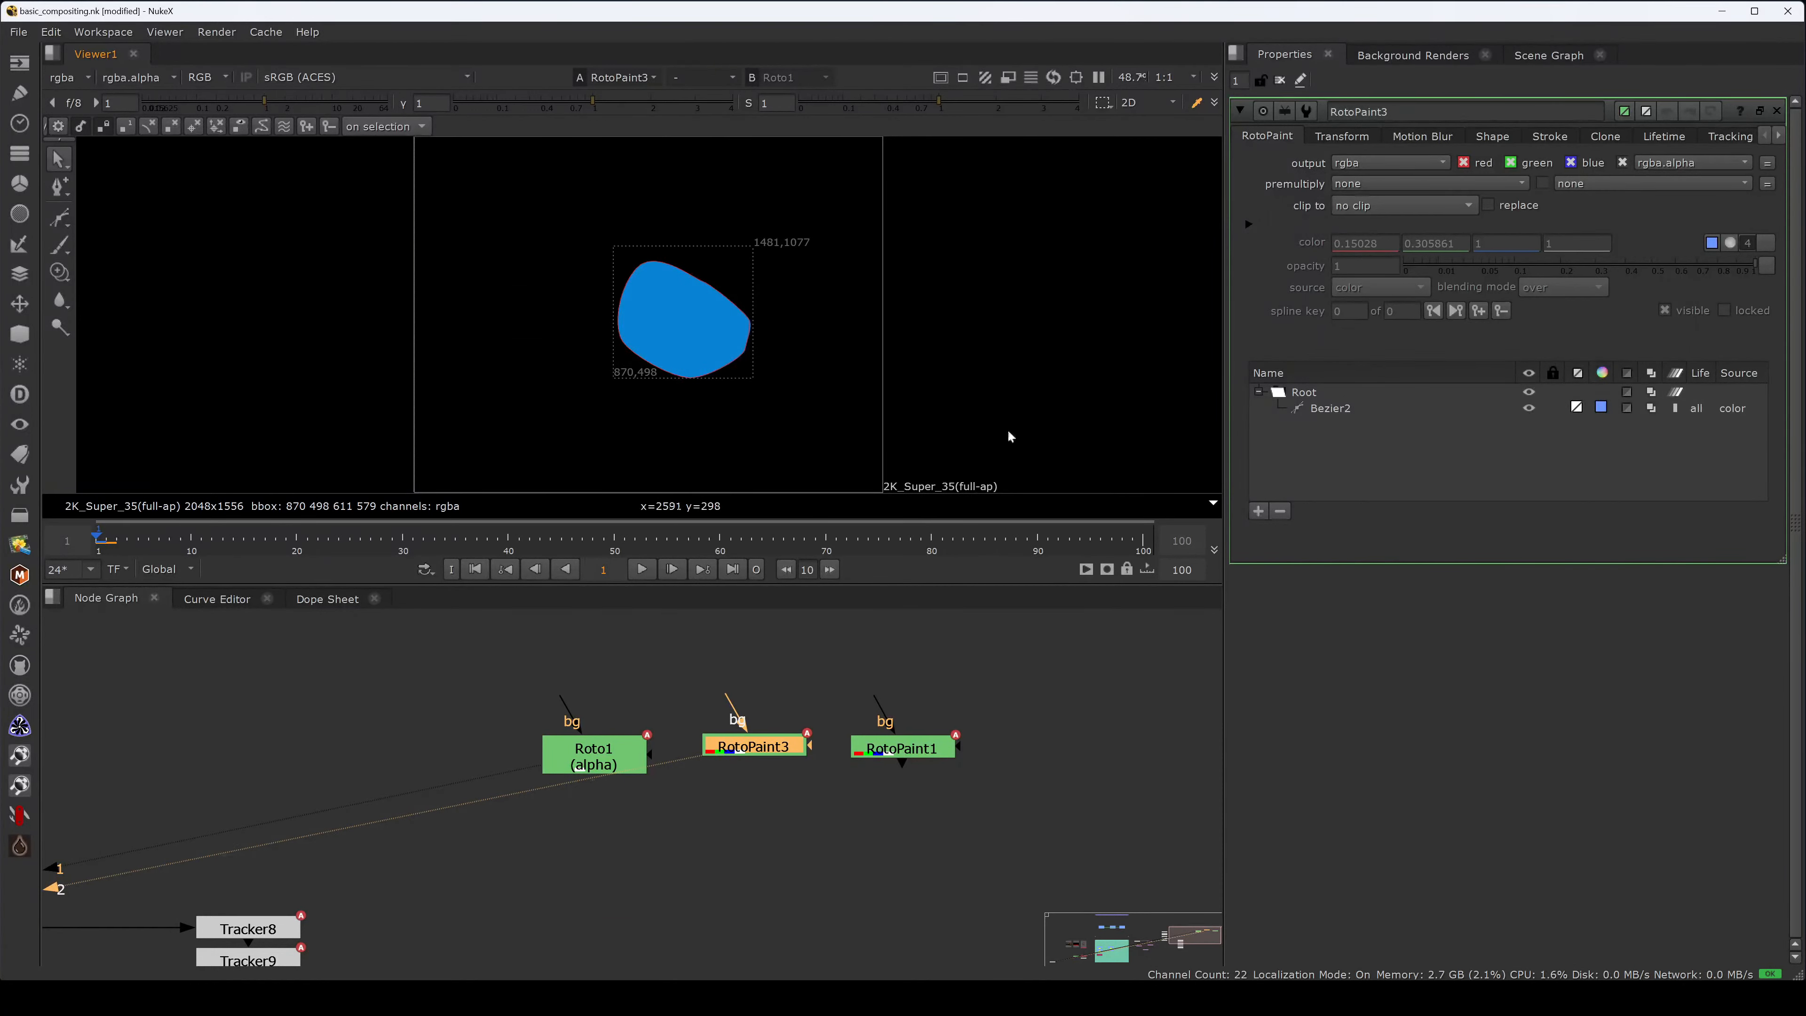
{"action": "left_click", "coordinate": [766, 811]}
{"action": "key", "text": "p"}
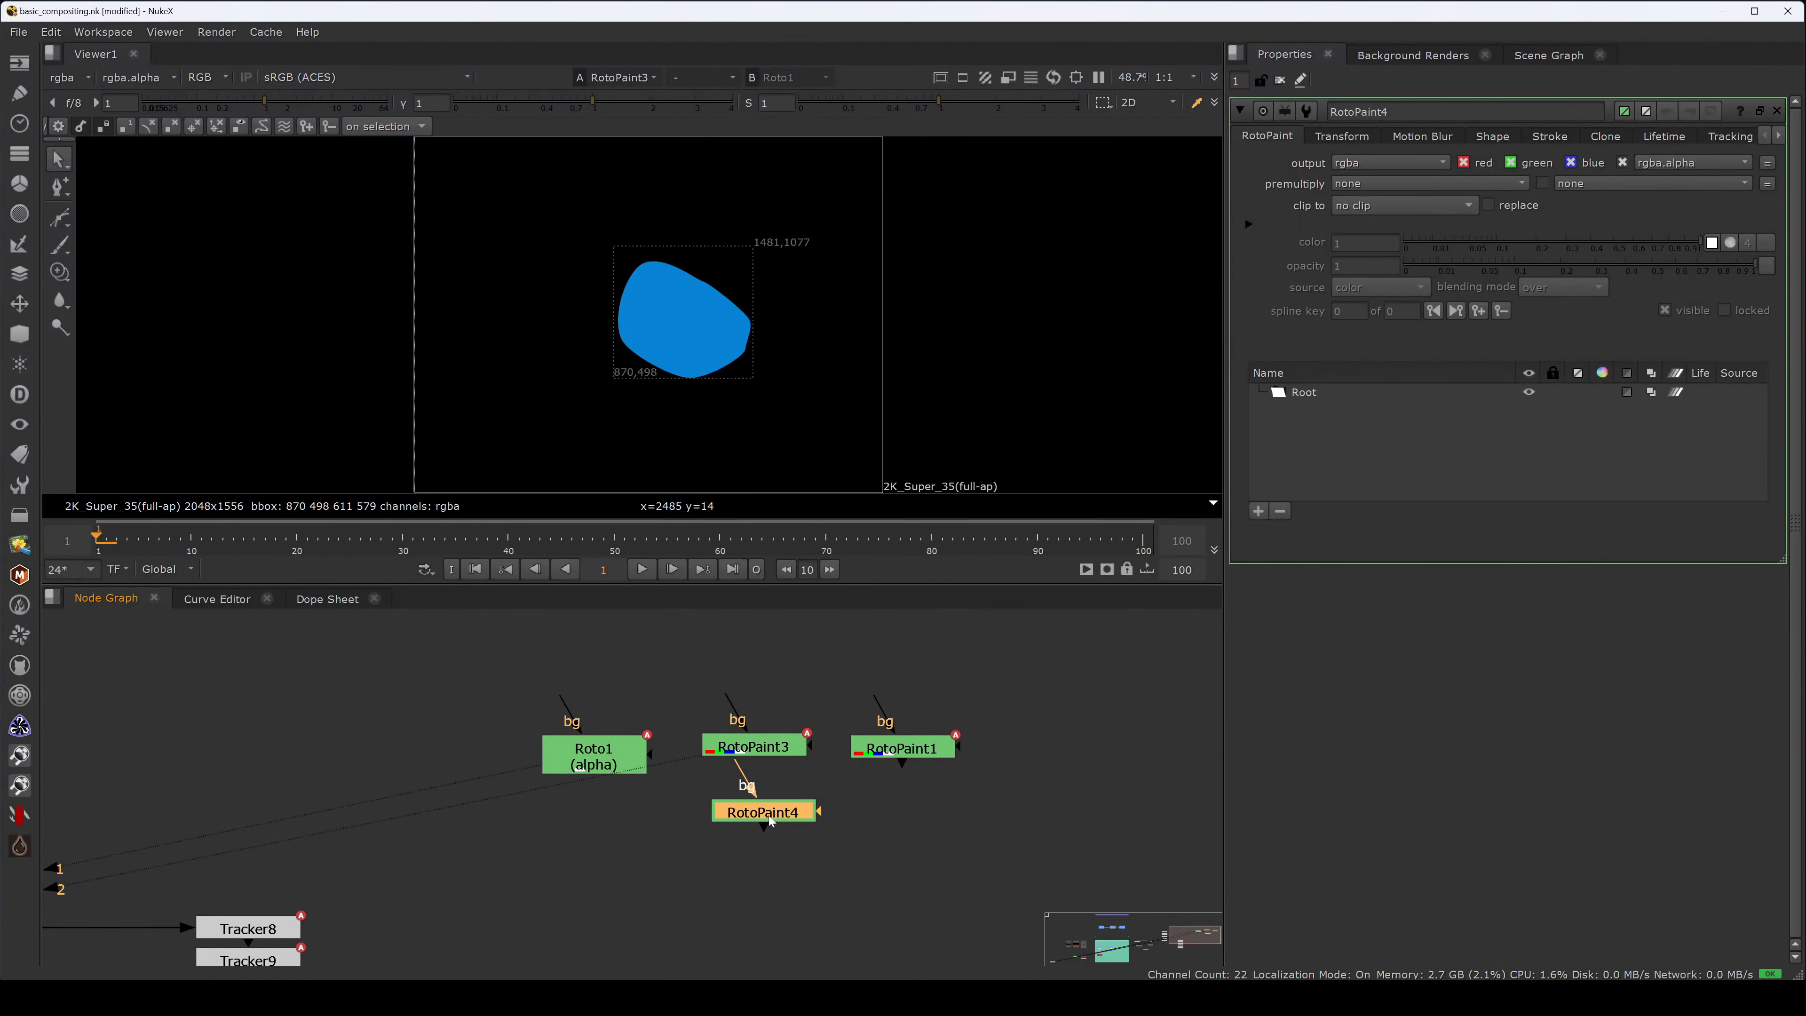
{"action": "key", "text": "Delete"}
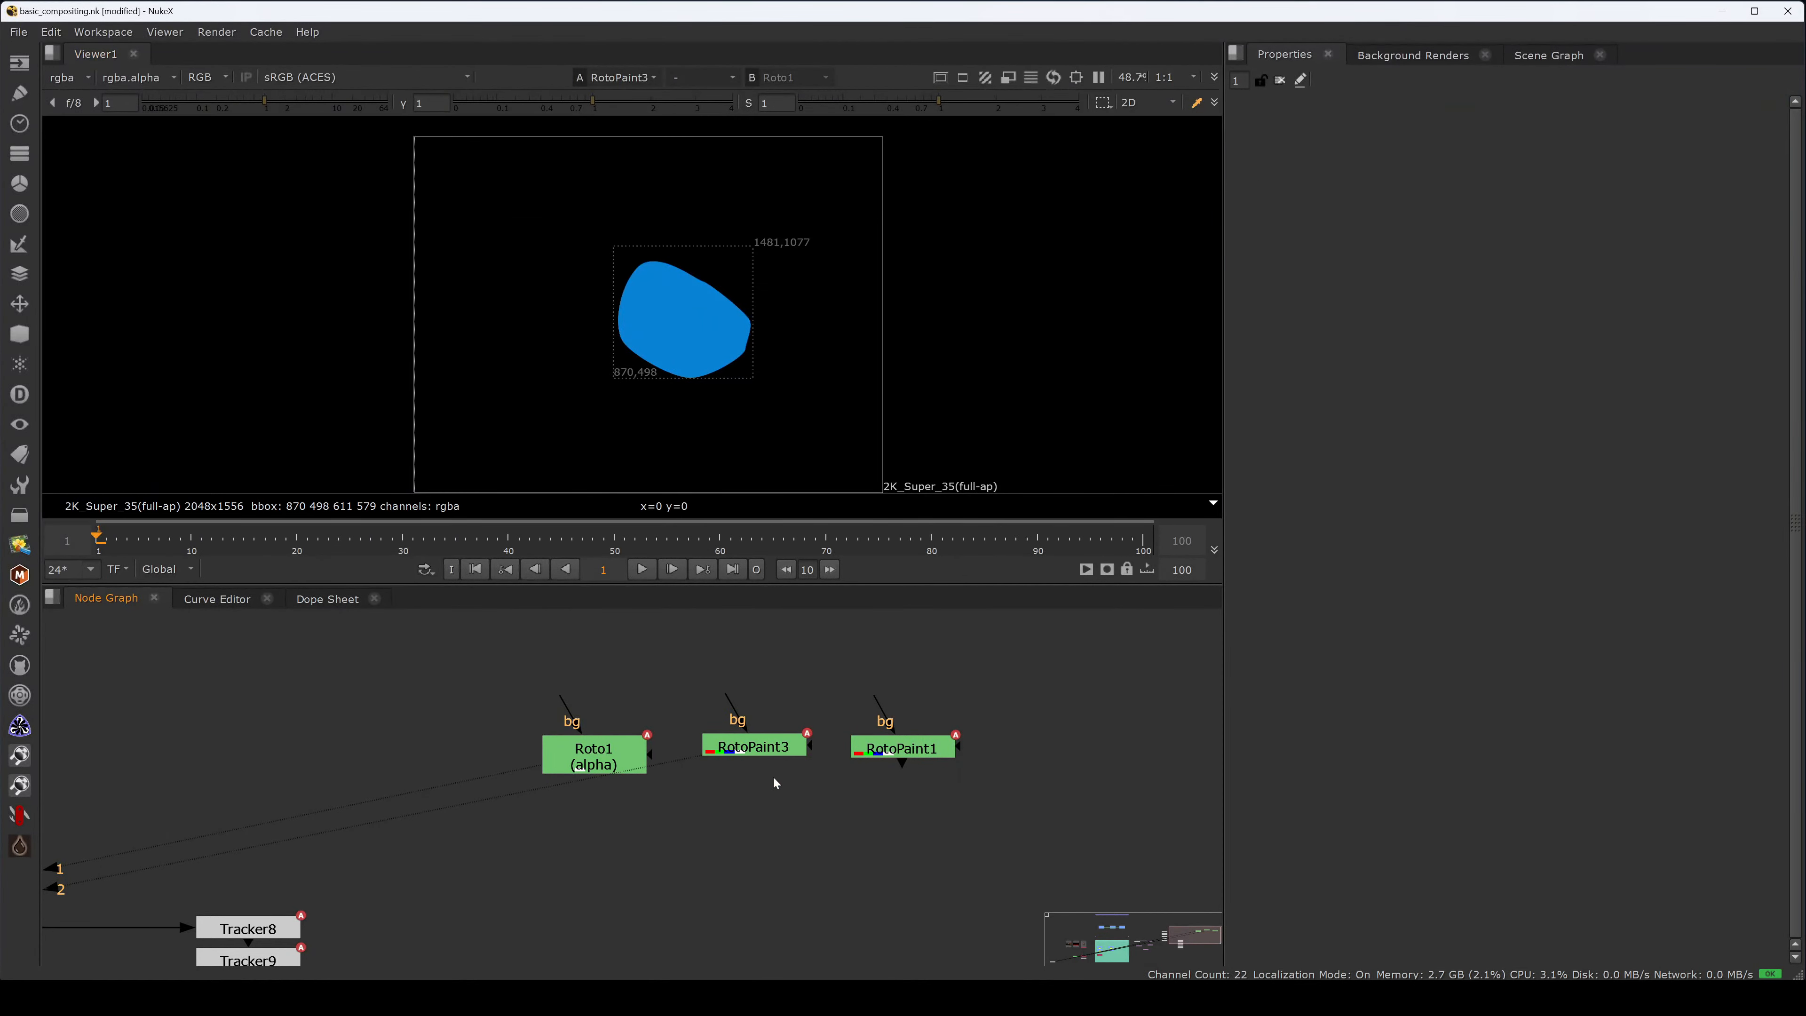
- Paint a short white brush stroke of size 25 below the blue shape in RotoPaint3 and scrub the first frames
{"action": "double_click", "coordinate": [754, 746]}
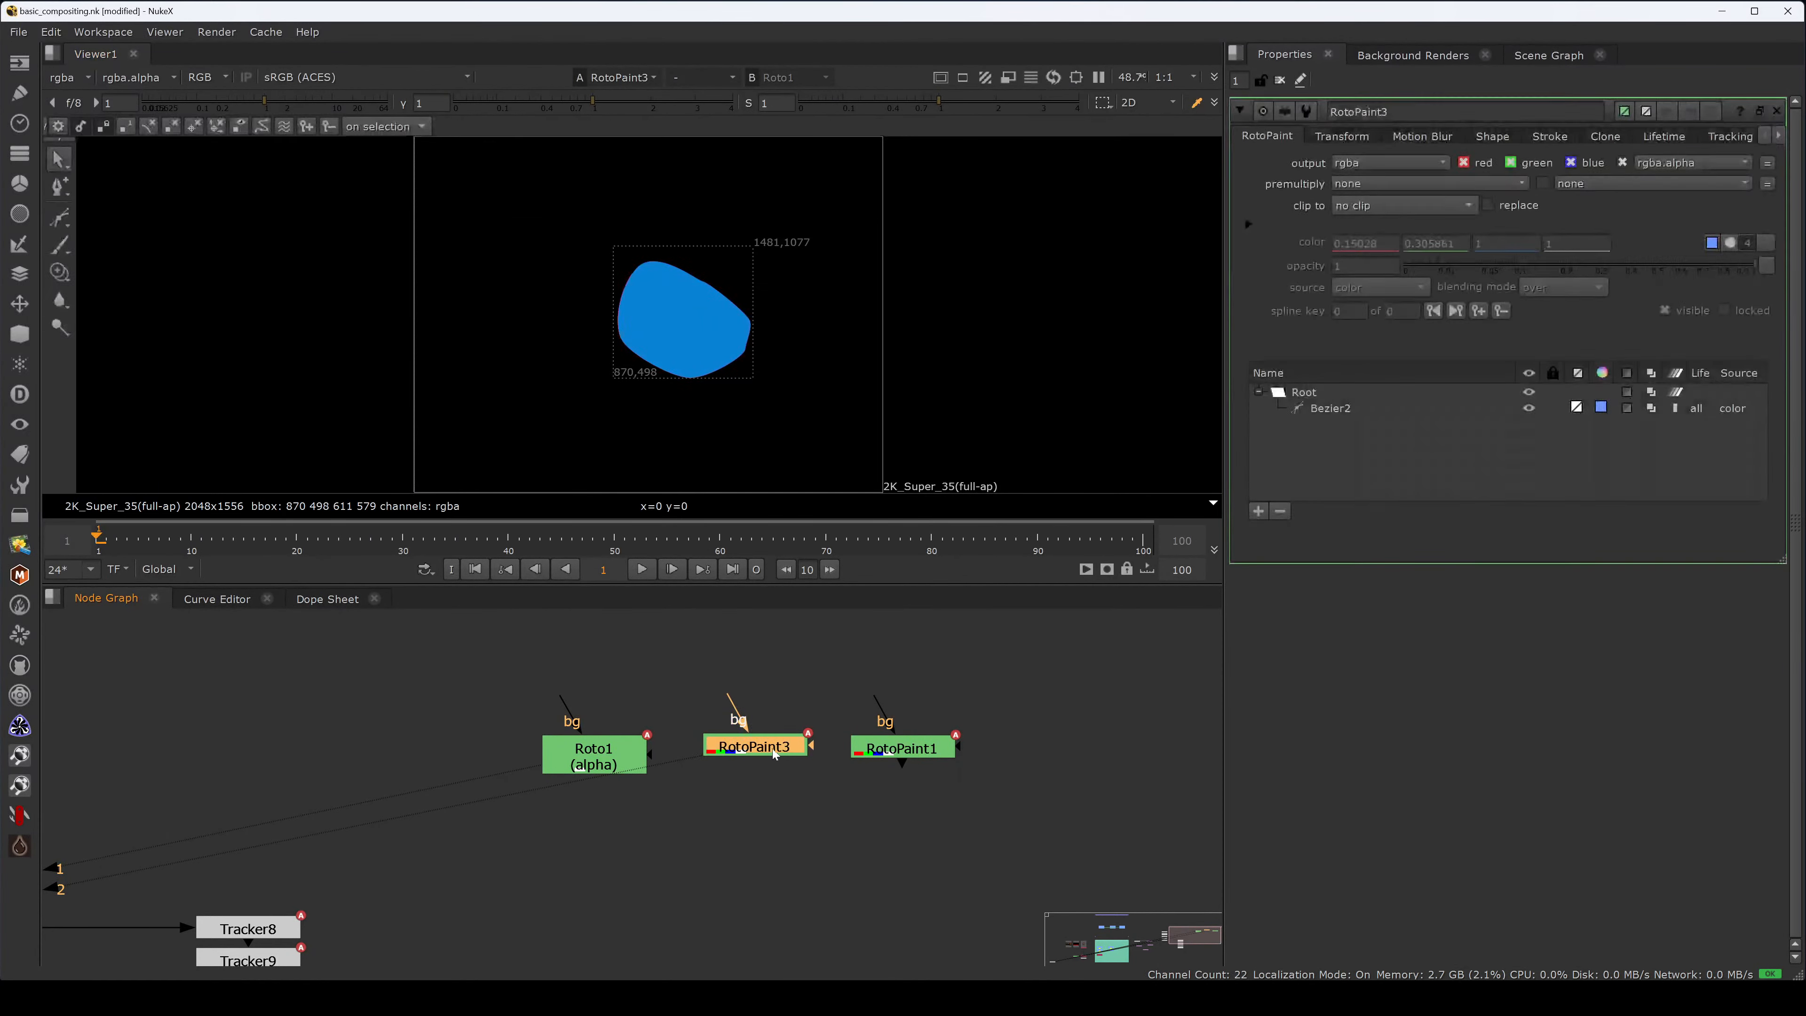
{"action": "left_click", "coordinate": [61, 221]}
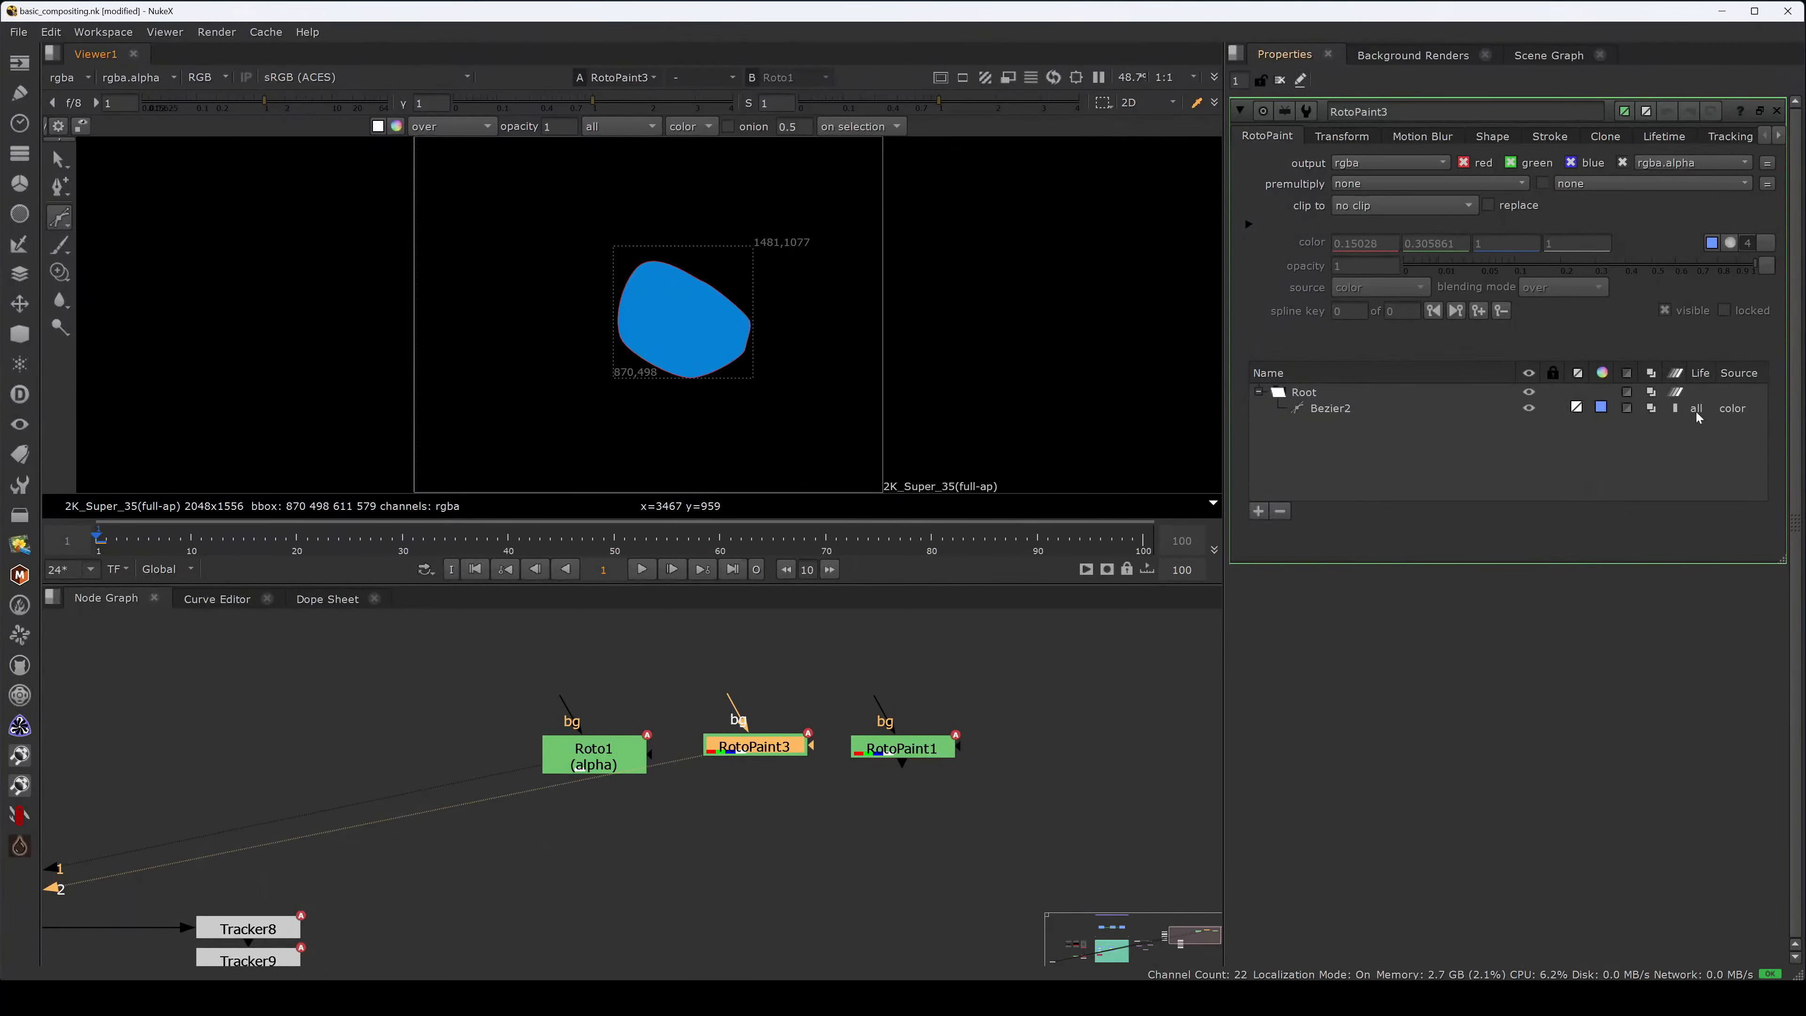
{"action": "key", "text": "n"}
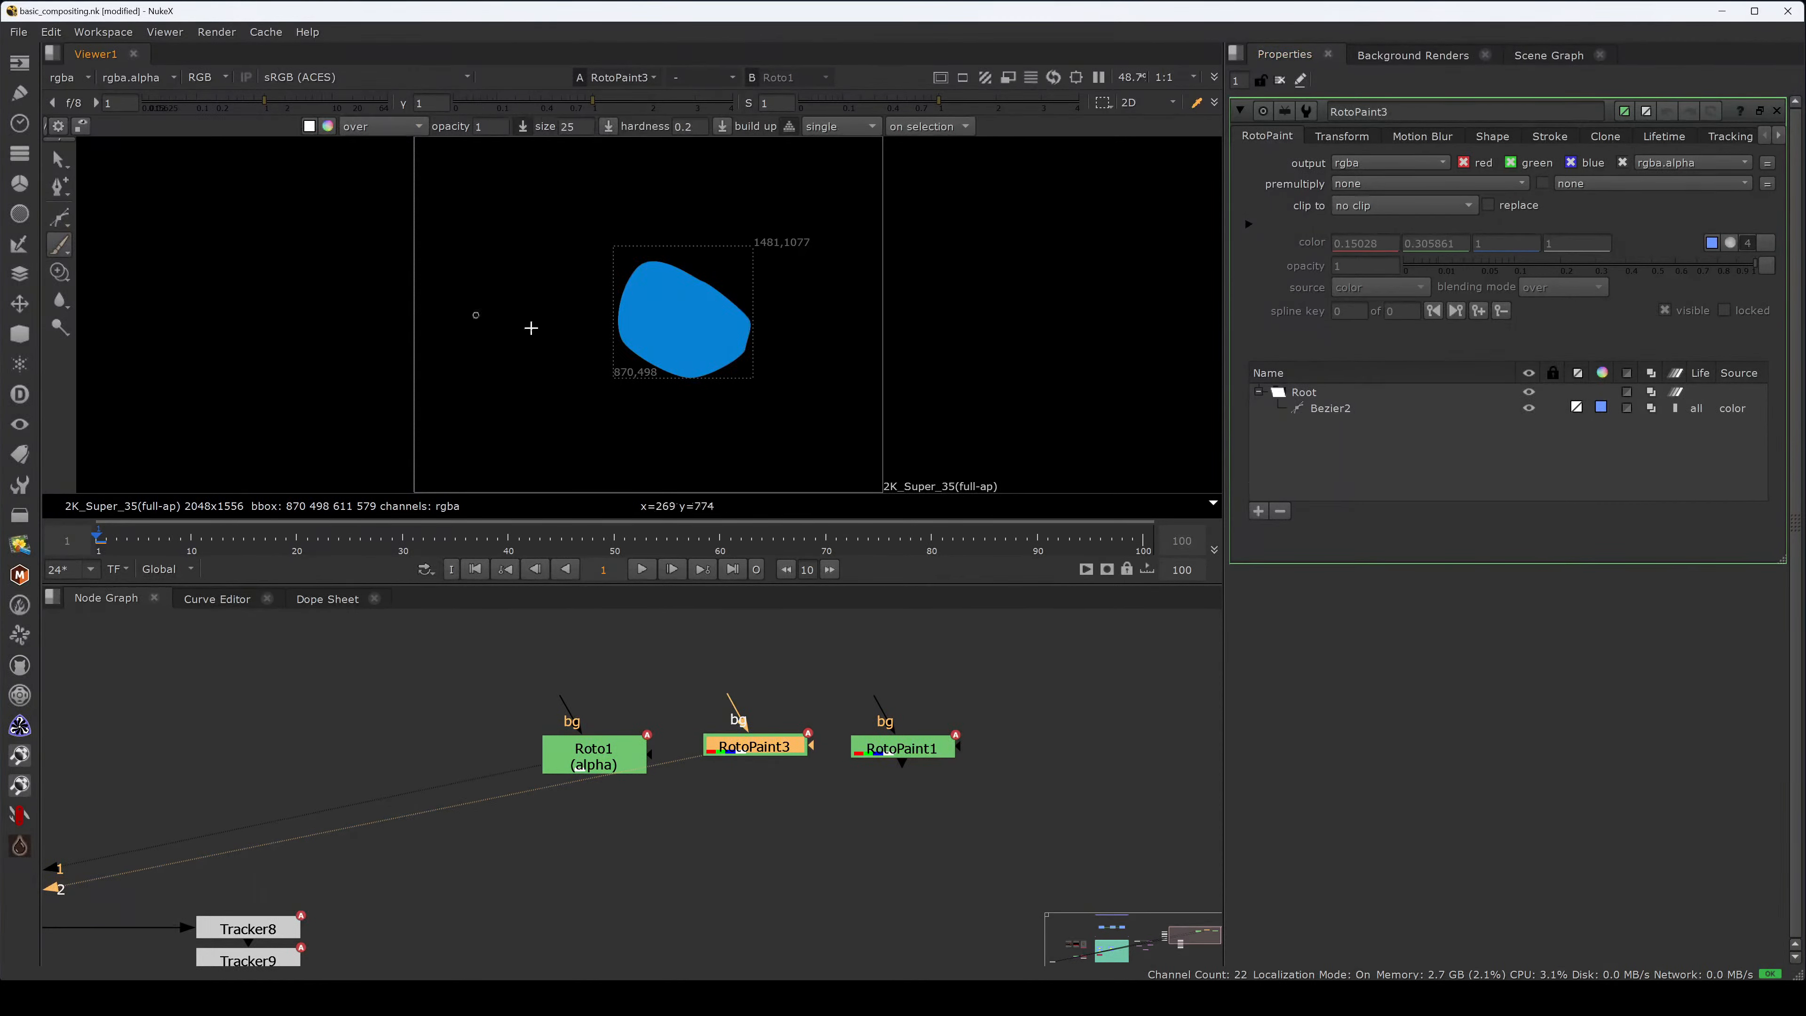
{"action": "left_click_drag", "start_coordinate": [672, 411], "coordinate": [781, 419]}
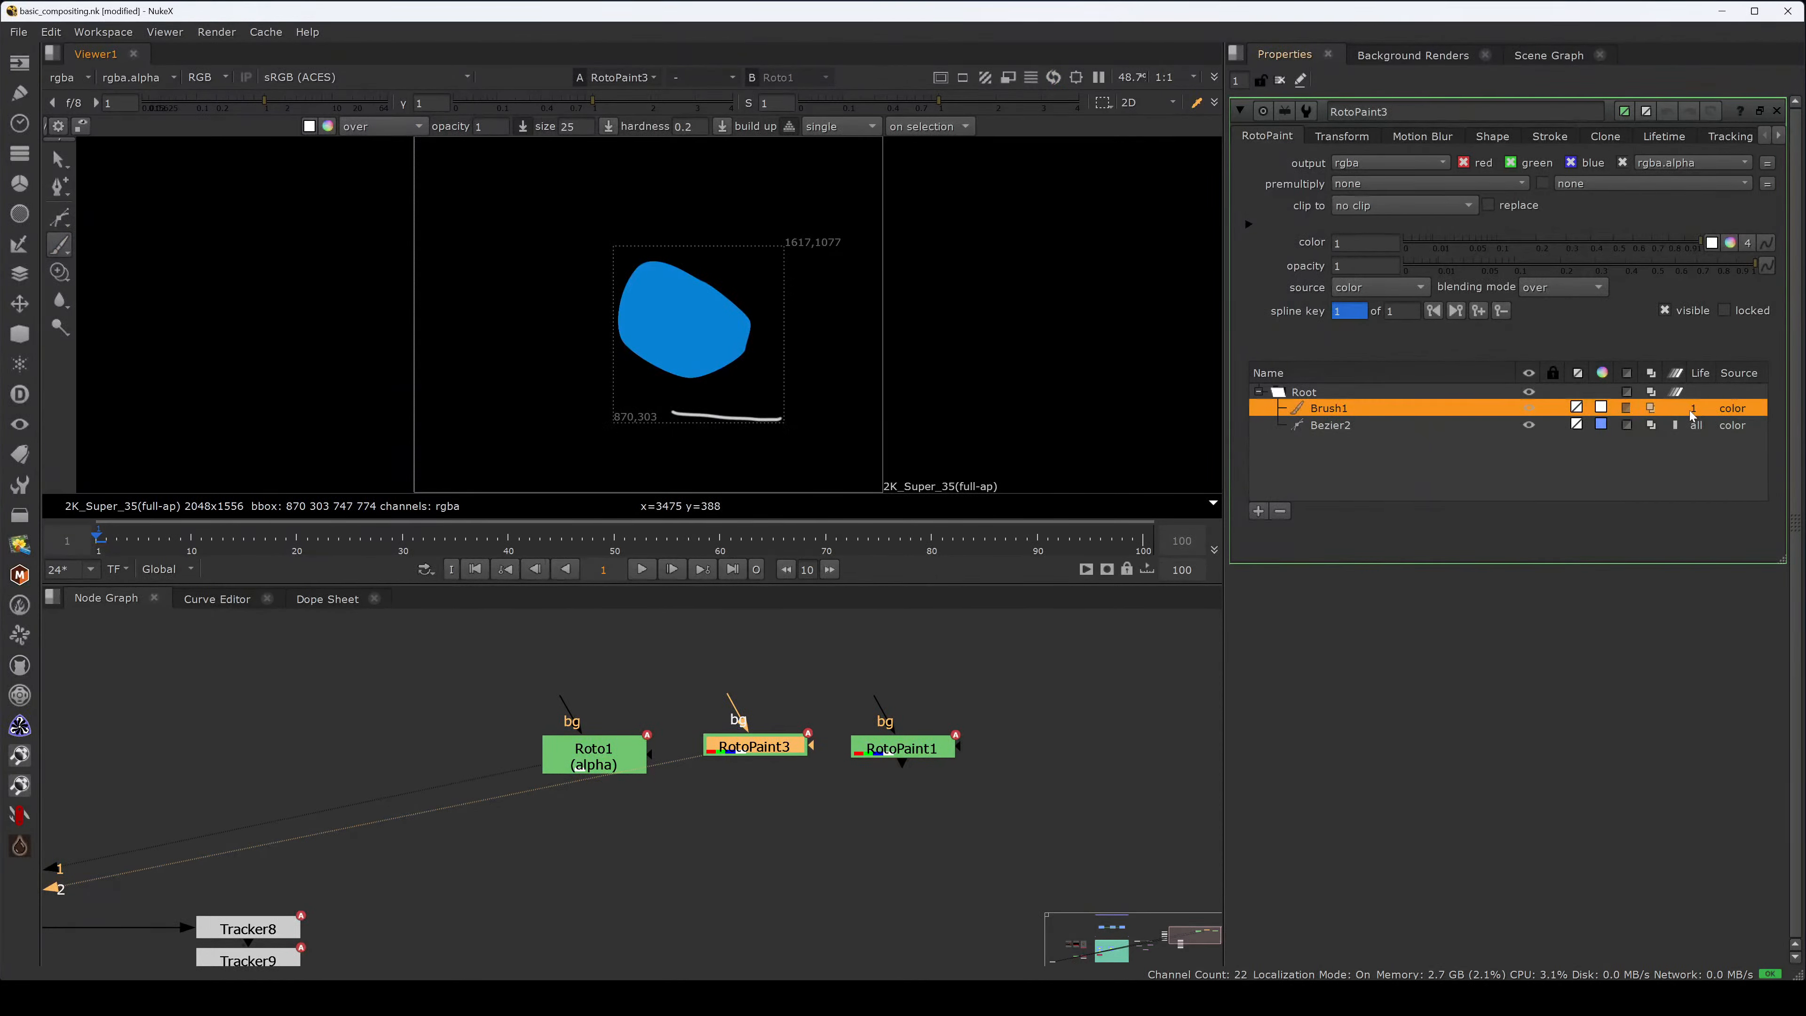
{"action": "left_click", "coordinate": [110, 547]}
{"action": "left_click_drag", "start_coordinate": [109, 544], "coordinate": [103, 558]}
- Add an unconnected RotoPaint node beside RotoPaint1 and display it in the viewer
{"action": "left_click", "coordinate": [889, 672]}
{"action": "middle_click_drag", "start_coordinate": [889, 672], "coordinate": [660, 644]}
{"action": "key", "text": "p"}
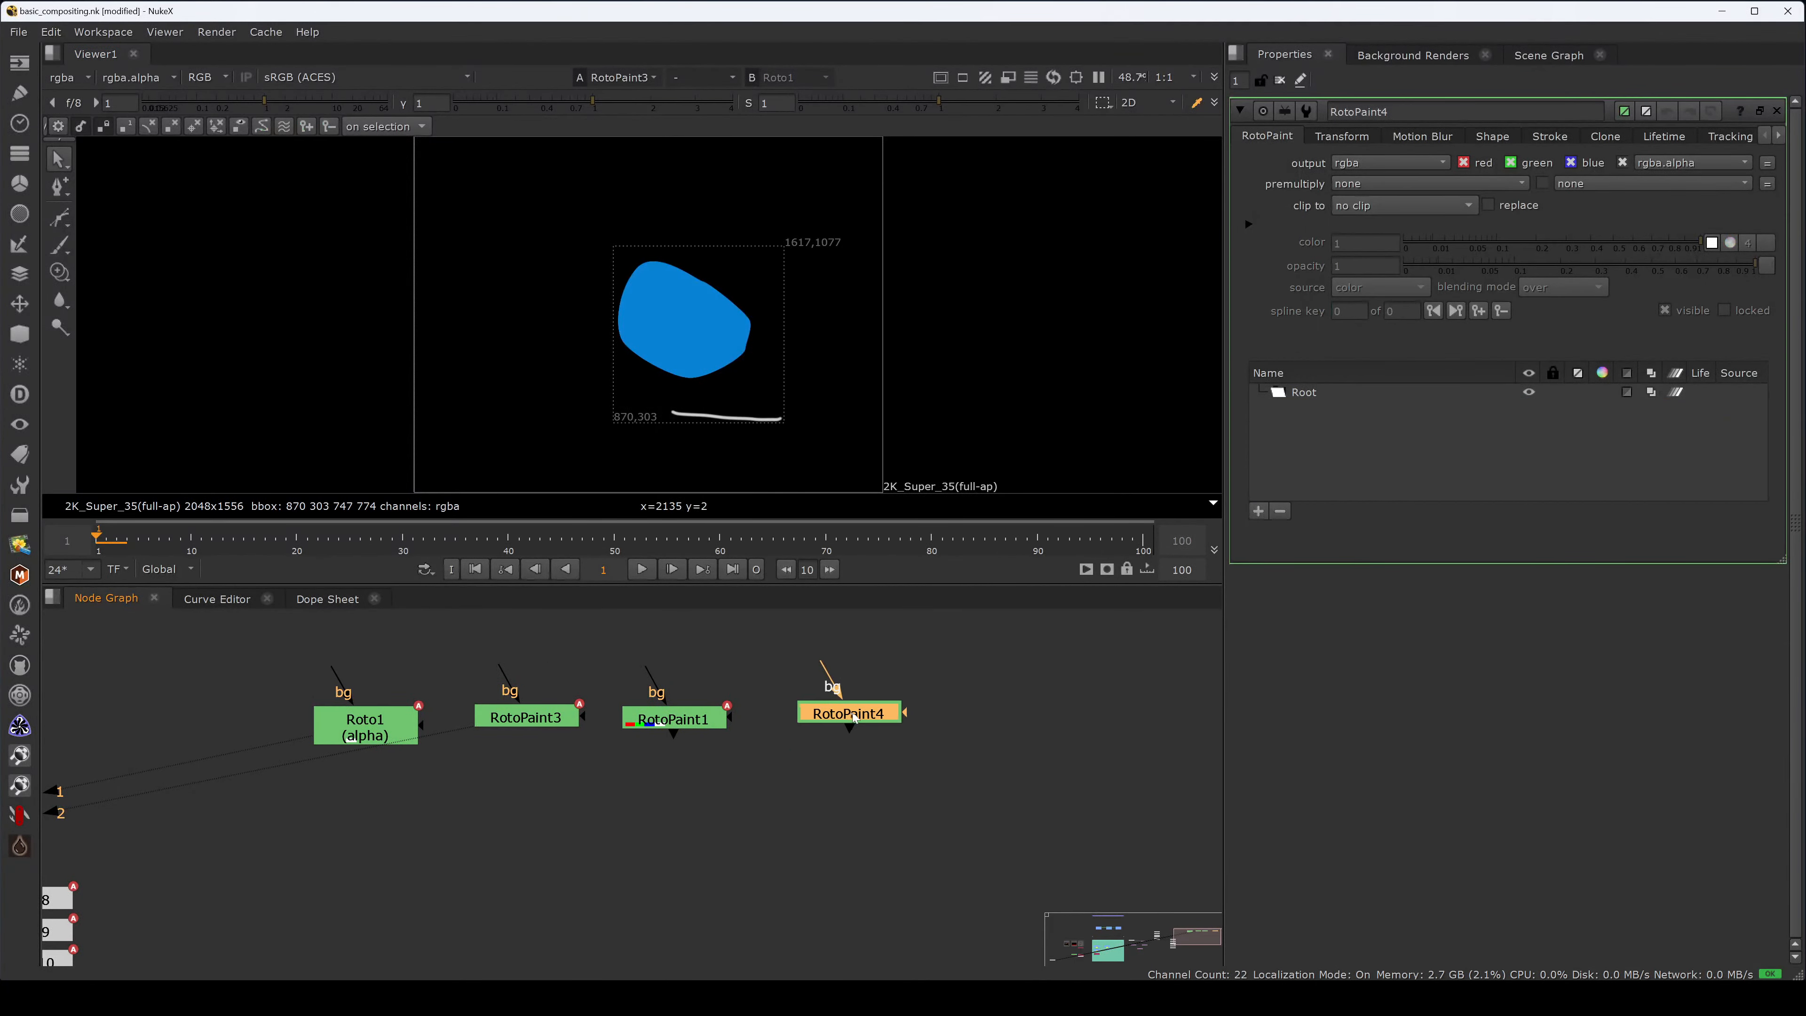
{"action": "left_click", "coordinate": [854, 720]}
{"action": "key", "text": "2"}
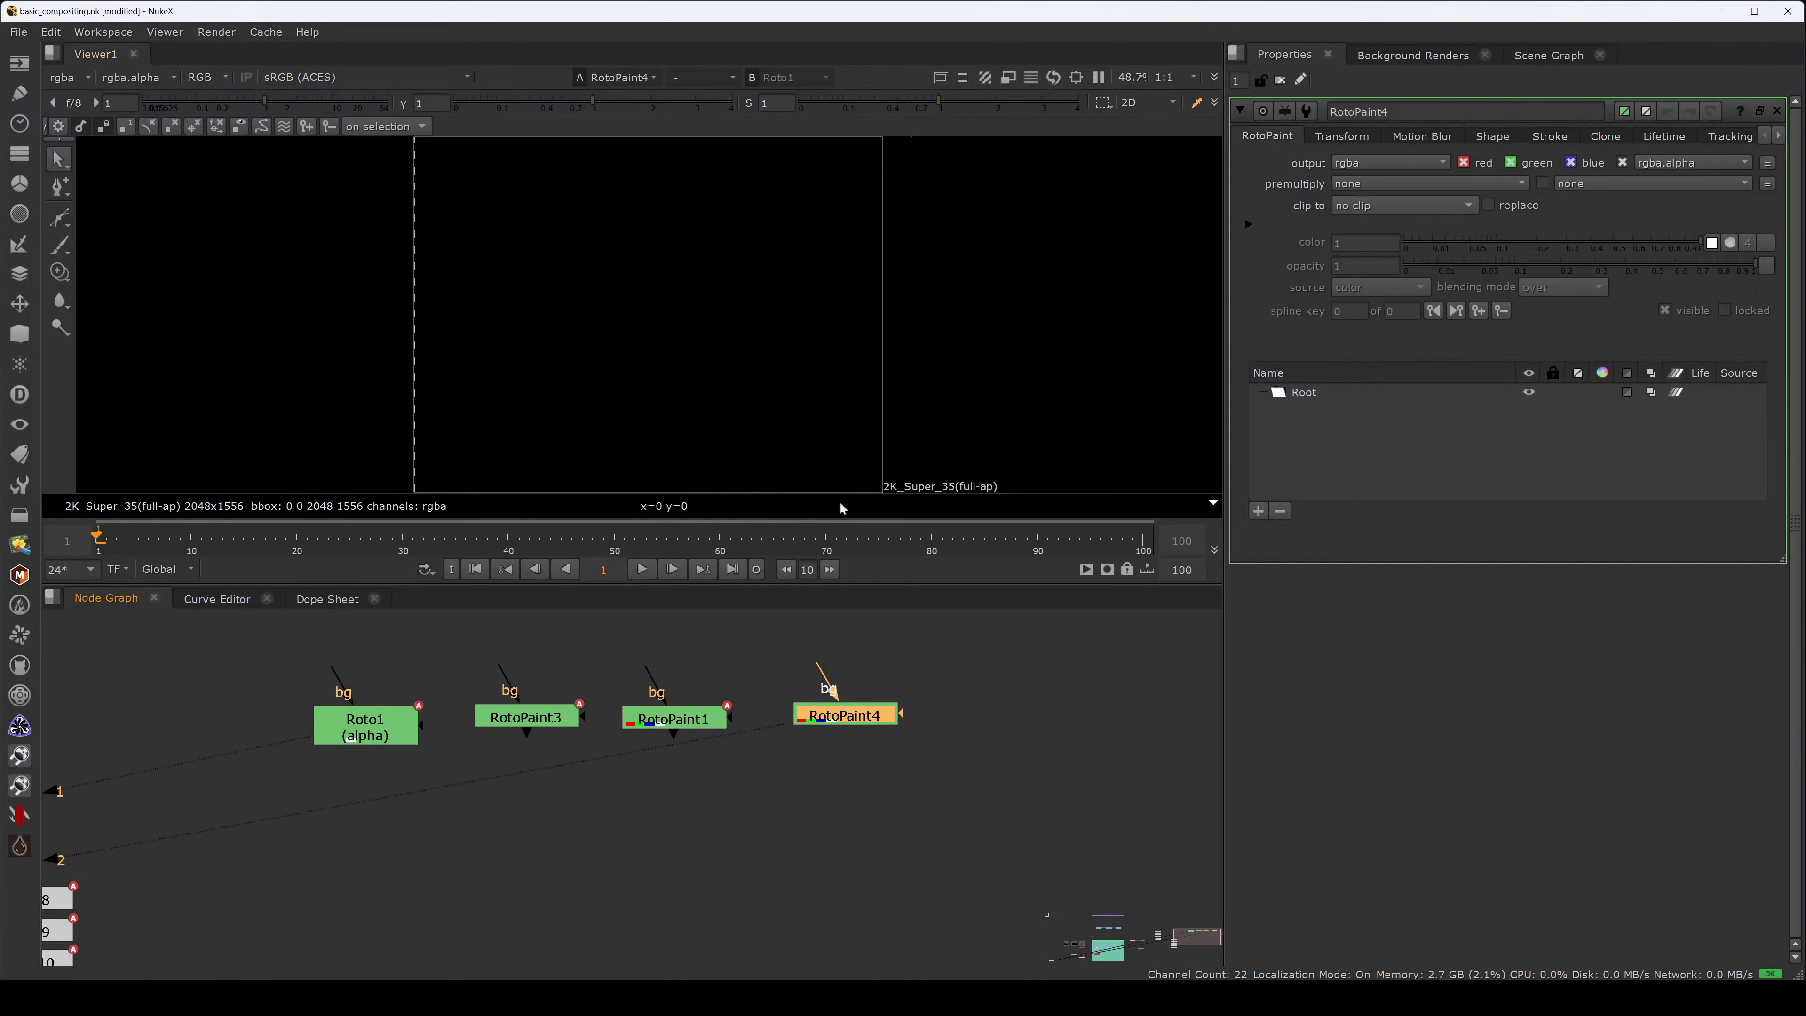
- Maximize the viewer, set the brush size to 1, and handwrite a boxed "Read" with an arrow to "org" near the frame's top
{"action": "left_click", "coordinate": [61, 244]}
{"action": "key", "text": "space"}
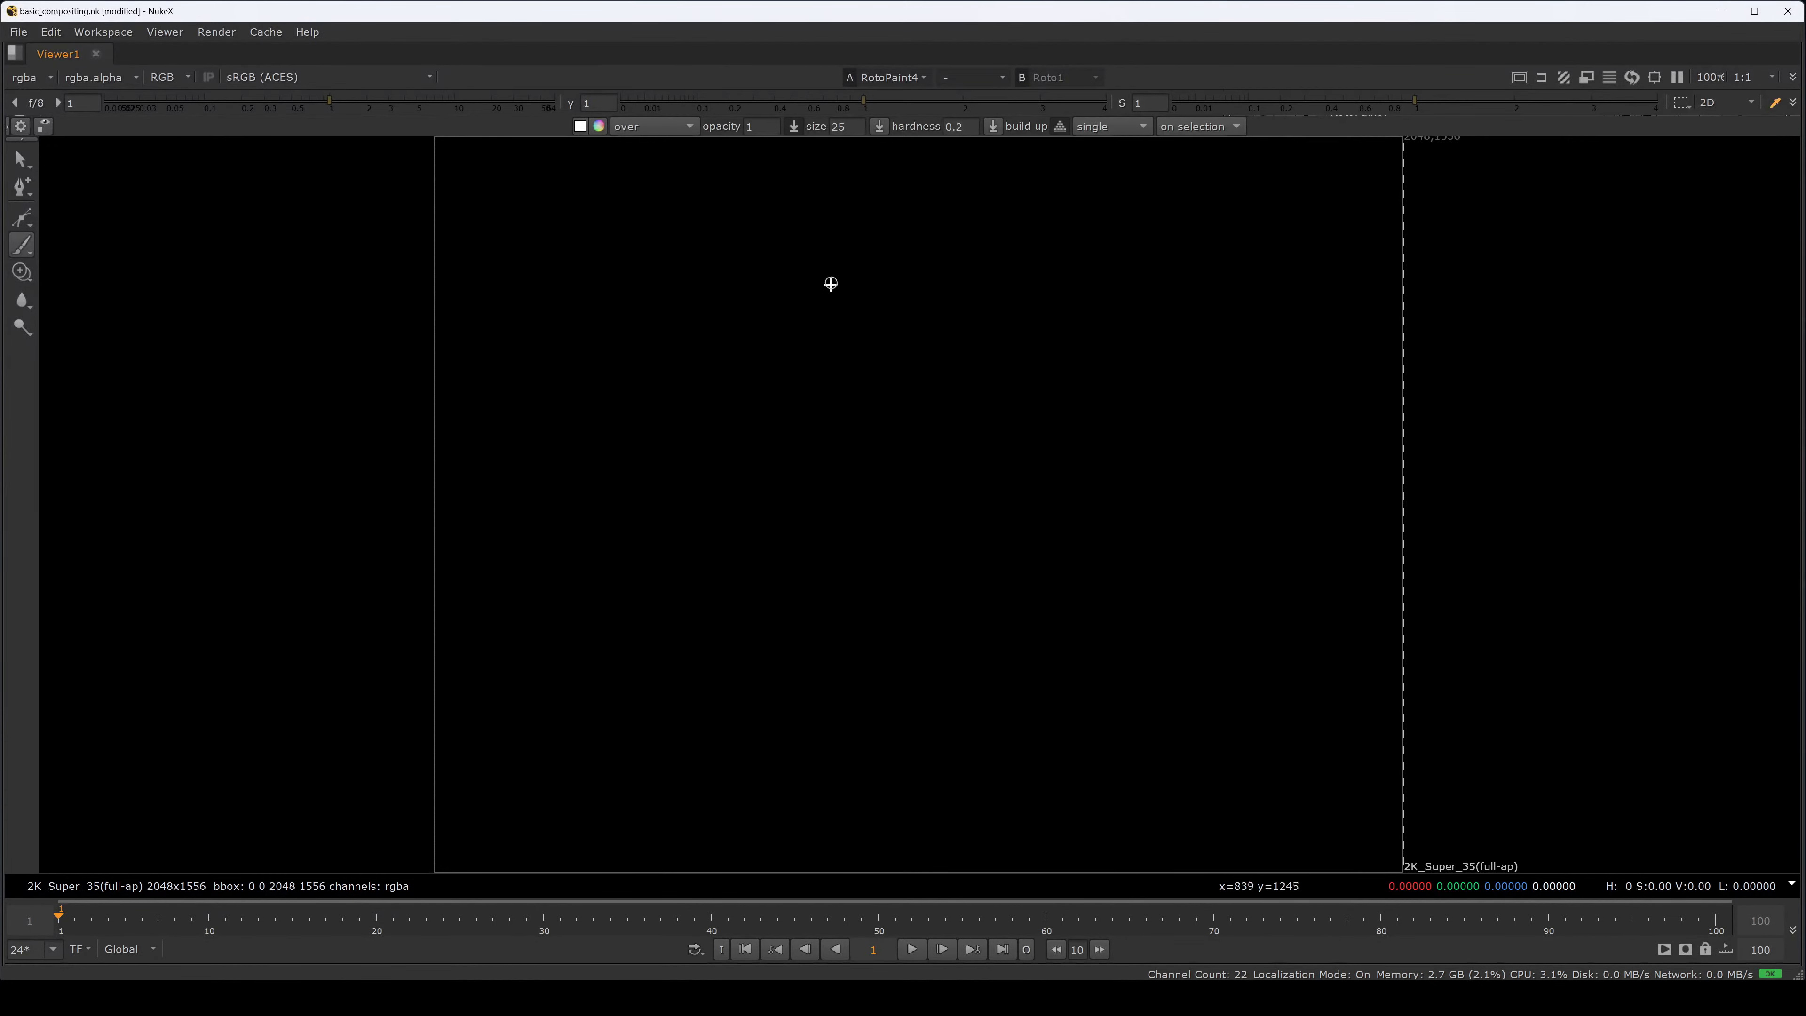
{"action": "left_click_drag", "start_coordinate": [828, 274], "coordinate": [815, 286], "text": "shift"}
{"action": "mouse_move", "coordinate": [833, 220]}
{"action": "left_mouse_down"}
{"action": "mouse_move", "coordinate": [924, 189]}
{"action": "mouse_move", "coordinate": [952, 214]}
{"action": "mouse_move", "coordinate": [822, 224]}
{"action": "mouse_move", "coordinate": [903, 214]}
{"action": "mouse_move", "coordinate": [924, 176]}
{"action": "mouse_move", "coordinate": [924, 225]}
{"action": "mouse_move", "coordinate": [1067, 206]}
{"action": "mouse_move", "coordinate": [1068, 244]}
{"action": "mouse_move", "coordinate": [1100, 221]}
{"action": "left_mouse_up"}
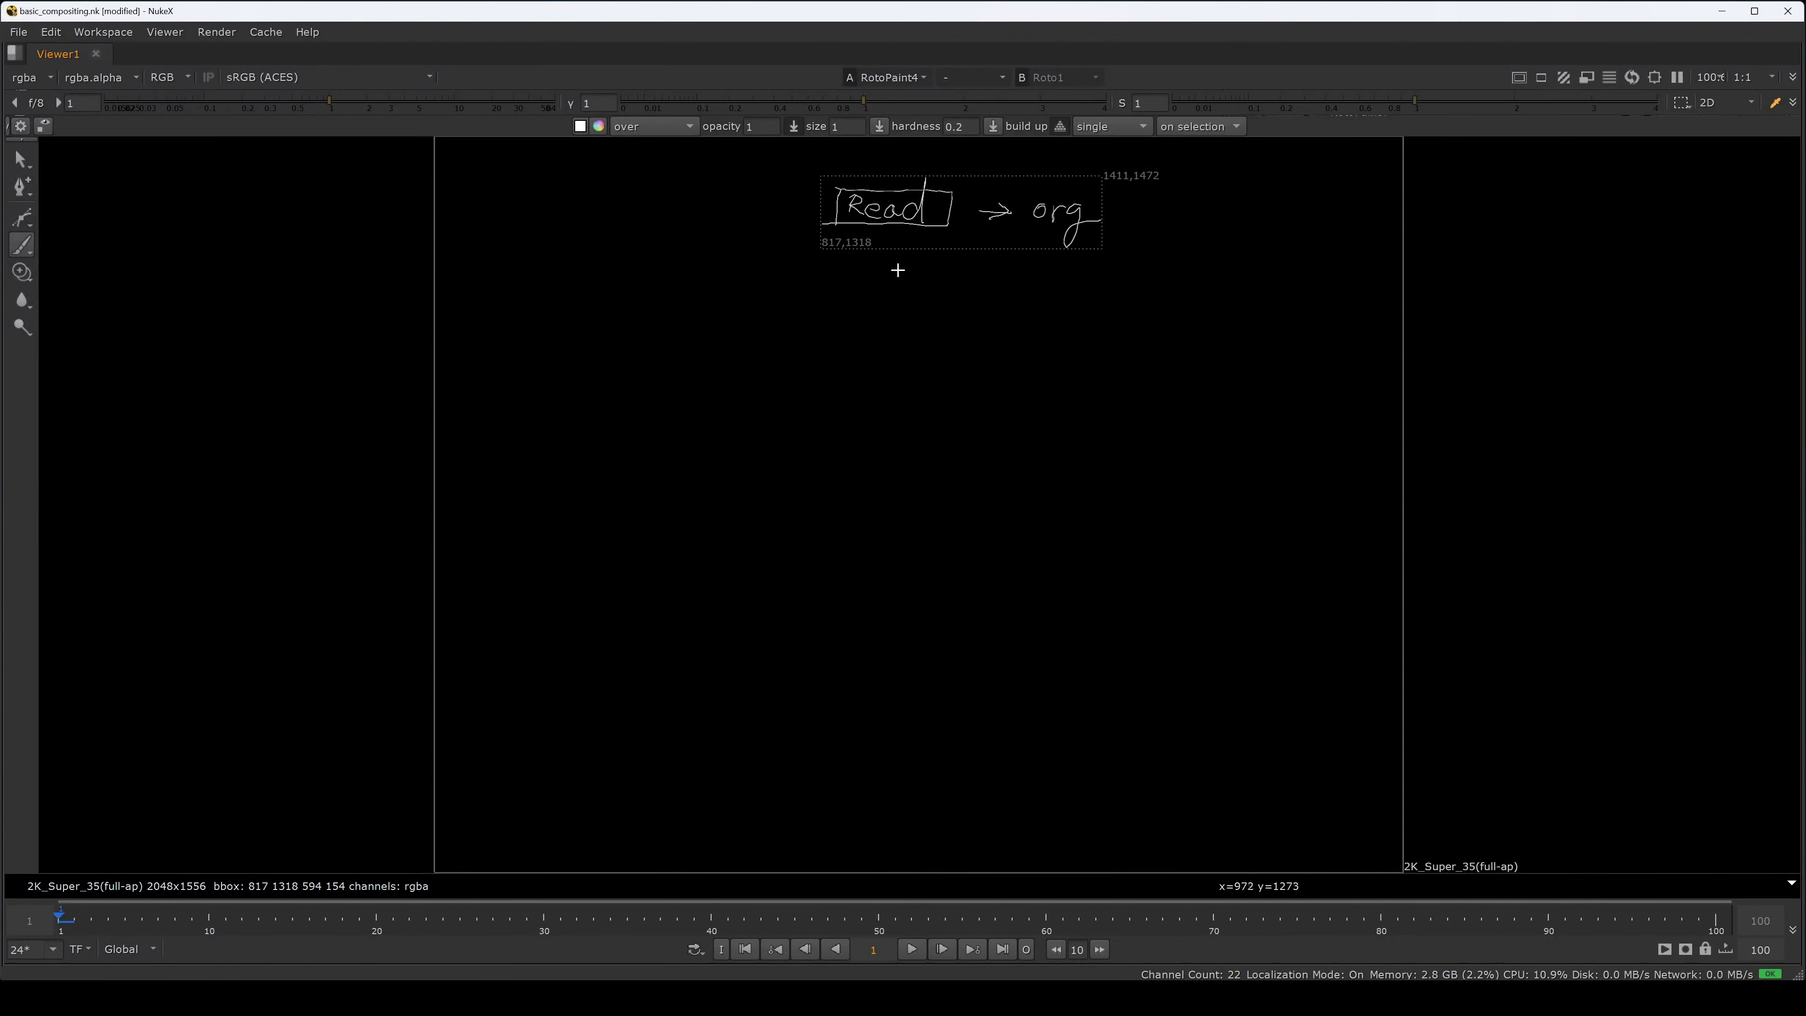
- Draw a long arrow from the Read box down to a boxed handwritten "Final" near the frame's bottom
{"action": "mouse_move", "coordinate": [889, 231]}
{"action": "left_mouse_down"}
{"action": "mouse_move", "coordinate": [864, 501]}
{"action": "mouse_move", "coordinate": [876, 737]}
{"action": "mouse_move", "coordinate": [895, 705]}
{"action": "mouse_move", "coordinate": [819, 744]}
{"action": "mouse_move", "coordinate": [858, 811]}
{"action": "mouse_move", "coordinate": [934, 742]}
{"action": "mouse_move", "coordinate": [857, 766]}
{"action": "mouse_move", "coordinate": [844, 796]}
{"action": "left_mouse_up"}
{"action": "left_click_drag", "start_coordinate": [843, 783], "coordinate": [867, 793]}
{"action": "left_click", "coordinate": [868, 770]}
{"action": "mouse_move", "coordinate": [875, 777]}
{"action": "left_mouse_down"}
{"action": "mouse_move", "coordinate": [875, 793]}
{"action": "mouse_move", "coordinate": [901, 791]}
{"action": "left_mouse_up"}
{"action": "left_click_drag", "start_coordinate": [917, 752], "coordinate": [917, 796]}
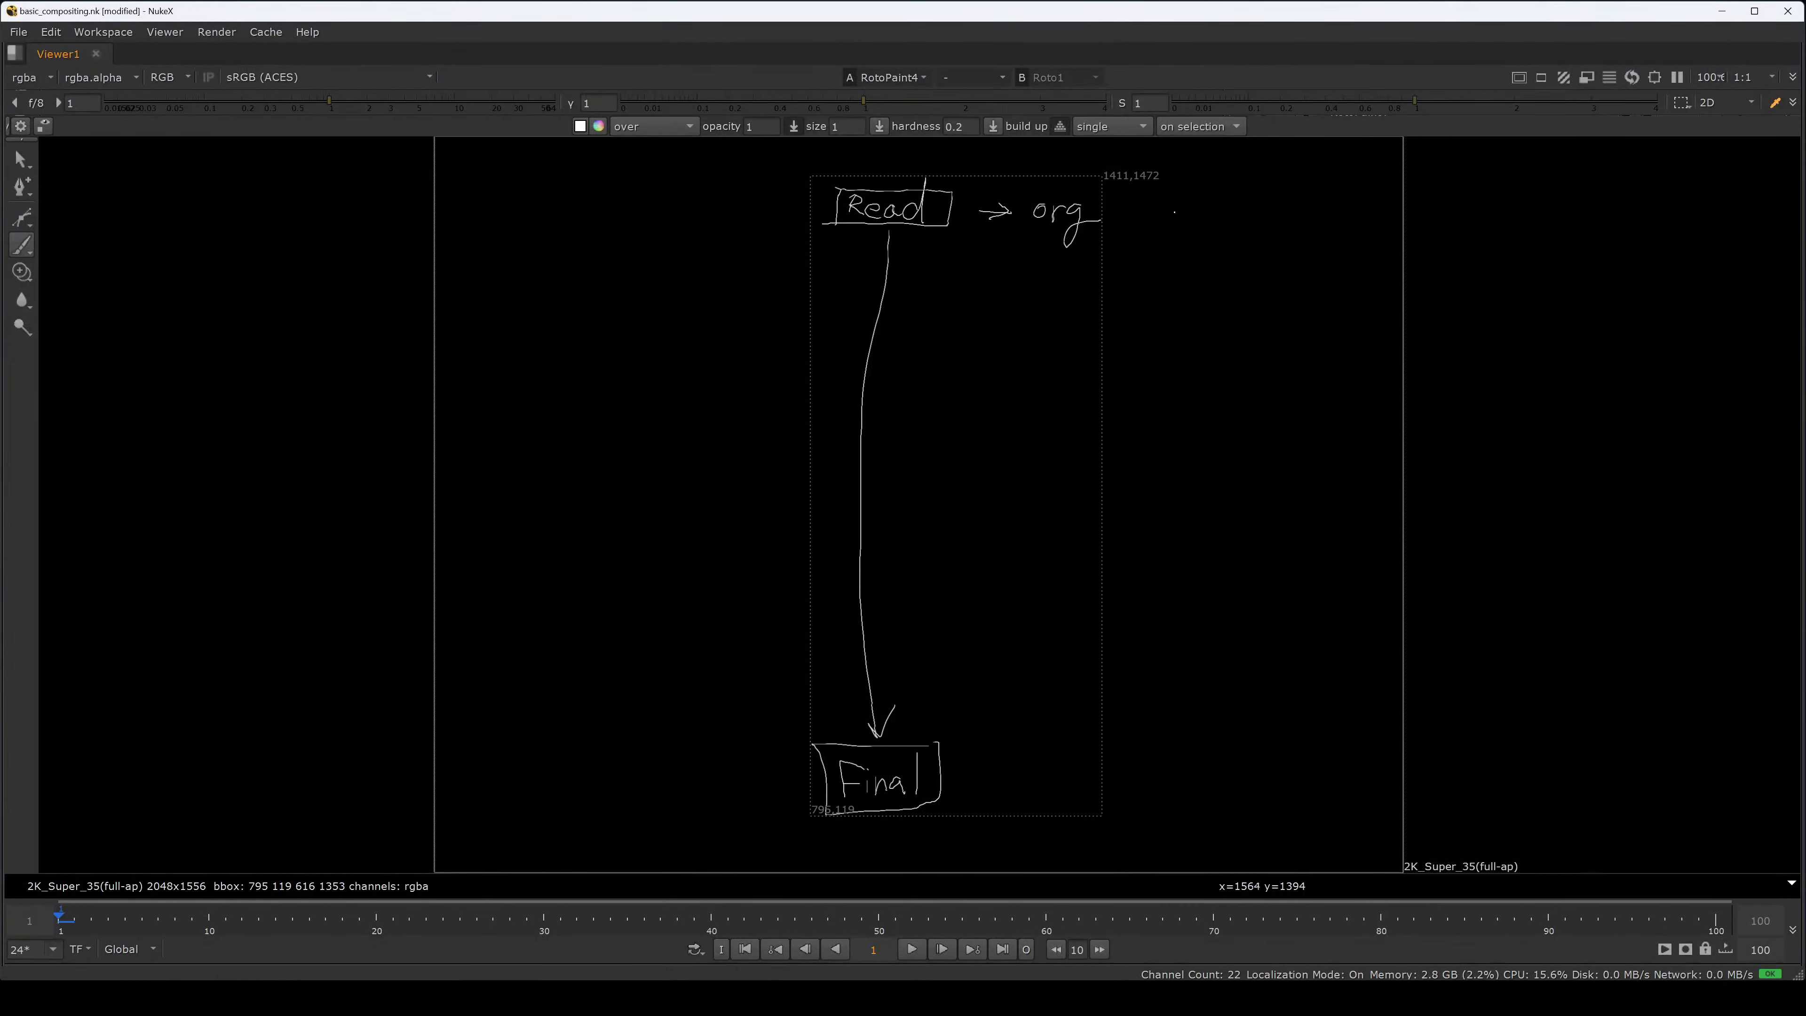
- Draw a second vertical arrow beside the diagram, running from handwritten "Top" down to "Bottom"
{"action": "left_click_drag", "start_coordinate": [1177, 212], "coordinate": [1228, 211]}
{"action": "mouse_move", "coordinate": [1202, 214]}
{"action": "left_mouse_down"}
{"action": "mouse_move", "coordinate": [1193, 243]}
{"action": "mouse_move", "coordinate": [1220, 225]}
{"action": "left_mouse_up"}
{"action": "left_click_drag", "start_coordinate": [1225, 219], "coordinate": [1224, 253]}
{"action": "left_click_drag", "start_coordinate": [1227, 229], "coordinate": [1227, 240]}
{"action": "mouse_move", "coordinate": [1212, 270]}
{"action": "left_mouse_down"}
{"action": "mouse_move", "coordinate": [1186, 758]}
{"action": "mouse_move", "coordinate": [1201, 742]}
{"action": "mouse_move", "coordinate": [1213, 798]}
{"action": "left_mouse_up"}
{"action": "mouse_move", "coordinate": [1229, 781]}
{"action": "left_mouse_down"}
{"action": "mouse_move", "coordinate": [1245, 799]}
{"action": "mouse_move", "coordinate": [1316, 794]}
{"action": "left_mouse_up"}
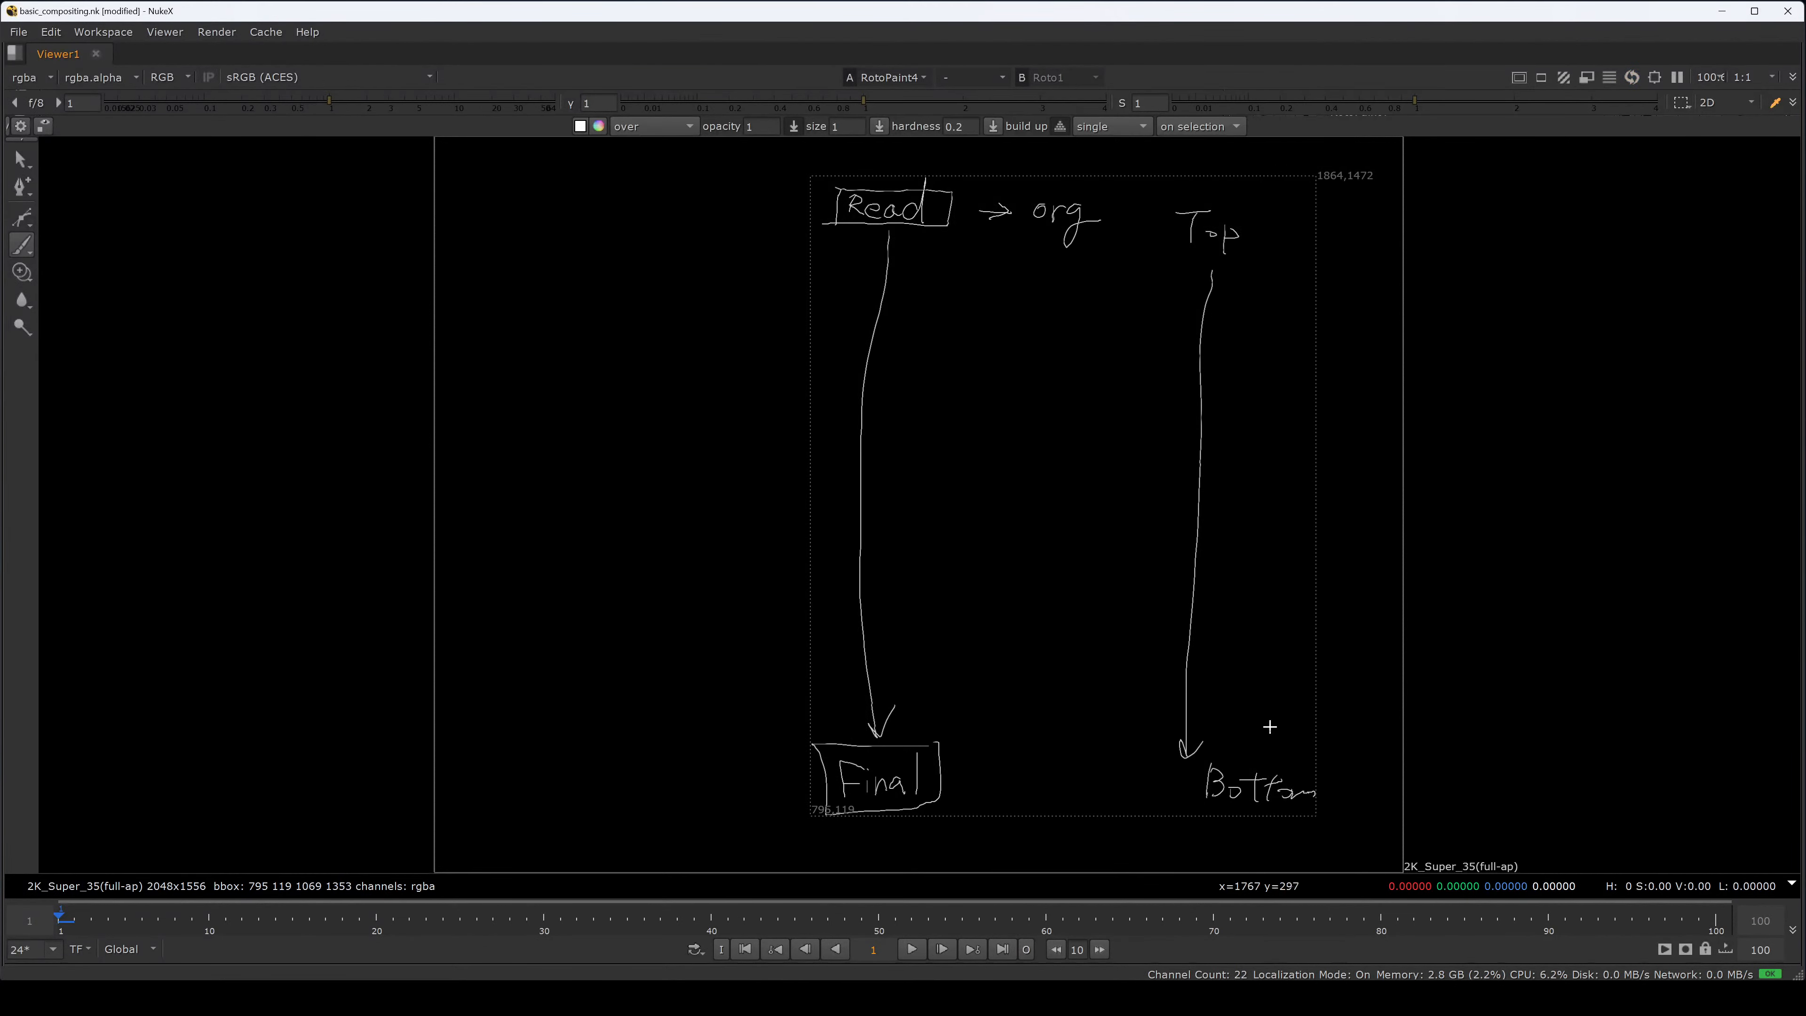
- Sketch a "merge" box on the Read-to-Final line, labelling its upper input "B" and its side arrow "A"
{"action": "left_click", "coordinate": [1262, 301]}
{"action": "mouse_move", "coordinate": [907, 366]}
{"action": "left_mouse_down"}
{"action": "mouse_move", "coordinate": [812, 362]}
{"action": "mouse_move", "coordinate": [902, 405]}
{"action": "mouse_move", "coordinate": [946, 393]}
{"action": "left_mouse_up"}
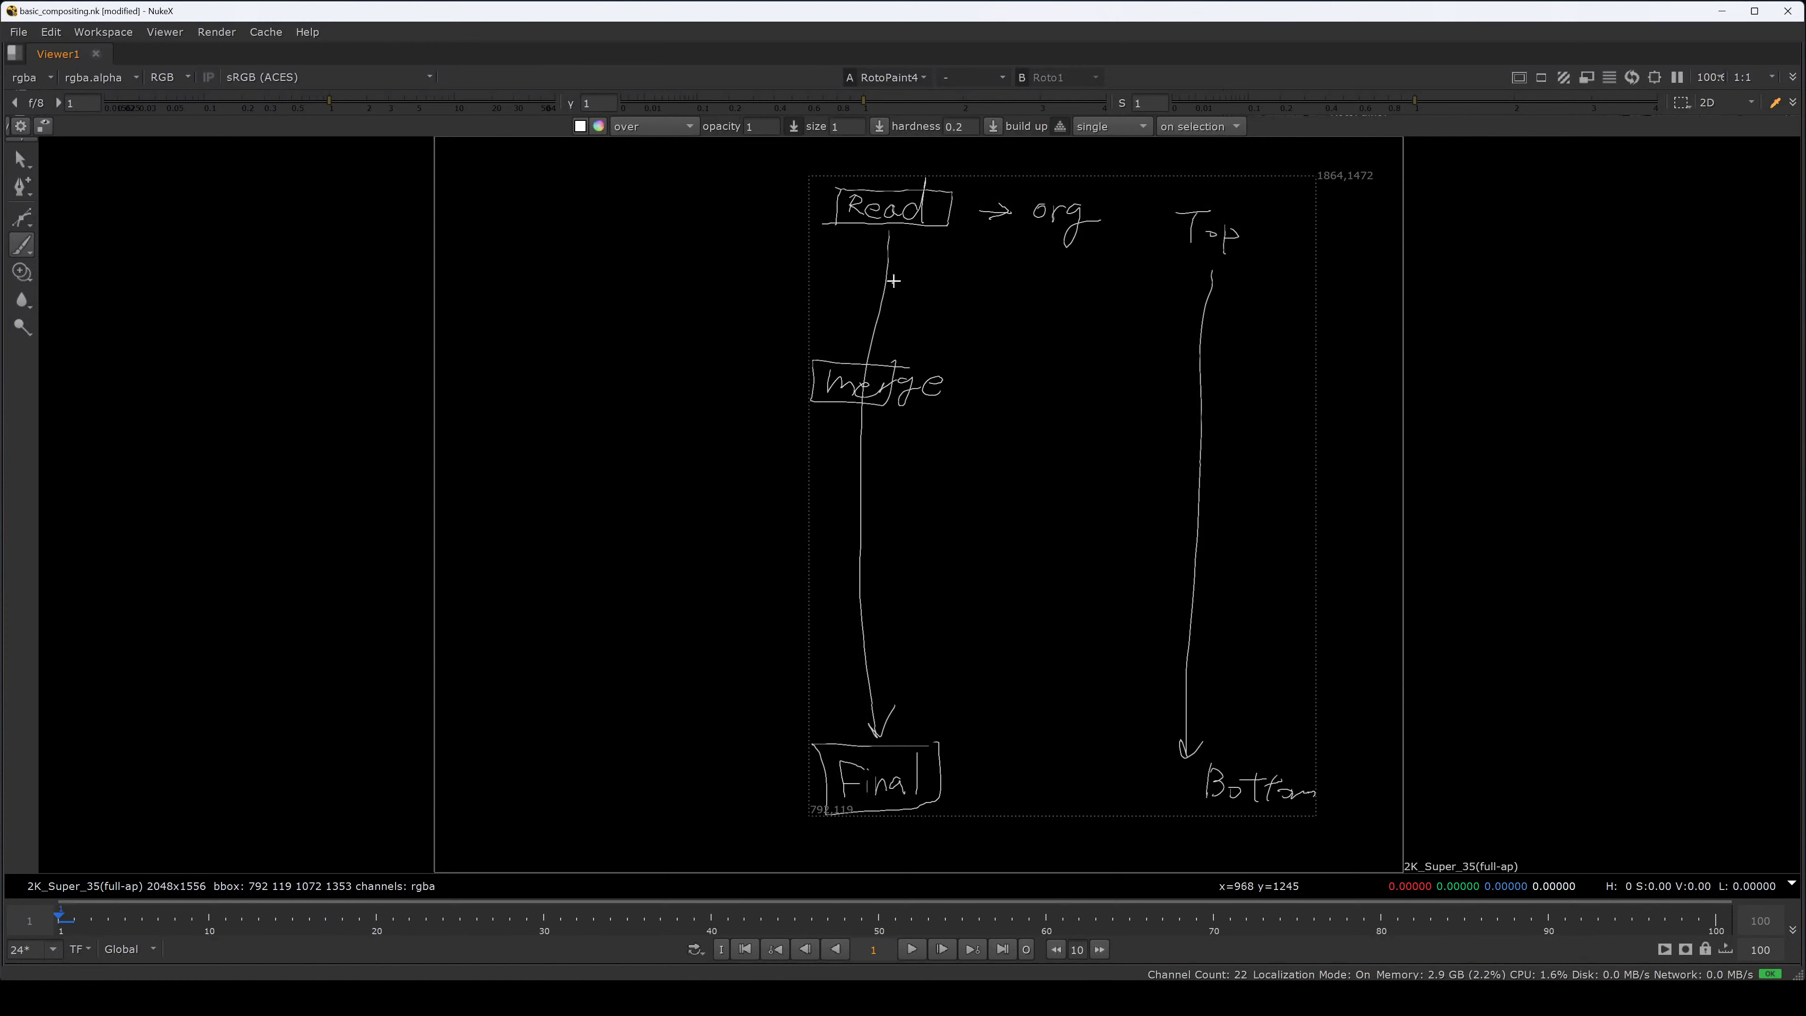
{"action": "left_click_drag", "start_coordinate": [906, 241], "coordinate": [897, 283]}
{"action": "left_click_drag", "start_coordinate": [764, 411], "coordinate": [782, 390]}
{"action": "left_click_drag", "start_coordinate": [670, 384], "coordinate": [755, 389]}
{"action": "left_click_drag", "start_coordinate": [739, 378], "coordinate": [725, 407]}
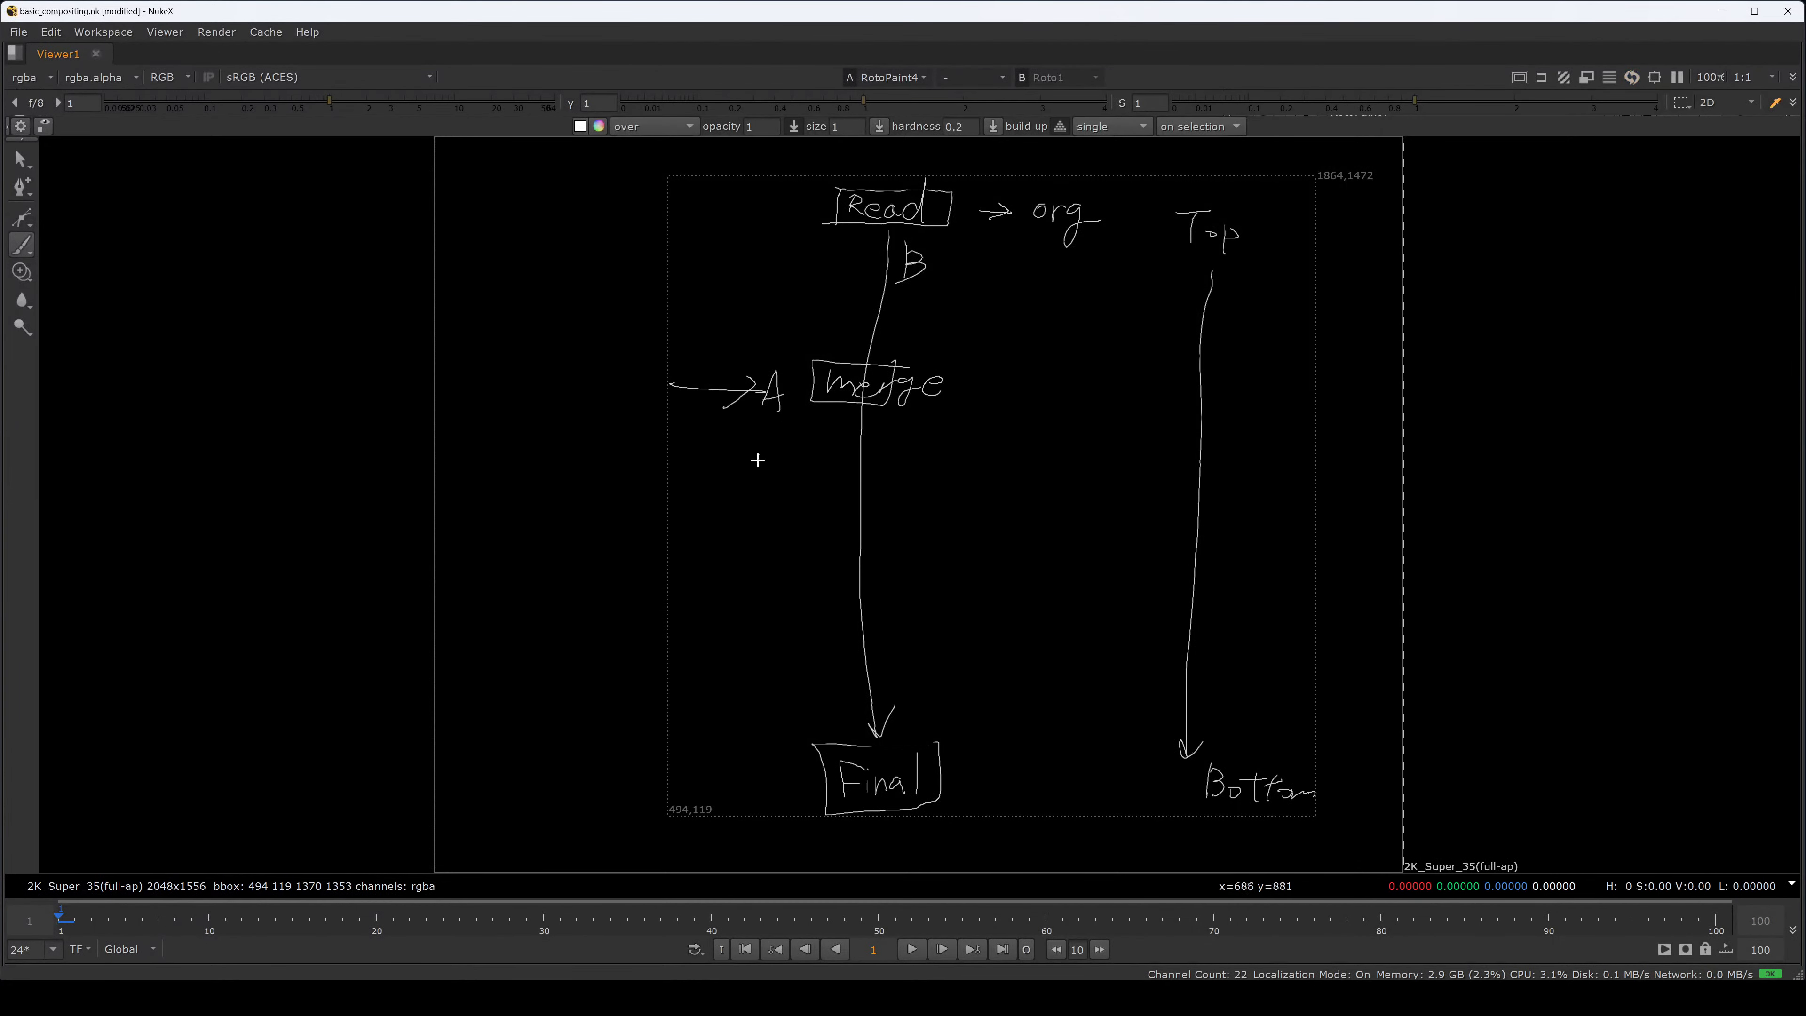
- Sketch a second "Merge" box below the first with a side arrow "A" and upper input "B", plus a large rounded outline around the arrows' sources
{"action": "left_click_drag", "start_coordinate": [666, 469], "coordinate": [758, 478]}
{"action": "mouse_move", "coordinate": [743, 467]}
{"action": "left_mouse_down"}
{"action": "mouse_move", "coordinate": [725, 504]}
{"action": "mouse_move", "coordinate": [875, 525]}
{"action": "mouse_move", "coordinate": [818, 467]}
{"action": "mouse_move", "coordinate": [839, 511]}
{"action": "mouse_move", "coordinate": [883, 498]}
{"action": "mouse_move", "coordinate": [887, 539]}
{"action": "left_mouse_up"}
{"action": "left_click_drag", "start_coordinate": [917, 506], "coordinate": [935, 515]}
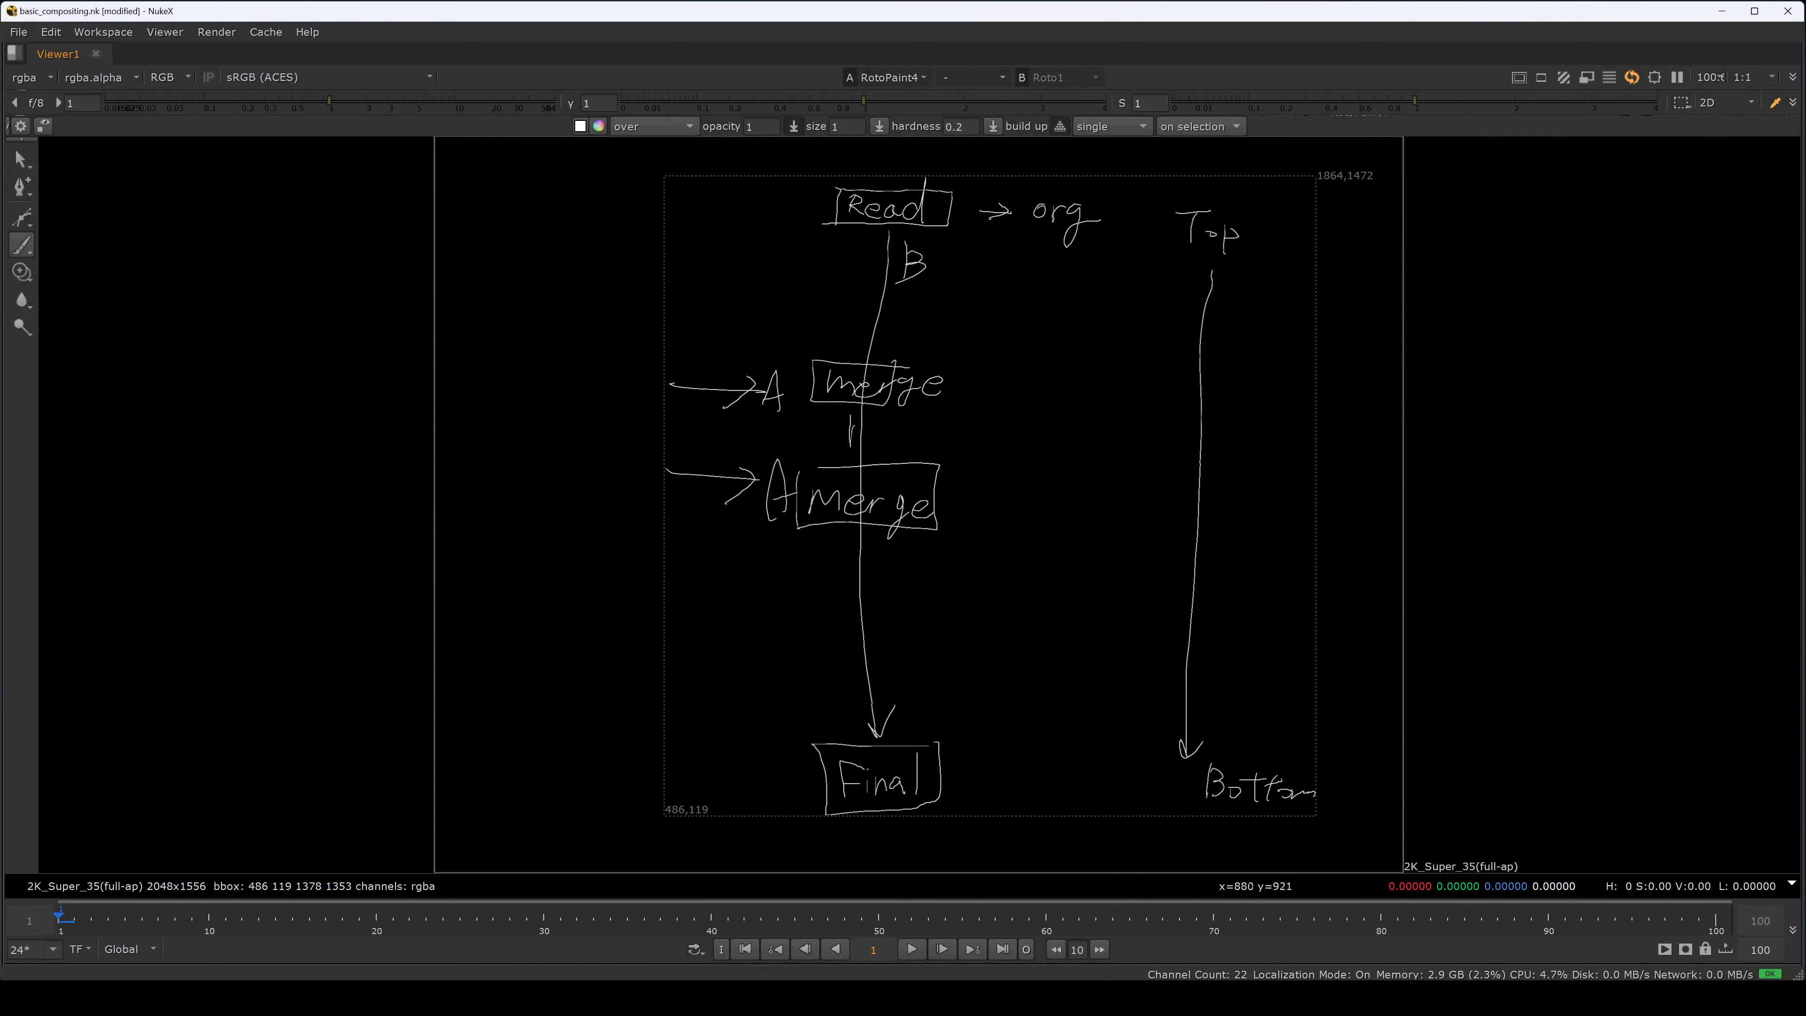
{"action": "left_click_drag", "start_coordinate": [850, 432], "coordinate": [853, 448]}
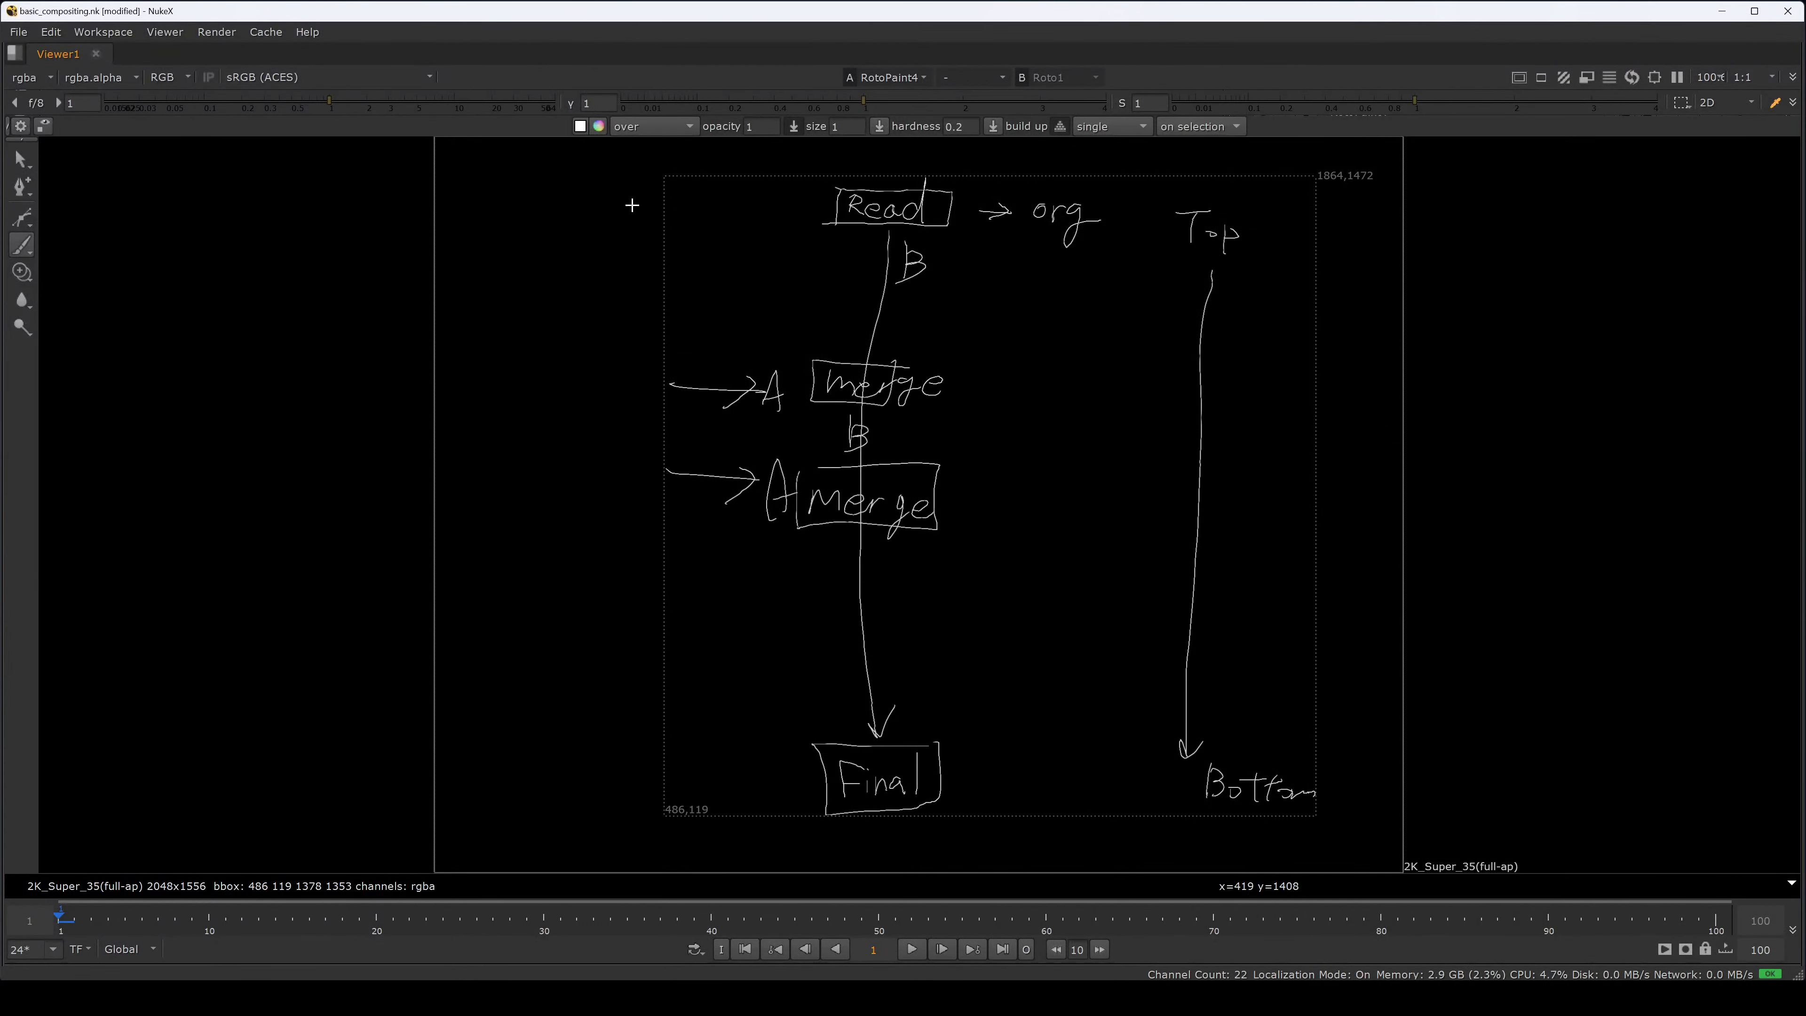
{"action": "mouse_move", "coordinate": [646, 201]}
{"action": "left_mouse_down"}
{"action": "mouse_move", "coordinate": [516, 198]}
{"action": "mouse_move", "coordinate": [500, 475]}
{"action": "mouse_move", "coordinate": [701, 490]}
{"action": "mouse_move", "coordinate": [690, 189]}
{"action": "mouse_move", "coordinate": [598, 195]}
{"action": "left_mouse_up"}
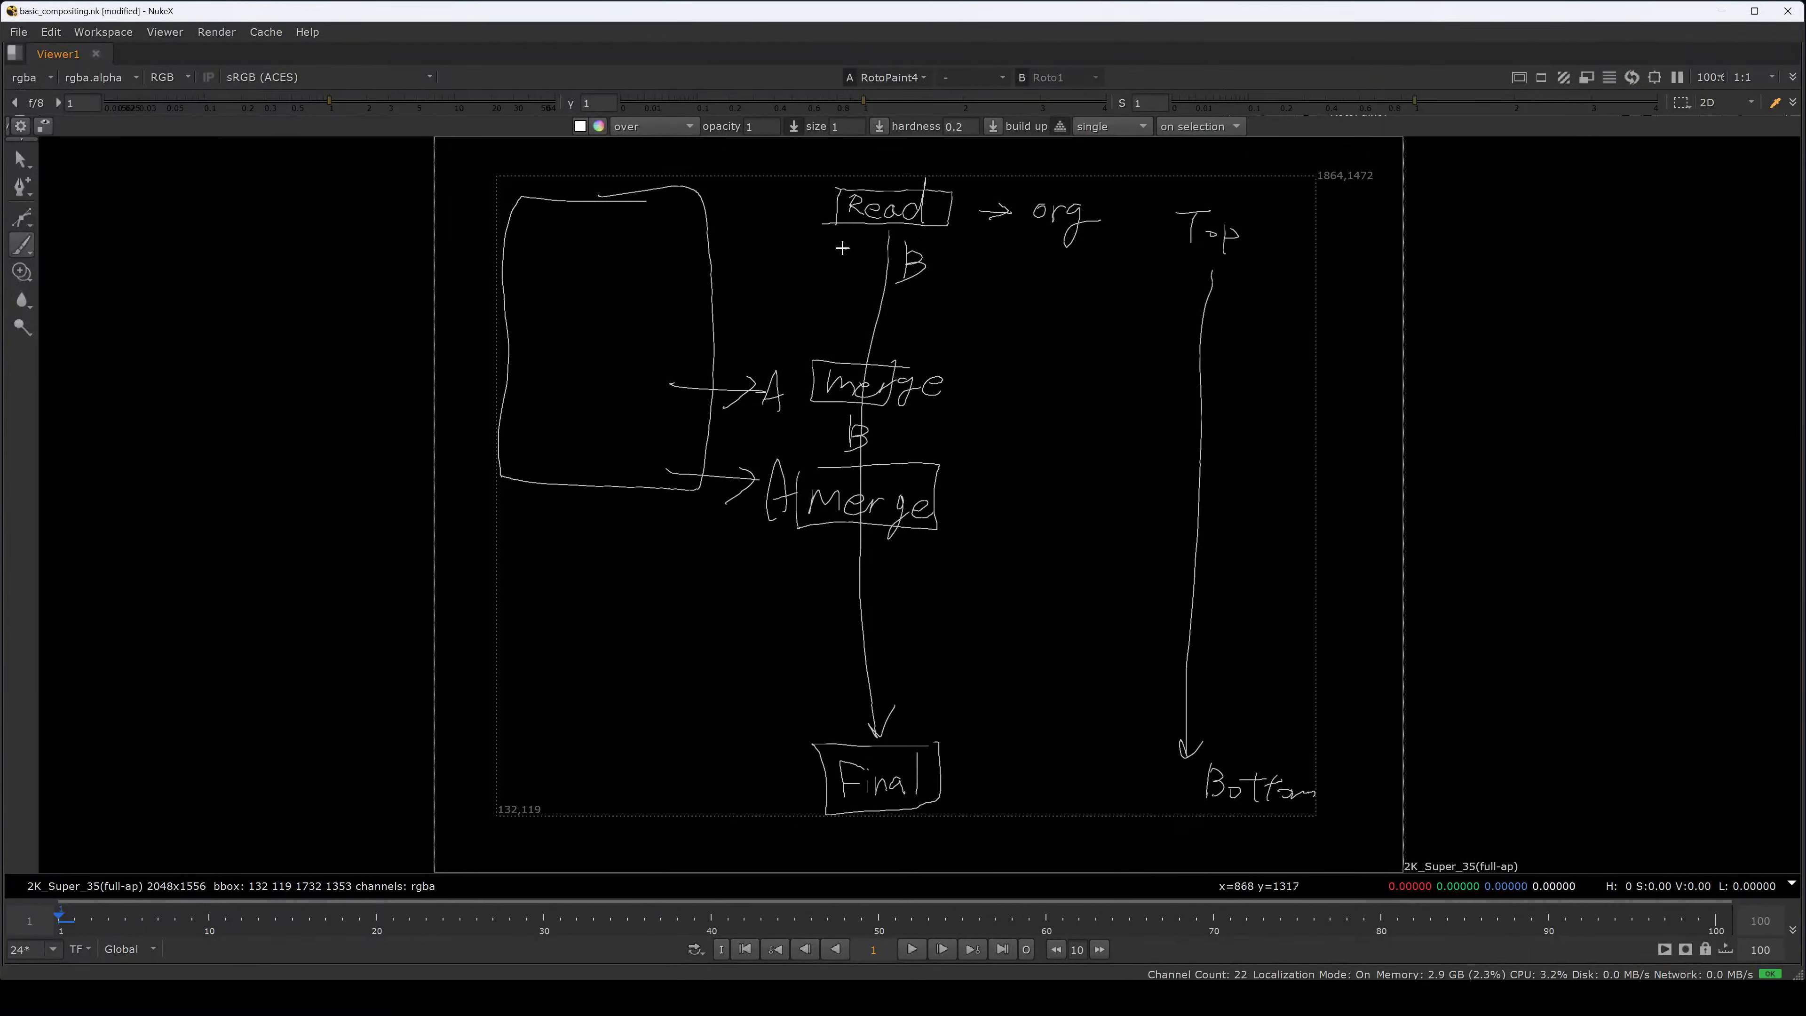
- Set the brush color to pure red and its size to 16.5, and paint a thick arrow over the line from Read to Final
{"action": "left_click", "coordinate": [599, 127]}
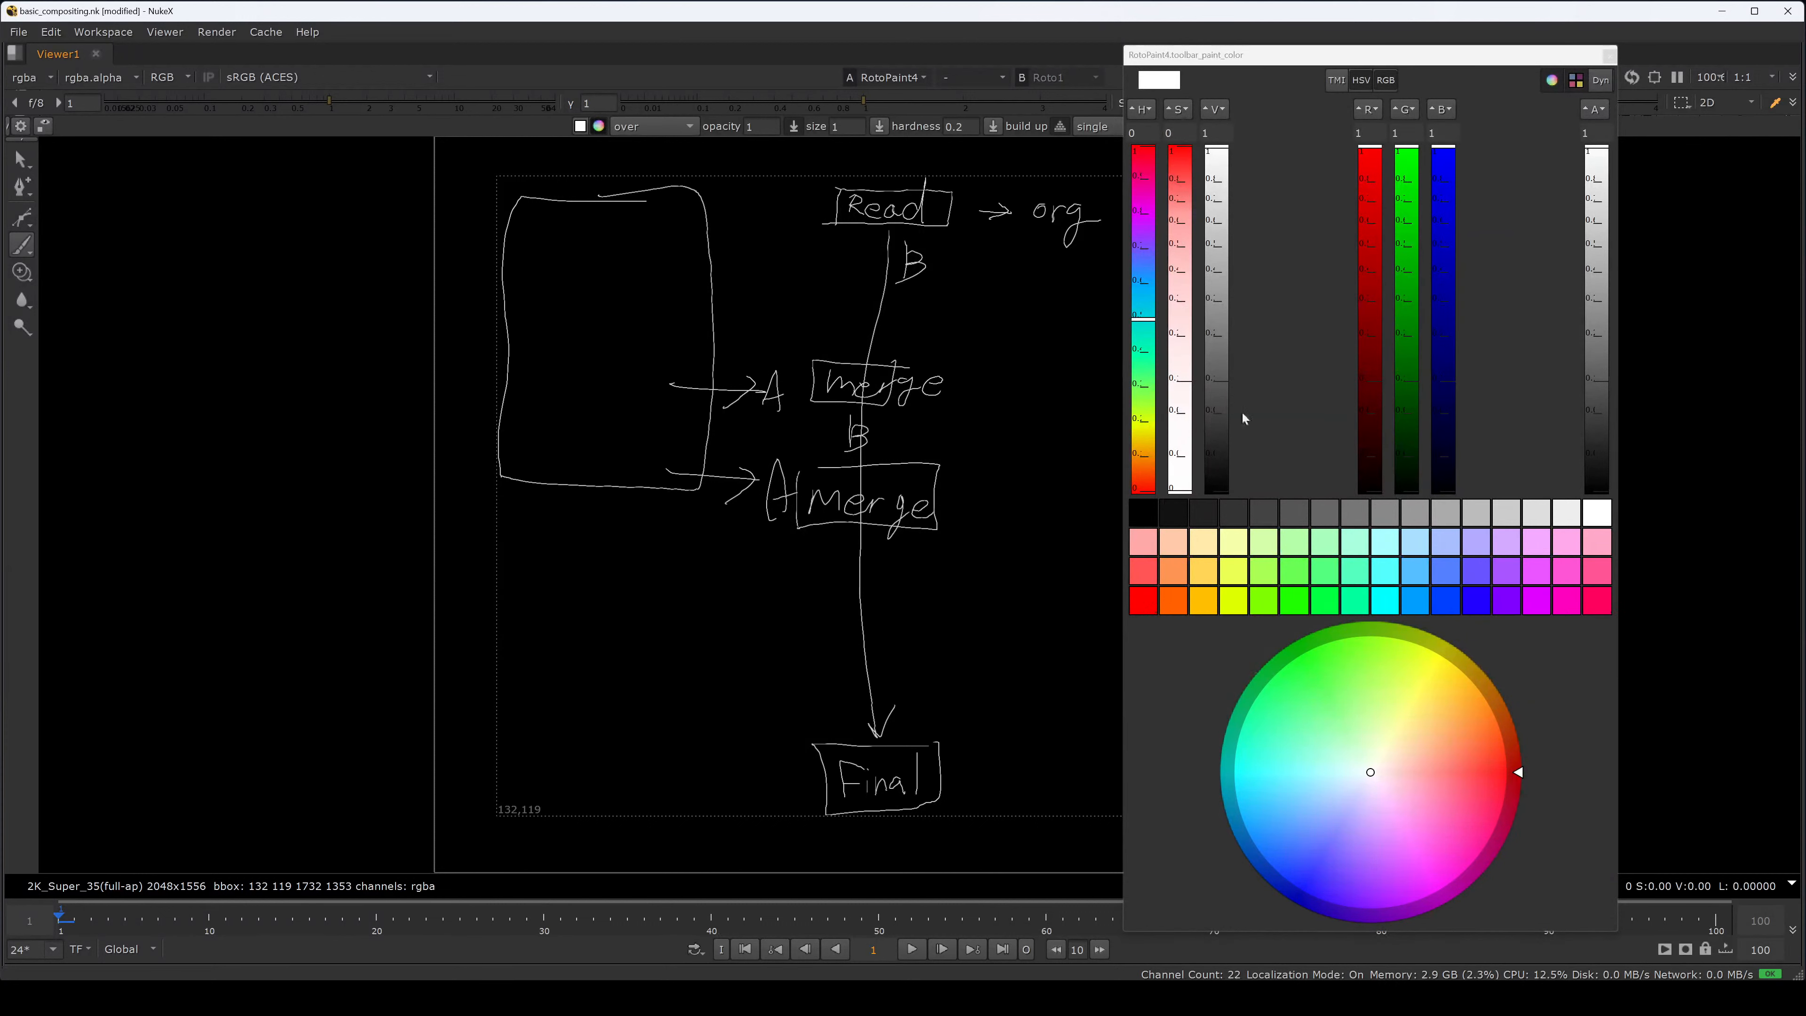
{"action": "left_click", "coordinate": [1143, 601]}
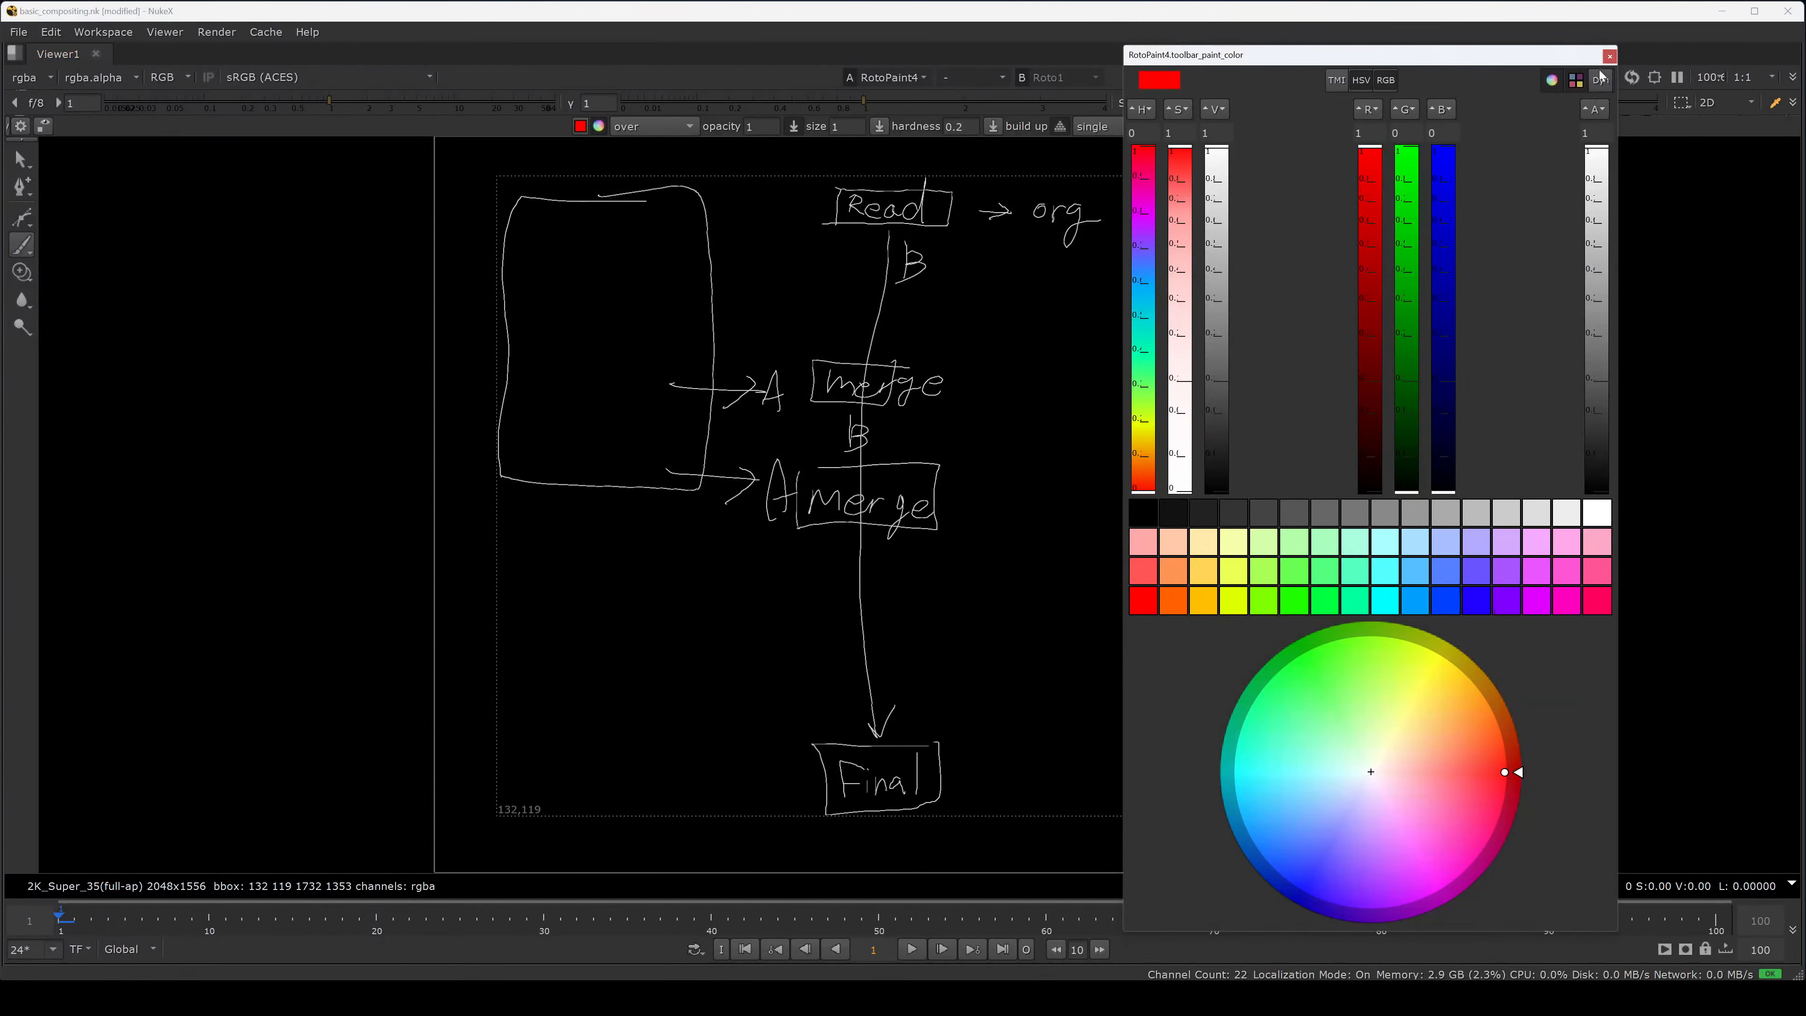
{"action": "left_click", "coordinate": [1609, 56]}
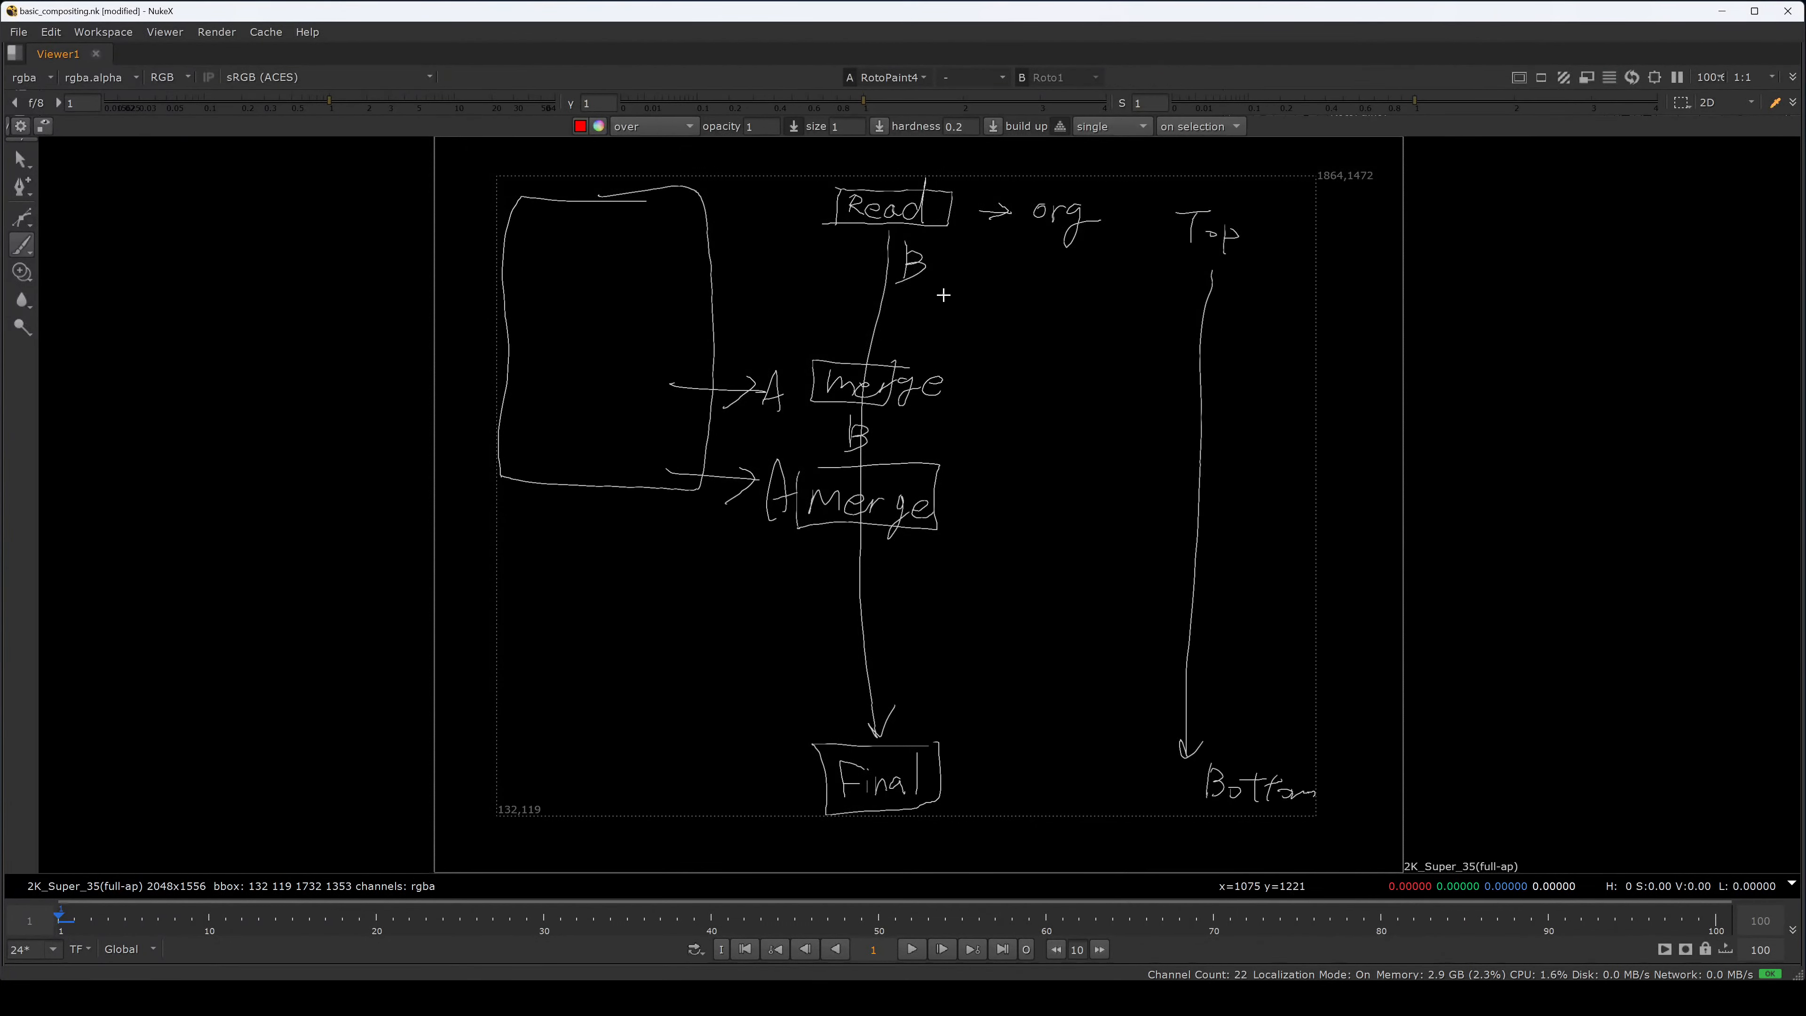
{"action": "left_click_drag", "start_coordinate": [943, 294], "coordinate": [953, 294], "text": "shift"}
{"action": "mouse_move", "coordinate": [892, 232]}
{"action": "left_mouse_down"}
{"action": "mouse_move", "coordinate": [862, 486]}
{"action": "mouse_move", "coordinate": [875, 733]}
{"action": "mouse_move", "coordinate": [904, 700]}
{"action": "left_mouse_up"}
- Handwrite "Main B-pipeline" in red beside the lower part of the thick arrow
{"action": "mouse_move", "coordinate": [943, 628]}
{"action": "left_mouse_down", "text": "shift"}
{"action": "mouse_move", "coordinate": [964, 626]}
{"action": "mouse_move", "coordinate": [919, 637]}
{"action": "mouse_move", "coordinate": [944, 662]}
{"action": "mouse_move", "coordinate": [1022, 670]}
{"action": "left_mouse_up", "text": "shift"}
{"action": "mouse_move", "coordinate": [1020, 628]}
{"action": "left_mouse_down"}
{"action": "mouse_move", "coordinate": [1026, 670]}
{"action": "mouse_move", "coordinate": [1094, 659]}
{"action": "left_mouse_up"}
{"action": "mouse_move", "coordinate": [1086, 644]}
{"action": "left_mouse_down"}
{"action": "mouse_move", "coordinate": [1087, 697]}
{"action": "mouse_move", "coordinate": [1104, 665]}
{"action": "mouse_move", "coordinate": [1137, 686]}
{"action": "left_mouse_up"}
{"action": "left_click_drag", "start_coordinate": [1136, 648], "coordinate": [1160, 672]}
{"action": "mouse_move", "coordinate": [1176, 626]}
{"action": "left_mouse_down"}
{"action": "mouse_move", "coordinate": [1172, 677]}
{"action": "mouse_move", "coordinate": [1224, 669]}
{"action": "left_mouse_up"}
{"action": "left_click_drag", "start_coordinate": [1226, 658], "coordinate": [1238, 677]}
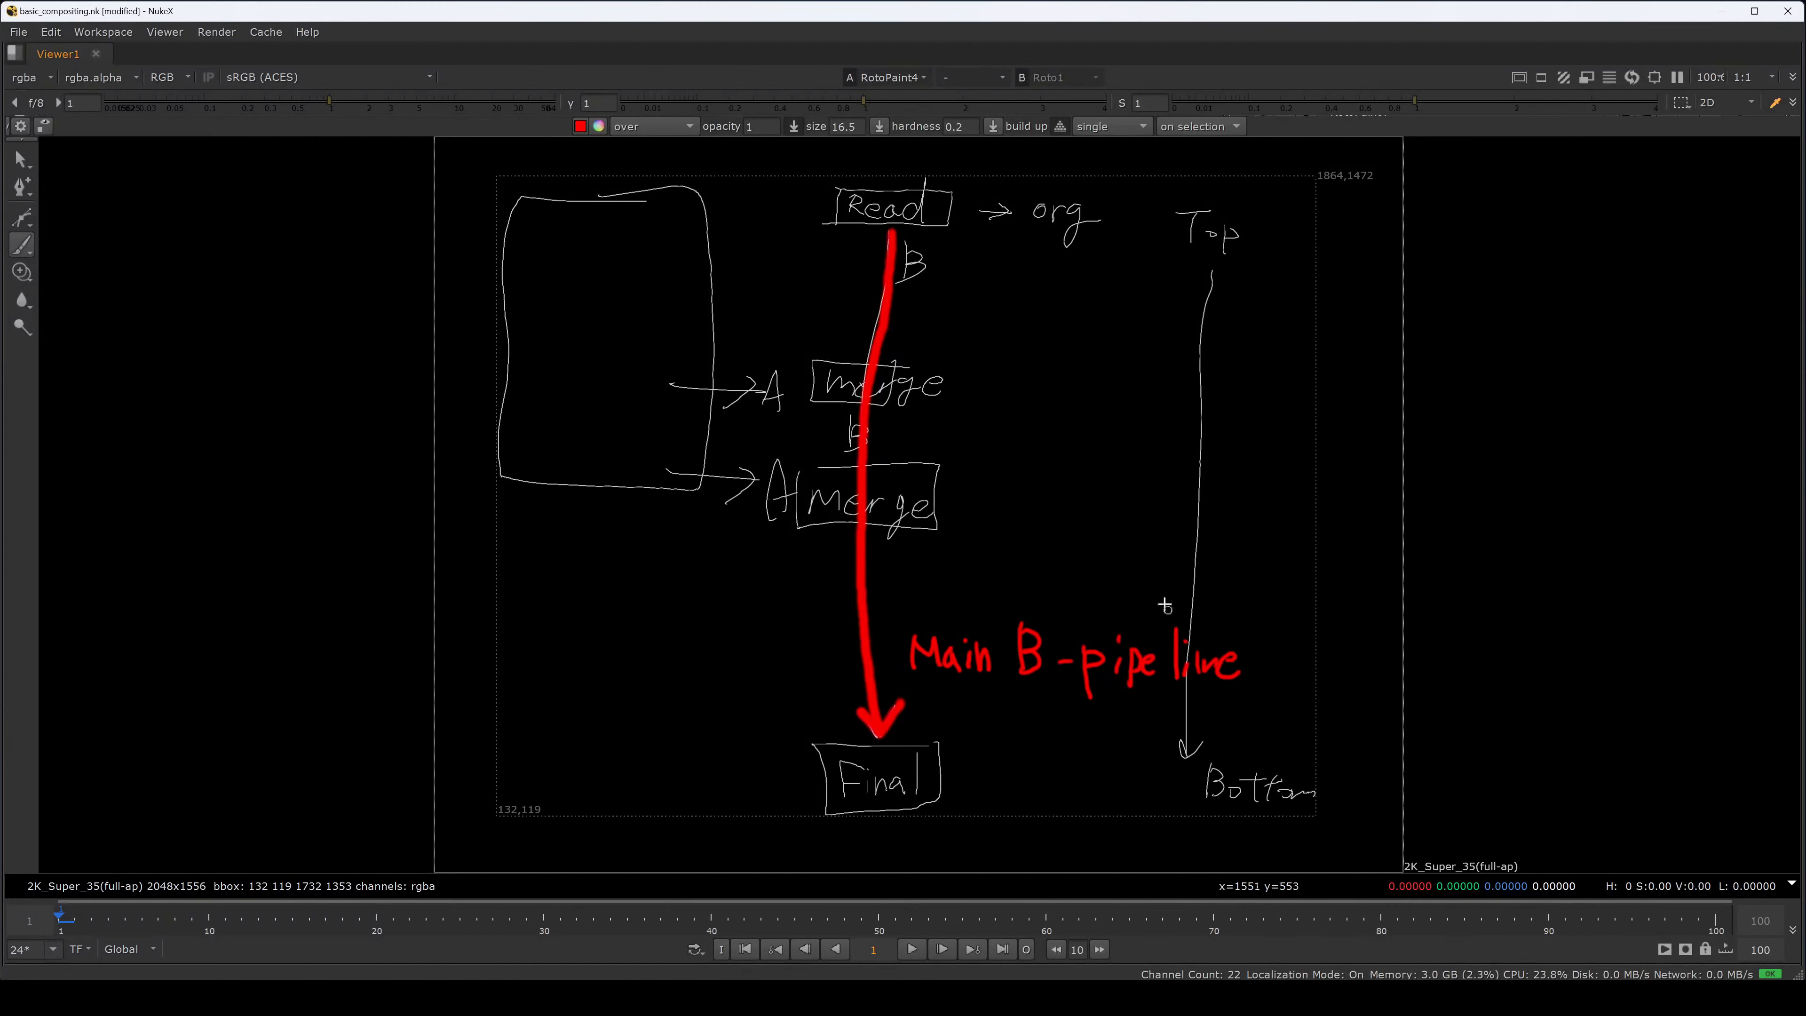
- Change the brush color to blue and draw a vertical line inside the rounded outline, with a small square on top and three side arrows
{"action": "left_click", "coordinate": [599, 126]}
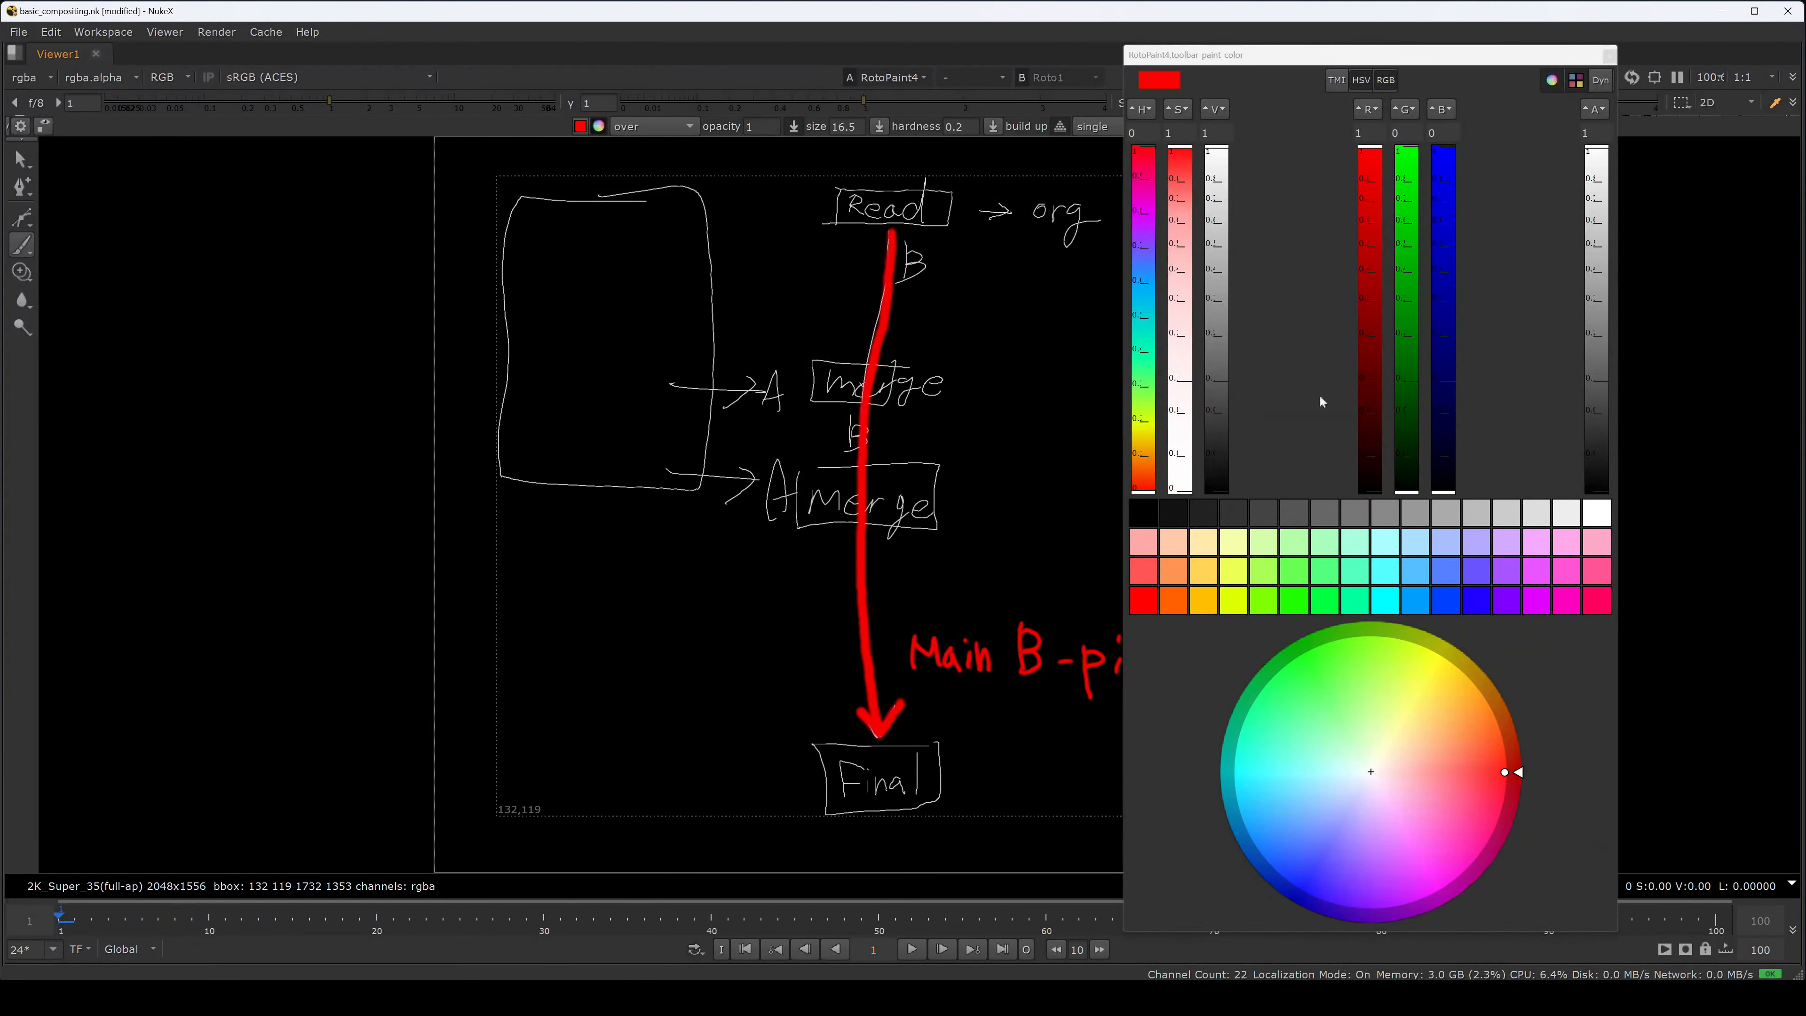
{"action": "mouse_move", "coordinate": [1505, 772]}
{"action": "left_mouse_down"}
{"action": "mouse_move", "coordinate": [1307, 882]}
{"action": "mouse_move", "coordinate": [1365, 851]}
{"action": "left_mouse_up"}
{"action": "left_click", "coordinate": [1274, 866]}
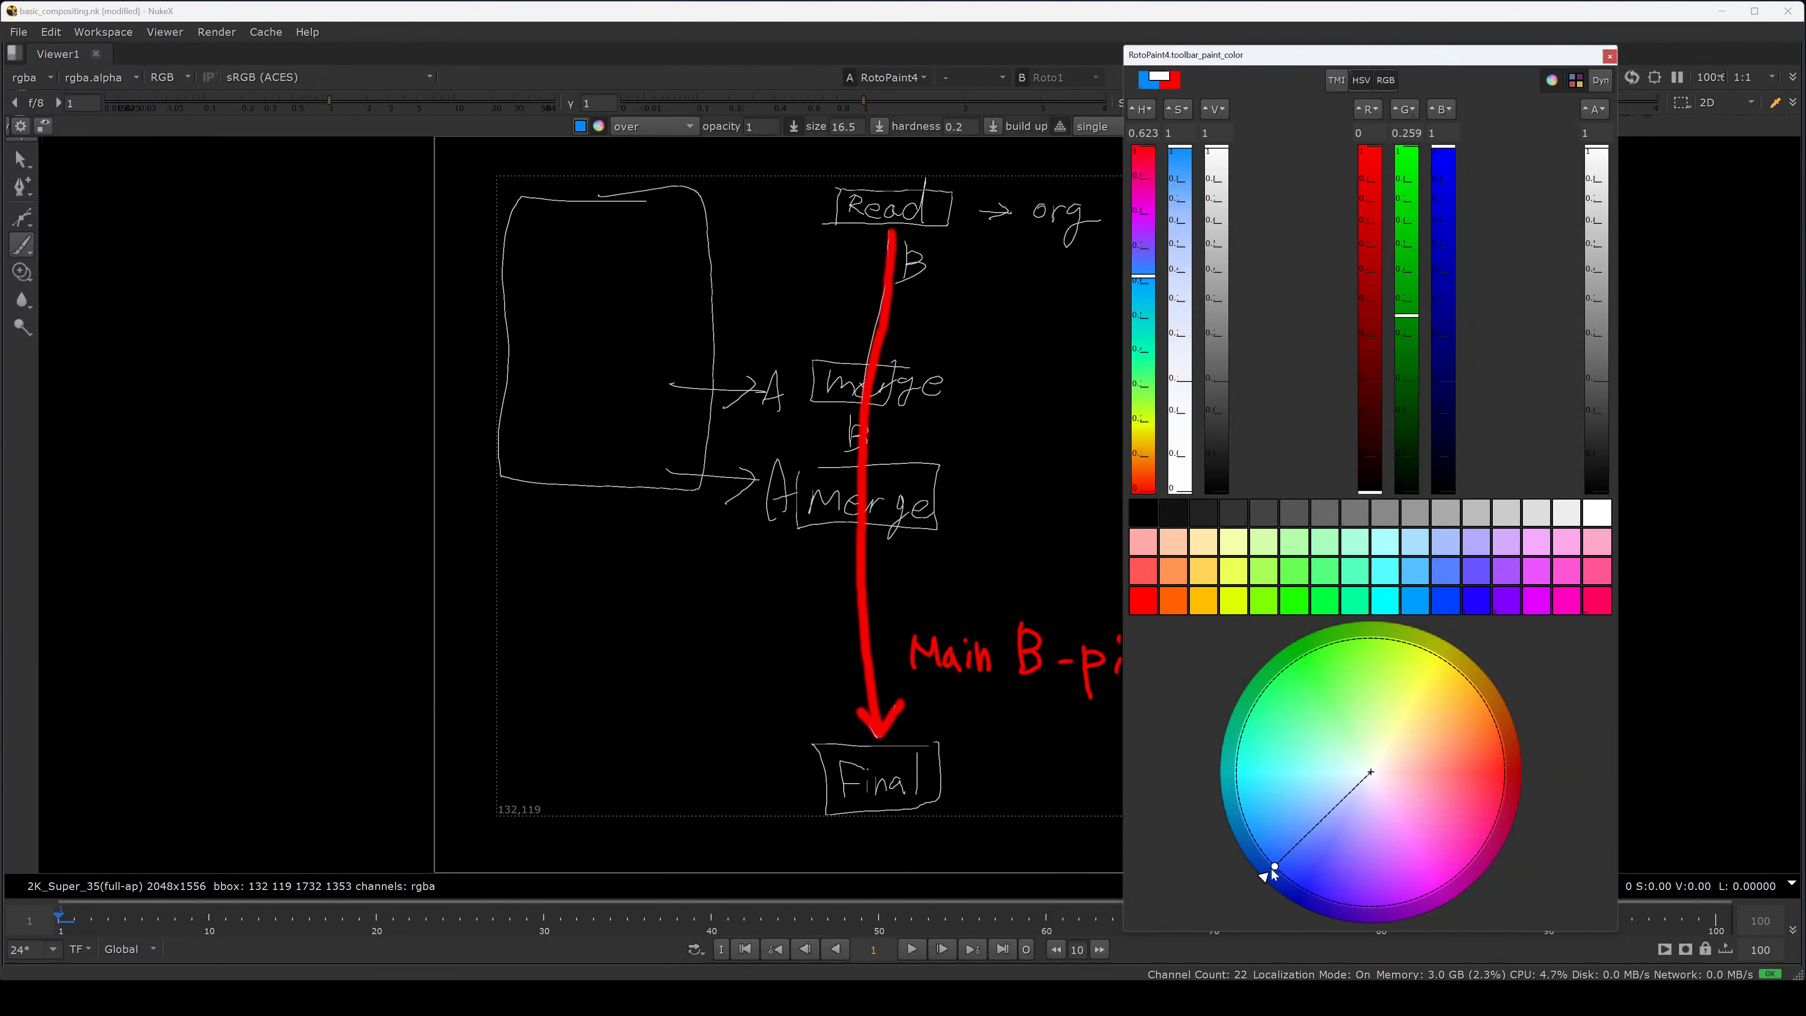
{"action": "left_click_drag", "start_coordinate": [641, 218], "coordinate": [642, 449]}
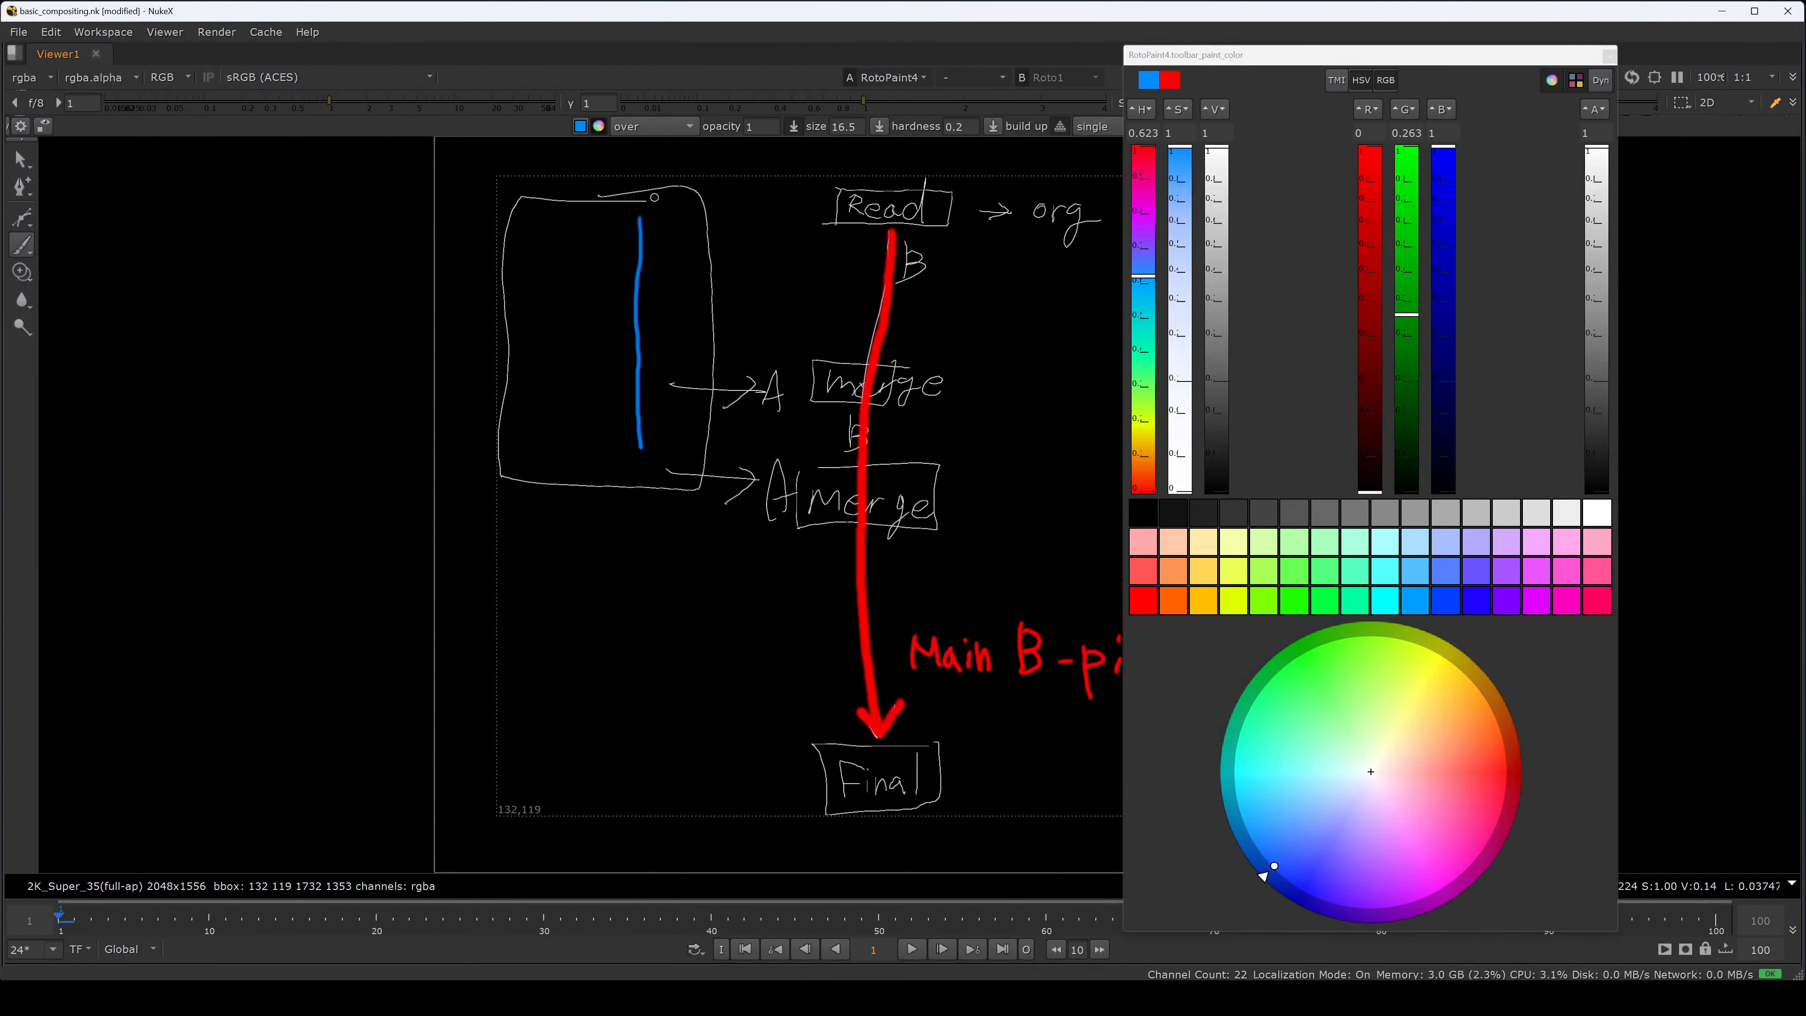
{"action": "mouse_move", "coordinate": [631, 198]}
{"action": "left_mouse_down"}
{"action": "mouse_move", "coordinate": [657, 201]}
{"action": "mouse_move", "coordinate": [632, 202]}
{"action": "left_mouse_up"}
{"action": "mouse_move", "coordinate": [582, 258]}
{"action": "left_mouse_down"}
{"action": "mouse_move", "coordinate": [633, 257]}
{"action": "mouse_move", "coordinate": [616, 272]}
{"action": "mouse_move", "coordinate": [633, 317]}
{"action": "left_mouse_up"}
{"action": "mouse_move", "coordinate": [613, 308]}
{"action": "left_mouse_down"}
{"action": "mouse_move", "coordinate": [635, 379]}
{"action": "mouse_move", "coordinate": [606, 404]}
{"action": "left_mouse_up"}
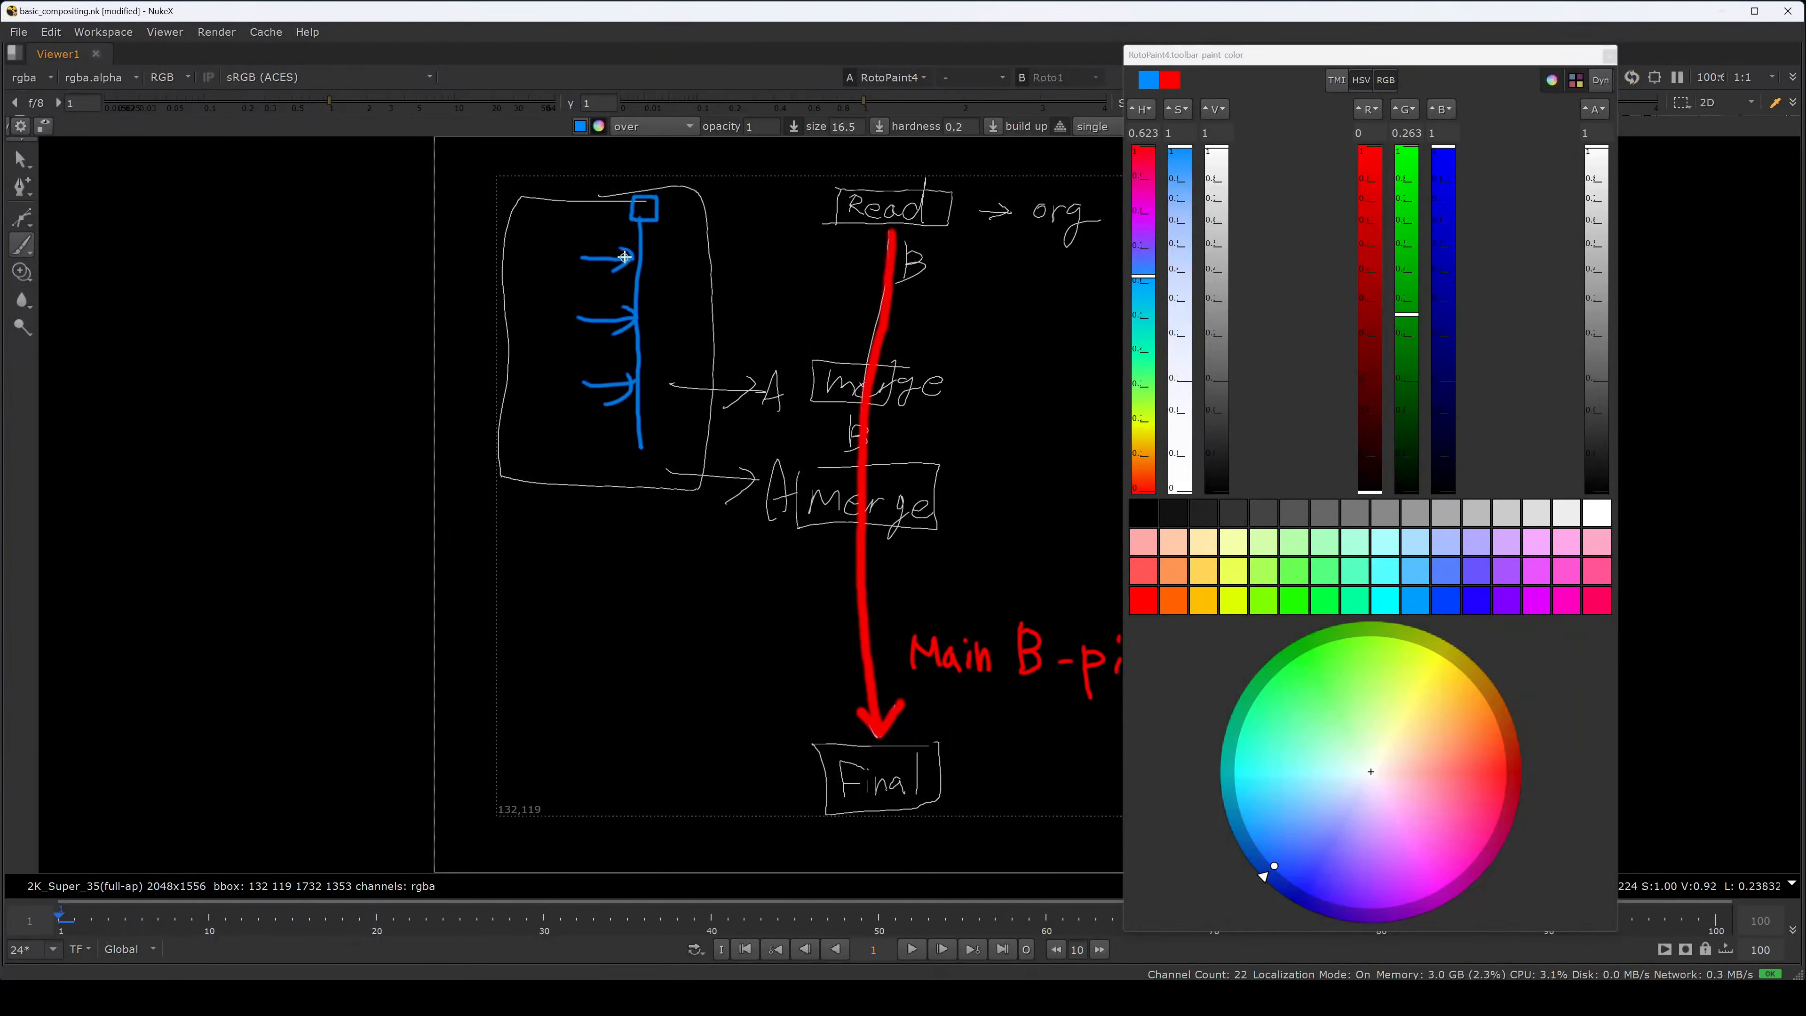
- Write a blue "M" where each of the three side arrows meets the vertical blue line
{"action": "left_click_drag", "start_coordinate": [627, 250], "coordinate": [631, 283]}
{"action": "mouse_move", "coordinate": [629, 251]}
{"action": "left_mouse_down"}
{"action": "mouse_move", "coordinate": [662, 278]}
{"action": "mouse_move", "coordinate": [643, 340]}
{"action": "left_mouse_up"}
{"action": "left_click_drag", "start_coordinate": [644, 319], "coordinate": [670, 324]}
{"action": "mouse_move", "coordinate": [628, 395]}
{"action": "left_mouse_down"}
{"action": "mouse_move", "coordinate": [646, 376]}
{"action": "mouse_move", "coordinate": [668, 384]}
{"action": "left_mouse_up"}
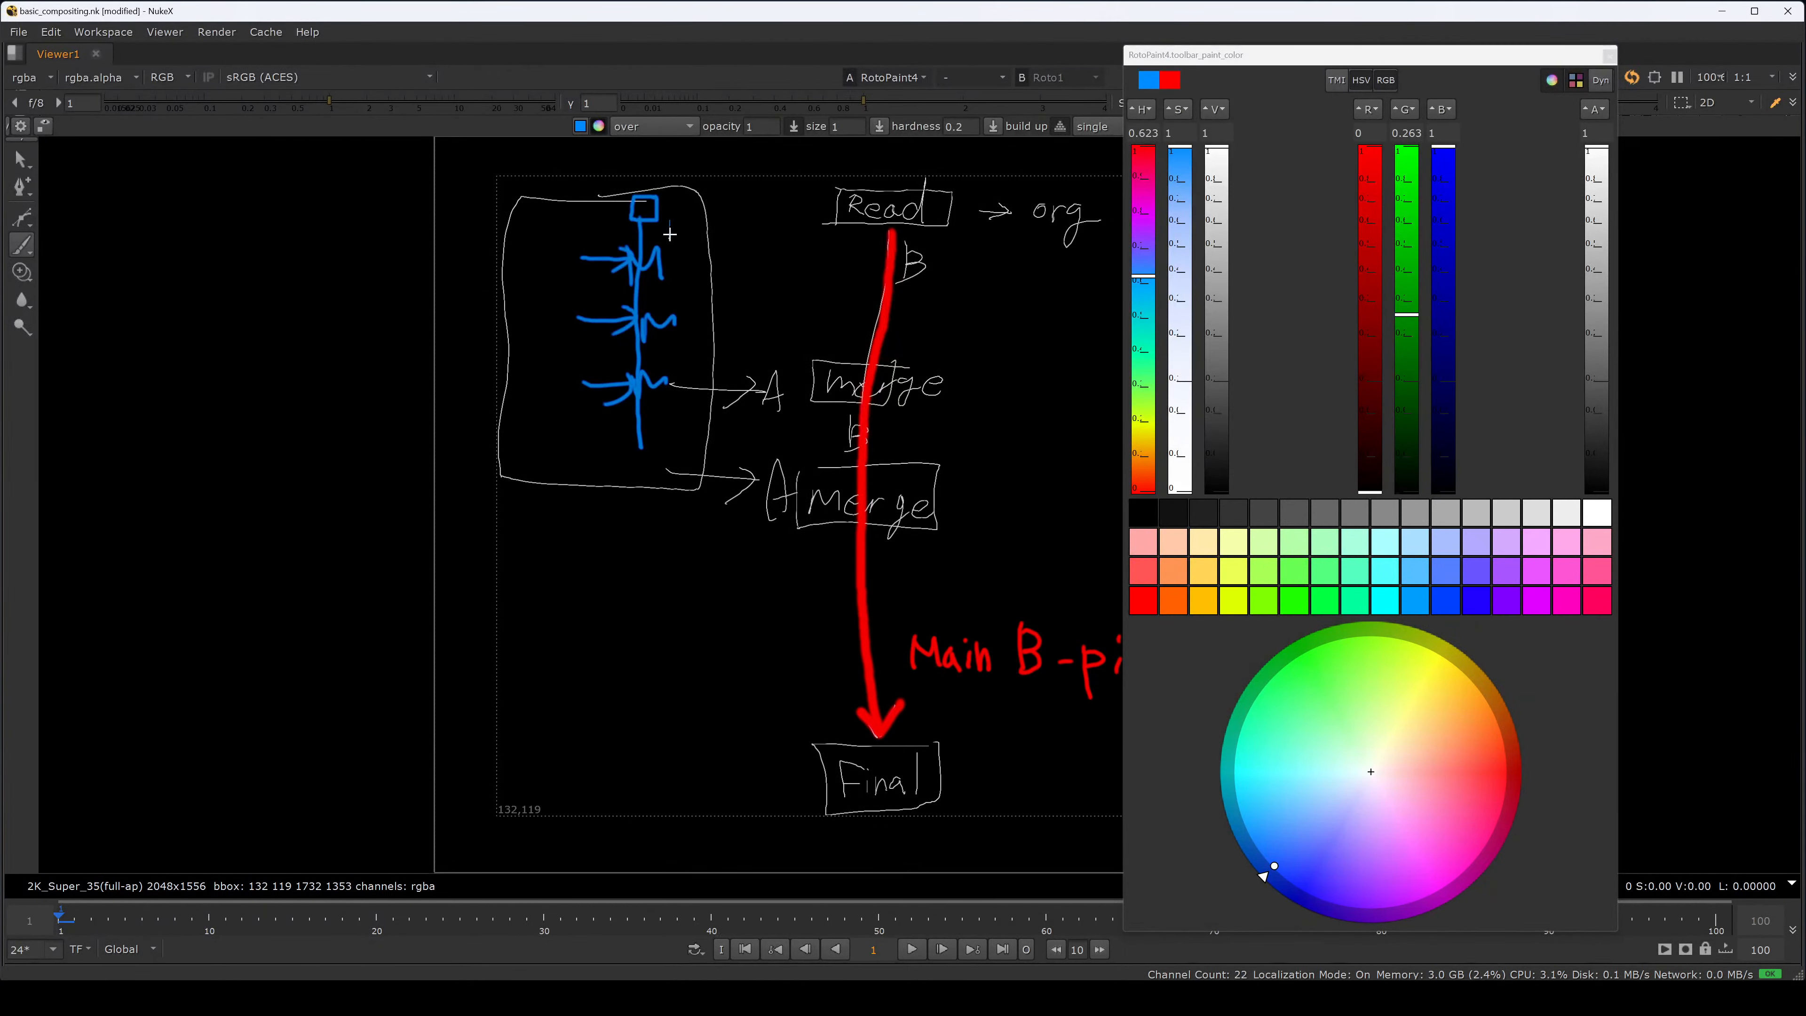
- Label the blue merges' inputs "A" and "B" with brush size 1, and extend the line as a size 39 arrow into the lower Merge's A input
{"action": "left_click_drag", "start_coordinate": [665, 288], "coordinate": [663, 305]}
{"action": "mouse_move", "coordinate": [557, 245]}
{"action": "left_mouse_down"}
{"action": "mouse_move", "coordinate": [545, 277]}
{"action": "mouse_move", "coordinate": [570, 332]}
{"action": "mouse_move", "coordinate": [575, 318]}
{"action": "left_mouse_up"}
{"action": "left_click_drag", "start_coordinate": [547, 424], "coordinate": [577, 394]}
{"action": "left_click_drag", "start_coordinate": [677, 353], "coordinate": [679, 372]}
{"action": "mouse_move", "coordinate": [645, 479]}
{"action": "left_mouse_down", "text": "shift"}
{"action": "mouse_move", "coordinate": [757, 475]}
{"action": "mouse_move", "coordinate": [723, 511]}
{"action": "left_mouse_up", "text": "shift"}
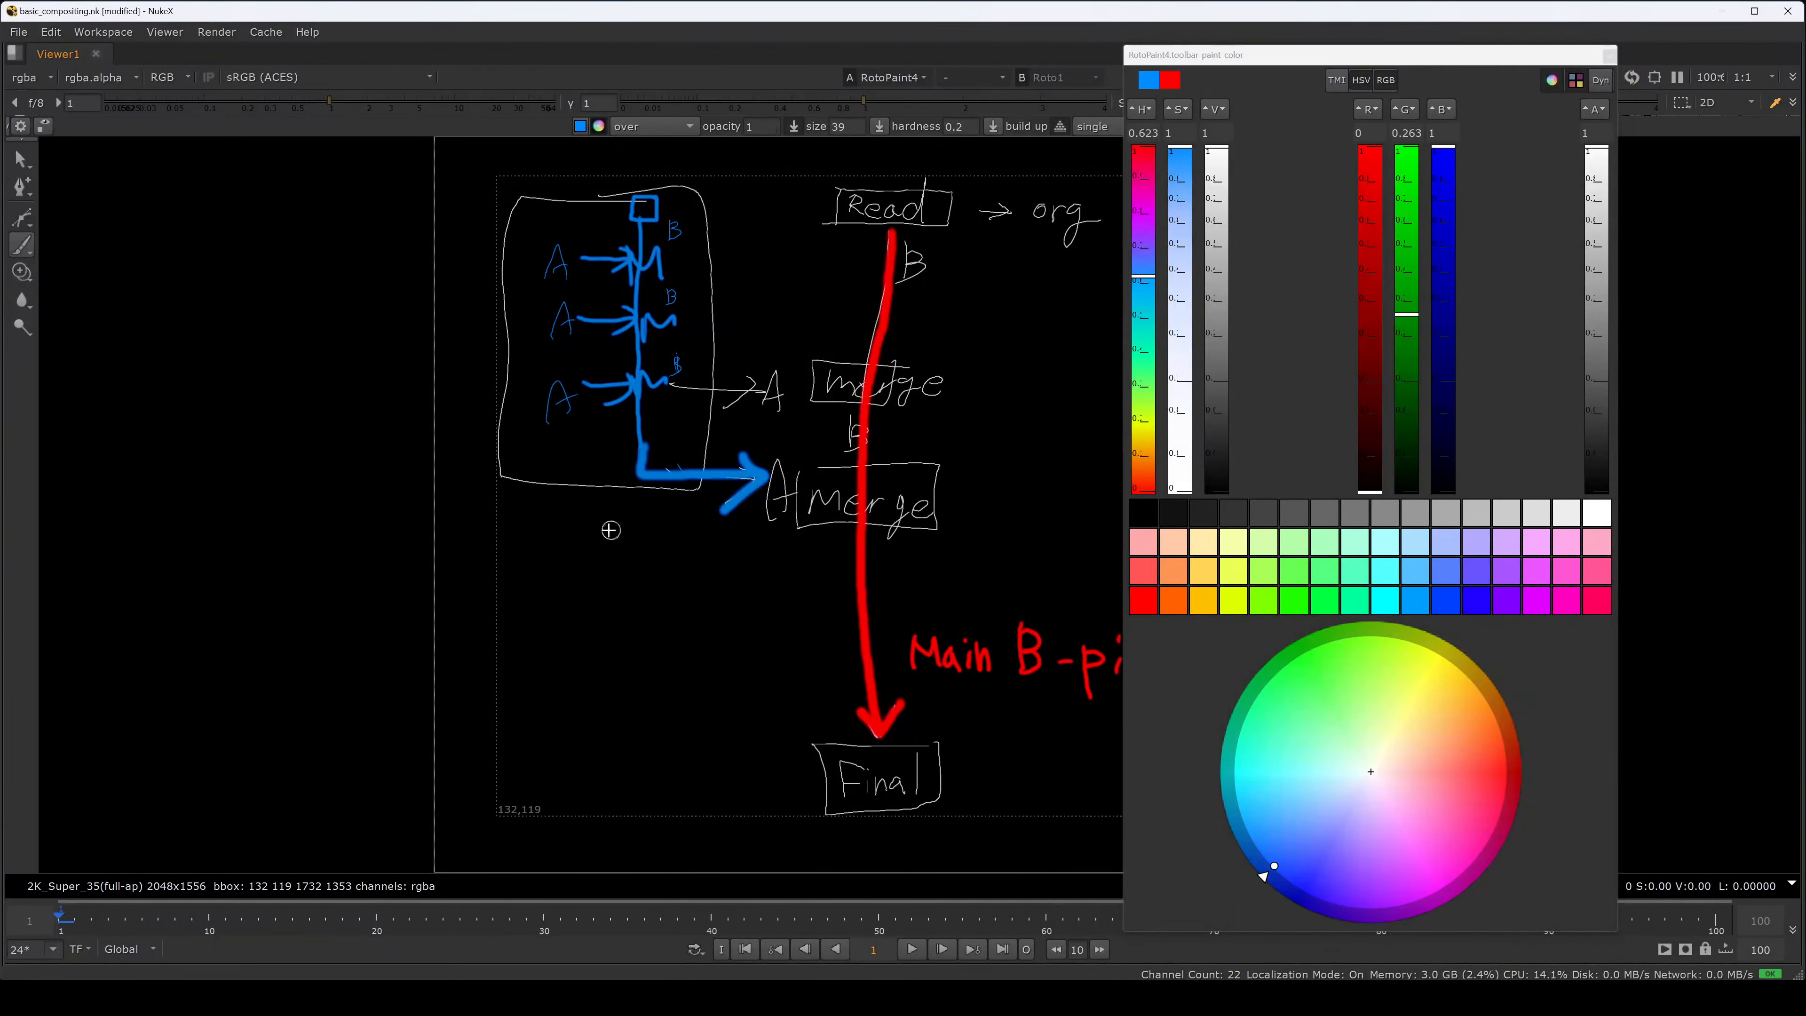
- Reset the brush size to 1 and handwrite an underlined "Sub B-pipeline" below the rounded outline, with a small arrow leading down to it
{"action": "mouse_move", "coordinate": [585, 513]}
{"action": "left_mouse_down", "text": "shift"}
{"action": "mouse_move", "coordinate": [557, 513]}
{"action": "mouse_move", "coordinate": [554, 489]}
{"action": "mouse_move", "coordinate": [575, 520]}
{"action": "mouse_move", "coordinate": [528, 595]}
{"action": "left_mouse_up", "text": "shift"}
{"action": "left_click_drag", "start_coordinate": [529, 560], "coordinate": [528, 594]}
{"action": "left_click_drag", "start_coordinate": [554, 584], "coordinate": [583, 609]}
{"action": "mouse_move", "coordinate": [585, 573]}
{"action": "left_mouse_down"}
{"action": "mouse_move", "coordinate": [601, 579]}
{"action": "mouse_move", "coordinate": [586, 591]}
{"action": "left_mouse_up"}
{"action": "left_click_drag", "start_coordinate": [604, 576], "coordinate": [604, 590]}
{"action": "left_click", "coordinate": [604, 567]}
{"action": "mouse_move", "coordinate": [616, 576]}
{"action": "left_mouse_down"}
{"action": "mouse_move", "coordinate": [616, 598]}
{"action": "mouse_move", "coordinate": [652, 596]}
{"action": "left_mouse_up"}
{"action": "left_click_drag", "start_coordinate": [672, 565], "coordinate": [671, 597]}
{"action": "left_click_drag", "start_coordinate": [681, 584], "coordinate": [679, 597]}
{"action": "left_click", "coordinate": [680, 572]}
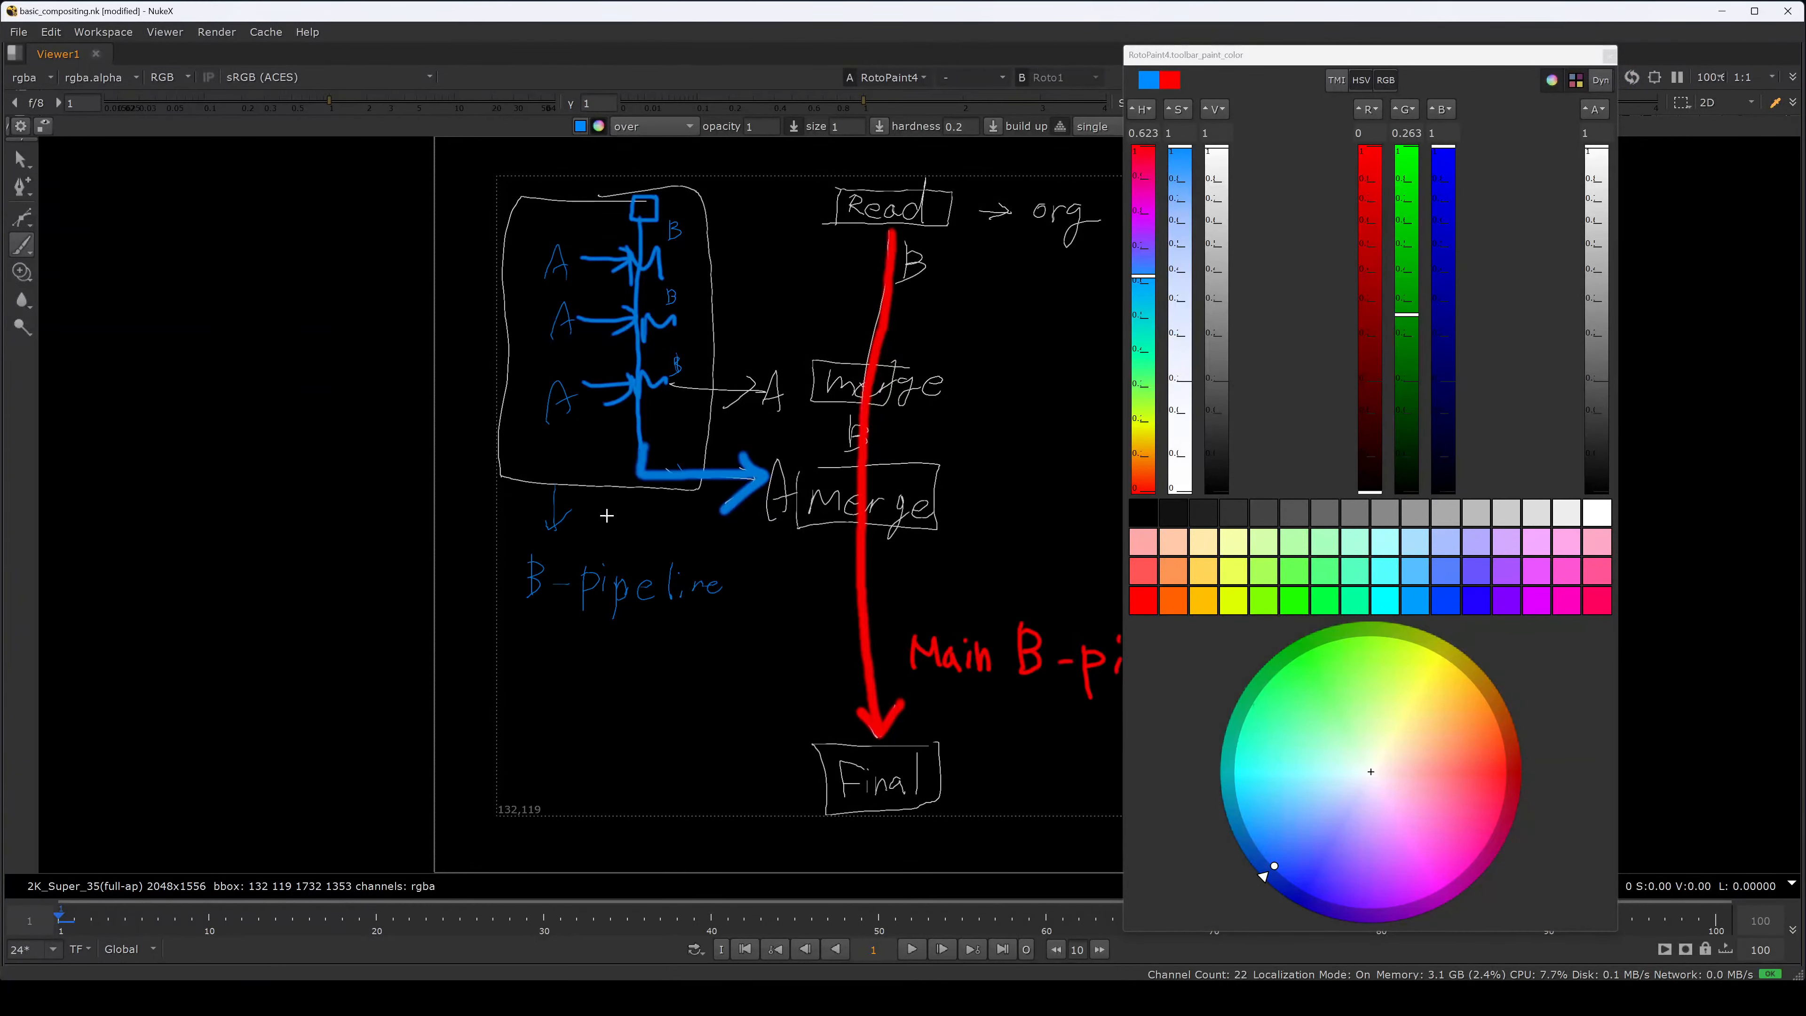
{"action": "mouse_move", "coordinate": [606, 515]}
{"action": "left_mouse_down"}
{"action": "mouse_move", "coordinate": [583, 546]}
{"action": "mouse_move", "coordinate": [624, 544]}
{"action": "left_mouse_up"}
{"action": "left_click_drag", "start_coordinate": [628, 518], "coordinate": [640, 547]}
{"action": "left_click_drag", "start_coordinate": [519, 634], "coordinate": [787, 630]}
- Sketch a blue box with an arrow into the main line above Final, trace the main line from Read to Final, and close the color picker
{"action": "middle_click_drag", "start_coordinate": [776, 622], "coordinate": [625, 567]}
{"action": "mouse_move", "coordinate": [464, 641]}
{"action": "left_mouse_down"}
{"action": "mouse_move", "coordinate": [558, 694]}
{"action": "mouse_move", "coordinate": [476, 638]}
{"action": "left_mouse_up"}
{"action": "left_click_drag", "start_coordinate": [558, 676], "coordinate": [695, 661]}
{"action": "middle_click_drag", "start_coordinate": [762, 673], "coordinate": [665, 665]}
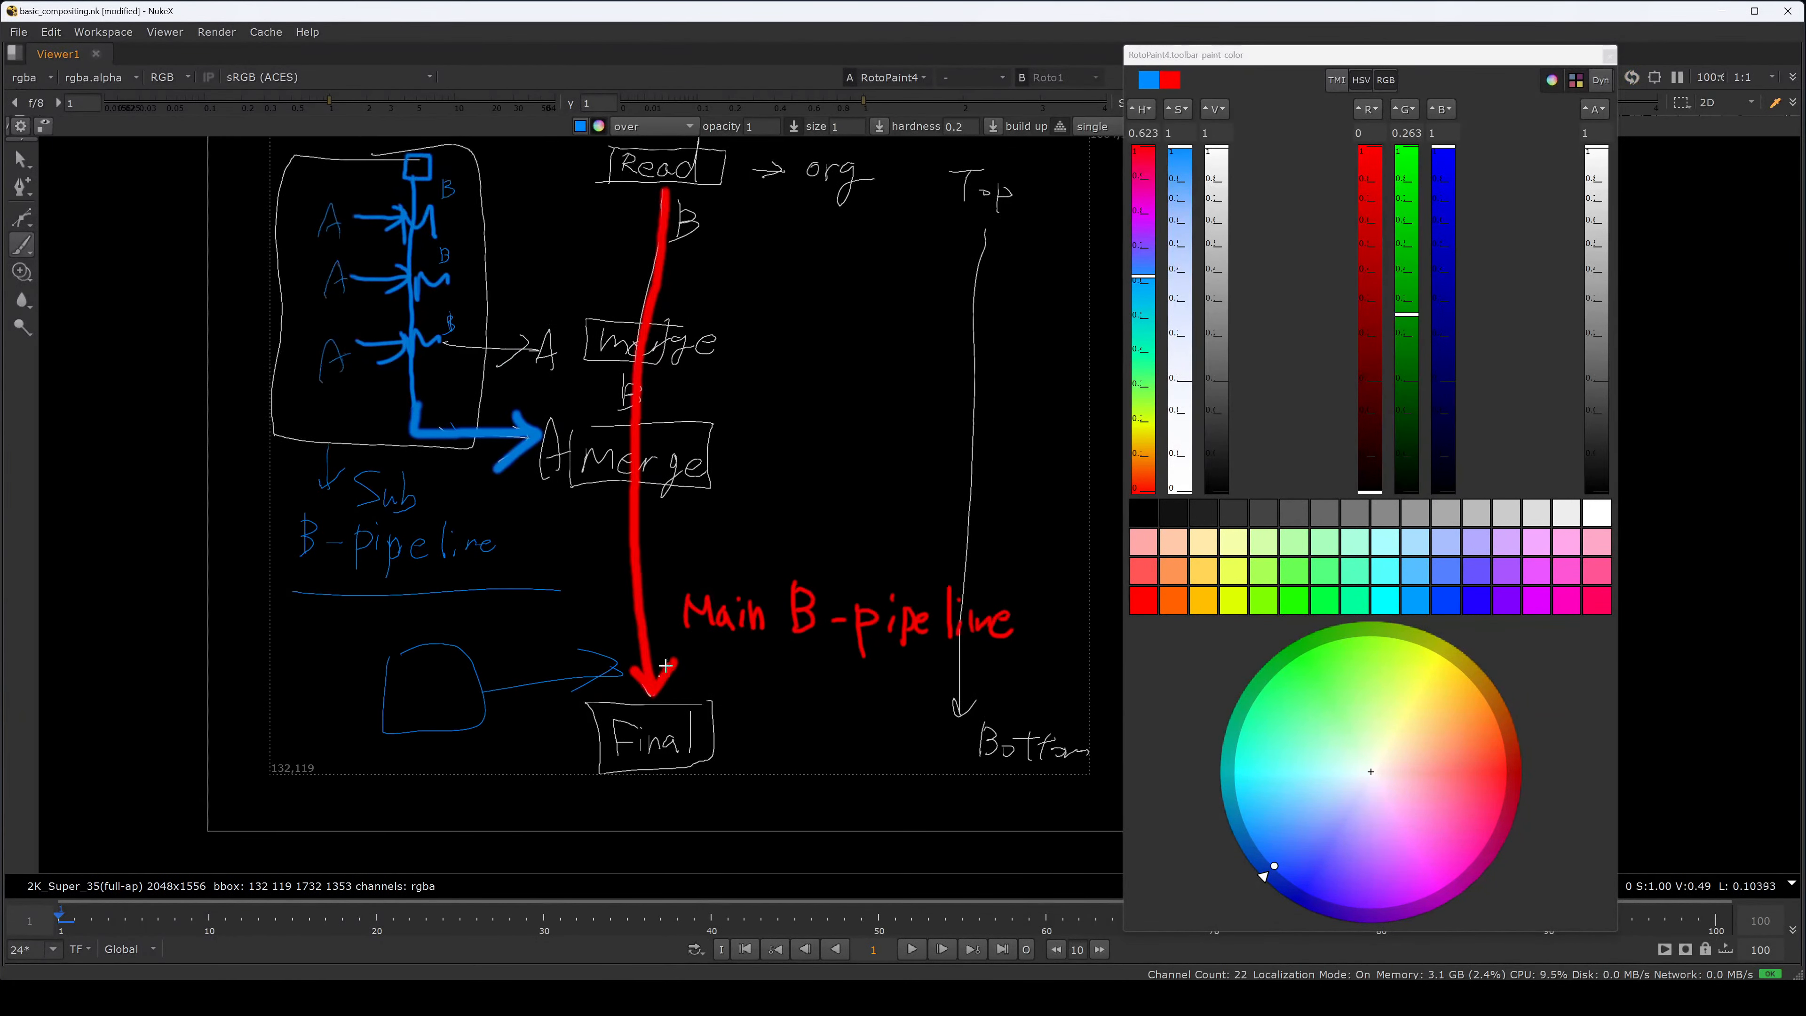
{"action": "left_click_drag", "start_coordinate": [657, 204], "coordinate": [642, 694]}
{"action": "middle_click_drag", "start_coordinate": [721, 404], "coordinate": [717, 489]}
{"action": "key", "text": "f"}
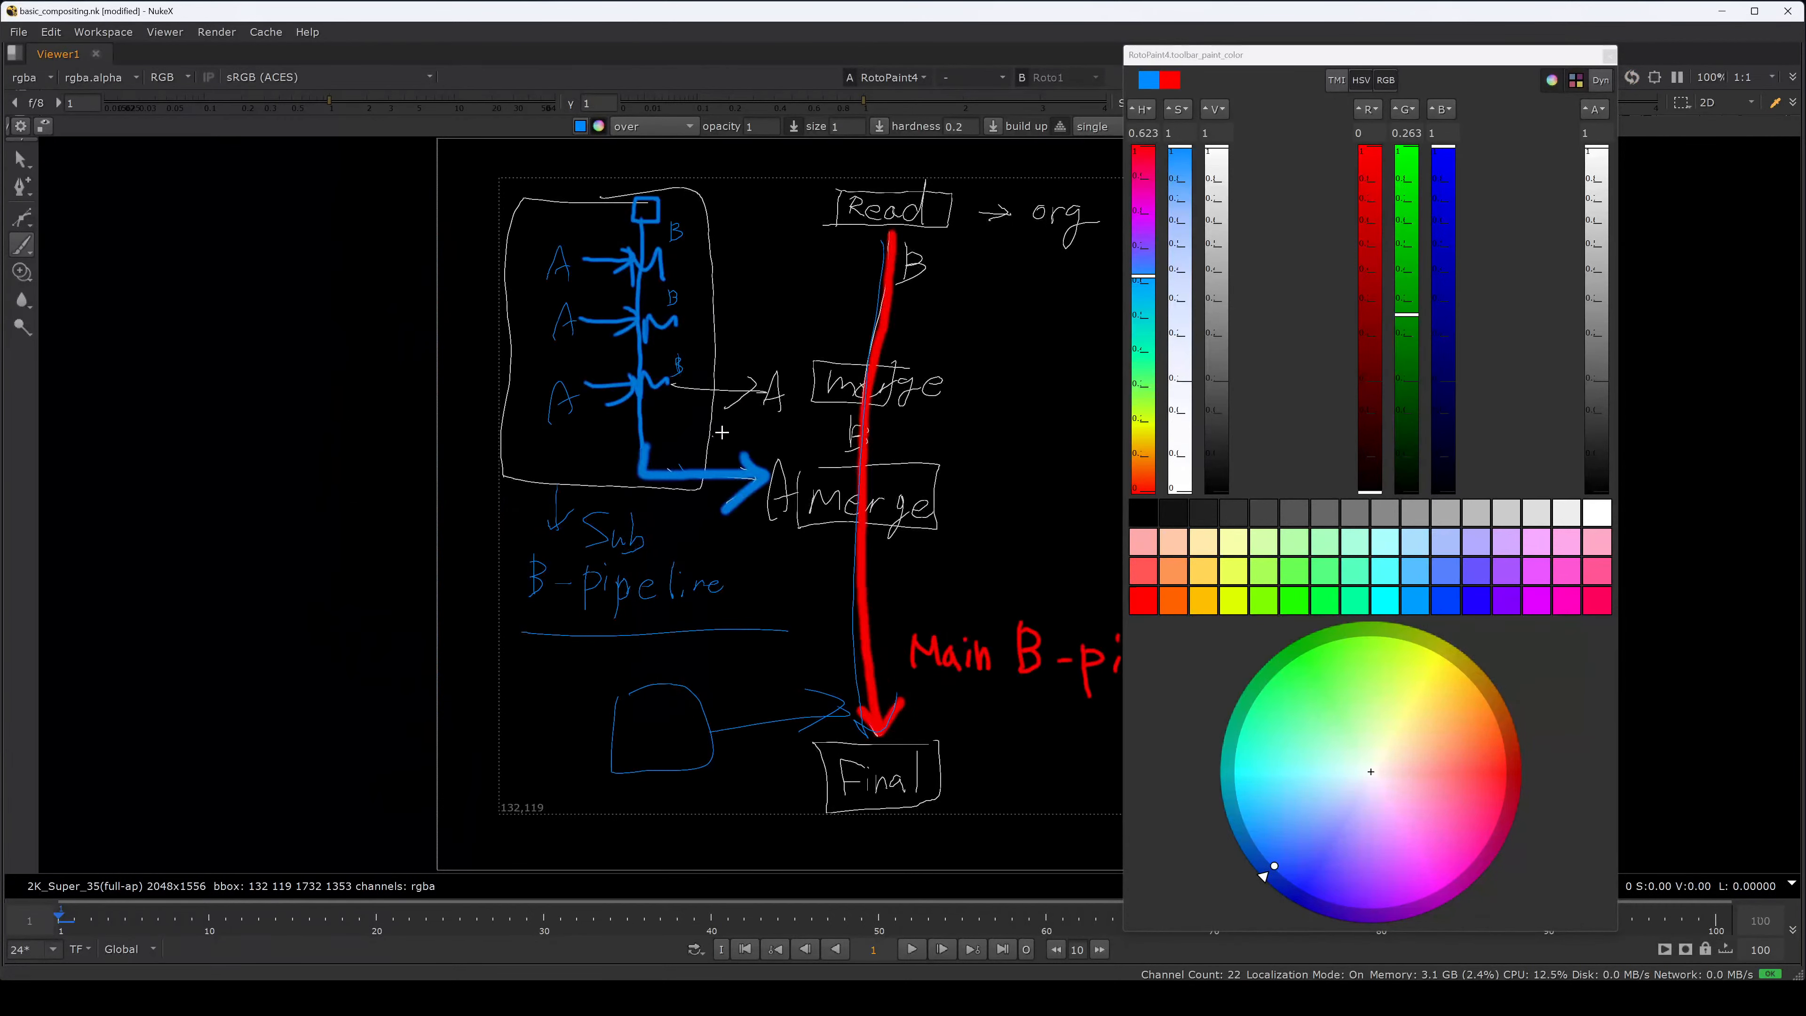
{"action": "left_click", "coordinate": [1606, 56]}
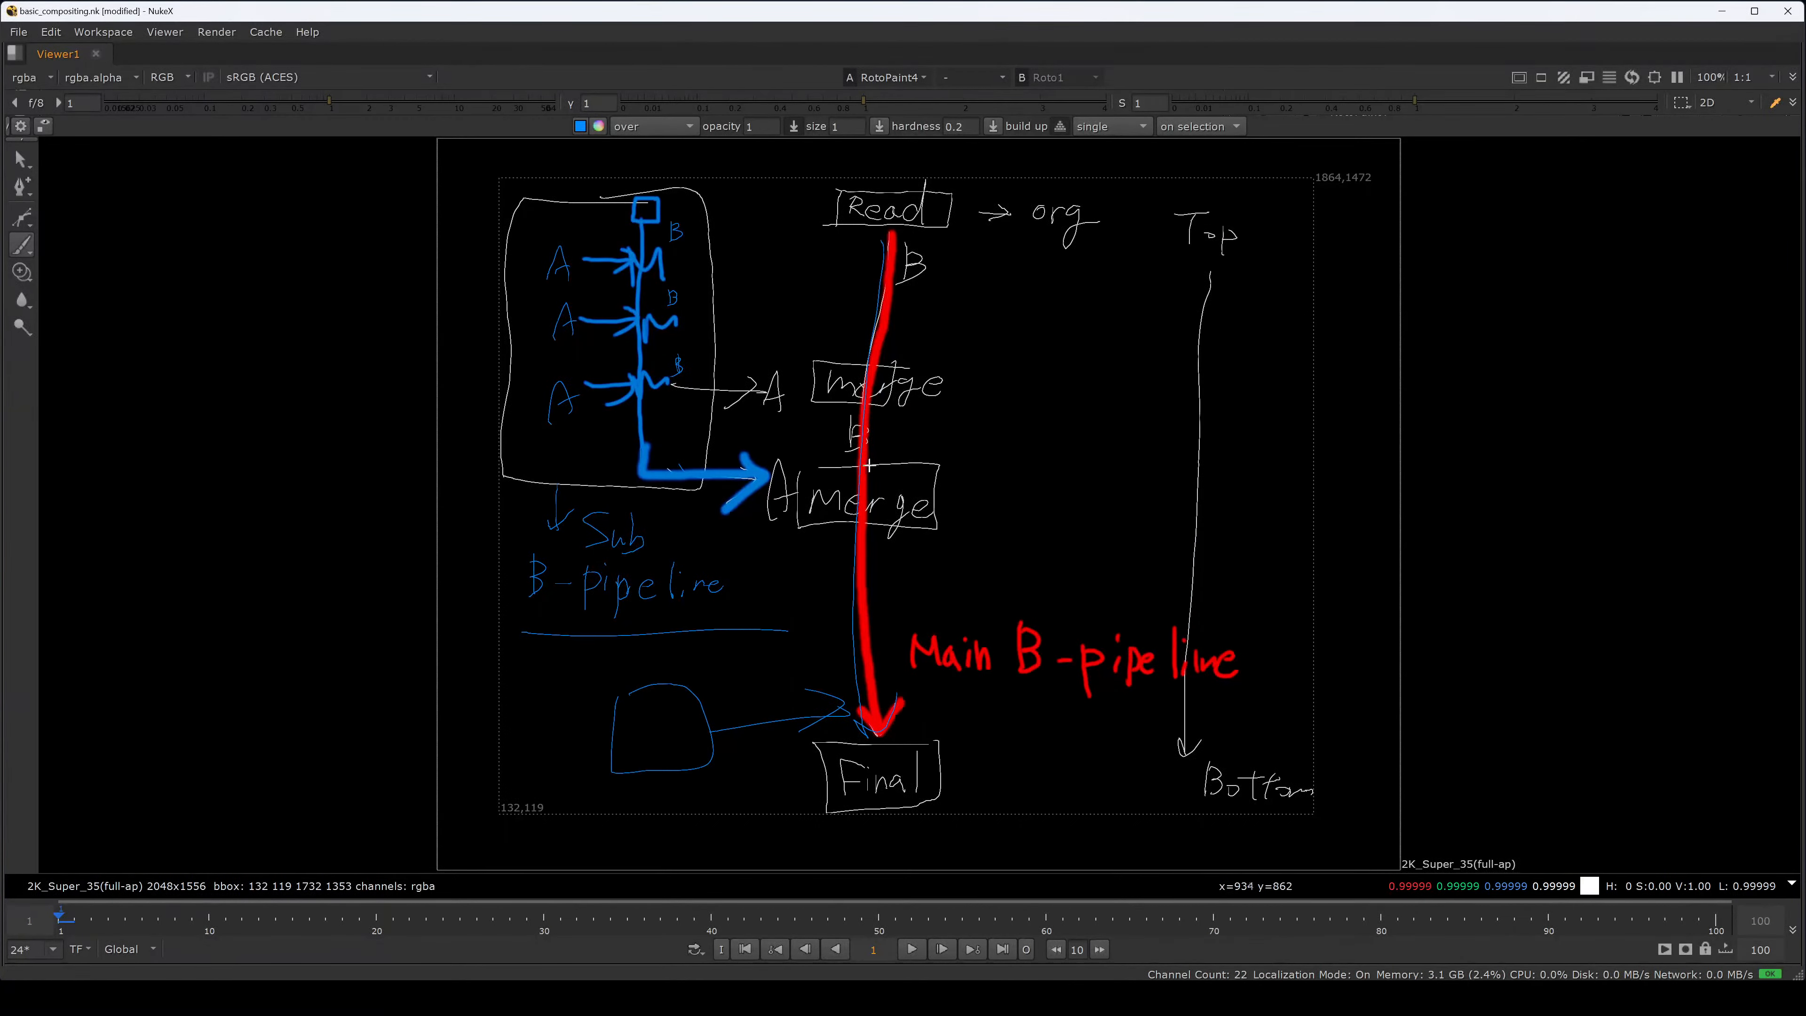
- Circle the sub B-pipeline in blue and mark the A input of the lower Merge box
{"action": "middle_click_drag", "start_coordinate": [867, 463], "coordinate": [787, 458]}
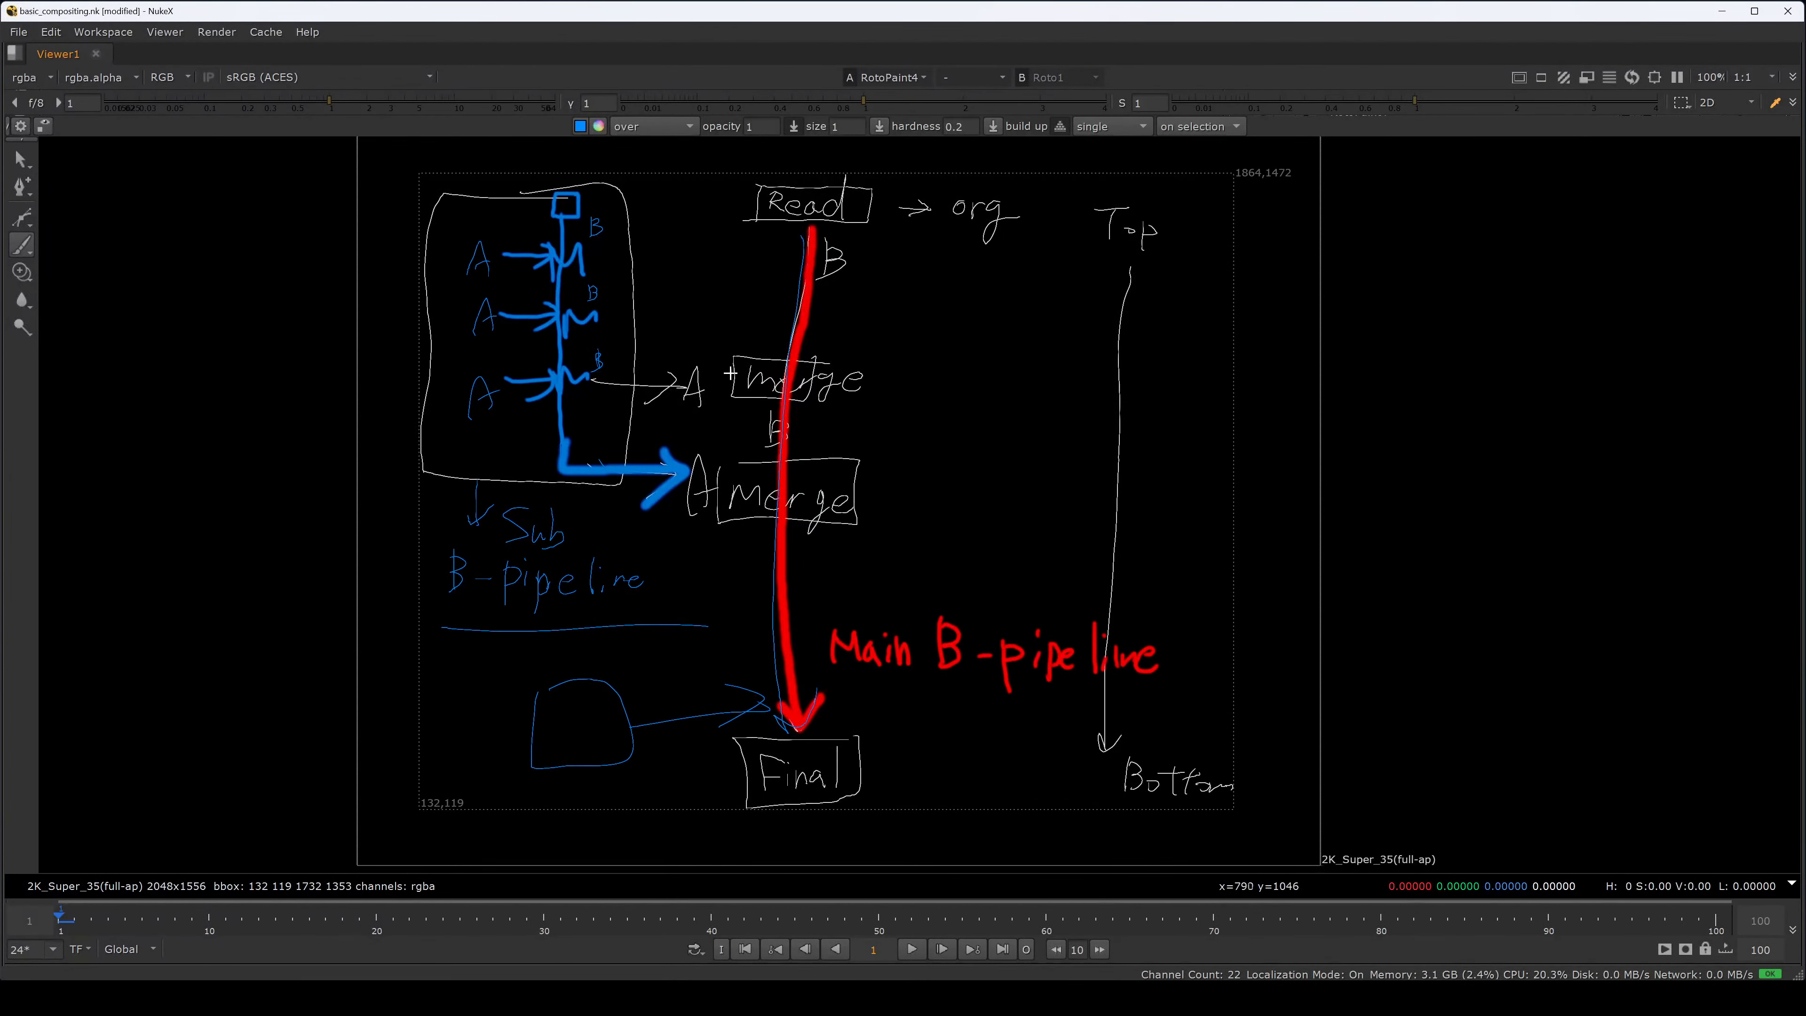
{"action": "mouse_move", "coordinate": [606, 456]}
{"action": "left_mouse_down"}
{"action": "mouse_move", "coordinate": [527, 208]}
{"action": "mouse_move", "coordinate": [642, 402]}
{"action": "left_mouse_up"}
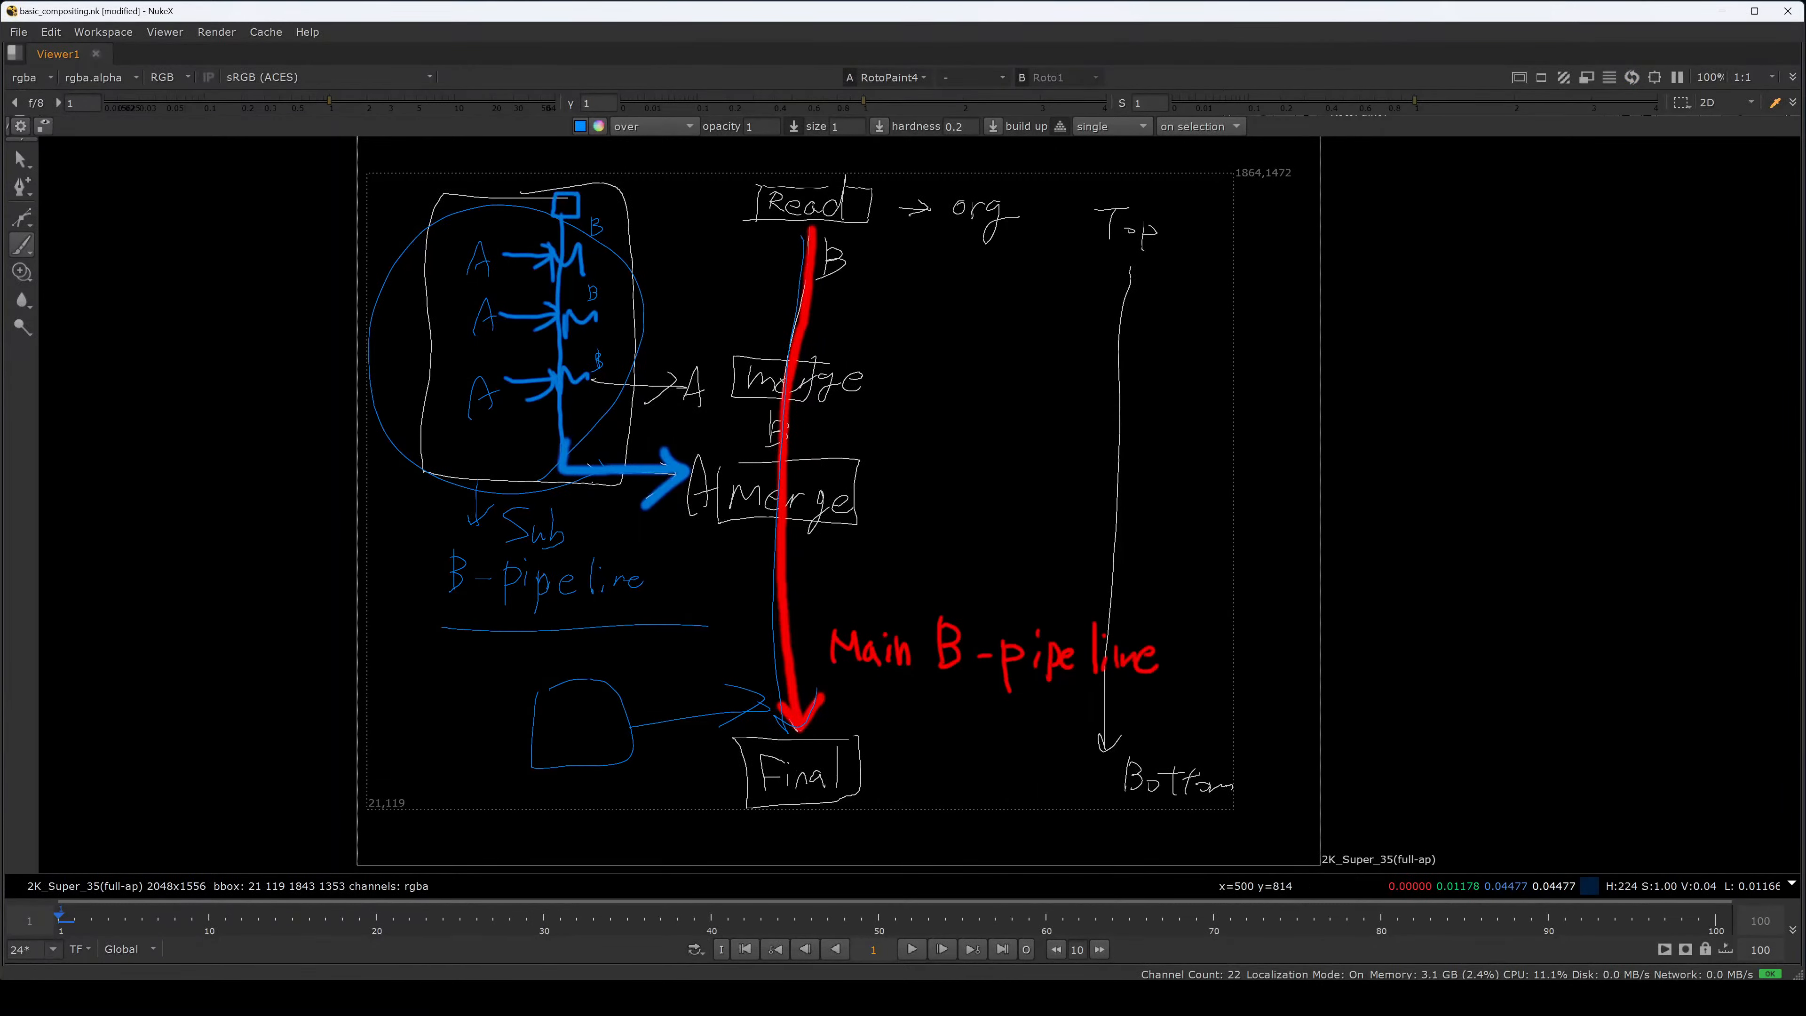
{"action": "left_click_drag", "start_coordinate": [677, 515], "coordinate": [711, 491]}
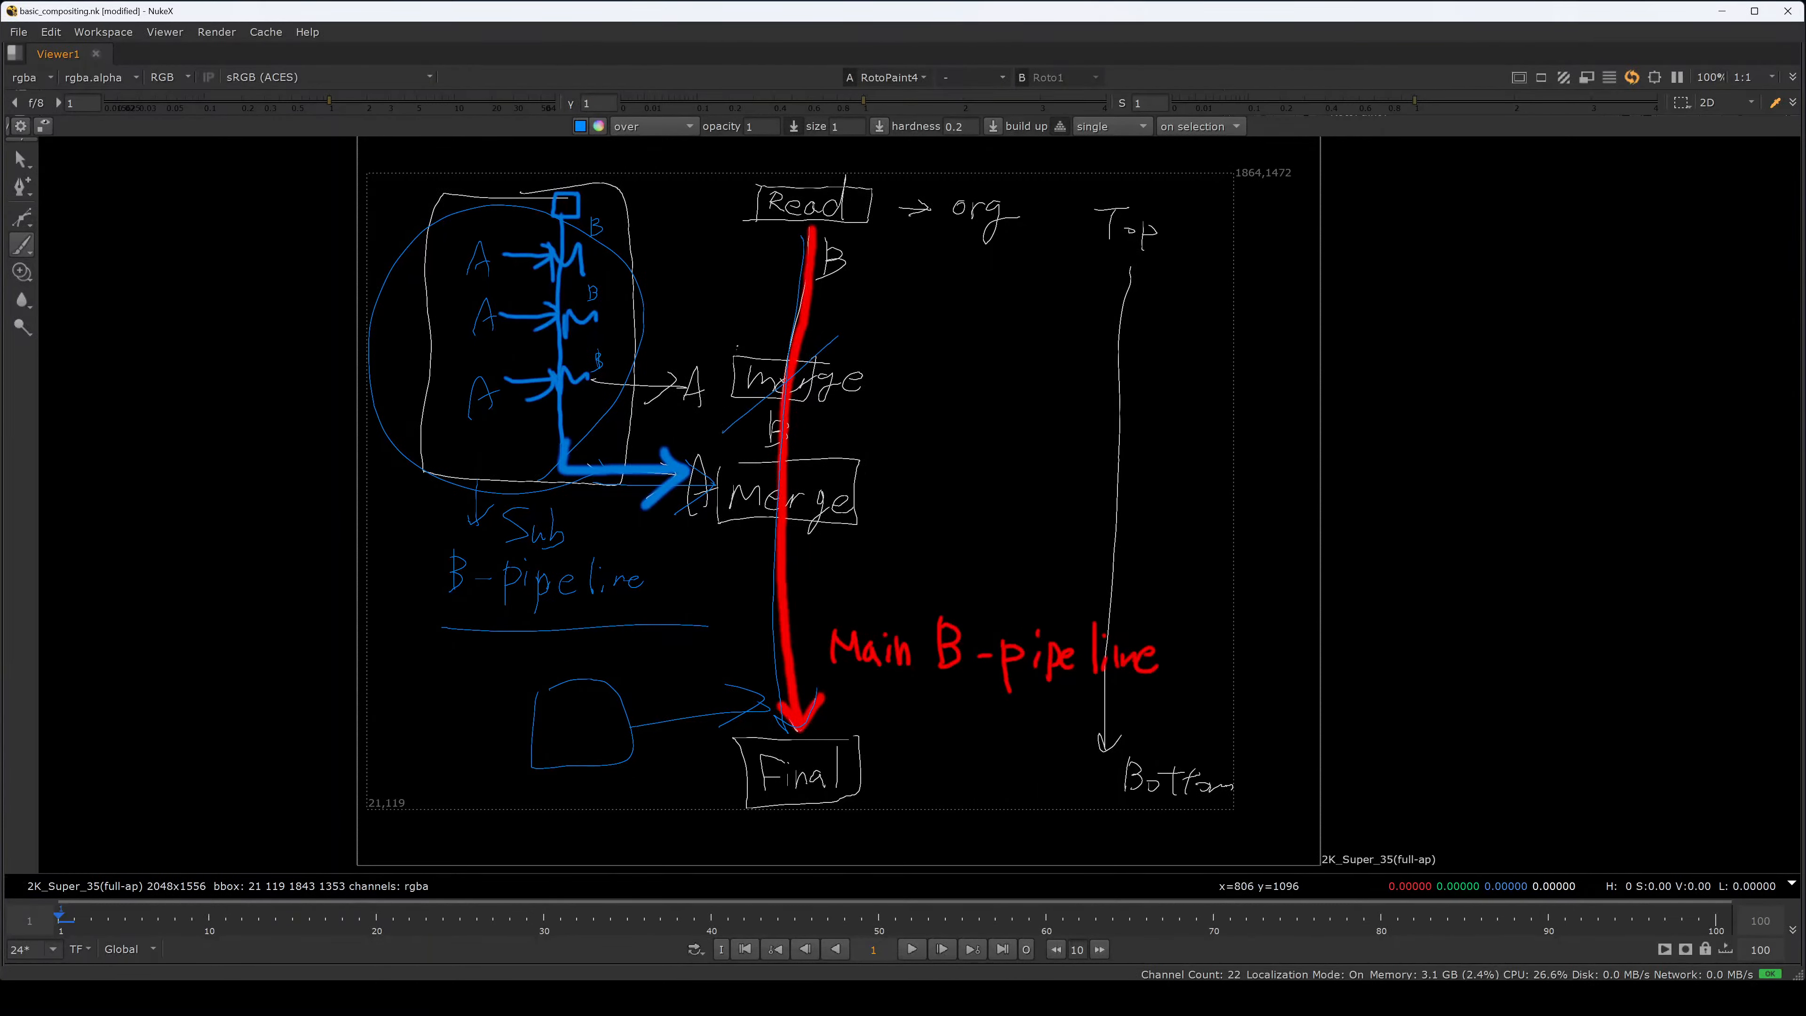
- Cross out both merge boxes on the main line and underline "Main B-pipeline" in blue
{"action": "left_click_drag", "start_coordinate": [736, 347], "coordinate": [815, 447]}
{"action": "left_click_drag", "start_coordinate": [837, 336], "coordinate": [722, 433]}
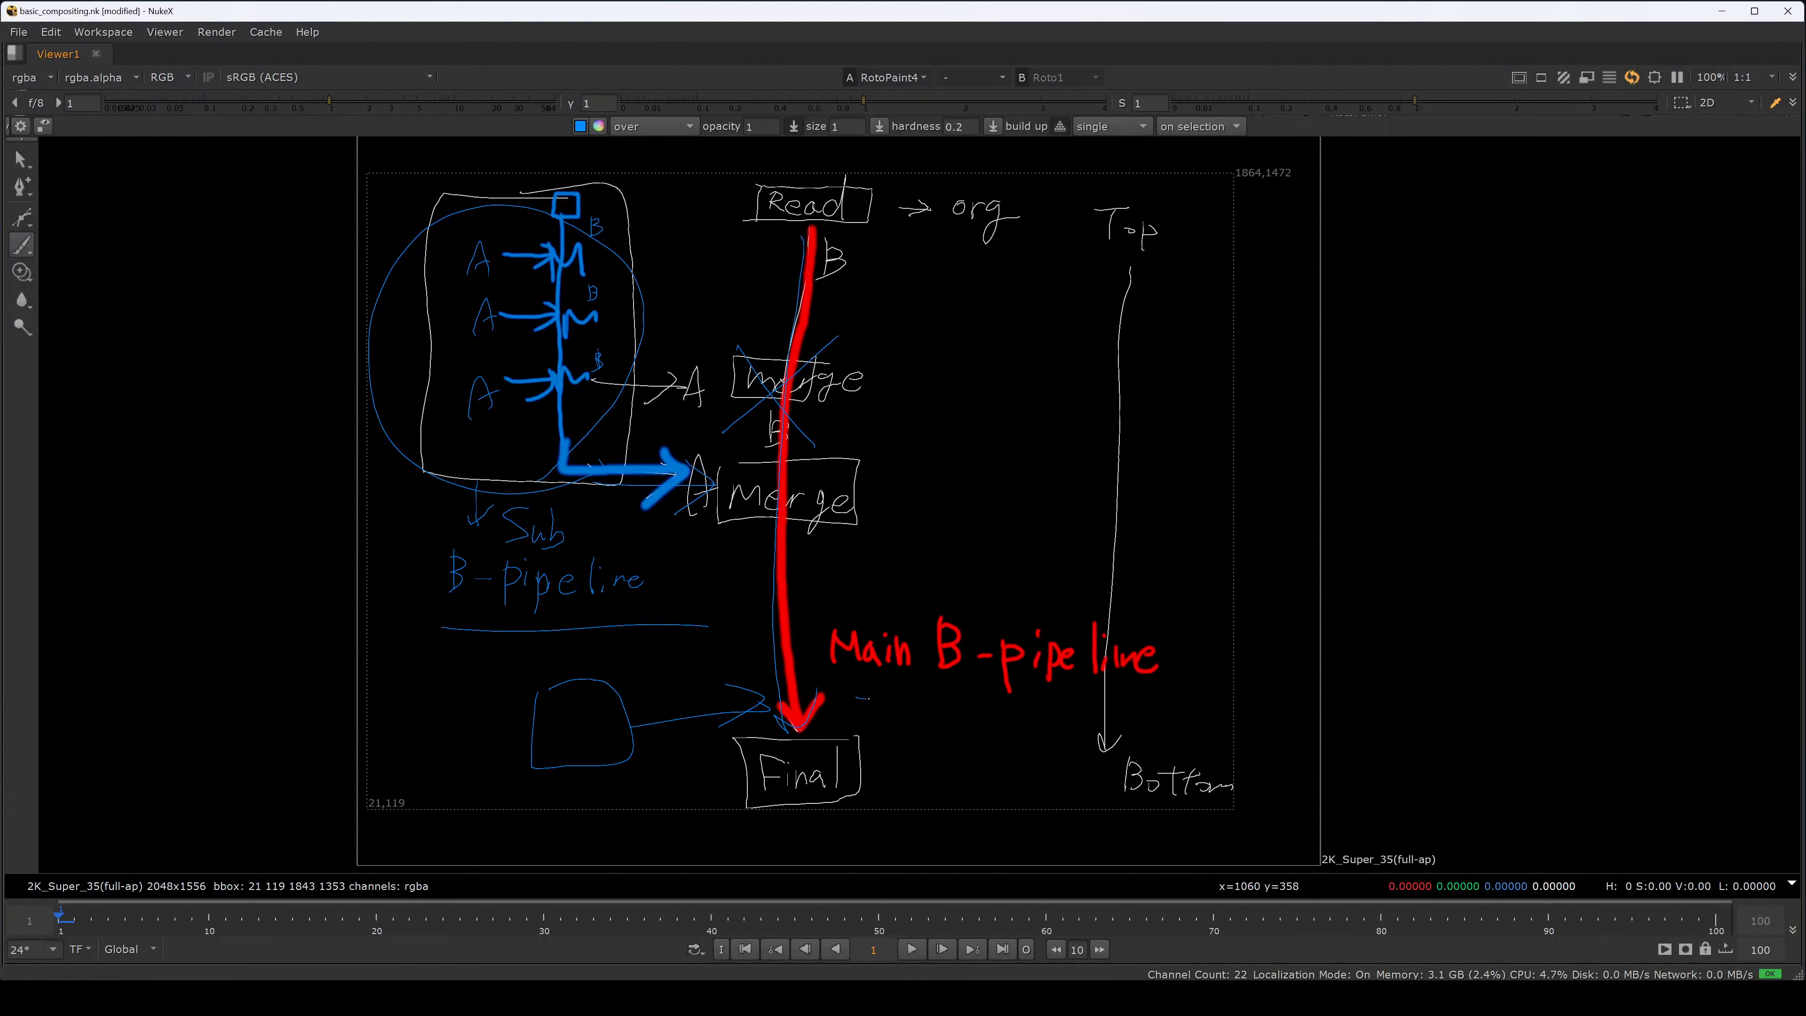
{"action": "left_click_drag", "start_coordinate": [857, 696], "coordinate": [963, 689]}
{"action": "left_click_drag", "start_coordinate": [861, 437], "coordinate": [694, 569]}
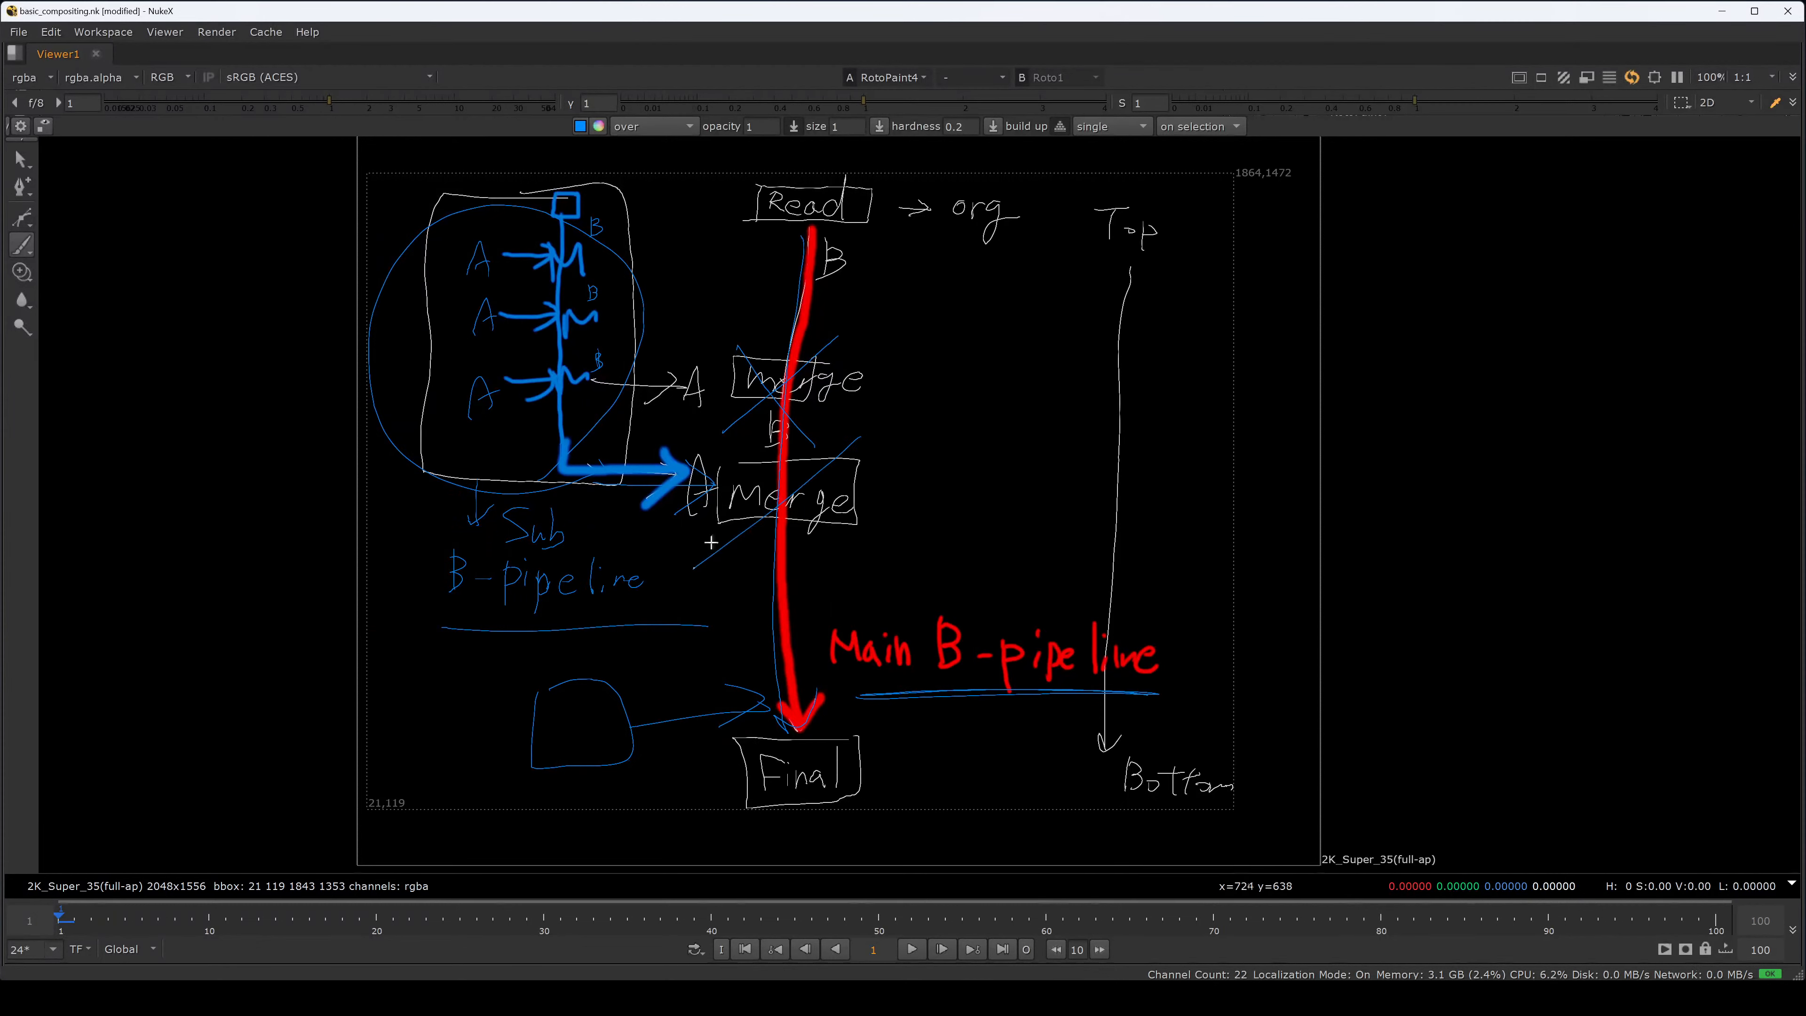
{"action": "left_click_drag", "start_coordinate": [739, 444], "coordinate": [868, 588]}
- Underline the handwritten "Top" and "Bottom" labels in blue
{"action": "middle_click_drag", "start_coordinate": [732, 797], "coordinate": [724, 835]}
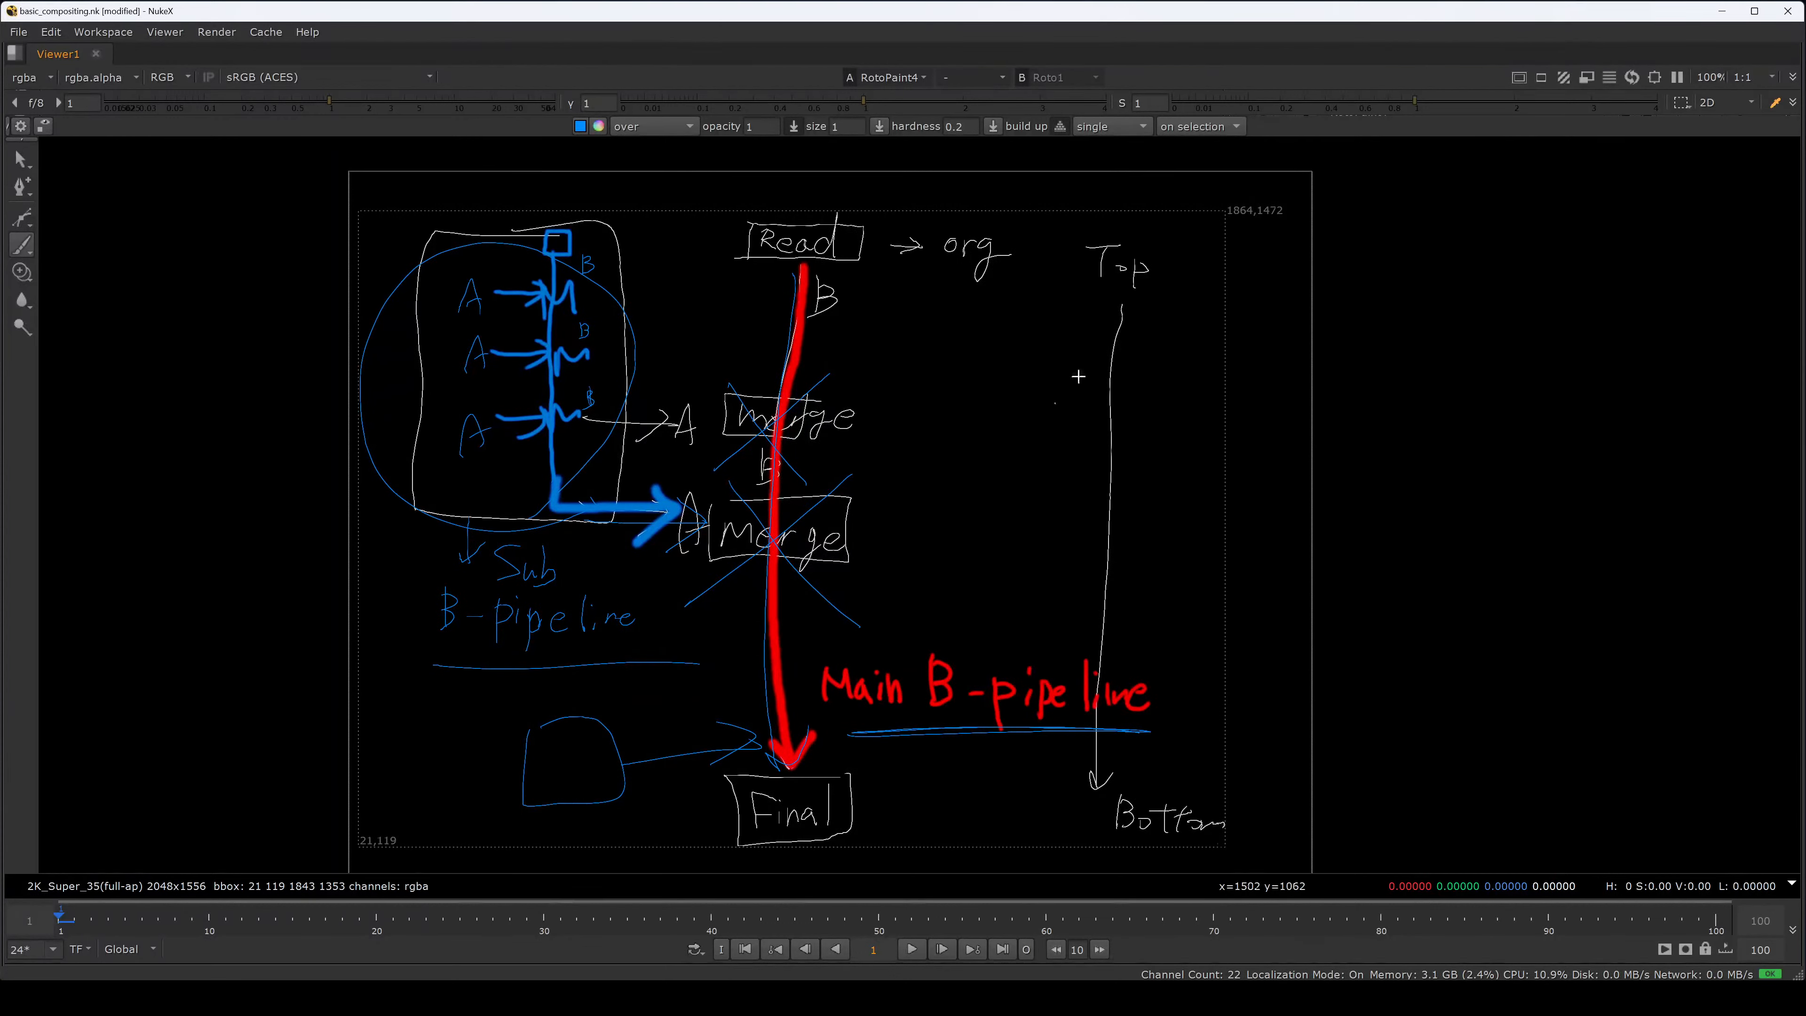
{"action": "left_click_drag", "start_coordinate": [1138, 289], "coordinate": [1076, 292]}
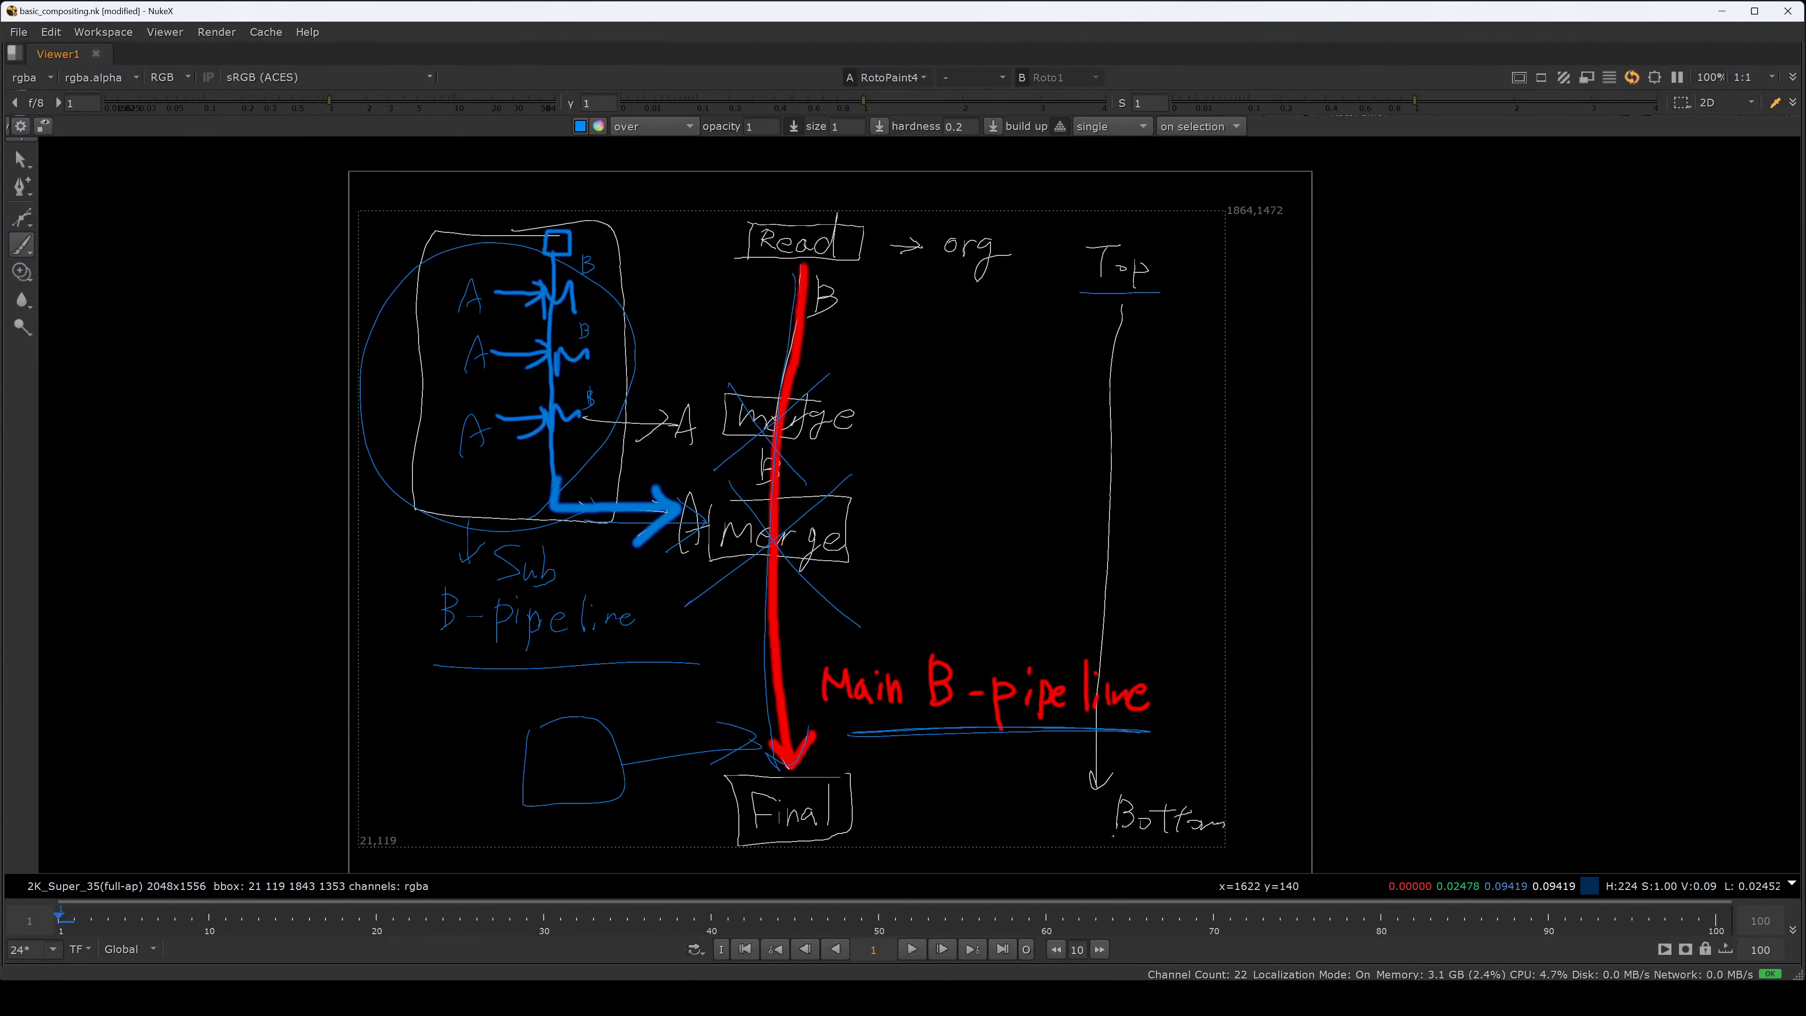
{"action": "left_click_drag", "start_coordinate": [1112, 836], "coordinate": [1234, 835]}
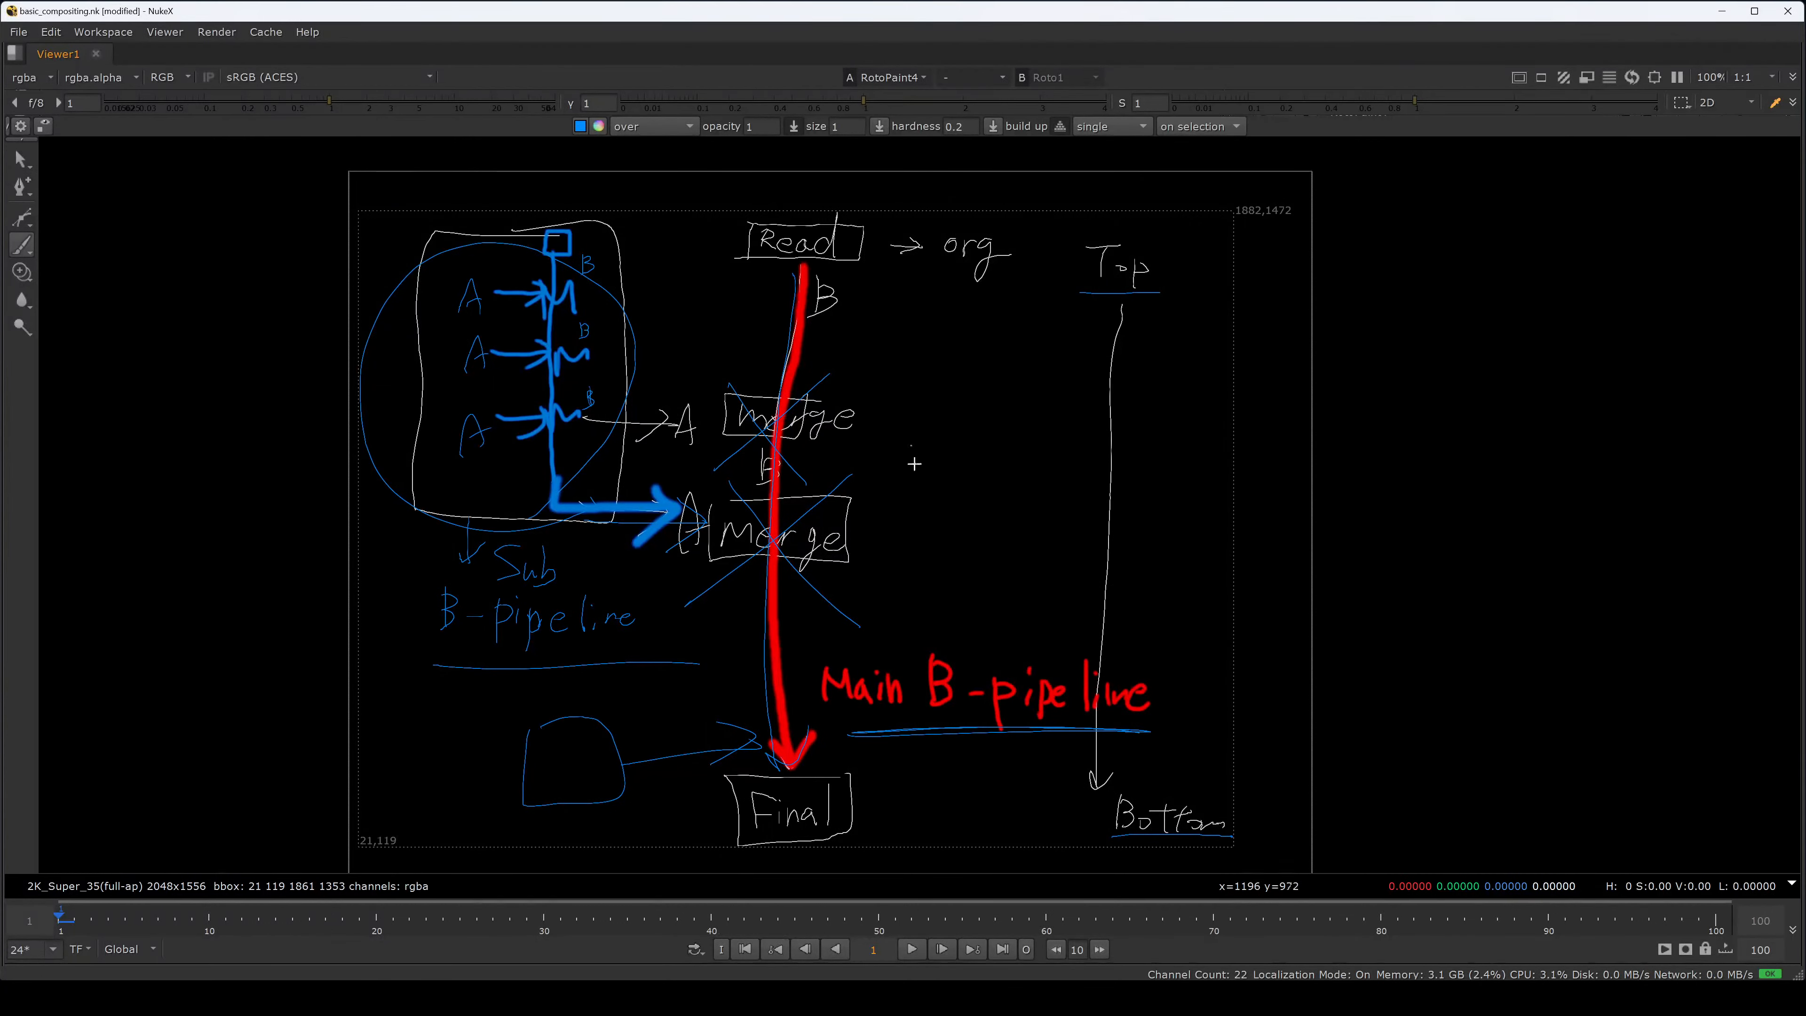
- Draw a horizontal blue arrow above "Main B-pipeline", labelled "L" at its start and "R" at its tip
{"action": "mouse_move", "coordinate": [891, 598]}
{"action": "left_mouse_down"}
{"action": "mouse_move", "coordinate": [1131, 601]}
{"action": "mouse_move", "coordinate": [1110, 632]}
{"action": "left_mouse_up"}
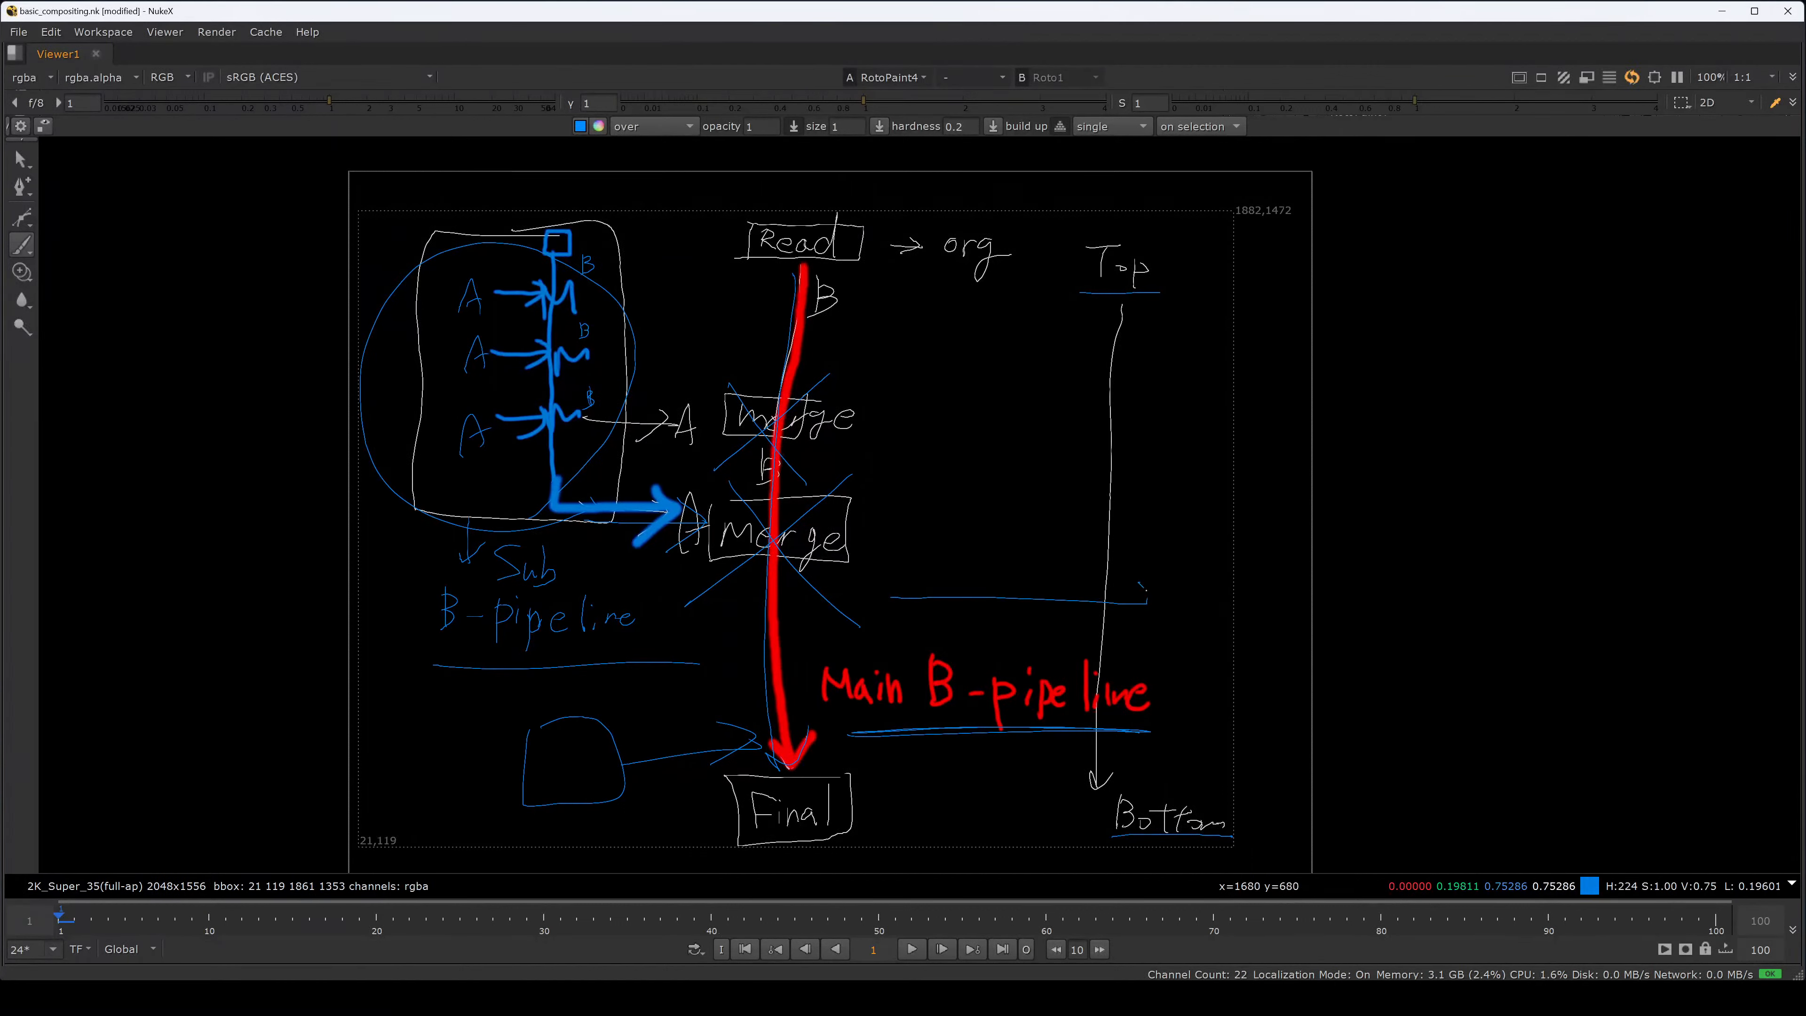
{"action": "mouse_move", "coordinate": [924, 552]}
{"action": "left_mouse_down"}
{"action": "mouse_move", "coordinate": [920, 577]}
{"action": "mouse_move", "coordinate": [944, 582]}
{"action": "left_mouse_up"}
{"action": "left_click_drag", "start_coordinate": [1133, 585], "coordinate": [1149, 540]}
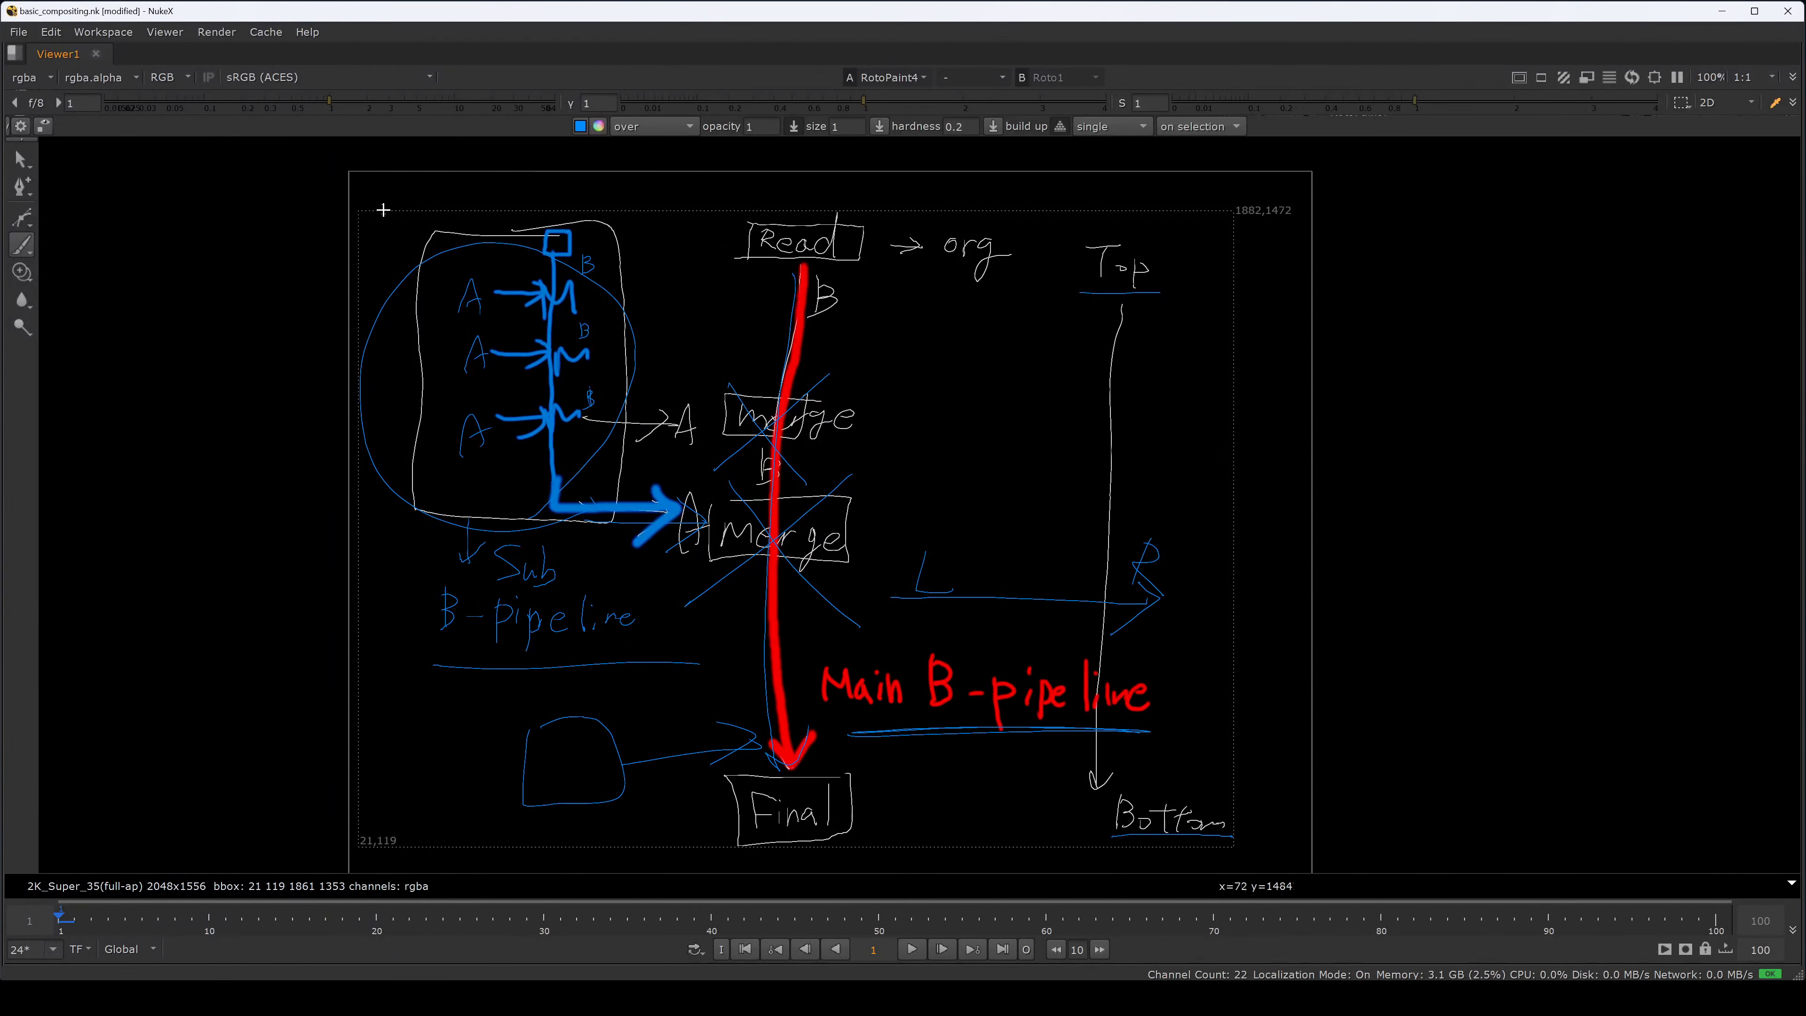
- Restore the full workspace layout and add a Text node after RotoPaint4
{"action": "key", "text": "space"}
{"action": "left_click", "coordinate": [845, 715]}
{"action": "key", "text": "Tab"}
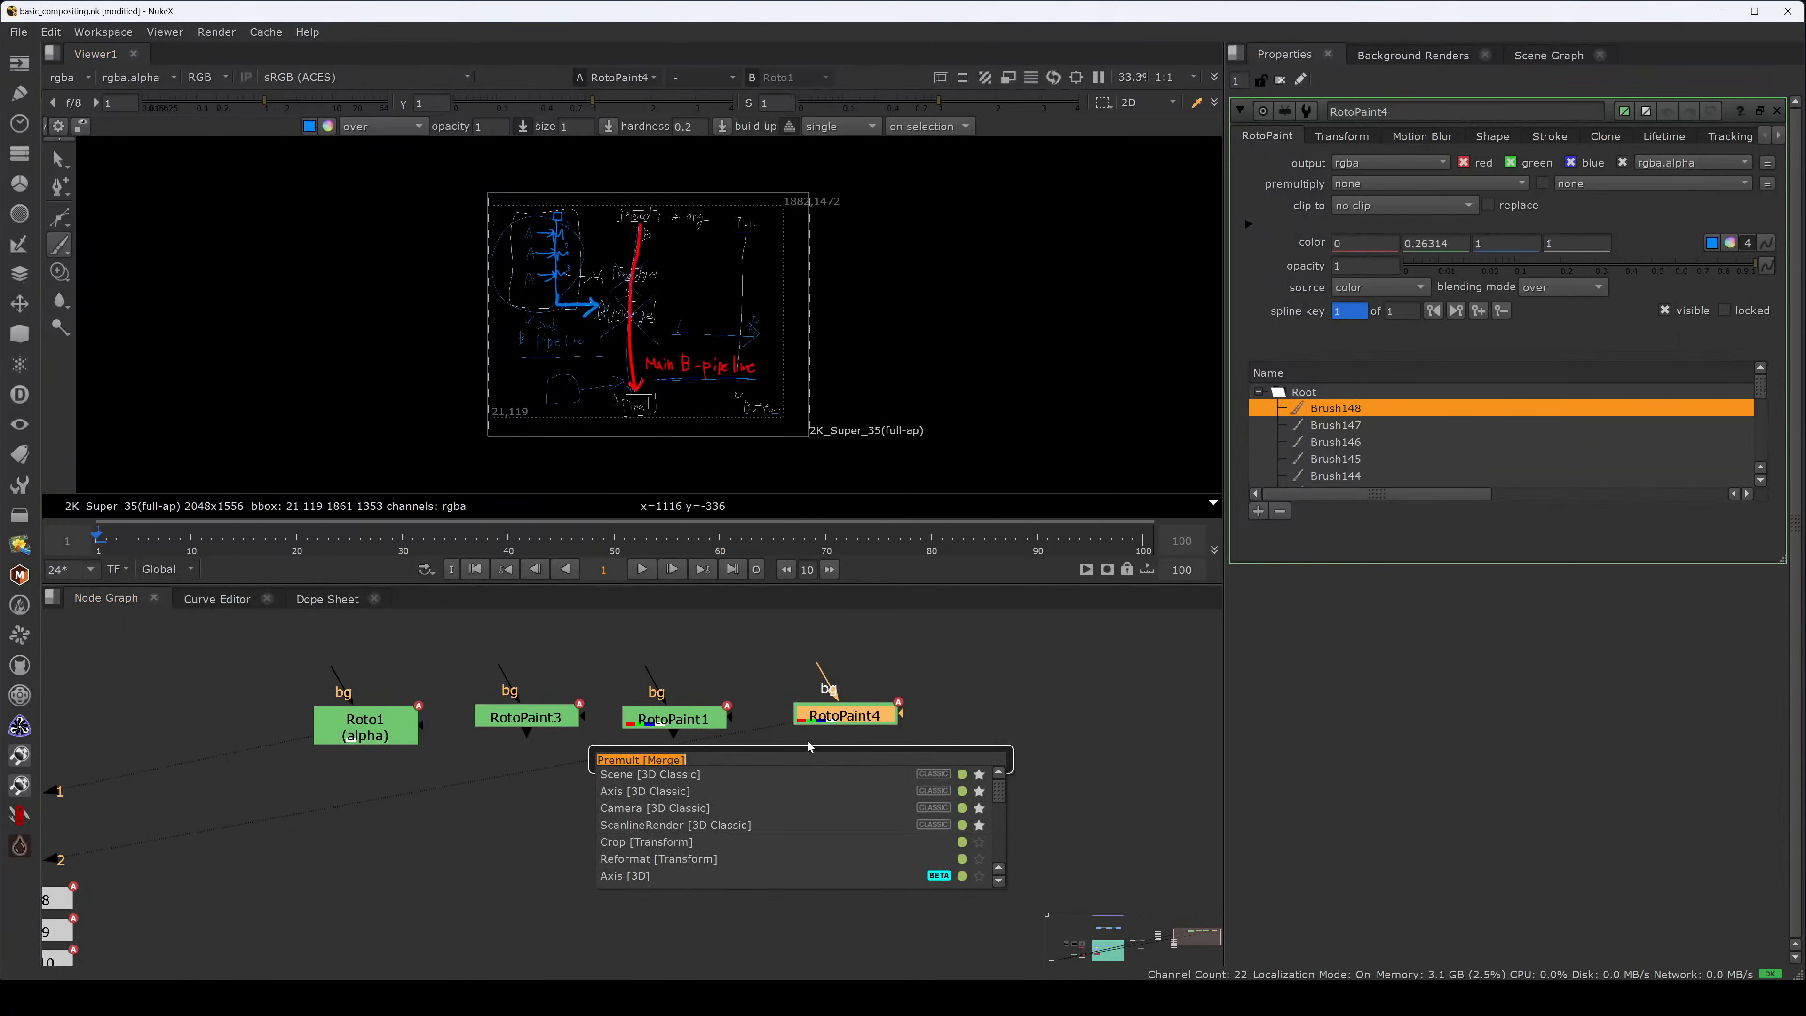
{"action": "type", "text": "textg"}
{"action": "key", "text": "BackSpace"}
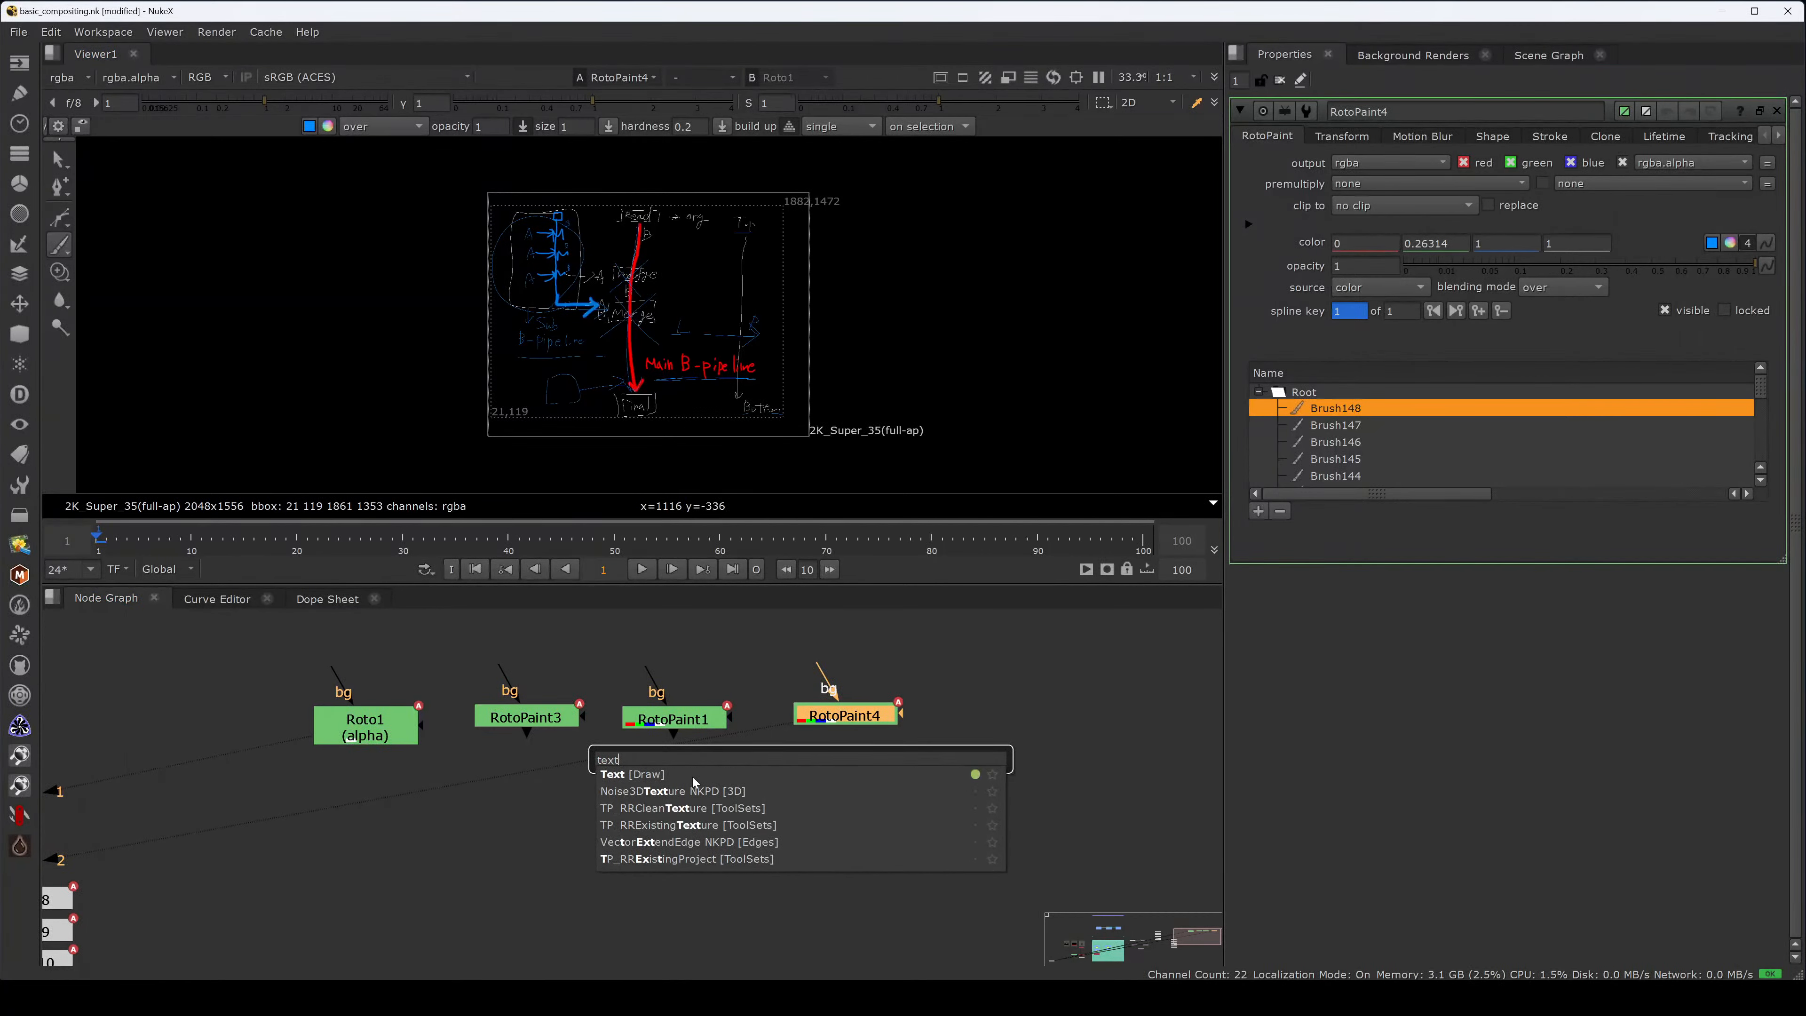
{"action": "key", "text": "Return"}
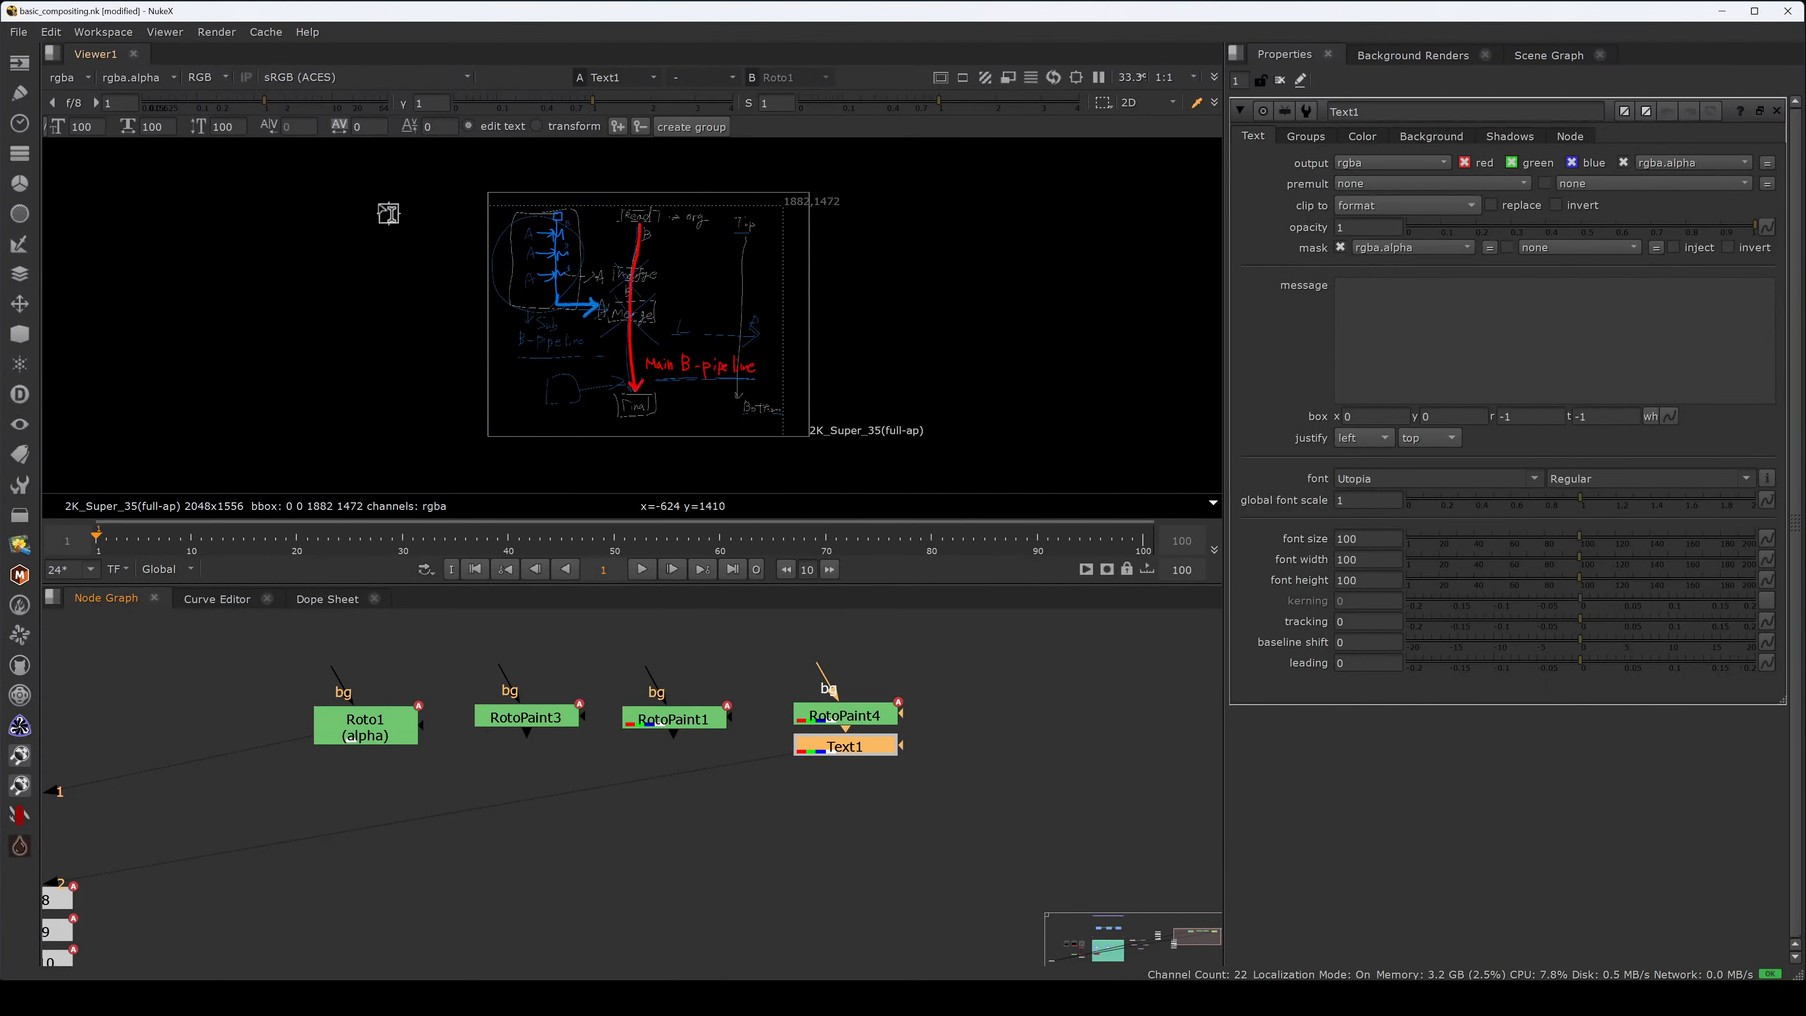
- Place the text "rule for compositing" near the frame's upper-left corner
{"action": "scroll", "coordinate": [498, 206], "scroll_direction": "up", "scroll_amount": 5}
{"action": "left_click", "coordinate": [544, 190]}
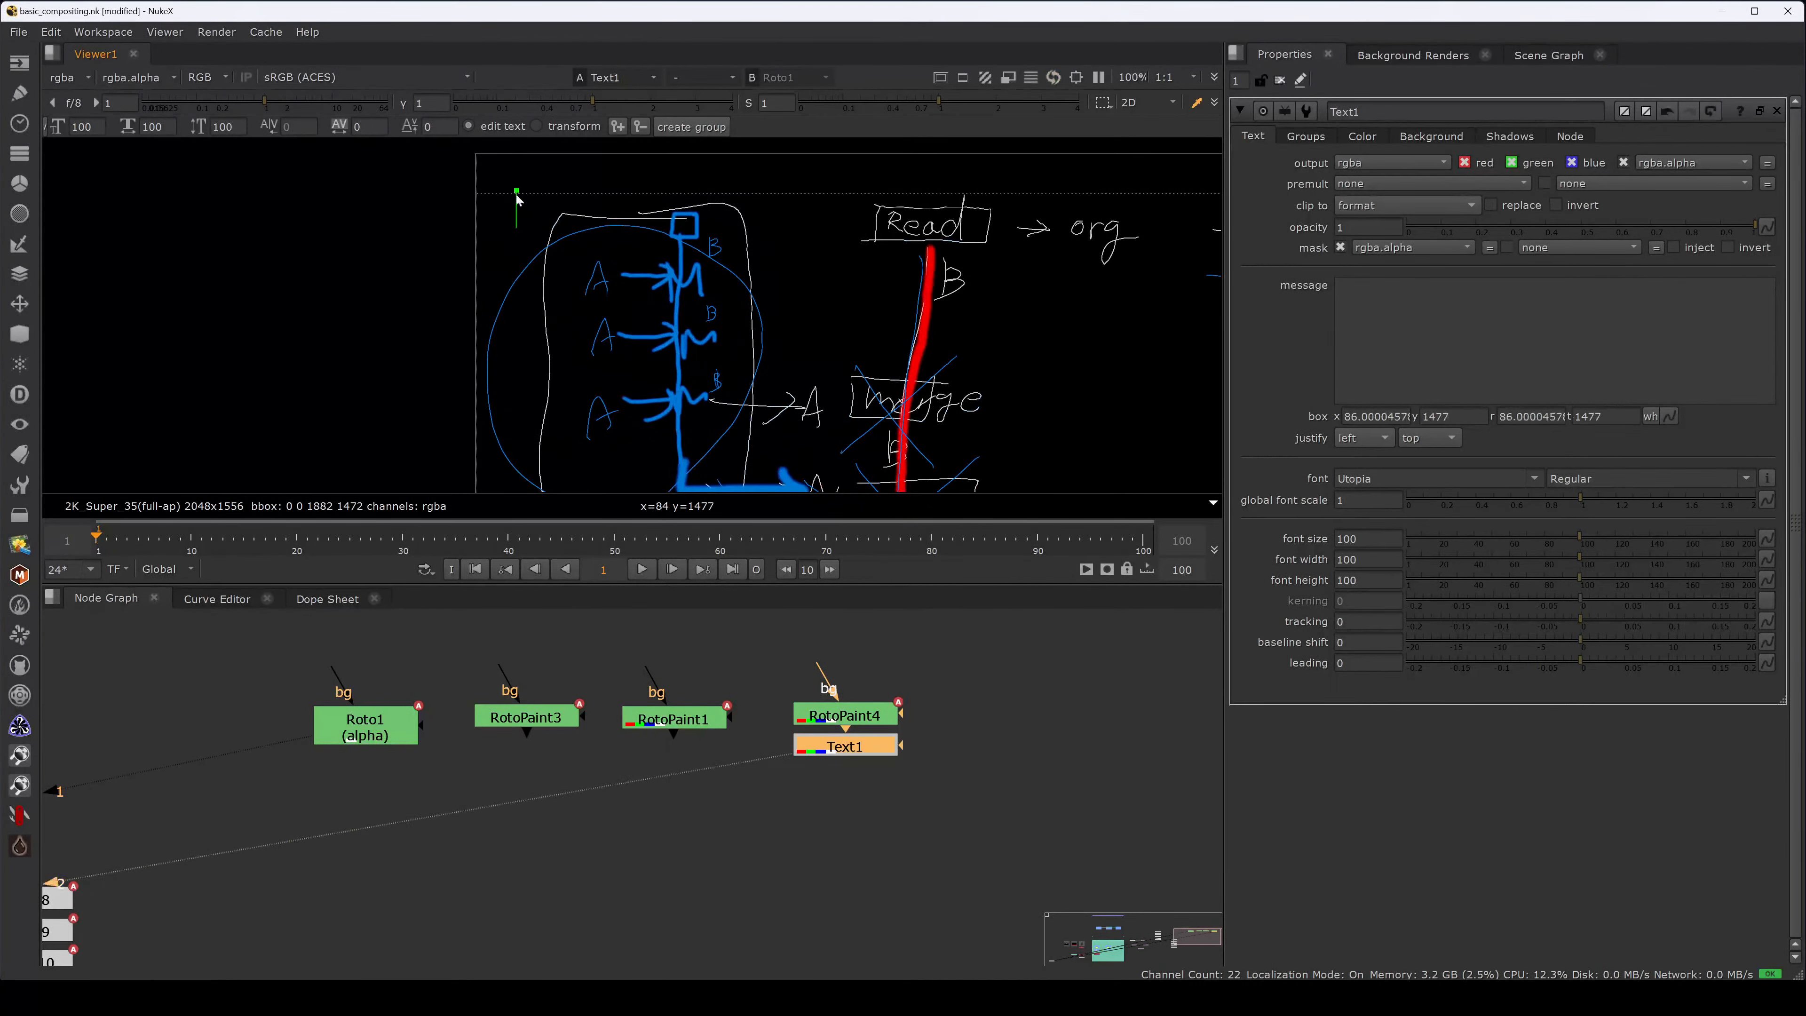
{"action": "type", "text": "rule fo"}
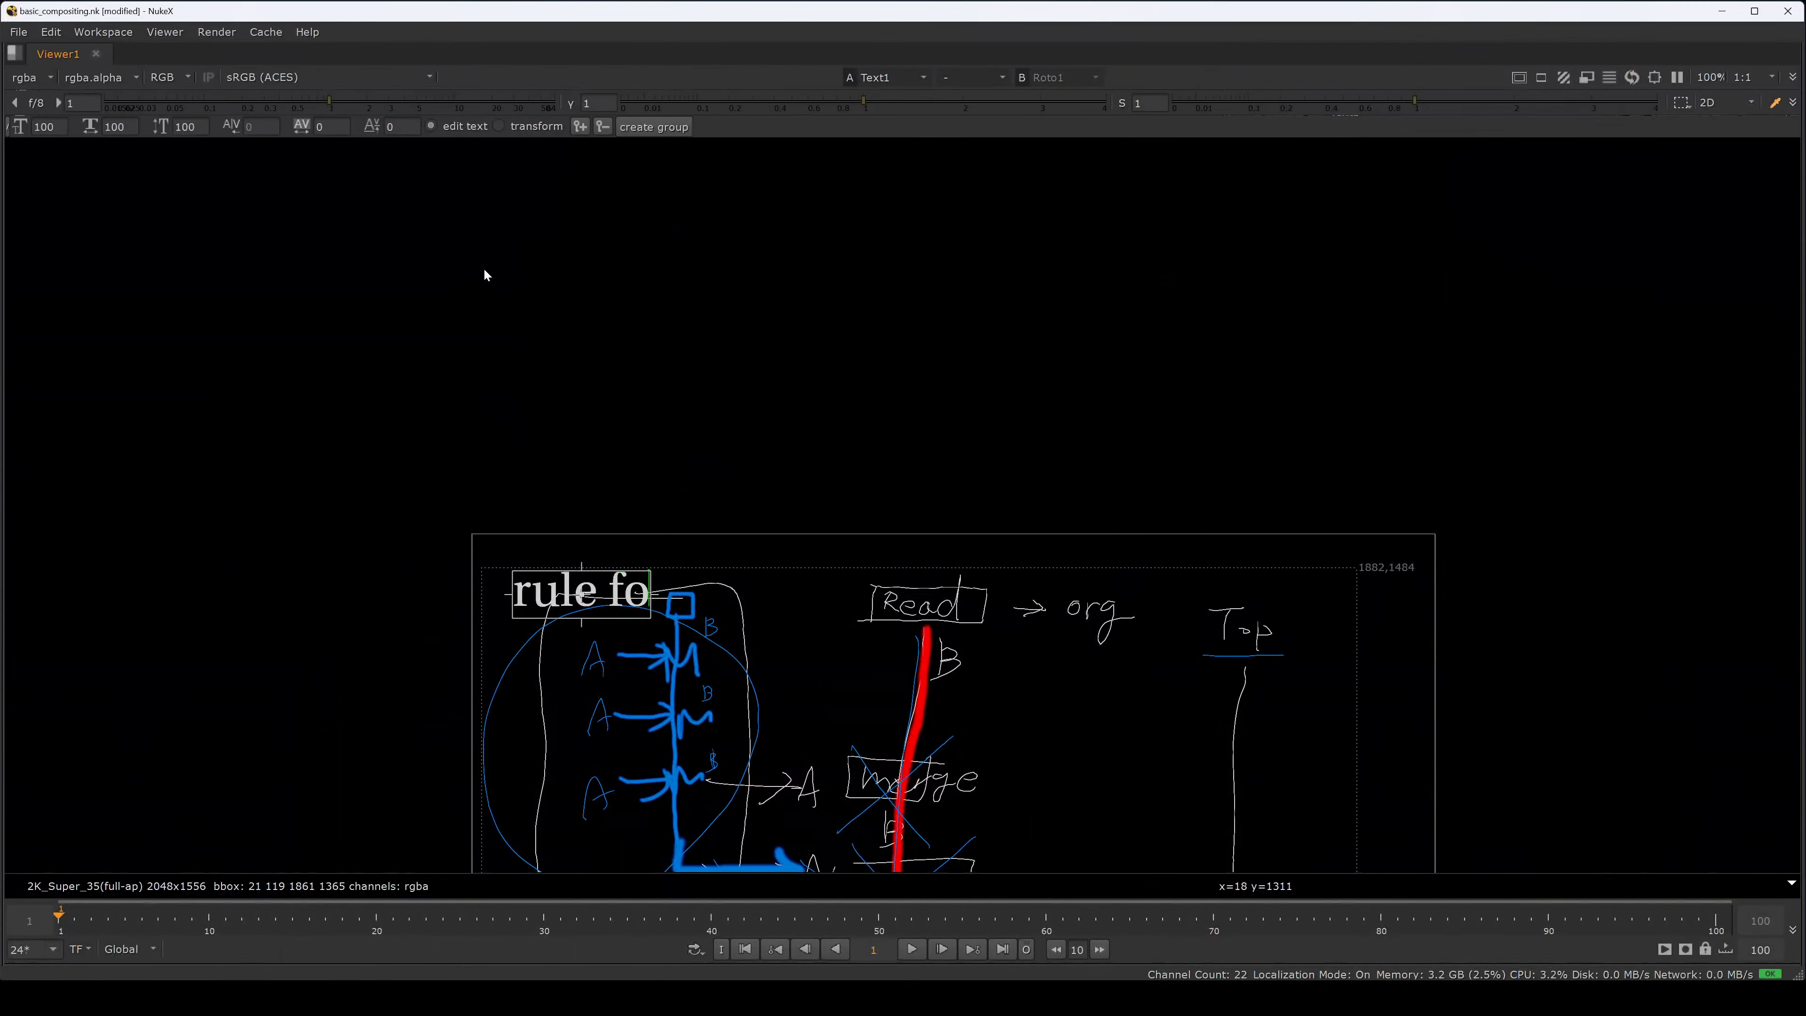
{"action": "type", "text": "r compo"}
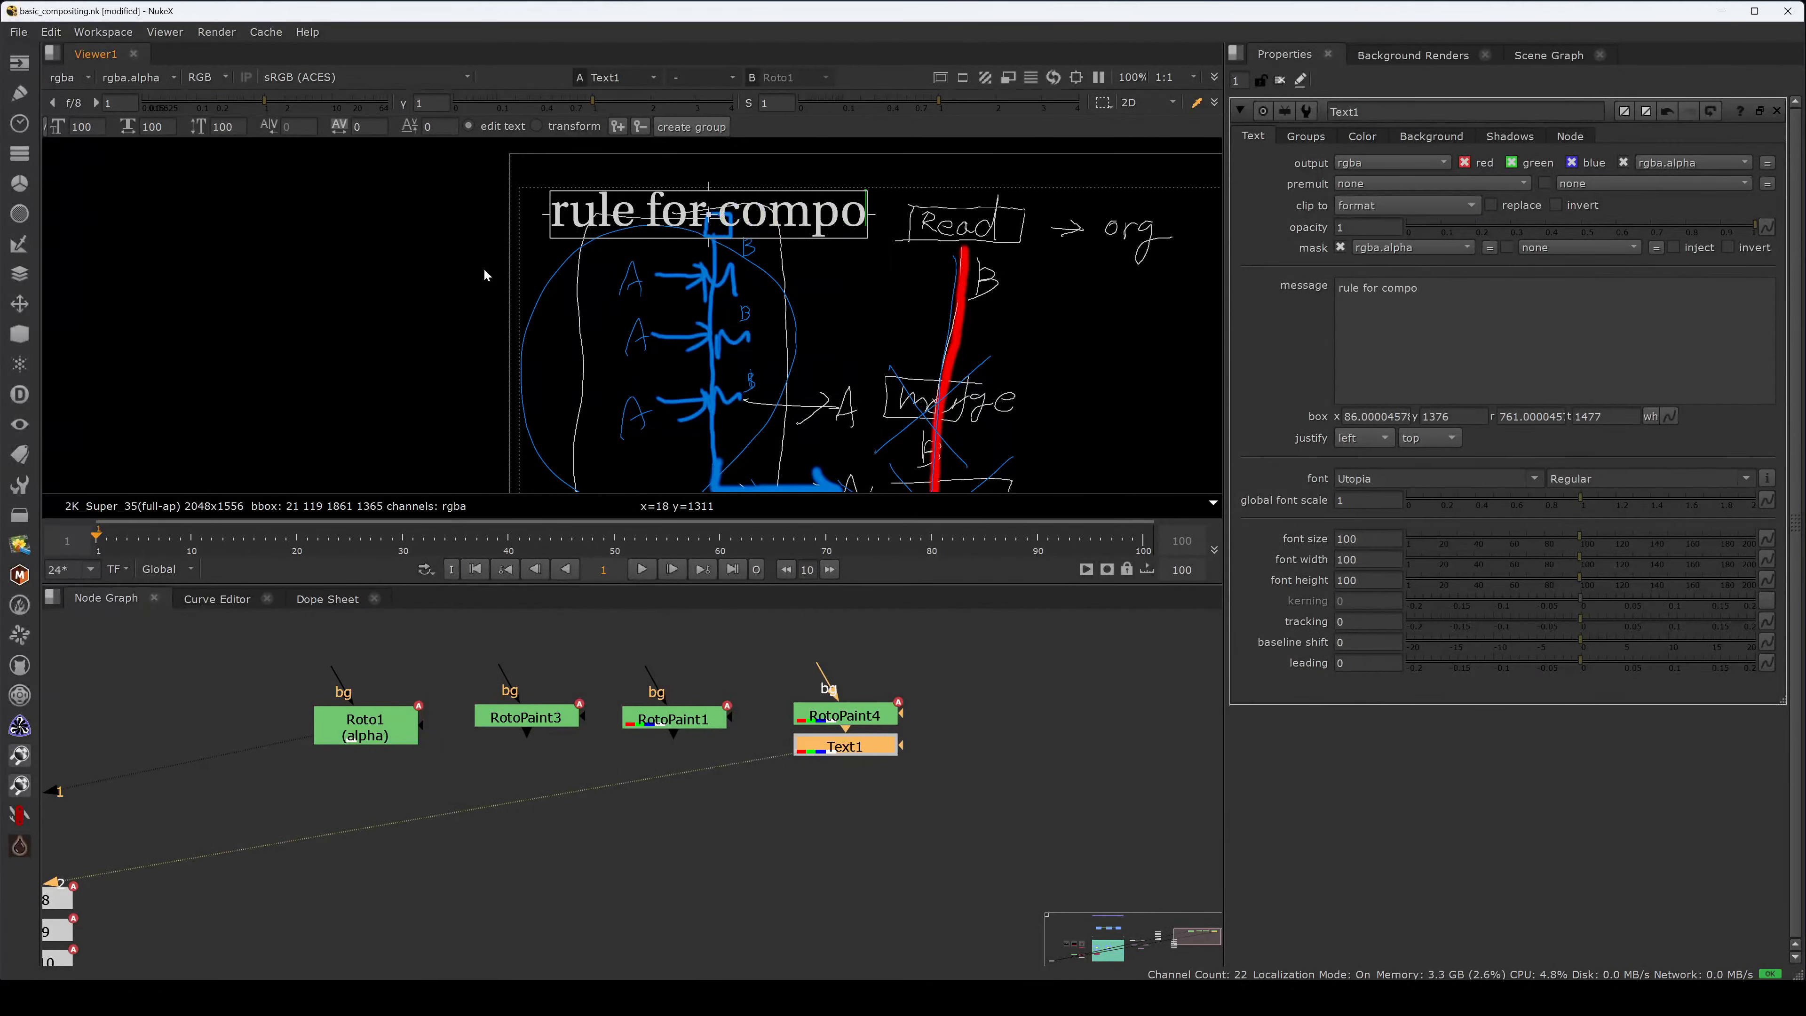
{"action": "type", "text": "siting"}
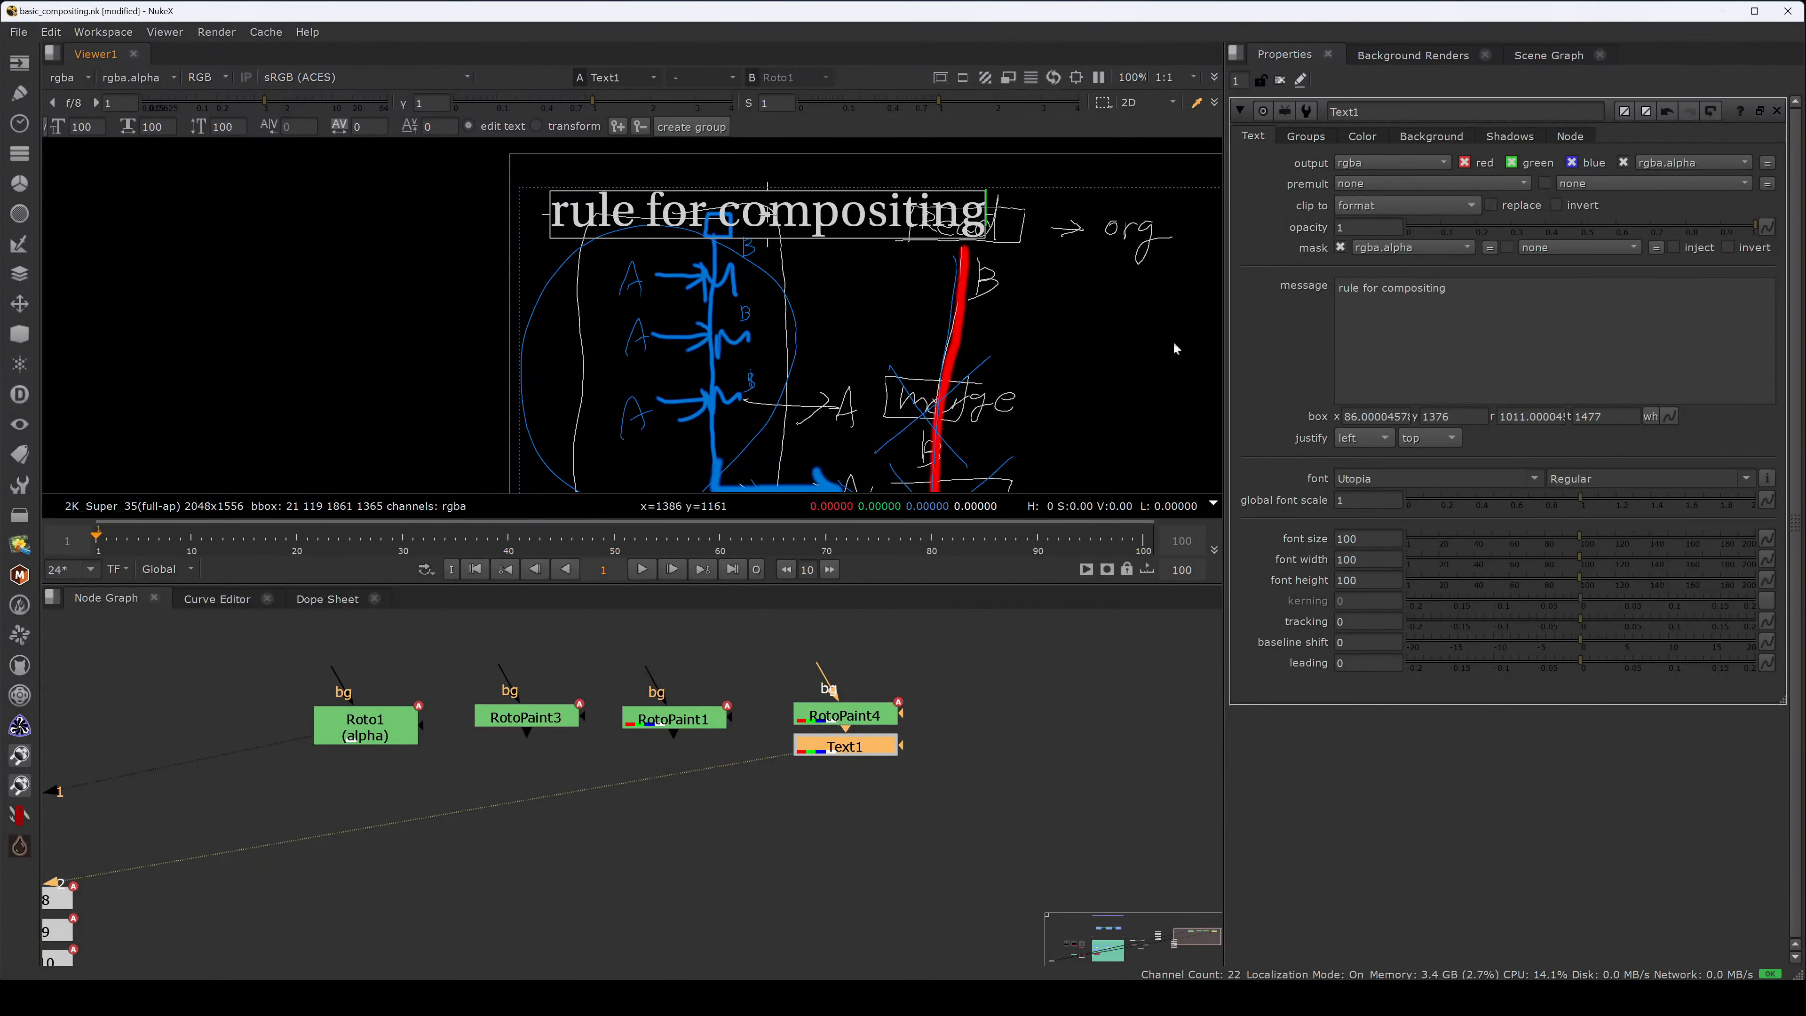
- Set the caption's font size to 79 and move the text tight into the frame's upper-left corner
{"action": "left_click", "coordinate": [1509, 539]}
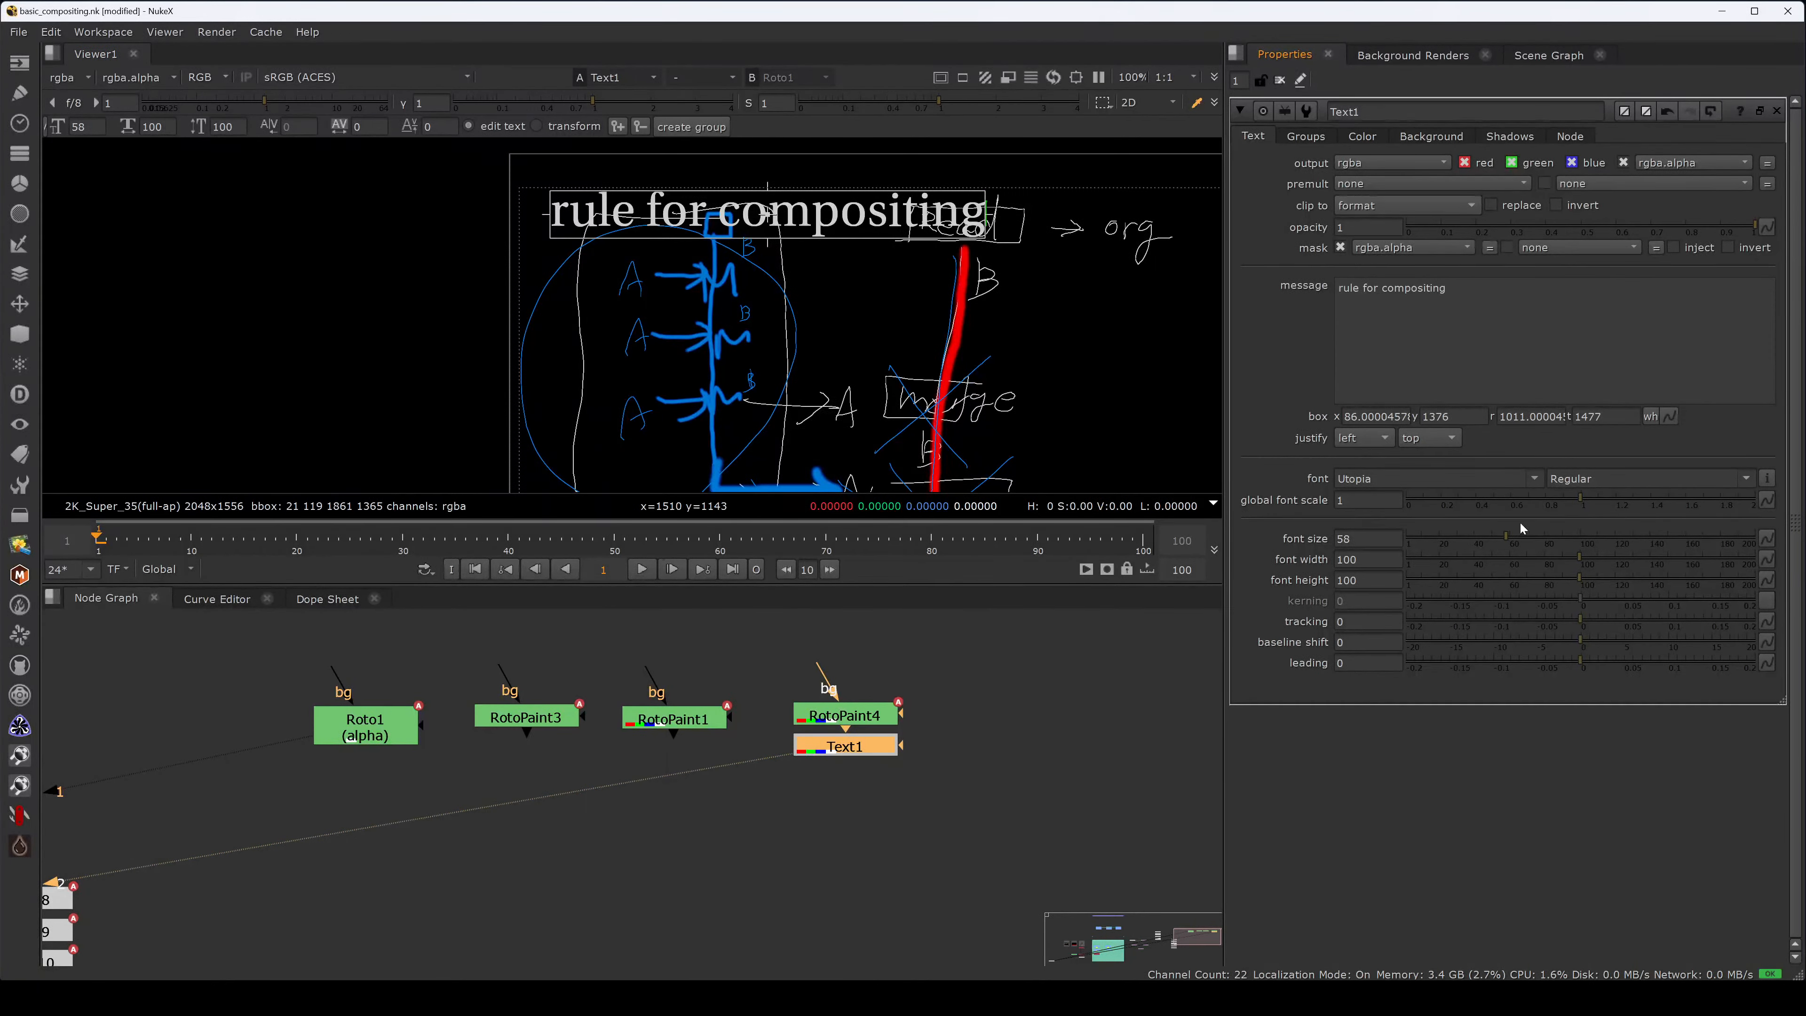
{"action": "key", "text": "ctrl+a"}
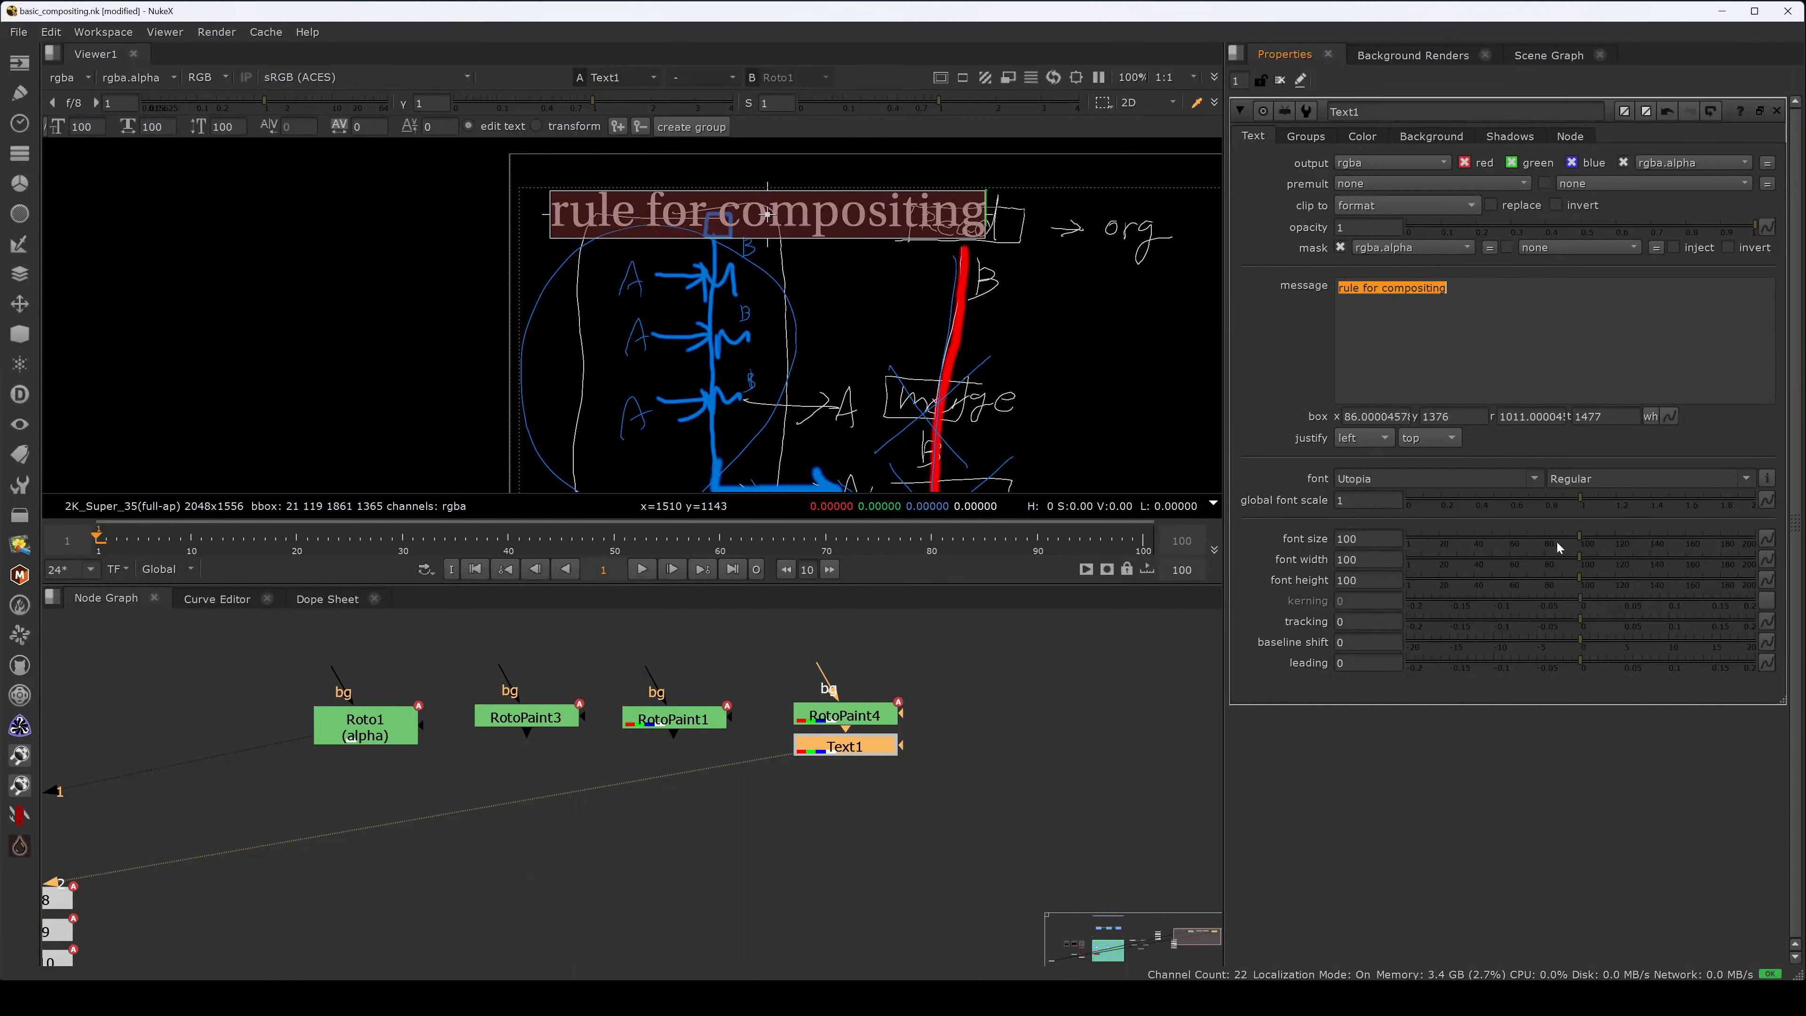
{"action": "left_click_drag", "start_coordinate": [1575, 540], "coordinate": [1542, 540]}
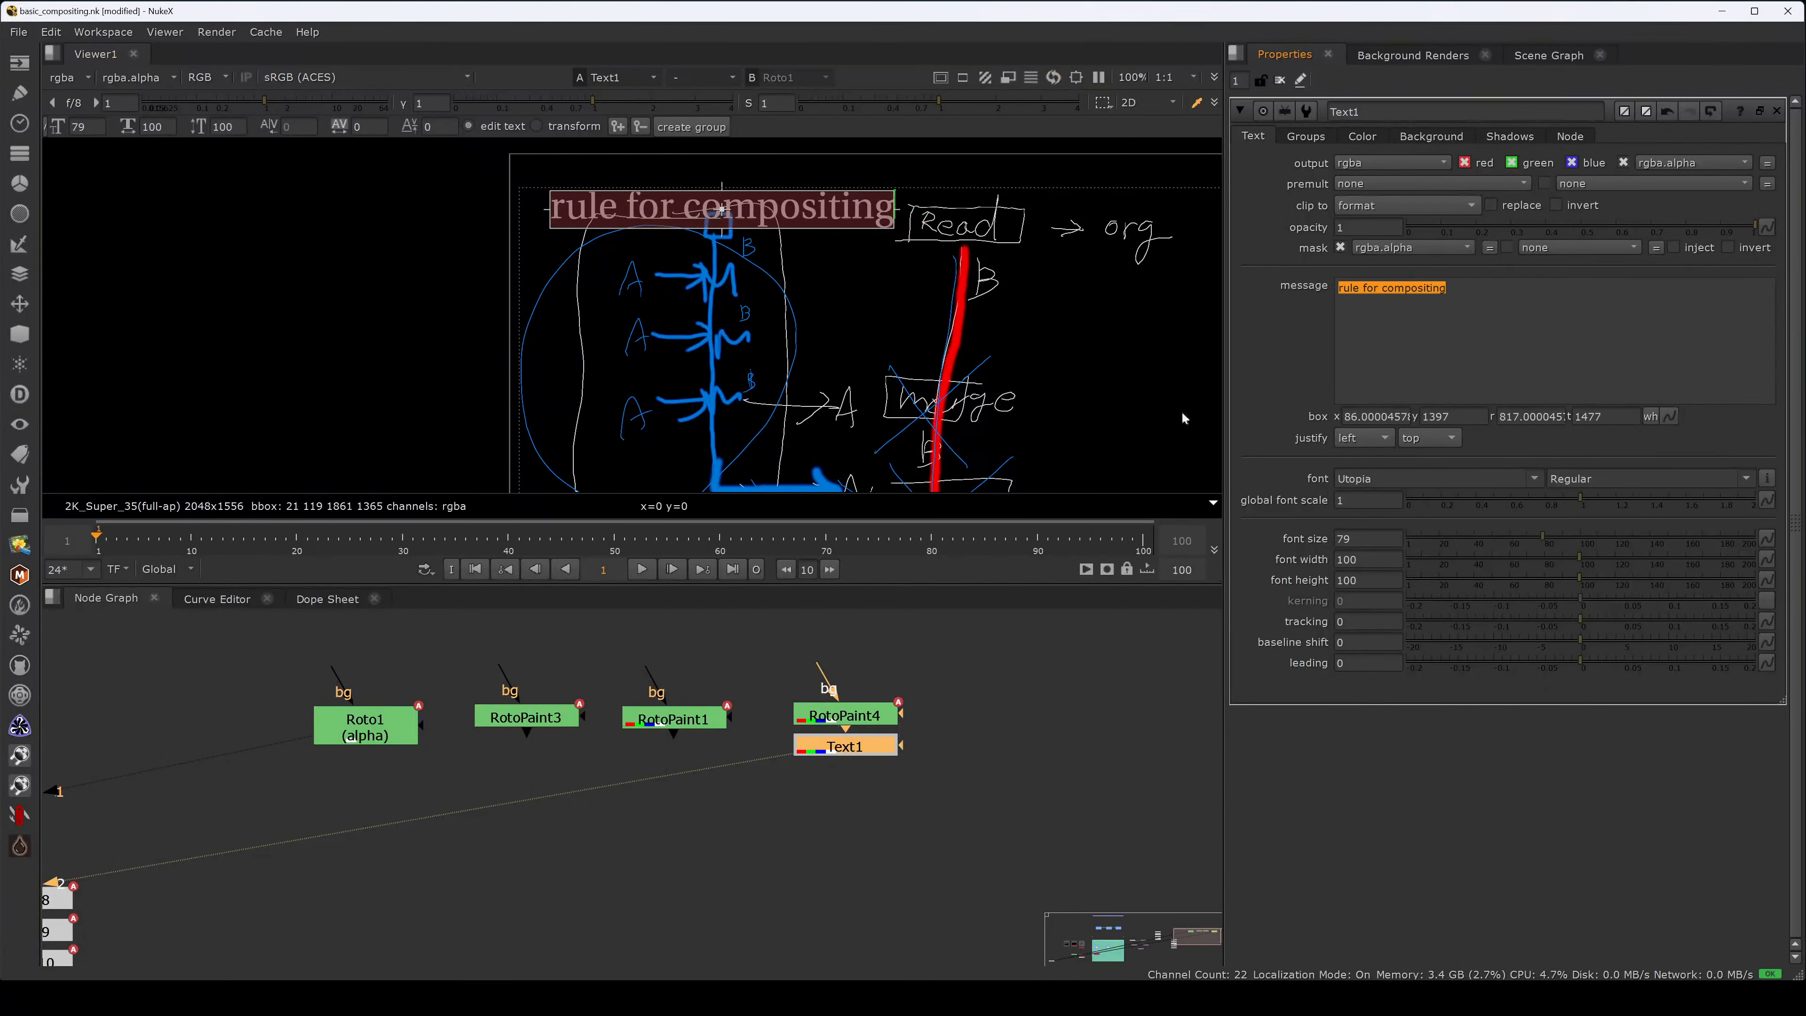
{"action": "left_click_drag", "start_coordinate": [721, 209], "coordinate": [682, 173]}
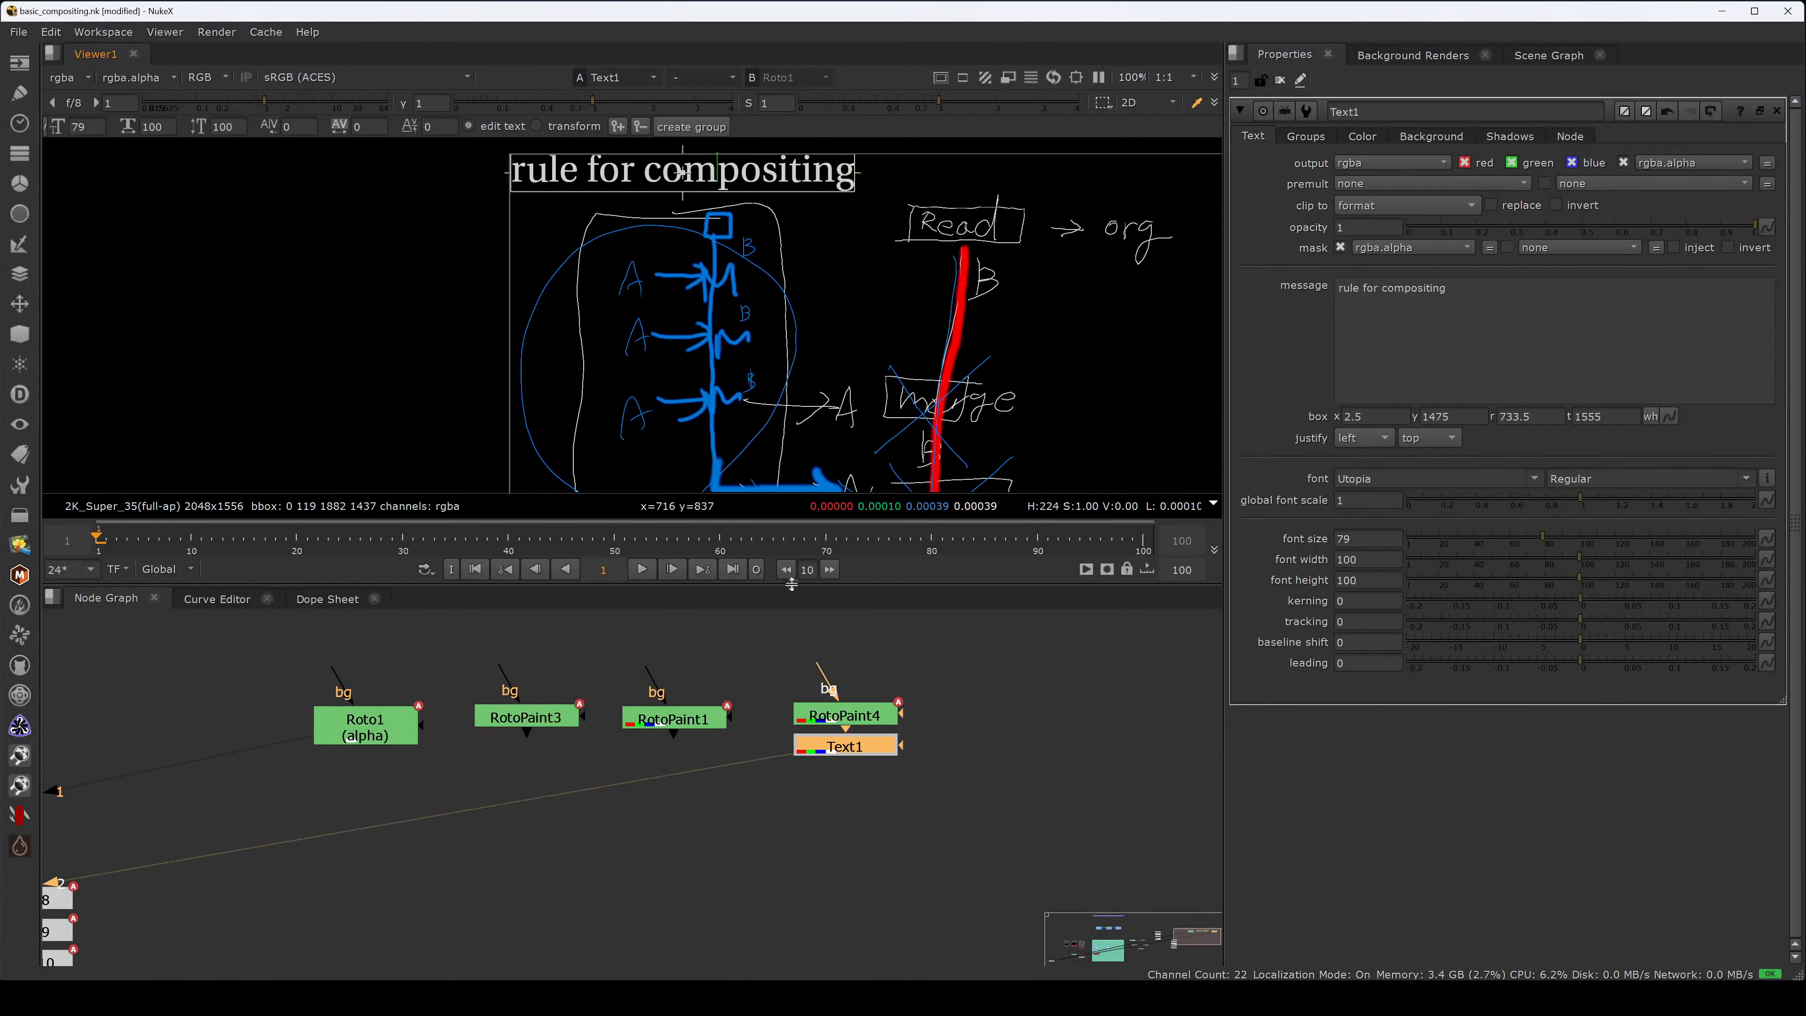
- Open the RotoPaint4 node for painting and maximize the viewer
{"action": "left_click", "coordinate": [869, 722]}
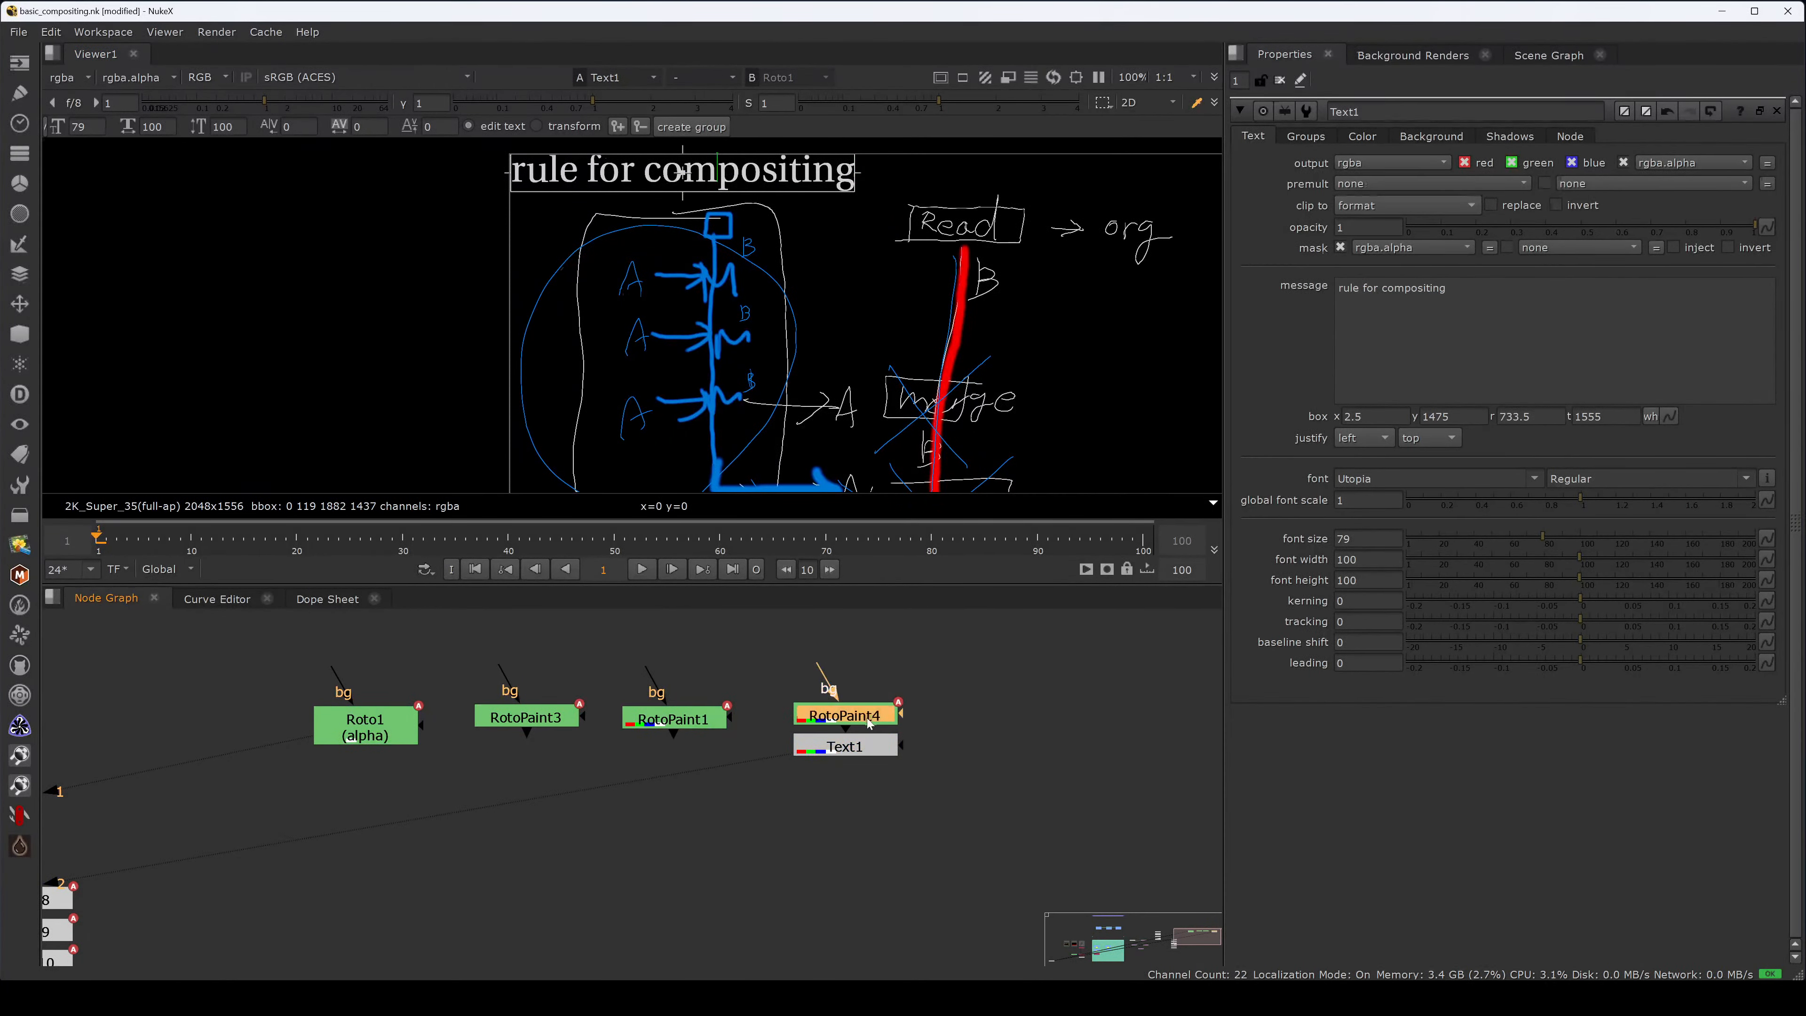
{"action": "double_click", "coordinate": [870, 723]}
{"action": "key", "text": "space"}
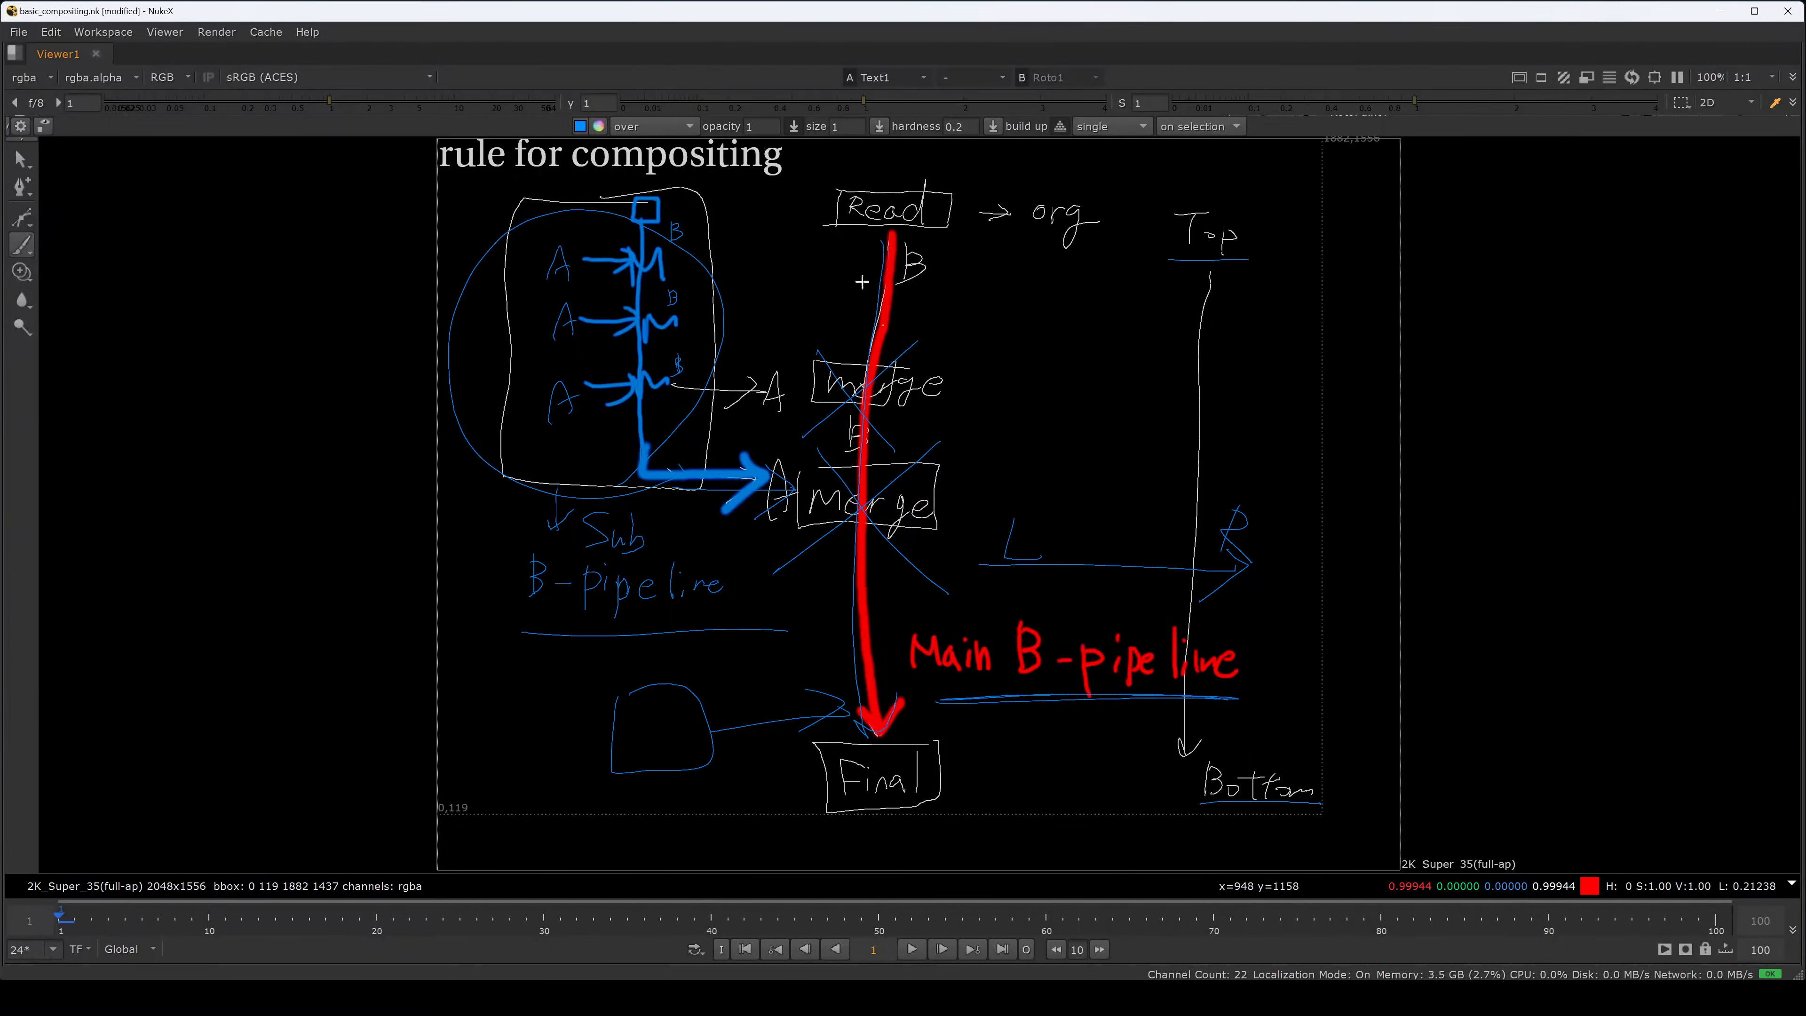
{"action": "left_click_drag", "start_coordinate": [805, 160], "coordinate": [815, 168]}
{"action": "left_click_drag", "start_coordinate": [841, 153], "coordinate": [839, 172]}
{"action": "key", "text": "ctrl+z"}
{"action": "key", "text": "ctrl+z"}
{"action": "key", "text": "ctrl+z"}
{"action": "key", "text": "ctrl+z"}
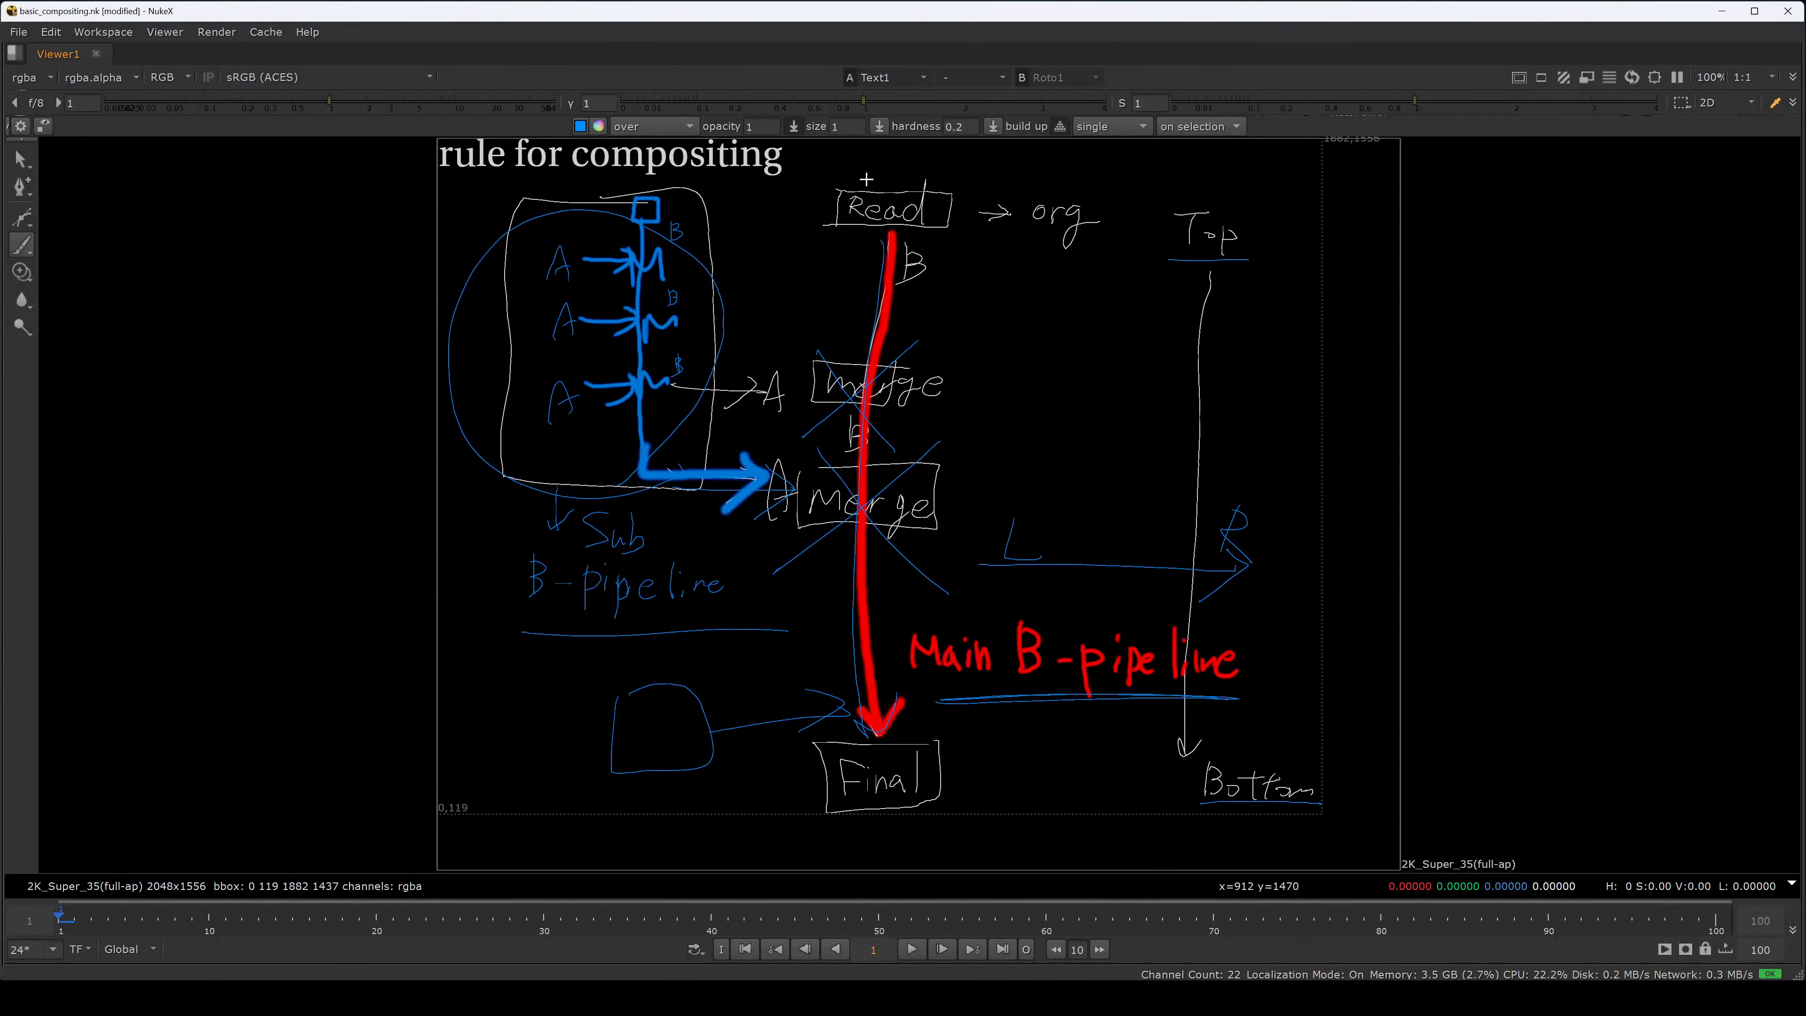
- On frame 2, draw a blue box labelled "org" with an arrow pointing to a wider empty box
{"action": "key", "text": "Right"}
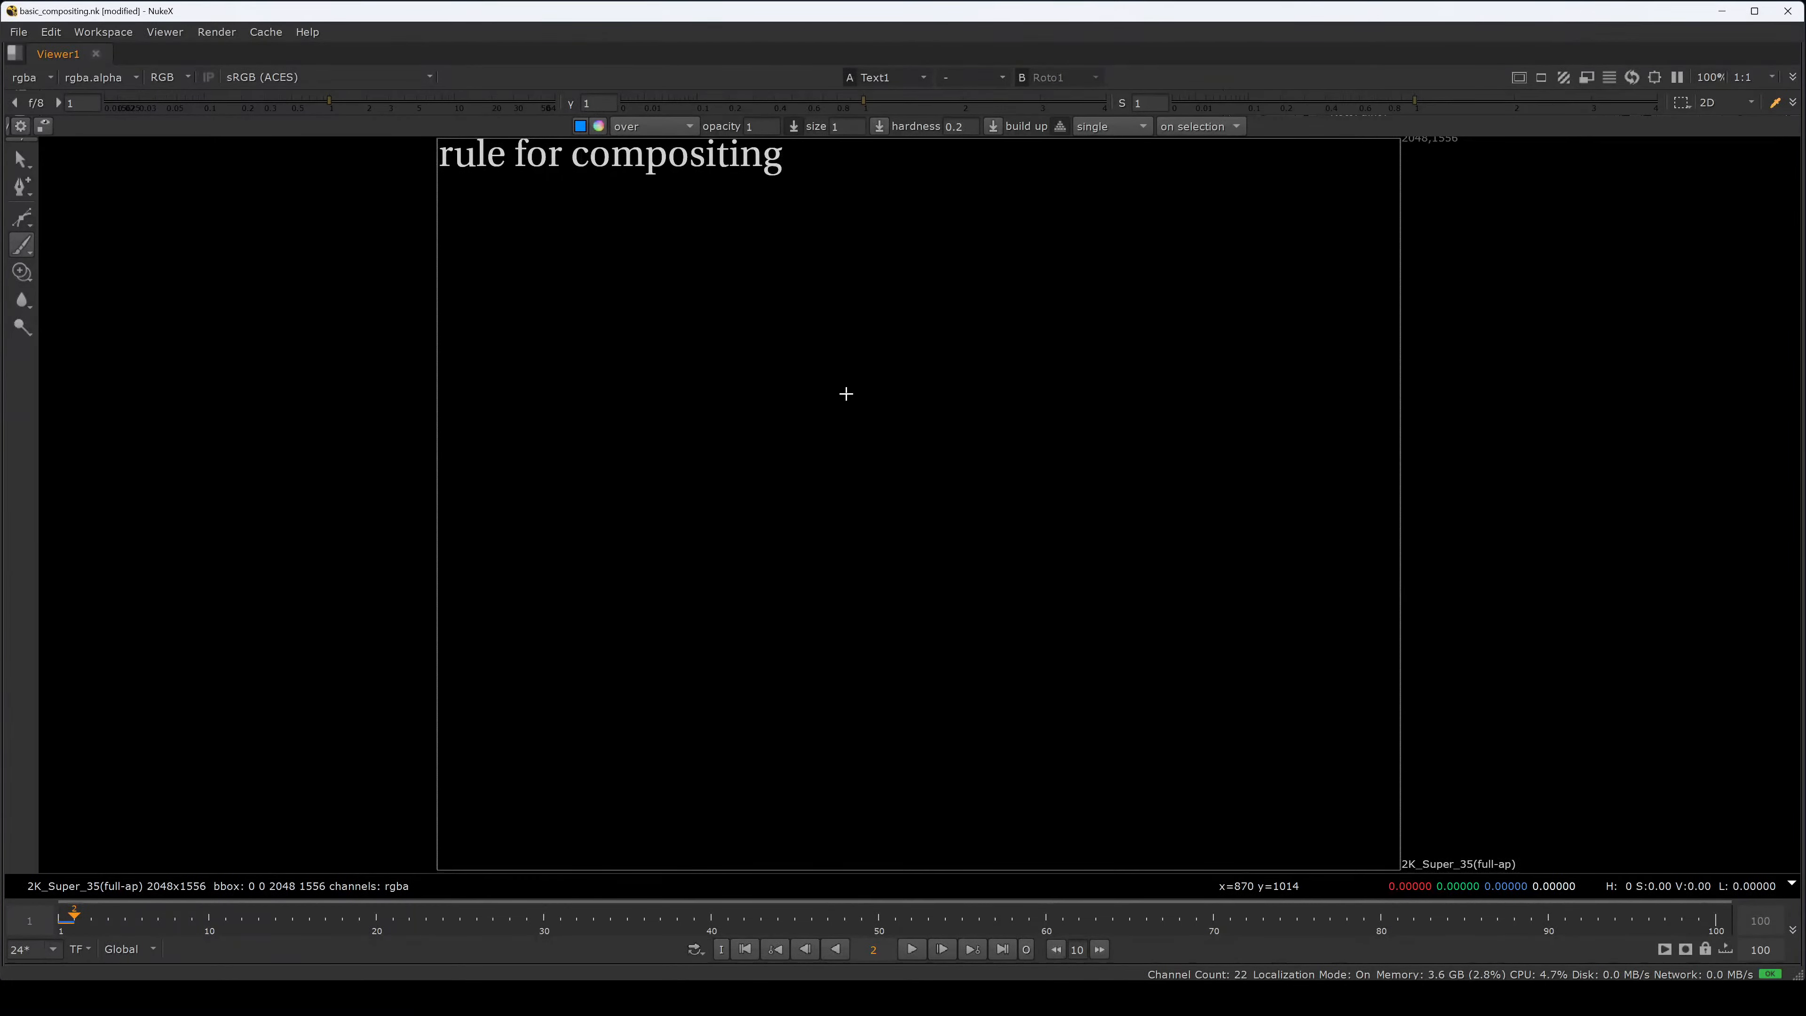
{"action": "key", "text": "Left"}
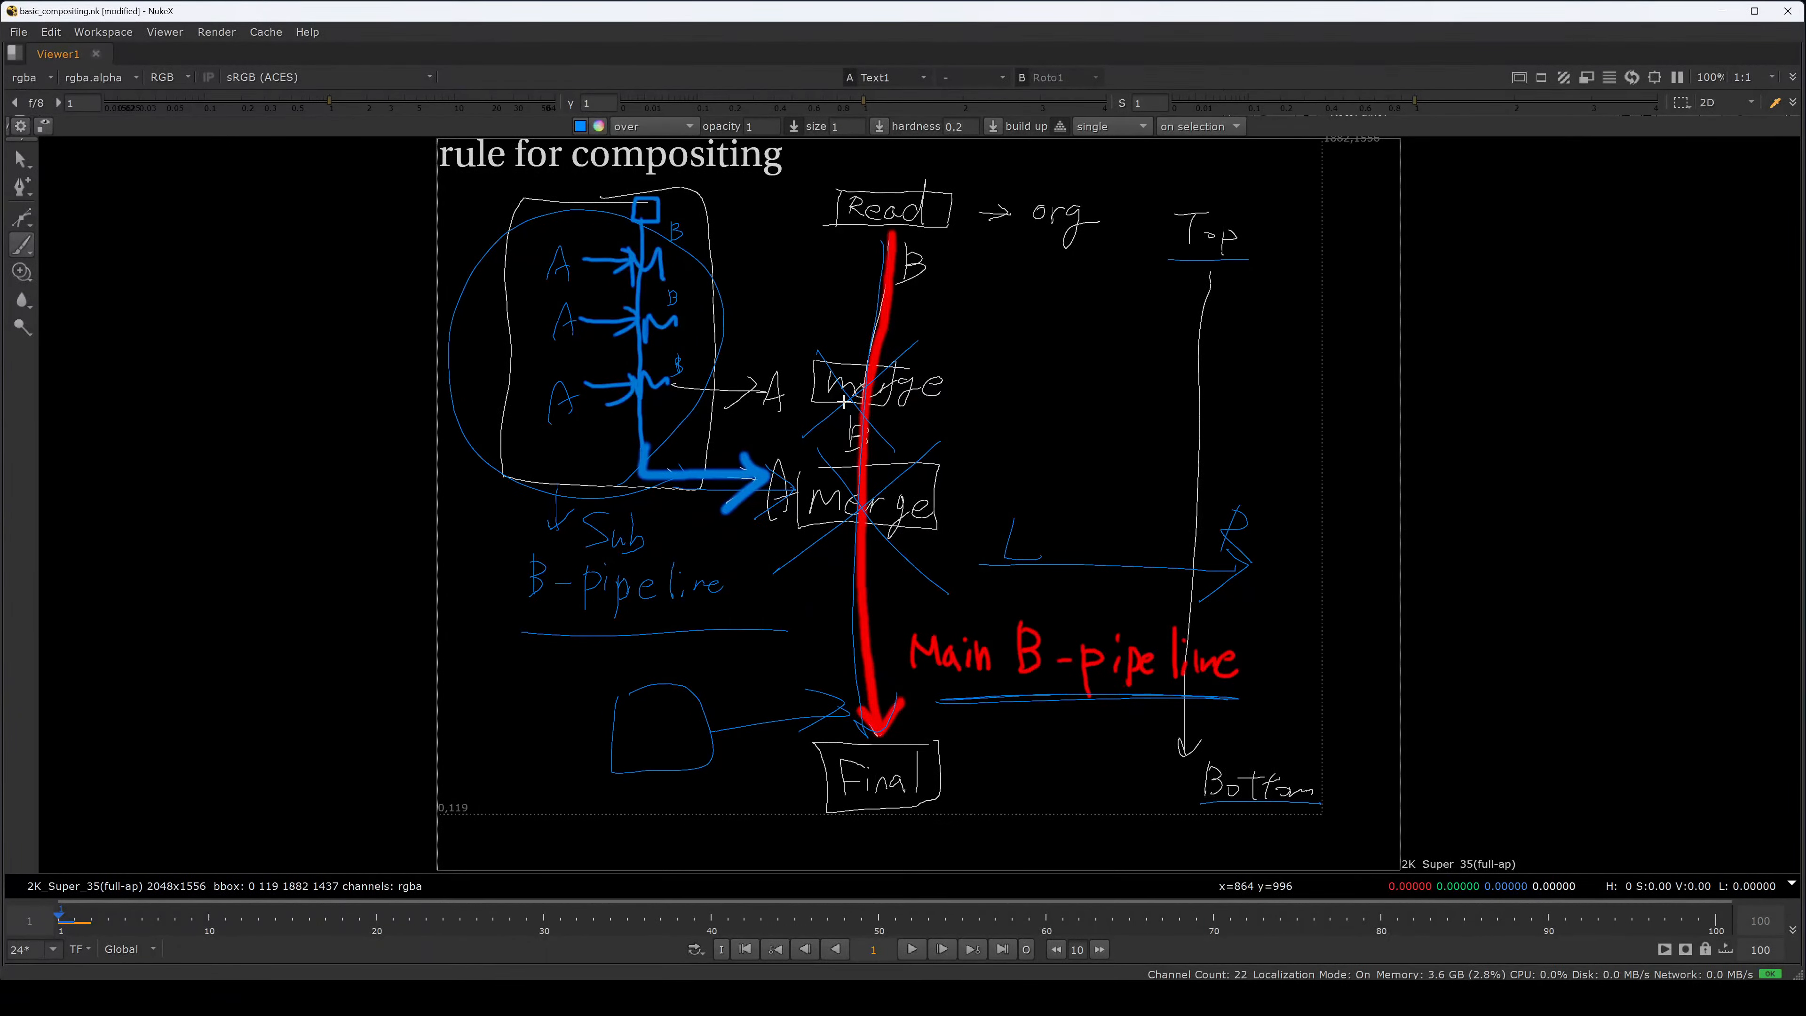
{"action": "key", "text": "Right"}
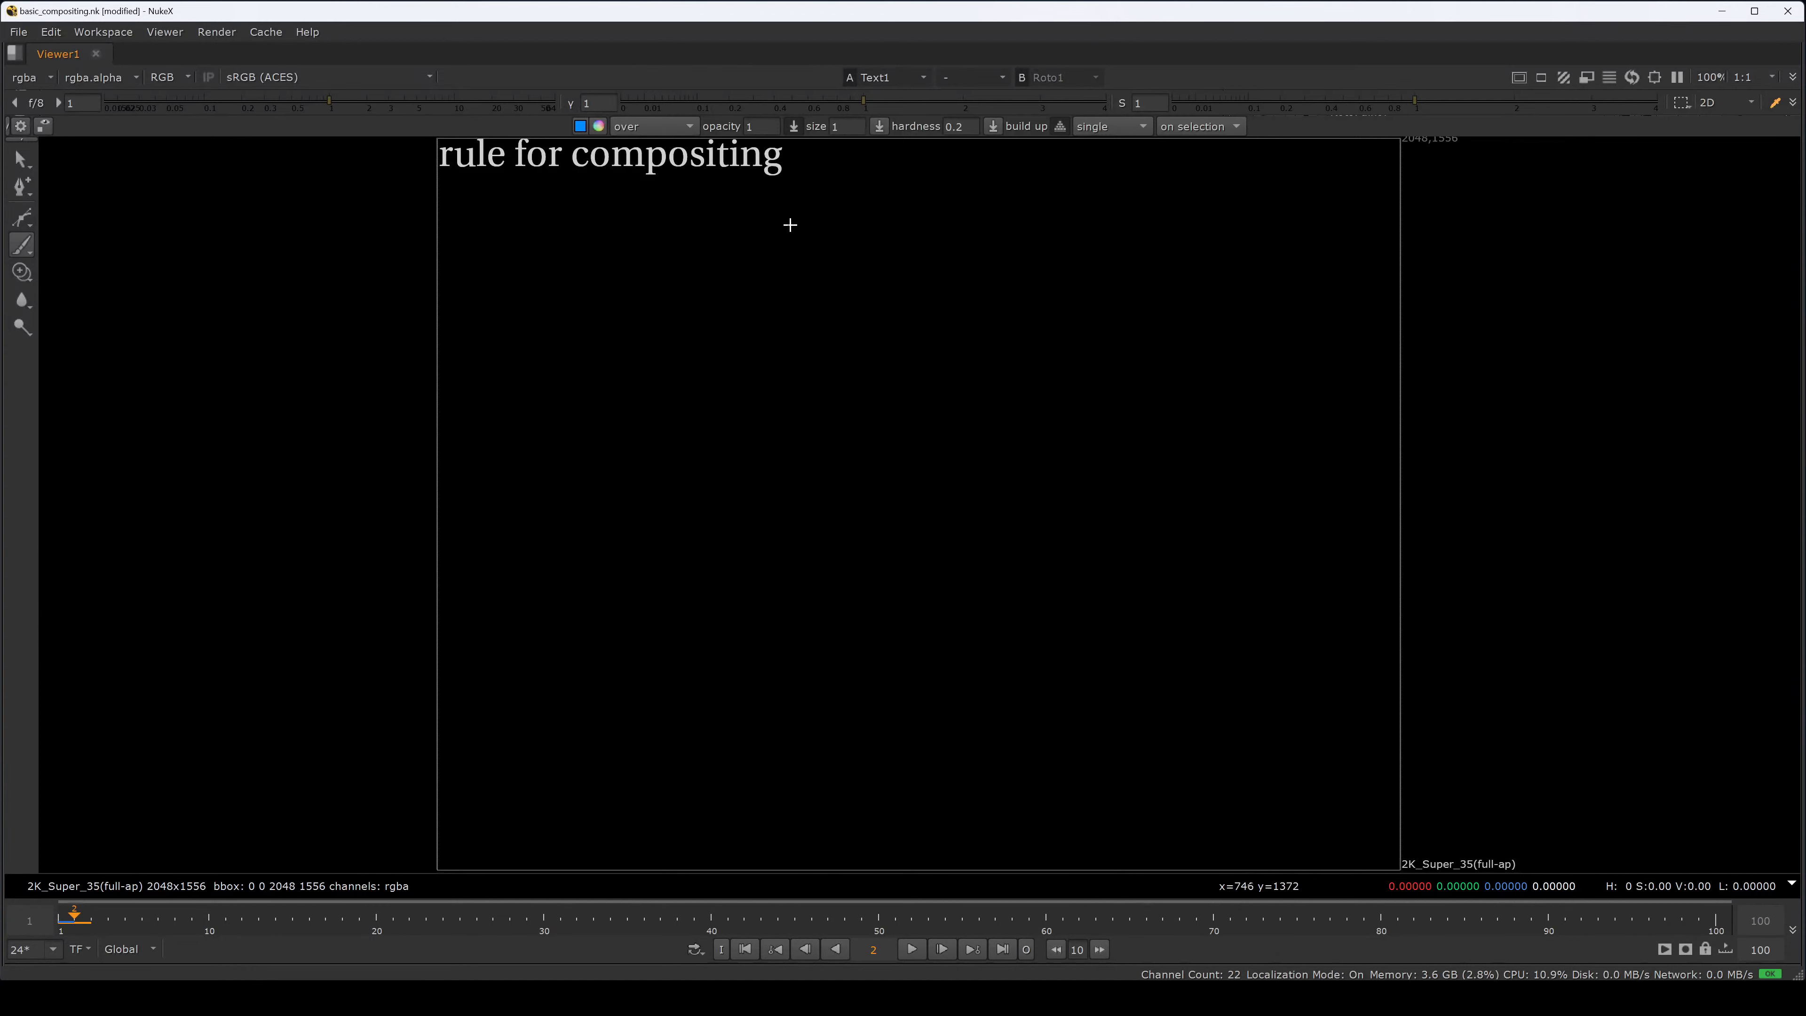
{"action": "mouse_move", "coordinate": [684, 240]}
{"action": "left_mouse_down"}
{"action": "mouse_move", "coordinate": [689, 214]}
{"action": "mouse_move", "coordinate": [739, 208]}
{"action": "left_mouse_up"}
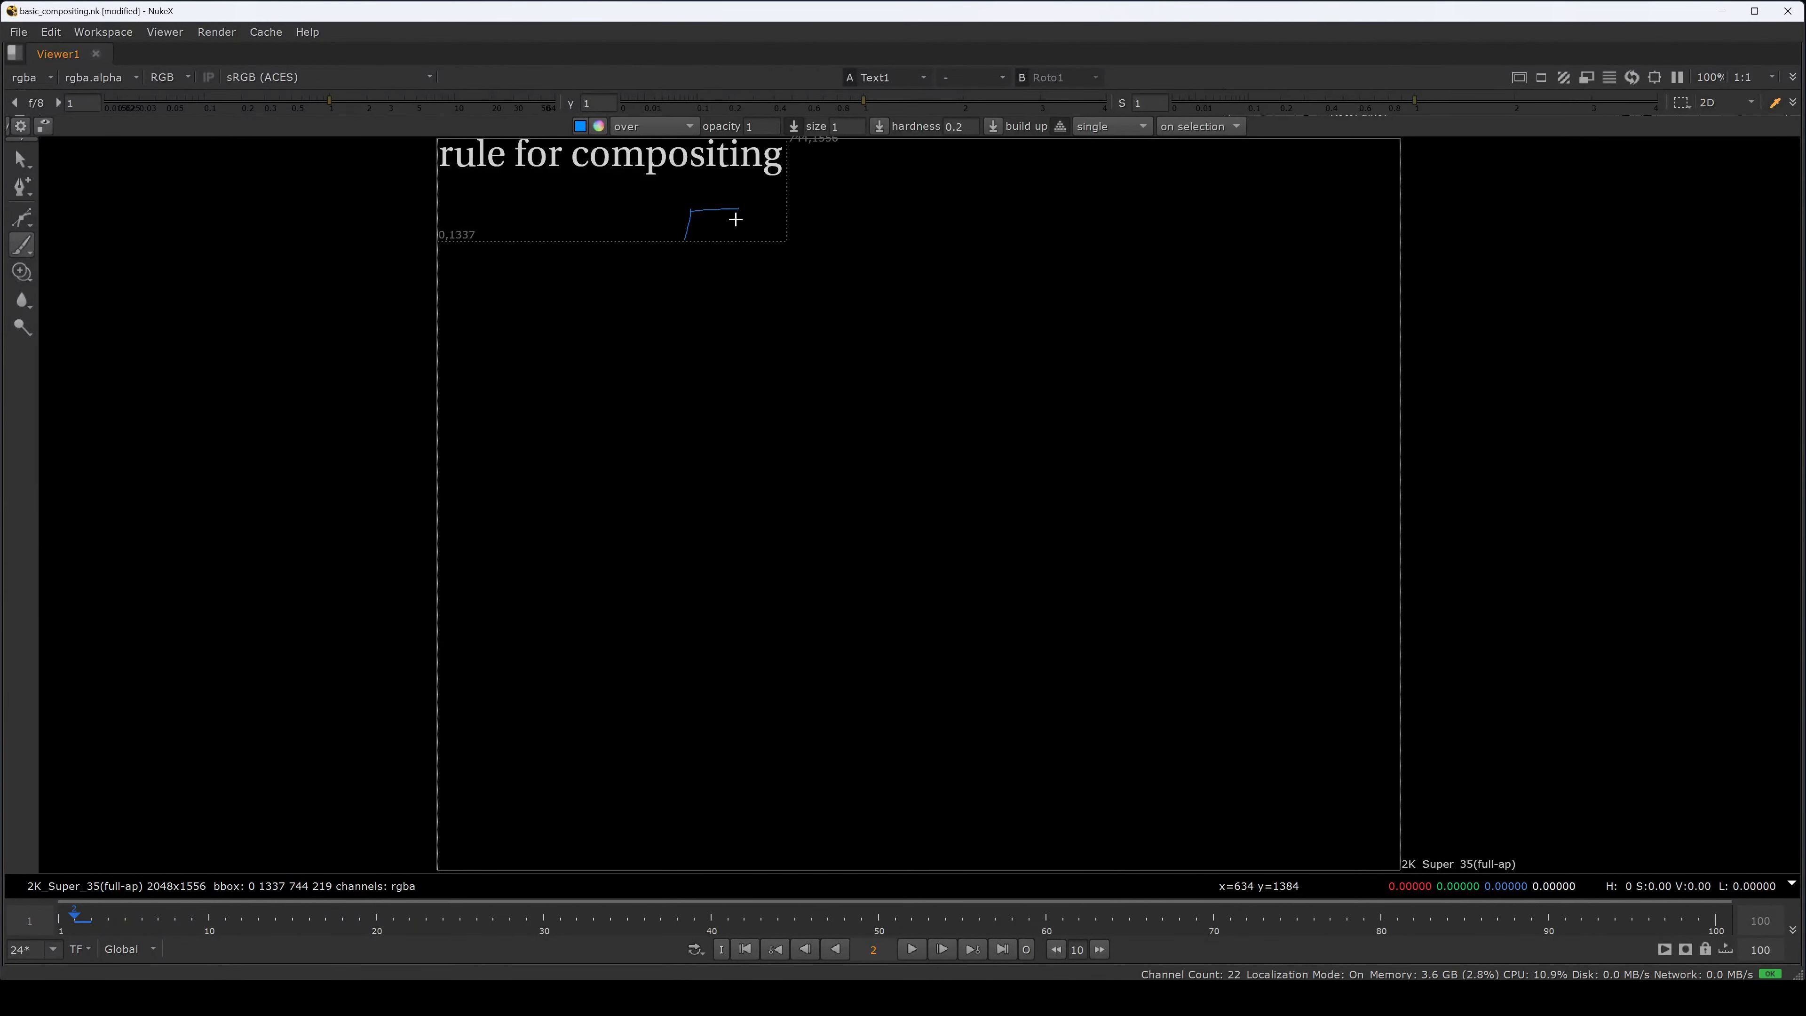
{"action": "mouse_move", "coordinate": [741, 207]}
{"action": "left_mouse_down"}
{"action": "mouse_move", "coordinate": [685, 240]}
{"action": "mouse_move", "coordinate": [703, 221]}
{"action": "mouse_move", "coordinate": [741, 234]}
{"action": "left_mouse_up"}
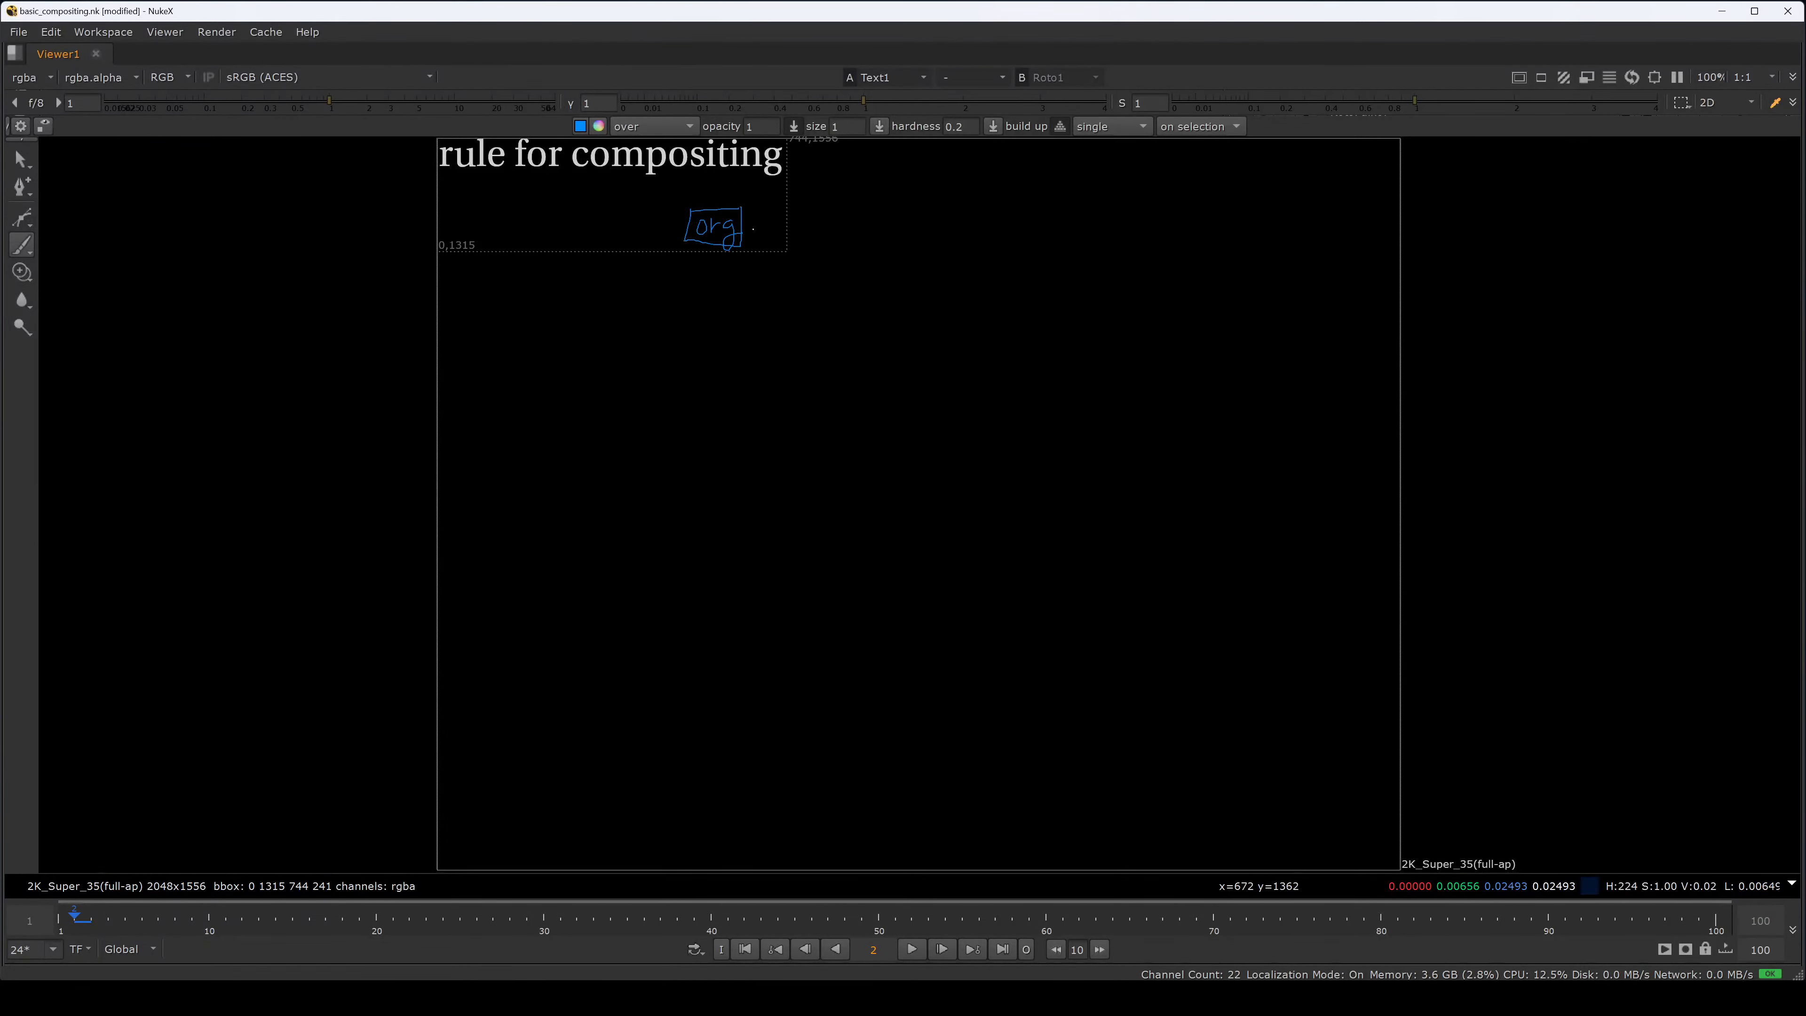
{"action": "mouse_move", "coordinate": [754, 230]}
{"action": "left_mouse_down"}
{"action": "mouse_move", "coordinate": [803, 227]}
{"action": "mouse_move", "coordinate": [782, 241]}
{"action": "mouse_move", "coordinate": [825, 253]}
{"action": "mouse_move", "coordinate": [944, 208]}
{"action": "mouse_move", "coordinate": [940, 258]}
{"action": "mouse_move", "coordinate": [823, 254]}
{"action": "left_mouse_up"}
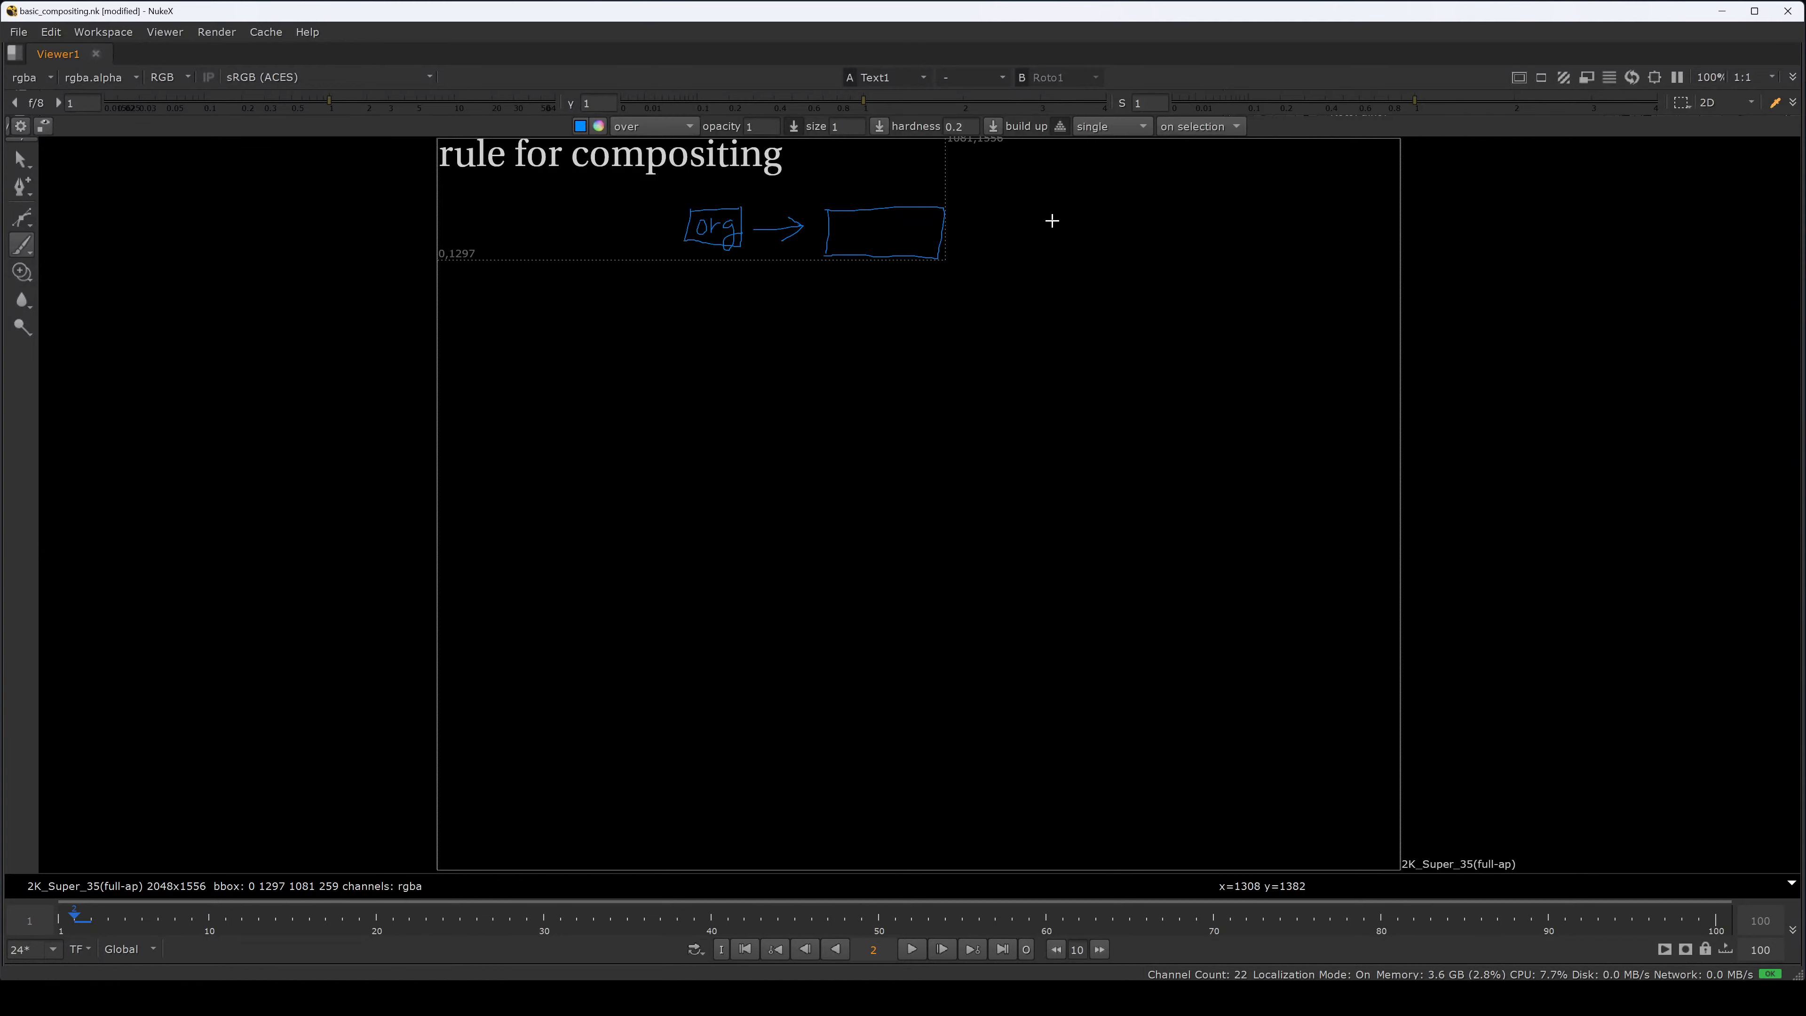
- Handwrite the list "remove", "replace", "add fx, element" right of the boxes, and add bullet marks down its side
{"action": "mouse_move", "coordinate": [1064, 236]}
{"action": "left_mouse_down"}
{"action": "mouse_move", "coordinate": [1082, 218]}
{"action": "mouse_move", "coordinate": [1158, 222]}
{"action": "left_mouse_up"}
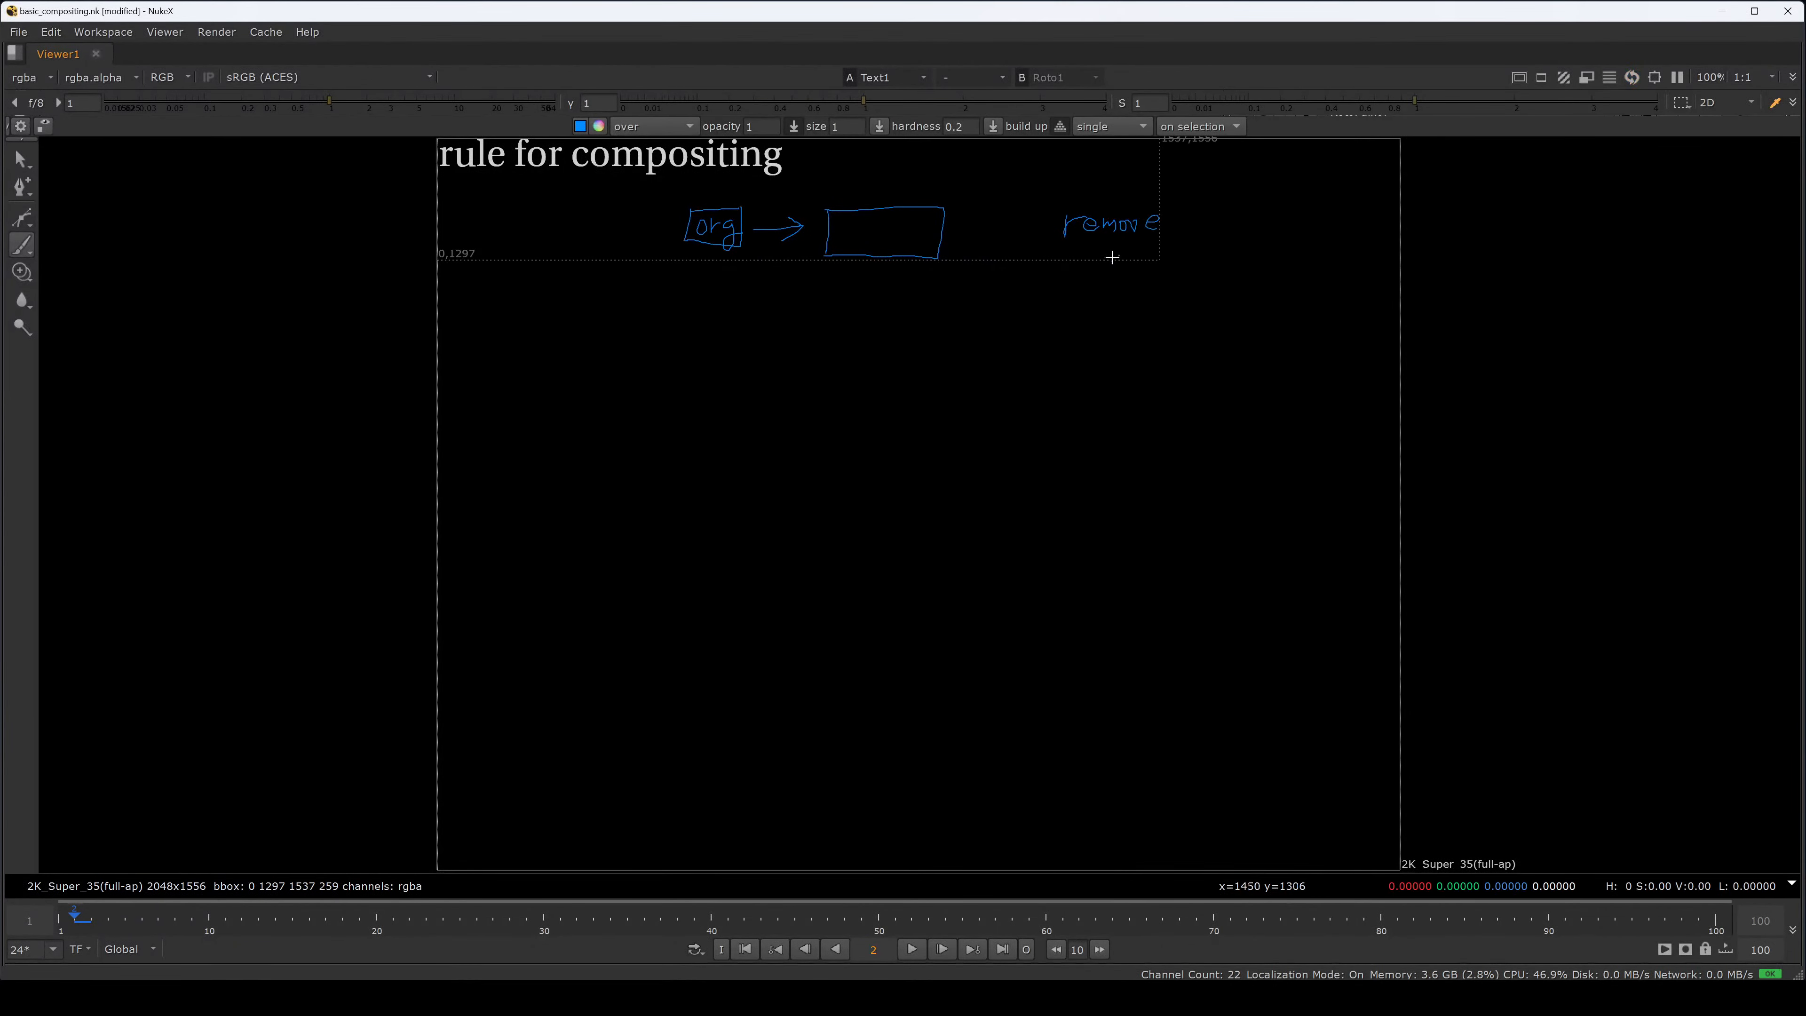
{"action": "mouse_move", "coordinate": [1066, 277]}
{"action": "left_mouse_down"}
{"action": "mouse_move", "coordinate": [1082, 260]}
{"action": "mouse_move", "coordinate": [1180, 263]}
{"action": "left_mouse_up"}
{"action": "mouse_move", "coordinate": [1088, 306]}
{"action": "left_mouse_down"}
{"action": "mouse_move", "coordinate": [1072, 318]}
{"action": "mouse_move", "coordinate": [1105, 291]}
{"action": "mouse_move", "coordinate": [1106, 326]}
{"action": "mouse_move", "coordinate": [1178, 310]}
{"action": "mouse_move", "coordinate": [1186, 330]}
{"action": "left_mouse_up"}
{"action": "mouse_move", "coordinate": [1186, 310]}
{"action": "left_mouse_down"}
{"action": "mouse_move", "coordinate": [1166, 331]}
{"action": "mouse_move", "coordinate": [1338, 331]}
{"action": "left_mouse_up"}
{"action": "left_click_drag", "start_coordinate": [1318, 307], "coordinate": [1351, 302]}
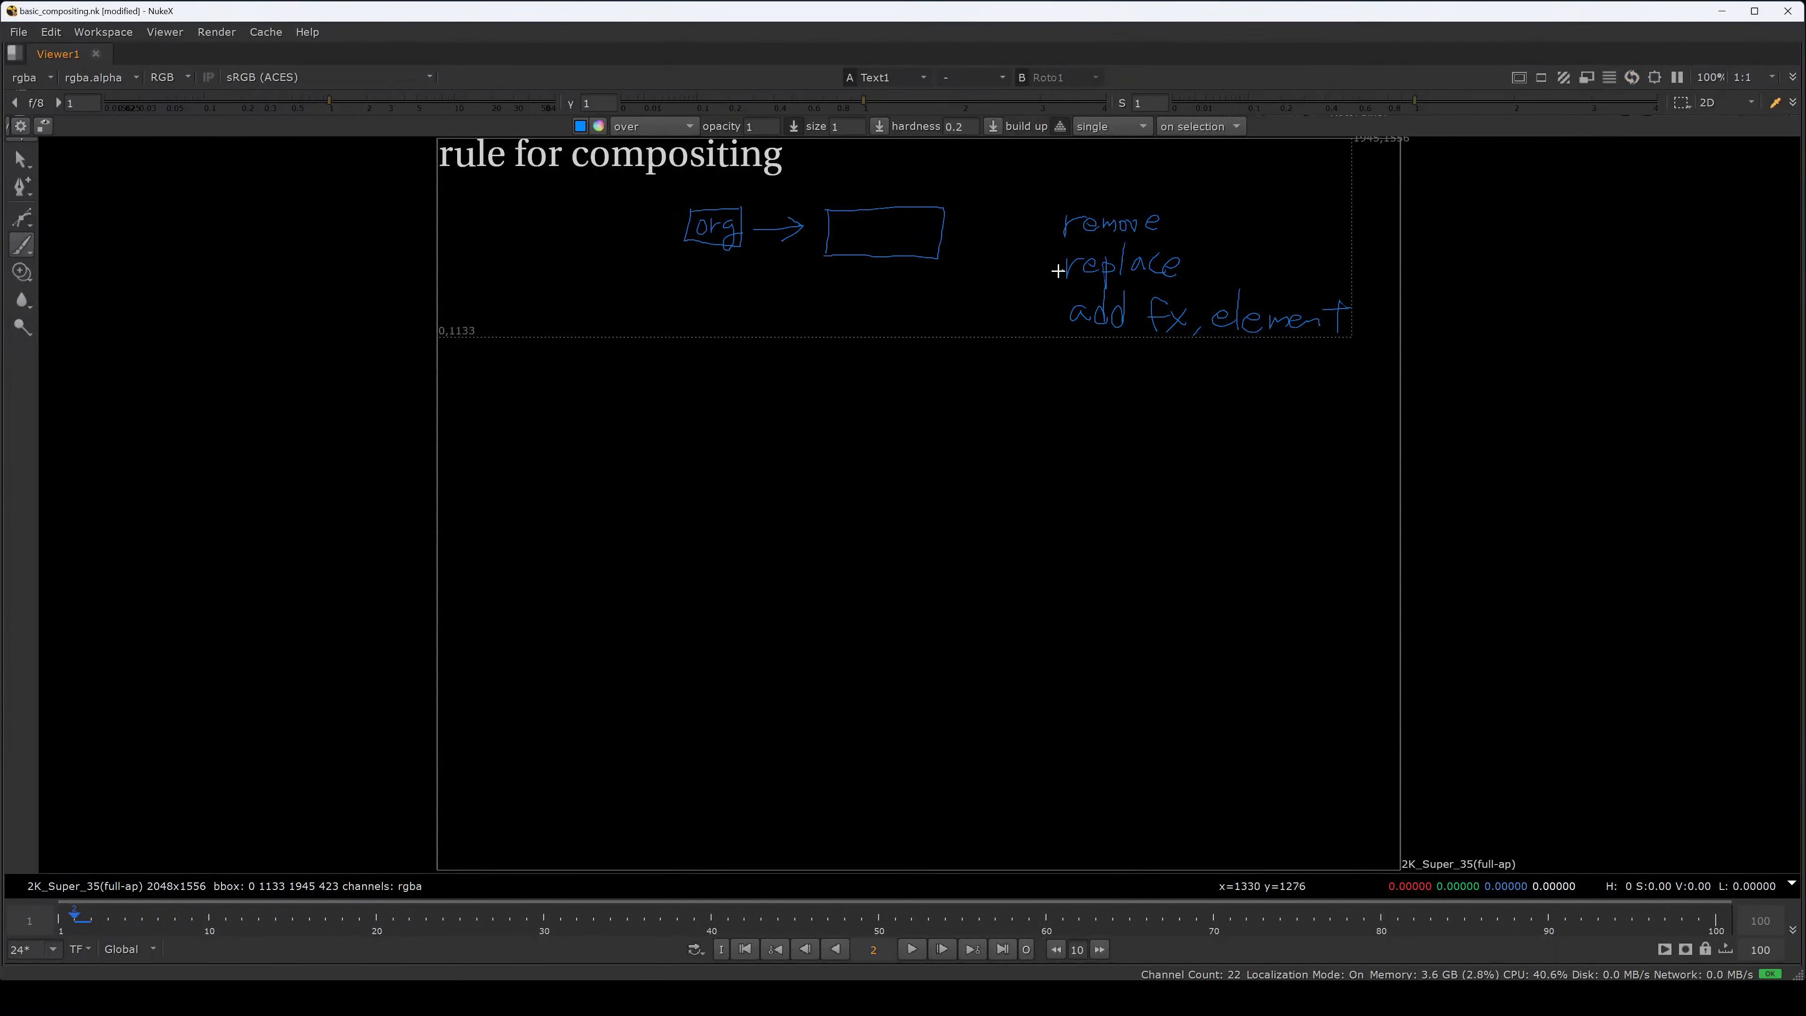
{"action": "left_click_drag", "start_coordinate": [1037, 229], "coordinate": [1042, 270]}
{"action": "left_click_drag", "start_coordinate": [1045, 310], "coordinate": [1061, 364]}
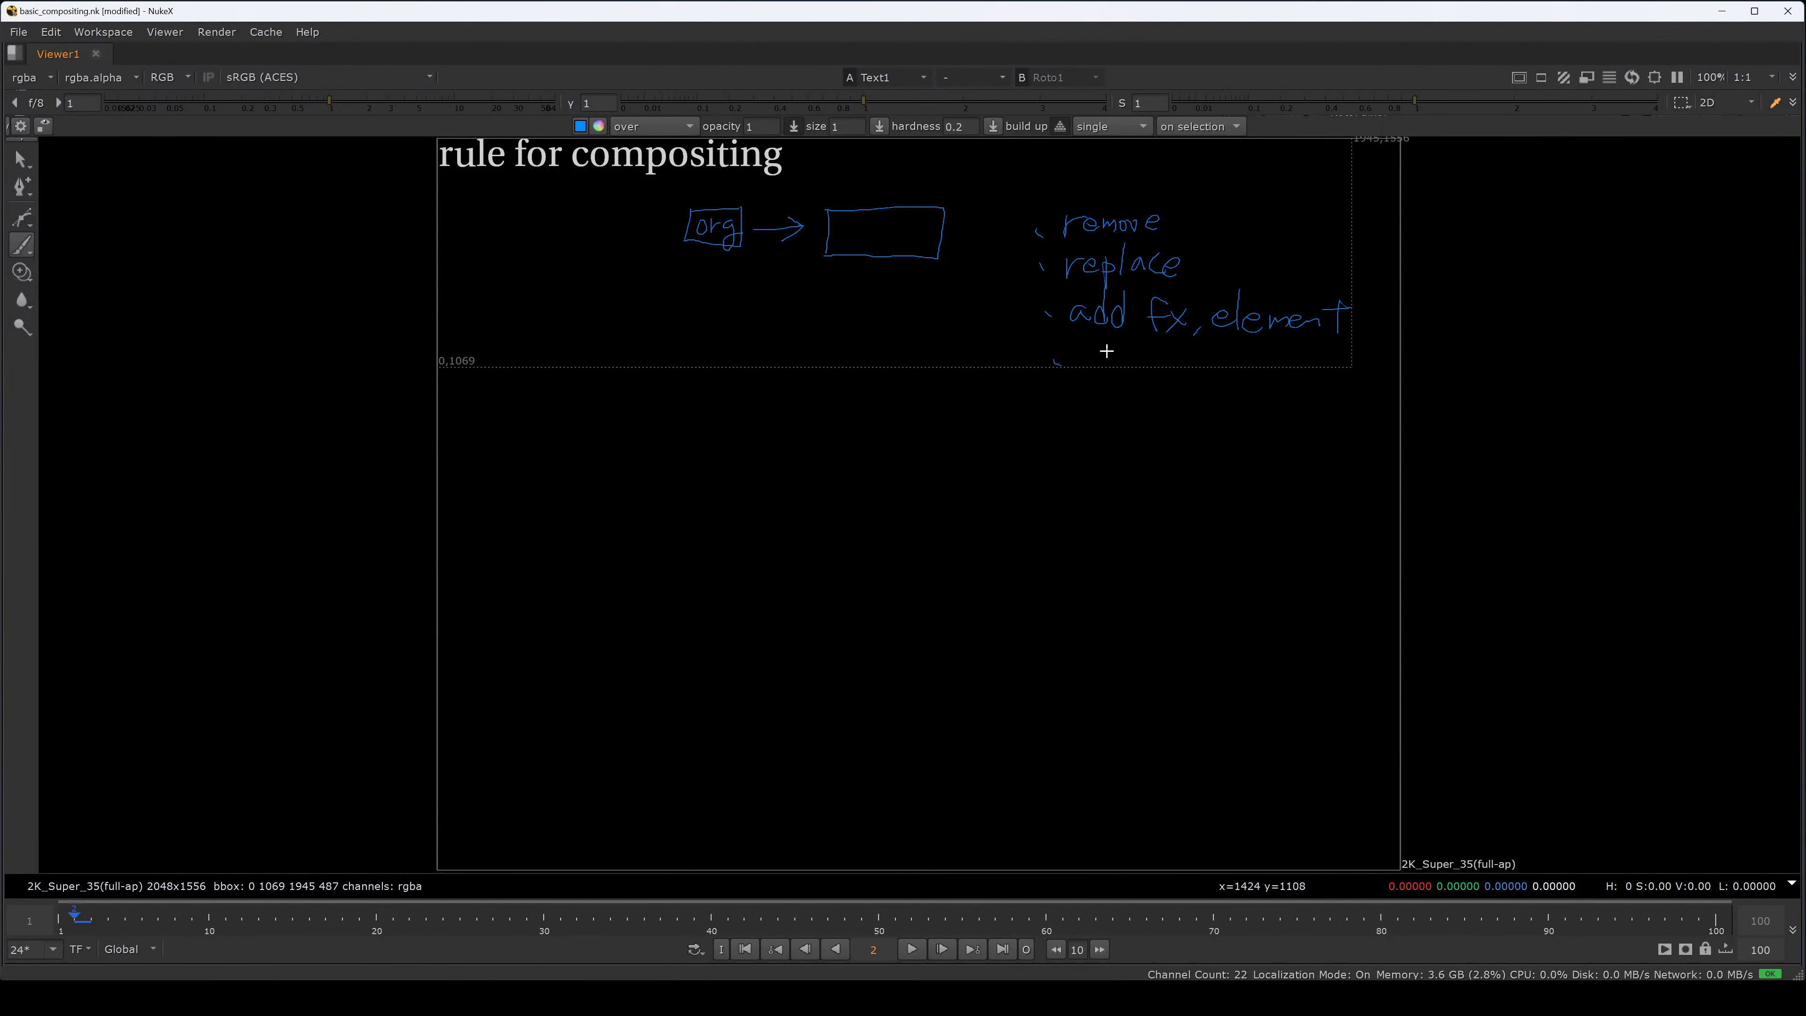
- Add "Stabilize" and "retime" to the handwritten list, with dashes and an arrow in parentheses after "retime"
{"action": "mouse_move", "coordinate": [1097, 356]}
{"action": "left_mouse_down"}
{"action": "mouse_move", "coordinate": [1080, 382]}
{"action": "mouse_move", "coordinate": [1108, 387]}
{"action": "left_mouse_up"}
{"action": "left_click_drag", "start_coordinate": [1098, 366], "coordinate": [1117, 364]}
{"action": "left_click_drag", "start_coordinate": [1118, 377], "coordinate": [1140, 384]}
{"action": "mouse_move", "coordinate": [1144, 356]}
{"action": "left_mouse_down"}
{"action": "mouse_move", "coordinate": [1182, 386]}
{"action": "mouse_move", "coordinate": [1220, 382]}
{"action": "left_mouse_up"}
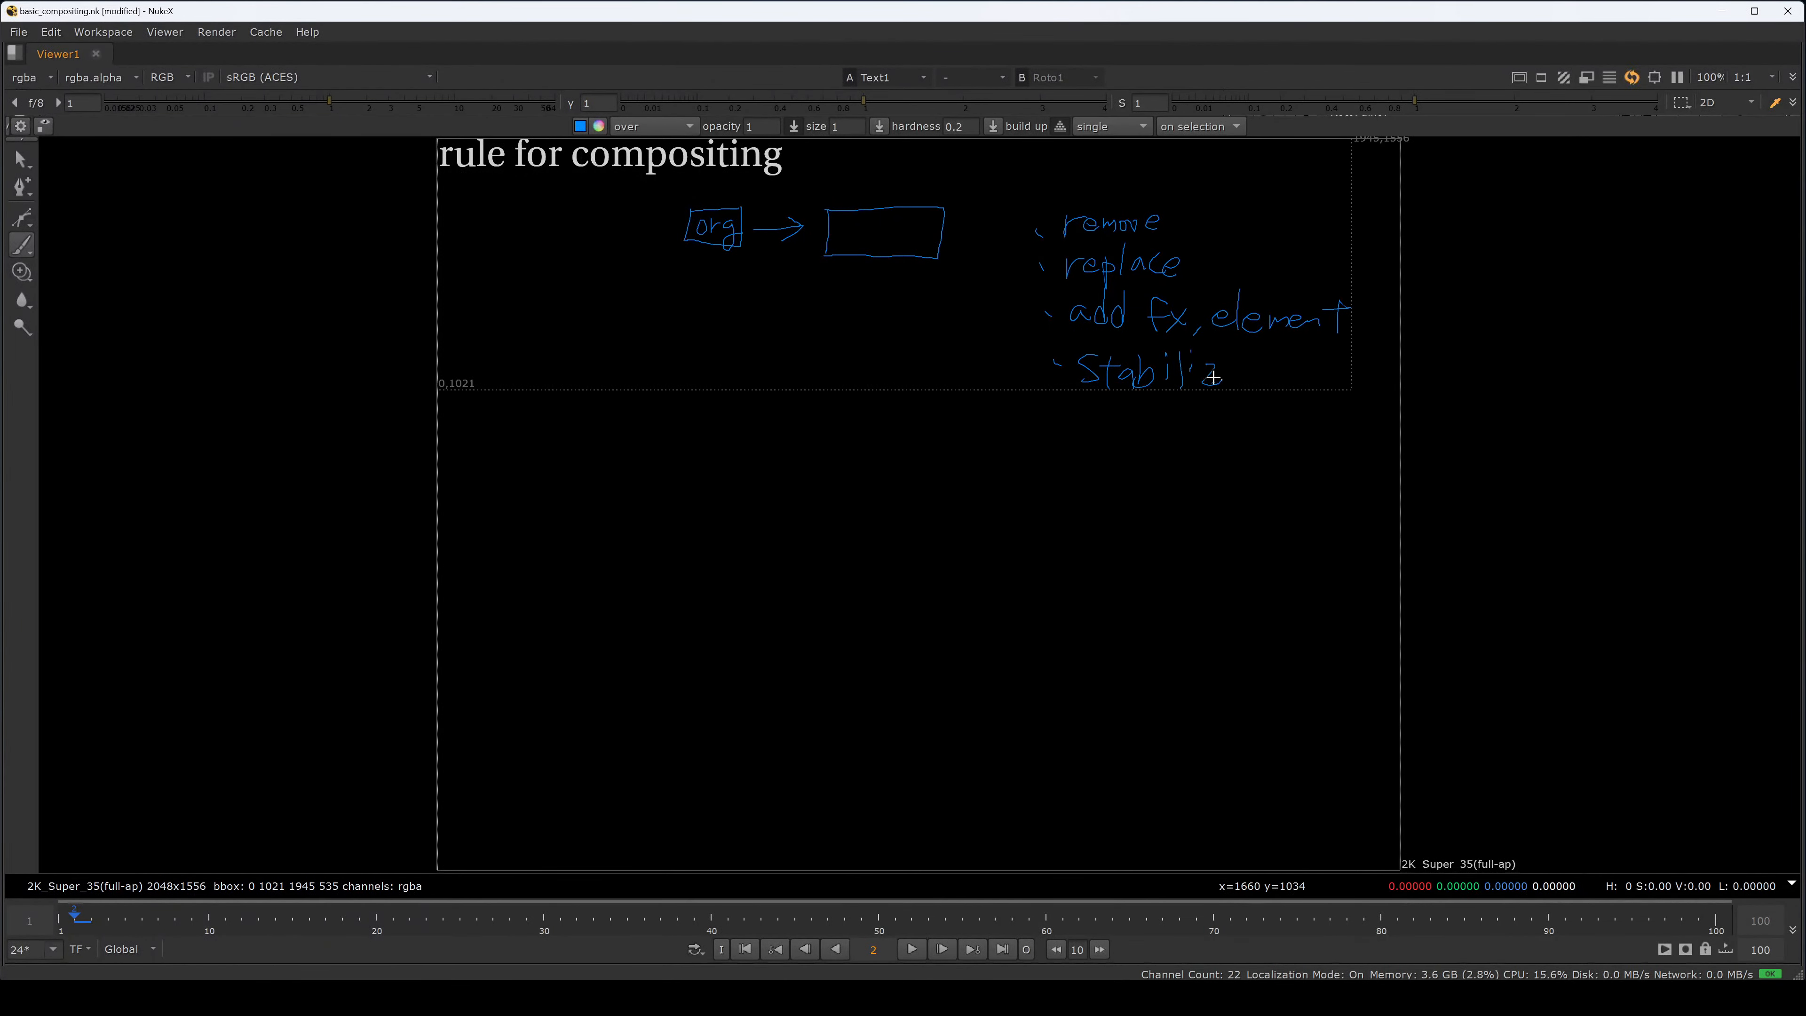
{"action": "left_click_drag", "start_coordinate": [1076, 397], "coordinate": [1110, 415]}
{"action": "left_click_drag", "start_coordinate": [1111, 427], "coordinate": [1175, 437]}
{"action": "mouse_move", "coordinate": [1182, 427]}
{"action": "left_mouse_down"}
{"action": "mouse_move", "coordinate": [1243, 456]}
{"action": "mouse_move", "coordinate": [1334, 433]}
{"action": "mouse_move", "coordinate": [1280, 464]}
{"action": "mouse_move", "coordinate": [1364, 463]}
{"action": "mouse_move", "coordinate": [1352, 490]}
{"action": "left_mouse_up"}
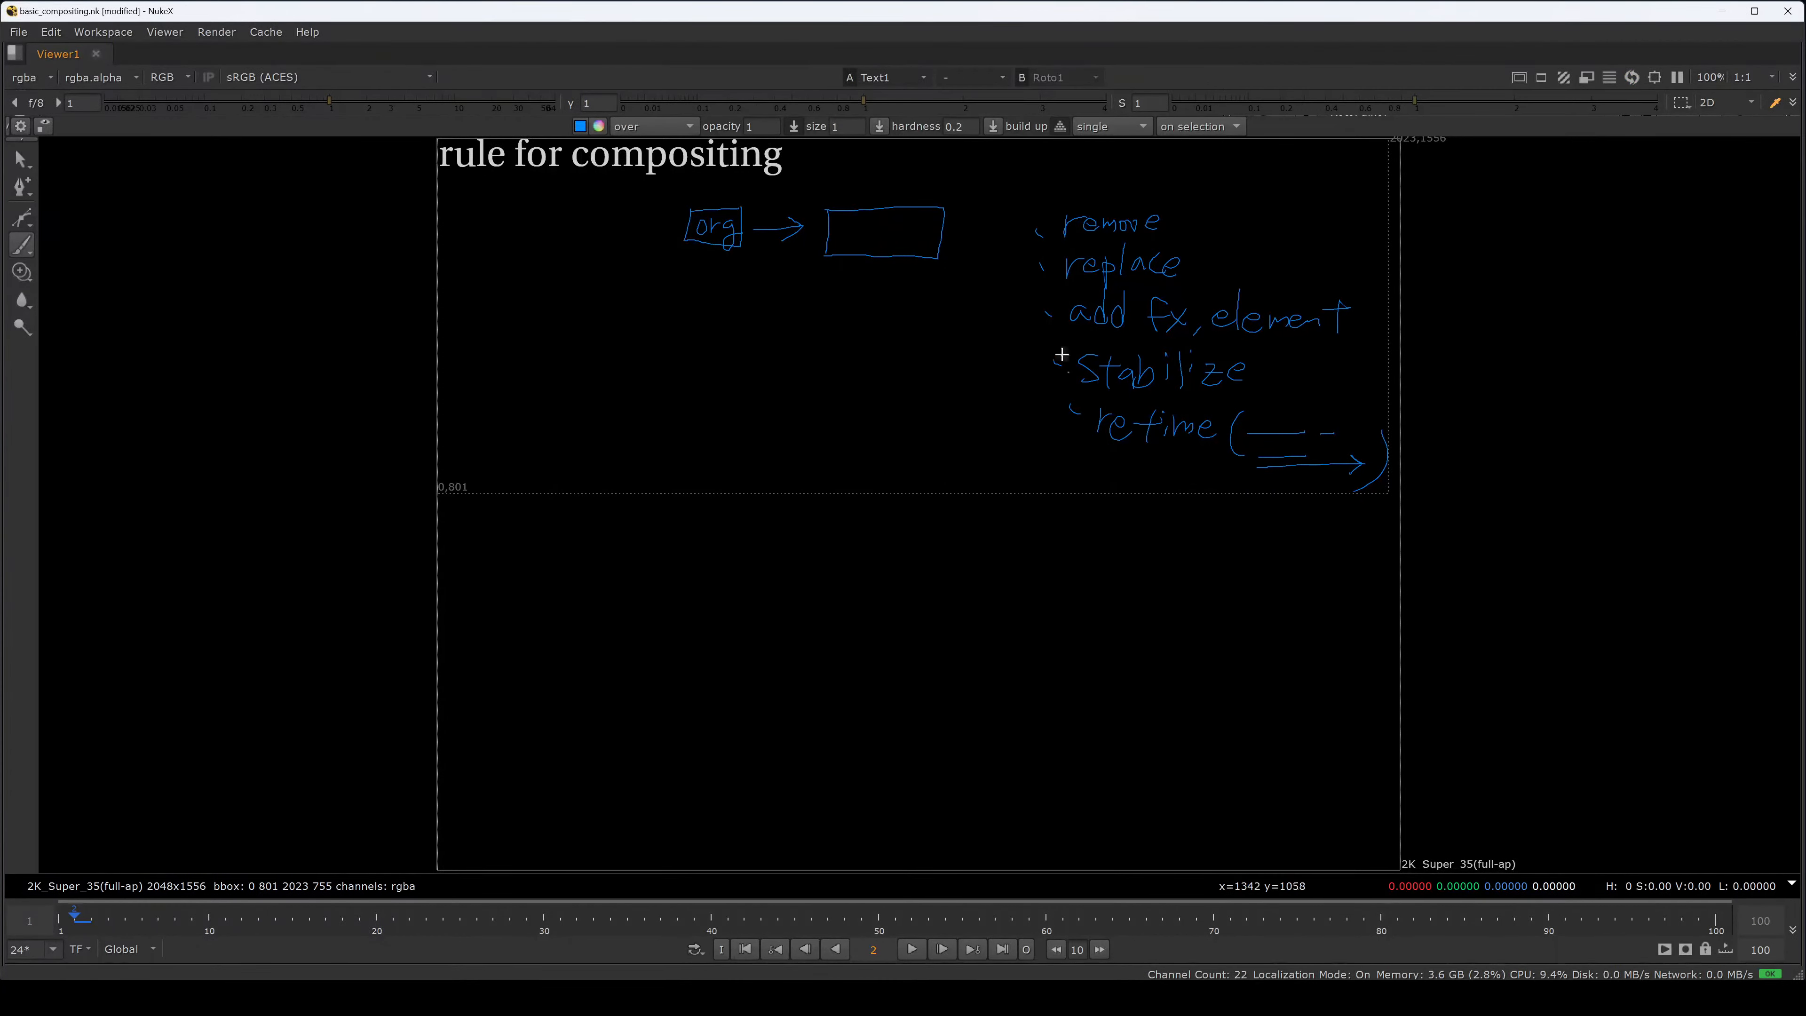
- Draw a downward arrow along the list and mark its entries by ticking "remove" and "replace" and underlining "add fx"
{"action": "left_click_drag", "start_coordinate": [1013, 229], "coordinate": [1007, 481]}
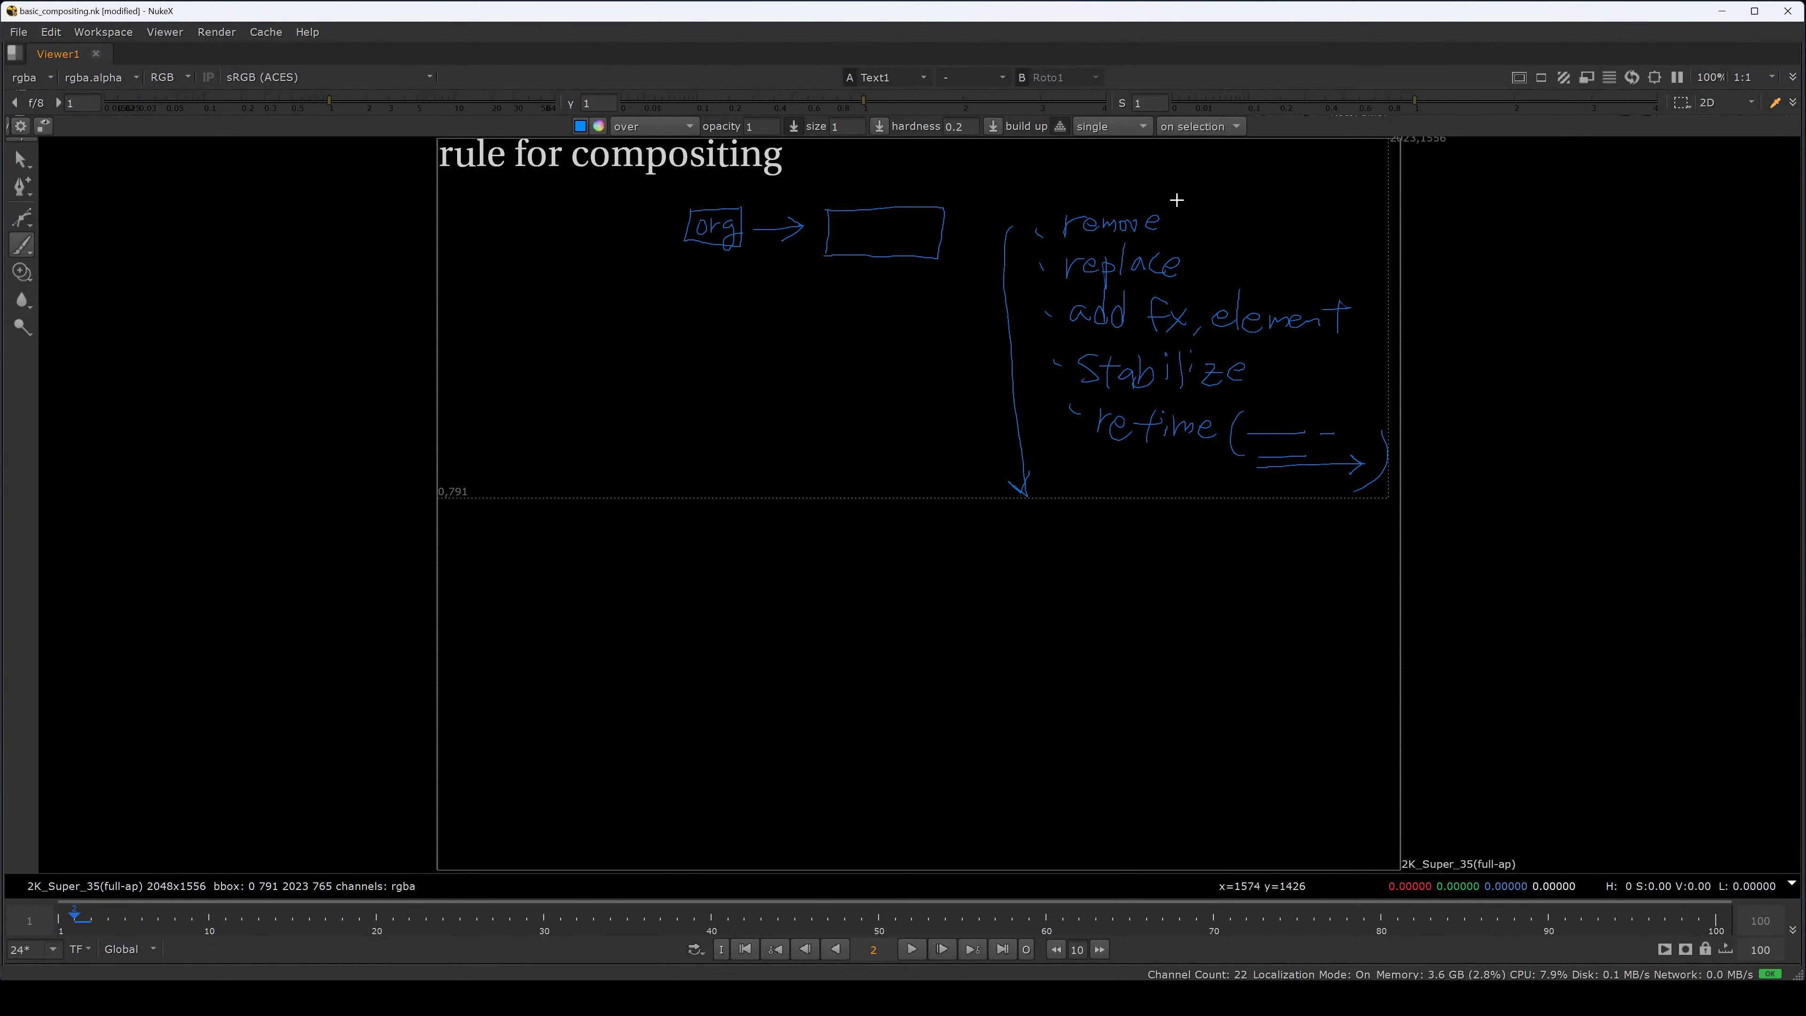
{"action": "left_click_drag", "start_coordinate": [1182, 212], "coordinate": [1220, 191]}
{"action": "left_click_drag", "start_coordinate": [1207, 259], "coordinate": [1239, 245]}
{"action": "left_click_drag", "start_coordinate": [1074, 342], "coordinate": [1192, 339]}
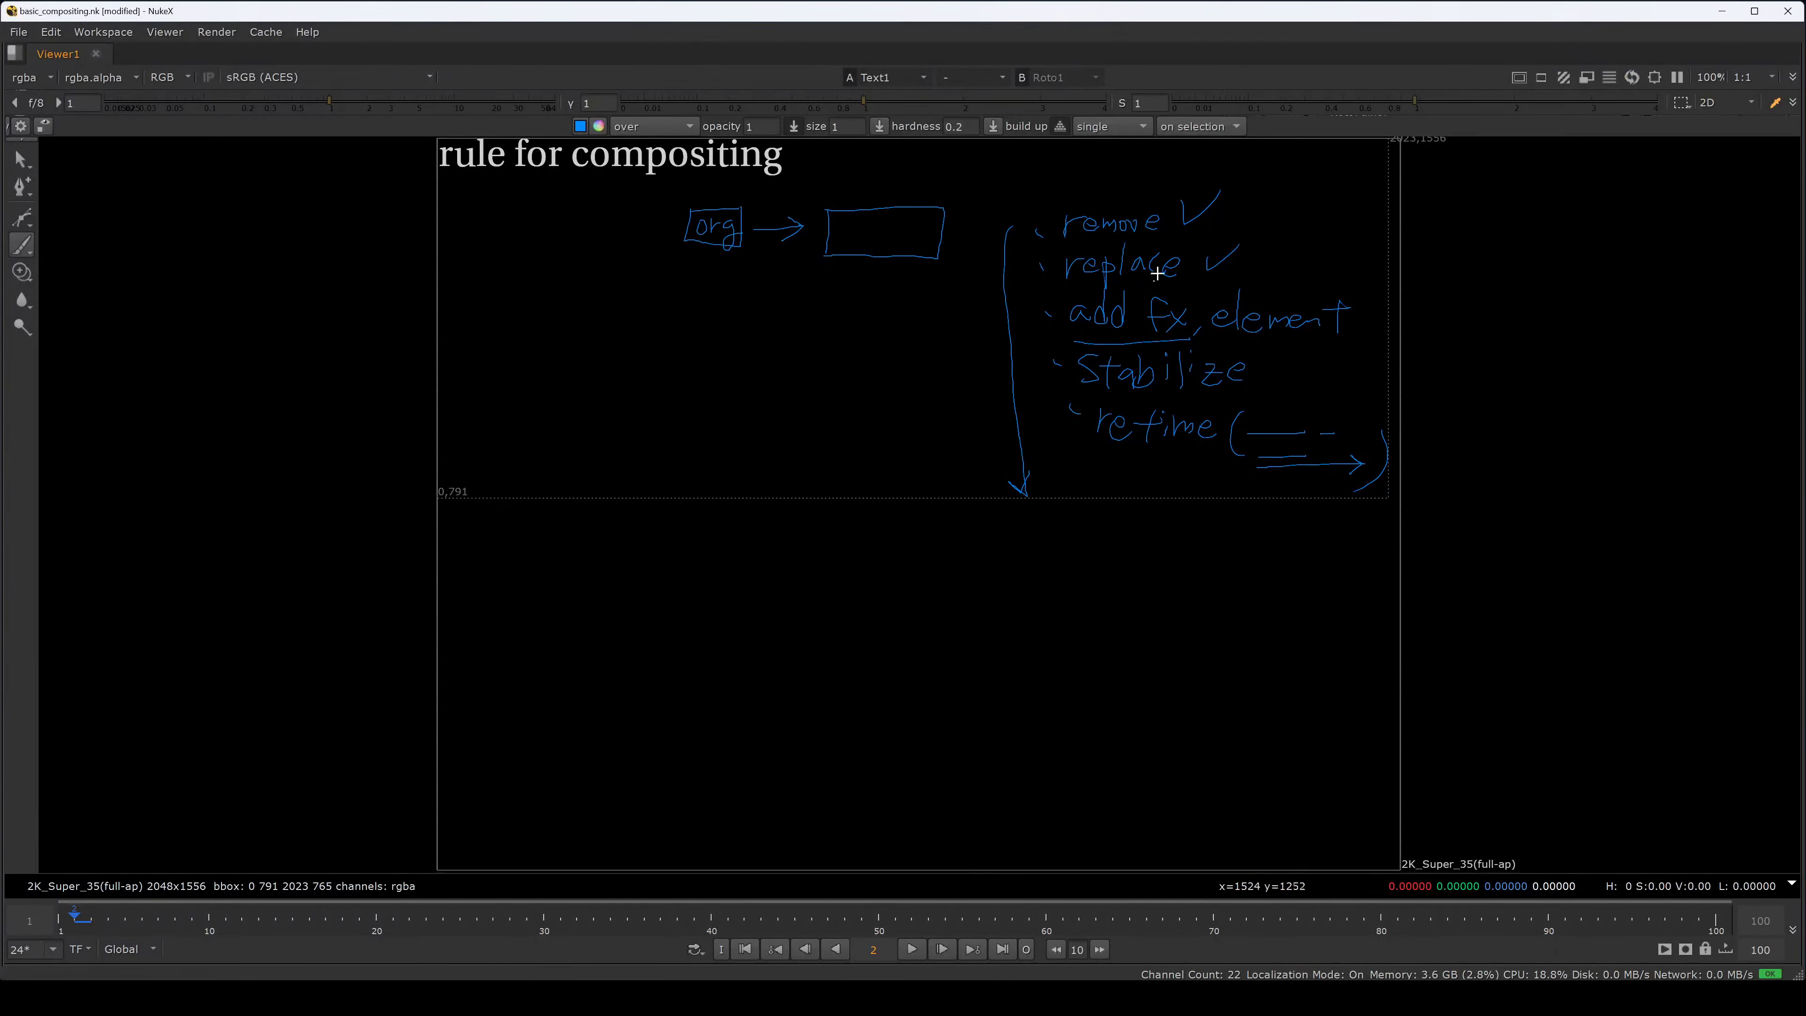
- Write "org +" followed by an empty blue box in the left half of the frame
{"action": "left_click_drag", "start_coordinate": [539, 450], "coordinate": [535, 451]}
{"action": "mouse_move", "coordinate": [552, 450]}
{"action": "left_mouse_down"}
{"action": "mouse_move", "coordinate": [570, 488]}
{"action": "mouse_move", "coordinate": [620, 452]}
{"action": "left_mouse_up"}
{"action": "mouse_move", "coordinate": [610, 444]}
{"action": "left_mouse_down"}
{"action": "mouse_move", "coordinate": [650, 496]}
{"action": "mouse_move", "coordinate": [743, 421]}
{"action": "mouse_move", "coordinate": [638, 439]}
{"action": "left_mouse_up"}
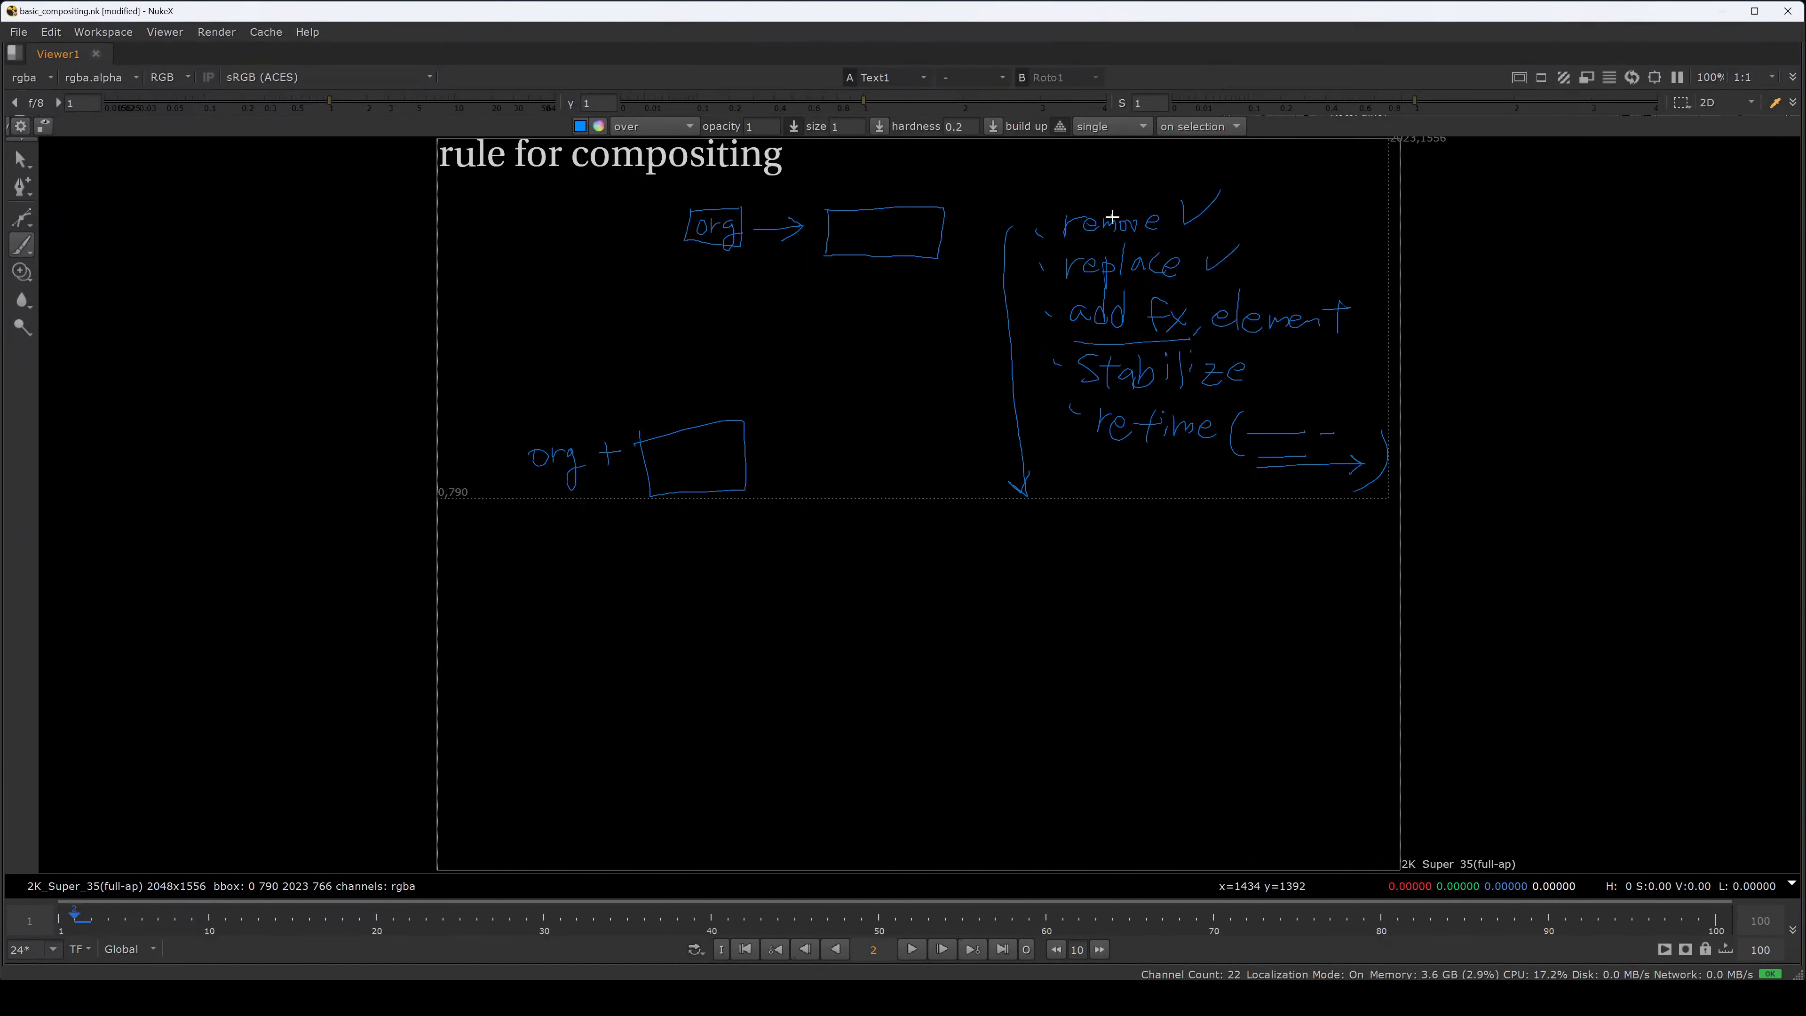
- Sketch a head-and-shoulders figure inside a rectangular frame below "org +"
{"action": "mouse_move", "coordinate": [520, 550]}
{"action": "left_mouse_down"}
{"action": "mouse_move", "coordinate": [527, 665]}
{"action": "mouse_move", "coordinate": [677, 662]}
{"action": "mouse_move", "coordinate": [536, 675]}
{"action": "mouse_move", "coordinate": [575, 590]}
{"action": "mouse_move", "coordinate": [624, 621]}
{"action": "mouse_move", "coordinate": [631, 665]}
{"action": "left_mouse_up"}
{"action": "left_click_drag", "start_coordinate": [583, 634], "coordinate": [582, 684]}
{"action": "left_click_drag", "start_coordinate": [591, 659], "coordinate": [592, 660]}
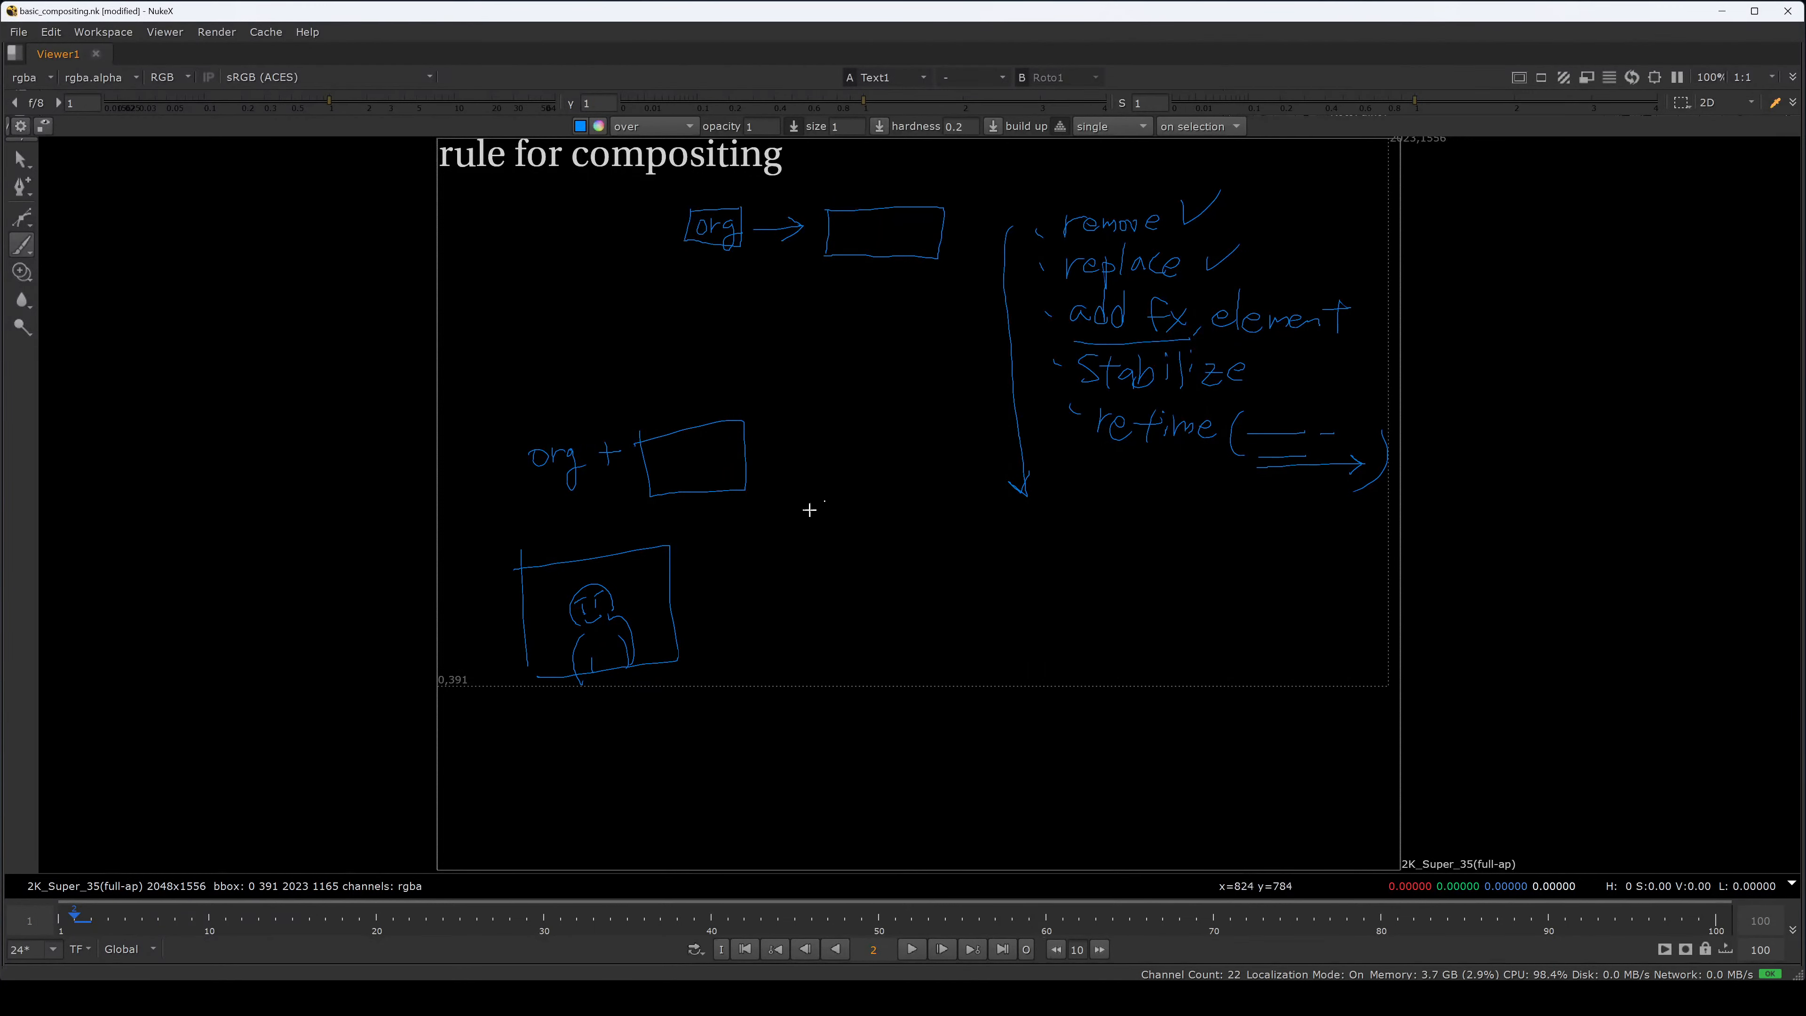
- Erase only the right-hand eyebrow of the sketched figure with the Eraser, and return to the Brush
{"action": "middle_click_drag", "start_coordinate": [593, 638], "coordinate": [665, 585], "text": "alt"}
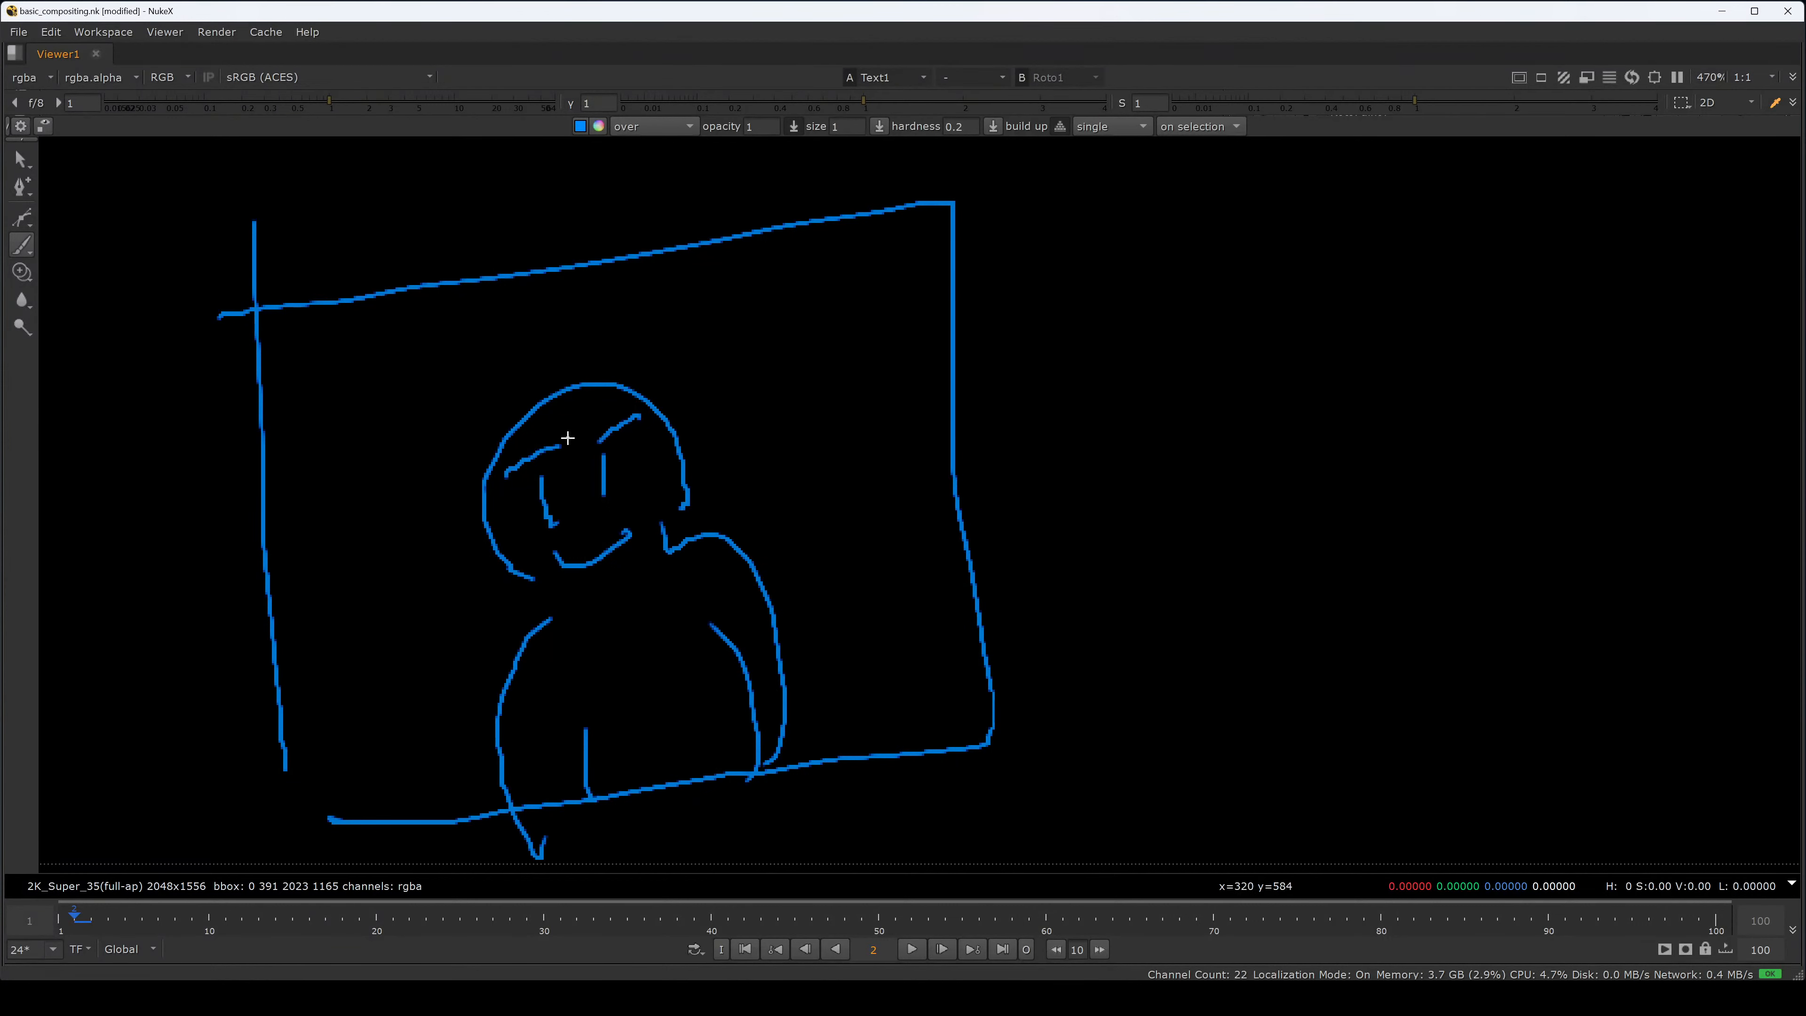
{"action": "key", "text": "n"}
{"action": "mouse_move", "coordinate": [594, 441]}
{"action": "left_mouse_down"}
{"action": "mouse_move", "coordinate": [625, 411]}
{"action": "mouse_move", "coordinate": [512, 471]}
{"action": "left_mouse_up"}
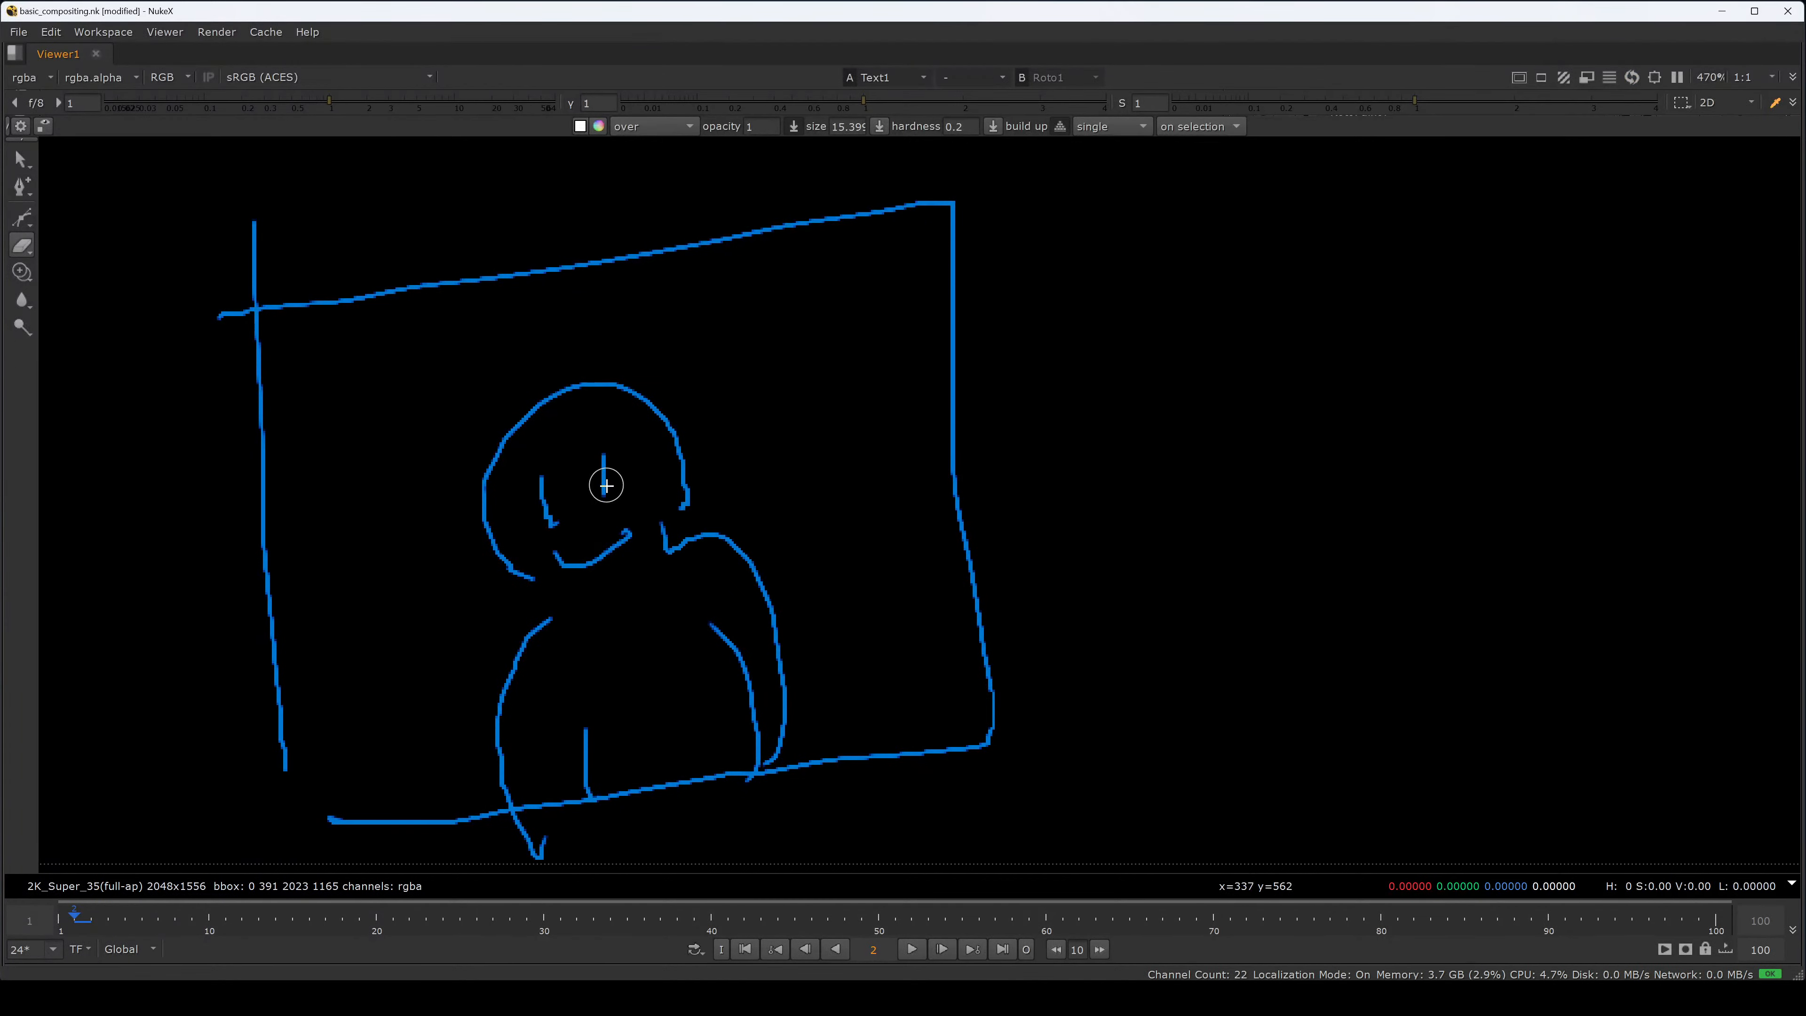
{"action": "key", "text": "ctrl+z"}
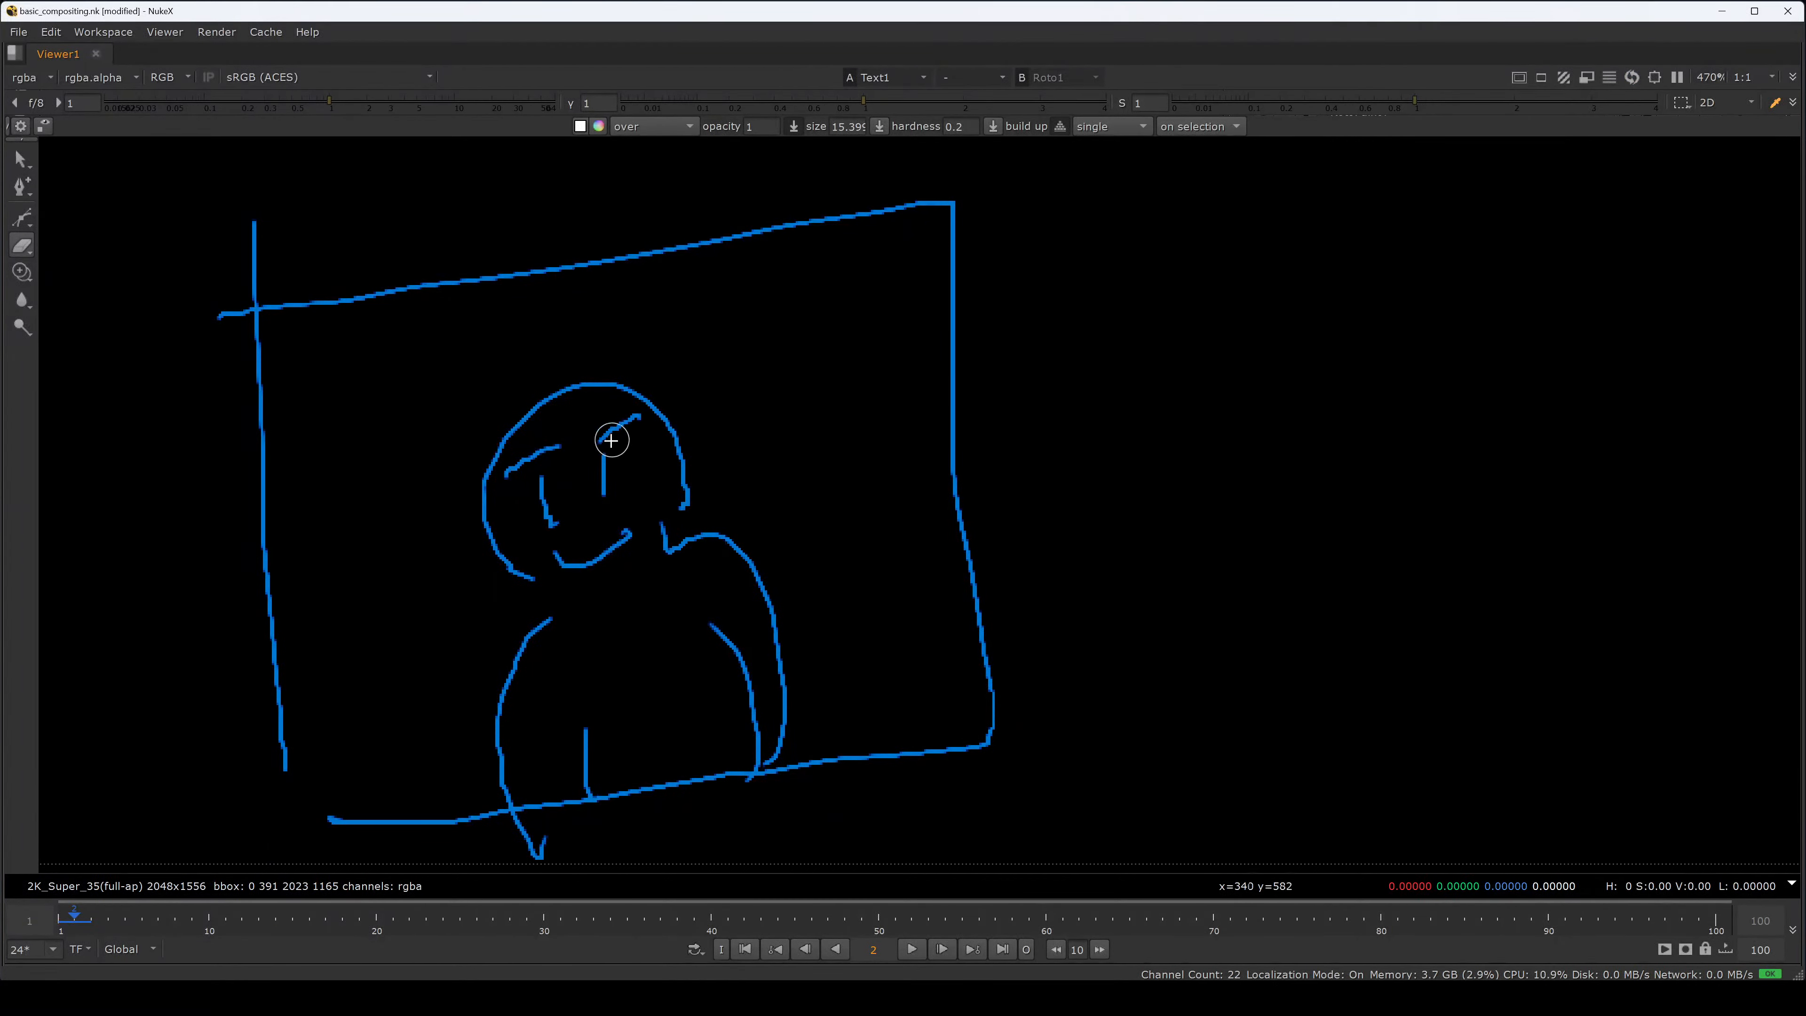
{"action": "left_click_drag", "start_coordinate": [604, 432], "coordinate": [633, 411]}
{"action": "key", "text": "ctrl+z"}
{"action": "left_click_drag", "start_coordinate": [602, 437], "coordinate": [612, 432]}
{"action": "key", "text": "n"}
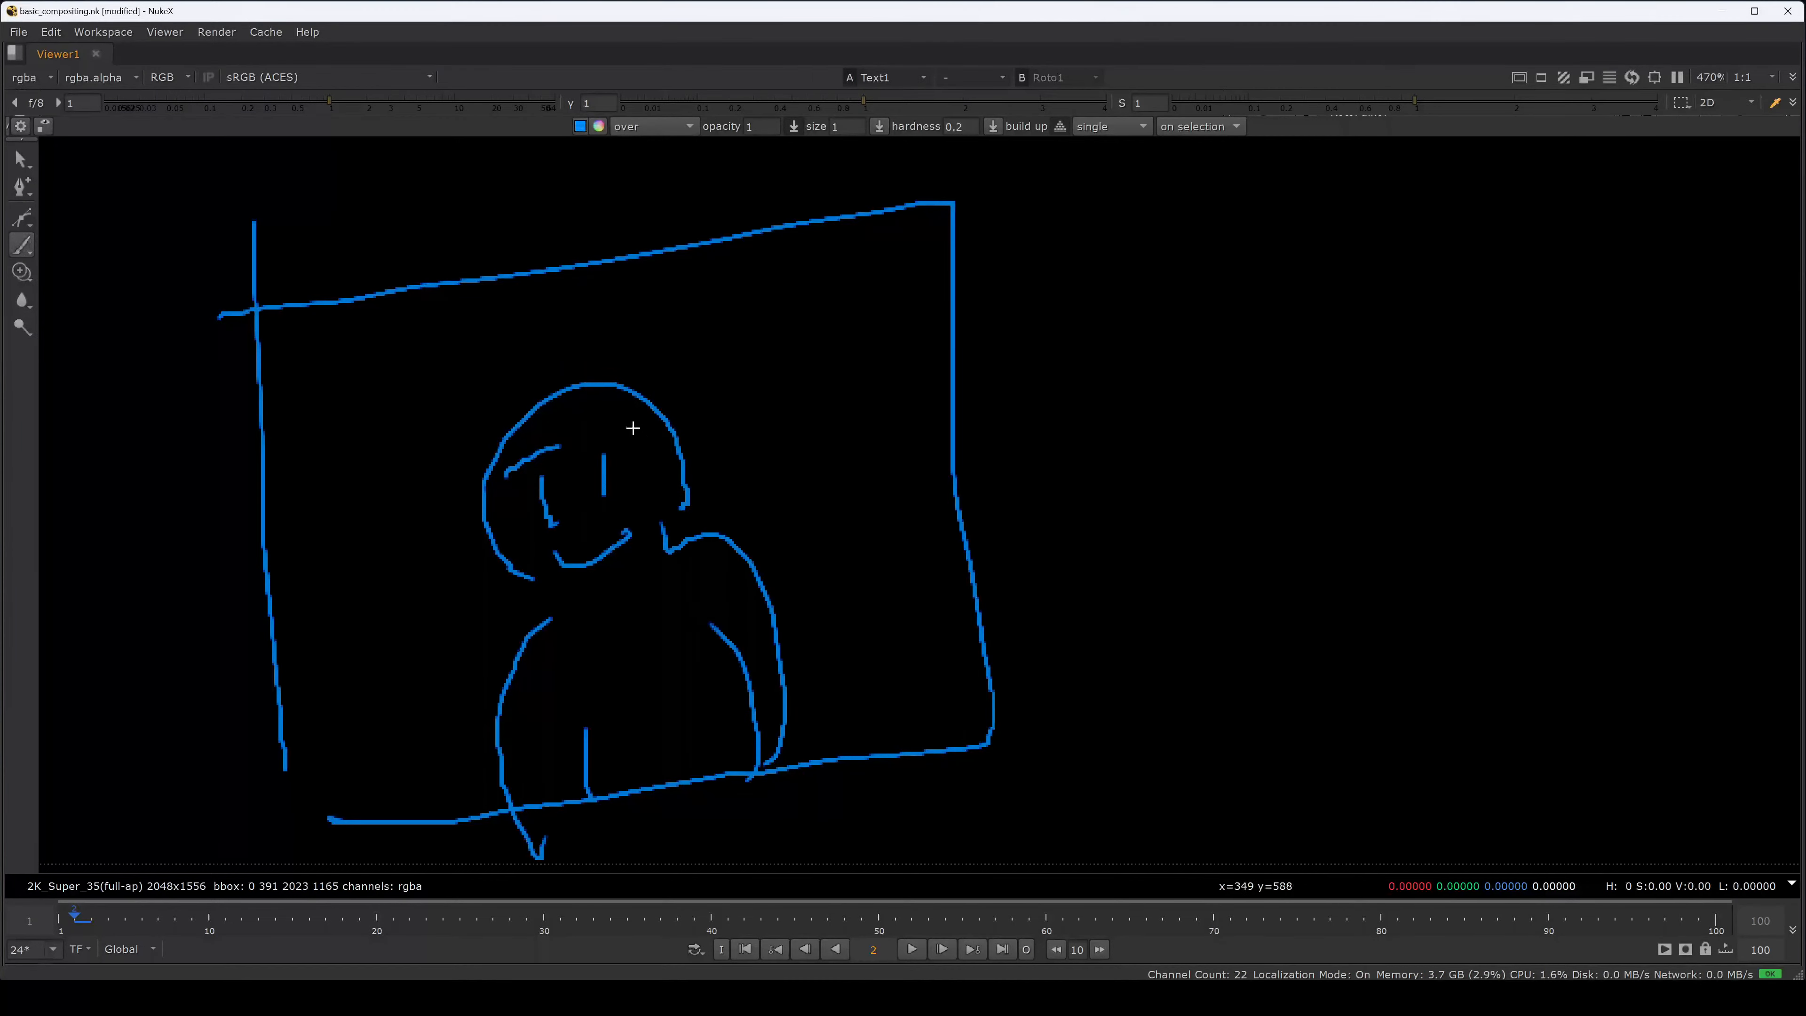
- Change the brush colour to red, outline a new eyebrow in the erased spot, and draw a line leading to it
{"action": "left_click", "coordinate": [596, 126]}
{"action": "left_click_drag", "start_coordinate": [1264, 876], "coordinate": [1519, 771]}
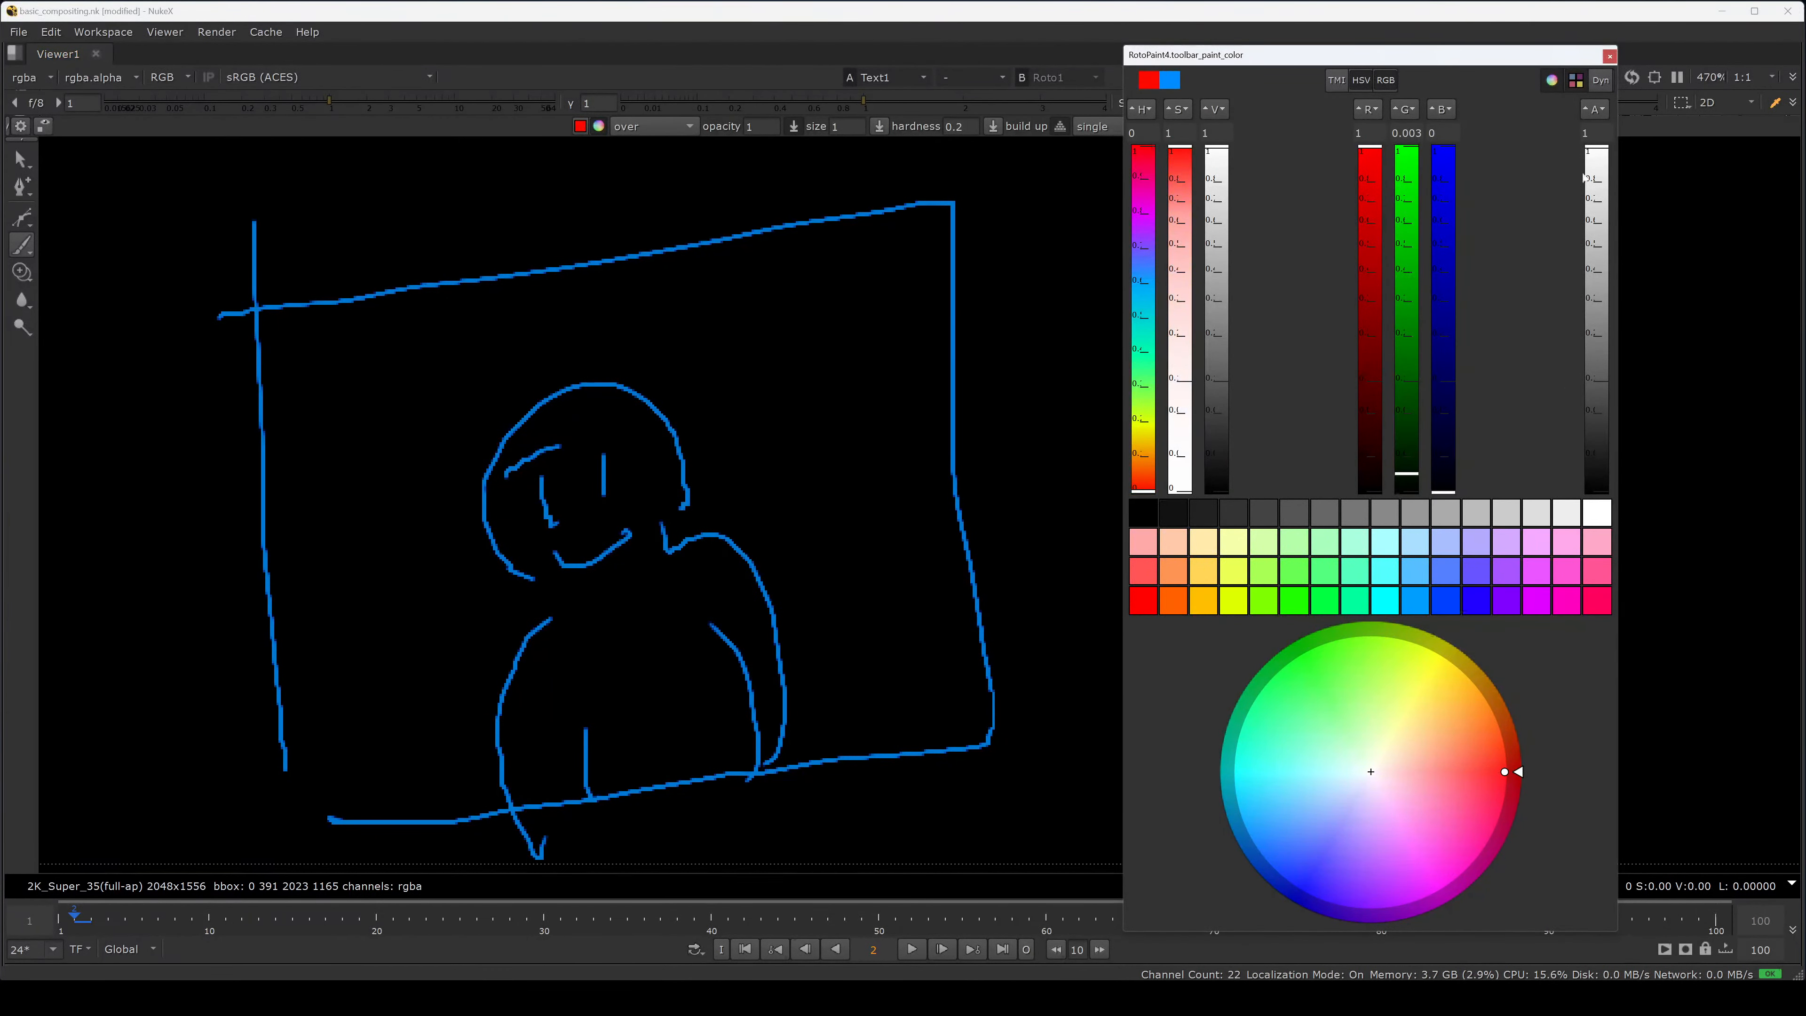
{"action": "left_click", "coordinate": [1609, 57]}
{"action": "mouse_move", "coordinate": [631, 426]}
{"action": "left_mouse_down"}
{"action": "mouse_move", "coordinate": [577, 429]}
{"action": "mouse_move", "coordinate": [608, 445]}
{"action": "mouse_move", "coordinate": [633, 426]}
{"action": "left_mouse_up"}
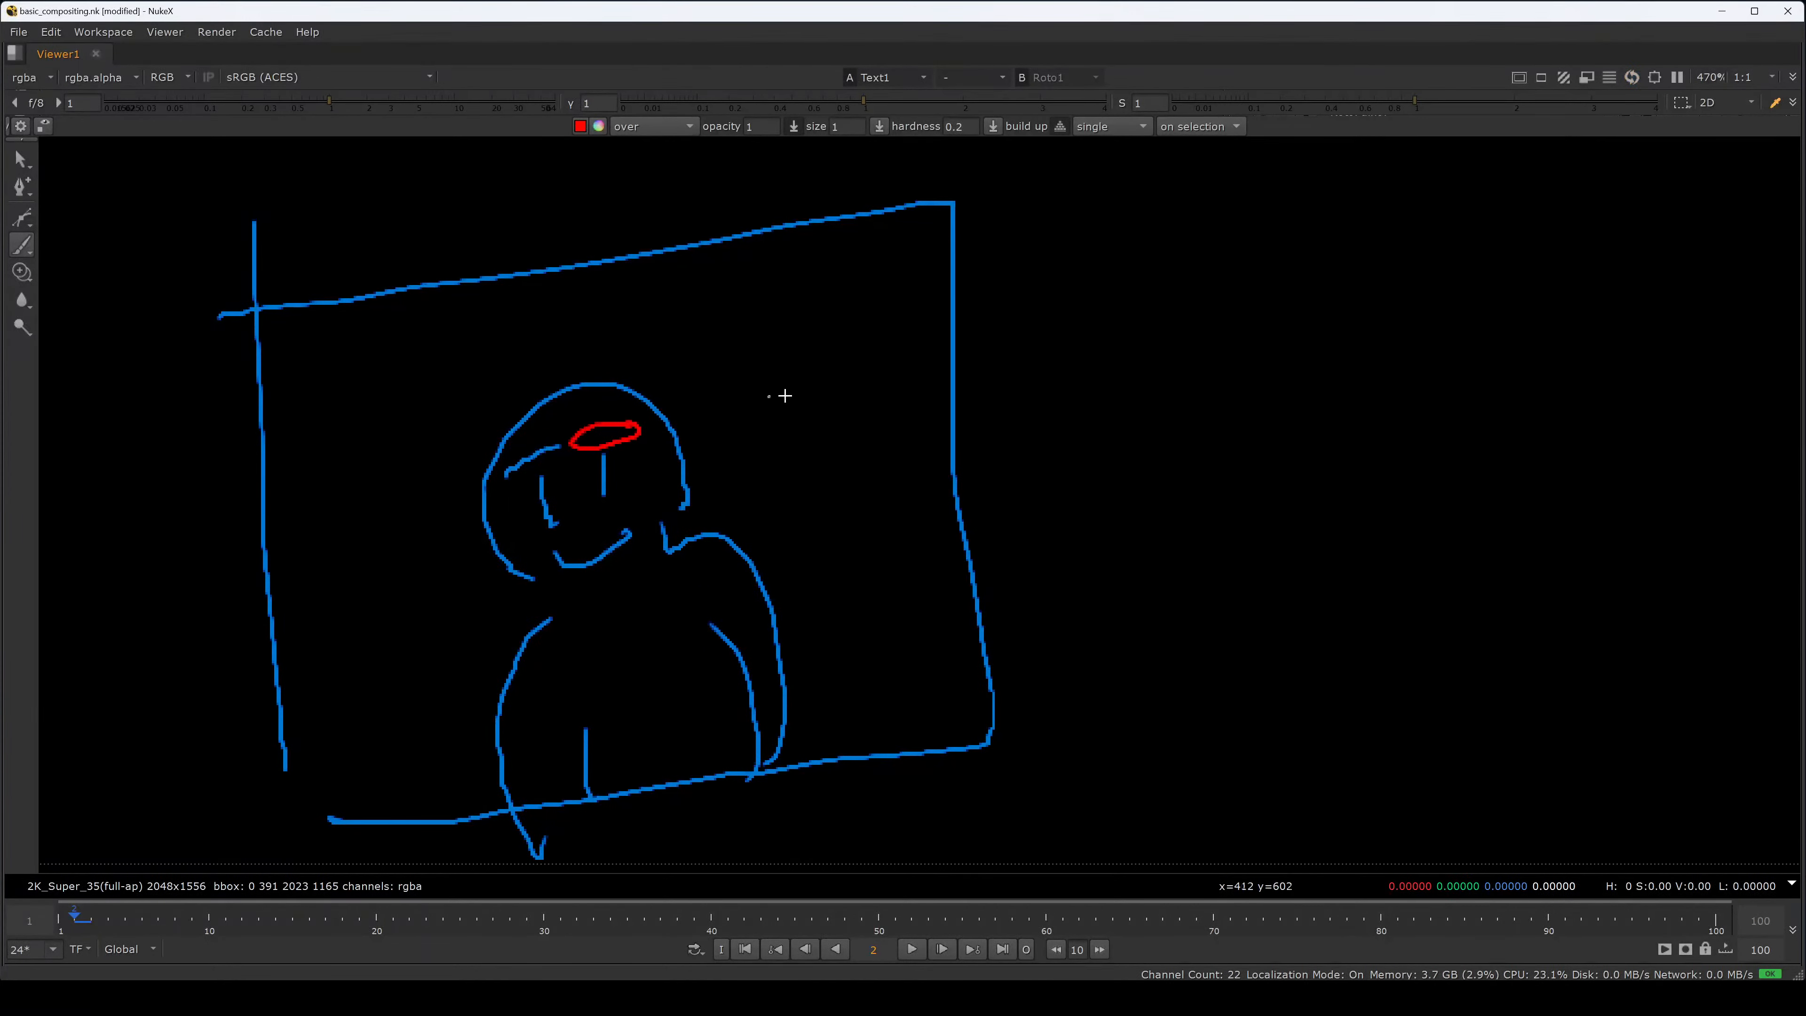
{"action": "left_click_drag", "start_coordinate": [764, 379], "coordinate": [624, 426]}
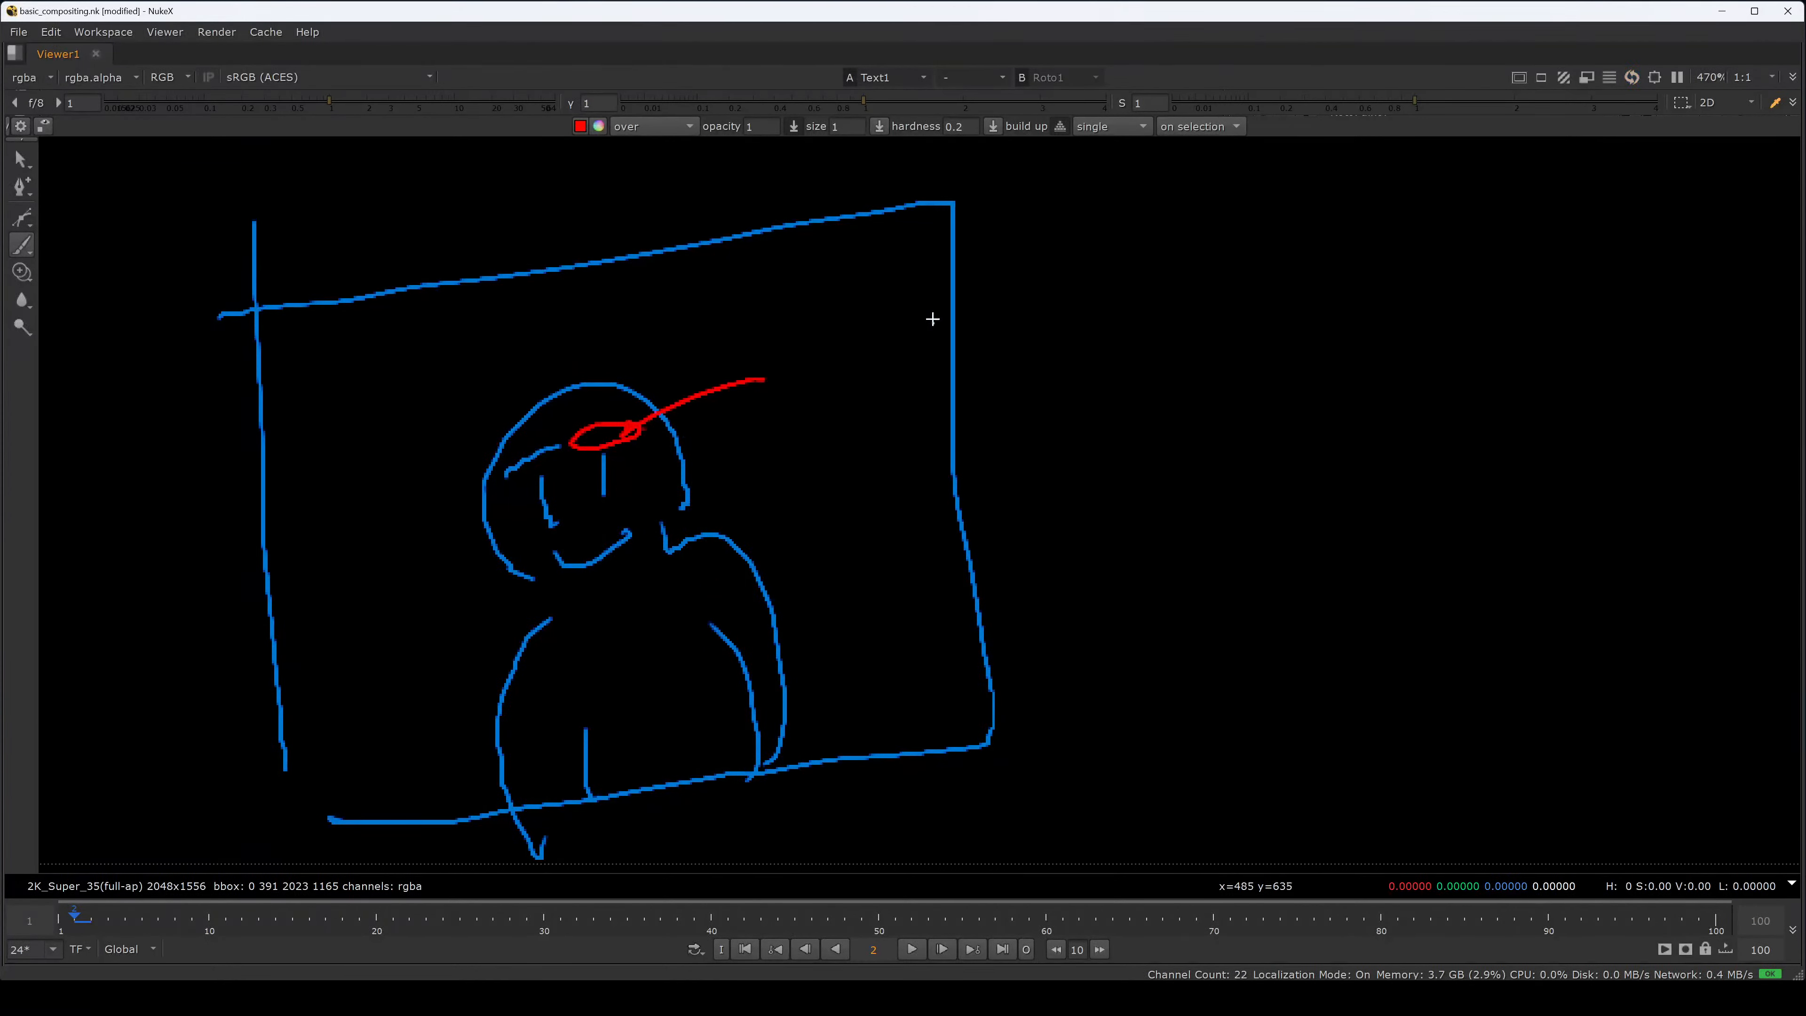
- Write "merge over" in red at the start of the line and circle it
{"action": "mouse_move", "coordinate": [778, 364]}
{"action": "left_mouse_down"}
{"action": "mouse_move", "coordinate": [817, 381]}
{"action": "mouse_move", "coordinate": [861, 354]}
{"action": "mouse_move", "coordinate": [850, 409]}
{"action": "mouse_move", "coordinate": [890, 359]}
{"action": "left_mouse_up"}
{"action": "left_click_drag", "start_coordinate": [826, 431], "coordinate": [857, 421]}
{"action": "left_click_drag", "start_coordinate": [859, 439], "coordinate": [875, 450]}
{"action": "mouse_move", "coordinate": [880, 433]}
{"action": "left_mouse_down"}
{"action": "mouse_move", "coordinate": [896, 426]}
{"action": "mouse_move", "coordinate": [752, 500]}
{"action": "mouse_move", "coordinate": [841, 491]}
{"action": "left_mouse_up"}
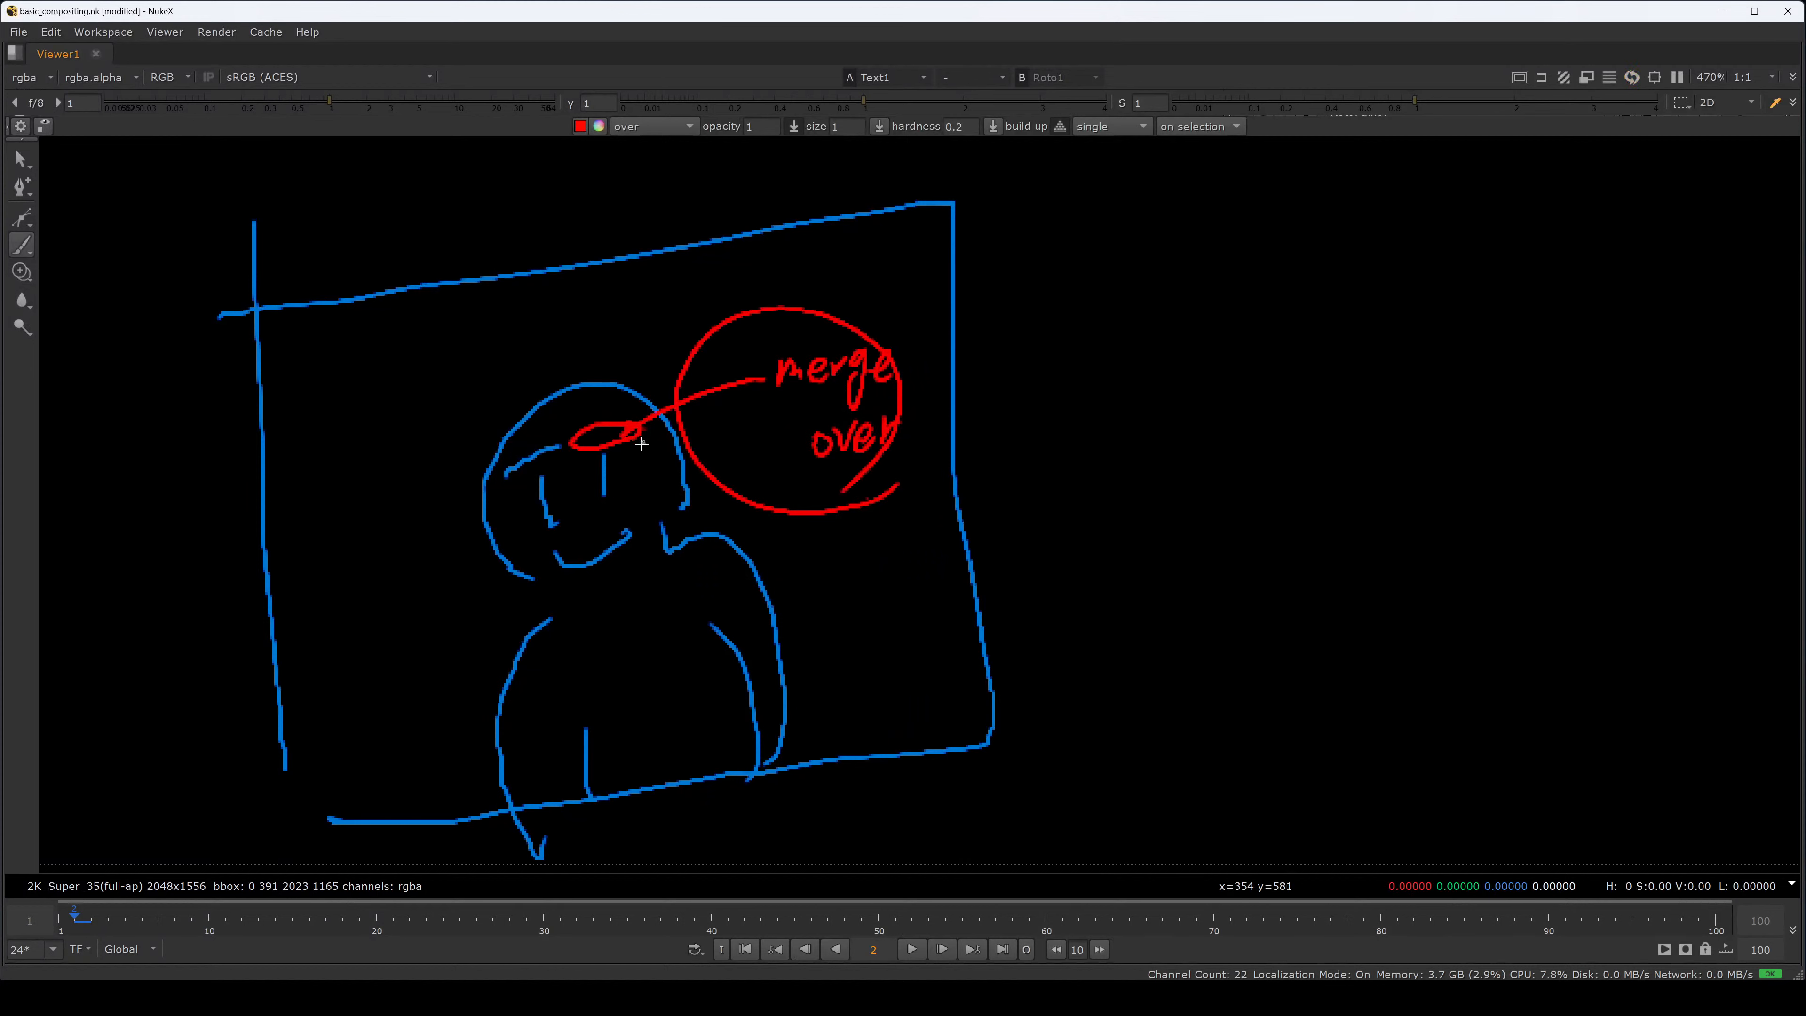
- Draw a red arrow from the eyebrow up to the handwritten label "matte paint" and underline the label
{"action": "left_click_drag", "start_coordinate": [608, 435], "coordinate": [700, 293]}
{"action": "left_click_drag", "start_coordinate": [670, 293], "coordinate": [686, 320]}
{"action": "mouse_move", "coordinate": [752, 258]}
{"action": "left_mouse_down"}
{"action": "mouse_move", "coordinate": [755, 279]}
{"action": "mouse_move", "coordinate": [783, 271]}
{"action": "left_mouse_up"}
{"action": "mouse_move", "coordinate": [788, 267]}
{"action": "left_mouse_down"}
{"action": "mouse_move", "coordinate": [796, 252]}
{"action": "mouse_move", "coordinate": [809, 275]}
{"action": "left_mouse_up"}
{"action": "mouse_move", "coordinate": [804, 253]}
{"action": "left_mouse_down"}
{"action": "mouse_move", "coordinate": [834, 248]}
{"action": "mouse_move", "coordinate": [827, 279]}
{"action": "left_mouse_up"}
{"action": "left_click_drag", "start_coordinate": [853, 241], "coordinate": [845, 281]}
{"action": "mouse_move", "coordinate": [839, 250]}
{"action": "left_mouse_down"}
{"action": "mouse_move", "coordinate": [861, 247]}
{"action": "mouse_move", "coordinate": [911, 308]}
{"action": "mouse_move", "coordinate": [925, 282]}
{"action": "left_mouse_up"}
{"action": "mouse_move", "coordinate": [950, 260]}
{"action": "left_mouse_down"}
{"action": "mouse_move", "coordinate": [938, 281]}
{"action": "mouse_move", "coordinate": [971, 279]}
{"action": "left_mouse_up"}
{"action": "mouse_move", "coordinate": [965, 241]}
{"action": "left_mouse_down"}
{"action": "mouse_move", "coordinate": [1002, 275]}
{"action": "mouse_move", "coordinate": [1048, 246]}
{"action": "left_mouse_up"}
{"action": "left_click_drag", "start_coordinate": [1032, 231], "coordinate": [1031, 289]}
{"action": "left_click_drag", "start_coordinate": [786, 308], "coordinate": [1138, 287]}
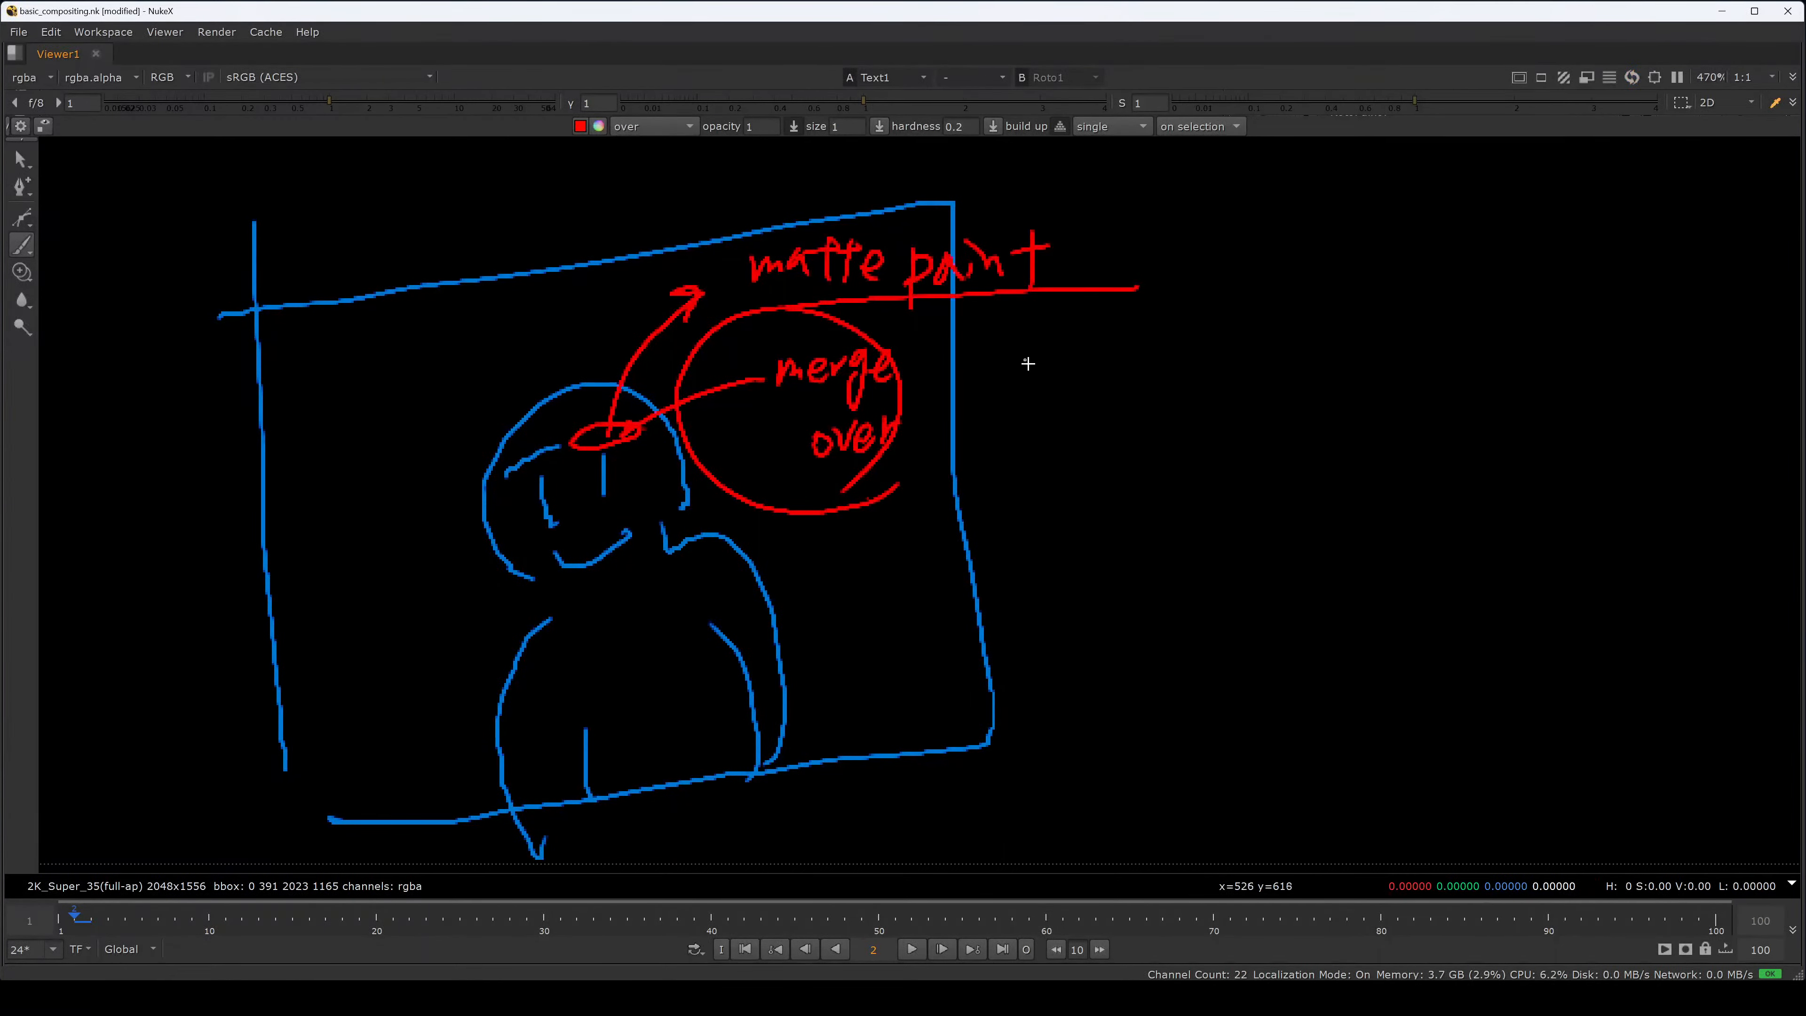
- Underline "remove" in red and draw a curved red arrow from it to the empty box beside "org"
{"action": "scroll", "coordinate": [786, 536], "scroll_direction": "down", "scroll_amount": 10}
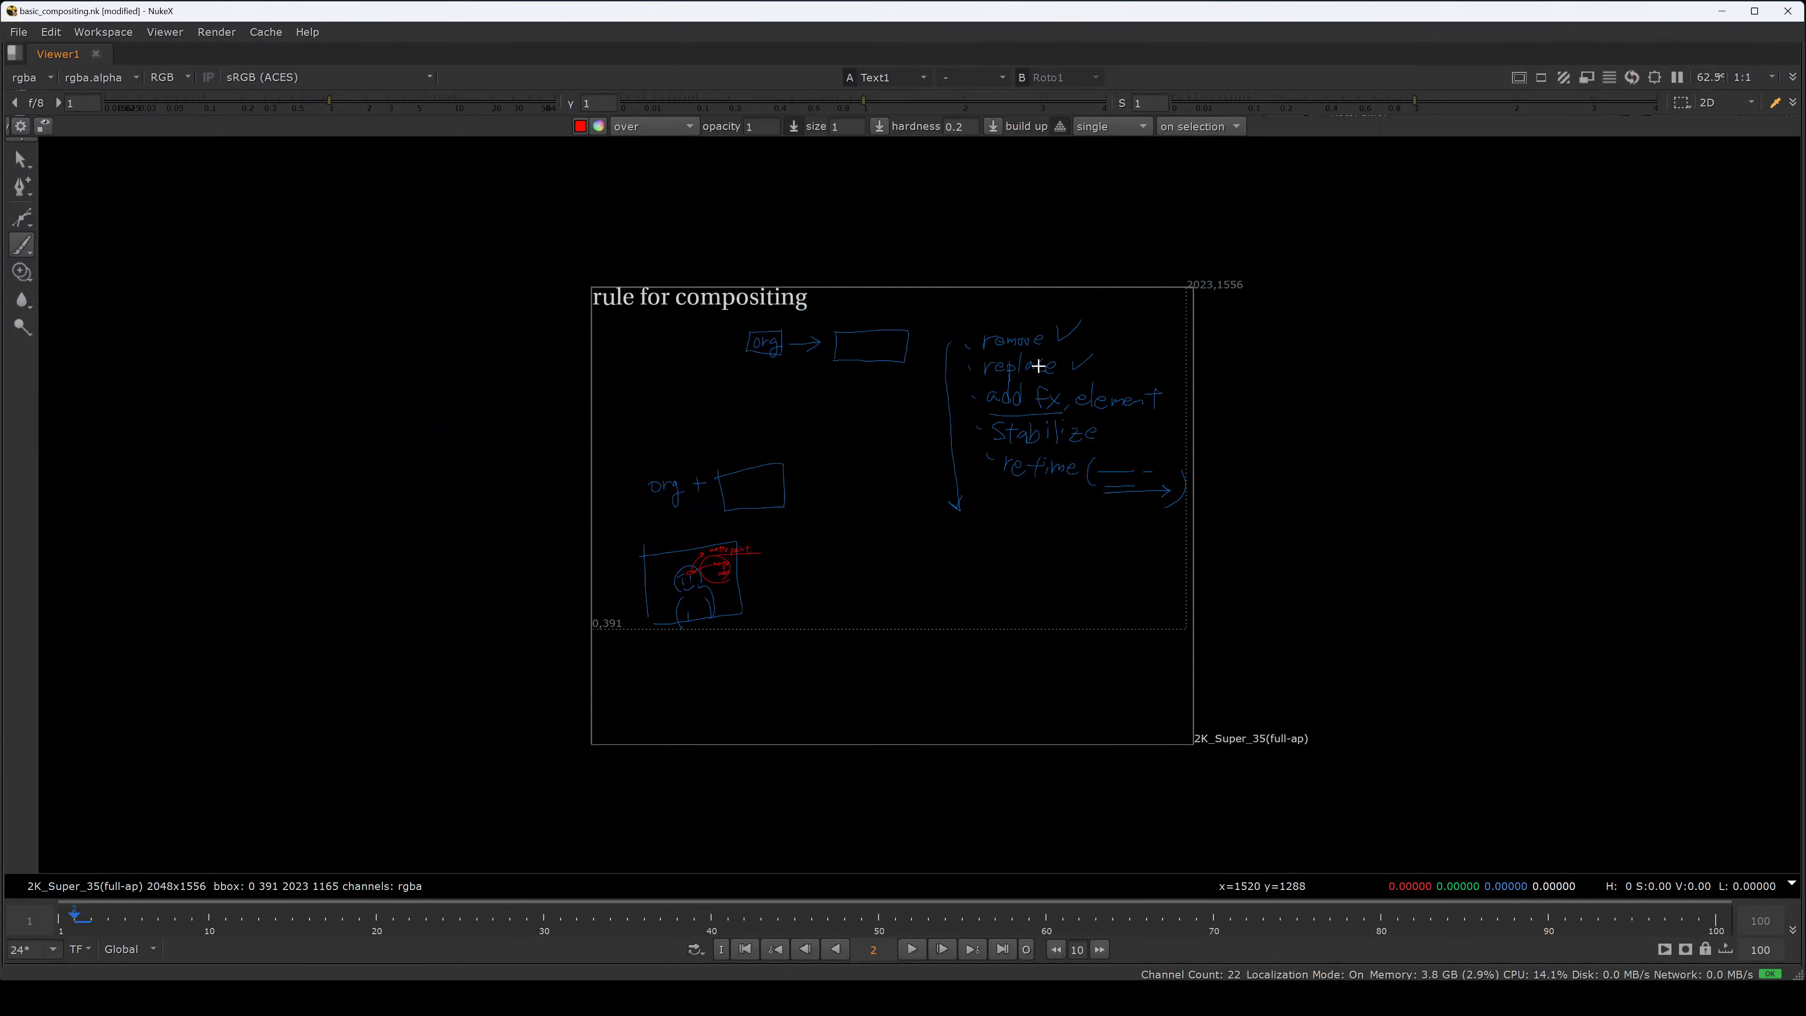
{"action": "scroll", "coordinate": [960, 340], "scroll_direction": "up", "scroll_amount": 4}
{"action": "left_click_drag", "start_coordinate": [858, 338], "coordinate": [1058, 322]}
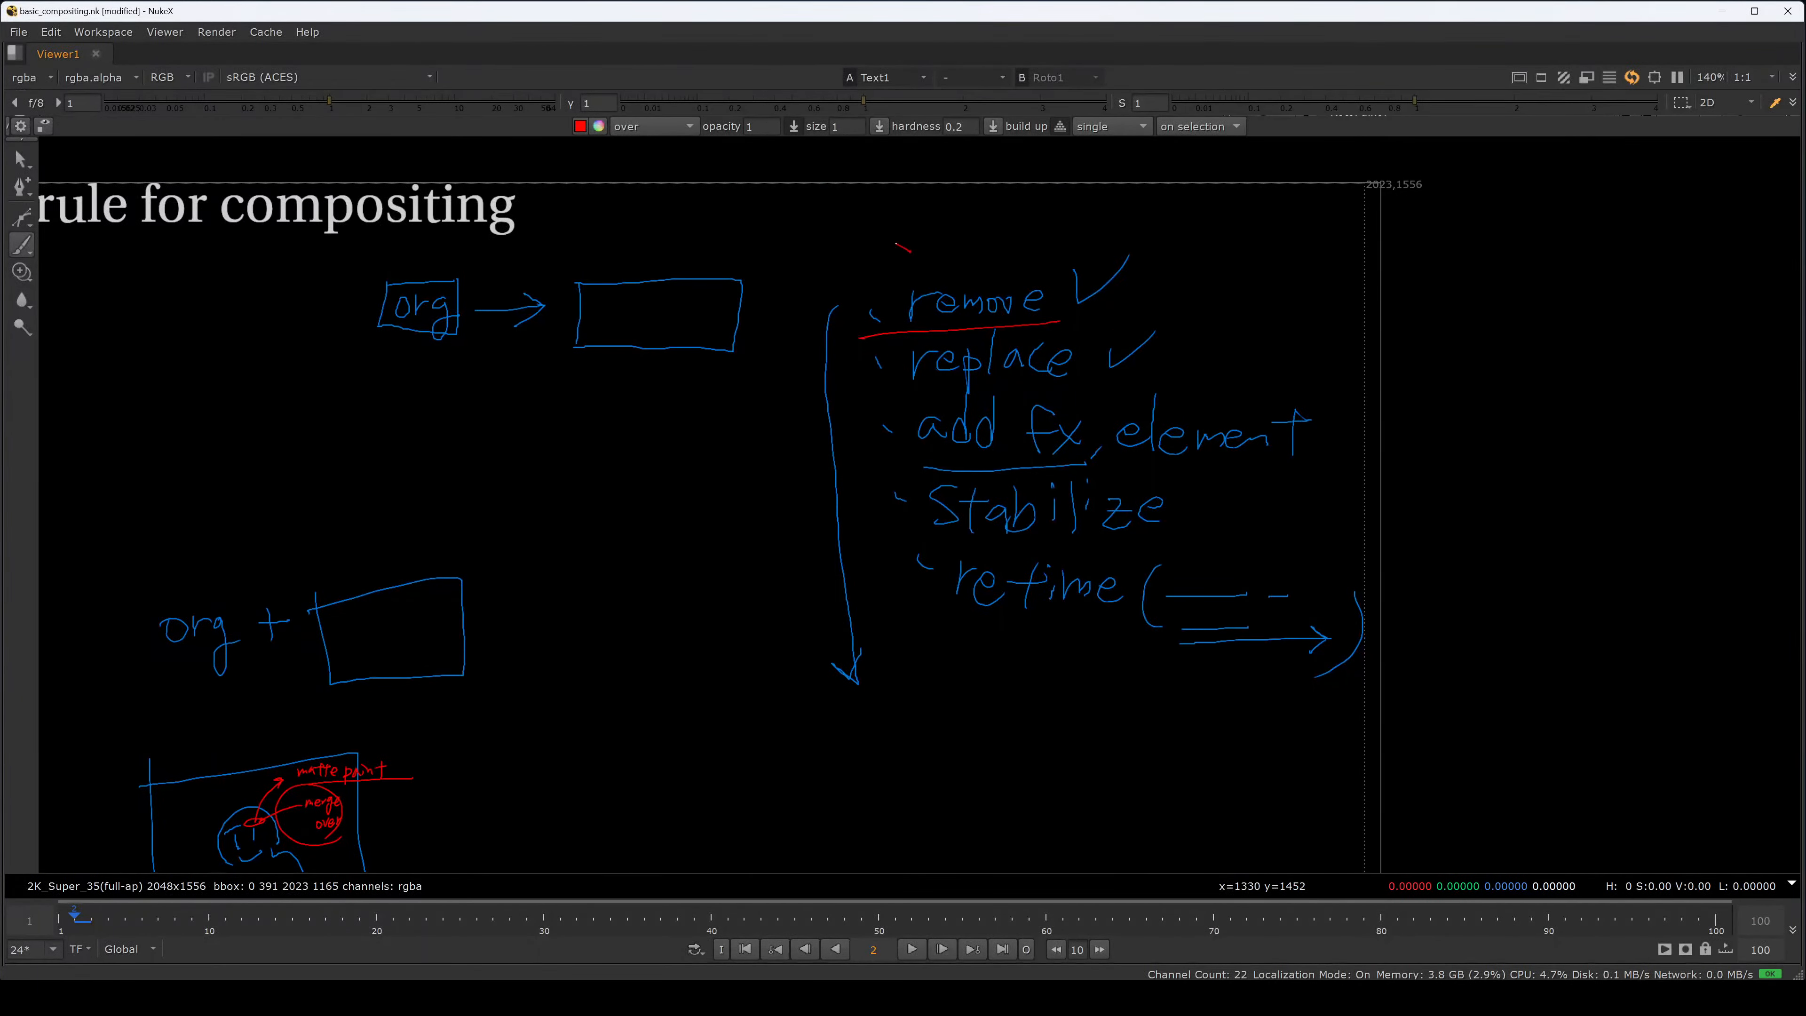
{"action": "left_click_drag", "start_coordinate": [897, 244], "coordinate": [638, 267]}
- Underline "replace" in red and draw short red lines inside the "org +" box
{"action": "left_click_drag", "start_coordinate": [367, 628], "coordinate": [426, 624]}
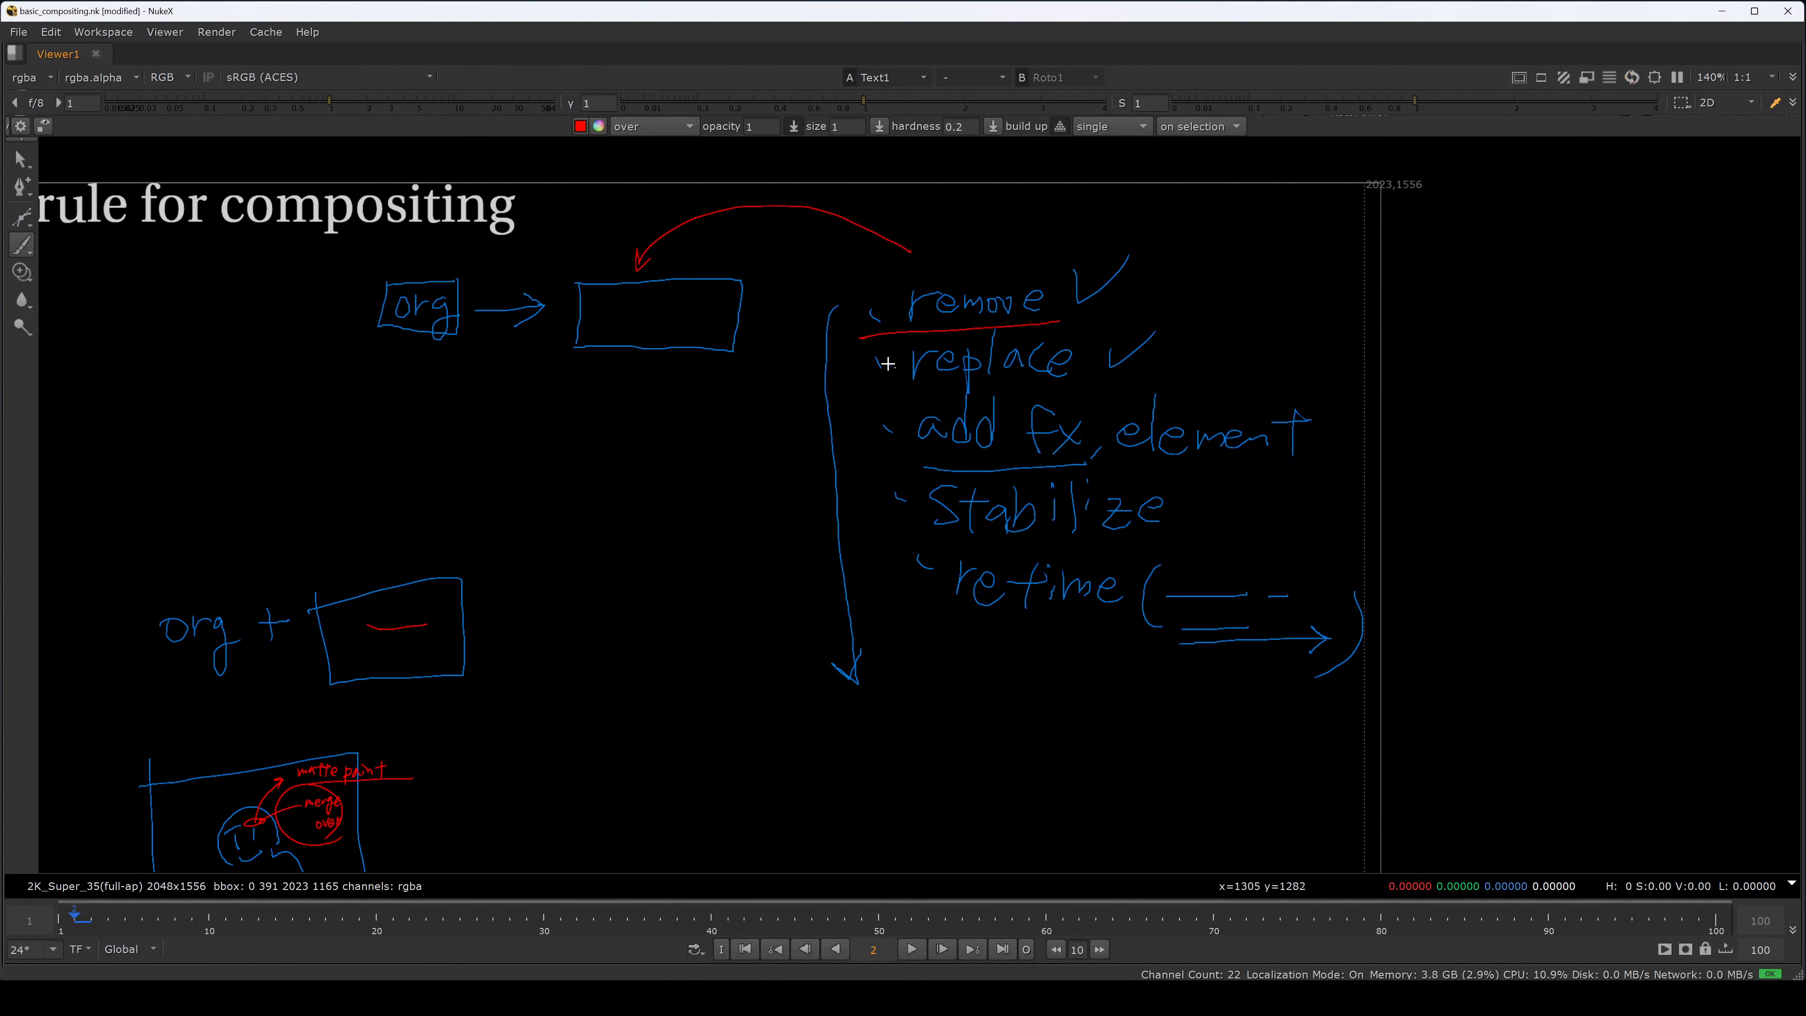
{"action": "left_click_drag", "start_coordinate": [867, 408], "coordinate": [1030, 402]}
{"action": "left_click_drag", "start_coordinate": [370, 658], "coordinate": [439, 661]}
- Tick "Stabilize" and "retime" in red and join the two ticks with a bracket
{"action": "middle_click_drag", "start_coordinate": [771, 533], "coordinate": [834, 516]}
{"action": "left_click_drag", "start_coordinate": [939, 475], "coordinate": [992, 468]}
{"action": "mouse_move", "coordinate": [939, 539]}
{"action": "left_mouse_down"}
{"action": "mouse_move", "coordinate": [955, 562]}
{"action": "mouse_move", "coordinate": [992, 530]}
{"action": "left_mouse_up"}
{"action": "left_click_drag", "start_coordinate": [928, 494], "coordinate": [903, 552]}
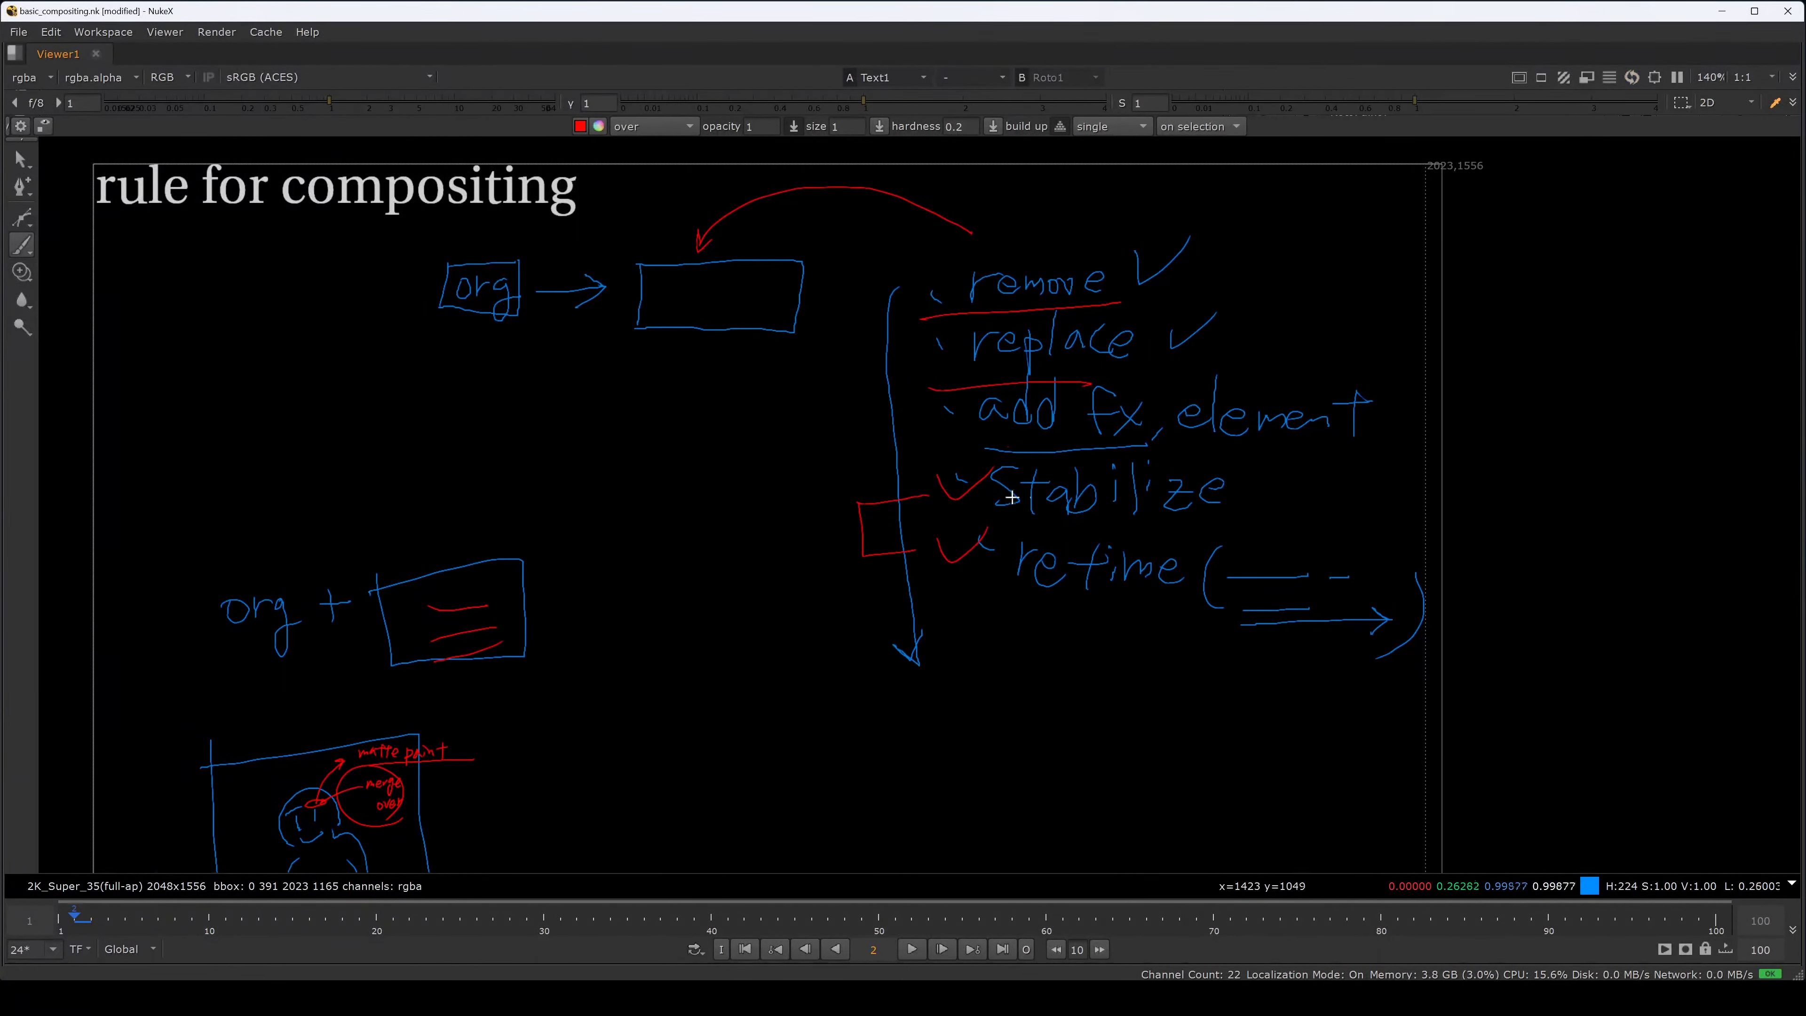
- Bracket remove, replace and add fx in red, draw an arrow from it to the "org +" box, and a curved arrow down from the lower bracket
{"action": "left_click_drag", "start_coordinate": [866, 297], "coordinate": [893, 448]}
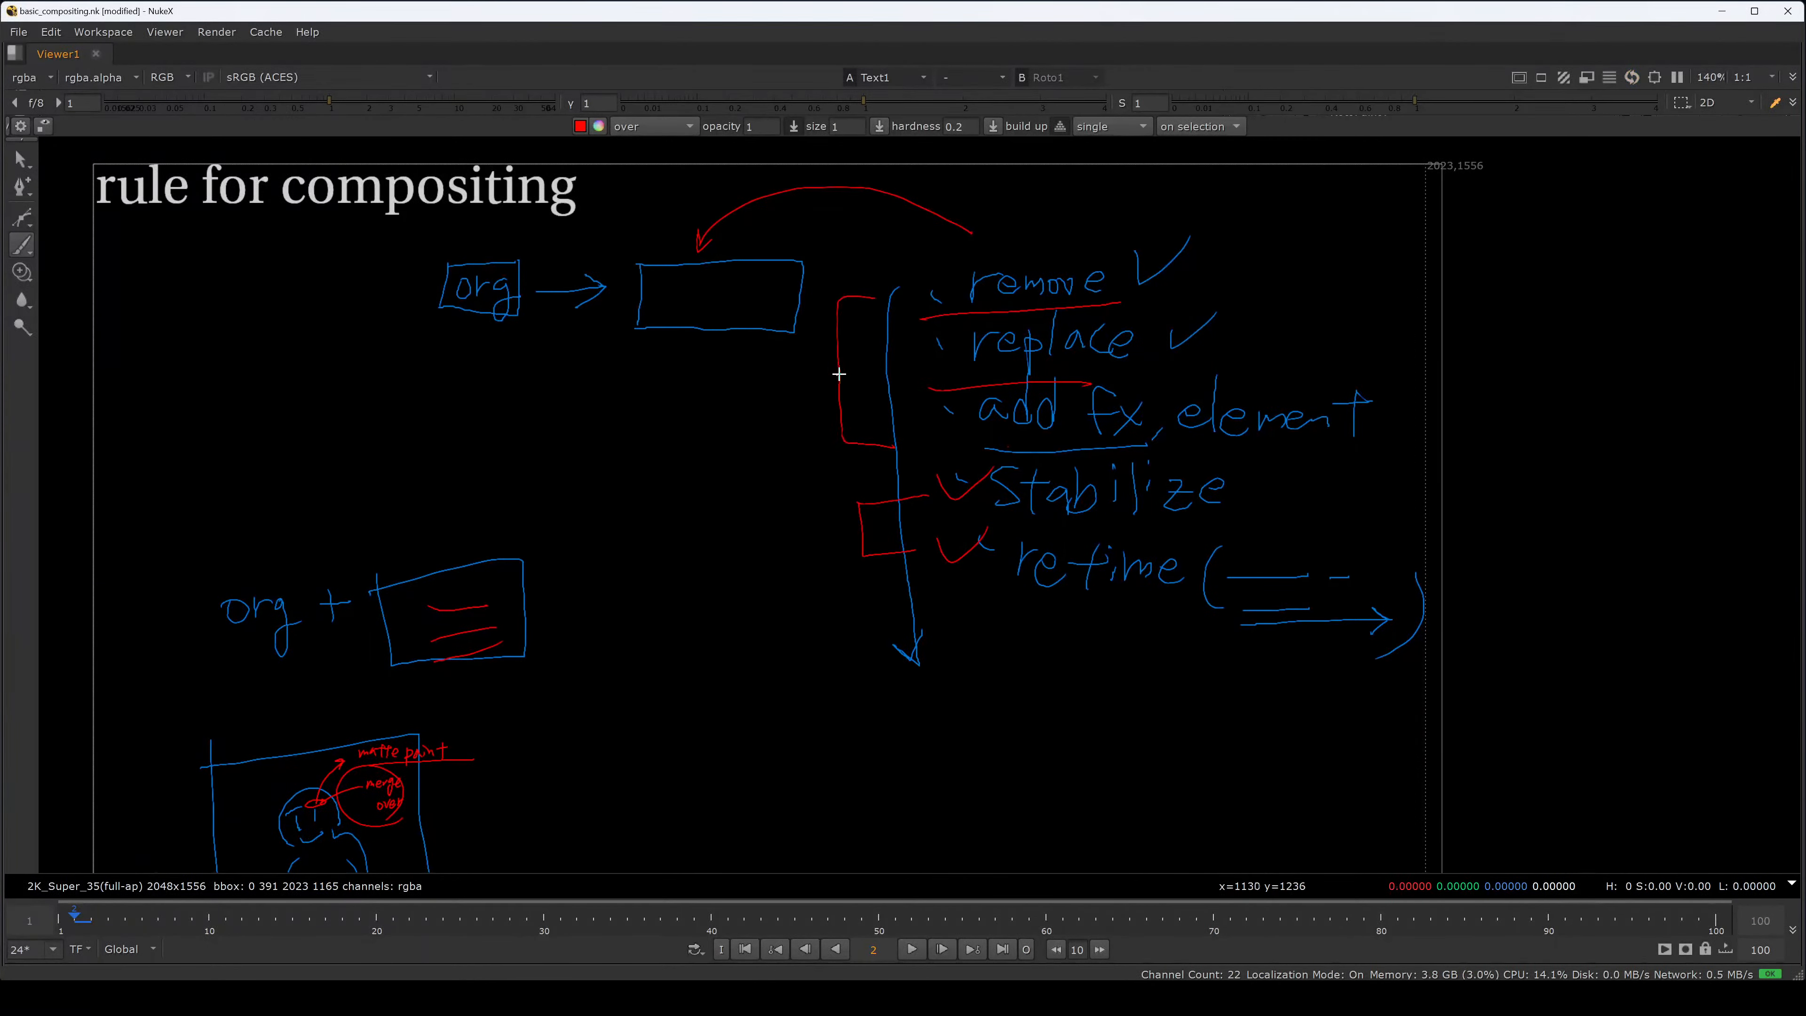
{"action": "left_click_drag", "start_coordinate": [837, 374], "coordinate": [495, 587]}
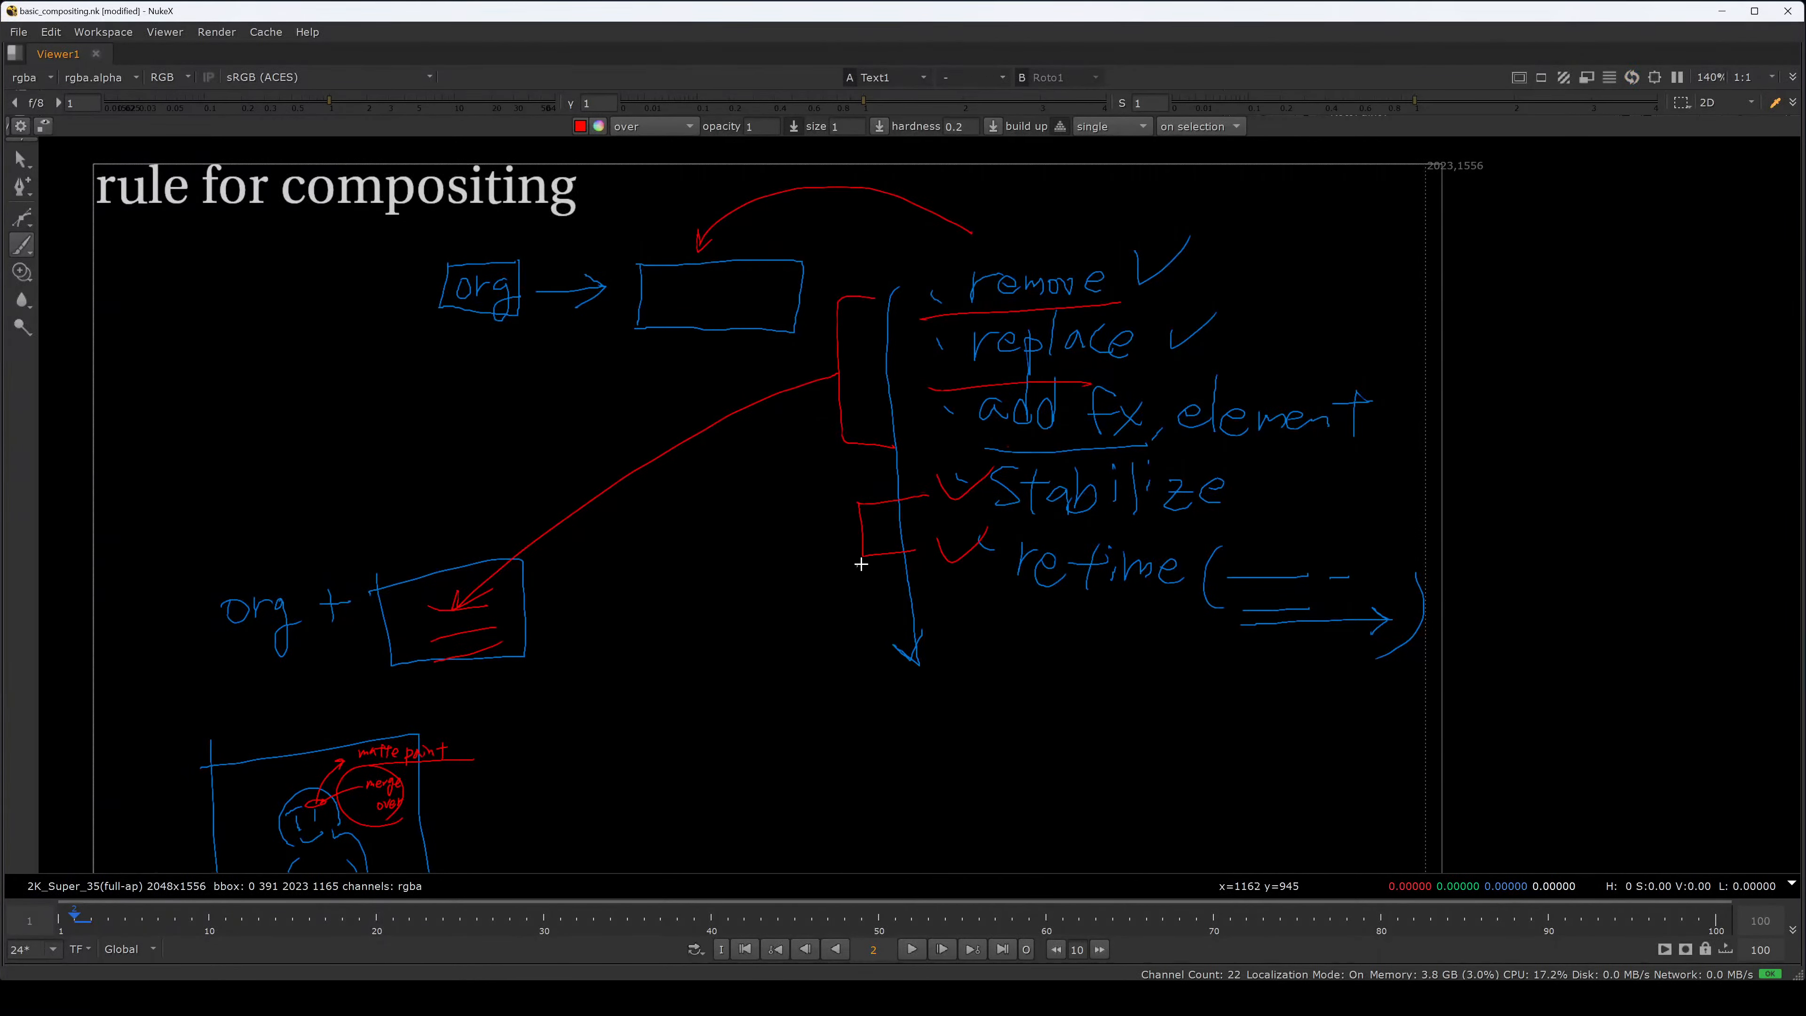
{"action": "left_click_drag", "start_coordinate": [861, 548], "coordinate": [814, 665]}
{"action": "left_click_drag", "start_coordinate": [857, 638], "coordinate": [826, 669]}
{"action": "middle_click_drag", "start_coordinate": [826, 669], "coordinate": [851, 543]}
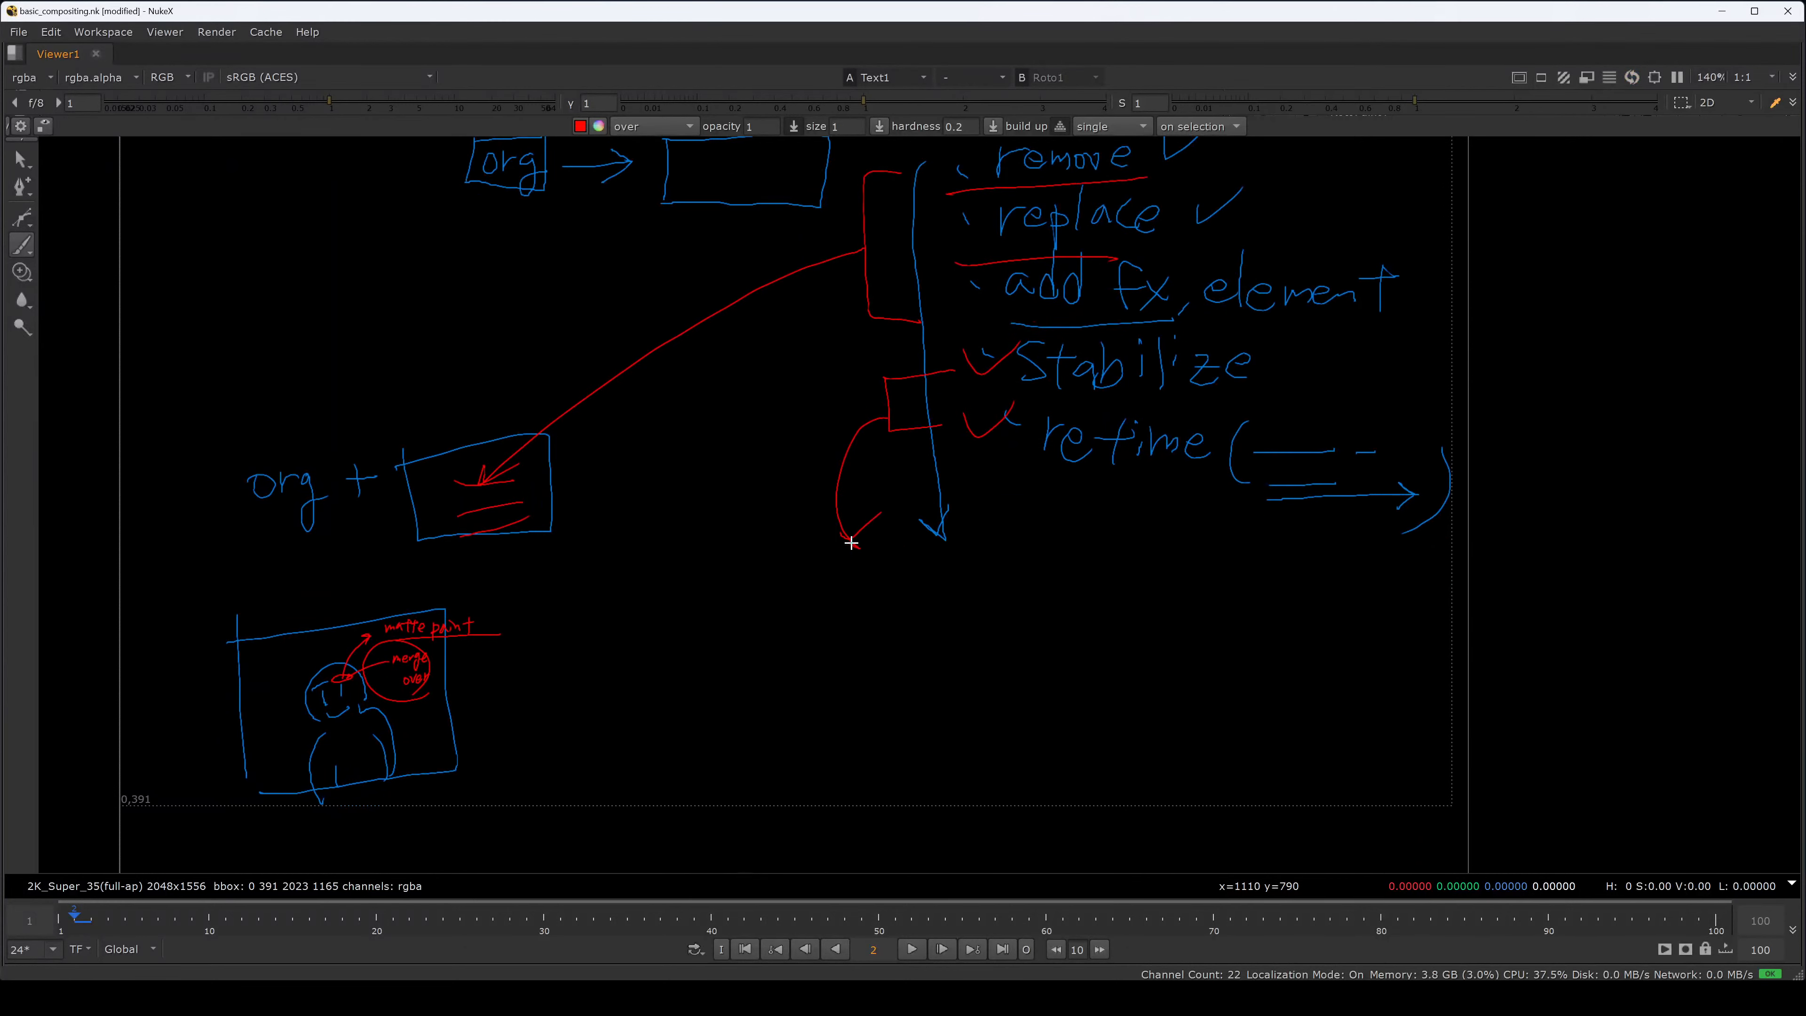
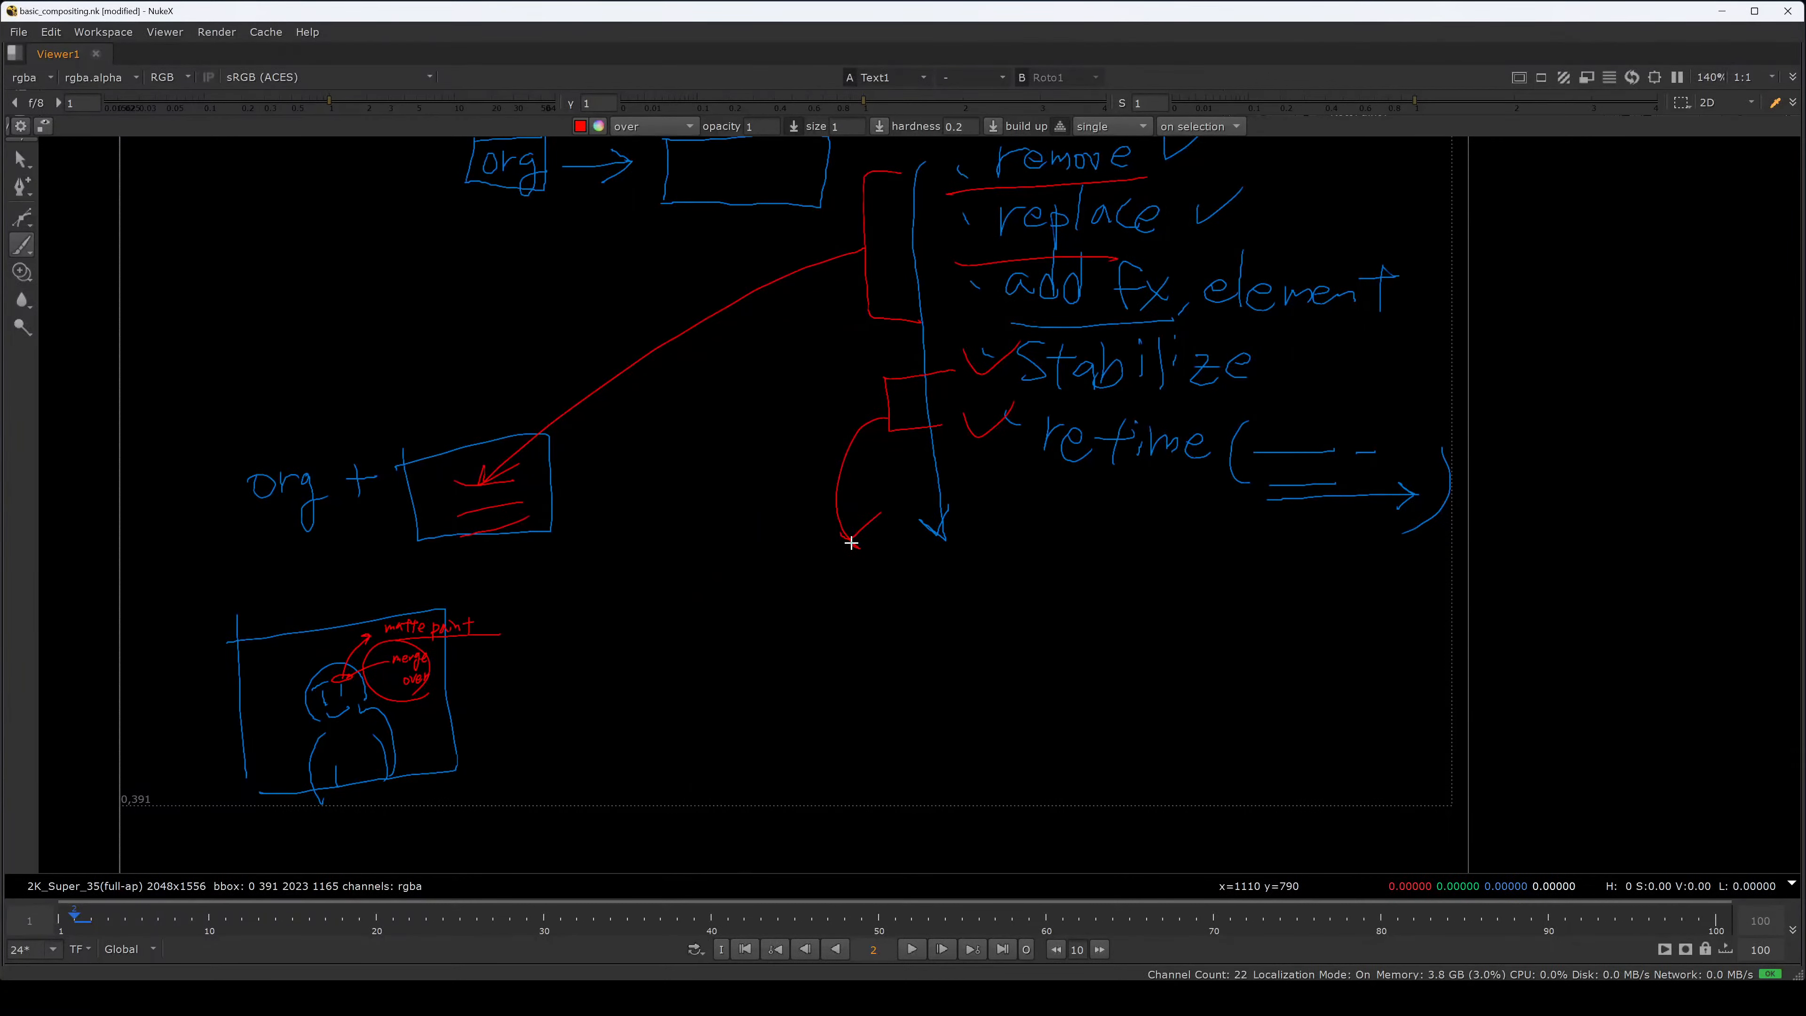
- Restore the full layout, open Tracker1 from the node graph and frame its animation curves in the Curve Editor
{"action": "key", "text": "space"}
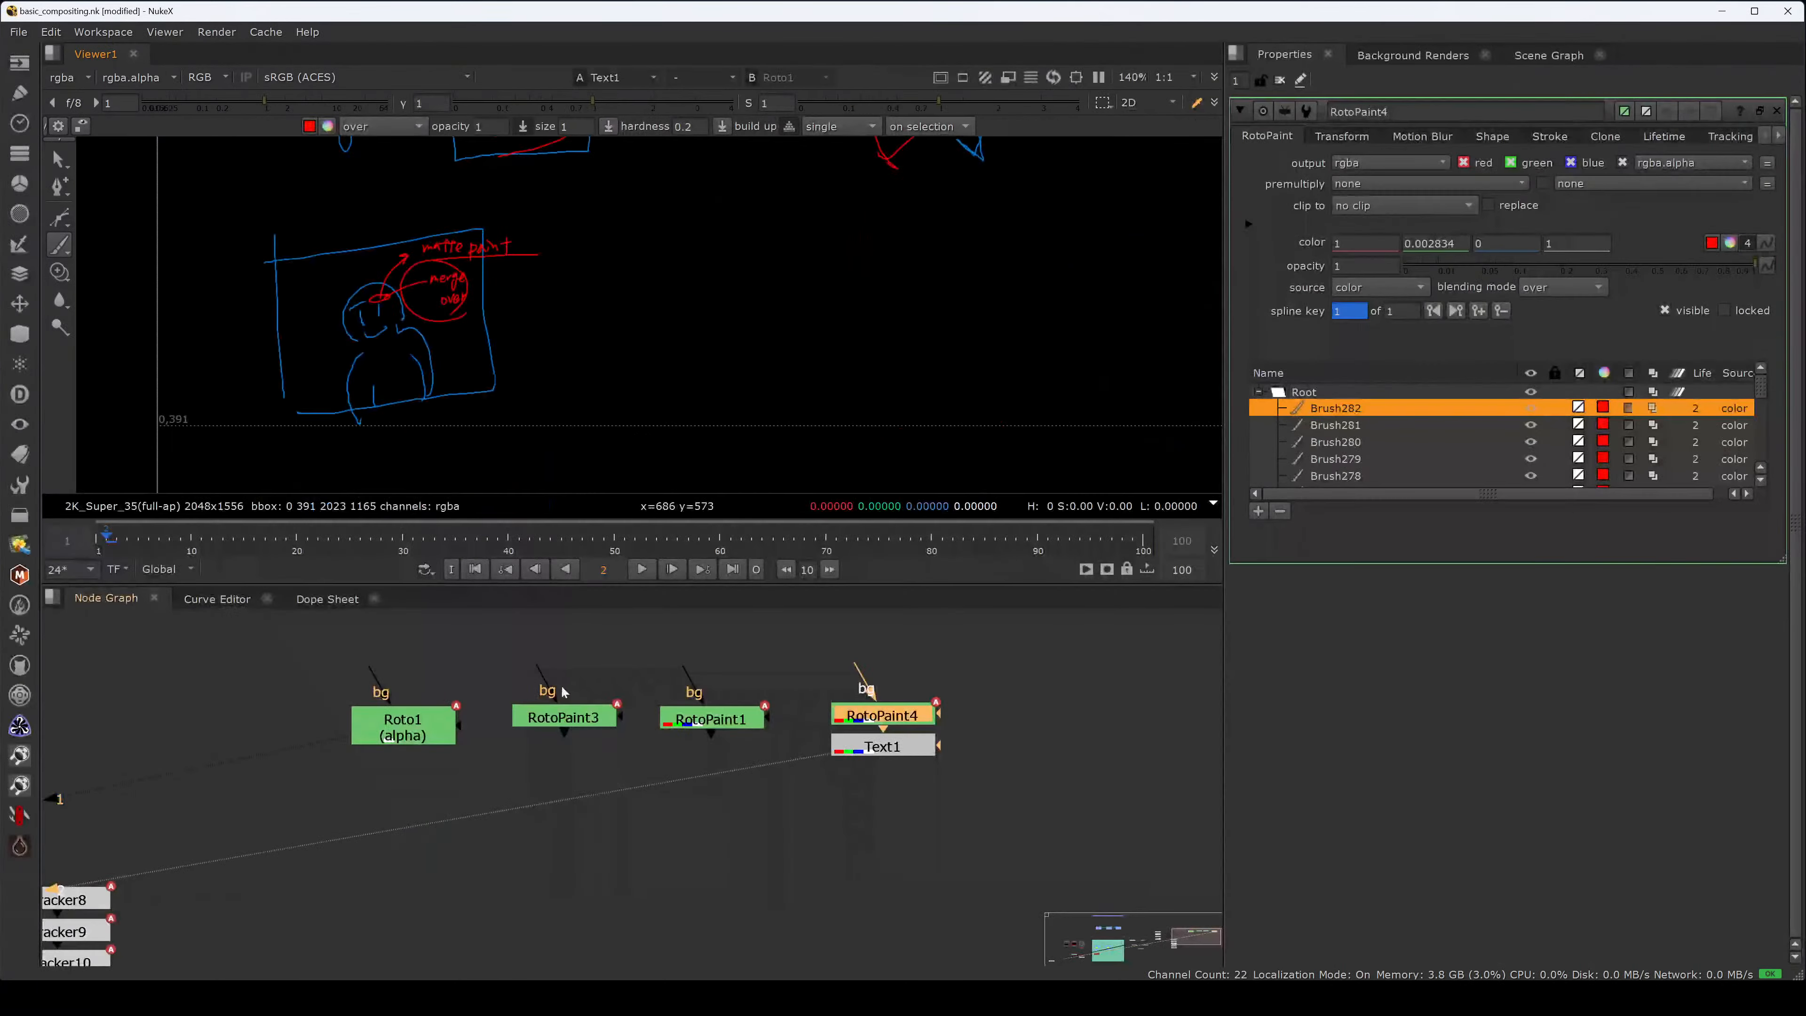
{"action": "left_click", "coordinate": [216, 599]}
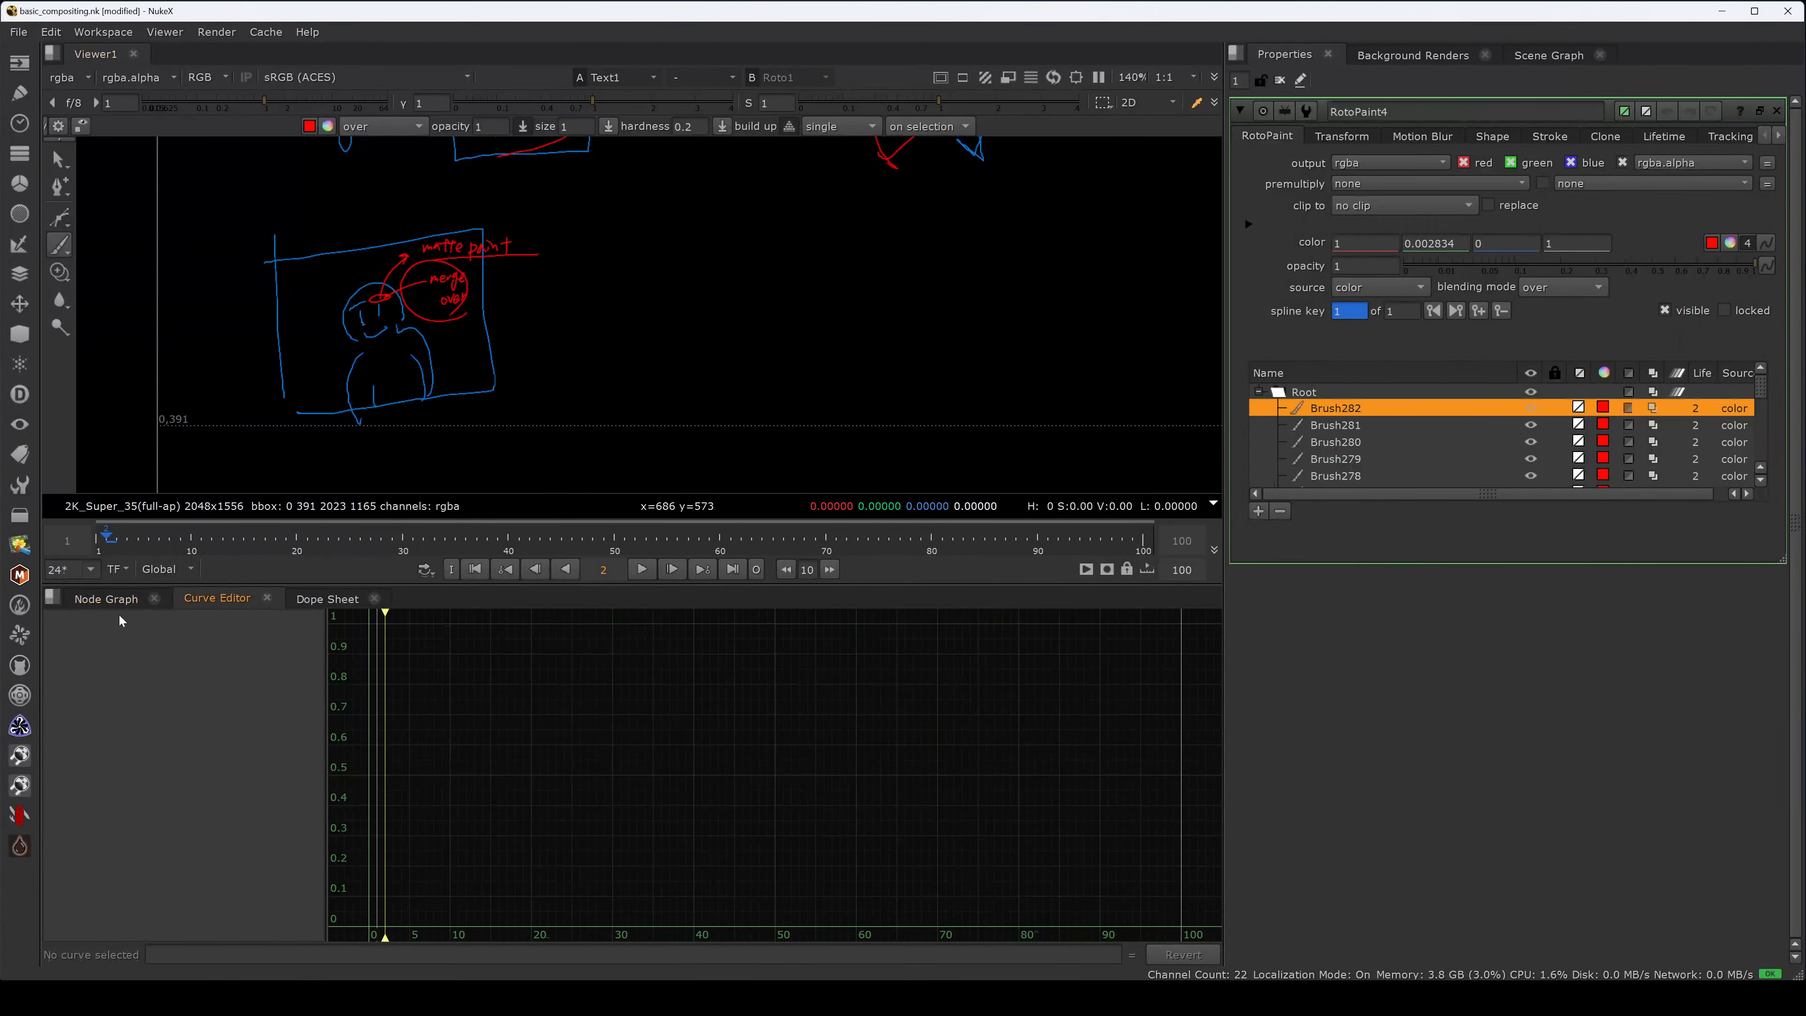
{"action": "left_click", "coordinate": [123, 601]}
{"action": "scroll", "coordinate": [345, 791], "scroll_direction": "down", "scroll_amount": 2}
{"action": "middle_click_drag", "start_coordinate": [344, 791], "coordinate": [882, 590]}
{"action": "middle_click_drag", "start_coordinate": [368, 687], "coordinate": [460, 812]}
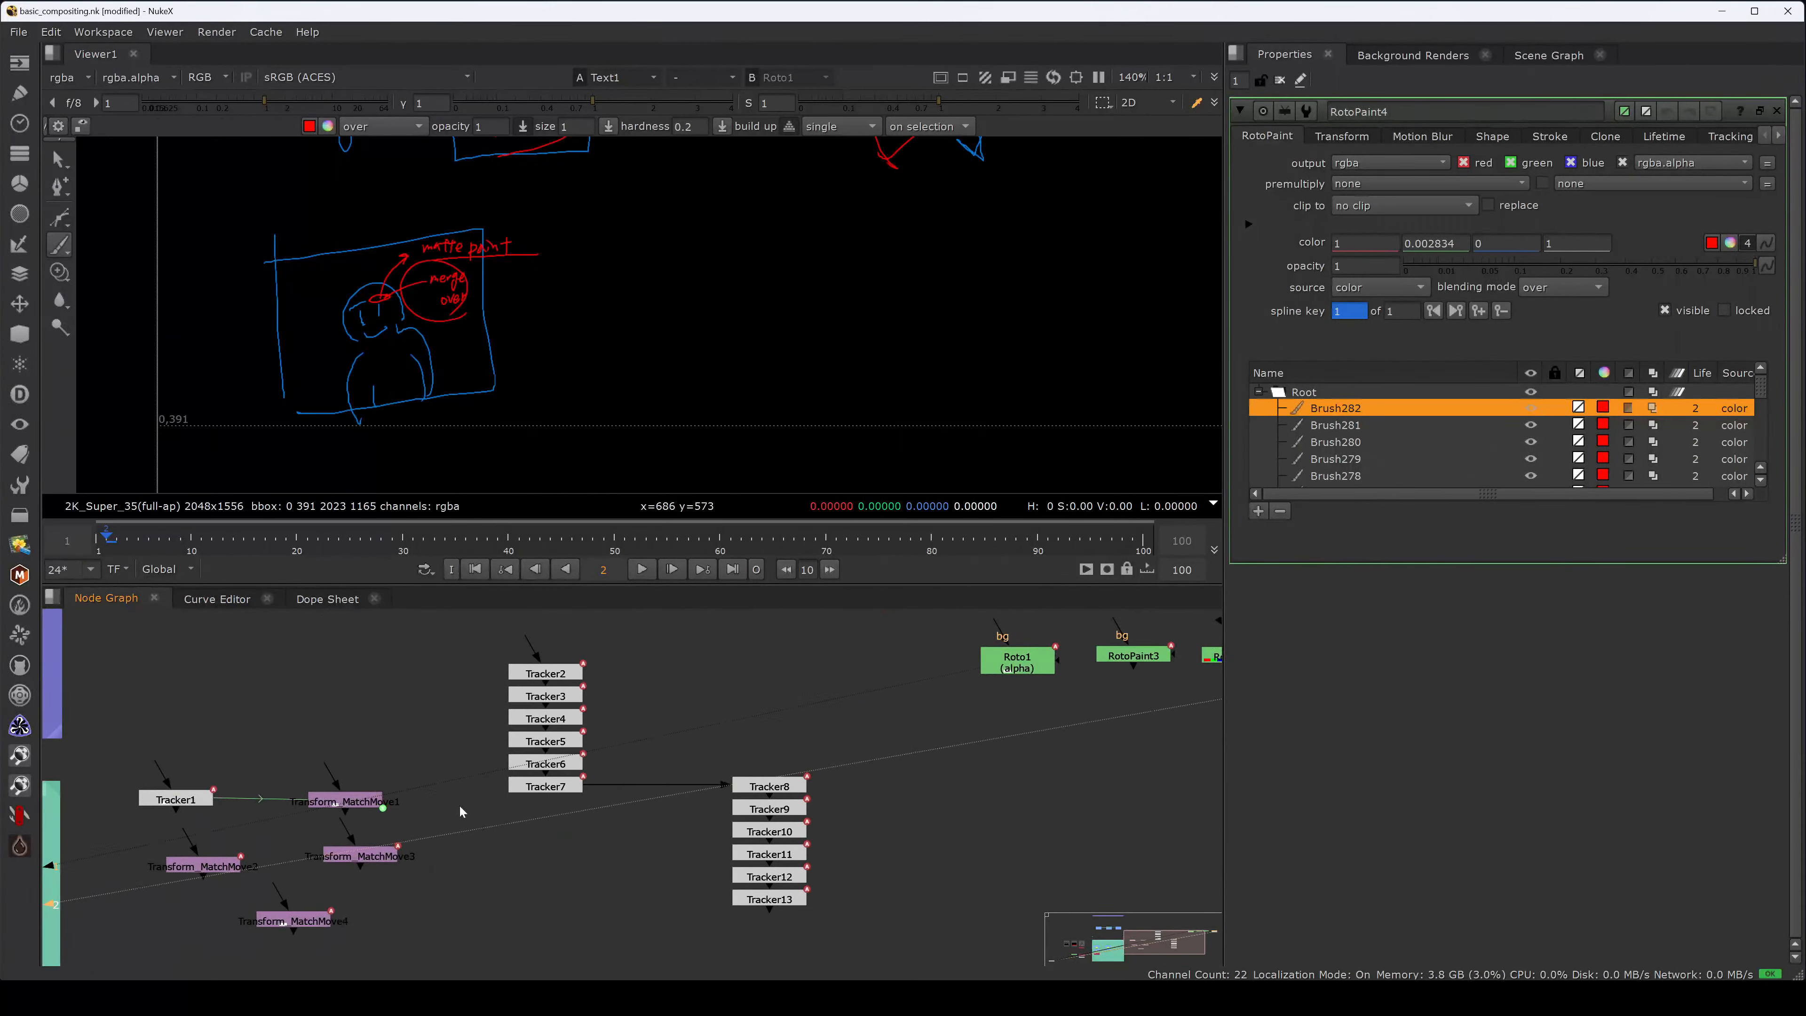
{"action": "double_click", "coordinate": [176, 799]}
{"action": "left_click", "coordinate": [214, 598]}
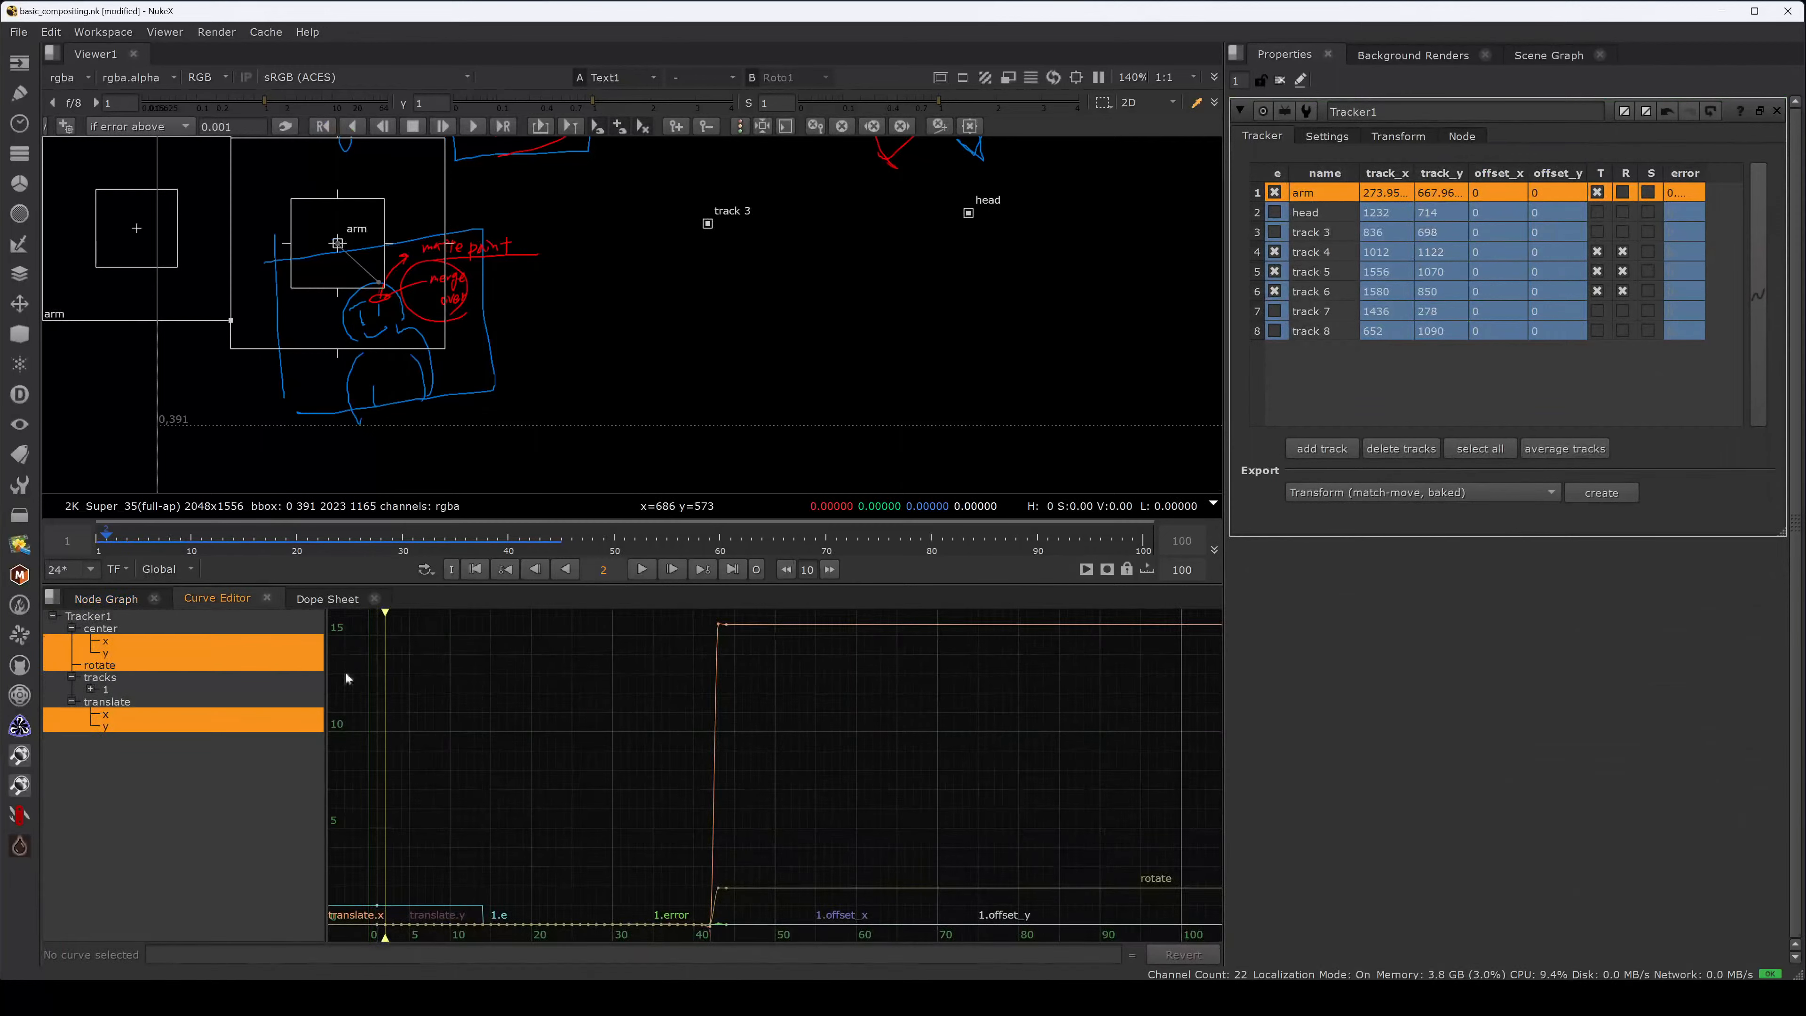
{"action": "key", "text": "f"}
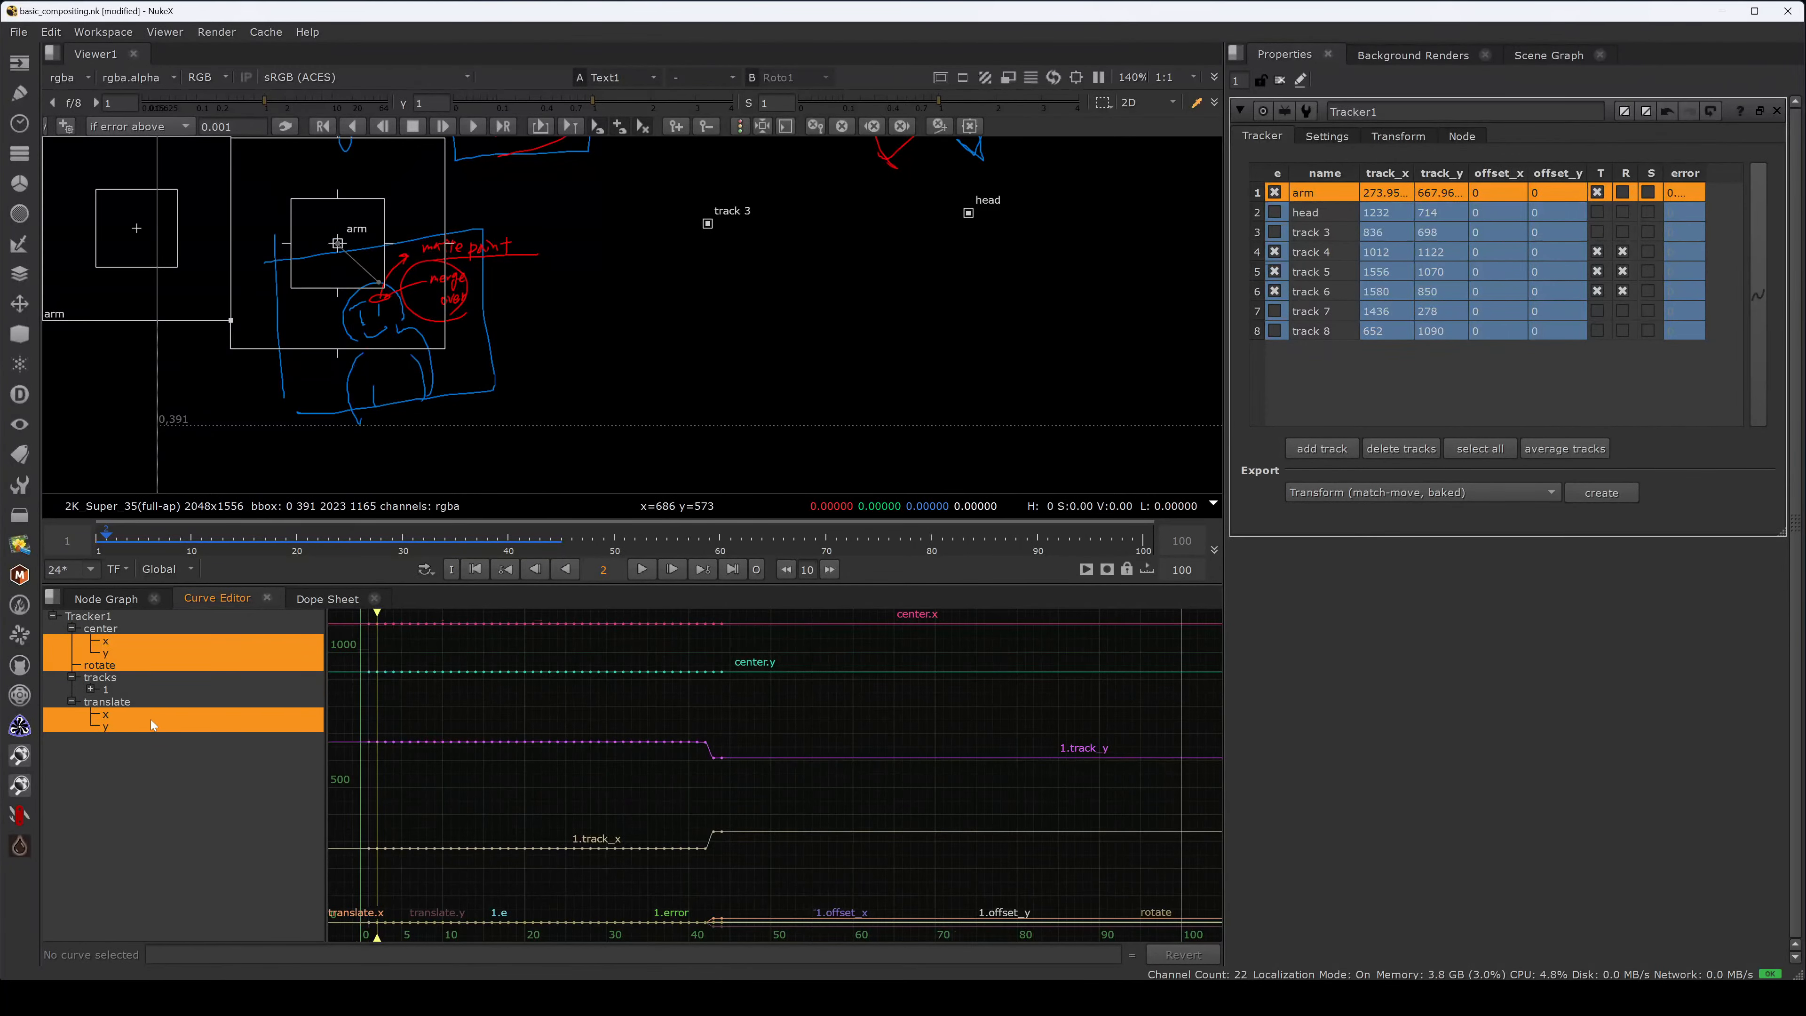
- Isolate Tracker1's translate x curve and centre it on the jump after frame 40
{"action": "left_click", "coordinate": [161, 712]}
{"action": "key", "text": "f"}
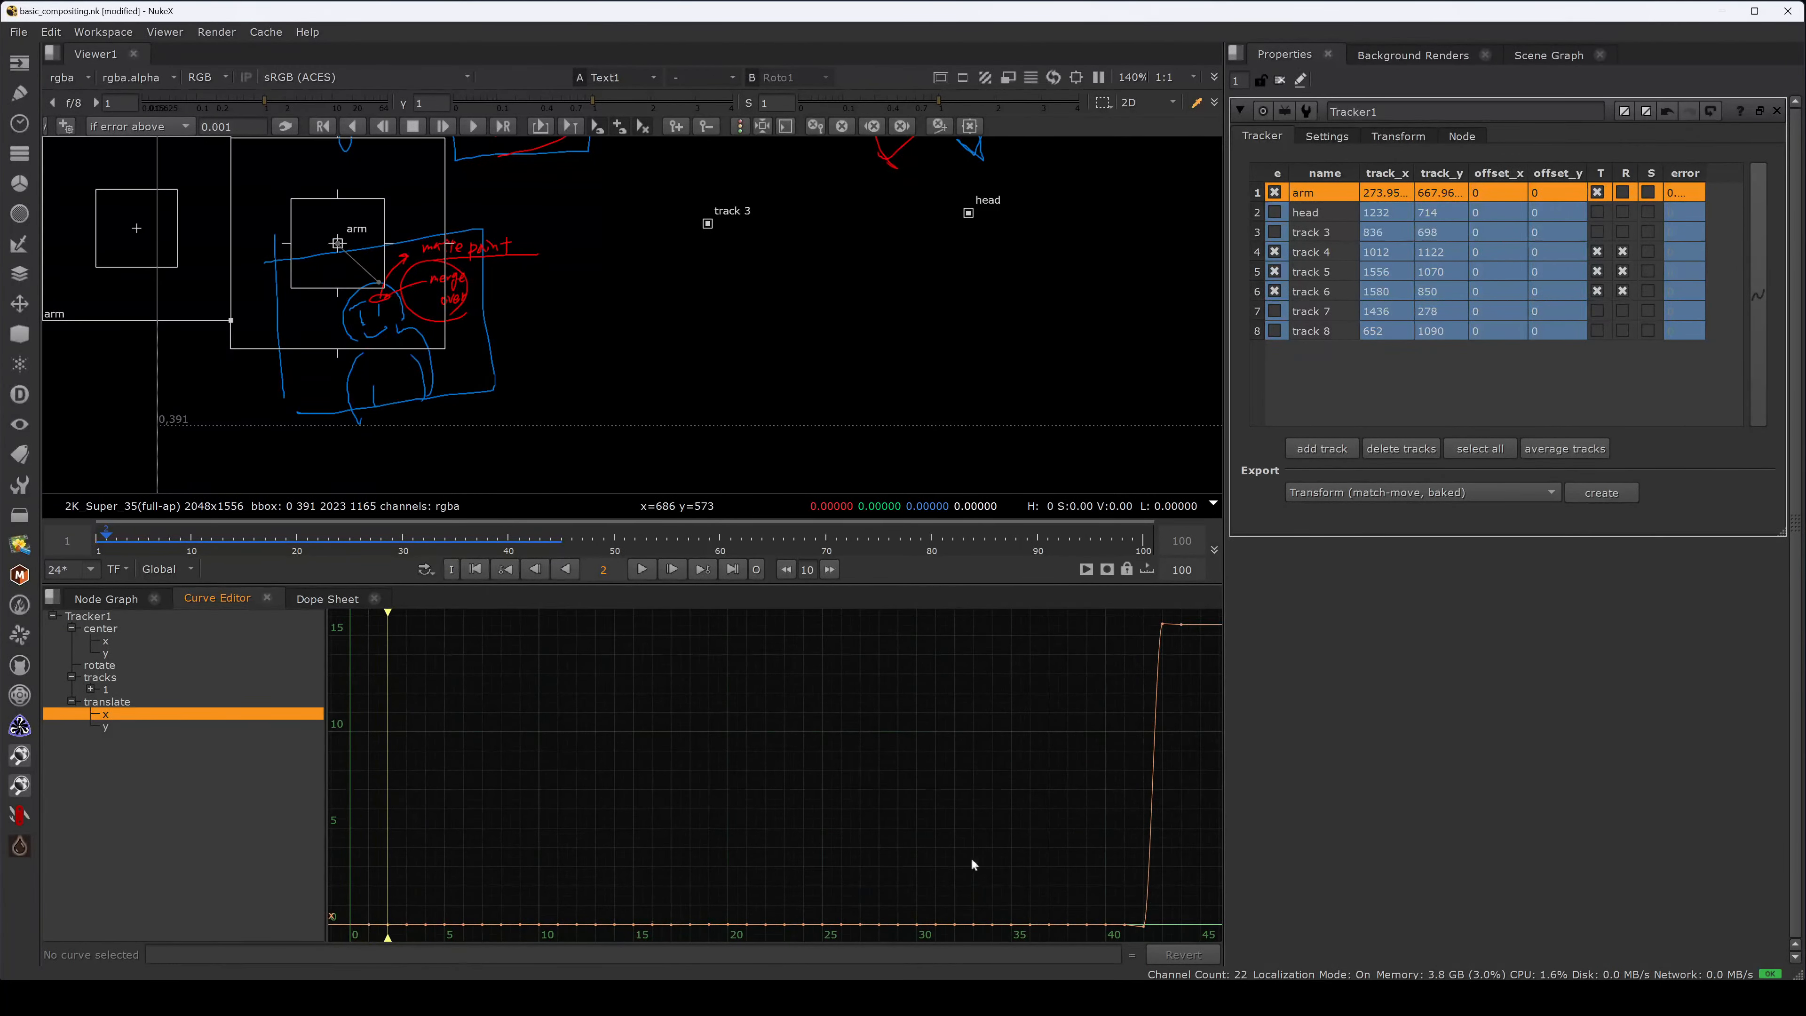
{"action": "middle_click_drag", "start_coordinate": [1041, 845], "coordinate": [797, 819]}
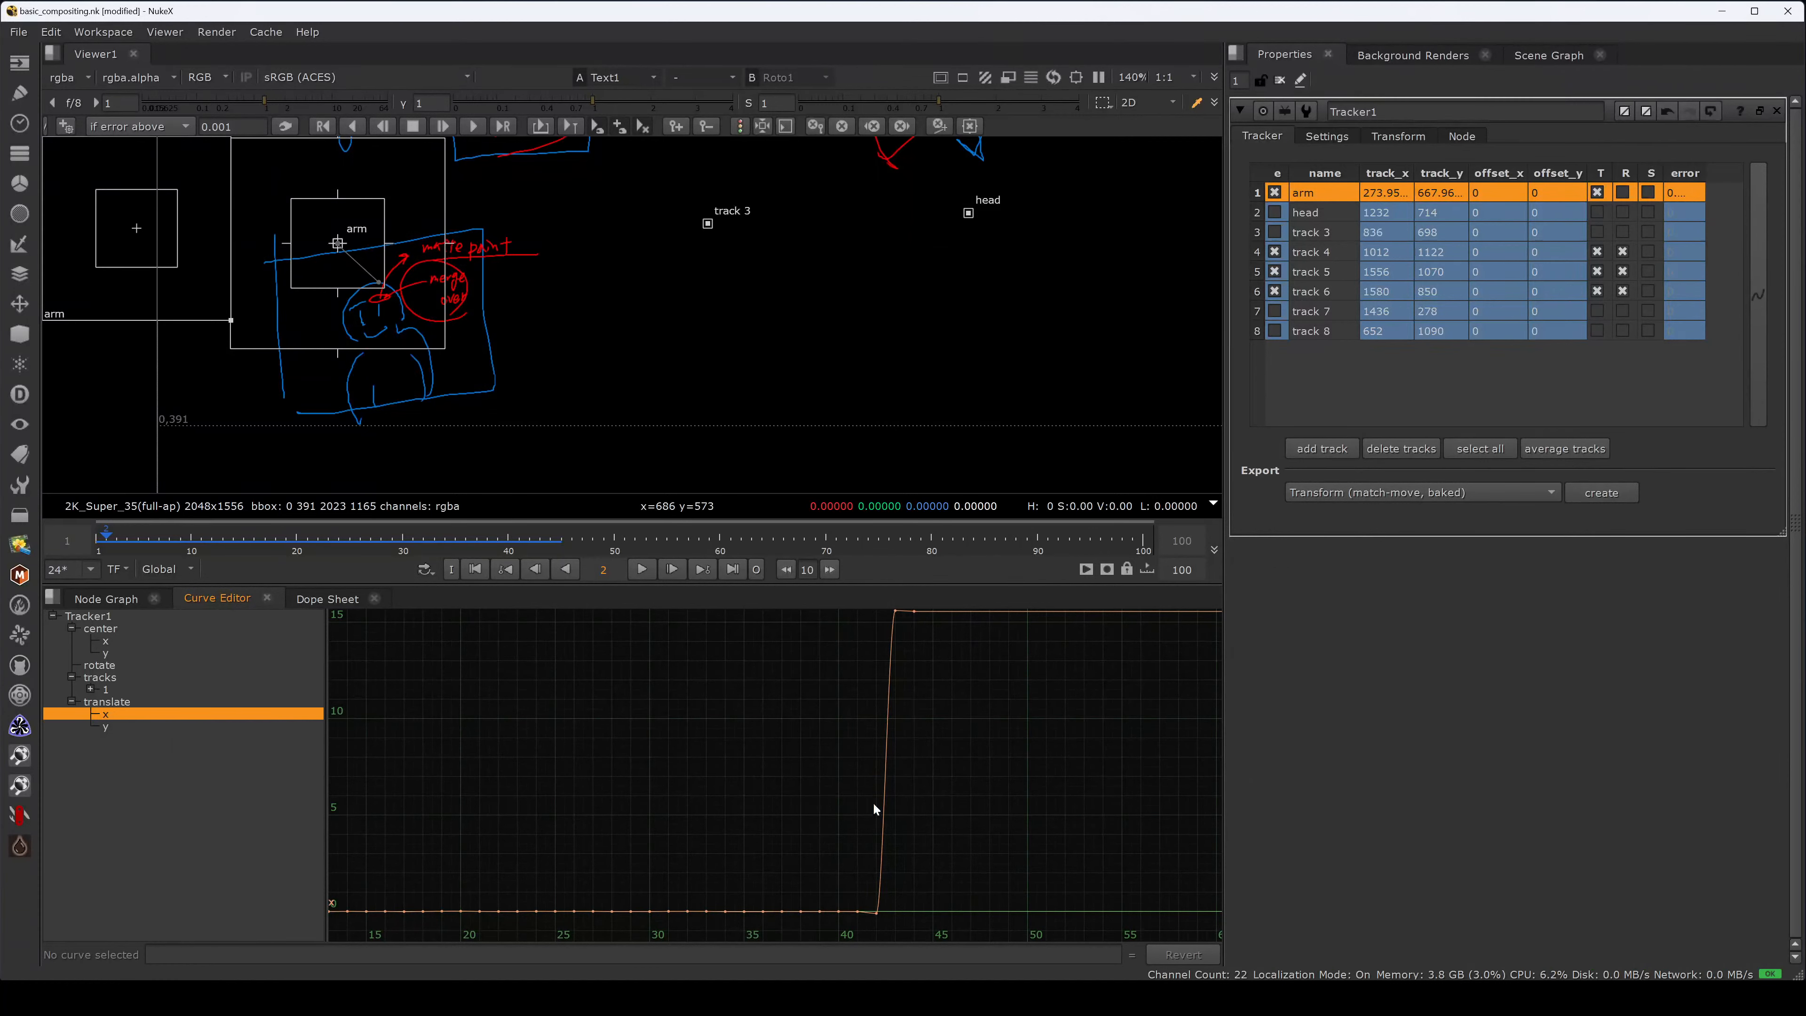
- Try to filter the selected translate x keys before the sudden jump
{"action": "key", "text": "ctrl+a"}
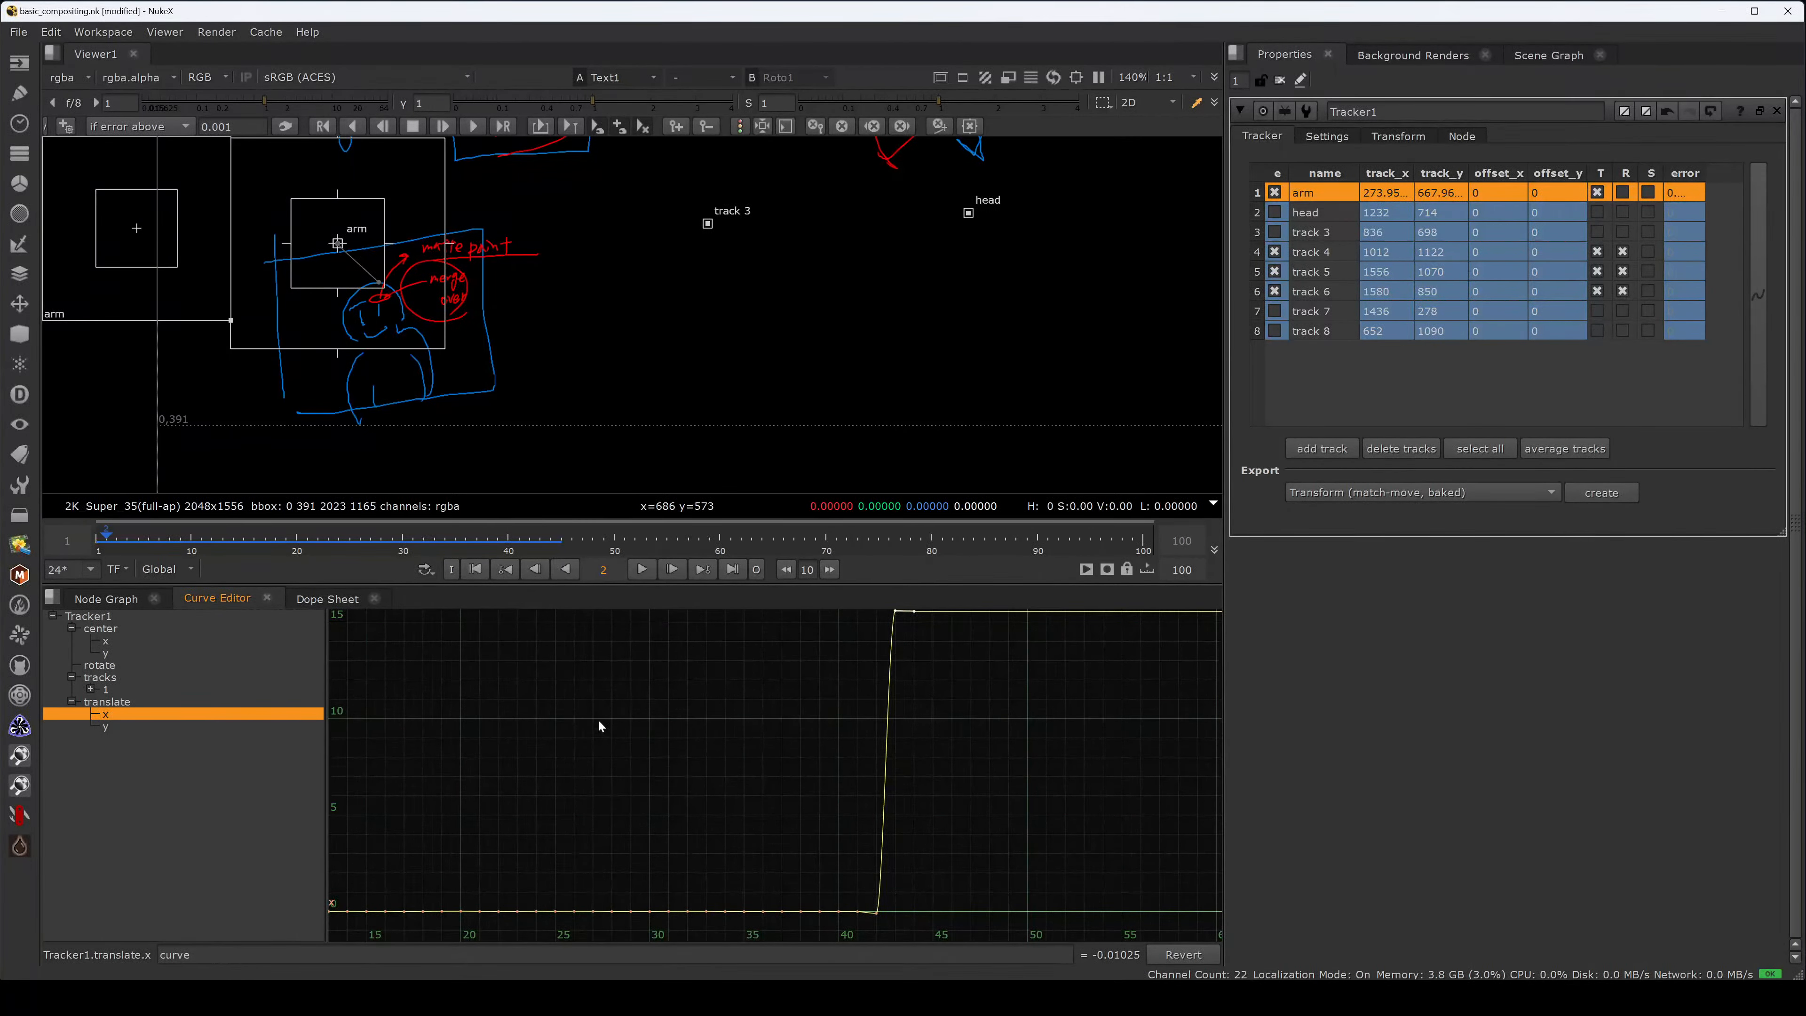
{"action": "left_click_drag", "start_coordinate": [737, 807], "coordinate": [395, 962]}
{"action": "right_click", "coordinate": [535, 886]}
{"action": "mouse_move", "coordinate": [624, 916]}
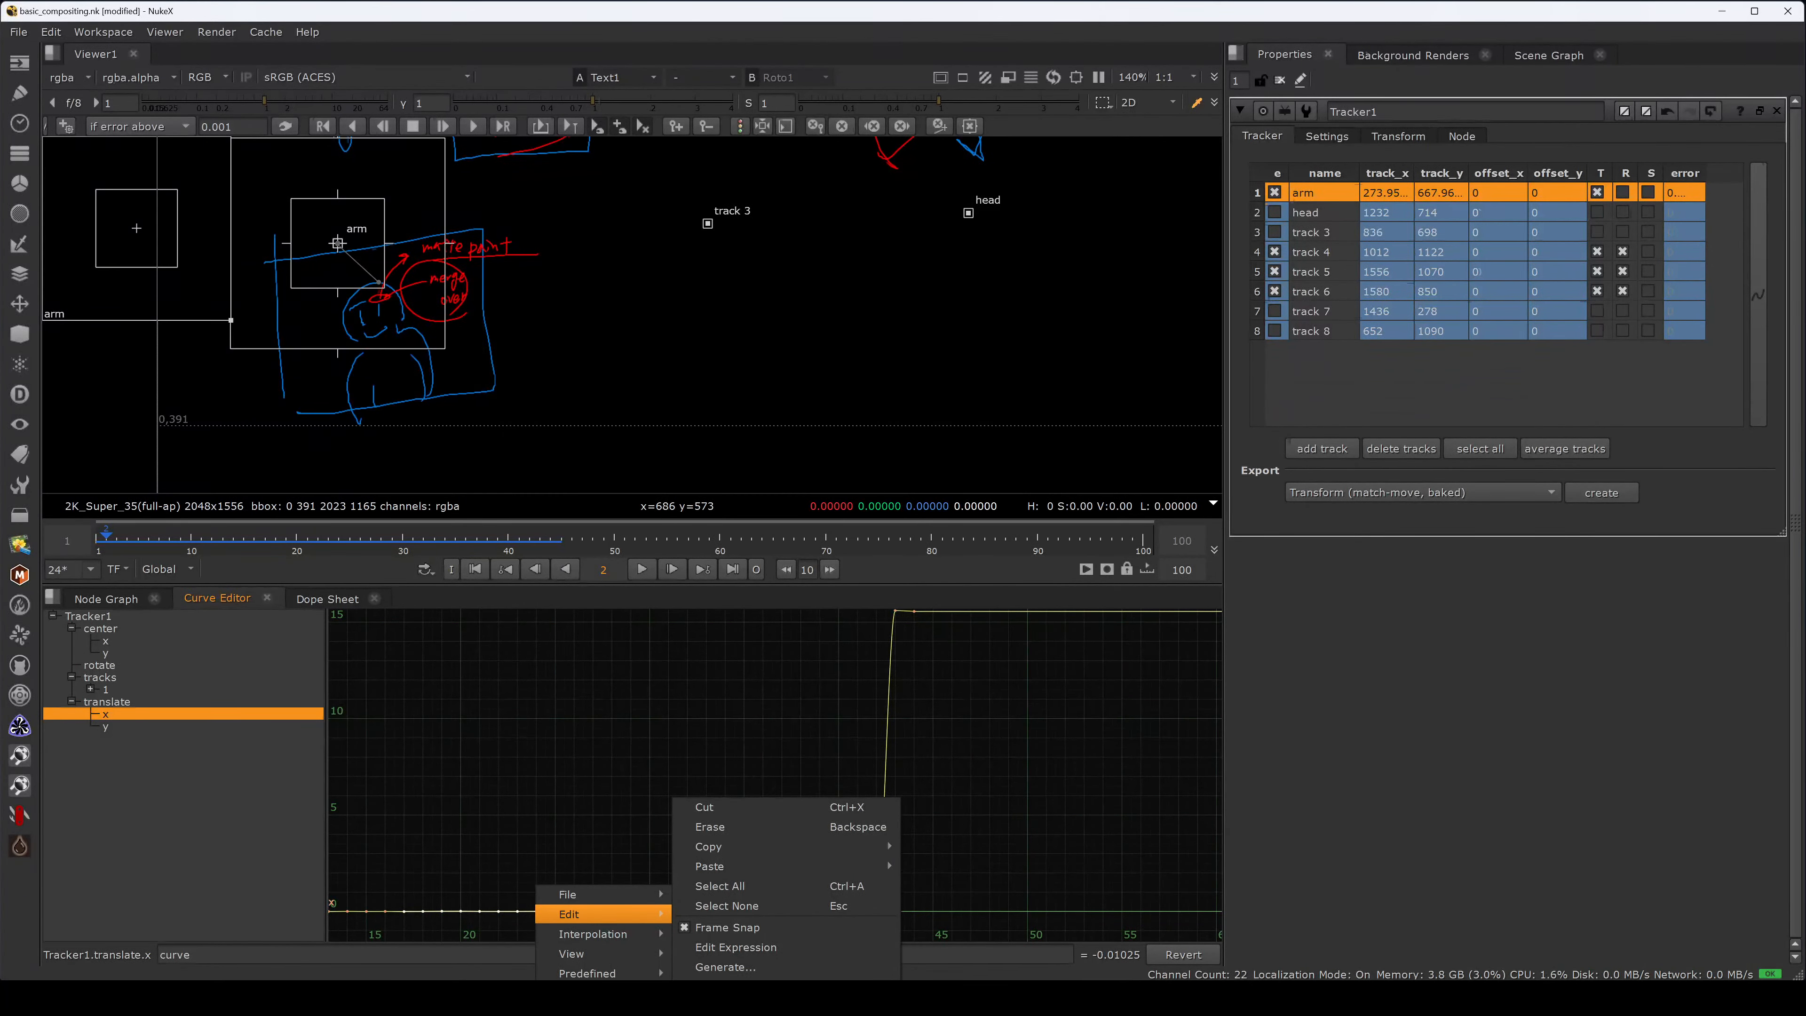
{"action": "left_click", "coordinate": [727, 1005]}
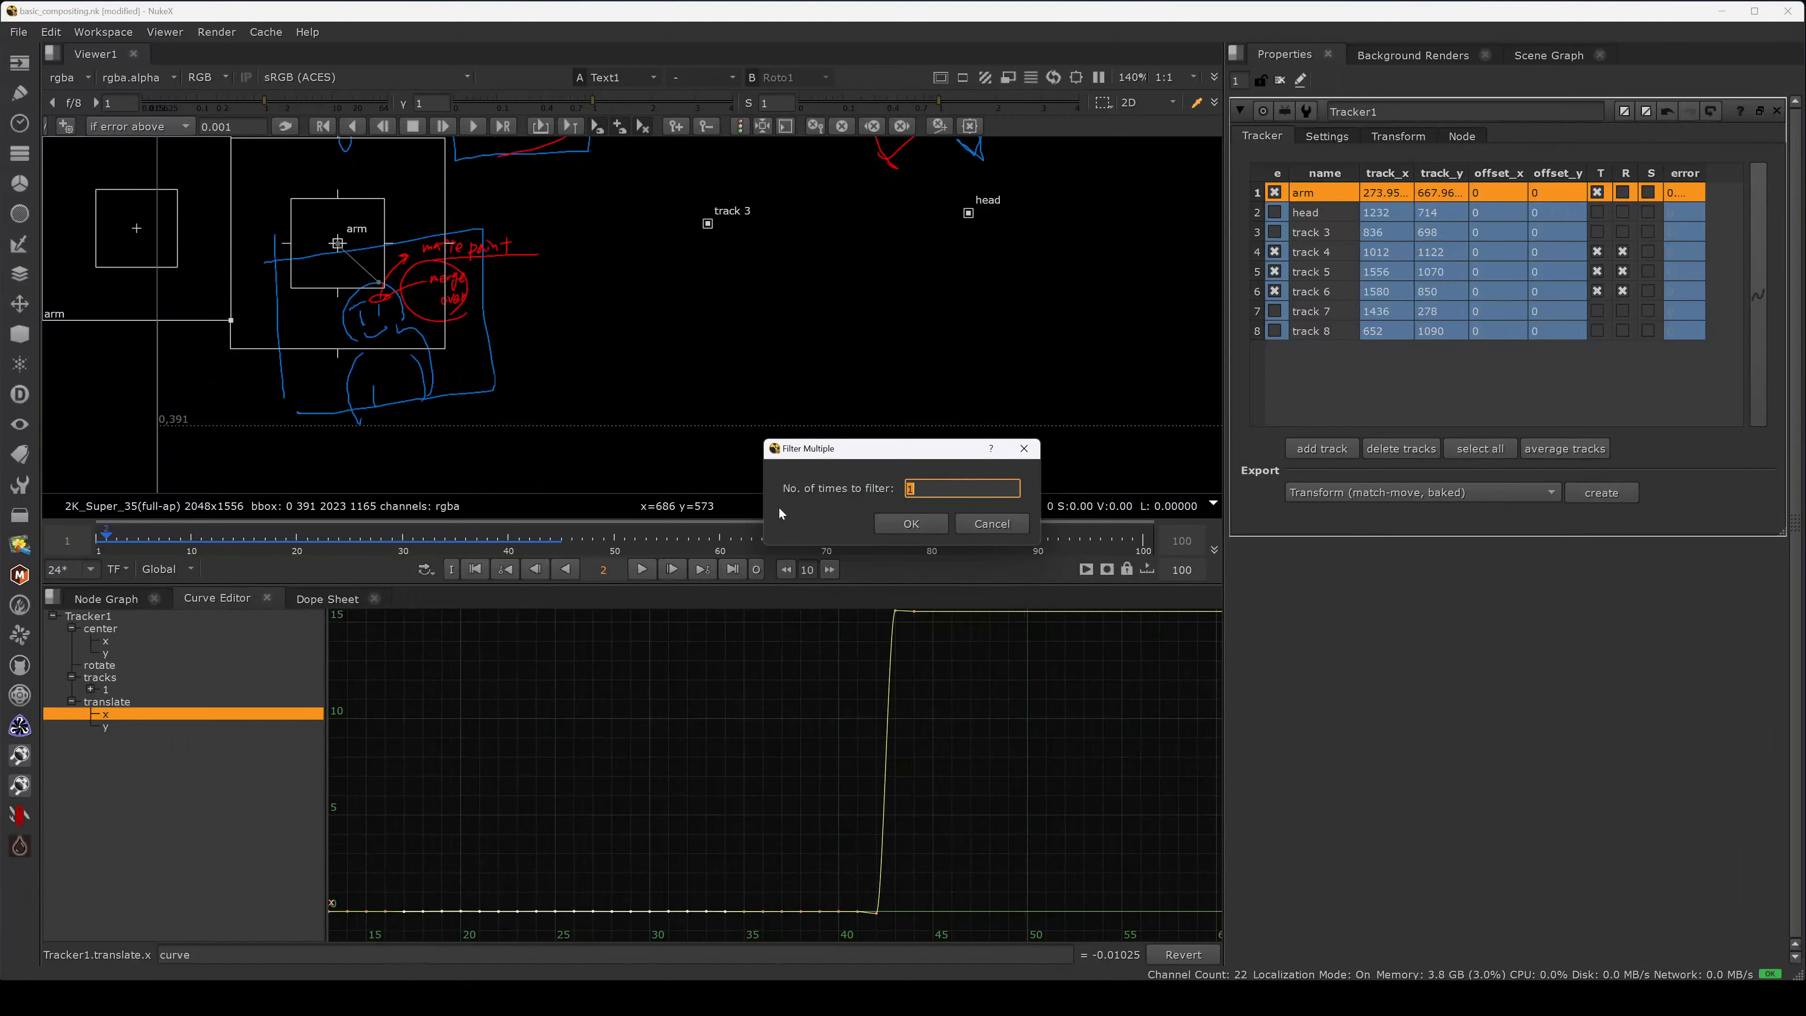
{"action": "double_click", "coordinate": [910, 489]}
{"action": "left_click", "coordinate": [916, 488]}
{"action": "key", "text": "Return"}
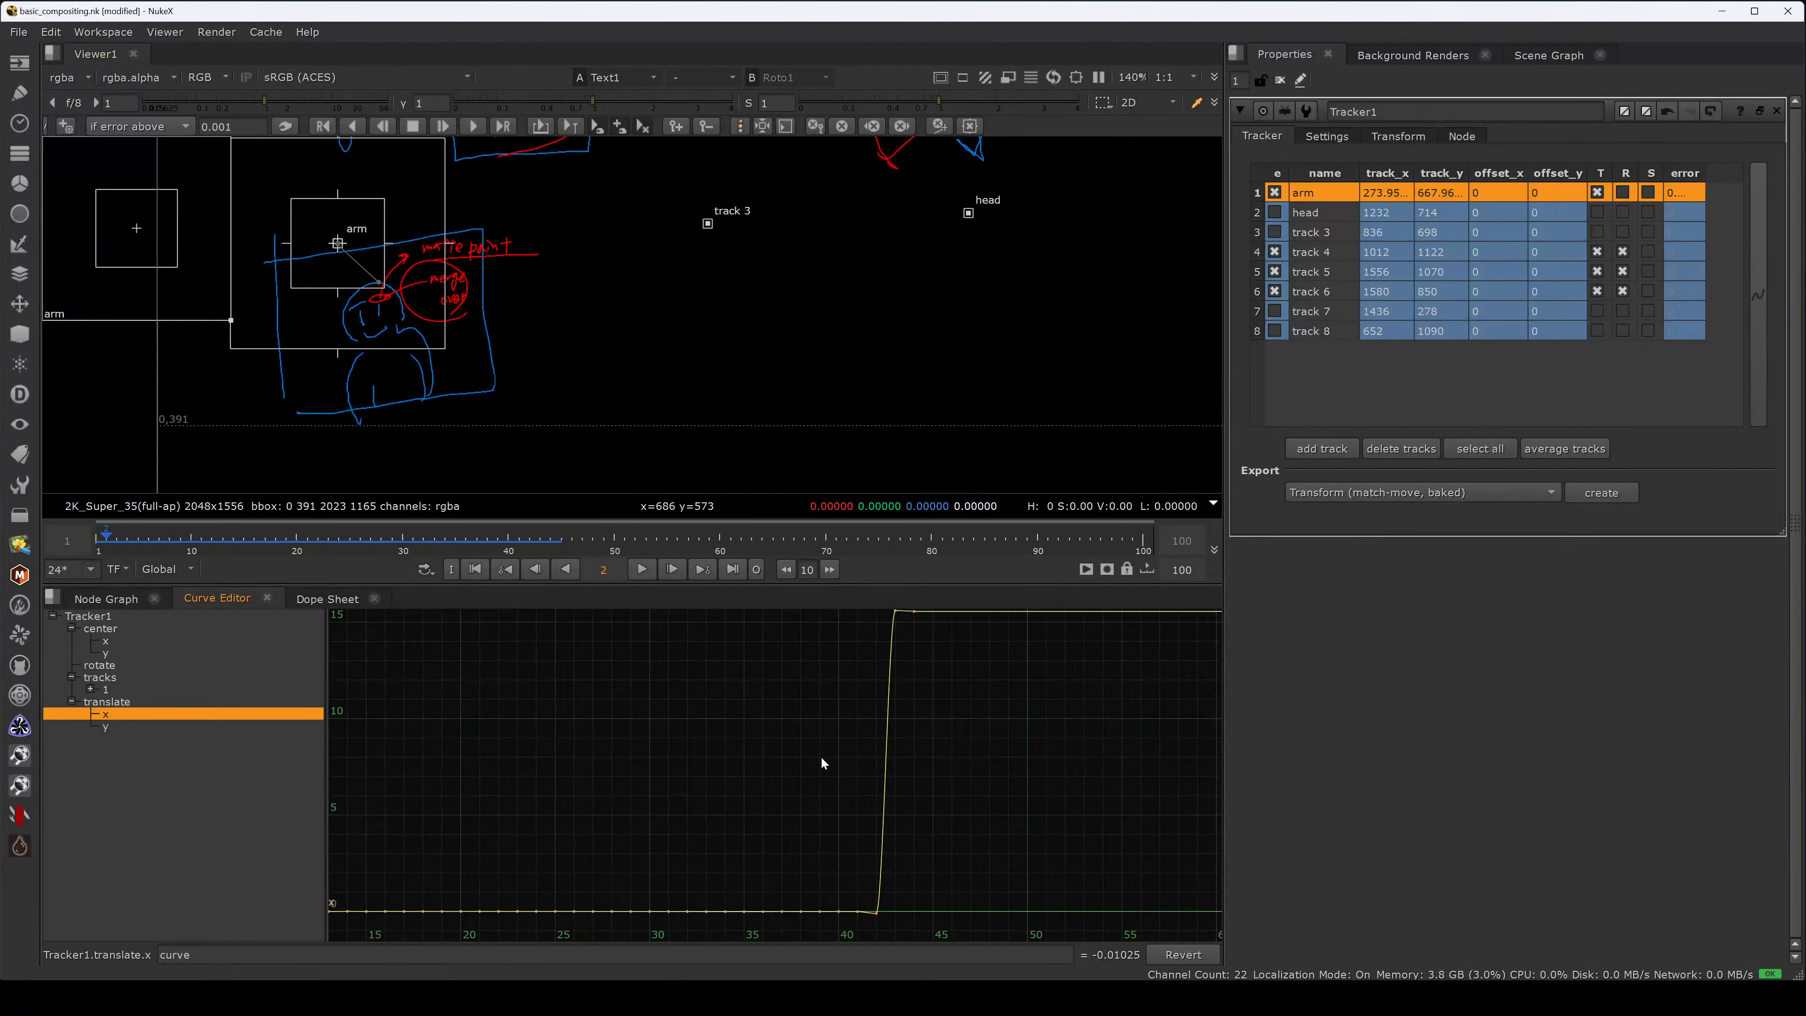
- Smooth all keys of the translate x curve with the Filter command, and undo the smoothing
{"action": "key", "text": "ctrl+a"}
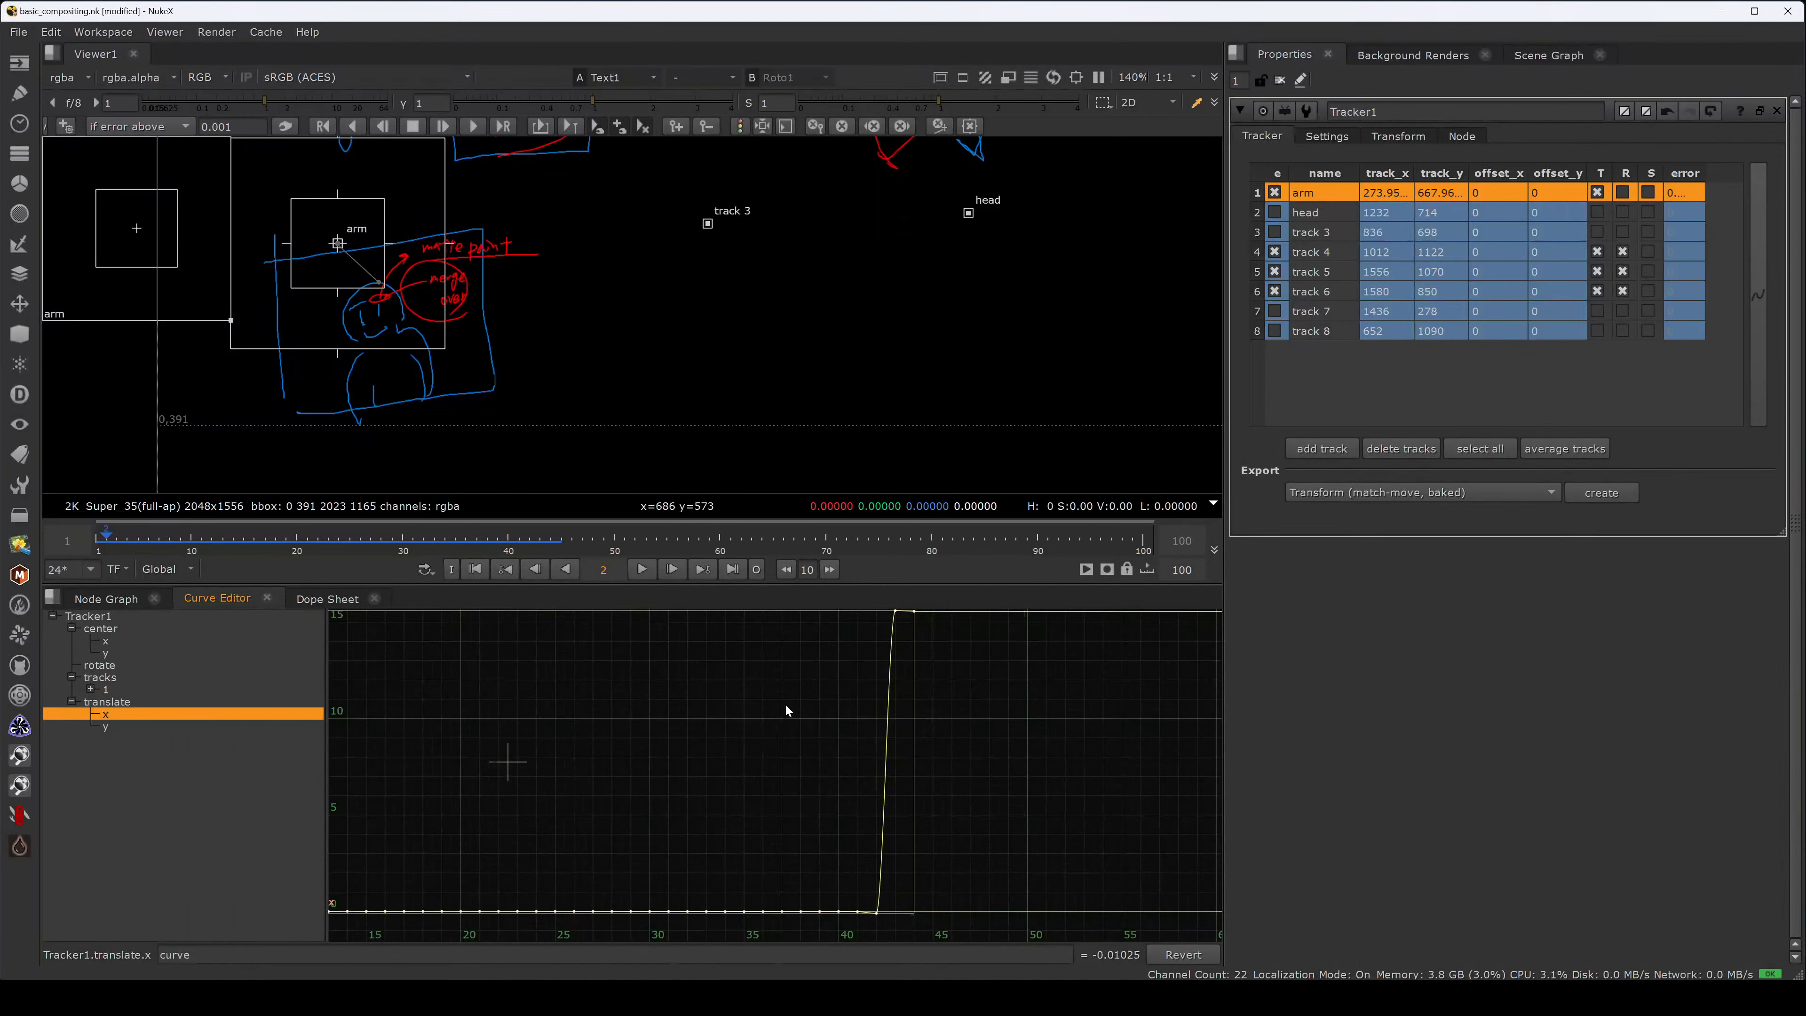
{"action": "right_click", "coordinate": [785, 722]}
{"action": "left_click", "coordinate": [850, 718]}
{"action": "left_click", "coordinate": [902, 523]}
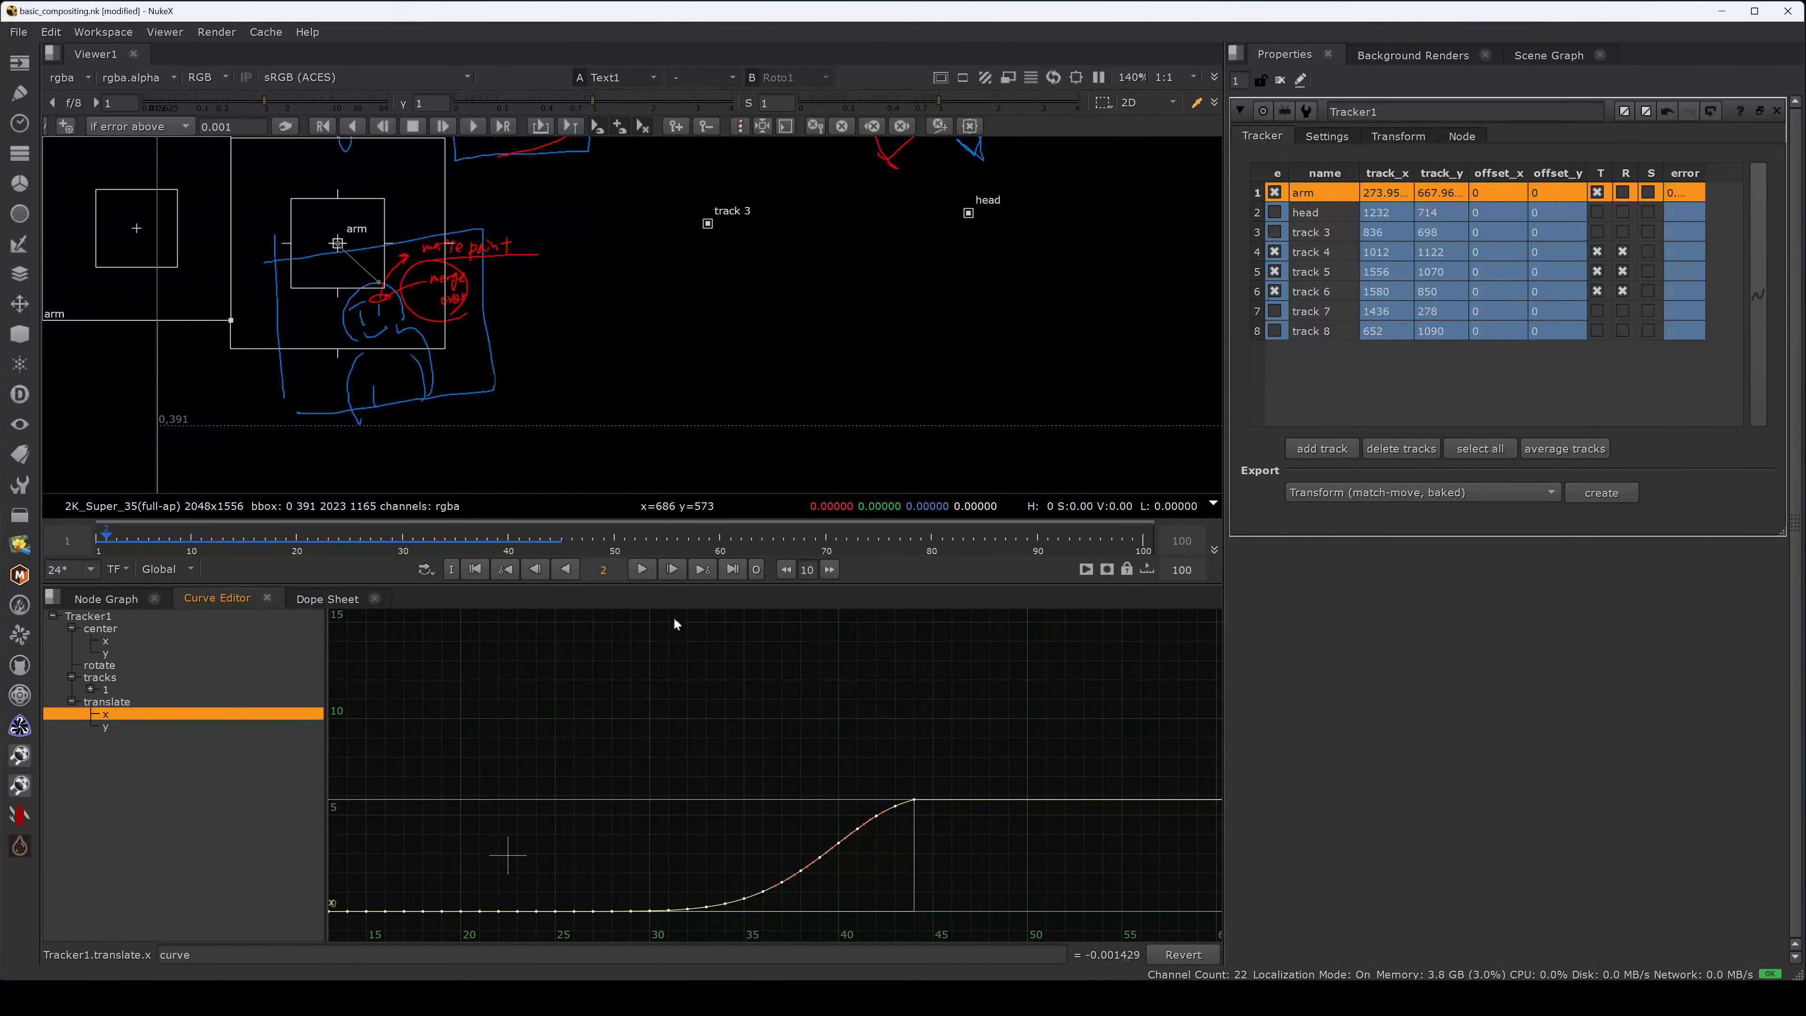
{"action": "key", "text": "ctrl+z"}
- Examine the translate x keys between frames 8 and 12 up close, and return to the full curve
{"action": "middle_click_drag", "start_coordinate": [660, 791], "coordinate": [724, 758]}
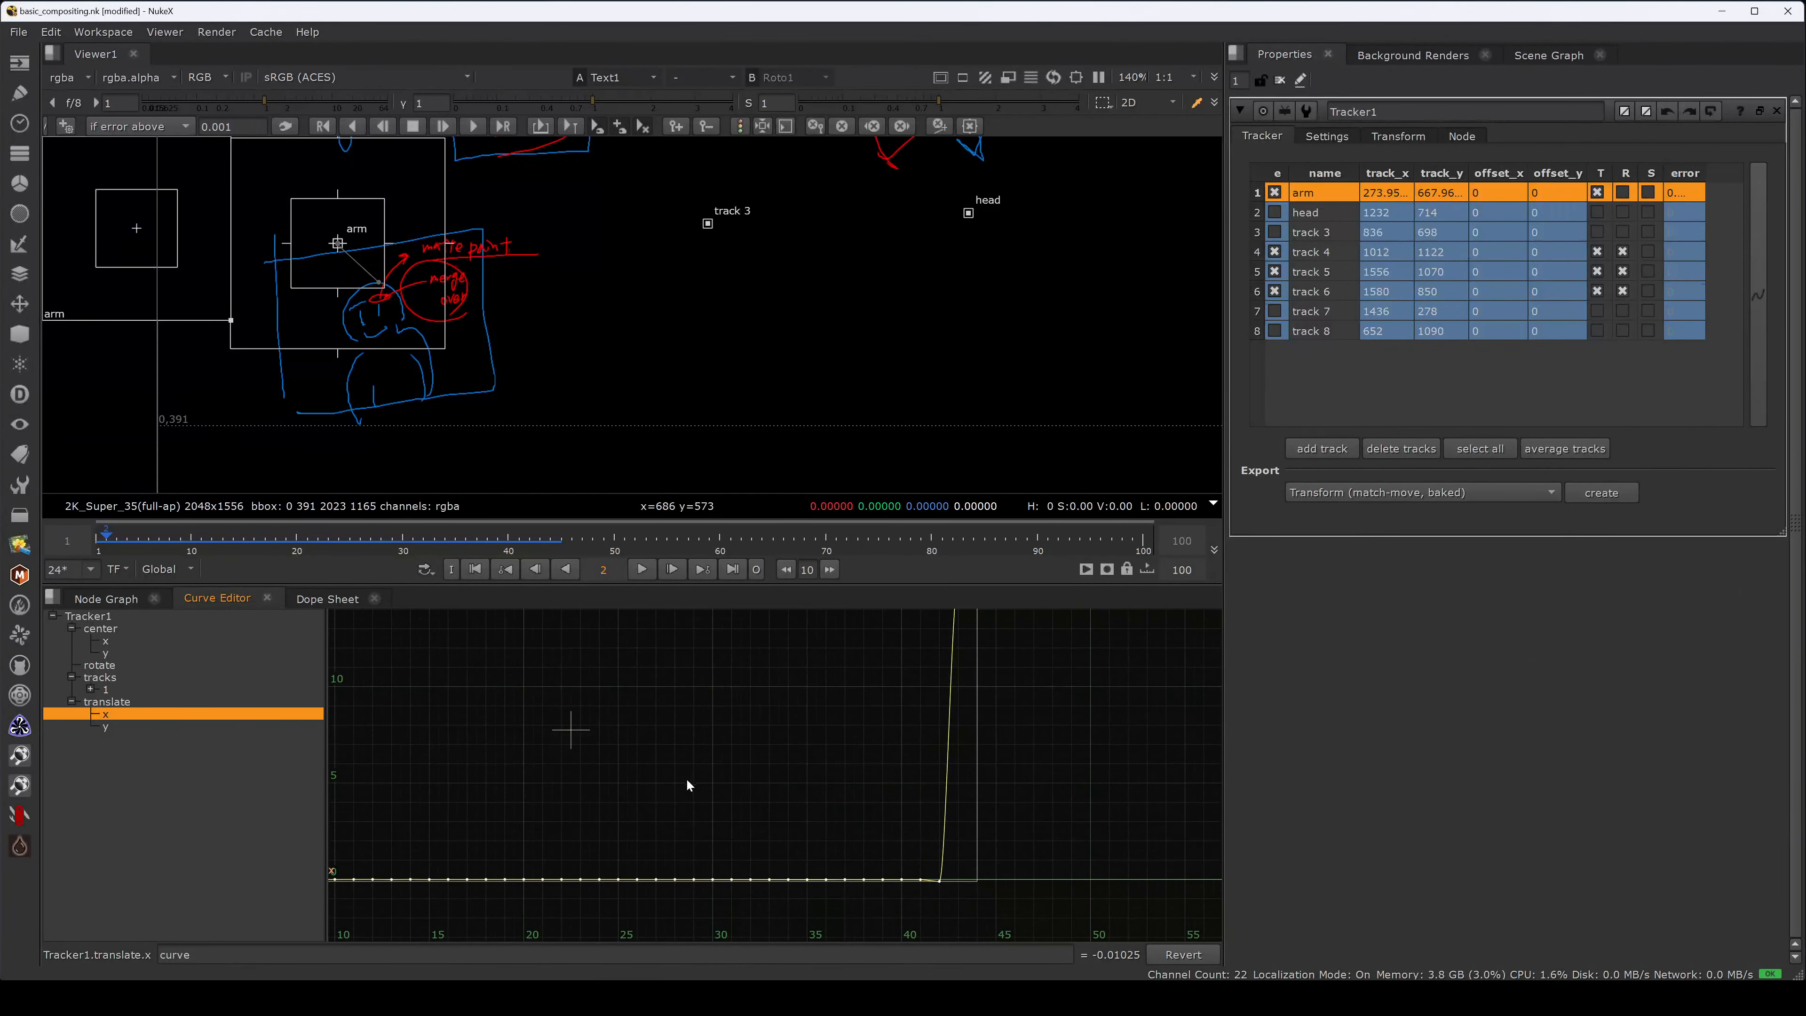
{"action": "key", "text": "f"}
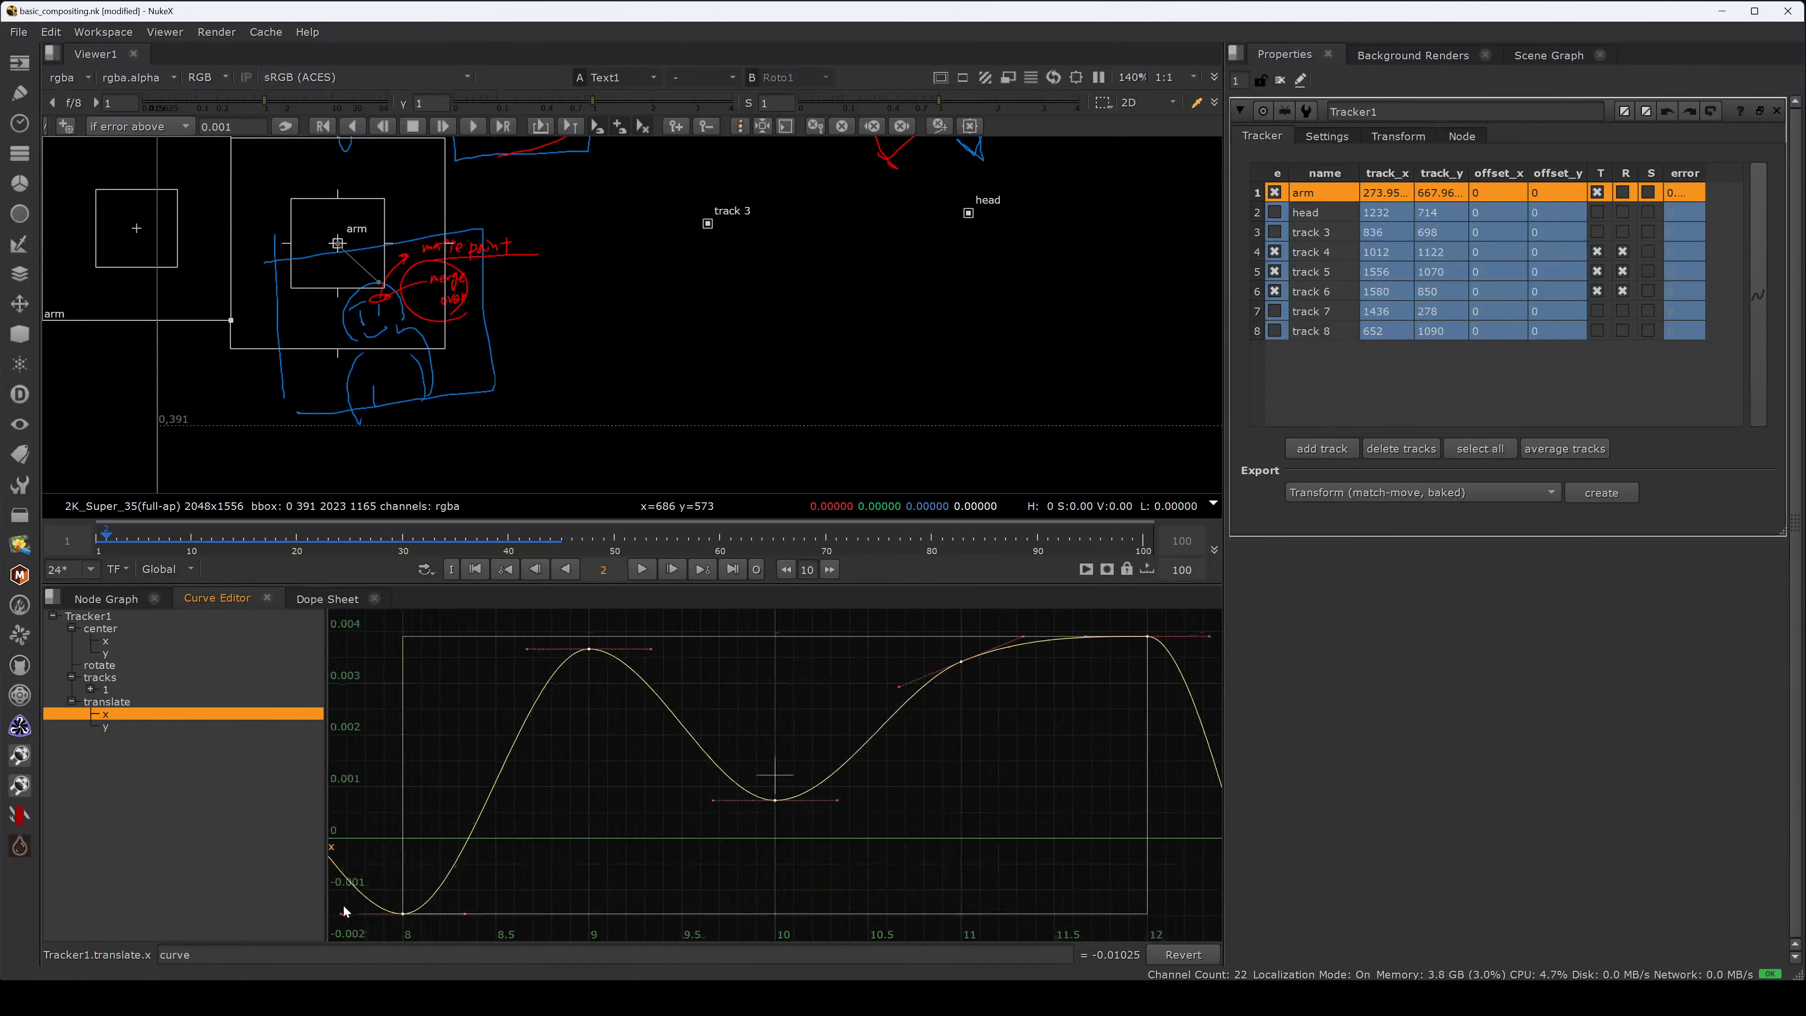
{"action": "middle_click_drag", "start_coordinate": [588, 782], "coordinate": [574, 836]}
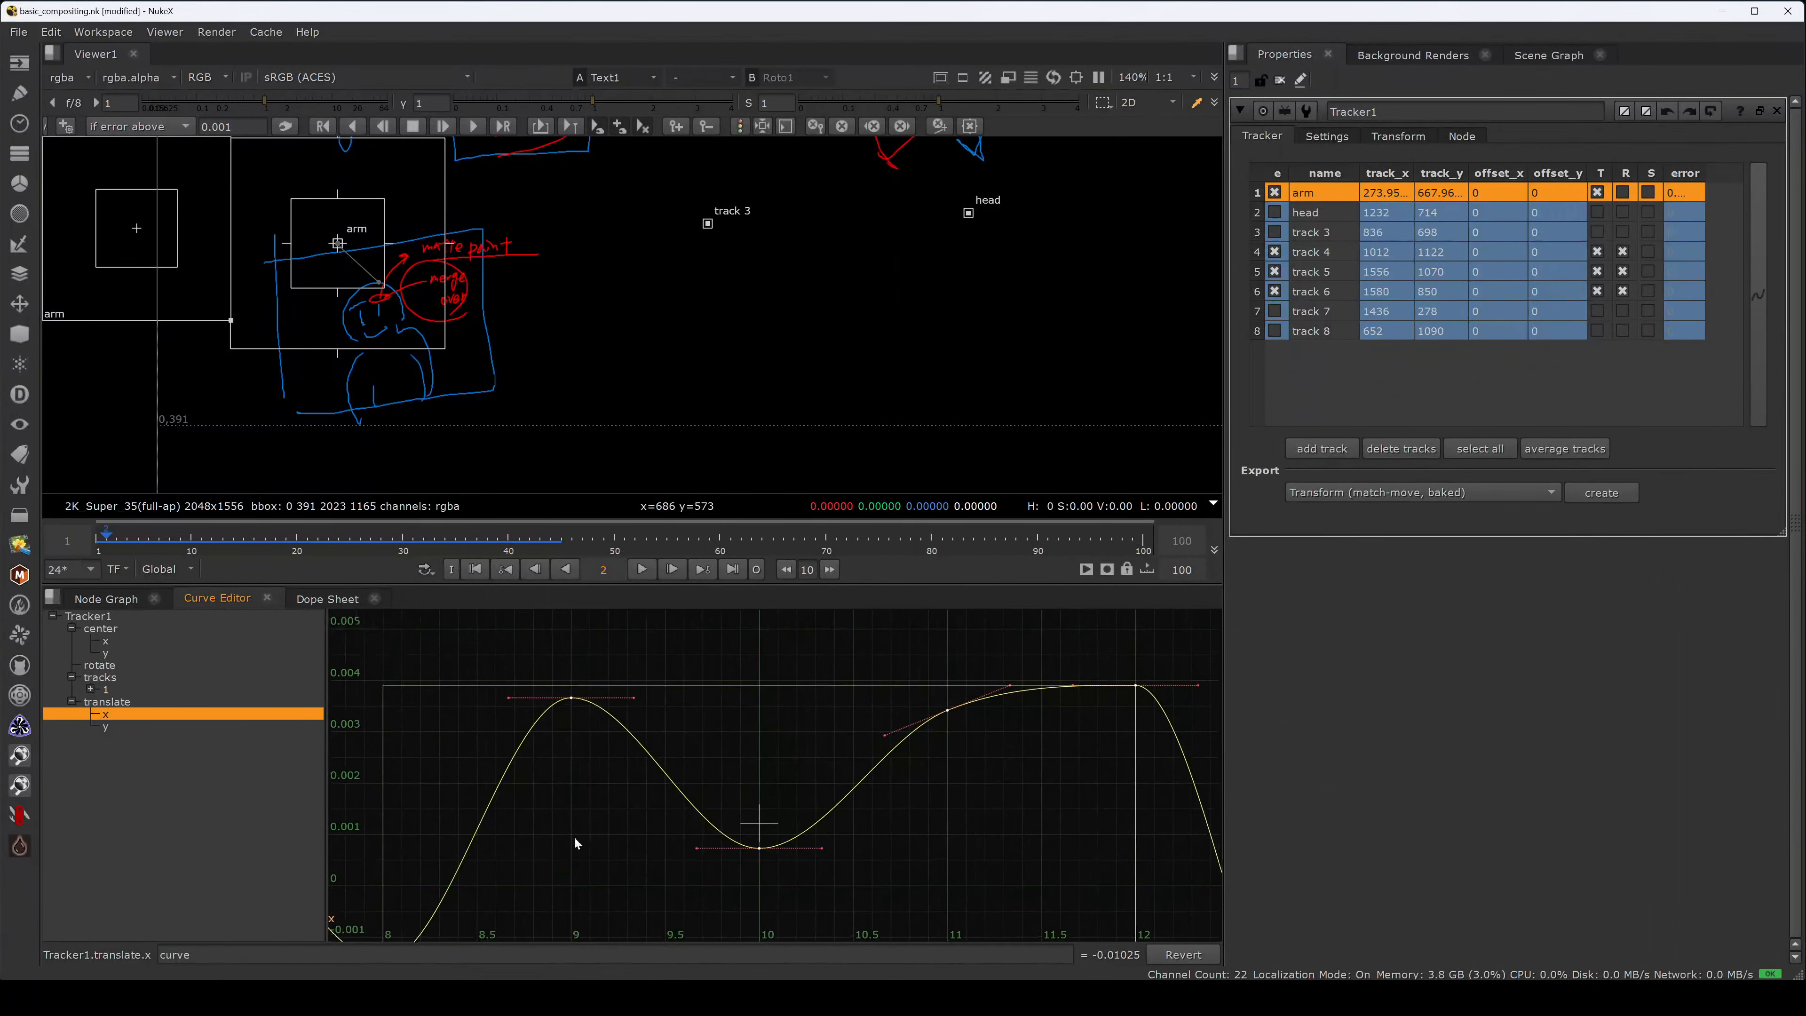
{"action": "left_click", "coordinate": [663, 669]}
{"action": "right_click", "coordinate": [659, 680]}
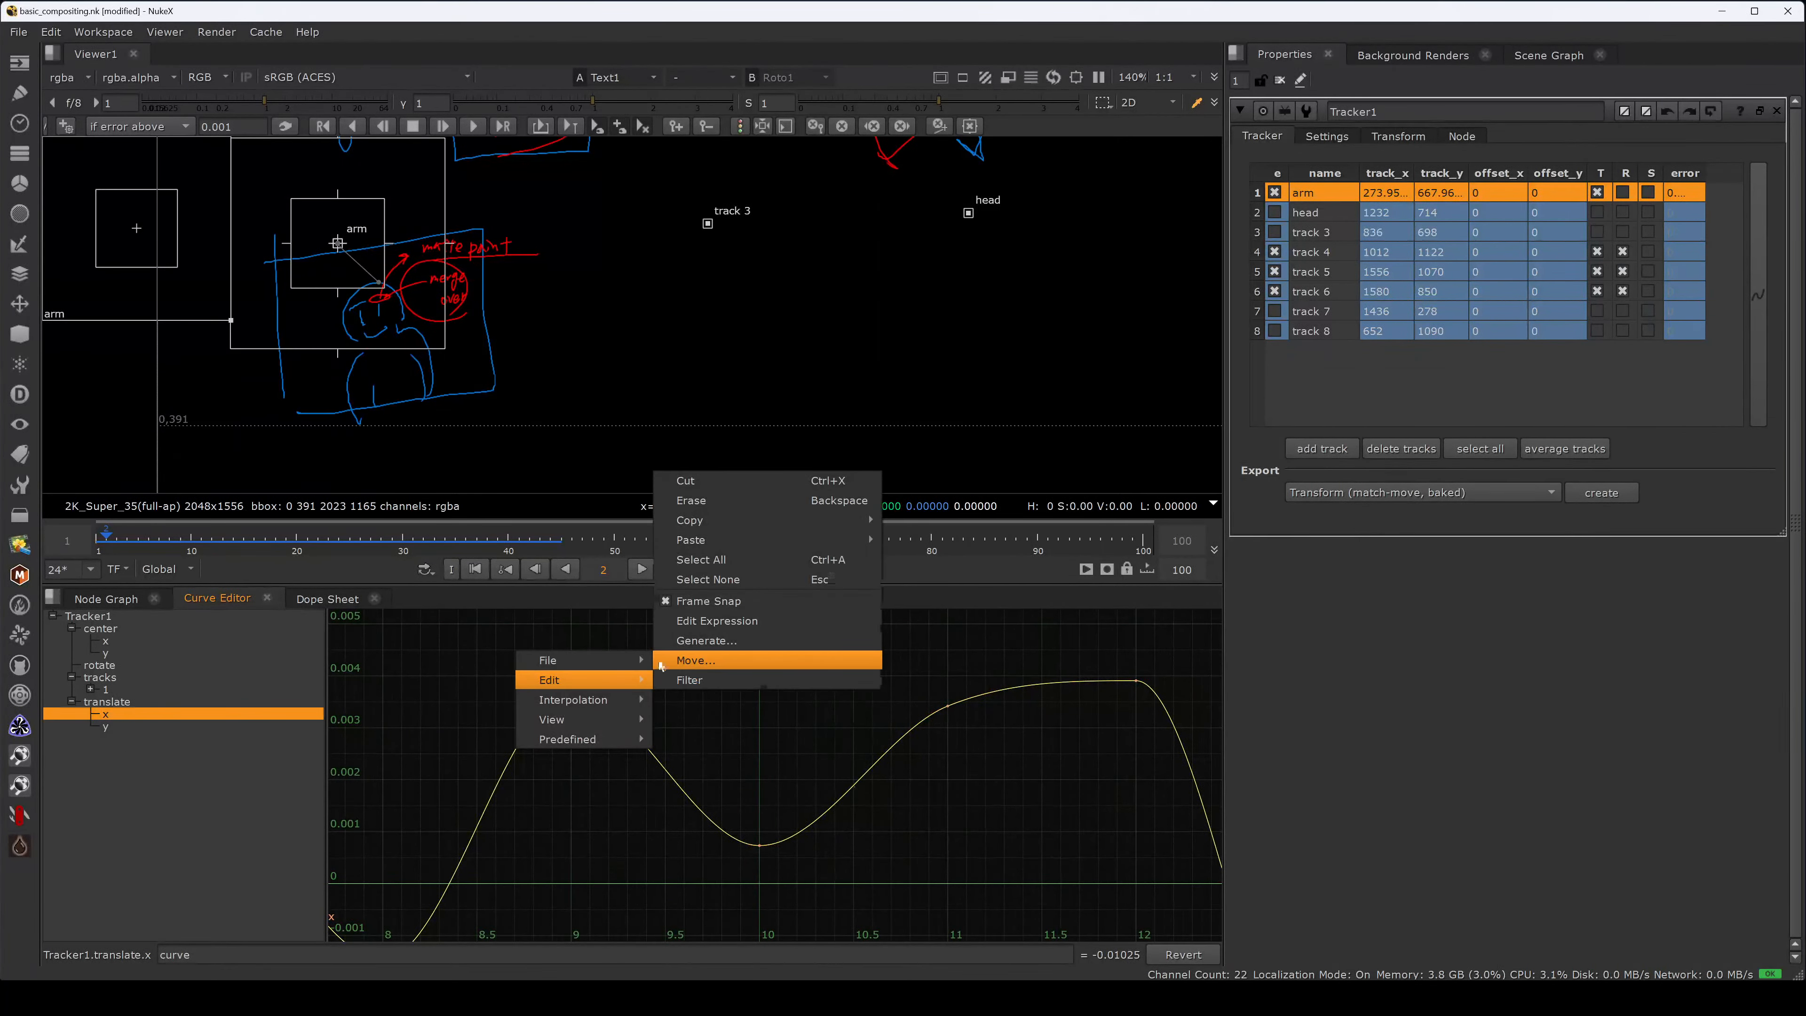
{"action": "left_click", "coordinate": [560, 635]}
{"action": "middle_click_drag", "start_coordinate": [688, 646], "coordinate": [640, 704]}
{"action": "key", "text": "a"}
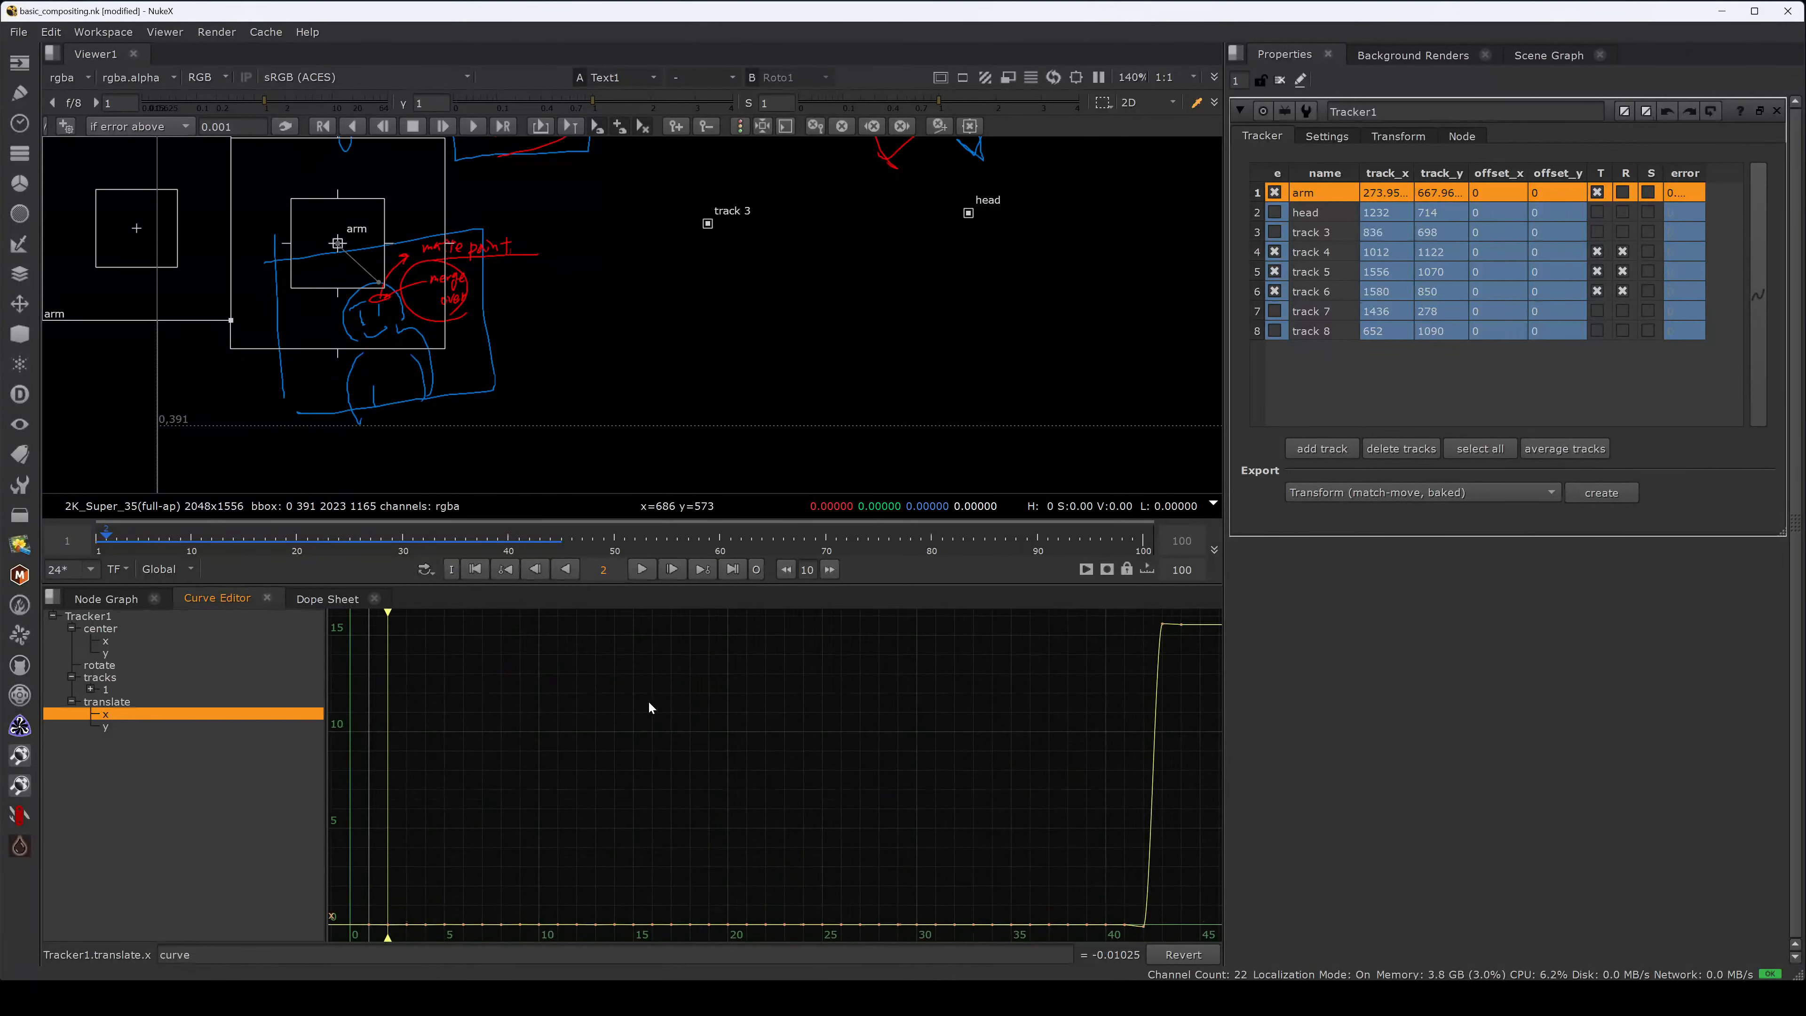
- Select the translate x keys from frame 1 to 9 and smooth them with the Filter command
{"action": "left_click_drag", "start_coordinate": [746, 757], "coordinate": [412, 949]}
{"action": "left_click_drag", "start_coordinate": [355, 943], "coordinate": [538, 871]}
{"action": "key", "text": "f"}
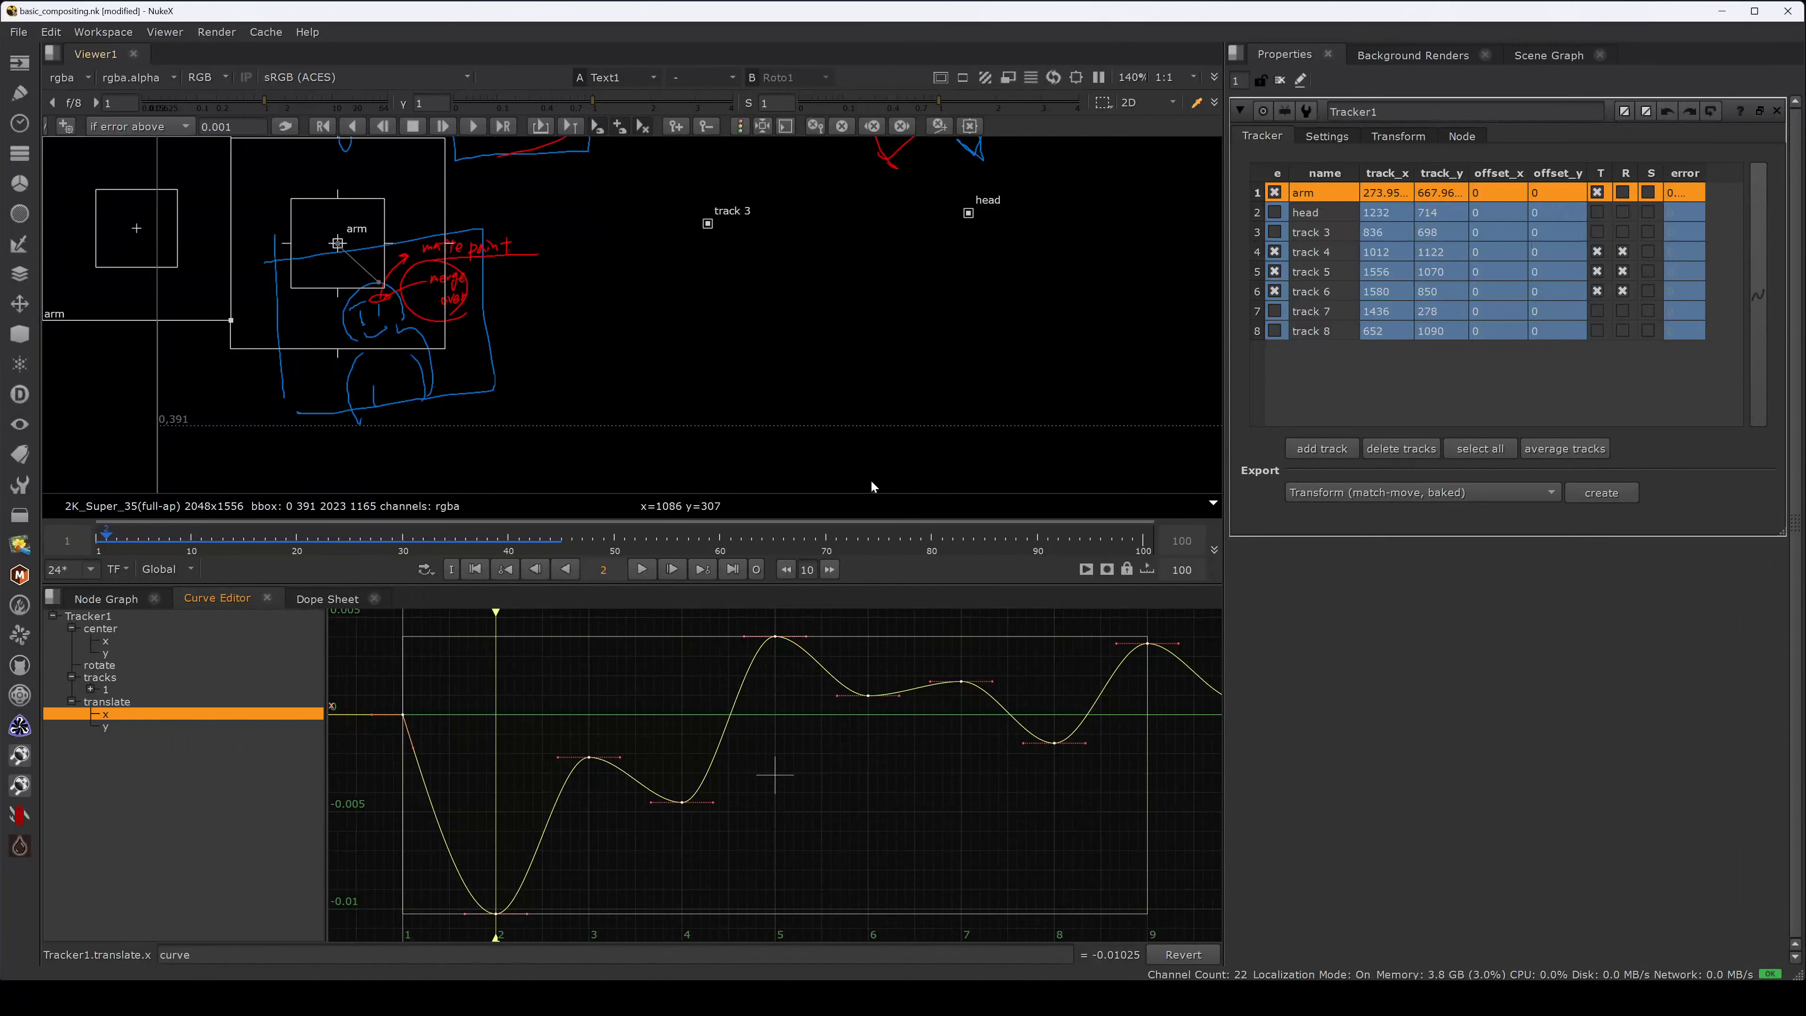
{"action": "right_click", "coordinate": [840, 706]}
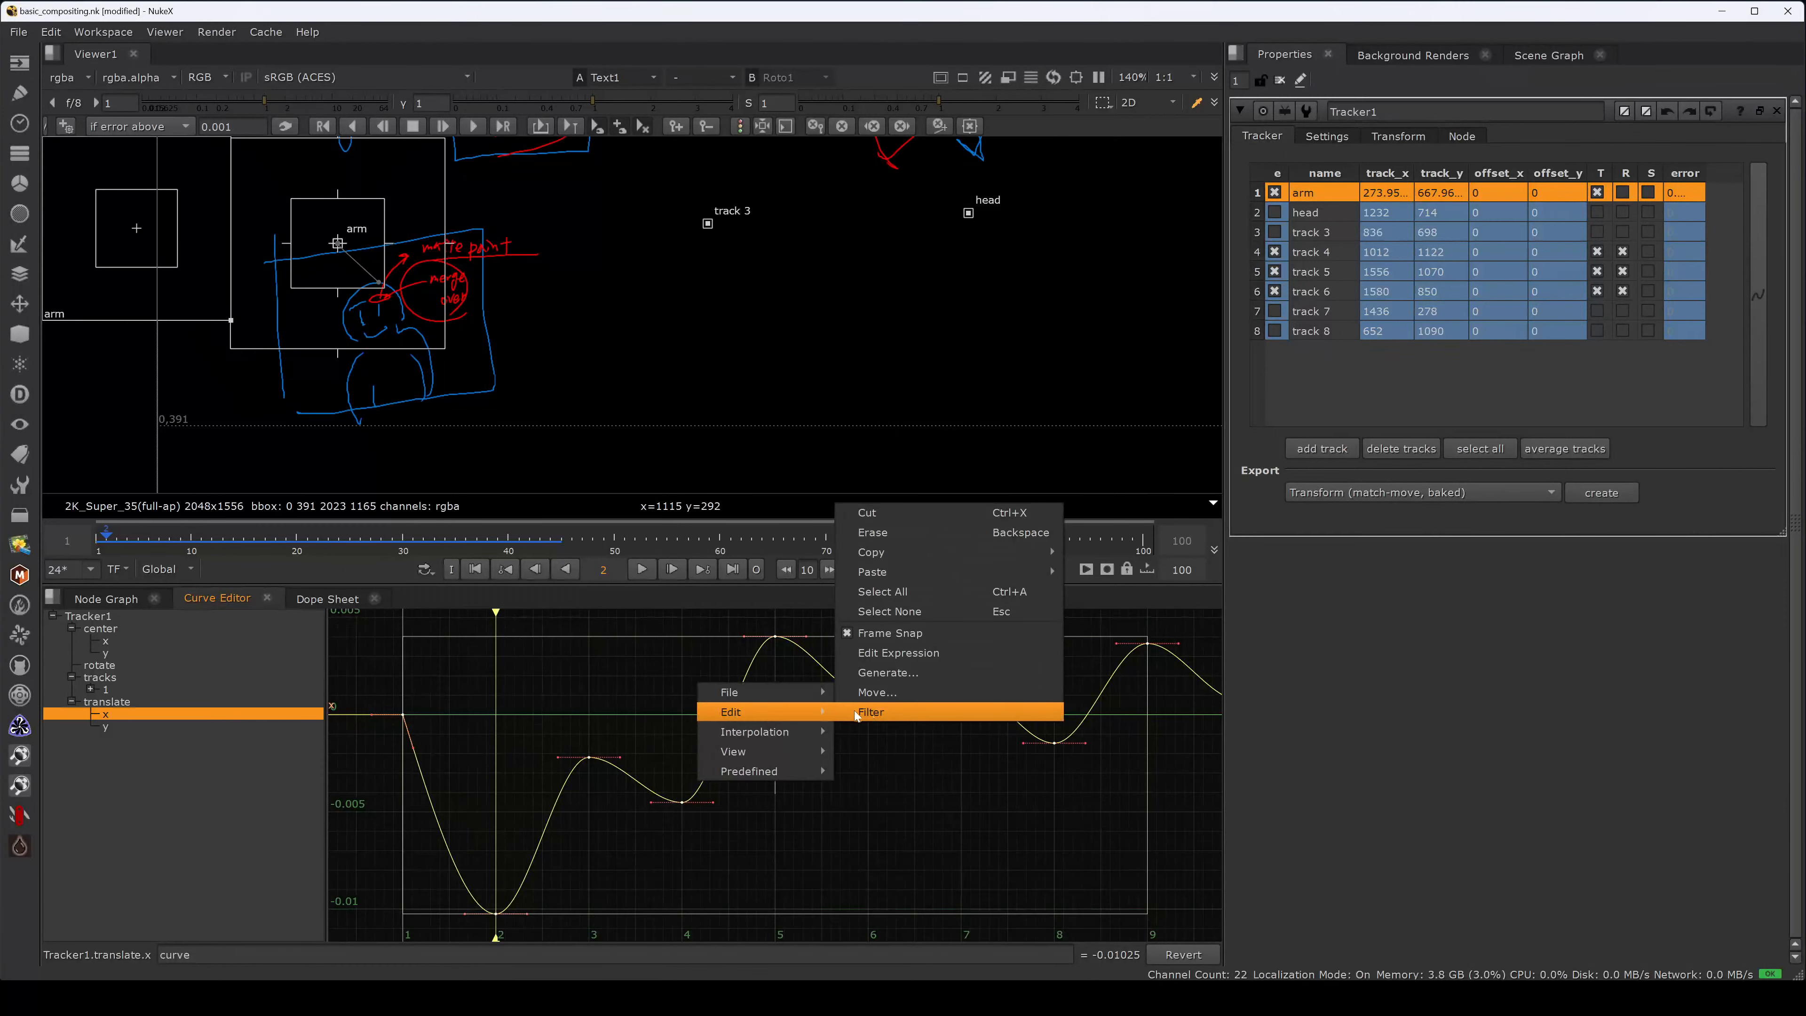
{"action": "left_click", "coordinate": [893, 711]}
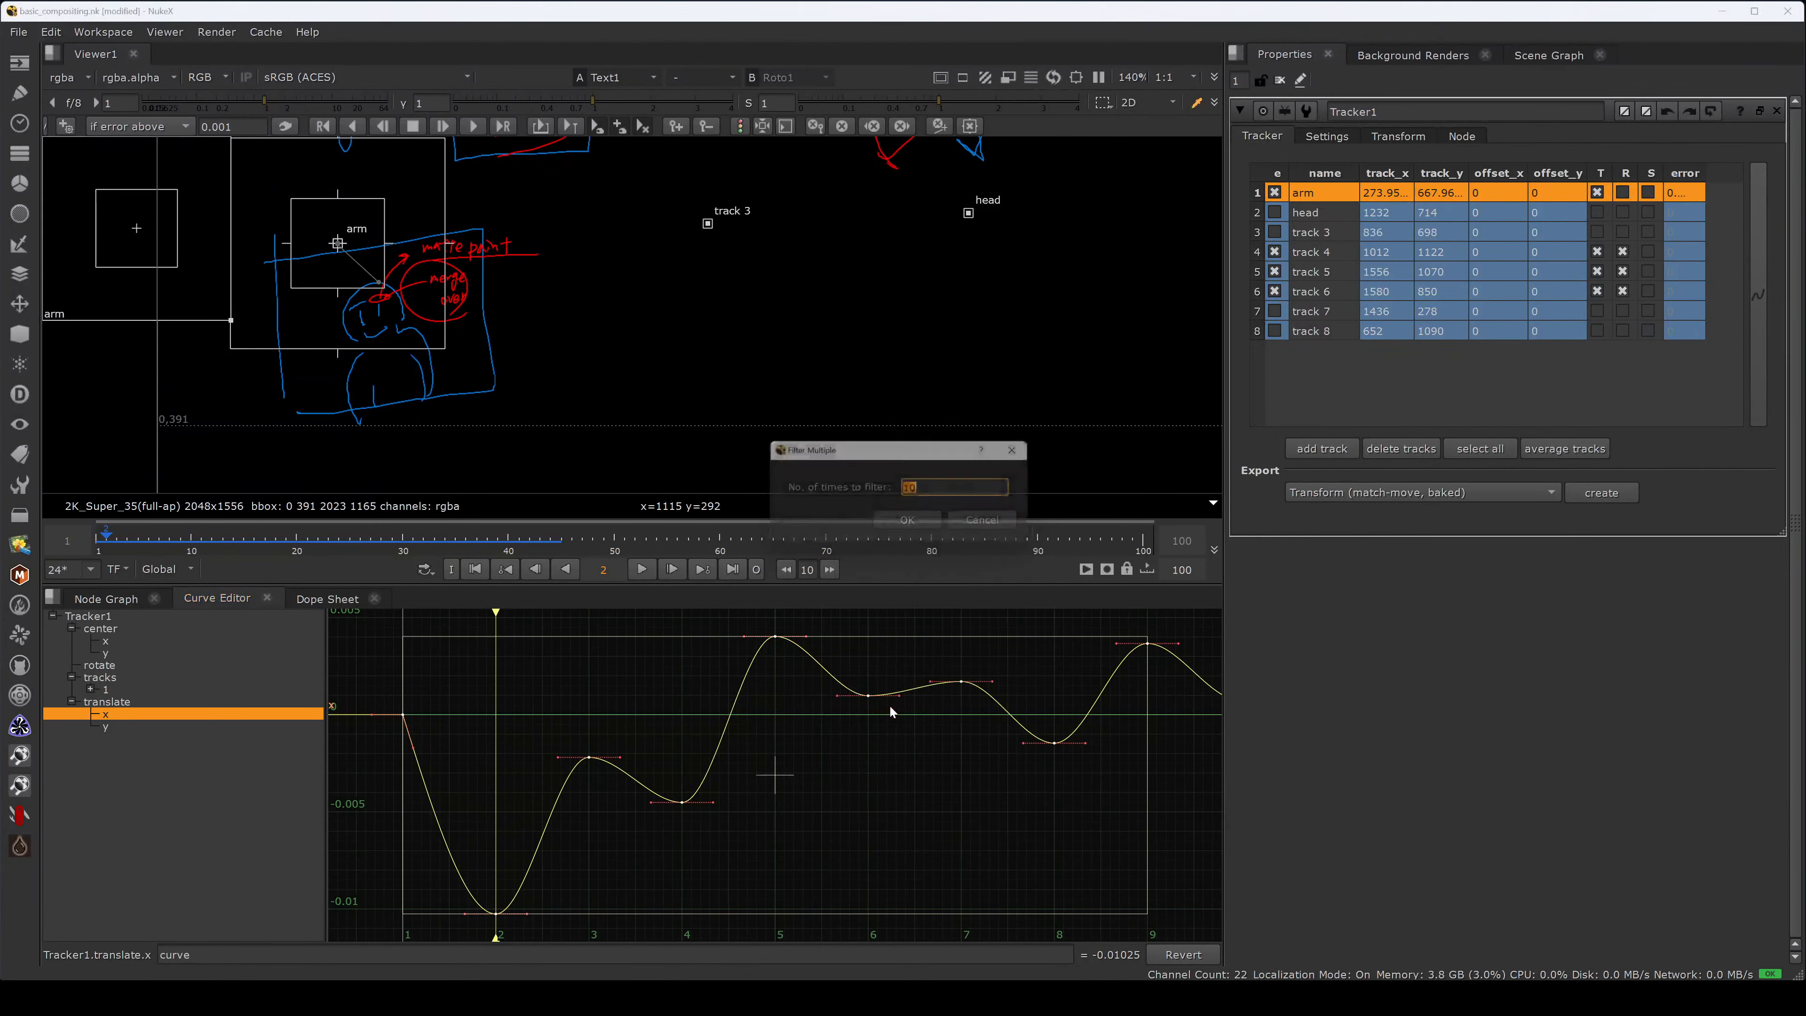
{"action": "left_click", "coordinate": [911, 526]}
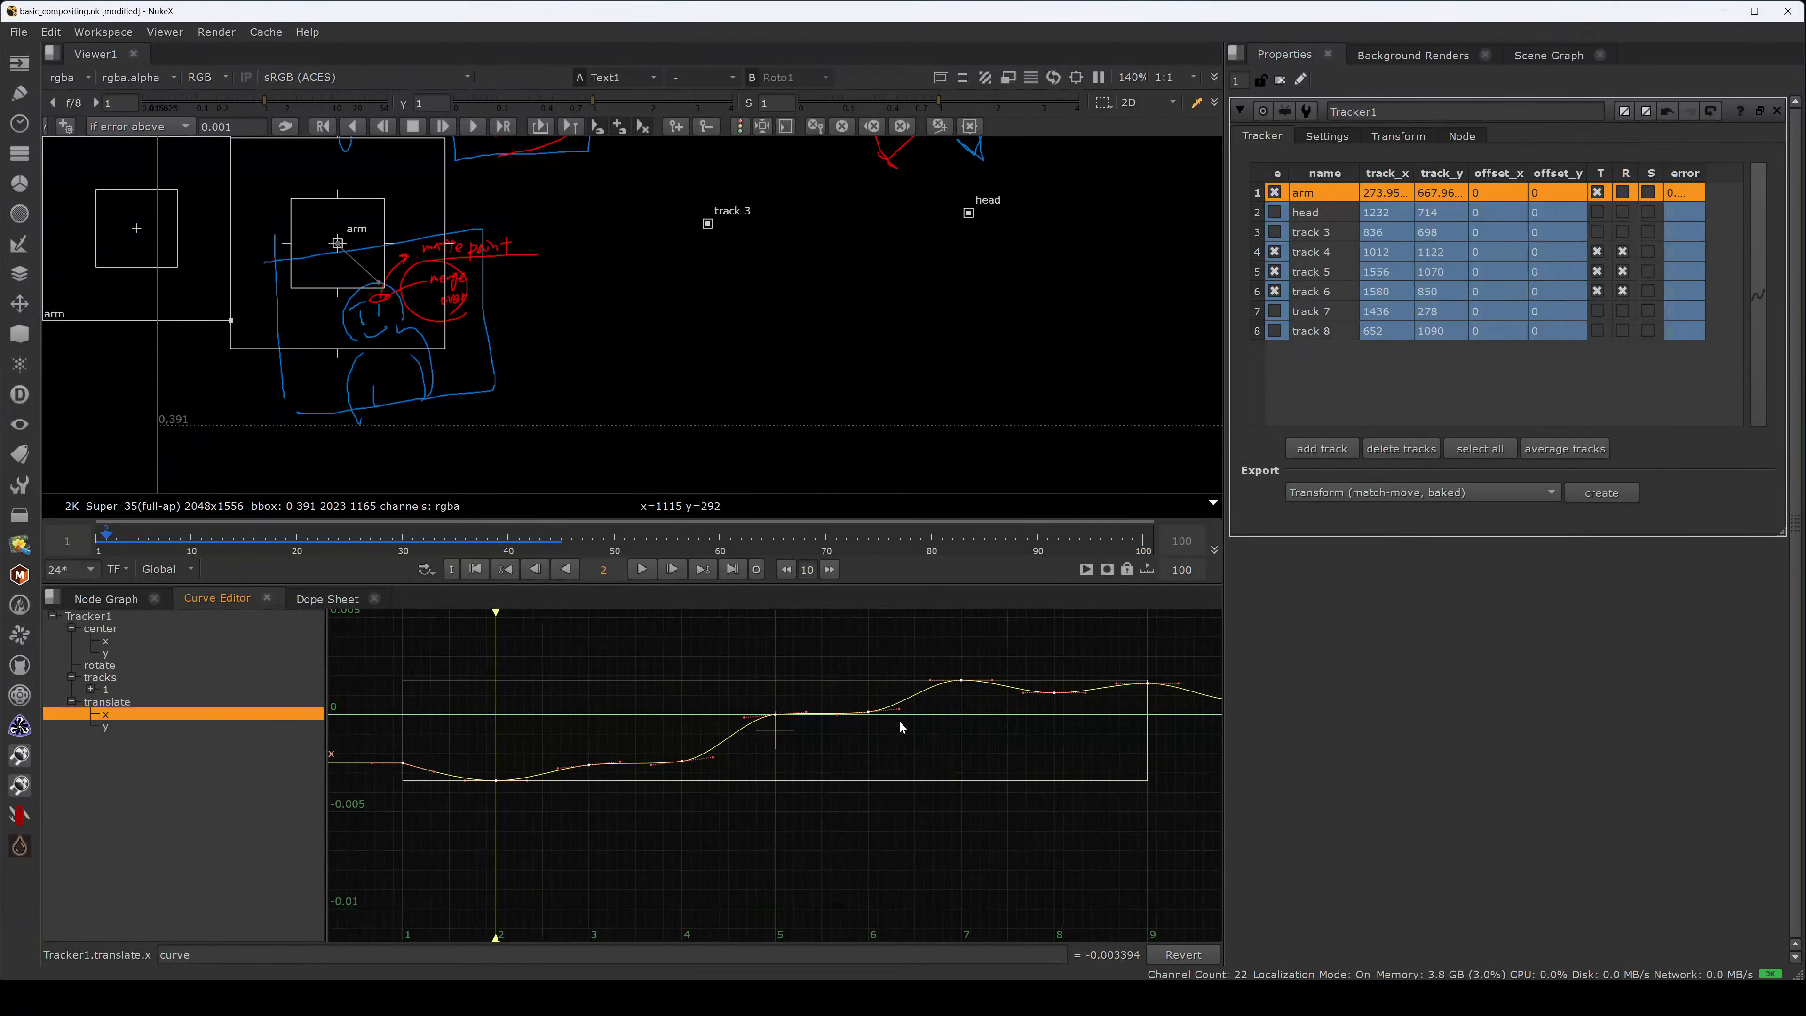
- Compare the translate x curve before and after filtering by repeatedly undoing and redoing it, ending with the filter undone
{"action": "key", "text": "ctrl+z"}
{"action": "key", "text": "ctrl+y"}
{"action": "key", "text": "ctrl+z"}
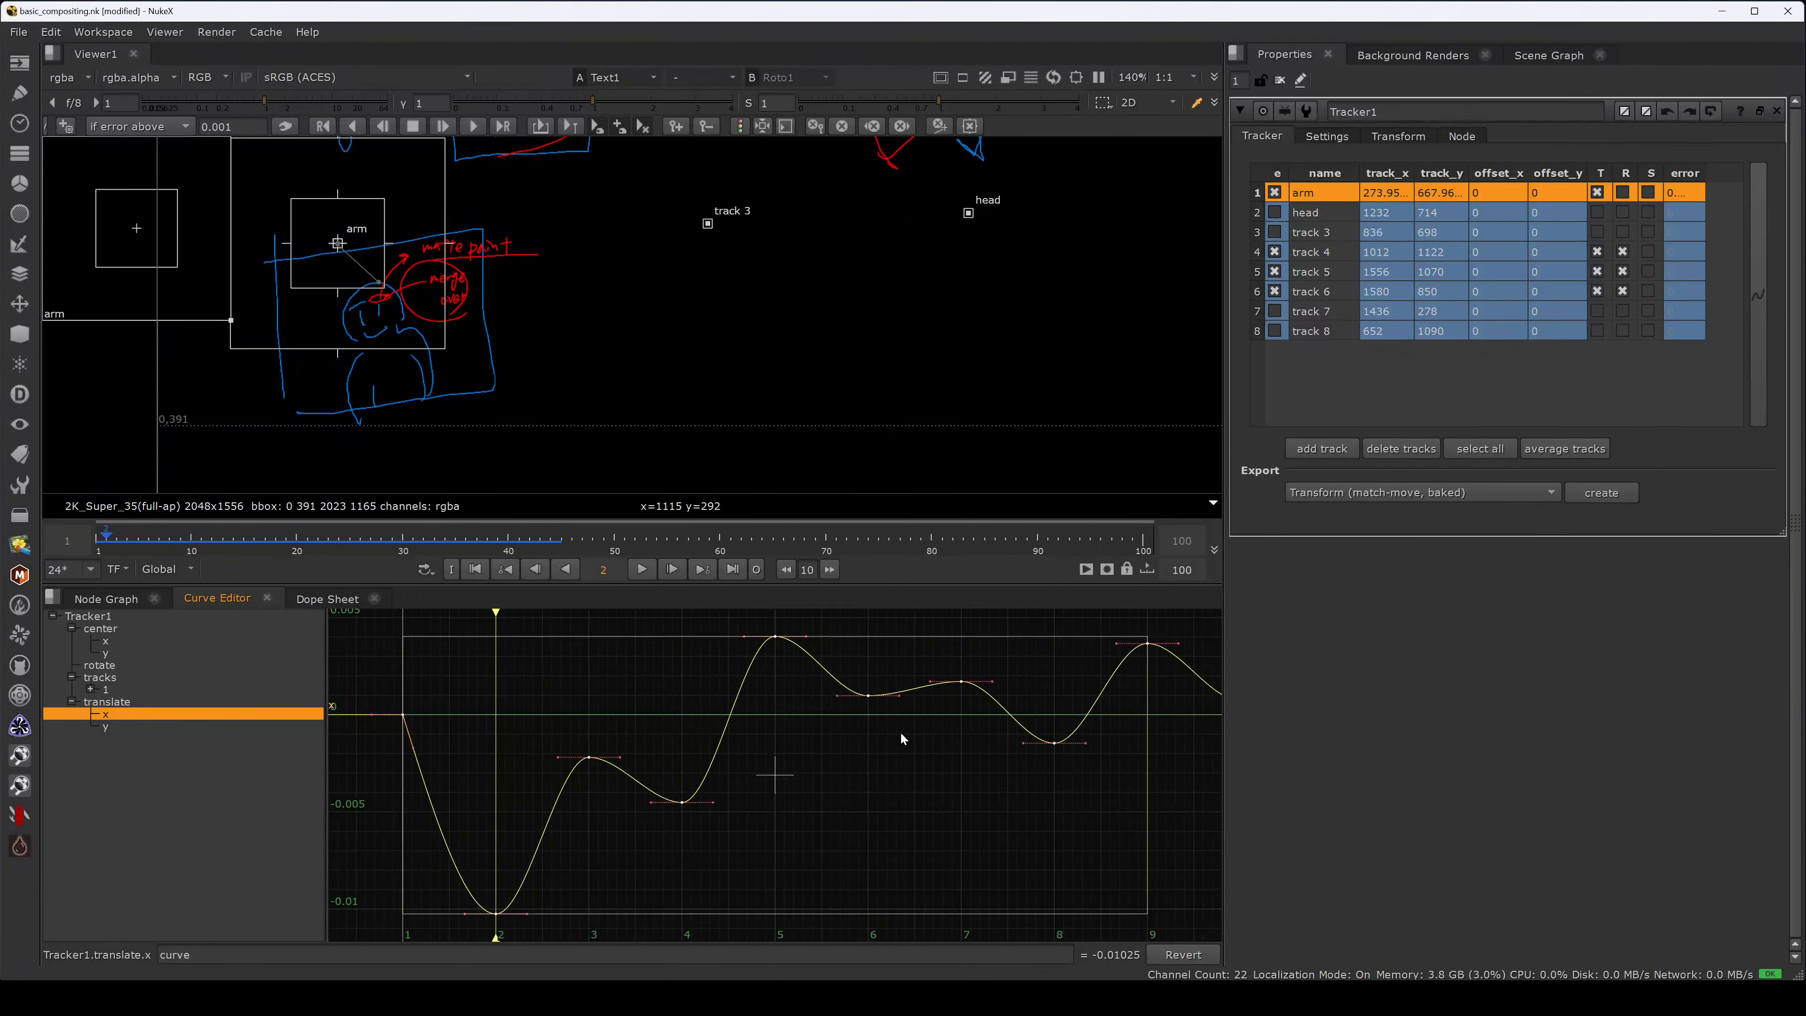
{"action": "key", "text": "ctrl+y"}
{"action": "key", "text": "ctrl+z"}
{"action": "key", "text": "ctrl+y"}
{"action": "key", "text": "ctrl+z"}
{"action": "key", "text": "ctrl+y"}
{"action": "key", "text": "ctrl+z"}
{"action": "key", "text": "ctrl+y"}
{"action": "key", "text": "ctrl+z"}
{"action": "key", "text": "ctrl+y"}
{"action": "key", "text": "ctrl+z"}
{"action": "key", "text": "ctrl+y"}
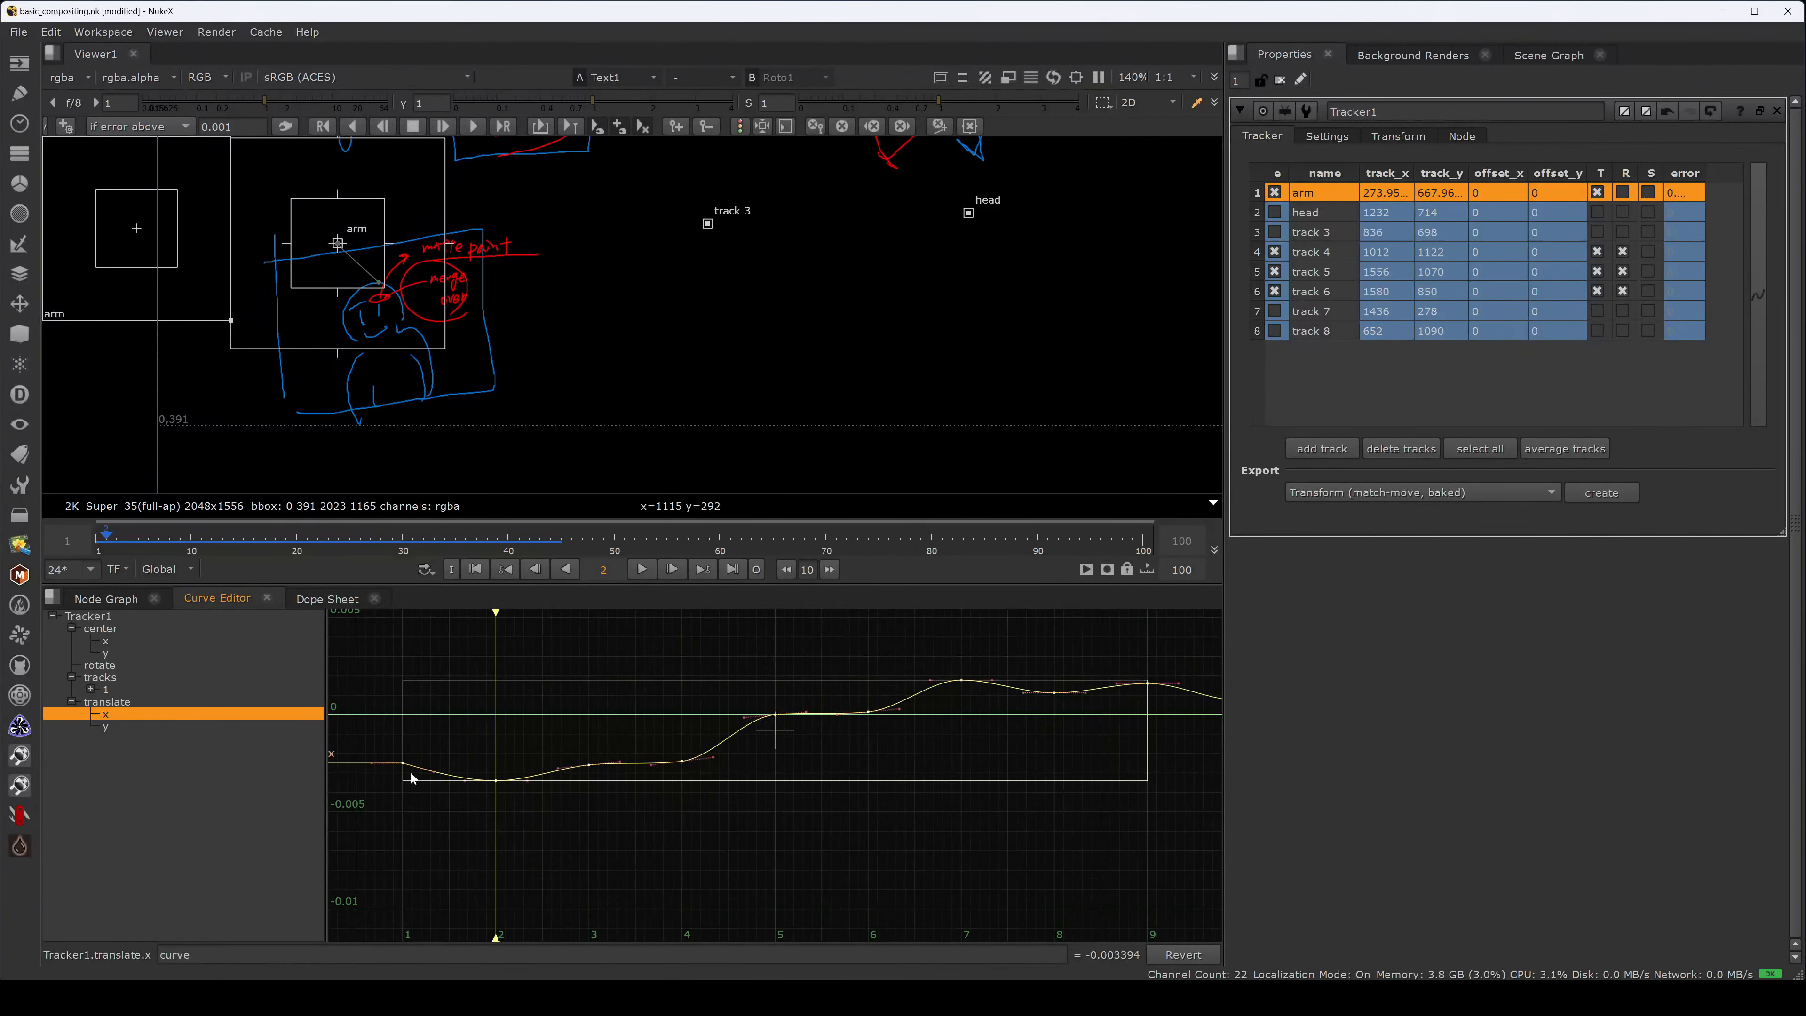
{"action": "key", "text": "ctrl+z"}
{"action": "key", "text": "ctrl+y"}
{"action": "key", "text": "ctrl+z"}
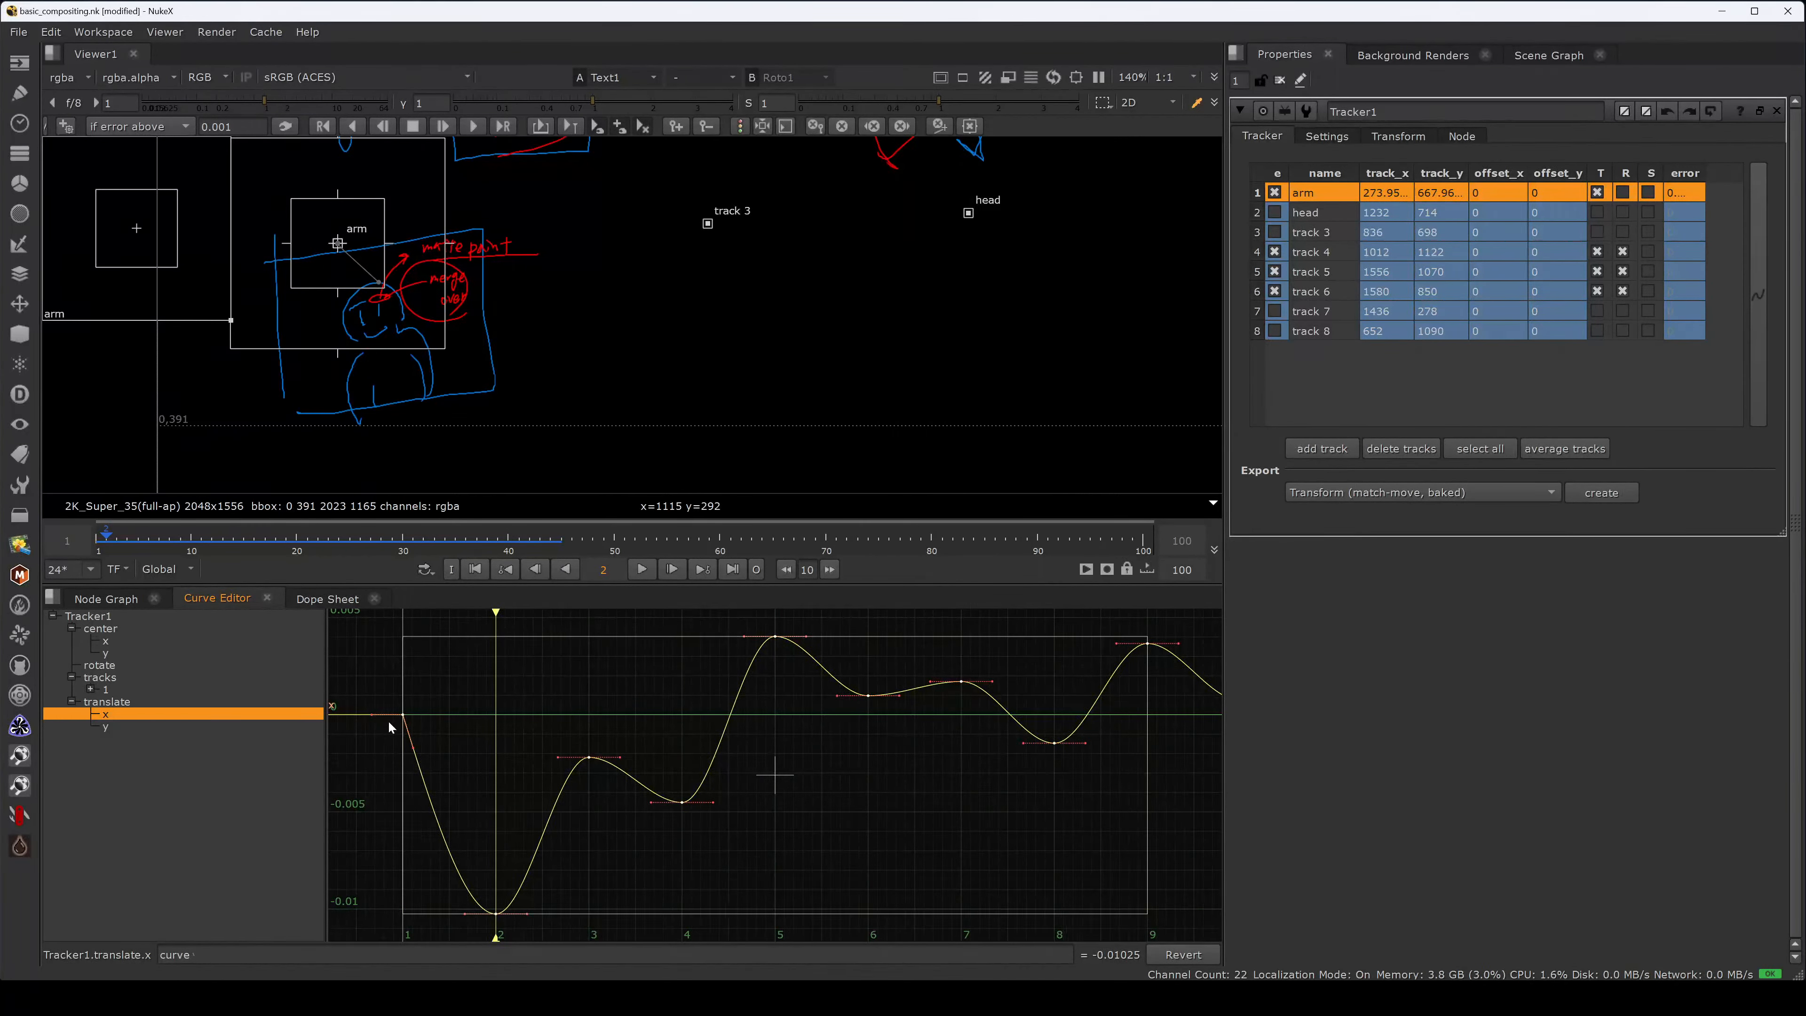
- Examine Tracker1's Transform settings at frame 1 and frame 2
{"action": "key", "text": "Left"}
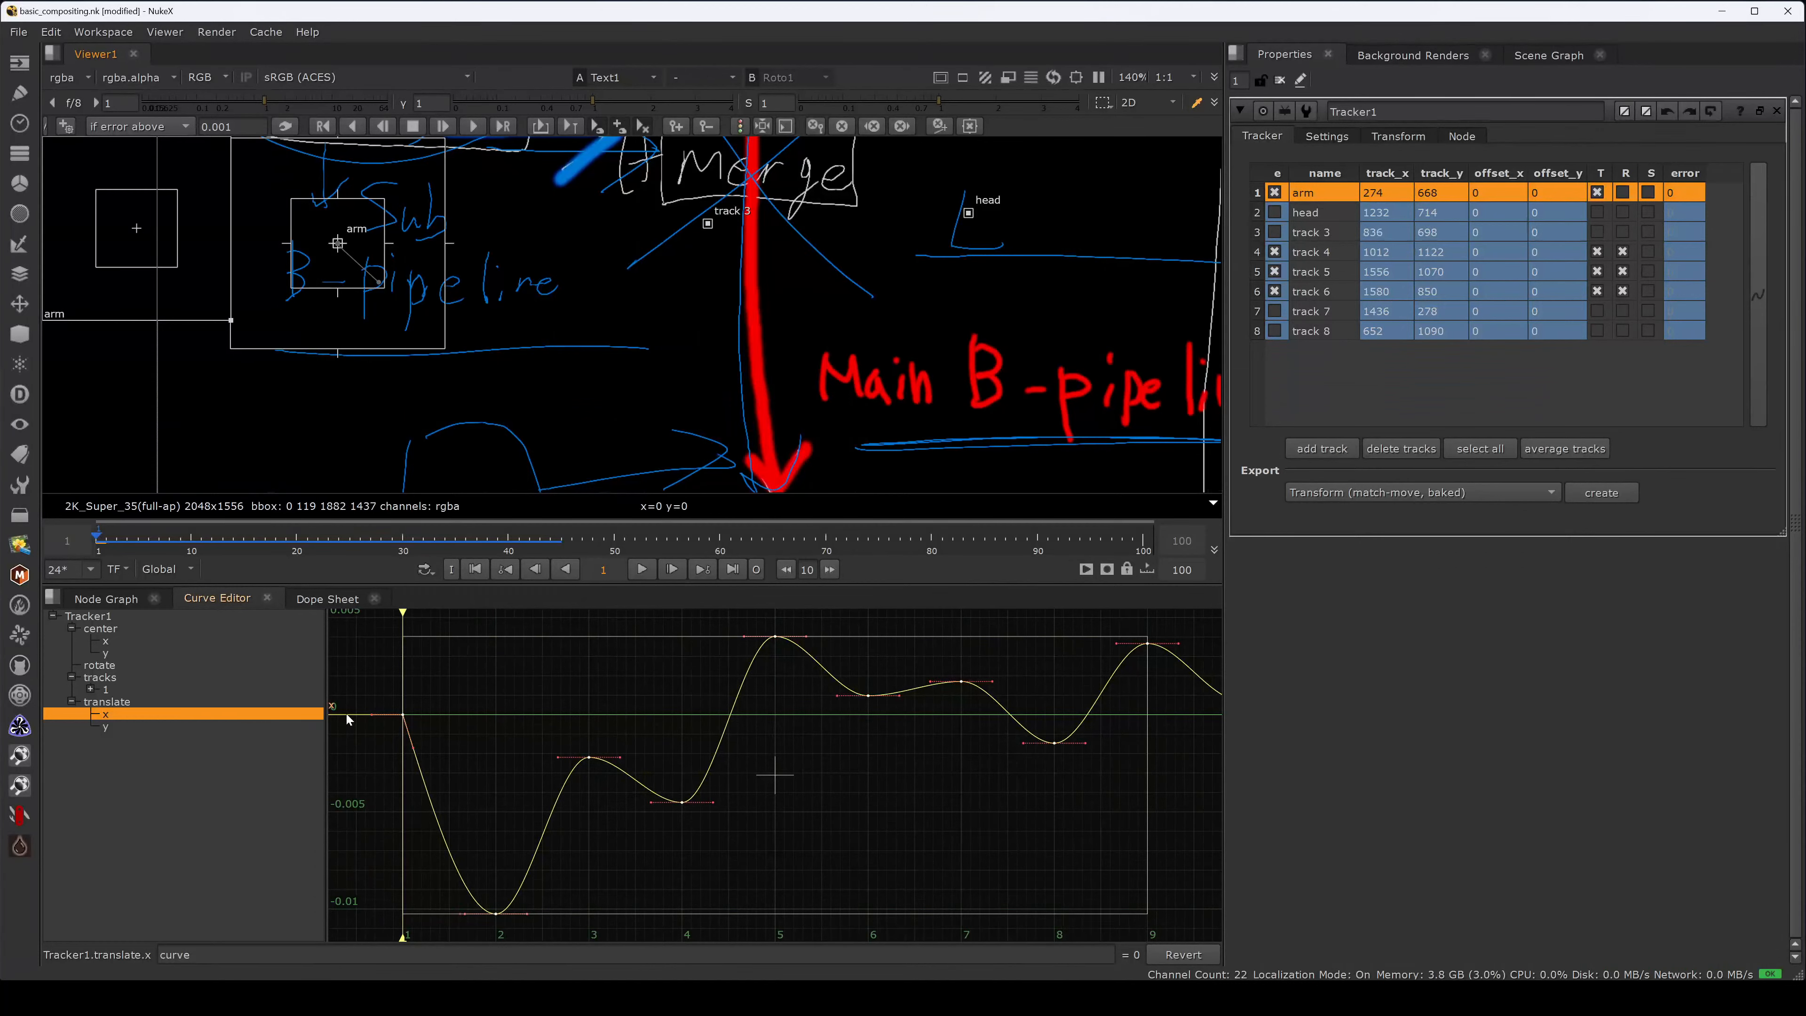
{"action": "left_click", "coordinate": [1389, 135]}
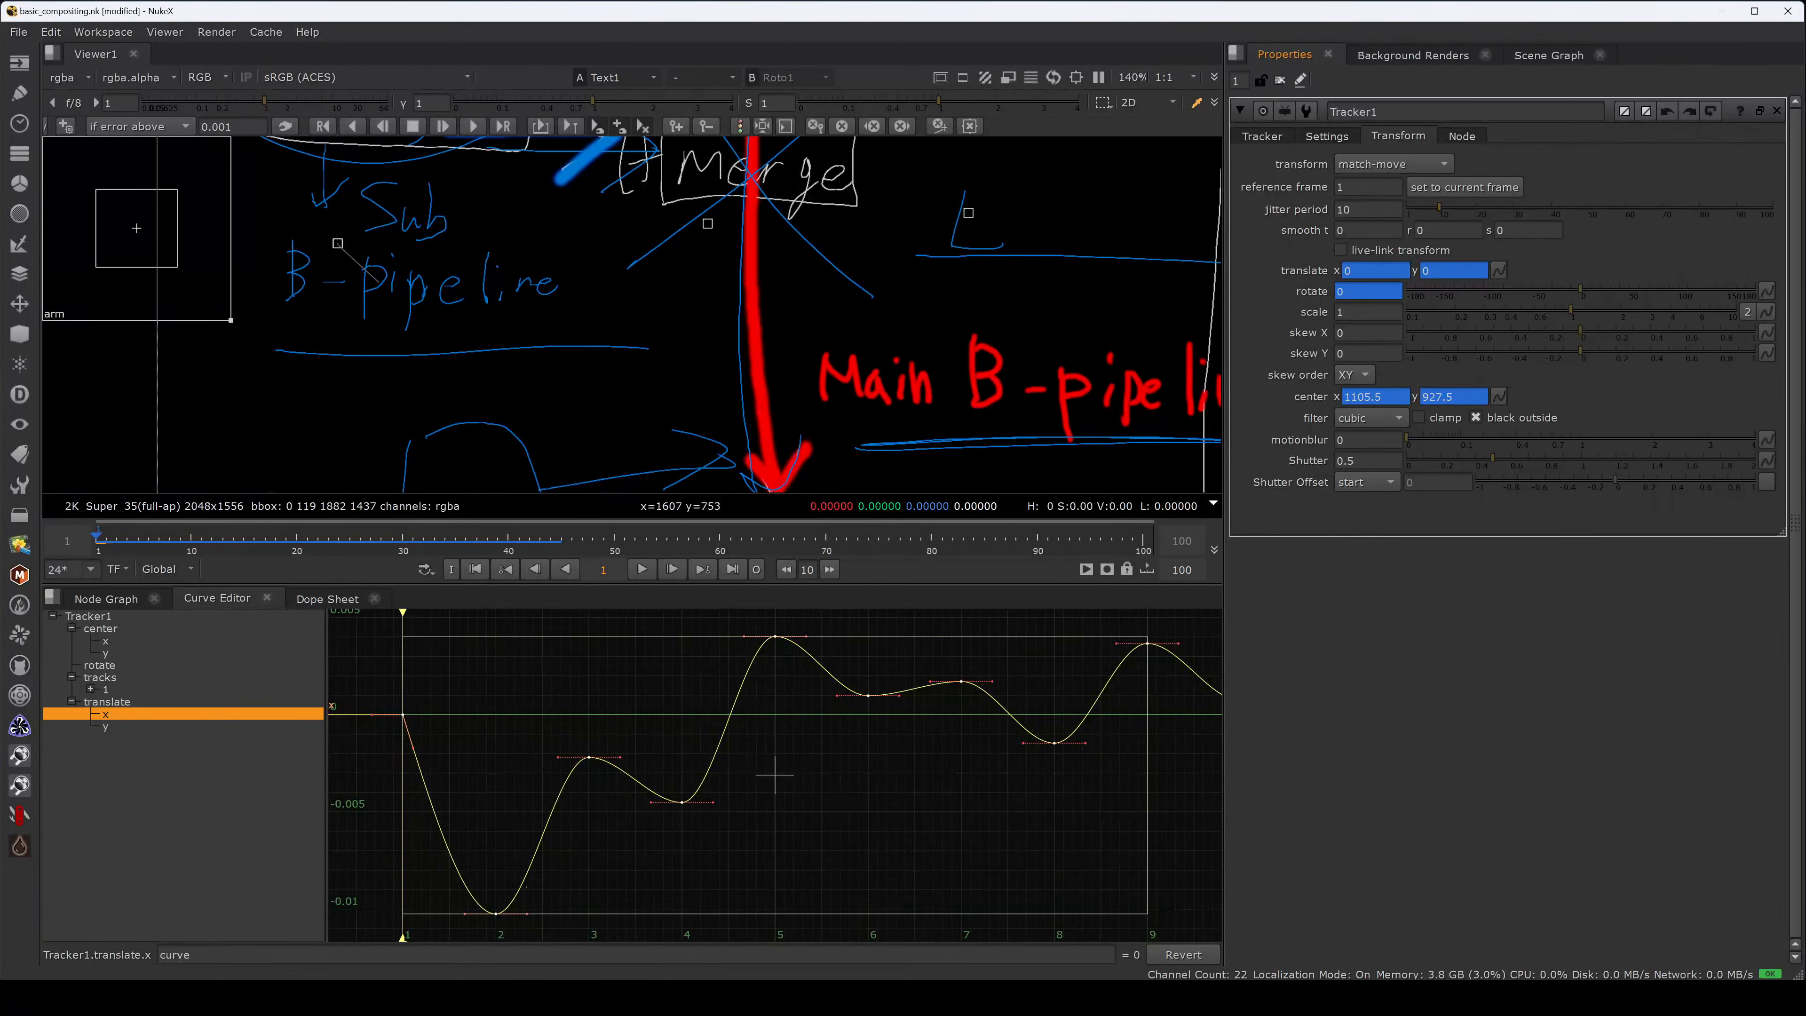
{"action": "key", "text": "Right"}
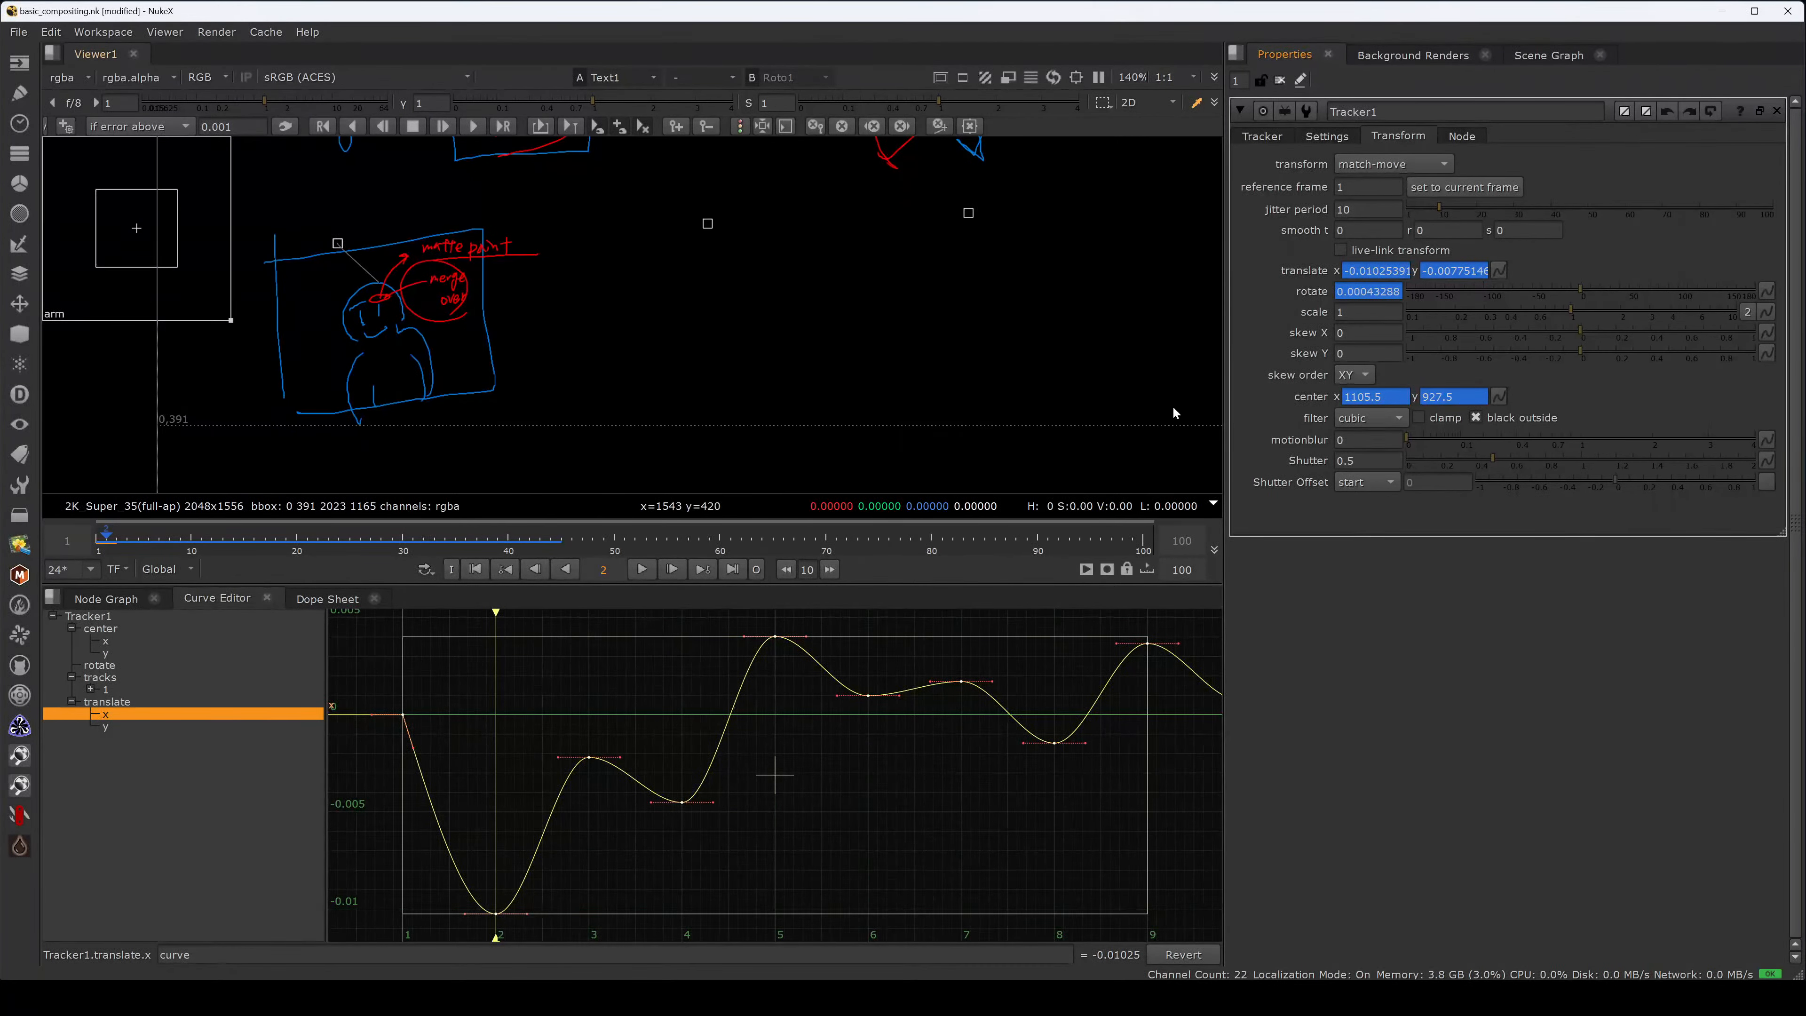
- Review the whole translate x curve, and select the keys from frame 12 to 26 to examine them up close
{"action": "left_click", "coordinate": [1027, 623]}
{"action": "key", "text": "f"}
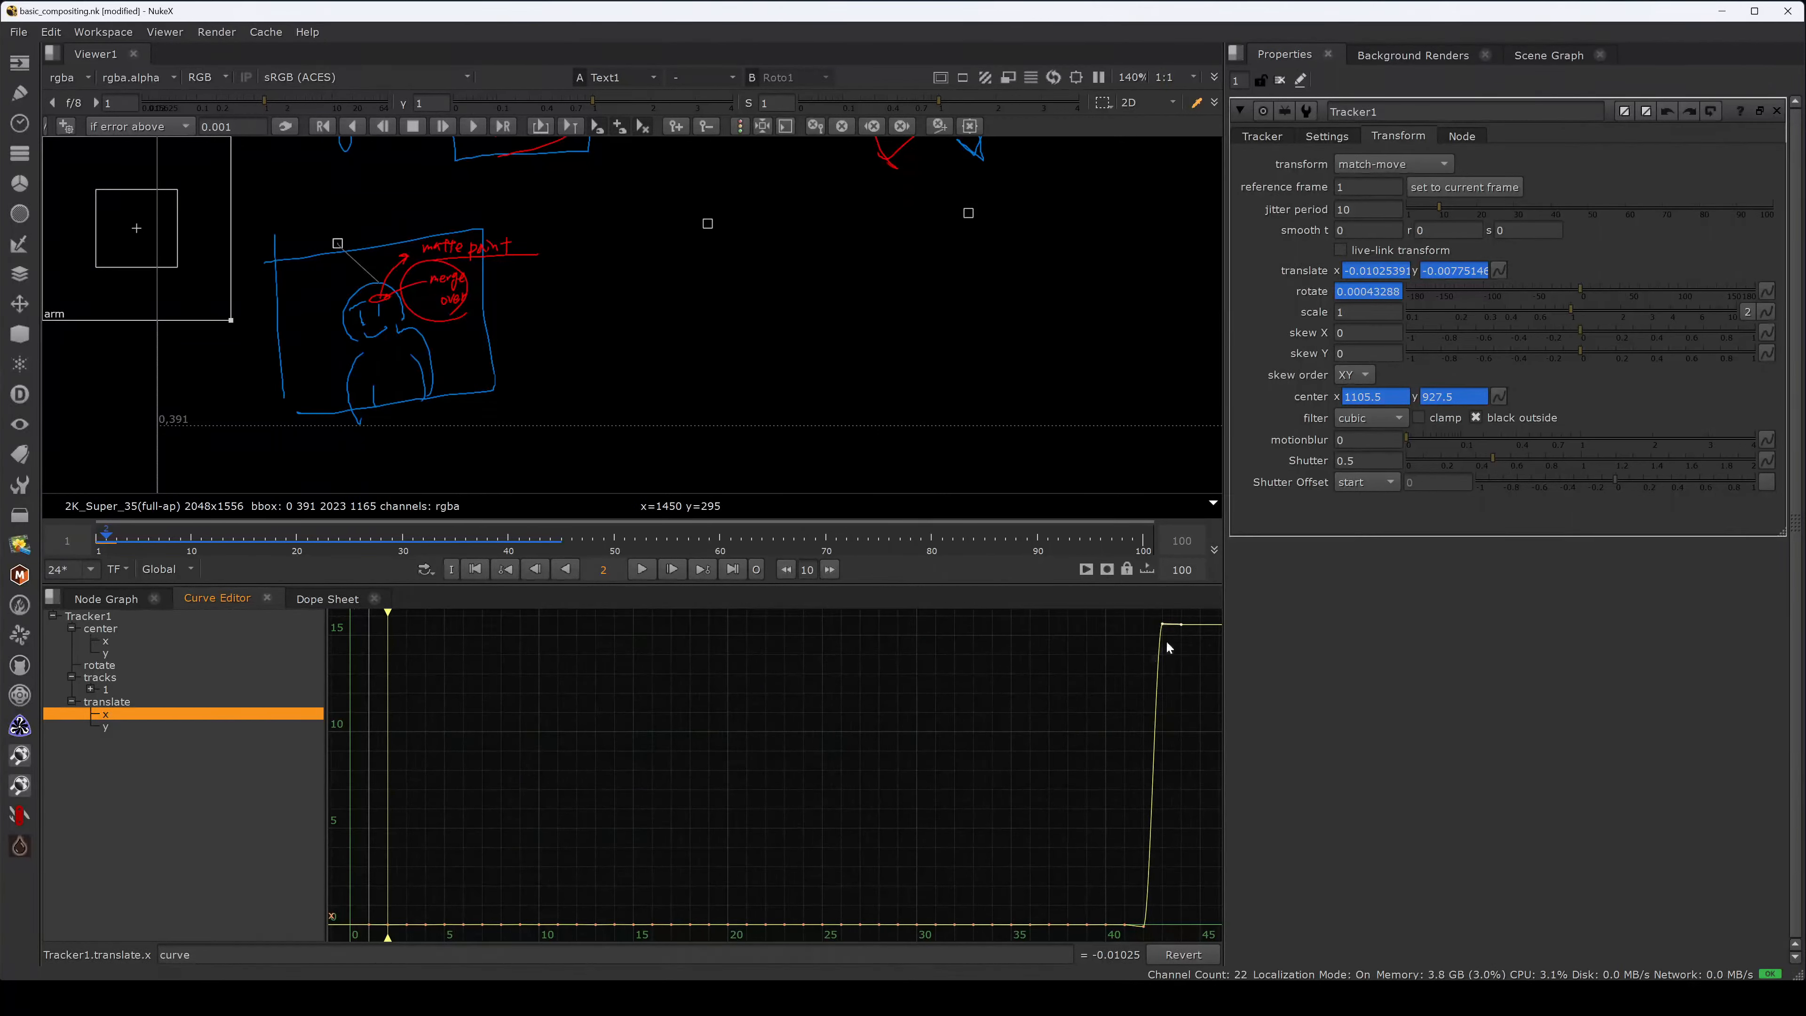
{"action": "left_click_drag", "start_coordinate": [1095, 794], "coordinate": [414, 943]}
{"action": "key", "text": "ctrl+a"}
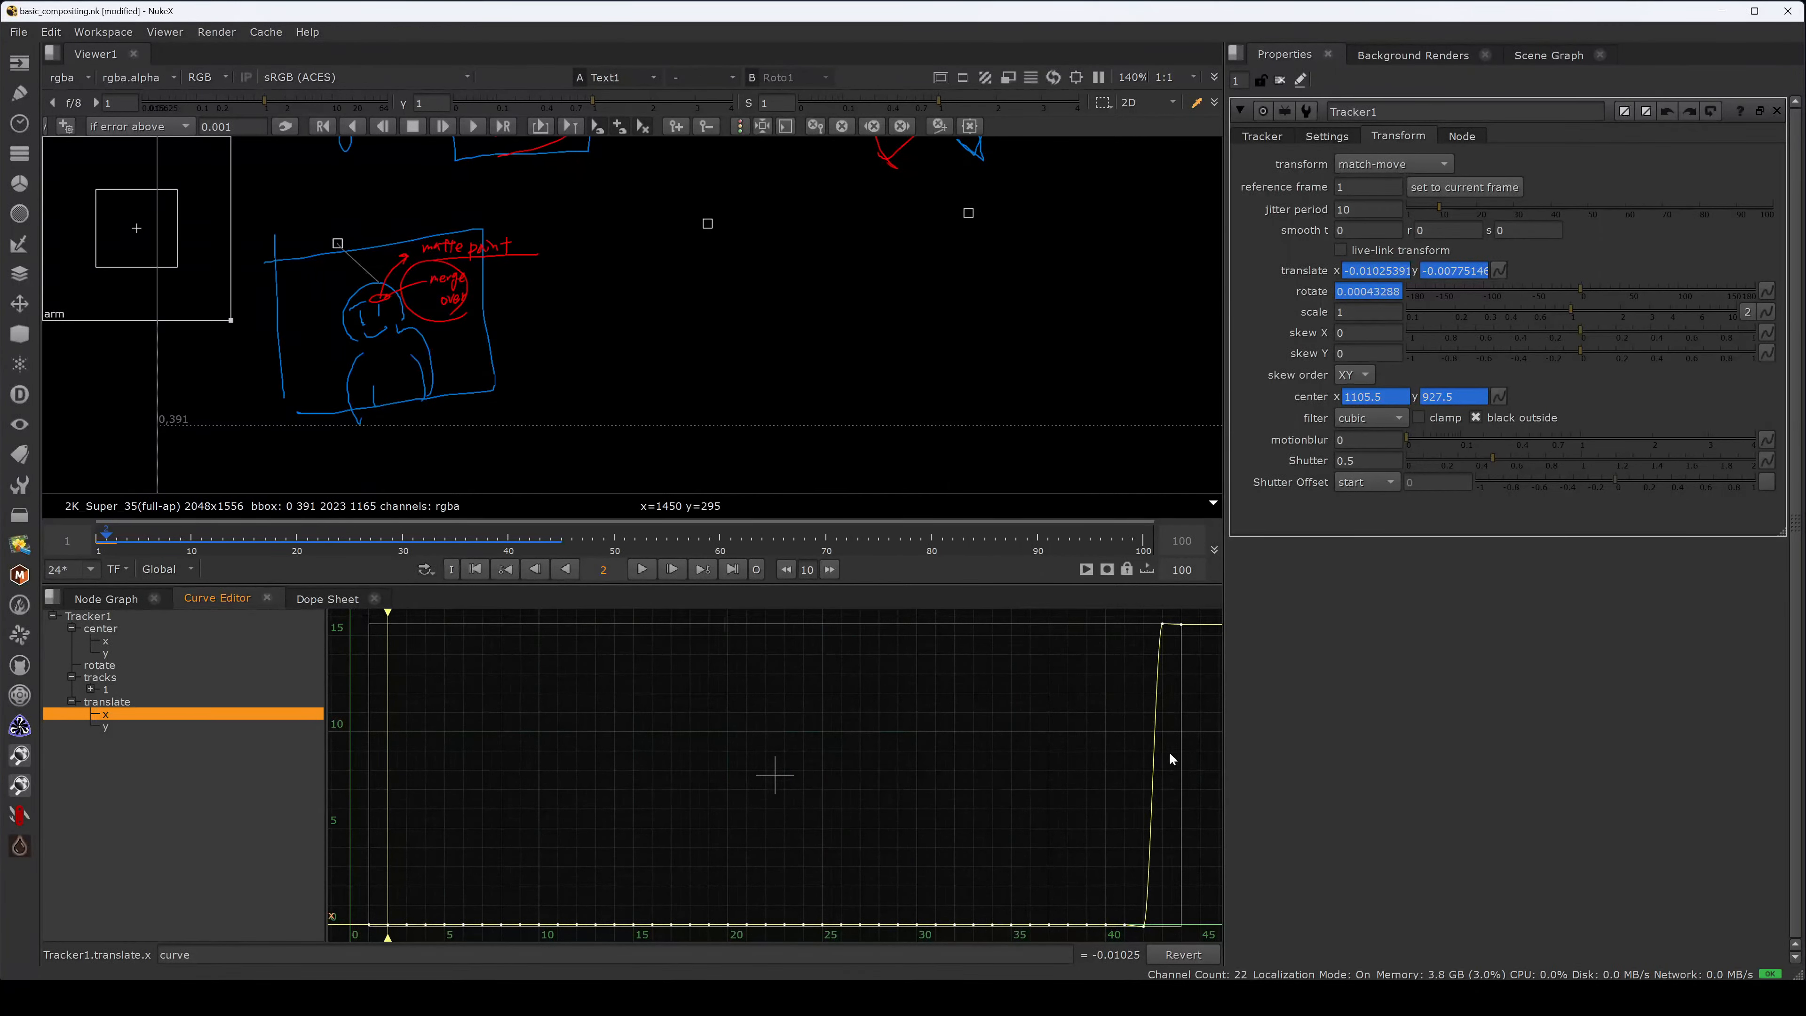
{"action": "left_click", "coordinate": [1188, 767]}
{"action": "key", "text": "ctrl+a"}
{"action": "left_click", "coordinate": [1110, 781]}
{"action": "left_click_drag", "start_coordinate": [860, 842], "coordinate": [568, 933]}
{"action": "key", "text": "f"}
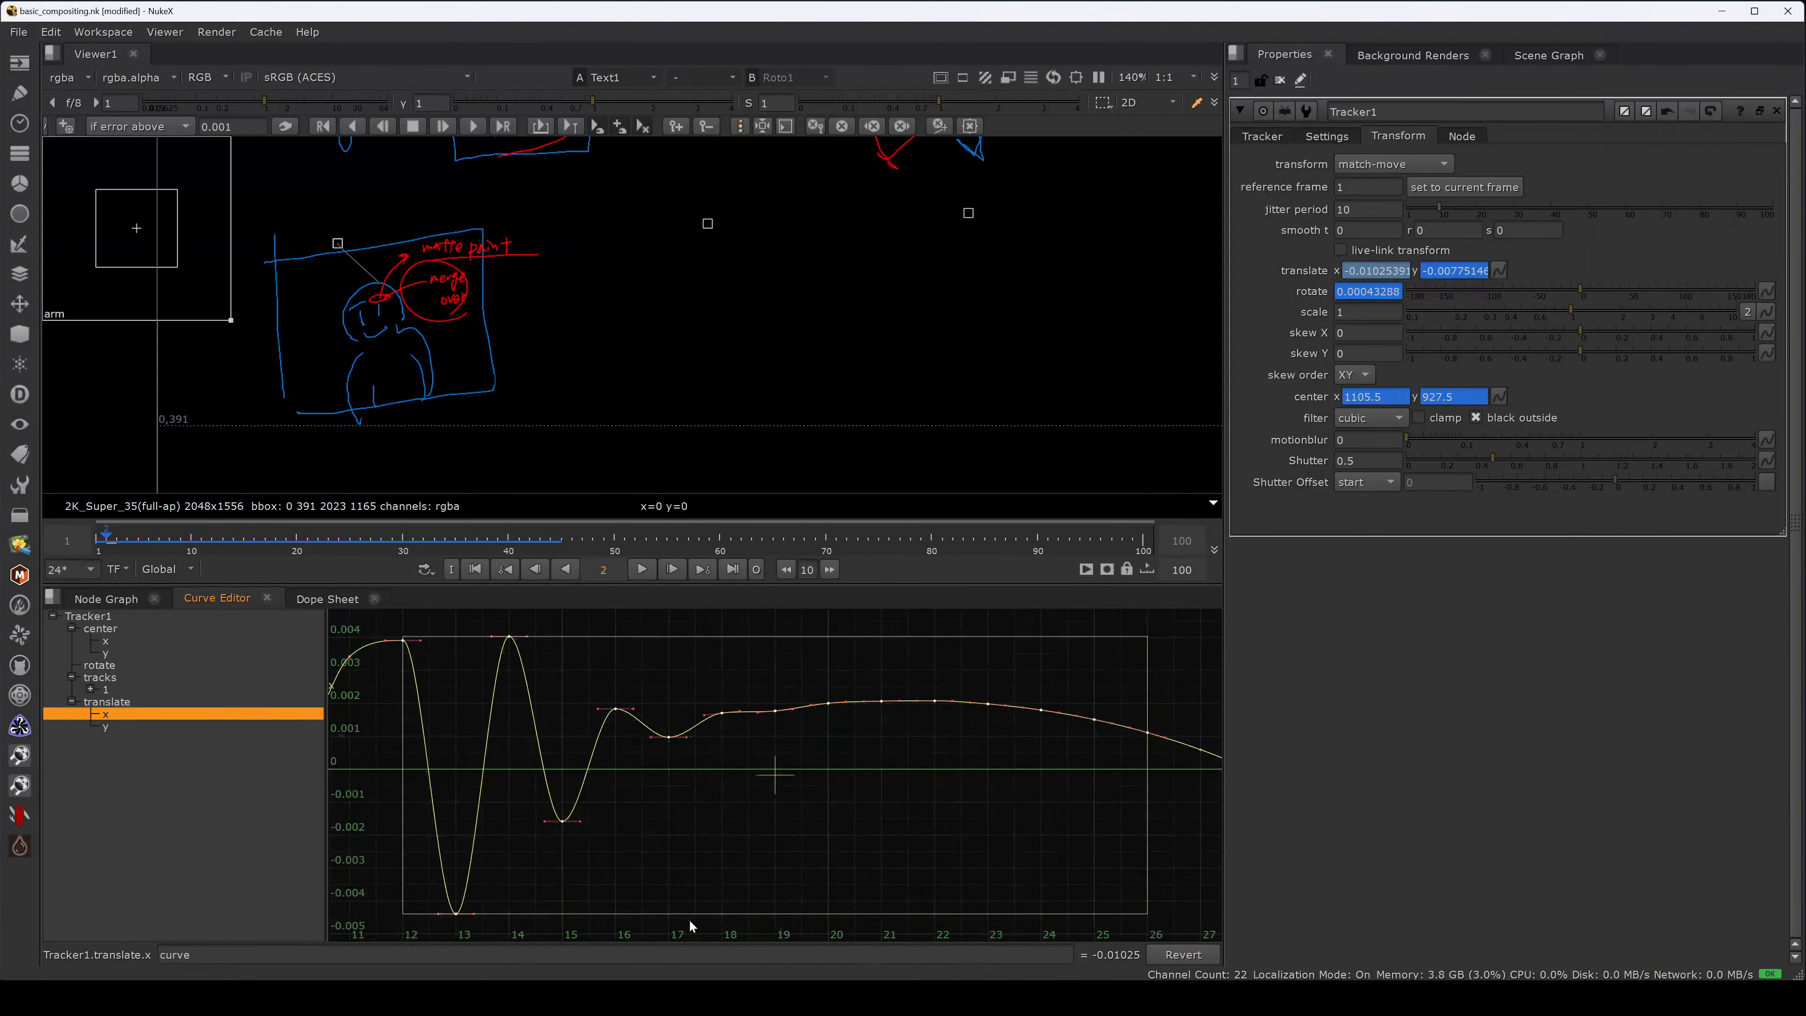
- Select the translate x keys between about frames 15 and 23 and apply Filter to them once
{"action": "left_click", "coordinate": [728, 884]}
{"action": "key", "text": "f"}
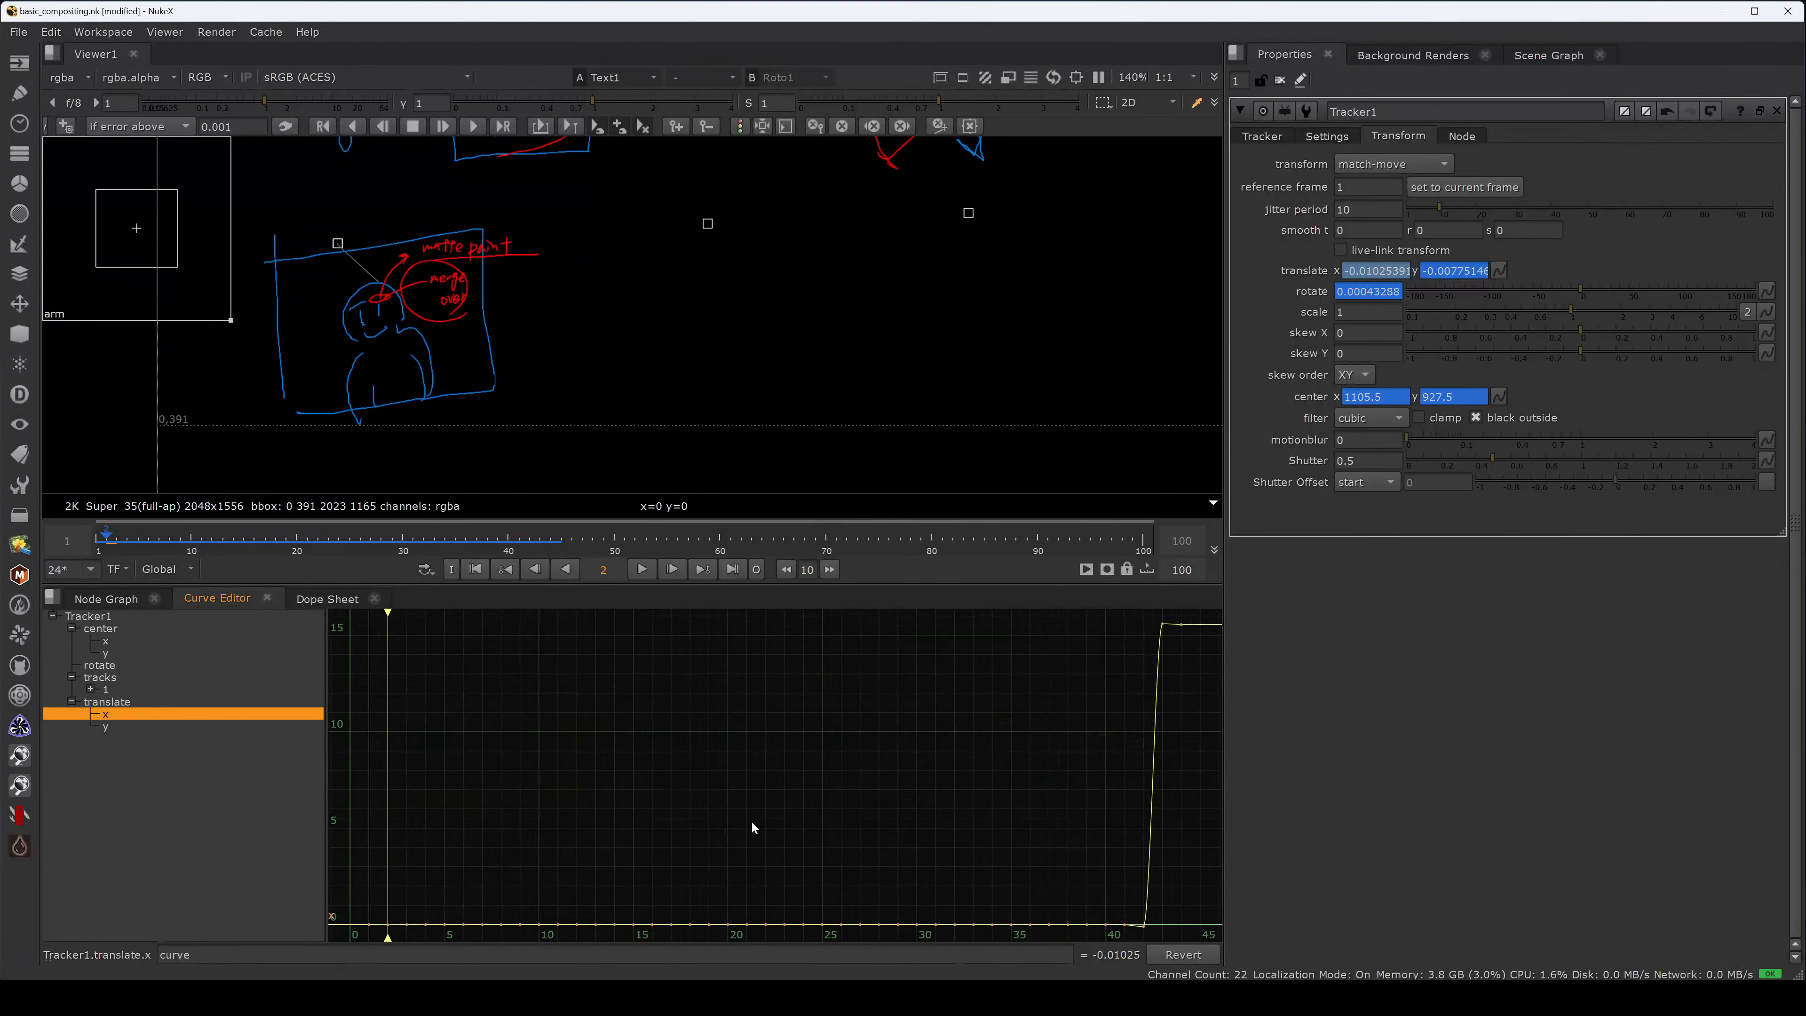
{"action": "left_click_drag", "start_coordinate": [810, 828], "coordinate": [630, 944]}
{"action": "right_click", "coordinate": [704, 895]}
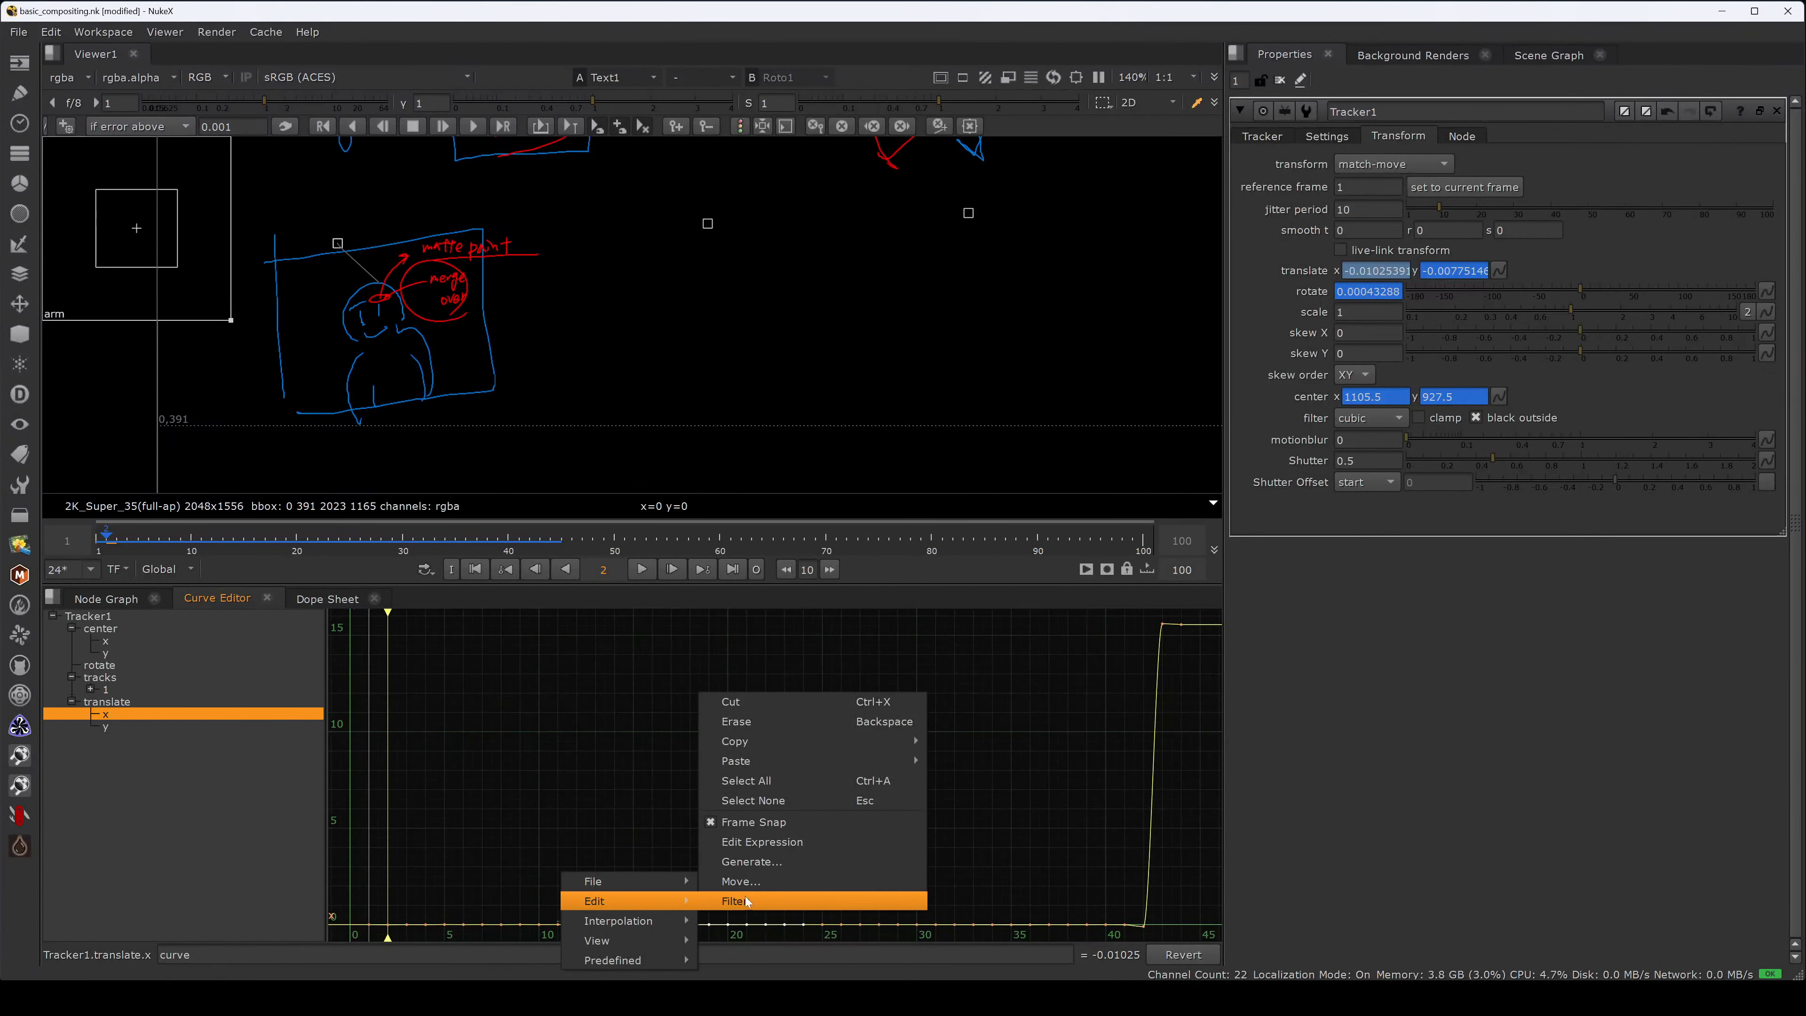
{"action": "left_click", "coordinate": [752, 890]}
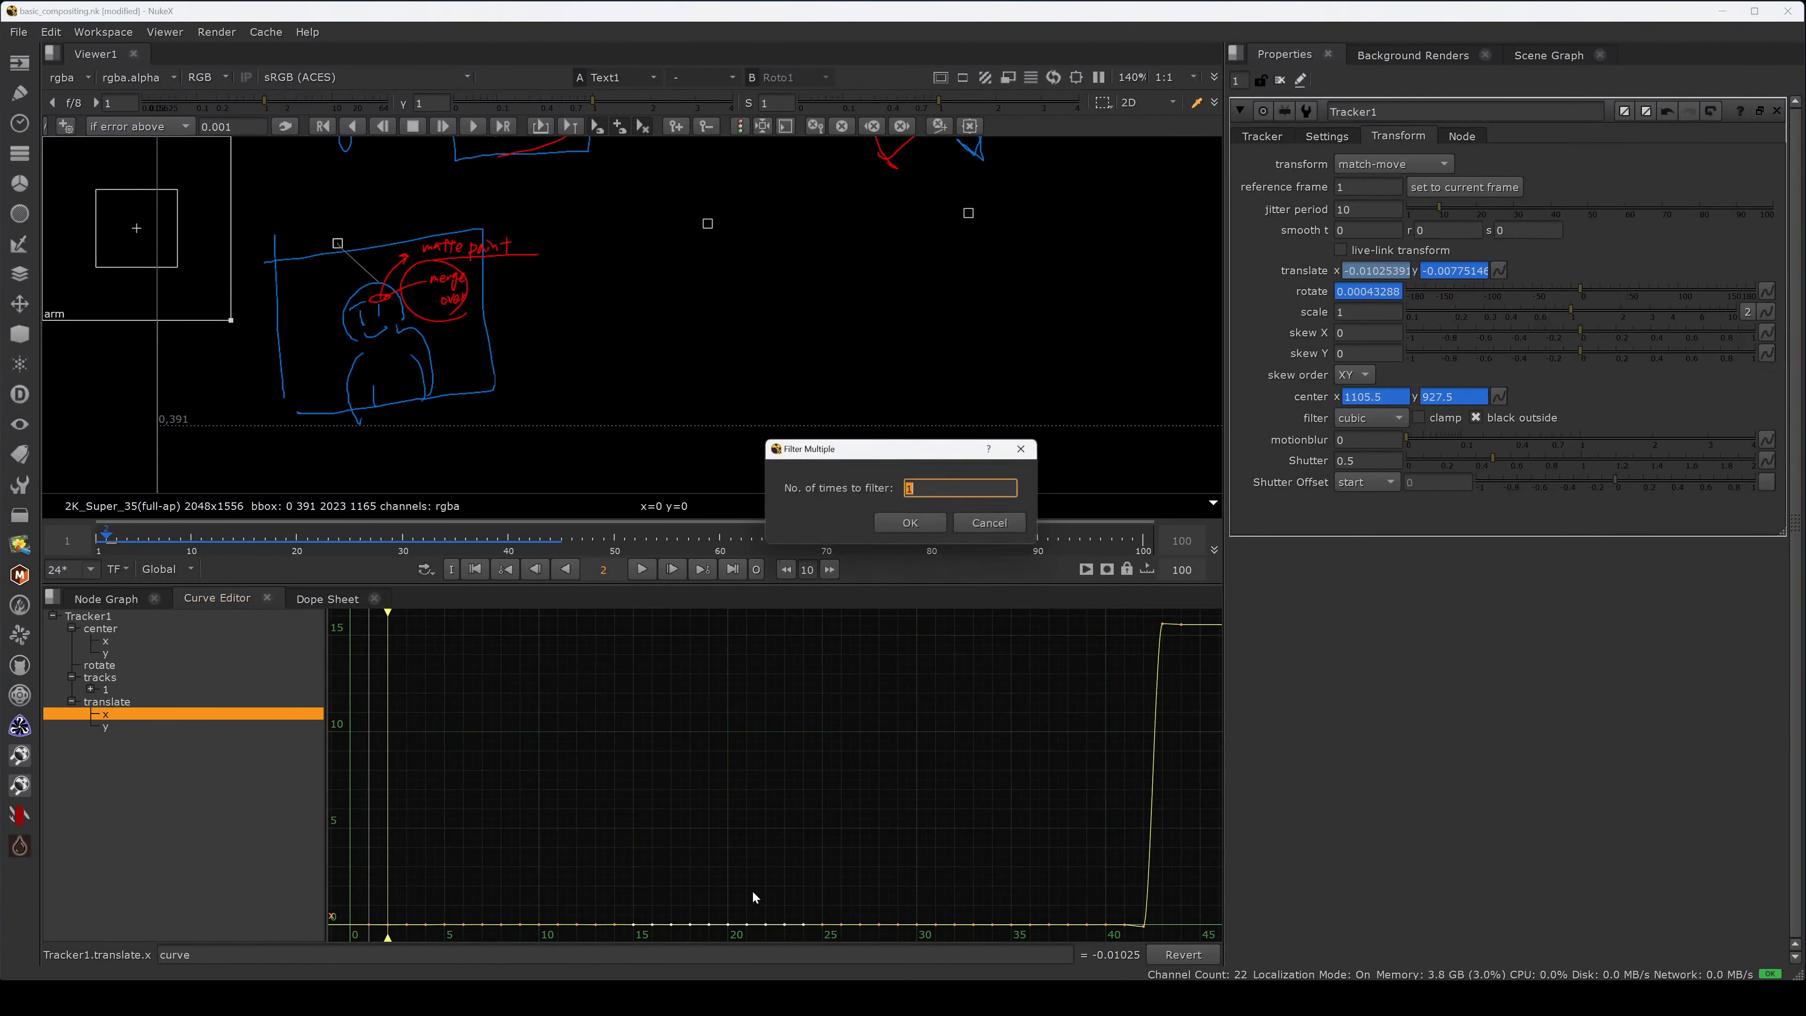
{"action": "left_click", "coordinate": [910, 529]}
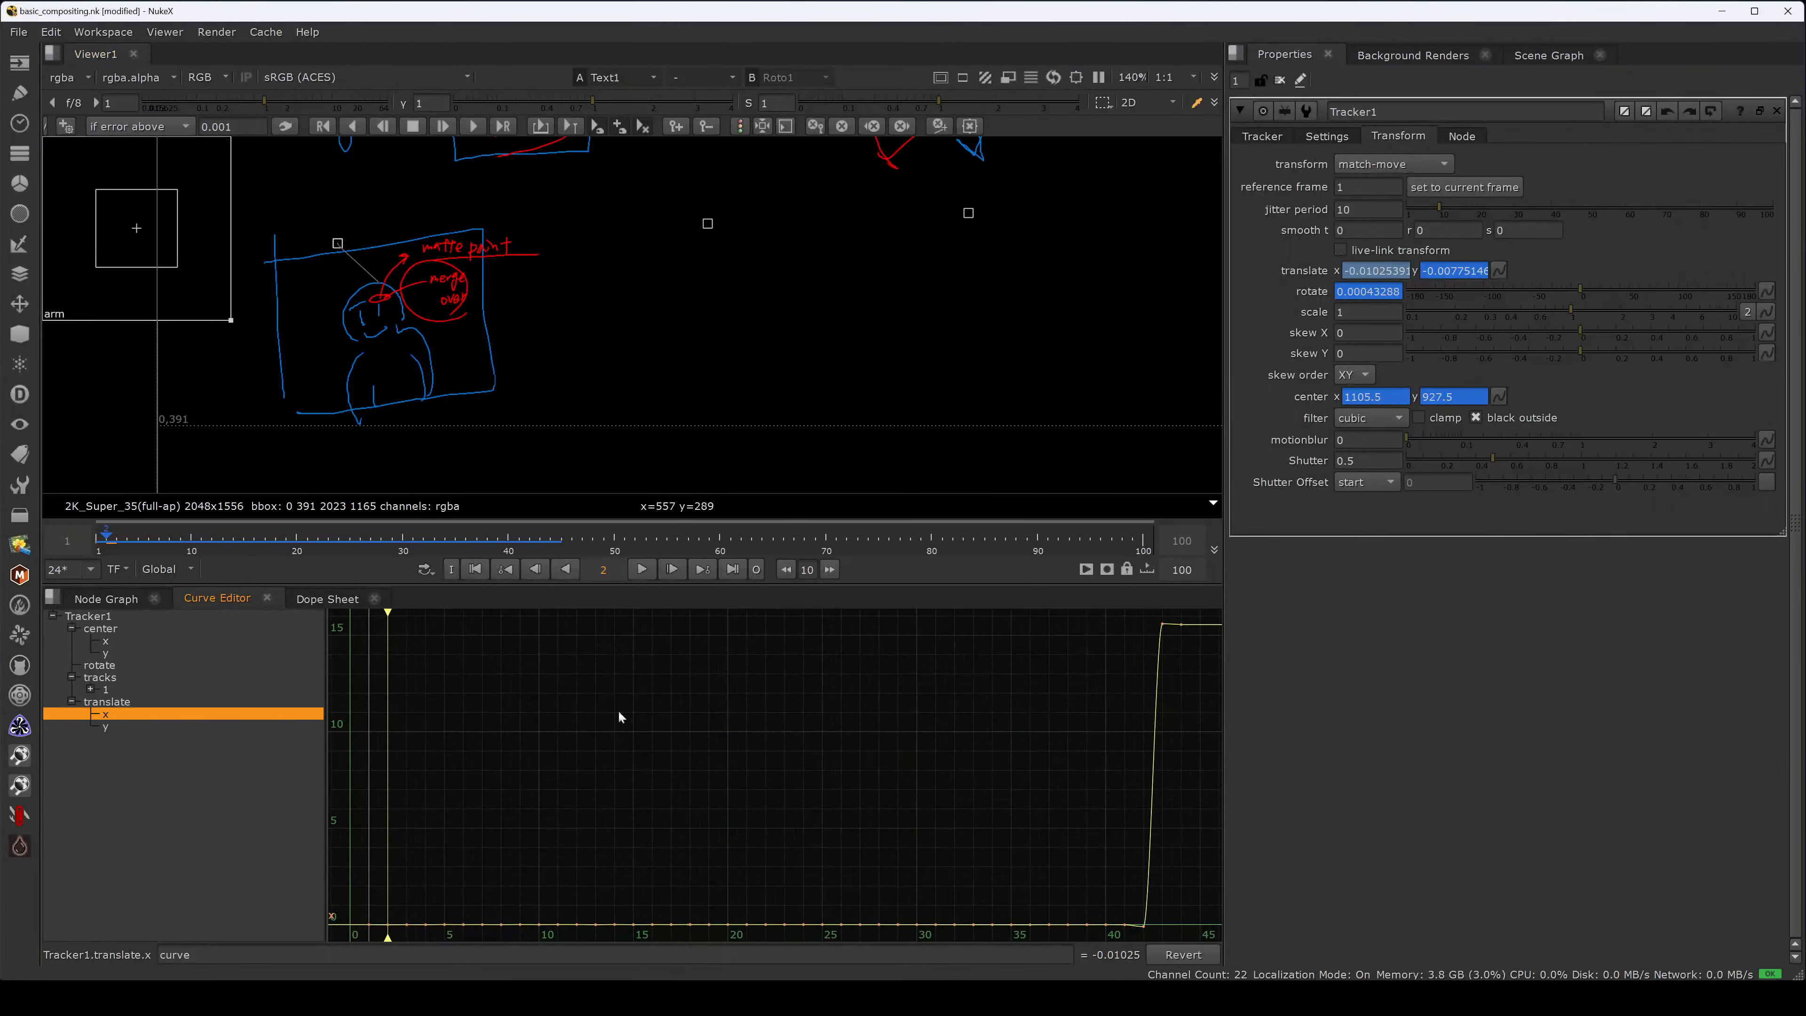
- Select the translate x keys from about frame 5 to 36 and view them in the Dope Sheet
{"action": "left_click_drag", "start_coordinate": [1046, 792], "coordinate": [442, 940]}
{"action": "left_click", "coordinate": [134, 599]}
{"action": "left_click", "coordinate": [317, 601]}
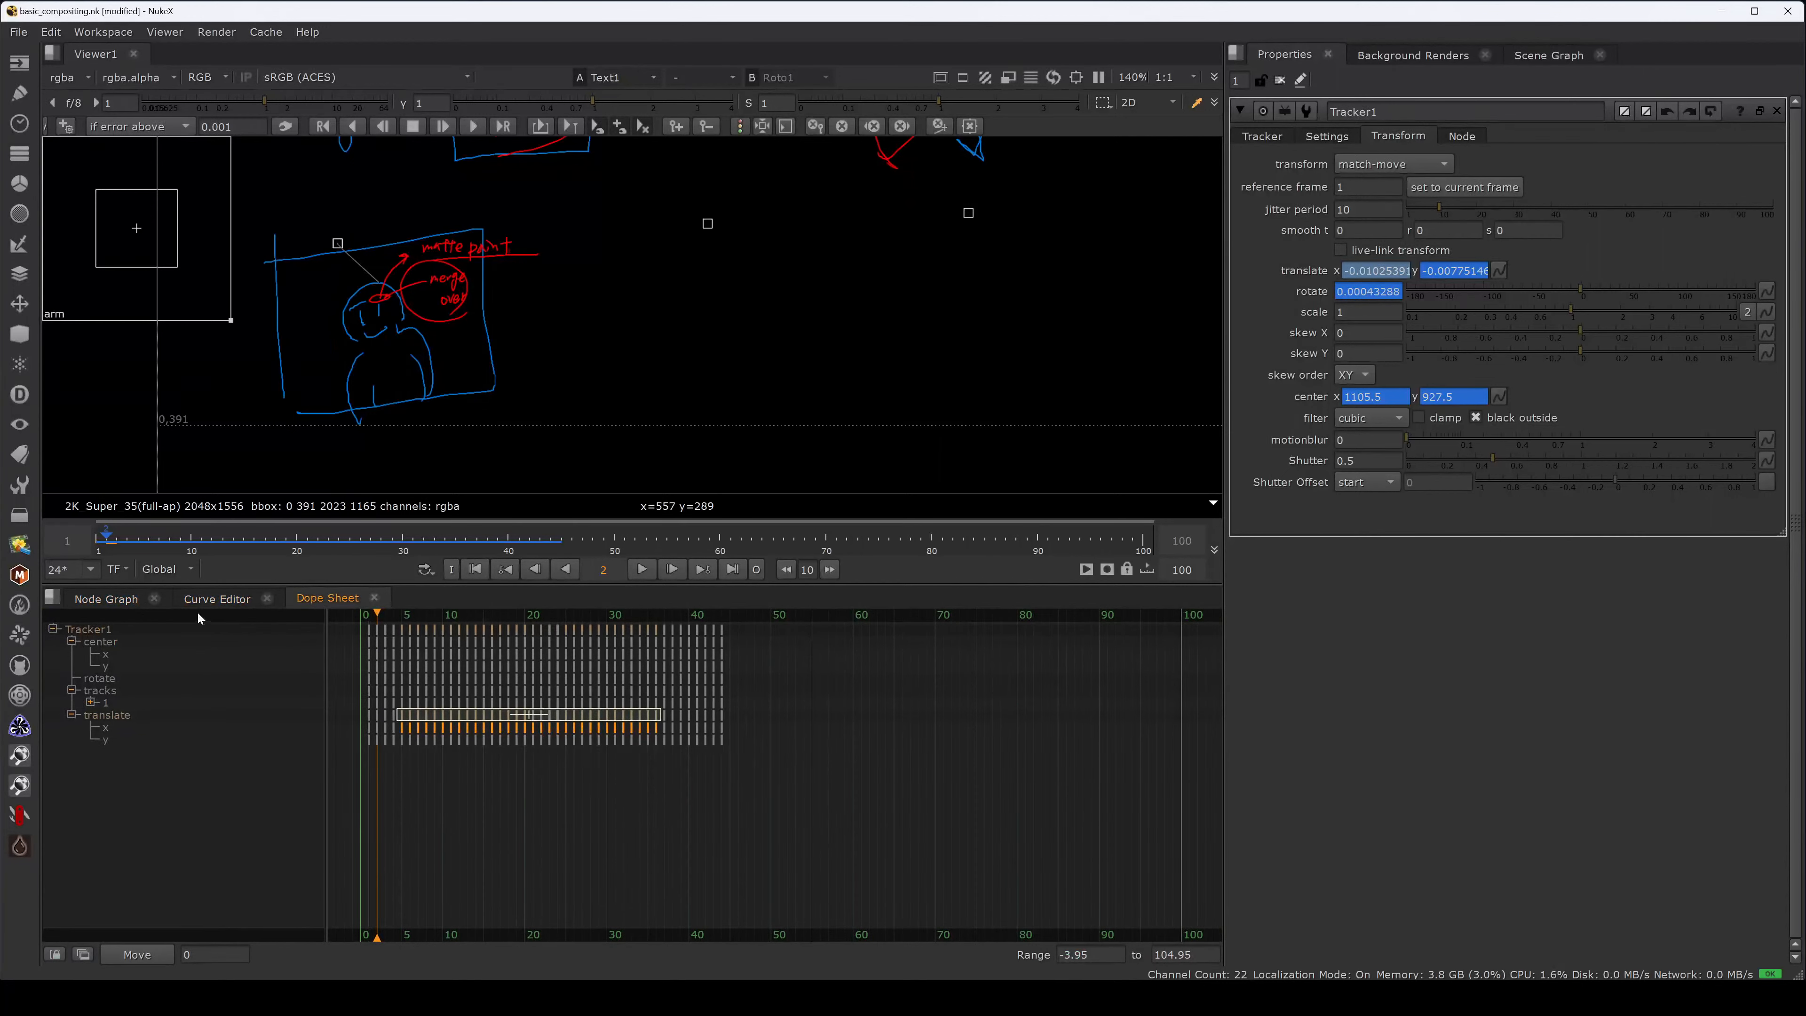
- Add a CheckerBoard node in empty space of the Node Graph, view it whole and go to frame 1
{"action": "left_click", "coordinate": [131, 599]}
{"action": "left_click", "coordinate": [968, 727]}
{"action": "scroll", "coordinate": [1001, 746], "scroll_direction": "down", "scroll_amount": 4}
{"action": "left_click", "coordinate": [903, 788]}
{"action": "middle_click_drag", "start_coordinate": [992, 757], "coordinate": [799, 798]}
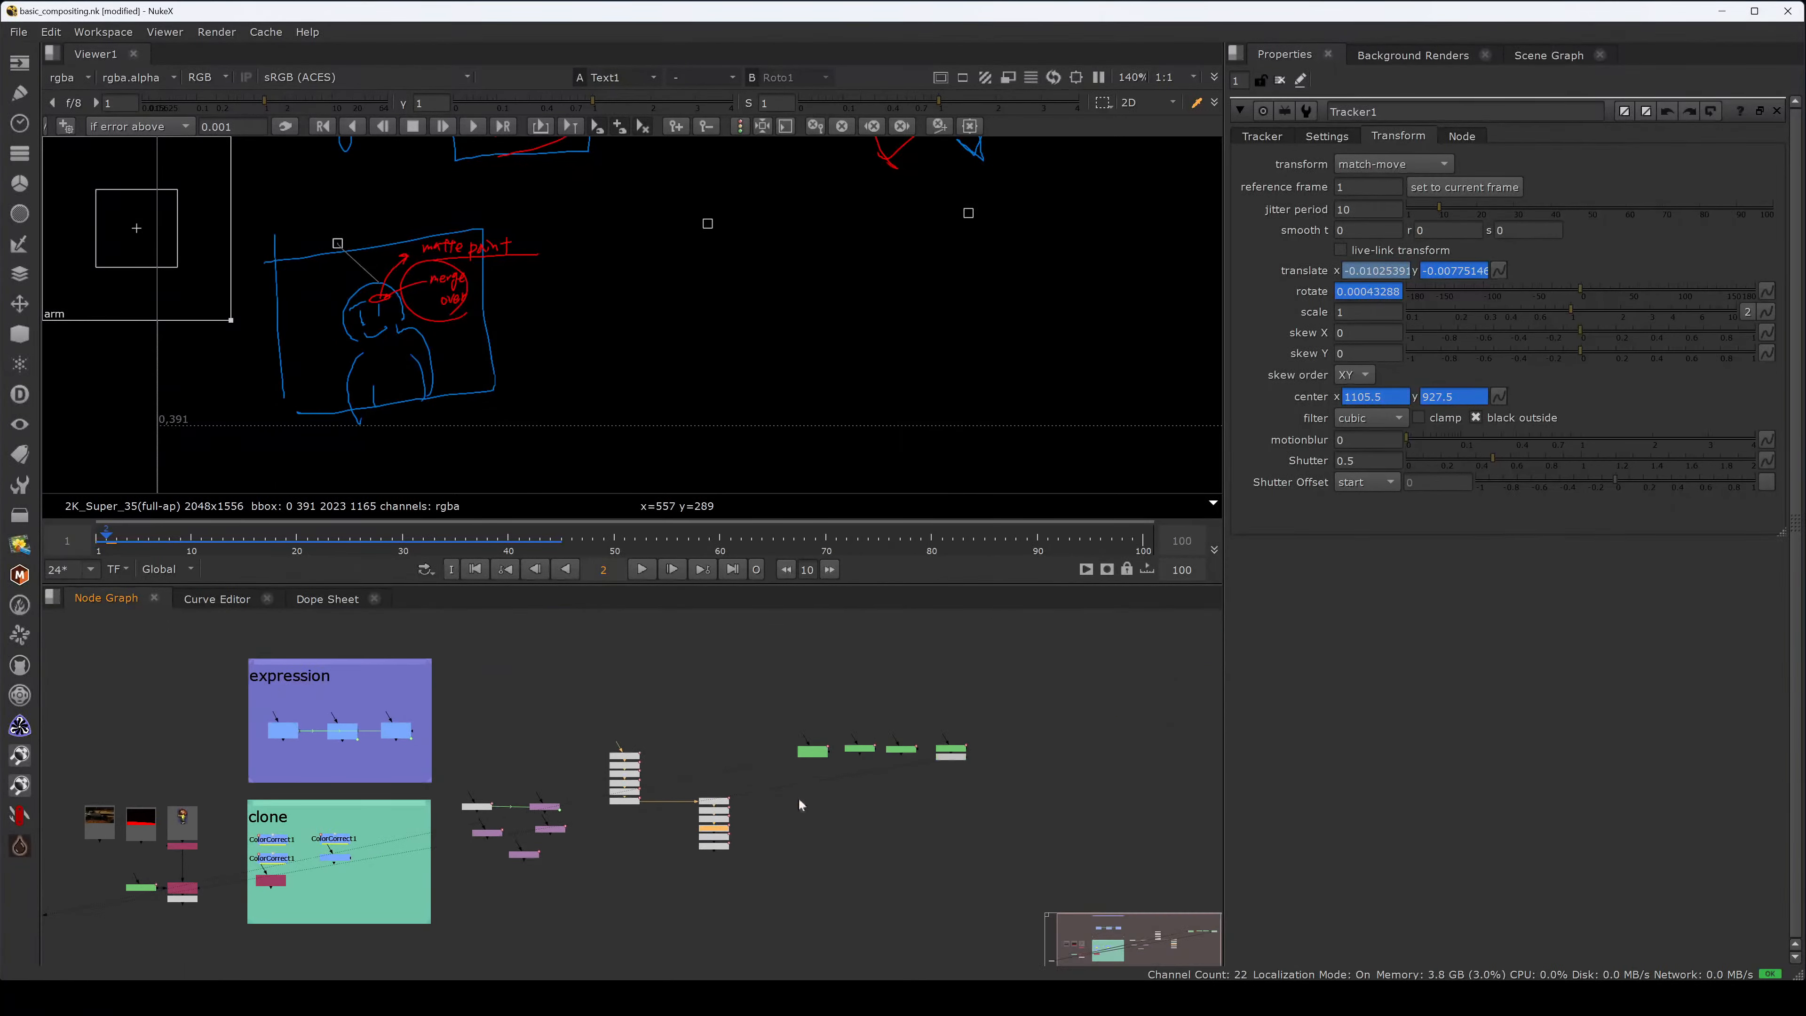
{"action": "middle_click_drag", "start_coordinate": [1095, 791], "coordinate": [784, 791]}
{"action": "left_click", "coordinate": [786, 792]}
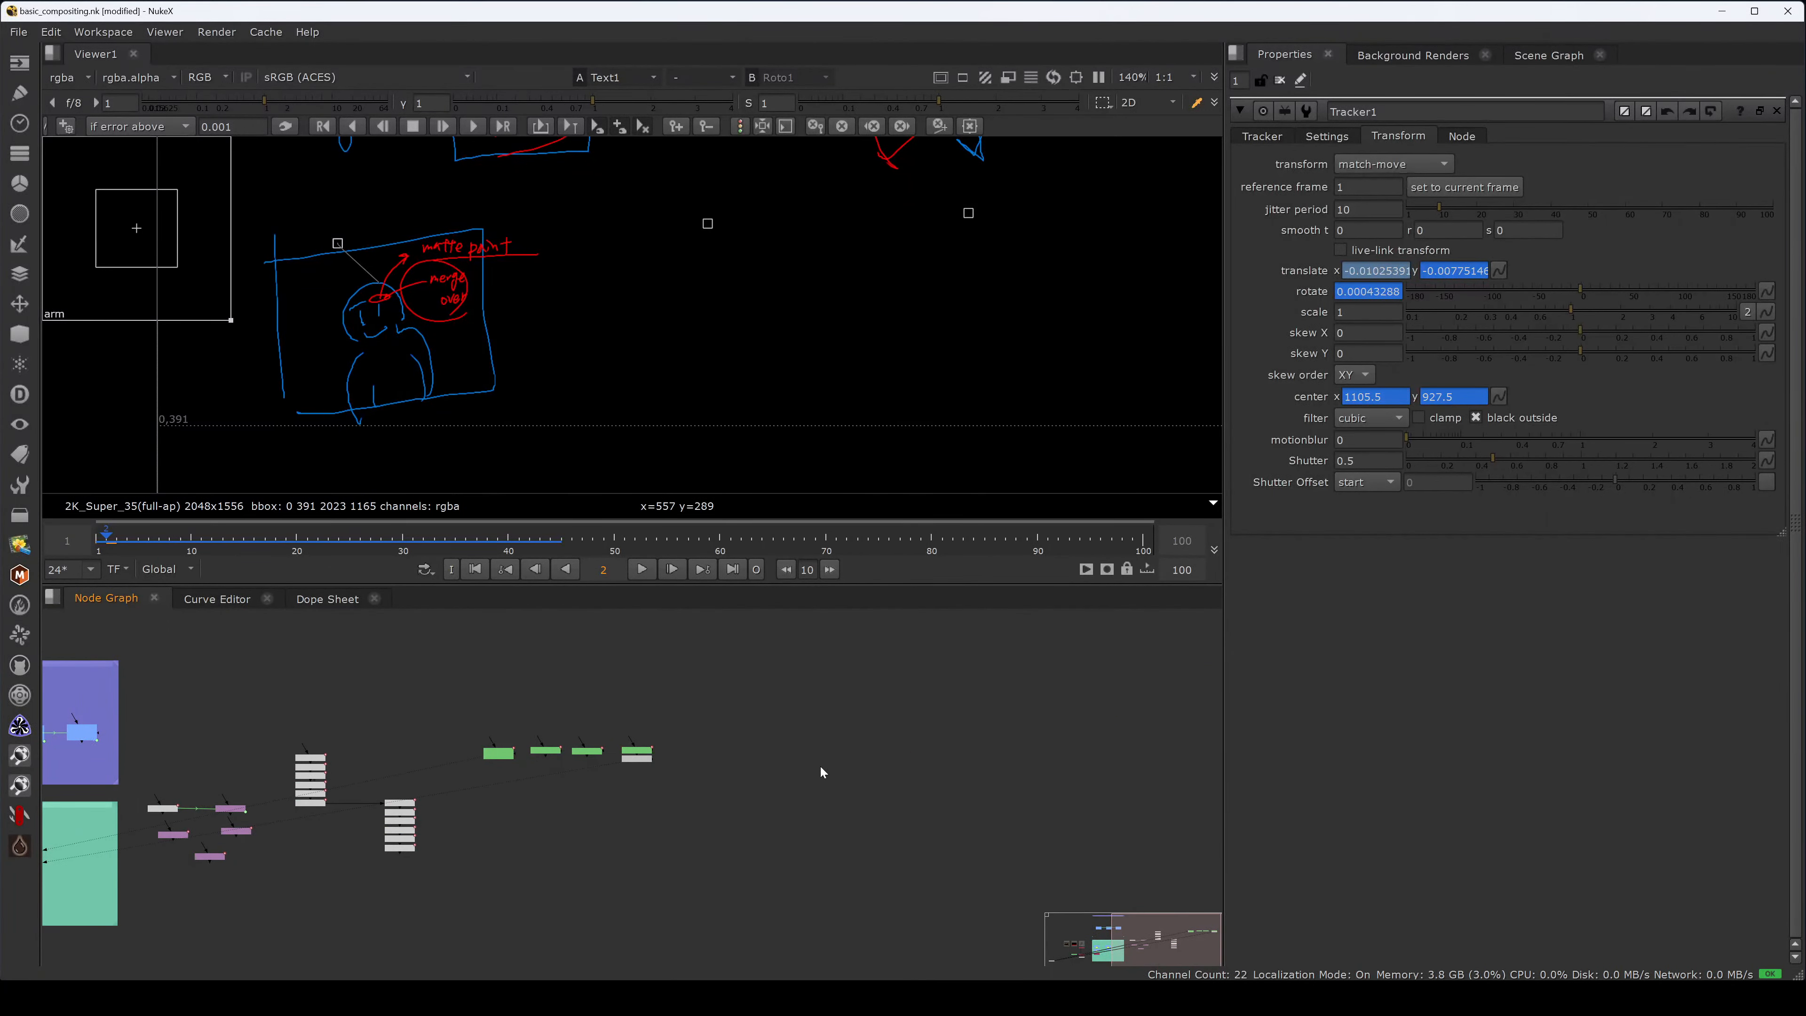
{"action": "scroll", "coordinate": [754, 740], "scroll_direction": "up", "scroll_amount": 2}
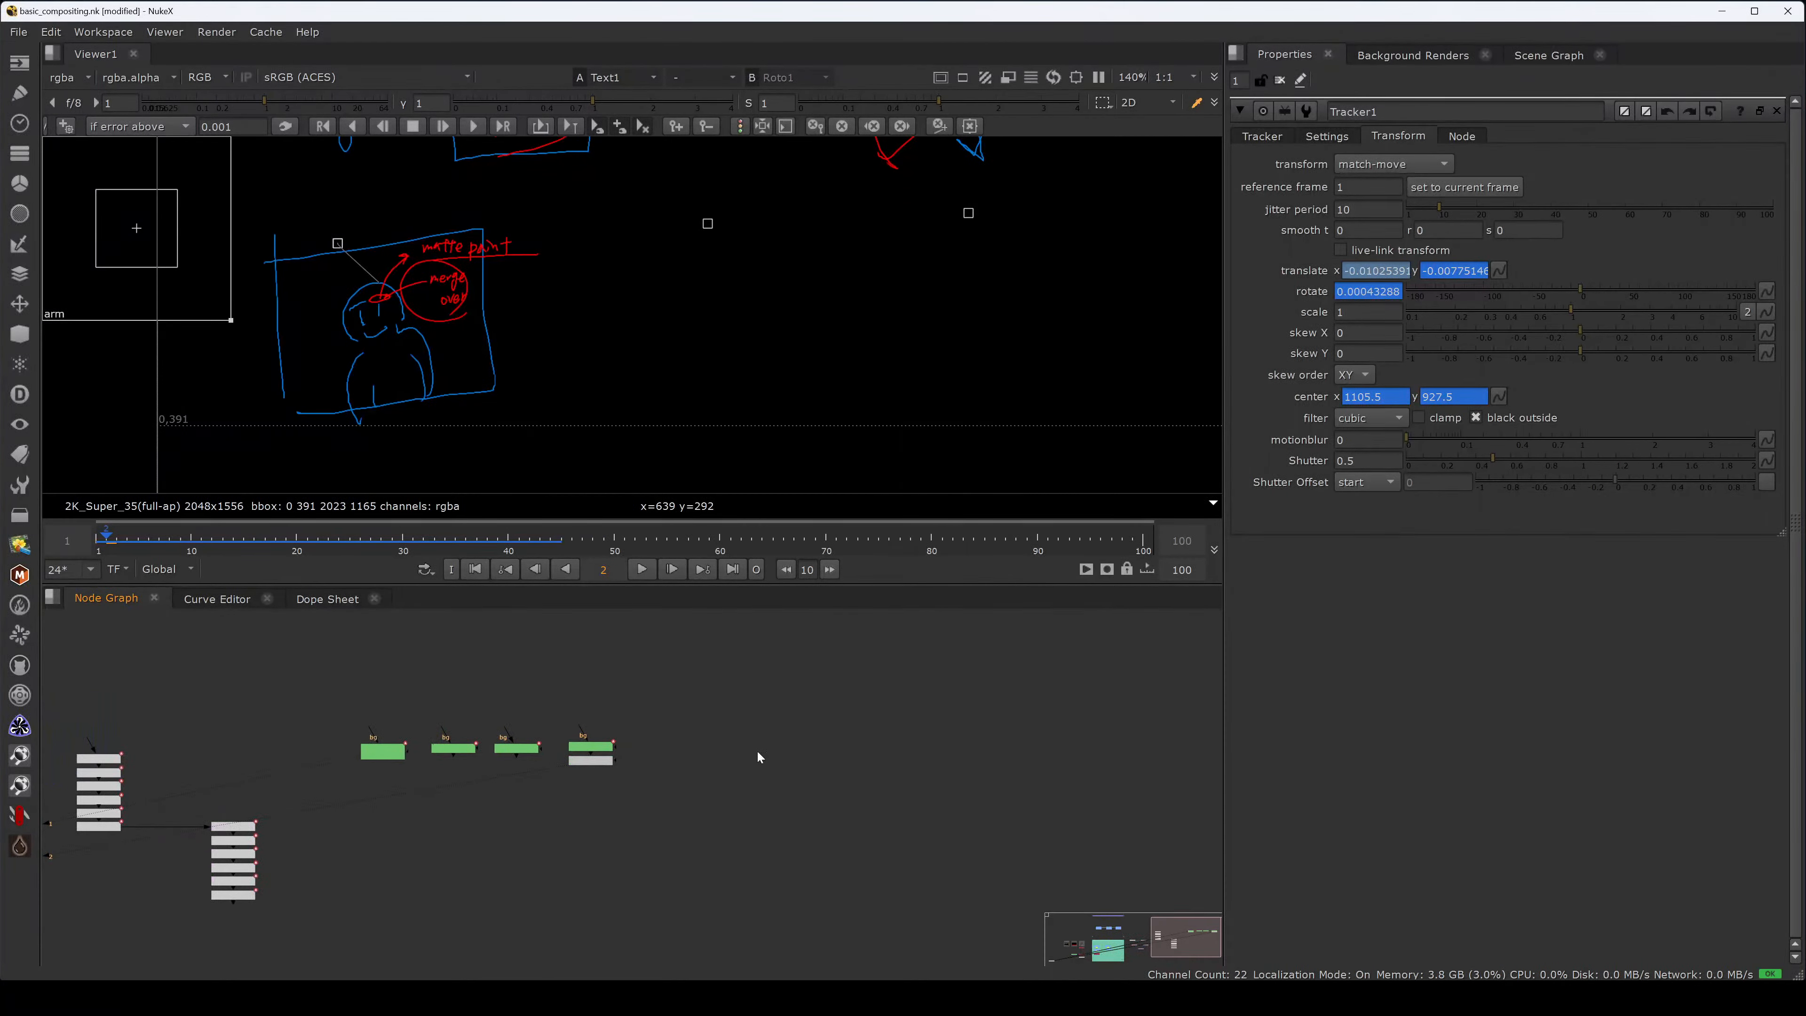
{"action": "key", "text": "Tab"}
{"action": "type", "text": "mer"}
{"action": "key", "text": "Return"}
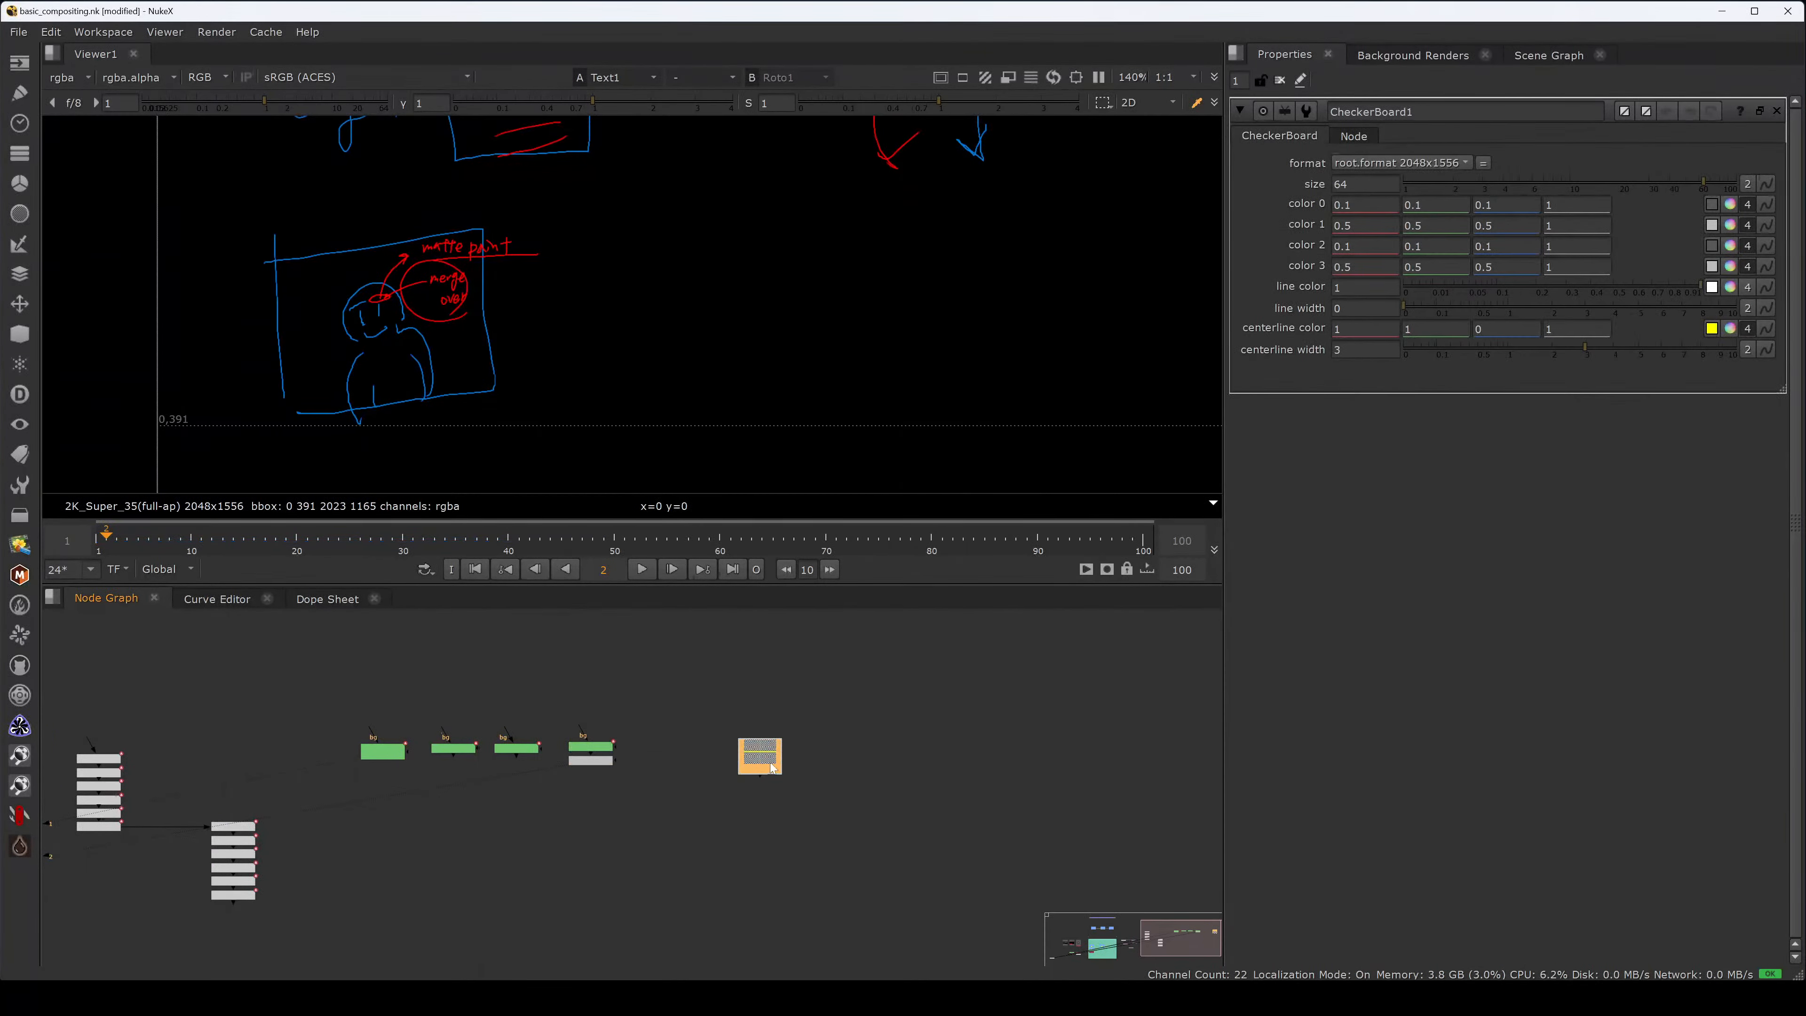
{"action": "key", "text": "f"}
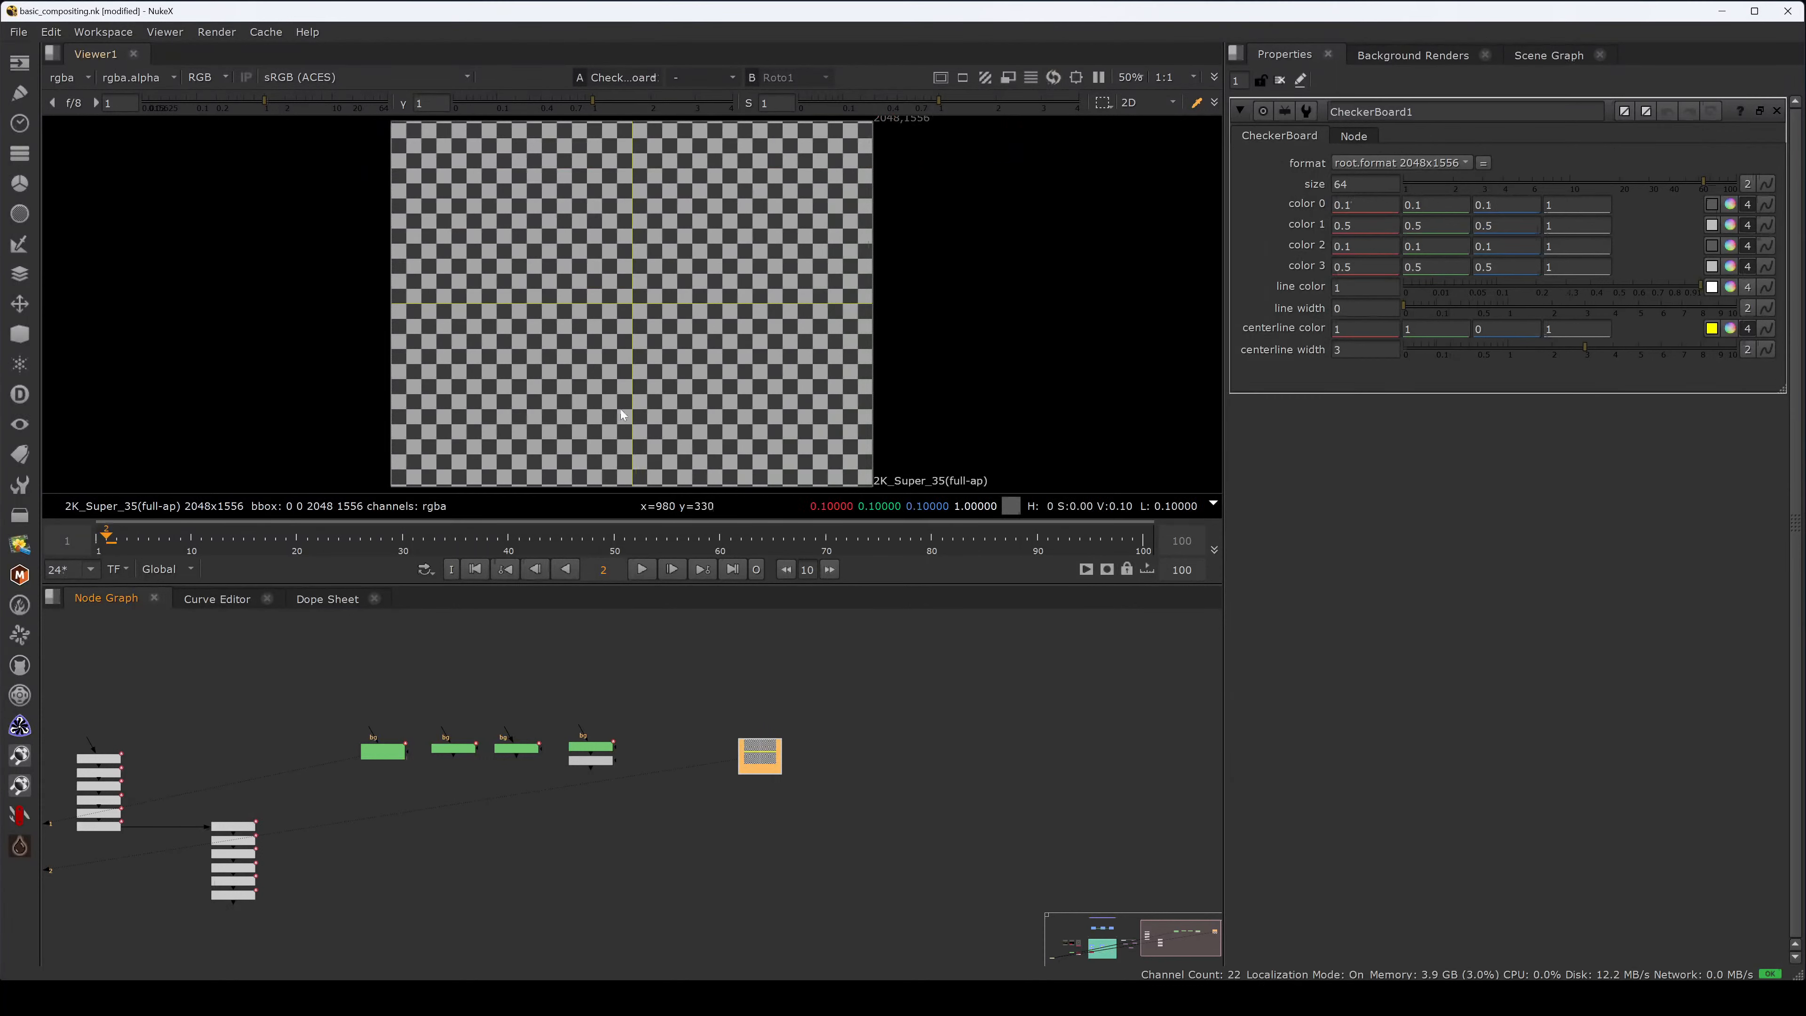
{"action": "left_click", "coordinate": [98, 541]}
- Add a Roto node below the CheckerBoard, with output set to none and premultiply set to rgba
{"action": "left_click_drag", "start_coordinate": [800, 718], "coordinate": [721, 763]}
{"action": "key", "text": "o"}
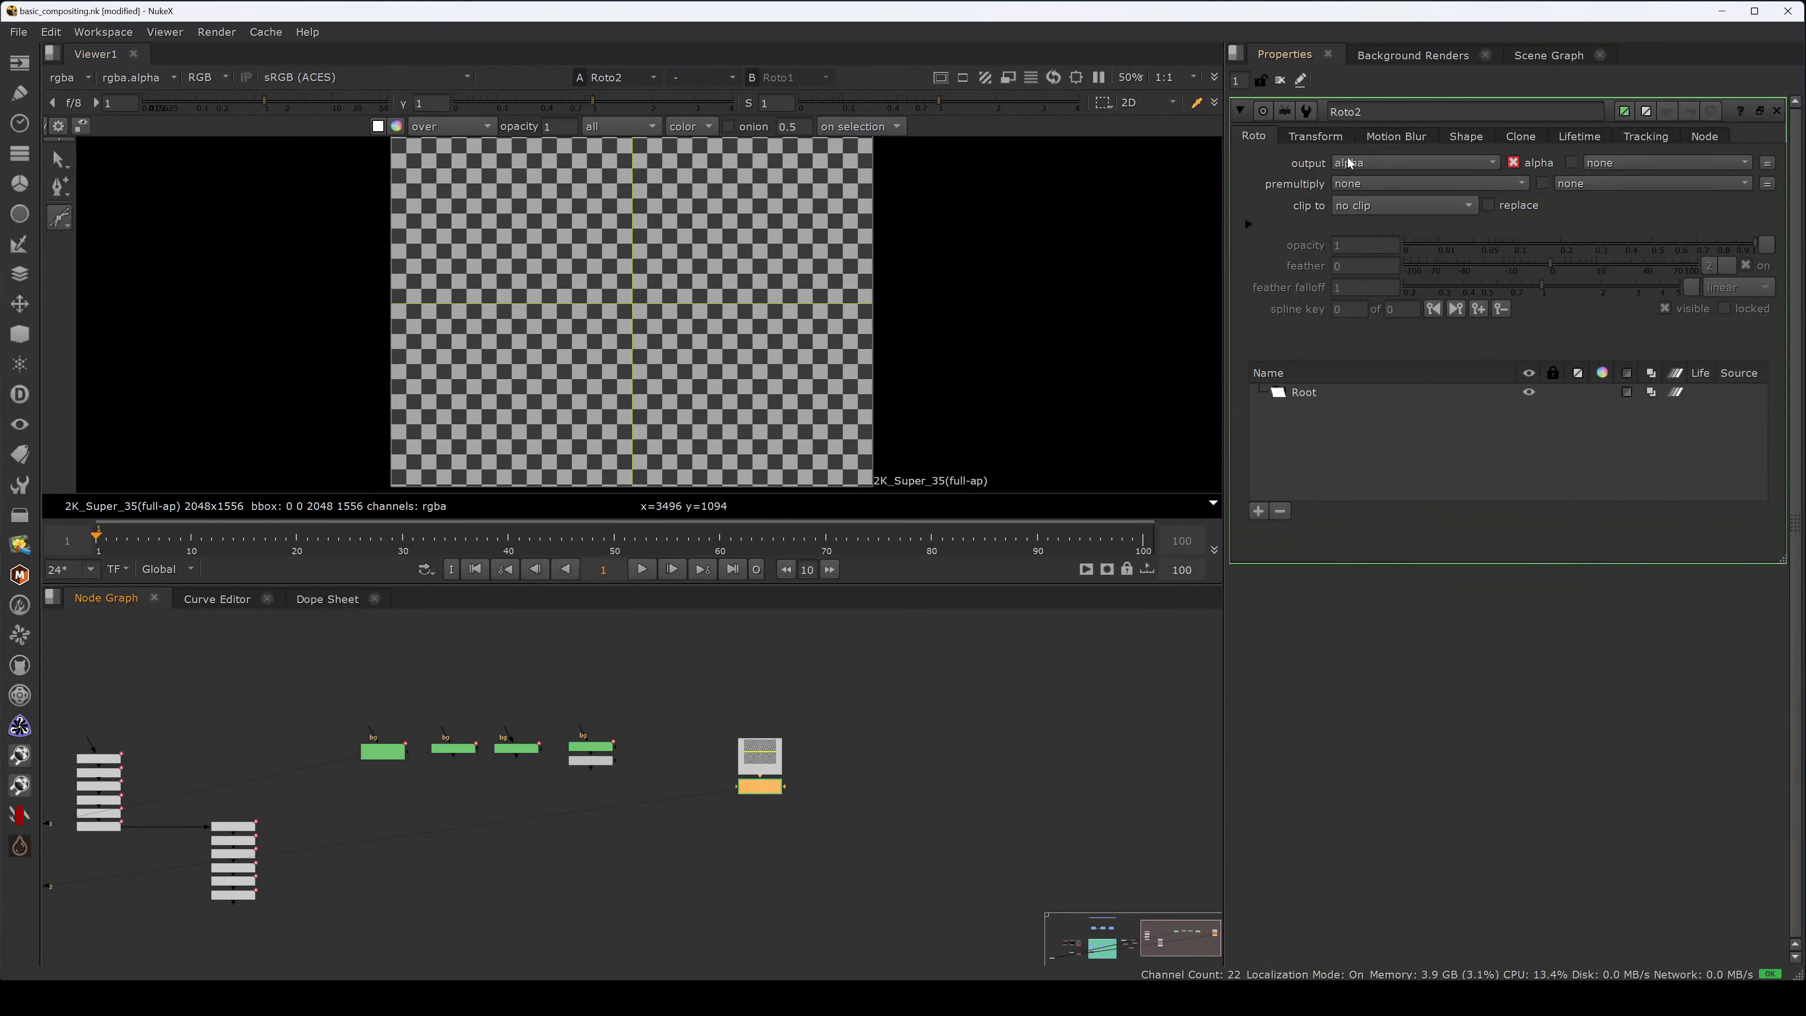
{"action": "left_click", "coordinate": [1372, 184]}
{"action": "left_click", "coordinate": [1366, 240]}
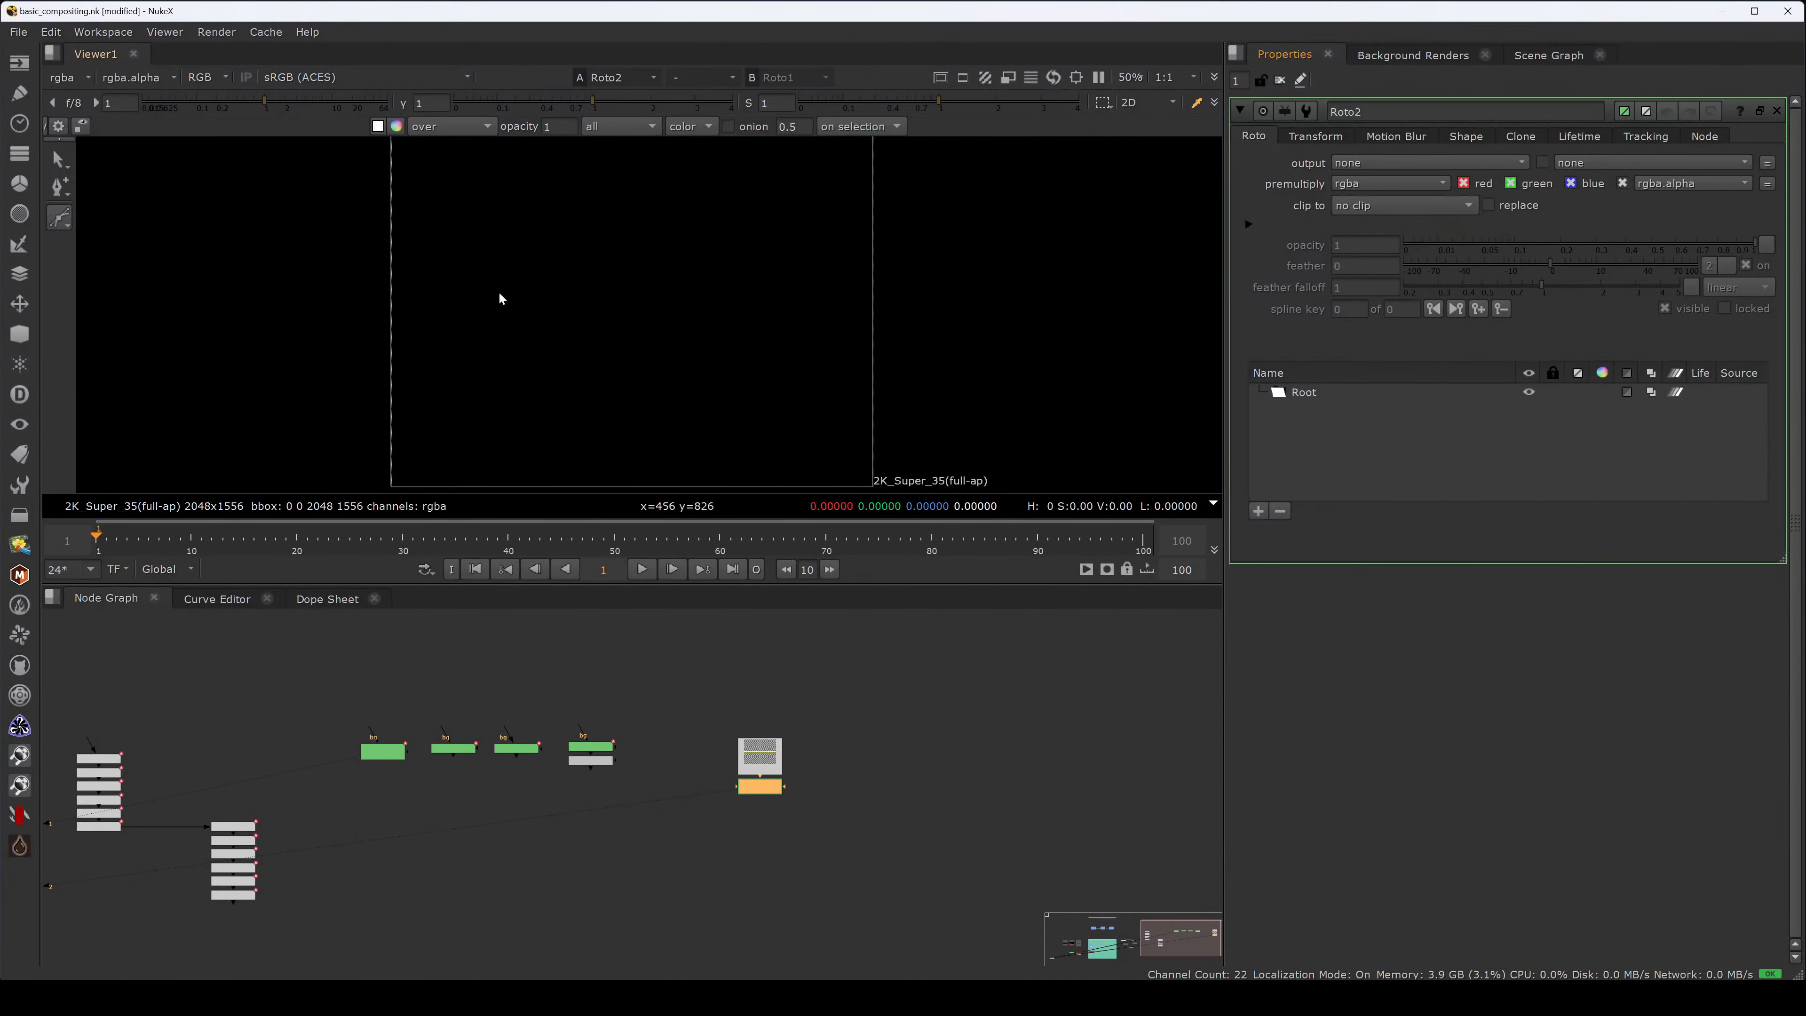
- Draw a small round ellipse about 85 px across near the centre of the checkerboard image
{"action": "key", "text": "v"}
{"action": "key", "text": "v"}
{"action": "left_click_drag", "start_coordinate": [627, 306], "coordinate": [645, 287]}
{"action": "scroll", "coordinate": [635, 320], "scroll_direction": "up", "scroll_amount": 5}
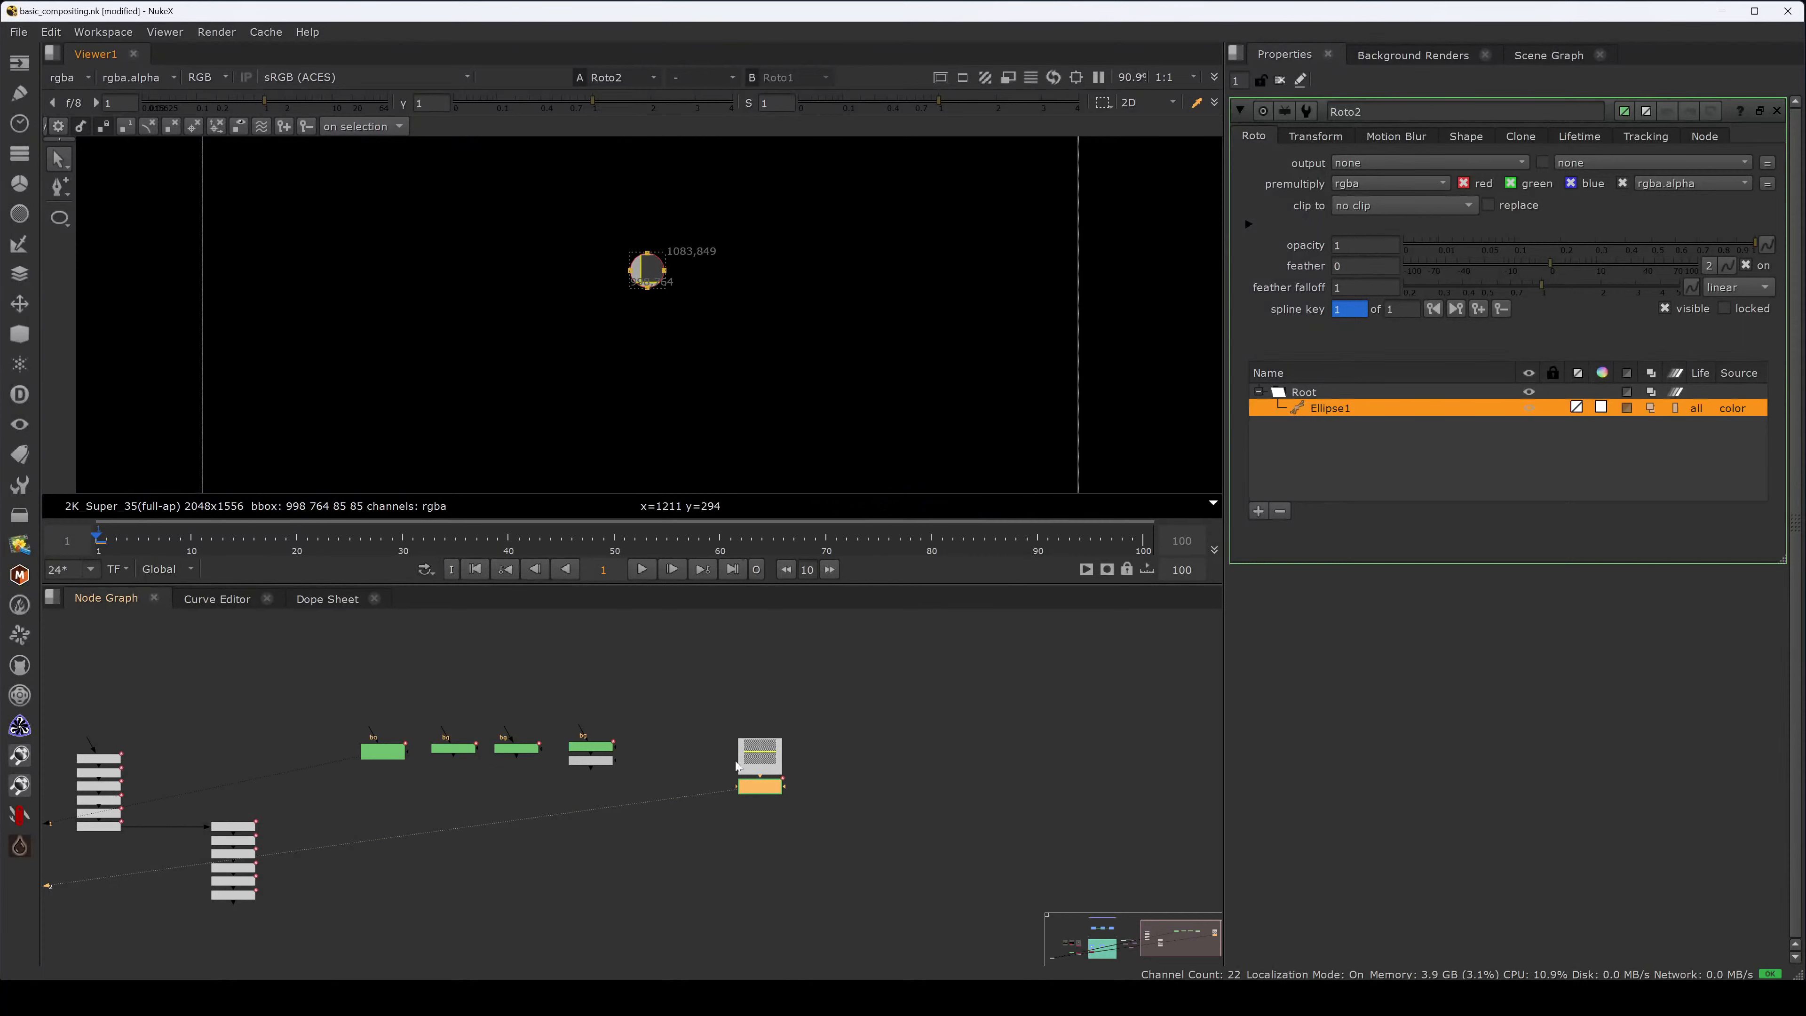
- Set CheckerBoard1's size to 2.15
{"action": "left_click", "coordinate": [776, 763]}
{"action": "double_click", "coordinate": [777, 763]}
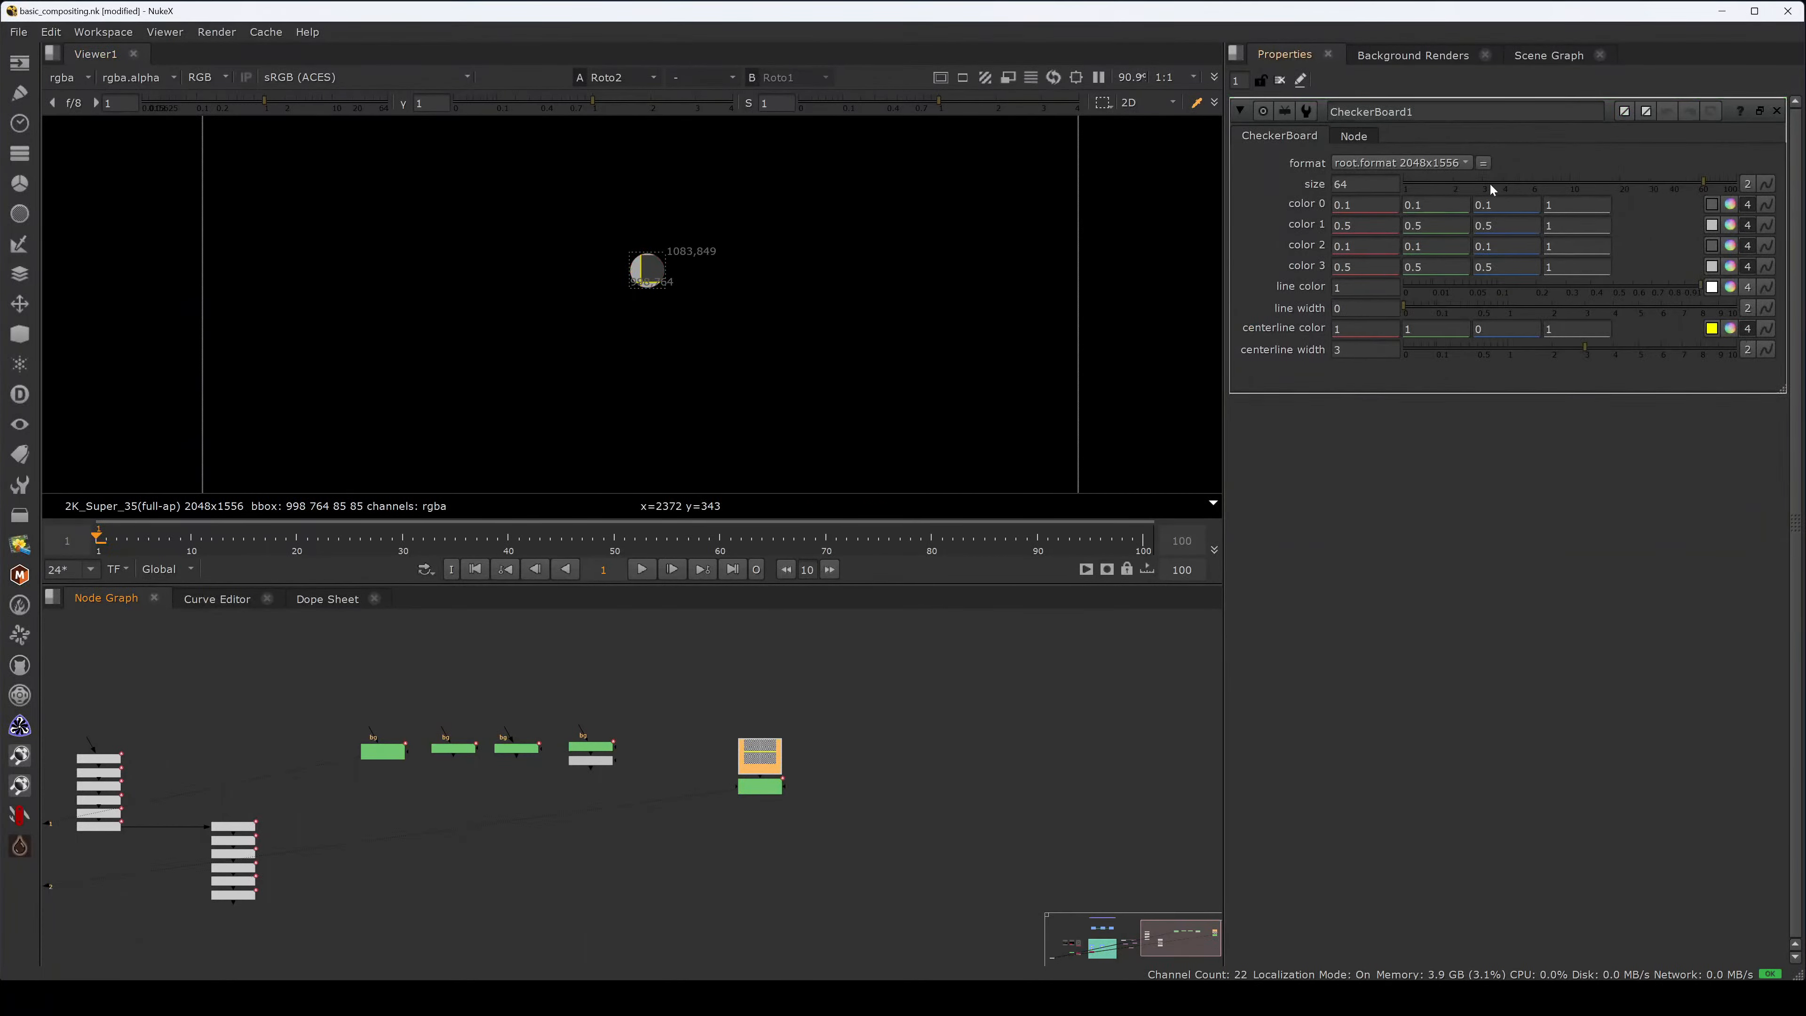
- Move Roto2's ellipse so it is centred on the crossing of the yellow centre lines
{"action": "double_click", "coordinate": [759, 786]}
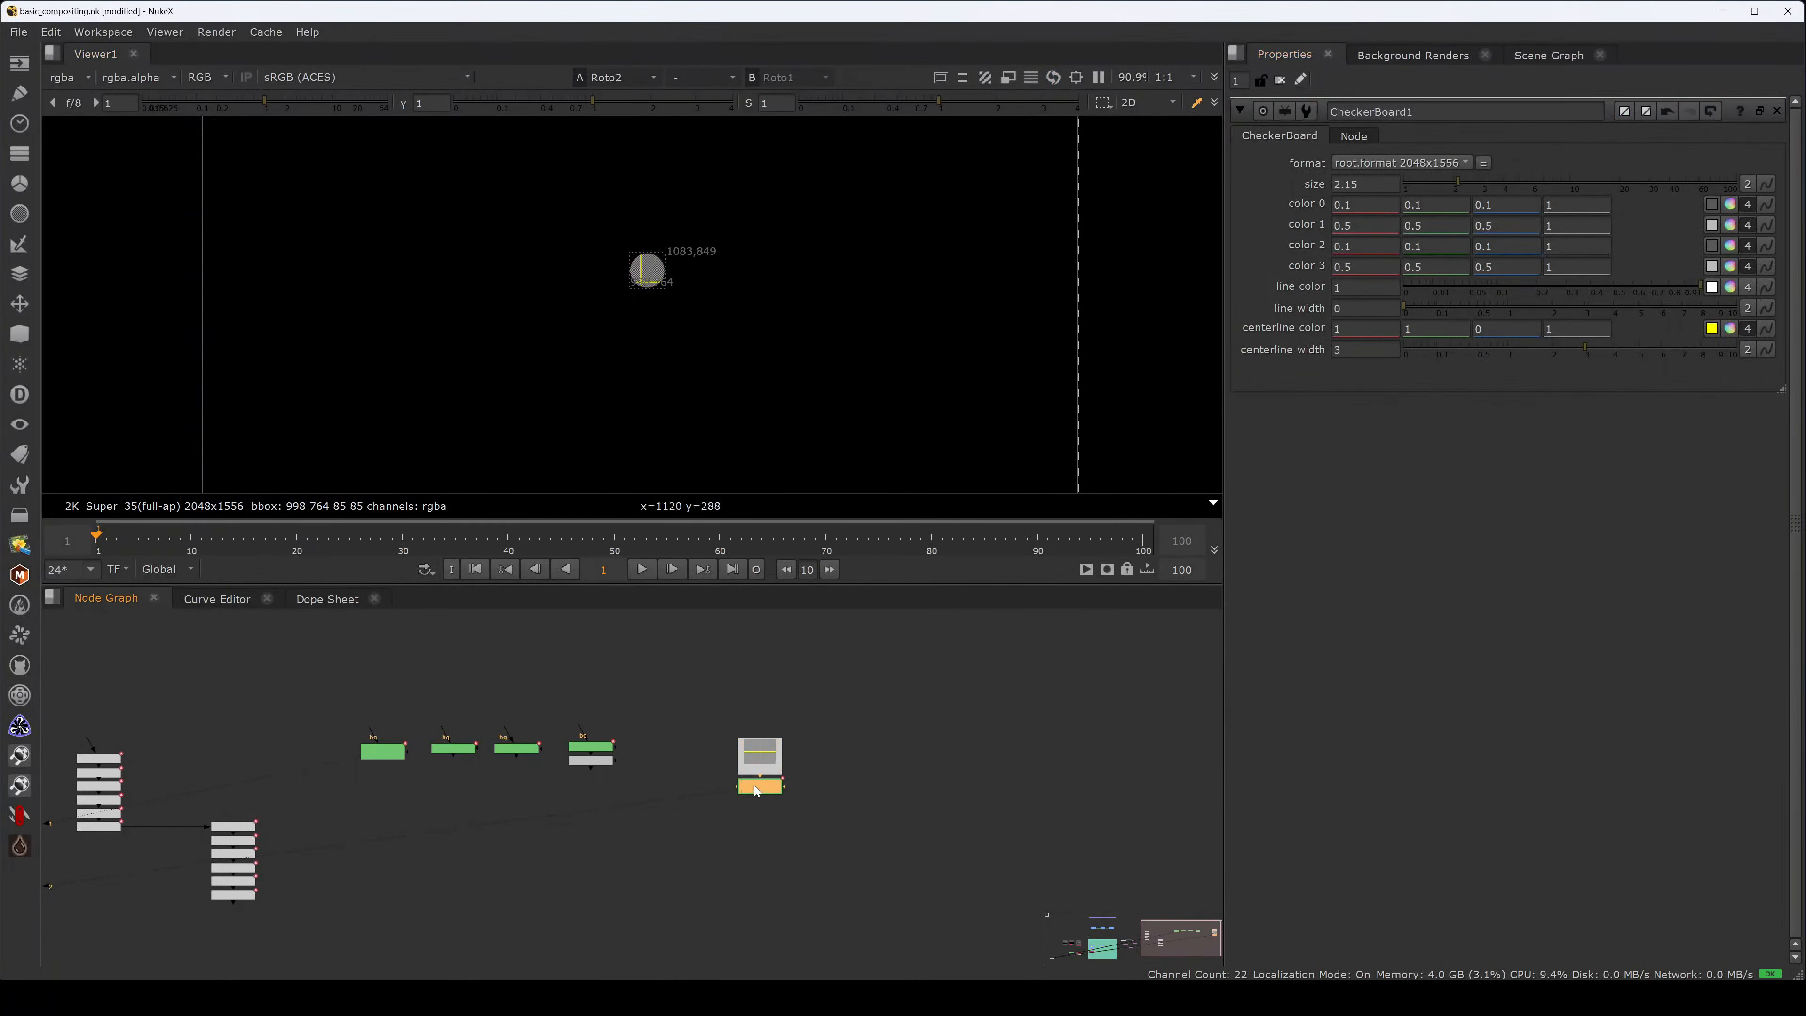
{"action": "left_click", "coordinate": [629, 295]}
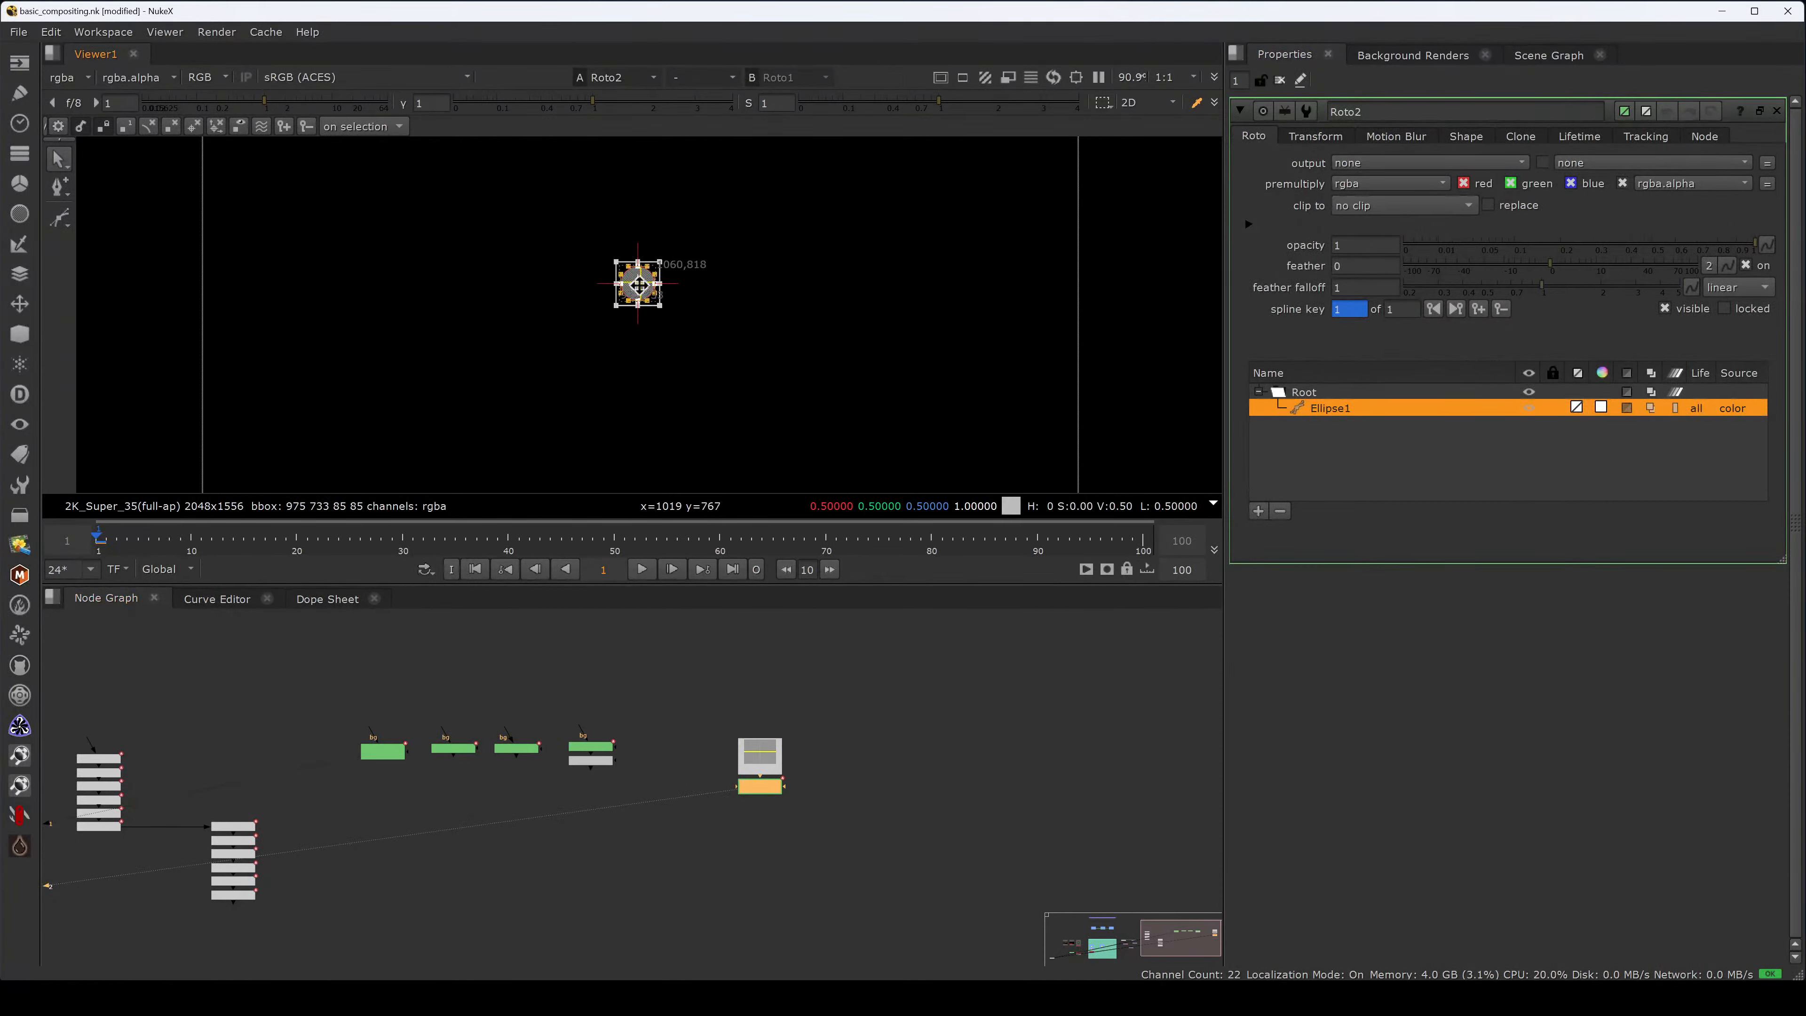
{"action": "scroll", "coordinate": [693, 334], "scroll_direction": "up", "scroll_amount": 8}
{"action": "middle_click_drag", "start_coordinate": [670, 244], "coordinate": [691, 534]}
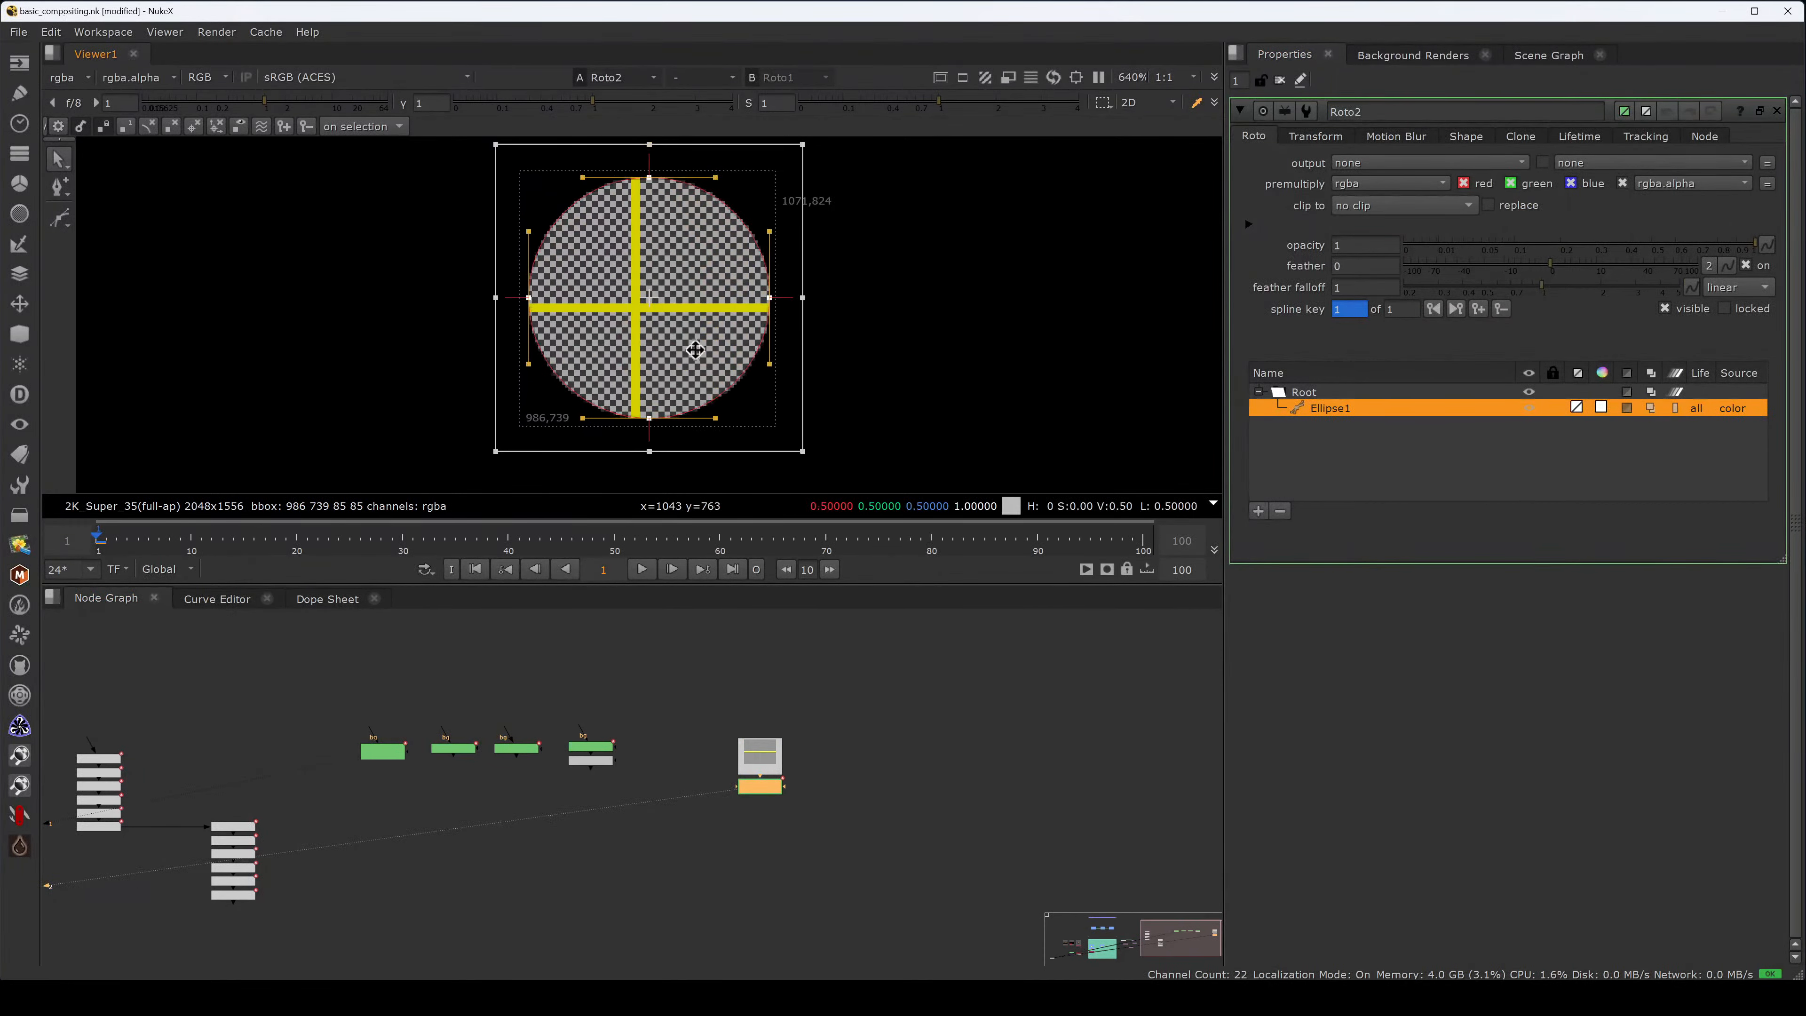
{"action": "left_click_drag", "start_coordinate": [693, 346], "coordinate": [680, 354]}
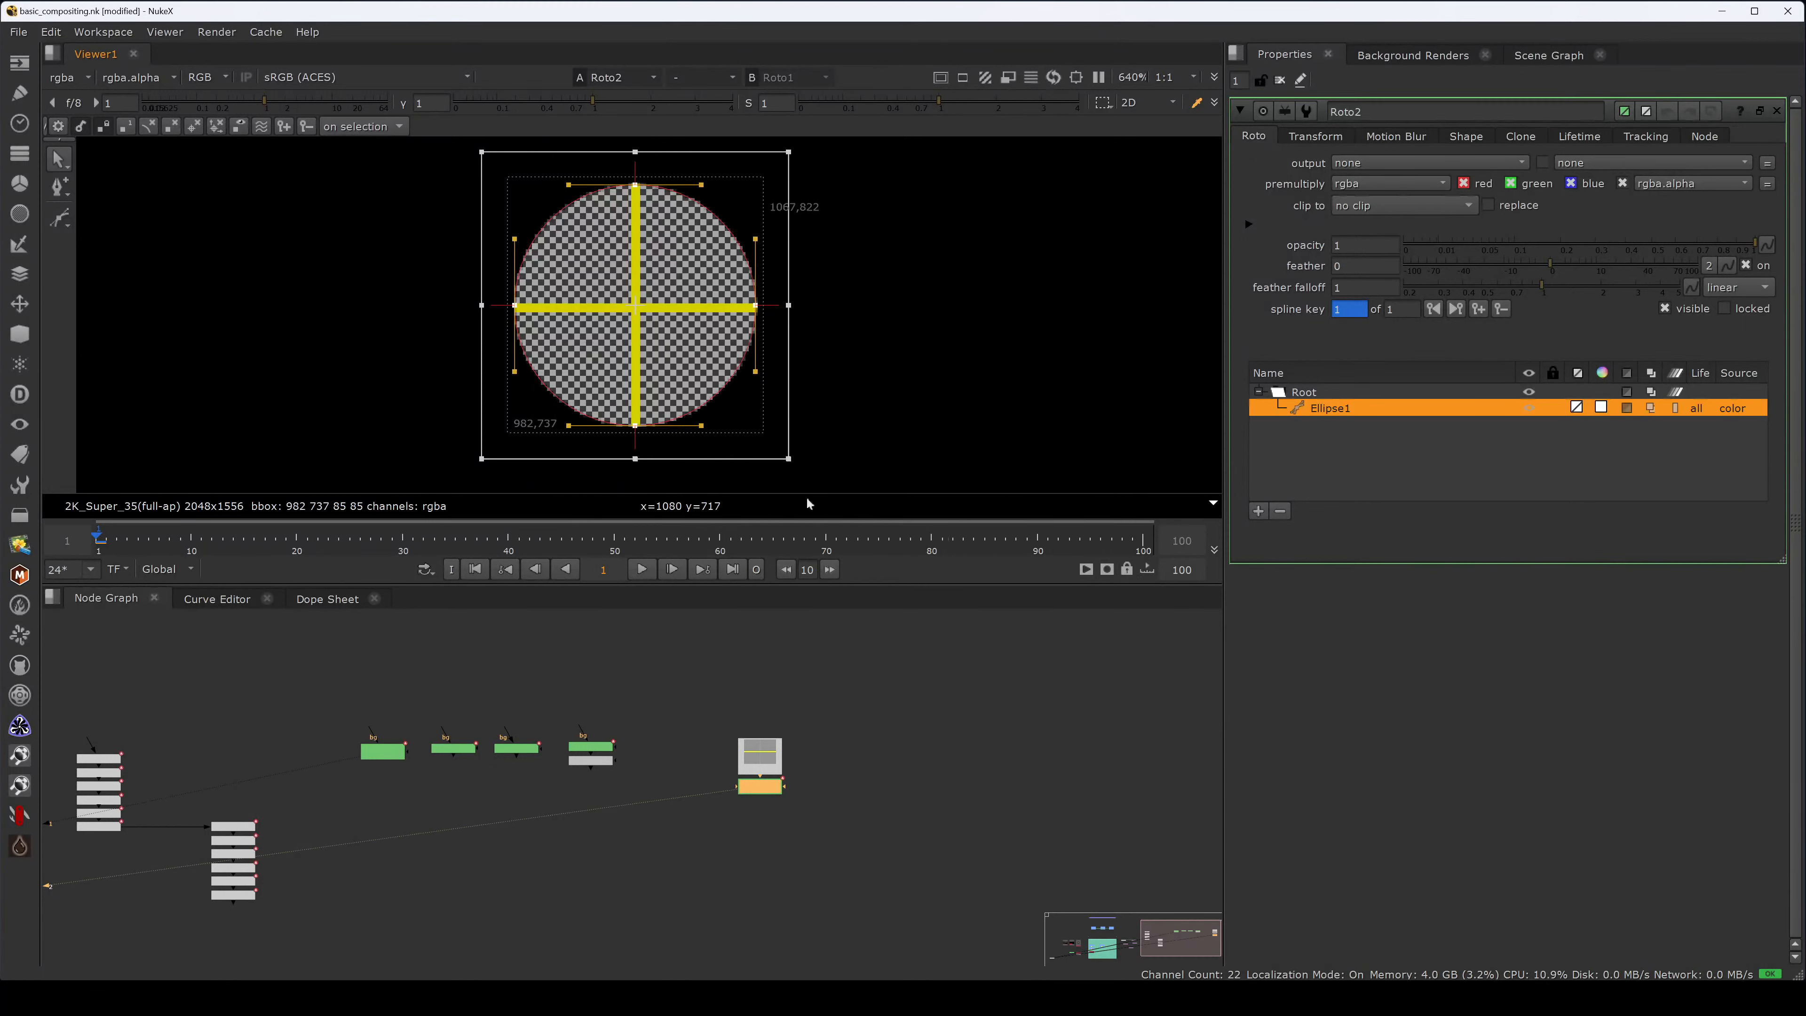
- Add a CameraShake node below Roto2 and set its motionblur to 0
{"action": "left_click", "coordinate": [904, 788]}
{"action": "left_click", "coordinate": [762, 788]}
{"action": "key", "text": "Tab"}
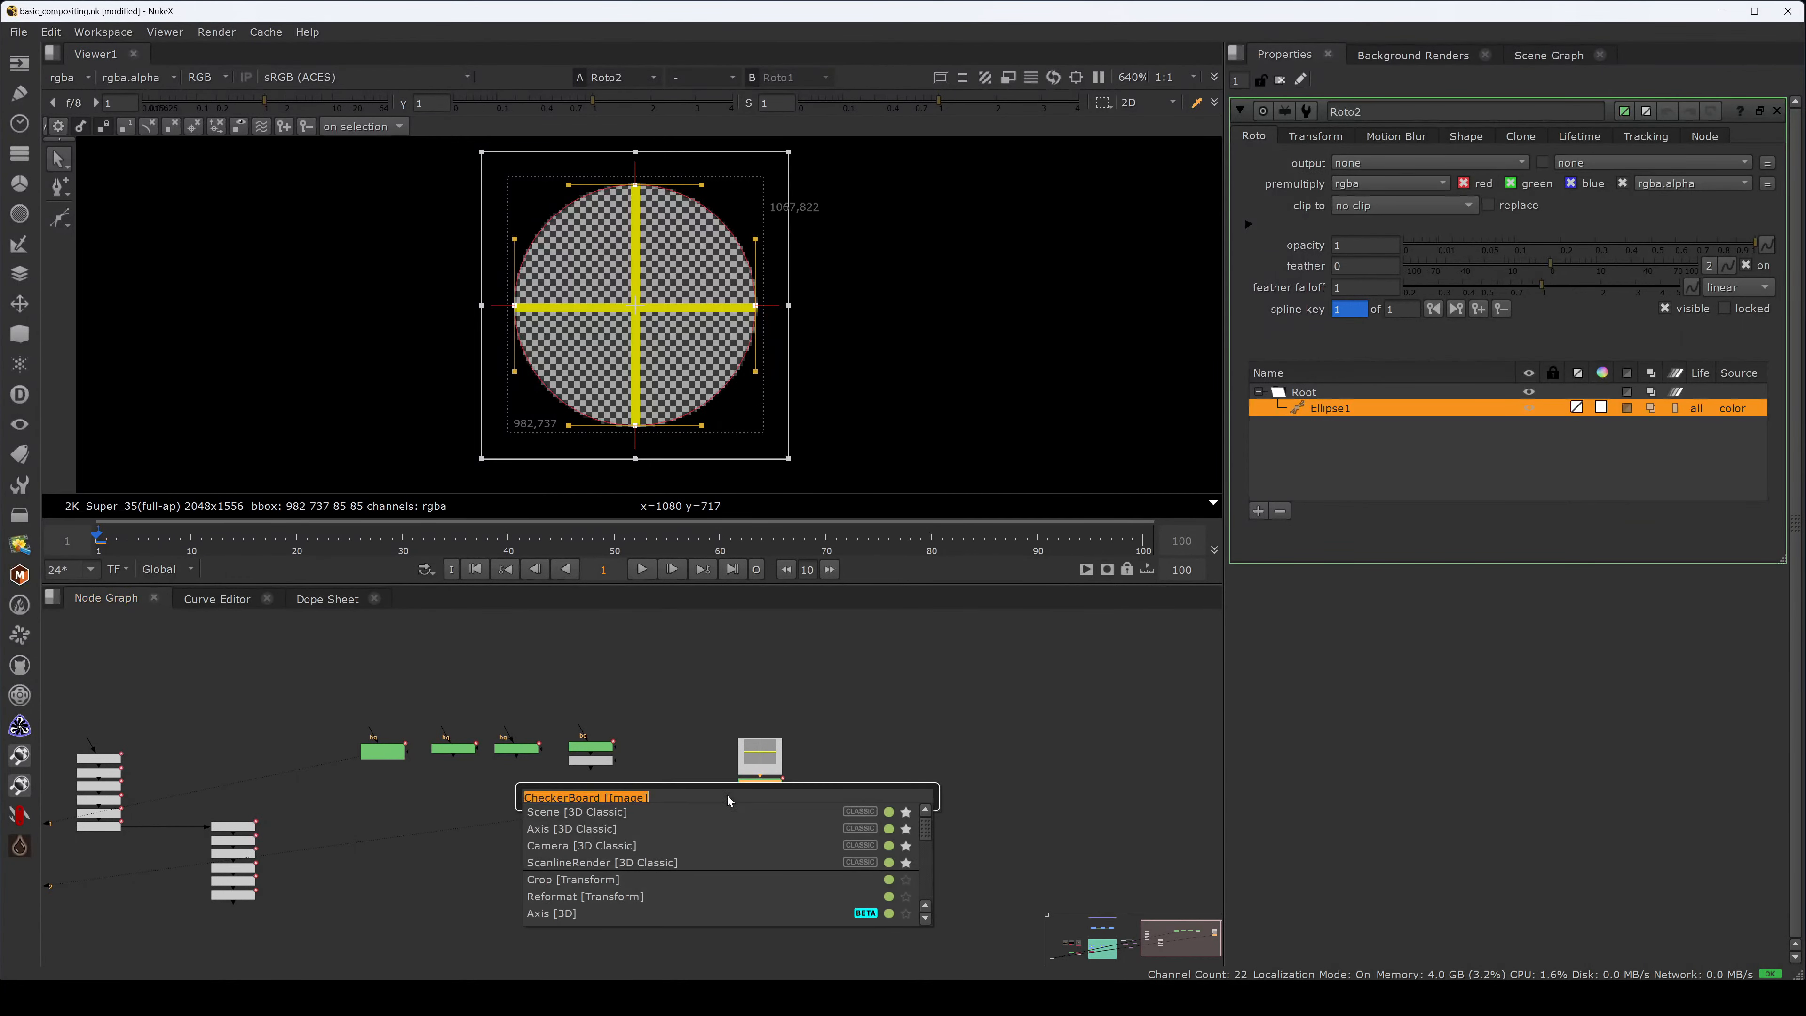
{"action": "type", "text": "cames"}
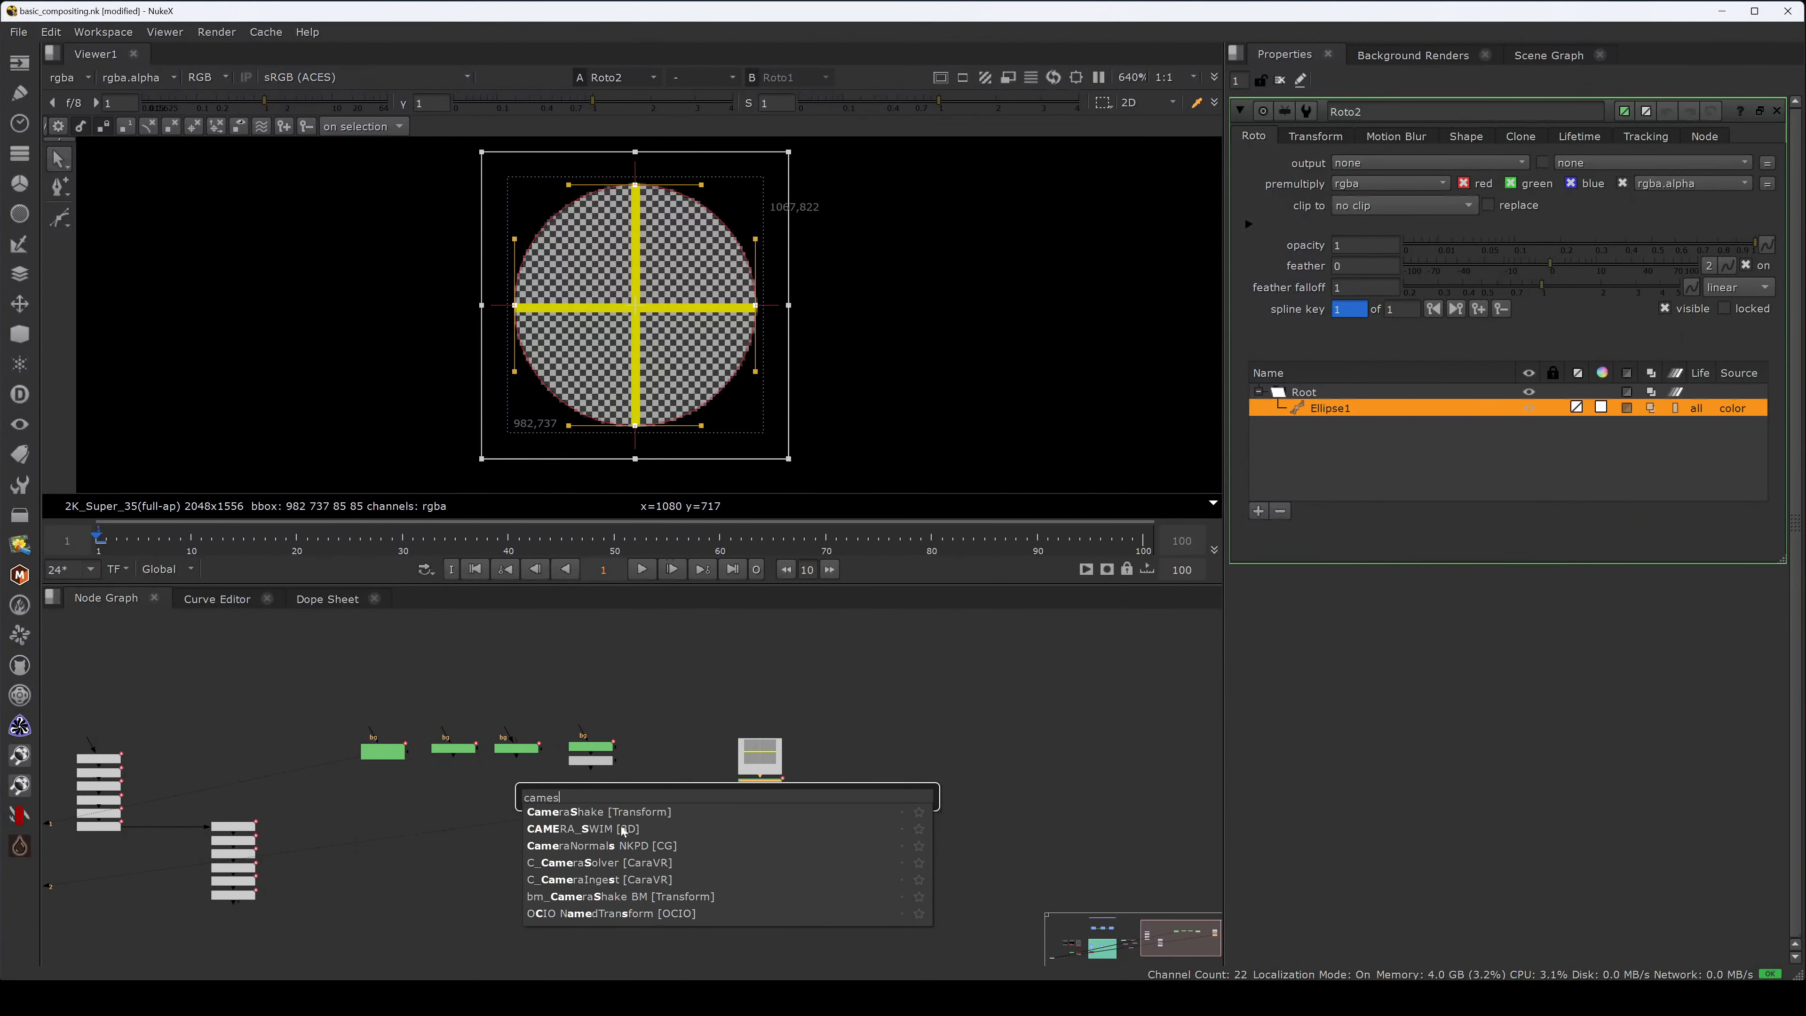
{"action": "key", "text": "Return"}
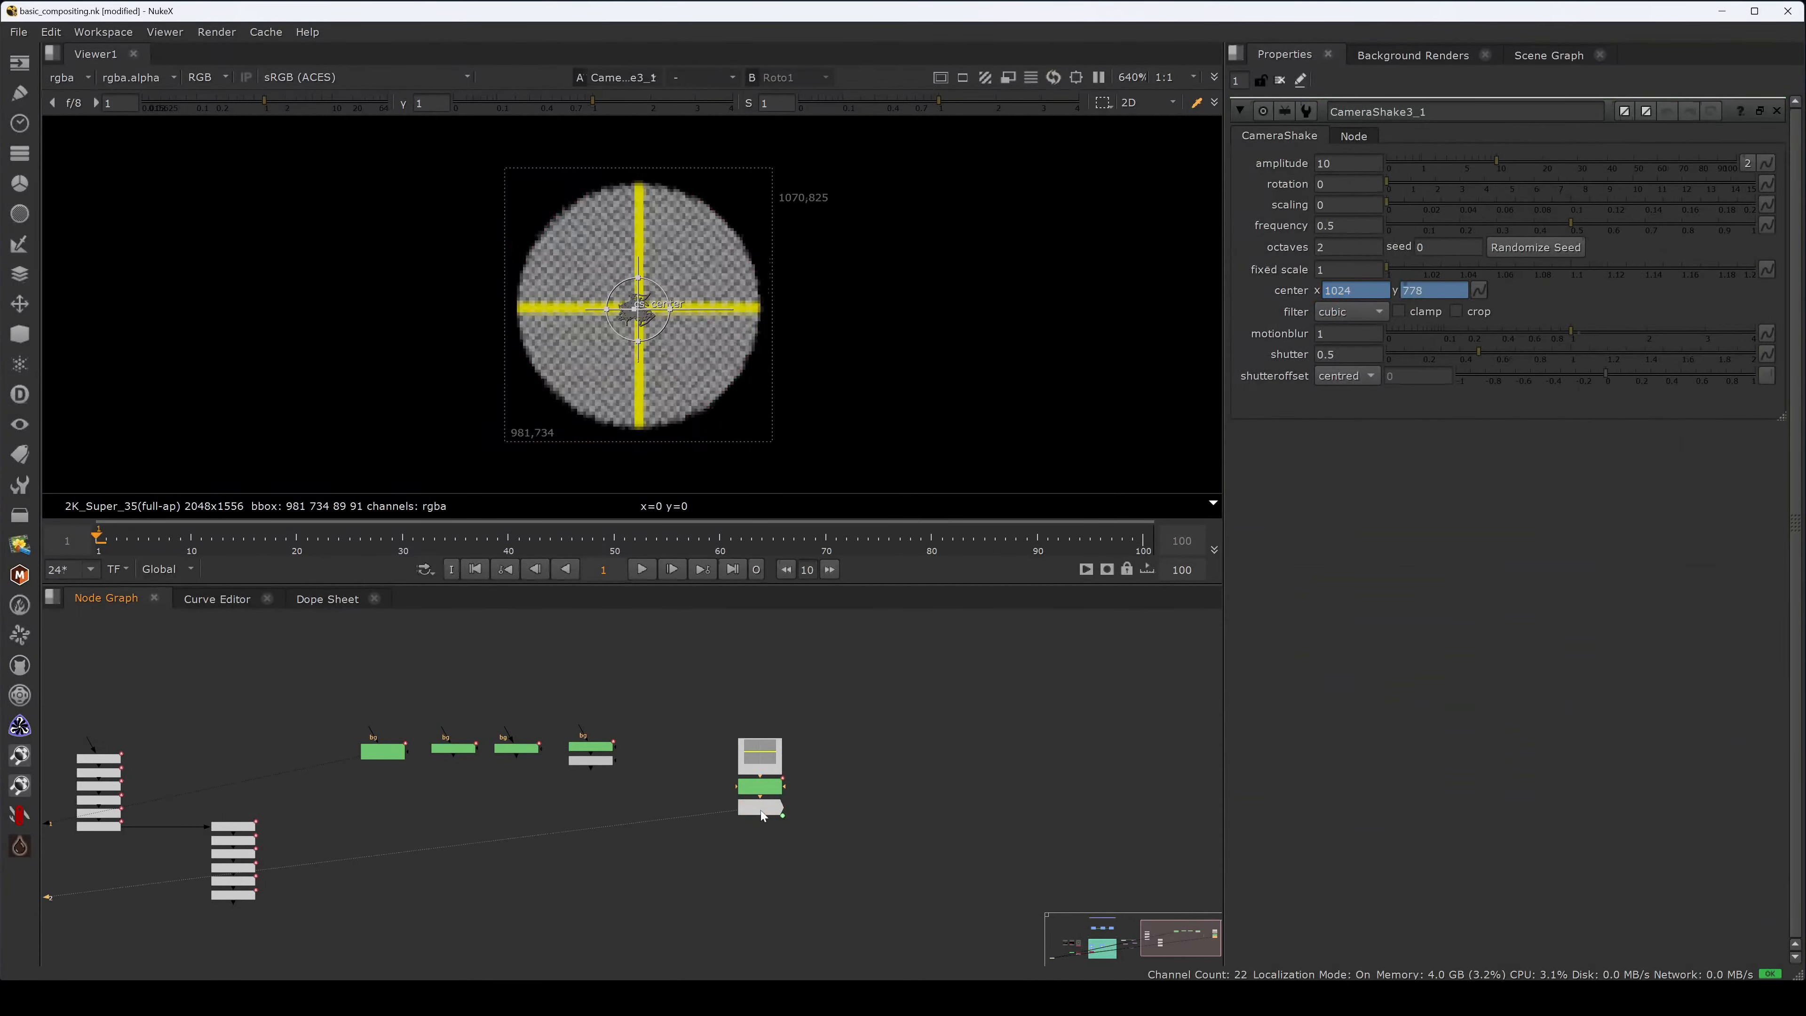
{"action": "left_click", "coordinate": [1410, 338]}
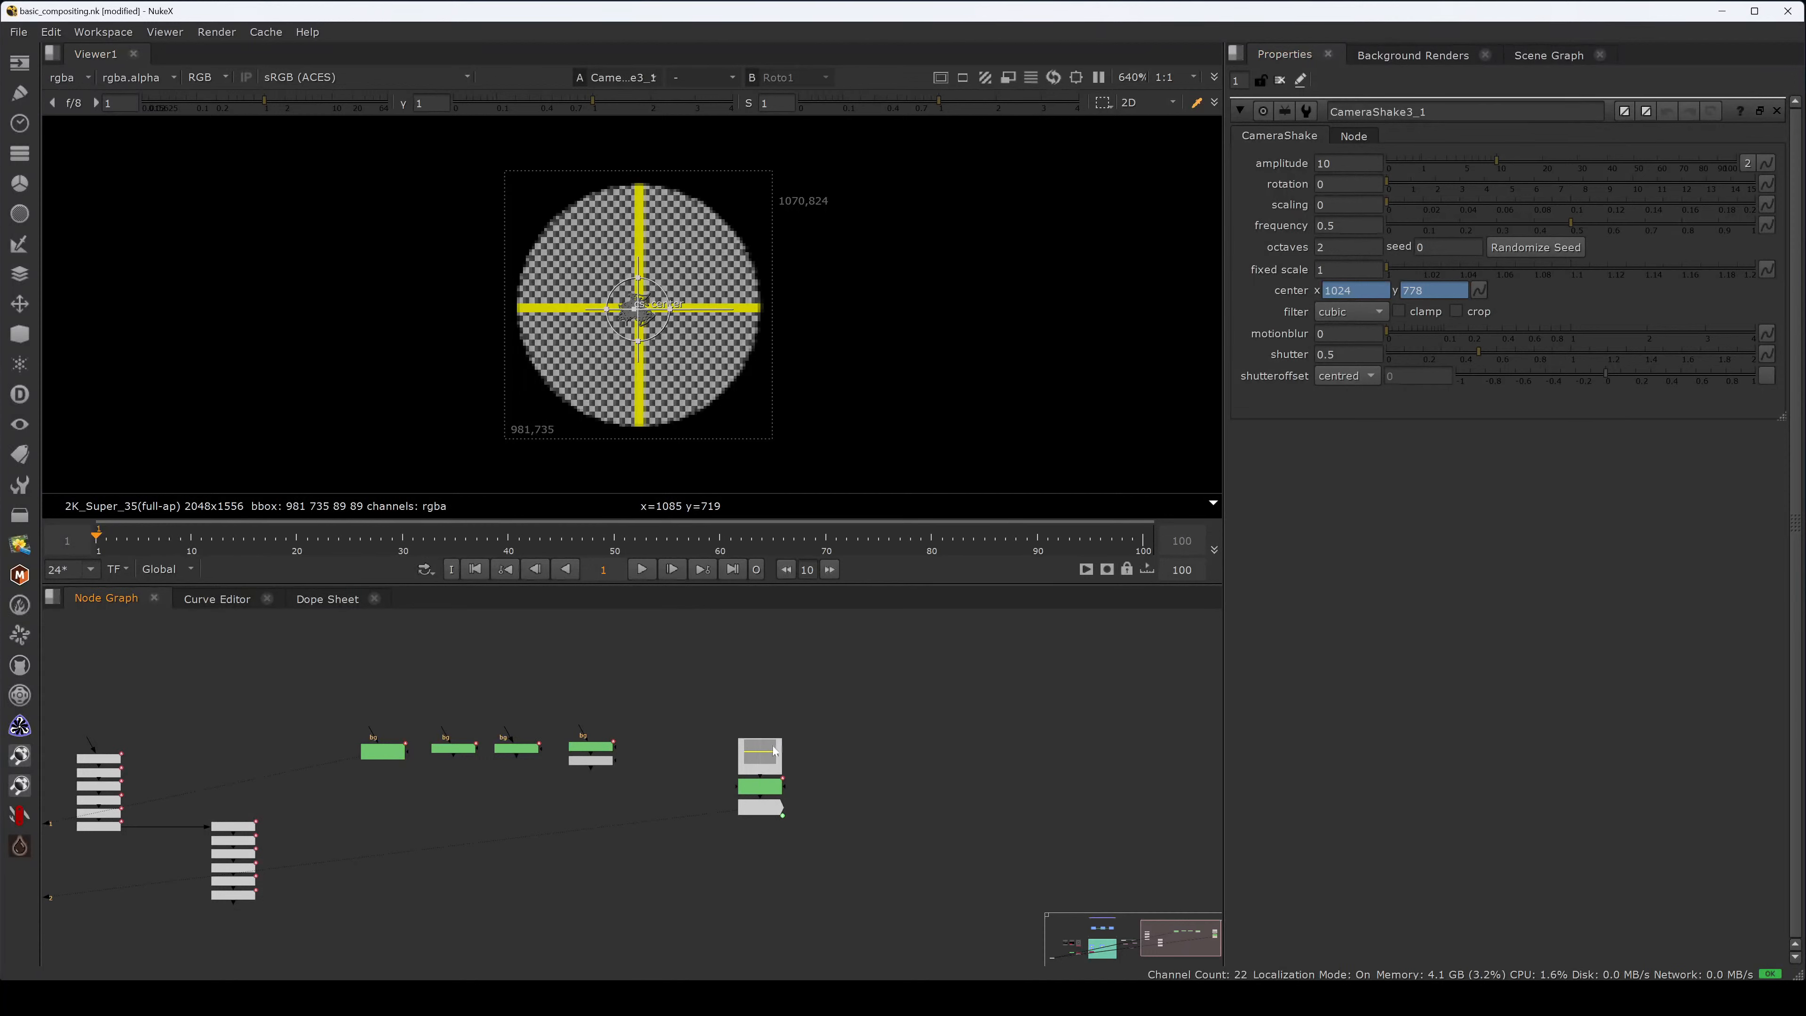
- Set CheckerBoard1's size to about 30
{"action": "double_click", "coordinate": [768, 757]}
{"action": "left_click_drag", "start_coordinate": [1481, 182], "coordinate": [1651, 189]}
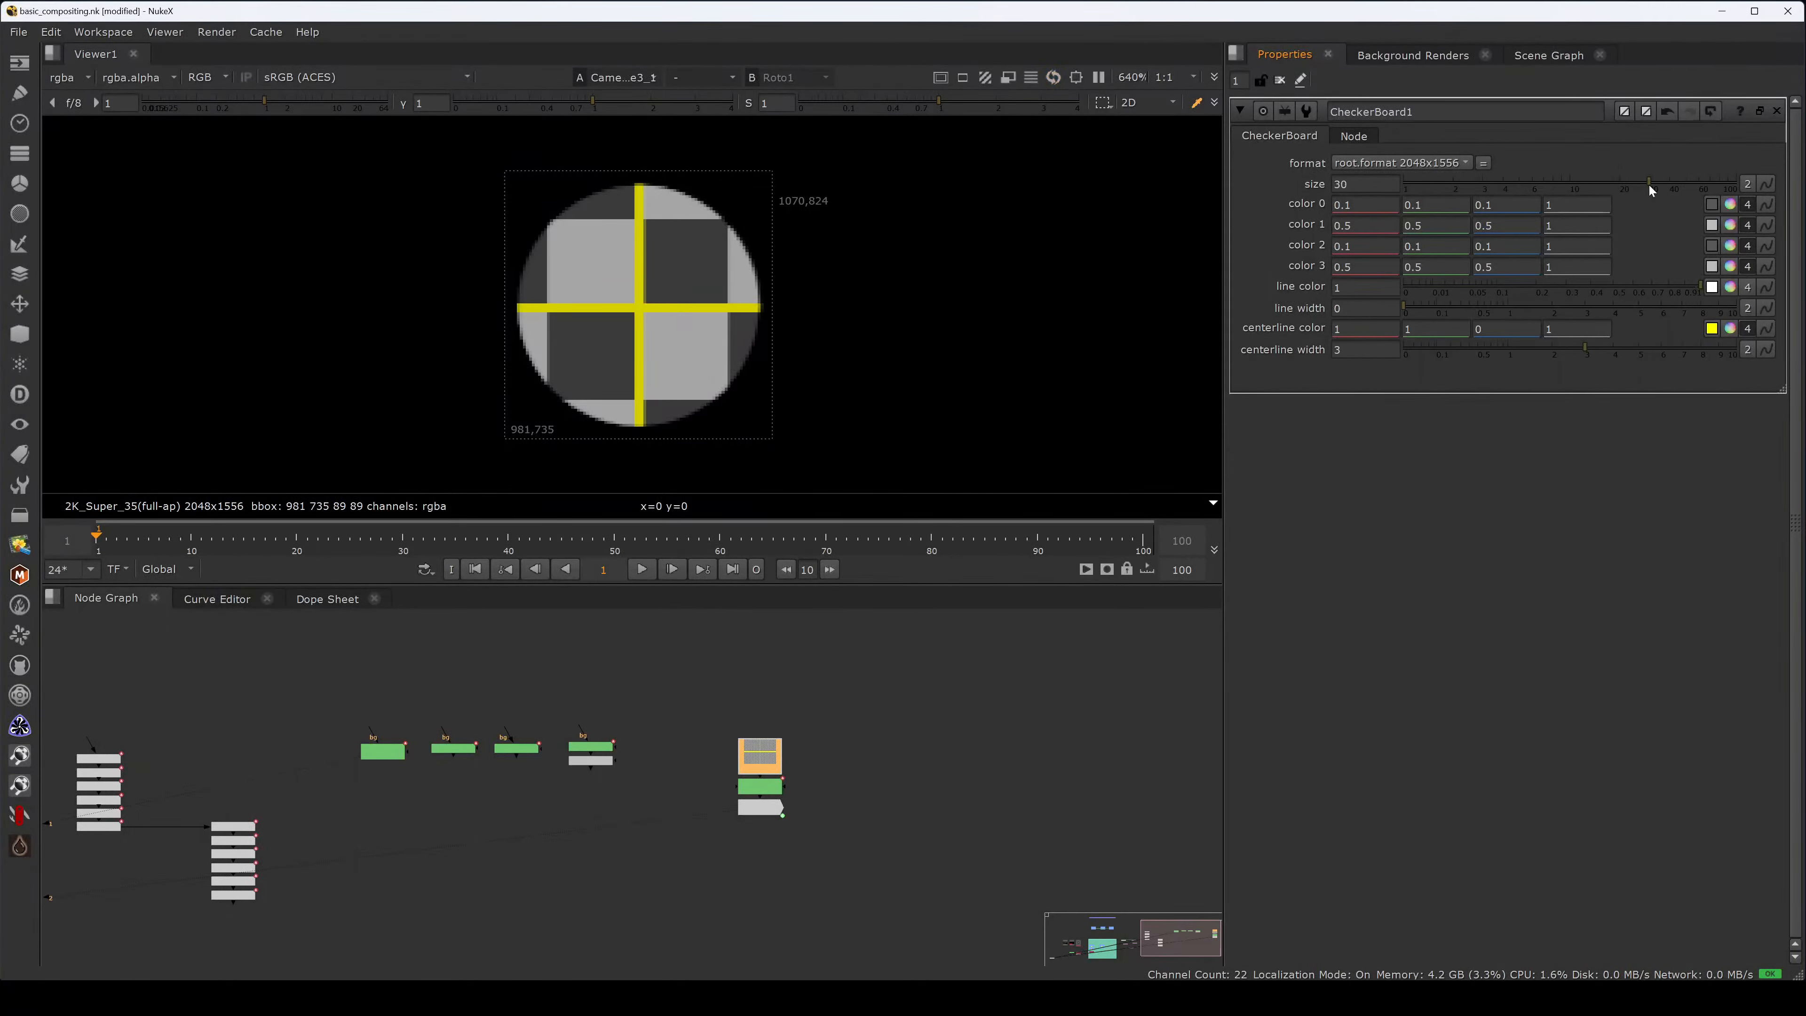
- Play the camera shake on the masked circle with the viewer overlay turned off, and return to frame 1
{"action": "double_click", "coordinate": [750, 811]}
{"action": "left_click", "coordinate": [734, 702]}
{"action": "left_click", "coordinate": [648, 570]}
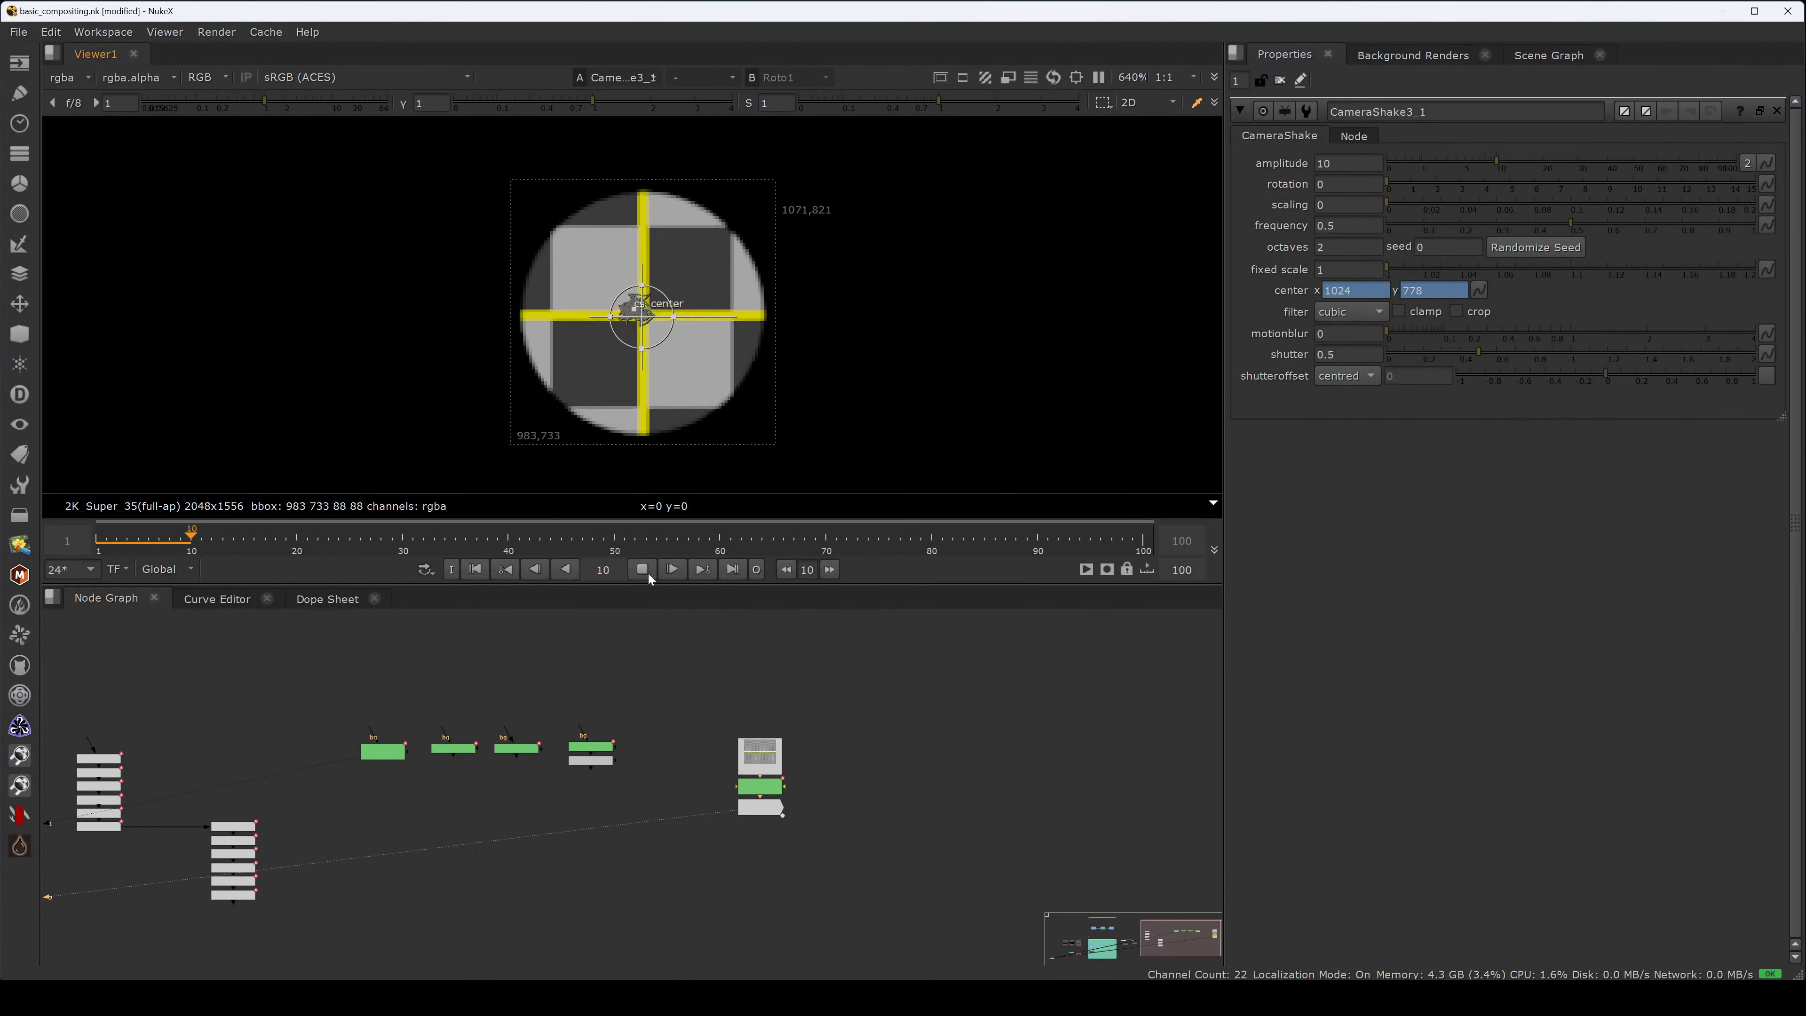
{"action": "key", "text": "o"}
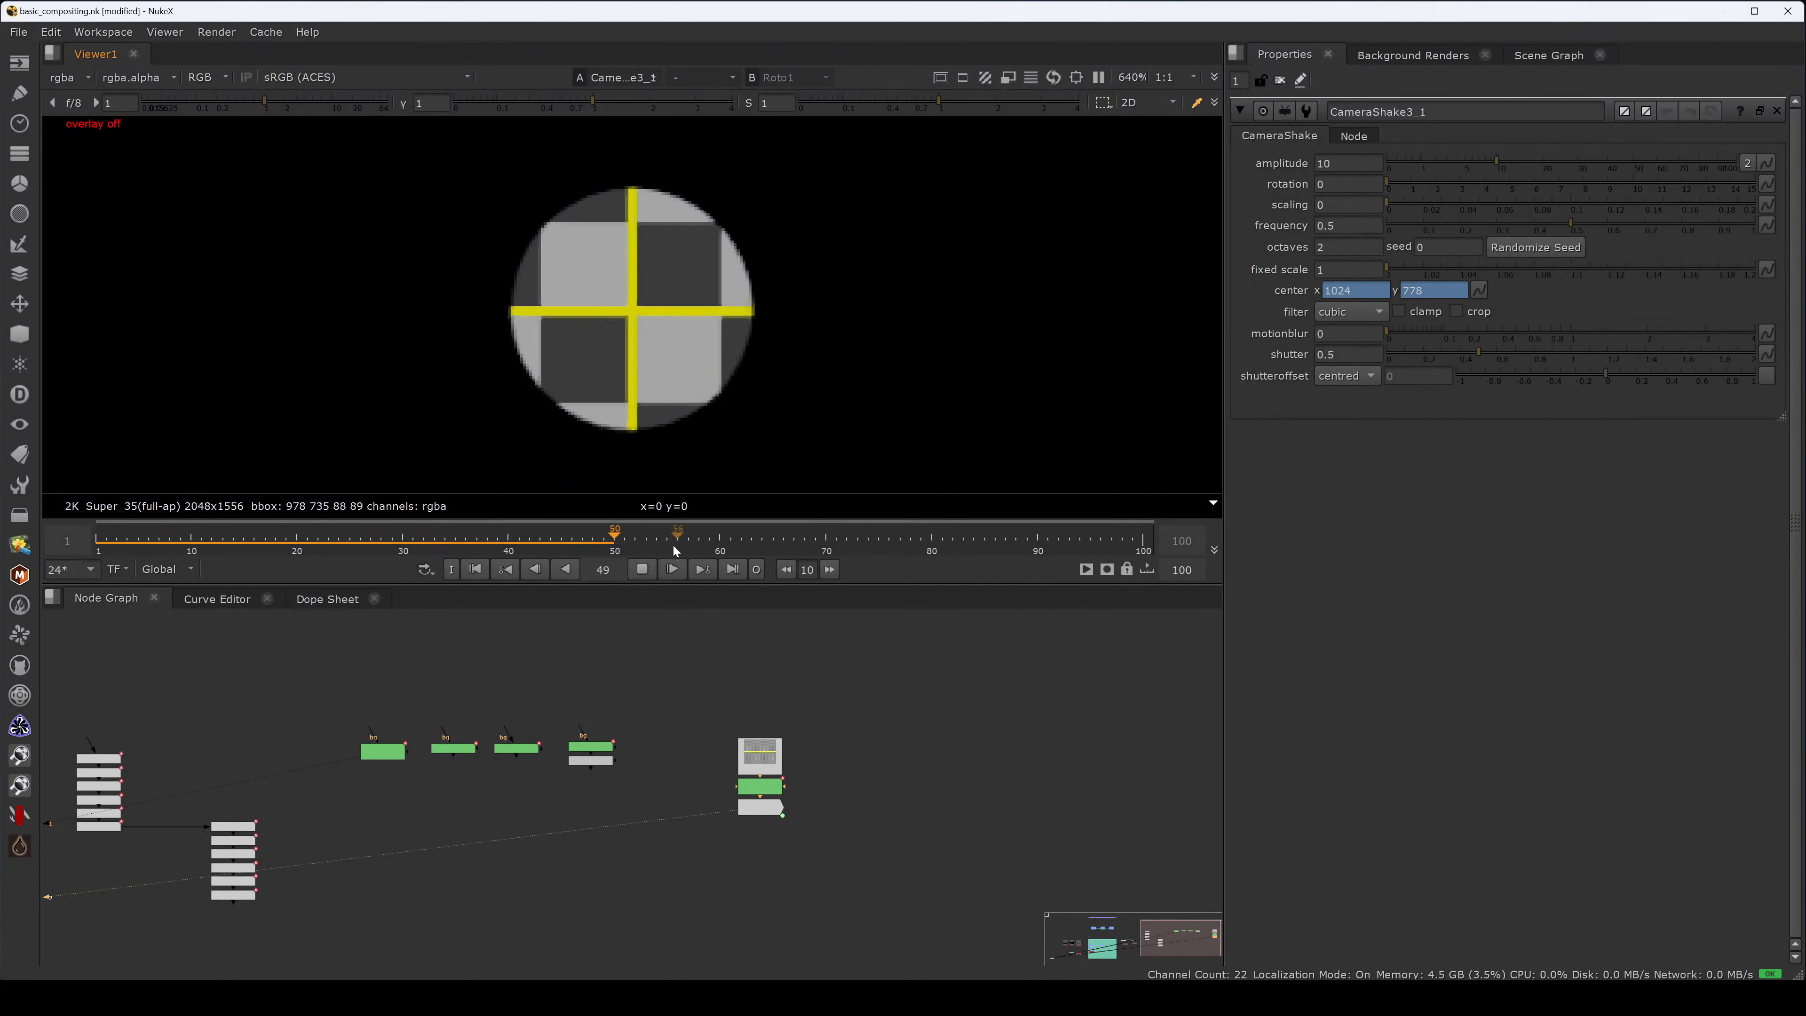
{"action": "left_click", "coordinate": [643, 570]}
{"action": "left_click", "coordinate": [101, 554]}
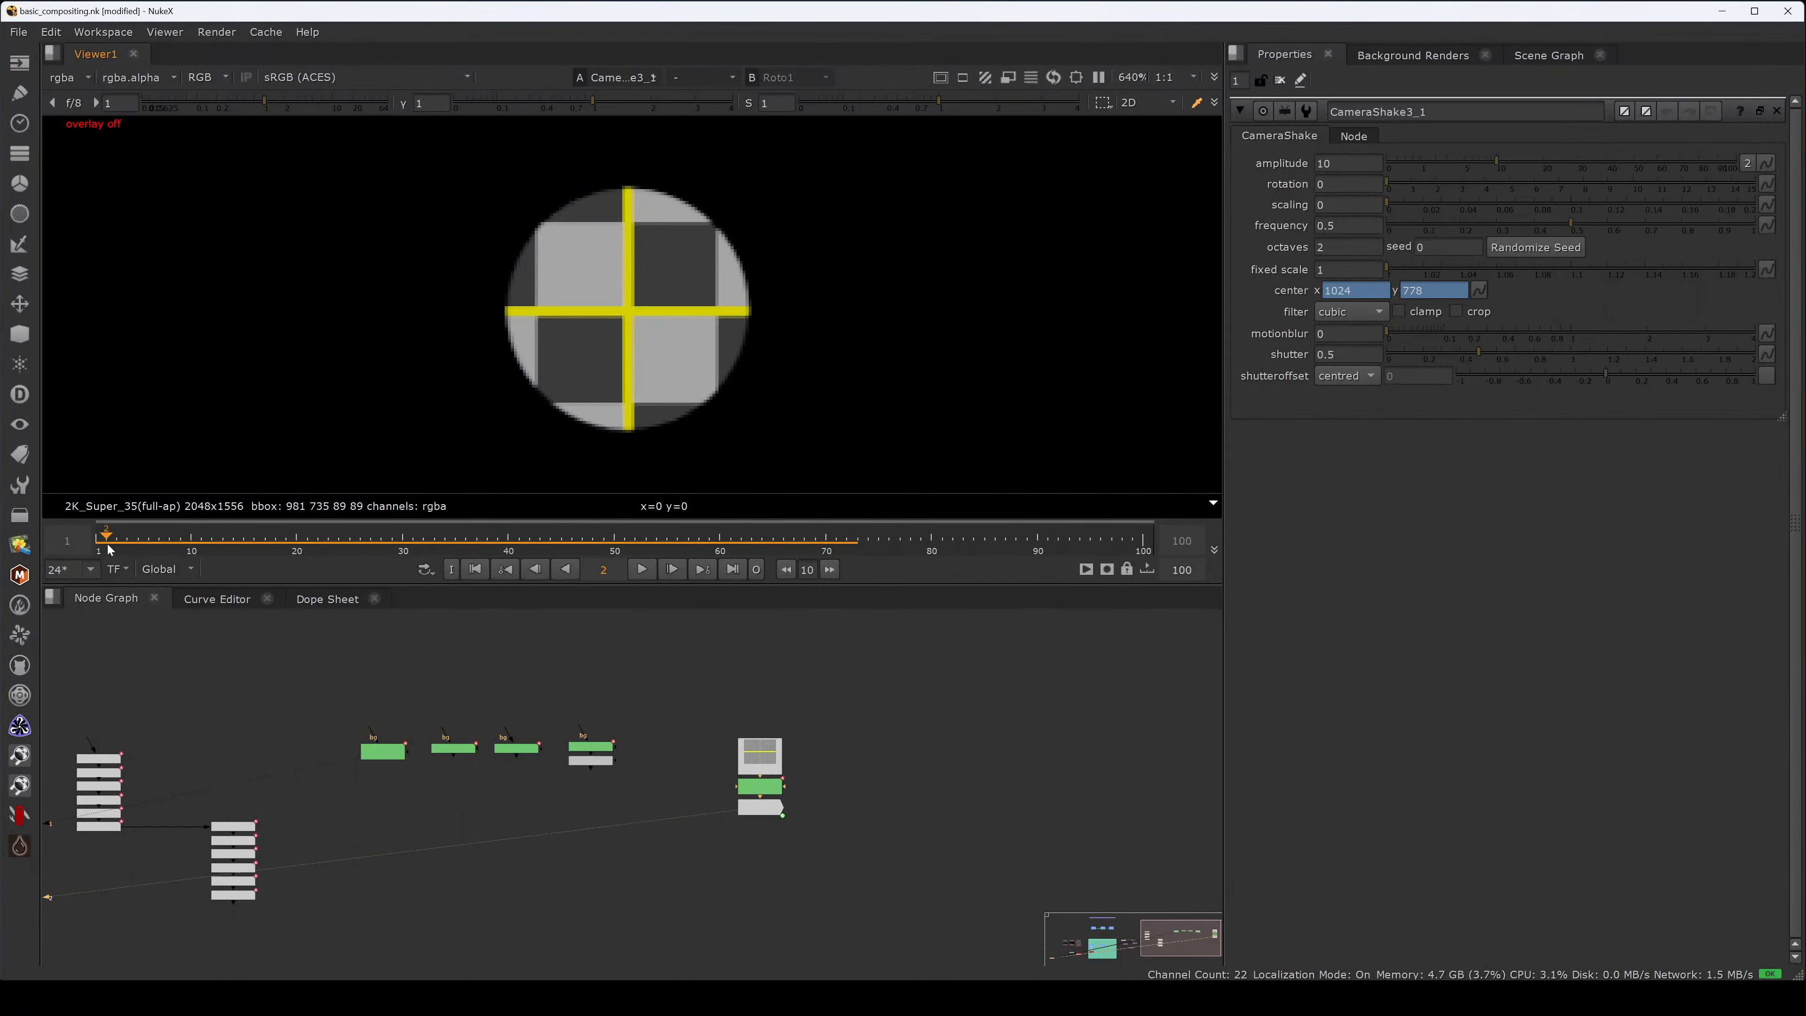
- Add a Tracker node below the CameraShake node
{"action": "left_click", "coordinate": [747, 808]}
{"action": "key", "text": "Tab"}
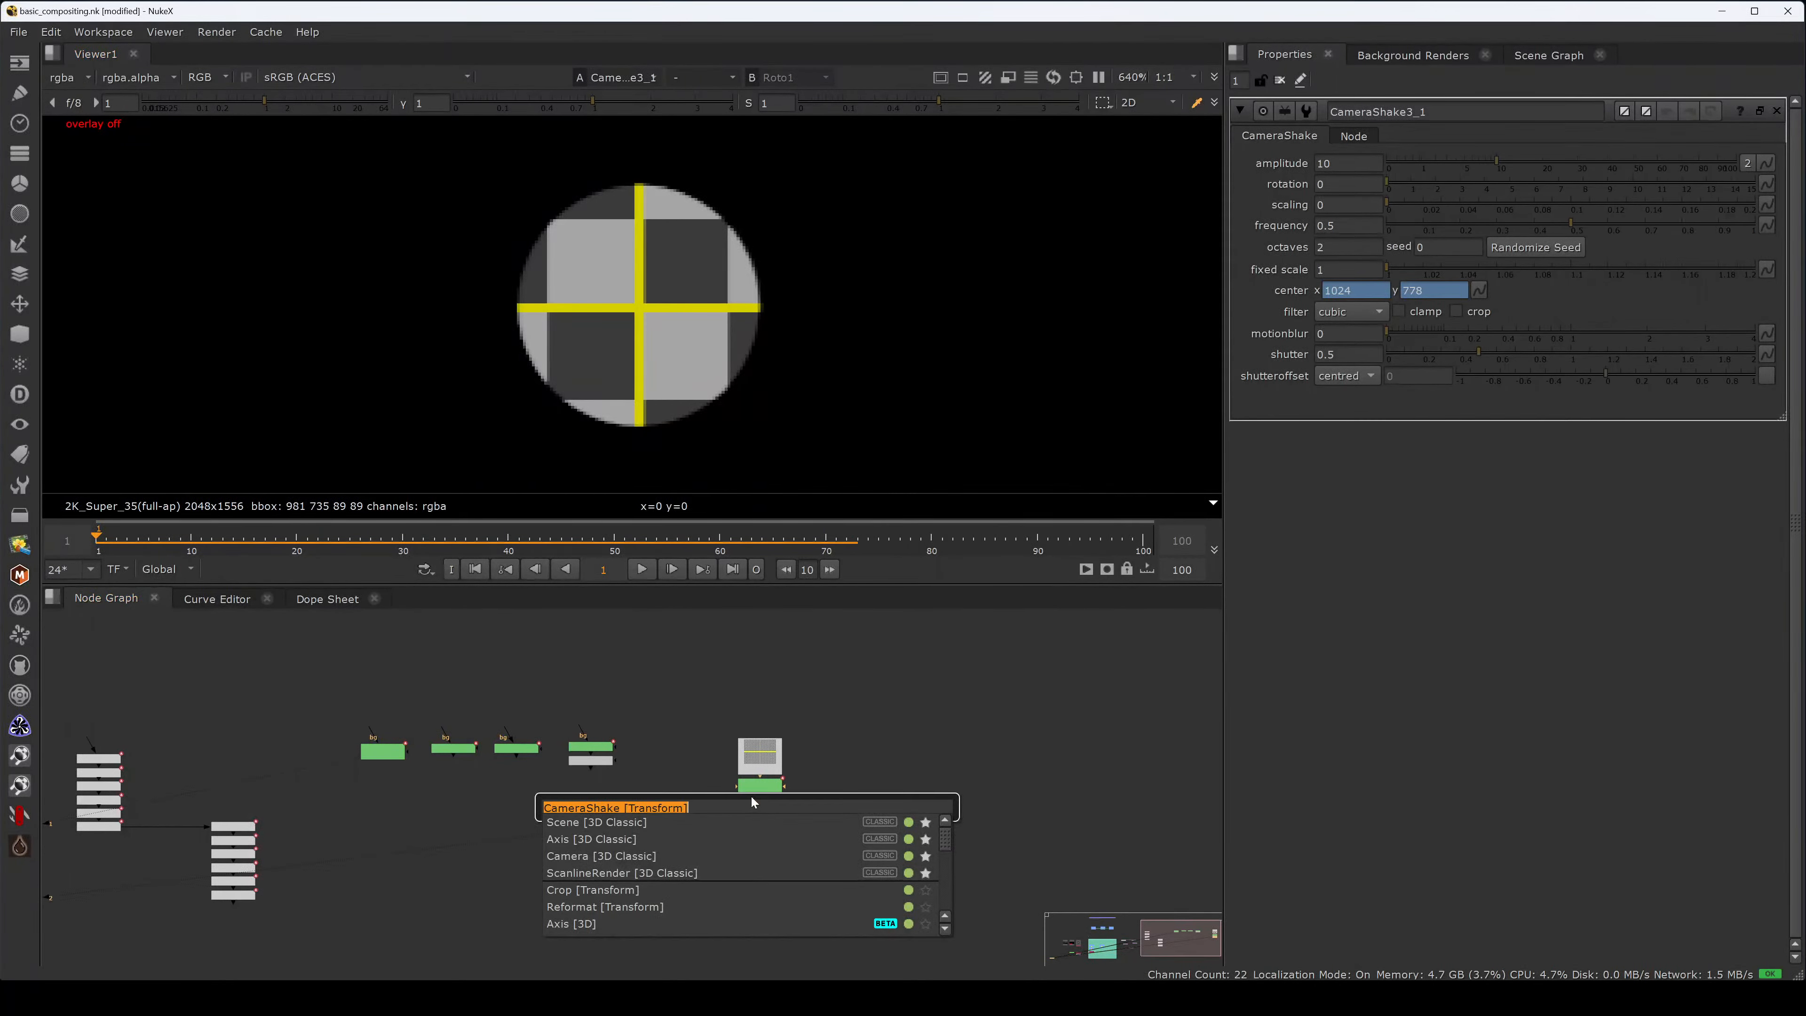
{"action": "type", "text": "track"}
{"action": "key", "text": "Return"}
{"action": "left_click", "coordinate": [705, 694]}
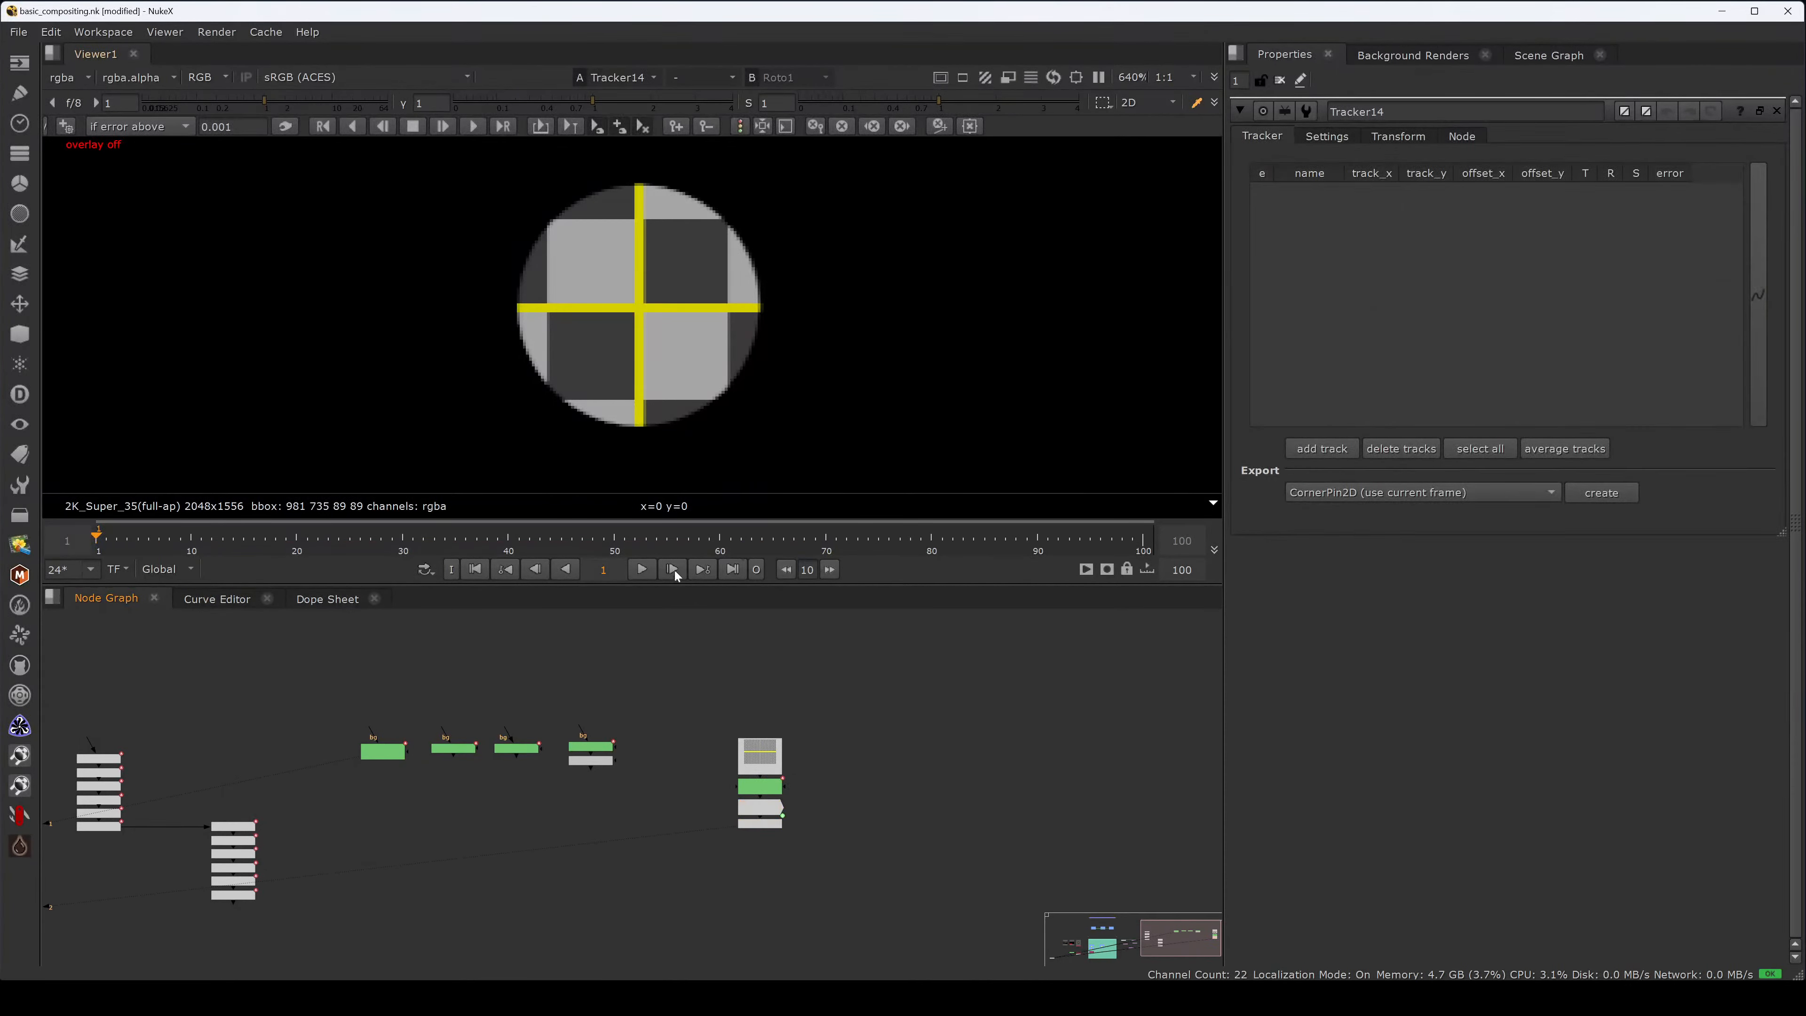
- Play the shaking circle through Tracker14 and go back to frame 1
{"action": "left_click", "coordinate": [642, 570]}
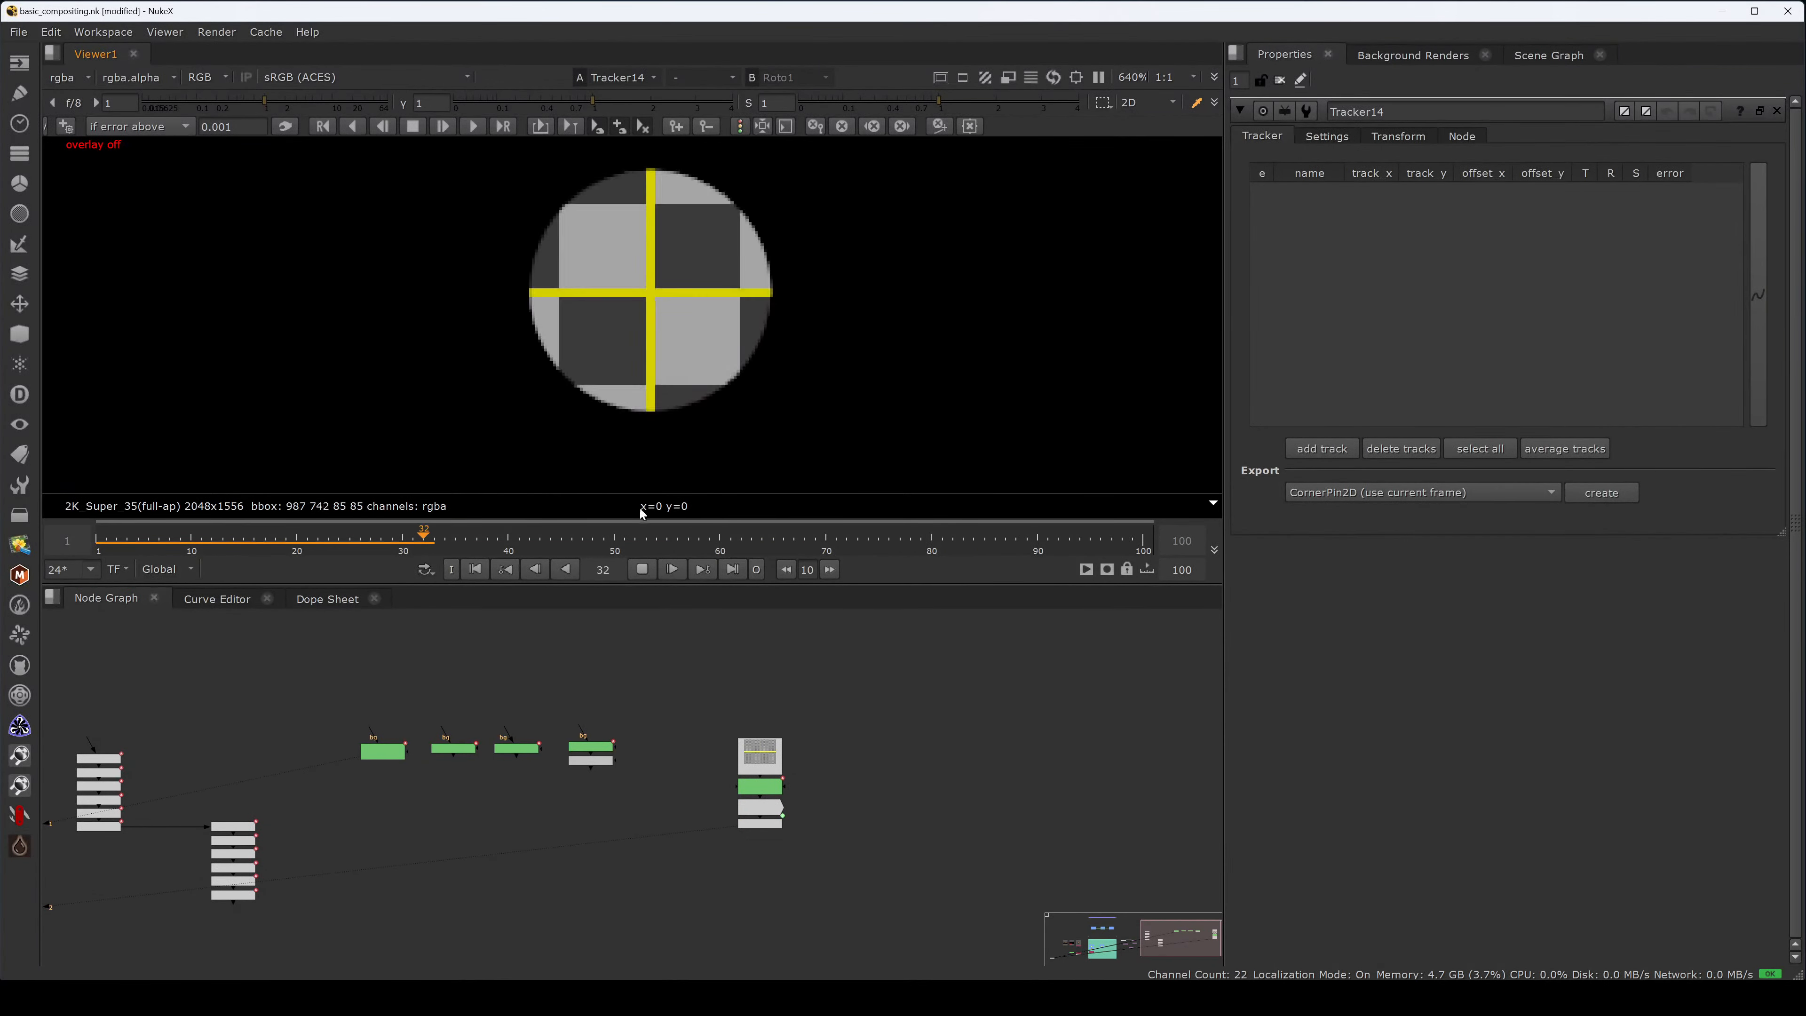
{"action": "left_click", "coordinate": [642, 569]}
{"action": "left_click", "coordinate": [760, 823]}
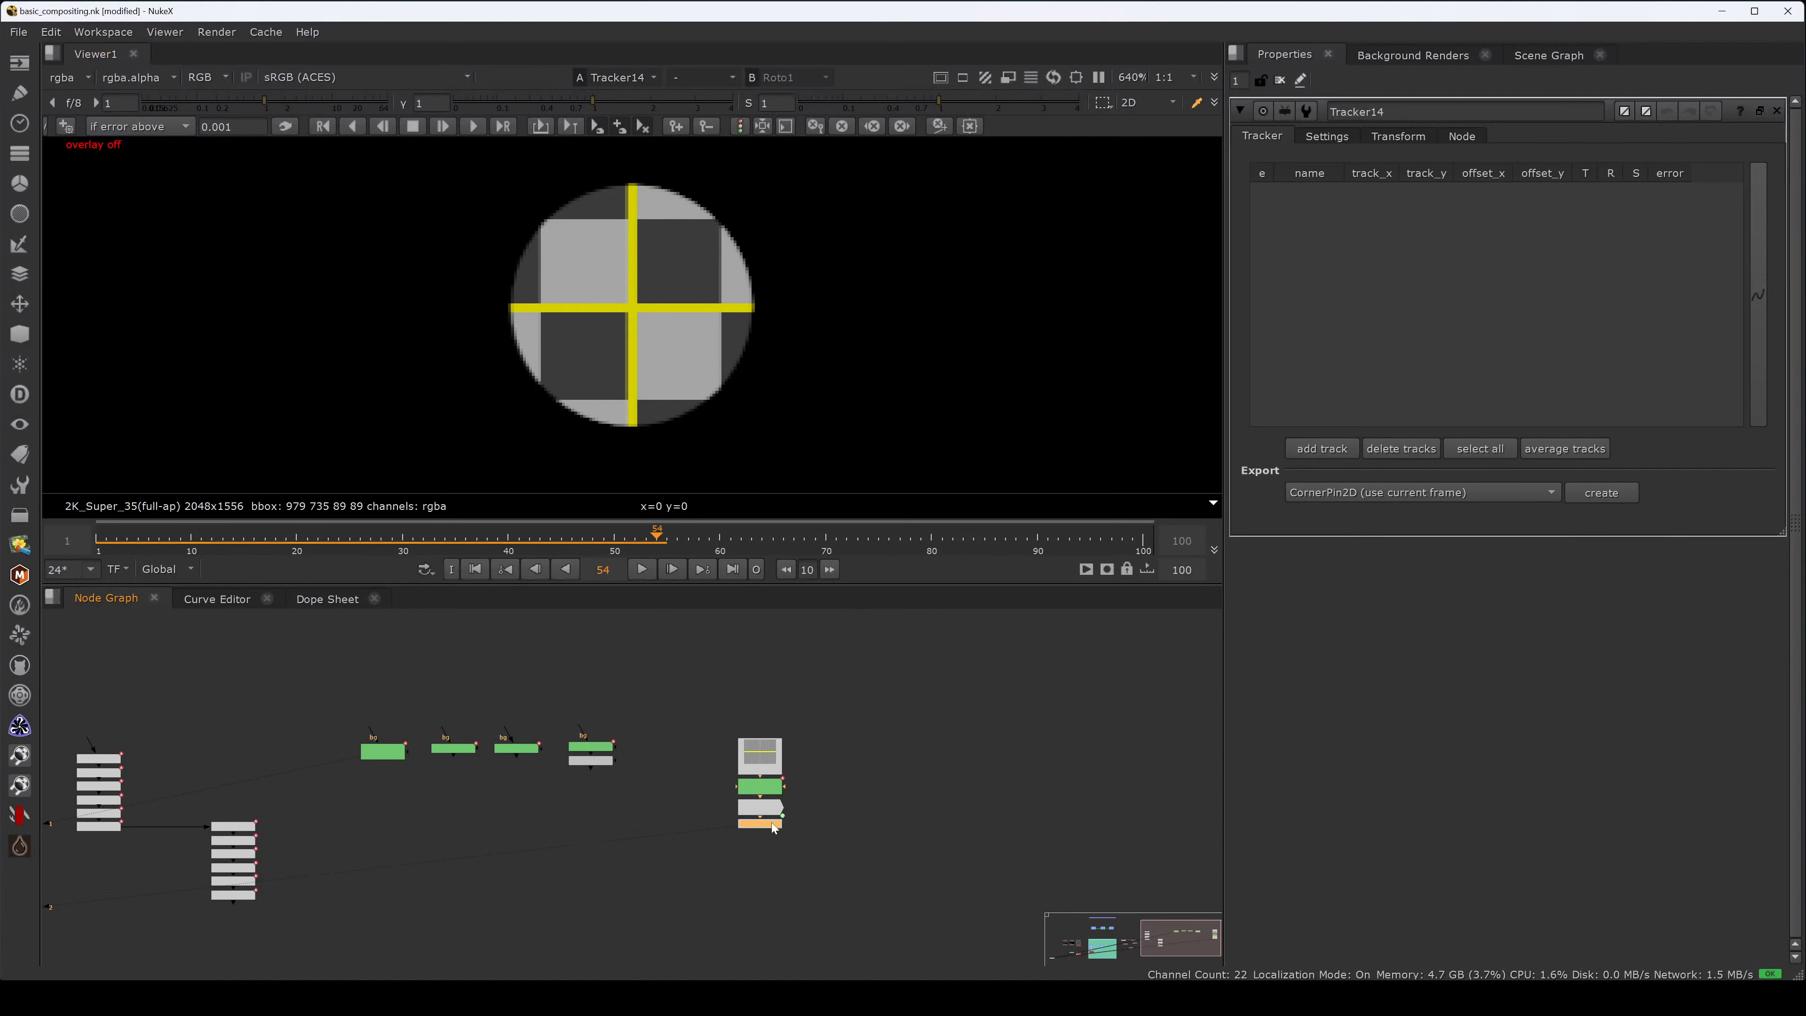
{"action": "left_click_drag", "start_coordinate": [125, 539], "coordinate": [96, 541]}
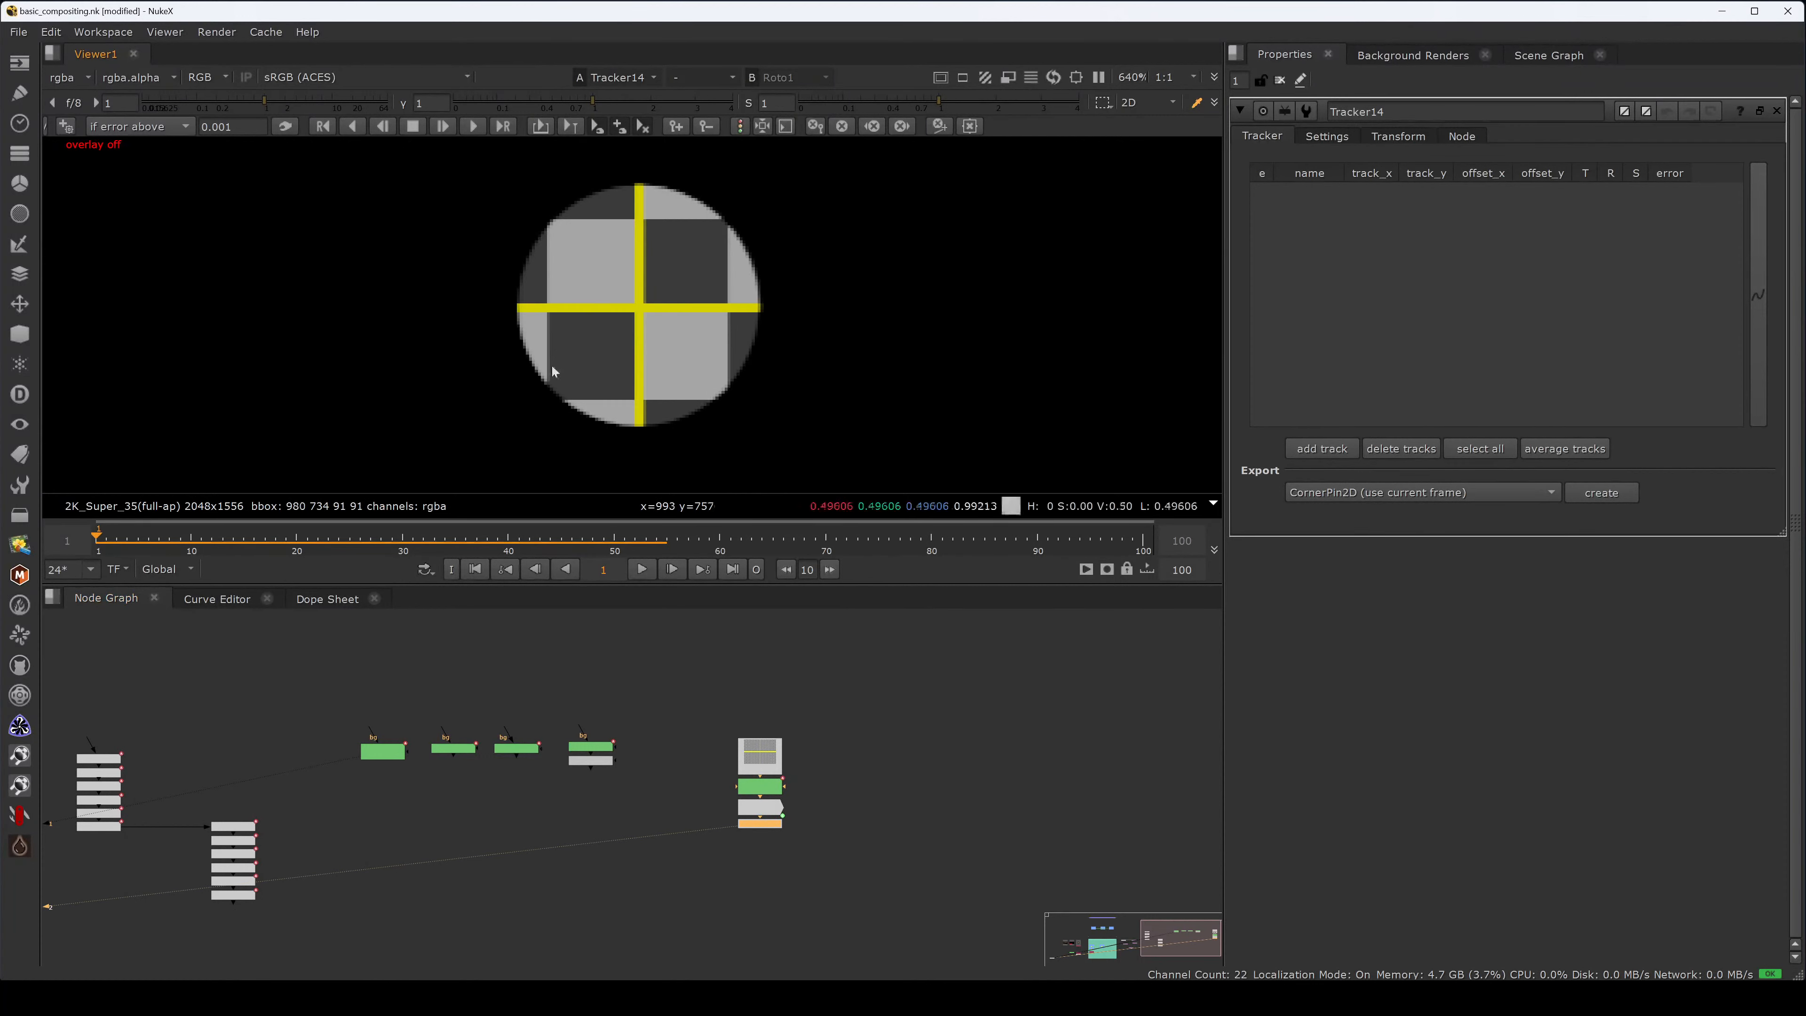
- Turn the overlay on, add a track at the yellow cross's centre and enlarge its pattern area to enclose the circle
{"action": "key", "text": "o"}
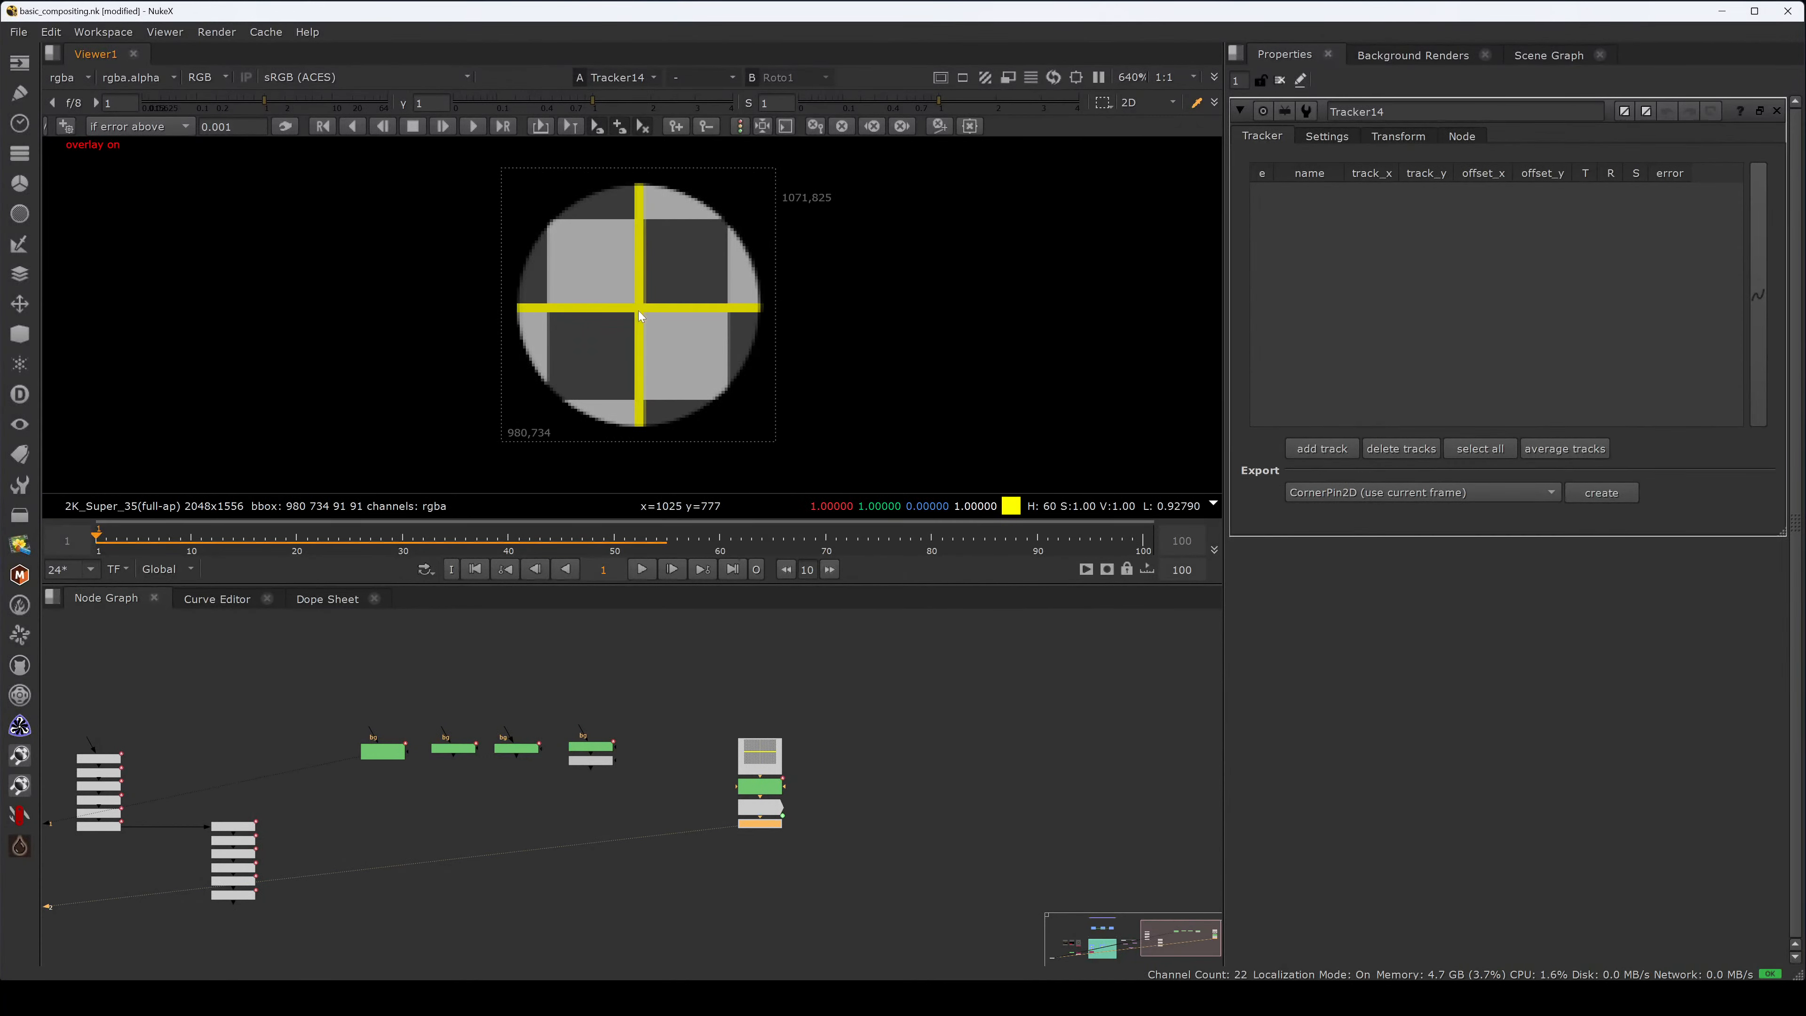
{"action": "left_click", "coordinate": [637, 310], "text": "ctrl+alt"}
{"action": "left_click_drag", "start_coordinate": [733, 405], "coordinate": [800, 485]}
{"action": "left_click", "coordinate": [949, 525]}
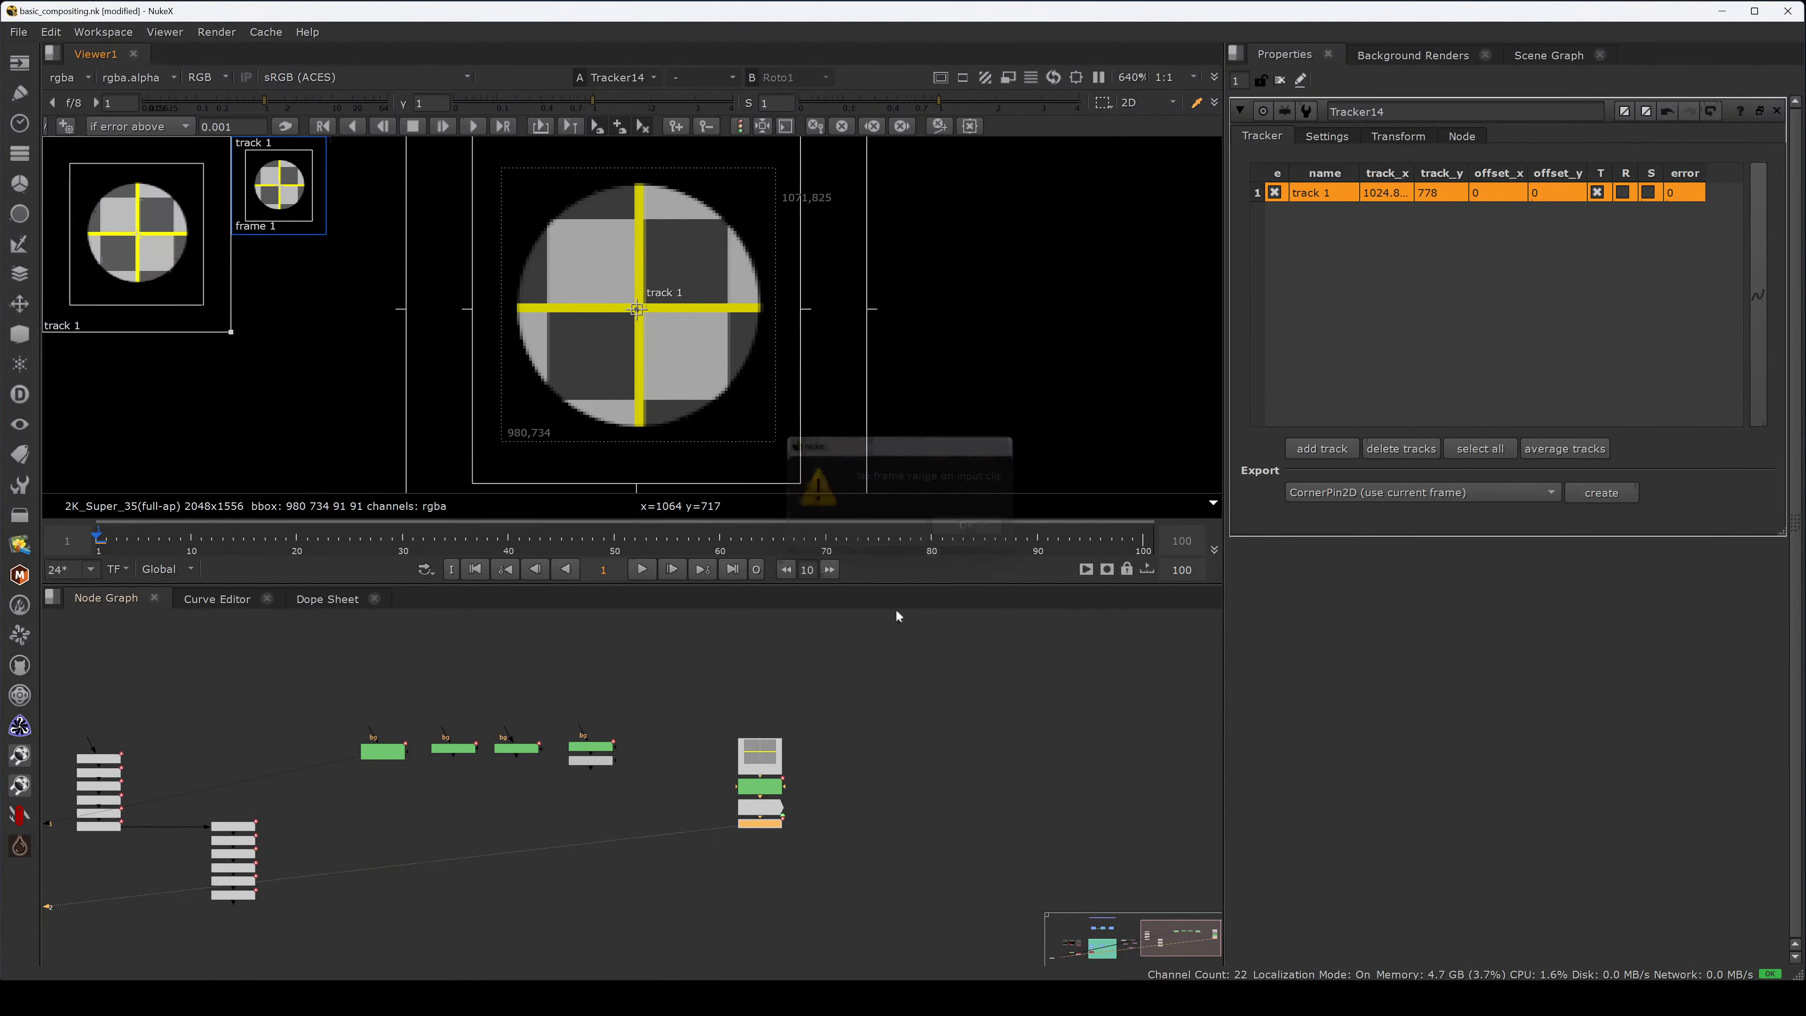
- Move CheckerBoard1 up to leave space above Roto2, and open its settings
{"action": "left_click_drag", "start_coordinate": [770, 765], "coordinate": [772, 719]}
{"action": "key", "text": "Tab"}
{"action": "left_click", "coordinate": [917, 684]}
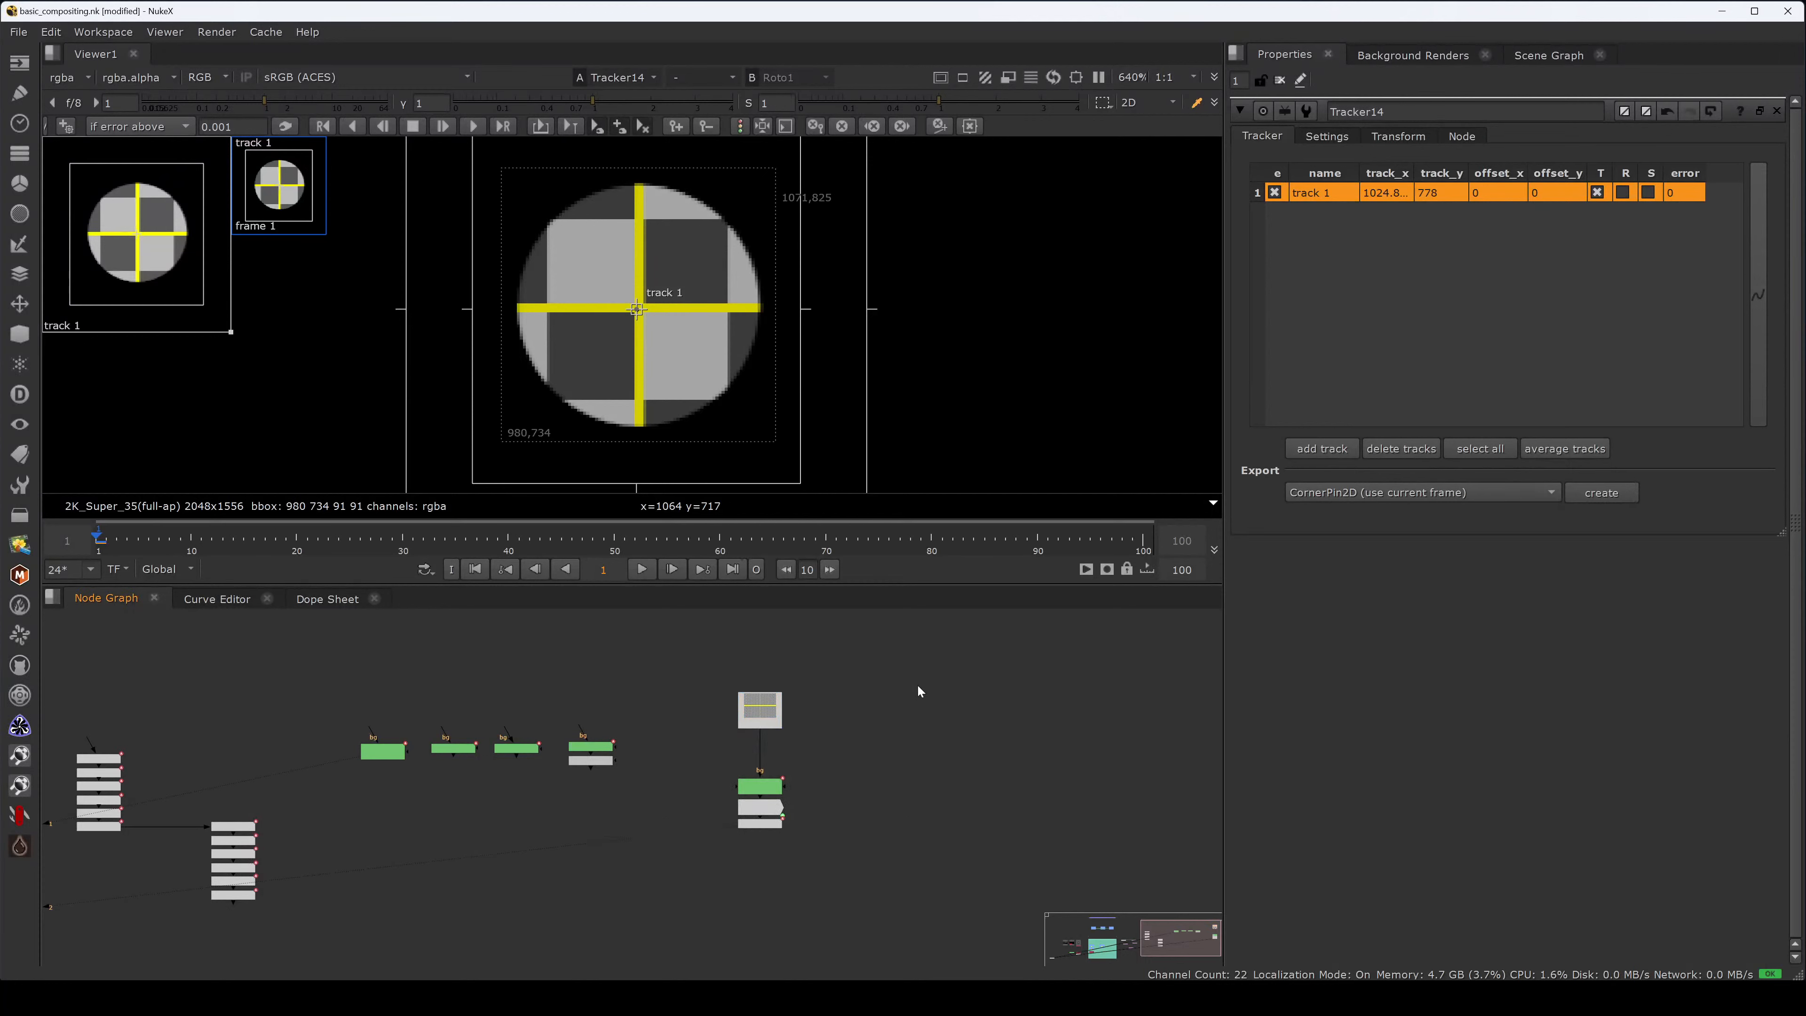
{"action": "scroll", "coordinate": [789, 735], "scroll_direction": "up", "scroll_amount": 3}
{"action": "double_click", "coordinate": [738, 709]}
{"action": "left_click", "coordinate": [895, 637]}
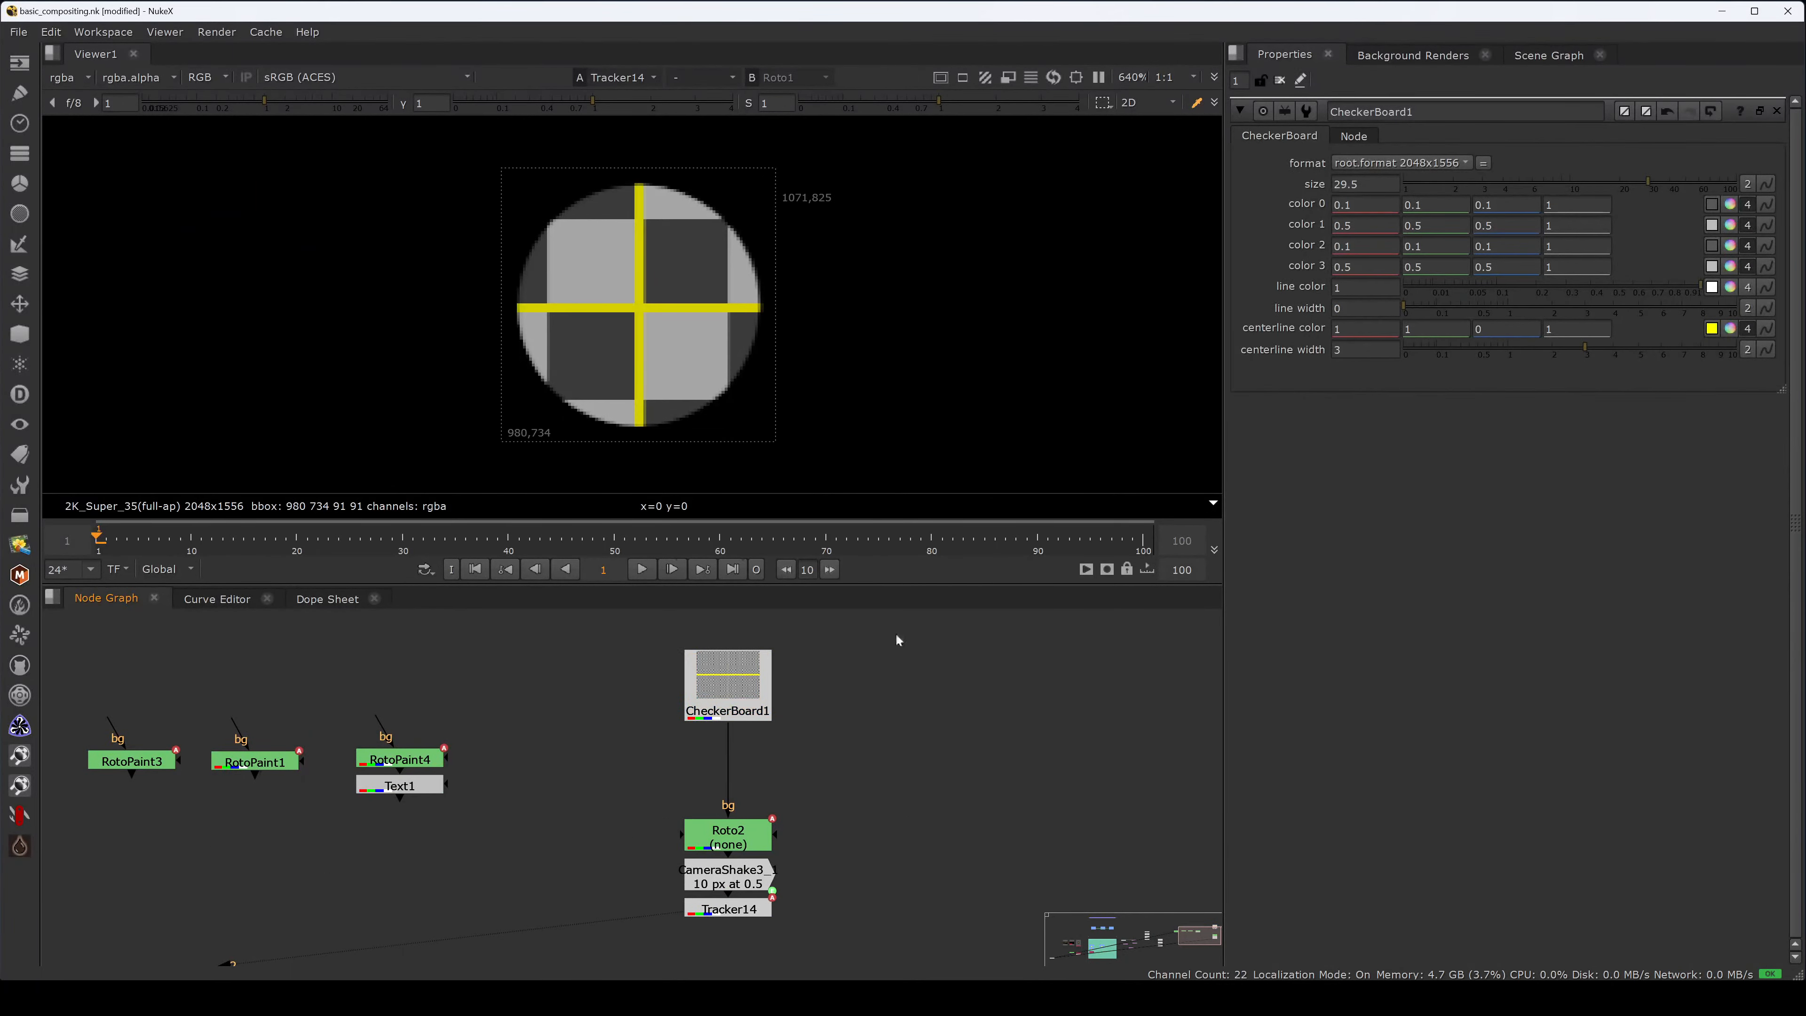
- Check CheckerBoard1's node settings and try to track track 1 forward in Tracker14
{"action": "left_click", "coordinate": [1353, 136]}
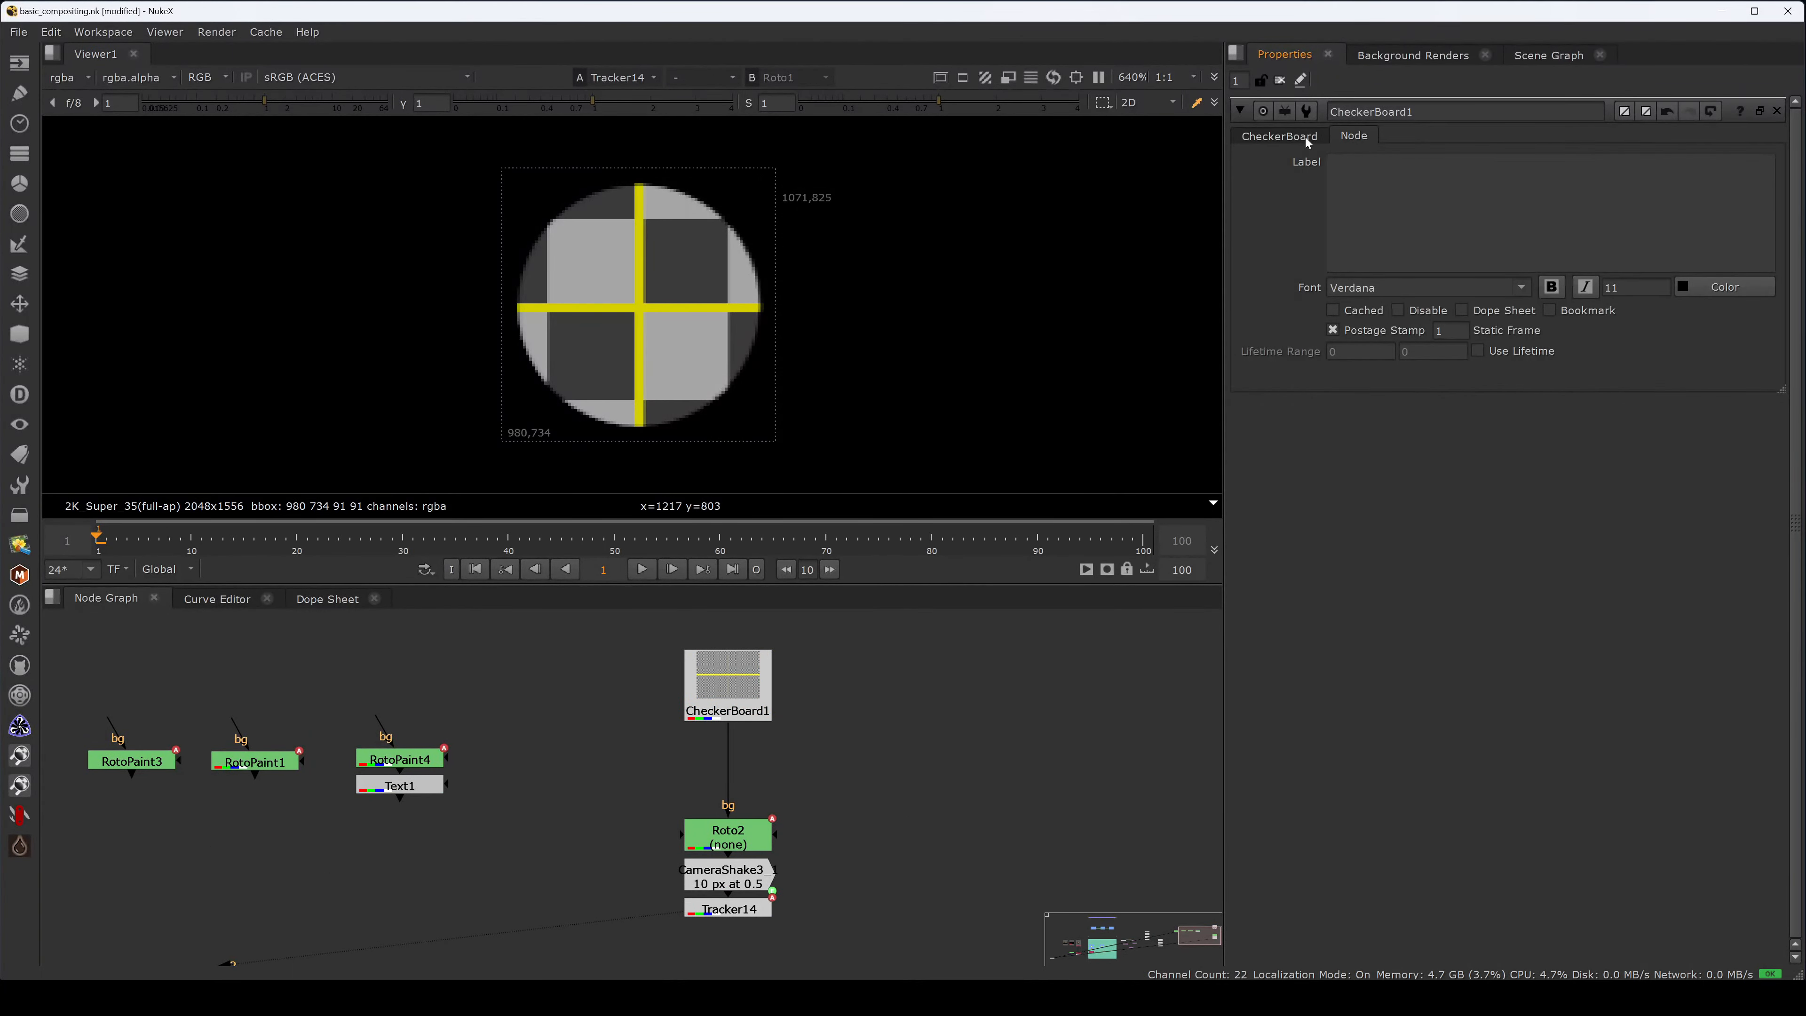
{"action": "left_click", "coordinate": [1306, 138]}
{"action": "double_click", "coordinate": [754, 914]}
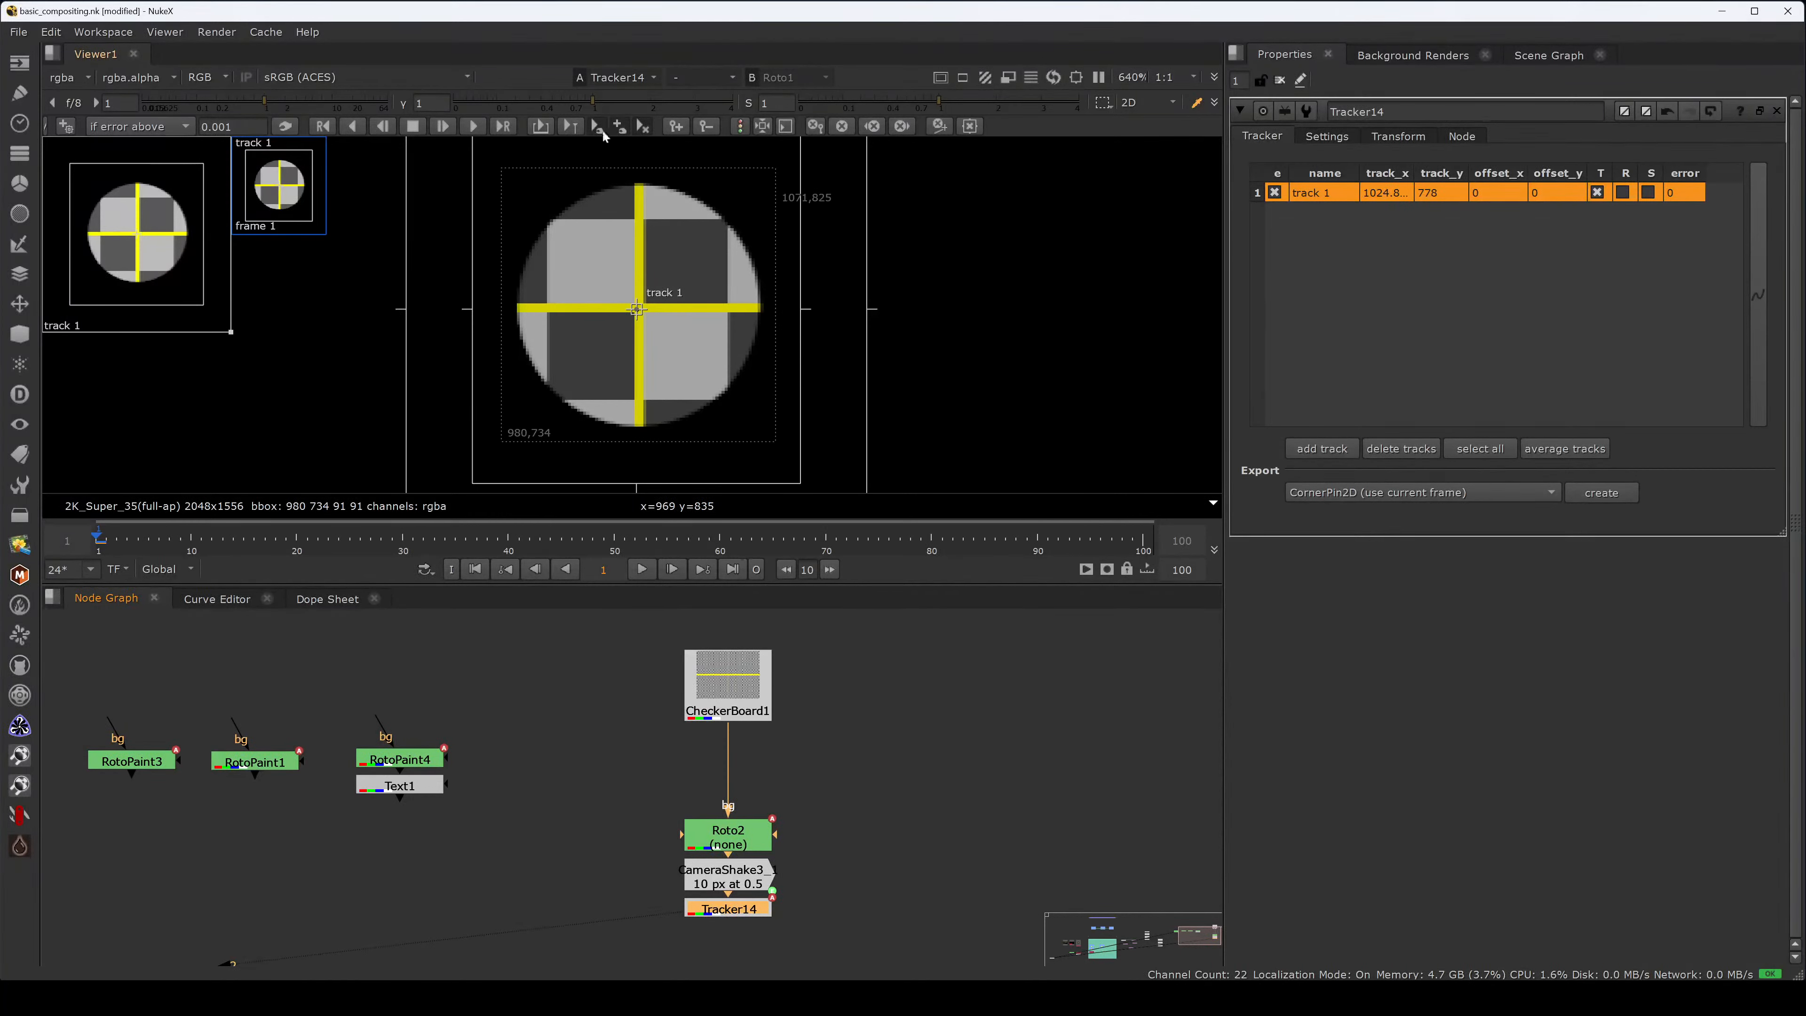
{"action": "left_click", "coordinate": [473, 127]}
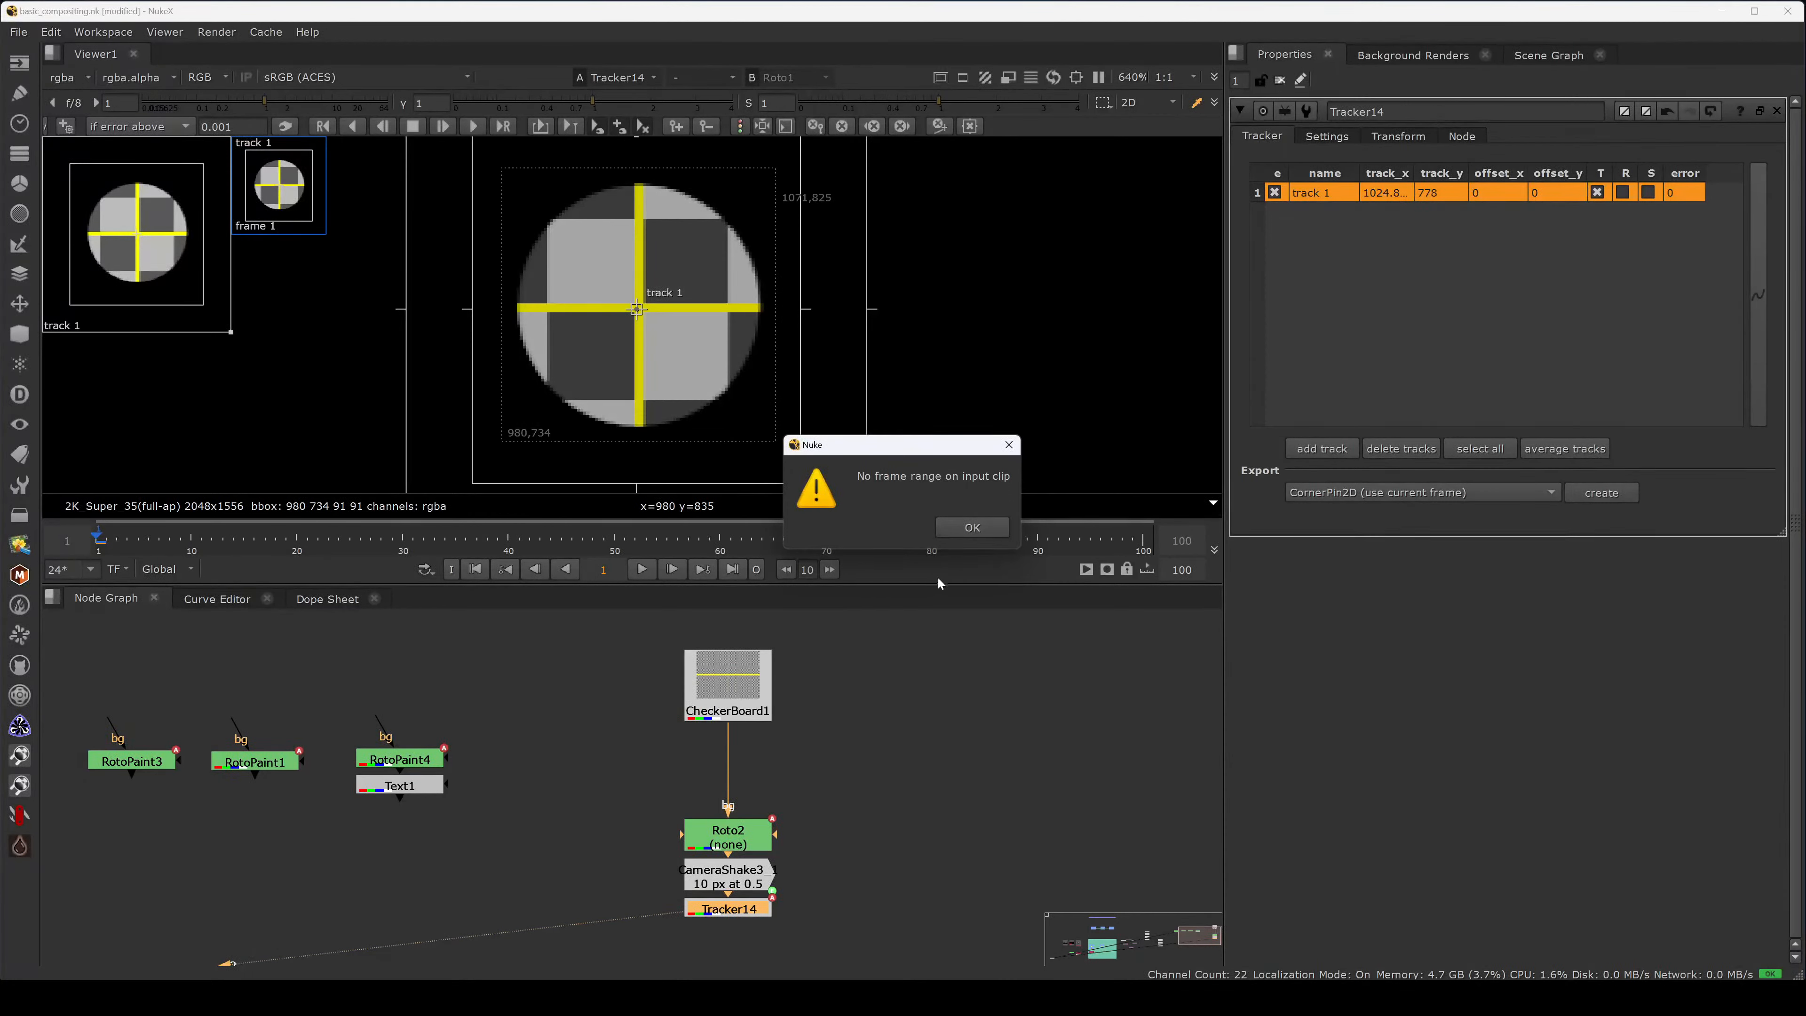
{"action": "left_click_drag", "start_coordinate": [904, 446], "coordinate": [962, 433]}
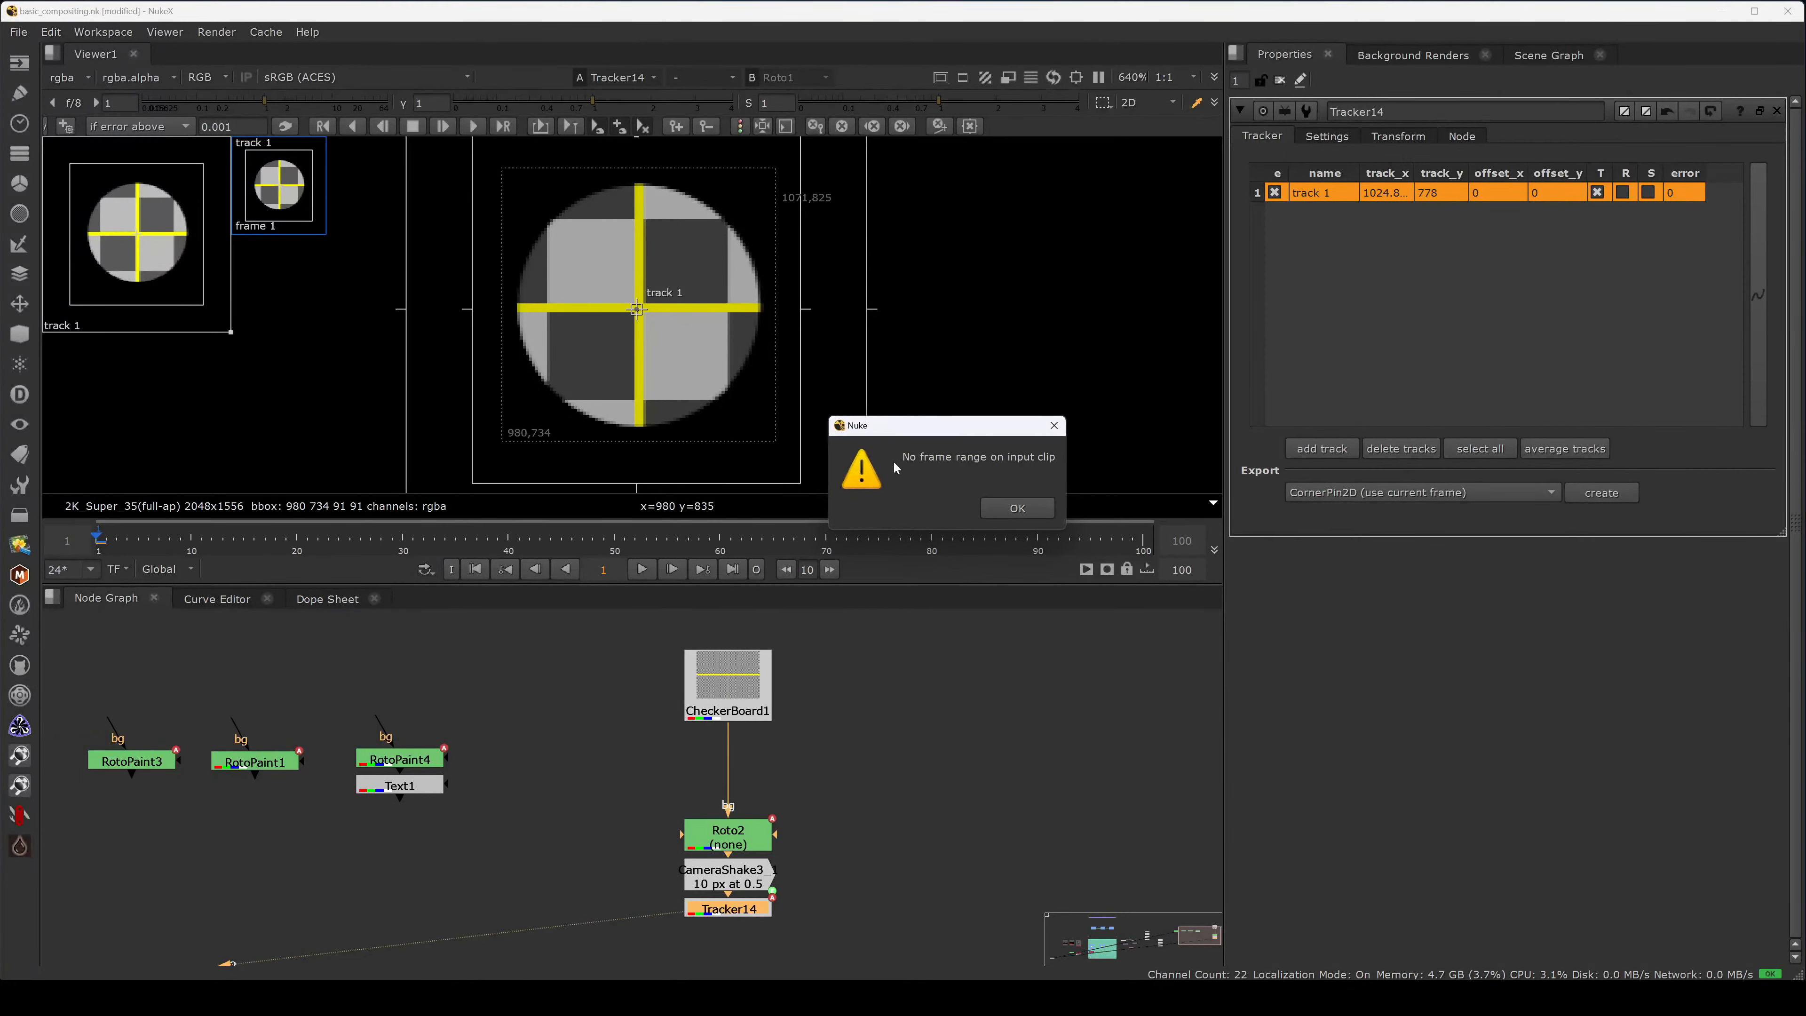
{"action": "left_click", "coordinate": [1003, 515]}
{"action": "left_click", "coordinate": [1002, 510]}
- Move Tracker14 down to leave a gap below the CameraShake3_1 node
{"action": "left_click", "coordinate": [811, 765]}
{"action": "left_click_drag", "start_coordinate": [737, 910], "coordinate": [740, 950]}
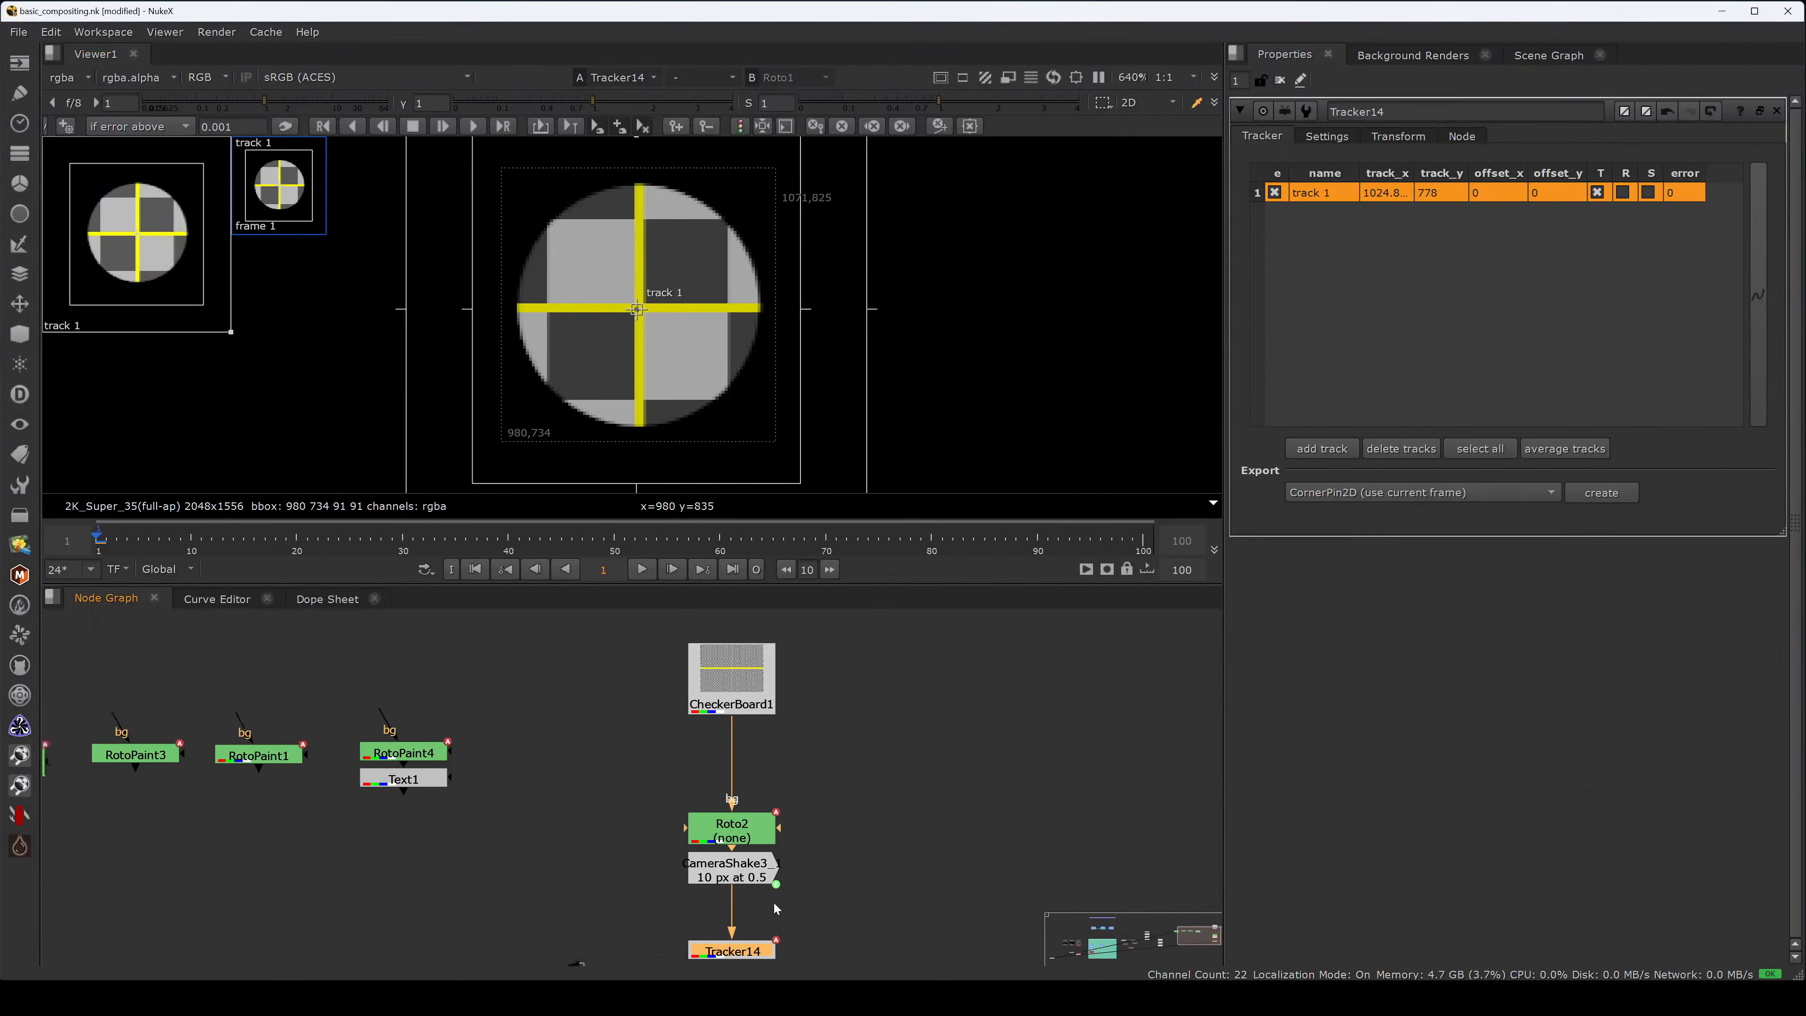
{"action": "middle_click_drag", "start_coordinate": [739, 950], "coordinate": [827, 882]}
{"action": "left_click", "coordinate": [770, 812]}
{"action": "left_click", "coordinate": [825, 812]}
{"action": "left_click_drag", "start_coordinate": [827, 882], "coordinate": [605, 611]}
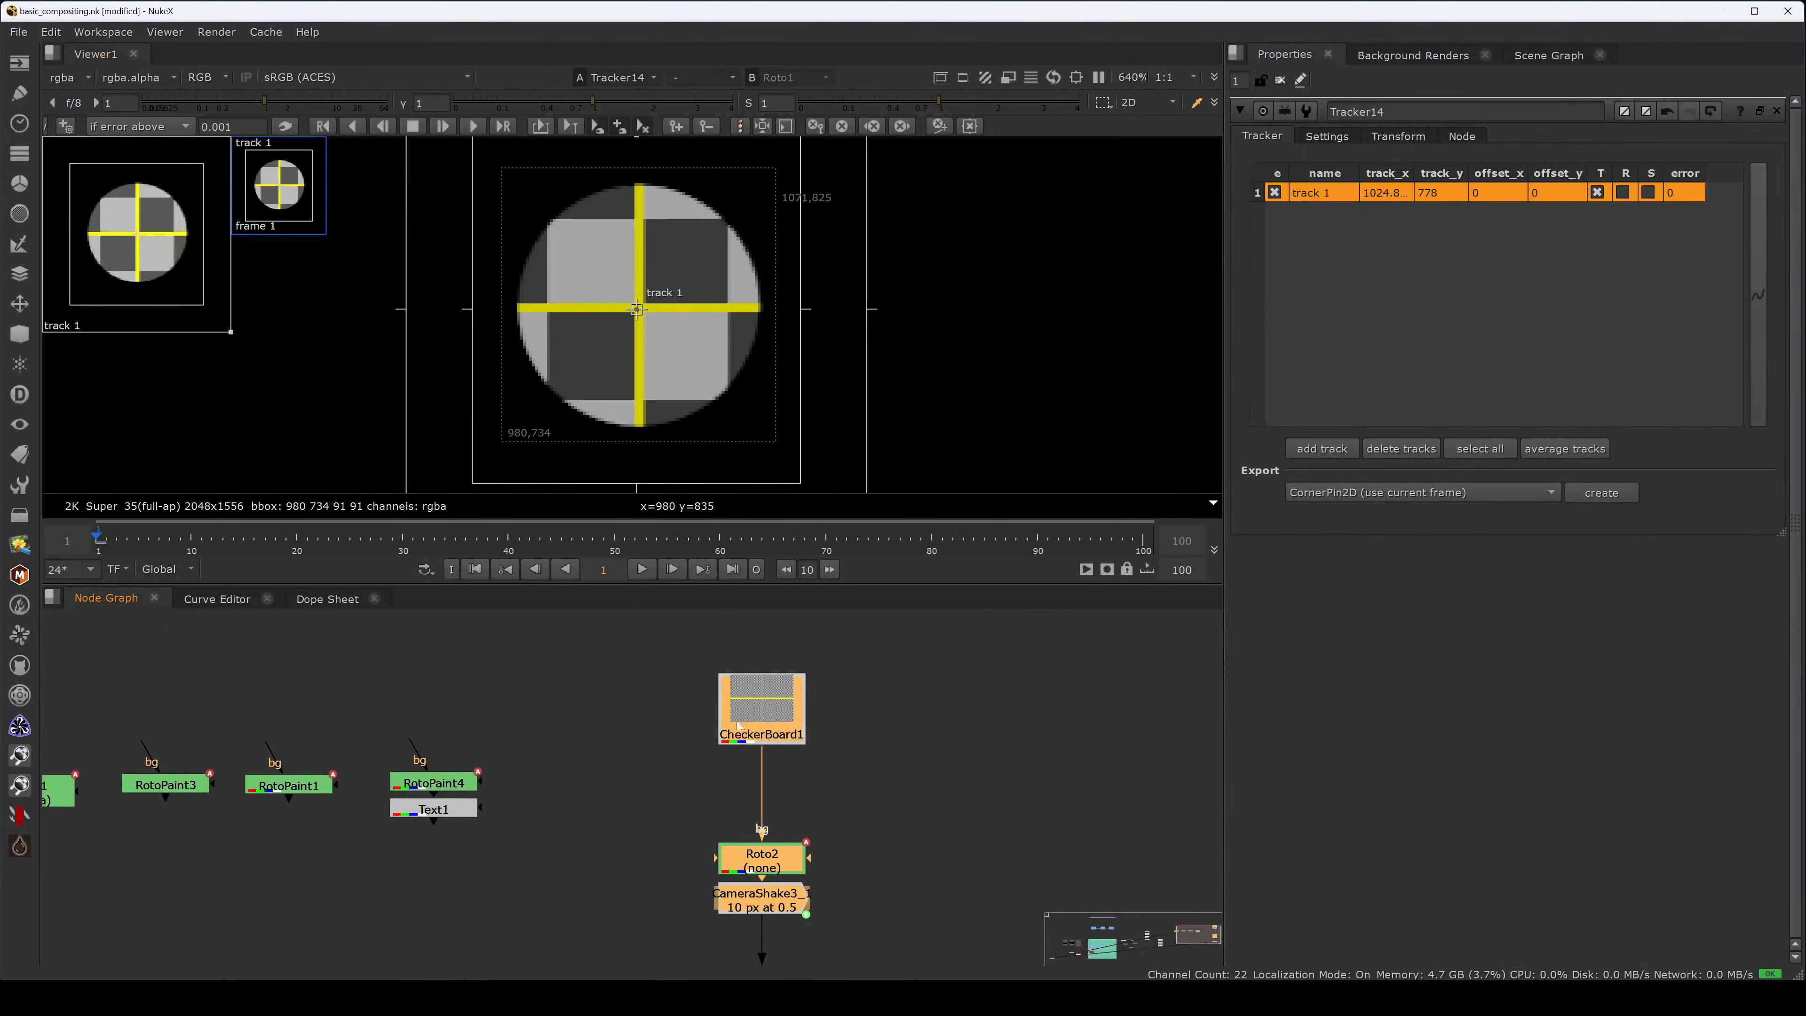
{"action": "middle_click_drag", "start_coordinate": [836, 938], "coordinate": [806, 763]}
{"action": "left_click", "coordinate": [768, 794]}
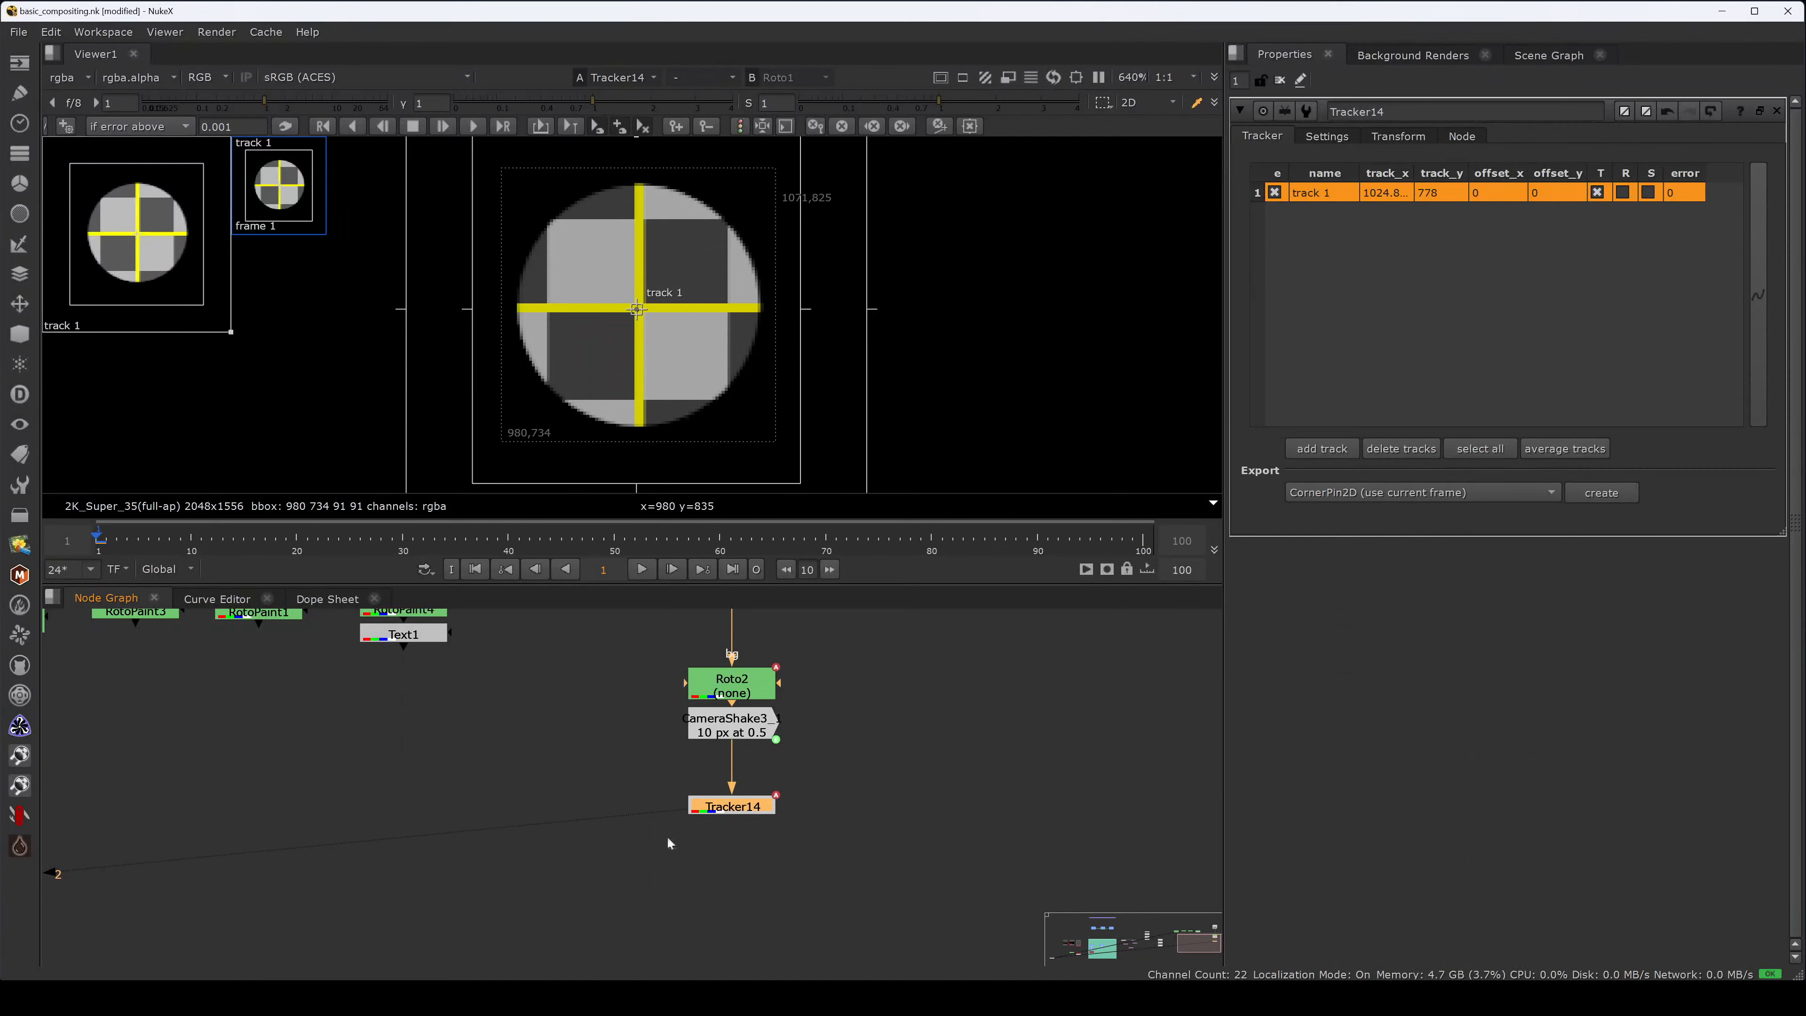
- Move CheckerBoard1 down directly above Roto2, view it, and scrub through the timeline back to frame 1
{"action": "middle_click_drag", "start_coordinate": [739, 651], "coordinate": [737, 759]}
{"action": "left_click_drag", "start_coordinate": [736, 658], "coordinate": [729, 769]}
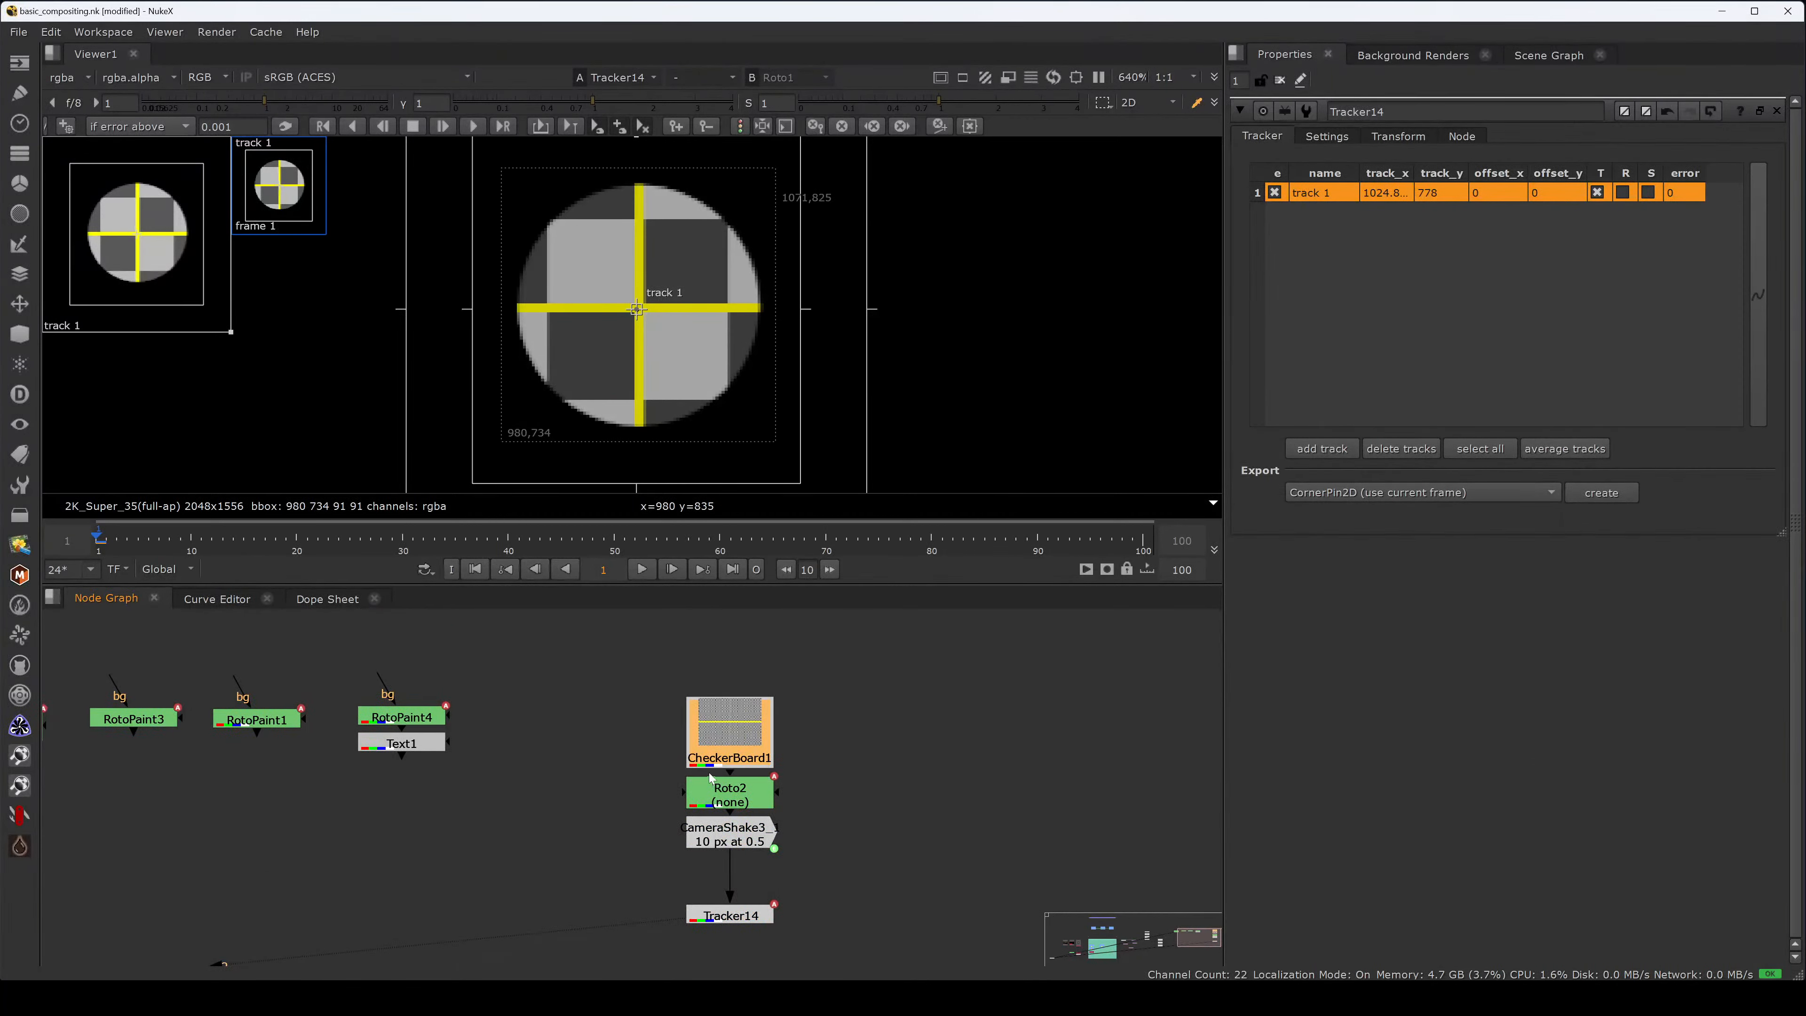
{"action": "key", "text": "2"}
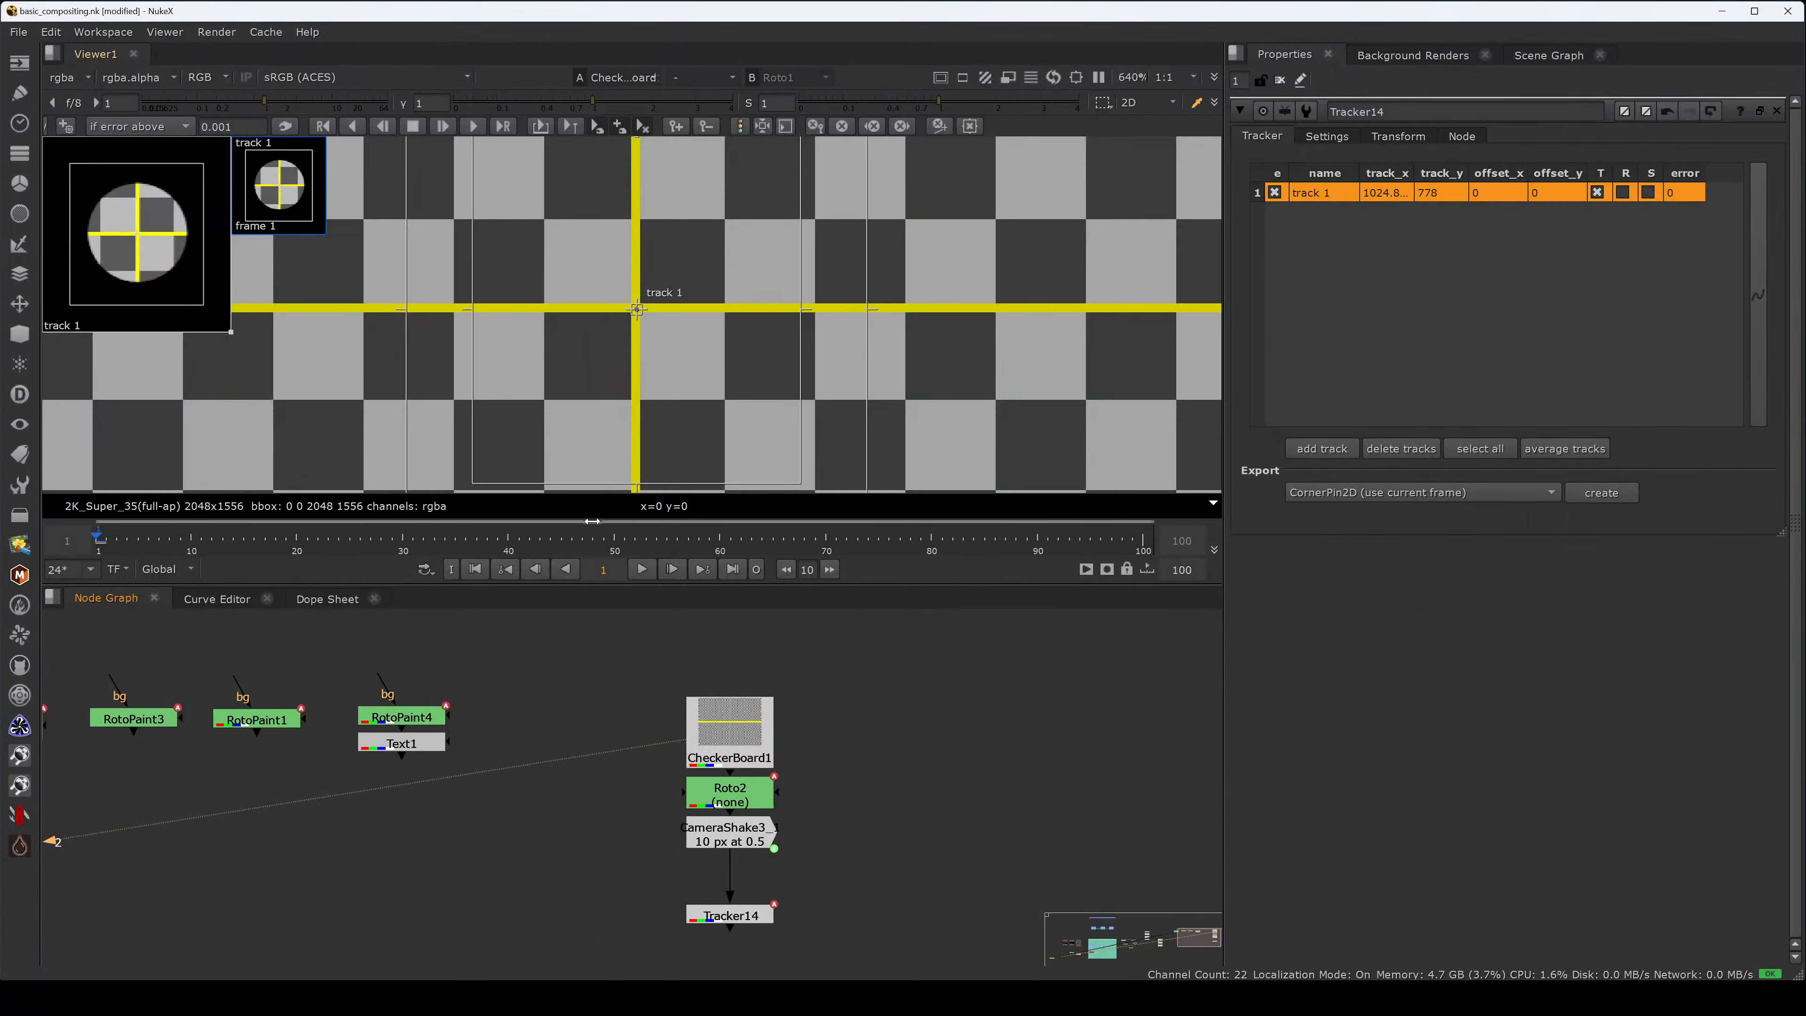
{"action": "left_click_drag", "start_coordinate": [483, 541], "coordinate": [382, 519]}
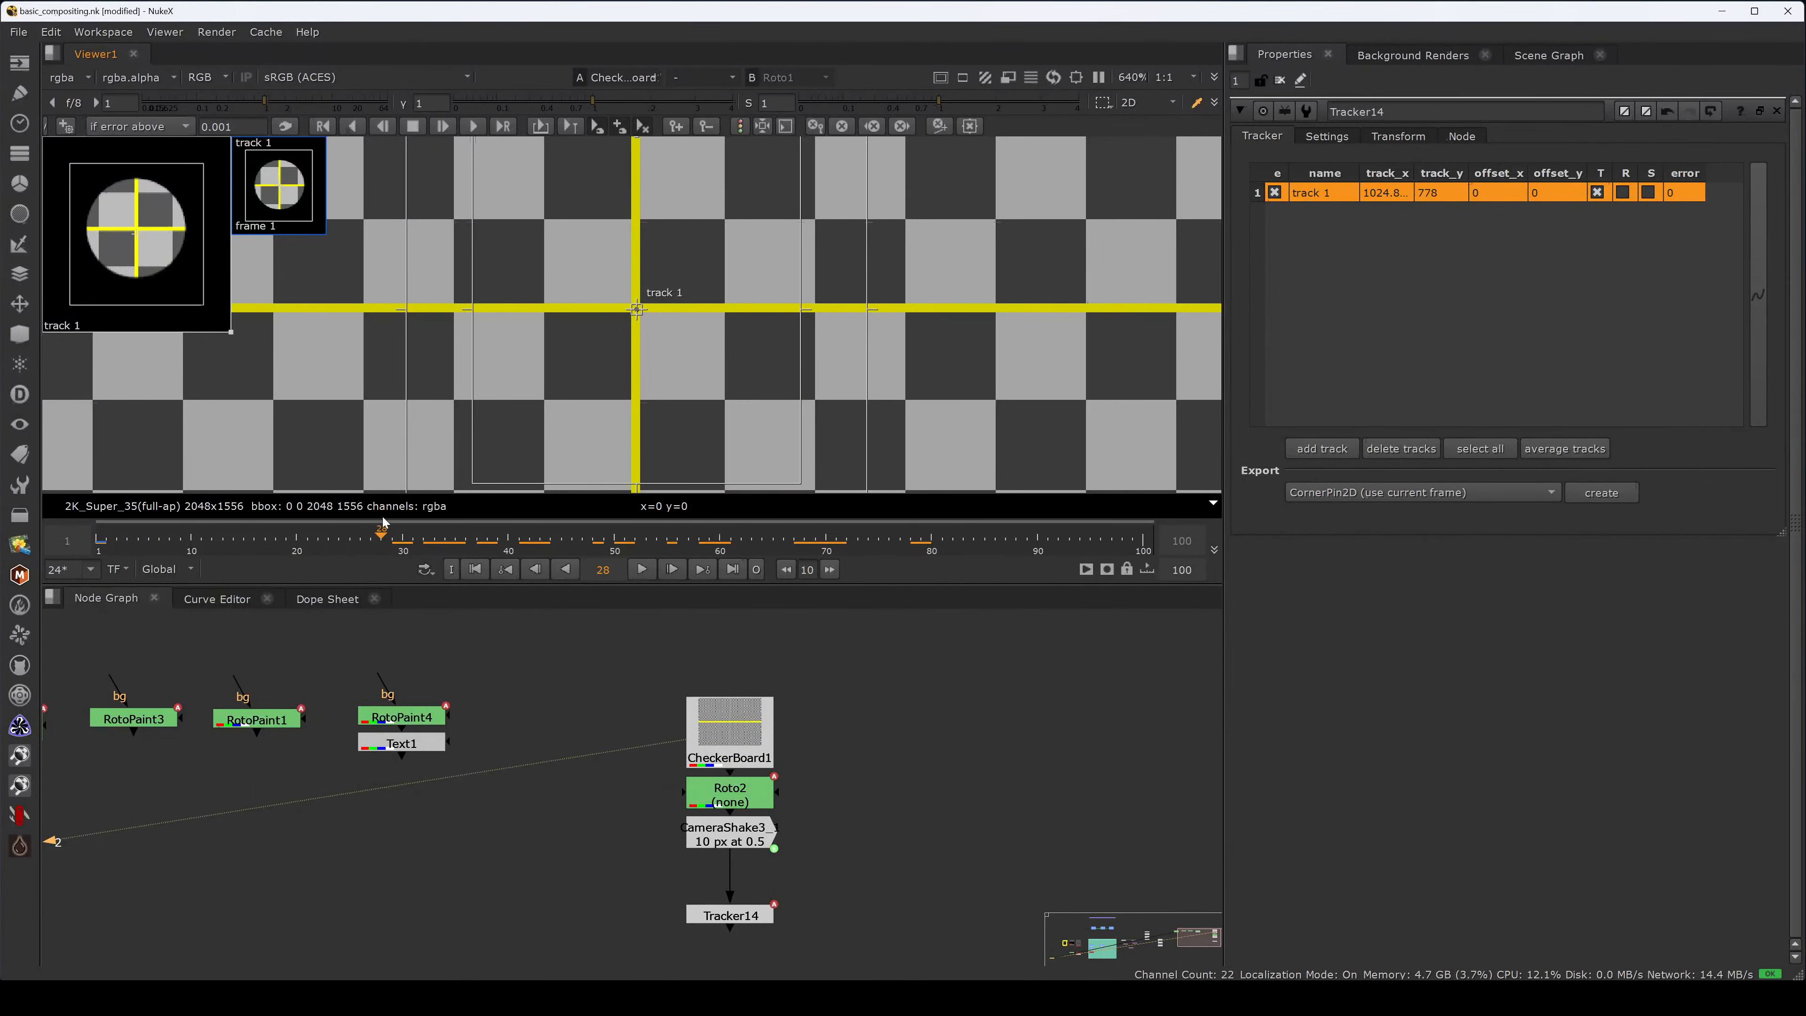
{"action": "left_click_drag", "start_coordinate": [126, 535], "coordinate": [97, 542]}
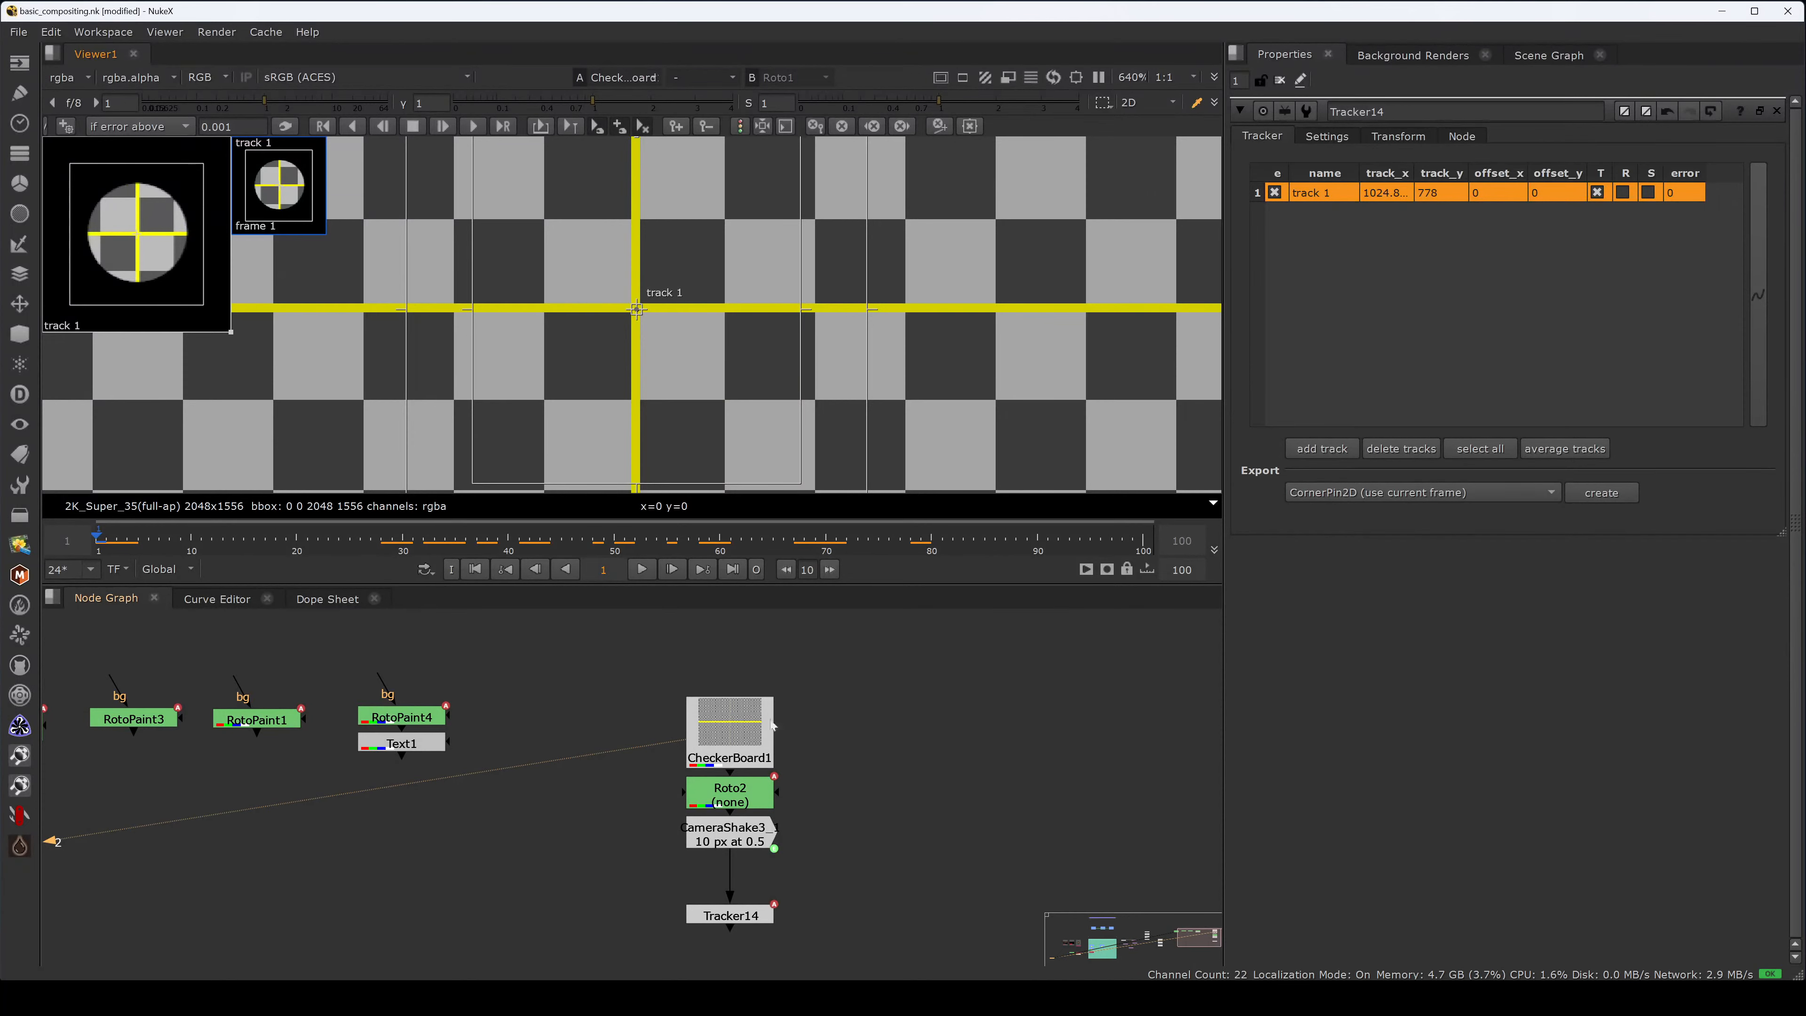
- Open CheckerBoard1's settings and fit the whole checkerboard image in the viewer
{"action": "double_click", "coordinate": [727, 735]}
{"action": "key", "text": "f"}
{"action": "key", "text": "f"}
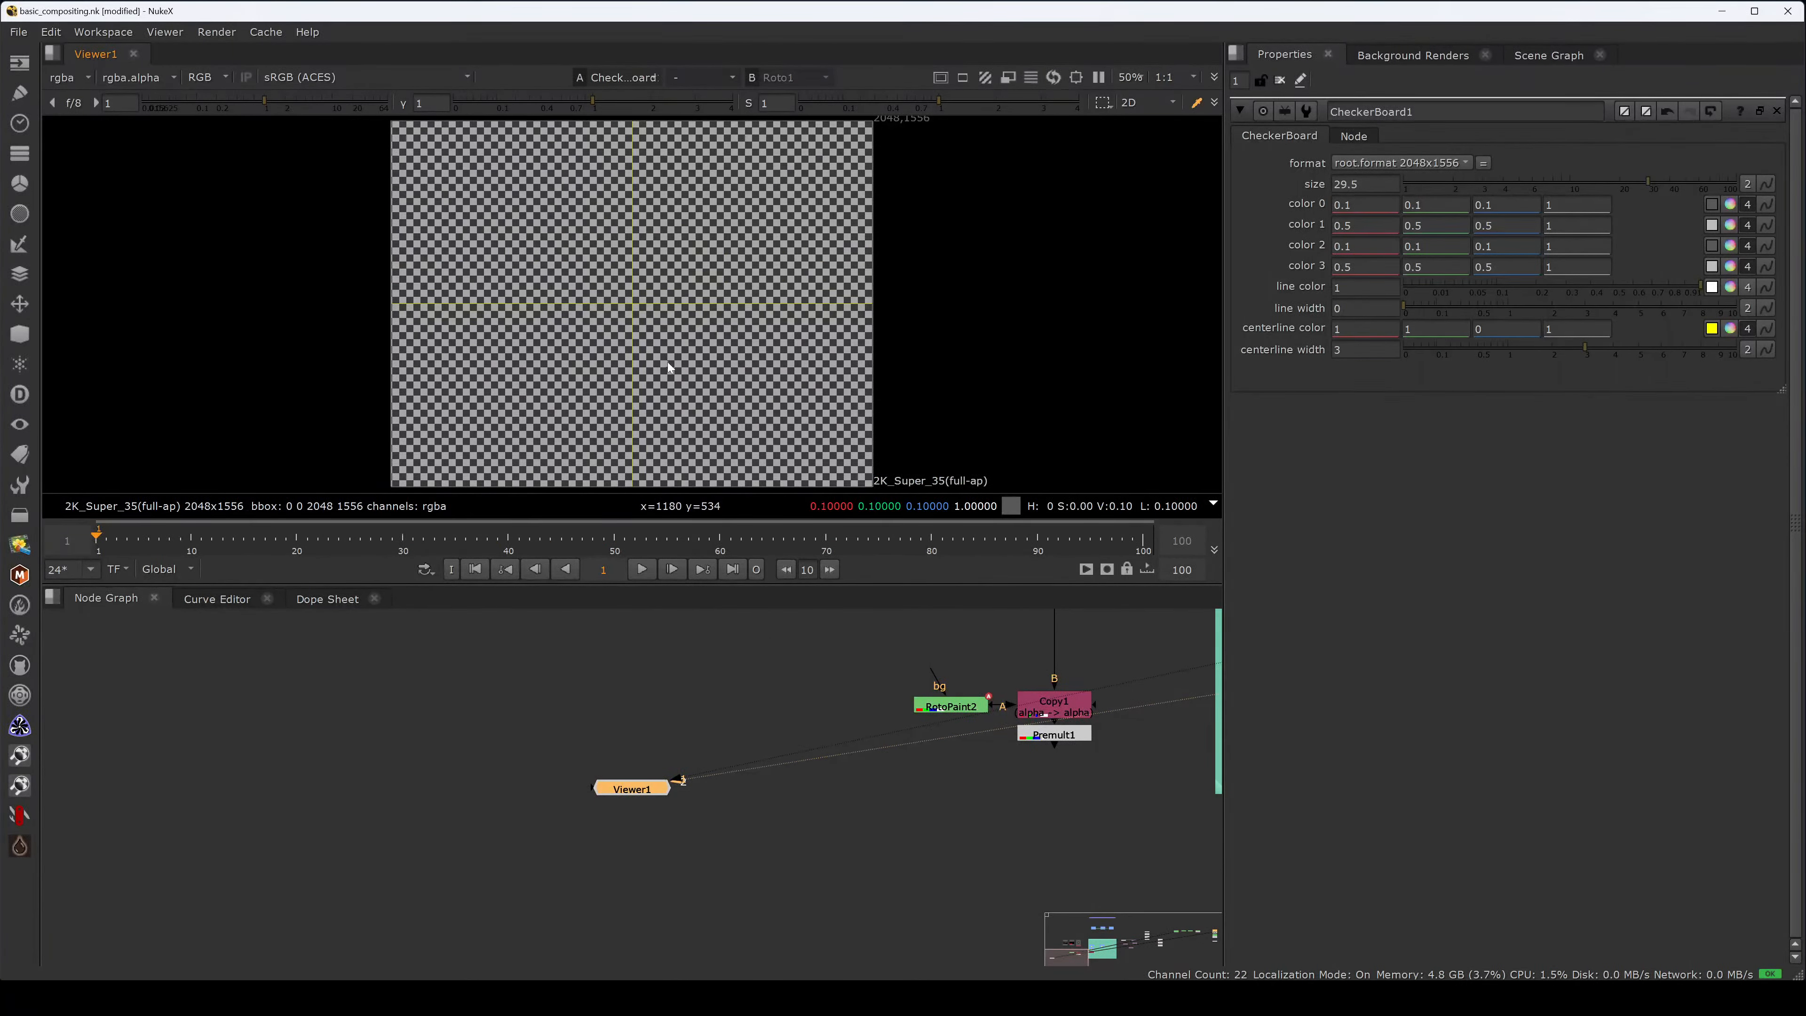
{"action": "middle_click_drag", "start_coordinate": [981, 717], "coordinate": [587, 807]}
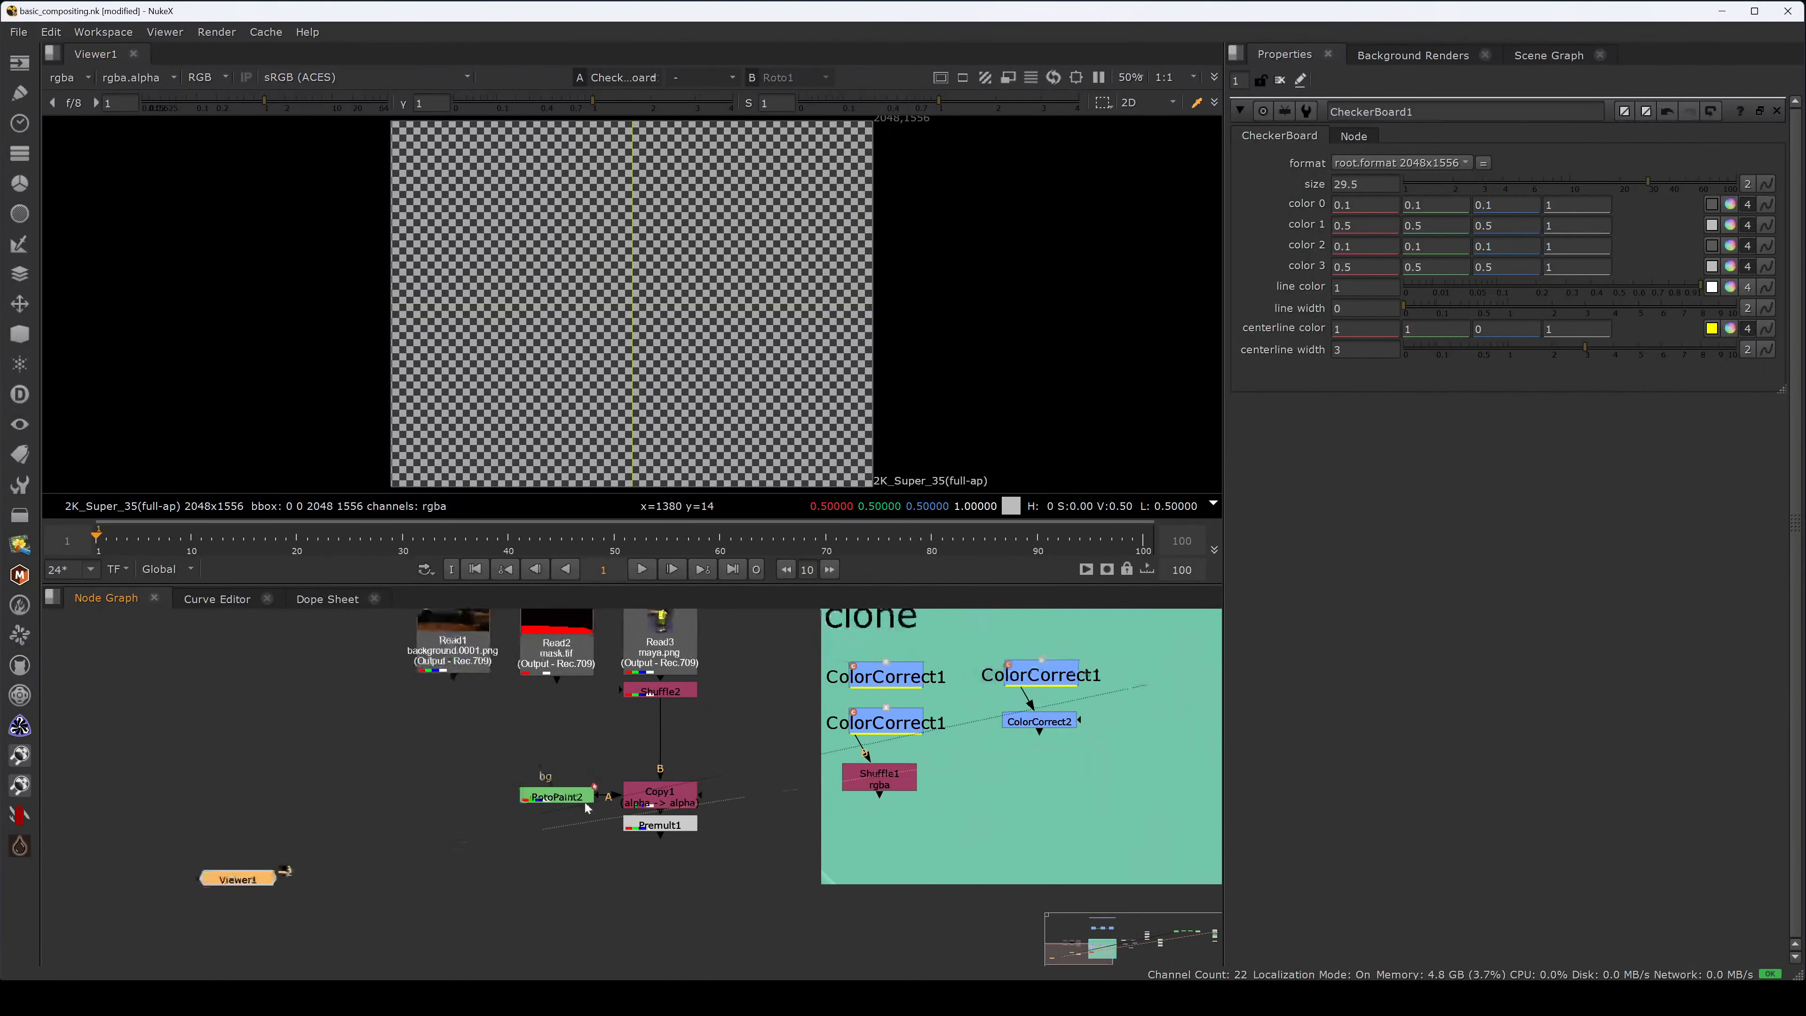
{"action": "middle_click_drag", "start_coordinate": [996, 657], "coordinate": [568, 804]}
{"action": "middle_click_drag", "start_coordinate": [927, 721], "coordinate": [507, 793]}
{"action": "middle_click_drag", "start_coordinate": [845, 734], "coordinate": [537, 782]}
{"action": "middle_click_drag", "start_coordinate": [1170, 721], "coordinate": [635, 770]}
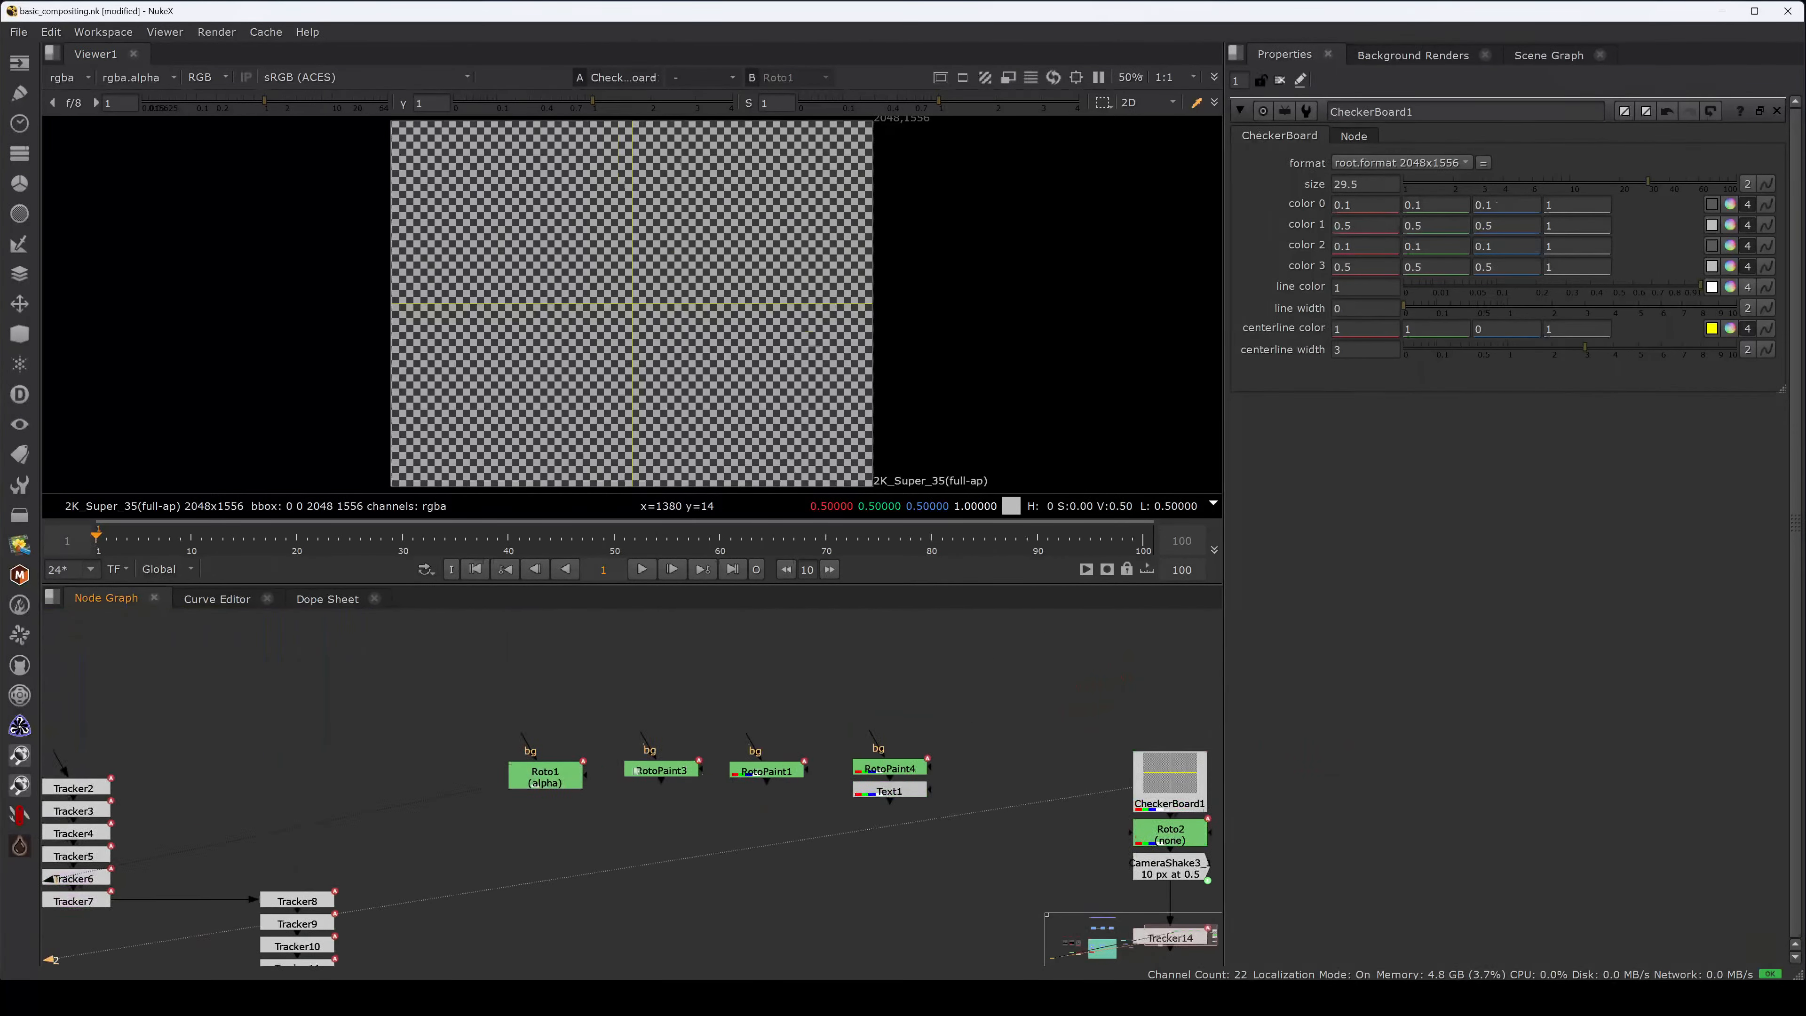
{"action": "middle_click_drag", "start_coordinate": [972, 768], "coordinate": [537, 769]}
- Move CheckerBoard1 up and insert a FrameRange node between it and Roto2
{"action": "left_click_drag", "start_coordinate": [735, 779], "coordinate": [735, 674]}
{"action": "key", "text": "Tab"}
{"action": "type", "text": "fra"}
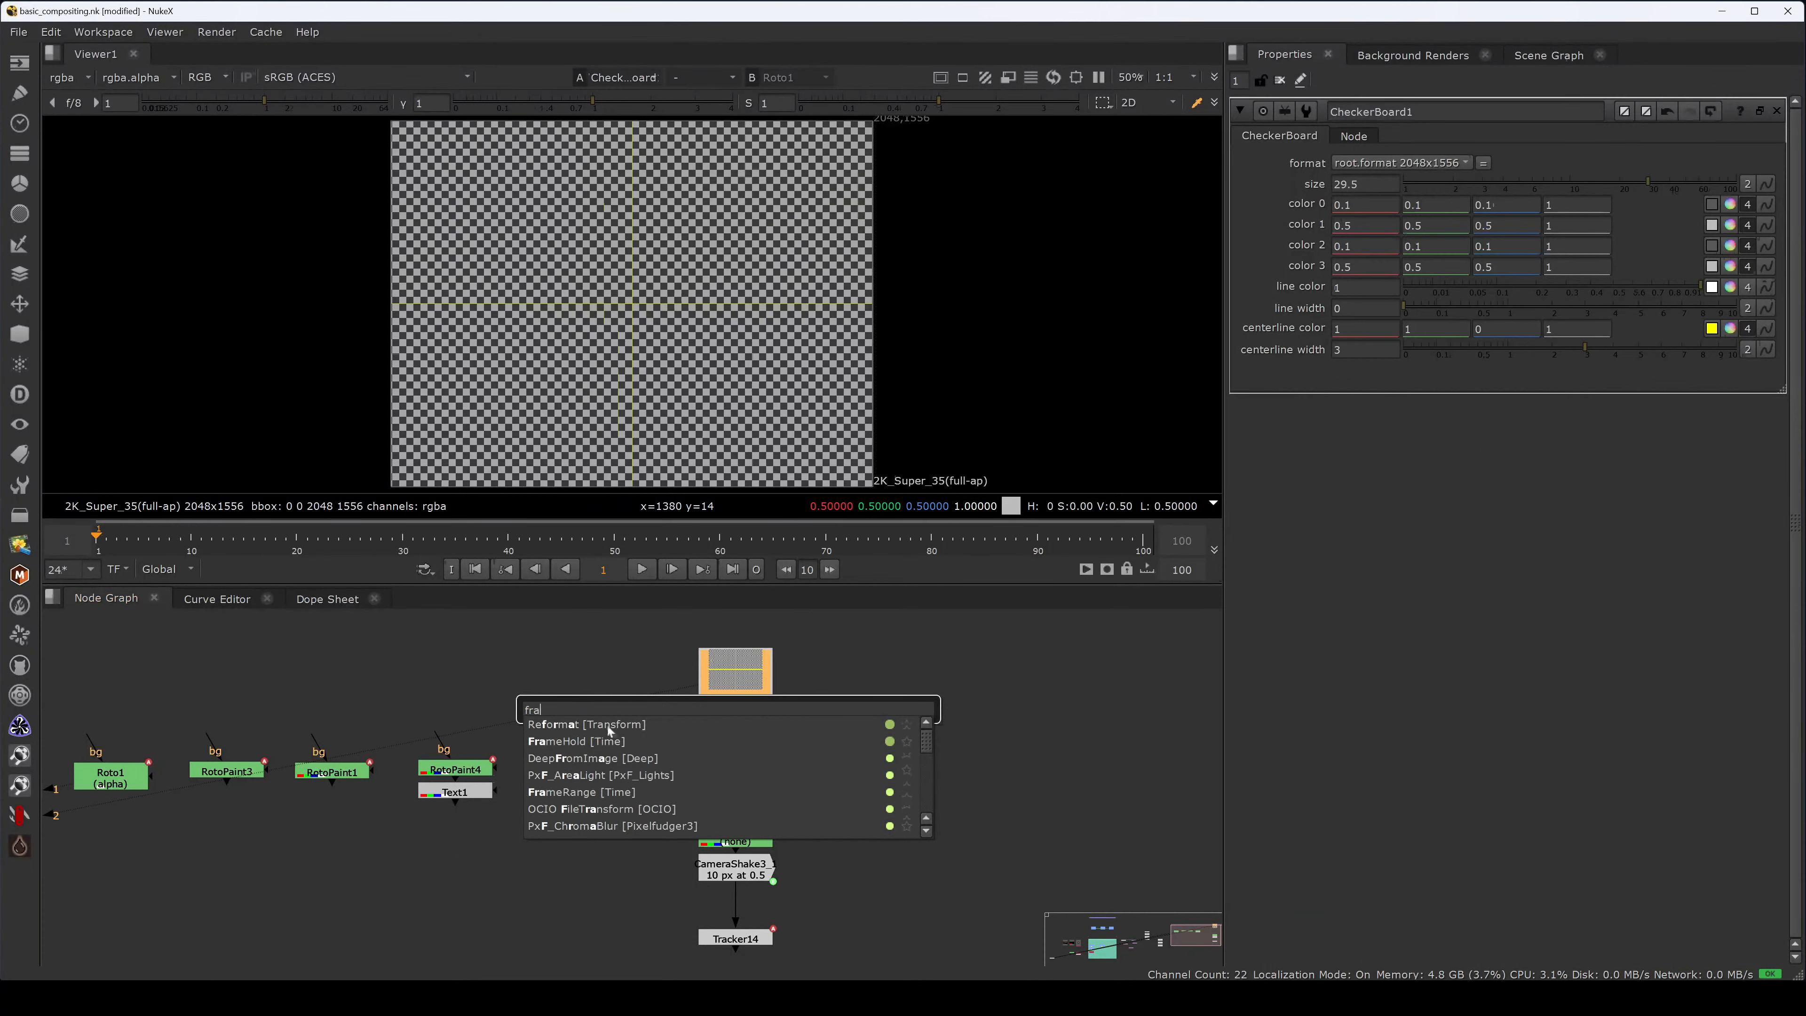
{"action": "type", "text": "ra"}
{"action": "left_click", "coordinate": [596, 724]}
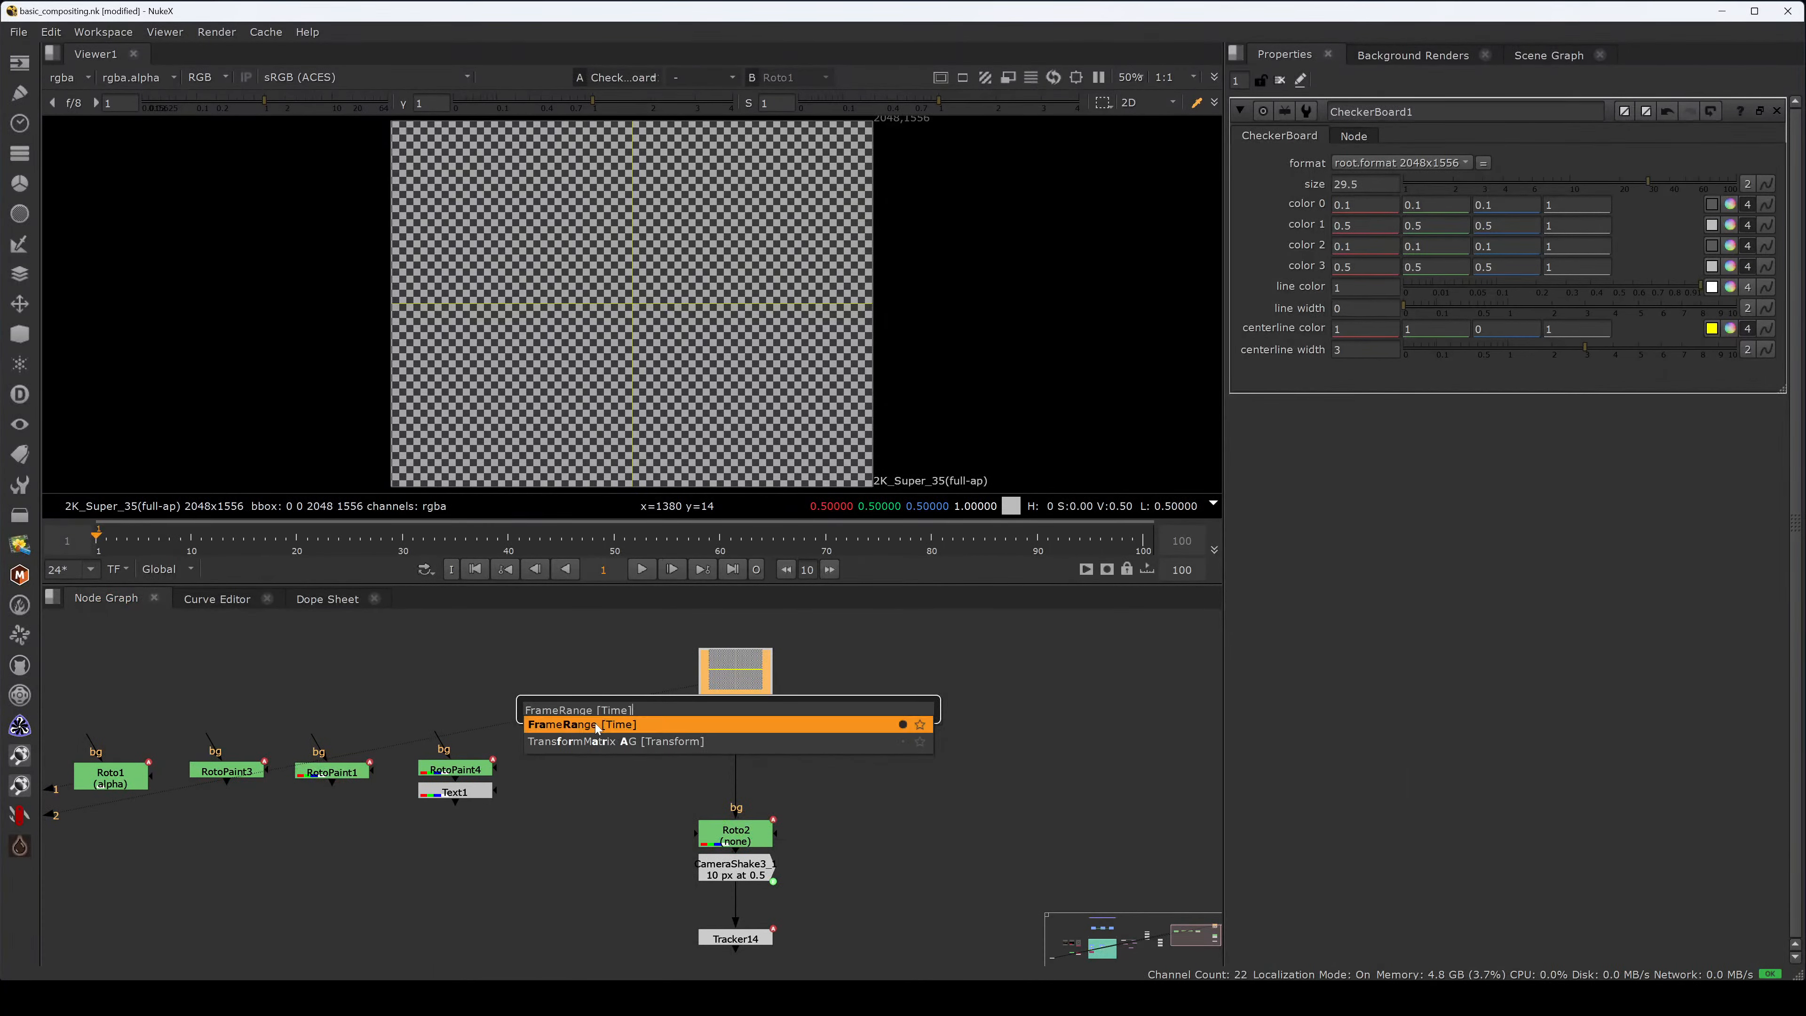
{"action": "left_click", "coordinate": [596, 724]}
- Set the end of FrameRange1's frame range to 100
{"action": "left_click", "coordinate": [1415, 165]}
{"action": "type", "text": "10"}
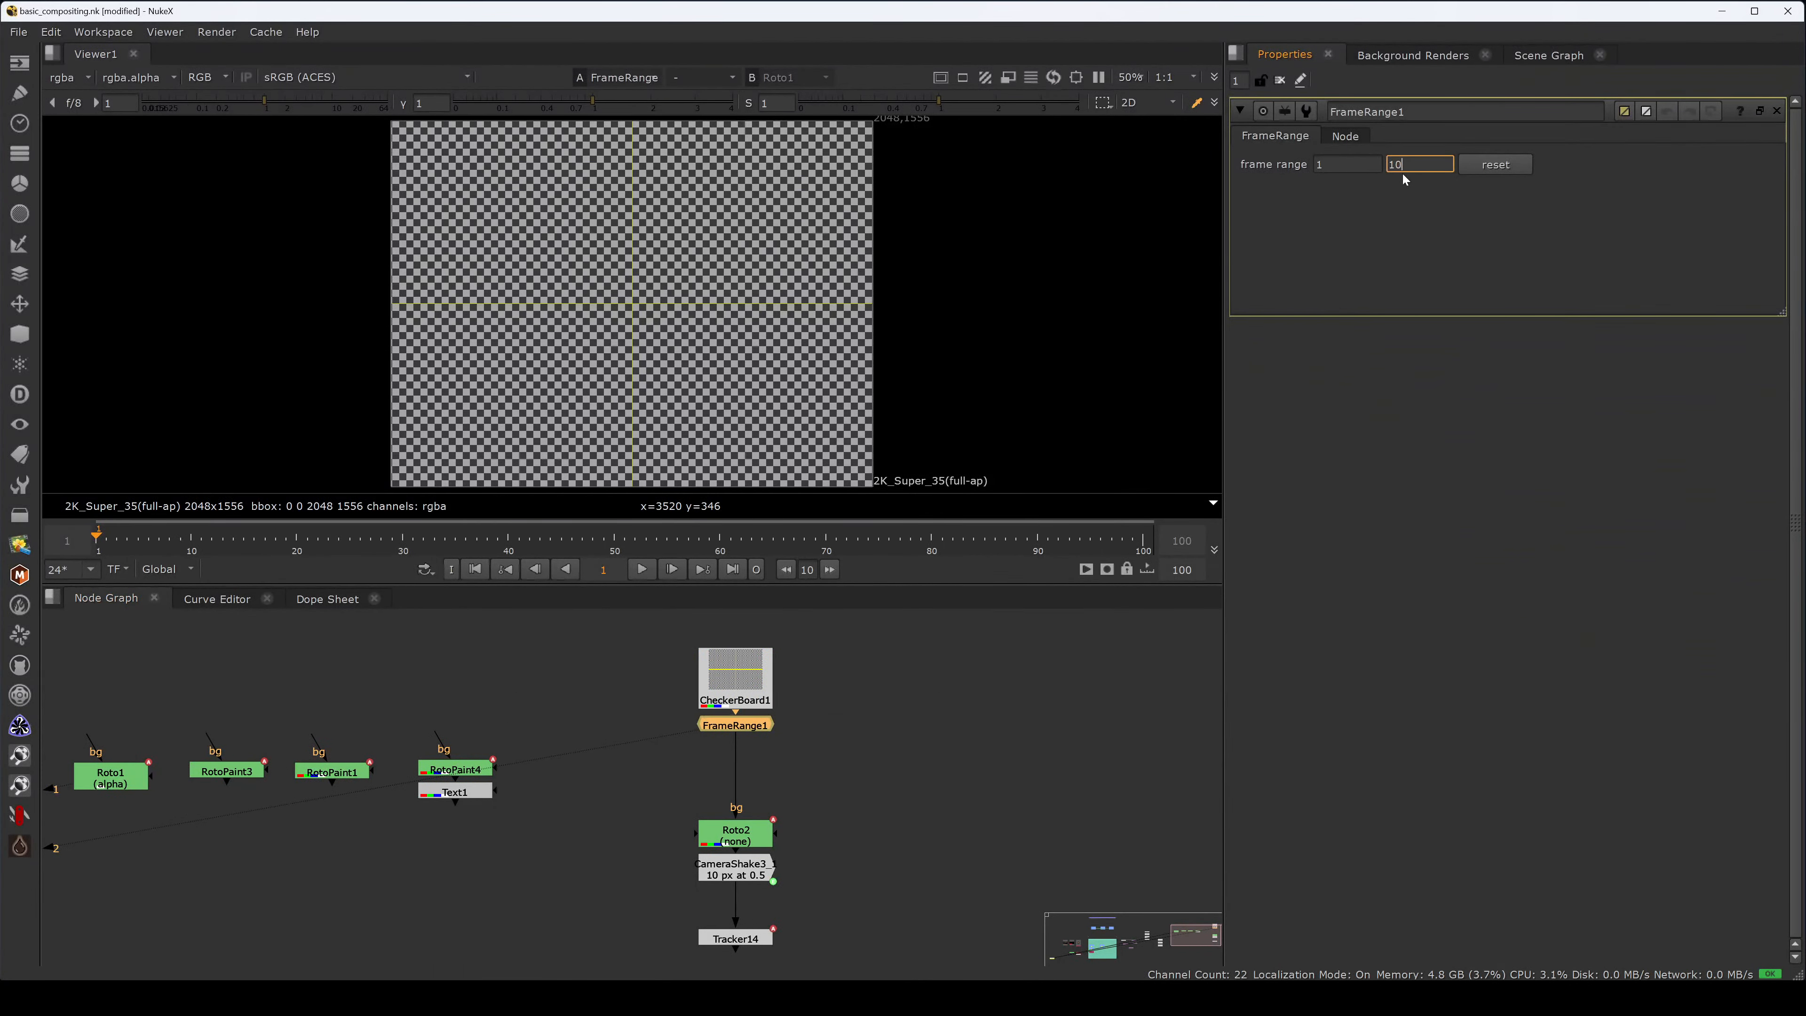
{"action": "type", "text": "0"}
{"action": "key", "text": "Return"}
{"action": "left_click", "coordinate": [1006, 834]}
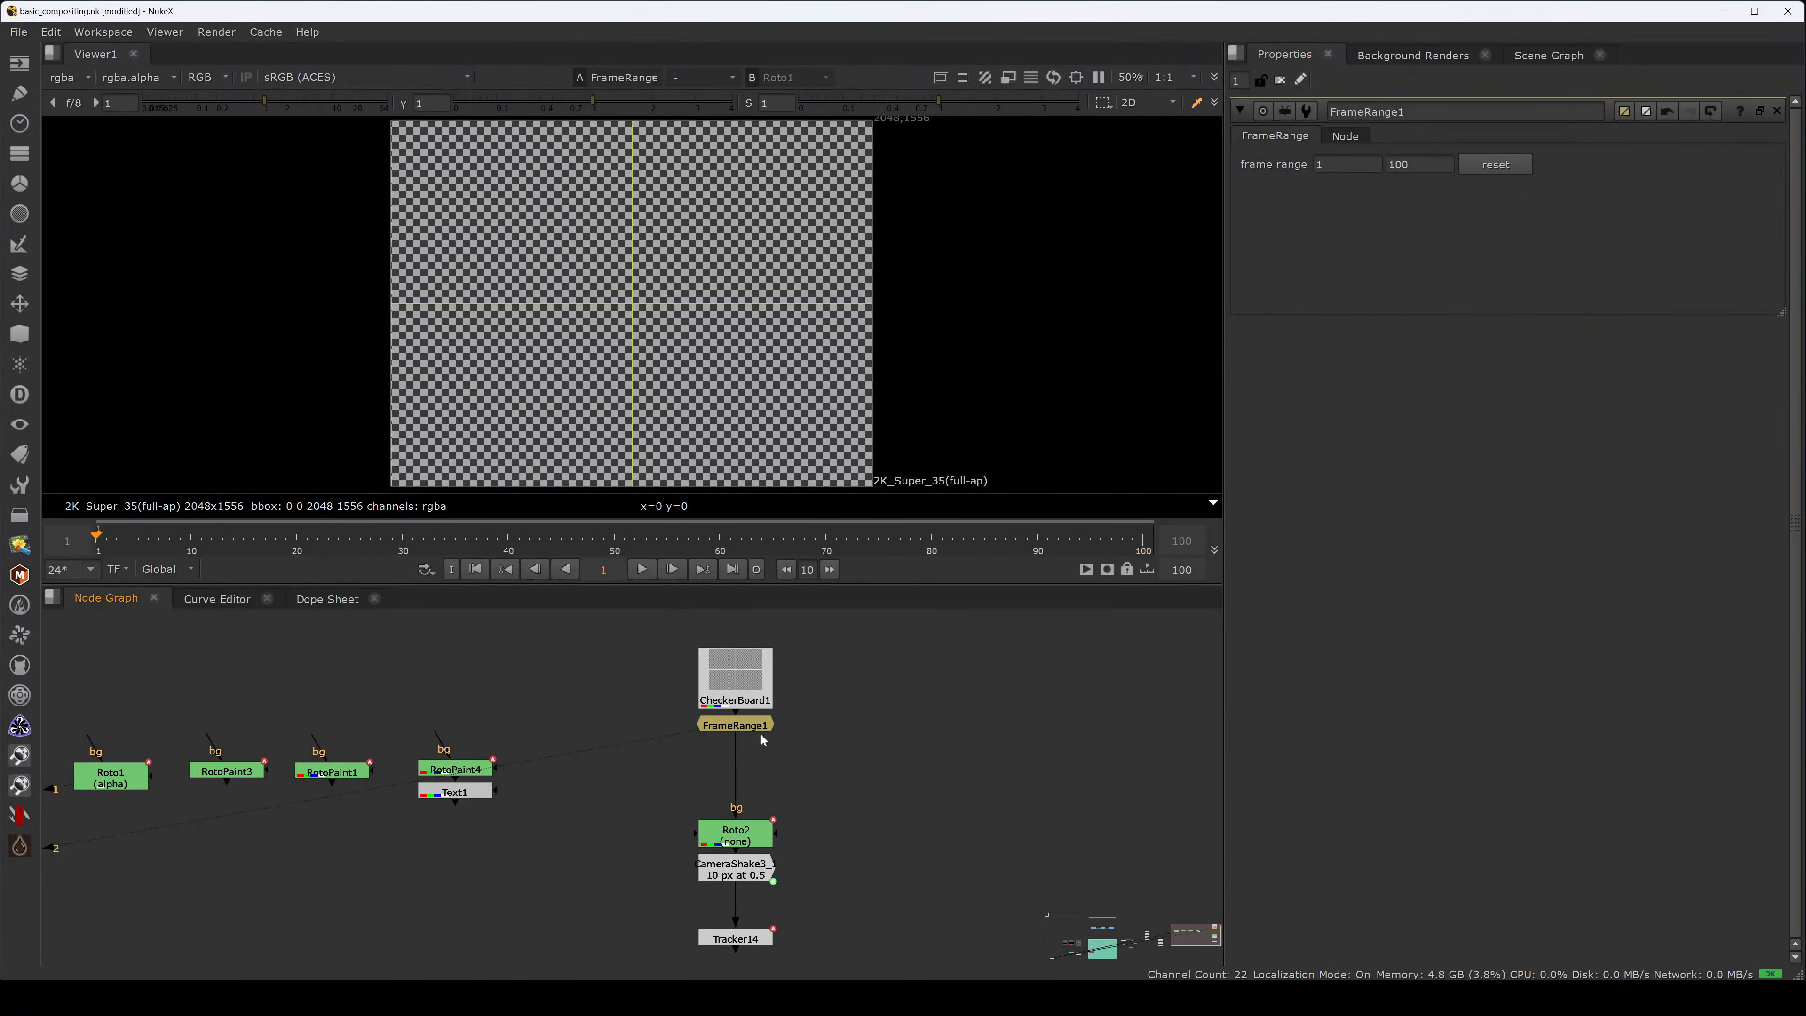
{"action": "left_click", "coordinate": [751, 730]}
{"action": "left_click", "coordinate": [749, 731]}
{"action": "middle_click_drag", "start_coordinate": [816, 882], "coordinate": [798, 783]}
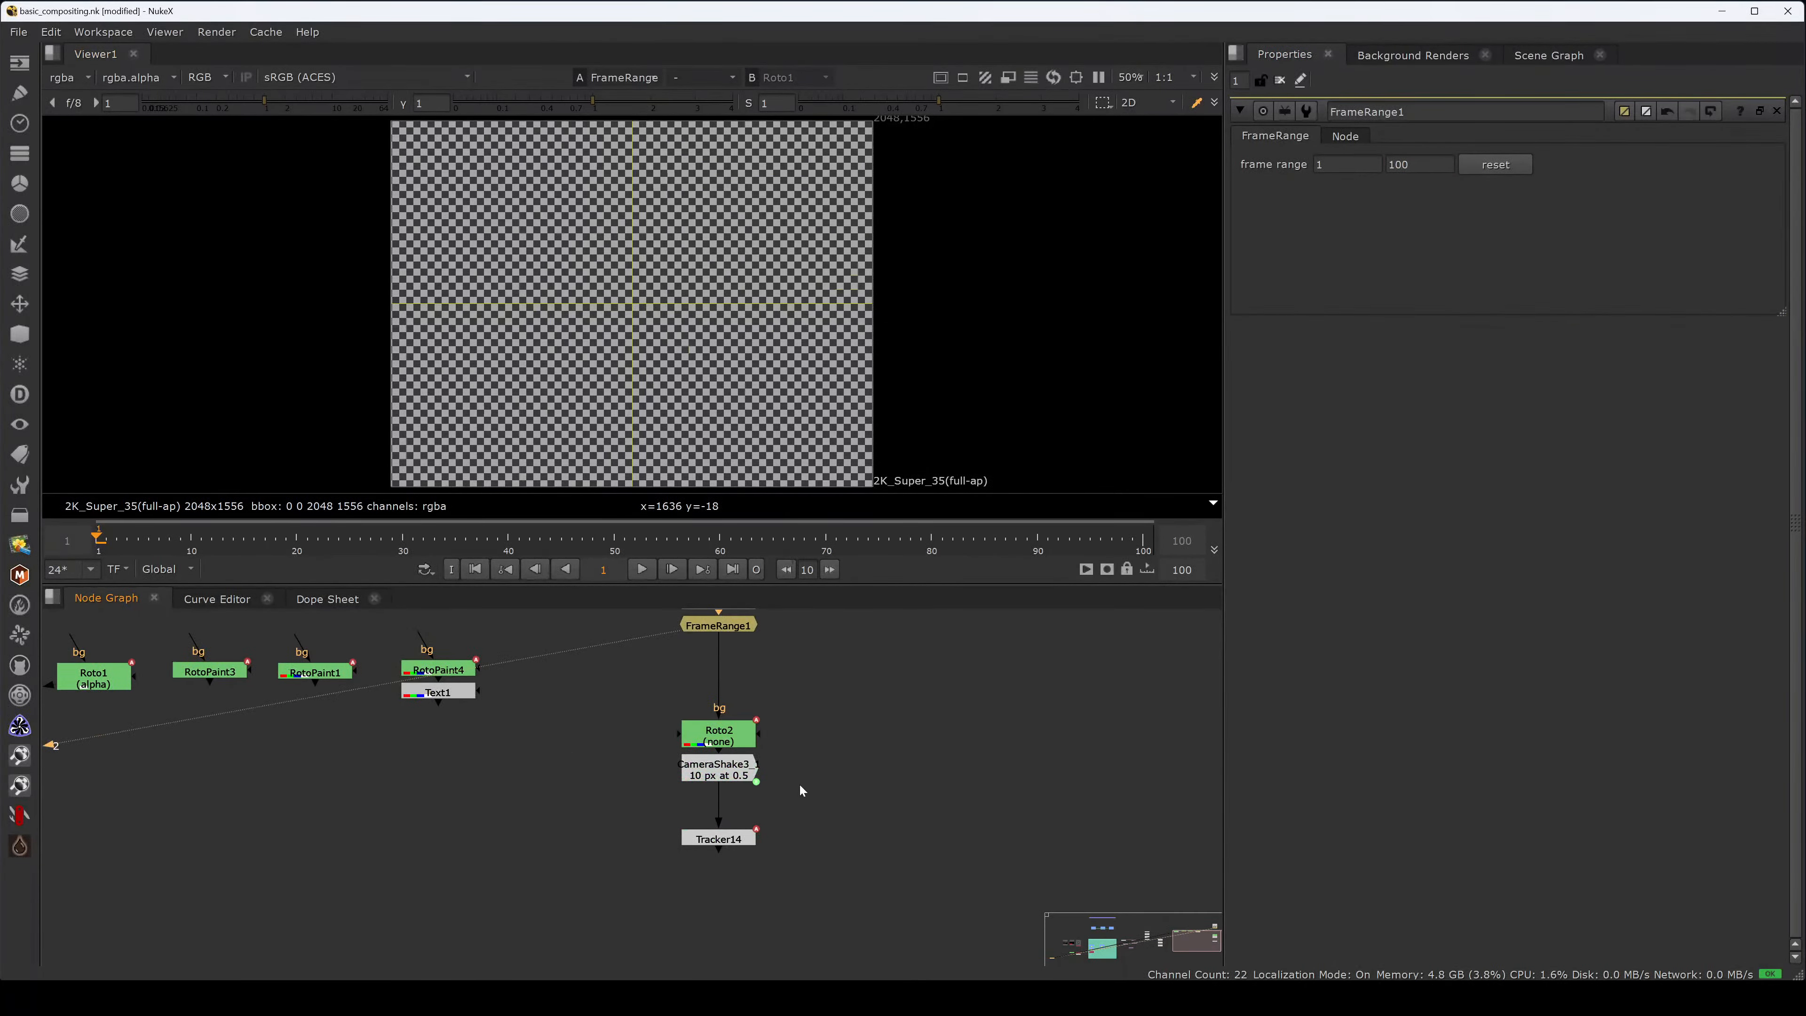
{"action": "left_click_drag", "start_coordinate": [800, 785], "coordinate": [585, 874]}
{"action": "middle_click_drag", "start_coordinate": [720, 628], "coordinate": [719, 711]}
{"action": "left_click", "coordinate": [802, 703]}
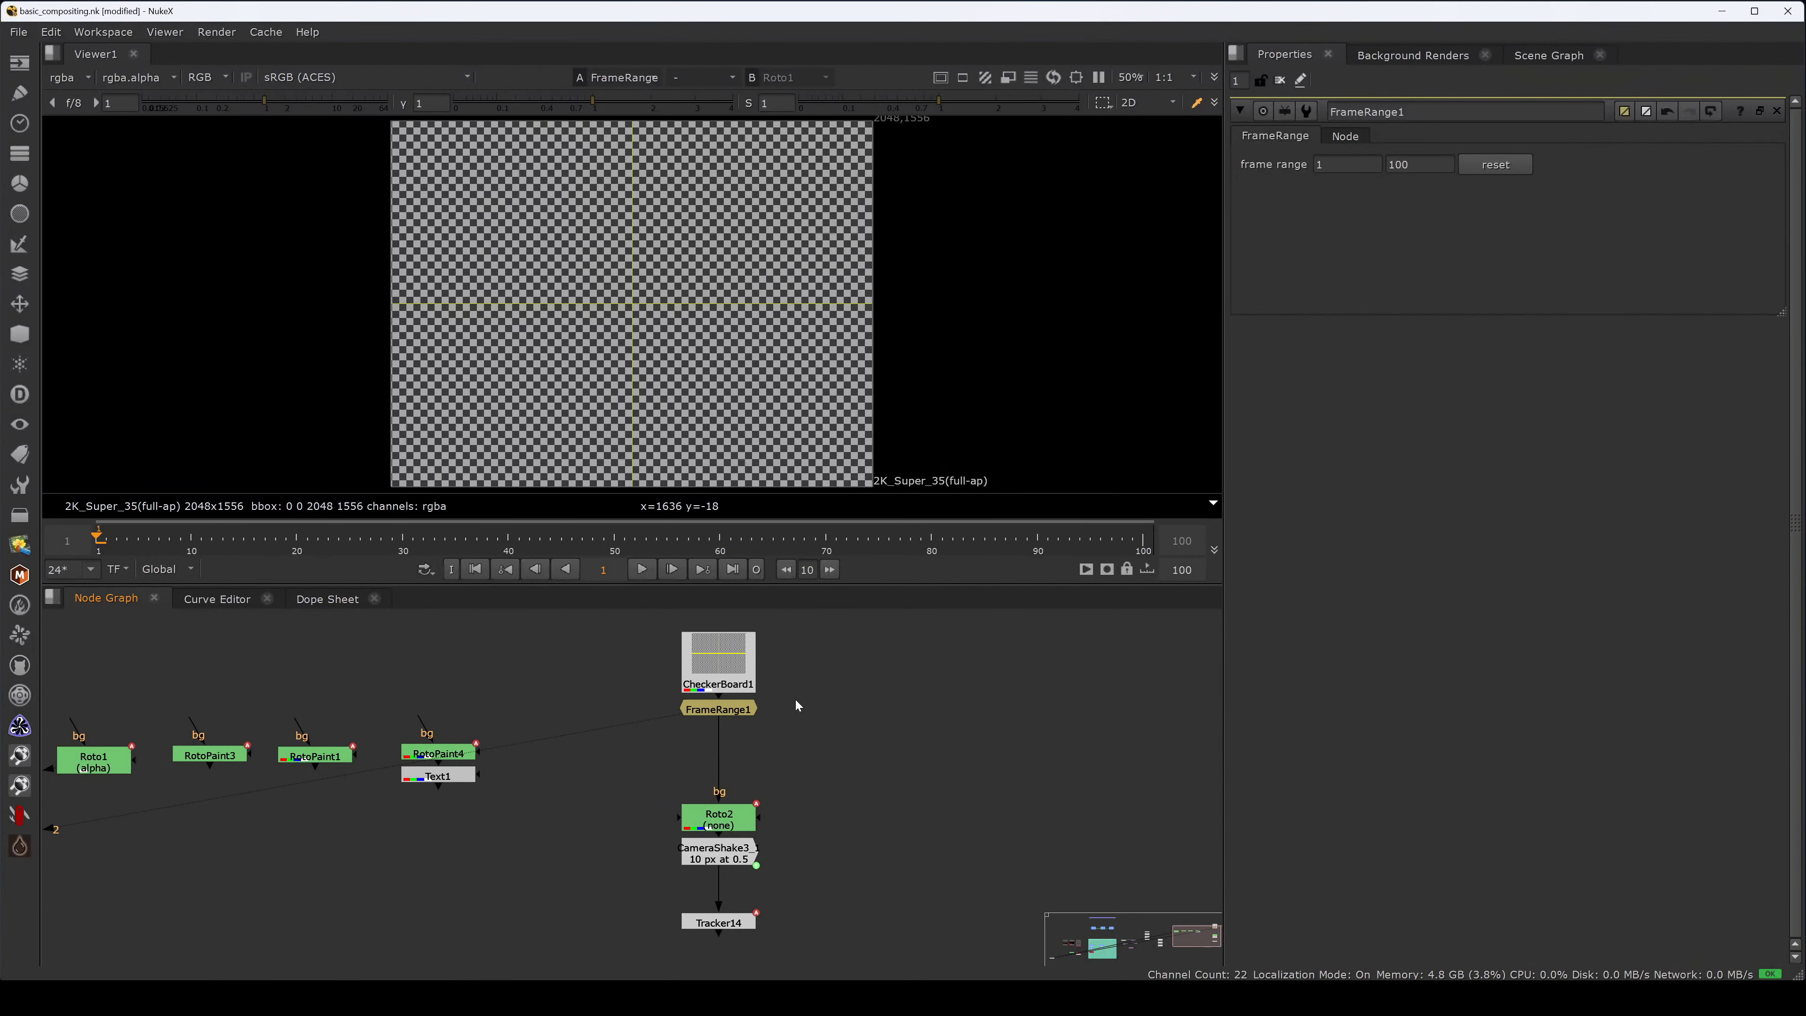
- Check FrameRange1's frame range and track Tracker14's track 1 forward to frame 100
{"action": "left_click", "coordinate": [698, 715]}
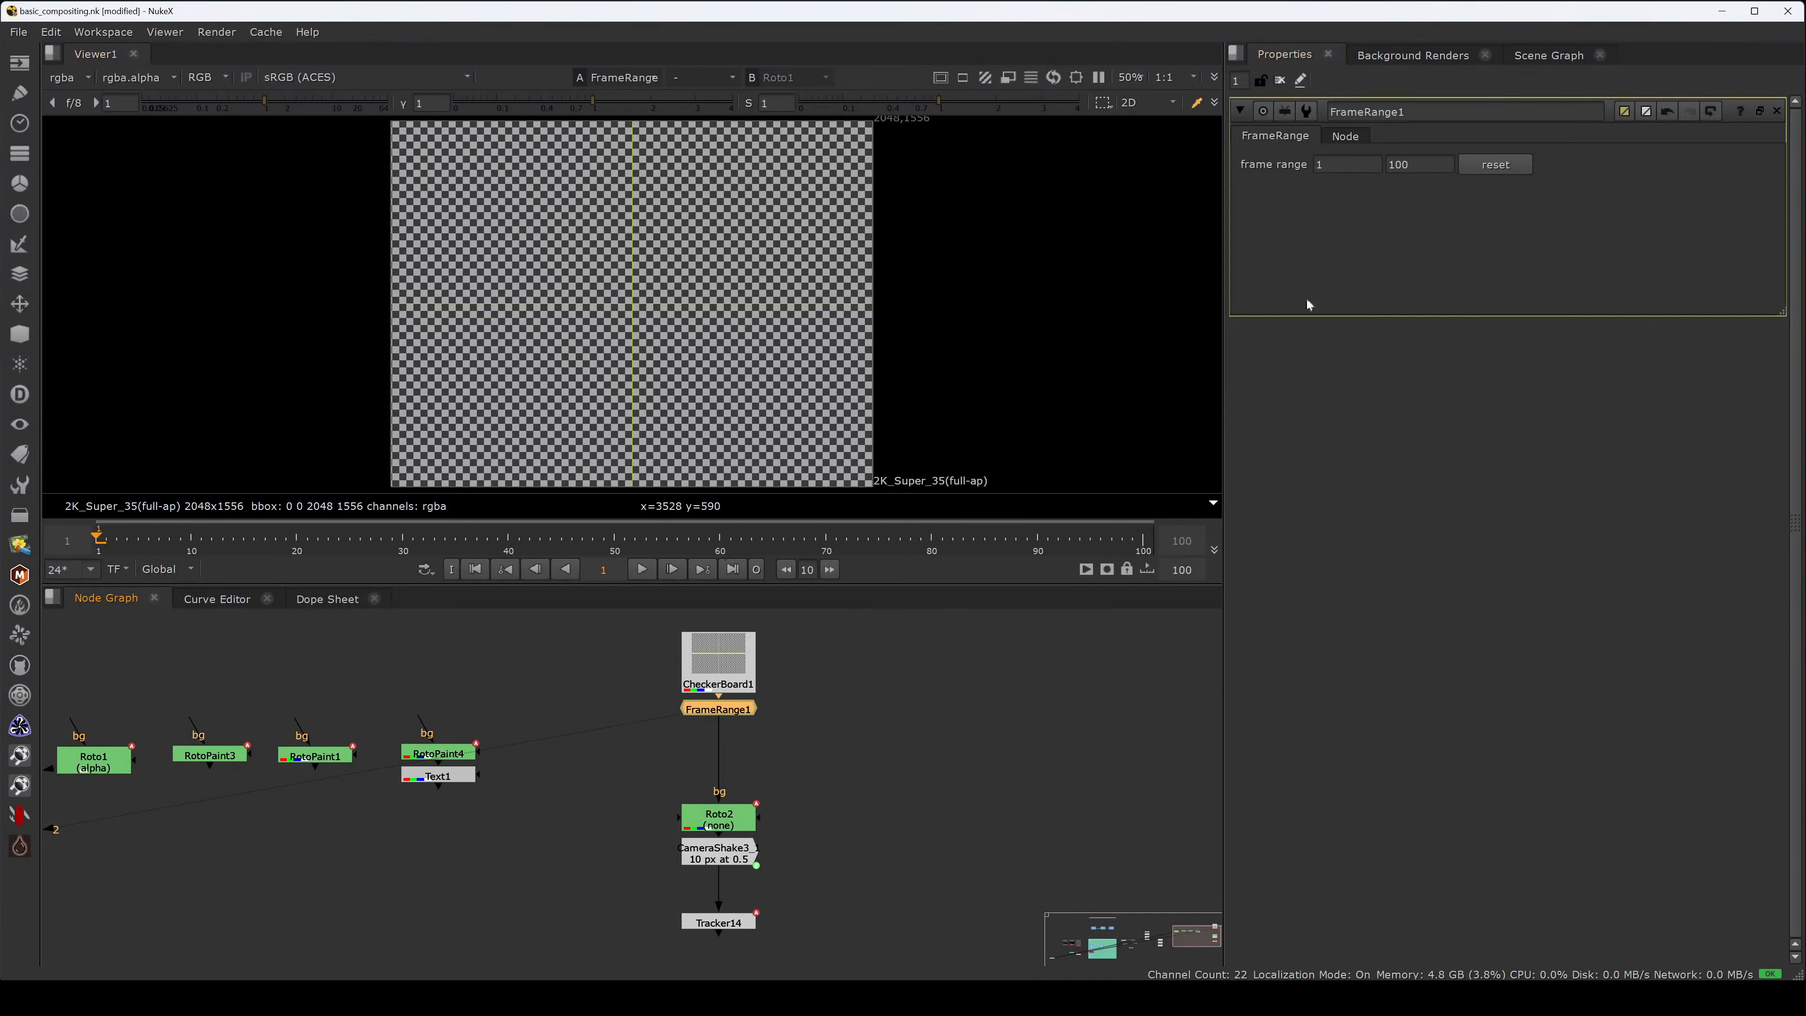
{"action": "left_click", "coordinate": [1346, 164]}
{"action": "key", "text": "Tab"}
{"action": "double_click", "coordinate": [717, 921]}
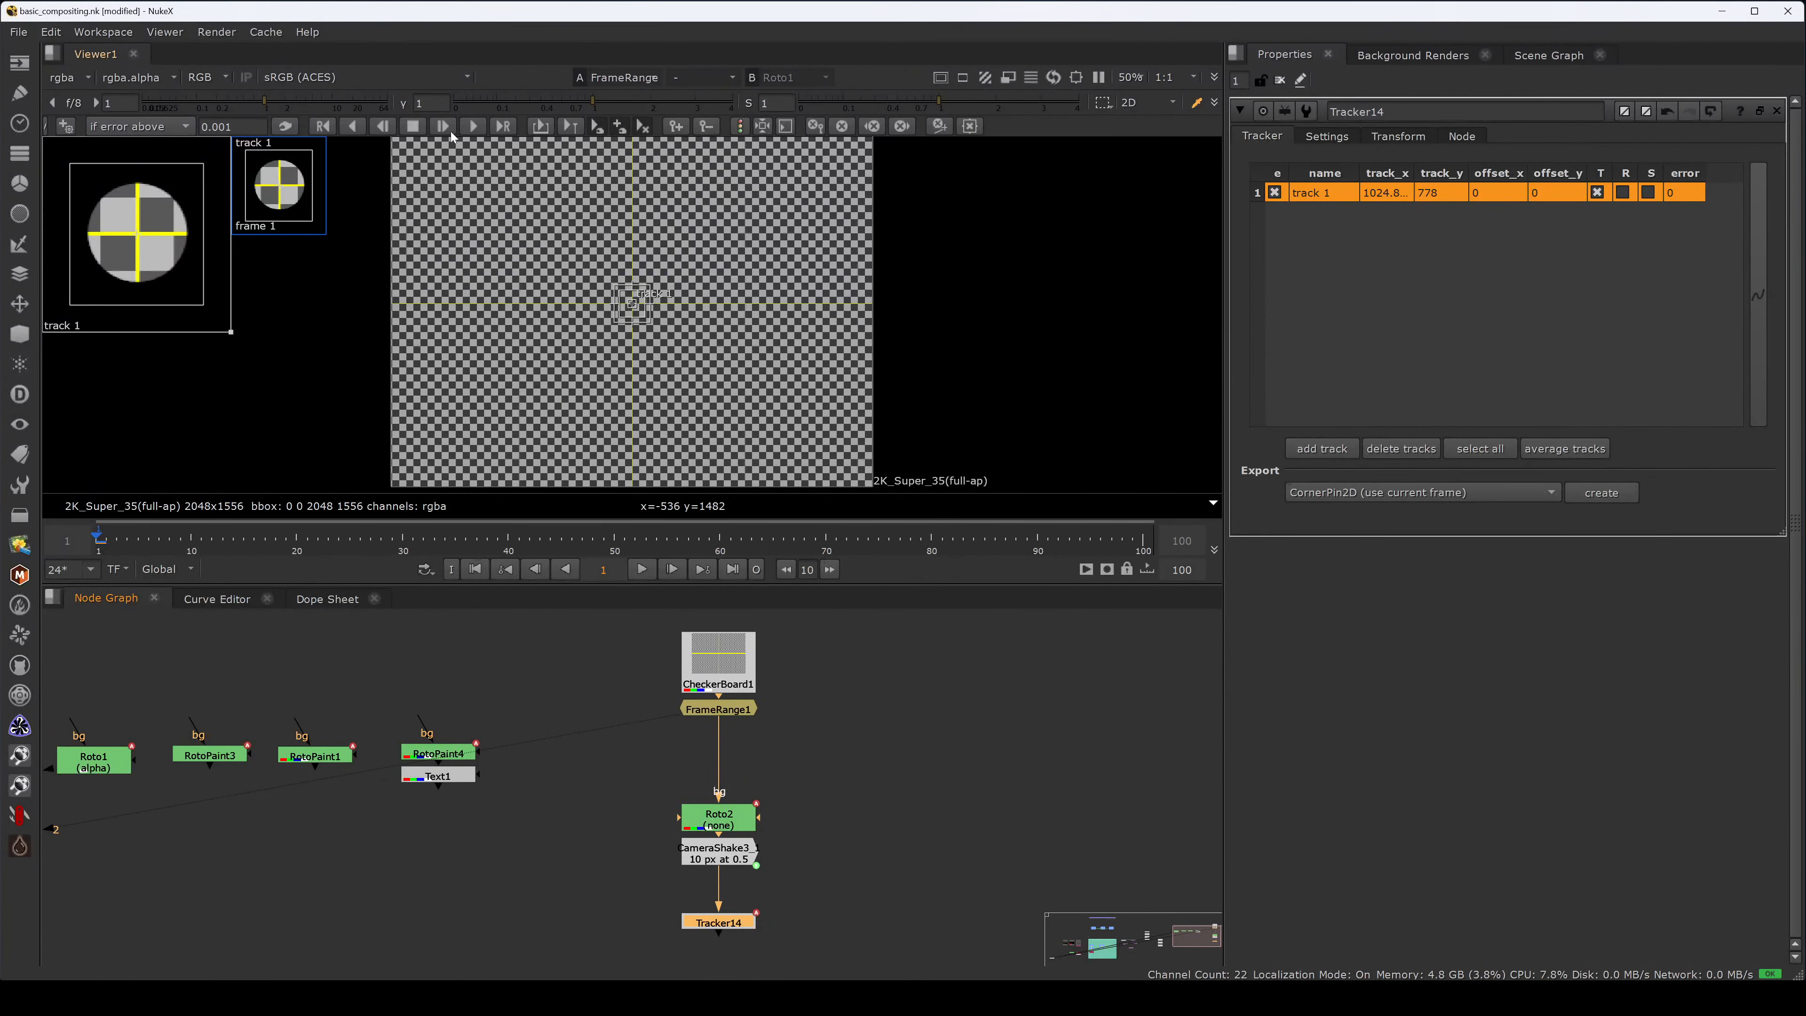
{"action": "left_click", "coordinate": [472, 126]}
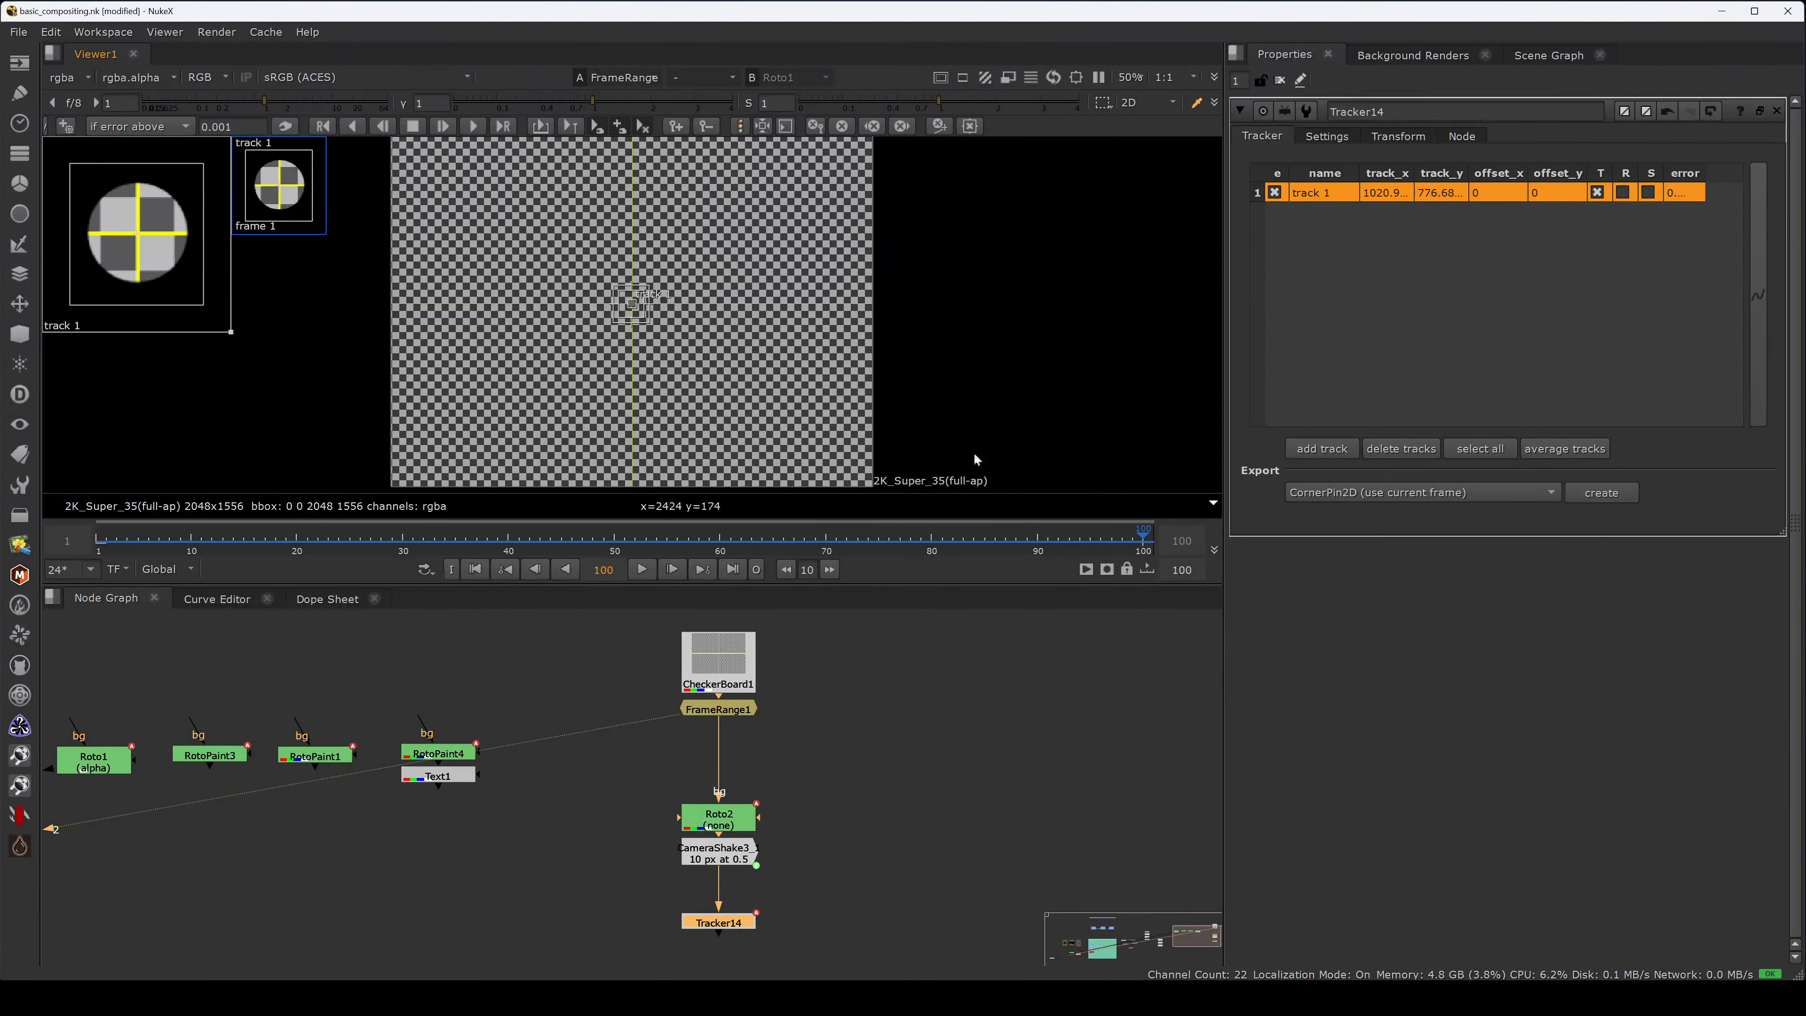
- Extract FrameRange1 from the chain between CheckerBoard1 and Roto2
{"action": "left_click", "coordinate": [836, 777]}
{"action": "left_click", "coordinate": [743, 715]}
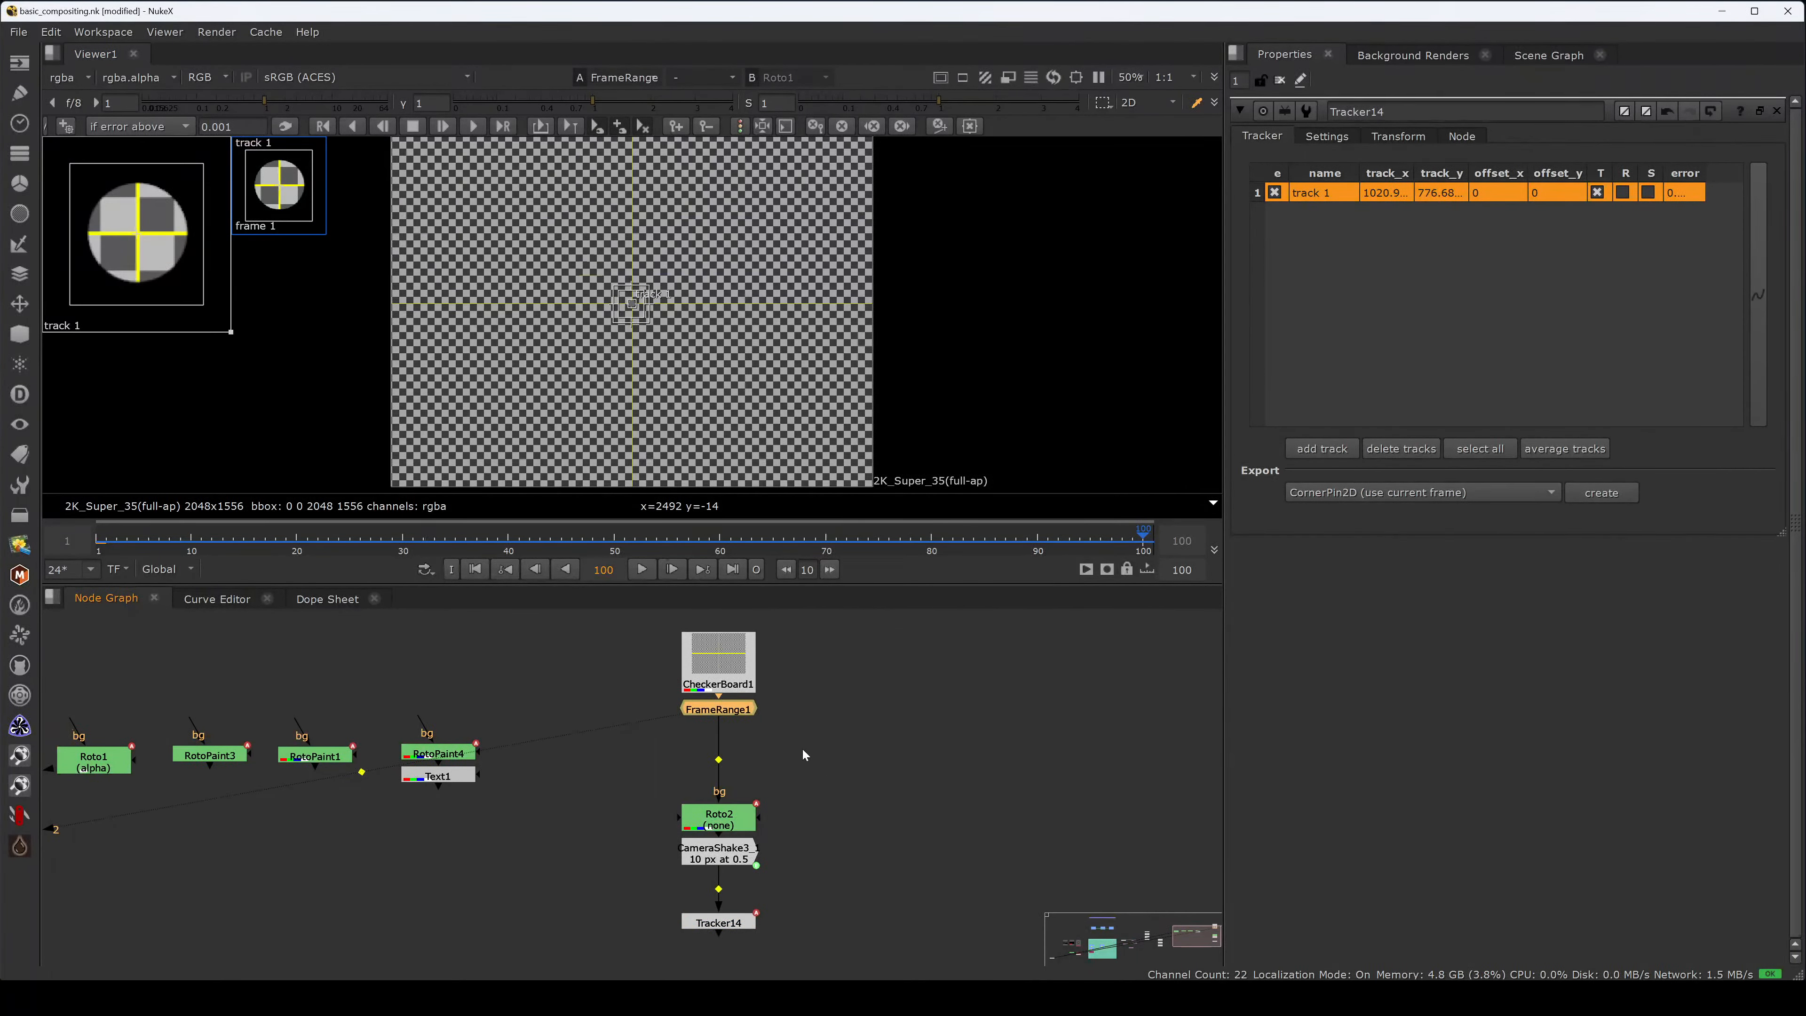
{"action": "key", "text": "ctrl+shift+x"}
- Try to track forward in Tracker14 without FrameRange1, and move the disconnected FrameRange1 farther aside
{"action": "left_click", "coordinate": [718, 922]}
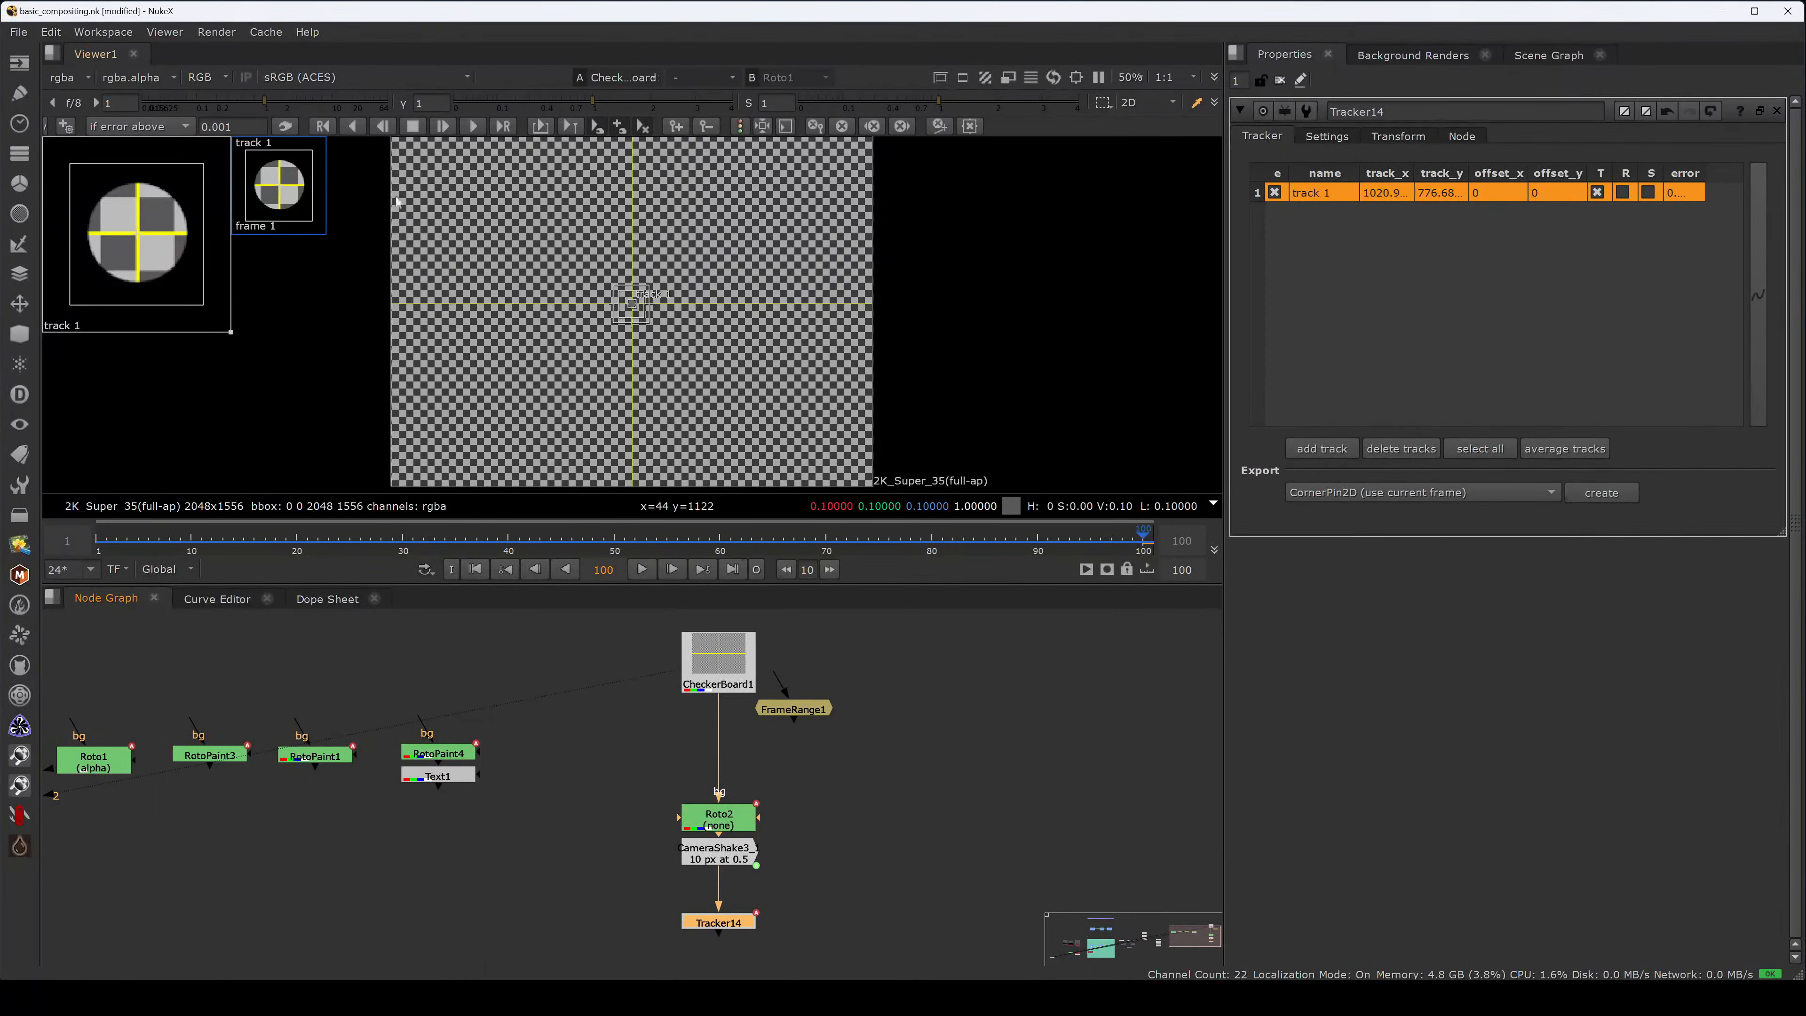
{"action": "left_click", "coordinate": [444, 126]}
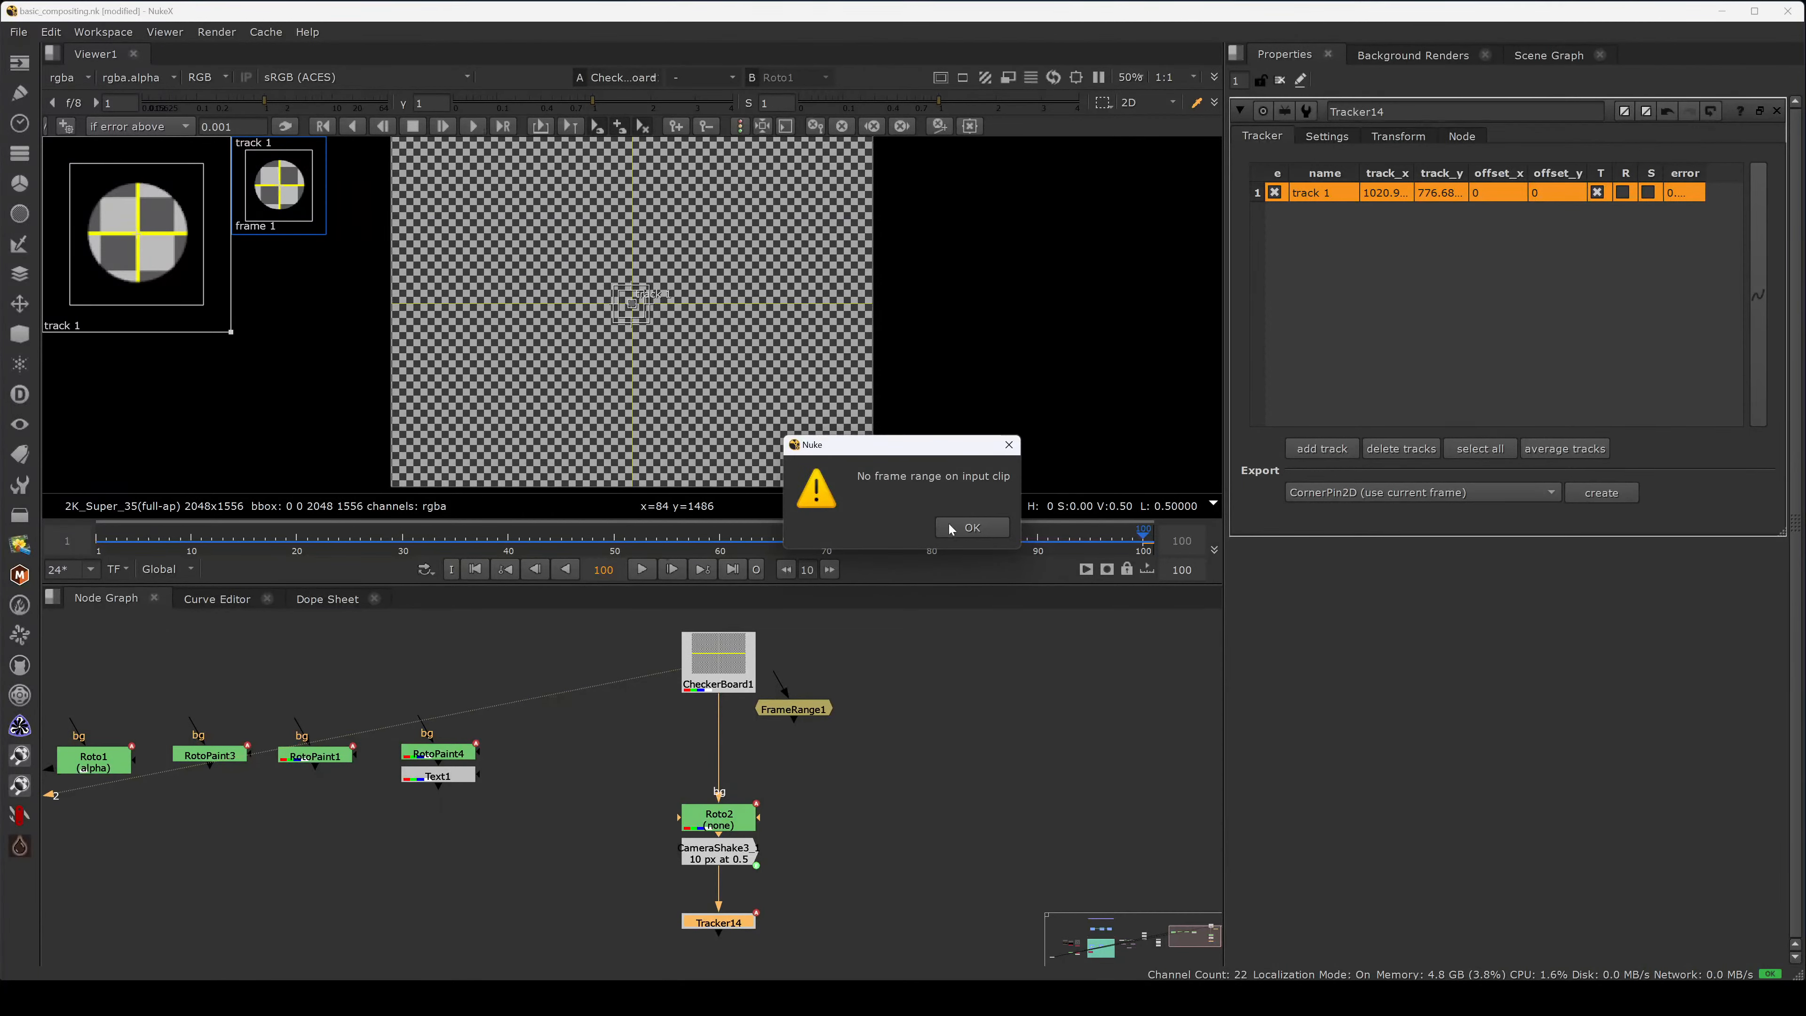
{"action": "left_click", "coordinate": [972, 527]}
{"action": "left_click_drag", "start_coordinate": [793, 709], "coordinate": [903, 688]}
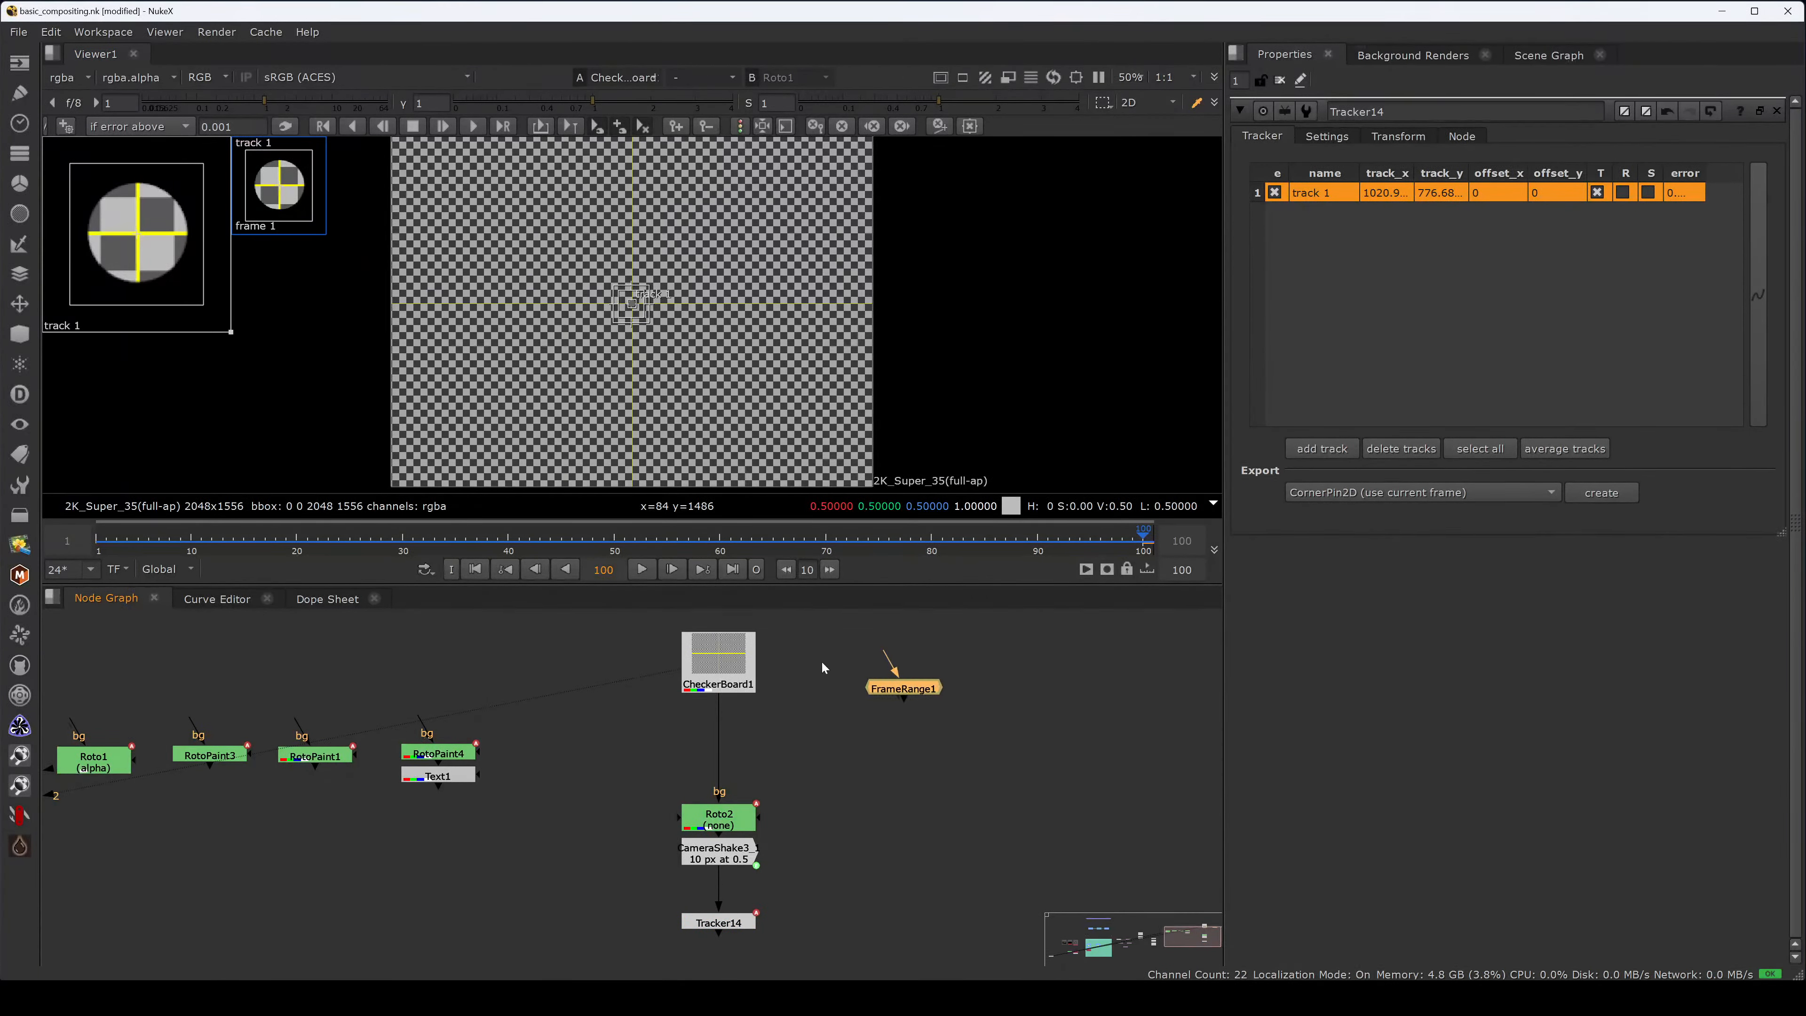
- Try CheckerBoard1's Use Lifetime option and retry the forward track in Tracker14
{"action": "double_click", "coordinate": [720, 681]}
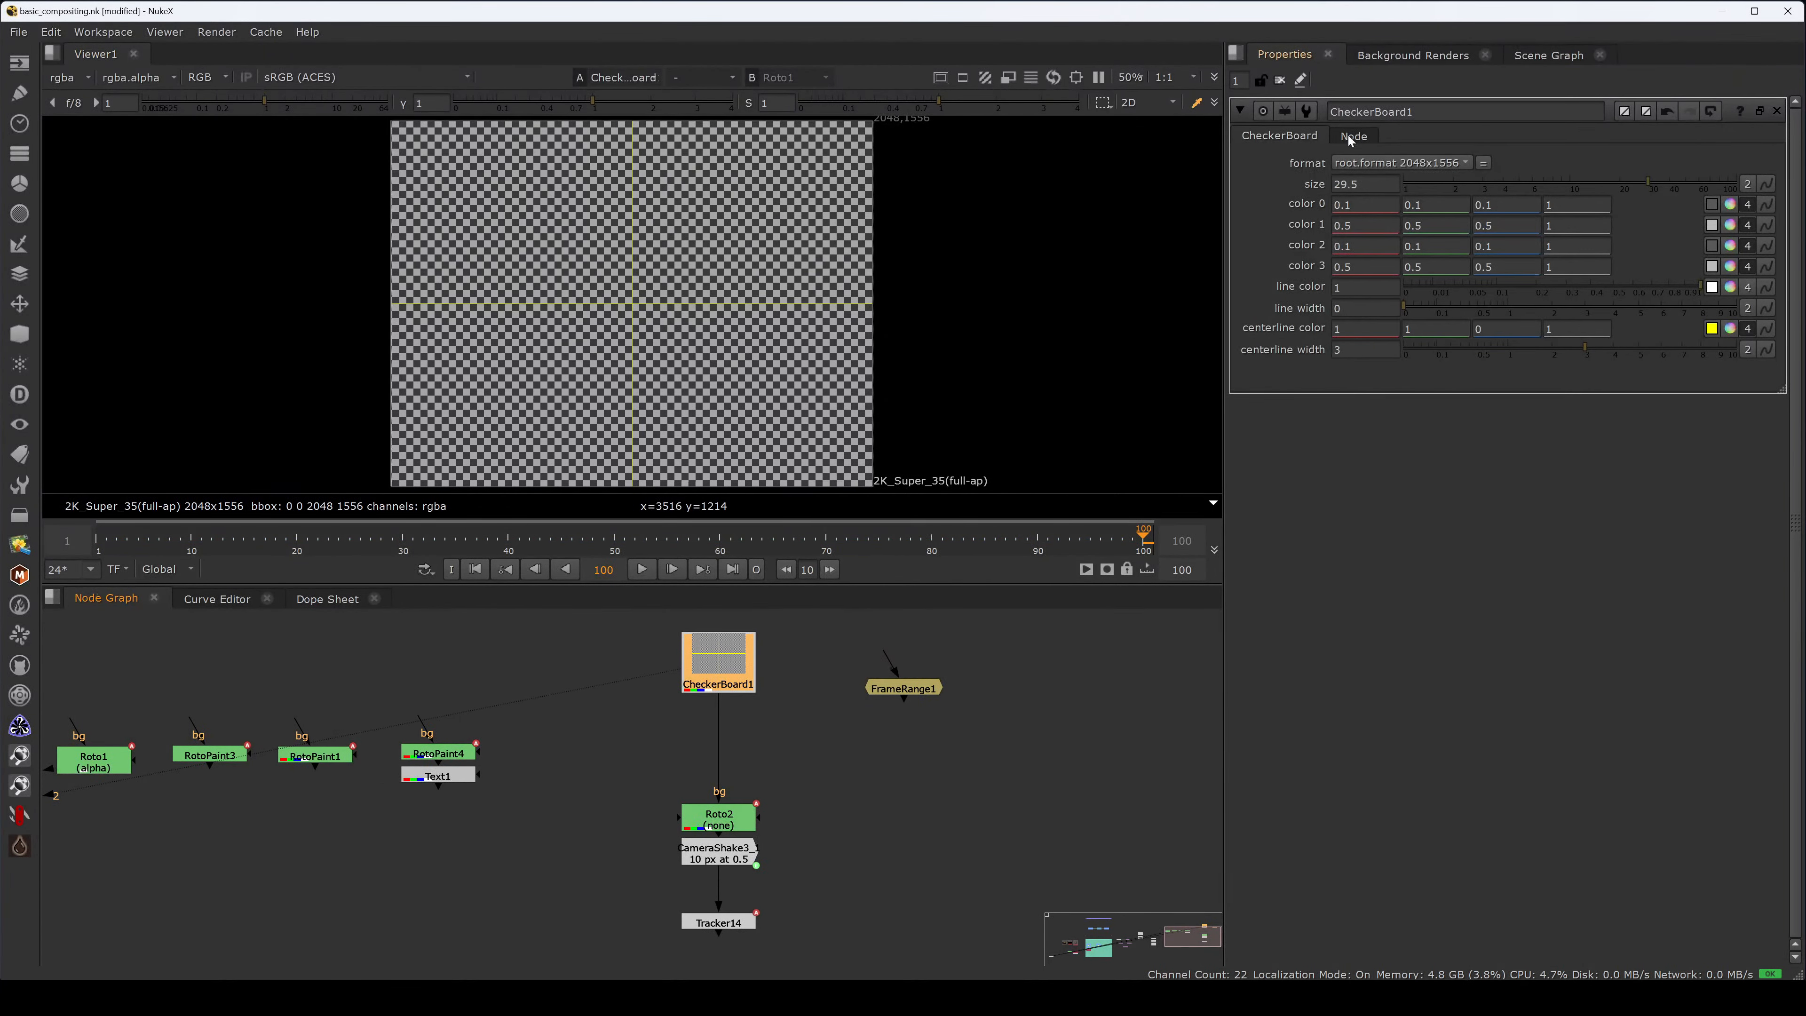
{"action": "left_click", "coordinate": [1352, 136]}
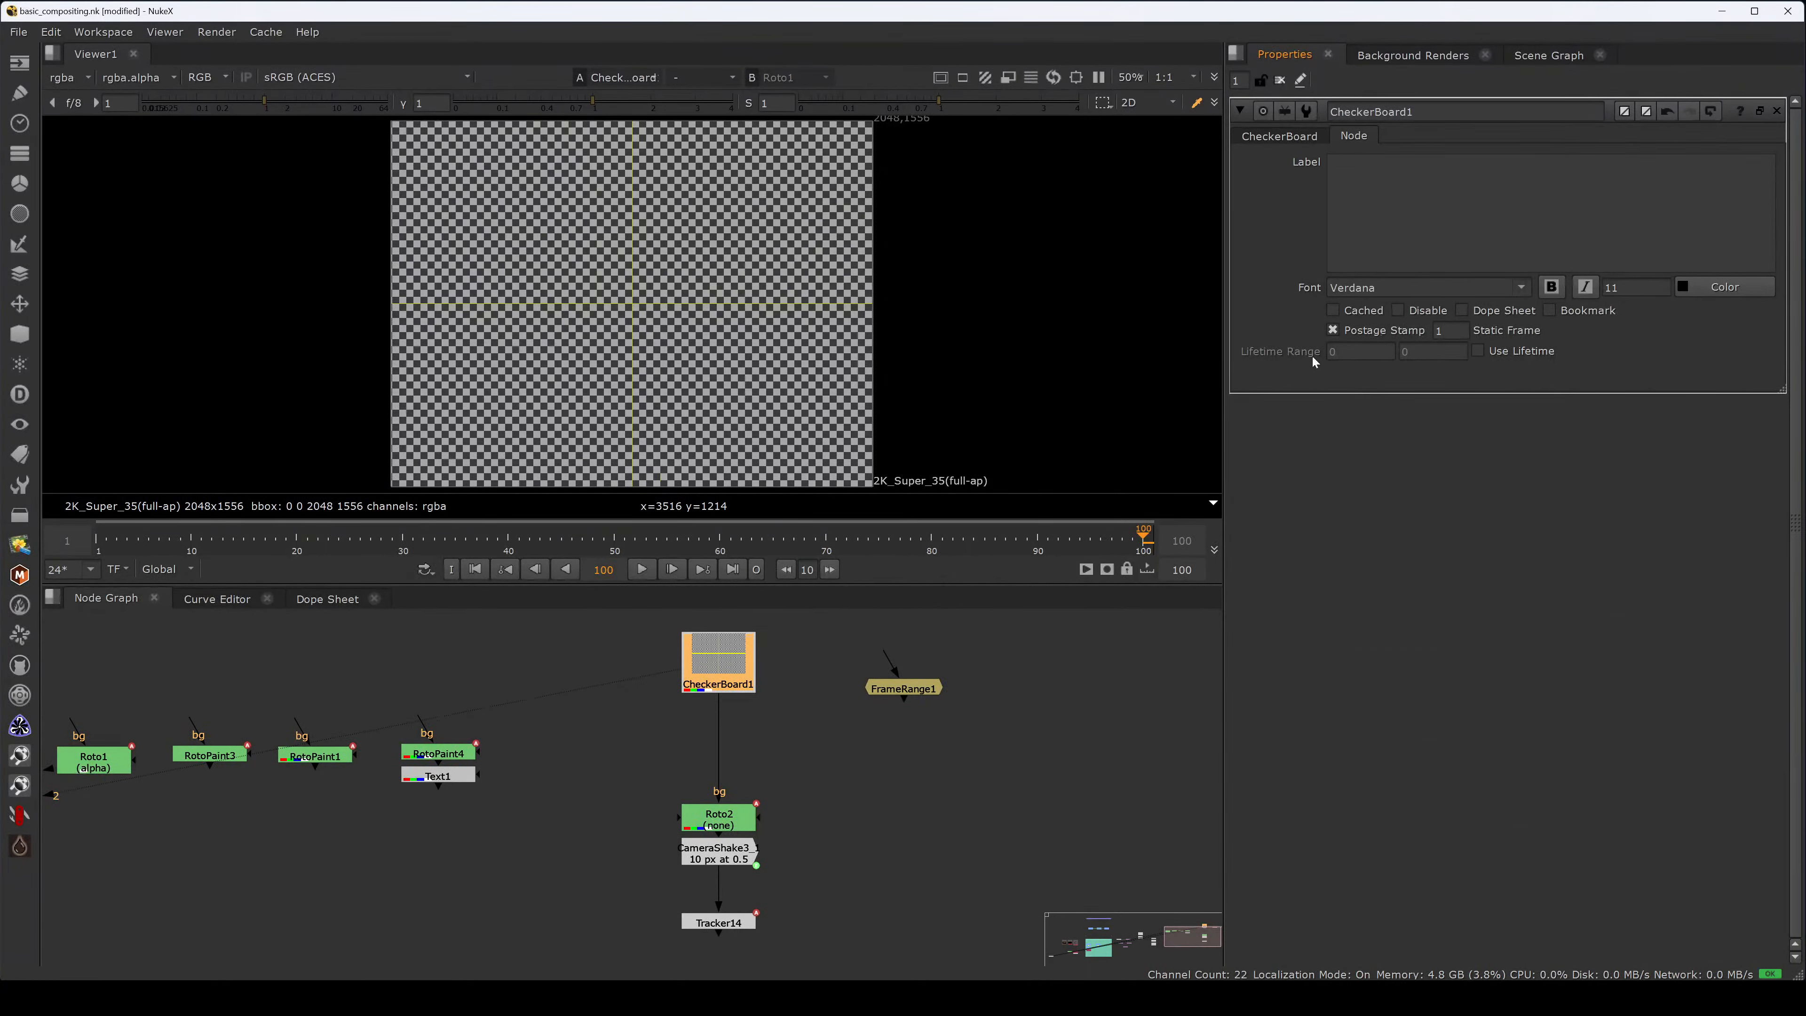
{"action": "left_click", "coordinate": [1479, 351]}
{"action": "left_click", "coordinate": [713, 922]}
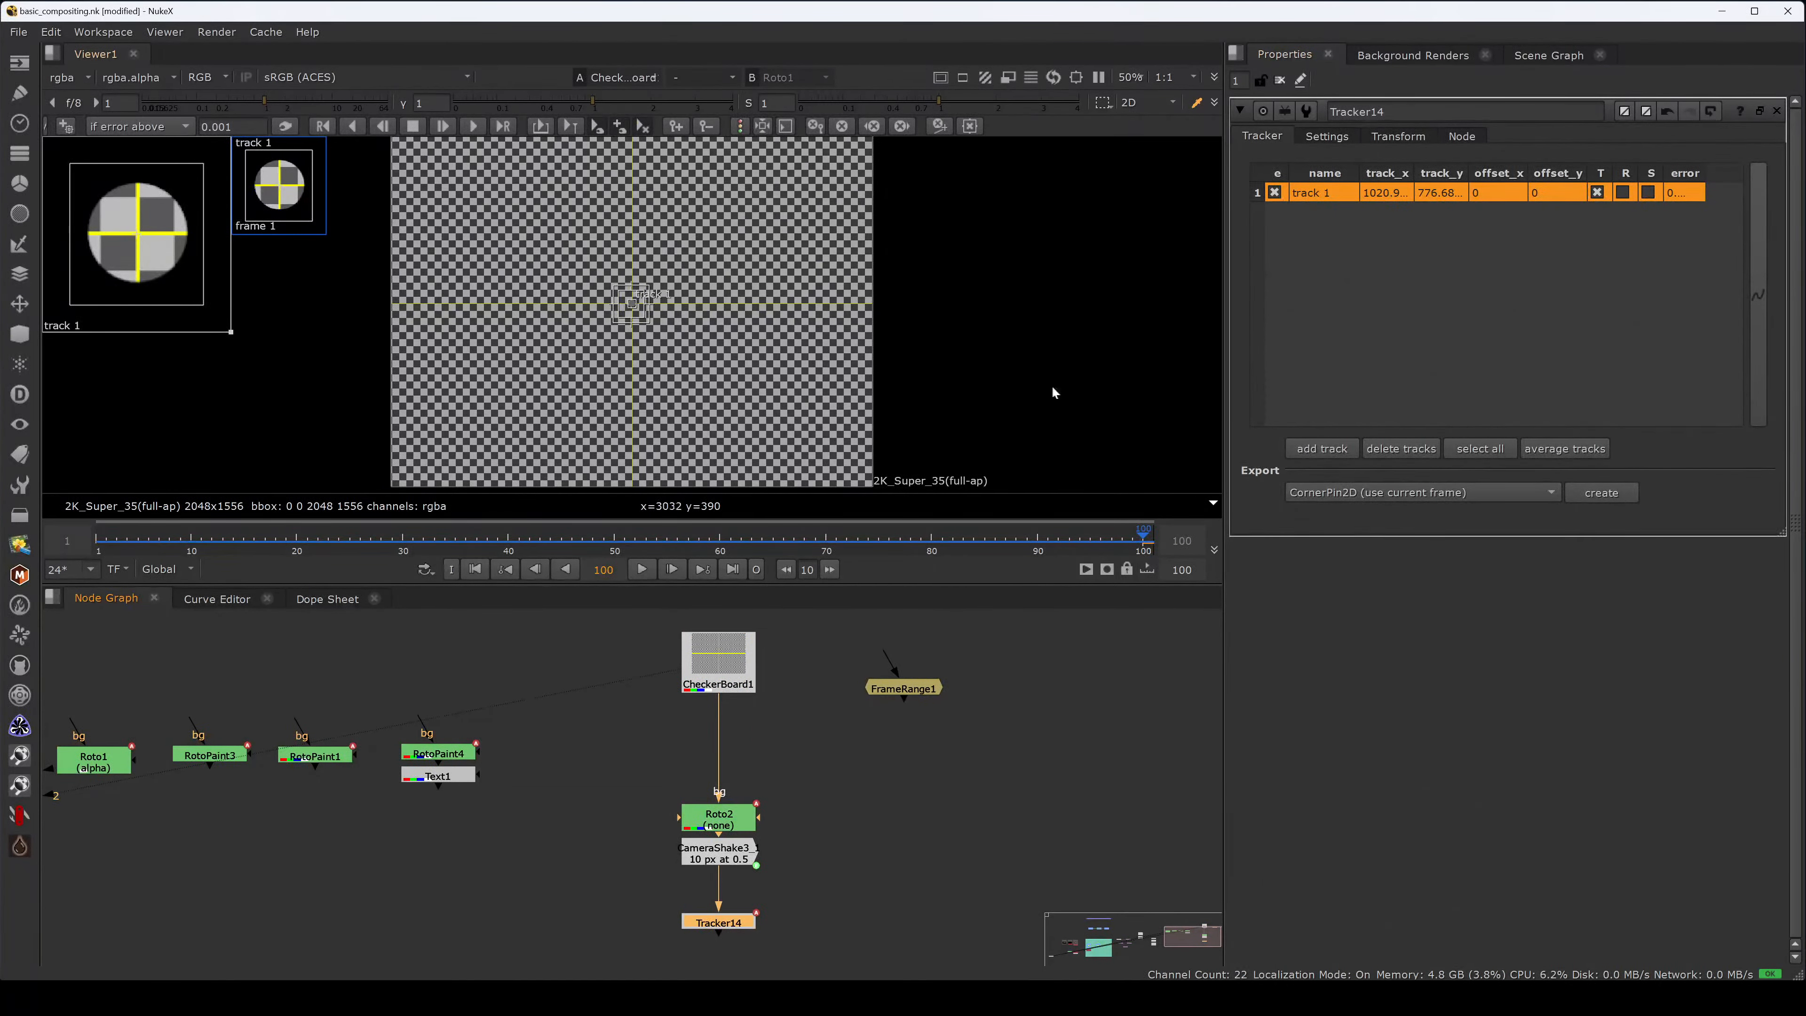
{"action": "left_click", "coordinate": [470, 128]}
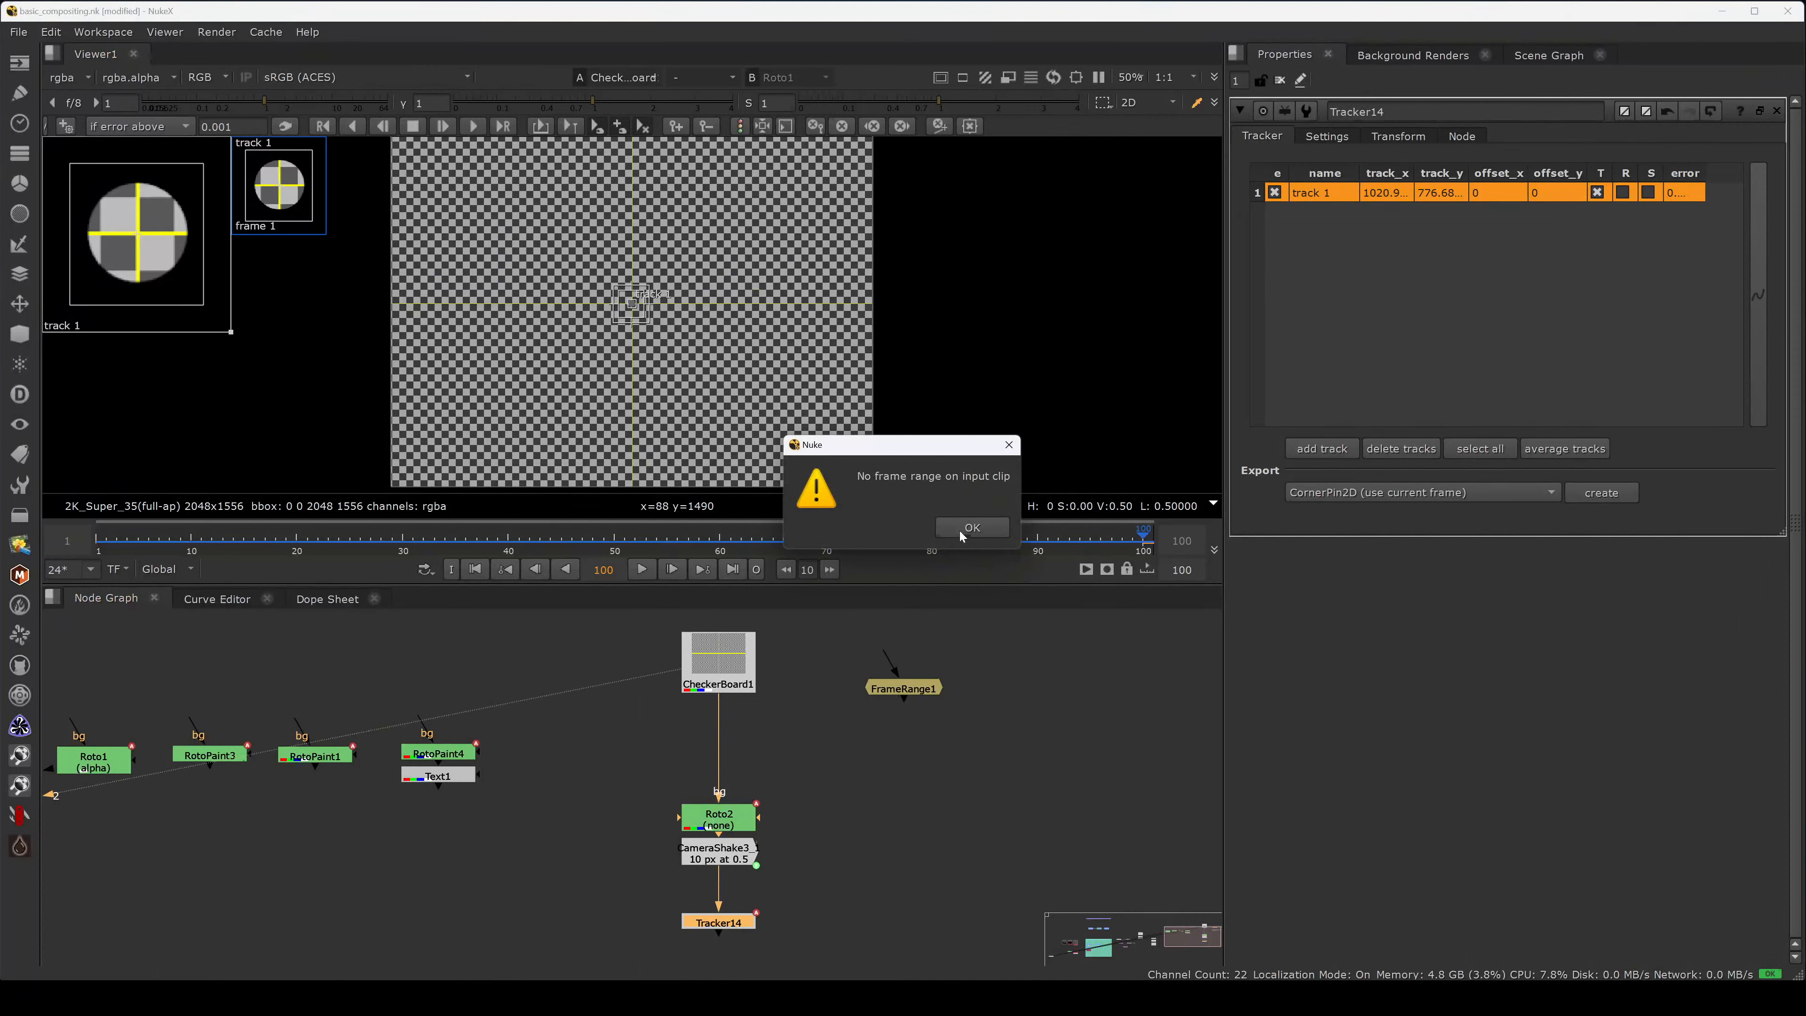
{"action": "left_click", "coordinate": [966, 527]}
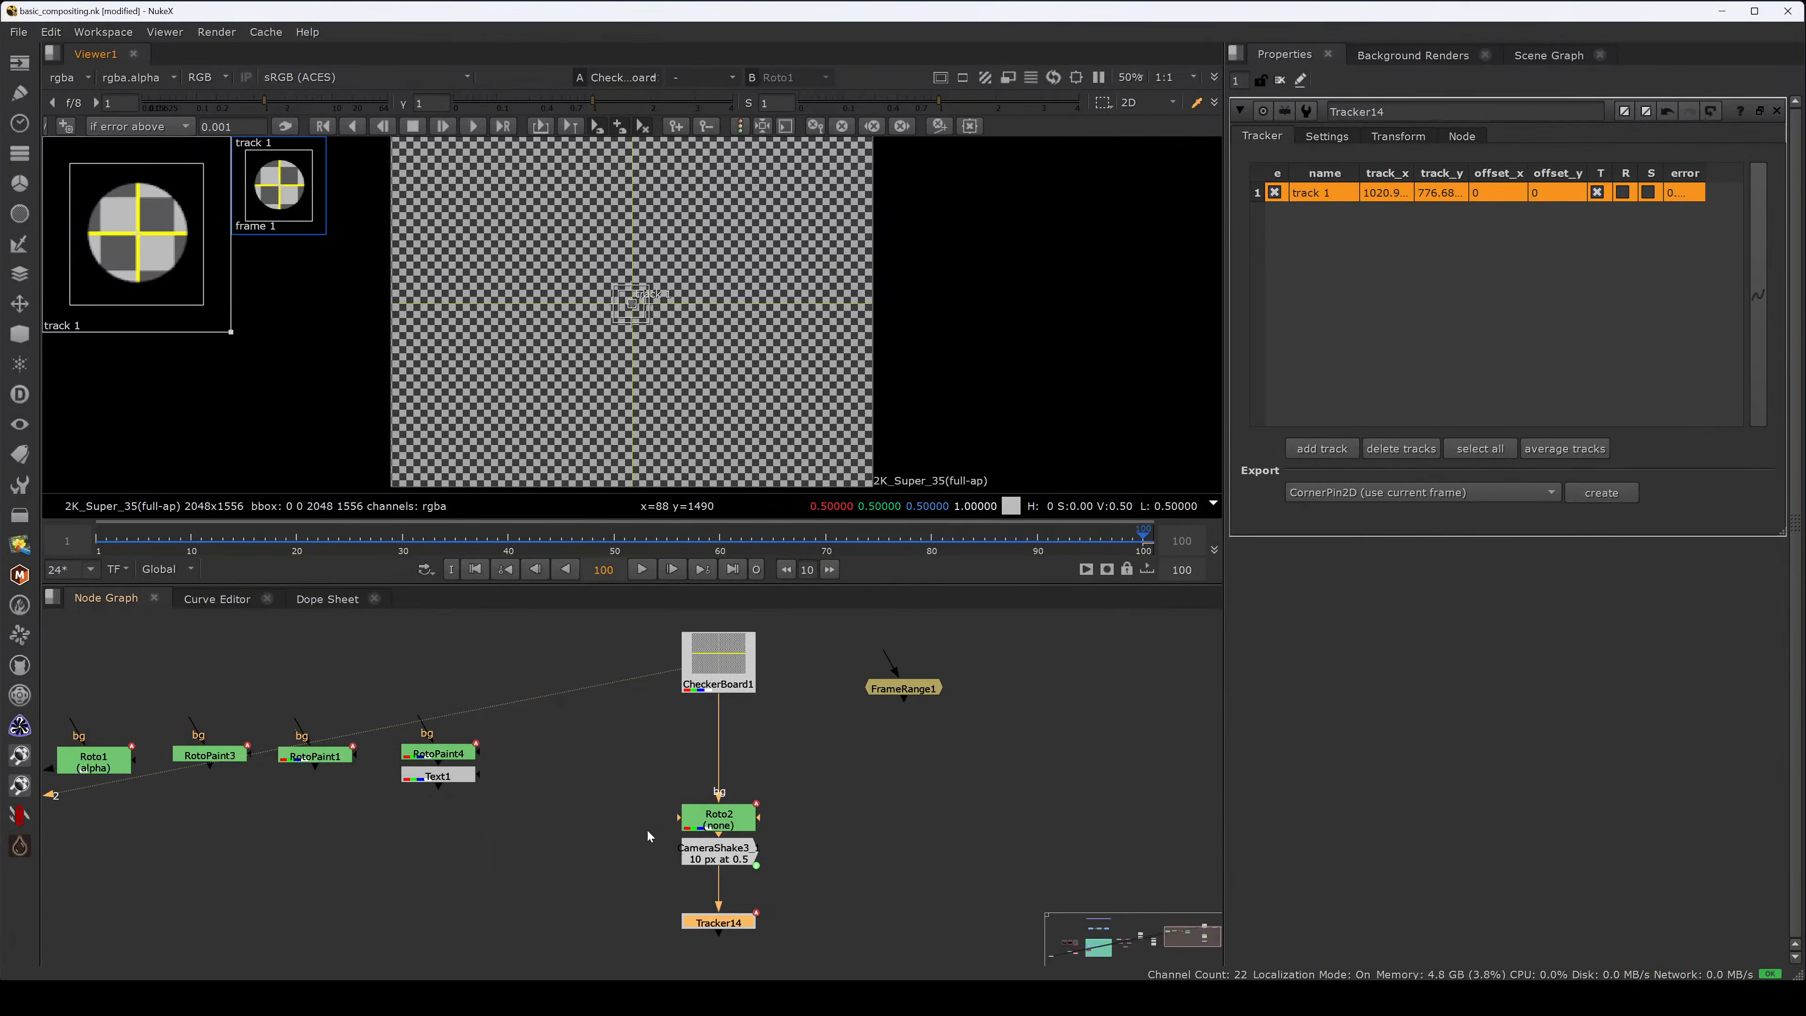
- View the outputs of Roto2, CameraShake3_1 and CheckerBoard1 one after another
{"action": "left_click", "coordinate": [787, 681]}
{"action": "left_click", "coordinate": [701, 815]}
{"action": "key", "text": "2"}
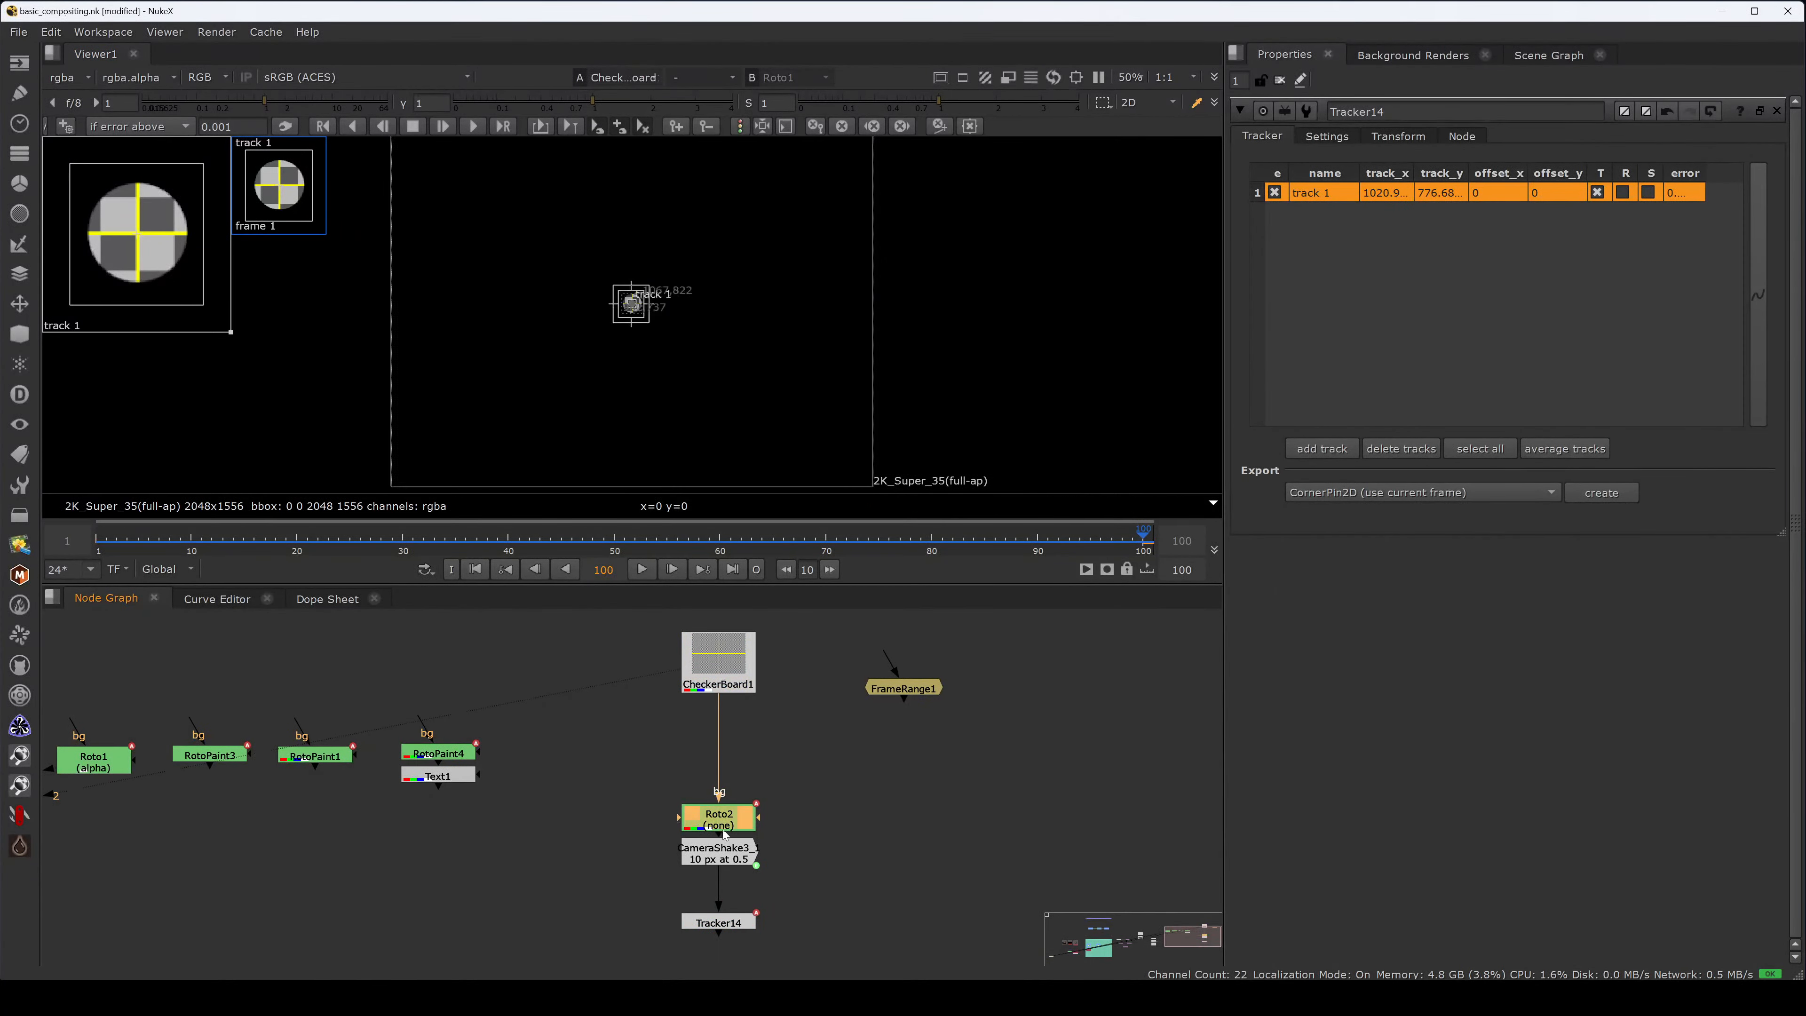
{"action": "left_click", "coordinate": [727, 852]}
{"action": "key", "text": "2"}
{"action": "left_click", "coordinate": [736, 888]}
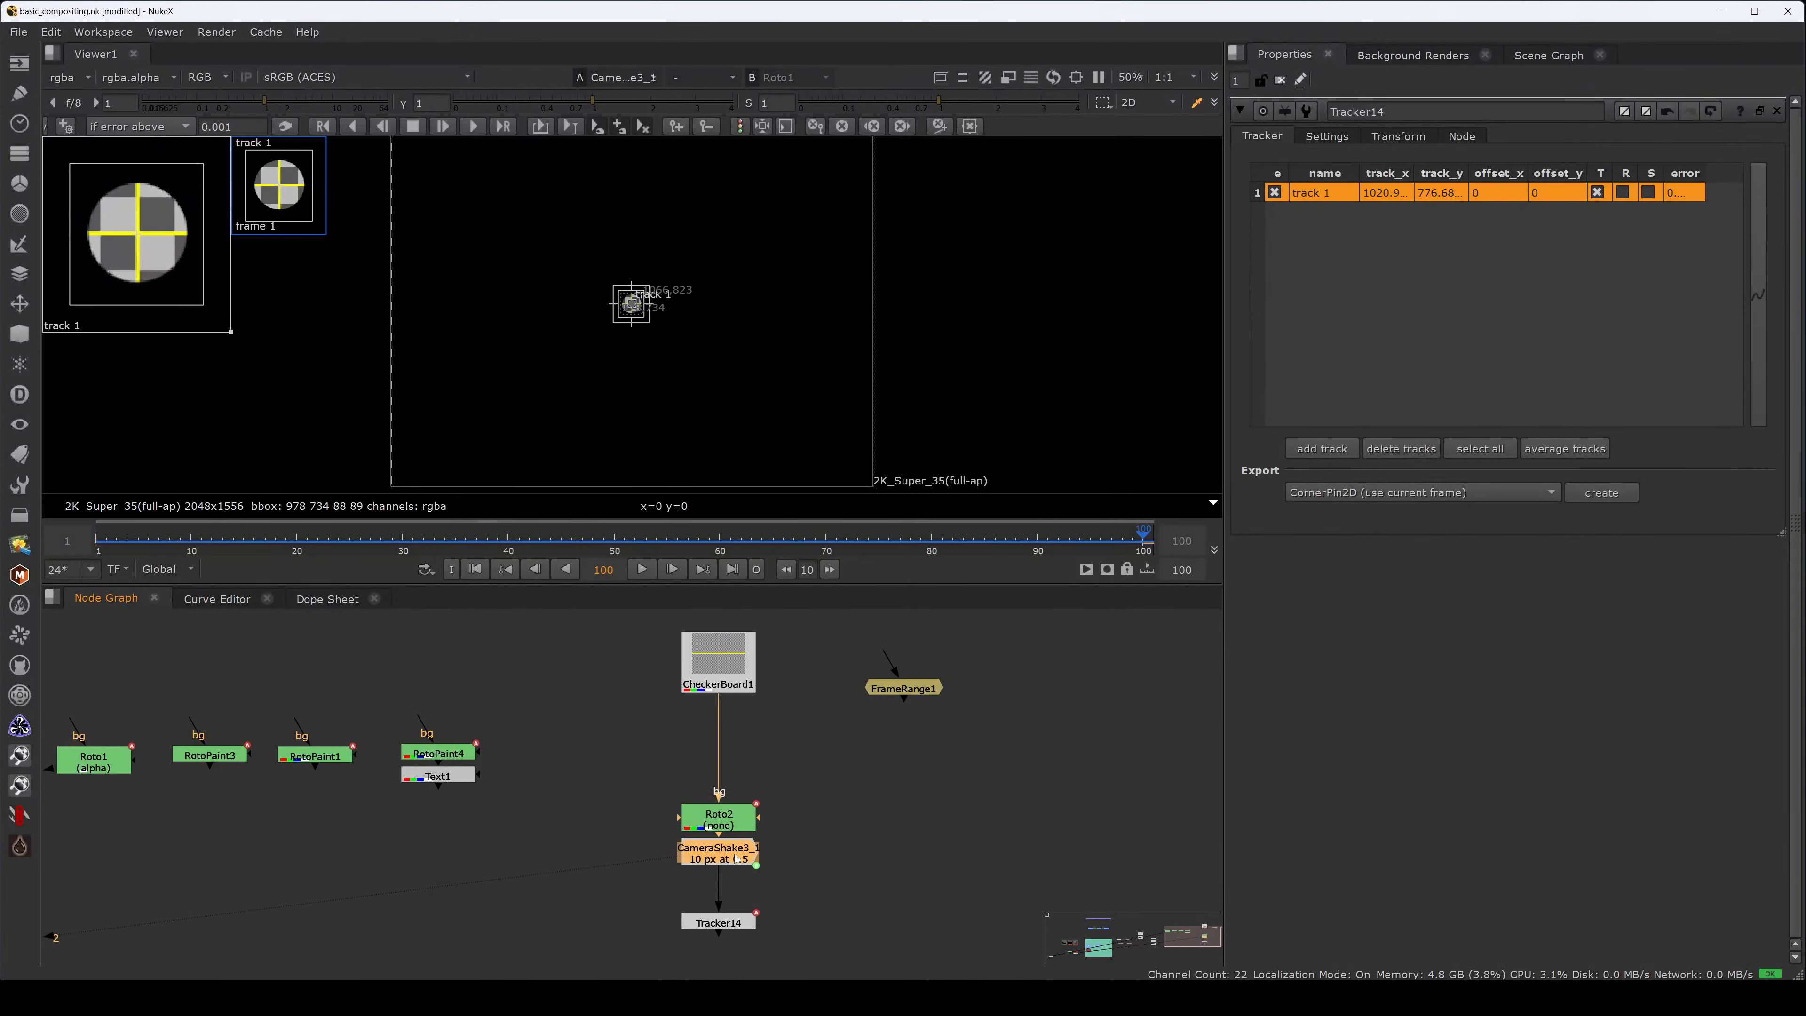
{"action": "left_click", "coordinate": [718, 658]}
{"action": "key", "text": "2"}
- Look through Tracker14's transform and node settings, and move the disconnected FrameRange1 slightly lower in the node graph
{"action": "left_click", "coordinate": [1396, 136]}
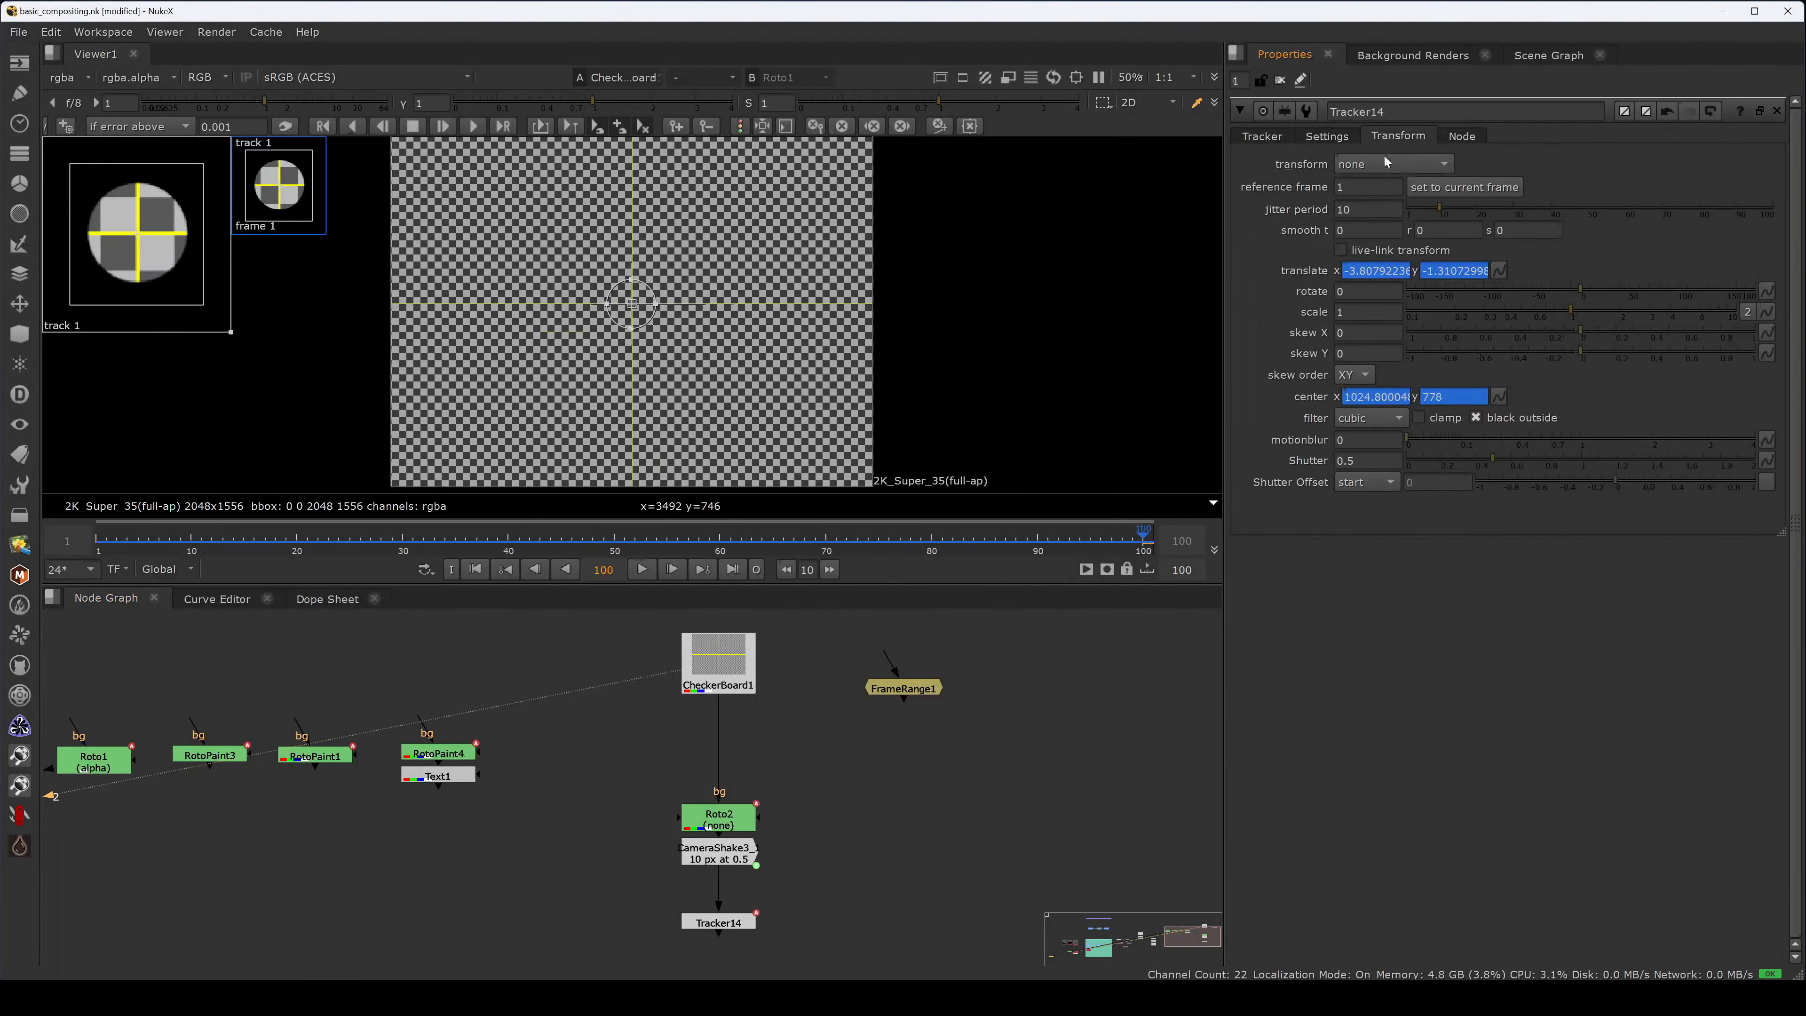
{"action": "left_click", "coordinate": [1461, 136]}
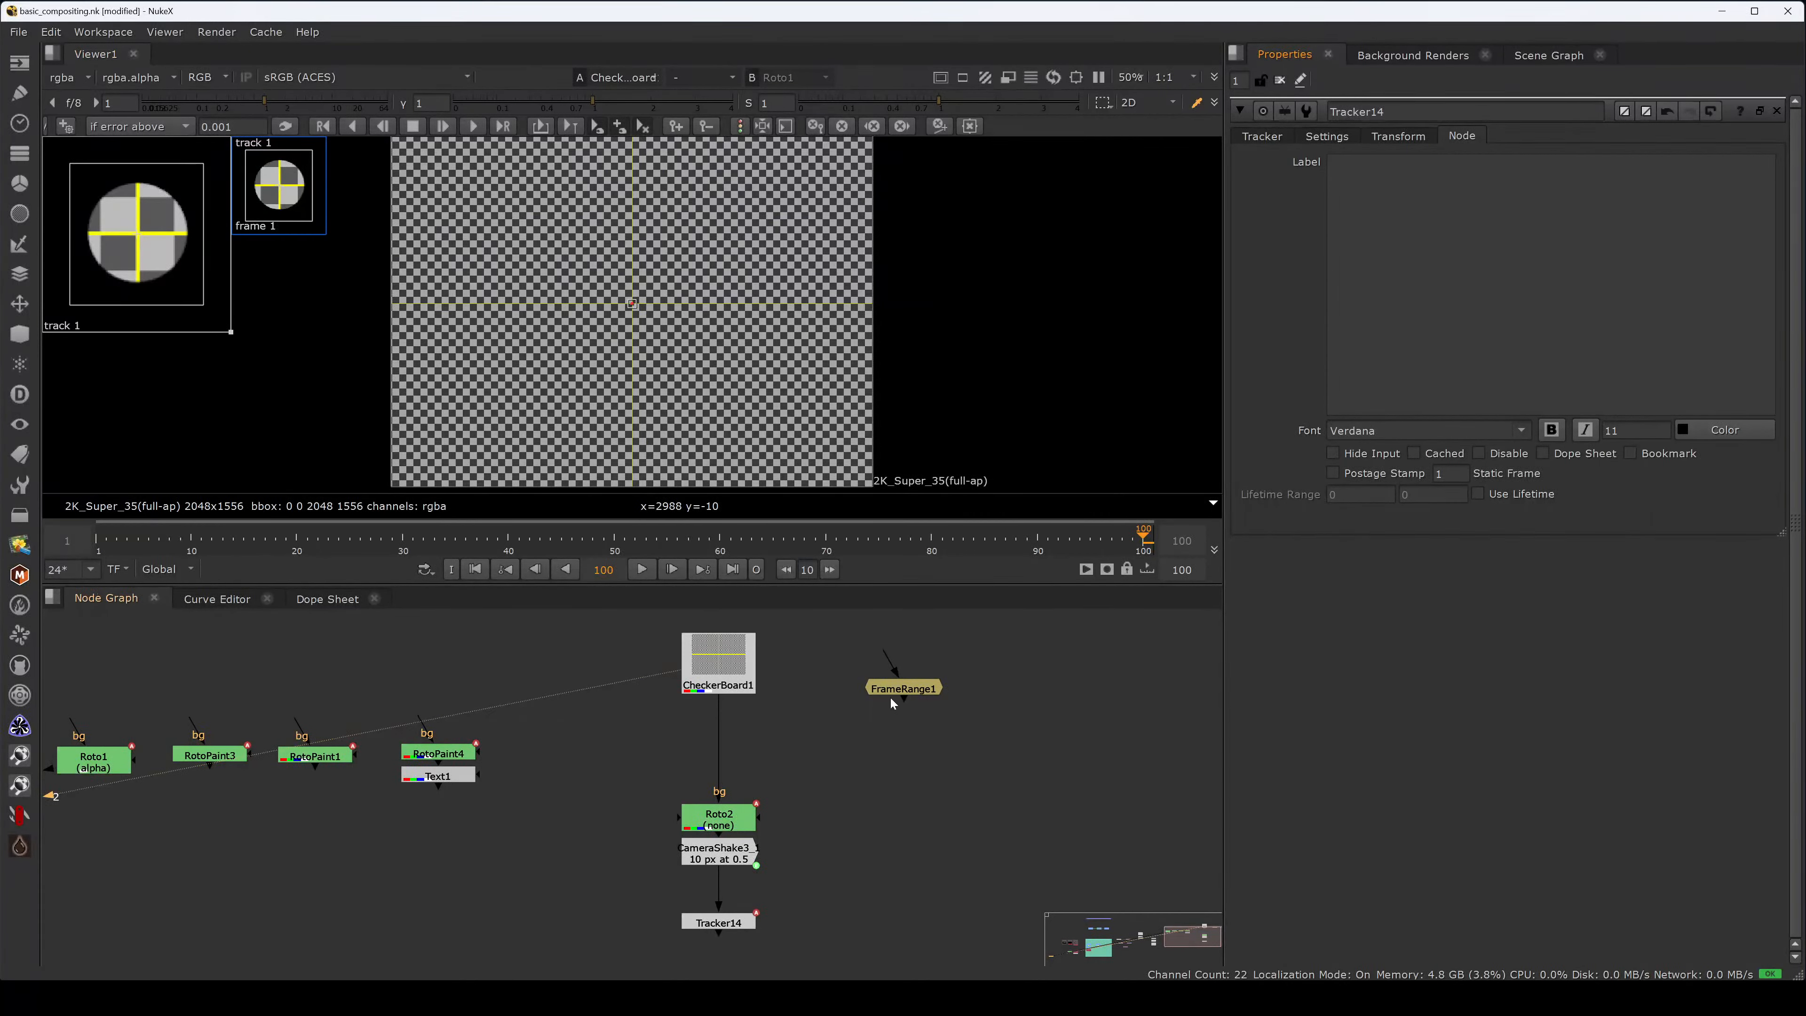
{"action": "left_click_drag", "start_coordinate": [890, 699], "coordinate": [888, 726]}
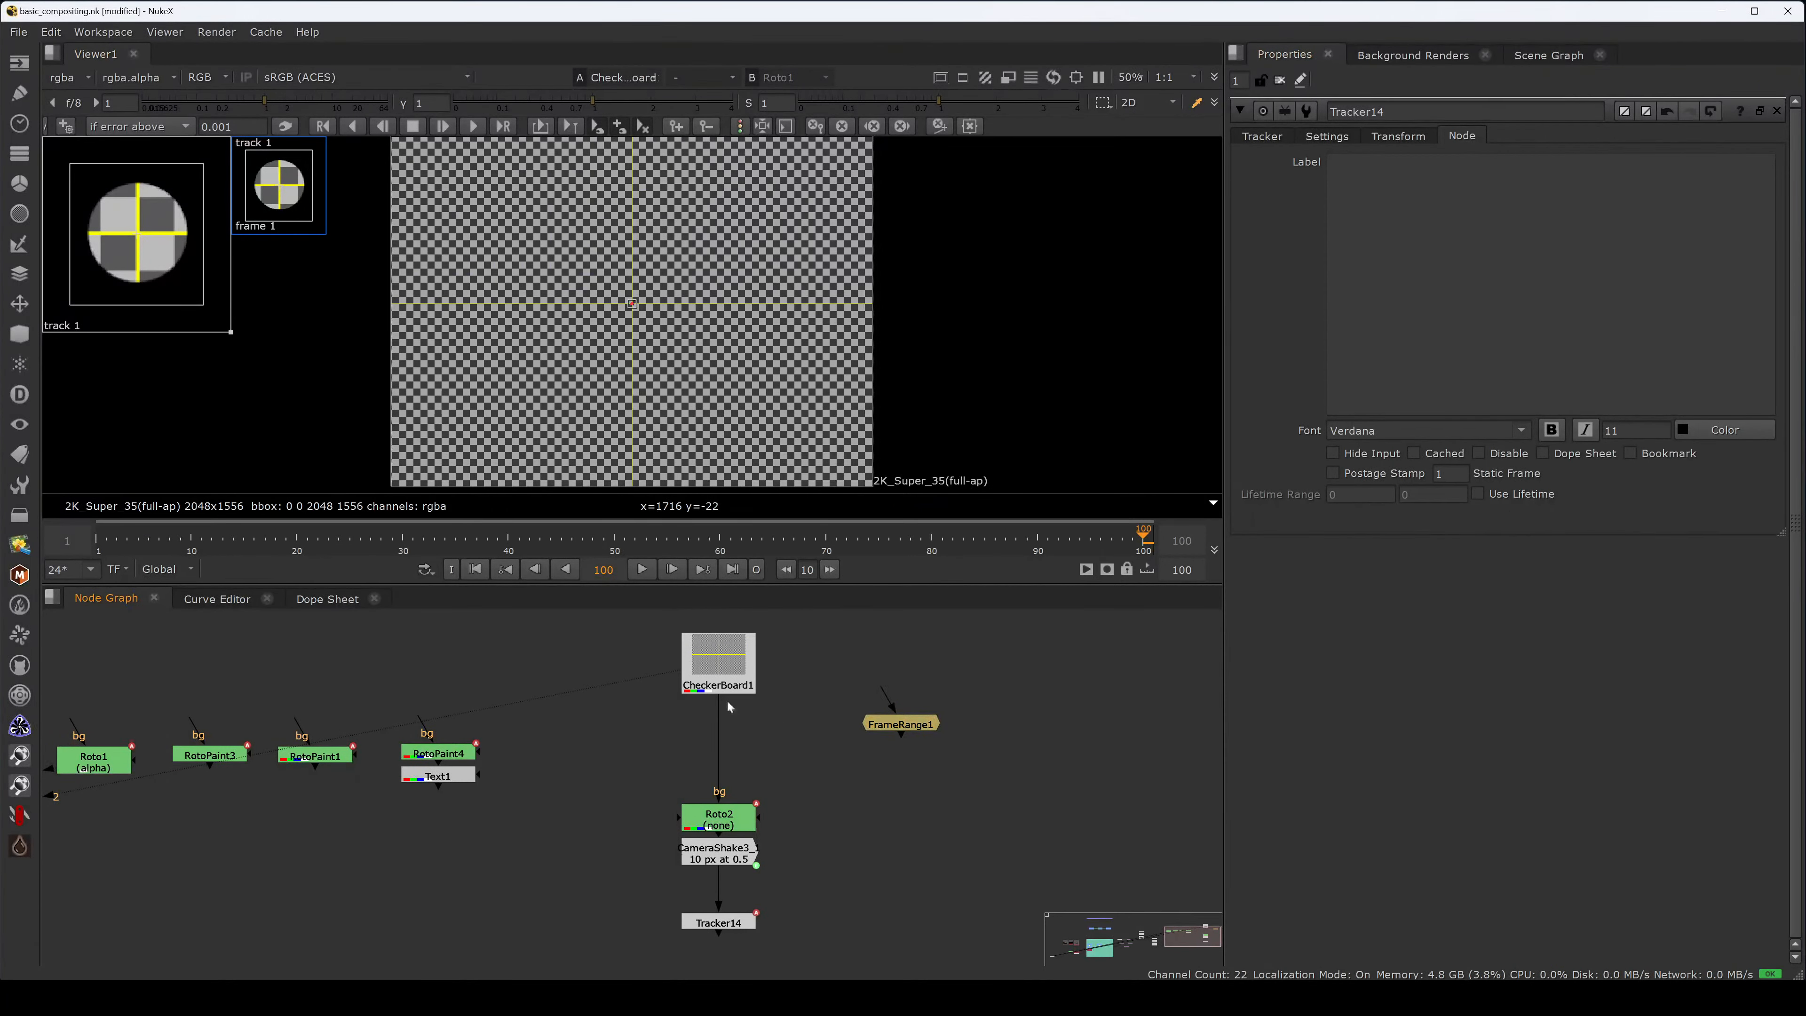
- Check CheckerBoard1's output just before the first frame and around the last frame, and return to frame 1
{"action": "left_click_drag", "start_coordinate": [107, 551], "coordinate": [98, 552]}
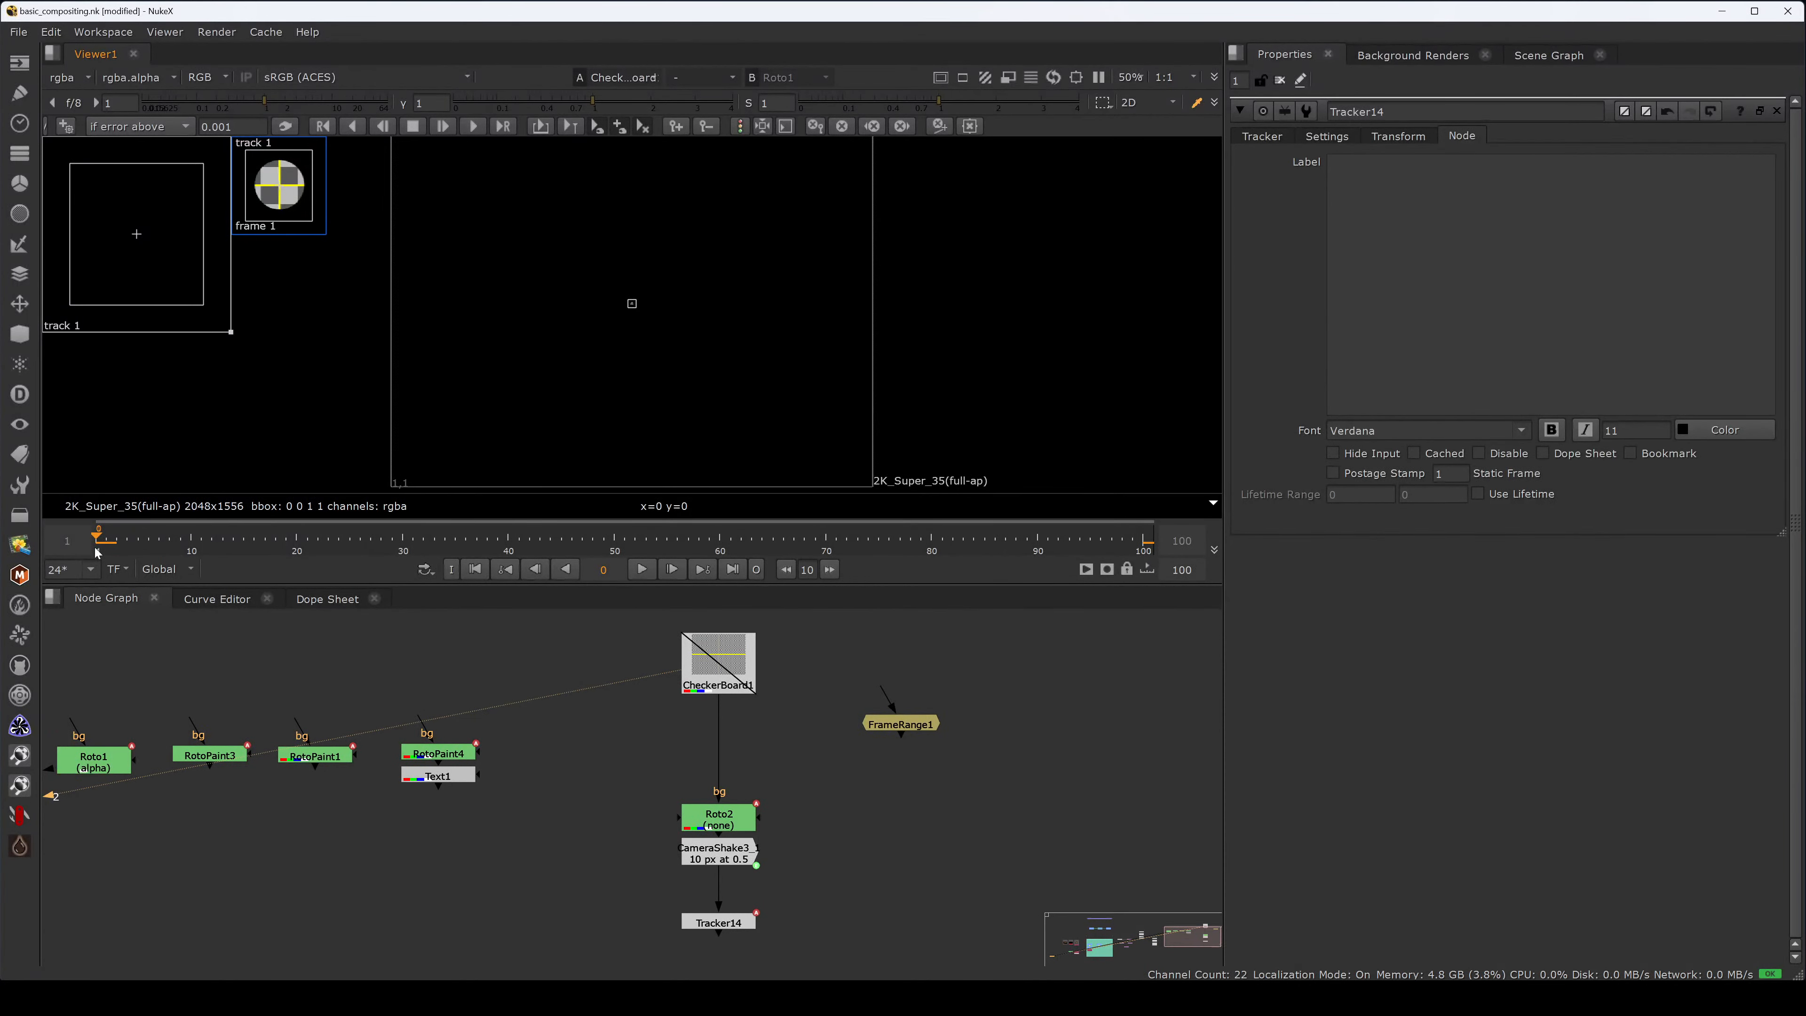
{"action": "key", "text": "End"}
{"action": "key", "text": "Right"}
{"action": "key", "text": "Home"}
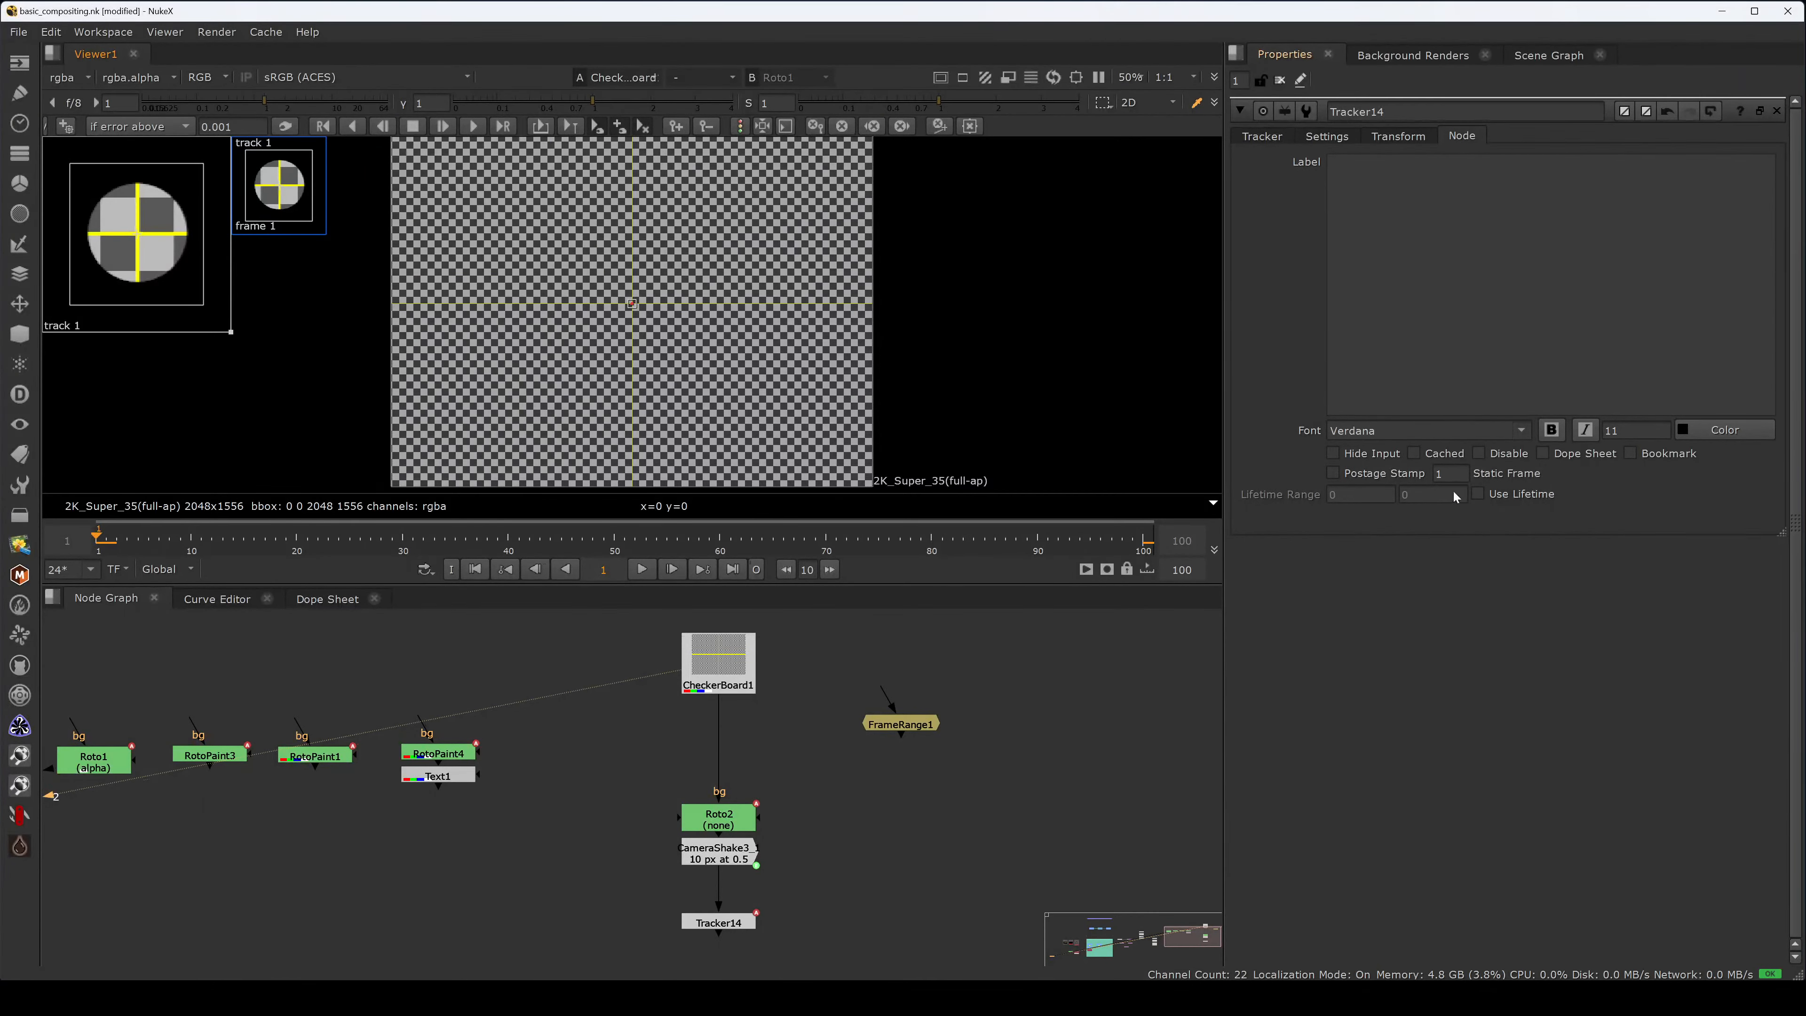
- Set CheckerBoard1's lifetime range to 10–20 and play the timeline from frame 1 to test it
{"action": "double_click", "coordinate": [718, 658]}
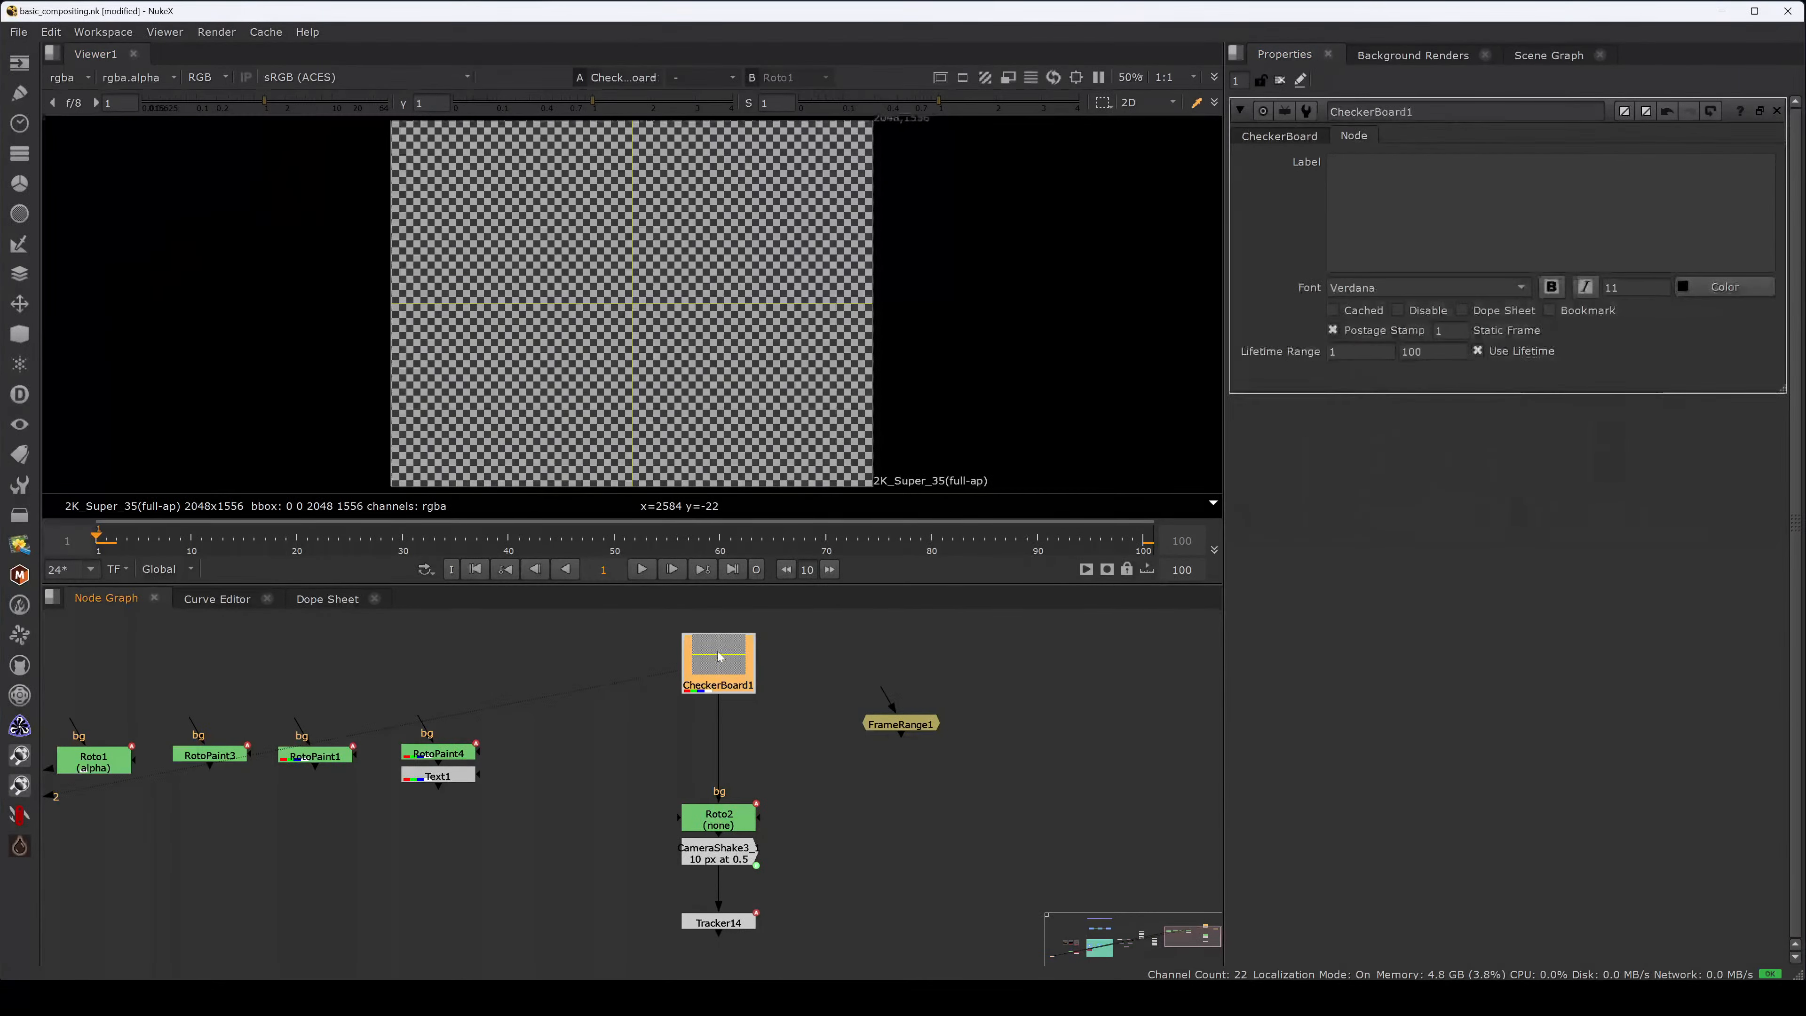
{"action": "left_click", "coordinate": [1360, 351]}
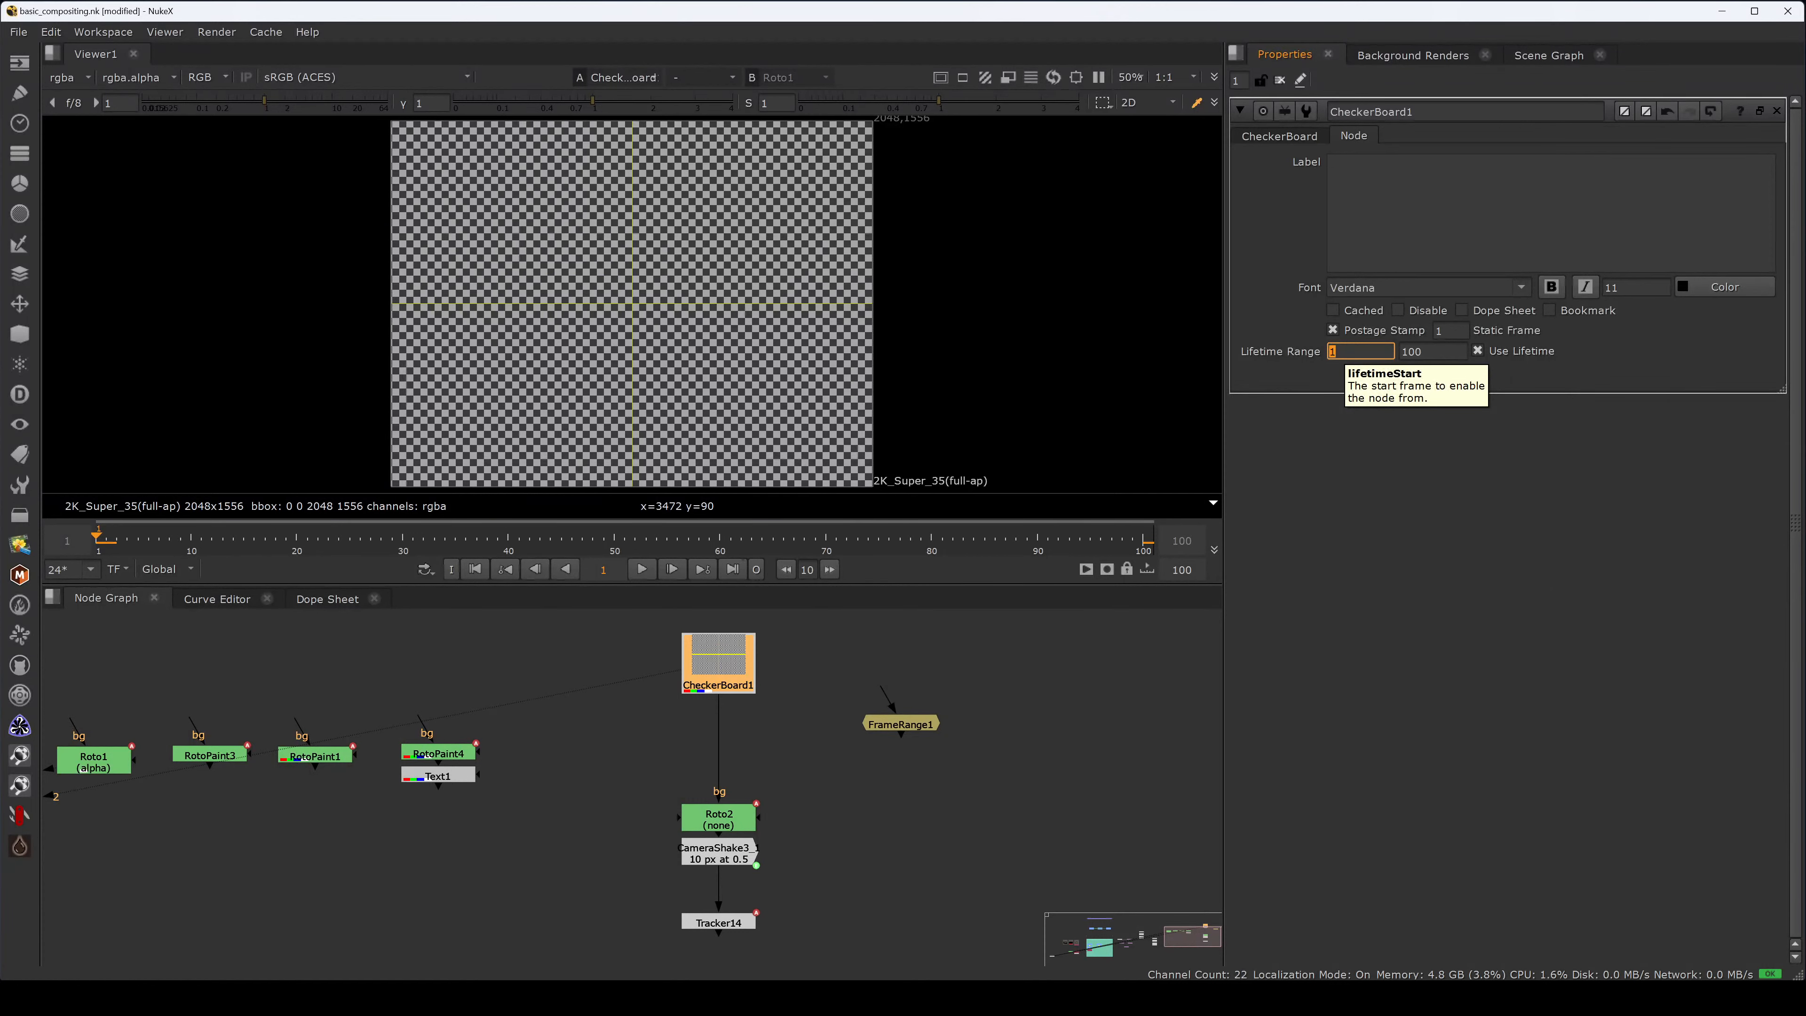
{"action": "type", "text": "10"}
{"action": "key", "text": "Tab"}
{"action": "type", "text": "20"}
{"action": "key", "text": "Return"}
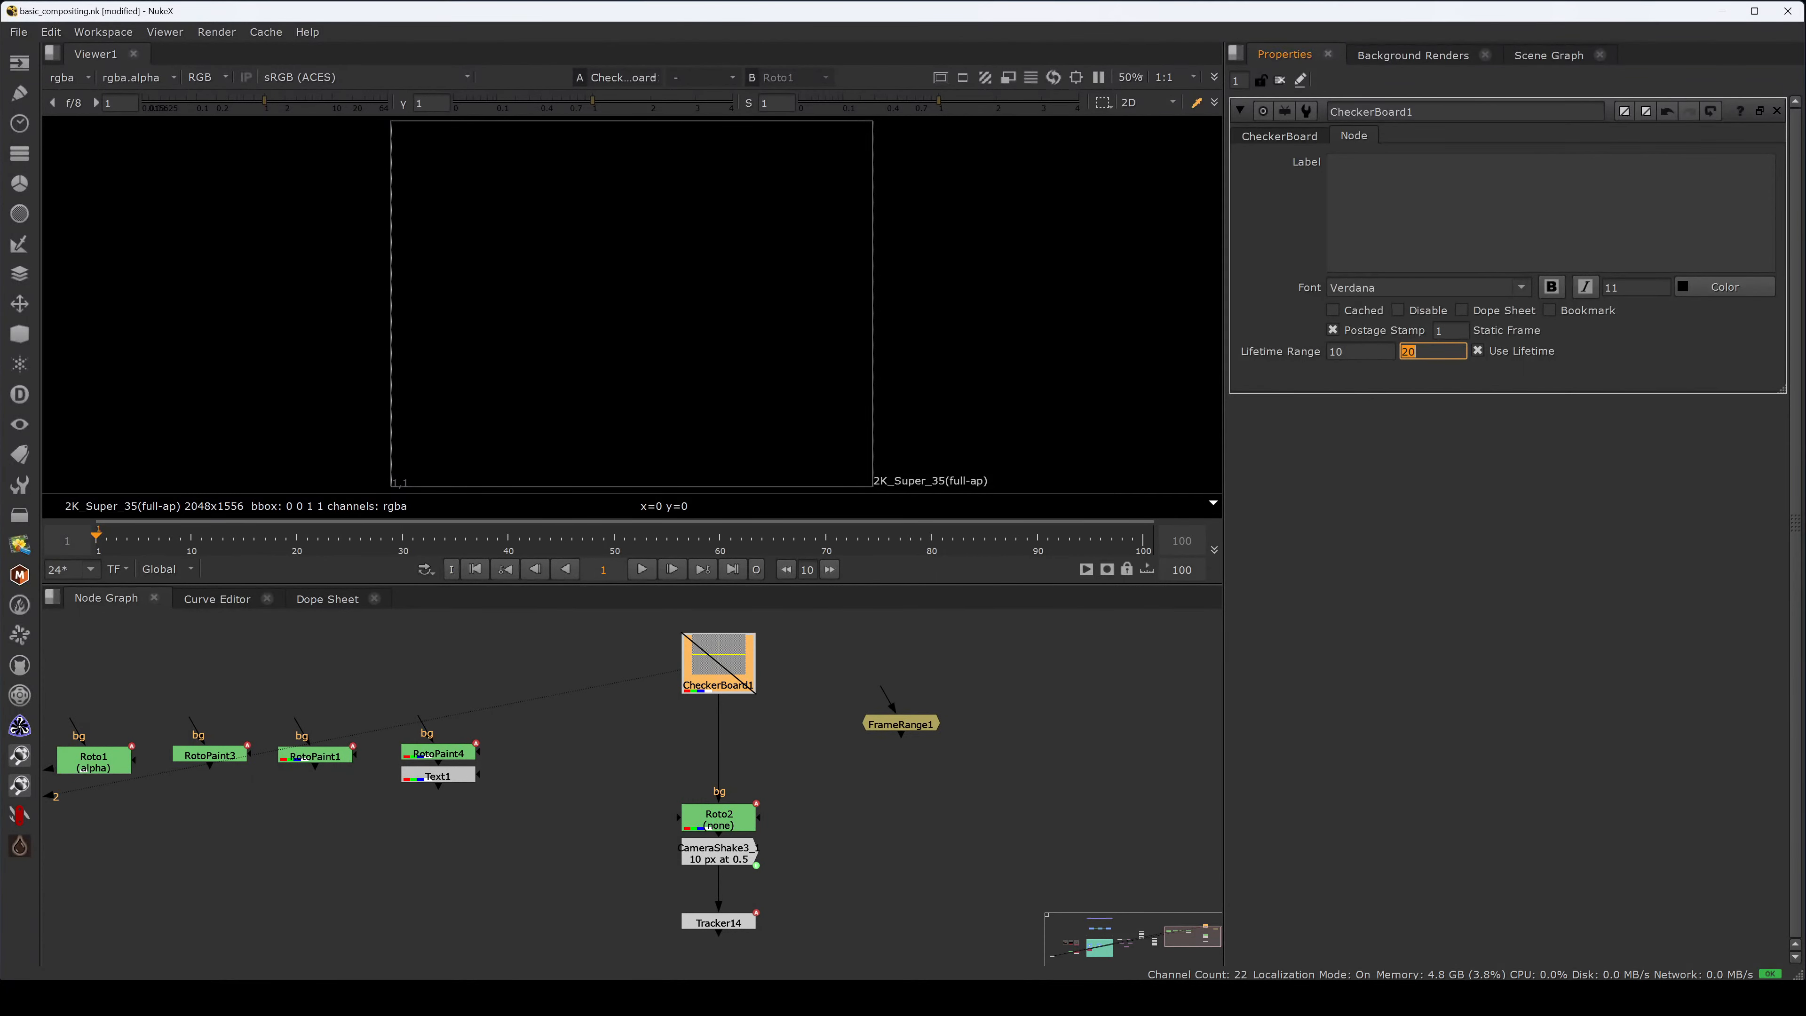
{"action": "key", "text": "l"}
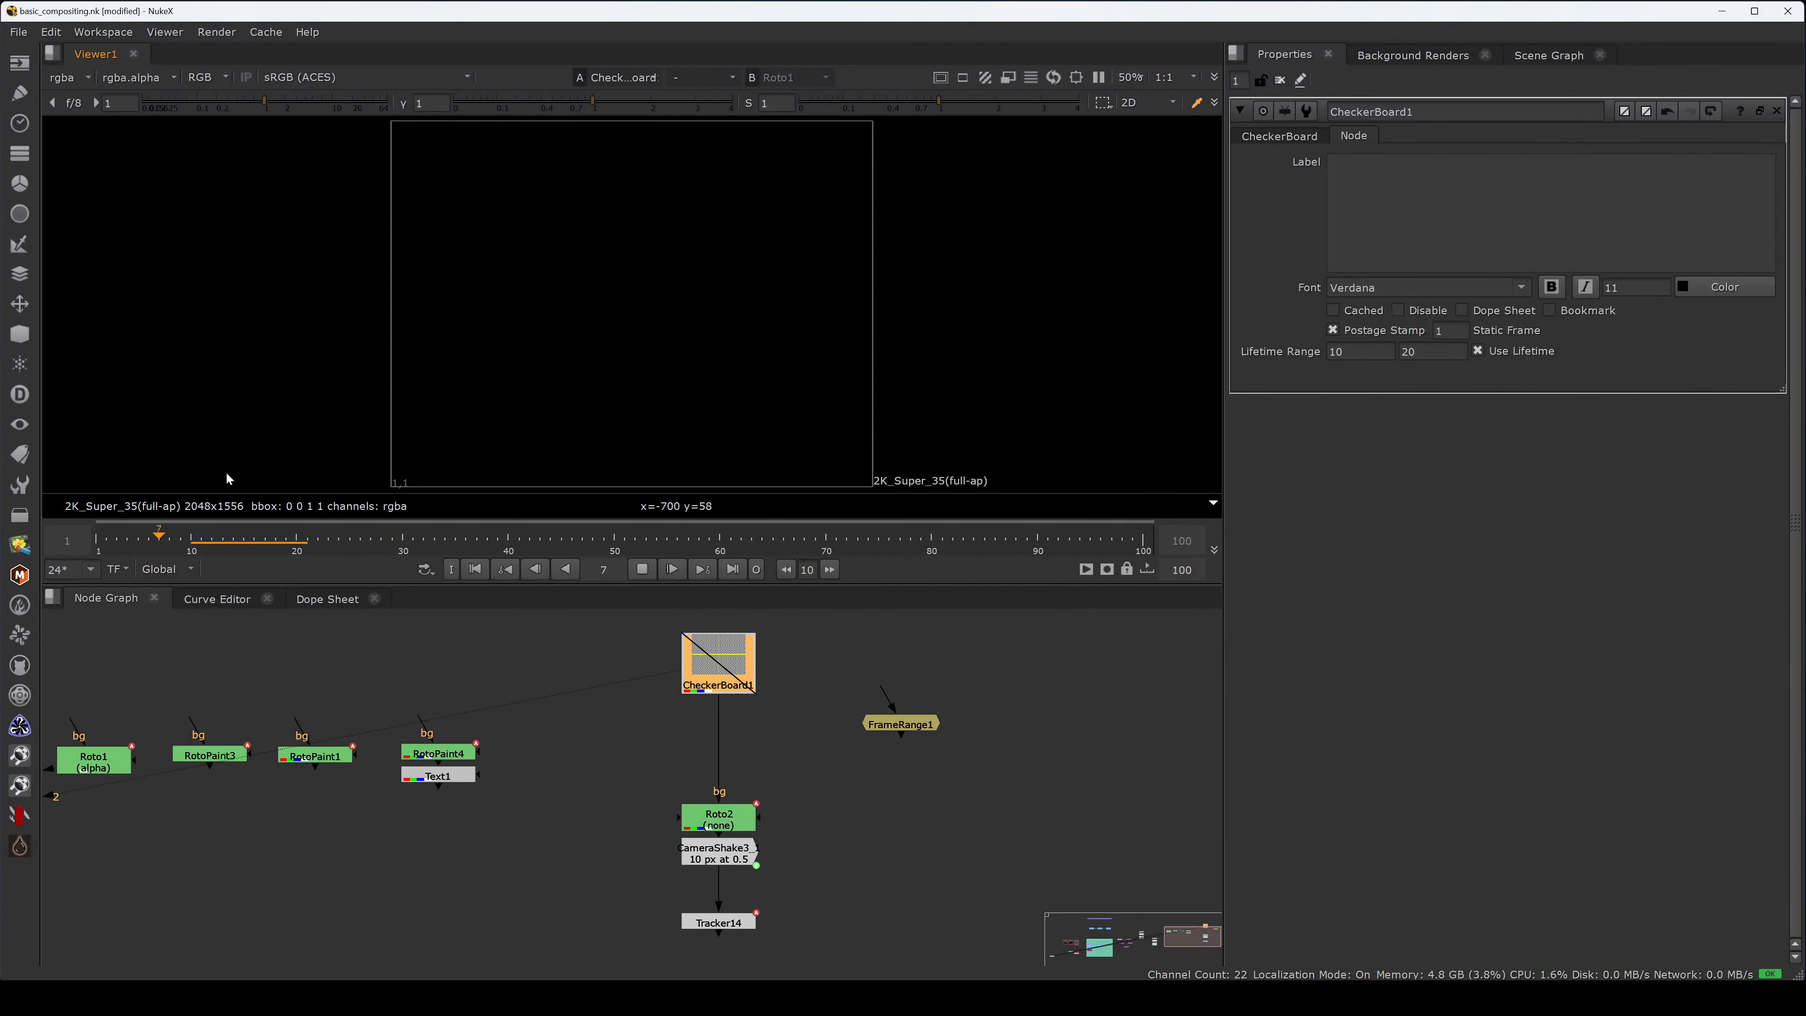
{"action": "key", "text": "k"}
- Insert FrameRange1 back into the chain between CheckerBoard1 and Roto2
{"action": "left_click", "coordinate": [931, 789]}
{"action": "left_click_drag", "start_coordinate": [900, 727], "coordinate": [725, 716]}
{"action": "left_click", "coordinate": [736, 676]}
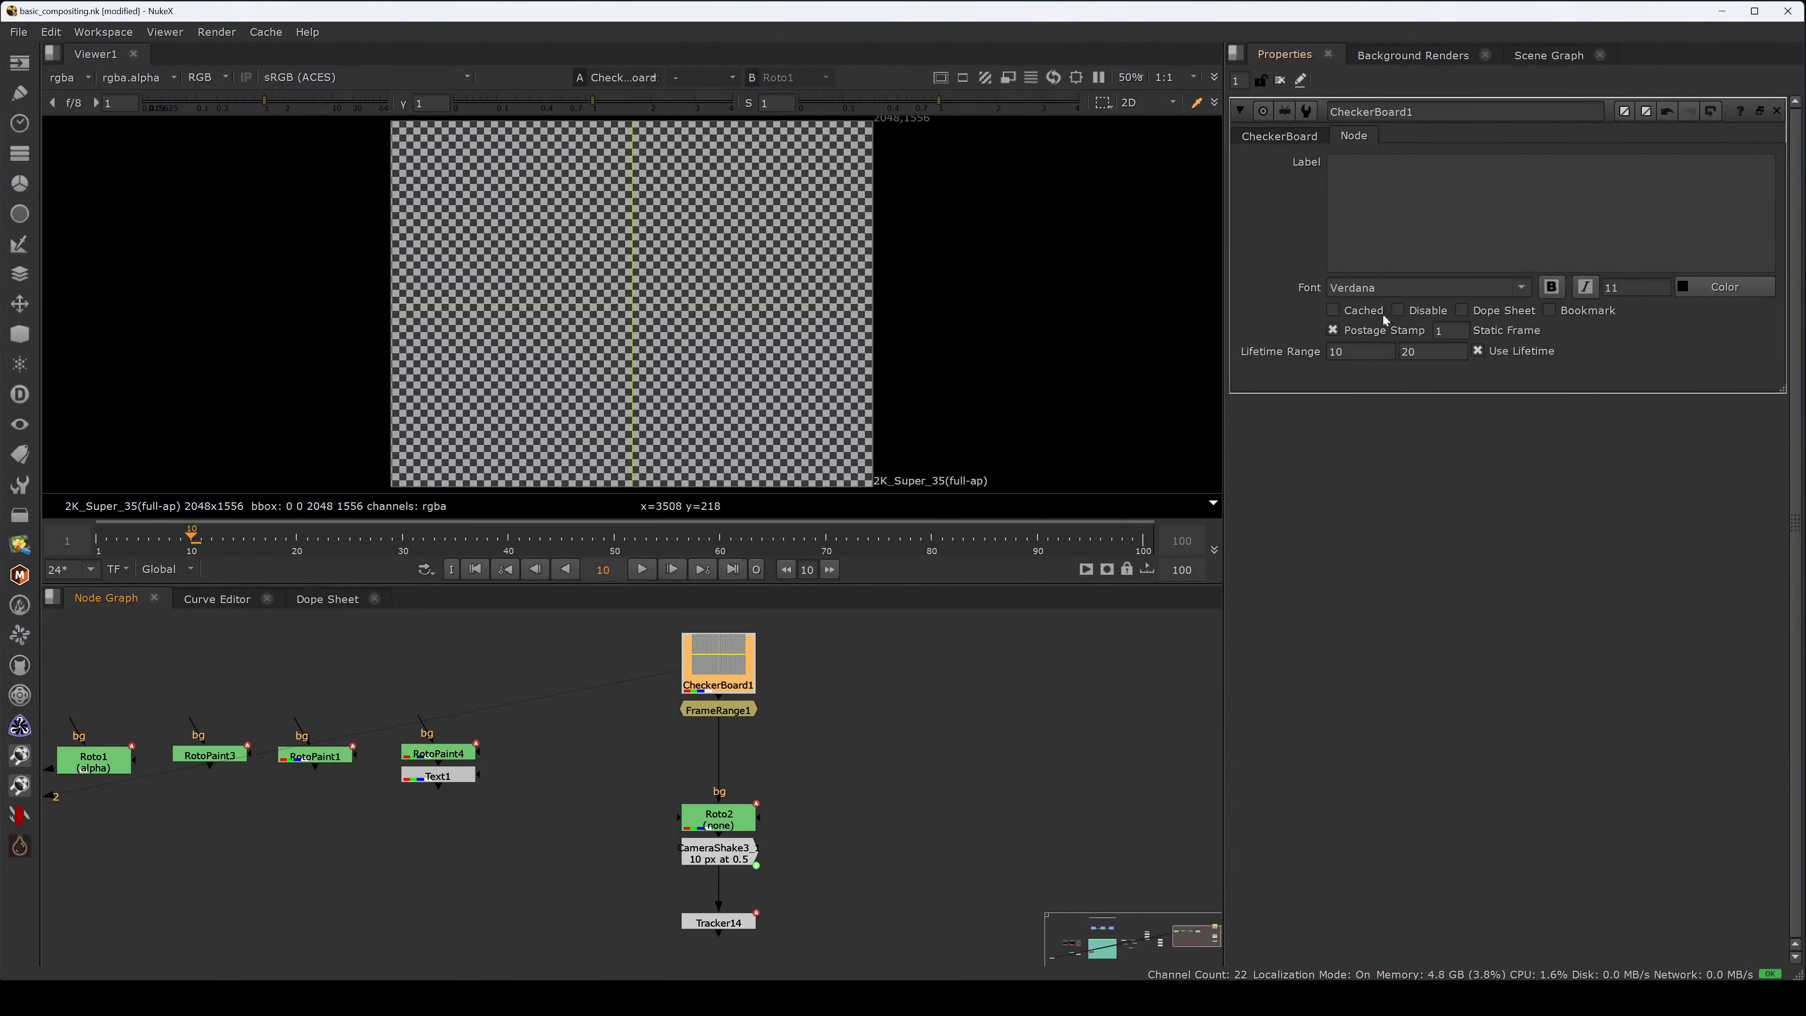
- Restore CheckerBoard1's lifetime range to 1–100, turn off Use Lifetime and return to its checkerboard settings
{"action": "left_click", "coordinate": [1490, 354]}
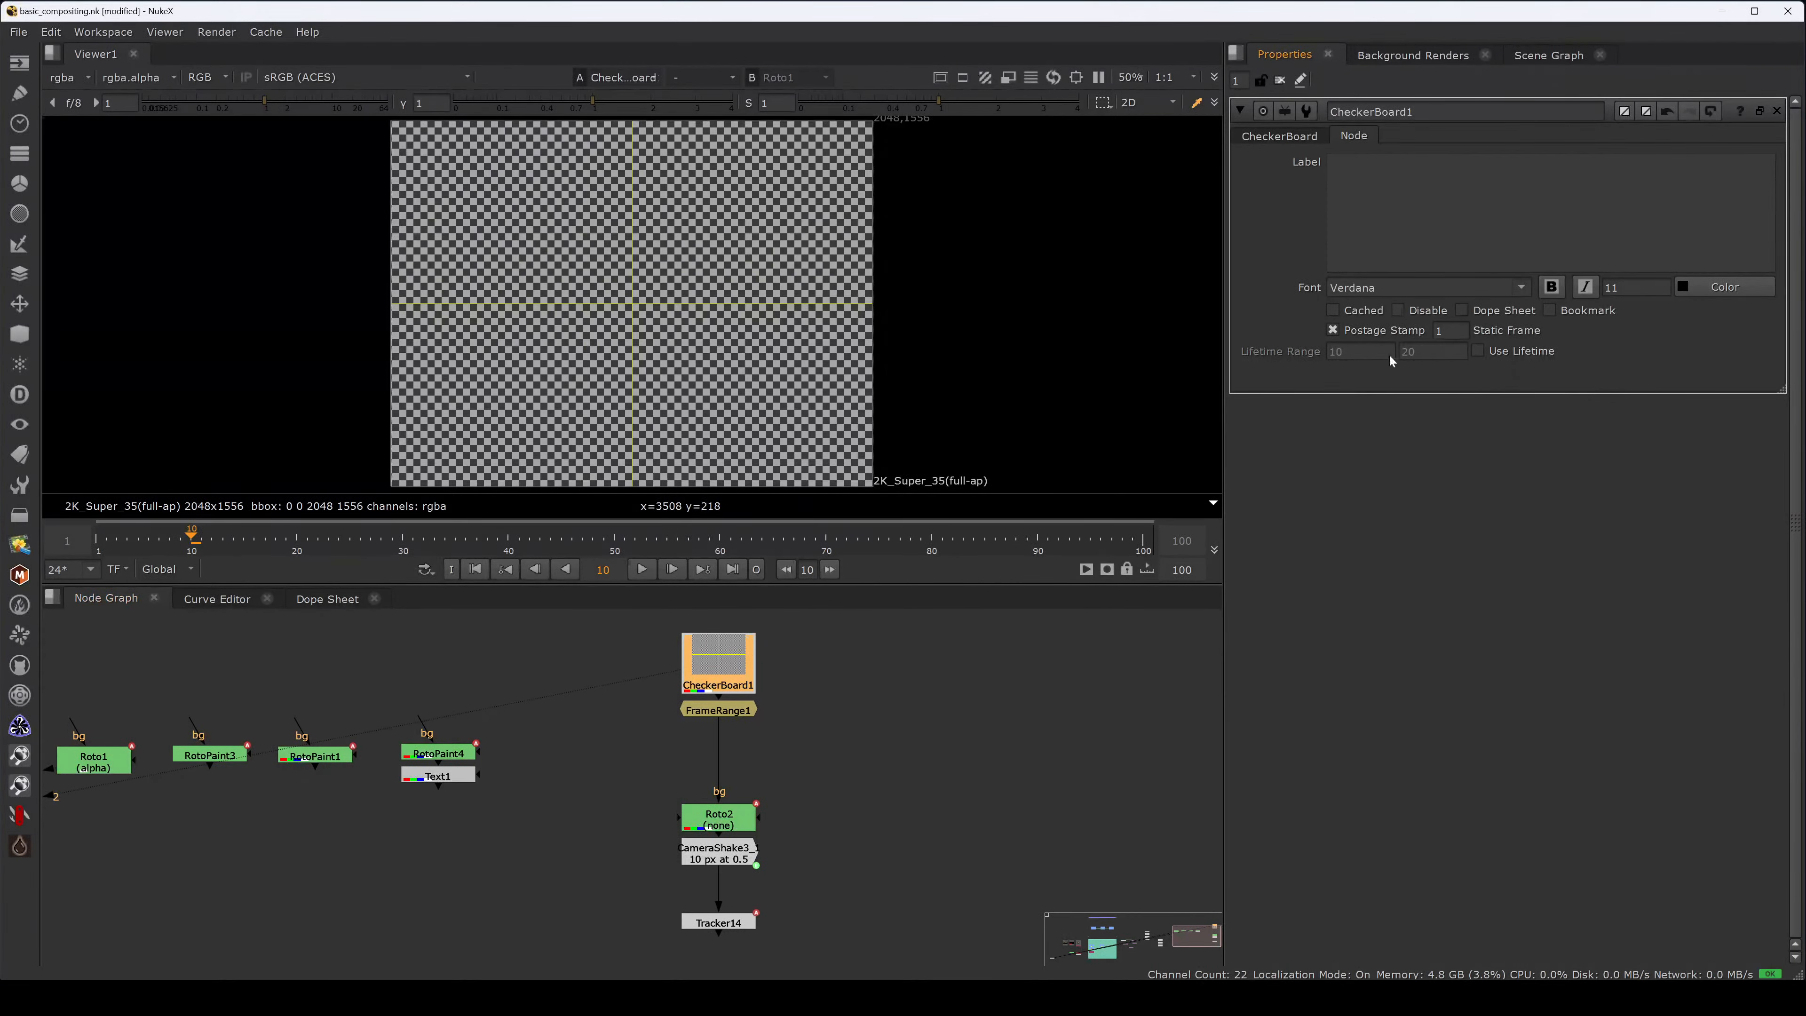
{"action": "left_click", "coordinate": [1488, 353]}
{"action": "double_click", "coordinate": [1340, 351]}
{"action": "type", "text": "1"}
{"action": "key", "text": "Tab"}
{"action": "type", "text": "10"}
{"action": "left_click", "coordinate": [1518, 353]}
{"action": "left_click", "coordinate": [975, 709]}
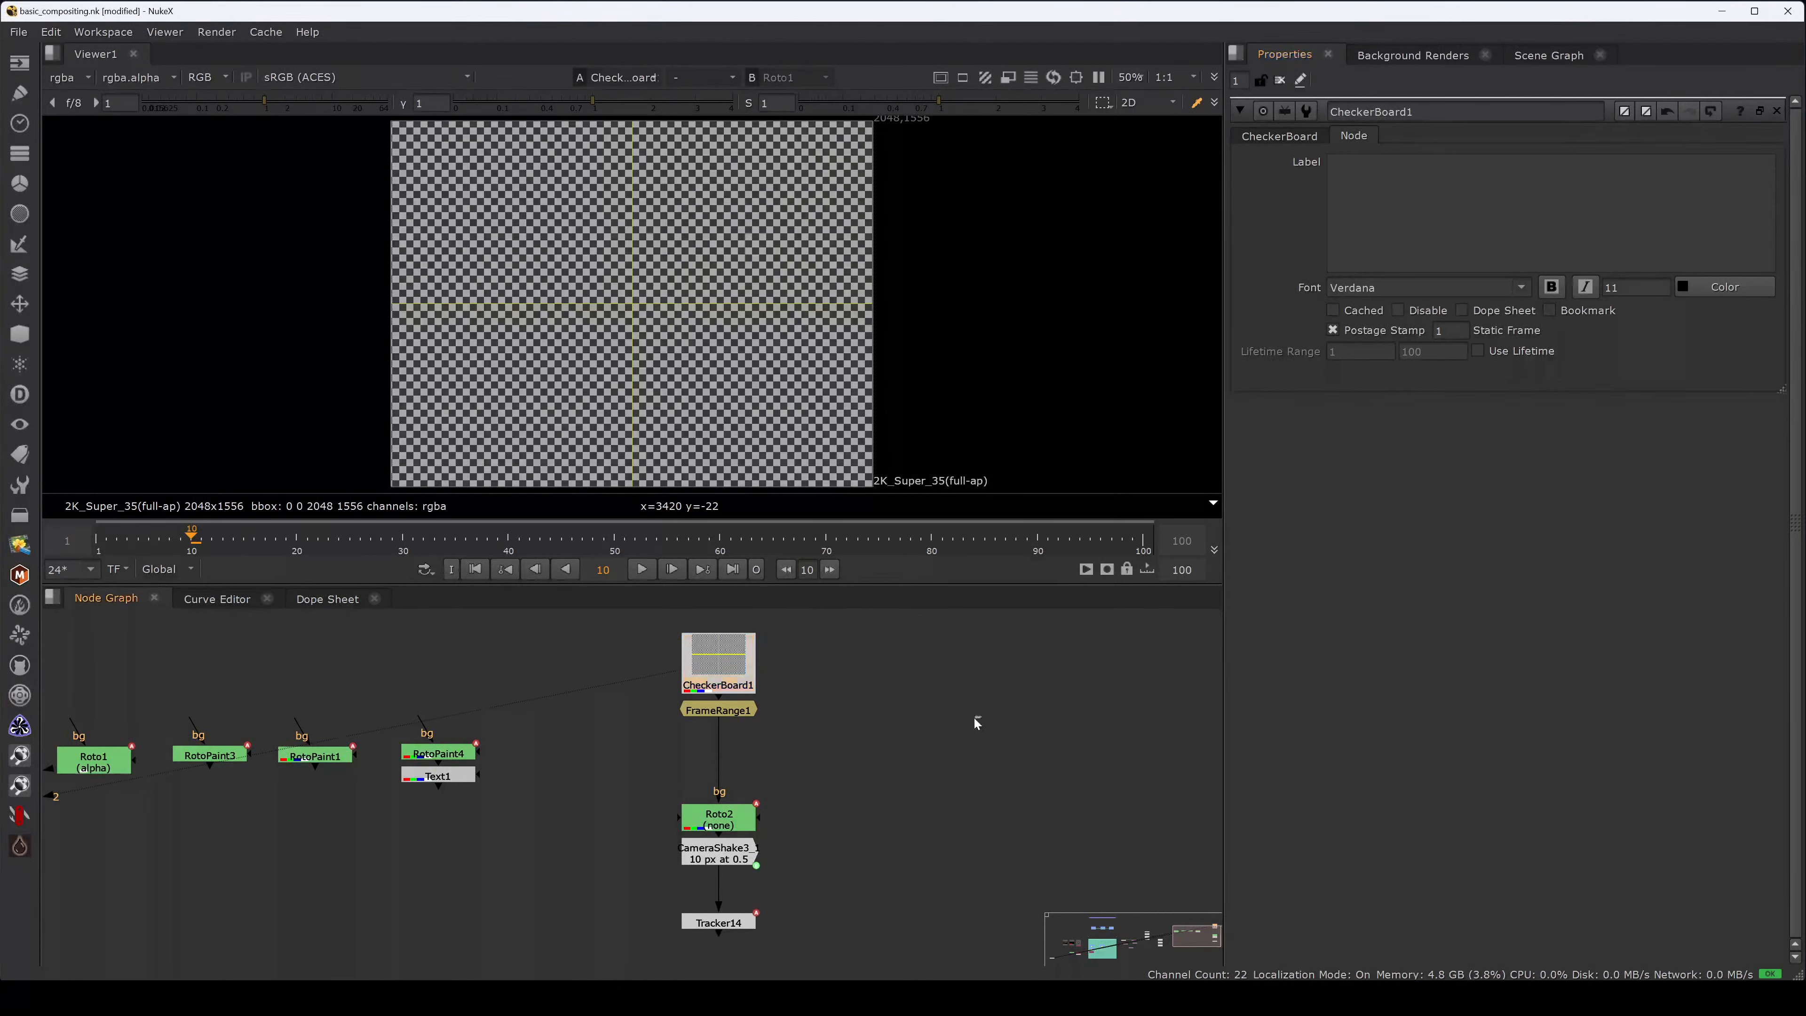
{"action": "left_click", "coordinate": [1279, 135]}
- View Tracker14's output with its properties open and play back the shaking pattern up close
{"action": "middle_click_drag", "start_coordinate": [790, 867], "coordinate": [804, 782]}
{"action": "left_click", "coordinate": [740, 837]}
{"action": "key", "text": "2"}
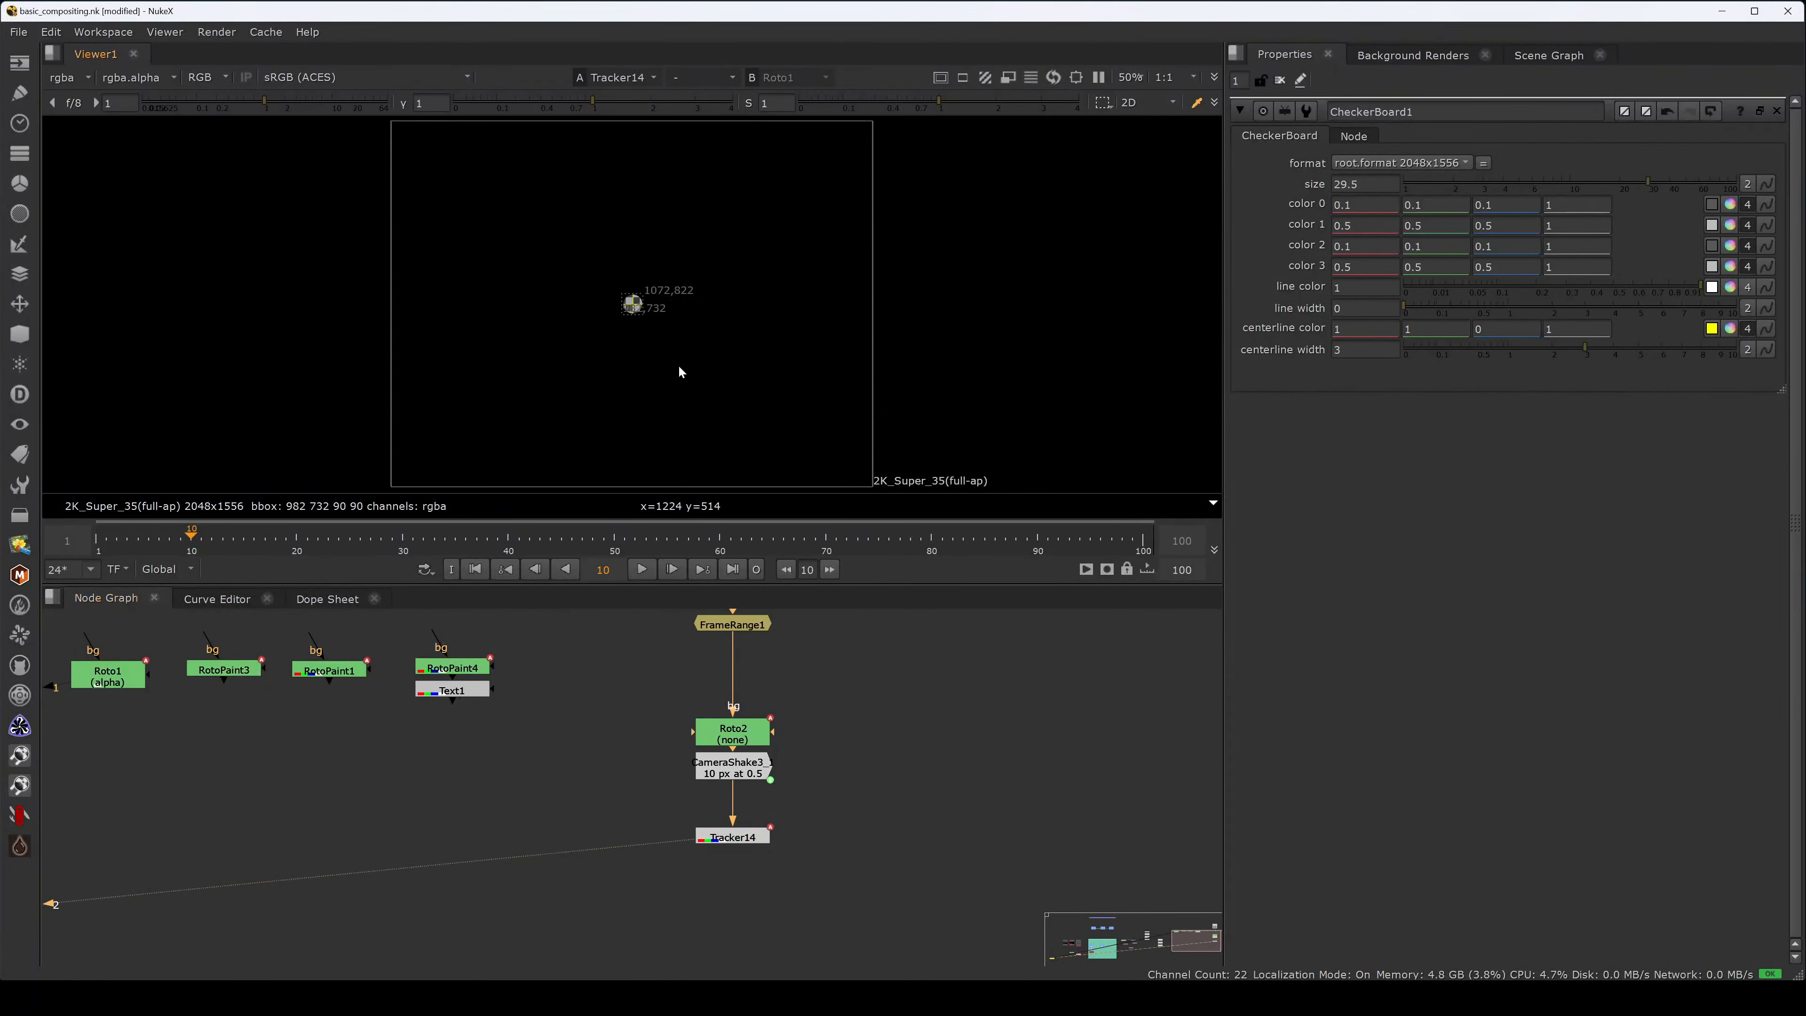
{"action": "double_click", "coordinate": [734, 836]}
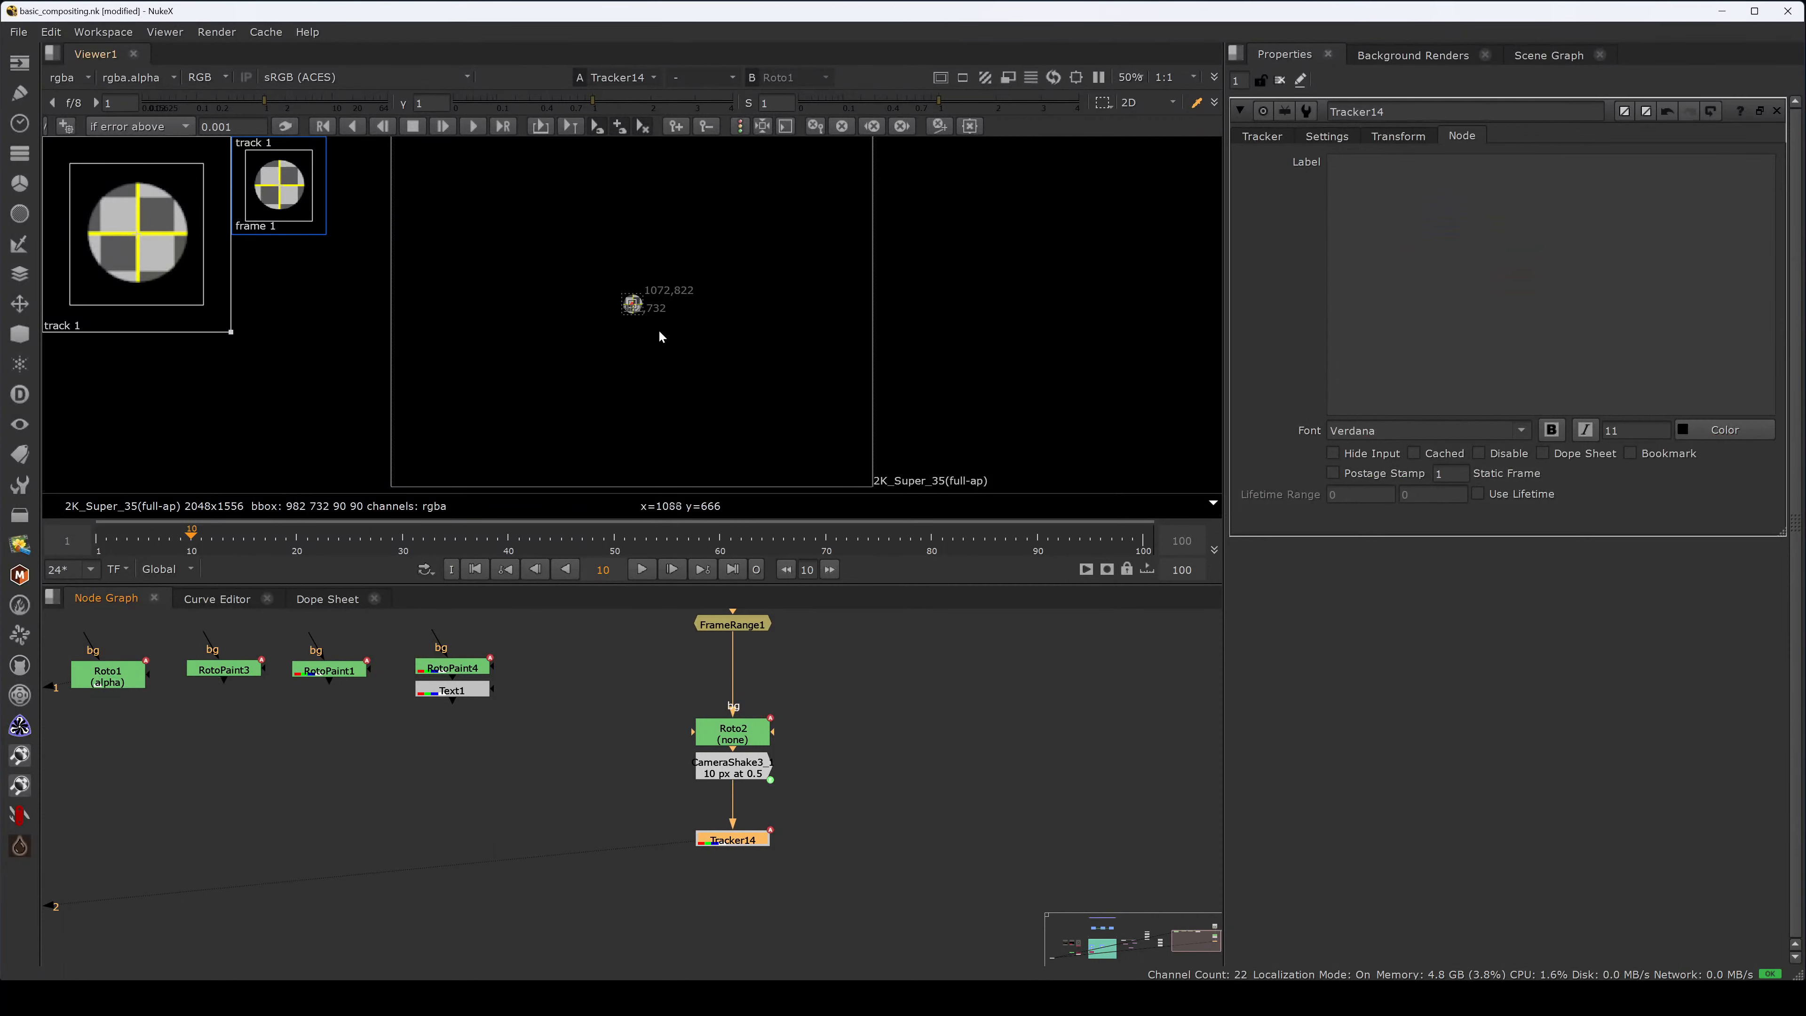
{"action": "left_click", "coordinate": [820, 745]}
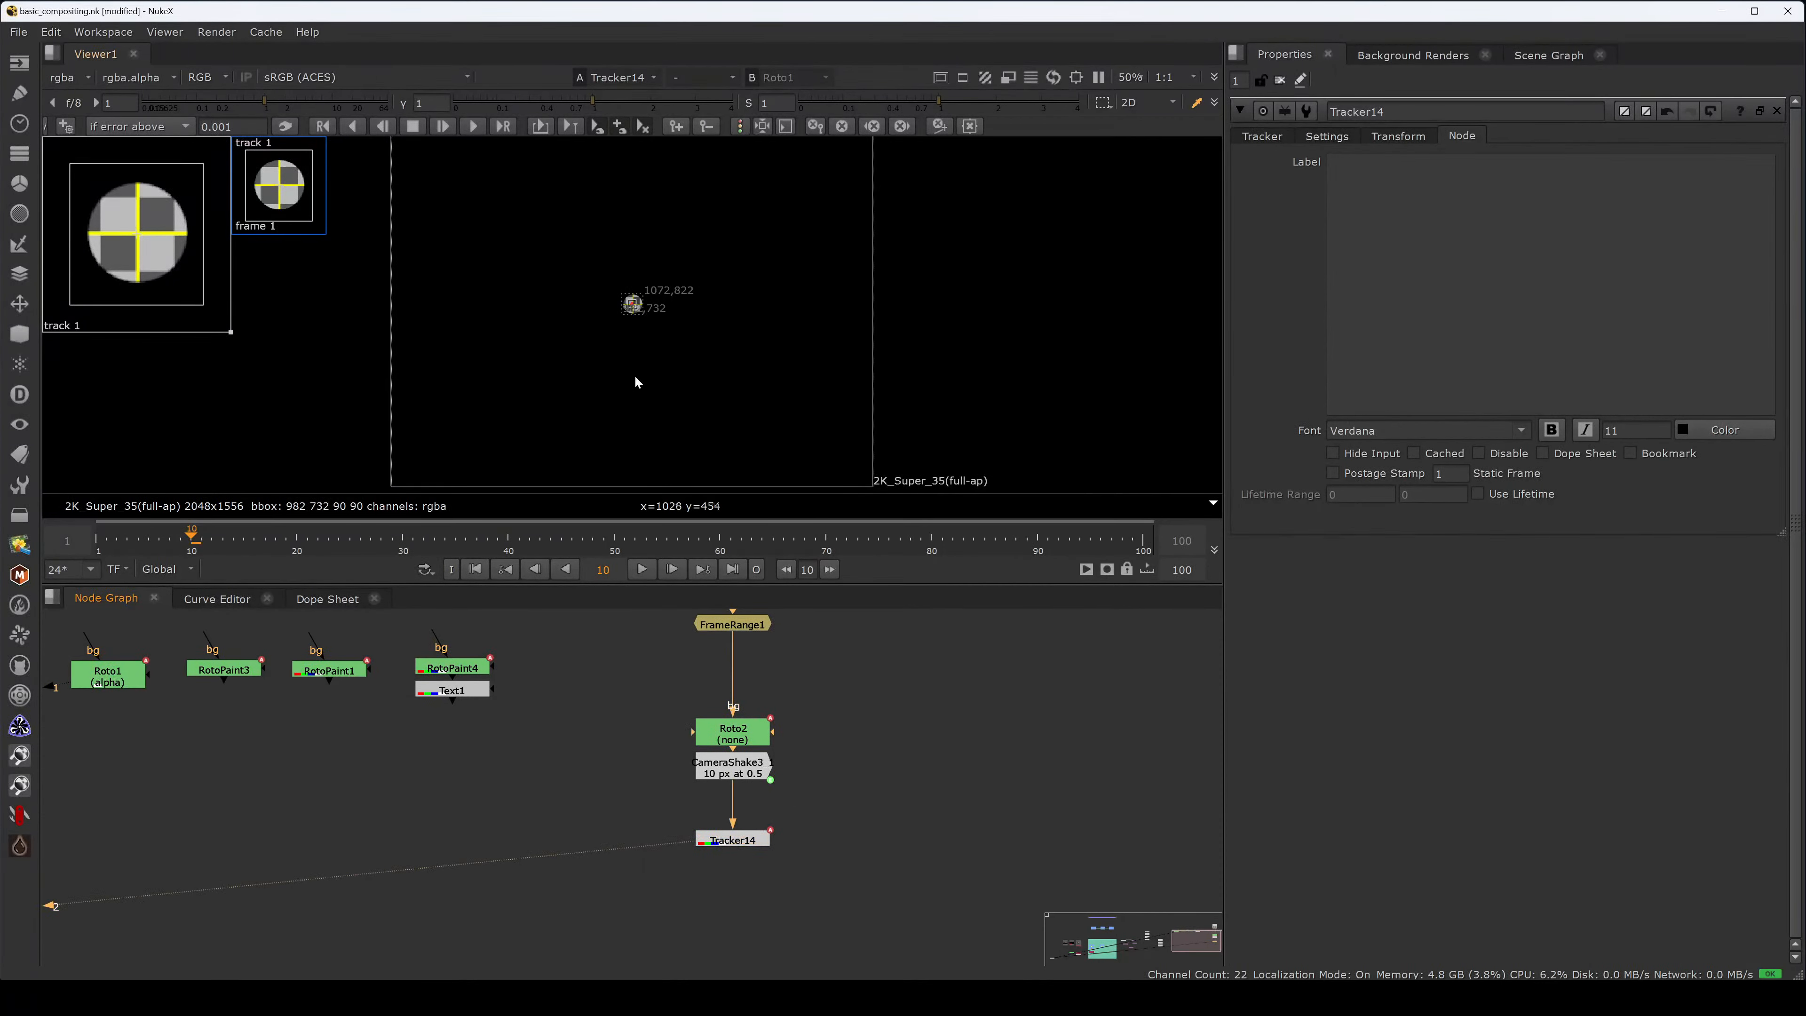
{"action": "scroll", "coordinate": [633, 375], "scroll_direction": "up", "scroll_amount": 5}
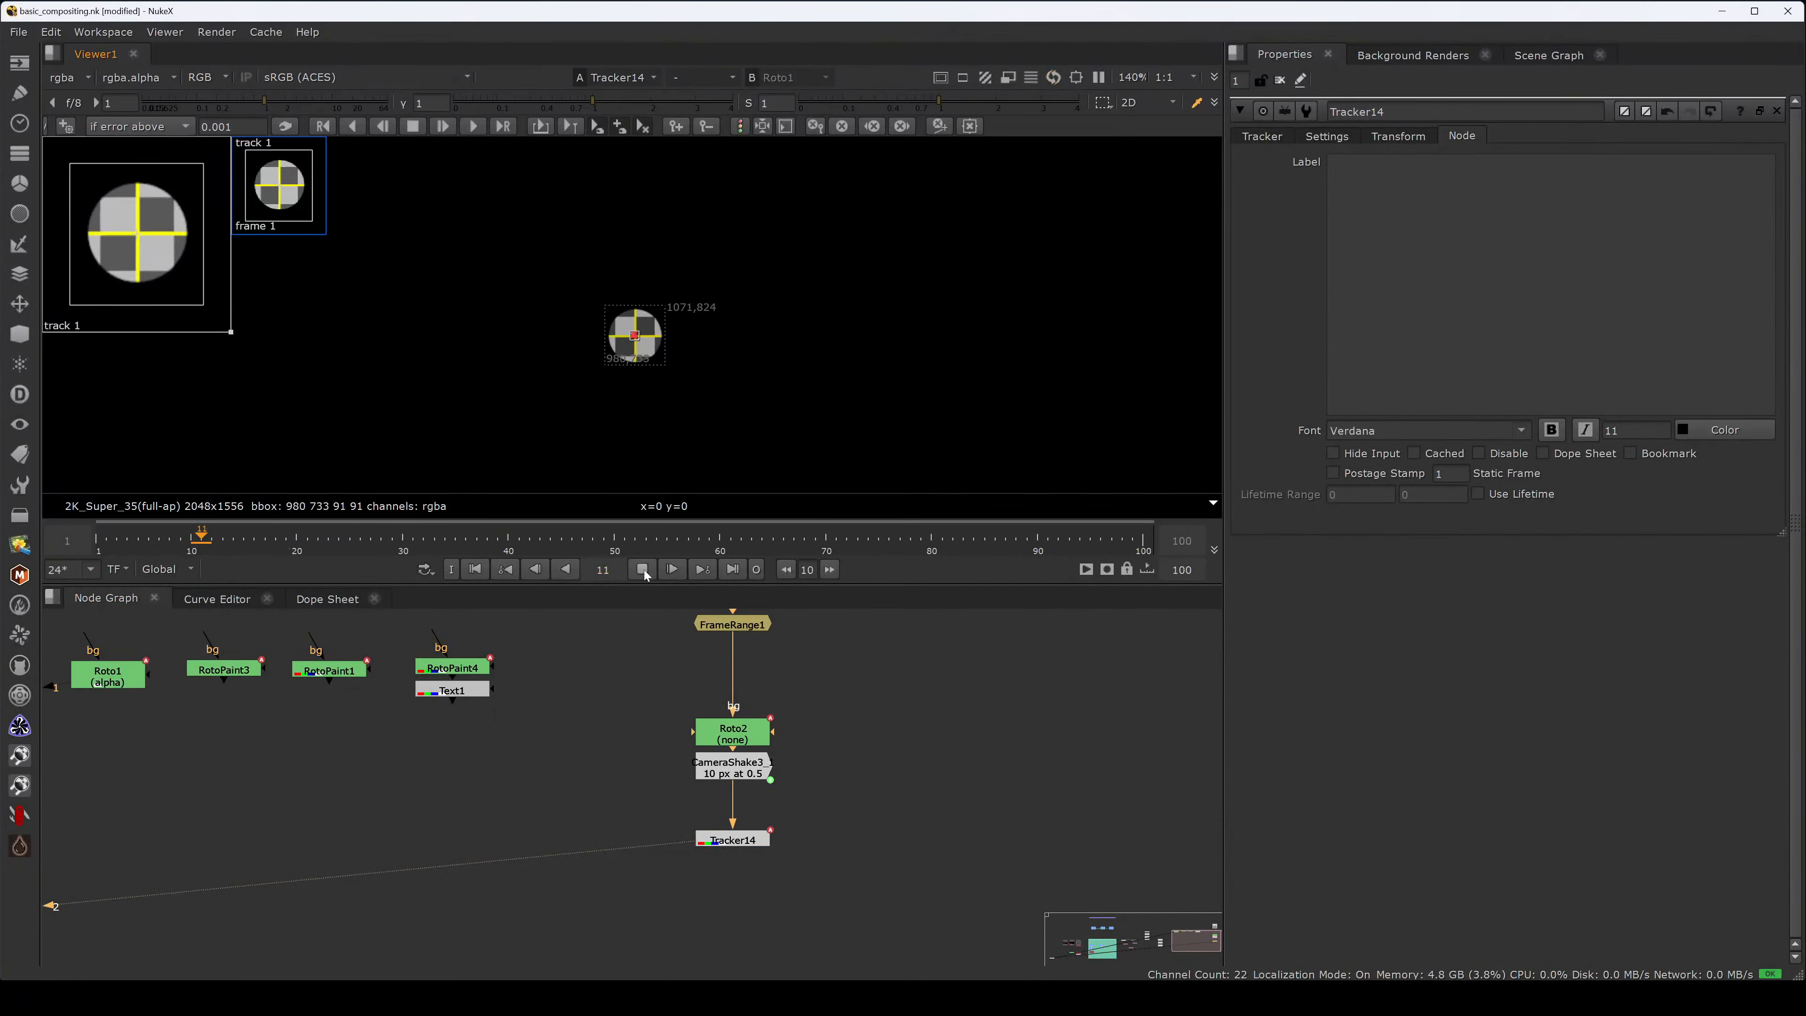
{"action": "left_click", "coordinate": [642, 569]}
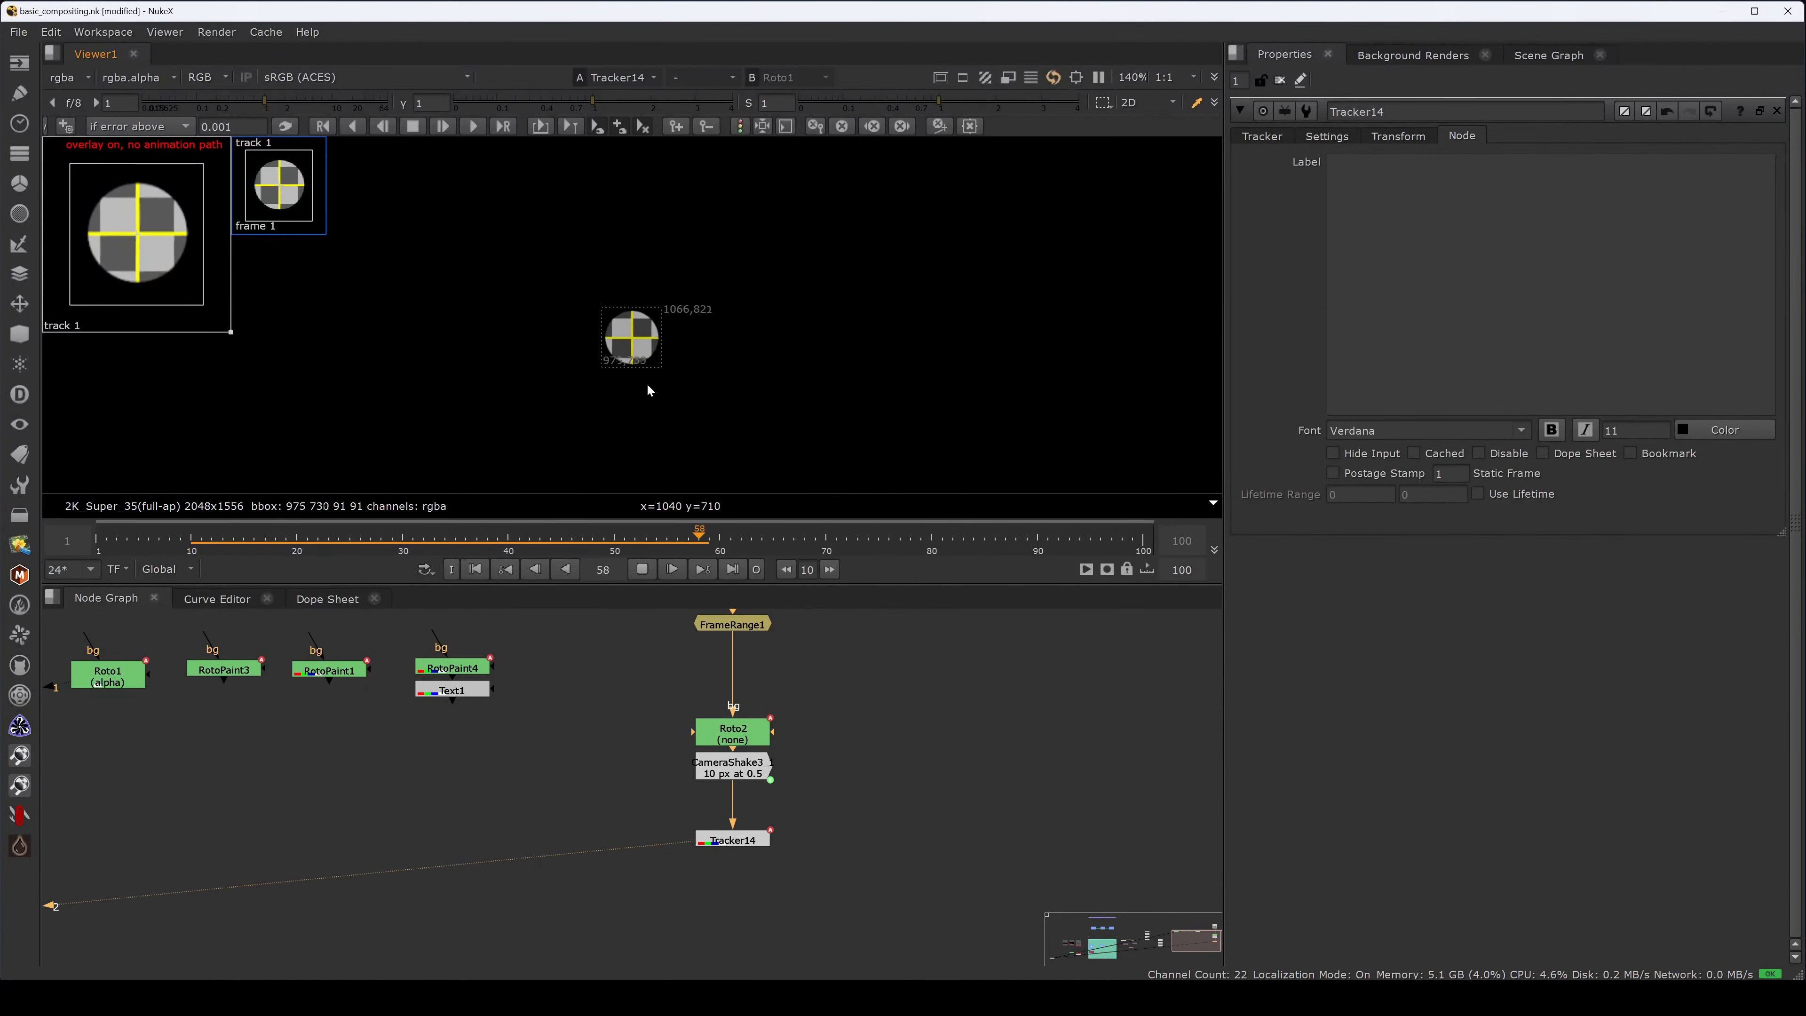
{"action": "left_click", "coordinate": [642, 569]}
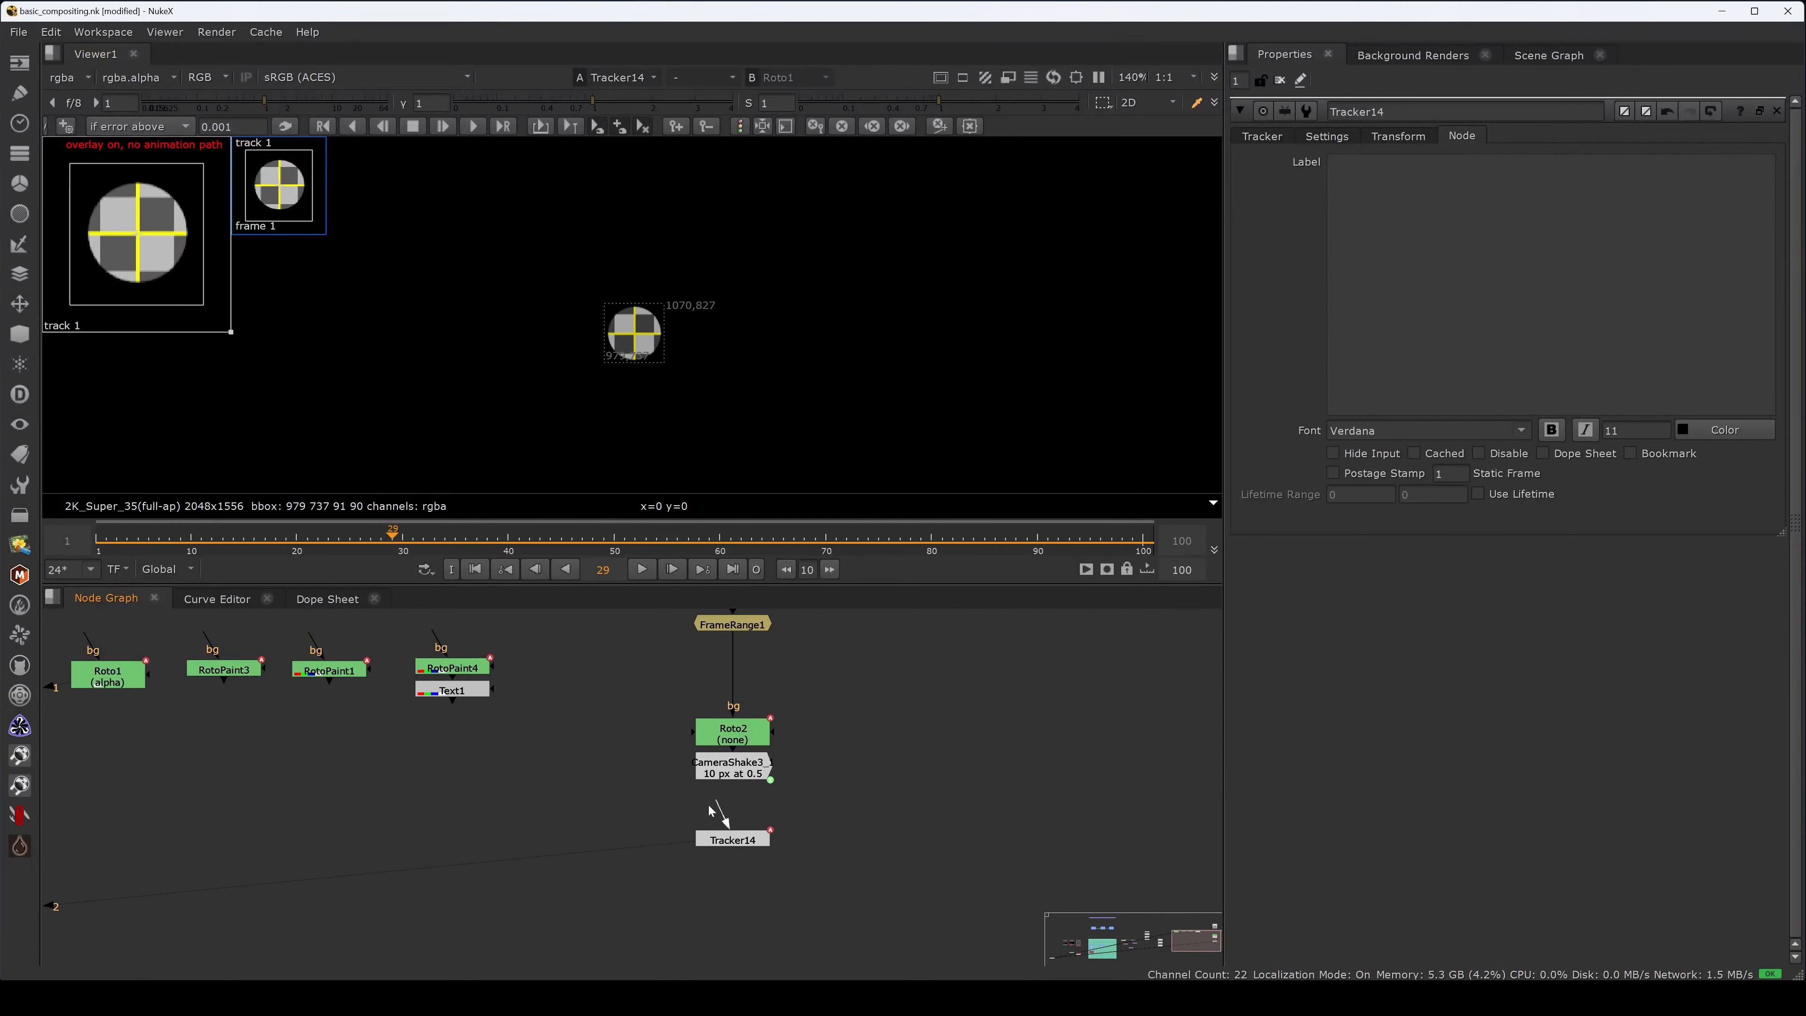
- Disconnect Tracker14 from CameraShake3_1 and show its animation curves in an enlarged Curve Editor
{"action": "left_click_drag", "start_coordinate": [754, 841], "coordinate": [940, 773]}
{"action": "left_click", "coordinate": [1262, 136]}
{"action": "left_click", "coordinate": [217, 599]}
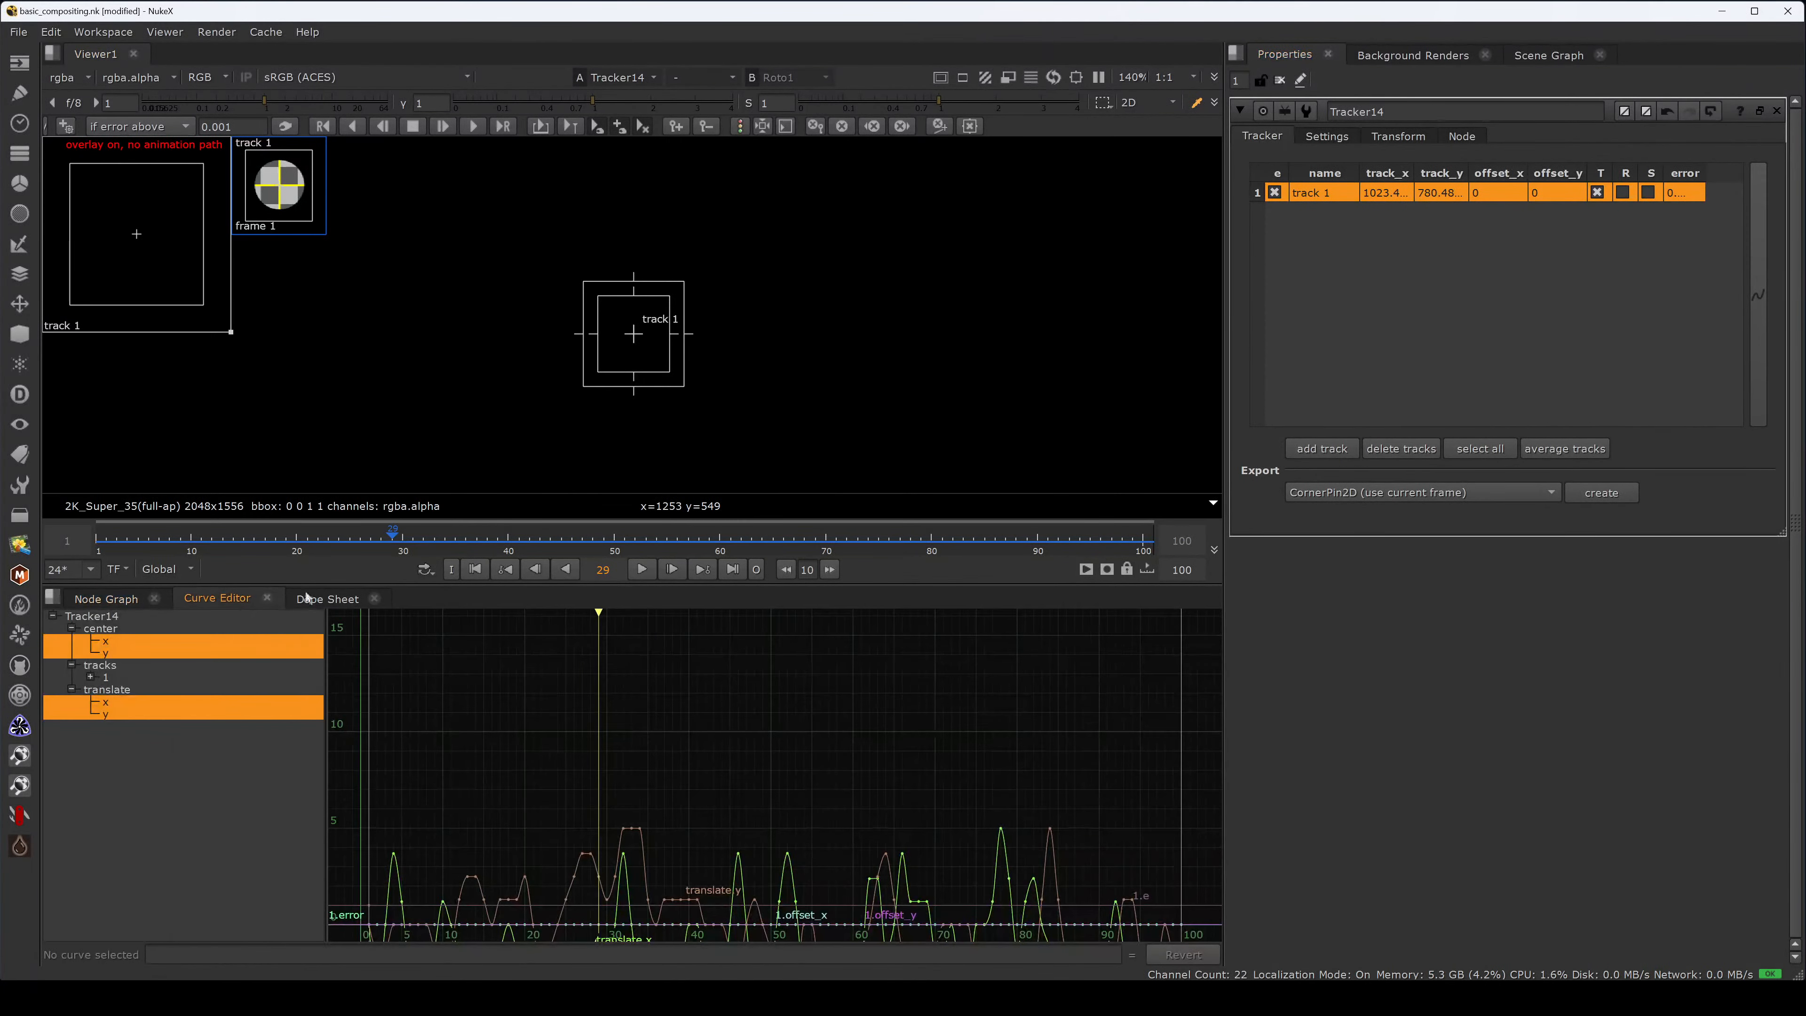
{"action": "left_click_drag", "start_coordinate": [402, 582], "coordinate": [402, 471]}
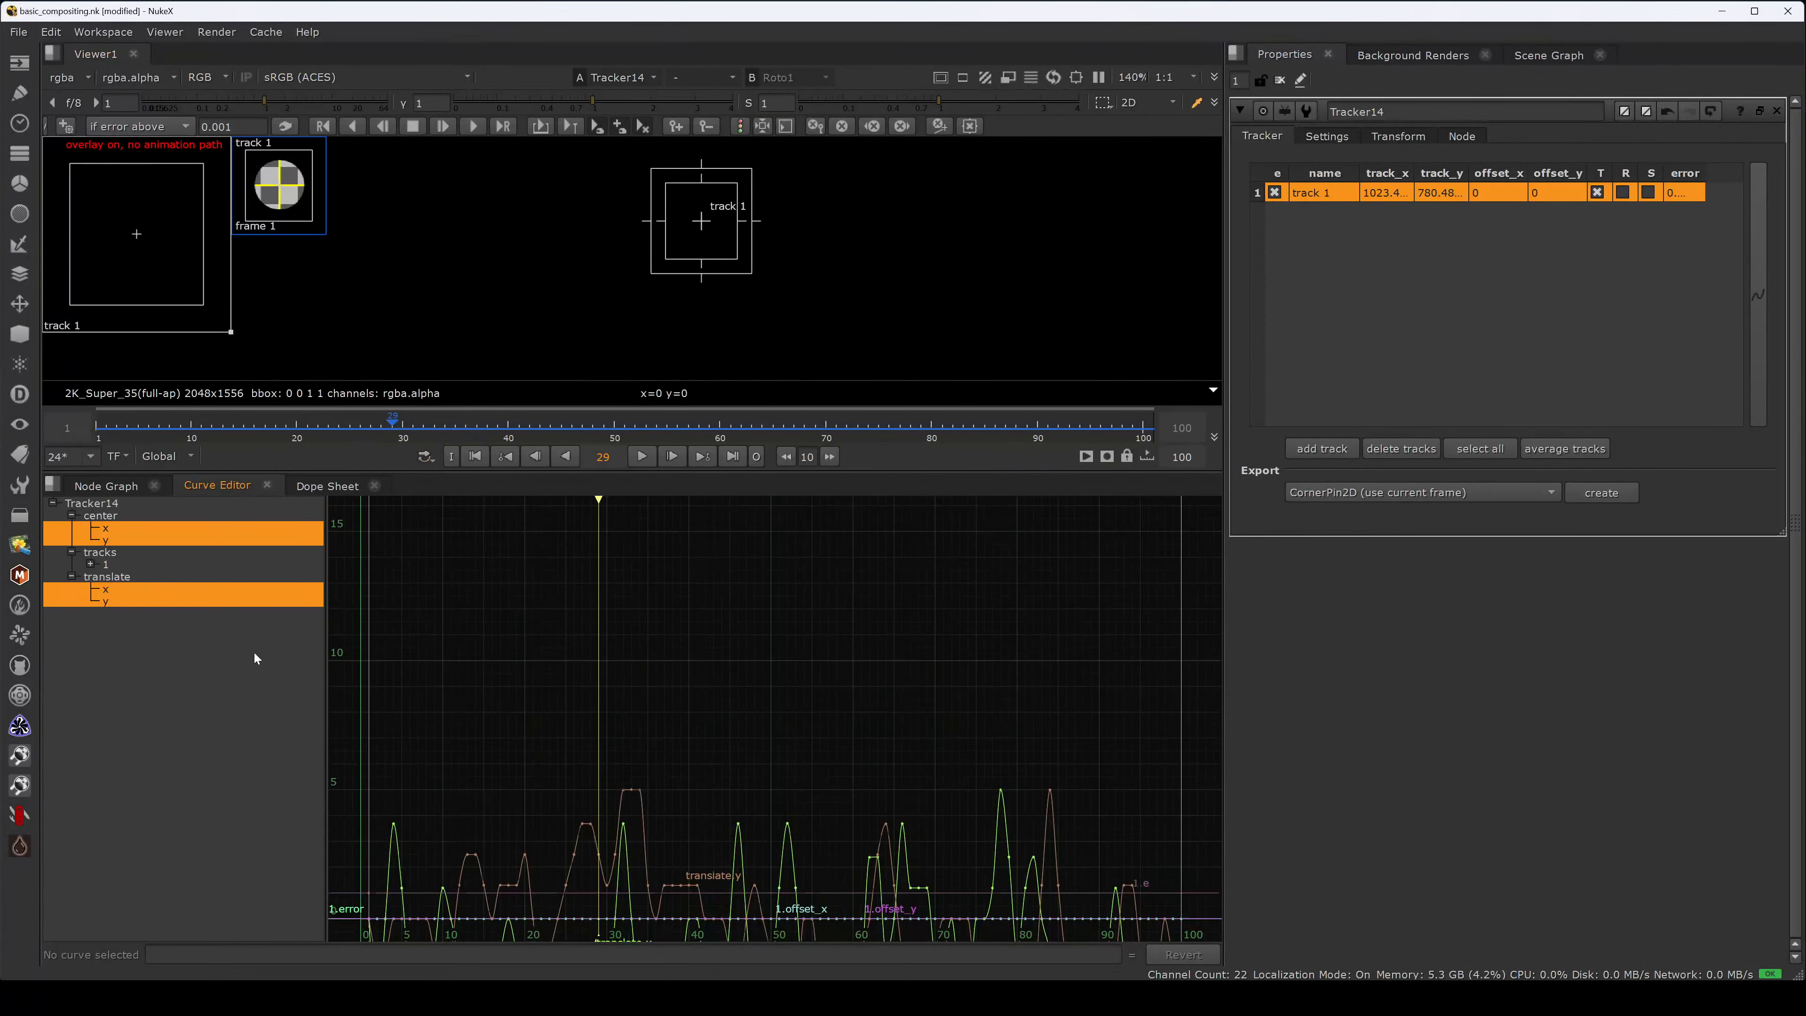
- Compare Tracker14's translate x and translate y curves by showing each one in turn
{"action": "left_click", "coordinate": [146, 589]}
{"action": "left_click", "coordinate": [147, 590]}
{"action": "left_click", "coordinate": [144, 604]}
{"action": "left_click", "coordinate": [147, 591]}
{"action": "left_click", "coordinate": [146, 602]}
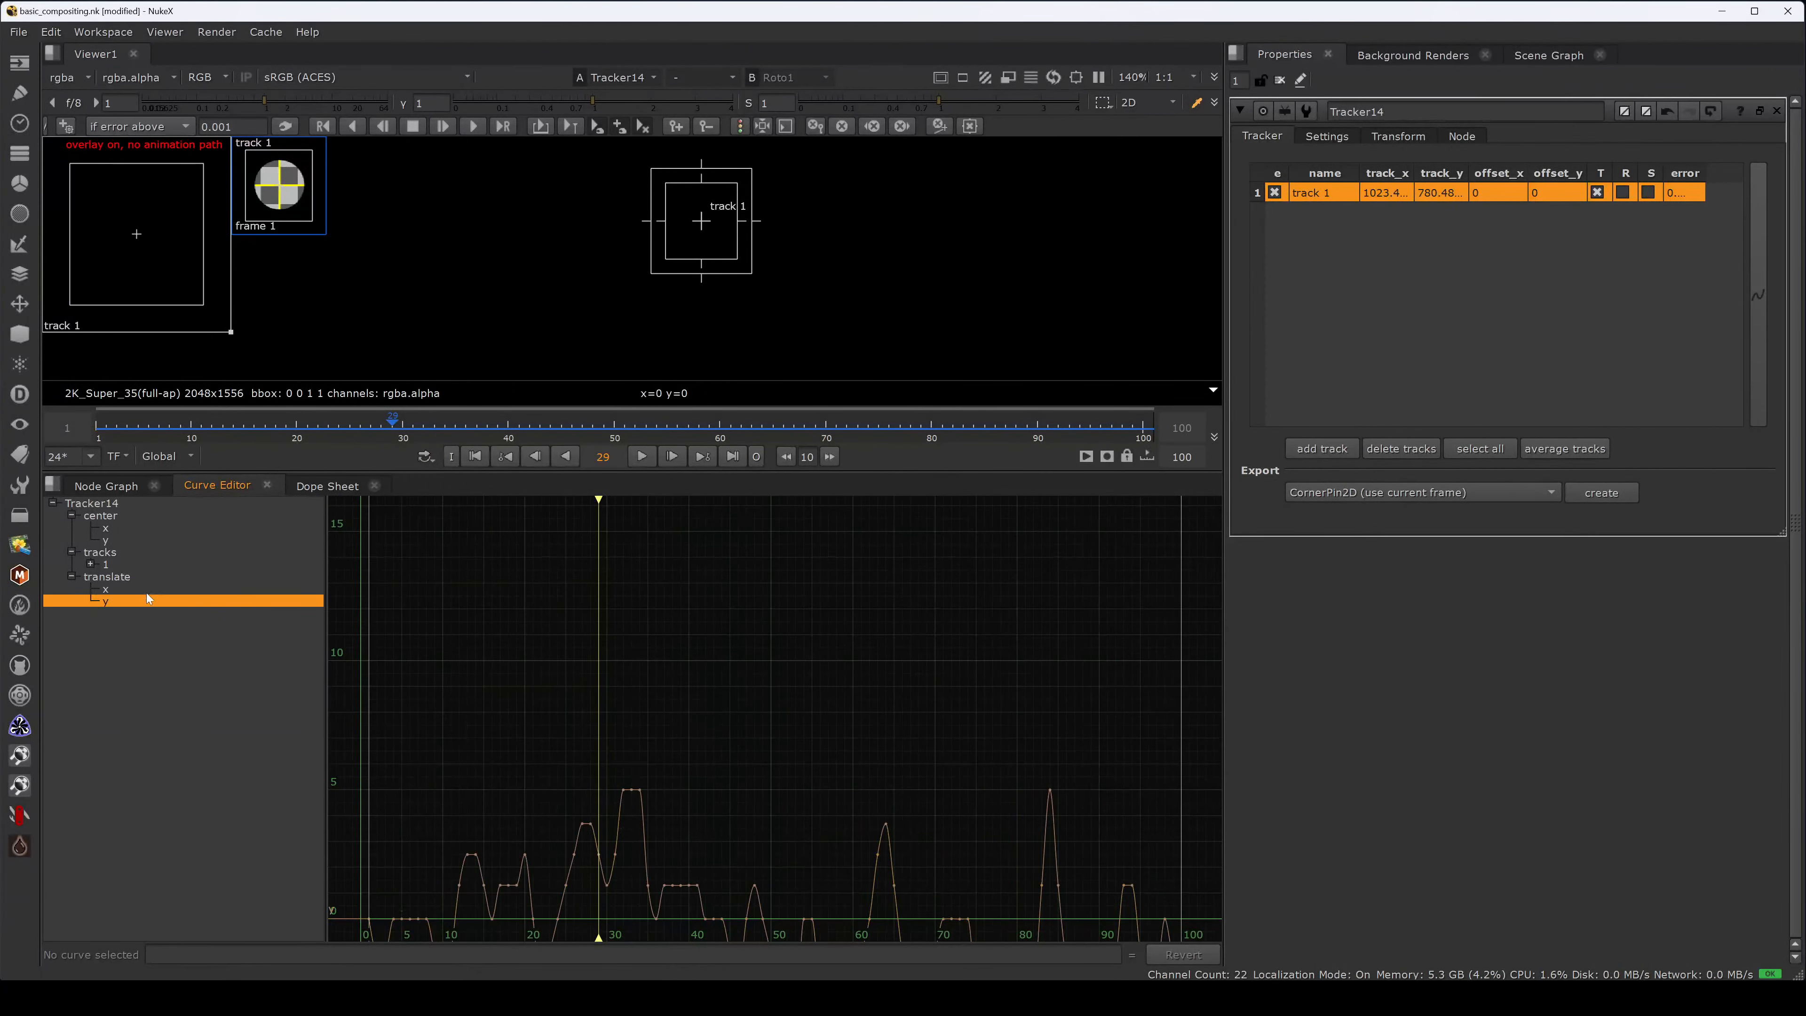
{"action": "left_click", "coordinate": [146, 591]}
{"action": "left_click", "coordinate": [173, 638]}
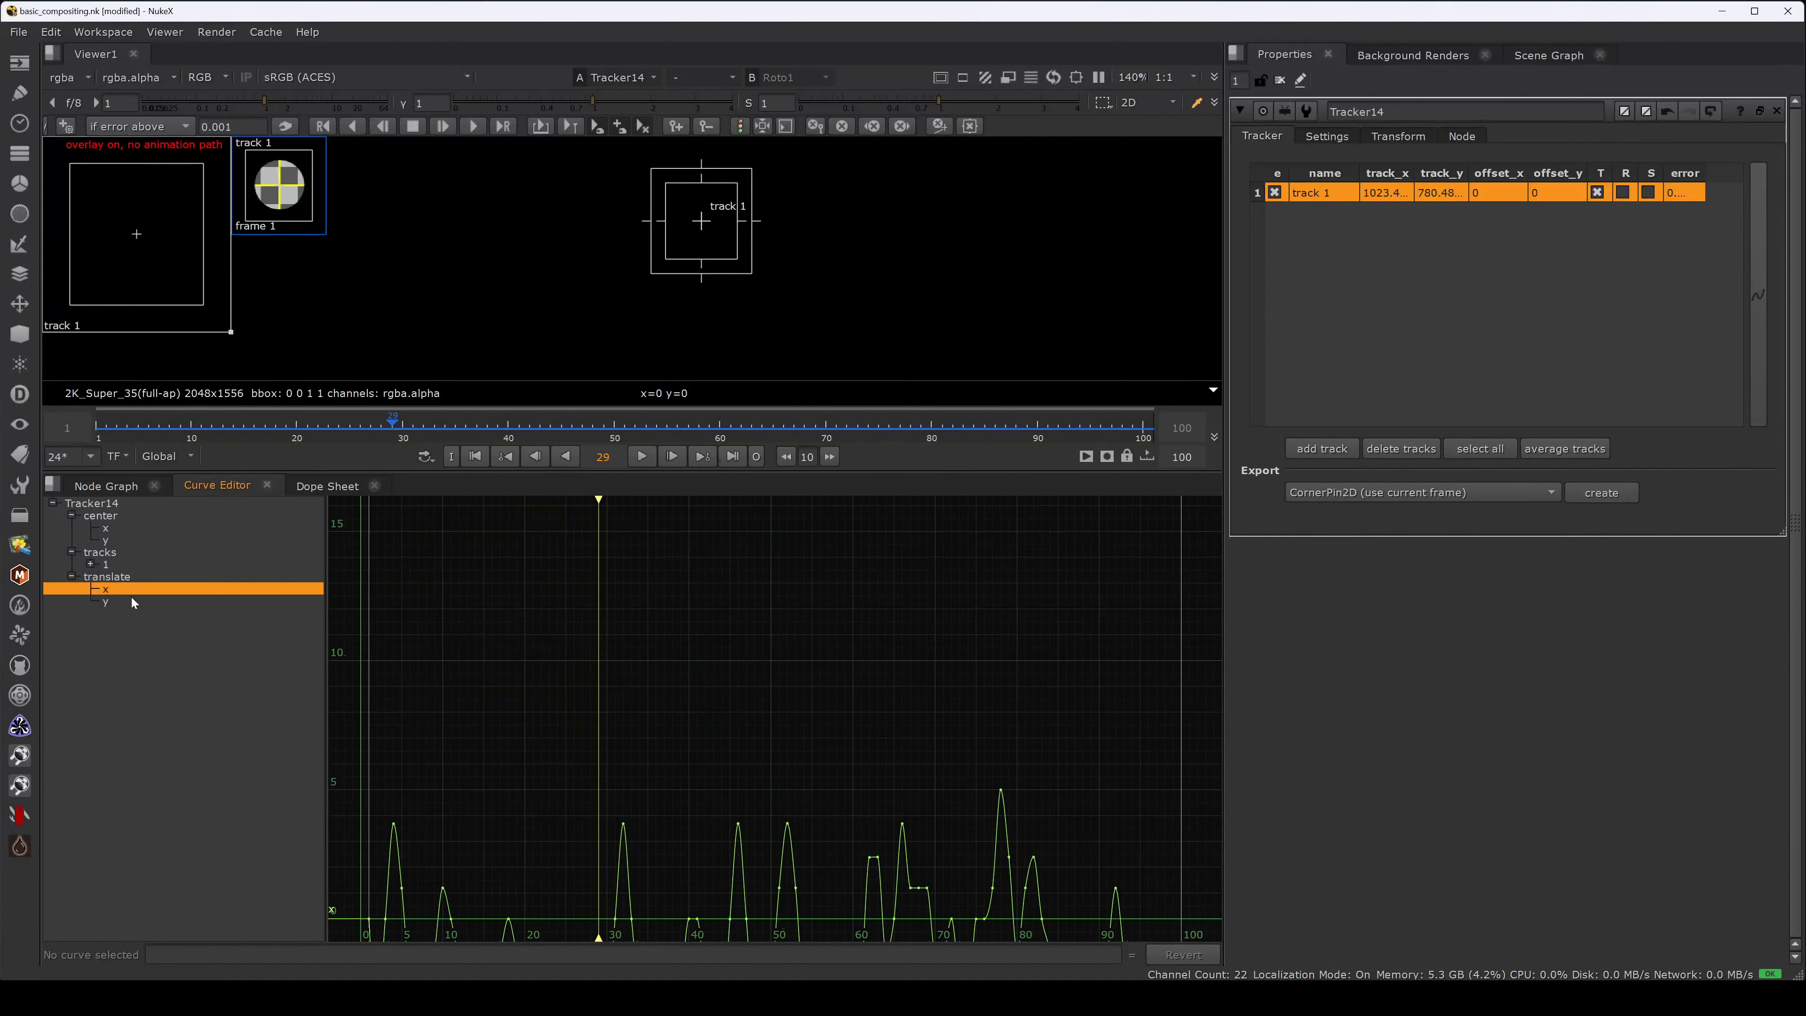
{"action": "left_click", "coordinate": [132, 603]}
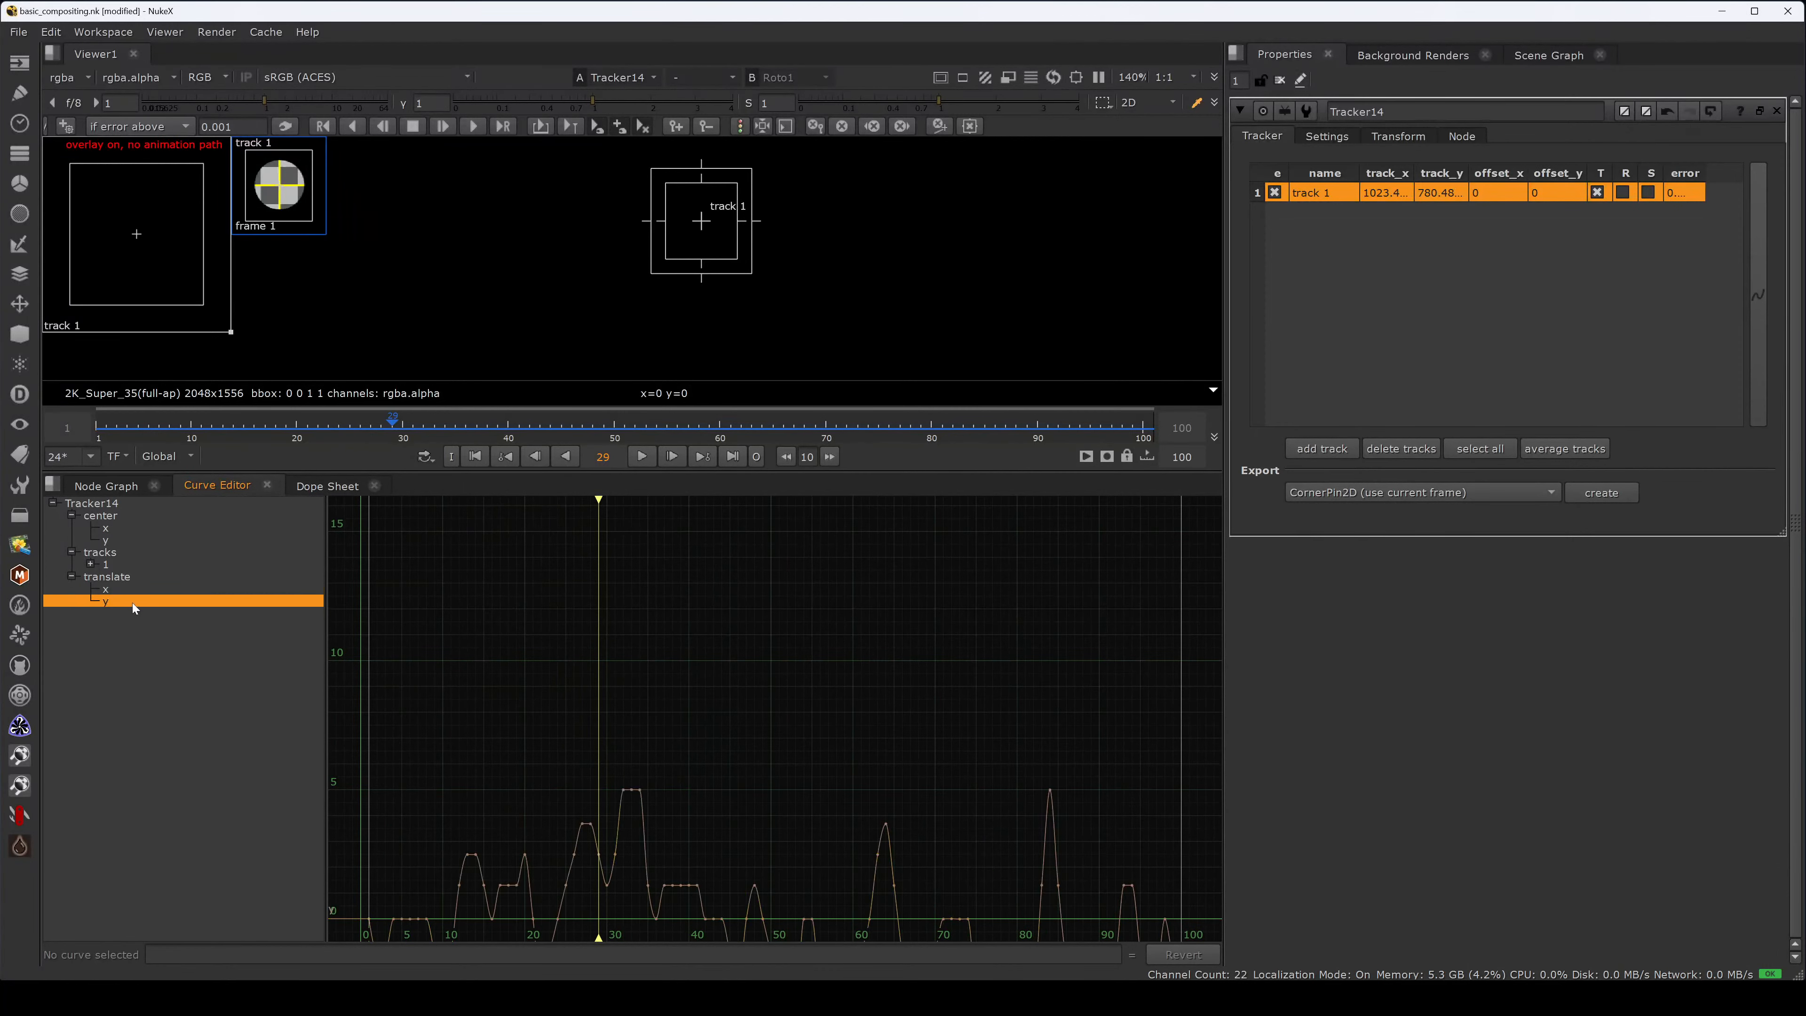
- Examine the whole translate x curve alongside the translate values in Tracker14's transform settings
{"action": "left_click", "coordinate": [1391, 137]}
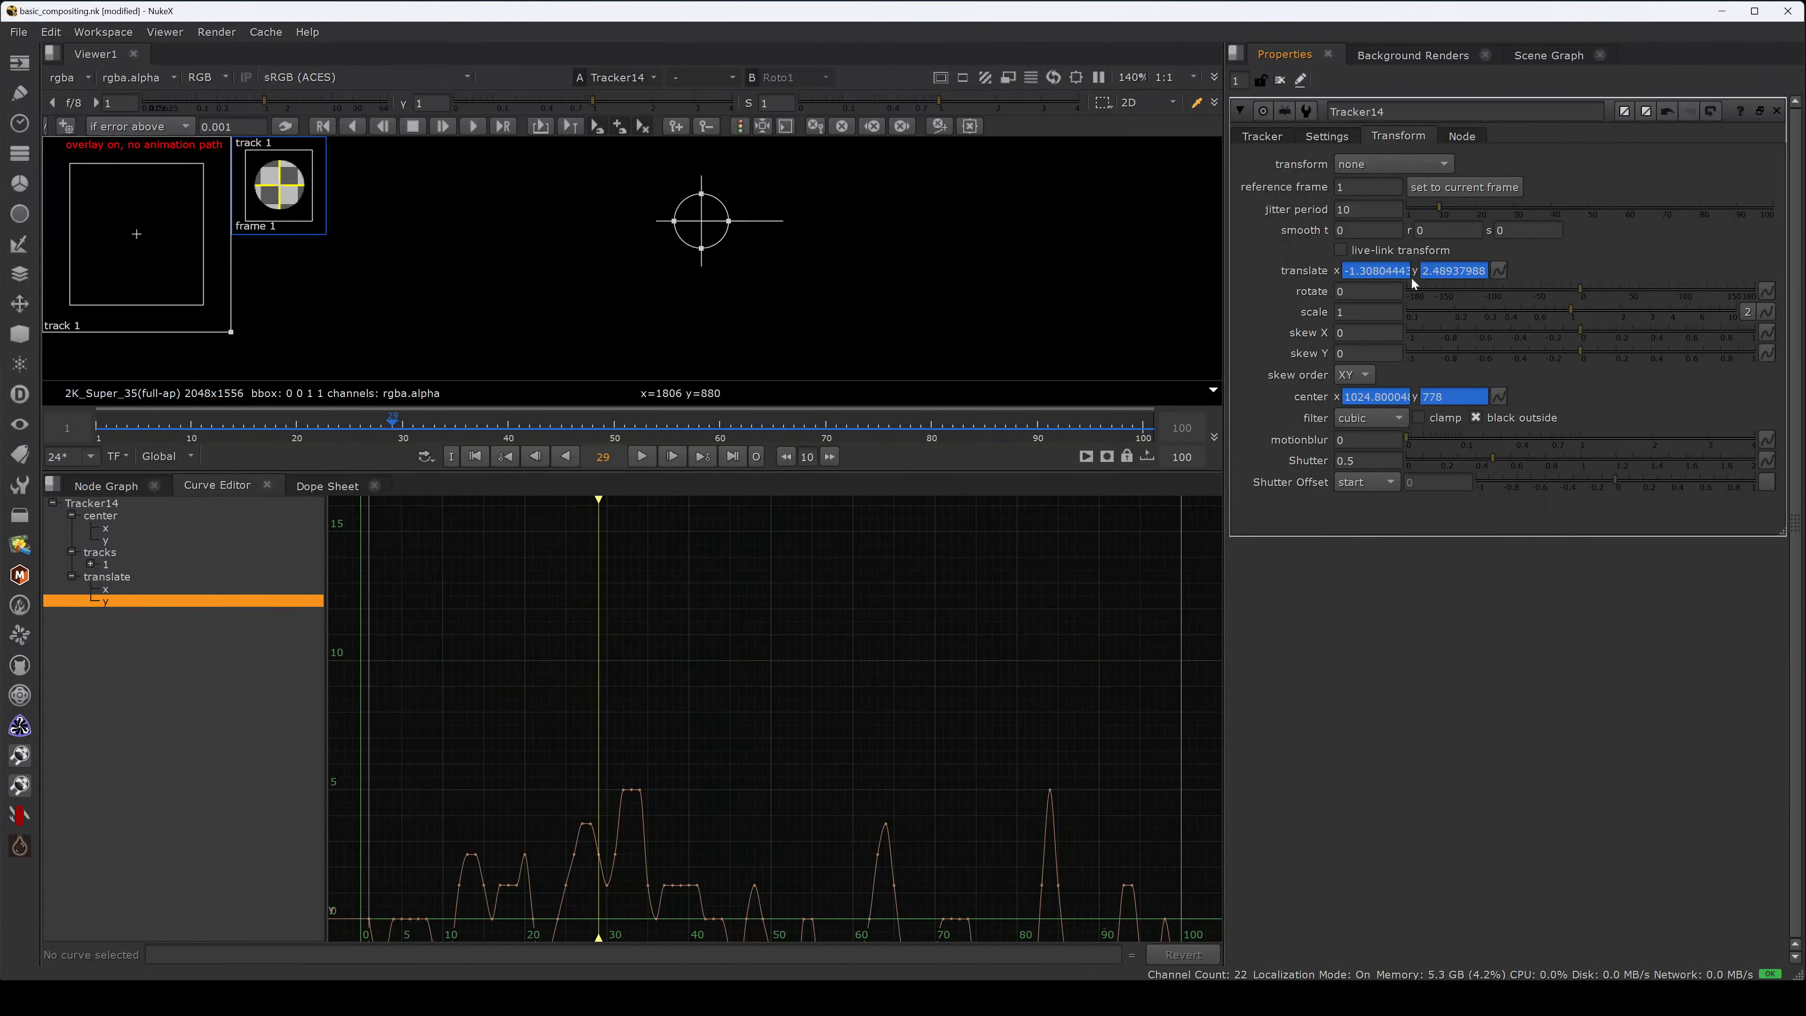
{"action": "left_click", "coordinate": [125, 591]}
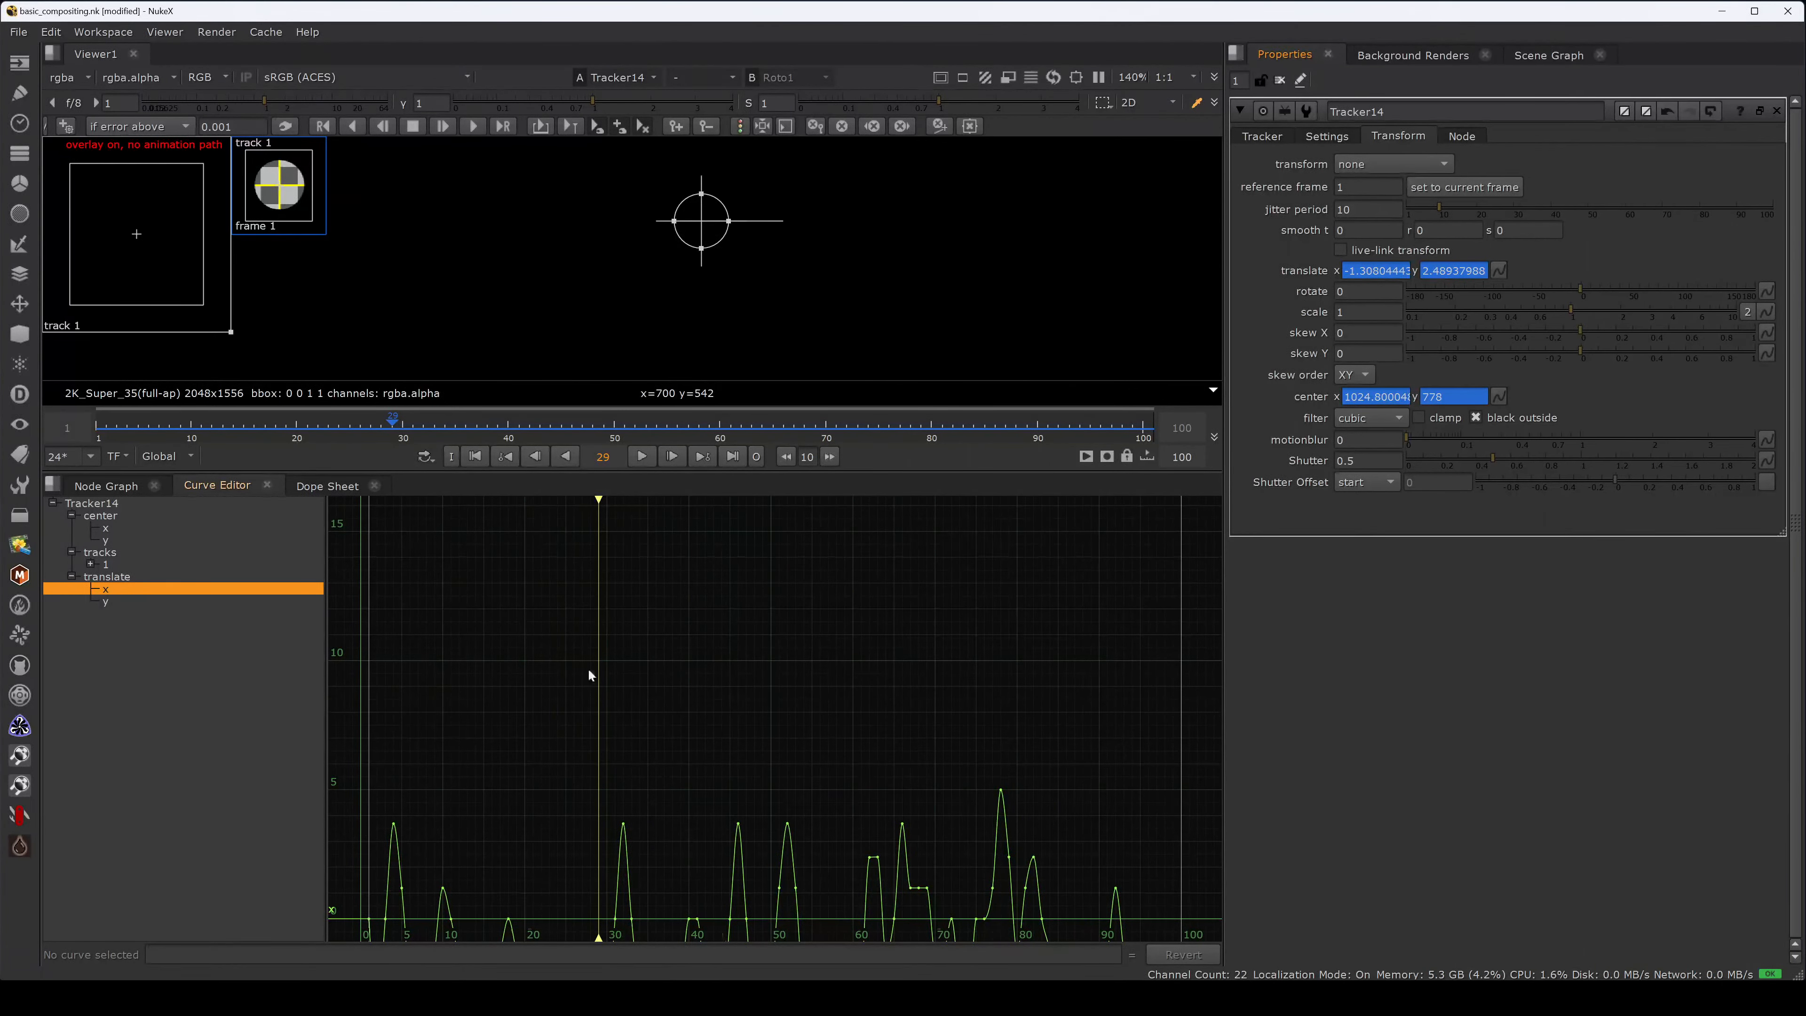
{"action": "key", "text": "f"}
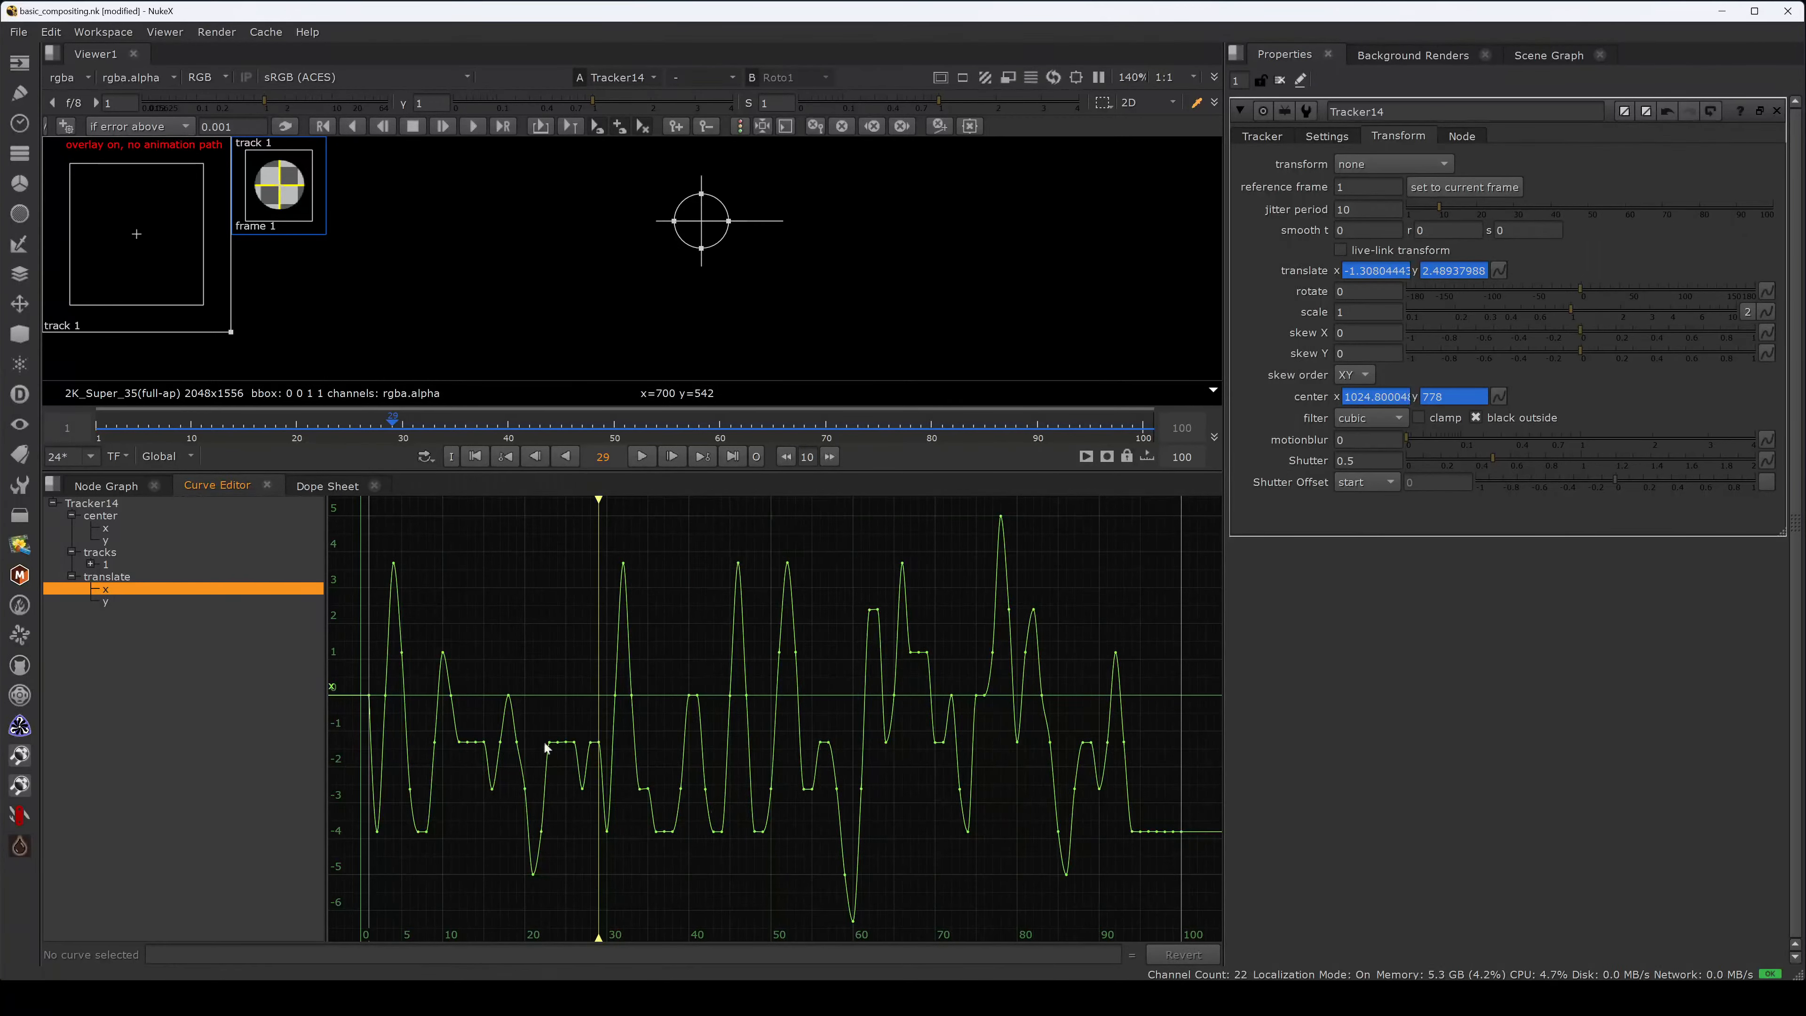
{"action": "left_click", "coordinate": [590, 758]}
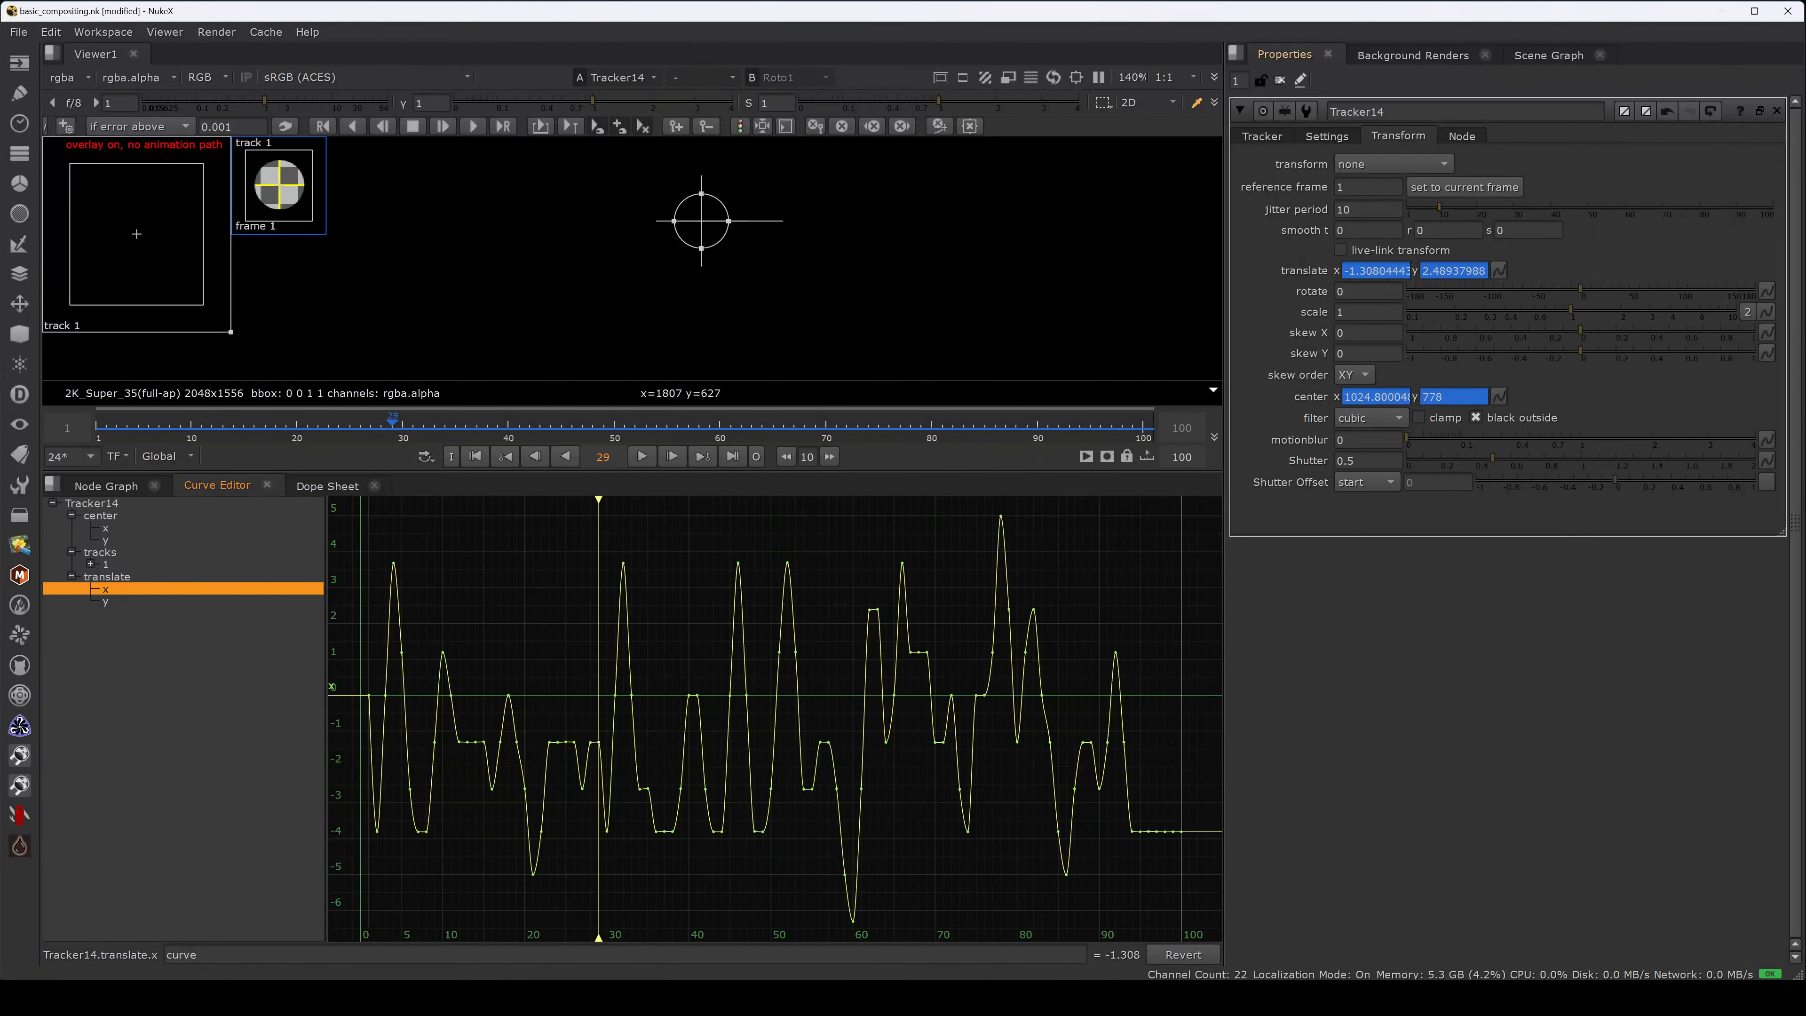
{"action": "left_click", "coordinate": [1349, 271]}
{"action": "left_click_drag", "start_coordinate": [1349, 270], "coordinate": [1365, 270]}
- Expand track 1's channels and examine its offset, e and error curves, along with the translate and center x curves
{"action": "left_click", "coordinate": [90, 564]}
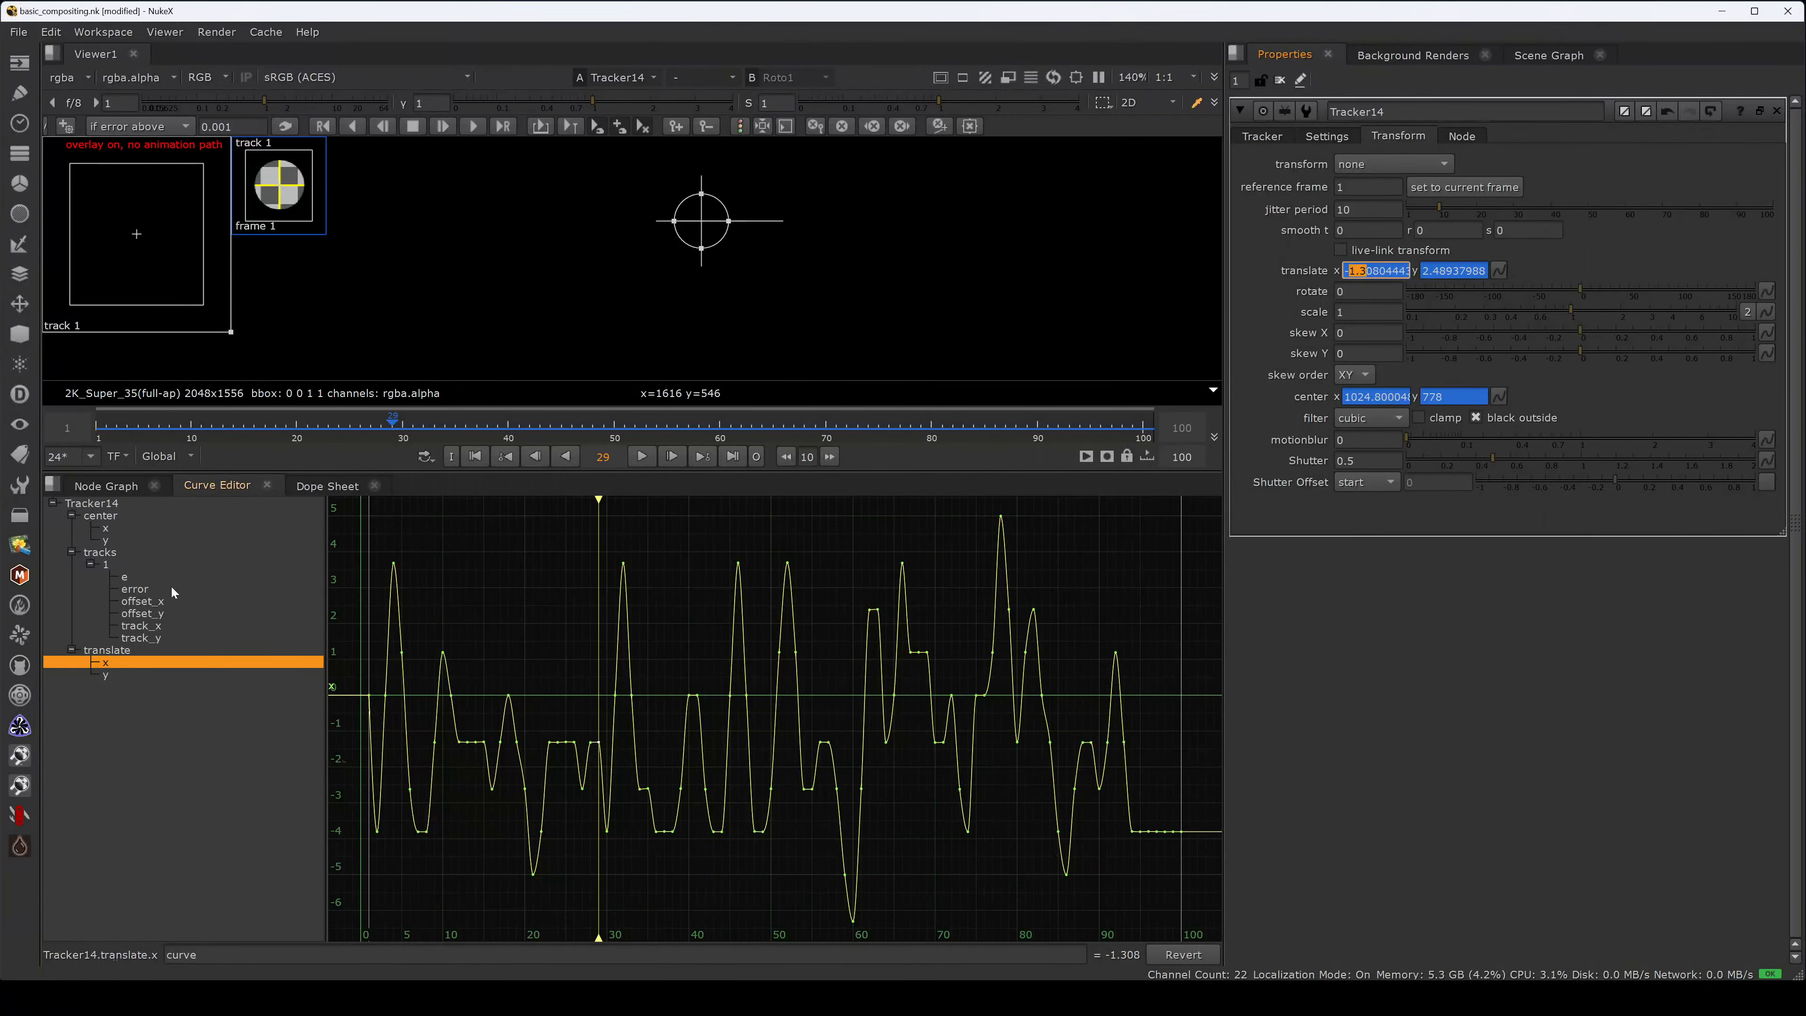
{"action": "left_click", "coordinate": [160, 639]}
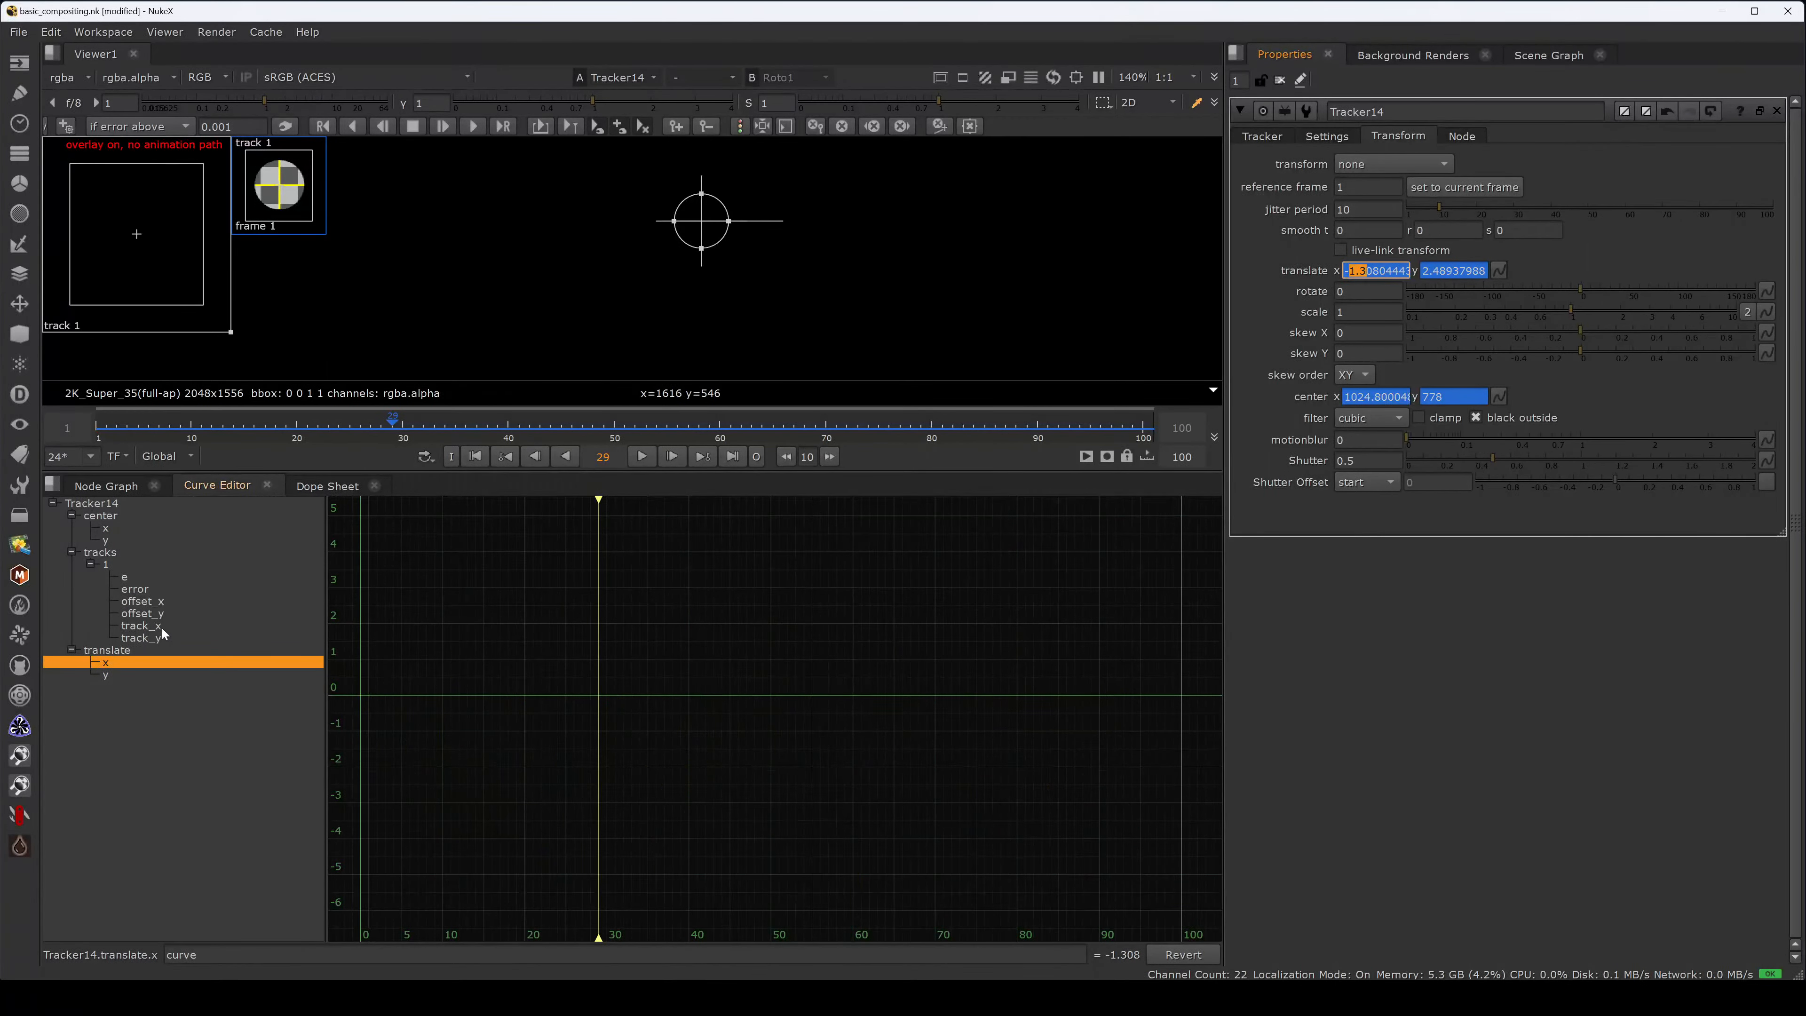
{"action": "left_click", "coordinate": [137, 674]}
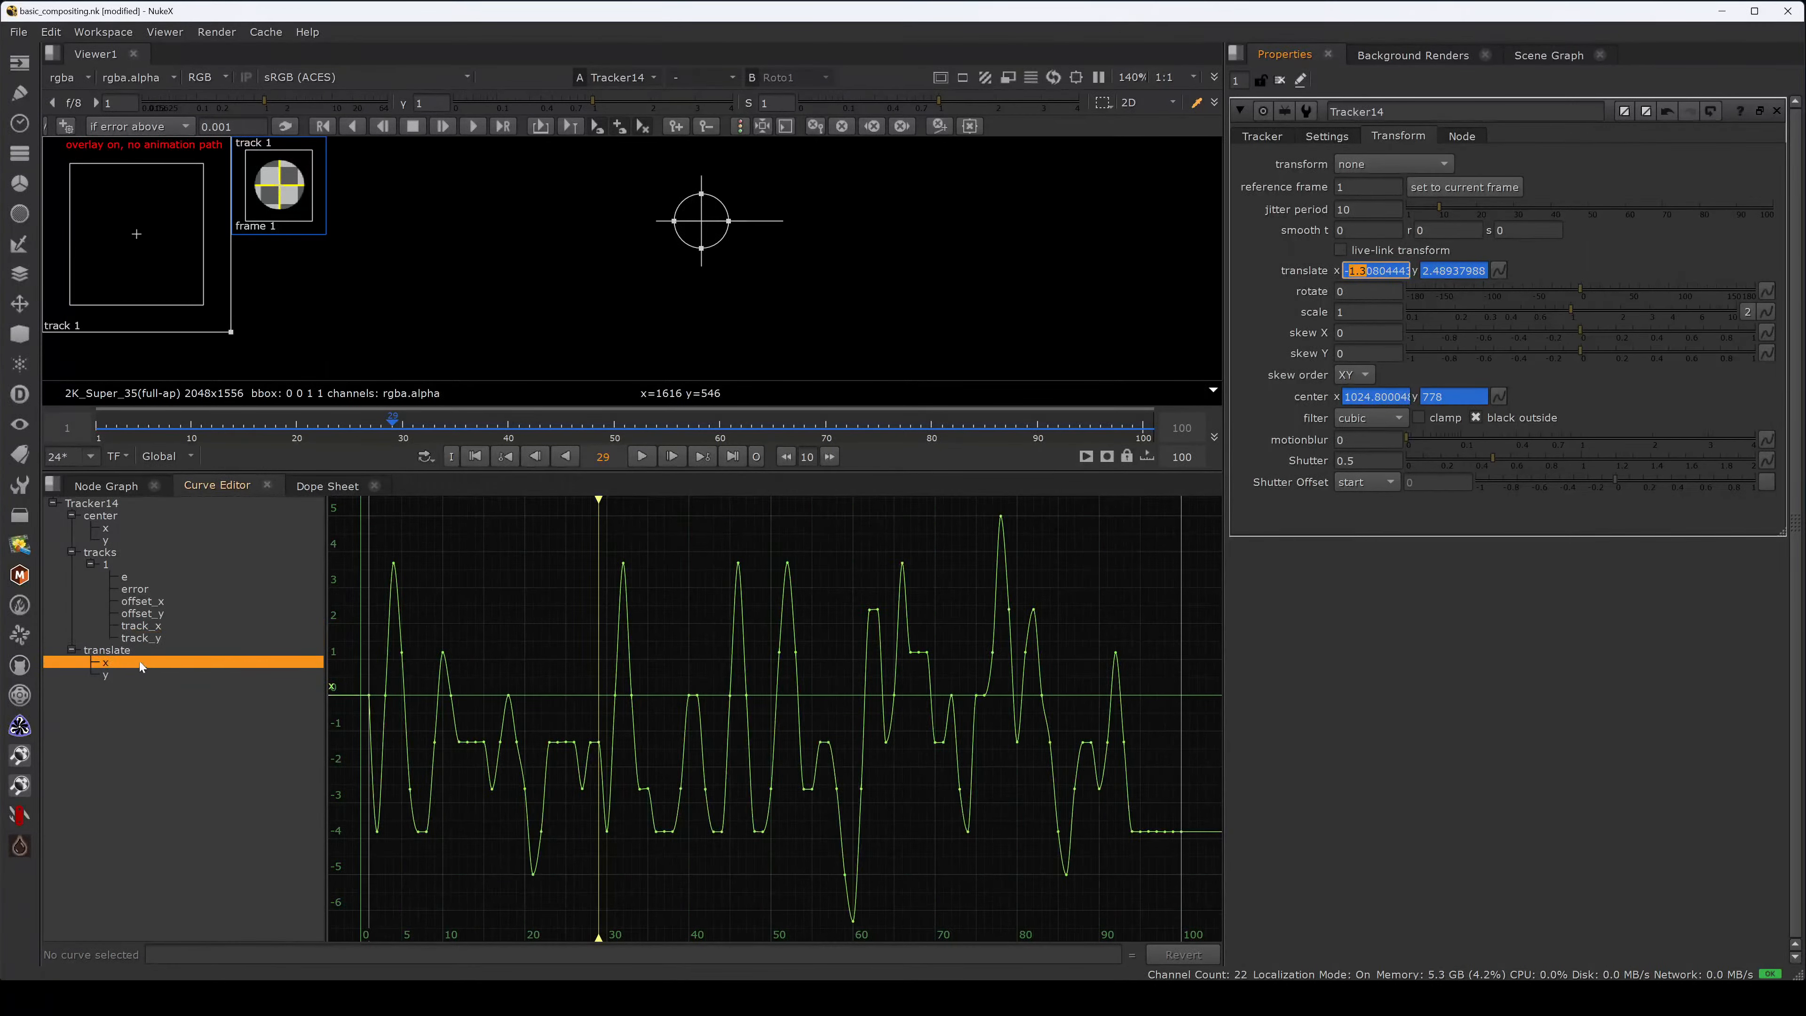
{"action": "left_click", "coordinate": [161, 603]}
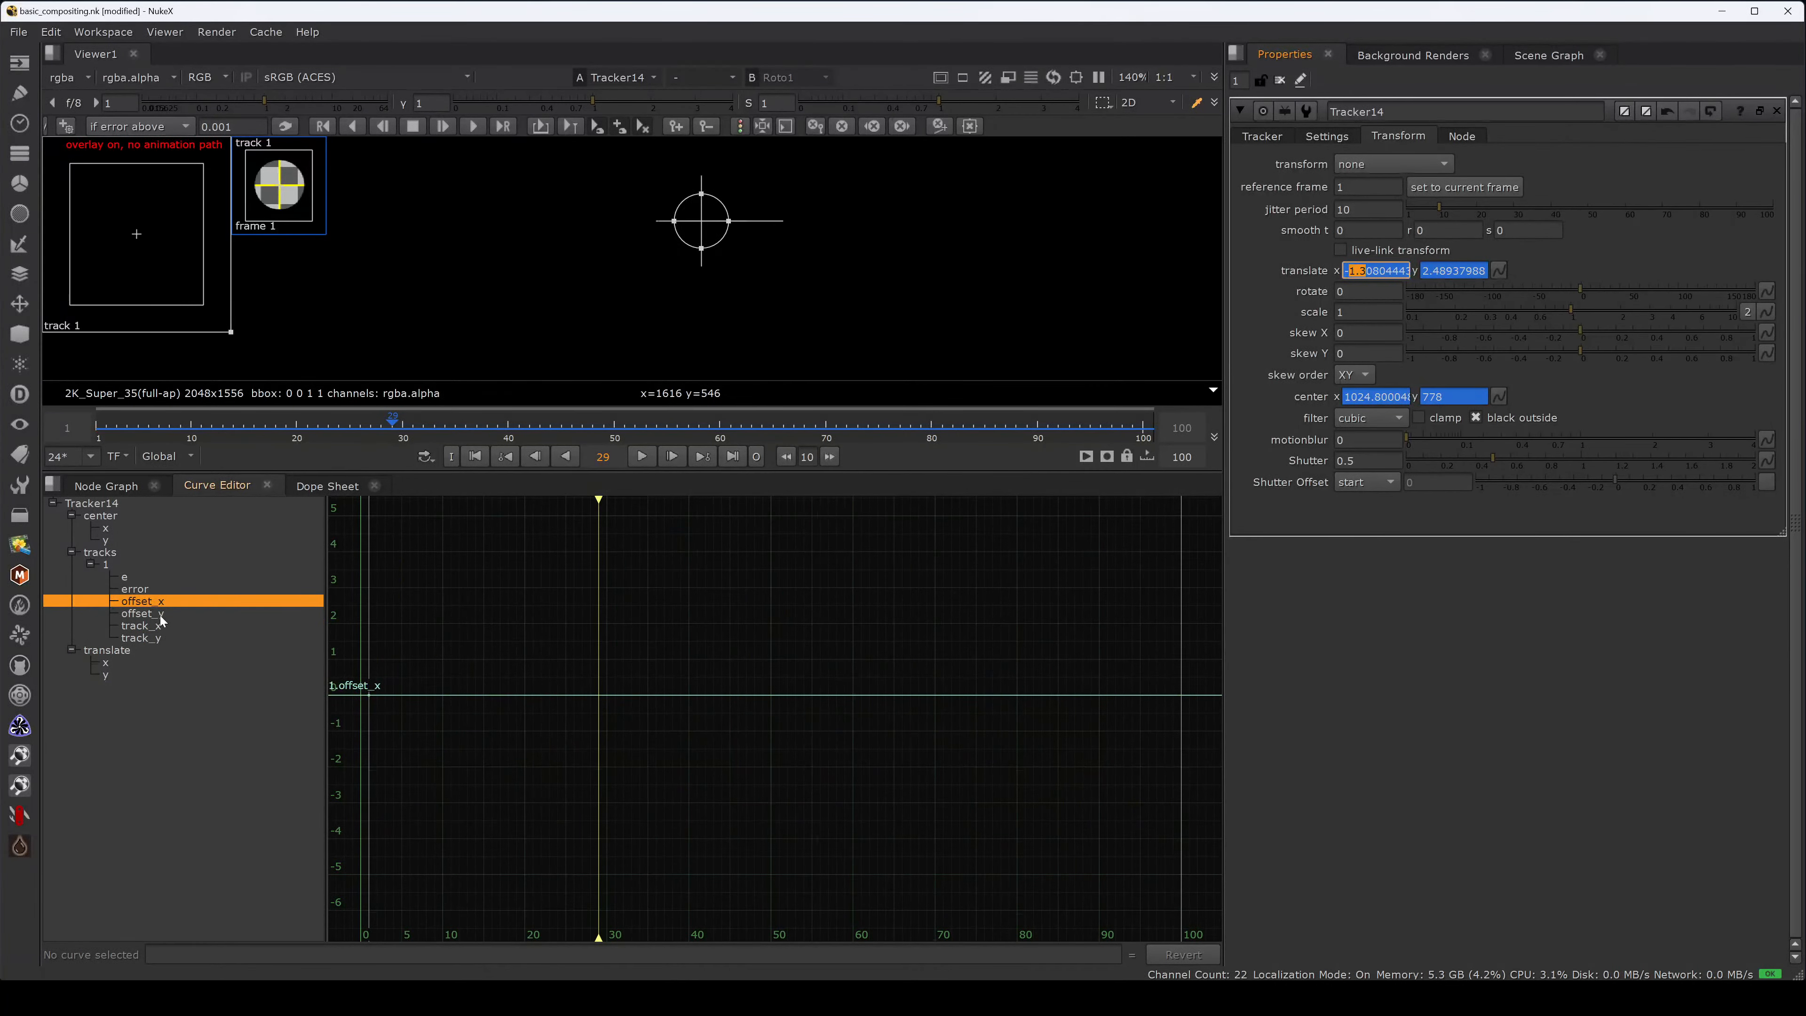
{"action": "left_click", "coordinate": [162, 615]}
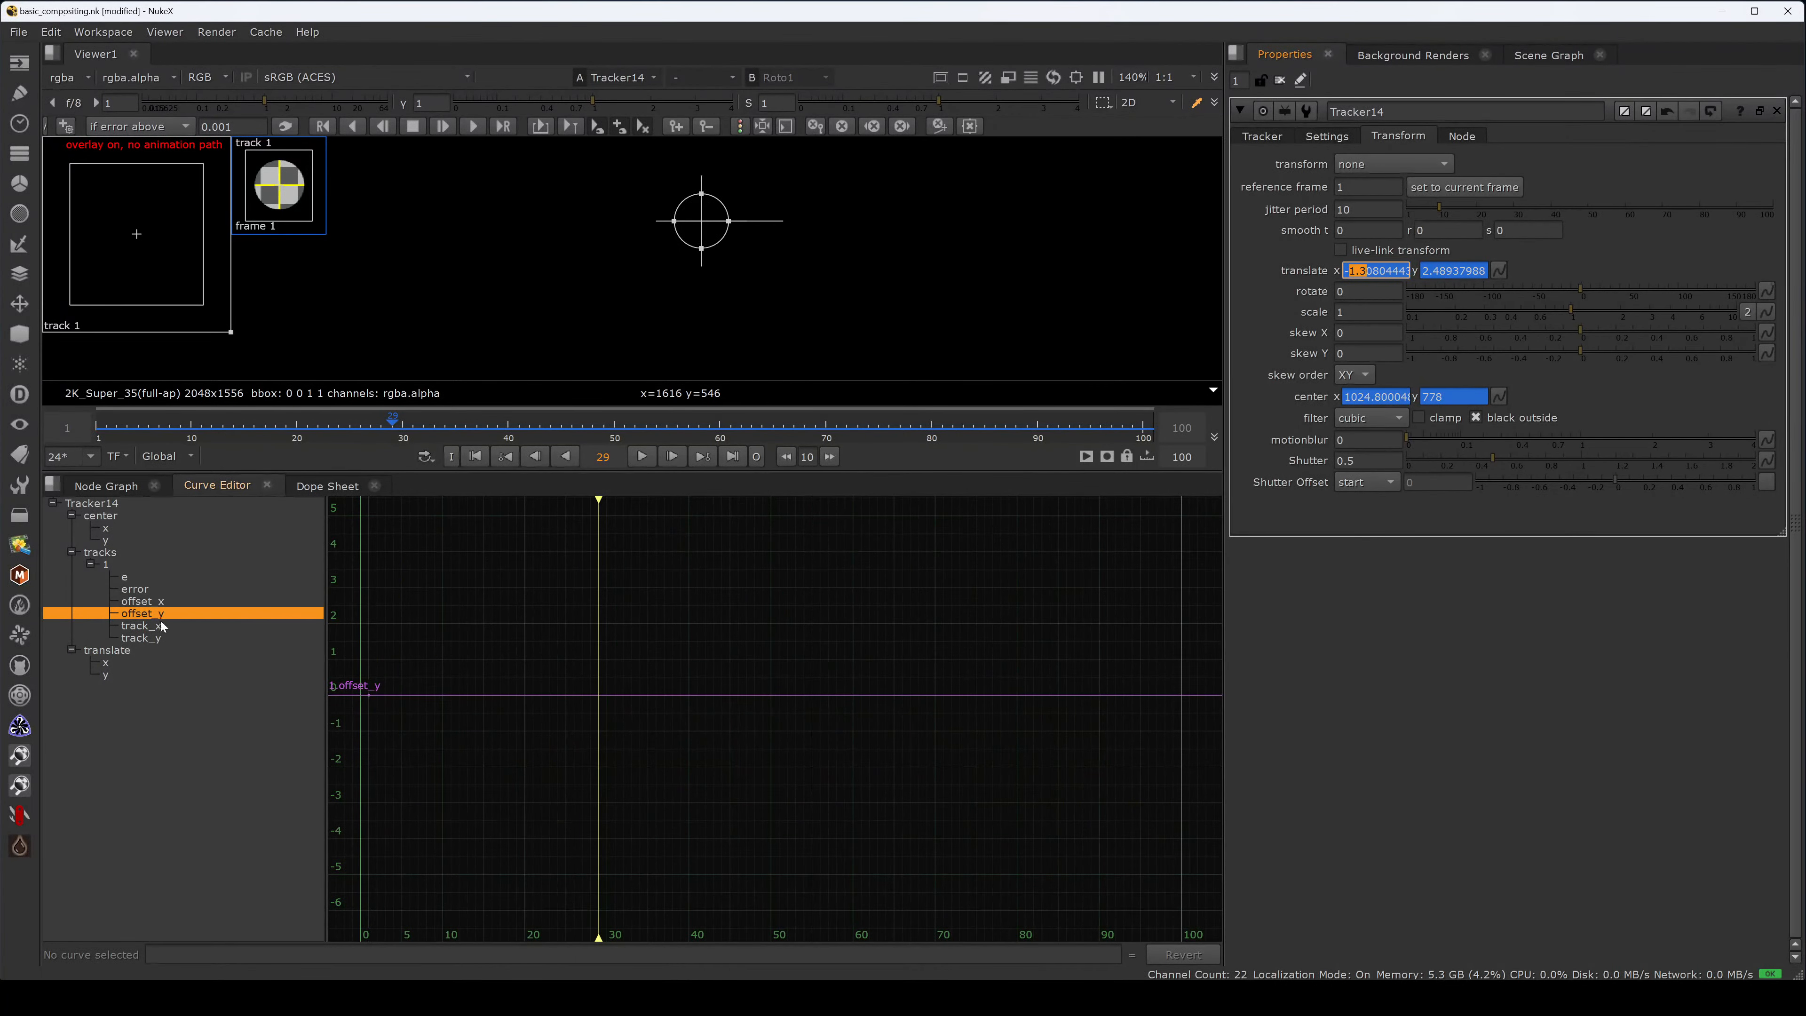
{"action": "left_click", "coordinate": [155, 580]}
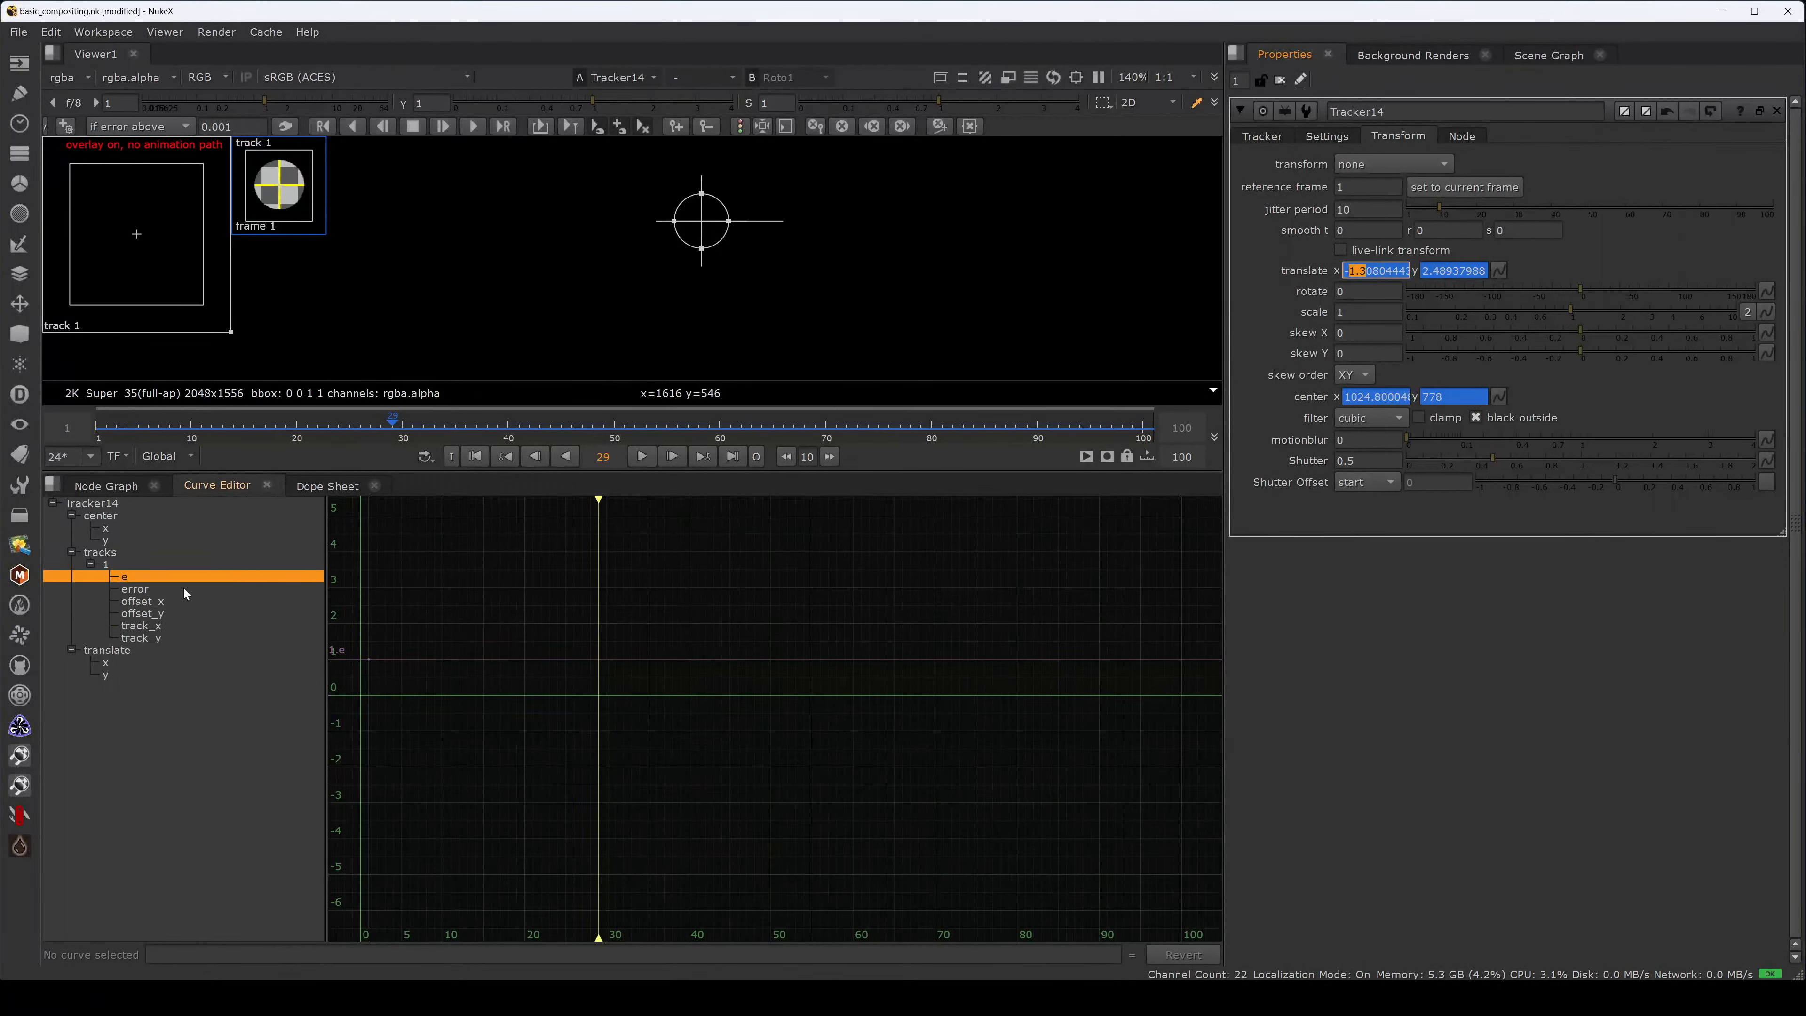
{"action": "left_click", "coordinate": [214, 589]}
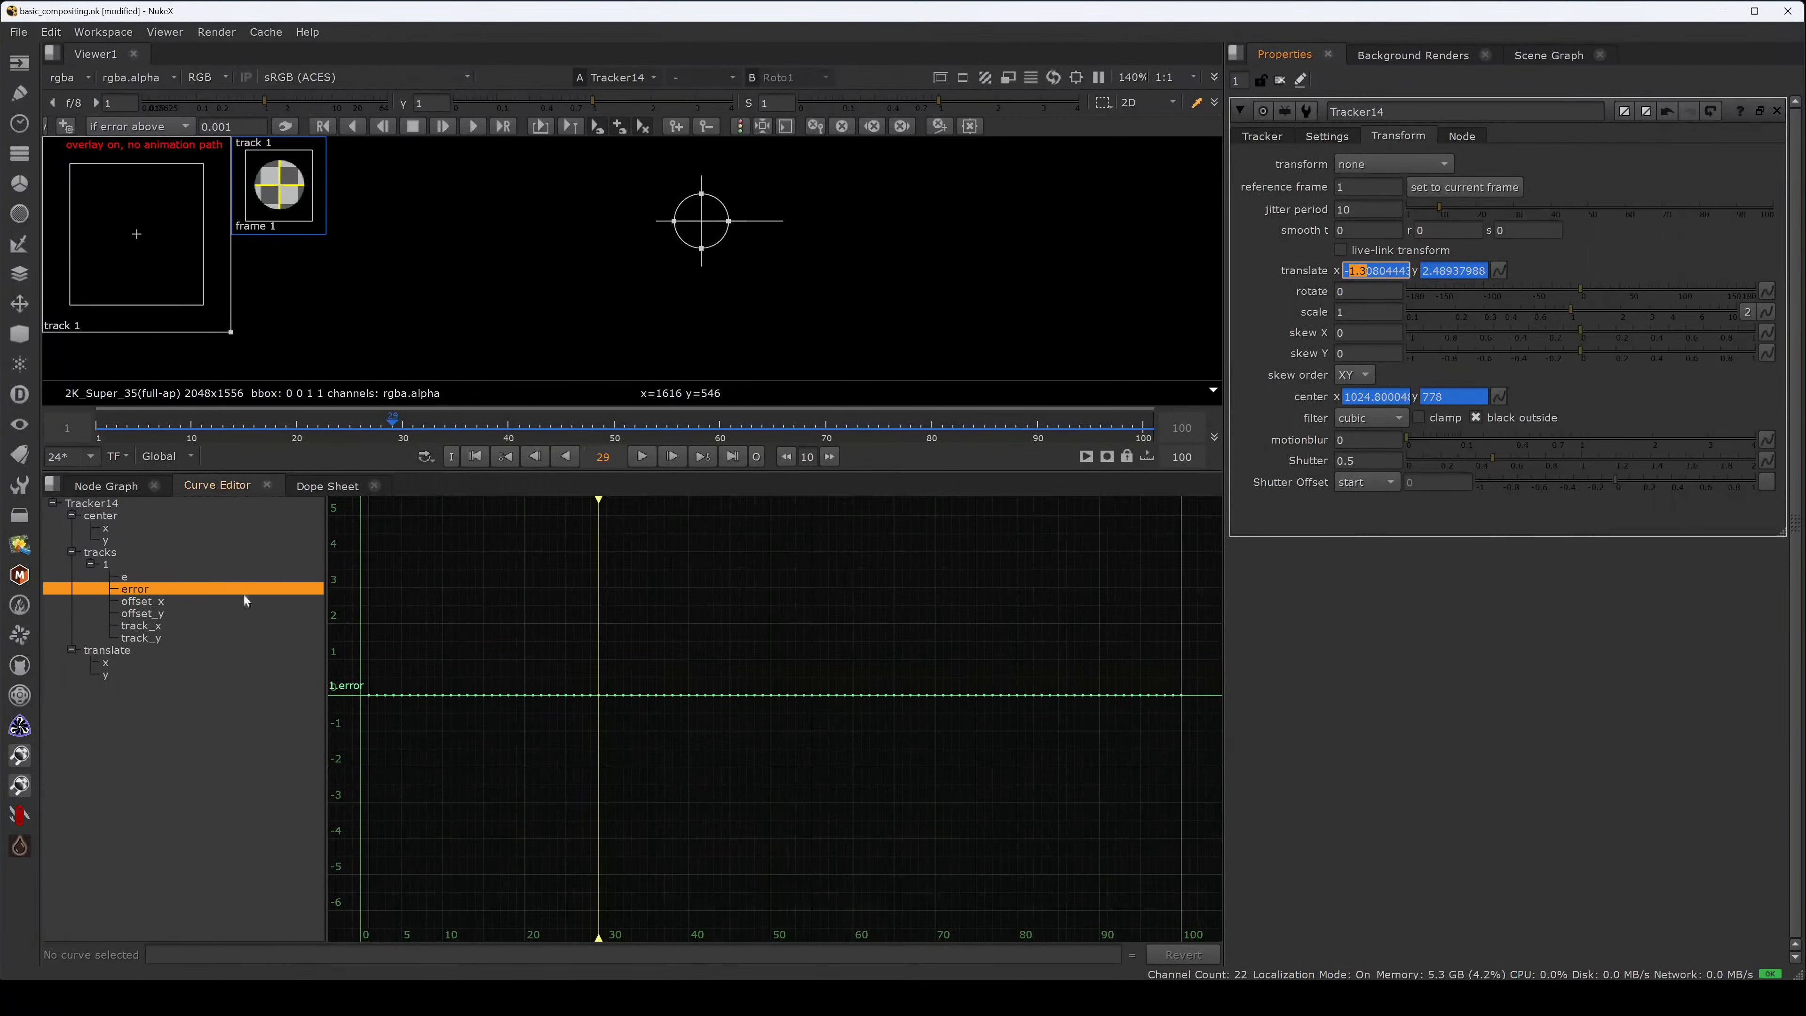
{"action": "left_click", "coordinate": [149, 527]}
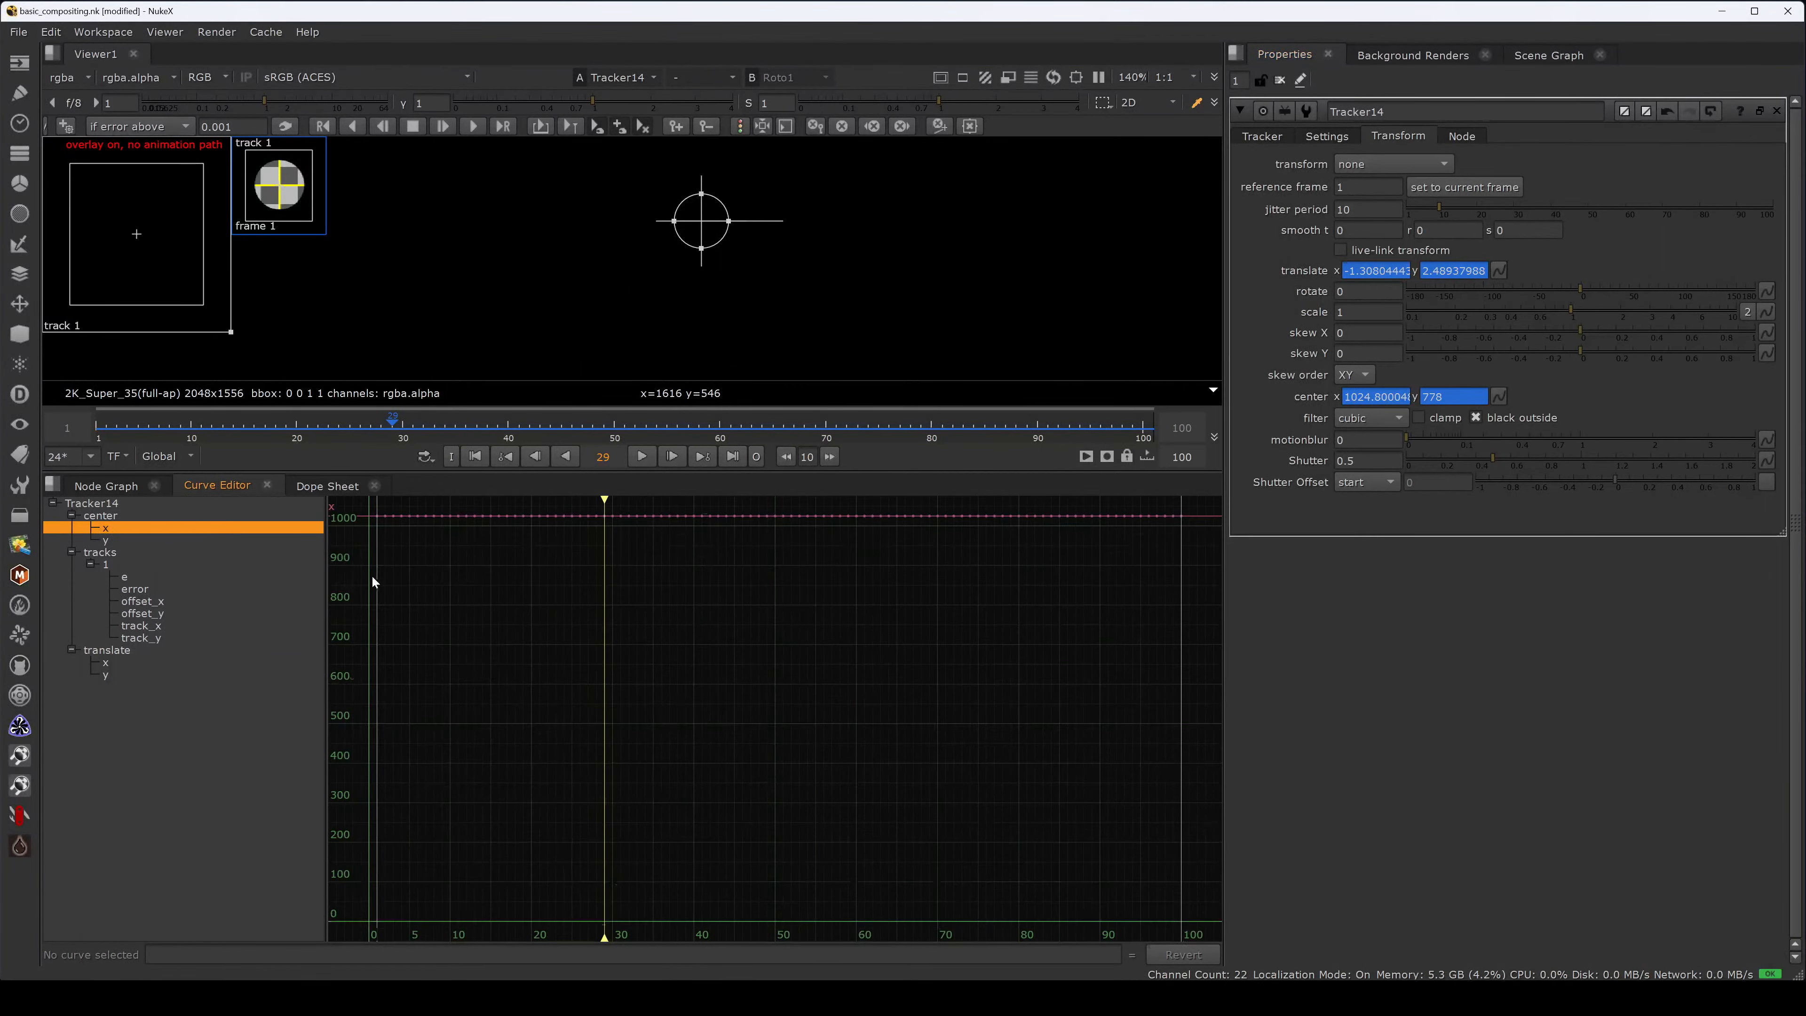
- Examine the center y, track 1 e and error, and translate curves of Tracker14 one after another
{"action": "left_click", "coordinate": [158, 541]}
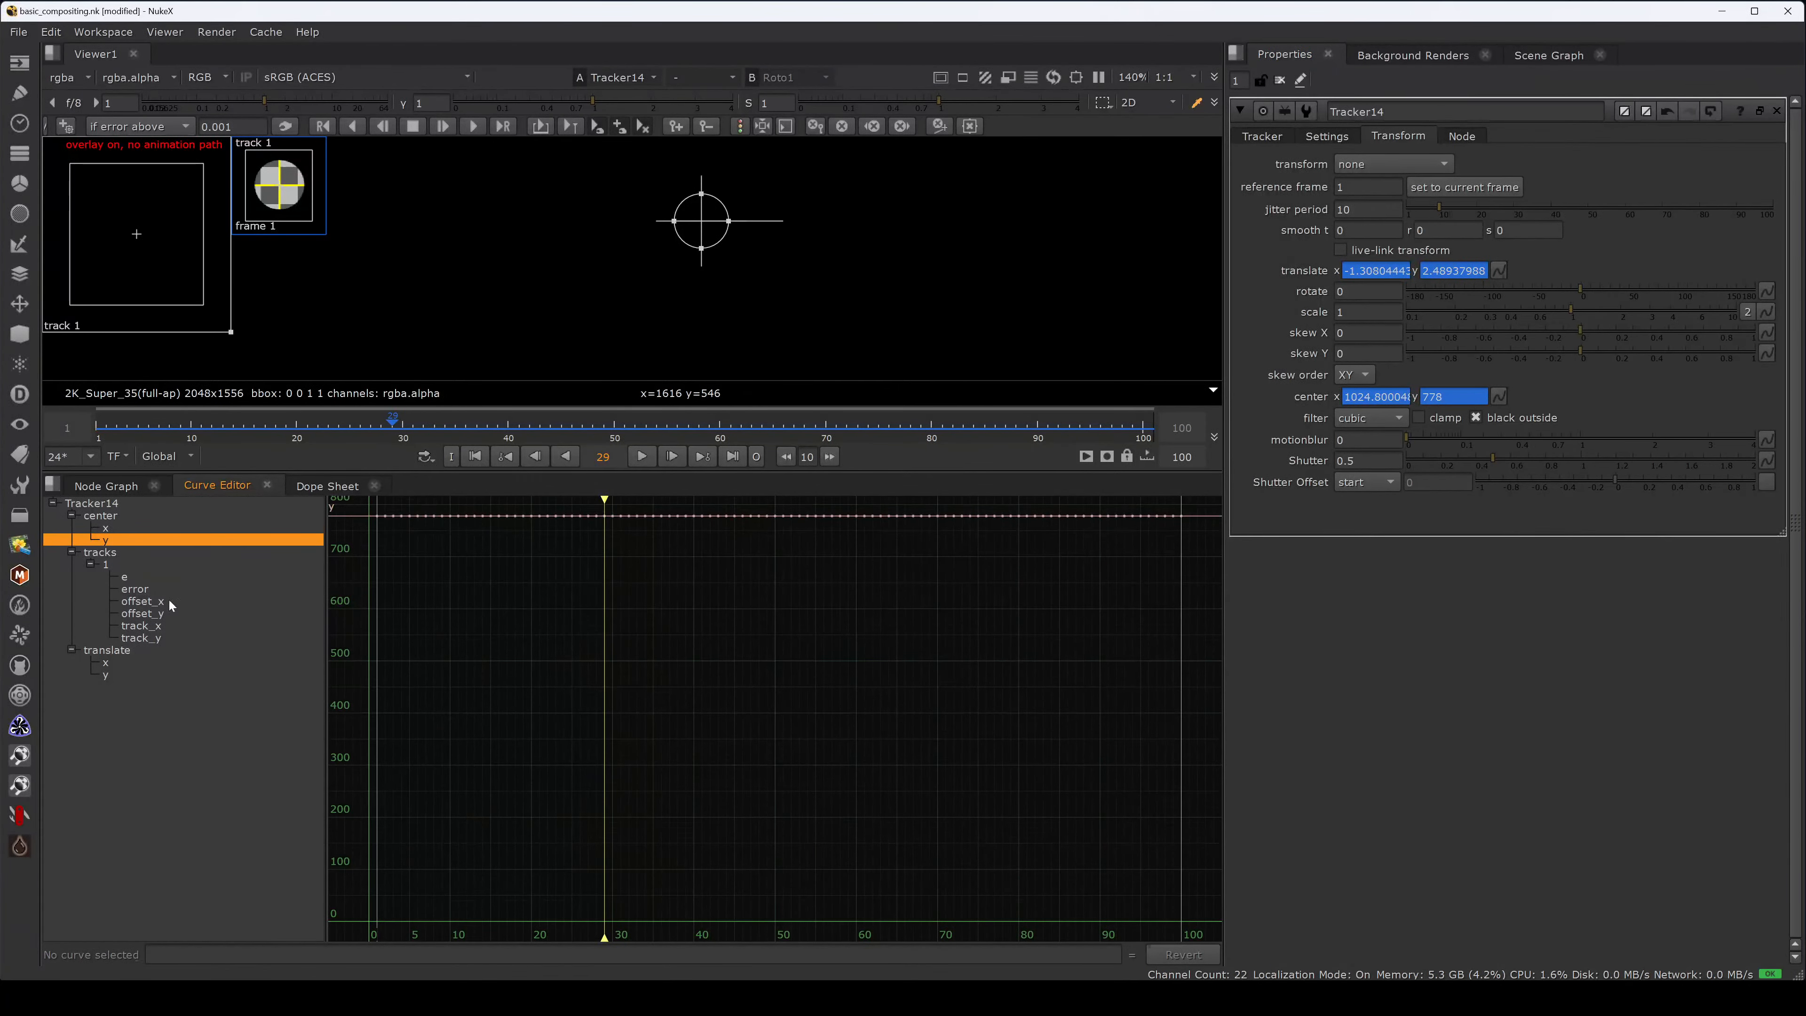
{"action": "left_click", "coordinate": [165, 578]}
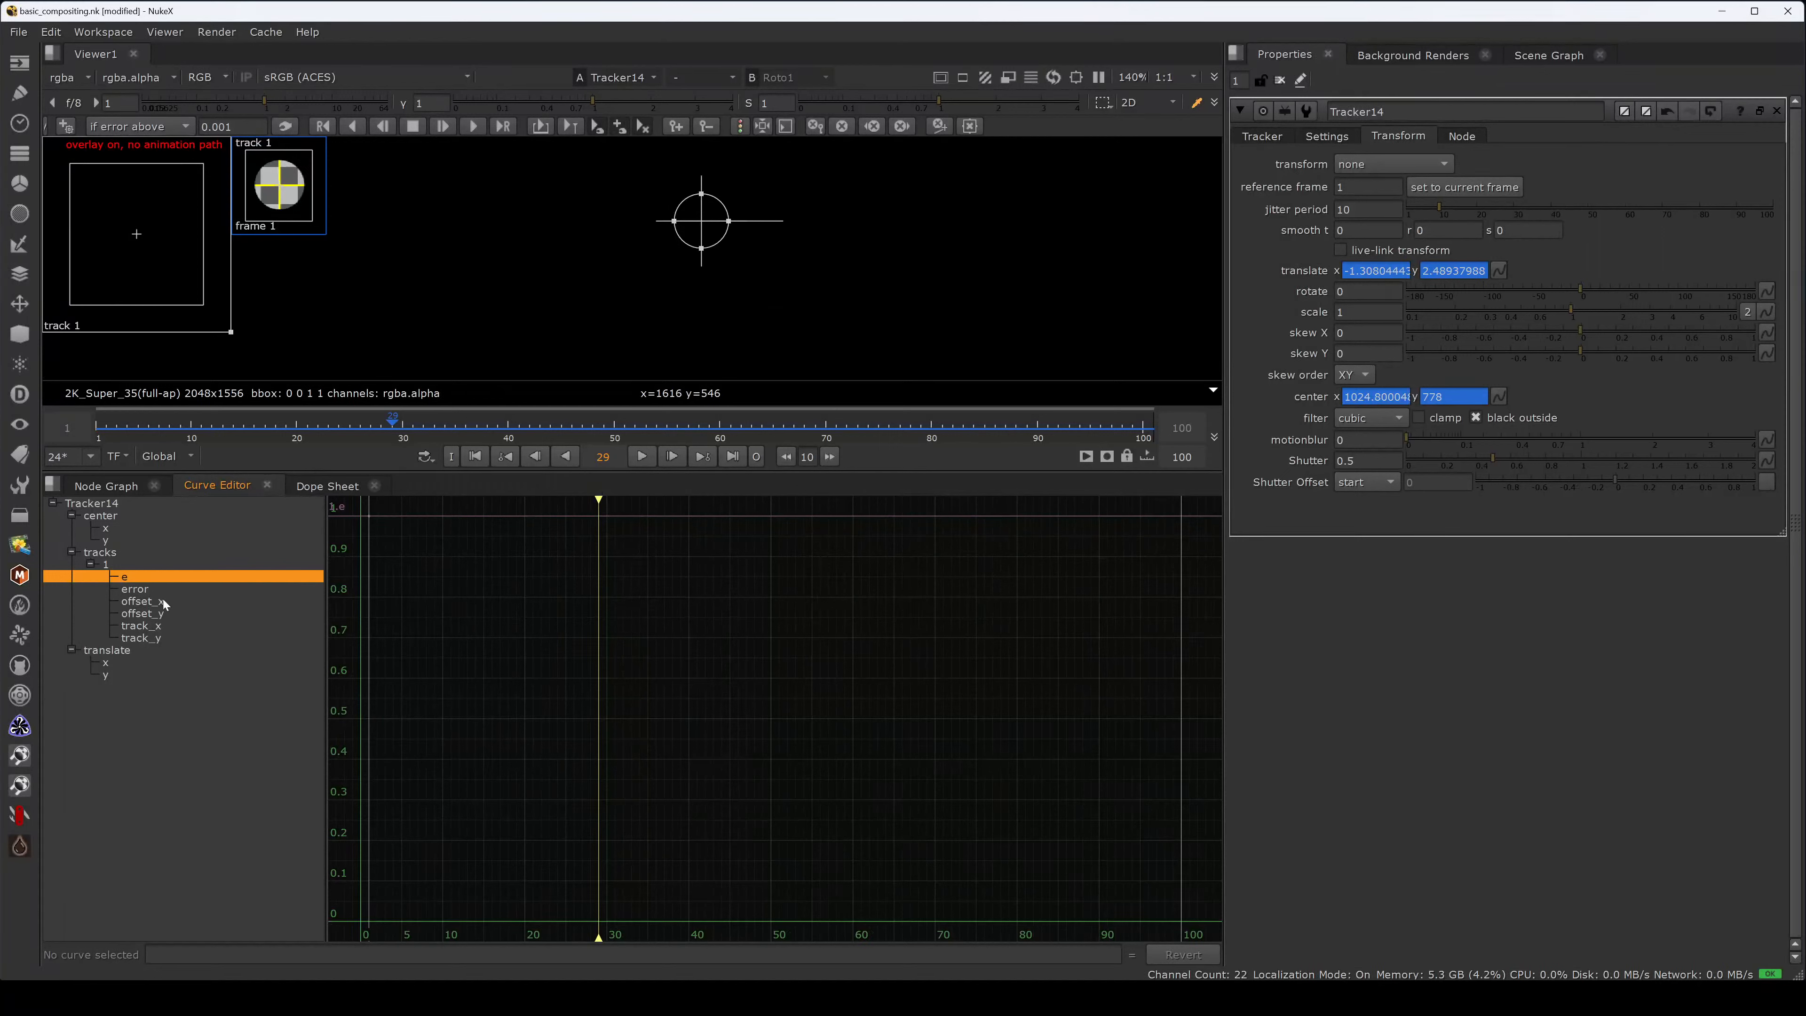
{"action": "left_click", "coordinate": [164, 590]}
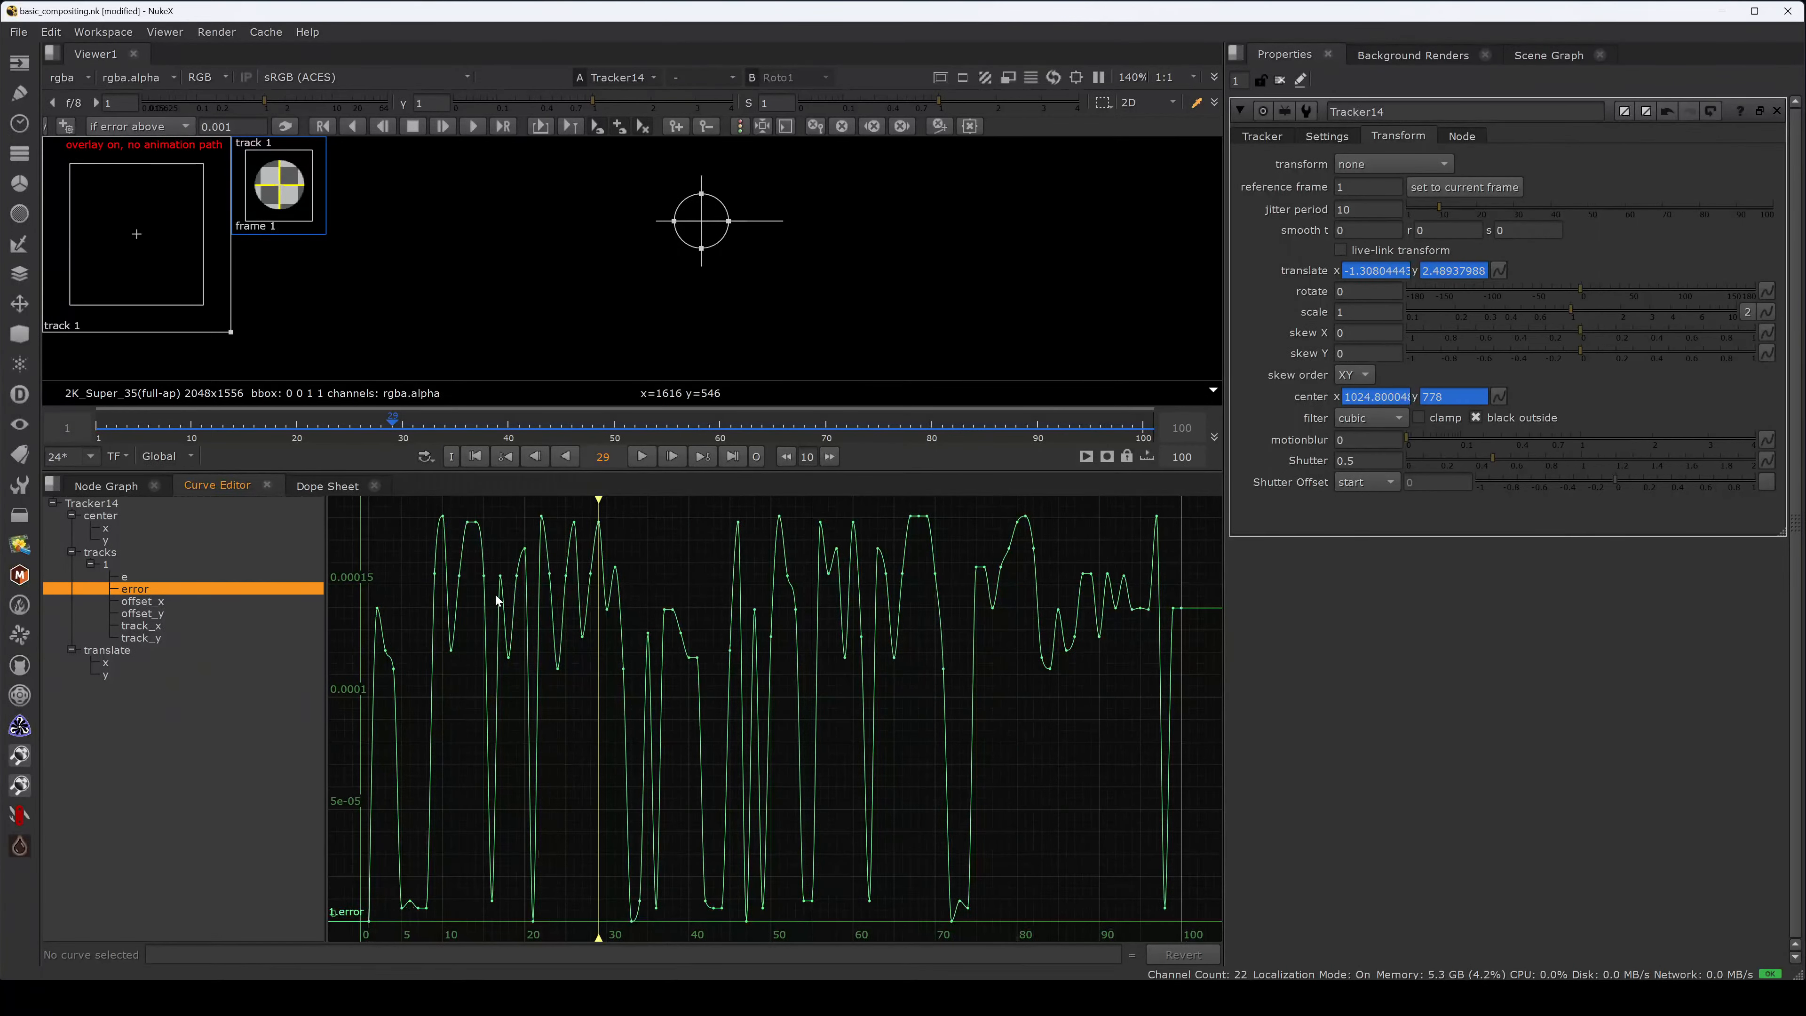
{"action": "left_click", "coordinate": [120, 662]}
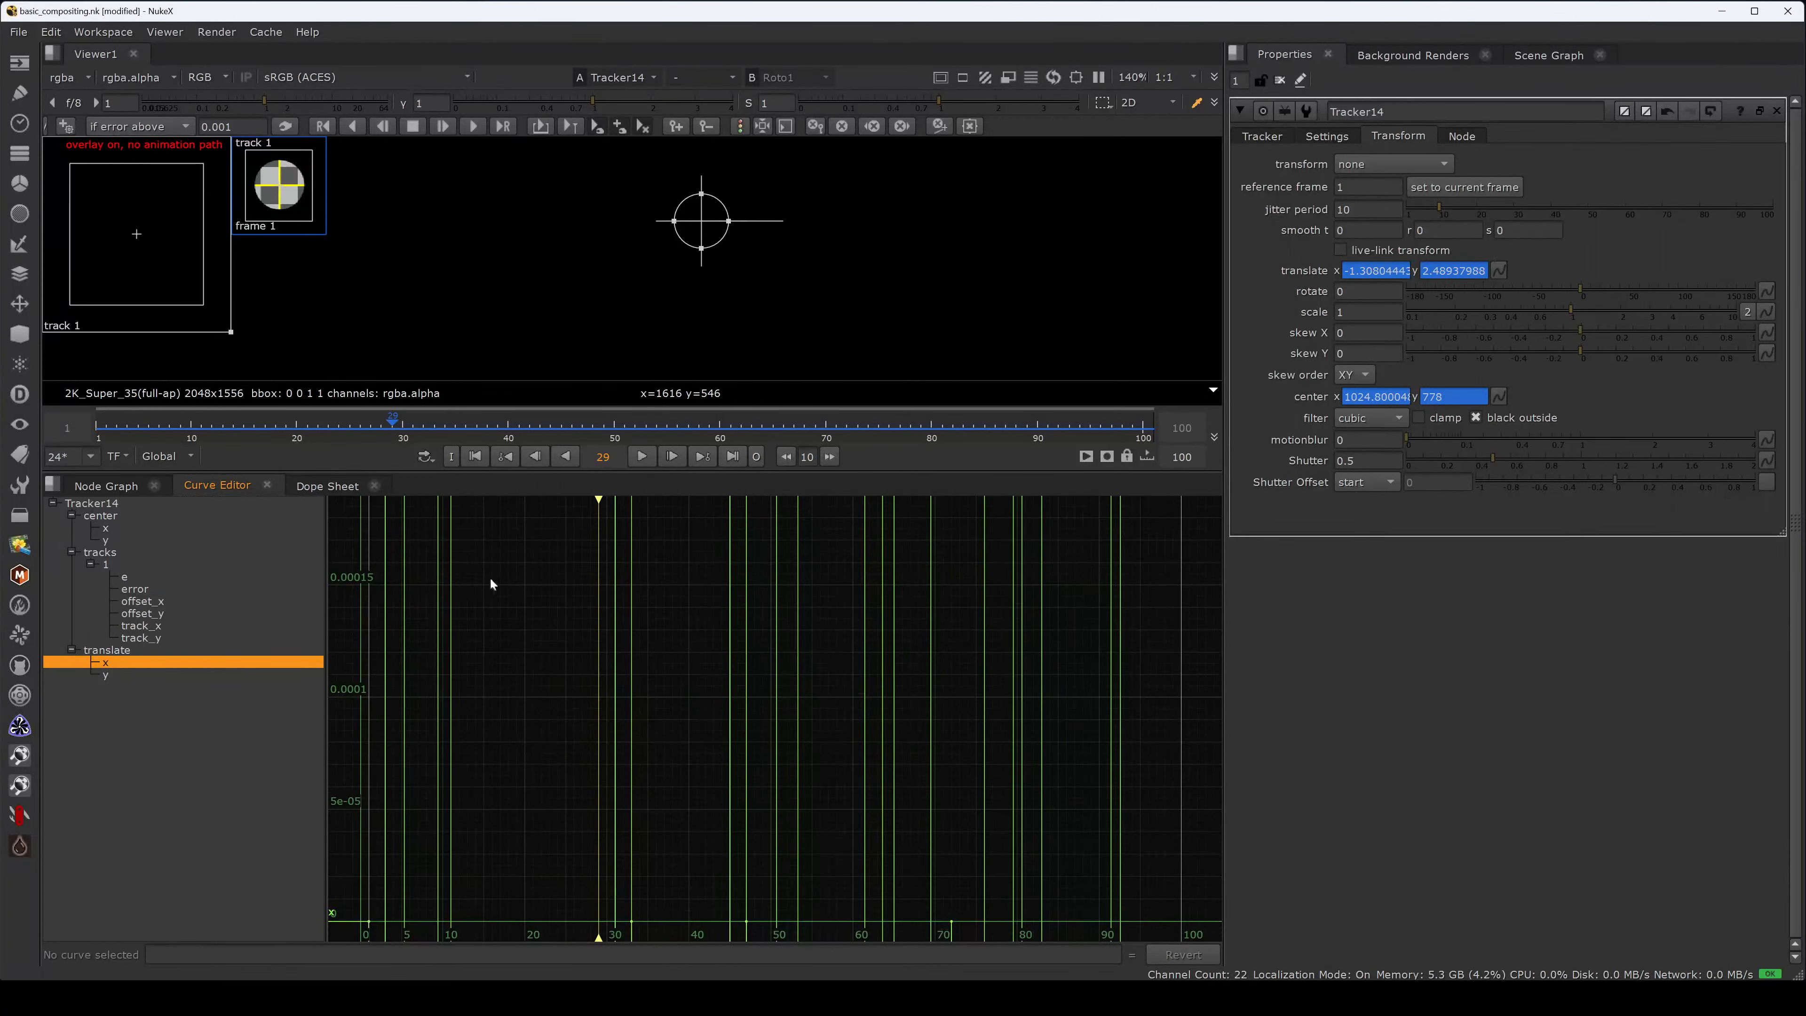
{"action": "left_click", "coordinate": [127, 653]}
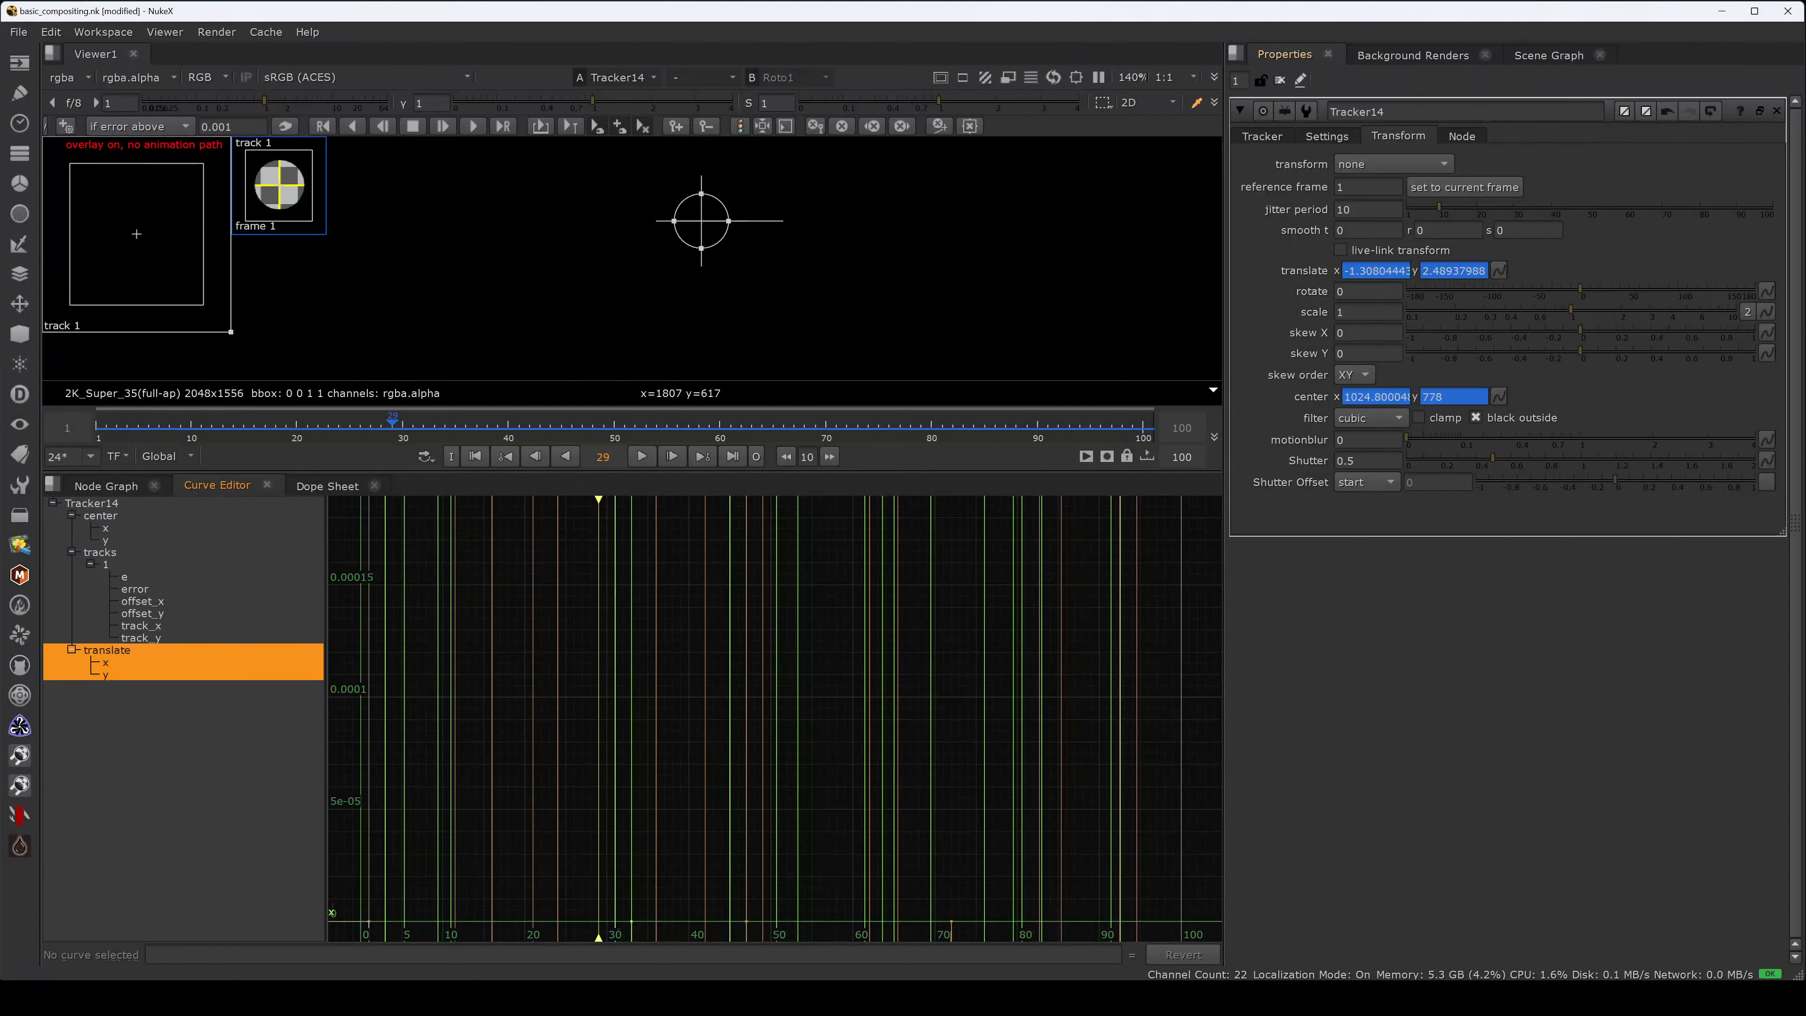
- Show Tracker14's track list and examine track 1's complete track_x curve in the Curve Editor
{"action": "left_click", "coordinate": [1264, 136]}
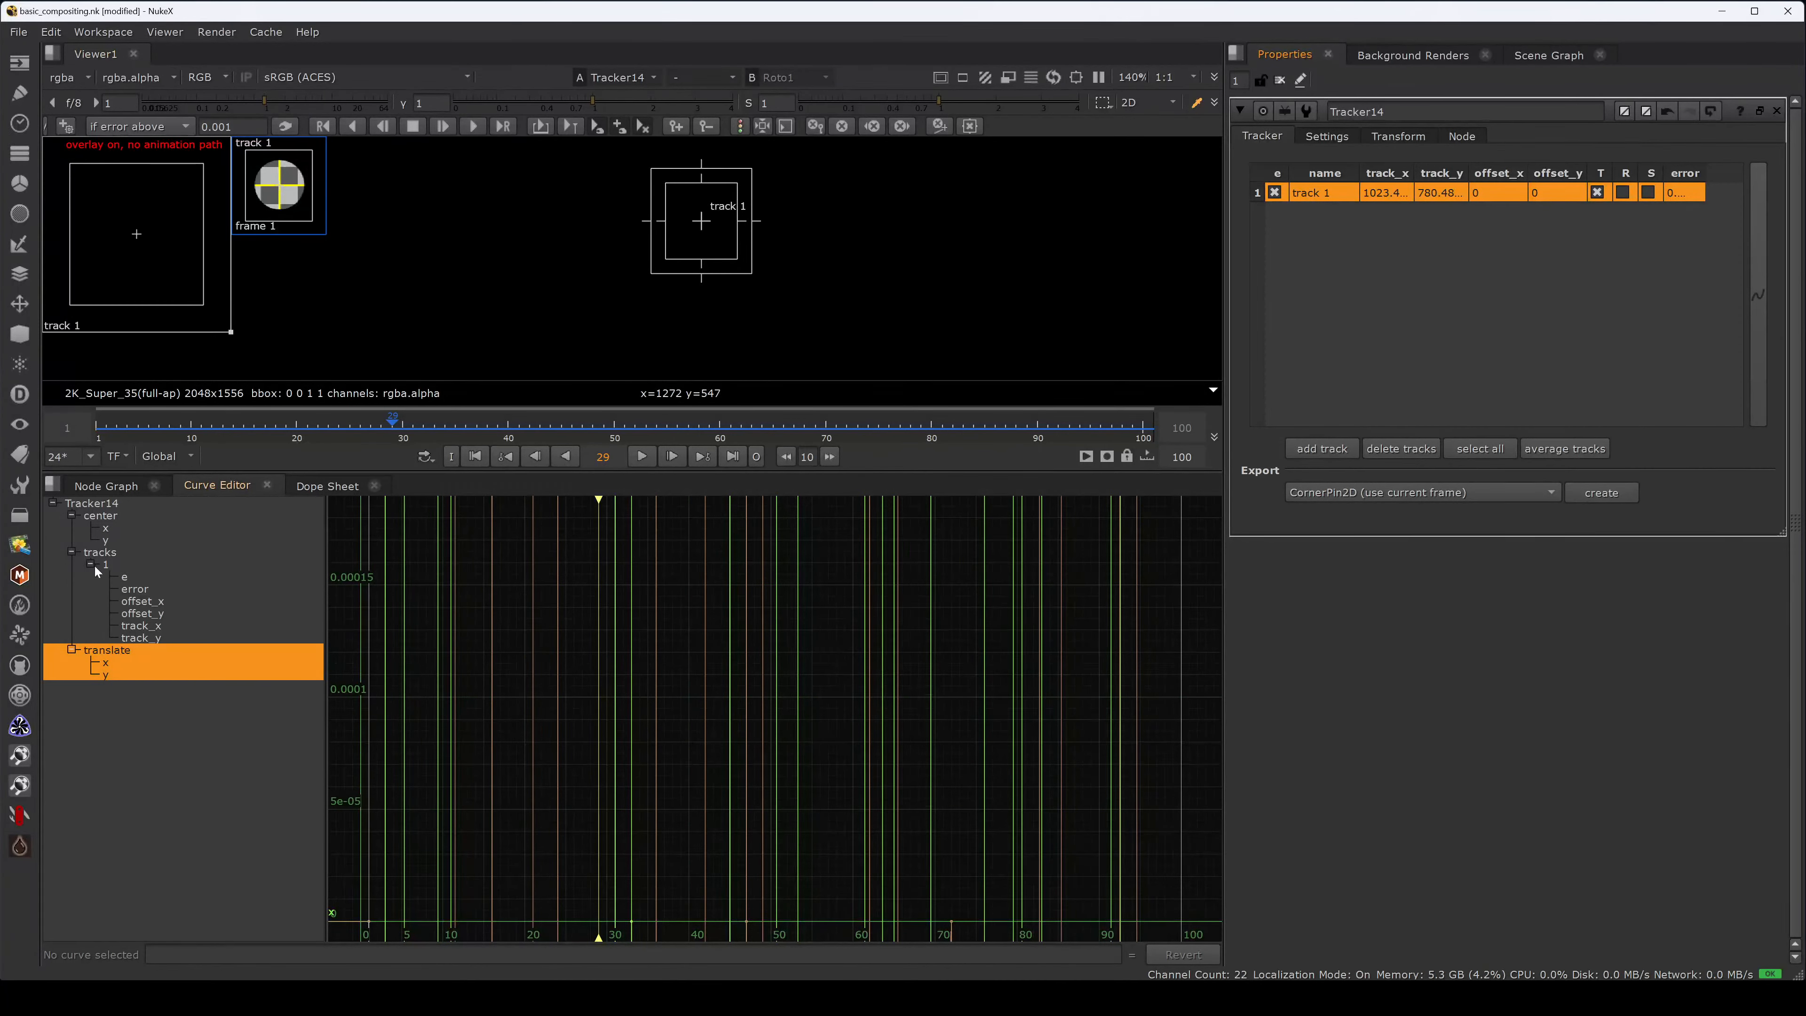
{"action": "left_click", "coordinate": [100, 552]}
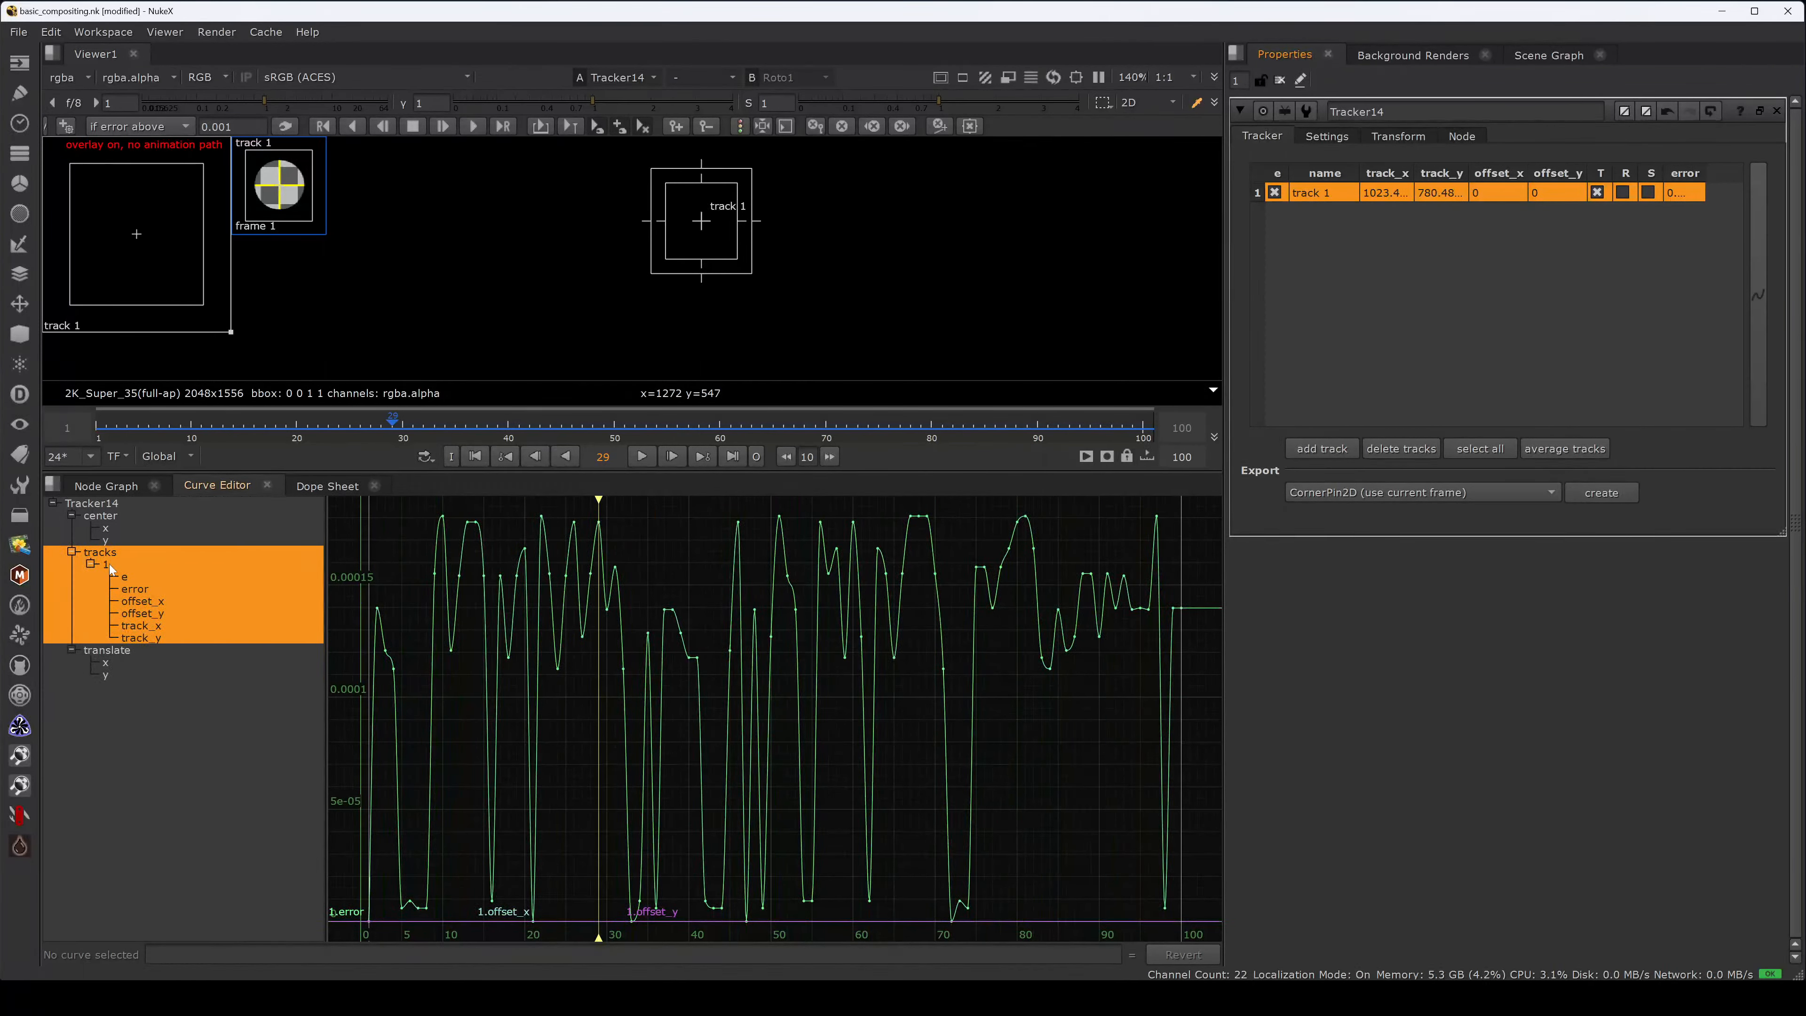
{"action": "left_click", "coordinate": [1393, 212]}
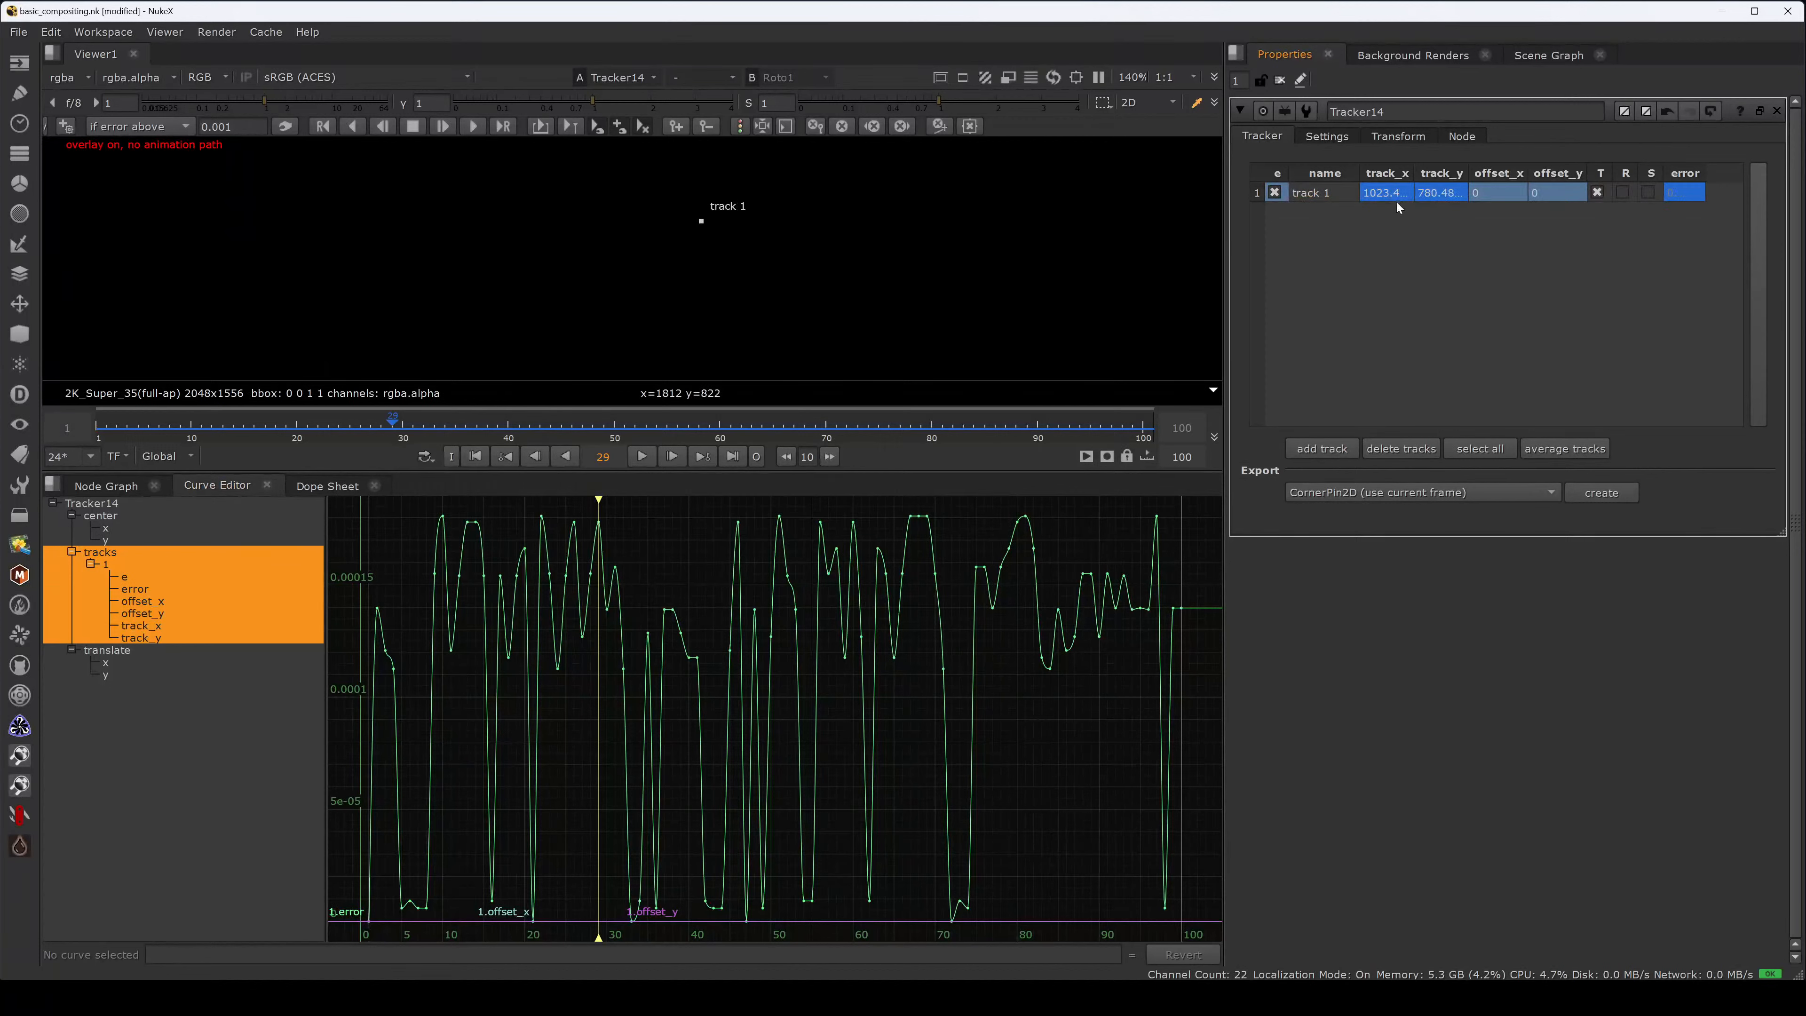
{"action": "left_click", "coordinate": [141, 625]}
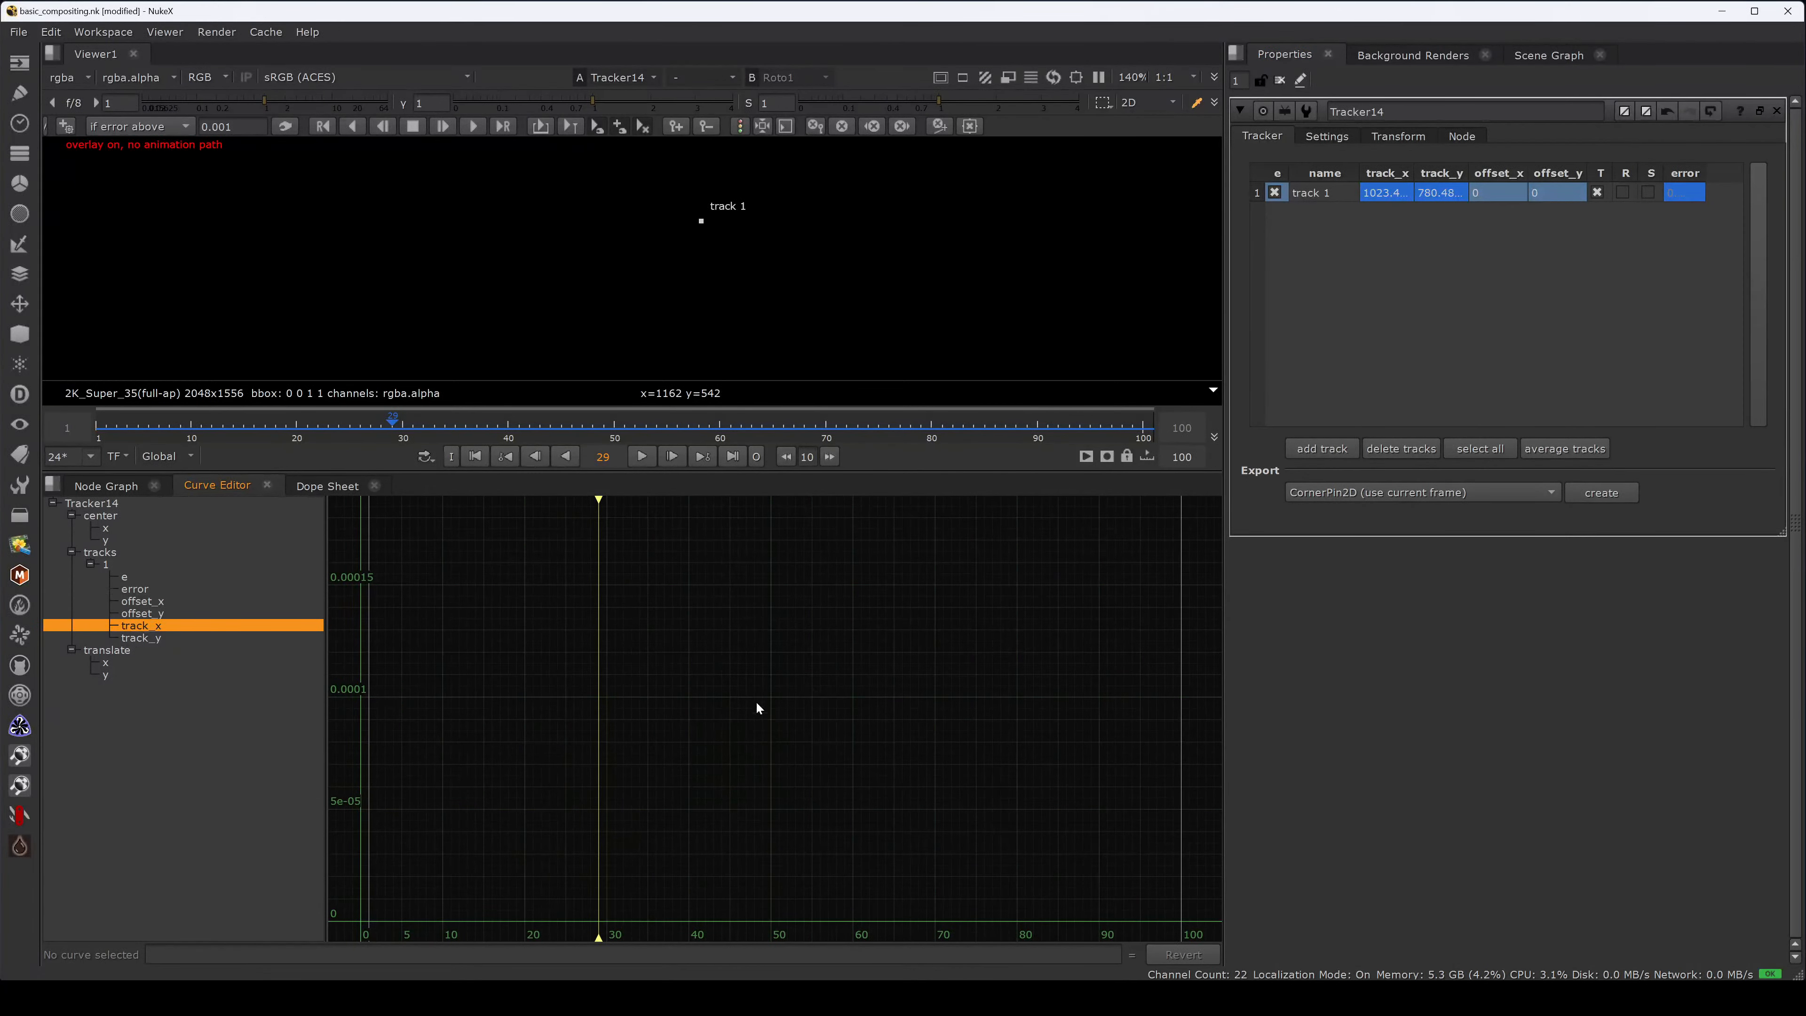
{"action": "key", "text": "f"}
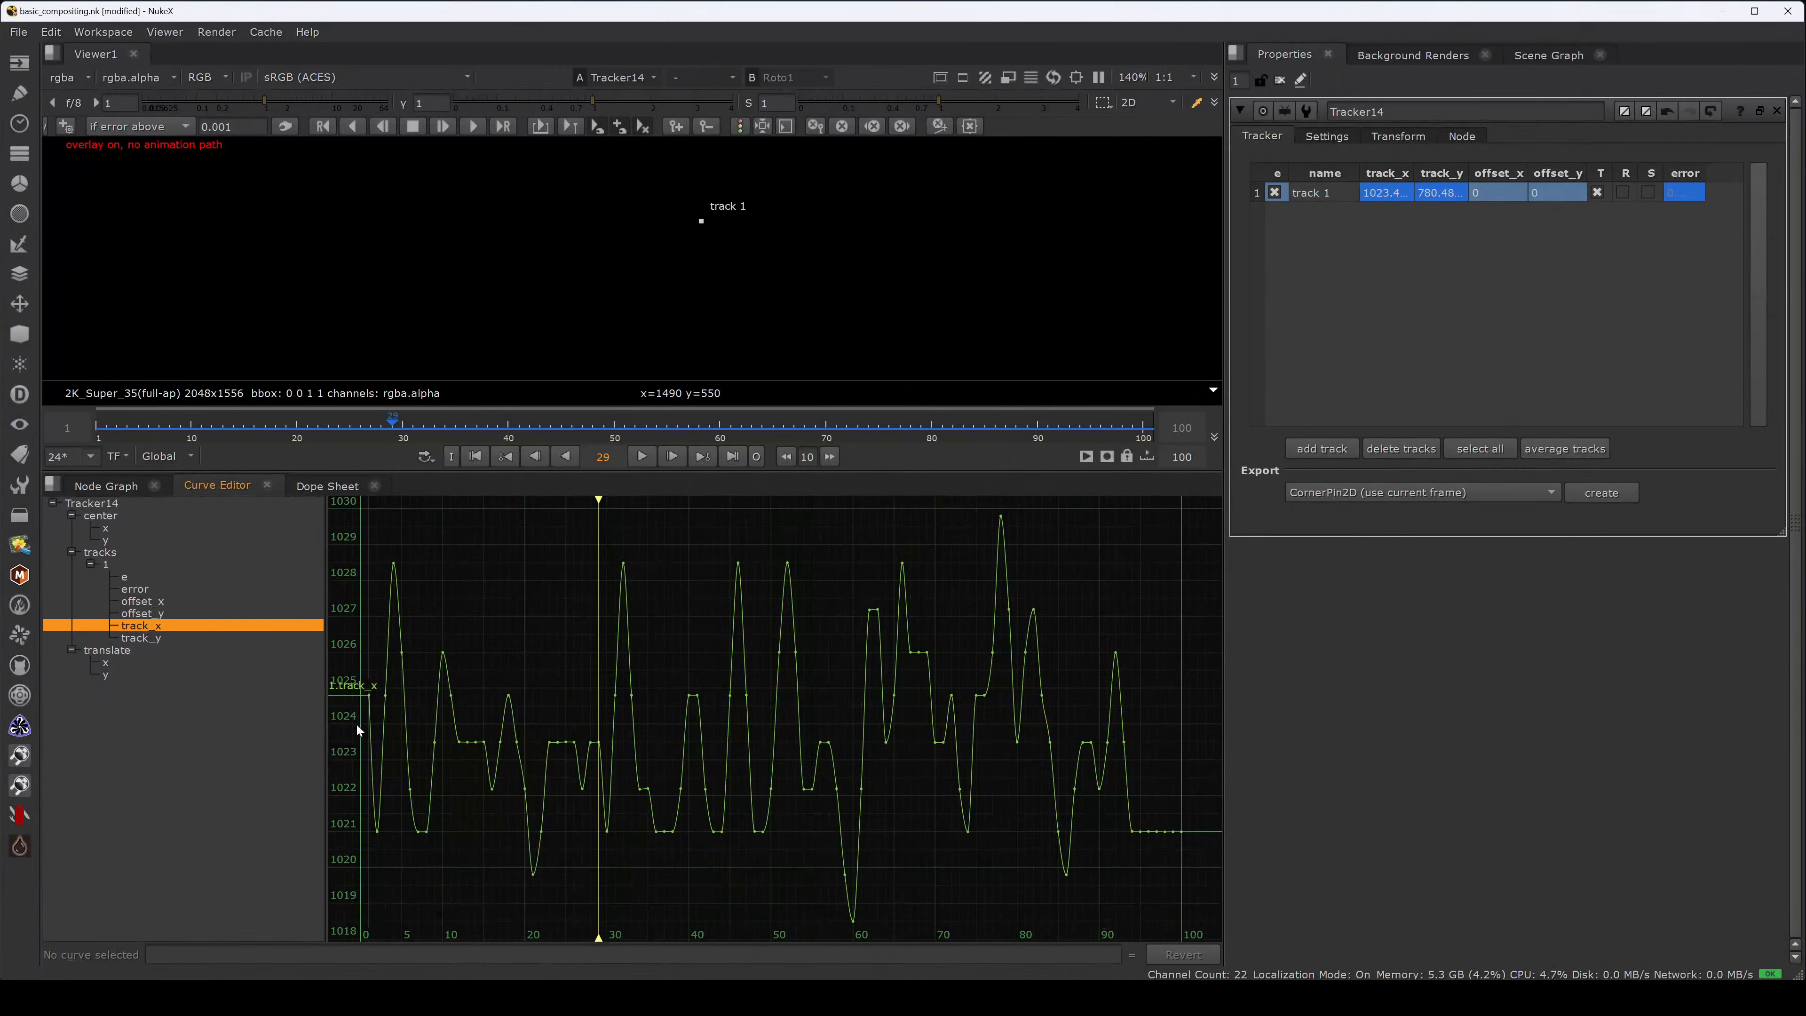
- Try shifting all keys of track 1's track_x curve upward and altering the curve again, undoing each change
{"action": "left_click", "coordinate": [1426, 193]}
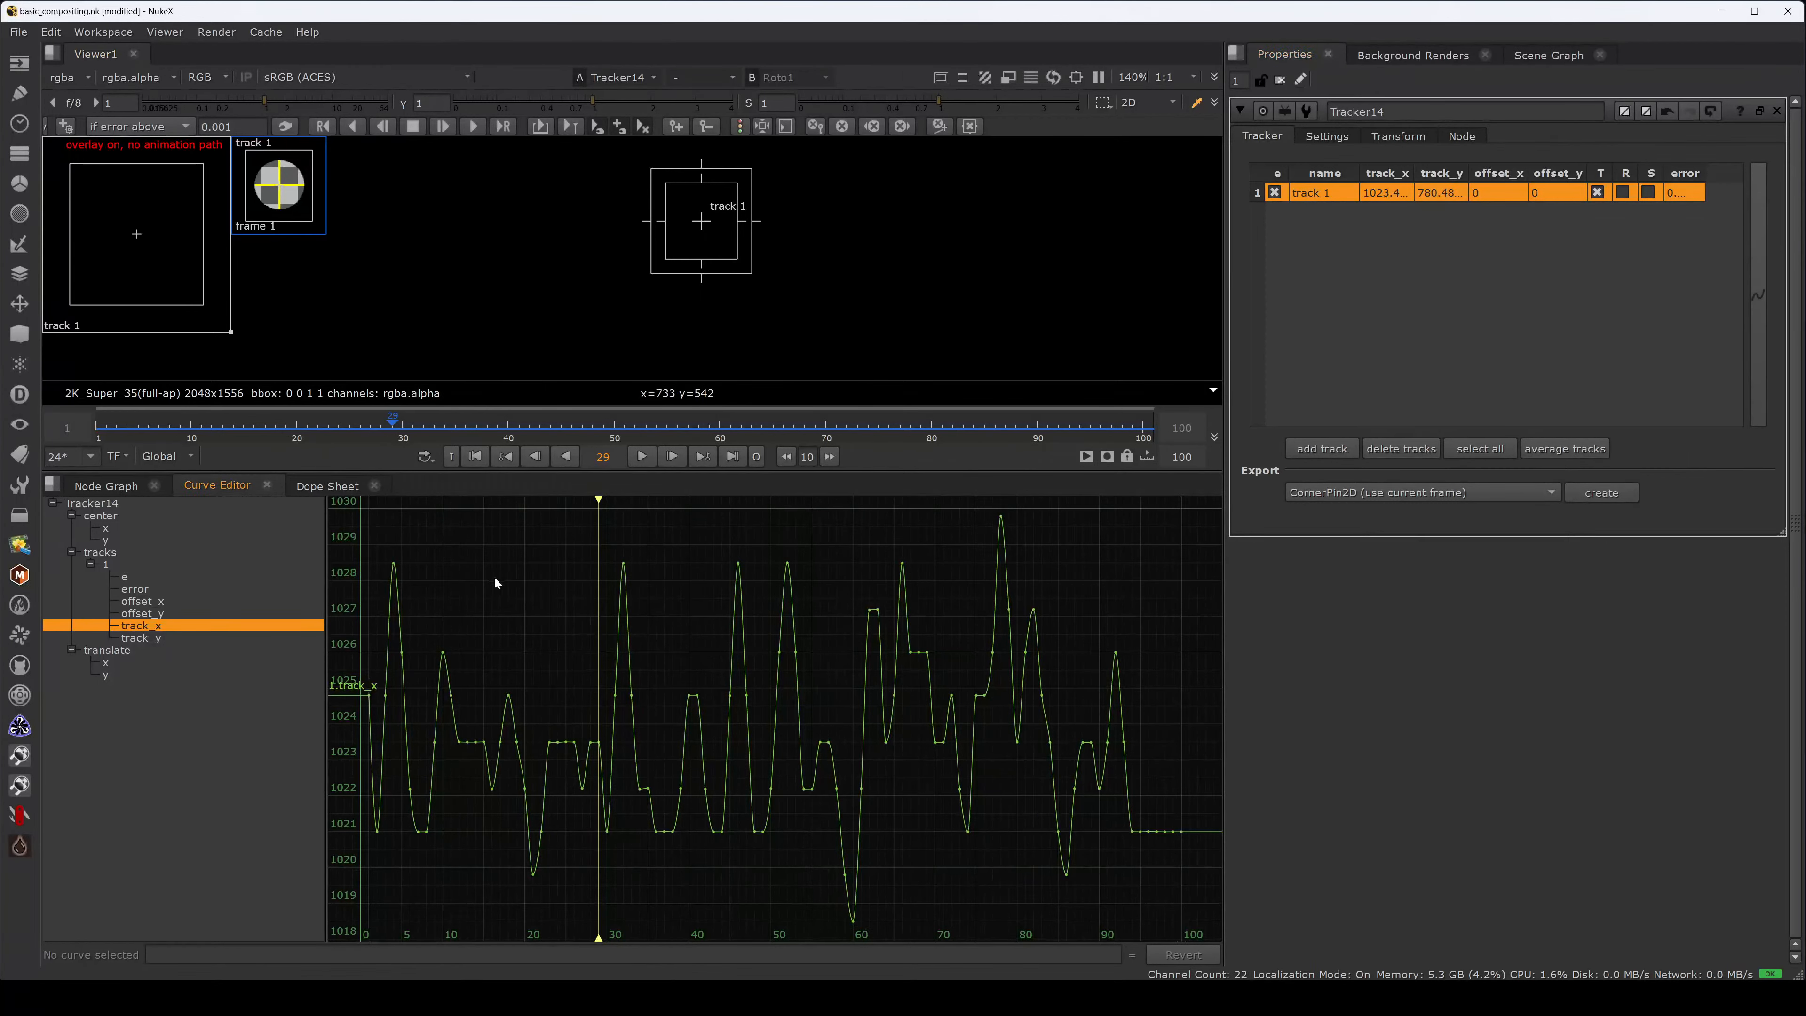
{"action": "key", "text": "ctrl+a"}
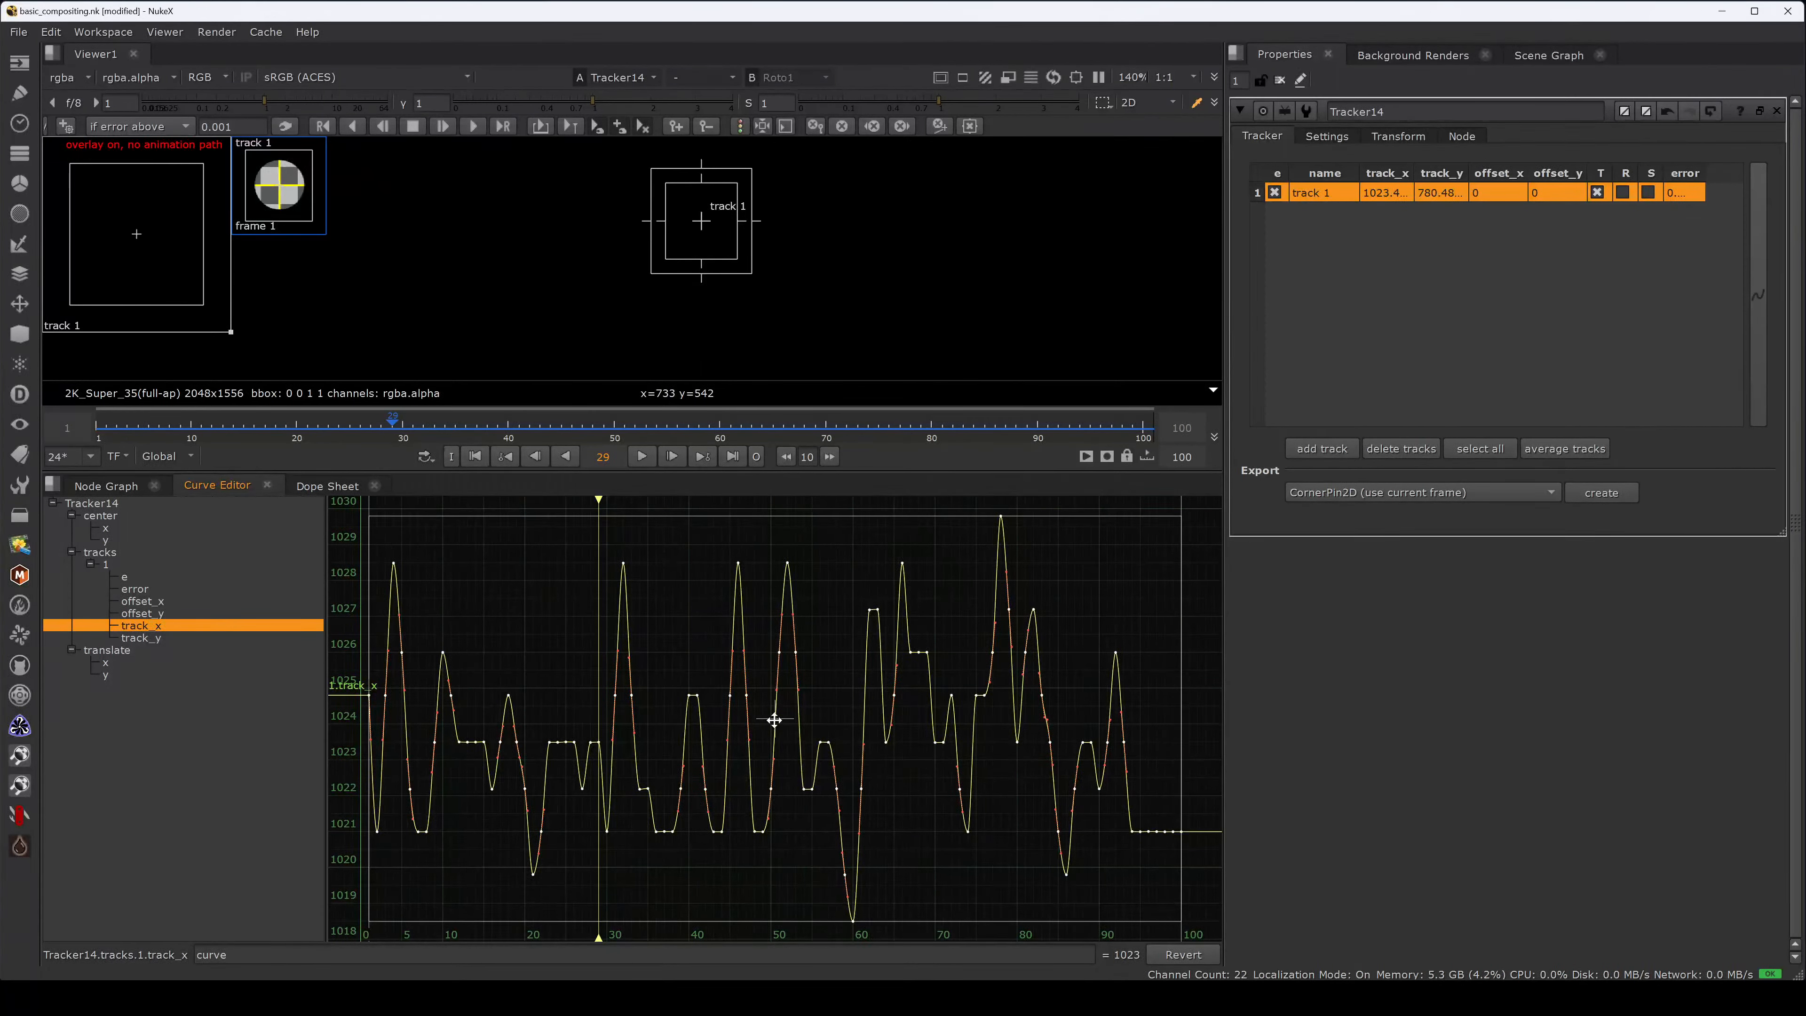
{"action": "left_click_drag", "start_coordinate": [776, 720], "coordinate": [775, 663]}
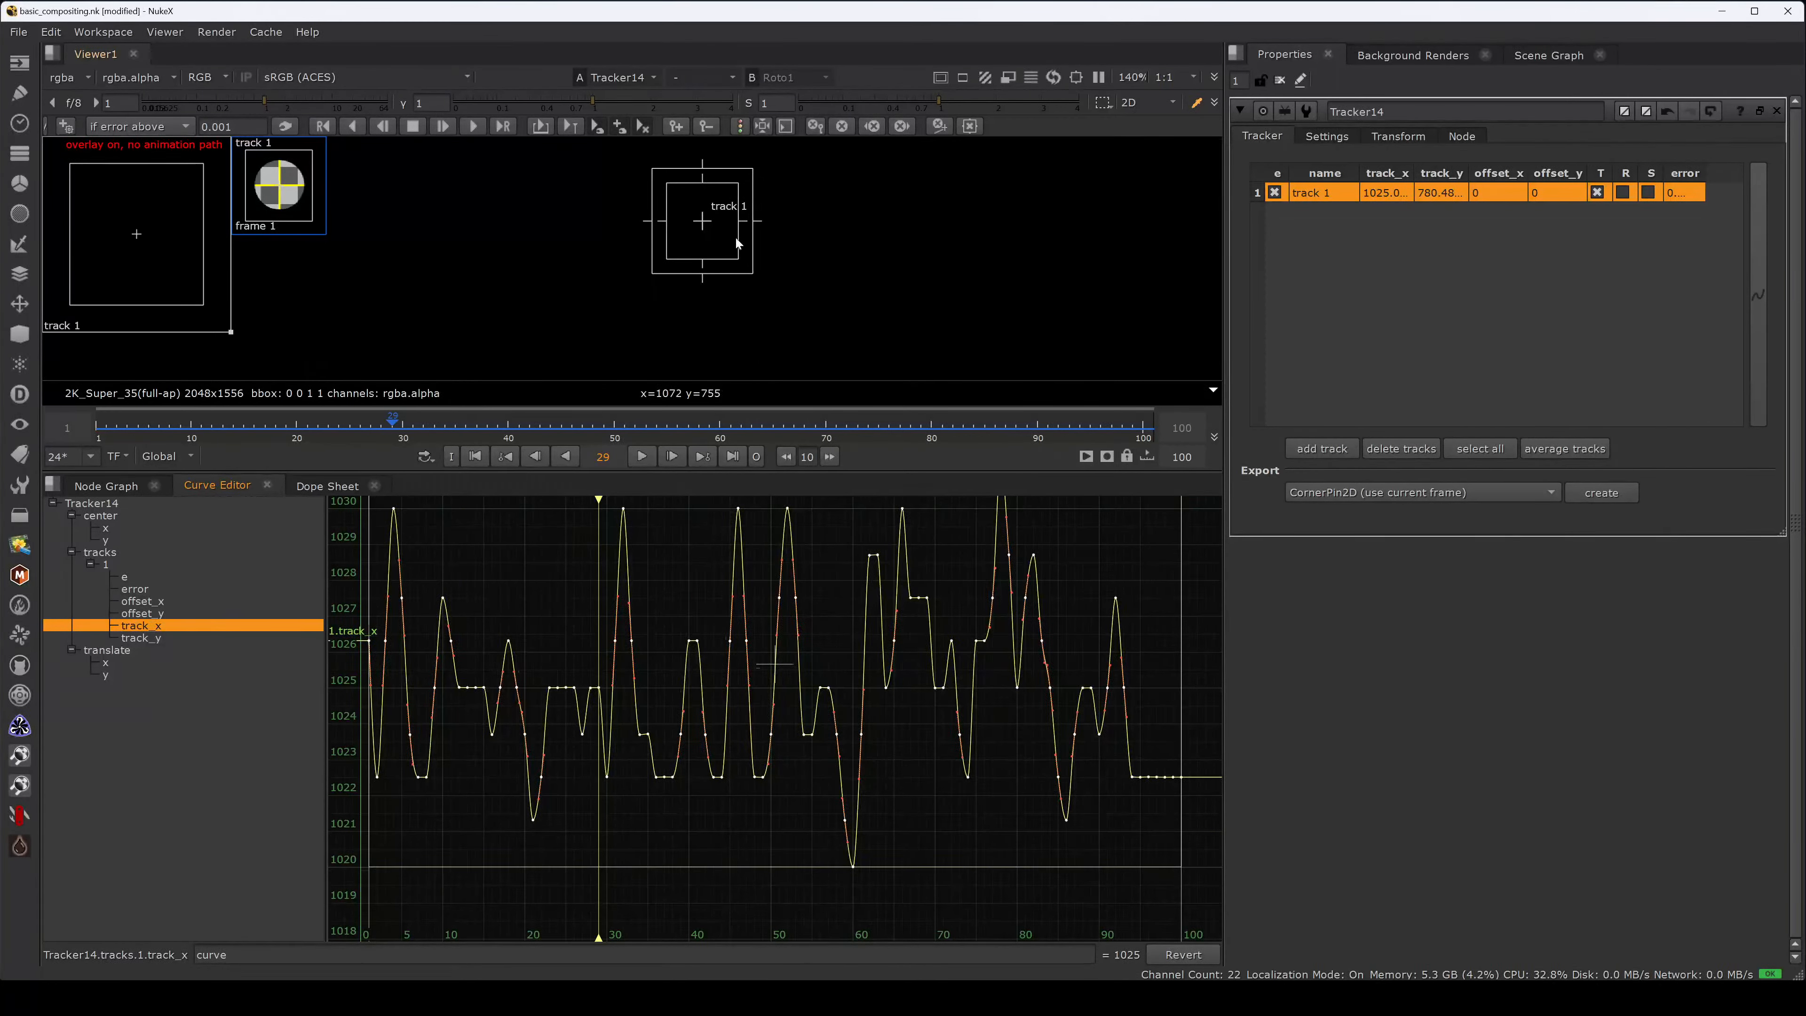
{"action": "key", "text": "ctrl+z"}
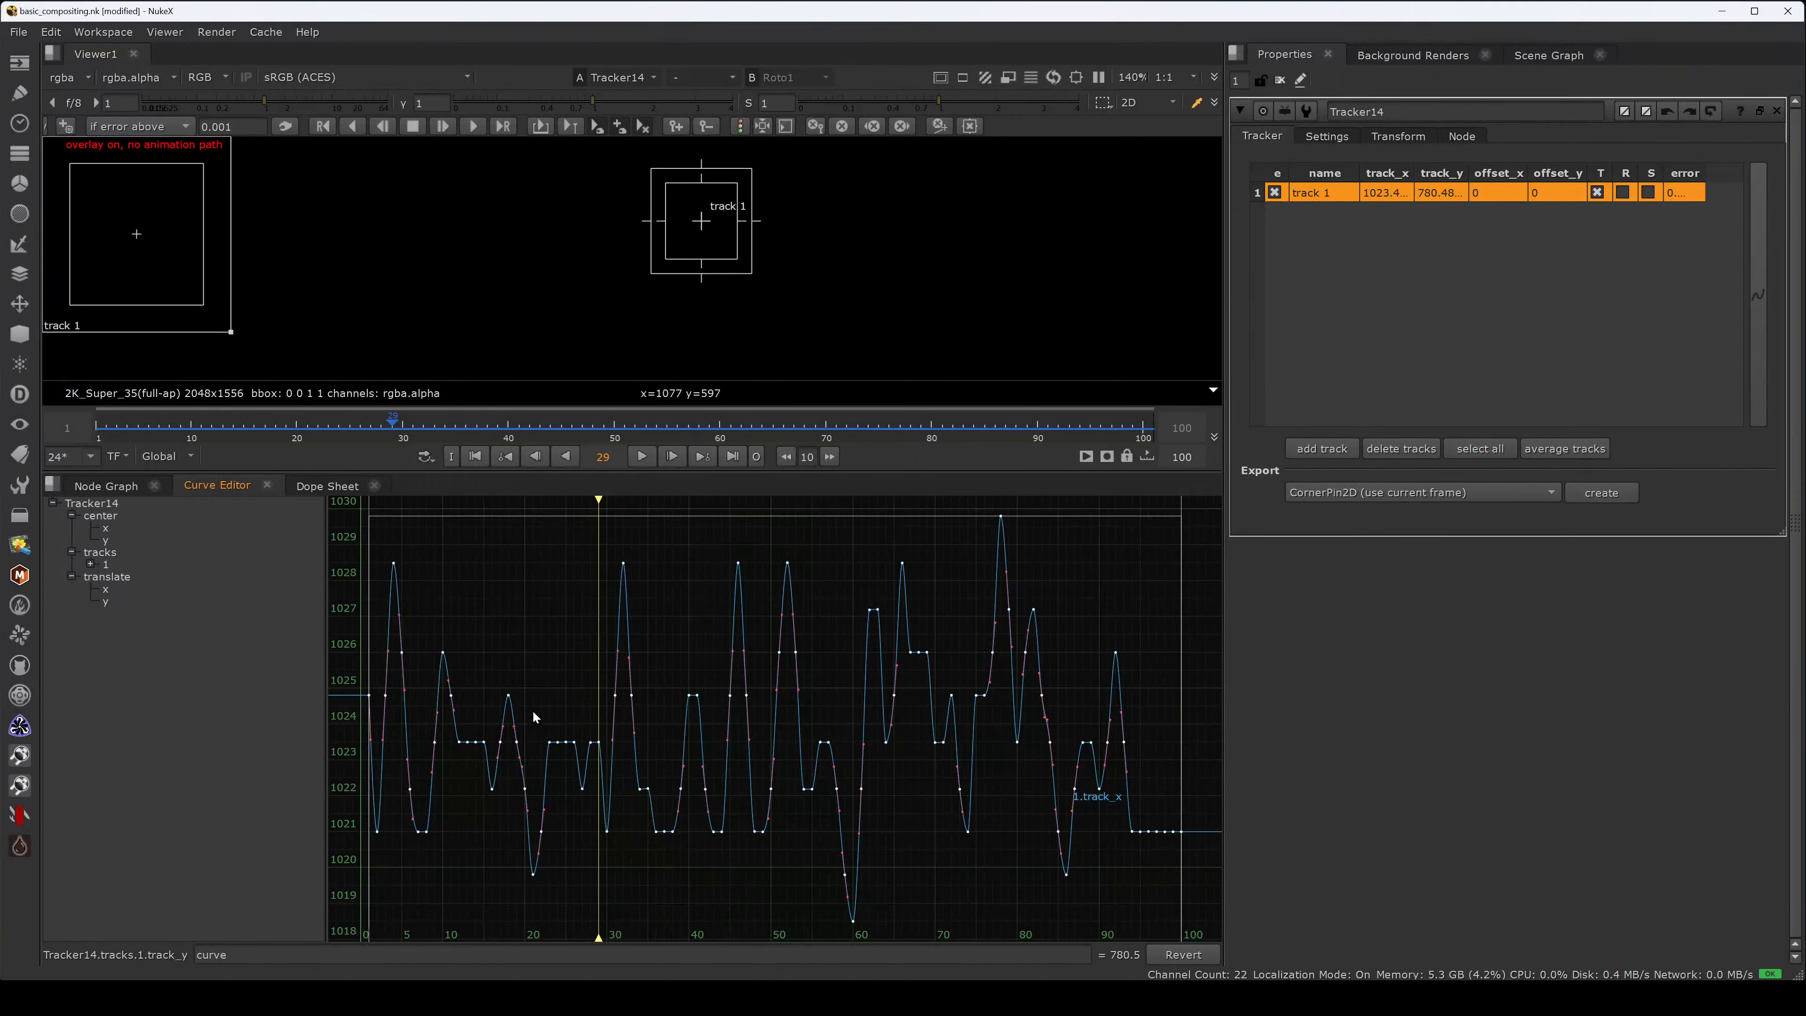
{"action": "key", "text": "ctrl+a"}
{"action": "mouse_move", "coordinate": [948, 513]}
{"action": "left_mouse_down"}
{"action": "mouse_move", "coordinate": [949, 558]}
{"action": "mouse_move", "coordinate": [963, 415]}
{"action": "mouse_move", "coordinate": [951, 538]}
{"action": "left_mouse_up"}
{"action": "key", "text": "ctrl+z"}
- Expand track 1's channels, play the tracked motion, and show the whole translate x curve
{"action": "left_click", "coordinate": [132, 567]}
{"action": "left_click", "coordinate": [90, 564]}
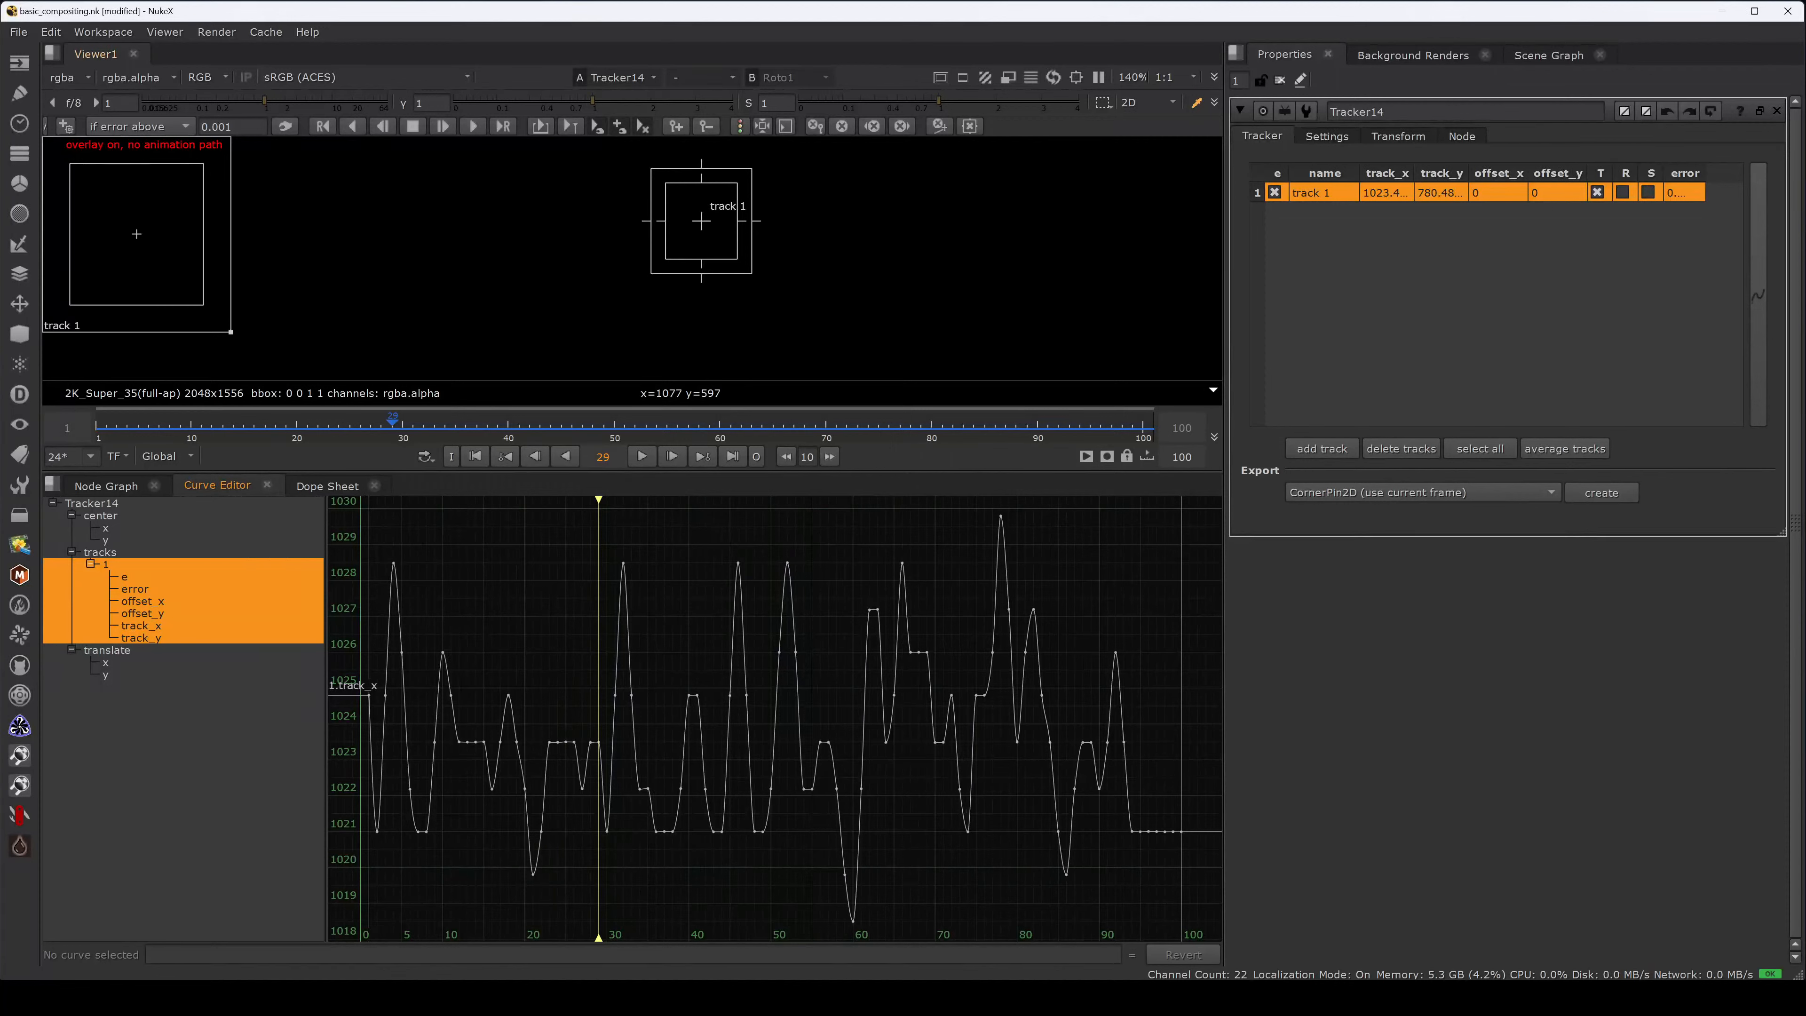
{"action": "left_click", "coordinate": [640, 456]}
{"action": "left_click", "coordinate": [640, 456]}
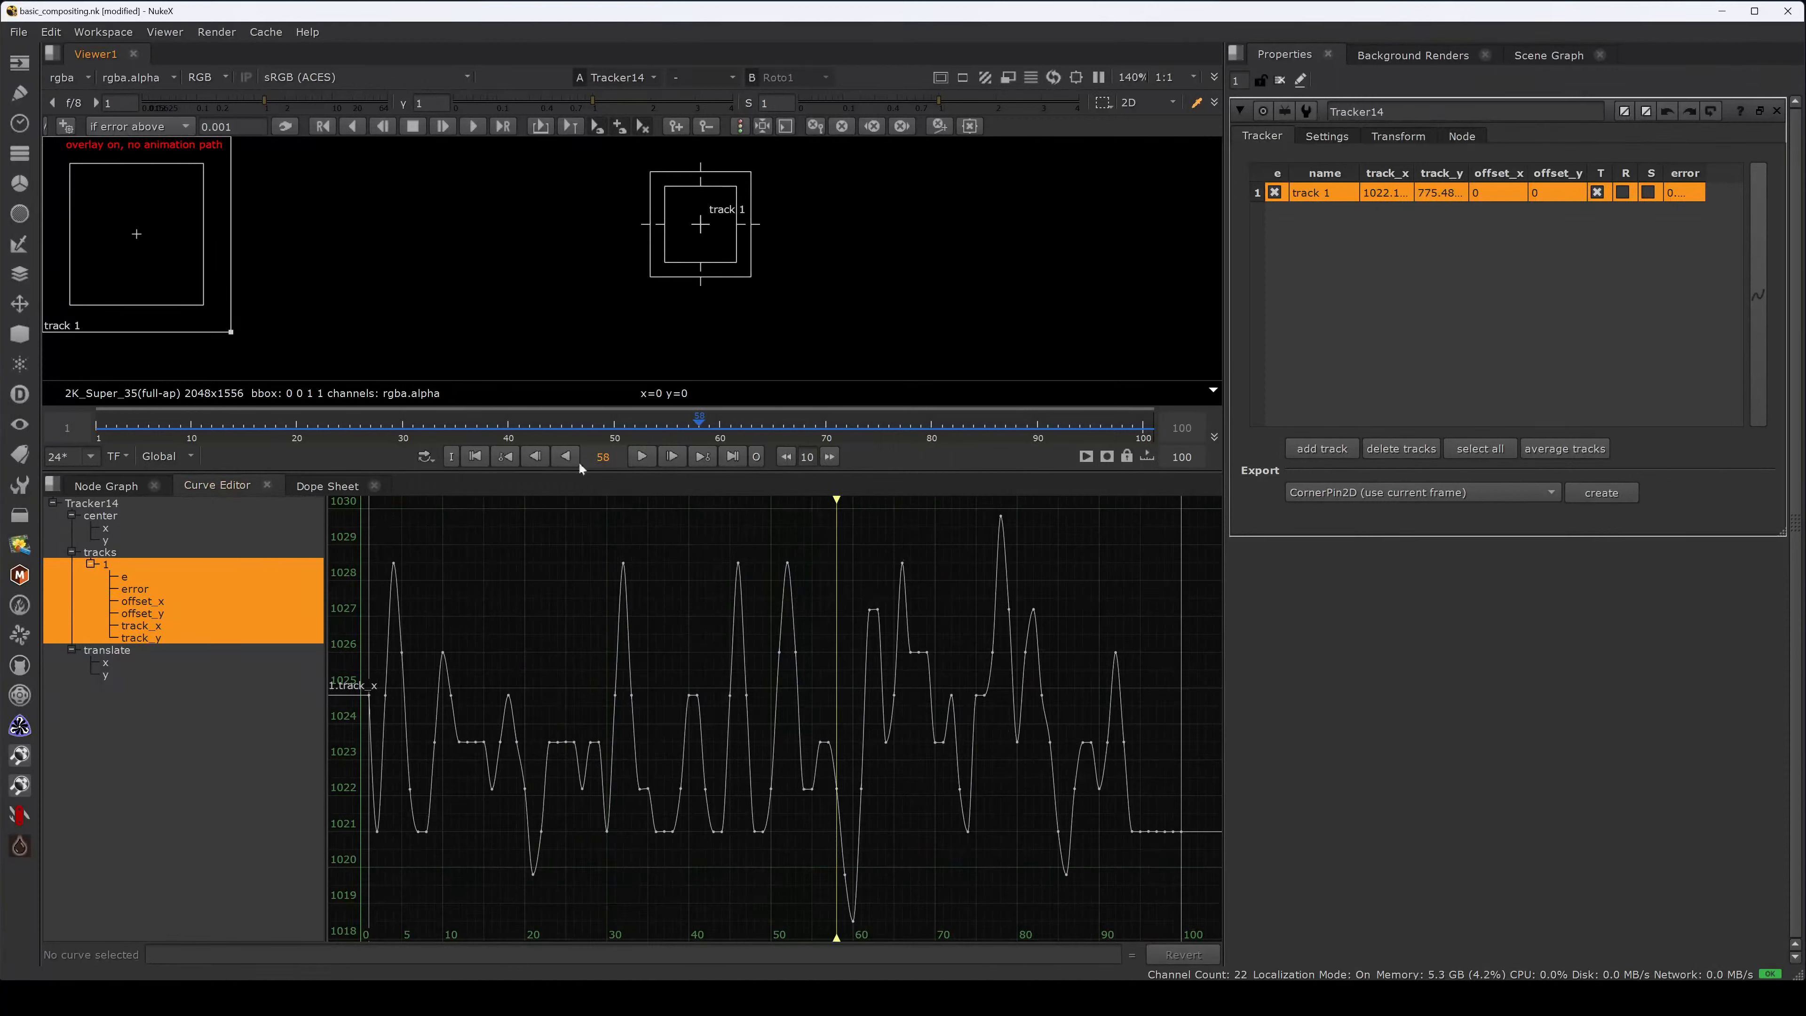
{"action": "key", "text": "ctrl+a"}
{"action": "left_click", "coordinate": [121, 665]}
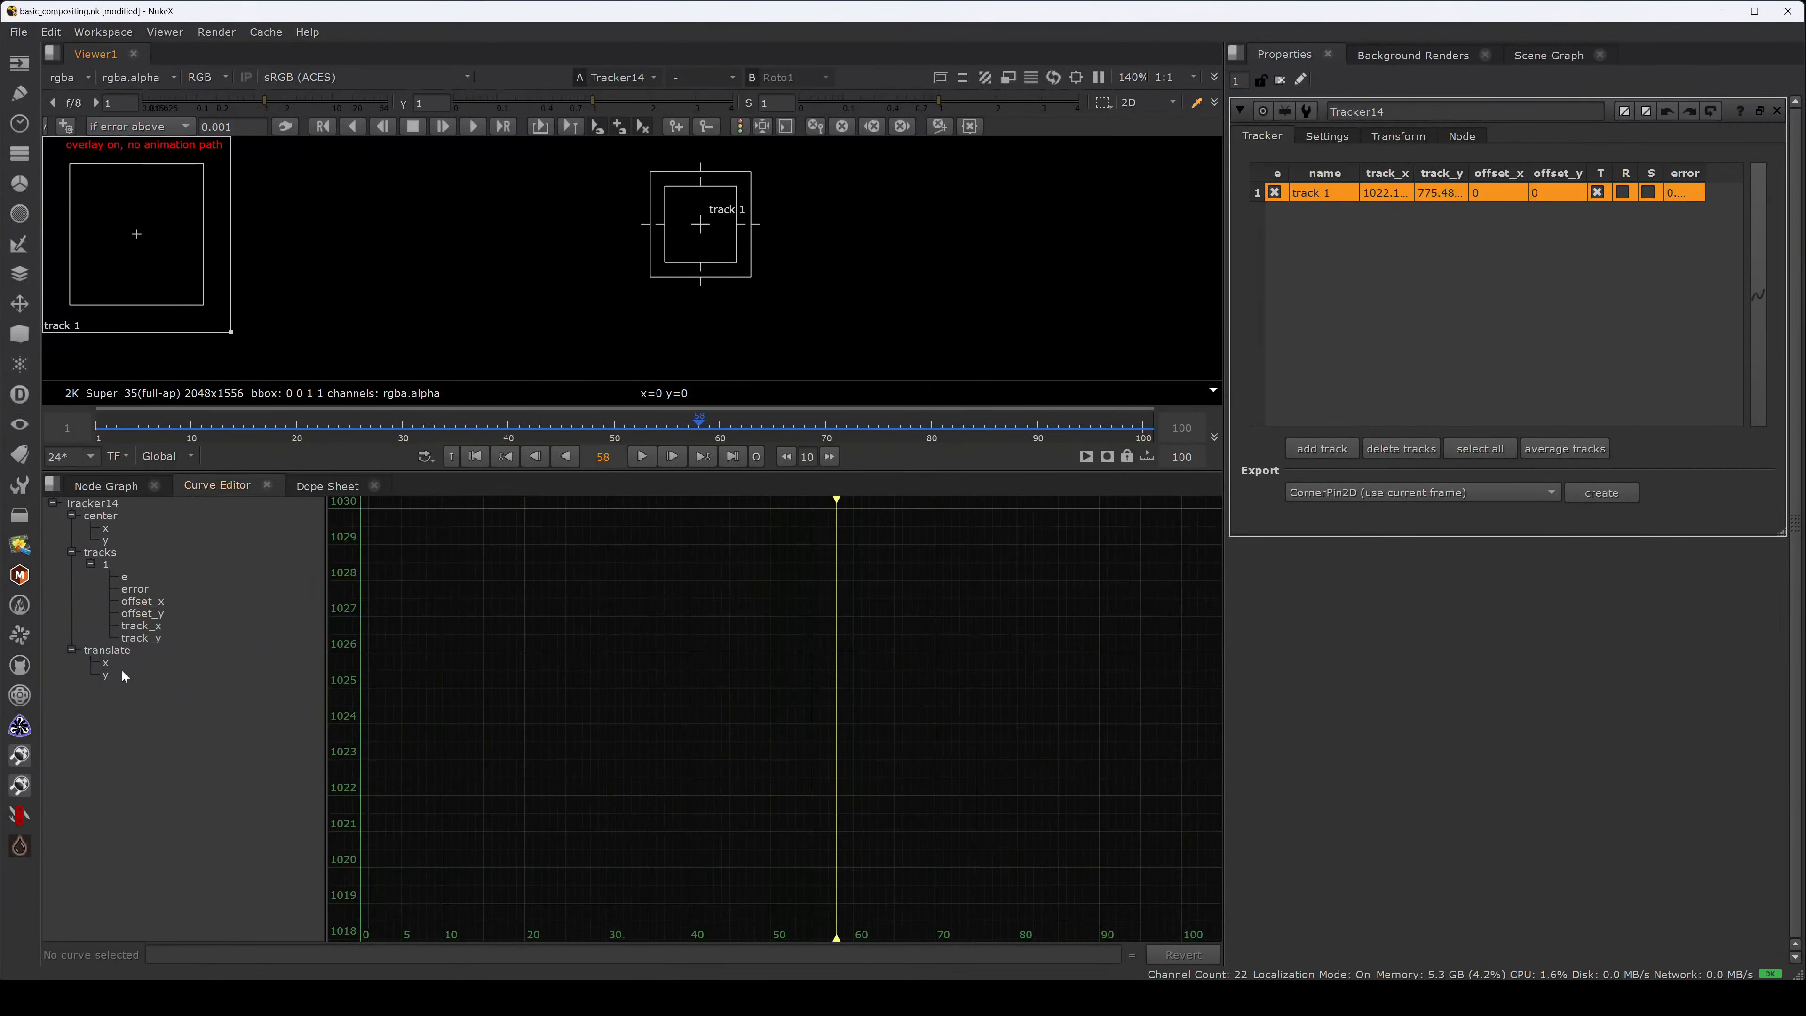
{"action": "key", "text": "f"}
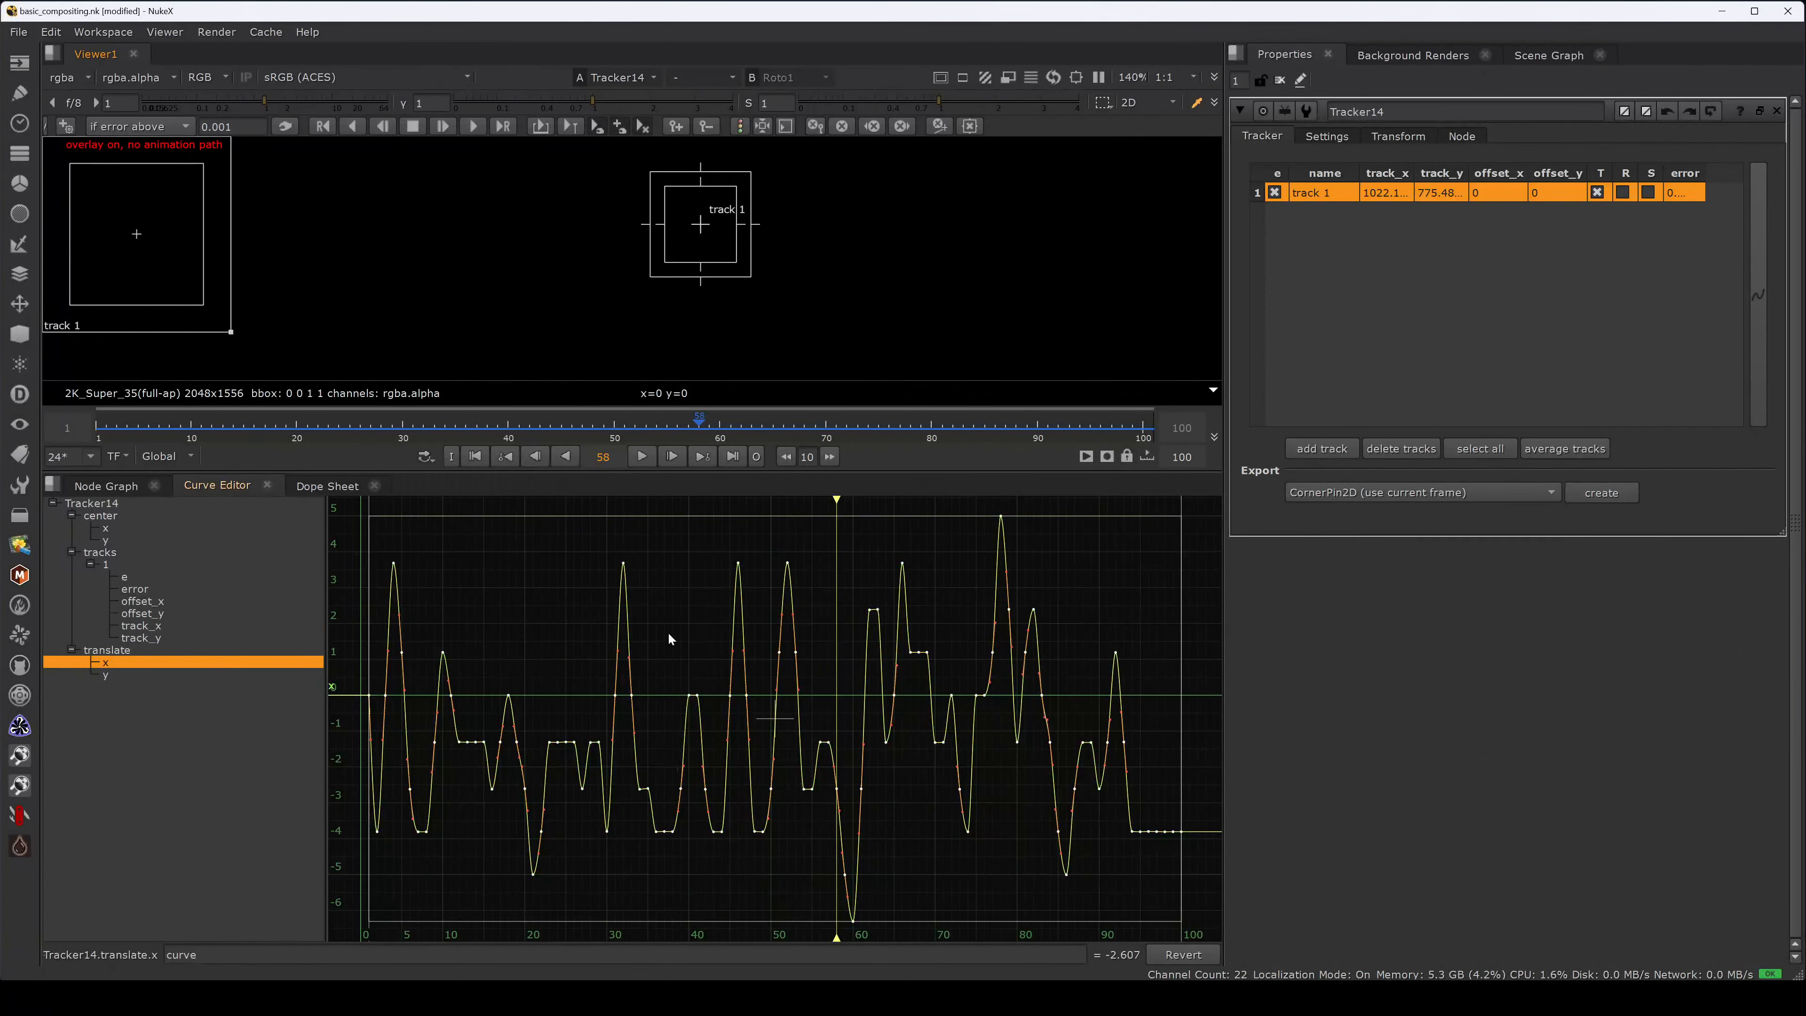
{"action": "right_click", "coordinate": [670, 634]}
{"action": "left_click", "coordinate": [708, 635]}
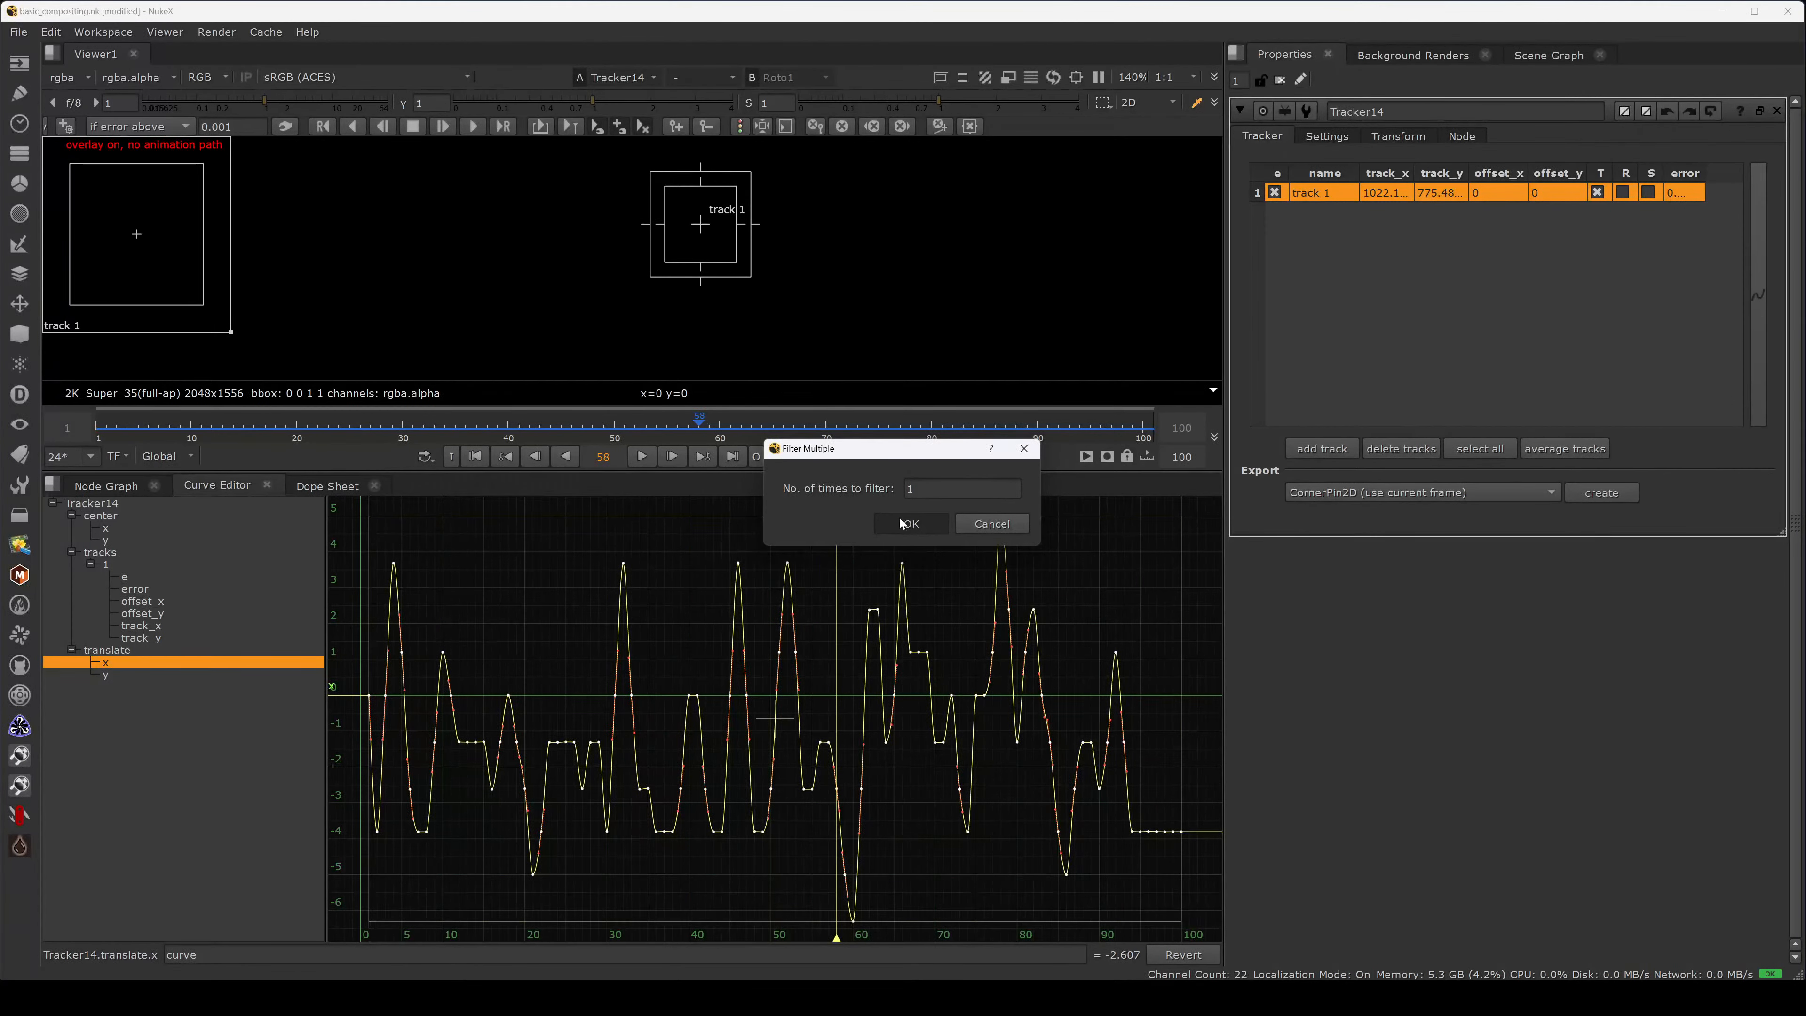
{"action": "left_click", "coordinate": [980, 522]}
{"action": "left_click", "coordinate": [362, 694]}
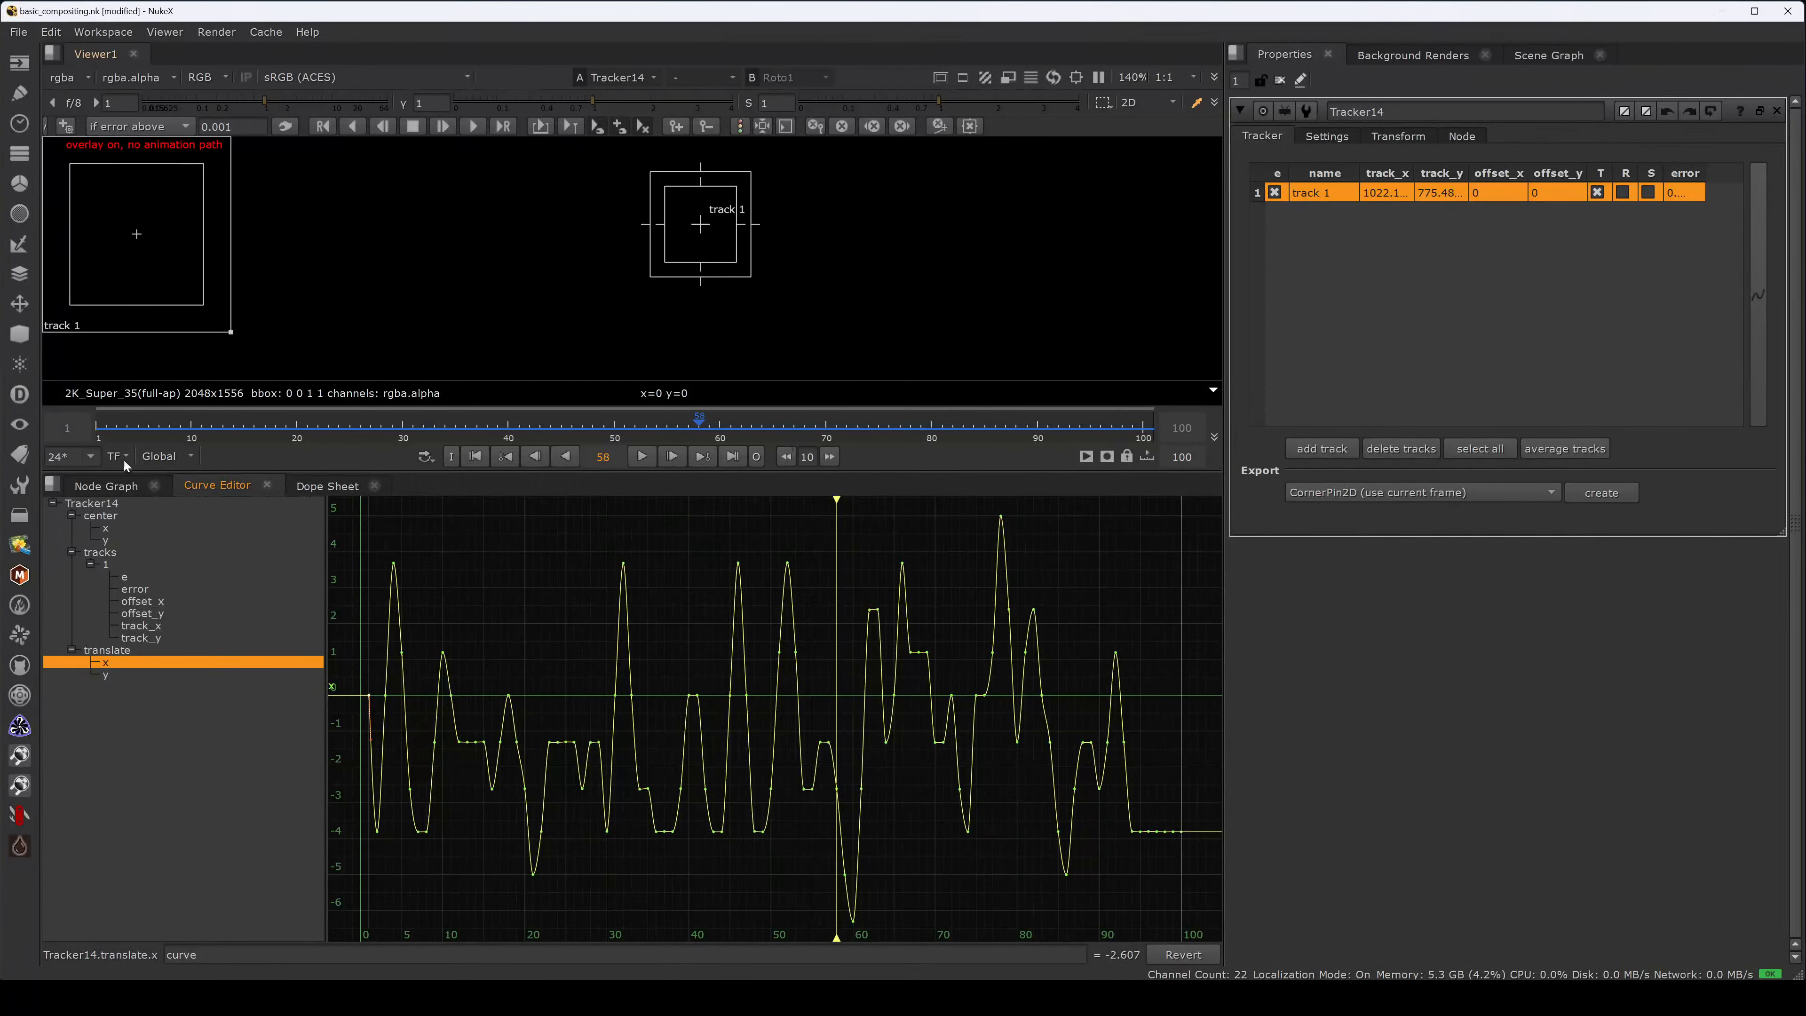
- Scrub the timeline from frame 1 through to frame 100 against the translate x curve, and return to frame 1
{"action": "left_click", "coordinate": [99, 431]}
{"action": "left_click_drag", "start_coordinate": [100, 431], "coordinate": [296, 432]}
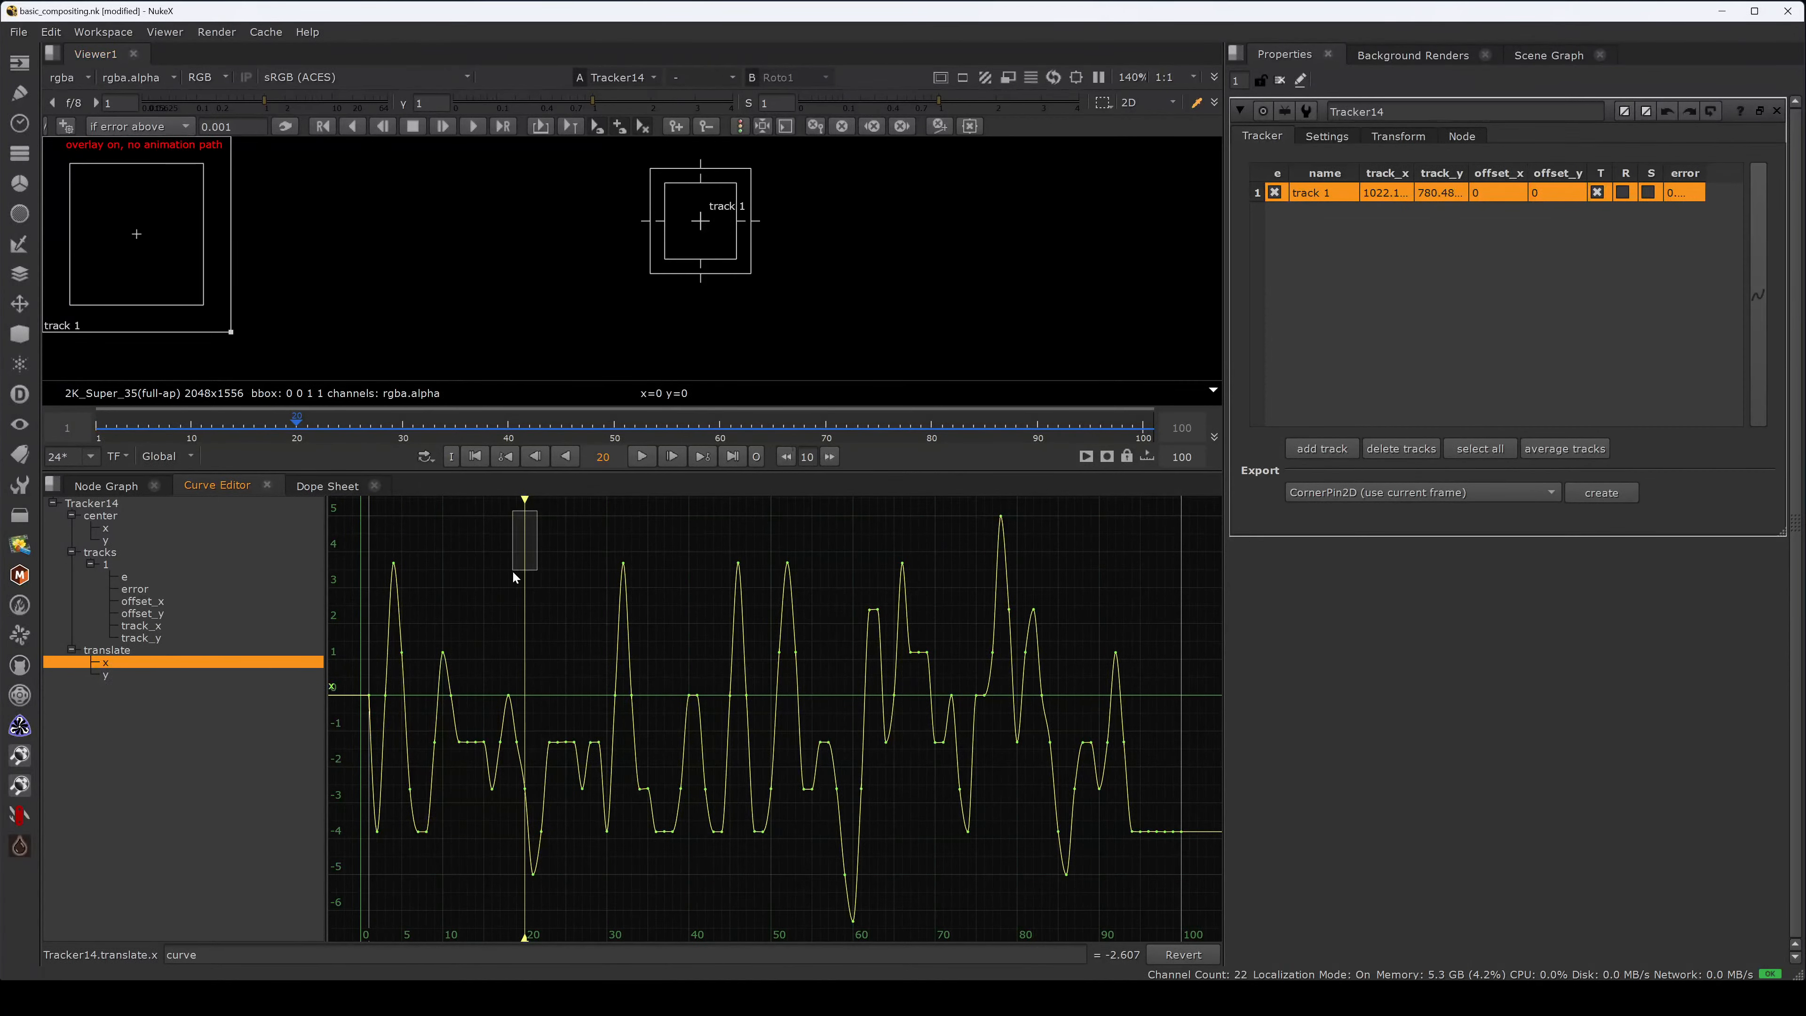
{"action": "left_click_drag", "start_coordinate": [462, 431], "coordinate": [953, 452]}
{"action": "left_click_drag", "start_coordinate": [966, 454], "coordinate": [810, 448]}
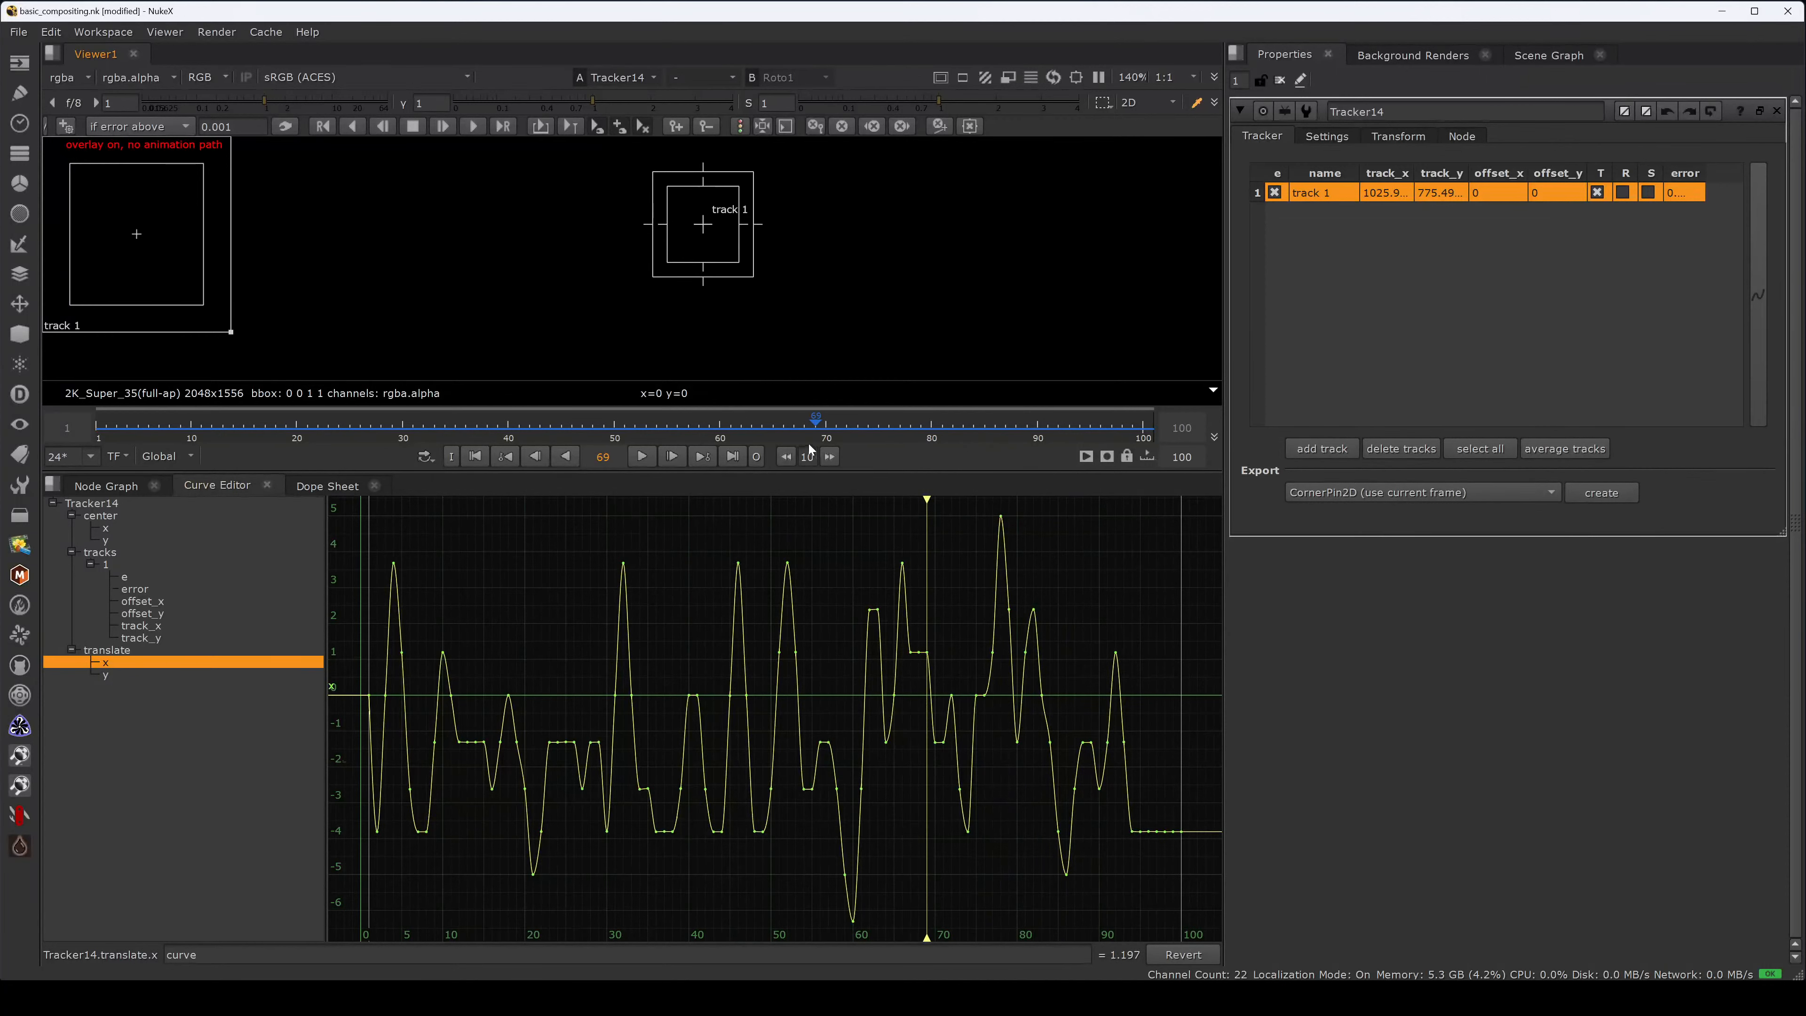
{"action": "left_click", "coordinate": [824, 427]}
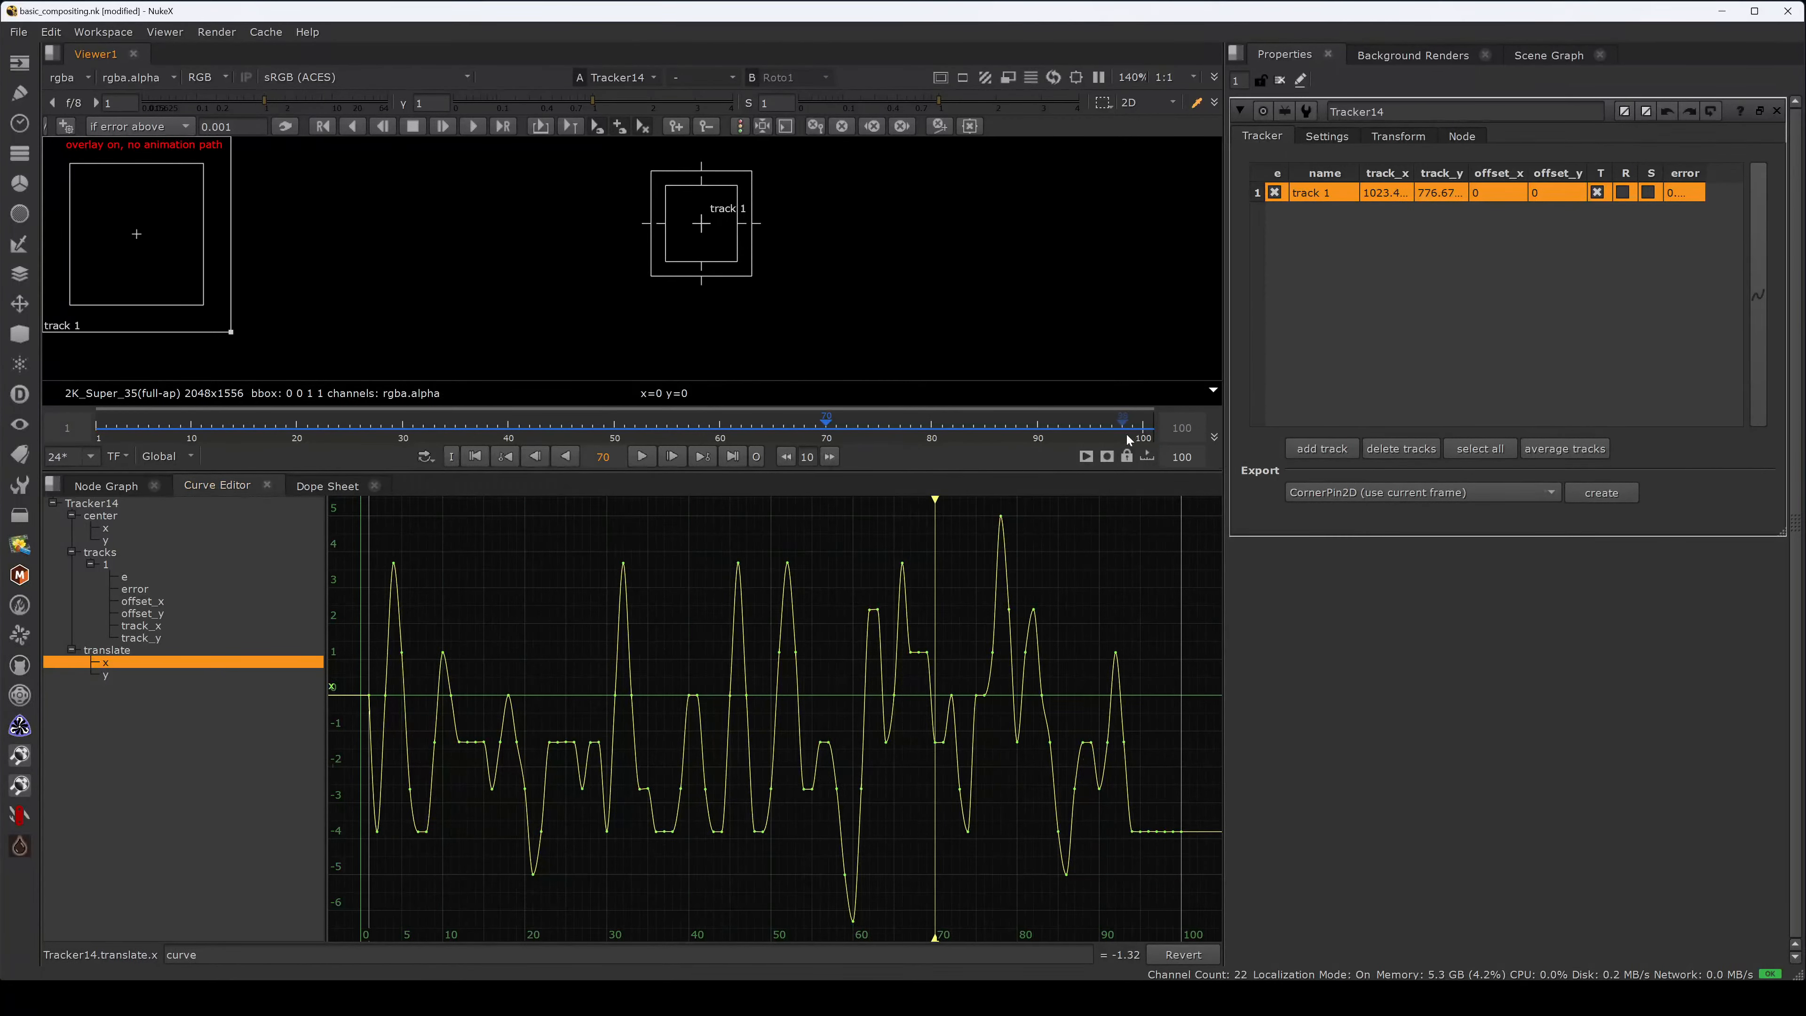
{"action": "left_click", "coordinate": [1143, 433]}
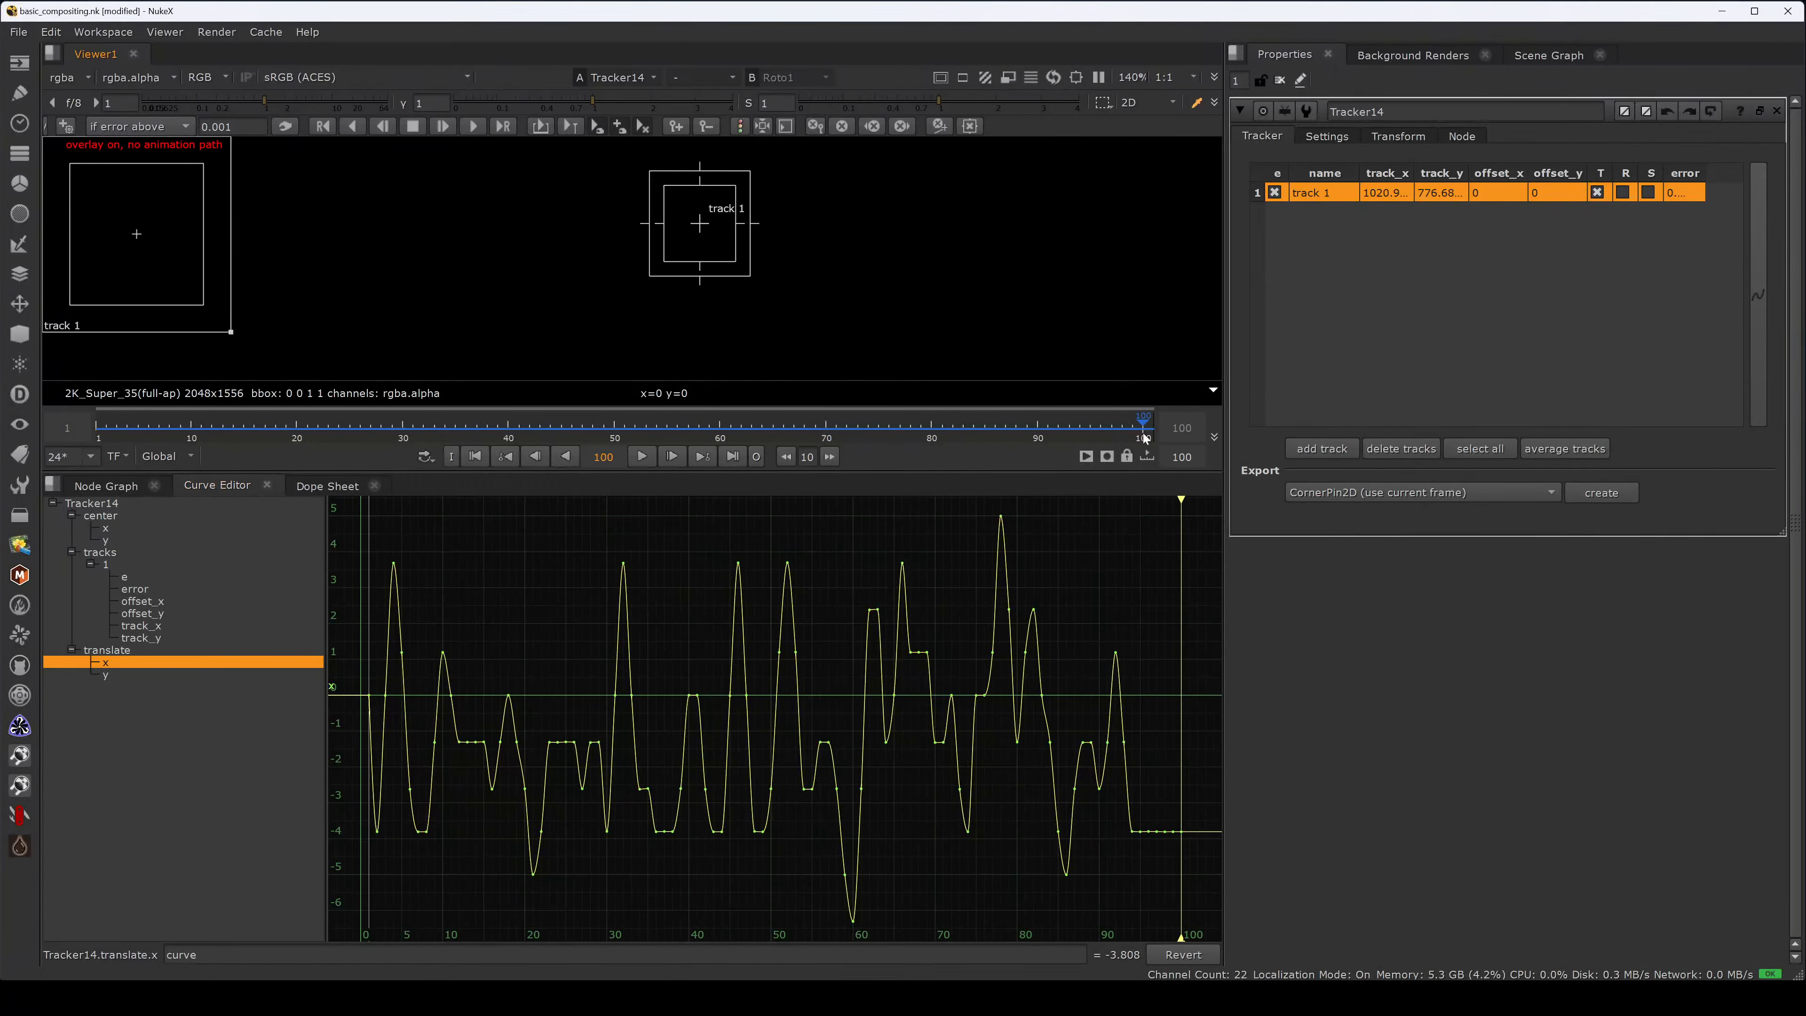
{"action": "left_click", "coordinate": [99, 430]}
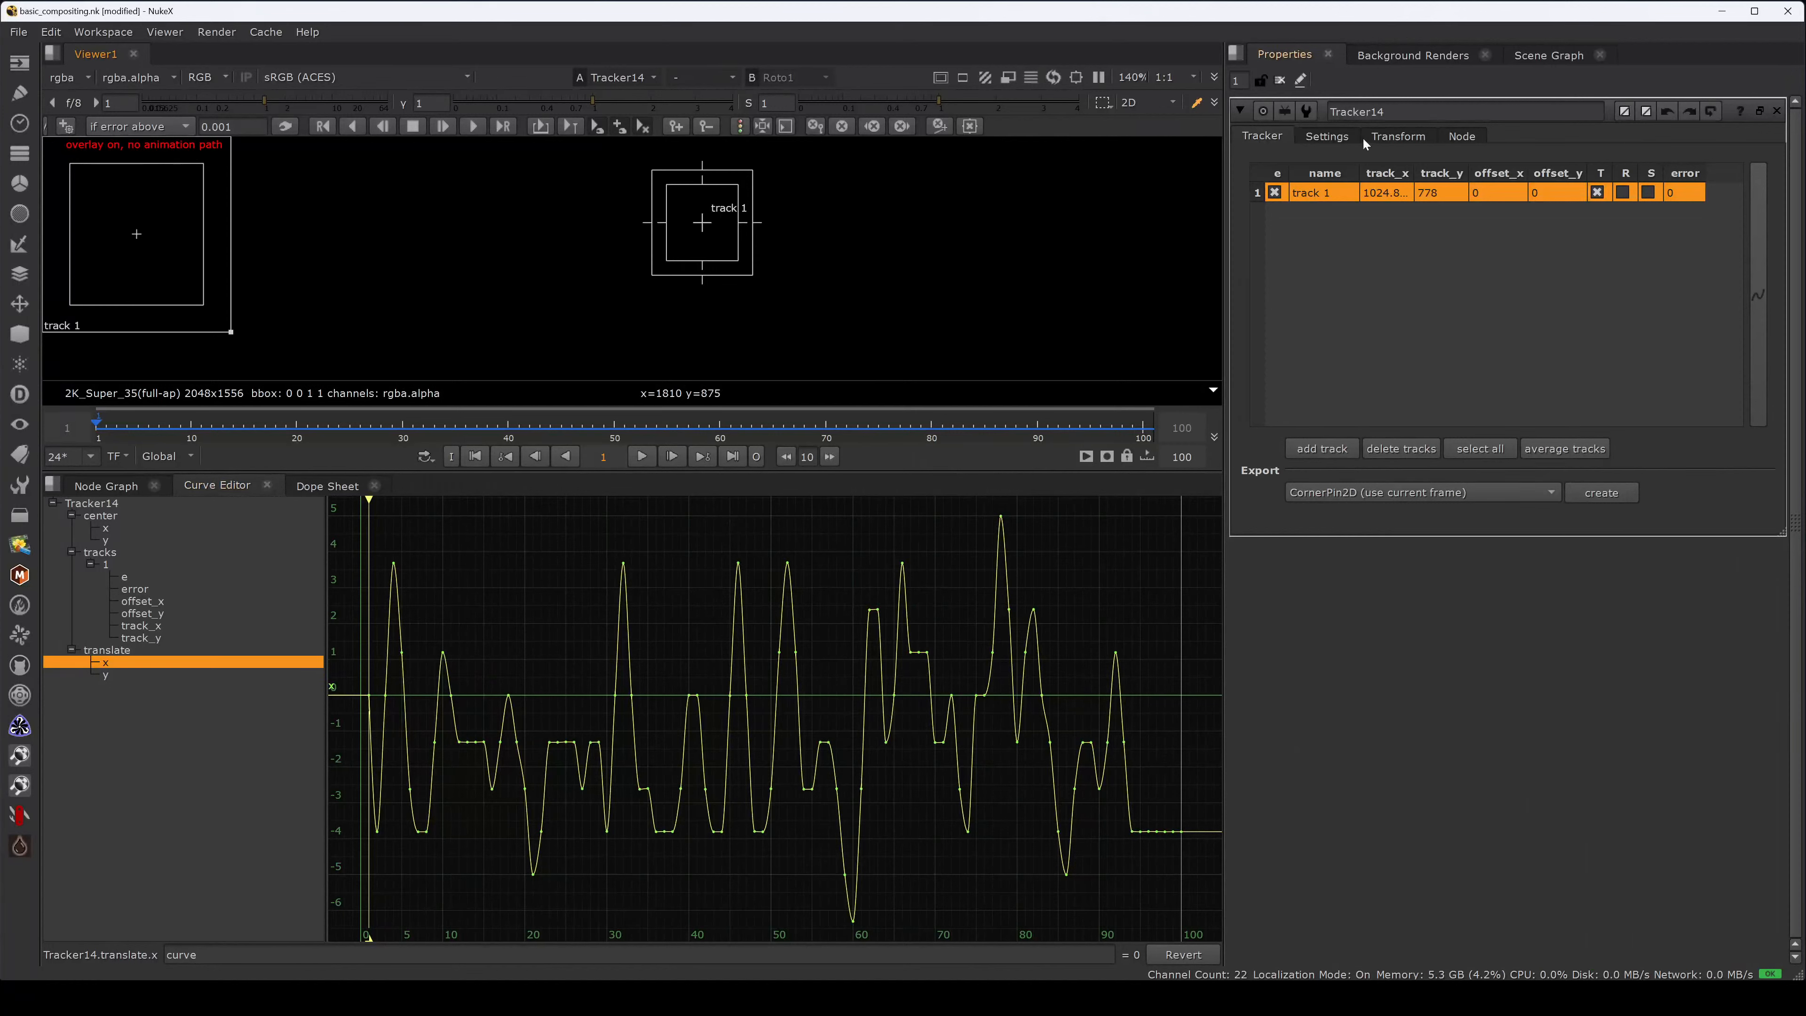
- Check the reference frame in Tracker14's transform settings, then play the tracked motion and return to frame 1
{"action": "left_click", "coordinate": [1397, 136]}
{"action": "double_click", "coordinate": [1341, 187]}
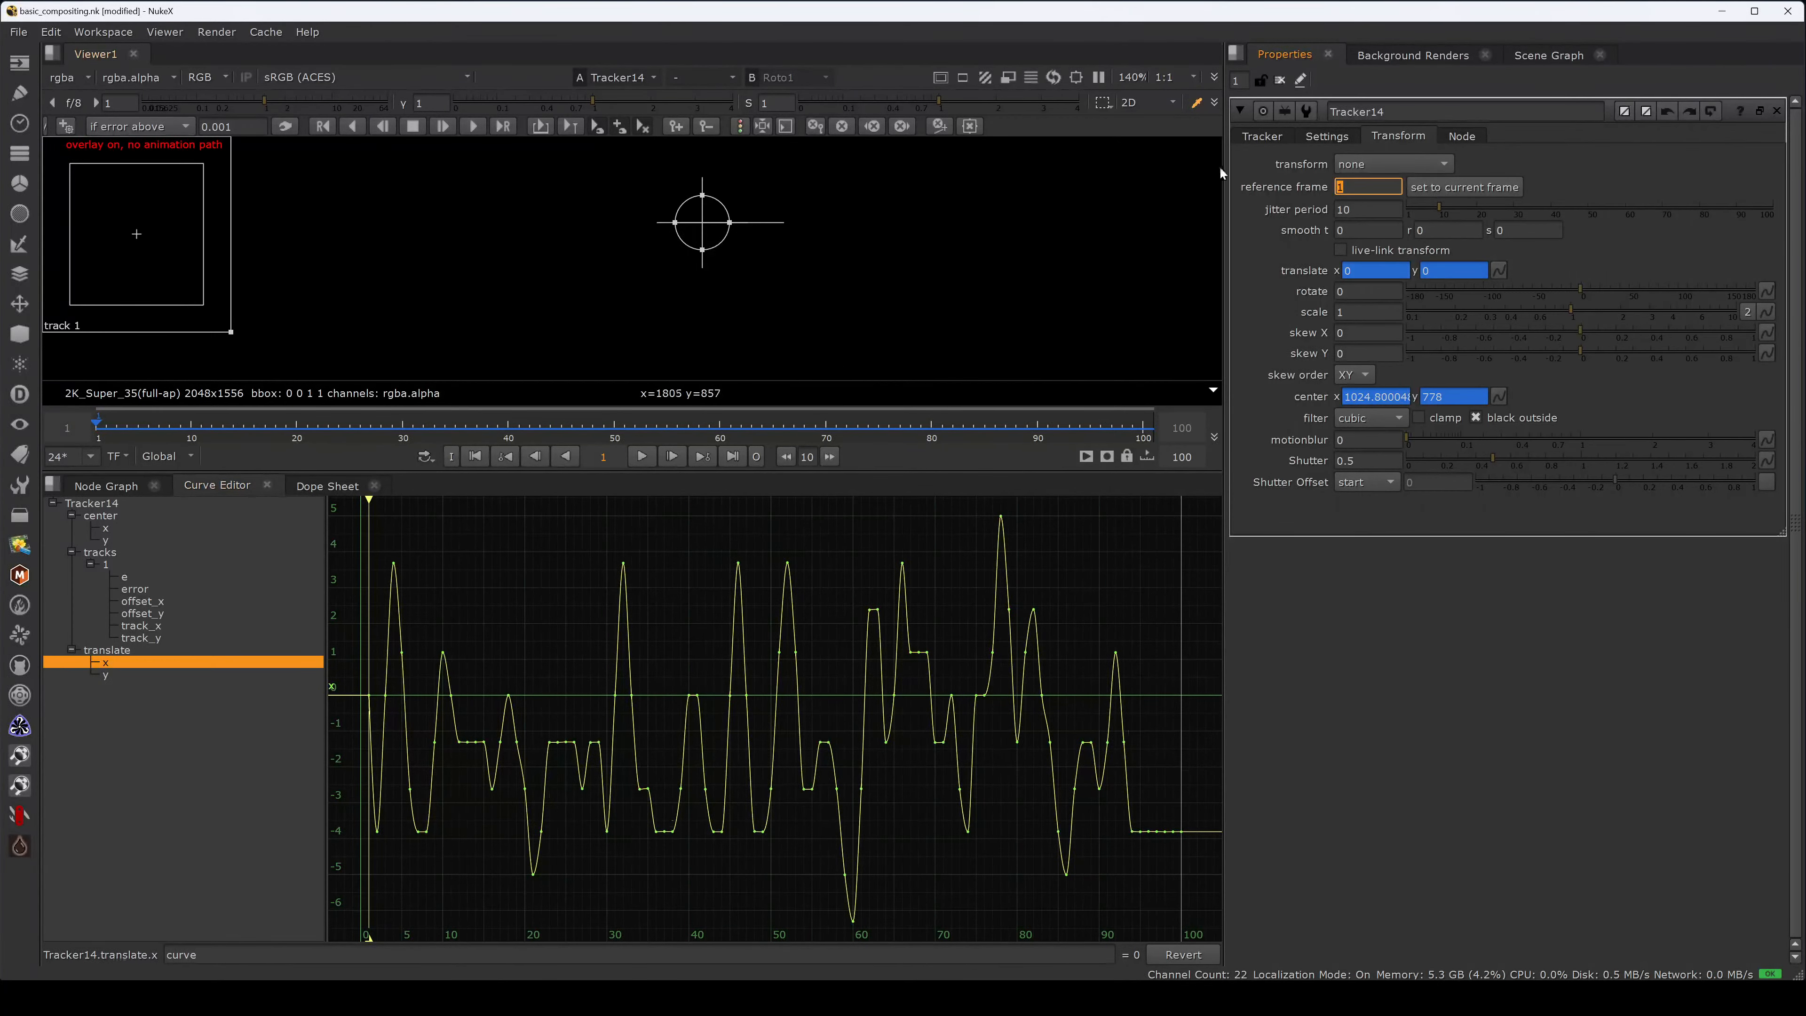
{"action": "left_click", "coordinate": [1257, 136]}
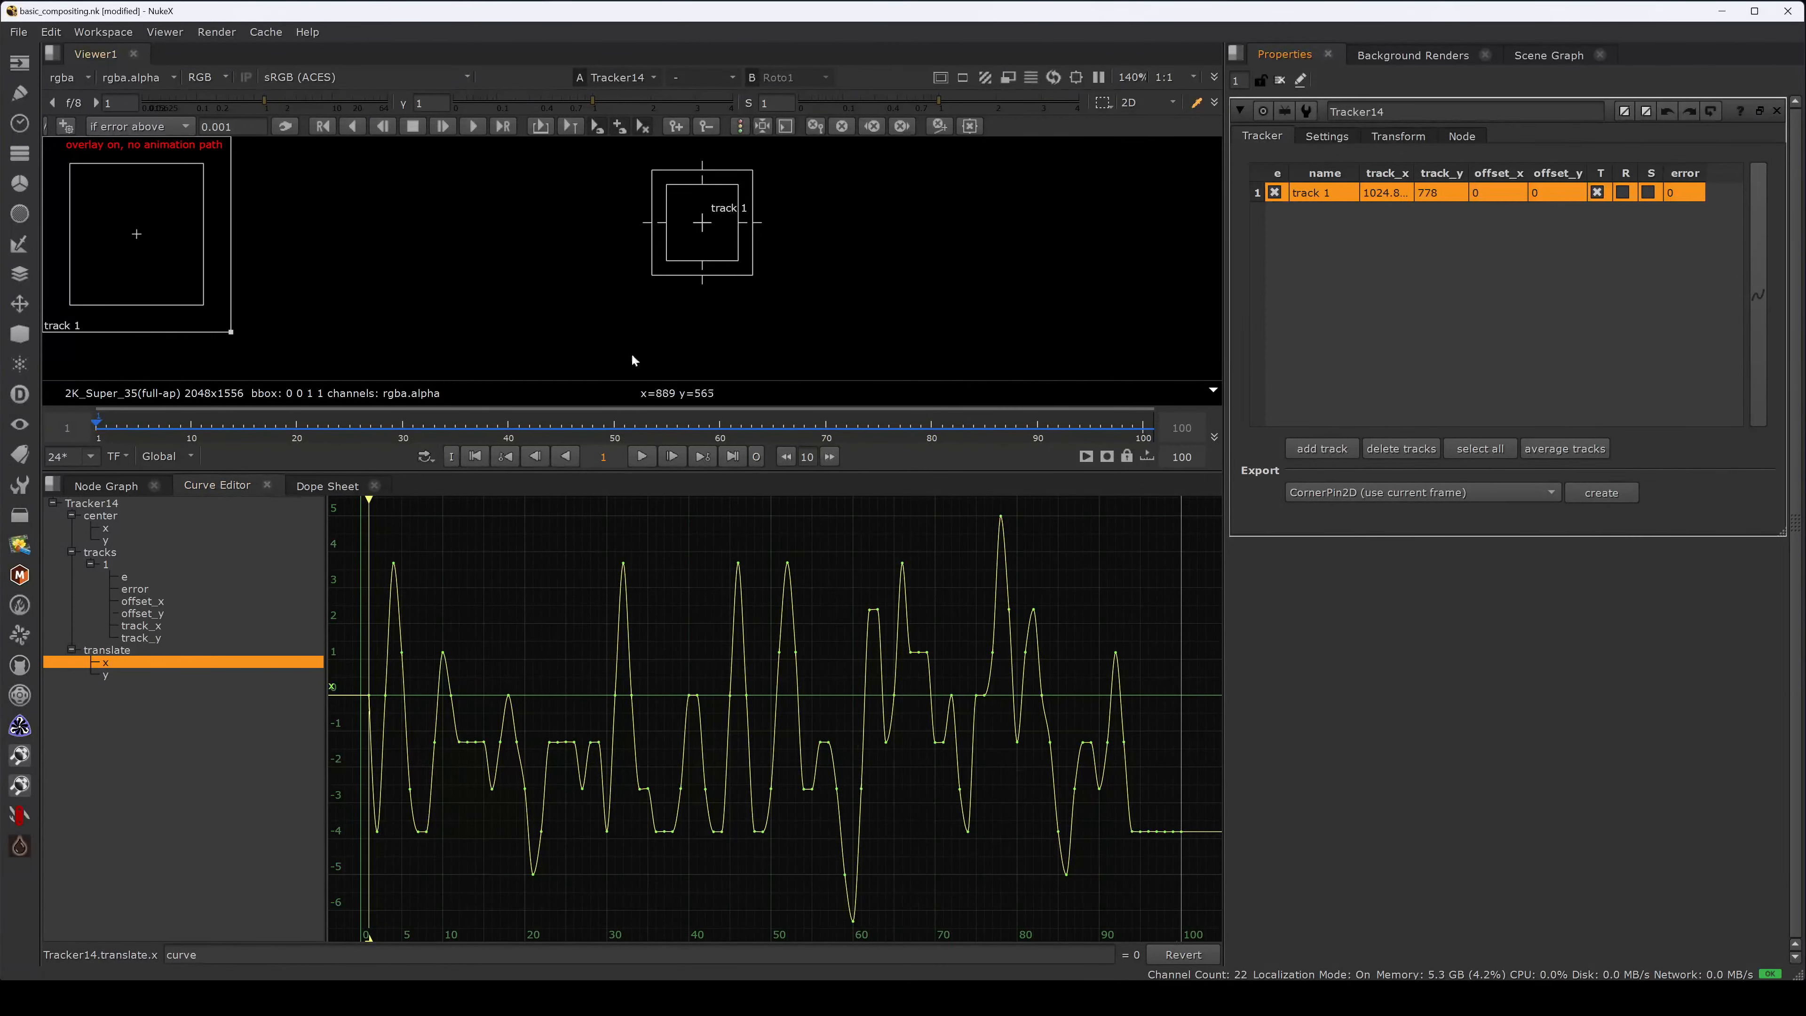
{"action": "left_click", "coordinate": [643, 457]}
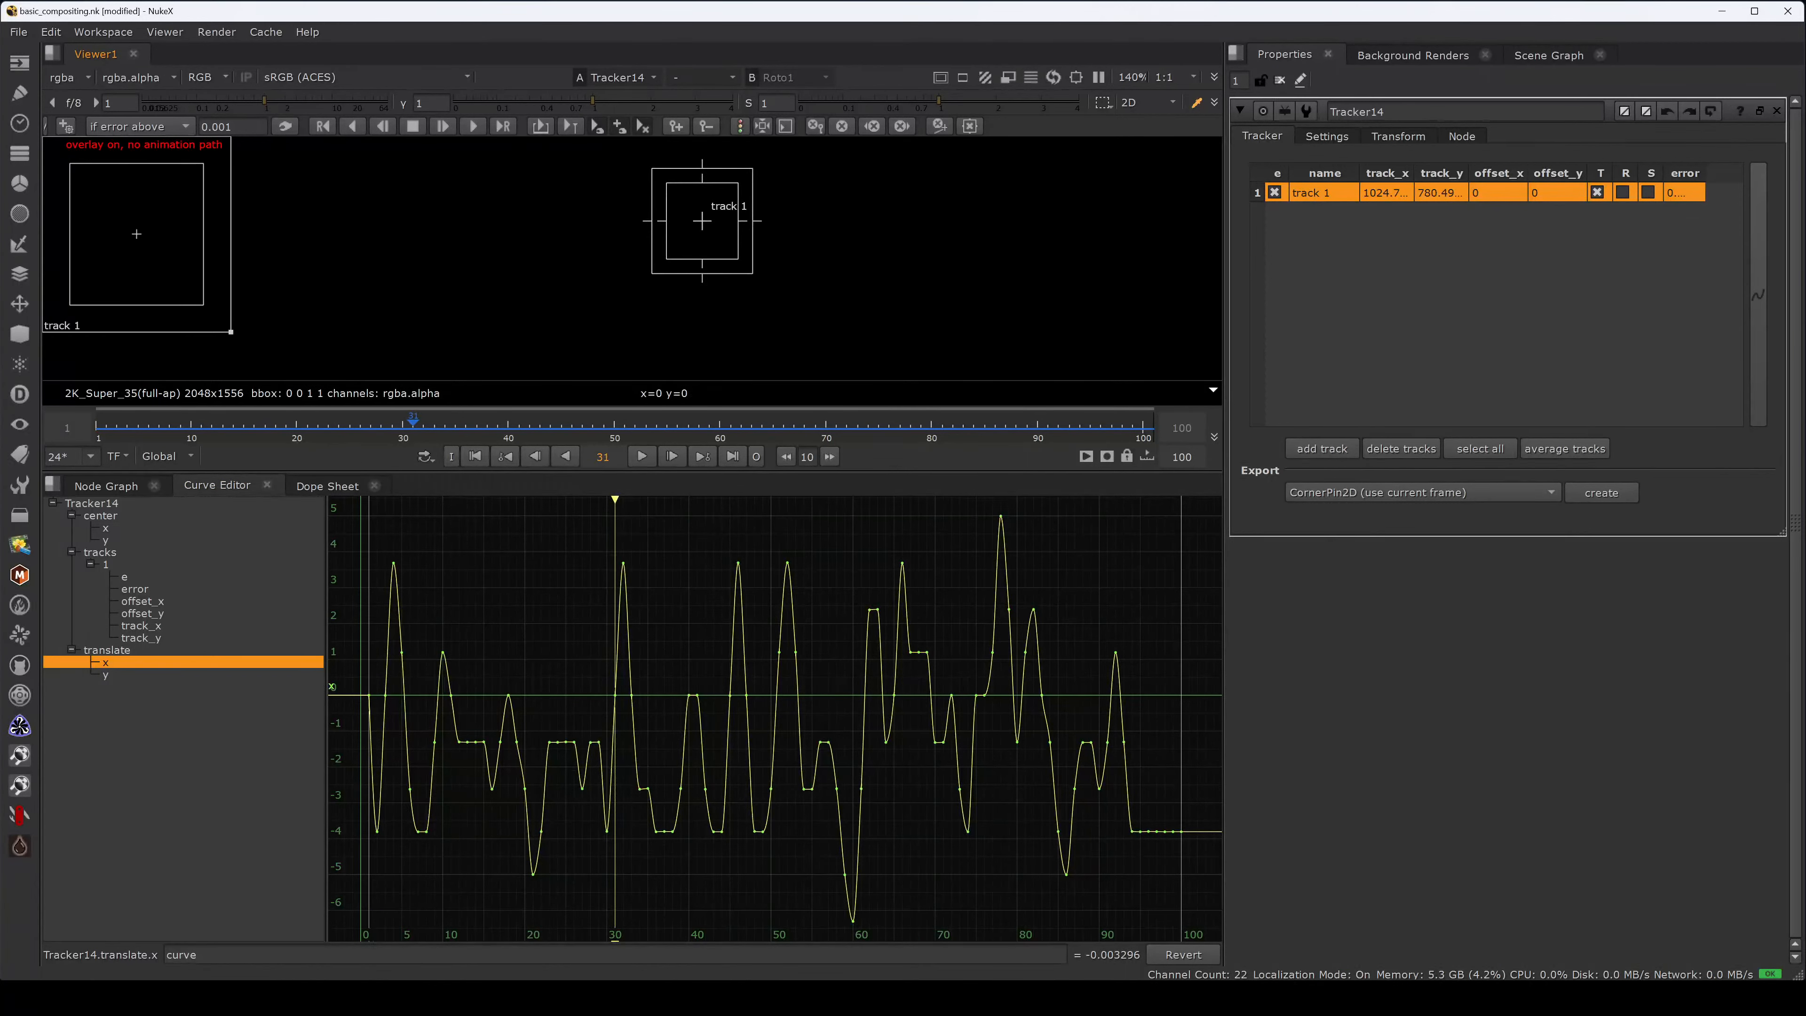
{"action": "key", "text": "Home"}
- Apply the Filter operation once to all keys of Tracker14's translate x curve
{"action": "key", "text": "ctrl+a"}
{"action": "right_click", "coordinate": [659, 622]}
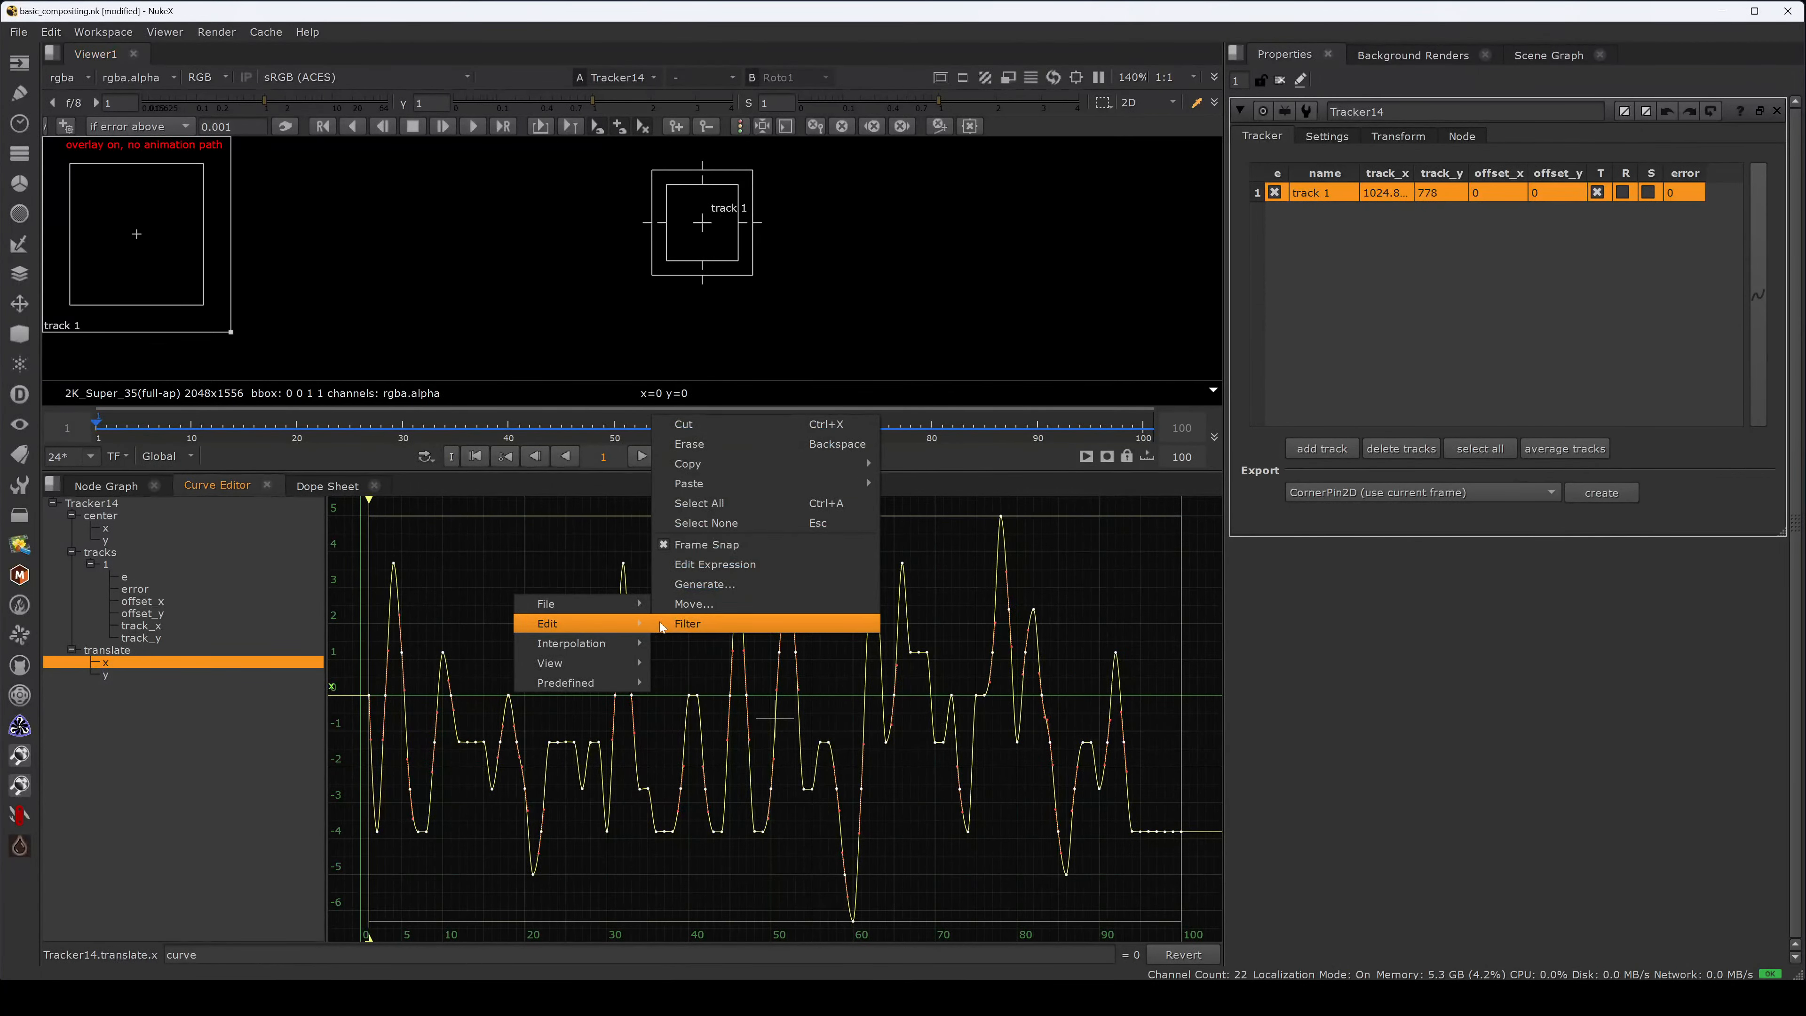
{"action": "left_click", "coordinate": [703, 622]}
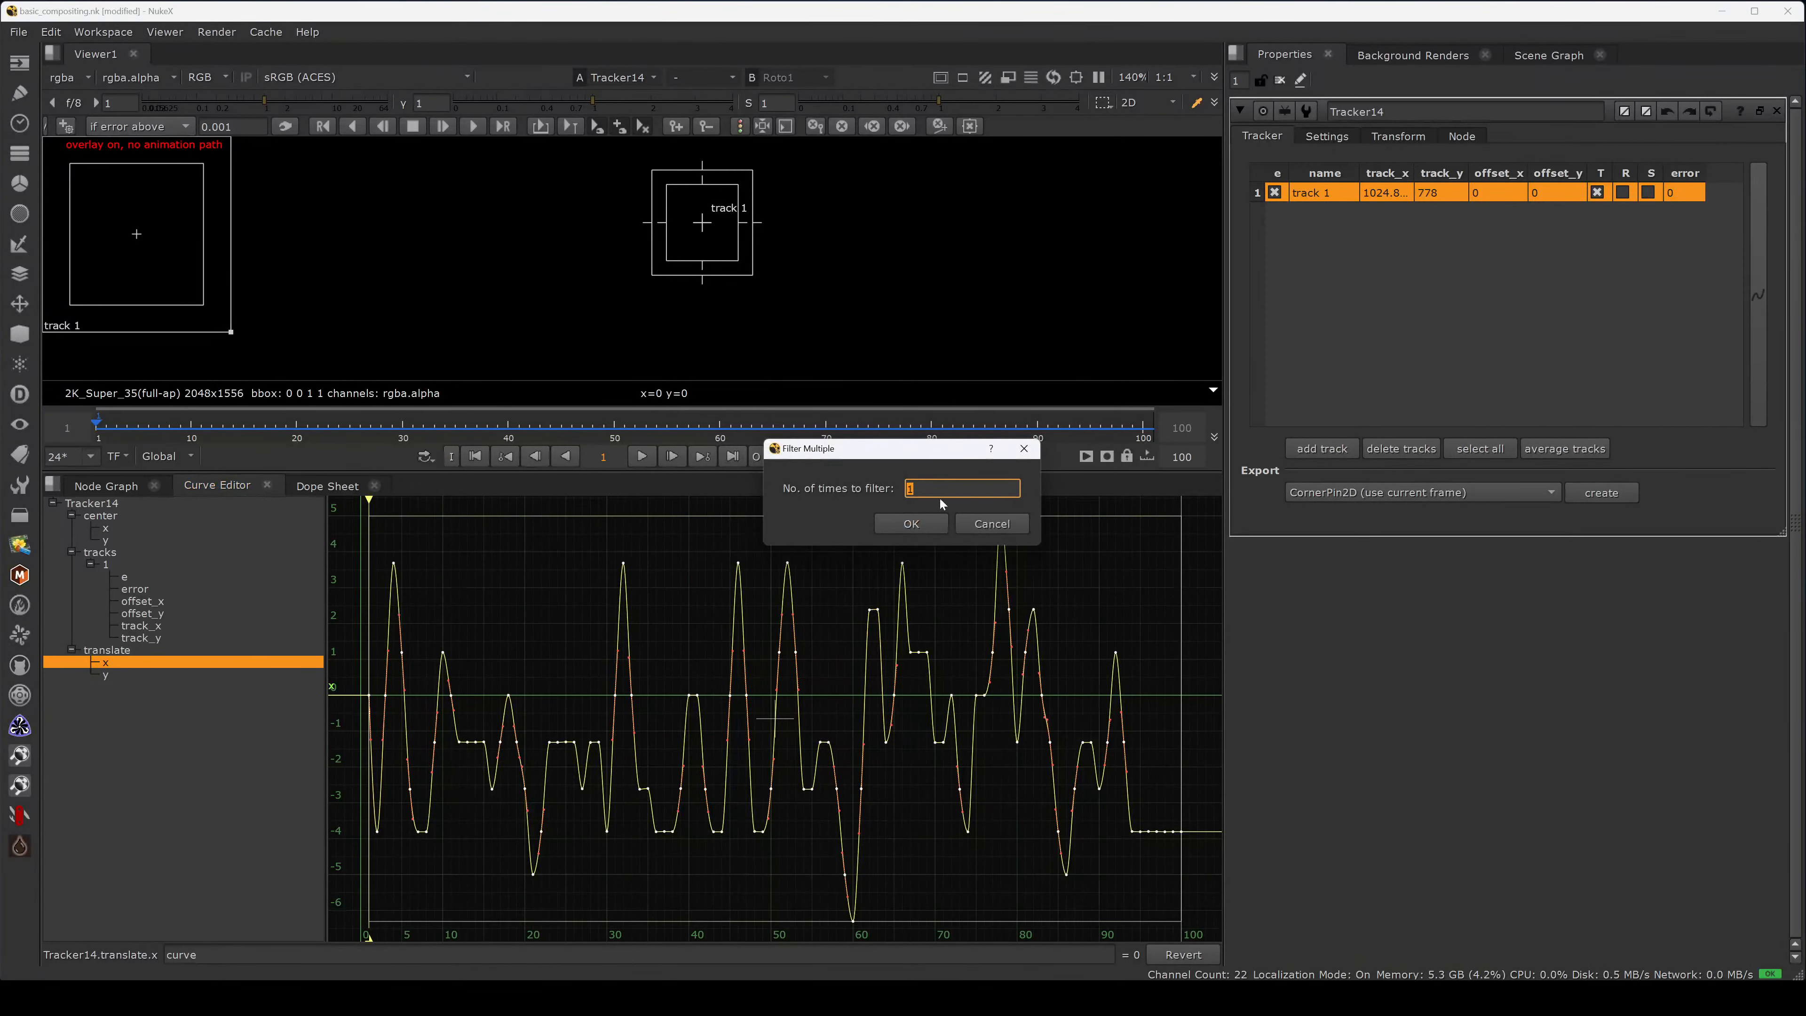
{"action": "left_click", "coordinate": [916, 523]}
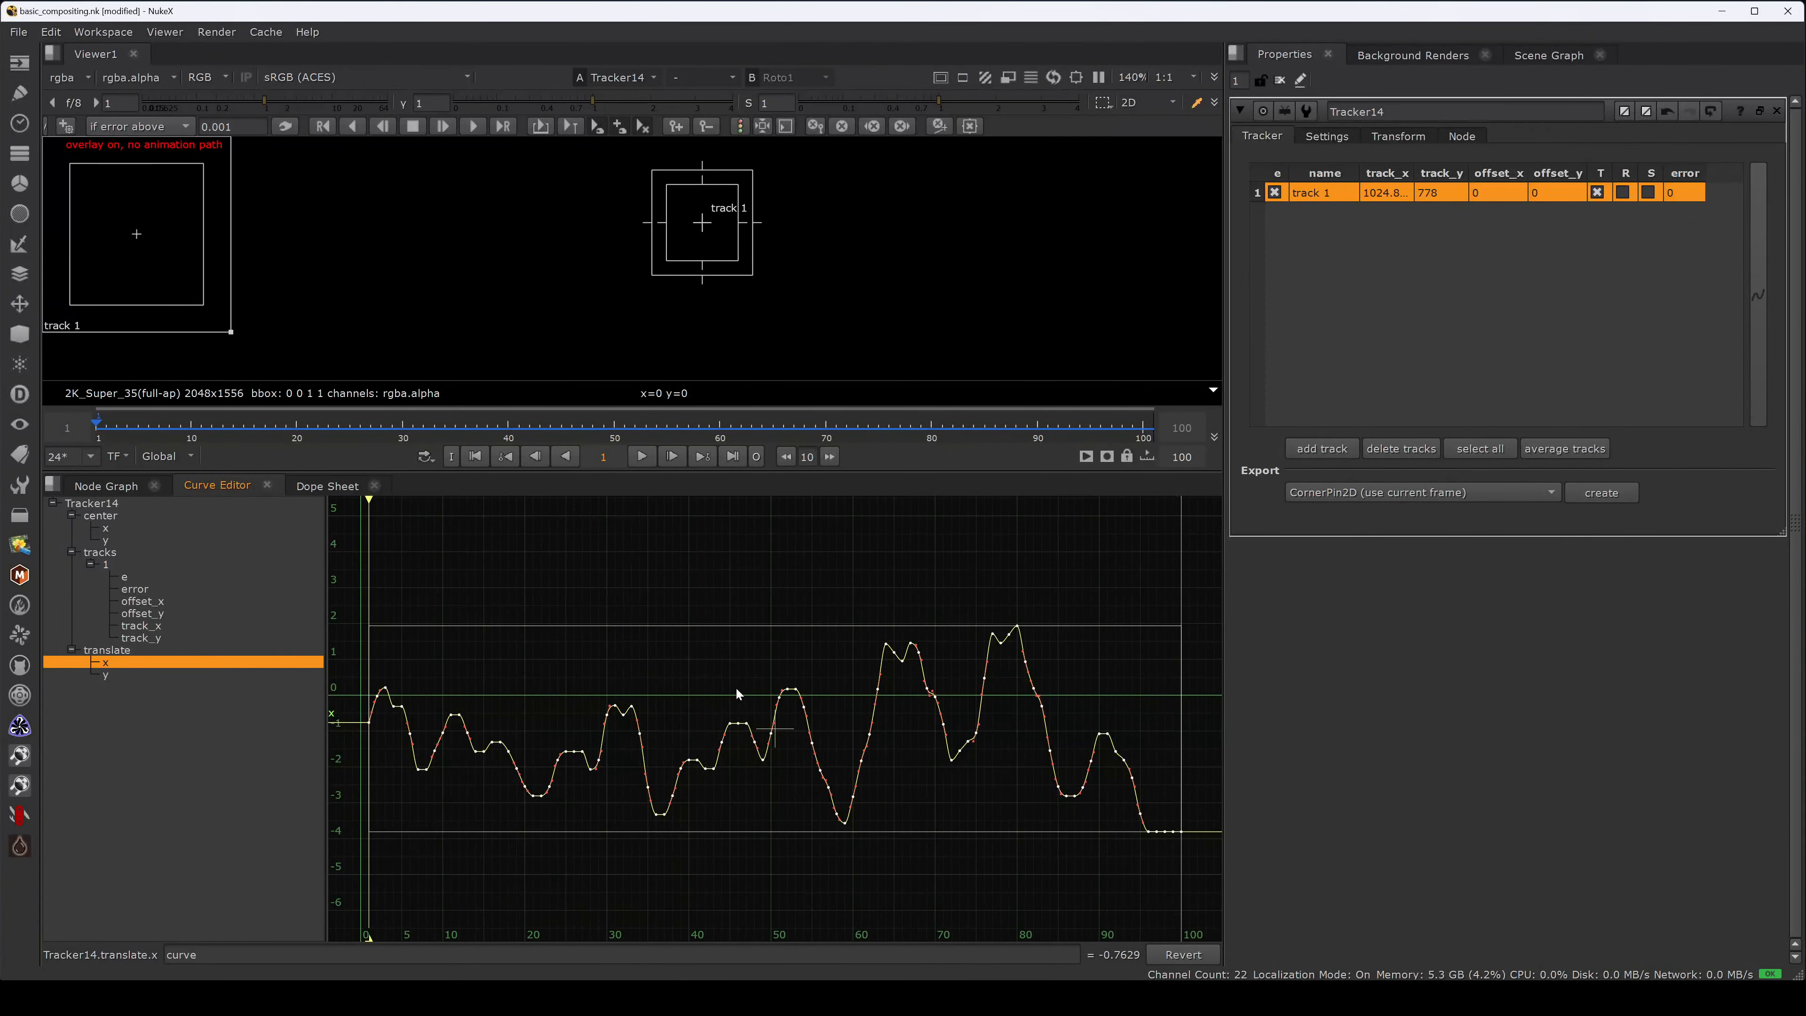
- Compare the original and filtered translate x curves by repeatedly undoing and redoing the filter, leaving the filter applied
{"action": "key", "text": "ctrl+z"}
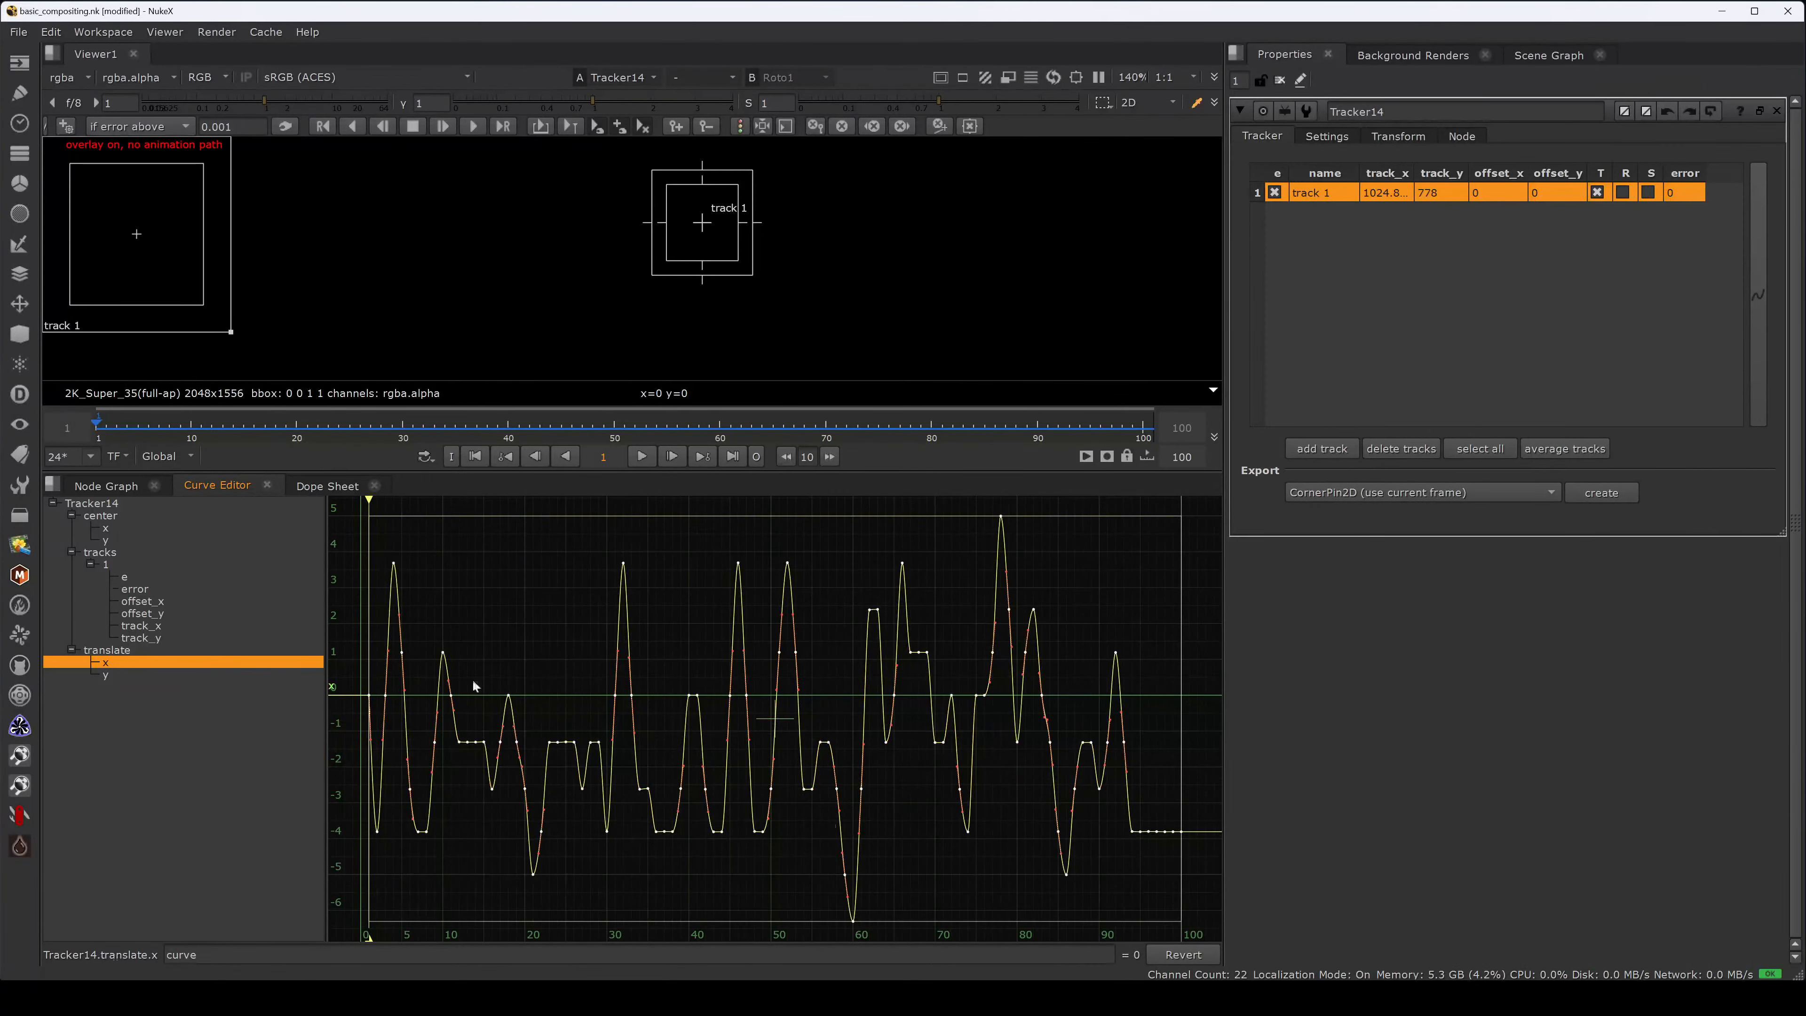
{"action": "key", "text": "ctrl+y"}
{"action": "key", "text": "ctrl+z"}
{"action": "key", "text": "ctrl+y"}
{"action": "key", "text": "ctrl+z"}
{"action": "key", "text": "ctrl+y"}
{"action": "key", "text": "ctrl+z"}
{"action": "key", "text": "ctrl+y"}
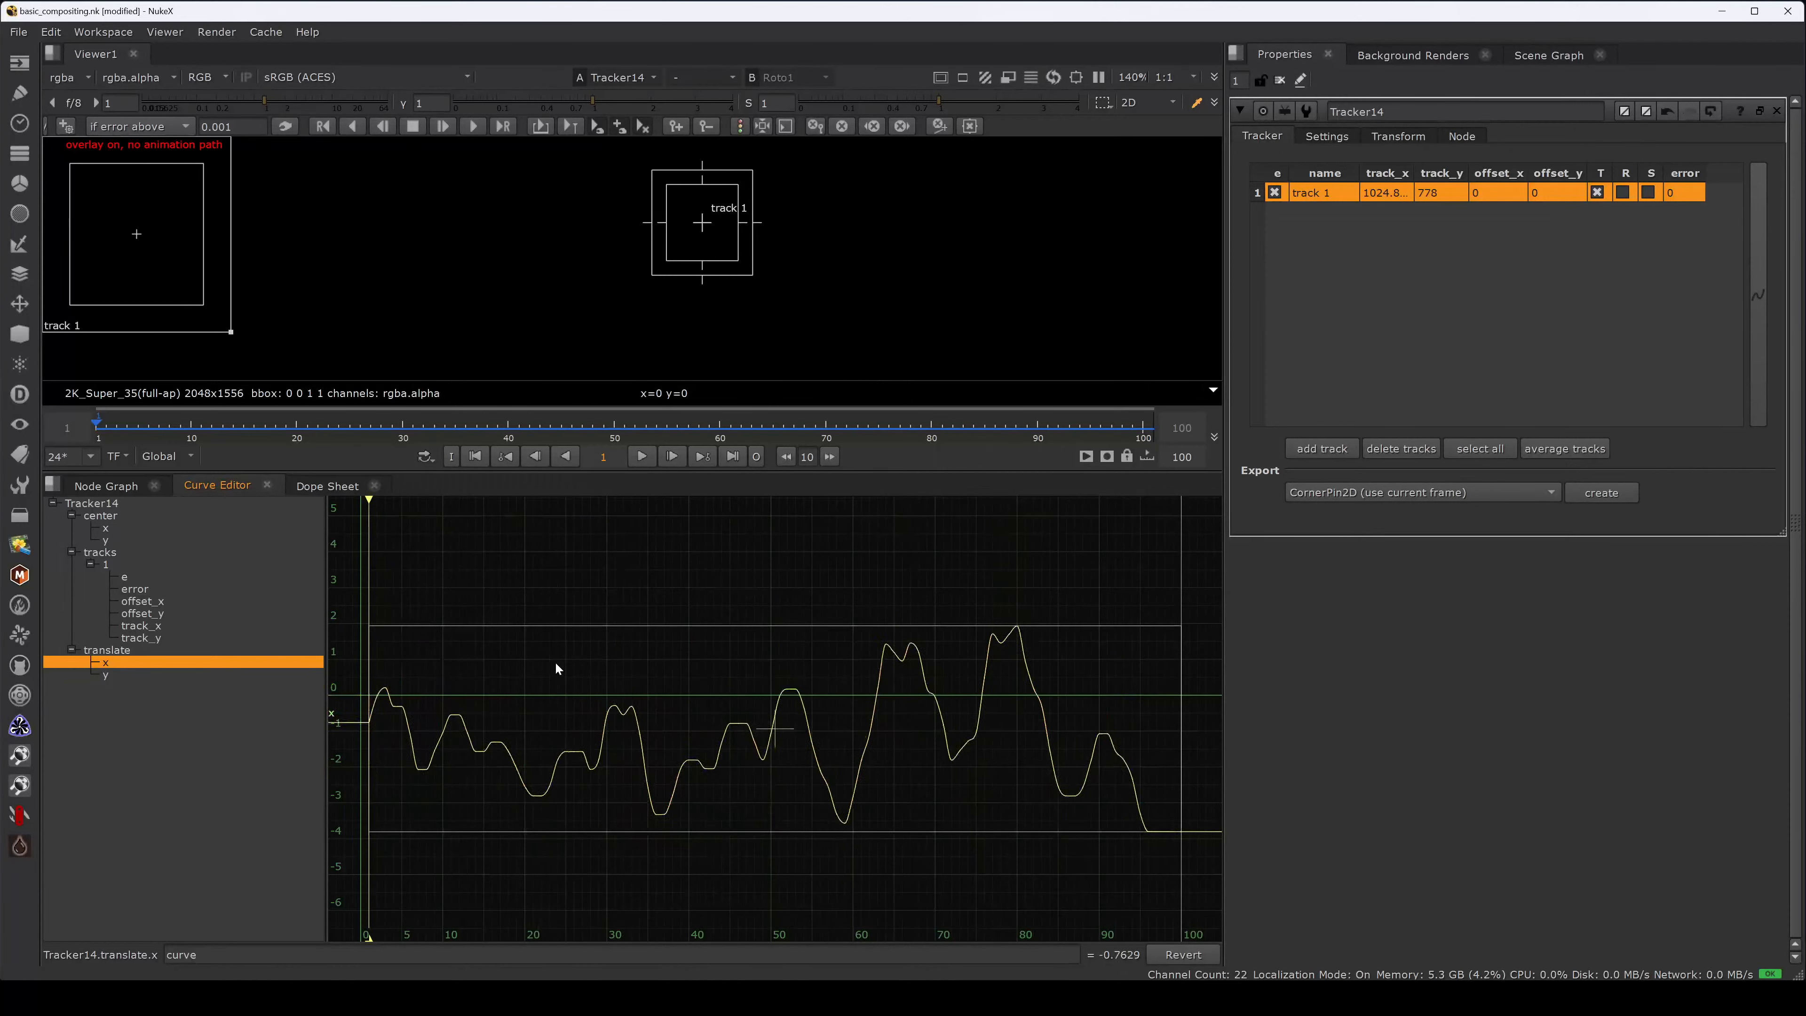
{"action": "key", "text": "ctrl+z"}
{"action": "key", "text": "ctrl+y"}
{"action": "key", "text": "ctrl+z"}
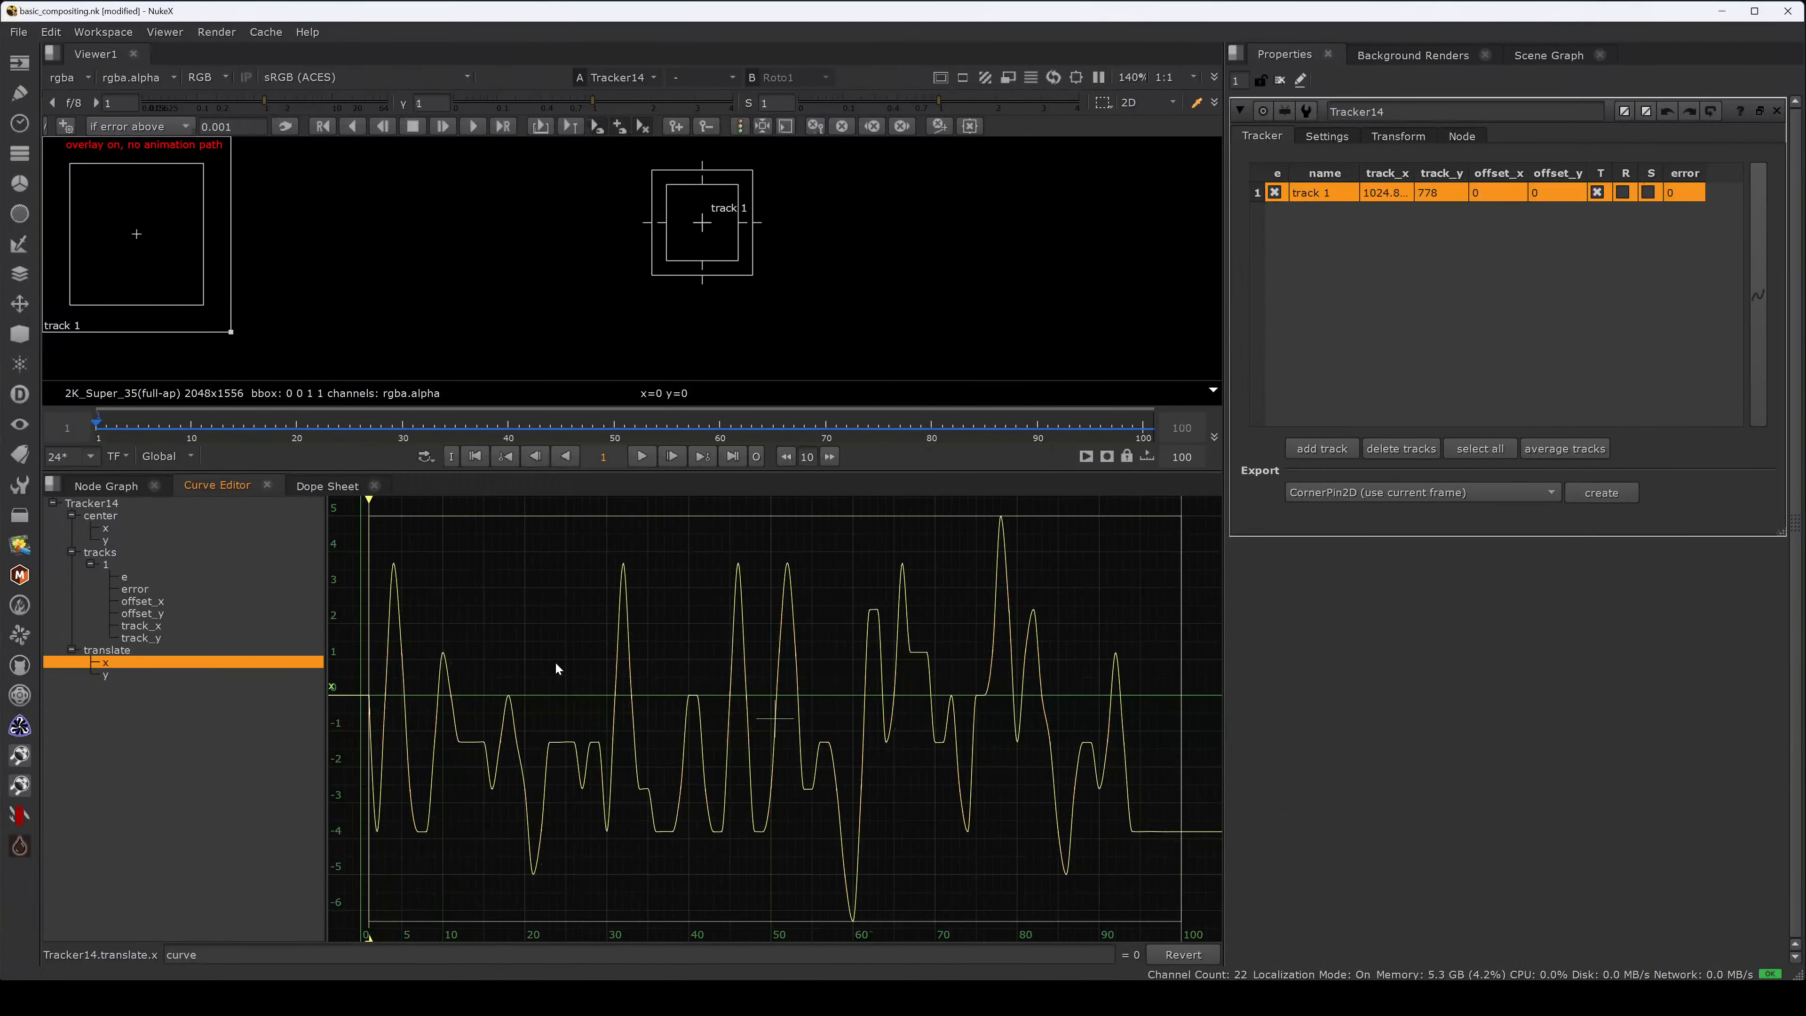
{"action": "key", "text": "ctrl+y"}
{"action": "key", "text": "ctrl+z"}
{"action": "key", "text": "ctrl+y"}
{"action": "key", "text": "ctrl+z"}
{"action": "key", "text": "ctrl+y"}
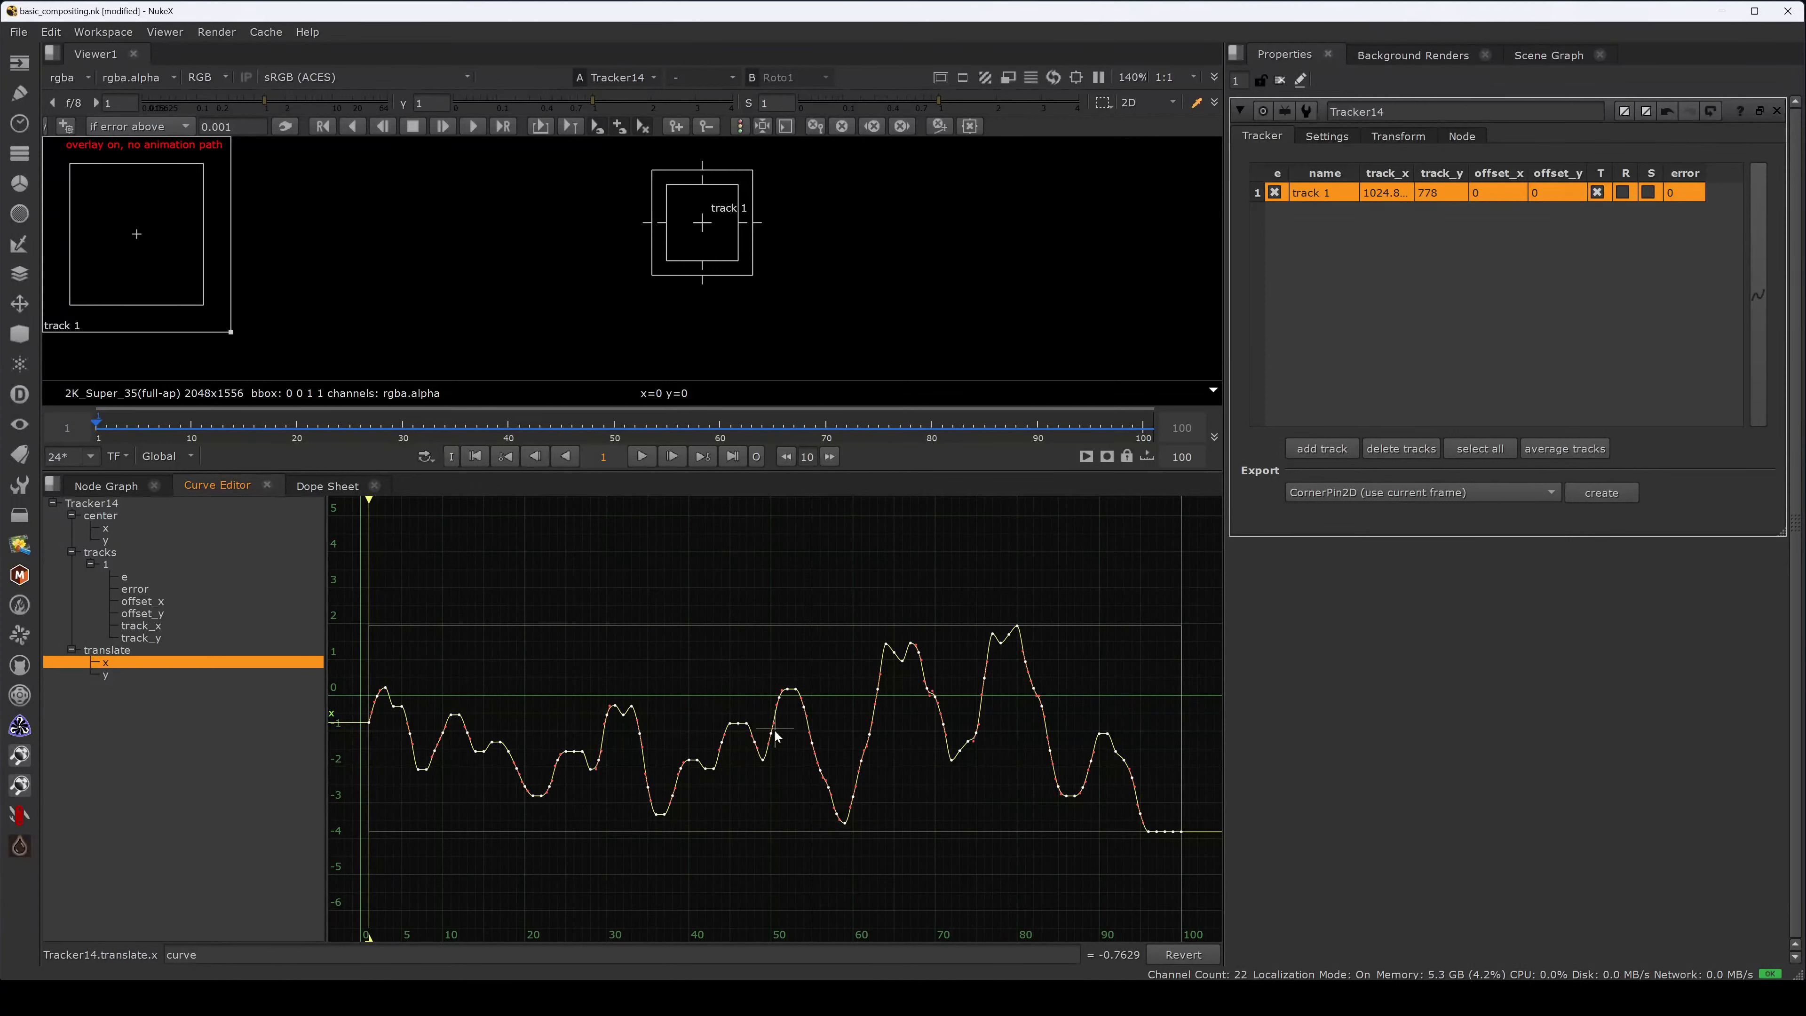
- Undo the filter on Tracker14's translate x curve, duplicate the Tracker14 node beside it, and open the duplicate's properties
{"action": "key", "text": "ctrl+z"}
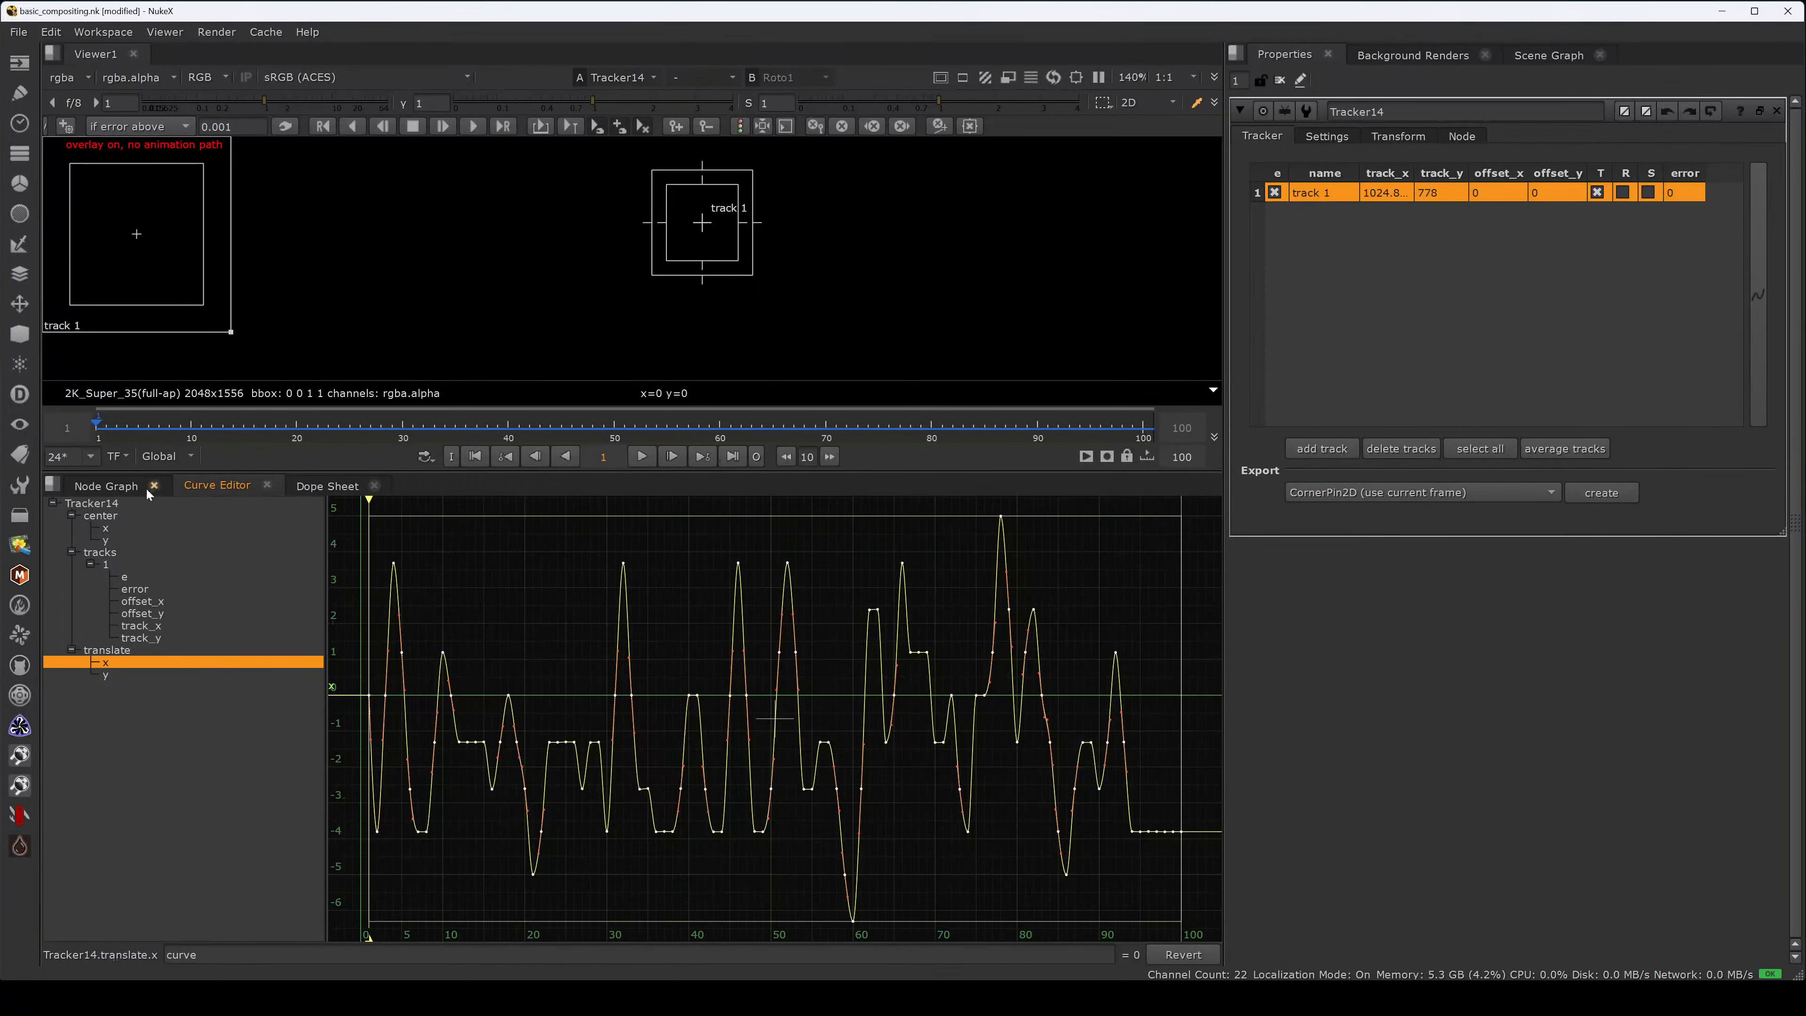
{"action": "left_click", "coordinate": [106, 486]}
{"action": "left_click", "coordinate": [859, 736]}
{"action": "left_click_drag", "start_coordinate": [949, 660], "coordinate": [941, 751]}
{"action": "key", "text": "alt+c"}
{"action": "left_click_drag", "start_coordinate": [1094, 746], "coordinate": [1096, 753]}
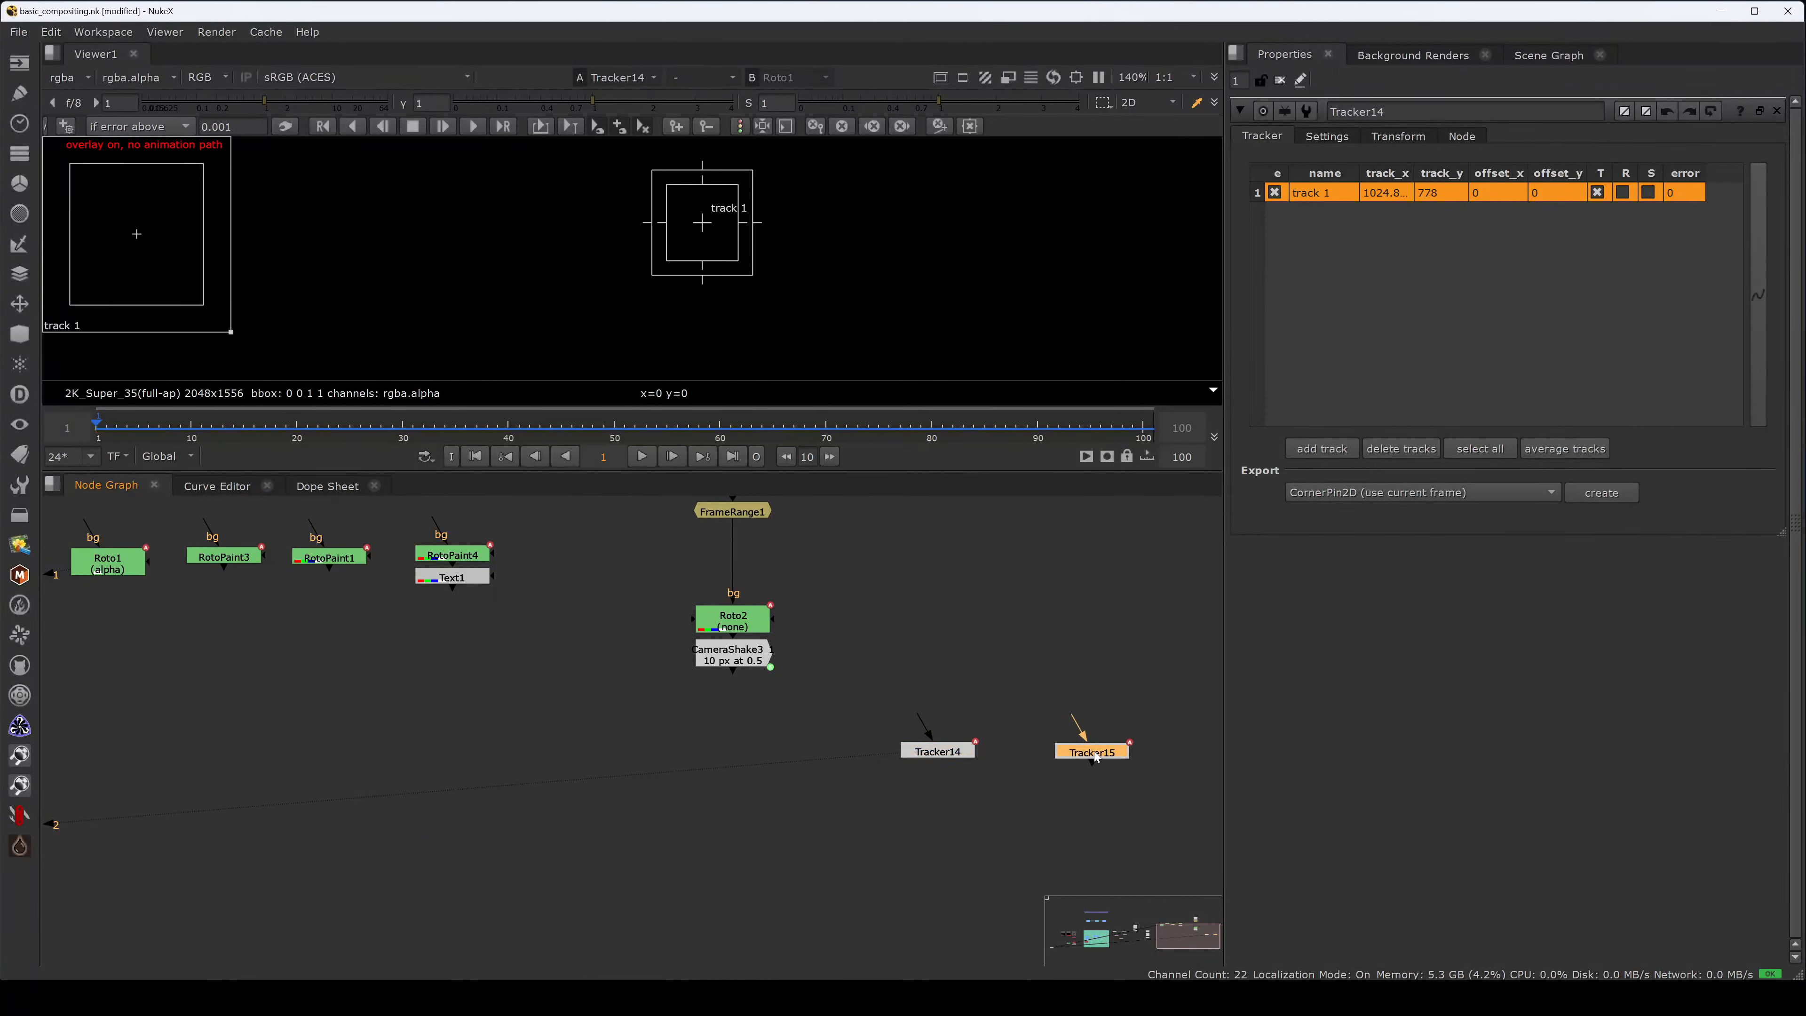
{"action": "double_click", "coordinate": [1096, 756]}
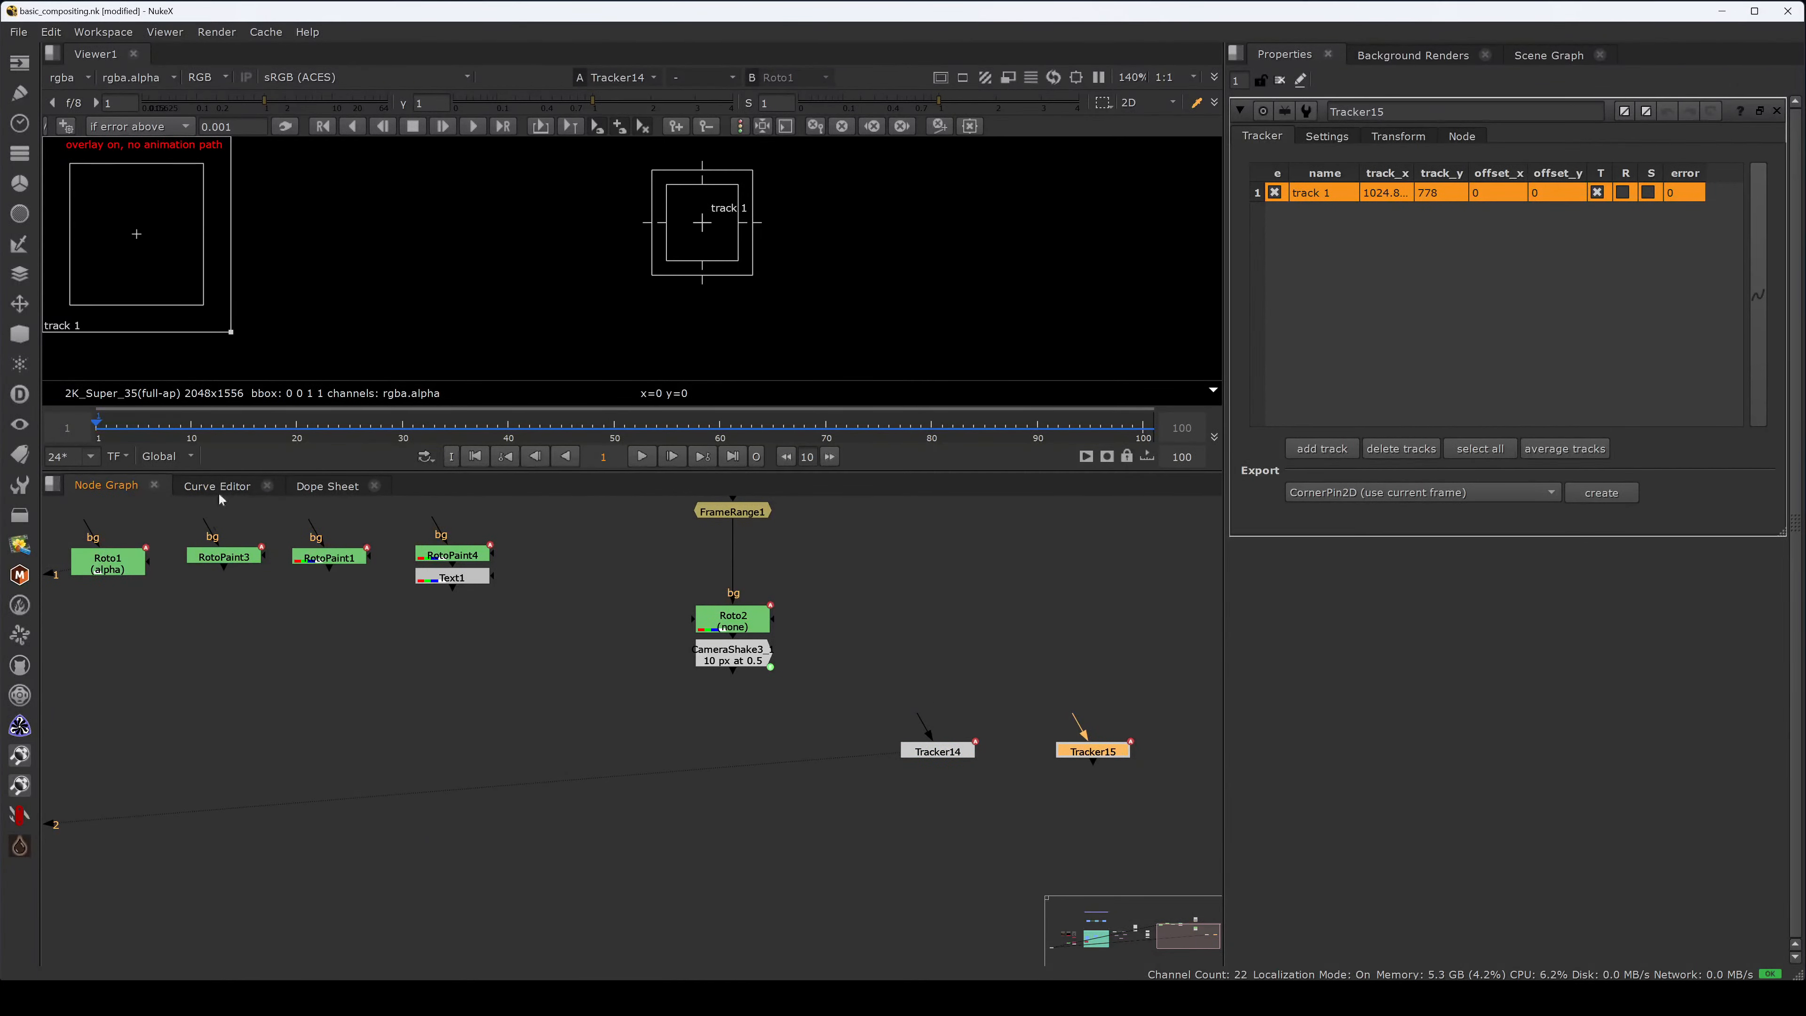
{"action": "left_click_drag", "start_coordinate": [1093, 752], "coordinate": [1095, 754]}
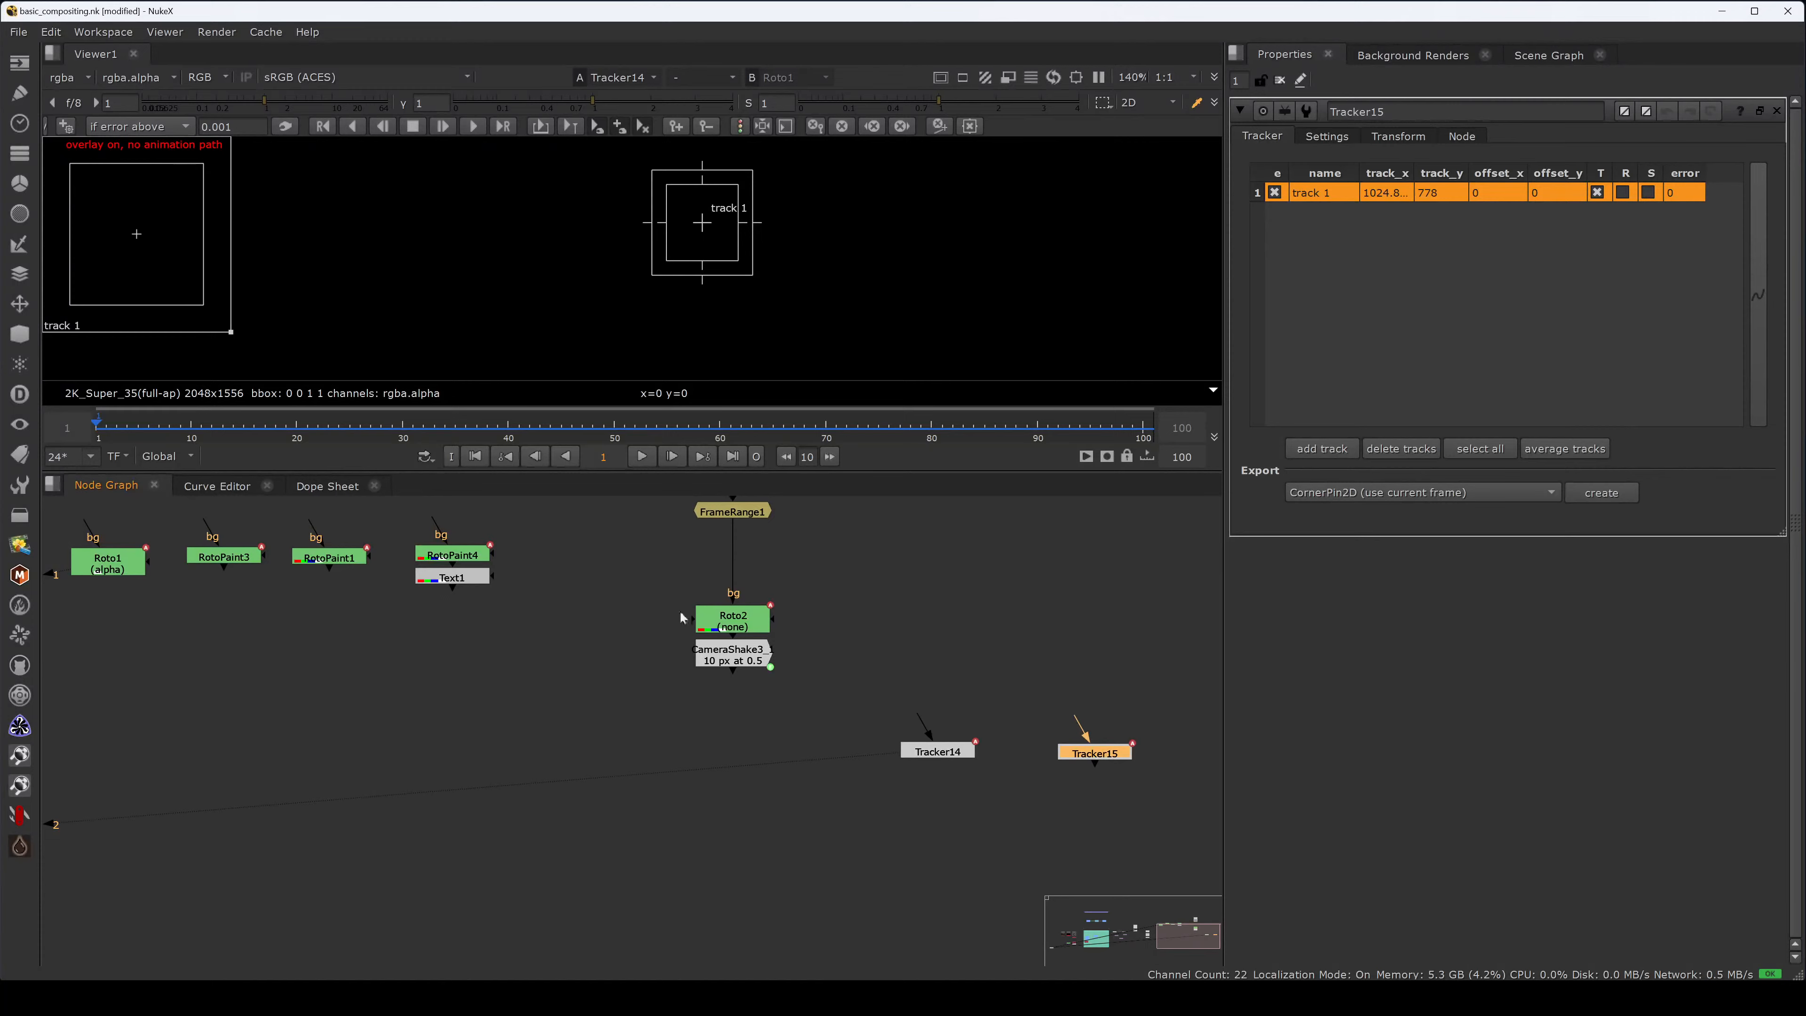
- Filter the translate x curve of the duplicated tracker, Tracker15, 5 times
{"action": "left_click", "coordinate": [219, 486]}
{"action": "left_click", "coordinate": [151, 598]}
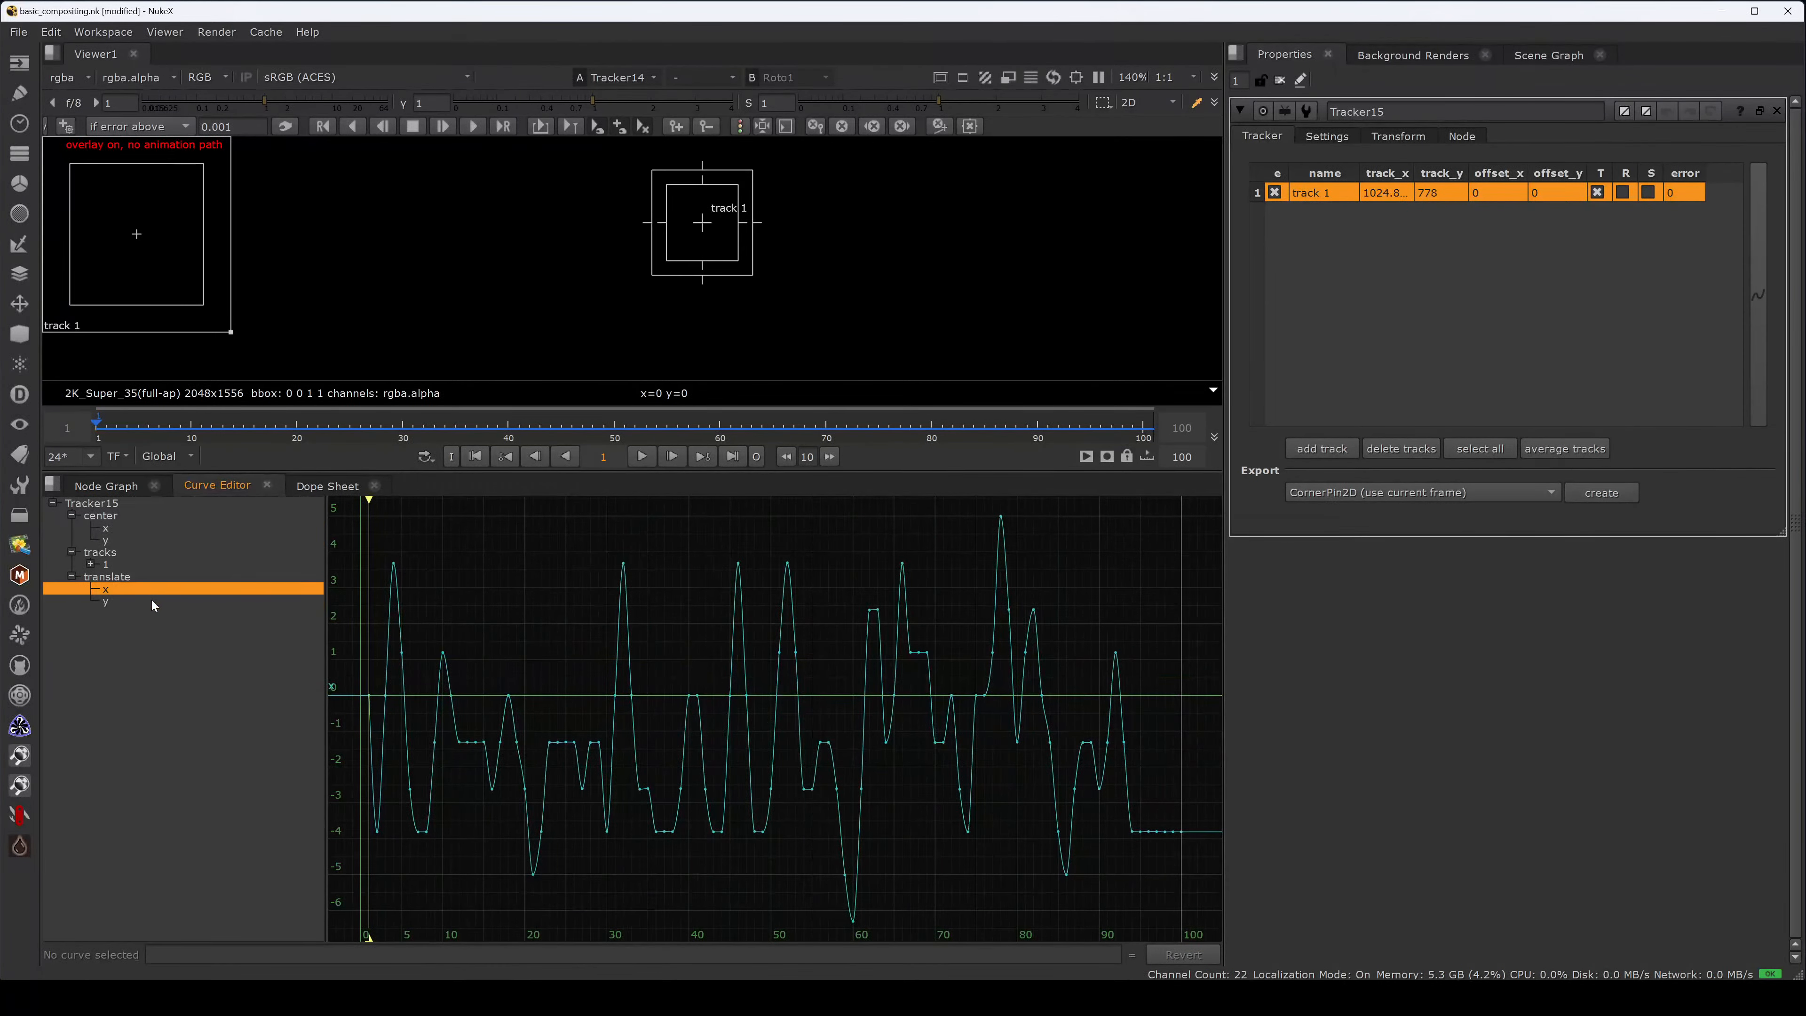
{"action": "left_click", "coordinate": [135, 588]}
{"action": "right_click", "coordinate": [691, 663]}
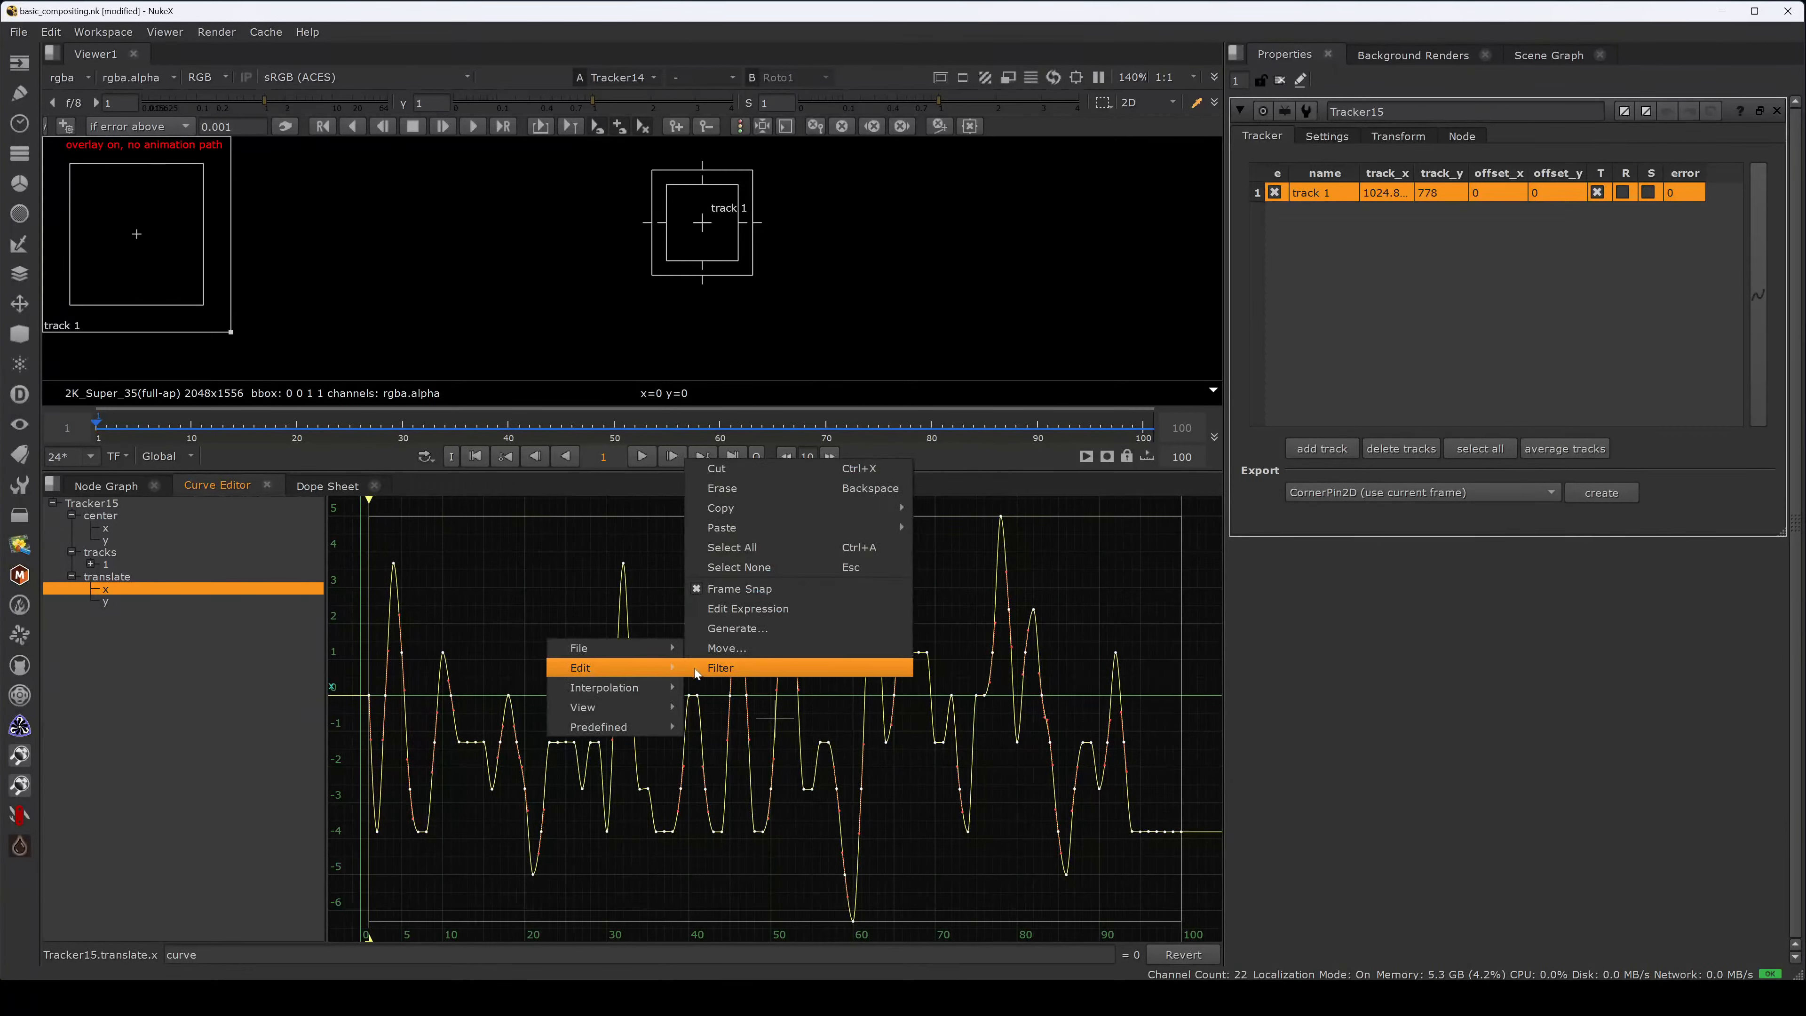
{"action": "left_click", "coordinate": [490, 673]}
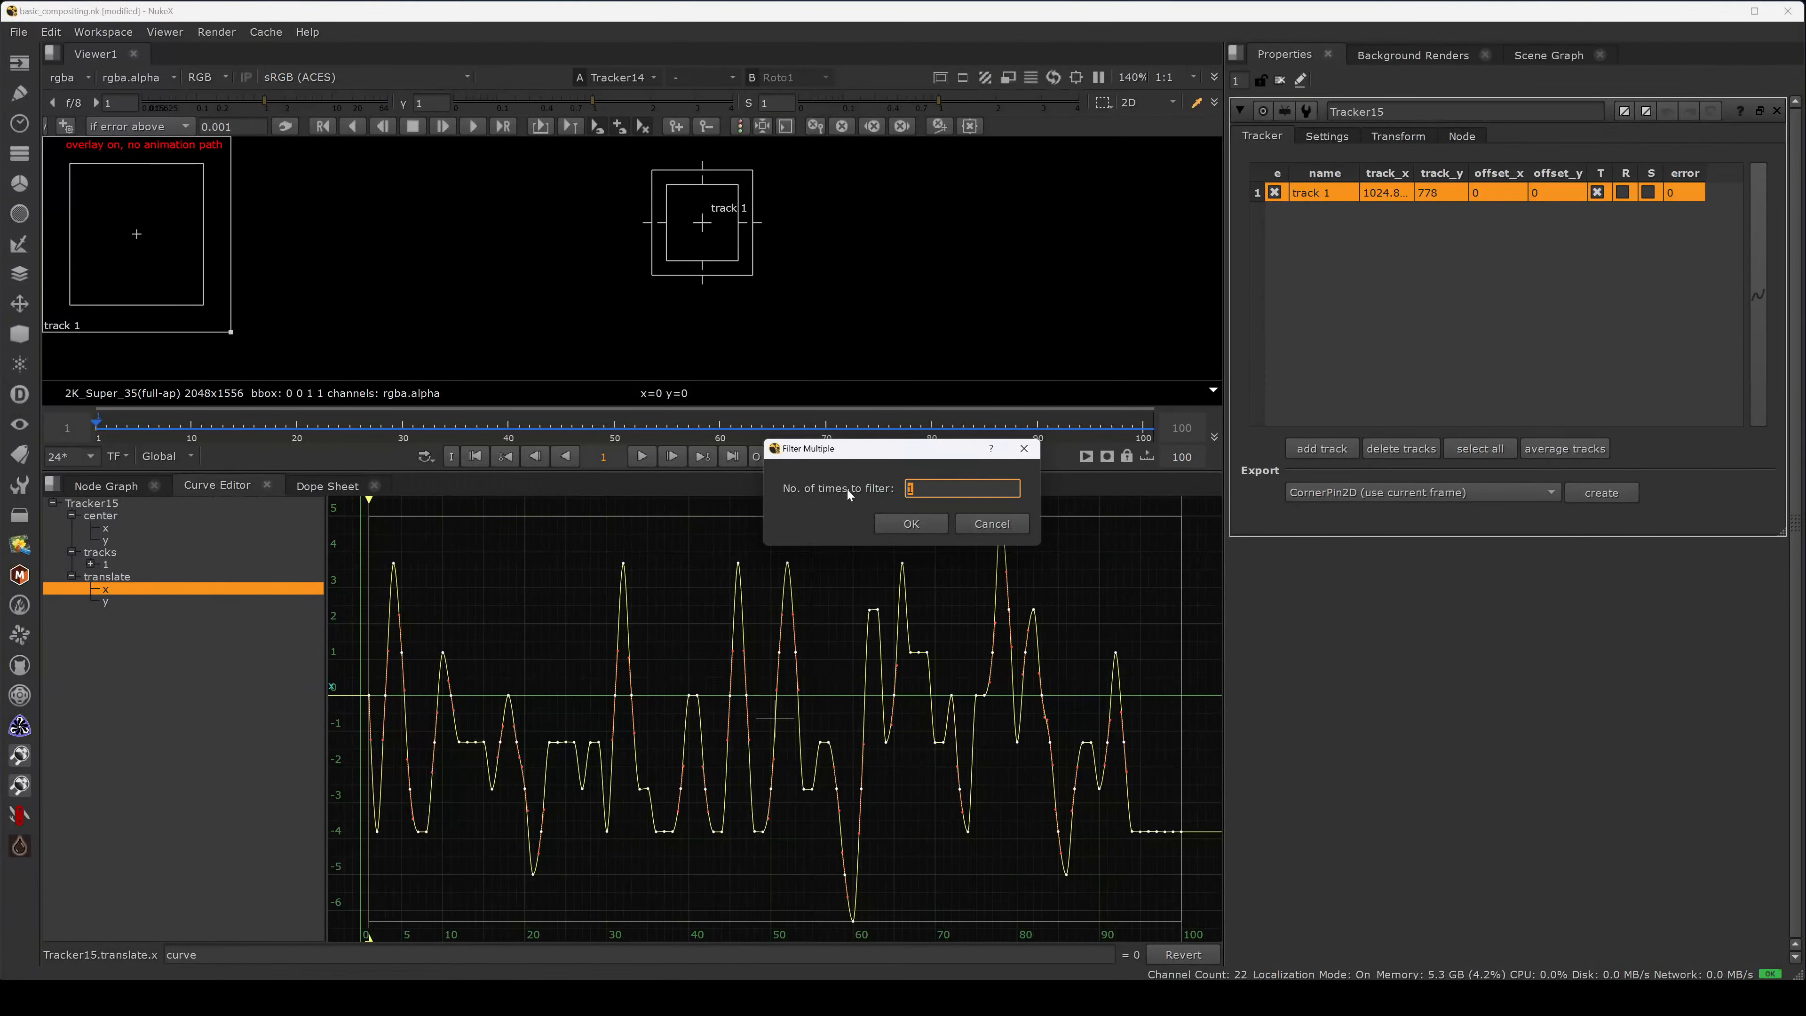
{"action": "type", "text": "5"}
{"action": "key", "text": "Return"}
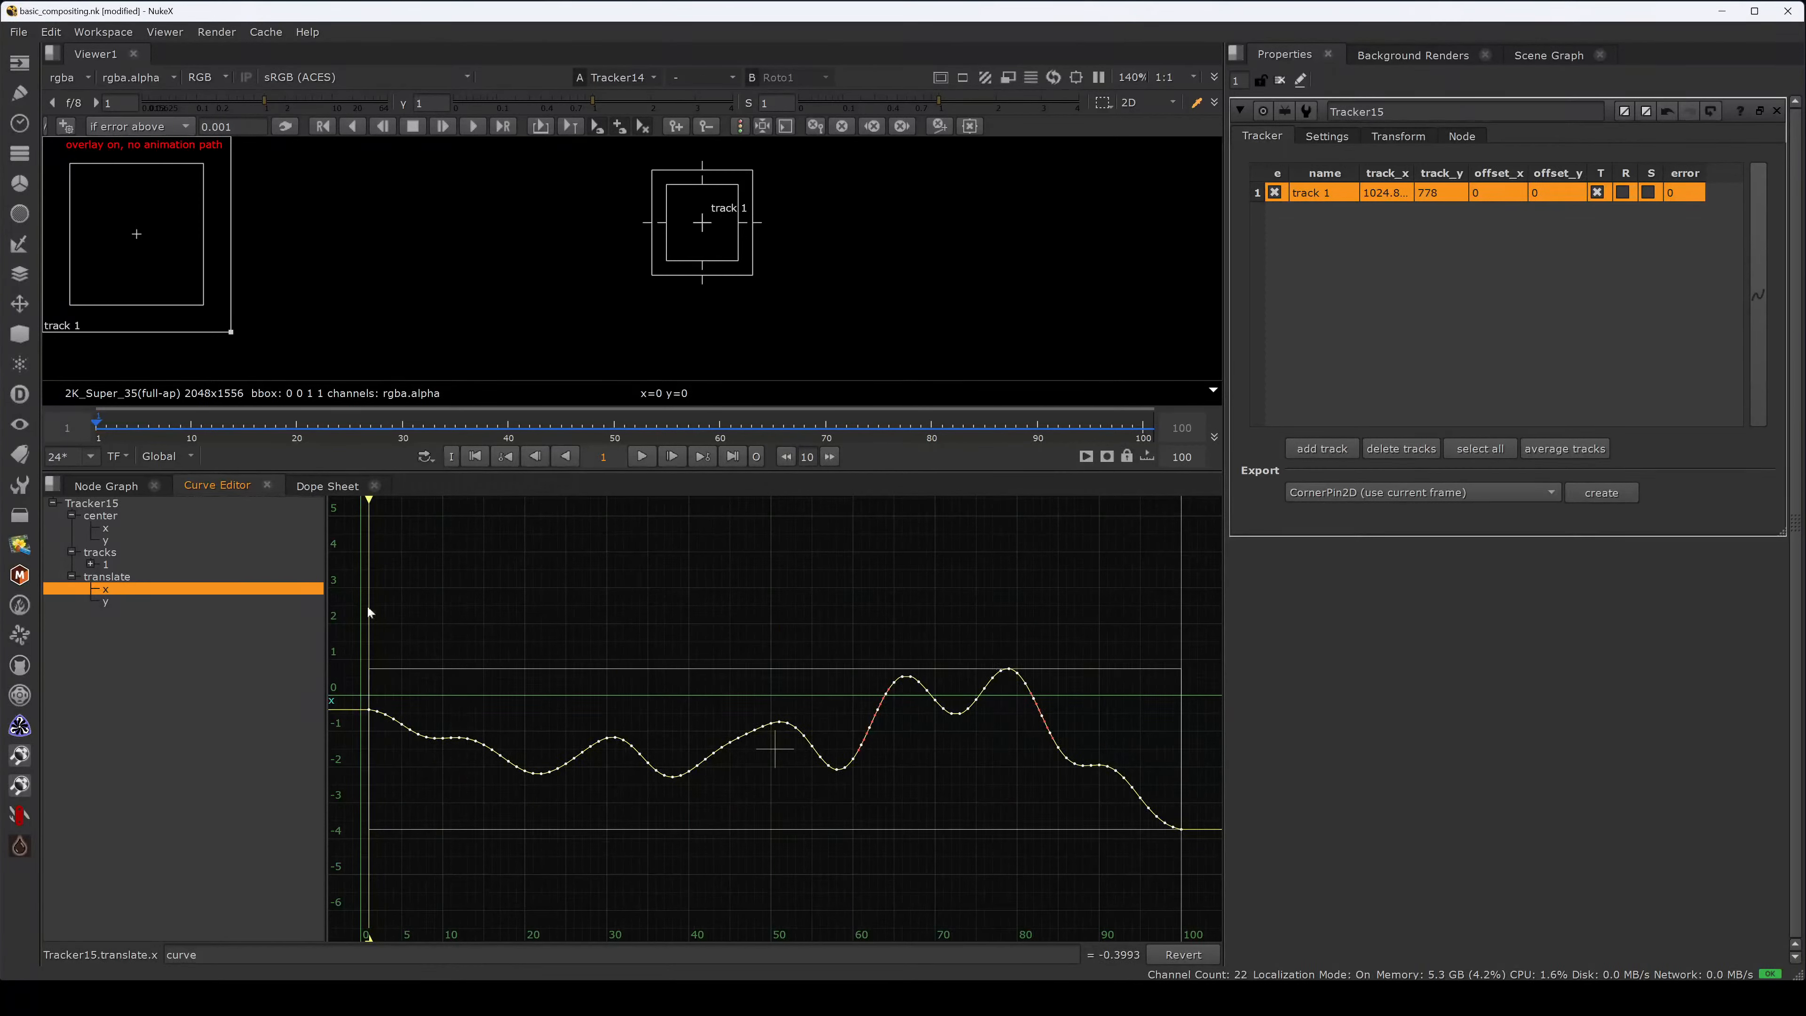
- Filter all keys of Tracker15's translate y curve with the same filter count as its x curve
{"action": "left_click", "coordinate": [107, 602]}
{"action": "key", "text": "f"}
{"action": "key", "text": "ctrl+a"}
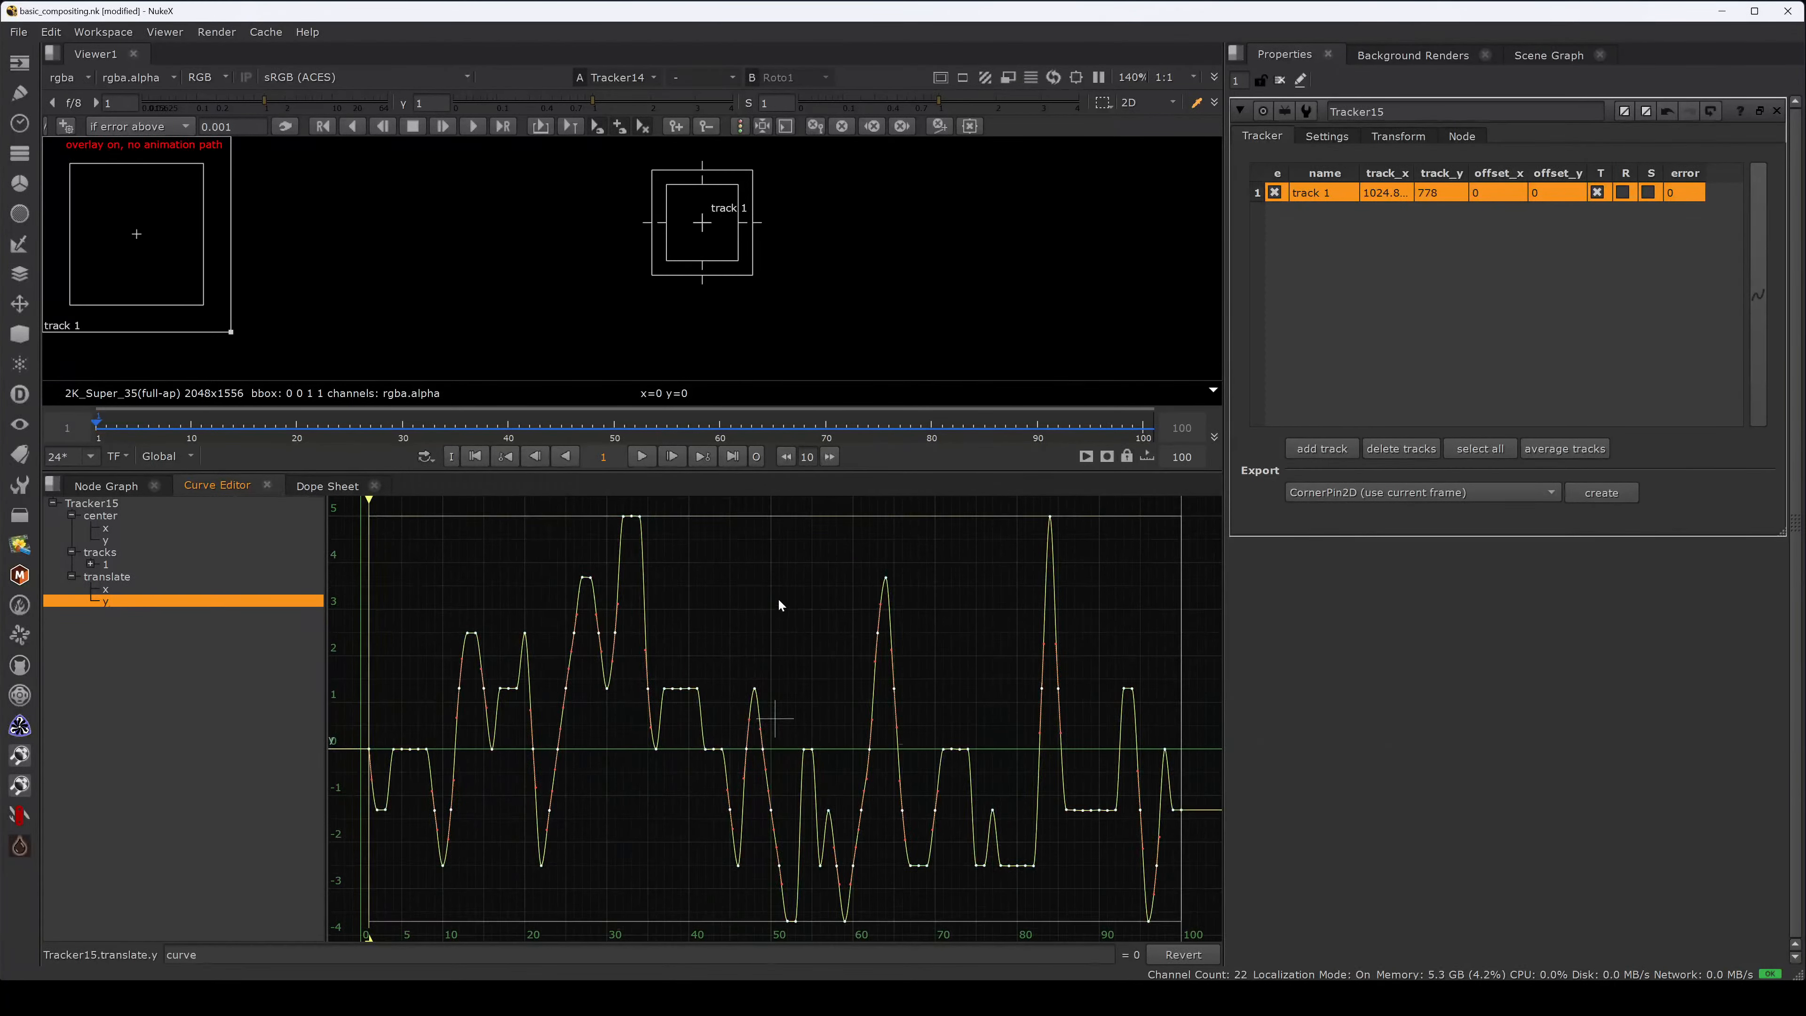
{"action": "right_click", "coordinate": [770, 608]}
{"action": "left_click", "coordinate": [811, 615]}
{"action": "left_click", "coordinate": [902, 523]}
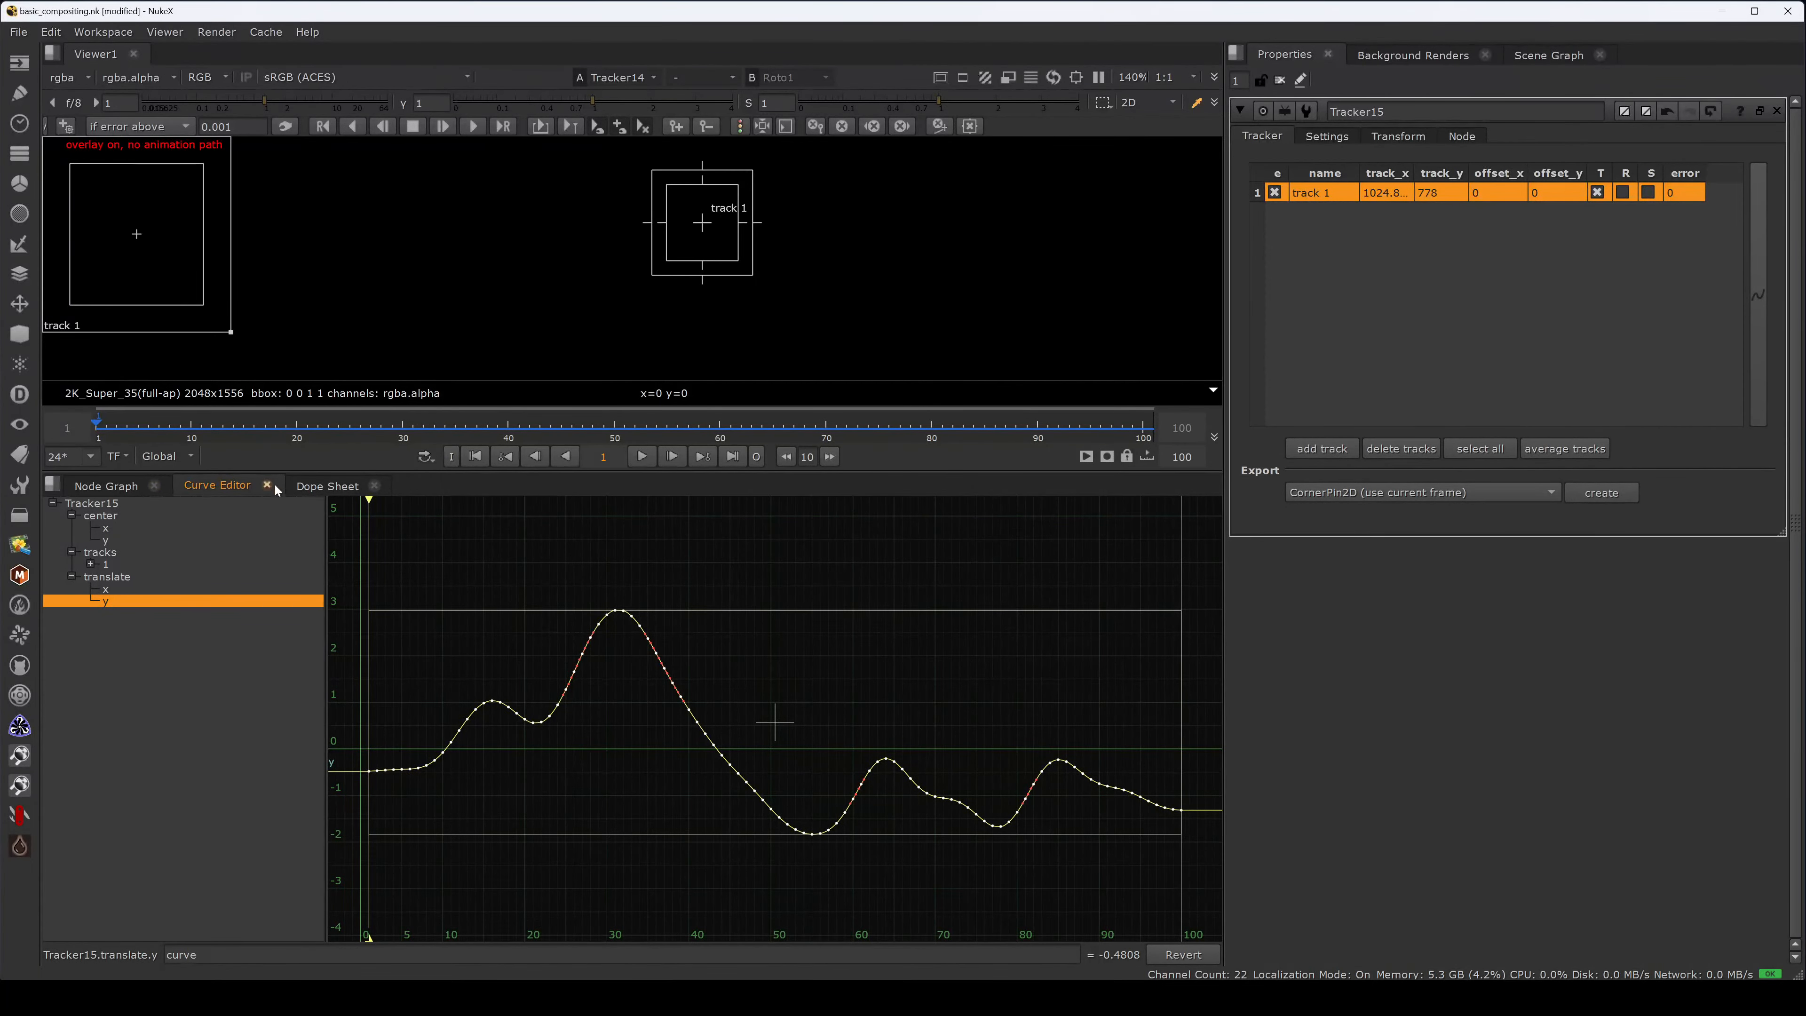
- Connect the inputs of Tracker14 and Tracker15 to the Roto2 node in the node graph
{"action": "left_click", "coordinate": [313, 487]}
{"action": "left_click", "coordinate": [100, 486]}
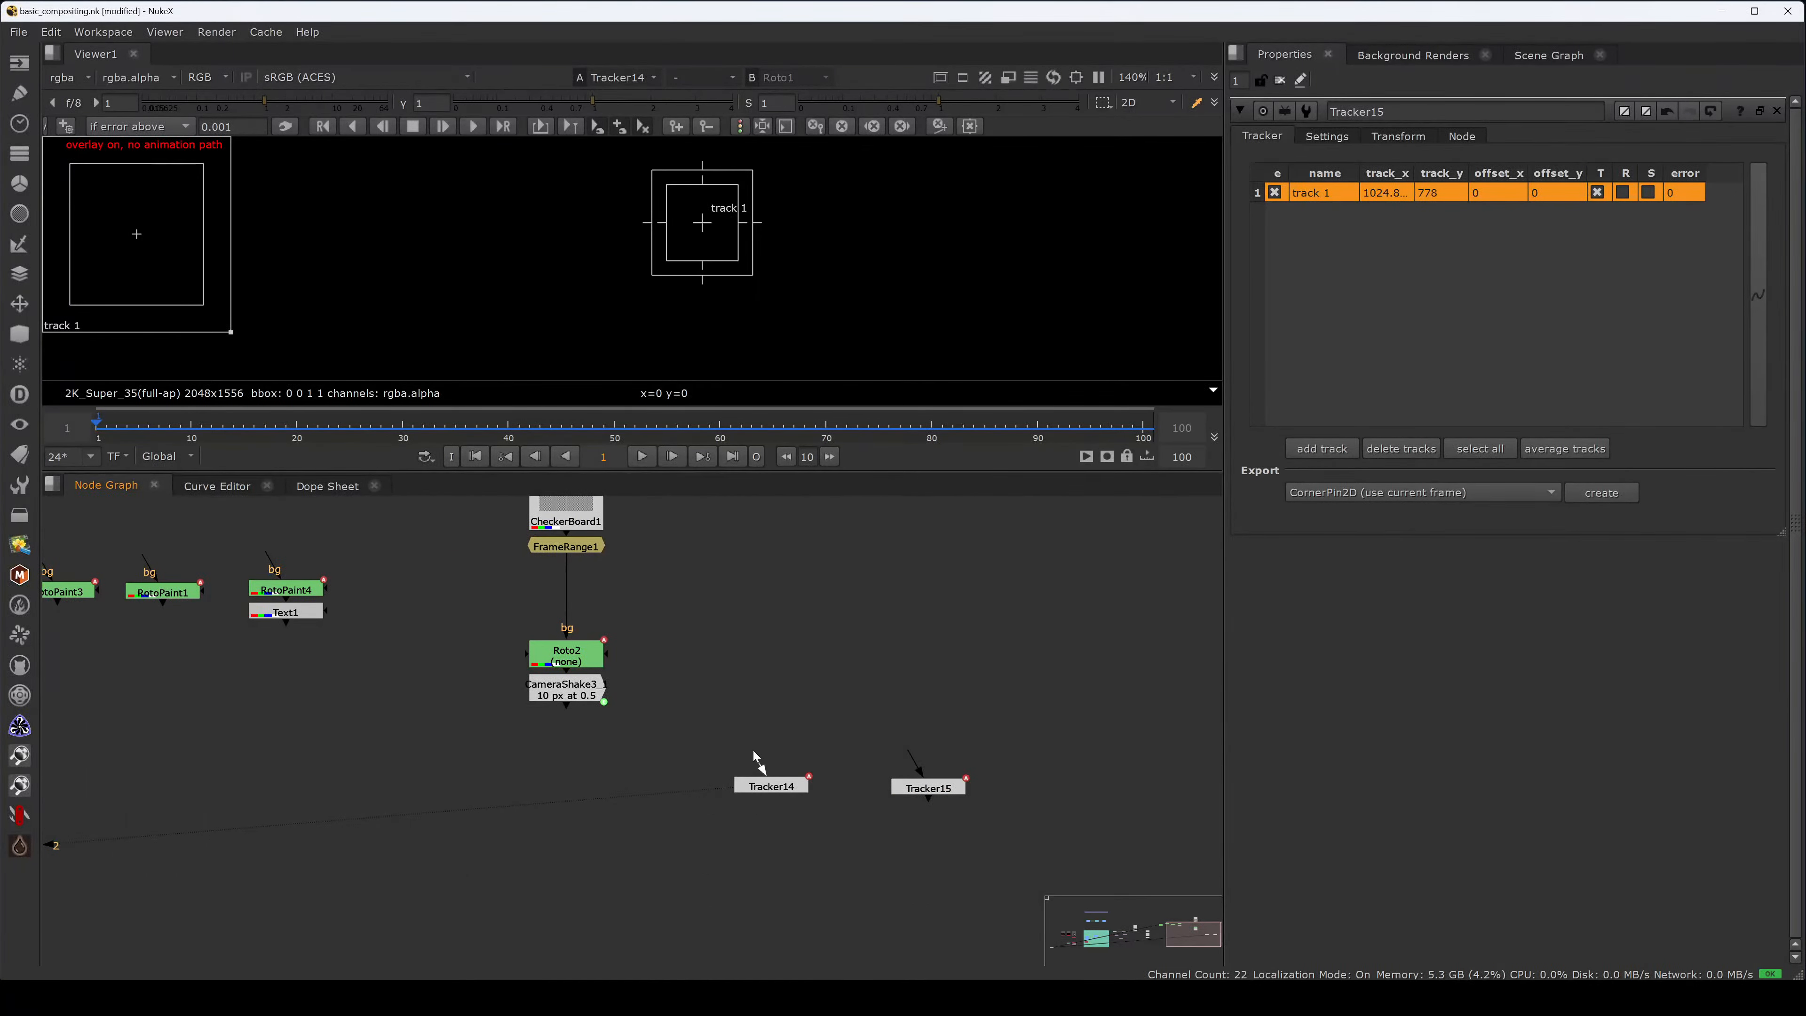
{"action": "left_click_drag", "start_coordinate": [755, 755], "coordinate": [598, 645]}
{"action": "left_click_drag", "start_coordinate": [910, 755], "coordinate": [568, 655]}
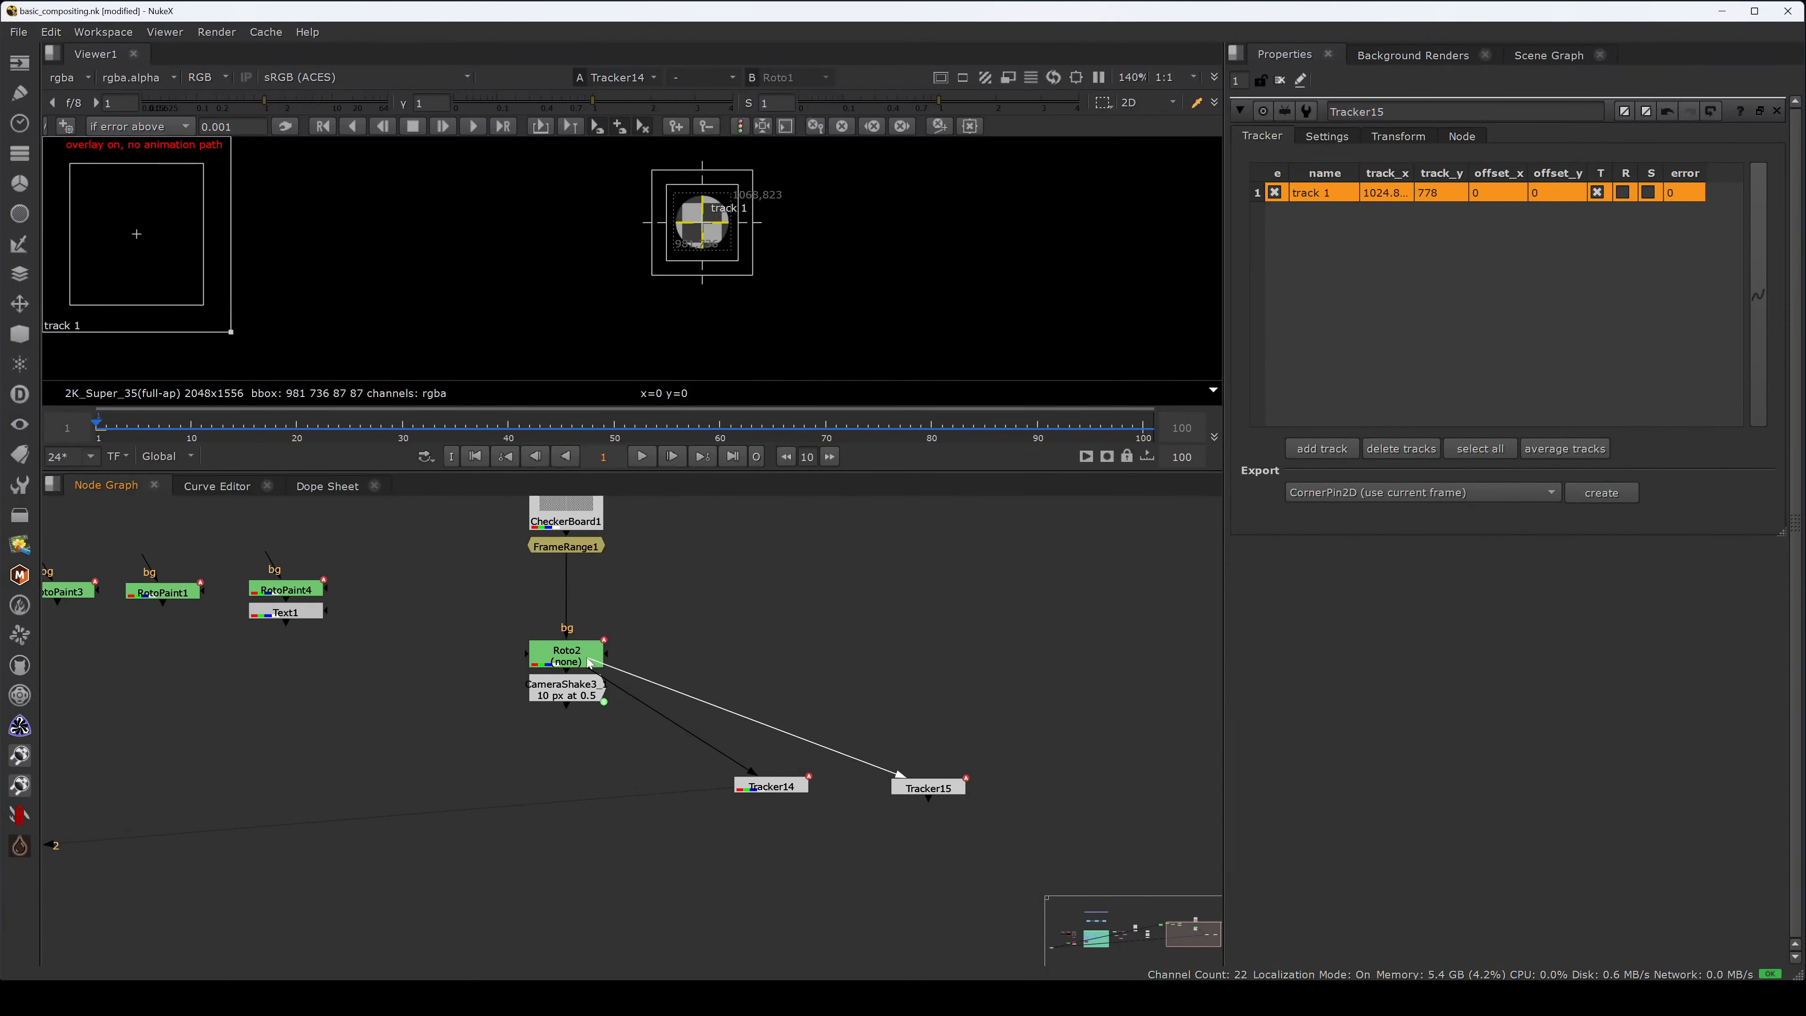
- Add a Transform node after Tracker14 and shift its image horizontally to translate x -430
{"action": "left_click", "coordinate": [768, 794]}
{"action": "key", "text": "t"}
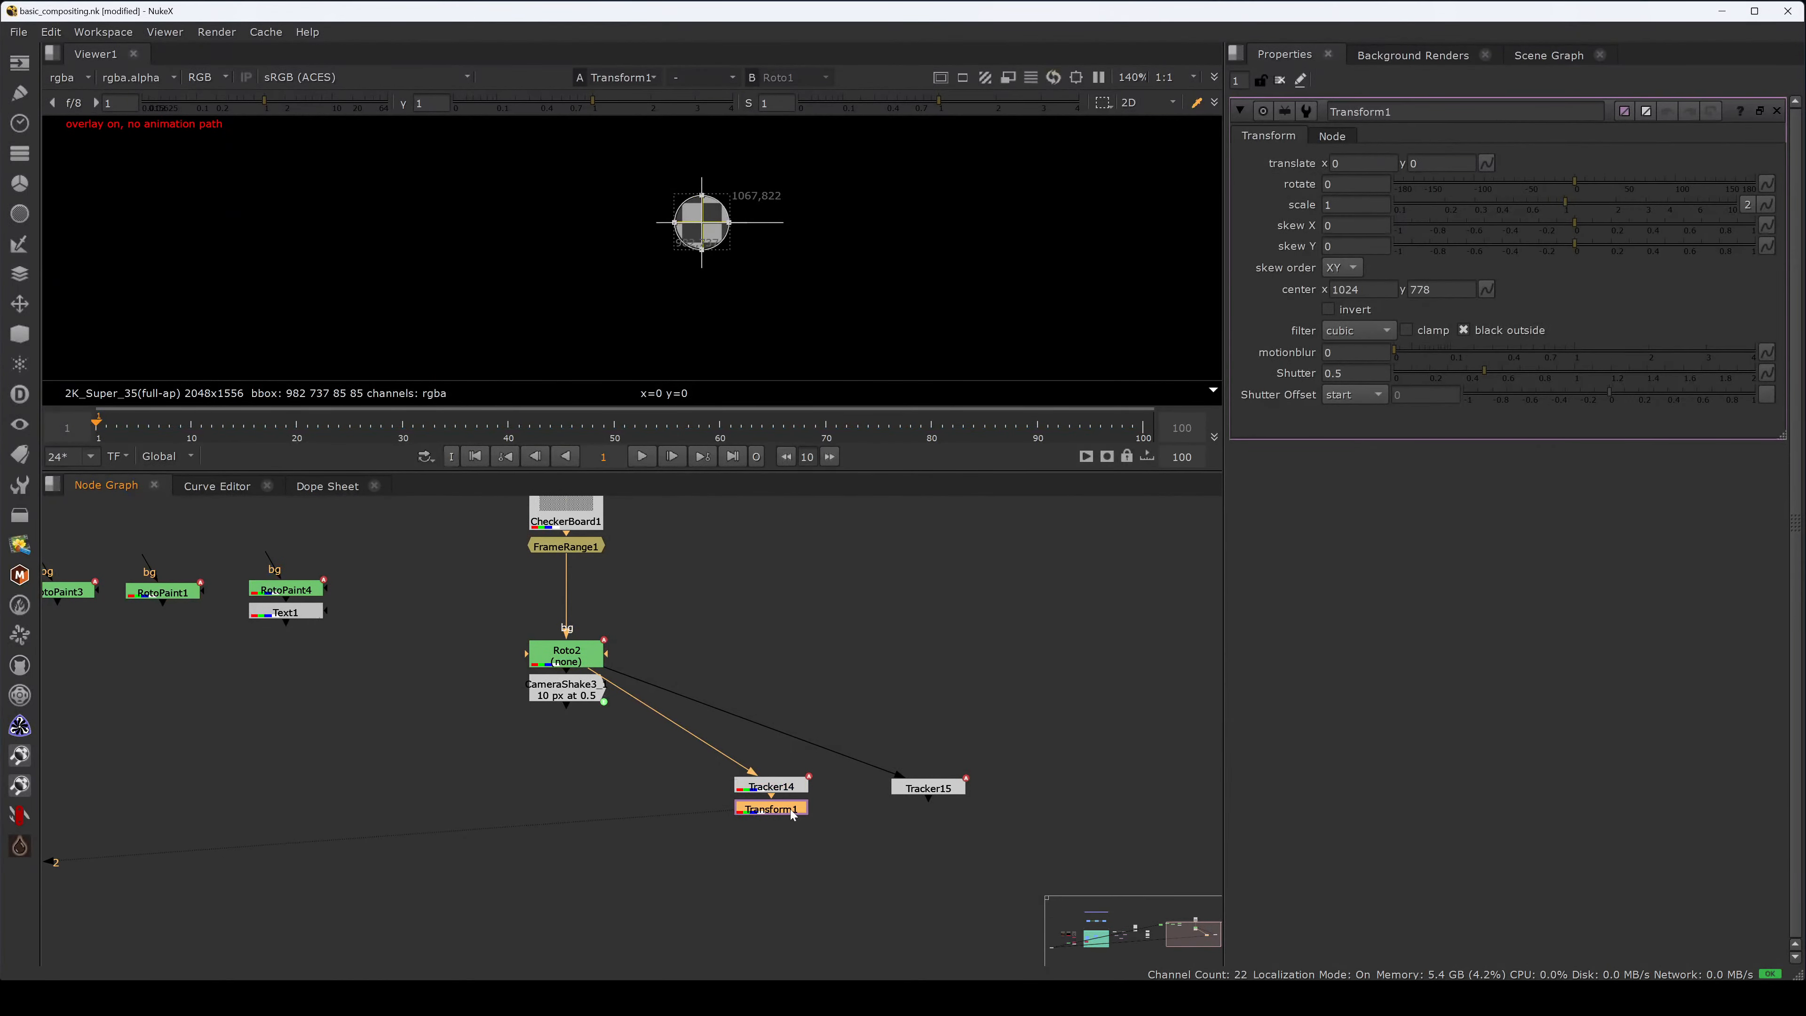
{"action": "key", "text": "shift+KP_4"}
{"action": "key", "text": "shift+KP_4"}
{"action": "key", "text": "shift+KP_4"}
{"action": "key", "text": "shift+KP_4"}
{"action": "key", "text": "shift+KP_4"}
{"action": "key", "text": "shift+KP_4"}
{"action": "key", "text": "shift+KP_4"}
{"action": "key", "text": "shift+KP_4"}
{"action": "key", "text": "shift+KP_4"}
{"action": "key", "text": "shift+KP_4"}
{"action": "key", "text": "shift+KP_4"}
{"action": "key", "text": "shift+KP_4"}
{"action": "key", "text": "shift+KP_4"}
{"action": "key", "text": "shift+KP_4"}
{"action": "key", "text": "shift+KP_4"}
{"action": "key", "text": "shift+KP_4"}
{"action": "key", "text": "shift+KP_4"}
{"action": "key", "text": "shift+KP_4"}
{"action": "key", "text": "shift+KP_4"}
{"action": "key", "text": "shift+KP_4"}
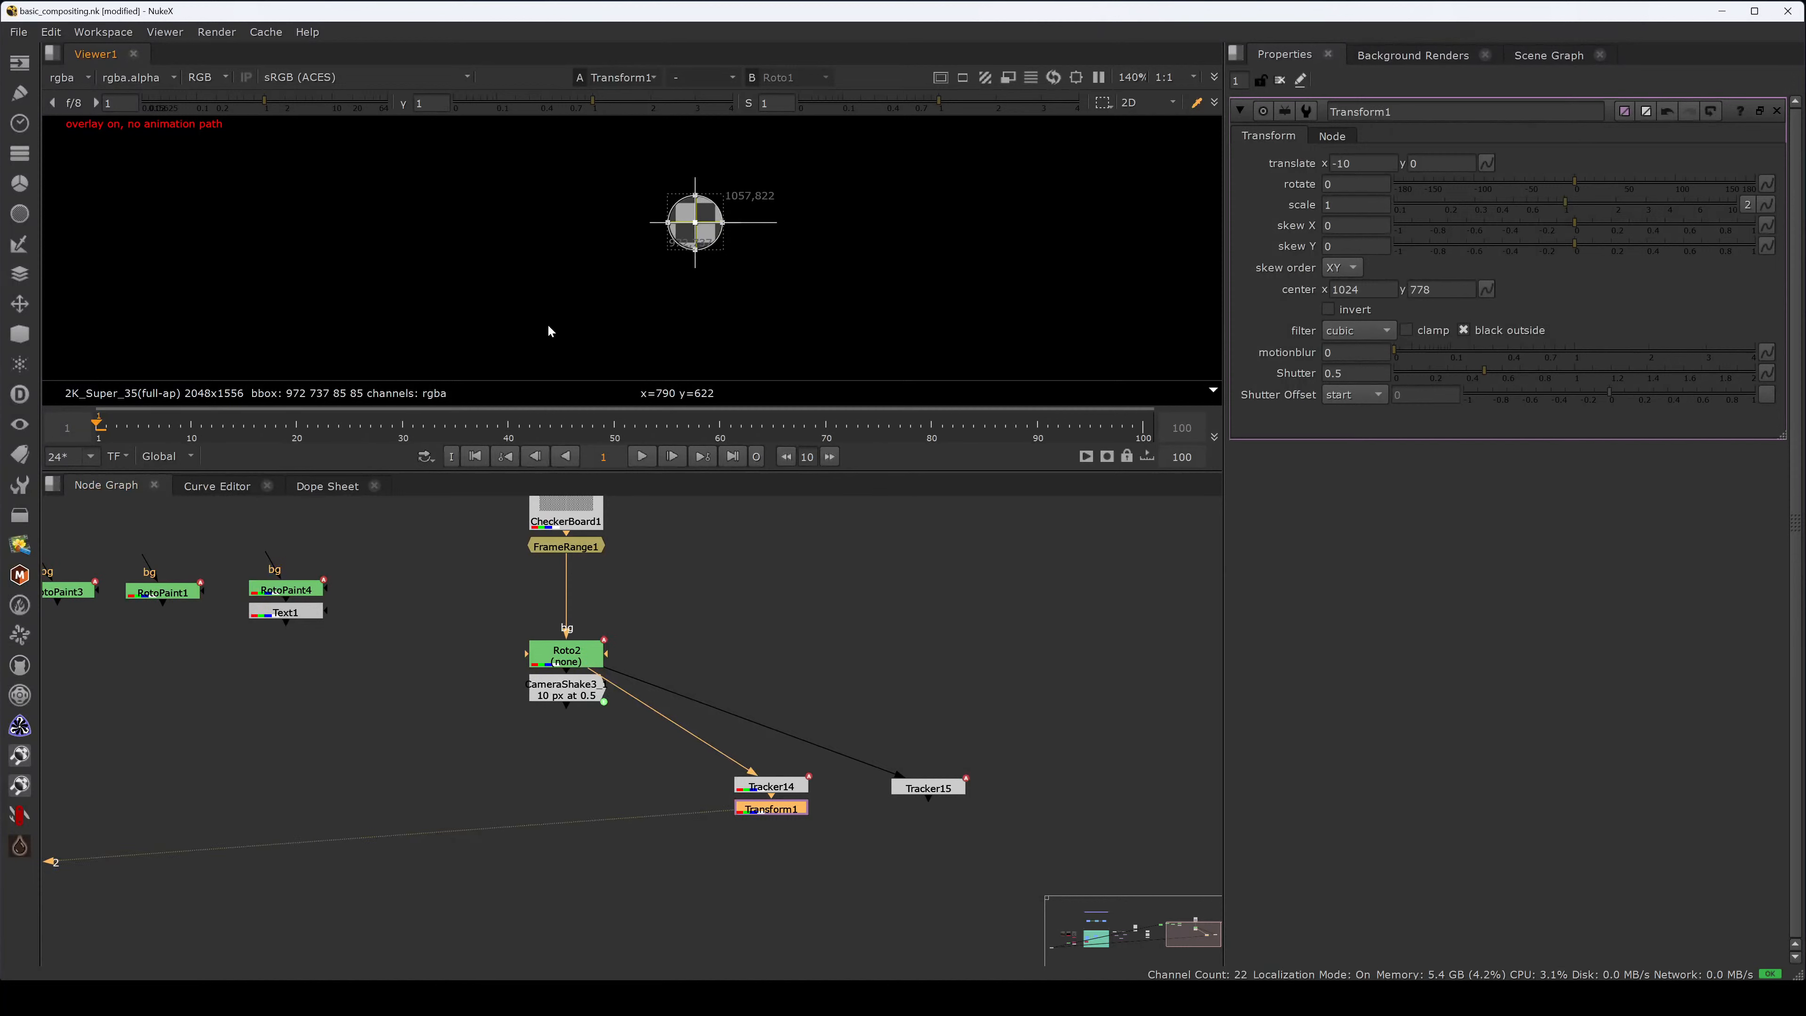
{"action": "key", "text": "shift+KP_4"}
{"action": "key", "text": "shift+KP_4"}
{"action": "key", "text": "shift+KP_4"}
{"action": "key", "text": "shift+KP_4"}
{"action": "key", "text": "shift+KP_4"}
{"action": "key", "text": "shift+KP_4"}
{"action": "key", "text": "shift+KP_4"}
{"action": "key", "text": "shift+KP_4"}
{"action": "key", "text": "shift+KP_4"}
{"action": "key", "text": "shift+KP_4"}
{"action": "key", "text": "shift+KP_4"}
{"action": "key", "text": "shift+KP_4"}
{"action": "key", "text": "shift+KP_4"}
{"action": "key", "text": "shift+KP_4"}
{"action": "key", "text": "shift+KP_4"}
{"action": "key", "text": "shift+KP_4"}
{"action": "key", "text": "shift+KP_4"}
{"action": "key", "text": "shift+KP_4"}
{"action": "key", "text": "shift+KP_4"}
{"action": "key", "text": "shift+KP_4"}
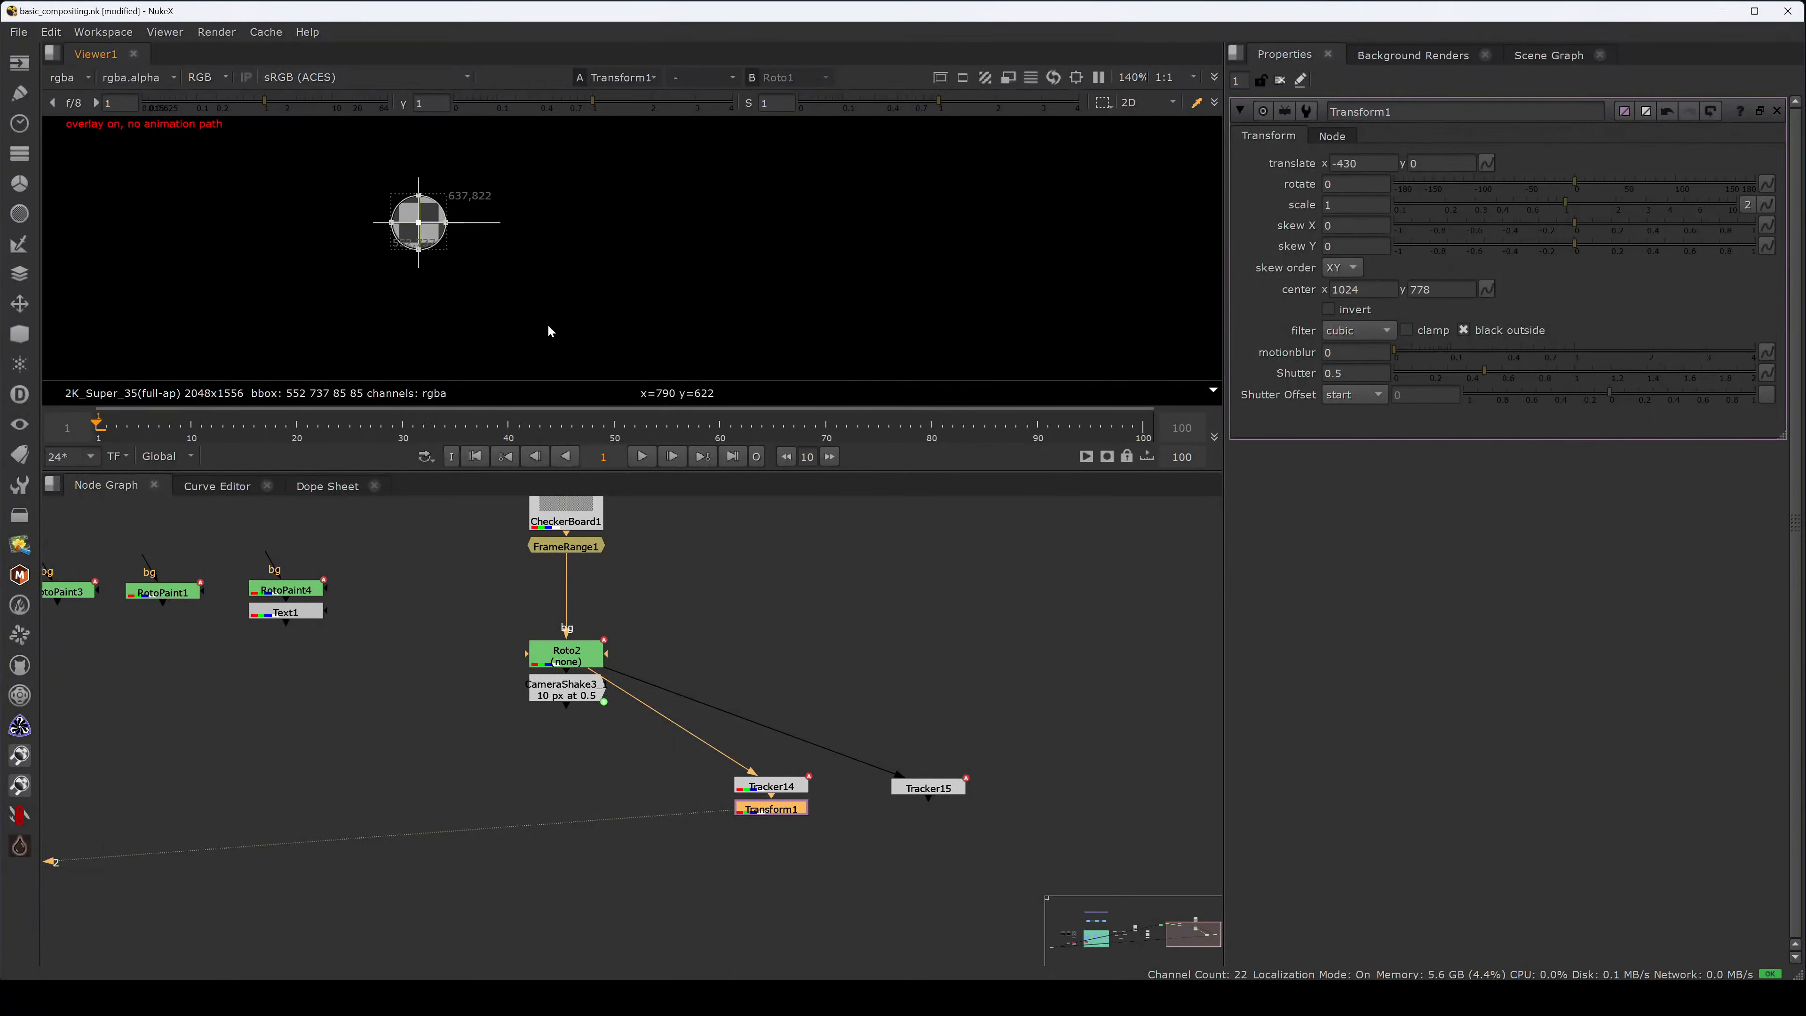
- Merge the shifted Tracker14 branch as A over Tracker15 as B, and view the merge result
{"action": "left_click", "coordinate": [860, 871]}
{"action": "key", "text": "m"}
{"action": "left_click_drag", "start_coordinate": [851, 857], "coordinate": [884, 880]}
{"action": "key", "text": "2"}
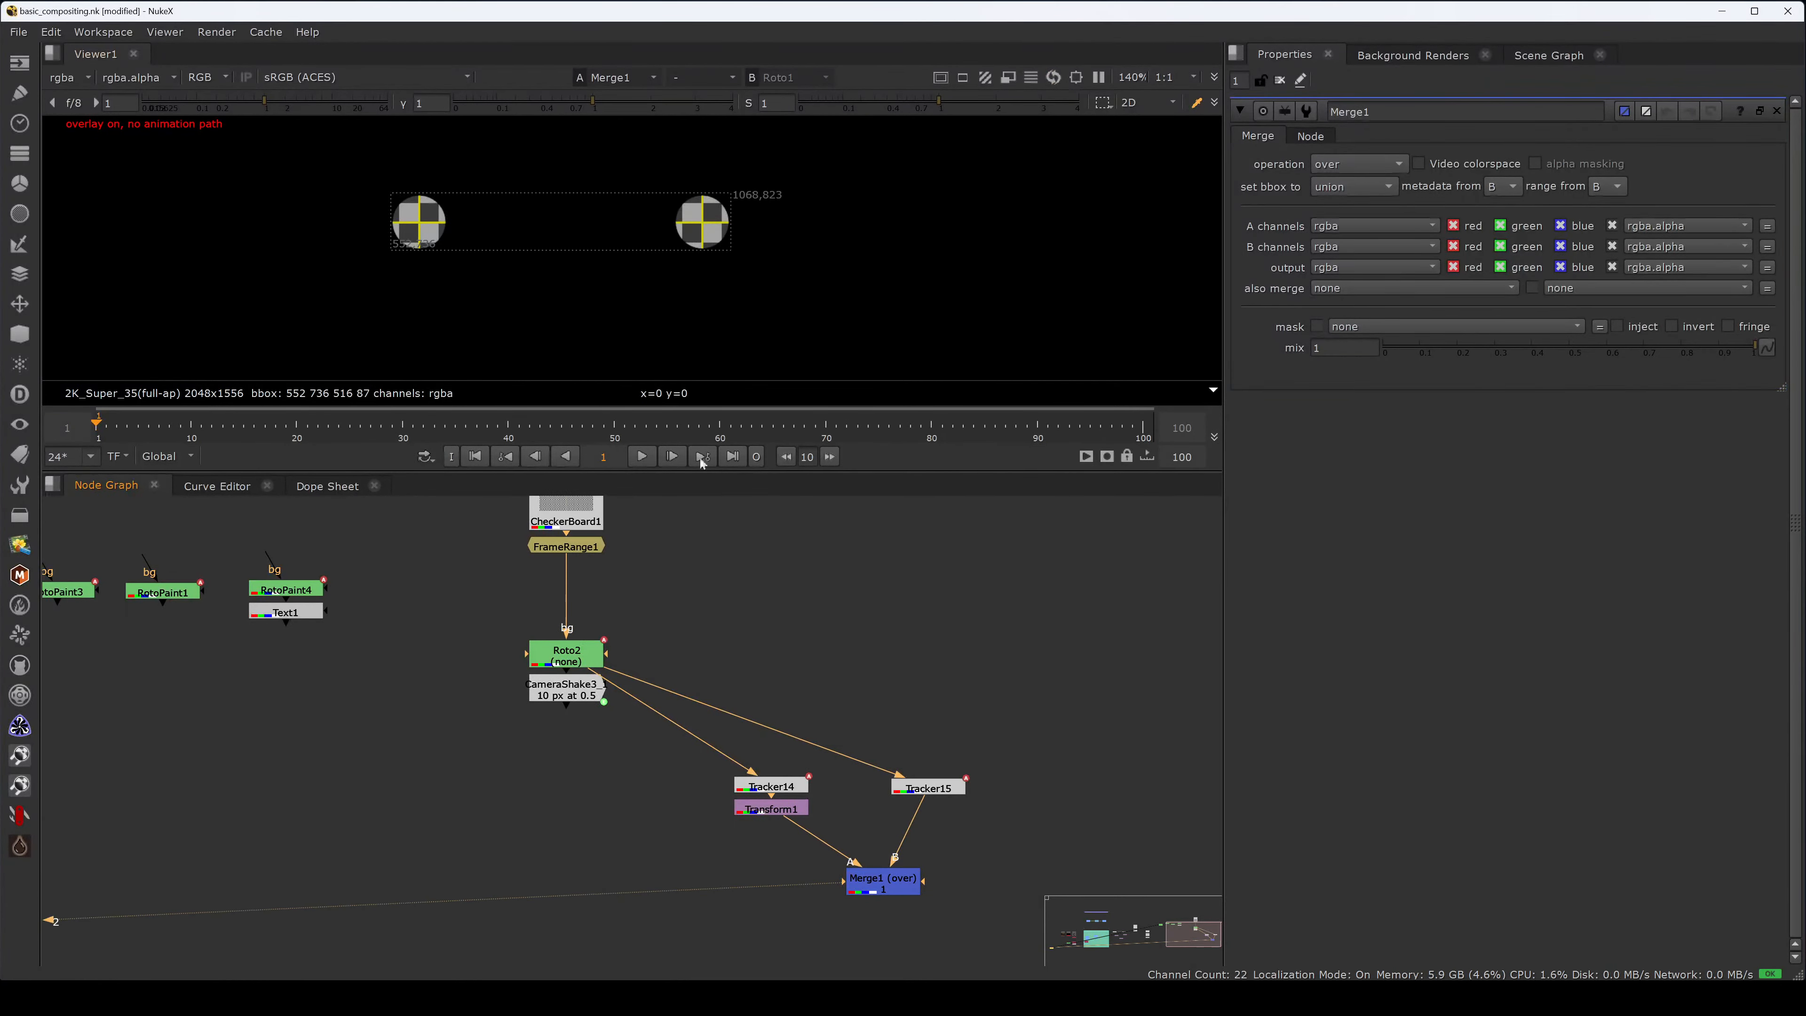
{"action": "left_click", "coordinate": [739, 854]}
{"action": "left_click", "coordinate": [761, 811]}
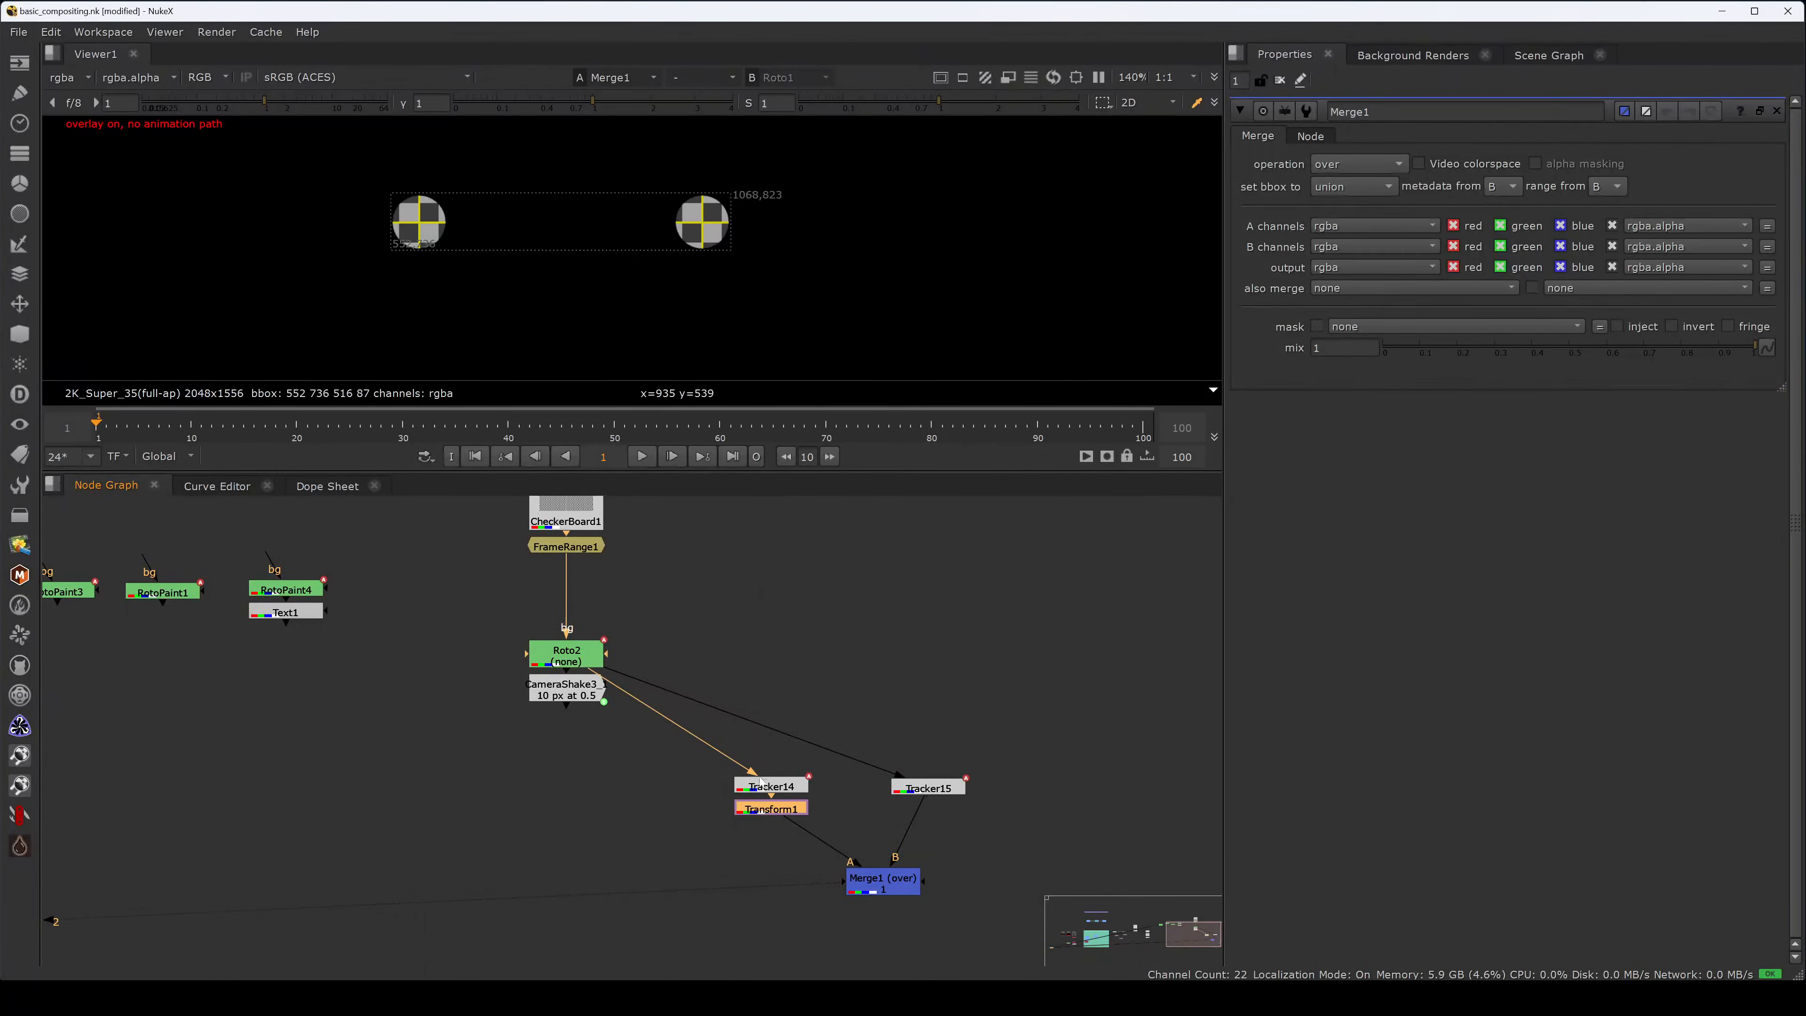
{"action": "left_click_drag", "start_coordinate": [878, 886], "coordinate": [872, 888]}
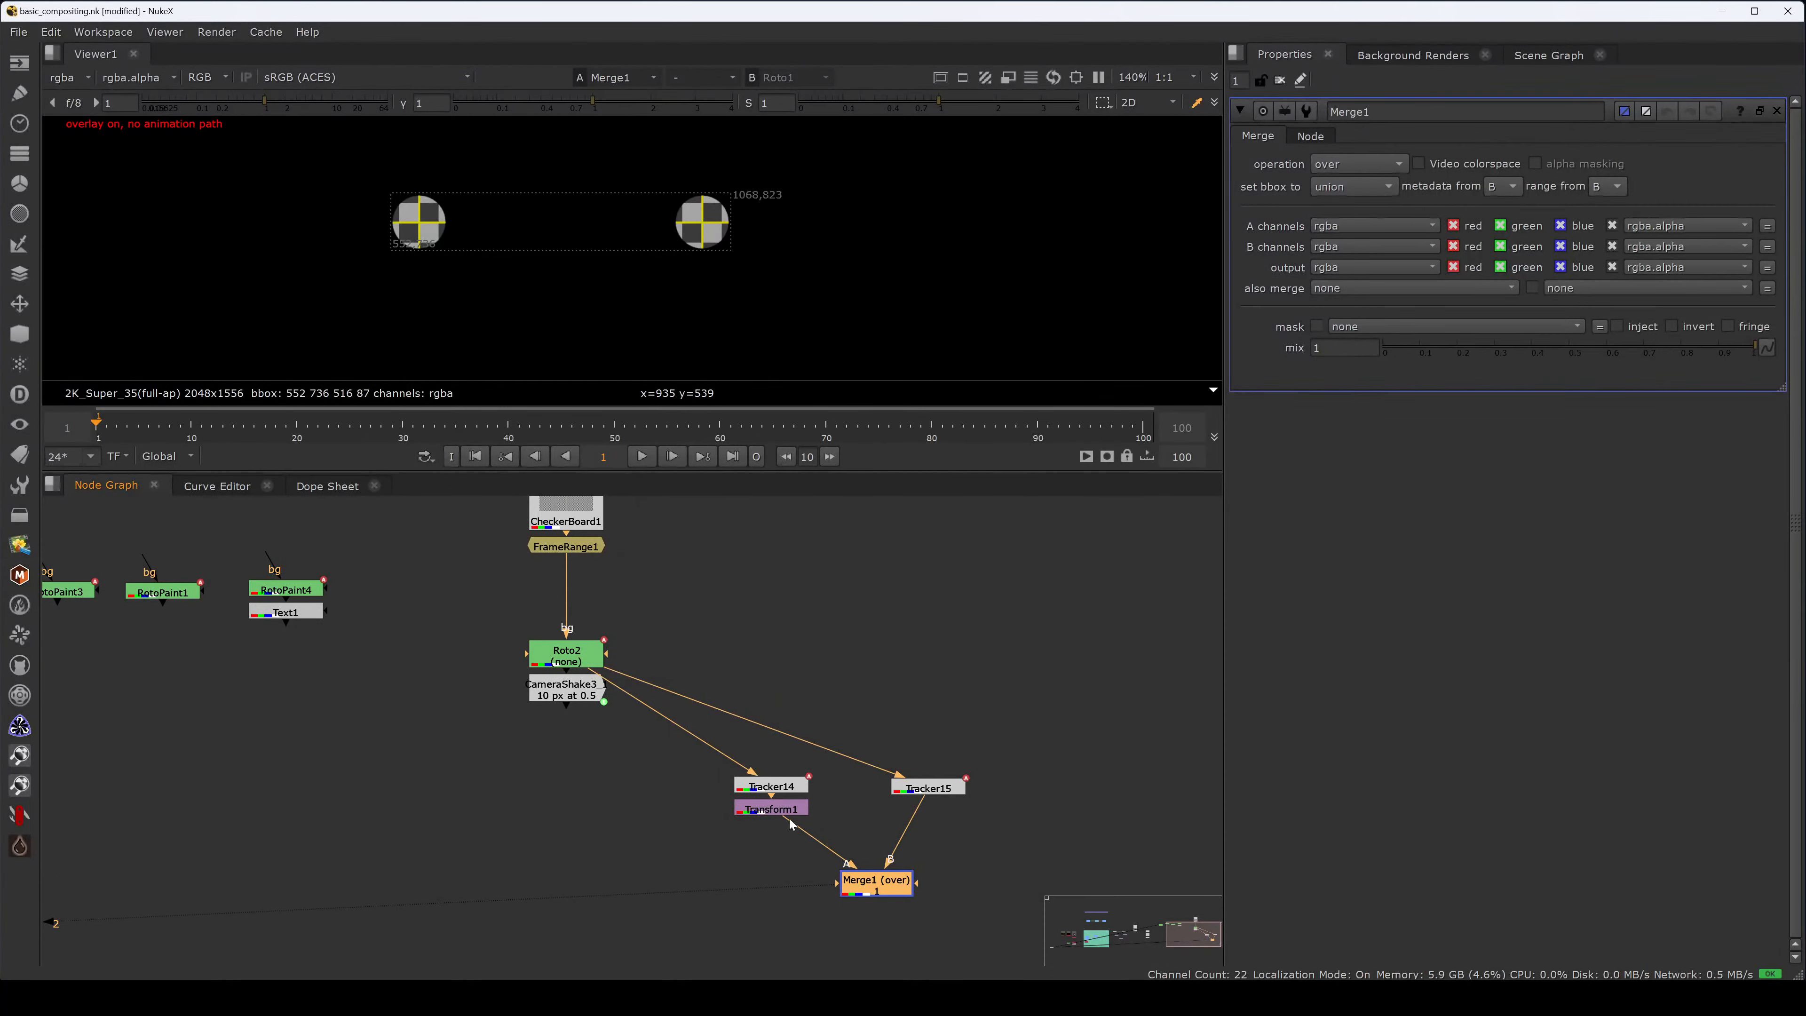
- Add a Text node after Transform1 reading "original" and place it beneath the shifted checker disc
{"action": "left_click", "coordinate": [772, 814]}
{"action": "key", "text": "Tab"}
{"action": "type", "text": "text"}
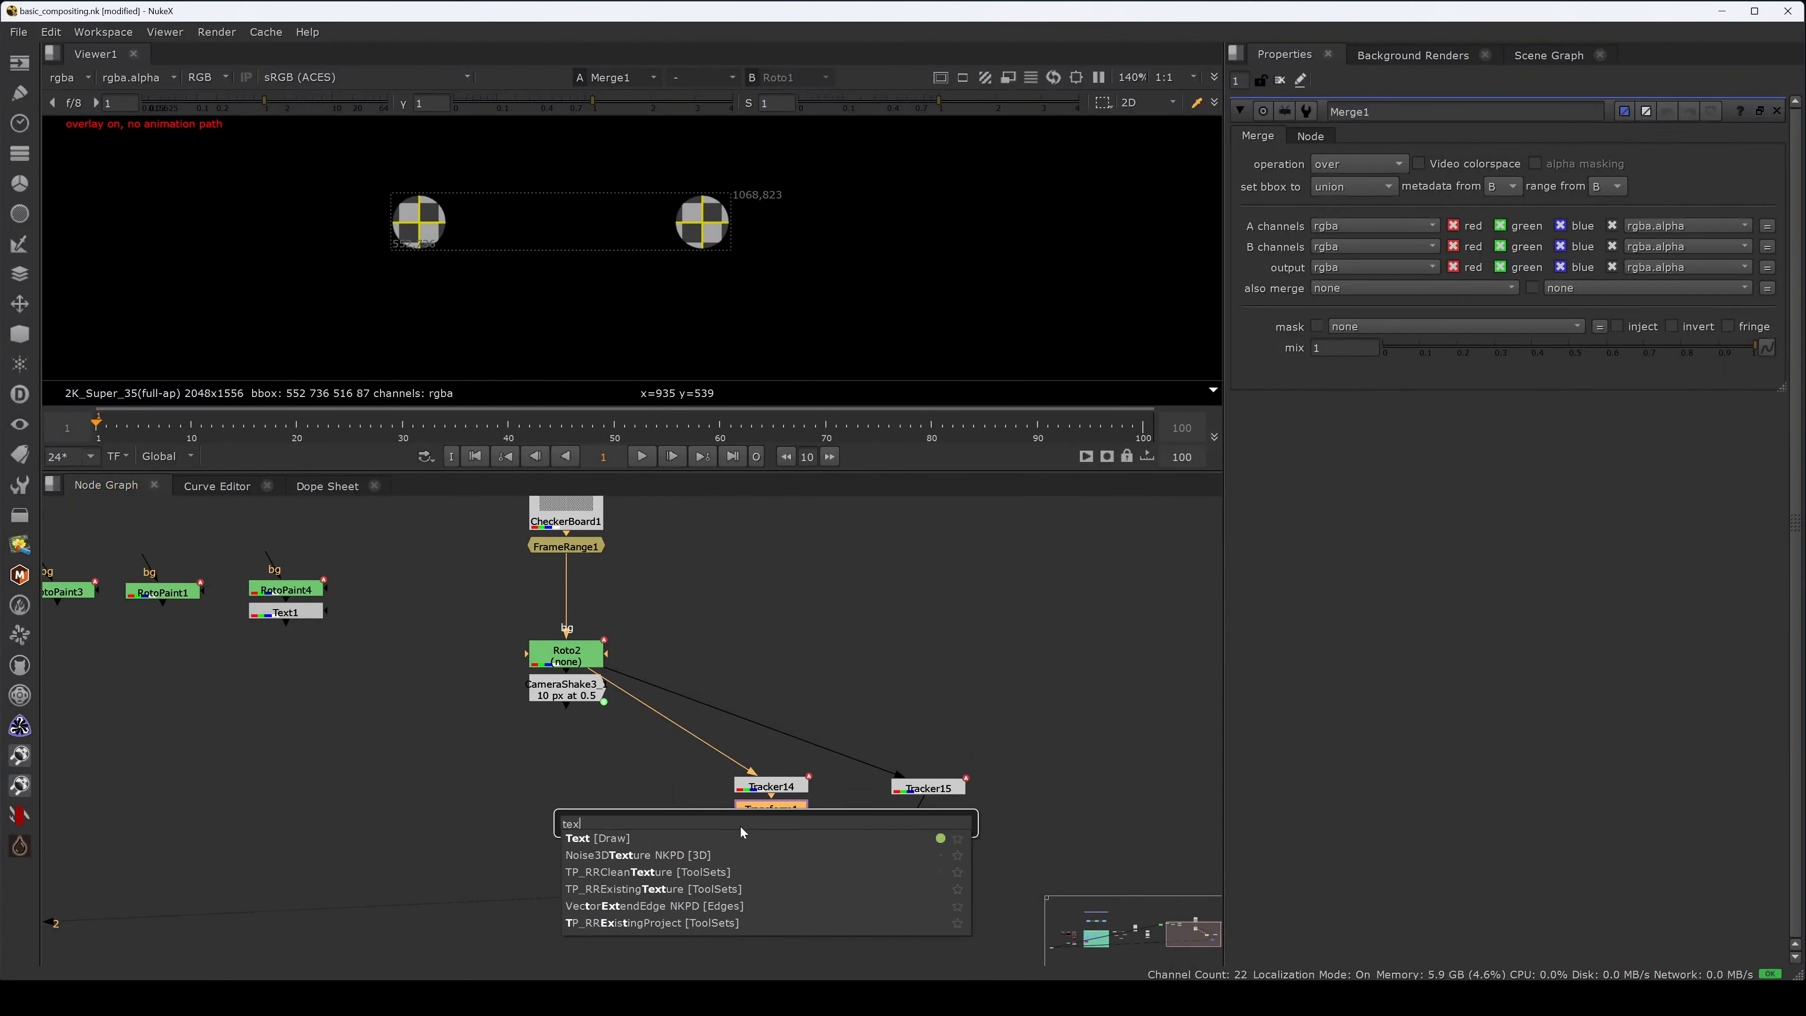
{"action": "key", "text": "Return"}
{"action": "left_click", "coordinate": [384, 310]}
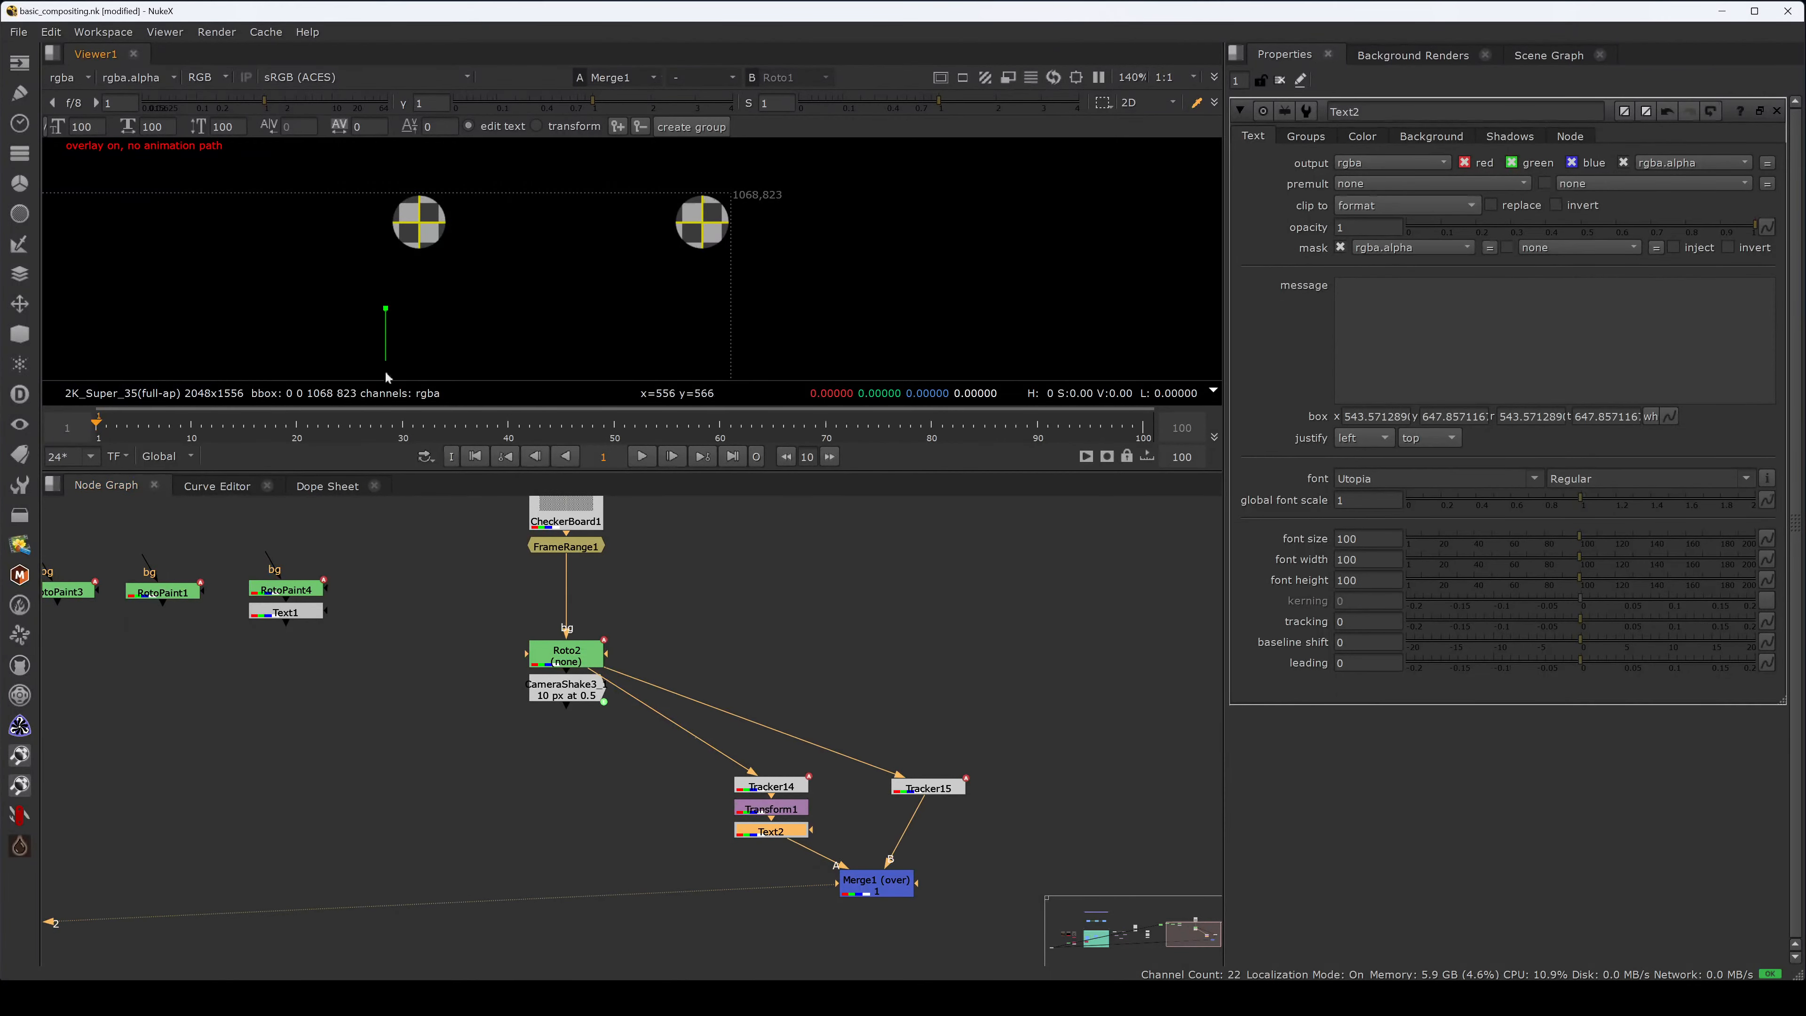
{"action": "type", "text": "original"}
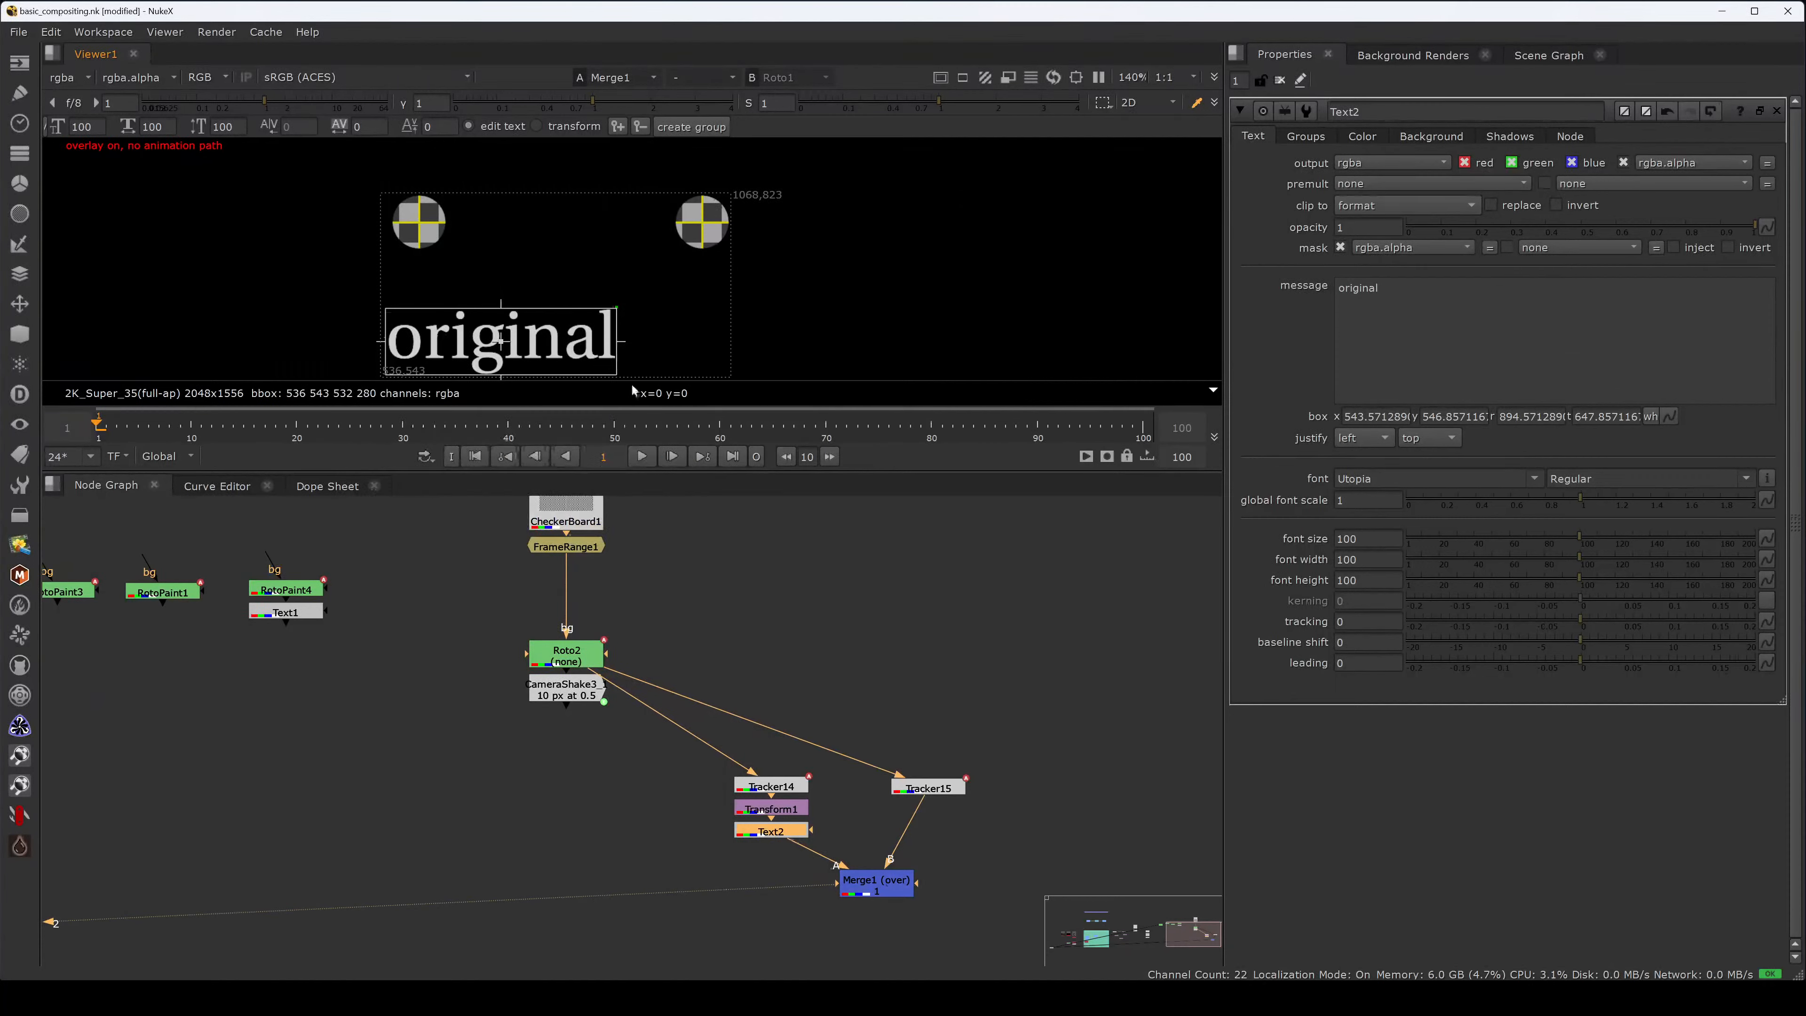
{"action": "left_click_drag", "start_coordinate": [500, 340], "coordinate": [411, 330]}
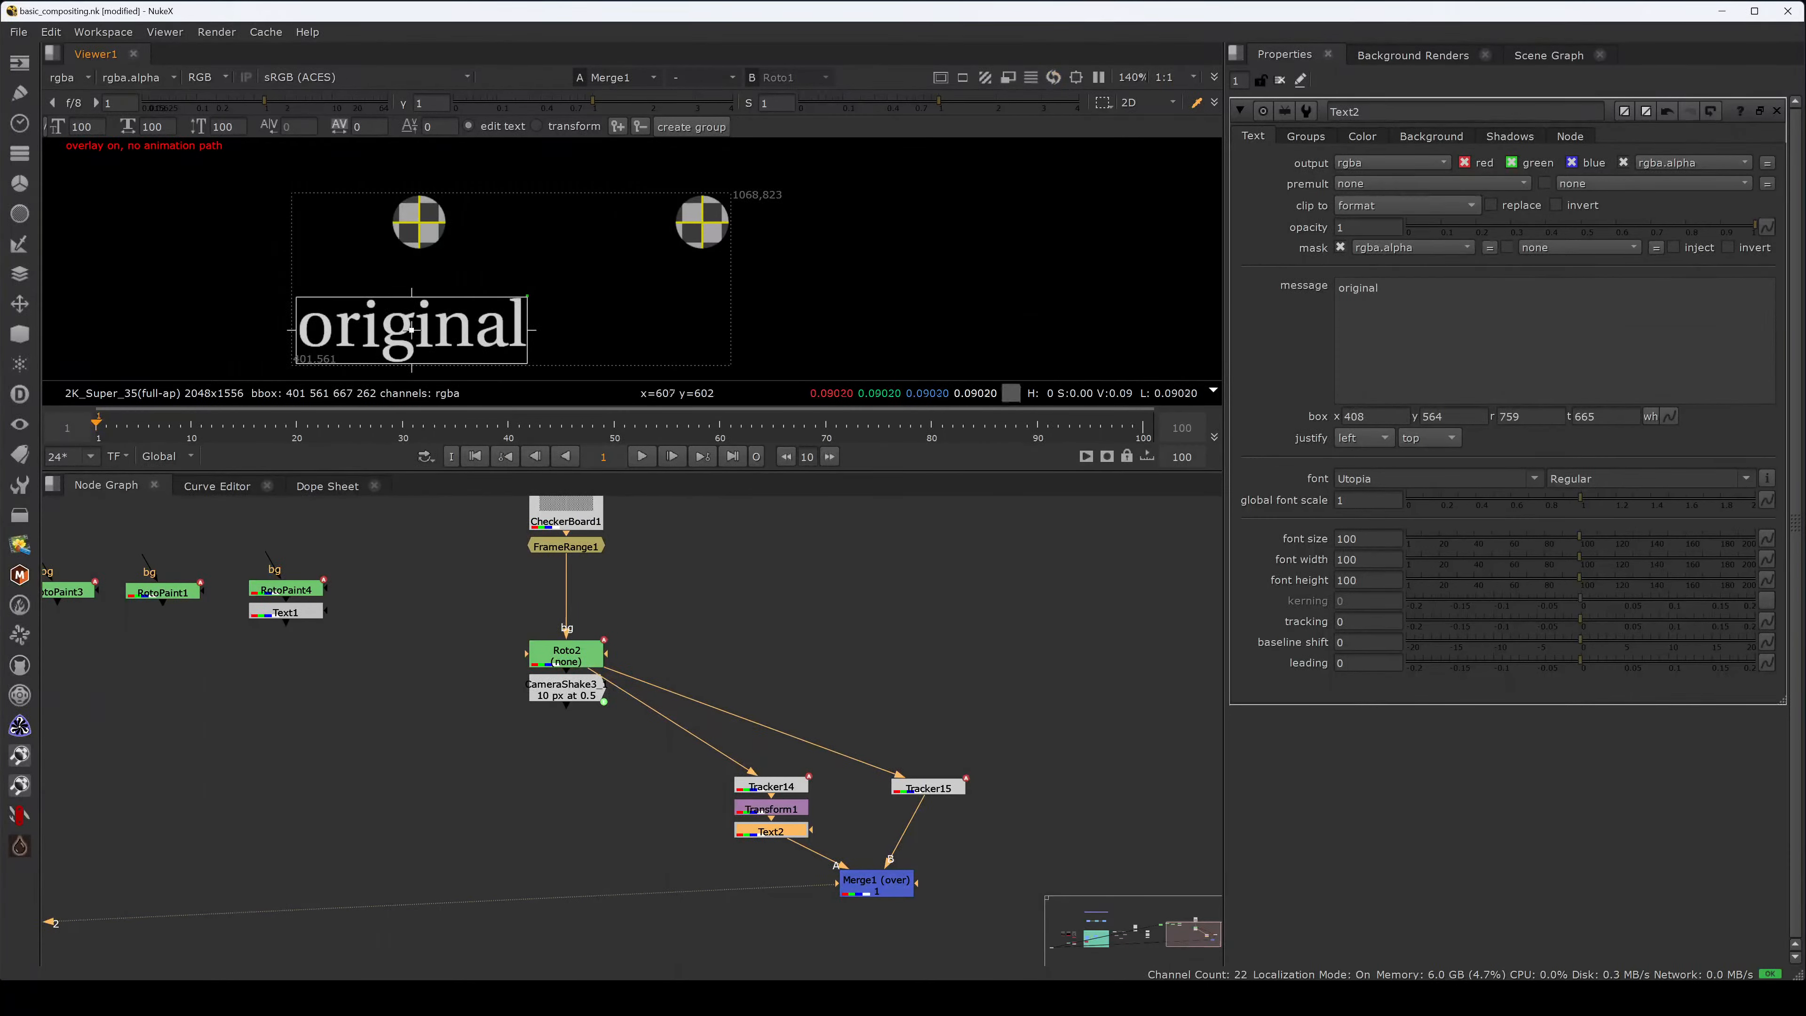
- Paste a copy of the text after Tracker15, place it under the unshifted disc, and change its message to "filter : 5"
{"action": "left_click", "coordinate": [924, 788]}
{"action": "key", "text": "ctrl+v"}
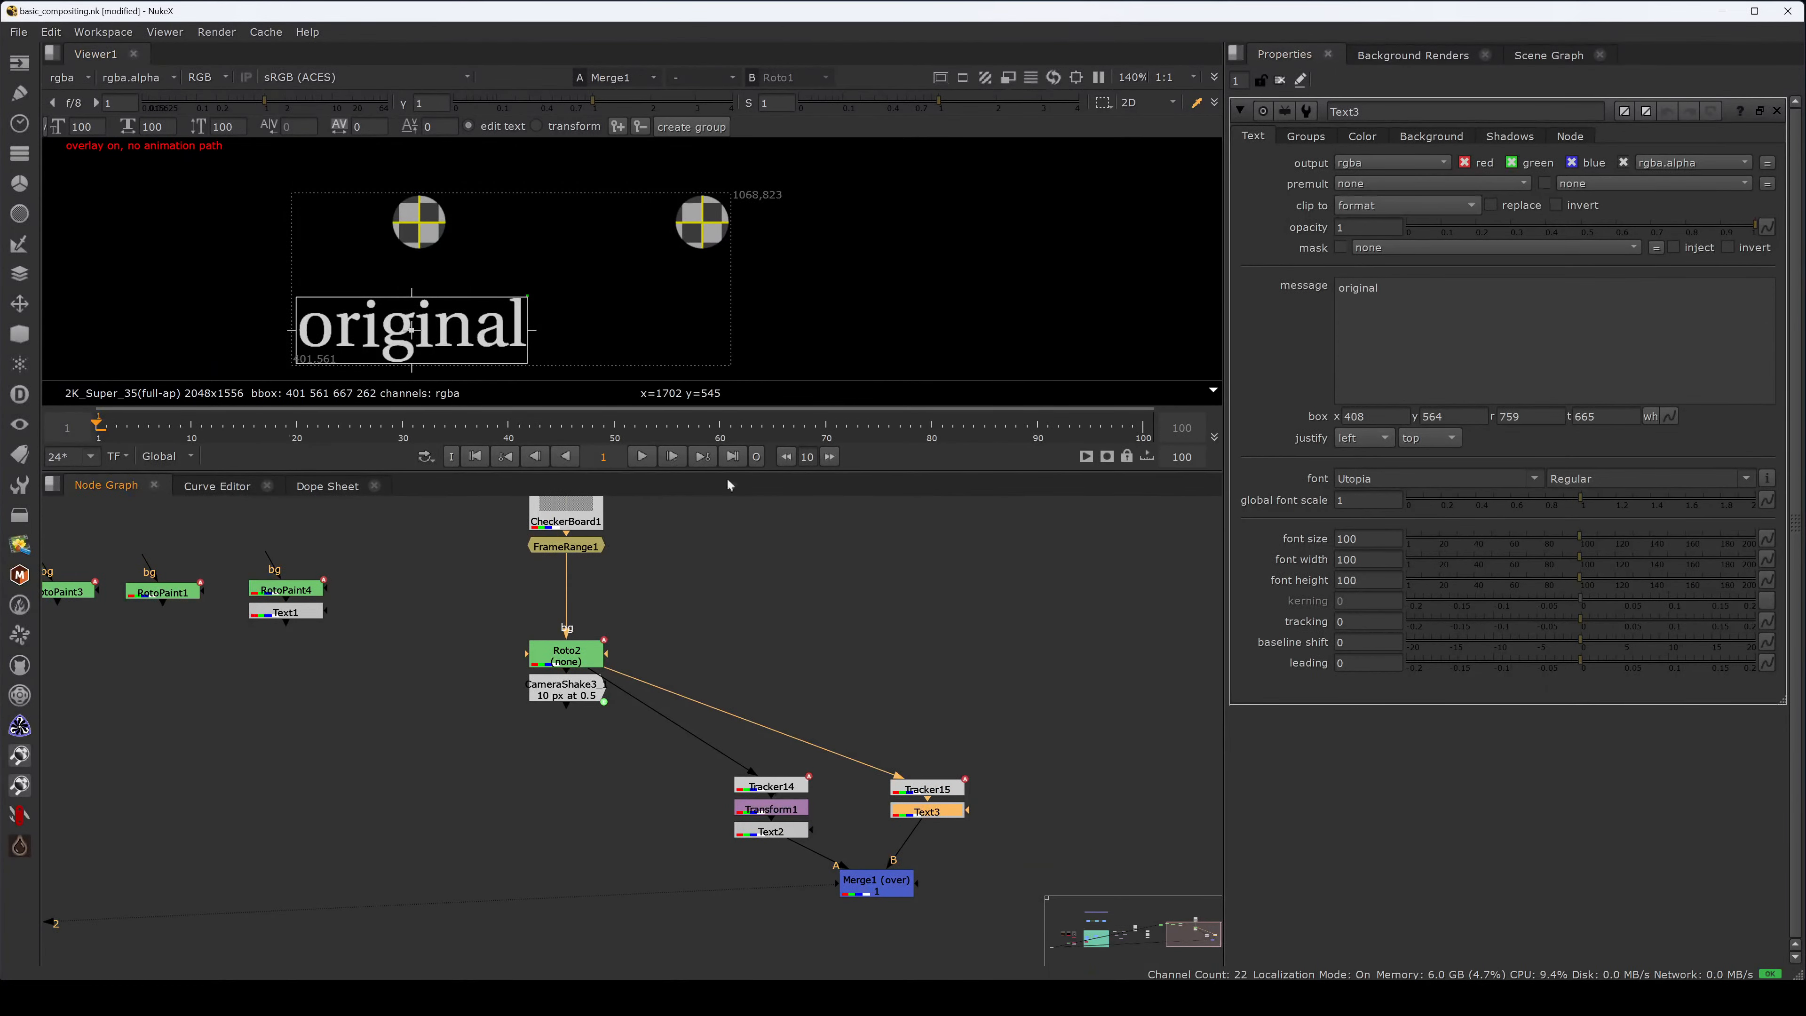
{"action": "left_click_drag", "start_coordinate": [412, 329], "coordinate": [714, 332]}
{"action": "left_click_drag", "start_coordinate": [1382, 289], "coordinate": [1203, 259]}
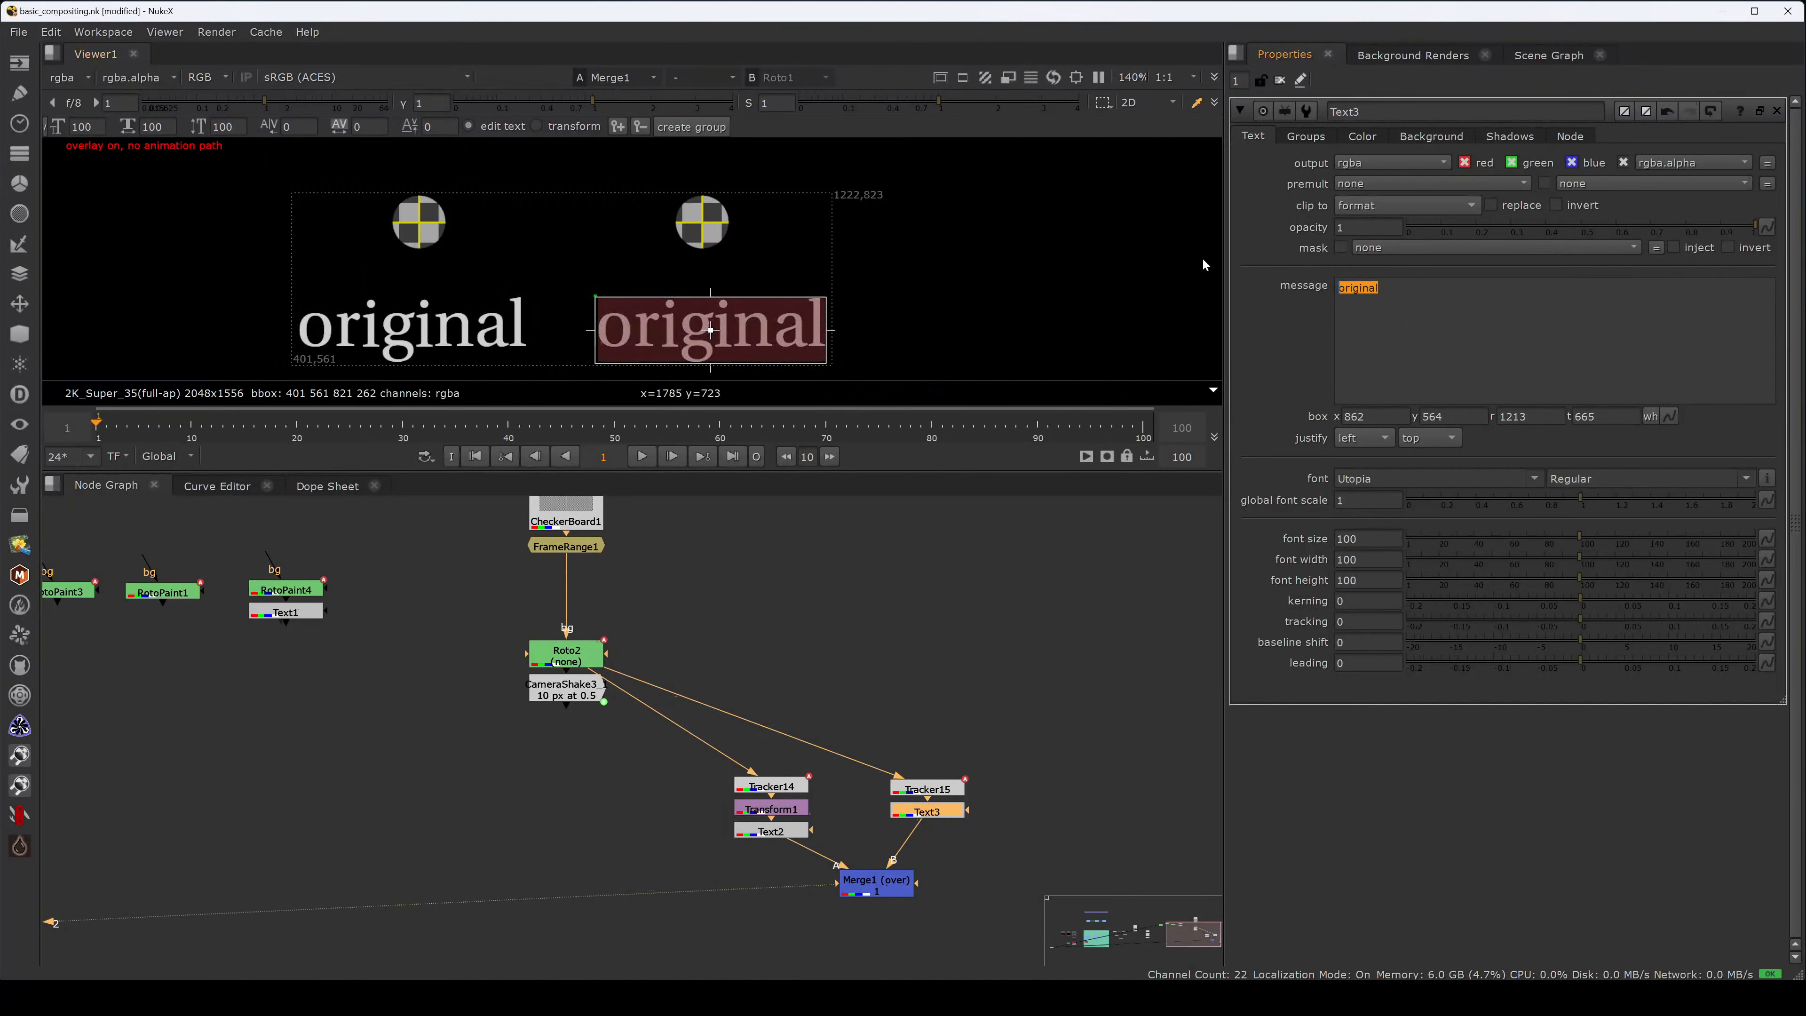
{"action": "type", "text": "f"}
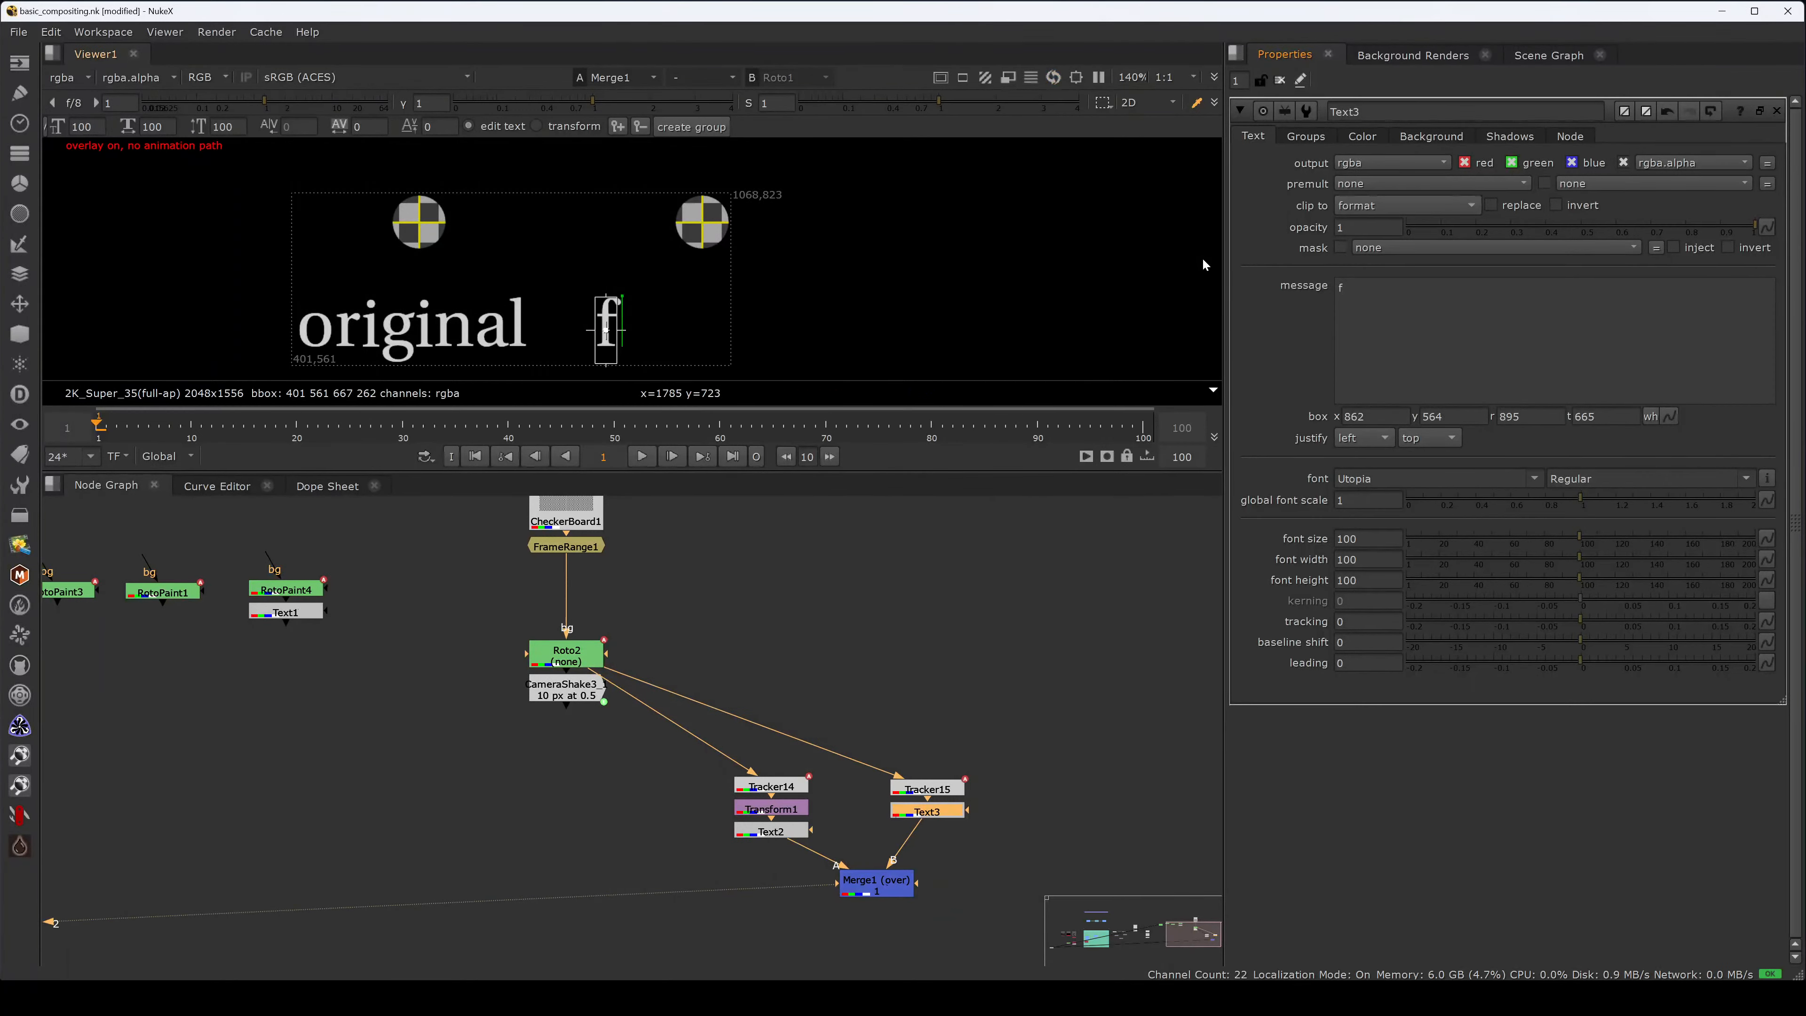
{"action": "type", "text": "ilter ;"}
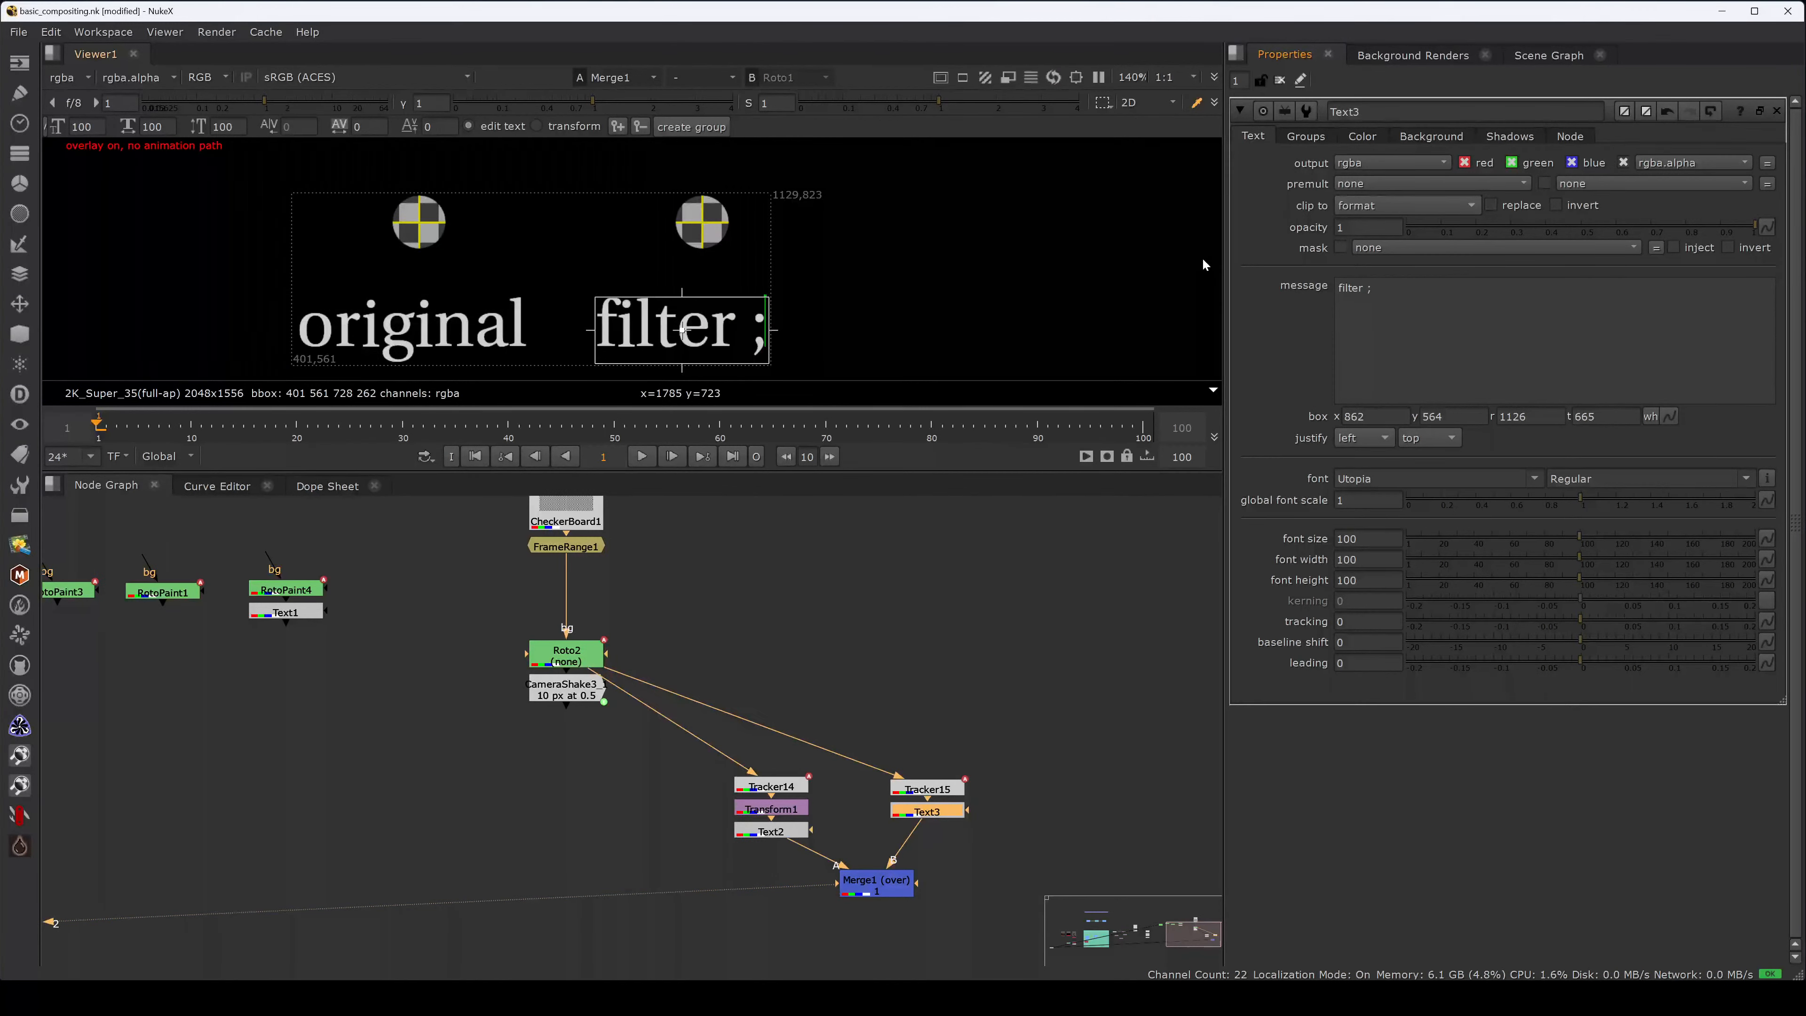
{"action": "key", "text": "BackSpace"}
{"action": "type", "text": ": 5"}
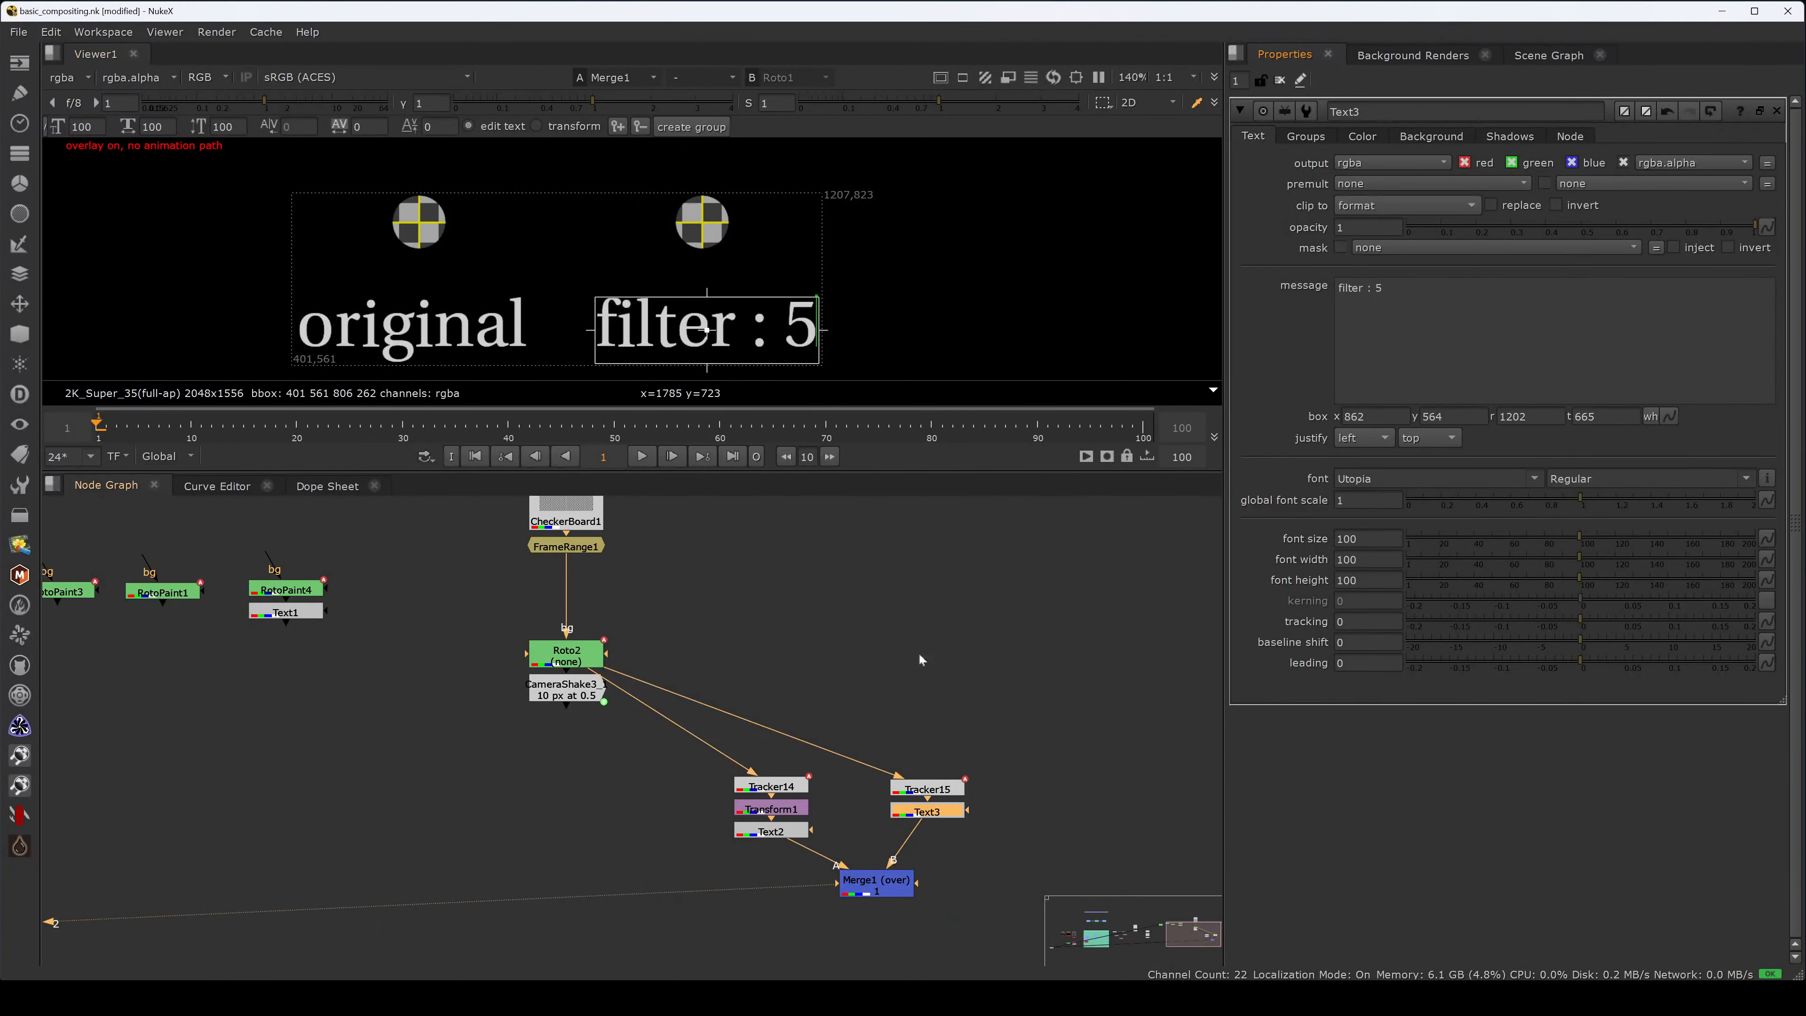
- Close all property panels and play the original and filtered discs side by side in the maximized viewer, stopping at frame 23
{"action": "left_click", "coordinate": [937, 695]}
{"action": "left_click_drag", "start_coordinate": [951, 859], "coordinate": [816, 910]}
{"action": "left_click", "coordinate": [816, 915]}
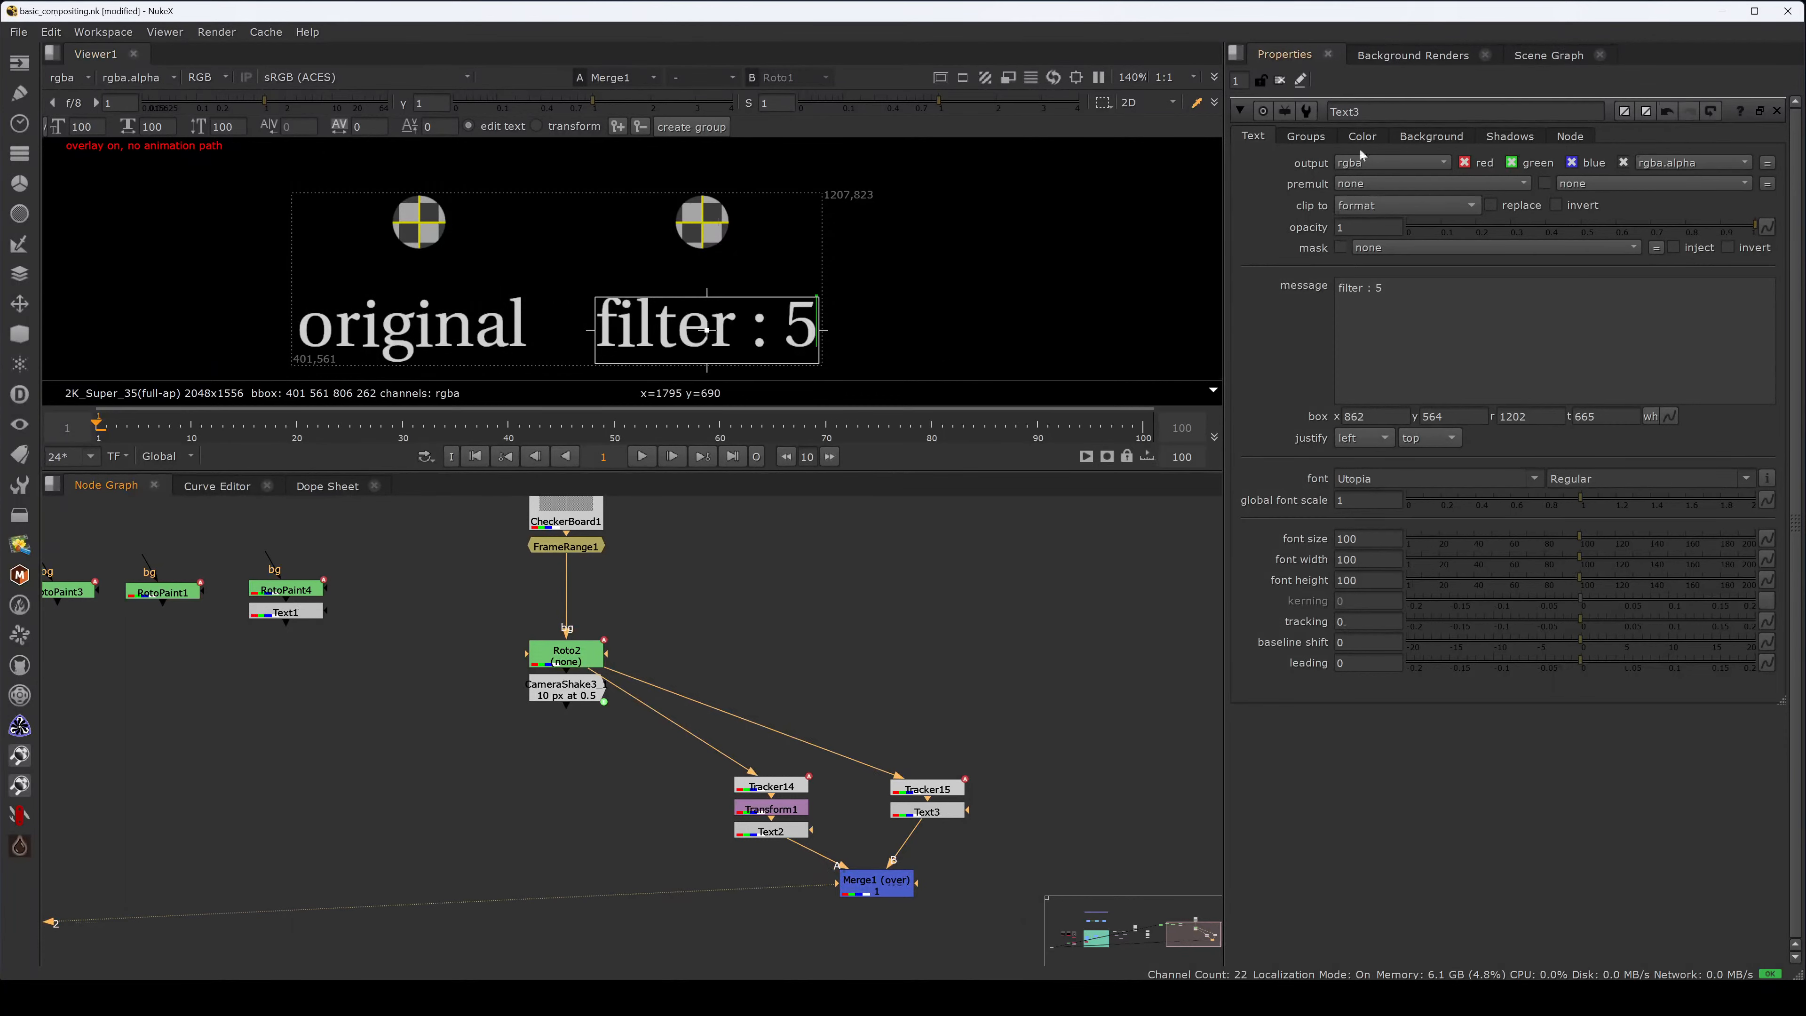
{"action": "left_click", "coordinate": [1279, 81]}
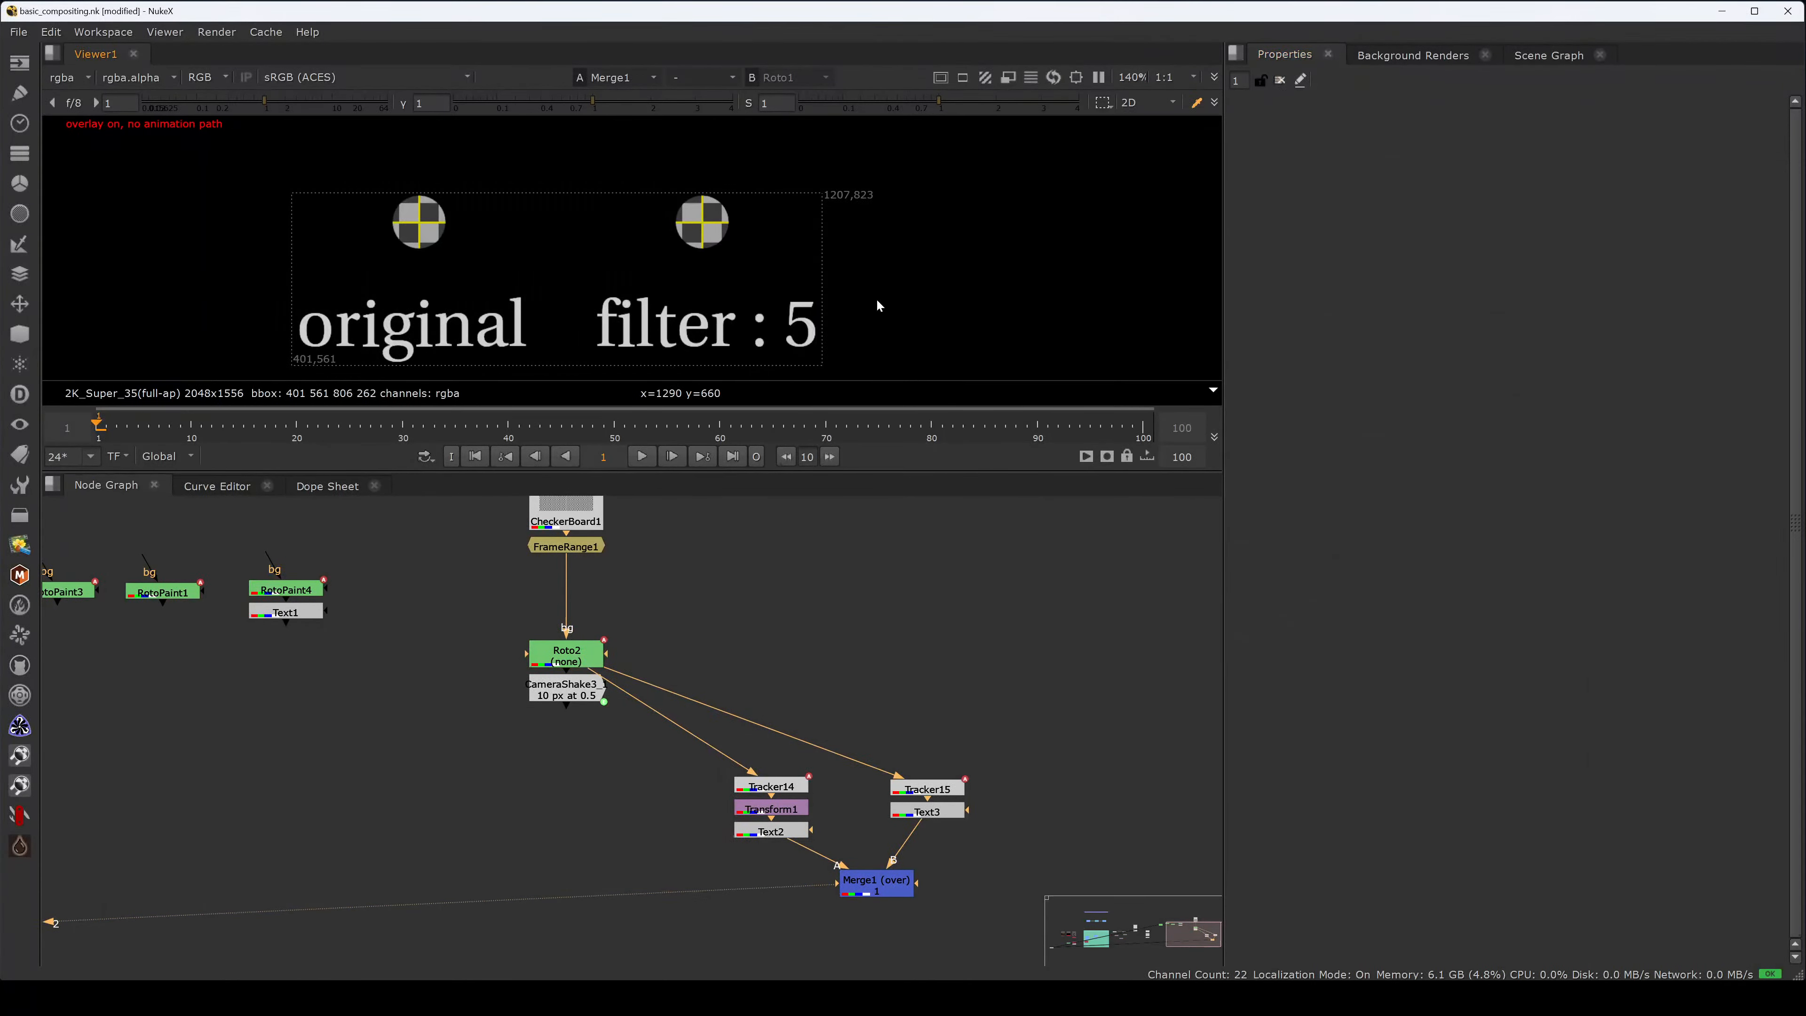
{"action": "key", "text": "f"}
{"action": "key", "text": "space"}
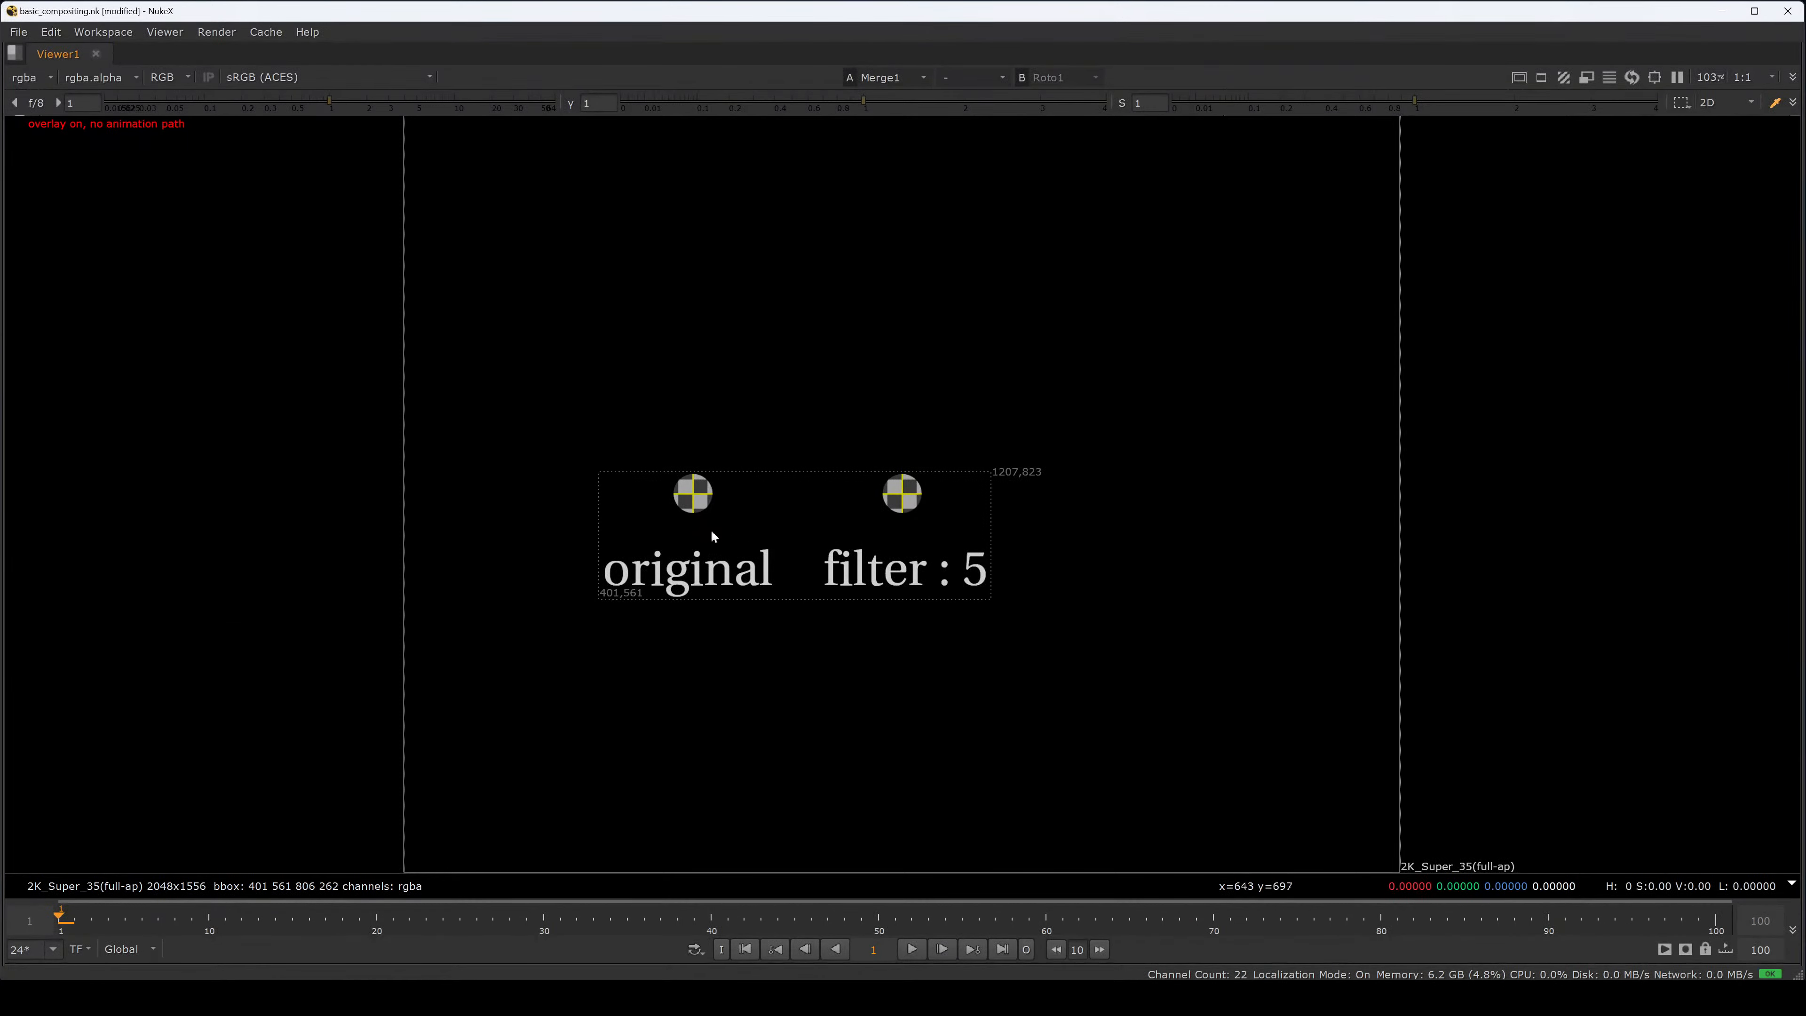
{"action": "mouse_move", "coordinate": [782, 453]}
{"action": "left_mouse_down"}
{"action": "mouse_move", "coordinate": [651, 571]}
{"action": "mouse_move", "coordinate": [680, 570]}
{"action": "left_mouse_up"}
{"action": "left_click_drag", "start_coordinate": [976, 453], "coordinate": [848, 553]}
{"action": "key", "text": "l"}
{"action": "key", "text": "k"}
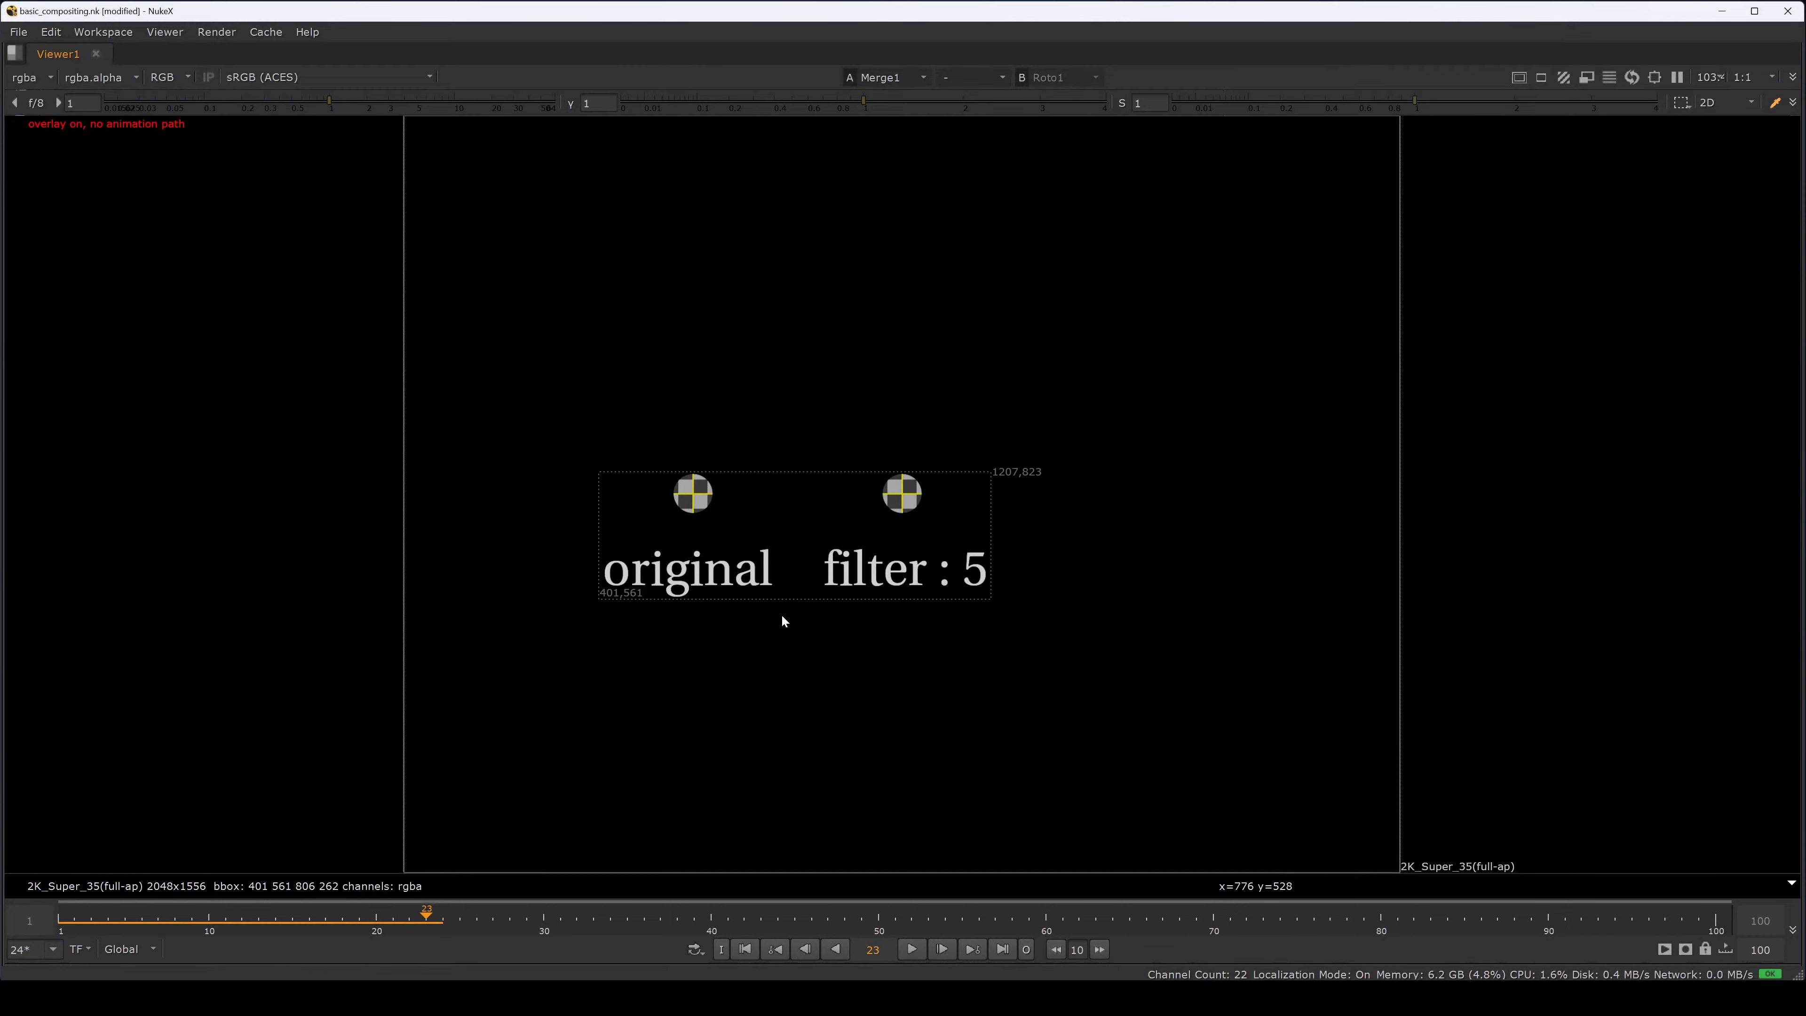
- Restore the full workspace layout and set Tracker14's transform type to stabilize
{"action": "key", "text": "space"}
{"action": "double_click", "coordinate": [771, 785]}
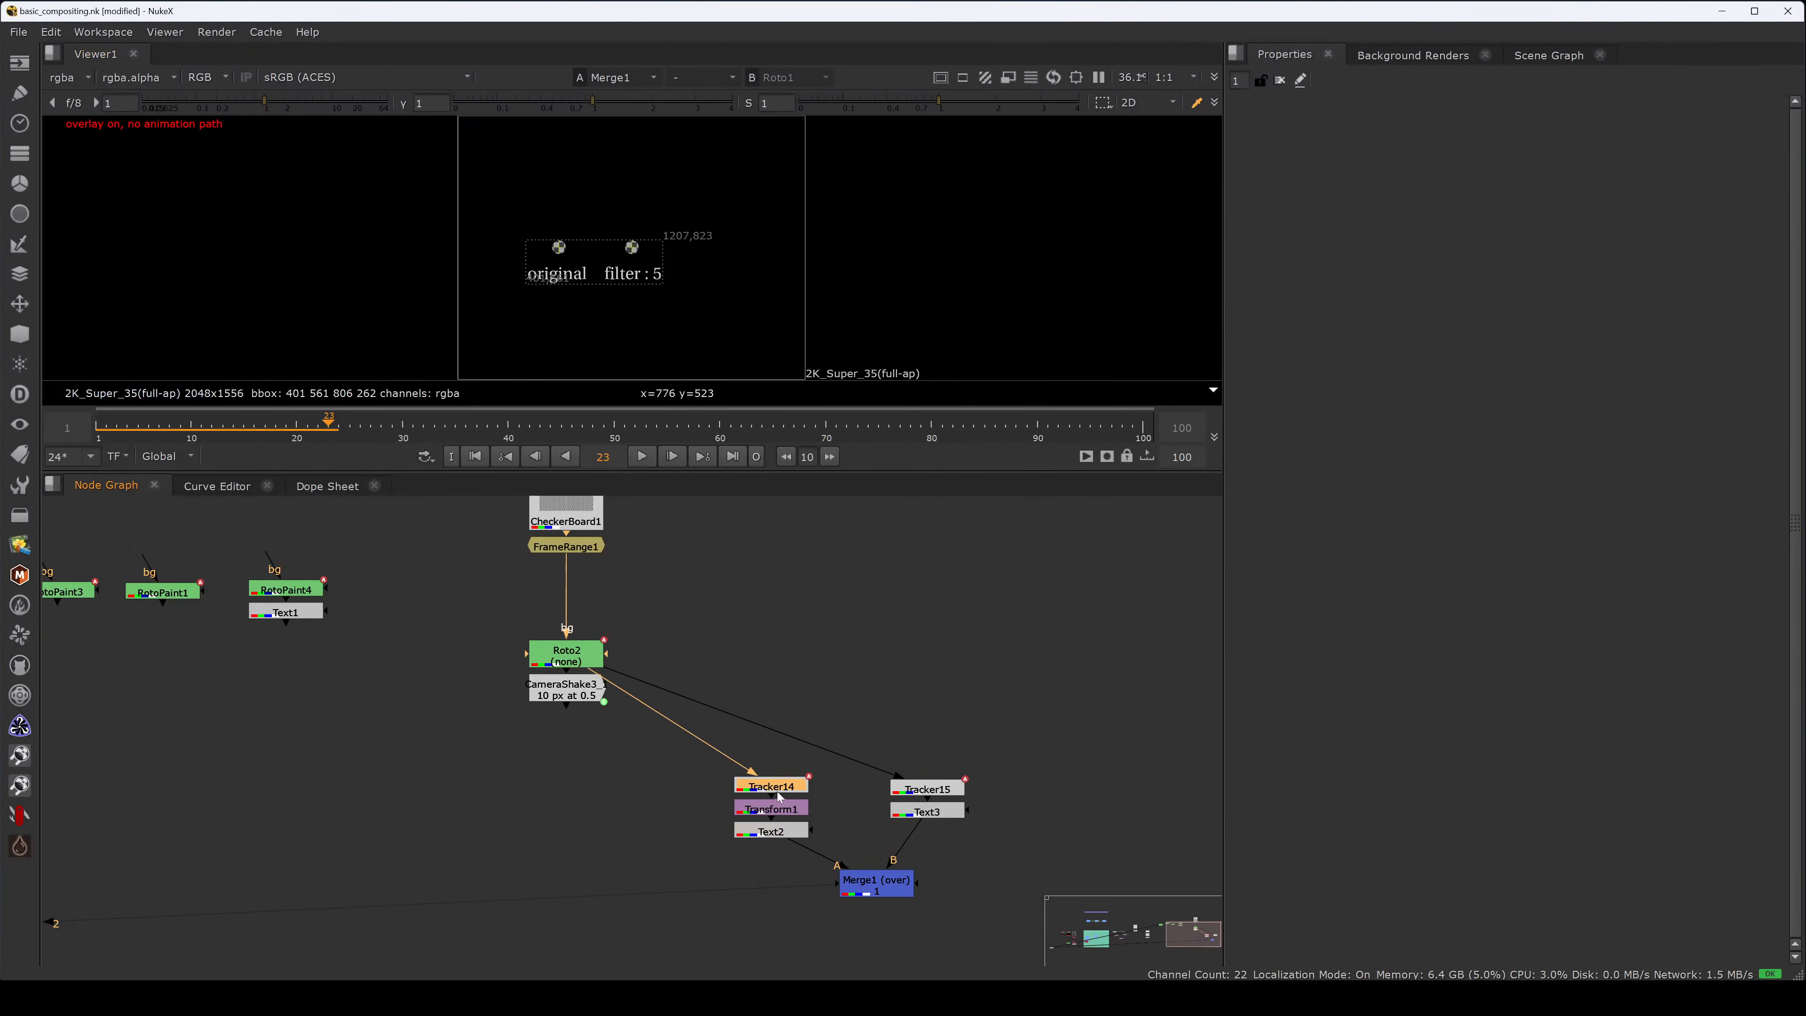
{"action": "left_click", "coordinate": [1398, 136]}
{"action": "left_click", "coordinate": [1392, 164]}
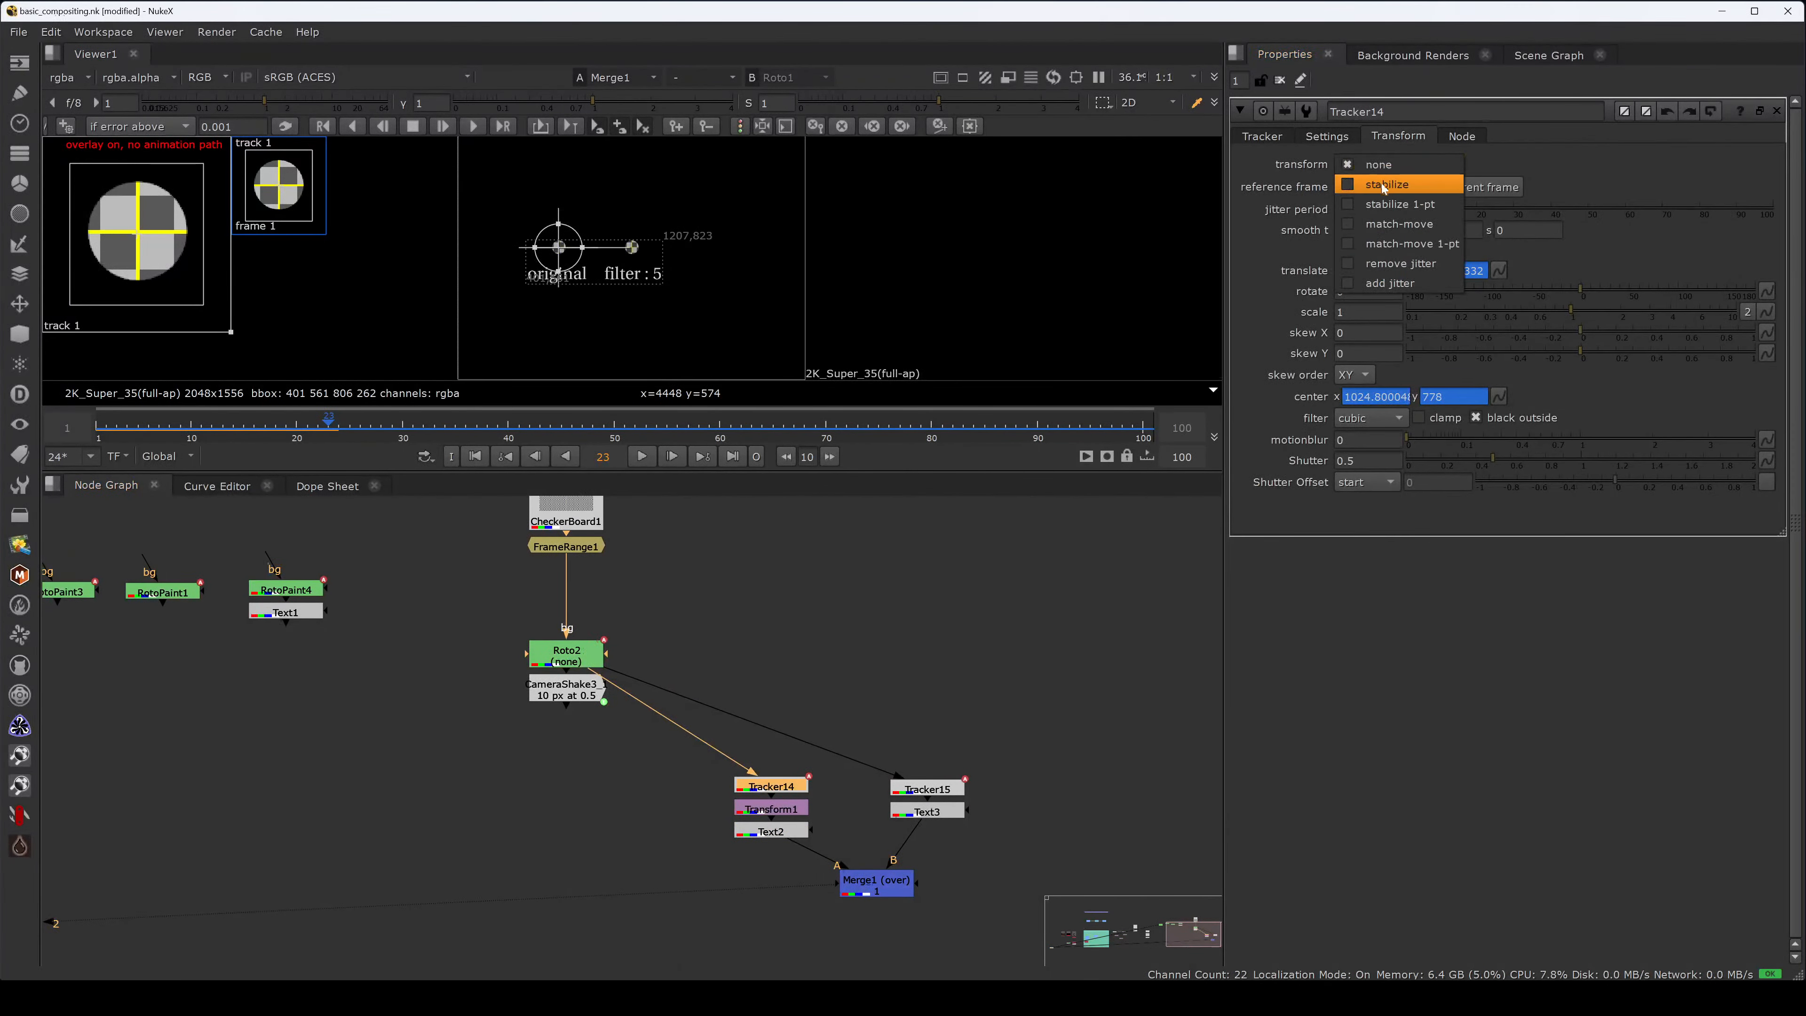
{"action": "left_click", "coordinate": [1372, 178]}
- Open Tracker15's transform settings and set its transform type to match-move
{"action": "double_click", "coordinate": [927, 791]}
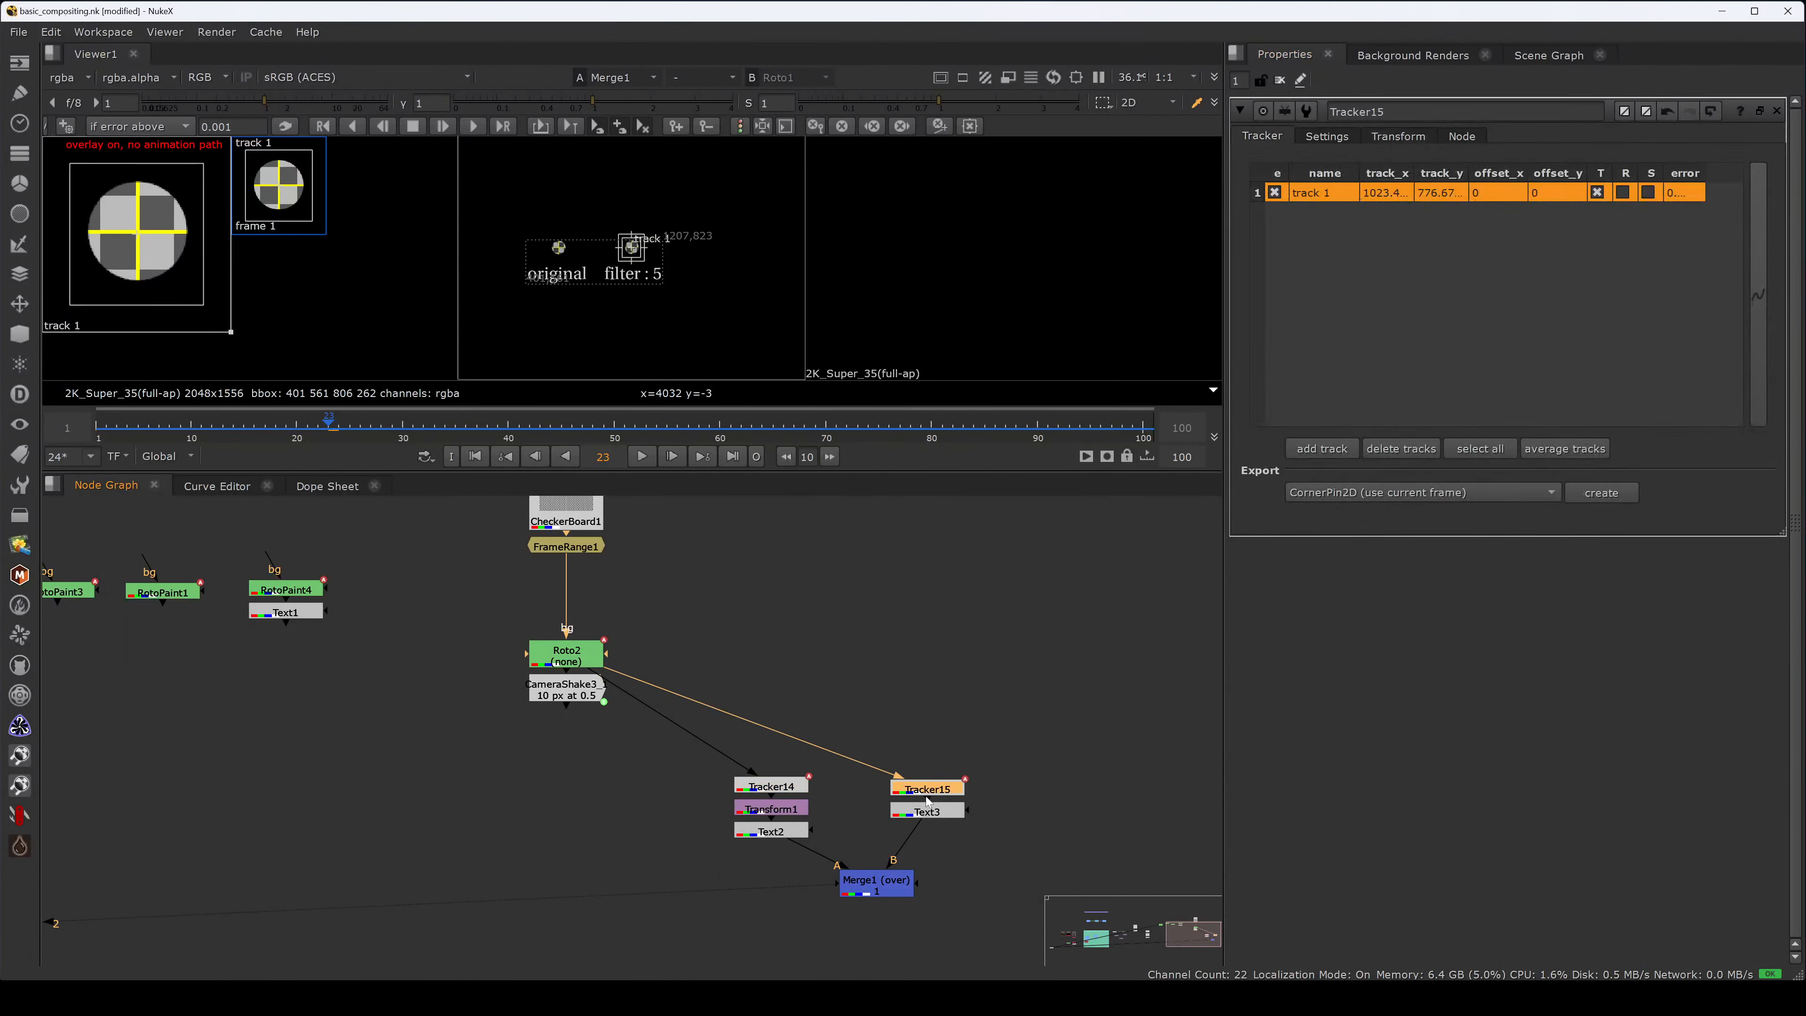
{"action": "left_click", "coordinate": [1395, 136]}
{"action": "left_click", "coordinate": [1392, 164]}
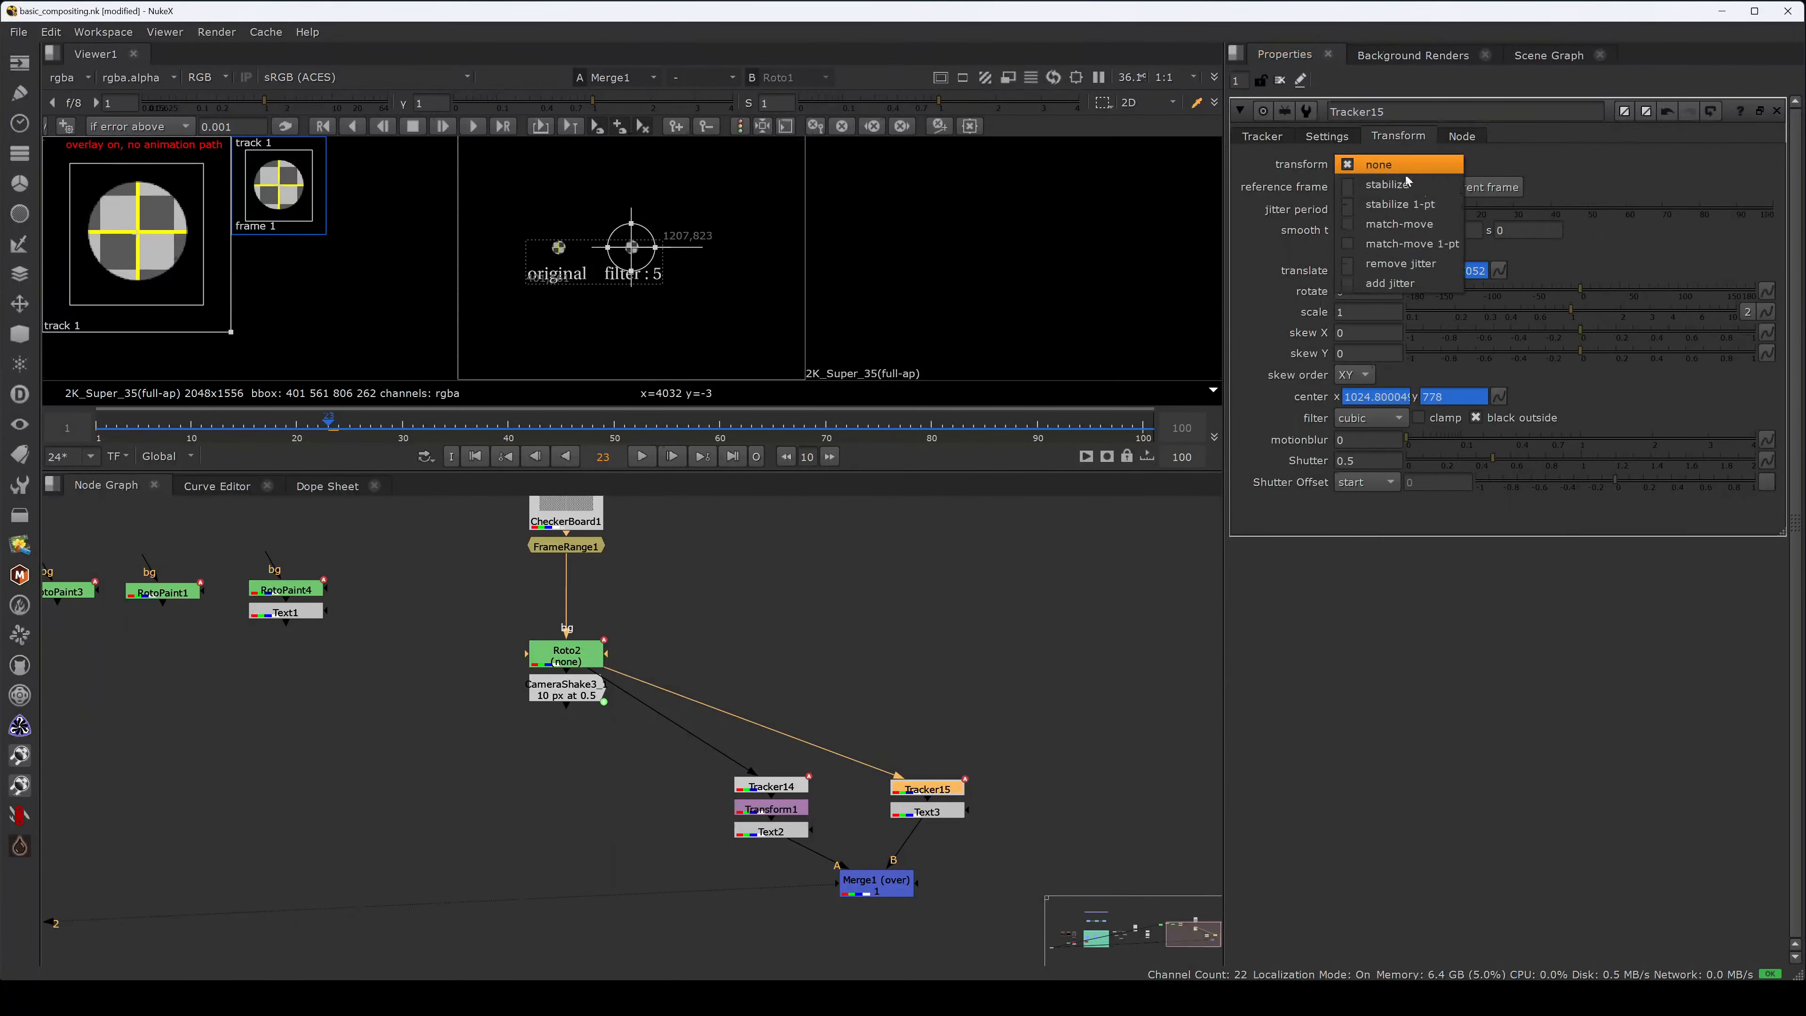
{"action": "left_click", "coordinate": [1413, 226]}
- Tidy the comparison branches with dots so that Roto2, Tracker14, Tracker15 and Merge1 connect in straight horizontal and vertical lines
{"action": "left_click", "coordinate": [896, 579]}
{"action": "left_click_drag", "start_coordinate": [754, 723], "coordinate": [927, 654], "text": "ctrl"}
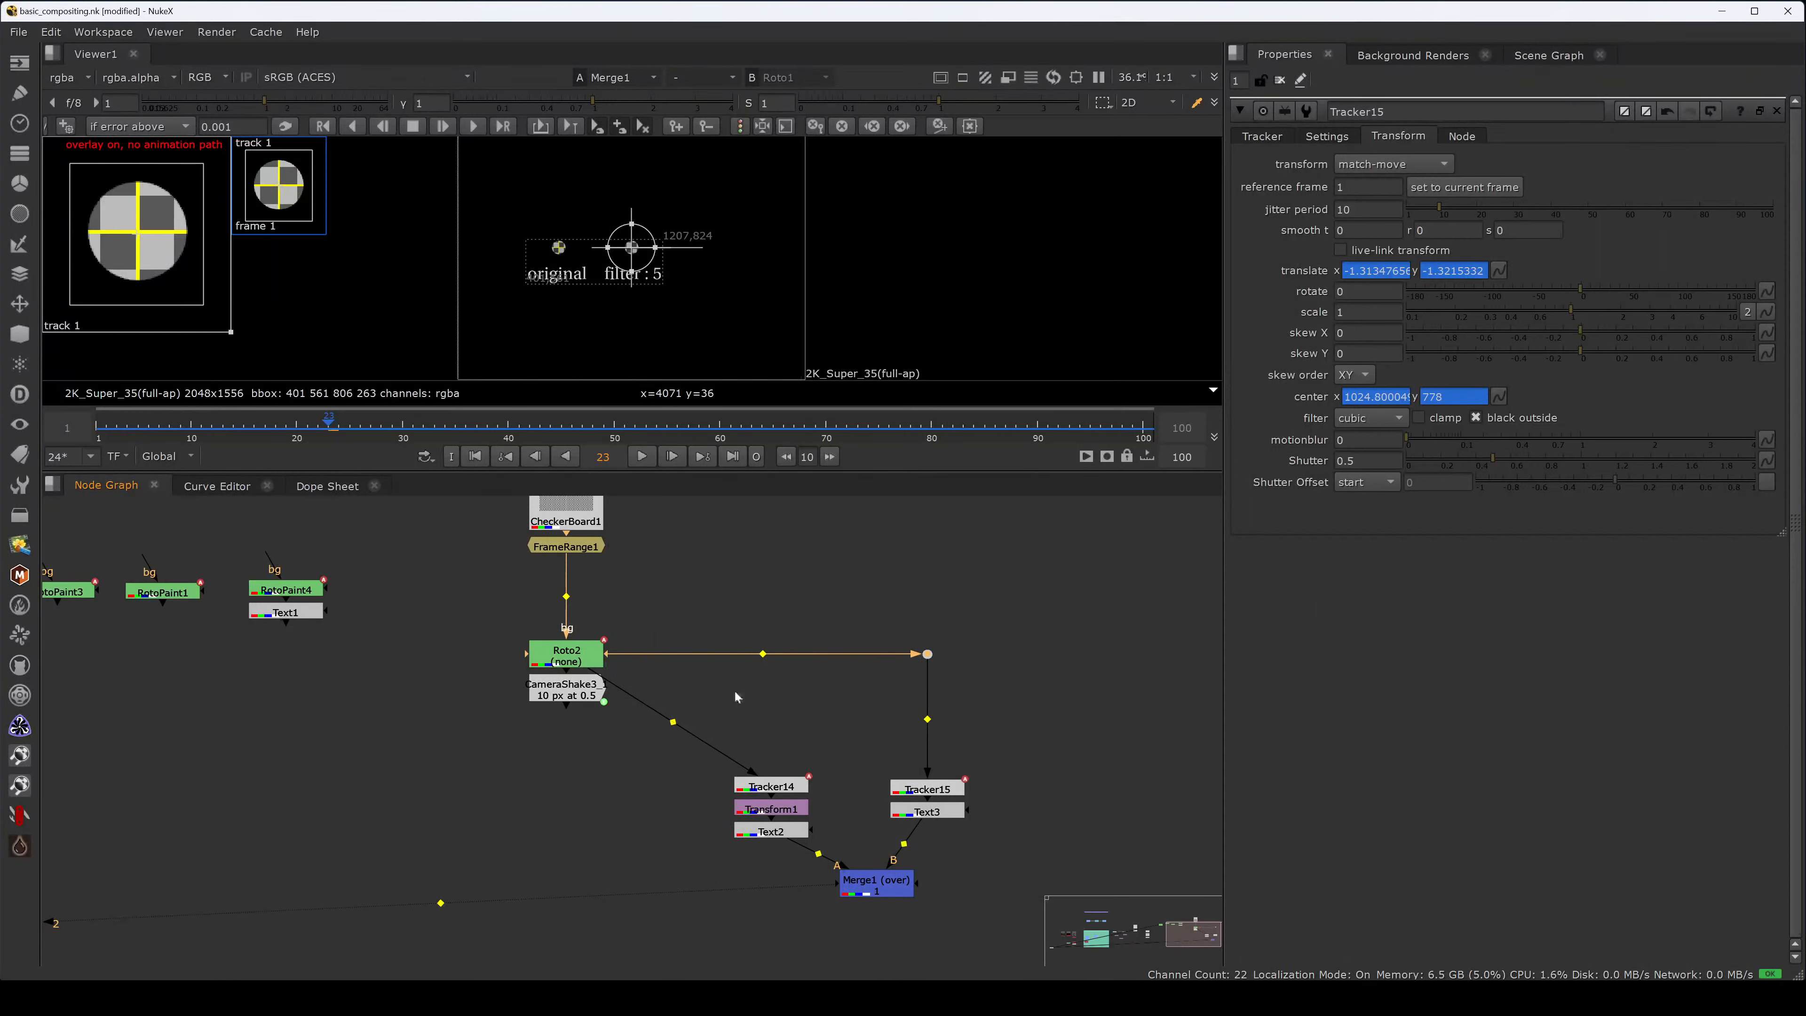
{"action": "left_click_drag", "start_coordinate": [764, 654], "coordinate": [779, 654], "text": "ctrl"}
{"action": "left_click_drag", "start_coordinate": [627, 691], "coordinate": [780, 654]}
{"action": "left_click_drag", "start_coordinate": [828, 764], "coordinate": [804, 823]}
{"action": "left_click_drag", "start_coordinate": [886, 873], "coordinate": [795, 885]}
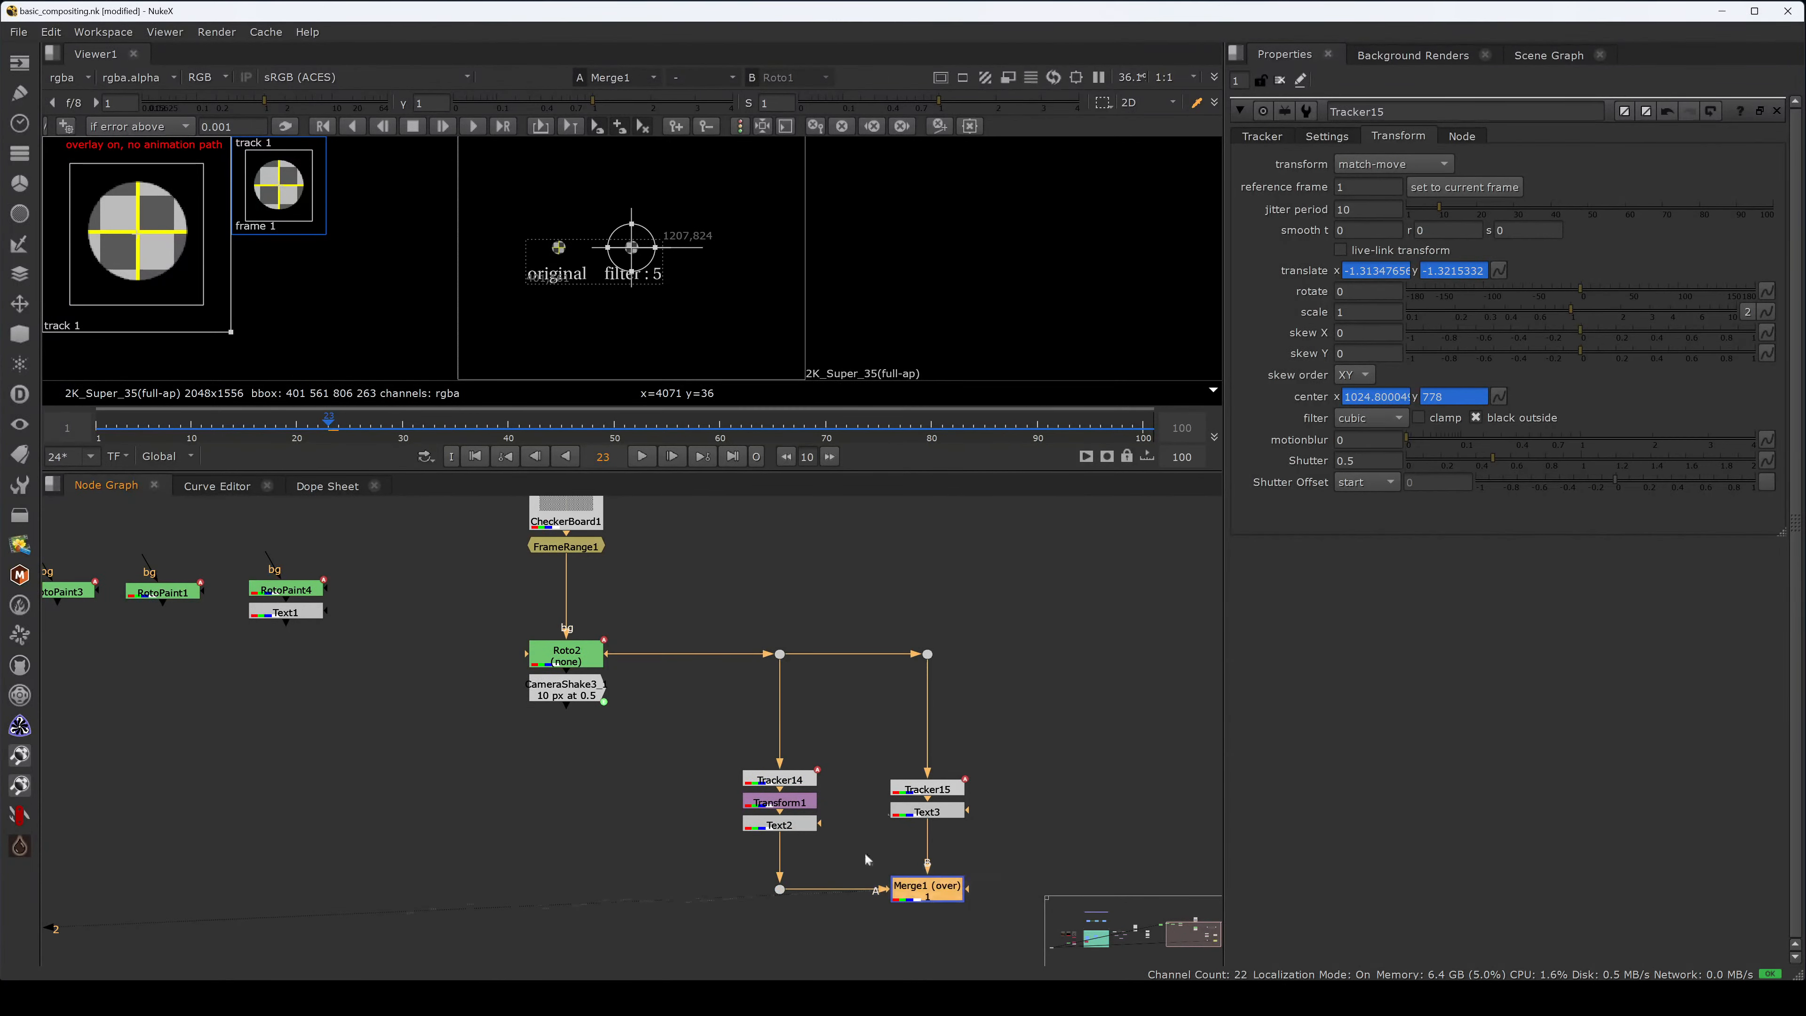
- Play the original and filtered discs in the maximized viewer with overlays hidden, then stop and restore the full workspace layout
{"action": "key", "text": "space"}
{"action": "key", "text": "o"}
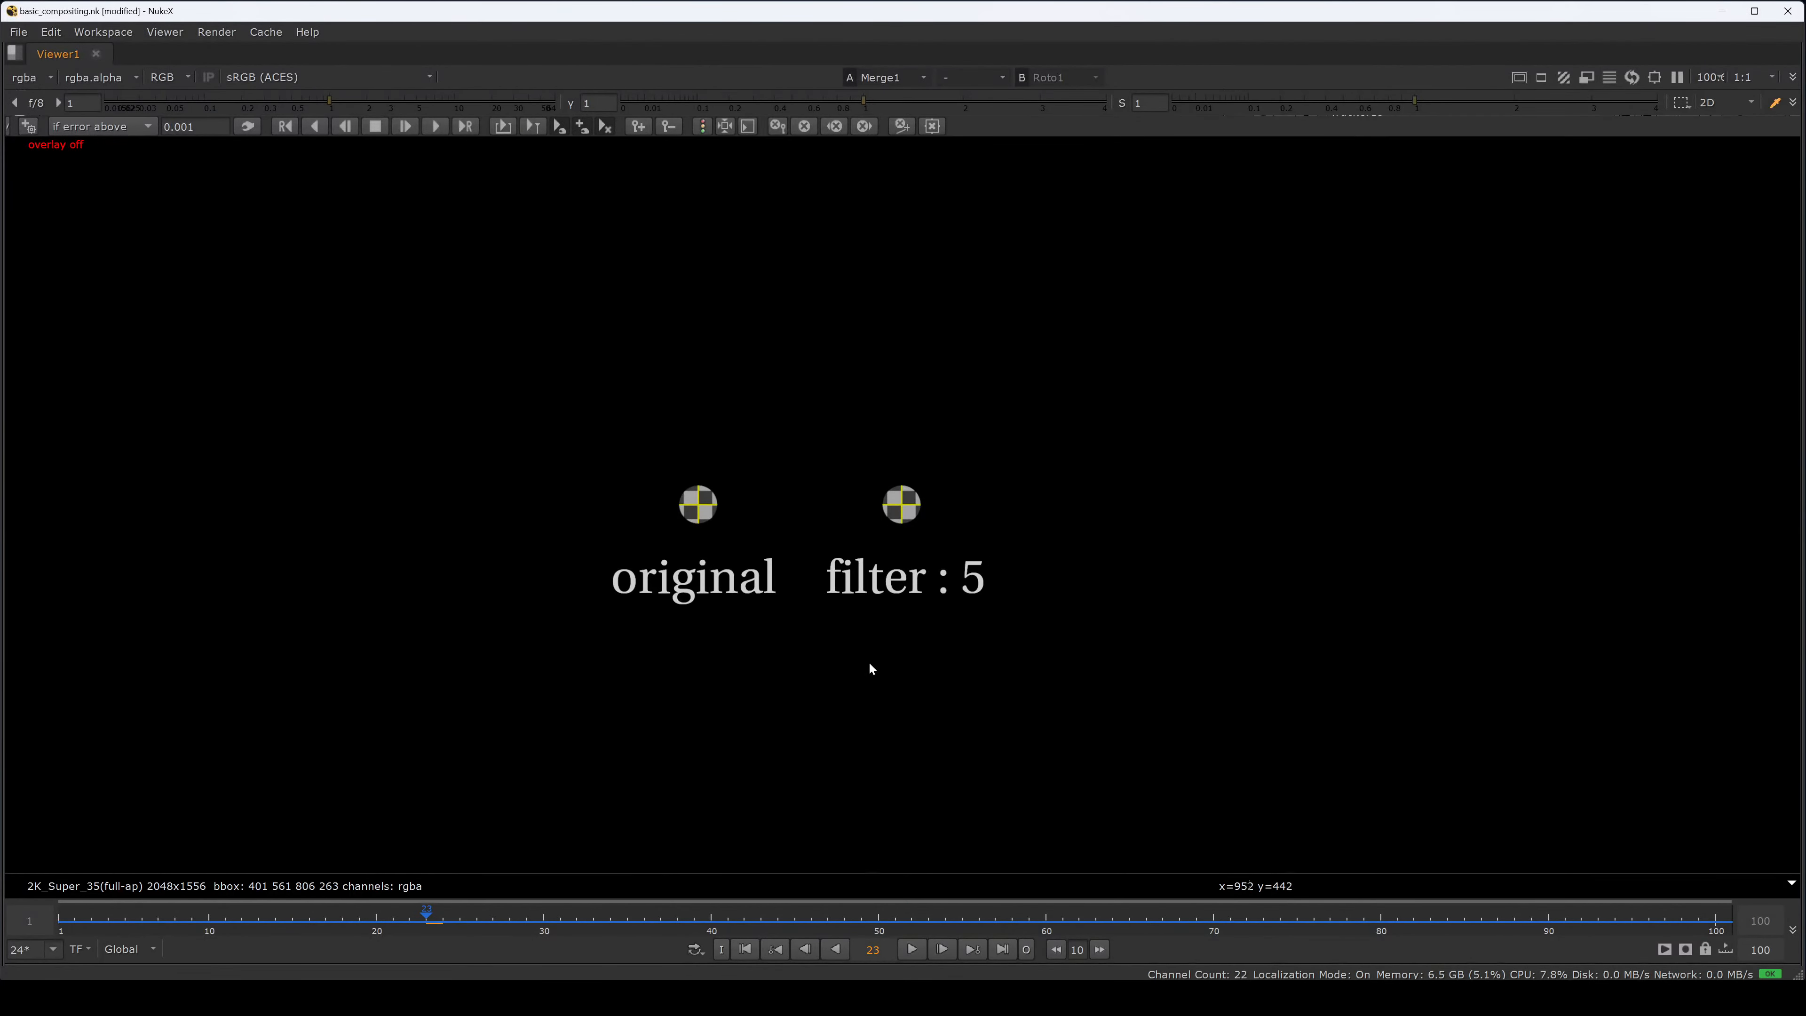
{"action": "key", "text": "l"}
{"action": "key", "text": "equal"}
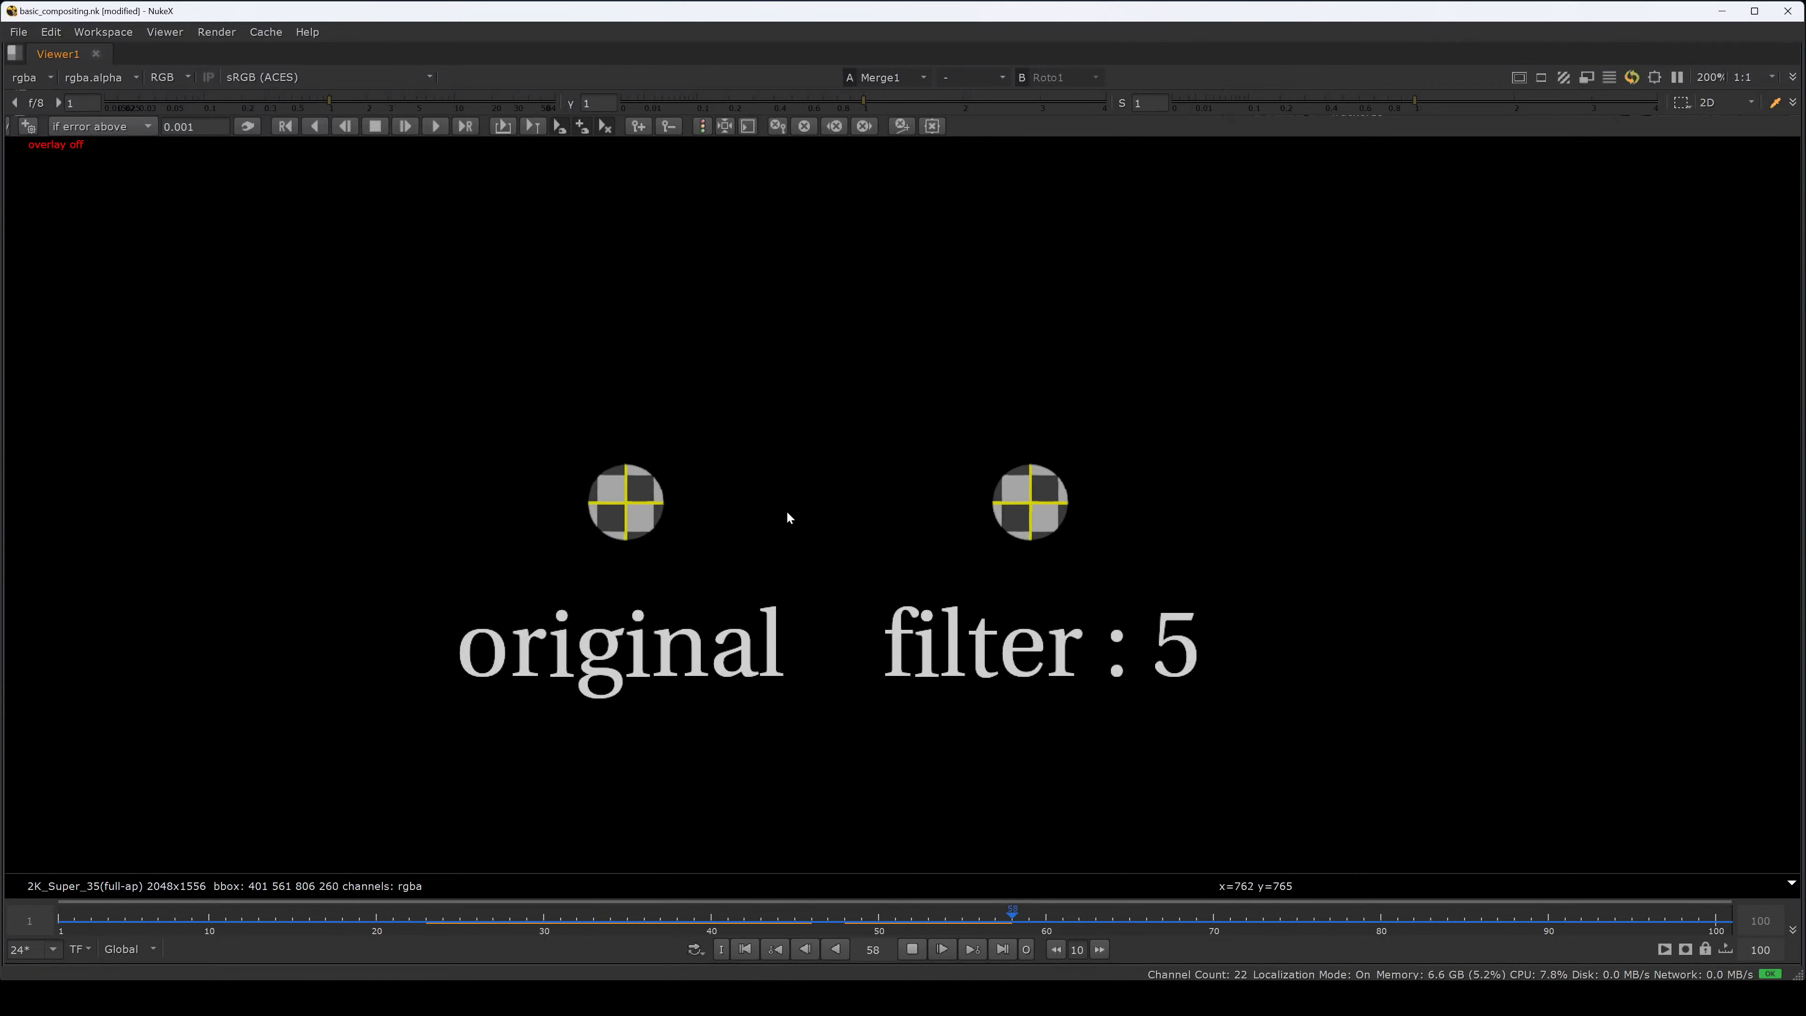
{"action": "scroll", "coordinate": [759, 526], "scroll_direction": "up", "scroll_amount": 3}
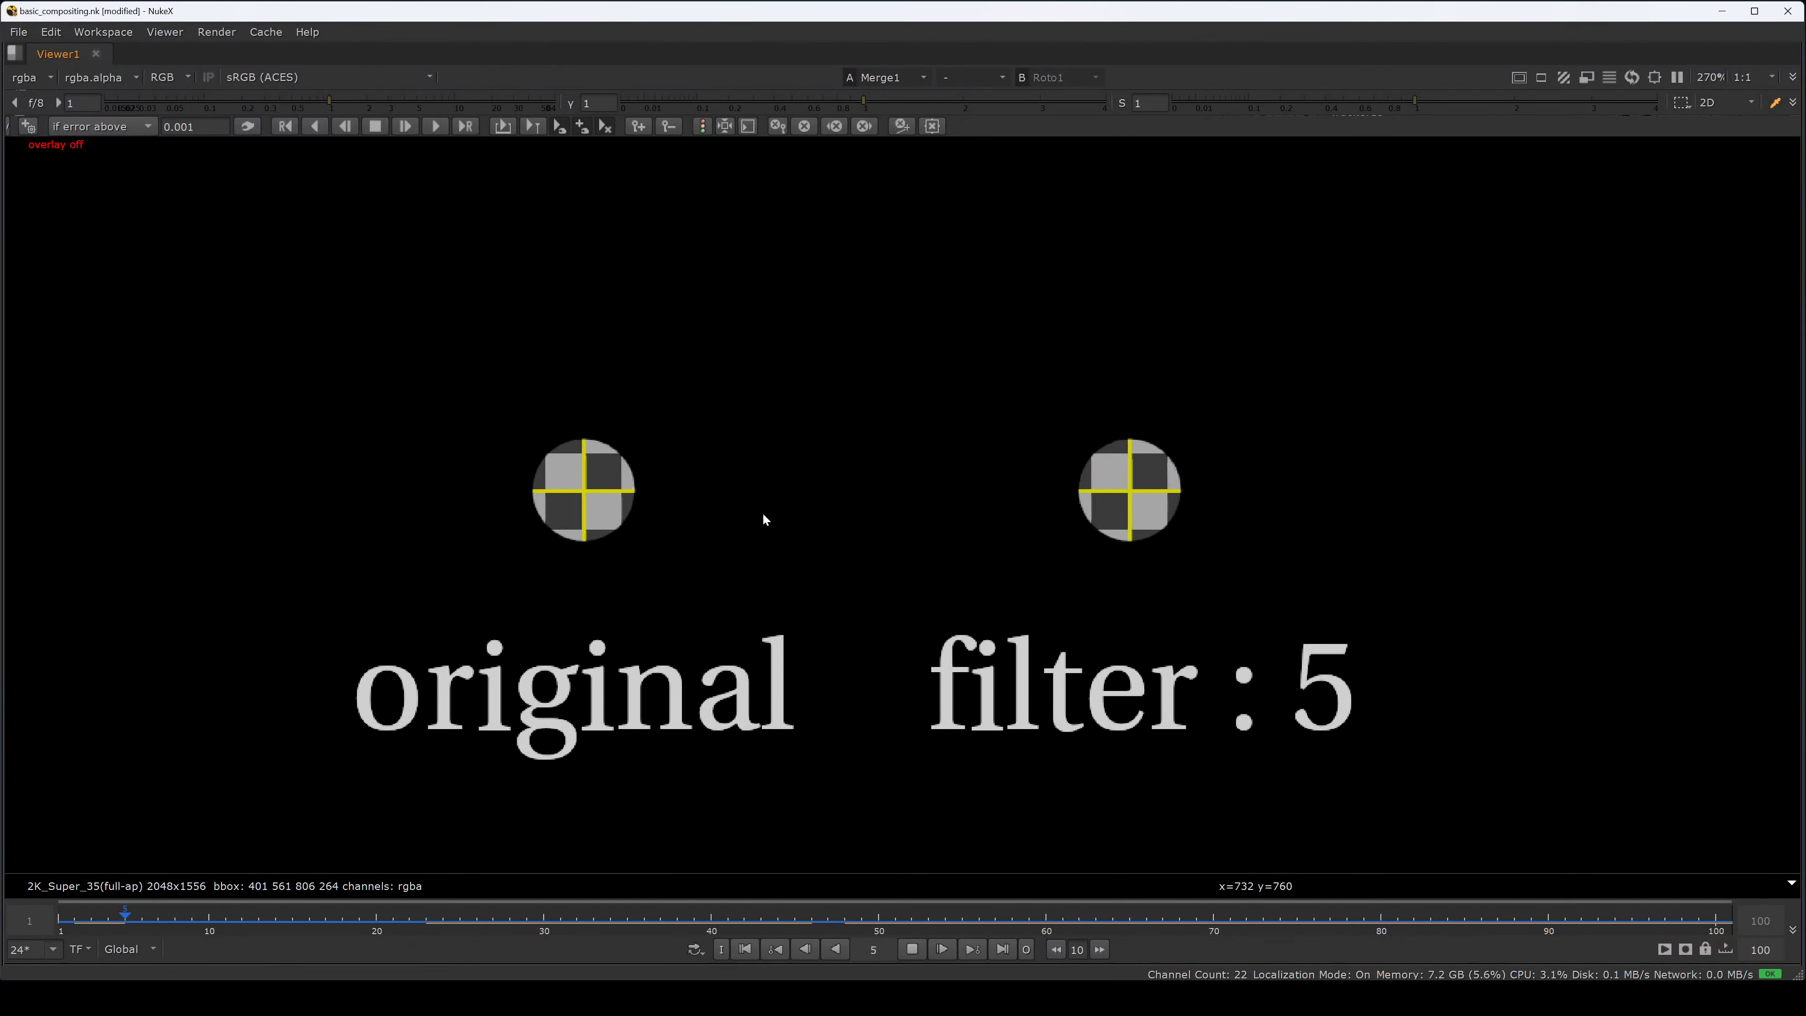
{"action": "key", "text": "space"}
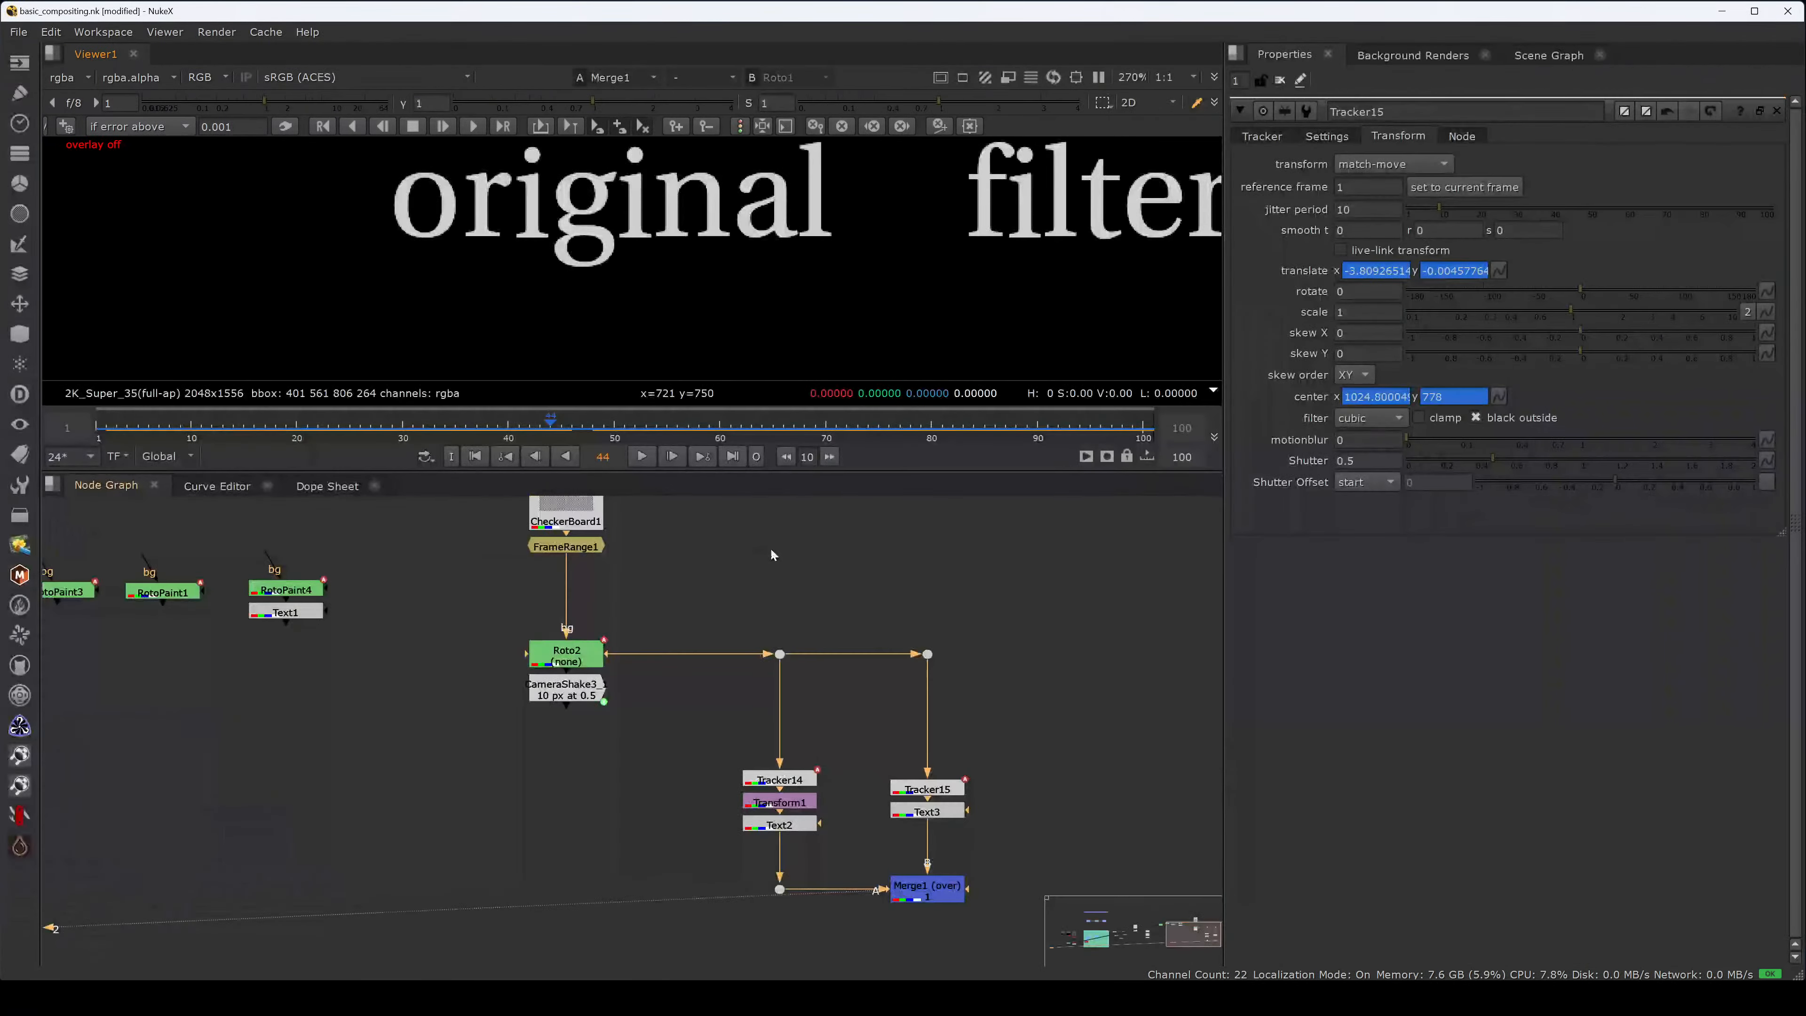
- Select all keys of Tracker15's translate x curve in the Curve Editor and filter them 5 times
{"action": "left_click", "coordinate": [779, 824]}
{"action": "double_click", "coordinate": [782, 779]}
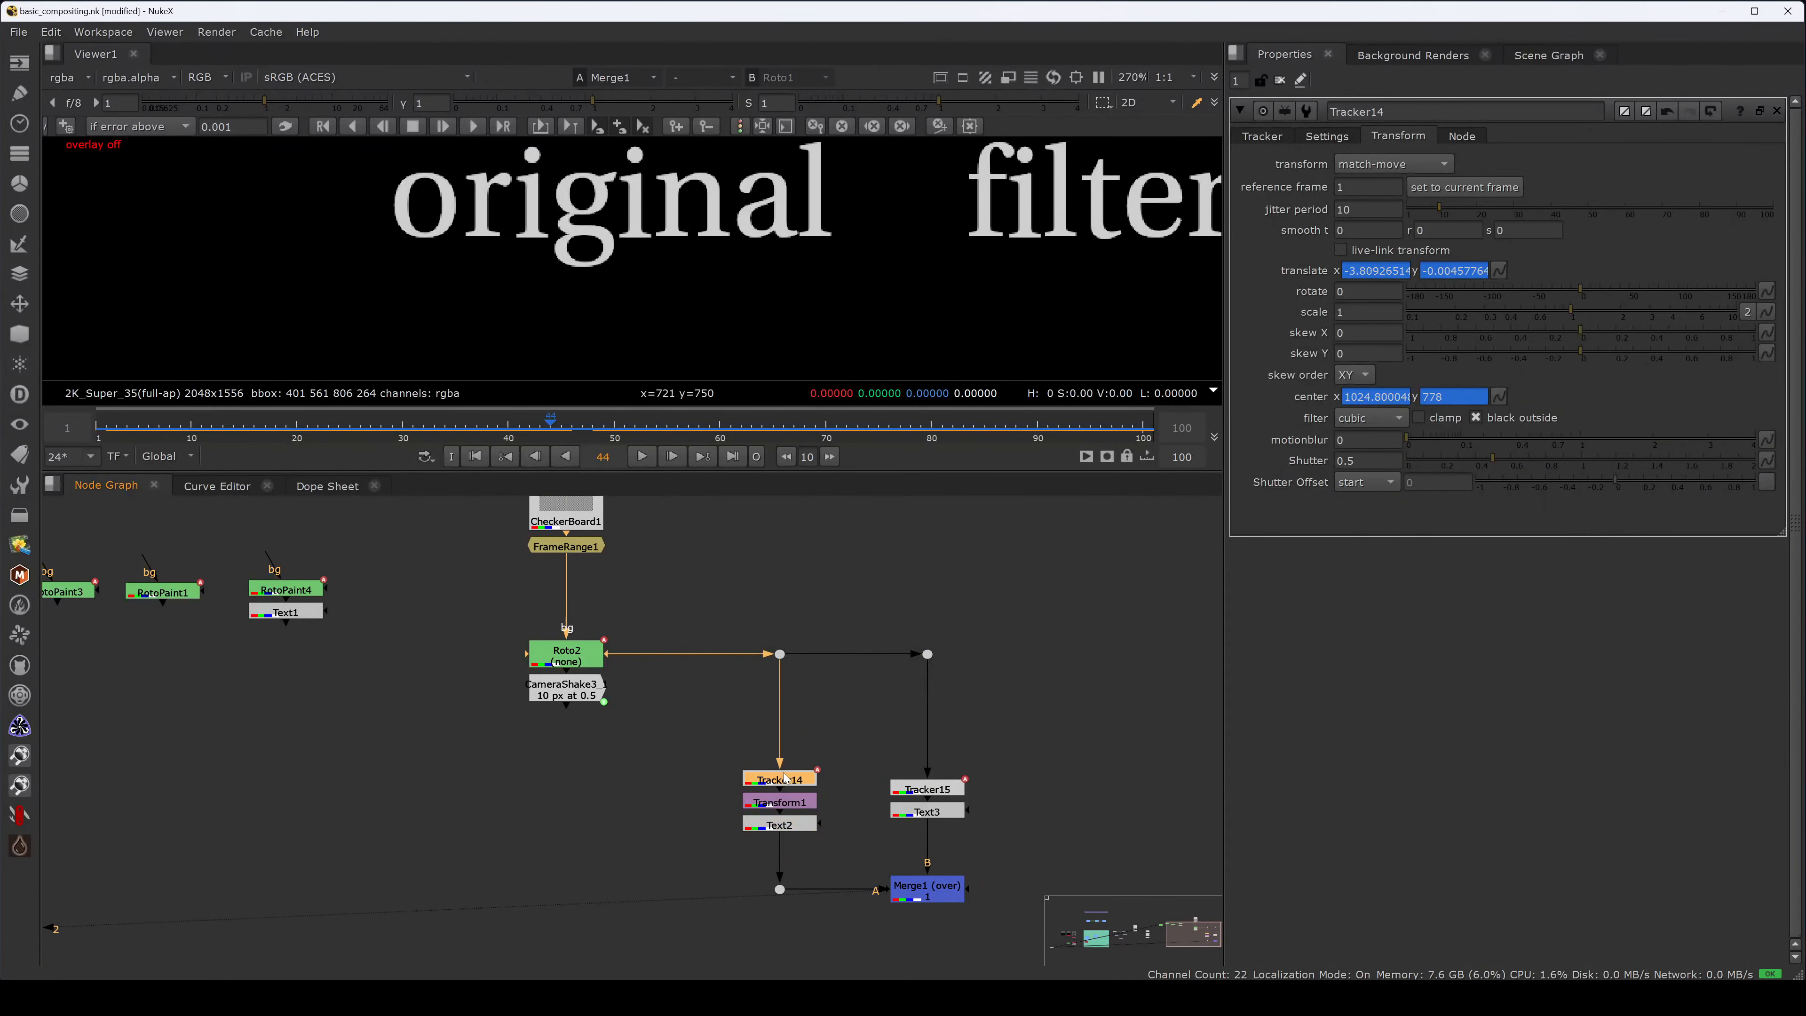
{"action": "double_click", "coordinate": [904, 792]}
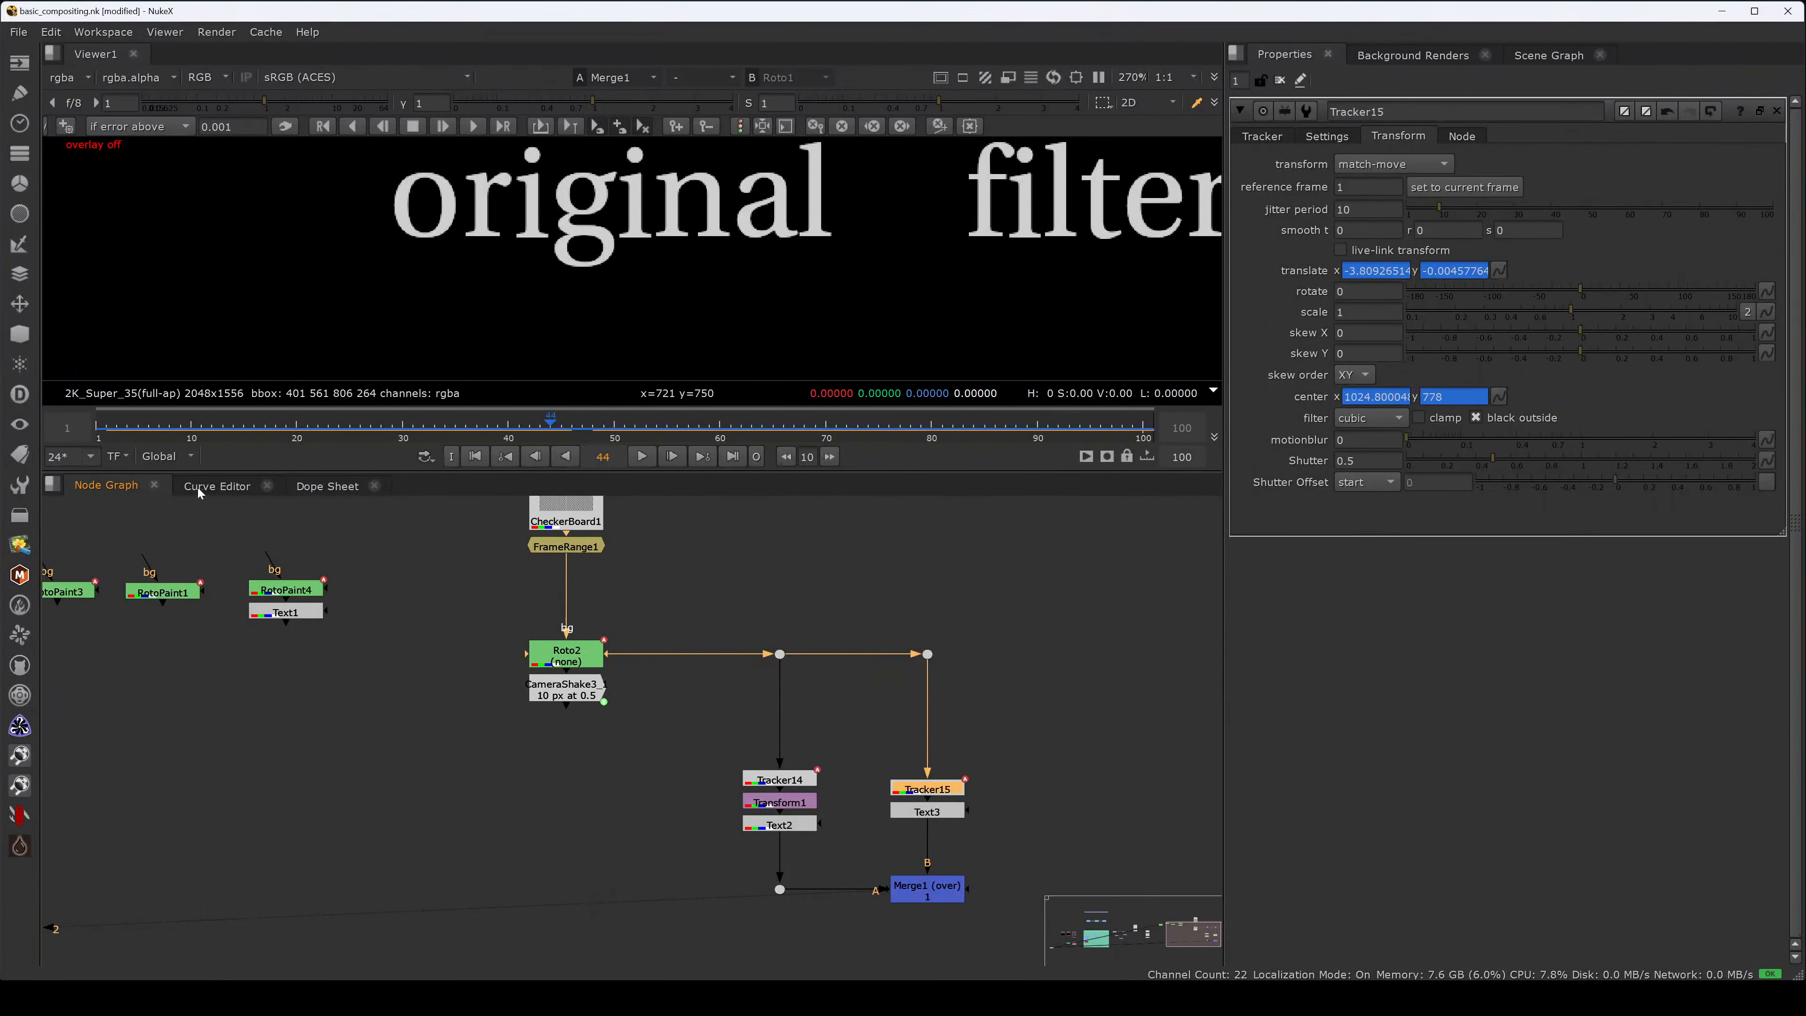
{"action": "left_click", "coordinate": [212, 487]}
{"action": "left_click", "coordinate": [118, 592]}
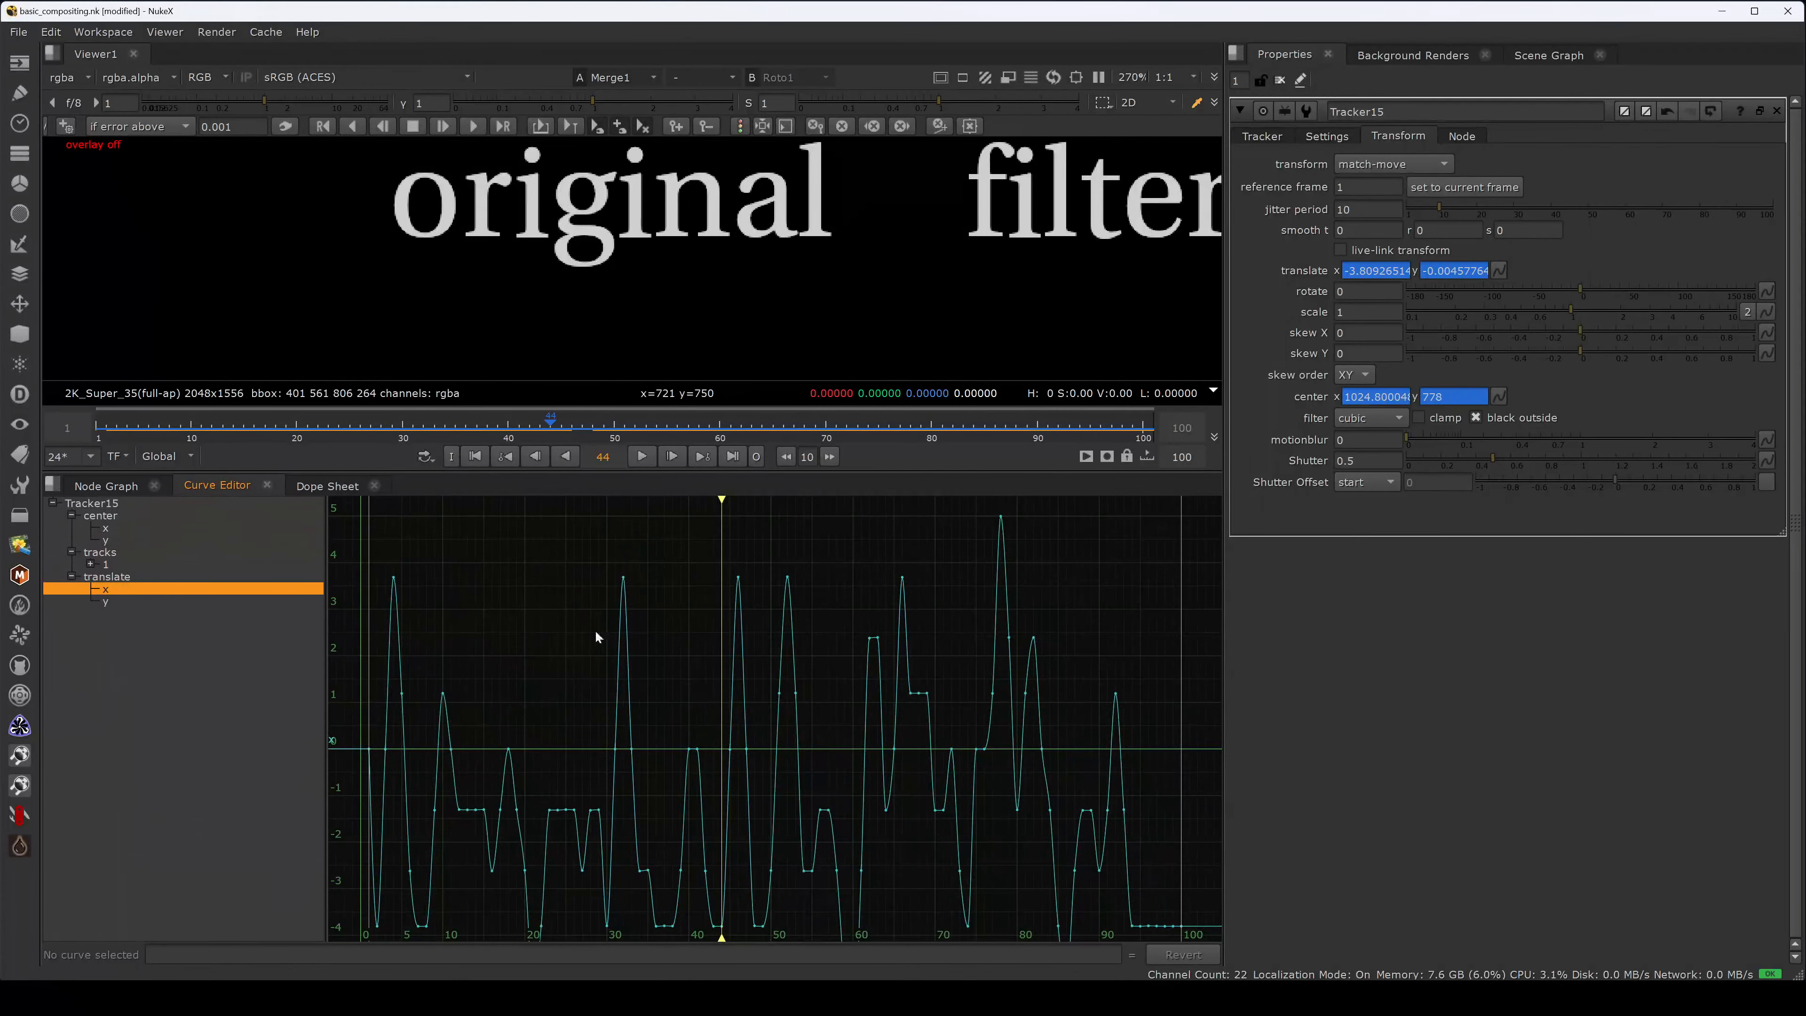
{"action": "key", "text": "f"}
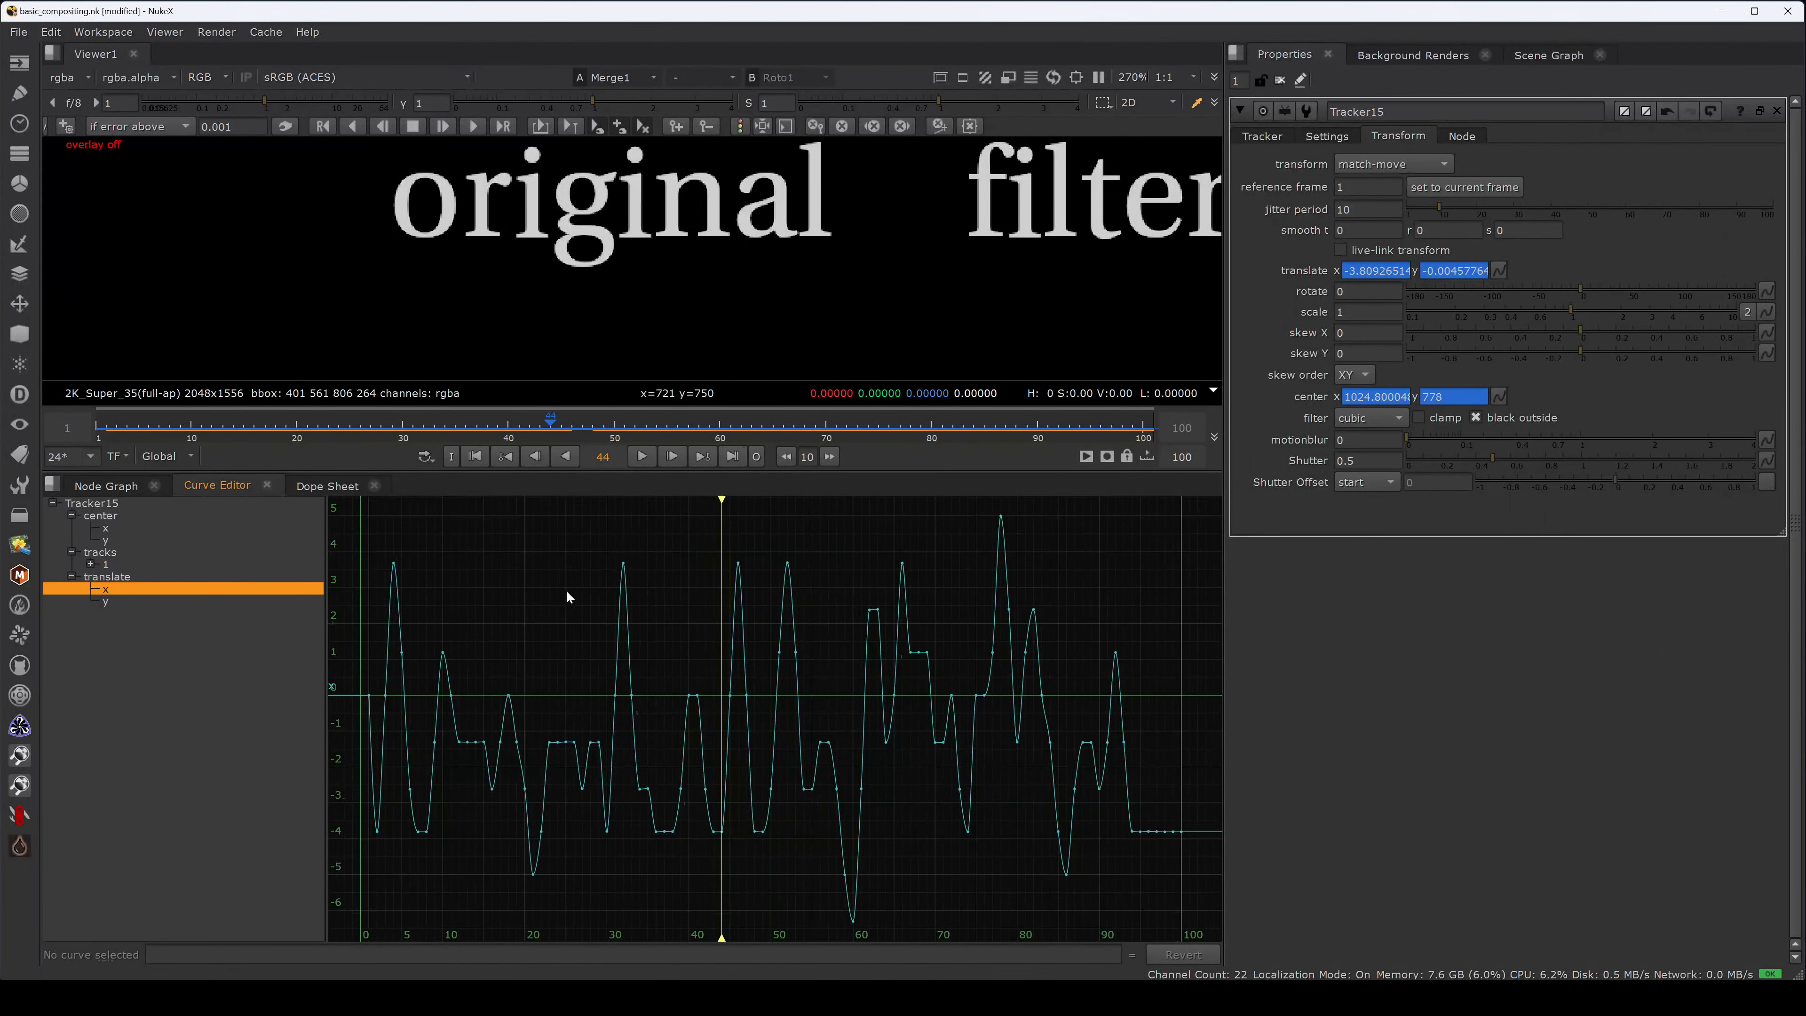
{"action": "key", "text": "ctrl+a"}
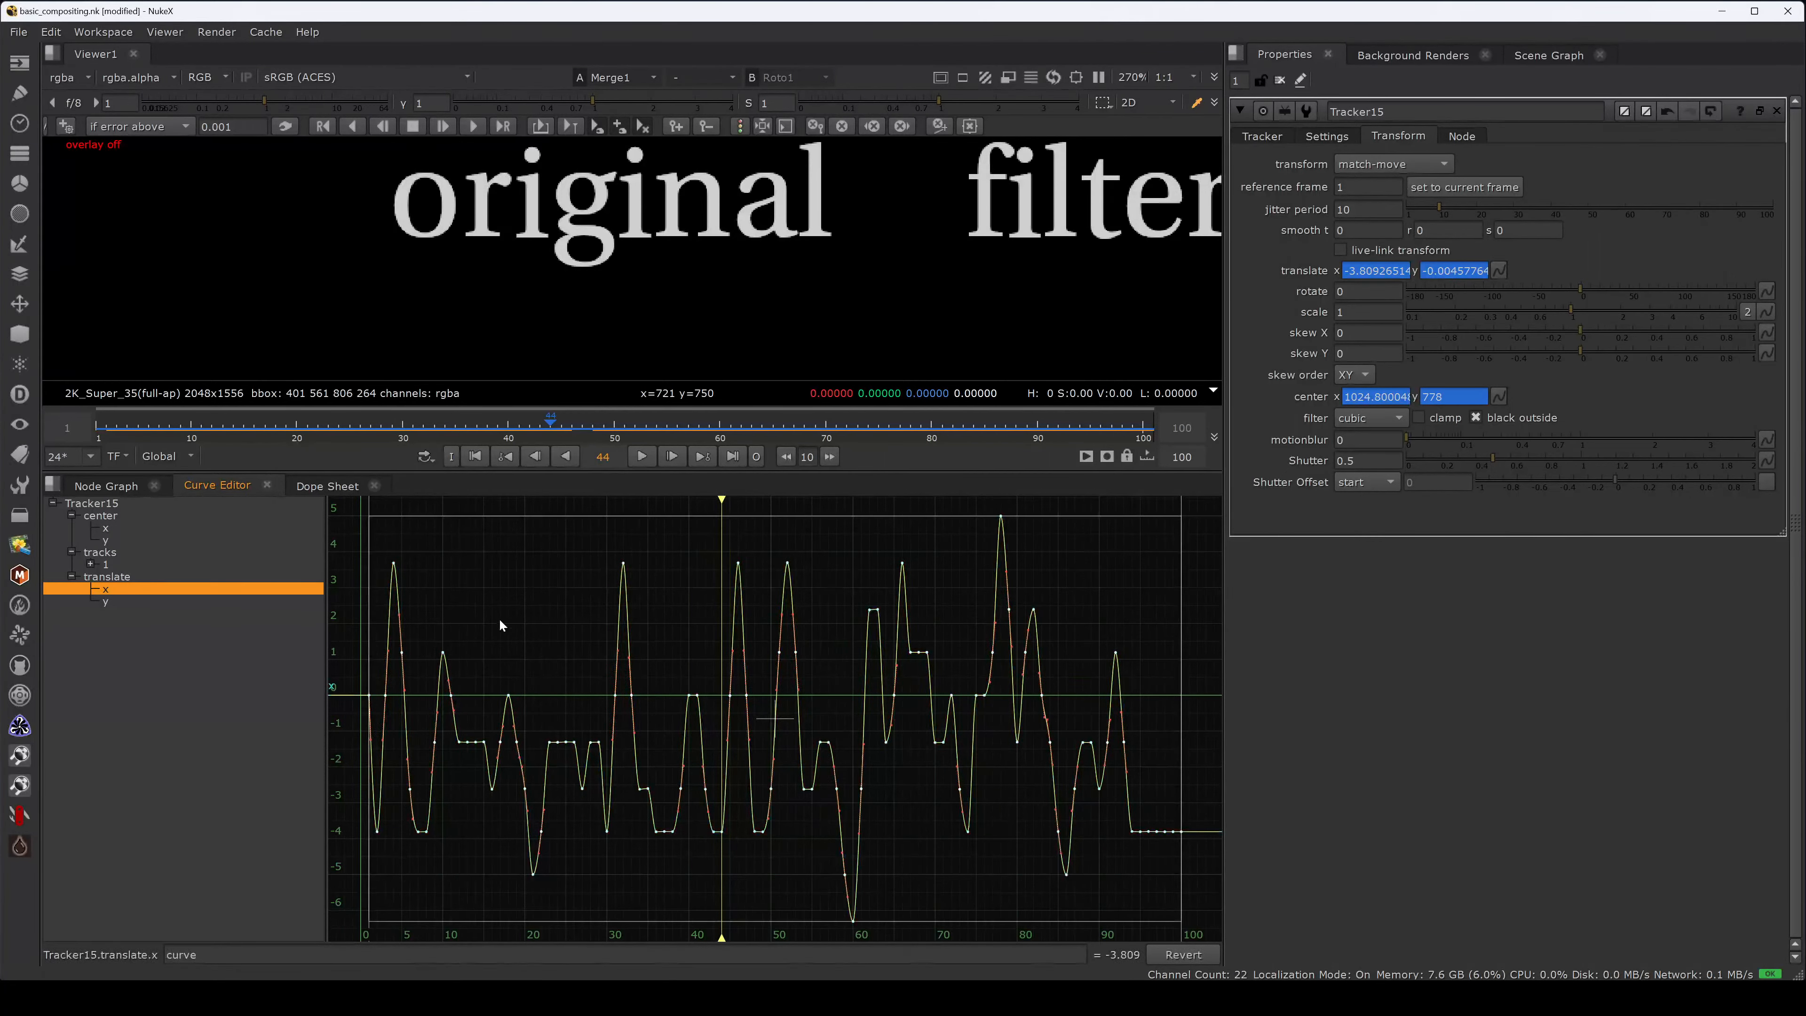
{"action": "right_click", "coordinate": [509, 630]}
{"action": "left_click", "coordinate": [551, 633]}
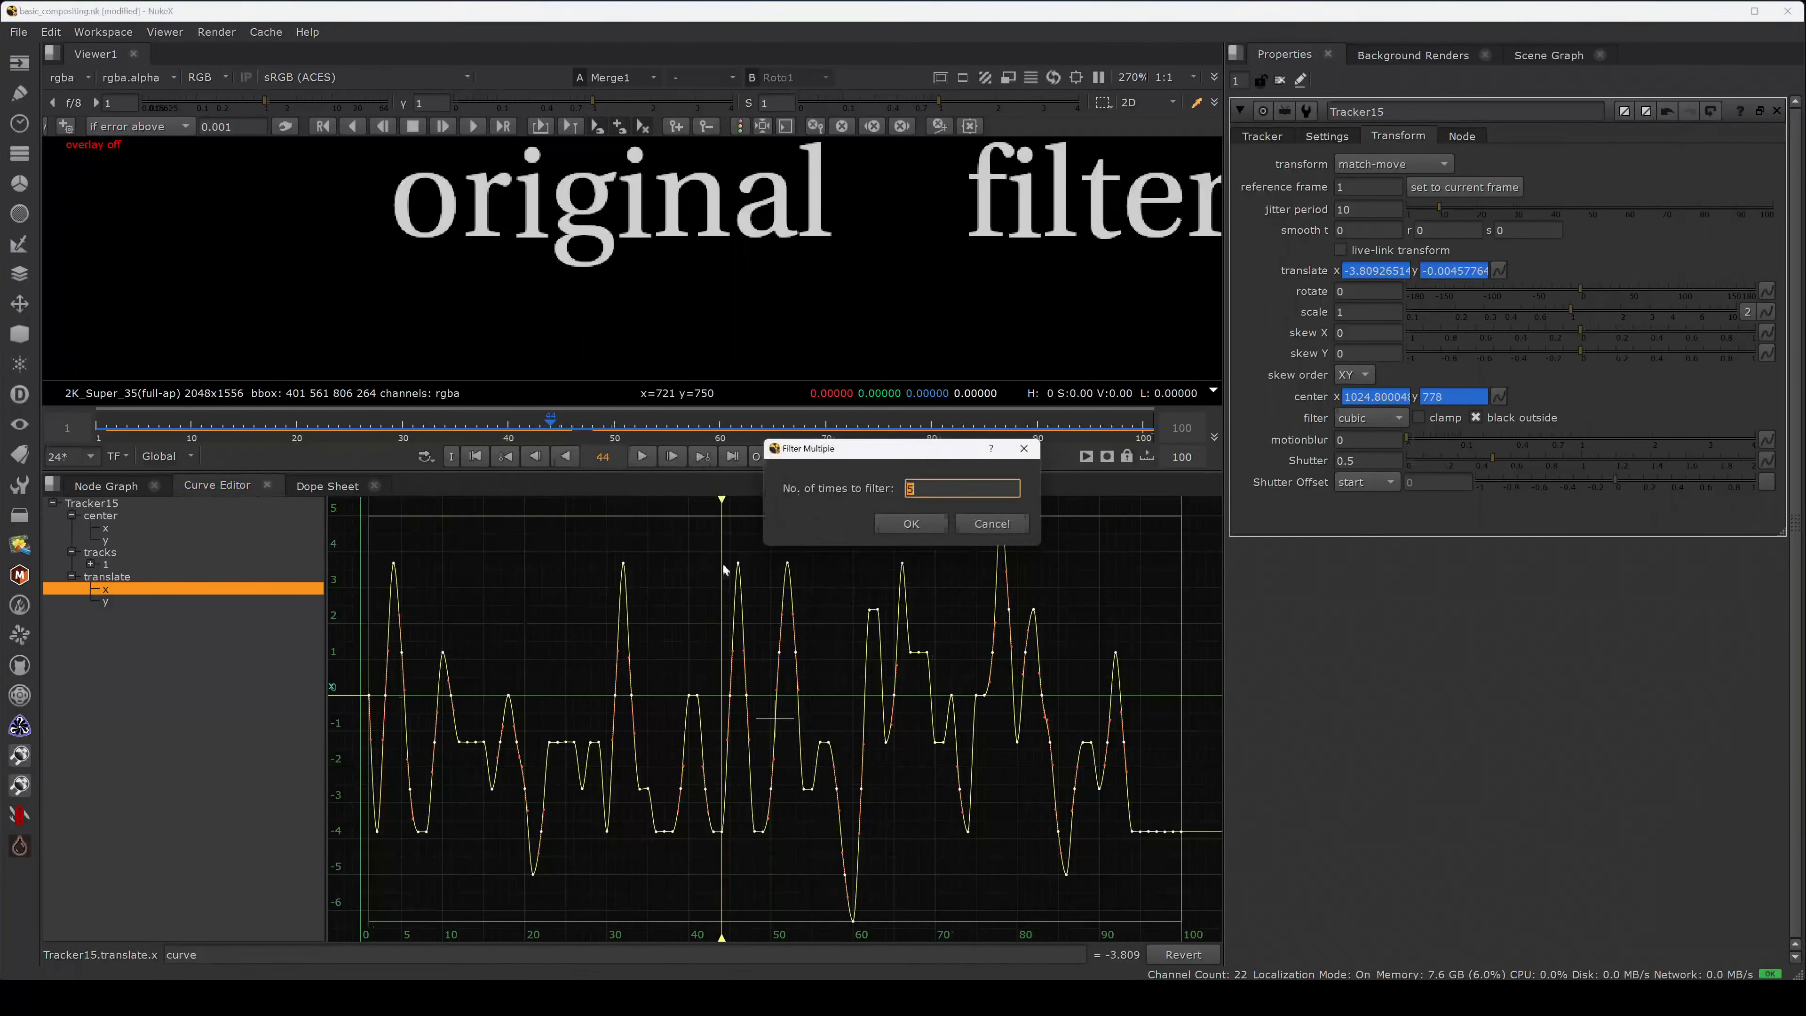
{"action": "left_click", "coordinate": [920, 521]}
- Select all keys of Tracker15's translate y curve and filter them with the same number of passes
{"action": "left_click", "coordinate": [106, 602]}
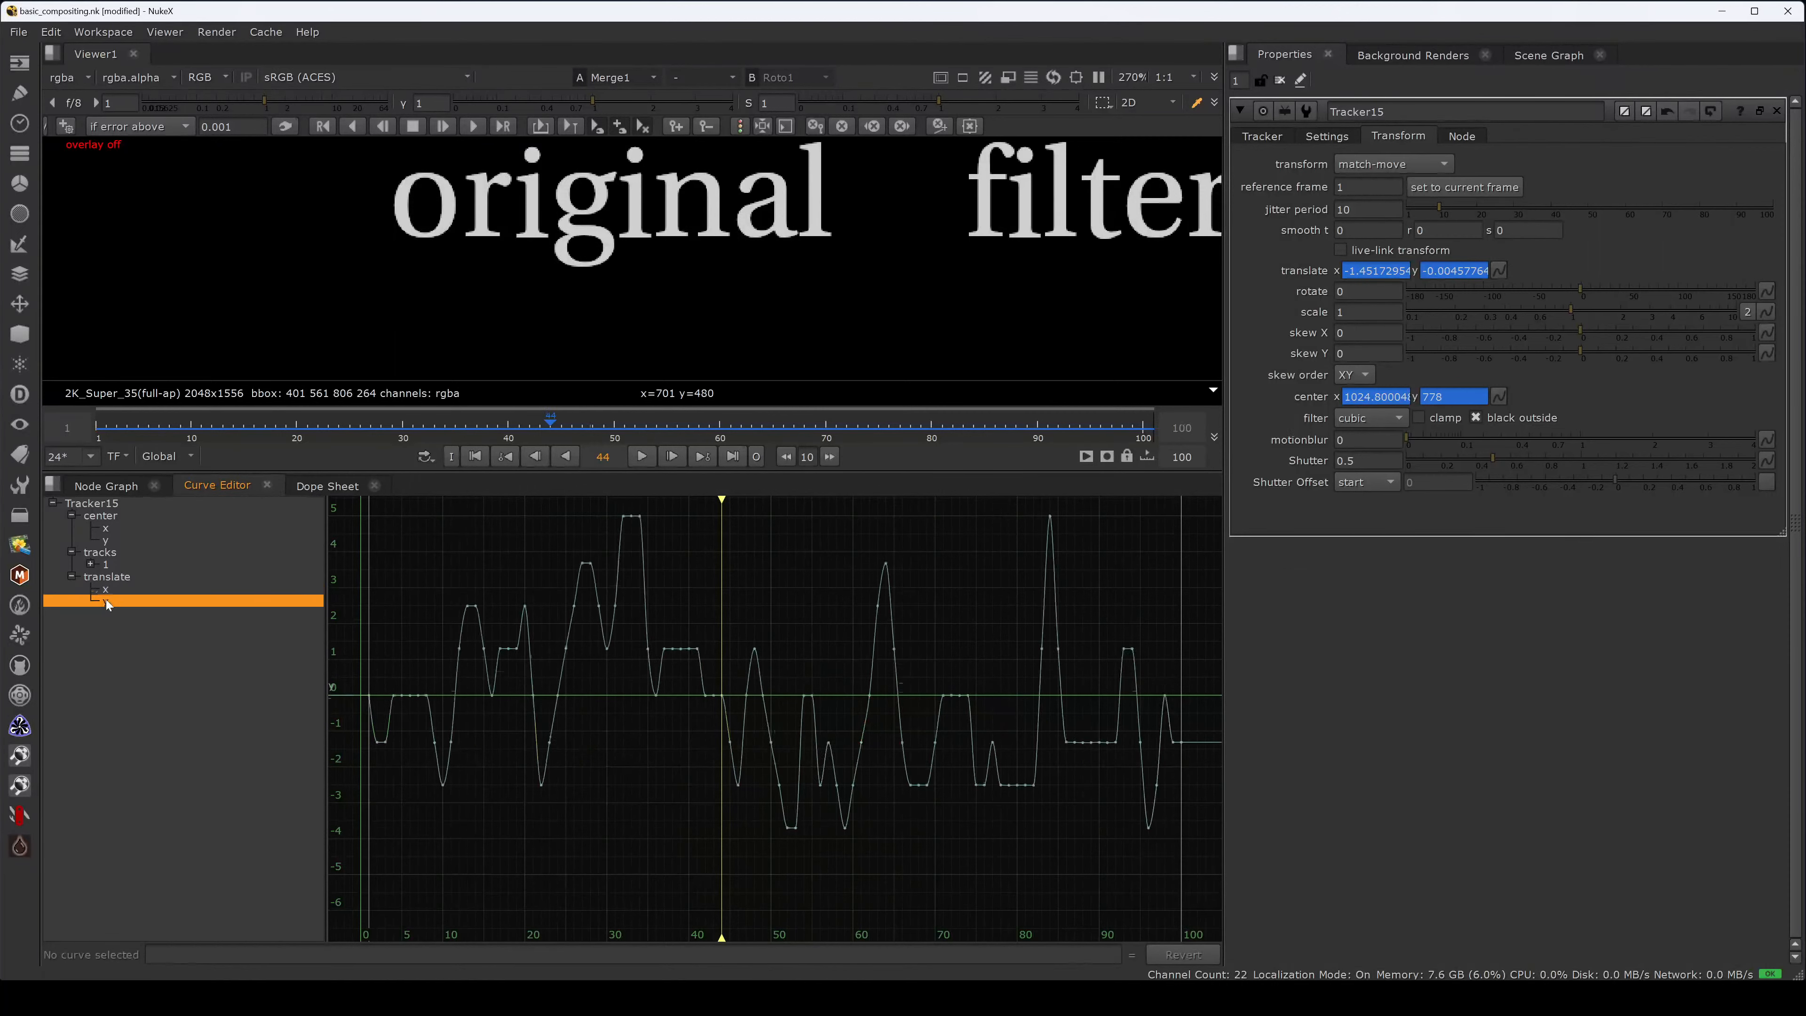
{"action": "key", "text": "ctrl+a"}
{"action": "right_click", "coordinate": [549, 618]}
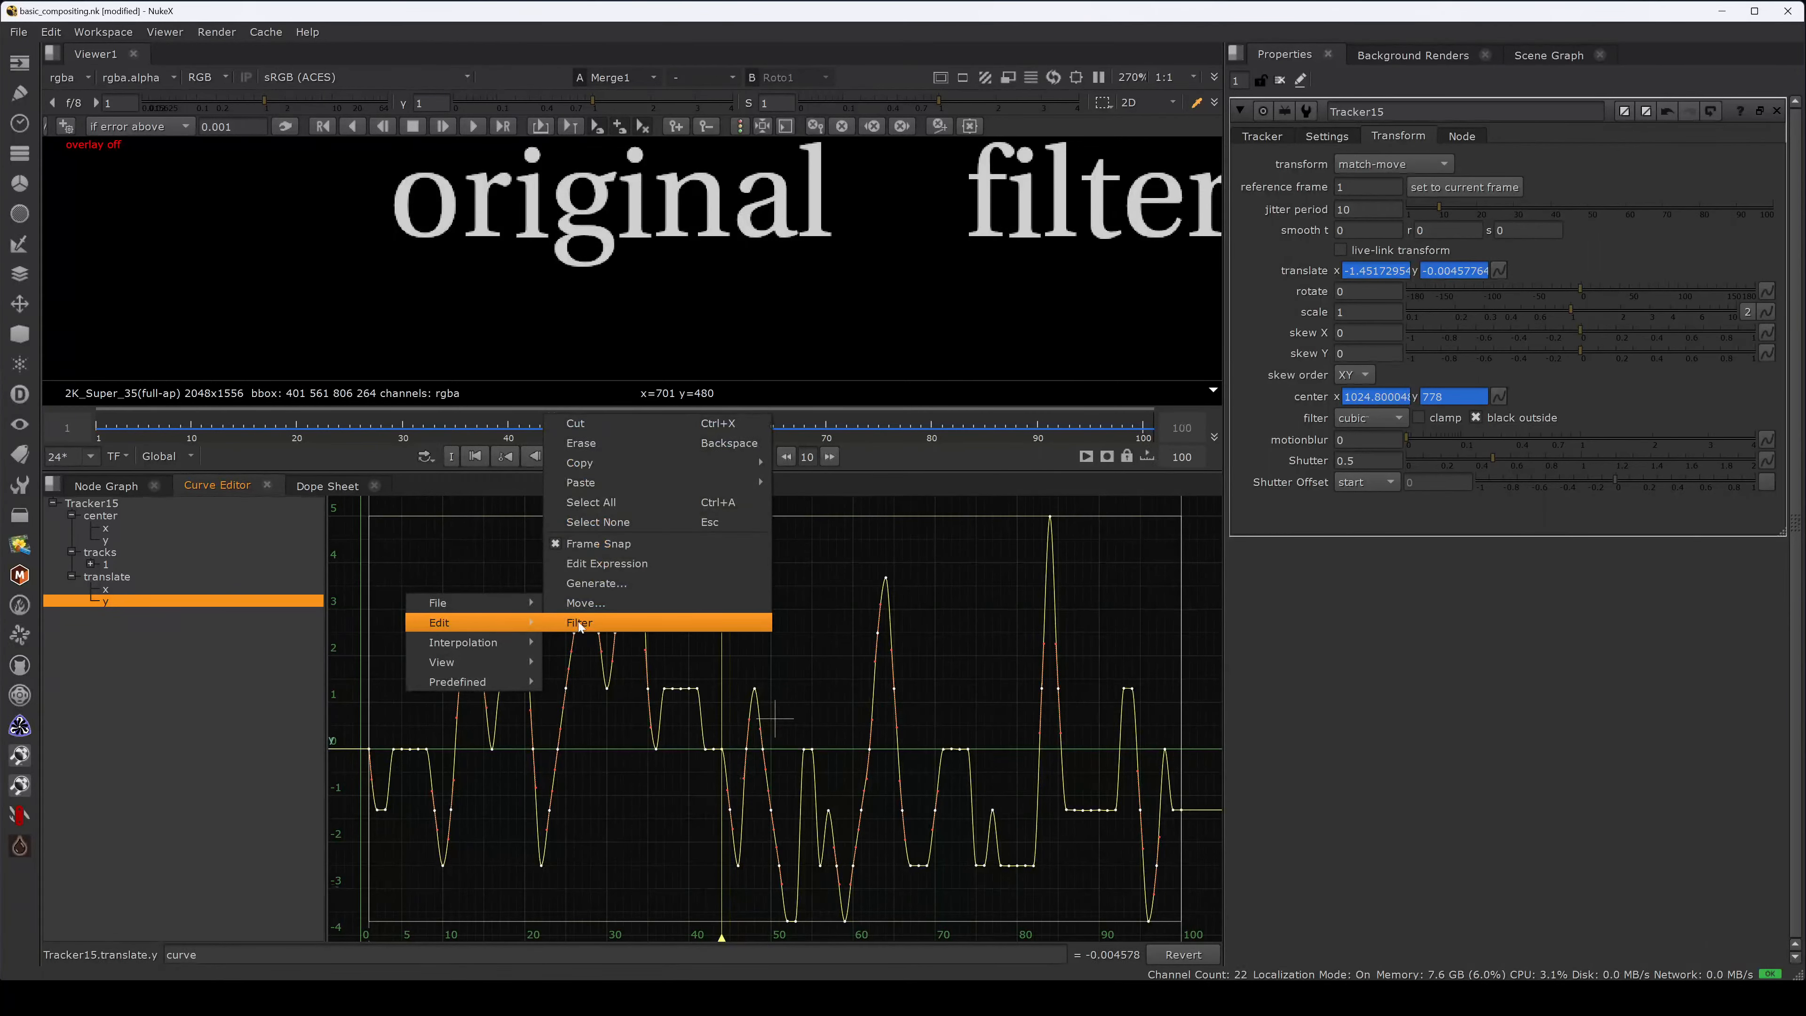
{"action": "left_click", "coordinate": [579, 623]}
{"action": "left_click", "coordinate": [914, 521]}
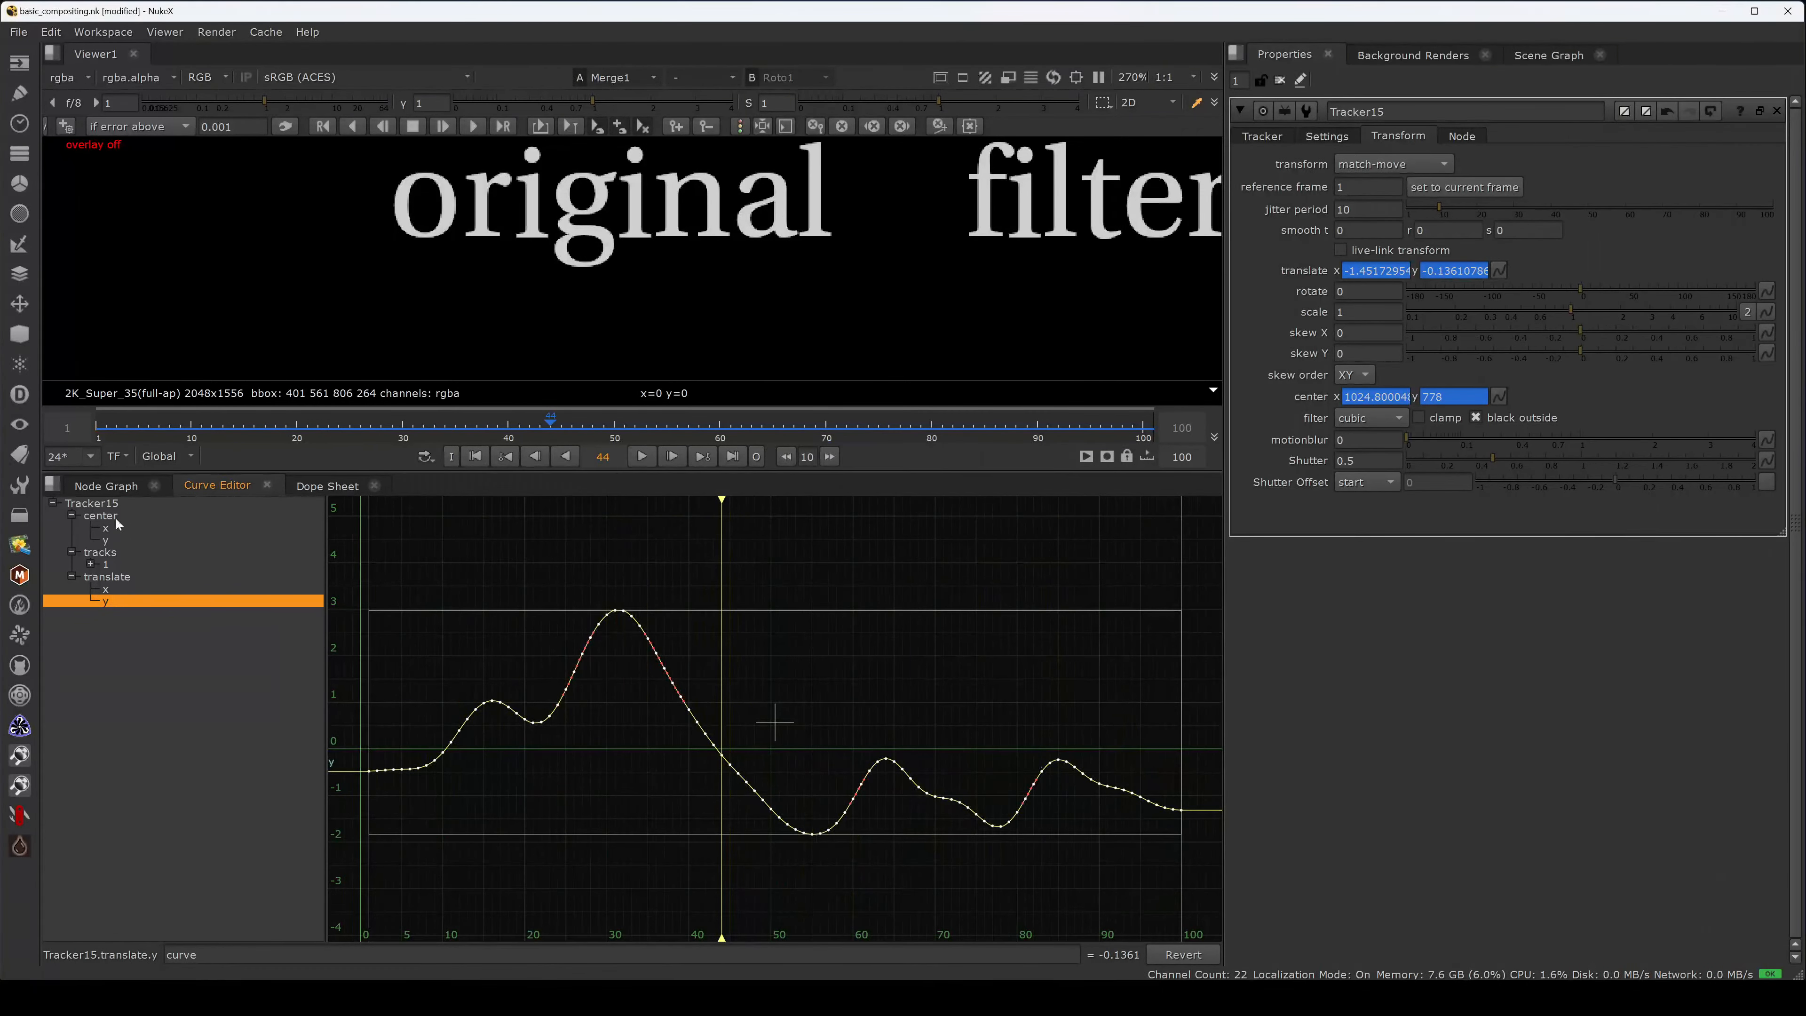
- Examine Tracker14's unfiltered translate x and y curves in the Curve Editor and return to the node graph
{"action": "left_click", "coordinate": [130, 490]}
{"action": "left_click", "coordinate": [1090, 718]}
{"action": "left_click", "coordinate": [800, 780]}
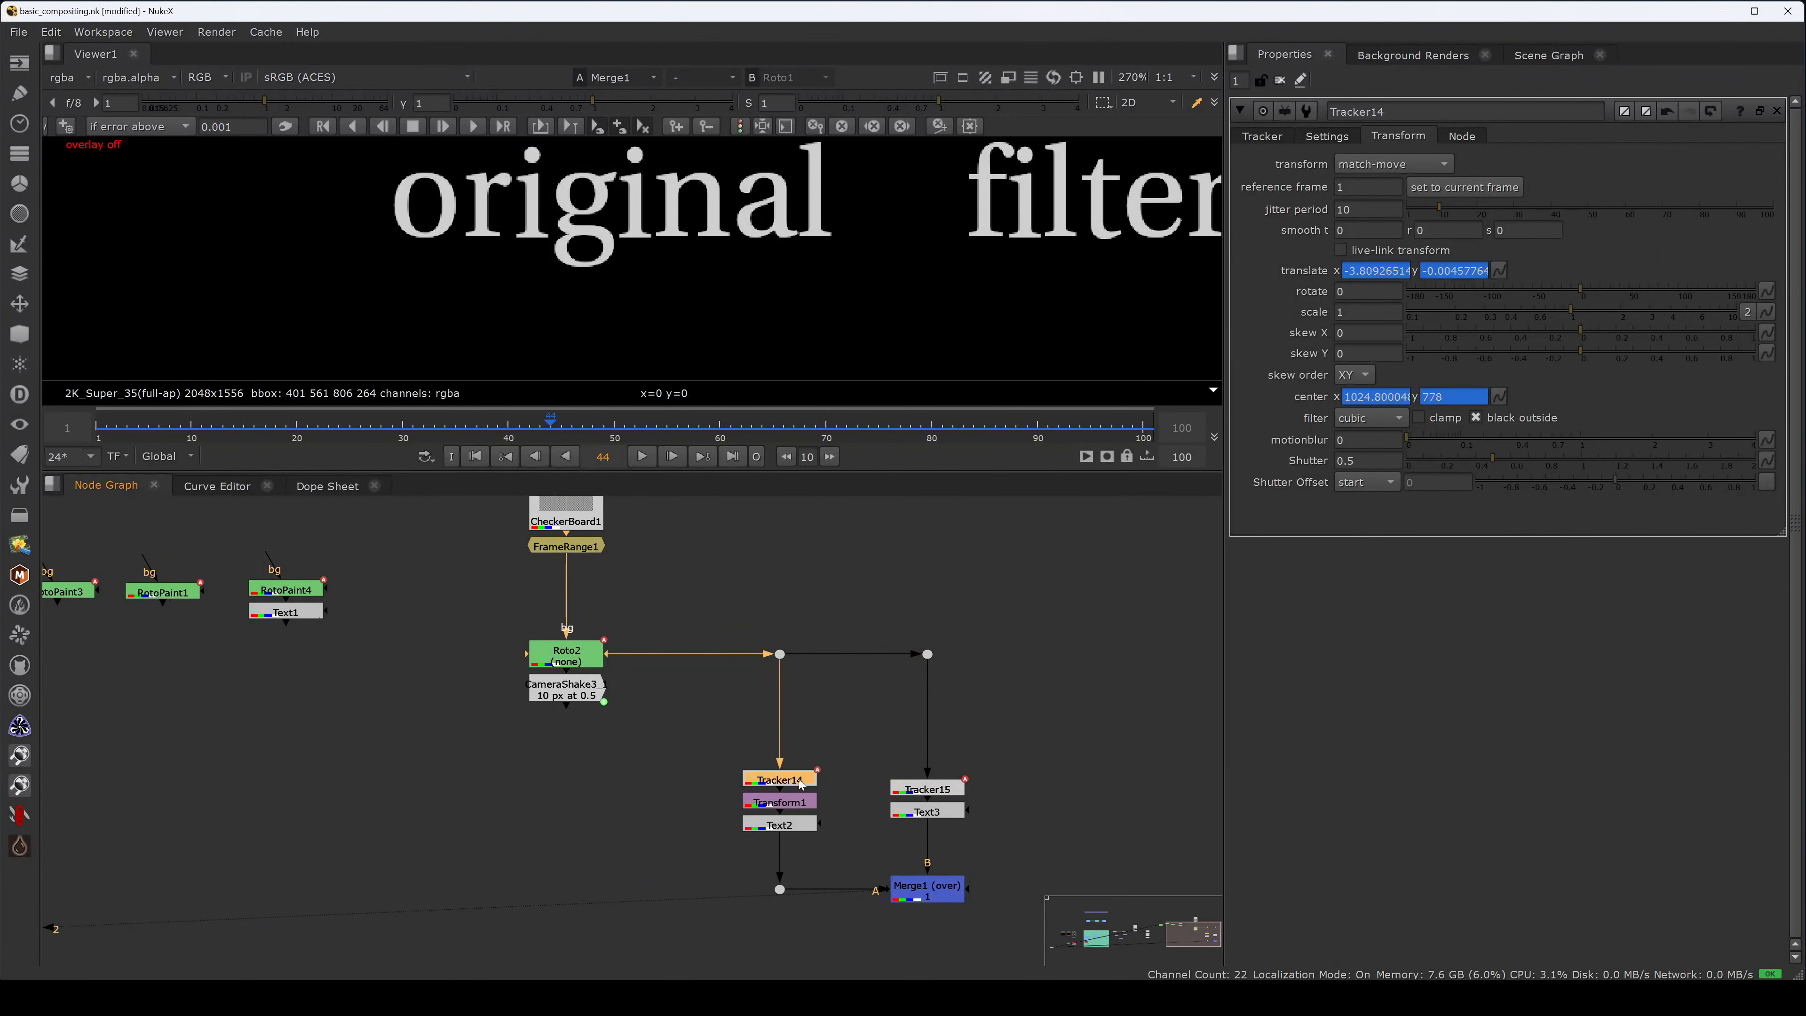
{"action": "left_click", "coordinate": [217, 486]}
{"action": "left_click", "coordinate": [152, 589]}
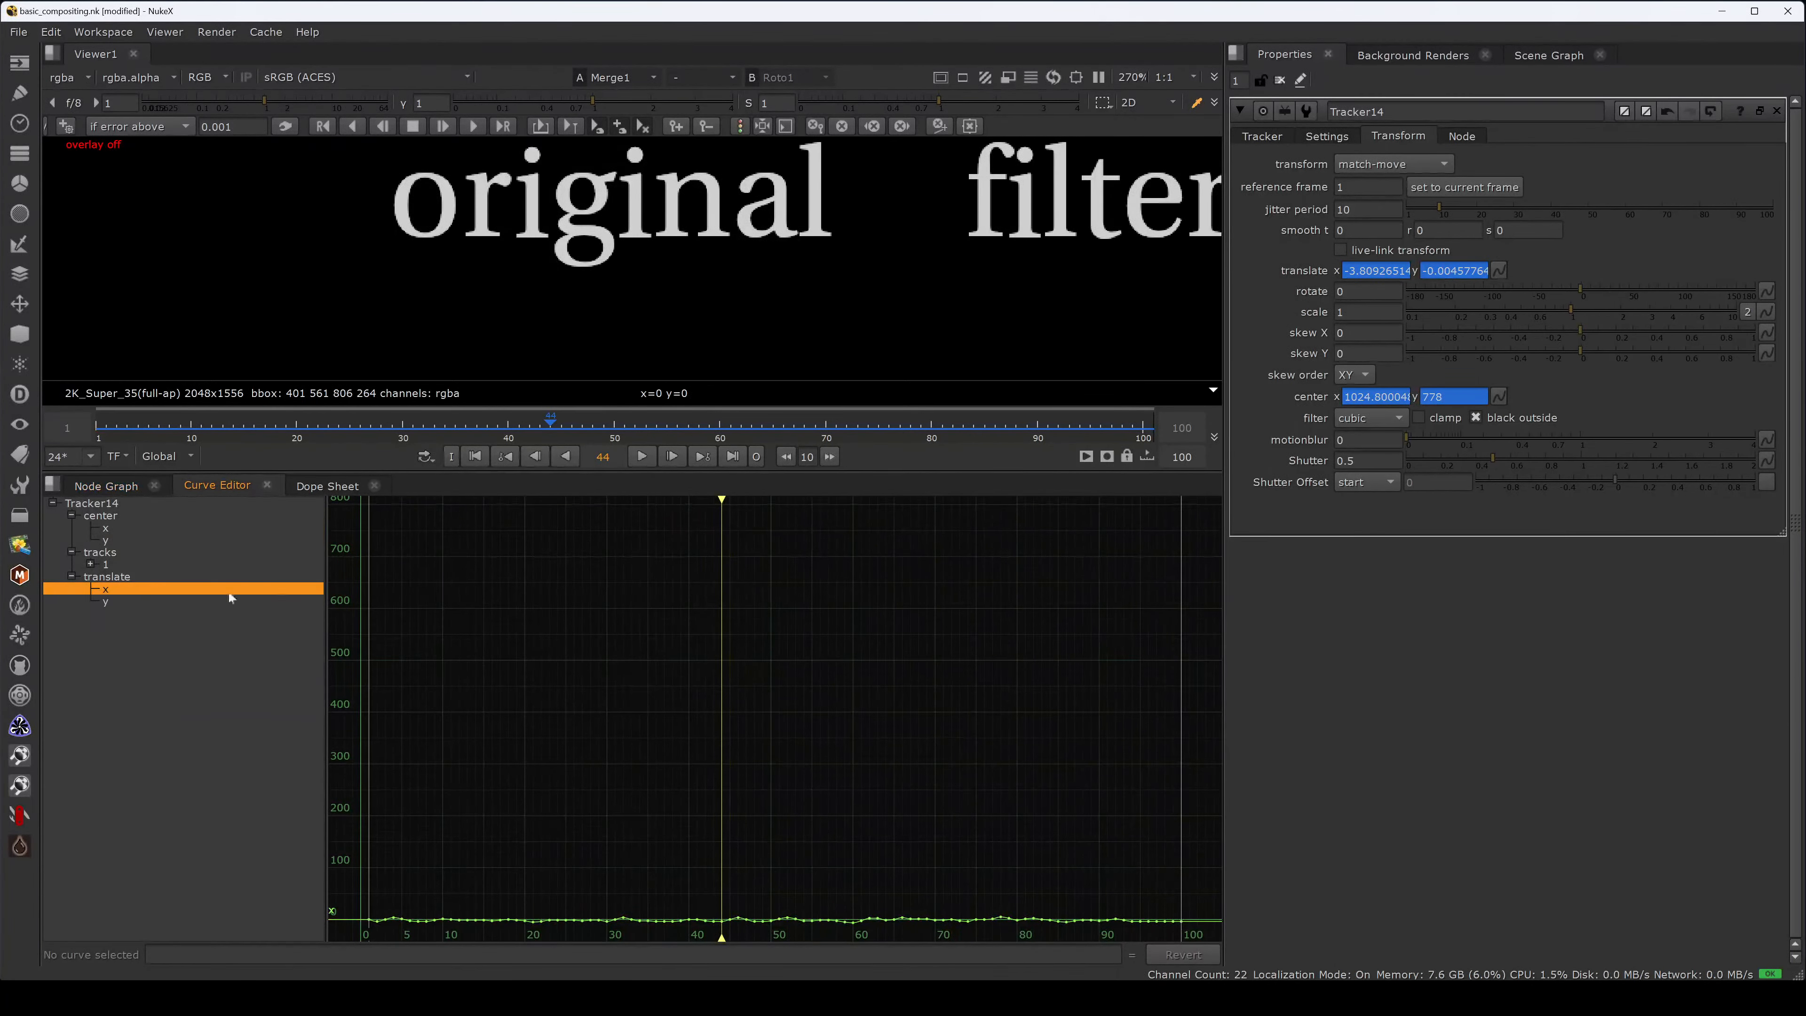
{"action": "key", "text": "f"}
{"action": "key", "text": "f"}
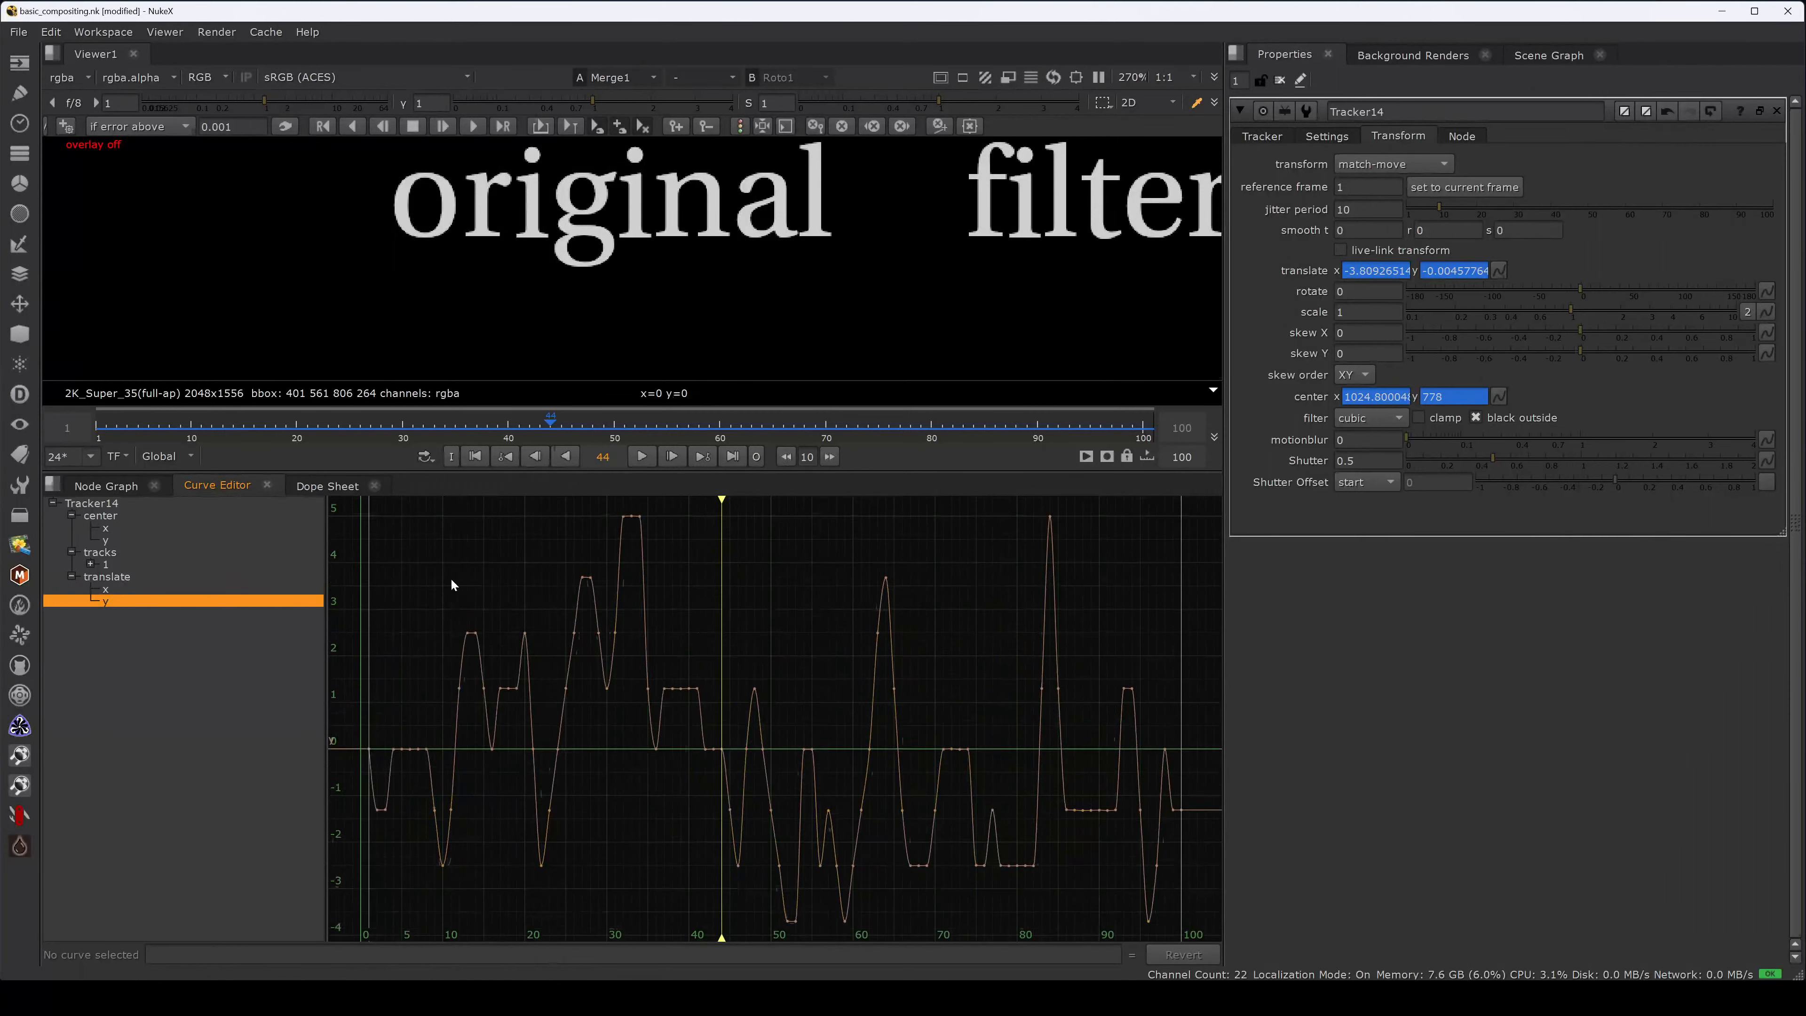
{"action": "left_click", "coordinate": [118, 486]}
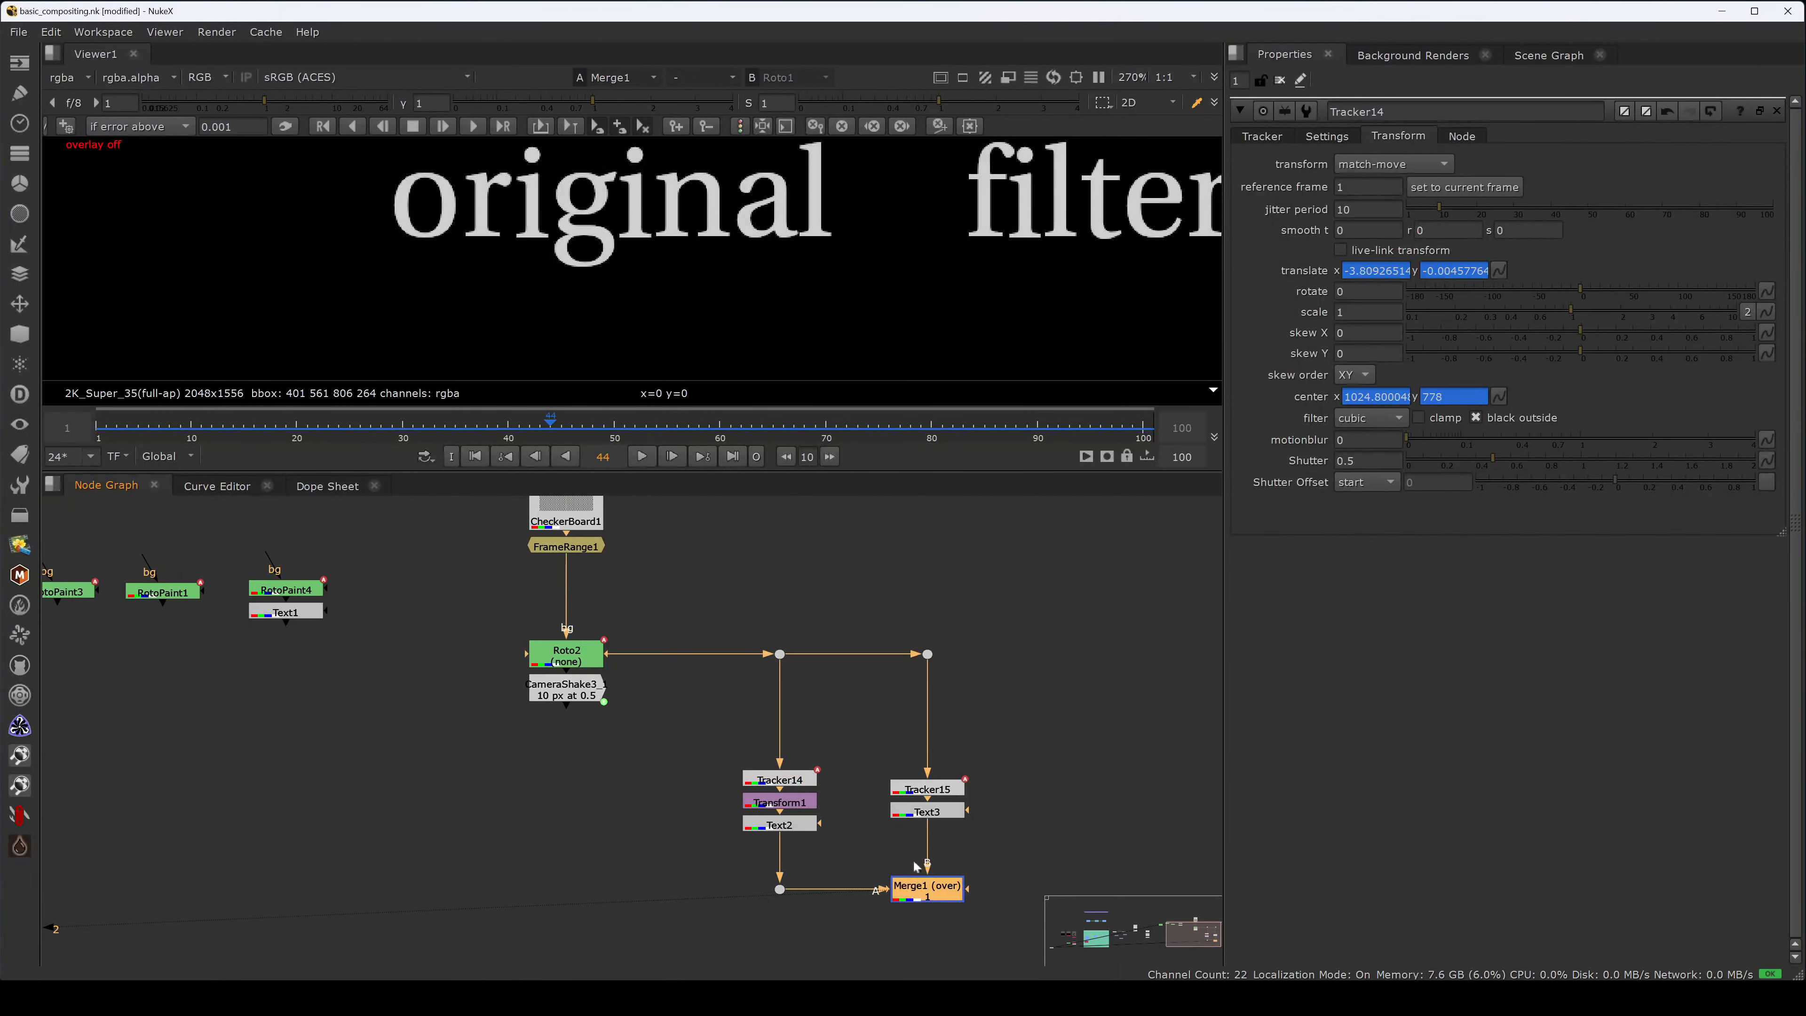
- Replay Merge1 in the maximized viewer to compare the filtered disc's motion with the original, stopping at frame 49
{"action": "scroll", "coordinate": [853, 294], "scroll_direction": "down", "scroll_amount": 5}
{"action": "key", "text": "space"}
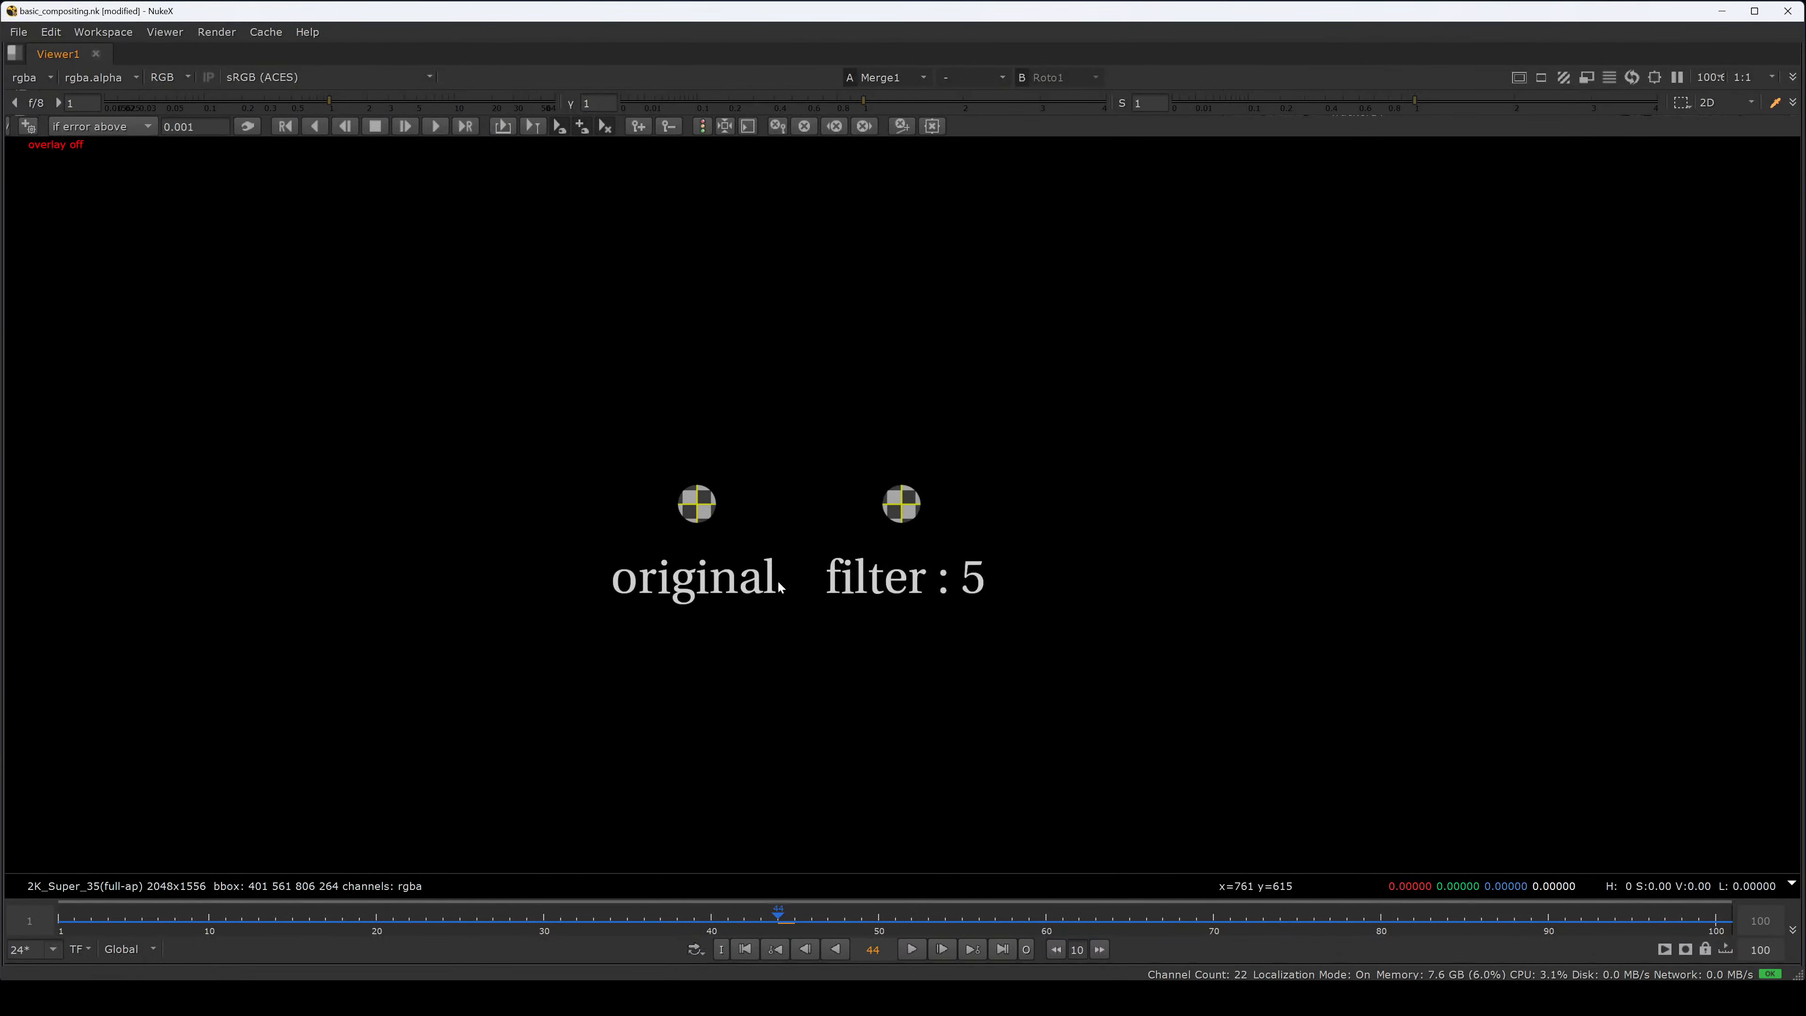
{"action": "key", "text": "l"}
{"action": "scroll", "coordinate": [825, 525], "scroll_direction": "up", "scroll_amount": 6}
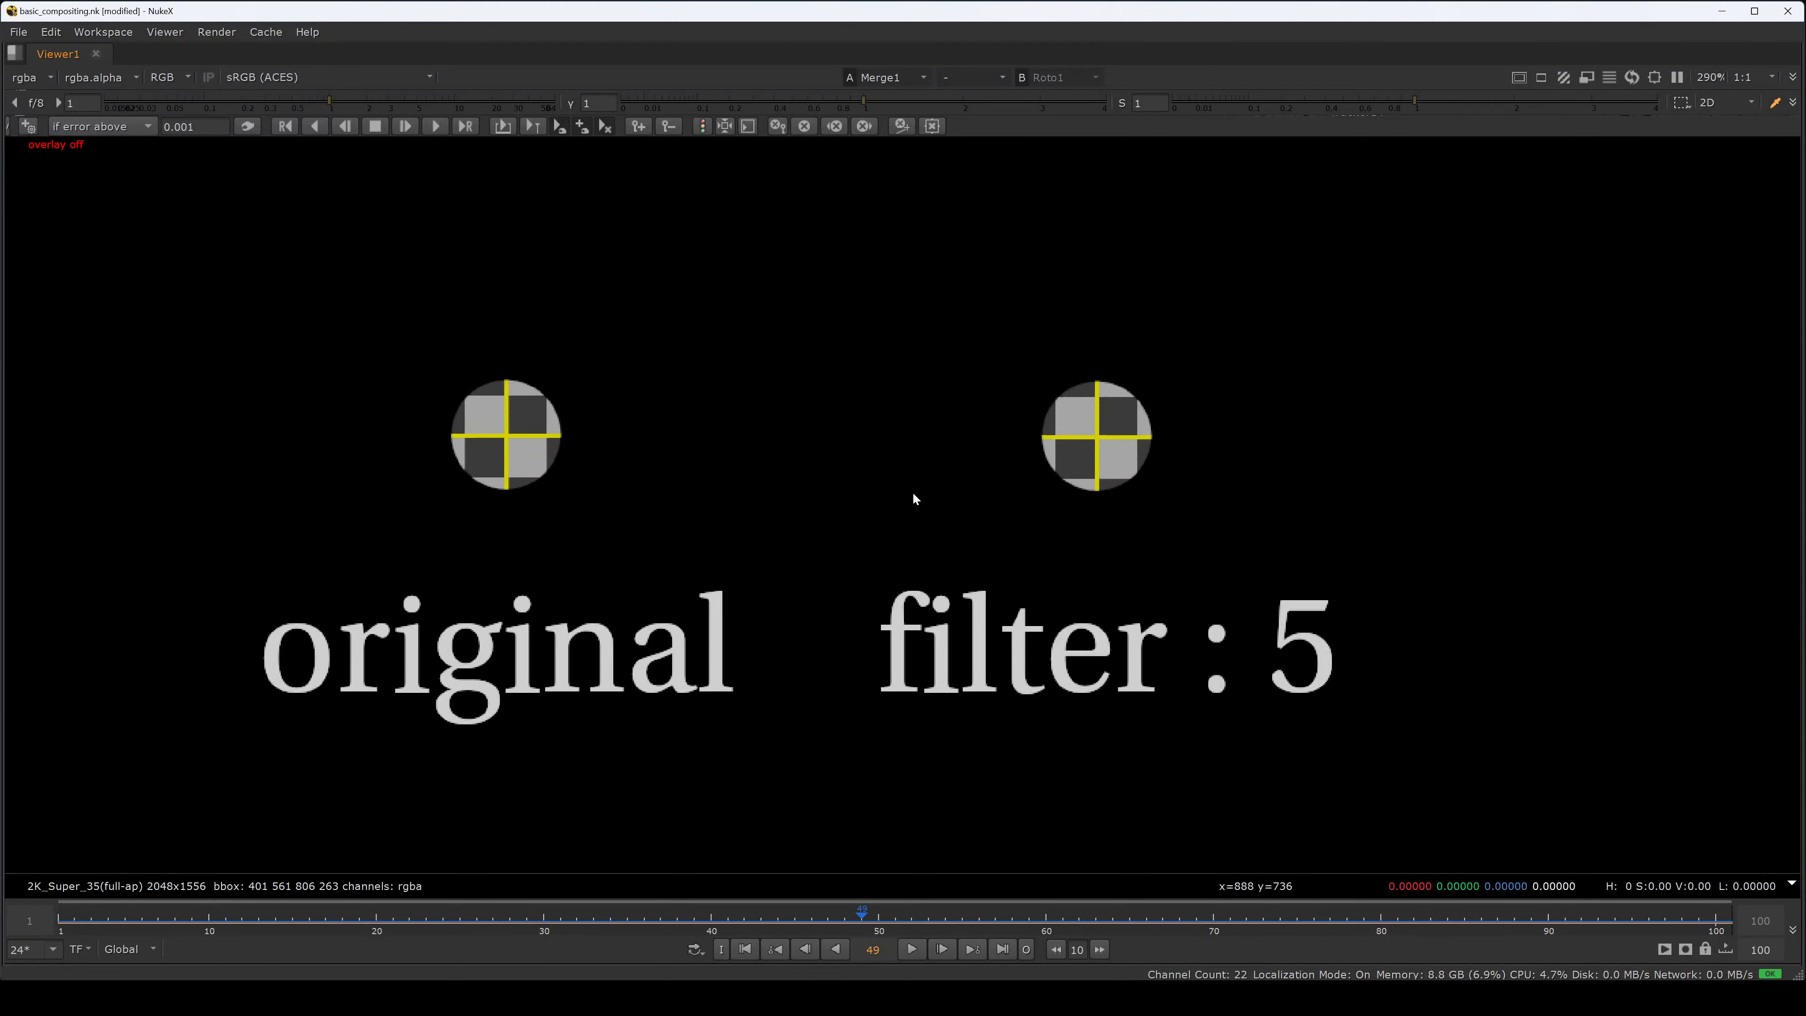
- Restore the full layout and look through the node graph's clone, tracker and RotoPaint groups for the compositing notes
{"action": "key", "text": "space"}
{"action": "left_click", "coordinate": [221, 487]}
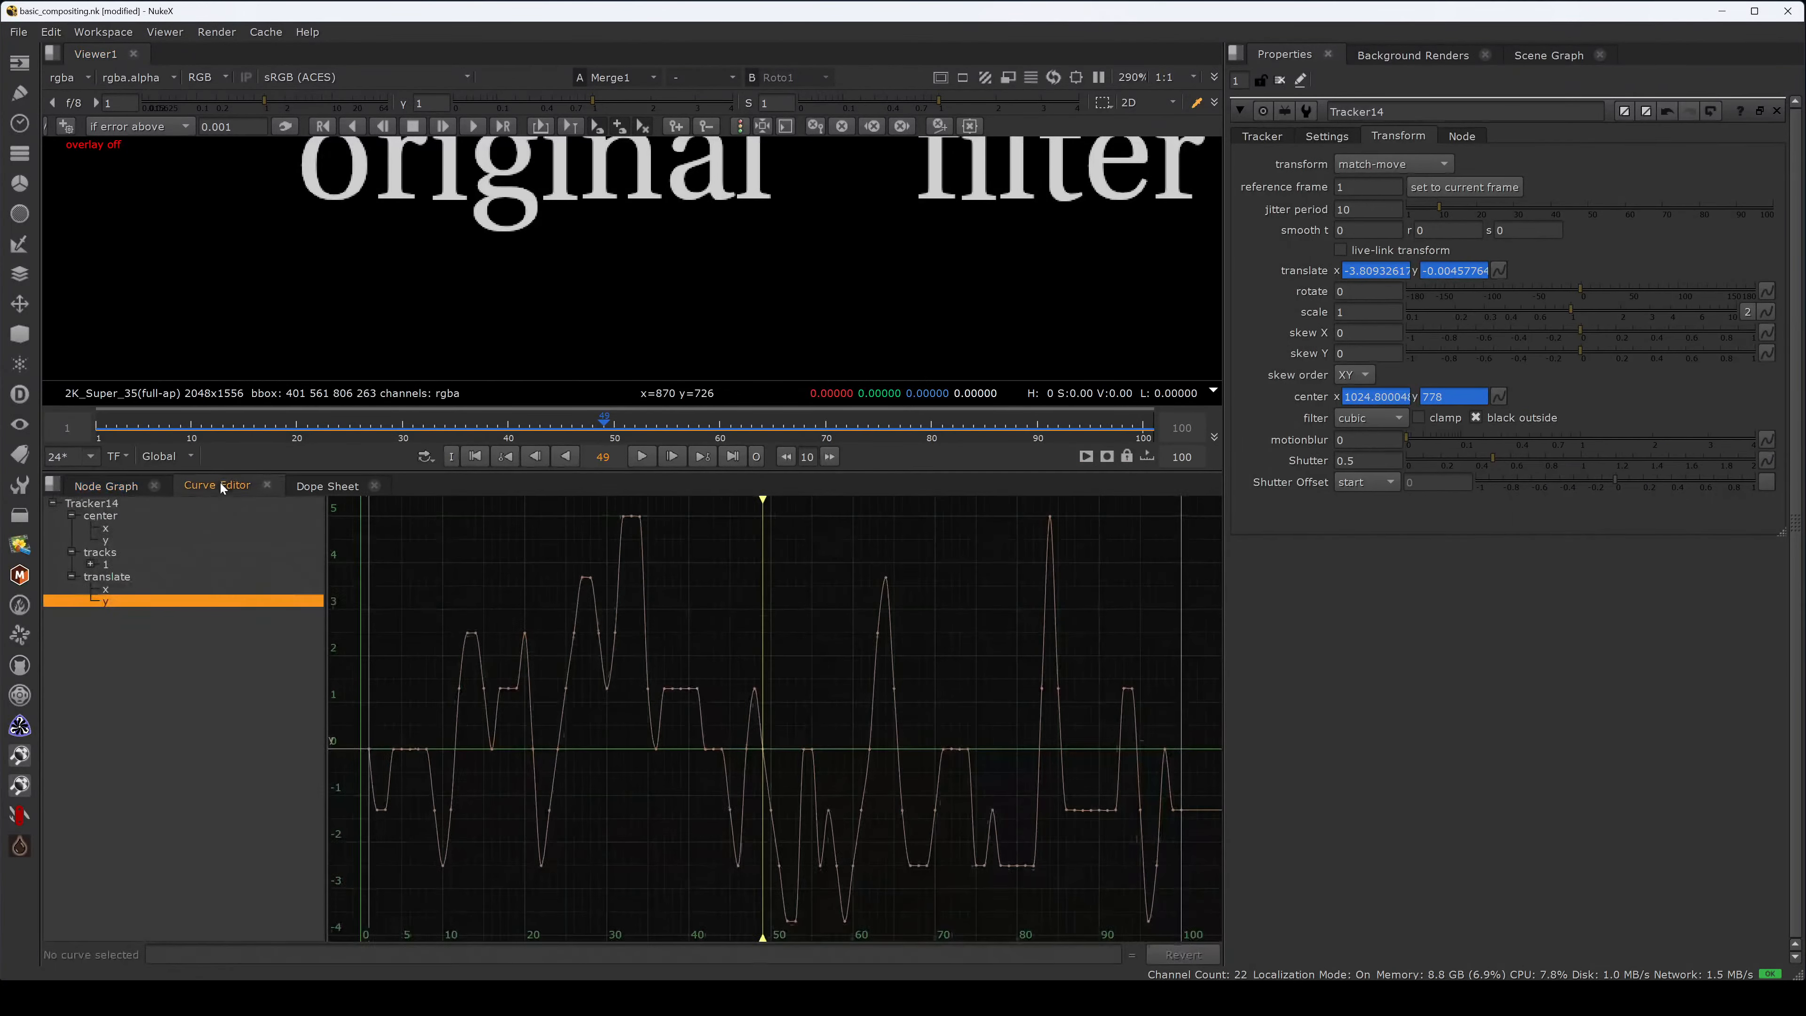
{"action": "left_click", "coordinate": [100, 486]}
{"action": "scroll", "coordinate": [735, 593], "scroll_direction": "down", "scroll_amount": 5}
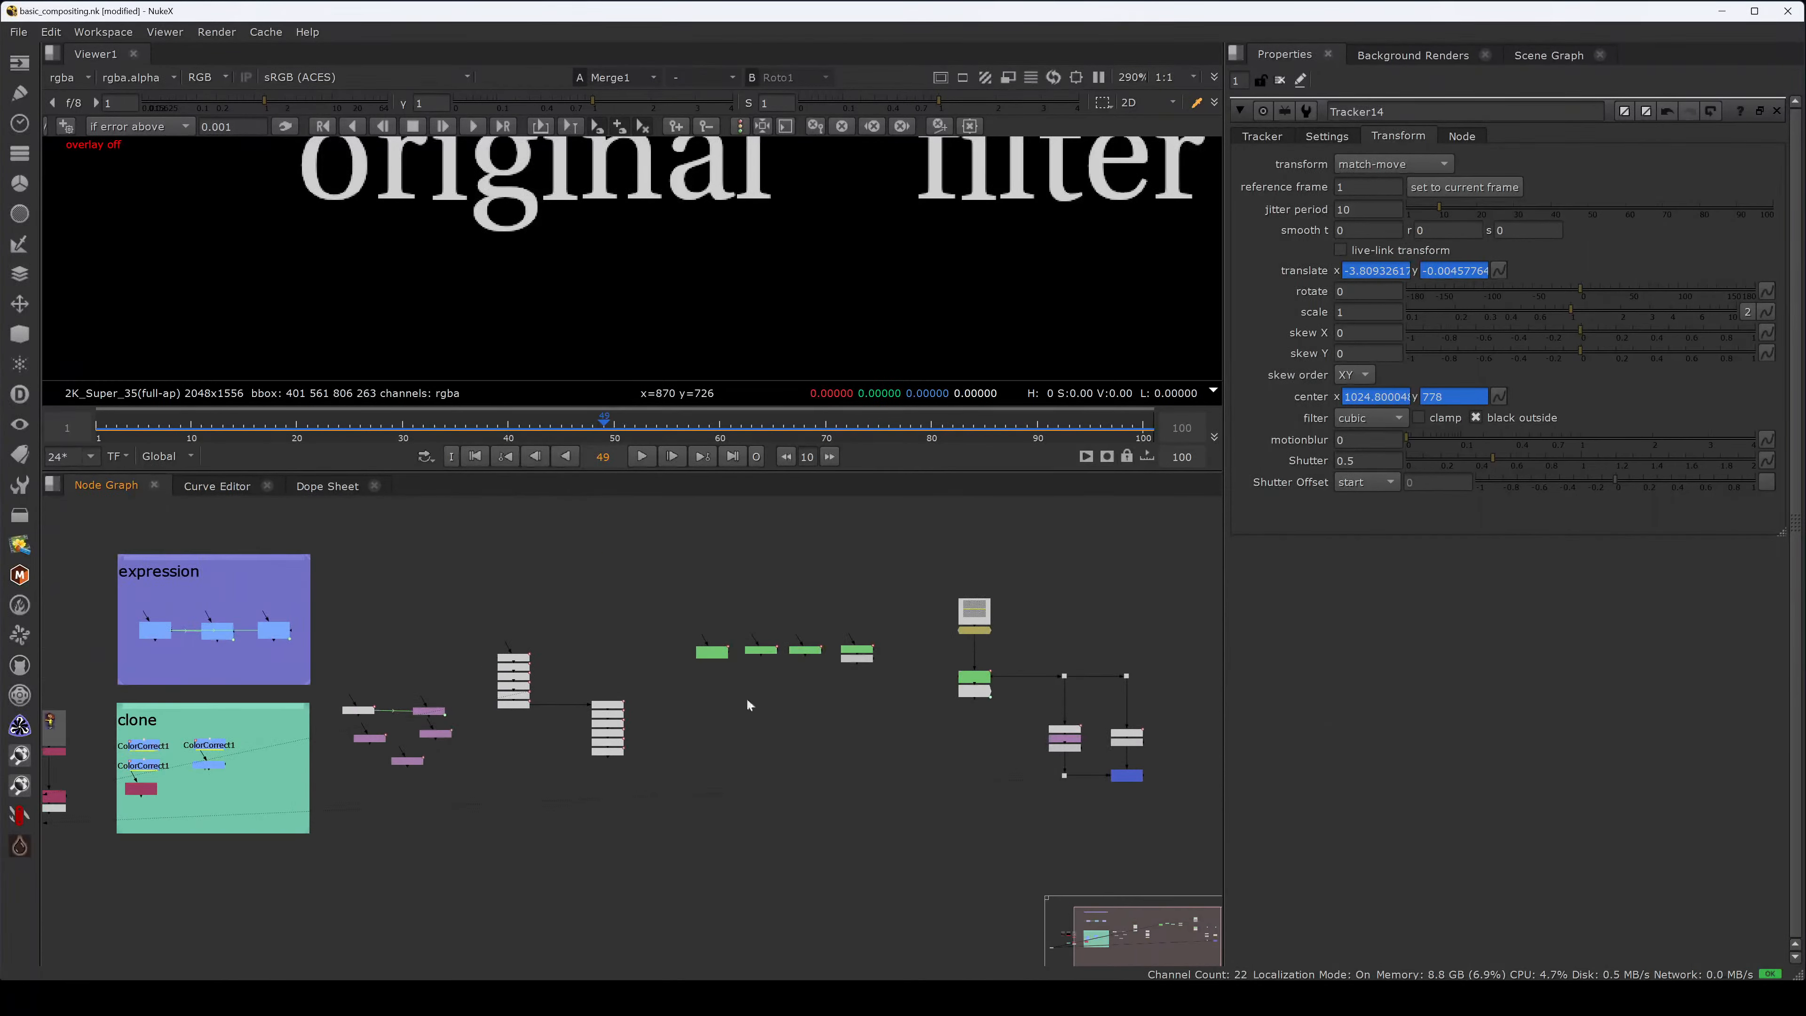
{"action": "scroll", "coordinate": [467, 749], "scroll_direction": "up", "scroll_amount": 3}
{"action": "middle_click_drag", "start_coordinate": [817, 643], "coordinate": [668, 763]}
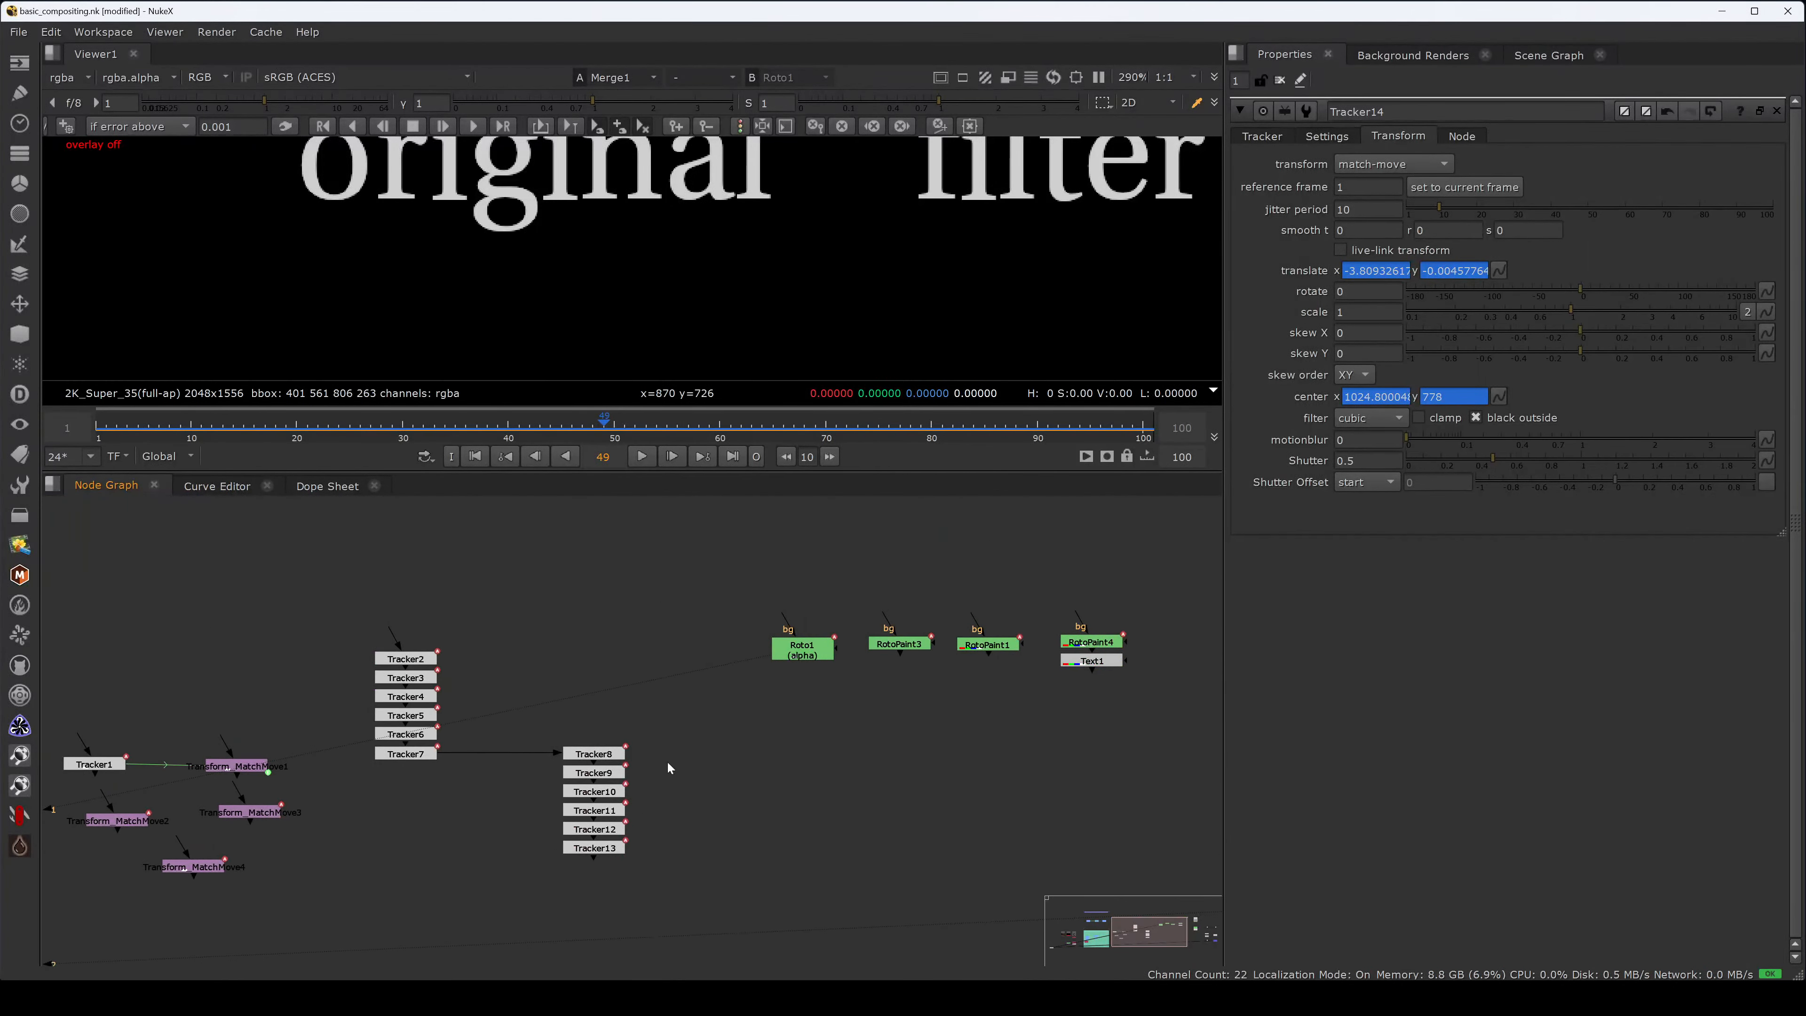
{"action": "middle_click_drag", "start_coordinate": [362, 719], "coordinate": [815, 666]}
{"action": "middle_click_drag", "start_coordinate": [572, 649], "coordinate": [761, 665]}
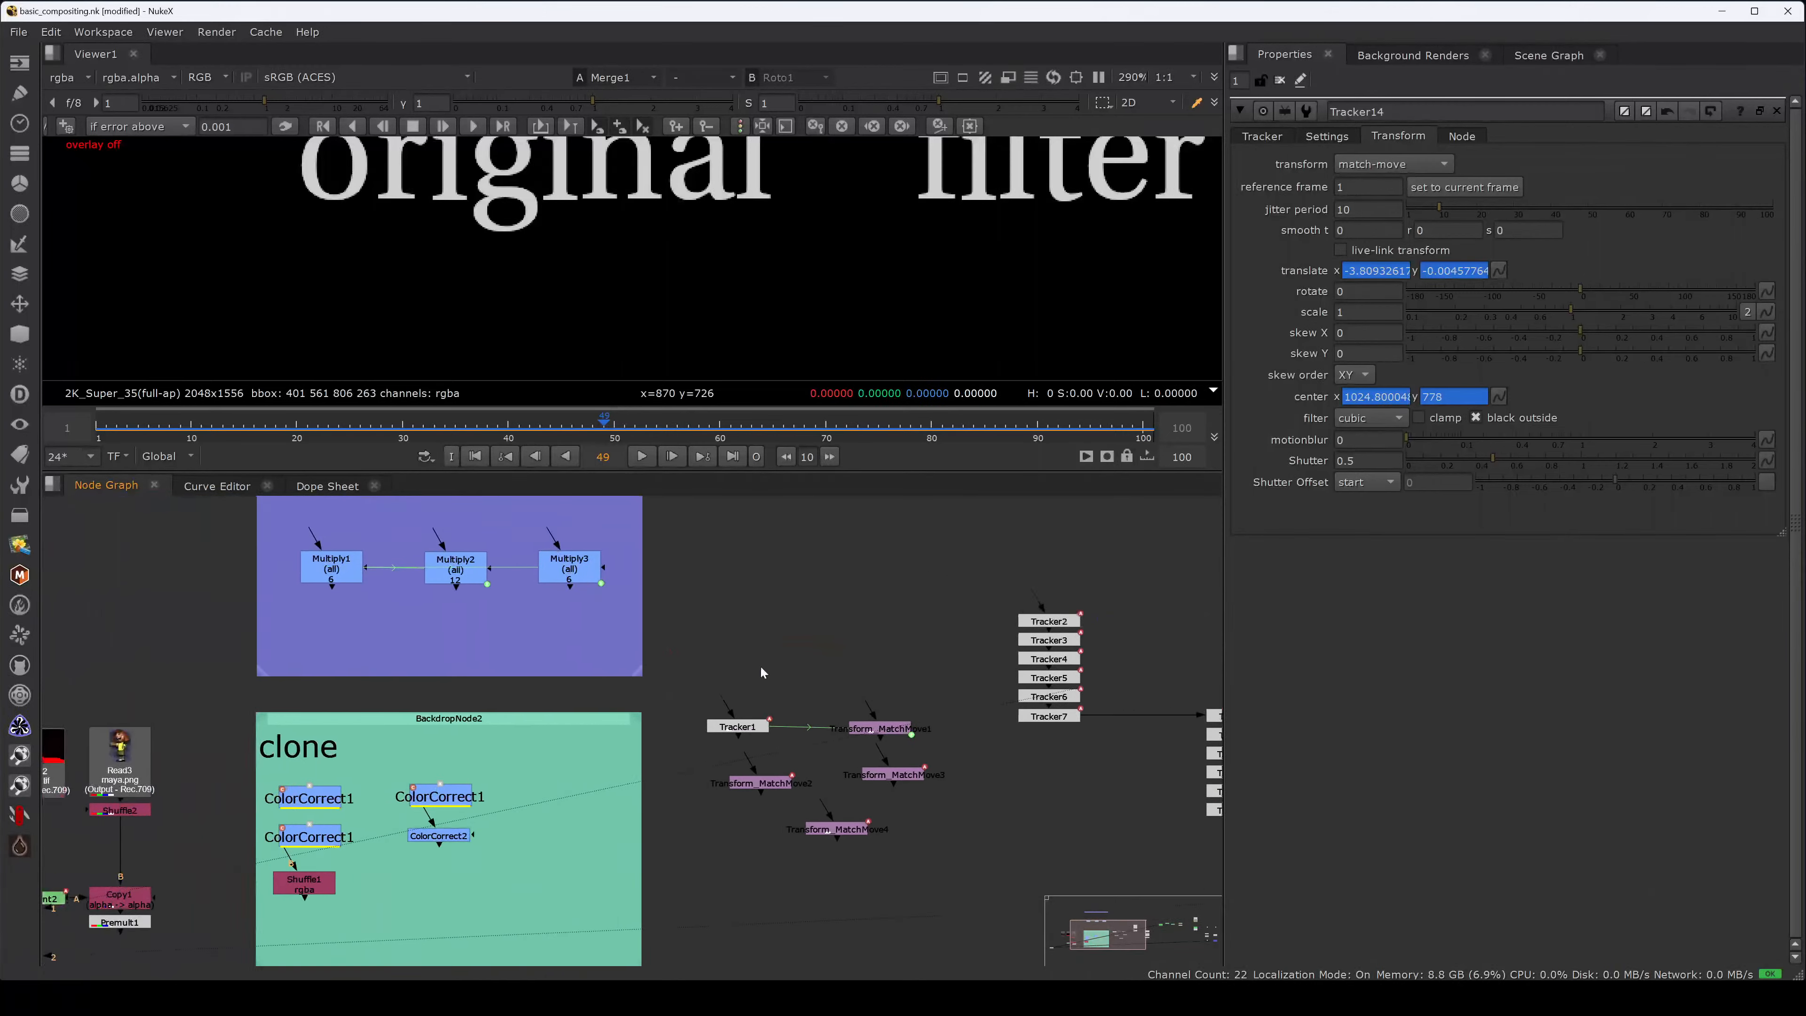
{"action": "scroll", "coordinate": [732, 645], "scroll_direction": "down", "scroll_amount": 1}
{"action": "scroll", "coordinate": [725, 647], "scroll_direction": "down", "scroll_amount": 2}
{"action": "scroll", "coordinate": [382, 803], "scroll_direction": "up", "scroll_amount": 3}
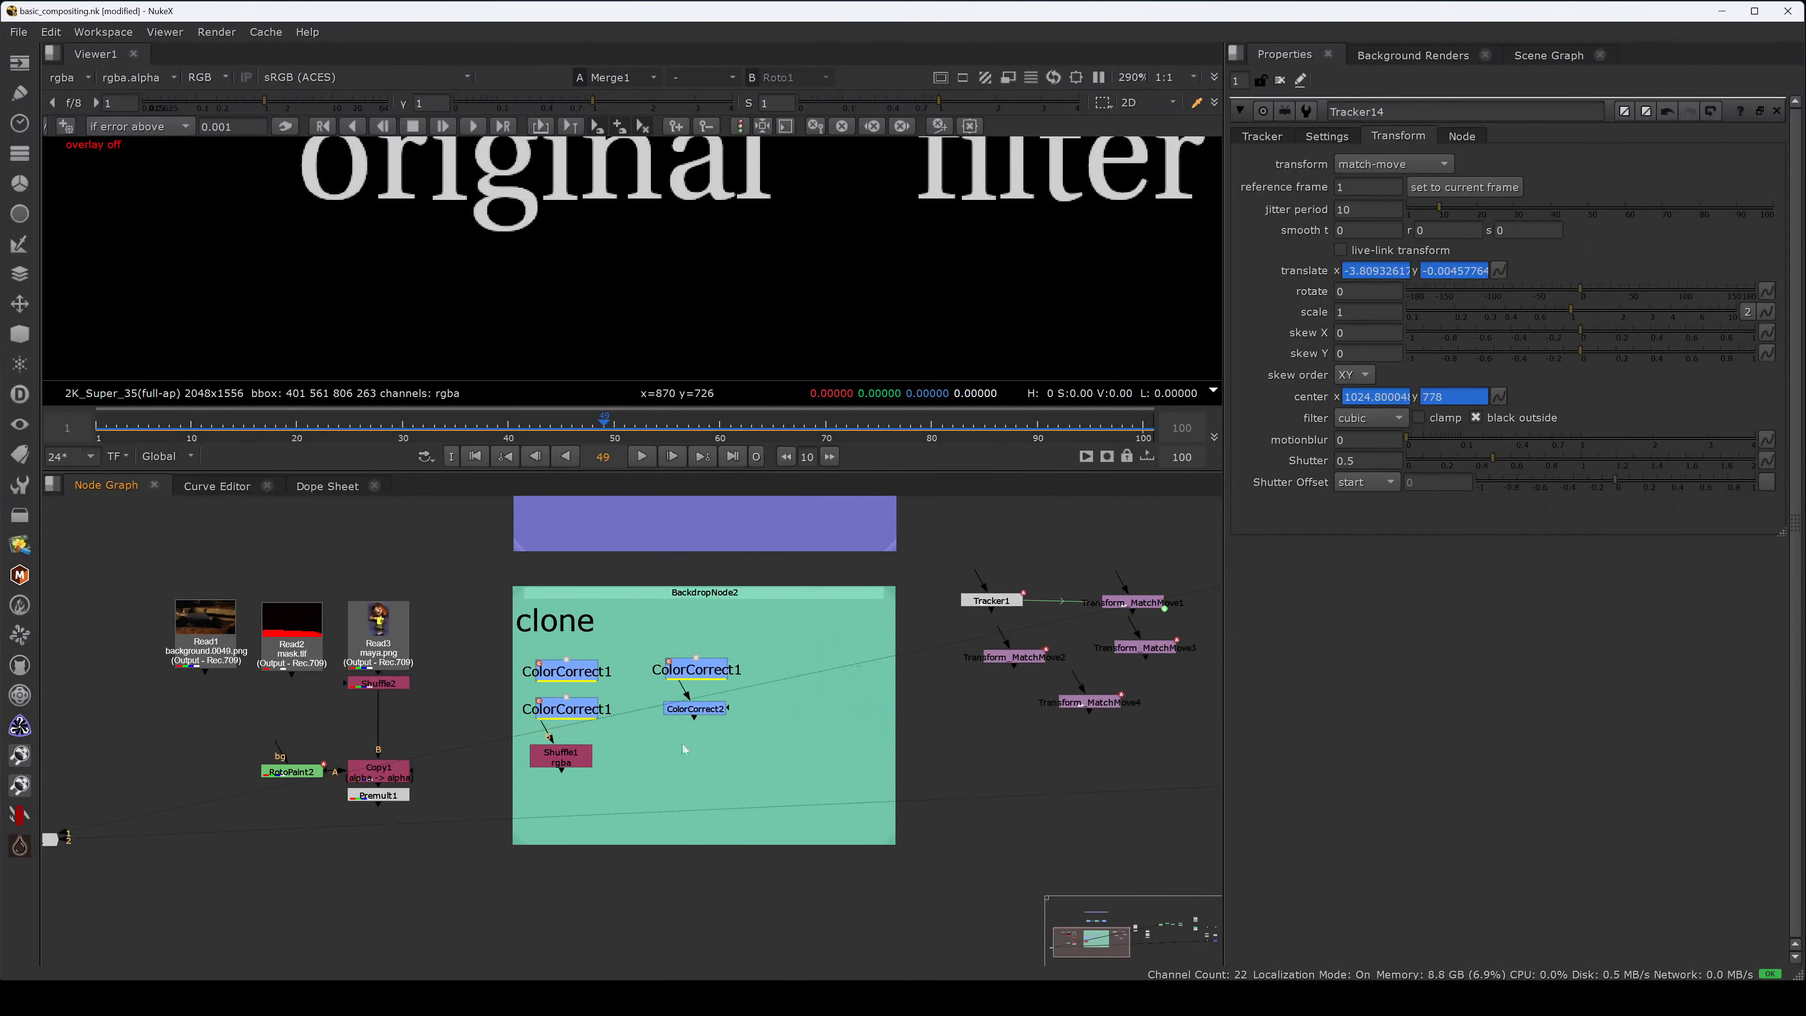
{"action": "middle_click_drag", "start_coordinate": [1053, 763], "coordinate": [405, 780]}
{"action": "middle_click_drag", "start_coordinate": [806, 774], "coordinate": [560, 827]}
{"action": "middle_click_drag", "start_coordinate": [718, 677], "coordinate": [649, 798]}
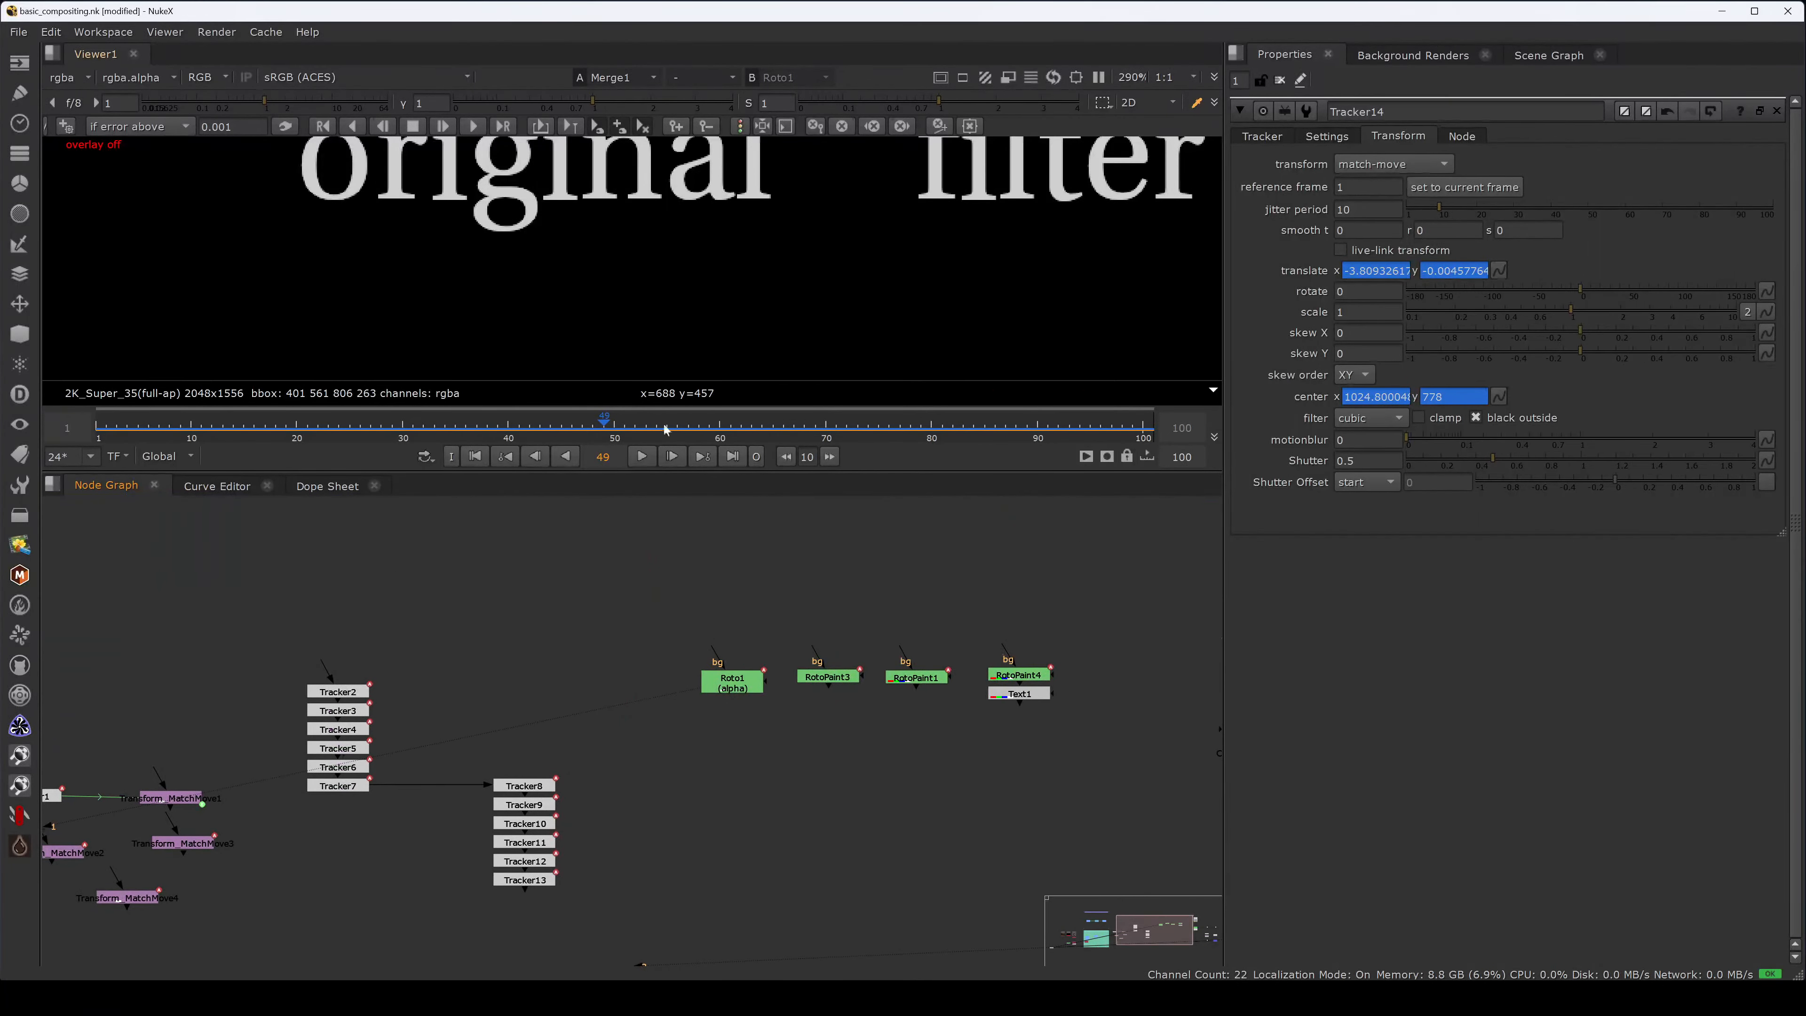
- View Text1 in the maximized viewer with overlays on and go to frame 2 to show the handwritten compositing rules
{"action": "left_click", "coordinate": [1019, 691]}
{"action": "key", "text": "1"}
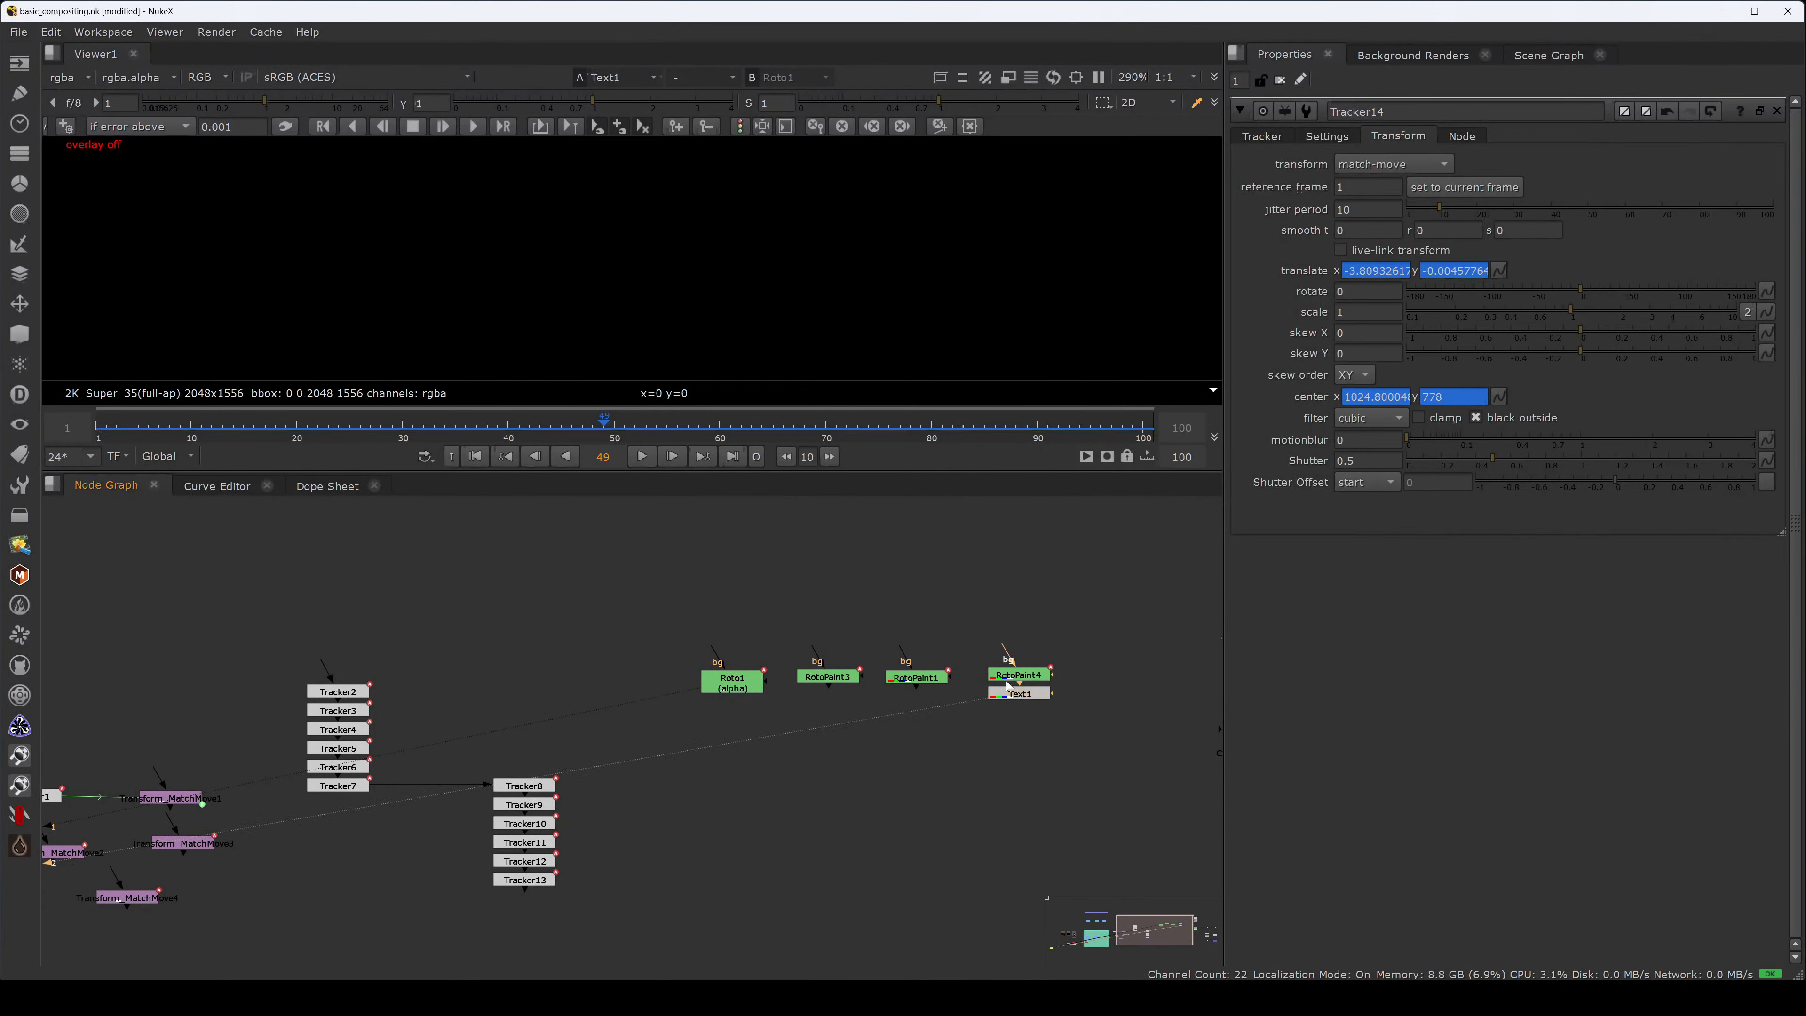
{"action": "scroll", "coordinate": [716, 332], "scroll_direction": "down", "scroll_amount": 5}
{"action": "key", "text": "space"}
{"action": "key", "text": "f"}
{"action": "key", "text": "q"}
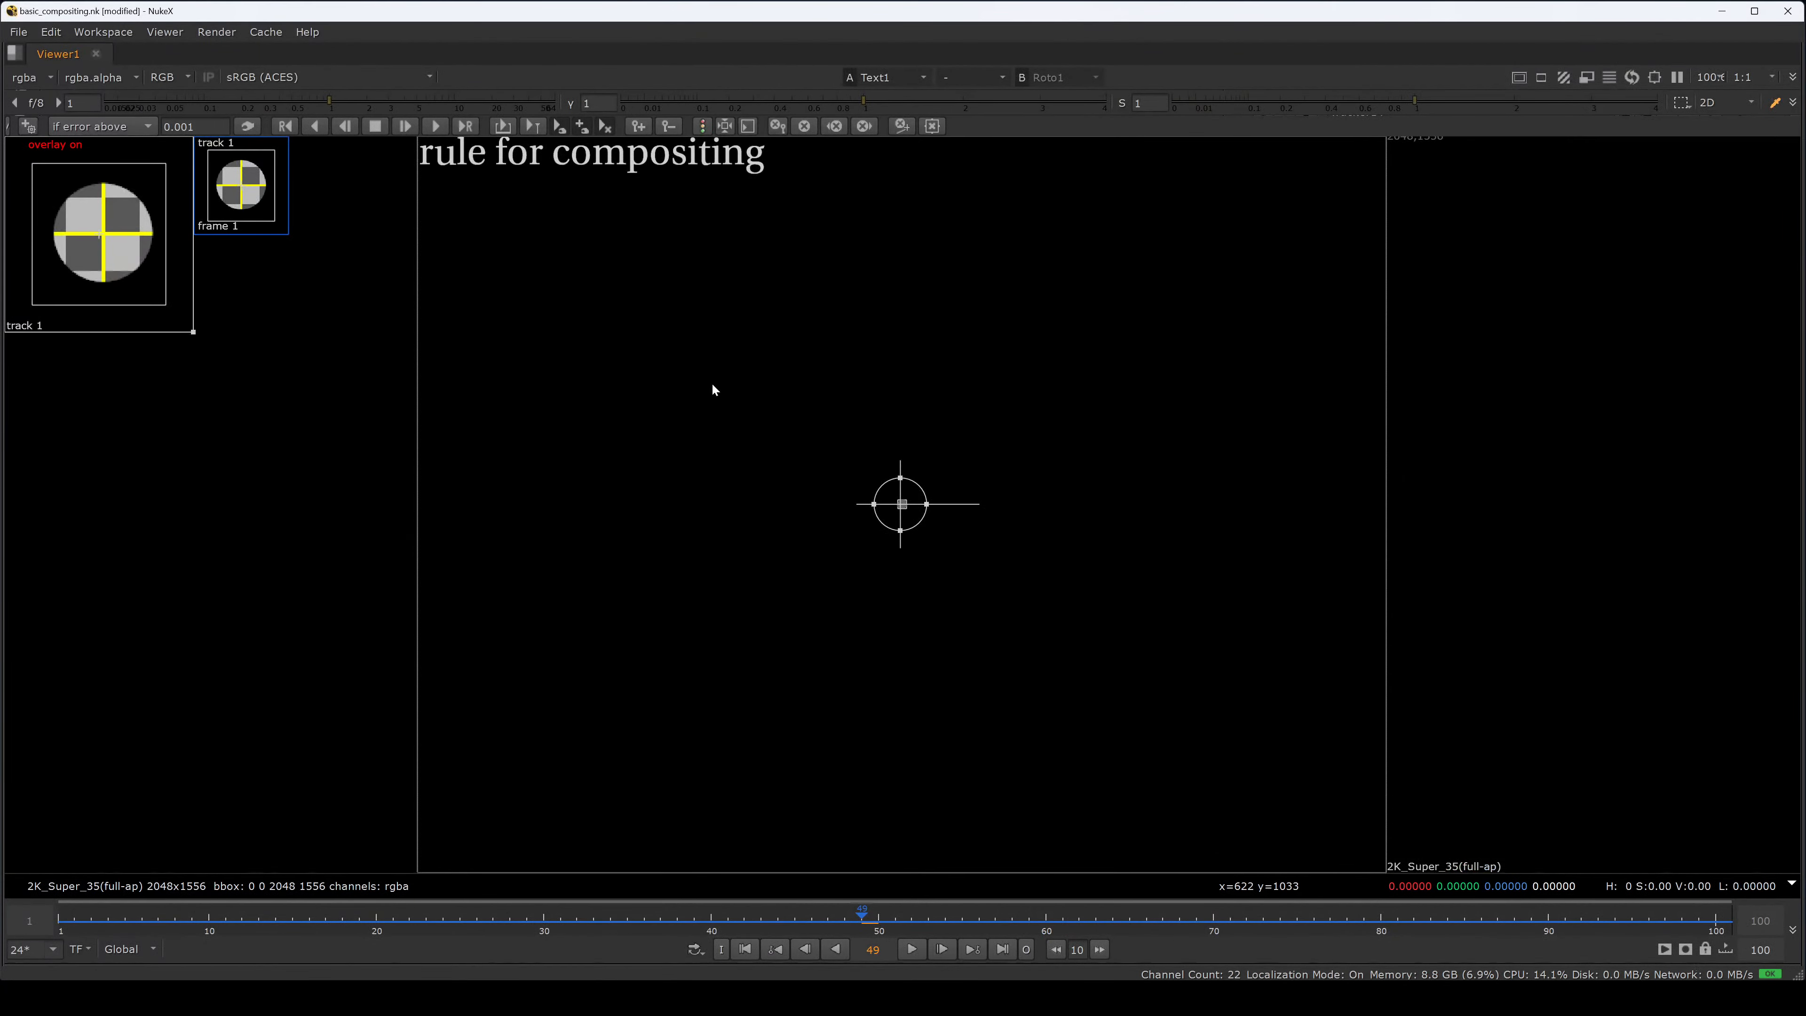
{"action": "key", "text": "Home"}
{"action": "key", "text": "Right"}
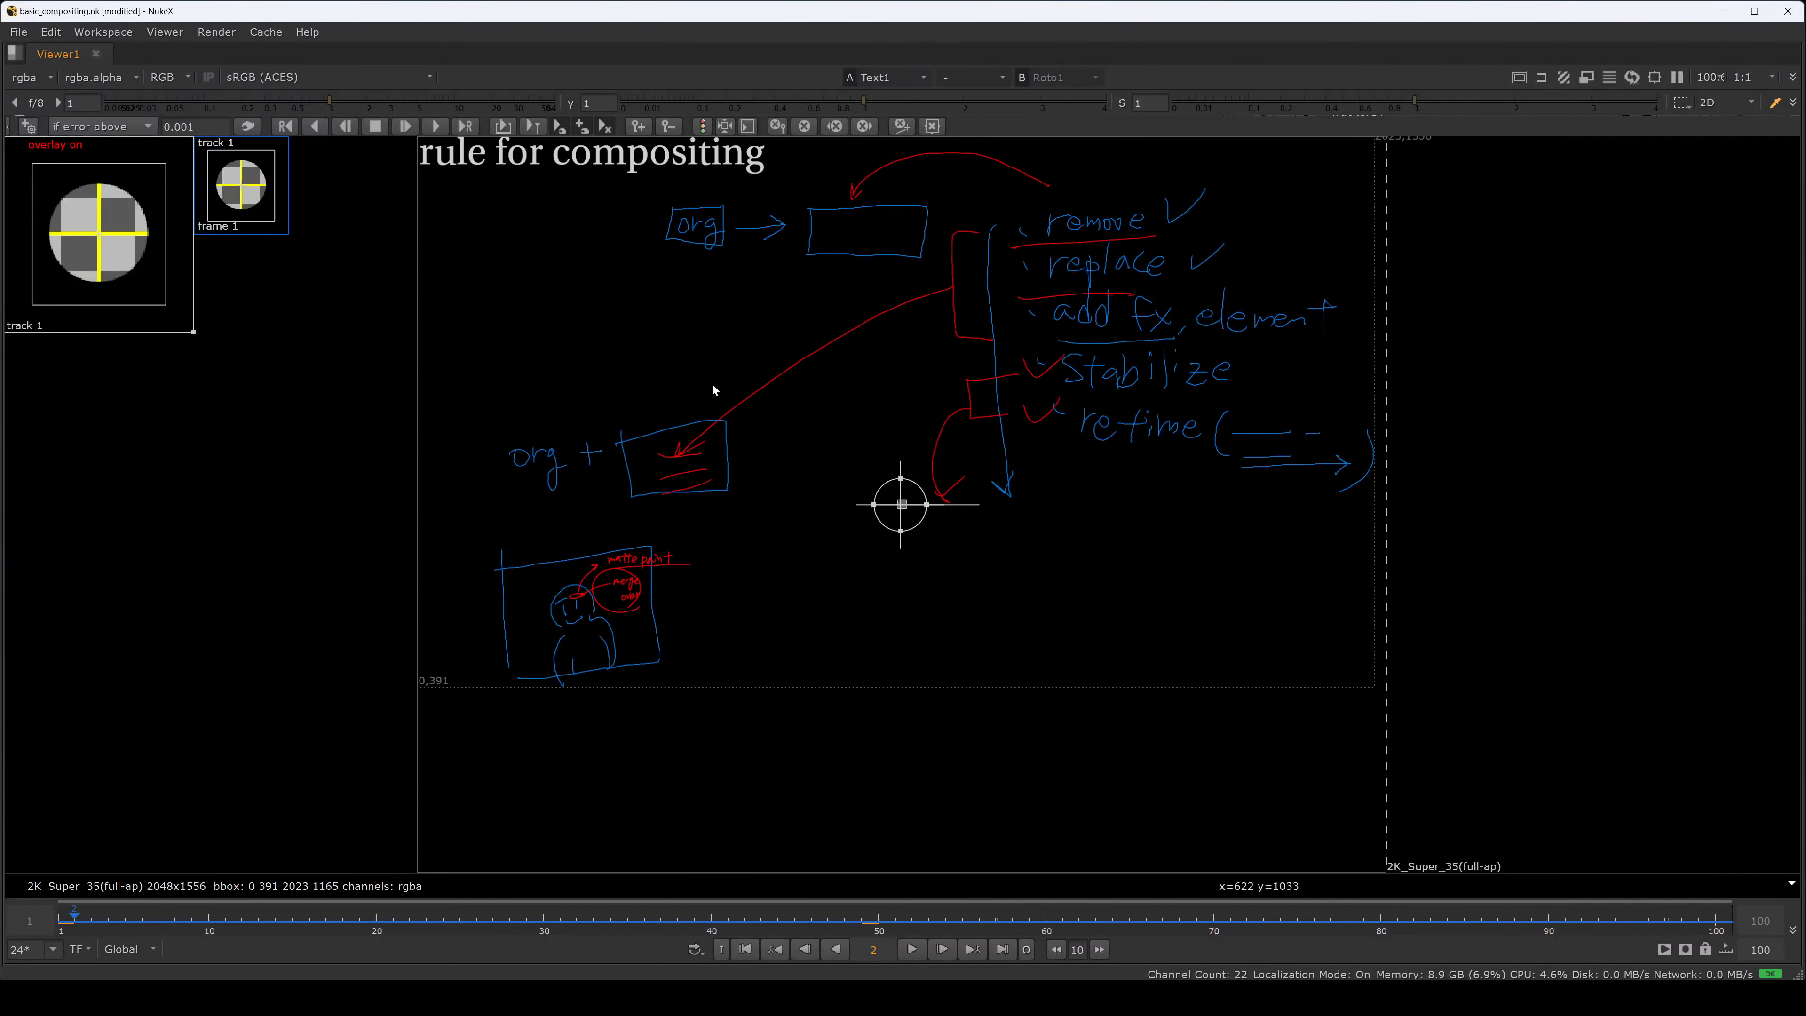
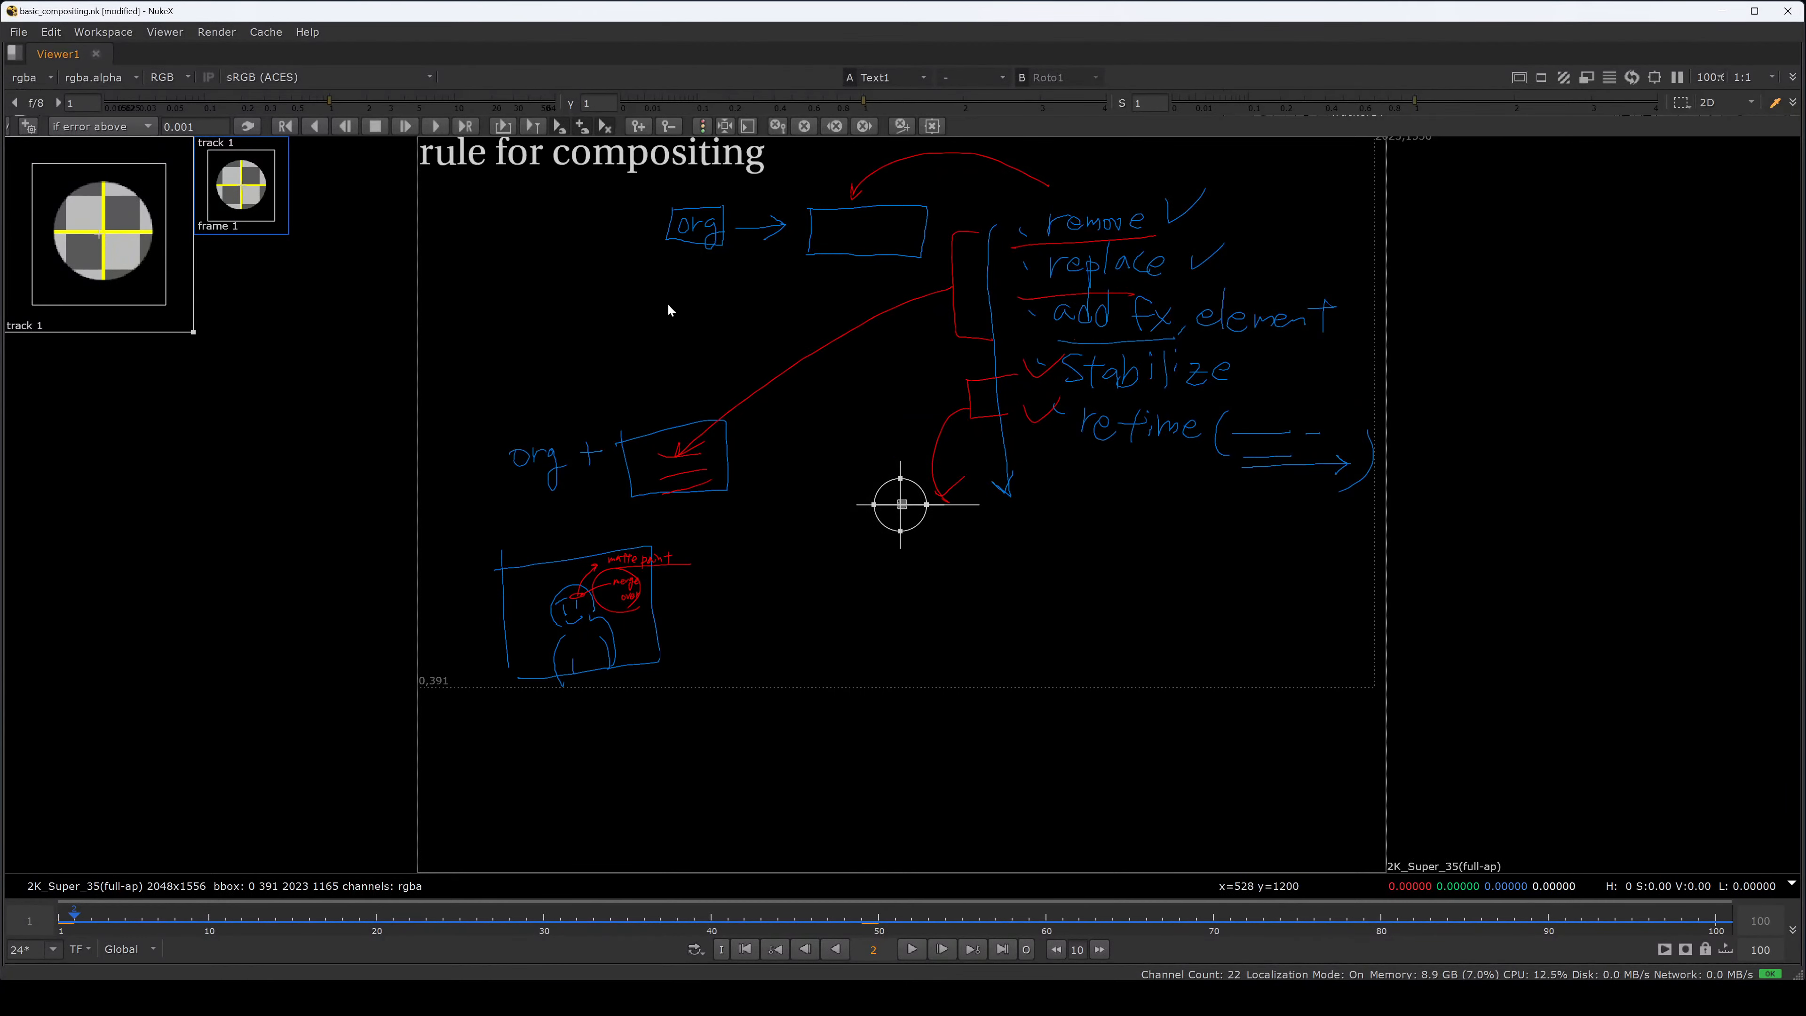
- Open RotoPaint4's properties to make its paint tools available and return to the maximized viewer
{"action": "key", "text": "space"}
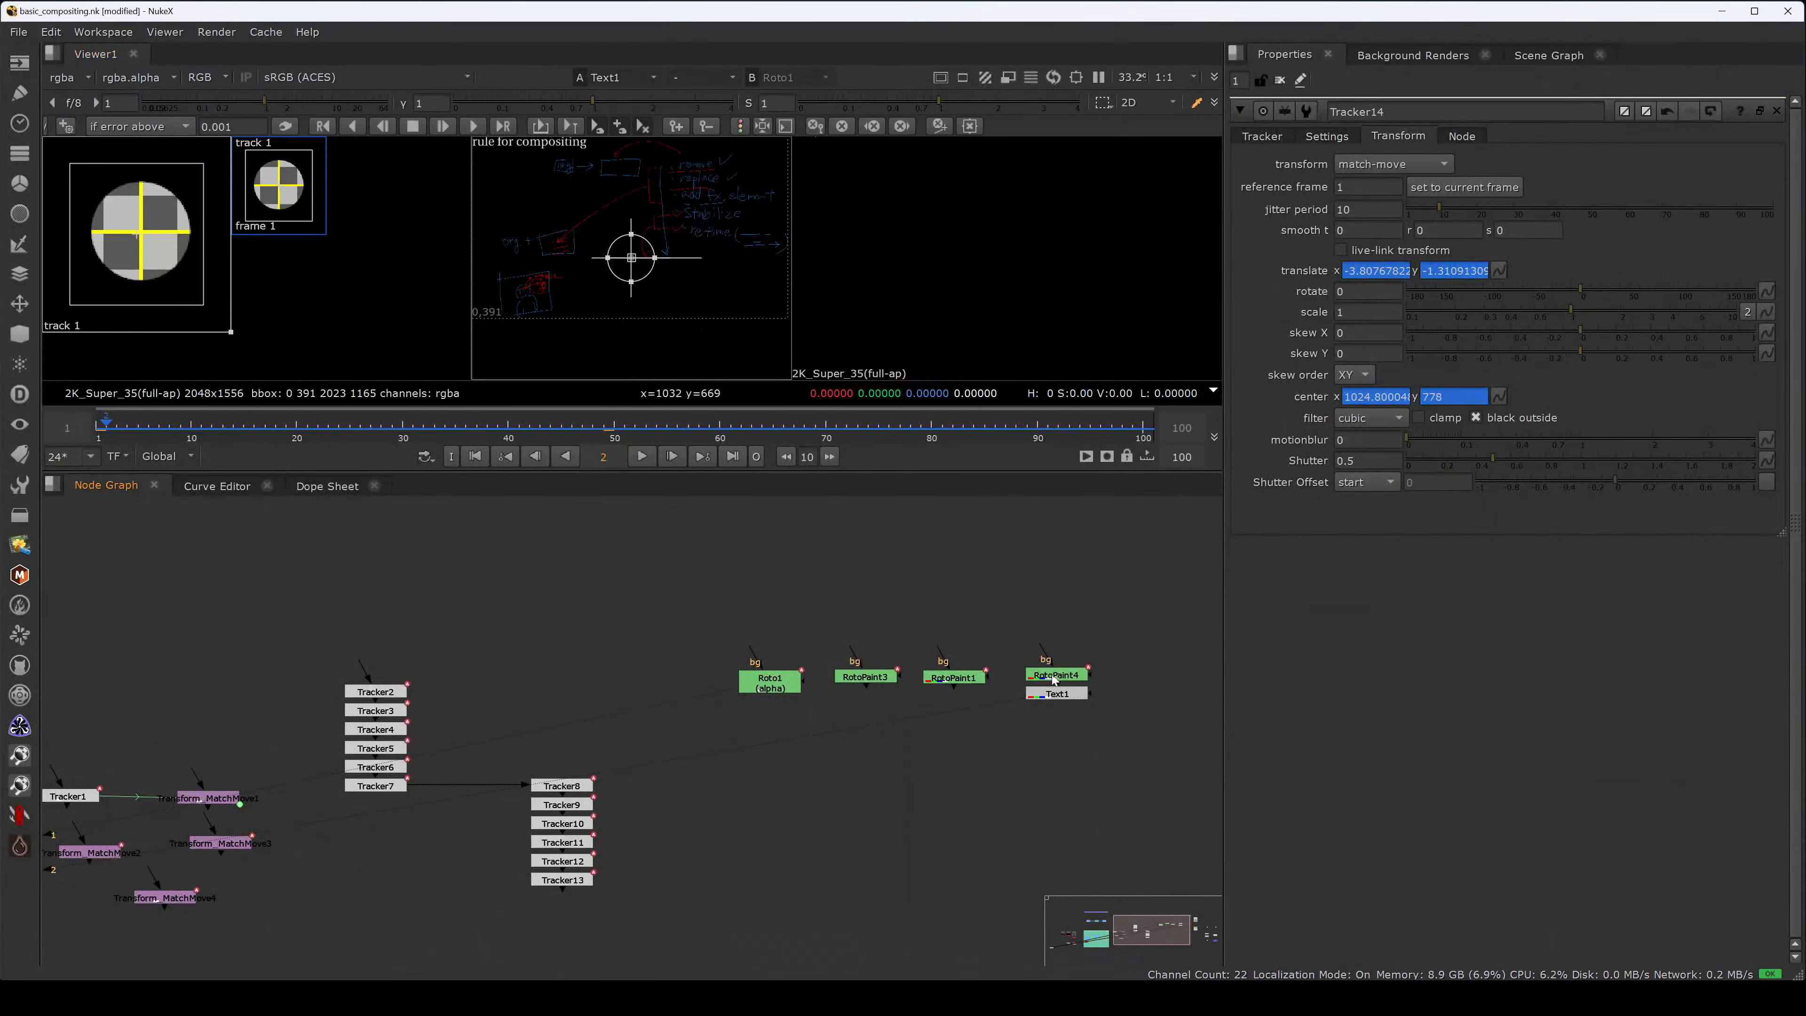
{"action": "double_click", "coordinate": [1056, 674]}
{"action": "key", "text": "space"}
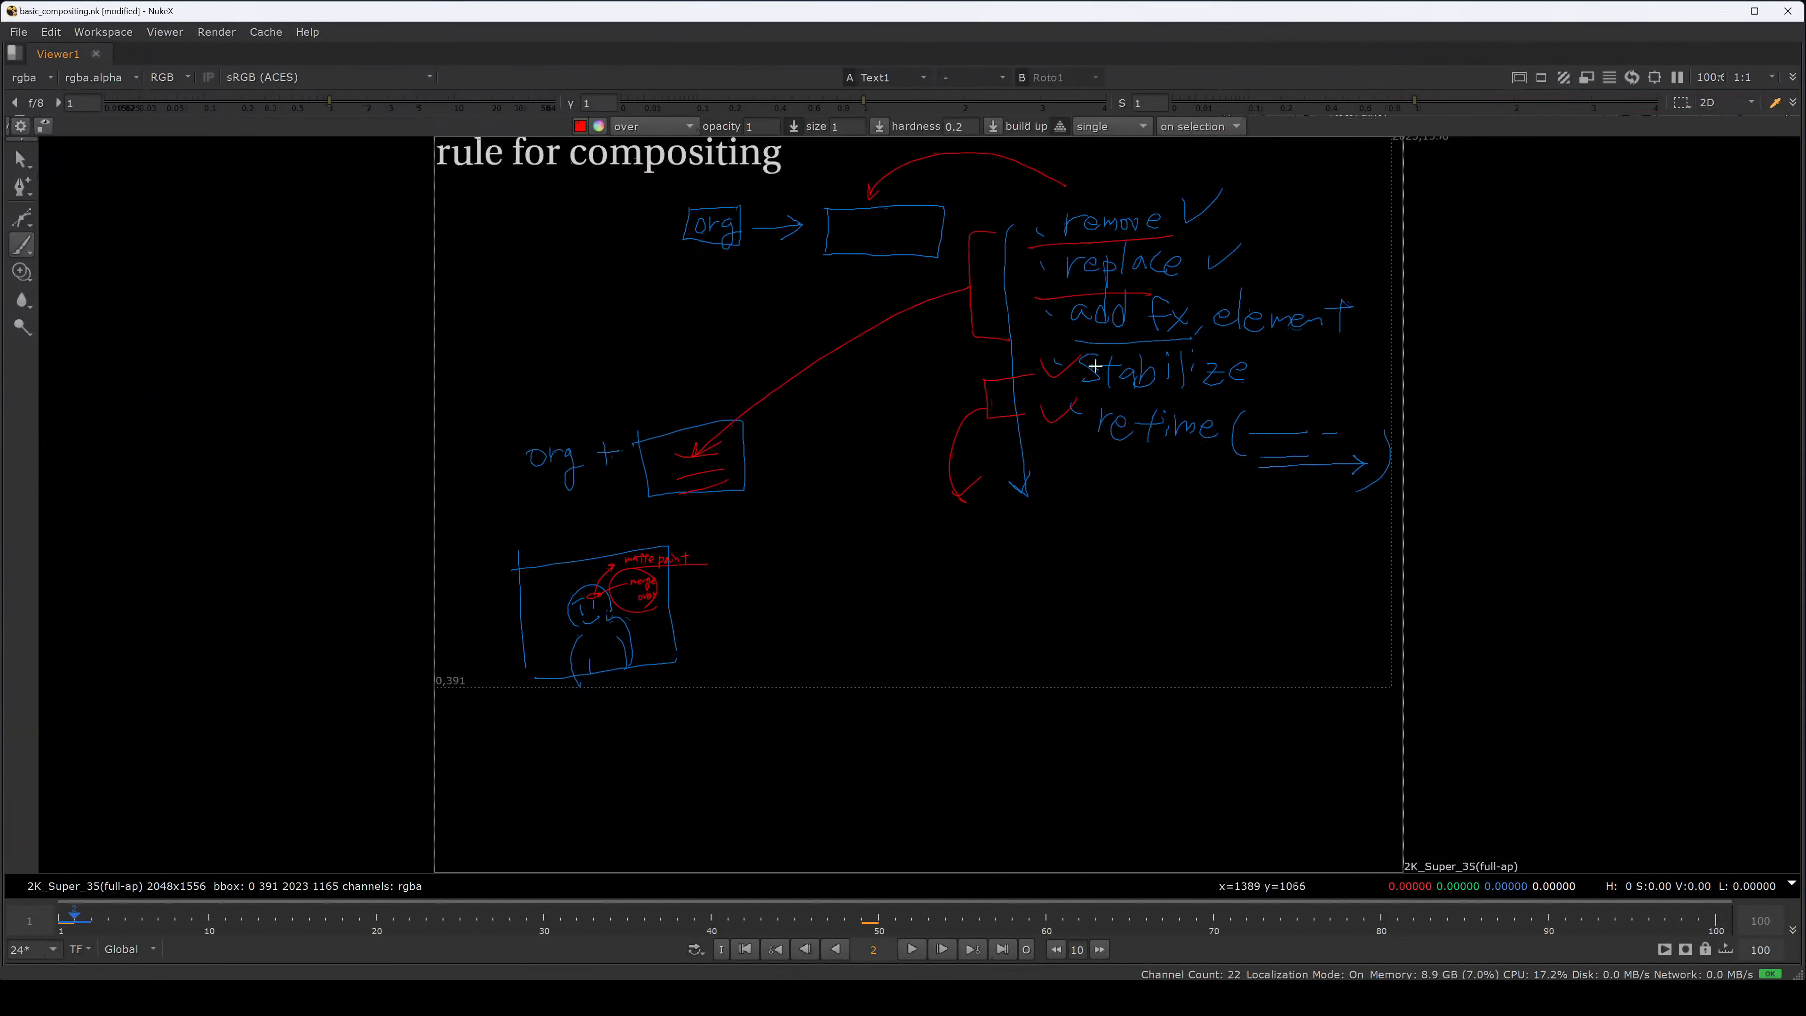
- Recheck frame 1, return to frame 2, then underline the "rule for compositing" heading and circle both parts of the "org +" box sketch in red
{"action": "key", "text": "Left"}
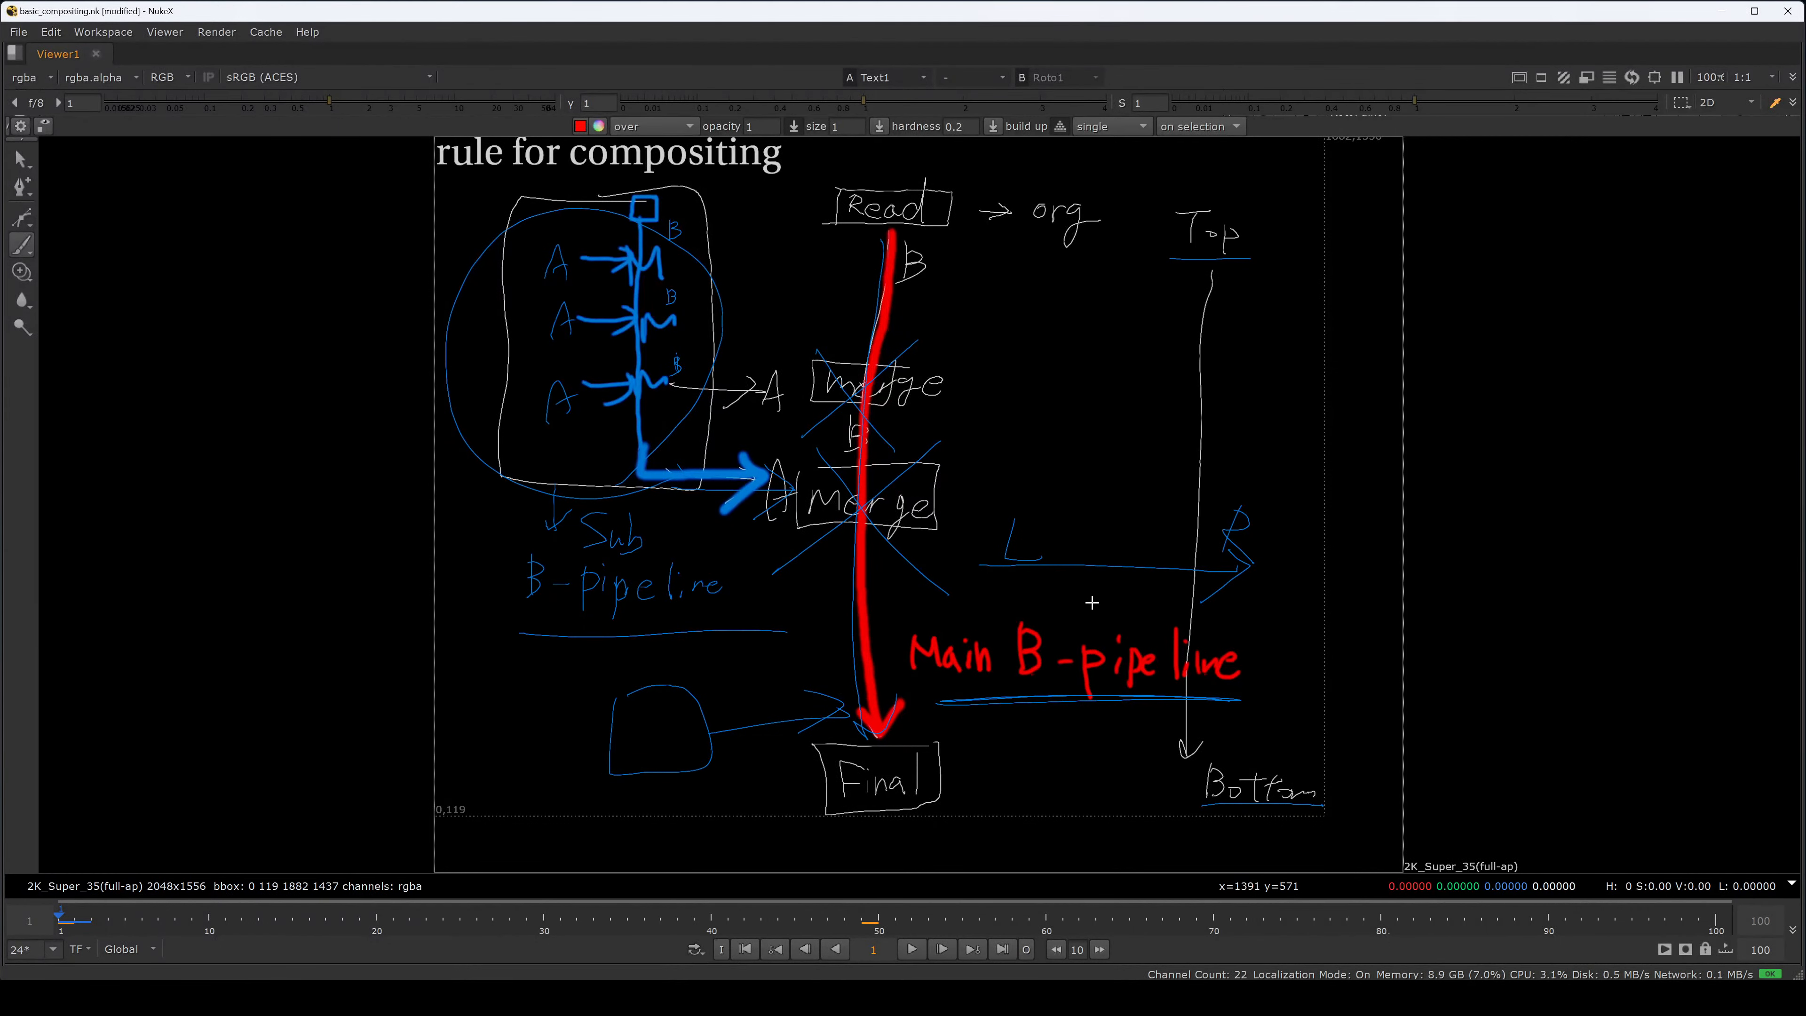
{"action": "key", "text": "Right"}
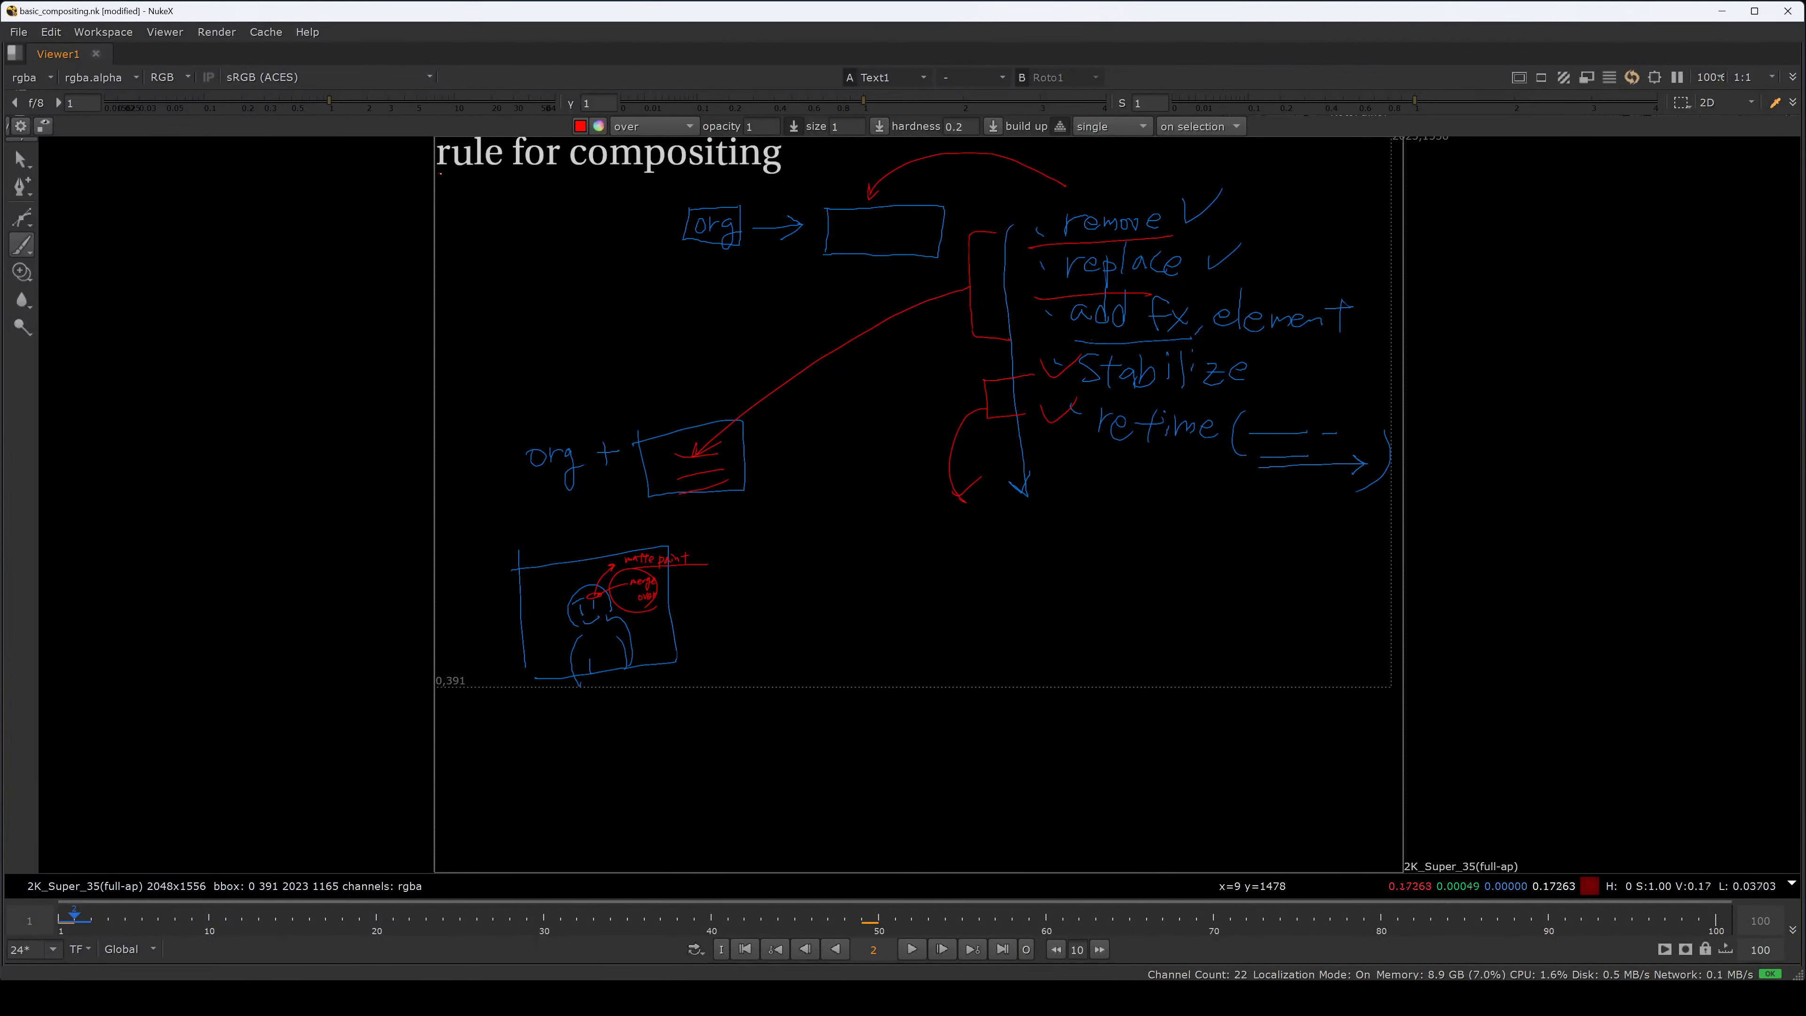
{"action": "left_click_drag", "start_coordinate": [438, 172], "coordinate": [757, 170]}
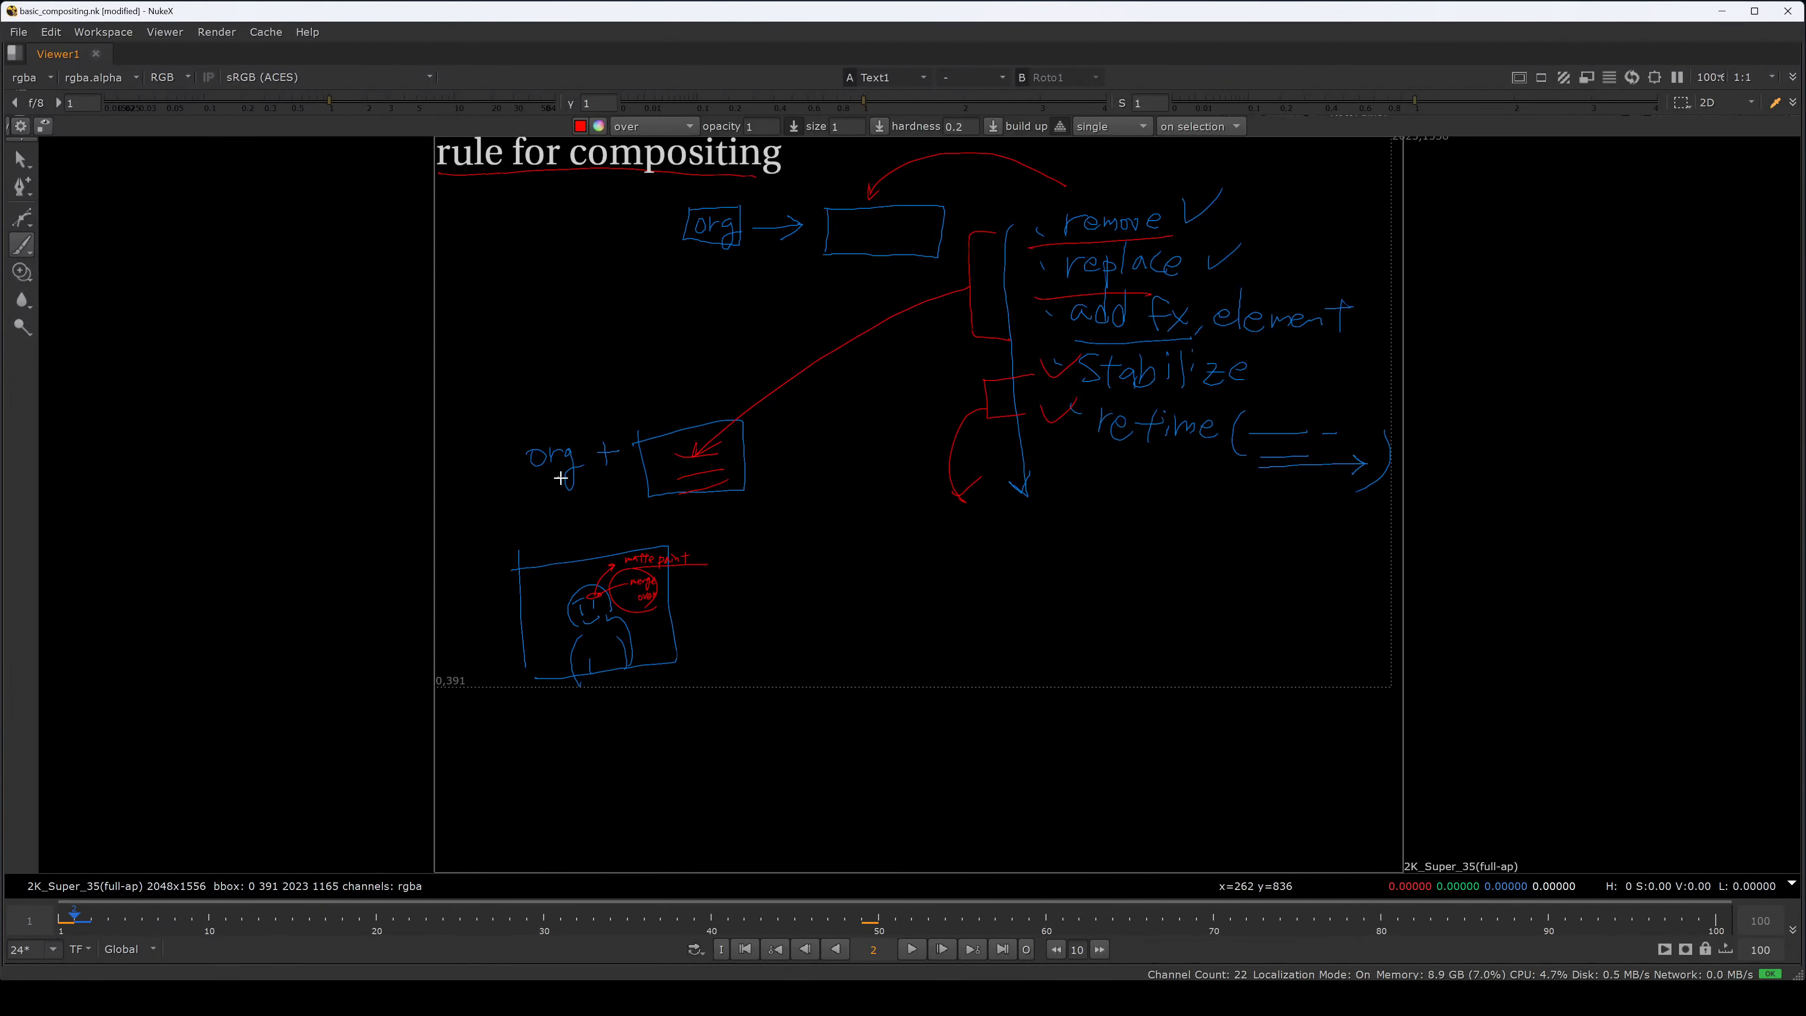
{"action": "mouse_move", "coordinate": [576, 403]}
{"action": "left_mouse_down"}
{"action": "mouse_move", "coordinate": [530, 497]}
{"action": "mouse_move", "coordinate": [551, 507]}
{"action": "left_mouse_up"}
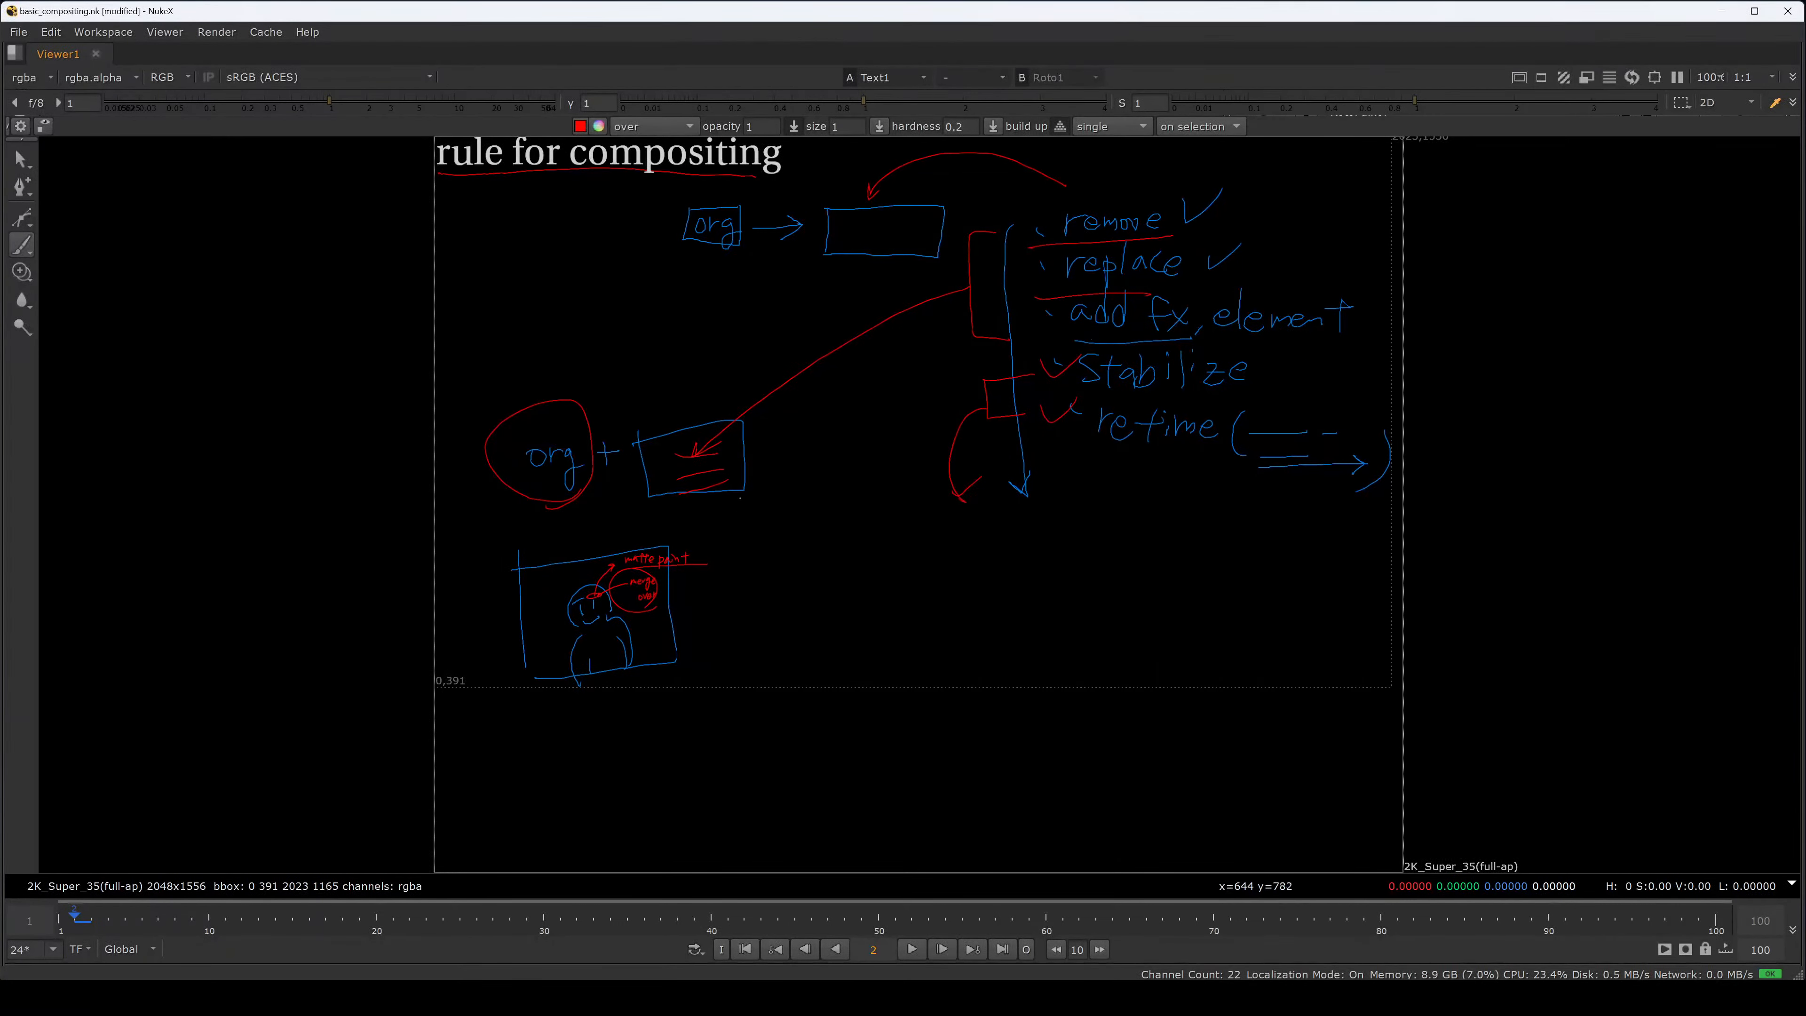
{"action": "left_click_drag", "start_coordinate": [734, 506], "coordinate": [756, 466]}
- Mark Stabilize and retime in red with underlines and a tick, and draw an arrow down to a boxed "grain" note
{"action": "left_click_drag", "start_coordinate": [1090, 395], "coordinate": [1260, 391]}
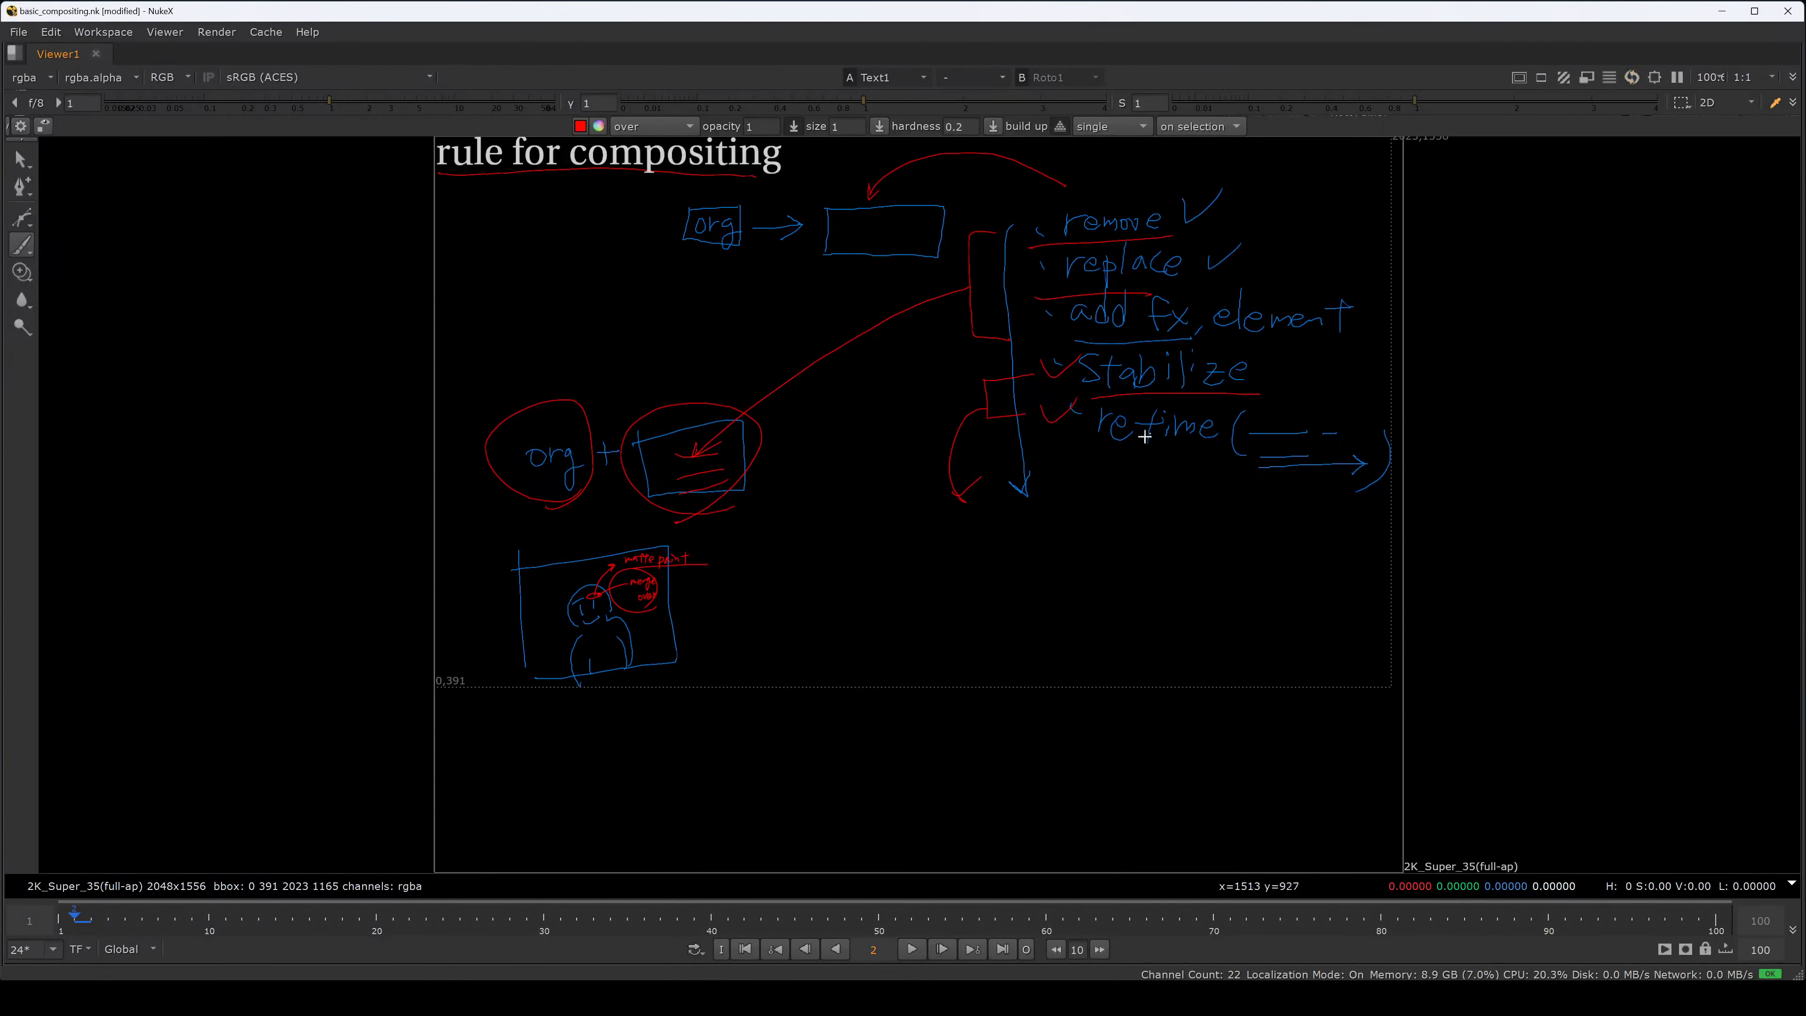
{"action": "left_click_drag", "start_coordinate": [1101, 456], "coordinate": [1237, 460]}
{"action": "left_click_drag", "start_coordinate": [980, 478], "coordinate": [956, 492]}
{"action": "left_click_drag", "start_coordinate": [1278, 368], "coordinate": [1300, 358]}
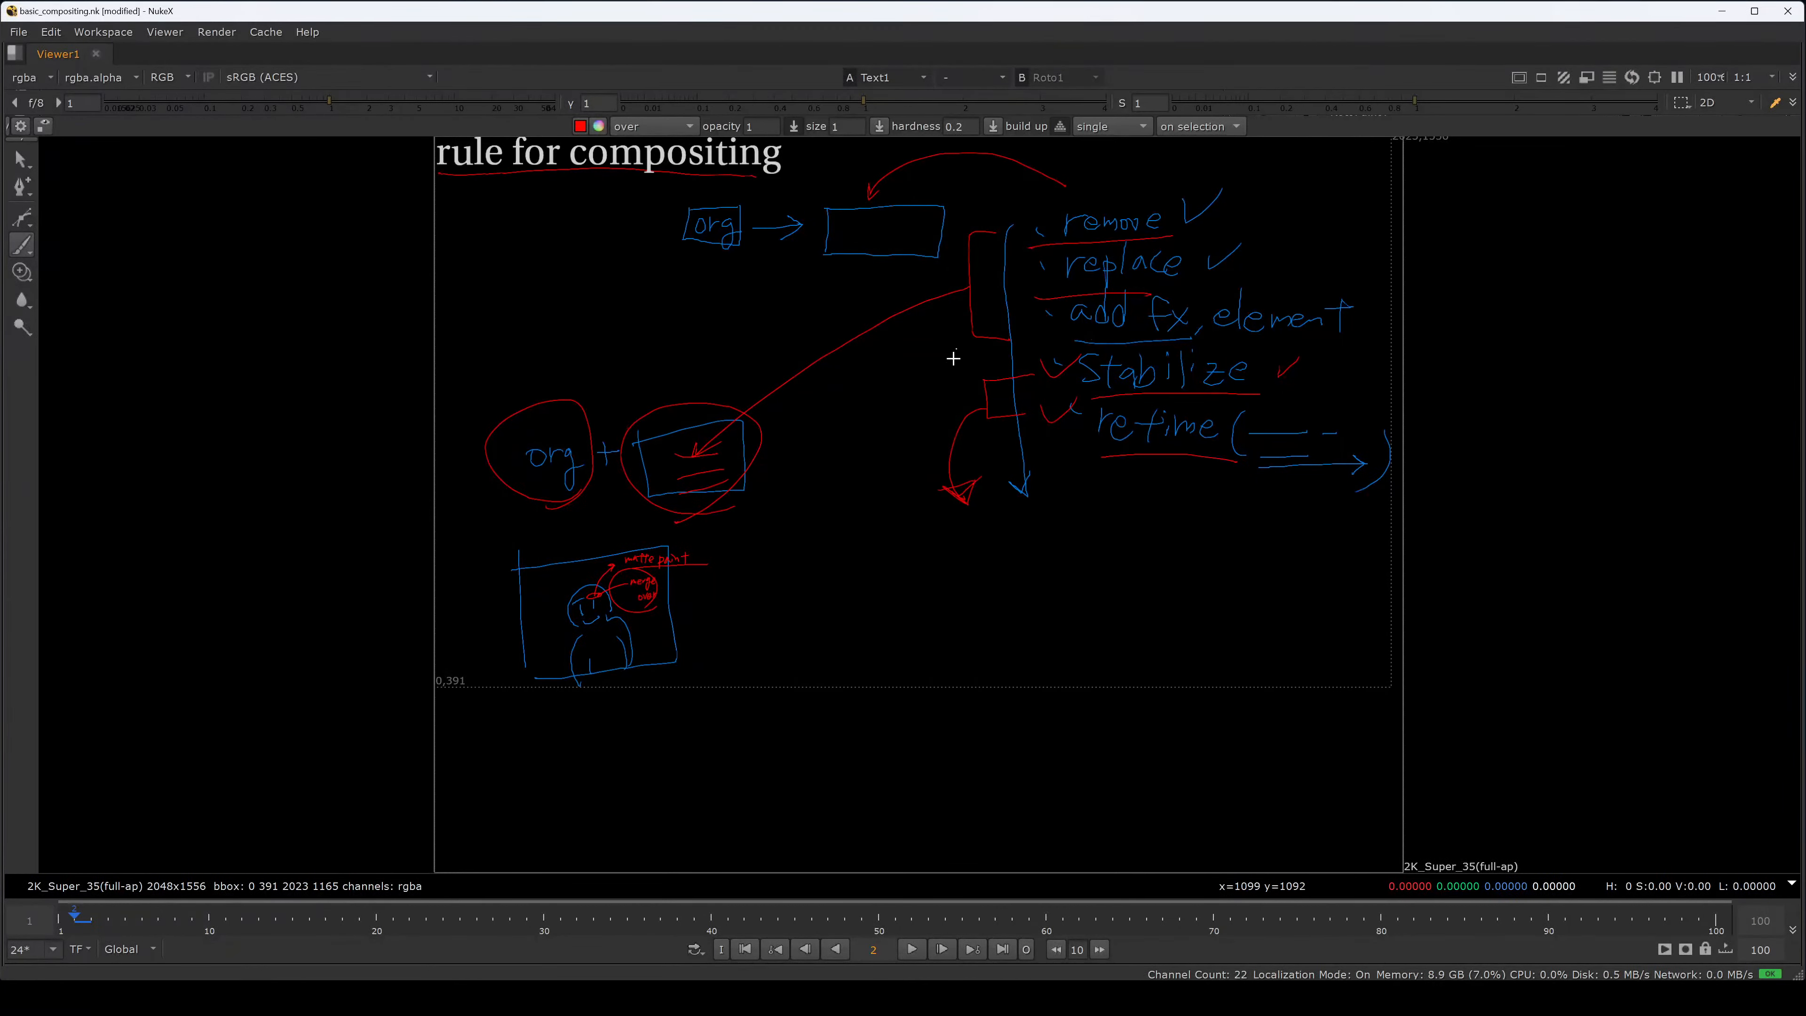
{"action": "mouse_move", "coordinate": [1077, 395]}
{"action": "left_mouse_down"}
{"action": "mouse_move", "coordinate": [1069, 539]}
{"action": "mouse_move", "coordinate": [1104, 560]}
{"action": "mouse_move", "coordinate": [1153, 519]}
{"action": "mouse_move", "coordinate": [1195, 534]}
{"action": "left_mouse_up"}
{"action": "mouse_move", "coordinate": [1090, 560]}
{"action": "left_mouse_down"}
{"action": "mouse_move", "coordinate": [1238, 545]}
{"action": "mouse_move", "coordinate": [1136, 491]}
{"action": "mouse_move", "coordinate": [1100, 566]}
{"action": "left_mouse_up"}
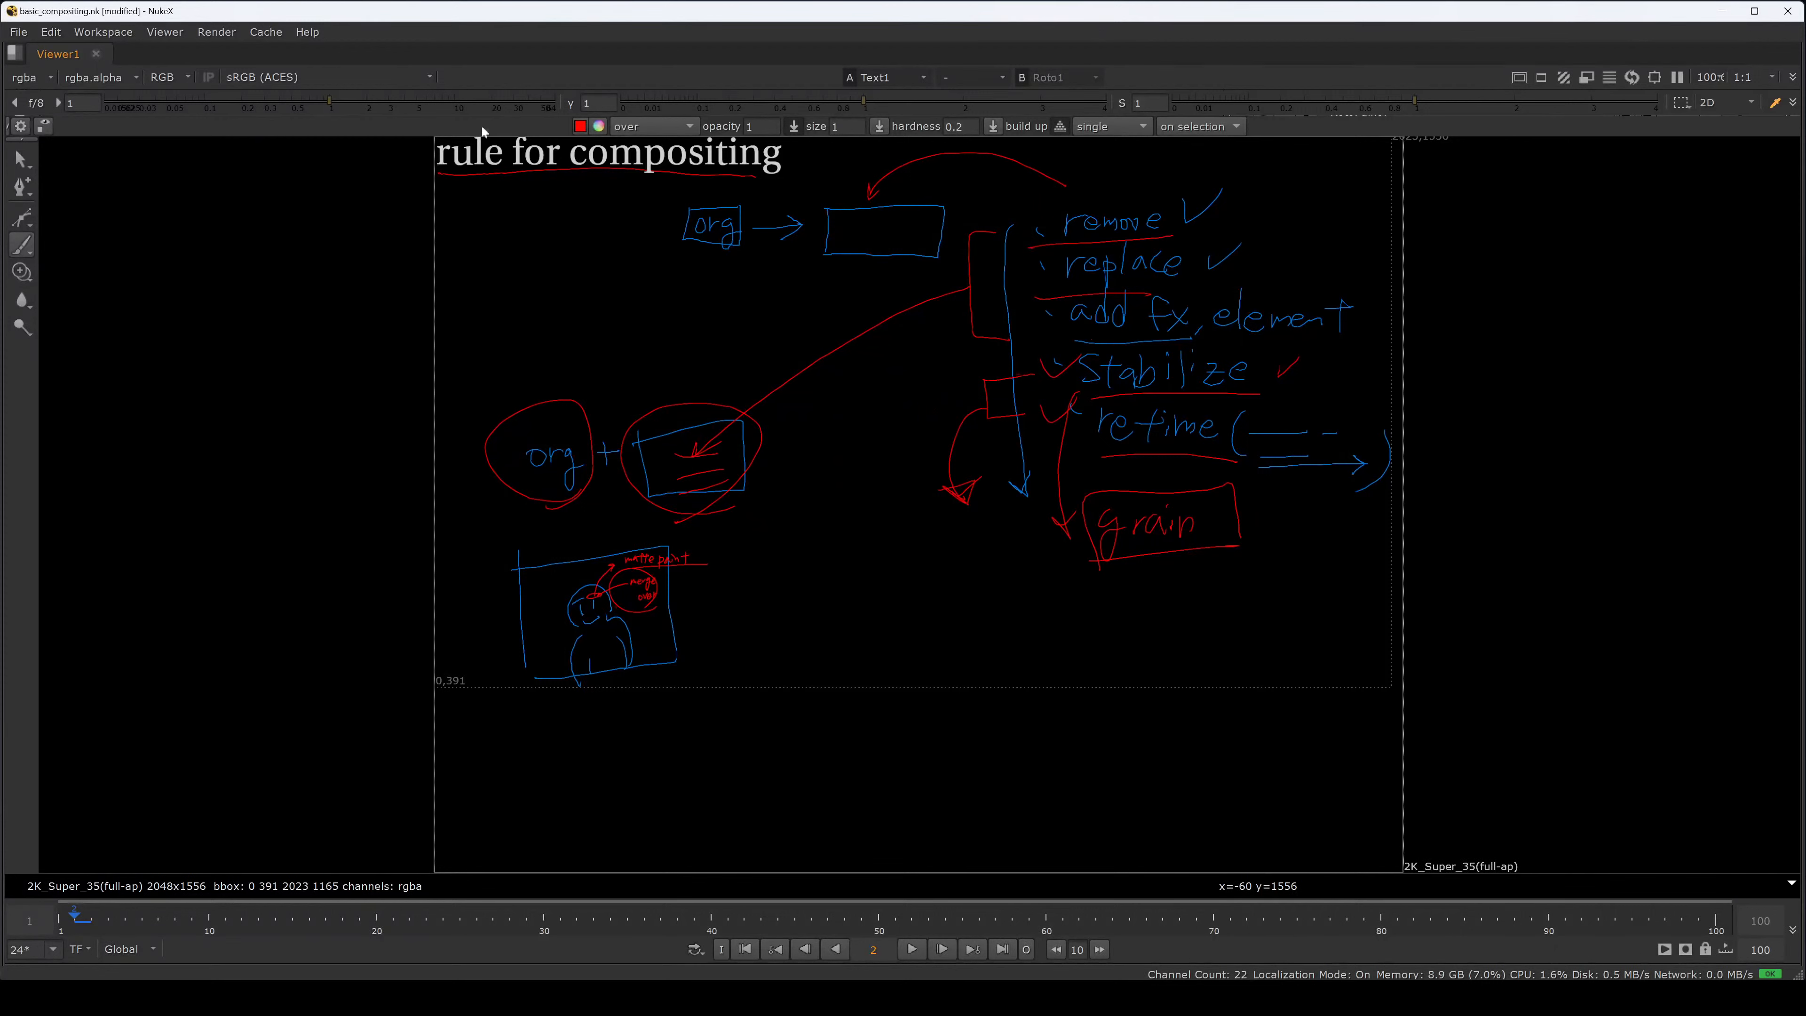
- Change the paint colour to green and write "Denoise" in the empty box, with an arrow leading from org beneath it
{"action": "left_click", "coordinate": [599, 127]}
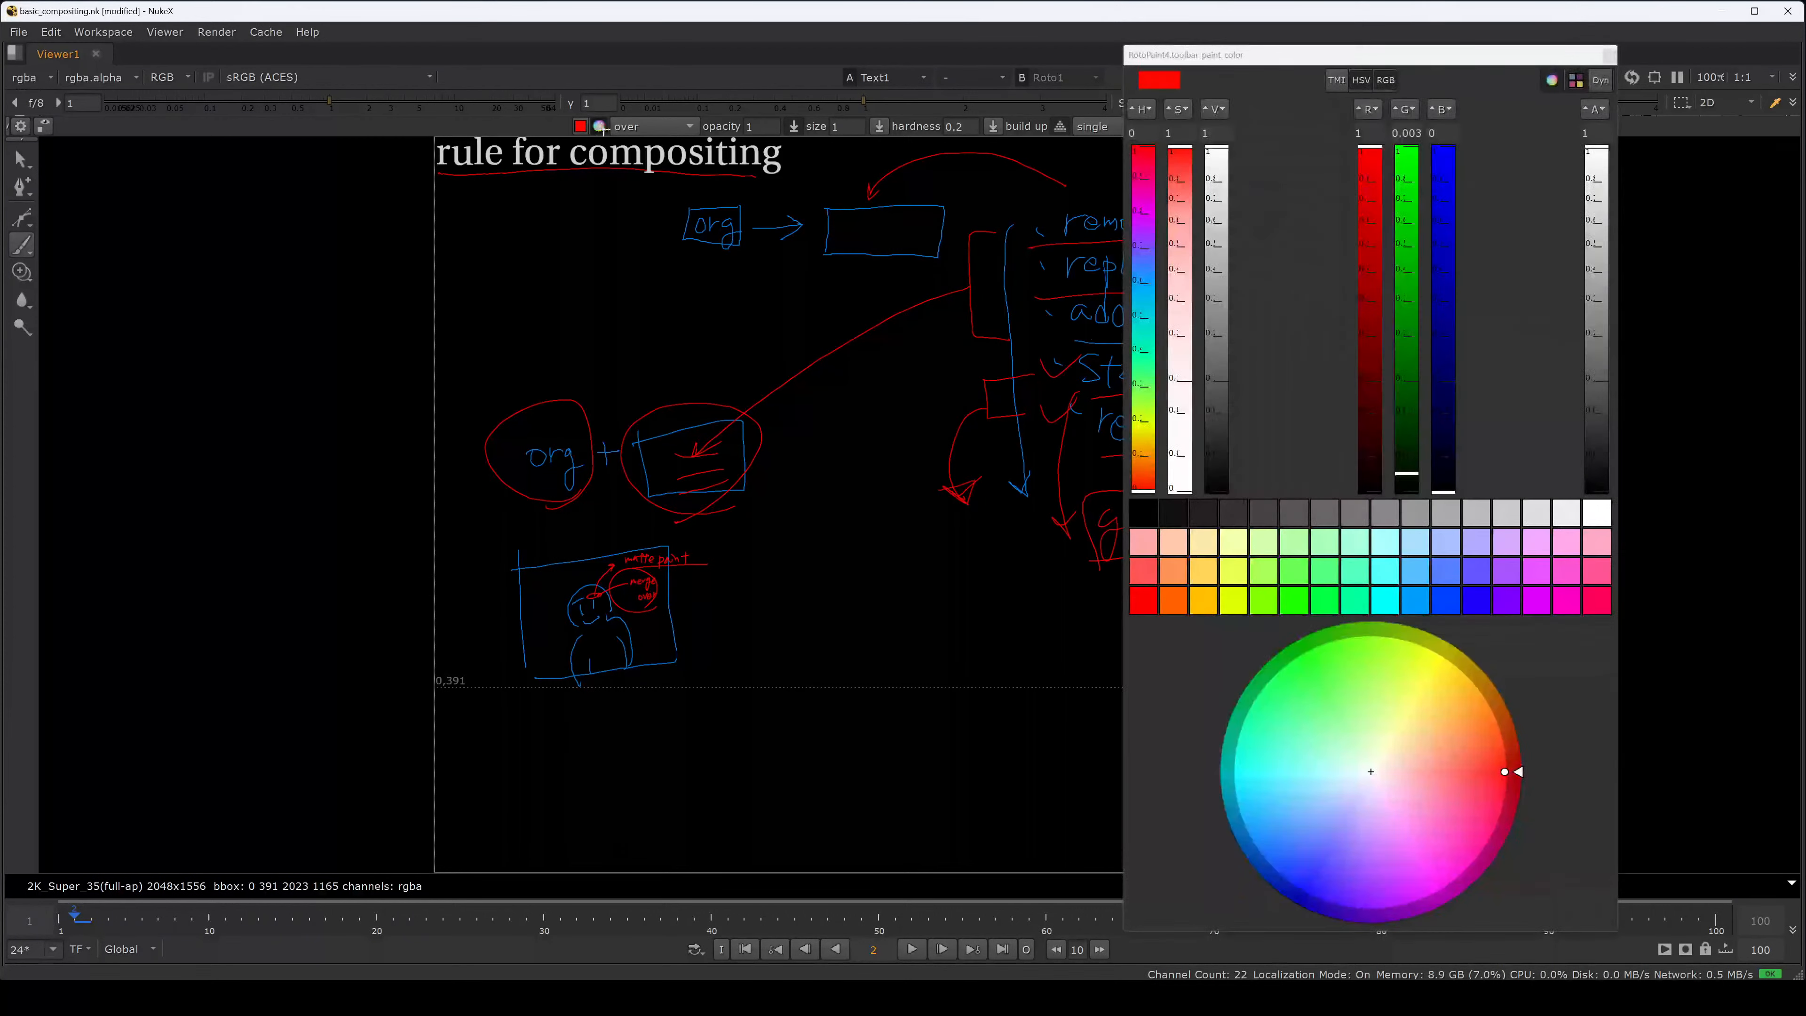
{"action": "left_click", "coordinate": [1299, 607]}
{"action": "left_click", "coordinate": [1609, 56]}
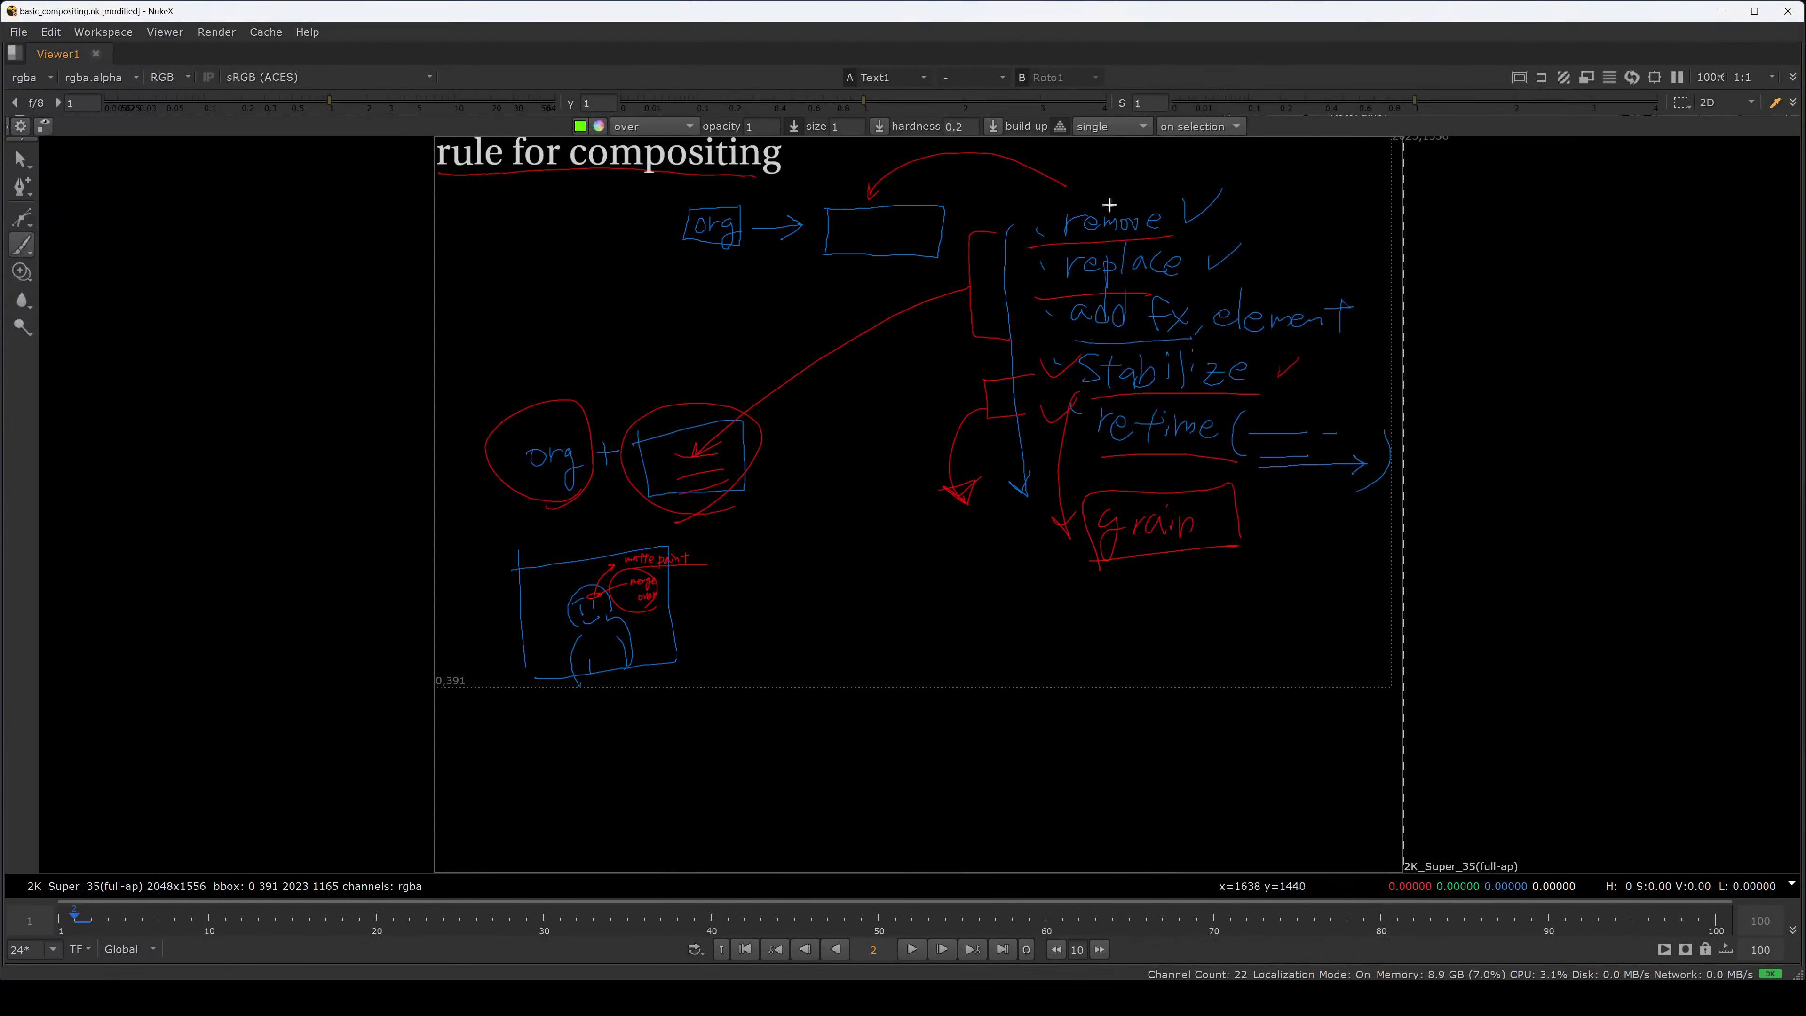
{"action": "left_click_drag", "start_coordinate": [835, 226], "coordinate": [921, 239]}
{"action": "left_click_drag", "start_coordinate": [729, 265], "coordinate": [863, 275]}
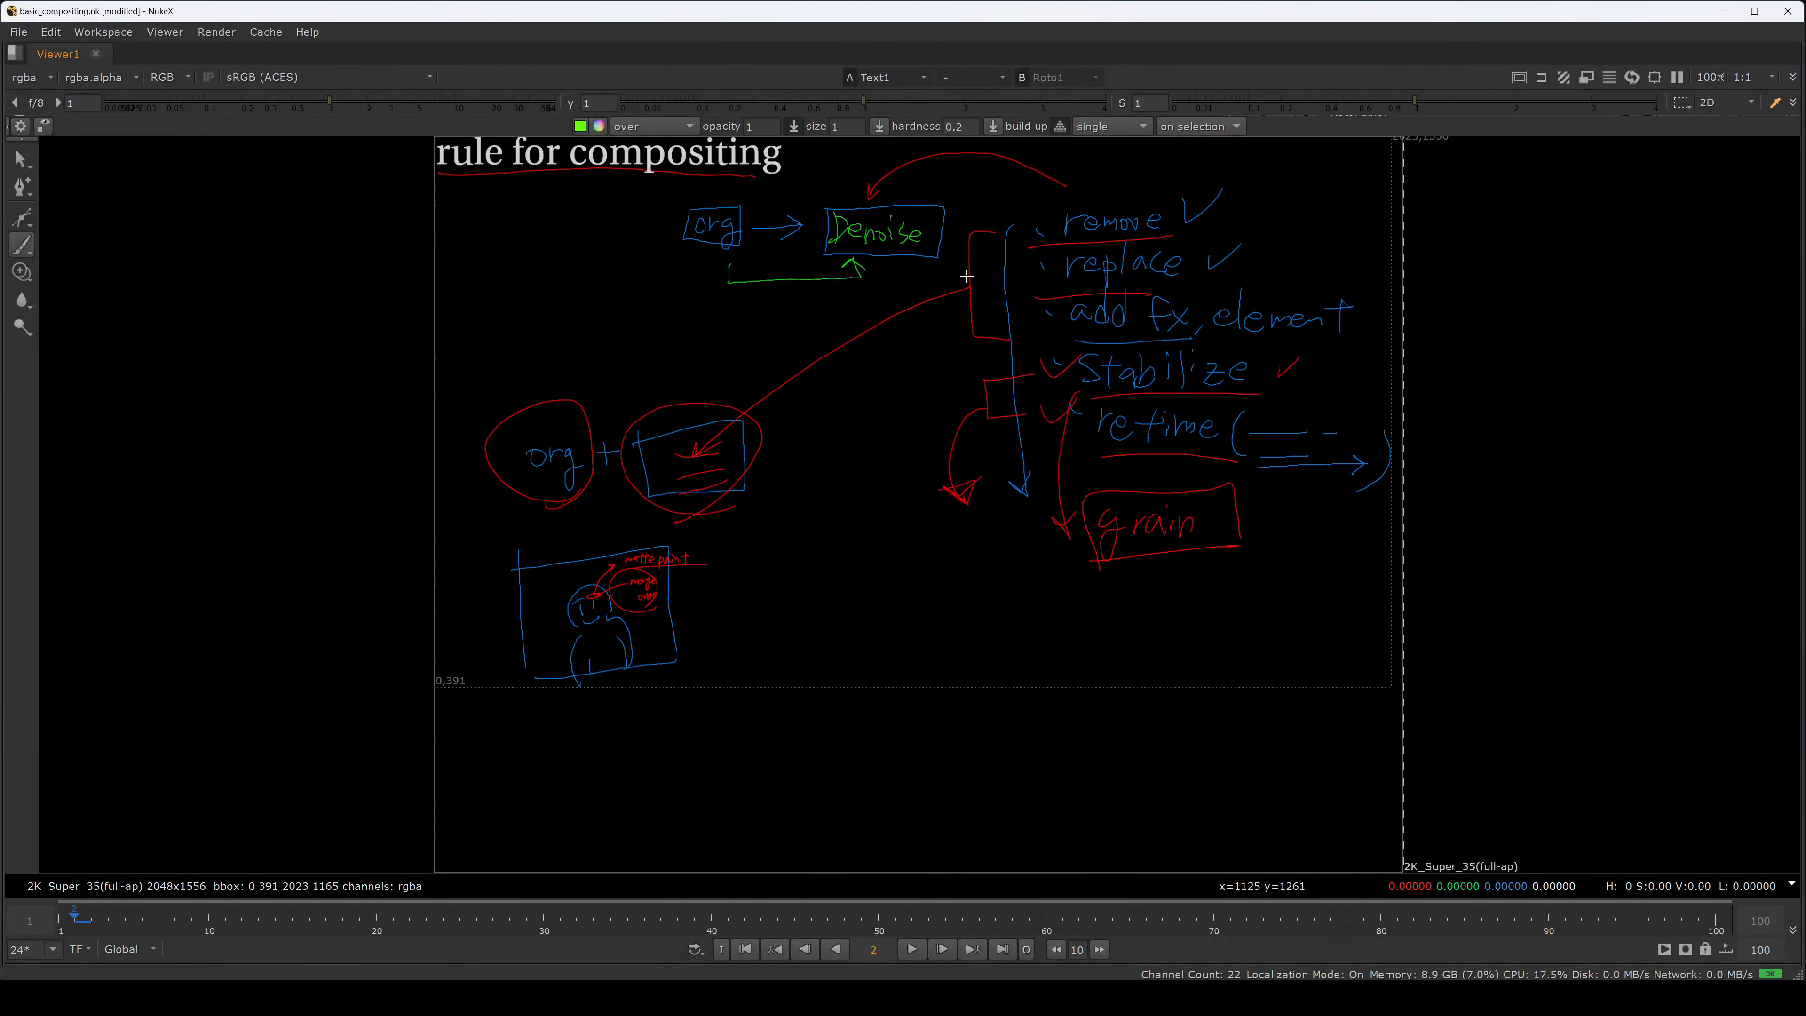
- Circle "remove" in green, hatch inside the box beside "org +", and circle the small patch on the figure sketch's head
{"action": "mouse_move", "coordinate": [1143, 246]}
{"action": "left_mouse_down"}
{"action": "mouse_move", "coordinate": [1178, 191]}
{"action": "mouse_move", "coordinate": [1145, 253]}
{"action": "left_mouse_up"}
{"action": "left_click_drag", "start_coordinate": [677, 437], "coordinate": [660, 478]}
{"action": "left_click_drag", "start_coordinate": [697, 441], "coordinate": [670, 486]}
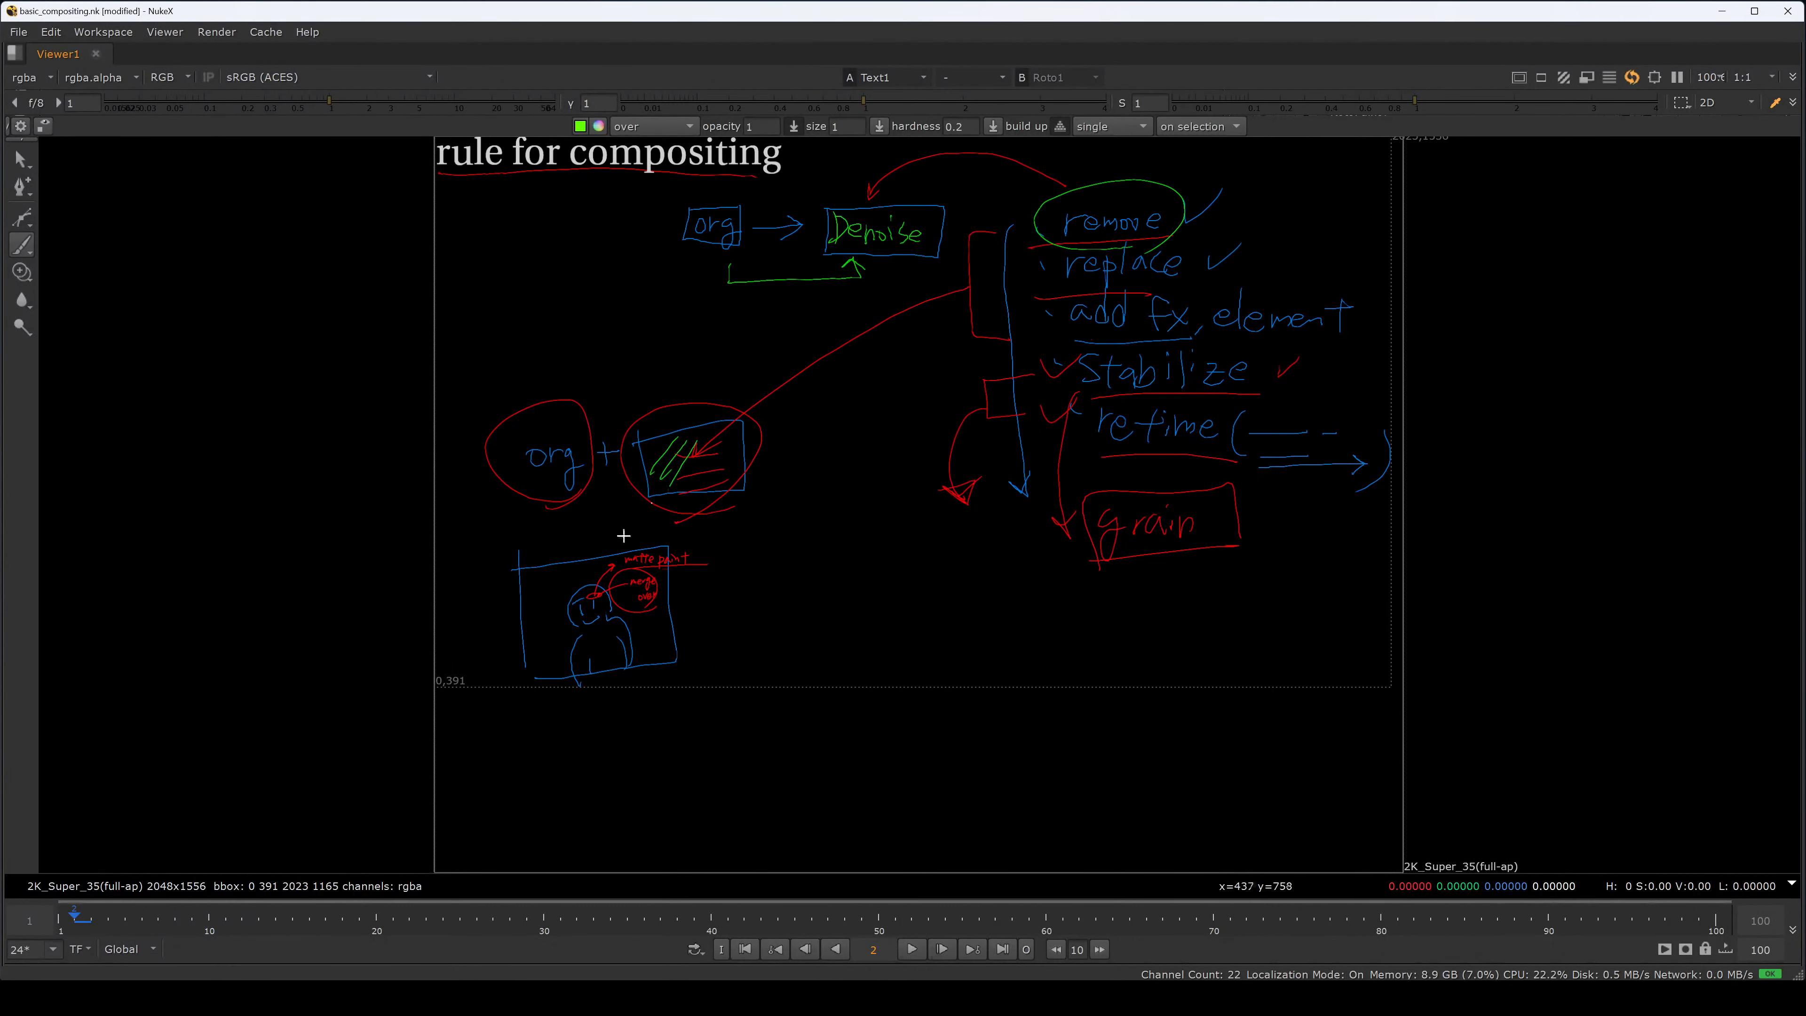
{"action": "mouse_move", "coordinate": [606, 591]}
{"action": "left_mouse_down"}
{"action": "mouse_move", "coordinate": [592, 603]}
{"action": "mouse_move", "coordinate": [610, 591]}
{"action": "left_mouse_up"}
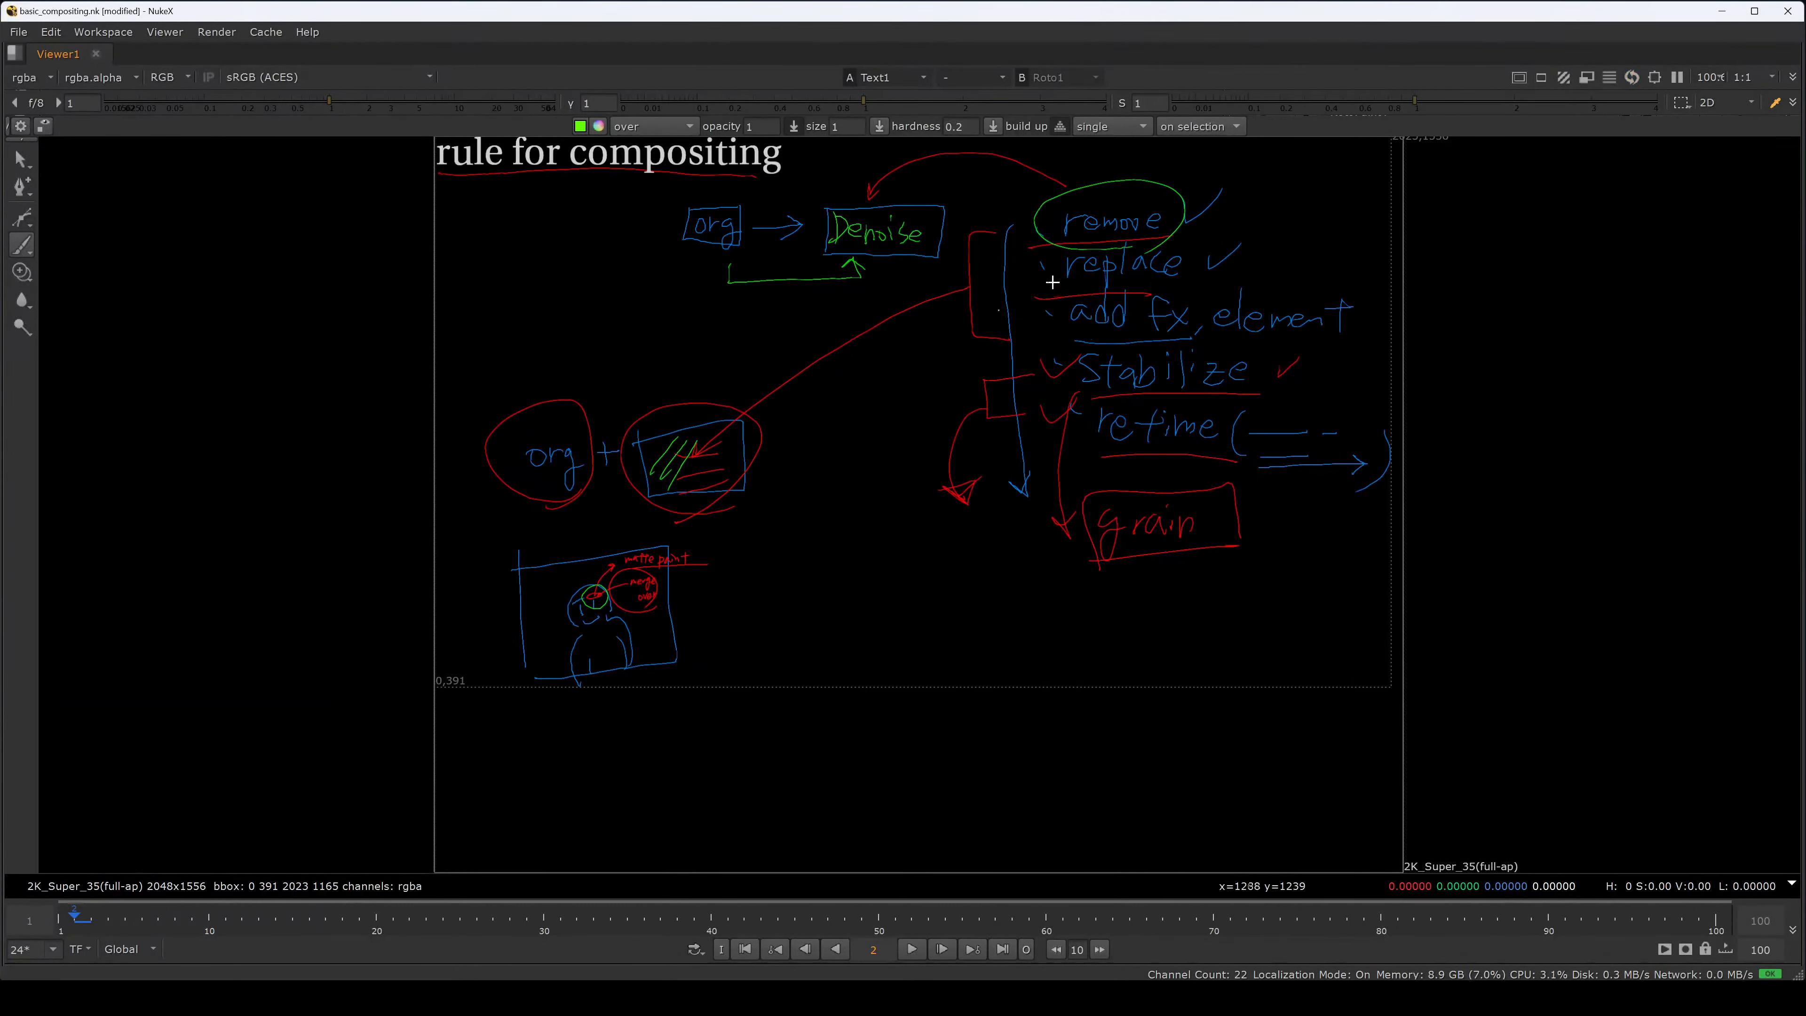
- Underline "replace" and "add fx, element" in green and add green ticks beside the first three list items
{"action": "left_click_drag", "start_coordinate": [1053, 289], "coordinate": [1196, 280]}
{"action": "left_click_drag", "start_coordinate": [1067, 340], "coordinate": [1405, 344]}
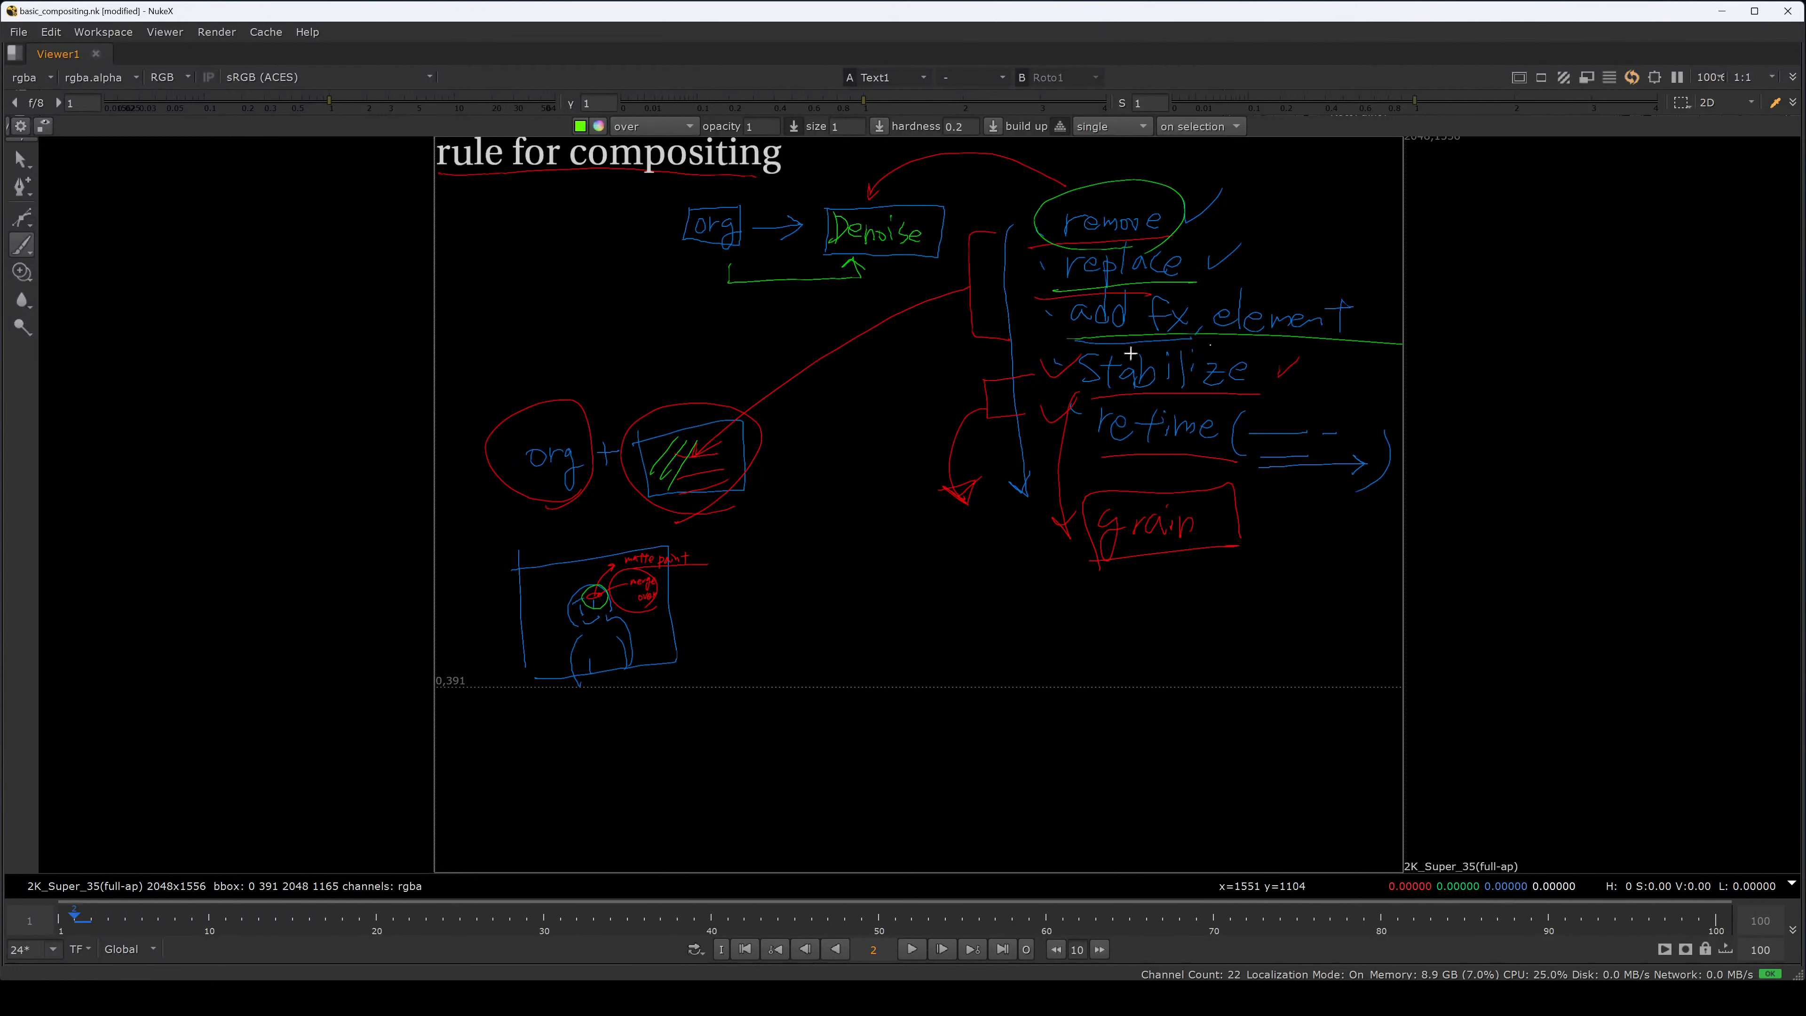
{"action": "left_click_drag", "start_coordinate": [1245, 198], "coordinate": [1275, 190]}
{"action": "left_click_drag", "start_coordinate": [1291, 255], "coordinate": [1312, 249]}
{"action": "left_click_drag", "start_coordinate": [1386, 302], "coordinate": [1399, 298]}
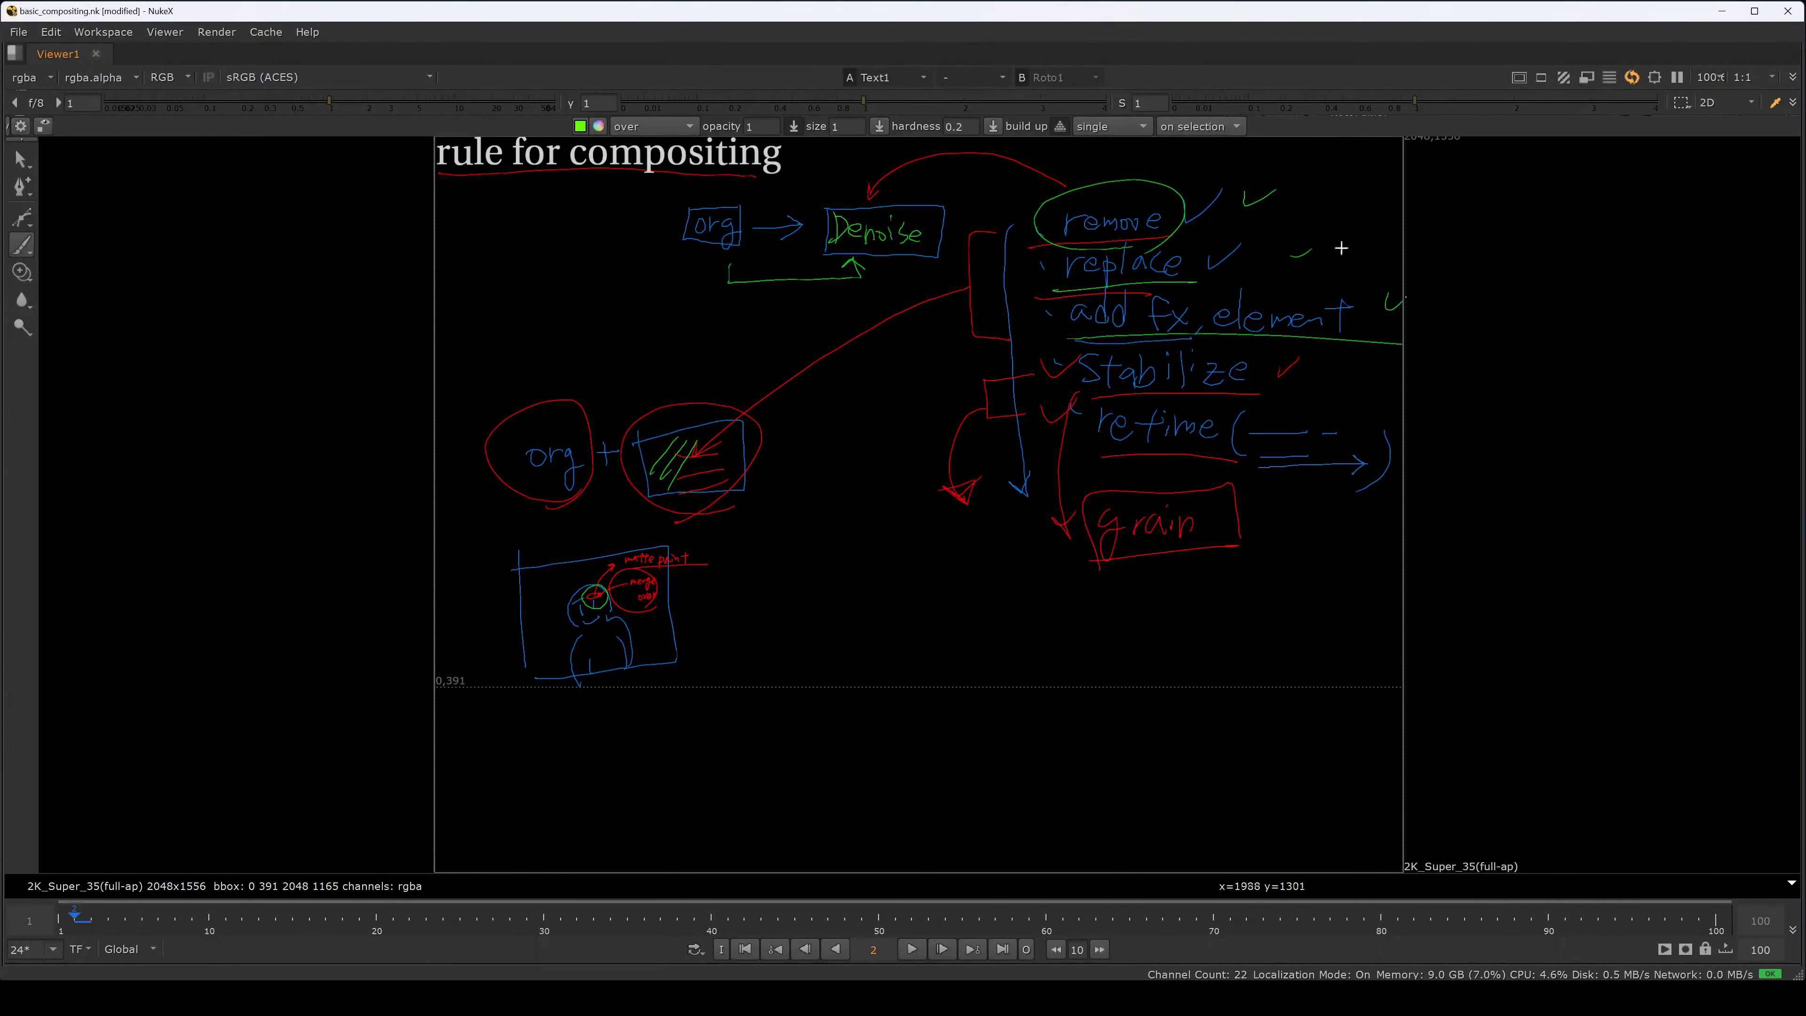
- Draw a green arrow from "remove" to the note "Still", plus matching arrows from "replace" and "add fx"
{"action": "left_click_drag", "start_coordinate": [1142, 204], "coordinate": [1248, 168]}
{"action": "left_click_drag", "start_coordinate": [1222, 165], "coordinate": [1335, 187]}
{"action": "left_click", "coordinate": [1316, 180]}
{"action": "left_click_drag", "start_coordinate": [1347, 157], "coordinate": [1344, 188]}
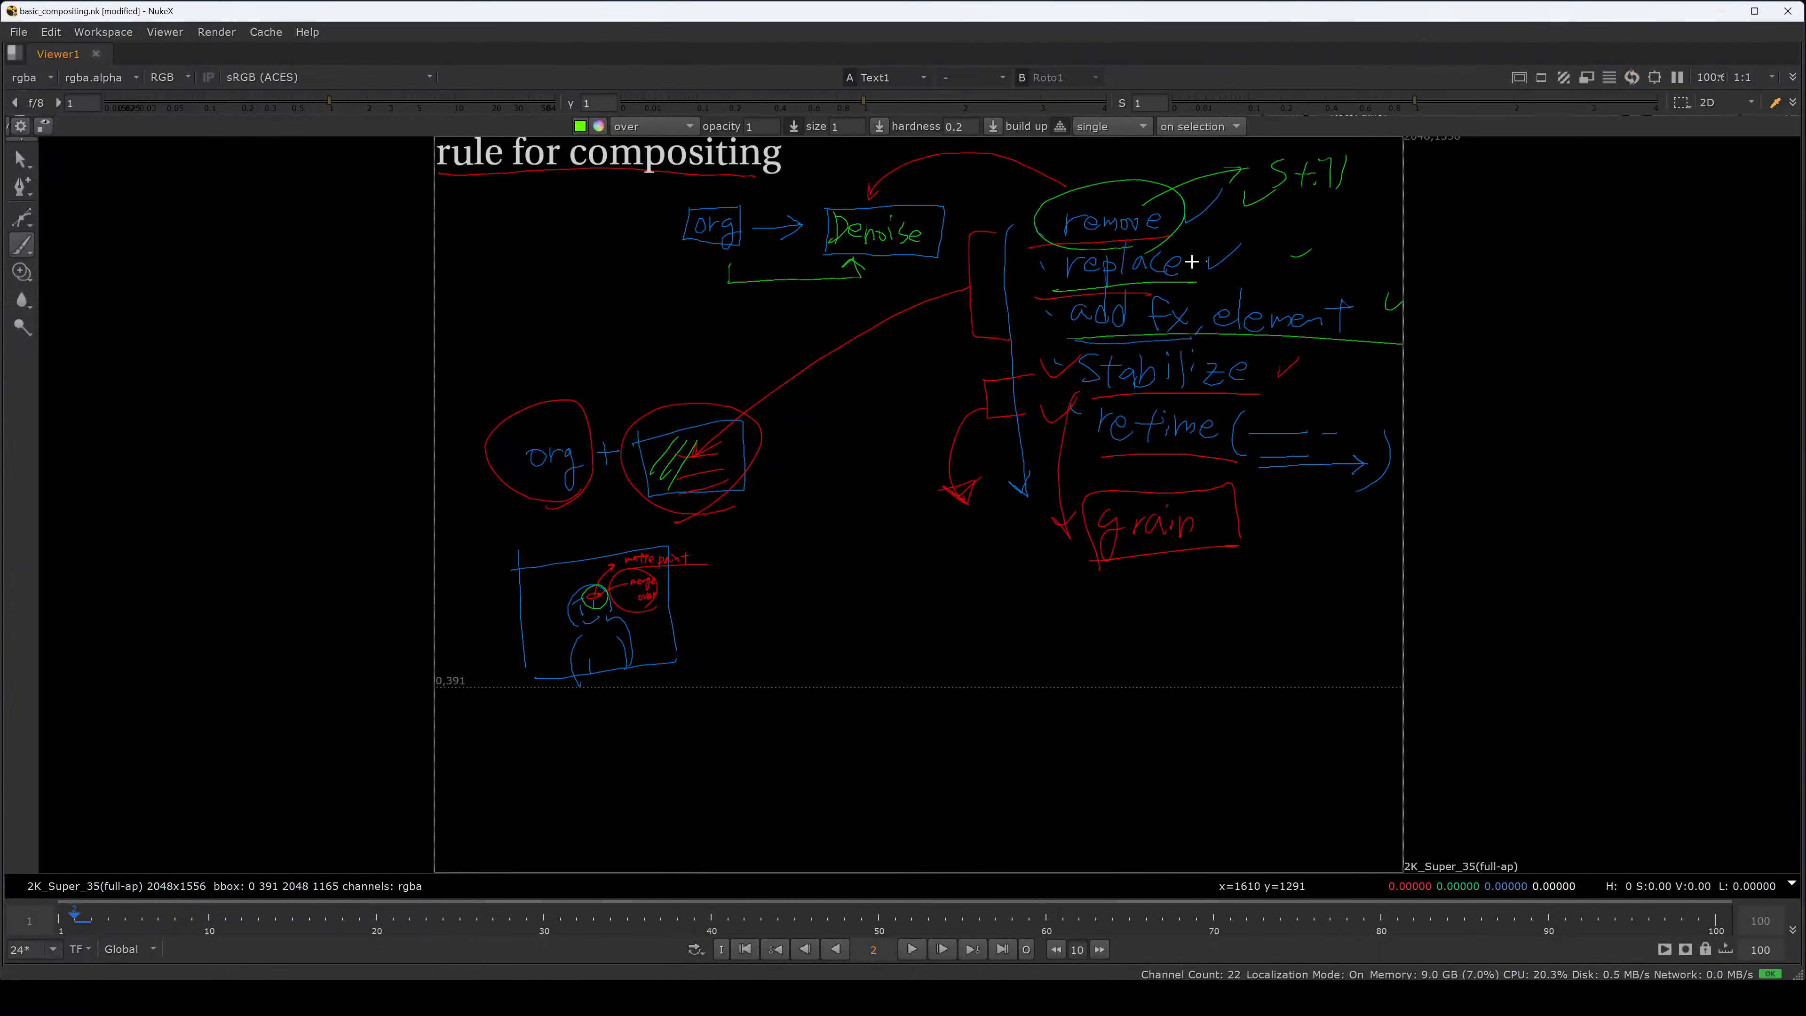
{"action": "left_click_drag", "start_coordinate": [1198, 254], "coordinate": [1282, 230]}
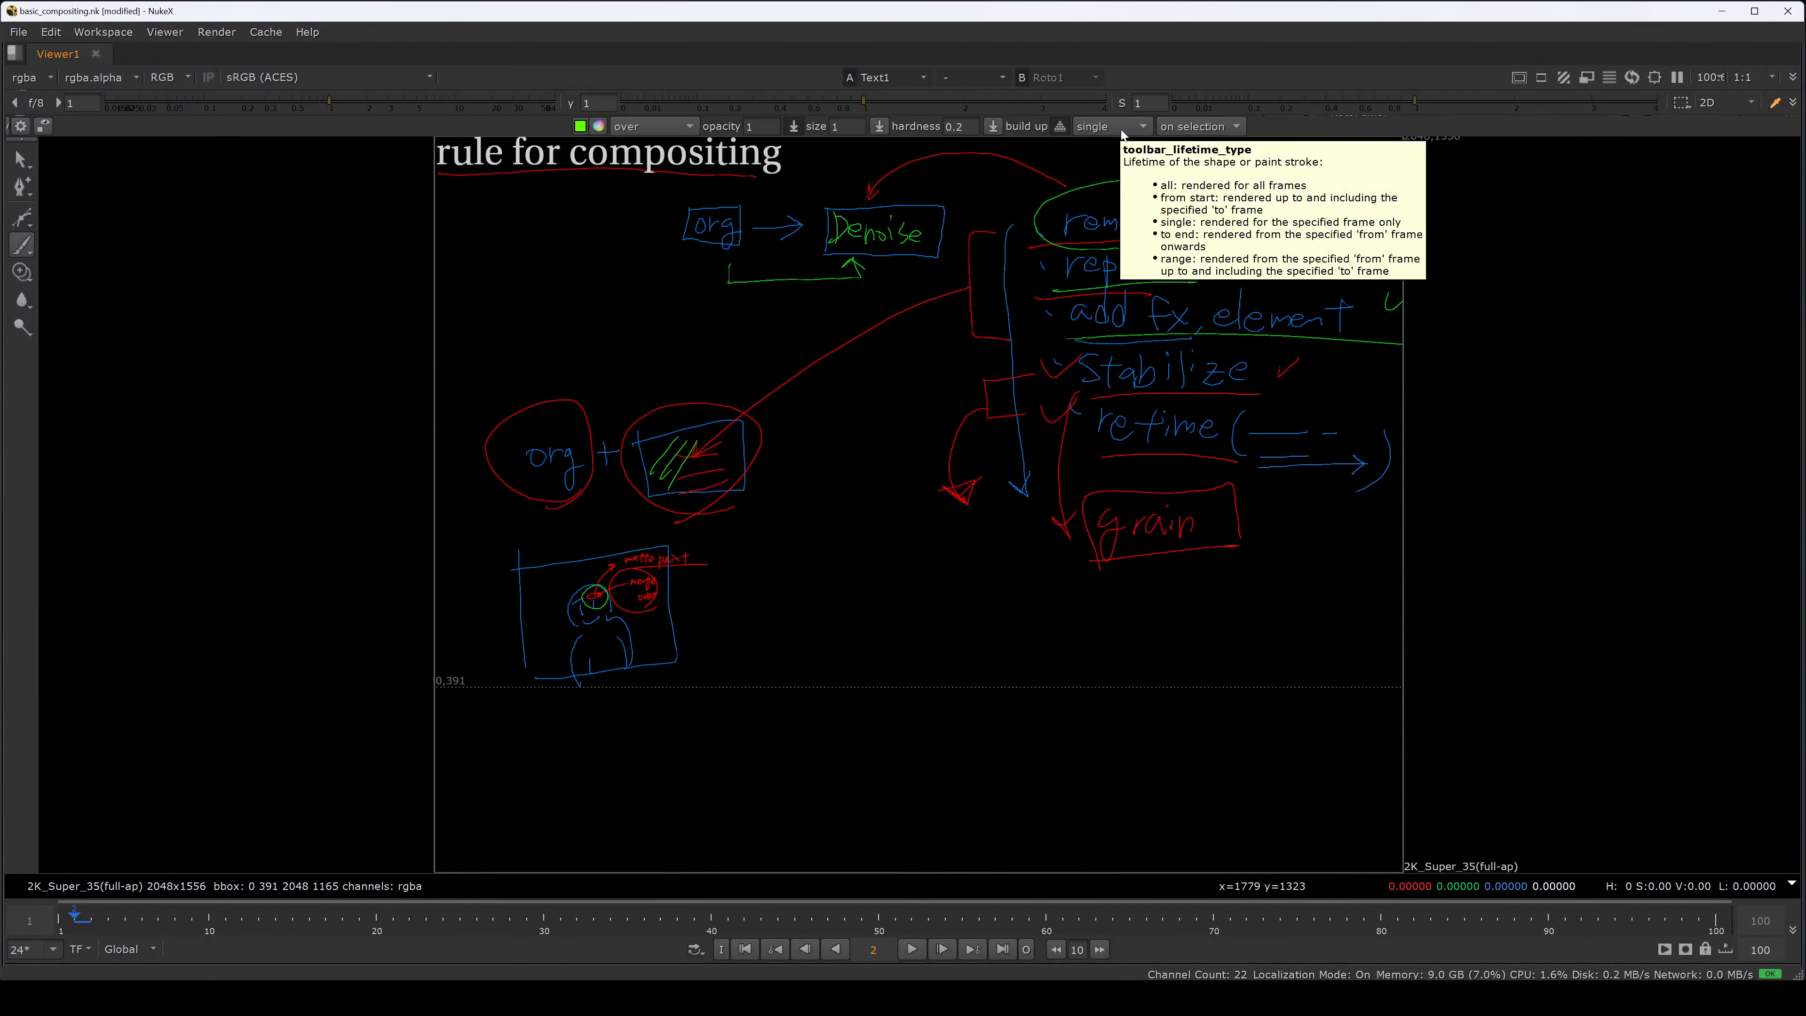
{"action": "left_click_drag", "start_coordinate": [1179, 303], "coordinate": [1272, 270]}
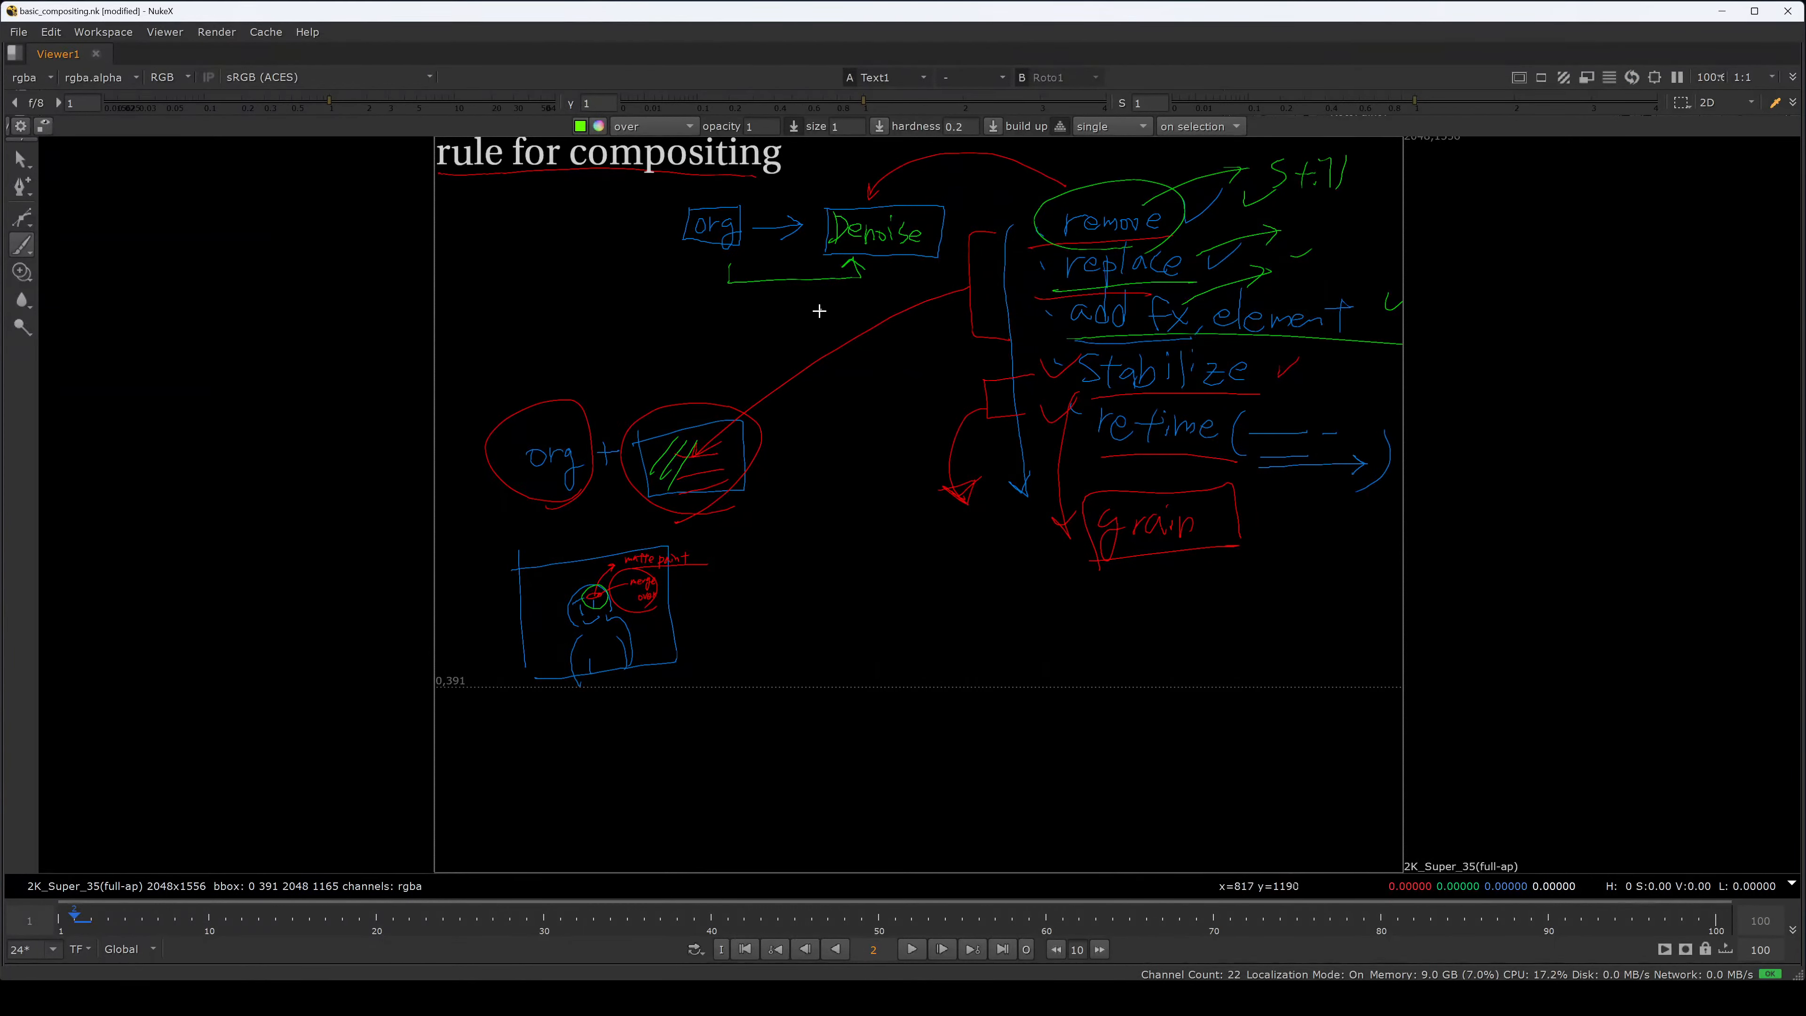
- Write and circle "grain" in green below Denoise, and draw a long arrow from Denoise down to a circled "workflow"
{"action": "mouse_move", "coordinate": [797, 300]}
{"action": "left_mouse_down"}
{"action": "mouse_move", "coordinate": [884, 321]}
{"action": "mouse_move", "coordinate": [748, 320]}
{"action": "mouse_move", "coordinate": [882, 346]}
{"action": "left_mouse_up"}
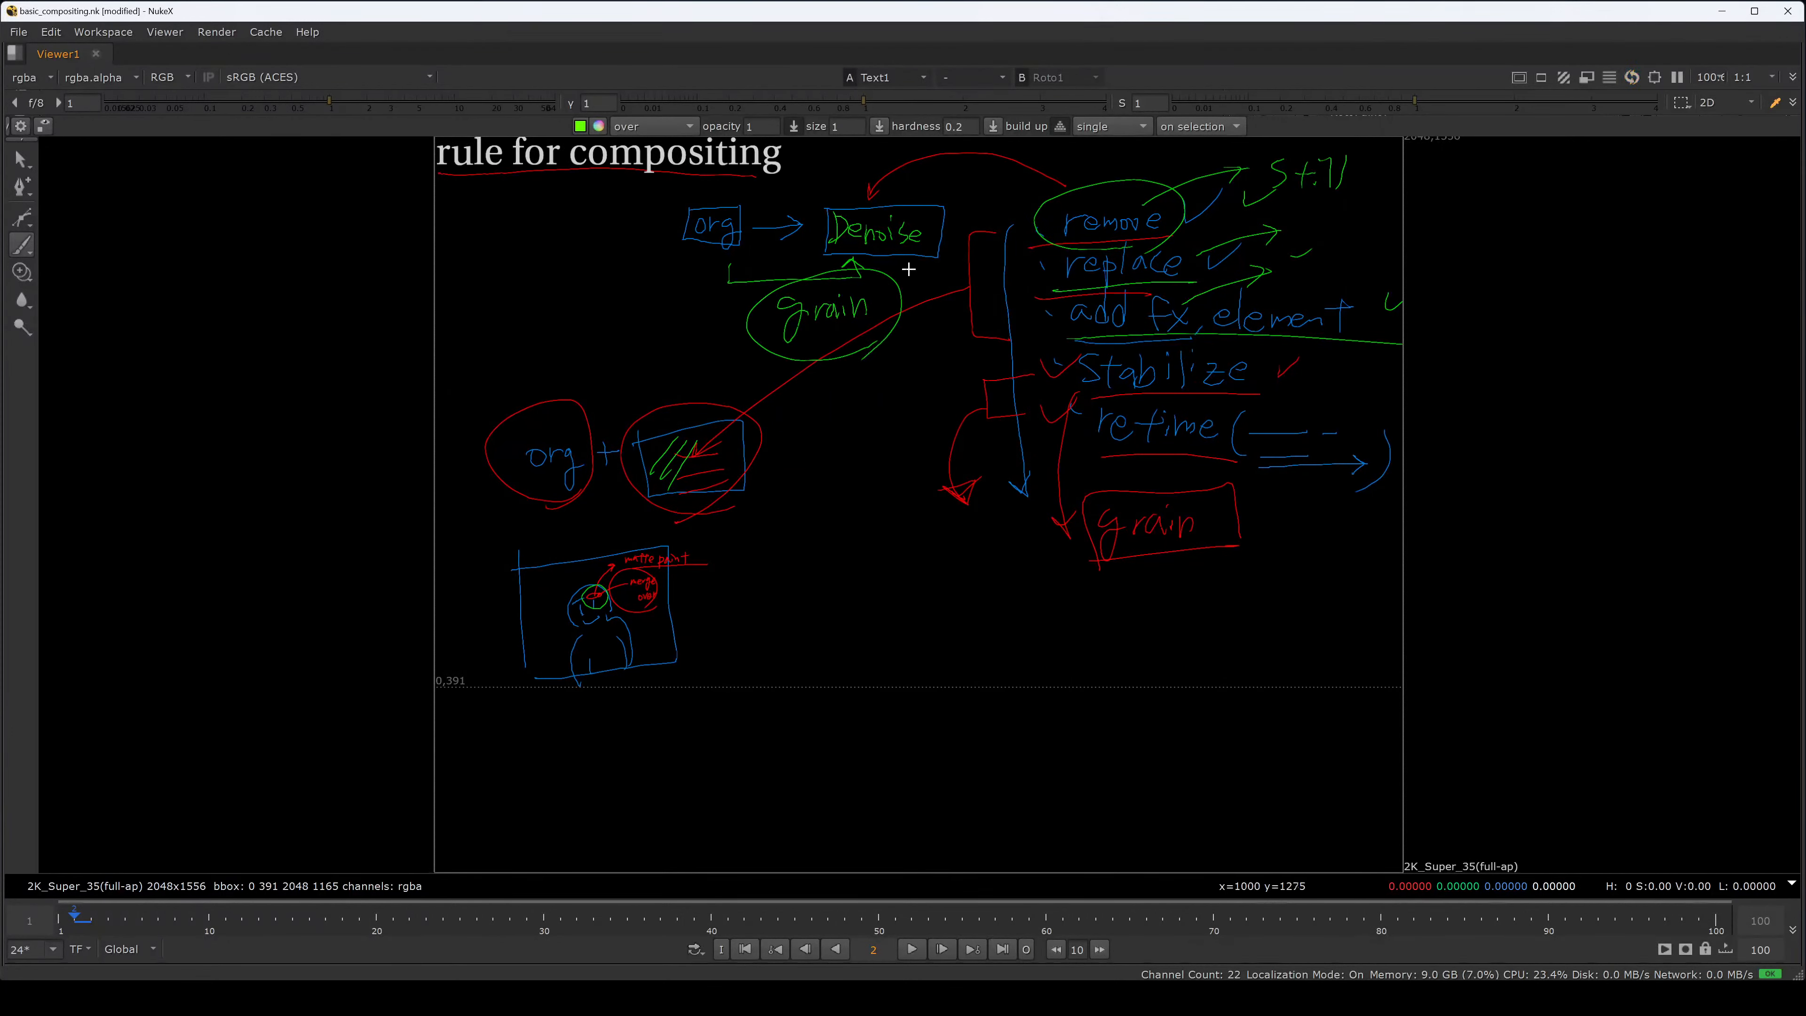
{"action": "mouse_move", "coordinate": [901, 257]}
{"action": "left_mouse_down"}
{"action": "mouse_move", "coordinate": [896, 610]}
{"action": "mouse_move", "coordinate": [904, 583]}
{"action": "mouse_move", "coordinate": [985, 615]}
{"action": "left_mouse_up"}
{"action": "left_click_drag", "start_coordinate": [998, 598], "coordinate": [1017, 626]}
{"action": "left_click_drag", "start_coordinate": [1006, 611], "coordinate": [1025, 609]}
{"action": "left_click_drag", "start_coordinate": [1034, 589], "coordinate": [1035, 609]}
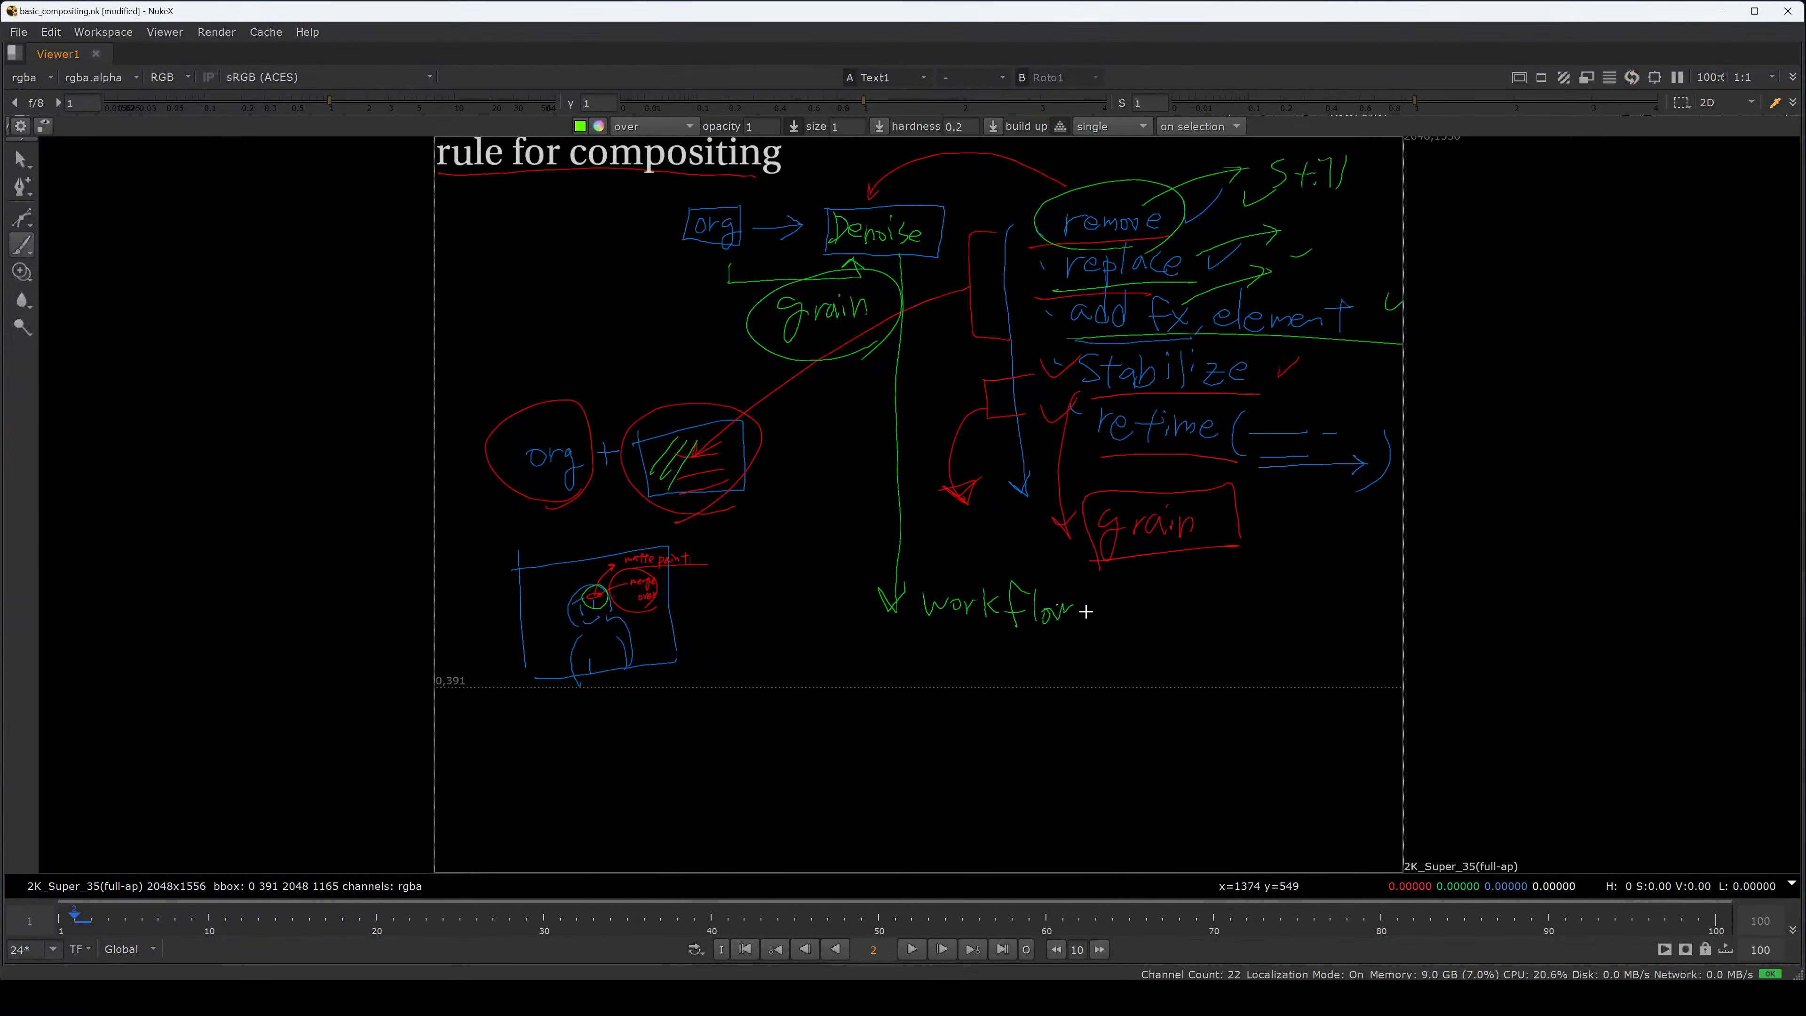
{"action": "left_click_drag", "start_coordinate": [898, 590], "coordinate": [1034, 656]}
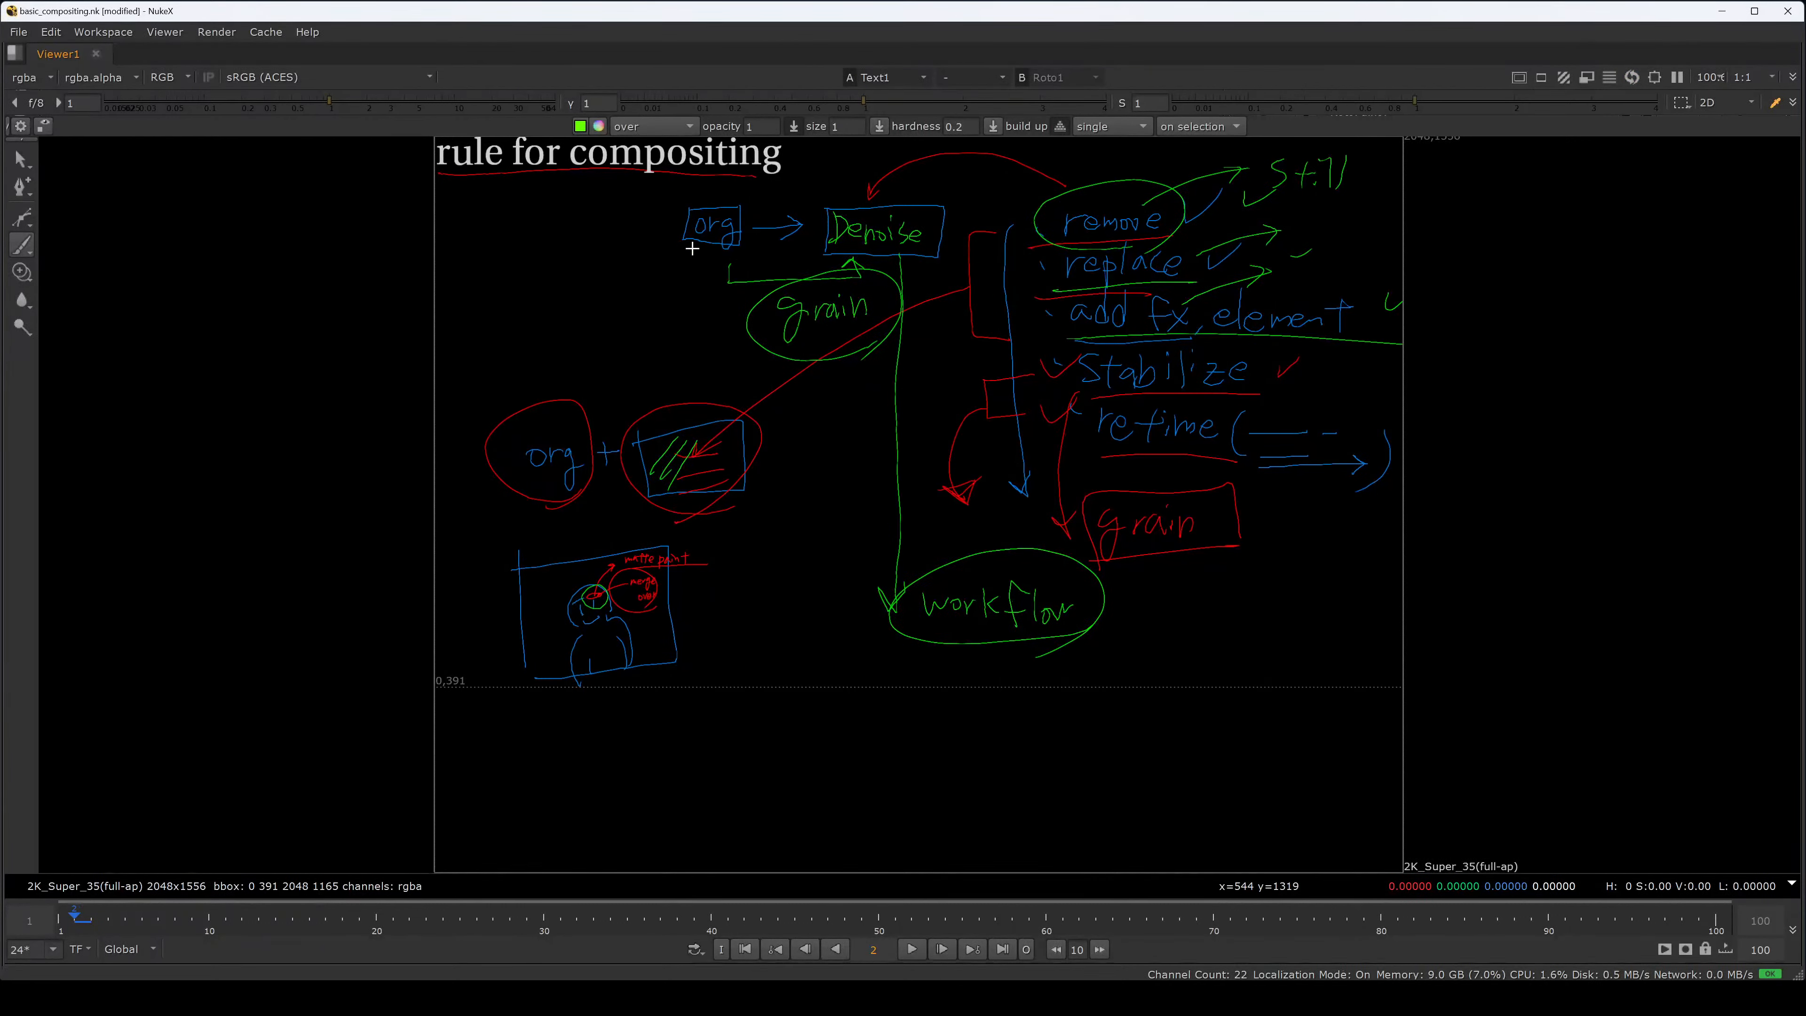
- Underline "org", tick "Denoise", and sketch a green arrow from the circled "grain" to a handwritten "org"
{"action": "left_click_drag", "start_coordinate": [690, 248], "coordinate": [754, 245]}
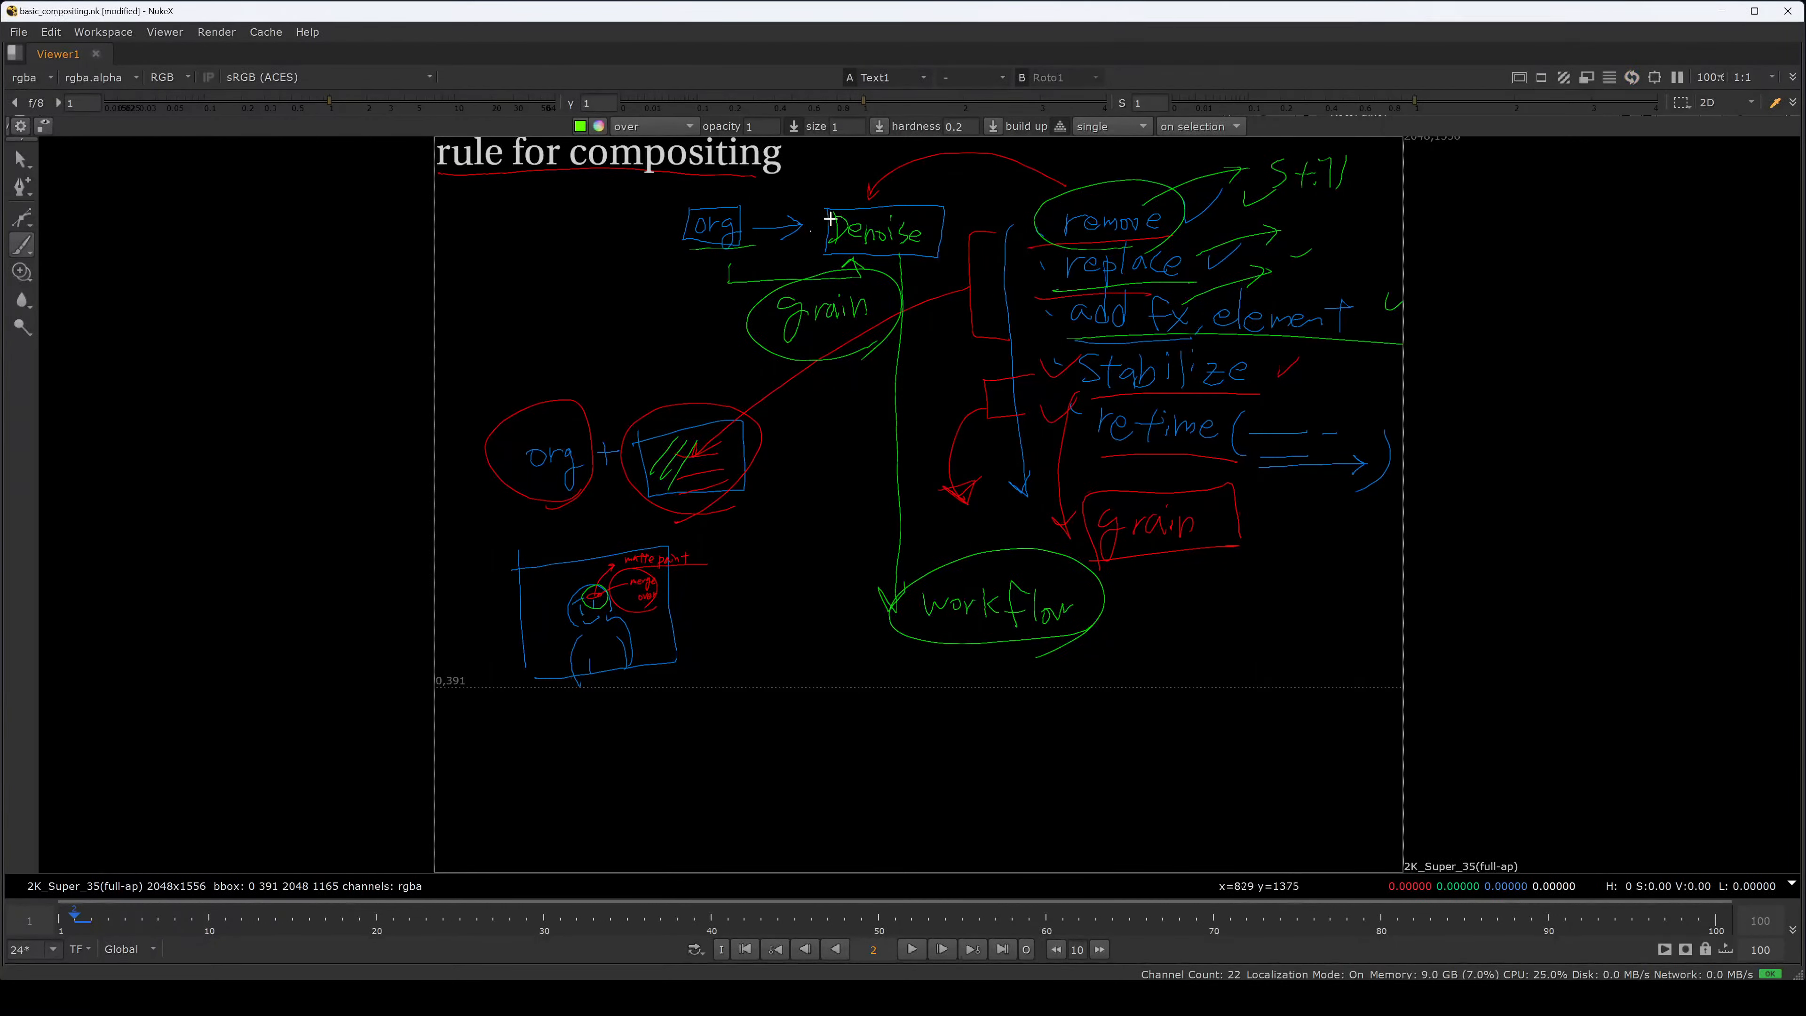
{"action": "left_click_drag", "start_coordinate": [822, 186], "coordinate": [850, 176]}
{"action": "left_click_drag", "start_coordinate": [670, 310], "coordinate": [661, 346]}
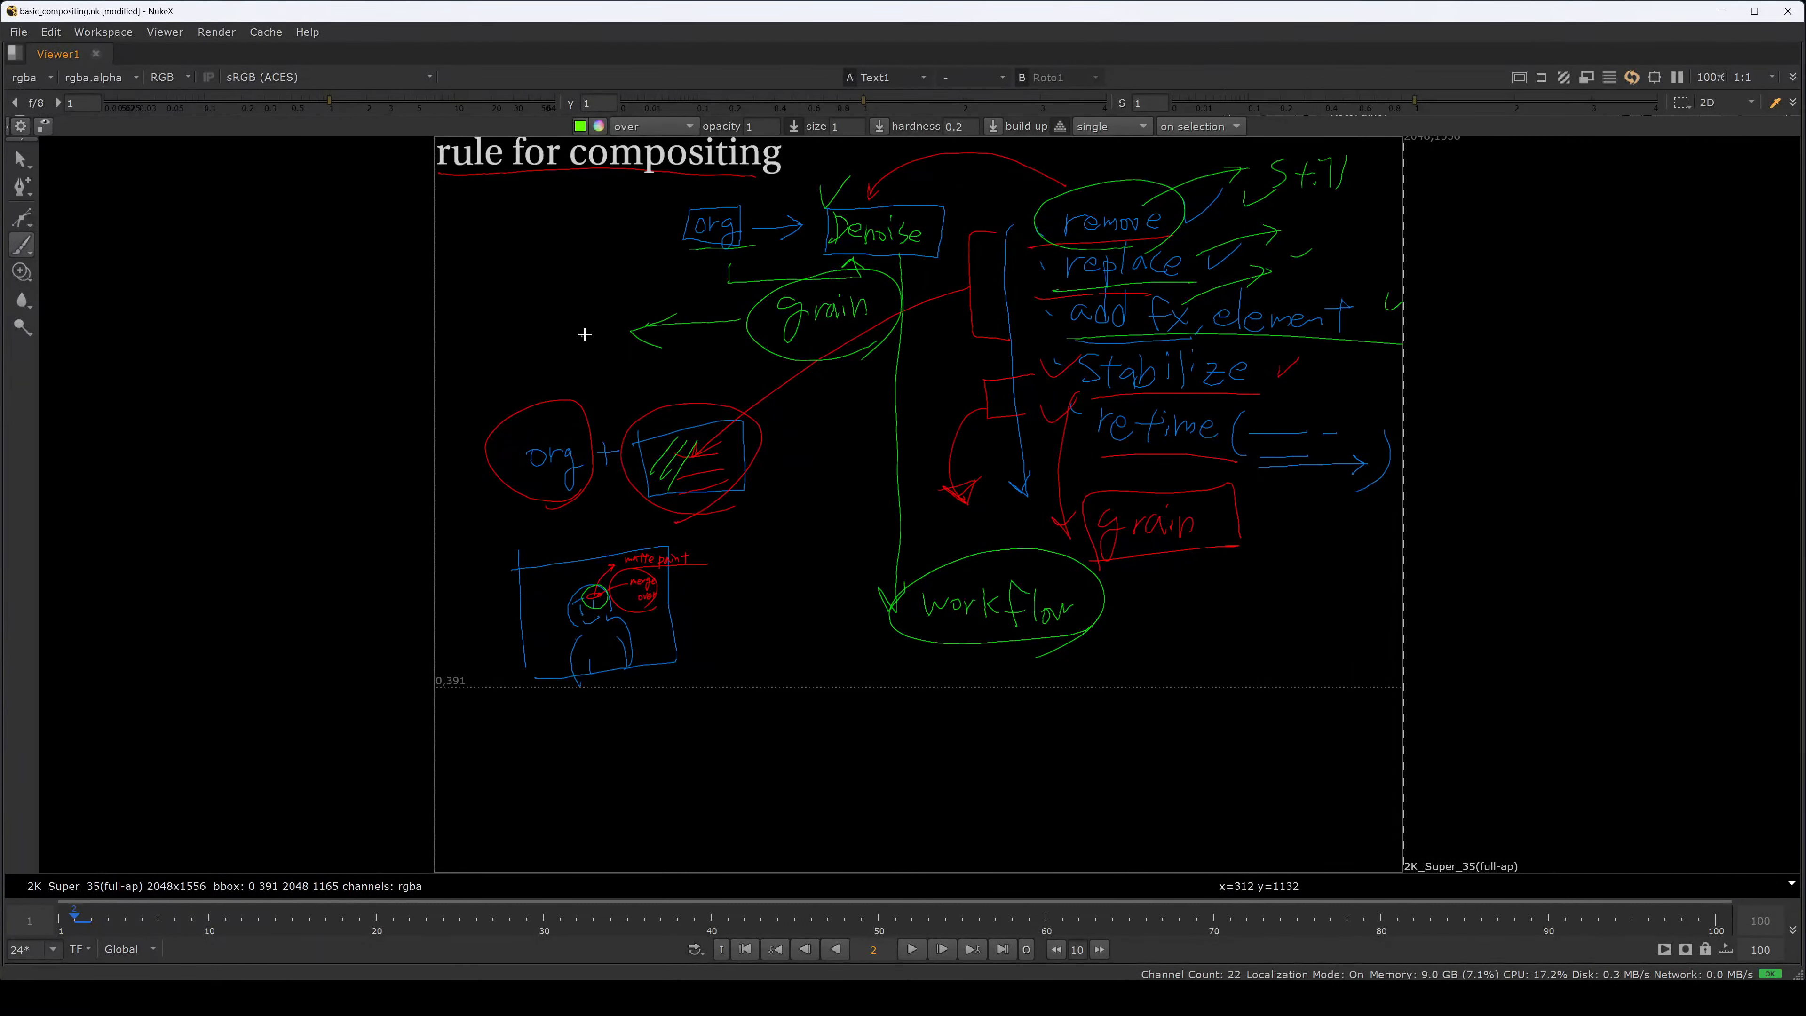
{"action": "left_click_drag", "start_coordinate": [551, 313], "coordinate": [548, 315]}
{"action": "mouse_move", "coordinate": [561, 317]}
{"action": "left_mouse_down"}
{"action": "mouse_move", "coordinate": [579, 319]}
{"action": "mouse_move", "coordinate": [577, 354]}
{"action": "left_mouse_up"}
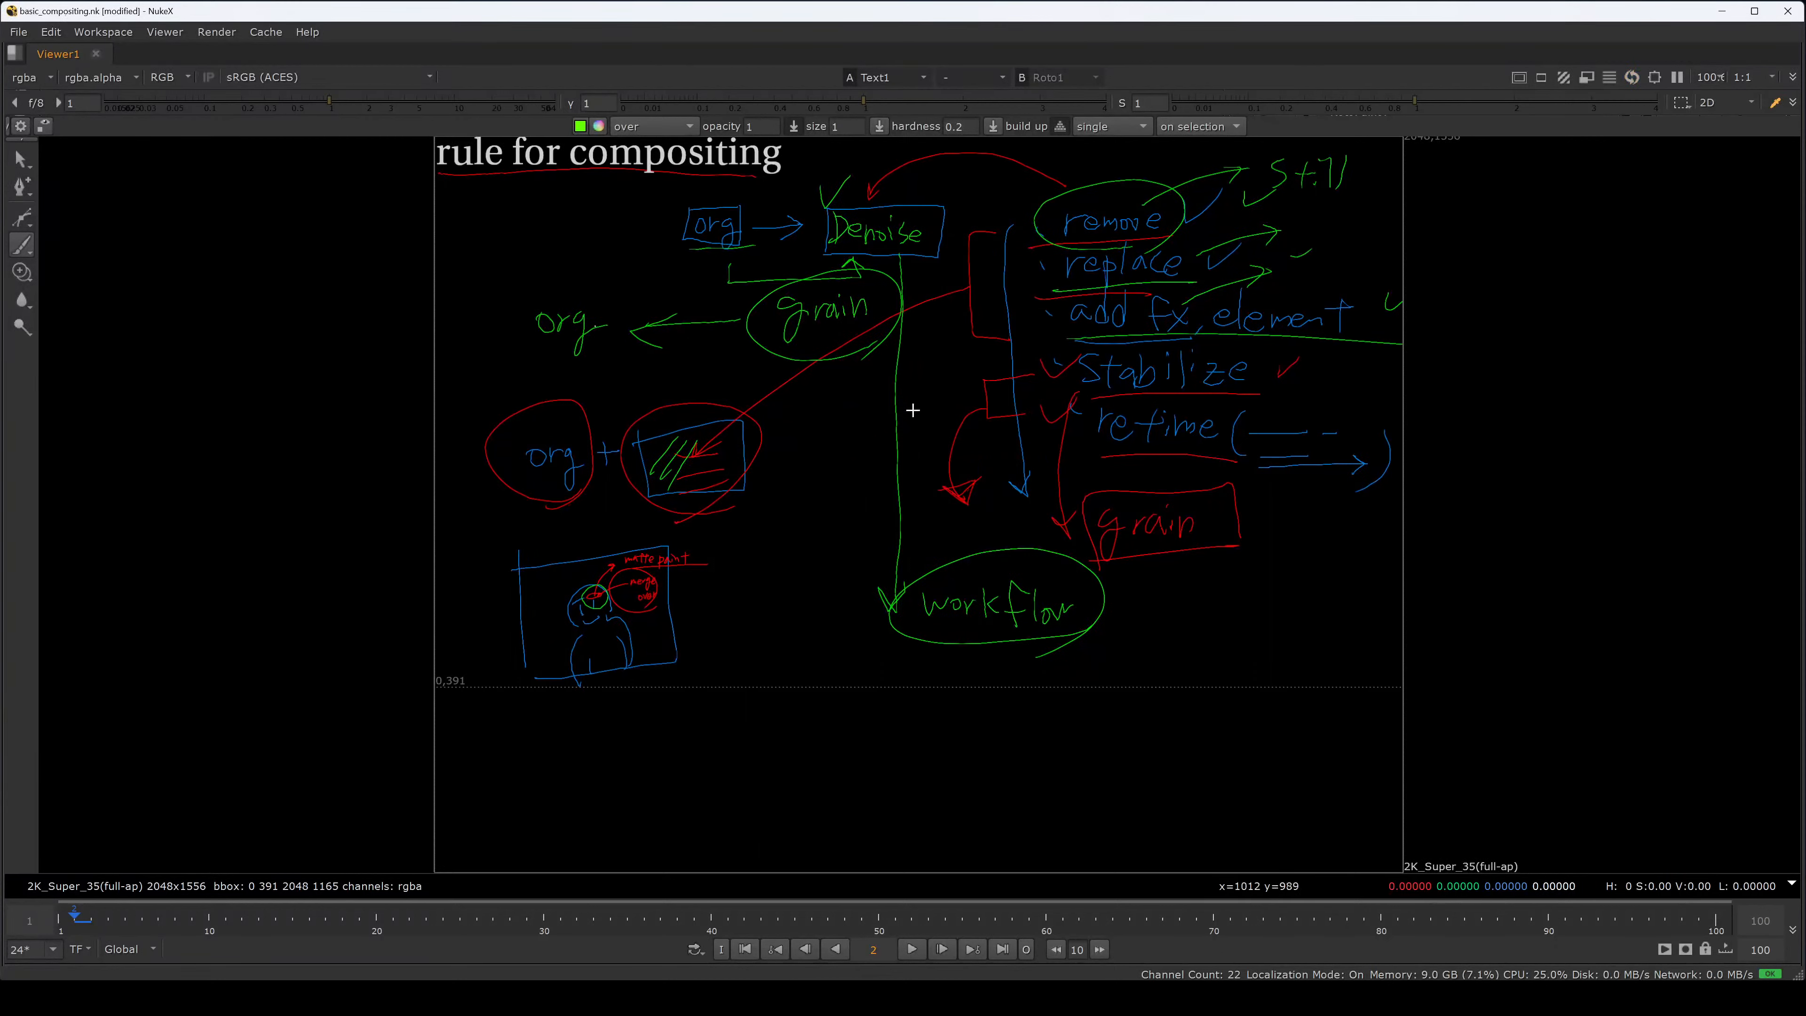
- Sketch three green arrows pointing into the vertical workflow line and handwrite "B pipeline" near its lower end
{"action": "left_click_drag", "start_coordinate": [874, 375], "coordinate": [895, 374]}
{"action": "left_click_drag", "start_coordinate": [875, 366], "coordinate": [881, 424]}
{"action": "left_click_drag", "start_coordinate": [874, 412], "coordinate": [882, 469]}
{"action": "mouse_move", "coordinate": [879, 457]}
{"action": "left_mouse_down"}
{"action": "mouse_move", "coordinate": [885, 530]}
{"action": "mouse_move", "coordinate": [997, 533]}
{"action": "left_mouse_up"}
{"action": "left_click_drag", "start_coordinate": [999, 528], "coordinate": [1009, 532]}
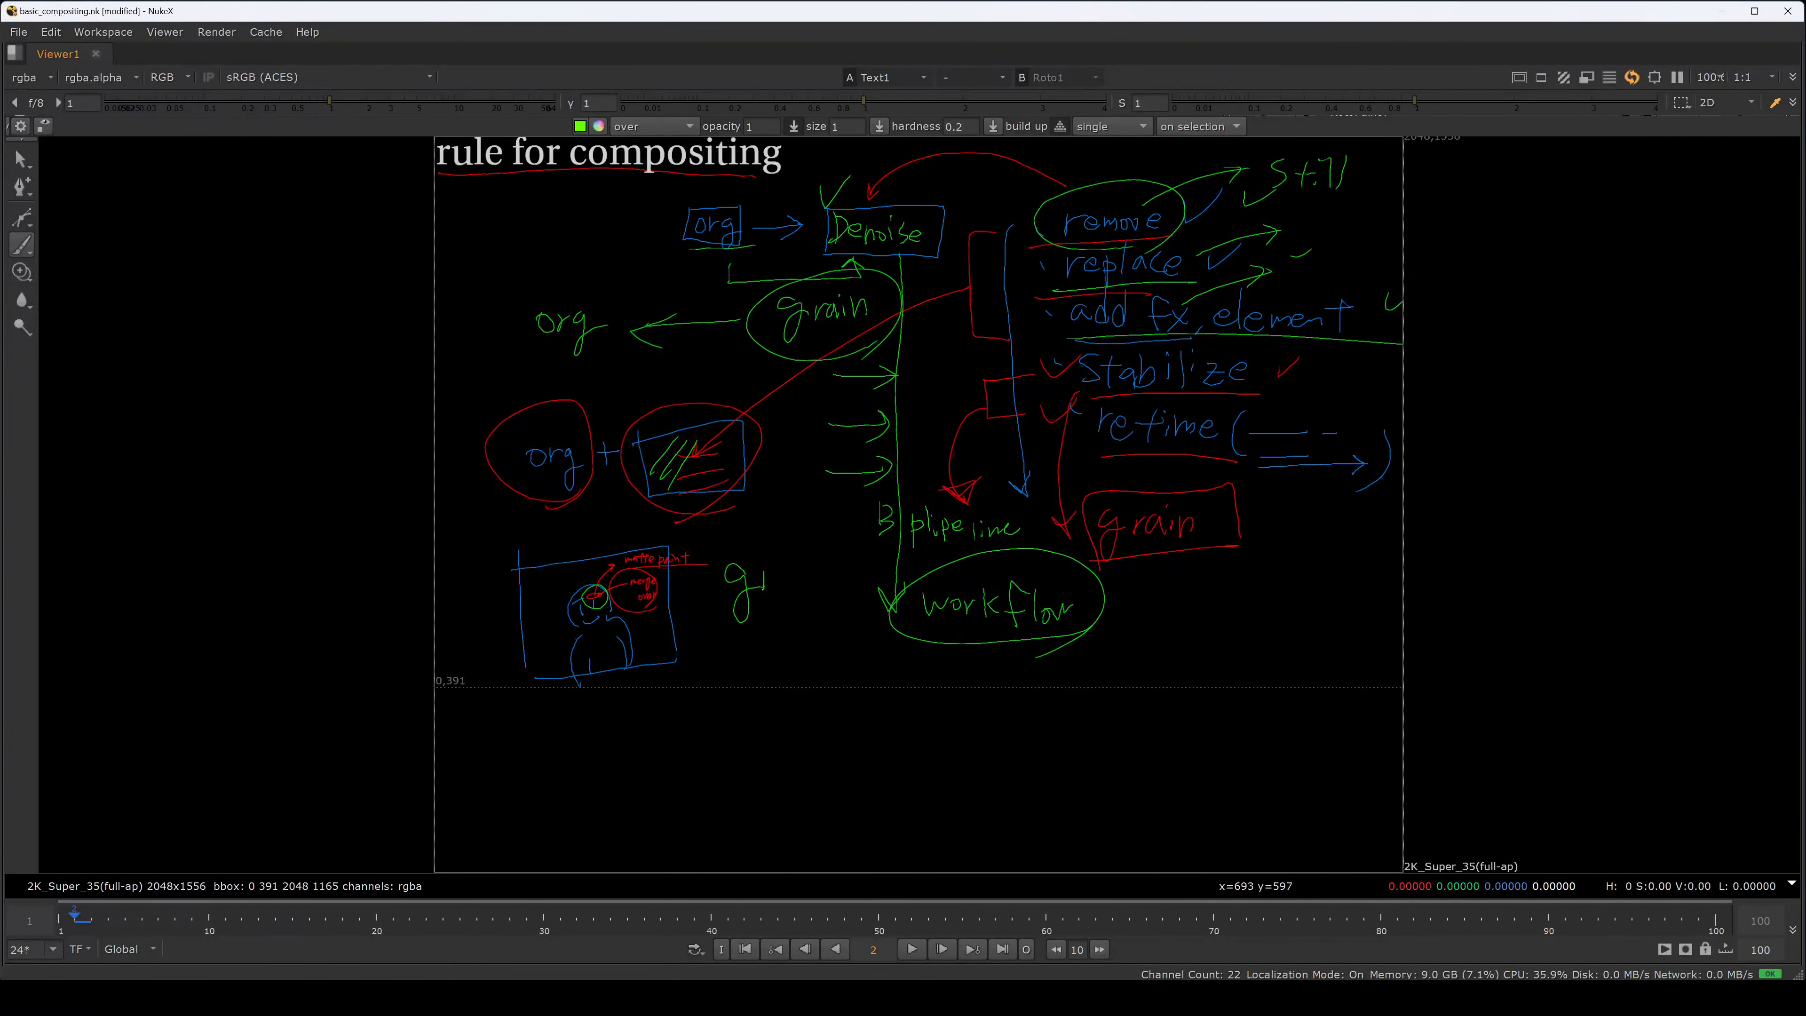
- Box the handwritten "grain" beside the framed figure and add an arrow from it to "over"
{"action": "left_click_drag", "start_coordinate": [829, 550], "coordinate": [693, 563]}
{"action": "mouse_move", "coordinate": [825, 611]}
{"action": "left_mouse_down"}
{"action": "mouse_move", "coordinate": [816, 551]}
{"action": "mouse_move", "coordinate": [877, 570]}
{"action": "left_mouse_up"}
{"action": "mouse_move", "coordinate": [857, 557]}
{"action": "left_mouse_down"}
{"action": "mouse_move", "coordinate": [859, 590]}
{"action": "mouse_move", "coordinate": [897, 569]}
{"action": "left_mouse_up"}
{"action": "left_click_drag", "start_coordinate": [907, 566], "coordinate": [964, 558]}
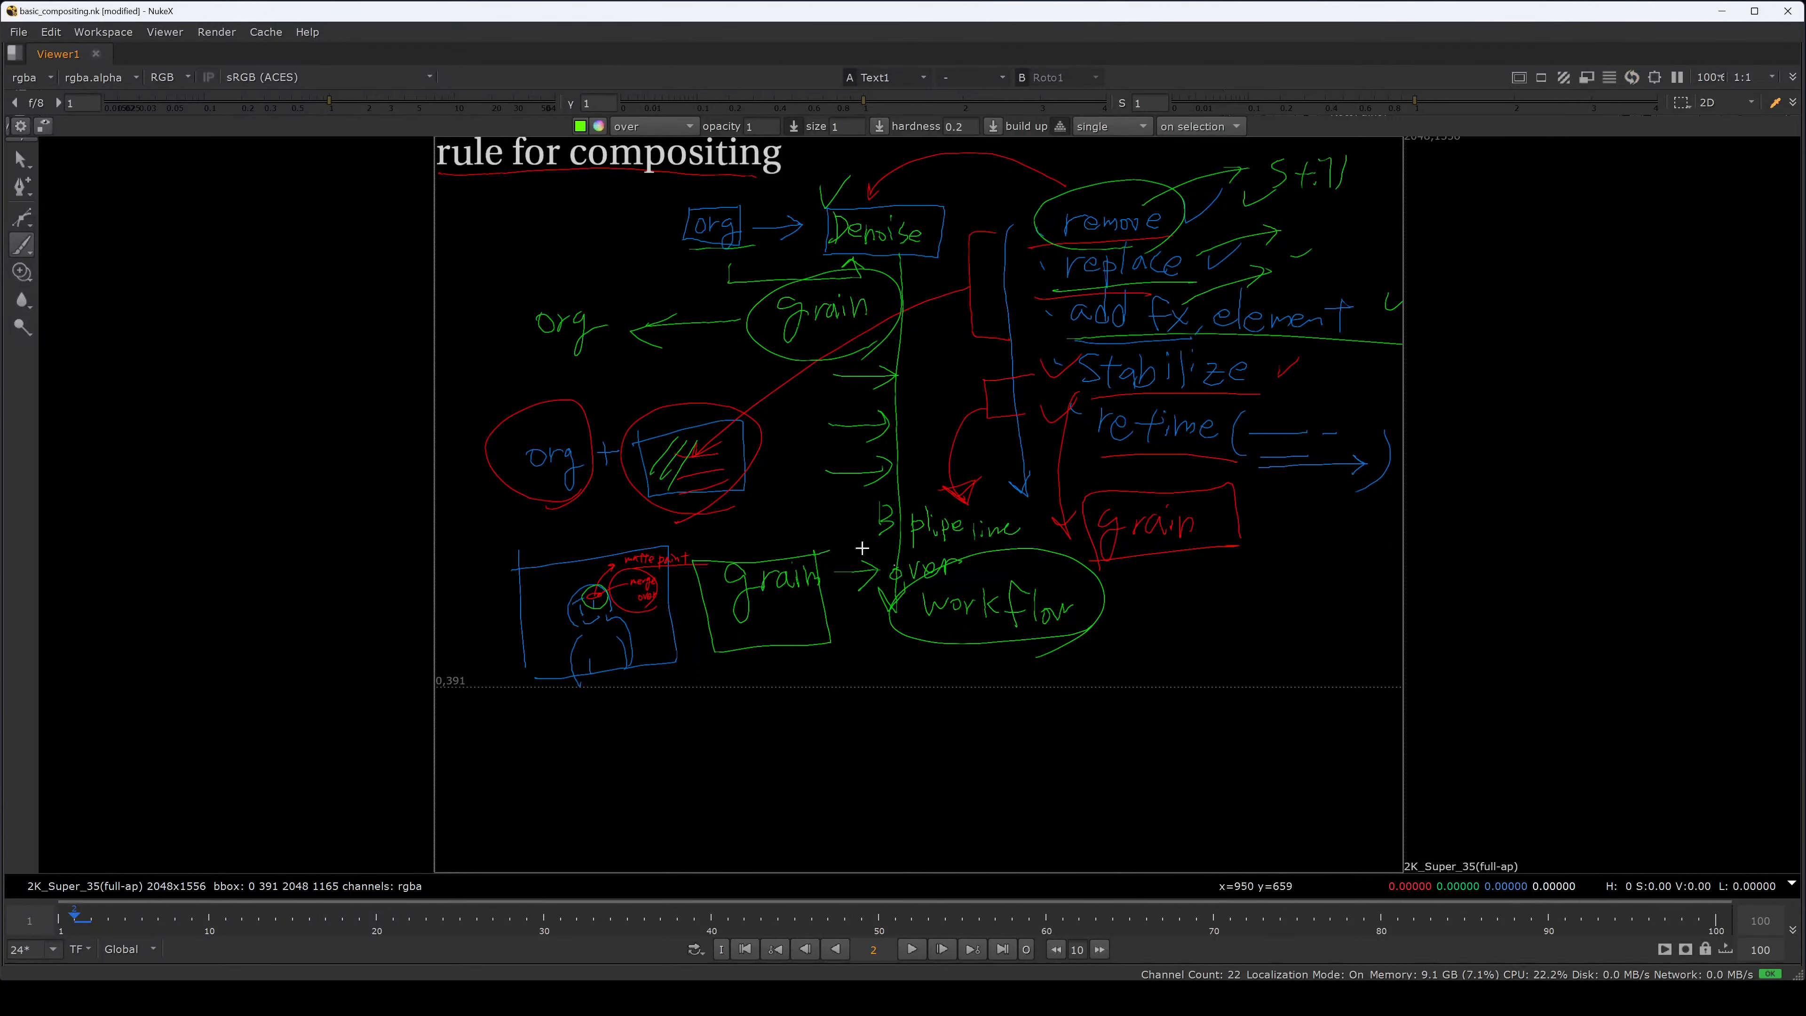
- Handwrite "Dasgrain" inside a green box below the boxed "grain" note, undoing the stray stroke
{"action": "scroll", "coordinate": [796, 610], "scroll_direction": "down", "scroll_amount": 1}
{"action": "scroll", "coordinate": [778, 671], "scroll_direction": "up", "scroll_amount": 5}
{"action": "middle_click_drag", "start_coordinate": [786, 677], "coordinate": [774, 488]}
{"action": "left_click_drag", "start_coordinate": [730, 471], "coordinate": [734, 551]}
{"action": "mouse_move", "coordinate": [721, 495]}
{"action": "left_mouse_down"}
{"action": "mouse_move", "coordinate": [922, 471]}
{"action": "mouse_move", "coordinate": [729, 594]}
{"action": "mouse_move", "coordinate": [757, 568]}
{"action": "left_mouse_up"}
{"action": "left_click_drag", "start_coordinate": [755, 538], "coordinate": [760, 573]}
{"action": "key", "text": "ctrl+z"}
{"action": "mouse_move", "coordinate": [862, 535]}
{"action": "left_mouse_down"}
{"action": "mouse_move", "coordinate": [846, 578]}
{"action": "mouse_move", "coordinate": [920, 547]}
{"action": "left_mouse_up"}
{"action": "left_click_drag", "start_coordinate": [922, 529], "coordinate": [936, 538]}
{"action": "middle_click_drag", "start_coordinate": [819, 643], "coordinate": [815, 566]}
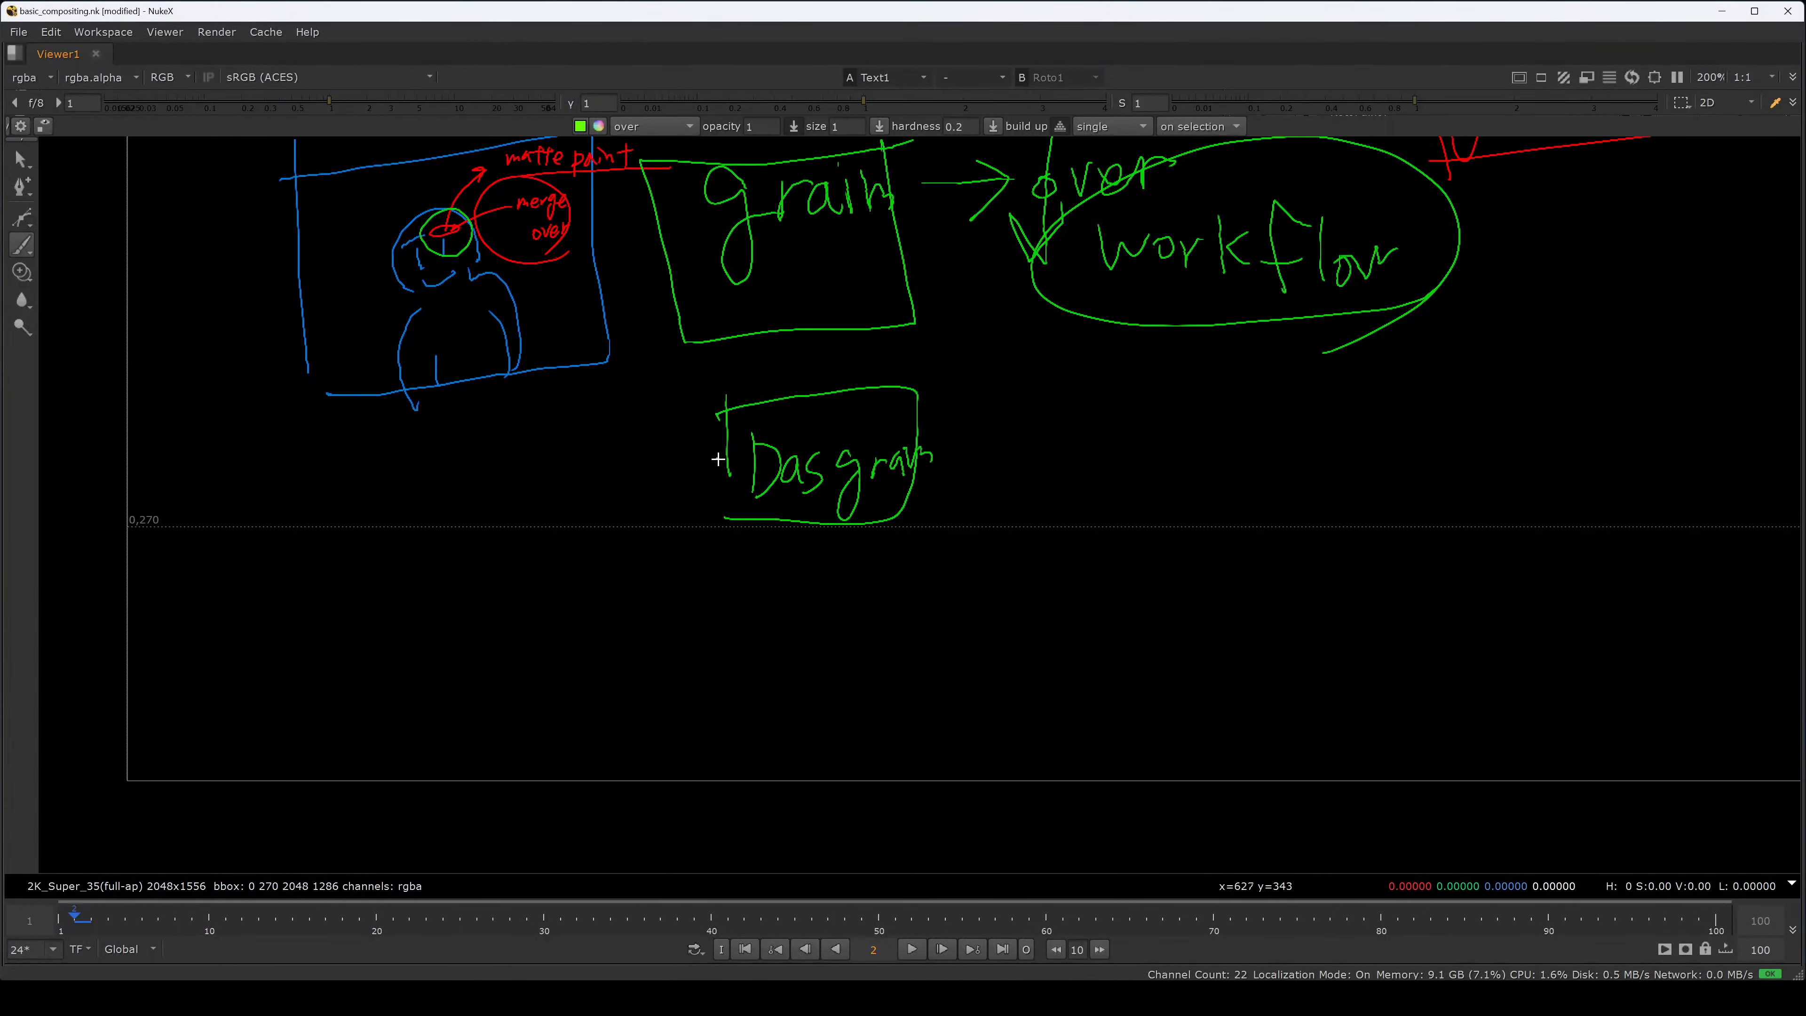
- Mark the Dasgrain box with a star and add connector lines labelled "org" and "Degrain" above it
{"action": "left_click_drag", "start_coordinate": [704, 416], "coordinate": [733, 384]}
{"action": "mouse_move", "coordinate": [791, 346]}
{"action": "left_mouse_down"}
{"action": "mouse_move", "coordinate": [796, 396]}
{"action": "mouse_move", "coordinate": [775, 346]}
{"action": "left_mouse_up"}
{"action": "left_click_drag", "start_coordinate": [789, 356], "coordinate": [799, 340]}
{"action": "mouse_move", "coordinate": [882, 388]}
{"action": "left_mouse_down"}
{"action": "mouse_move", "coordinate": [942, 343]}
{"action": "mouse_move", "coordinate": [960, 362]}
{"action": "left_mouse_up"}
{"action": "left_click_drag", "start_coordinate": [952, 360], "coordinate": [993, 358]}
{"action": "left_click_drag", "start_coordinate": [1004, 350], "coordinate": [994, 379]}
{"action": "left_click_drag", "start_coordinate": [1013, 363], "coordinate": [1056, 362]}
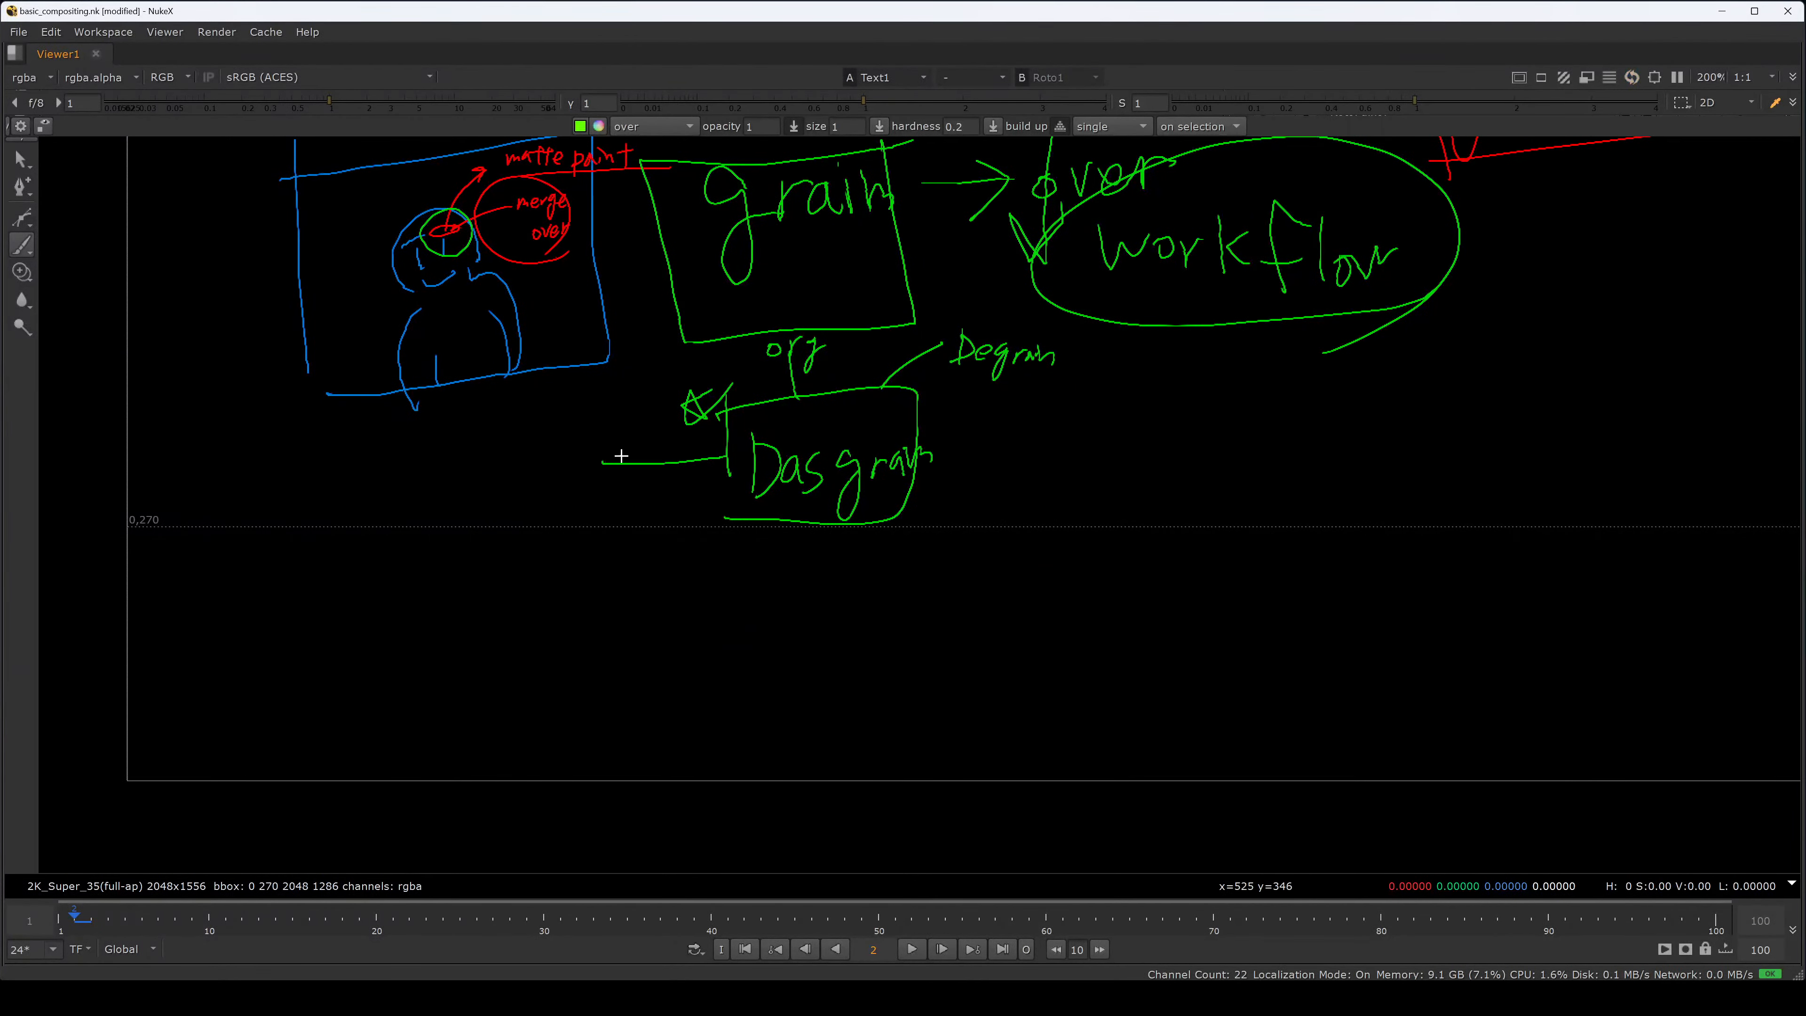
- Finish the arrow from the Dasgrain box to a handwritten "mask" and circle that word
{"action": "left_click_drag", "start_coordinate": [620, 456], "coordinate": [622, 479]}
{"action": "left_click_drag", "start_coordinate": [512, 459], "coordinate": [509, 496]}
{"action": "left_click_drag", "start_coordinate": [515, 475], "coordinate": [563, 488]}
{"action": "left_click_drag", "start_coordinate": [578, 469], "coordinate": [569, 491]}
{"action": "mouse_move", "coordinate": [582, 457]}
{"action": "left_mouse_down"}
{"action": "mouse_move", "coordinate": [588, 490]}
{"action": "mouse_move", "coordinate": [542, 547]}
{"action": "left_mouse_up"}
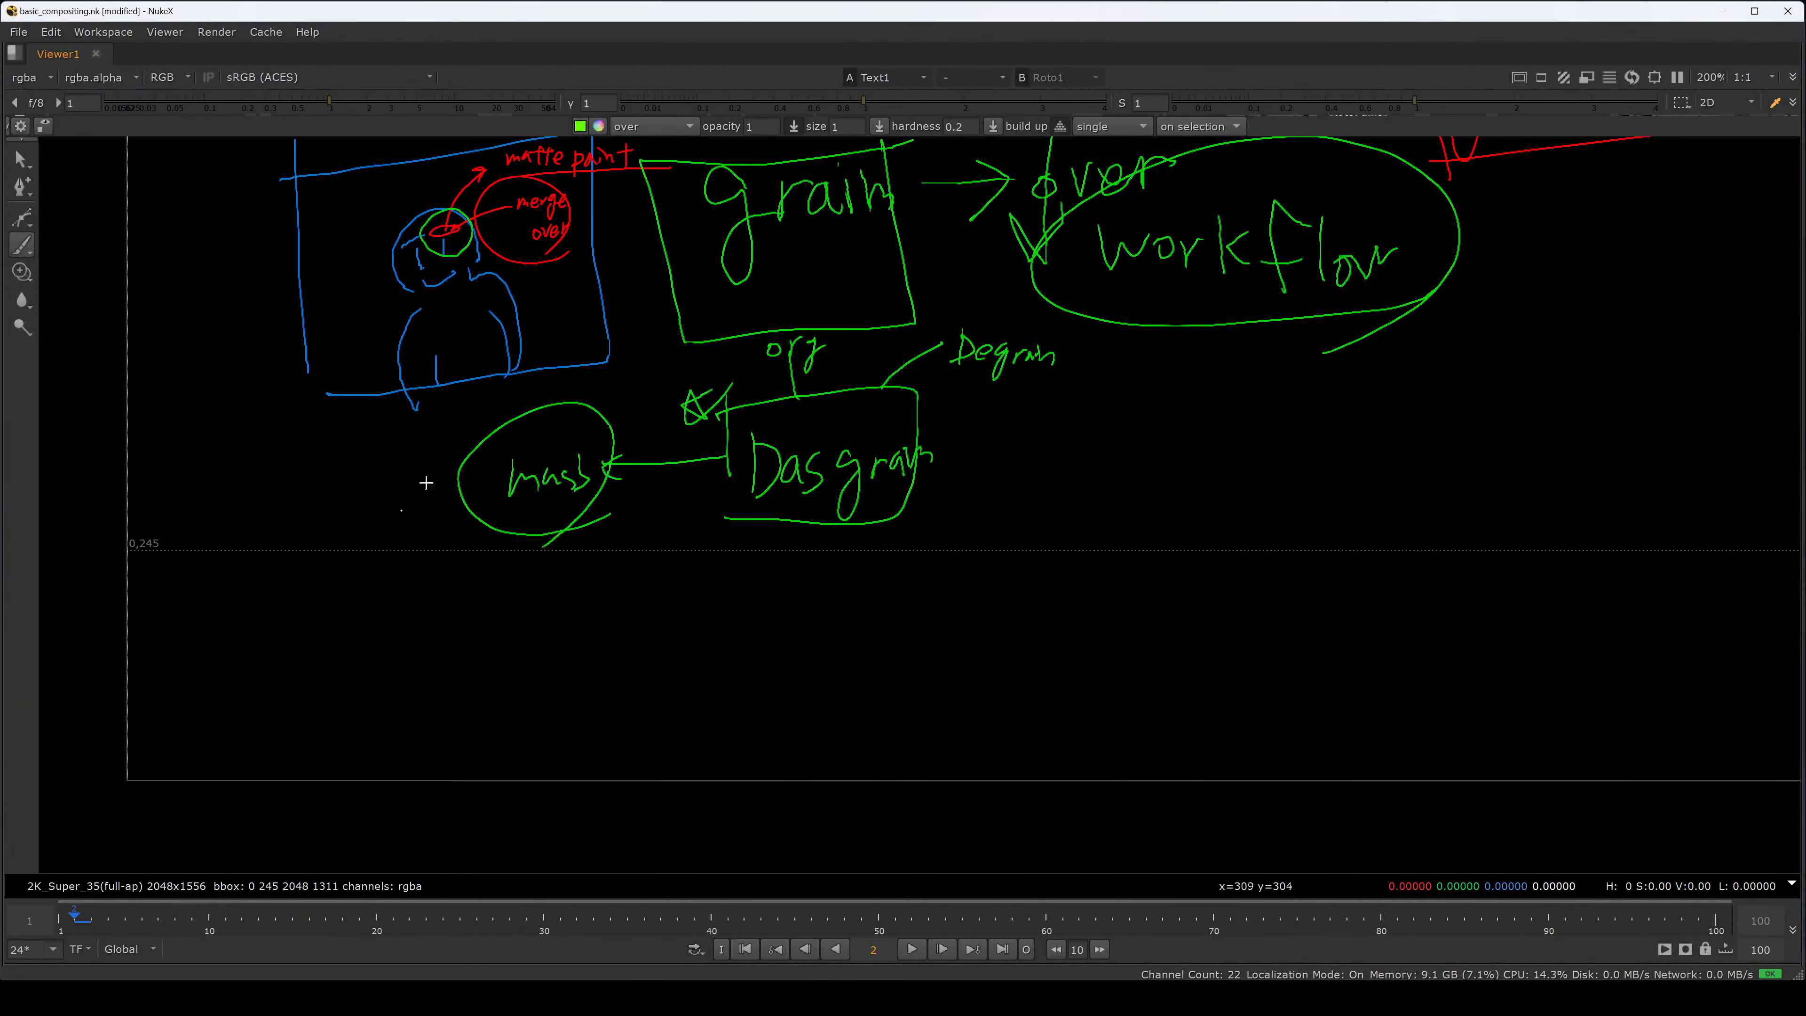
- Draw a green arrow up from the circled face area and hatch the rest of the framed figure sketch
{"action": "middle_click_drag", "start_coordinate": [464, 240], "coordinate": [482, 305]}
{"action": "left_click_drag", "start_coordinate": [463, 298], "coordinate": [486, 193]}
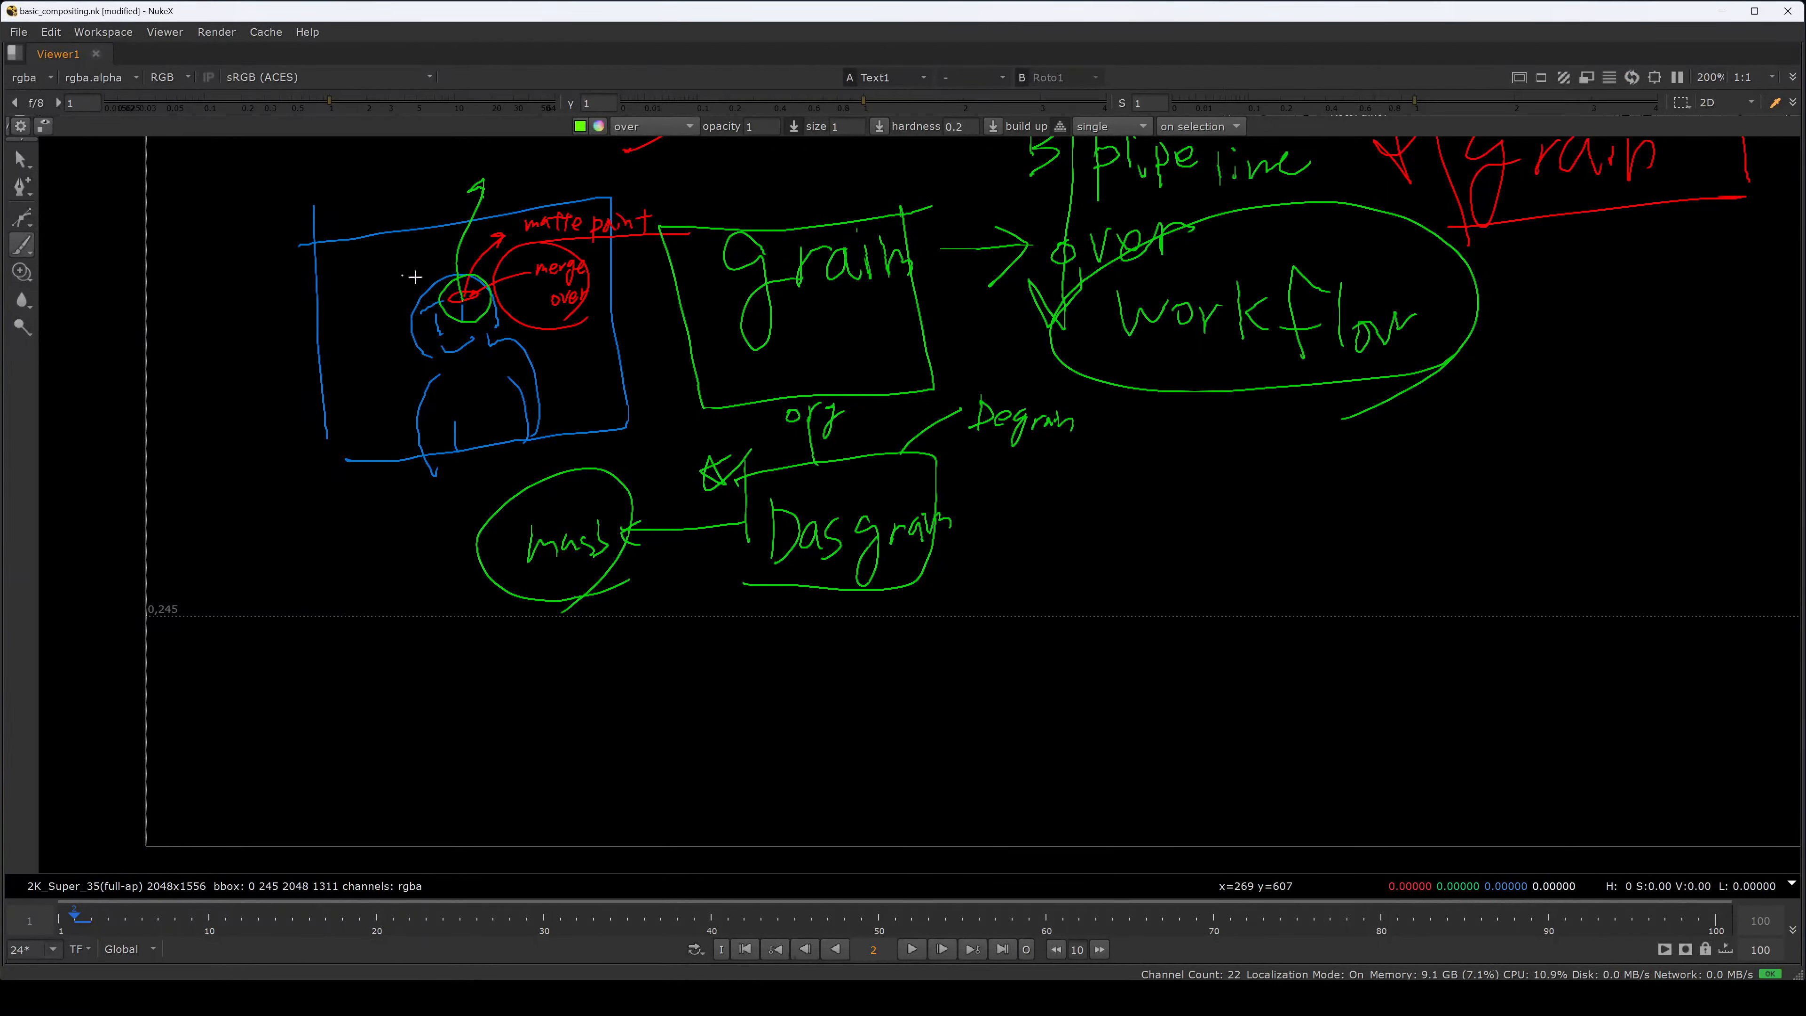
{"action": "mouse_move", "coordinate": [406, 240]}
{"action": "left_mouse_down"}
{"action": "mouse_move", "coordinate": [330, 342]}
{"action": "mouse_move", "coordinate": [346, 390]}
{"action": "left_mouse_up"}
{"action": "mouse_move", "coordinate": [427, 335]}
{"action": "left_mouse_down"}
{"action": "mouse_move", "coordinate": [382, 416]}
{"action": "mouse_move", "coordinate": [410, 430]}
{"action": "left_mouse_up"}
{"action": "left_click_drag", "start_coordinate": [495, 343], "coordinate": [452, 433]}
{"action": "left_click_drag", "start_coordinate": [560, 349], "coordinate": [530, 420]}
{"action": "left_click_drag", "start_coordinate": [597, 333], "coordinate": [552, 388]}
{"action": "left_click_drag", "start_coordinate": [539, 279], "coordinate": [506, 320]}
{"action": "left_click_drag", "start_coordinate": [482, 240], "coordinate": [423, 294]}
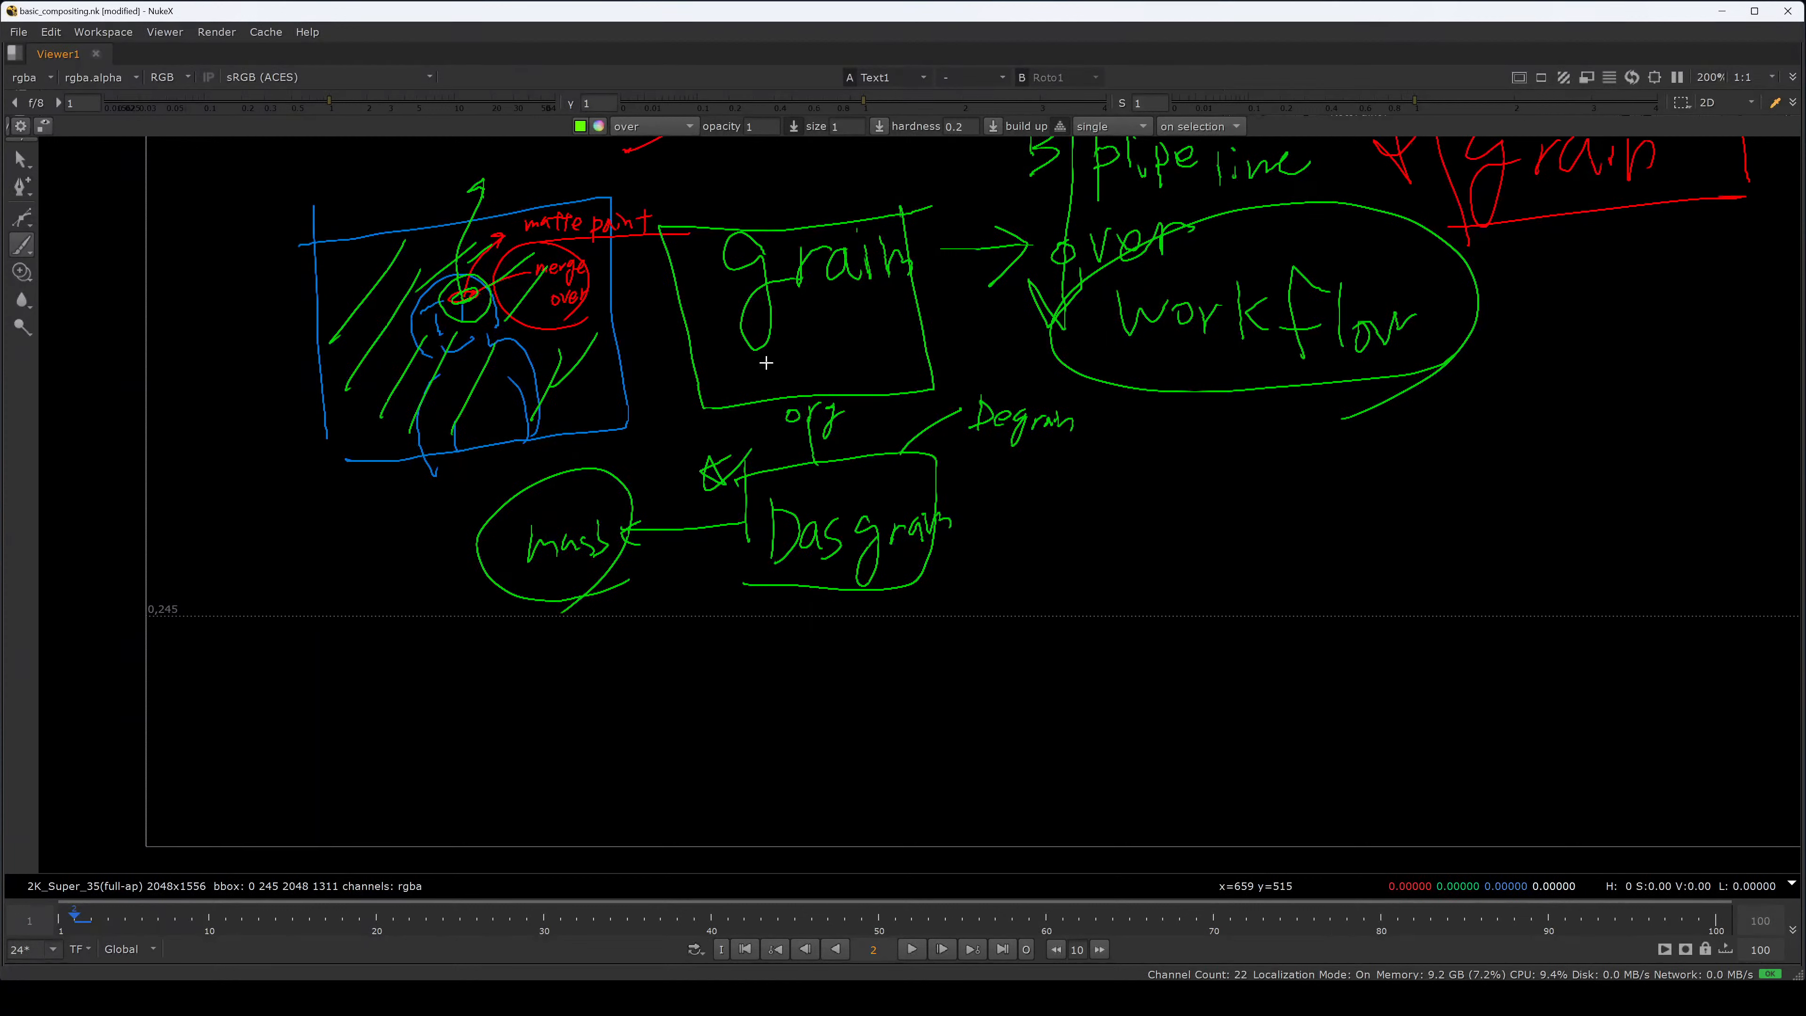
- Write "org + regrain" inside the grain box and draw an arrow downward from the hatched frame sketch
{"action": "left_click_drag", "start_coordinate": [679, 310], "coordinate": [703, 305]}
{"action": "mouse_move", "coordinate": [716, 296]}
{"action": "left_mouse_down"}
{"action": "mouse_move", "coordinate": [704, 324]}
{"action": "mouse_move", "coordinate": [753, 366]}
{"action": "left_mouse_up"}
{"action": "left_click_drag", "start_coordinate": [743, 352], "coordinate": [740, 386]}
{"action": "left_click_drag", "start_coordinate": [778, 363], "coordinate": [794, 358]}
{"action": "left_click_drag", "start_coordinate": [797, 361], "coordinate": [873, 356]}
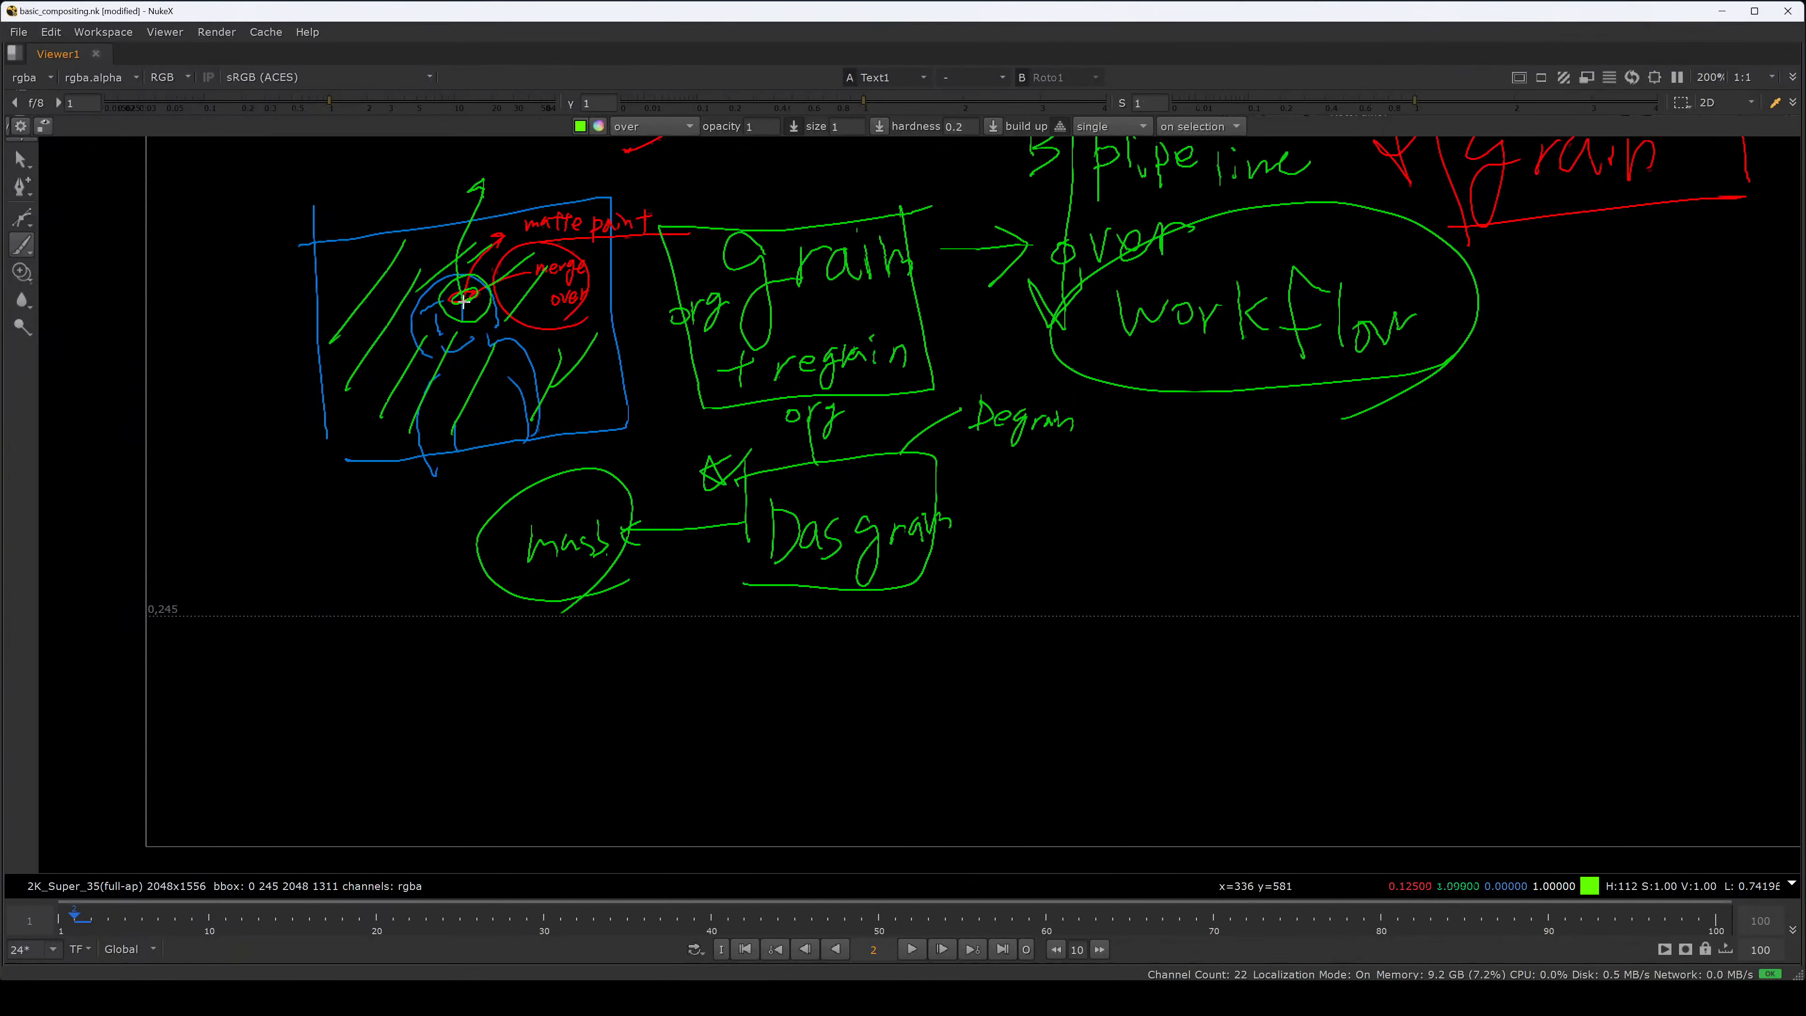
{"action": "left_click_drag", "start_coordinate": [443, 346], "coordinate": [425, 500]}
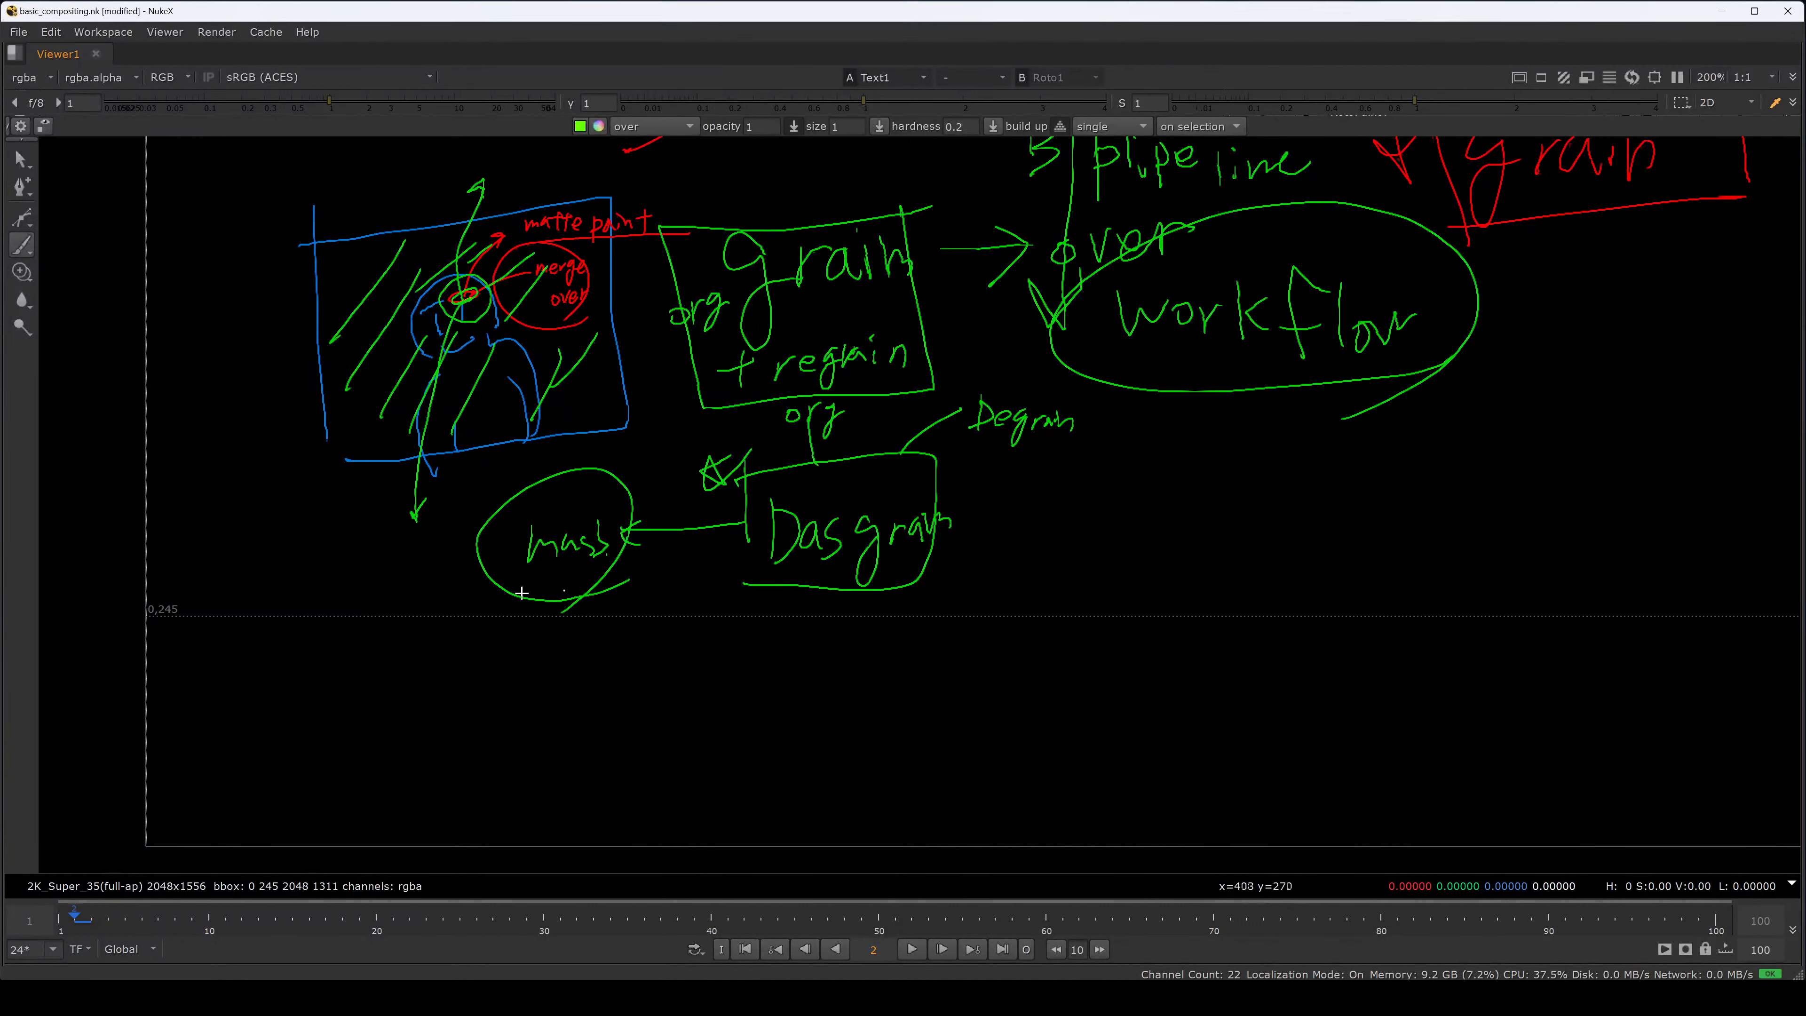
- Underline the circled "mask" and draw an arrow from the Dasgrain box to a handwritten "over"
{"action": "mouse_move", "coordinate": [521, 593]}
{"action": "left_mouse_down"}
{"action": "mouse_move", "coordinate": [644, 573]}
{"action": "mouse_move", "coordinate": [606, 573]}
{"action": "left_mouse_up"}
{"action": "left_click_drag", "start_coordinate": [955, 537], "coordinate": [1136, 533]}
{"action": "mouse_move", "coordinate": [1146, 530]}
{"action": "left_mouse_down"}
{"action": "mouse_move", "coordinate": [1192, 543]}
{"action": "mouse_move", "coordinate": [1217, 525]}
{"action": "left_mouse_up"}
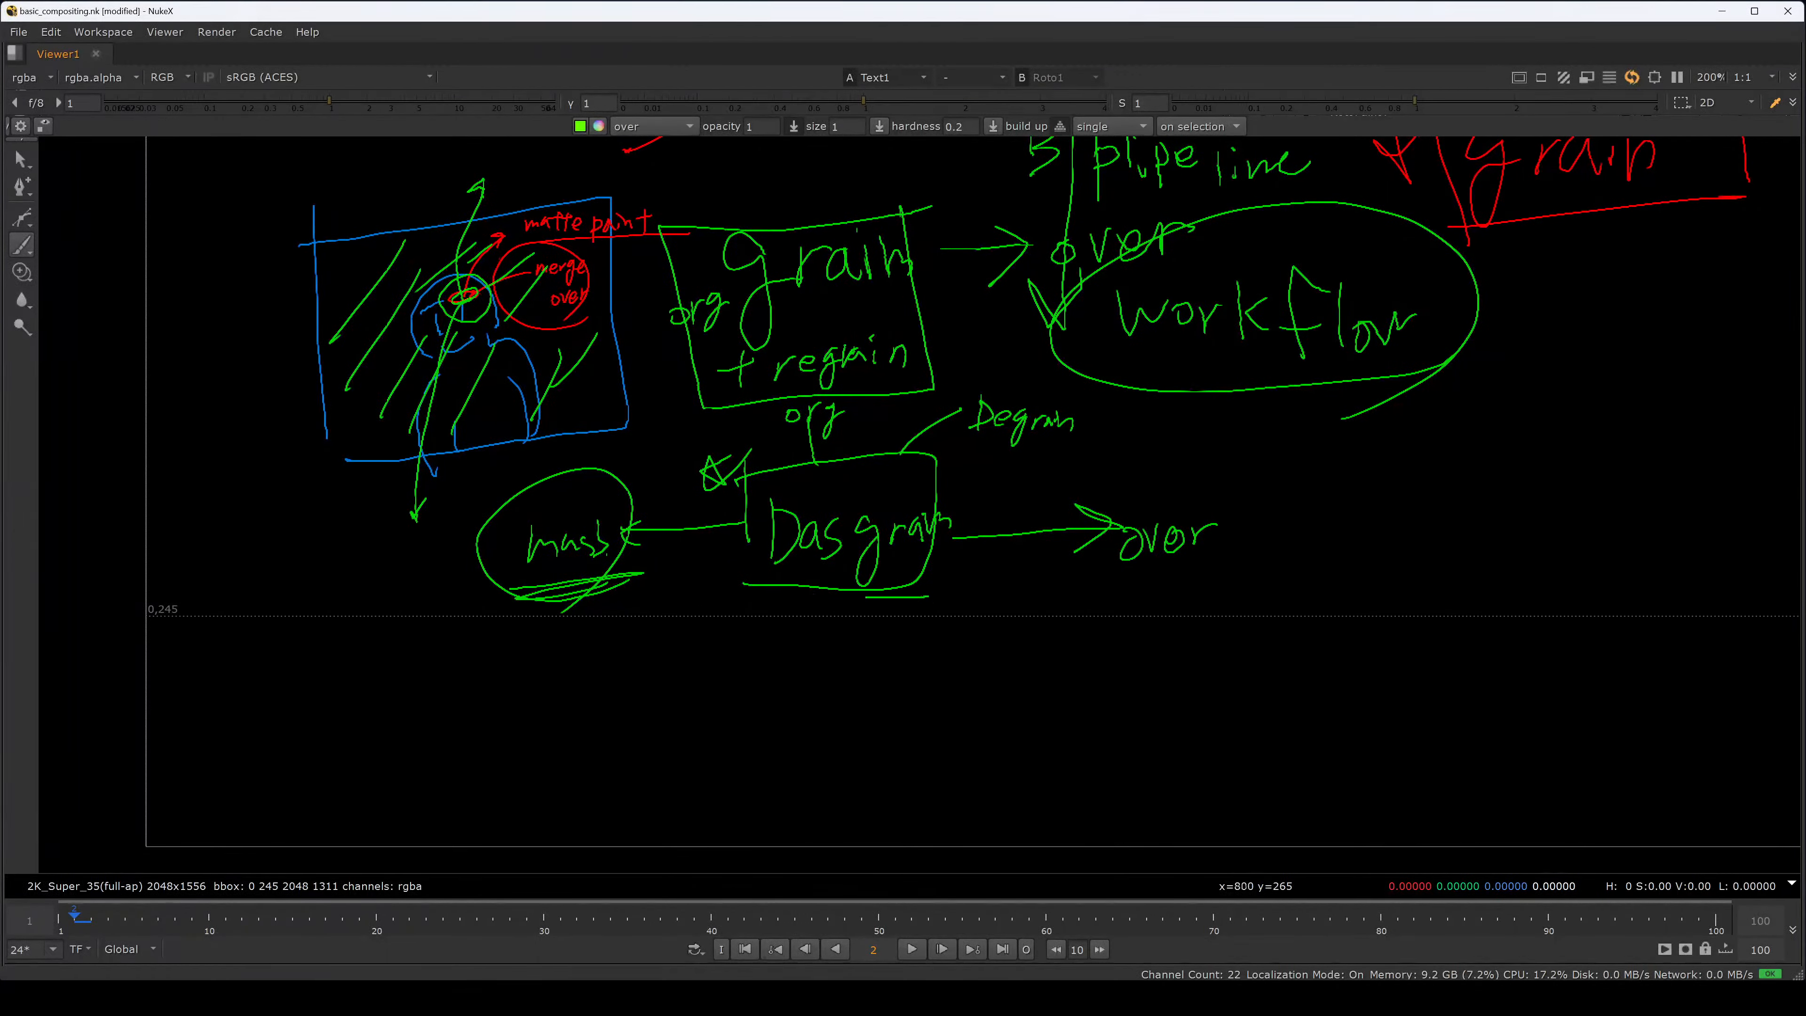
- Write a boxed "shuffle" below Dasgrain, followed by arrows to "alpha" and "0"
{"action": "mouse_move", "coordinate": [924, 597]}
{"action": "left_mouse_down"}
{"action": "mouse_move", "coordinate": [732, 665]}
{"action": "mouse_move", "coordinate": [923, 599]}
{"action": "left_mouse_up"}
{"action": "mouse_move", "coordinate": [765, 624]}
{"action": "left_mouse_down"}
{"action": "mouse_move", "coordinate": [742, 658]}
{"action": "mouse_move", "coordinate": [785, 649]}
{"action": "left_mouse_up"}
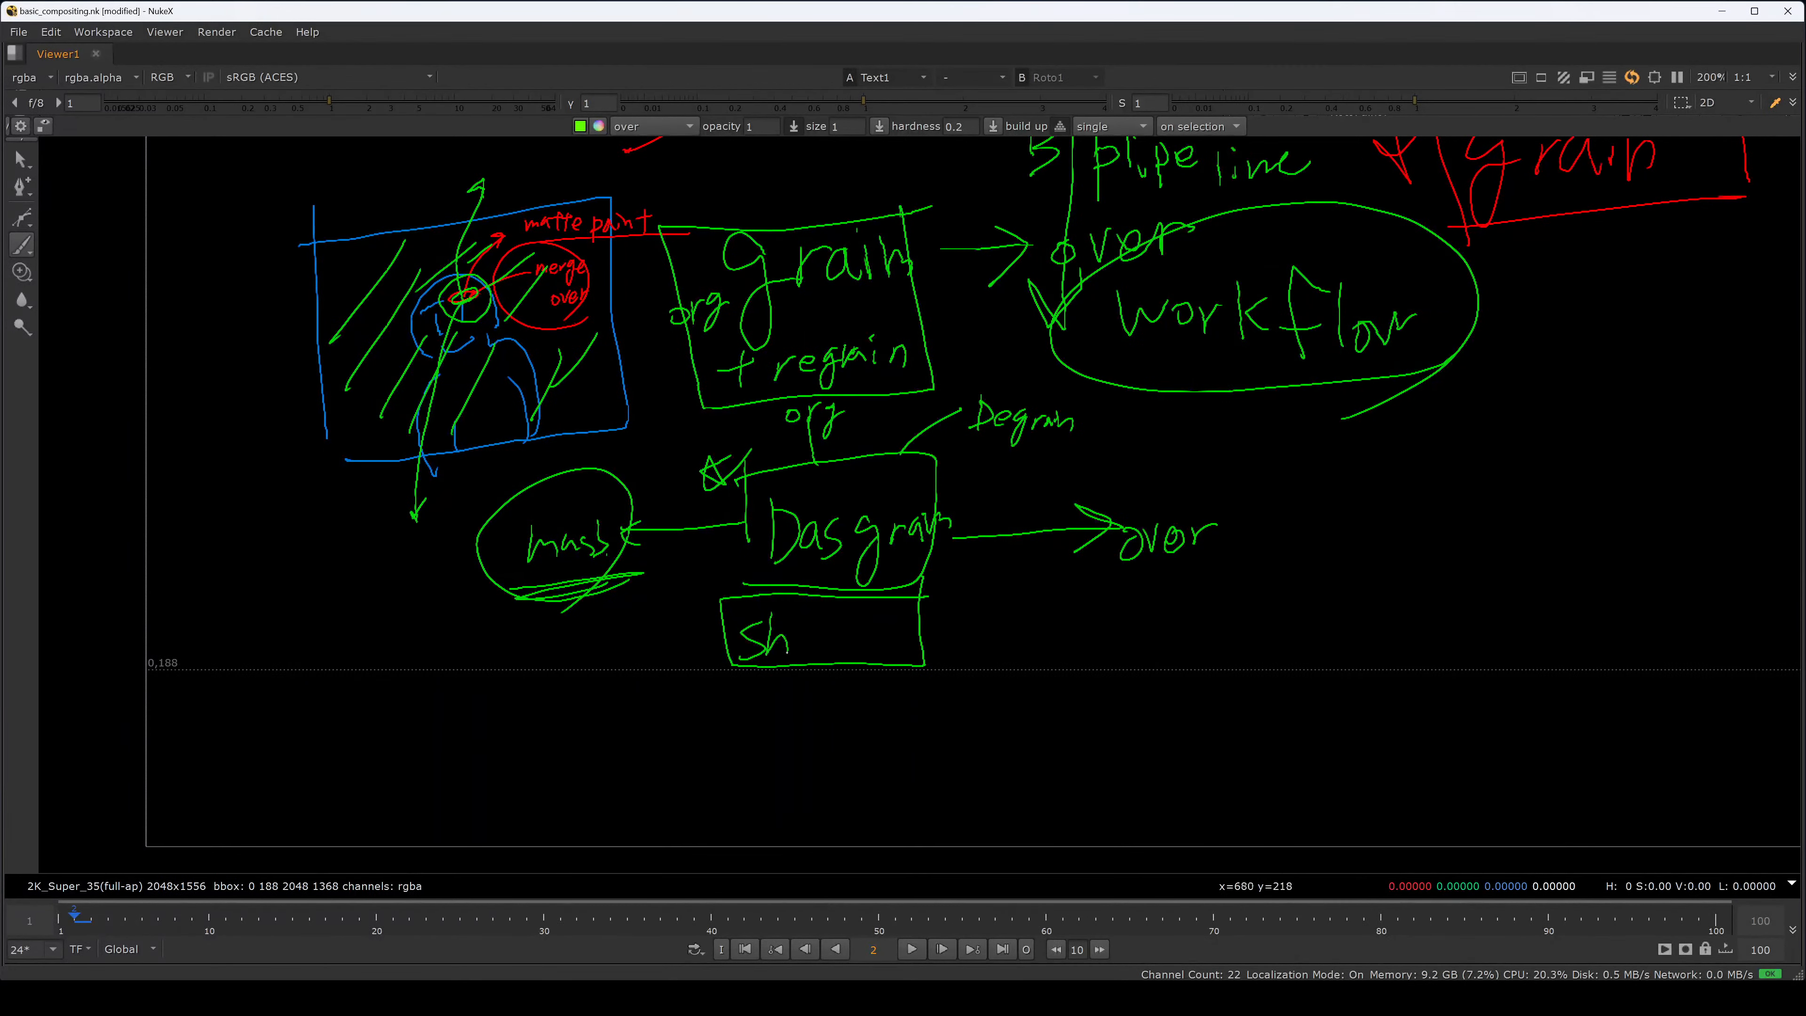
{"action": "left_click_drag", "start_coordinate": [870, 611], "coordinate": [879, 657]}
{"action": "left_click_drag", "start_coordinate": [886, 640], "coordinate": [990, 631]}
{"action": "mouse_move", "coordinate": [977, 616]}
{"action": "left_mouse_down"}
{"action": "mouse_move", "coordinate": [962, 647]}
{"action": "mouse_move", "coordinate": [1029, 636]}
{"action": "mouse_move", "coordinate": [1067, 661]}
{"action": "left_mouse_up"}
{"action": "mouse_move", "coordinate": [1075, 598]}
{"action": "left_mouse_down"}
{"action": "mouse_move", "coordinate": [1106, 690]}
{"action": "mouse_move", "coordinate": [1113, 658]}
{"action": "left_mouse_up"}
{"action": "mouse_move", "coordinate": [1134, 605]}
{"action": "left_mouse_down"}
{"action": "mouse_move", "coordinate": [1131, 658]}
{"action": "mouse_move", "coordinate": [1186, 644]}
{"action": "left_mouse_up"}
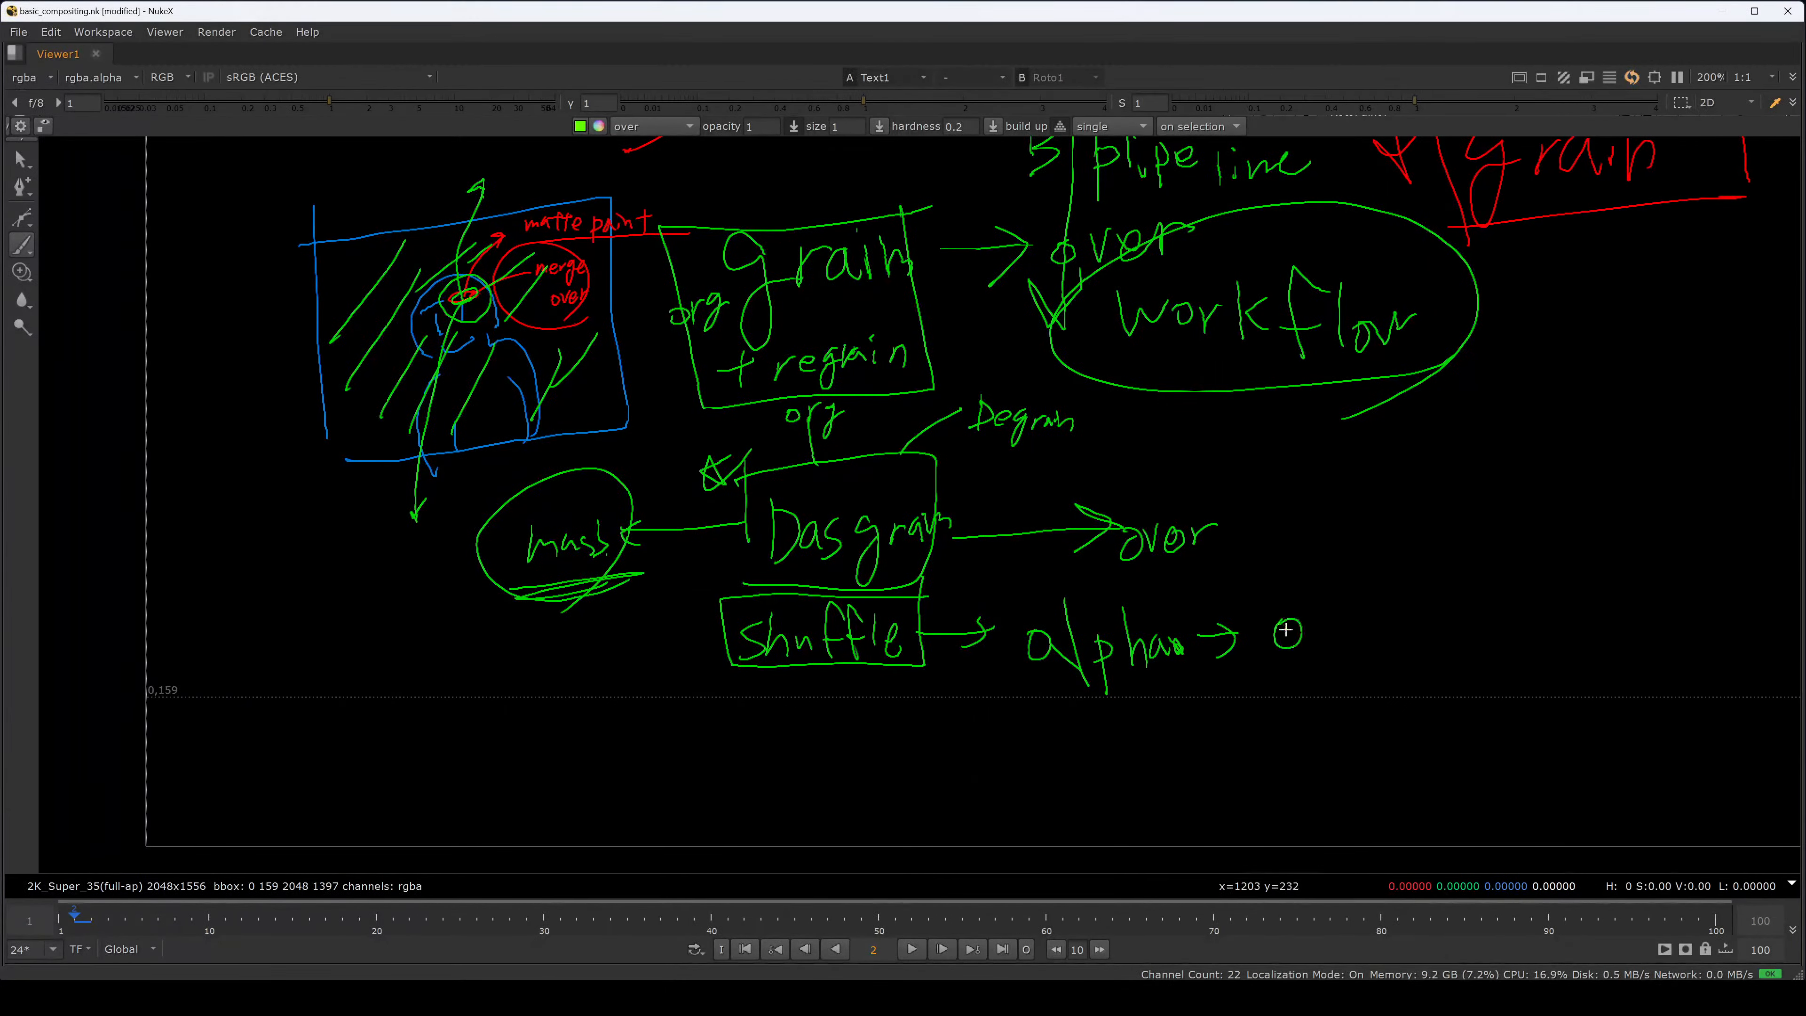
{"action": "left_click_drag", "start_coordinate": [1257, 605], "coordinate": [1260, 616]}
{"action": "left_click_drag", "start_coordinate": [1267, 604], "coordinate": [1353, 612]}
{"action": "left_click_drag", "start_coordinate": [1255, 675], "coordinate": [1330, 693]}
- Return to the node graph, view the background.0002.png Read node fitted in the viewer, and check its alpha channel
{"action": "key", "text": "space"}
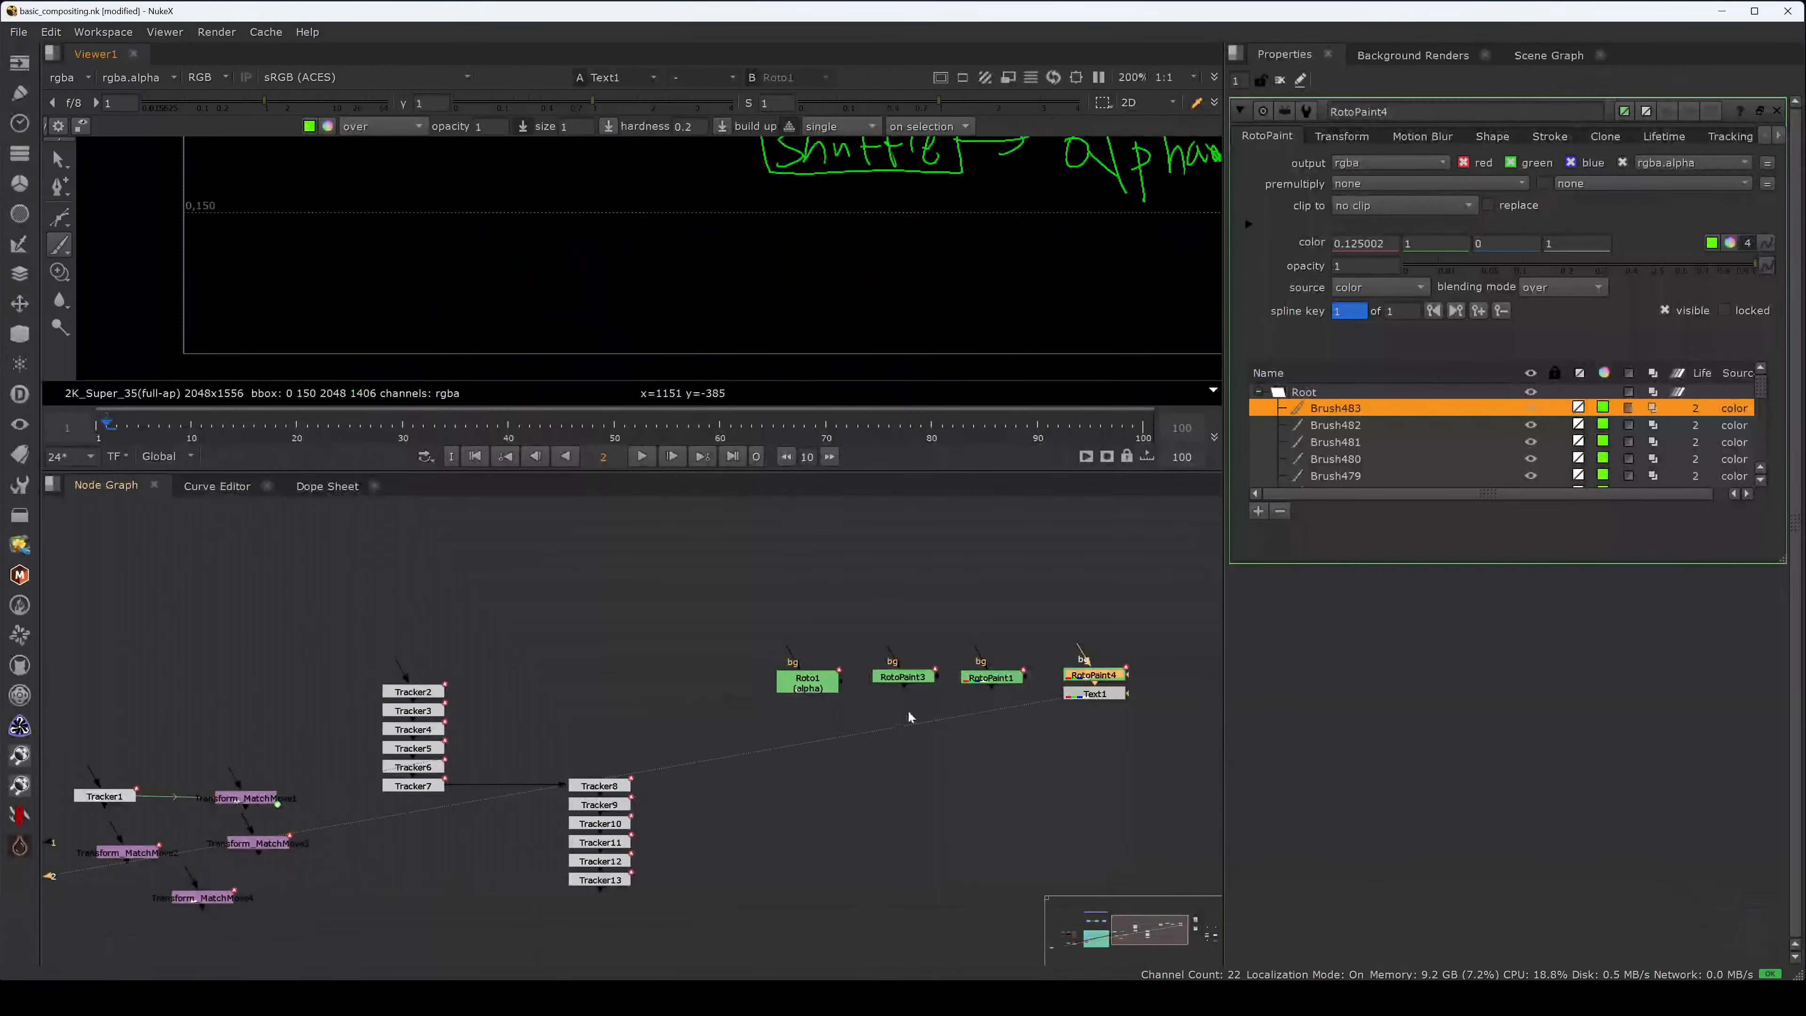
{"action": "scroll", "coordinate": [867, 640], "scroll_direction": "up", "scroll_amount": 5}
{"action": "middle_click_drag", "start_coordinate": [467, 658], "coordinate": [943, 609]}
{"action": "middle_click_drag", "start_coordinate": [551, 839], "coordinate": [674, 766]}
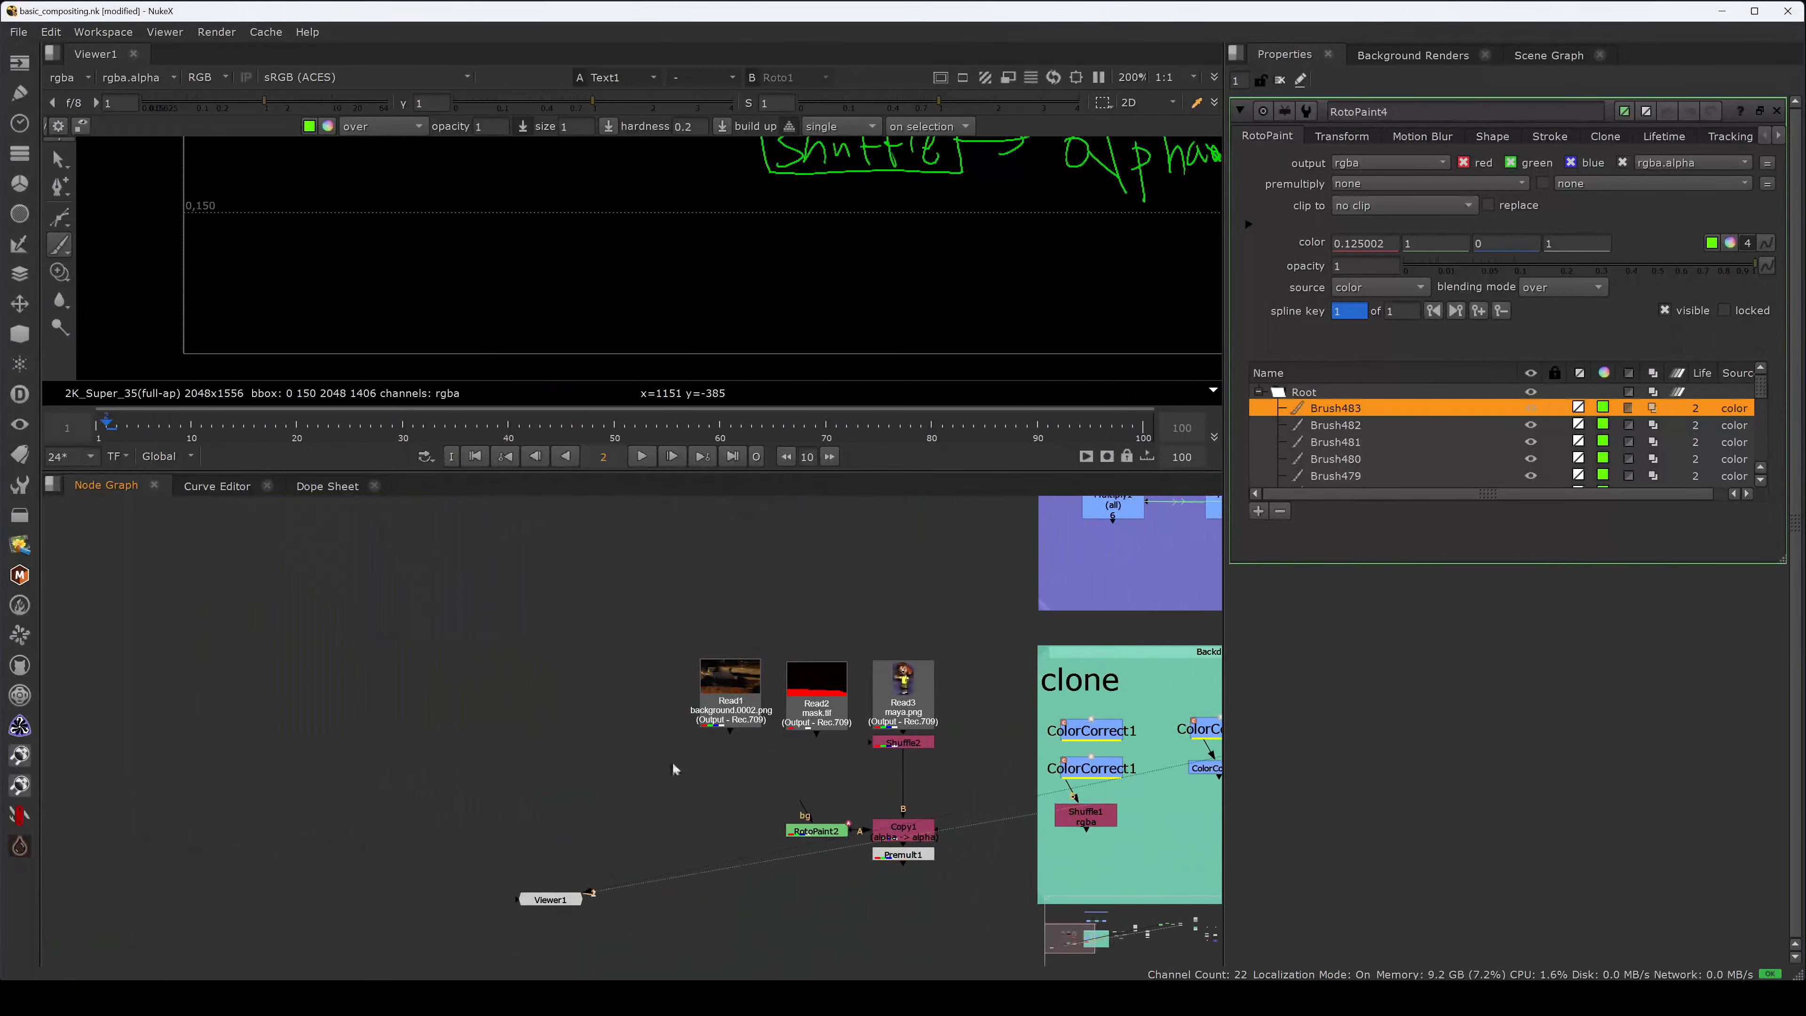
{"action": "scroll", "coordinate": [668, 769], "scroll_direction": "up", "scroll_amount": 4}
{"action": "left_click", "coordinate": [782, 640]}
{"action": "key", "text": "1"}
{"action": "key", "text": "f"}
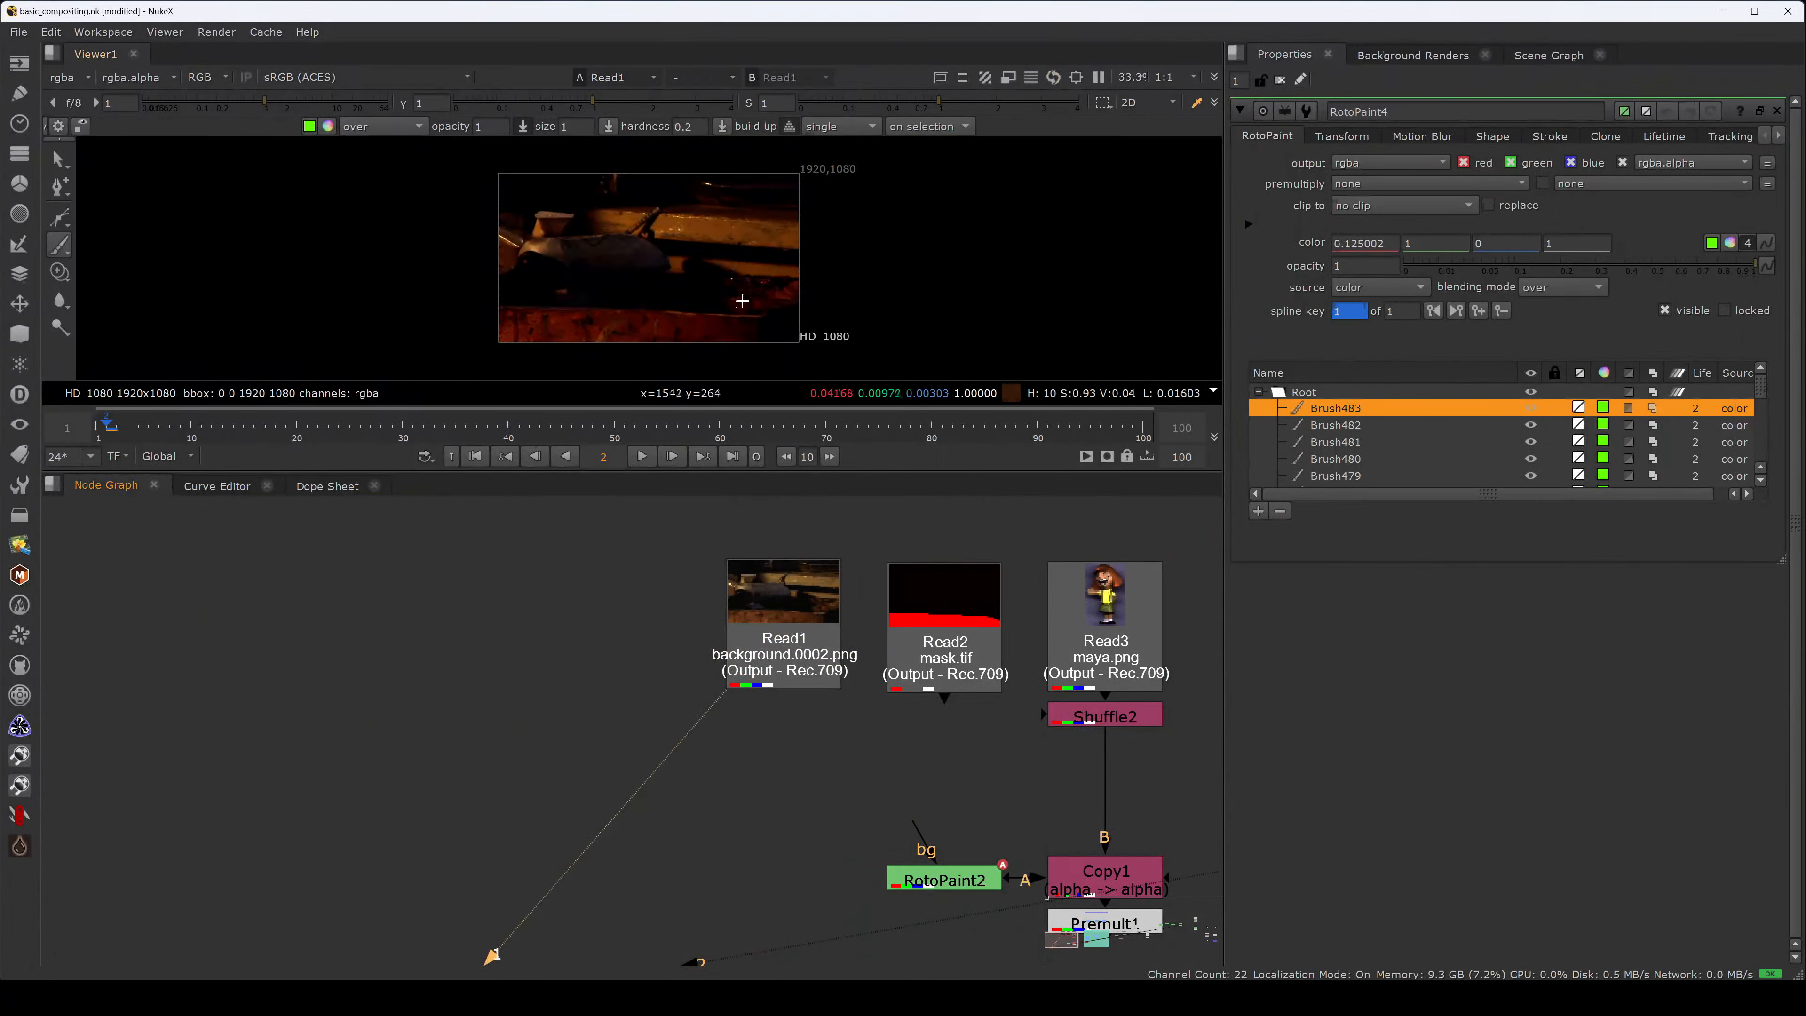
{"action": "key", "text": "a"}
{"action": "key", "text": "a"}
{"action": "key", "text": "a"}
{"action": "key", "text": "a"}
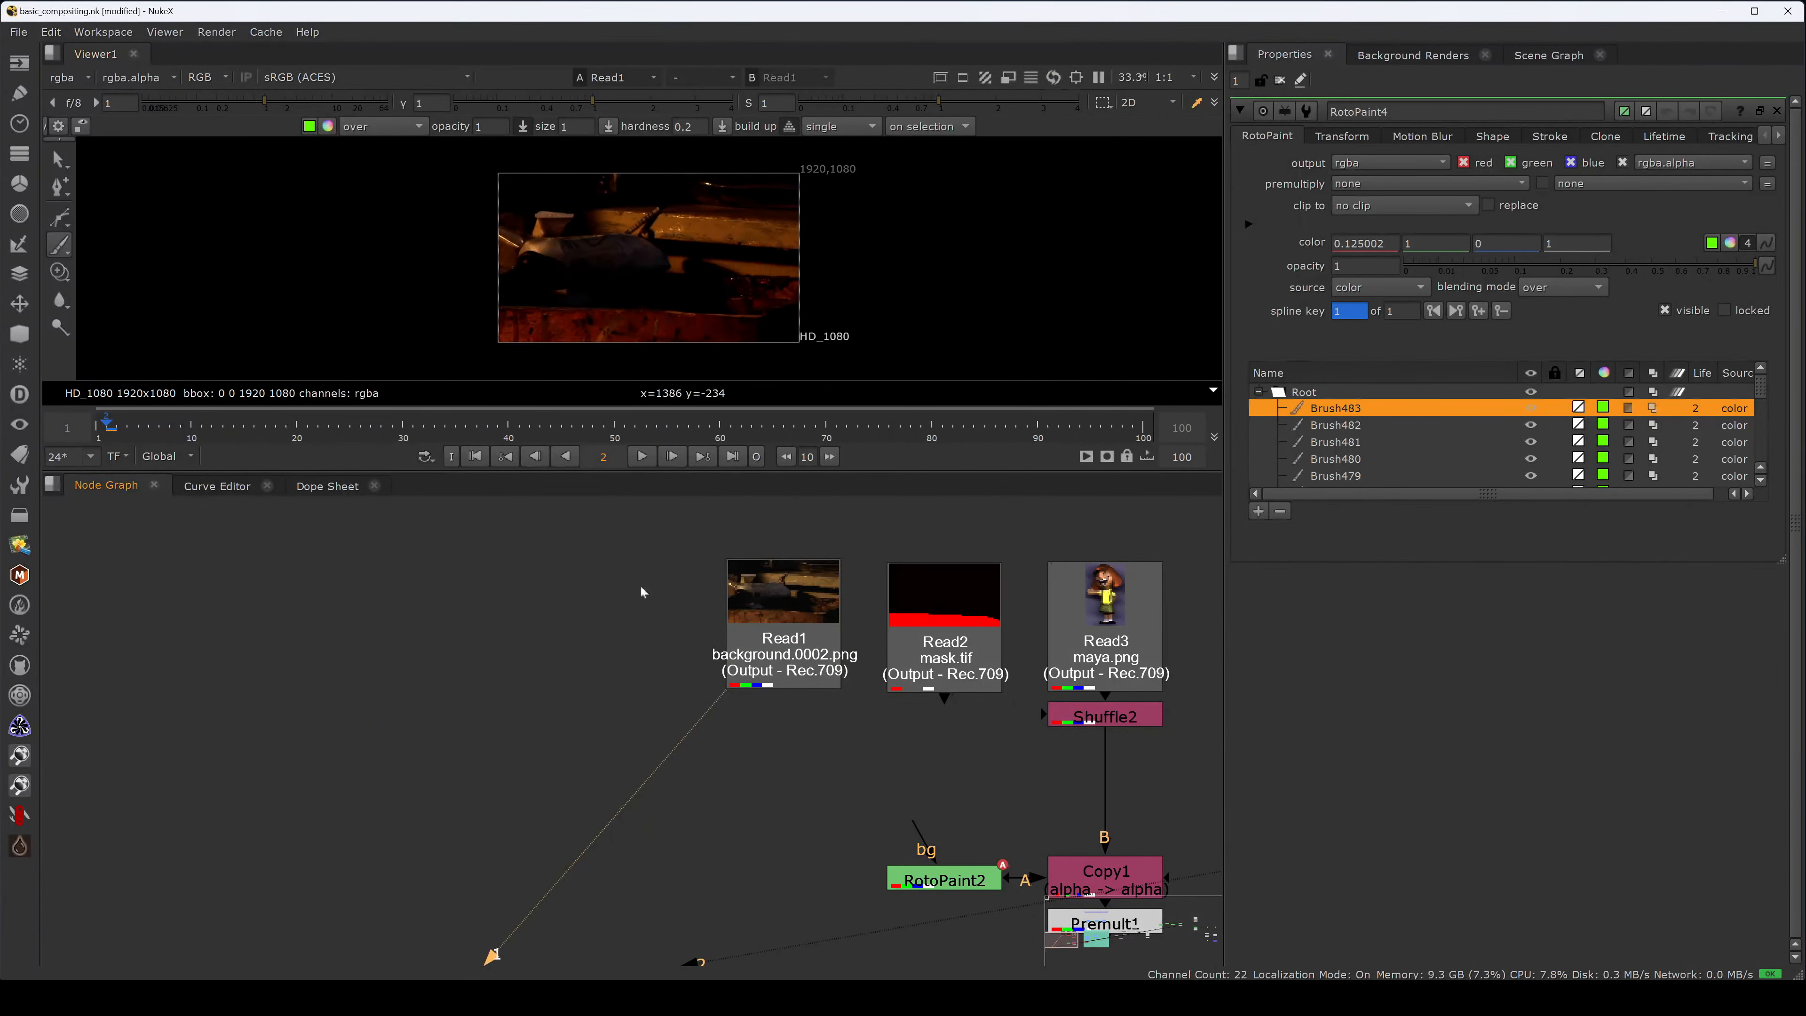
- Add a DasGrain node and connect its COMP input to the background.0002.png Read node
{"action": "left_click", "coordinate": [457, 710]}
{"action": "key", "text": "Tab"}
{"action": "type", "text": "roto"}
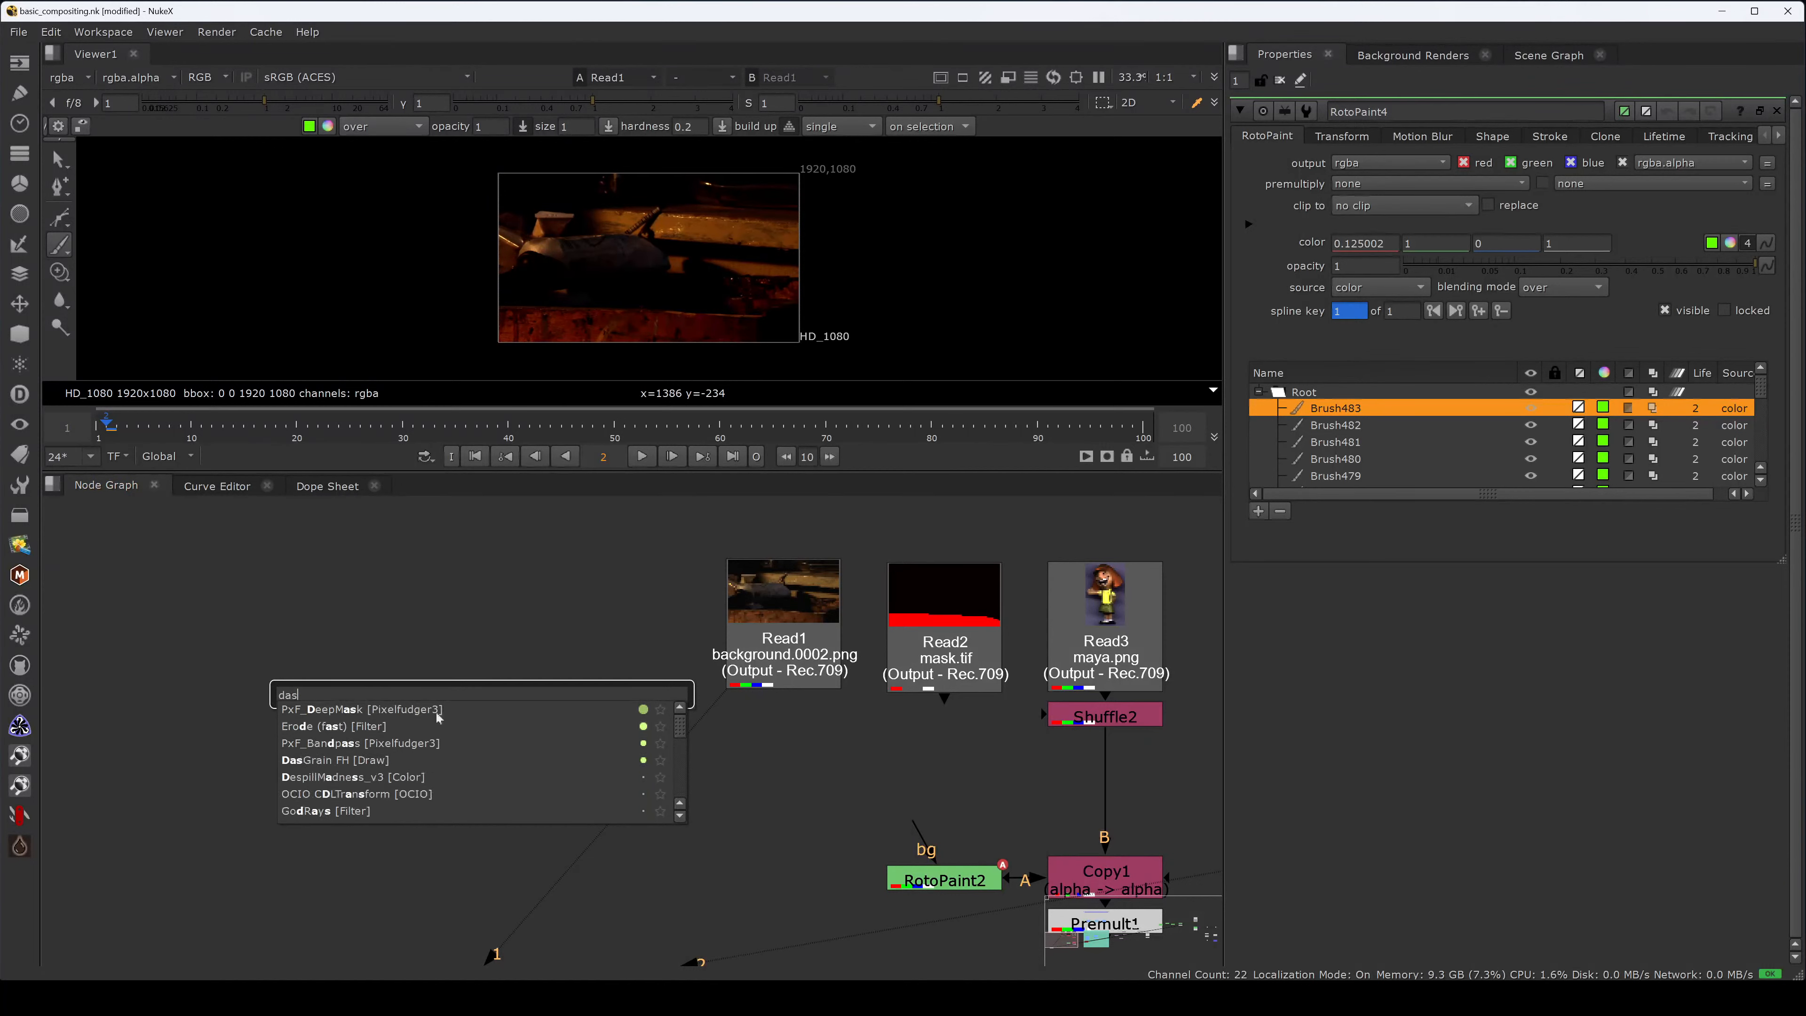
{"action": "left_click", "coordinate": [382, 710]}
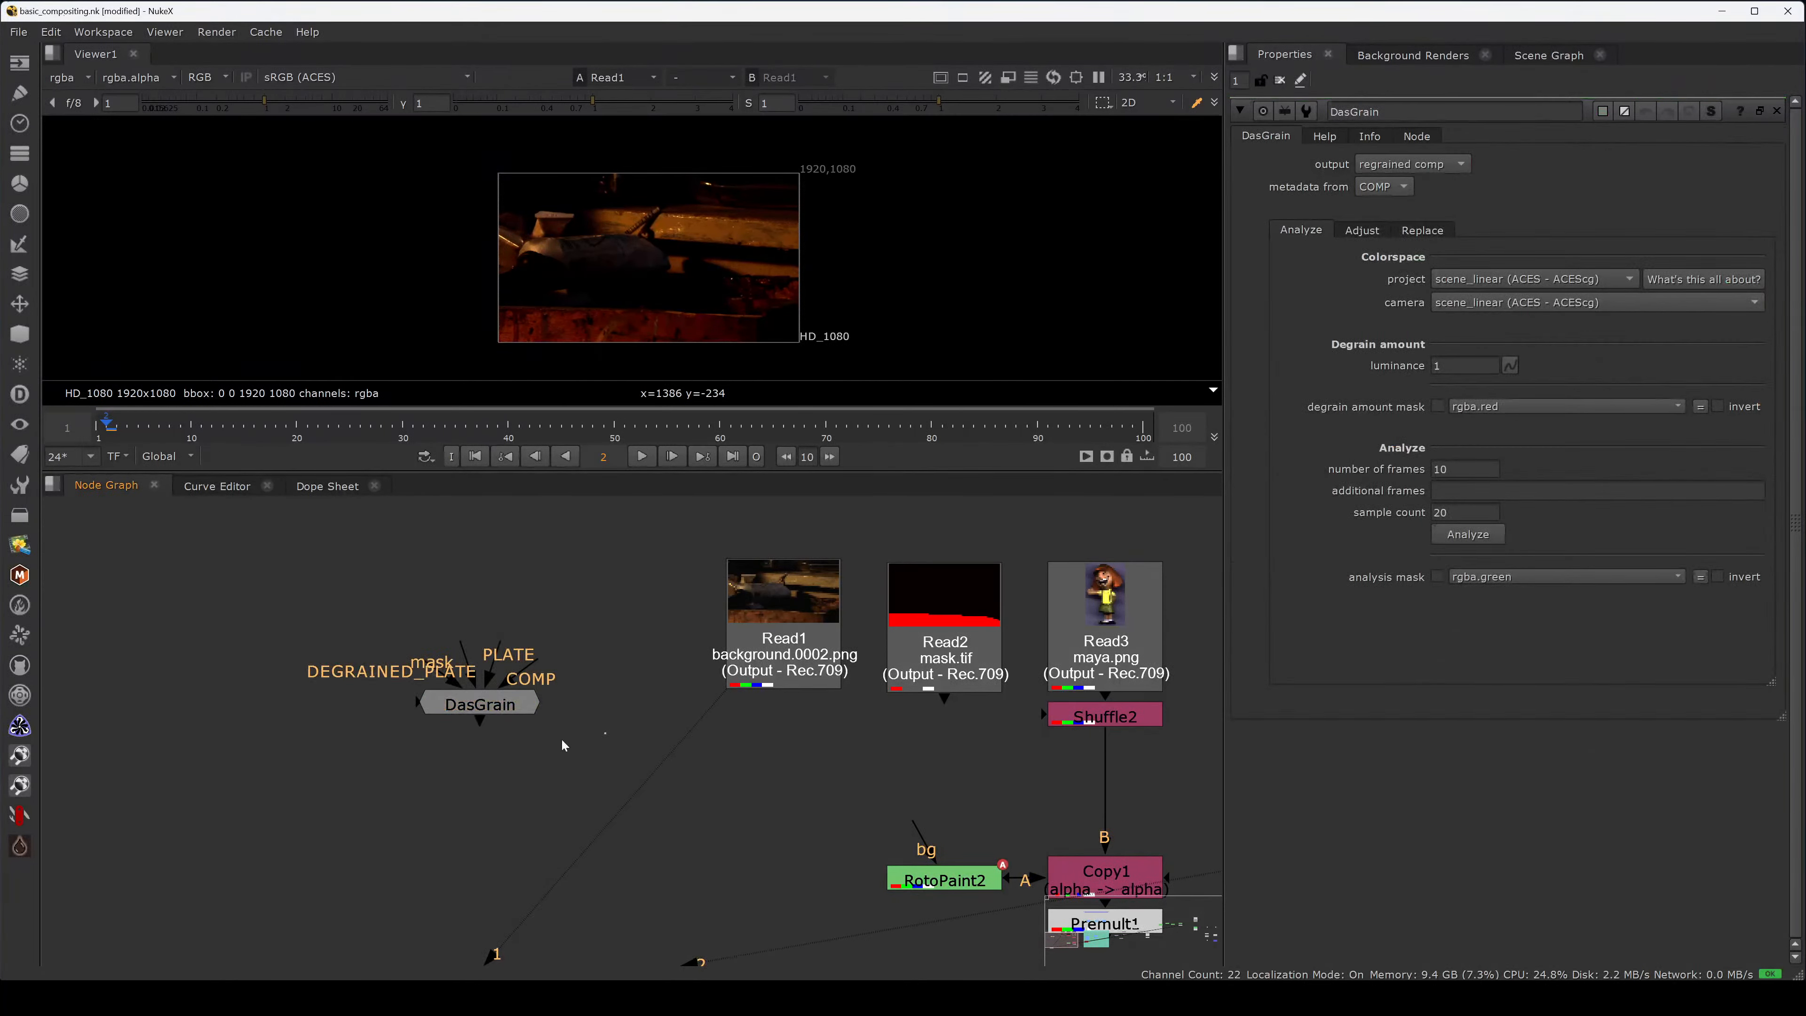
{"action": "left_click_drag", "start_coordinate": [590, 744], "coordinate": [747, 660]}
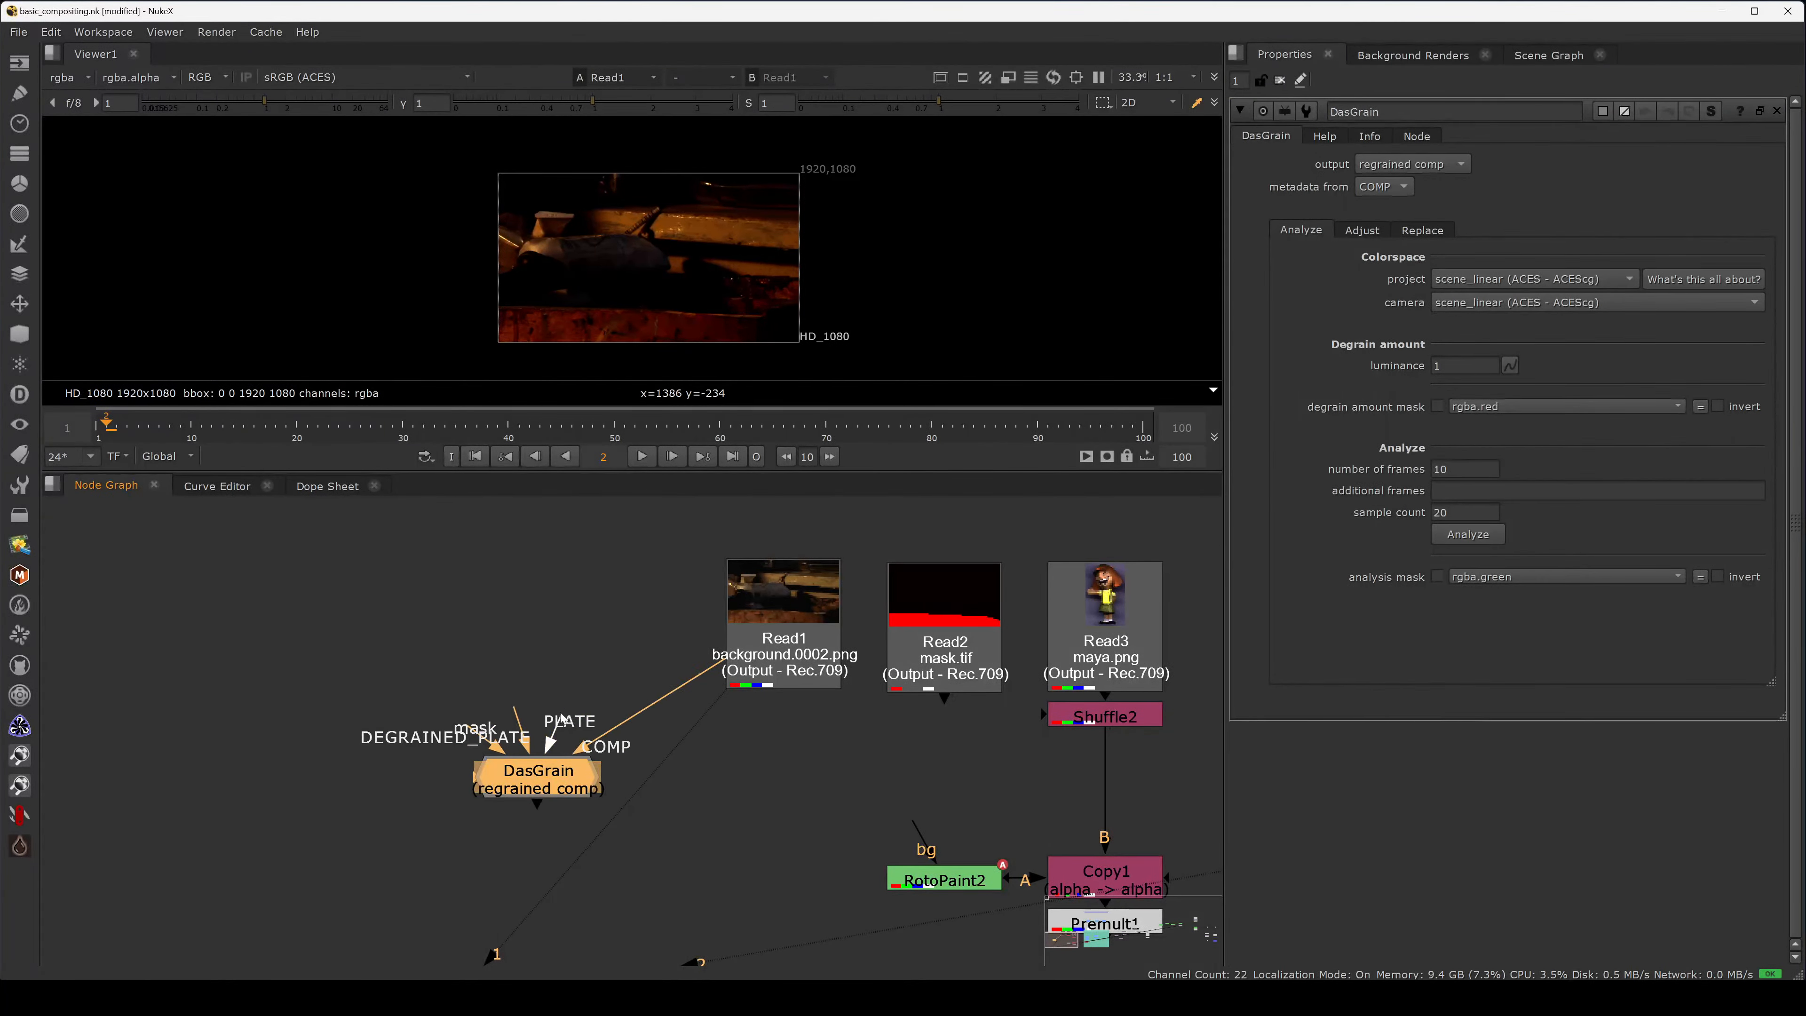
- Connect DasGrain's PLATE input to the background Read node and DEGRAINED_PLATE to mask.tif, with DasGrain shown in the viewer
{"action": "left_click_drag", "start_coordinate": [559, 713], "coordinate": [518, 562]}
{"action": "left_click", "coordinate": [622, 690]}
{"action": "left_click_drag", "start_coordinate": [523, 742], "coordinate": [939, 651]}
{"action": "left_click", "coordinate": [538, 782]}
{"action": "key", "text": "1"}
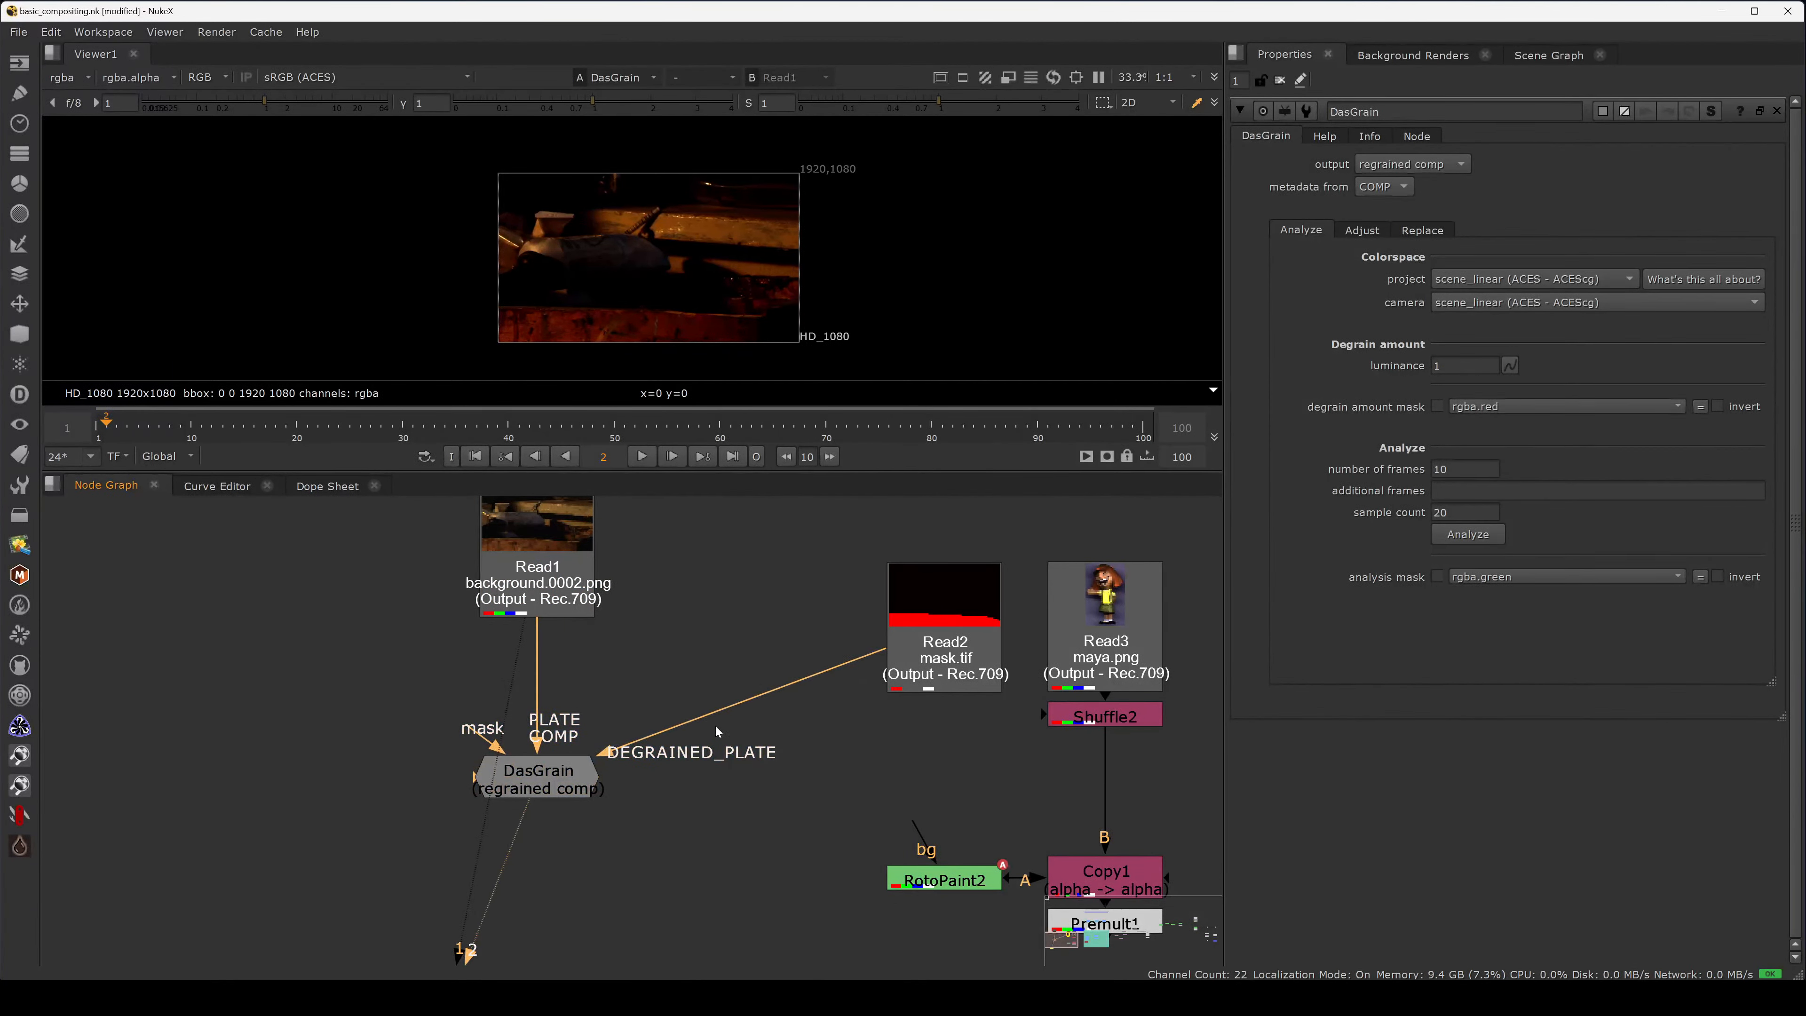
- Disconnect DEGRAINED_PLATE from mask.tif, route DasGrain's PLATE input through a Dot from the background, and move DasGrain lower
{"action": "left_click_drag", "start_coordinate": [768, 692], "coordinate": [455, 672]}
{"action": "left_click", "coordinate": [558, 701]}
{"action": "left_click", "coordinate": [538, 686], "text": "ctrl"}
{"action": "left_click_drag", "start_coordinate": [603, 732], "coordinate": [580, 601]}
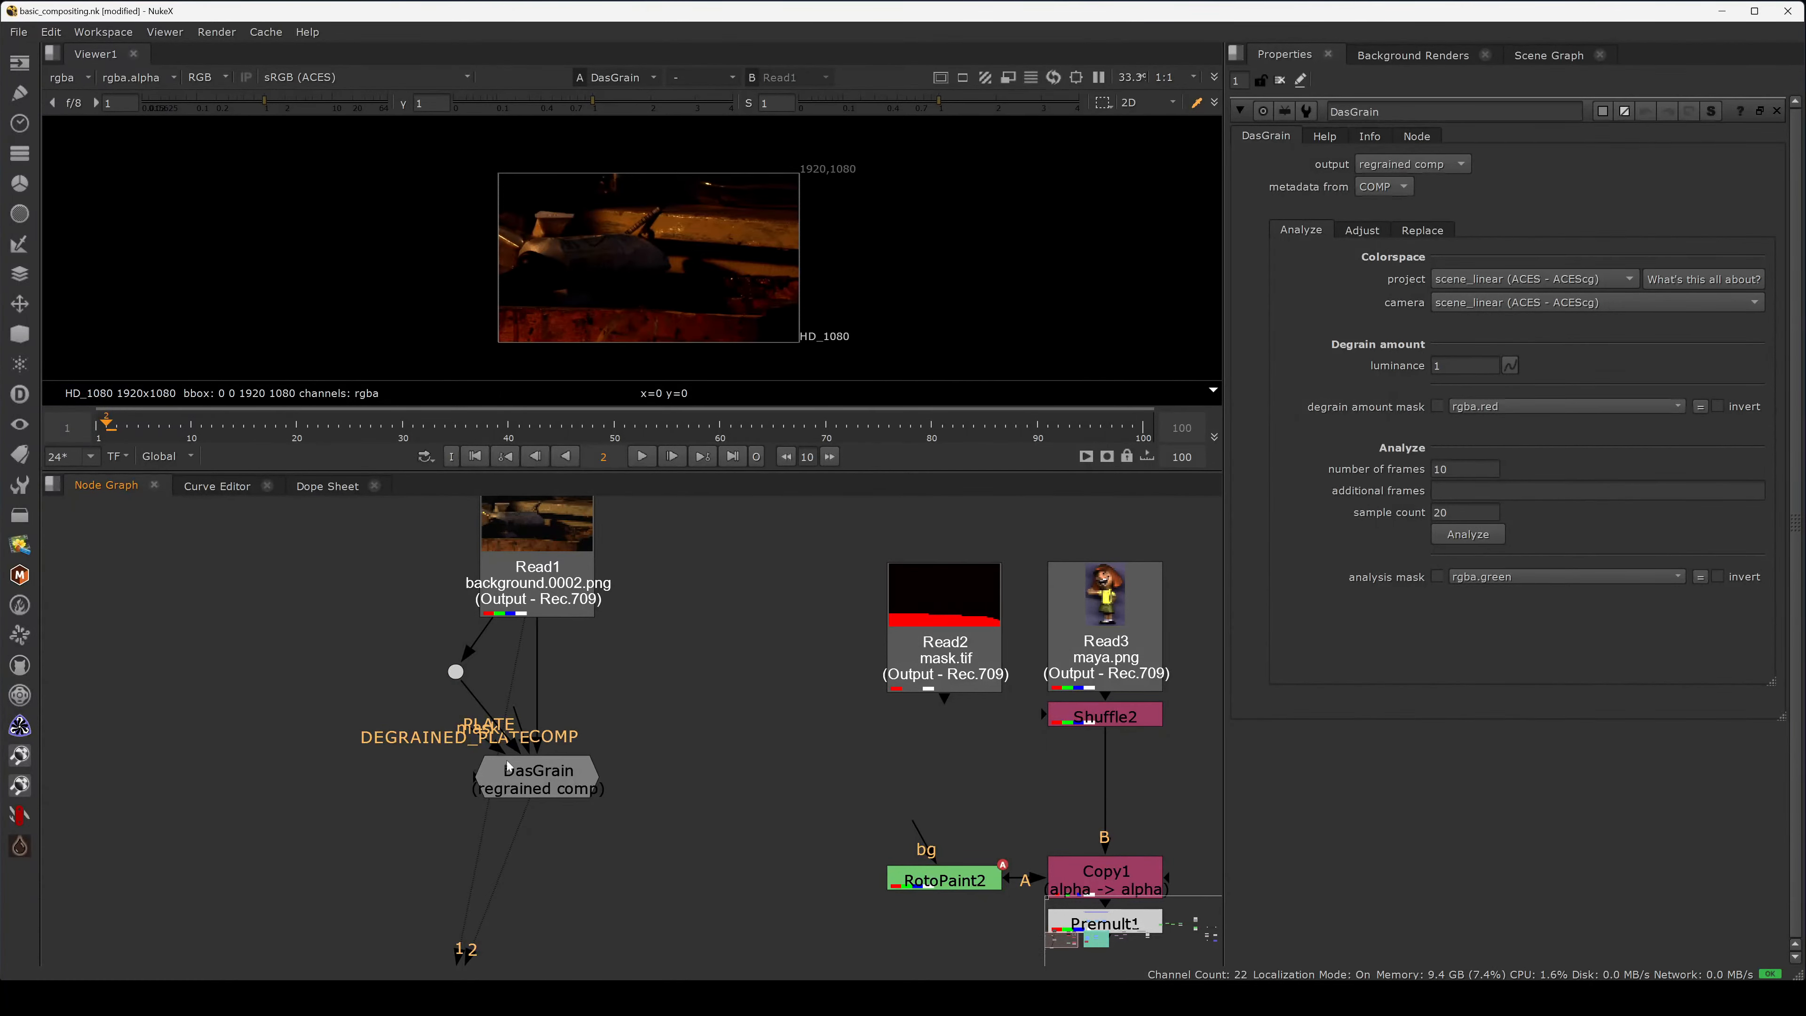
{"action": "left_click_drag", "start_coordinate": [507, 766], "coordinate": [507, 818]}
{"action": "left_click", "coordinate": [528, 701]}
{"action": "middle_click_drag", "start_coordinate": [633, 668], "coordinate": [723, 648]}
- Detach DasGrain's COMP input and reconnect it to the background Read node
{"action": "mouse_move", "coordinate": [604, 665]}
{"action": "left_mouse_down"}
{"action": "mouse_move", "coordinate": [662, 666]}
{"action": "mouse_move", "coordinate": [584, 668]}
{"action": "left_mouse_up"}
{"action": "left_click_drag", "start_coordinate": [624, 754], "coordinate": [732, 652]}
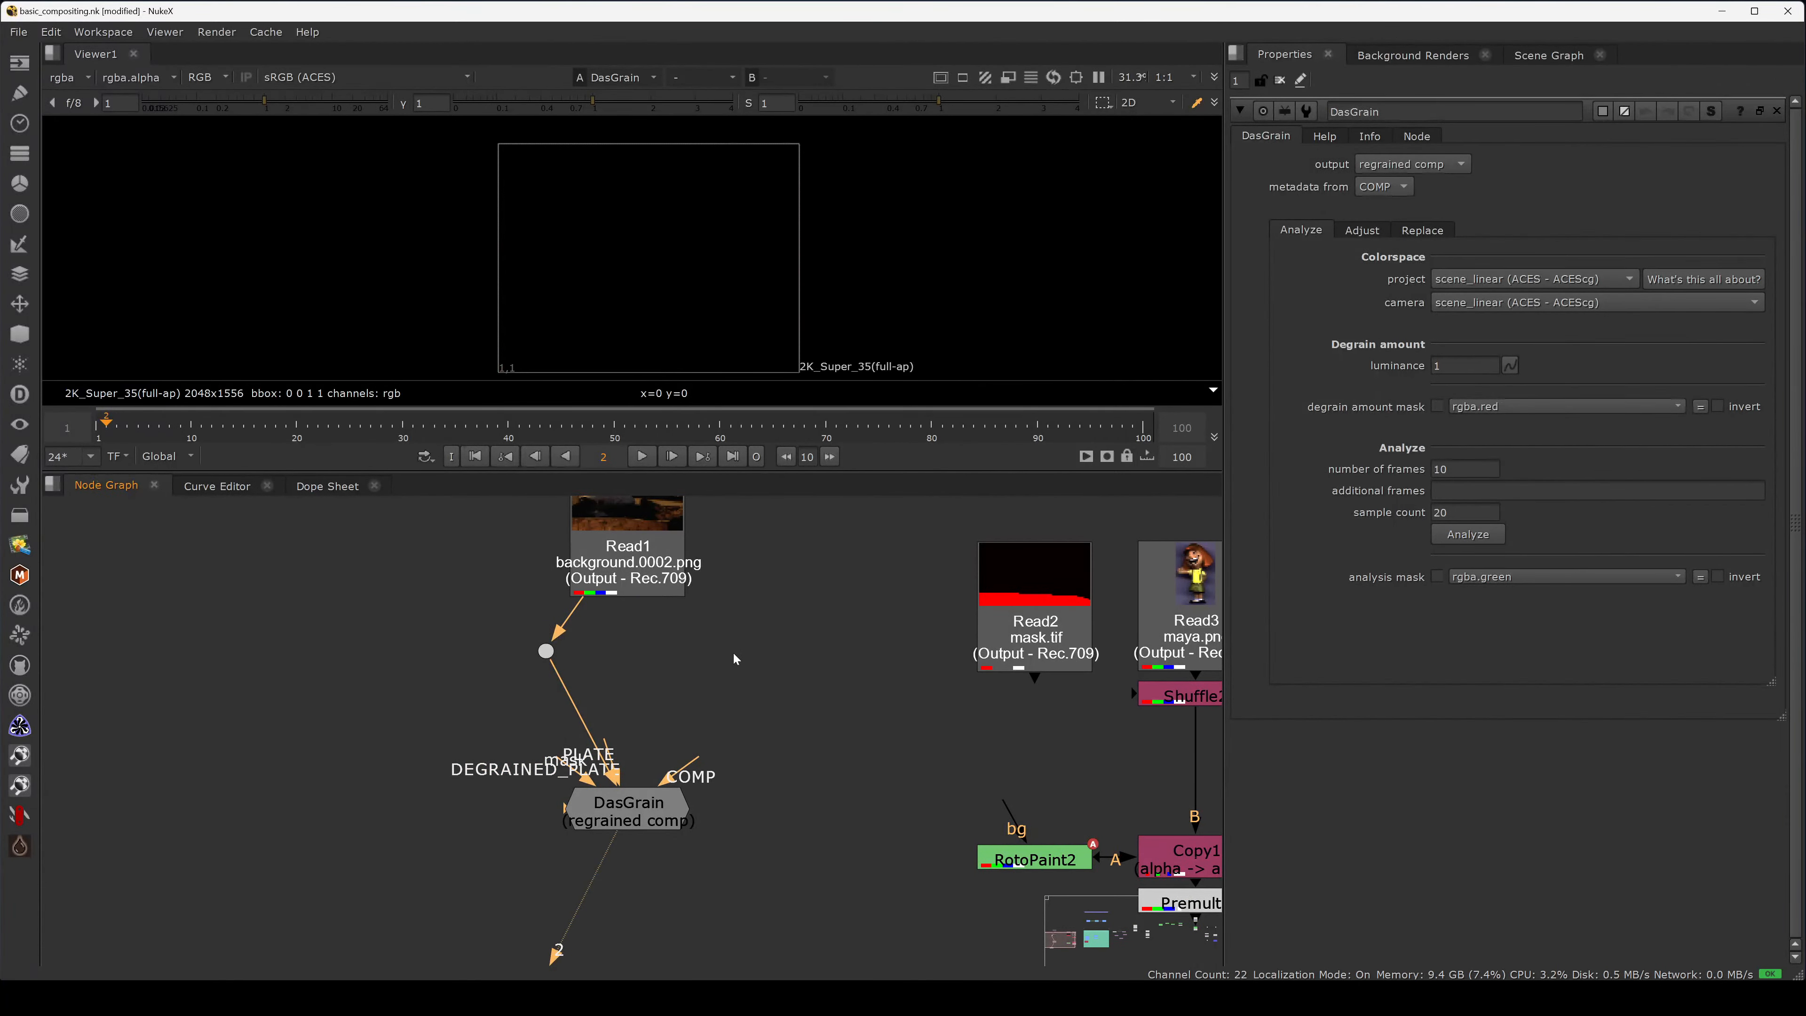
{"action": "key", "text": "space"}
{"action": "key", "text": "space"}
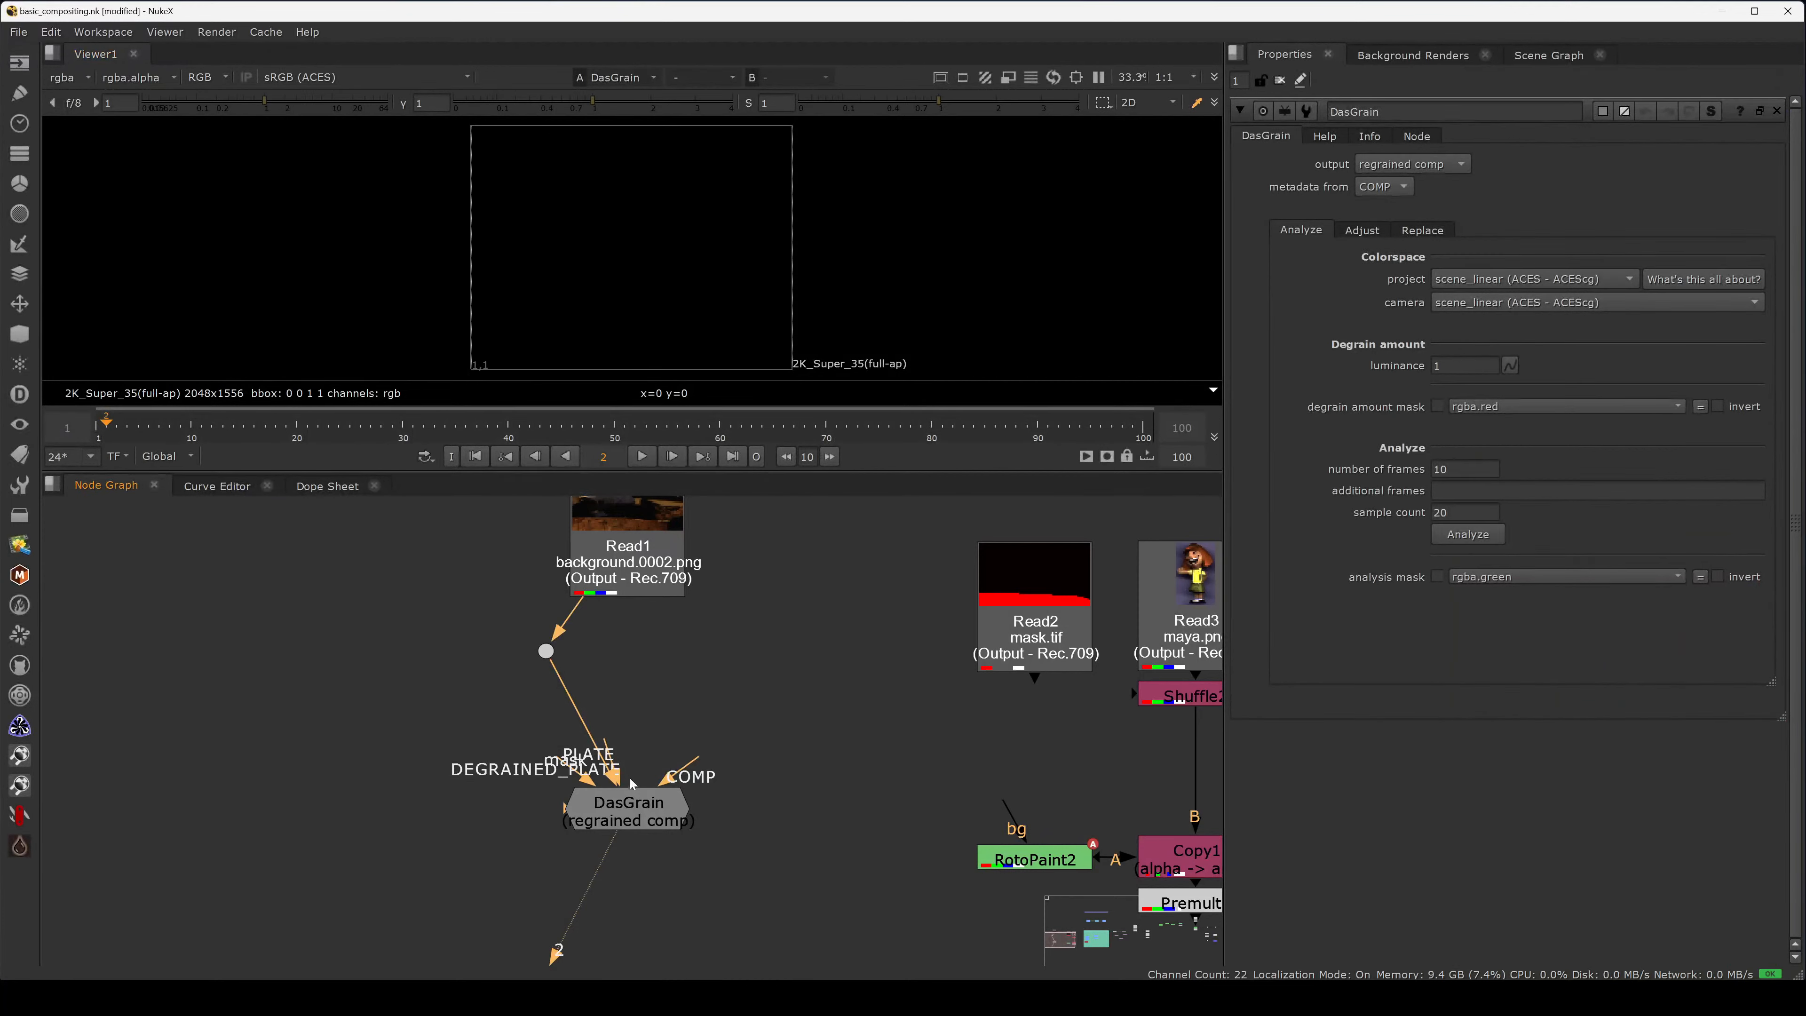
{"action": "left_click_drag", "start_coordinate": [644, 780], "coordinate": [662, 576]}
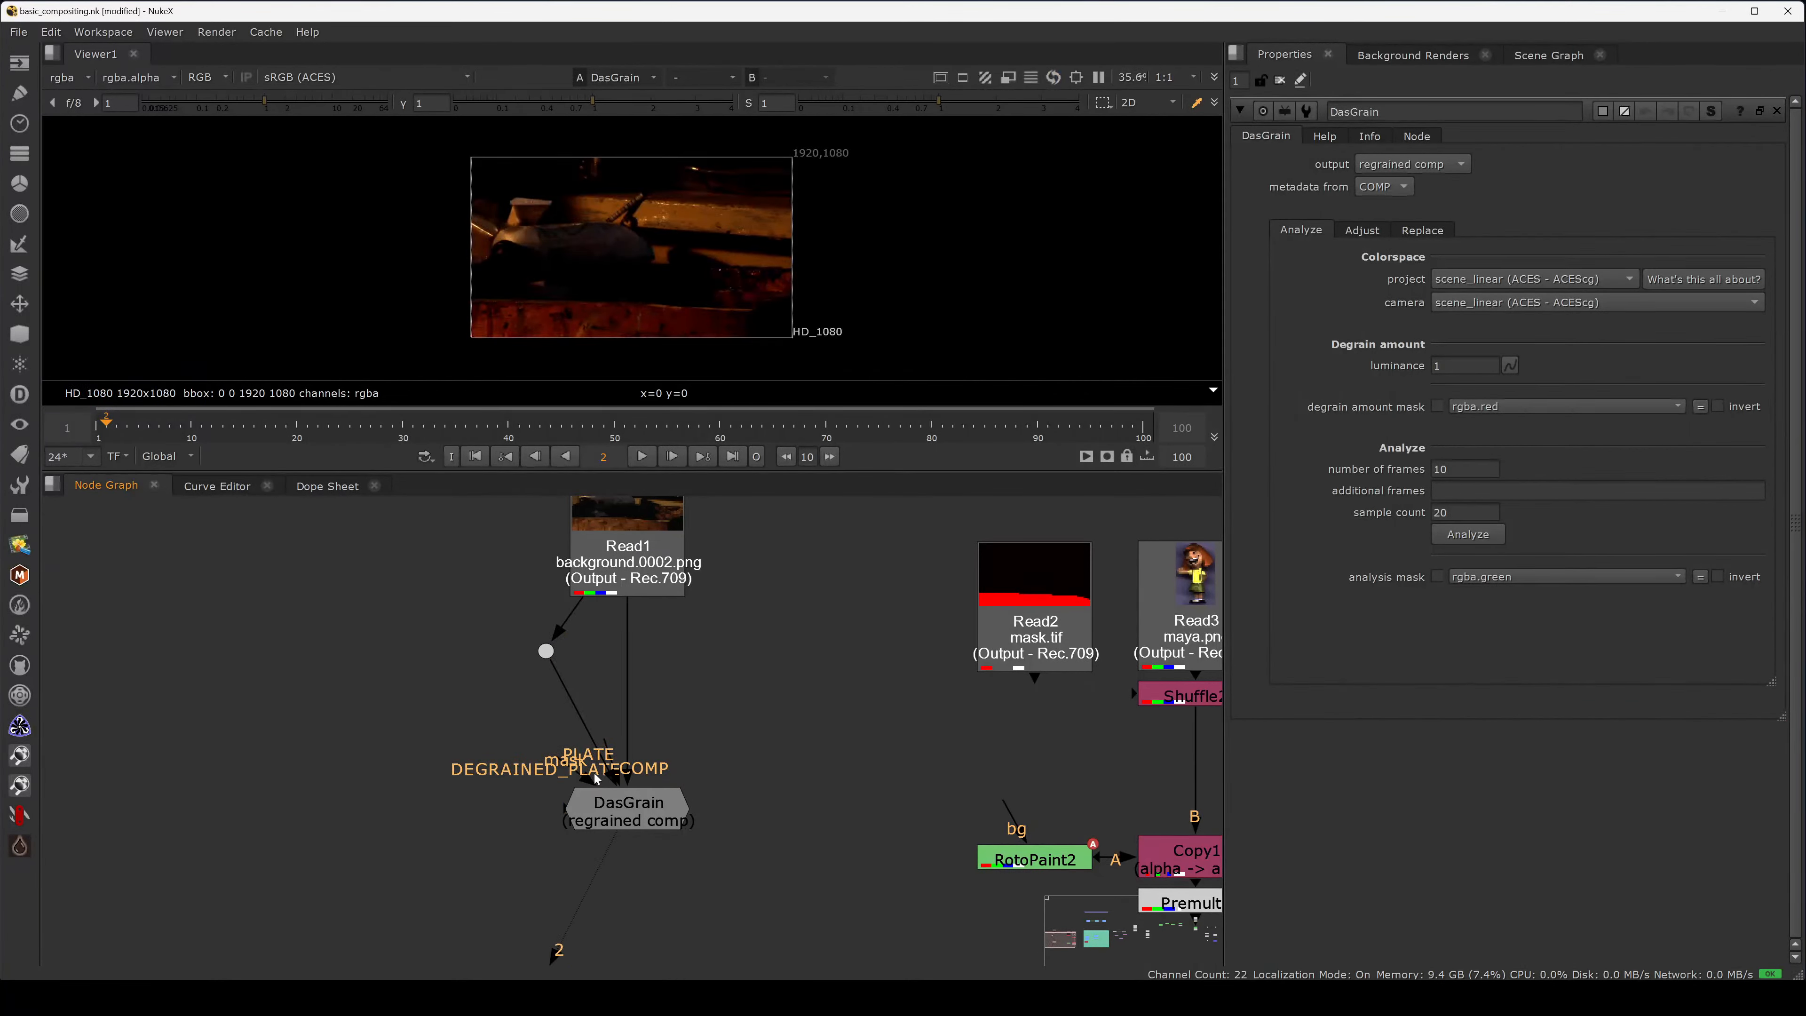
- Add a Denoise node to the right of the background Read node
{"action": "left_click_drag", "start_coordinate": [640, 707], "coordinate": [844, 654]}
{"action": "key", "text": "Tab"}
{"action": "type", "text": "des"}
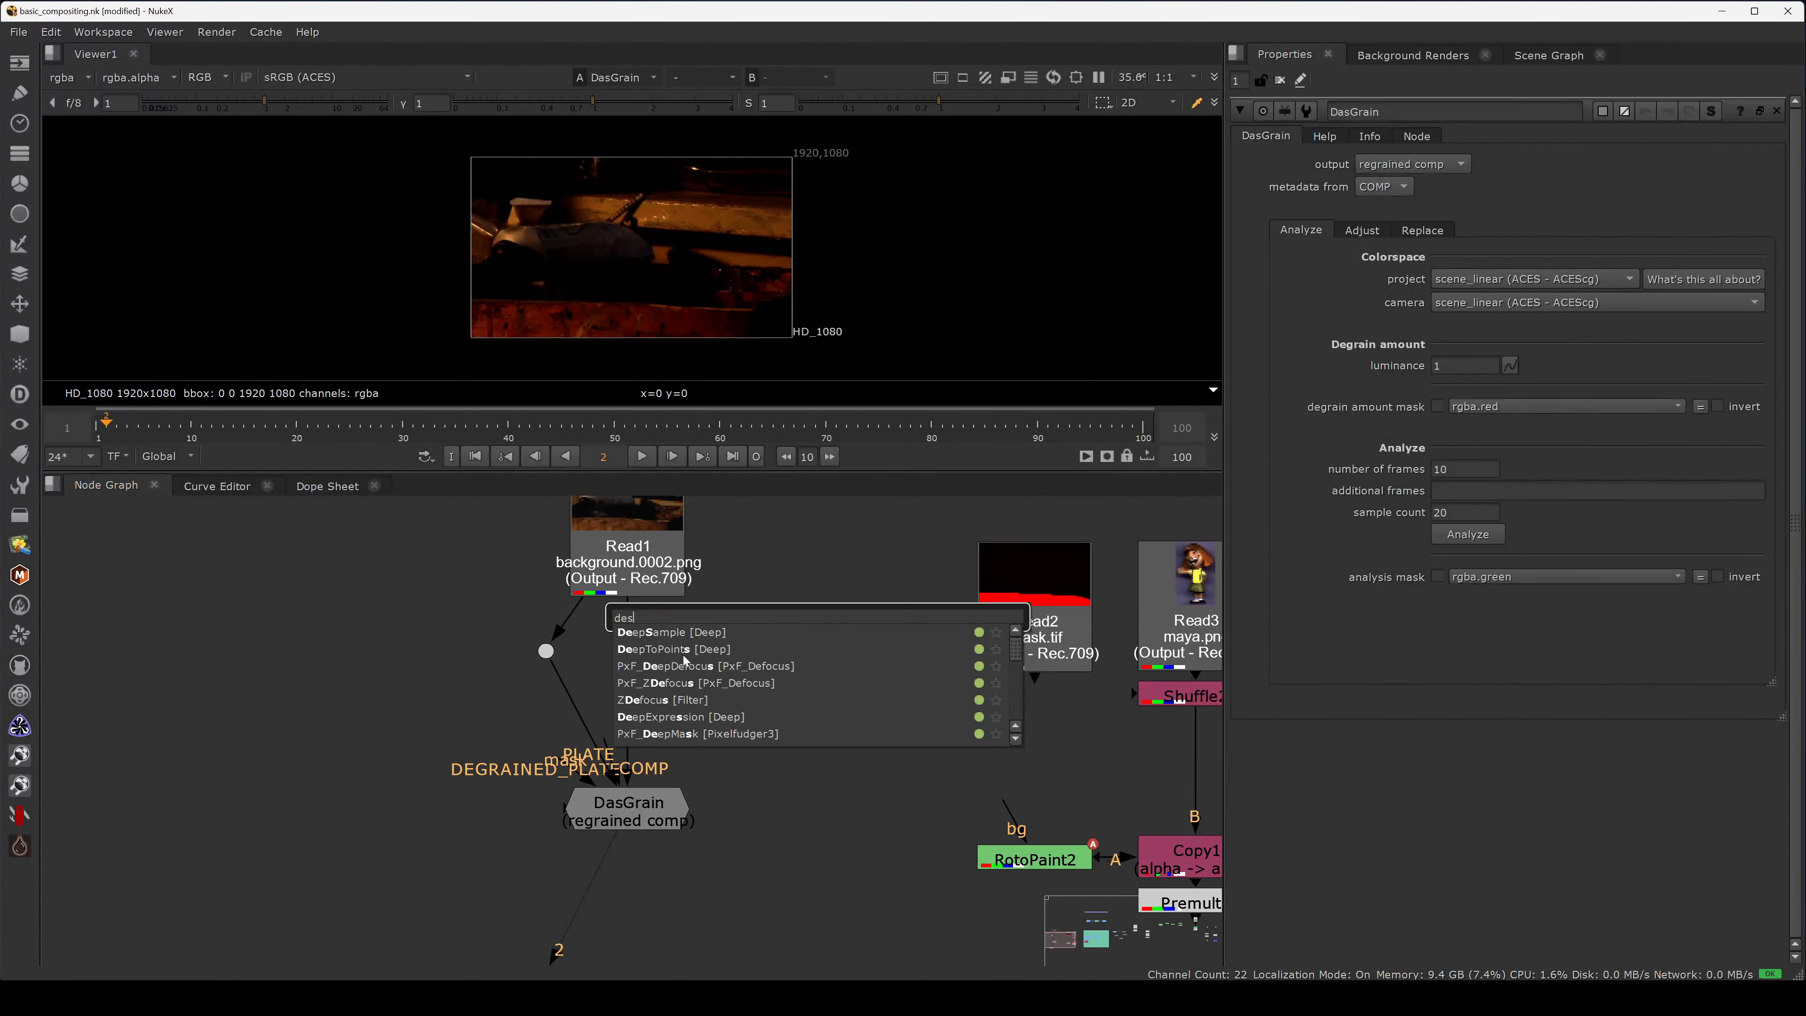
{"action": "type", "text": "noi"}
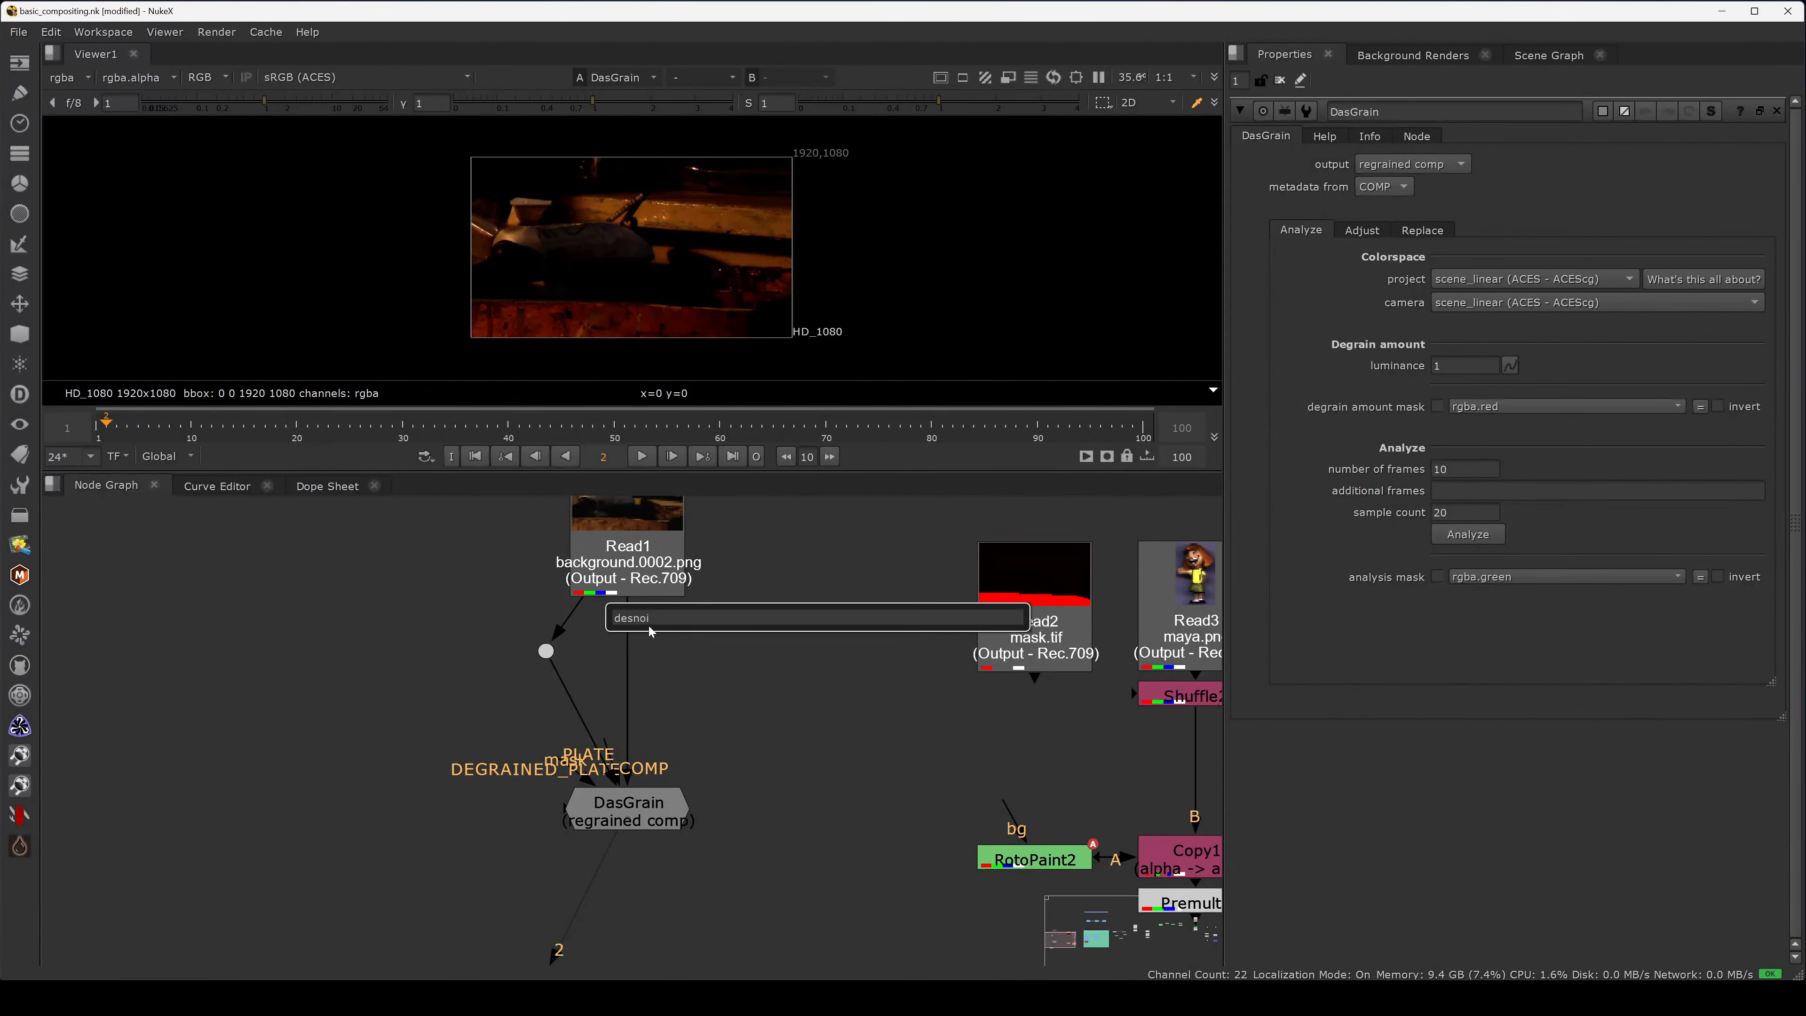
{"action": "key", "text": "BackSpace"}
{"action": "key", "text": "BackSpace"}
{"action": "key", "text": "BackSpace"}
{"action": "key", "text": "BackSpace"}
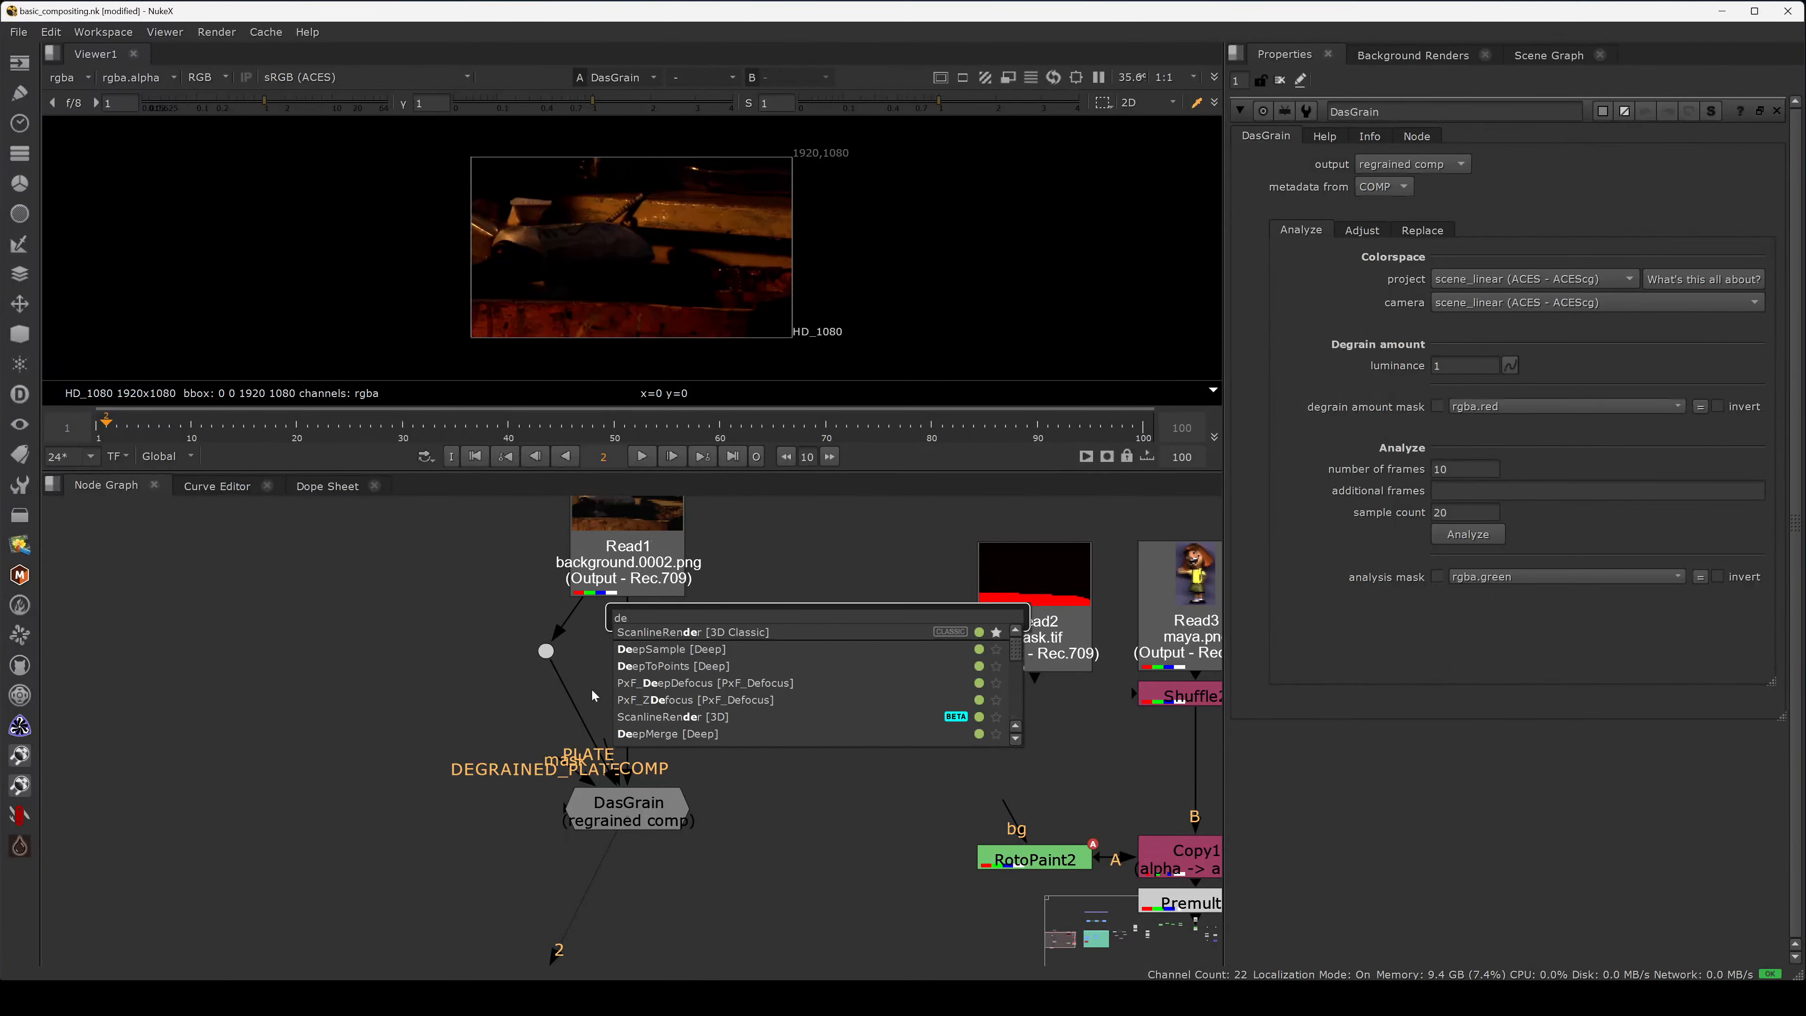
{"action": "type", "text": "noise"}
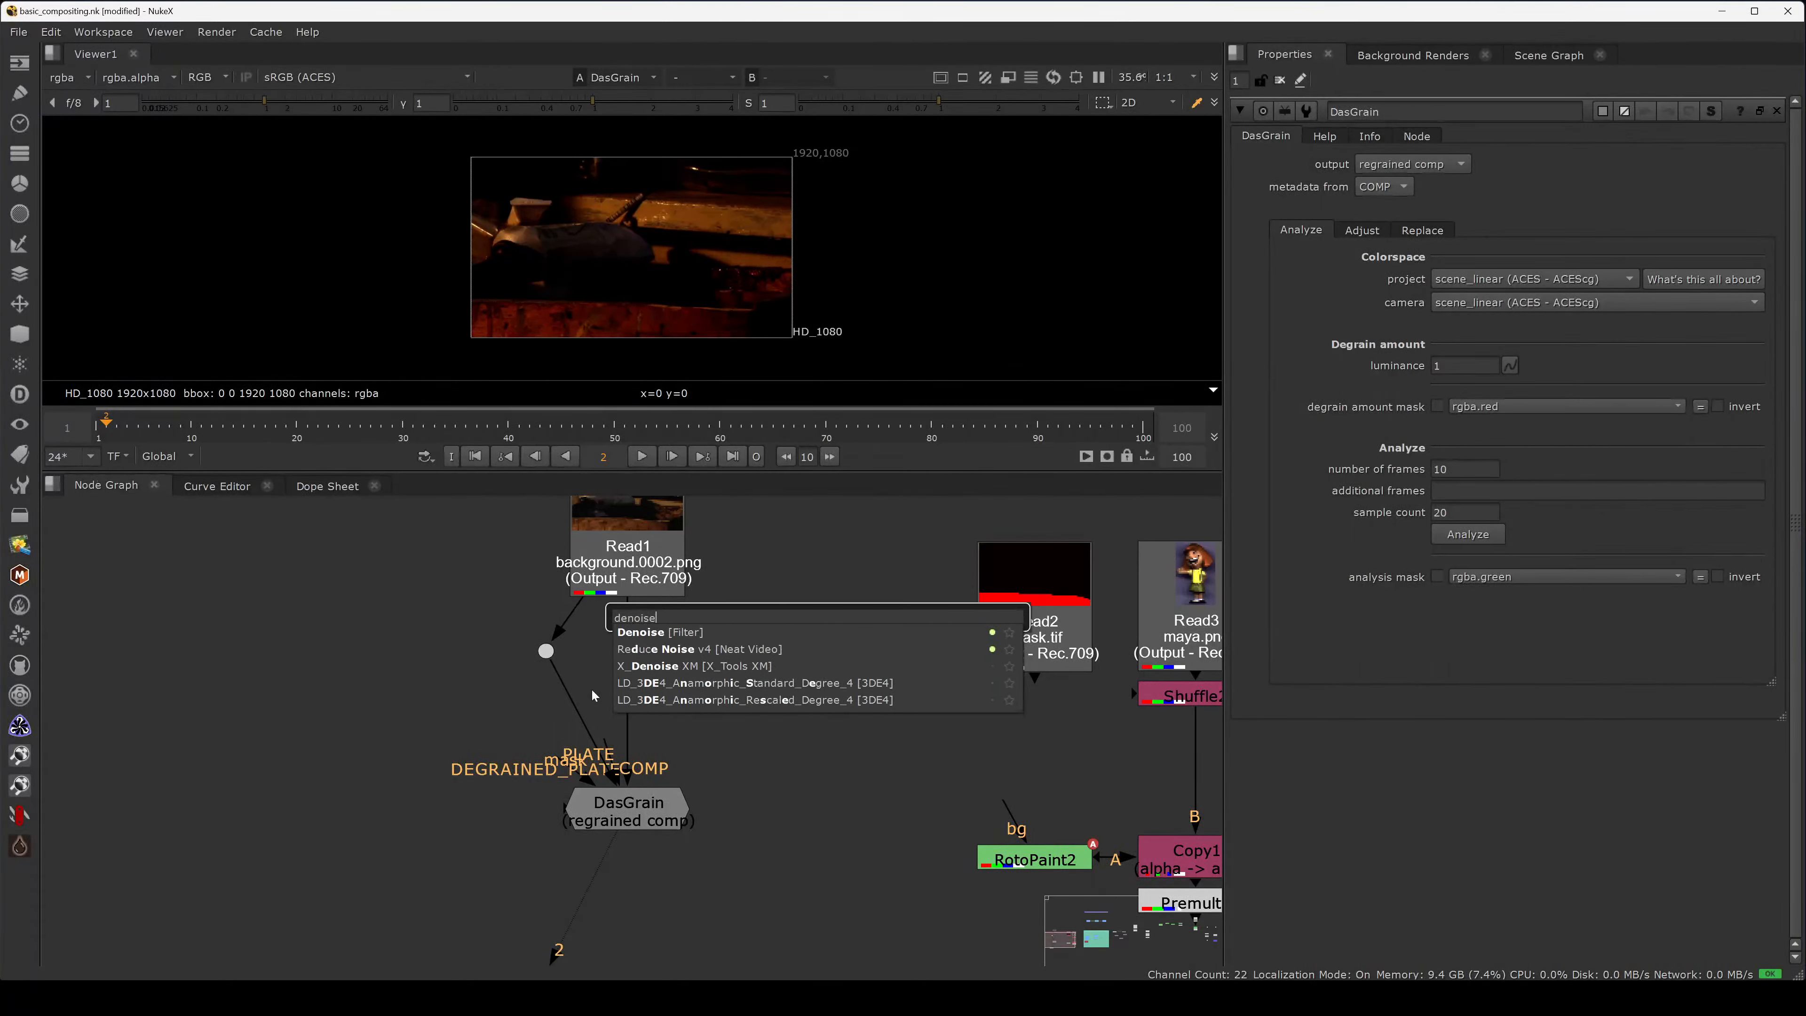
{"action": "key", "text": "Return"}
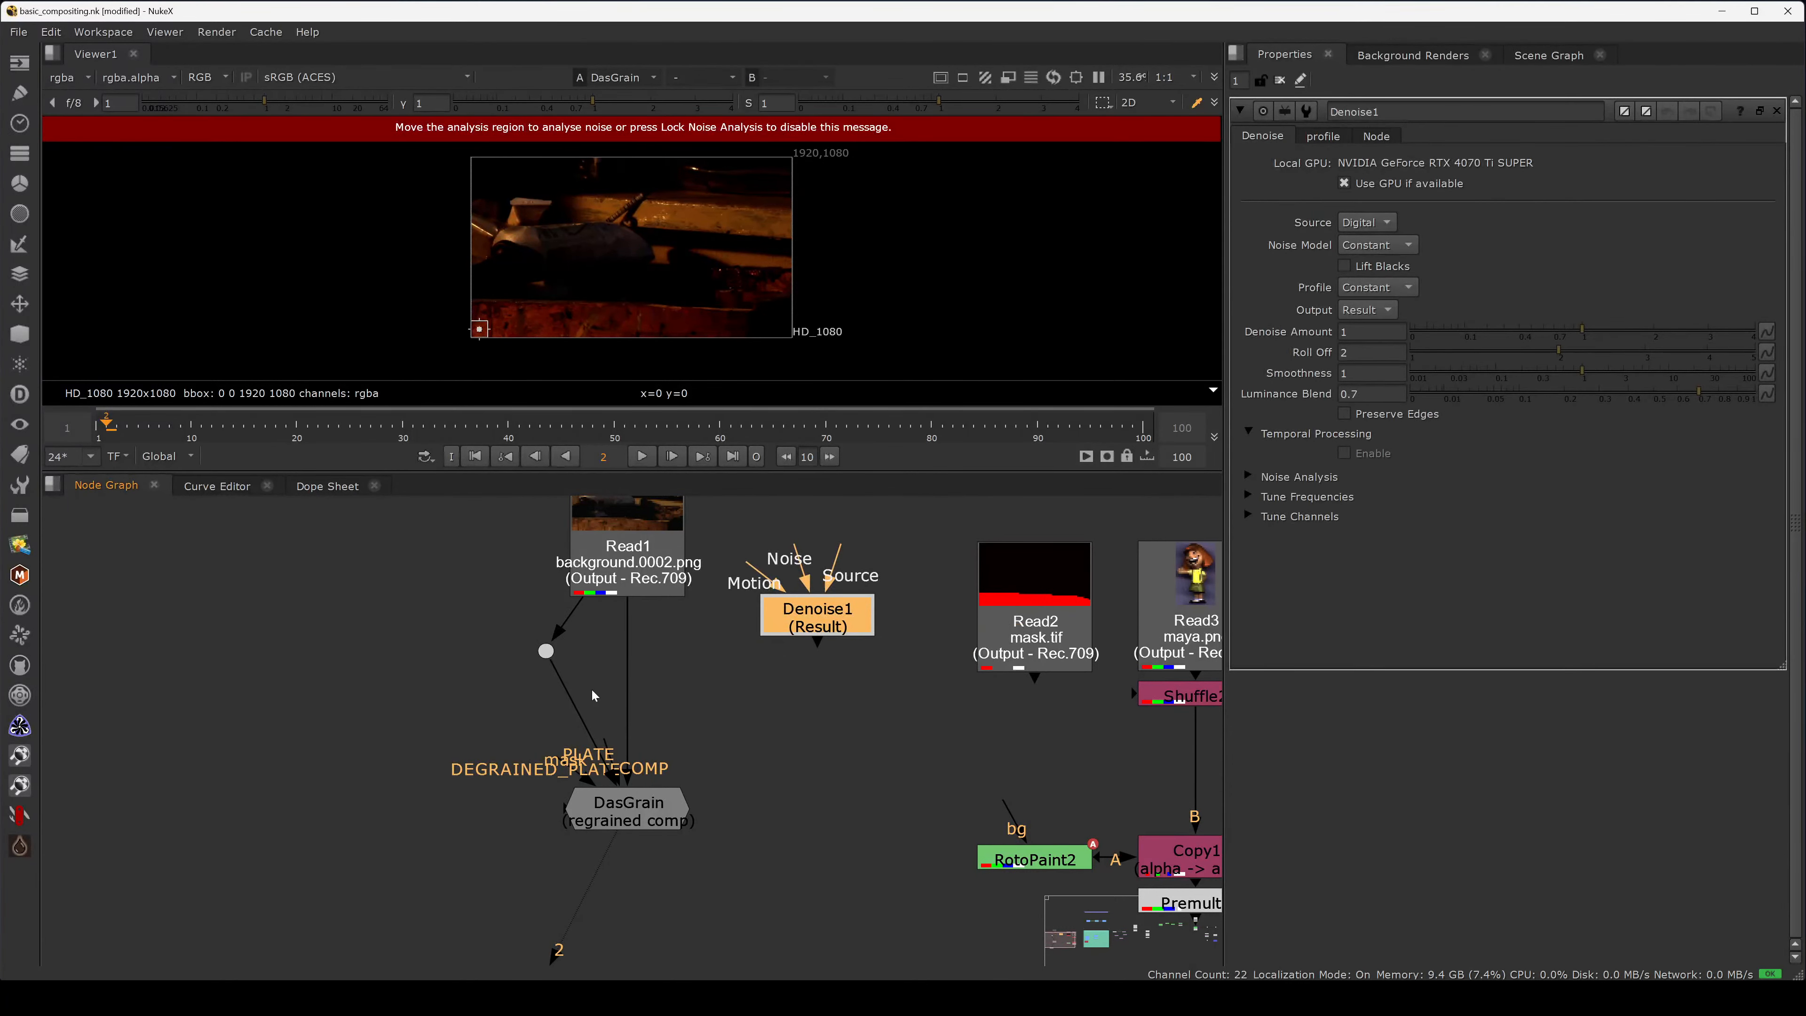
- Connect the Denoise Source input to the background Read node and view Denoise with the viewer gain at 64
{"action": "left_click_drag", "start_coordinate": [854, 628], "coordinate": [851, 687]}
{"action": "left_click_drag", "start_coordinate": [835, 614], "coordinate": [671, 558]}
{"action": "left_click_drag", "start_coordinate": [802, 680], "coordinate": [795, 688]}
{"action": "key", "text": "2"}
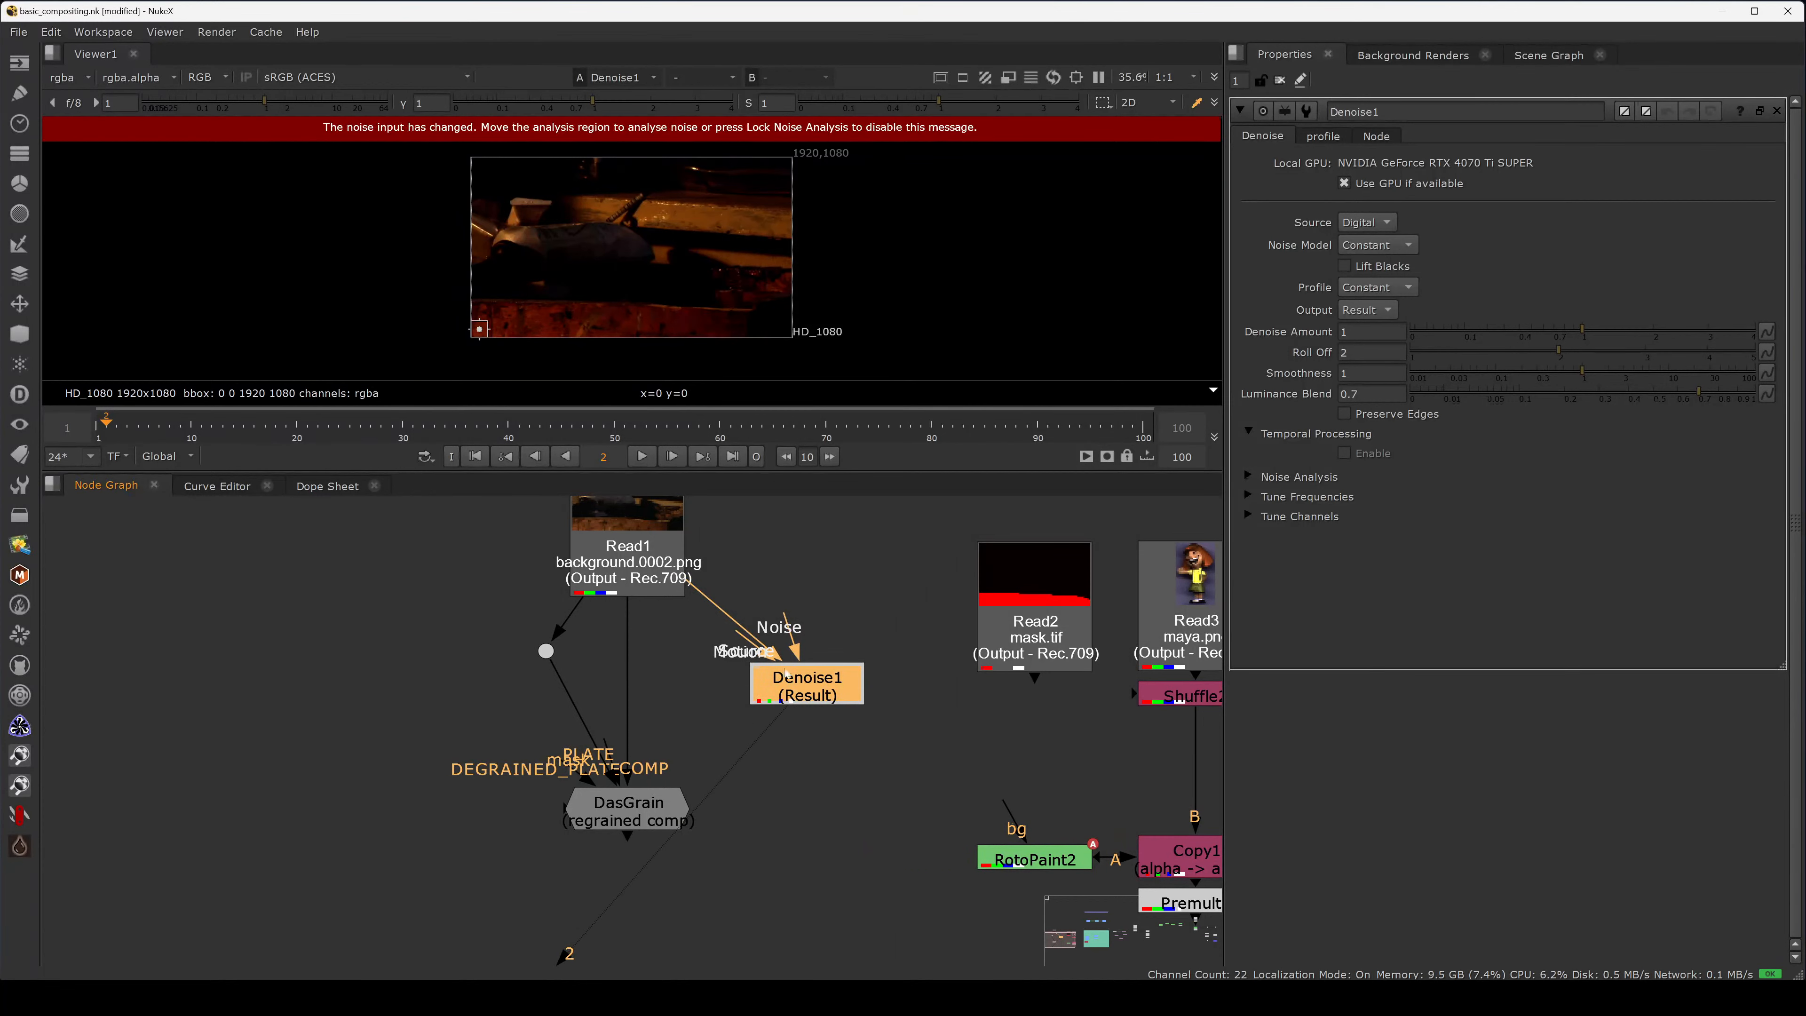
{"action": "left_click_drag", "start_coordinate": [300, 104], "coordinate": [431, 103]}
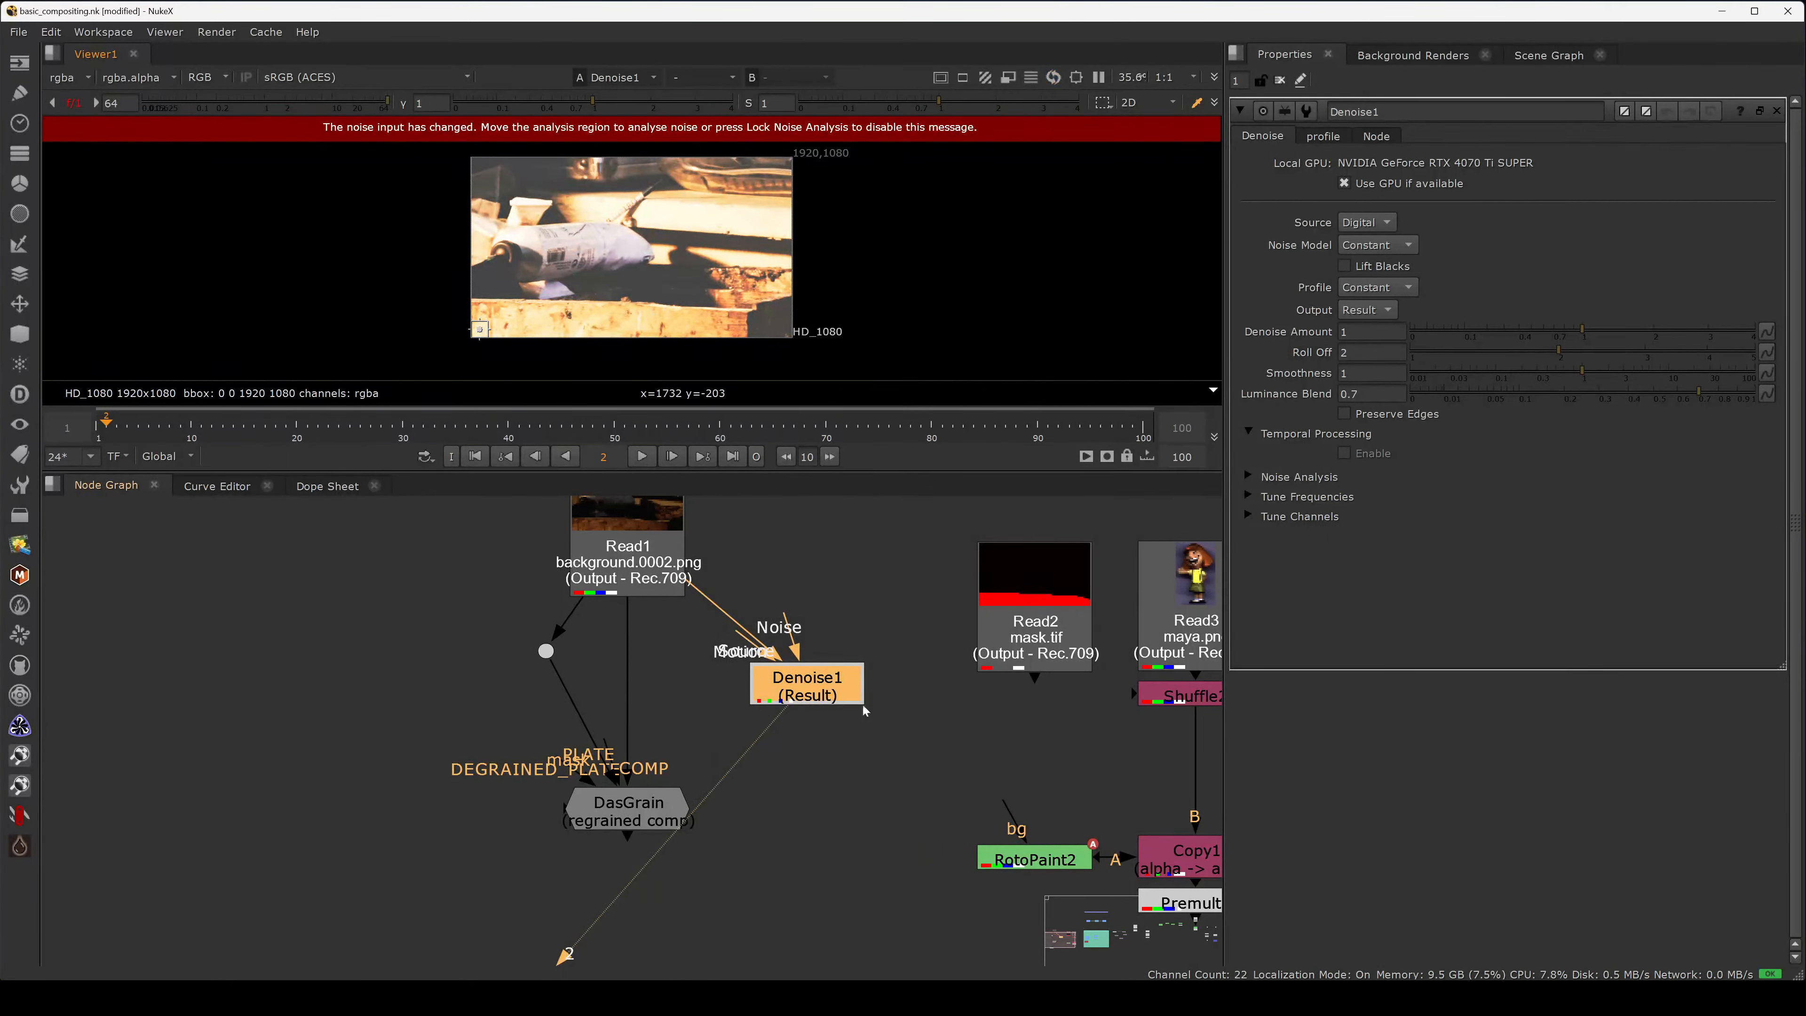
{"action": "left_click_drag", "start_coordinate": [863, 710], "coordinate": [857, 711]}
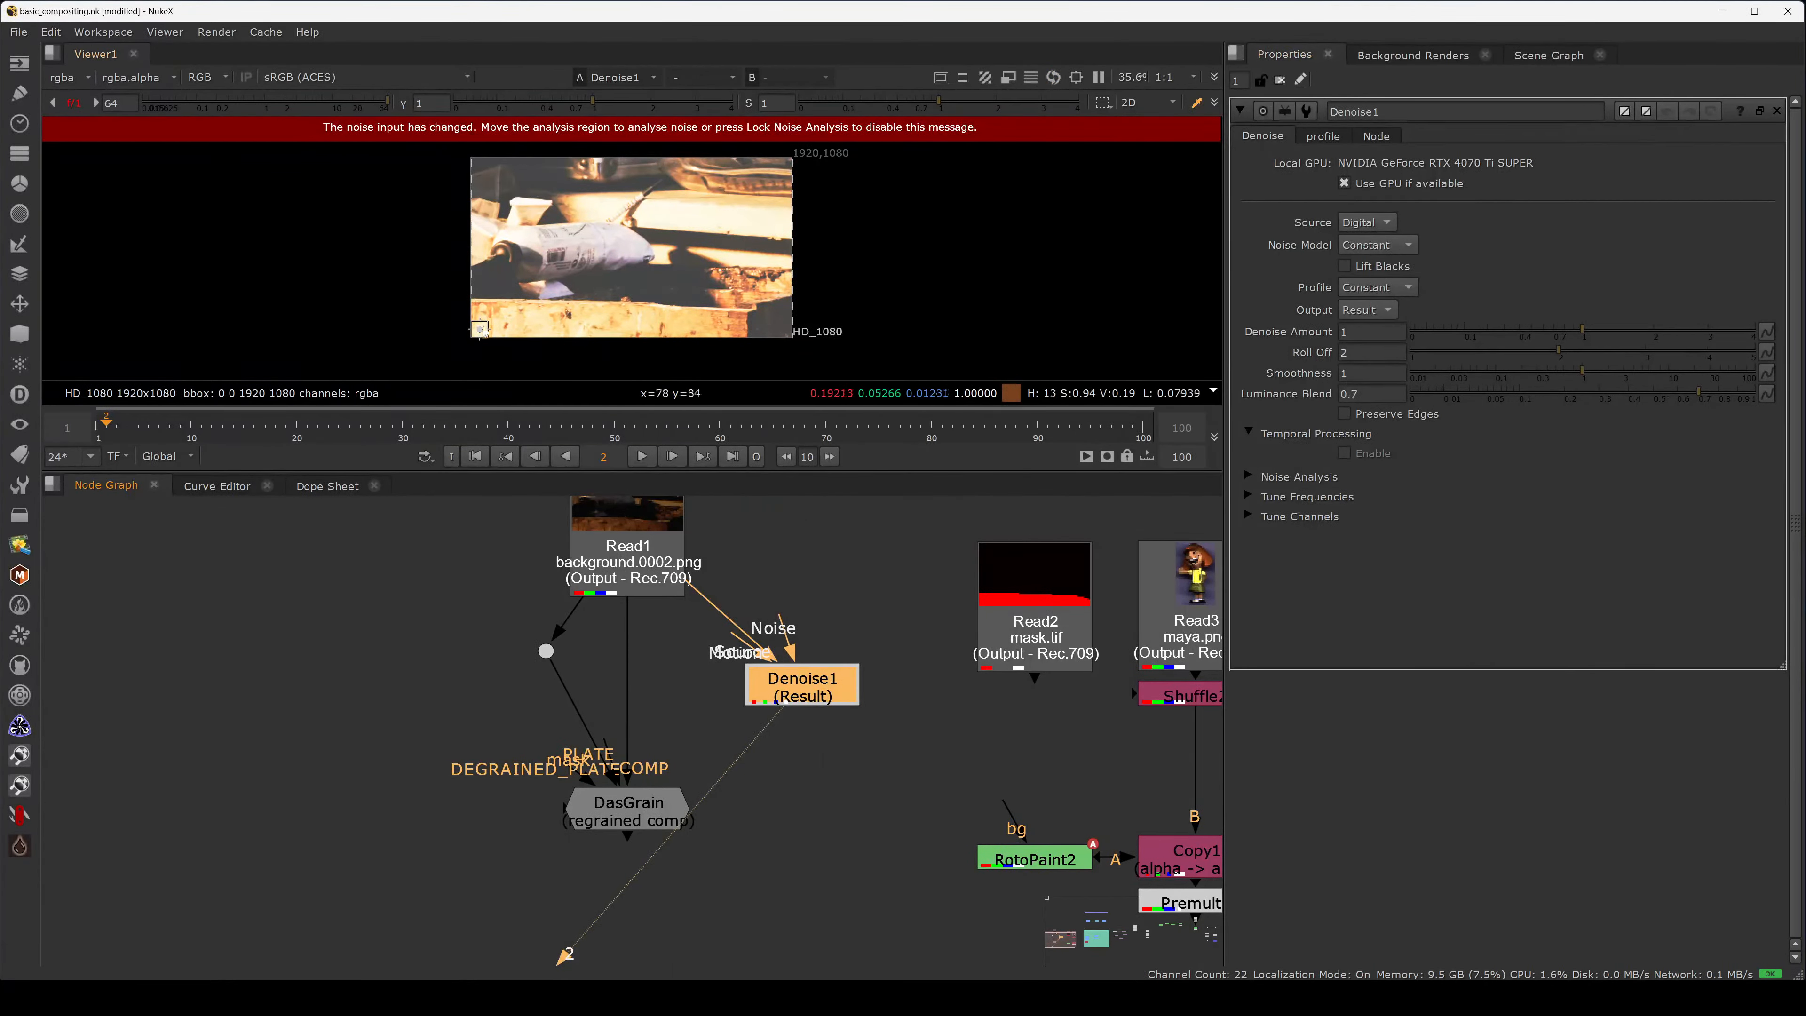
- Move the Denoise analysis region onto the dark area near the plate's left edge and reset the viewer gain to 1
{"action": "left_click_drag", "start_coordinate": [479, 329], "coordinate": [494, 277]}
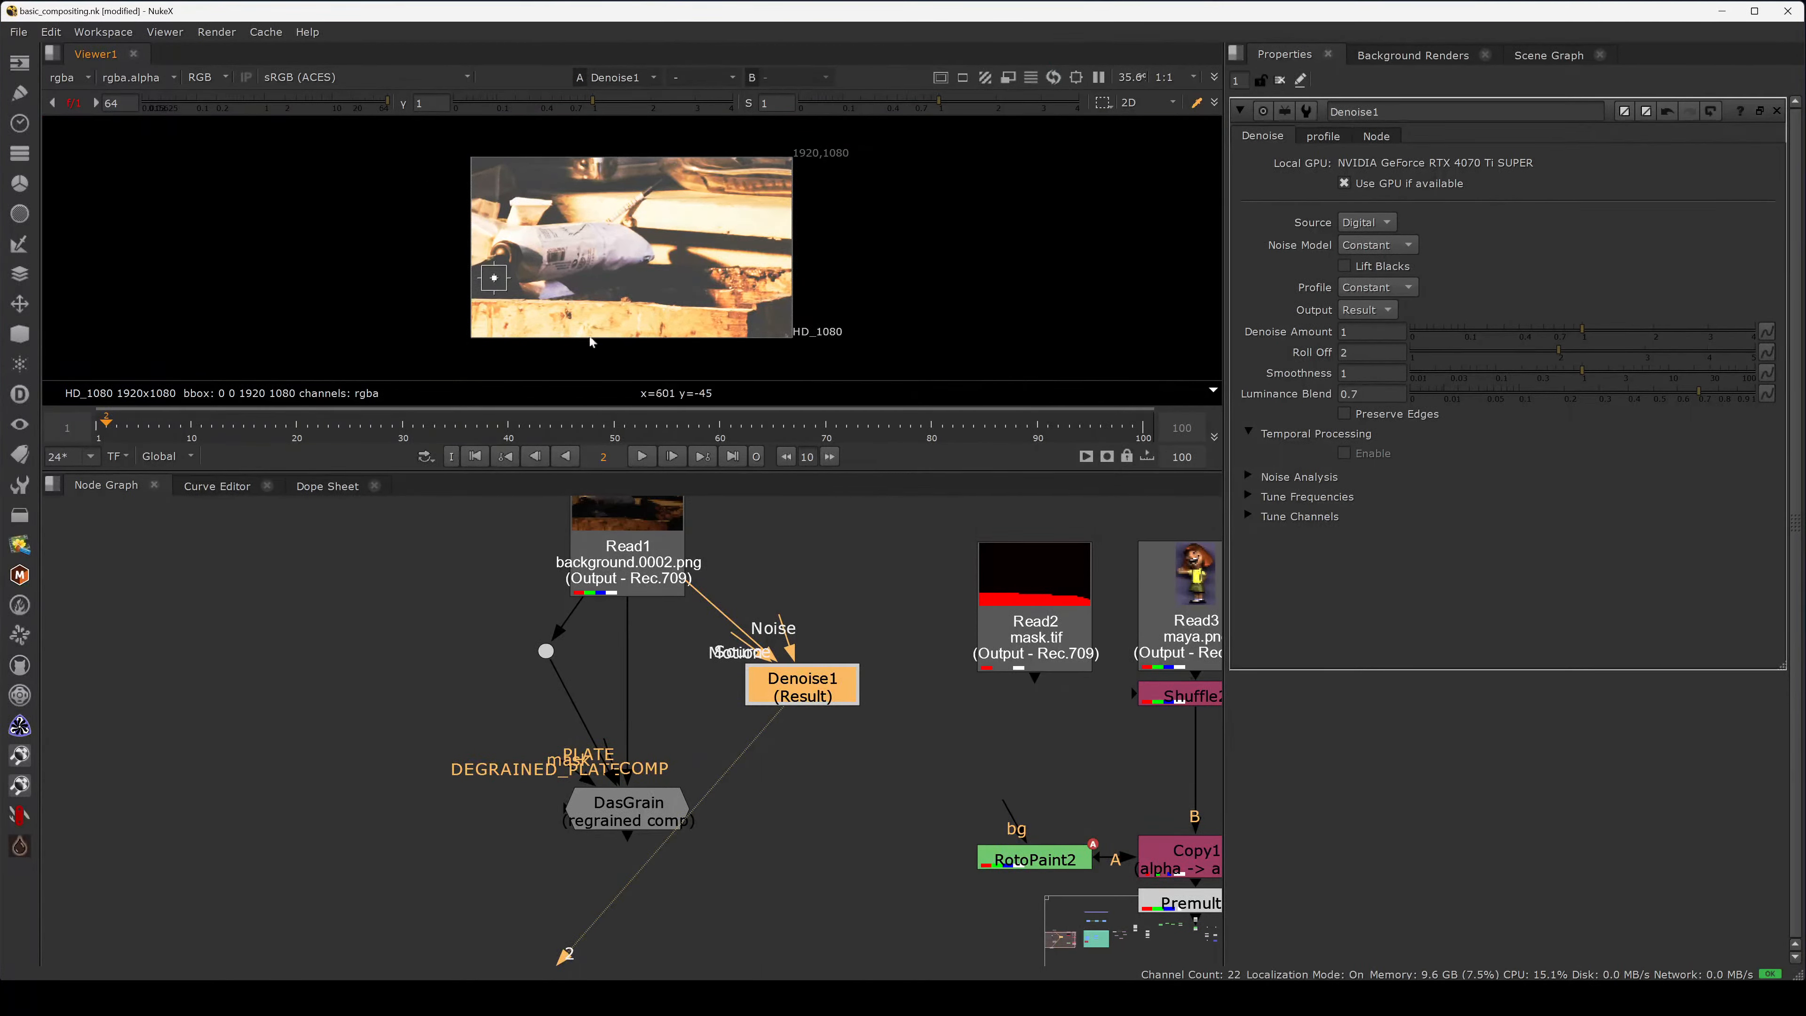
{"action": "left_click", "coordinate": [265, 105]}
{"action": "left_click", "coordinate": [733, 767]}
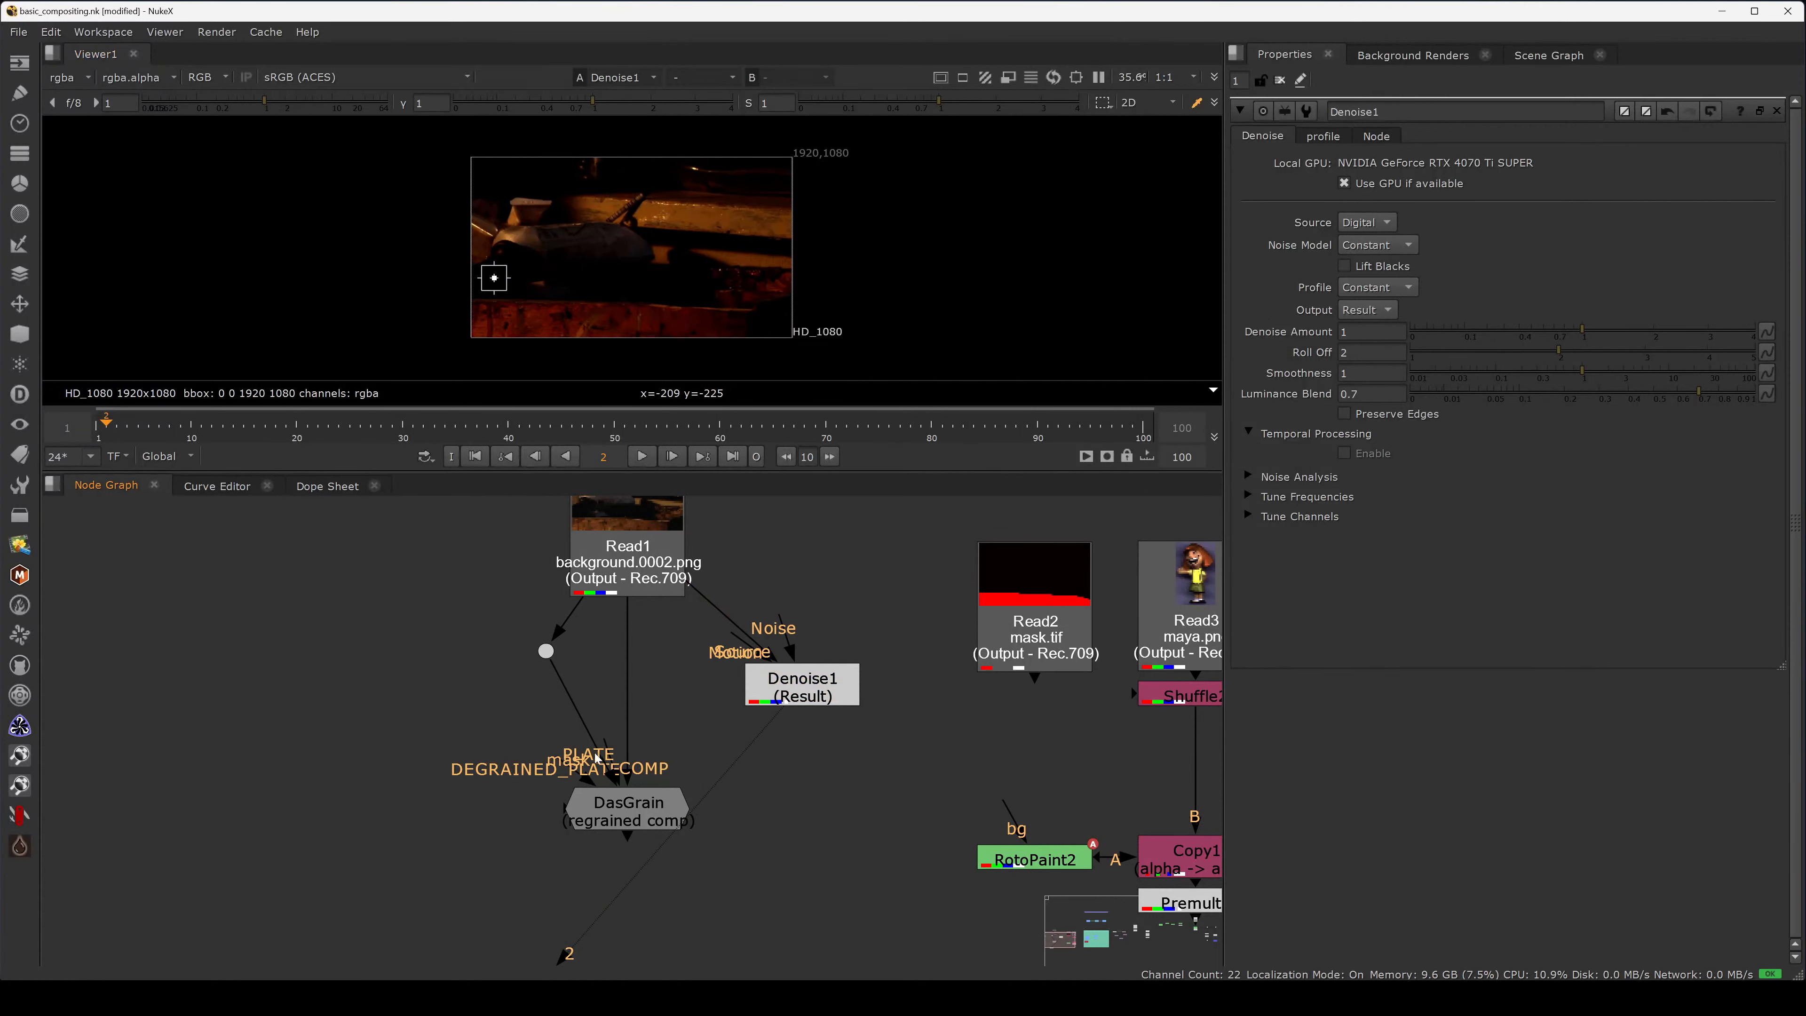
- Connect DasGrain's DEGRAINED_PLATE input to Denoise and move DasGrain directly below the PLATE Dot
{"action": "left_click_drag", "start_coordinate": [611, 807], "coordinate": [818, 684]}
{"action": "left_click_drag", "start_coordinate": [449, 863], "coordinate": [547, 845]}
{"action": "left_click", "coordinate": [694, 727]}
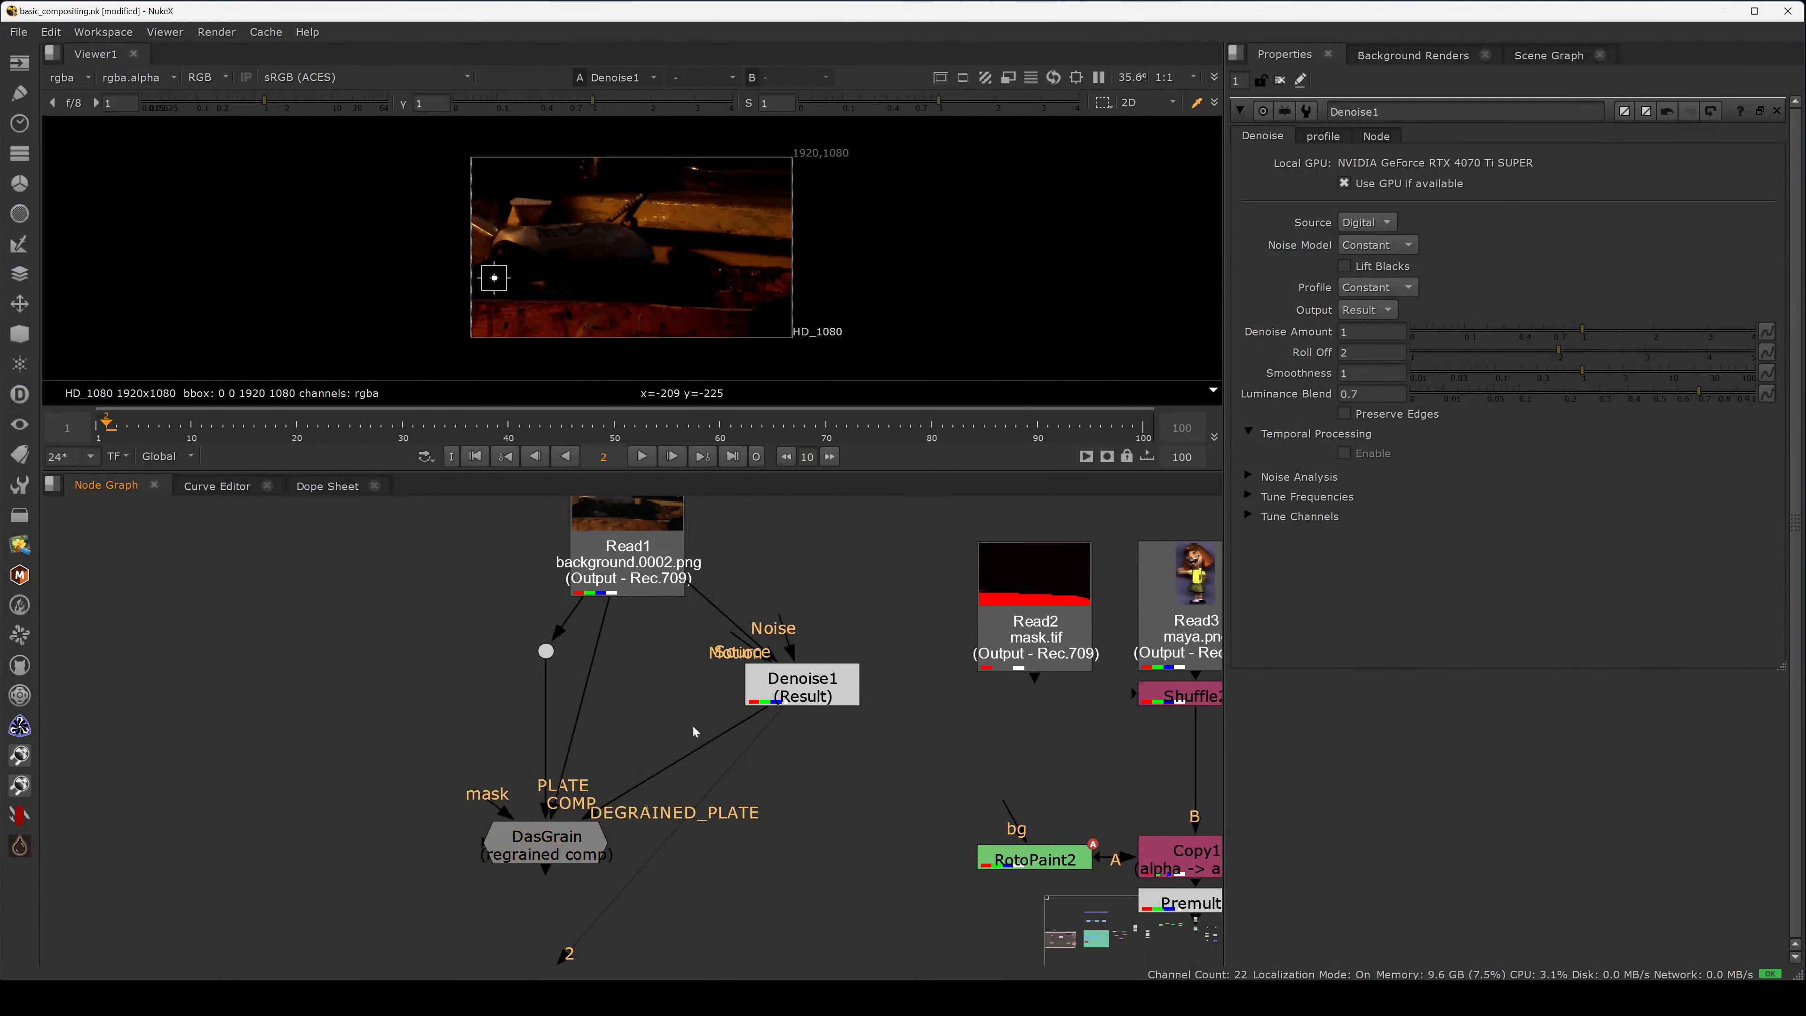
- Insert a Dot below the background Read node, detach DasGrain's COMP input, and feed the PLATE Dot from the new Dot
{"action": "key", "text": "space"}
{"action": "left_click_drag", "start_coordinate": [517, 446], "coordinate": [468, 437]}
{"action": "key", "text": "period"}
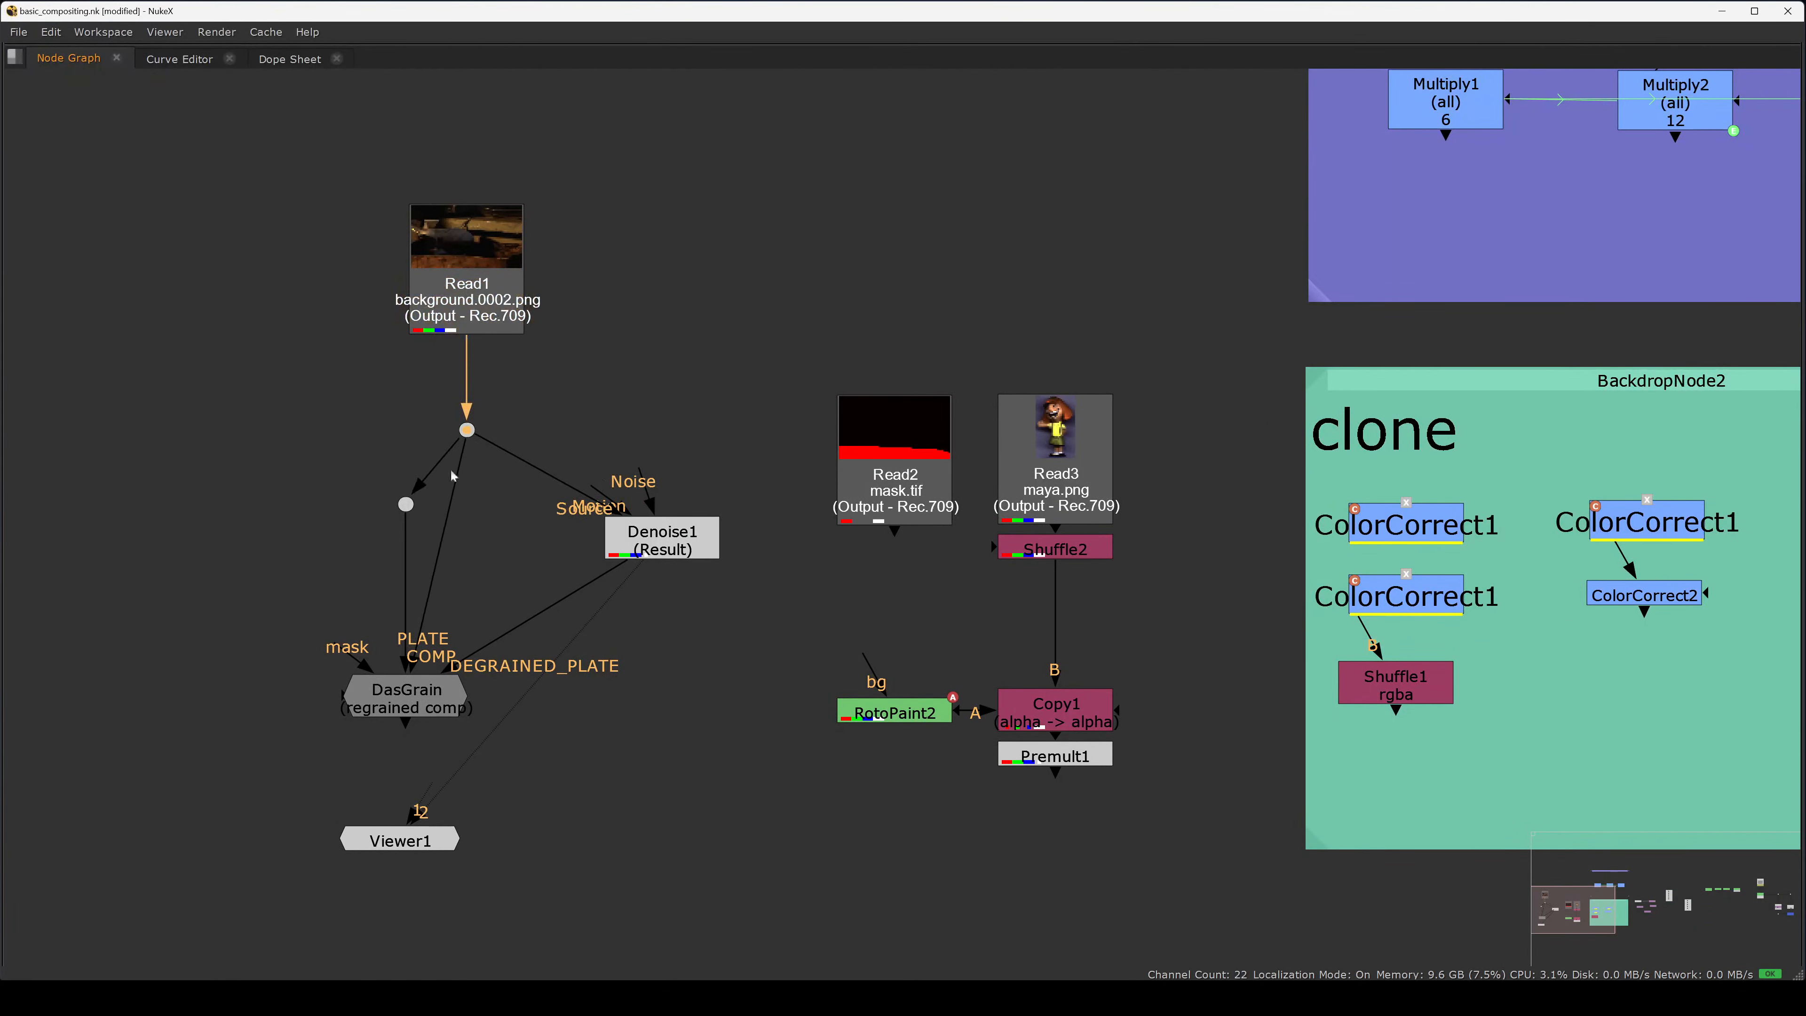
{"action": "left_click_drag", "start_coordinate": [366, 515], "coordinate": [244, 543]}
{"action": "left_click_drag", "start_coordinate": [465, 431], "coordinate": [439, 475]}
{"action": "left_click_drag", "start_coordinate": [444, 476], "coordinate": [456, 492]}
{"action": "left_click_drag", "start_coordinate": [461, 493], "coordinate": [468, 492]}
{"action": "left_click_drag", "start_coordinate": [223, 517], "coordinate": [414, 466]}
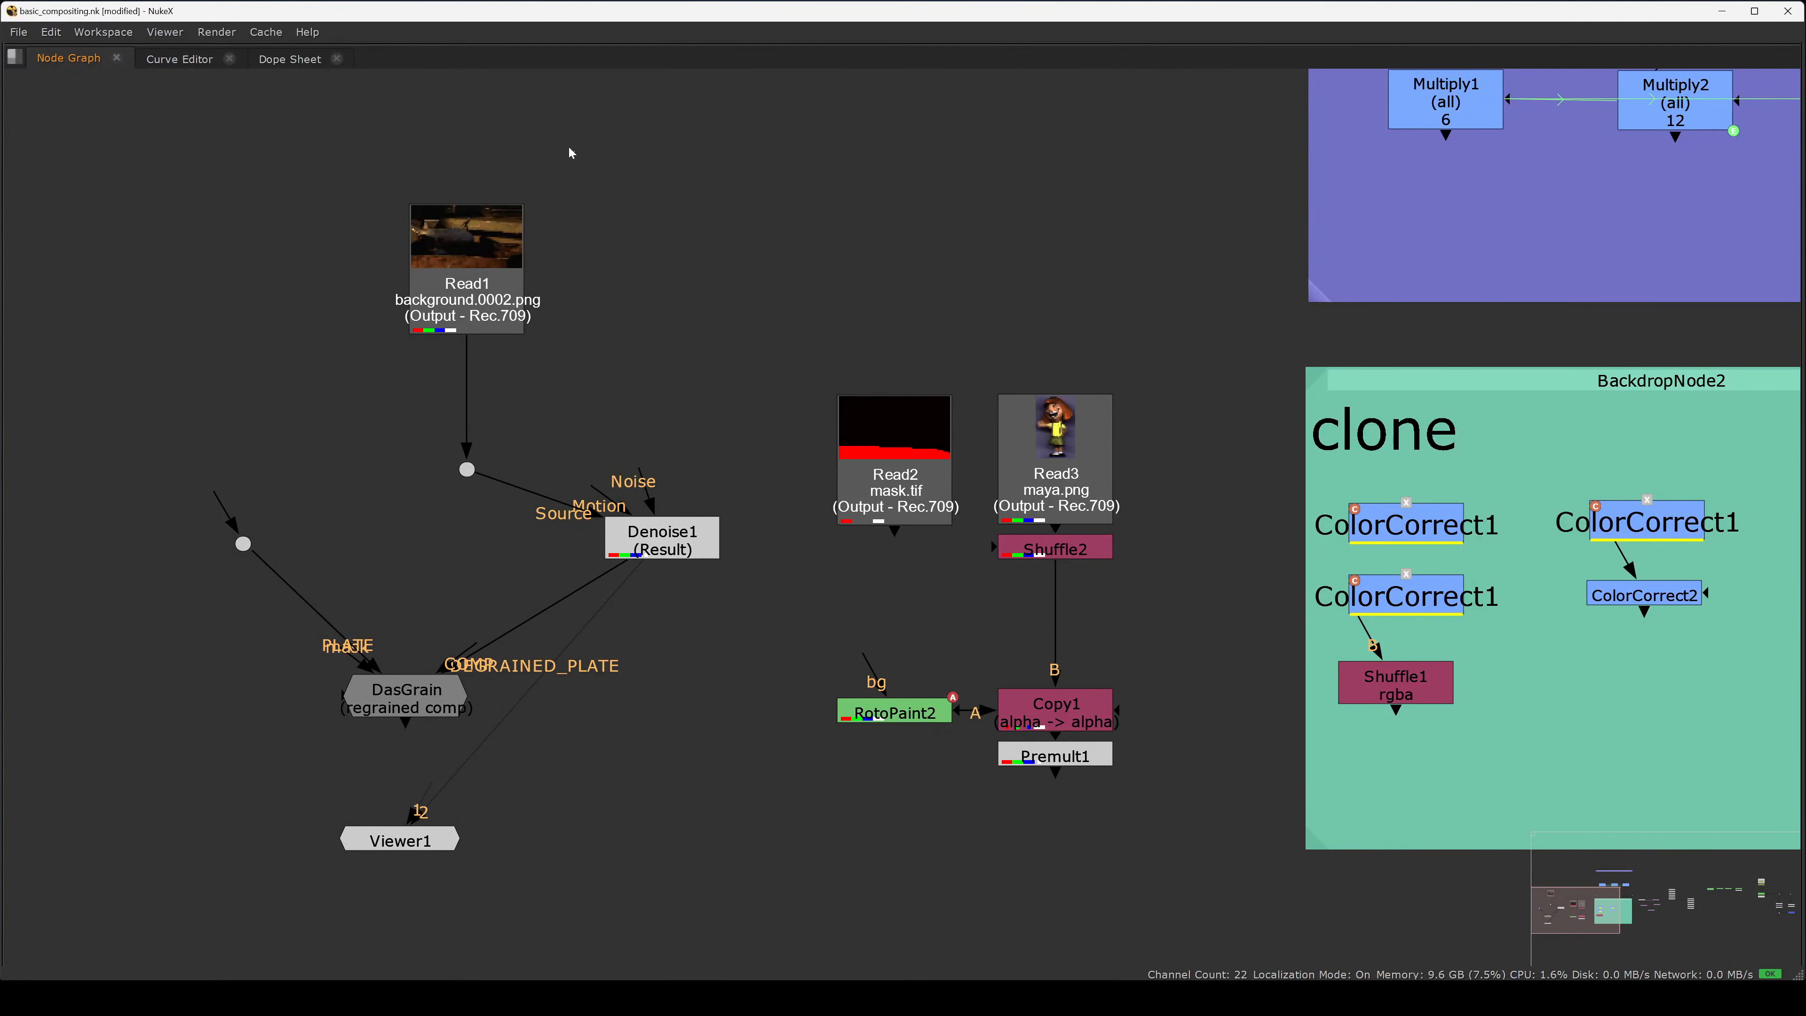
- Align the background Read node and both Dots in one column, with Denoise level with the upper Dot and the lower Dot level with DasGrain
{"action": "left_click_drag", "start_coordinate": [569, 153], "coordinate": [389, 534]}
{"action": "left_click_drag", "start_coordinate": [466, 469], "coordinate": [243, 411]}
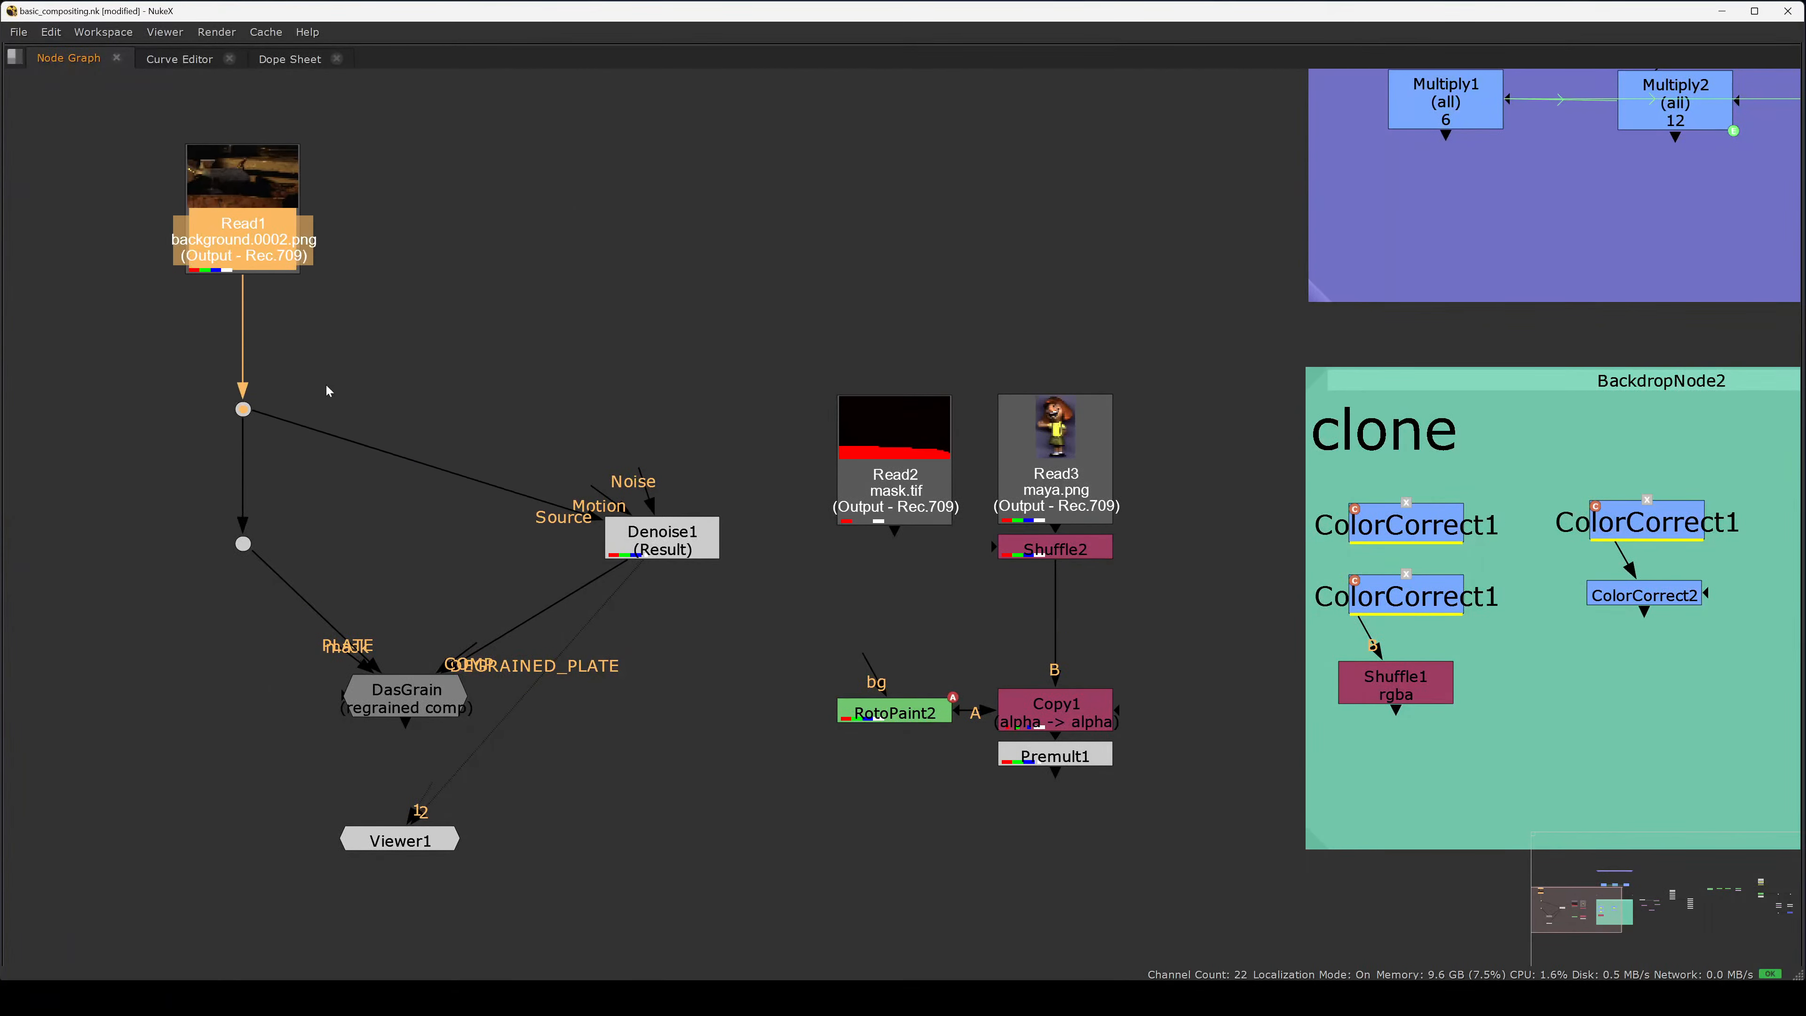
{"action": "left_click_drag", "start_coordinate": [635, 553], "coordinate": [526, 423]}
{"action": "left_click", "coordinate": [435, 437]}
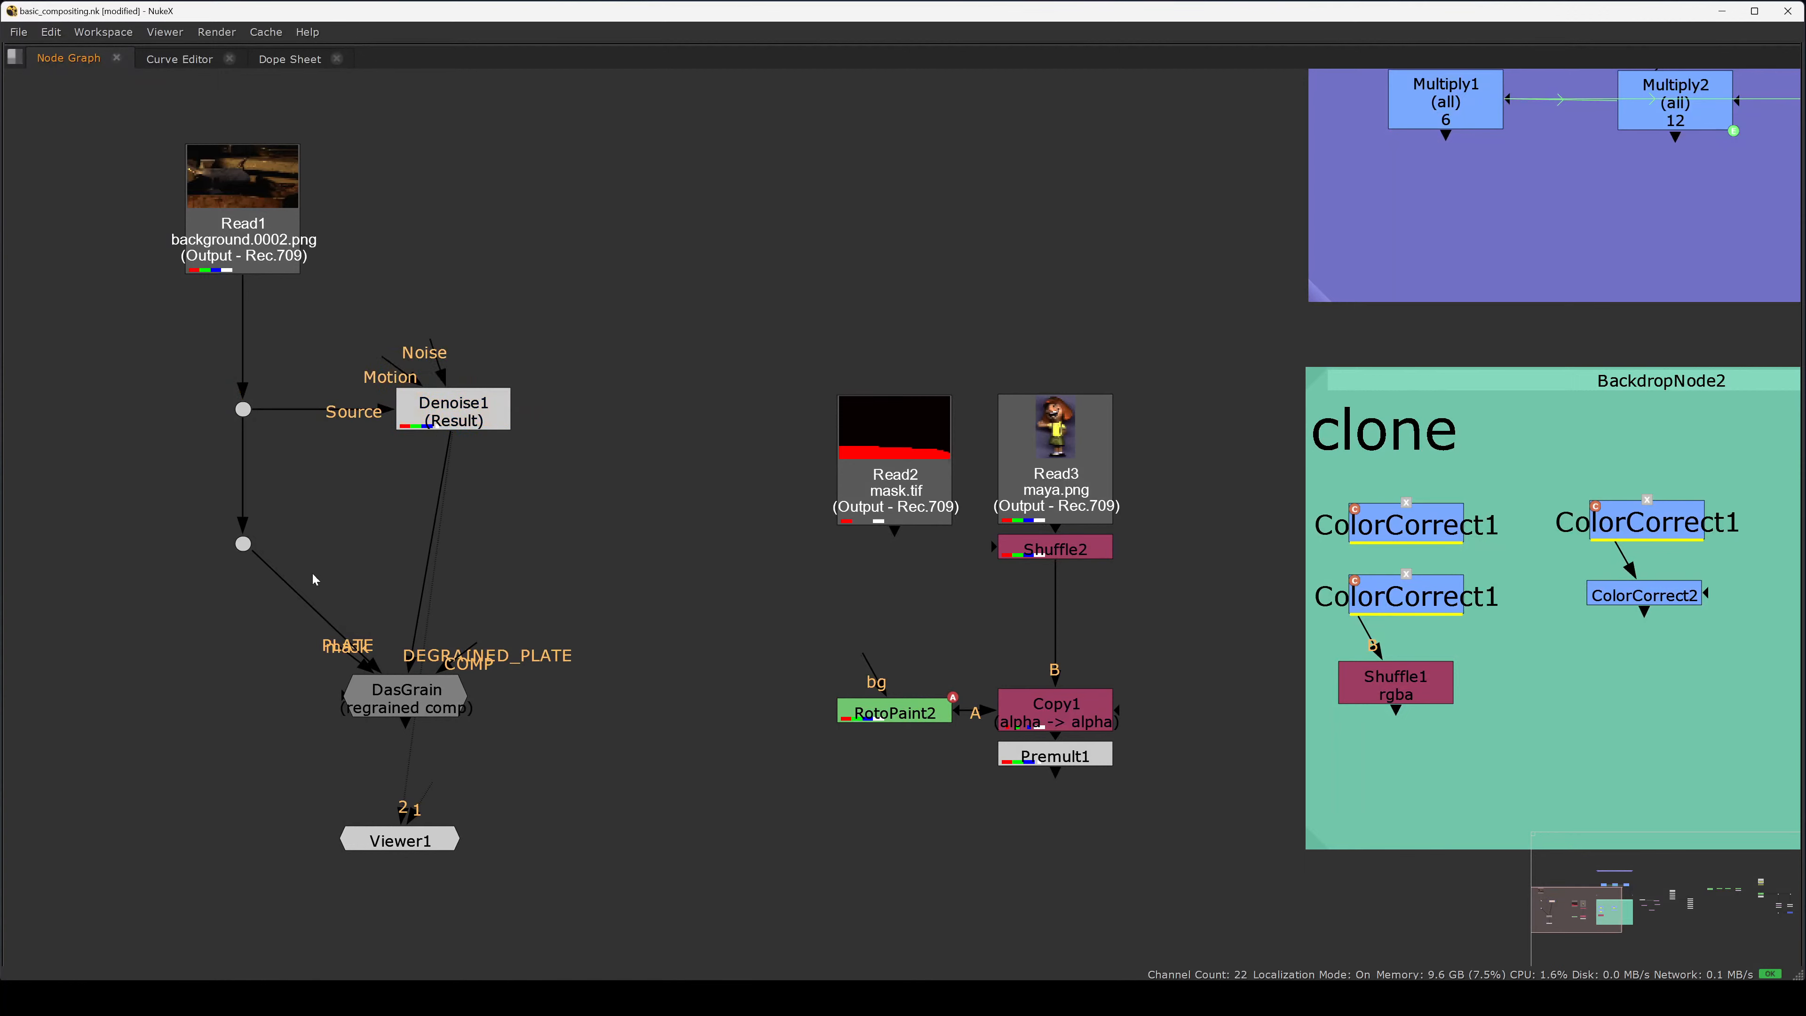
{"action": "left_click_drag", "start_coordinate": [243, 544], "coordinate": [243, 695]}
{"action": "left_click", "coordinate": [327, 563]}
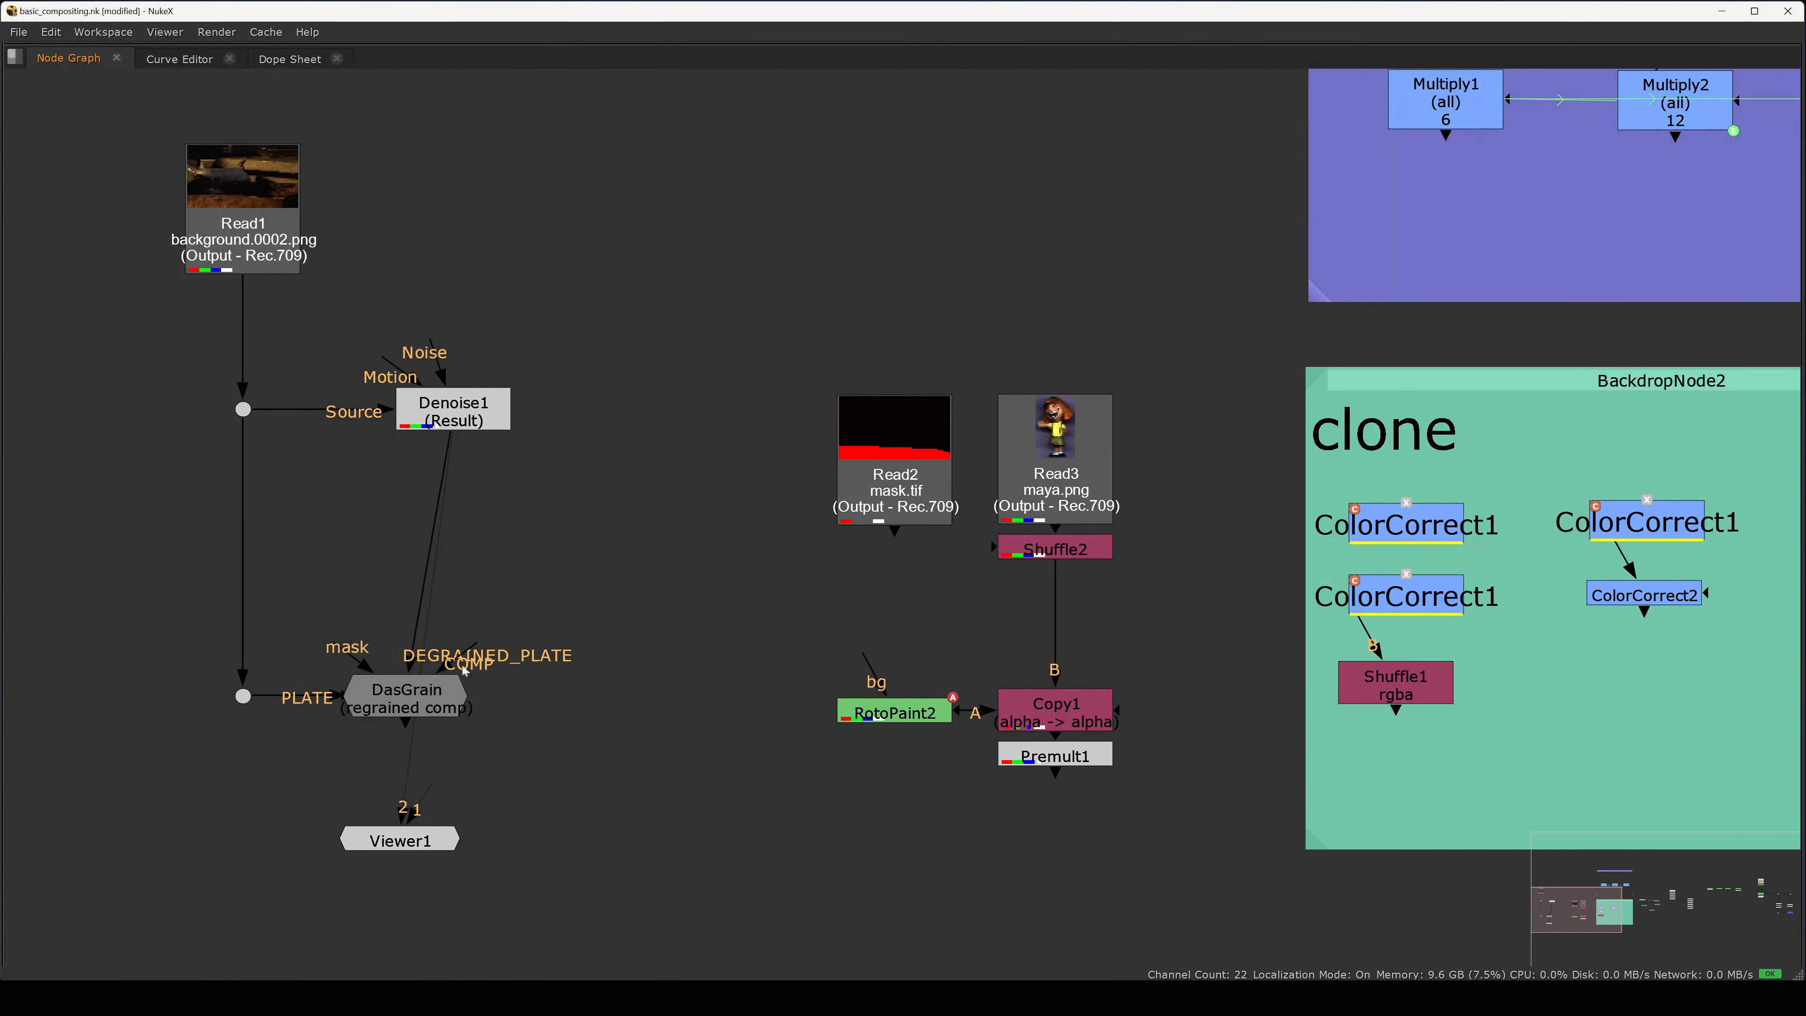
- Align DasGrain directly under Denoise and move the Viewer node down and away from the tree
{"action": "left_click_drag", "start_coordinate": [447, 688], "coordinate": [494, 689]}
{"action": "left_click", "coordinate": [478, 776]}
{"action": "left_click_drag", "start_coordinate": [416, 838], "coordinate": [164, 973]}
{"action": "left_click", "coordinate": [320, 818]}
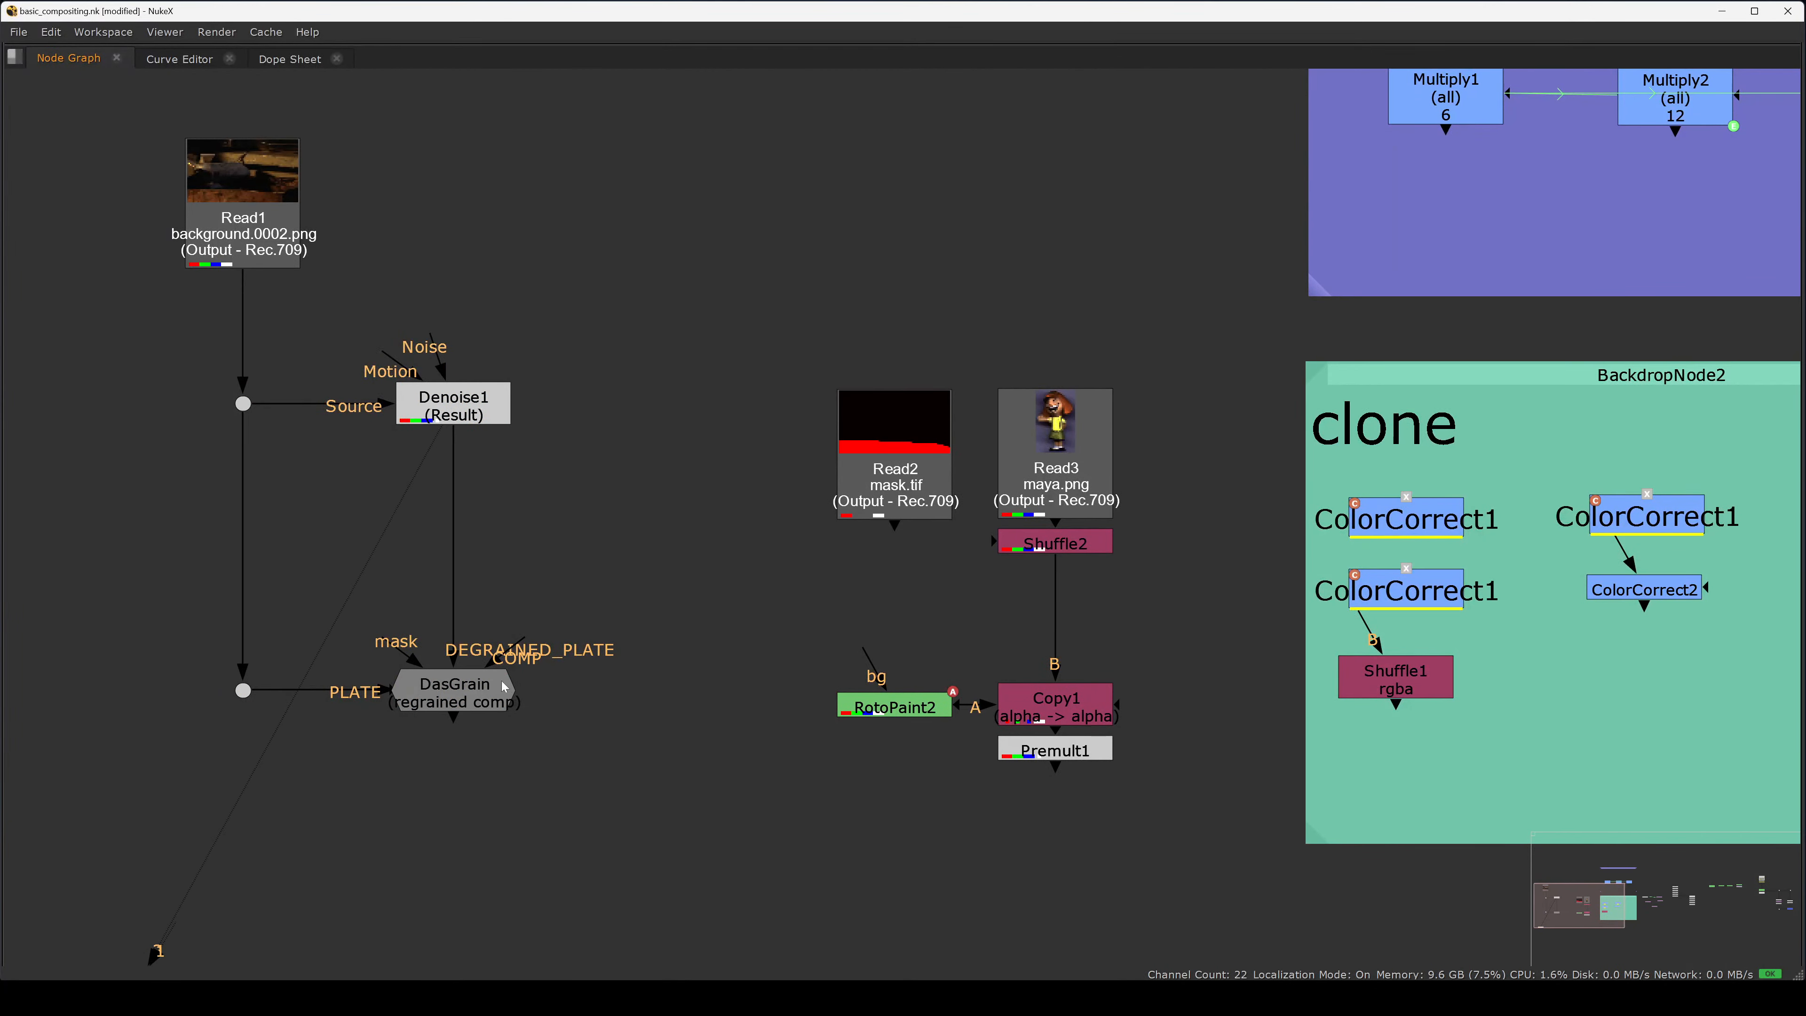
- Add a Merge (over) node with input A from the maya.png Read node and input B from Denoise
{"action": "left_click_drag", "start_coordinate": [517, 644], "coordinate": [760, 684]}
{"action": "middle_click_drag", "start_coordinate": [757, 526], "coordinate": [722, 618]}
{"action": "left_click_drag", "start_coordinate": [581, 443], "coordinate": [214, 313]}
{"action": "key", "text": "m"}
{"action": "left_click", "coordinate": [644, 468]}
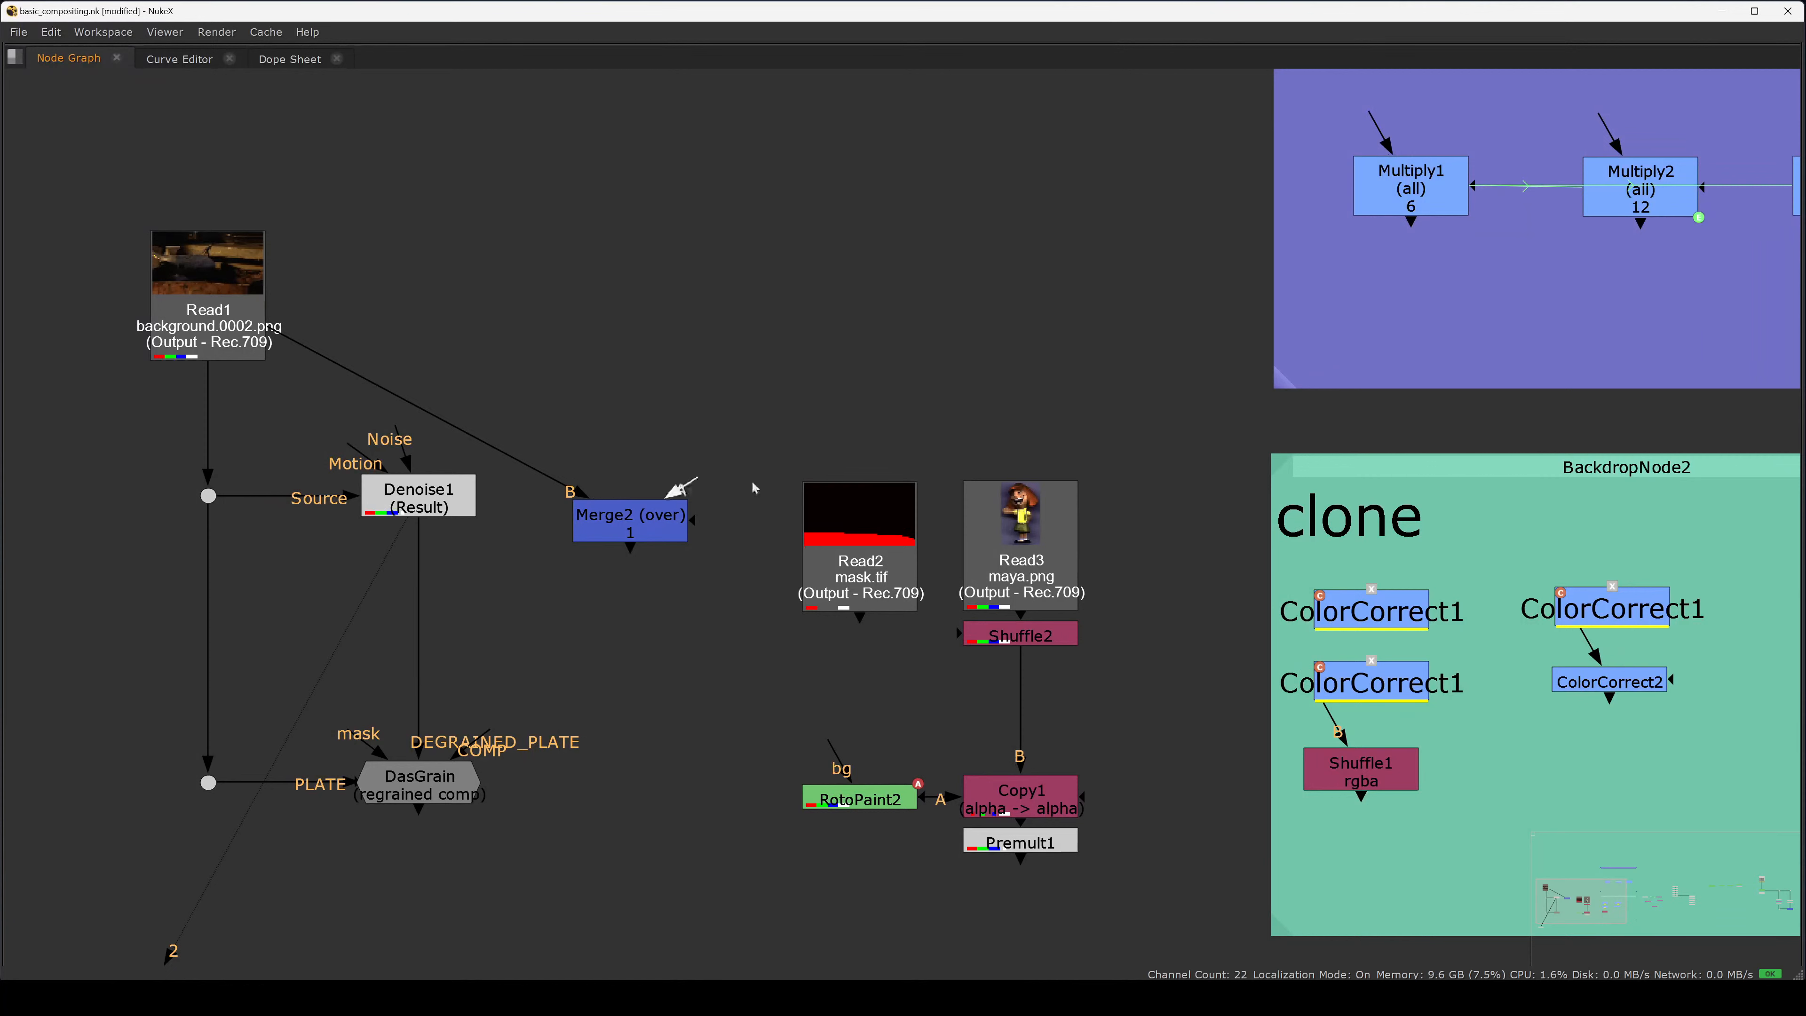
{"action": "left_click_drag", "start_coordinate": [754, 487], "coordinate": [1020, 541]}
{"action": "left_click_drag", "start_coordinate": [291, 342], "coordinate": [445, 498]}
- Place Merge level with Denoise, detach the maya.png Read node from Shuffle2, and position it directly above Merge
{"action": "left_click_drag", "start_coordinate": [607, 533], "coordinate": [623, 647]}
{"action": "left_click_drag", "start_coordinate": [999, 558], "coordinate": [999, 290]}
{"action": "left_click", "coordinate": [1040, 476]}
{"action": "left_click", "coordinate": [628, 620]}
{"action": "left_click_drag", "start_coordinate": [629, 620], "coordinate": [641, 490]}
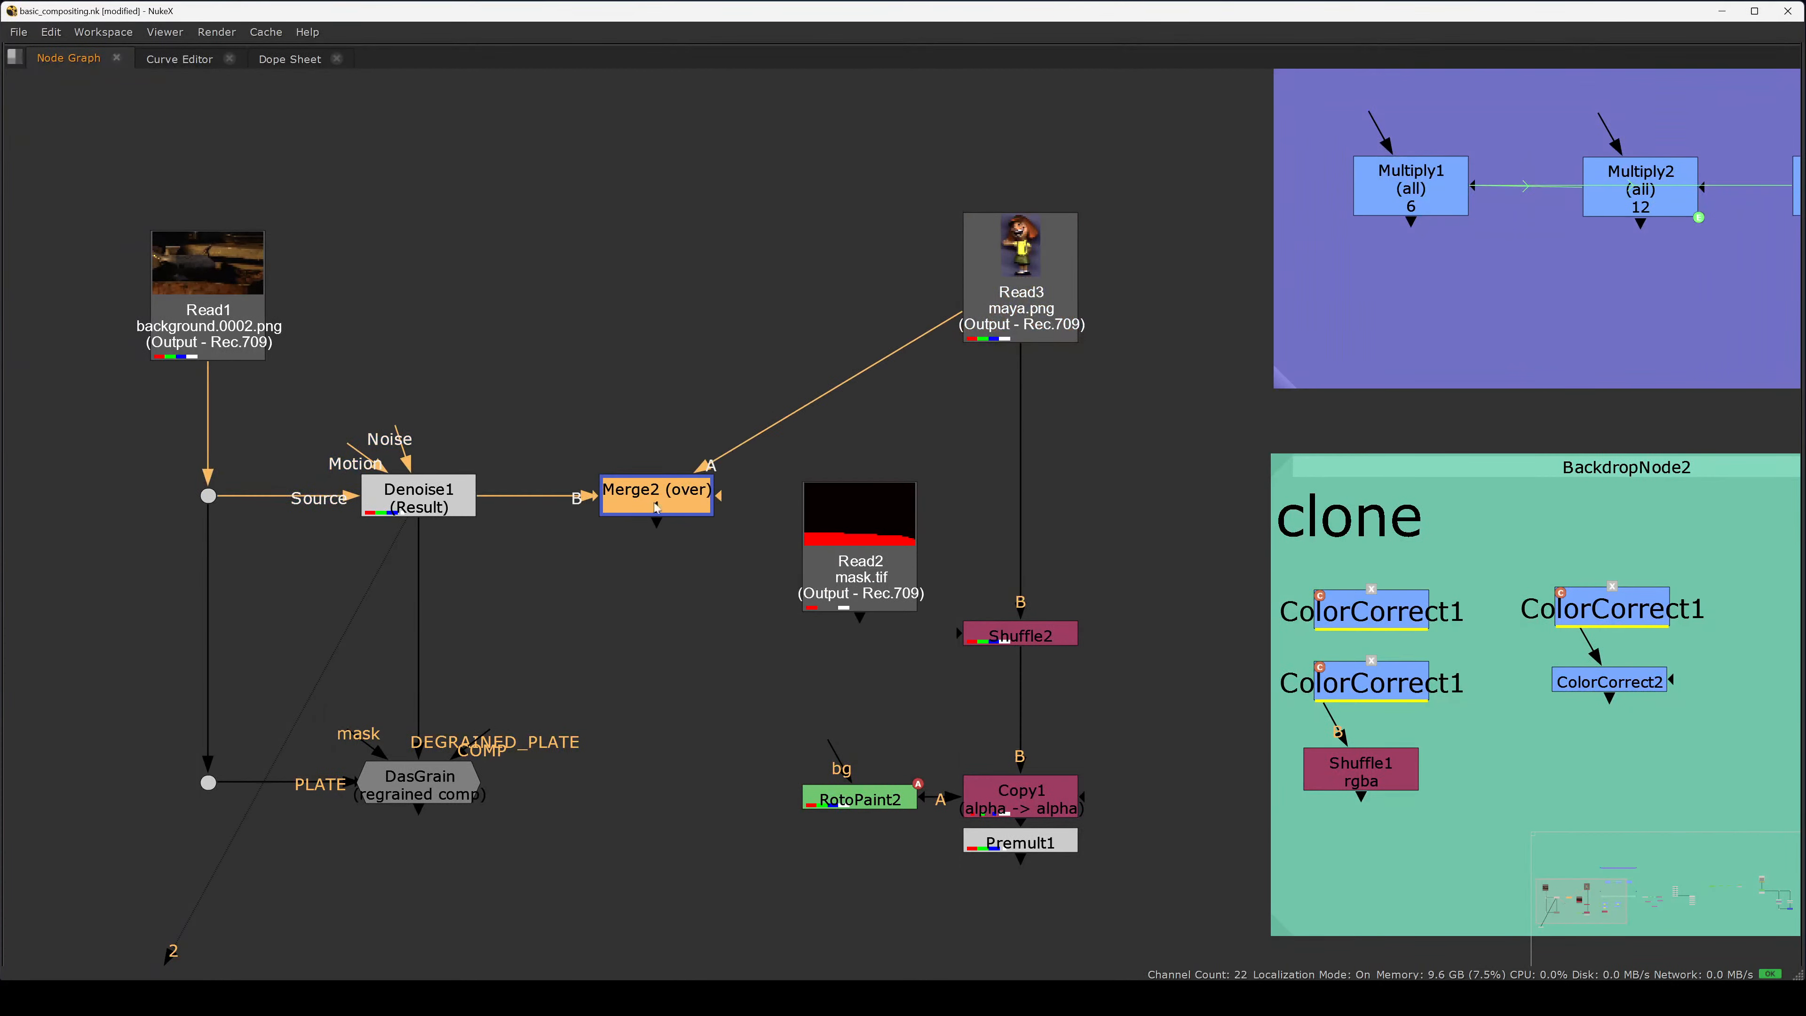
{"action": "left_click", "coordinate": [910, 441]}
{"action": "left_click_drag", "start_coordinate": [1010, 311], "coordinate": [862, 379]}
{"action": "left_click", "coordinate": [674, 514]}
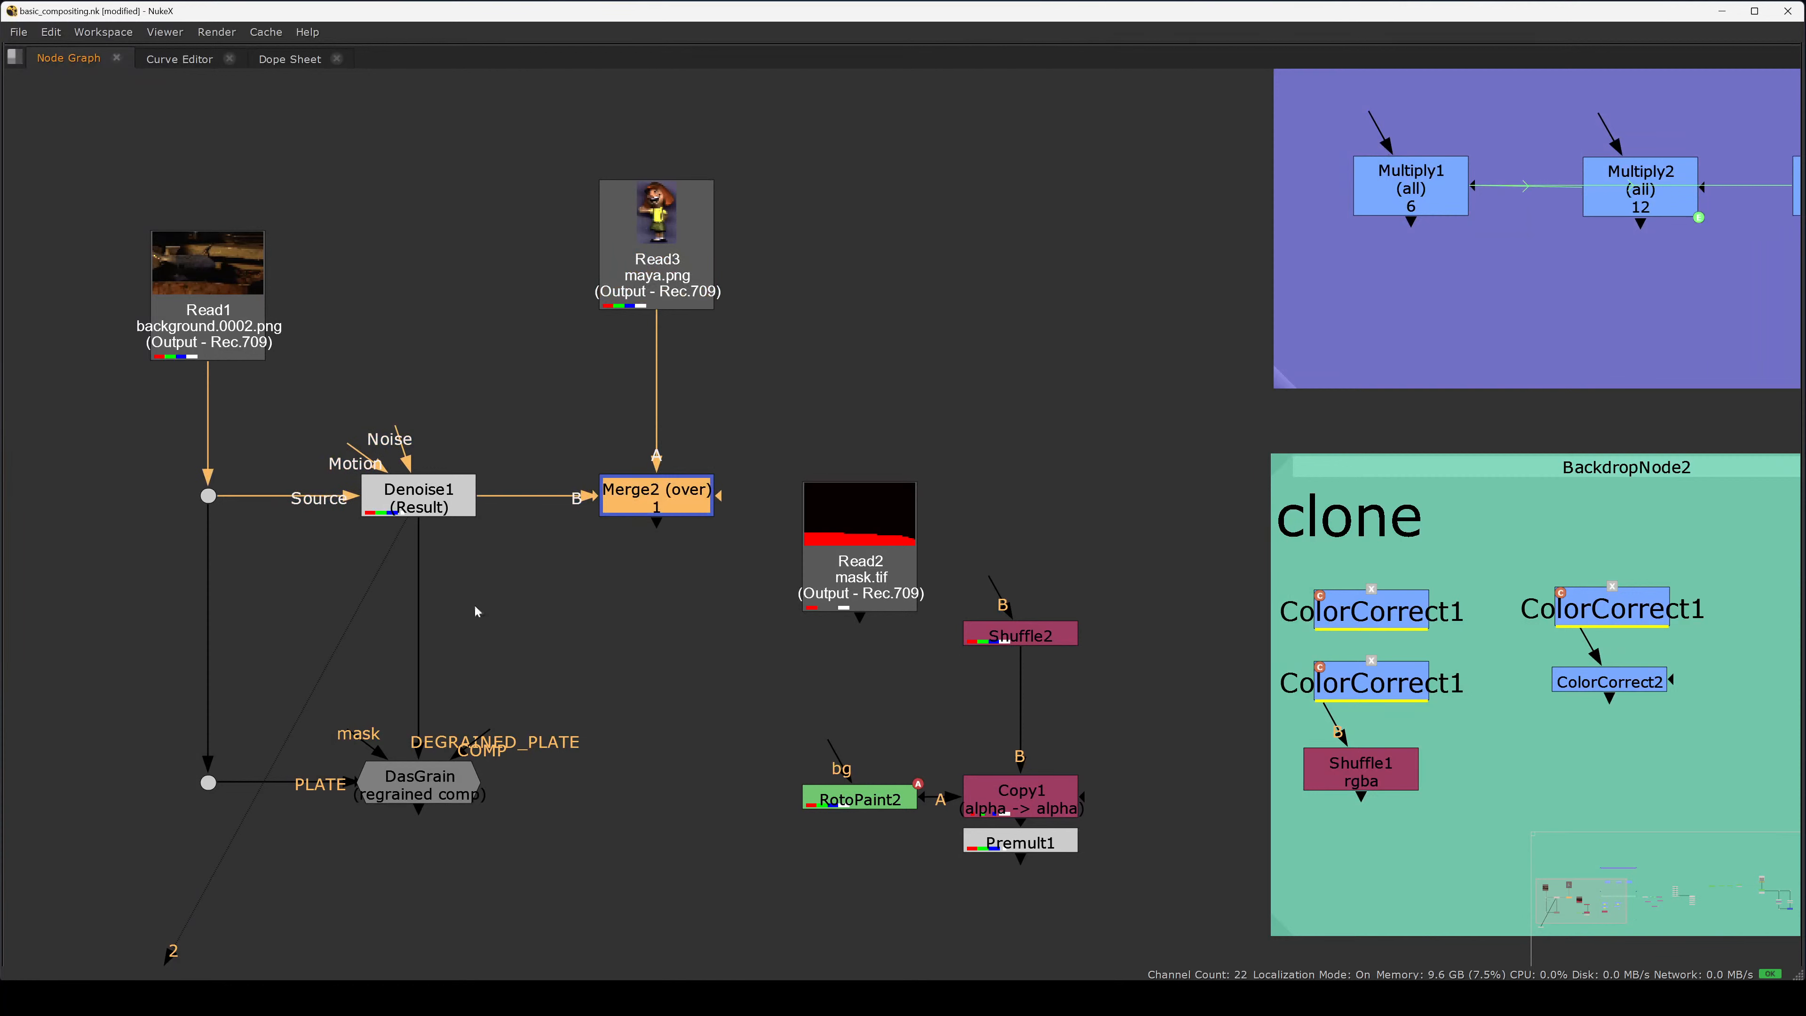
- Connect DasGrain's COMP input to Merge and route it through a Dot below Merge, level with DasGrain
{"action": "left_click_drag", "start_coordinate": [489, 733], "coordinate": [663, 507]}
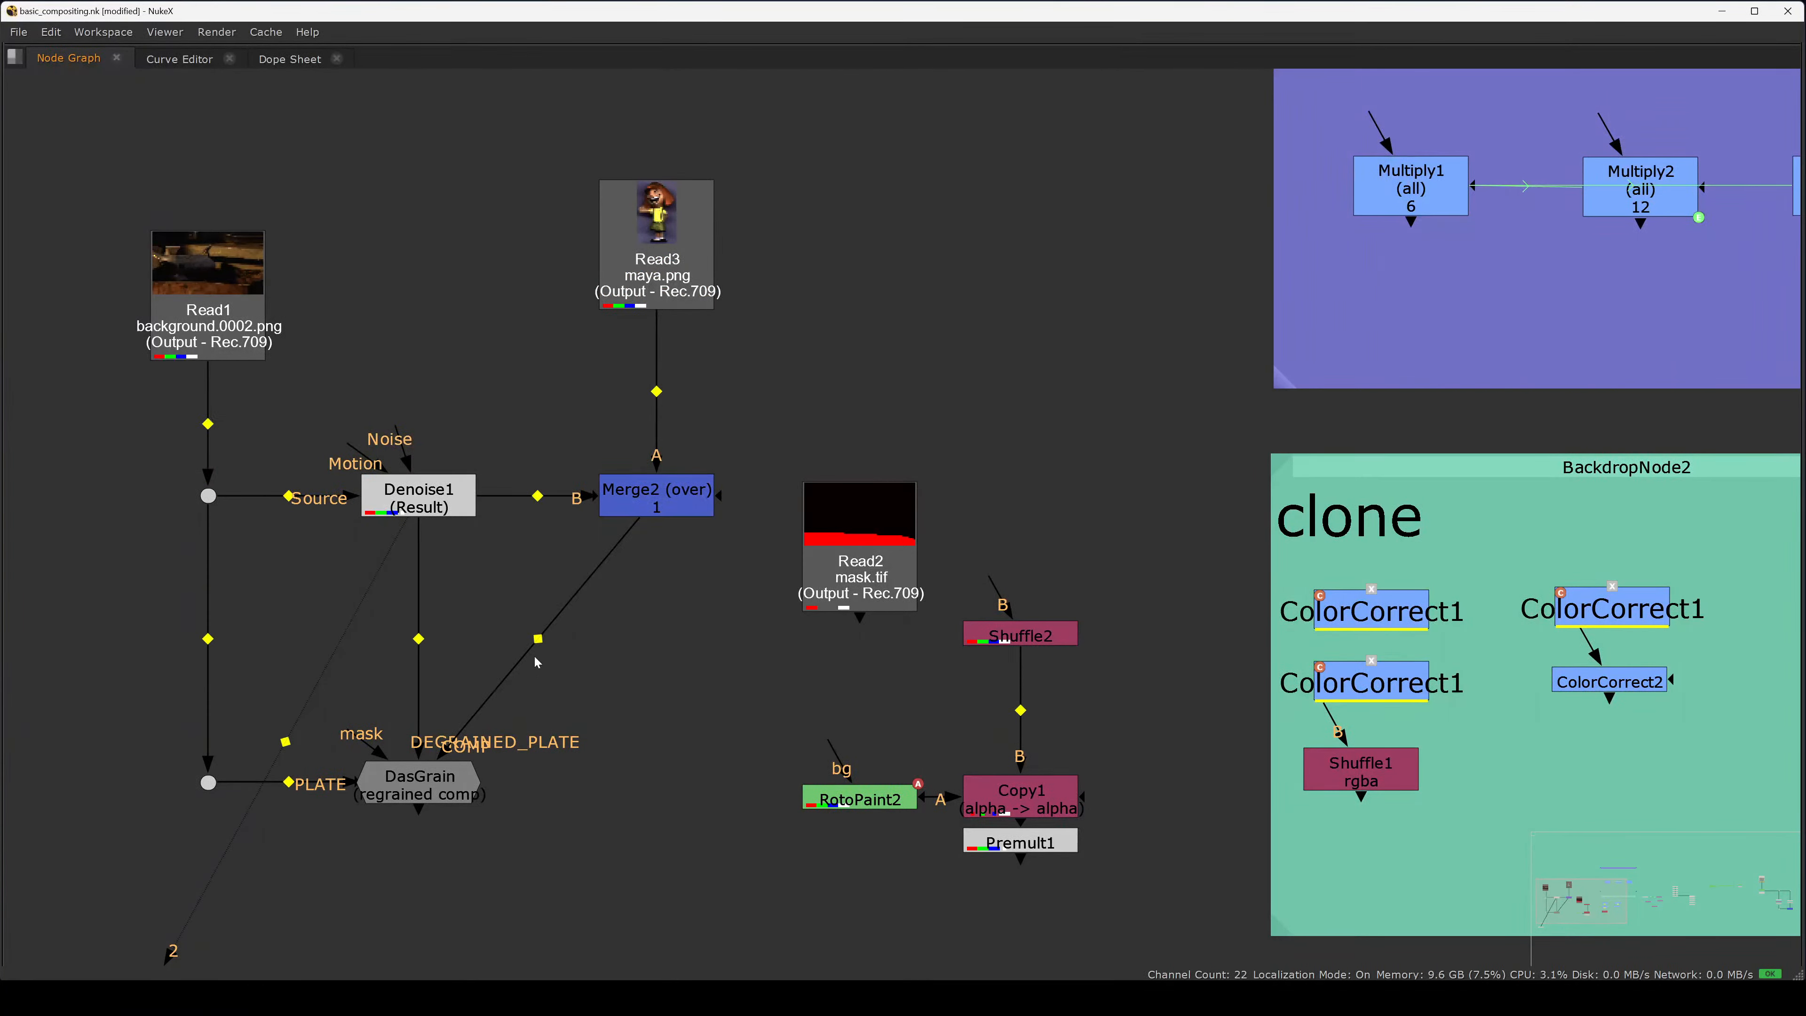
{"action": "left_click_drag", "start_coordinate": [538, 638], "coordinate": [655, 782], "text": "ctrl"}
{"action": "middle_click_drag", "start_coordinate": [620, 717], "coordinate": [791, 679]}
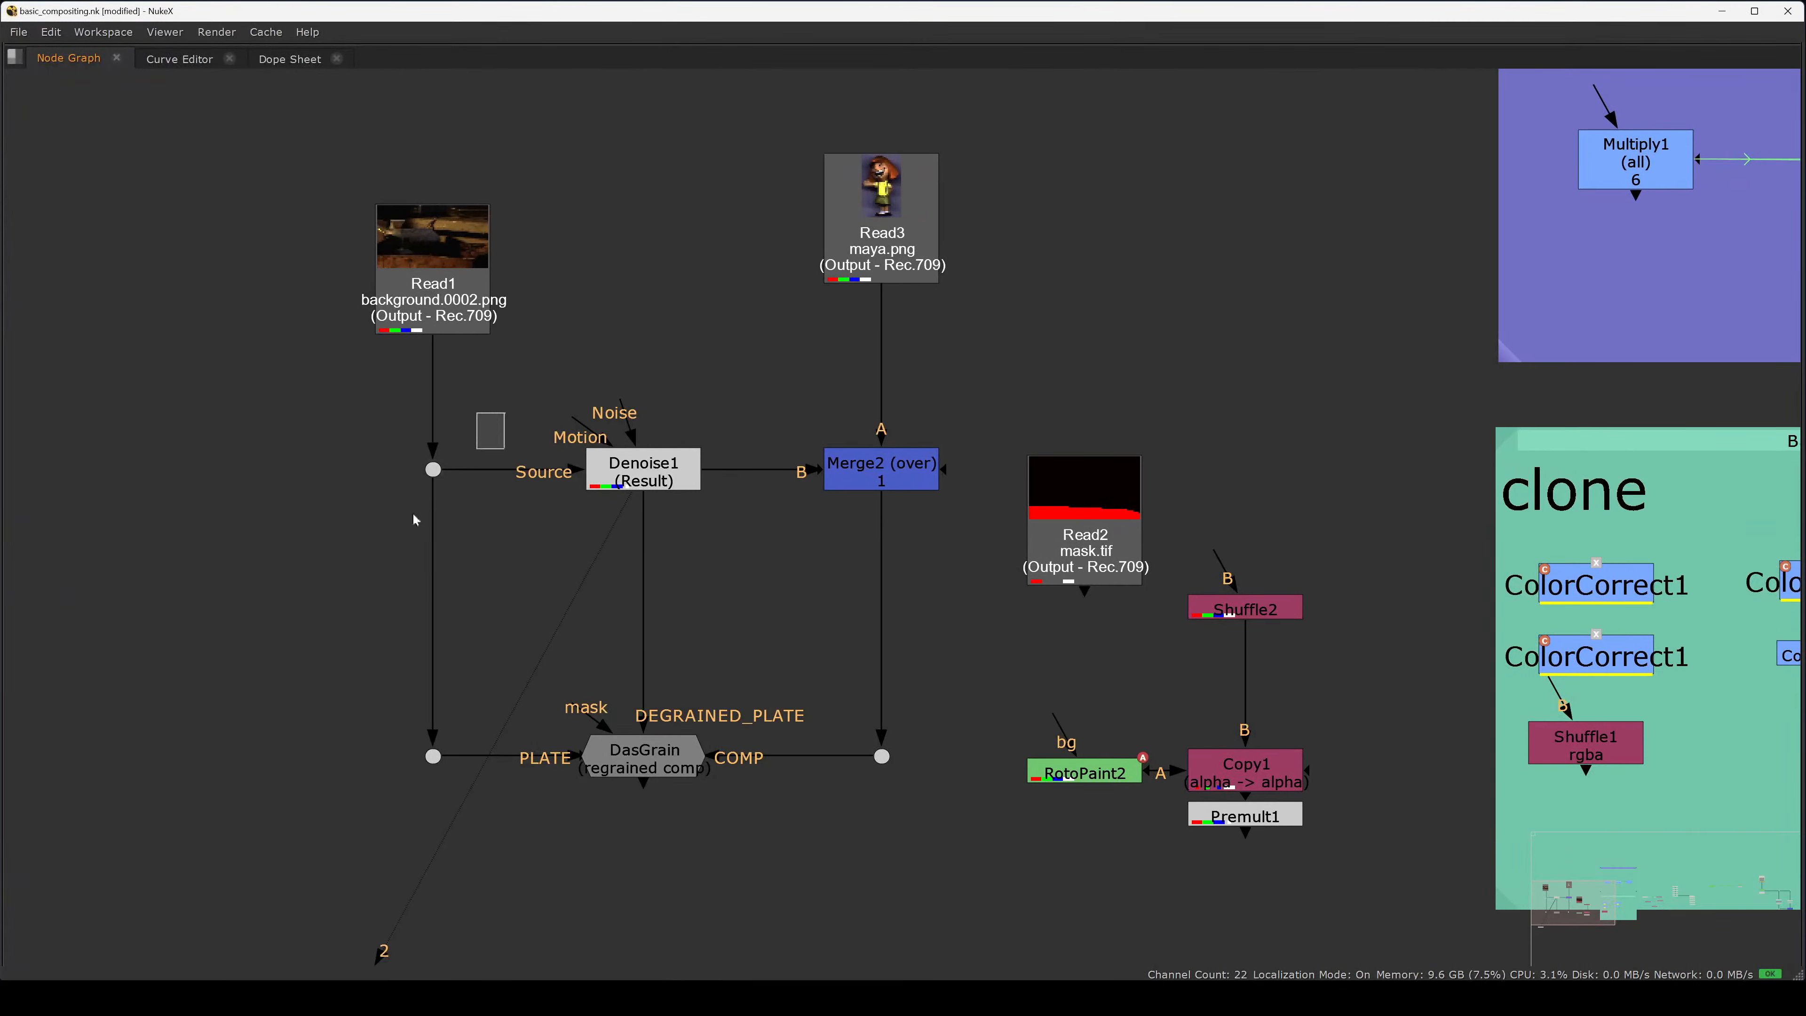
- View the Dot directly below the background Read node
{"action": "left_click", "coordinate": [432, 472]}
{"action": "key", "text": "1"}
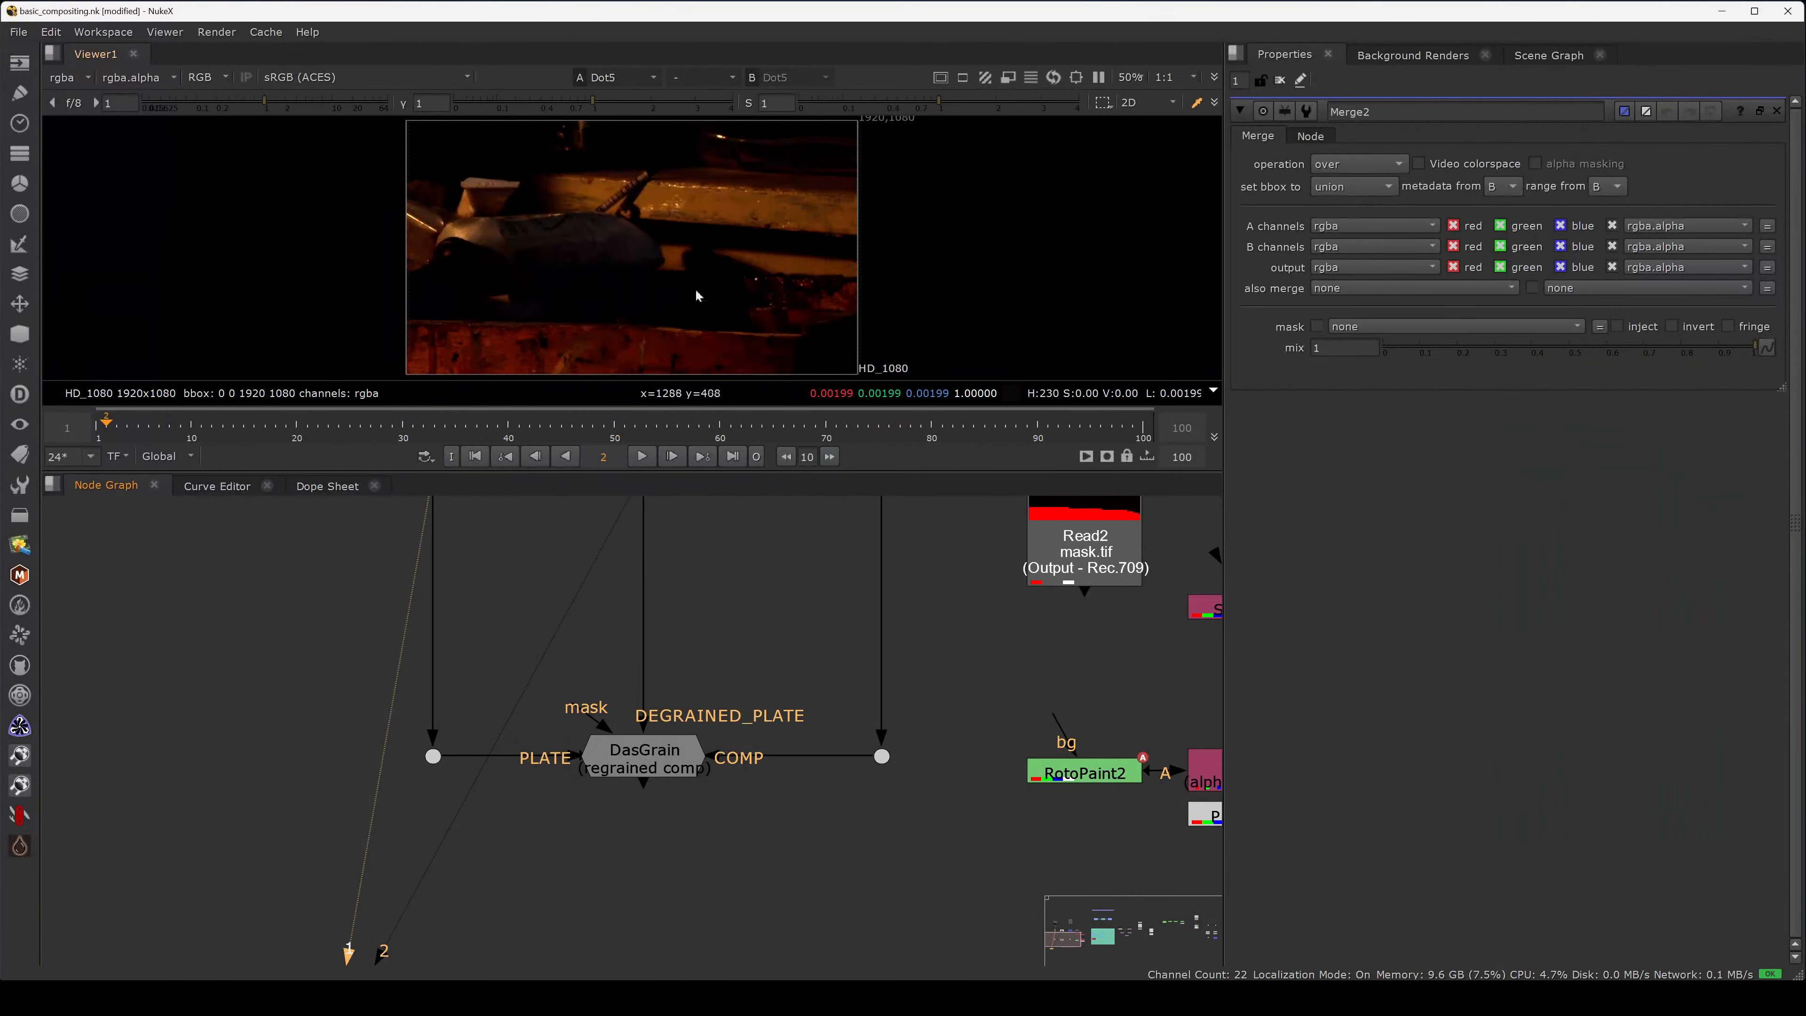
{"action": "middle_click_drag", "start_coordinate": [677, 536], "coordinate": [738, 732]}
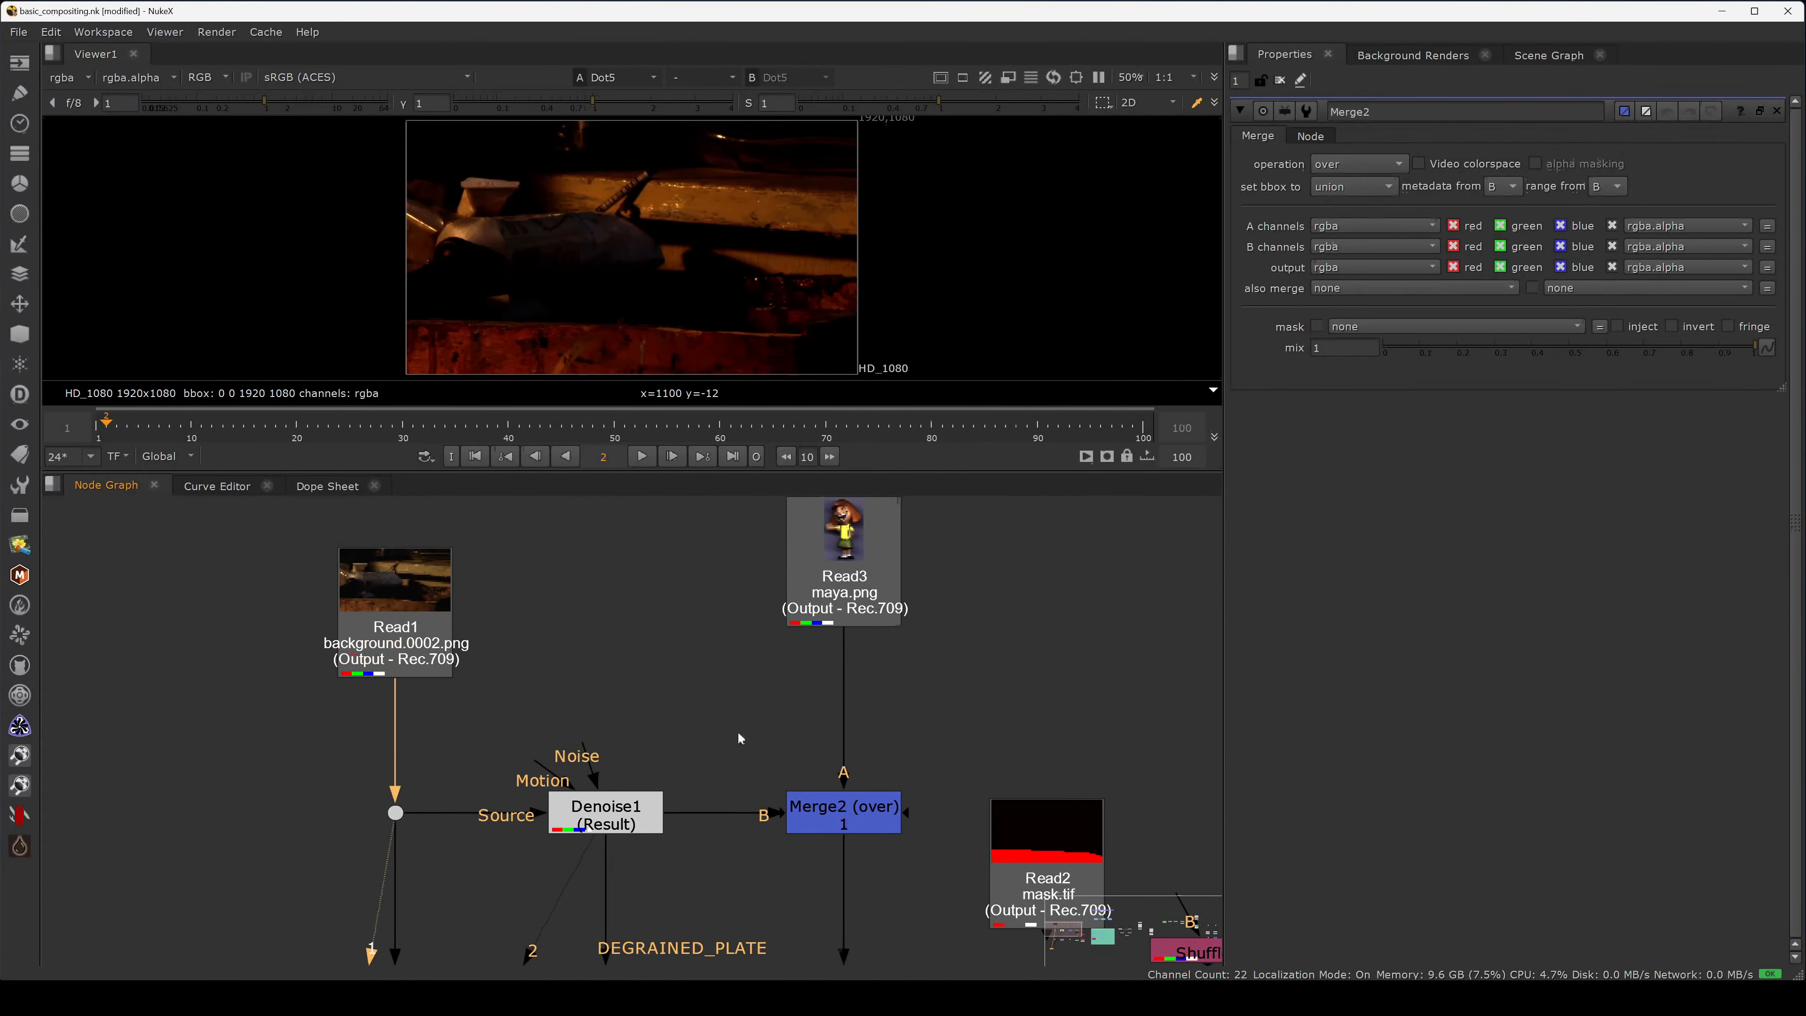
{"action": "left_click_drag", "start_coordinate": [916, 752], "coordinate": [749, 859]}
- Add a Reformat node below the maya.png Read node and insert a Transform node between them
{"action": "left_click", "coordinate": [841, 622]}
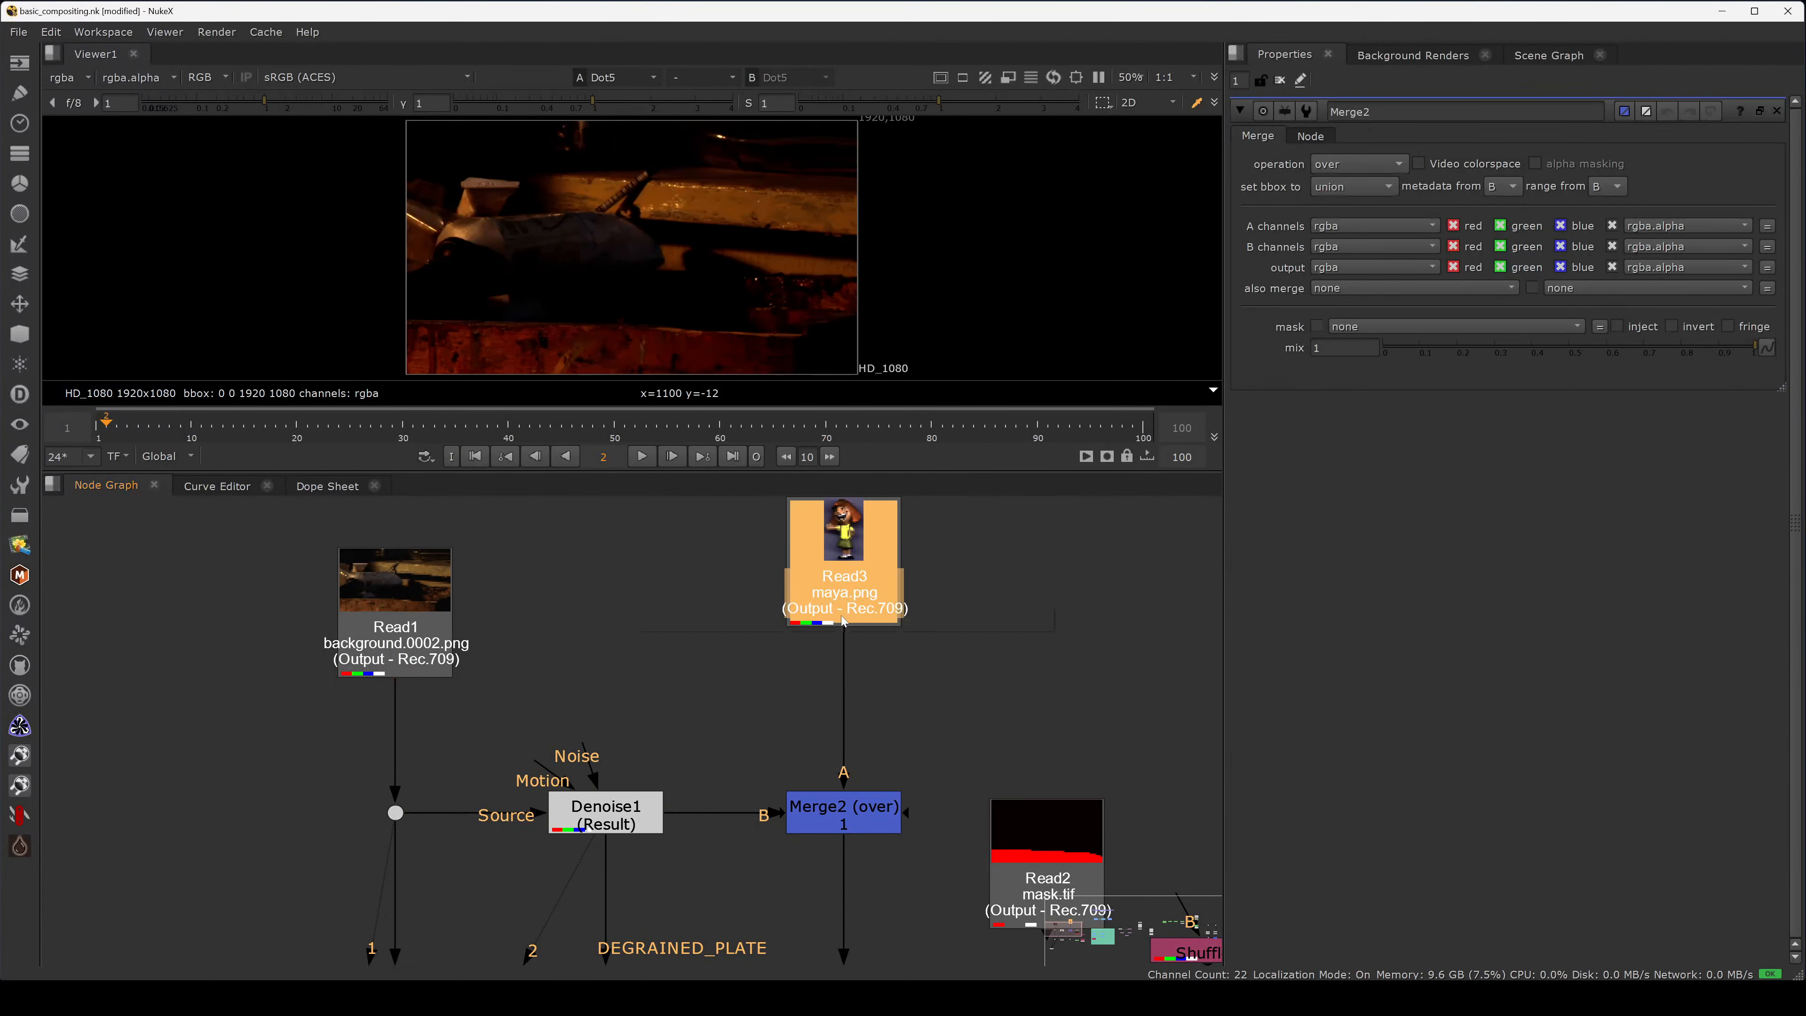
{"action": "key", "text": "Tab"}
{"action": "type", "text": "ref"}
{"action": "left_click", "coordinate": [713, 633]}
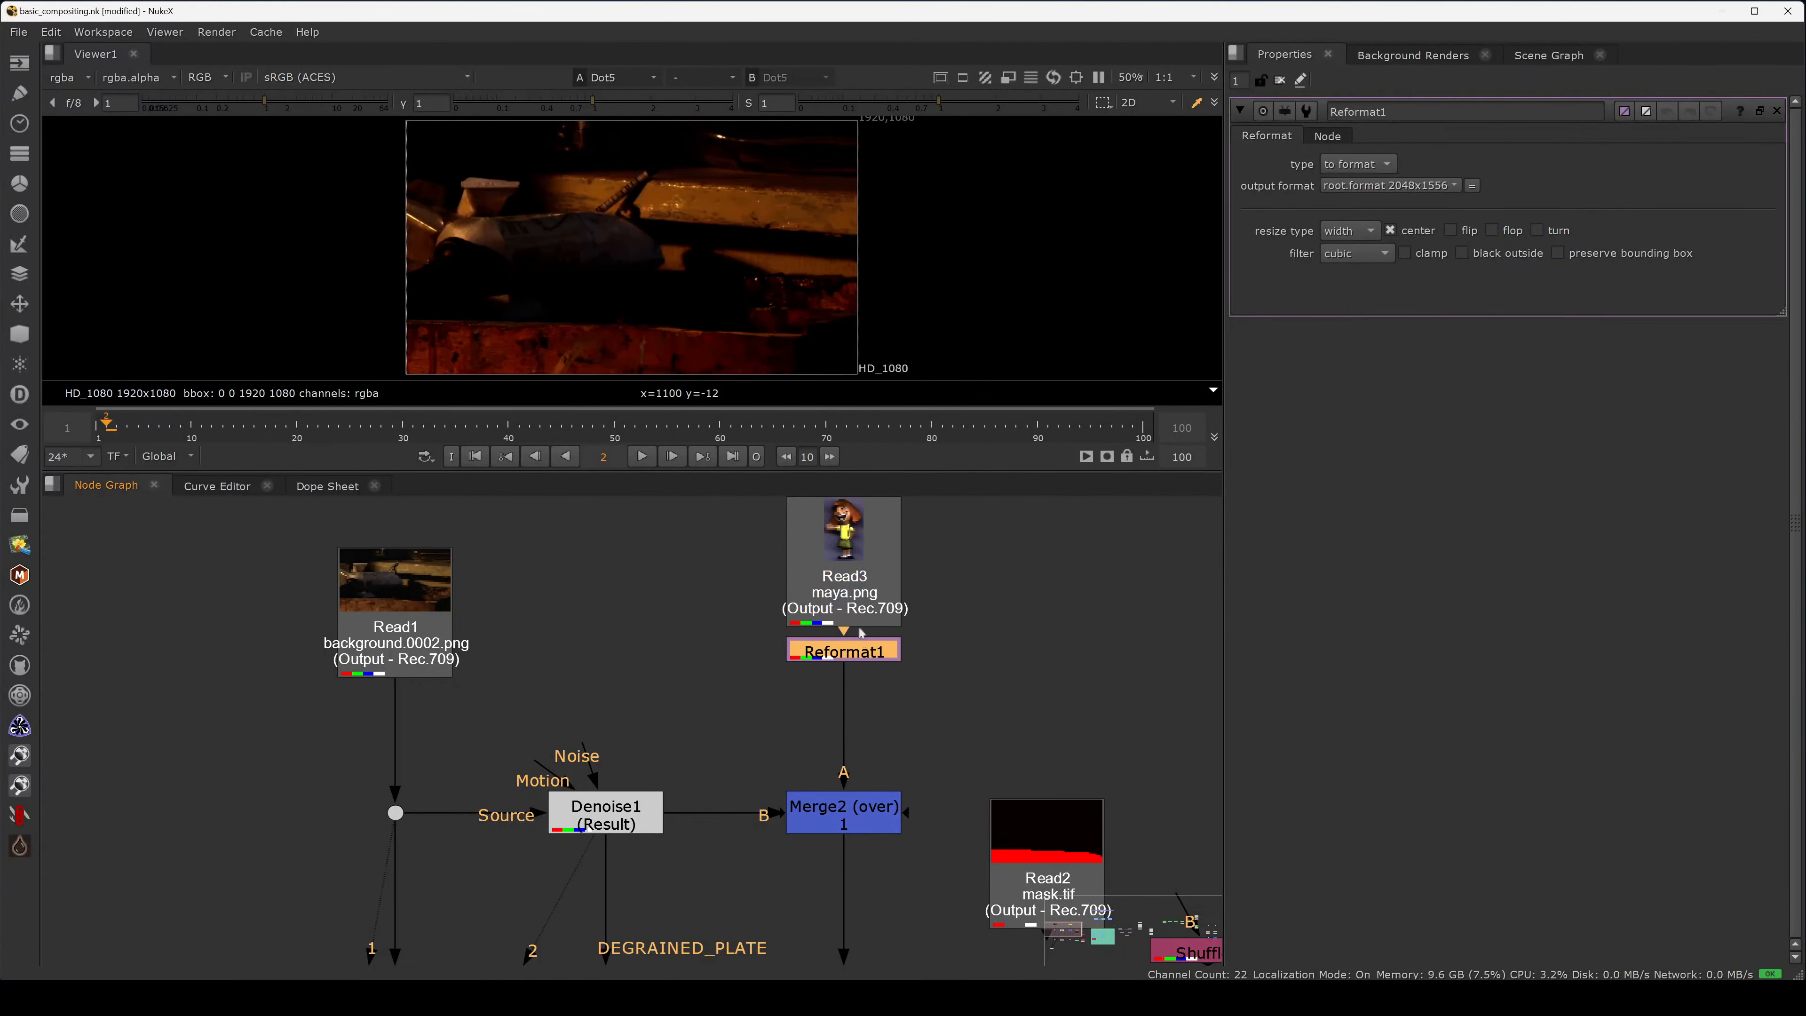
{"action": "left_click", "coordinate": [859, 608]}
{"action": "key", "text": "t"}
- View the Merge and set Reformat to the HD_1080 output format with resize type none and centering off
{"action": "double_click", "coordinate": [859, 655]}
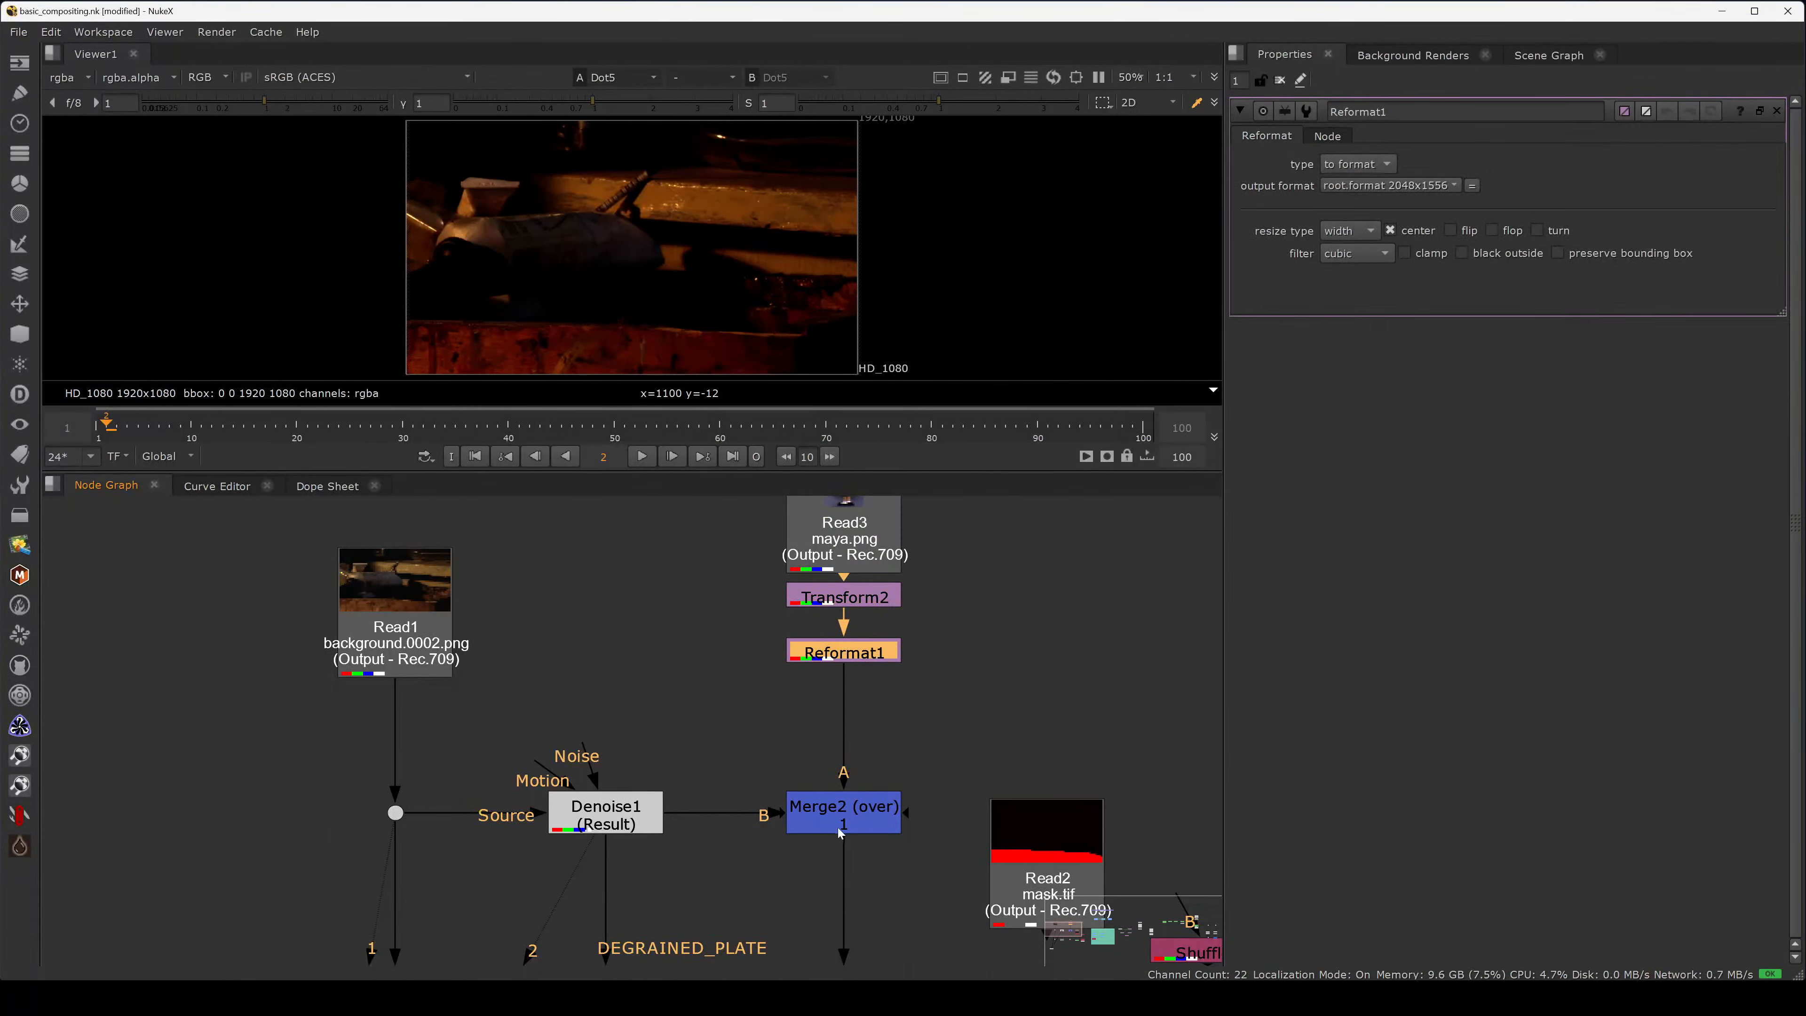
{"action": "left_click", "coordinate": [840, 833]}
{"action": "key", "text": "2"}
{"action": "left_click", "coordinate": [841, 656]}
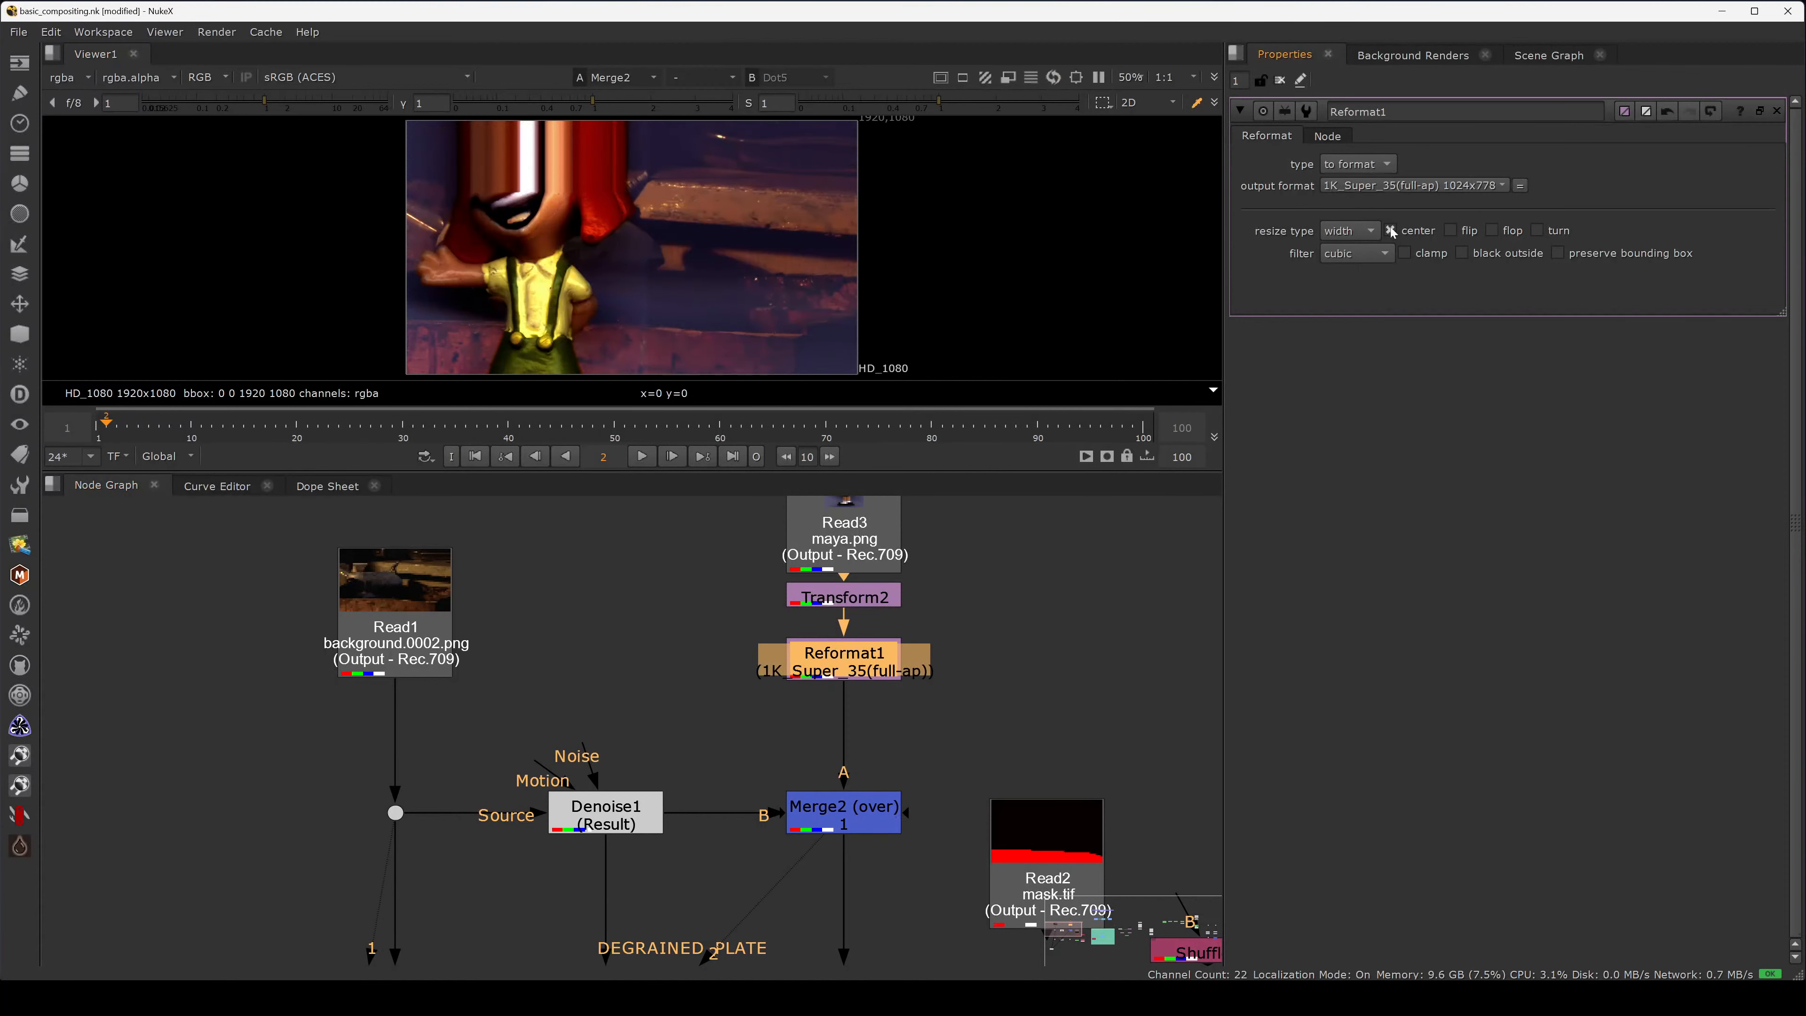
{"action": "left_click", "coordinate": [1413, 186]}
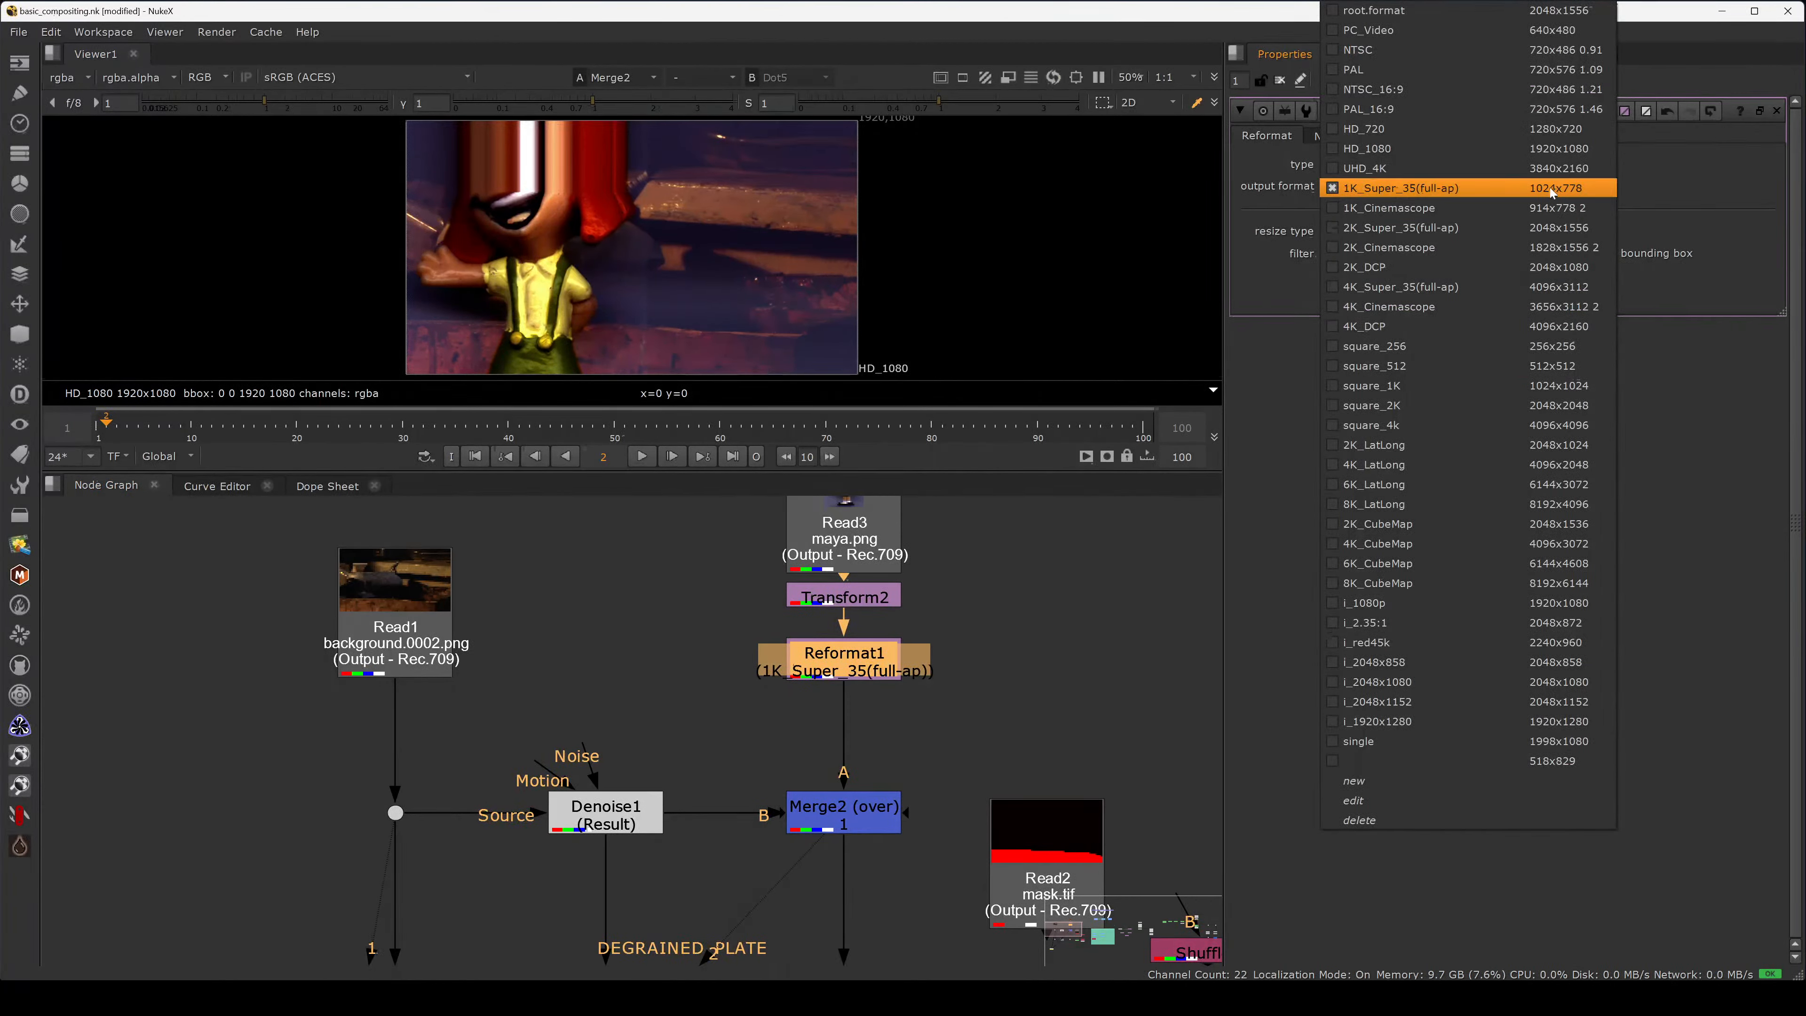
{"action": "left_click", "coordinate": [1564, 148]}
{"action": "left_click", "coordinate": [1349, 231]}
{"action": "left_click", "coordinate": [1343, 214]}
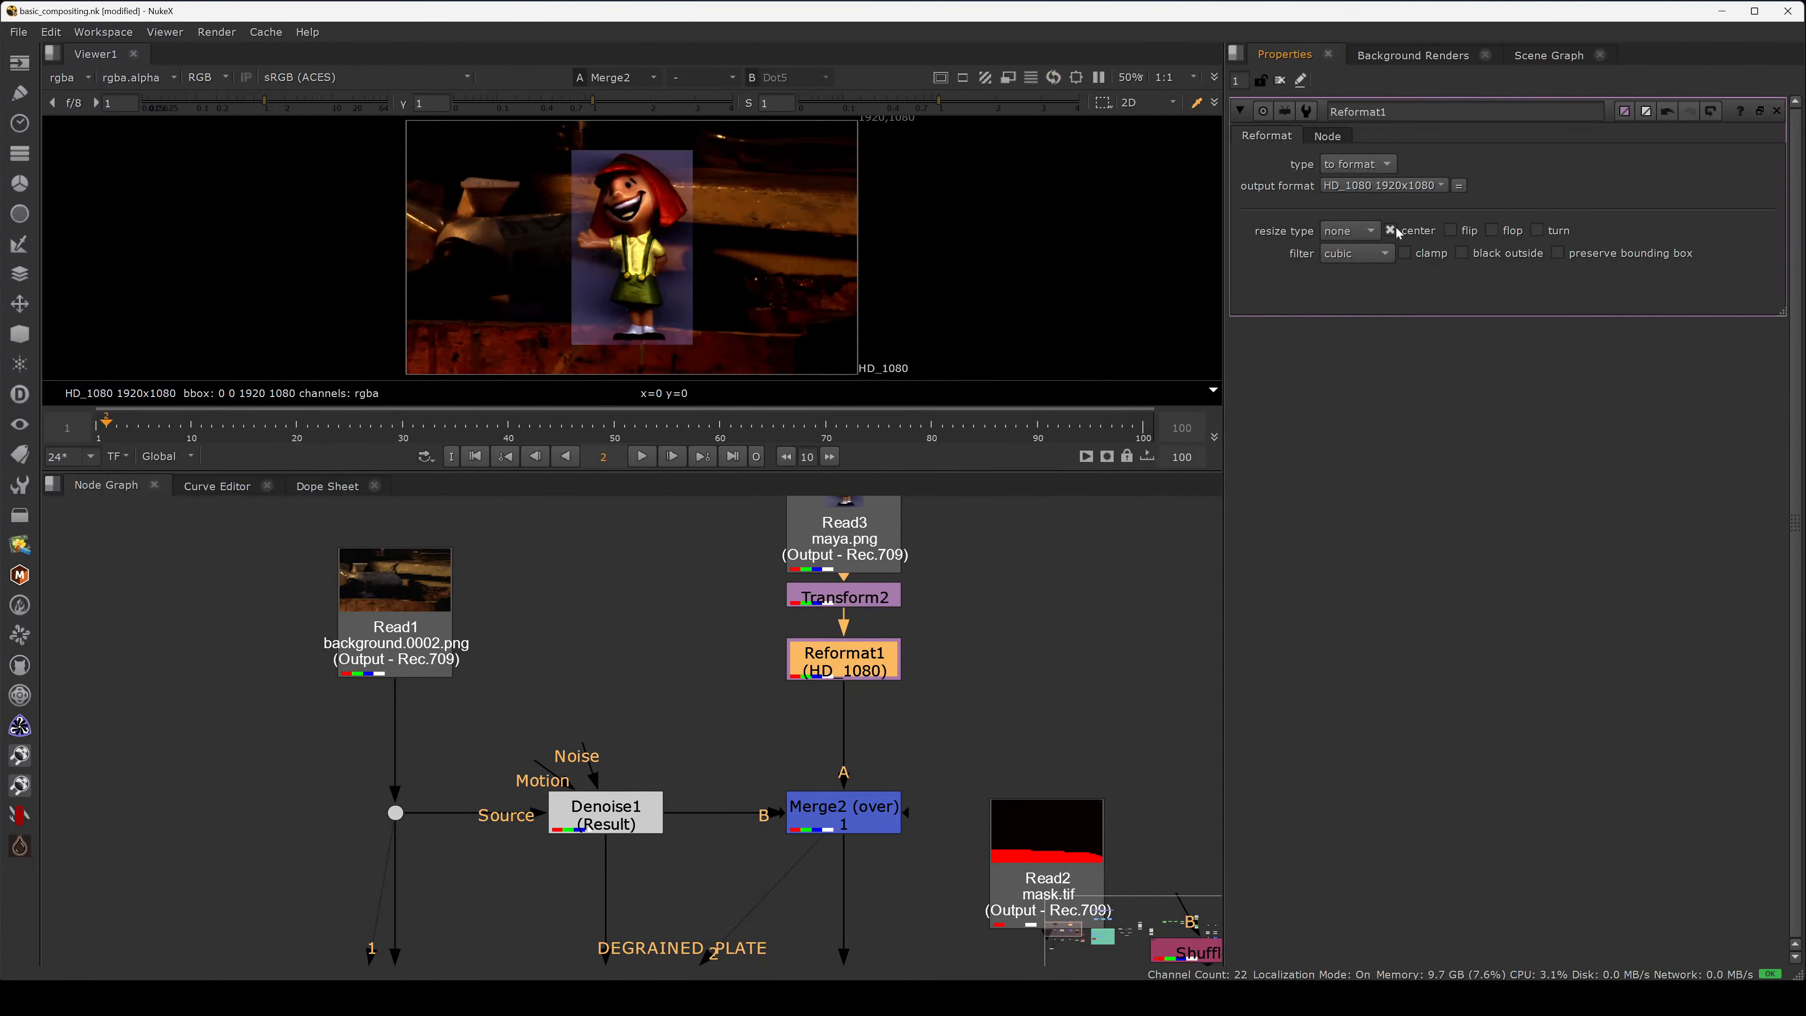
{"action": "left_click", "coordinate": [1390, 231]}
{"action": "left_click", "coordinate": [1013, 738]}
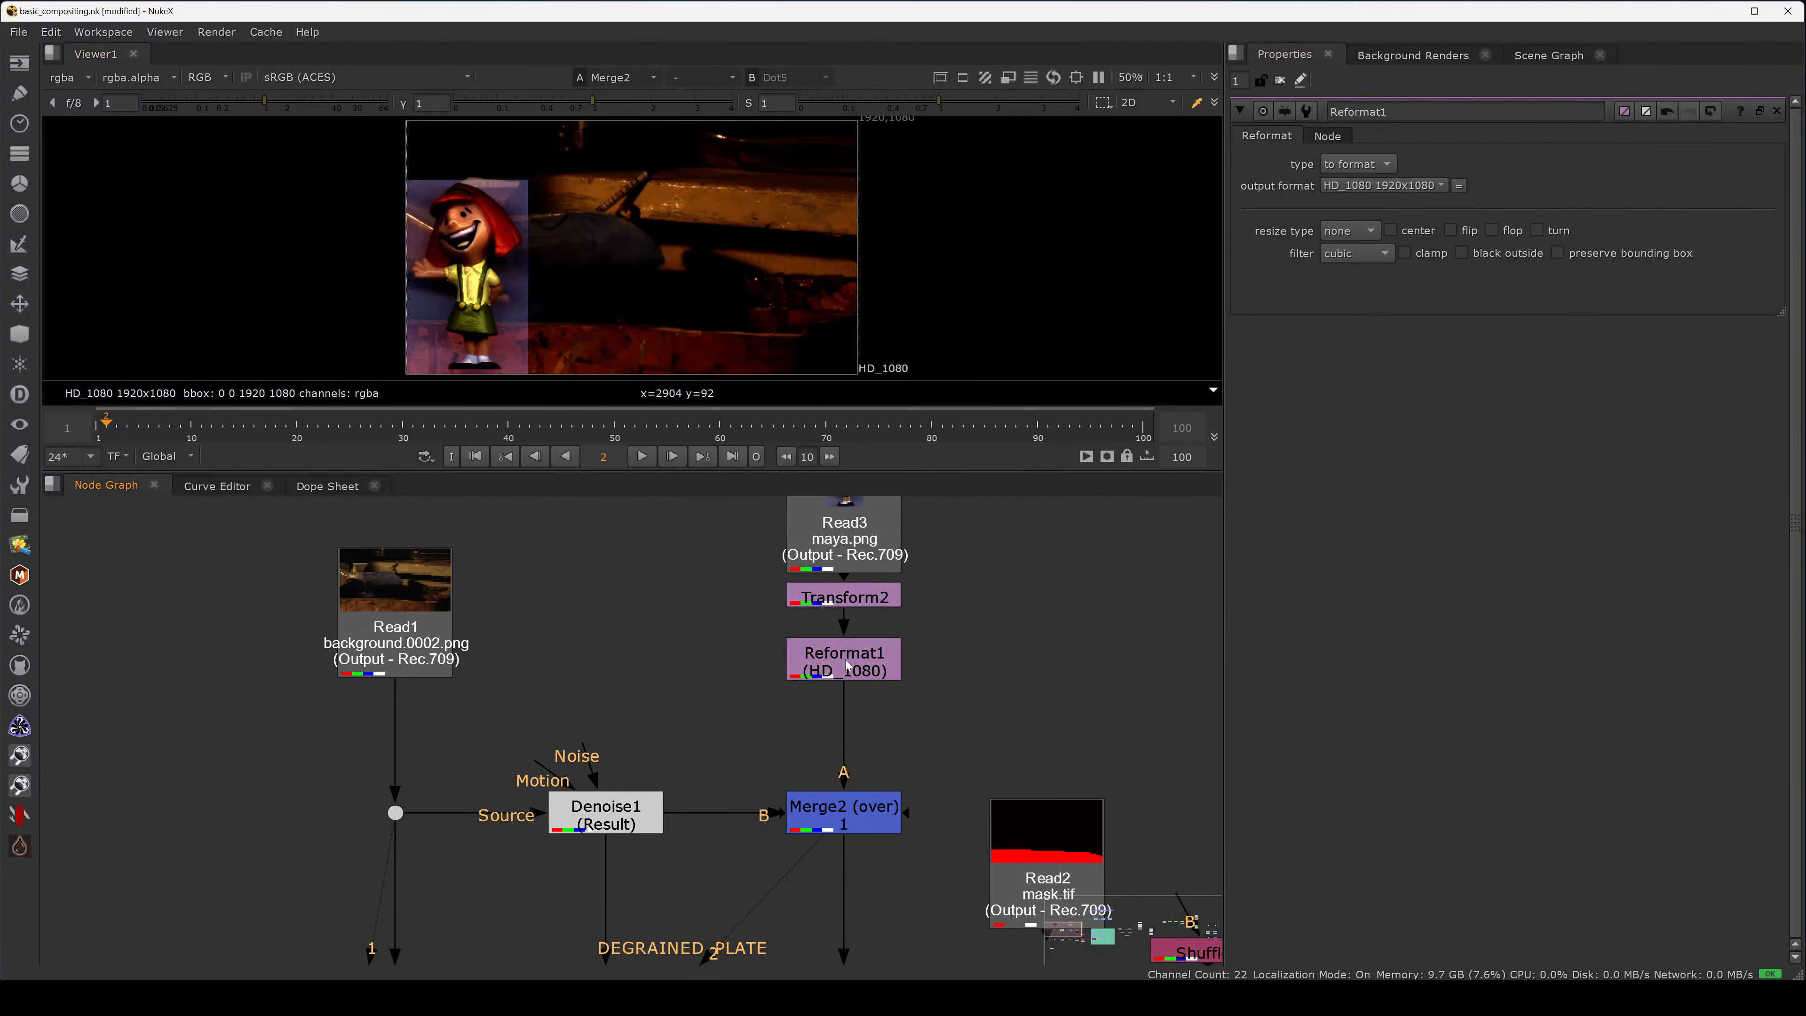
- Move the girl figure to the plate's right side with Transform, at translate x 1240, y -16
{"action": "double_click", "coordinate": [845, 596]}
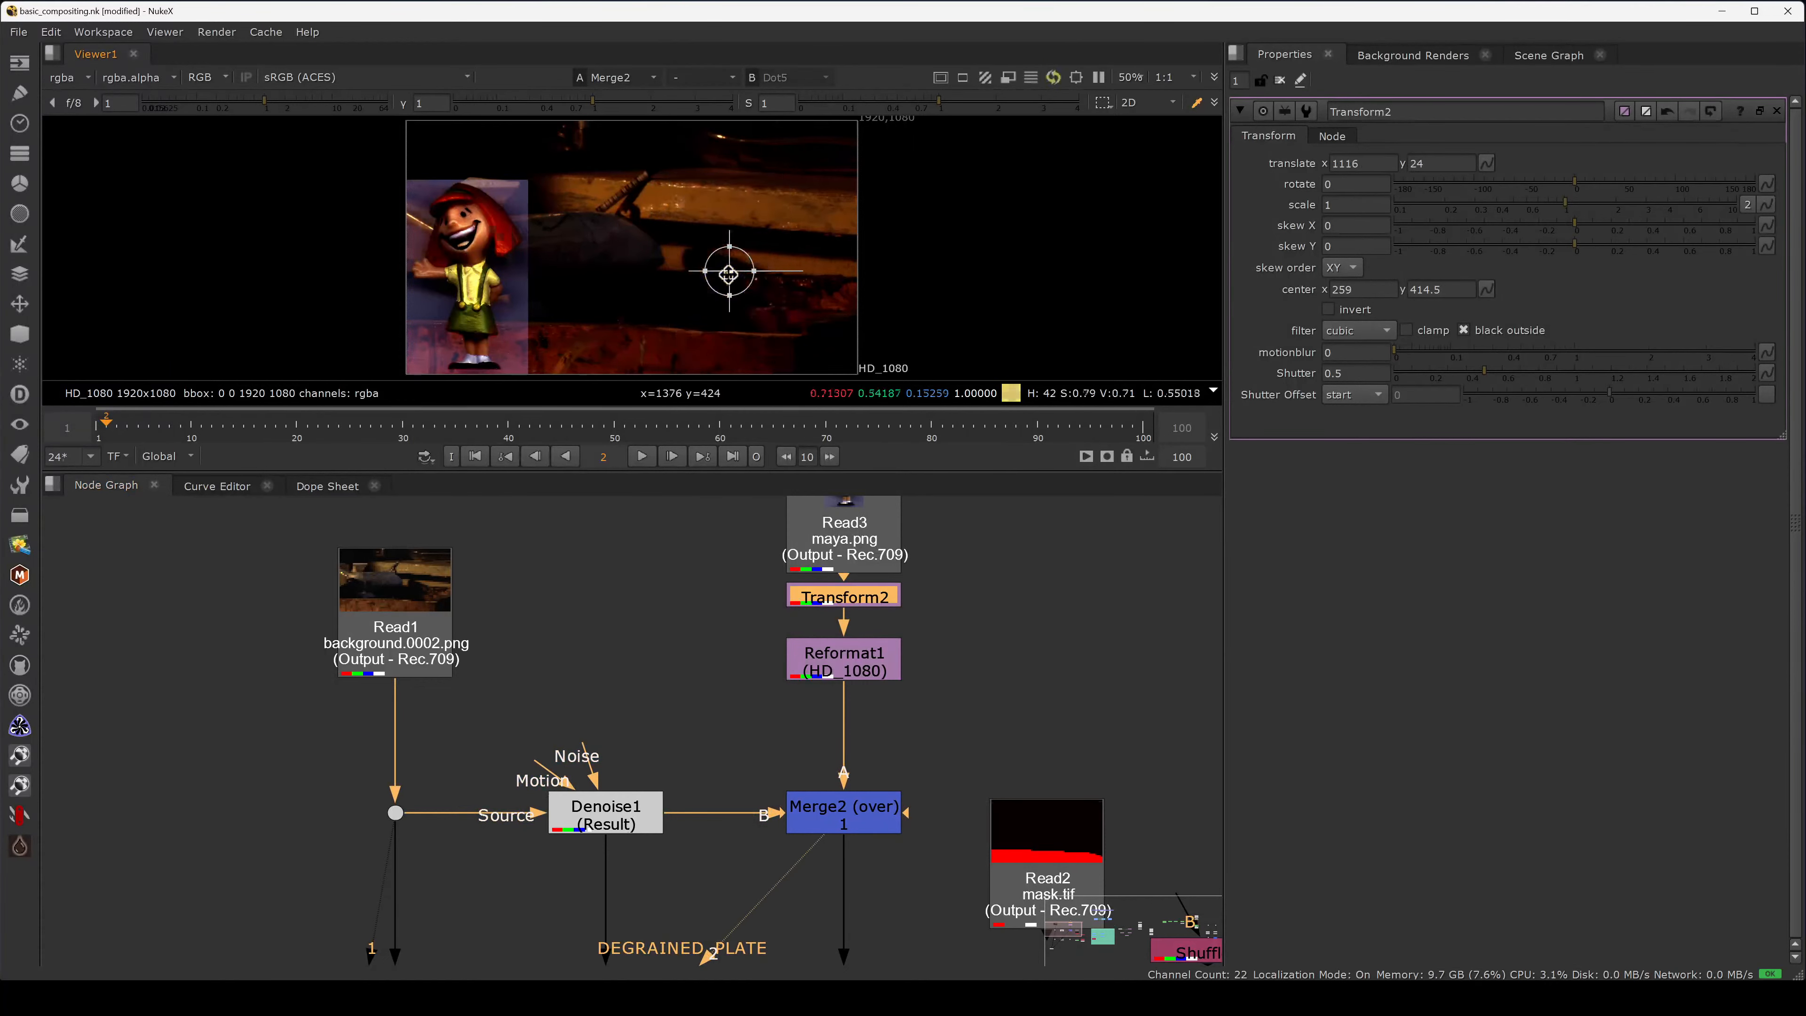
{"action": "left_click_drag", "start_coordinate": [728, 273], "coordinate": [759, 280]}
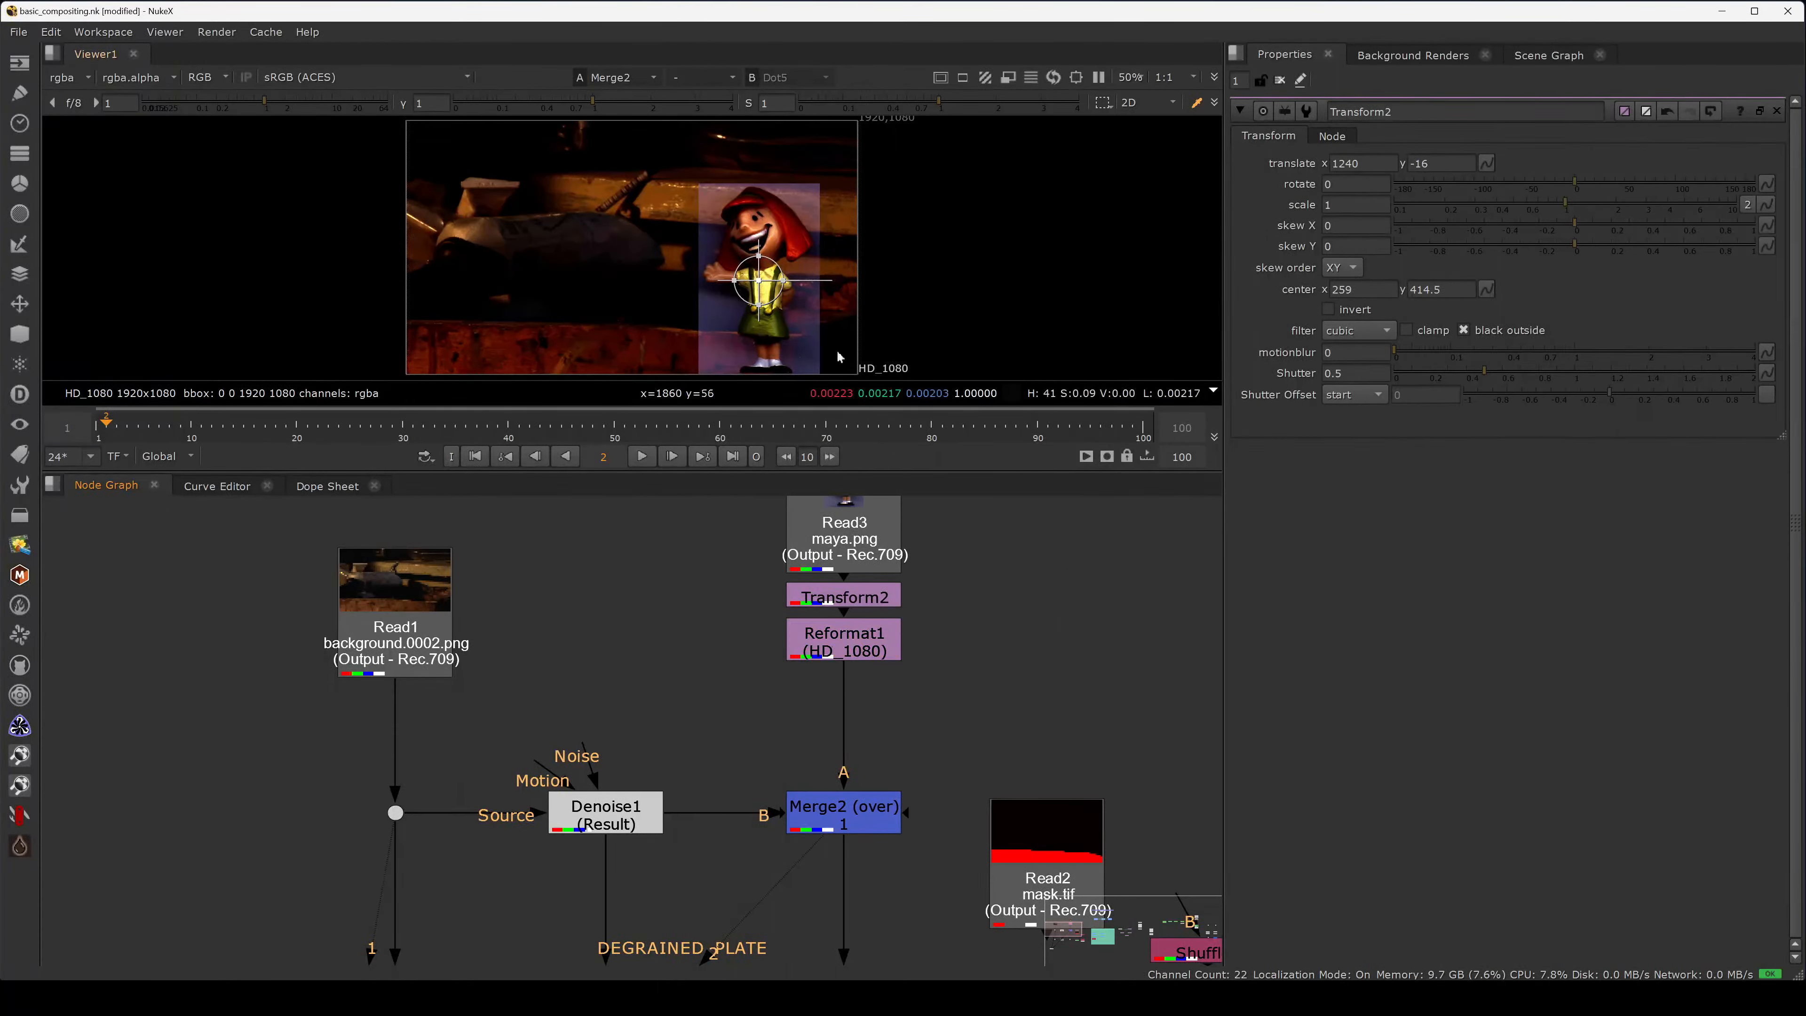
- Add a Premult node after Reformat and inspect the merged result at full size
{"action": "left_click", "coordinate": [866, 651]}
{"action": "key", "text": "Tab"}
{"action": "type", "text": "p"}
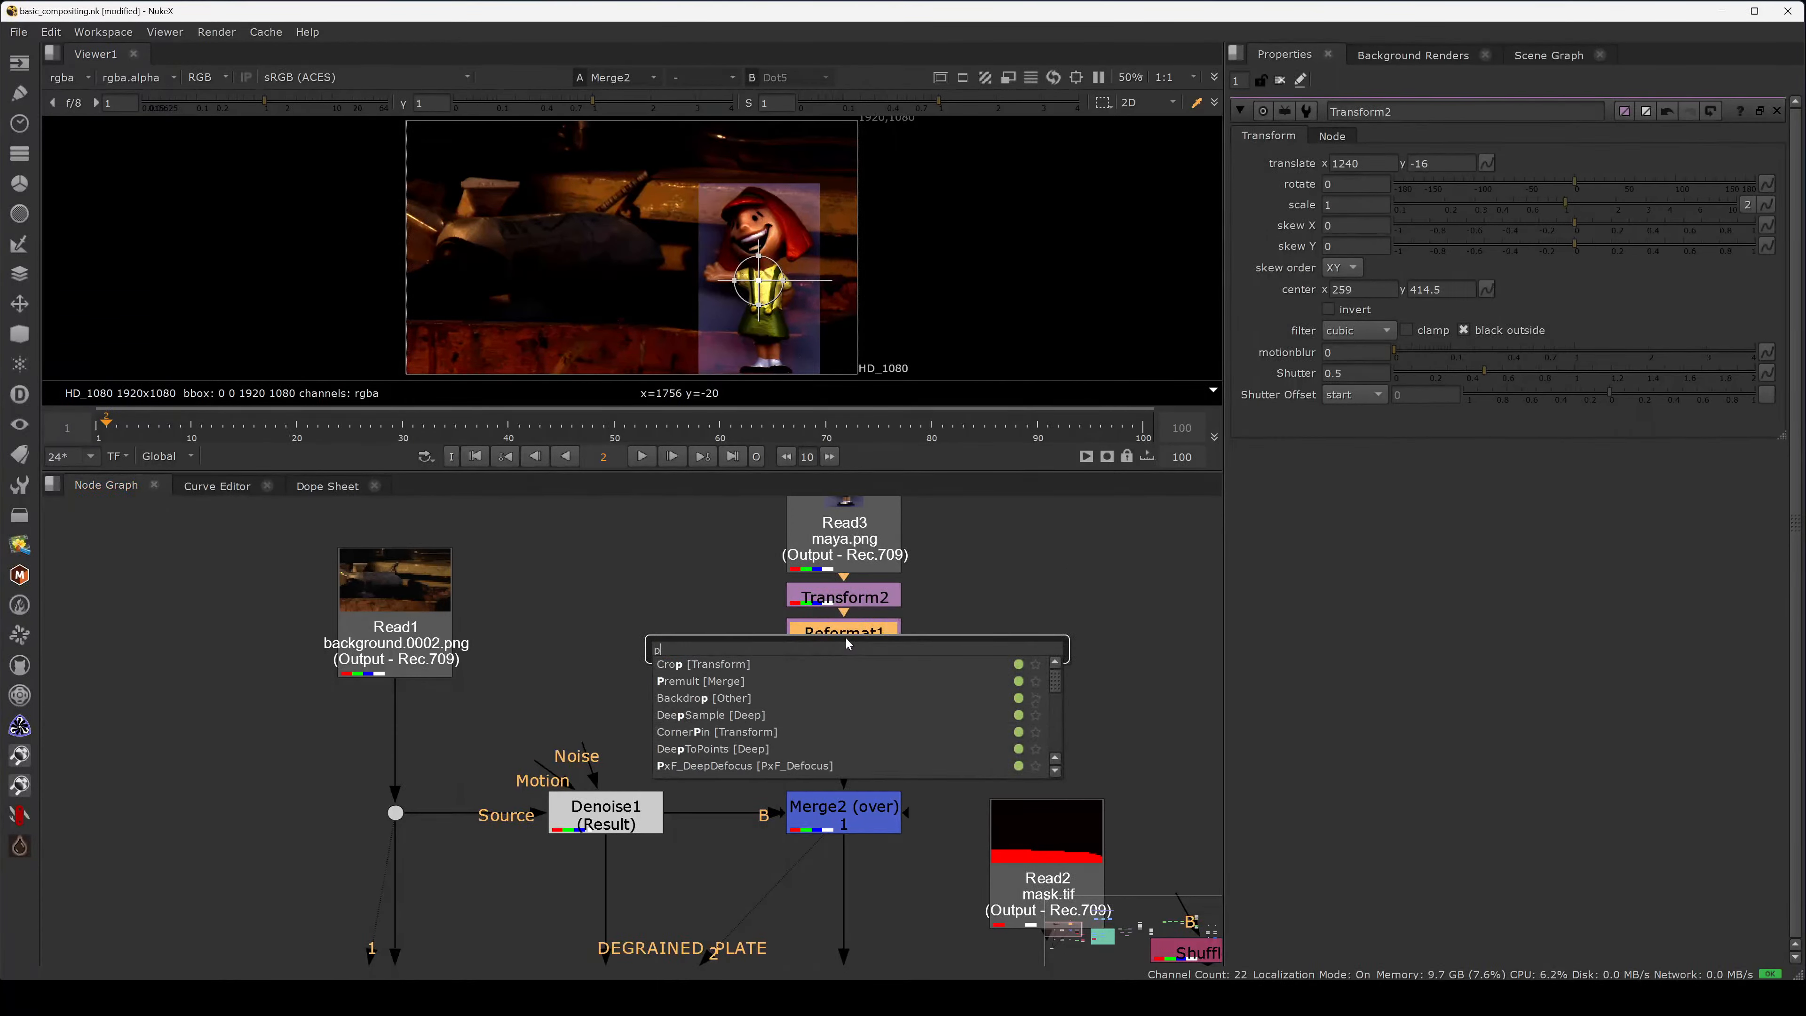
{"action": "left_click", "coordinate": [768, 681]}
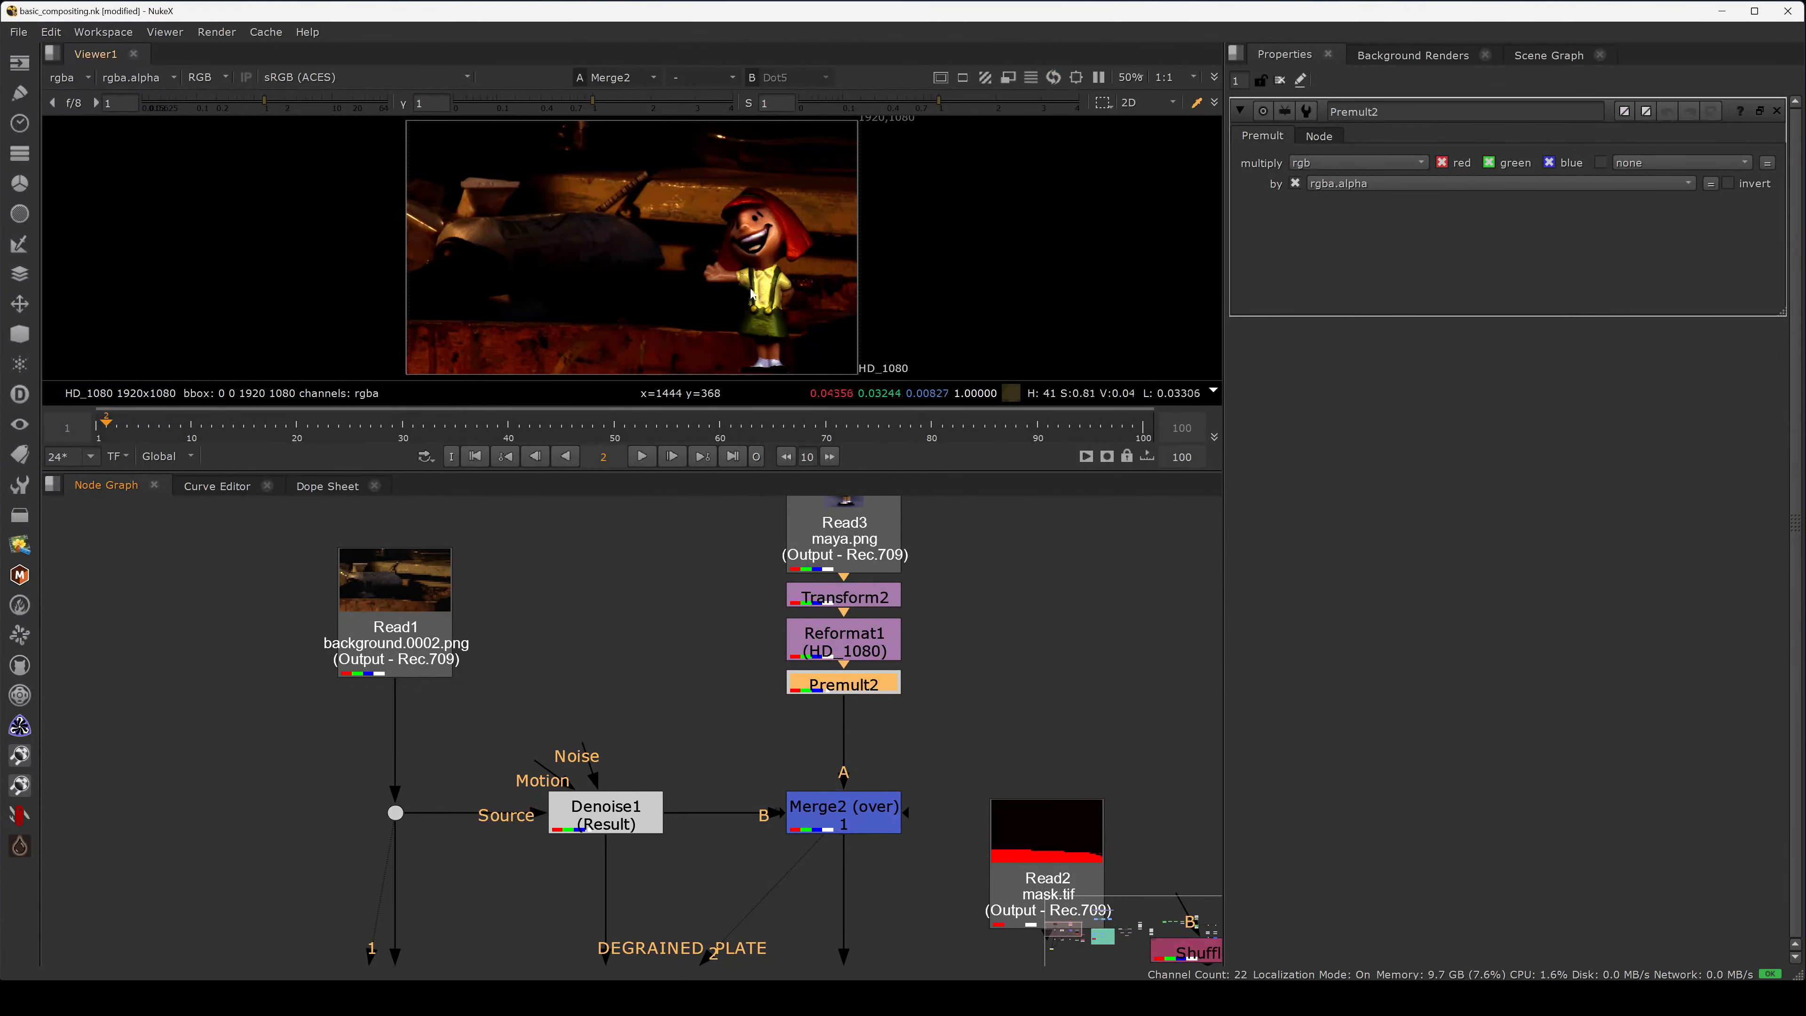
{"action": "key", "text": "space"}
{"action": "key", "text": "f"}
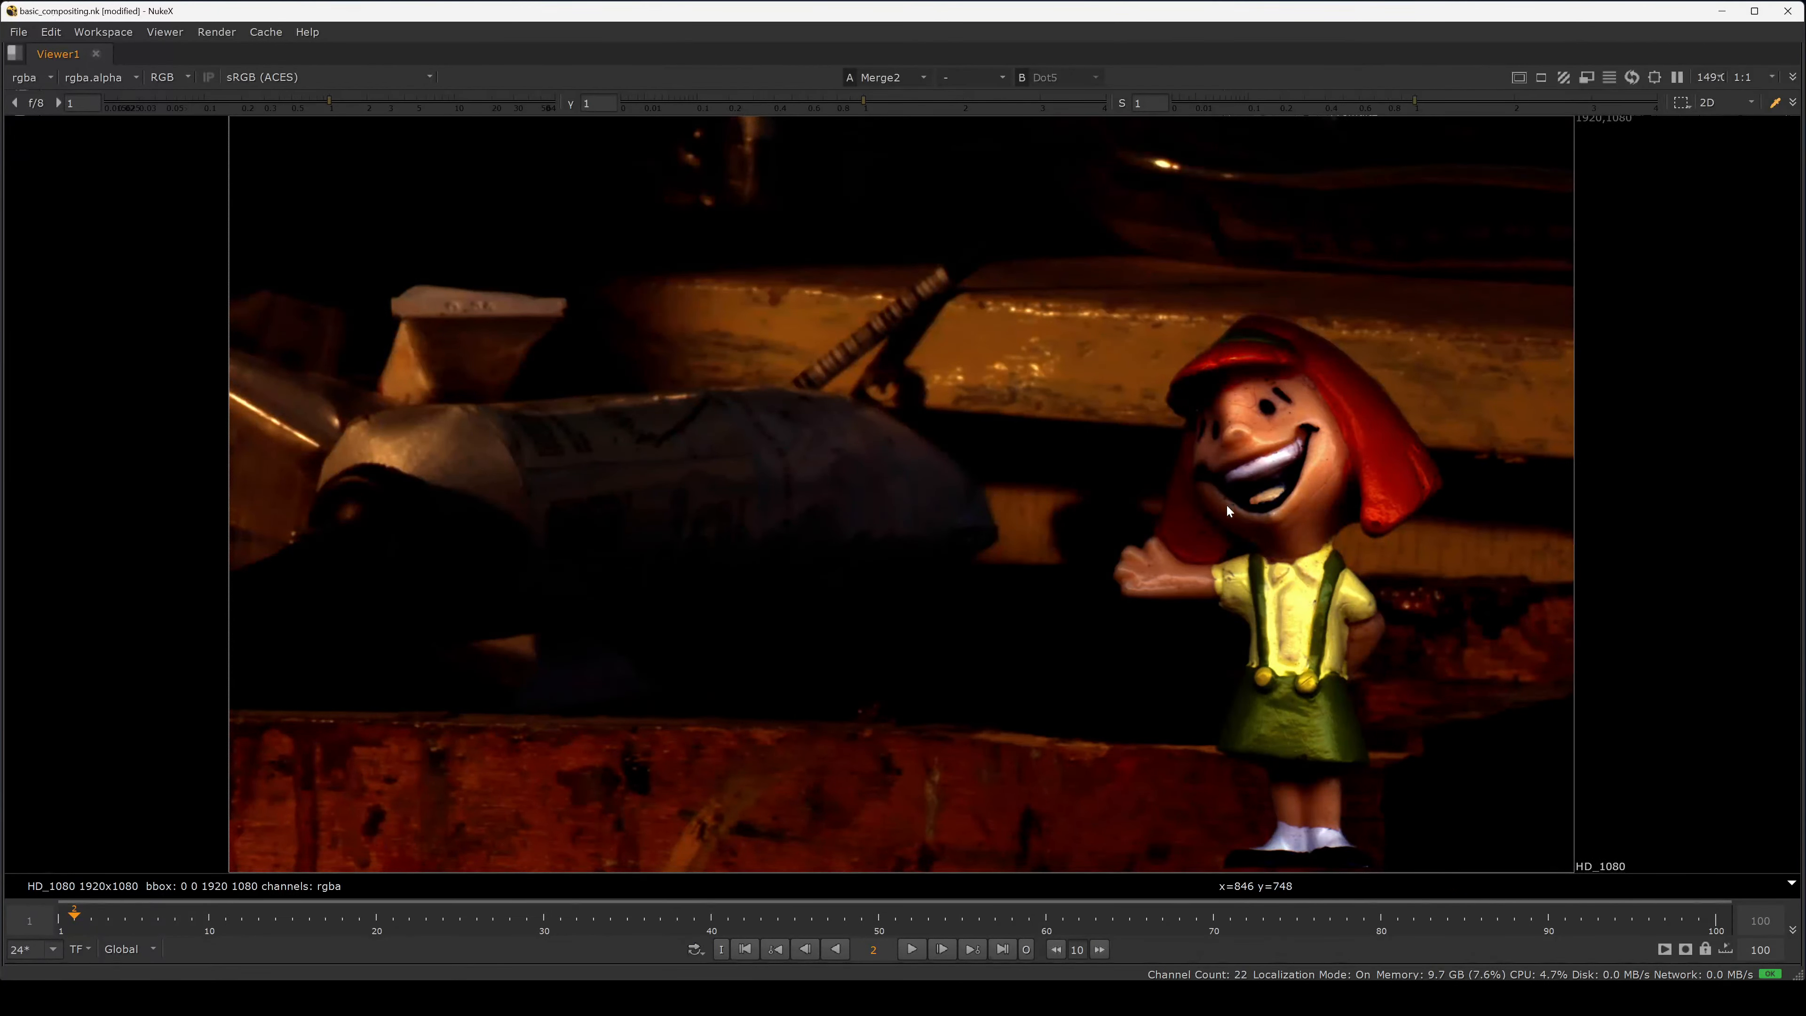
{"action": "key", "text": "space"}
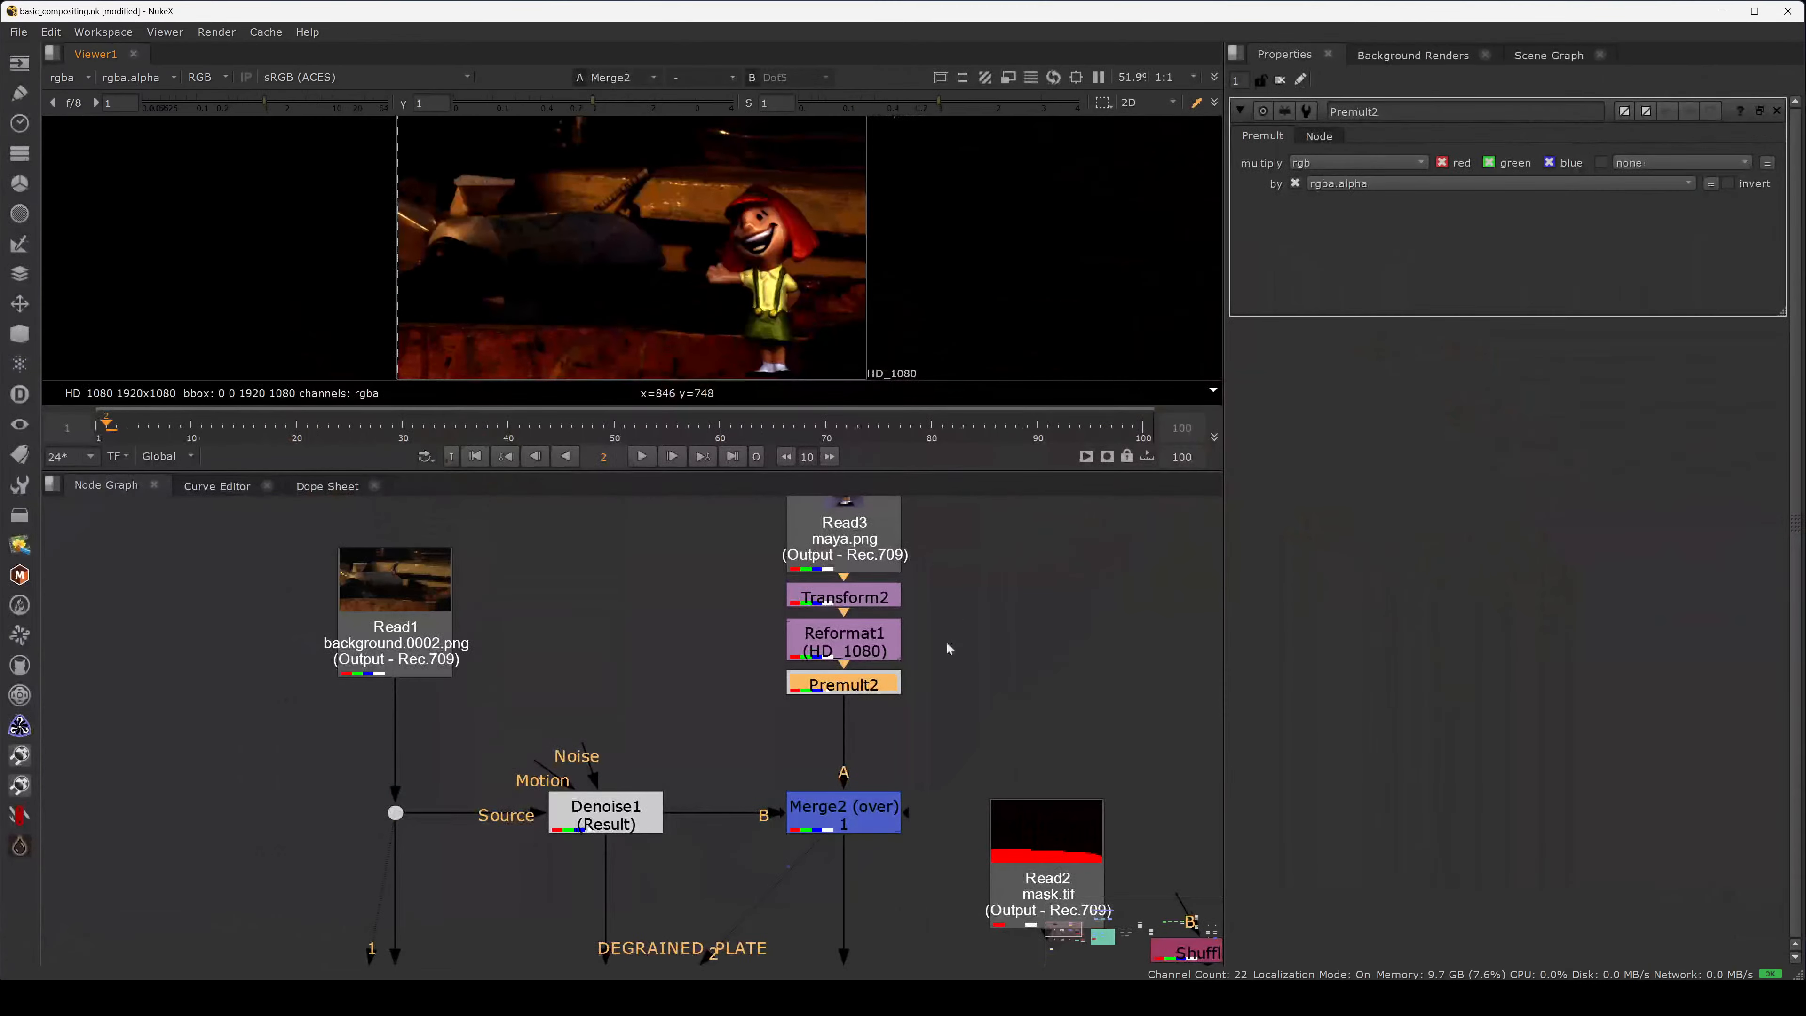
- Add a RotoPaint node after Premult and paint a speech bubble beside the girl's head with a size 1 brush
{"action": "key", "text": "p"}
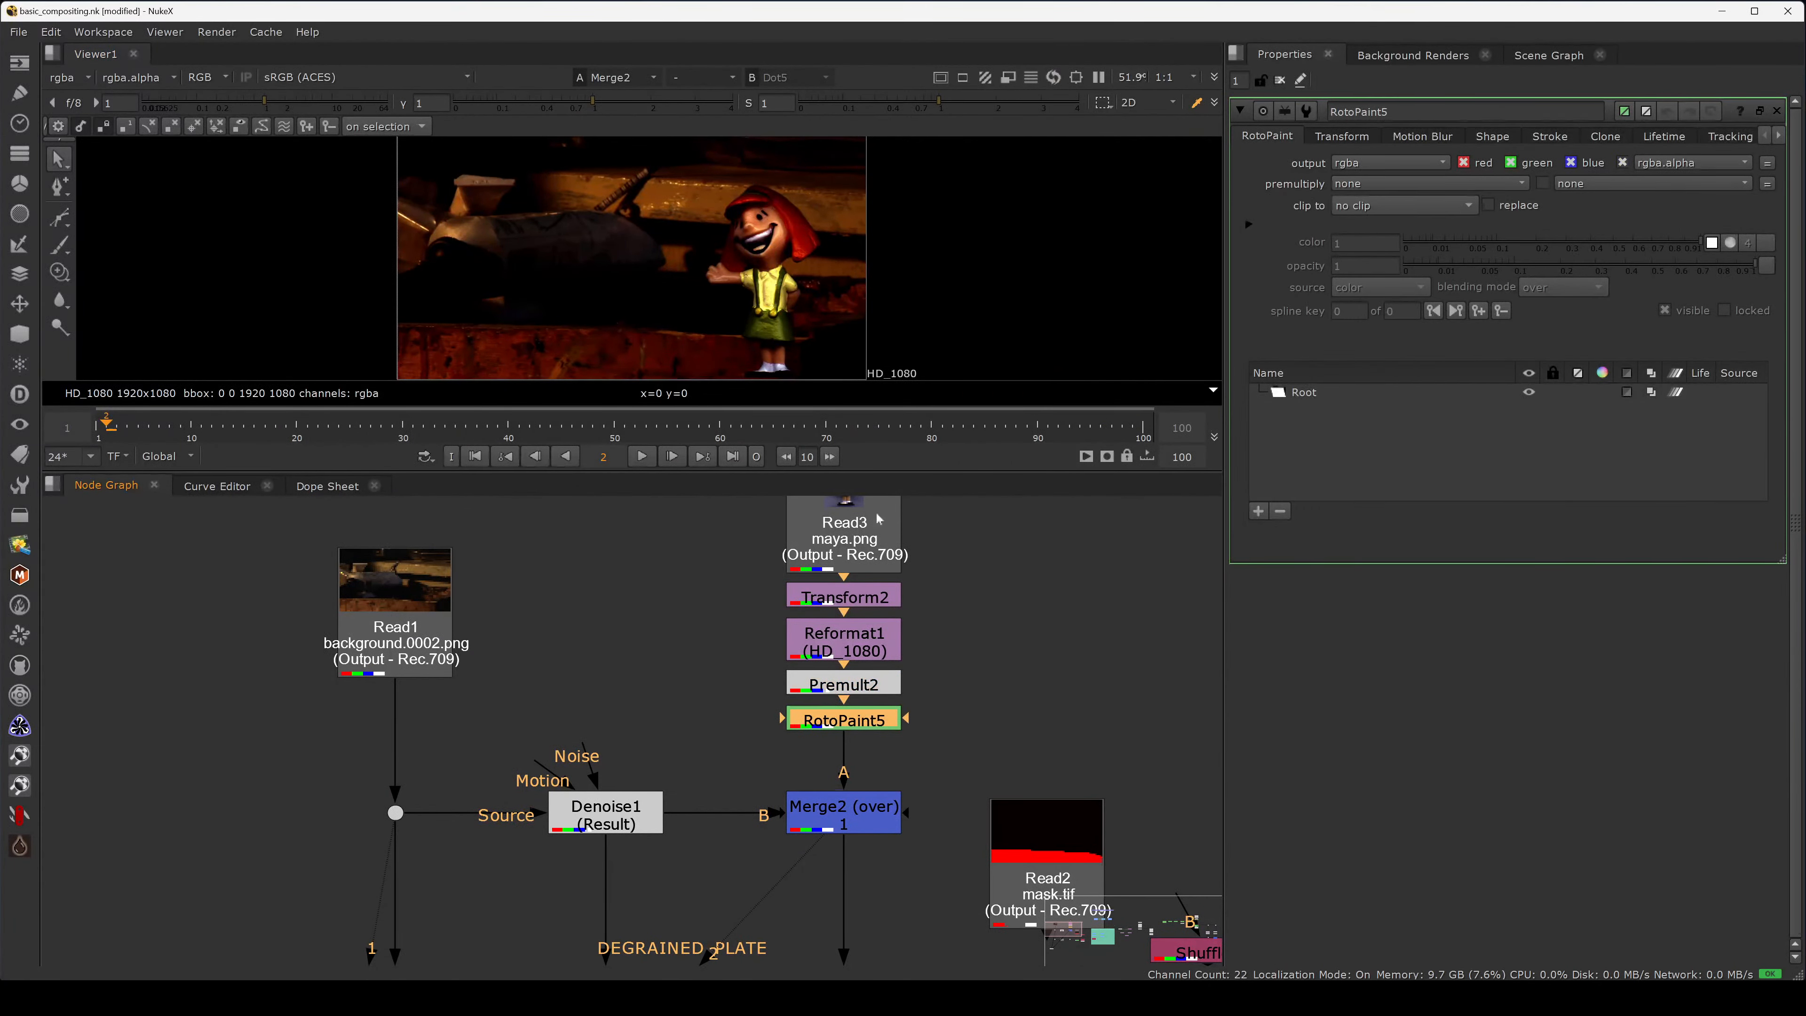
{"action": "left_click", "coordinate": [60, 244]}
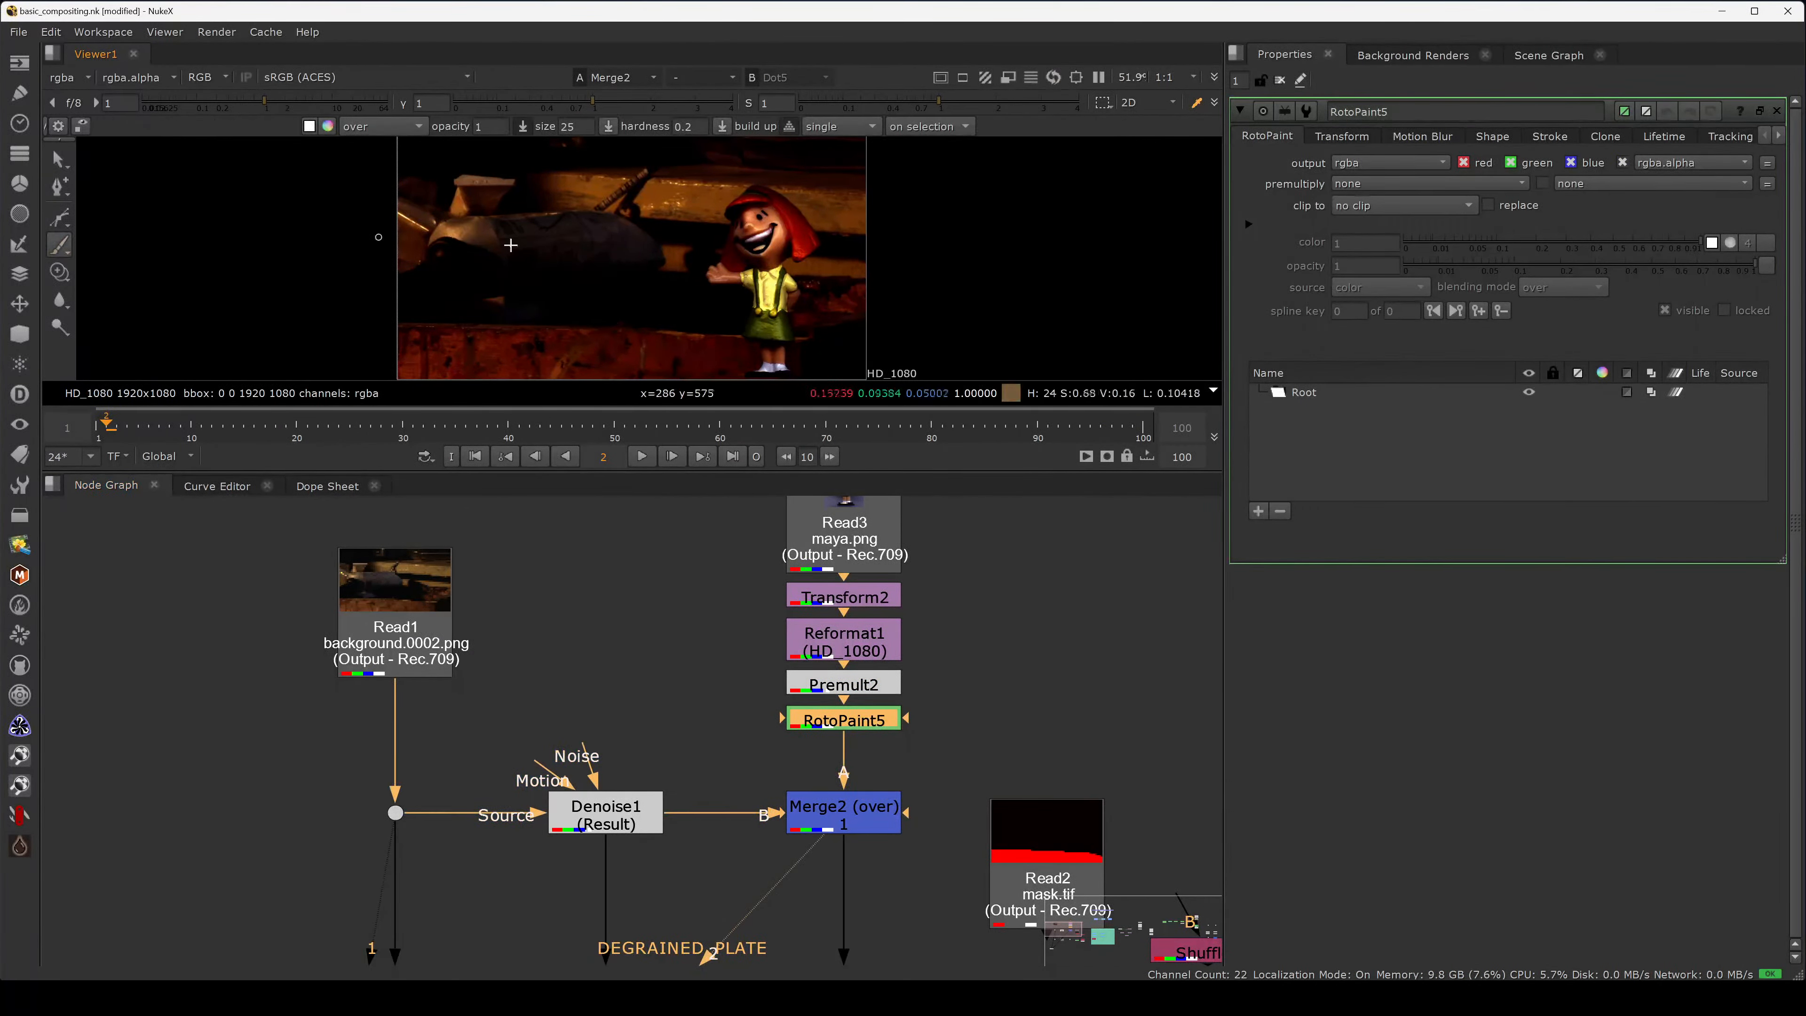
{"action": "key", "text": "space"}
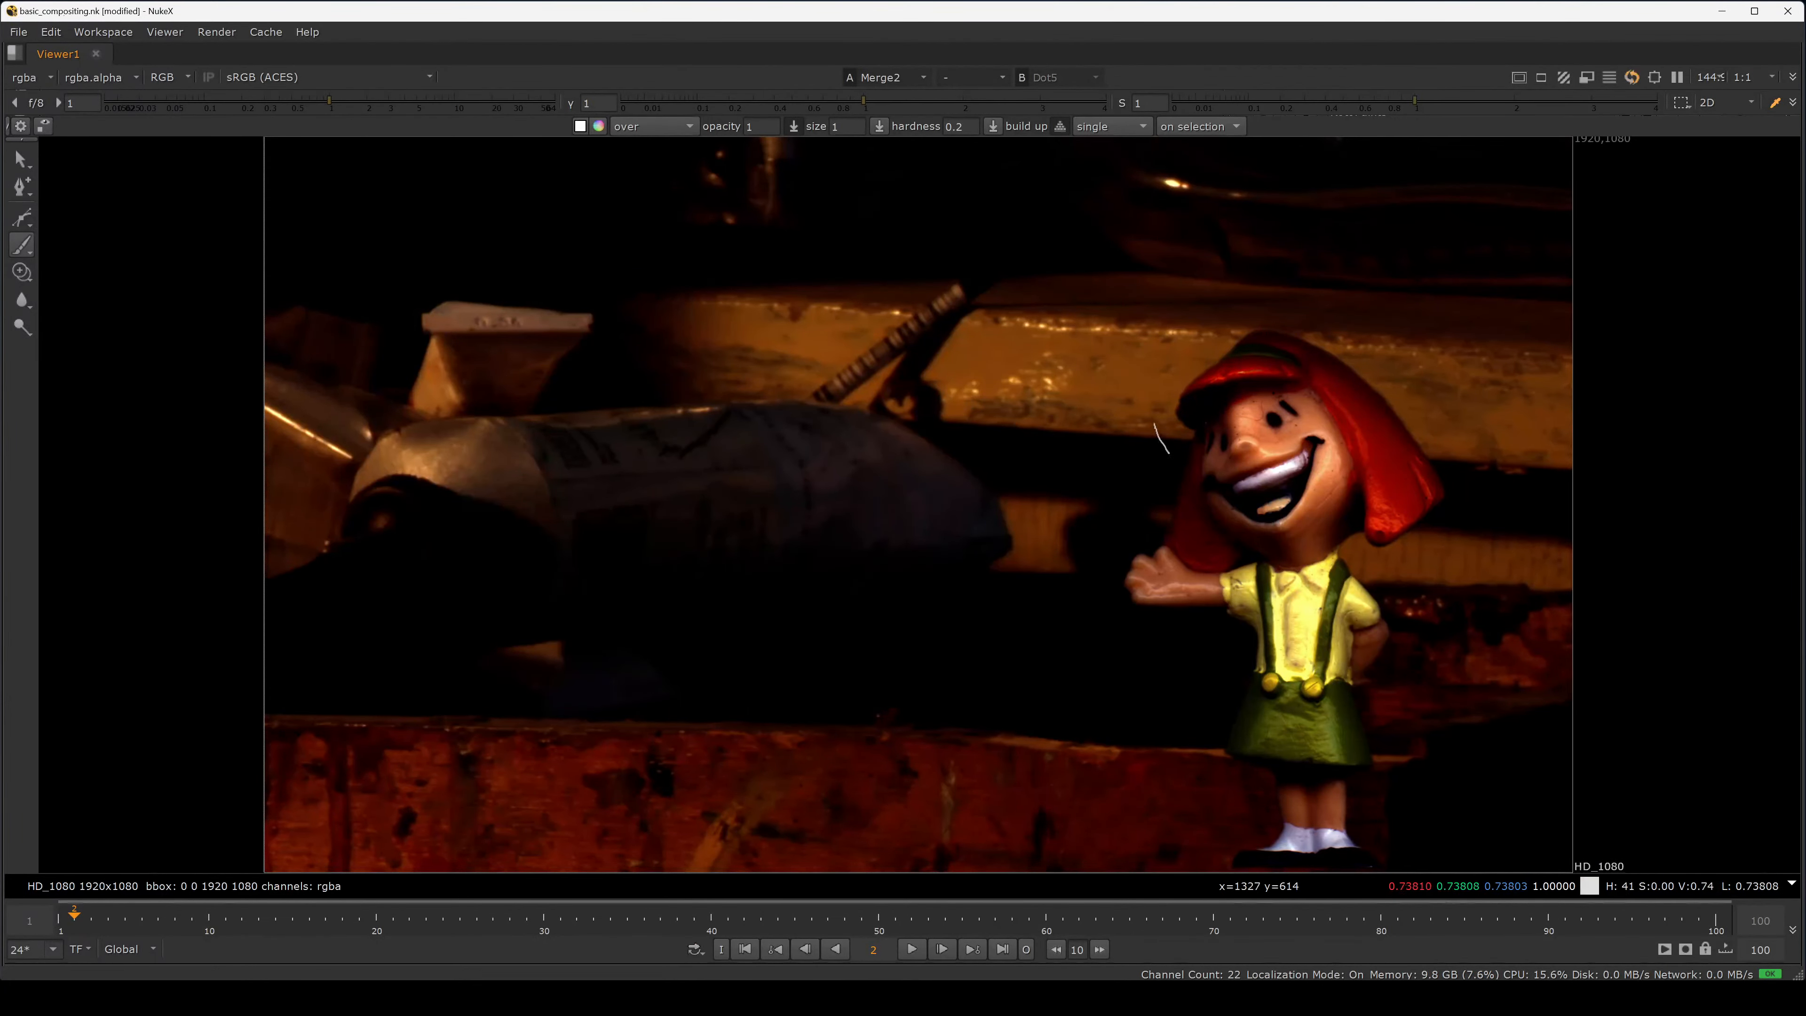
{"action": "mouse_move", "coordinate": [1154, 424]}
{"action": "left_mouse_down"}
{"action": "mouse_move", "coordinate": [1133, 470]}
{"action": "mouse_move", "coordinate": [824, 221]}
{"action": "mouse_move", "coordinate": [1122, 368]}
{"action": "mouse_move", "coordinate": [1125, 461]}
{"action": "left_mouse_up"}
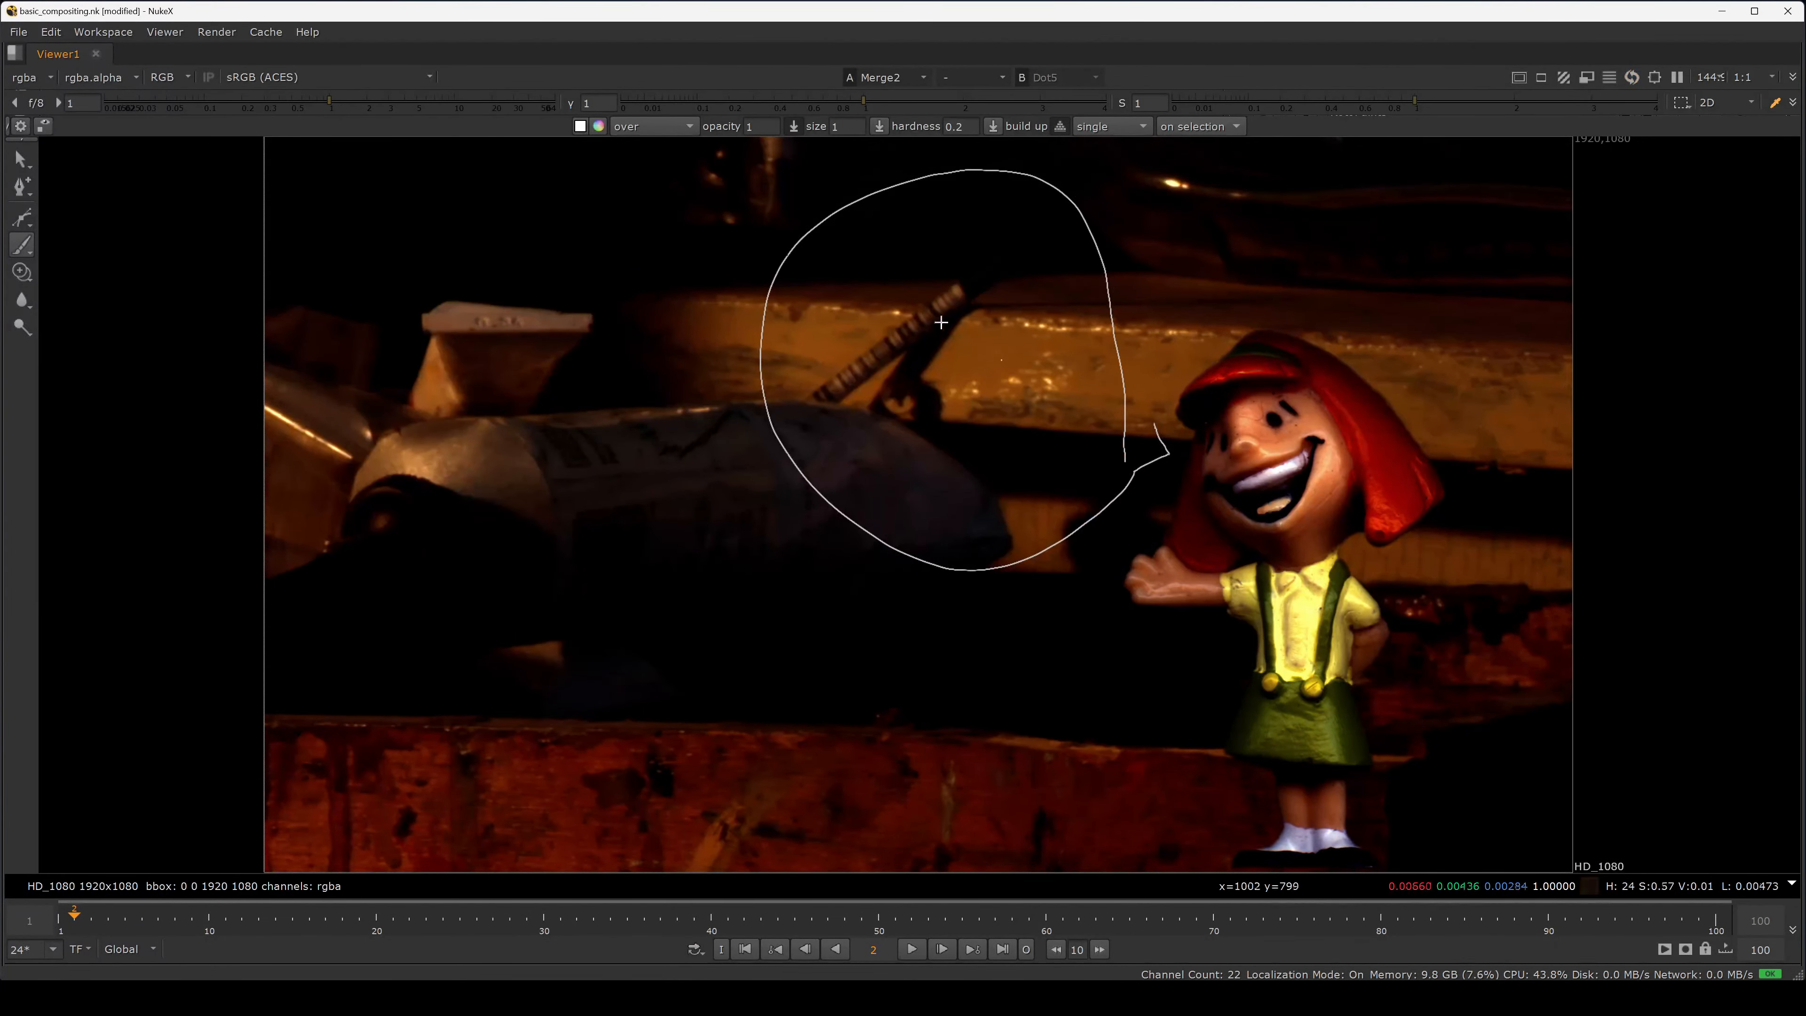
- Handwrite two short lines of text inside the speech bubble with the brush and close the open node properties
{"action": "mouse_move", "coordinate": [926, 274]}
{"action": "left_mouse_down"}
{"action": "mouse_move", "coordinate": [942, 350]}
{"action": "mouse_move", "coordinate": [979, 300]}
{"action": "mouse_move", "coordinate": [954, 330]}
{"action": "left_mouse_up"}
{"action": "left_click_drag", "start_coordinate": [995, 294], "coordinate": [1035, 340]}
{"action": "left_click", "coordinate": [951, 425]}
{"action": "left_click_drag", "start_coordinate": [889, 409], "coordinate": [893, 498]}
{"action": "mouse_move", "coordinate": [883, 463]}
{"action": "left_mouse_down"}
{"action": "mouse_move", "coordinate": [924, 438]}
{"action": "mouse_move", "coordinate": [936, 509]}
{"action": "mouse_move", "coordinate": [978, 455]}
{"action": "mouse_move", "coordinate": [1049, 481]}
{"action": "left_mouse_up"}
{"action": "key", "text": "space"}
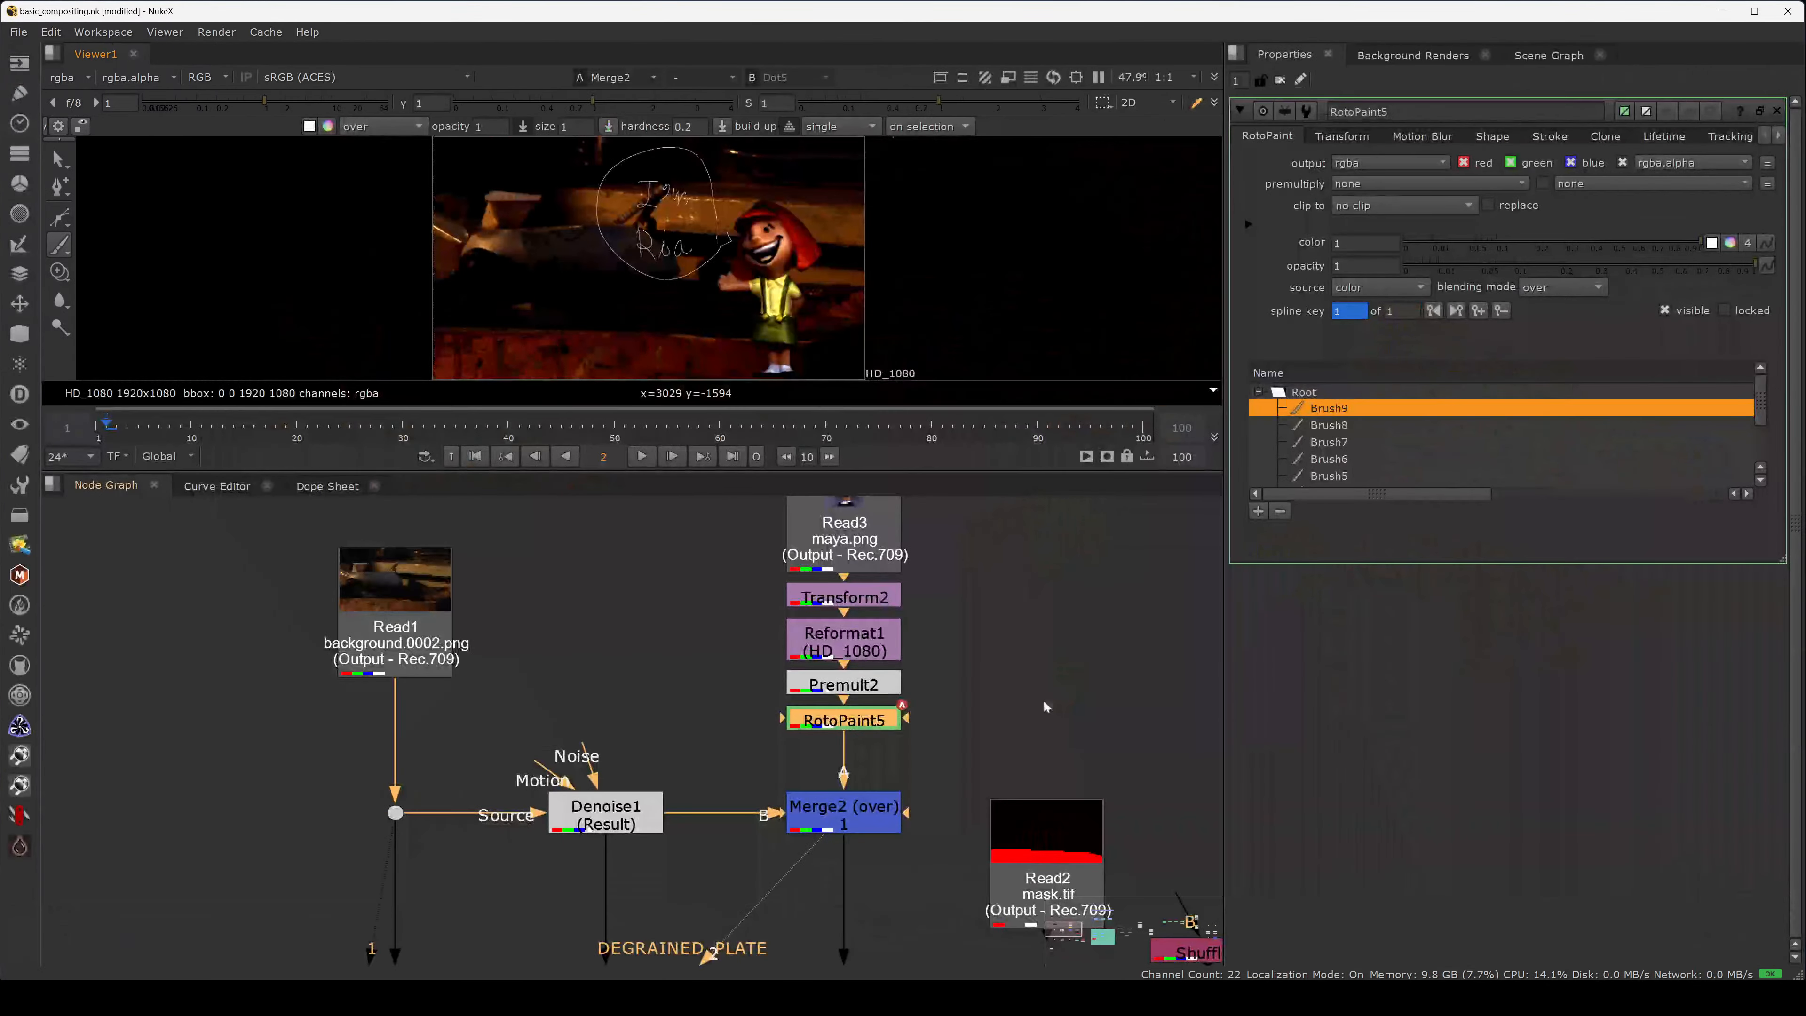
{"action": "left_click", "coordinate": [1280, 80]}
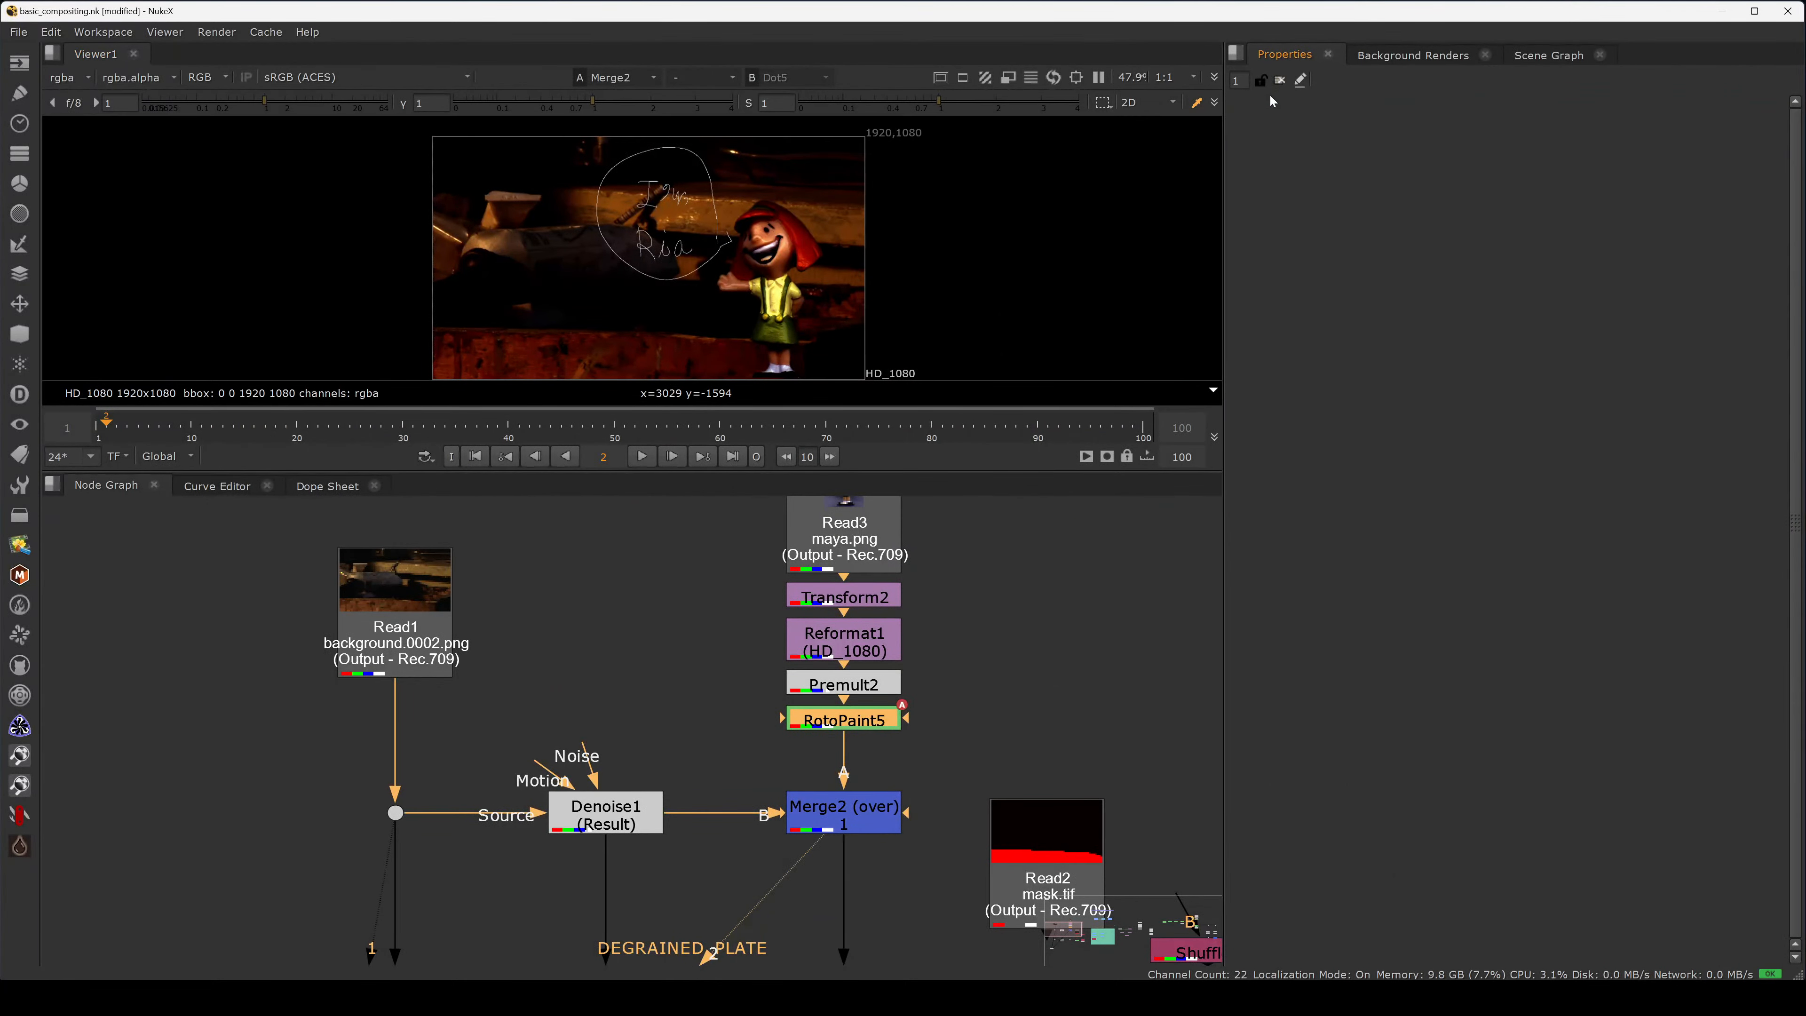
- Compare the original plate, the Merge2 composite and the Denoise1 result in the viewer
{"action": "middle_click_drag", "start_coordinate": [915, 876], "coordinate": [965, 670]}
{"action": "middle_click_drag", "start_coordinate": [856, 512], "coordinate": [861, 709]}
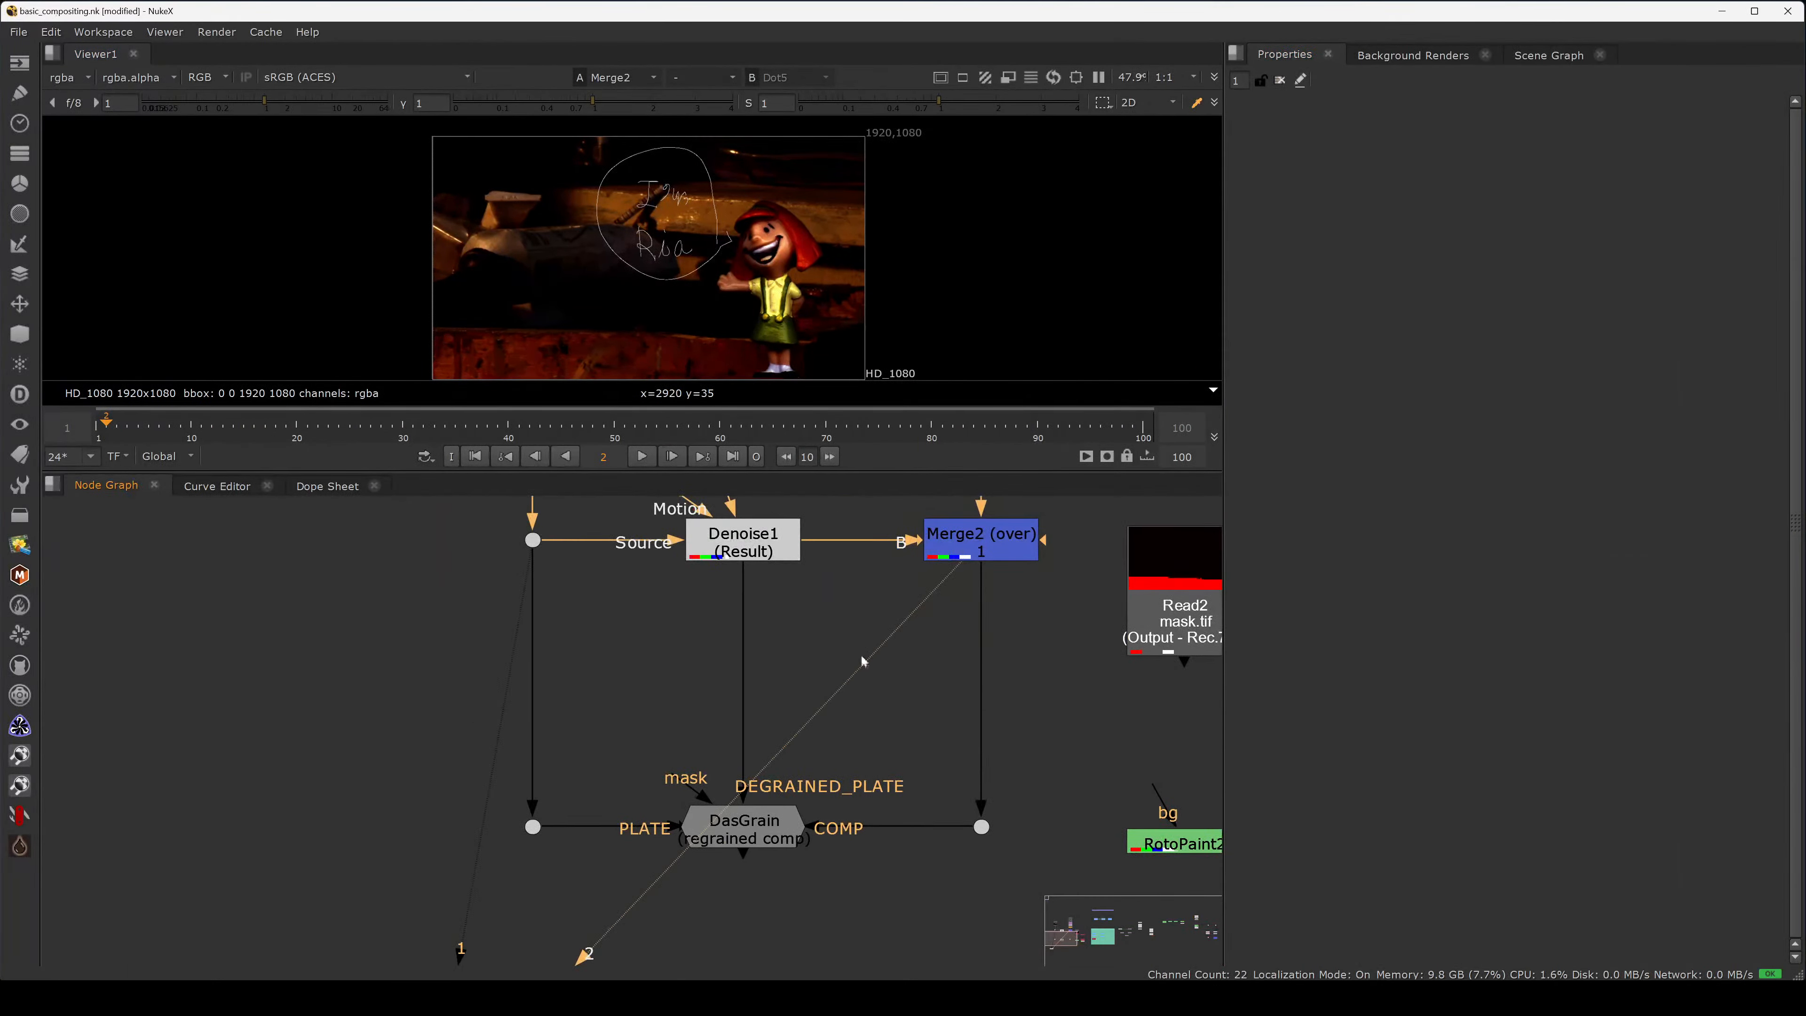
{"action": "middle_click_drag", "start_coordinate": [987, 622], "coordinate": [792, 877]}
{"action": "left_click_drag", "start_coordinate": [912, 746], "coordinate": [731, 872]}
{"action": "left_click_drag", "start_coordinate": [401, 748], "coordinate": [278, 839]}
{"action": "key", "text": "1"}
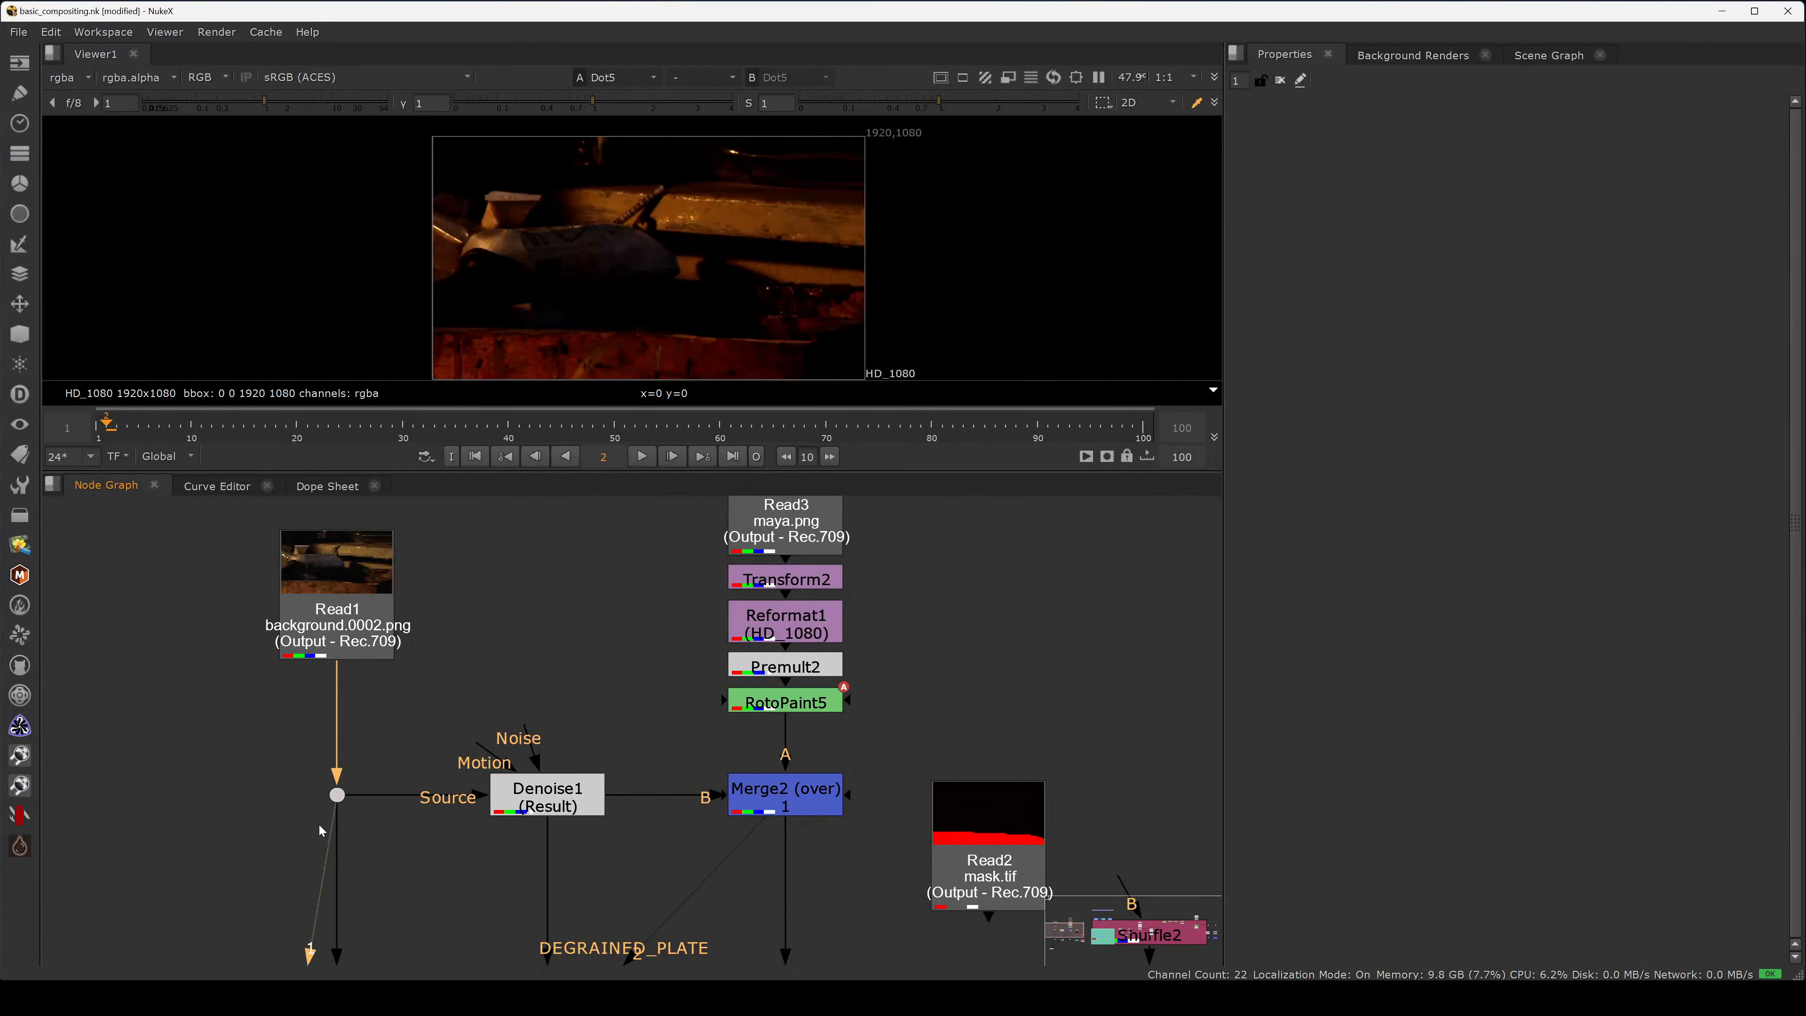
{"action": "key", "text": "2"}
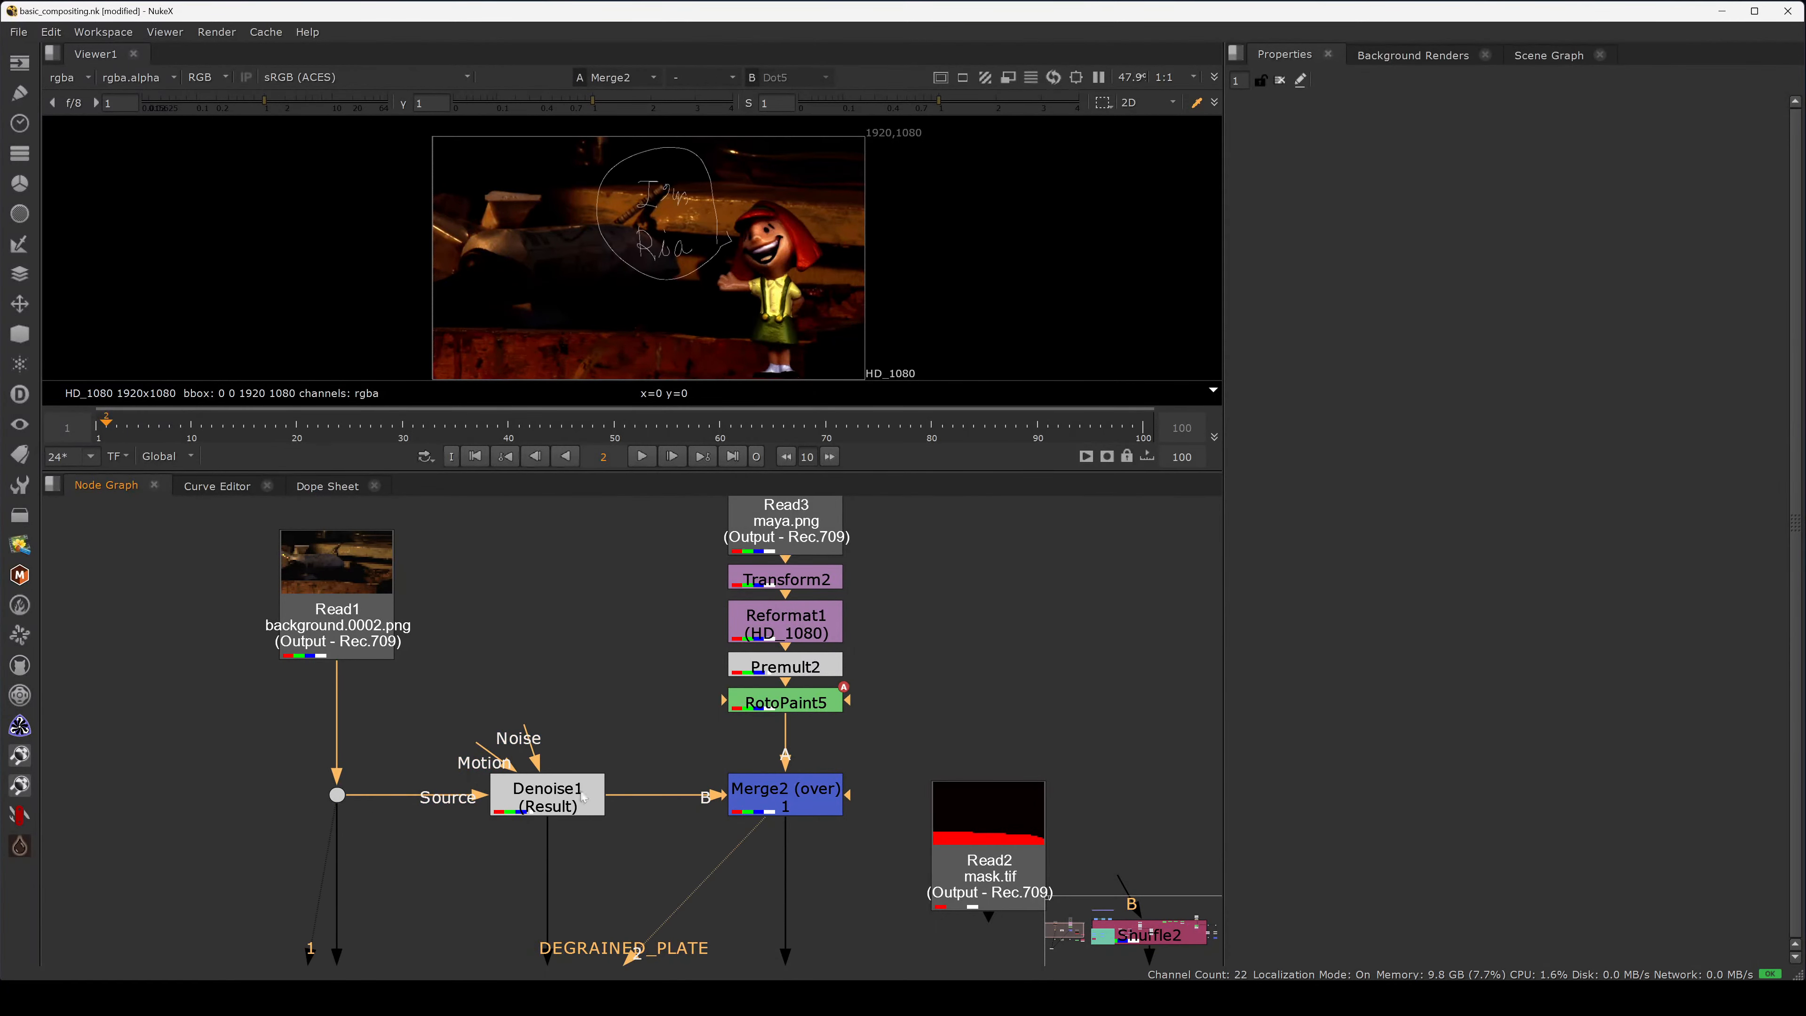
{"action": "middle_click_drag", "start_coordinate": [604, 794], "coordinate": [787, 559]}
{"action": "left_click", "coordinate": [727, 573]}
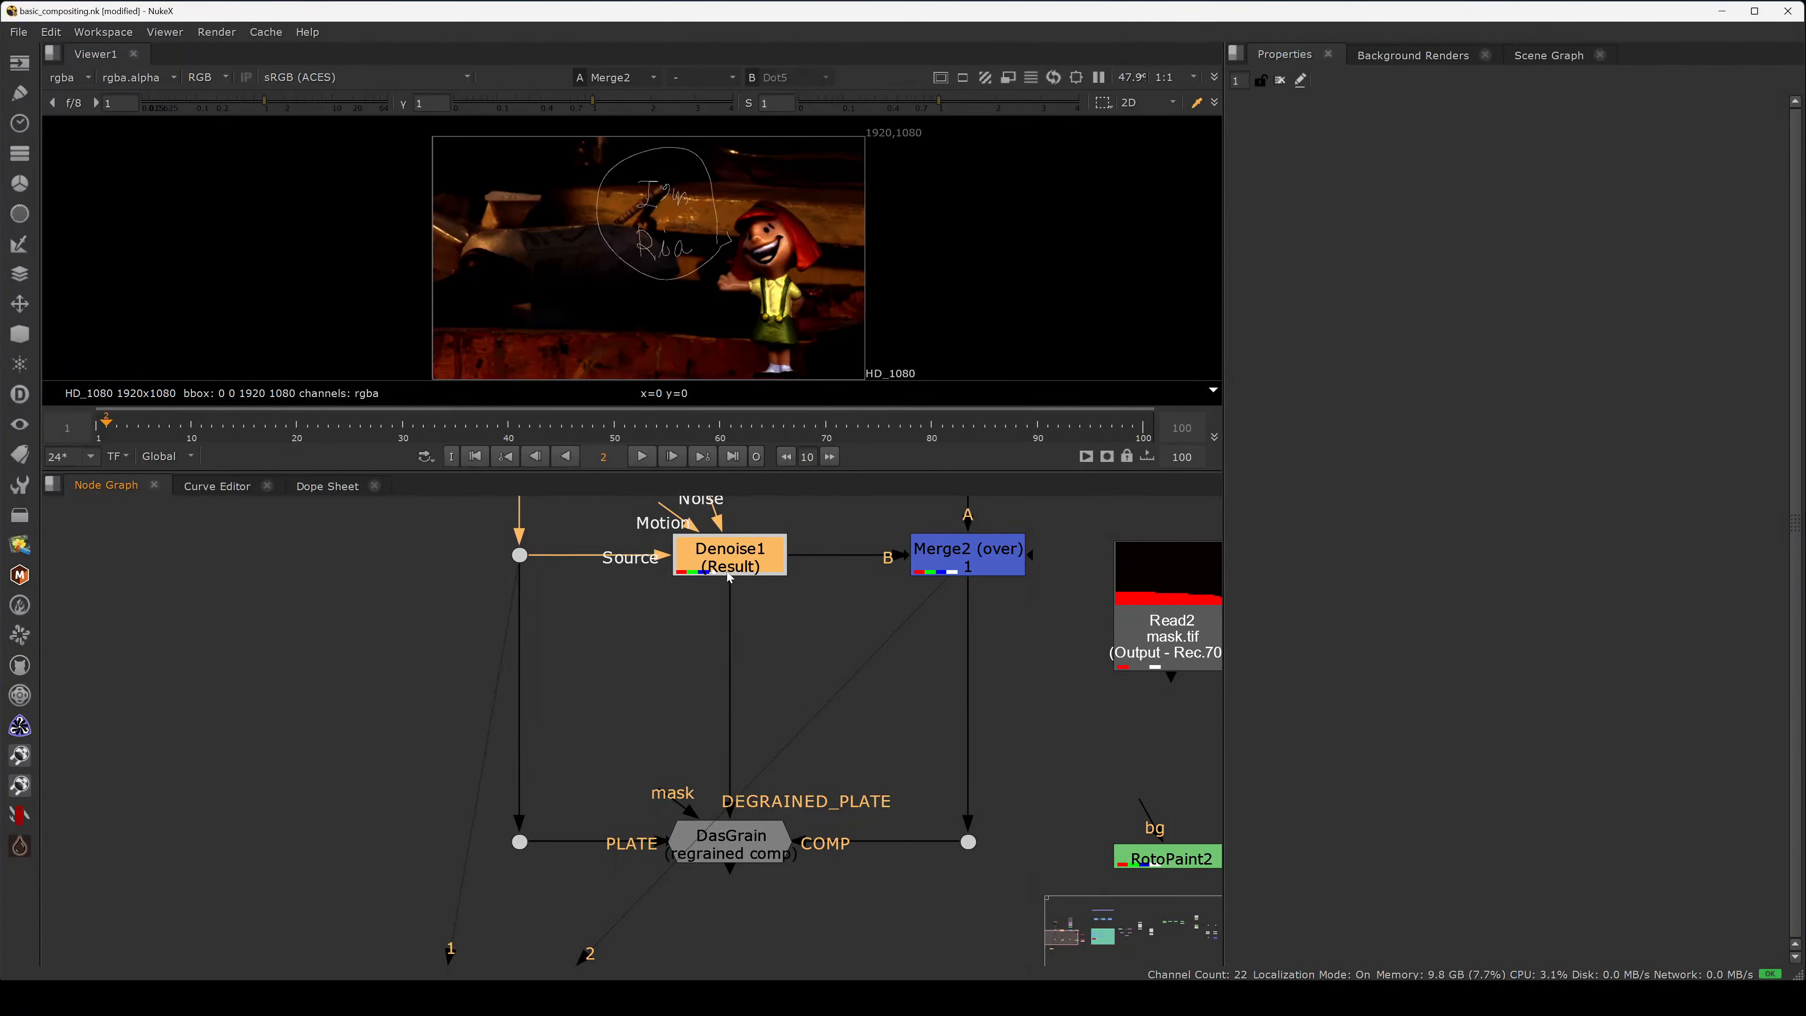
{"action": "key", "text": "2"}
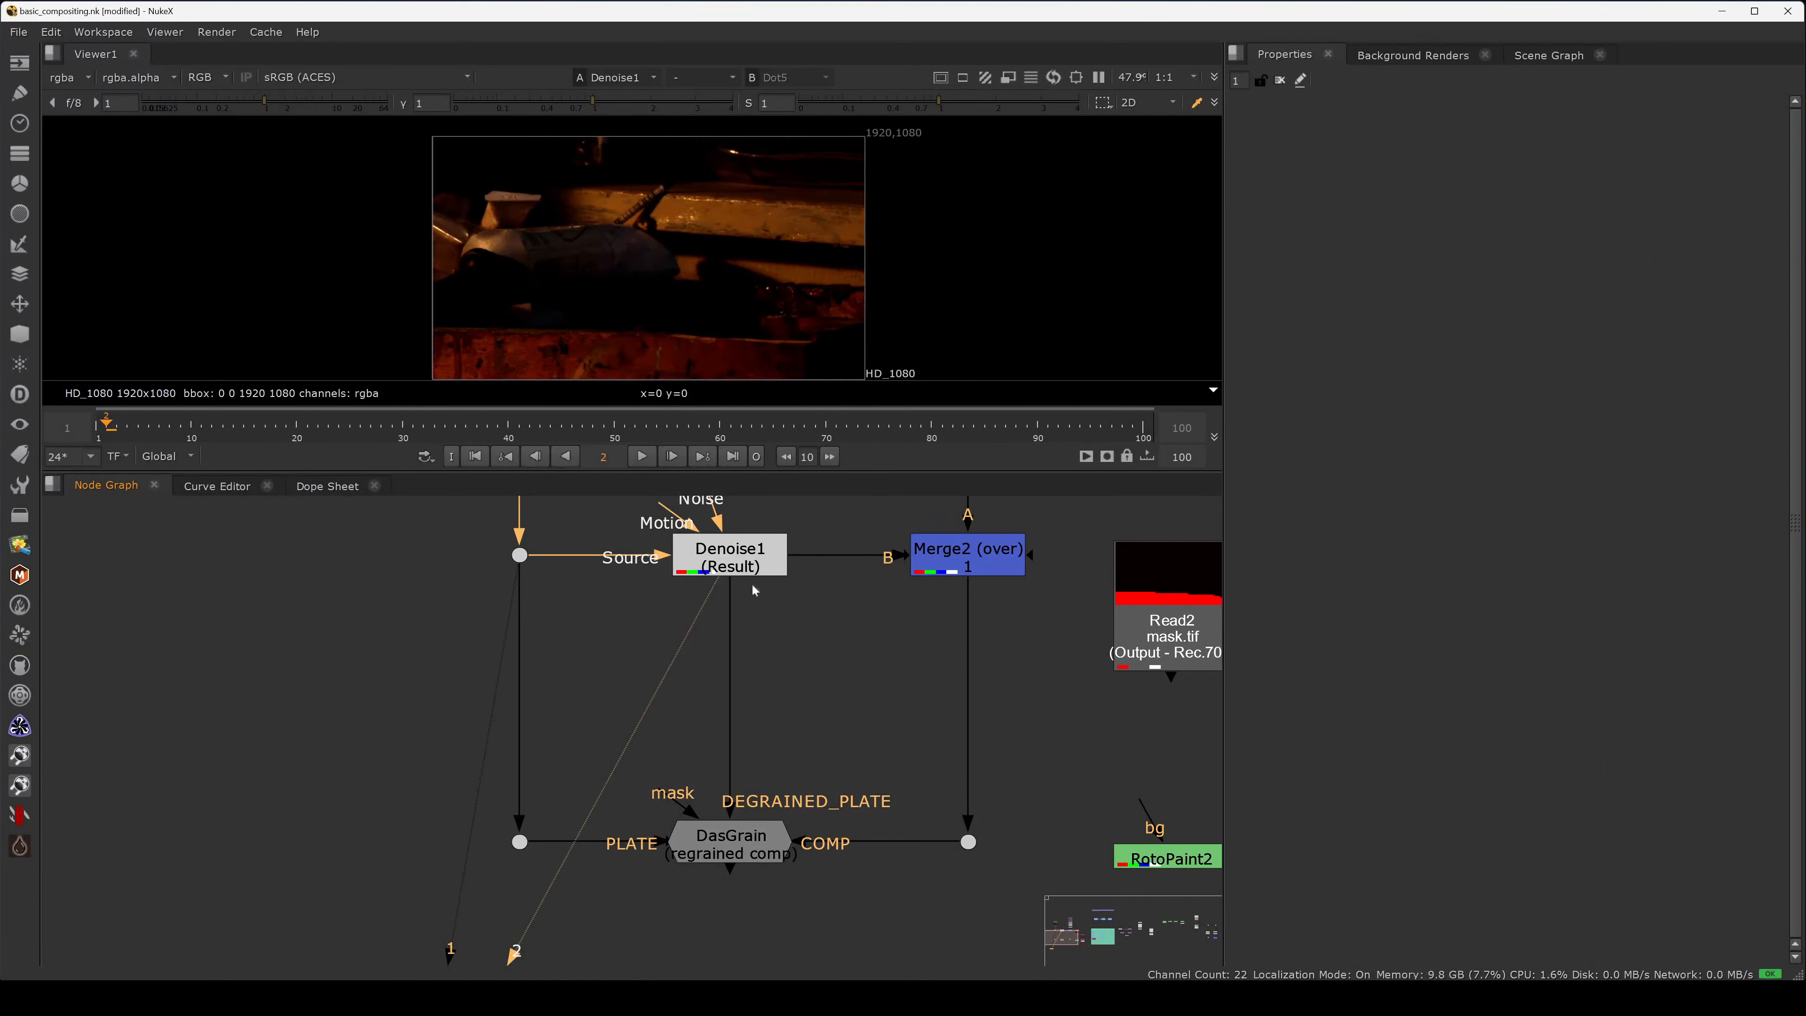
- Trace the source plate branch between Read1, its dots and DasGrain's PLATE input
{"action": "middle_click_drag", "start_coordinate": [741, 754], "coordinate": [753, 676]}
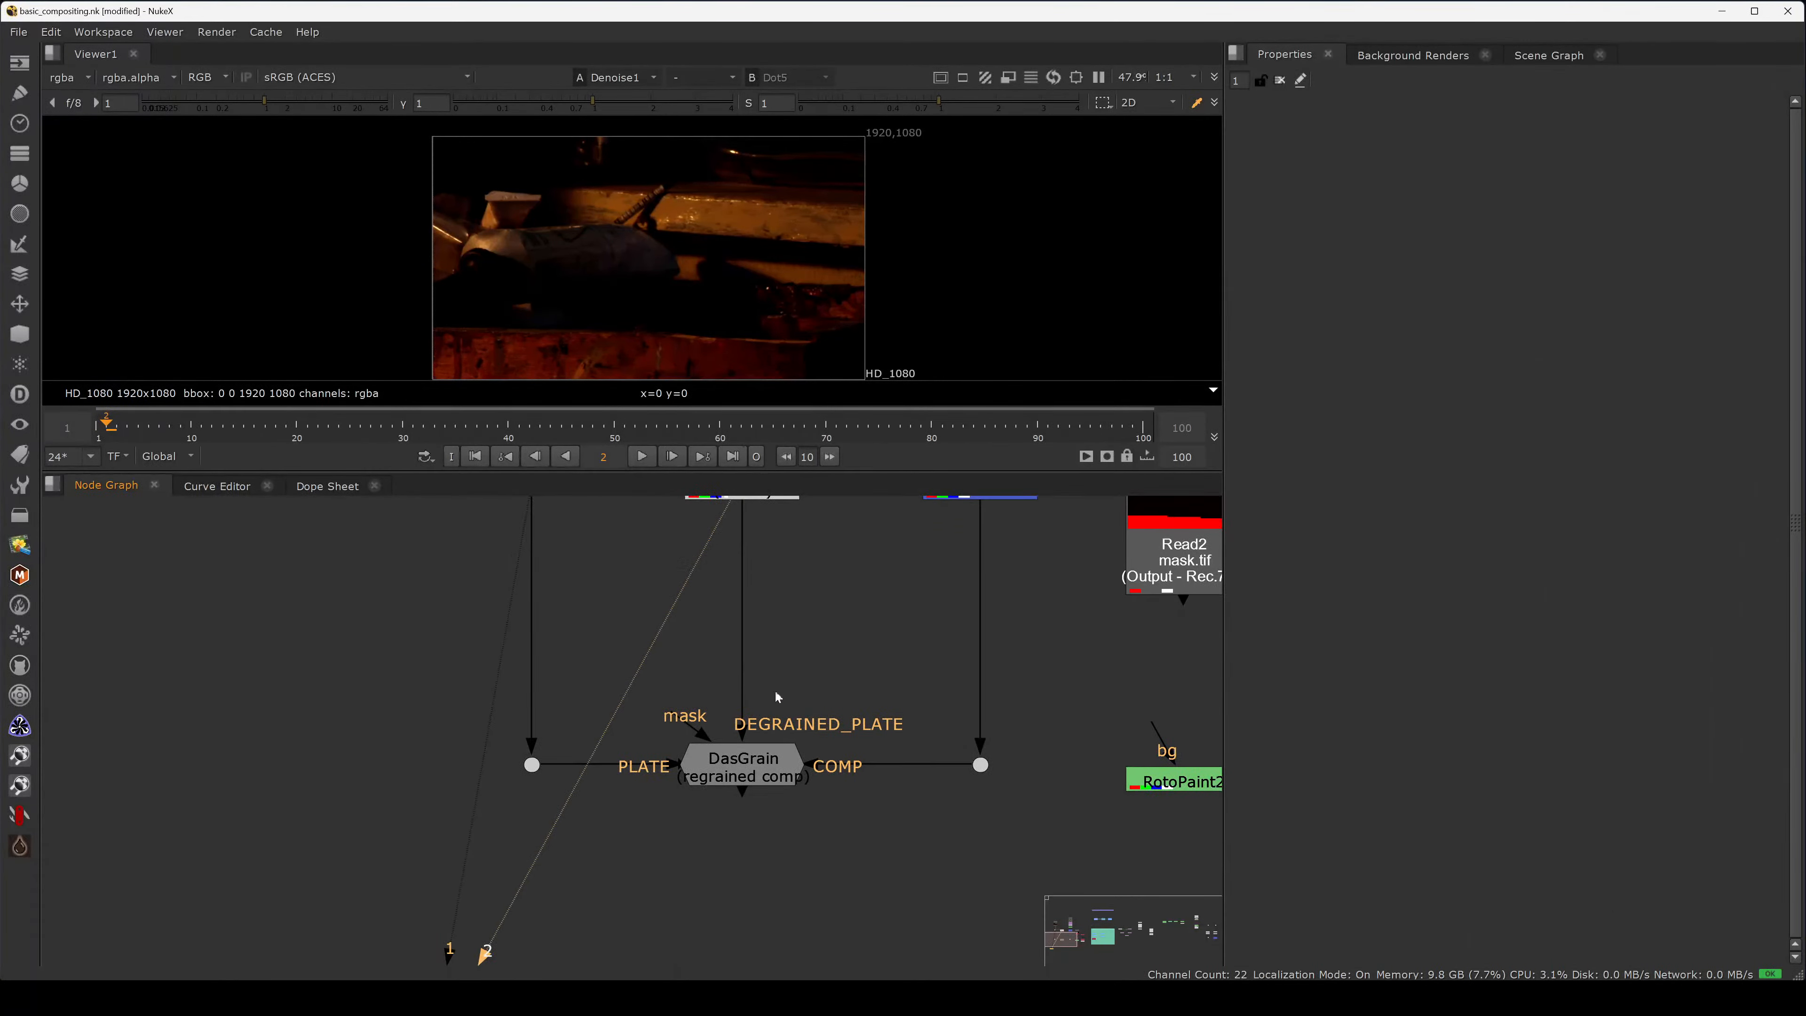
{"action": "scroll", "coordinate": [776, 697], "scroll_direction": "up", "scroll_amount": 4}
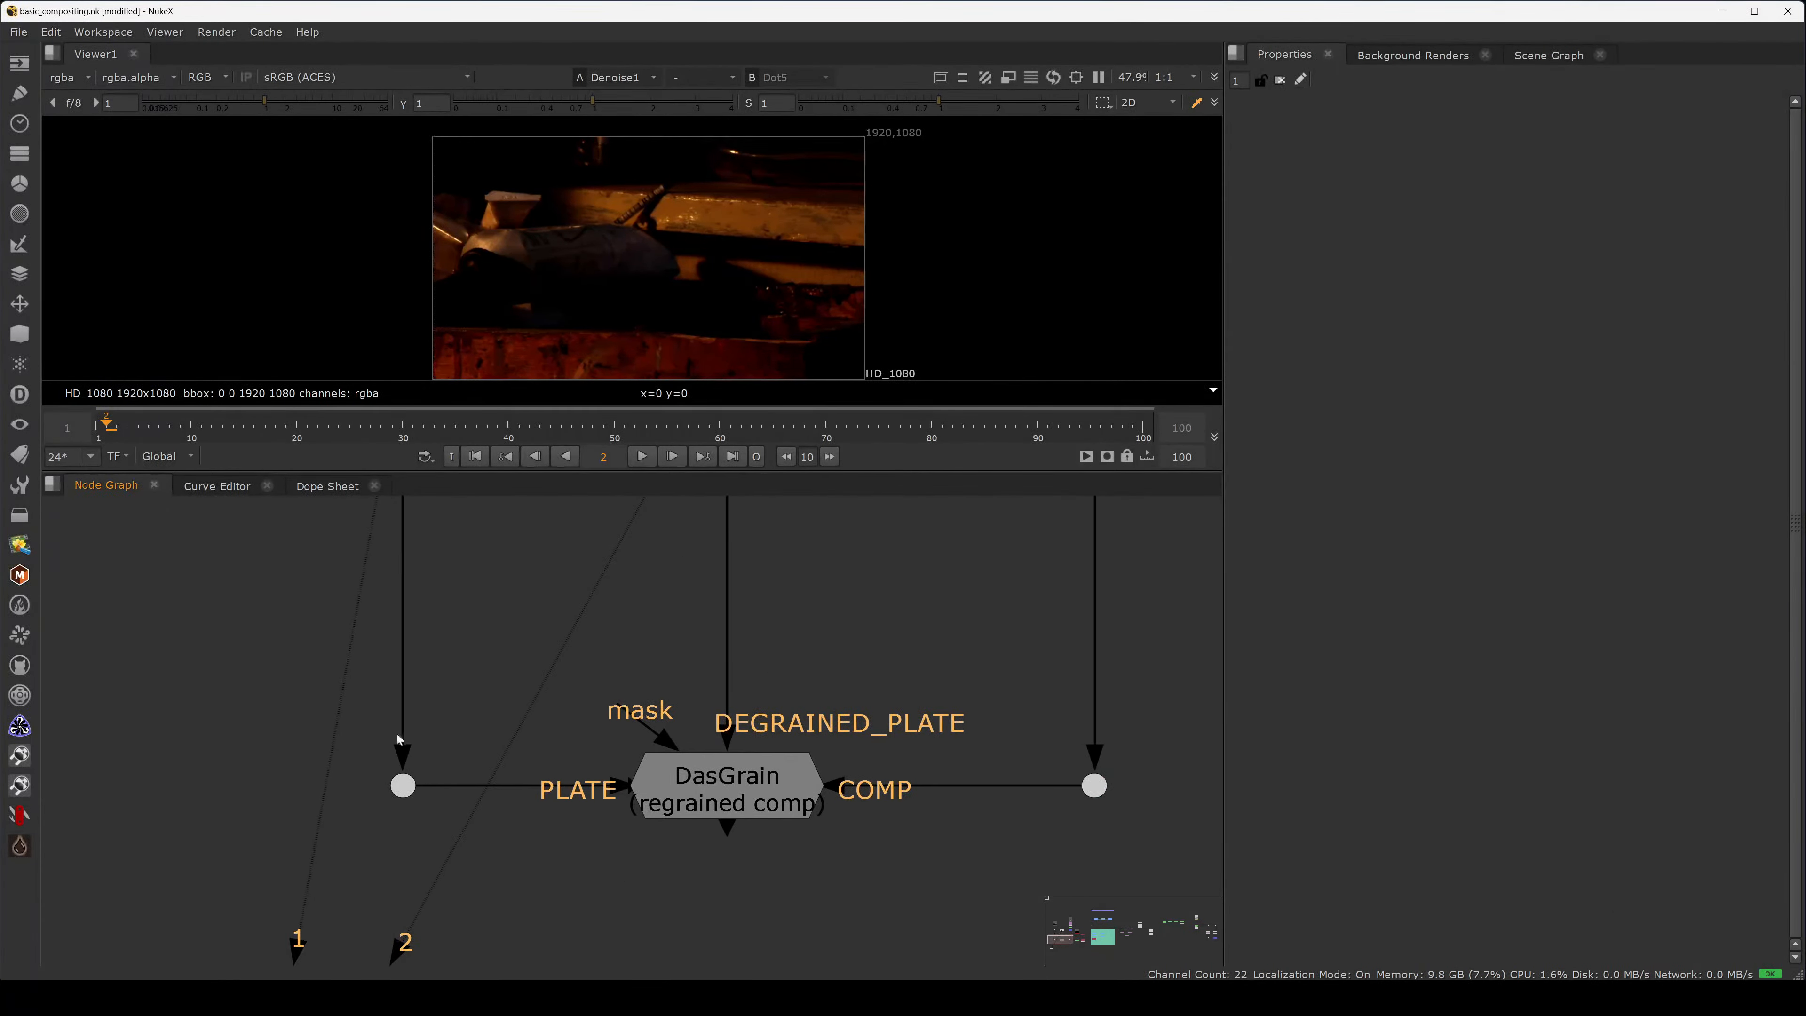
{"action": "left_click", "coordinate": [402, 785]}
{"action": "middle_click_drag", "start_coordinate": [504, 574], "coordinate": [541, 918]}
{"action": "middle_click_drag", "start_coordinate": [470, 510], "coordinate": [452, 633]}
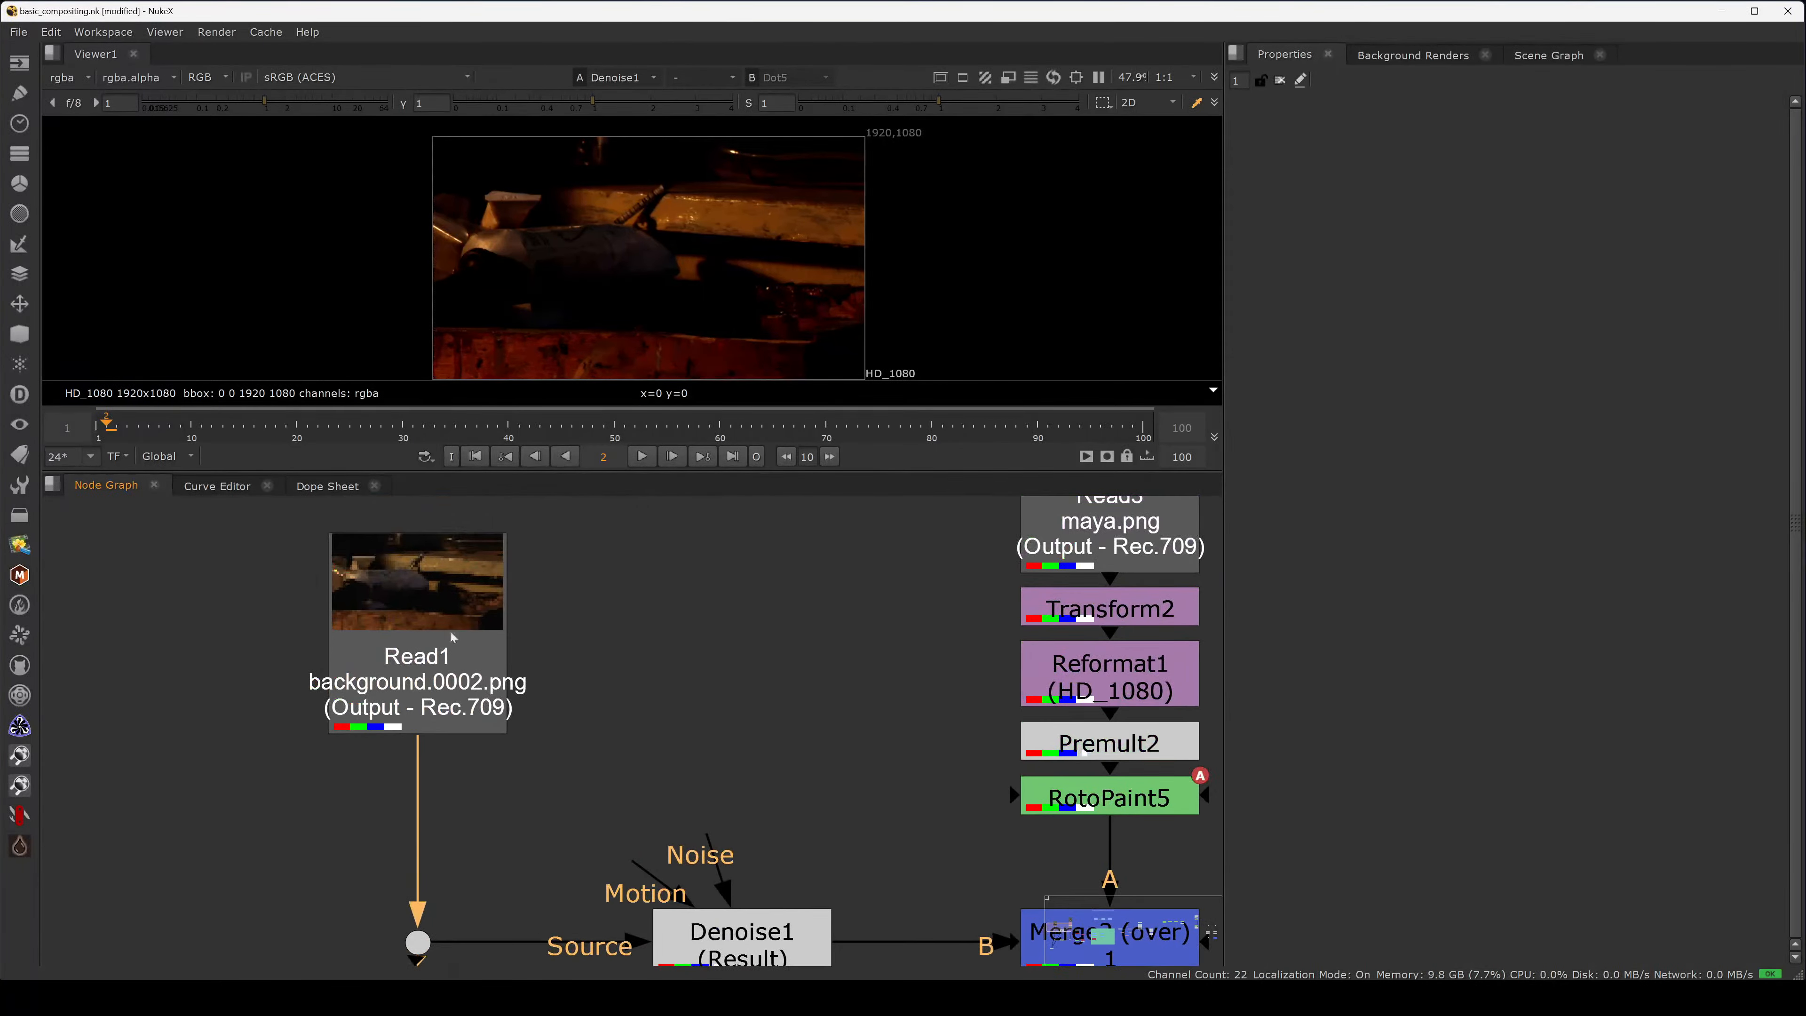
{"action": "middle_click_drag", "start_coordinate": [477, 939], "coordinate": [512, 542]}
{"action": "middle_click_drag", "start_coordinate": [524, 739], "coordinate": [536, 643]}
{"action": "middle_click_drag", "start_coordinate": [675, 750], "coordinate": [536, 727]}
- Examine the character branch, Denoise1 and Merge2, following their connections to DasGrain's DEGRAINED_PLATE and COMP inputs
{"action": "left_click_drag", "start_coordinate": [882, 687], "coordinate": [1031, 763]}
{"action": "middle_click_drag", "start_coordinate": [913, 657], "coordinate": [814, 924]}
{"action": "middle_click_drag", "start_coordinate": [886, 543], "coordinate": [821, 717]}
{"action": "scroll", "coordinate": [947, 701], "scroll_direction": "down", "scroll_amount": 5}
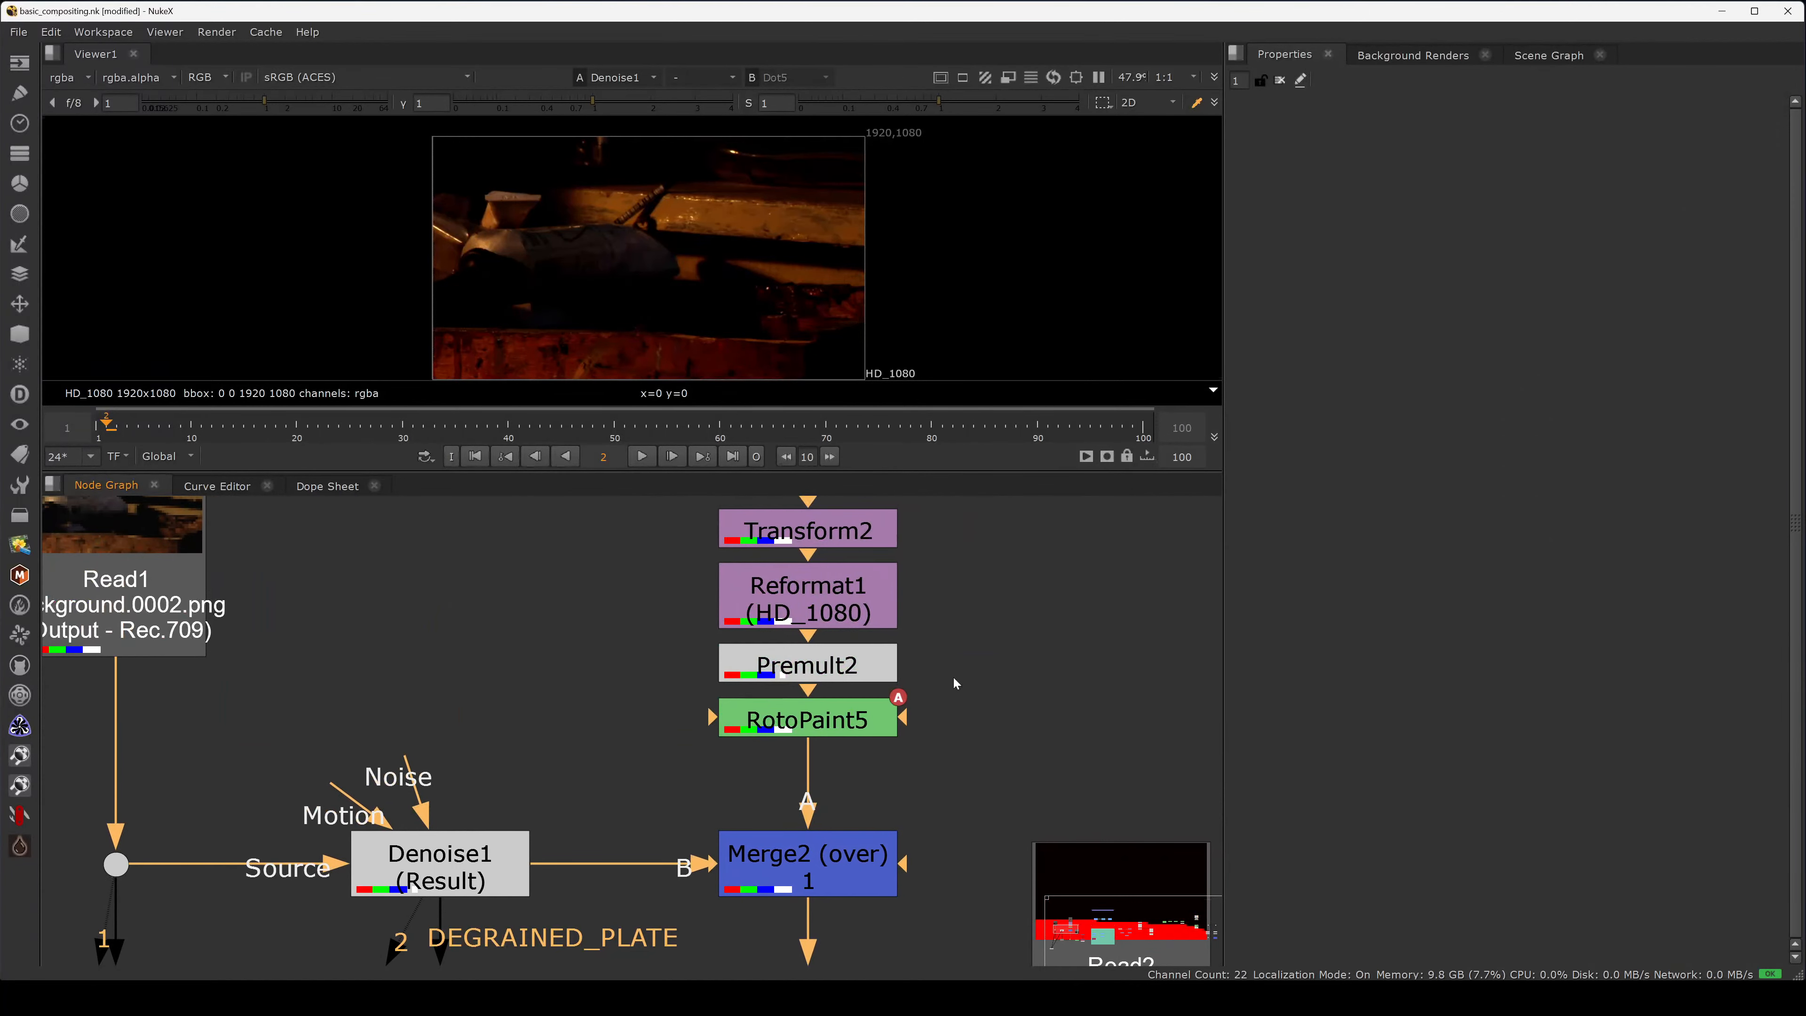
{"action": "left_click_drag", "start_coordinate": [996, 538], "coordinate": [825, 665]}
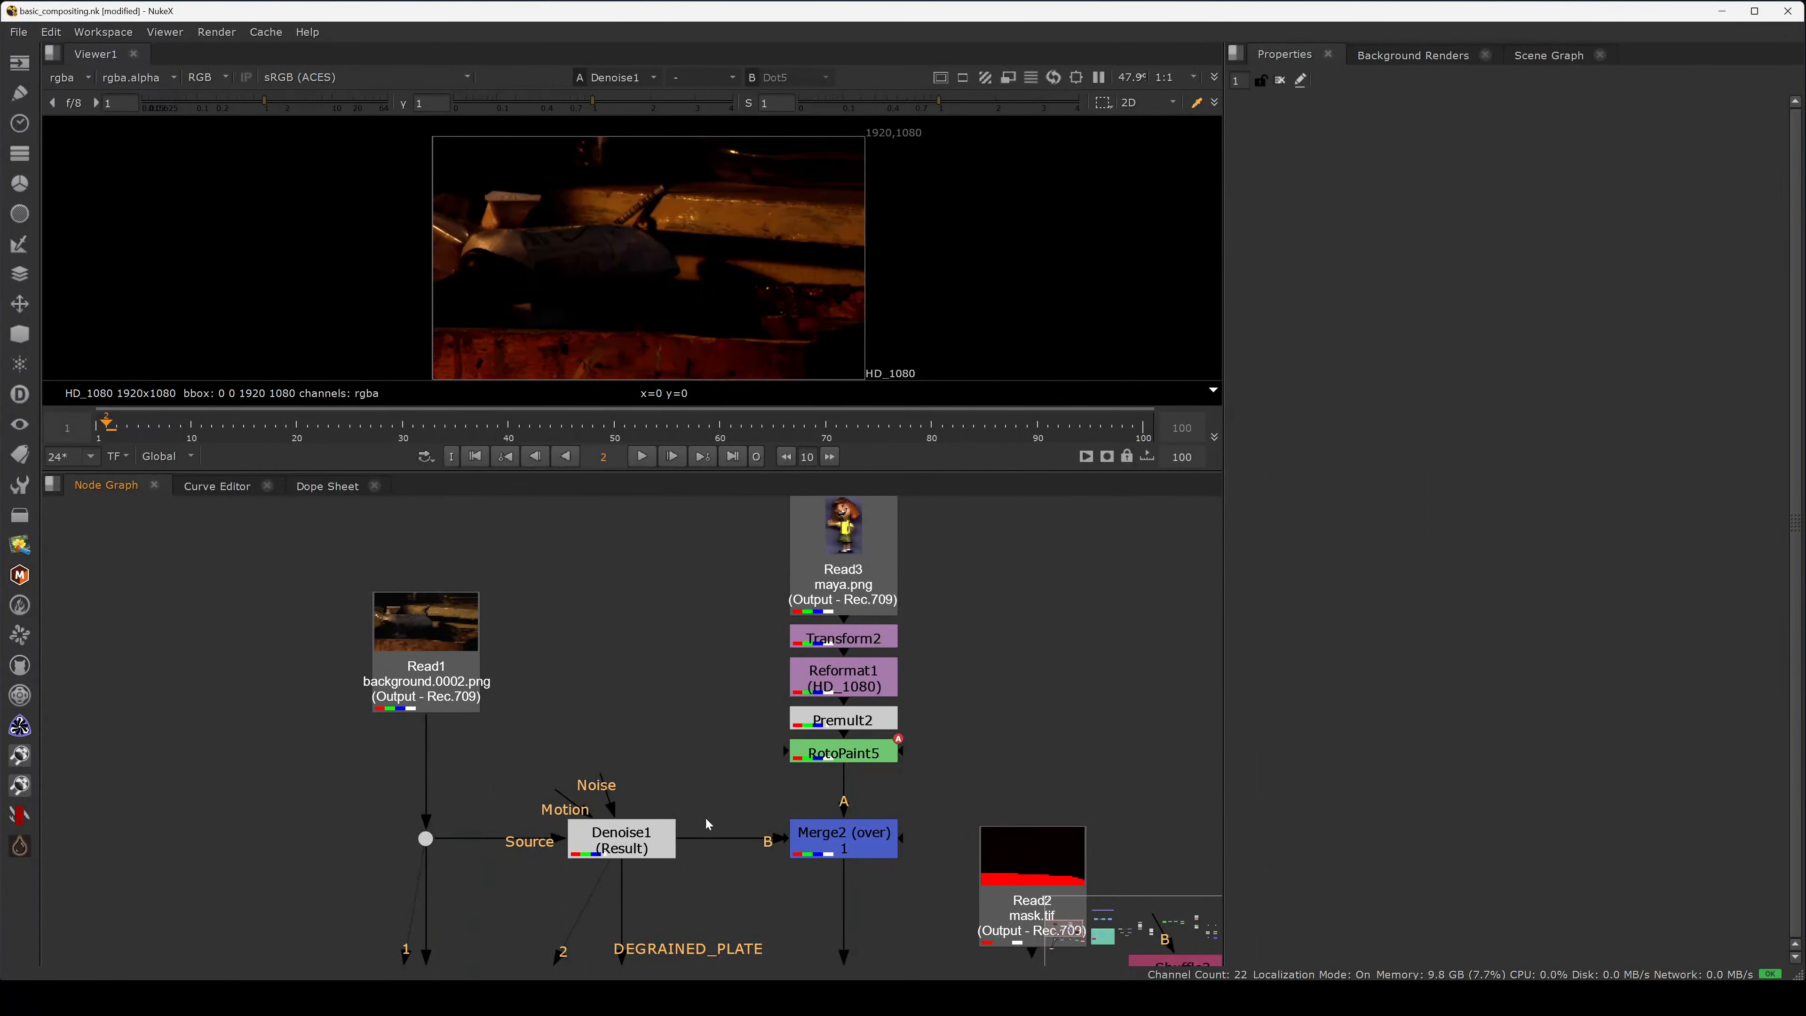
{"action": "left_click_drag", "start_coordinate": [719, 789], "coordinate": [923, 865]}
{"action": "left_click_drag", "start_coordinate": [719, 769], "coordinate": [537, 896]}
{"action": "middle_click_drag", "start_coordinate": [726, 808], "coordinate": [668, 704]}
{"action": "middle_click_drag", "start_coordinate": [672, 816], "coordinate": [626, 675]}
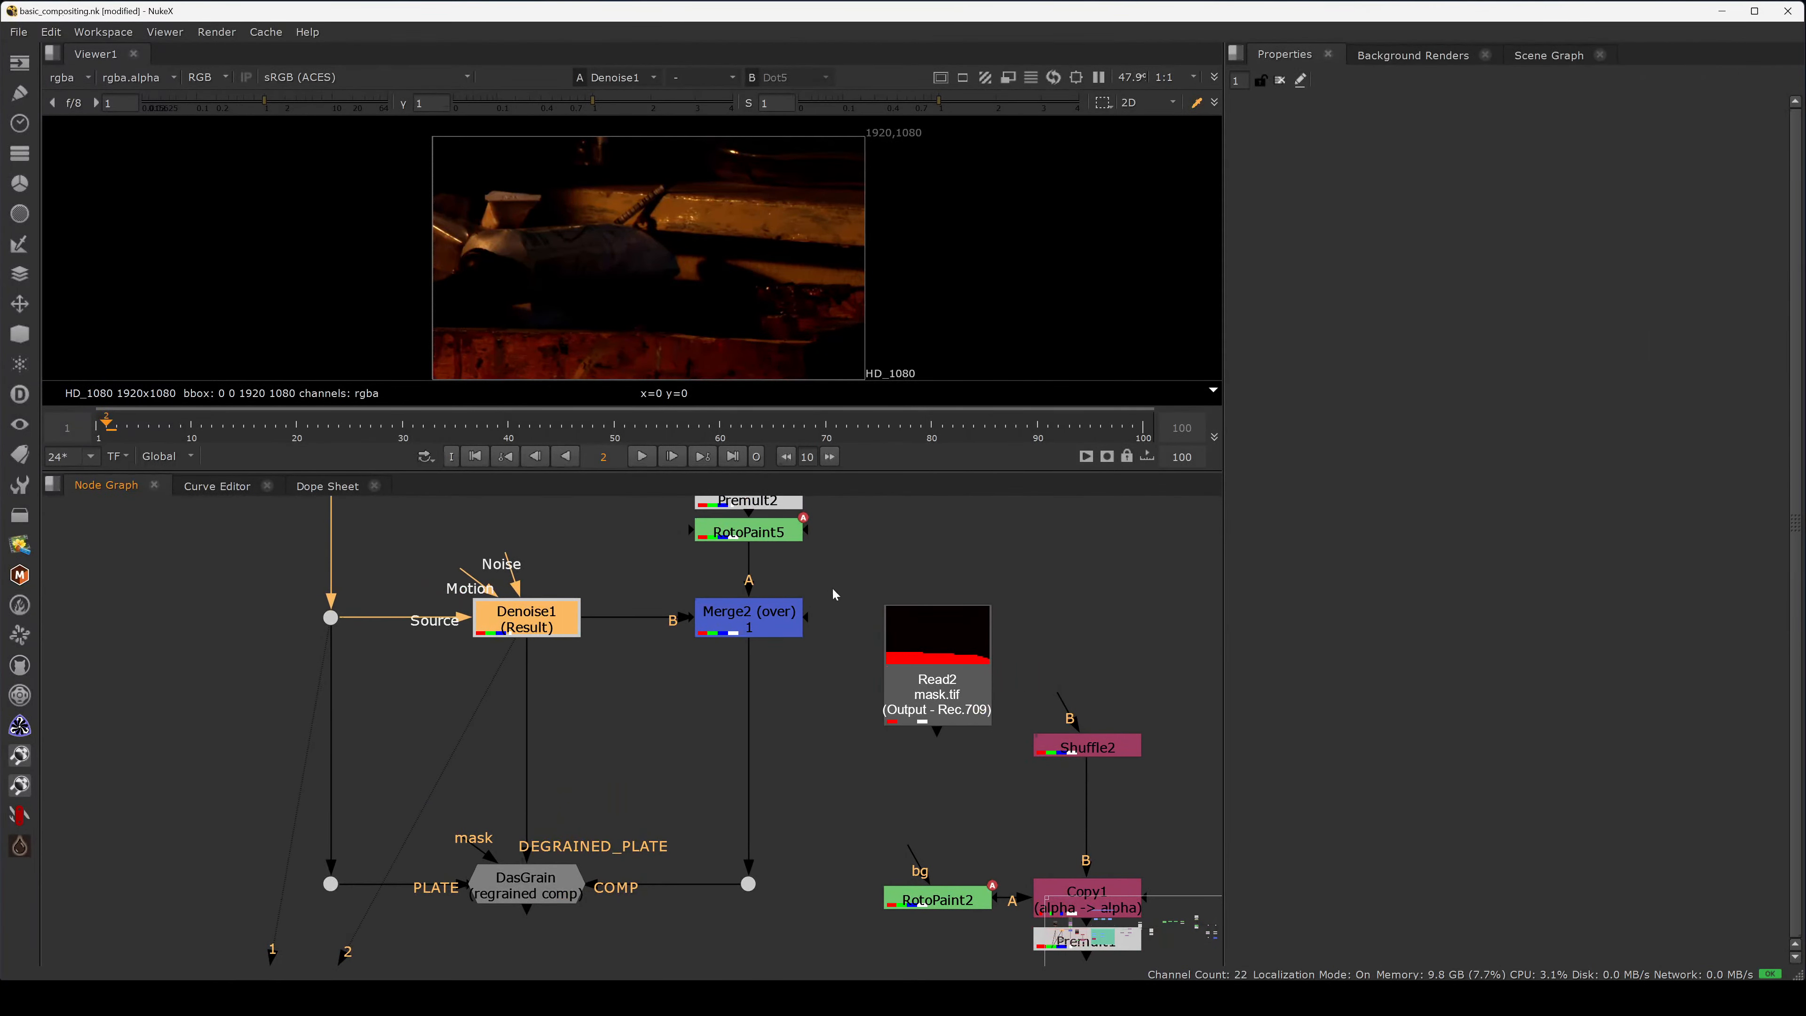
{"action": "left_click_drag", "start_coordinate": [846, 573], "coordinate": [655, 922]}
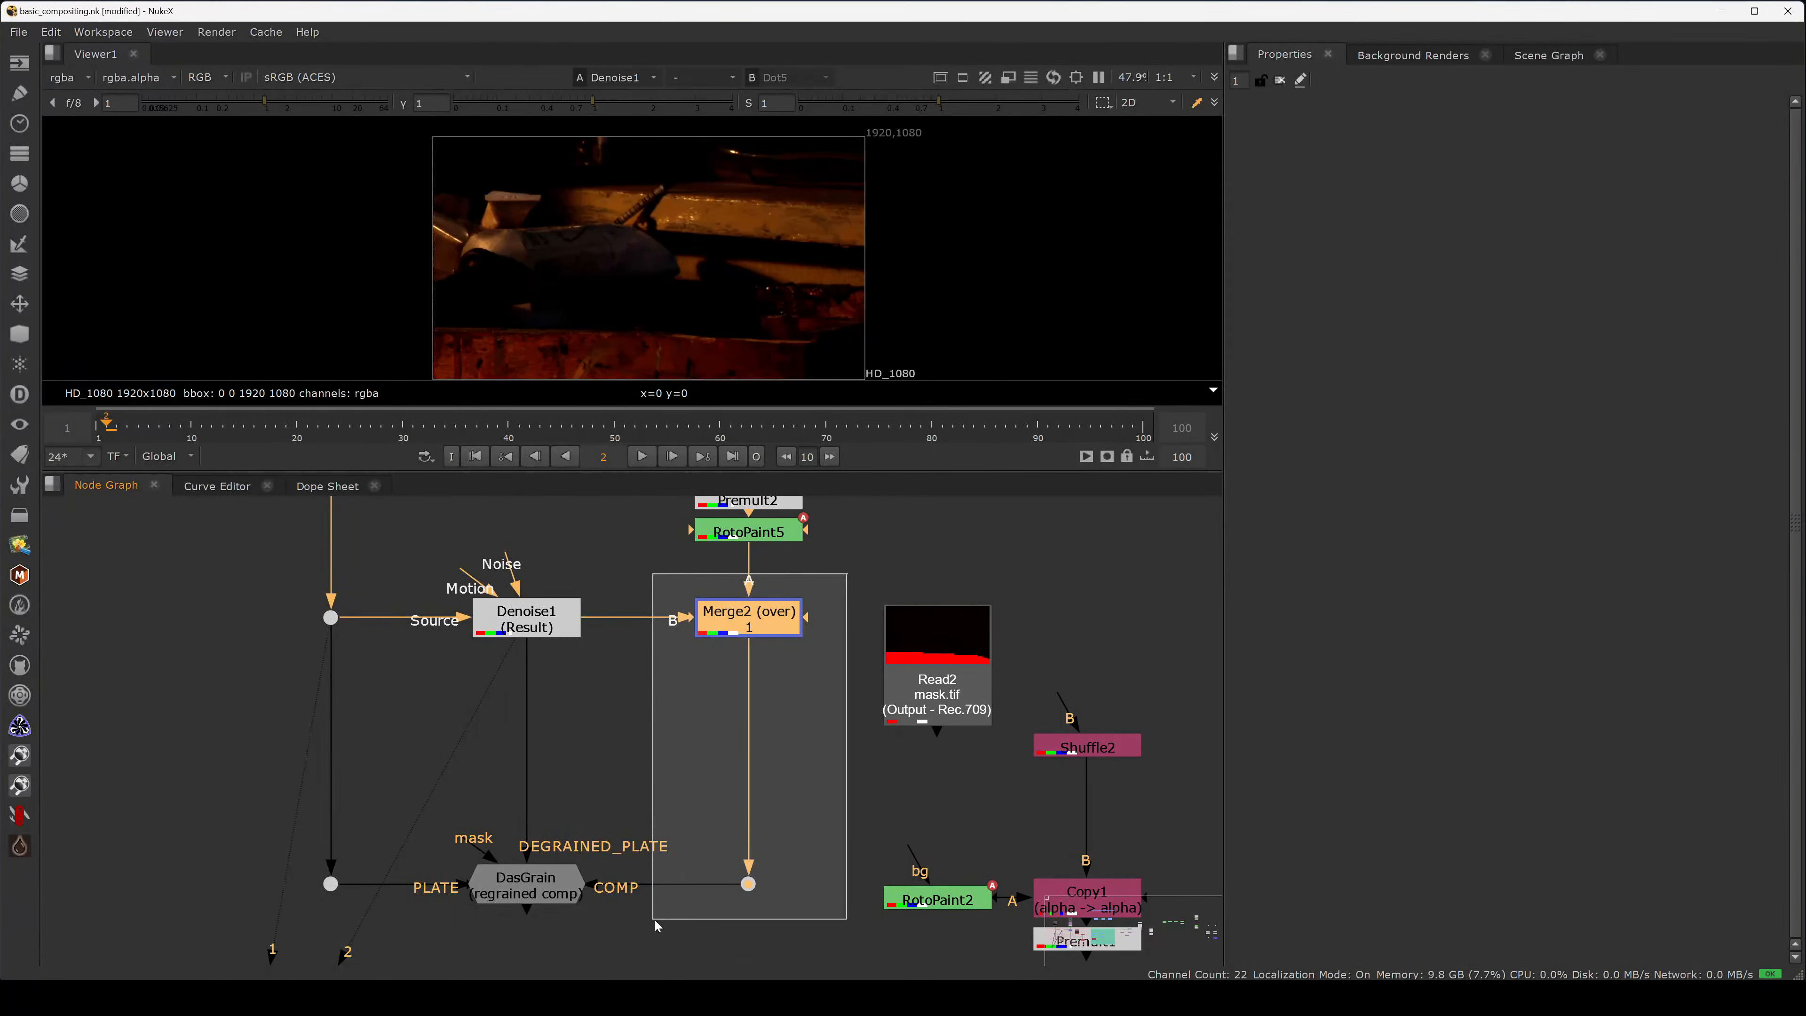
{"action": "left_click_drag", "start_coordinate": [655, 920], "coordinate": [653, 915]}
{"action": "left_click", "coordinate": [599, 804]}
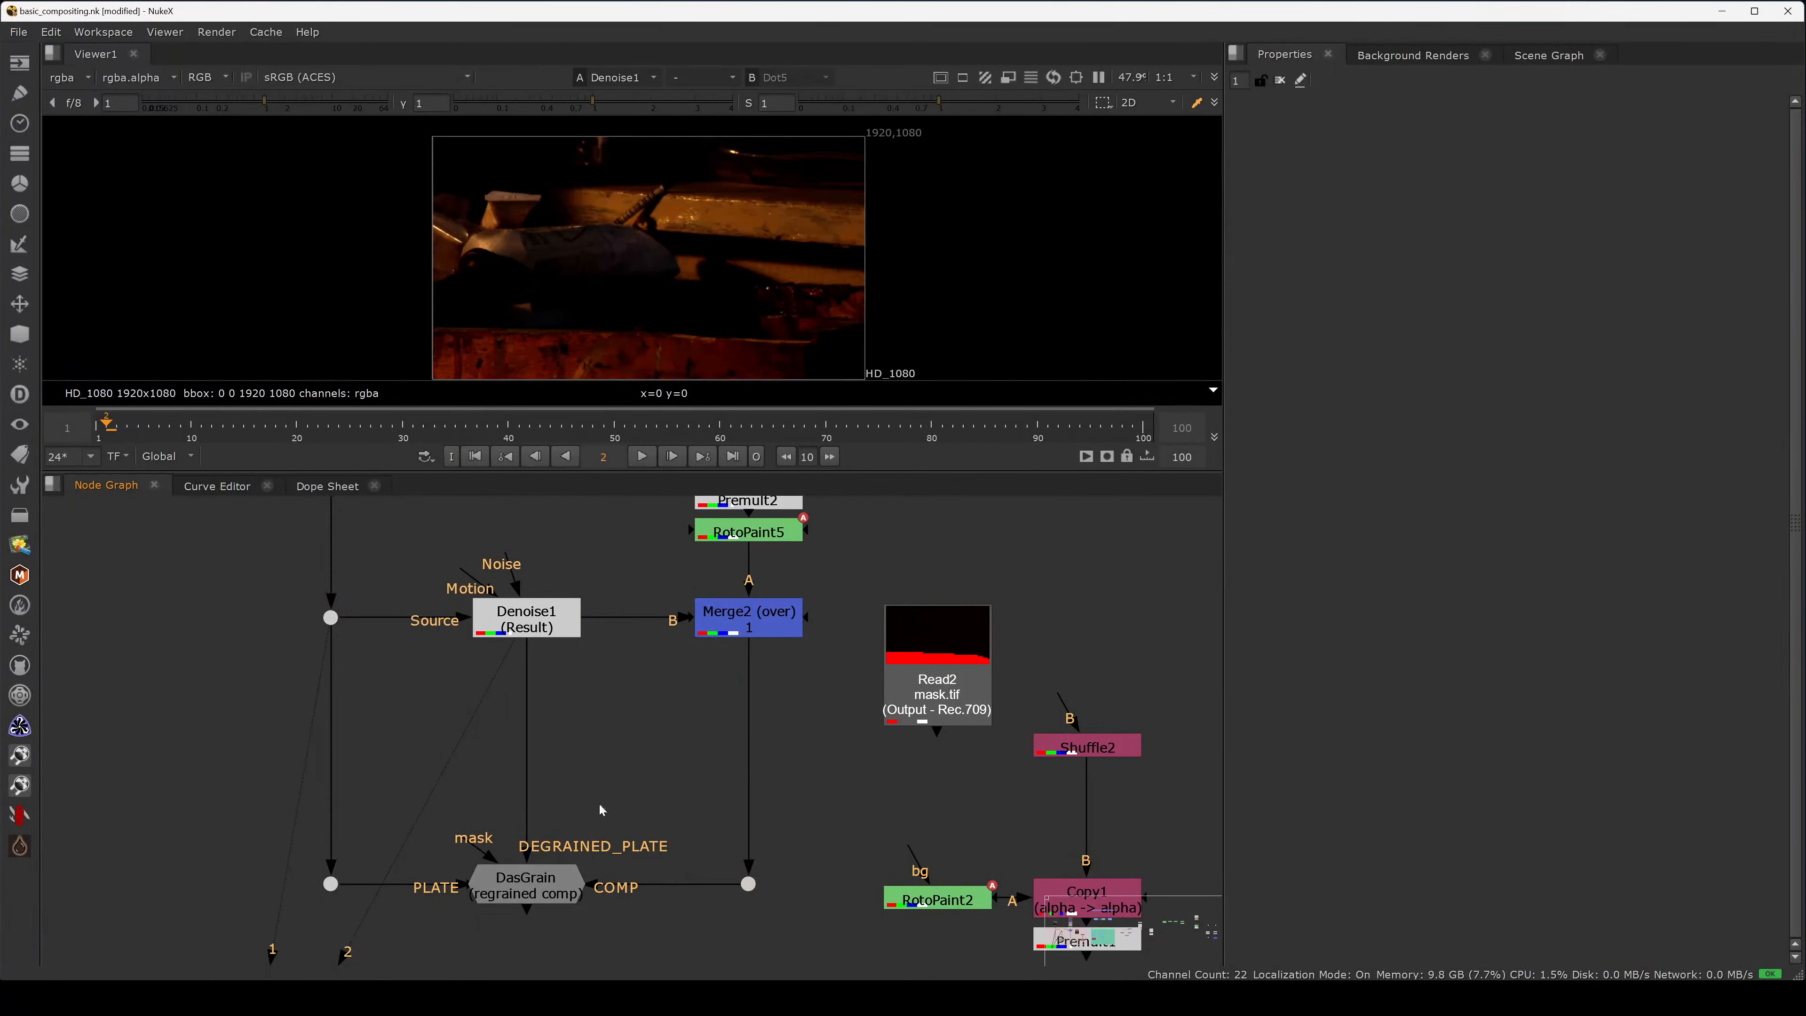
{"action": "middle_click_drag", "start_coordinate": [470, 841], "coordinate": [595, 719]}
{"action": "left_click_drag", "start_coordinate": [596, 720], "coordinate": [570, 823]}
- View the Merge2 result, followed by RotoPaint5 in both its alpha and colour channels
{"action": "left_click", "coordinate": [825, 695]}
{"action": "key", "text": "2"}
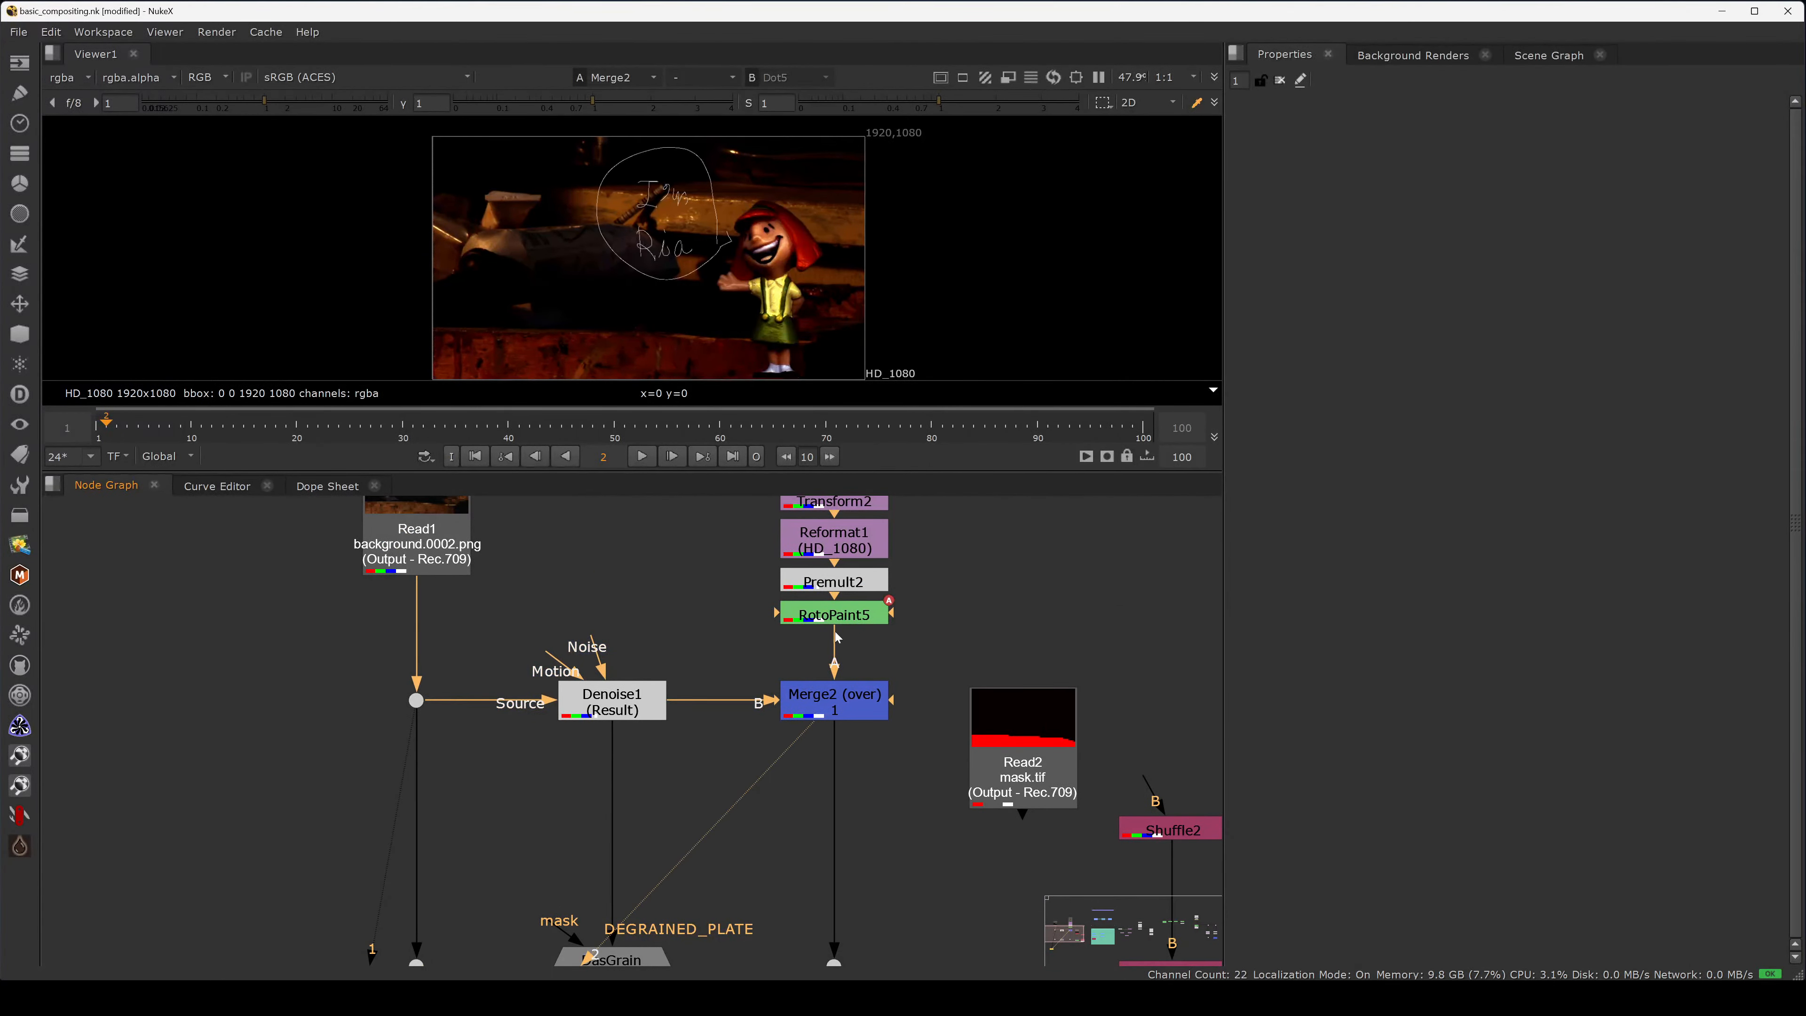
{"action": "left_click", "coordinate": [834, 614]}
{"action": "key", "text": "2"}
{"action": "key", "text": "a"}
{"action": "key", "text": "a"}
{"action": "key", "text": "a"}
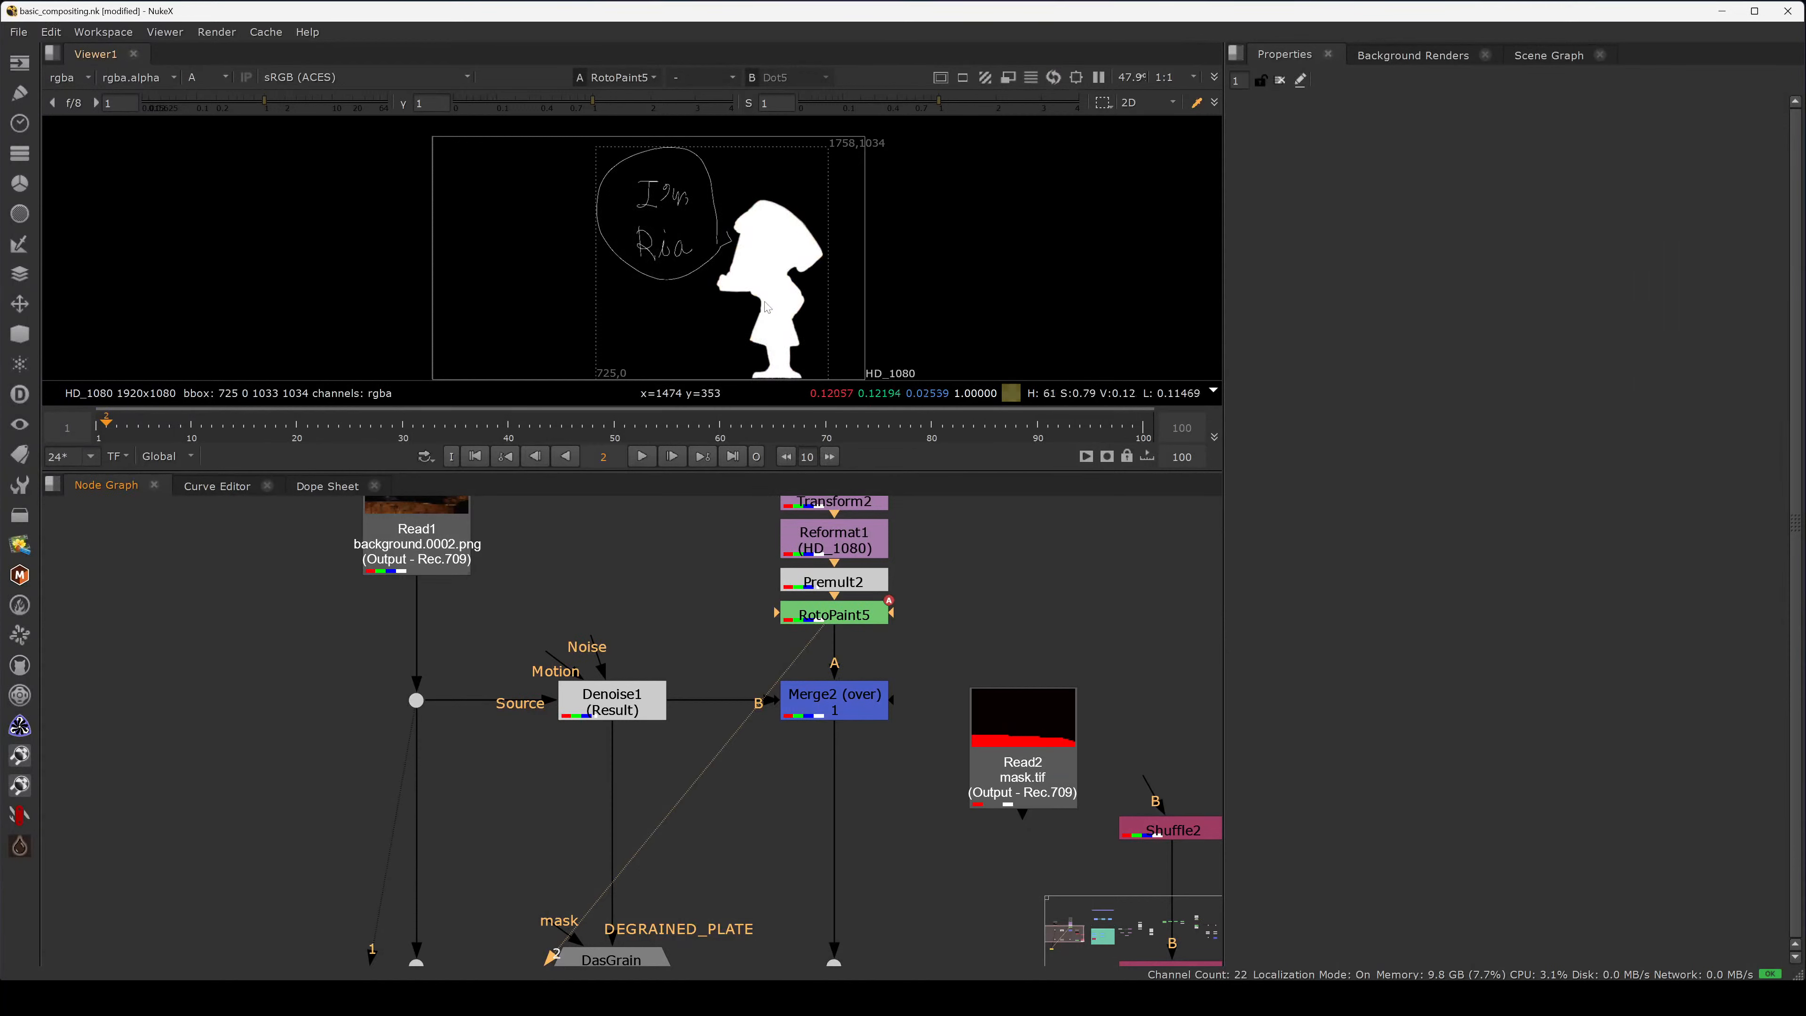
{"action": "key", "text": "a"}
- Connect DasGrain's mask input to RotoPaint5, route the connection through two dots, and check the masked branch's alpha
{"action": "middle_click_drag", "start_coordinate": [744, 826], "coordinate": [759, 752]}
{"action": "left_click_drag", "start_coordinate": [577, 852], "coordinate": [846, 550]}
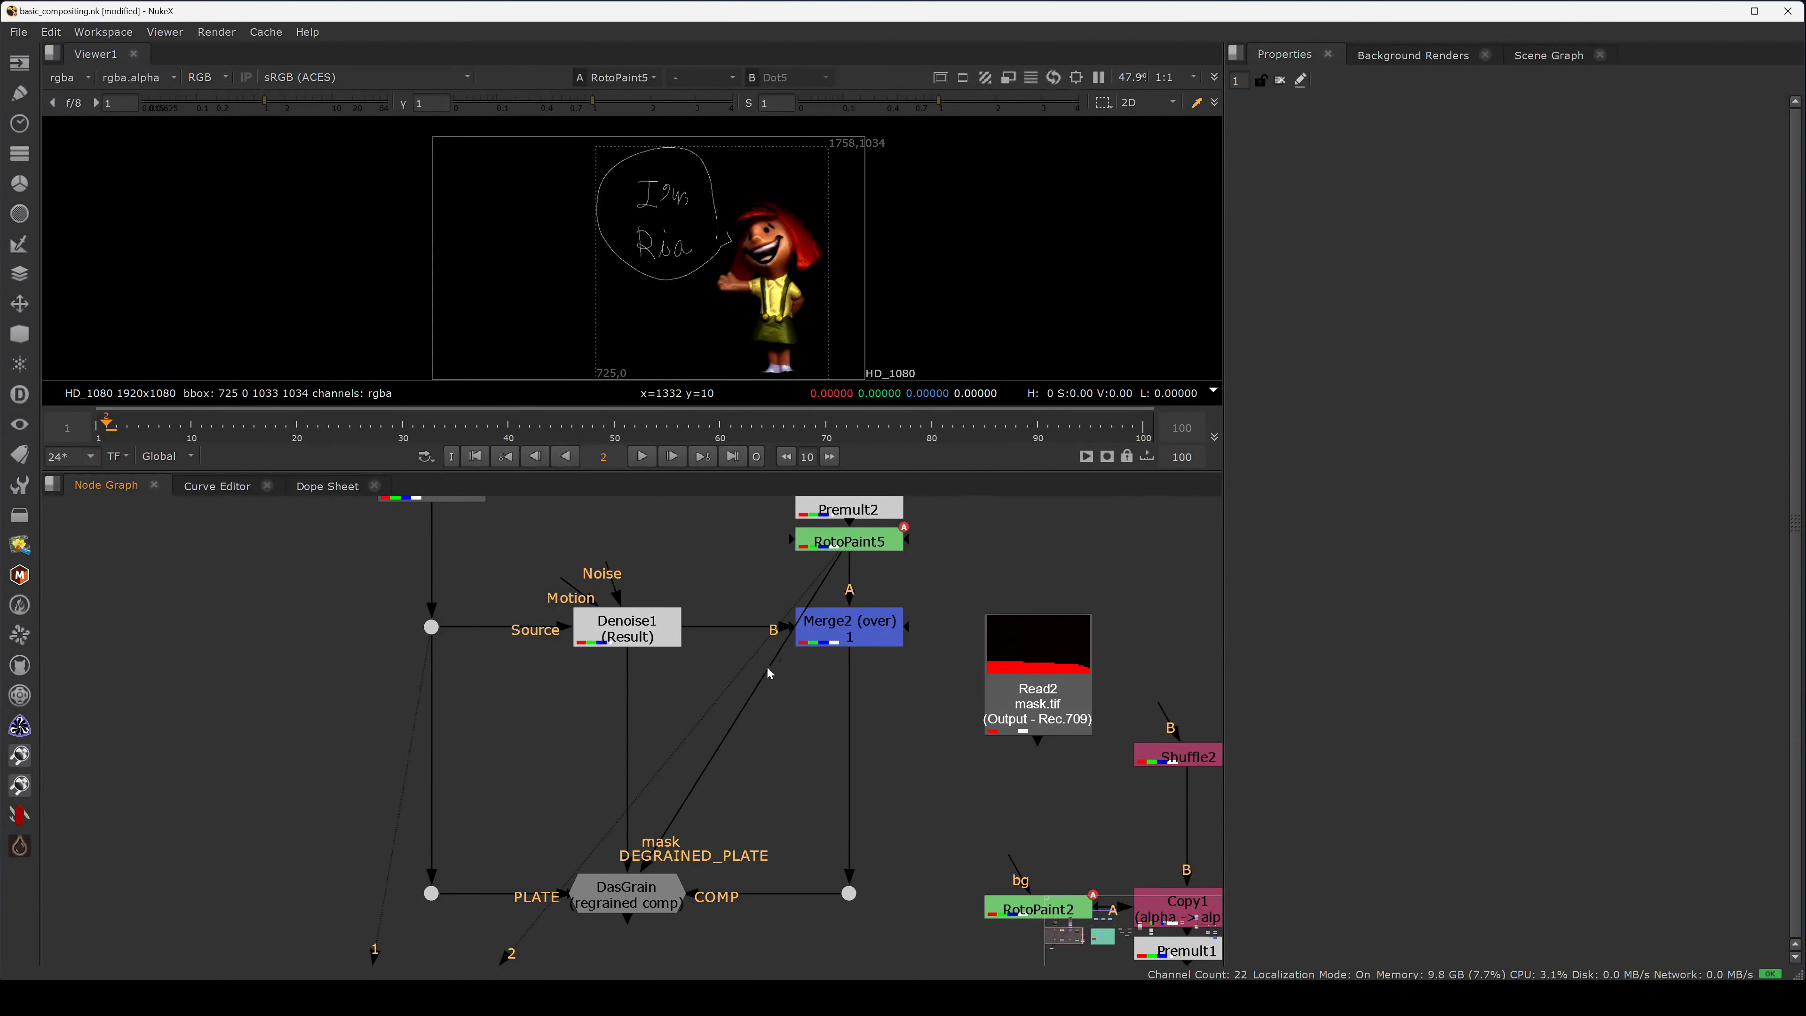
{"action": "left_click_drag", "start_coordinate": [740, 712], "coordinate": [741, 801], "text": "ctrl"}
{"action": "key", "text": "2"}
{"action": "key", "text": "a"}
{"action": "key", "text": "a"}
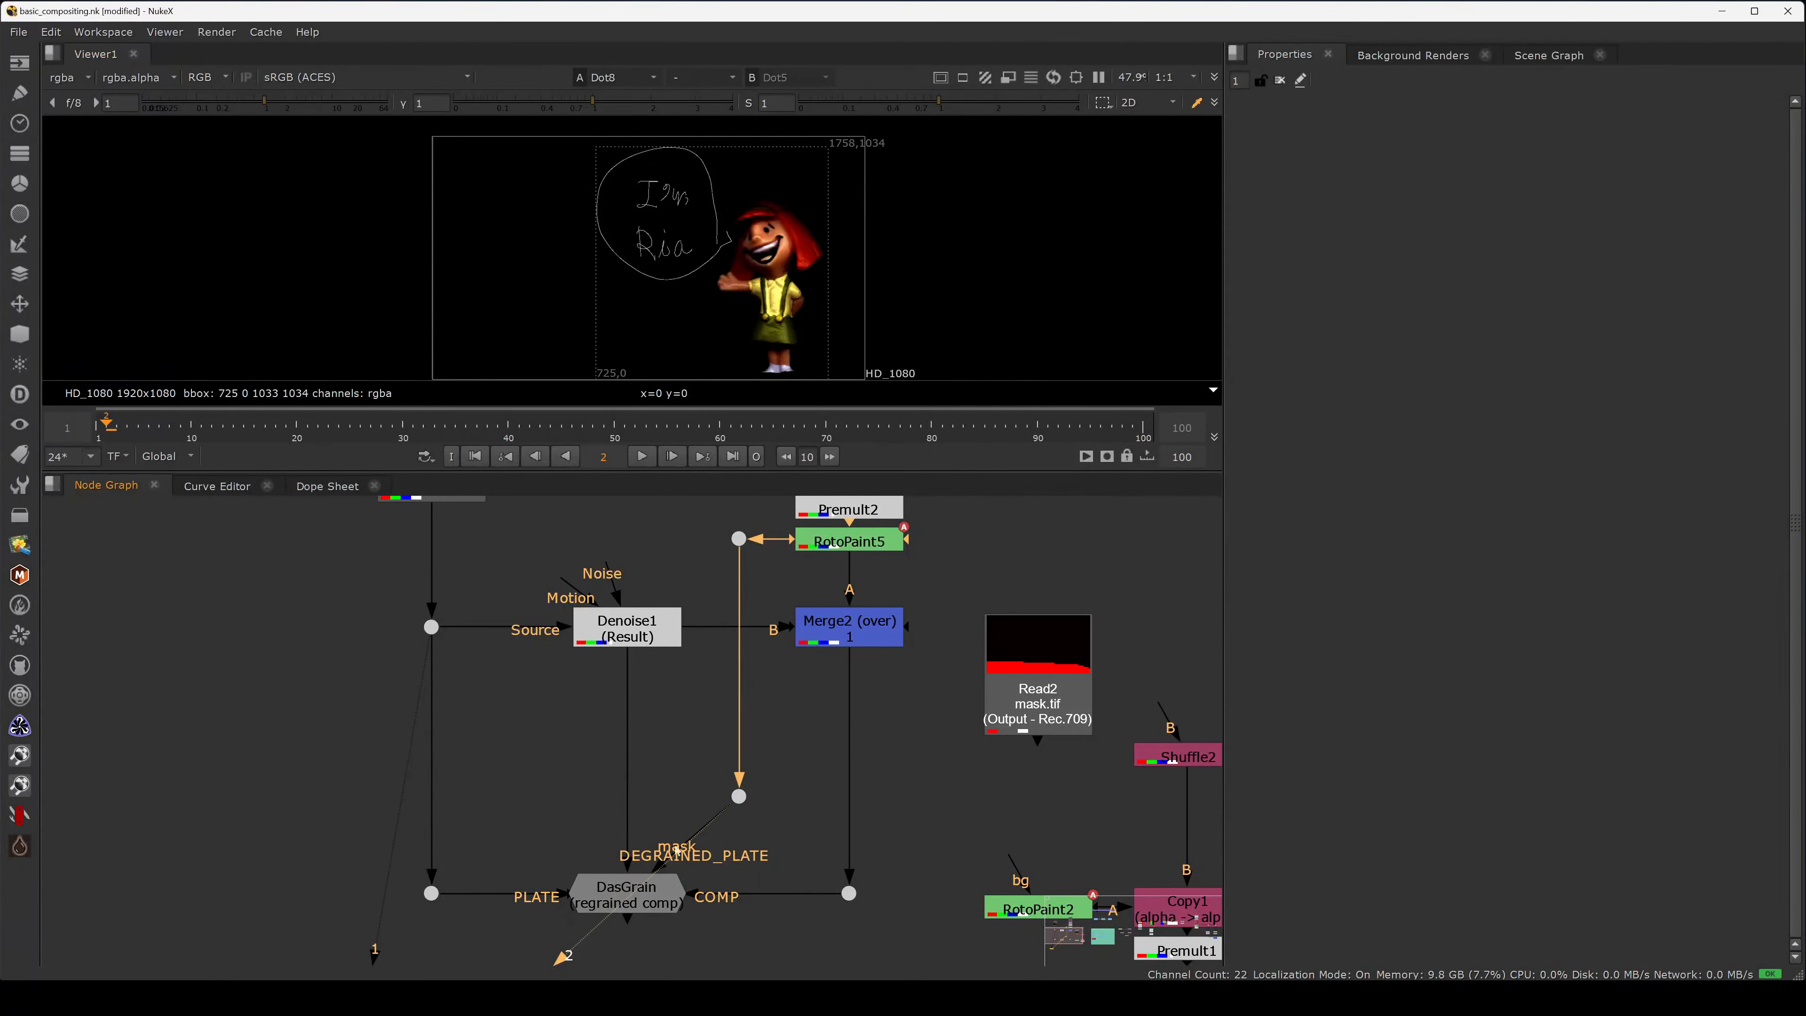
- Compare DasGrain's output with the Read1 plate in the viewer, checking the colour and alpha of each
{"action": "left_click", "coordinate": [640, 888]}
{"action": "key", "text": "1"}
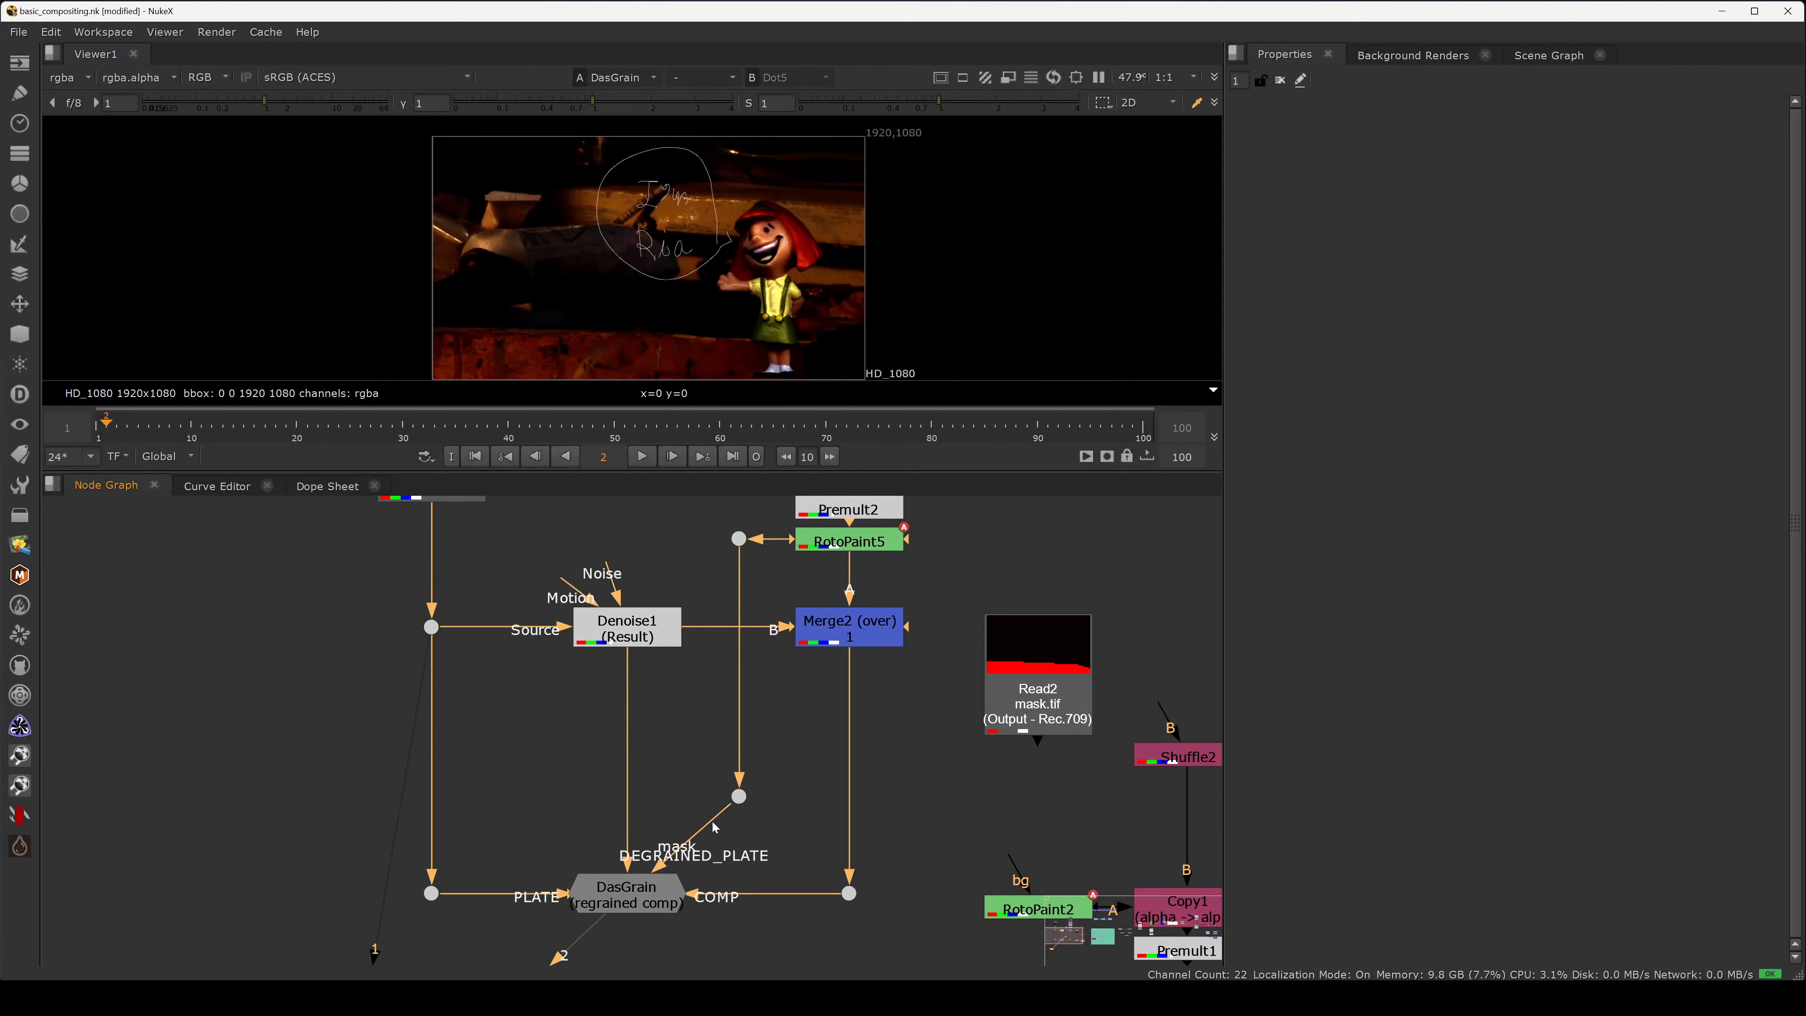
{"action": "middle_click_drag", "start_coordinate": [595, 711], "coordinate": [665, 895]}
{"action": "left_click", "coordinate": [518, 608]}
{"action": "key", "text": "2"}
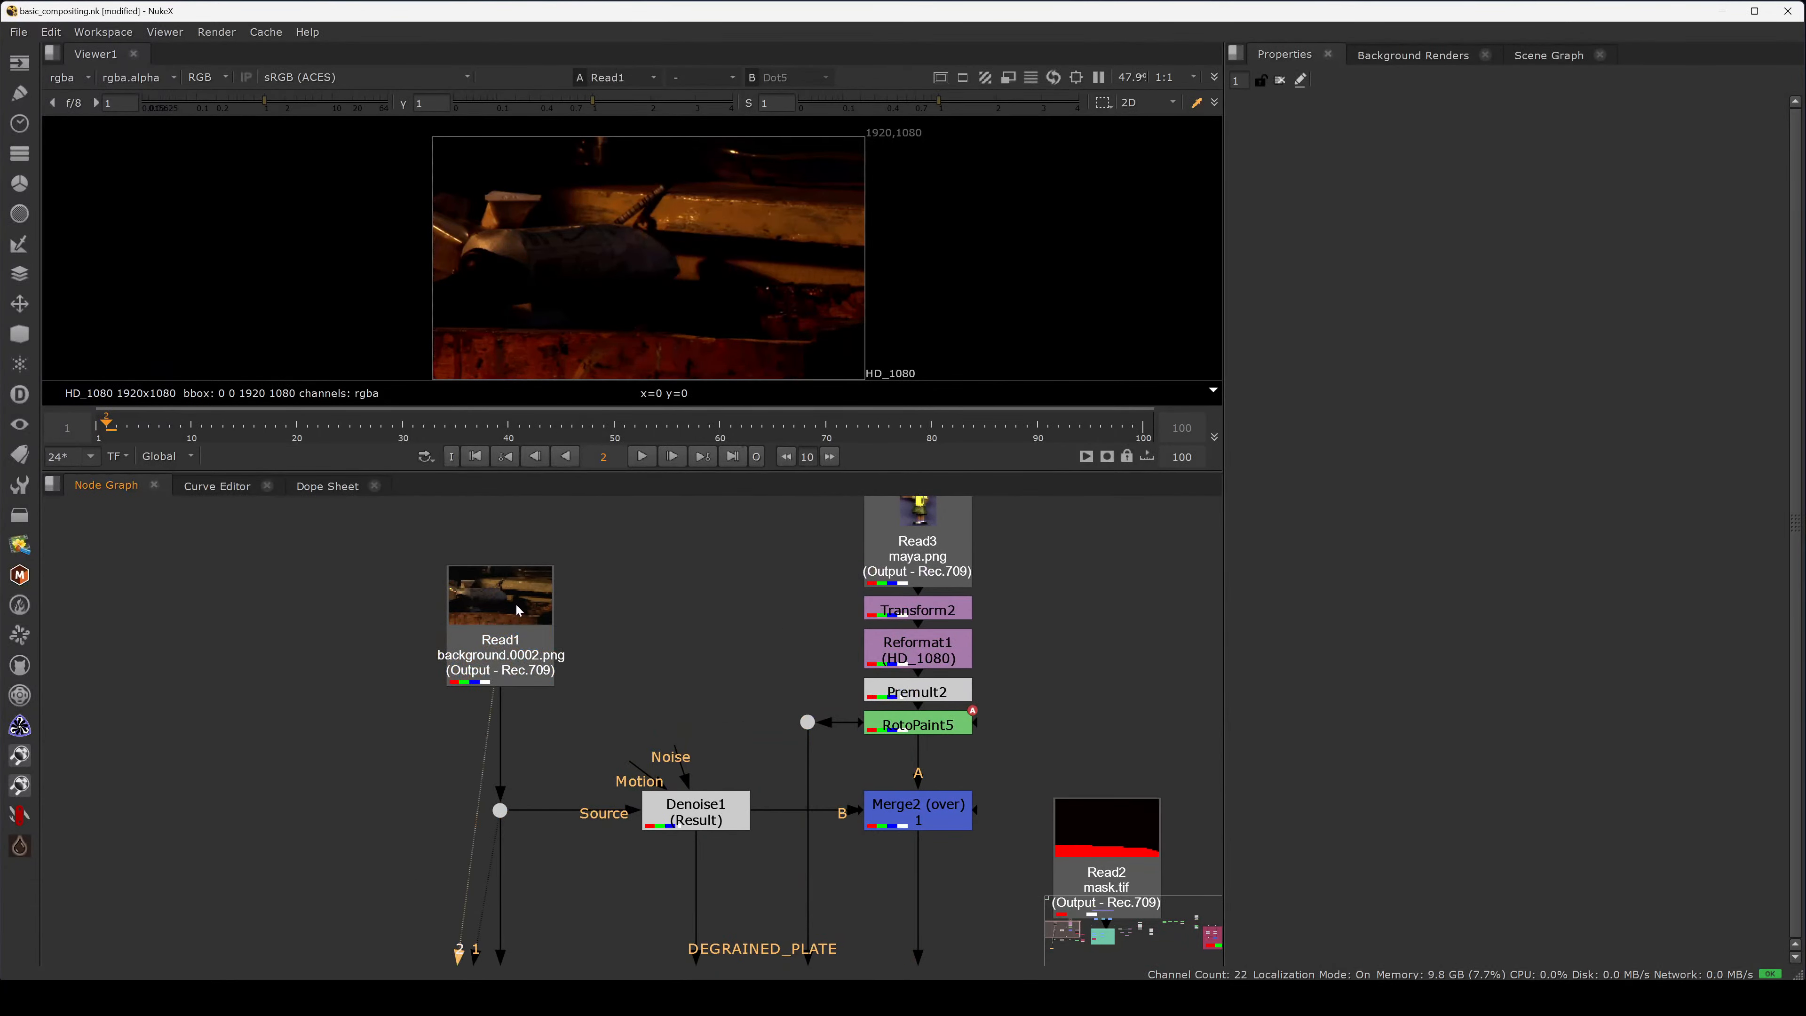
{"action": "key", "text": "a"}
{"action": "key", "text": "a"}
{"action": "middle_click_drag", "start_coordinate": [780, 887], "coordinate": [742, 577]}
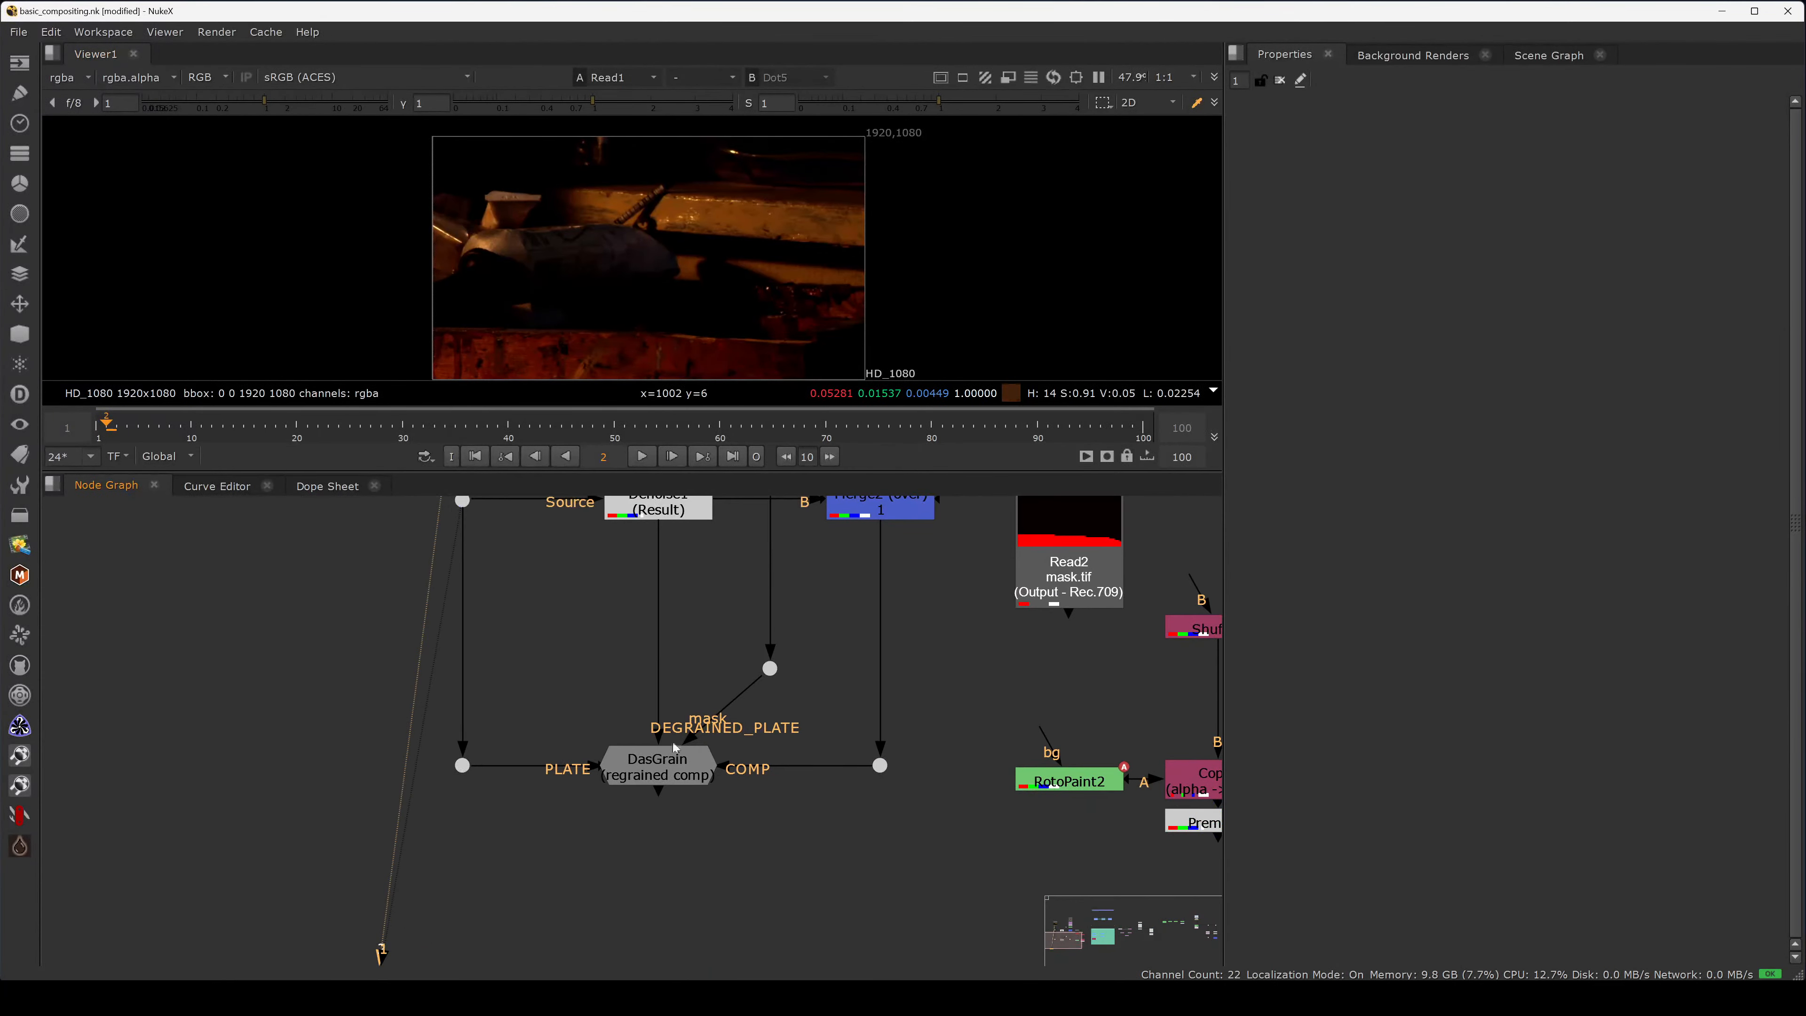
{"action": "left_click", "coordinate": [669, 770]}
{"action": "key", "text": "2"}
{"action": "key", "text": "a"}
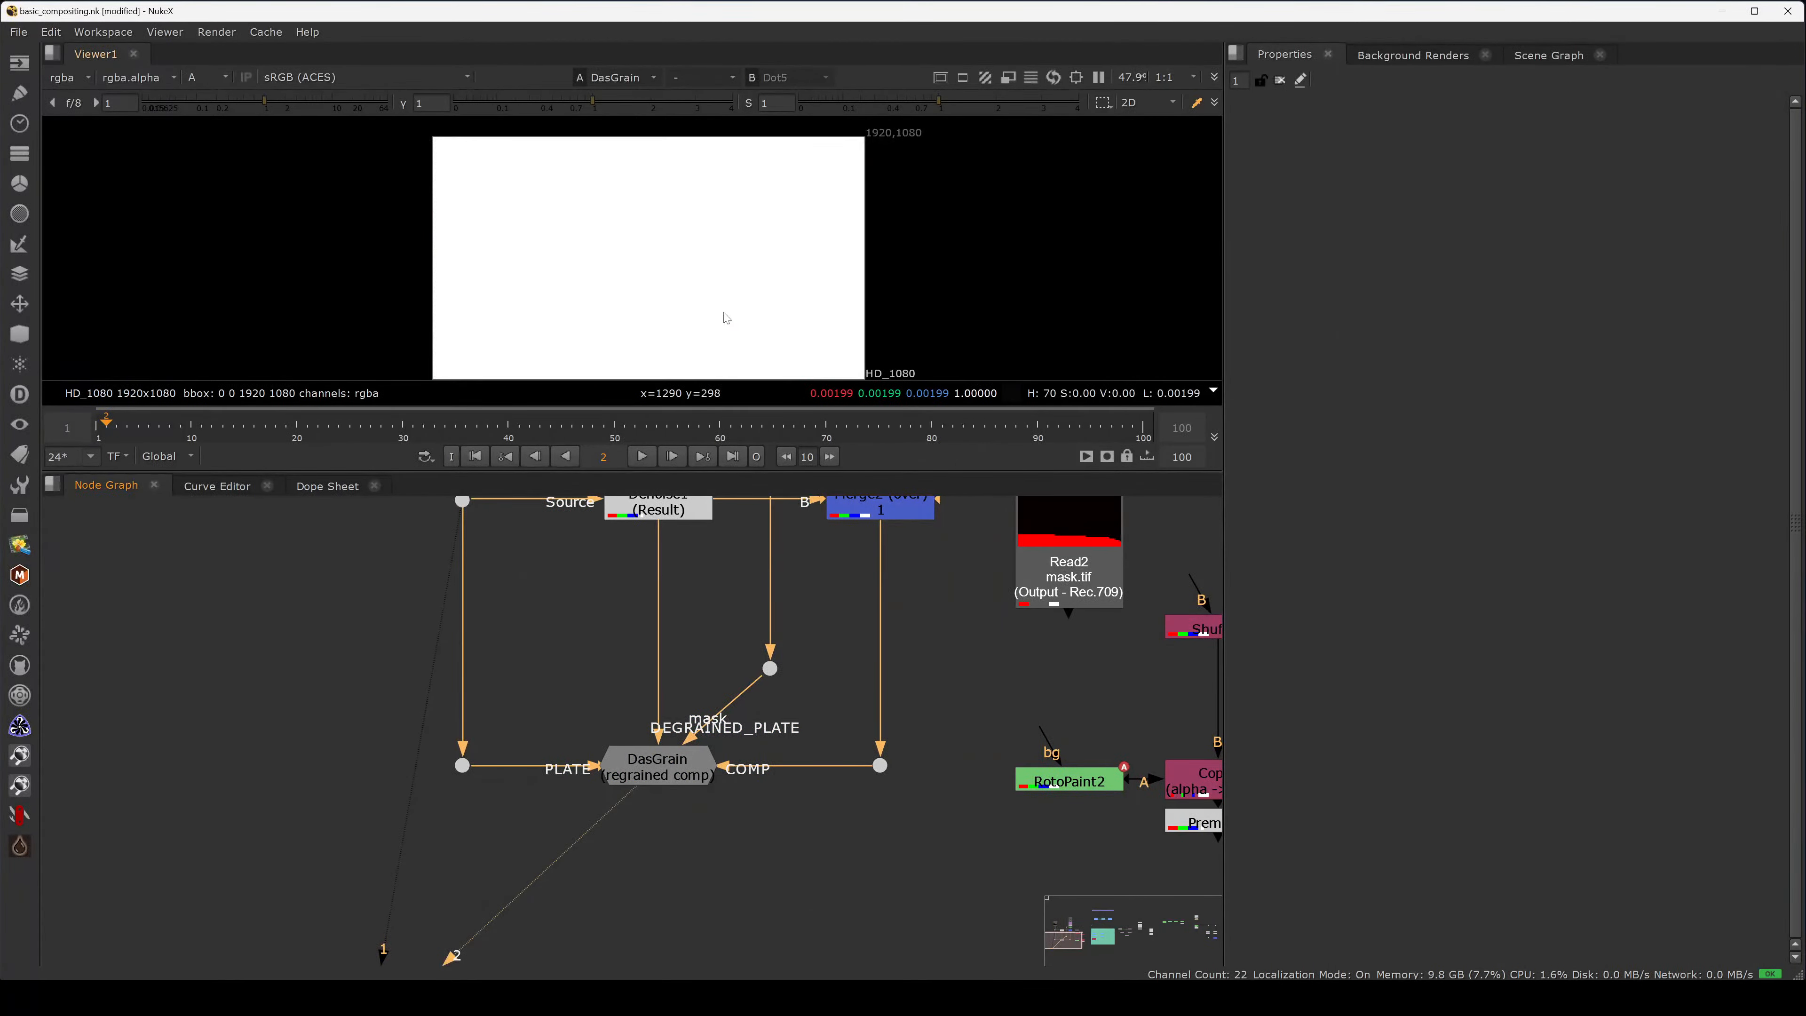
{"action": "key", "text": "a"}
- Open DasGrain's properties and set both the degrain amount mask and the analysis mask to rgba.alpha
{"action": "middle_click_drag", "start_coordinate": [675, 773], "coordinate": [661, 656]}
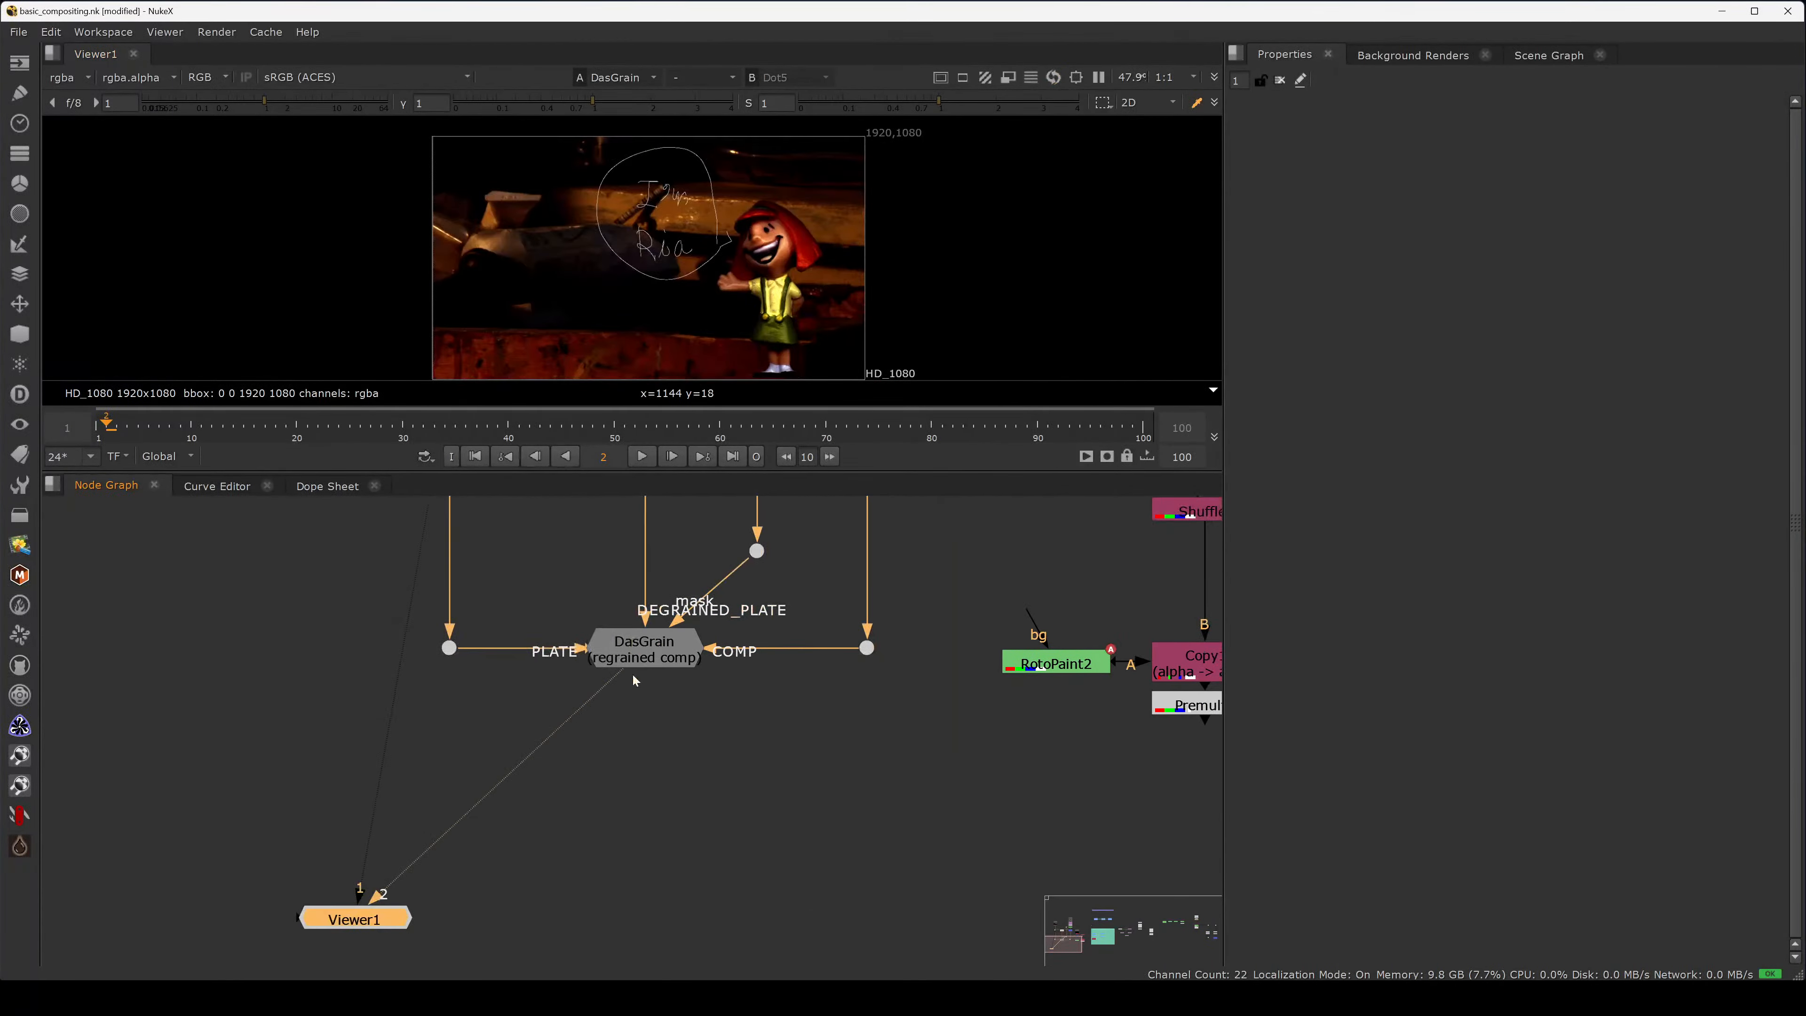
{"action": "left_click", "coordinate": [662, 656]}
{"action": "double_click", "coordinate": [660, 658]}
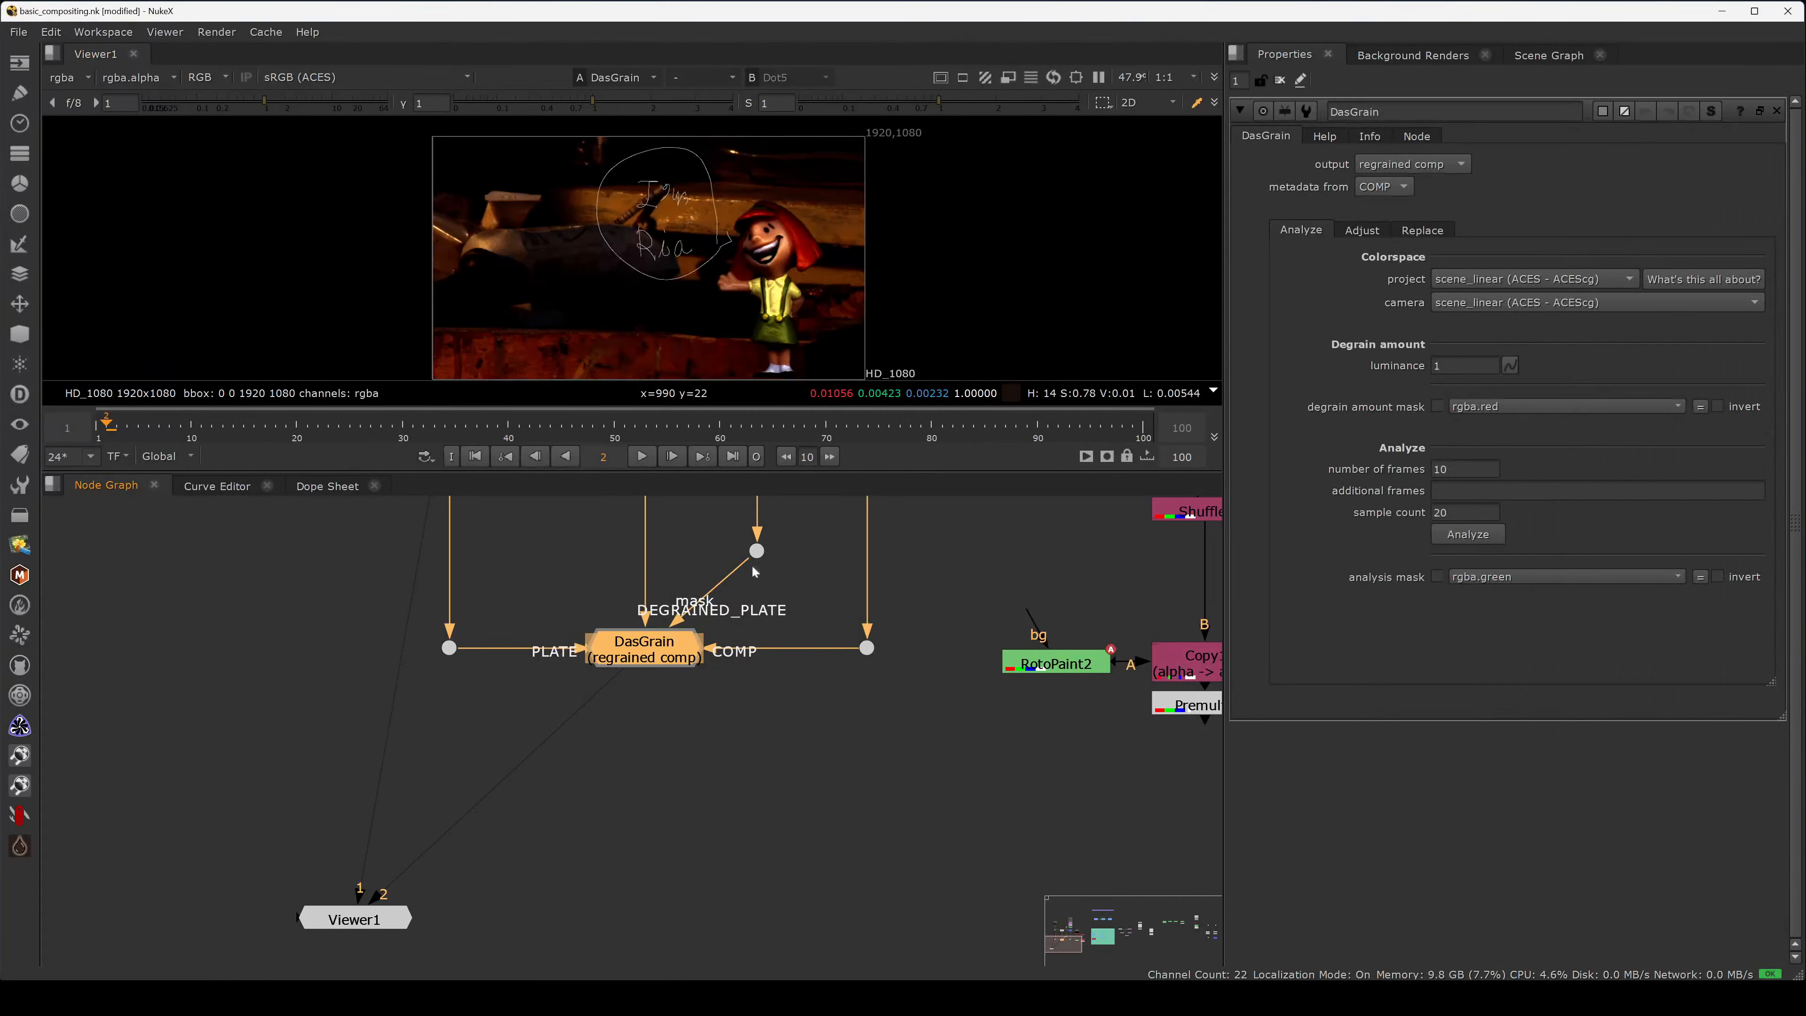
{"action": "middle_click_drag", "start_coordinate": [658, 656], "coordinate": [665, 726]}
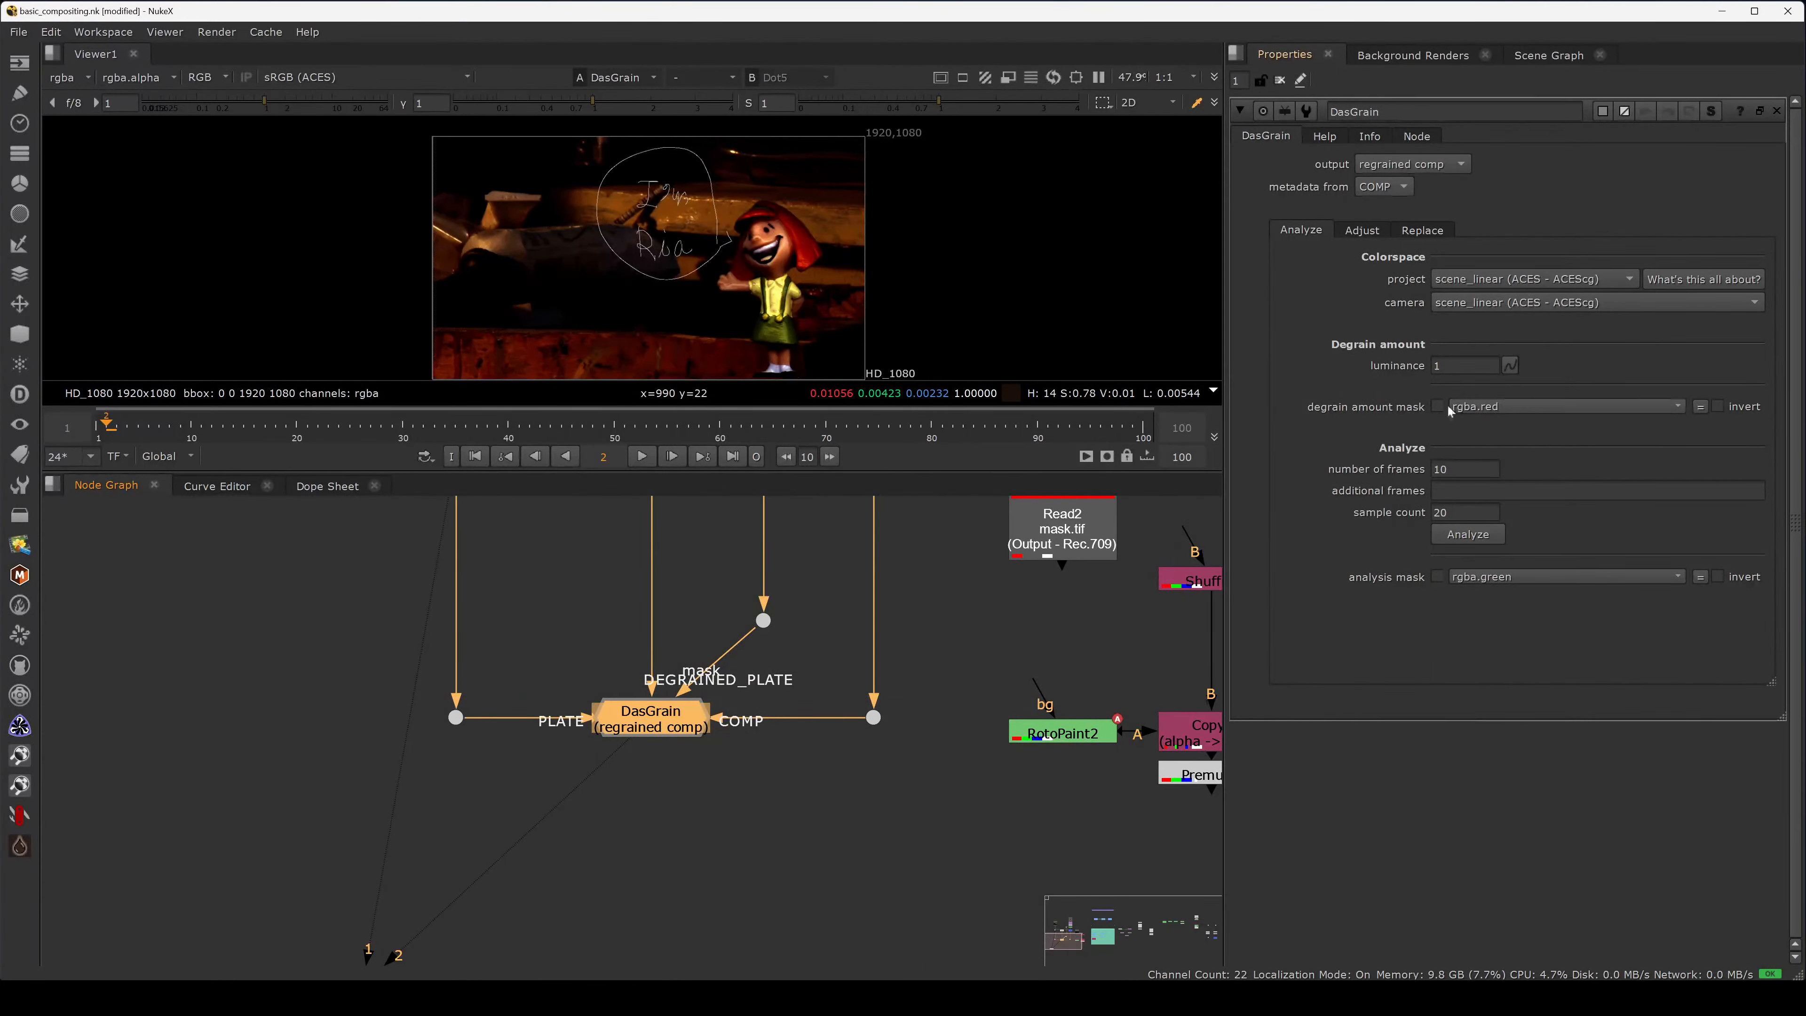
{"action": "left_click", "coordinate": [1475, 406]}
{"action": "left_click", "coordinate": [1480, 420]}
{"action": "left_click", "coordinate": [1472, 409]}
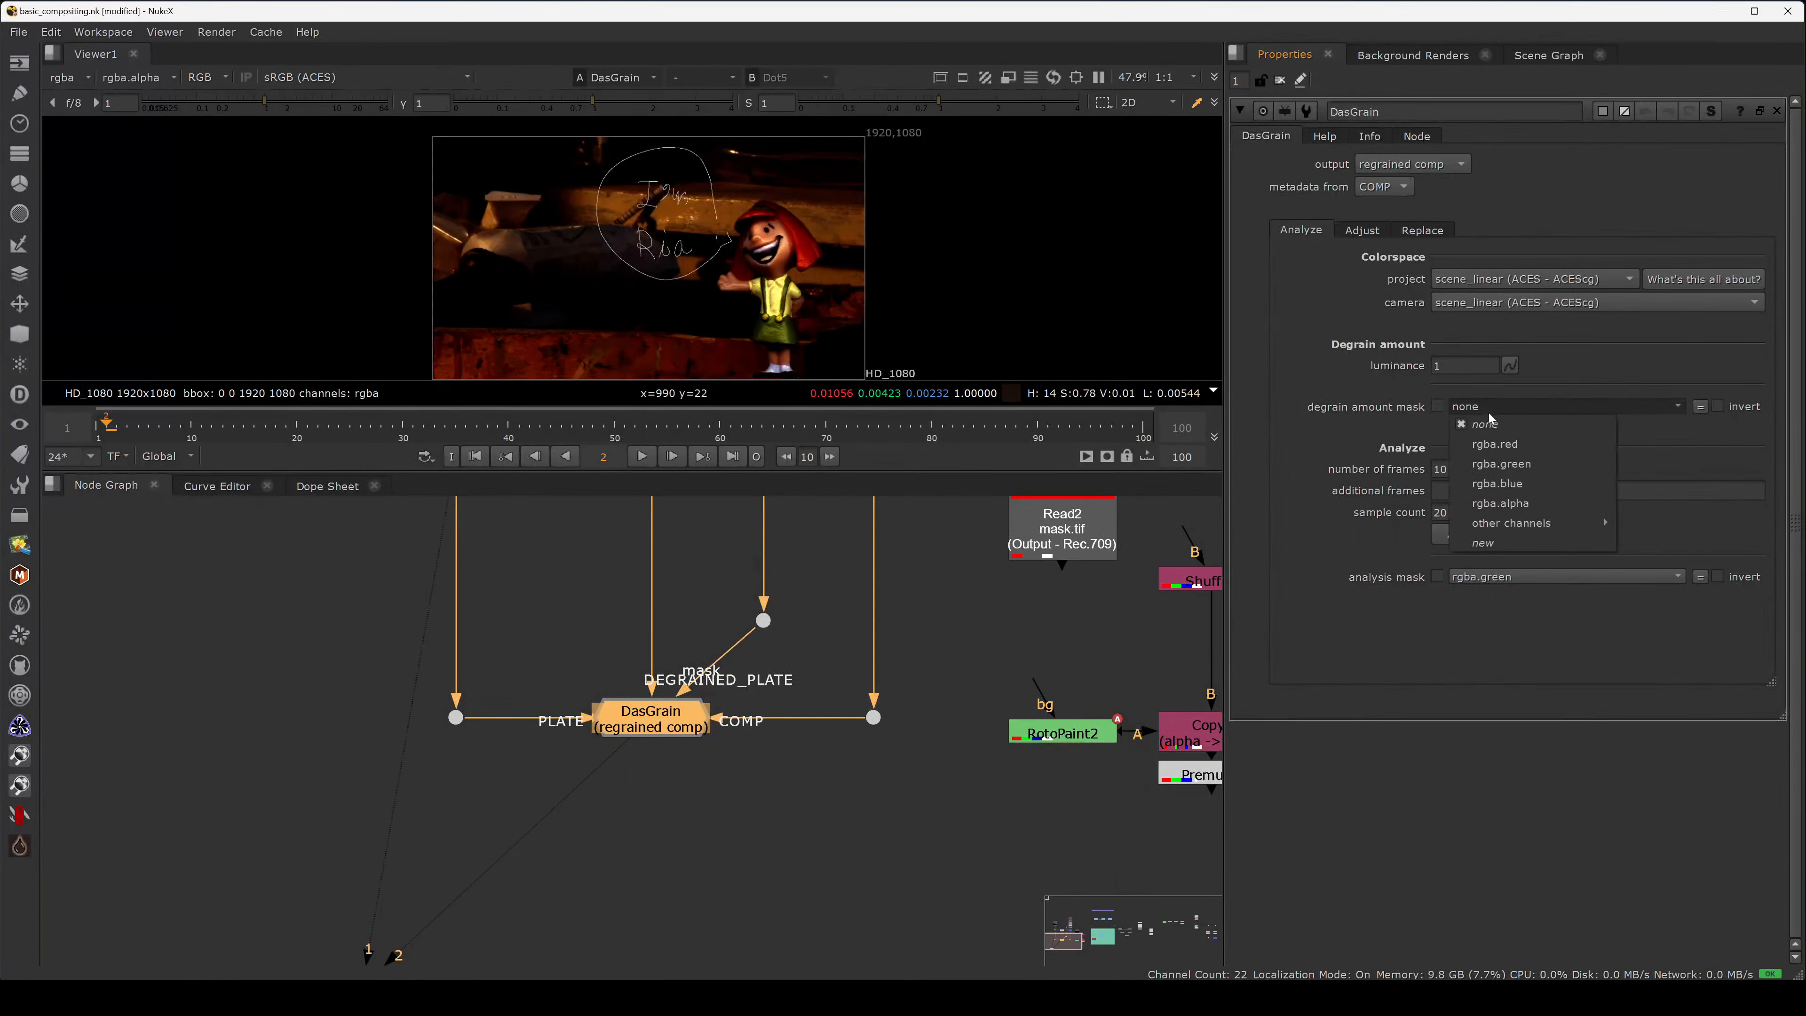
{"action": "left_click", "coordinate": [1479, 483]}
{"action": "left_click", "coordinate": [1478, 580]}
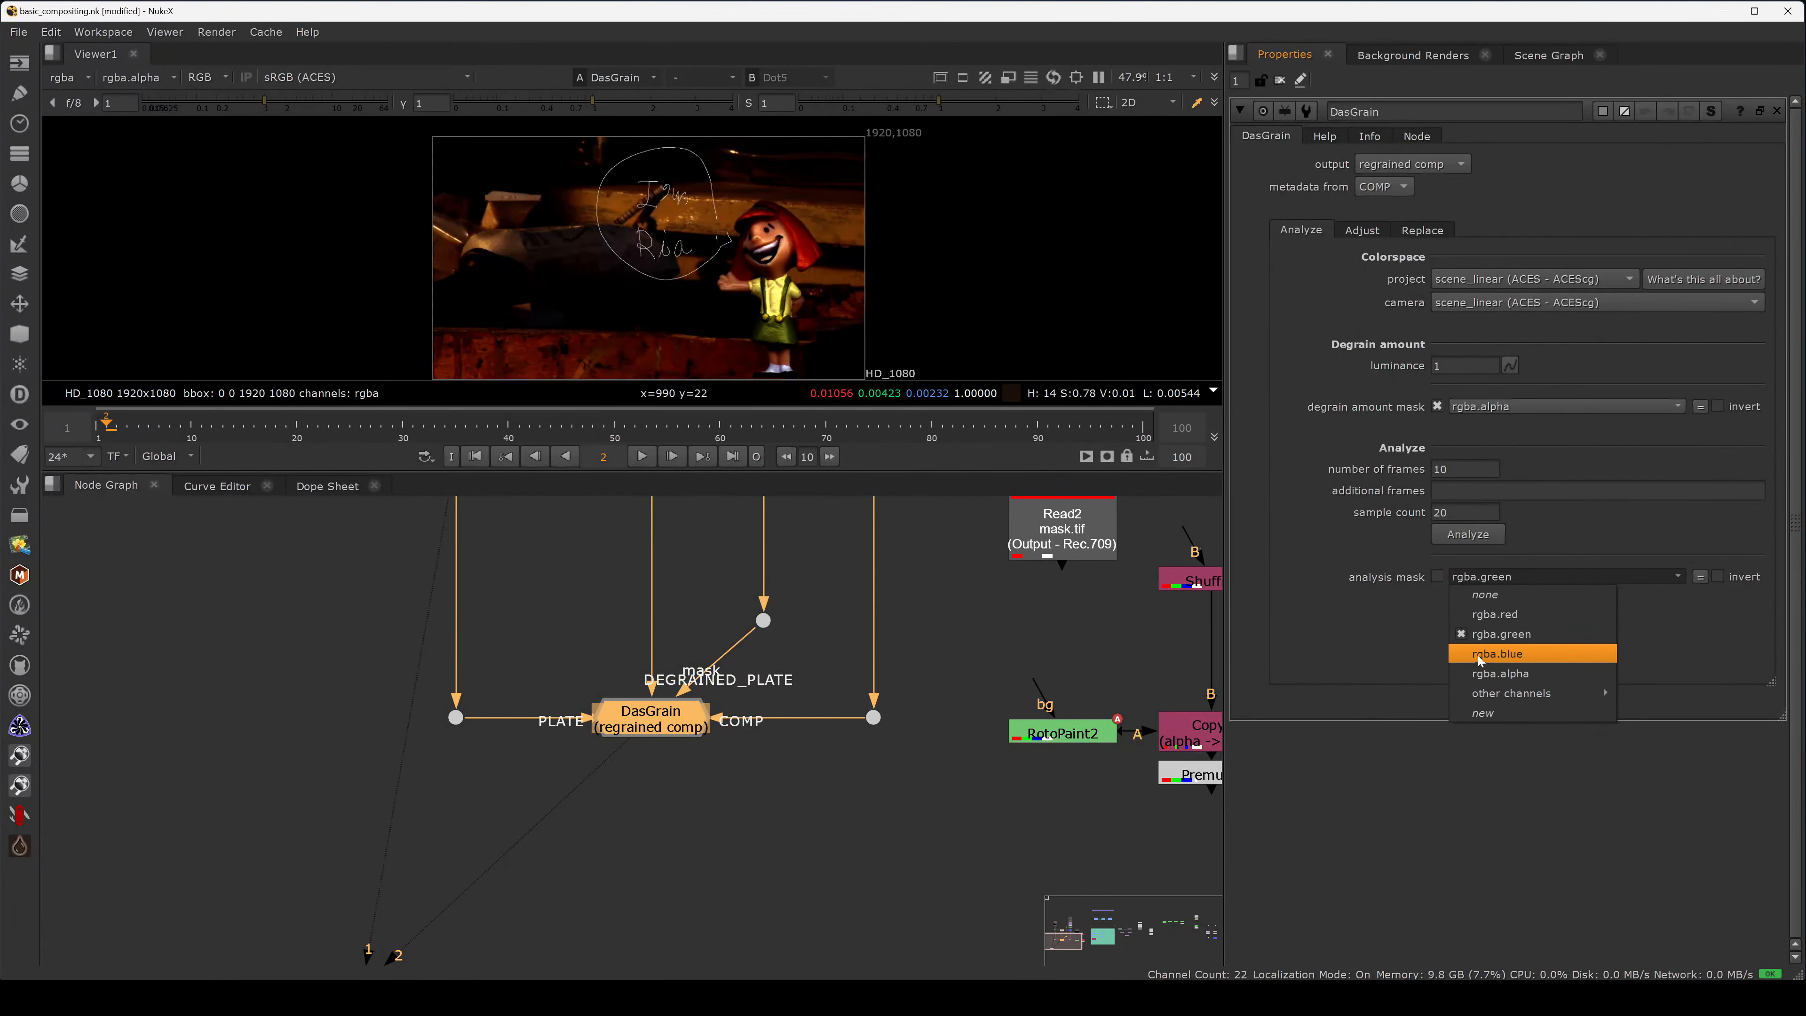
{"action": "left_click", "coordinate": [1476, 626]}
- Activate DasGrain's Scatter and place the sample box at x 28, y 254.375, r 218, t 392.625, using viewer gain 64 for visibility
{"action": "left_click", "coordinate": [1415, 230]}
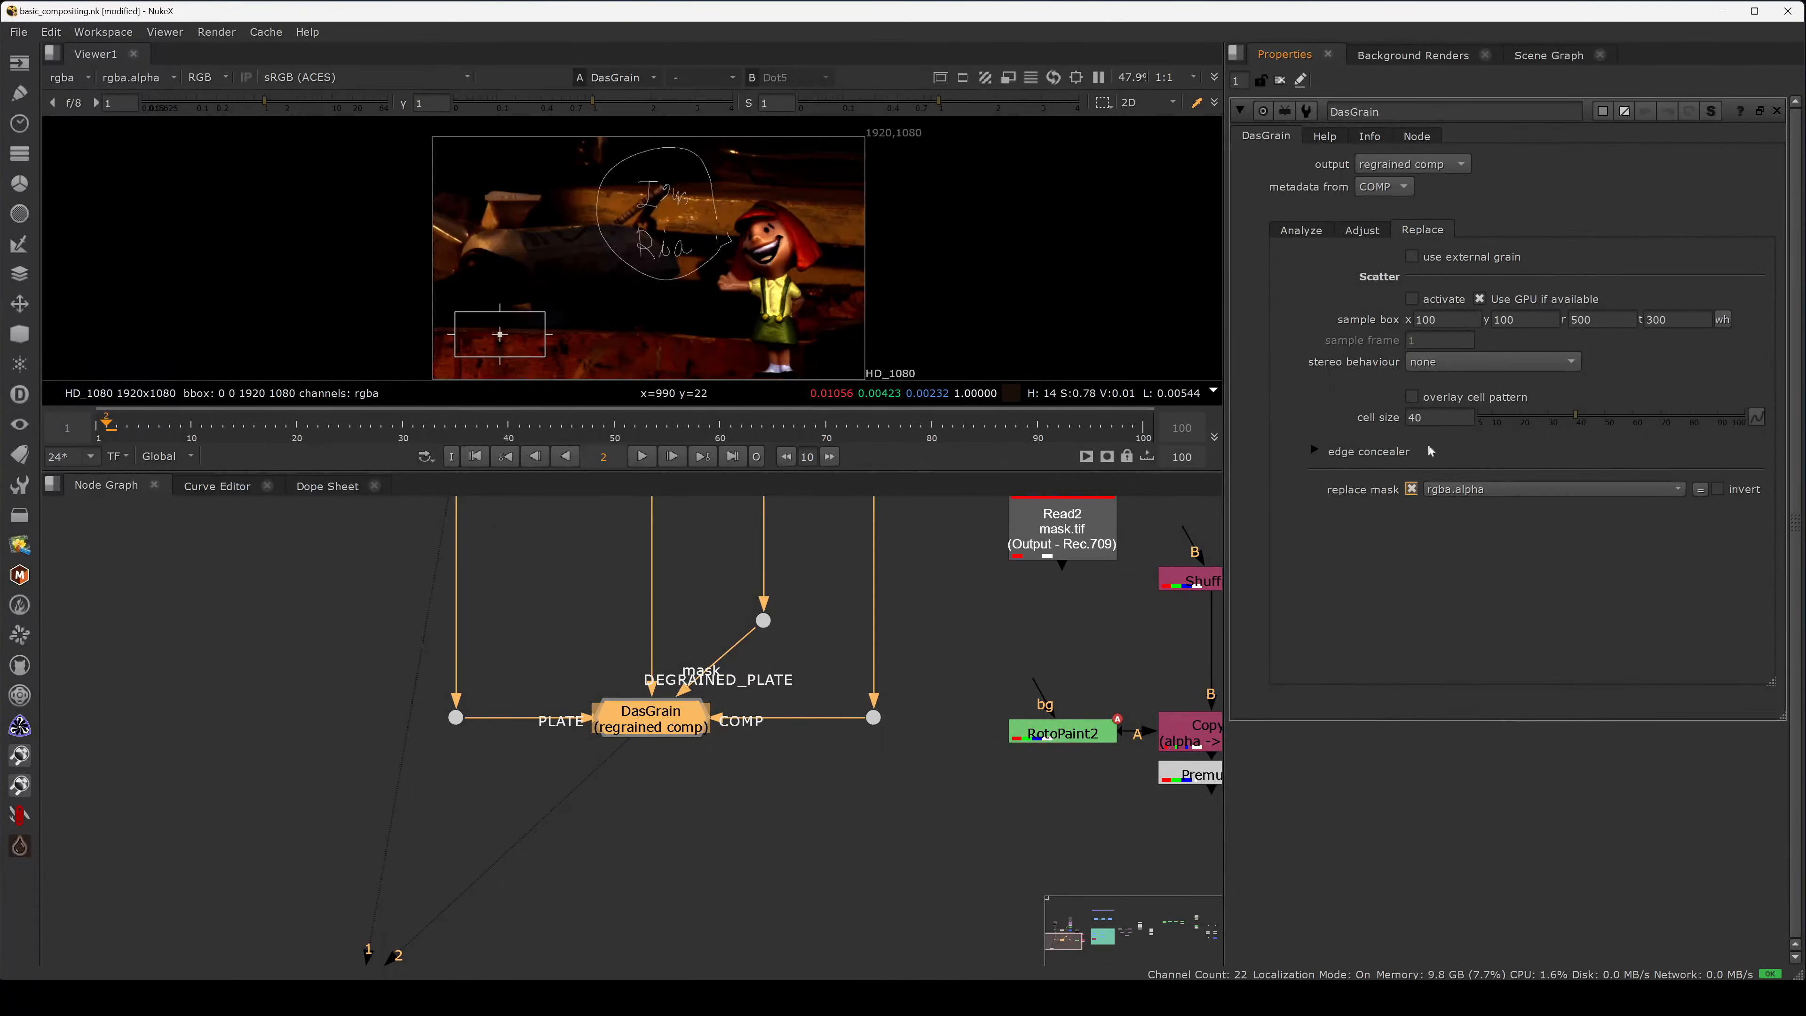
{"action": "left_click", "coordinate": [1411, 299]}
{"action": "left_click_drag", "start_coordinate": [546, 356], "coordinate": [514, 370]}
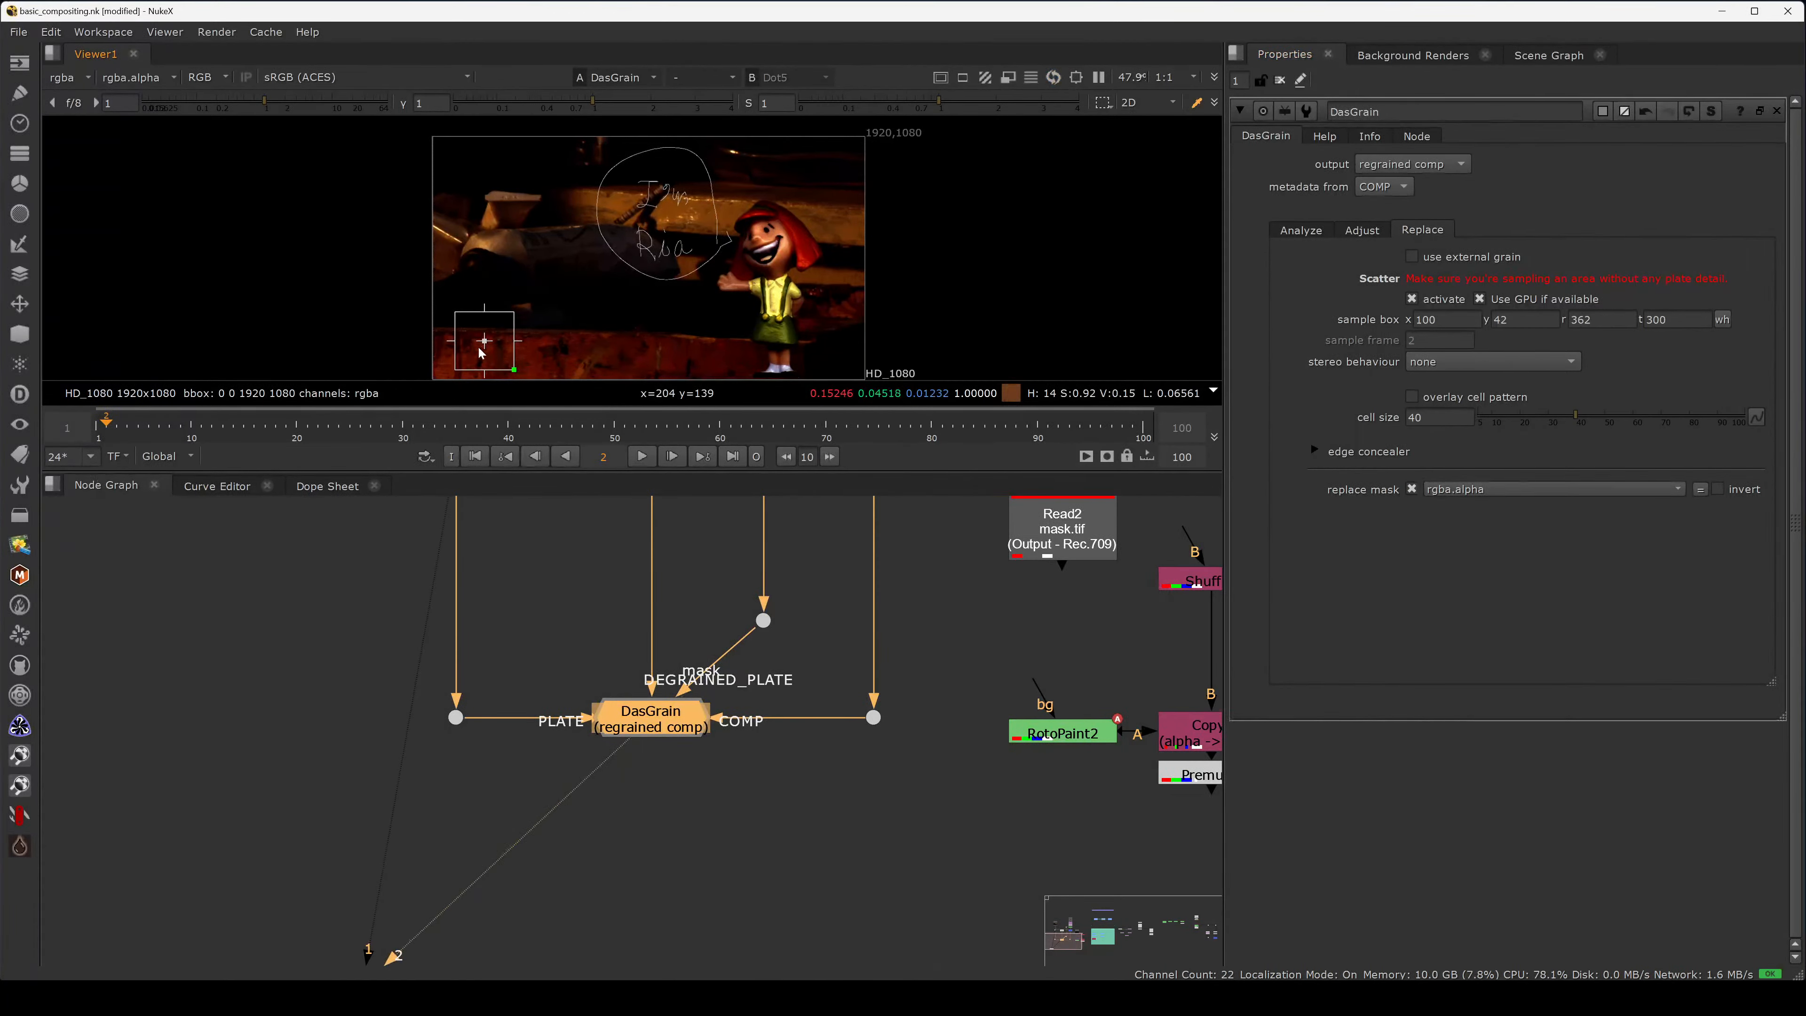
{"action": "left_click_drag", "start_coordinate": [264, 100], "coordinate": [401, 95]}
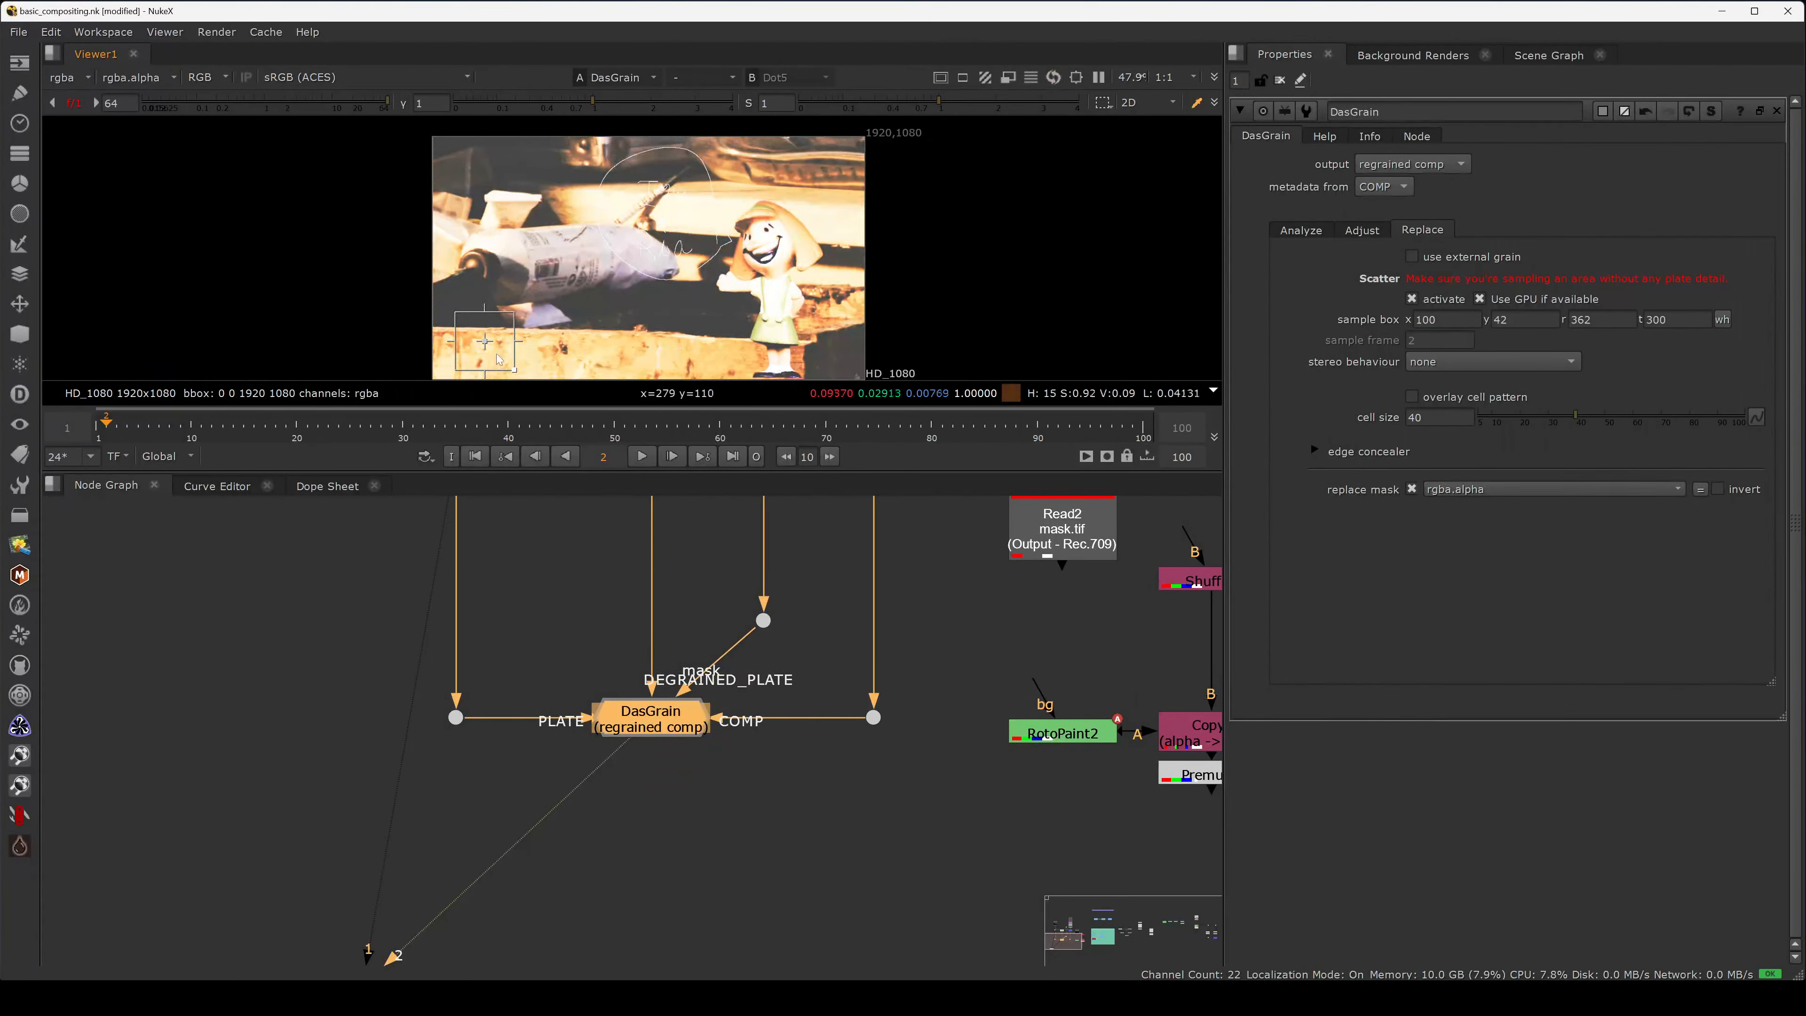
{"action": "scroll", "coordinate": [462, 359], "scroll_direction": "up", "scroll_amount": 5}
{"action": "left_click_drag", "start_coordinate": [610, 231], "coordinate": [463, 218]}
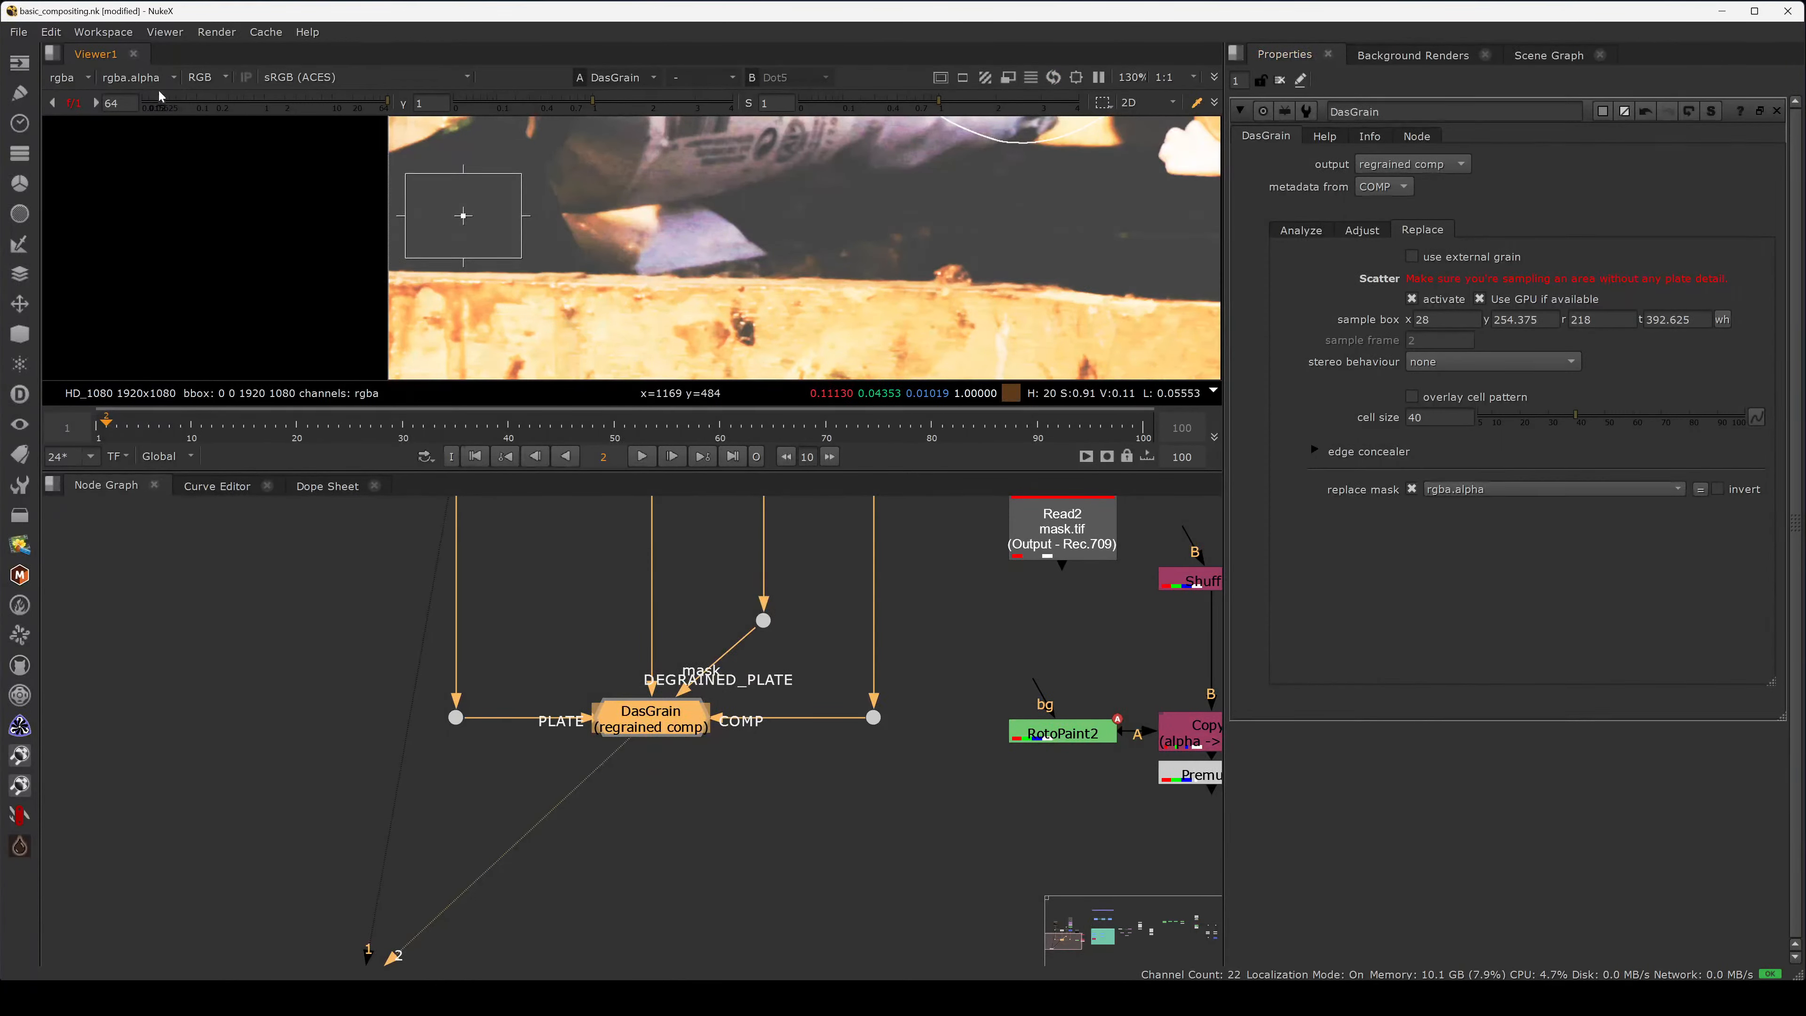
- Run DasGrain's grain analysis with 10 frames and a sample count of 20
{"action": "left_click", "coordinate": [1305, 230]}
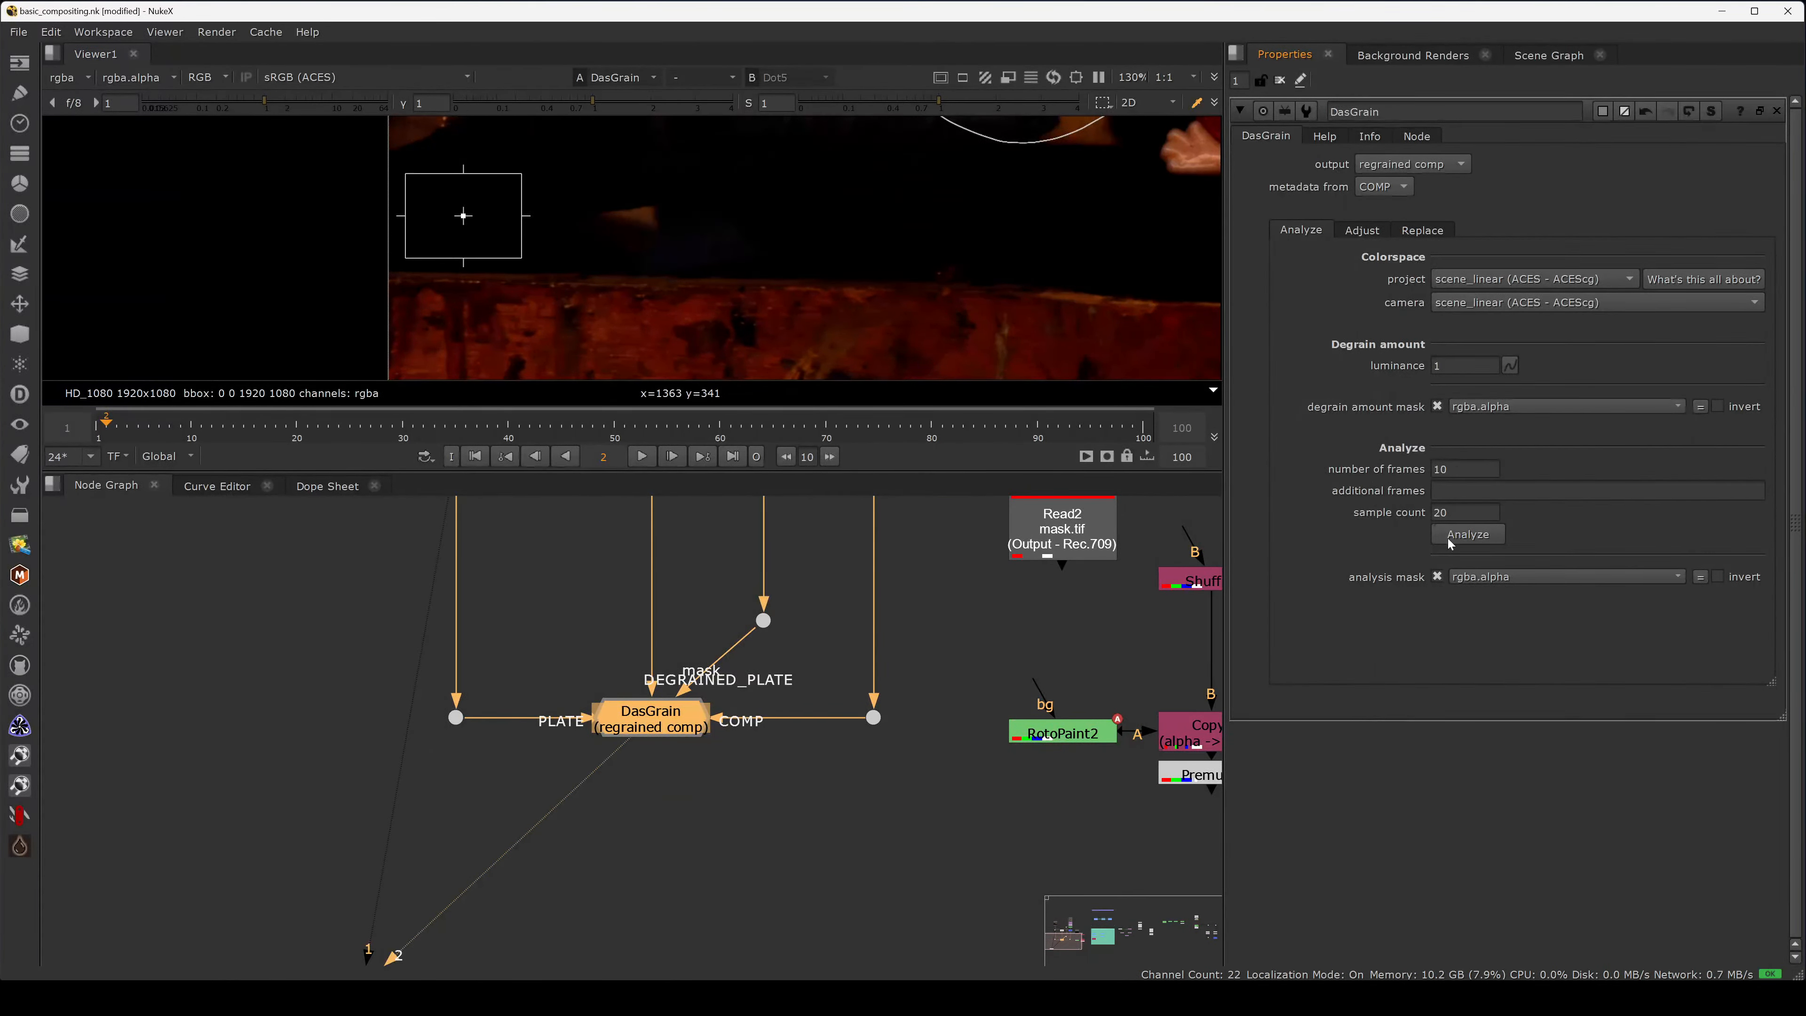
{"action": "left_click", "coordinate": [1466, 534]}
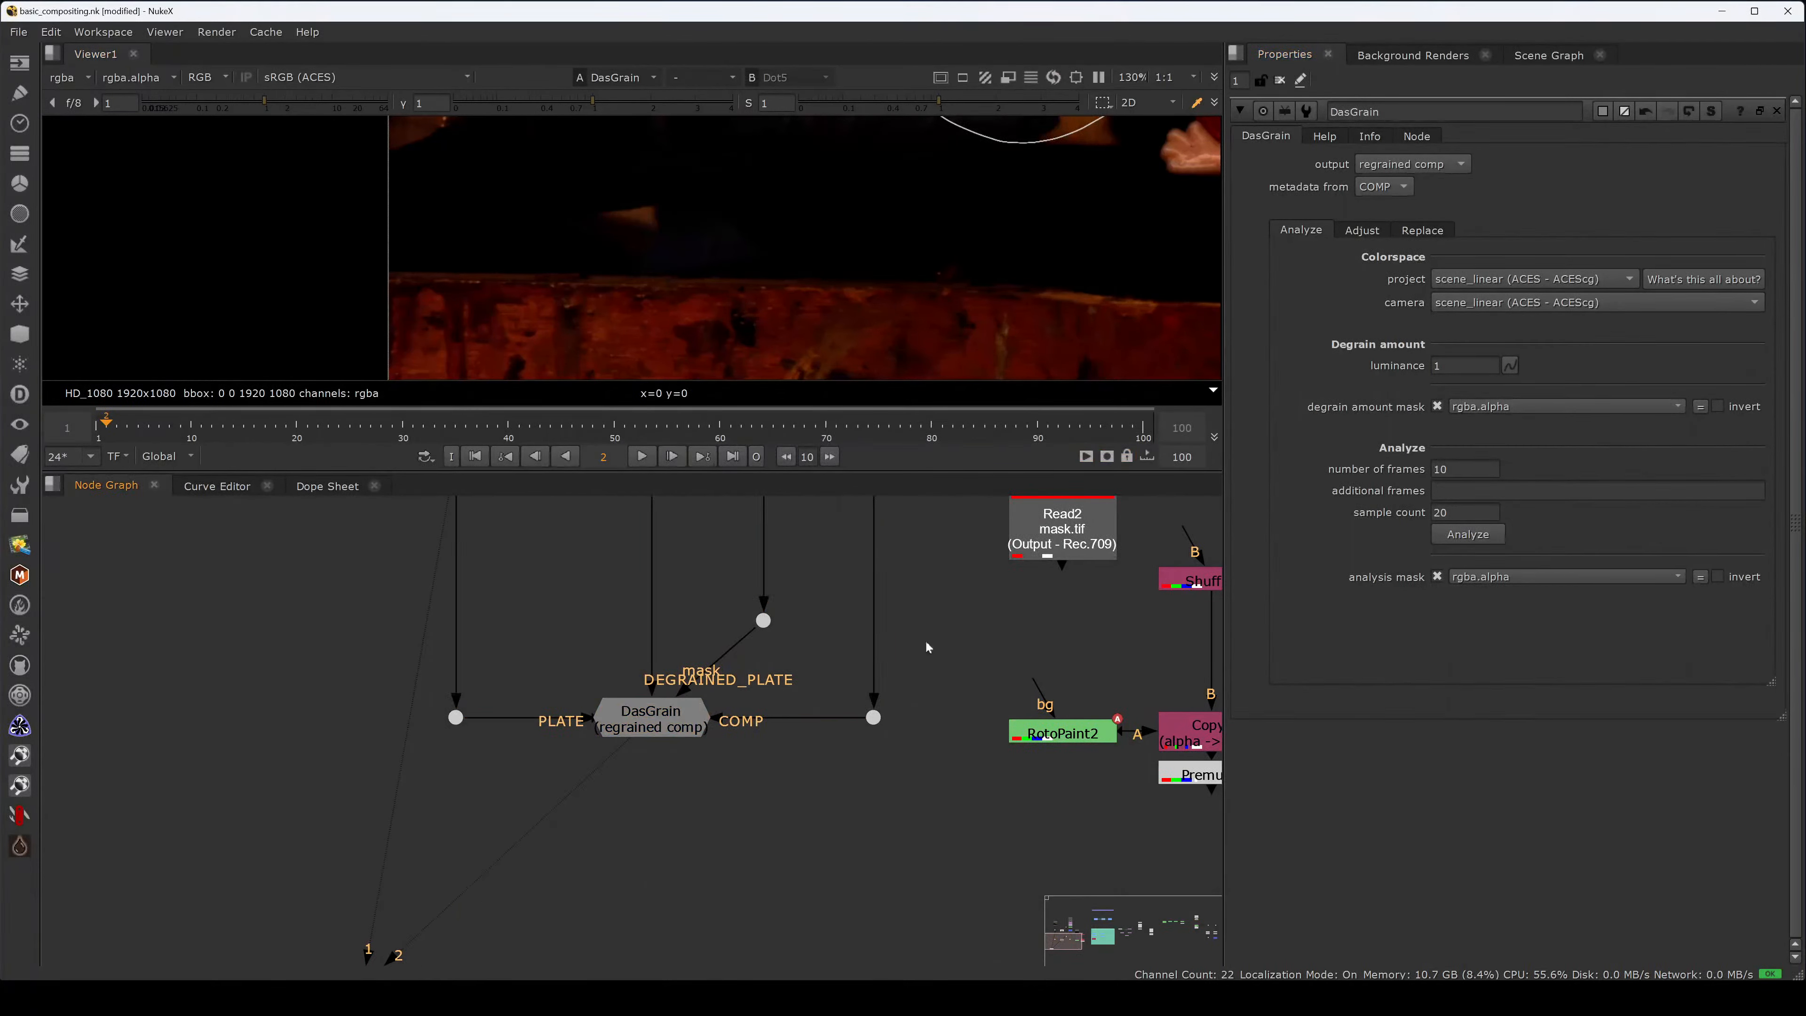
{"action": "left_click", "coordinate": [673, 721]}
- Set DasGrain's output to adapted grain and raise the viewer gain to 64 to inspect the grain
{"action": "left_click", "coordinate": [1450, 164]}
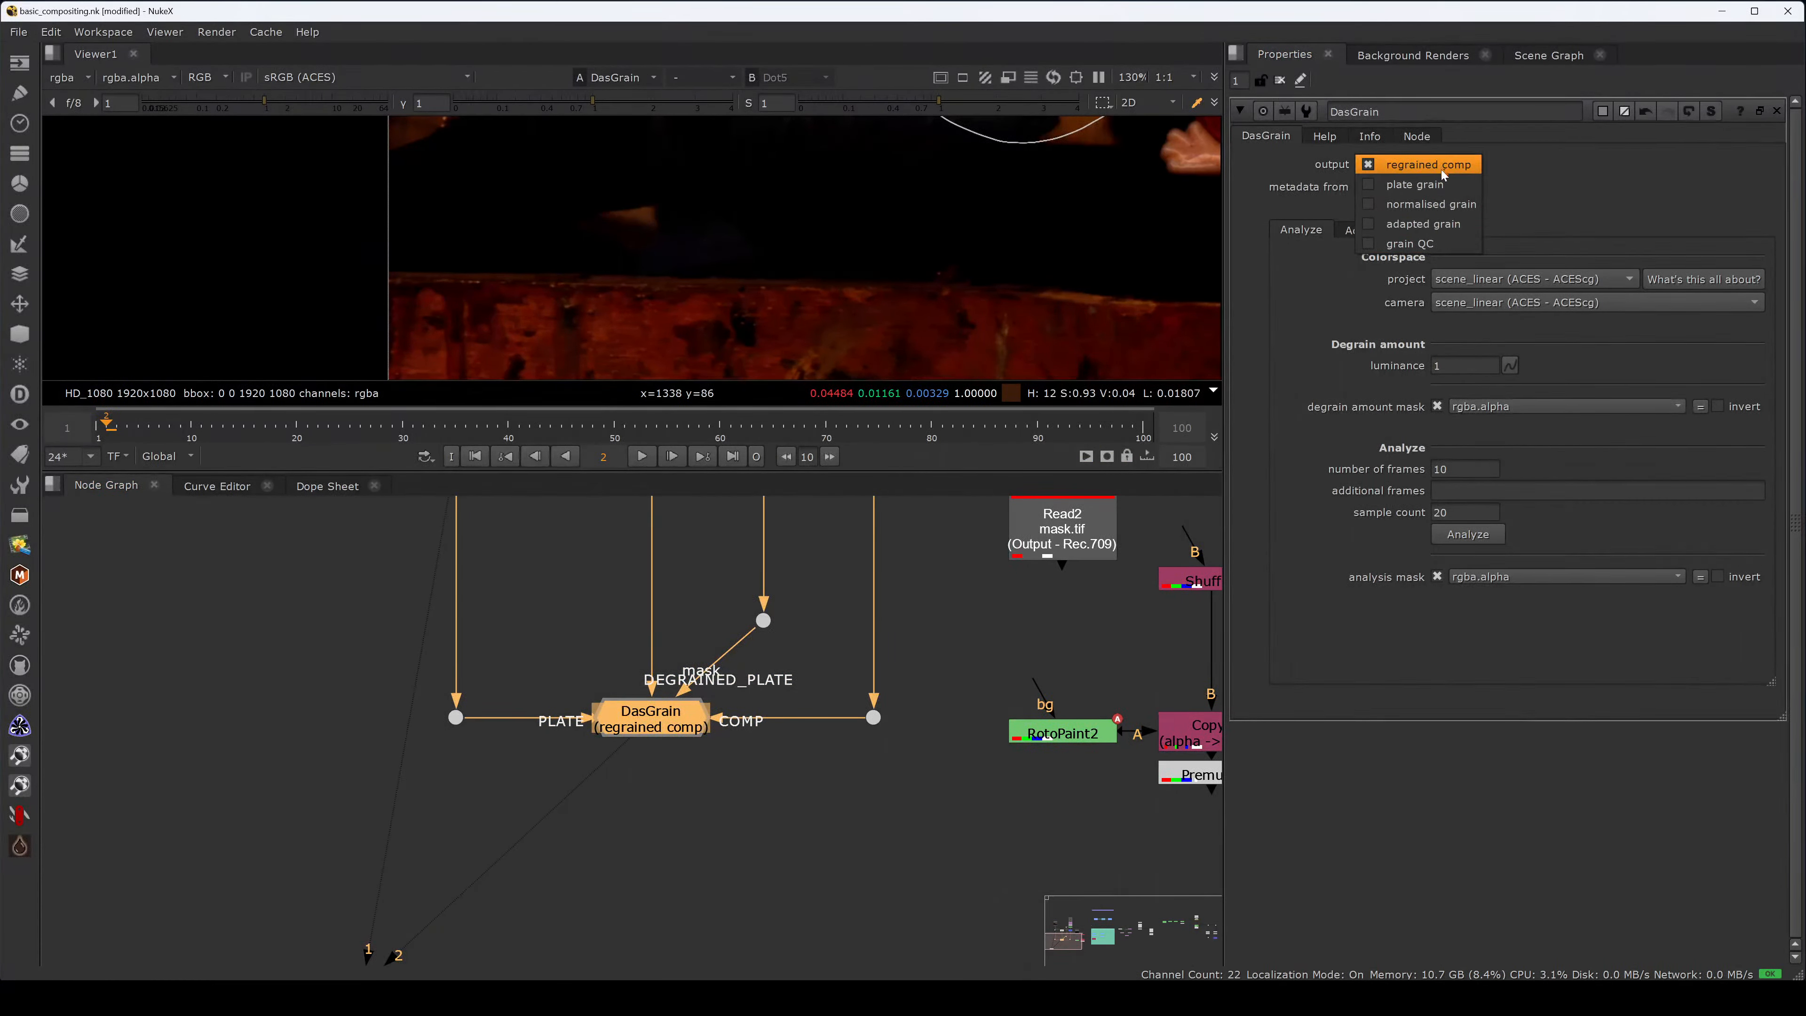
{"action": "left_click", "coordinate": [1442, 226]}
{"action": "left_click_drag", "start_coordinate": [280, 104], "coordinate": [388, 105]}
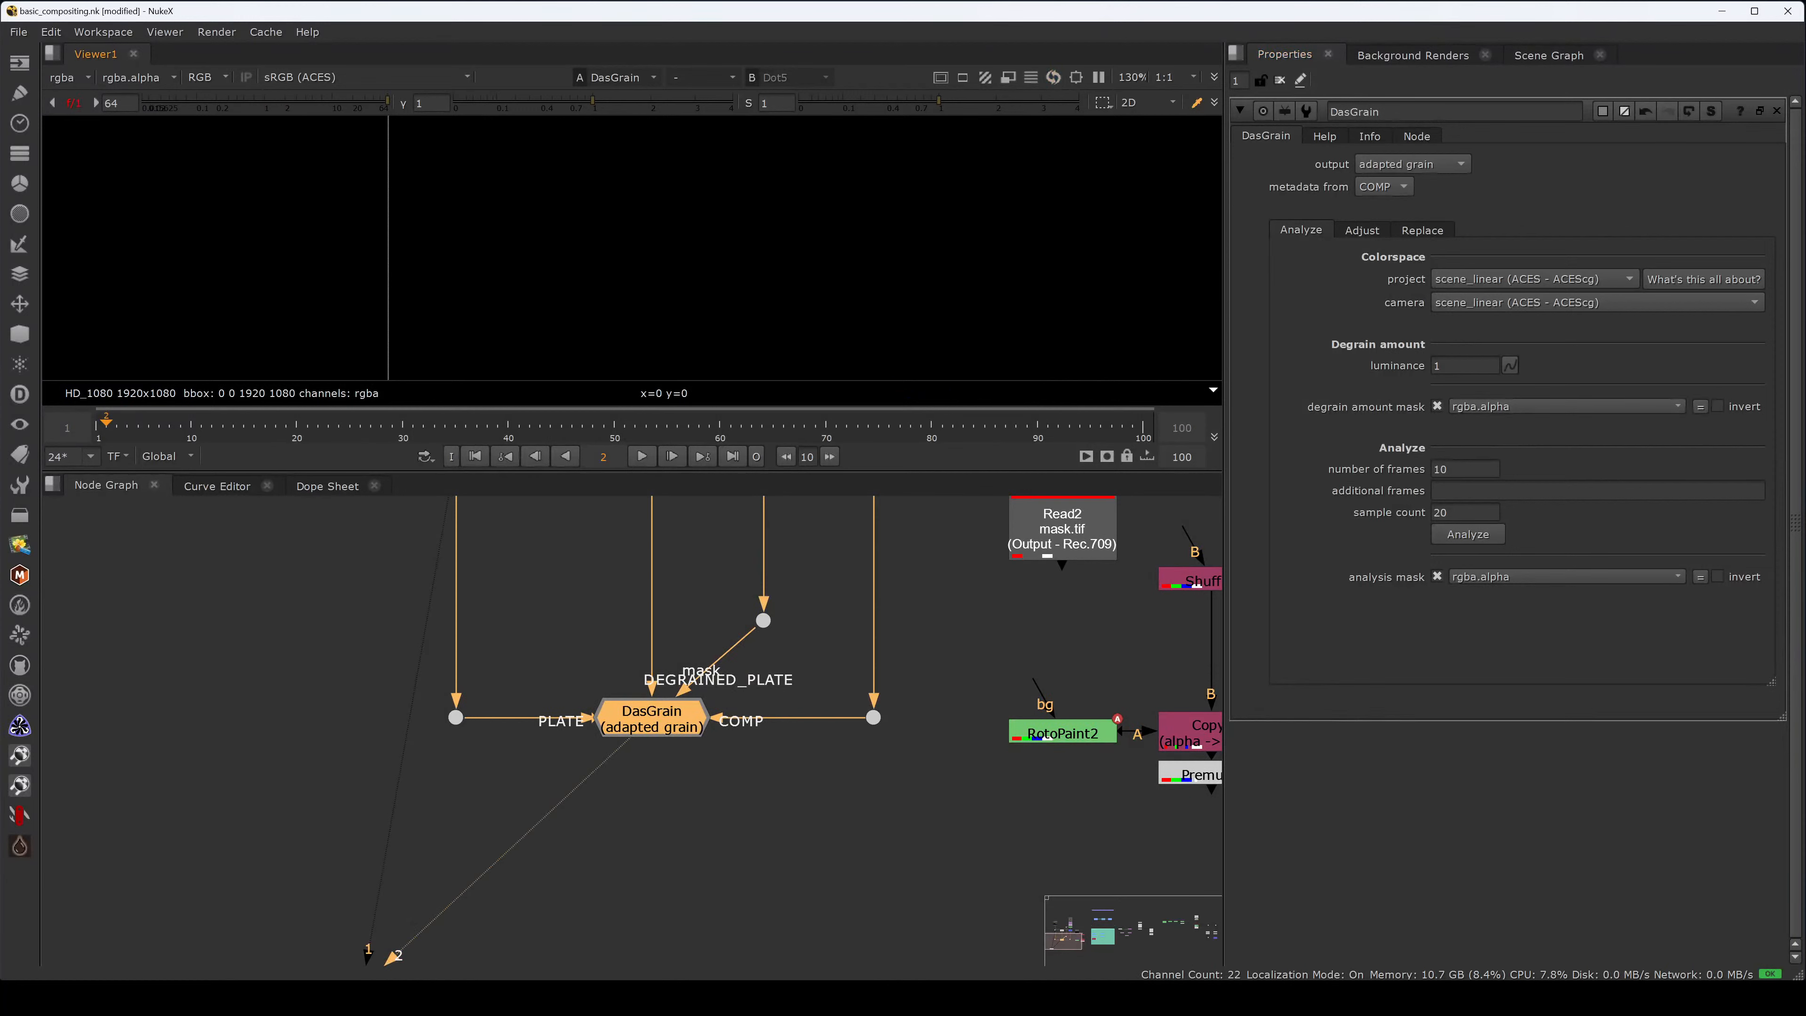
{"action": "left_click_drag", "start_coordinate": [758, 661], "coordinate": [610, 788]}
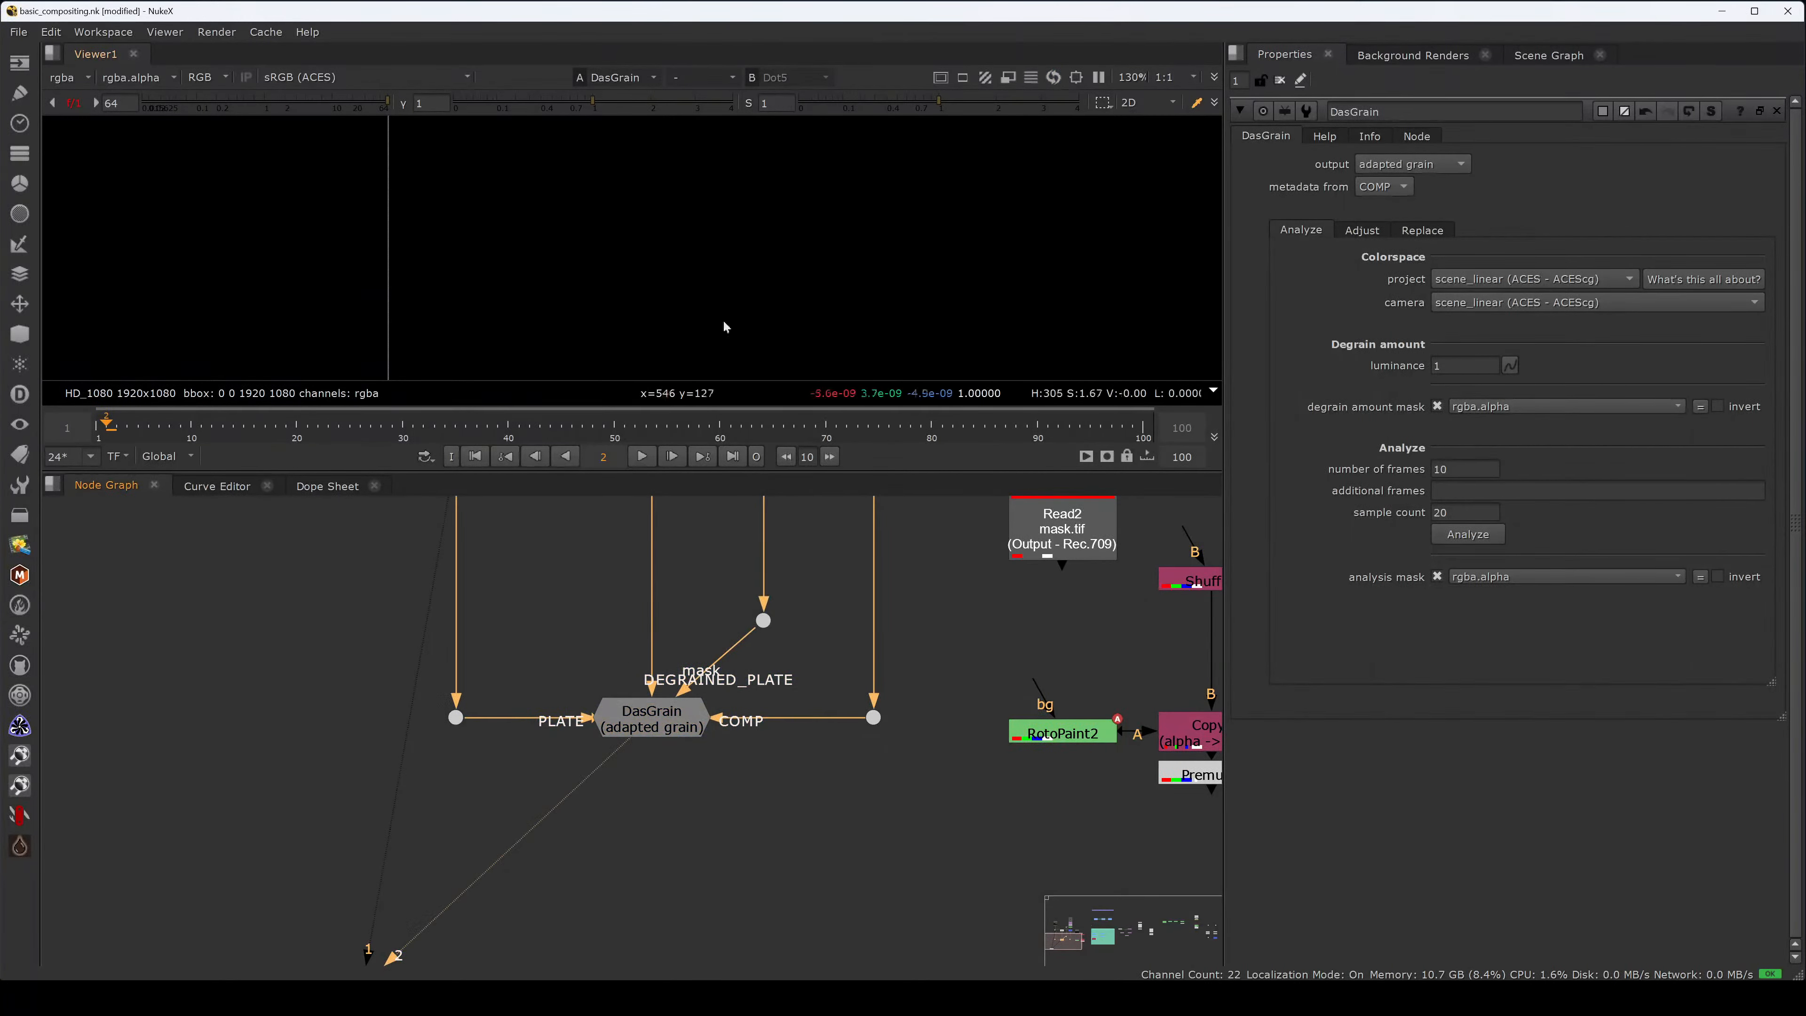
- Fit the whole frame in the viewer and raise the gain to 304 to inspect DasGrain's adapted grain
{"action": "key", "text": "f"}
{"action": "key", "text": "f"}
{"action": "left_click", "coordinate": [308, 105]}
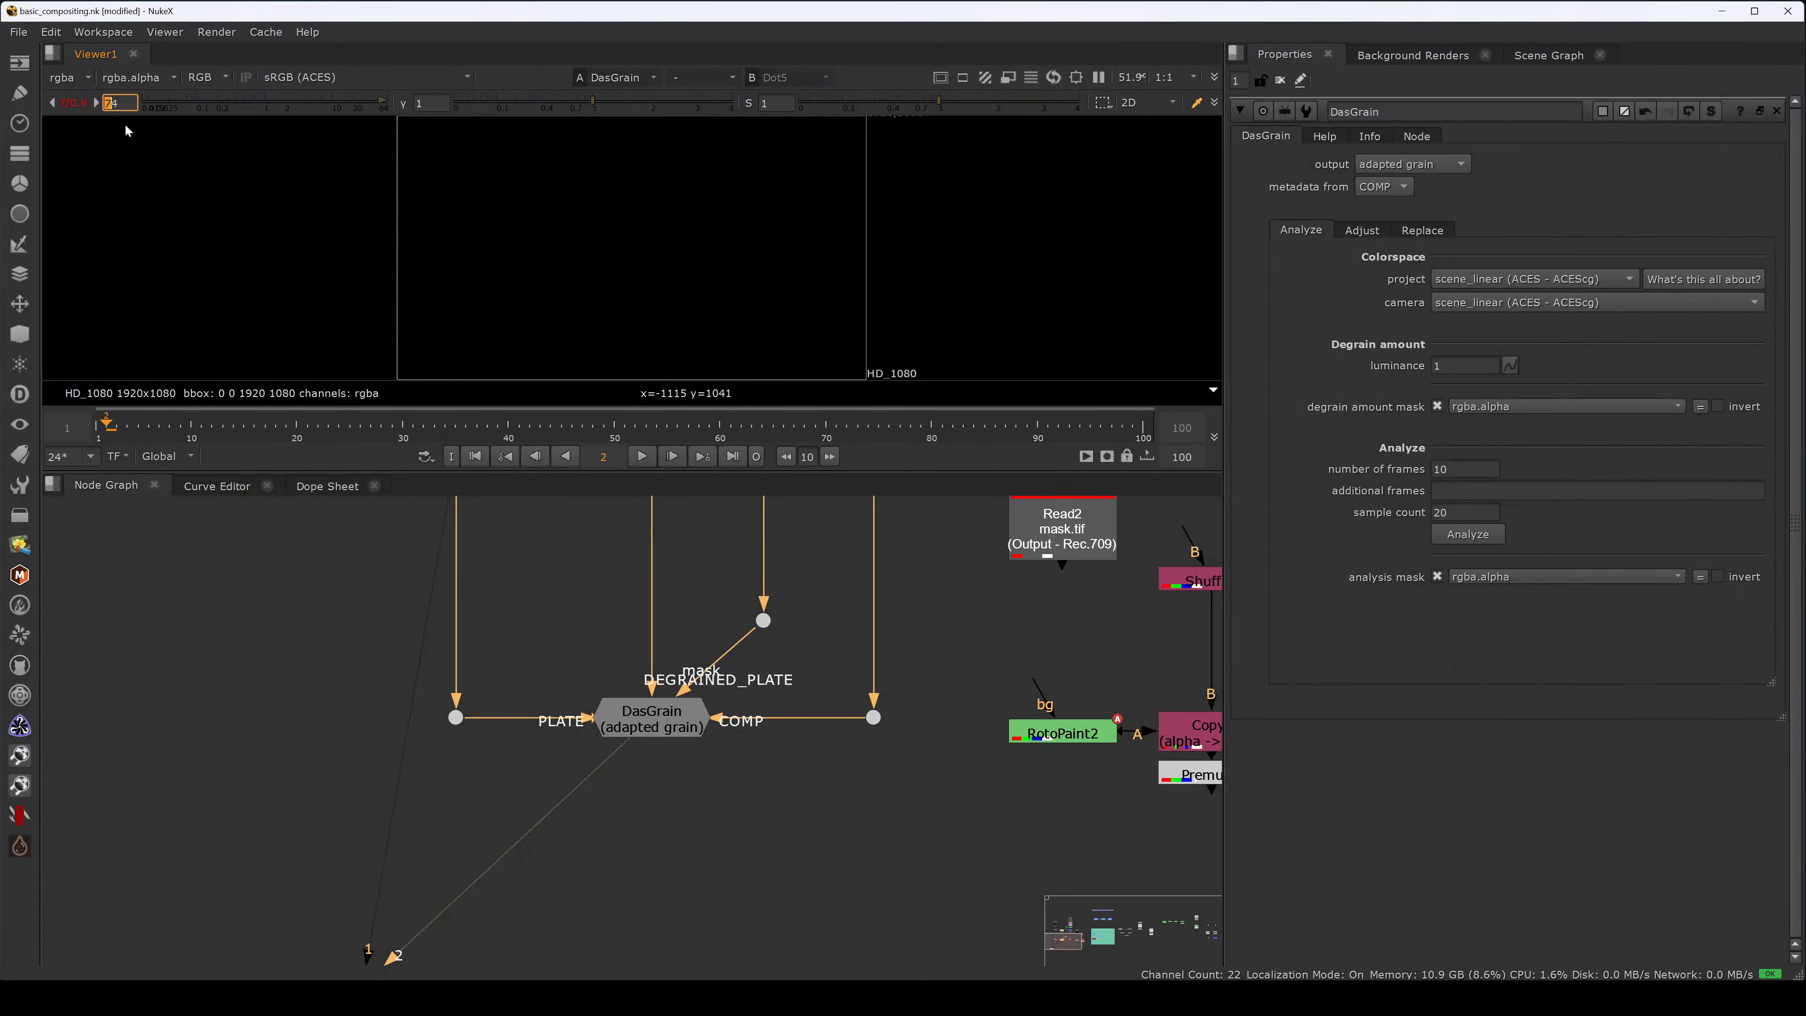
{"action": "key", "text": "Up"}
{"action": "key", "text": "Up"}
{"action": "key", "text": "Up"}
{"action": "key", "text": "Up"}
{"action": "key", "text": "Up"}
{"action": "key", "text": "Up"}
{"action": "key", "text": "Up"}
{"action": "key", "text": "Up"}
{"action": "key", "text": "Up"}
{"action": "key", "text": "Up"}
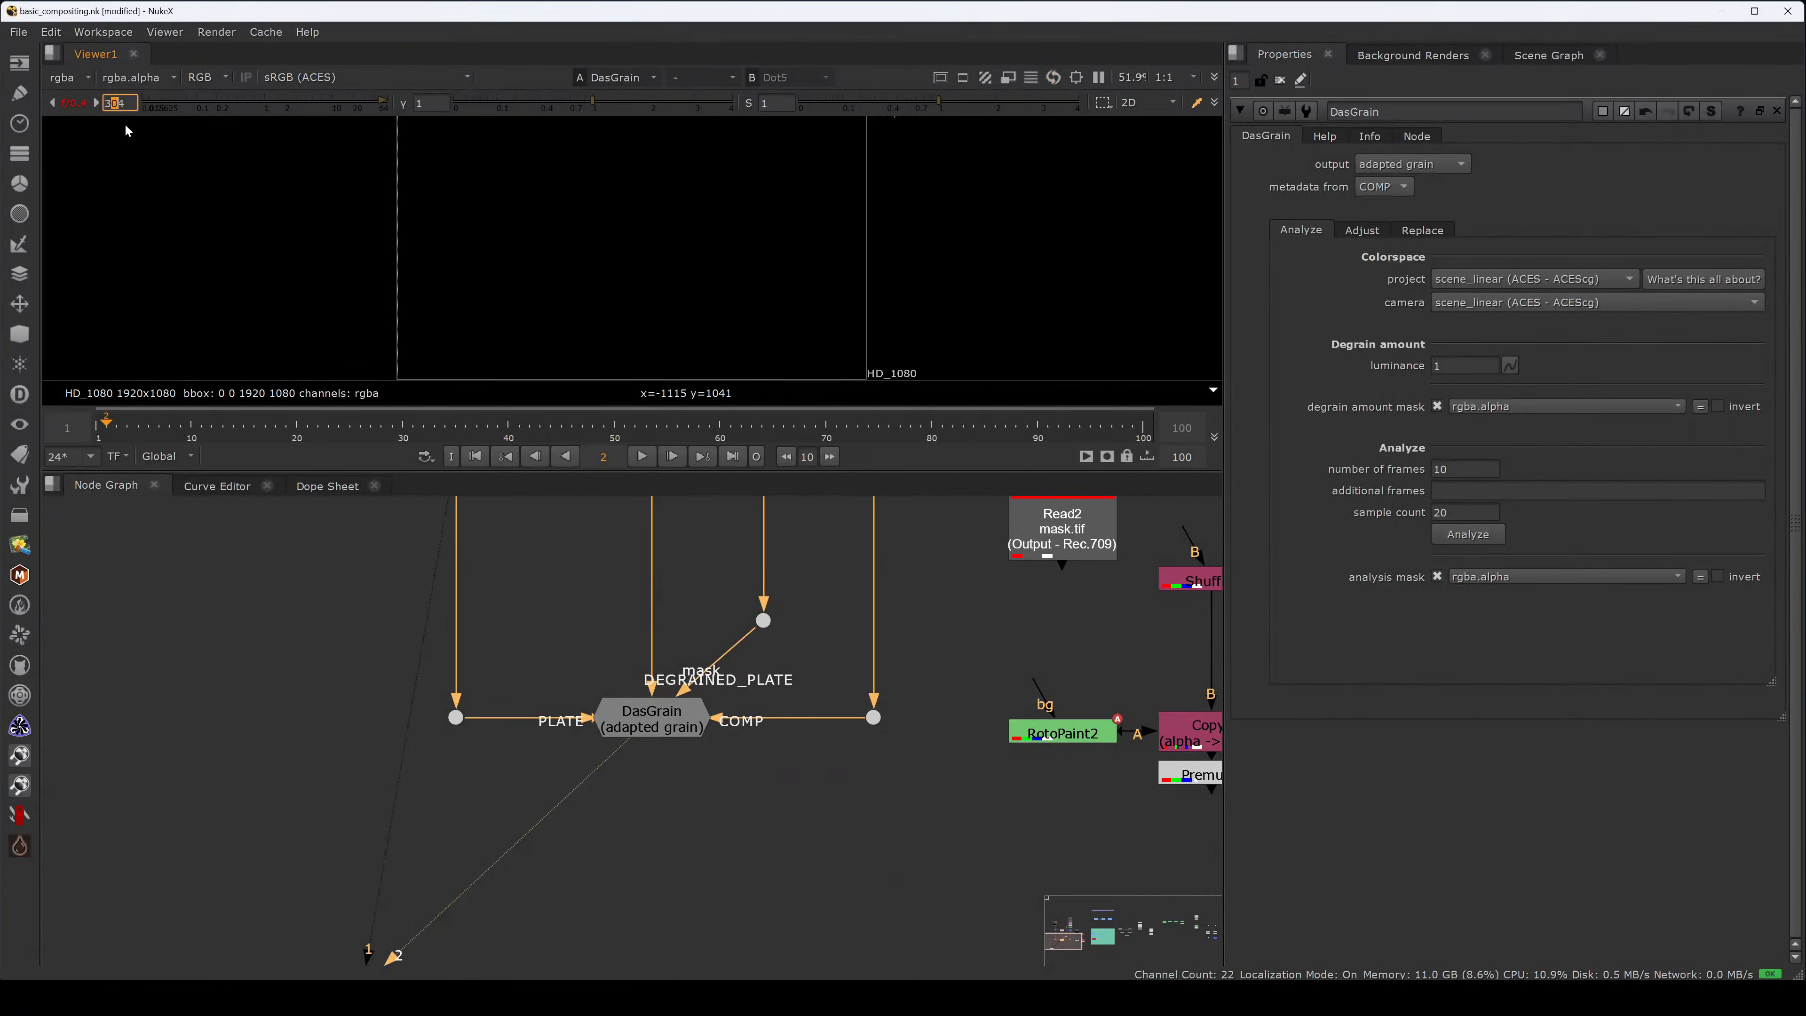
- Compare the source plate, Denoise1 and DasGrain outputs in the viewer at the boosted gain
{"action": "left_click_drag", "start_coordinate": [773, 668], "coordinate": [550, 770]}
{"action": "middle_click_drag", "start_coordinate": [553, 645], "coordinate": [564, 758]}
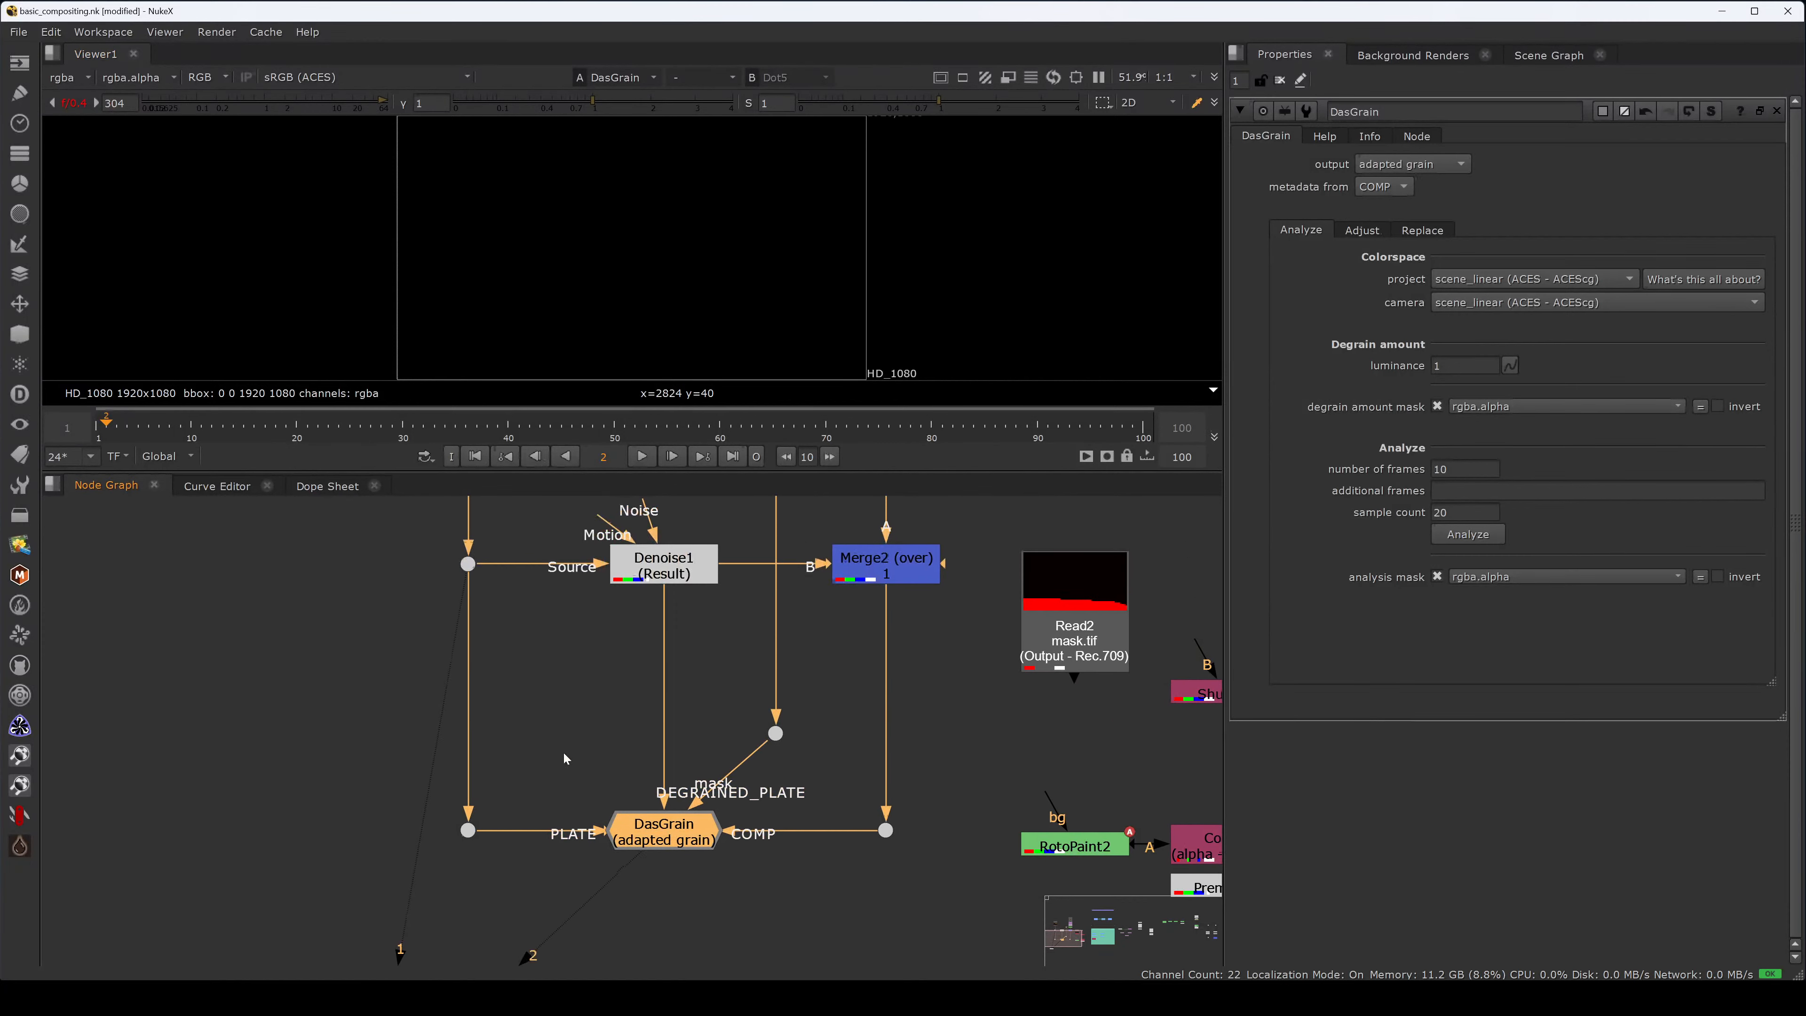
{"action": "left_click_drag", "start_coordinate": [550, 759], "coordinate": [387, 898]}
{"action": "key", "text": "1"}
{"action": "left_click", "coordinate": [655, 566]}
{"action": "key", "text": "2"}
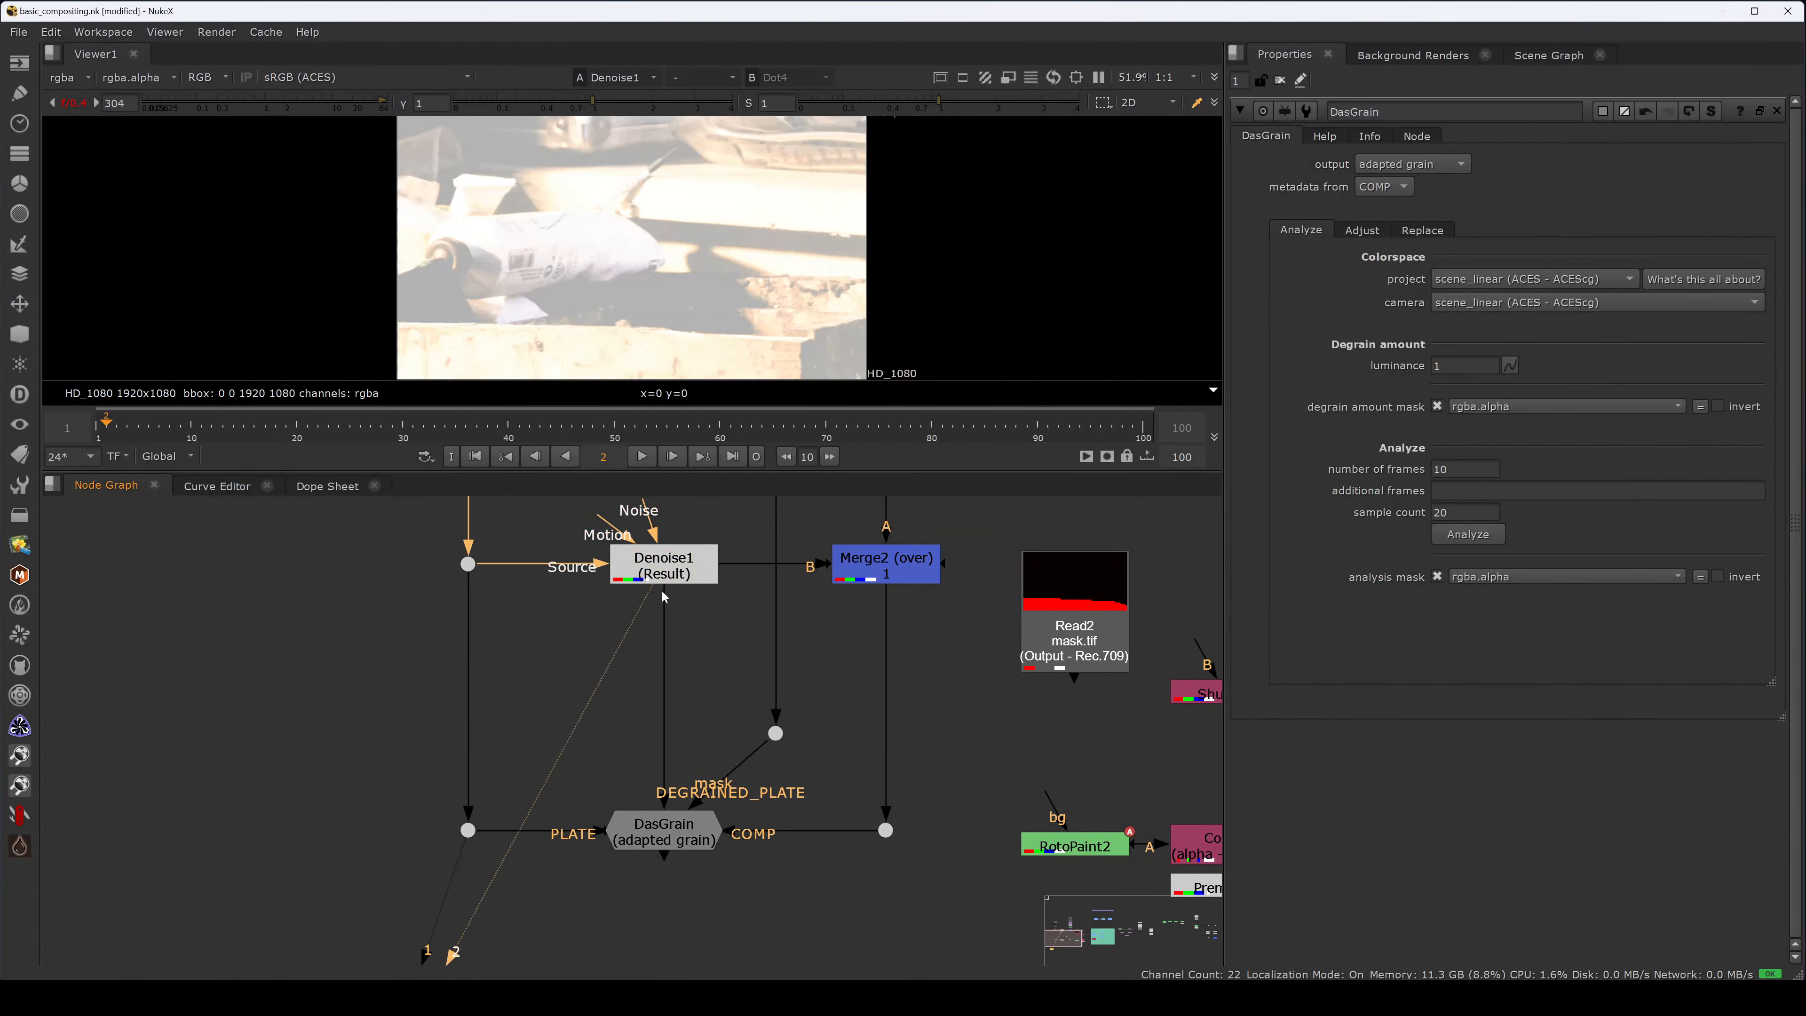
{"action": "left_click", "coordinate": [688, 834]}
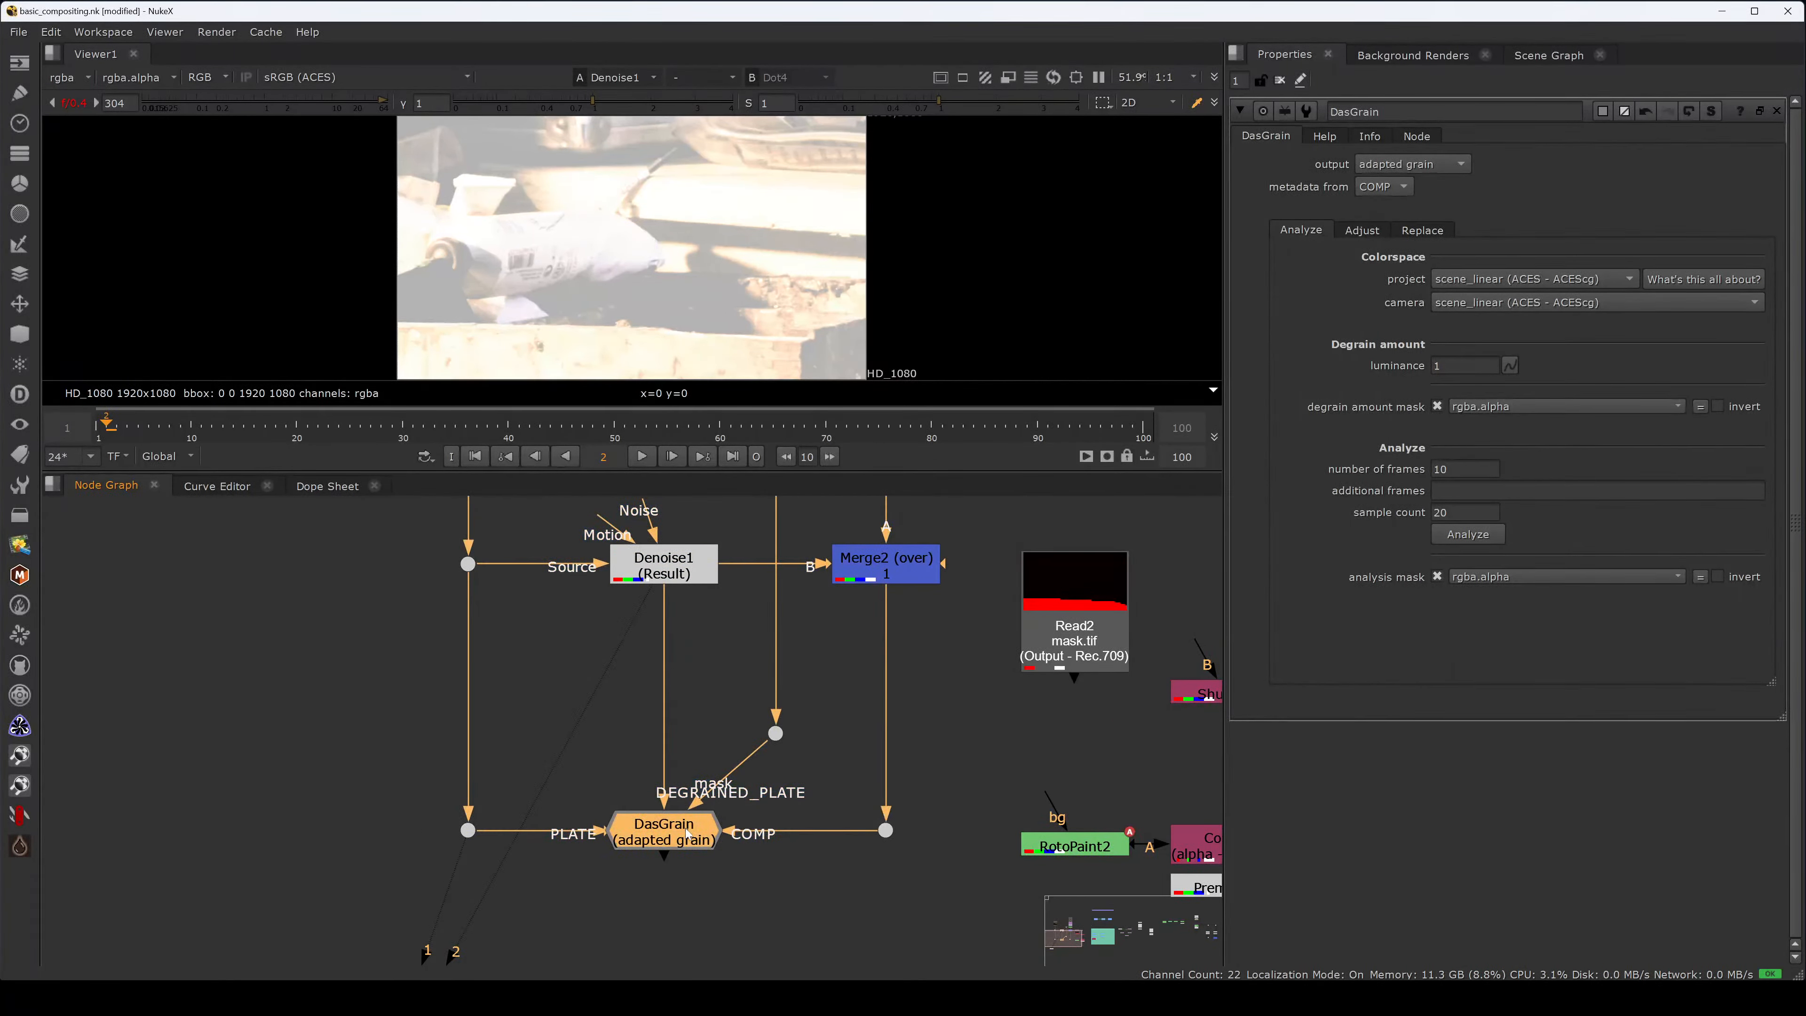
{"action": "key", "text": "2"}
{"action": "left_click", "coordinate": [822, 783]}
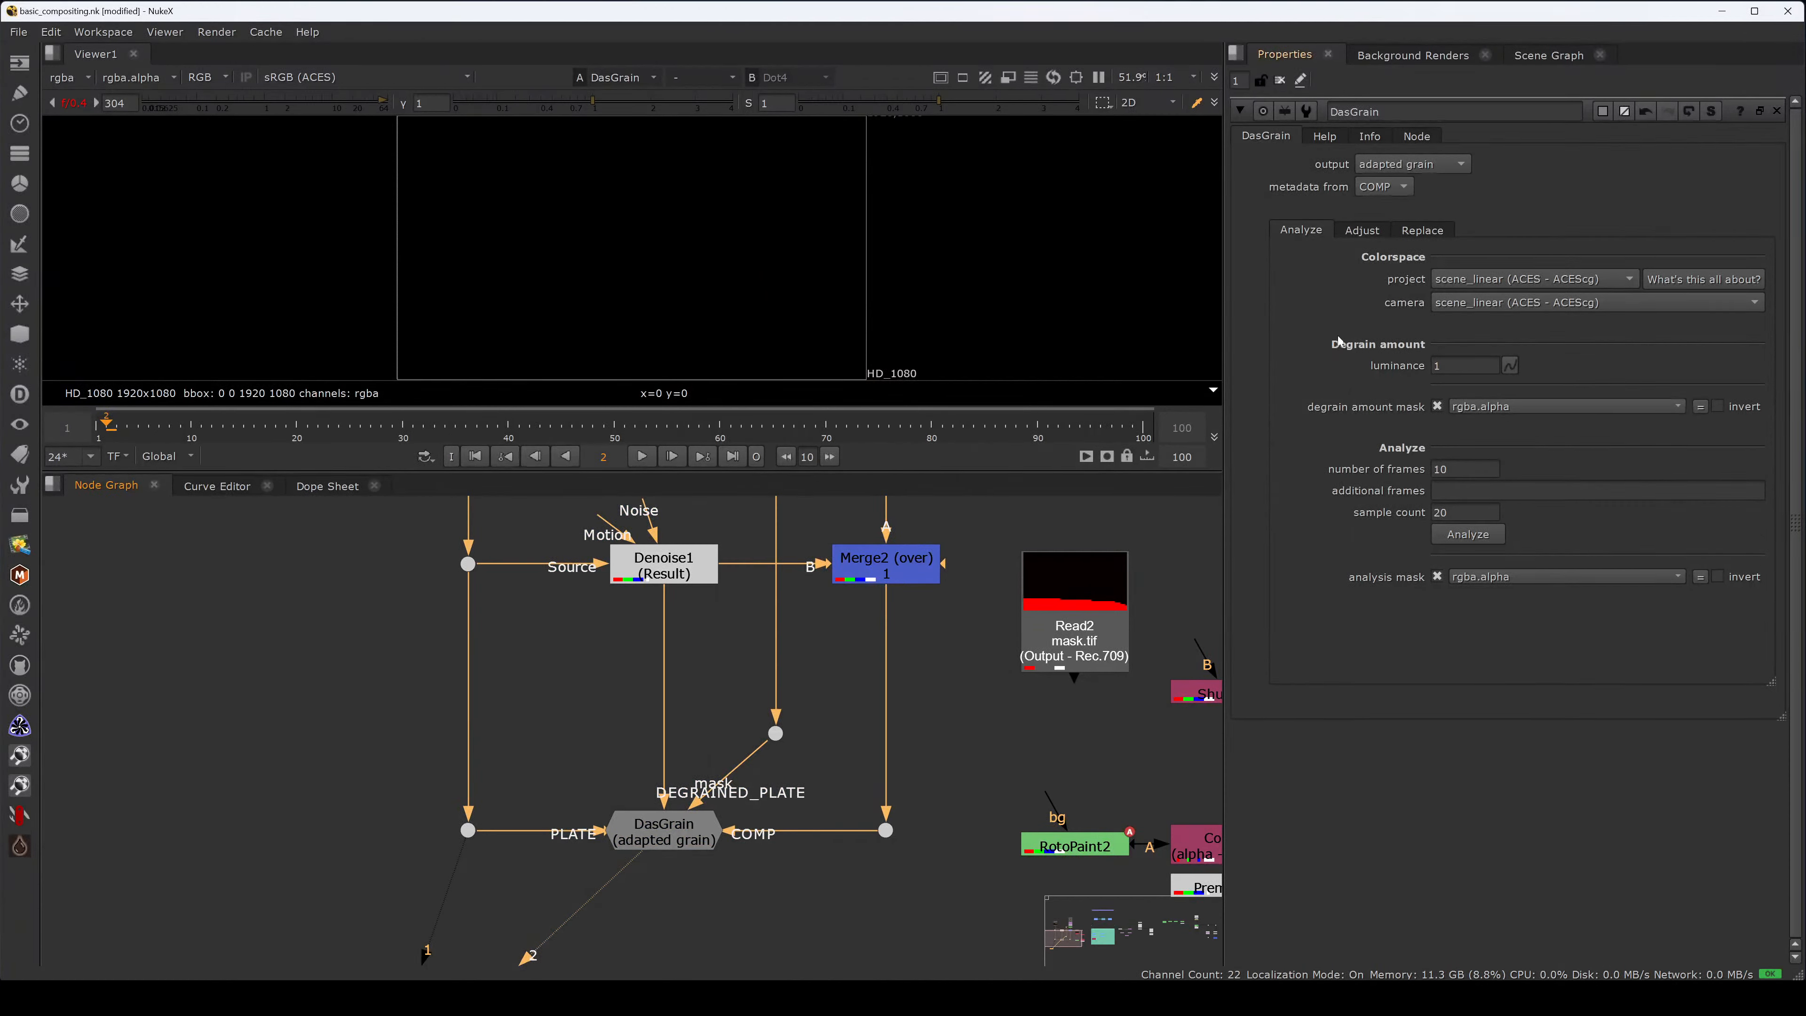
- Examine DasGrain's red, green and blue adjustment curves up close, check its replace settings, and return to the analysis settings
{"action": "left_click", "coordinate": [1359, 230]}
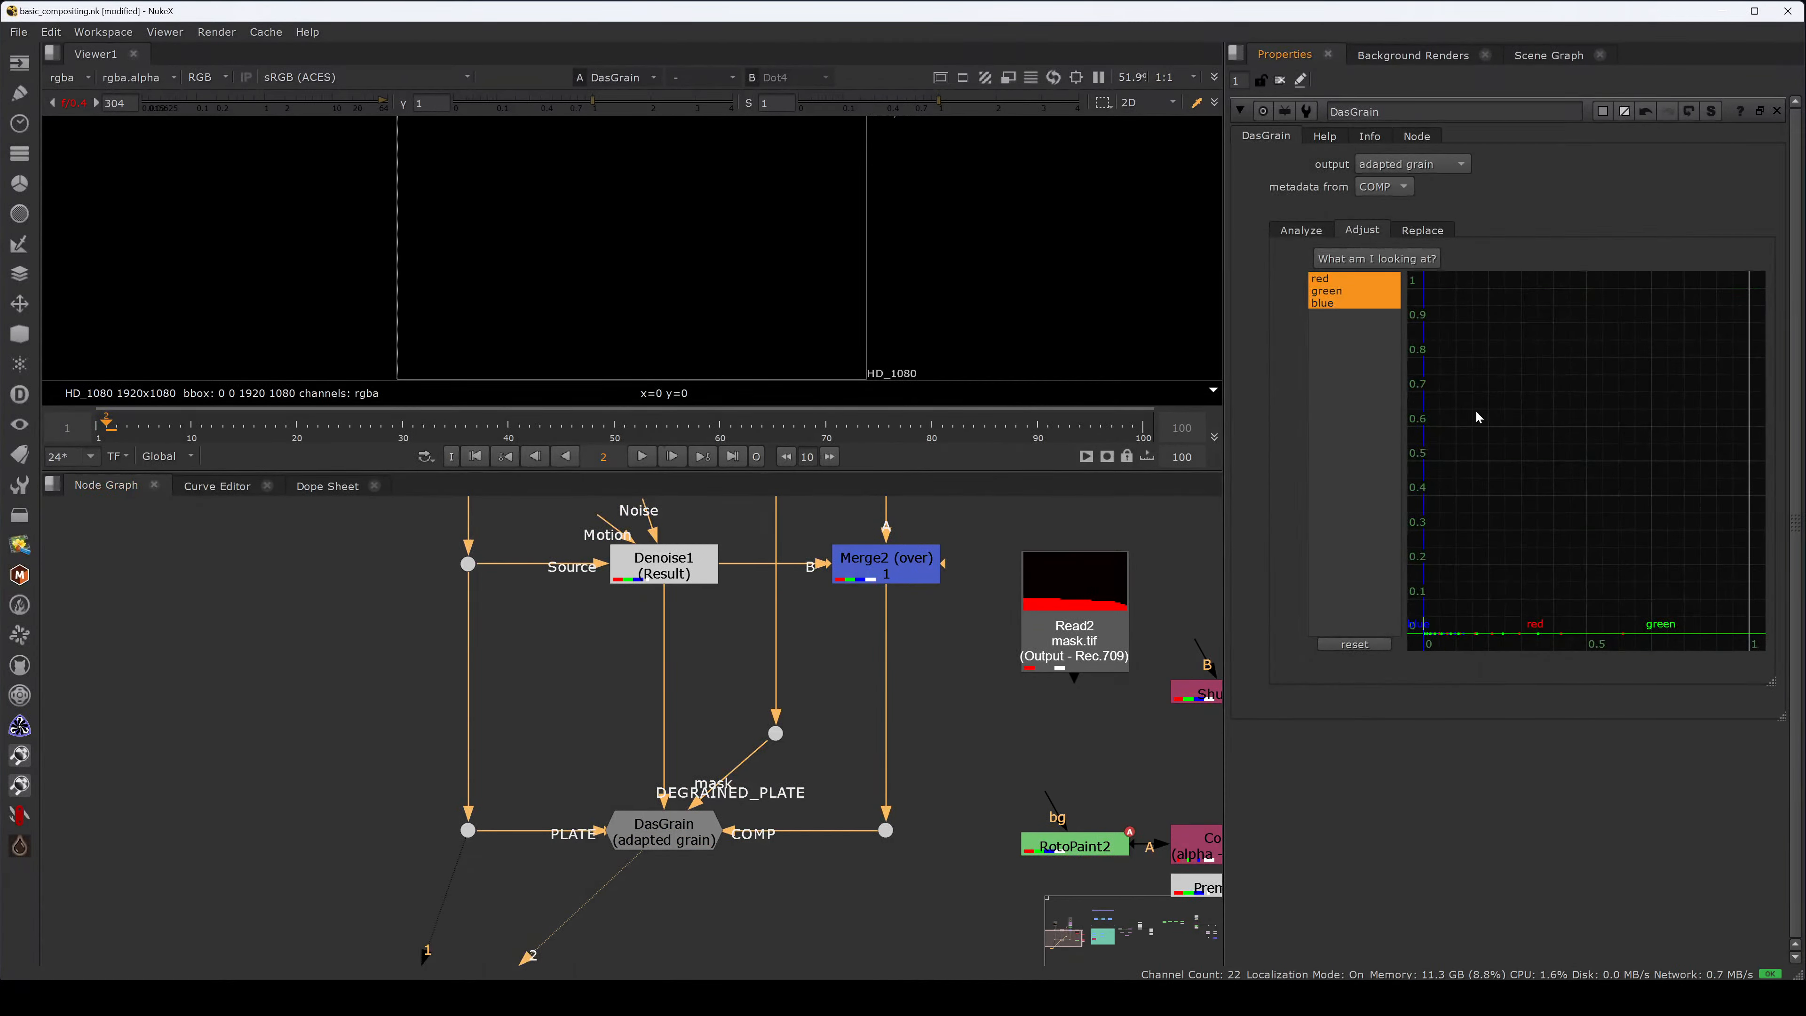
{"action": "left_click_drag", "start_coordinate": [1562, 464], "coordinate": [1405, 634]}
{"action": "left_click", "coordinate": [1547, 482]}
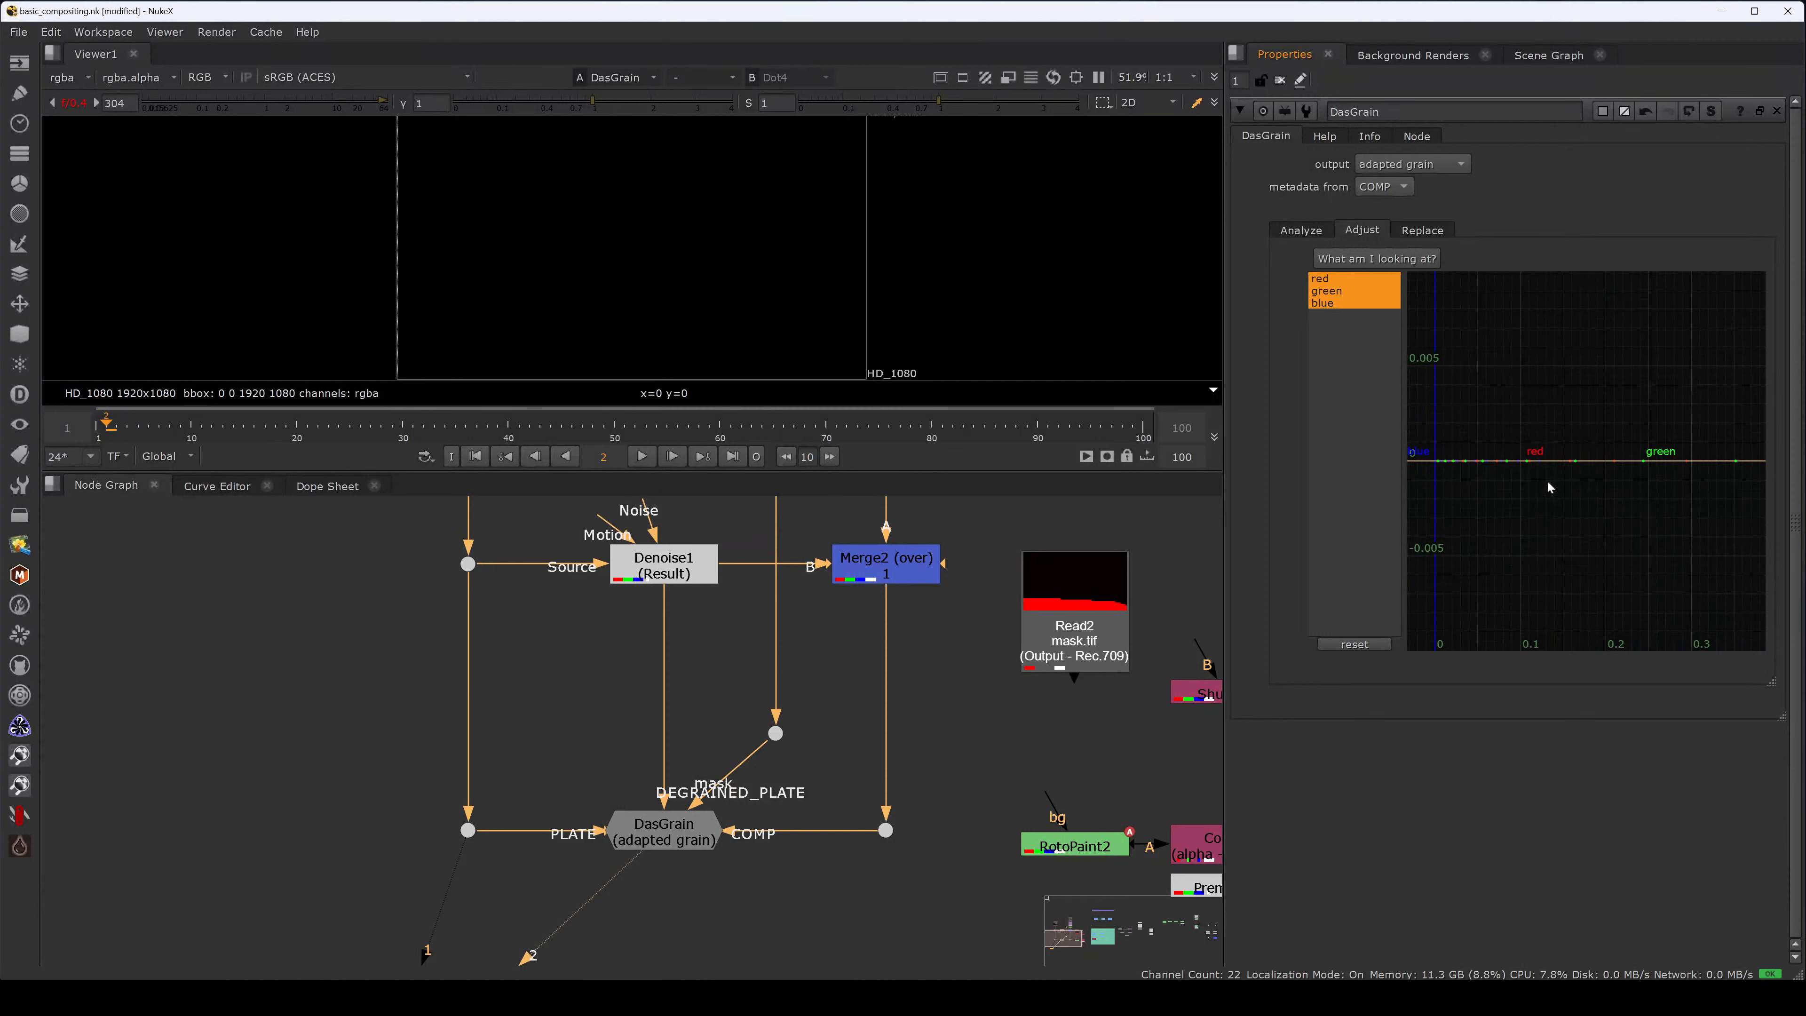
{"action": "left_click_drag", "start_coordinate": [1493, 427], "coordinate": [1746, 569]}
{"action": "key", "text": "f"}
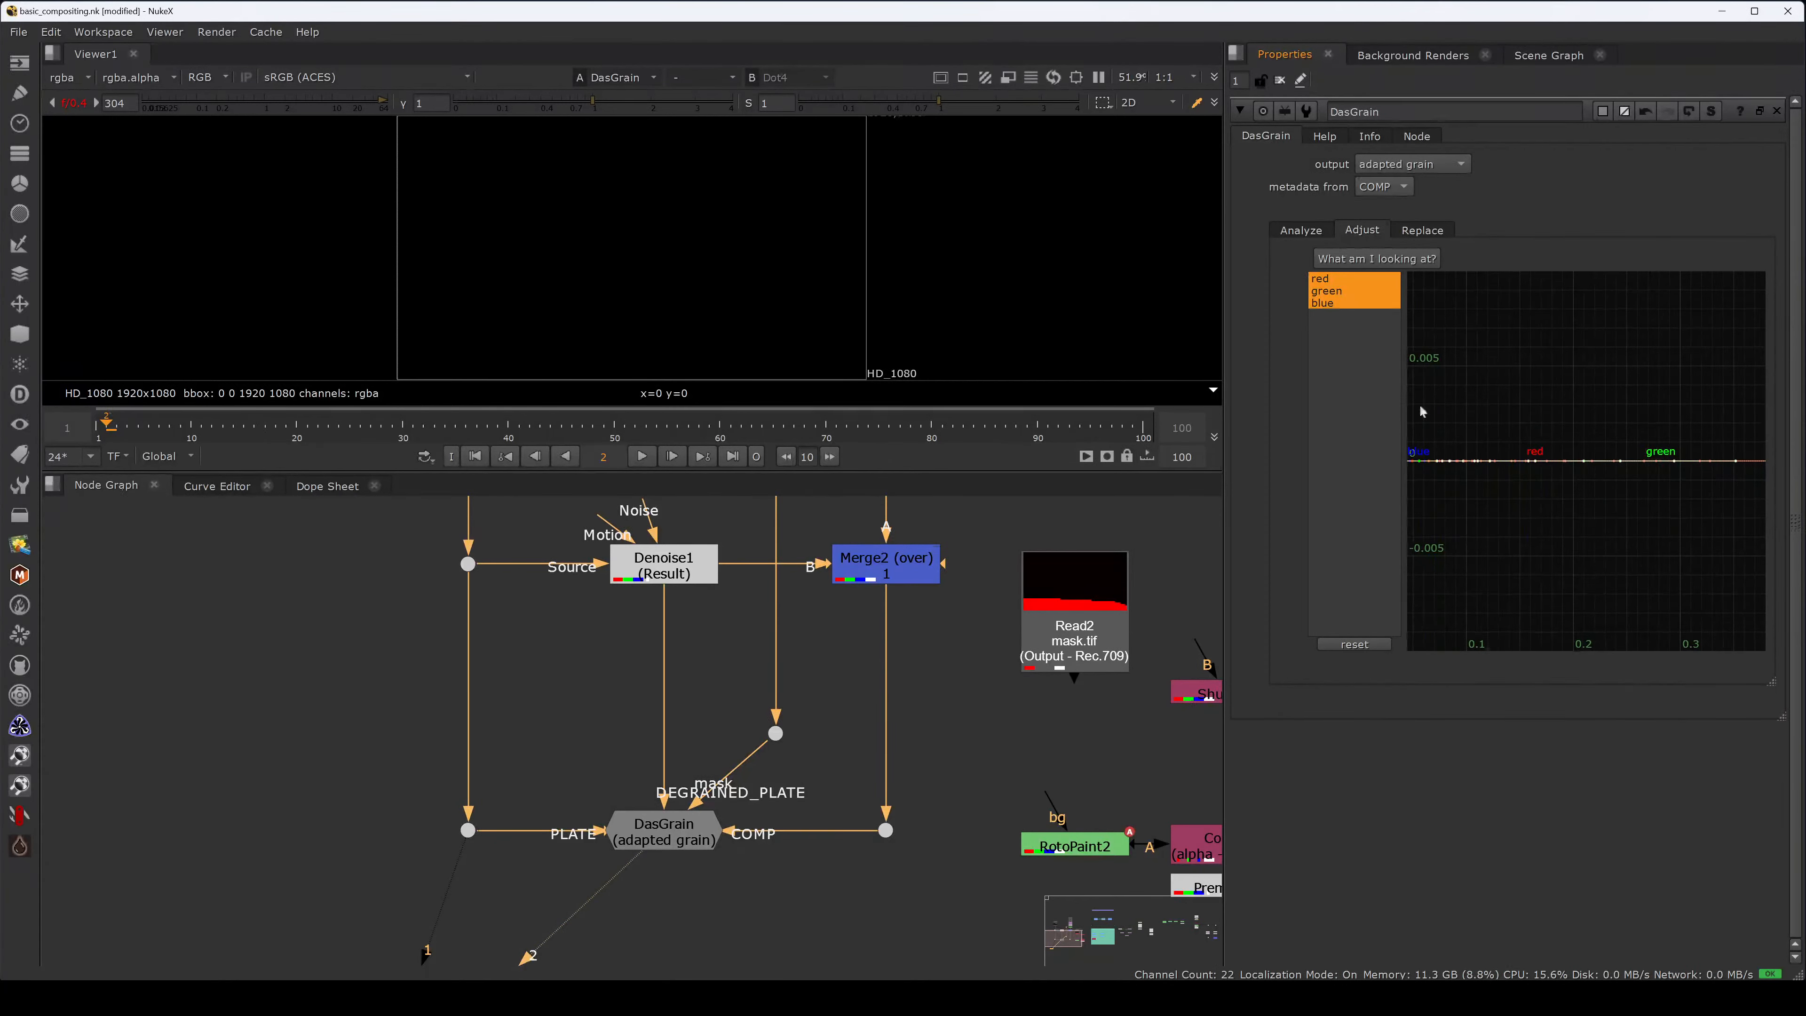
{"action": "left_click", "coordinate": [1398, 235]}
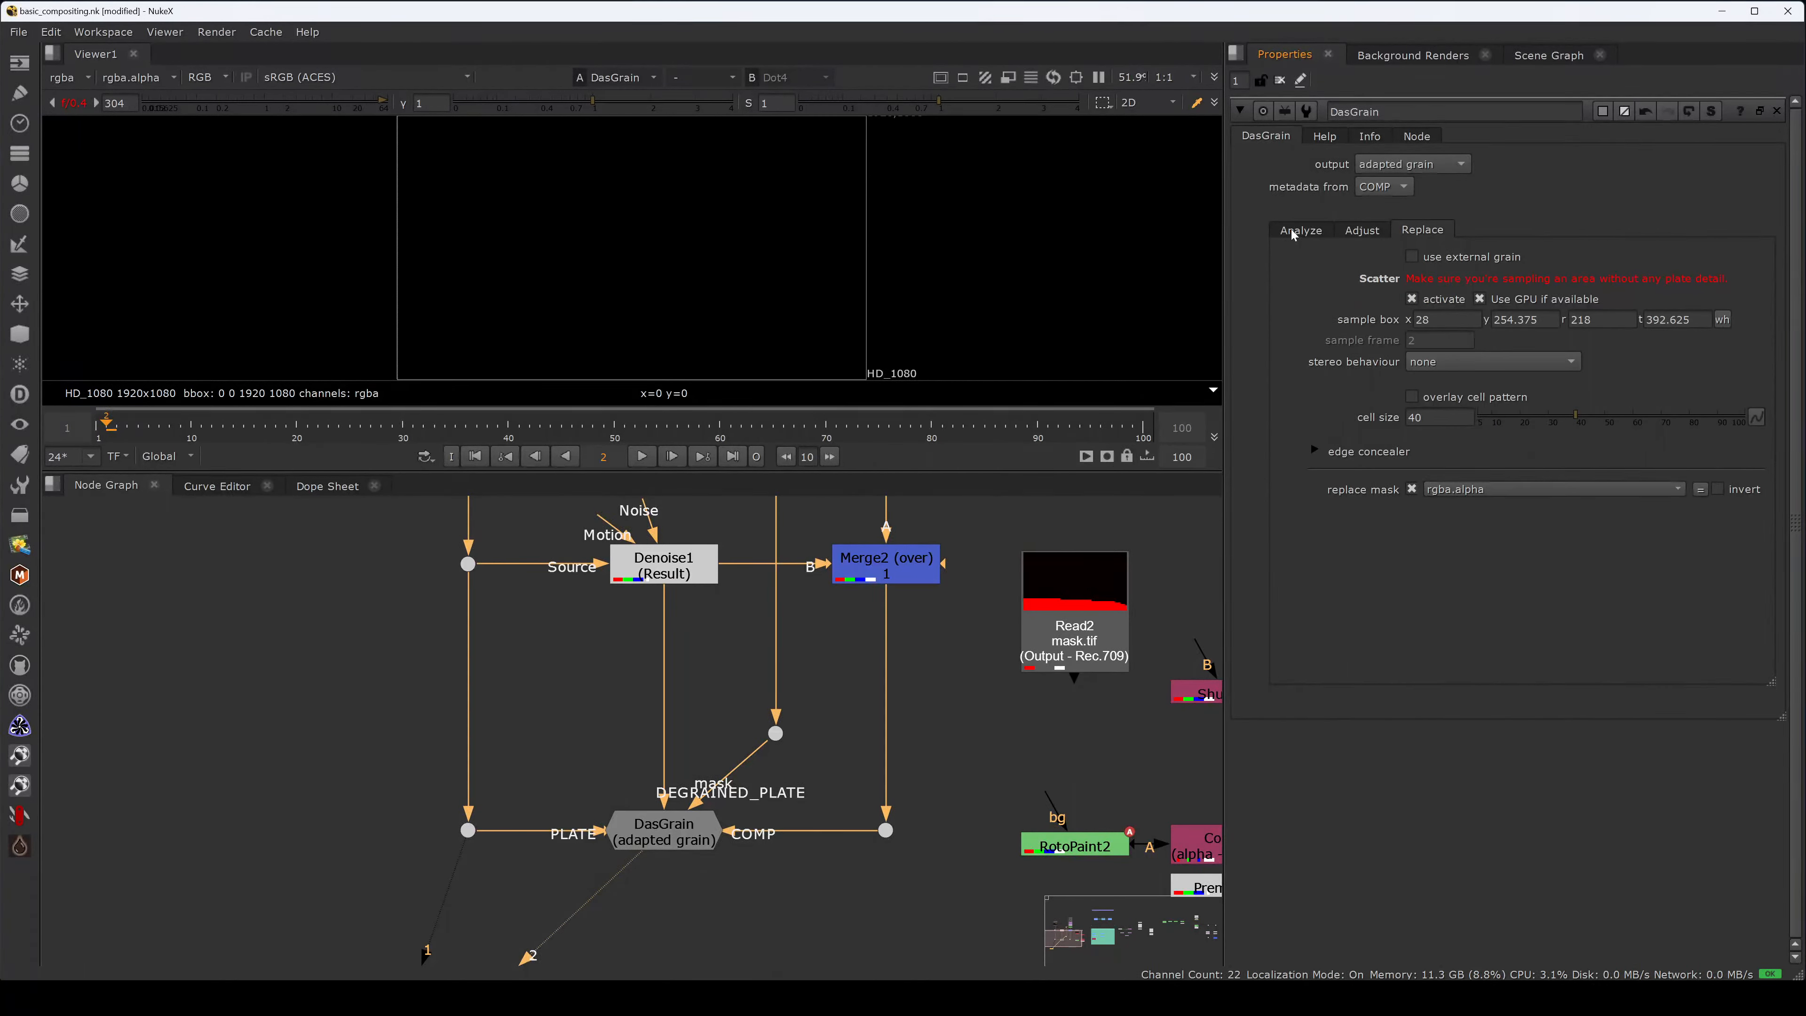
{"action": "left_click", "coordinate": [1292, 230]}
- Add a Reduce Noise v4 node and swap it in for Denoise1 between the source plate and Merge2
{"action": "middle_click_drag", "start_coordinate": [618, 613], "coordinate": [680, 802]}
{"action": "left_click", "coordinate": [529, 752]}
{"action": "key", "text": "1"}
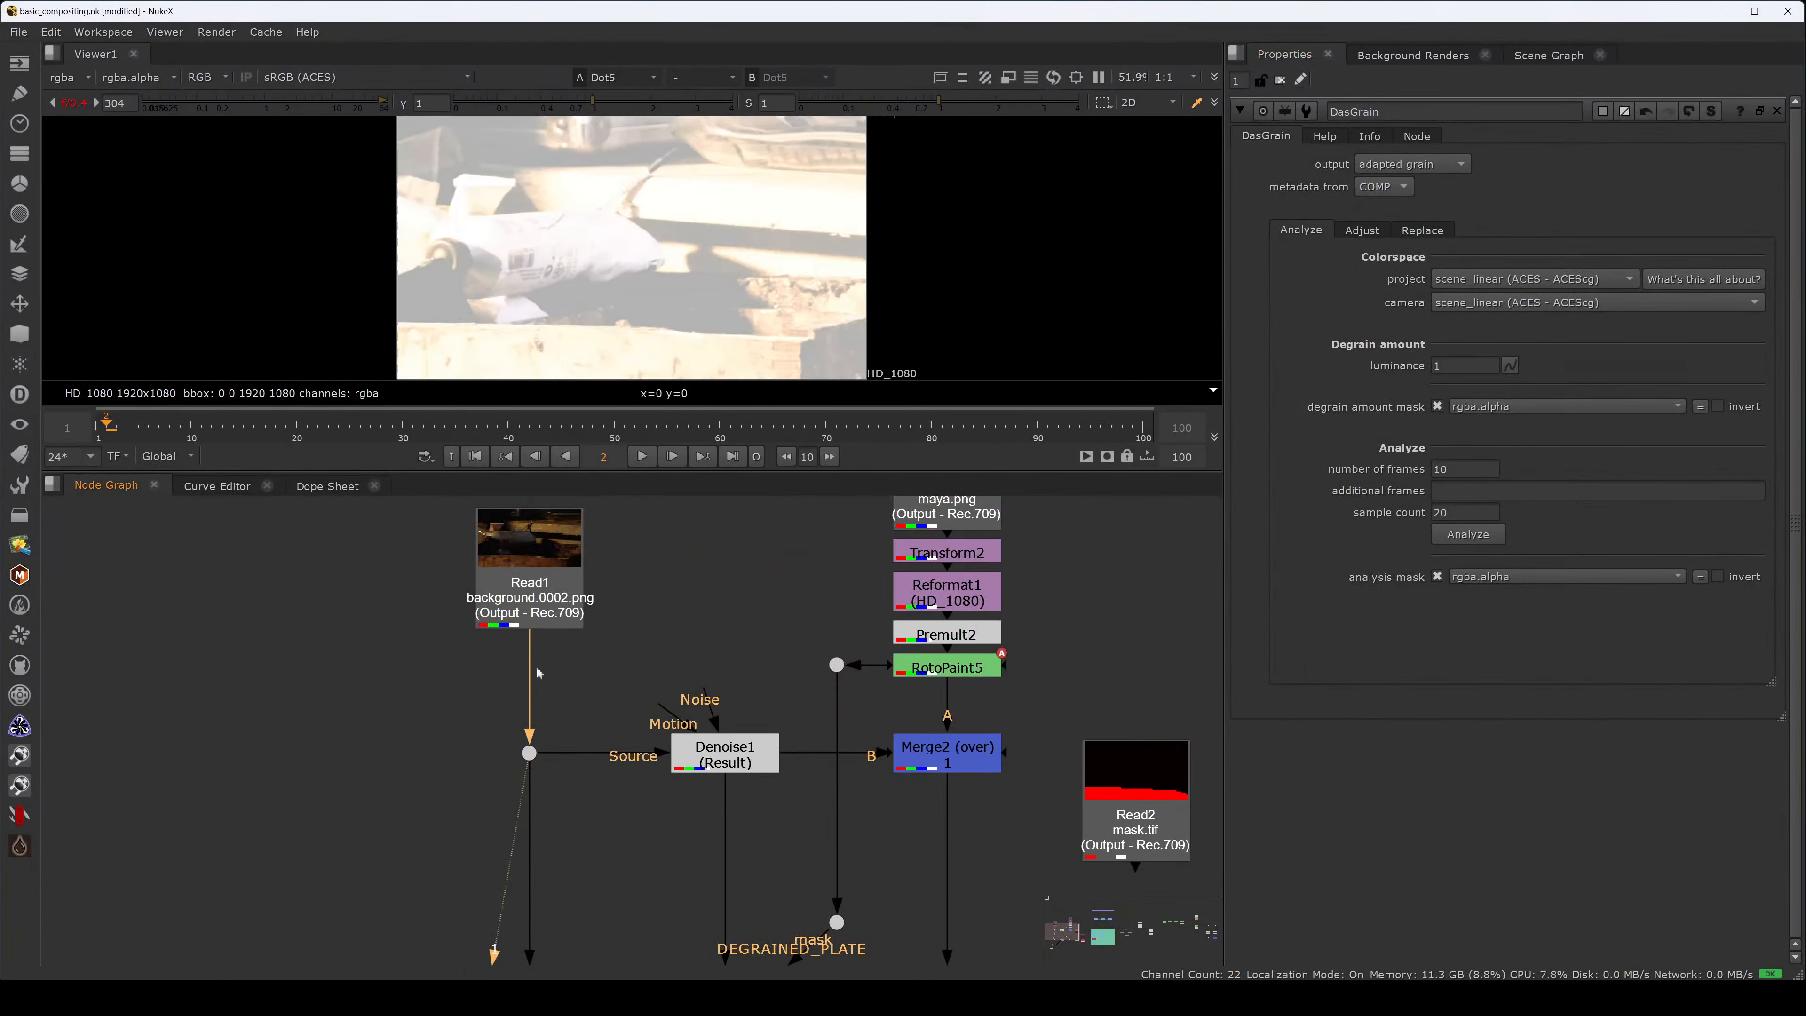
{"action": "key", "text": "Tab"}
{"action": "type", "text": "rted"}
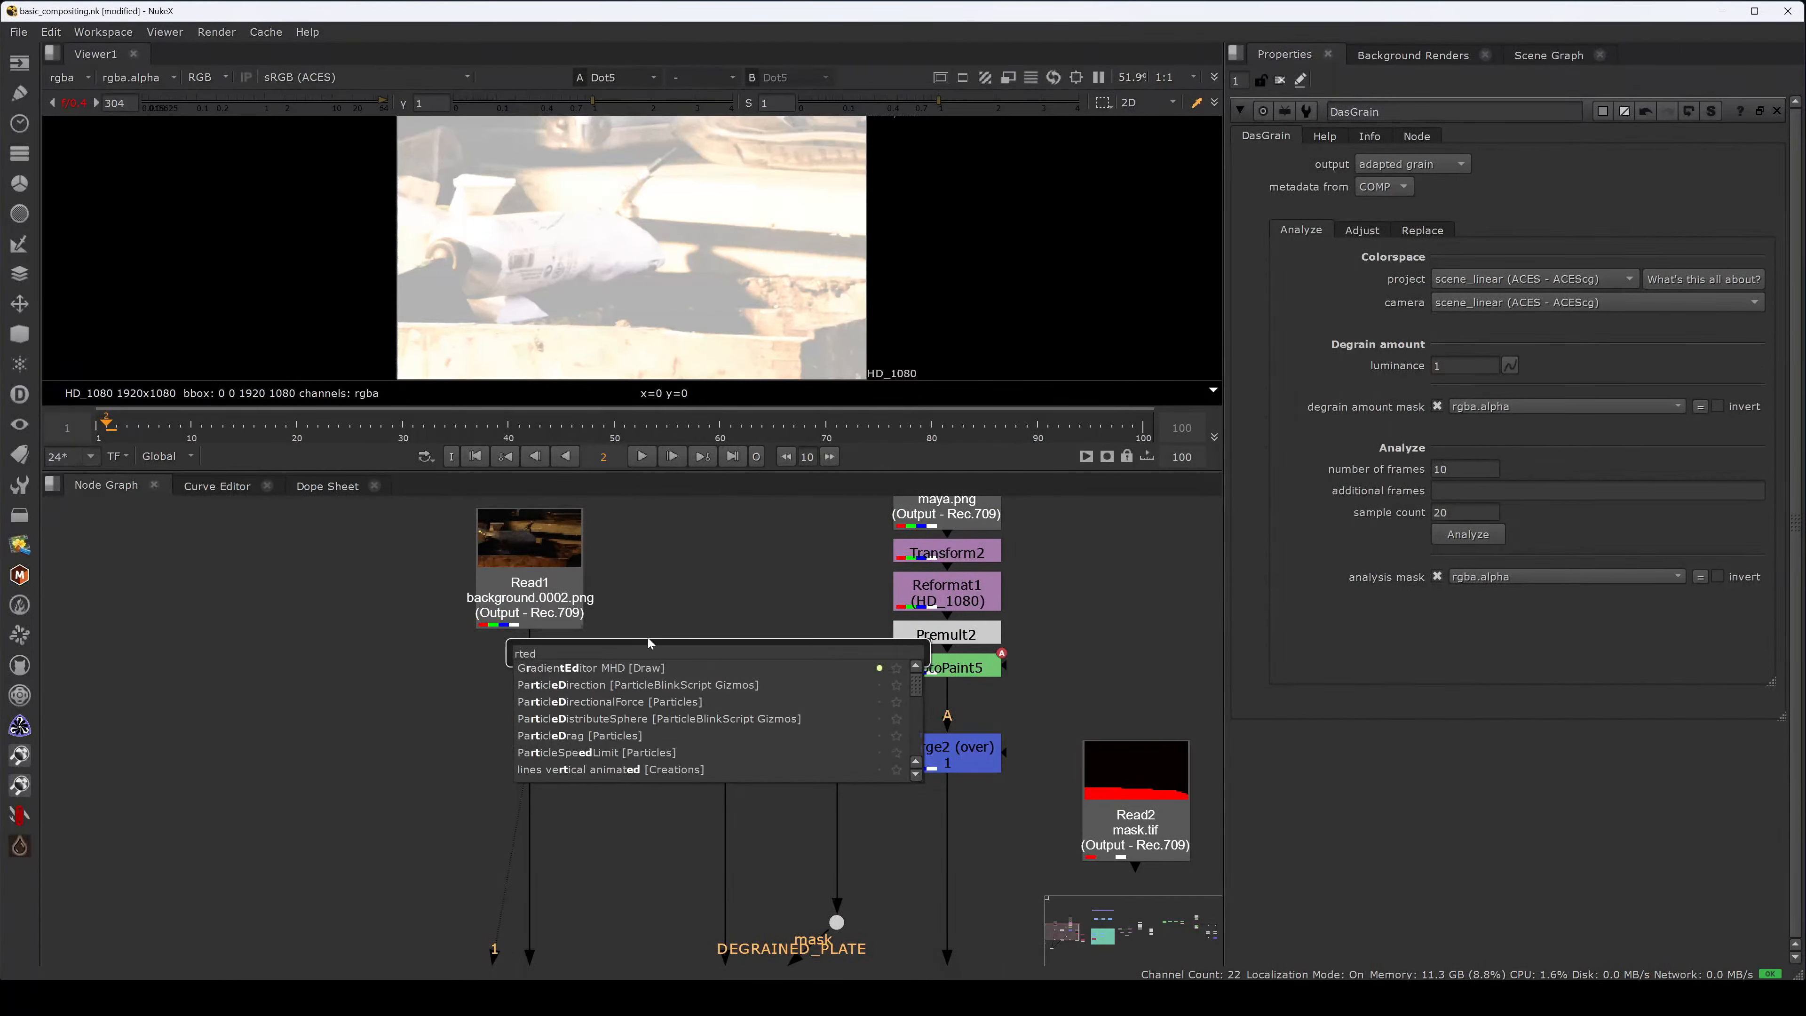
{"action": "key", "text": "BackSpace"}
{"action": "key", "text": "BackSpace"}
{"action": "key", "text": "BackSpace"}
{"action": "type", "text": "ed"}
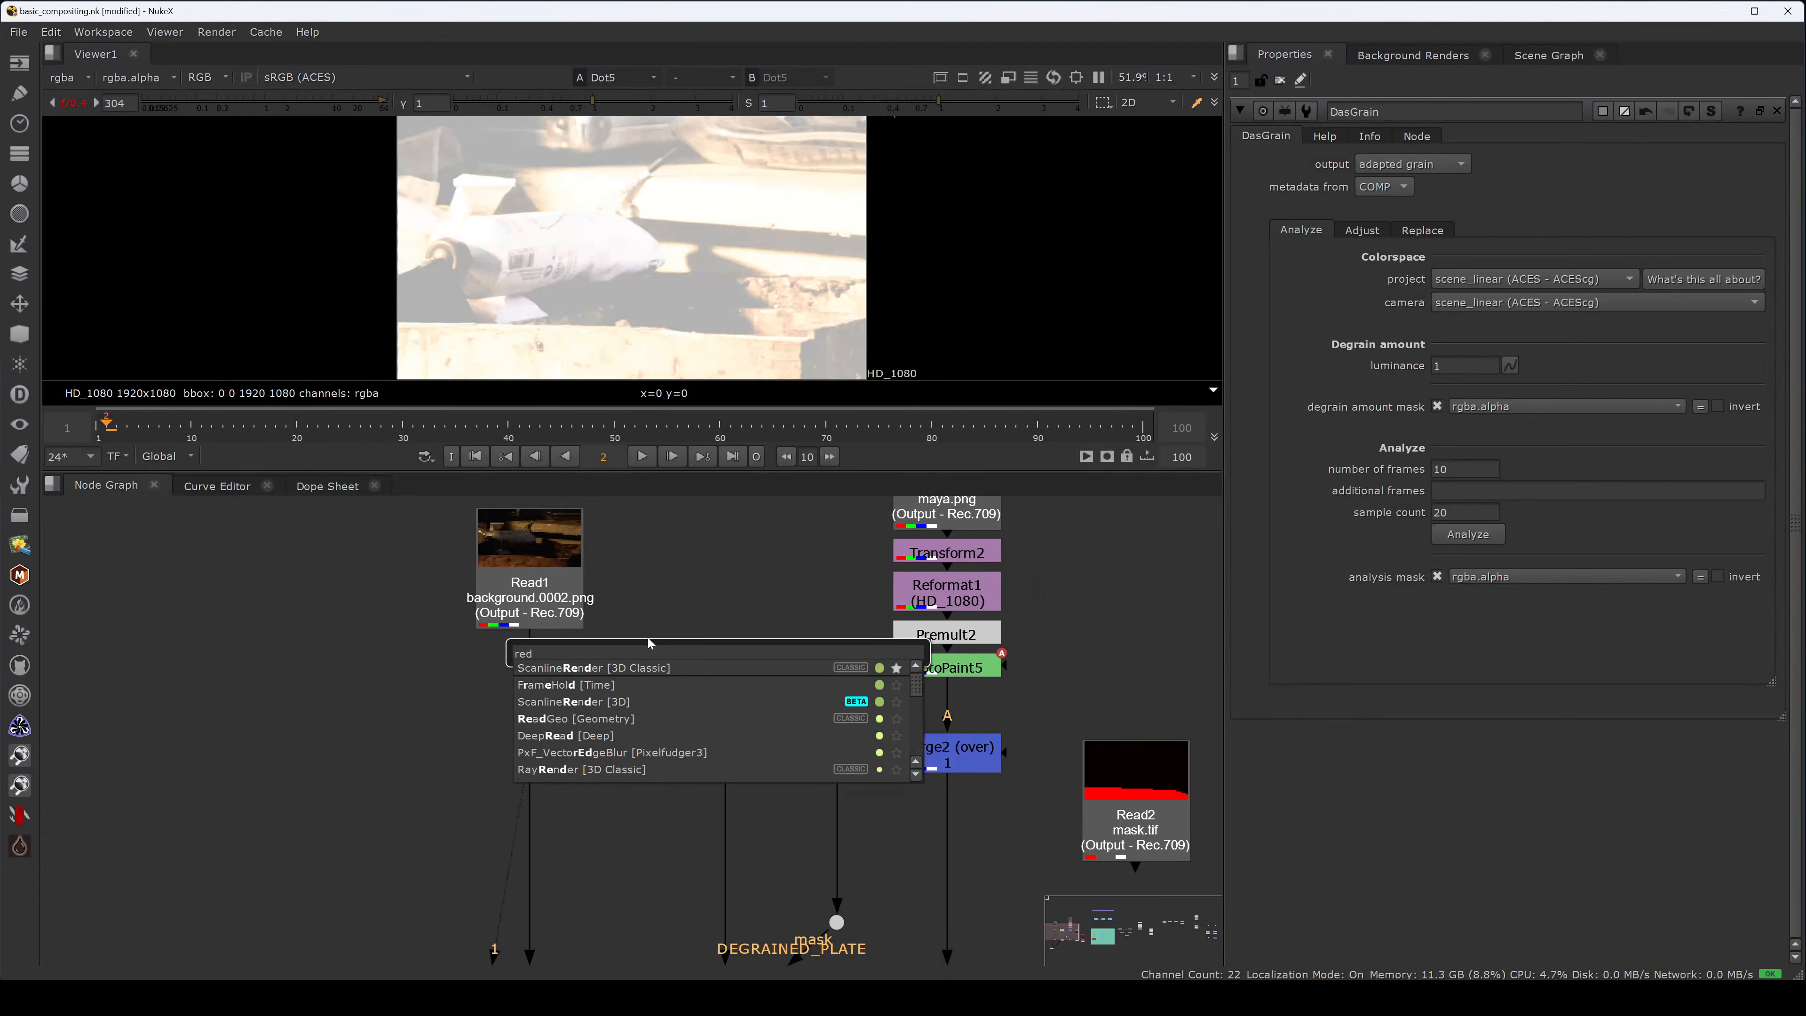
{"action": "type", "text": "uce"}
{"action": "key", "text": "Return"}
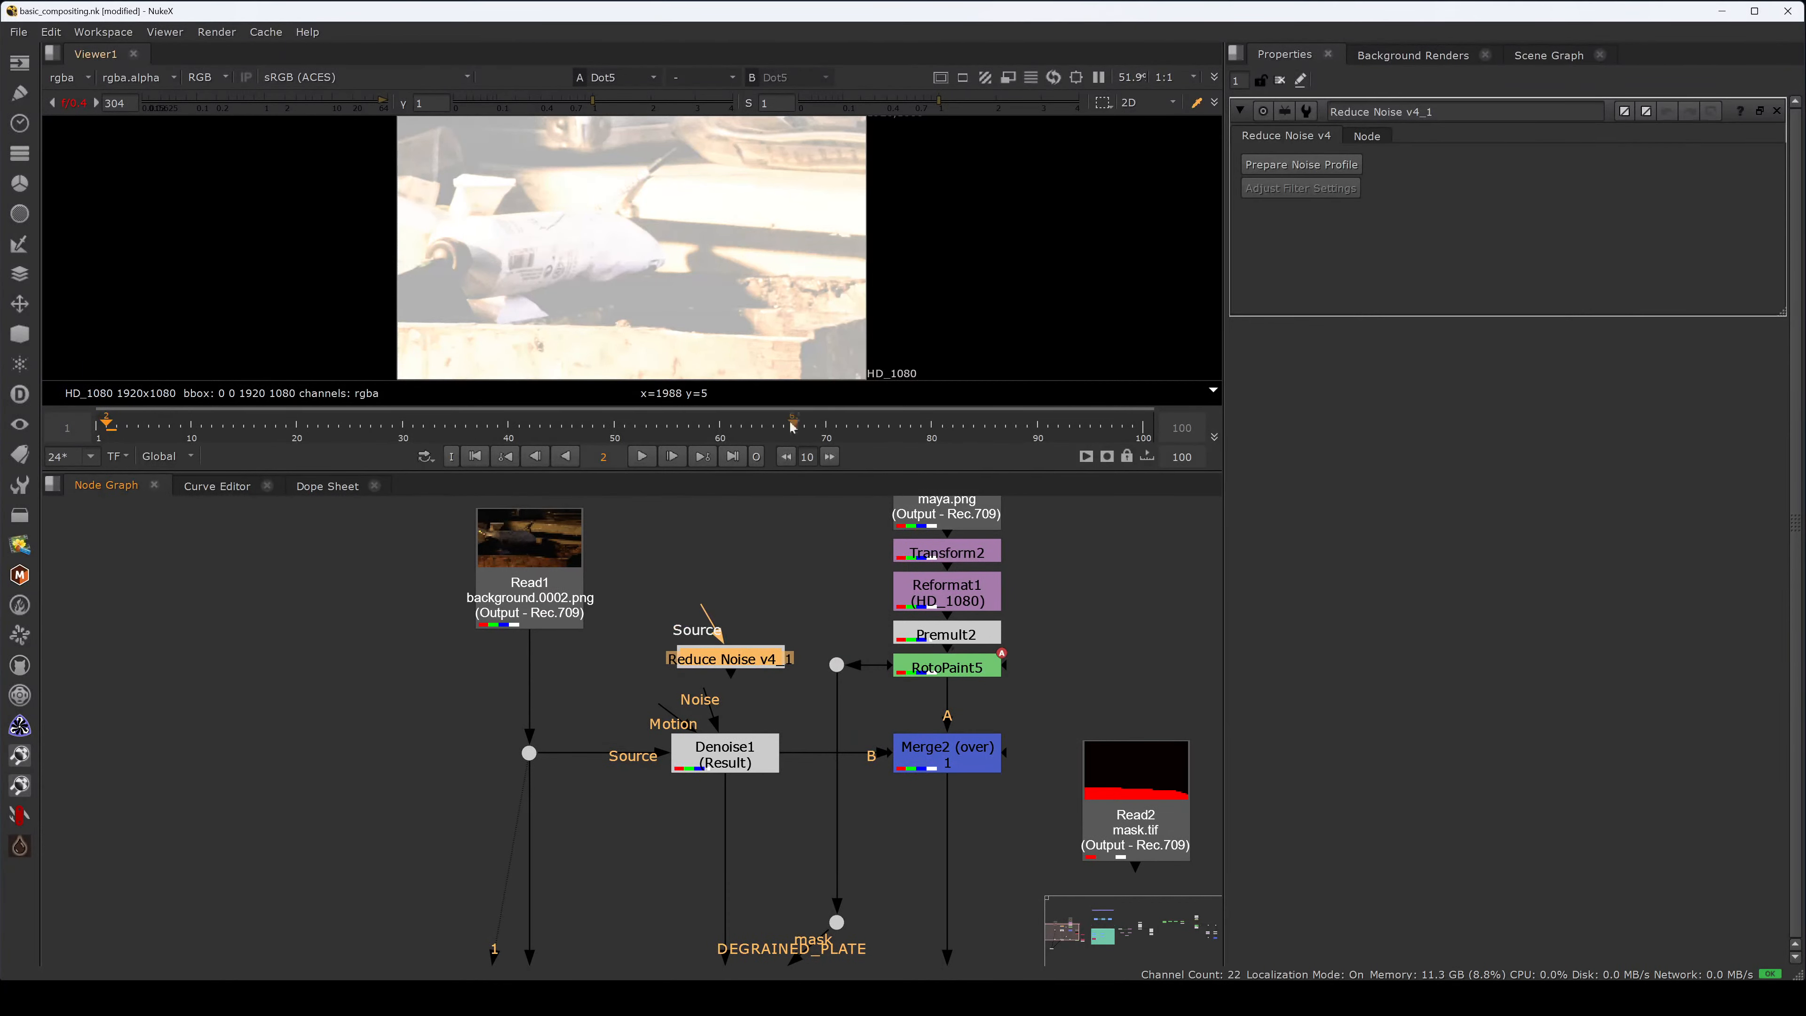
{"action": "left_click_drag", "start_coordinate": [750, 666], "coordinate": [750, 763]}
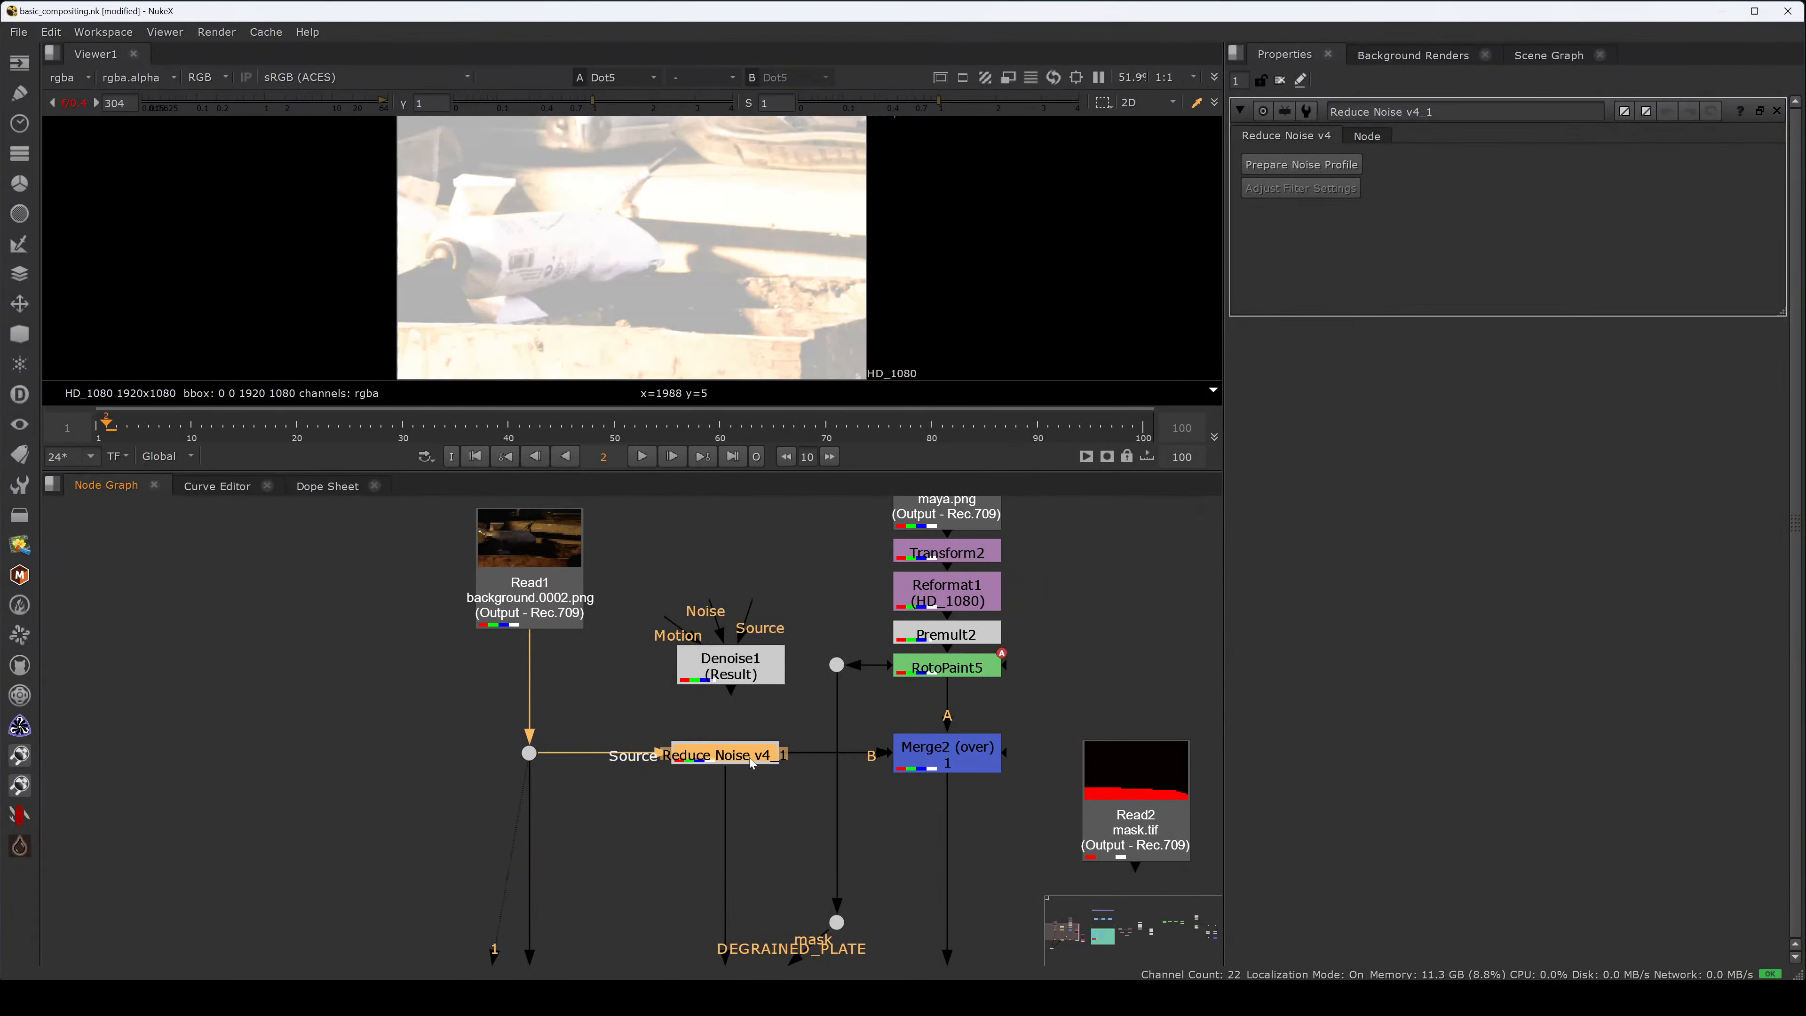
- View Reduce Noise v4_1 at gain 1, open its noise profile preparation, and try profiling from dark areas at the plate's lower corners
{"action": "key", "text": "2"}
{"action": "left_click", "coordinate": [221, 107], "text": "ctrl"}
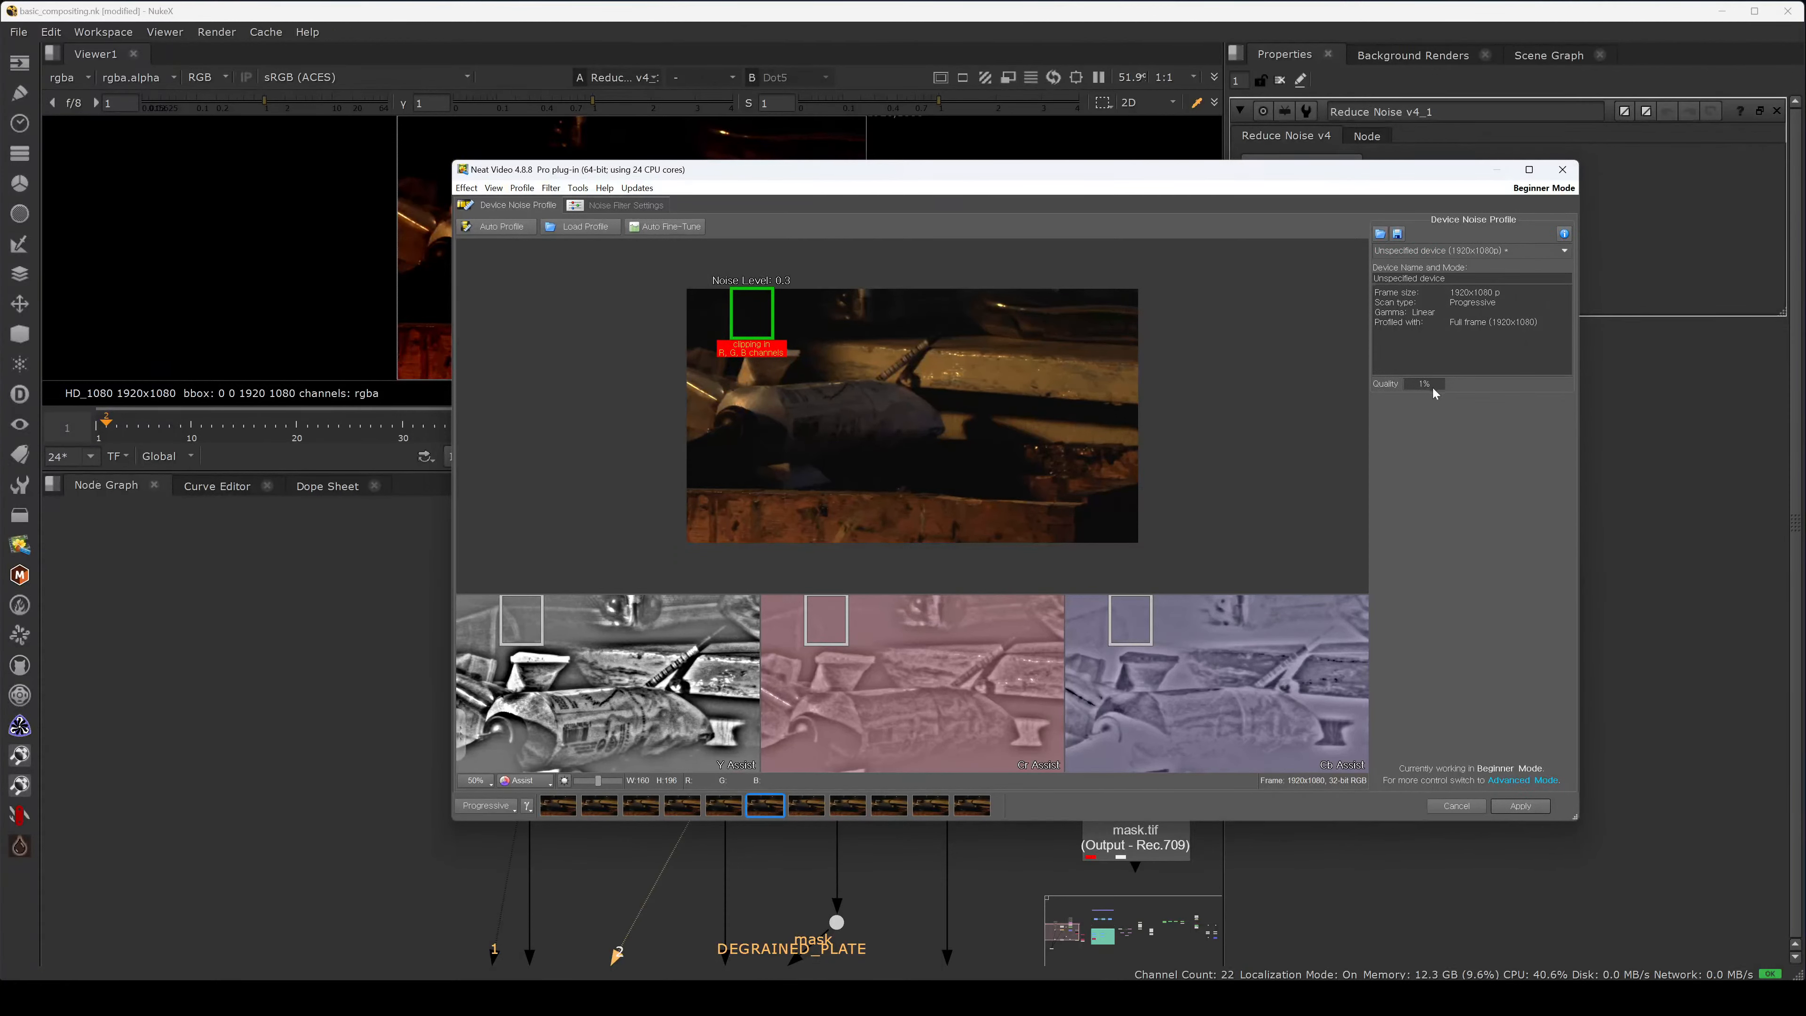
{"action": "left_click_drag", "start_coordinate": [736, 488], "coordinate": [686, 445]}
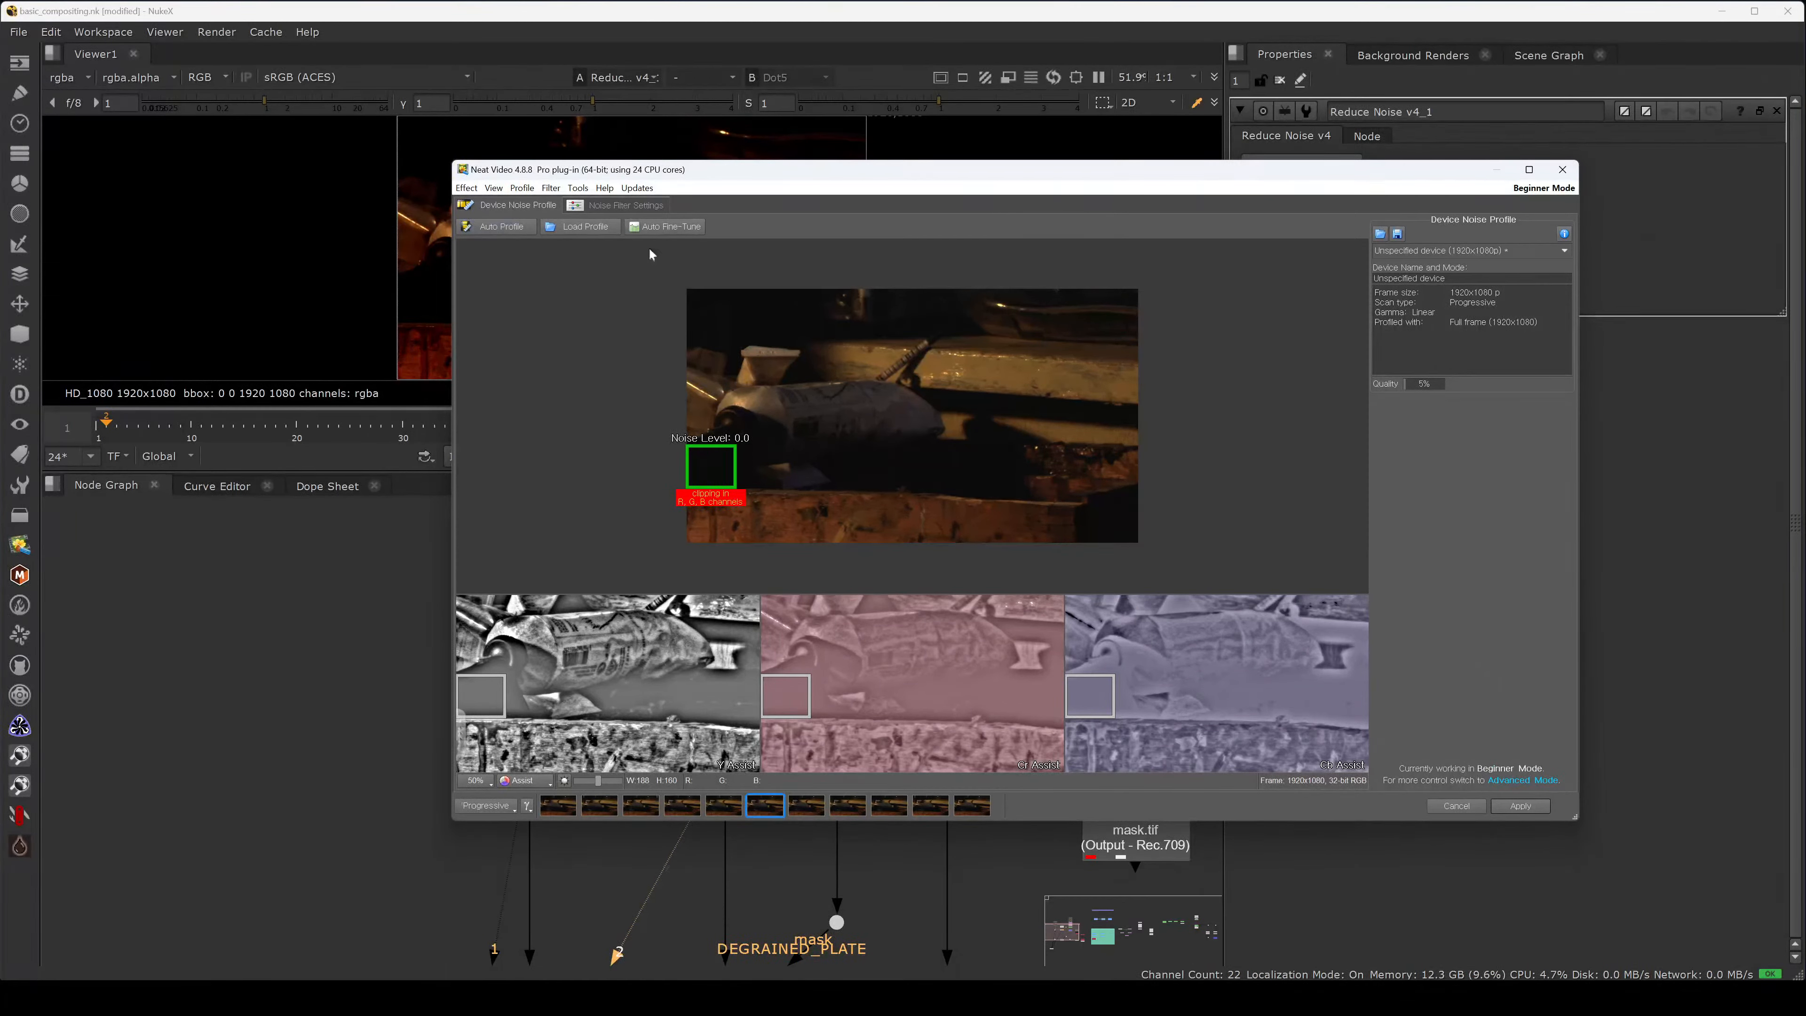
{"action": "left_click_drag", "start_coordinate": [1134, 545], "coordinate": [1078, 504]}
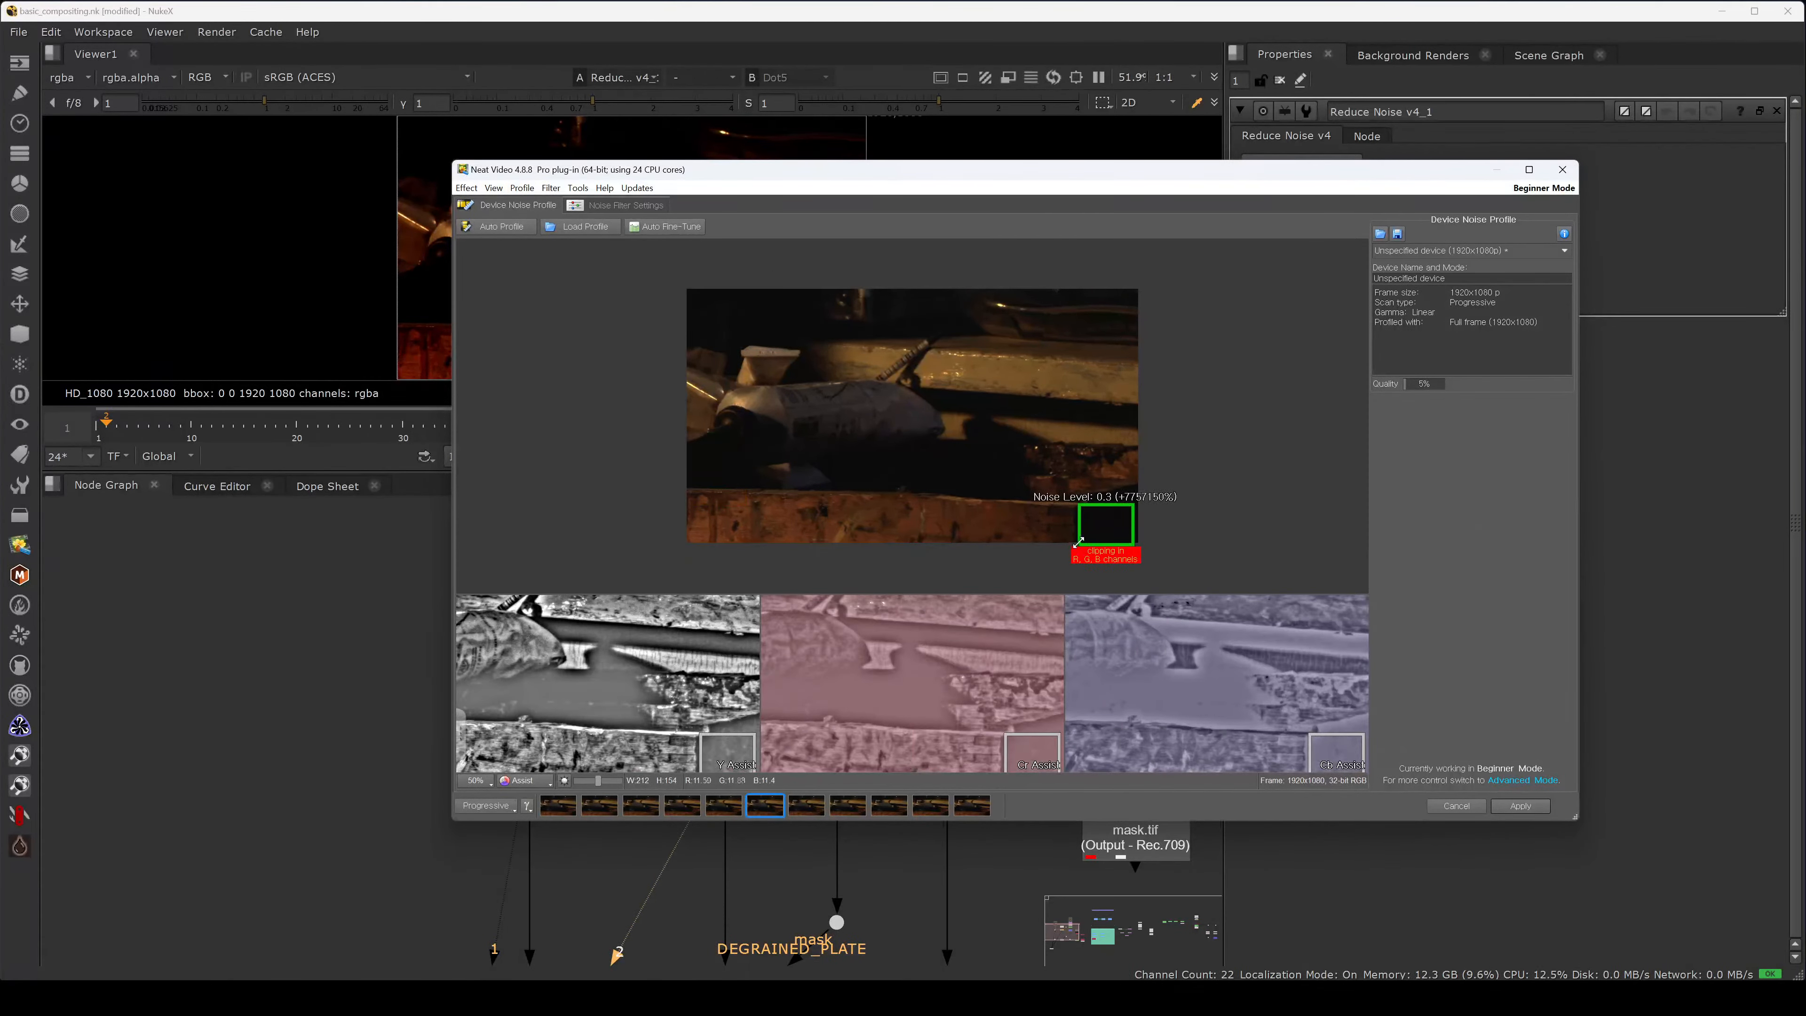
{"action": "left_click", "coordinate": [503, 227]}
- Select a dark noise sample about 232 by 170 px at the plate's left edge, above the wooden ledge, and apply the profile
{"action": "left_click_drag", "start_coordinate": [739, 485], "coordinate": [689, 445]}
{"action": "left_click", "coordinate": [503, 227]}
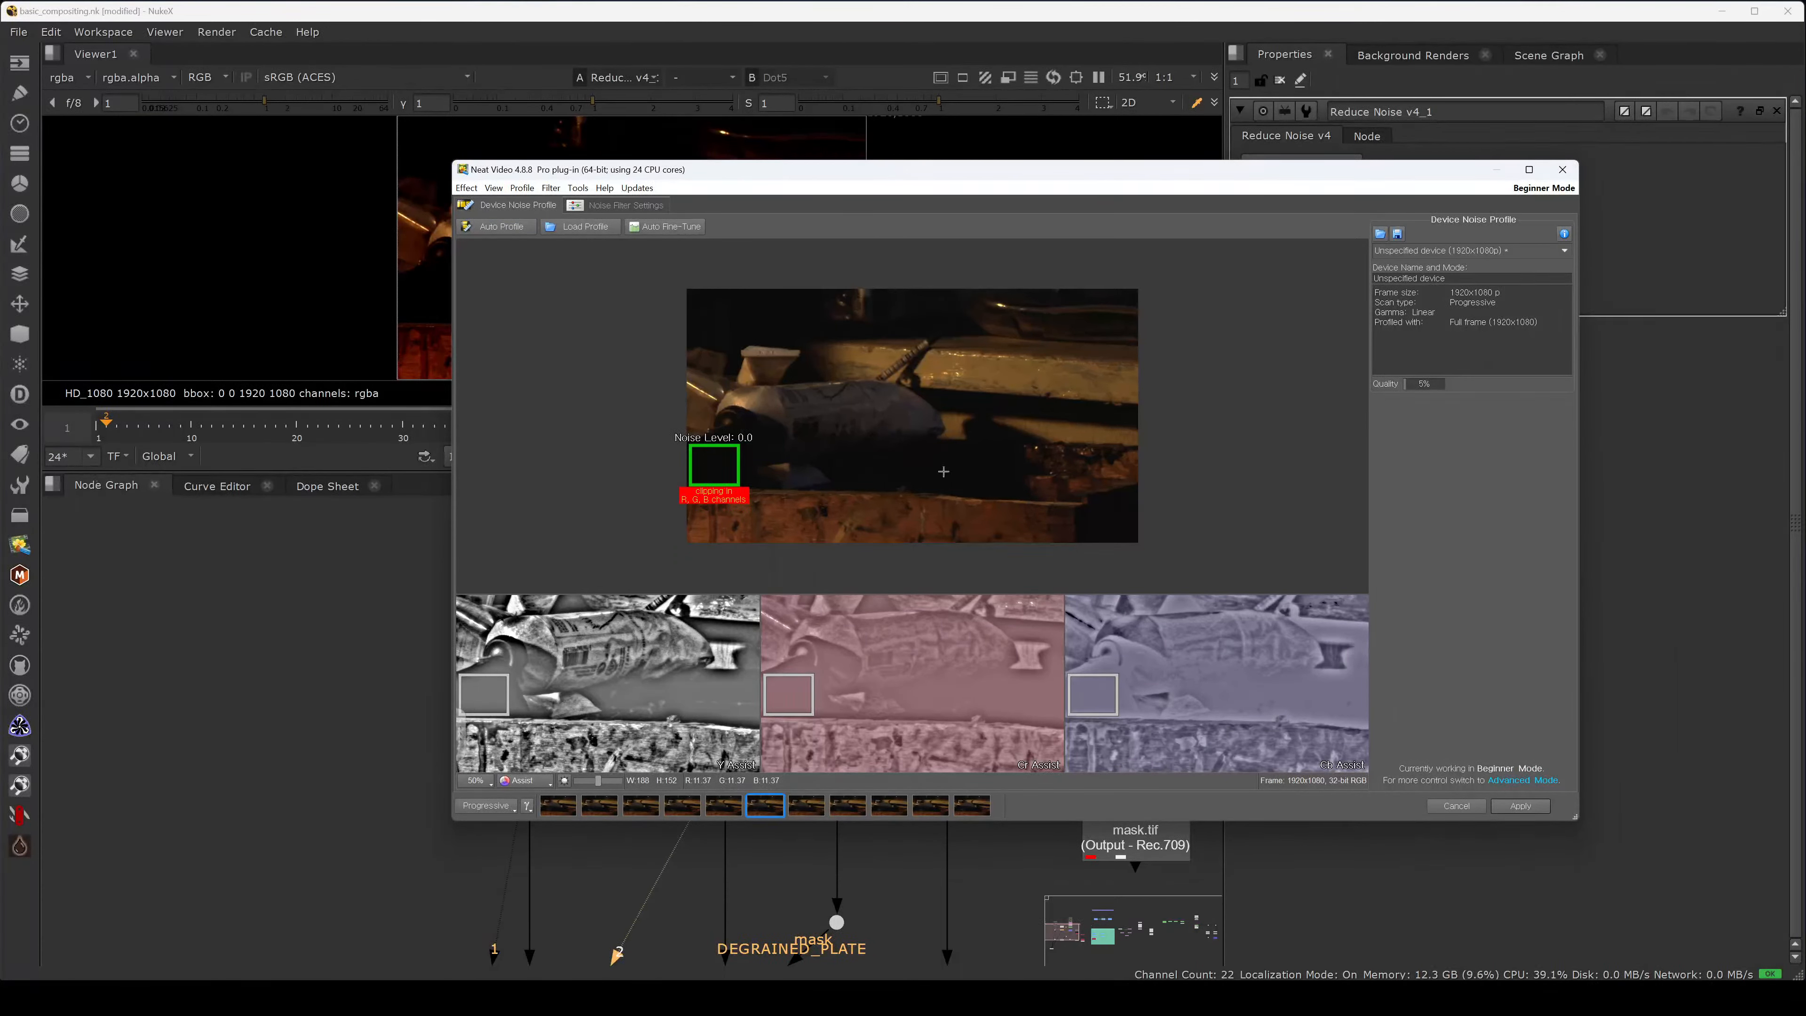
{"action": "left_click_drag", "start_coordinate": [959, 454], "coordinate": [902, 489]}
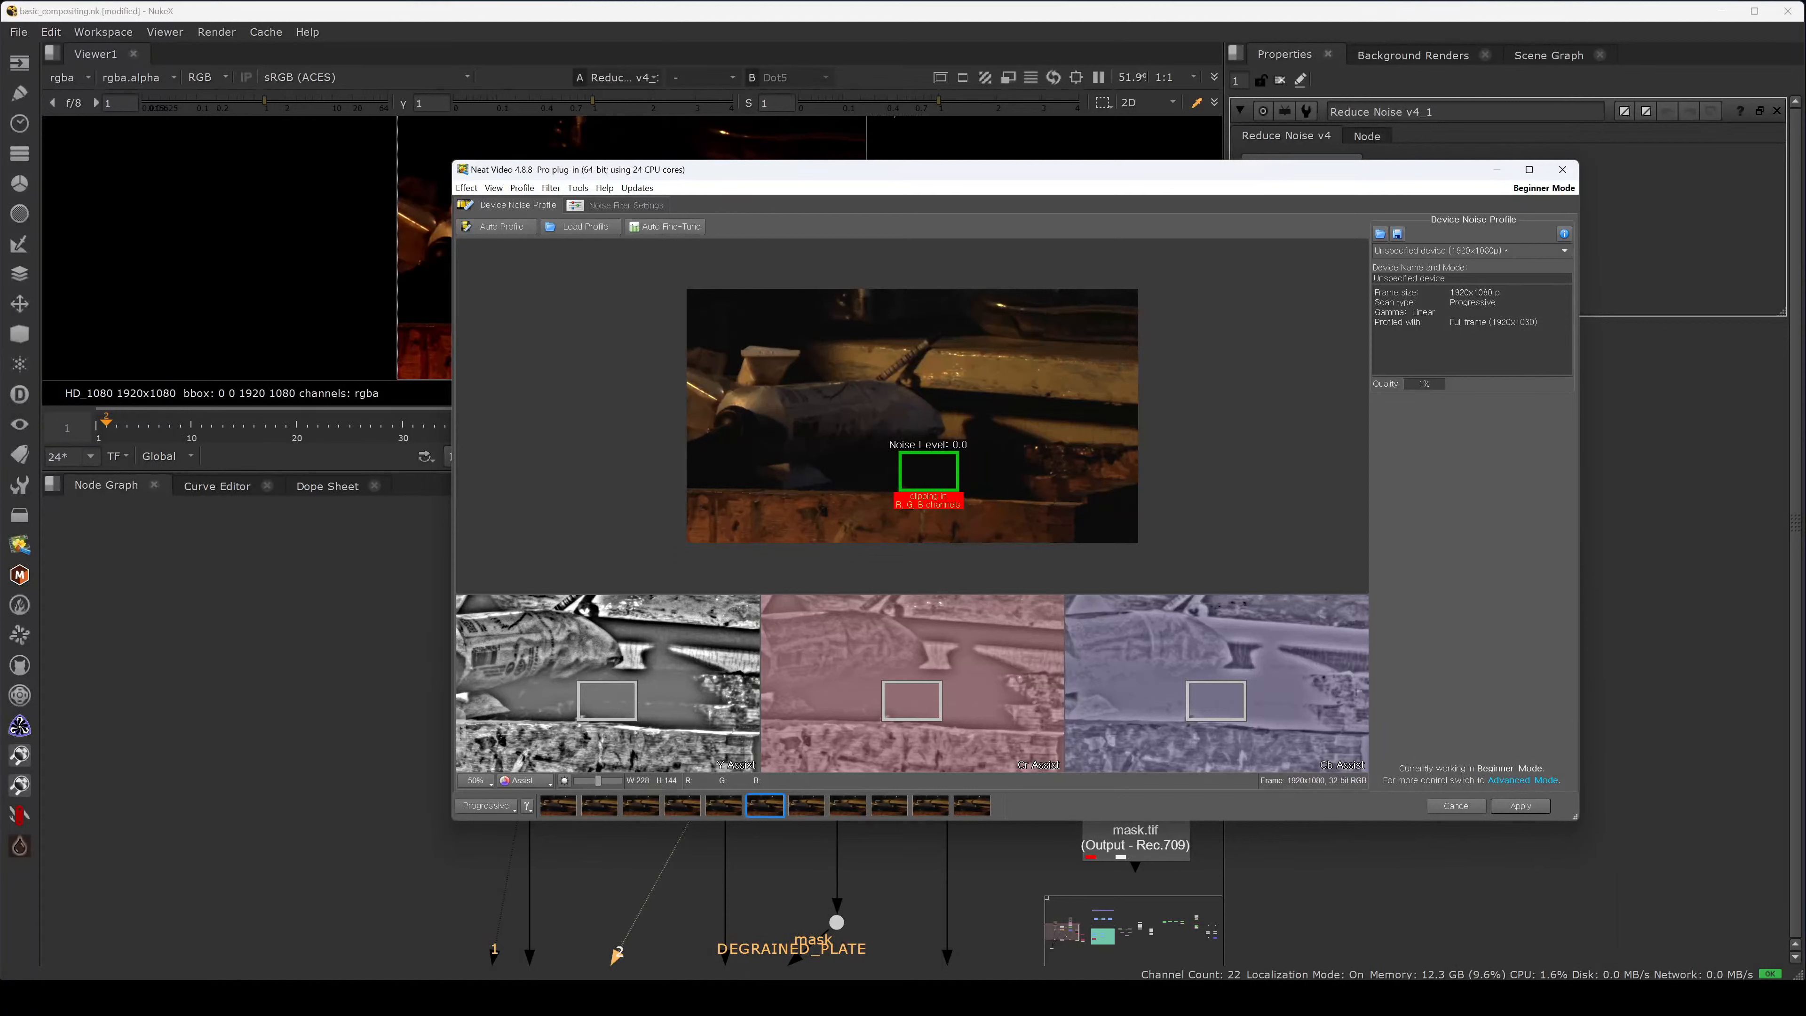
{"action": "left_click_drag", "start_coordinate": [927, 471], "coordinate": [862, 472]}
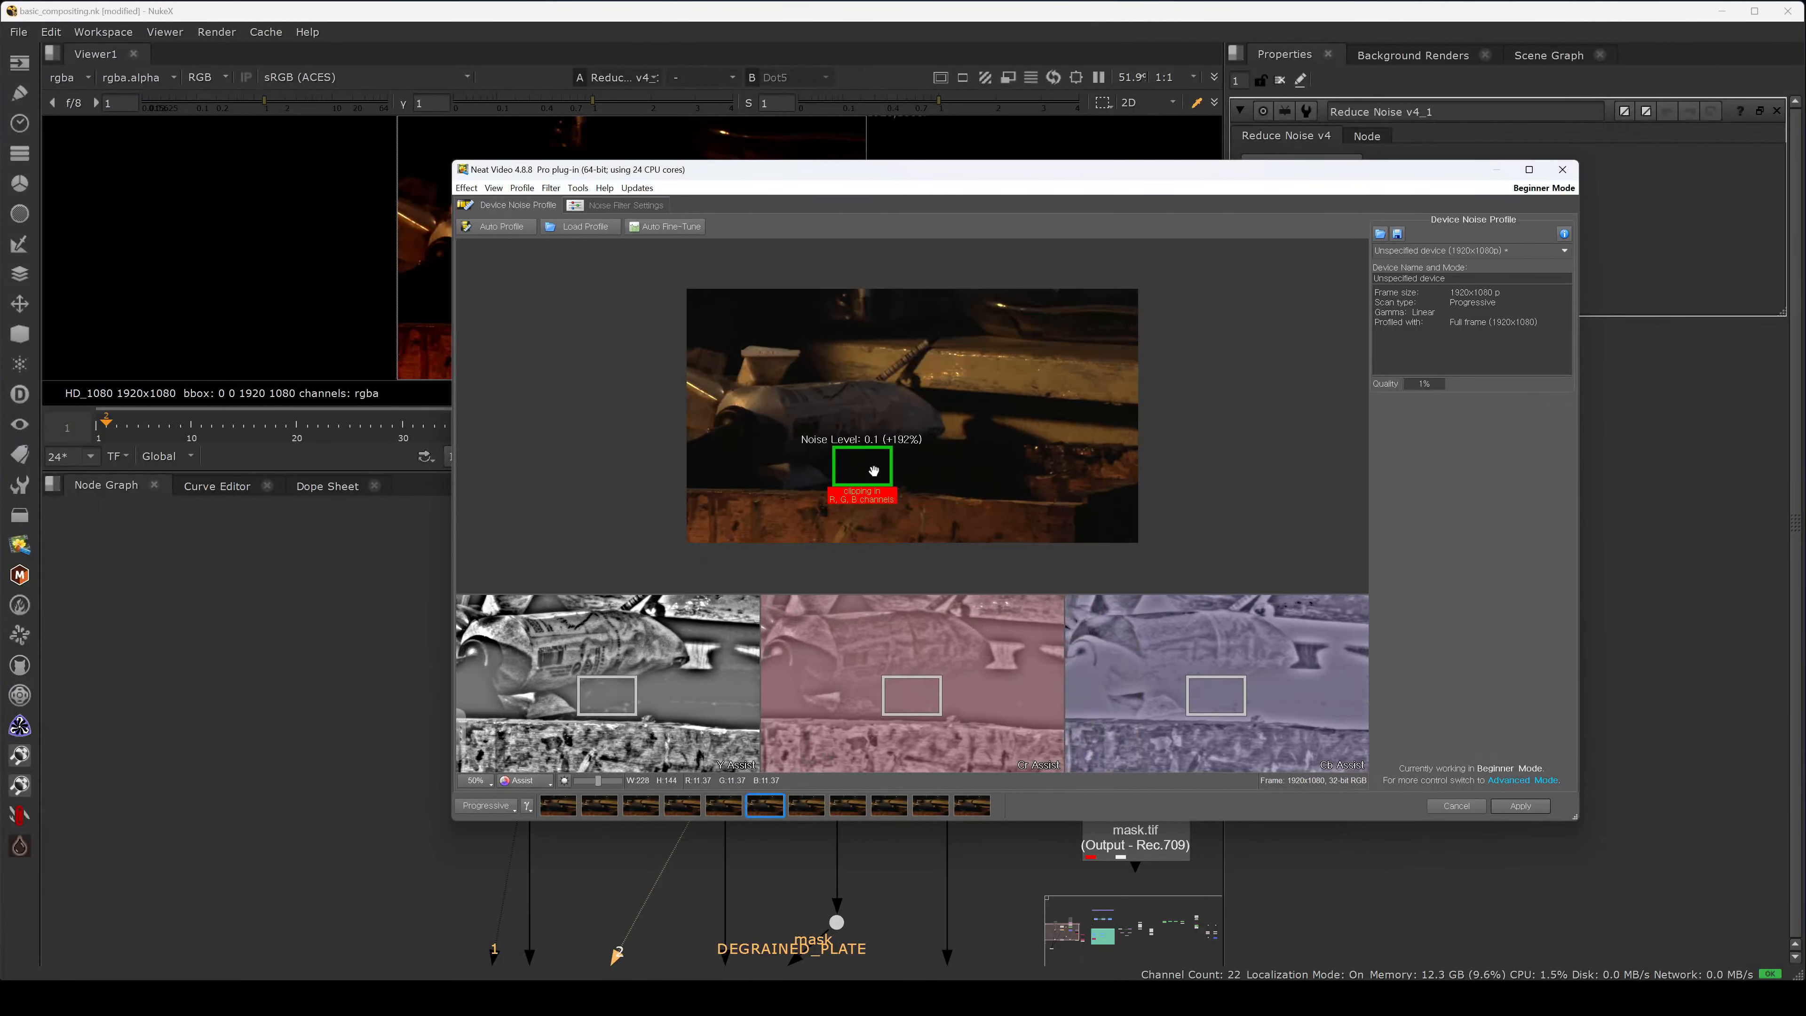
{"action": "left_click", "coordinate": [519, 229]}
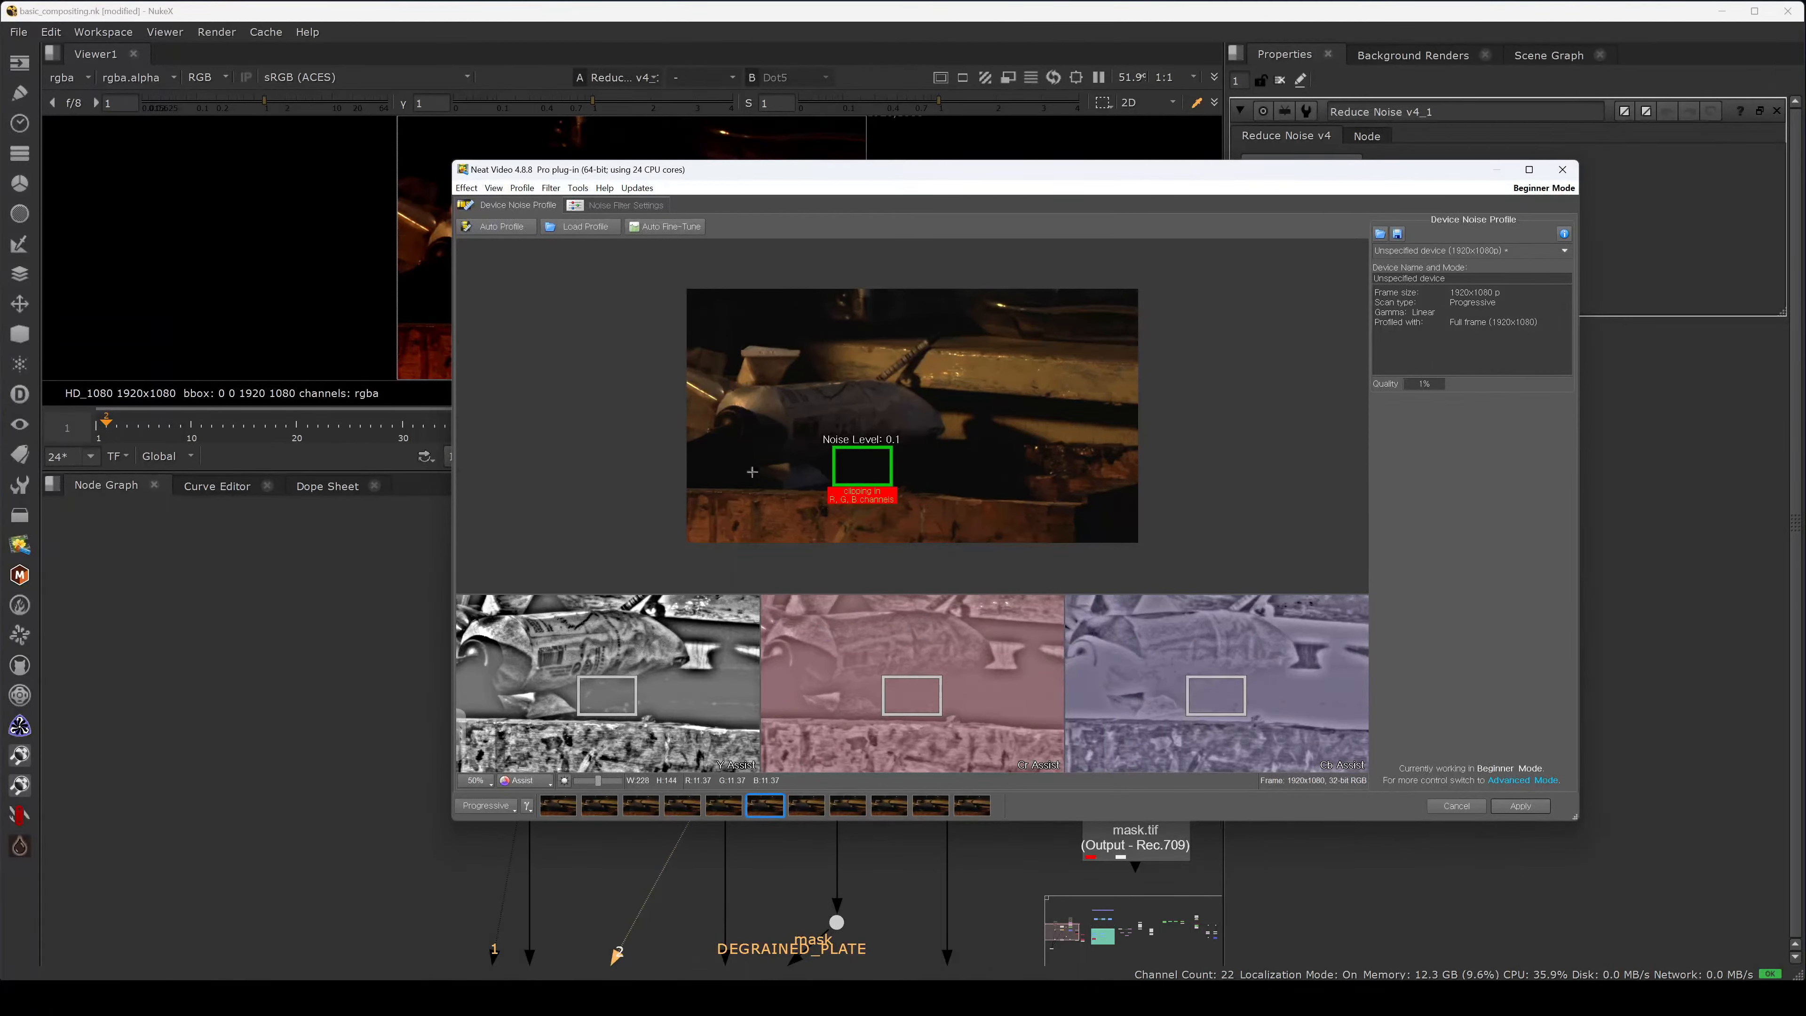
{"action": "mouse_move", "coordinate": [687, 439]}
{"action": "left_mouse_down"}
{"action": "mouse_move", "coordinate": [746, 484]}
{"action": "mouse_move", "coordinate": [726, 469]}
{"action": "left_mouse_up"}
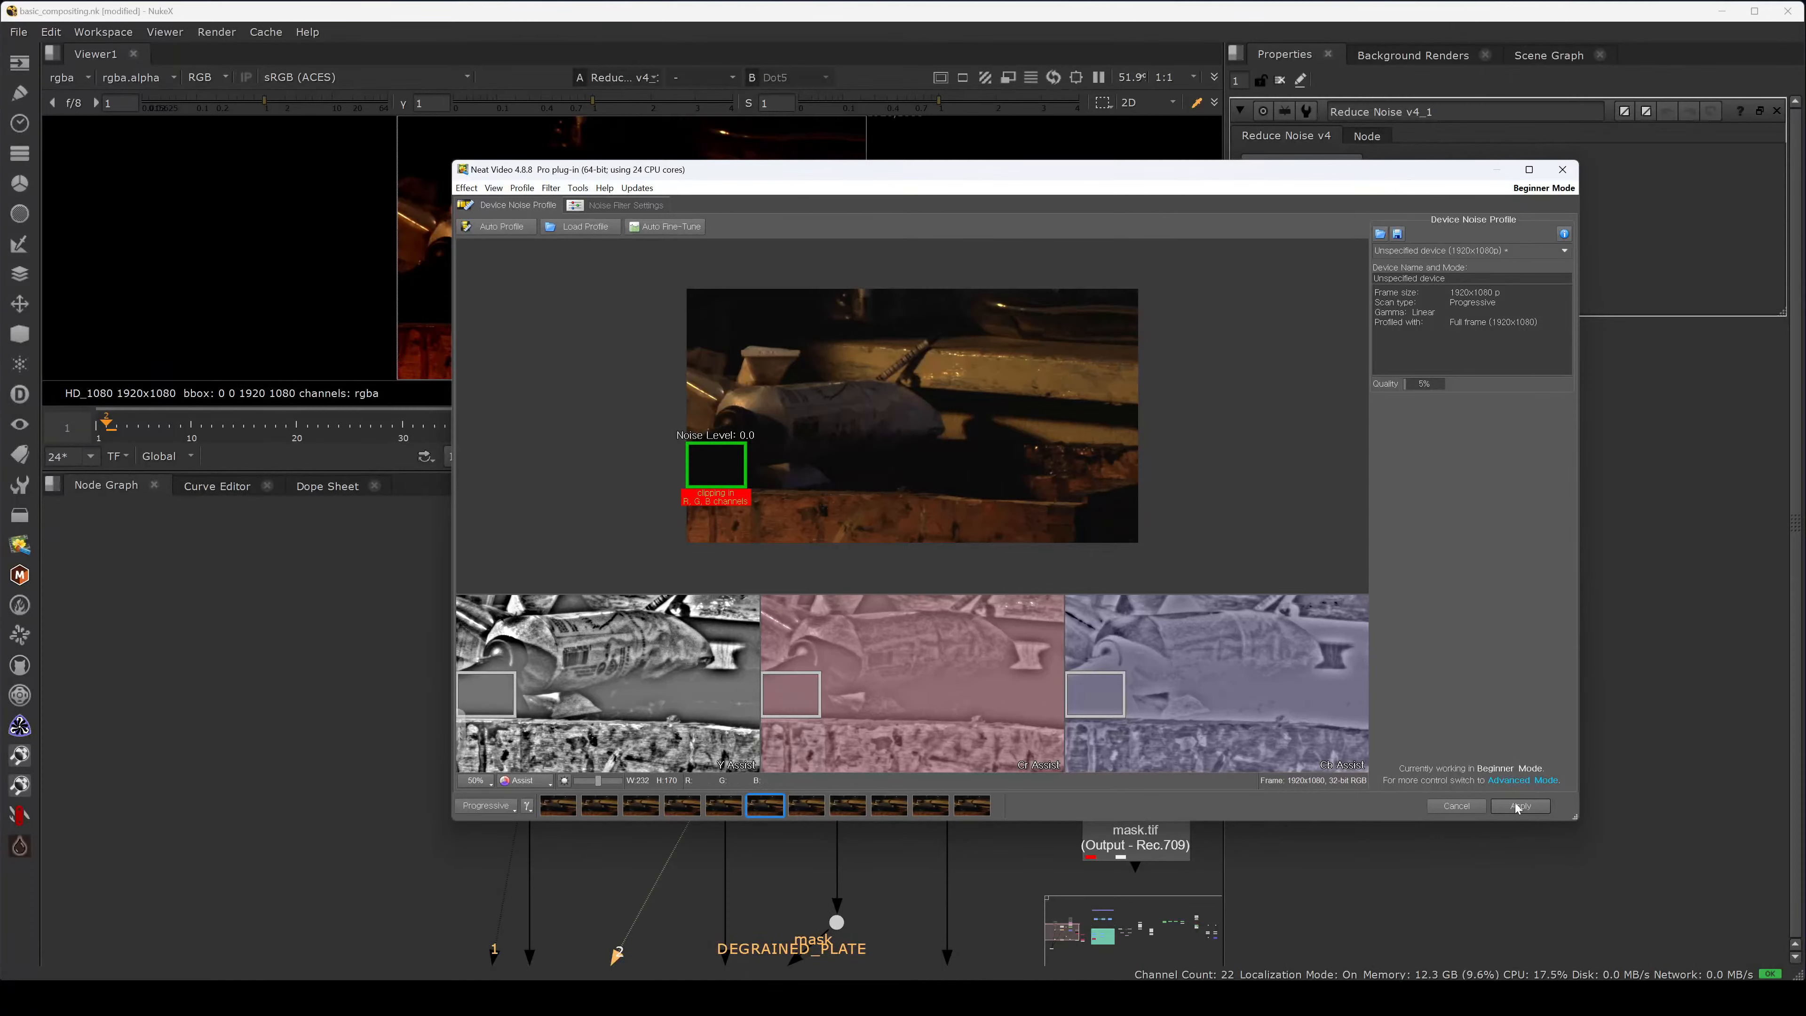
{"action": "left_click", "coordinate": [1519, 806]}
- Set the viewer gain to 64 and inspect the source plate and Reduce Noise result in the maximized viewer
{"action": "left_click", "coordinate": [612, 707]}
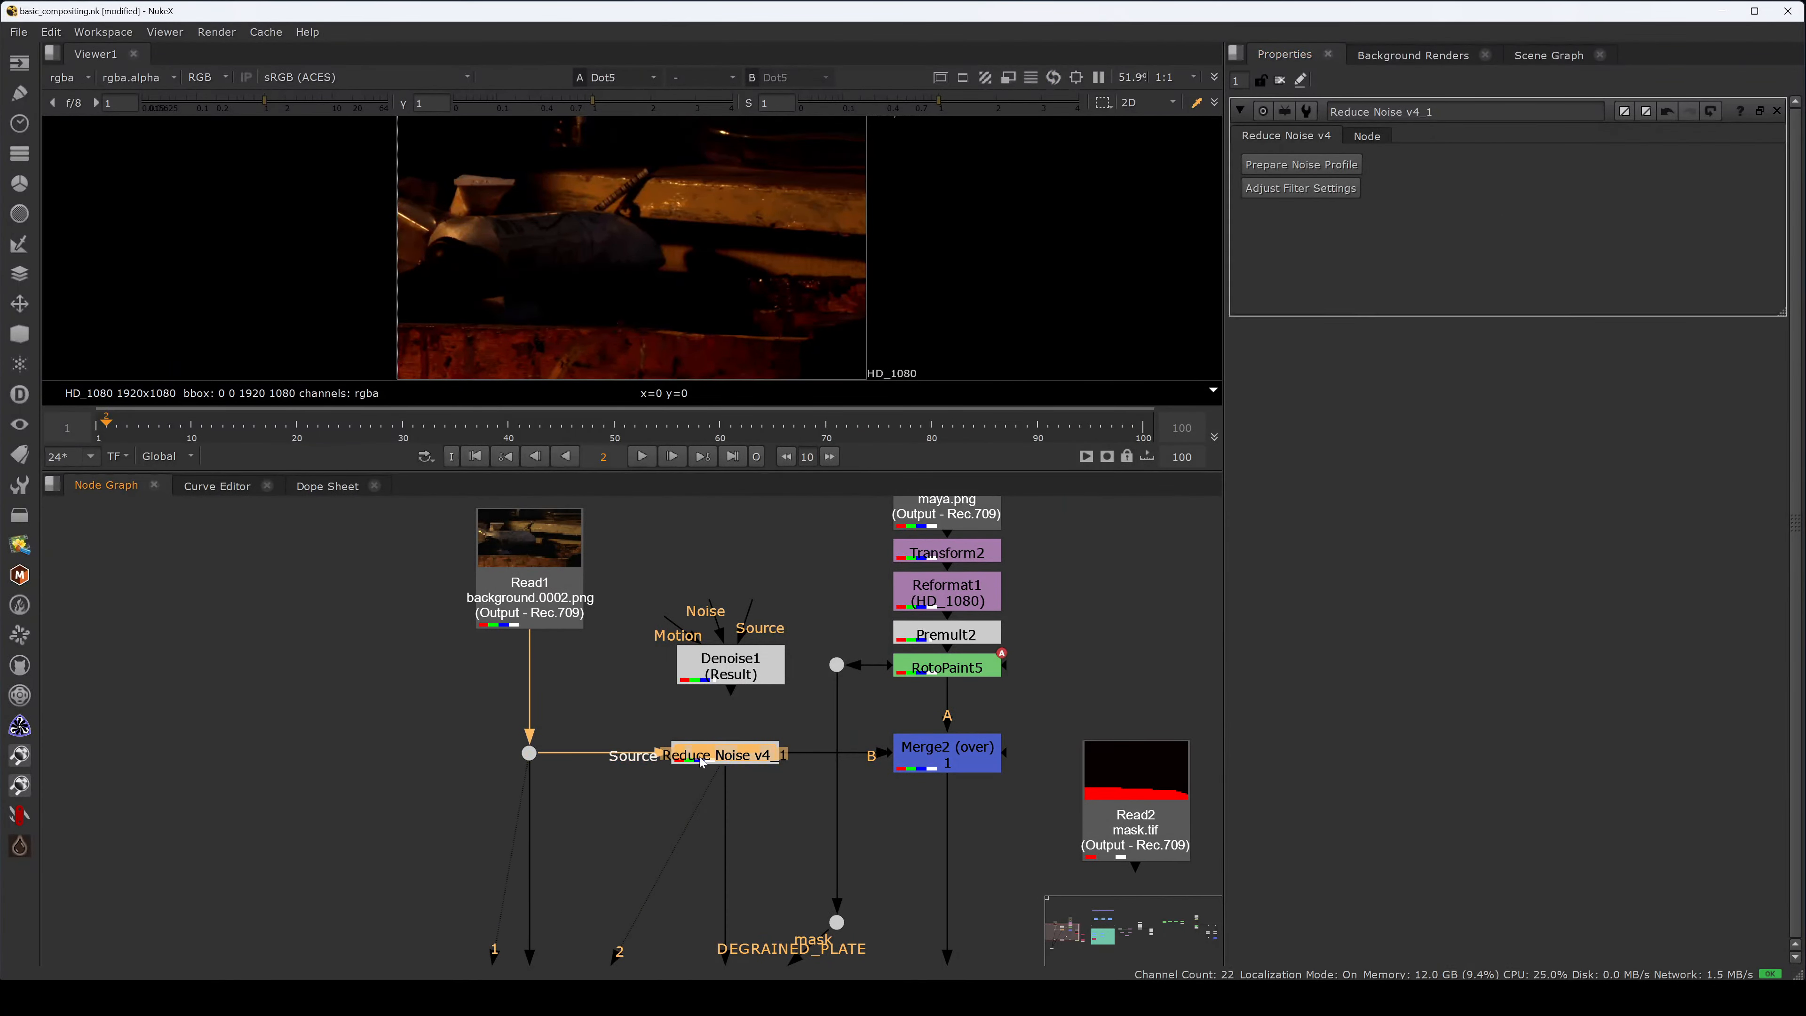
{"action": "left_click_drag", "start_coordinate": [267, 104], "coordinate": [388, 105]}
{"action": "scroll", "coordinate": [592, 290], "scroll_direction": "up", "scroll_amount": 4}
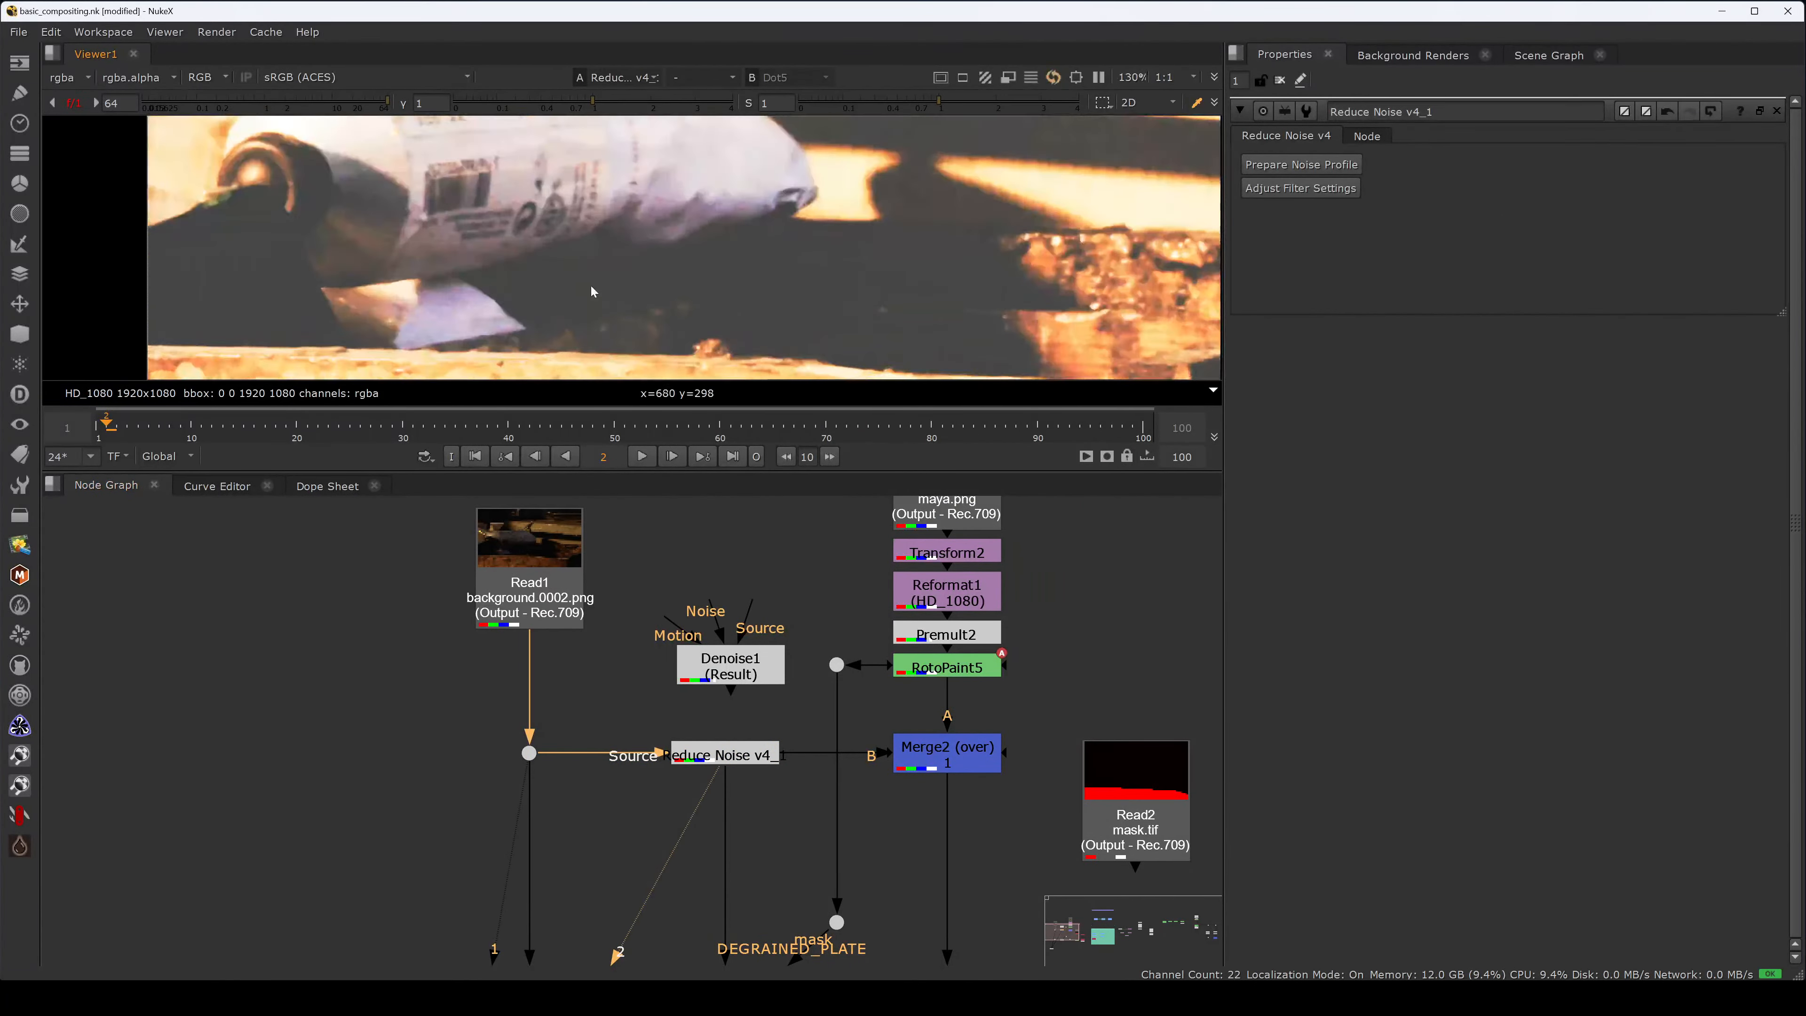
{"action": "key", "text": "space"}
{"action": "middle_click_drag", "start_coordinate": [476, 583], "coordinate": [576, 464]}
{"action": "key", "text": "1"}
{"action": "scroll", "coordinate": [404, 669], "scroll_direction": "down", "scroll_amount": 1}
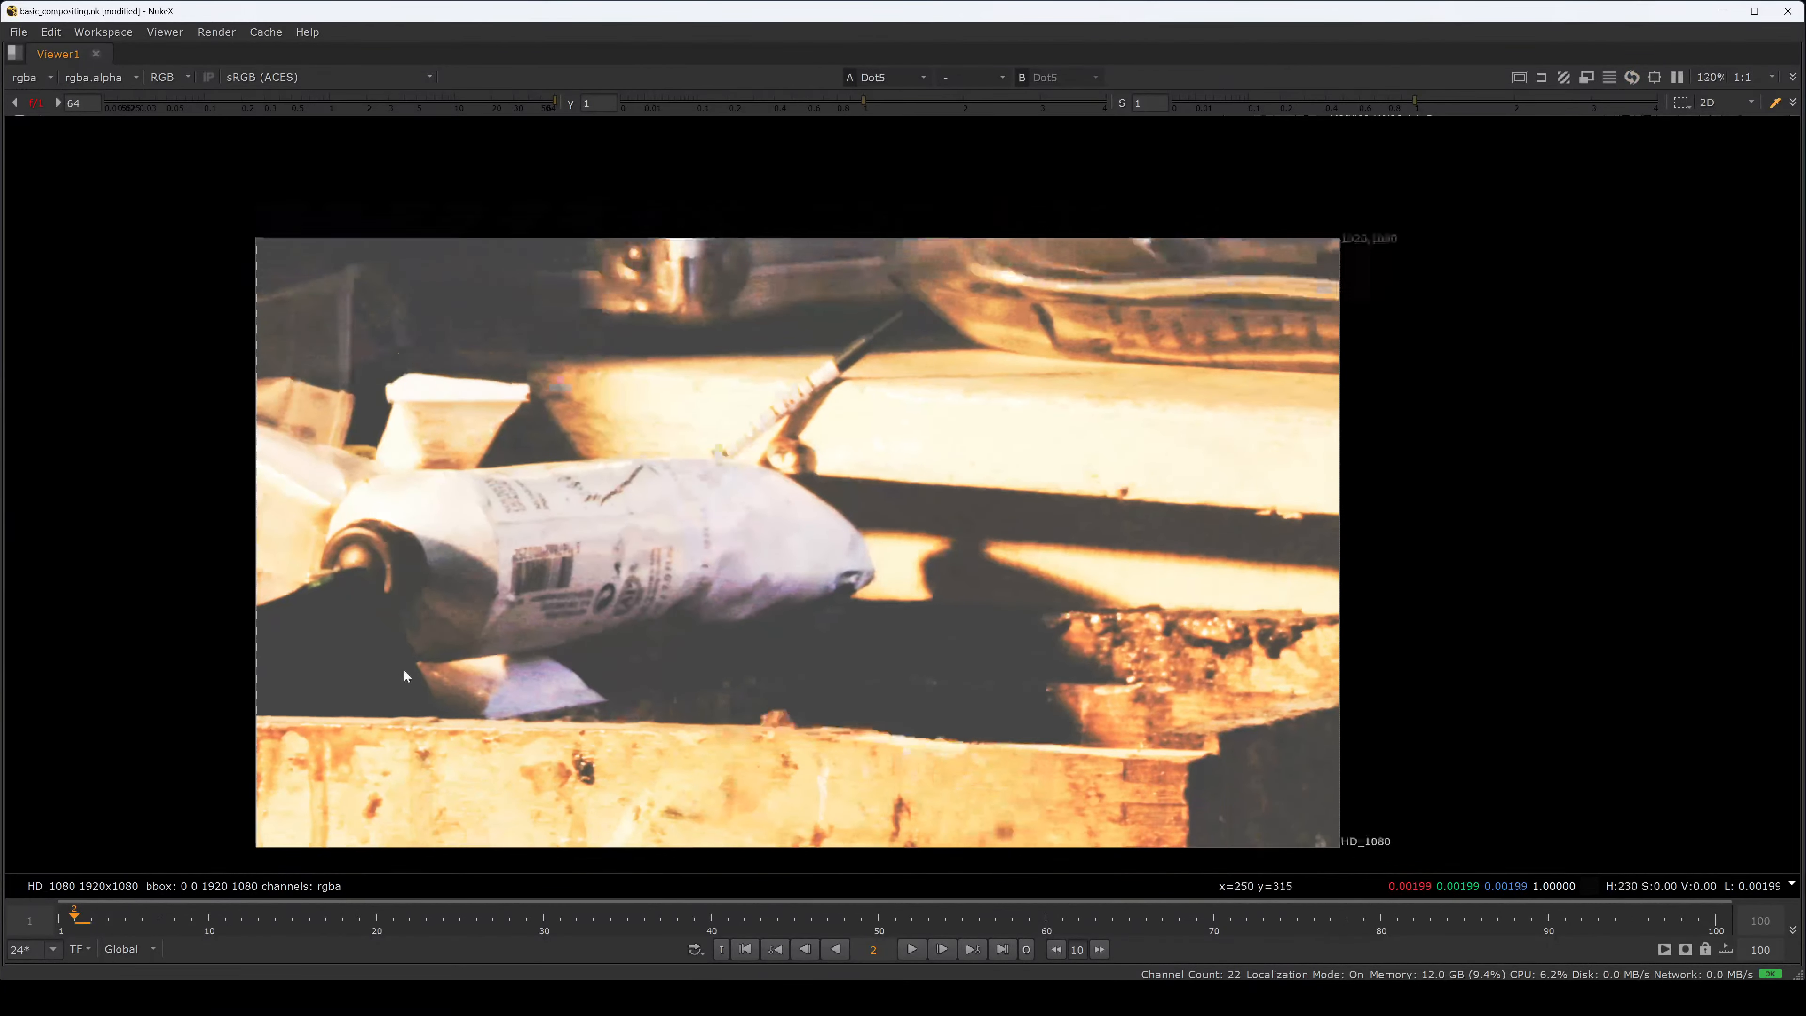
{"action": "scroll", "coordinate": [404, 669], "scroll_direction": "up", "scroll_amount": 6}
{"action": "scroll", "coordinate": [446, 615], "scroll_direction": "down", "scroll_amount": 5}
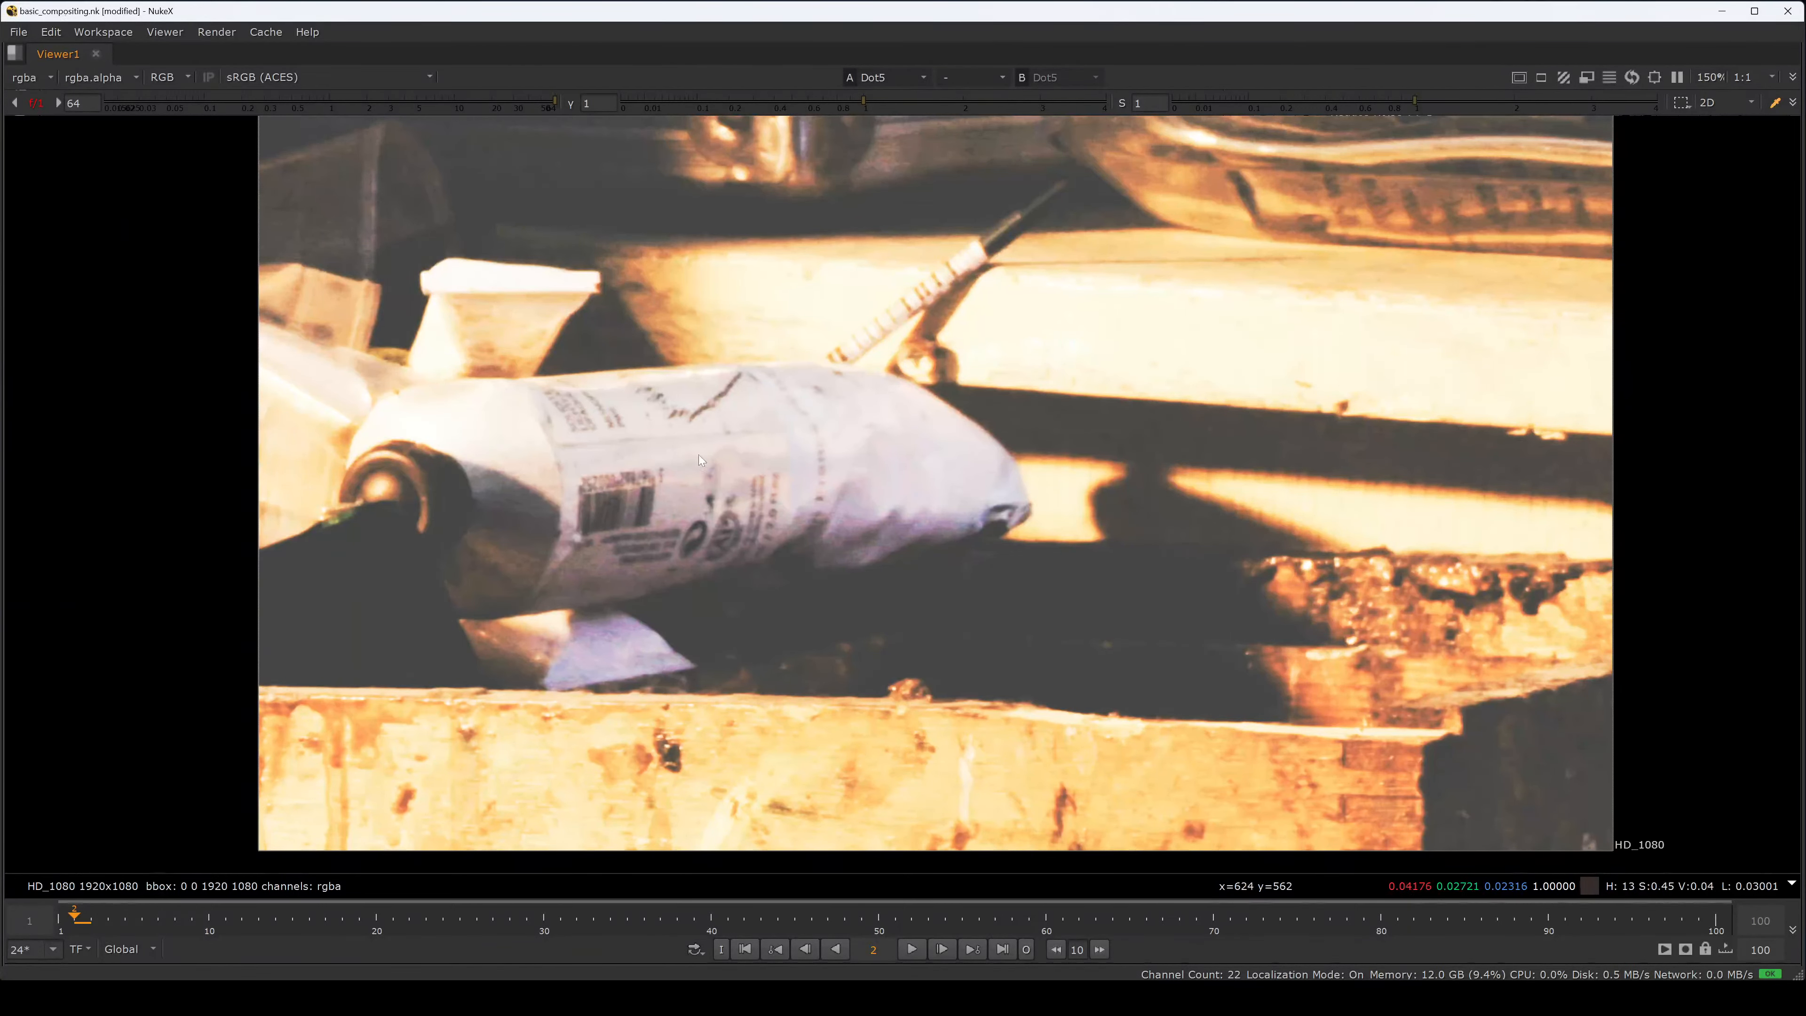
- Compare the Reduce Noise output with the source plate repeatedly, including a close-up of the wooden ledge
{"action": "key", "text": "2"}
{"action": "key", "text": "1"}
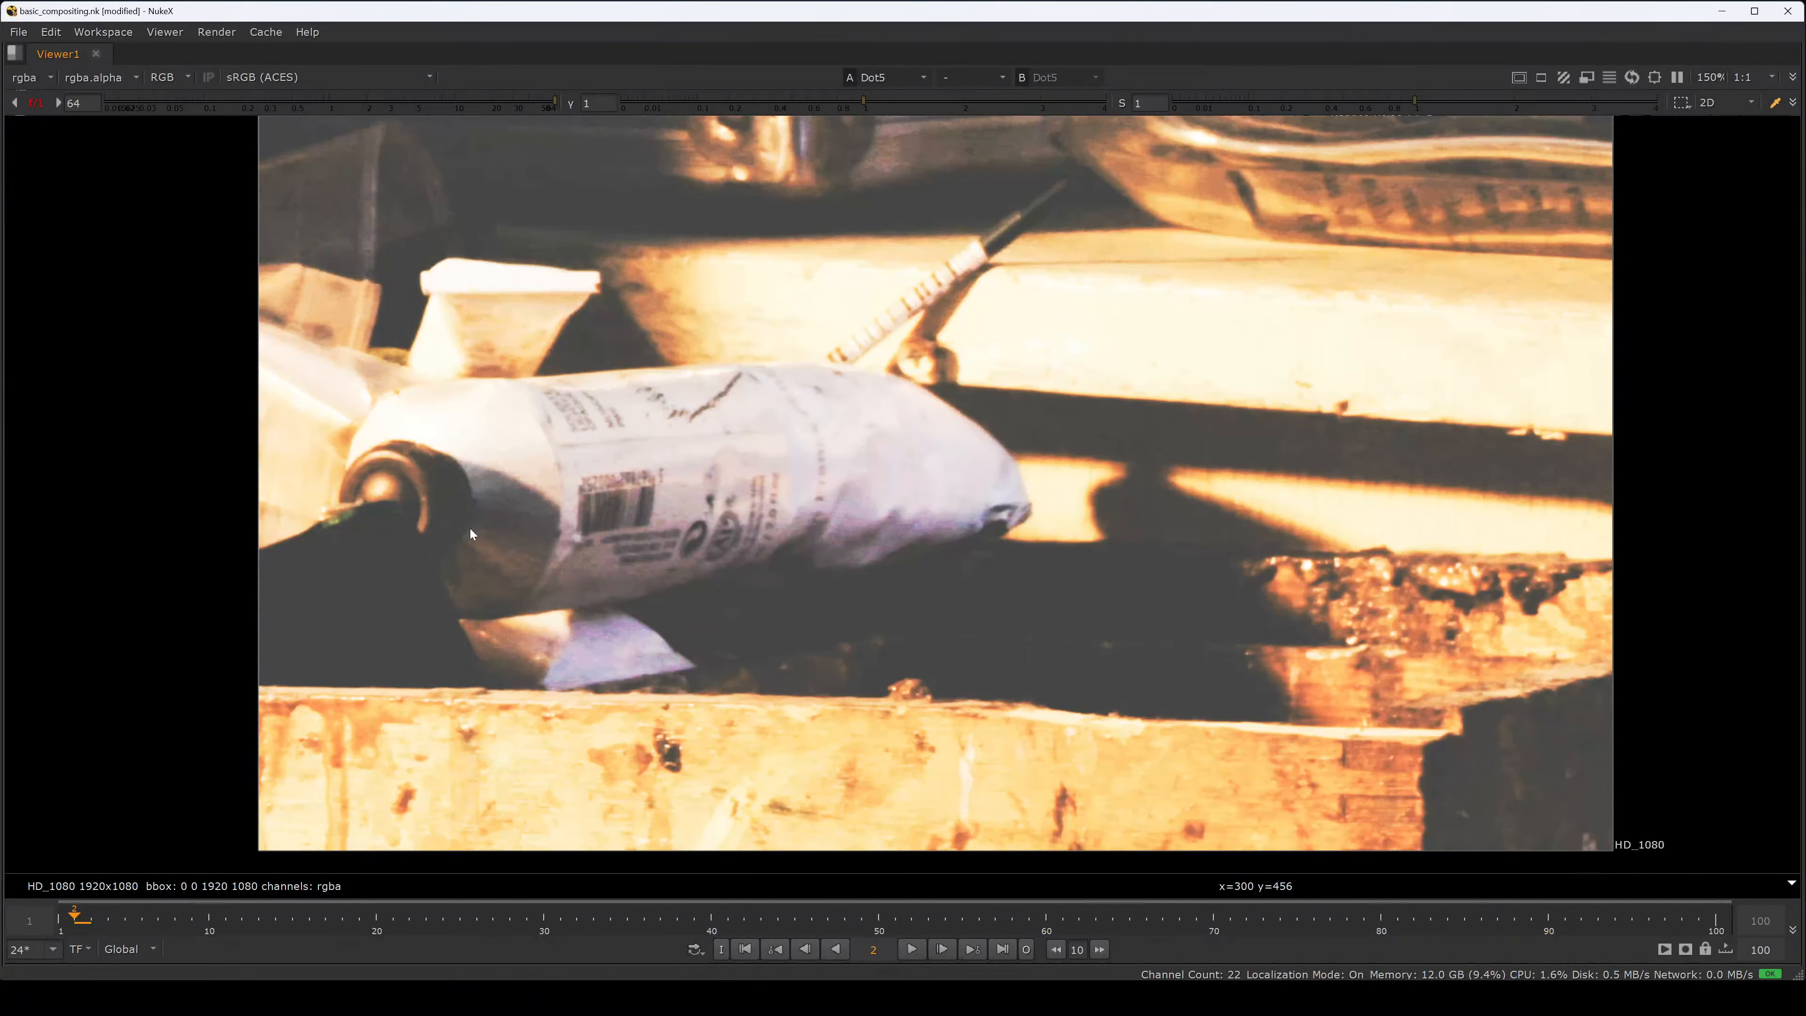
{"action": "key", "text": "2"}
{"action": "key", "text": "1"}
{"action": "key", "text": "2"}
{"action": "key", "text": "1"}
{"action": "key", "text": "2"}
{"action": "key", "text": "1"}
{"action": "key", "text": "2"}
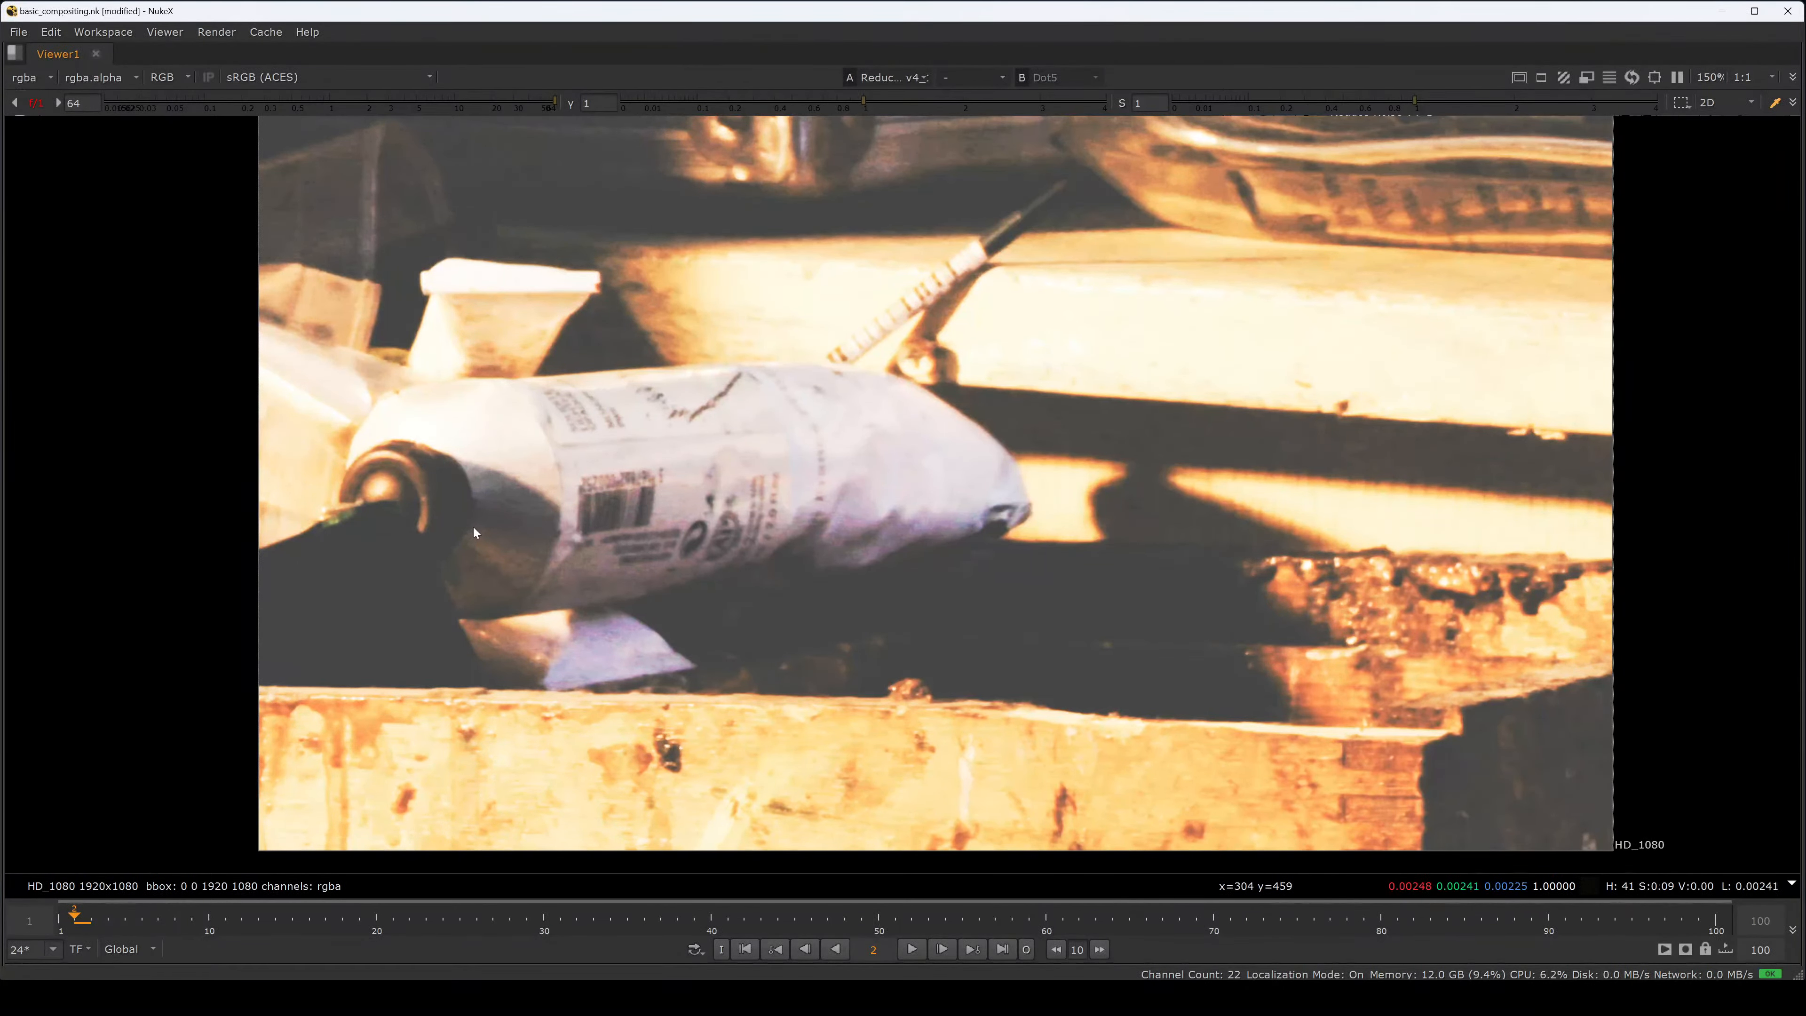
{"action": "scroll", "coordinate": [1442, 751], "scroll_direction": "up", "scroll_amount": 4}
{"action": "key", "text": "1"}
{"action": "key", "text": "2"}
{"action": "key", "text": "space"}
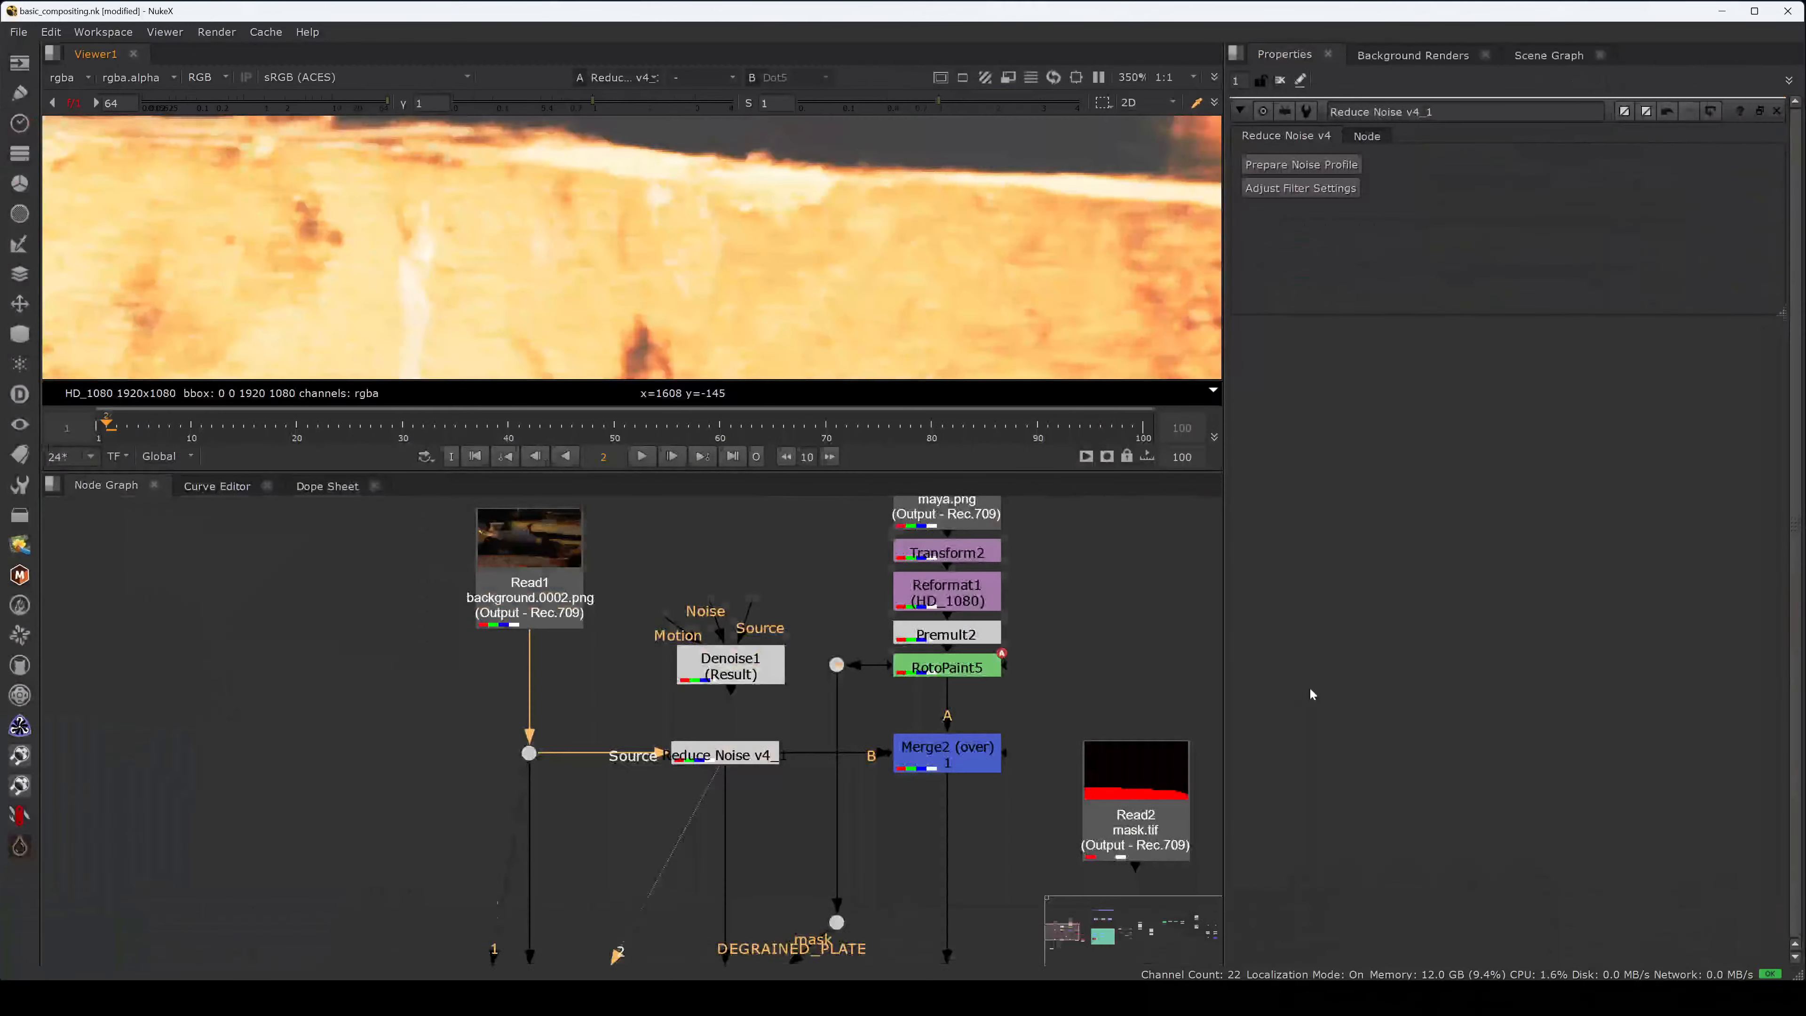
- Reset the viewer gain to 1 and bring the full denoise and DasGrain node setup into view
{"action": "left_click", "coordinate": [73, 102]}
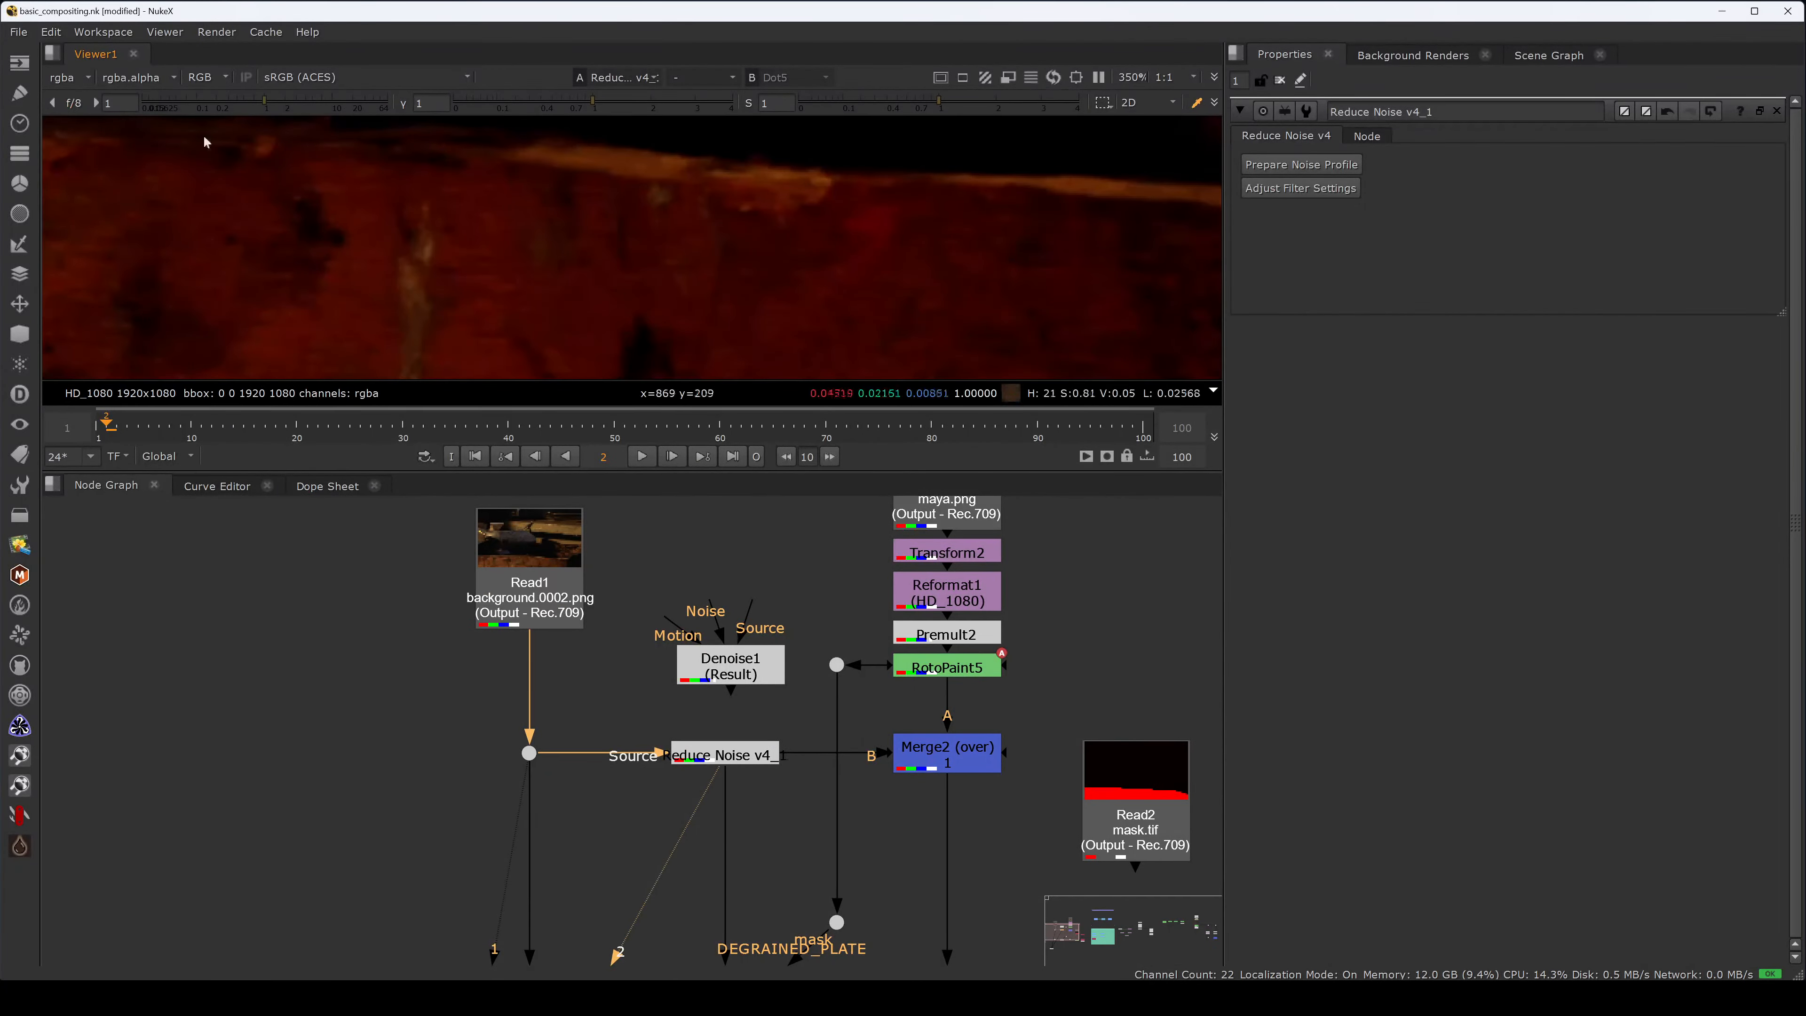
{"action": "scroll", "coordinate": [426, 668], "scroll_direction": "down", "scroll_amount": 2}
{"action": "middle_click_drag", "start_coordinate": [558, 859], "coordinate": [554, 746]}
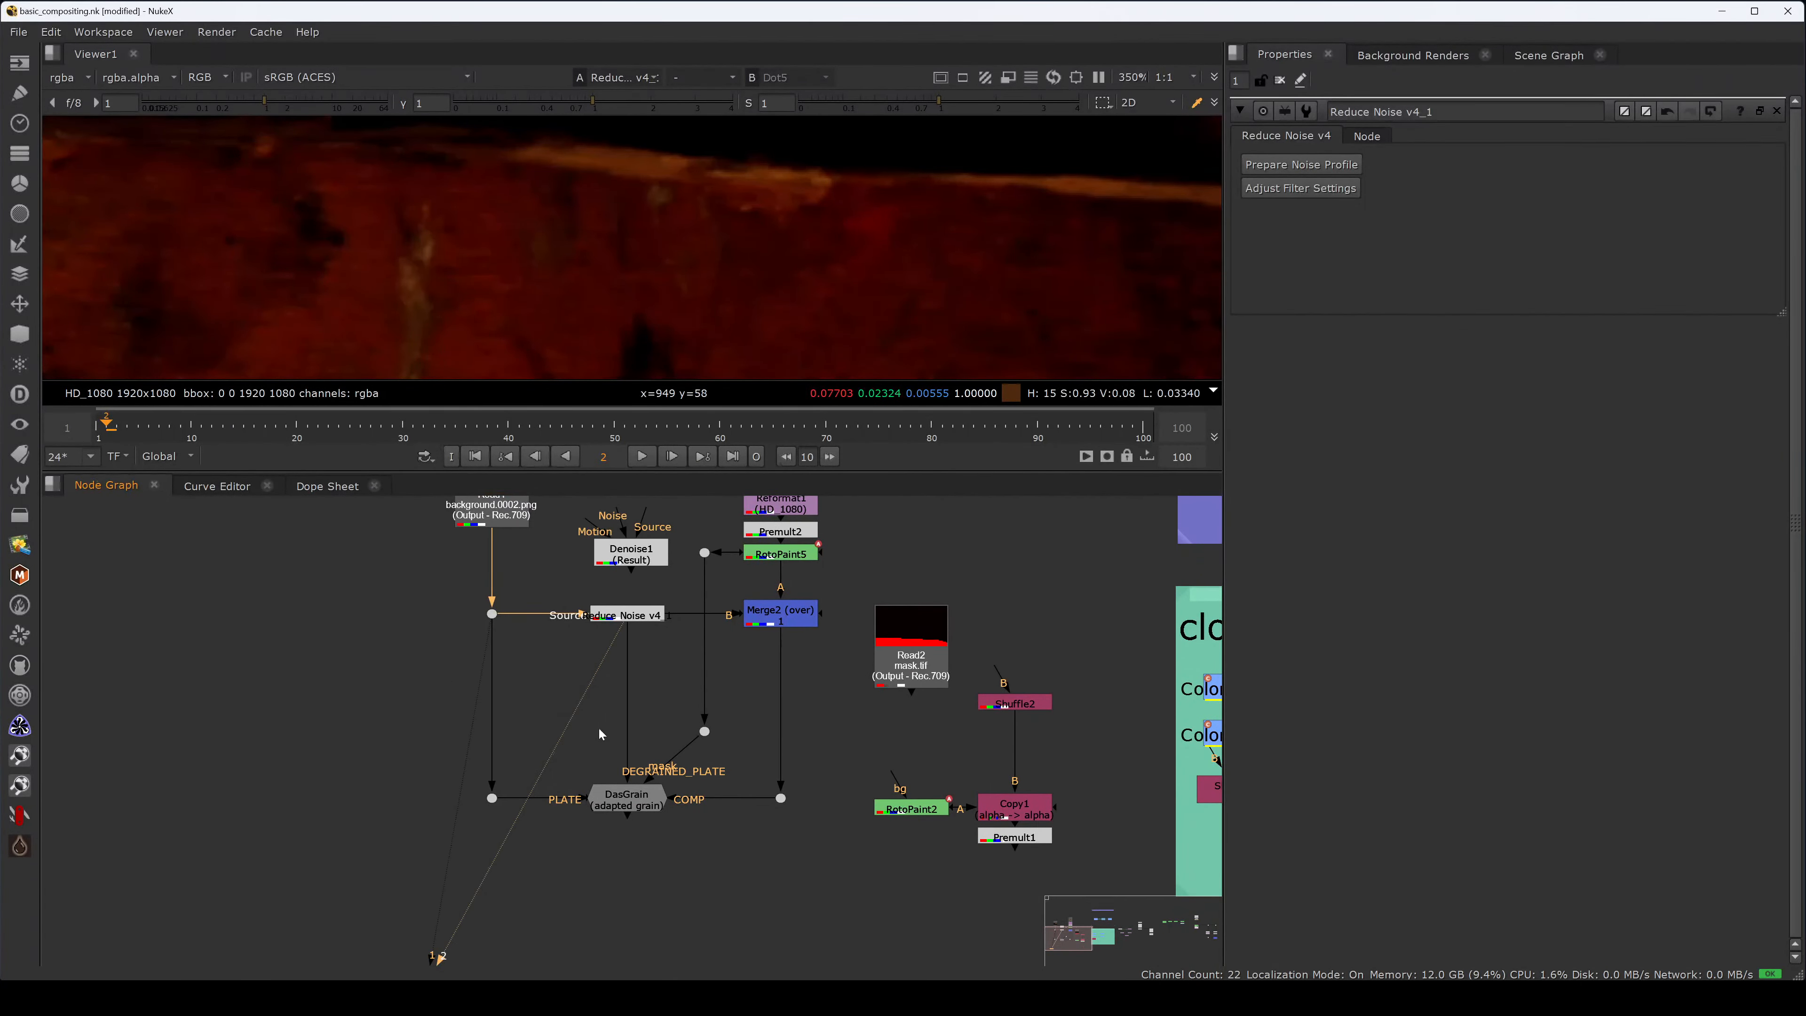
{"action": "scroll", "coordinate": [962, 592], "scroll_direction": "down", "scroll_amount": 3}
{"action": "middle_click_drag", "start_coordinate": [807, 576], "coordinate": [826, 726]}
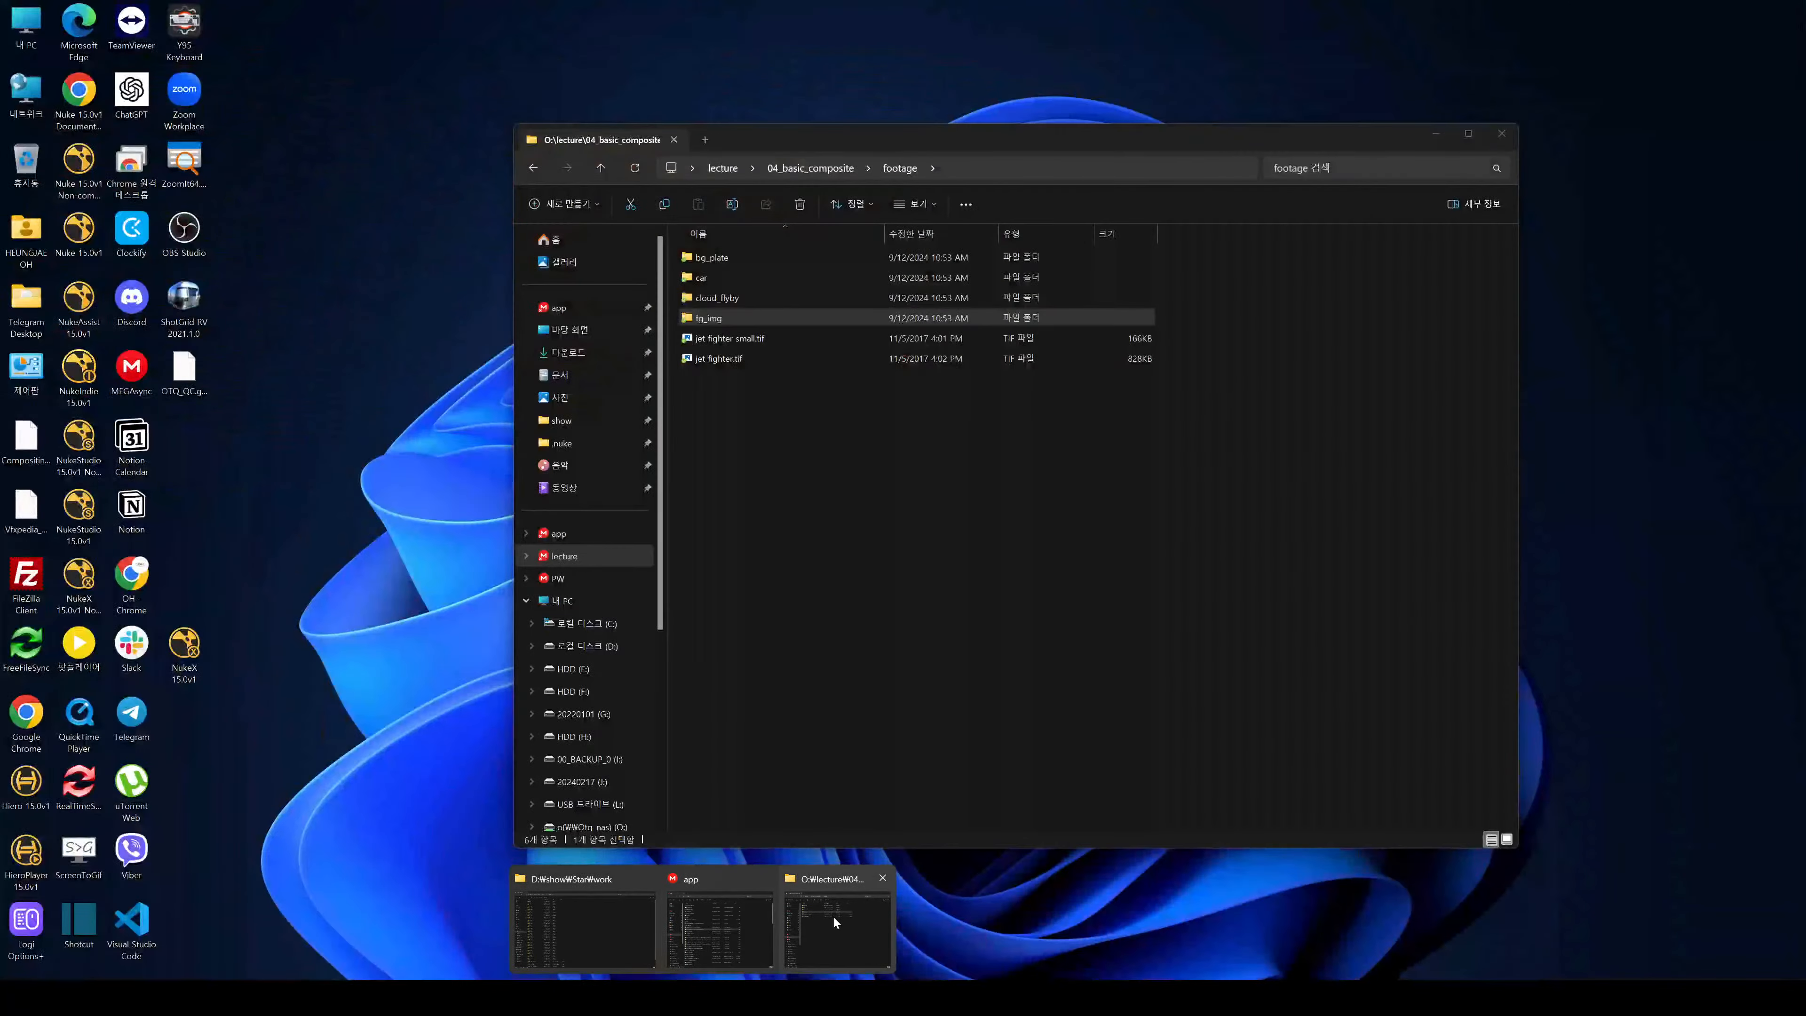
- Switch to File Explorer and open the 04_basic_composite folder
{"action": "left_click", "coordinate": [832, 915]}
{"action": "left_click", "coordinate": [806, 579]}
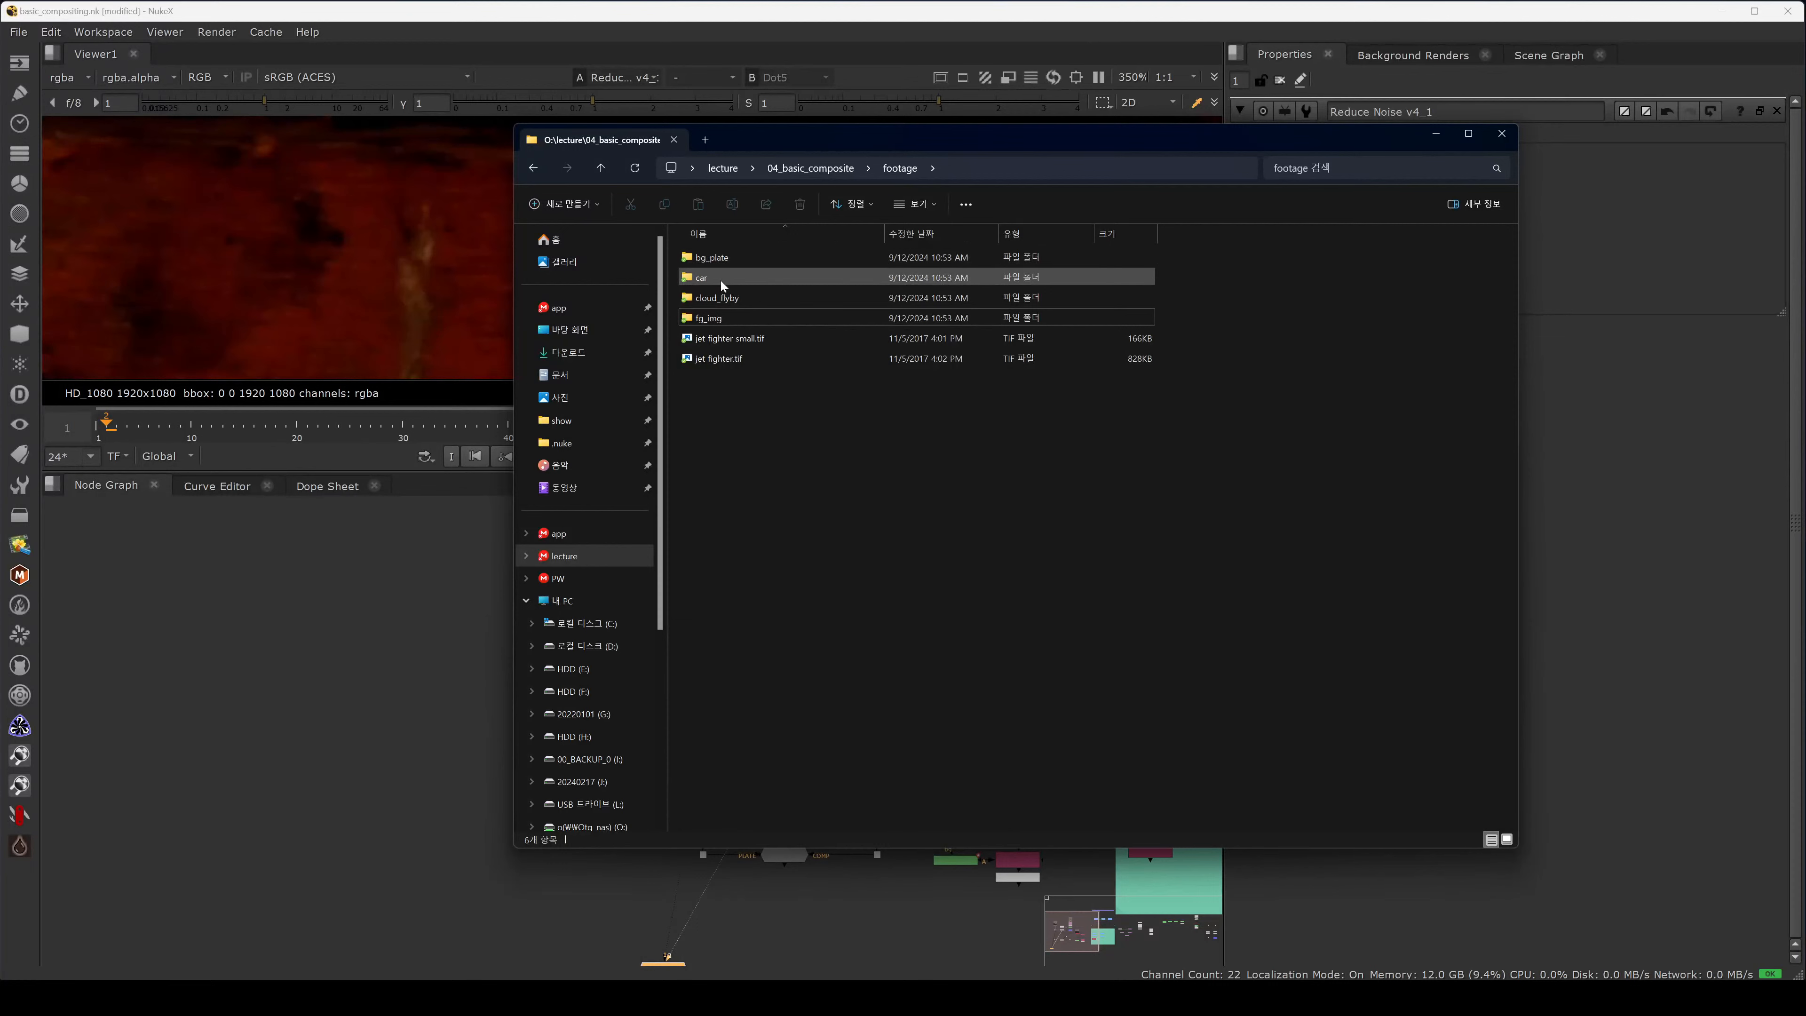
{"action": "left_click", "coordinate": [821, 169]}
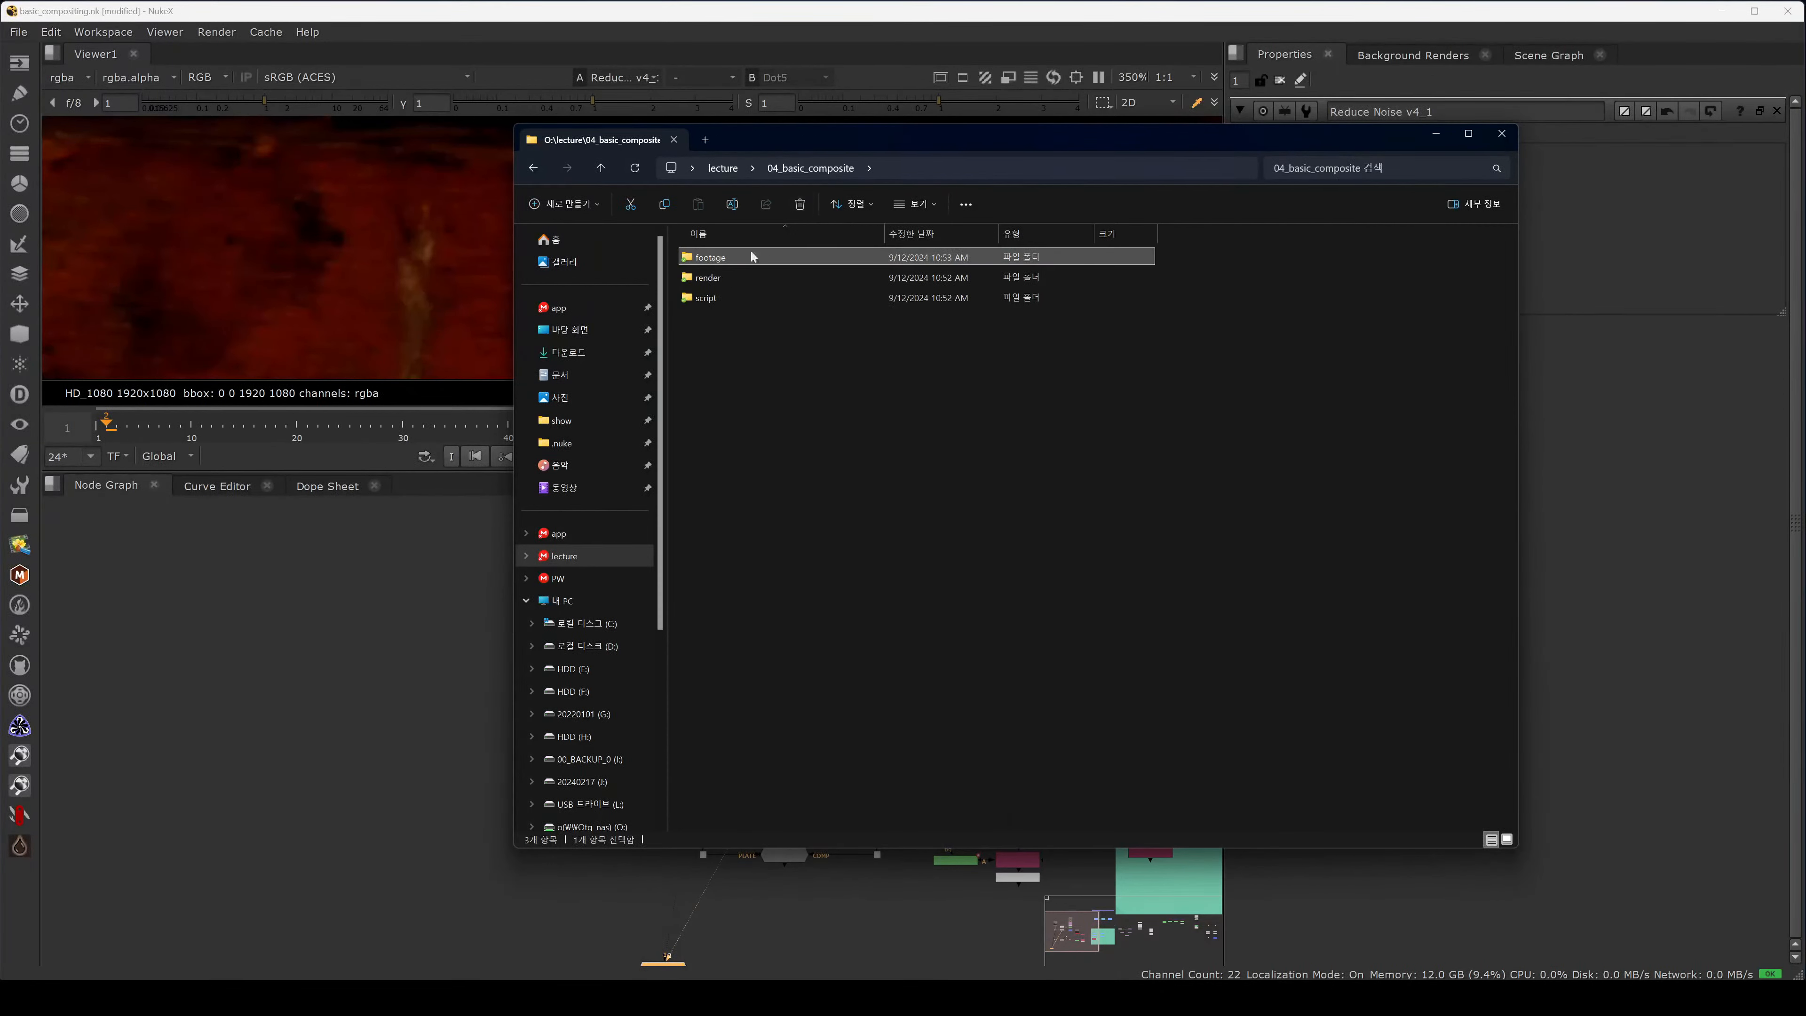
- Open the 03_remove footage folder and bring remove_01.mp4 into the node graph as the source plate
{"action": "left_click", "coordinate": [724, 169]}
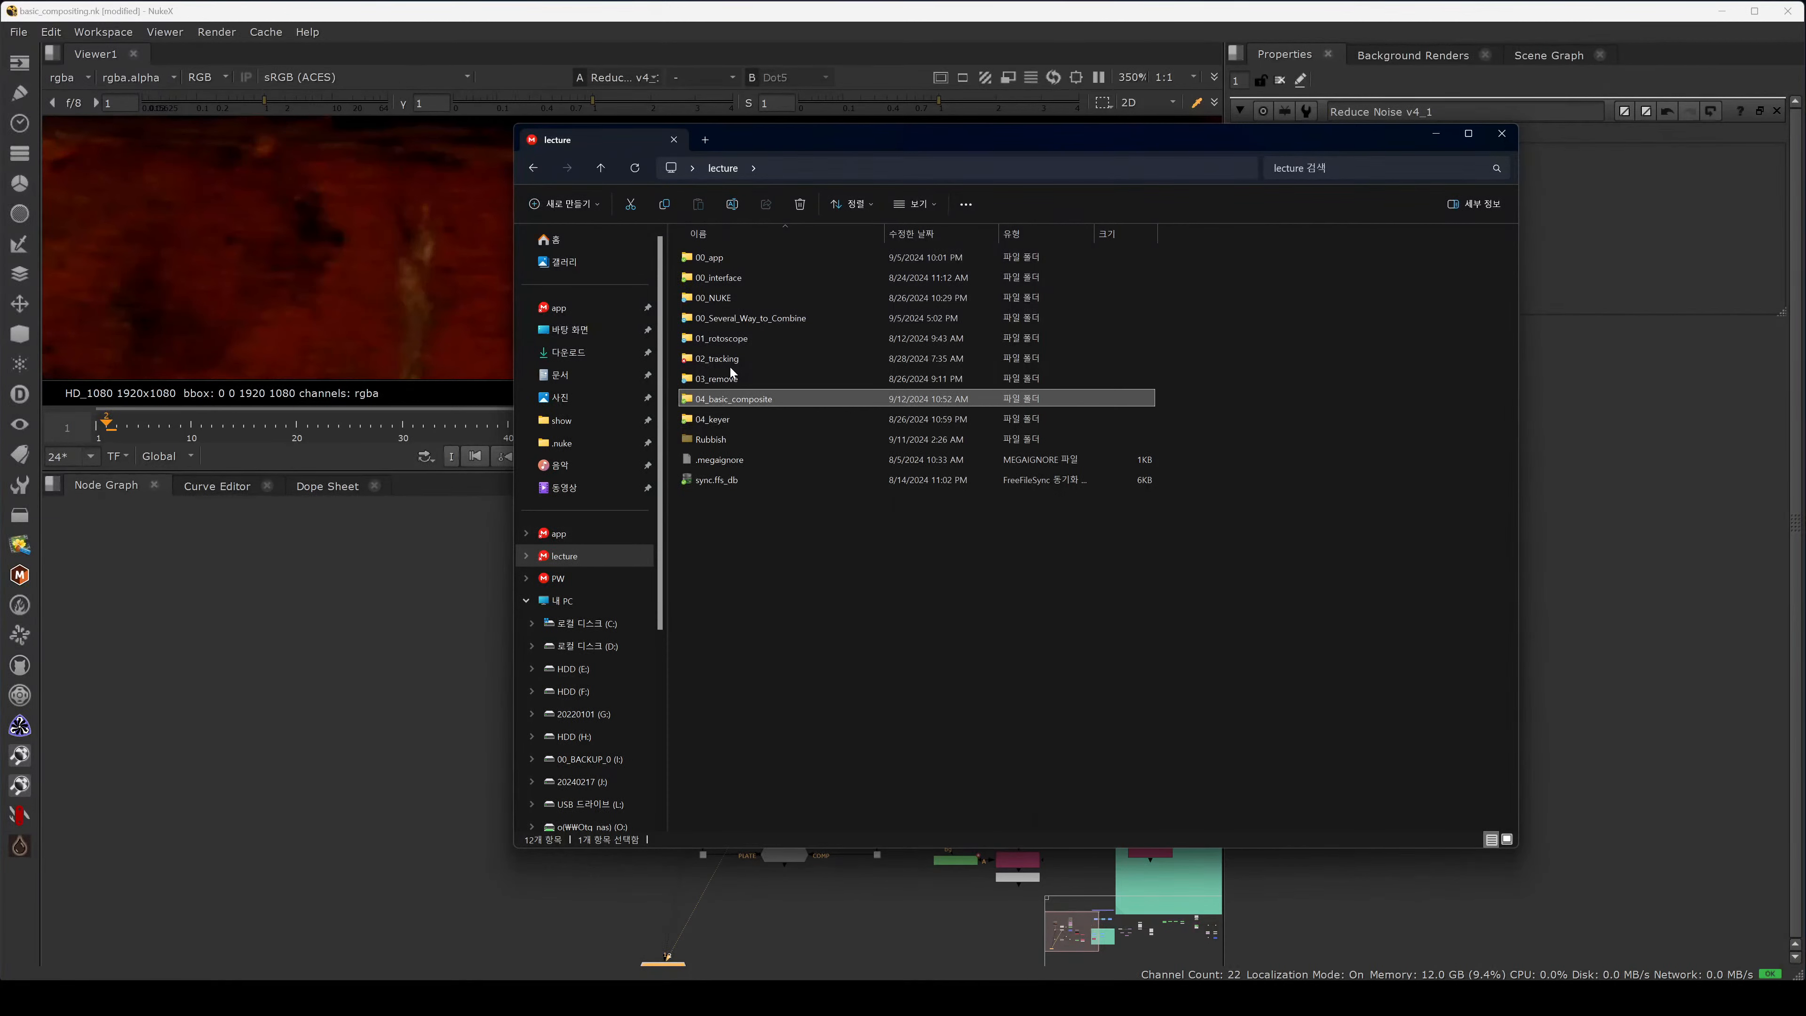
{"action": "left_click", "coordinate": [755, 381]}
{"action": "double_click", "coordinate": [757, 381]}
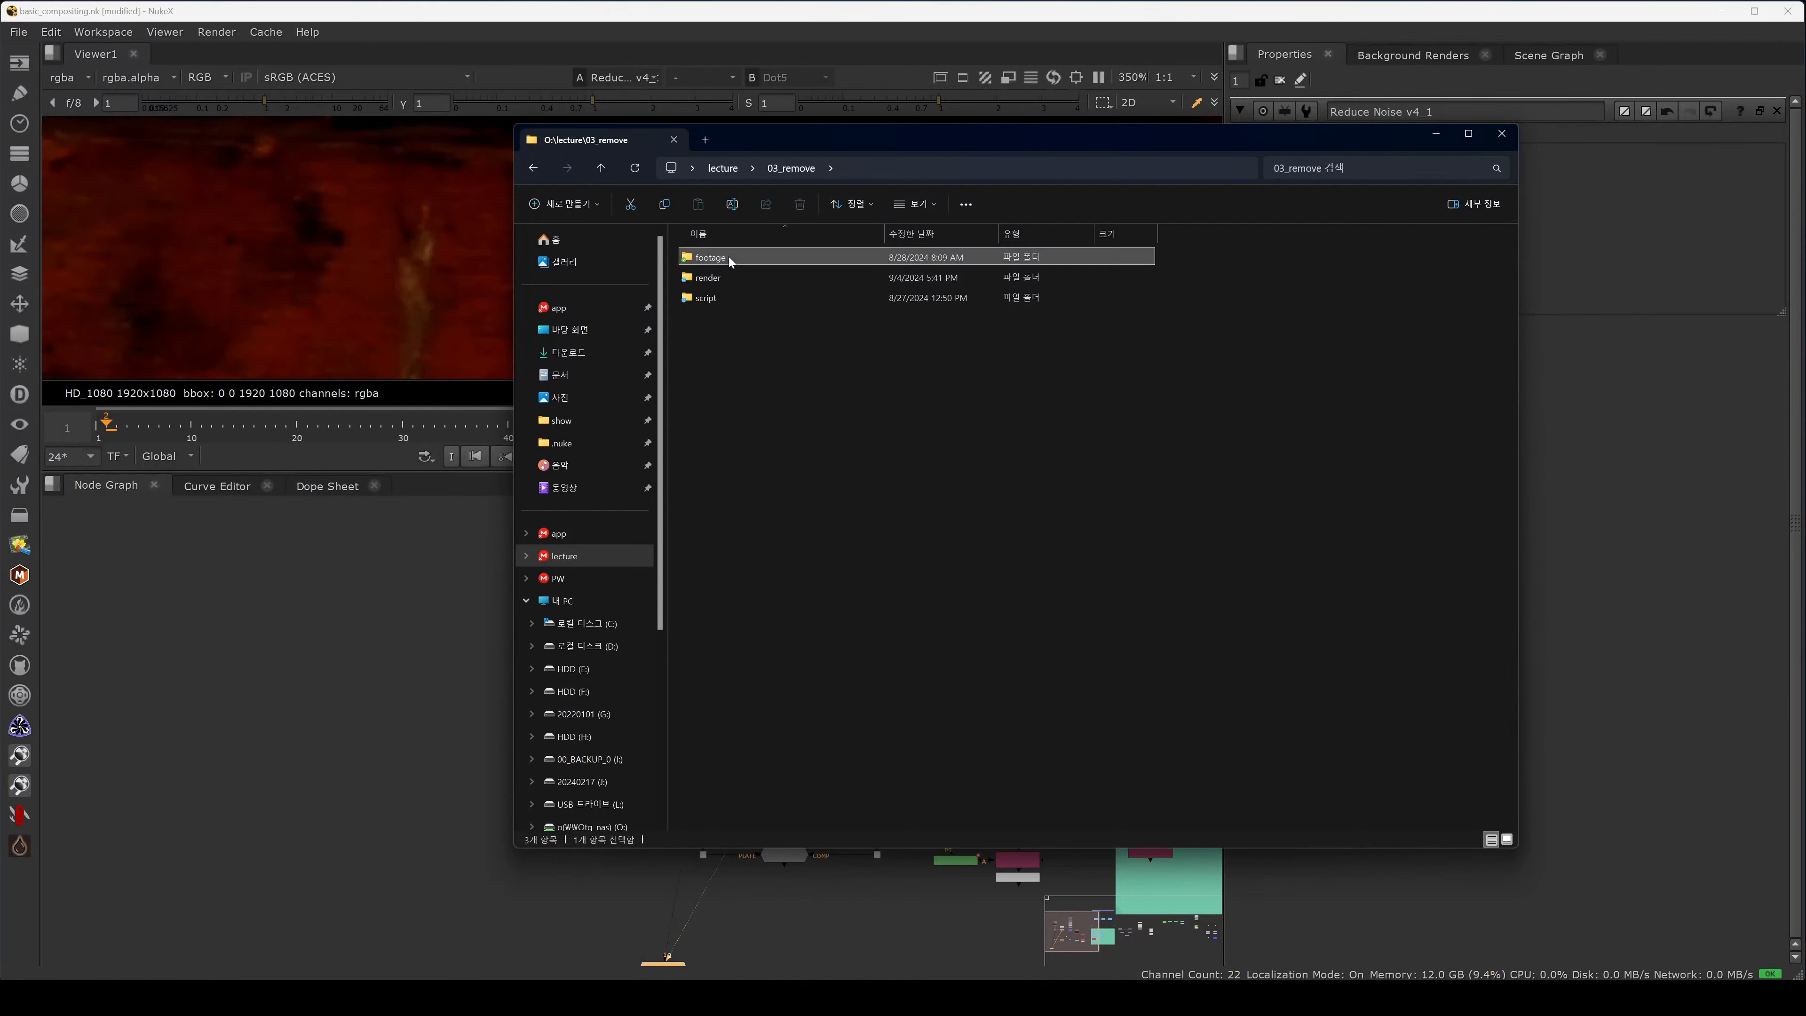
{"action": "left_click_drag", "start_coordinate": [731, 257], "coordinate": [726, 687]}
{"action": "left_click", "coordinate": [787, 747]}
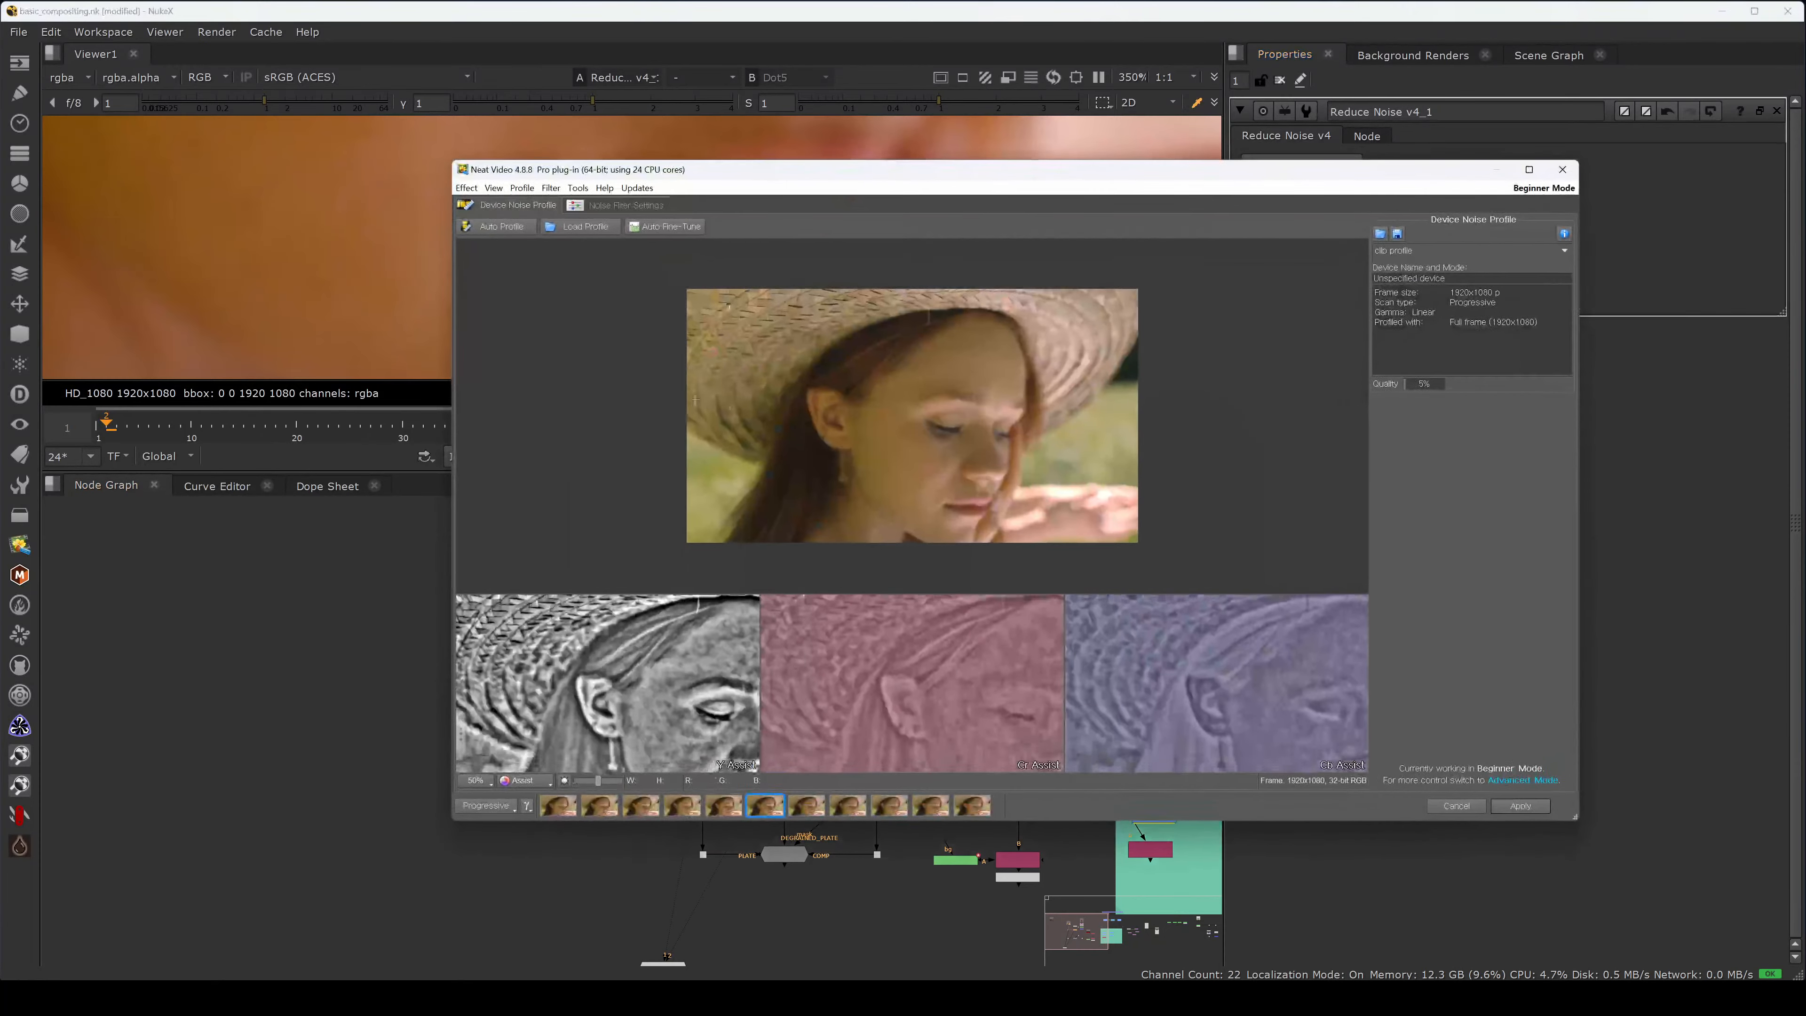
- Build an automatic noise profile from a sample area on the woman's cheek in Neat Video and apply it
{"action": "left_click_drag", "start_coordinate": [885, 452], "coordinate": [929, 497]}
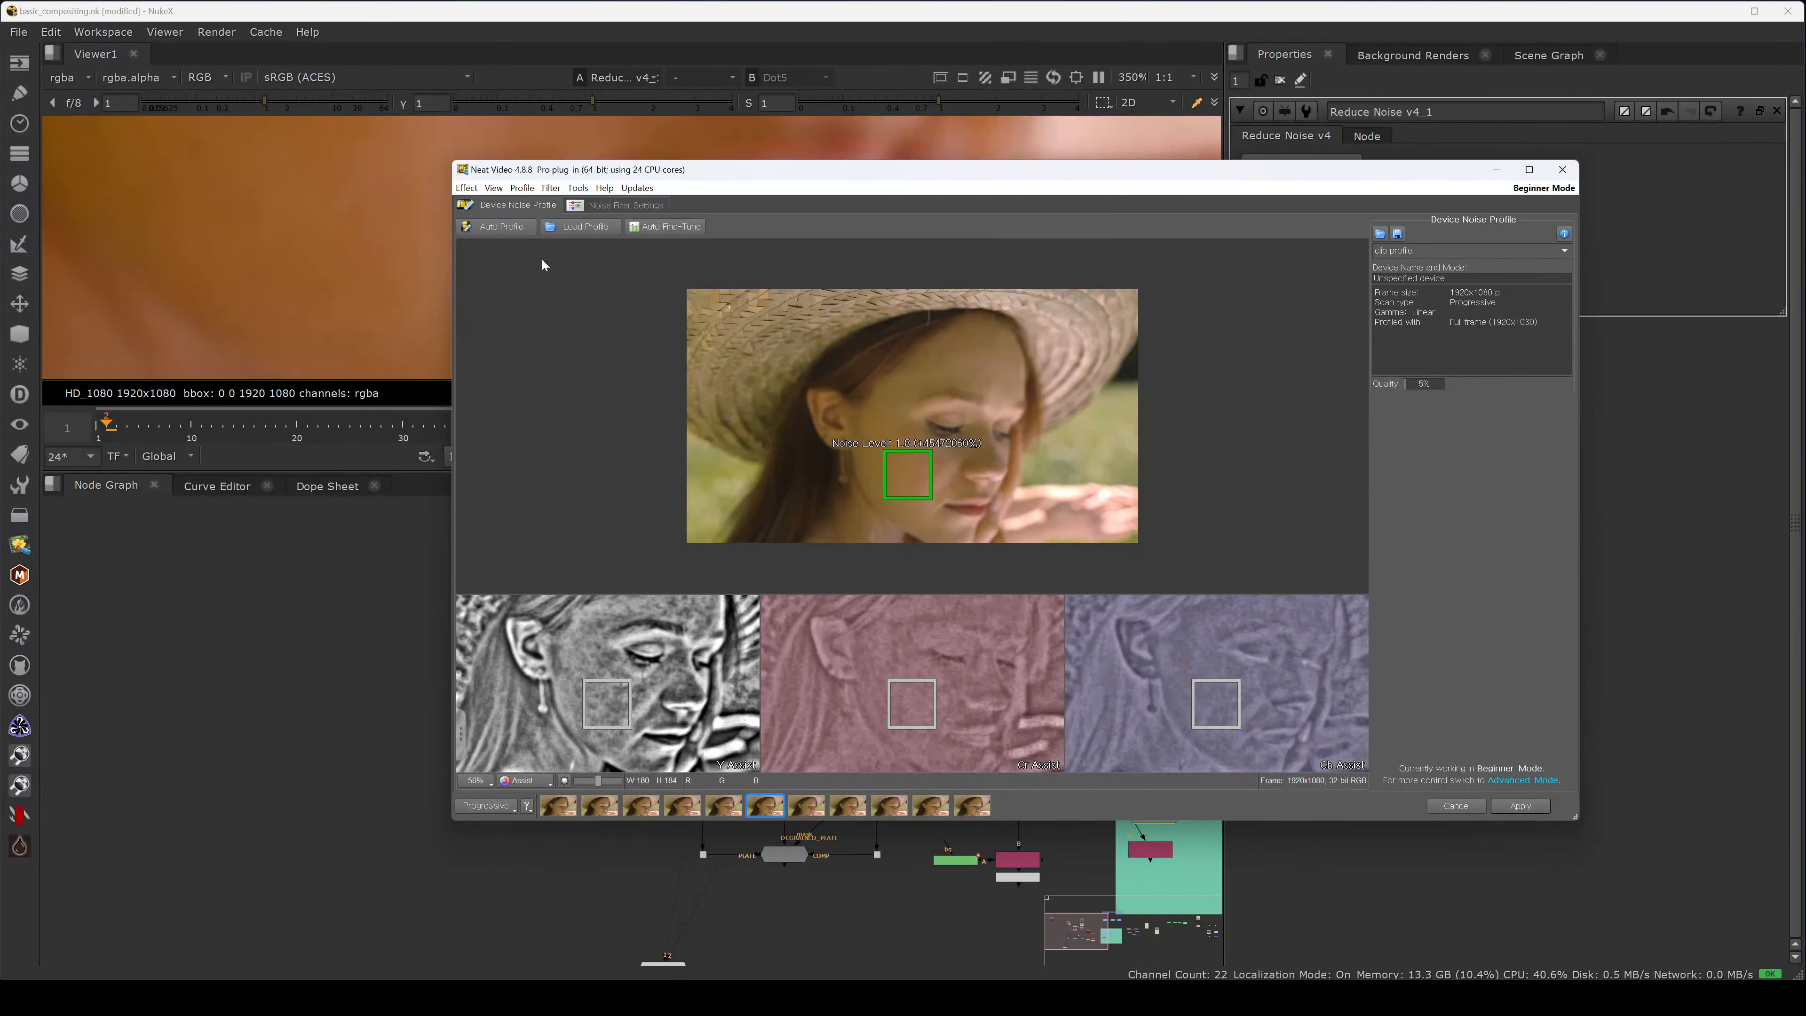
{"action": "left_click", "coordinate": [513, 228]}
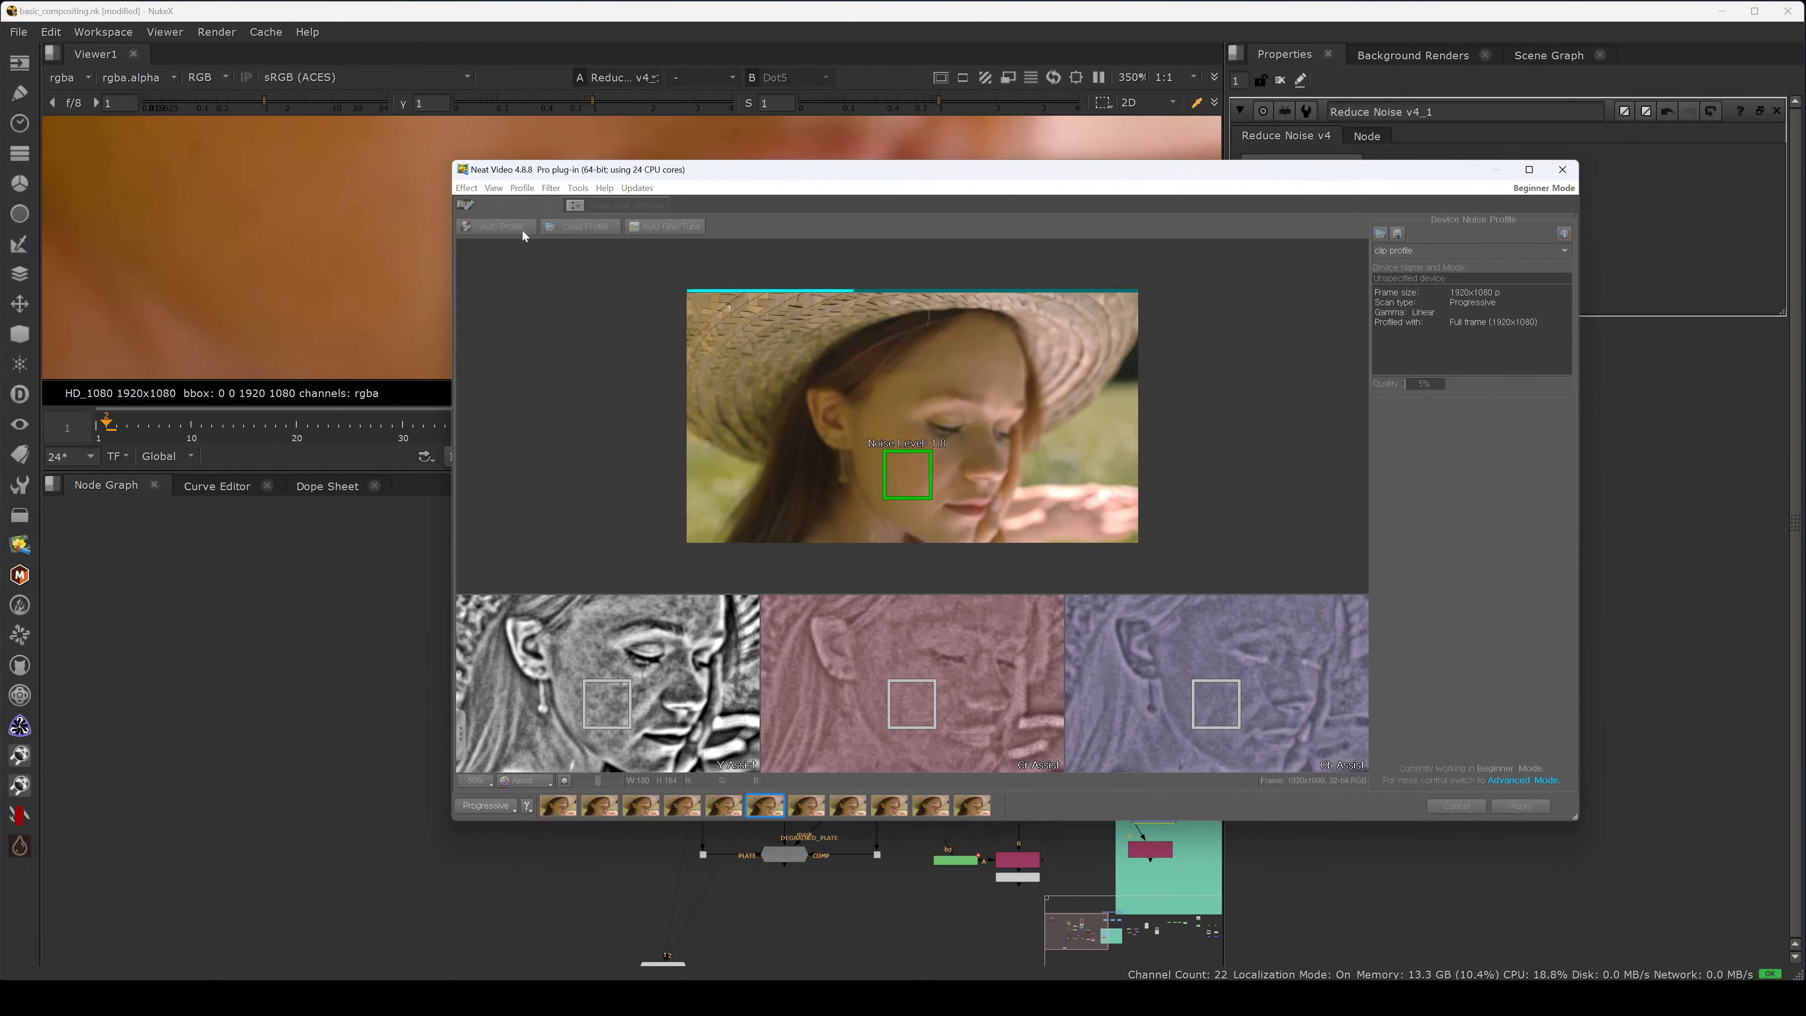
{"action": "left_click", "coordinate": [1521, 805]}
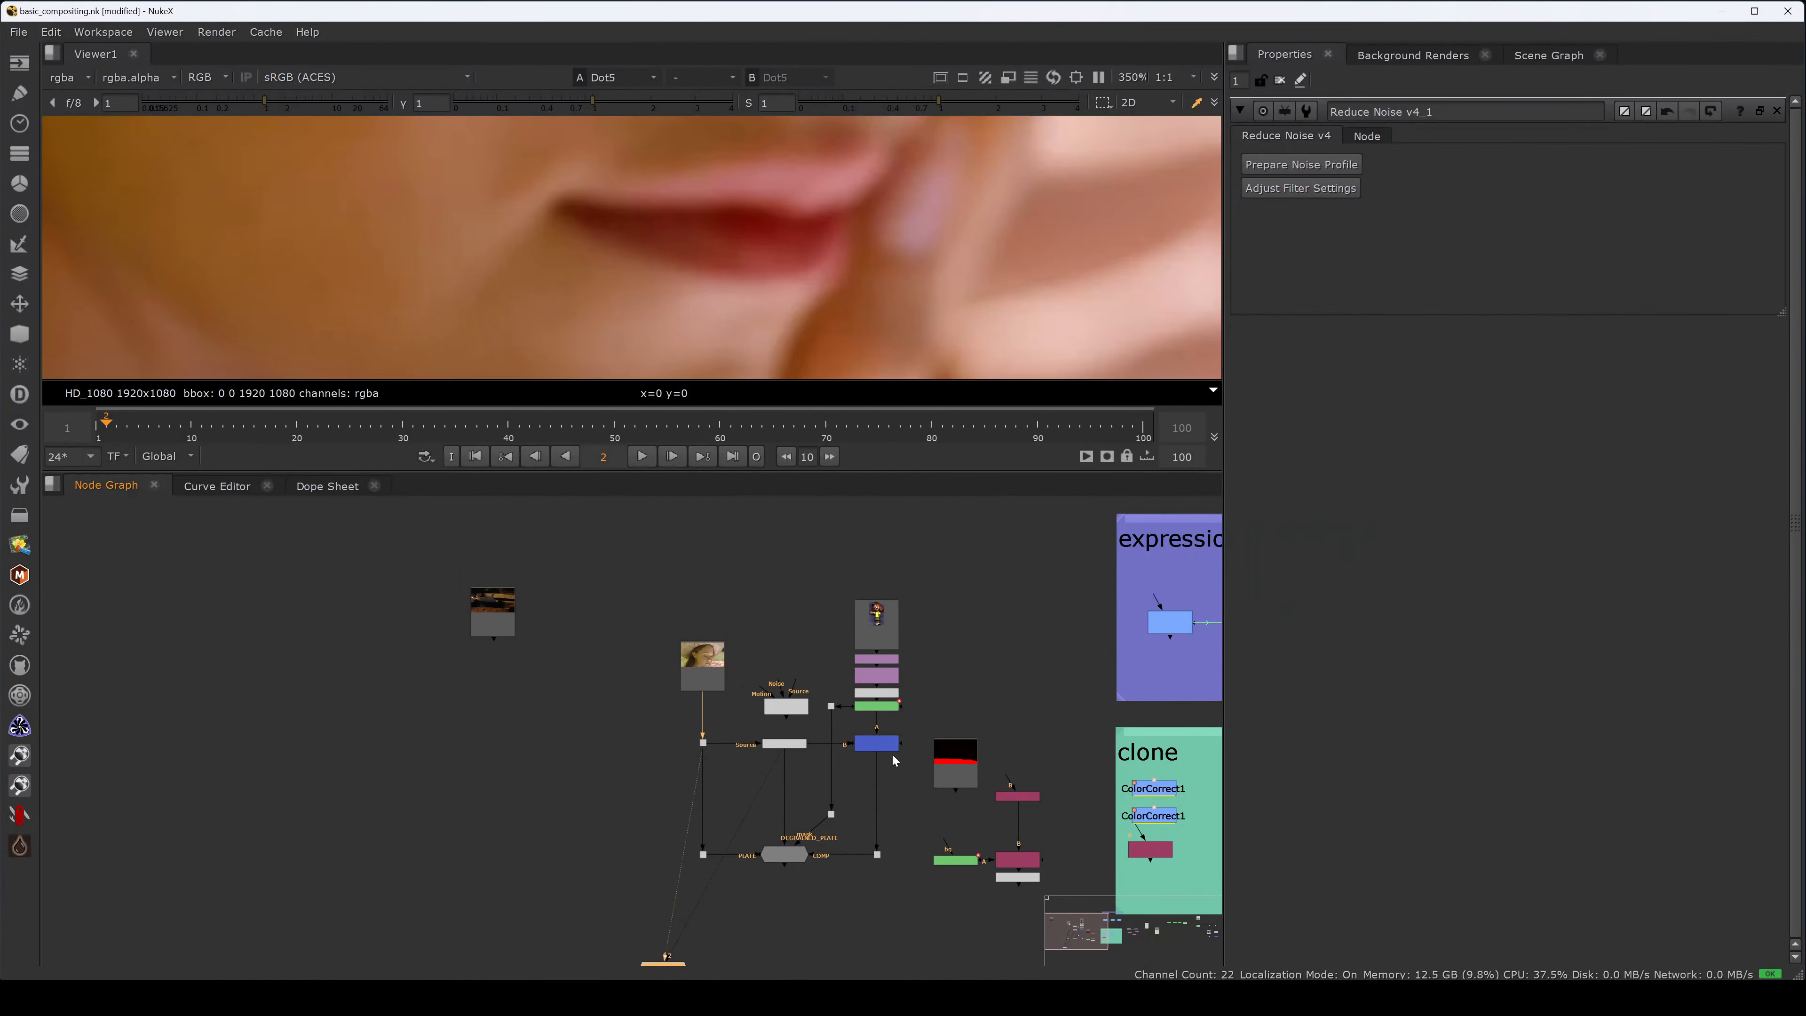
- View the Merge2 composite of the new plate and the CG character, fitted in the viewer
{"action": "left_click", "coordinate": [876, 743]}
{"action": "key", "text": "1"}
{"action": "key", "text": "f"}
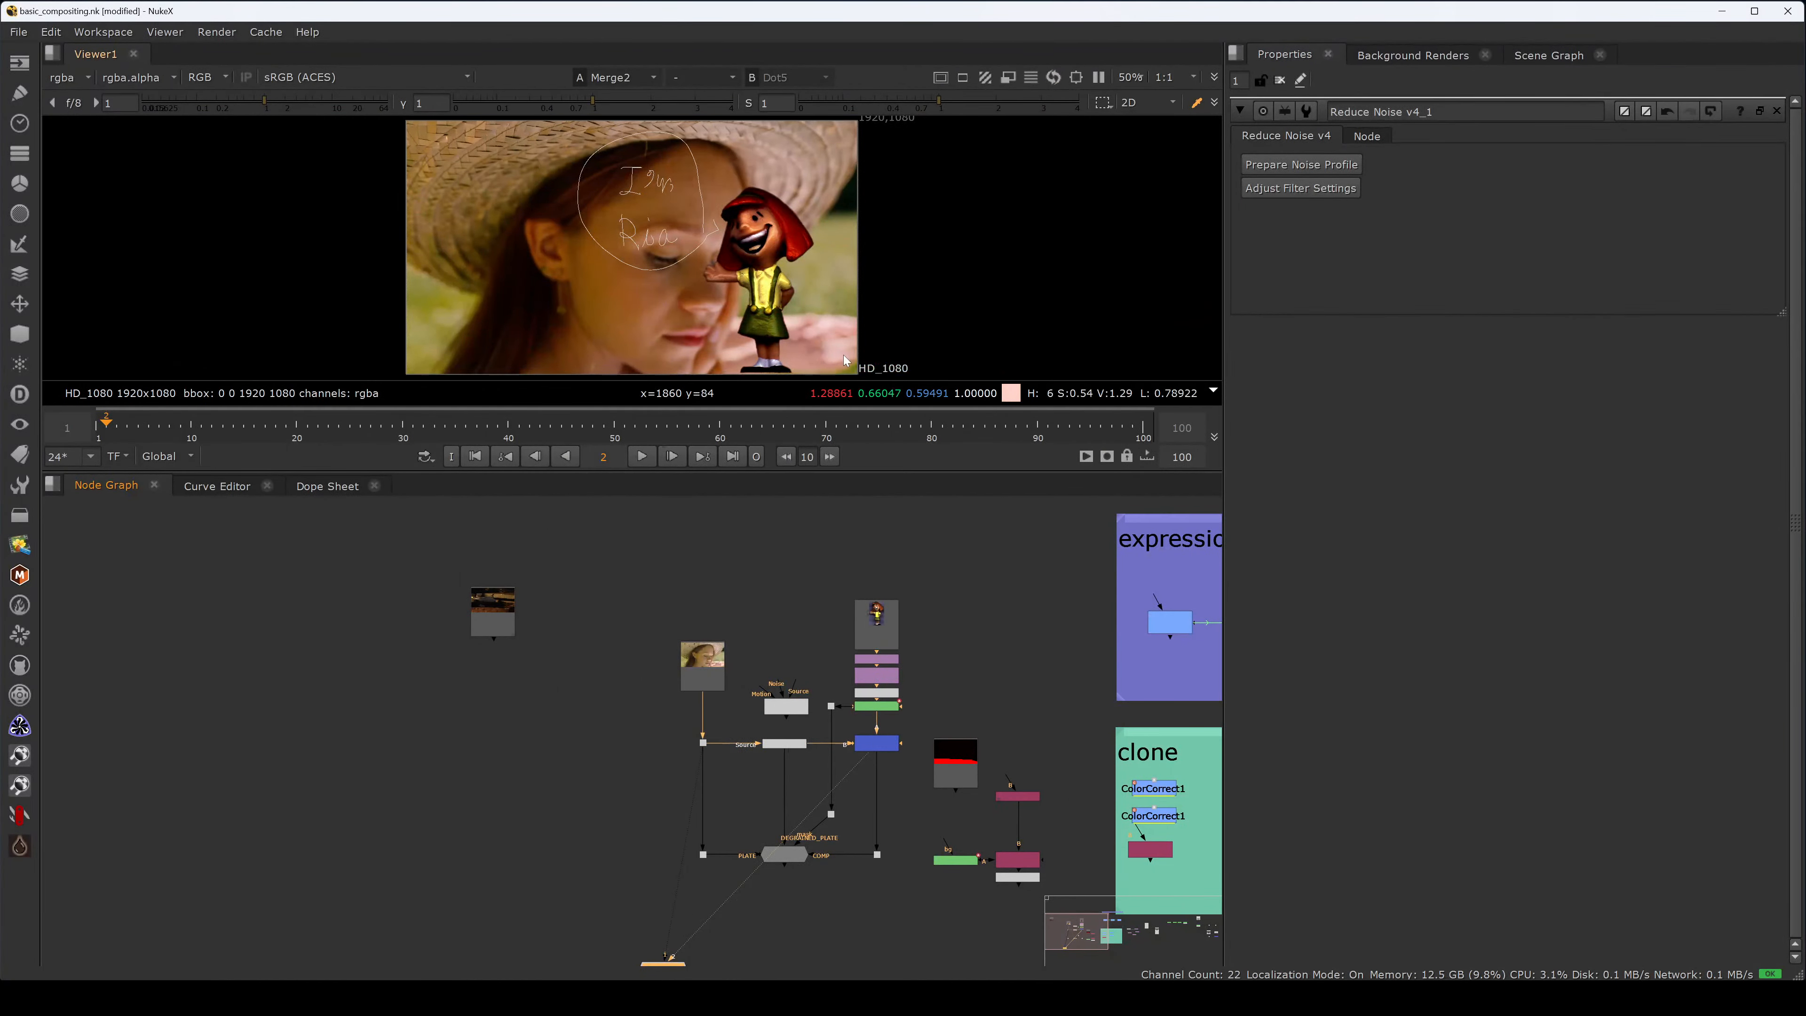
- Open the DasGrain node's properties and run its grain analysis on the new plate
{"action": "scroll", "coordinate": [767, 813], "scroll_direction": "up", "scroll_amount": 2}
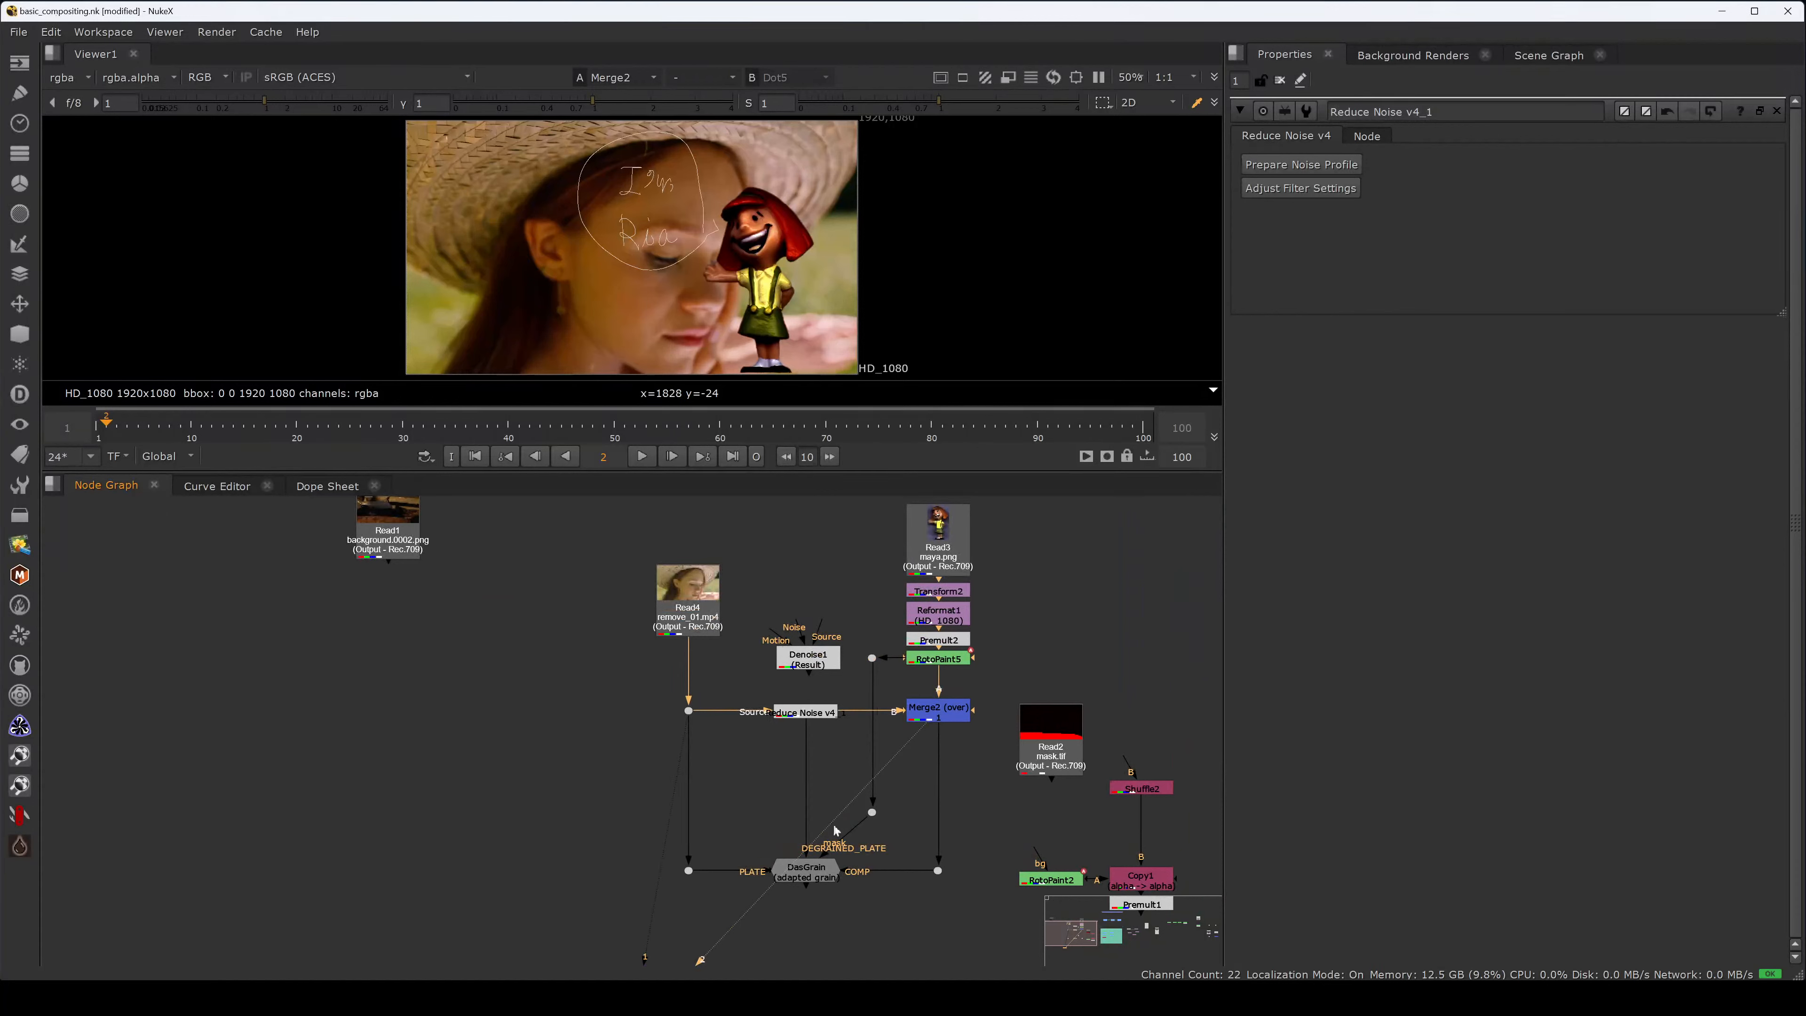
{"action": "scroll", "coordinate": [760, 811], "scroll_direction": "up", "scroll_amount": 1}
{"action": "left_click", "coordinate": [827, 889]}
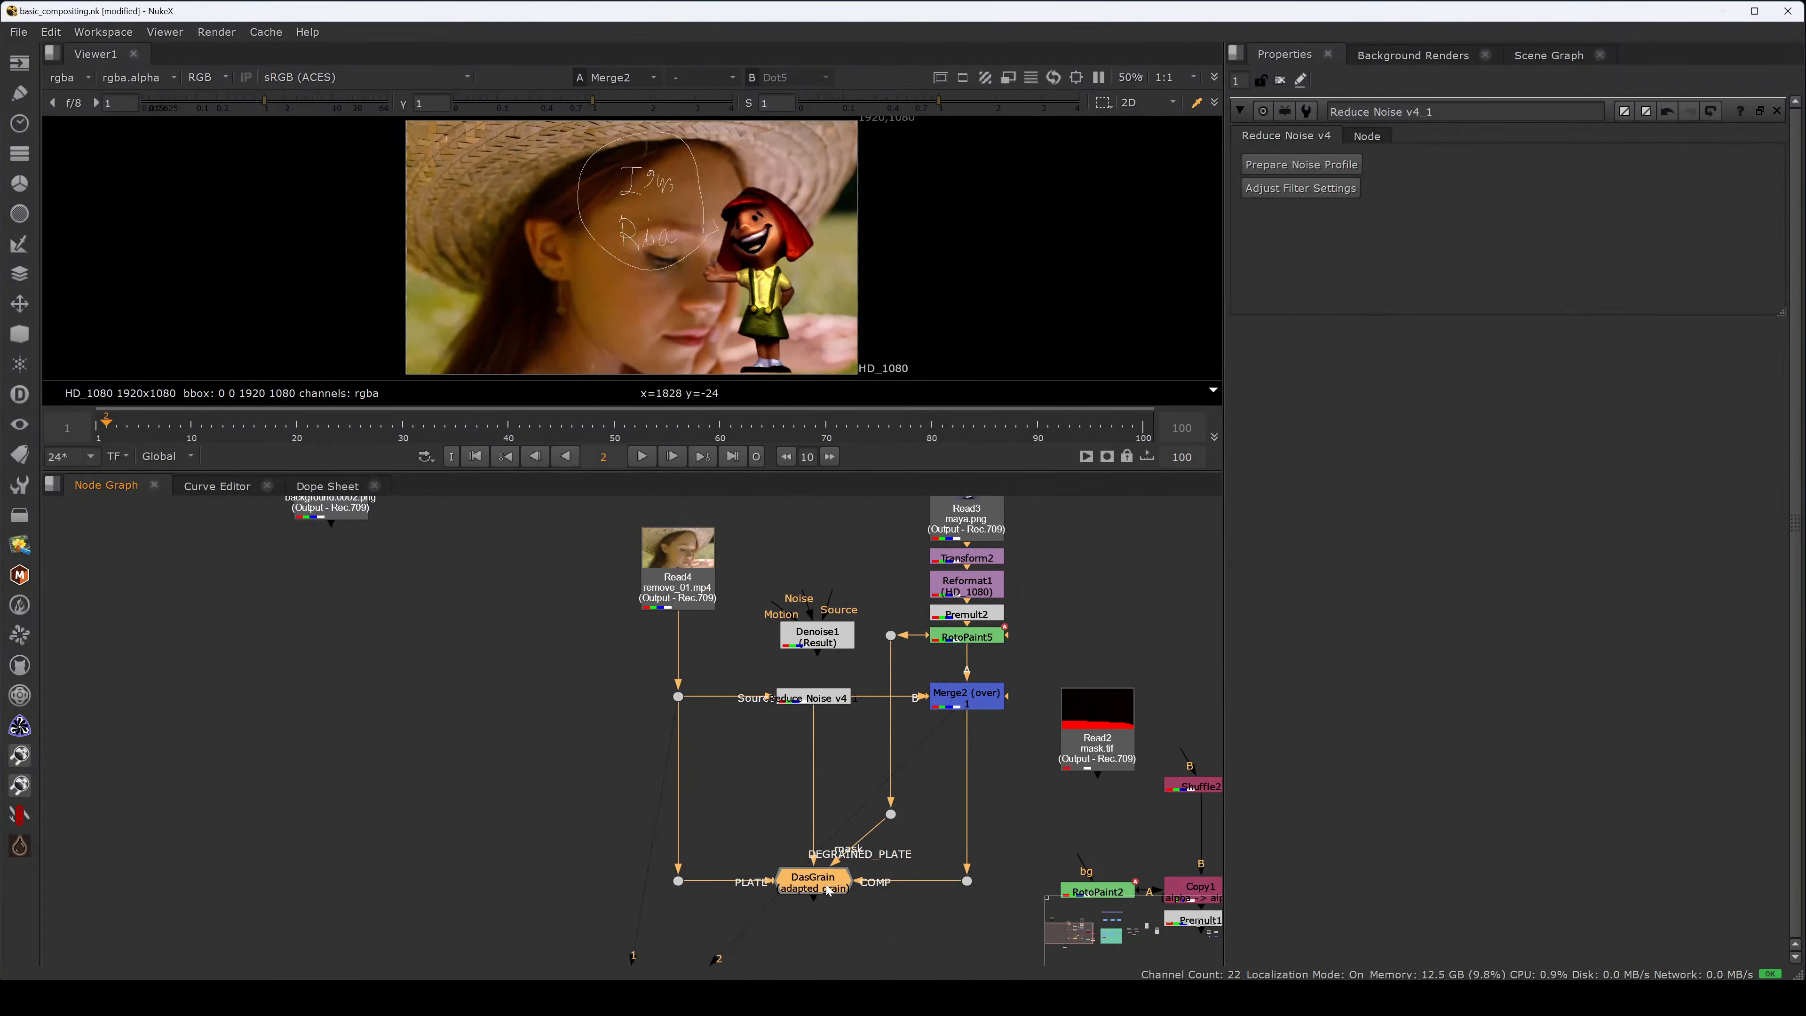
{"action": "double_click", "coordinate": [832, 889]}
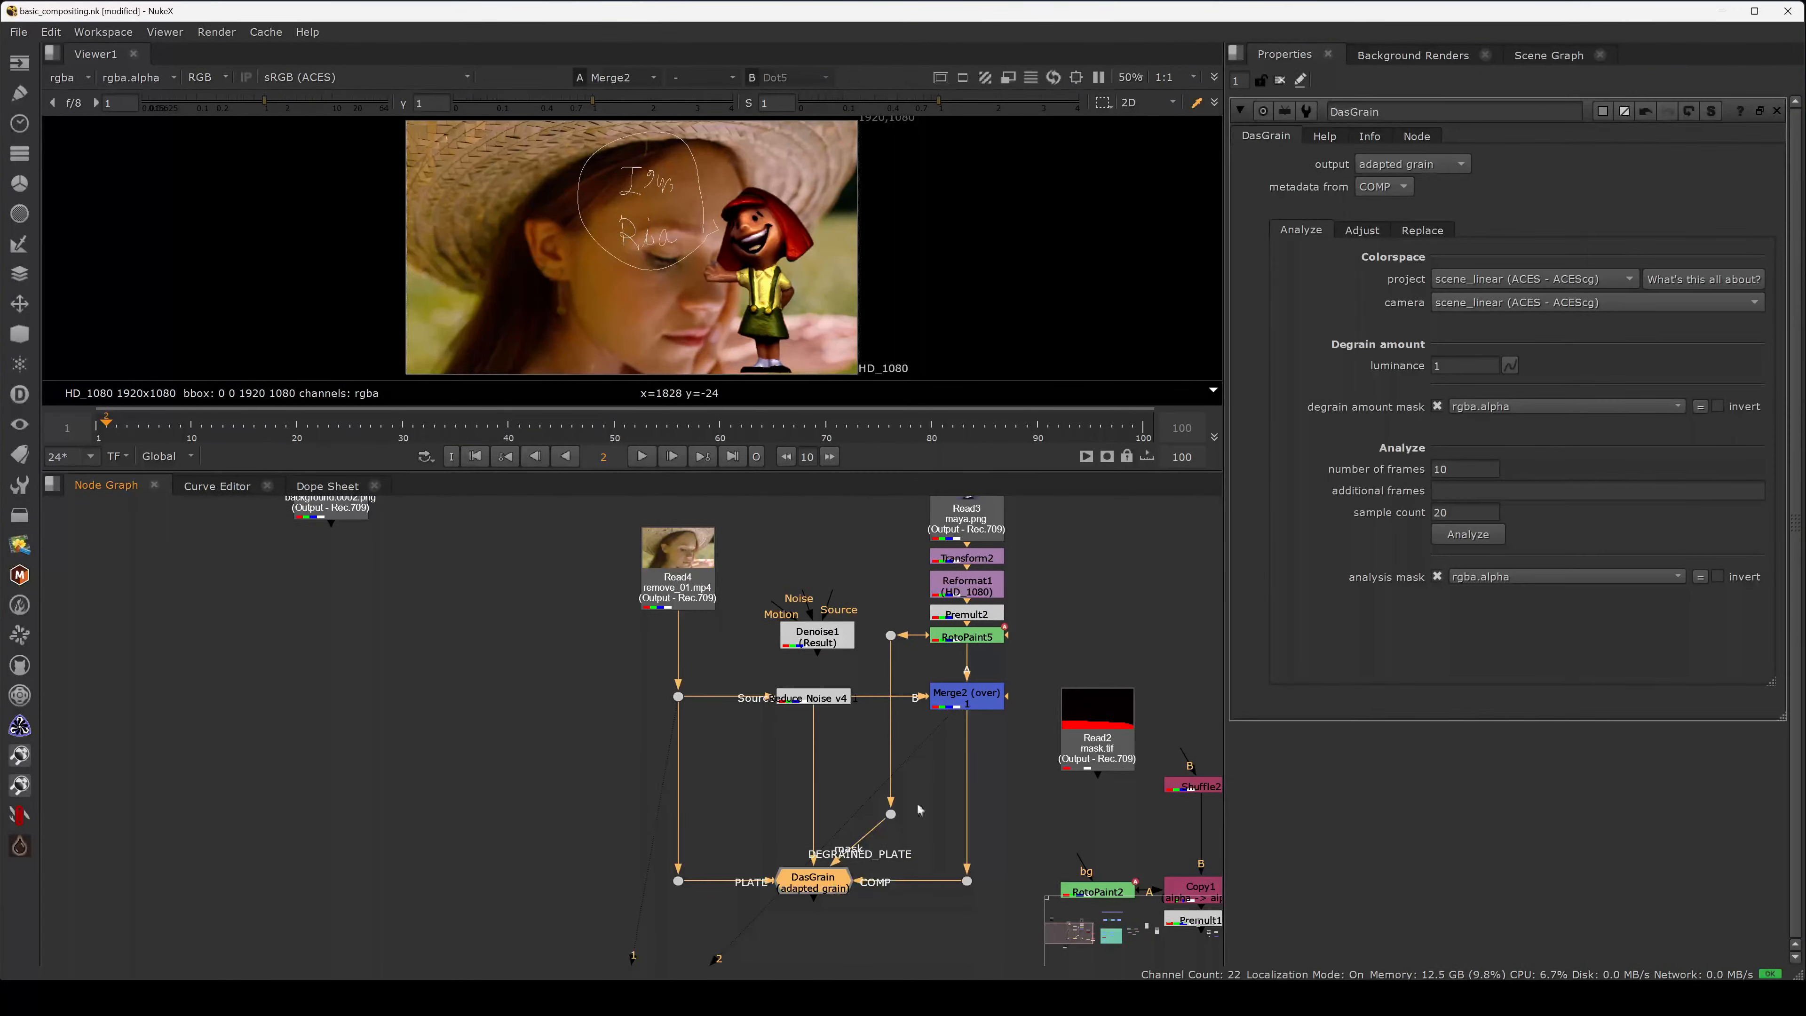
{"action": "left_click", "coordinate": [1466, 534]}
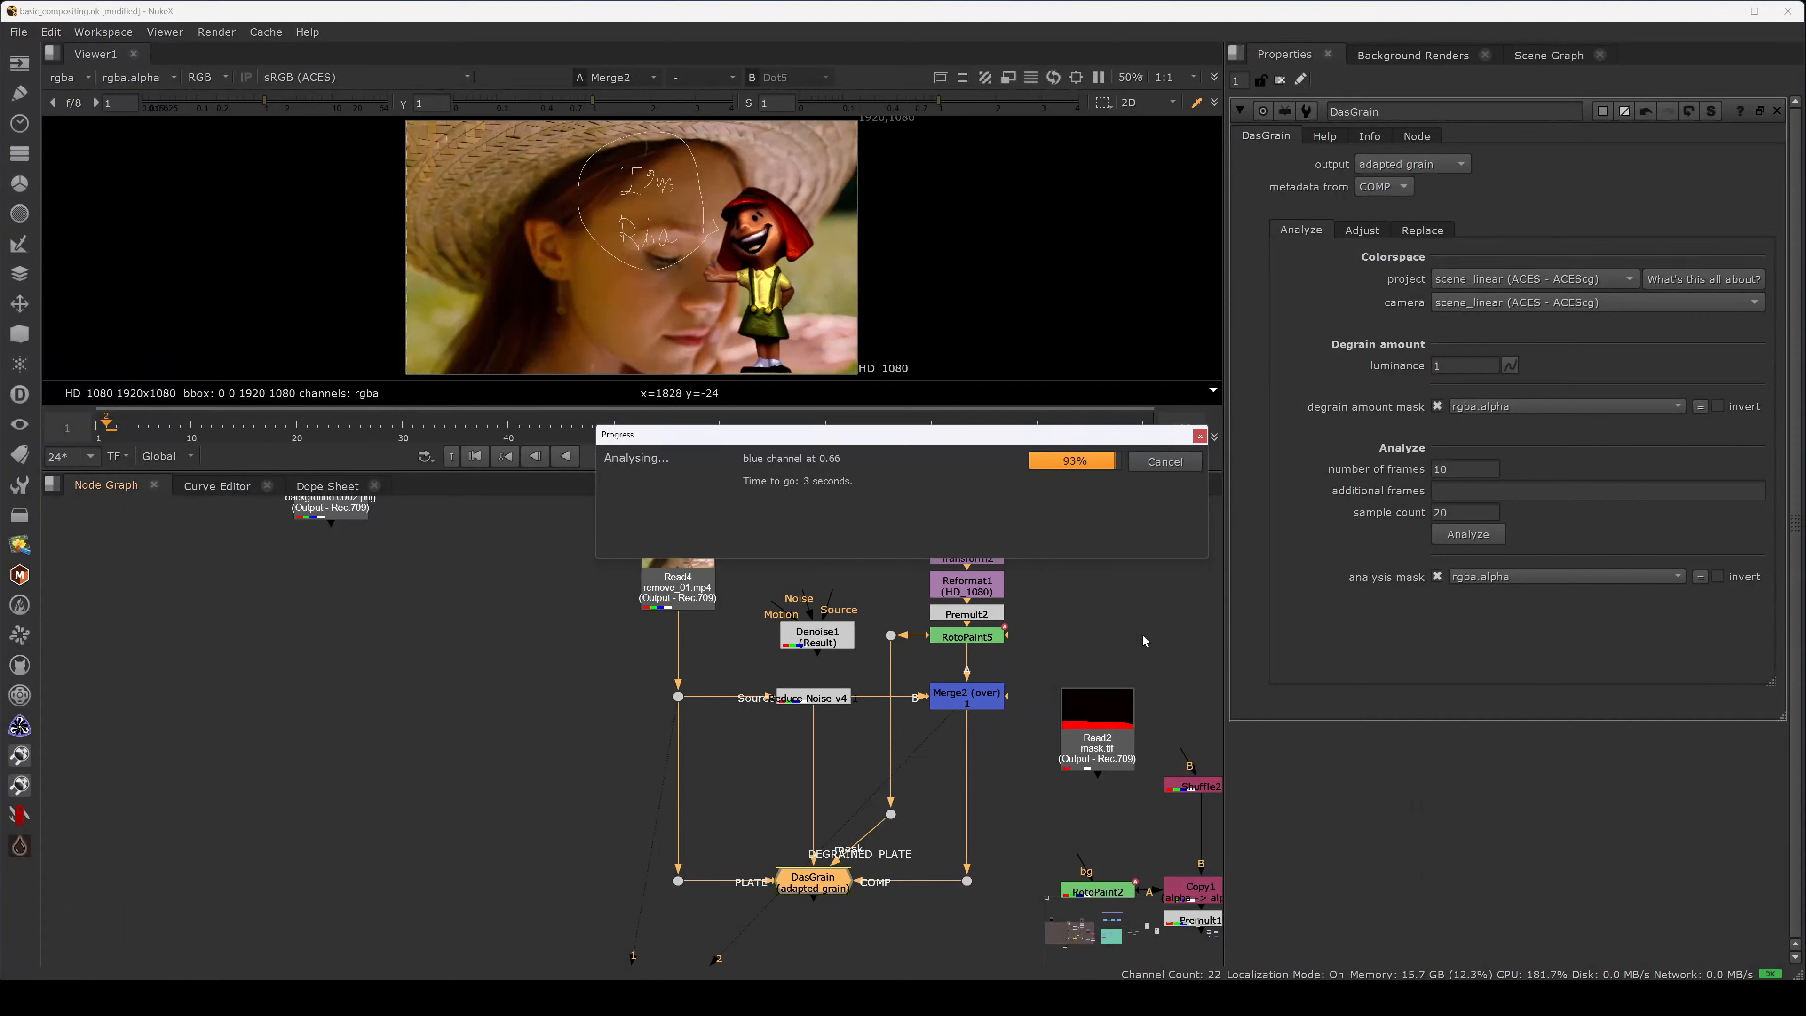
- View the source plate and the DasGrain adapted grain at viewer gain 64, then examine the grain's alpha channel
{"action": "left_click", "coordinate": [678, 696]}
{"action": "key", "text": "1"}
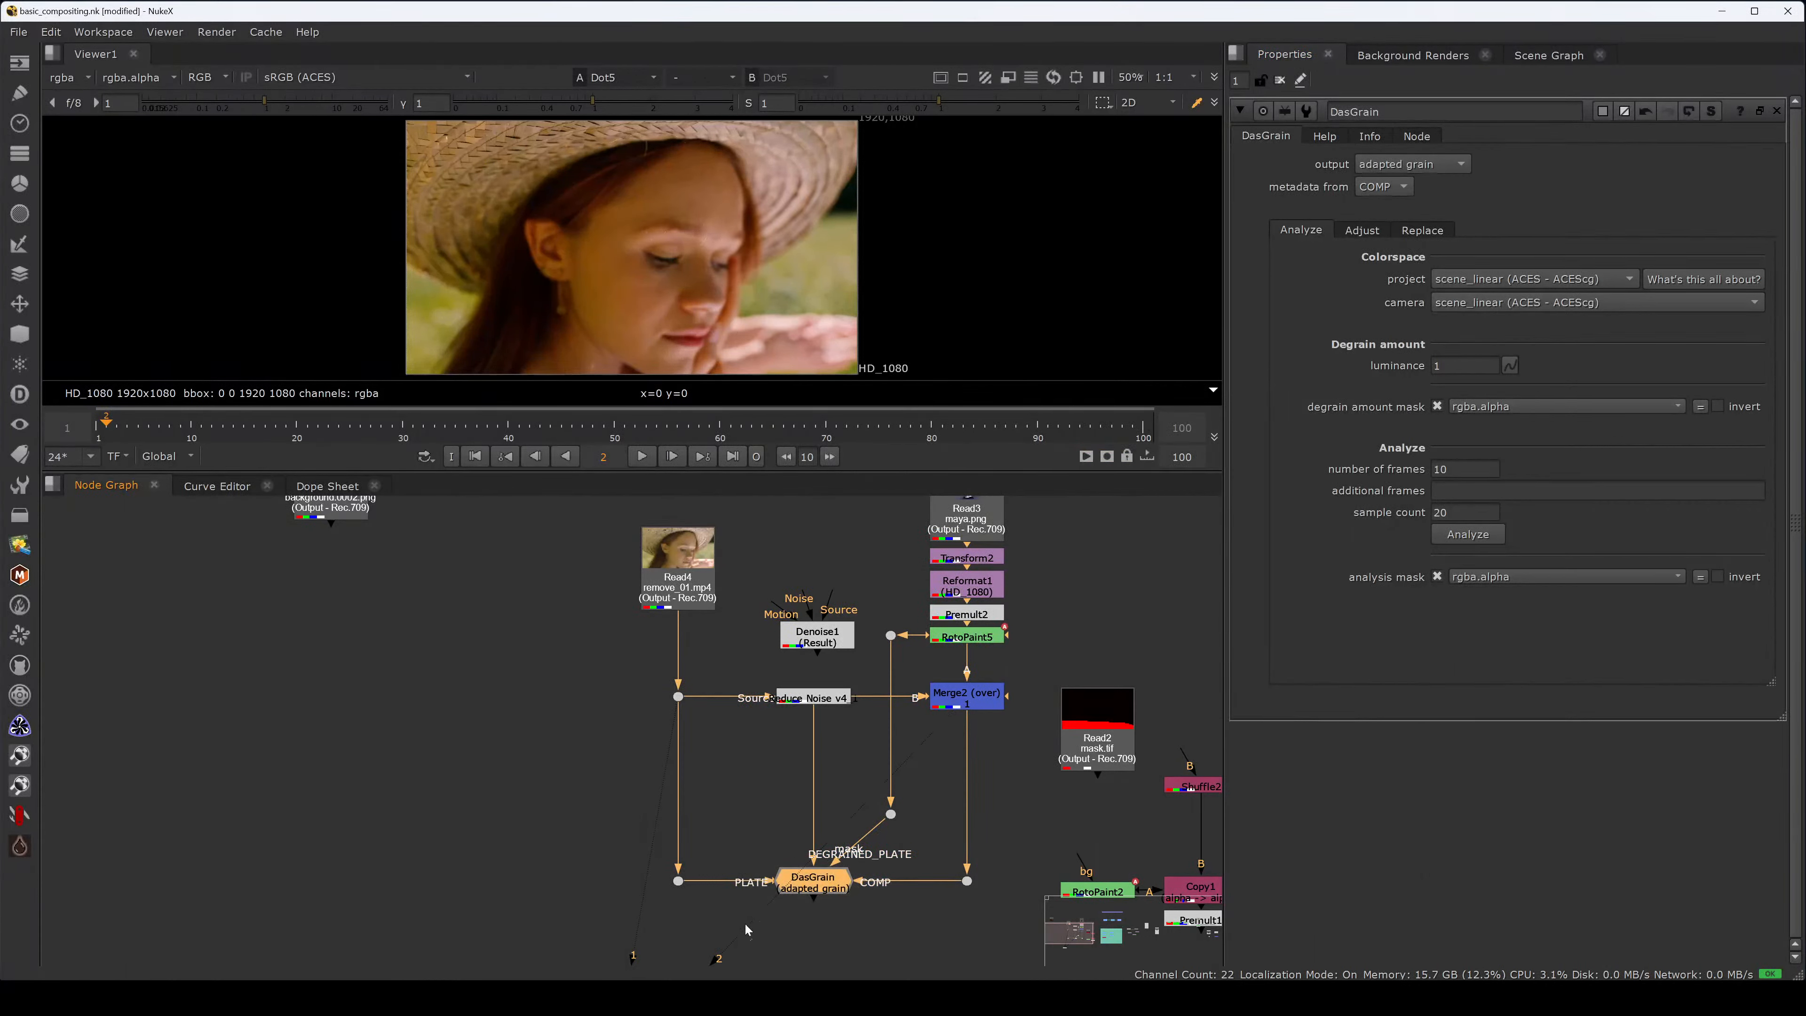
{"action": "key", "text": "2"}
{"action": "left_click_drag", "start_coordinate": [292, 107], "coordinate": [404, 102]}
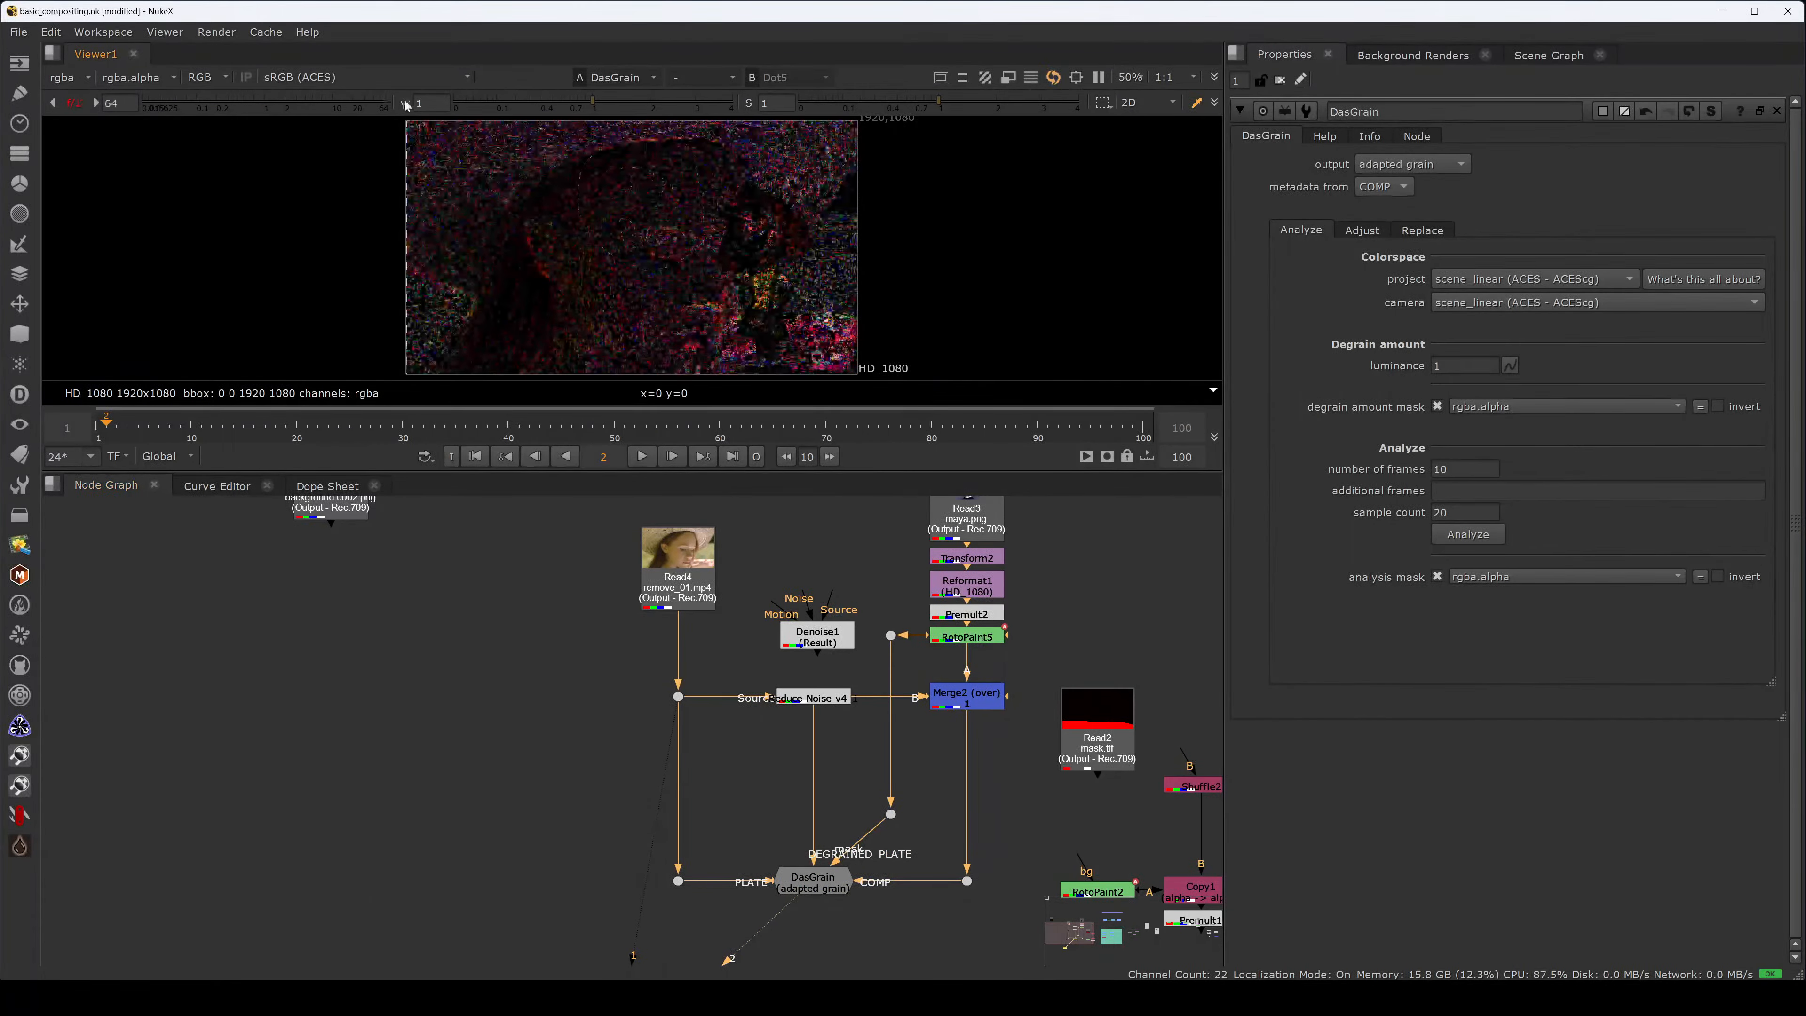
{"action": "key", "text": "space"}
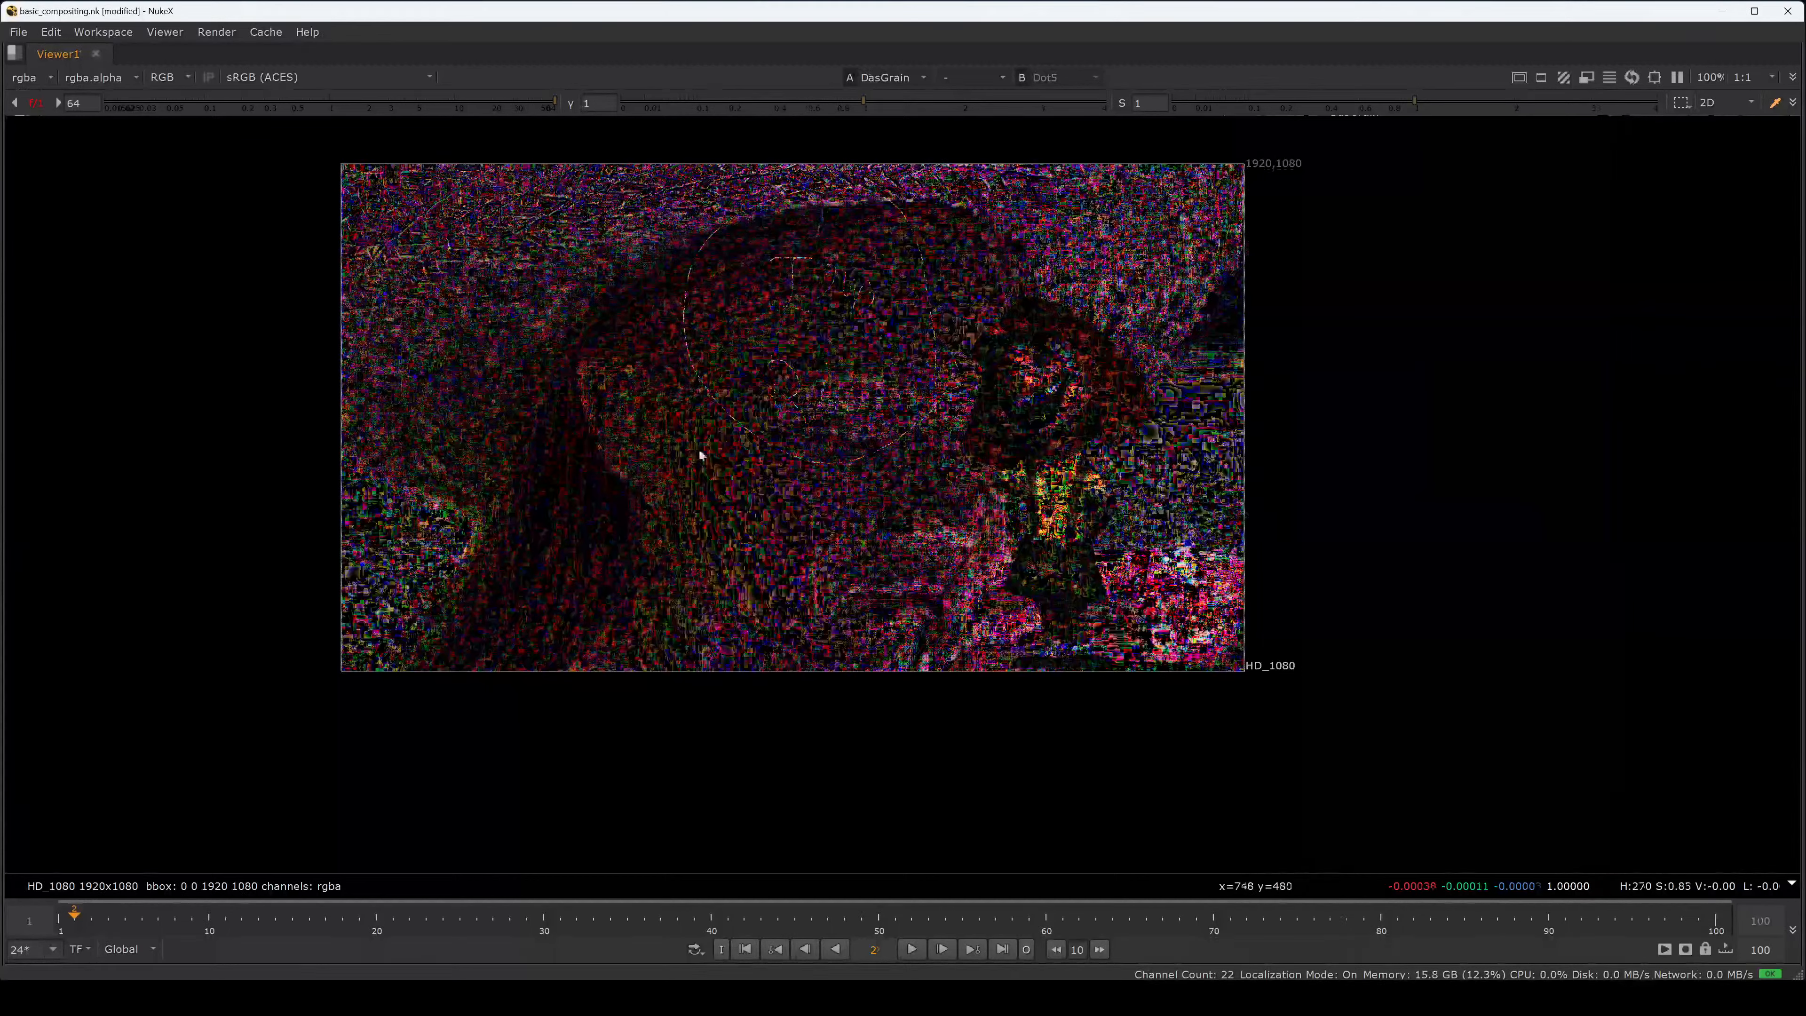
{"action": "key", "text": "space"}
{"action": "key", "text": "a"}
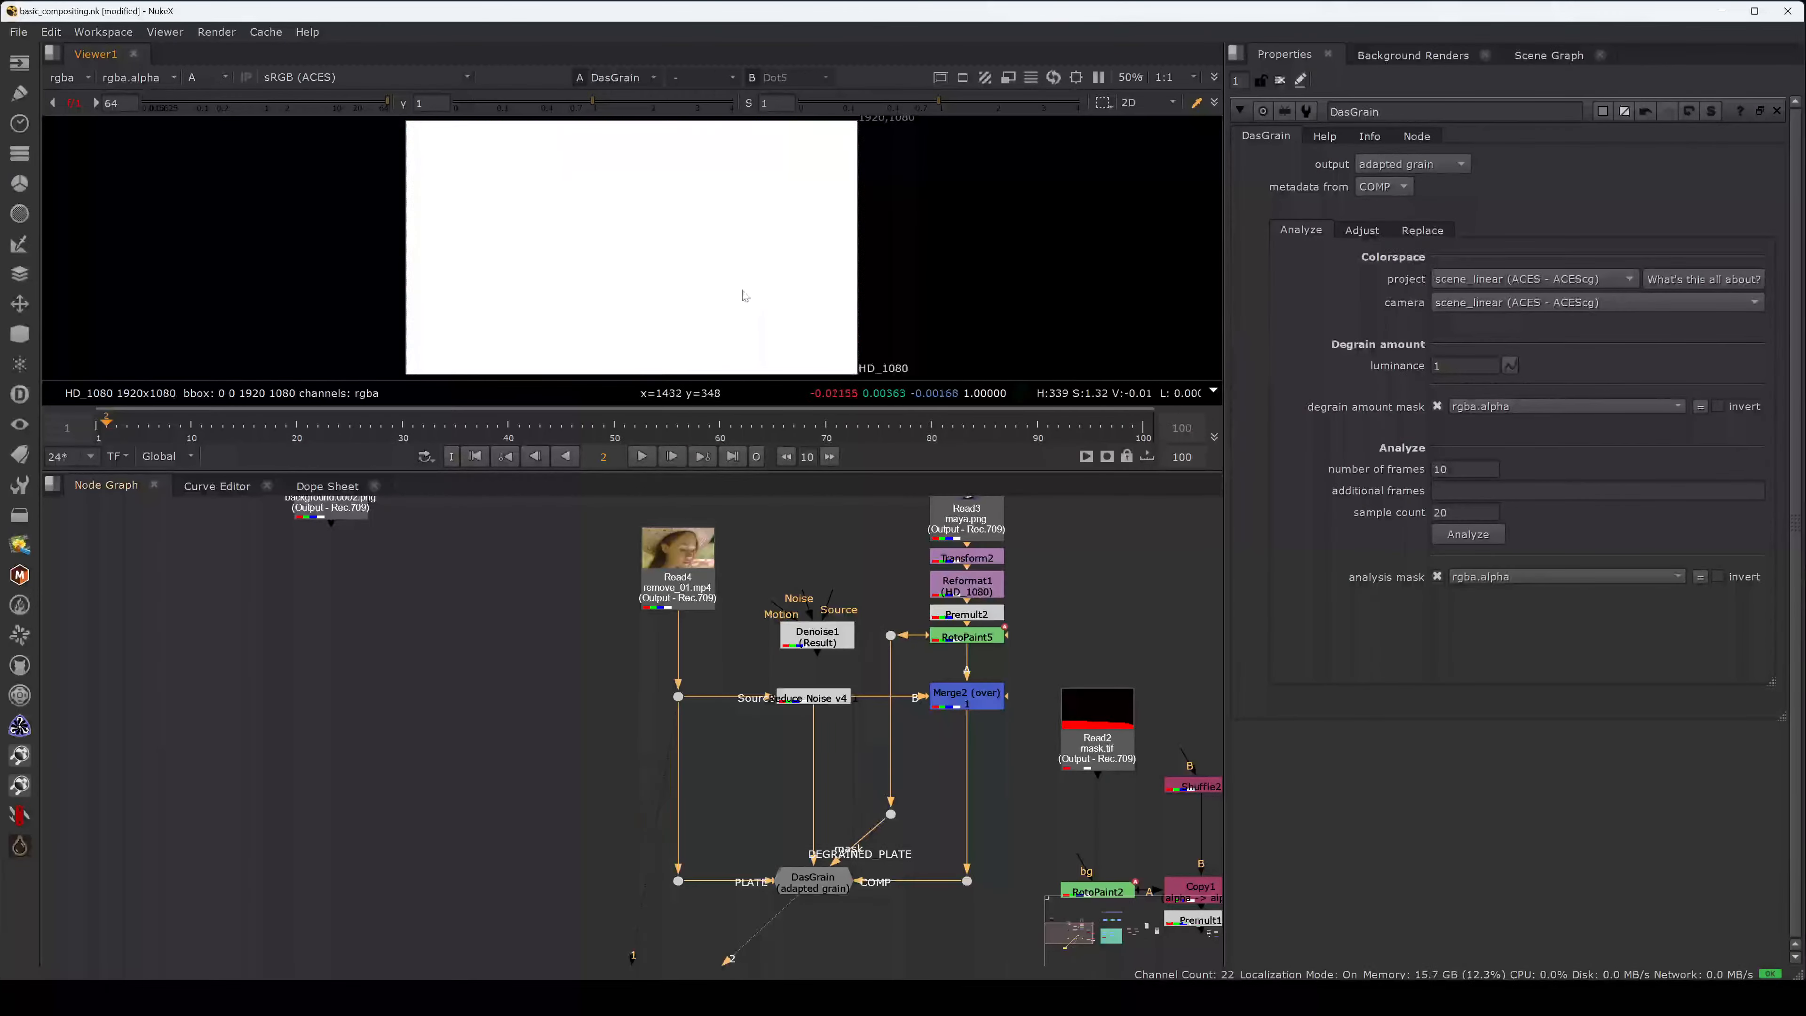
{"action": "left_click_drag", "start_coordinate": [759, 178], "coordinate": [535, 313], "text": "ctrl+shift"}
- Add a Shuffle node after DasGrain, set its output alpha to black, and return the viewer to RGB
{"action": "middle_click_drag", "start_coordinate": [831, 802], "coordinate": [694, 661]}
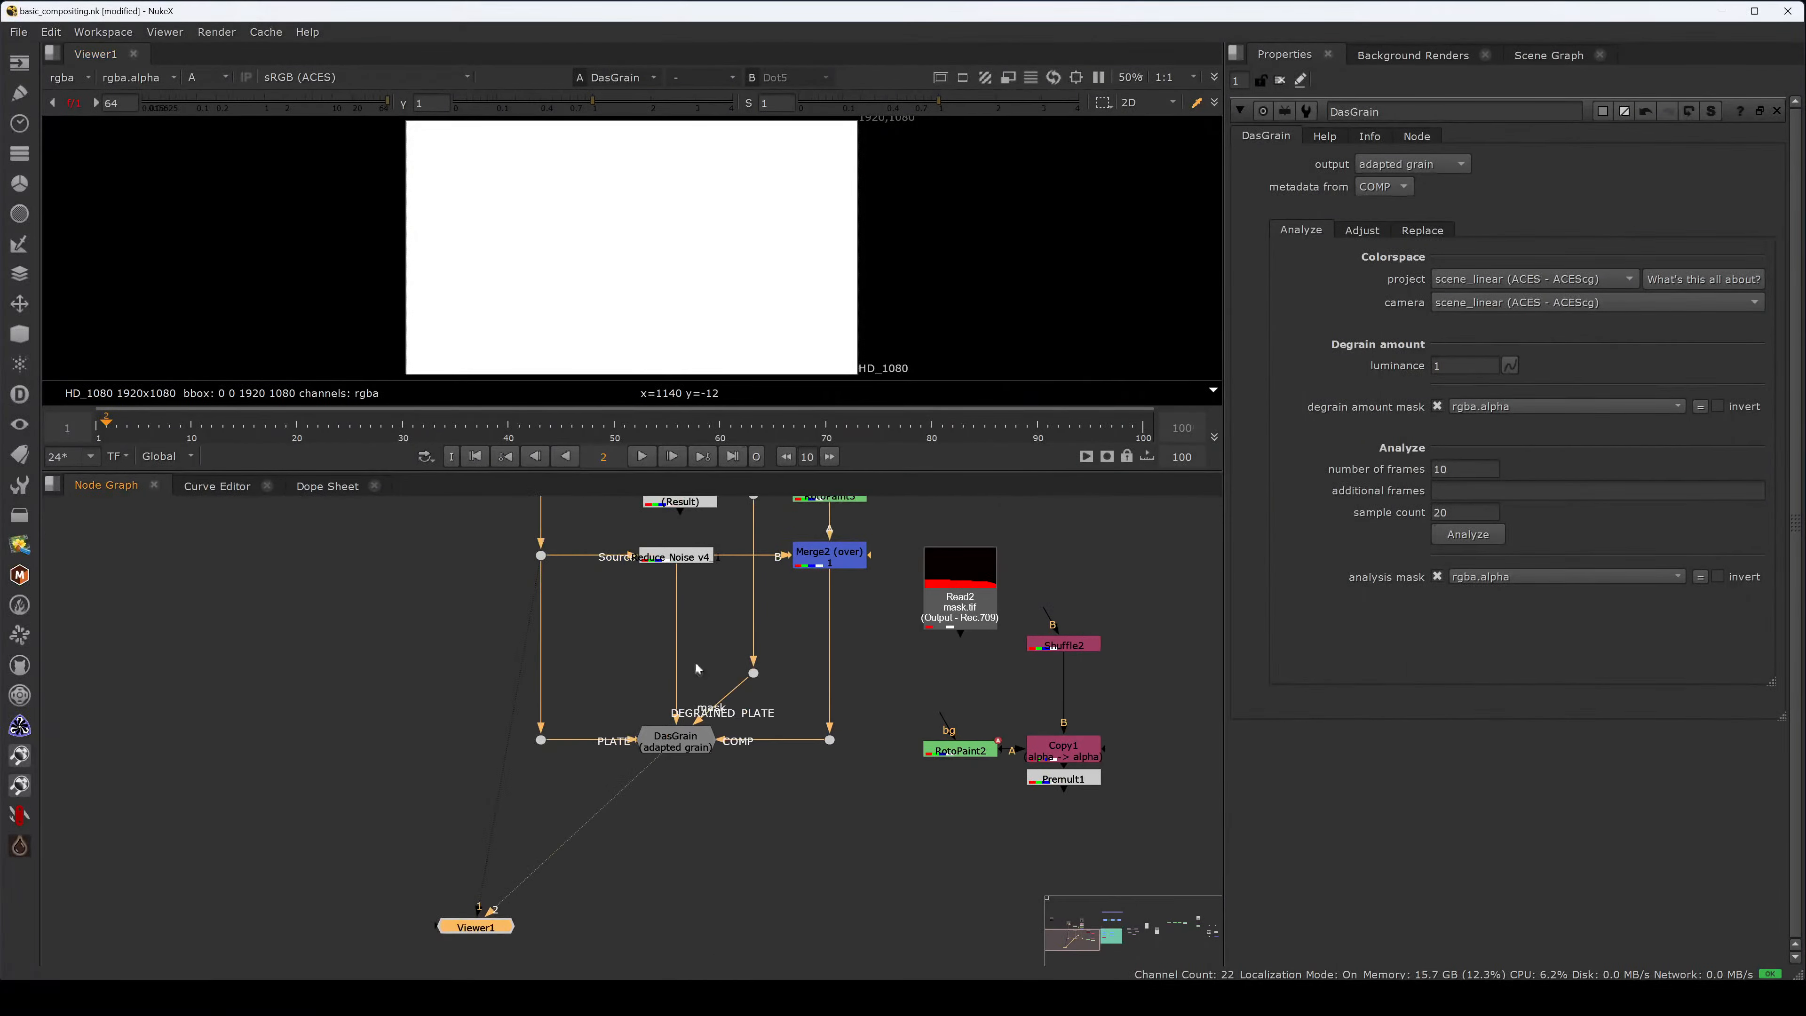
{"action": "key", "text": "Tab"}
{"action": "type", "text": "shuffle"}
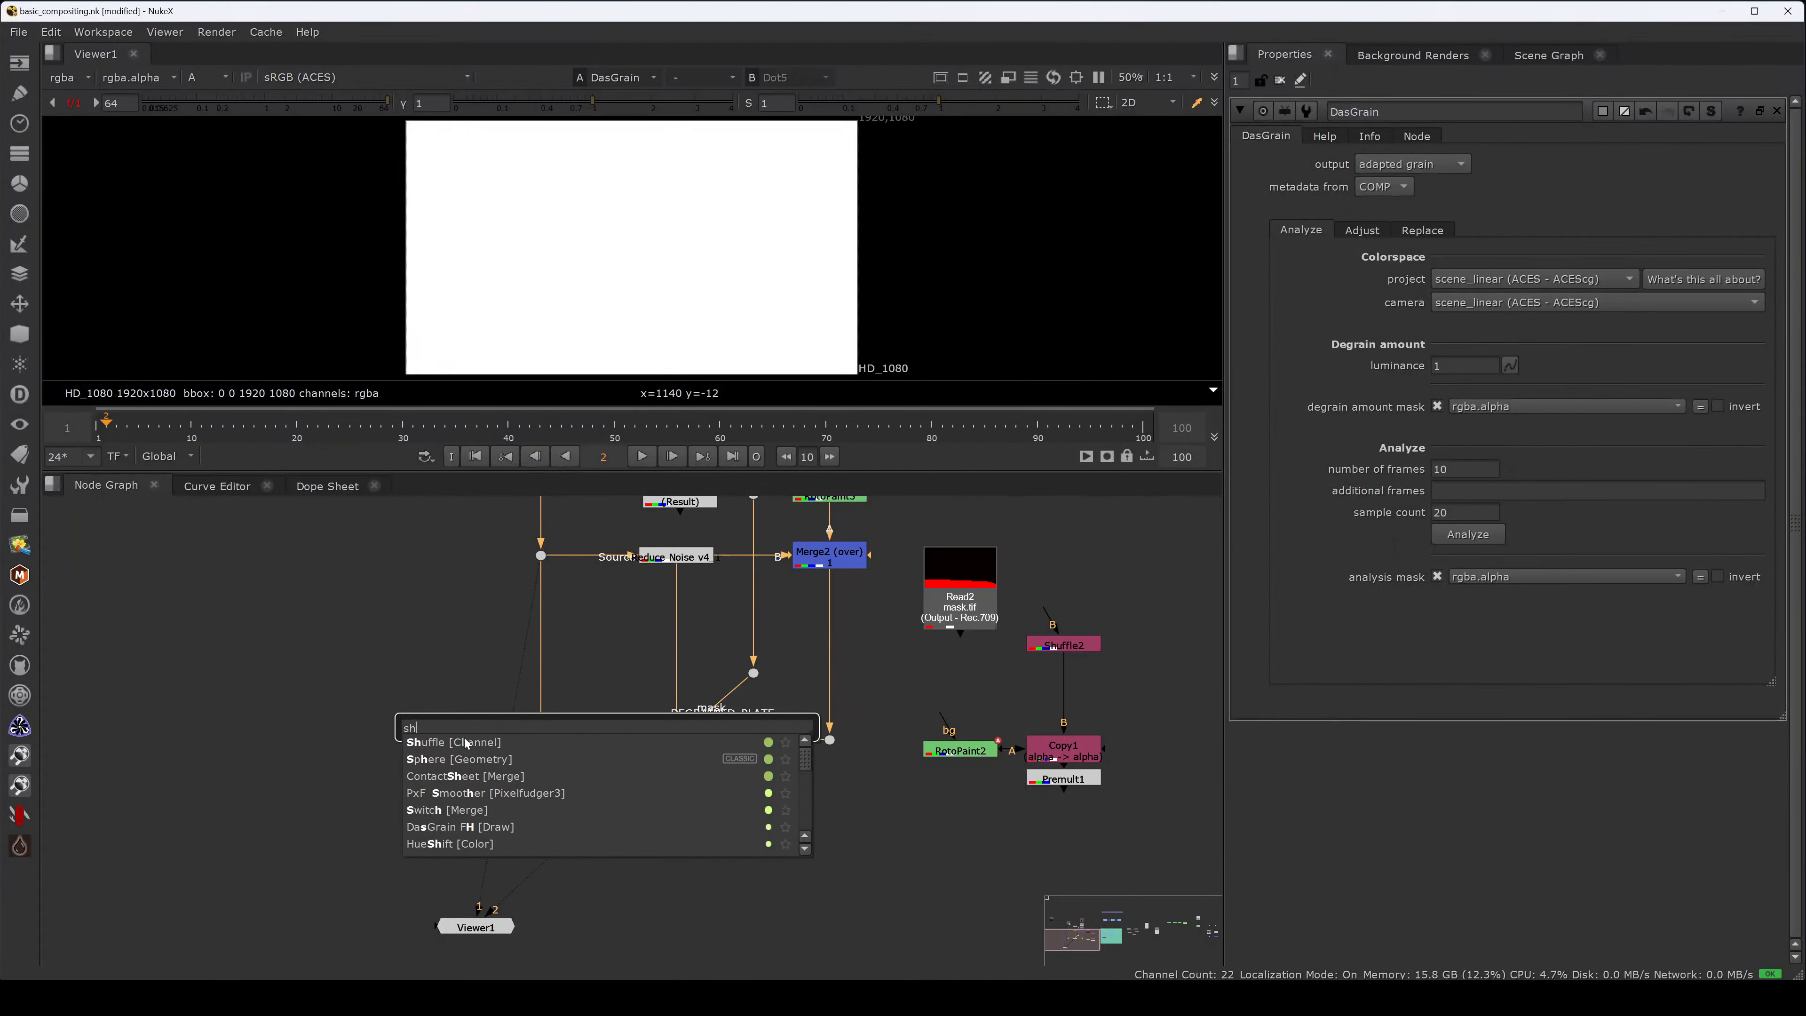
{"action": "key", "text": "Return"}
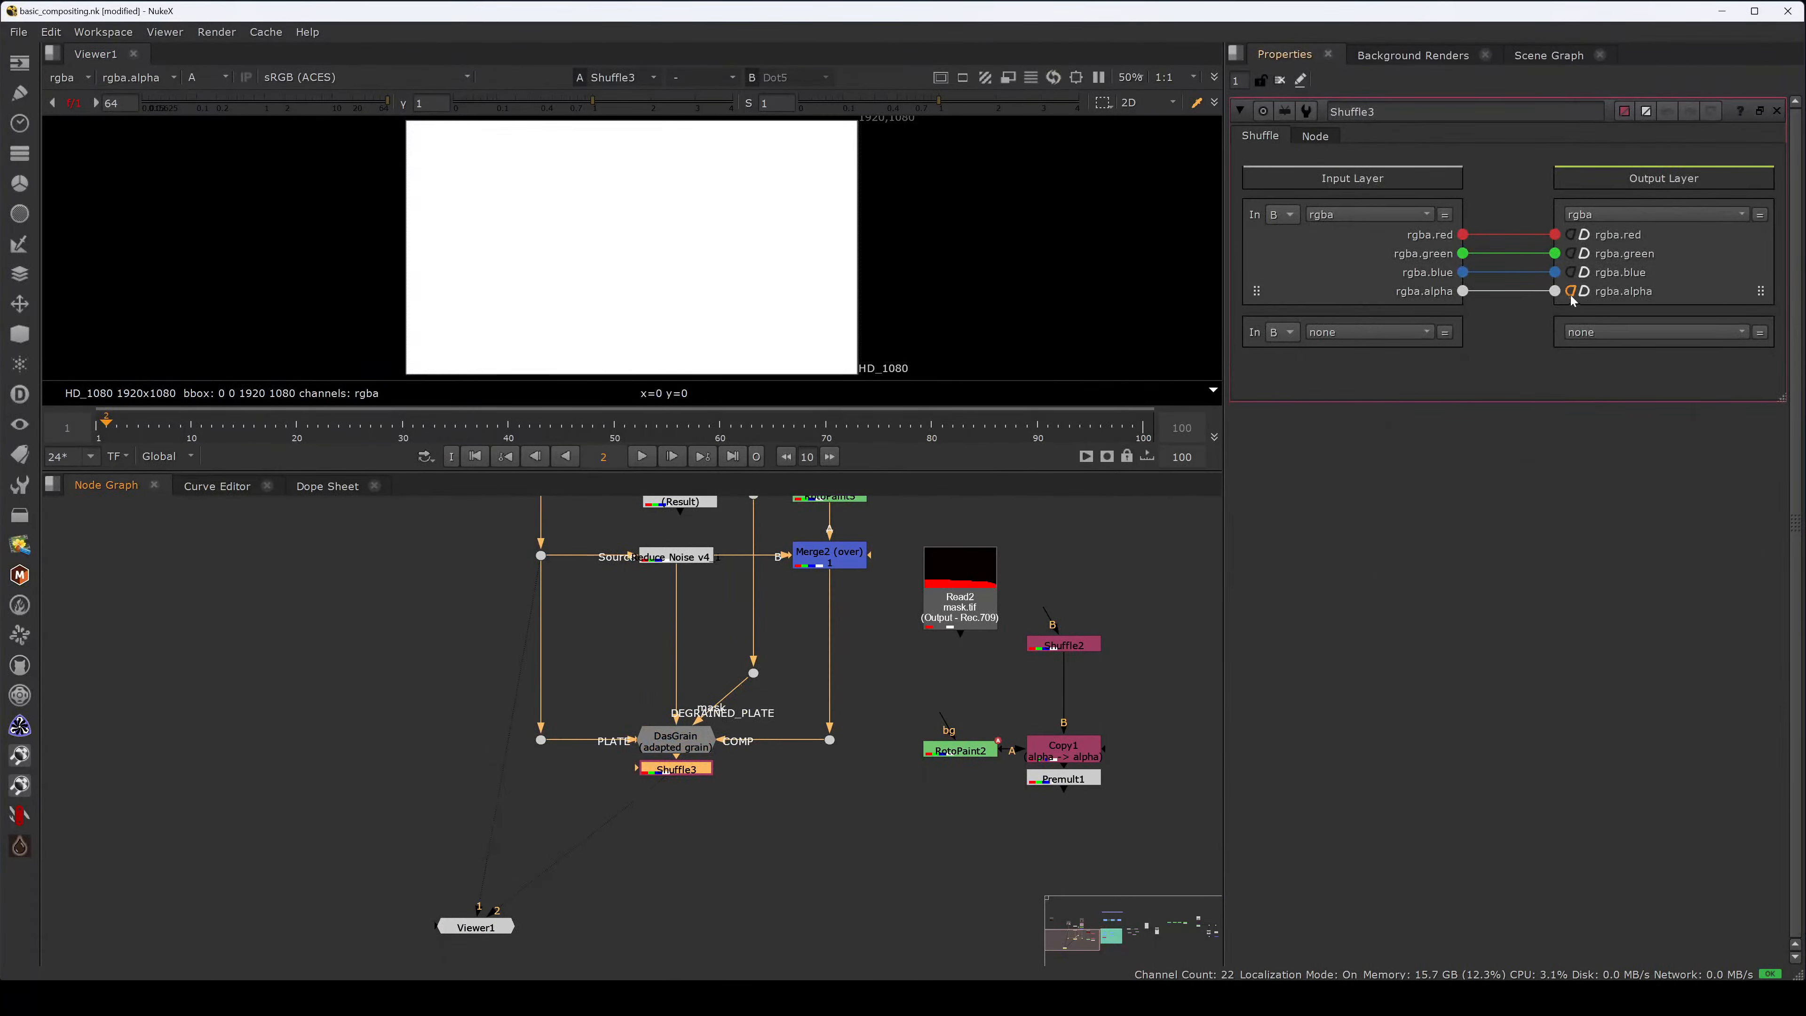
{"action": "left_click", "coordinate": [1571, 292]}
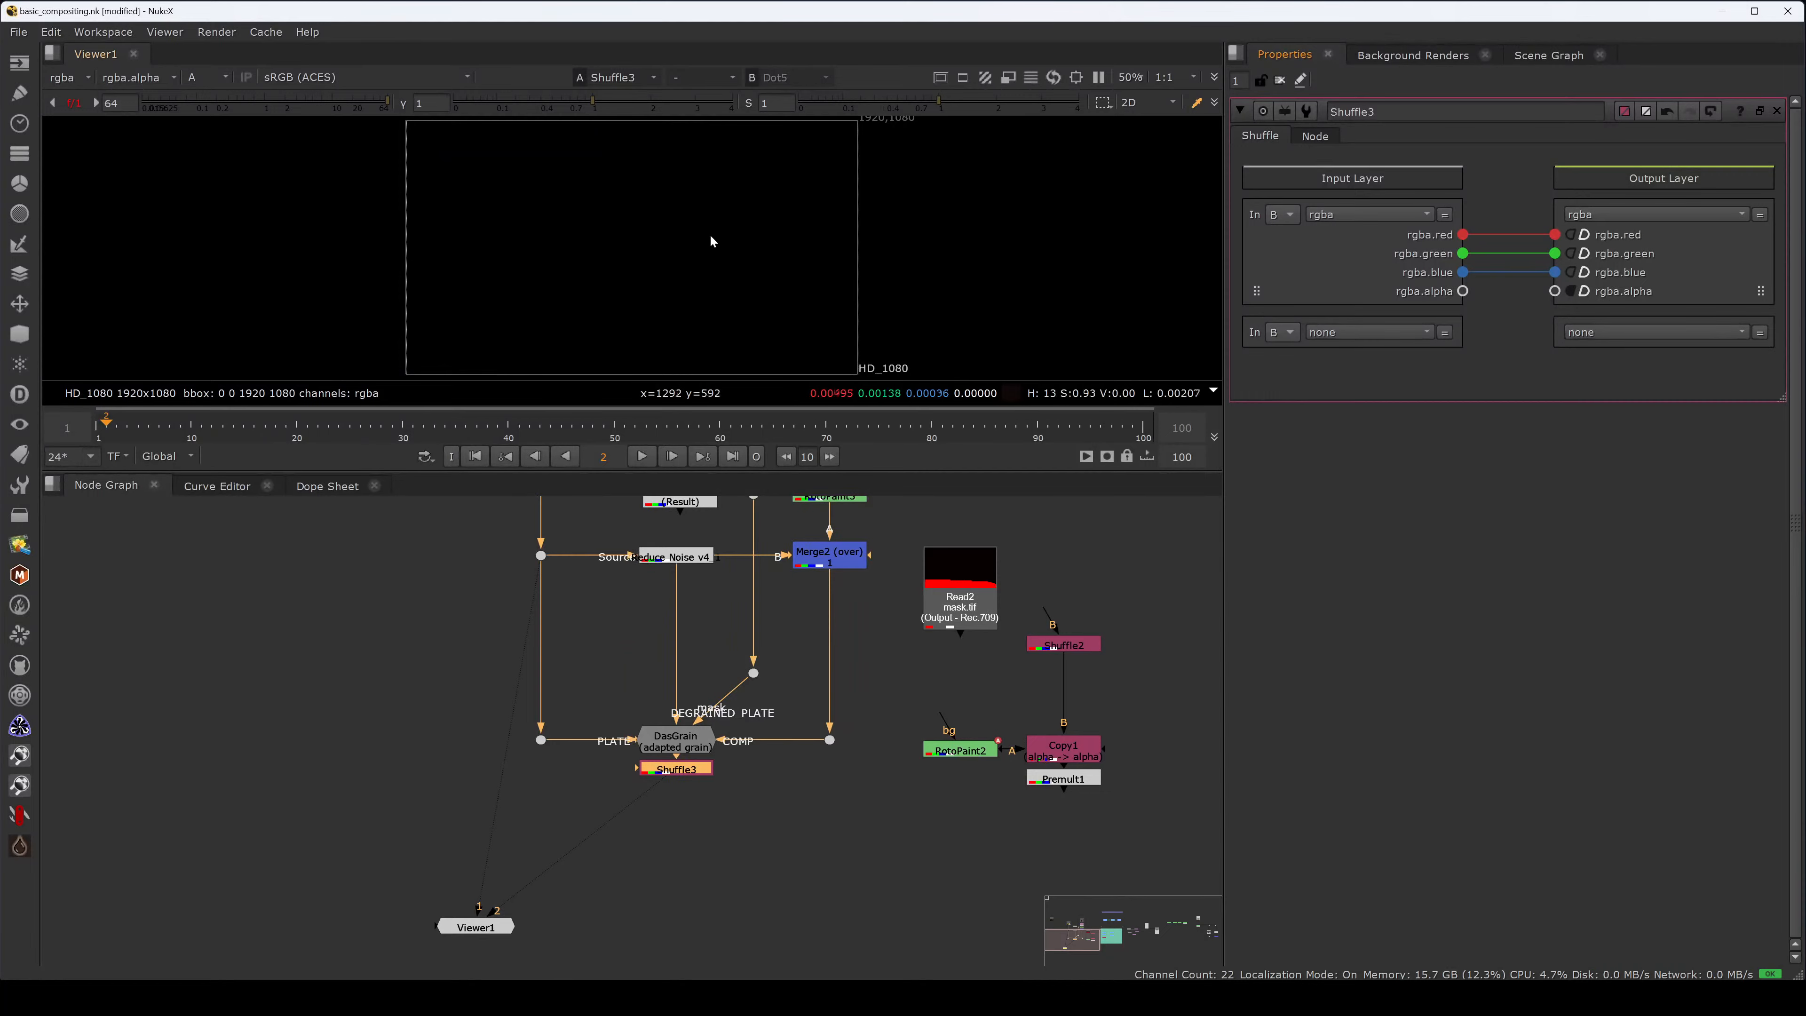
{"action": "key", "text": "a"}
- Move Shuffle3 further below DasGrain and add a Merge node with A from DasGrain and B from the composite's dot
{"action": "middle_click_drag", "start_coordinate": [676, 796], "coordinate": [562, 733]}
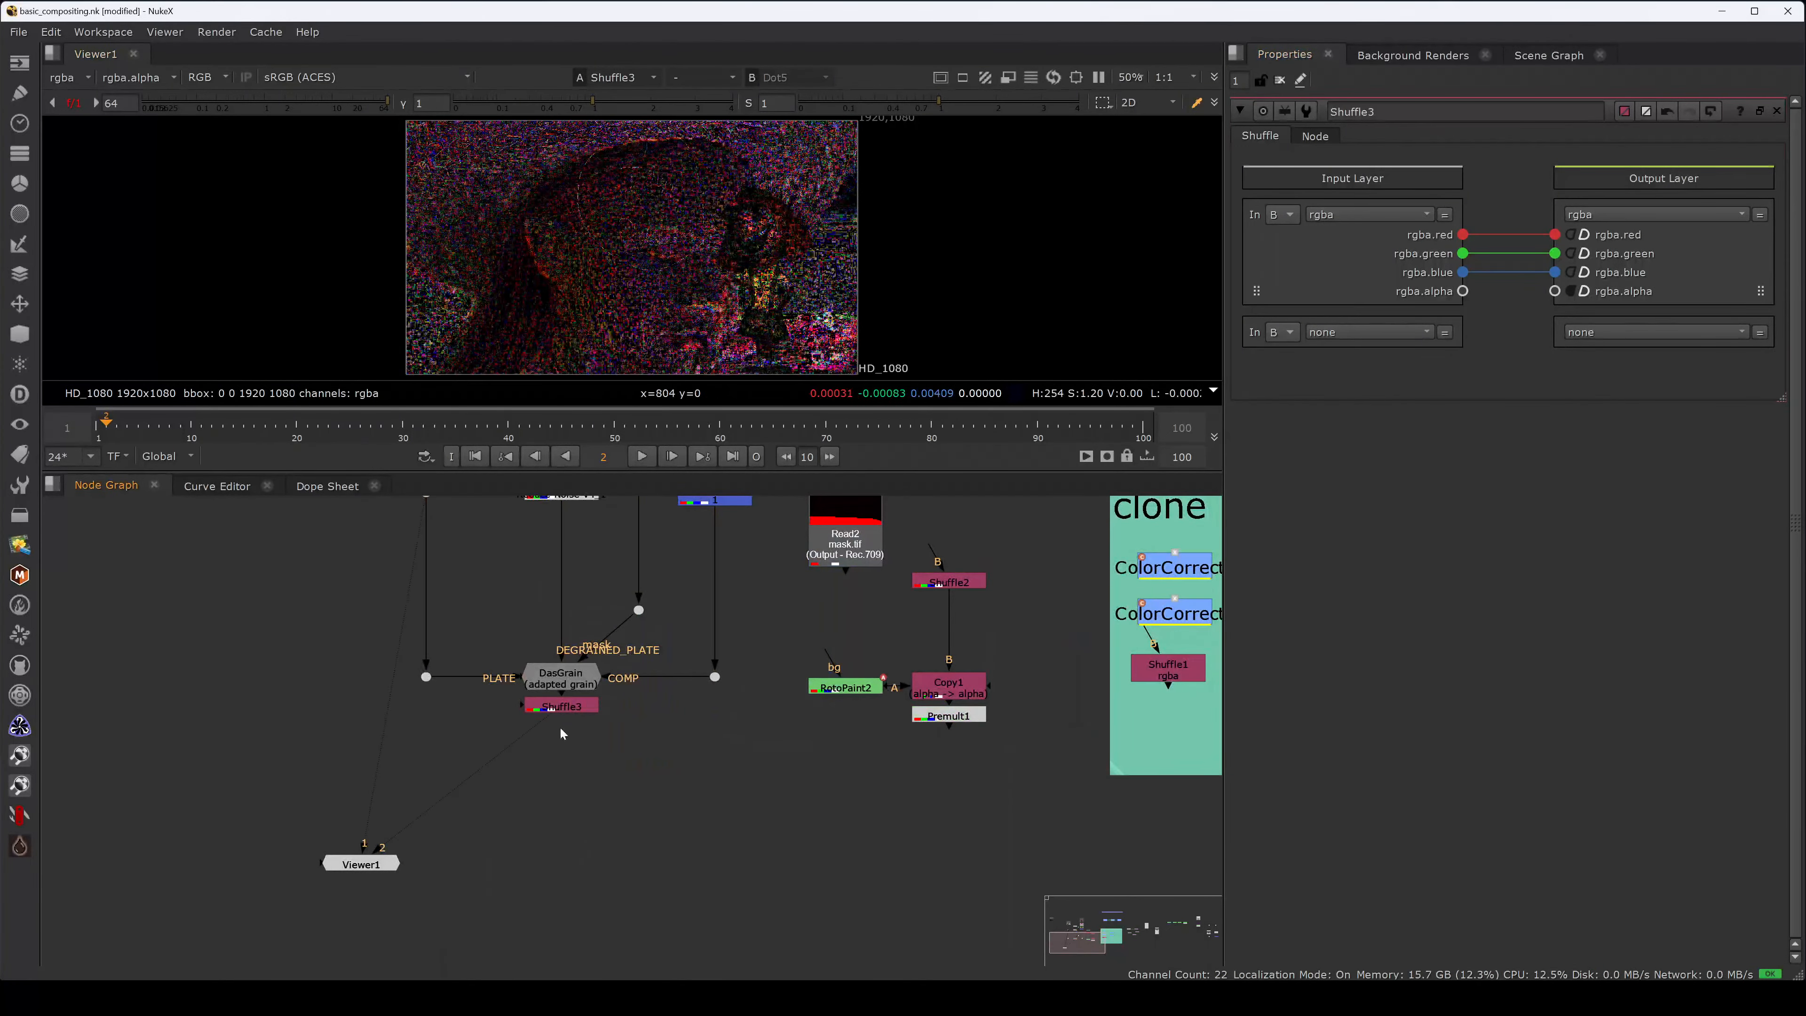
{"action": "left_click_drag", "start_coordinate": [560, 707], "coordinate": [560, 864]}
{"action": "key", "text": "m"}
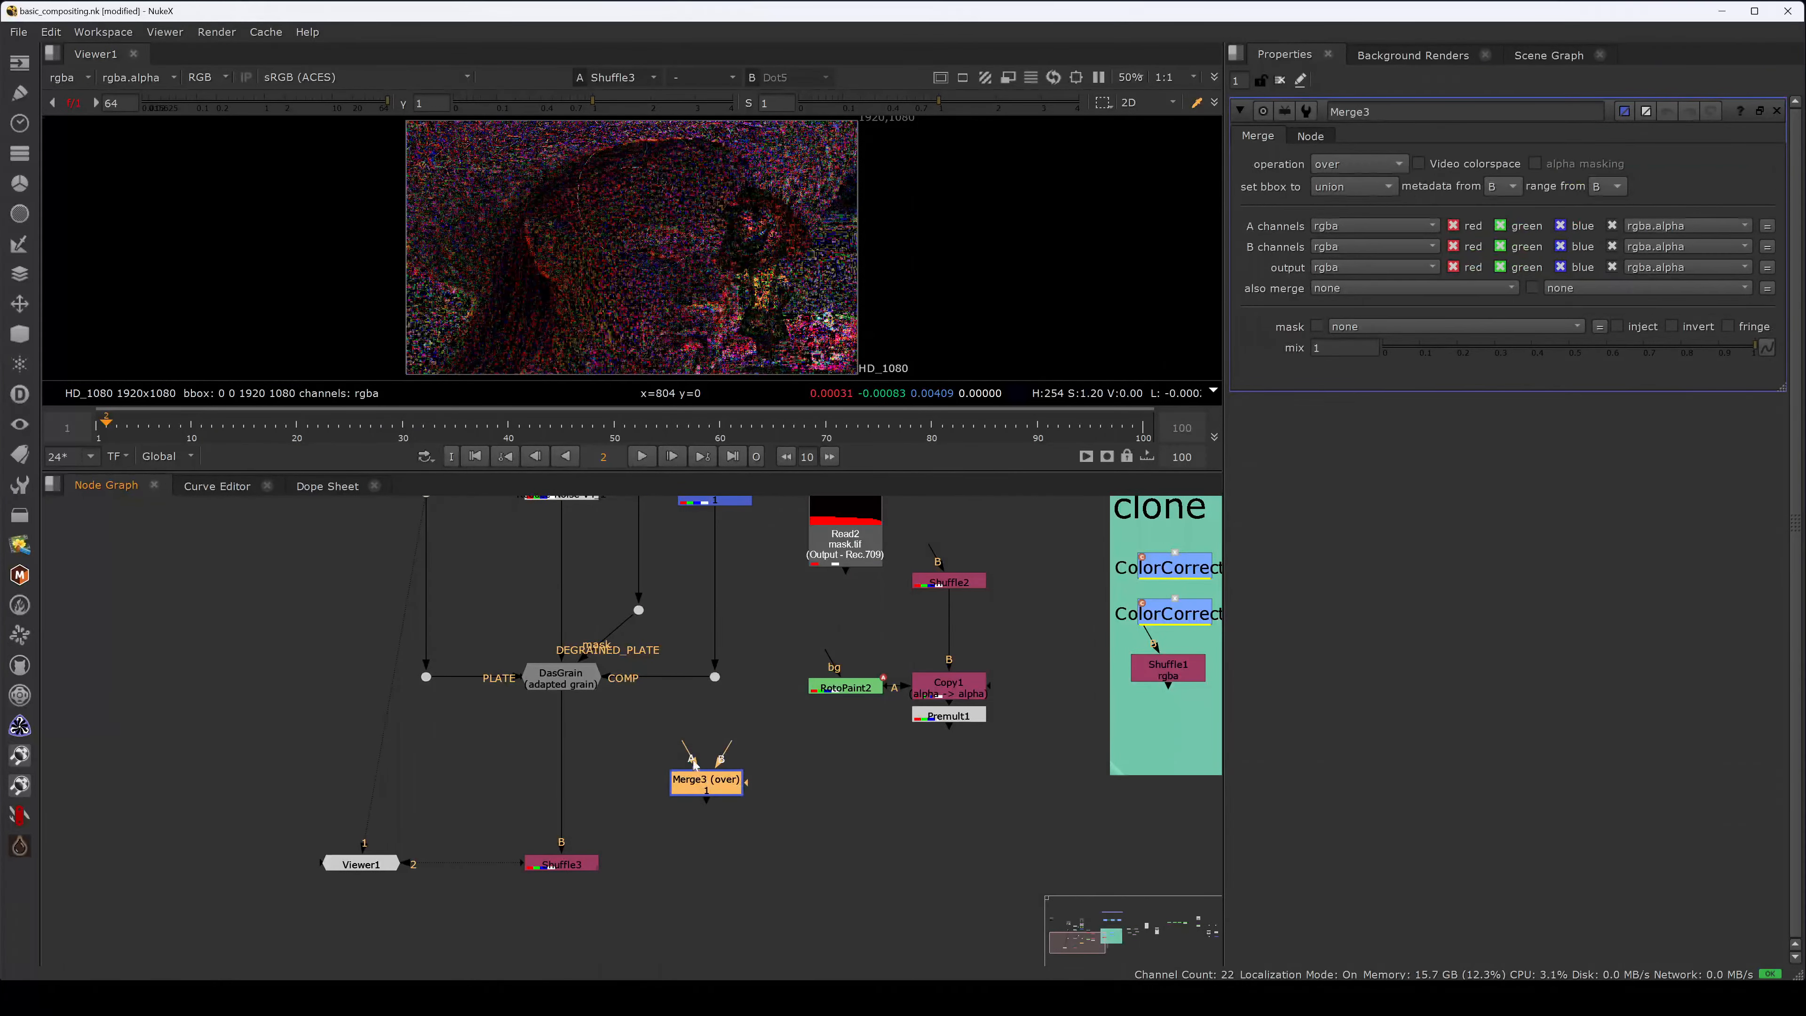
{"action": "left_click_drag", "start_coordinate": [674, 744], "coordinate": [560, 680]}
{"action": "middle_click_drag", "start_coordinate": [728, 662], "coordinate": [686, 799]}
{"action": "left_click_drag", "start_coordinate": [687, 878], "coordinate": [674, 812]}
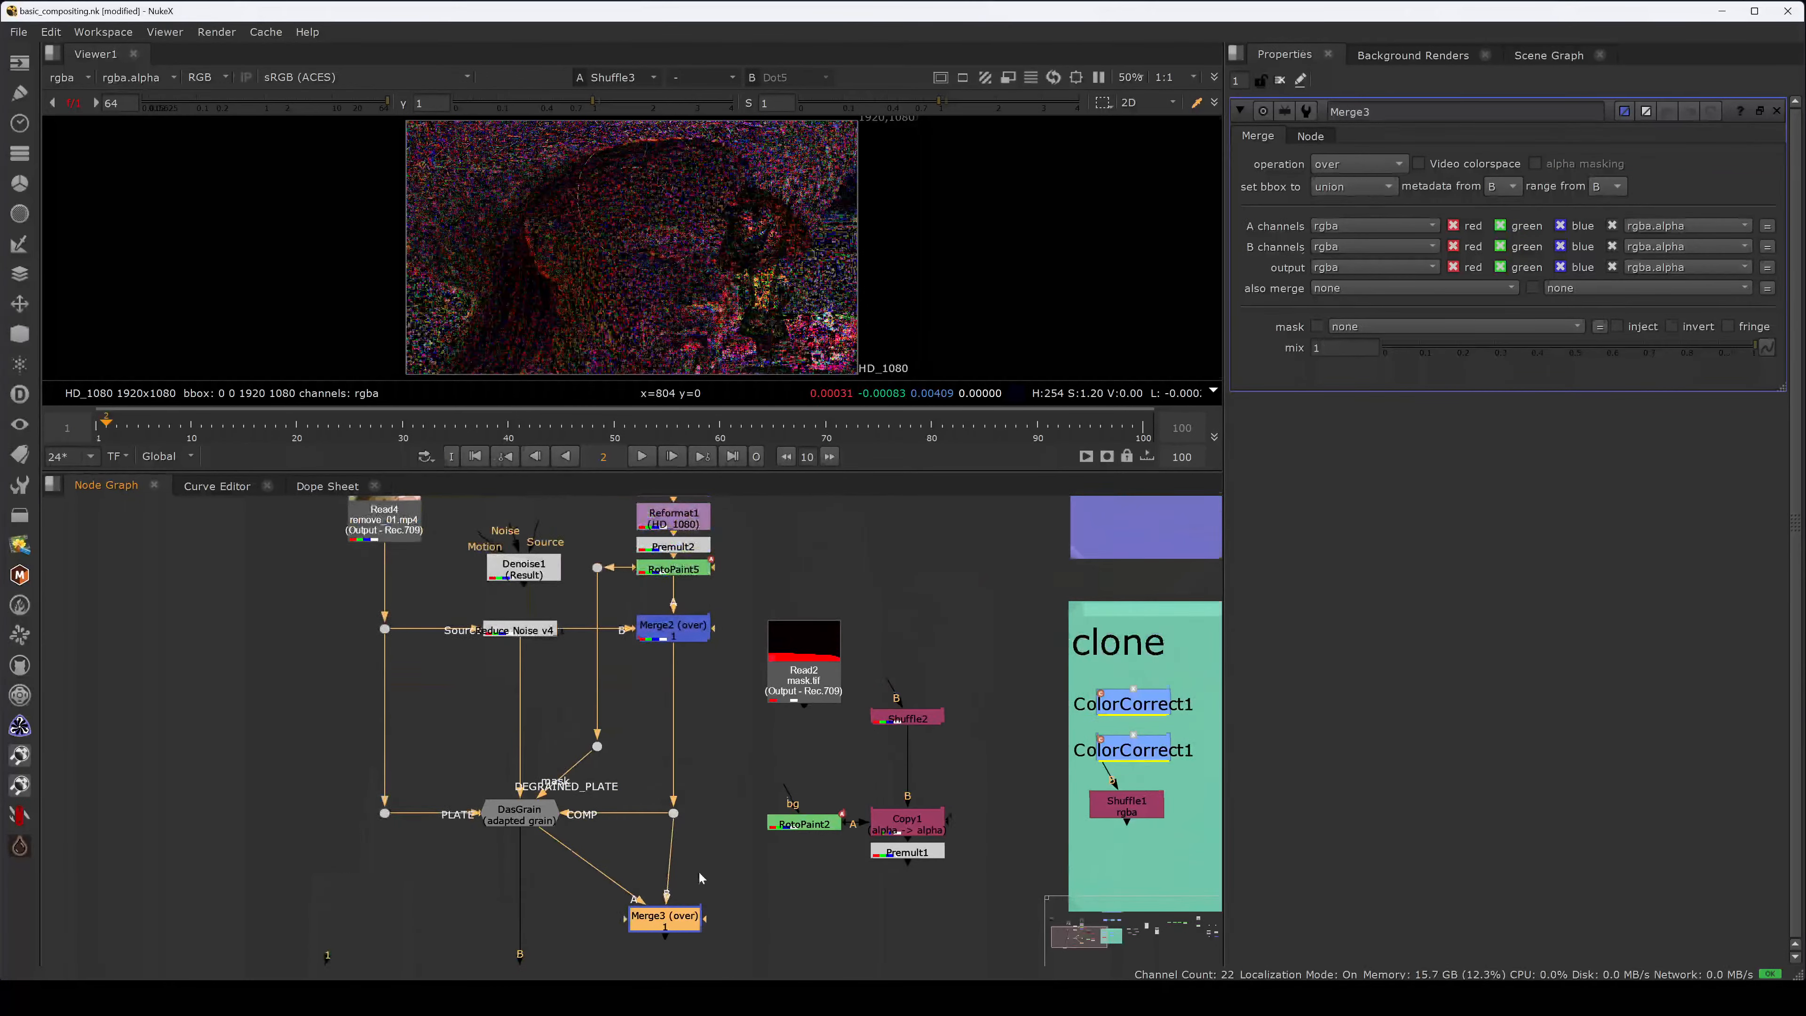
- View the Merge3 output and toggle the node off and on to check its effect
{"action": "middle_click_drag", "start_coordinate": [700, 910], "coordinate": [709, 837]}
{"action": "key", "text": "2"}
{"action": "left_click_drag", "start_coordinate": [673, 846], "coordinate": [607, 898]}
{"action": "left_click_drag", "start_coordinate": [726, 823], "coordinate": [639, 888]}
{"action": "key", "text": "d"}
{"action": "key", "text": "d"}
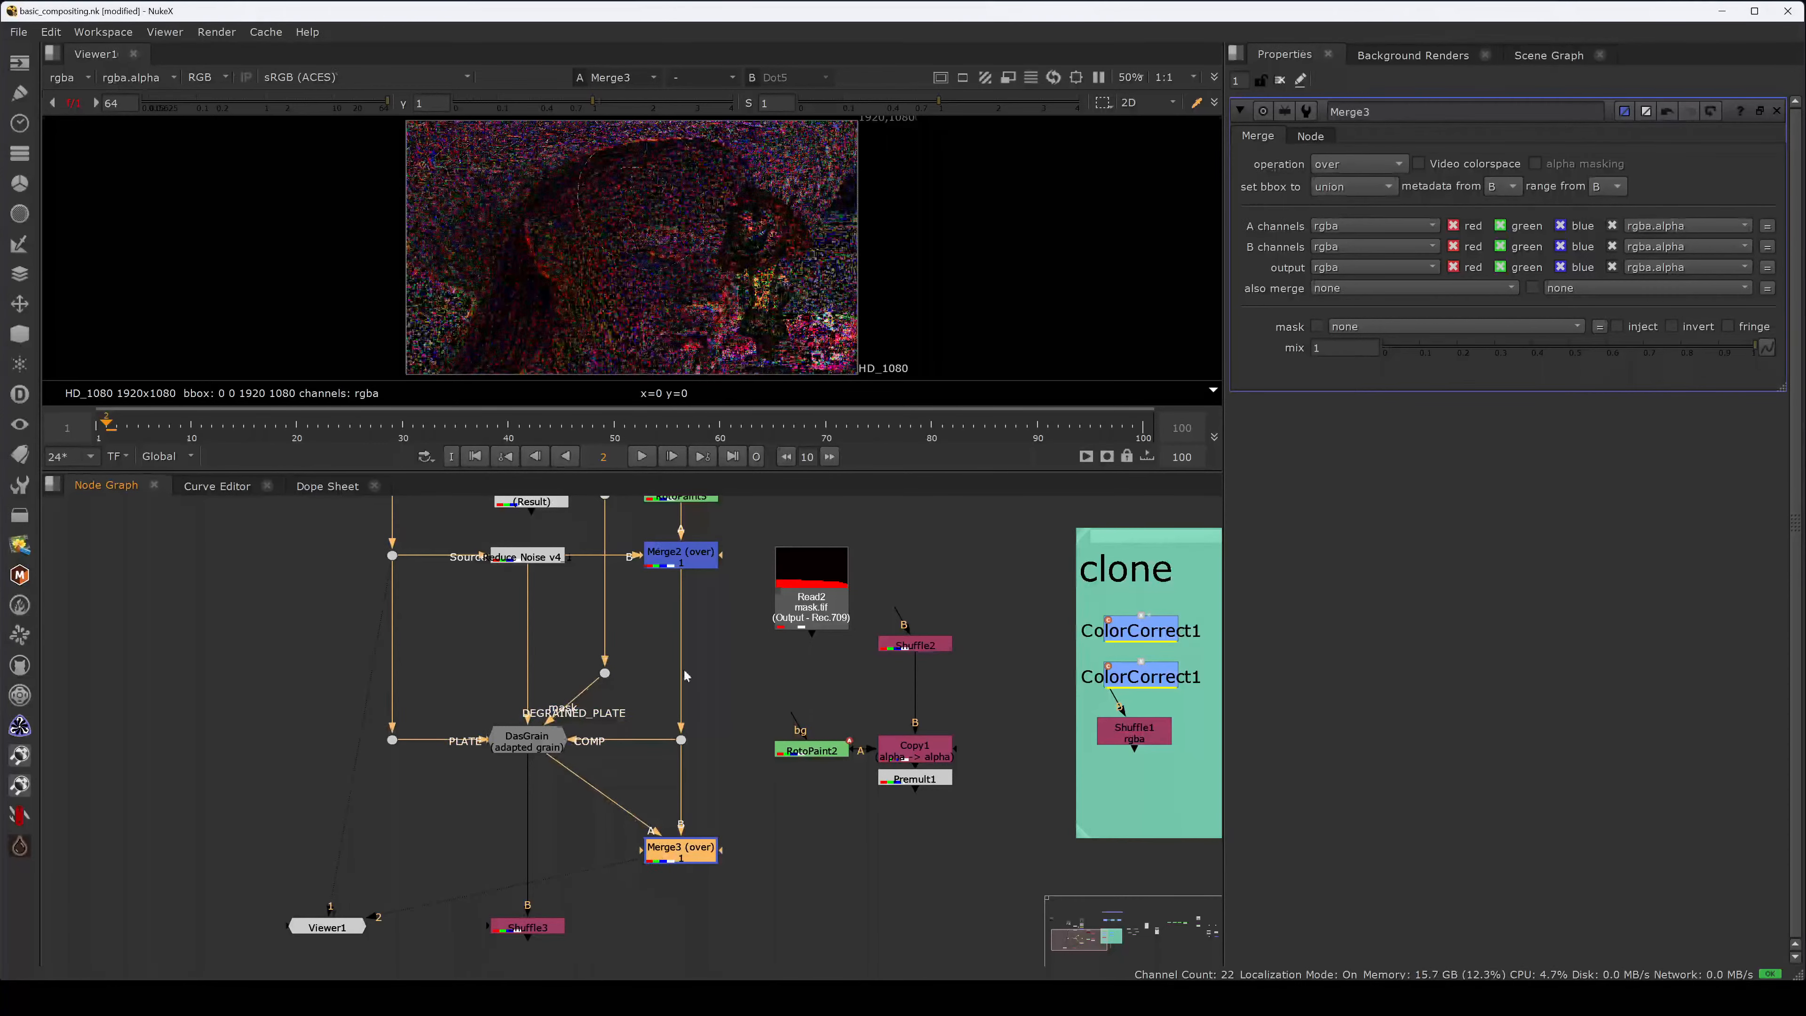
- Reset the viewer gain to 1 and compare the ungrained composite at the COMP dot with Merge3's output
{"action": "left_click", "coordinate": [299, 102], "text": "ctrl"}
{"action": "left_click_drag", "start_coordinate": [745, 779], "coordinate": [665, 698]}
{"action": "key", "text": "2"}
{"action": "left_click_drag", "start_coordinate": [755, 815], "coordinate": [601, 899]}
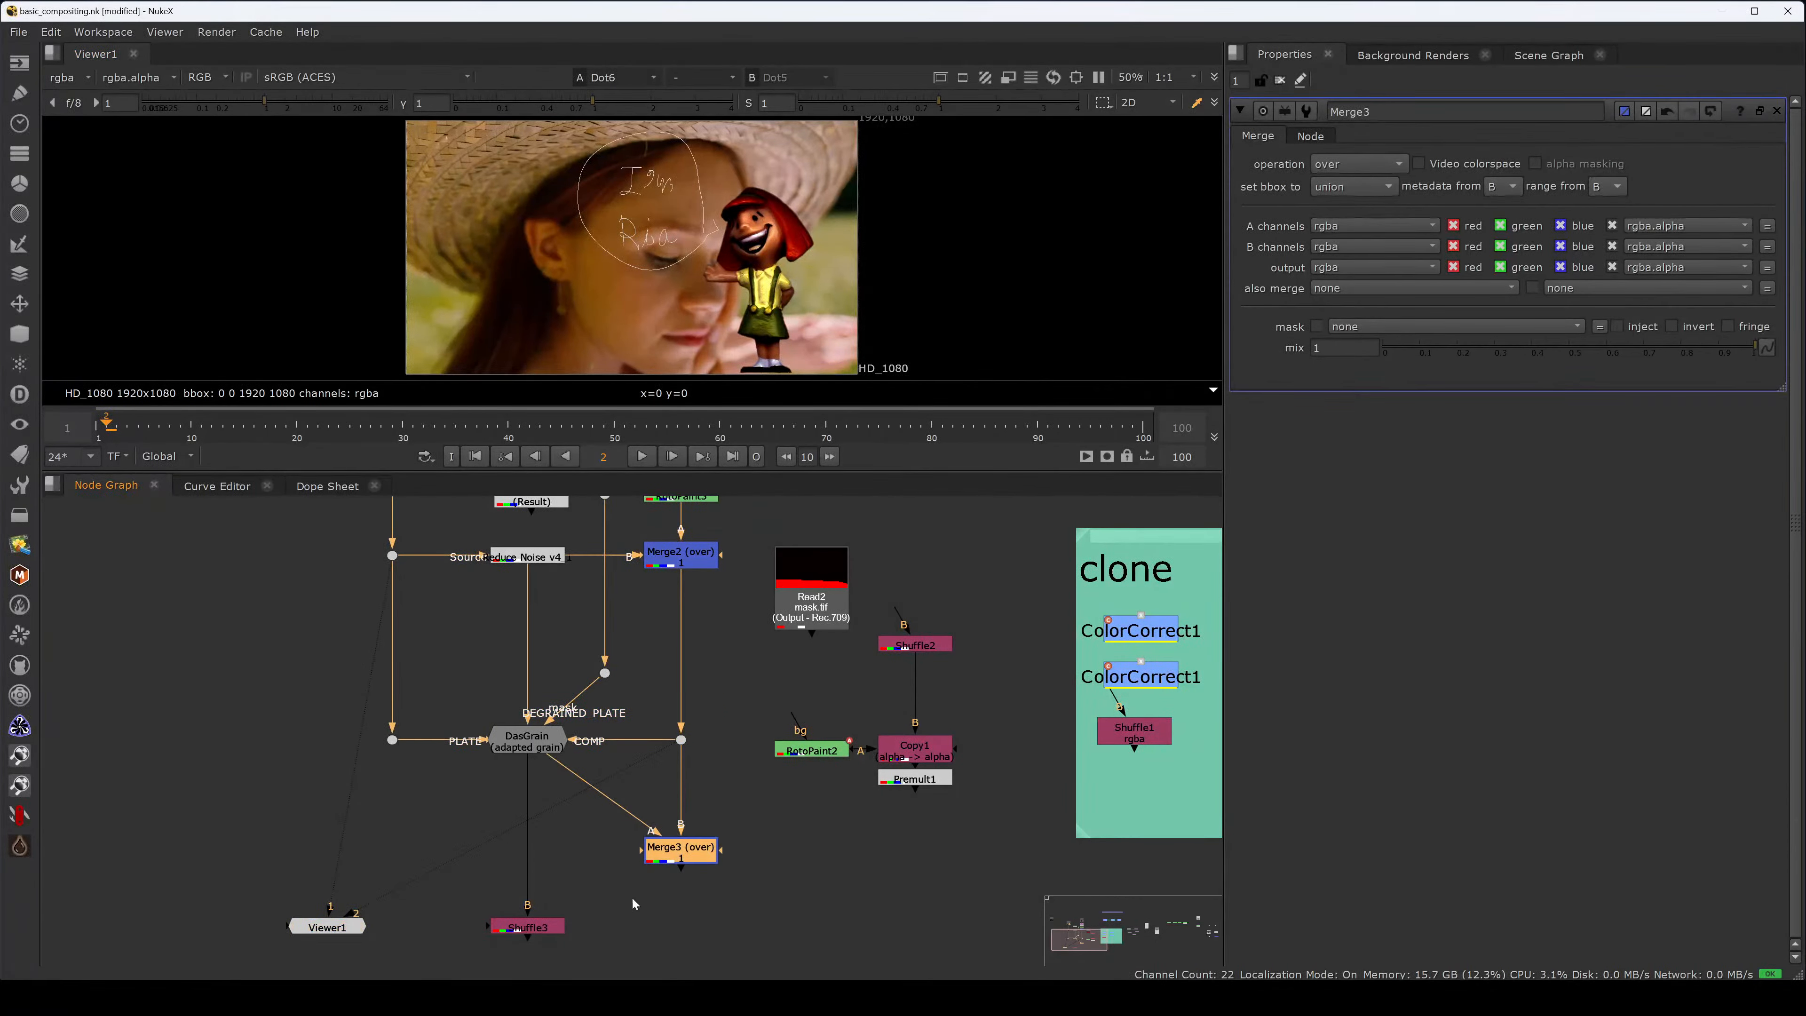
{"action": "key", "text": "2"}
{"action": "left_click_drag", "start_coordinate": [754, 794], "coordinate": [601, 901]}
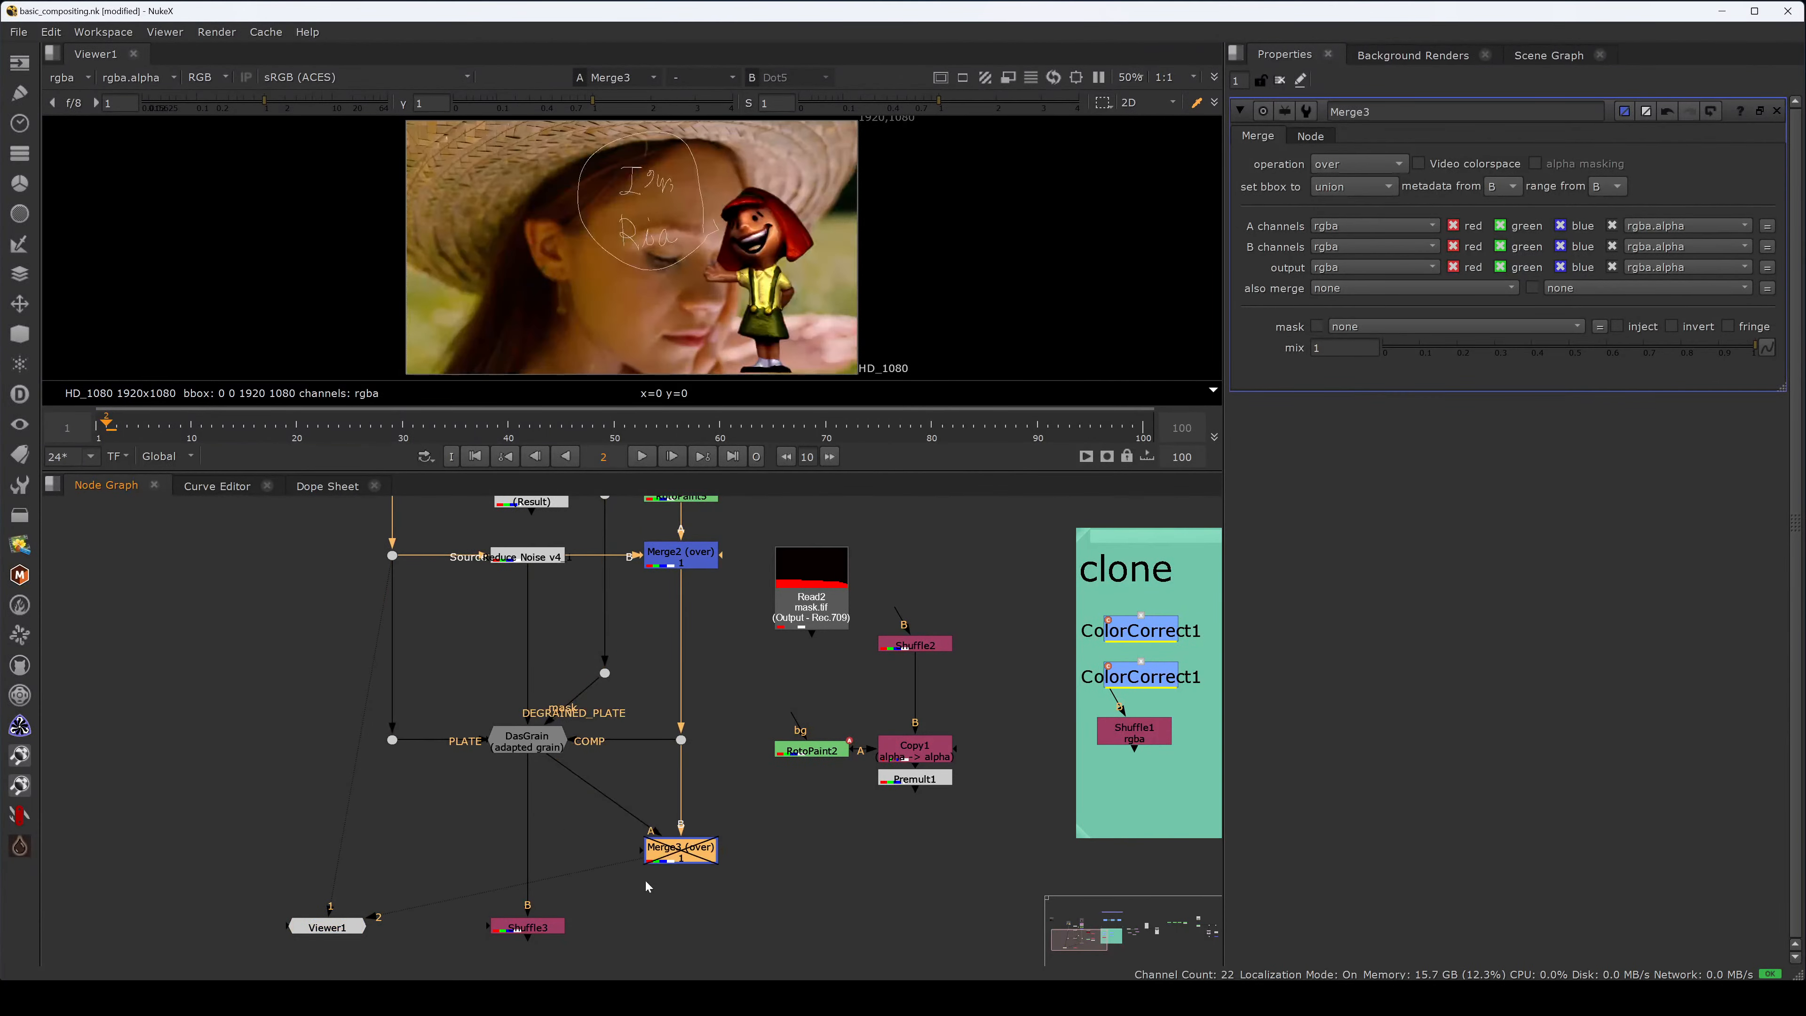
- Reroute Merge3's A input through Shuffle3 and align Merge3 beside it
{"action": "middle_click_drag", "start_coordinate": [668, 810], "coordinate": [678, 735]}
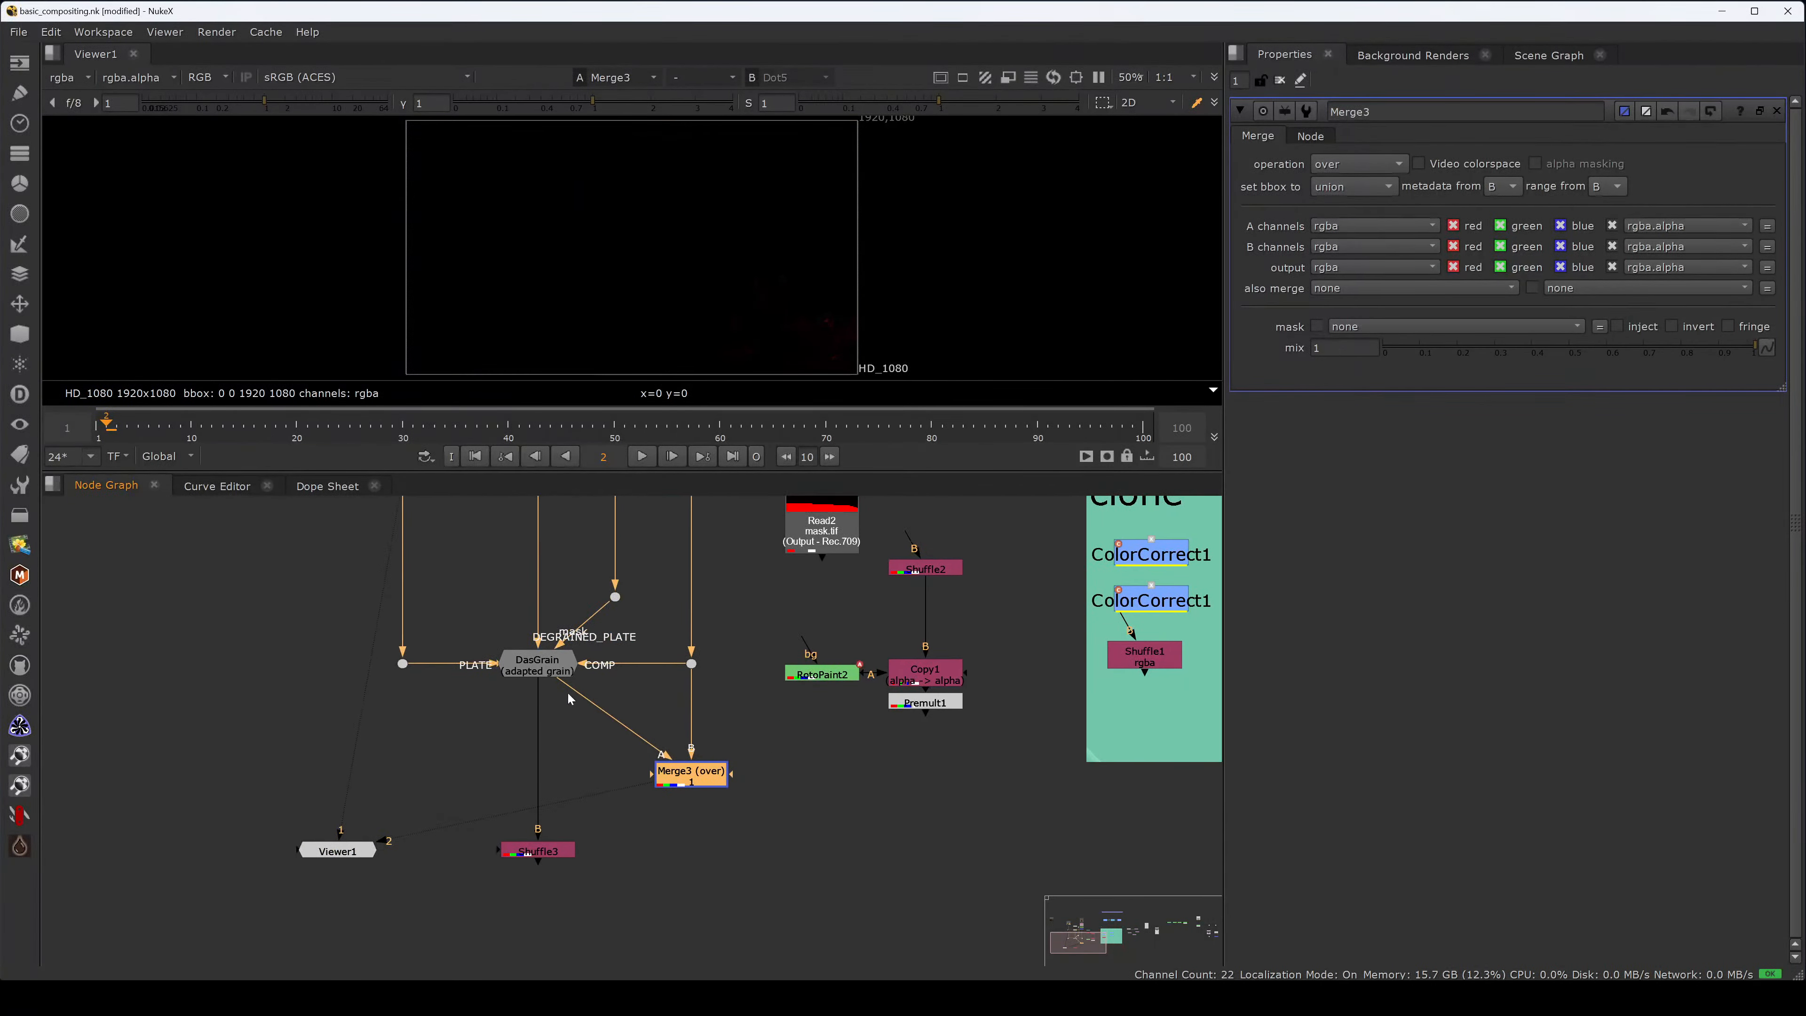
{"action": "left_click_drag", "start_coordinate": [568, 694], "coordinate": [541, 854]}
{"action": "left_click_drag", "start_coordinate": [694, 794], "coordinate": [694, 869]}
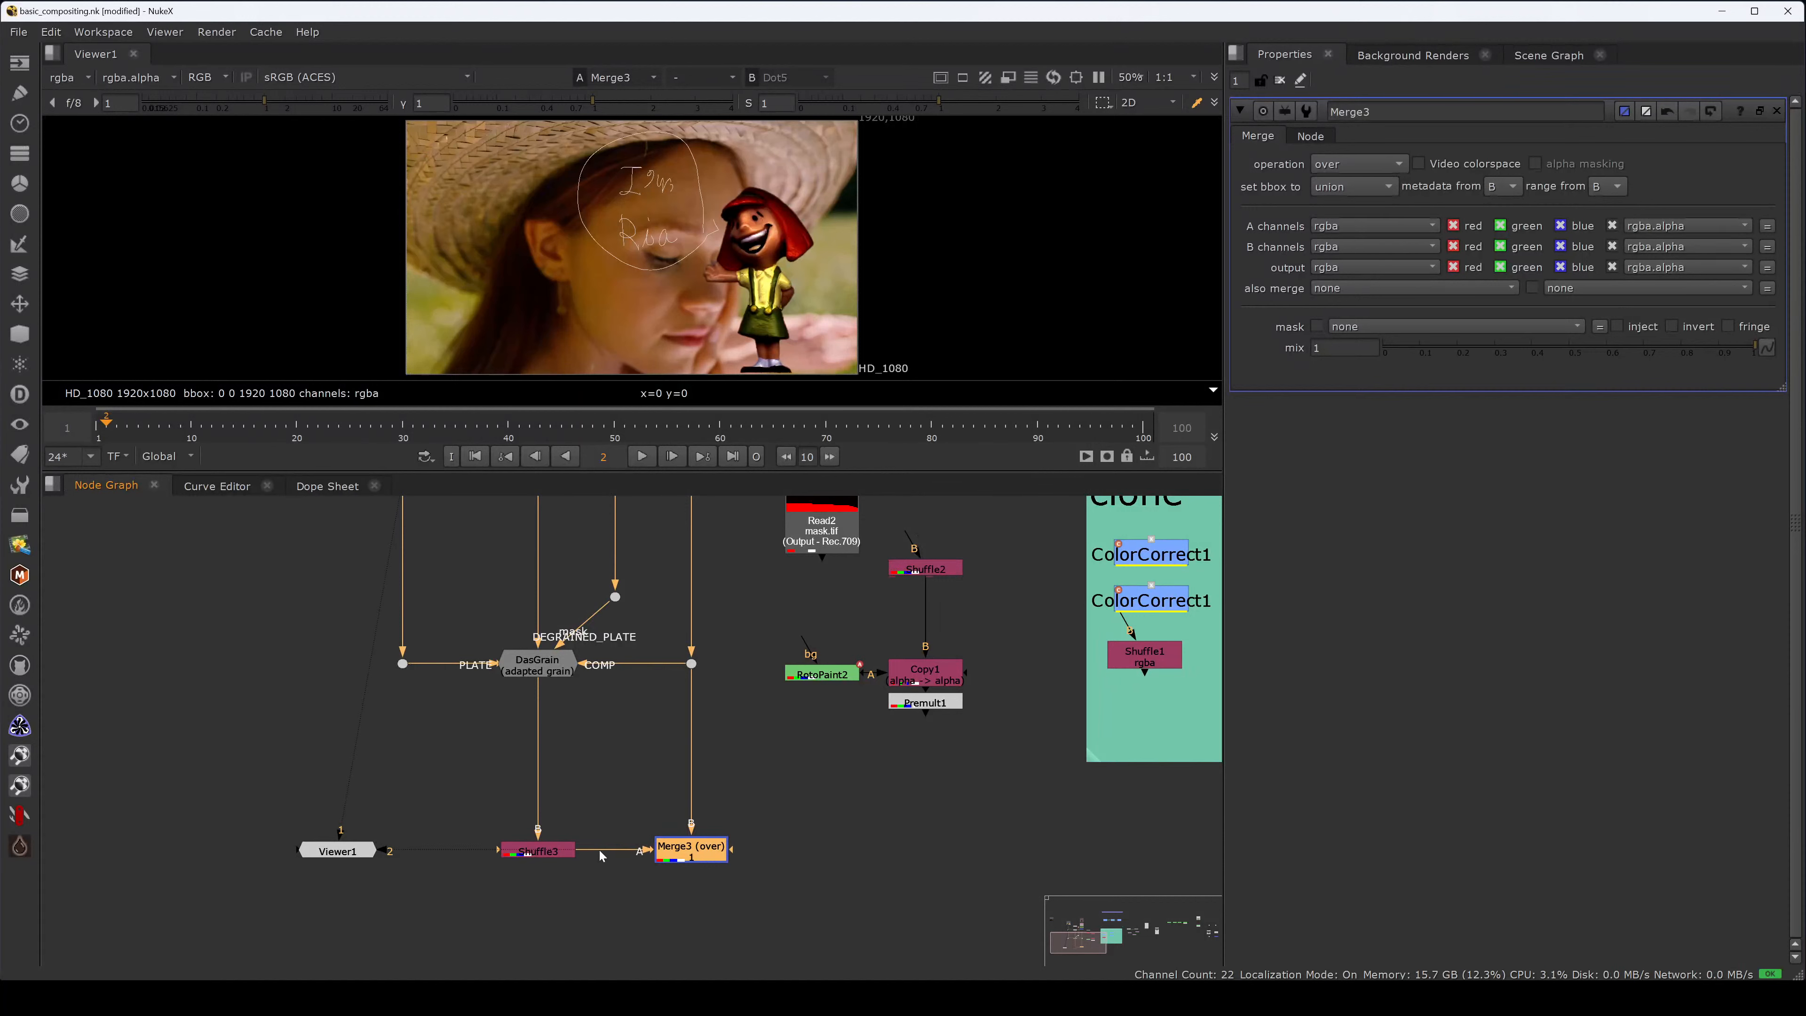
{"action": "left_click_drag", "start_coordinate": [607, 822], "coordinate": [486, 884]}
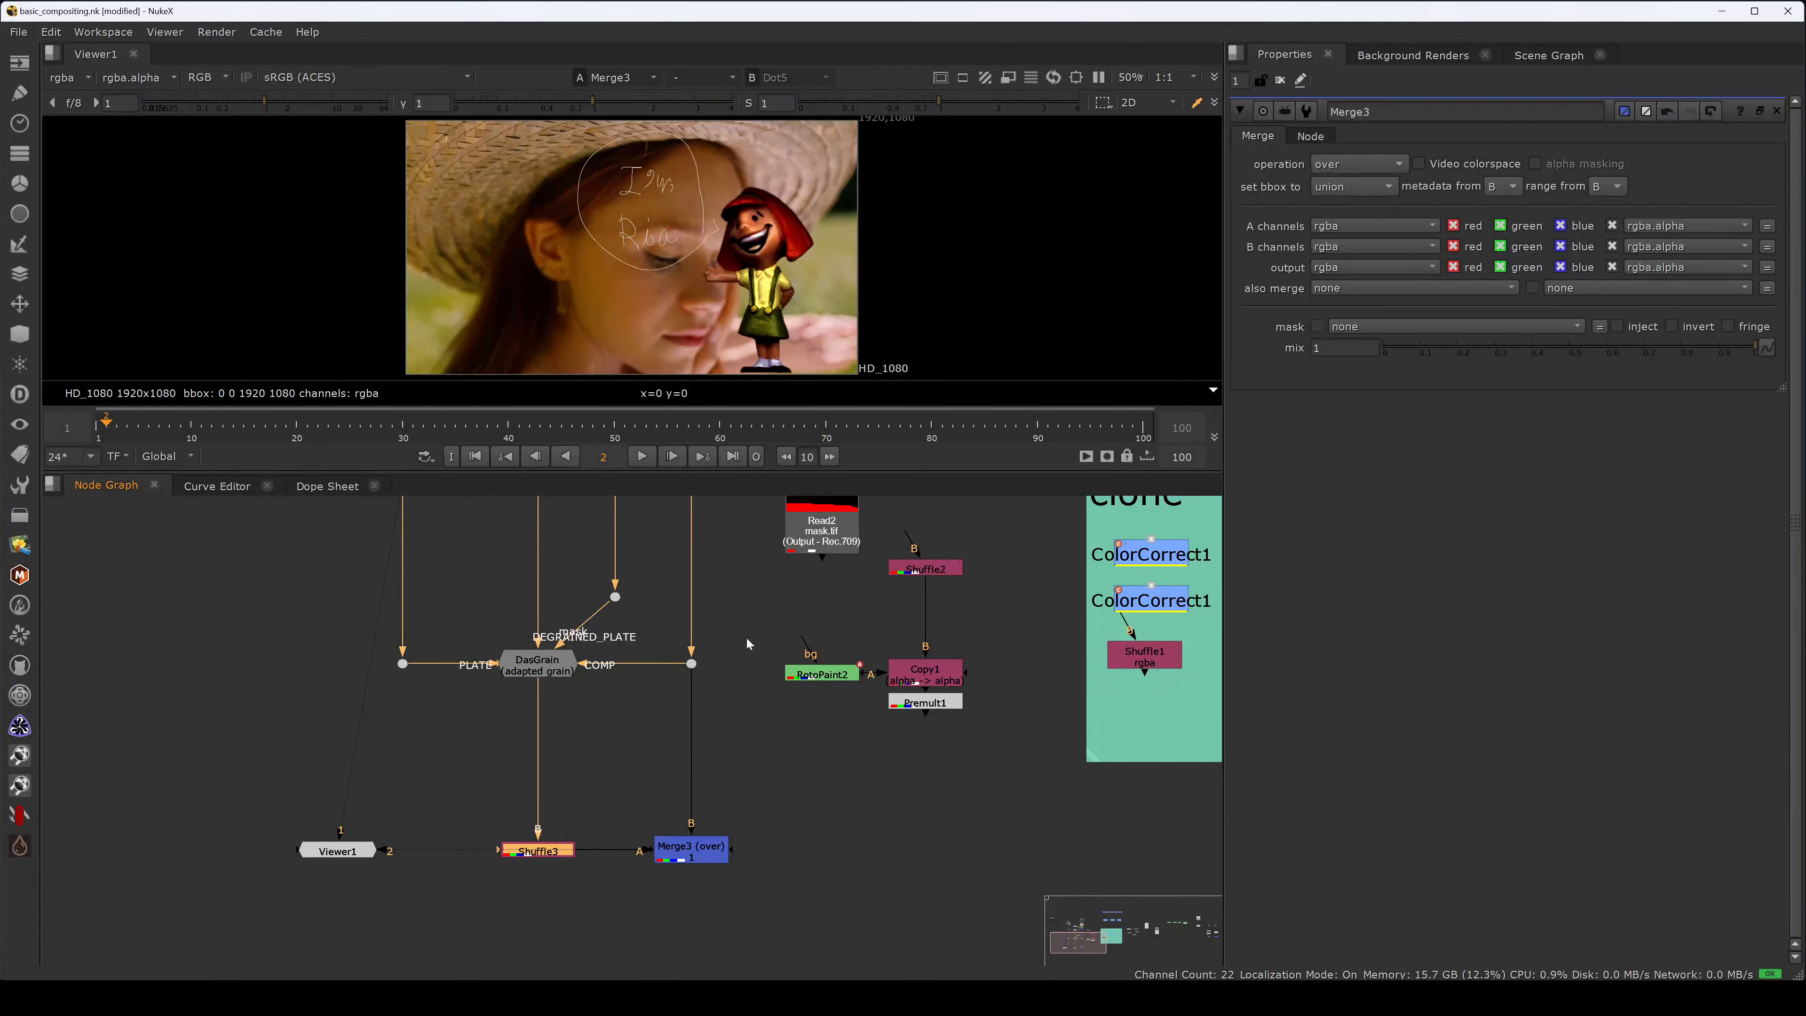
- Review the denoise and regrain node flow, check Shuffle3's alpha setting, and examine a close-up of the Merge3 result
{"action": "middle_click_drag", "start_coordinate": [620, 530], "coordinate": [697, 718]}
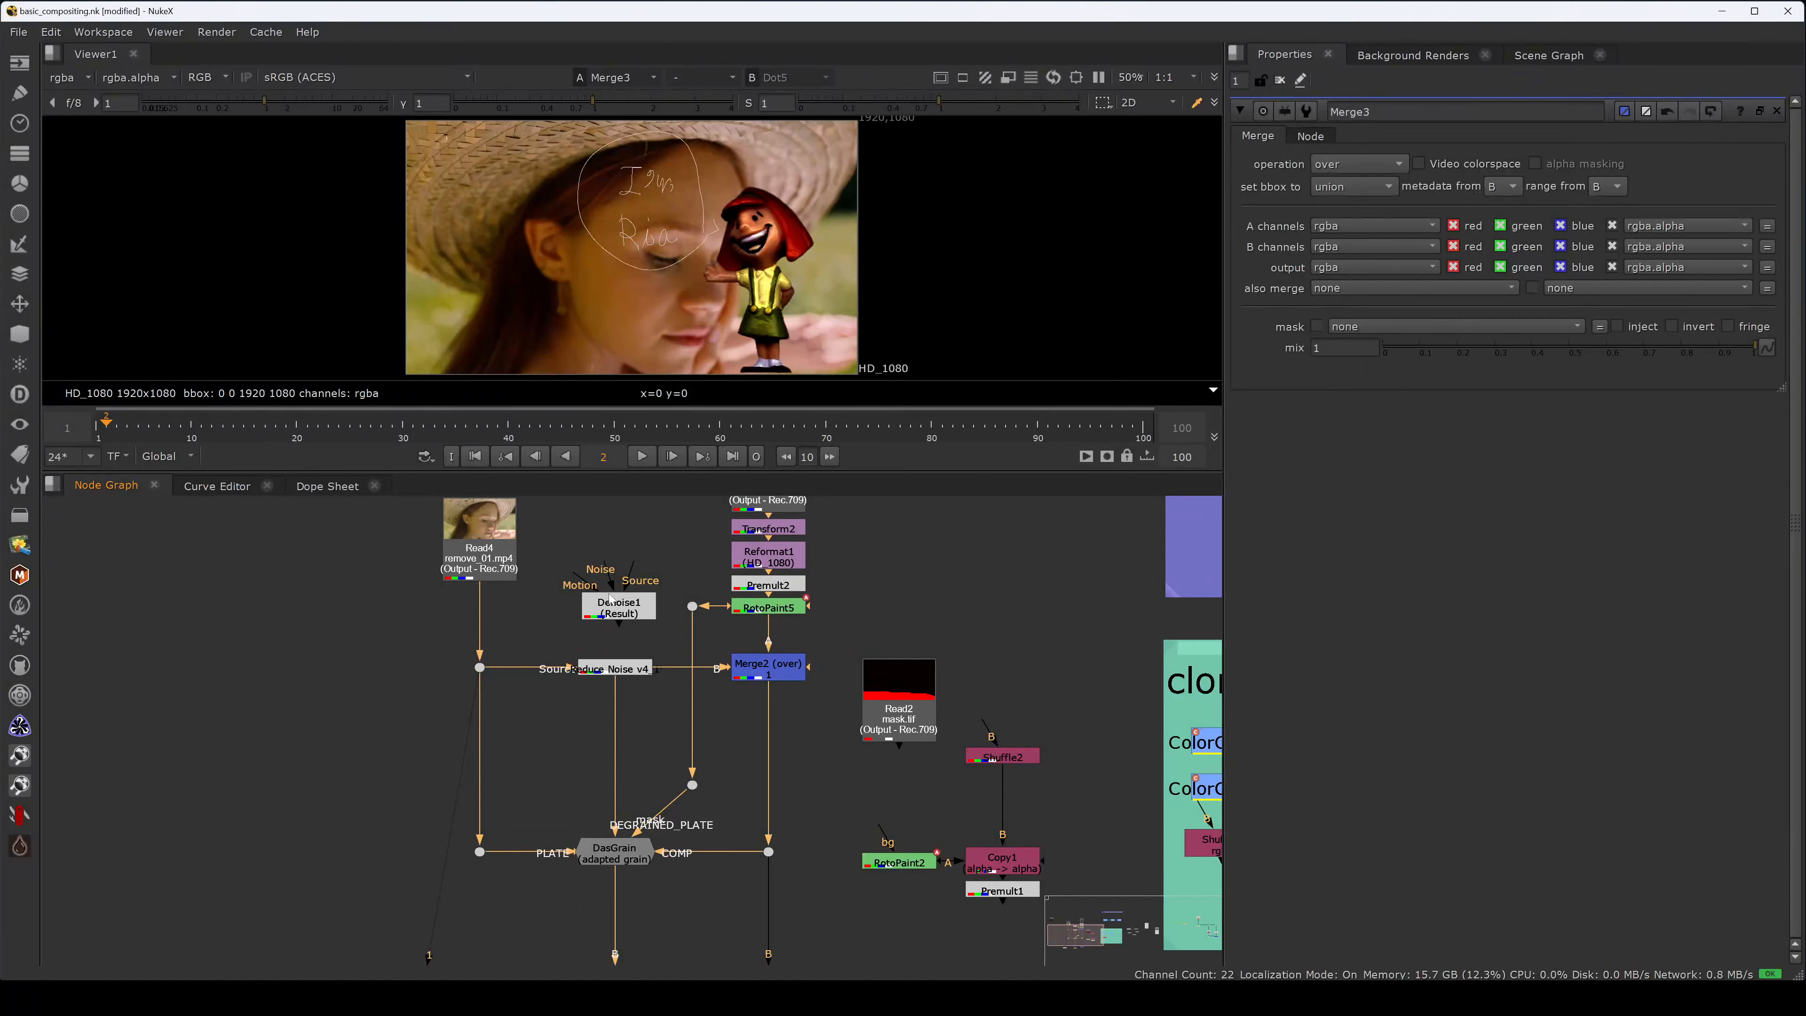
{"action": "middle_click_drag", "start_coordinate": [595, 585], "coordinate": [612, 676]}
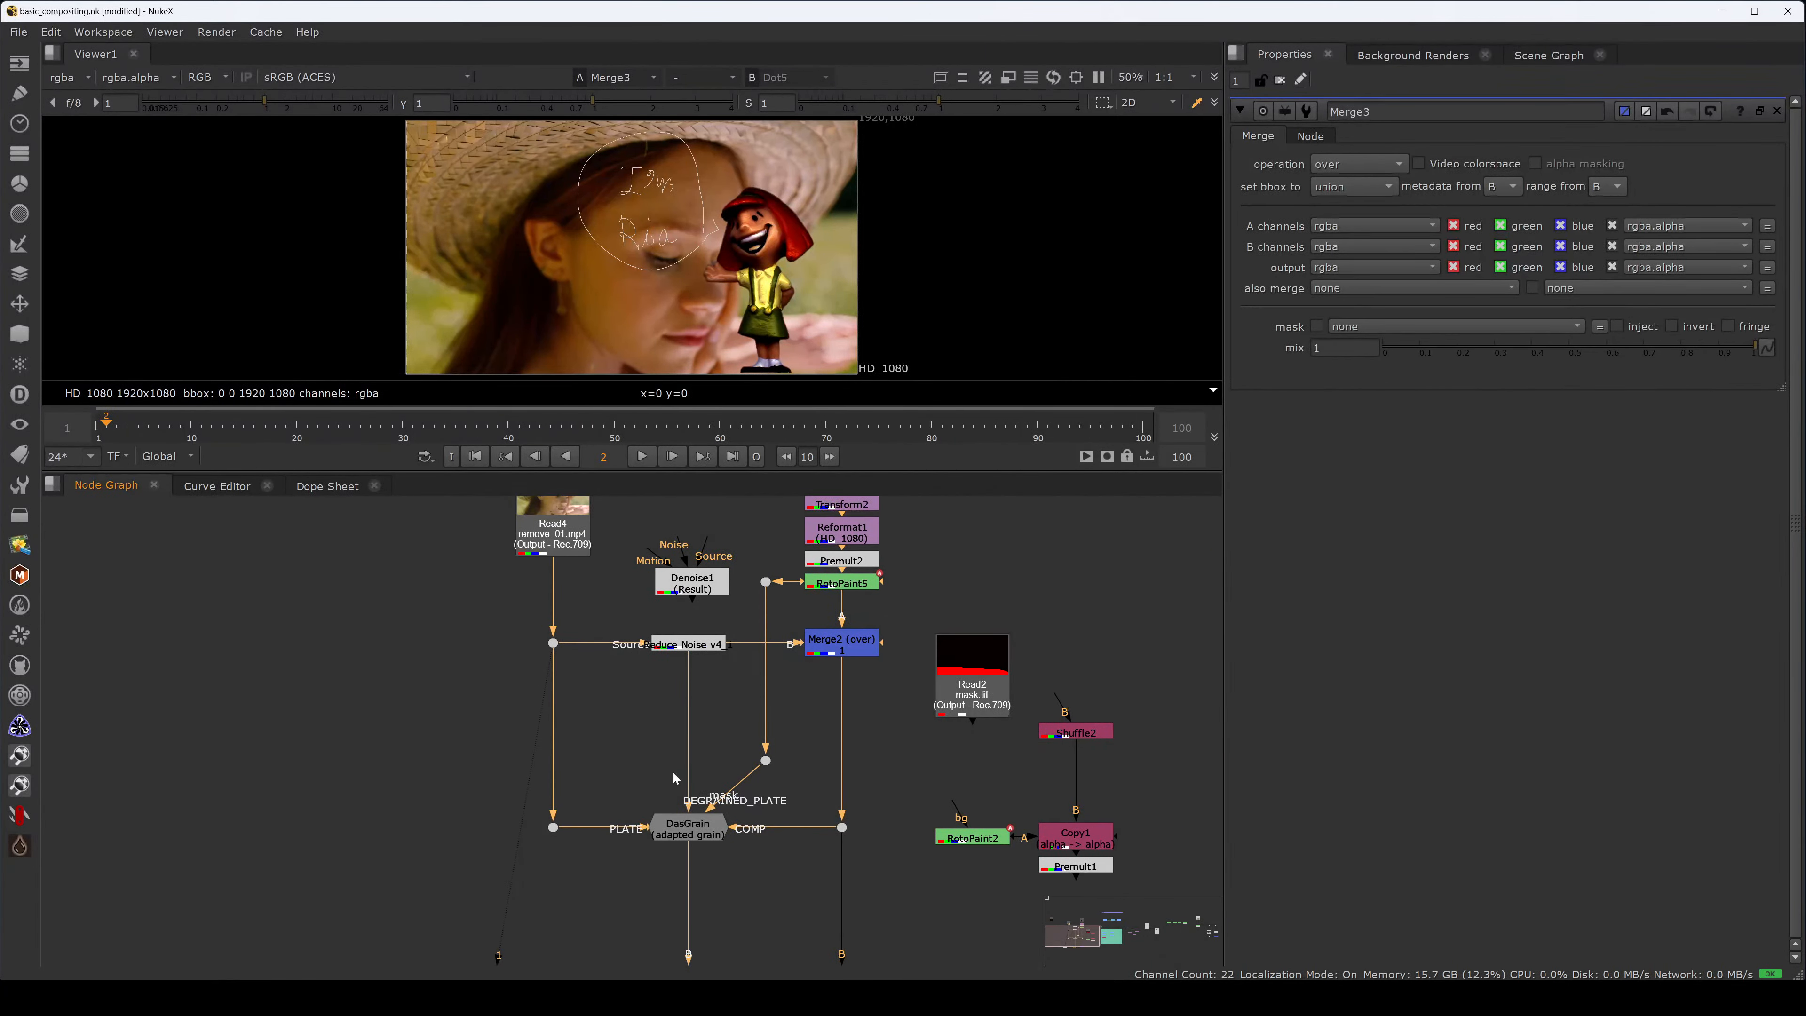
{"action": "middle_click_drag", "start_coordinate": [673, 770], "coordinate": [639, 685]}
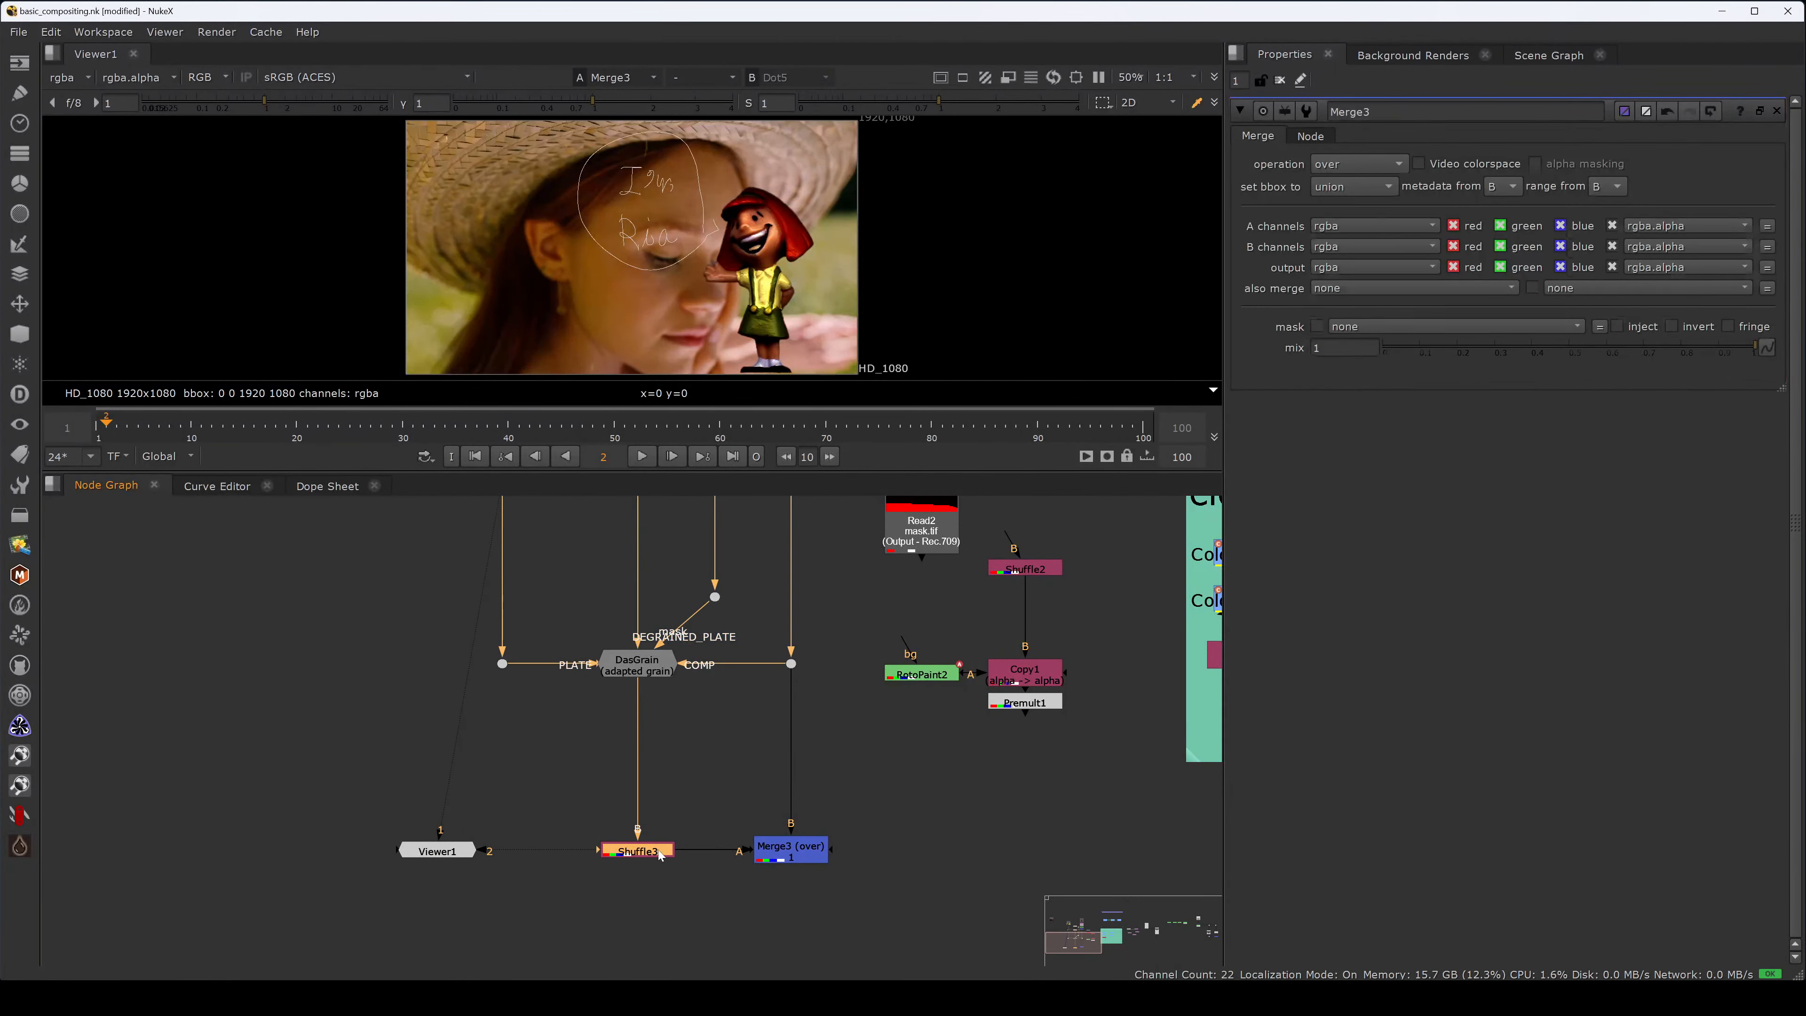
{"action": "double_click", "coordinate": [640, 854]}
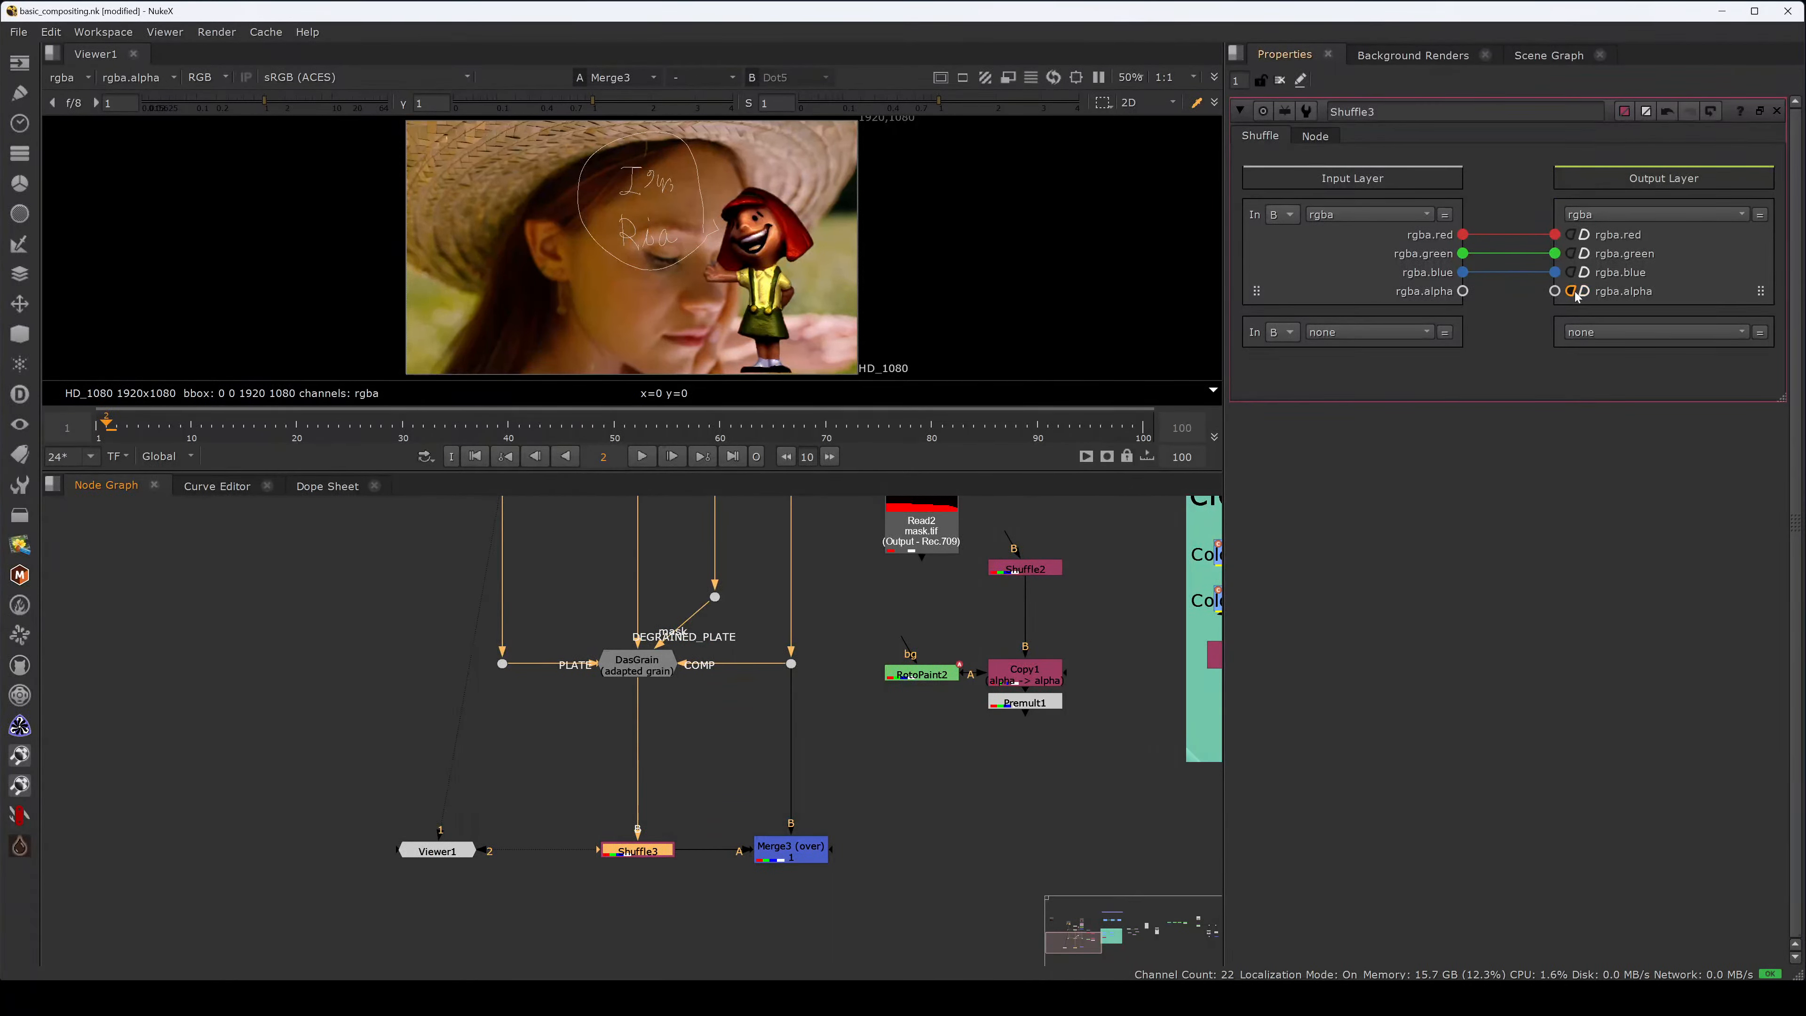
{"action": "left_click_drag", "start_coordinate": [891, 800], "coordinate": [738, 899]}
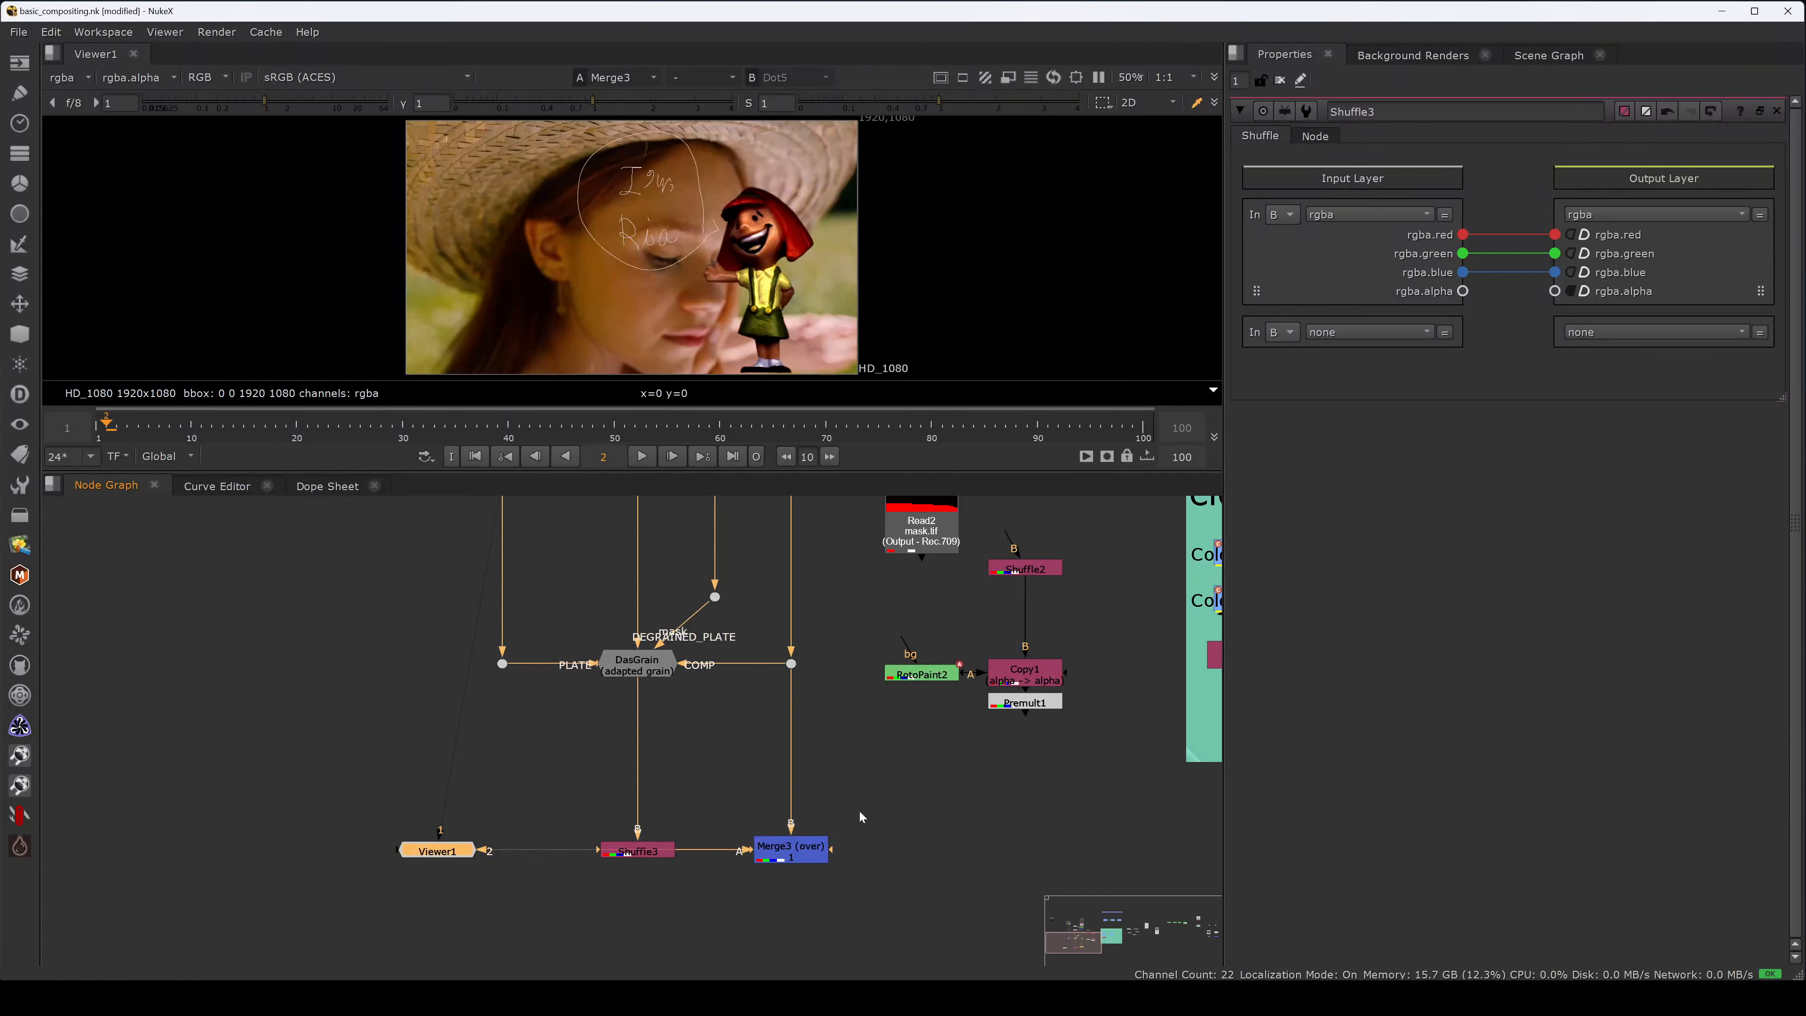
{"action": "left_click", "coordinate": [789, 848]}
{"action": "scroll", "coordinate": [640, 292], "scroll_direction": "up", "scroll_amount": 8}
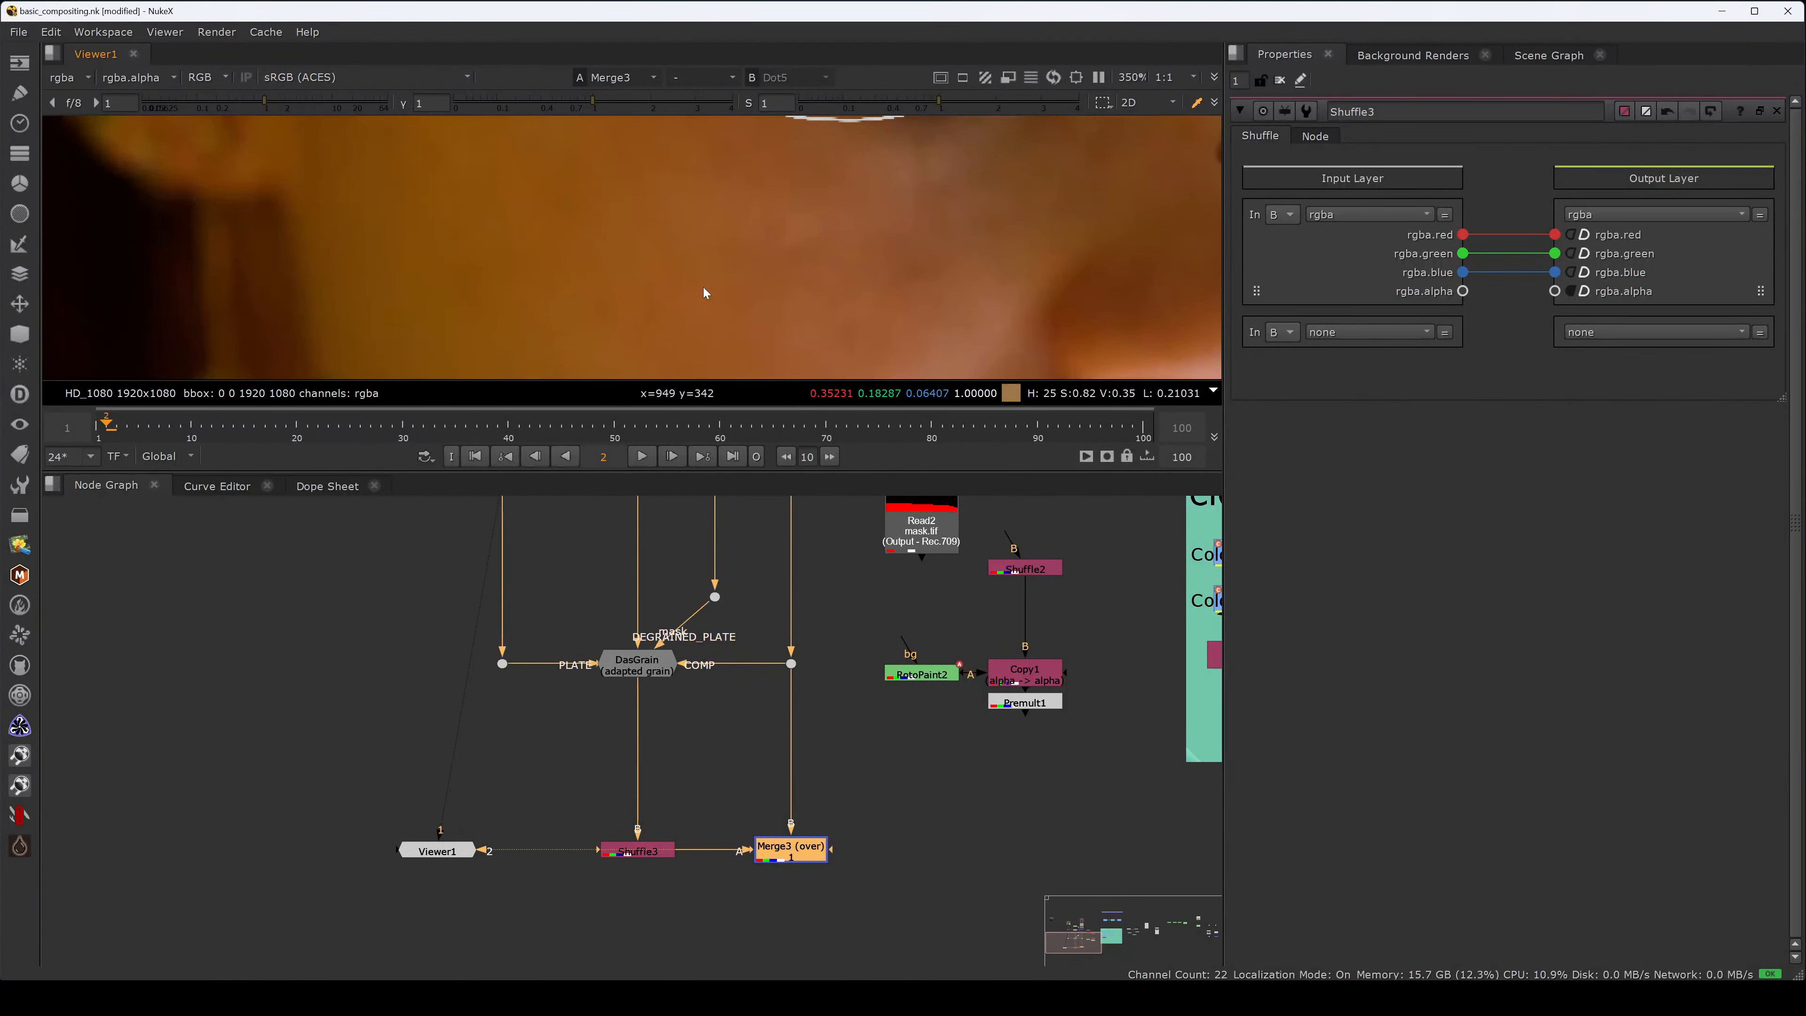
- View Read4's alpha channel and turn off Auto Alpha on the remove_01.mp4 footage, checking the resulting pixel values
{"action": "middle_click_drag", "start_coordinate": [656, 717], "coordinate": [722, 938]}
{"action": "double_click", "coordinate": [569, 585]}
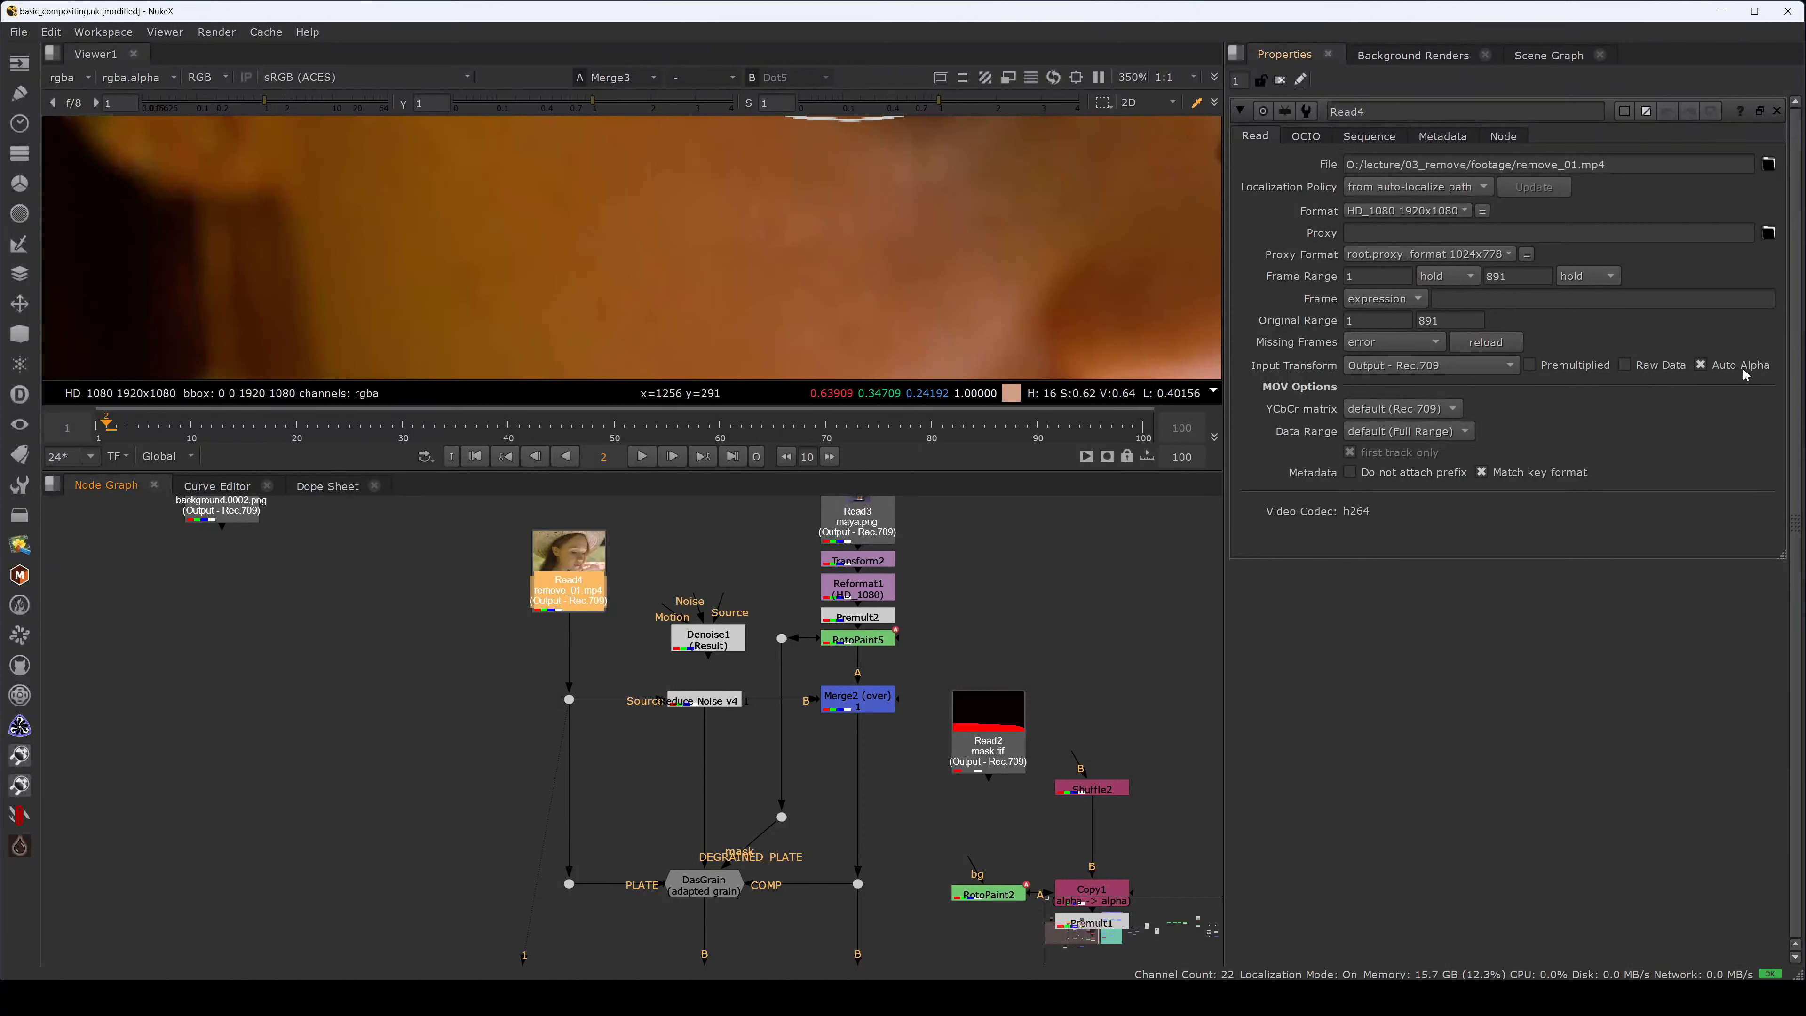
{"action": "left_click", "coordinate": [673, 564]}
{"action": "left_click", "coordinate": [574, 583]}
{"action": "key", "text": "2"}
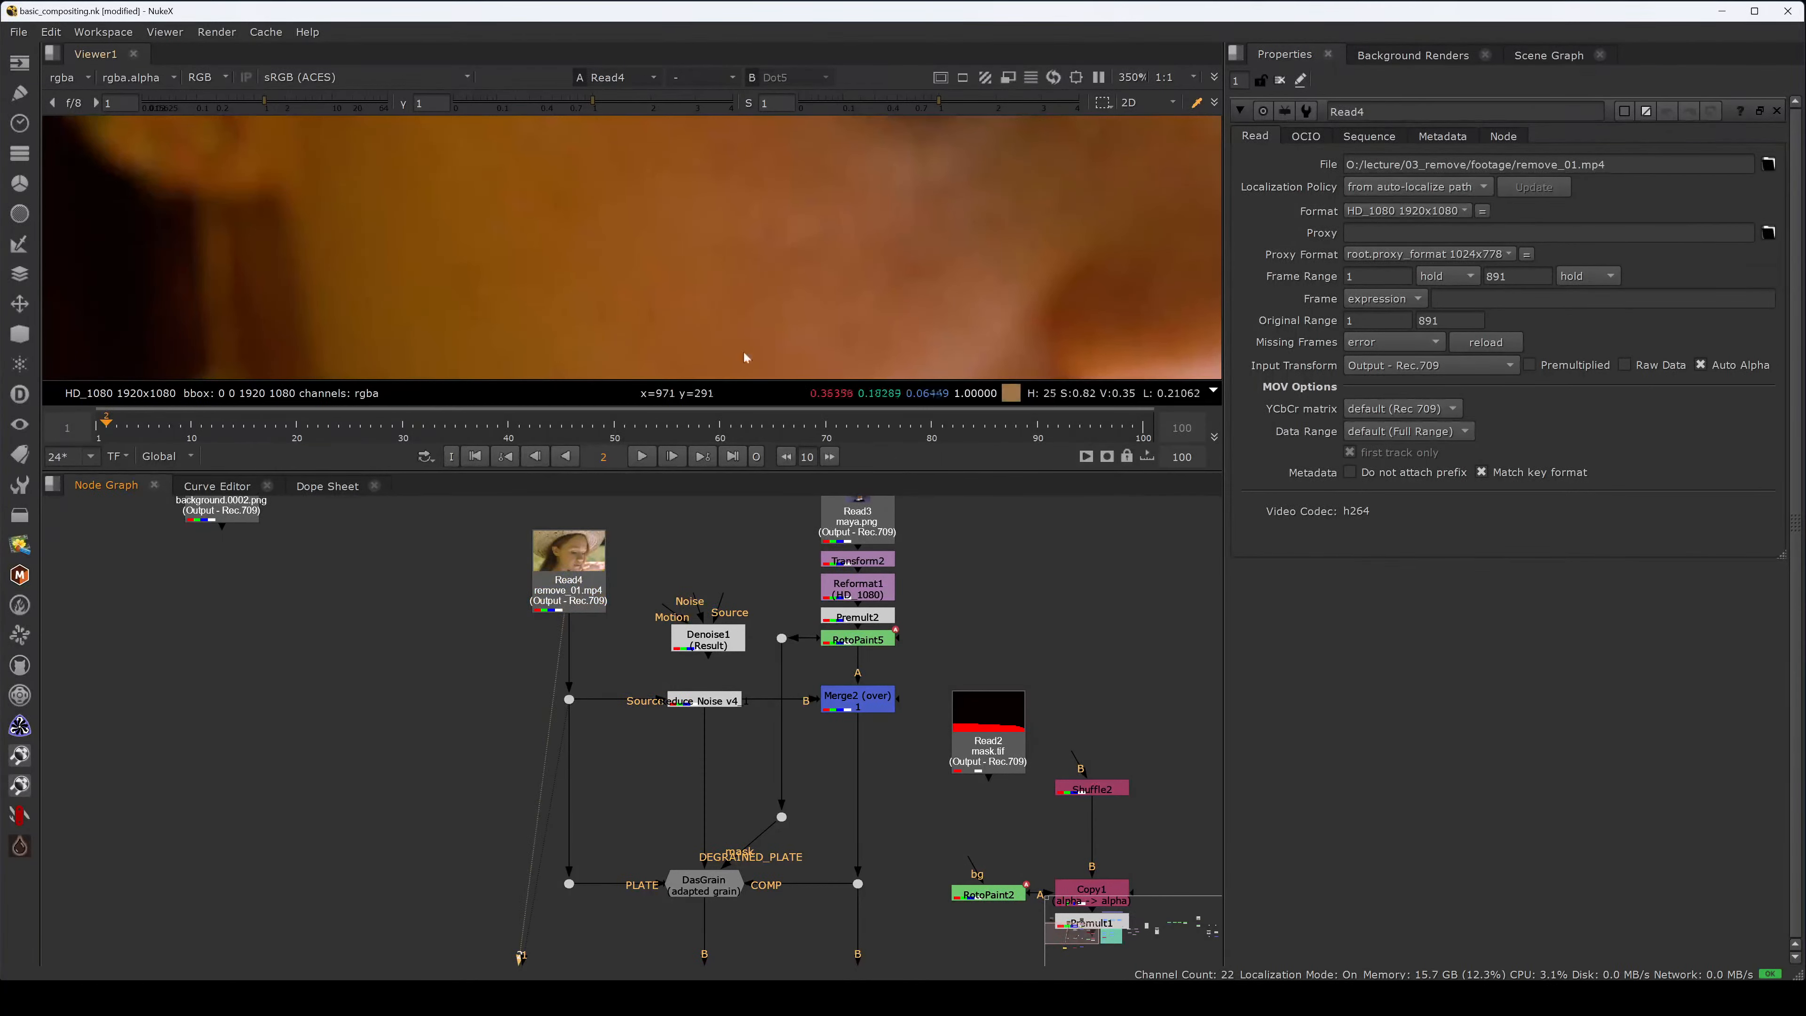
{"action": "key", "text": "f"}
{"action": "key", "text": "a"}
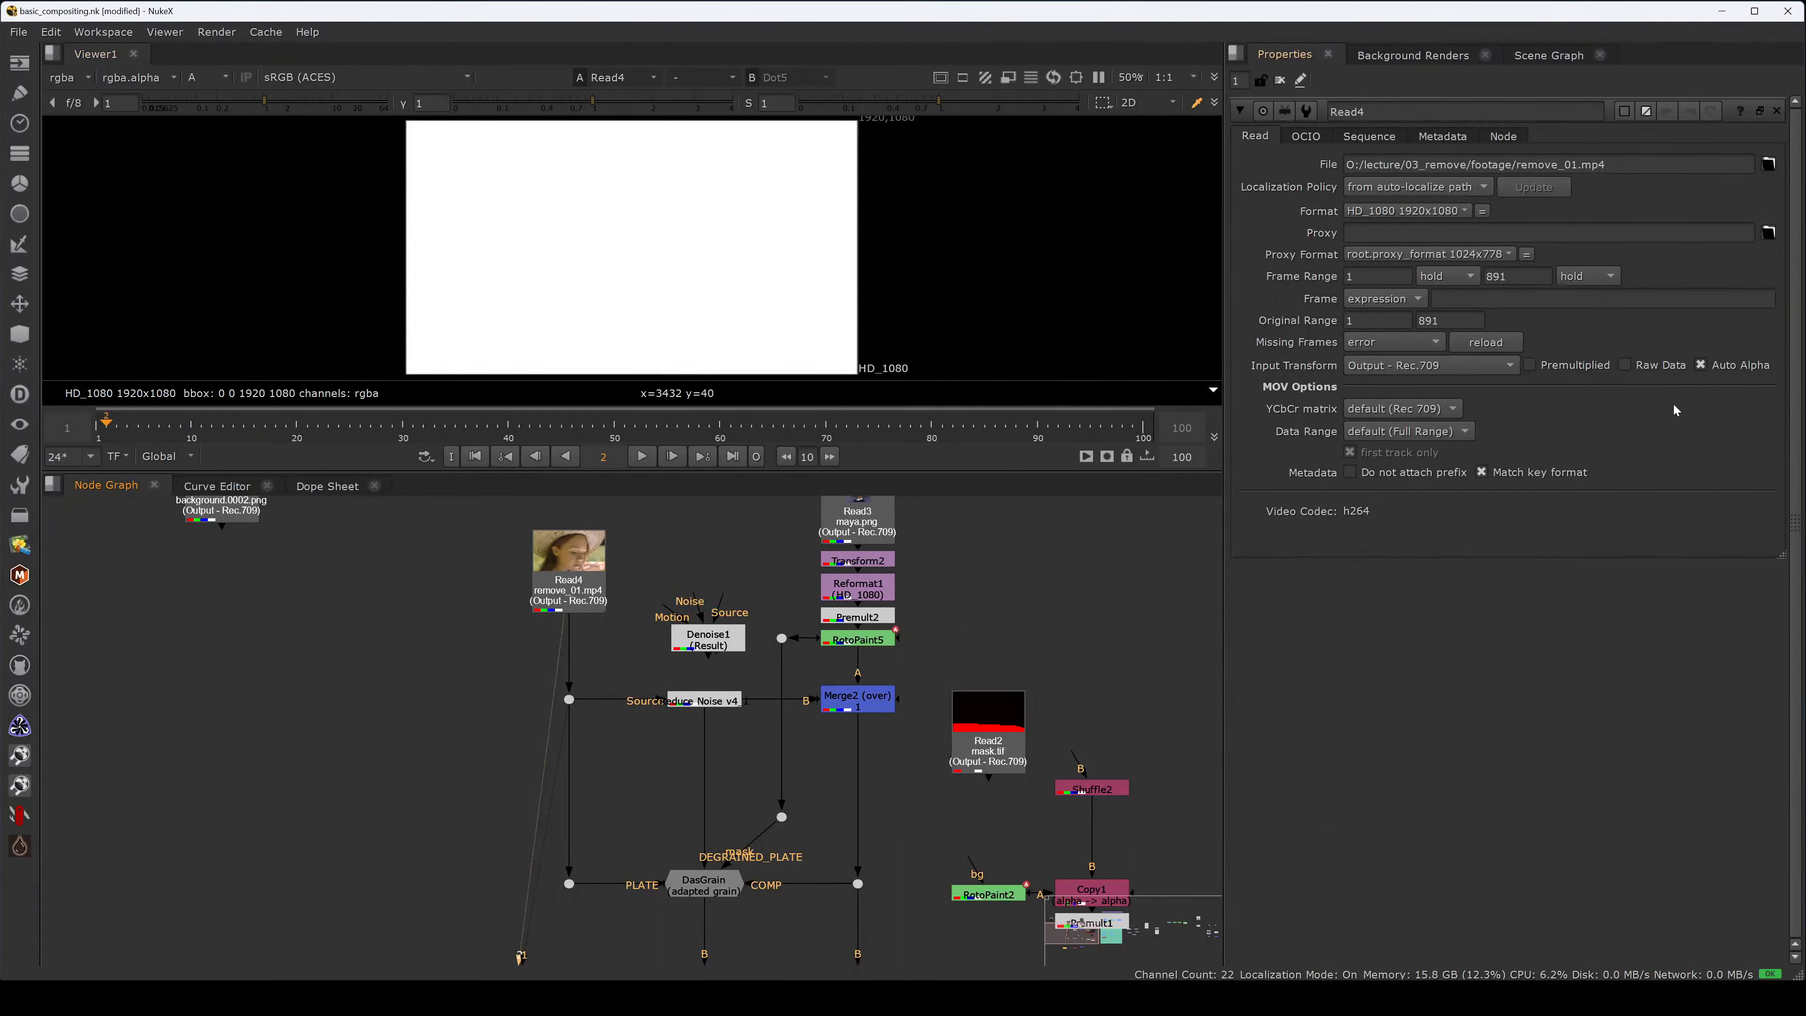
{"action": "left_click", "coordinate": [1713, 368]}
{"action": "left_click_drag", "start_coordinate": [713, 248], "coordinate": [621, 310], "text": "ctrl+shift"}
- Extract Shuffle3 from the stream and add a corner dot on the pipe from DasGrain to Merge3's A input
{"action": "middle_click_drag", "start_coordinate": [694, 893], "coordinate": [682, 581]}
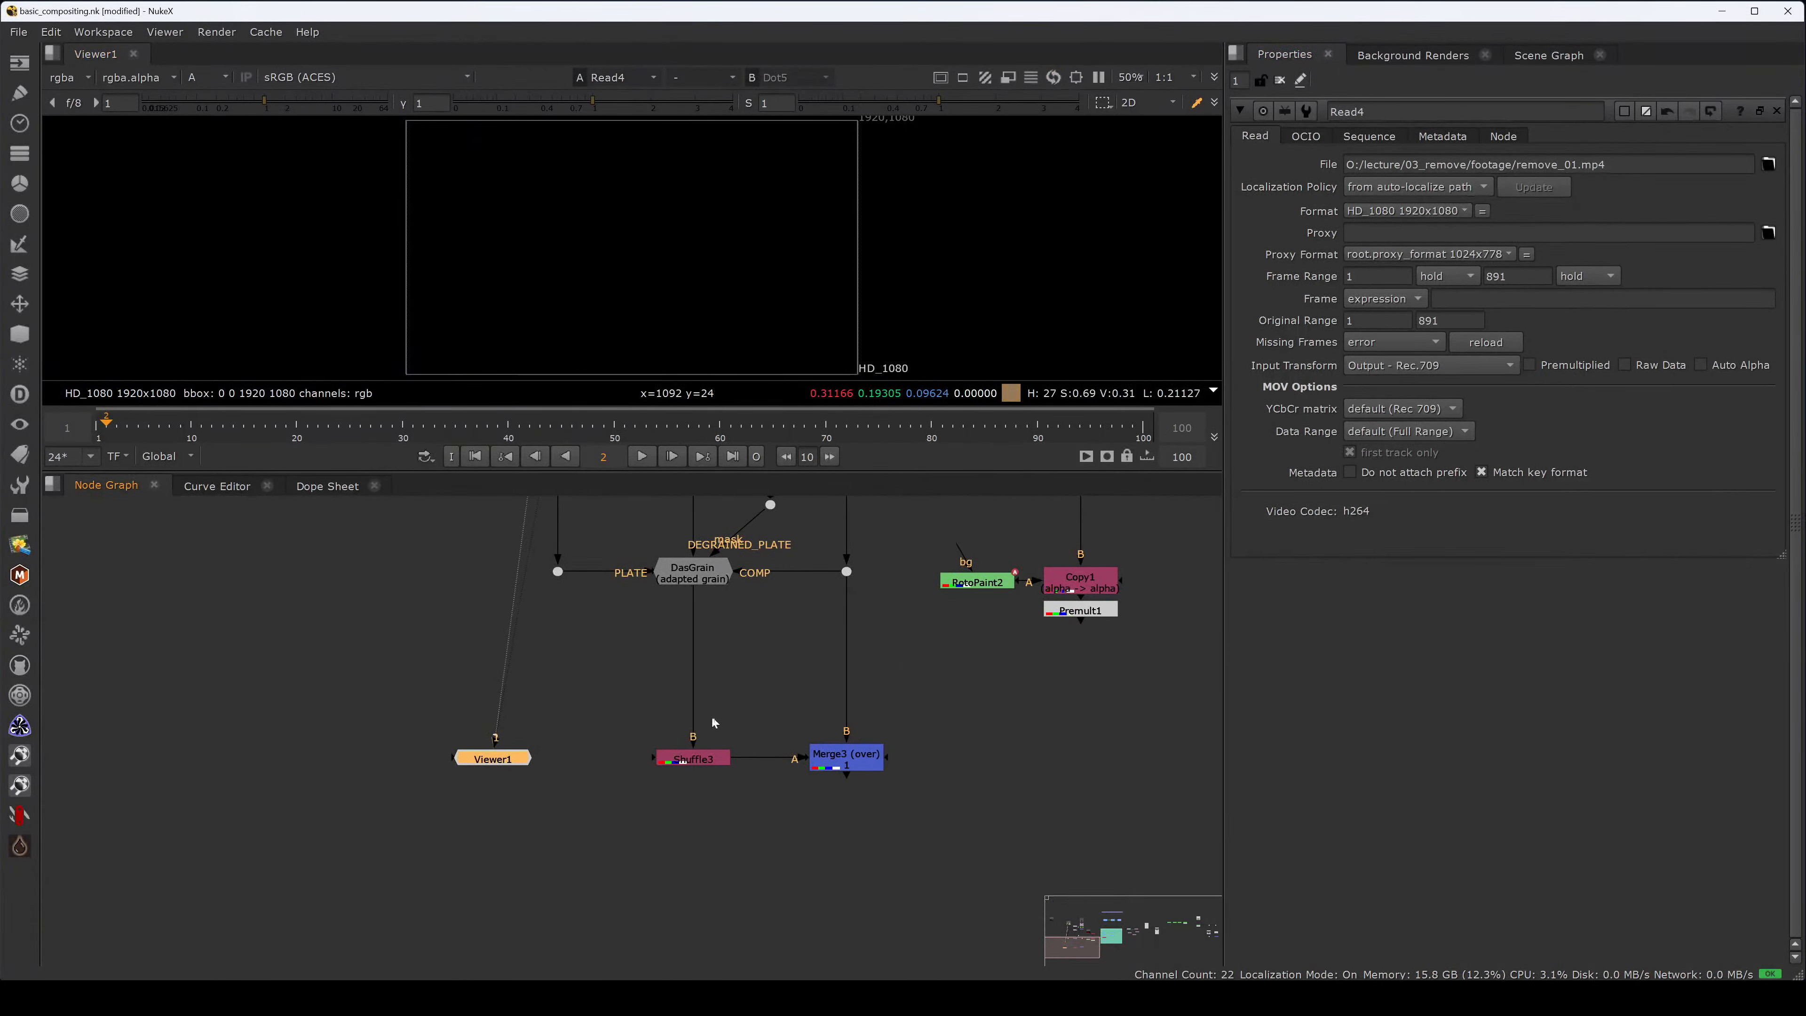
{"action": "left_click_drag", "start_coordinate": [715, 713], "coordinate": [595, 809]}
{"action": "left_click", "coordinate": [681, 757]}
{"action": "key", "text": "ctrl+shift+x"}
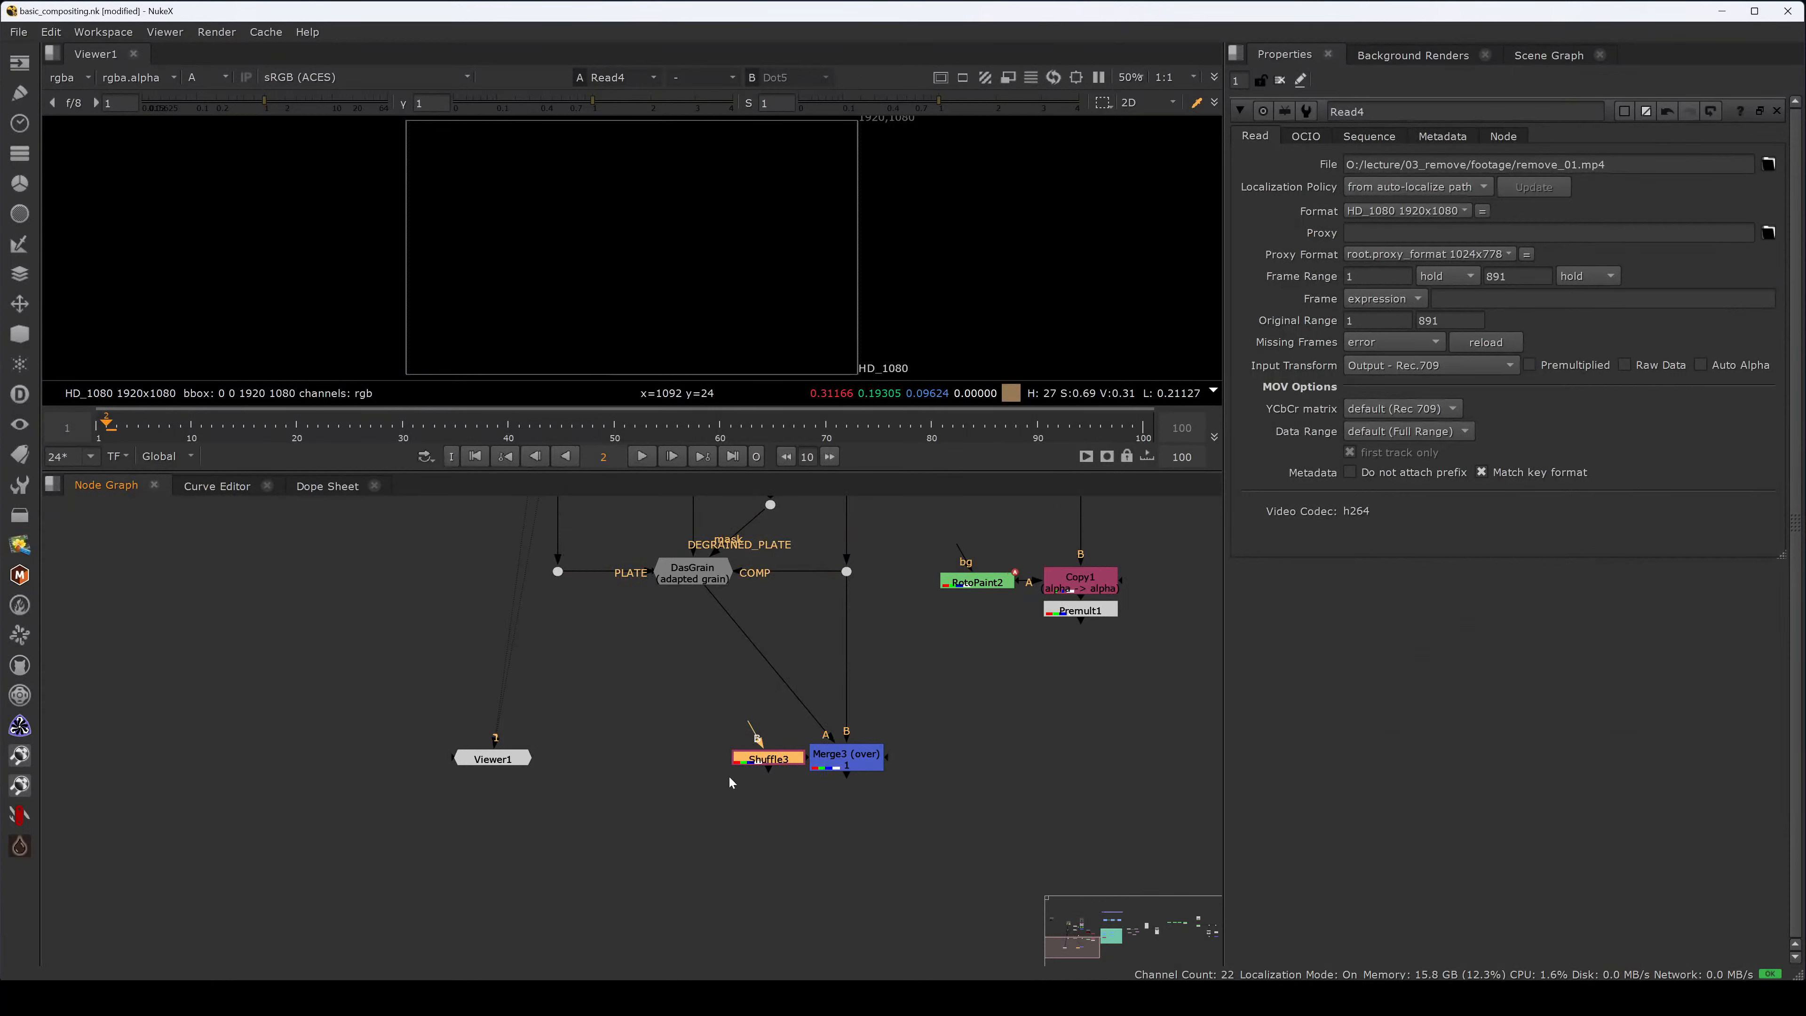
{"action": "left_click_drag", "start_coordinate": [745, 761], "coordinate": [575, 854]}
{"action": "left_click", "coordinate": [761, 668], "text": "ctrl"}
{"action": "left_click_drag", "start_coordinate": [761, 670], "coordinate": [693, 757]}
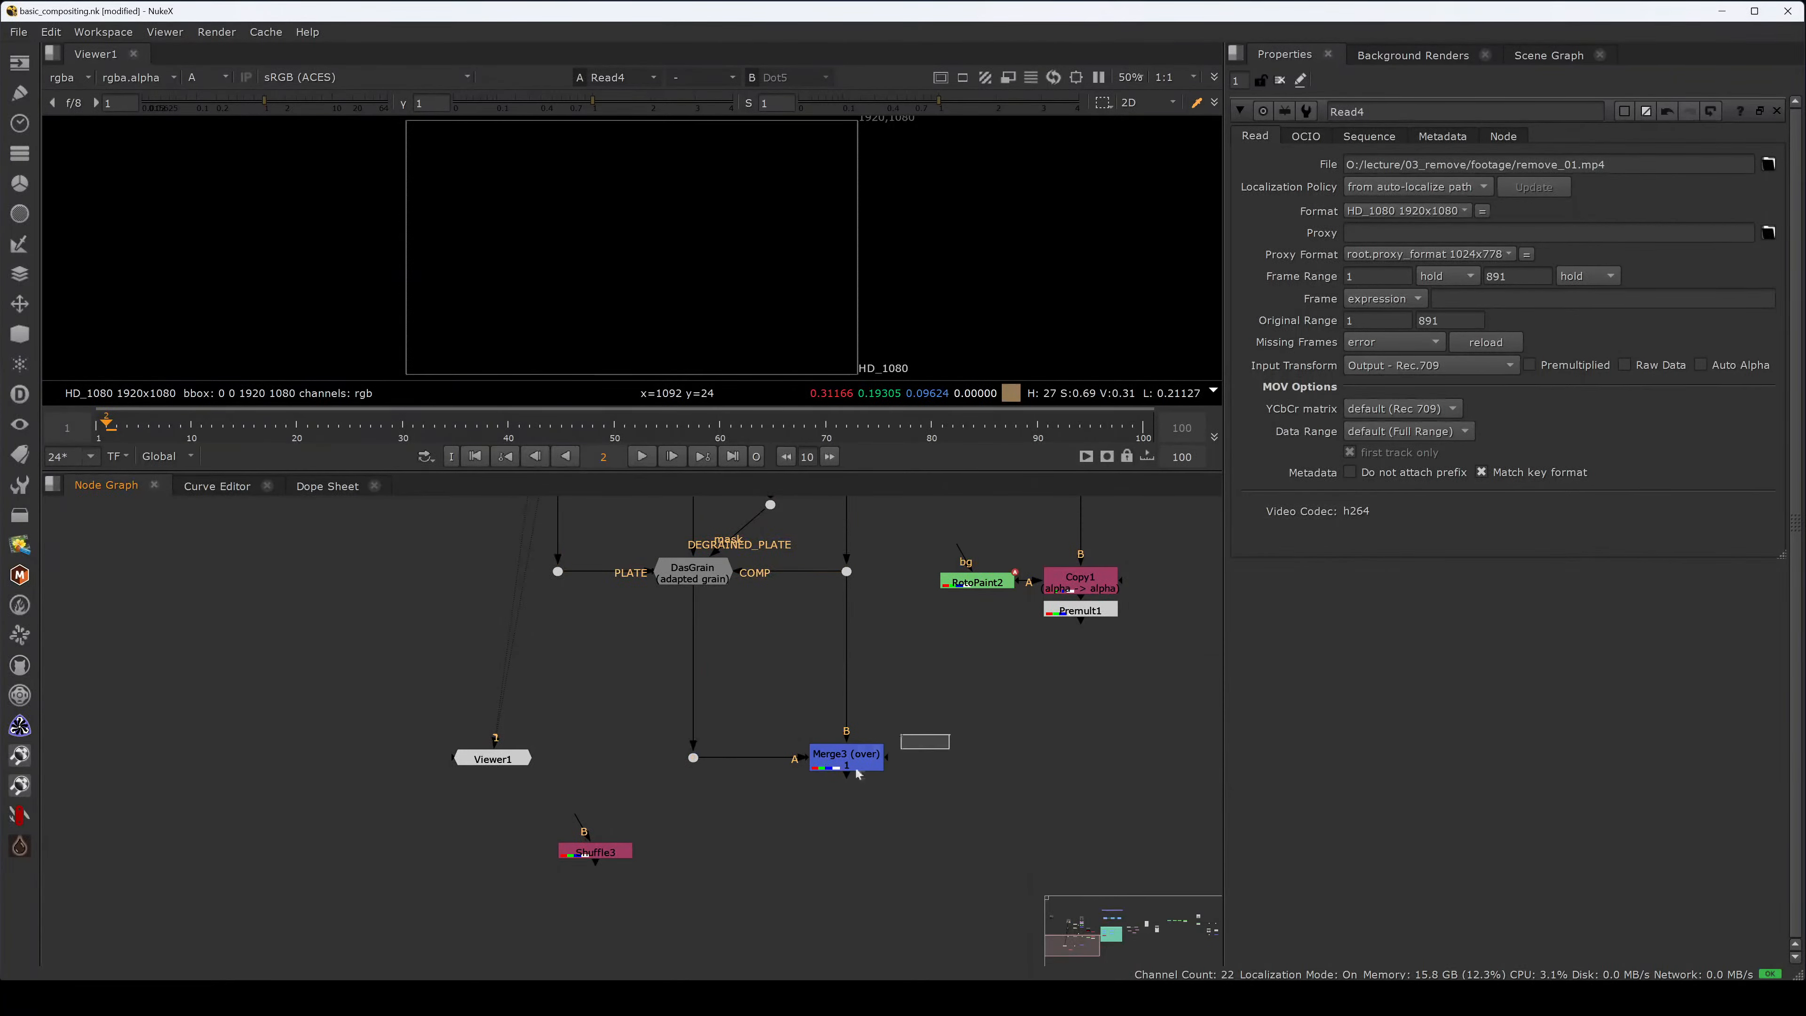
- Examine the colour and alpha outputs of Merge3 and DasGrain without the shuffle
{"action": "left_click", "coordinate": [846, 756]}
{"action": "key", "text": "2"}
{"action": "key", "text": "a"}
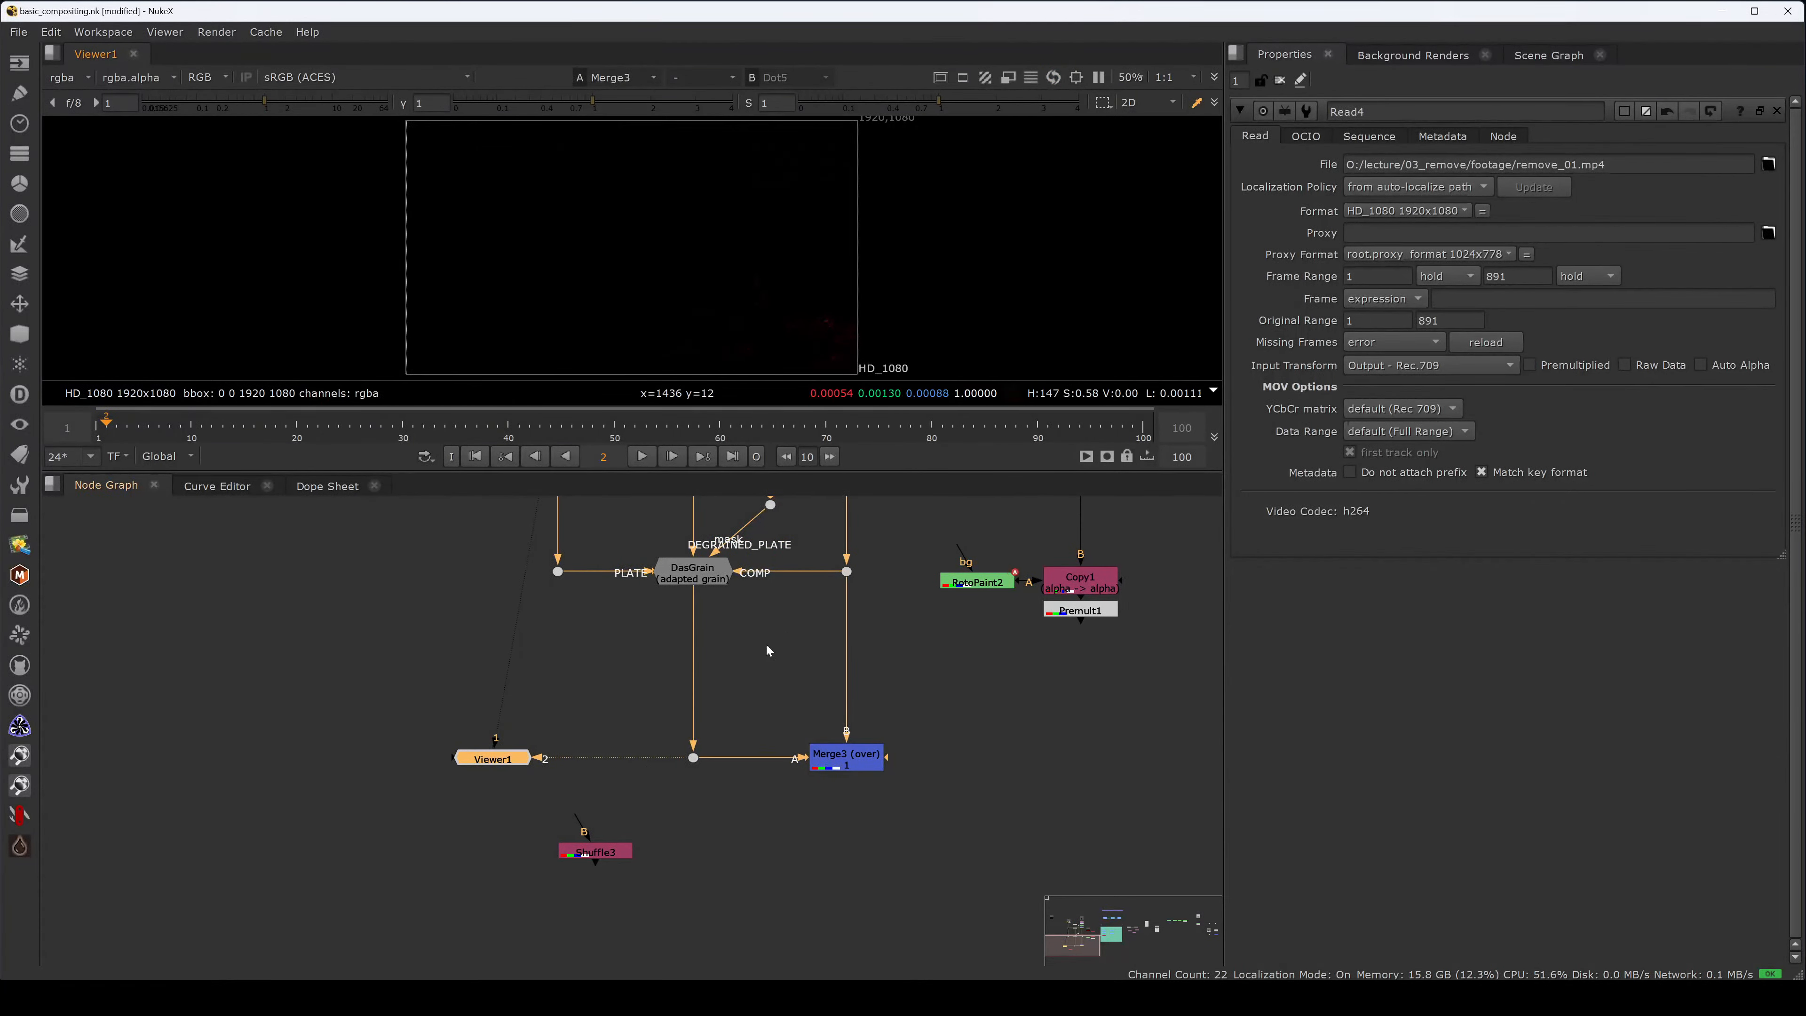
{"action": "middle_click_drag", "start_coordinate": [766, 644], "coordinate": [773, 813]}
{"action": "left_click", "coordinate": [688, 587]}
{"action": "key", "text": "2"}
{"action": "key", "text": "a"}
{"action": "key", "text": "a"}
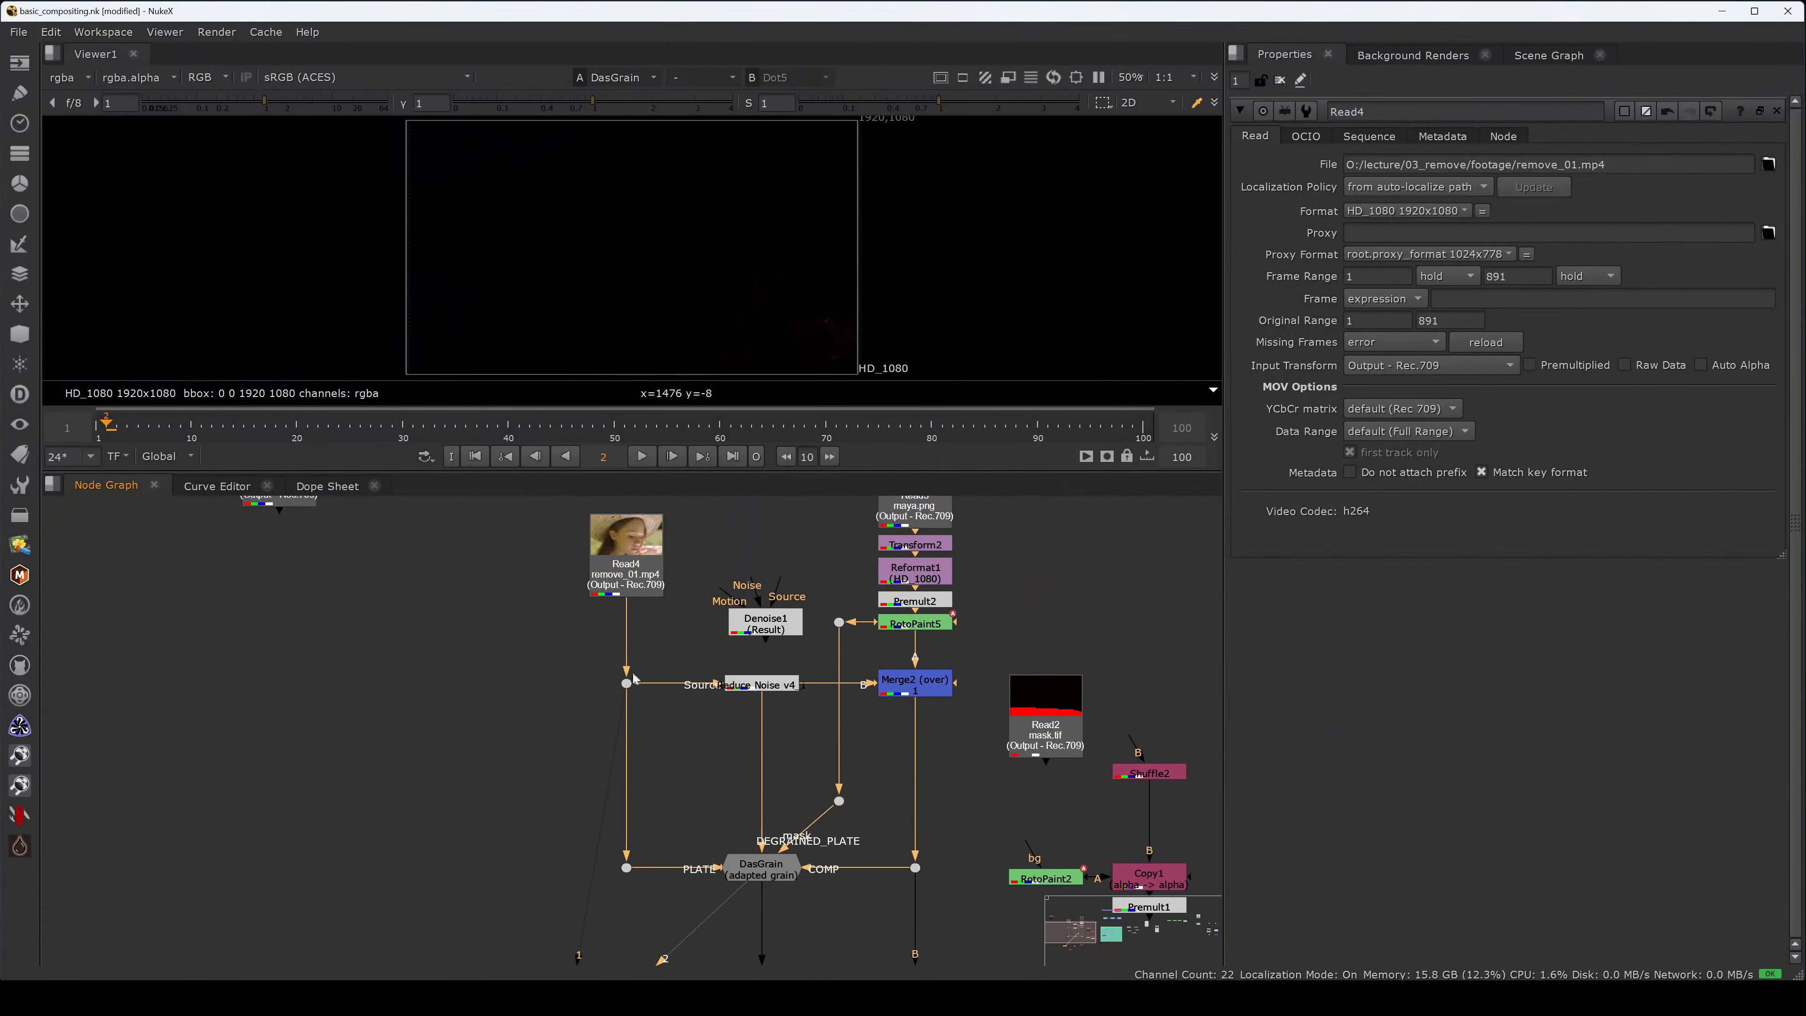
- Inspect the alpha at the COMP dot, the PLATE dot, the mask dot and the Reduce Noise v4 node
{"action": "middle_click_drag", "start_coordinate": [873, 733], "coordinate": [835, 657]}
{"action": "left_click", "coordinate": [877, 793]}
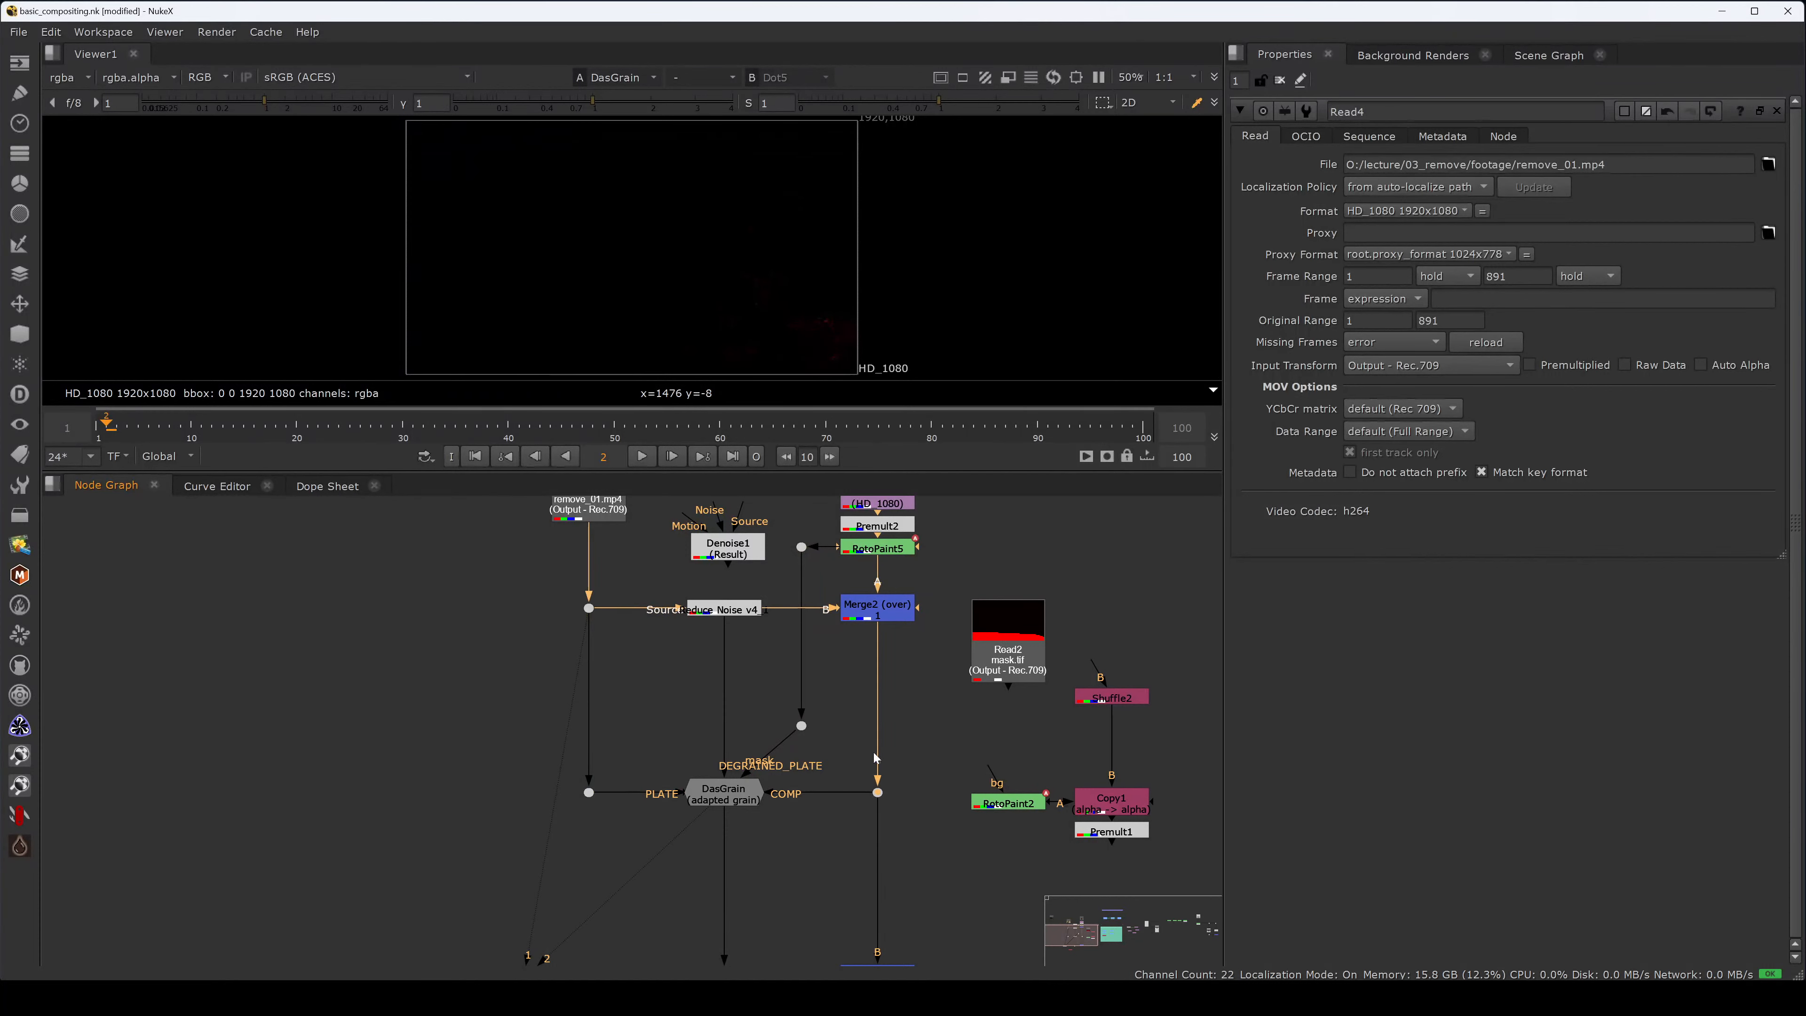
{"action": "key", "text": "2"}
{"action": "key", "text": "a"}
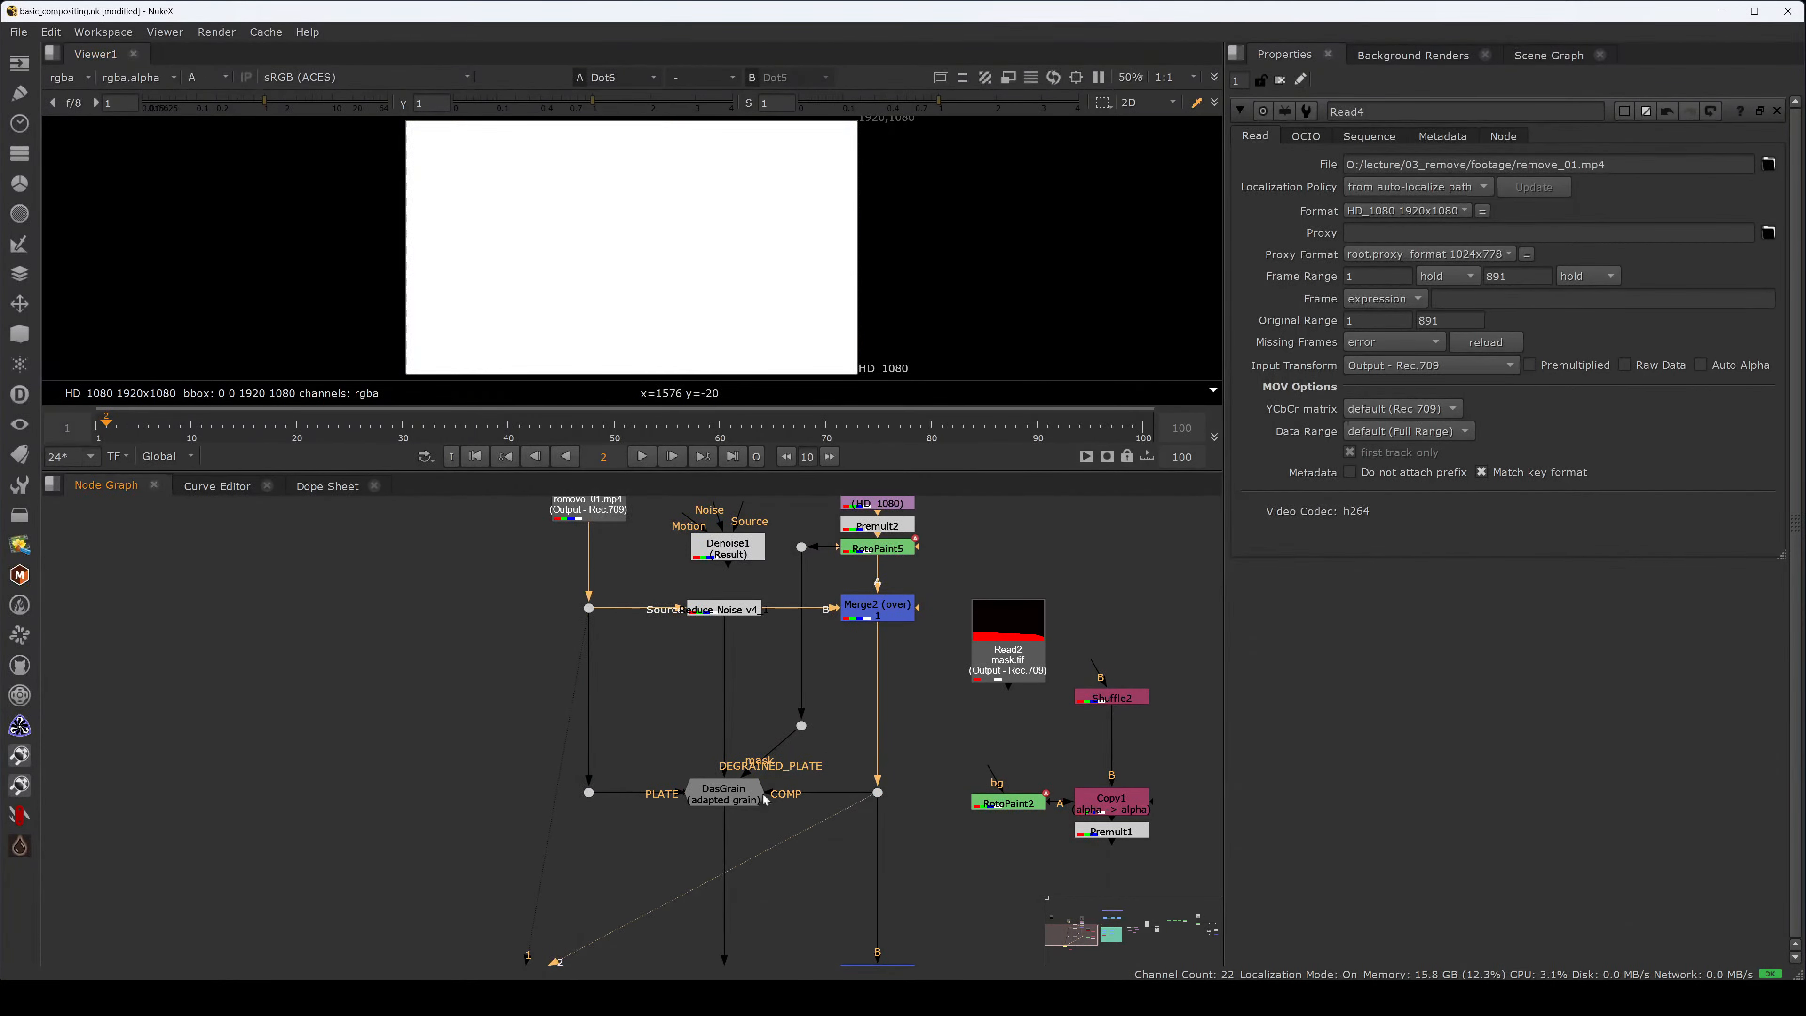
{"action": "left_click", "coordinate": [589, 792]}
{"action": "key", "text": "1"}
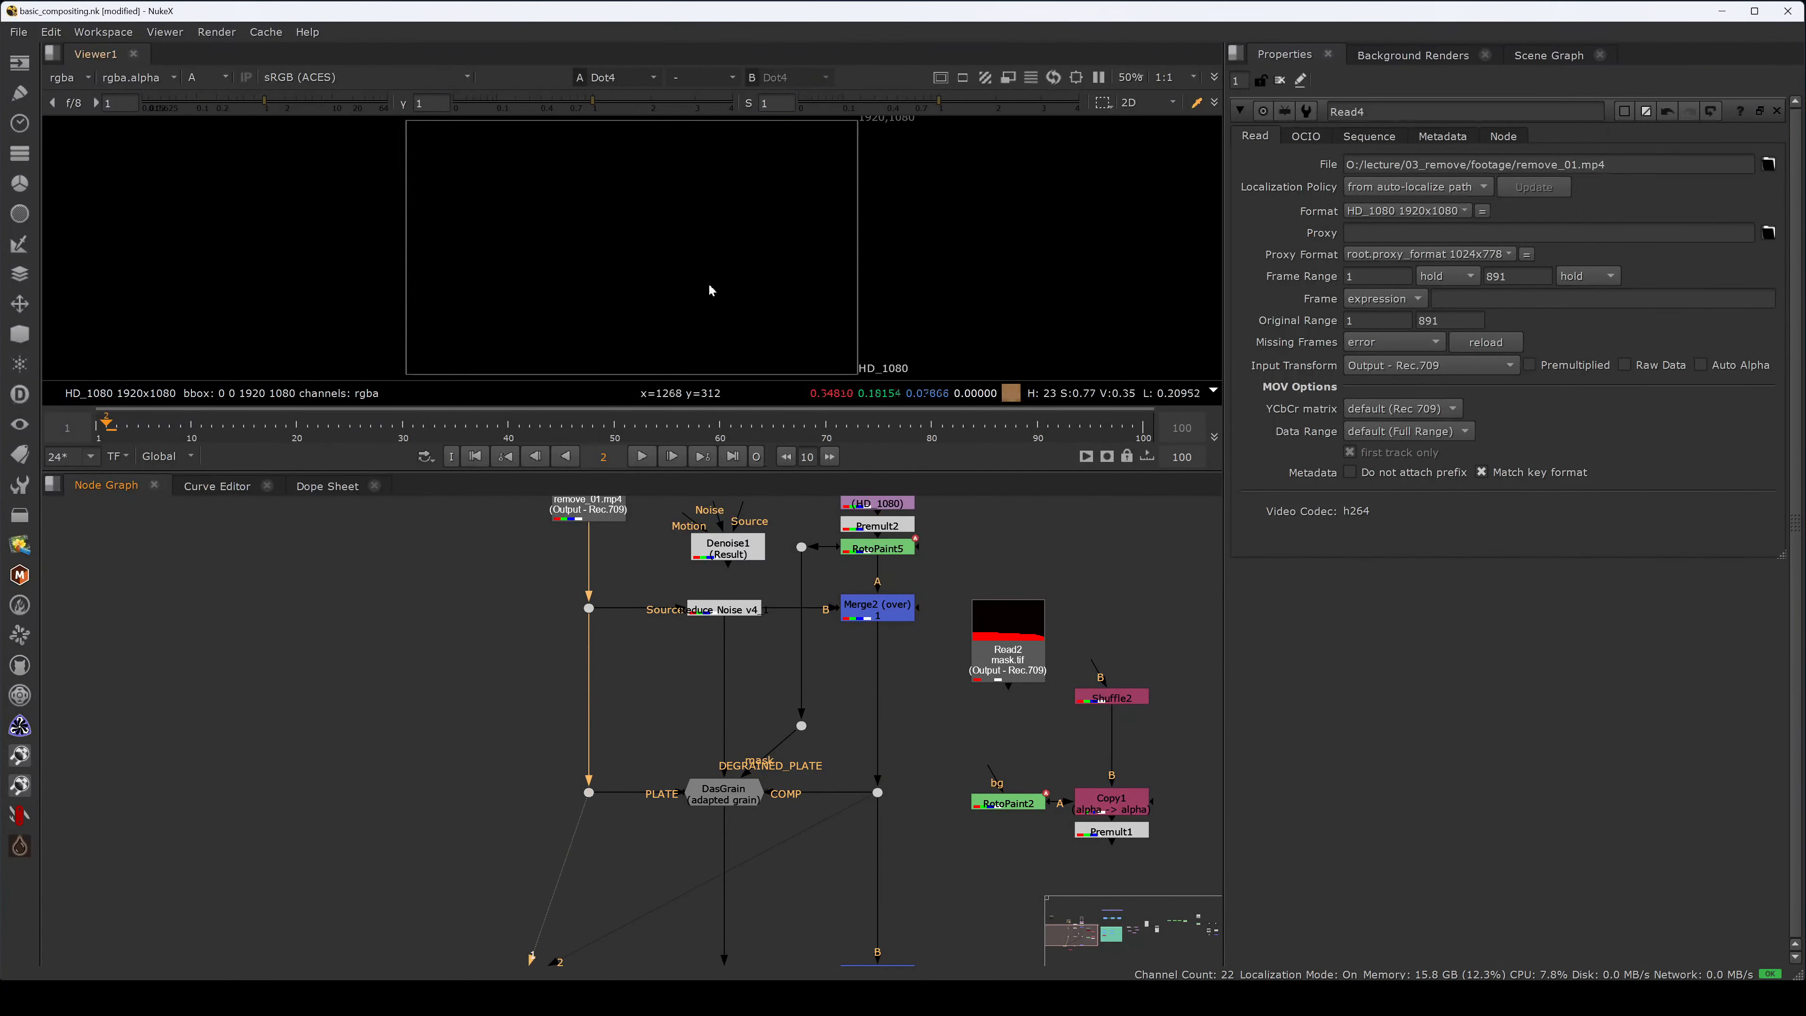
{"action": "left_click", "coordinate": [801, 726]}
{"action": "key", "text": "1"}
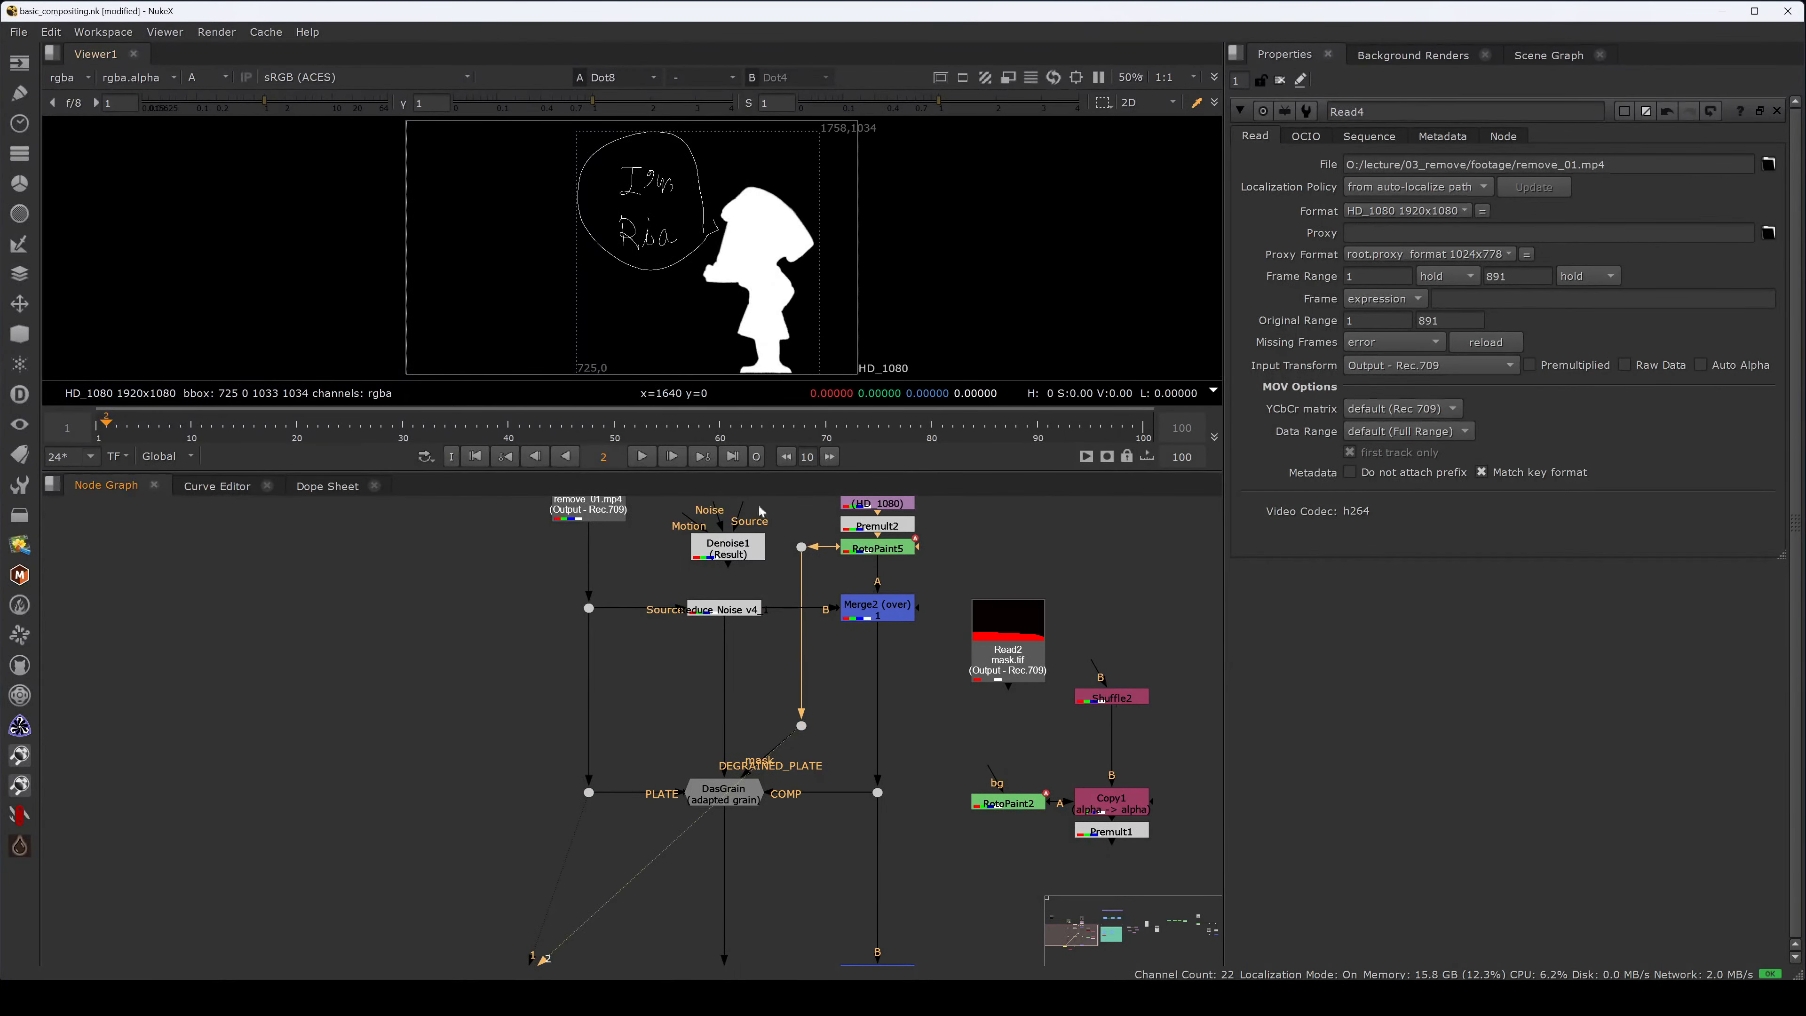
{"action": "left_click", "coordinate": [742, 612]}
{"action": "key", "text": "1"}
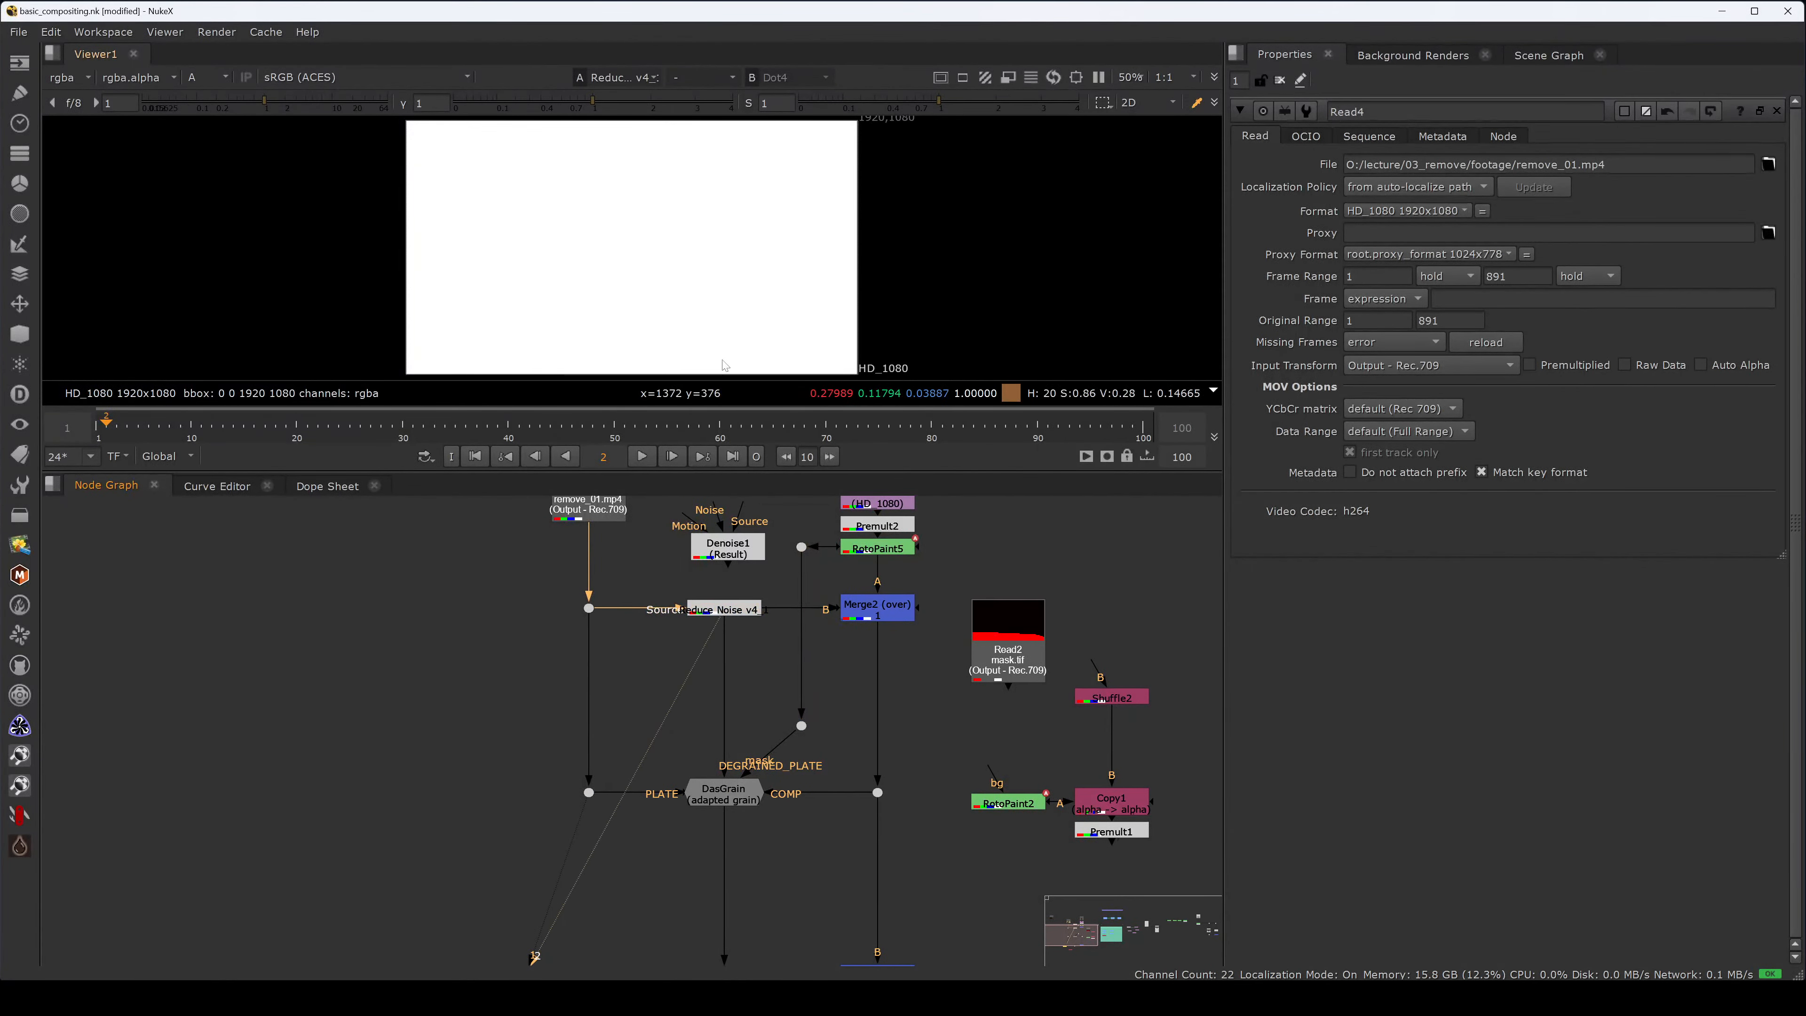
- Check the alpha and RGB of DasGrain's adapted grain output again
{"action": "middle_click_drag", "start_coordinate": [661, 742], "coordinate": [742, 615]}
{"action": "middle_click_drag", "start_coordinate": [755, 752], "coordinate": [712, 854]}
{"action": "middle_click_drag", "start_coordinate": [722, 727], "coordinate": [682, 664]}
{"action": "left_click", "coordinate": [727, 670]}
{"action": "key", "text": "2"}
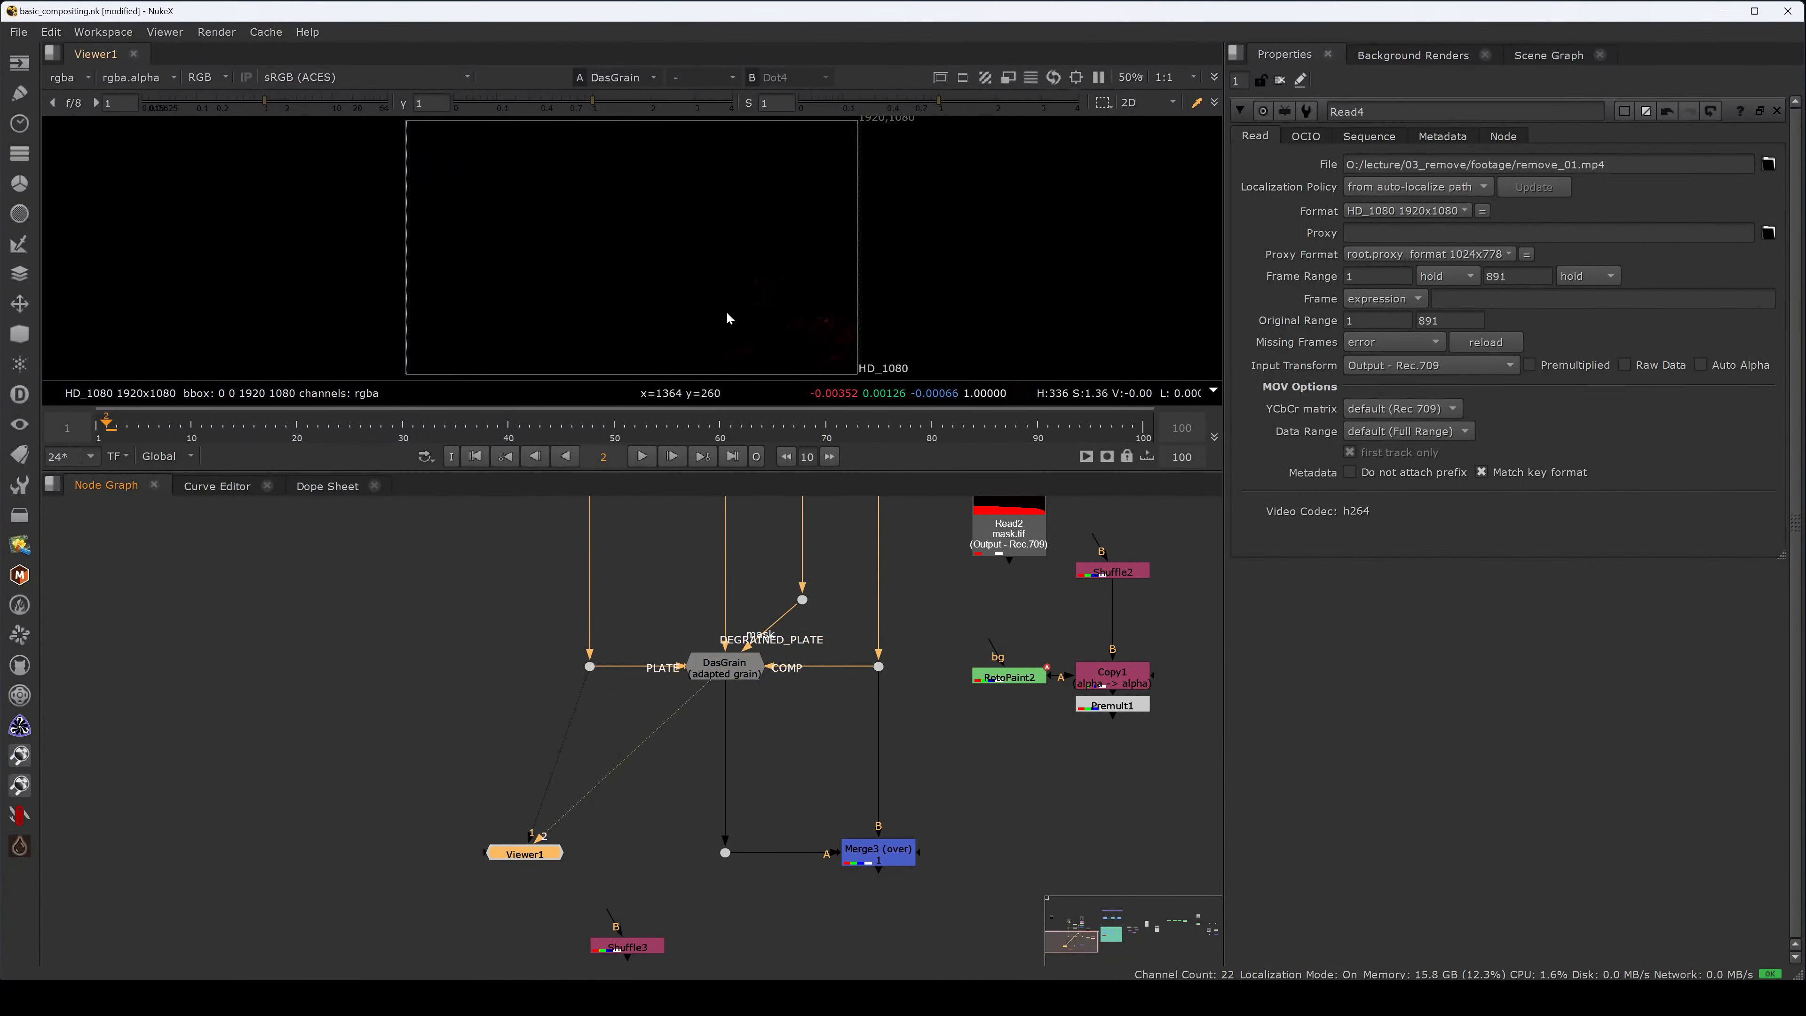
{"action": "middle_click_drag", "start_coordinate": [641, 818], "coordinate": [640, 739]}
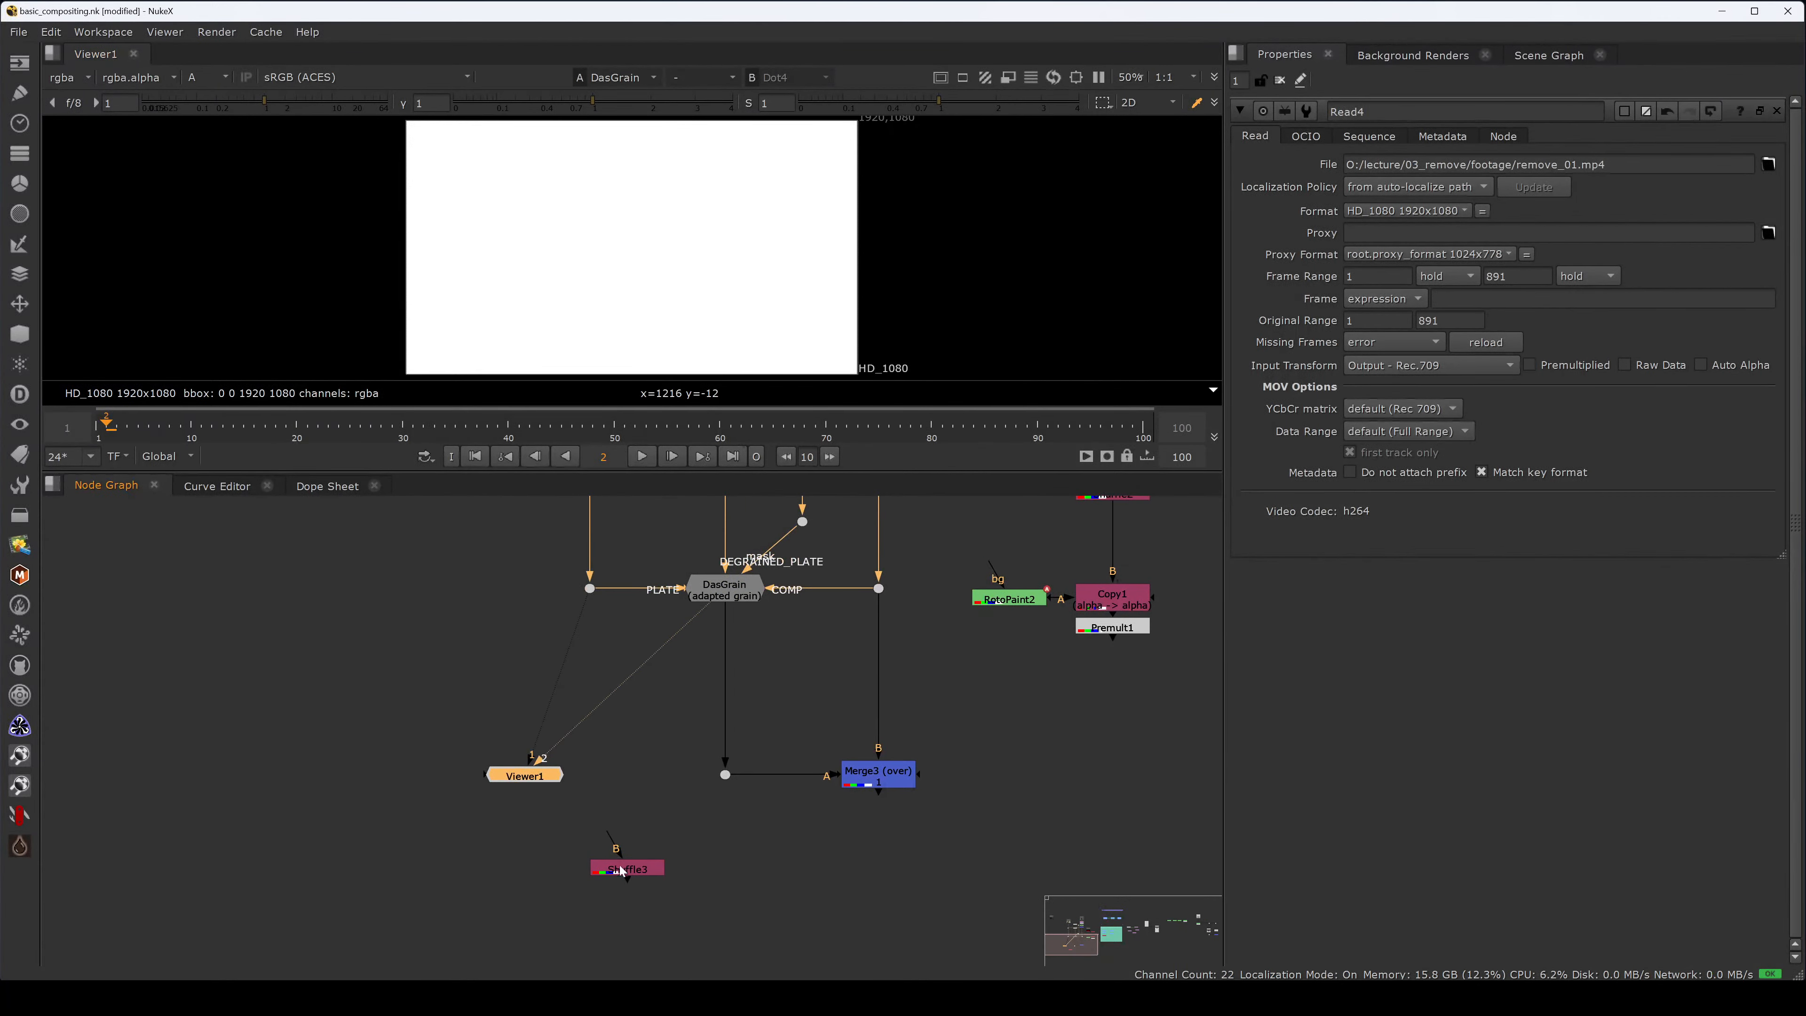
- Insert Shuffle3 directly below DasGrain and open its channel routing to check that alpha is left unconnected
{"action": "left_click_drag", "start_coordinate": [621, 873], "coordinate": [718, 623]}
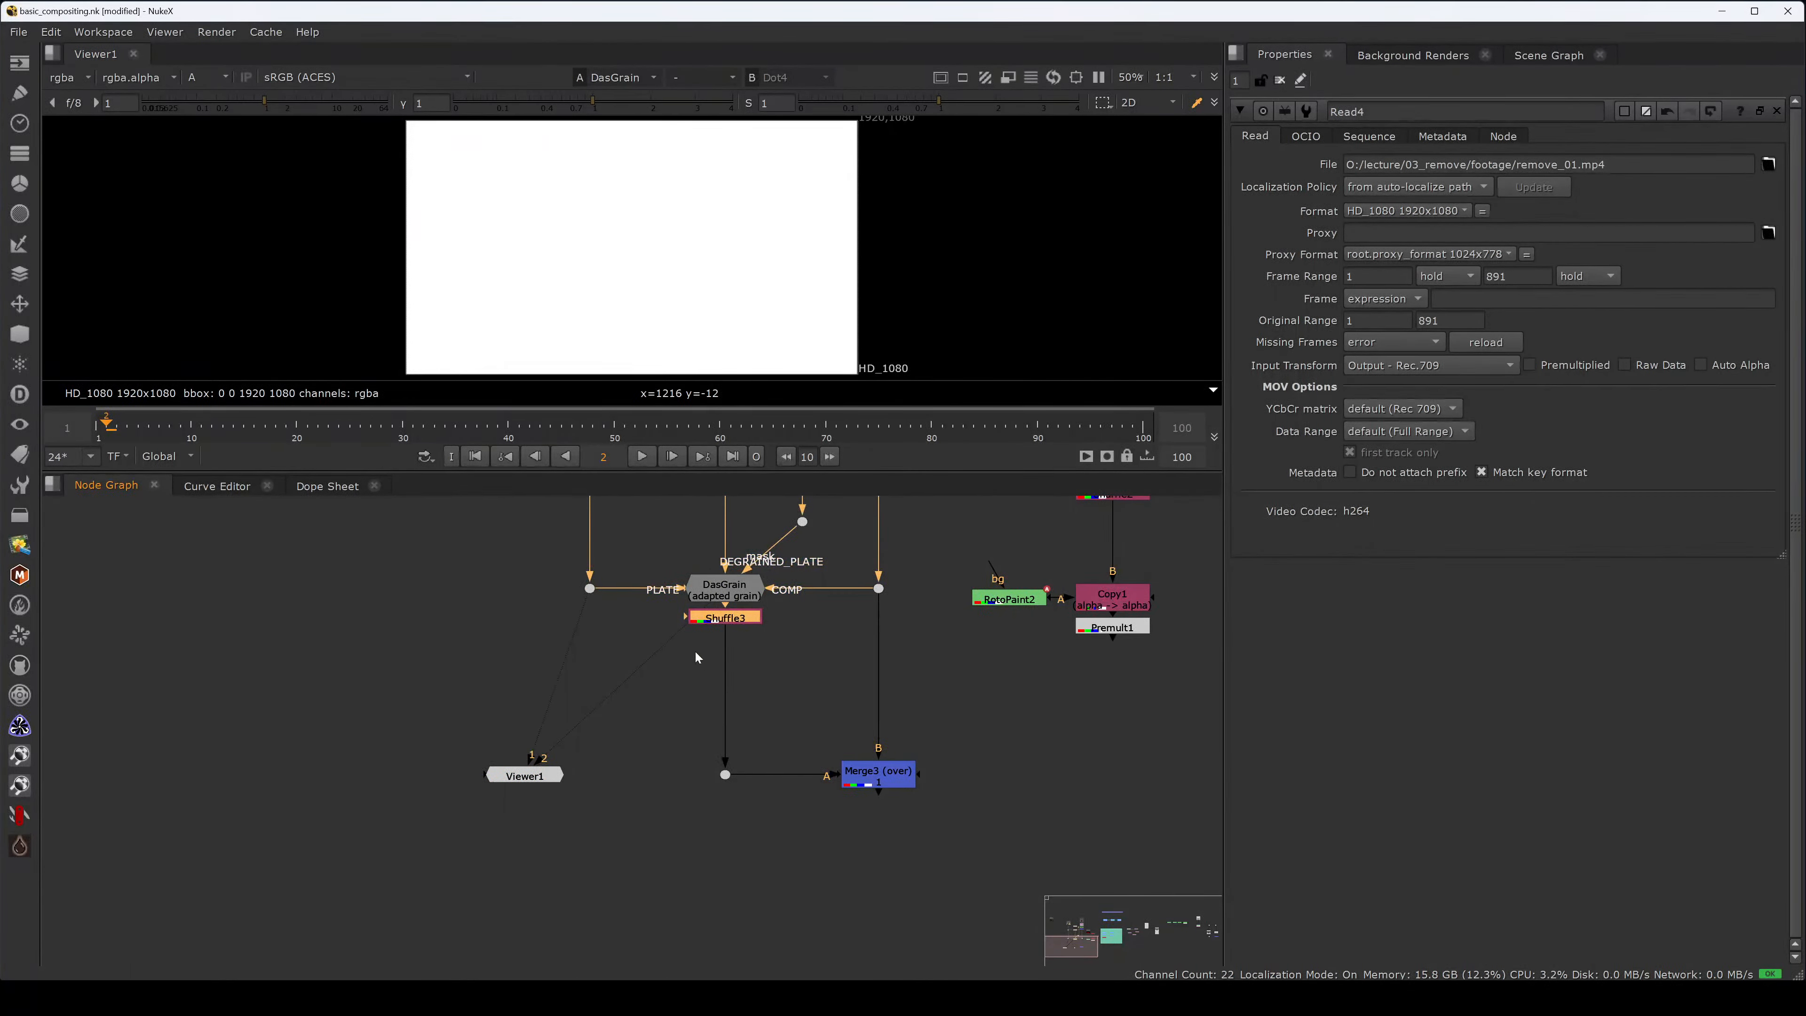
{"action": "double_click", "coordinate": [723, 623]}
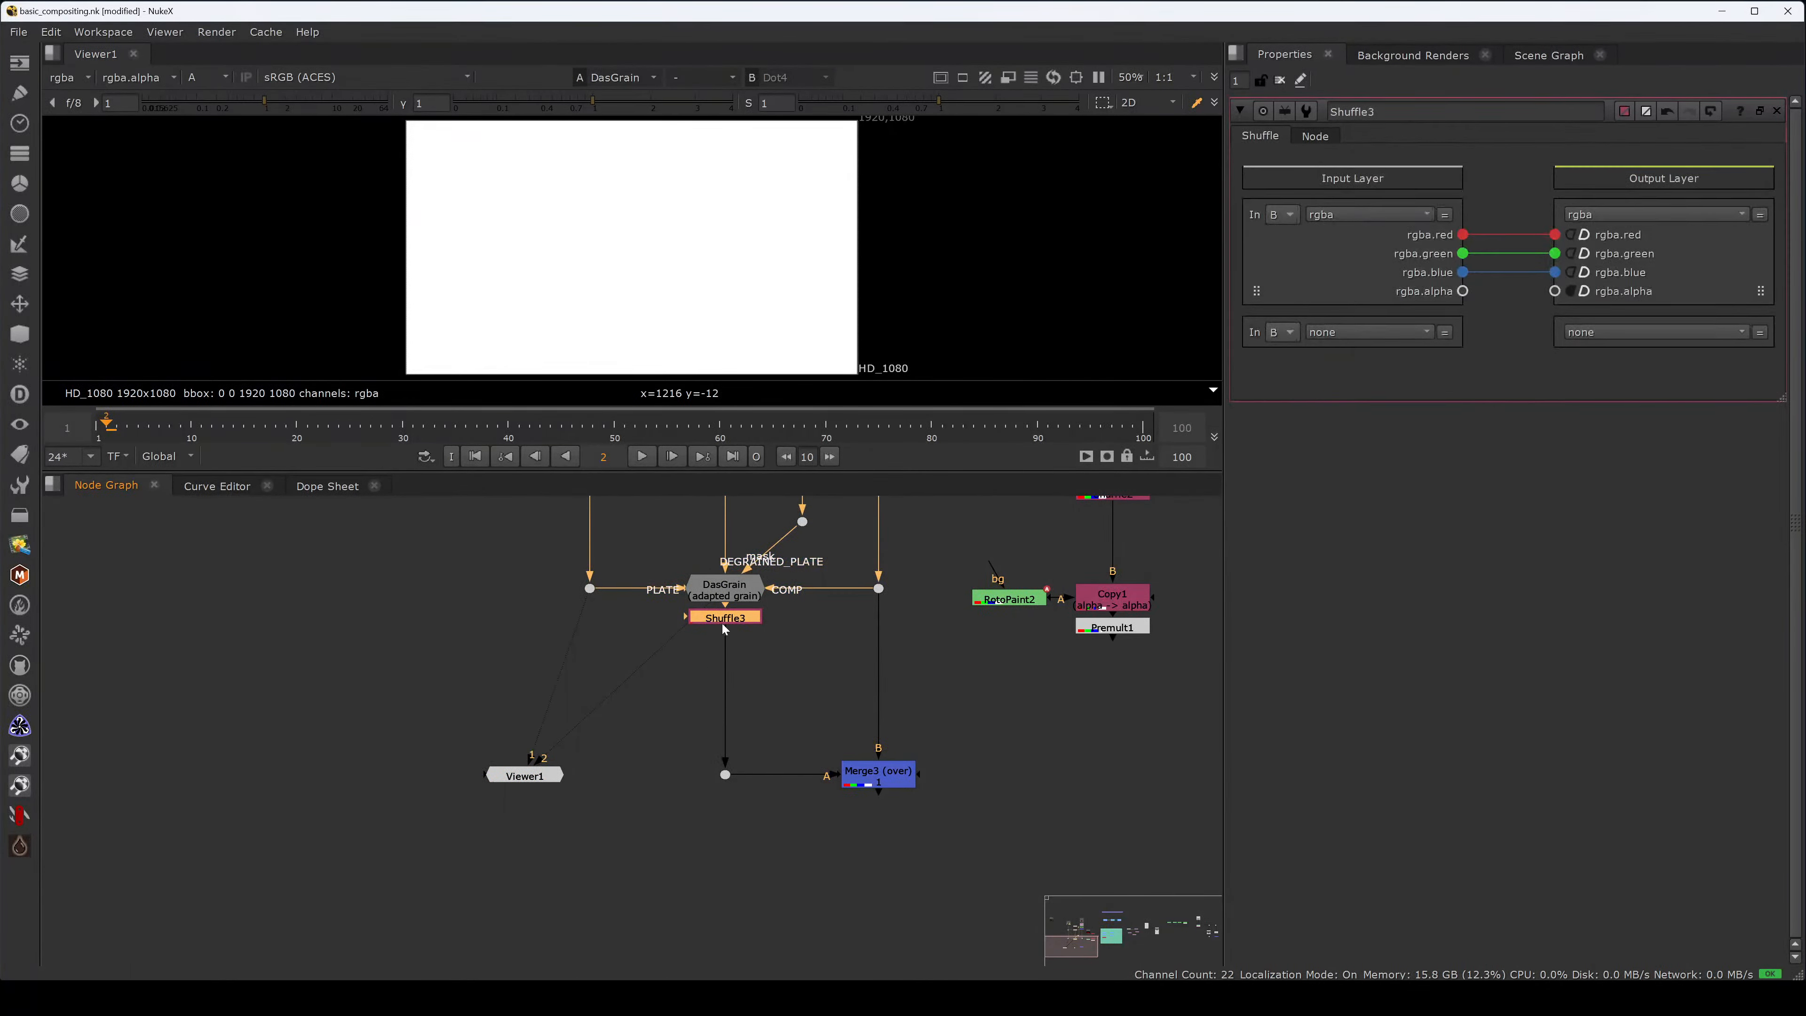
{"action": "left_click", "coordinate": [1568, 294]}
- View the shuffled grain at the corner dot and the Merge3 composite
{"action": "left_click_drag", "start_coordinate": [756, 742], "coordinate": [652, 842]}
{"action": "key", "text": "2"}
{"action": "left_click_drag", "start_coordinate": [962, 732], "coordinate": [809, 835]}
{"action": "key", "text": "2"}
{"action": "key", "text": "a"}
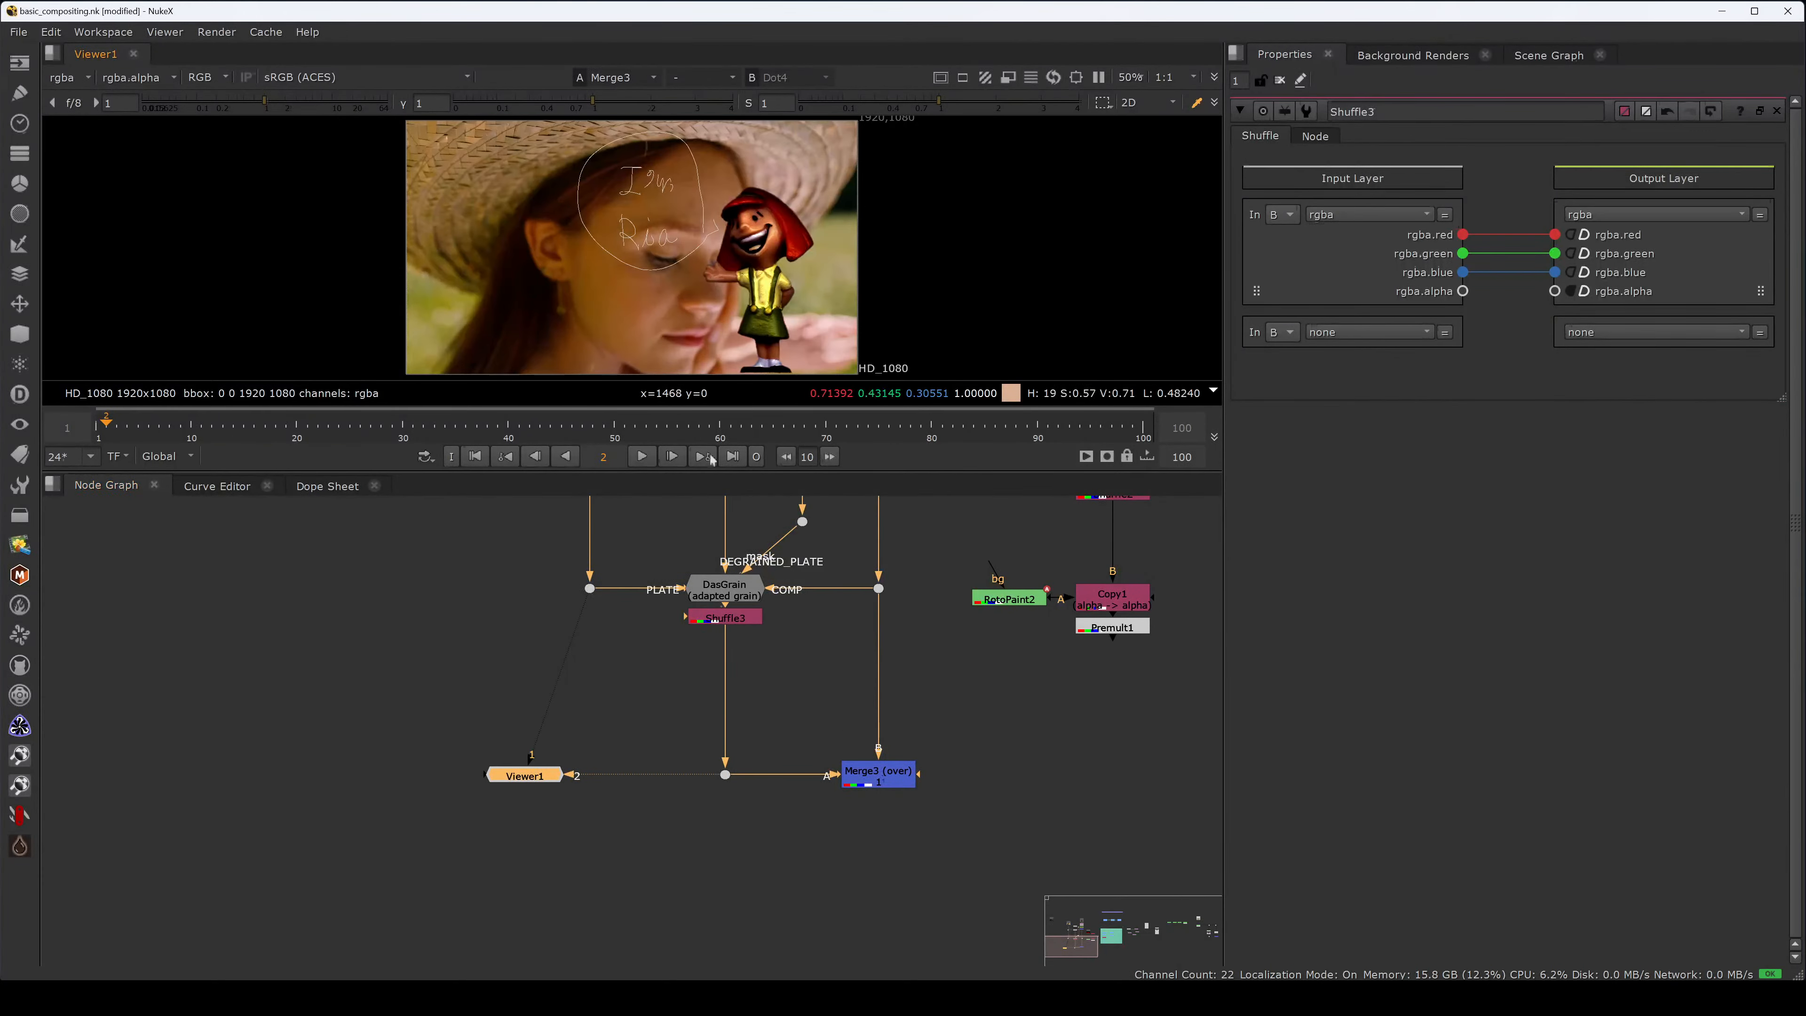
- Turn Auto Alpha back on for the Read4 footage
{"action": "middle_click_drag", "start_coordinate": [665, 605], "coordinate": [692, 948]}
{"action": "double_click", "coordinate": [622, 624]}
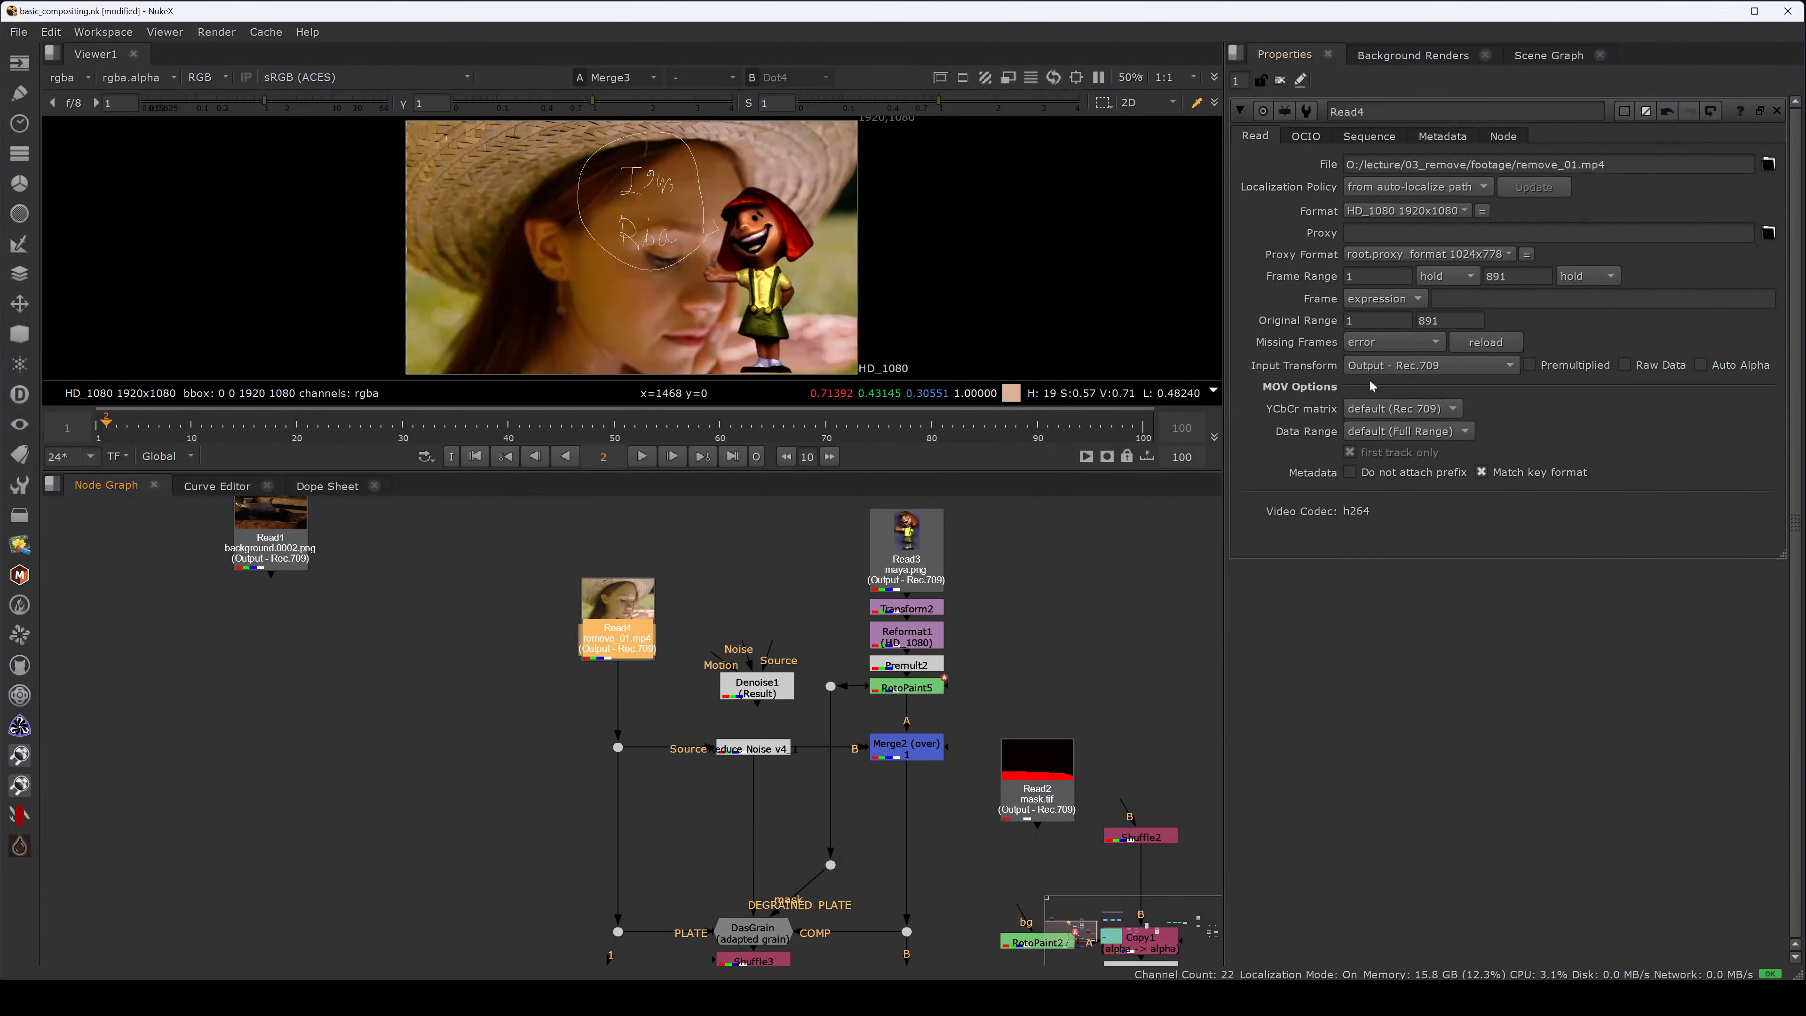
{"action": "left_click", "coordinate": [1701, 365]}
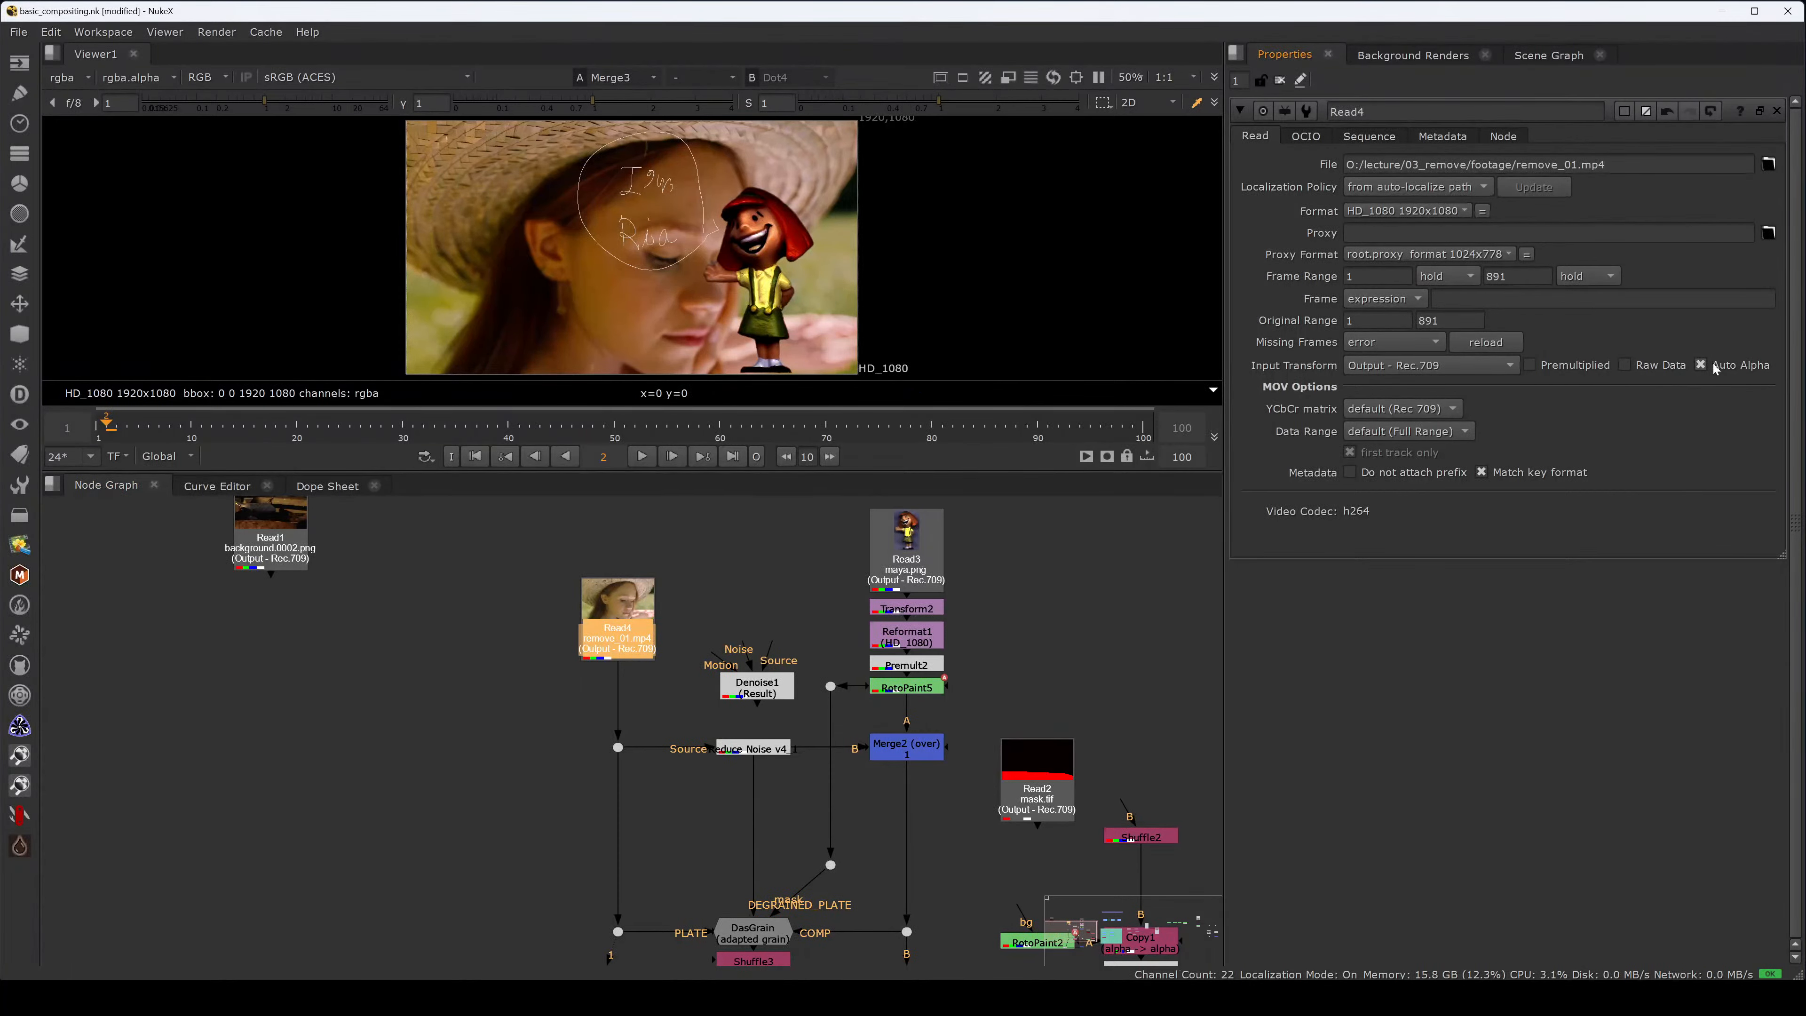
- Enlarge the node graph and review DasGrain's output options, keeping adapted grain selected
{"action": "middle_click_drag", "start_coordinate": [906, 851], "coordinate": [899, 651]}
{"action": "key", "text": "space"}
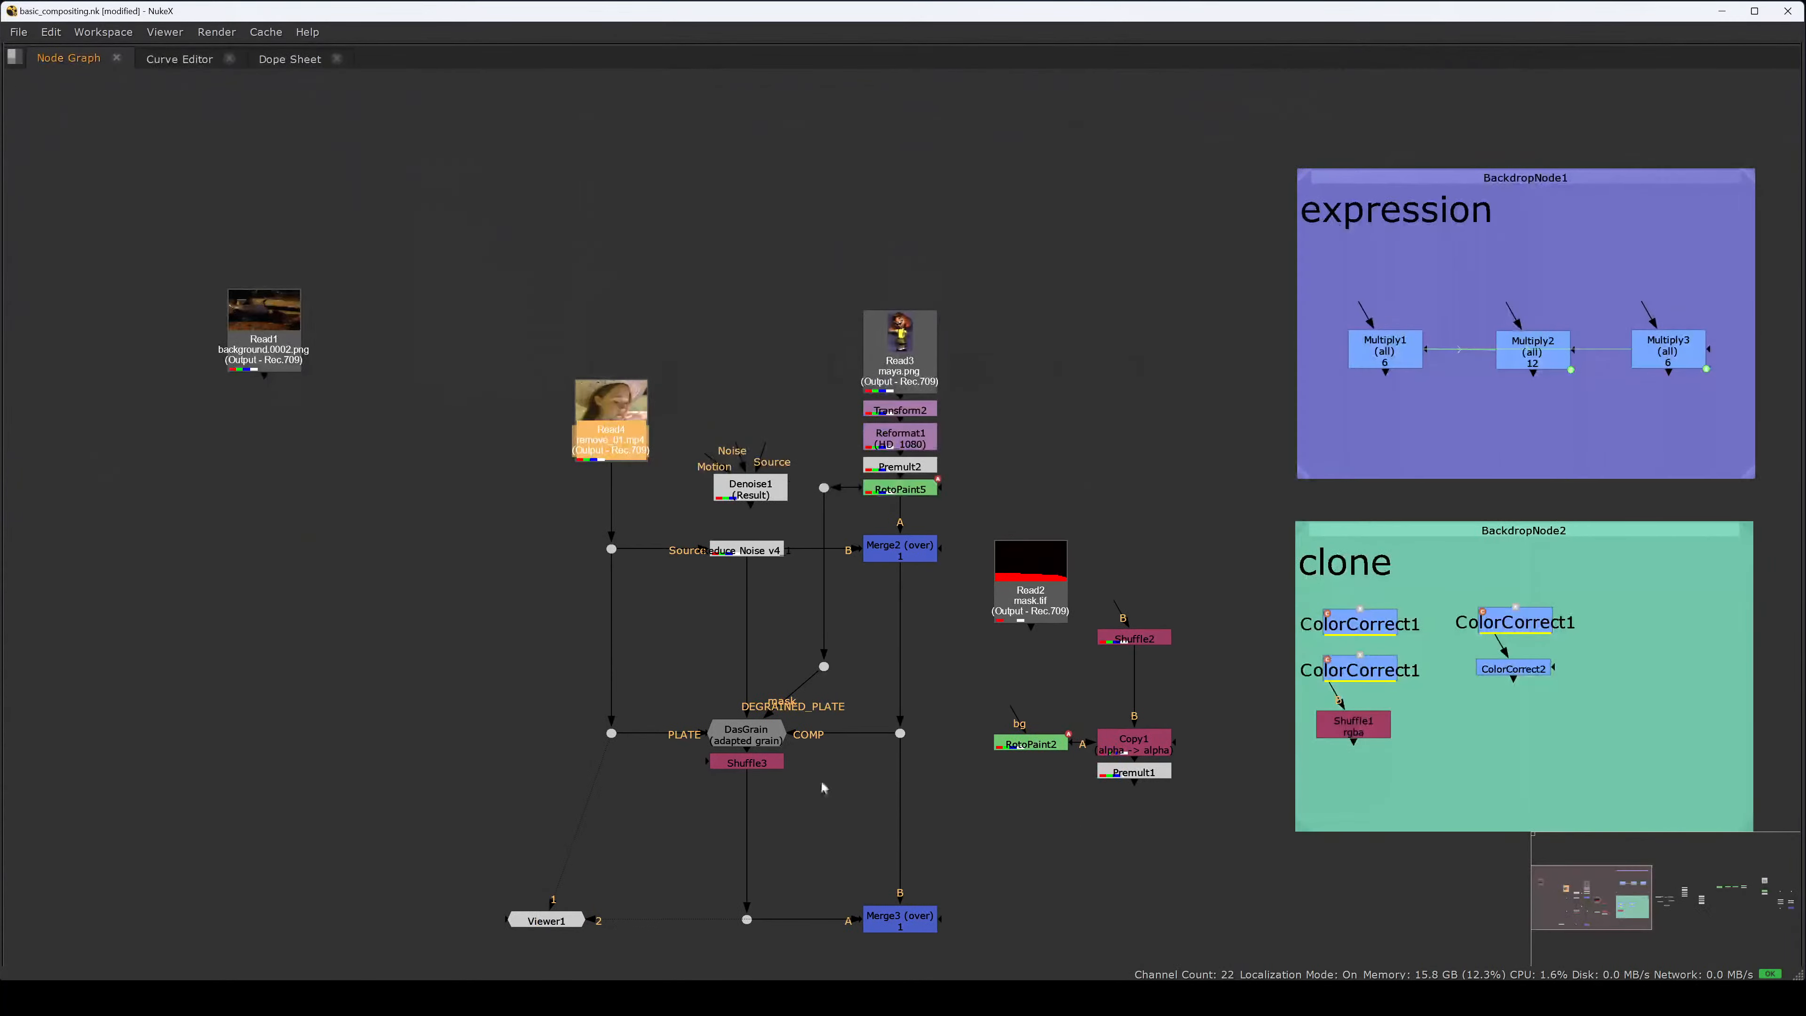
{"action": "middle_click_drag", "start_coordinate": [822, 787], "coordinate": [752, 705]}
{"action": "left_click", "coordinate": [690, 651]}
{"action": "double_click", "coordinate": [690, 651]}
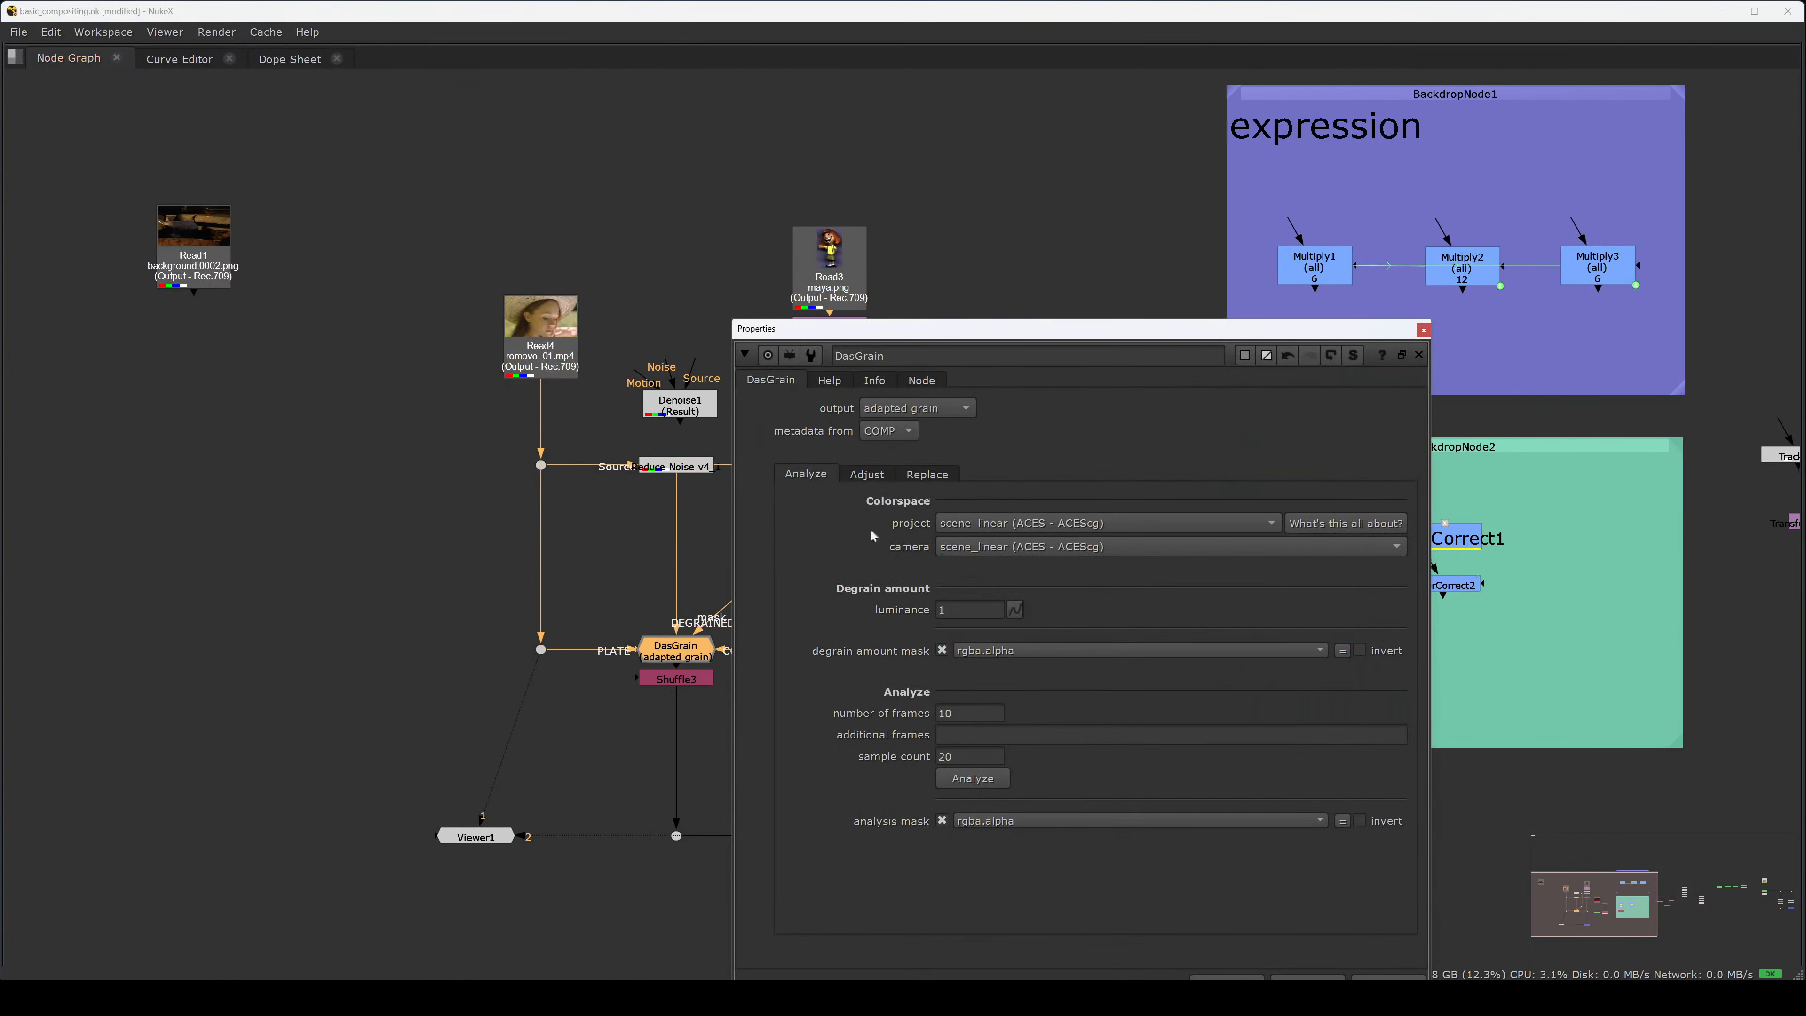
{"action": "left_click", "coordinate": [954, 409]}
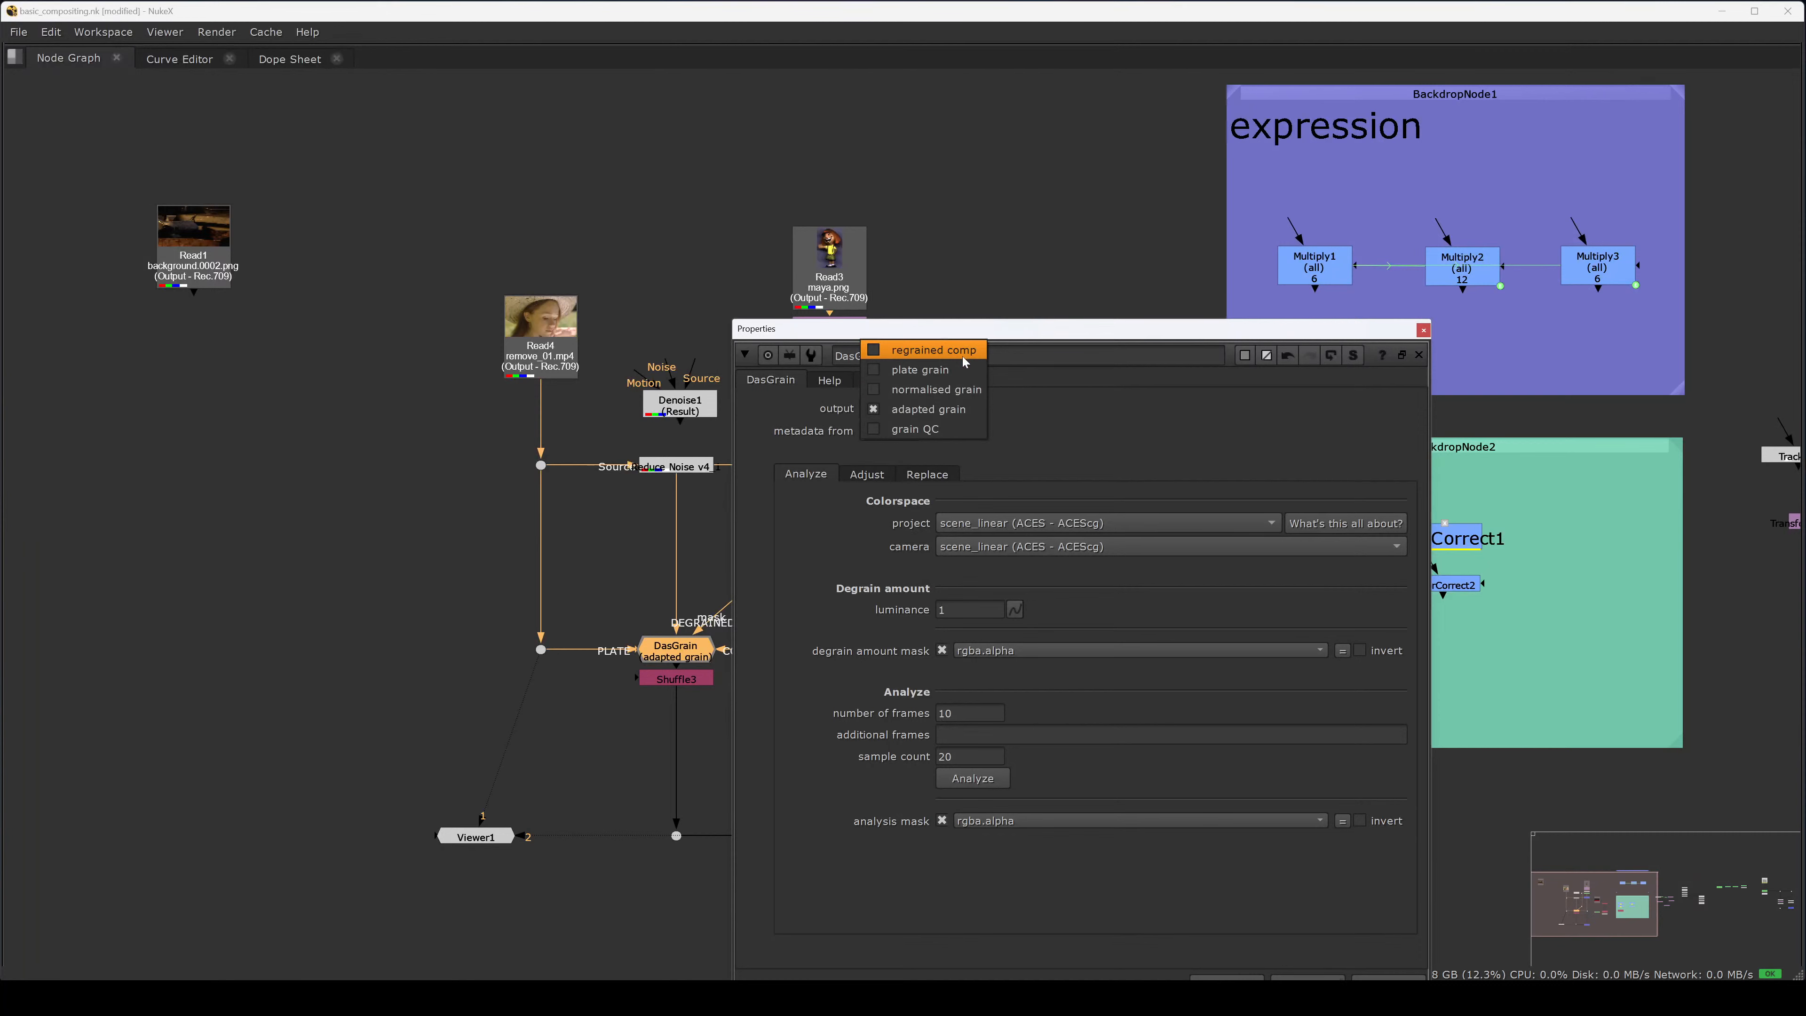
{"action": "left_click", "coordinate": [1048, 395]}
{"action": "key", "text": "Escape"}
{"action": "middle_click_drag", "start_coordinate": [856, 644], "coordinate": [1004, 575]}
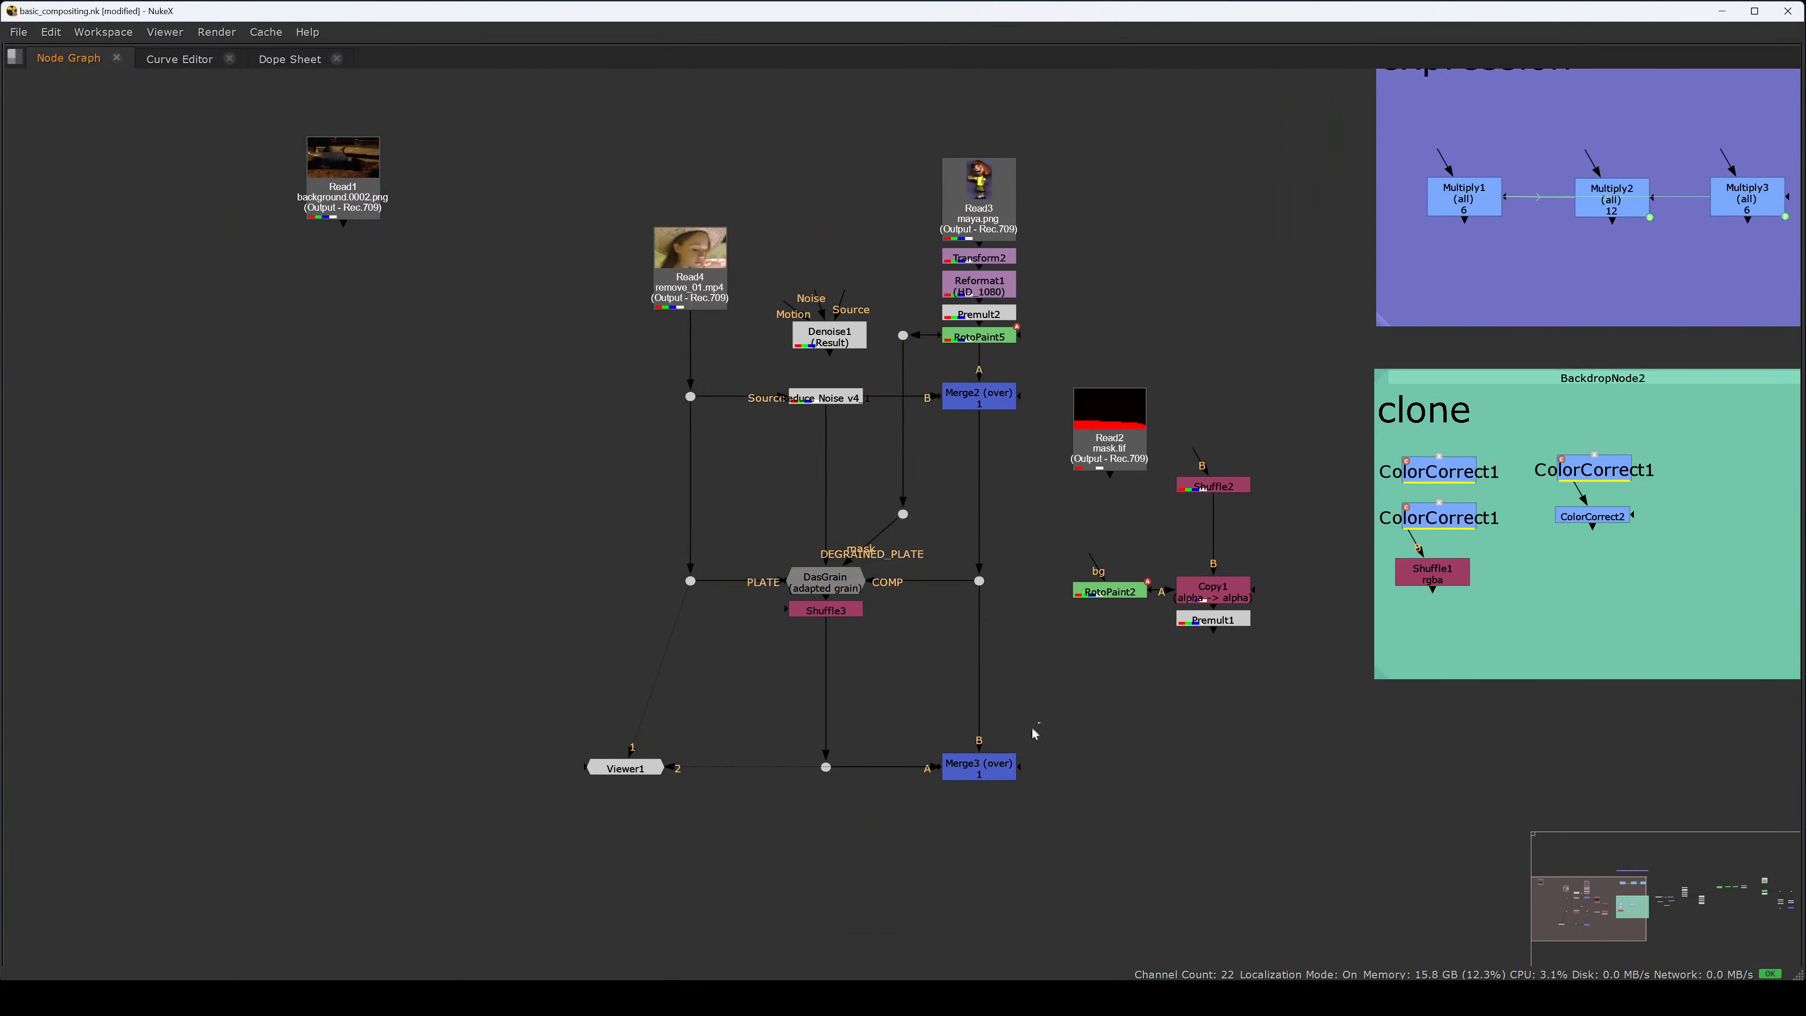
- Move Read1 and Viewer1 away from the denoise and regrain tree and review the complete node flow
{"action": "left_click", "coordinate": [985, 767]}
{"action": "left_click_drag", "start_coordinate": [342, 171], "coordinate": [470, 86]}
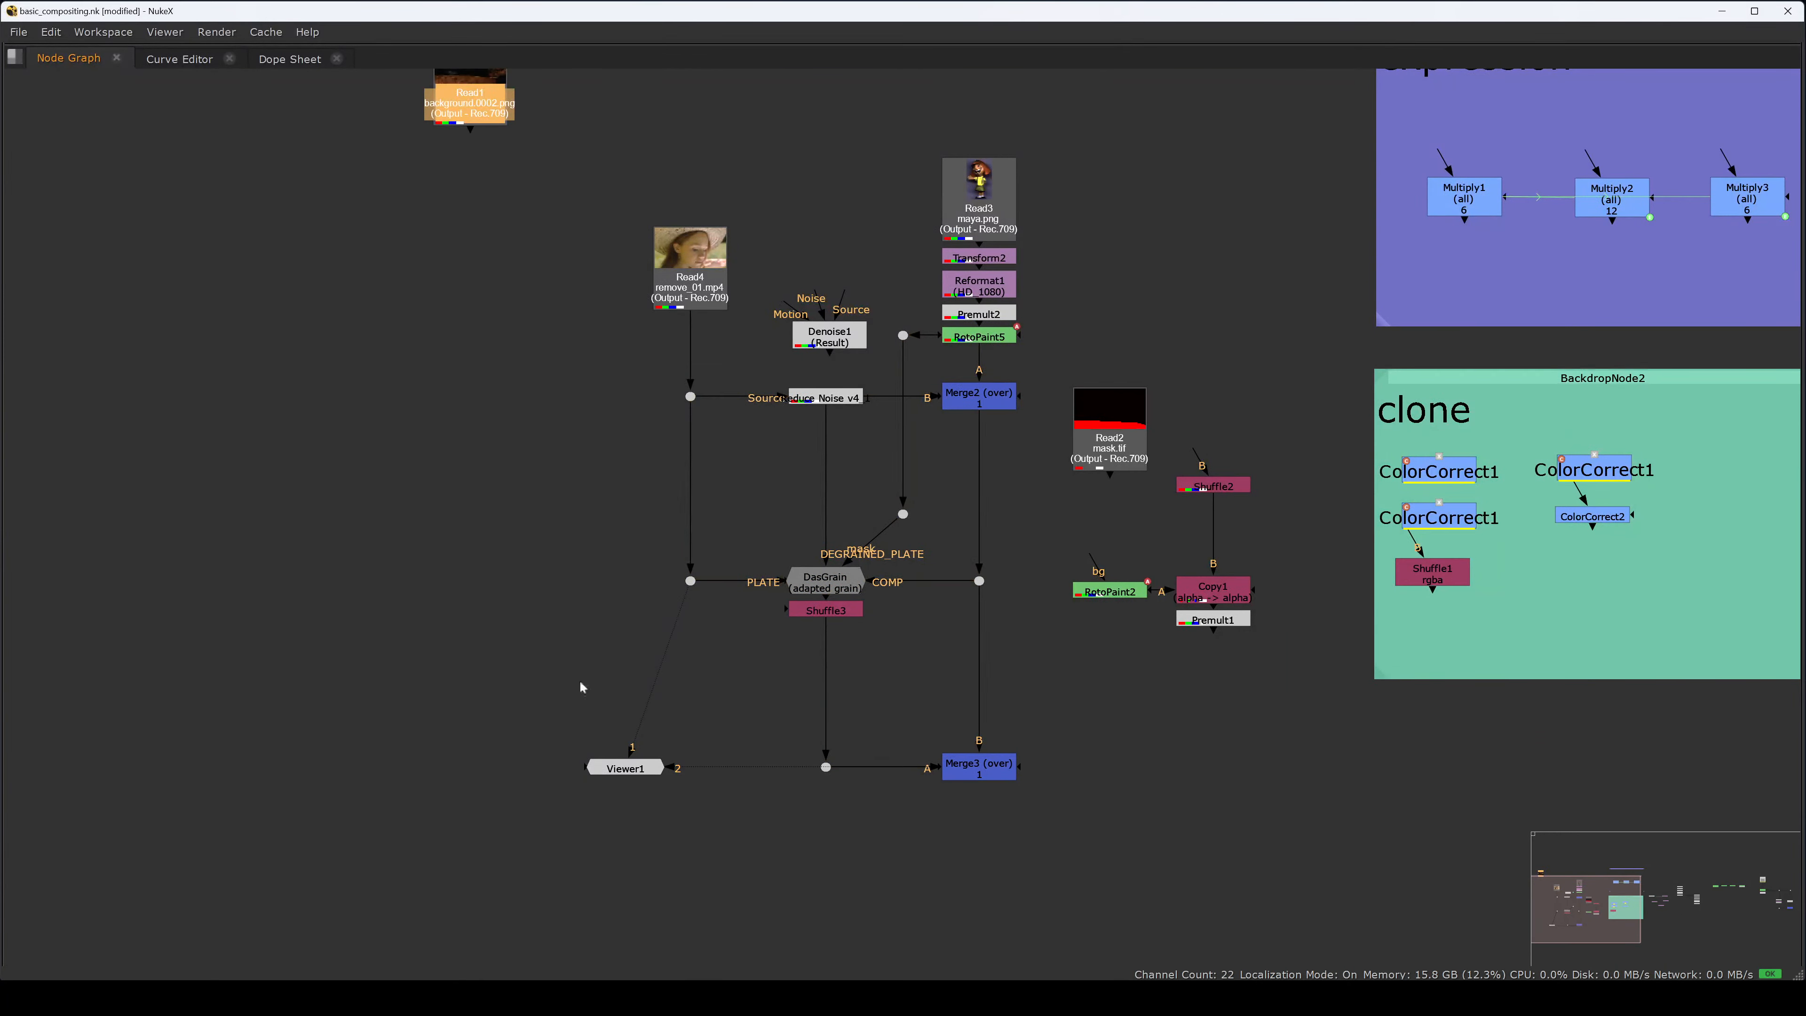
{"action": "left_click_drag", "start_coordinate": [625, 769], "coordinate": [459, 961]}
{"action": "scroll", "coordinate": [906, 672], "scroll_direction": "down", "scroll_amount": 3}
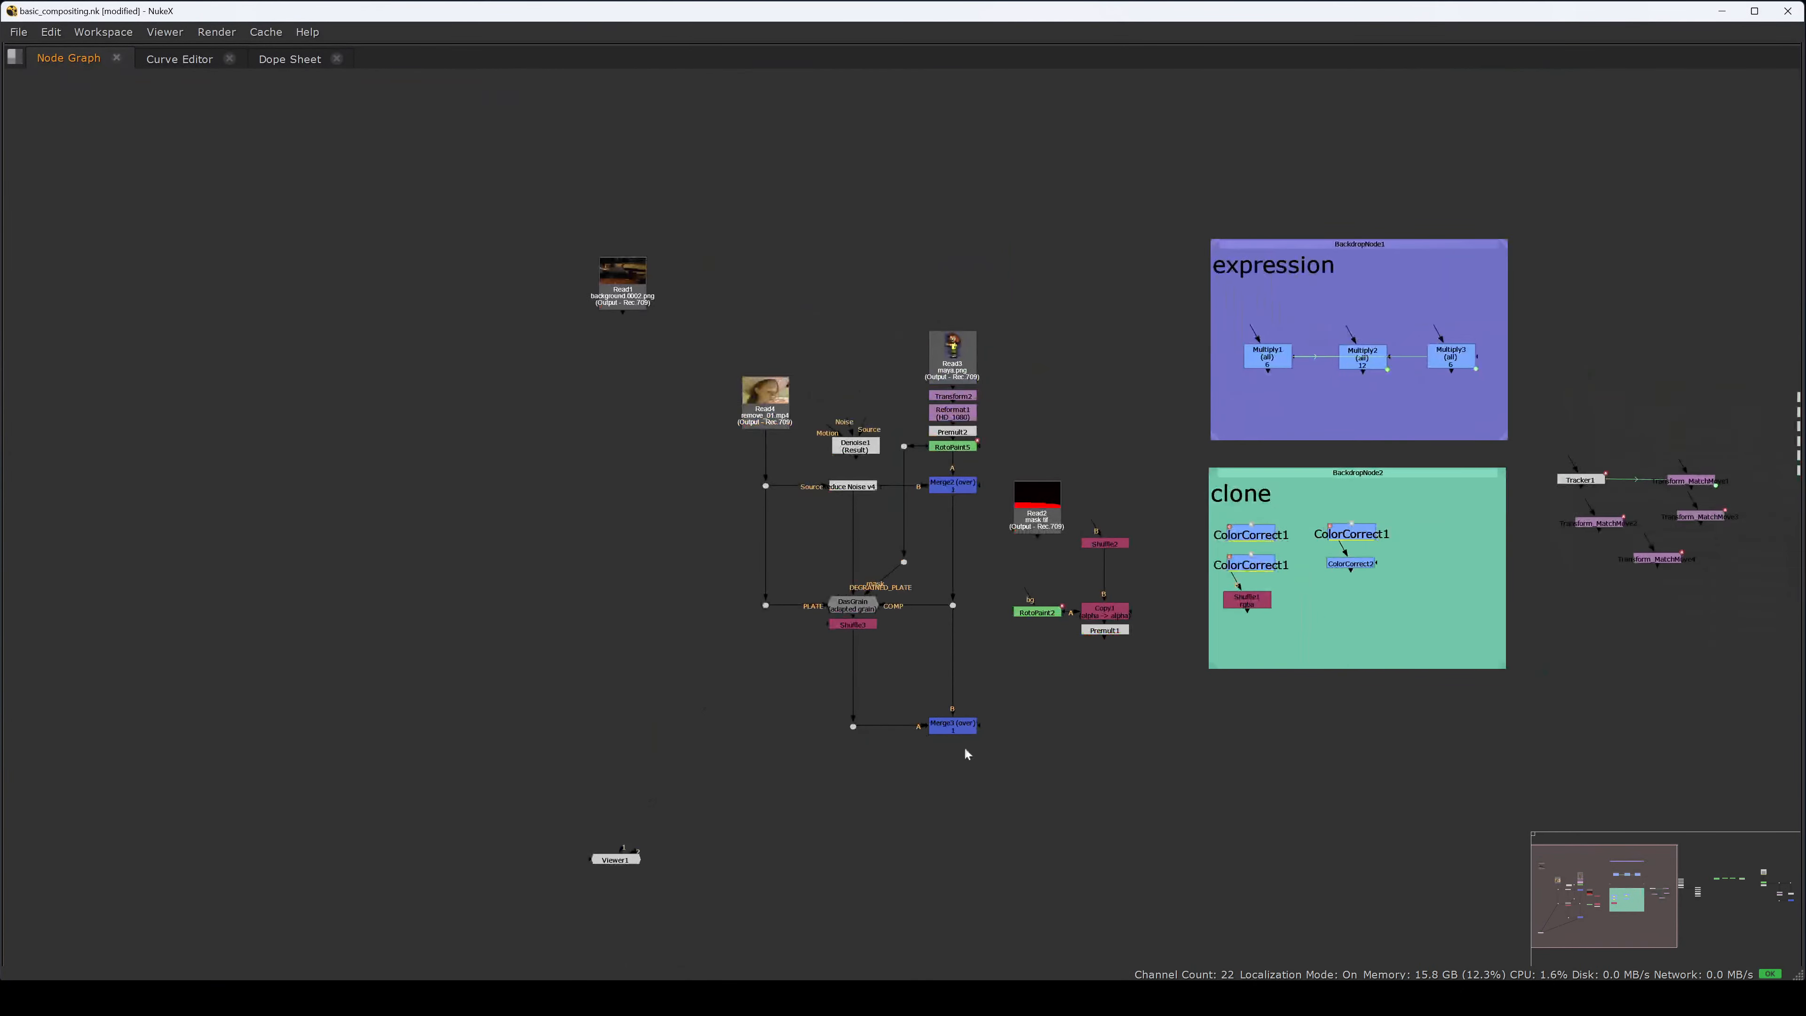
{"action": "left_click_drag", "start_coordinate": [1010, 789], "coordinate": [692, 221]}
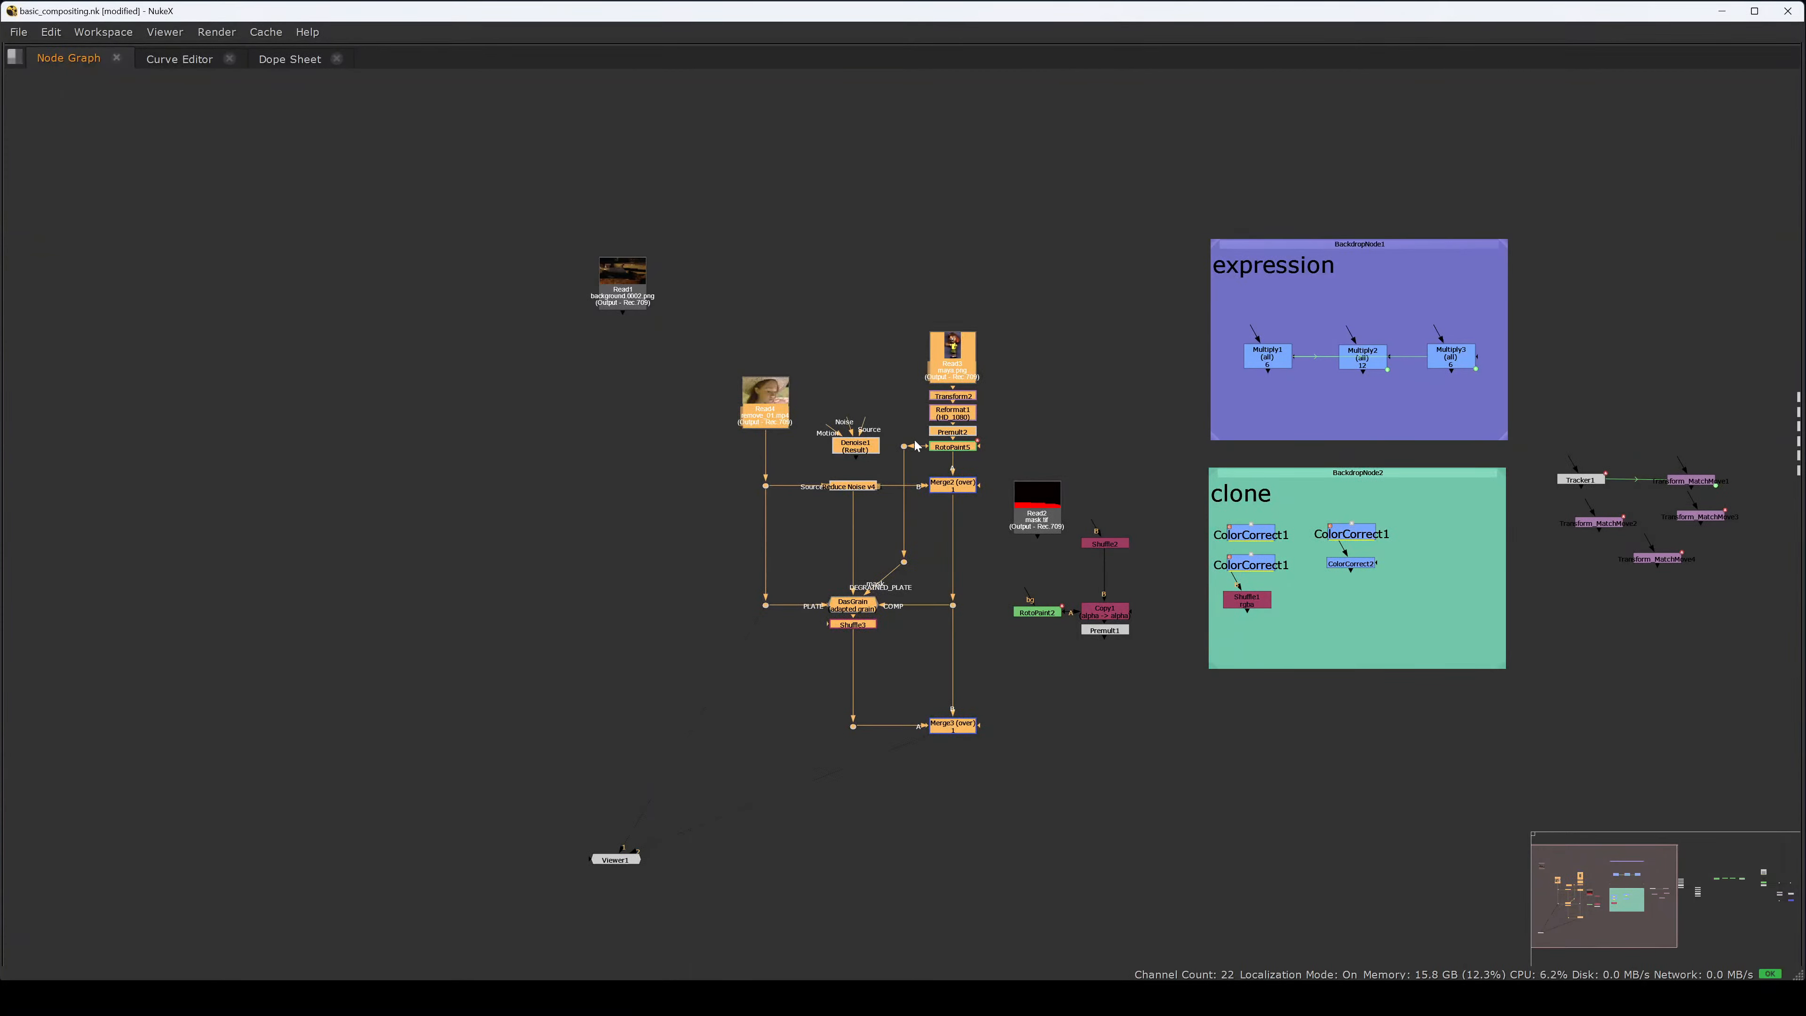
{"action": "left_click", "coordinate": [783, 462]}
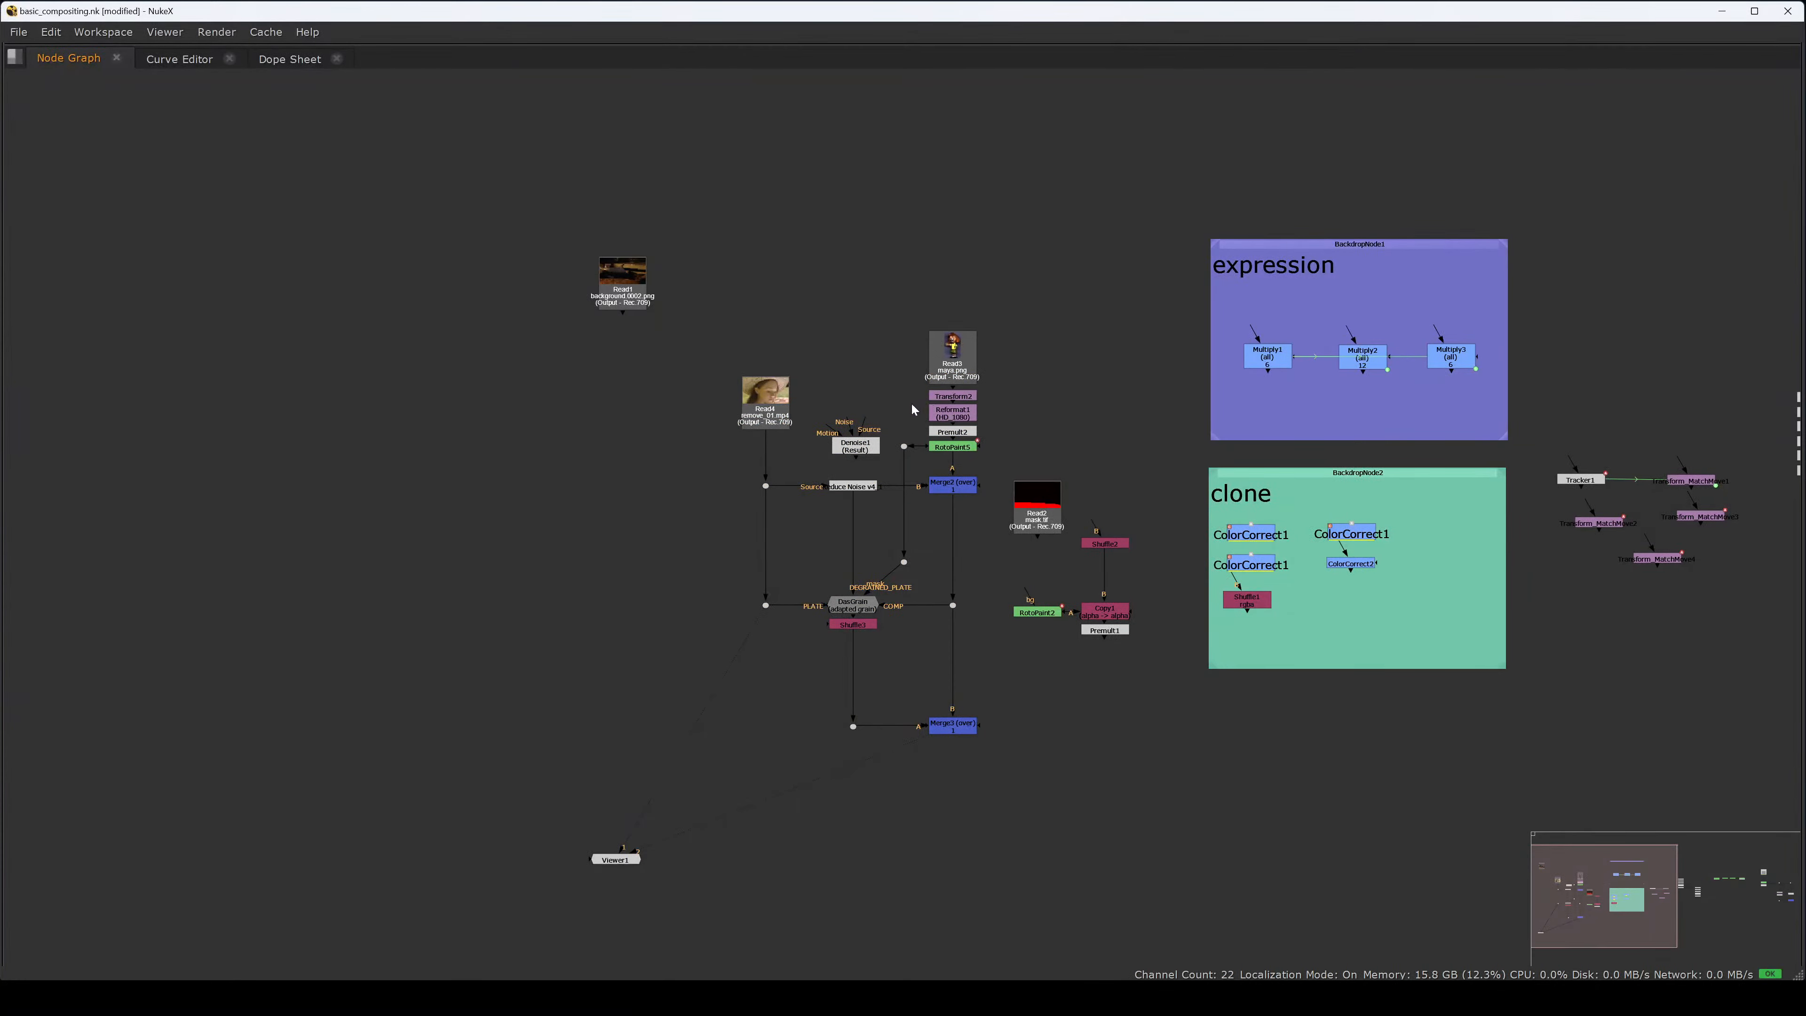
{"action": "key", "text": "space"}
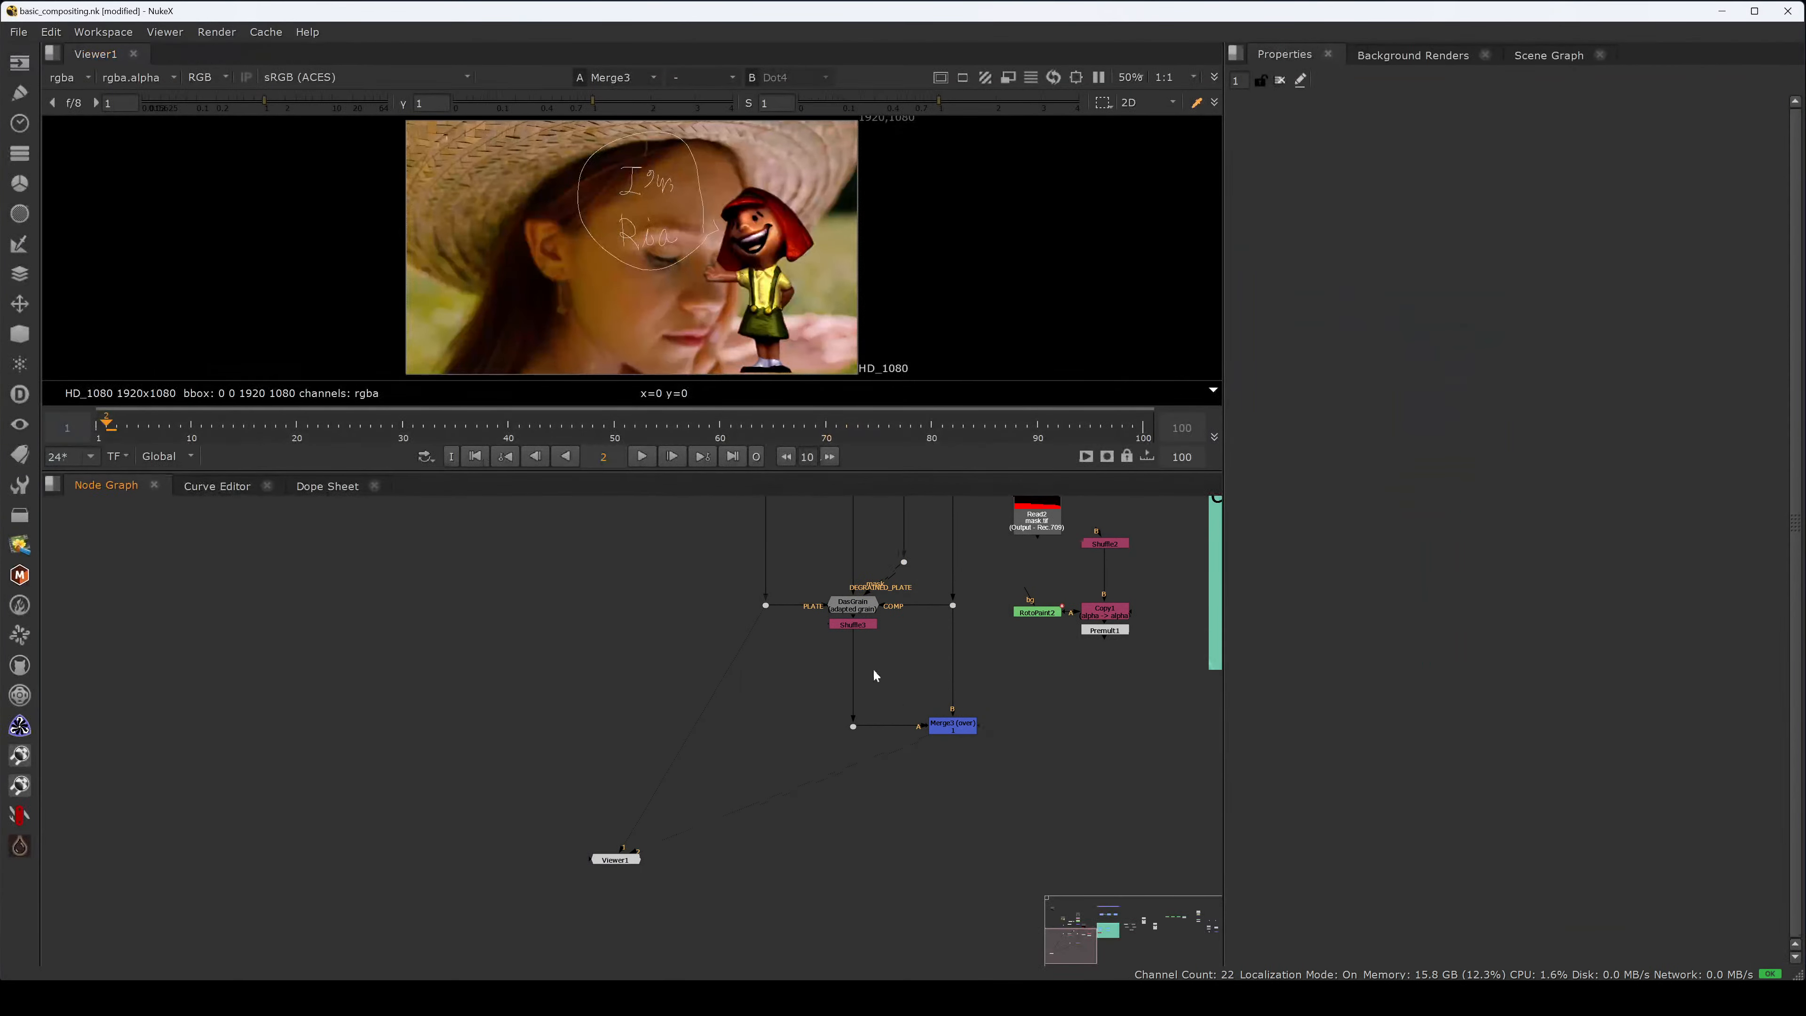
- View DasGrain's adapted grain with the viewer gain raised to 64, inspect its alpha, and reset the gain to 1
{"action": "left_click", "coordinate": [809, 759]}
{"action": "key", "text": "1"}
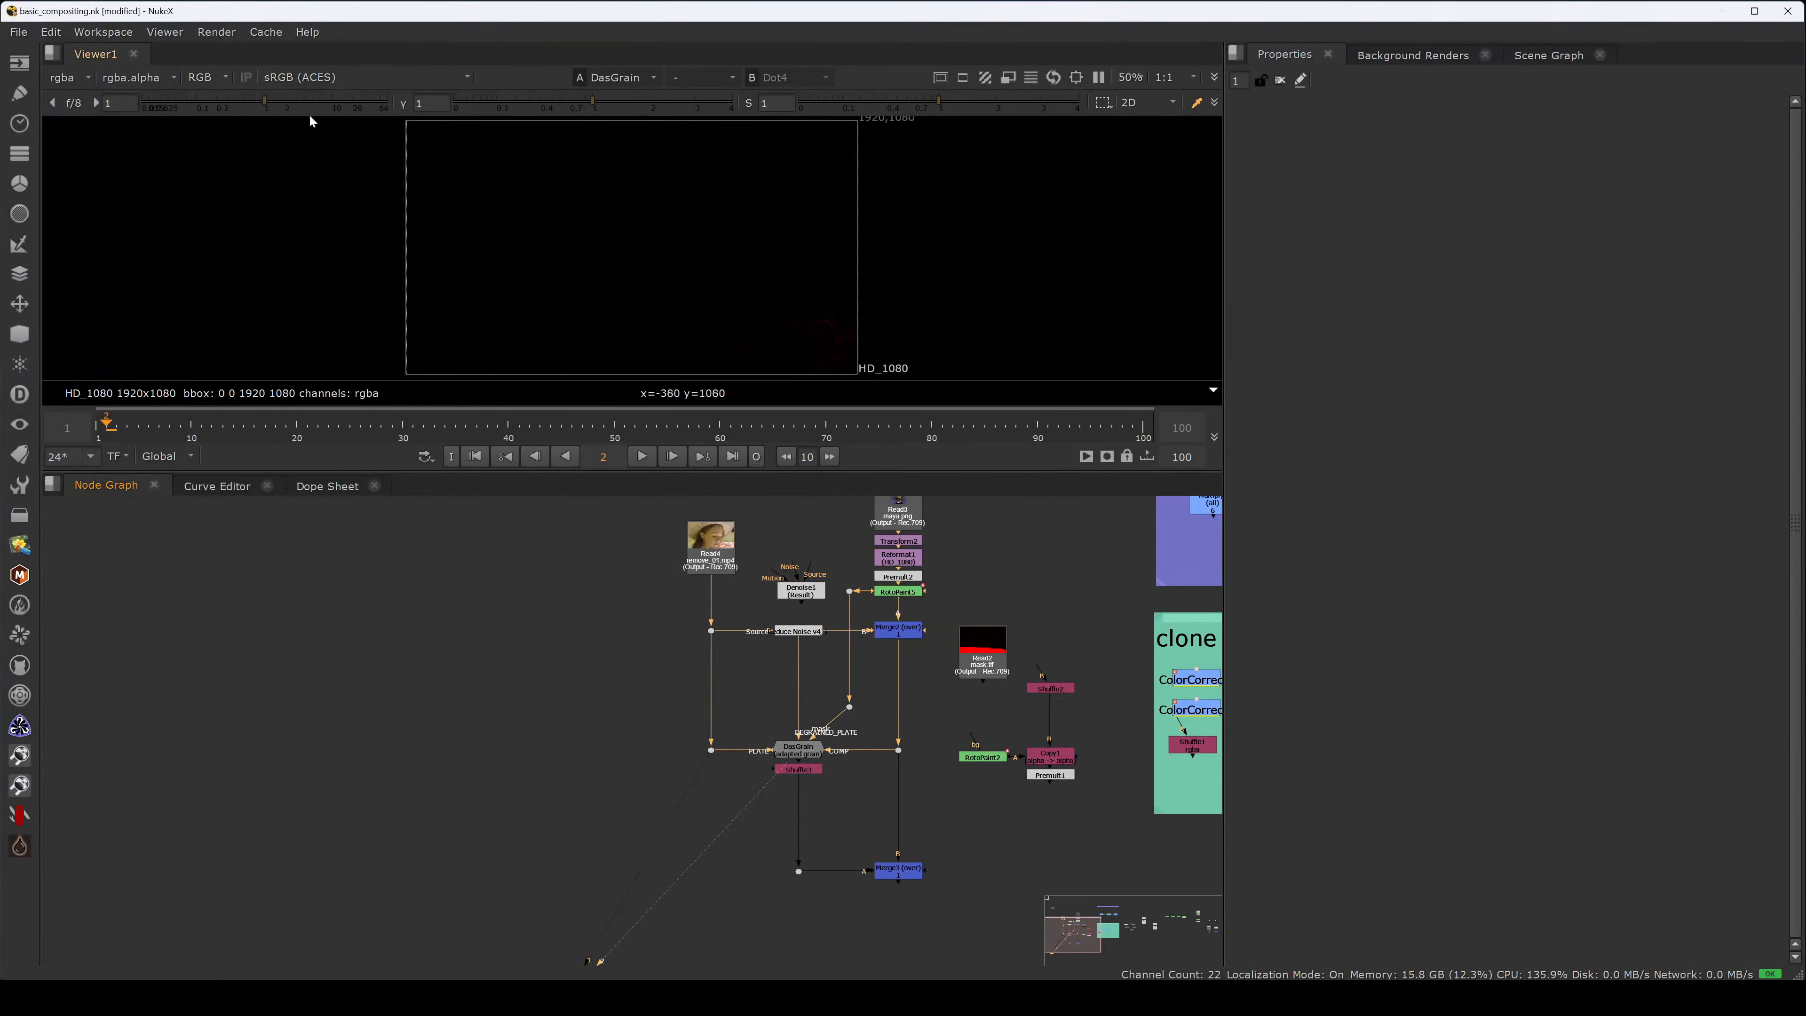
{"action": "left_click_drag", "start_coordinate": [311, 105], "coordinate": [475, 107]}
{"action": "left_click_drag", "start_coordinate": [811, 201], "coordinate": [531, 324], "text": "ctrl+shift"}
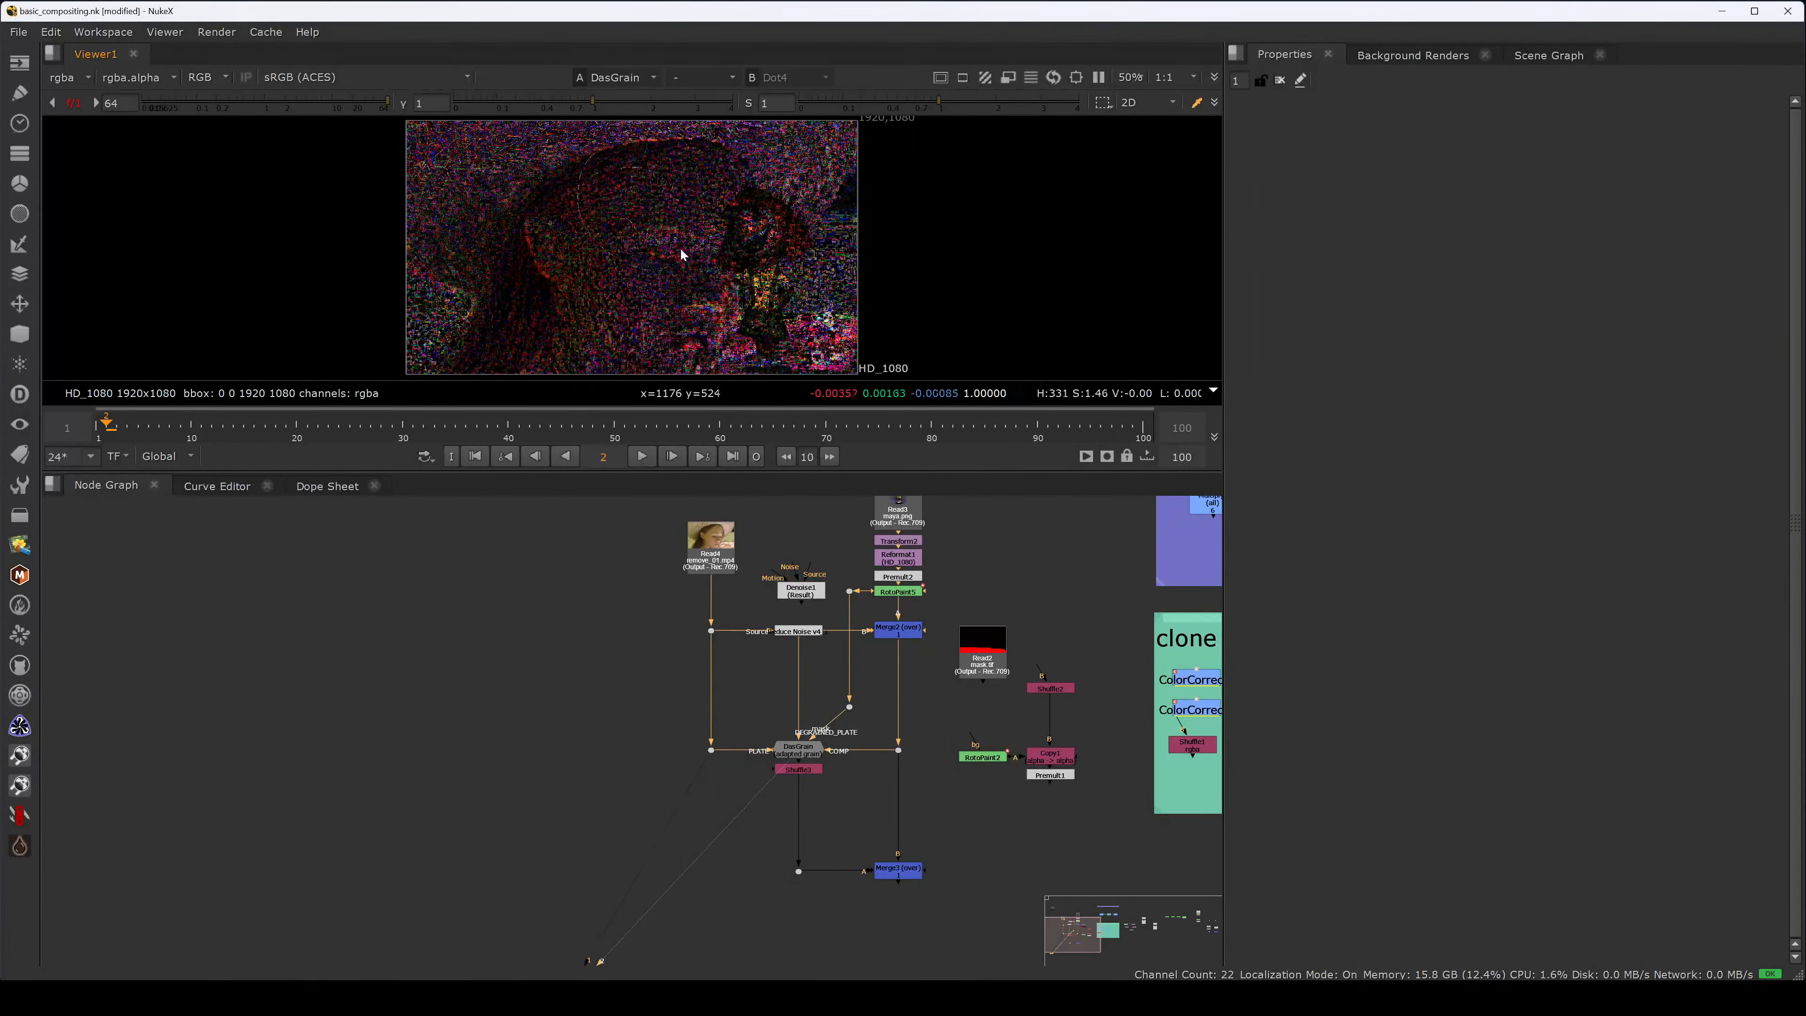
{"action": "key", "text": "a"}
{"action": "key", "text": "a"}
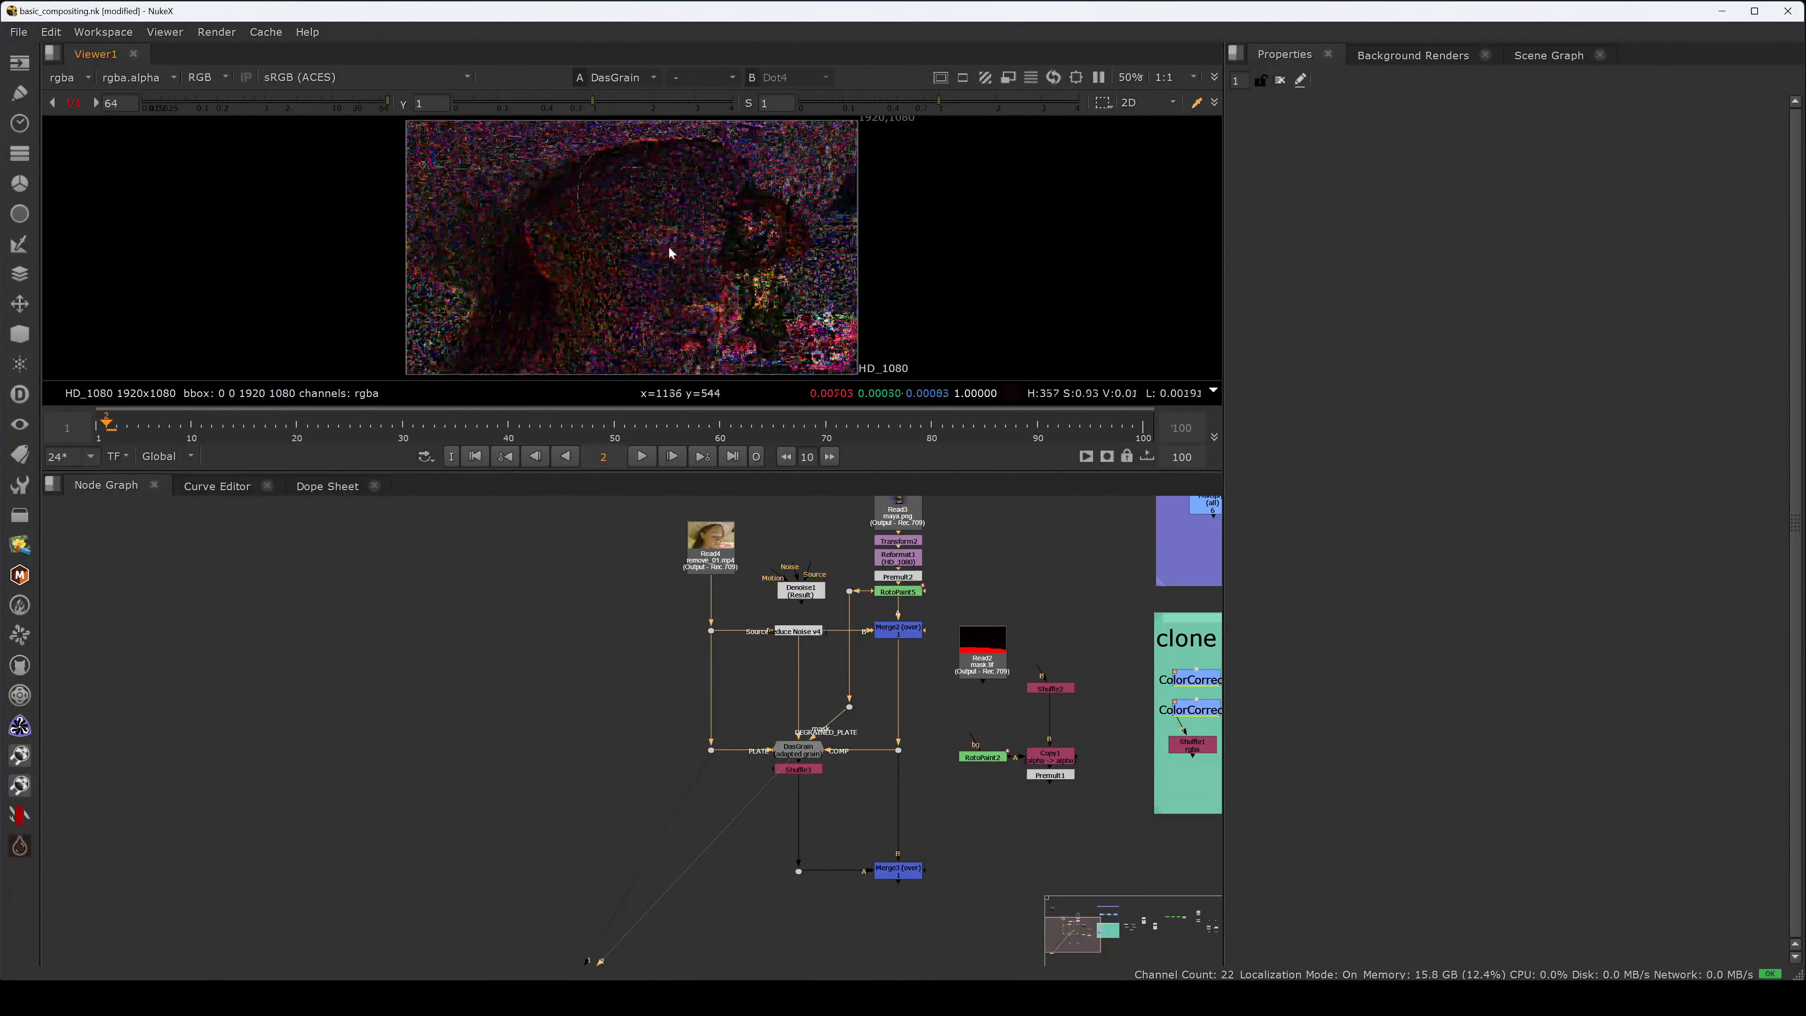
{"action": "left_click", "coordinate": [330, 100], "text": "ctrl"}
{"action": "left_click_drag", "start_coordinate": [804, 179], "coordinate": [468, 332]}
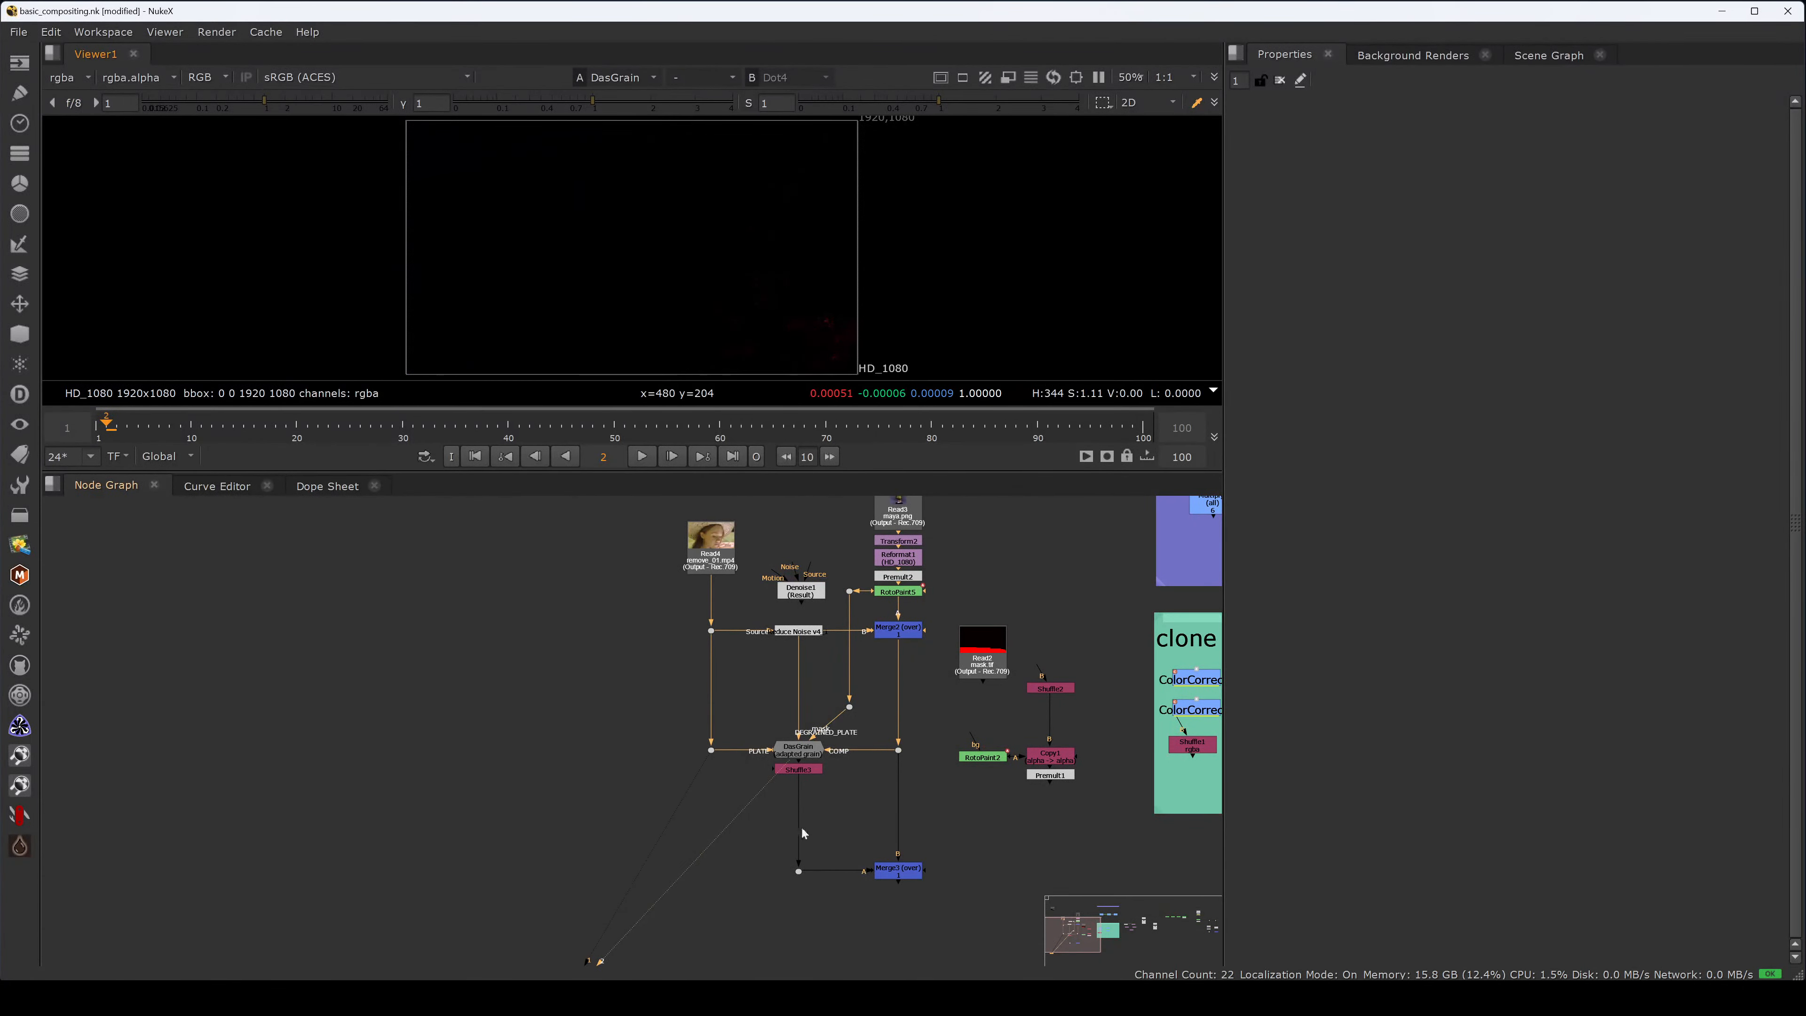
- Display the Merge3 composite and disable Shuffle3 to check the effect of keeping the grain's alpha
{"action": "left_click_drag", "start_coordinate": [668, 889], "coordinate": [900, 880]}
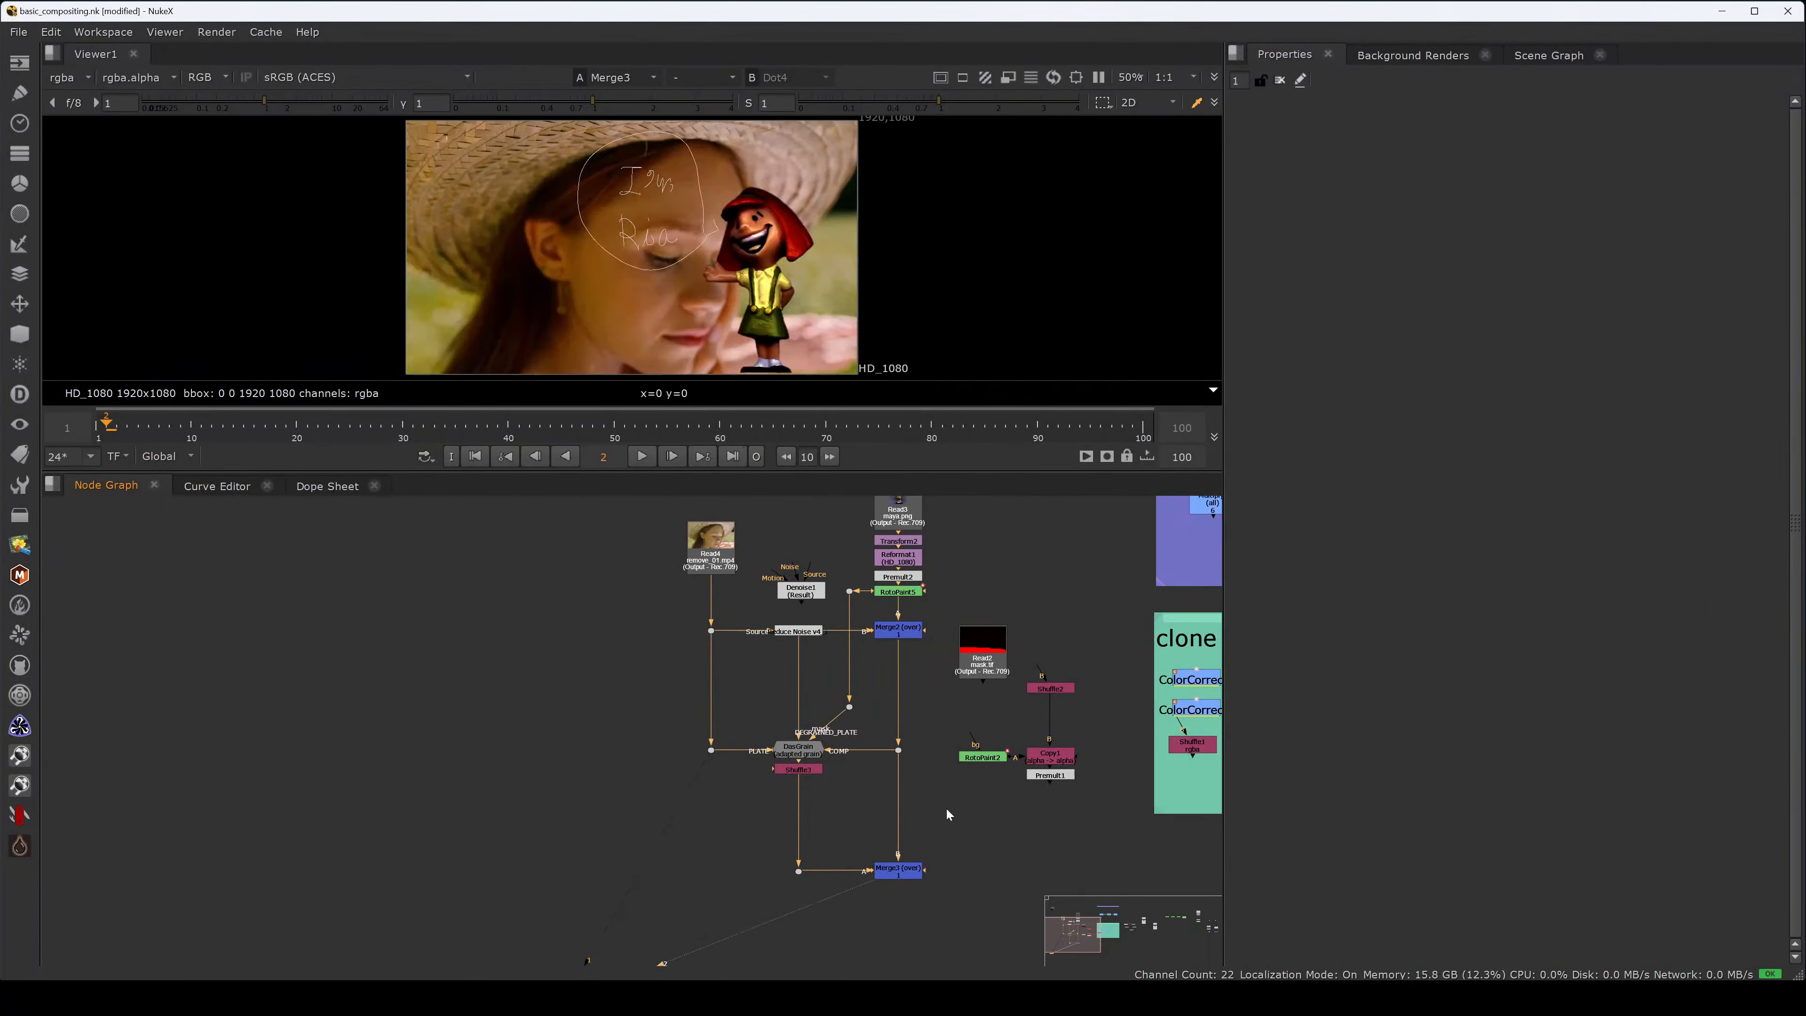
{"action": "left_click", "coordinate": [798, 769]}
{"action": "key", "text": "d"}
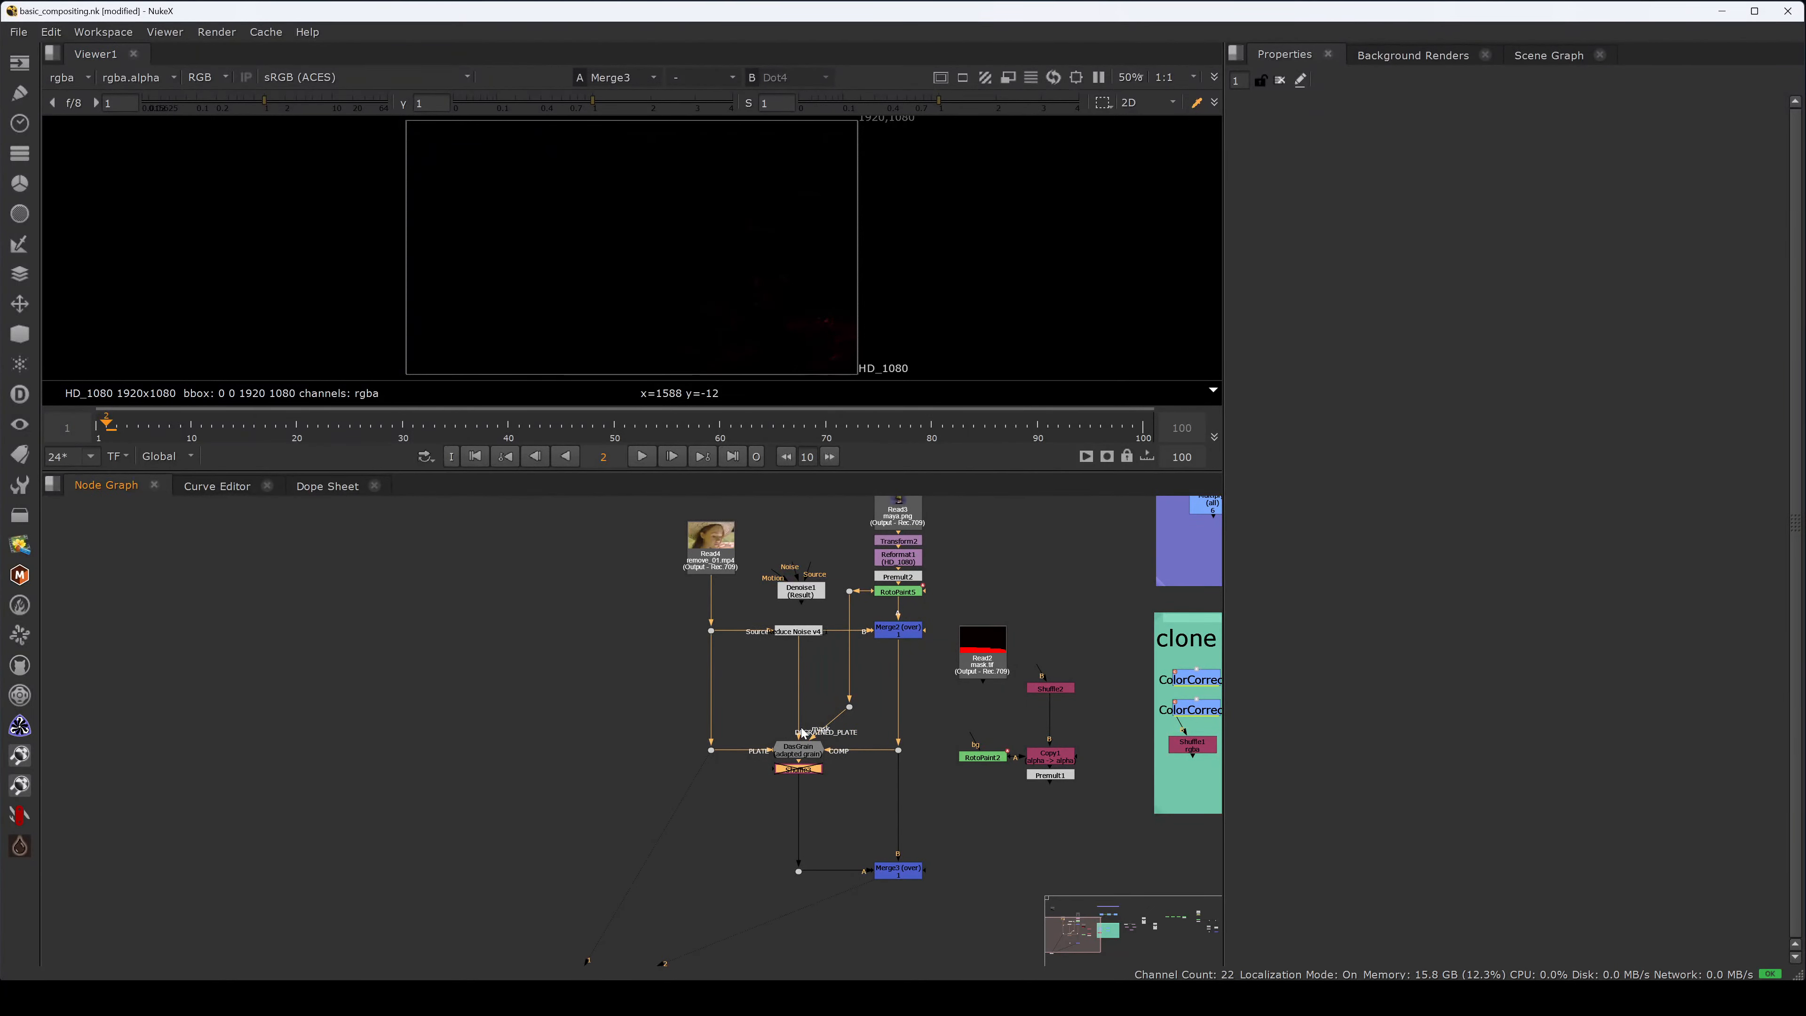
- Re-enable Shuffle3 below DasGrain and open the Merge3 properties
{"action": "key", "text": "d"}
{"action": "left_click", "coordinate": [898, 871]}
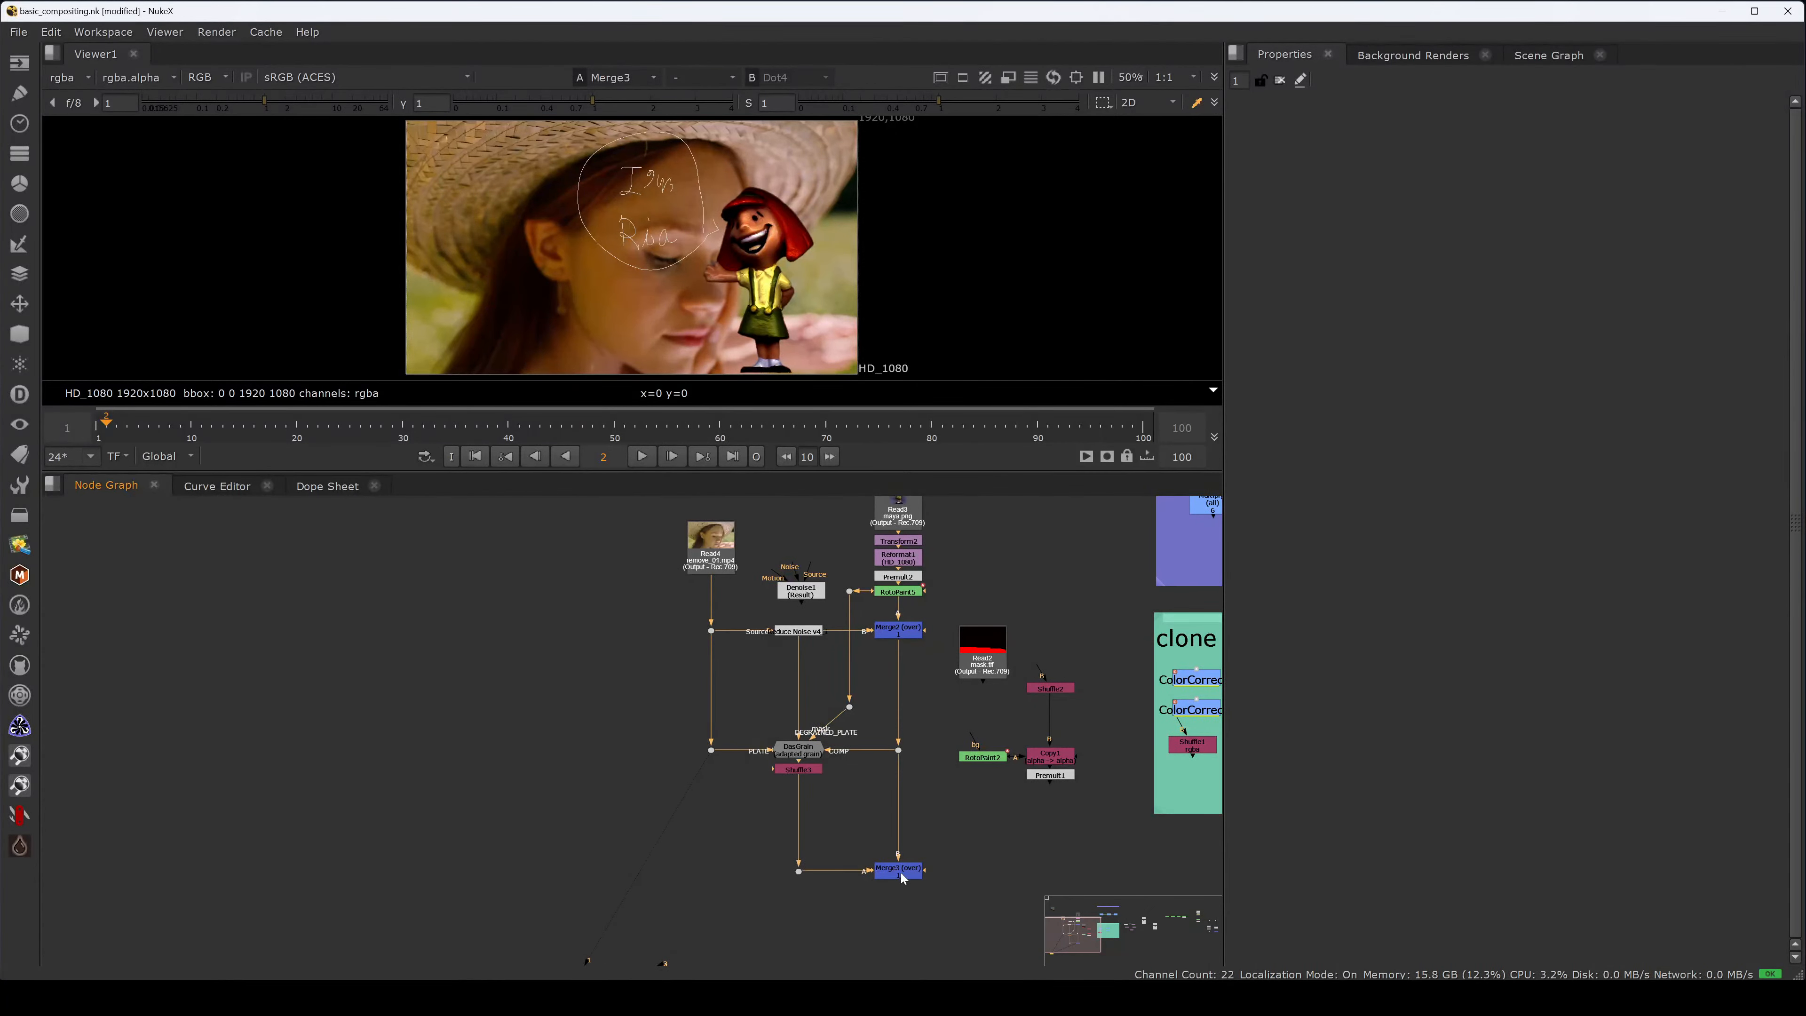
{"action": "double_click", "coordinate": [900, 872]}
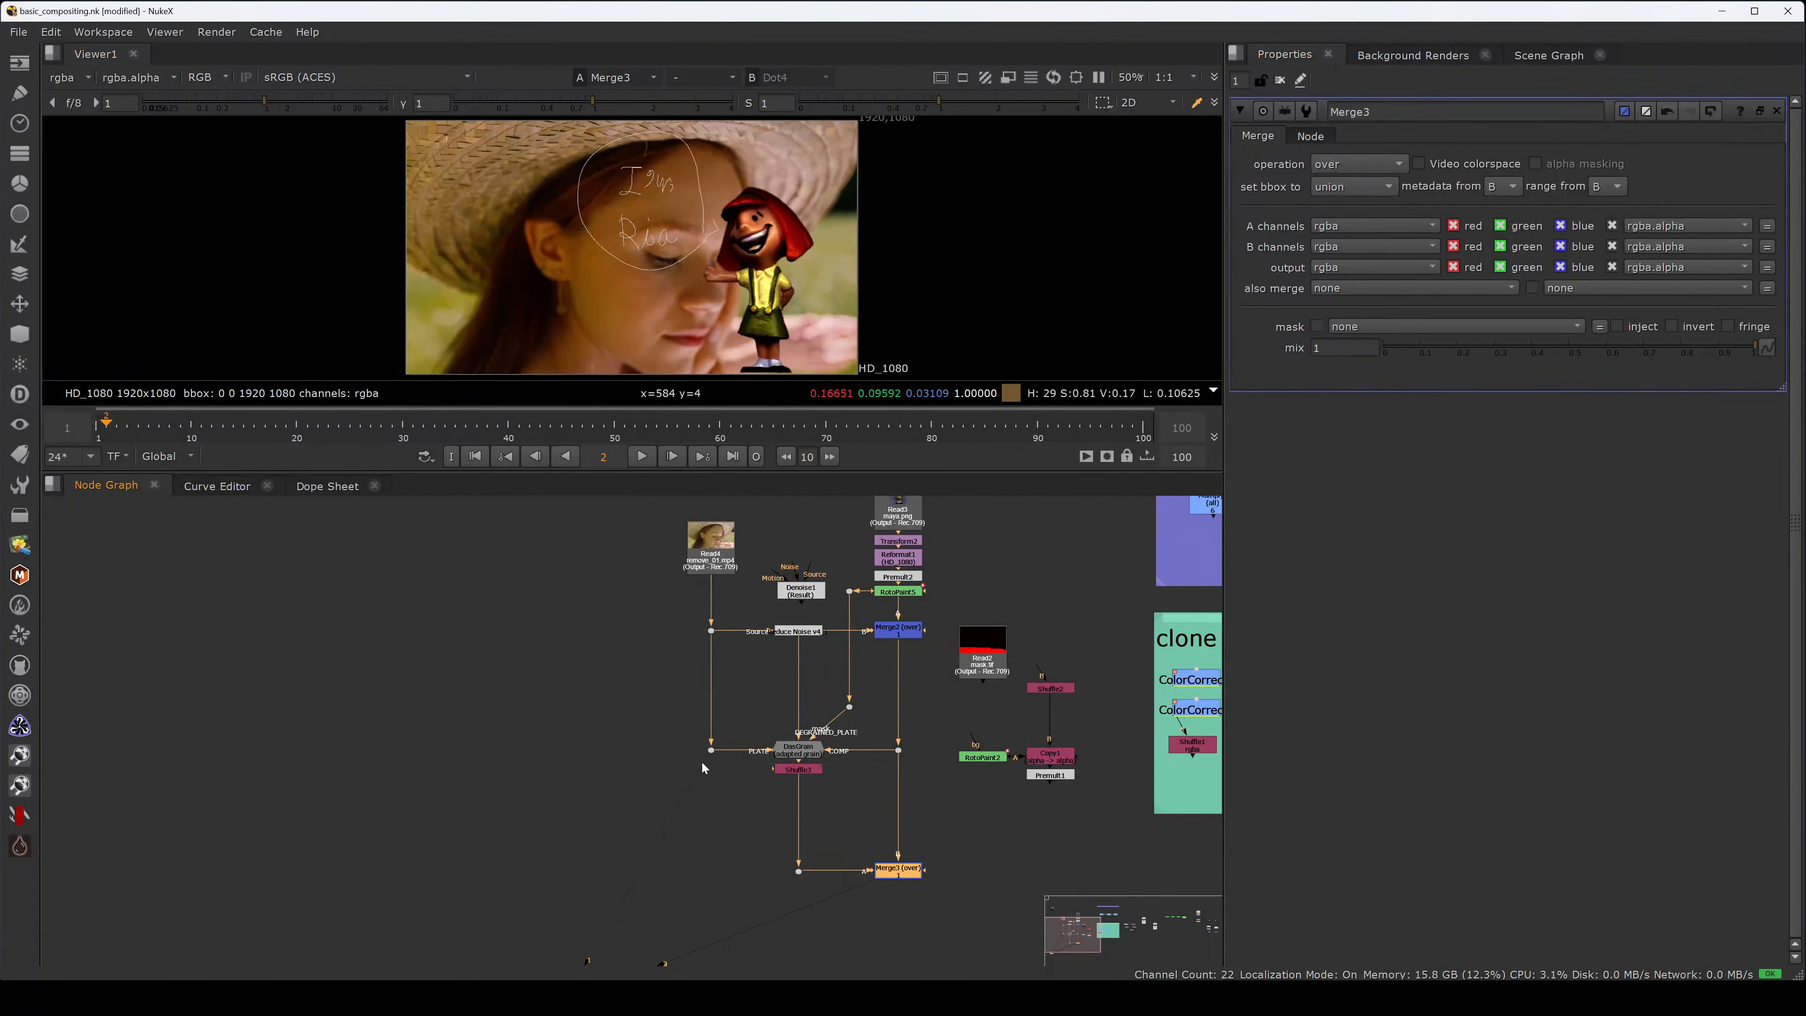
- Duplicate the whole denoise and regrain tree, from the plate and maya.png reads to the final merge, in empty space beside the original
{"action": "middle_click_drag", "start_coordinate": [629, 633], "coordinate": [688, 672]}
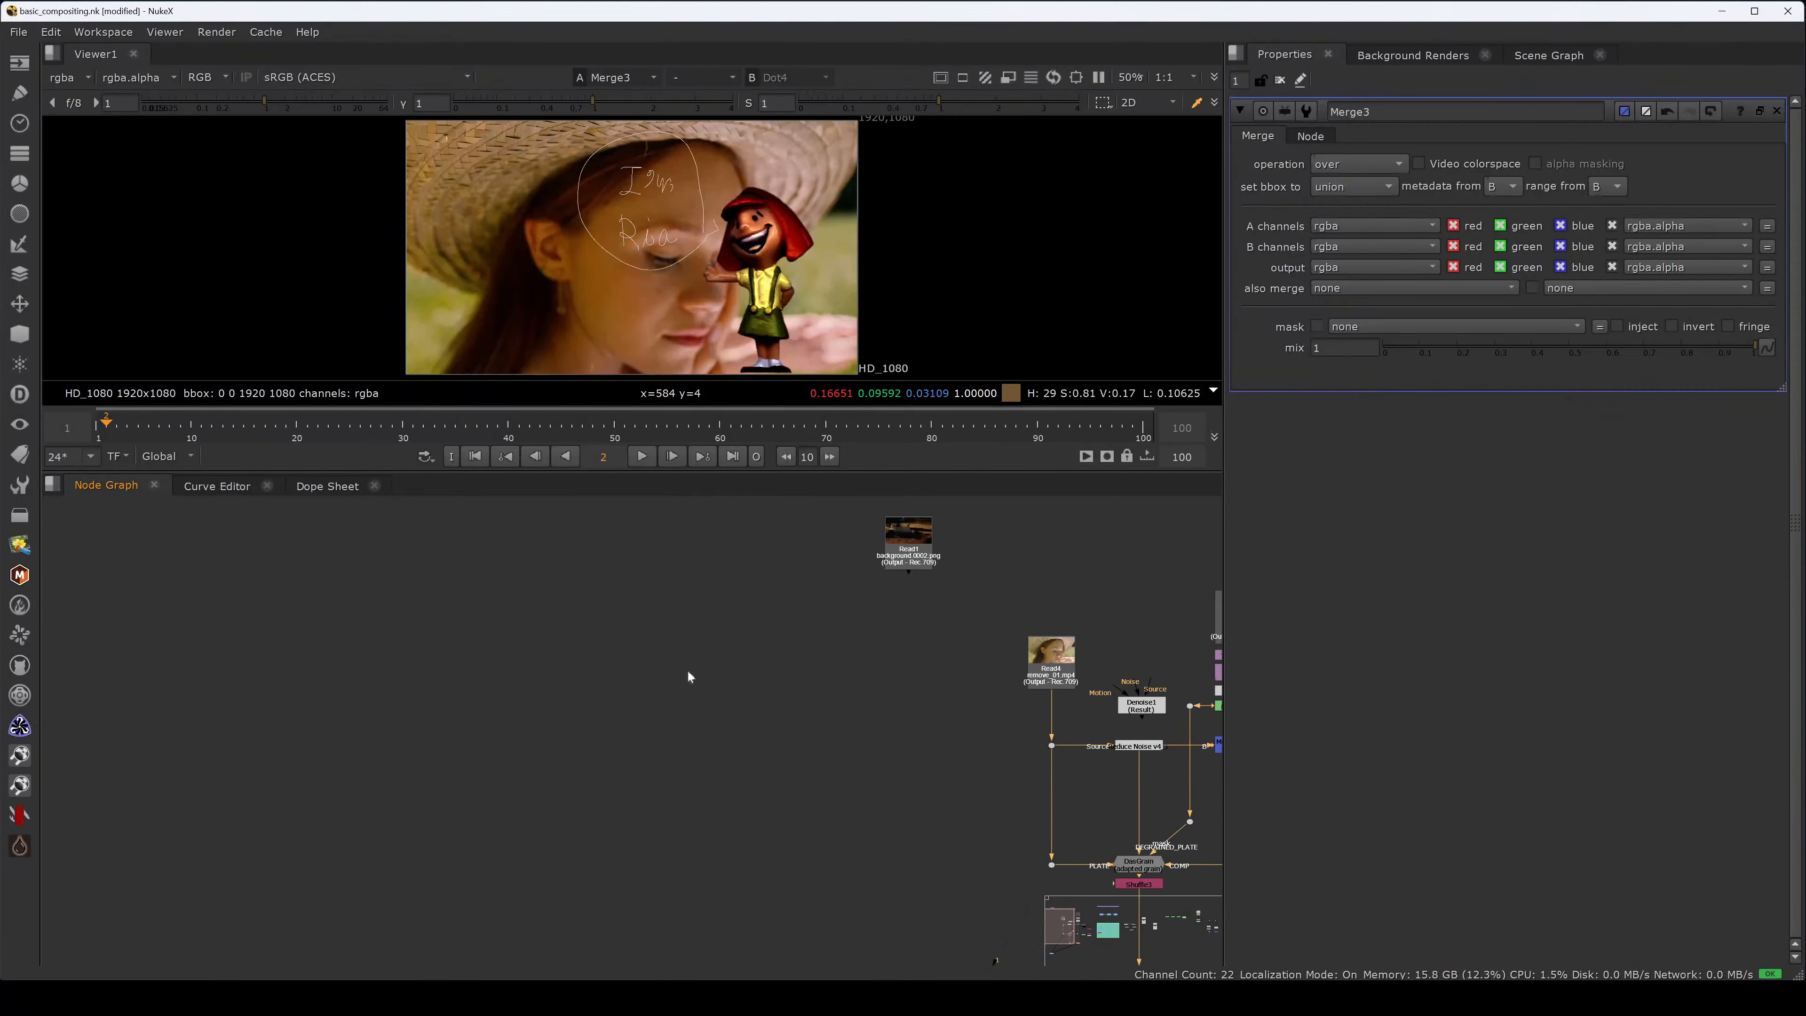
{"action": "middle_click_drag", "start_coordinate": [884, 740], "coordinate": [688, 643]}
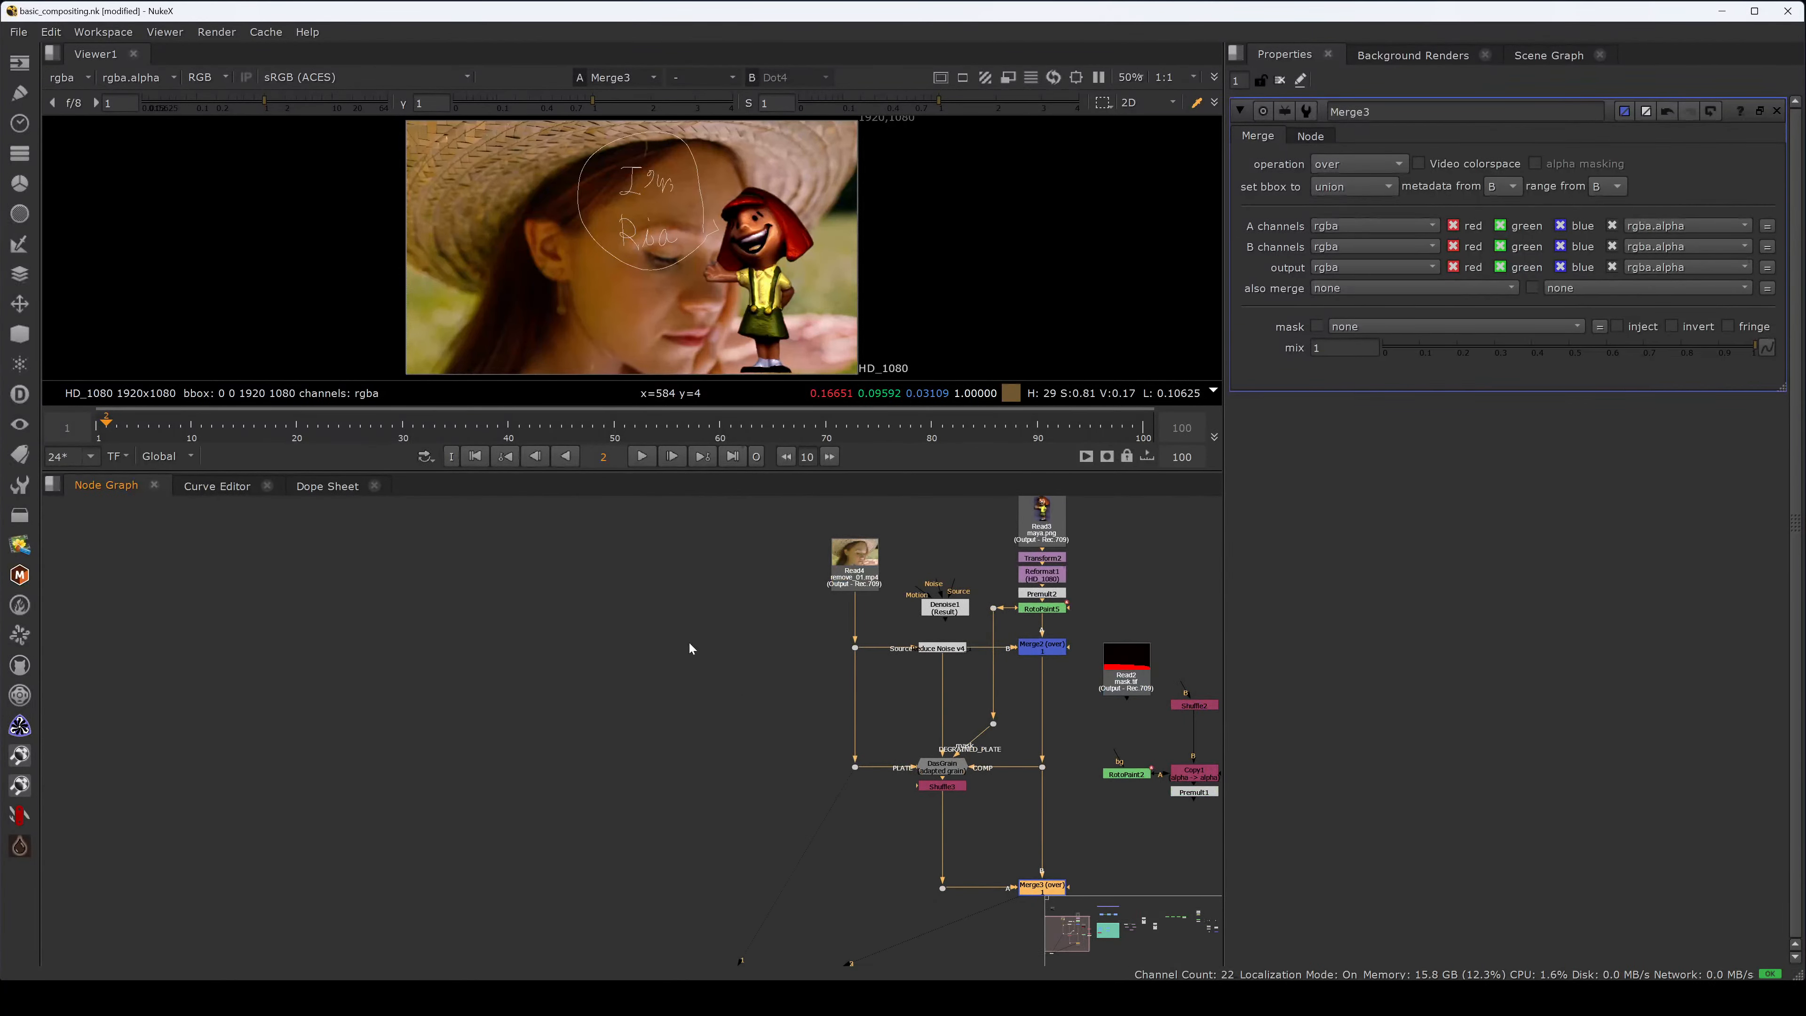
{"action": "left_click", "coordinate": [688, 672]}
{"action": "key", "text": "space"}
{"action": "middle_click_drag", "start_coordinate": [868, 573], "coordinate": [691, 338]}
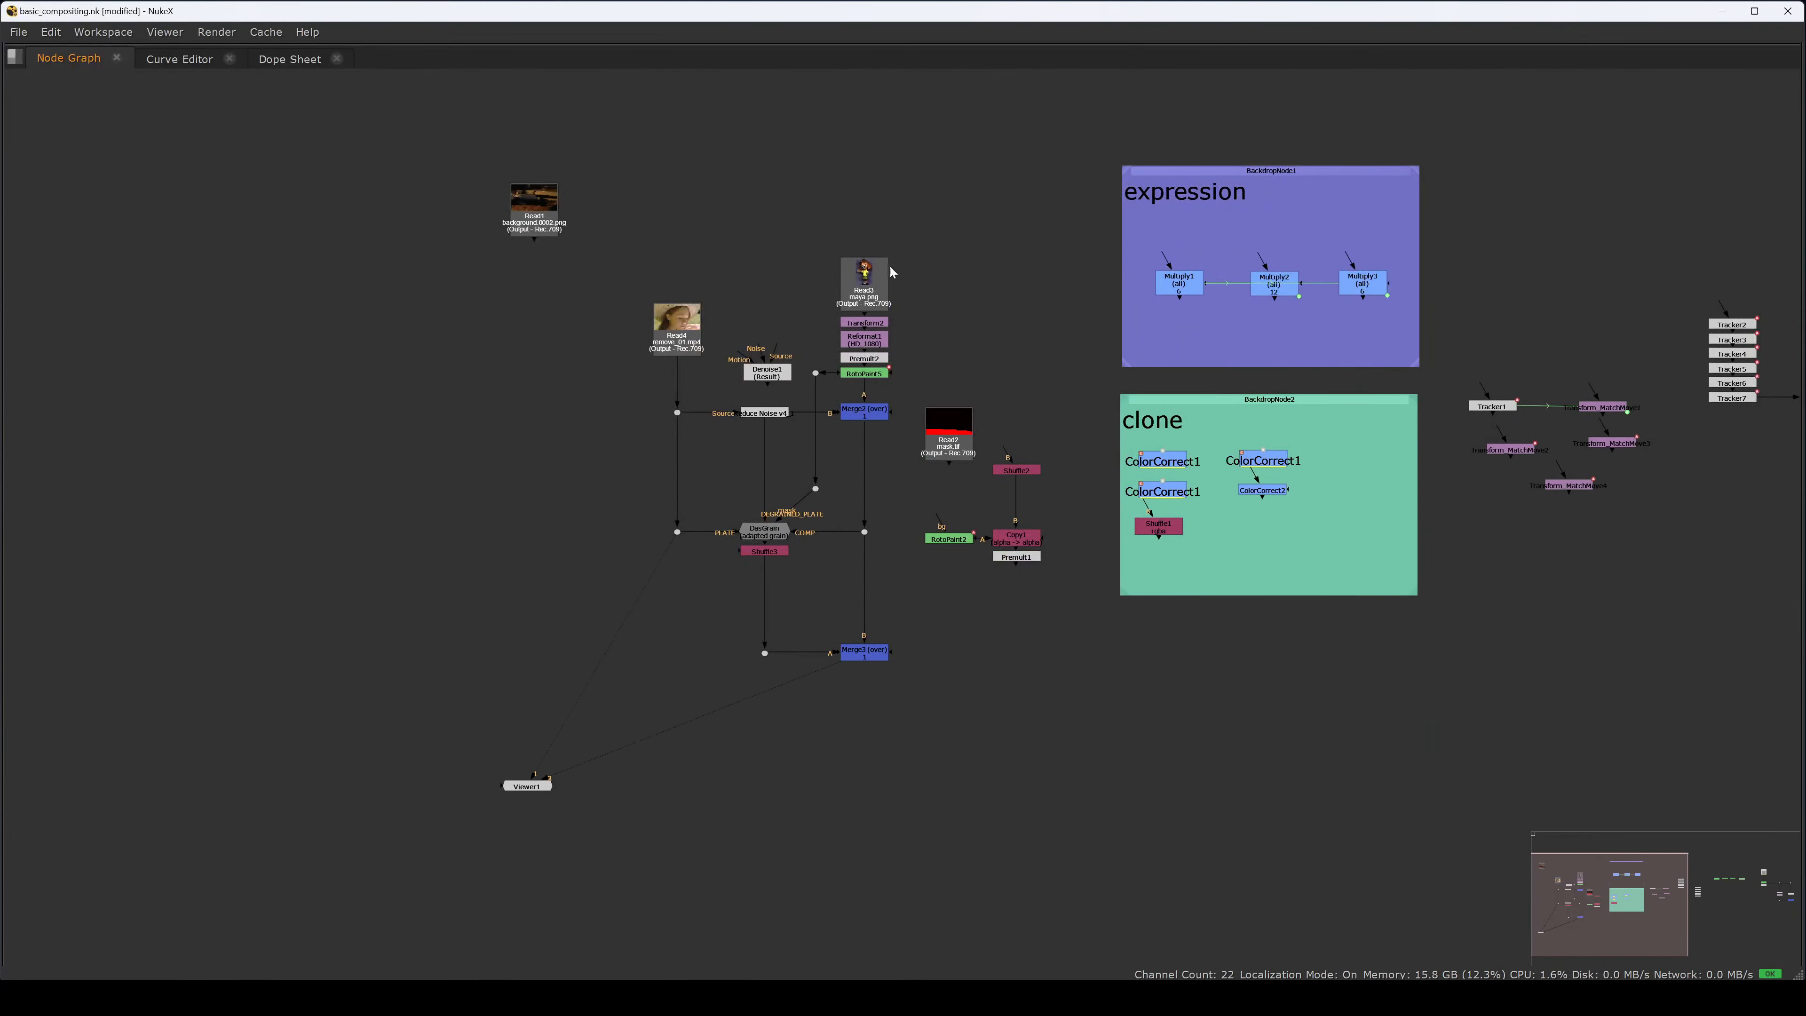
{"action": "left_click_drag", "start_coordinate": [932, 206], "coordinate": [620, 704]}
{"action": "key", "text": "ctrl+c"}
{"action": "left_click", "coordinate": [226, 335]}
{"action": "key", "text": "ctrl+v"}
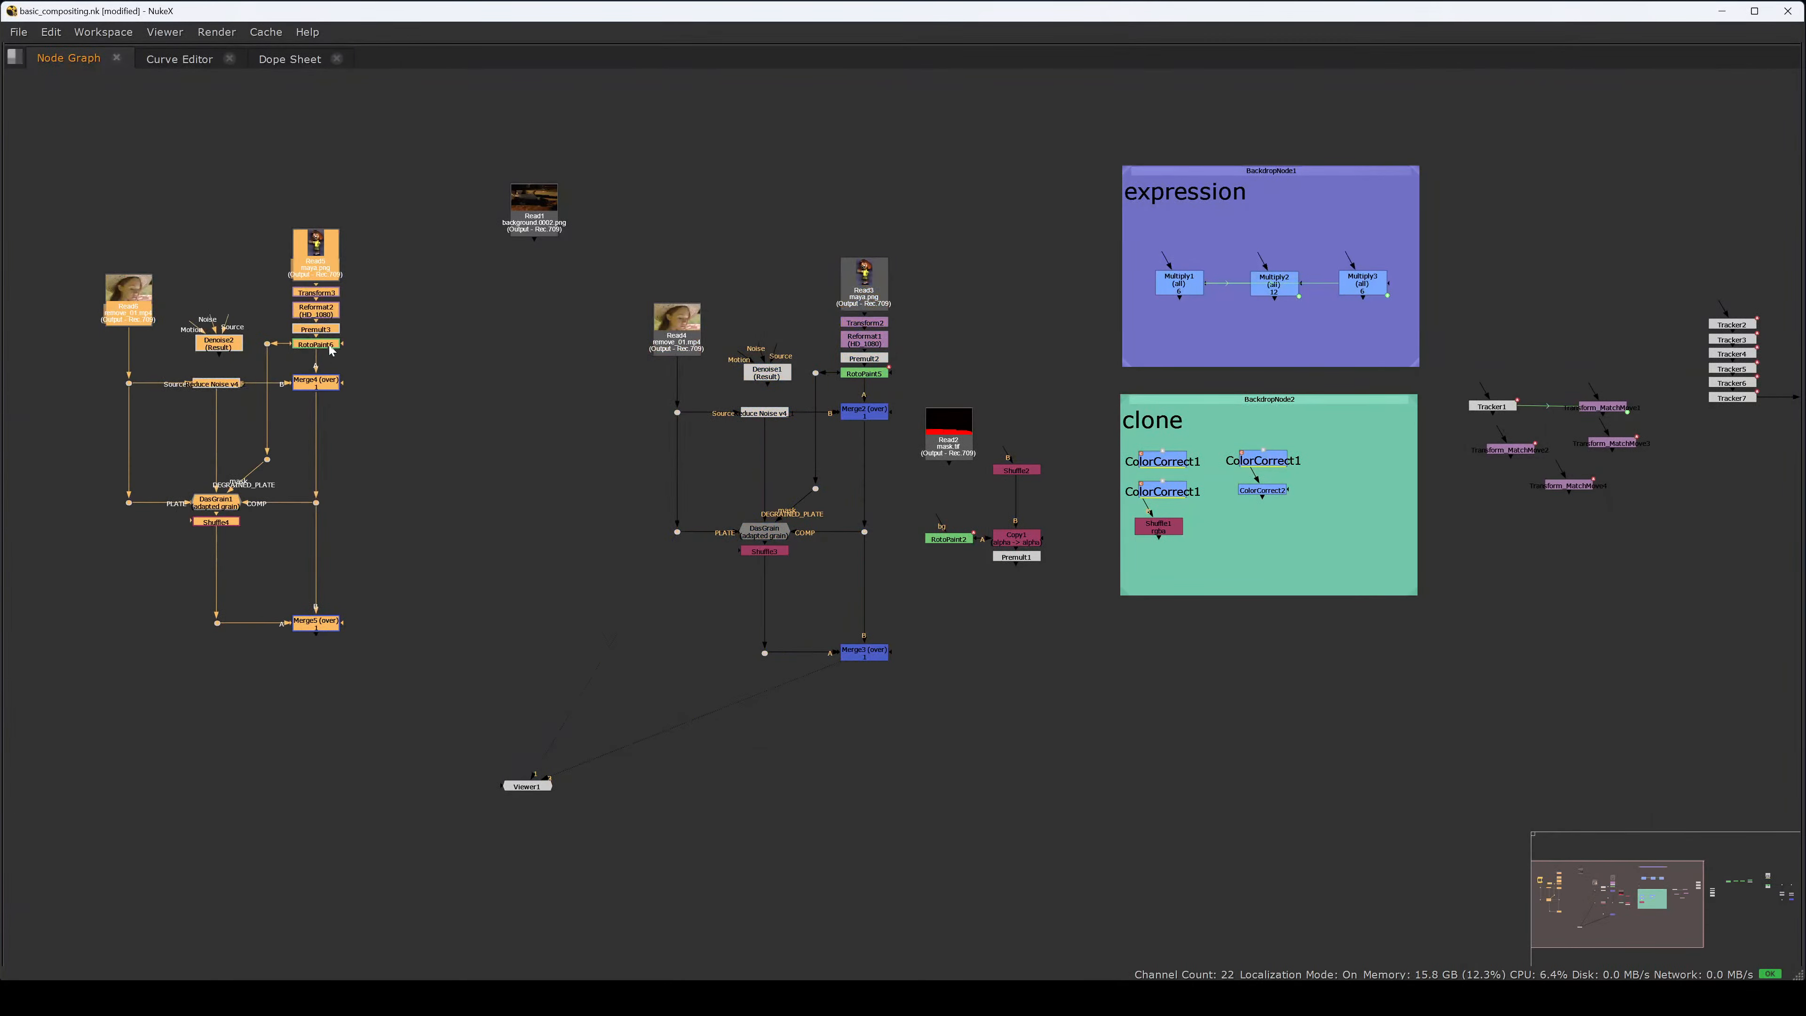
{"action": "left_click_drag", "start_coordinate": [312, 262], "coordinate": [343, 290]}
{"action": "left_click", "coordinate": [500, 552]}
{"action": "middle_click_drag", "start_coordinate": [500, 553], "coordinate": [820, 626]}
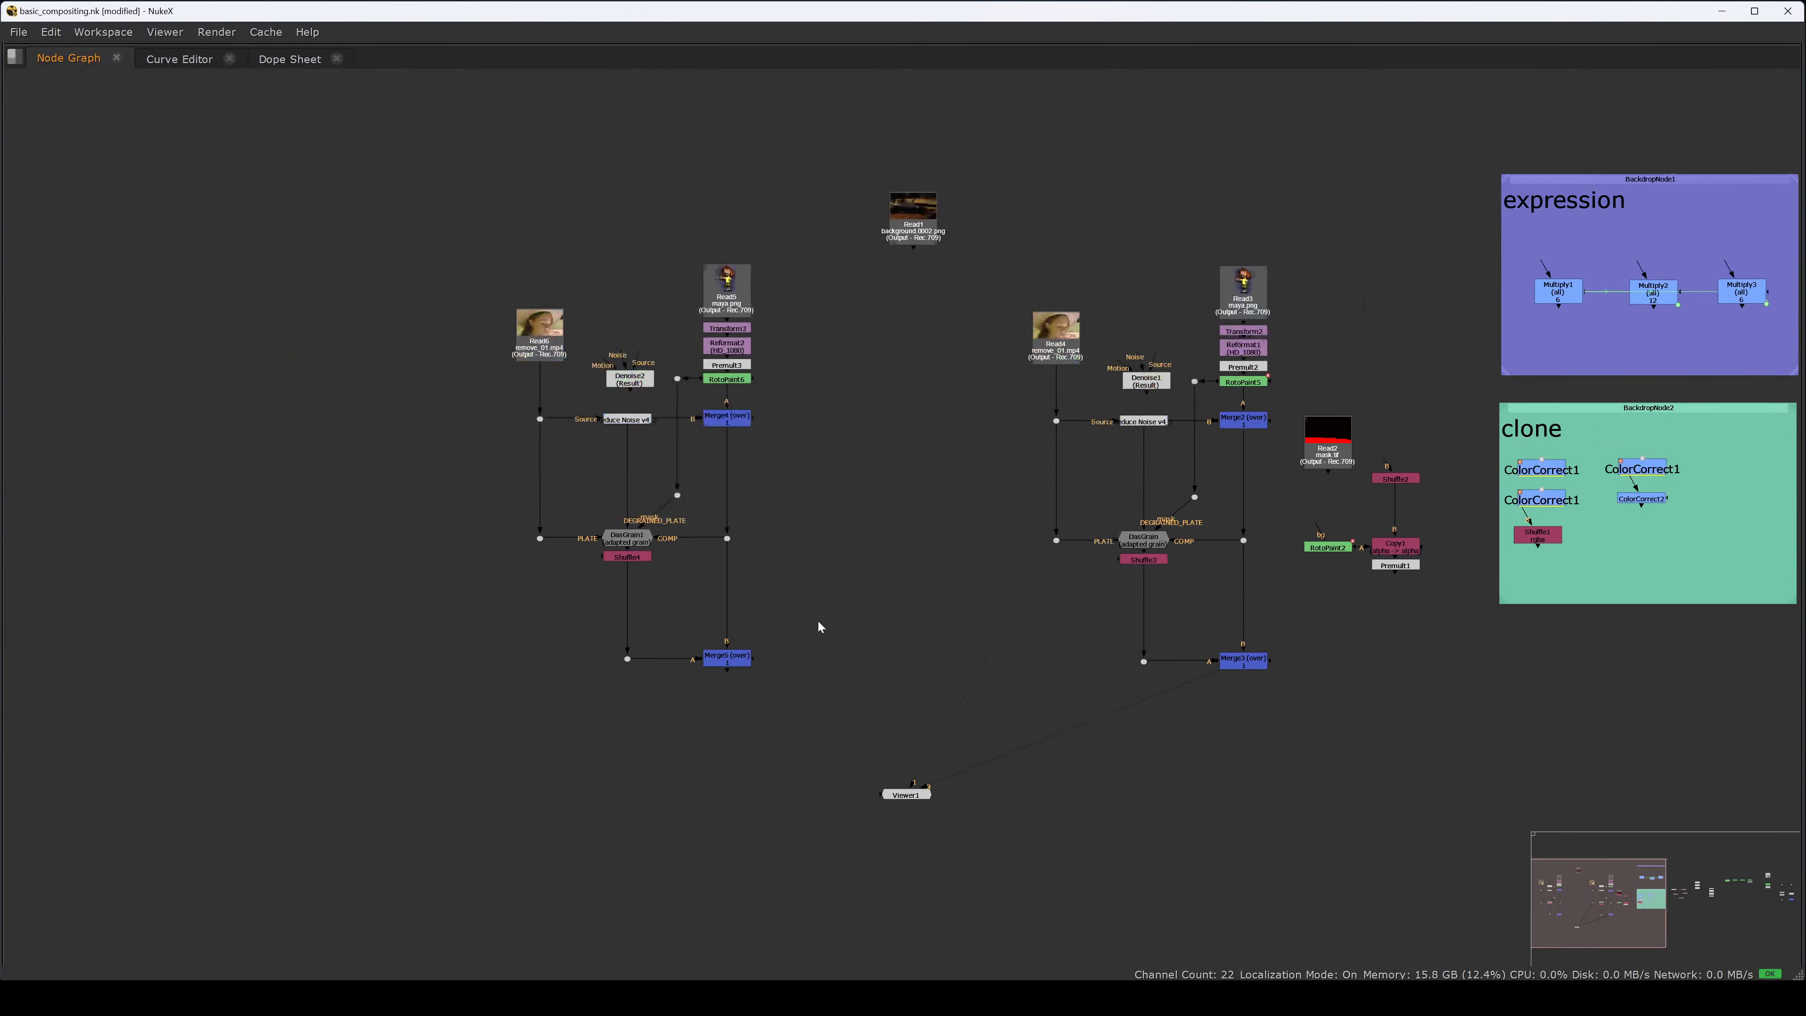
- In the copied tree, delete the final merge with its dot and the Shuffle, and move DasGrain1 under Merge4's branch
{"action": "left_click_drag", "start_coordinate": [771, 614], "coordinate": [542, 704]}
{"action": "key", "text": "Delete"}
{"action": "left_click_drag", "start_coordinate": [627, 558], "coordinate": [627, 659]}
{"action": "key", "text": "Delete"}
{"action": "left_click_drag", "start_coordinate": [627, 539], "coordinate": [727, 677]}
{"action": "left_click", "coordinate": [807, 651]}
- Reposition the copied tree's dots so the plate, degrained plate, mask and comp lines run separately down to DasGrain1
{"action": "left_click_drag", "start_coordinate": [541, 538], "coordinate": [539, 675]}
{"action": "left_click_drag", "start_coordinate": [676, 545], "coordinate": [627, 579], "text": "ctrl"}
{"action": "scroll", "coordinate": [599, 600], "scroll_direction": "up", "scroll_amount": 1}
{"action": "left_click_drag", "start_coordinate": [678, 542], "coordinate": [625, 613]}
{"action": "left_click_drag", "start_coordinate": [574, 648], "coordinate": [491, 735]}
{"action": "left_click_drag", "start_coordinate": [723, 443], "coordinate": [719, 541]}
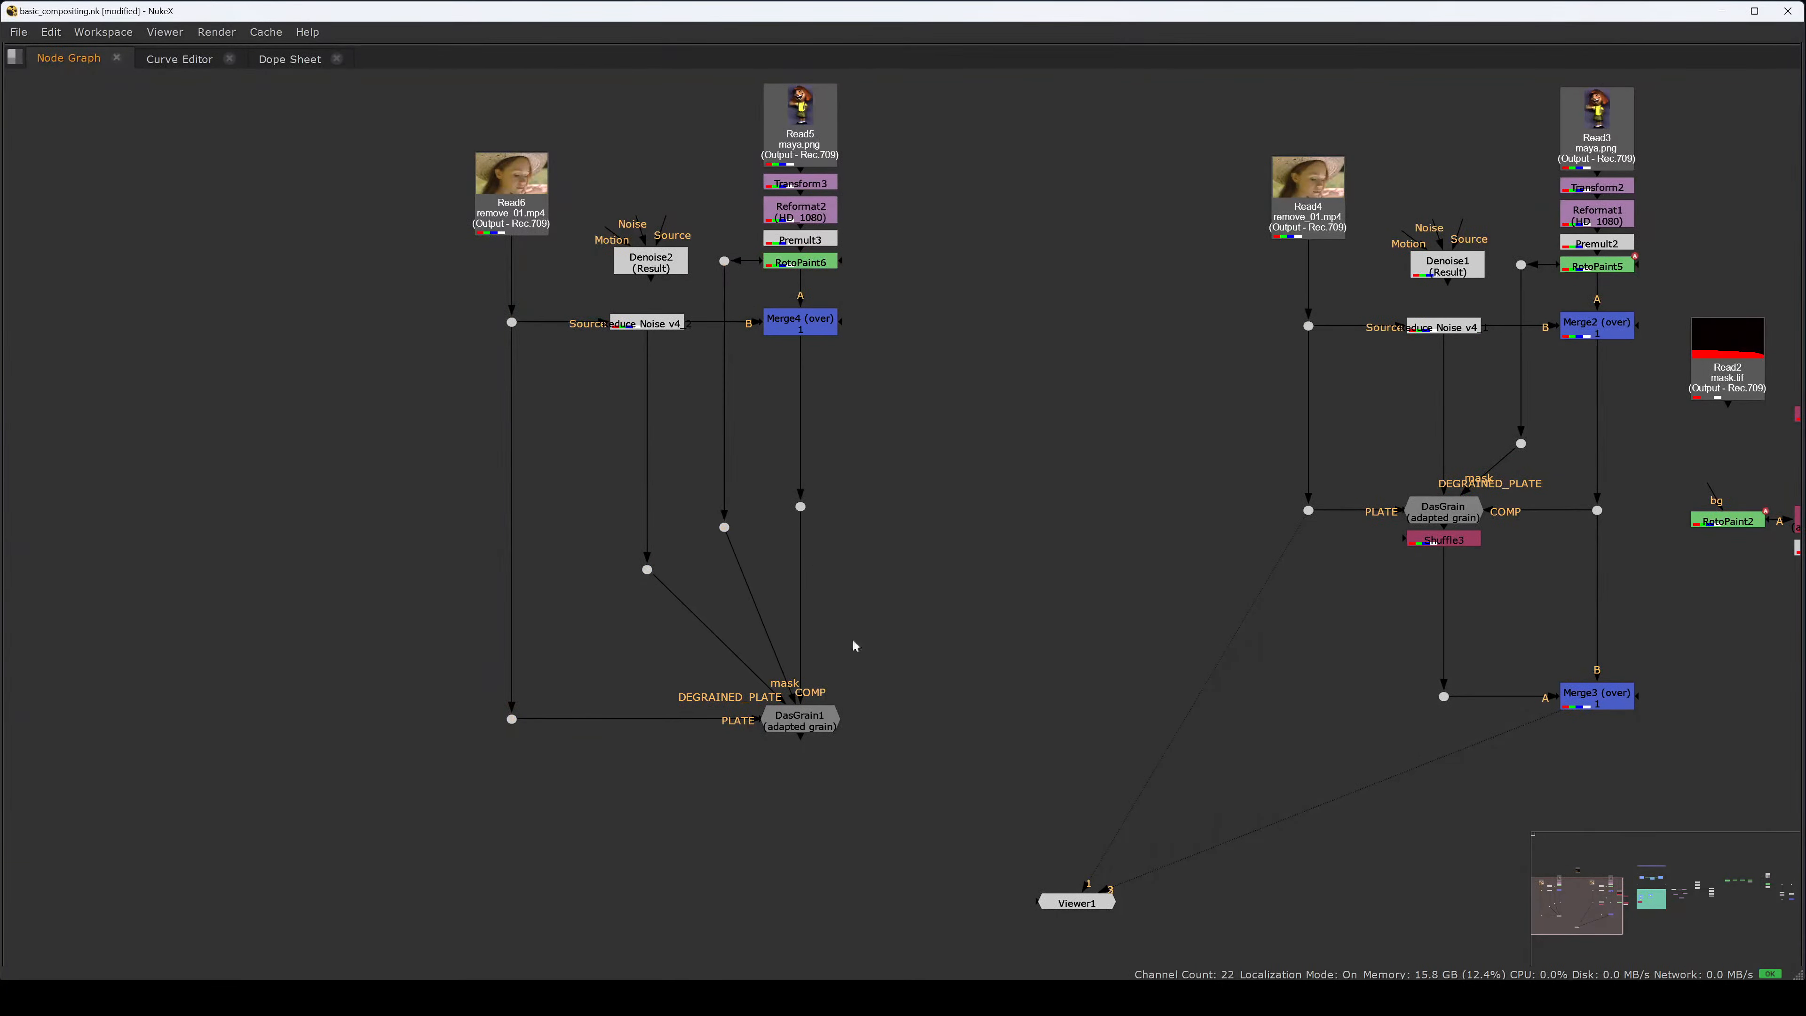
- Move DasGrain1 and its plate dot slightly up, and display DasGrain1 through the viewer
{"action": "left_click", "coordinate": [800, 720]}
{"action": "key", "text": "2"}
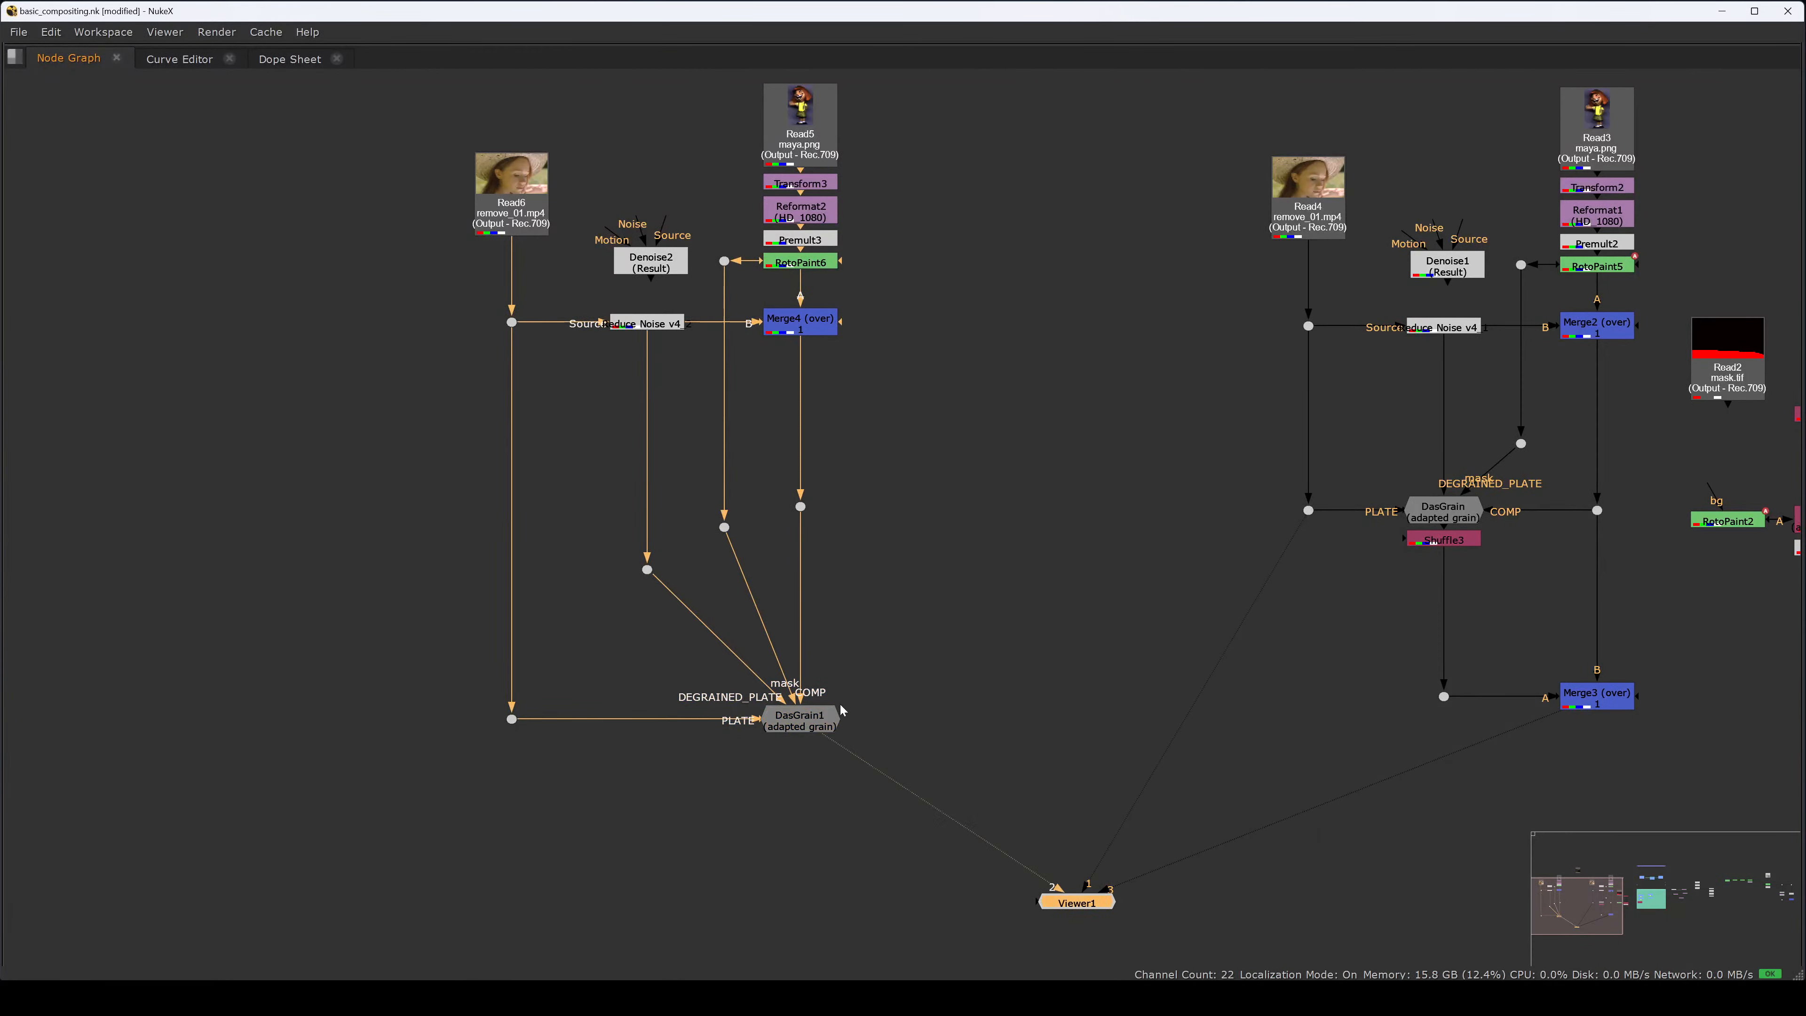
{"action": "left_click_drag", "start_coordinate": [939, 666], "coordinate": [338, 790]}
{"action": "left_click_drag", "start_coordinate": [810, 732], "coordinate": [810, 679]}
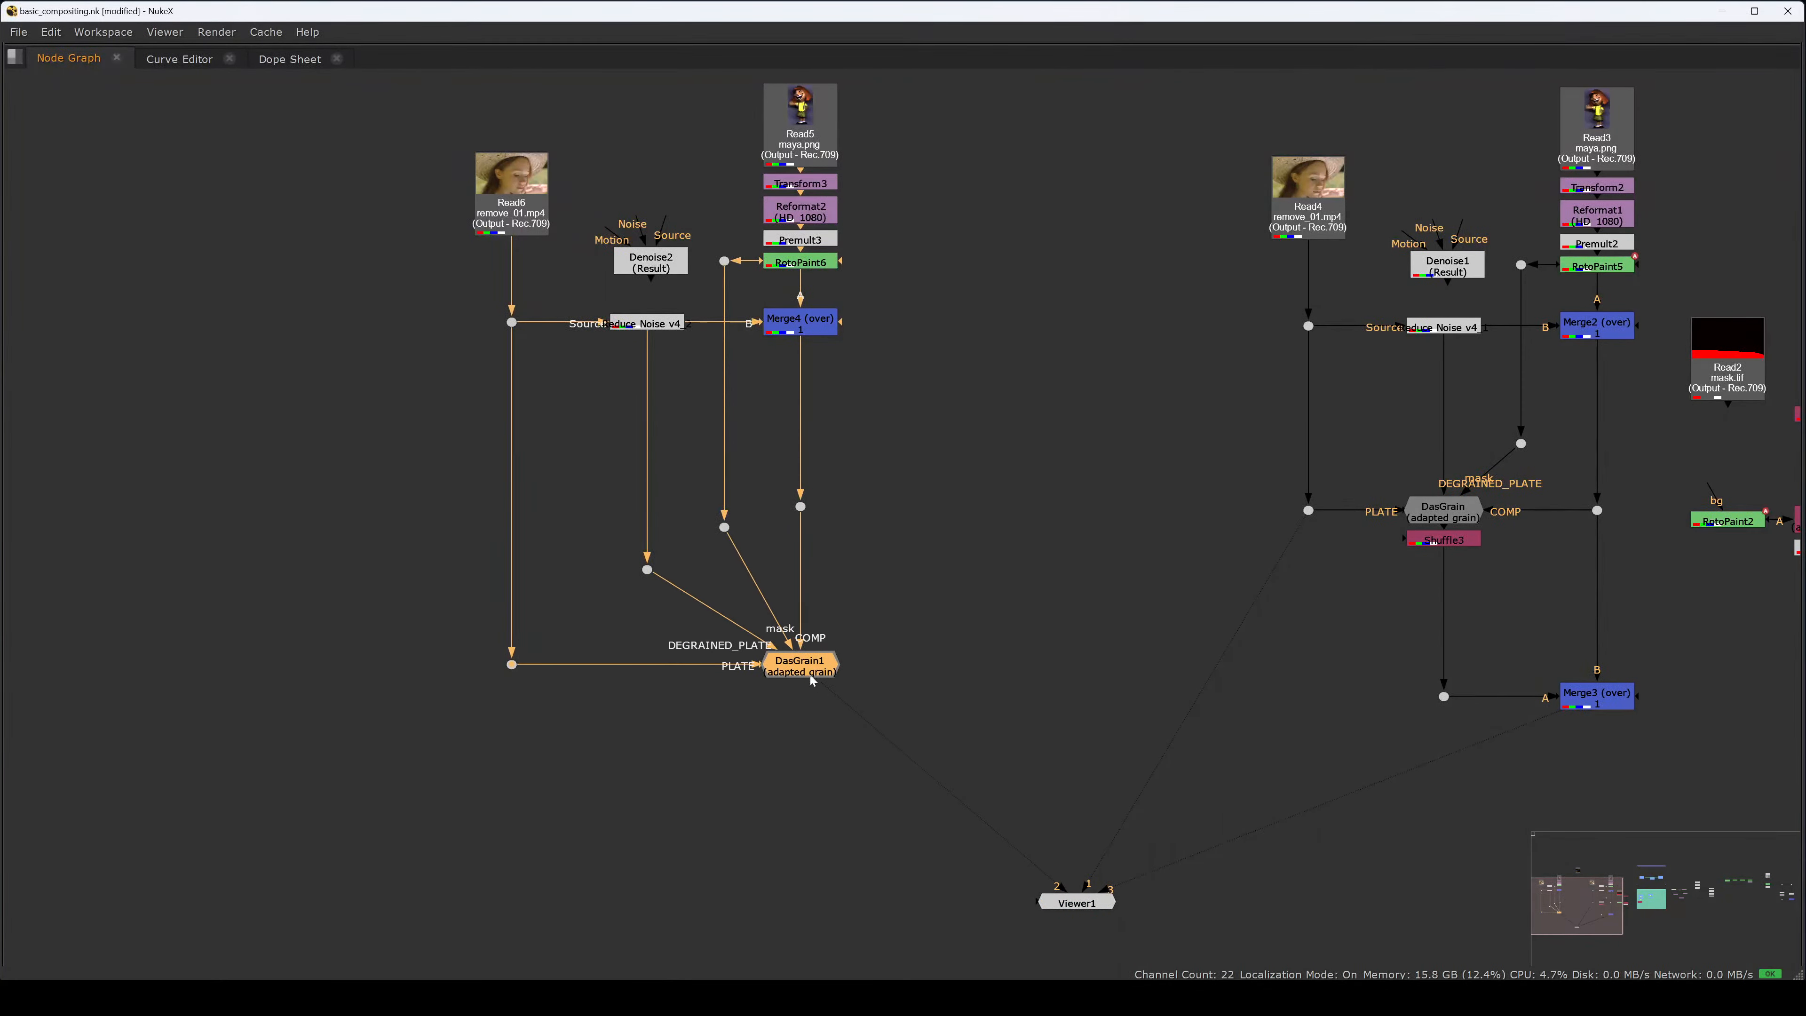
{"action": "left_click", "coordinate": [898, 671]}
{"action": "middle_click_drag", "start_coordinate": [1016, 709], "coordinate": [872, 634]}
{"action": "left_click", "coordinate": [655, 591]}
{"action": "key", "text": "2"}
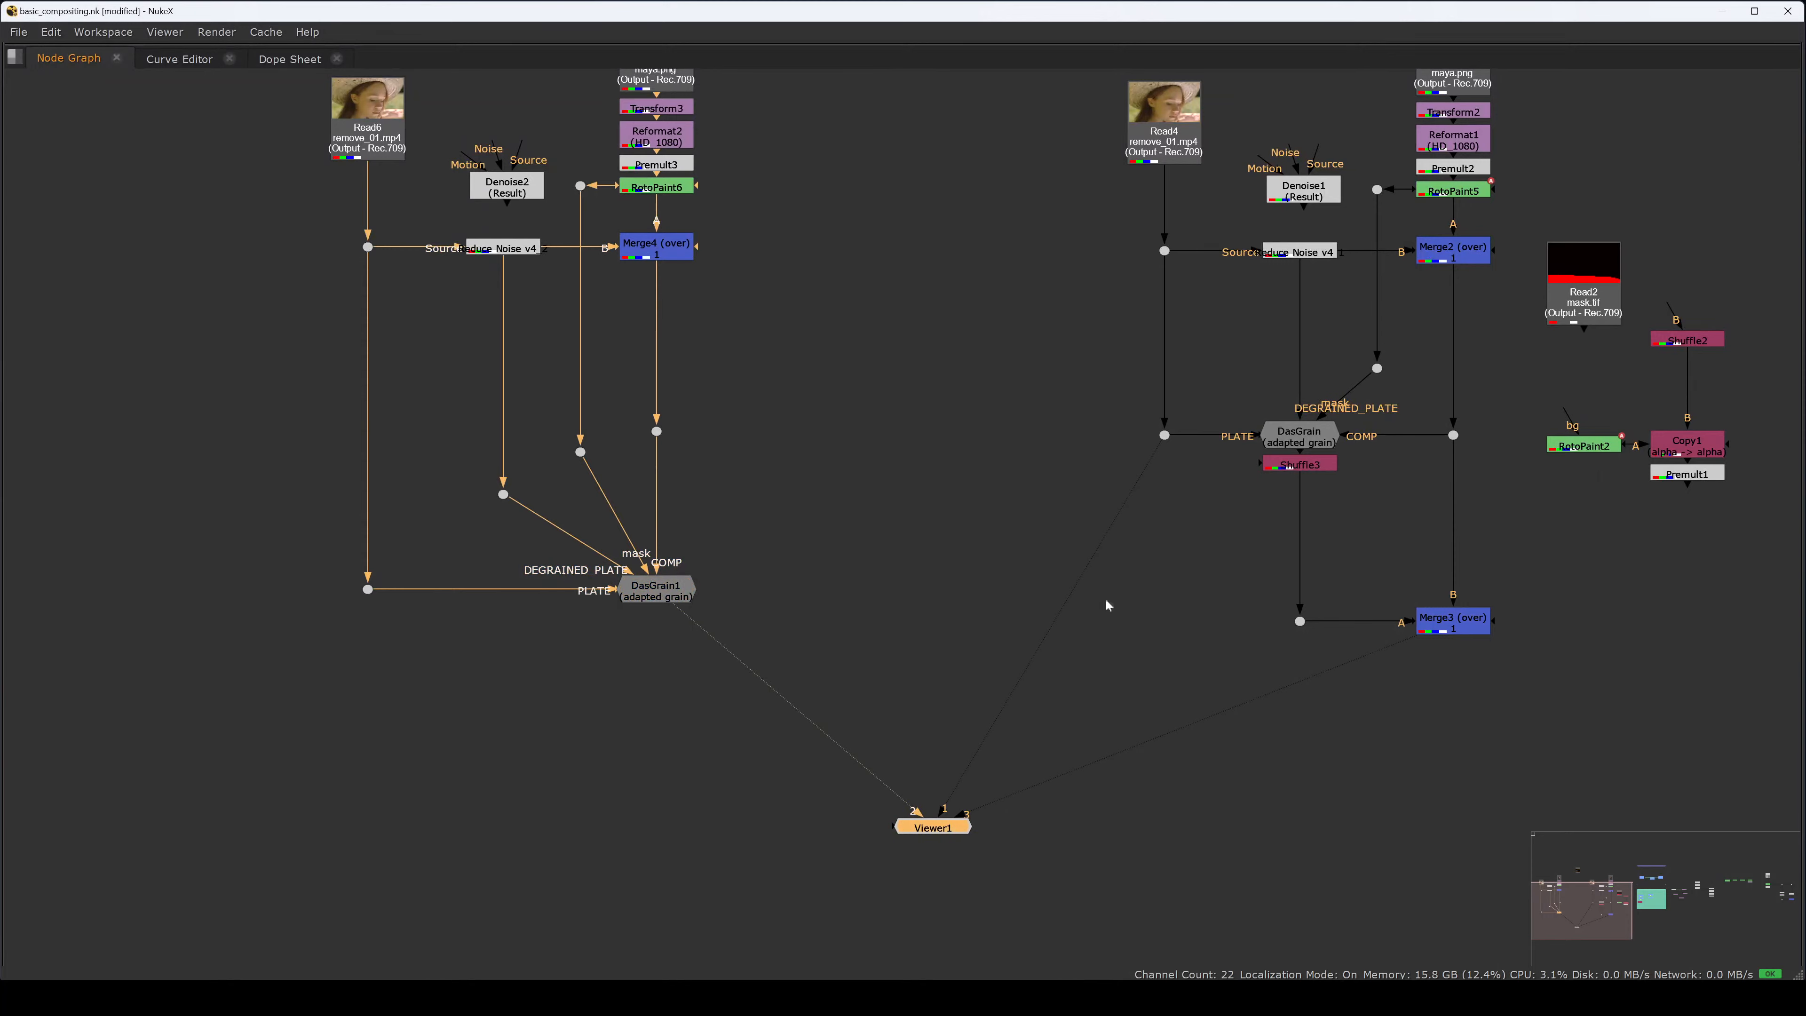
- Move the original tree together with Read1 closer to the copied tree
{"action": "scroll", "coordinate": [1157, 599], "scroll_direction": "down", "scroll_amount": 4}
{"action": "mouse_move", "coordinate": [1338, 702]}
{"action": "left_mouse_down"}
{"action": "mouse_move", "coordinate": [1068, 225]}
{"action": "mouse_move", "coordinate": [1105, 222]}
{"action": "left_mouse_up"}
{"action": "left_click_drag", "start_coordinate": [1390, 740], "coordinate": [901, 71]}
{"action": "left_click_drag", "start_coordinate": [950, 186], "coordinate": [872, 152]}
{"action": "left_click", "coordinate": [845, 340]}
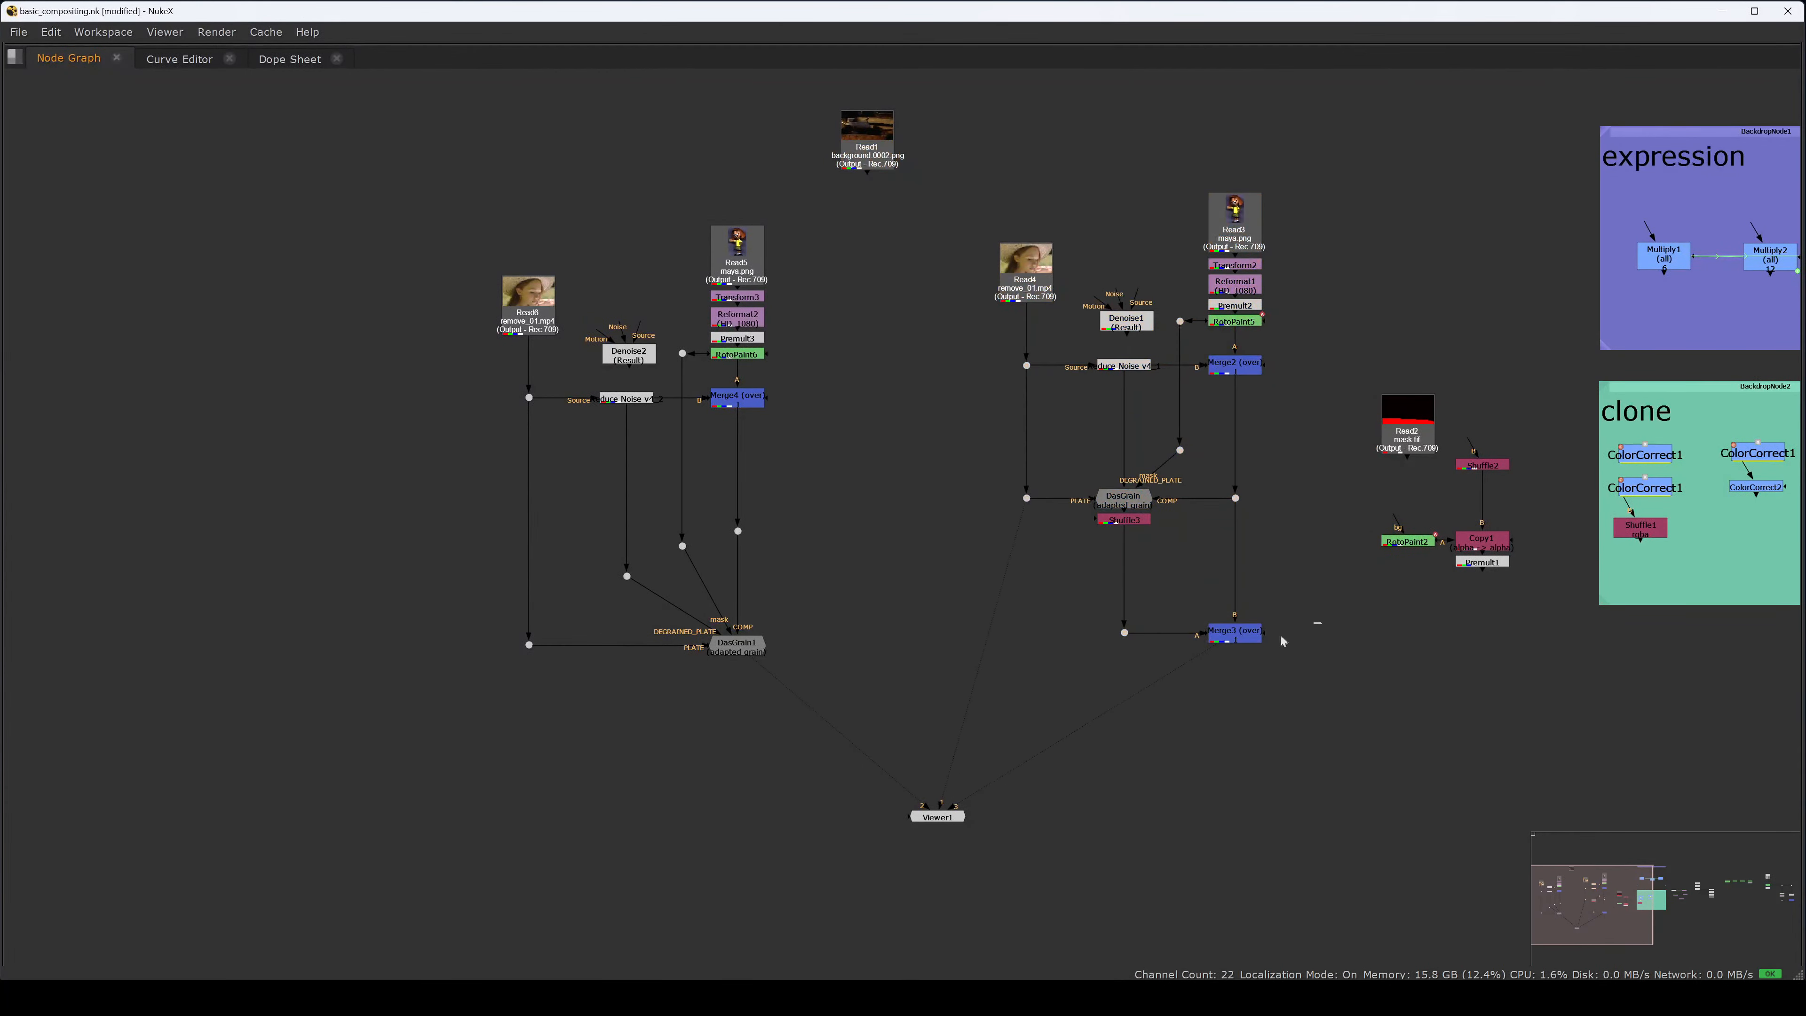
{"action": "left_click", "coordinate": [1250, 634]}
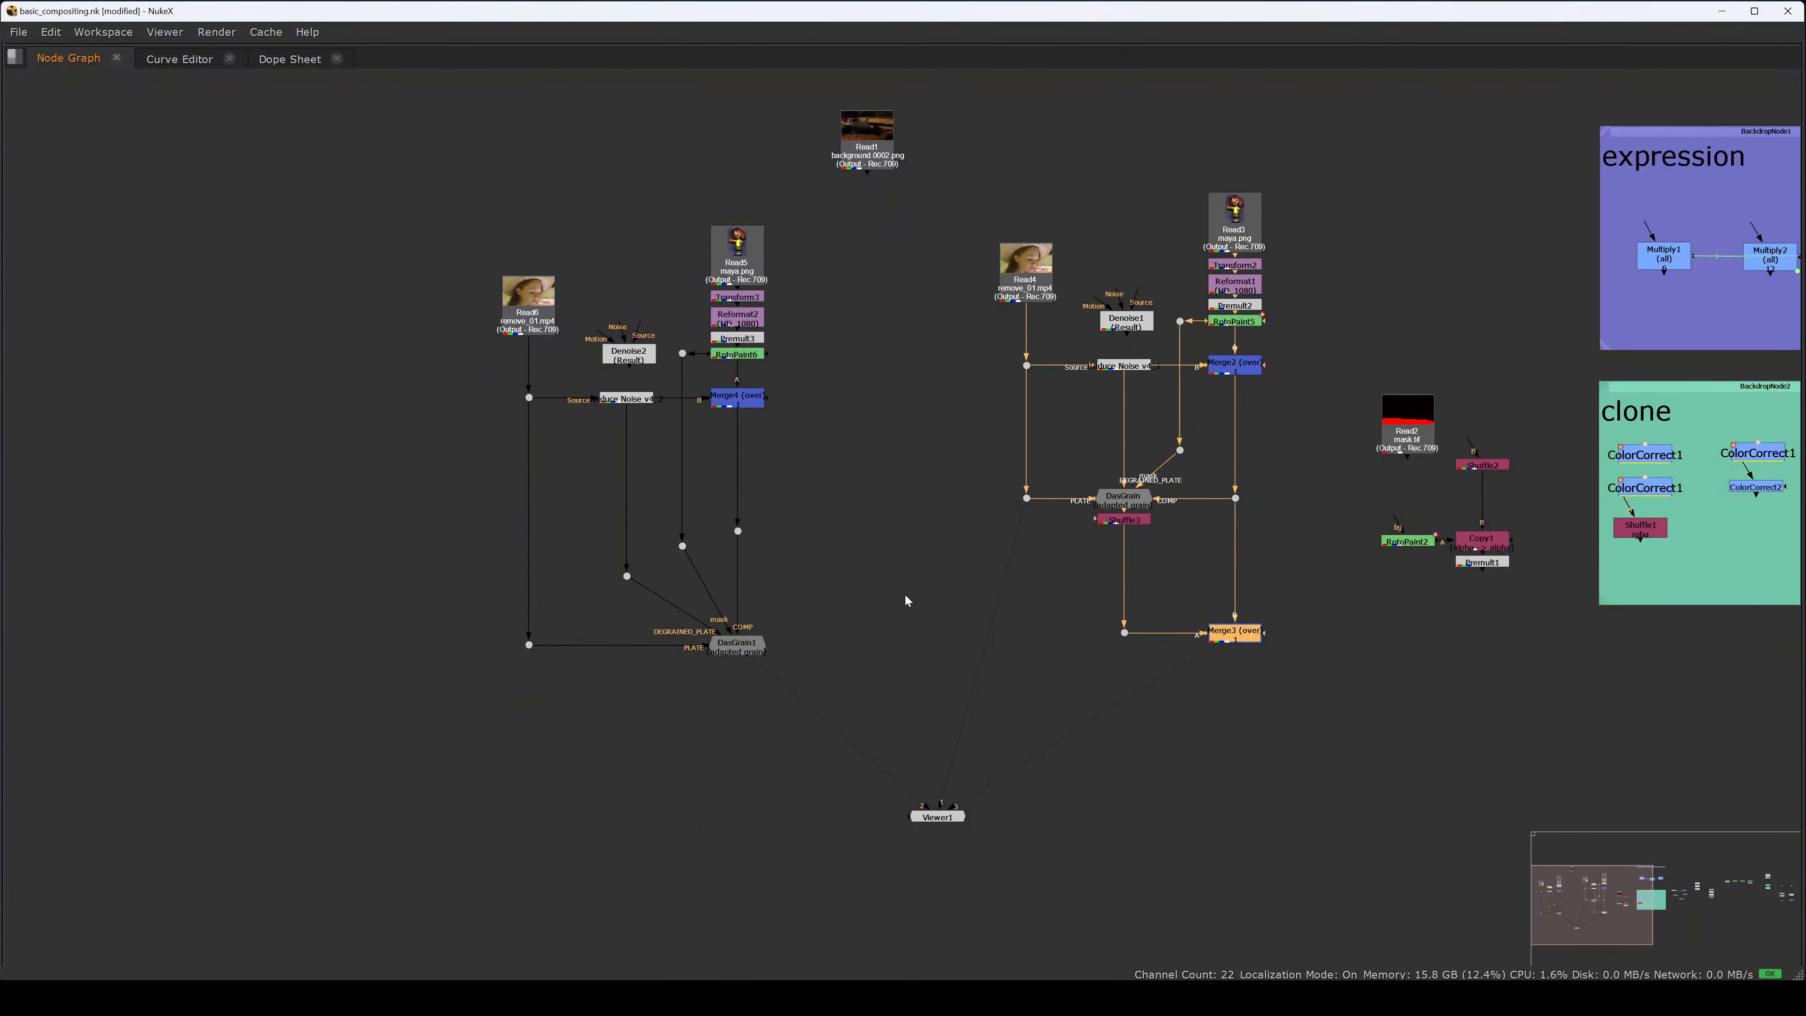
{"action": "left_click", "coordinate": [557, 572]}
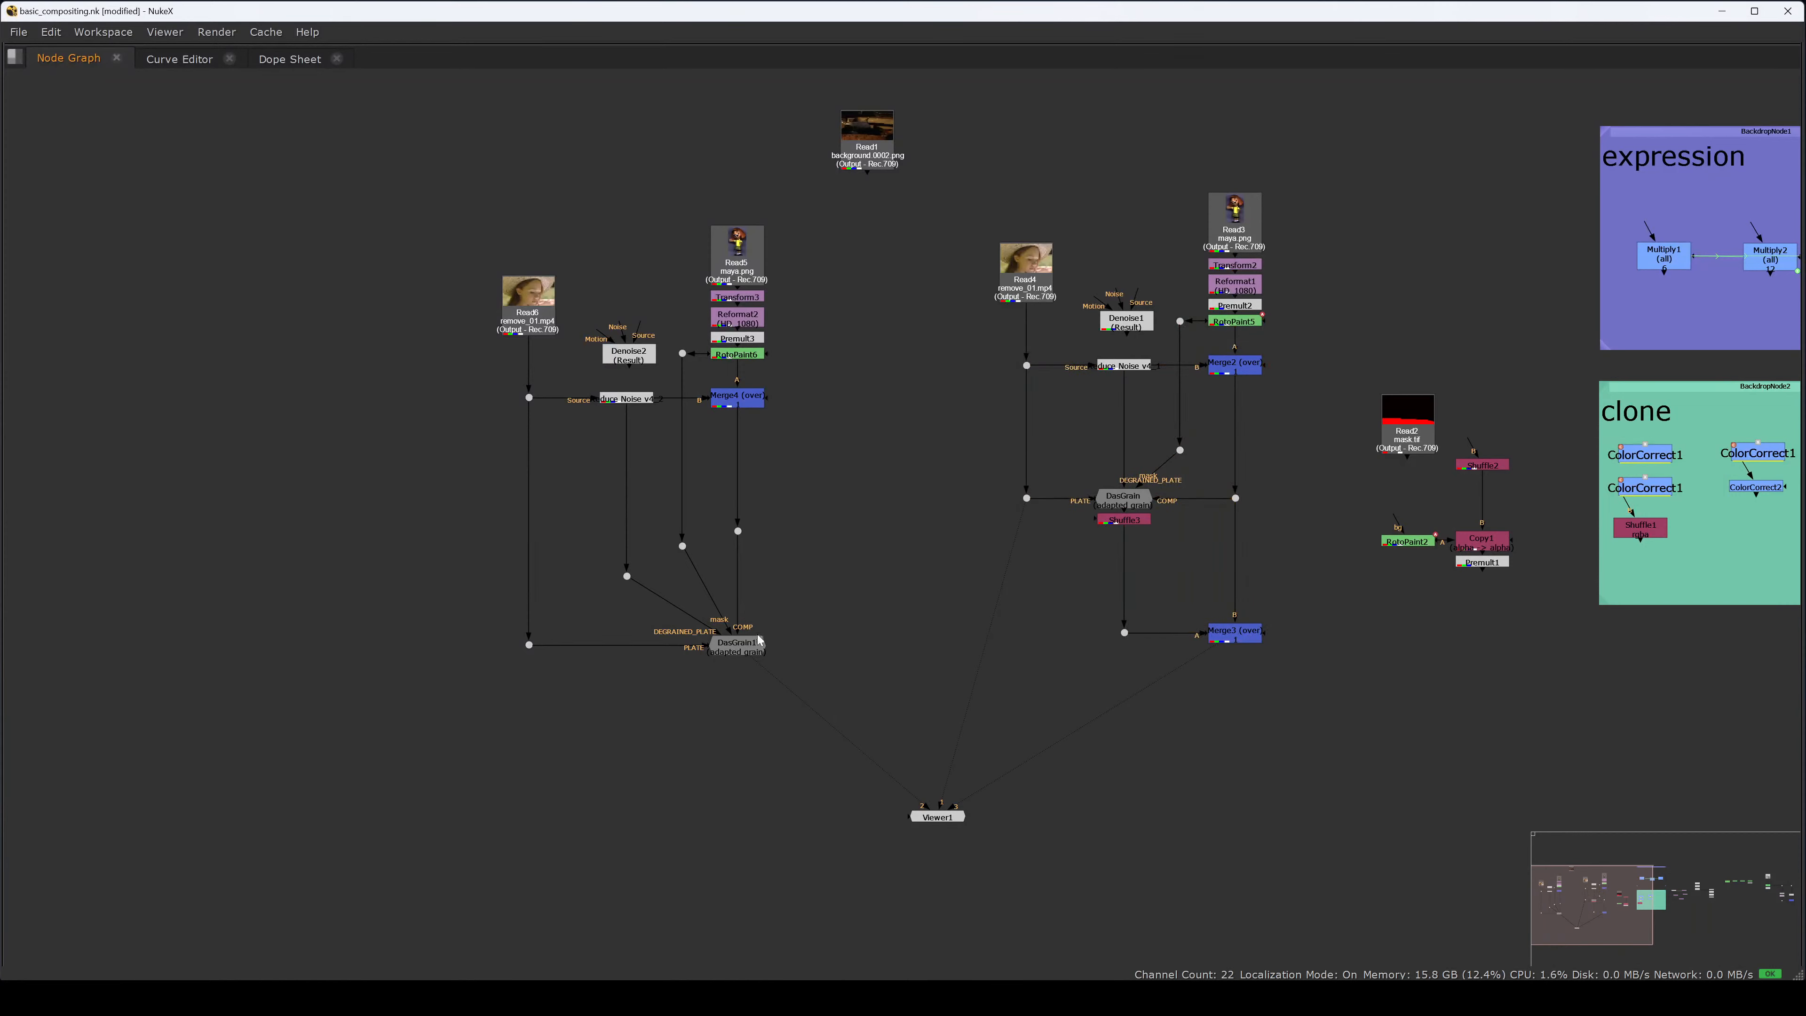
- Set DasGrain1's output to regrained comp and close its properties
{"action": "scroll", "coordinate": [828, 581], "scroll_direction": "up", "scroll_amount": 2}
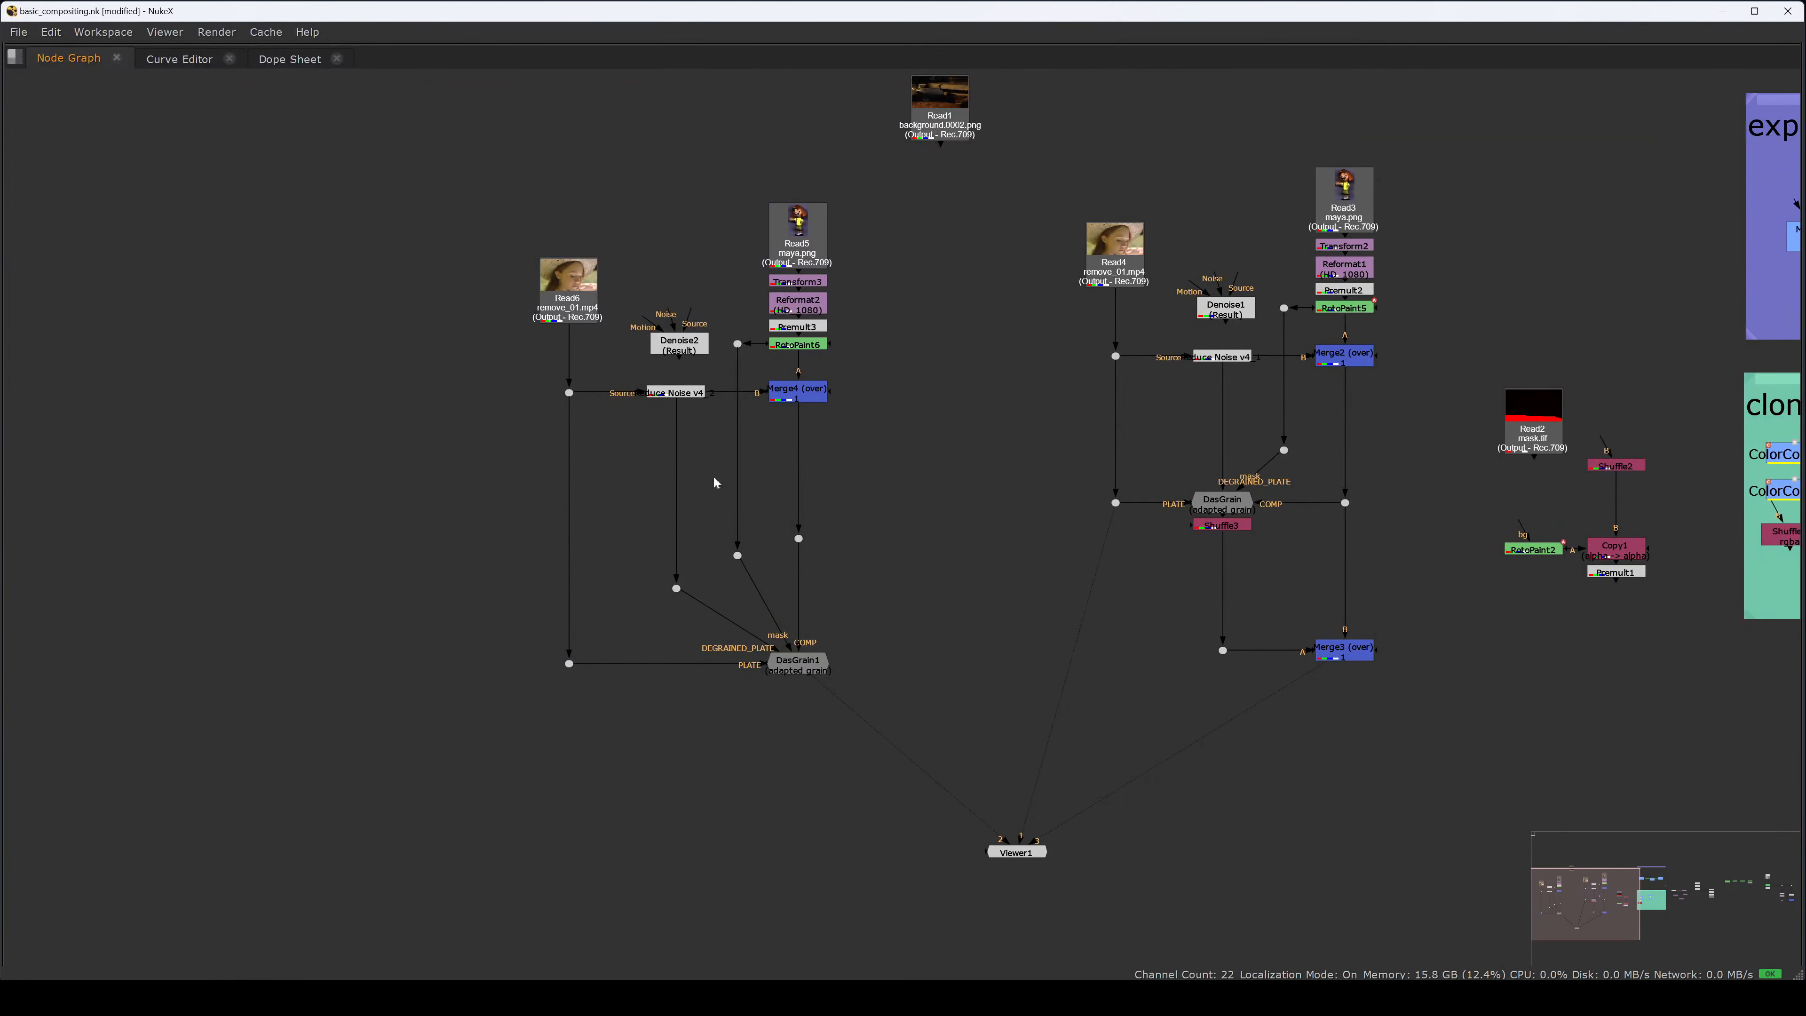
{"action": "double_click", "coordinate": [794, 668]}
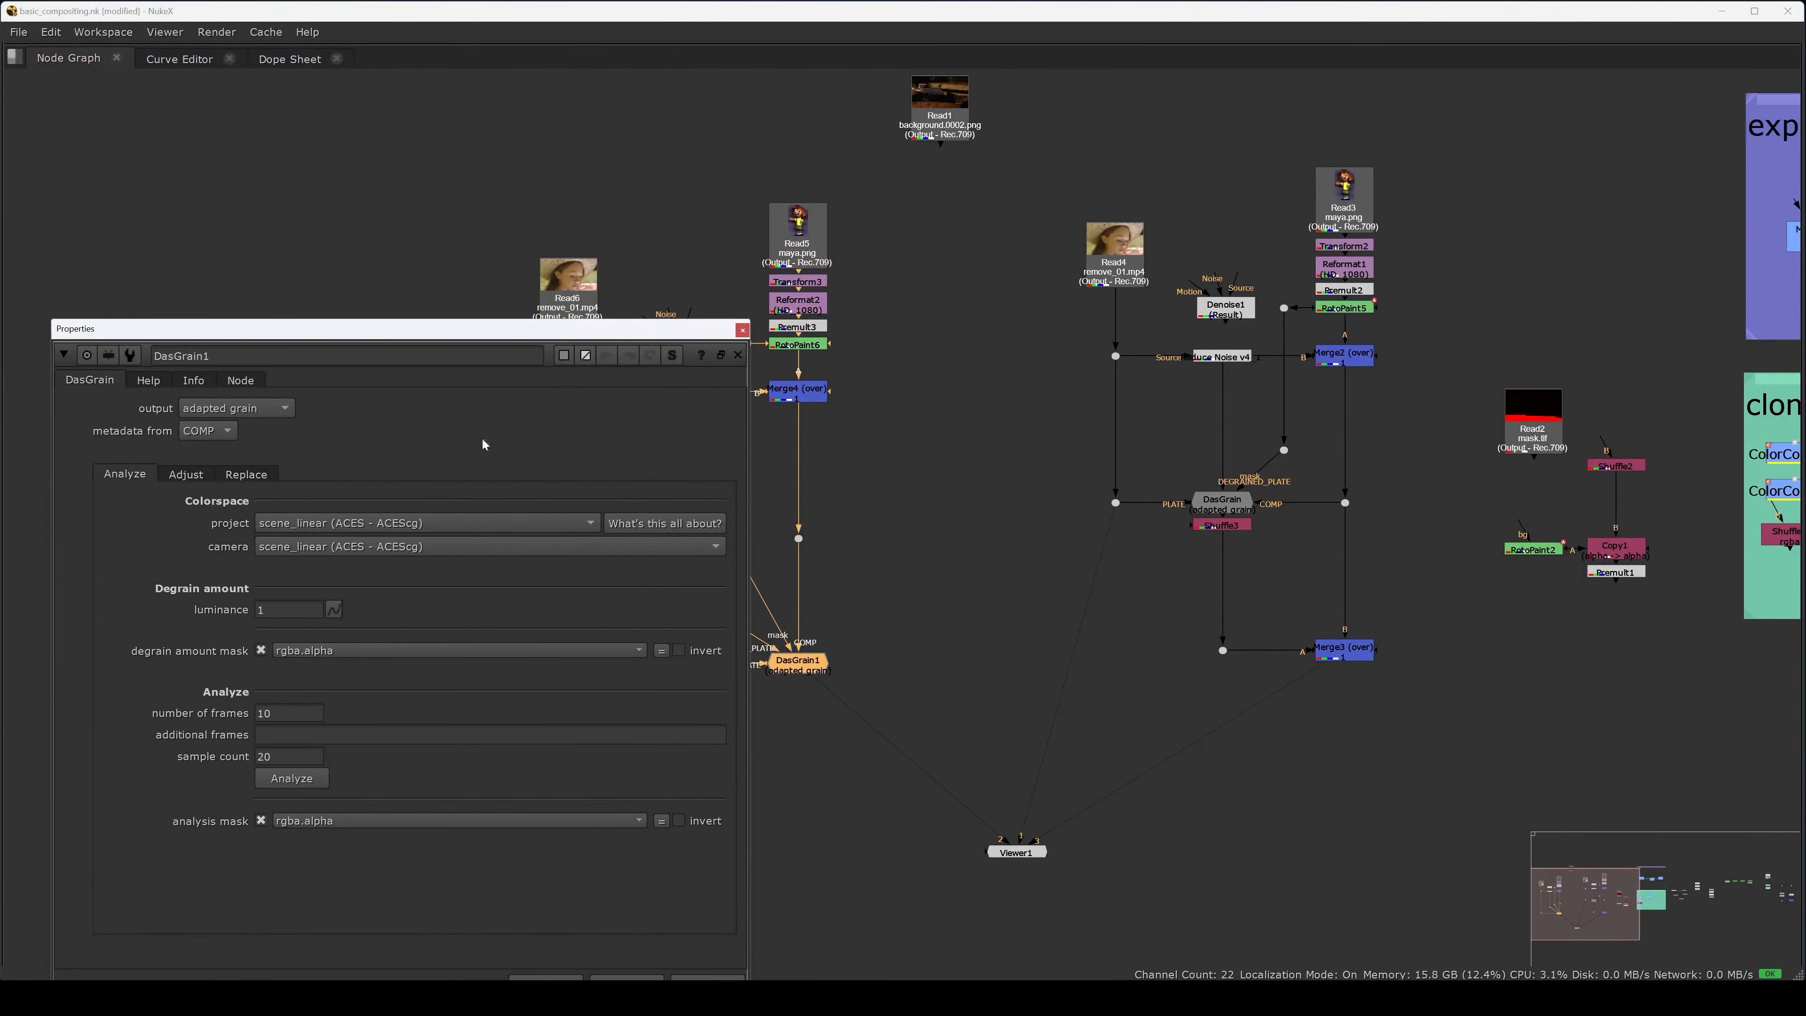
{"action": "left_click", "coordinate": [212, 408]}
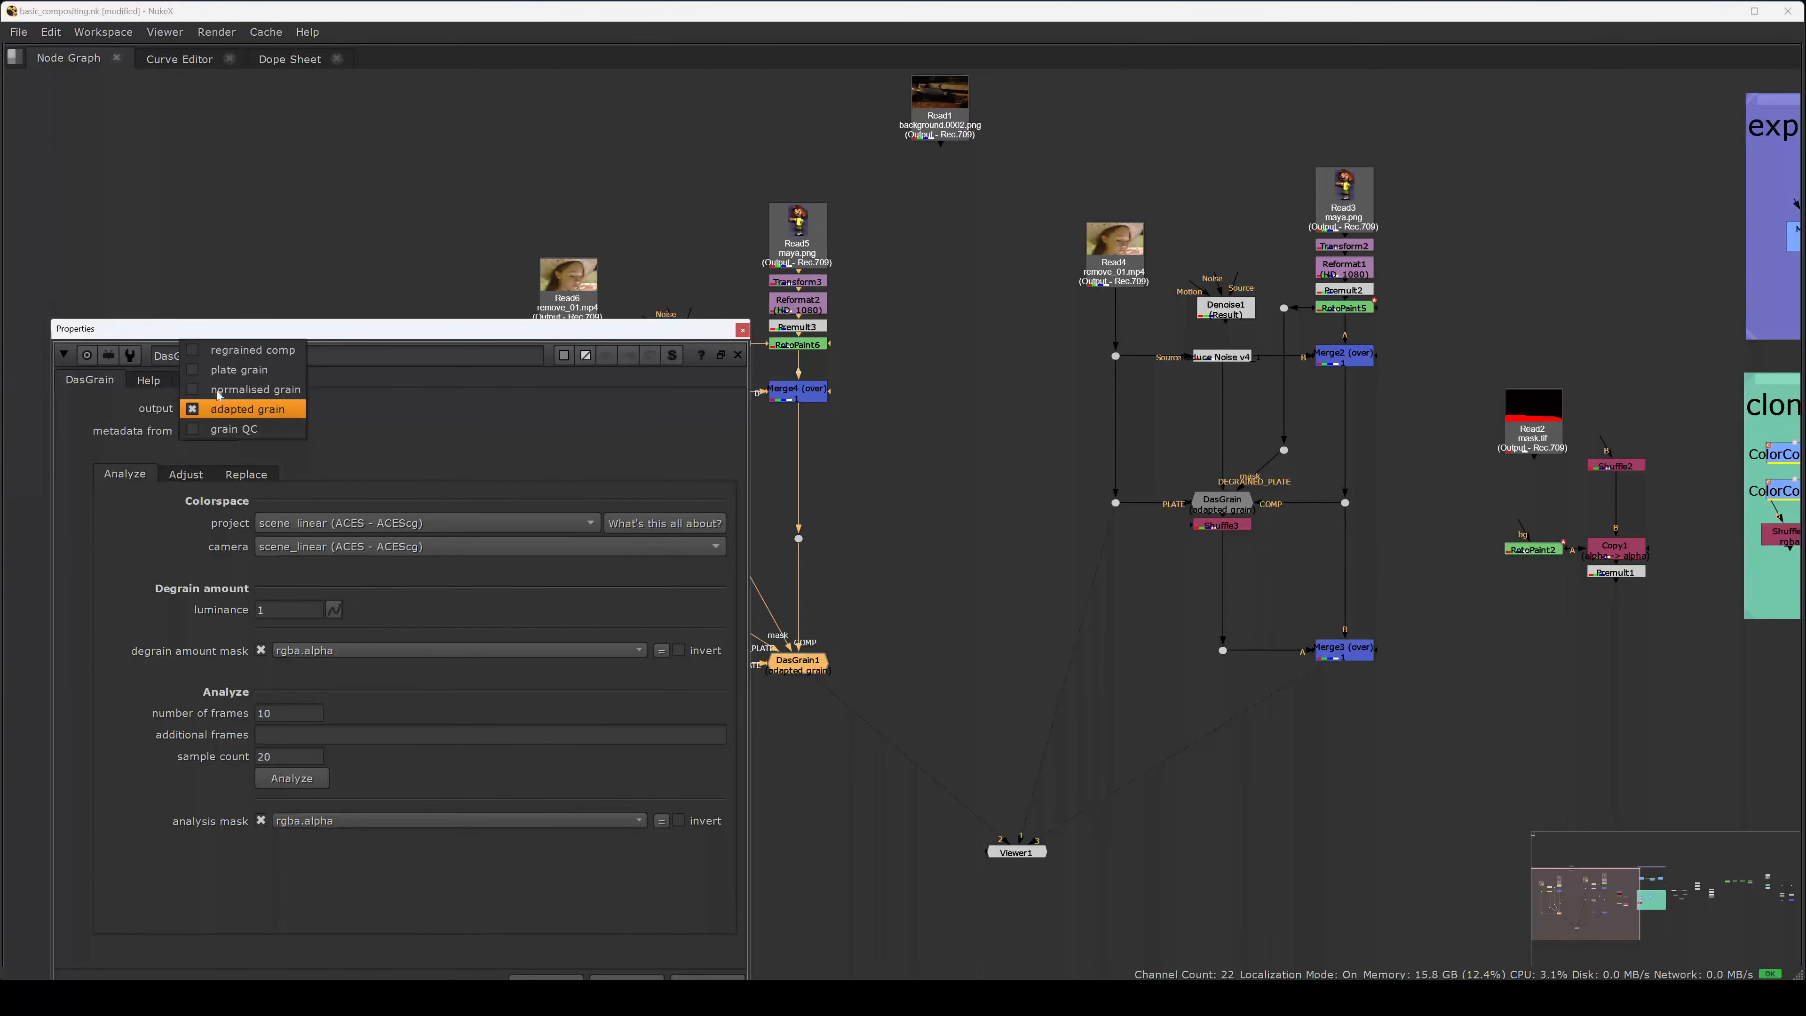
{"action": "left_click", "coordinate": [243, 354]}
{"action": "left_click", "coordinate": [742, 329]}
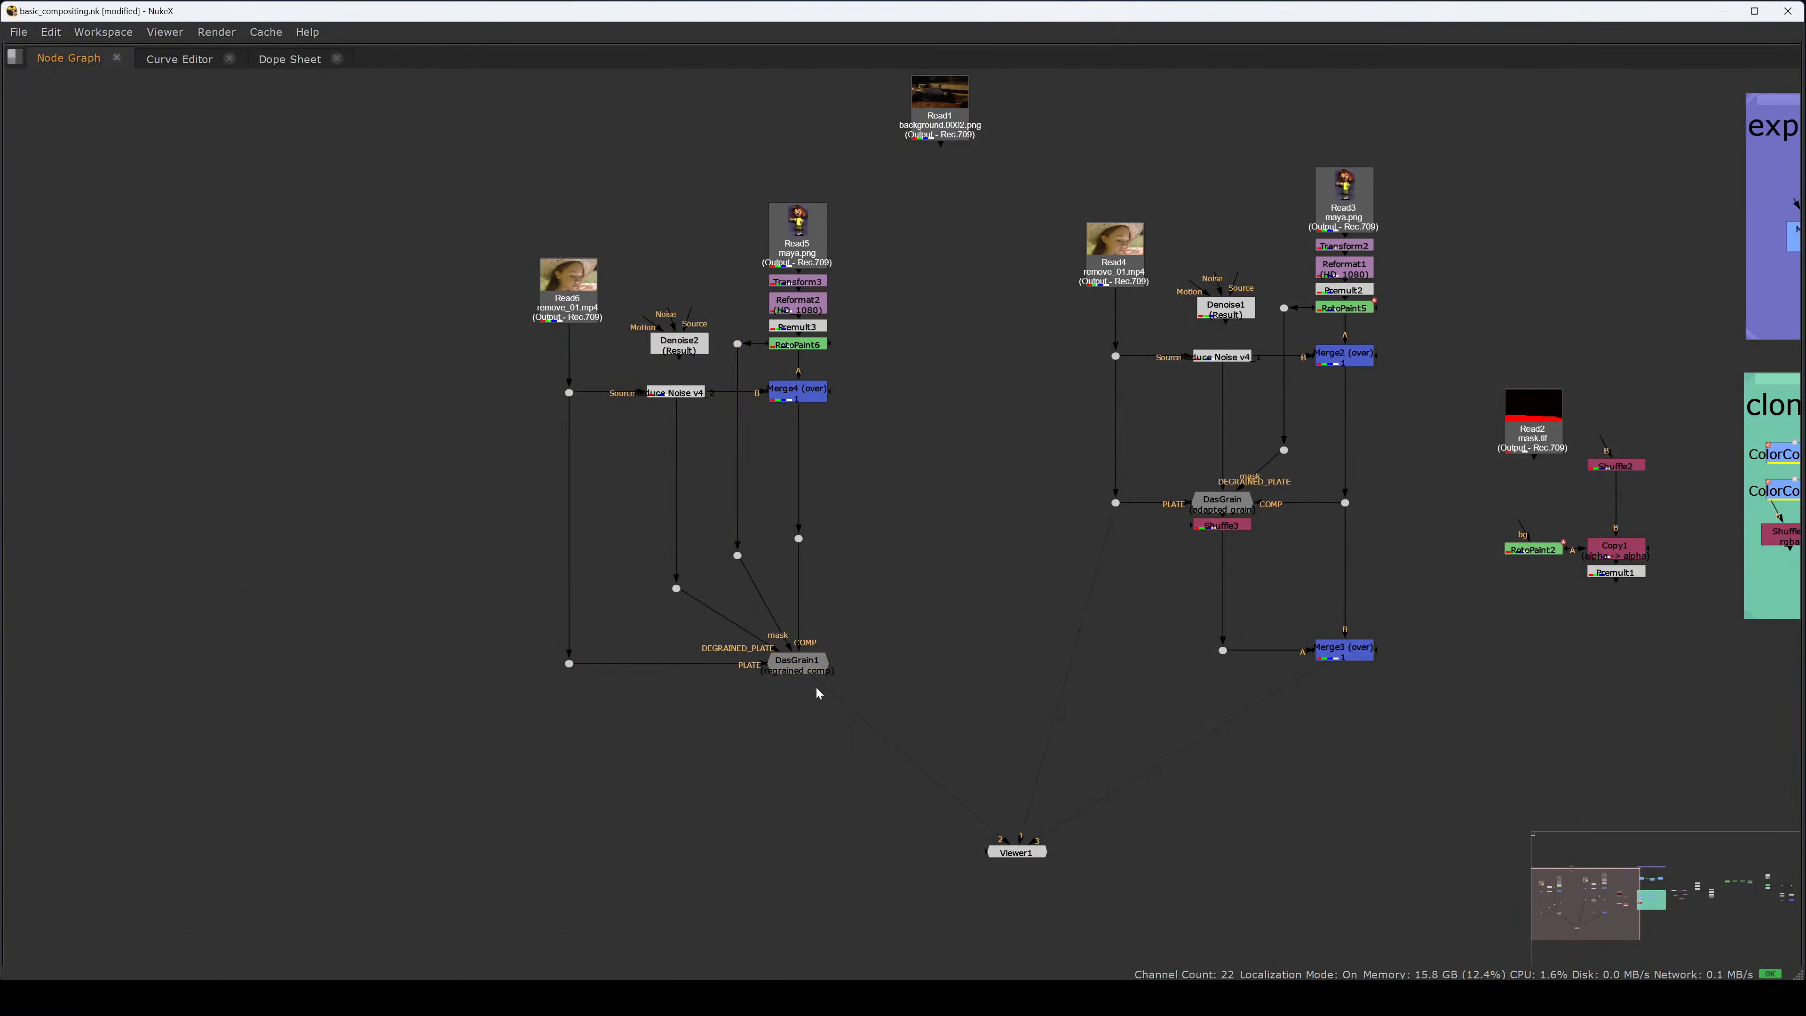
- Connect Merge3 to the viewer's second input to compare it with DasGrain1
{"action": "key", "text": "space"}
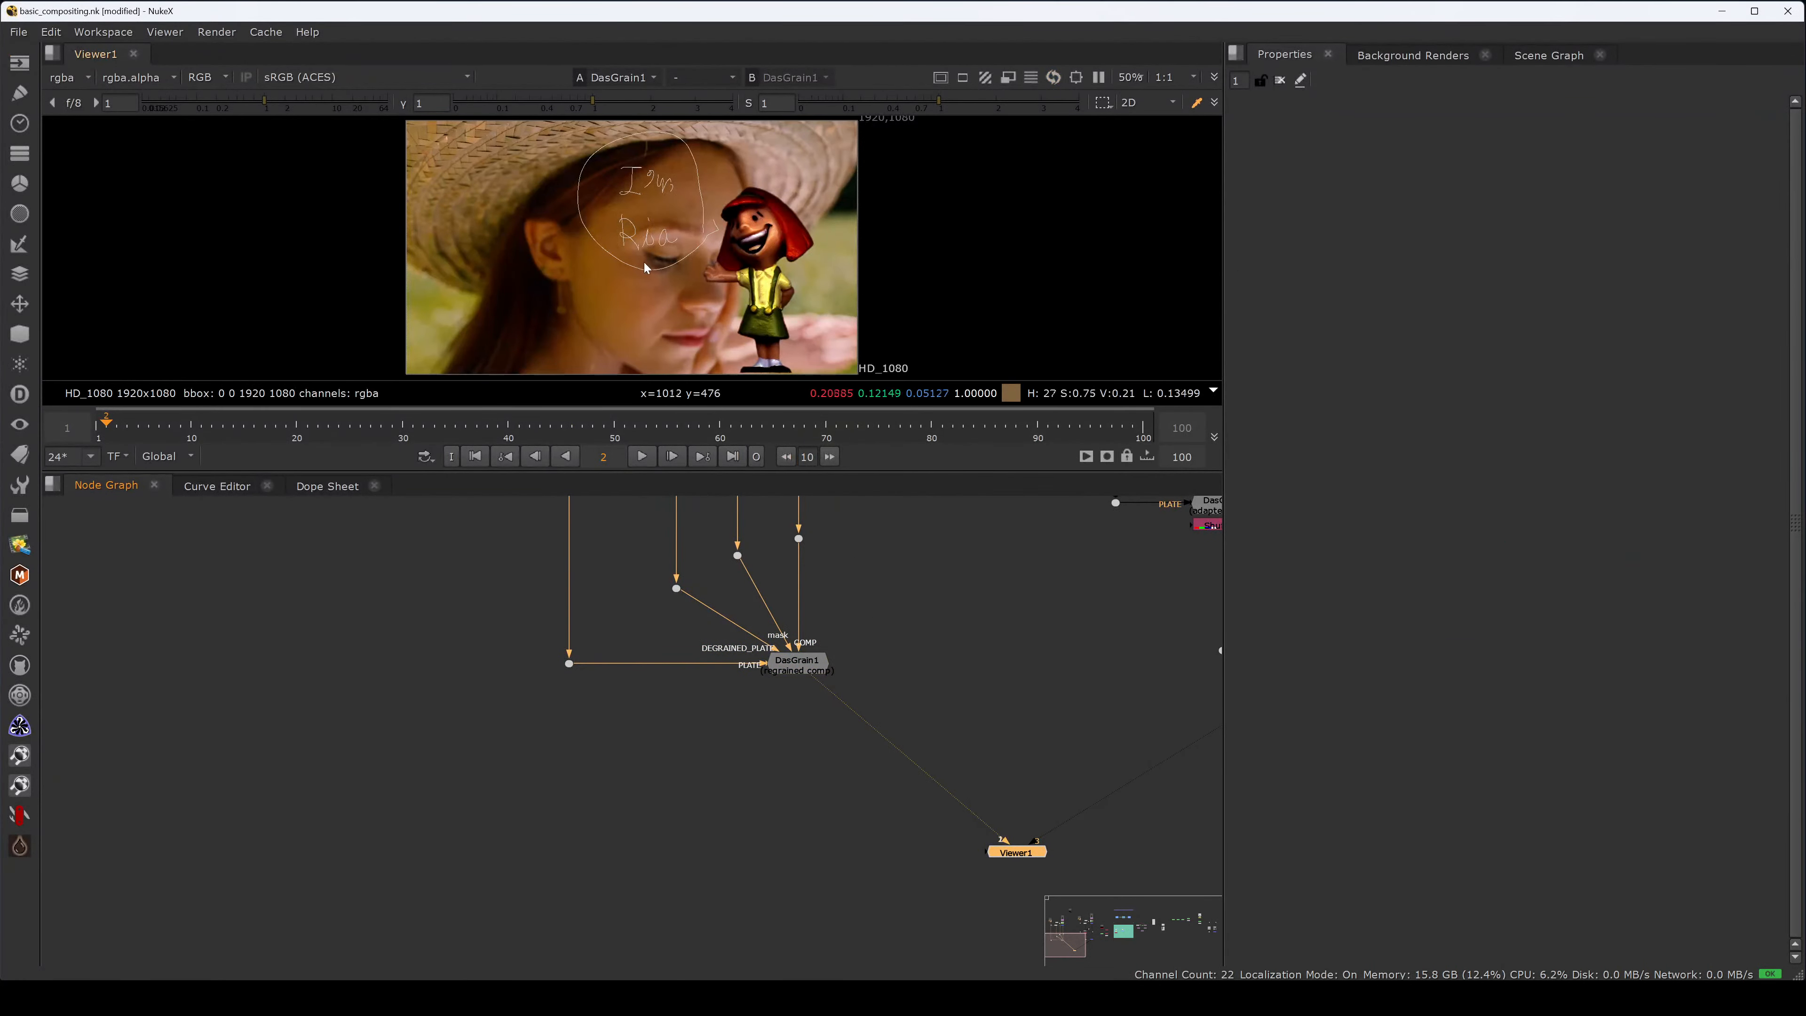
{"action": "middle_click_drag", "start_coordinate": [993, 727], "coordinate": [664, 727]}
{"action": "left_click_drag", "start_coordinate": [1101, 613], "coordinate": [950, 689]}
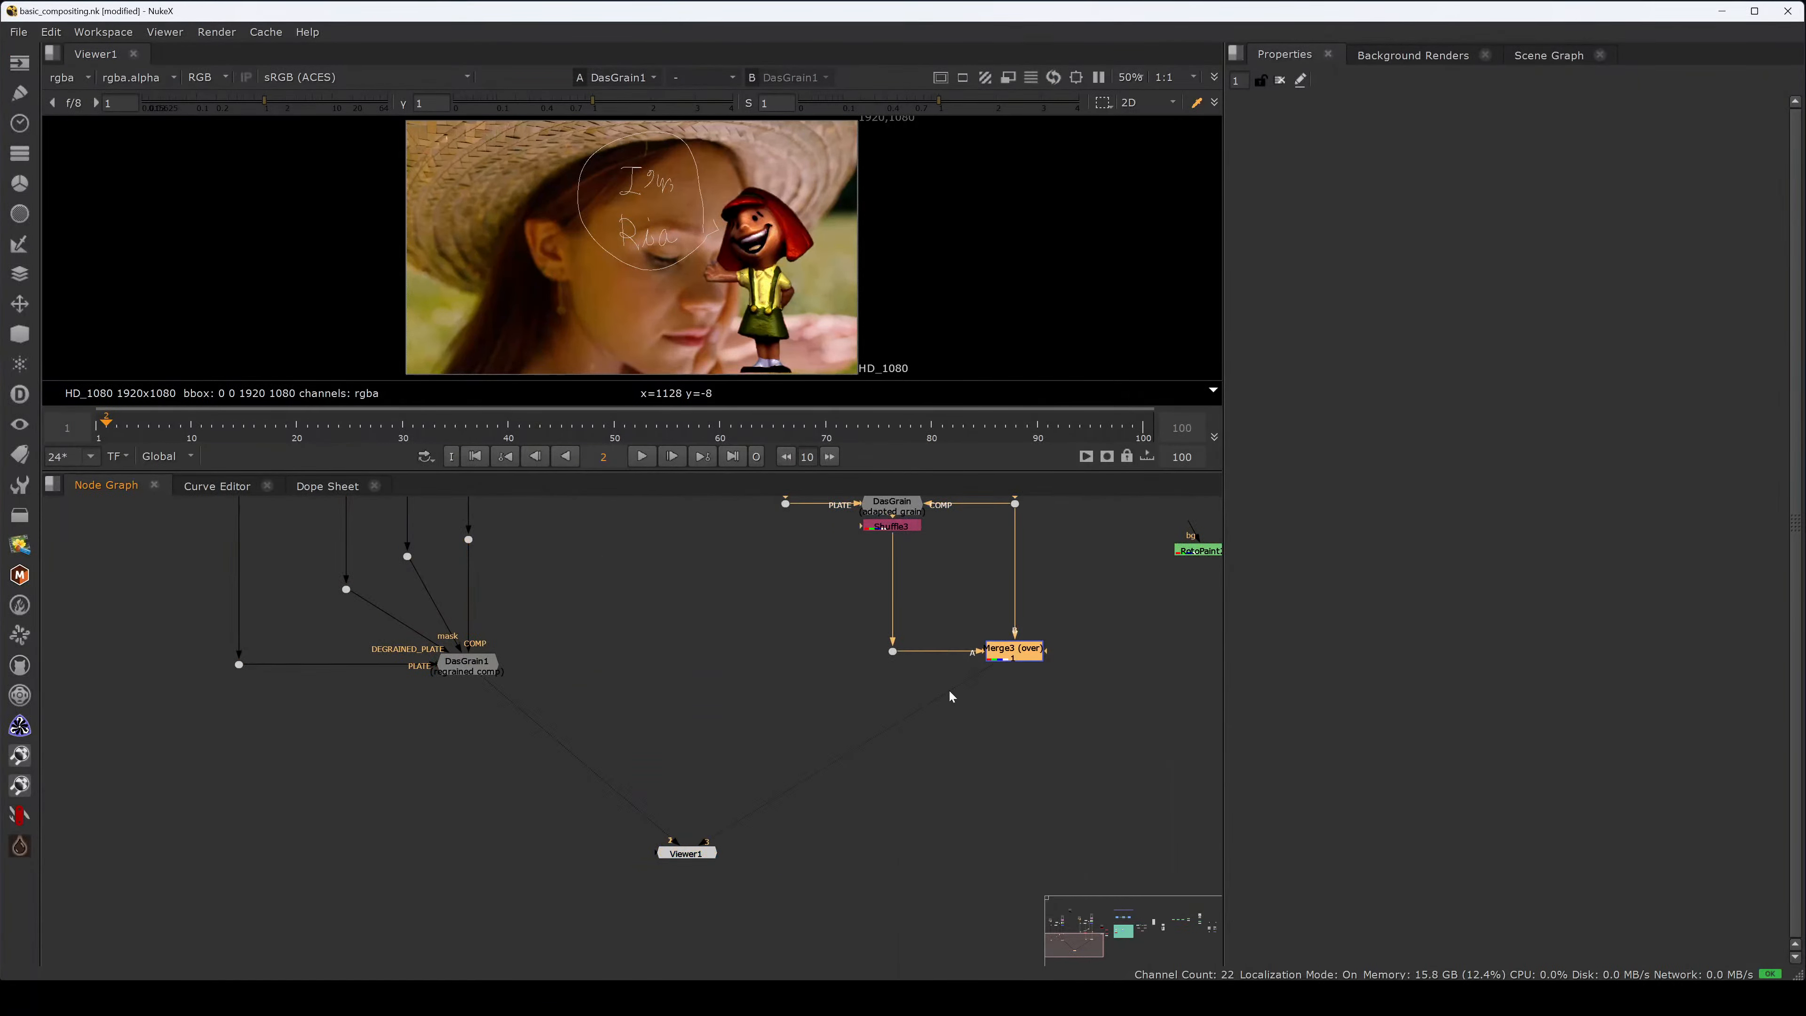
{"action": "key", "text": "2"}
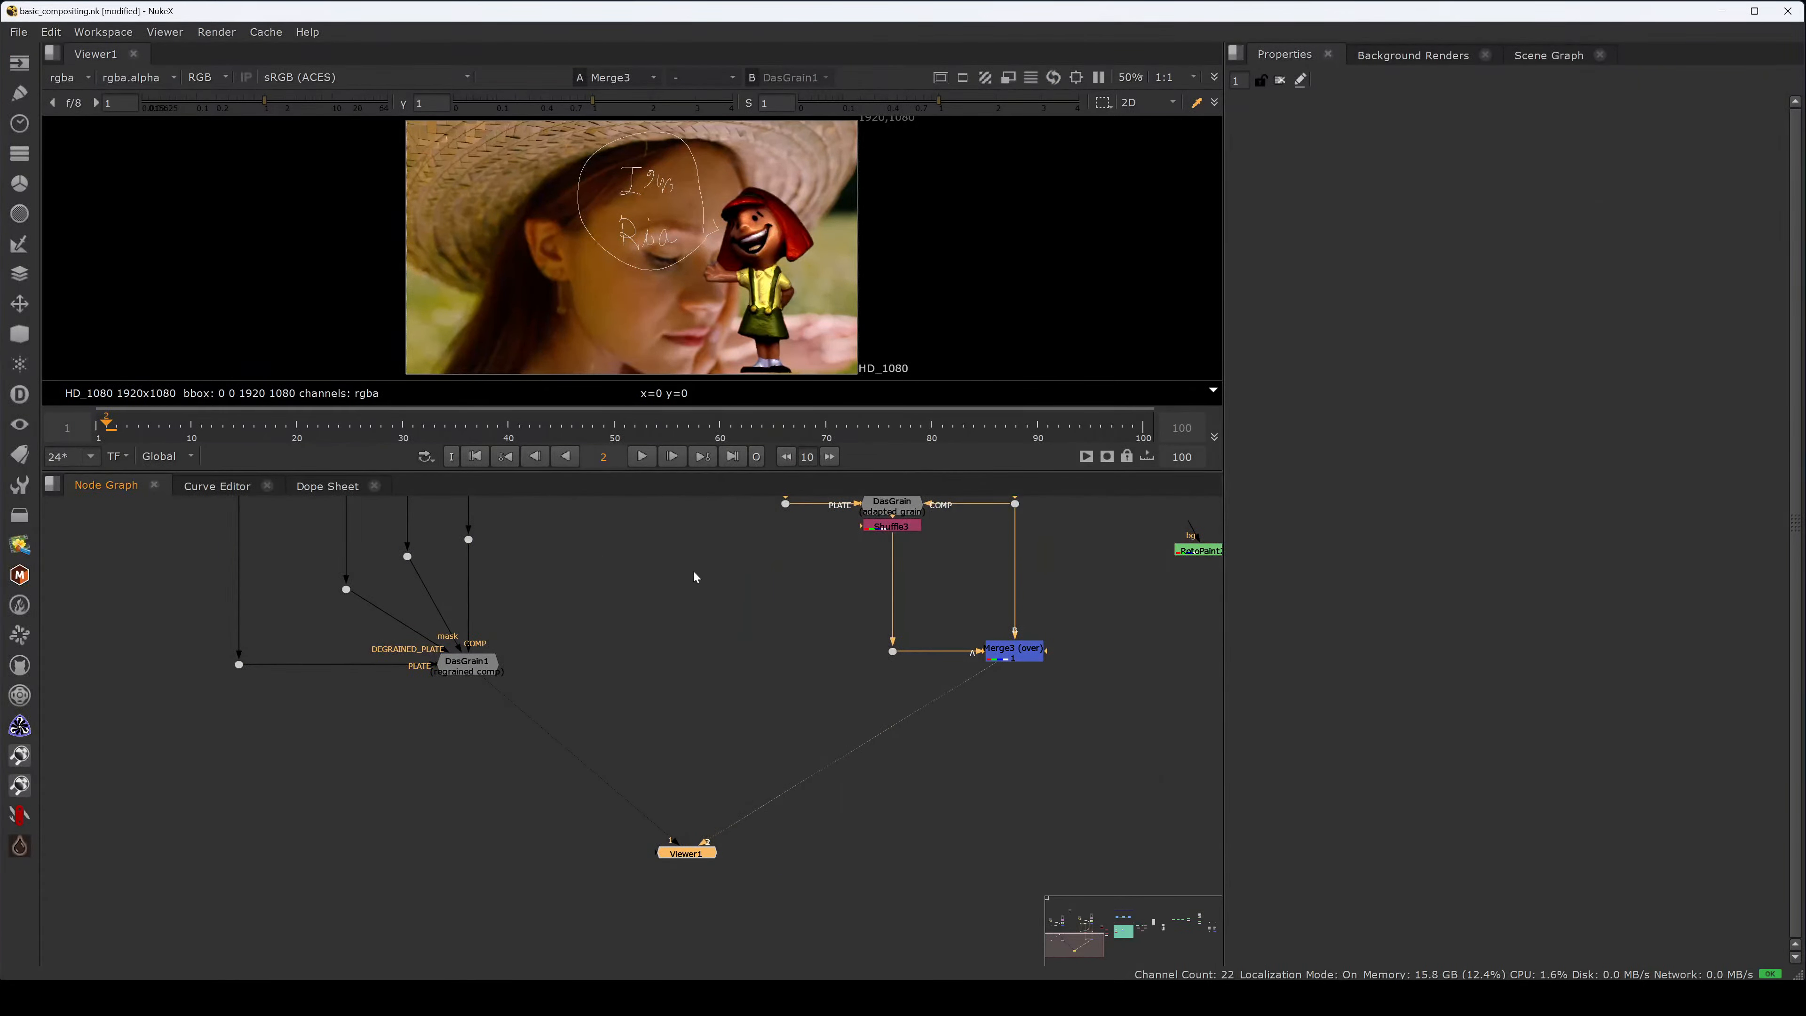
- Compare the Merge3 and DasGrain1 results up close around the face and the CG character
{"action": "key", "text": "space"}
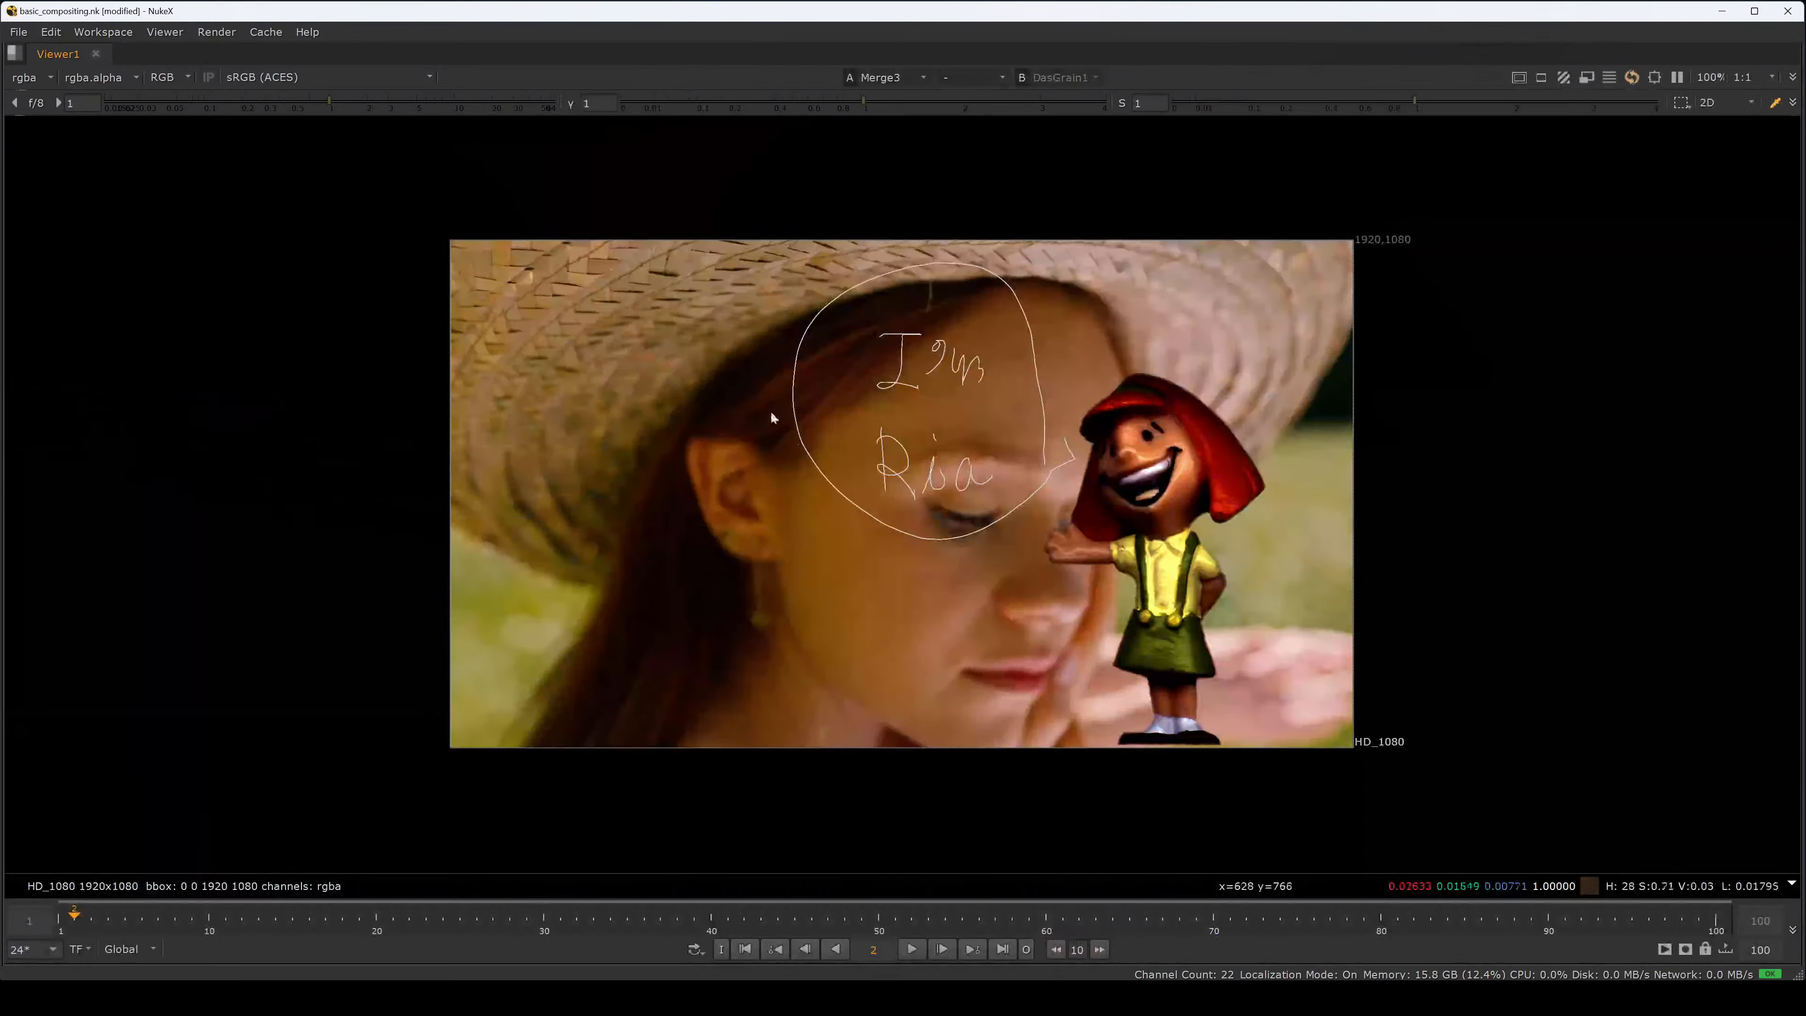
{"action": "scroll", "coordinate": [979, 550], "scroll_direction": "up", "scroll_amount": 7}
{"action": "key", "text": "1"}
{"action": "key", "text": "space"}
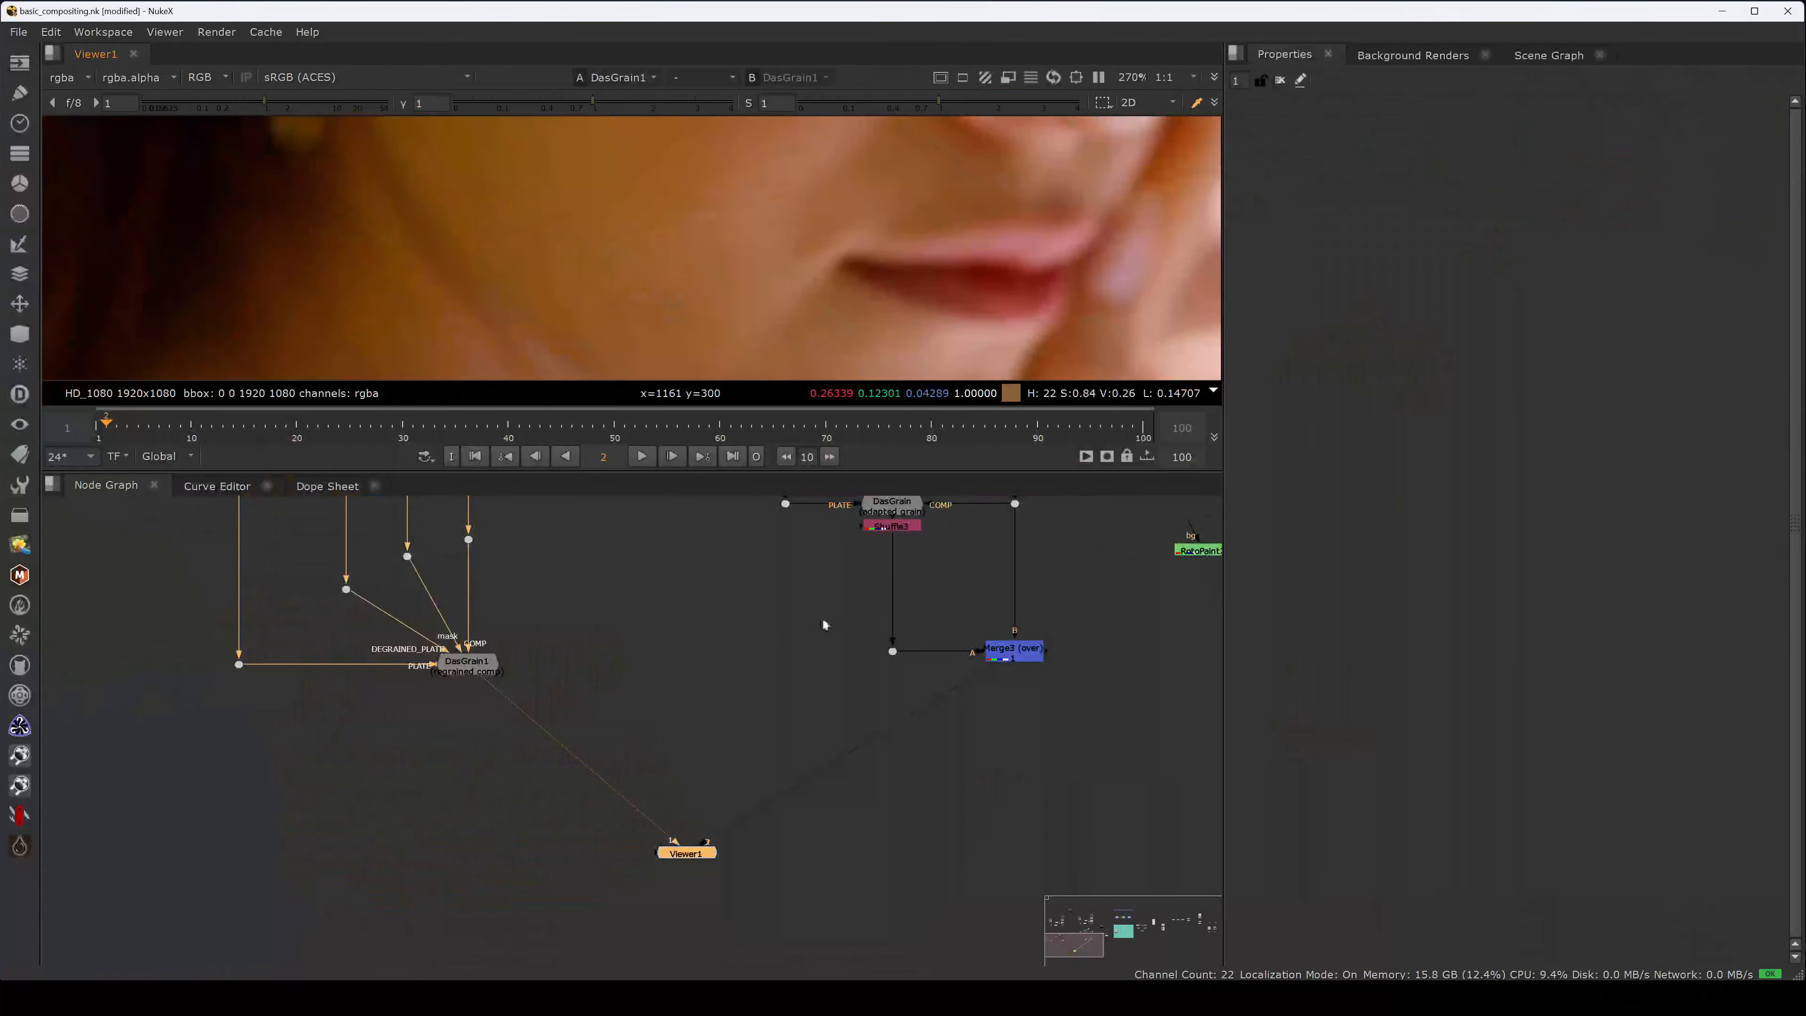
{"action": "scroll", "coordinate": [455, 675], "scroll_direction": "up", "scroll_amount": 8}
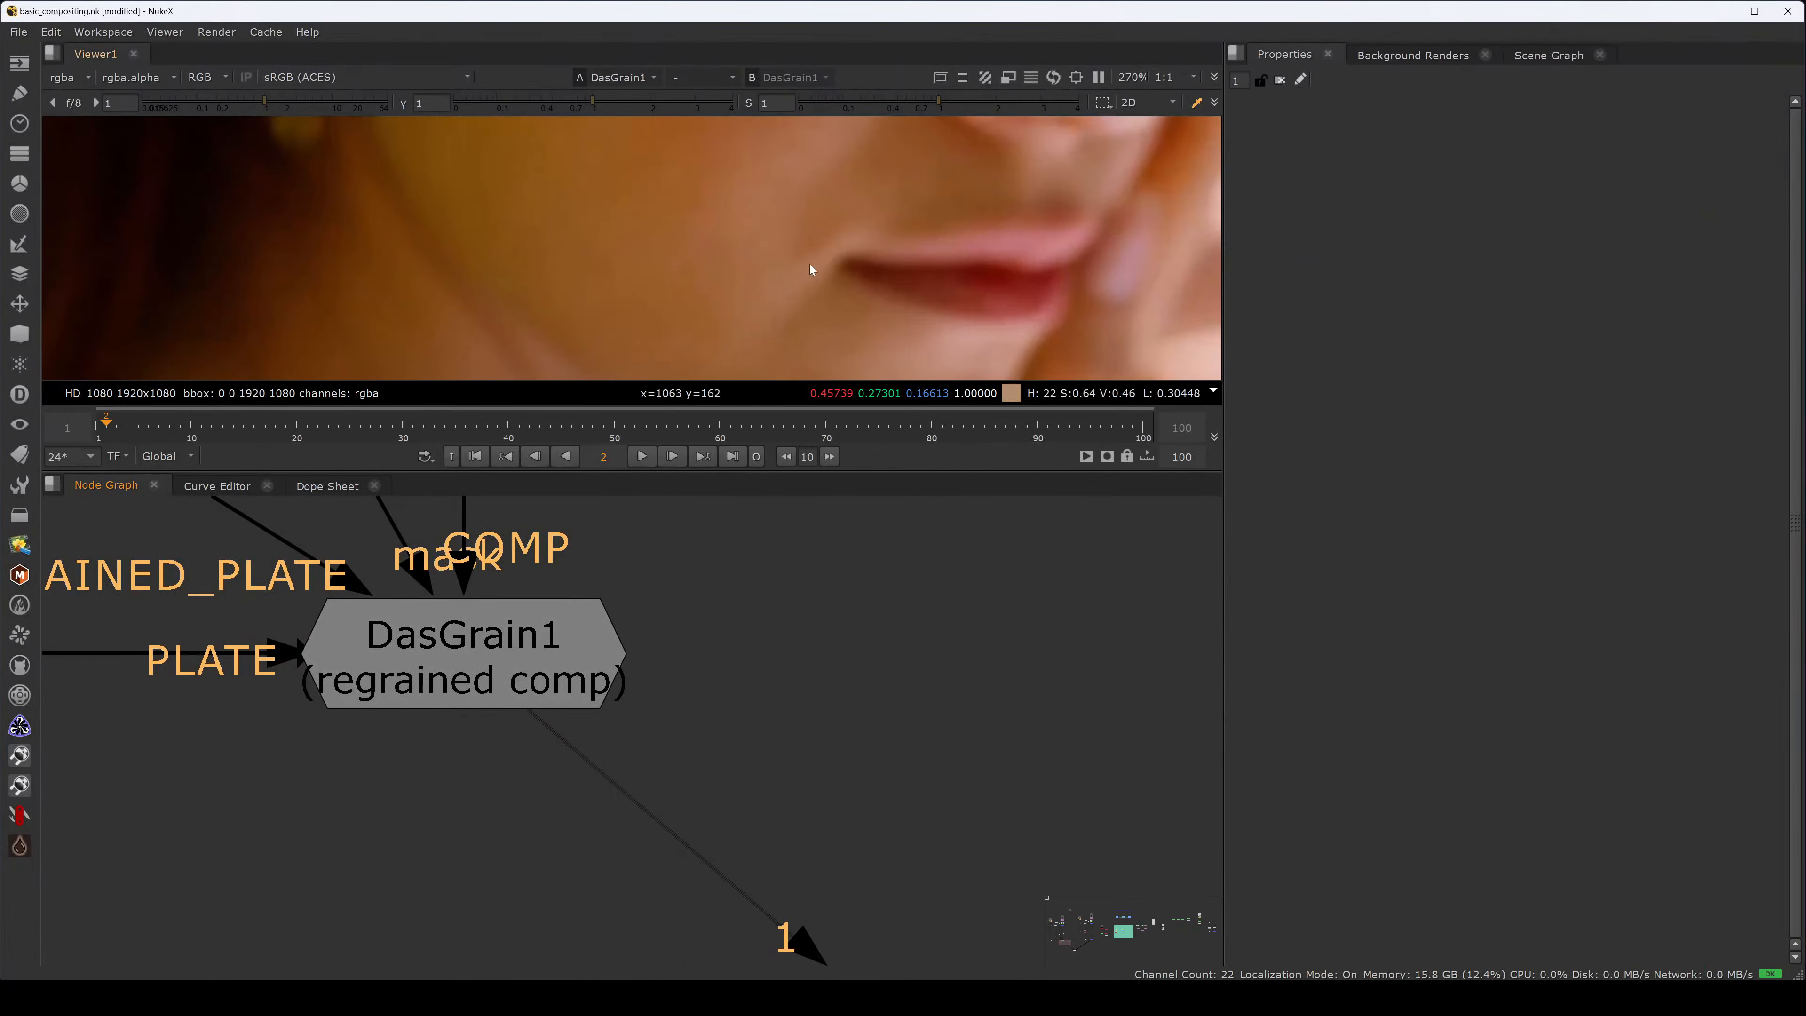
{"action": "key", "text": "space"}
{"action": "scroll", "coordinate": [789, 484], "scroll_direction": "down", "scroll_amount": 5}
{"action": "scroll", "coordinate": [793, 477], "scroll_direction": "up", "scroll_amount": 4}
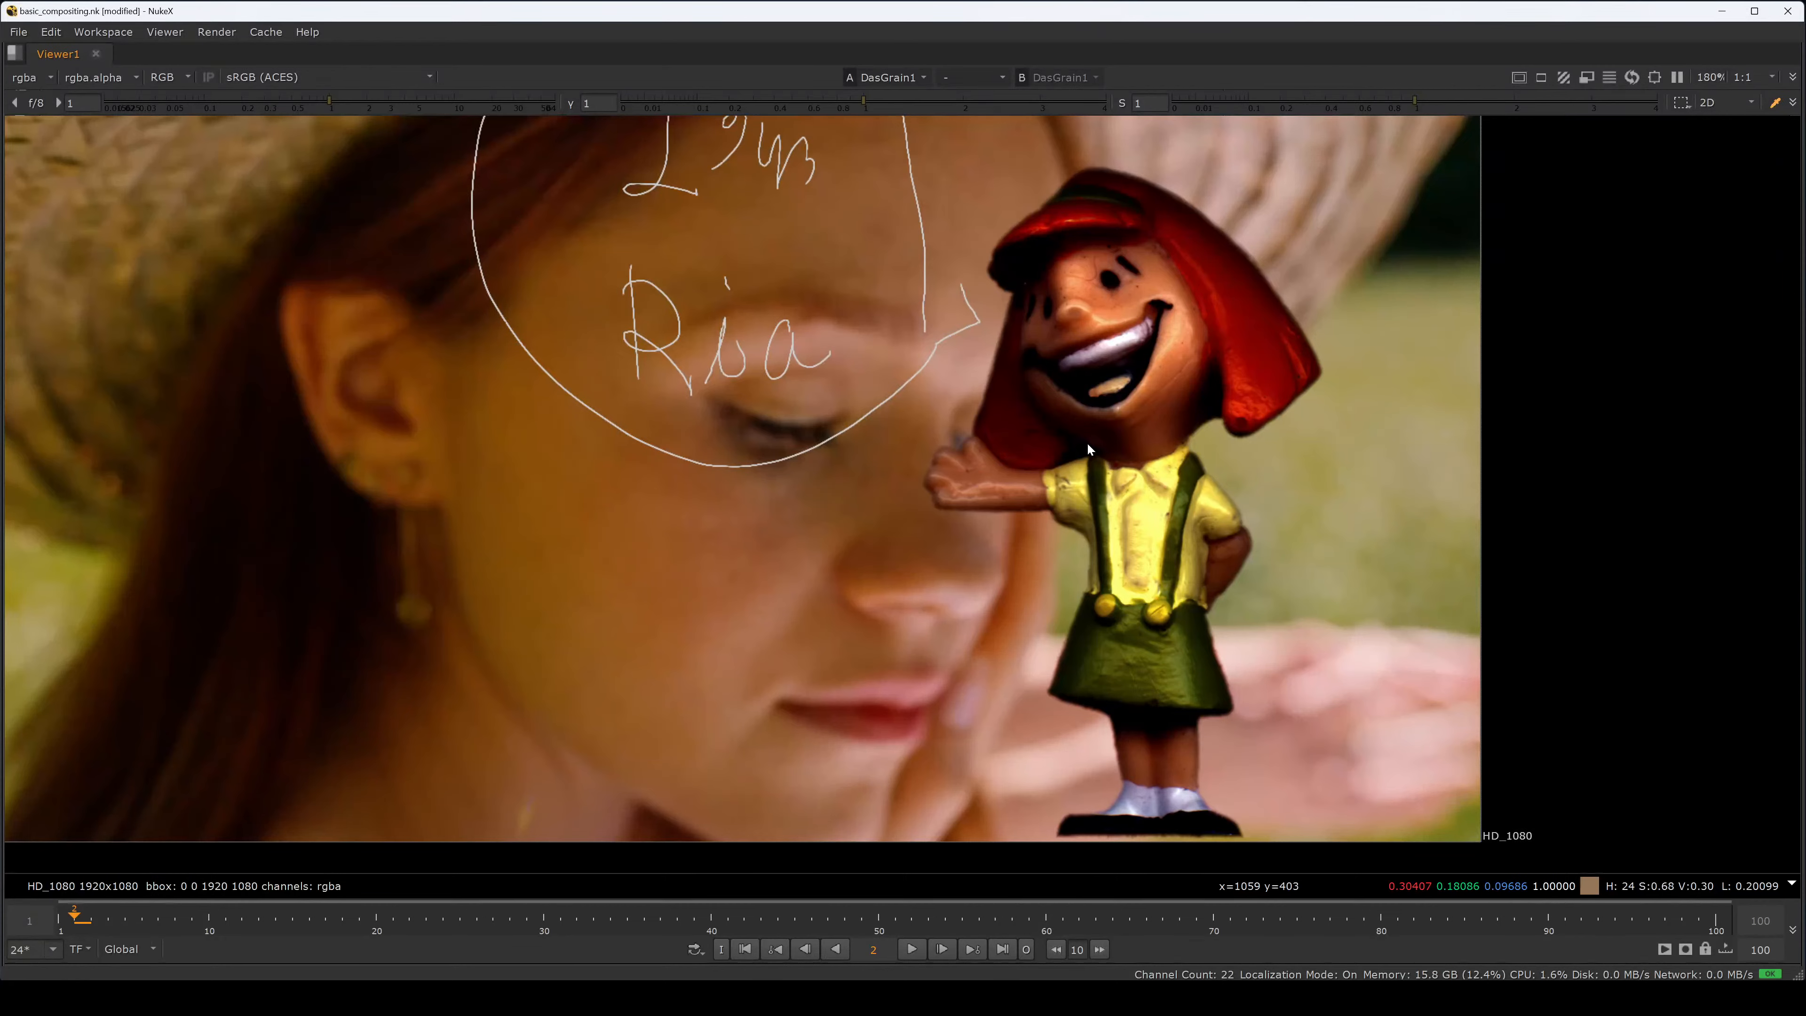
{"action": "key", "text": "space"}
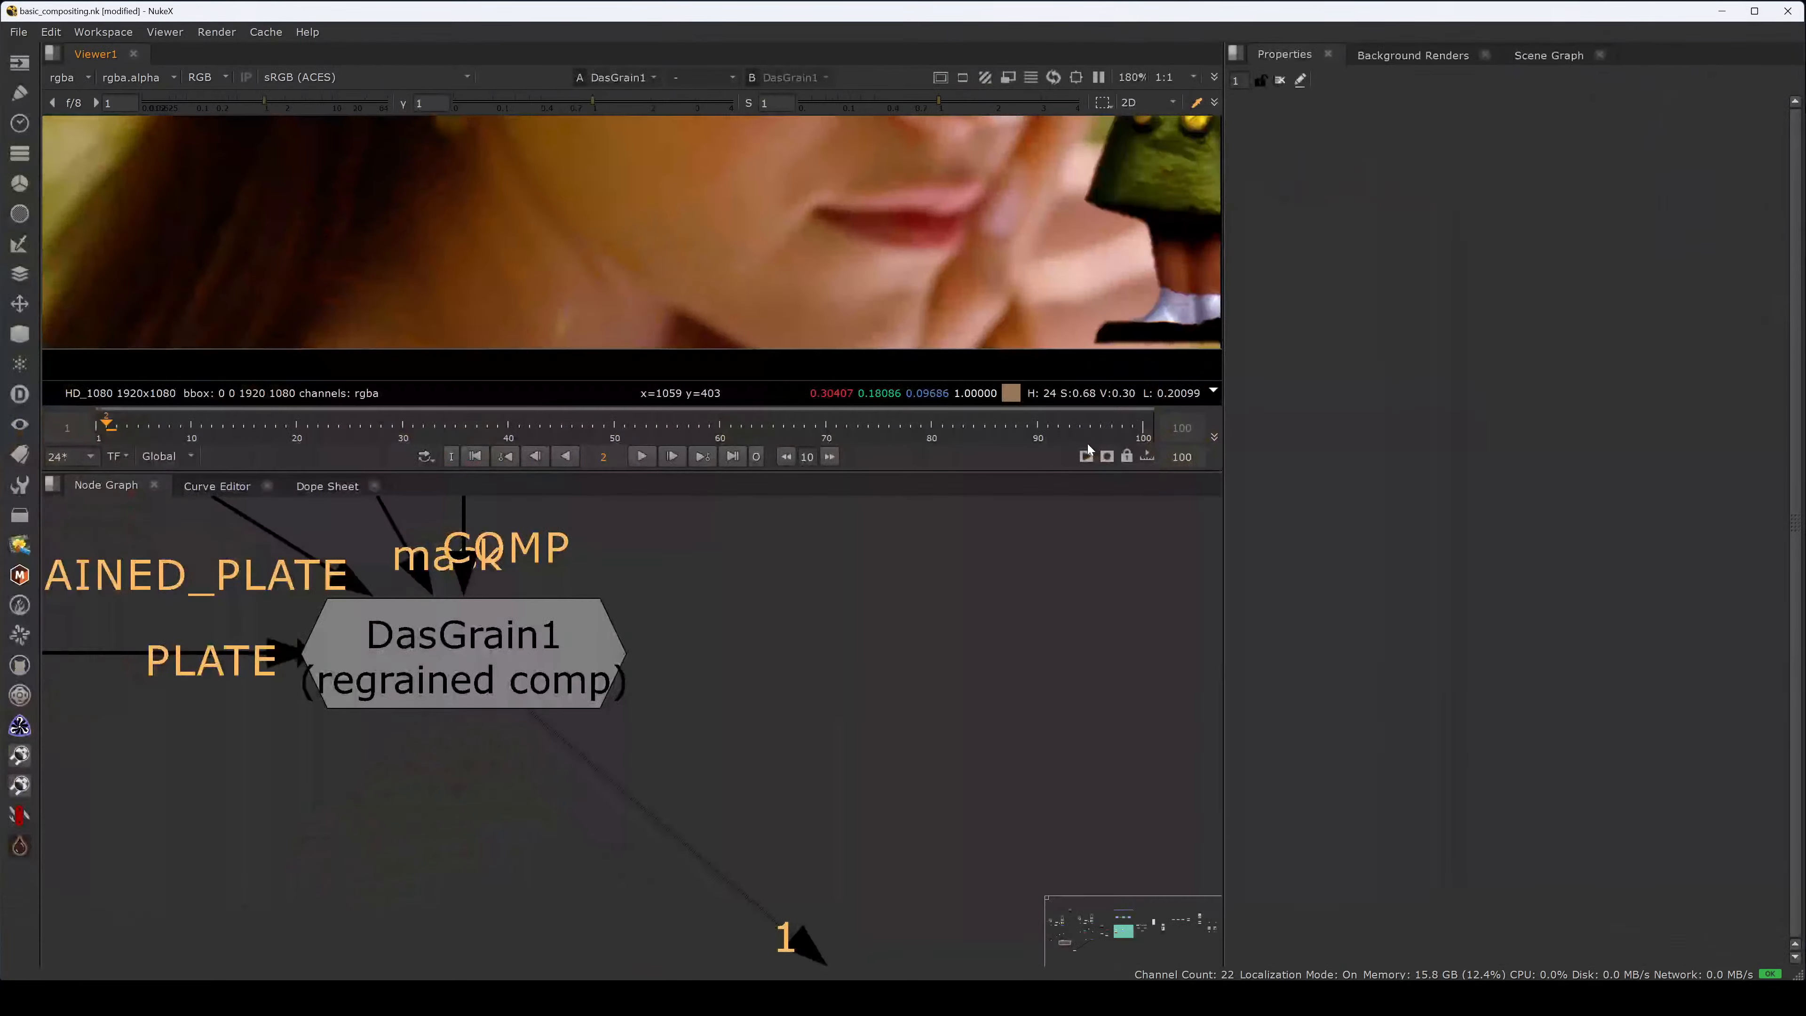
- Examine the copied tree's flow from Reduce Noise and Merge4 down to DasGrain1's inputs
{"action": "left_click_drag", "start_coordinate": [661, 695], "coordinate": [560, 780]}
{"action": "scroll", "coordinate": [754, 662], "scroll_direction": "down", "scroll_amount": 3}
{"action": "middle_click_drag", "start_coordinate": [802, 502], "coordinate": [783, 965]}
{"action": "scroll", "coordinate": [761, 714], "scroll_direction": "down", "scroll_amount": 2}
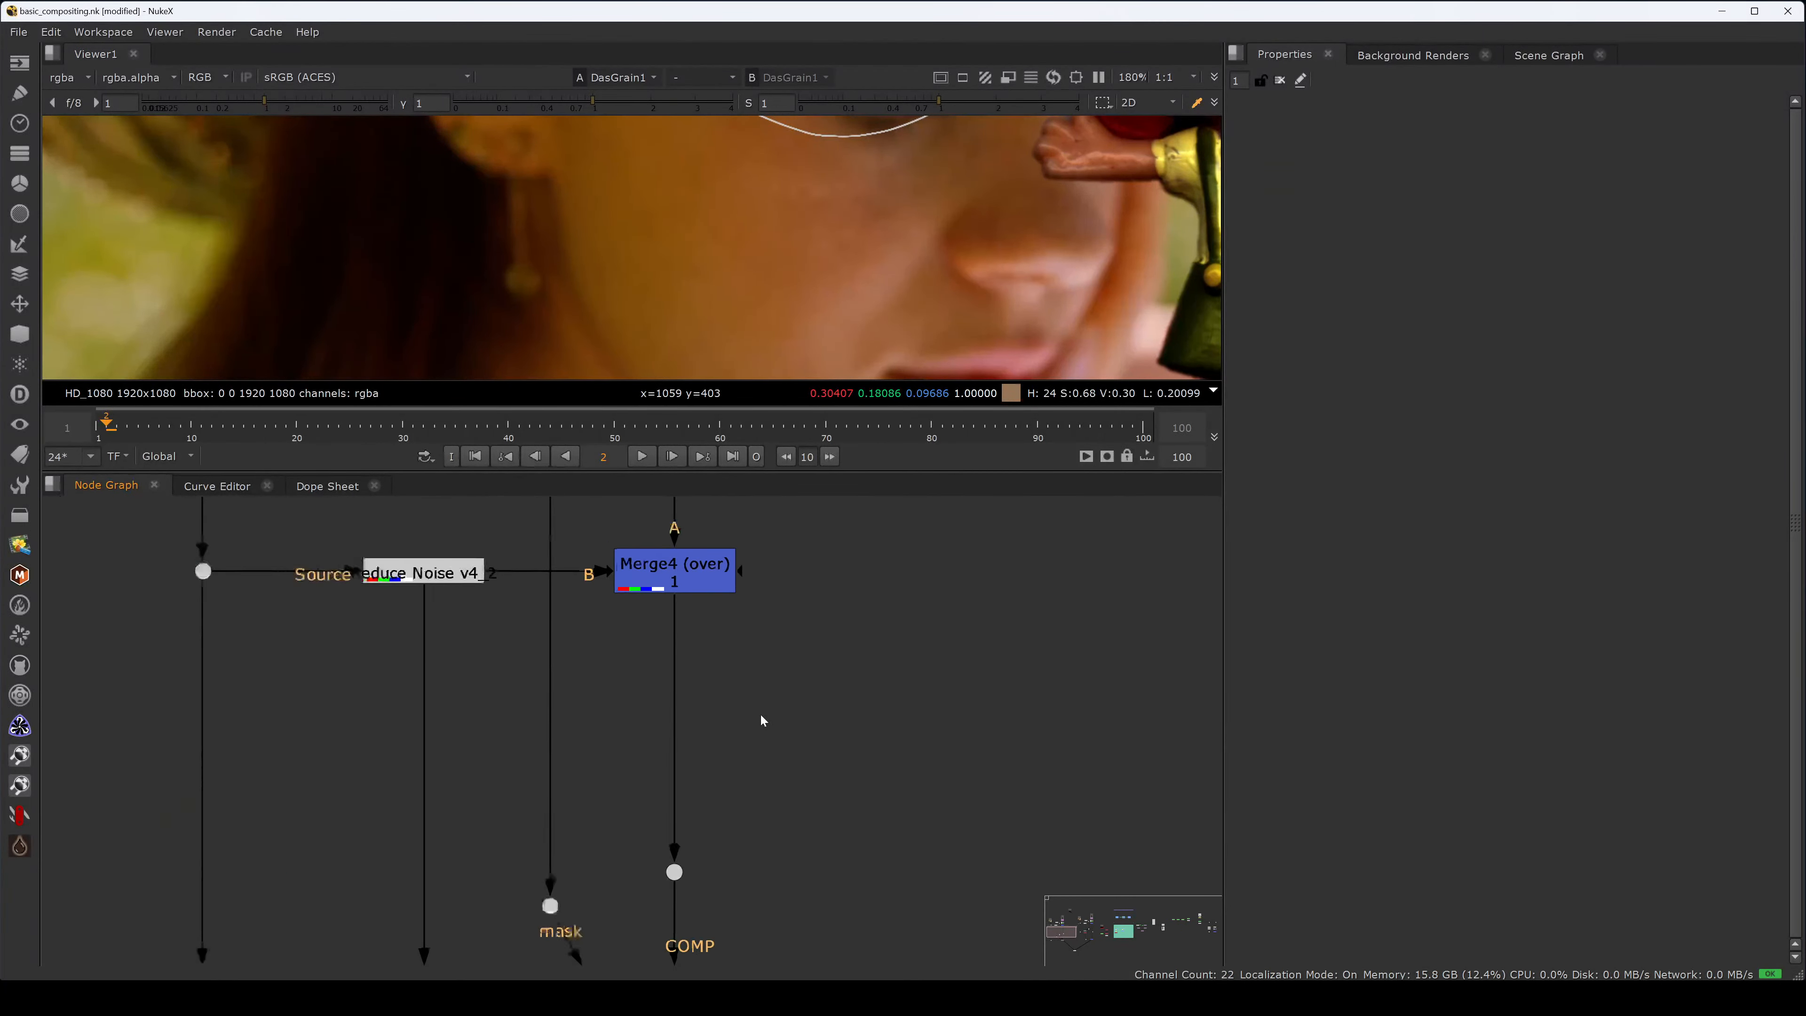
{"action": "middle_click_drag", "start_coordinate": [753, 498], "coordinate": [749, 609]}
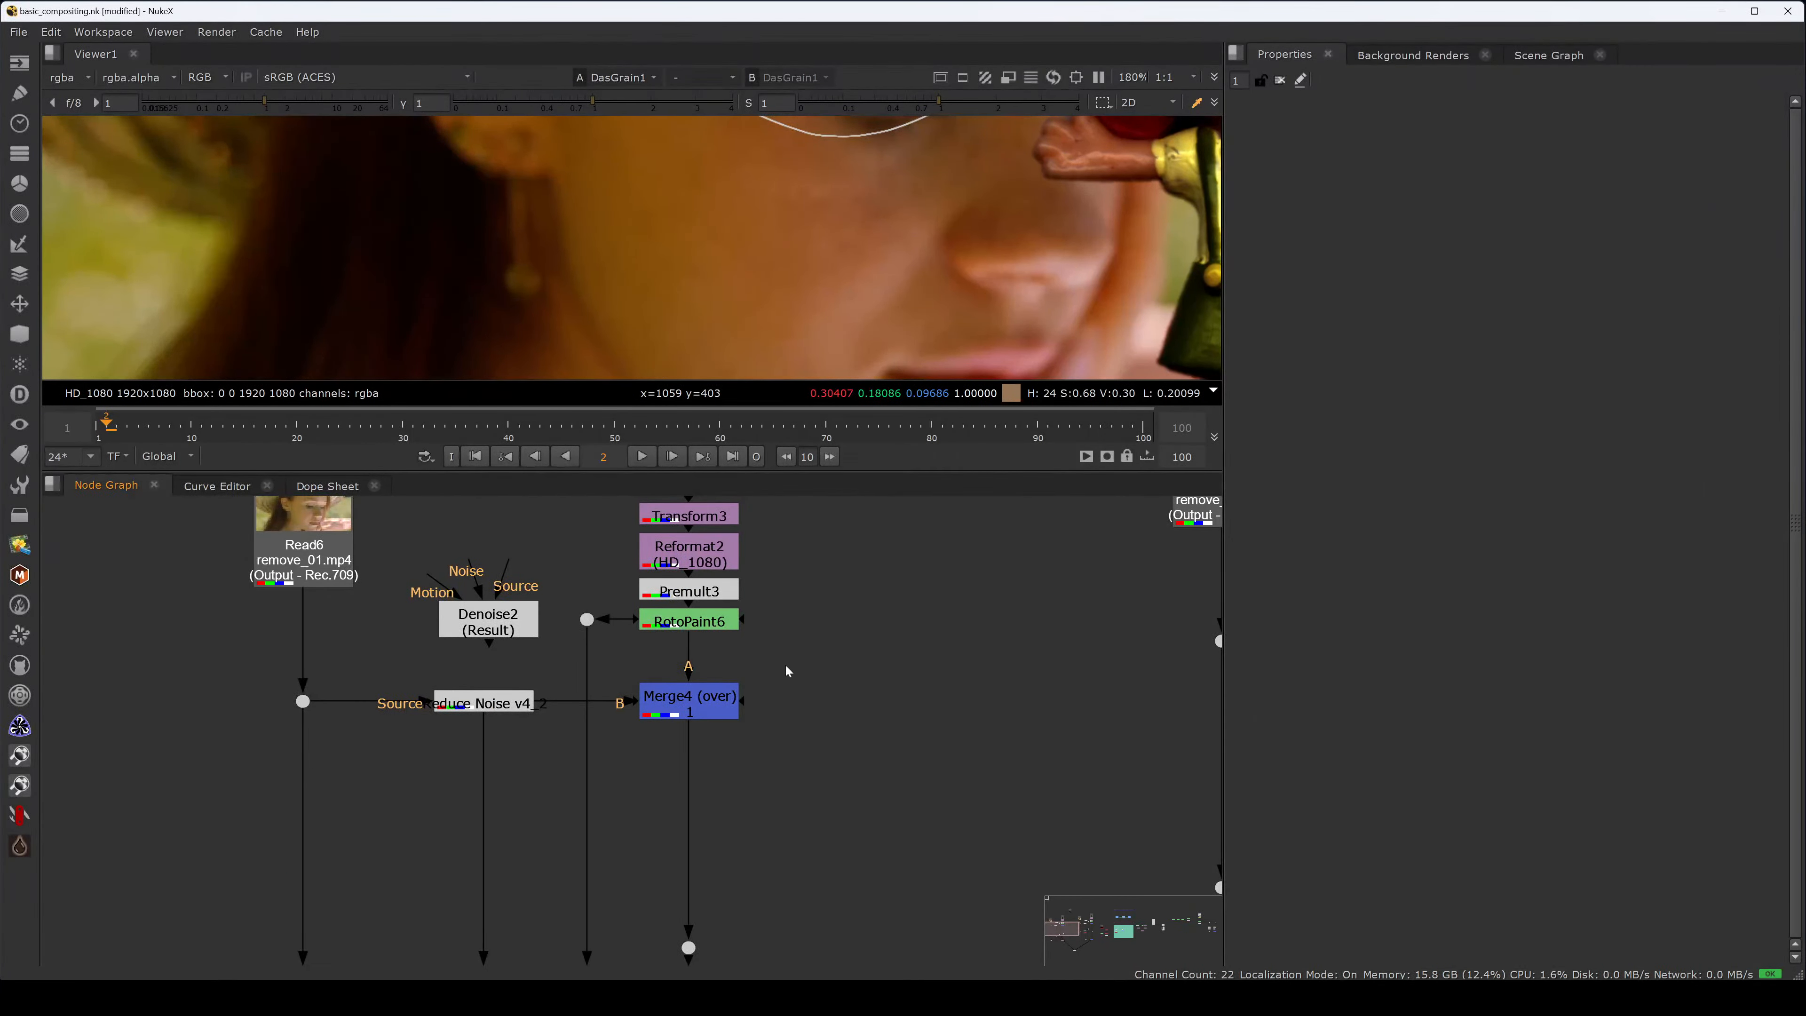
{"action": "left_click_drag", "start_coordinate": [785, 664], "coordinate": [388, 759]}
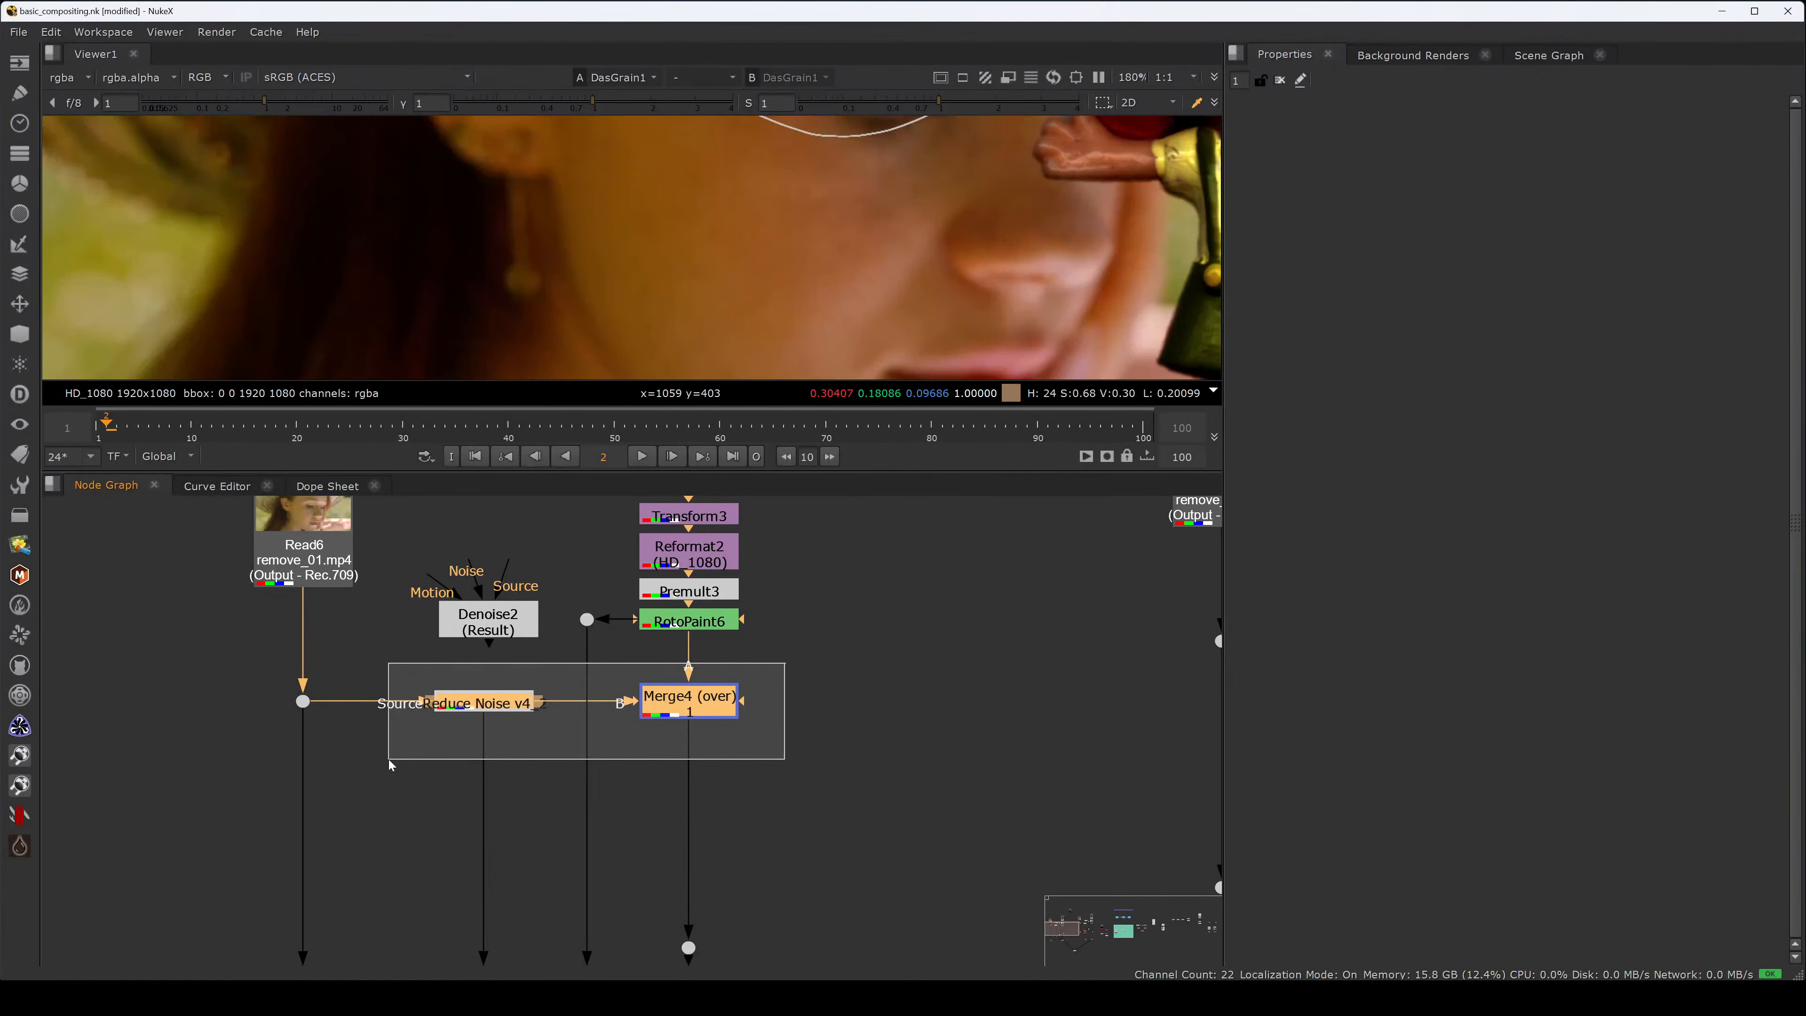
{"action": "left_click_drag", "start_coordinate": [388, 760], "coordinate": [388, 760]}
{"action": "middle_click_drag", "start_coordinate": [714, 777], "coordinate": [733, 671]}
{"action": "left_click_drag", "start_coordinate": [815, 568], "coordinate": [642, 635]}
{"action": "middle_click_drag", "start_coordinate": [725, 820], "coordinate": [735, 527]}
{"action": "scroll", "coordinate": [775, 710], "scroll_direction": "up", "scroll_amount": 3}
- Review DasGrain1's output options, keeping regrained comp selected
{"action": "double_click", "coordinate": [696, 807]}
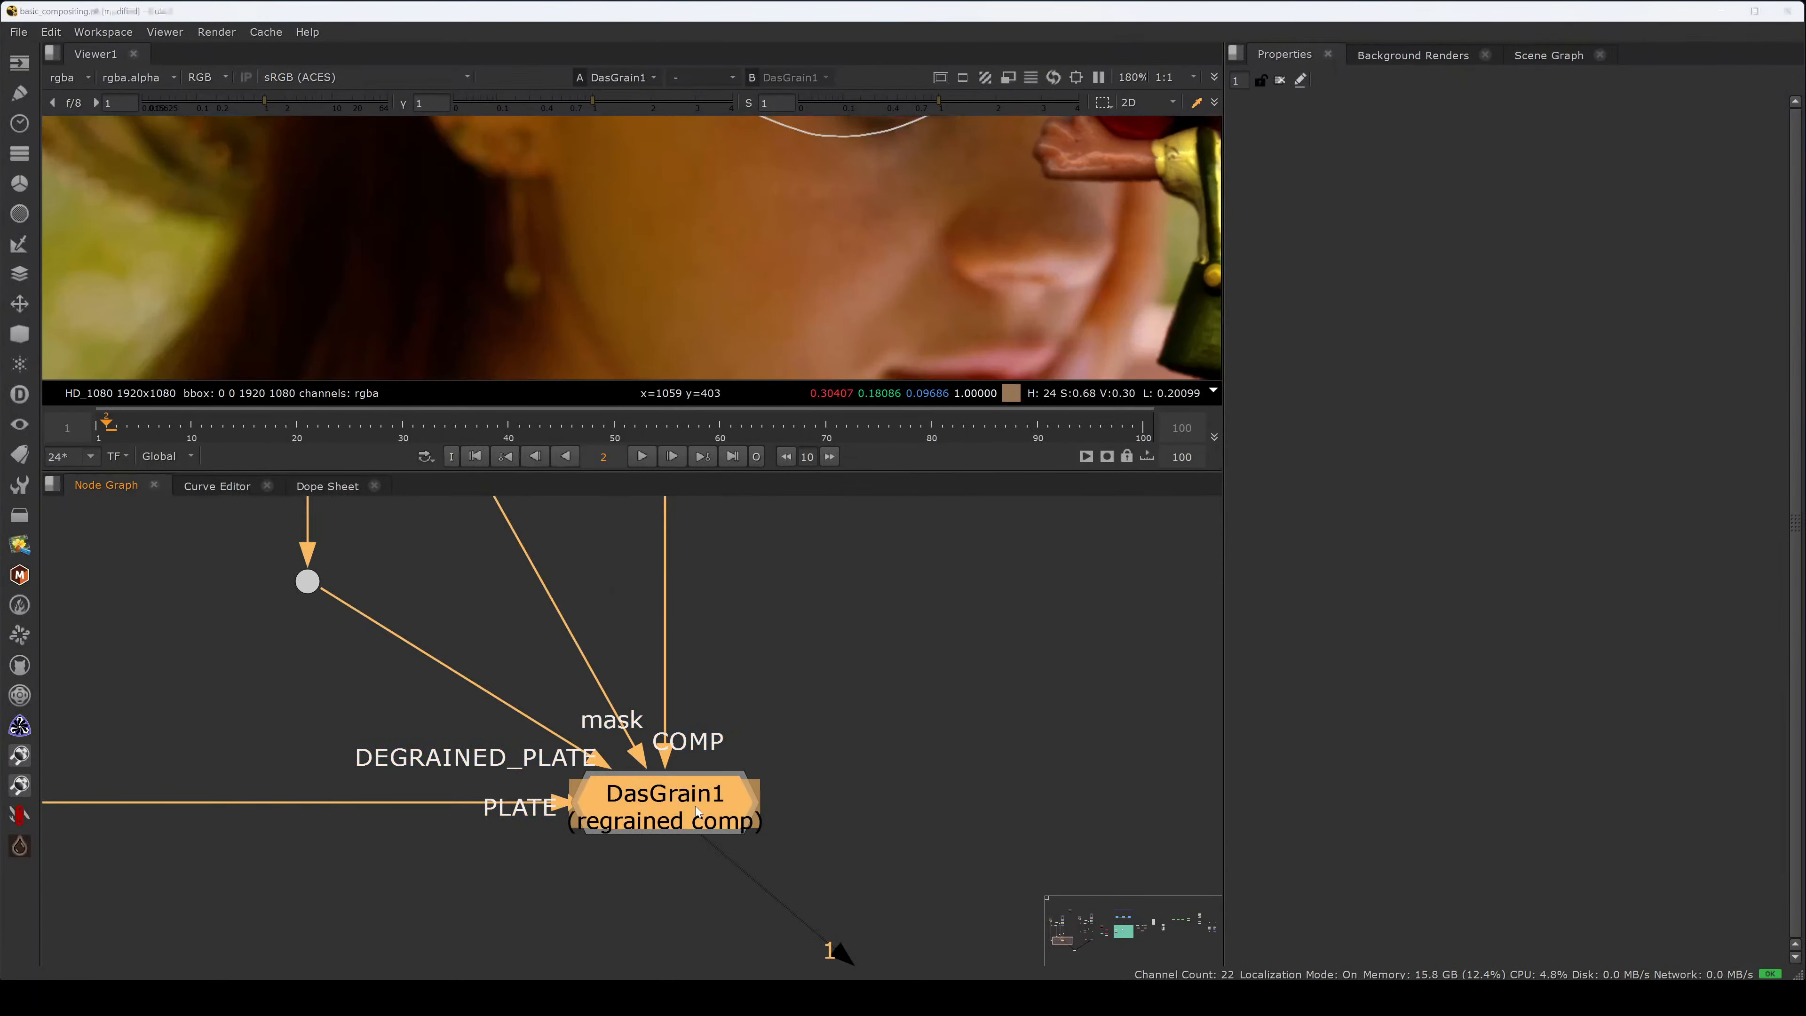
{"action": "left_click", "coordinate": [1412, 164]}
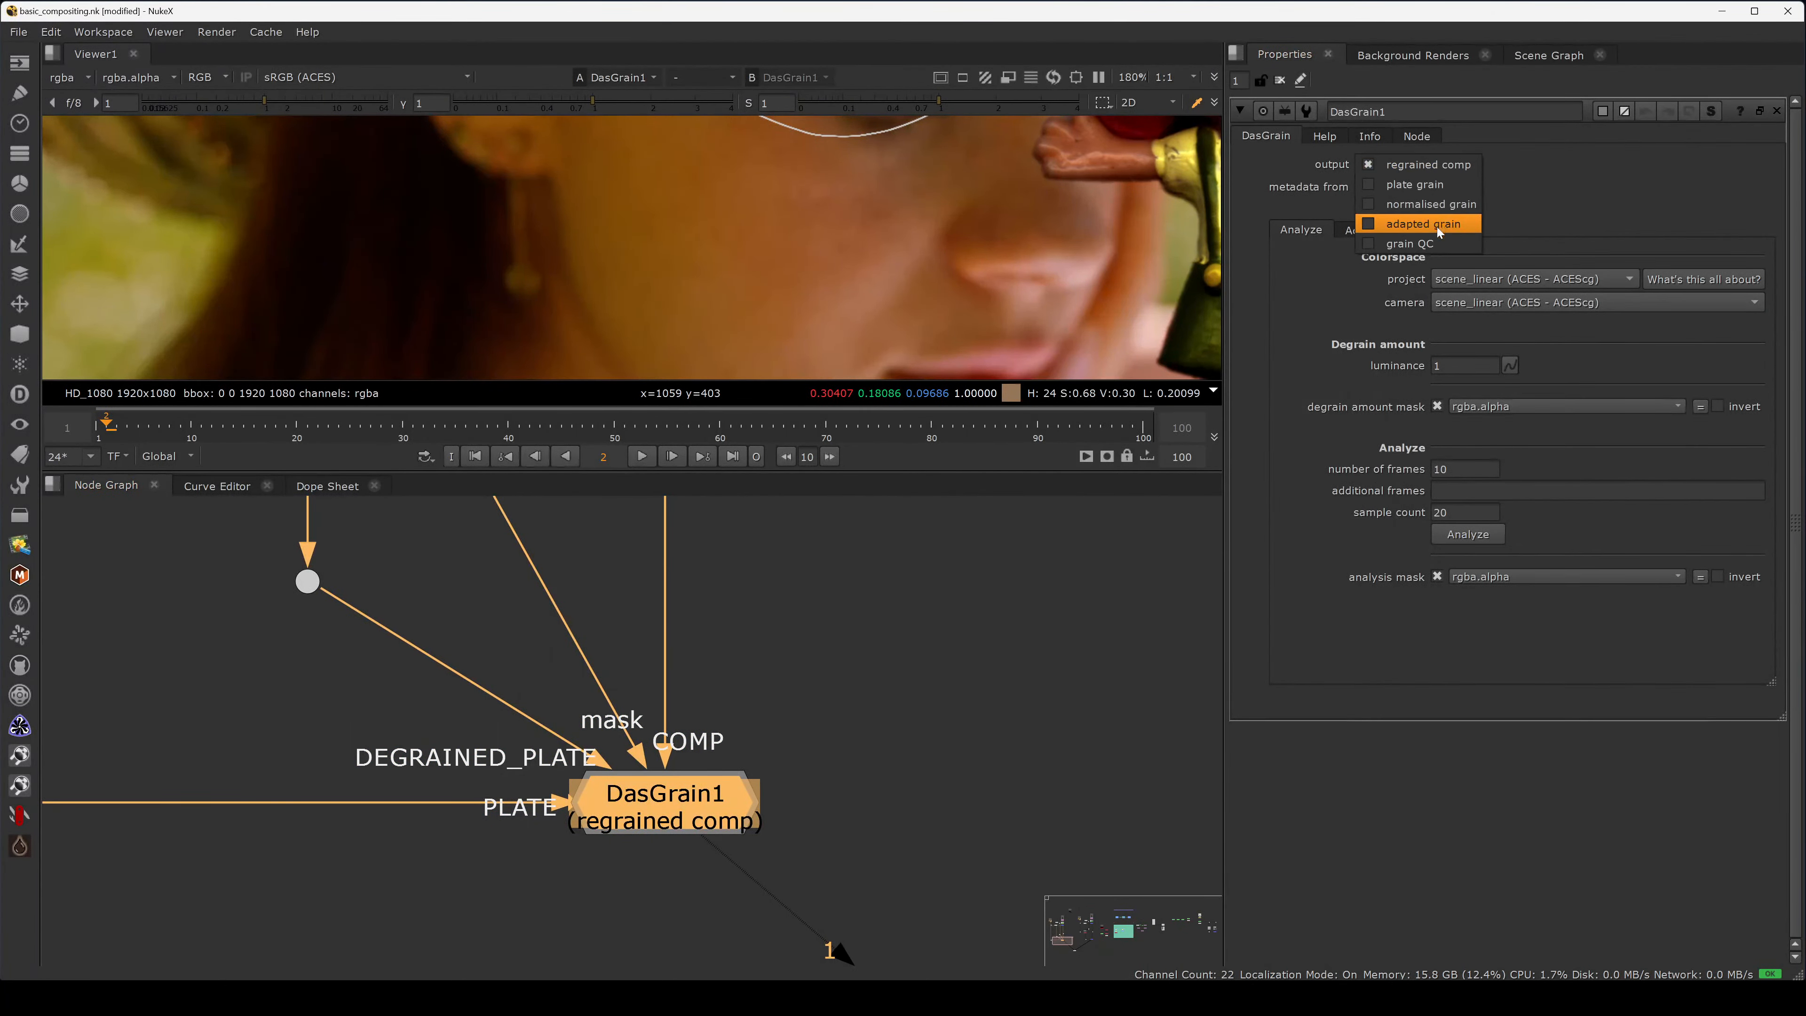
{"action": "left_click", "coordinate": [1454, 164]}
{"action": "left_click", "coordinate": [903, 676]}
- Enlarge the node graph and add a dot below DasGrain1 on its line to the viewer
{"action": "scroll", "coordinate": [817, 728], "scroll_direction": "down", "scroll_amount": 3}
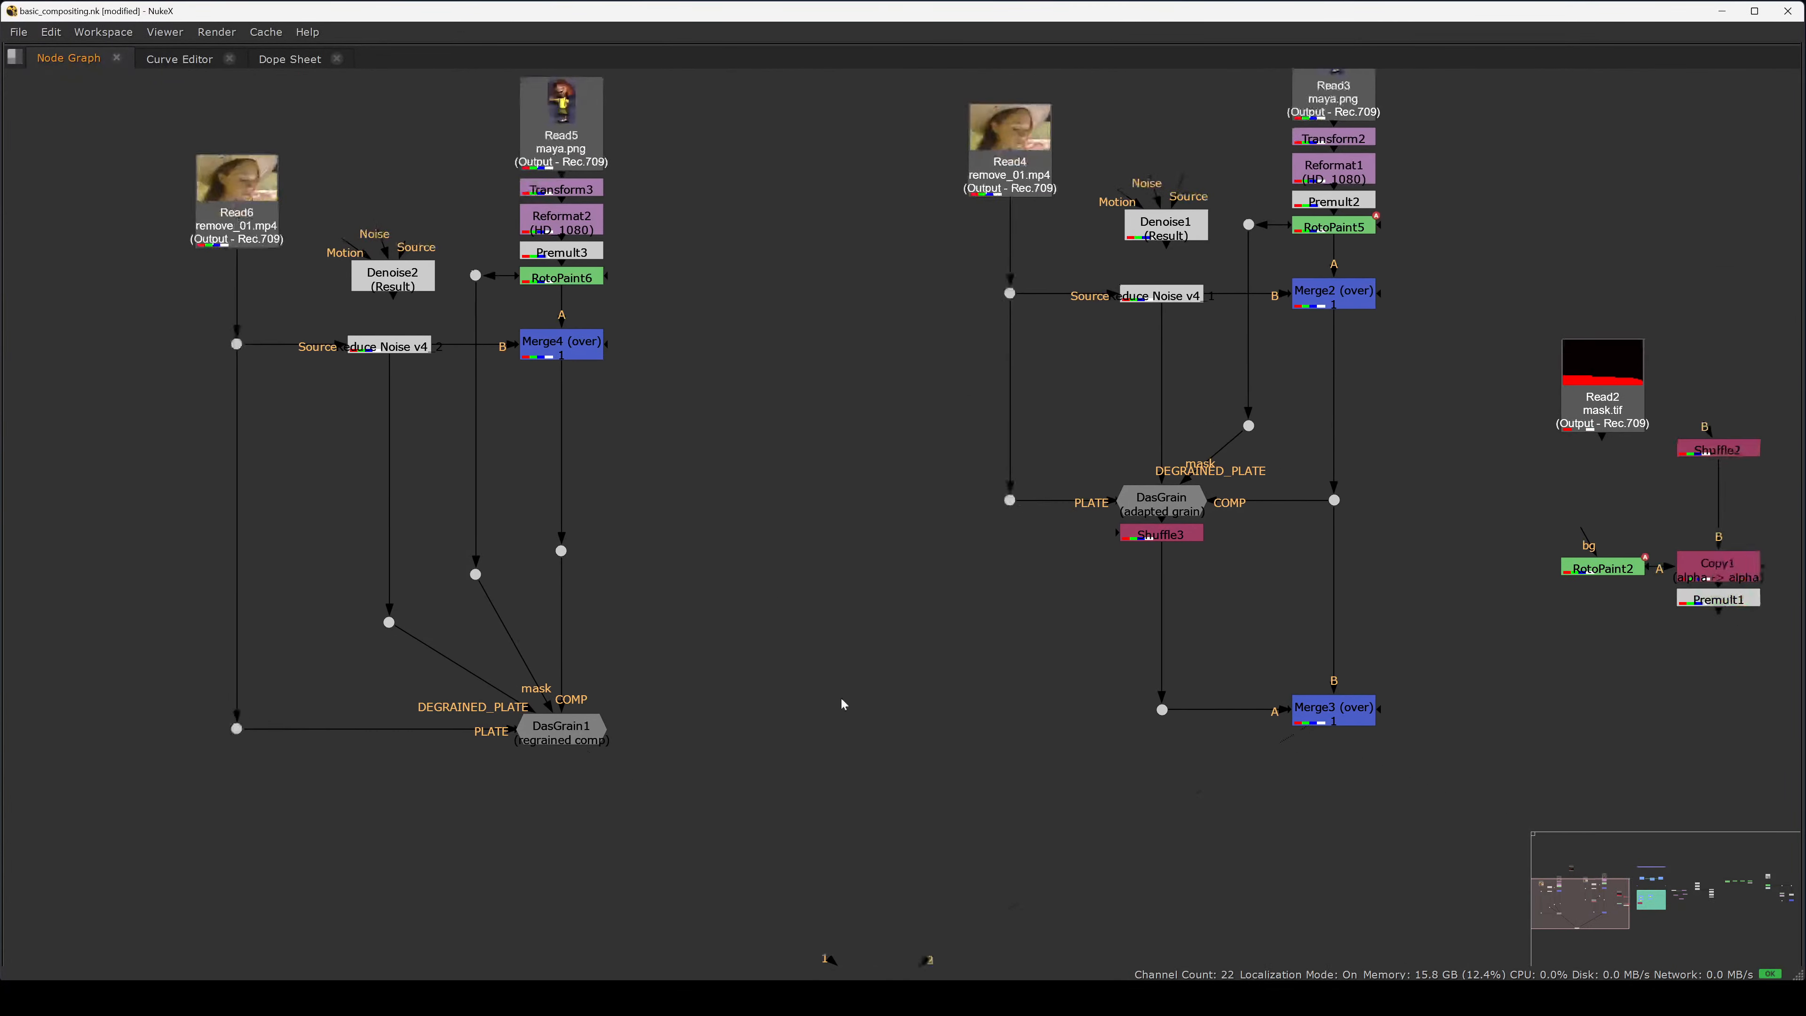
{"action": "left_click_drag", "start_coordinate": [1327, 645], "coordinate": [1279, 593]}
{"action": "left_click", "coordinate": [1211, 620]}
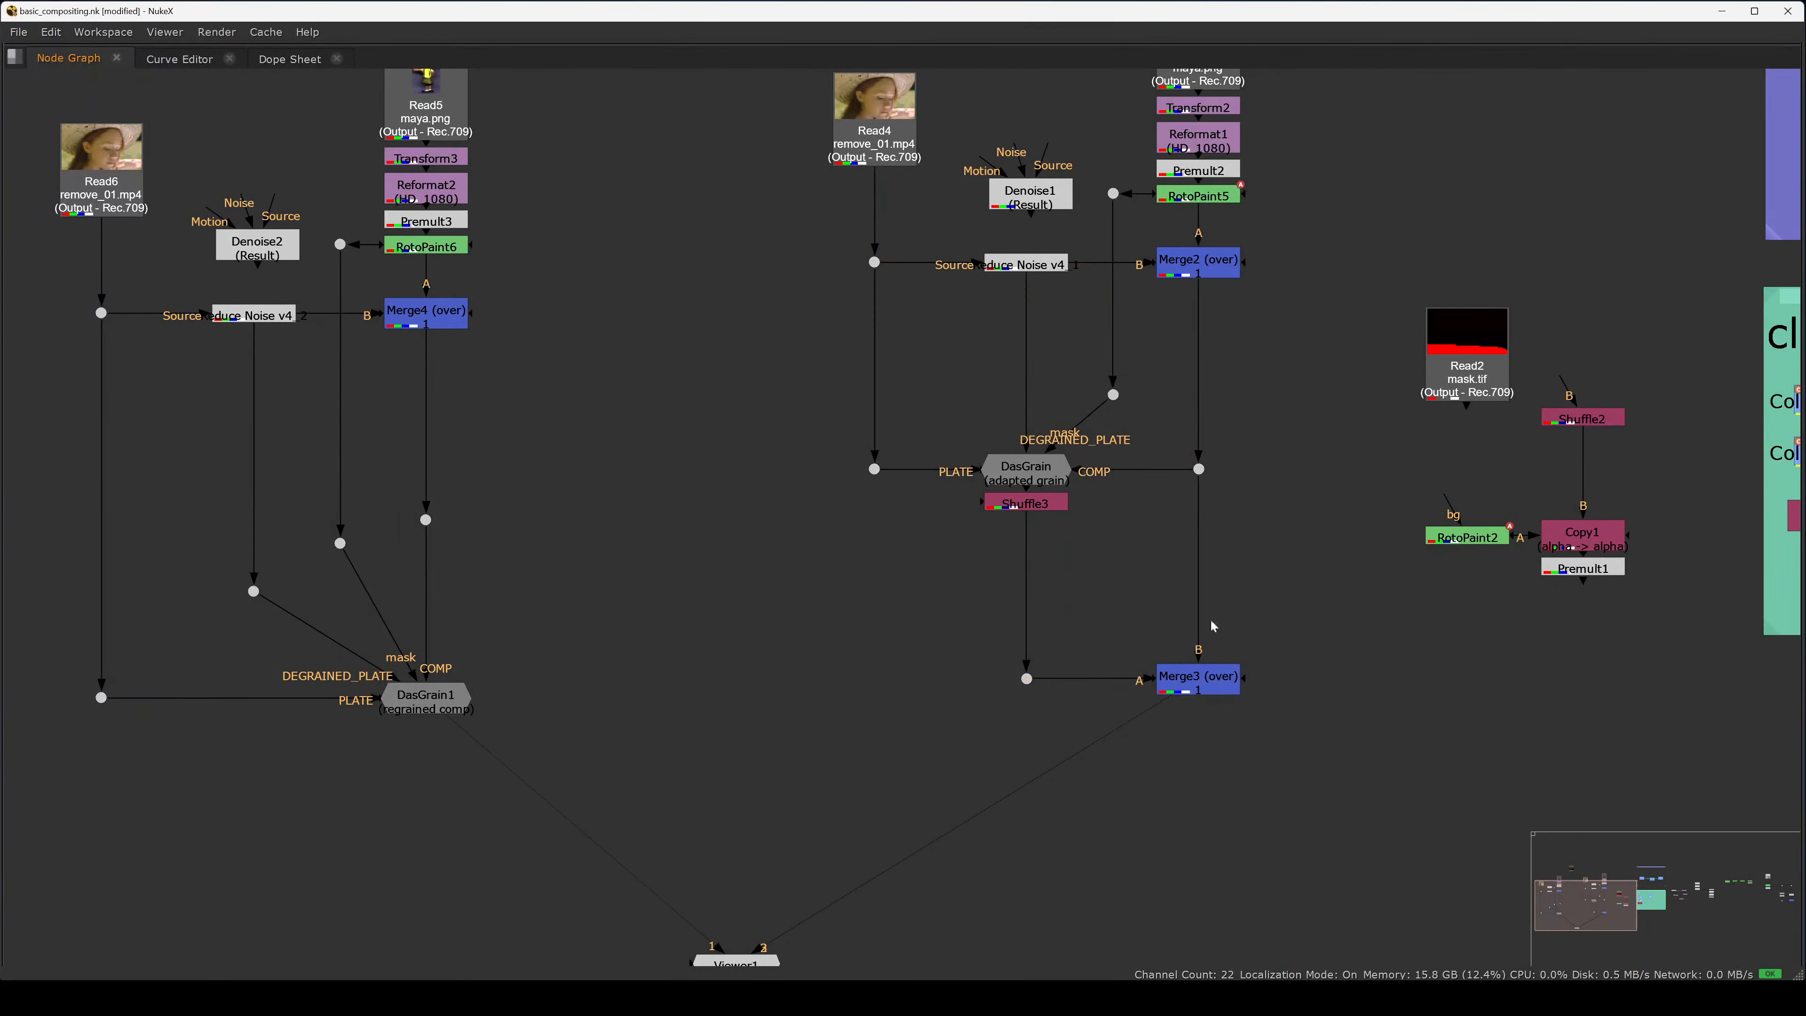
{"action": "left_click", "coordinate": [442, 703]}
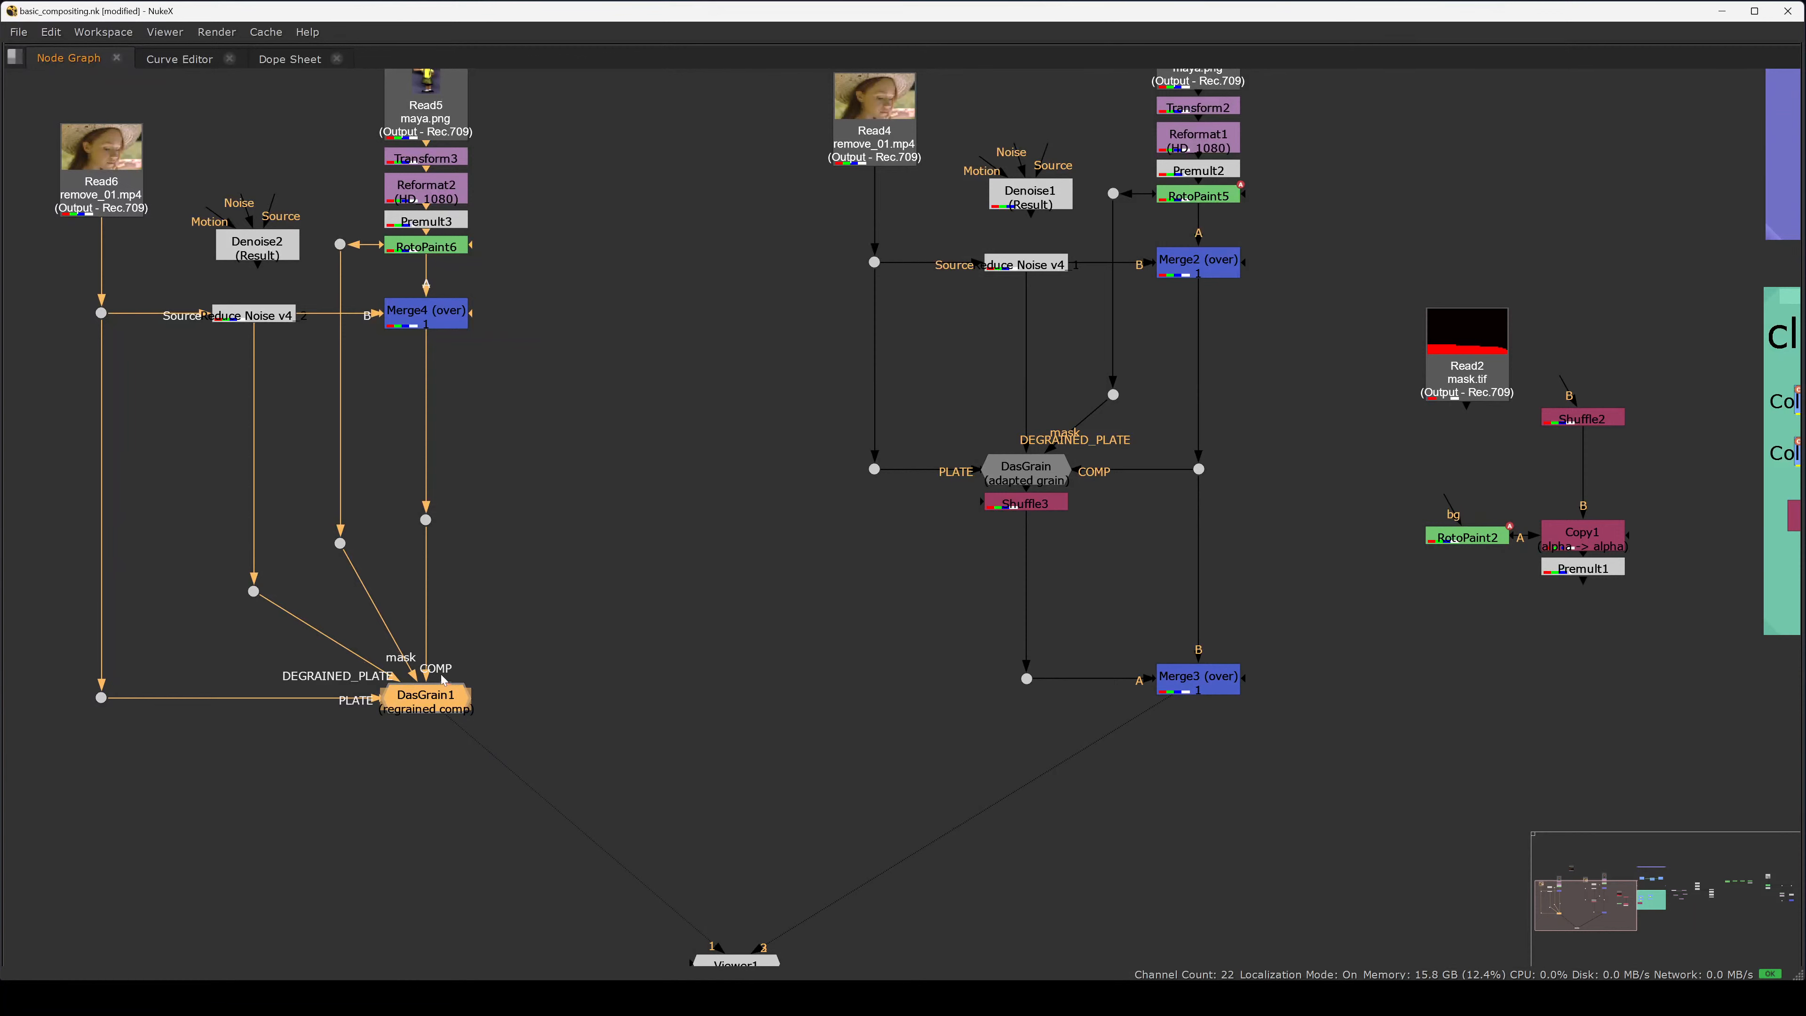
{"action": "left_click", "coordinate": [429, 797]}
{"action": "left_click_drag", "start_coordinate": [500, 631], "coordinate": [317, 787]}
{"action": "key", "text": "period"}
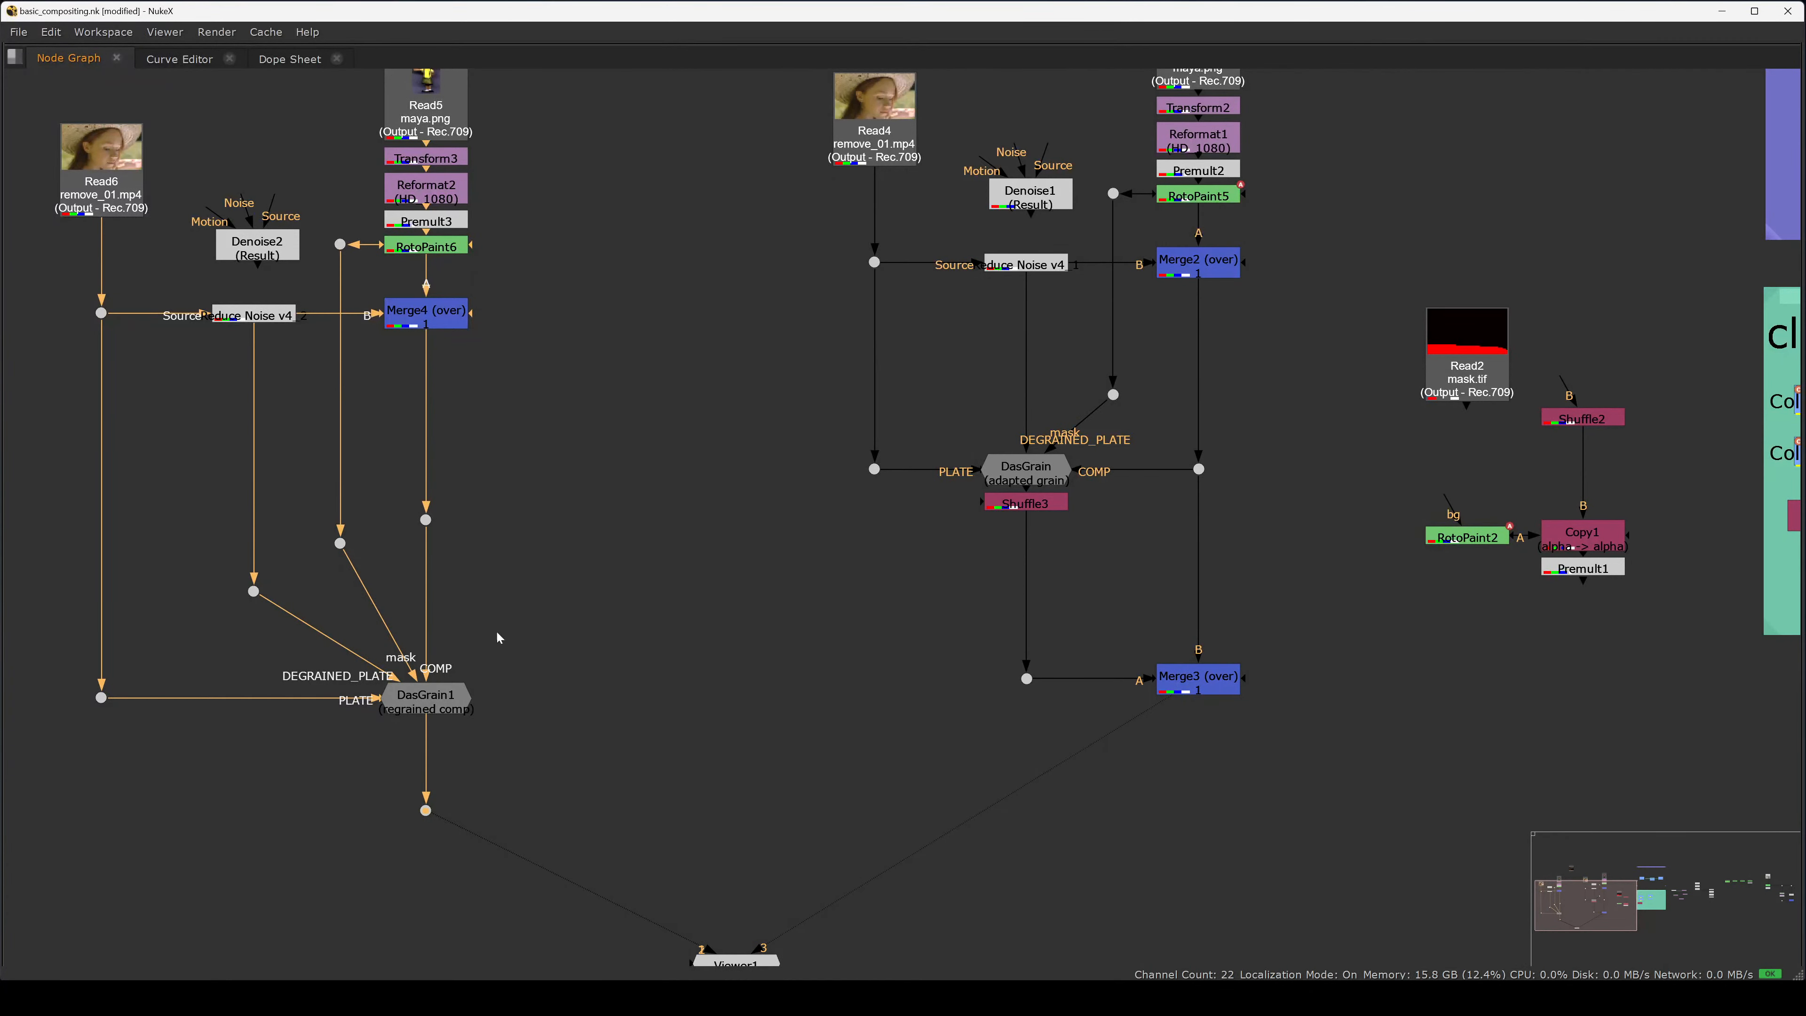
- Label the dot below DasGrain1 "Final" and set its label font size to 44
{"action": "double_click", "coordinate": [426, 809]}
{"action": "type", "text": "Final"}
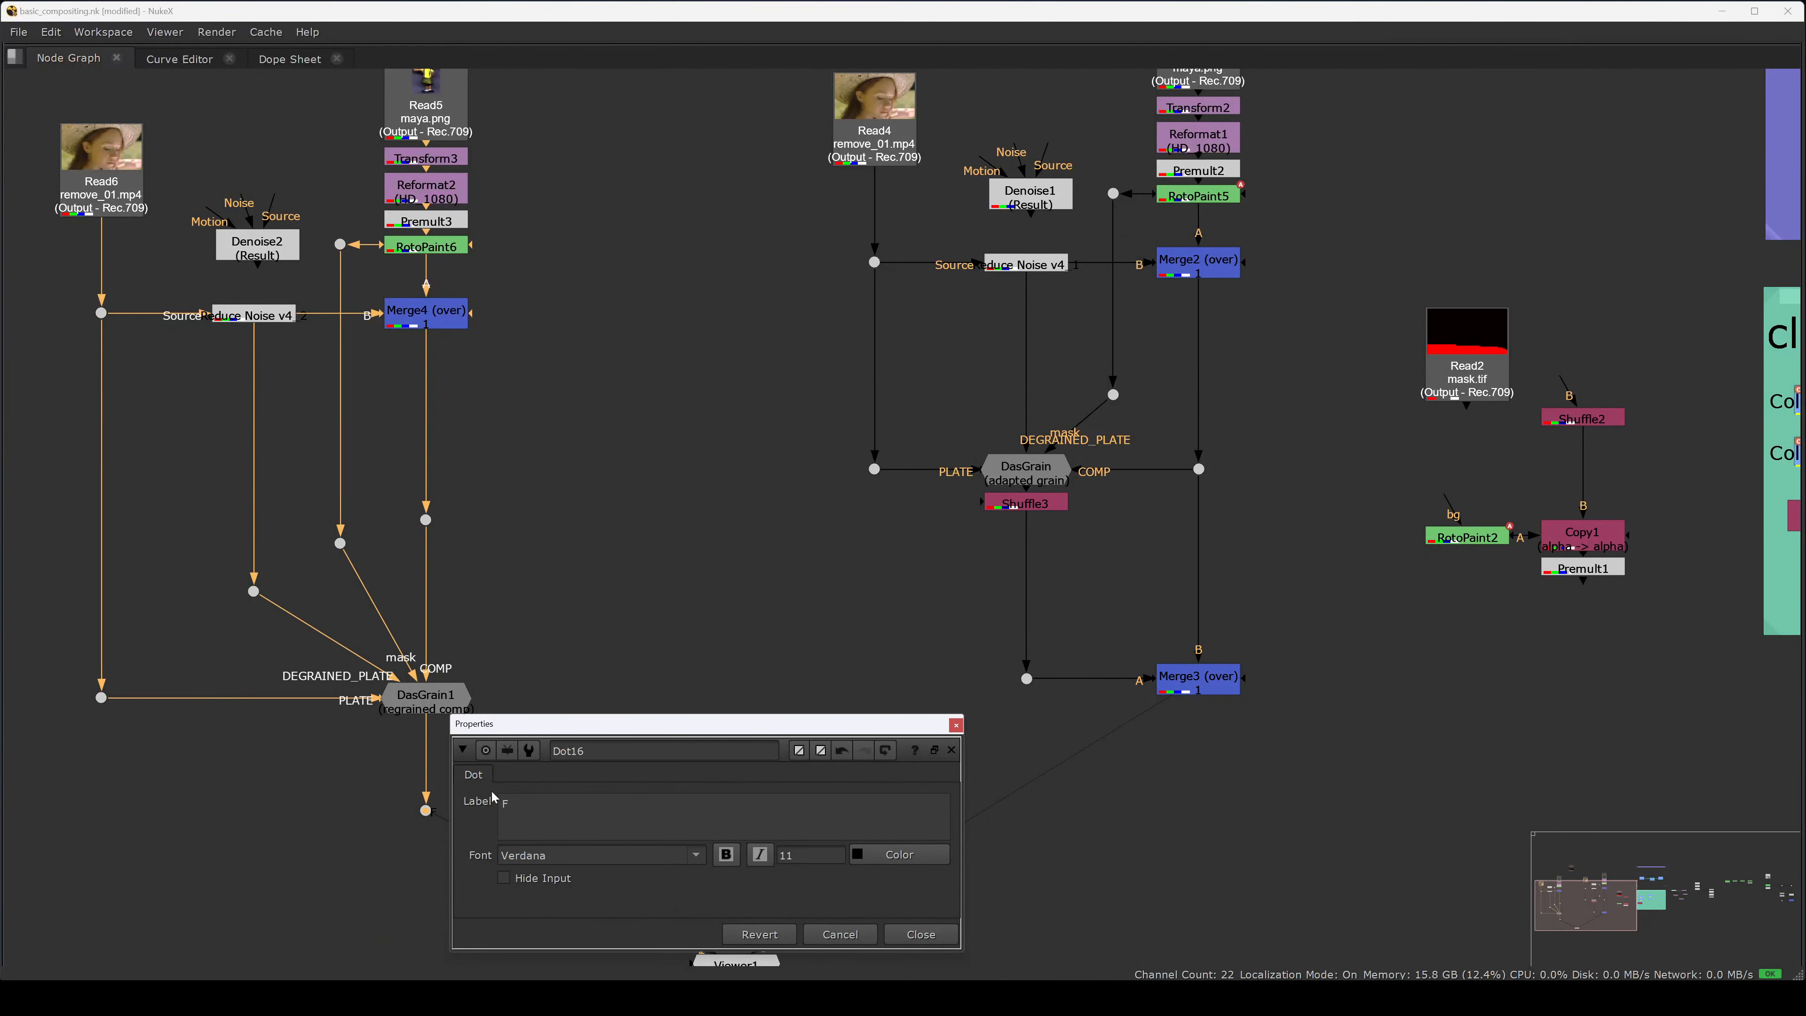
{"action": "left_click", "coordinate": [921, 934]}
{"action": "double_click", "coordinate": [426, 810]}
{"action": "double_click", "coordinate": [790, 855]}
{"action": "type", "text": "44"}
{"action": "key", "text": "Return"}
- Copy the Final dot beneath Merge3 and line it up level with the one below DasGrain1
{"action": "left_click_drag", "start_coordinate": [589, 769], "coordinate": [421, 838]}
{"action": "key", "text": "ctrl+c"}
{"action": "left_click", "coordinate": [1179, 858]}
{"action": "key", "text": "ctrl+v"}
{"action": "mouse_move", "coordinate": [1182, 830]}
{"action": "left_mouse_down"}
{"action": "mouse_move", "coordinate": [1200, 687]}
{"action": "mouse_move", "coordinate": [1199, 831]}
{"action": "left_mouse_up"}
{"action": "left_click", "coordinate": [618, 799]}
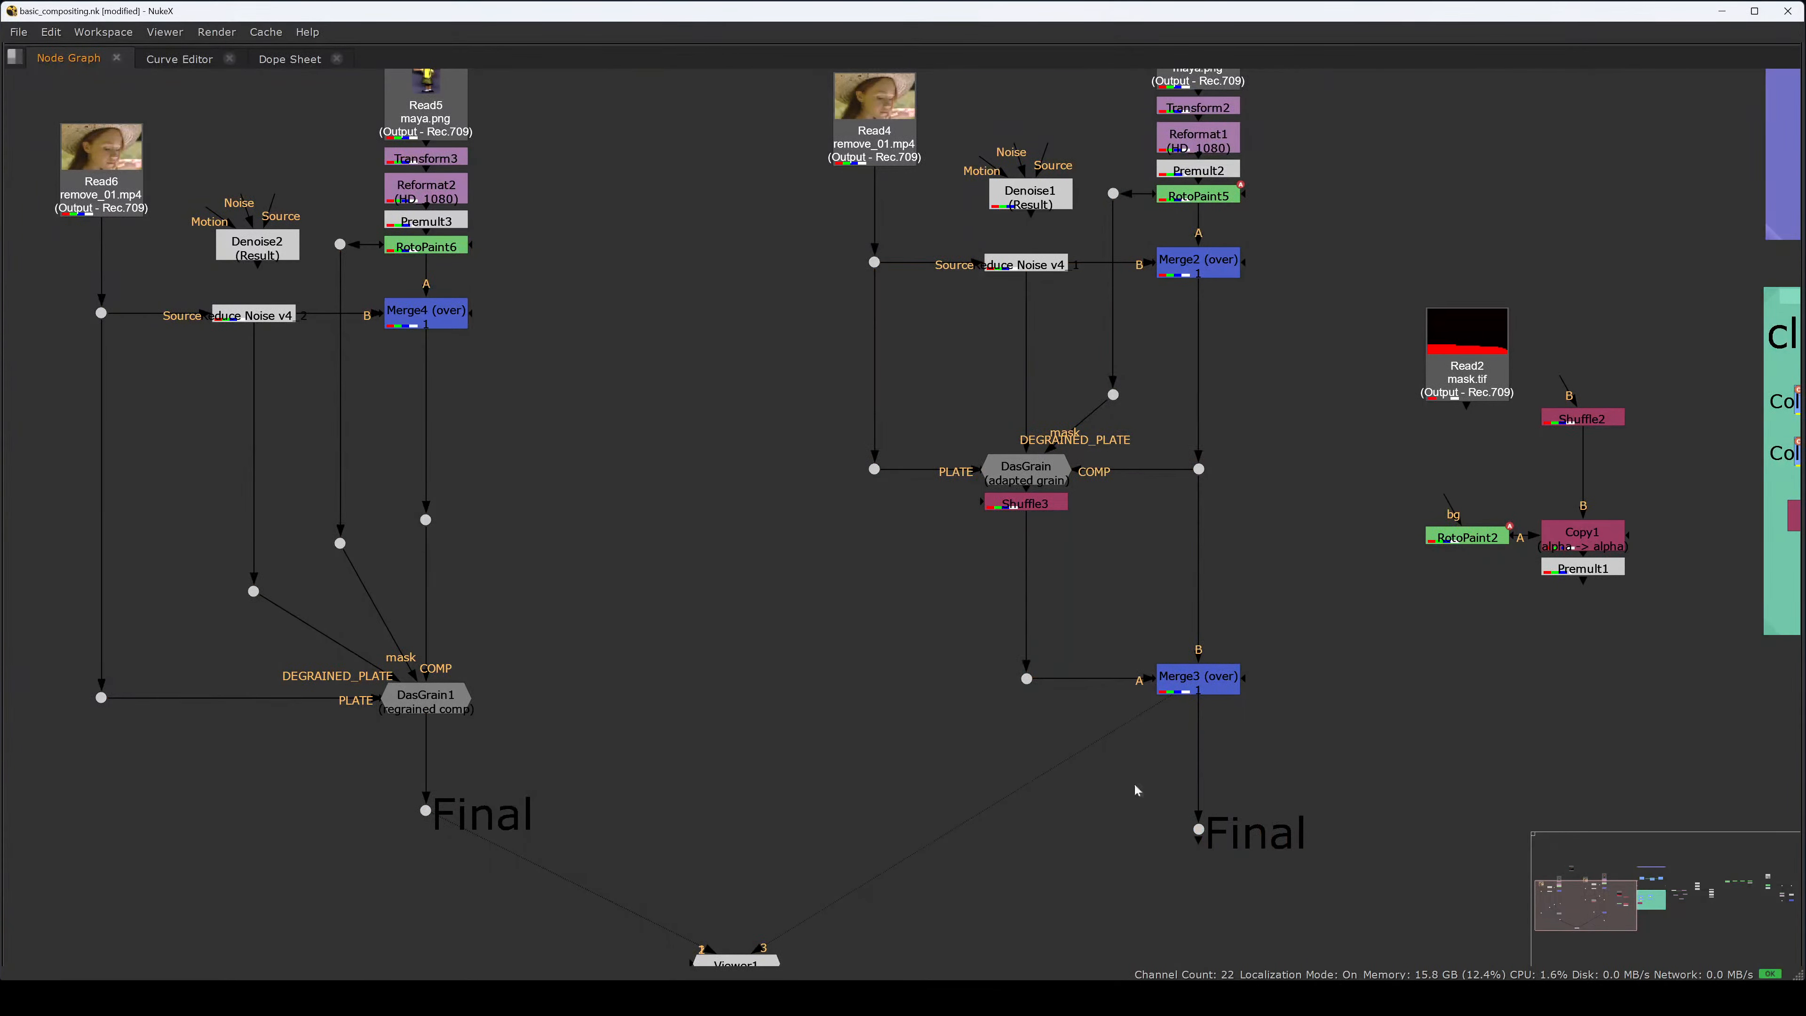
{"action": "left_click_drag", "start_coordinate": [1202, 833], "coordinate": [1201, 812]}
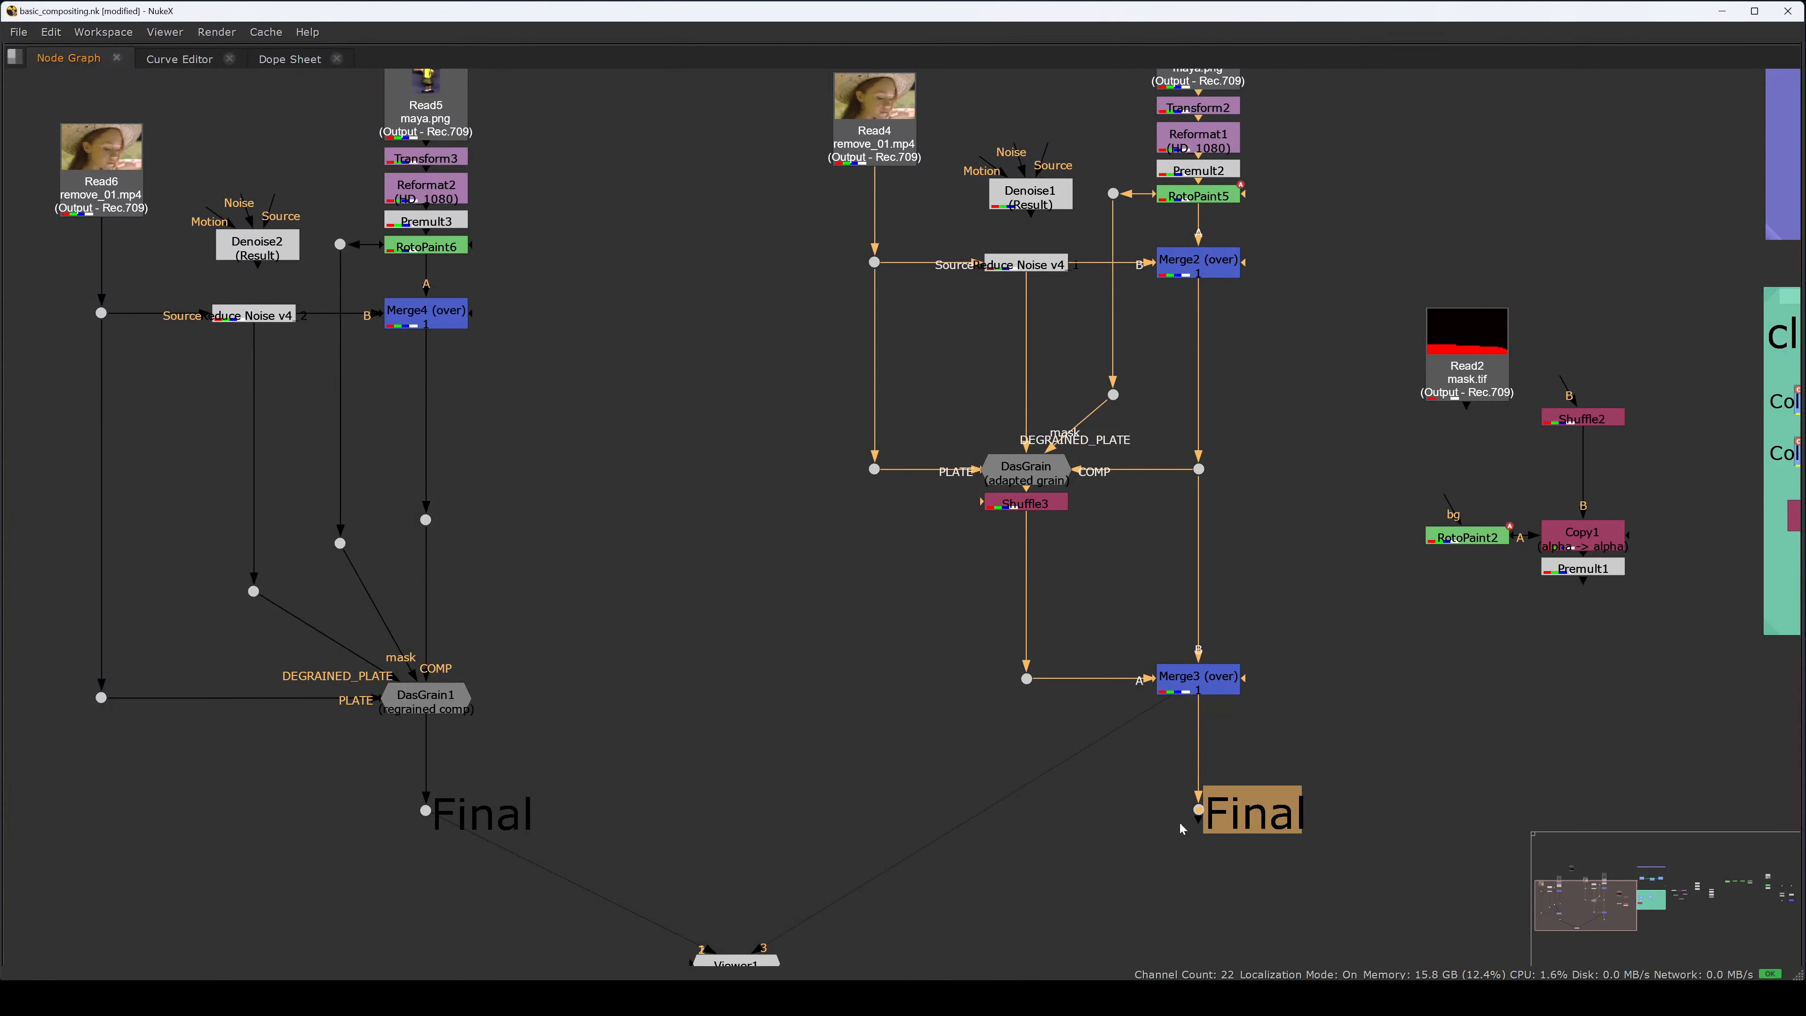
- Show Shuffle3's adapted grain in the viewer and add a Grade node on the line below Shuffle3
{"action": "middle_click_drag", "start_coordinate": [573, 674], "coordinate": [603, 606]}
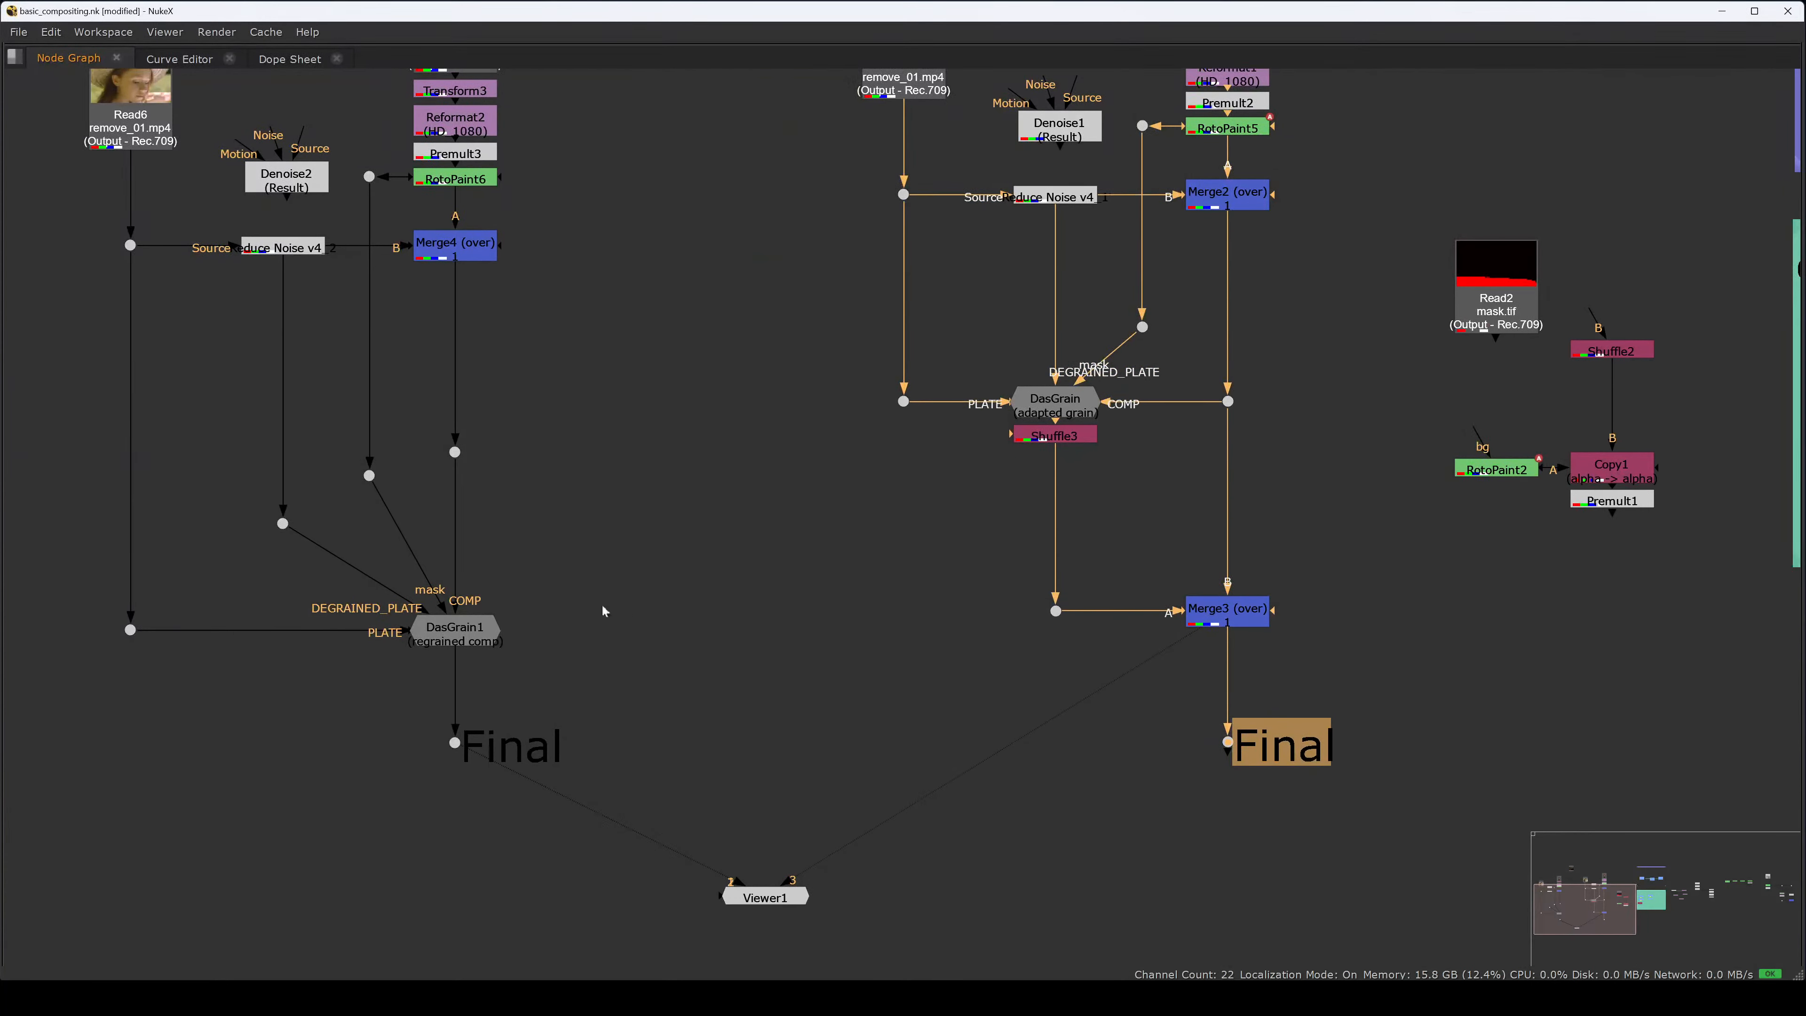
{"action": "left_click", "coordinate": [469, 633]}
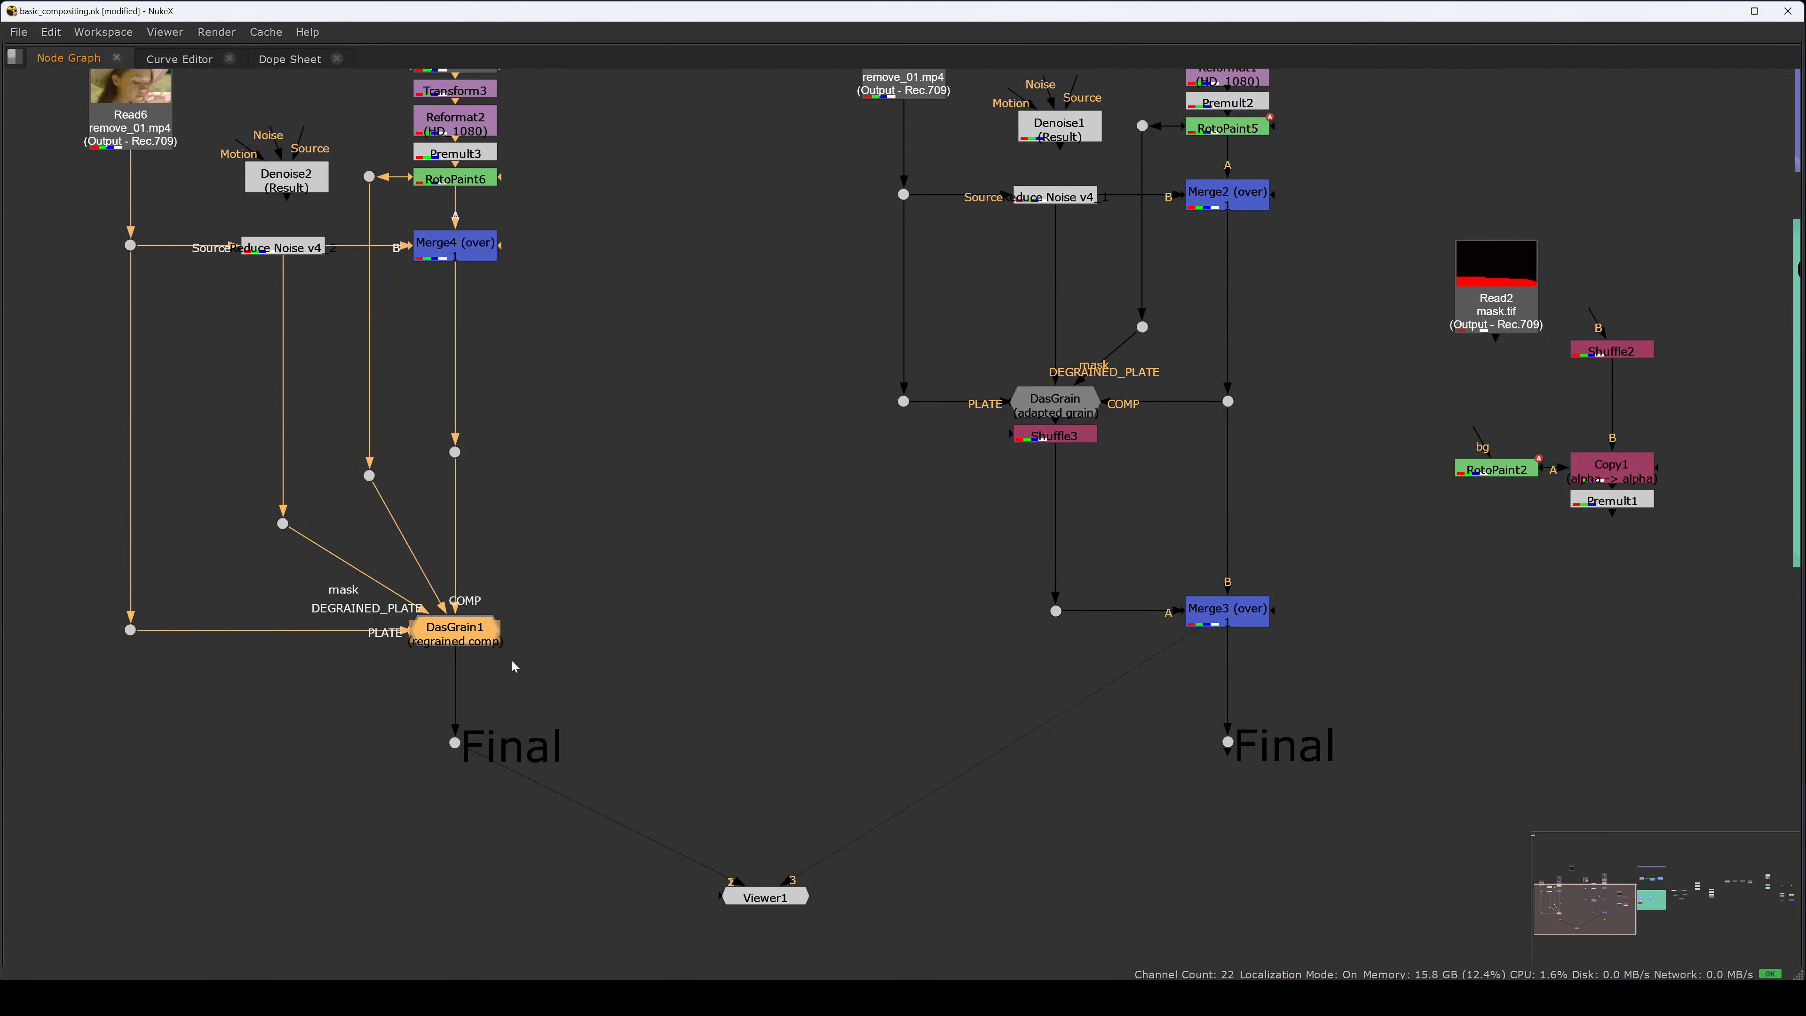
{"action": "middle_click_drag", "start_coordinate": [965, 579], "coordinate": [764, 704]}
{"action": "left_click", "coordinate": [780, 669]}
{"action": "left_click", "coordinate": [1024, 700]}
{"action": "key", "text": "3"}
{"action": "key", "text": "space"}
{"action": "left_click", "coordinate": [852, 592]}
{"action": "key", "text": "2"}
{"action": "left_click_drag", "start_coordinate": [300, 102], "coordinate": [455, 153]}
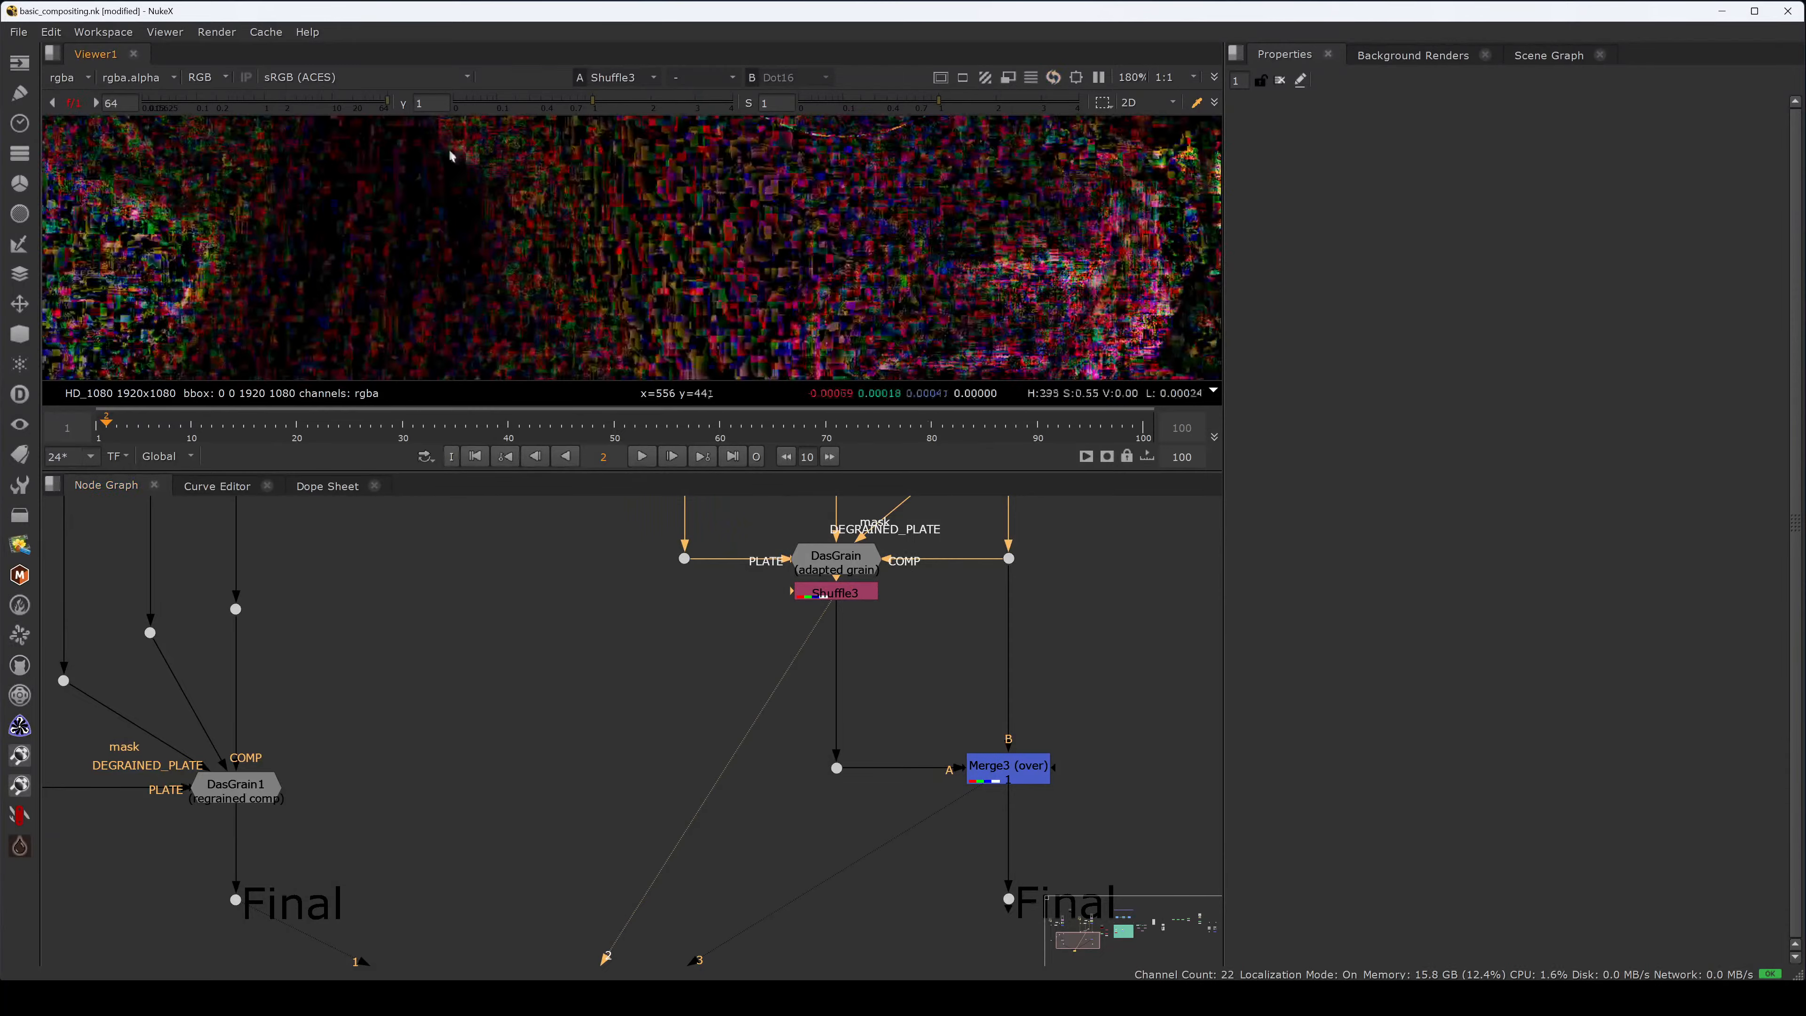
{"action": "key", "text": "g"}
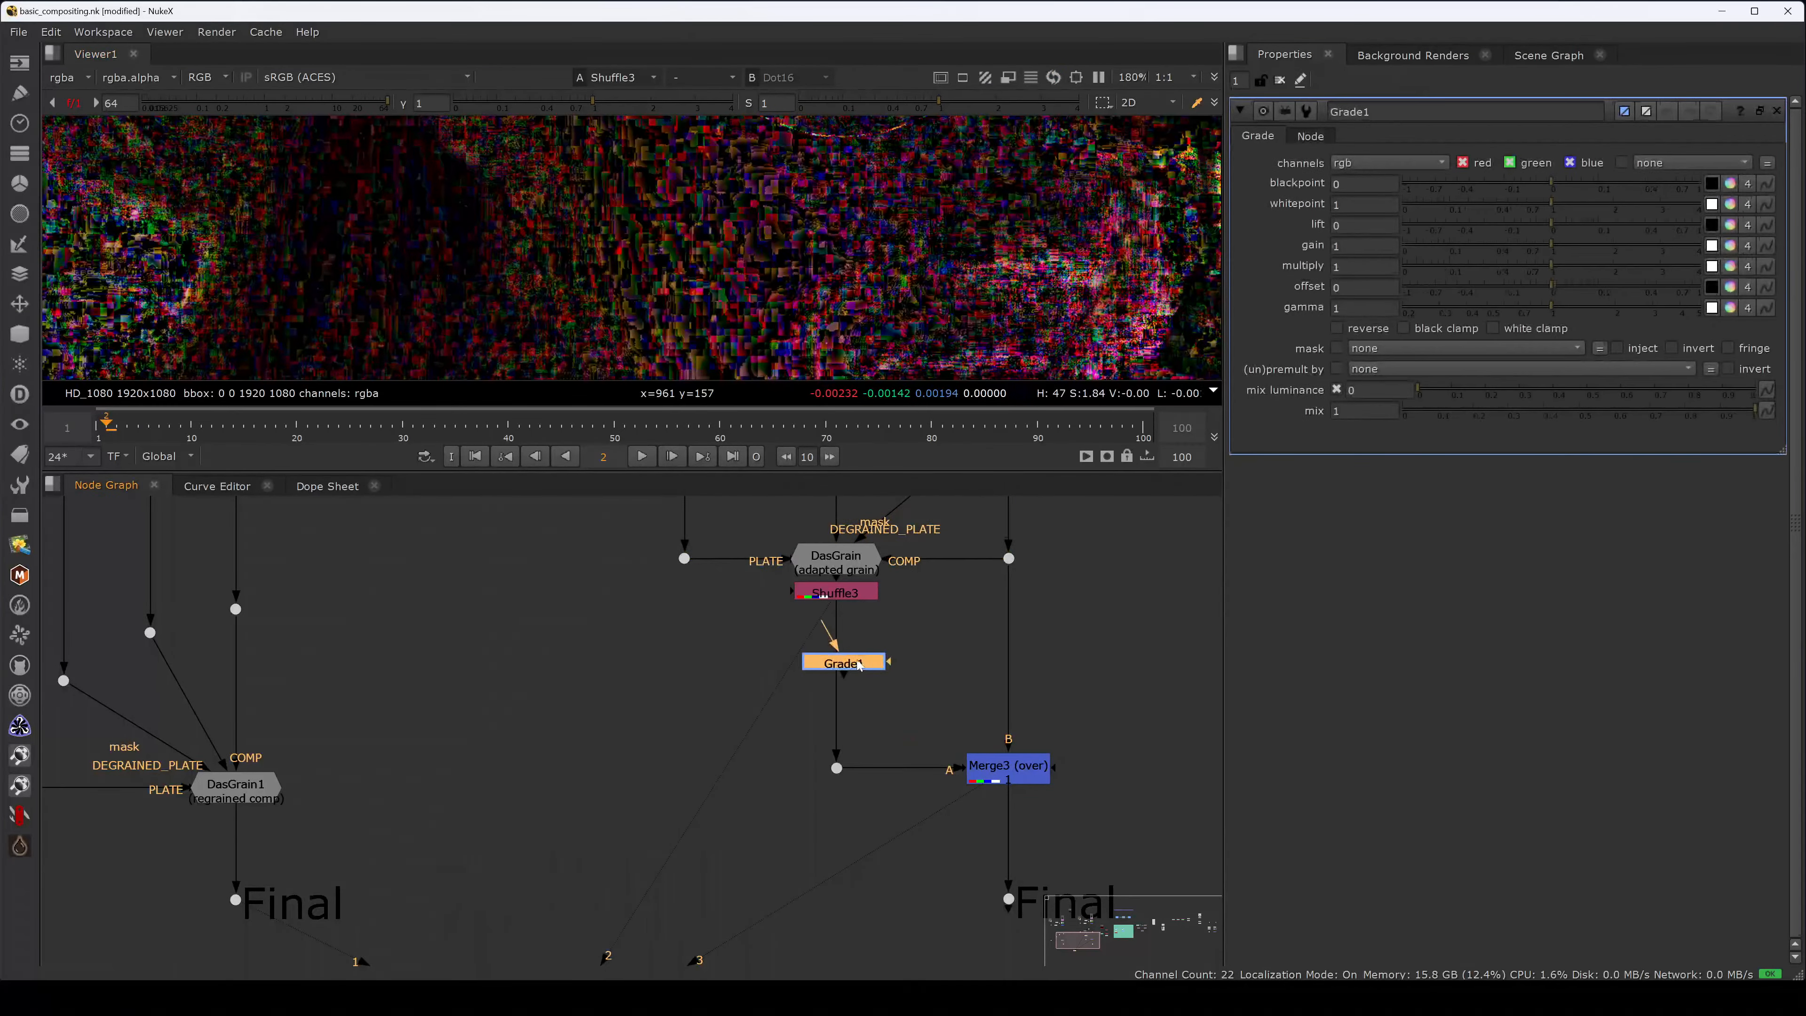
- View Grade1's output and tint its gain strongly red, easing back to green 0.852 and blue 0.834
{"action": "left_click", "coordinate": [1731, 246]}
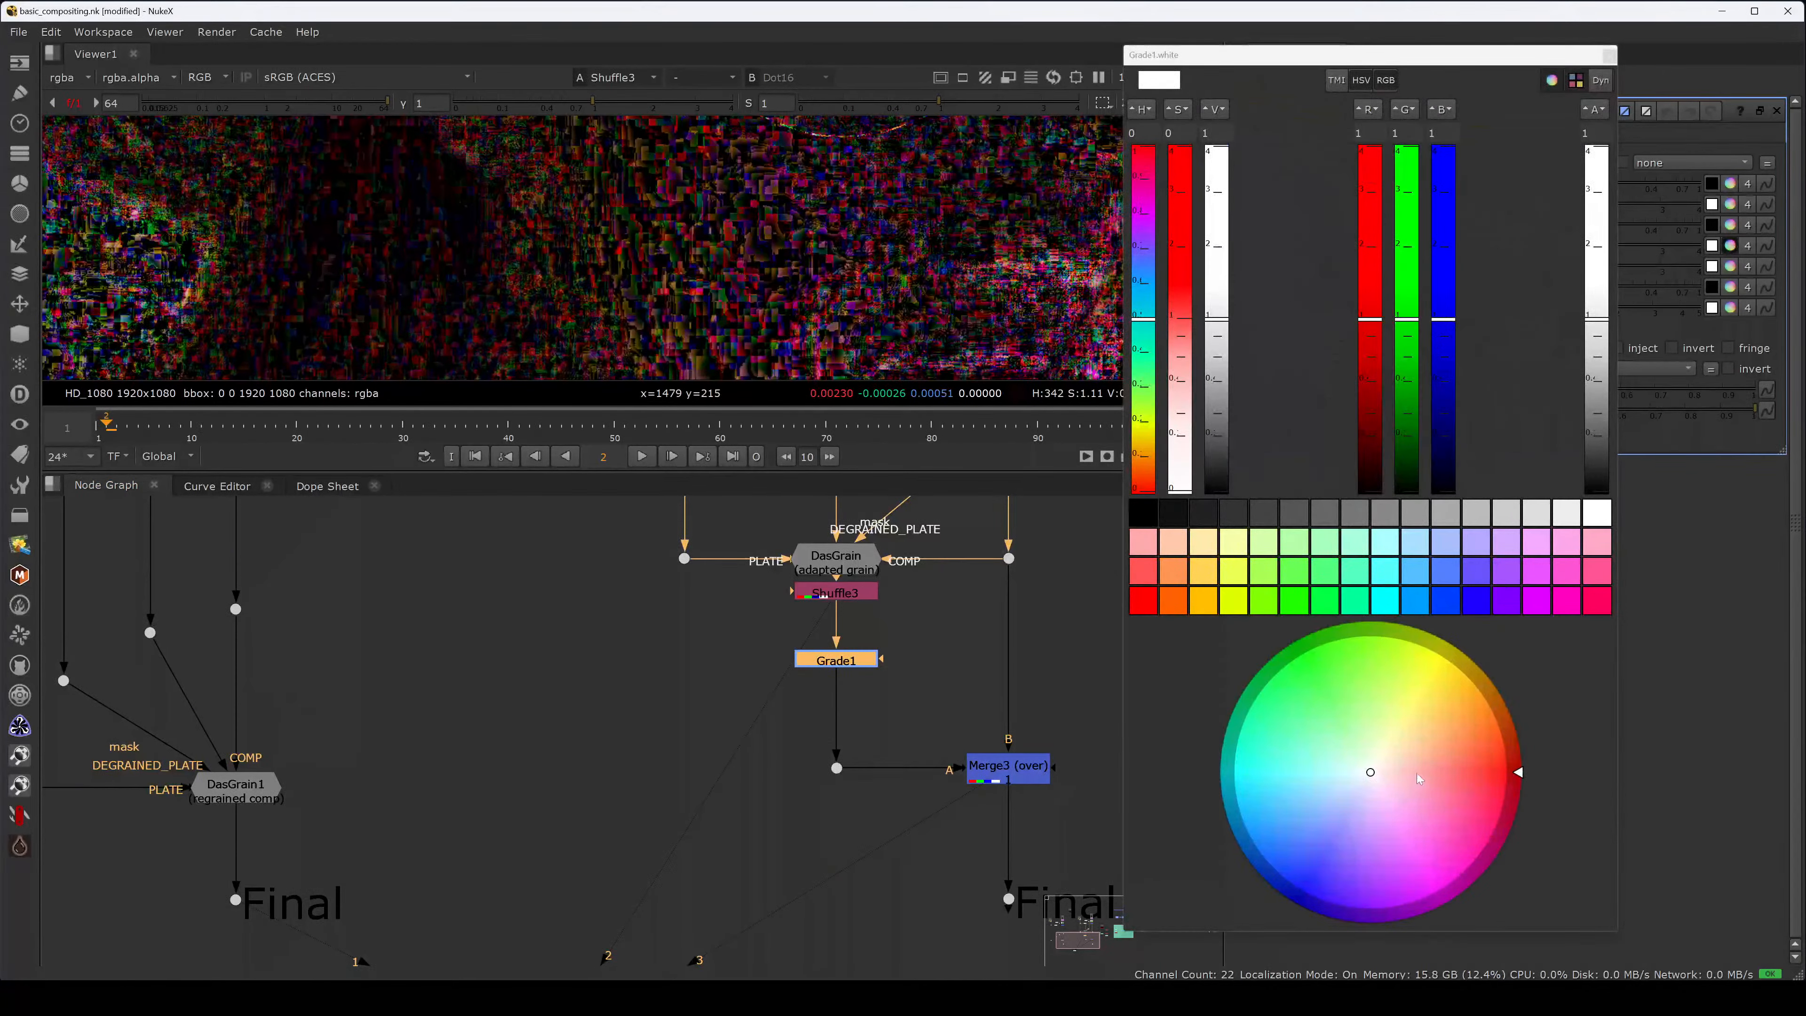
{"action": "left_click_drag", "start_coordinate": [1418, 774], "coordinate": [1464, 763]}
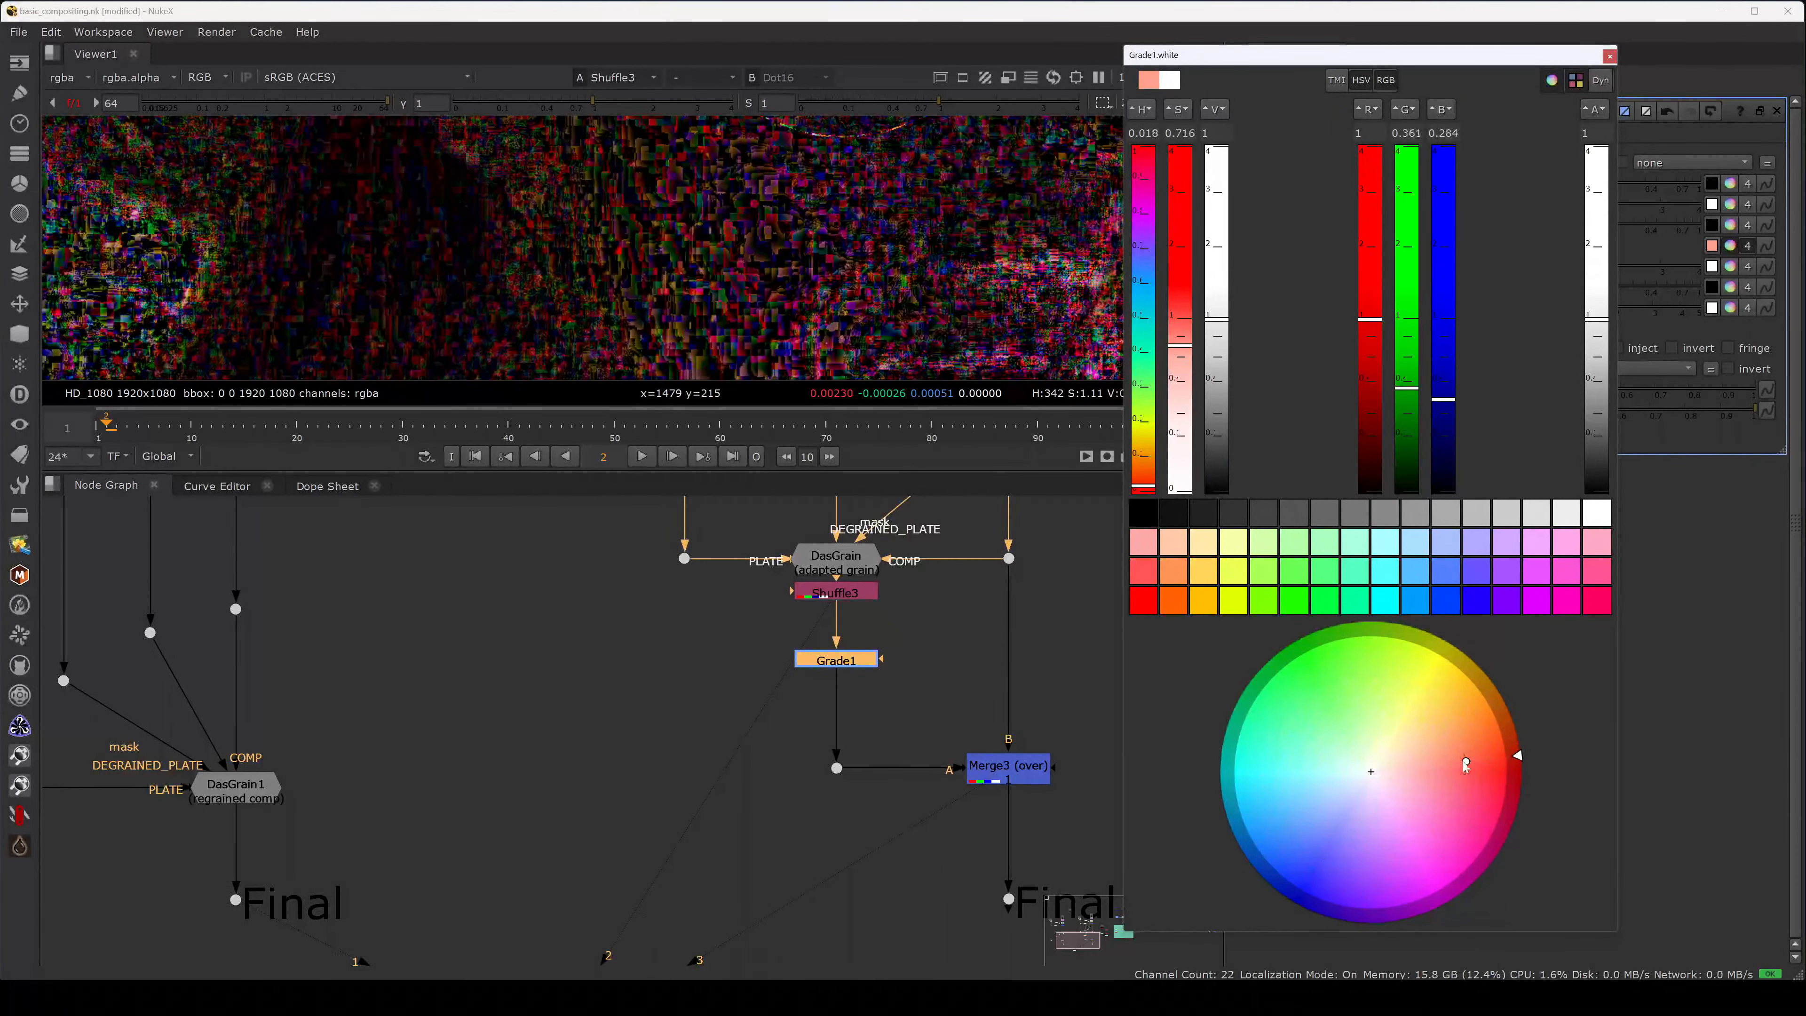
{"action": "left_click_drag", "start_coordinate": [887, 630], "coordinate": [754, 700]}
{"action": "key", "text": "2"}
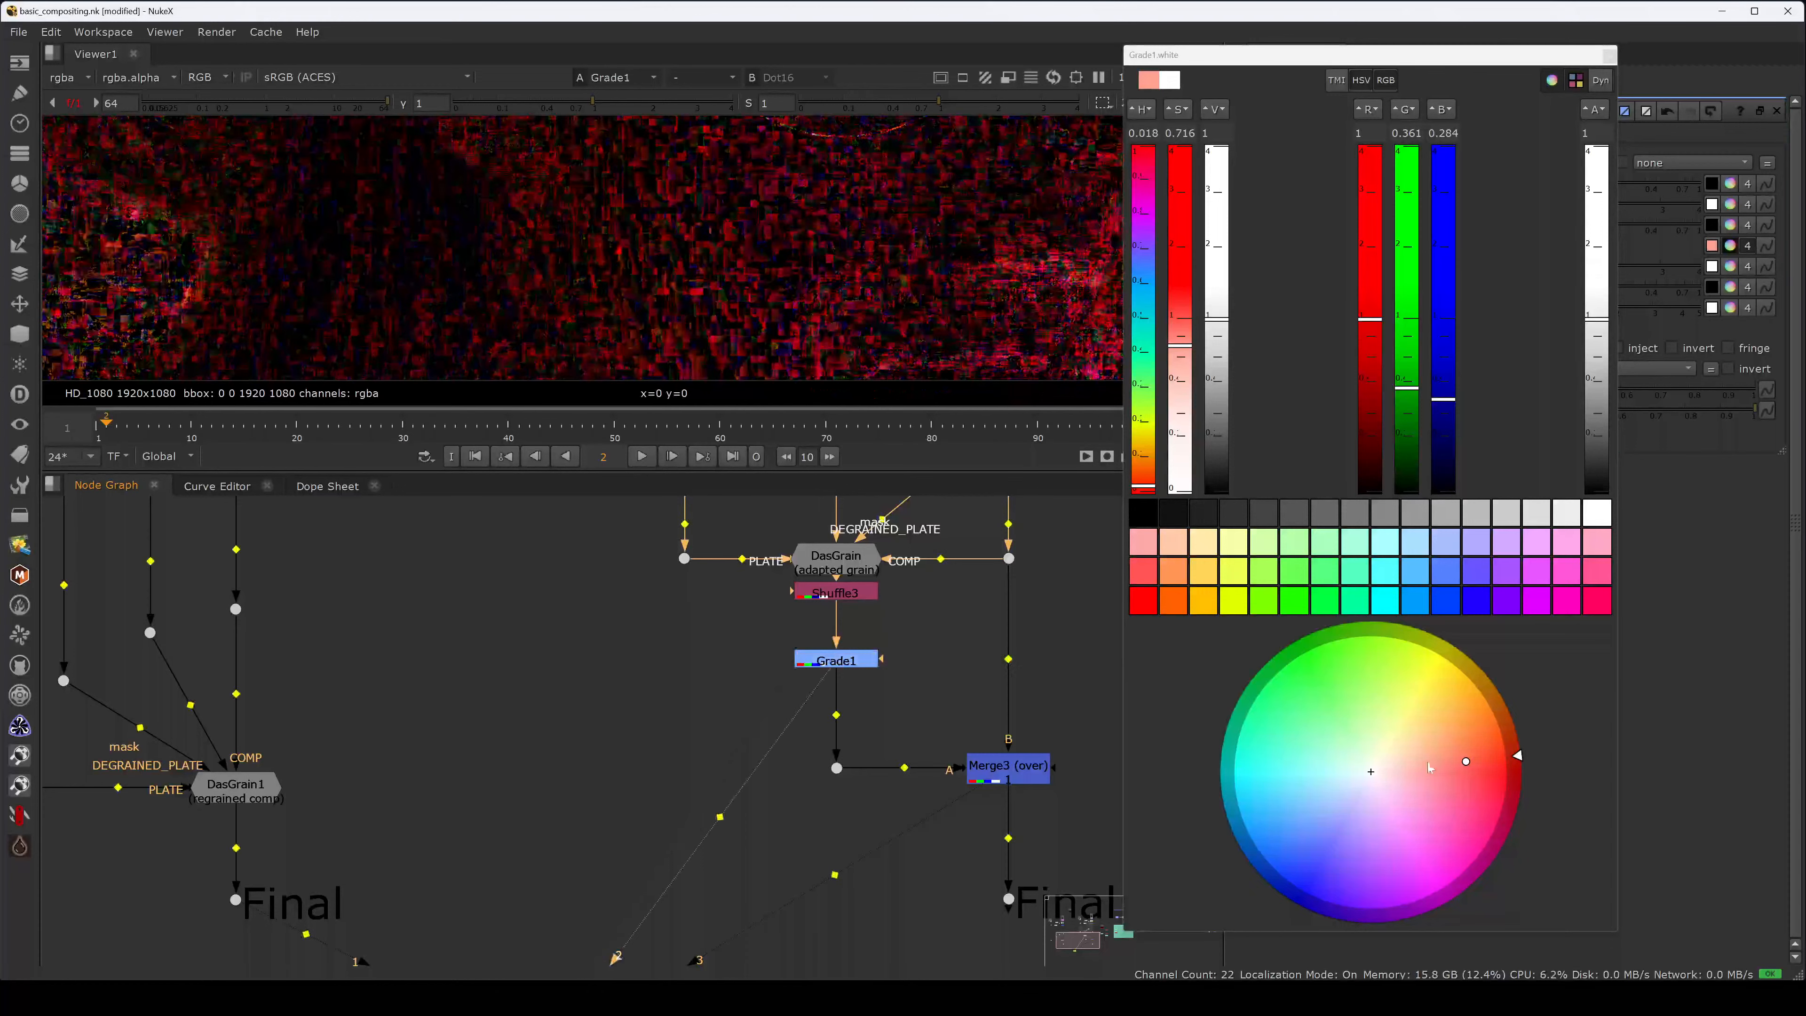
{"action": "left_click_drag", "start_coordinate": [1427, 765], "coordinate": [1399, 769]}
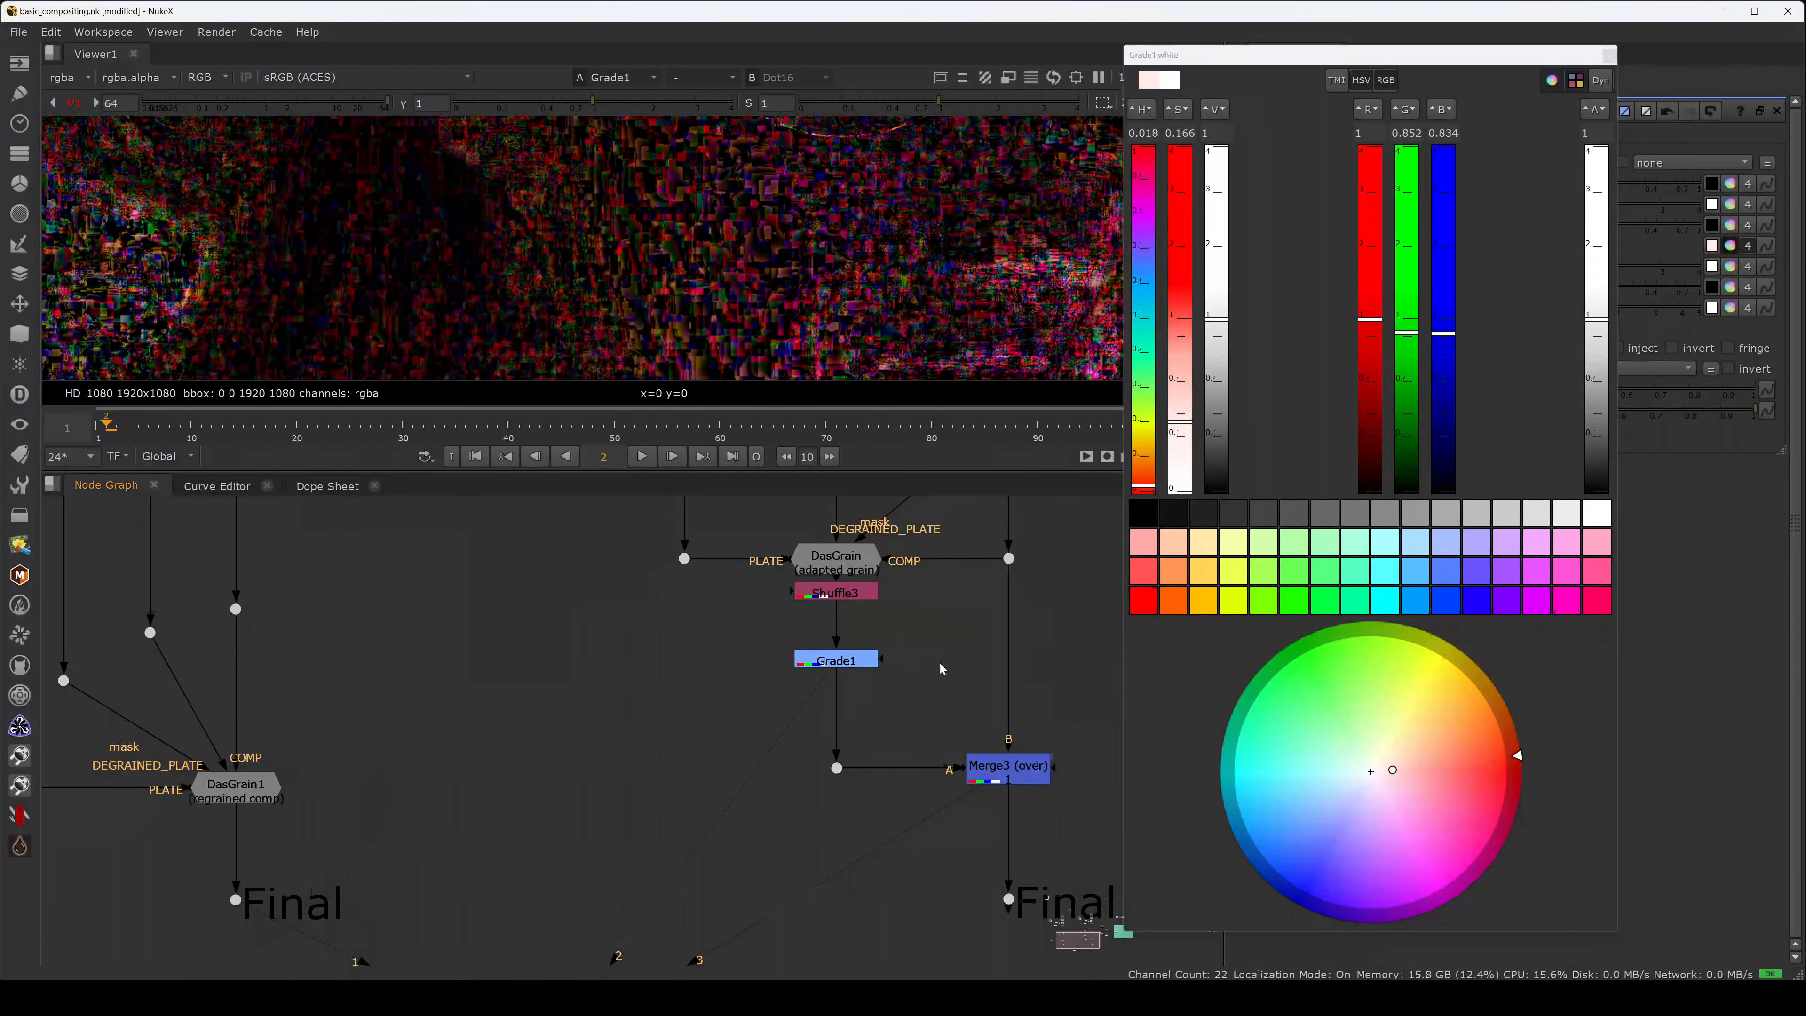
- Connect a Roto node to Grade1's mask input and draw a small closed Bezier shape over the grain
{"action": "key", "text": "o"}
{"action": "left_click_drag", "start_coordinate": [882, 659], "coordinate": [939, 659]}
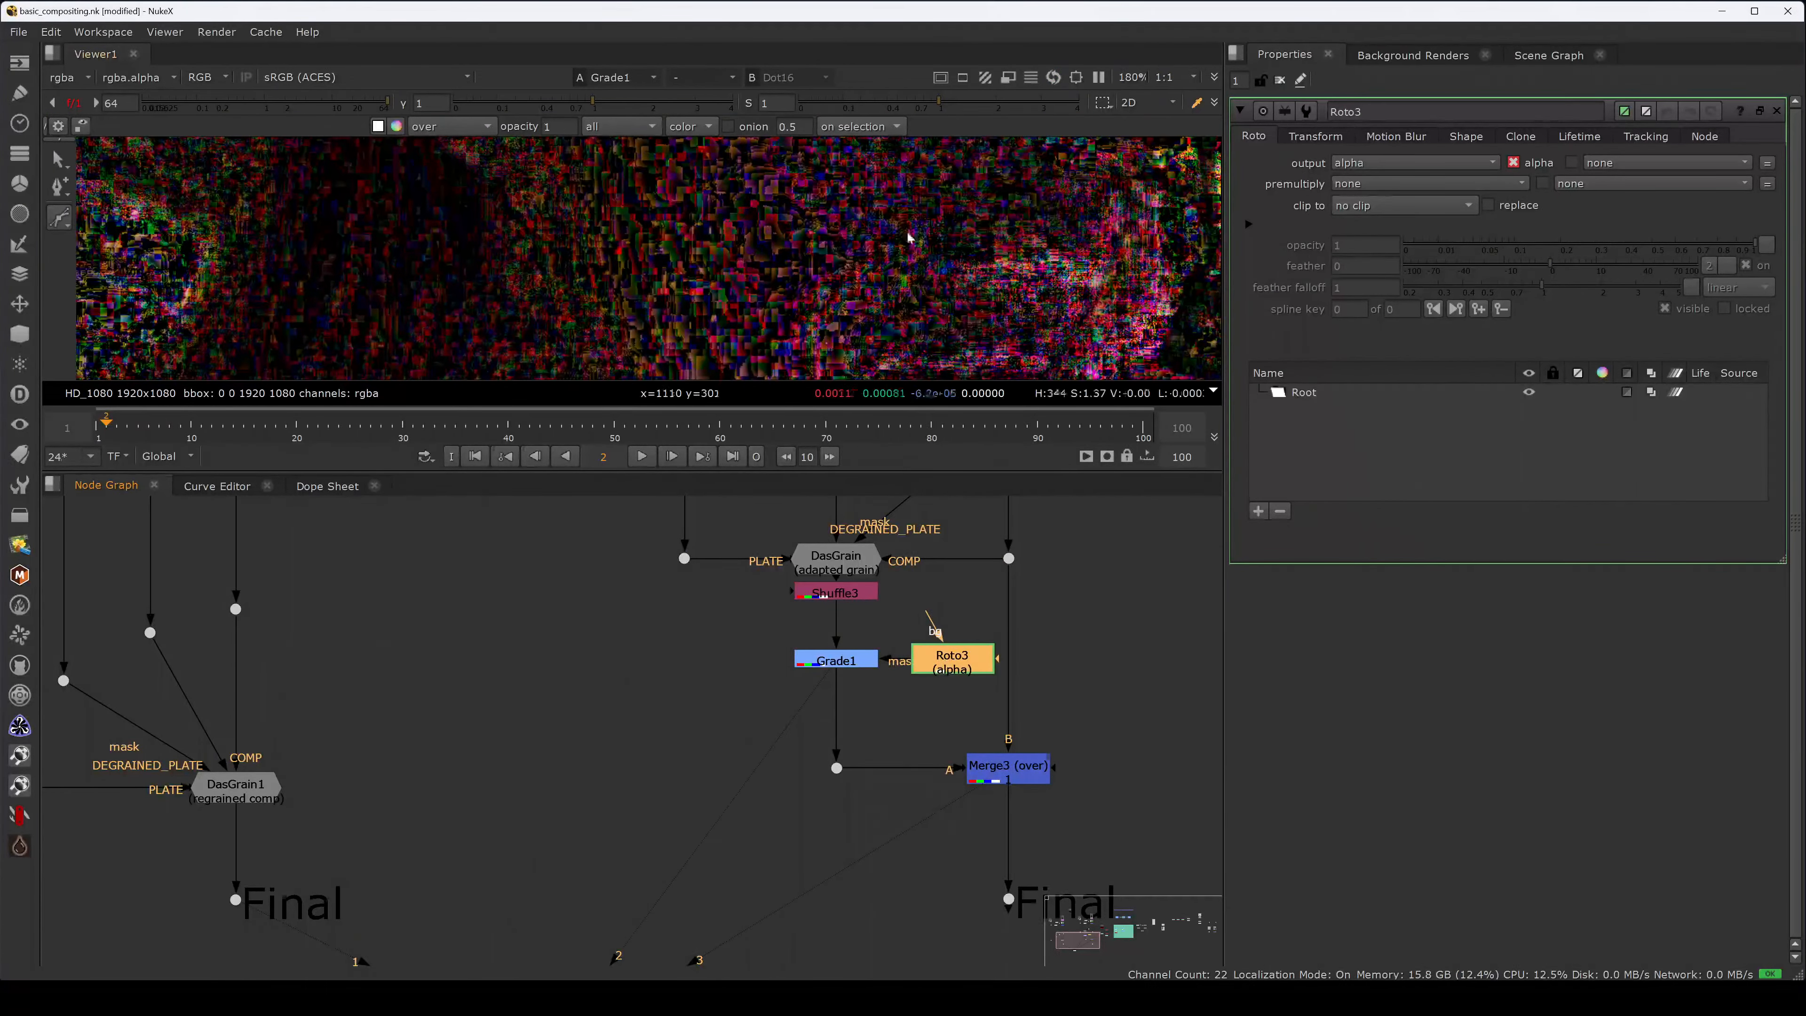
{"action": "middle_click_drag", "start_coordinate": [1036, 192], "coordinate": [891, 248]}
{"action": "left_click", "coordinate": [891, 248]}
{"action": "left_click", "coordinate": [847, 281]}
{"action": "left_click", "coordinate": [812, 236]}
{"action": "left_click", "coordinate": [847, 198]}
{"action": "left_click", "coordinate": [920, 199]}
{"action": "left_click", "coordinate": [890, 249]}
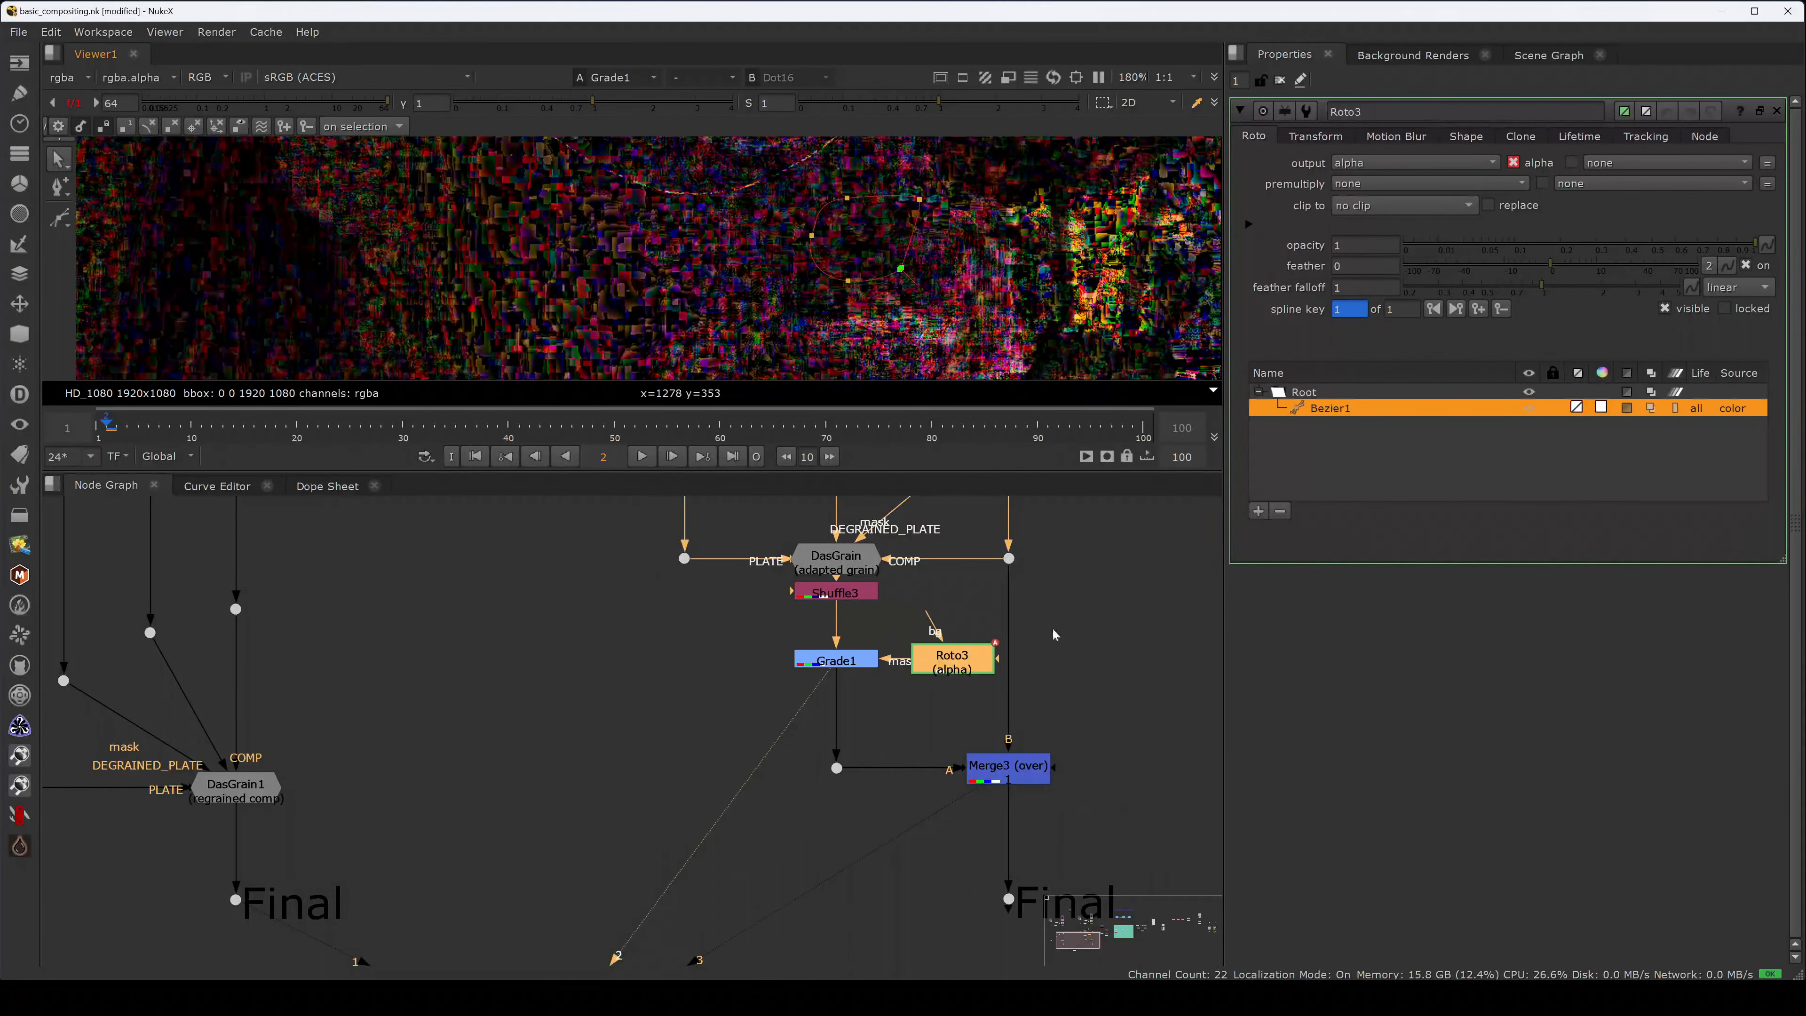
- Insert a Blur node between Roto3 and Grade1's mask input and set its size to 25.5
{"action": "key", "text": "b"}
{"action": "left_click_drag", "start_coordinate": [916, 706], "coordinate": [862, 704]}
{"action": "key", "text": "ctrl+x"}
{"action": "left_click", "coordinate": [931, 661]}
{"action": "key", "text": "ctrl+v"}
{"action": "left_click", "coordinate": [959, 710]}
{"action": "double_click", "coordinate": [959, 708]}
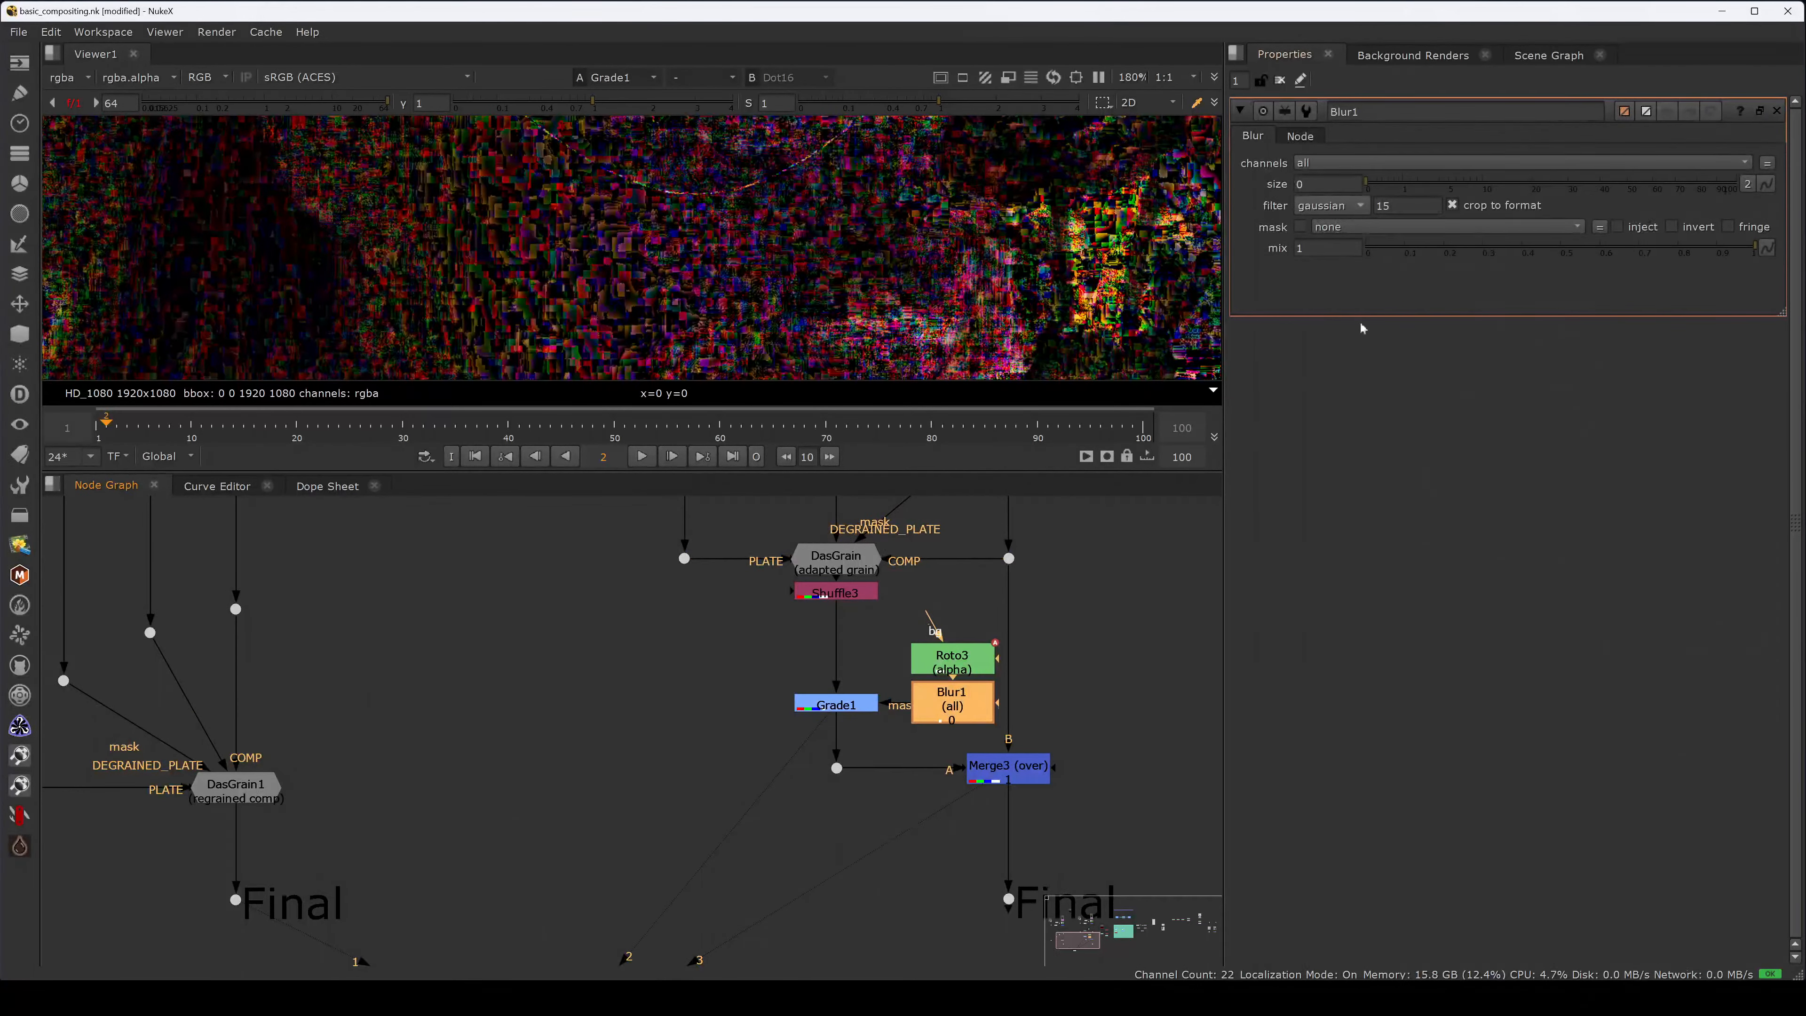
{"action": "left_click", "coordinate": [1552, 180]}
- Set Grade1's gain to red 1, green 0.566 and blue 0.386, and inspect the masked grain enlarged
{"action": "double_click", "coordinate": [842, 706]}
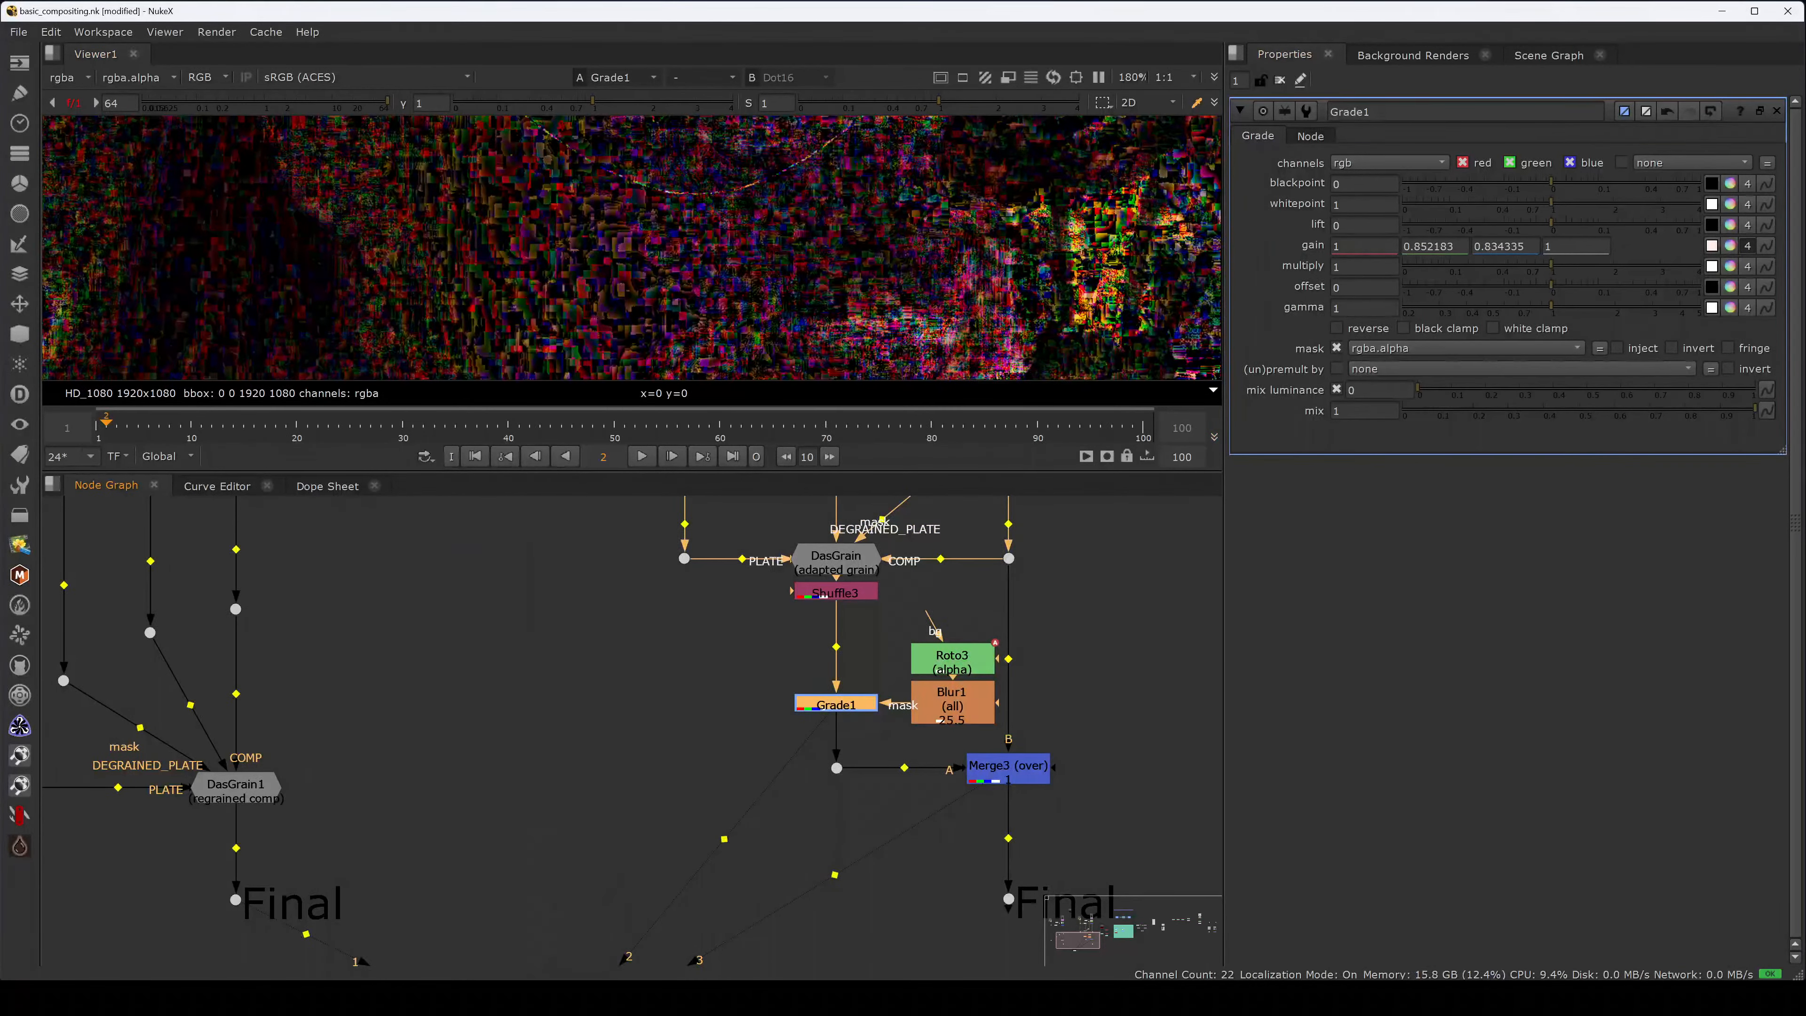
{"action": "left_click", "coordinate": [1731, 246]}
{"action": "left_click_drag", "start_coordinate": [1406, 785], "coordinate": [1449, 747]}
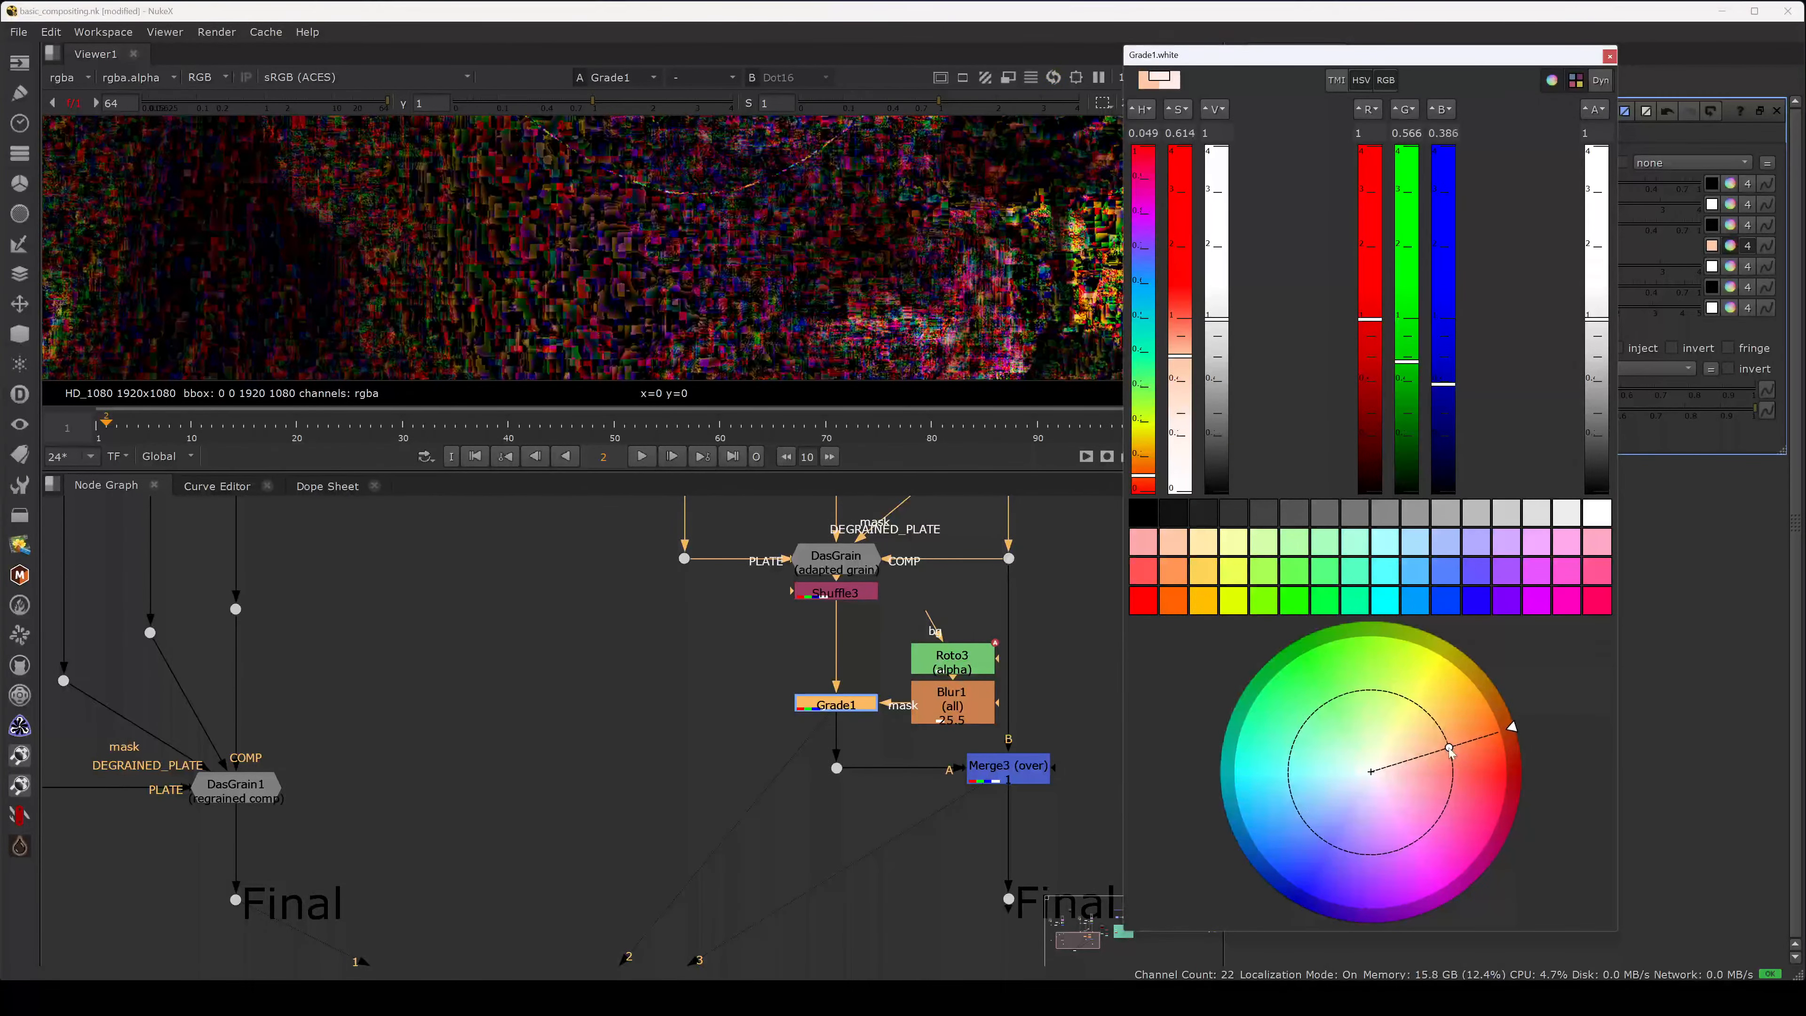
{"action": "left_click", "coordinate": [1609, 56]}
{"action": "key", "text": "space"}
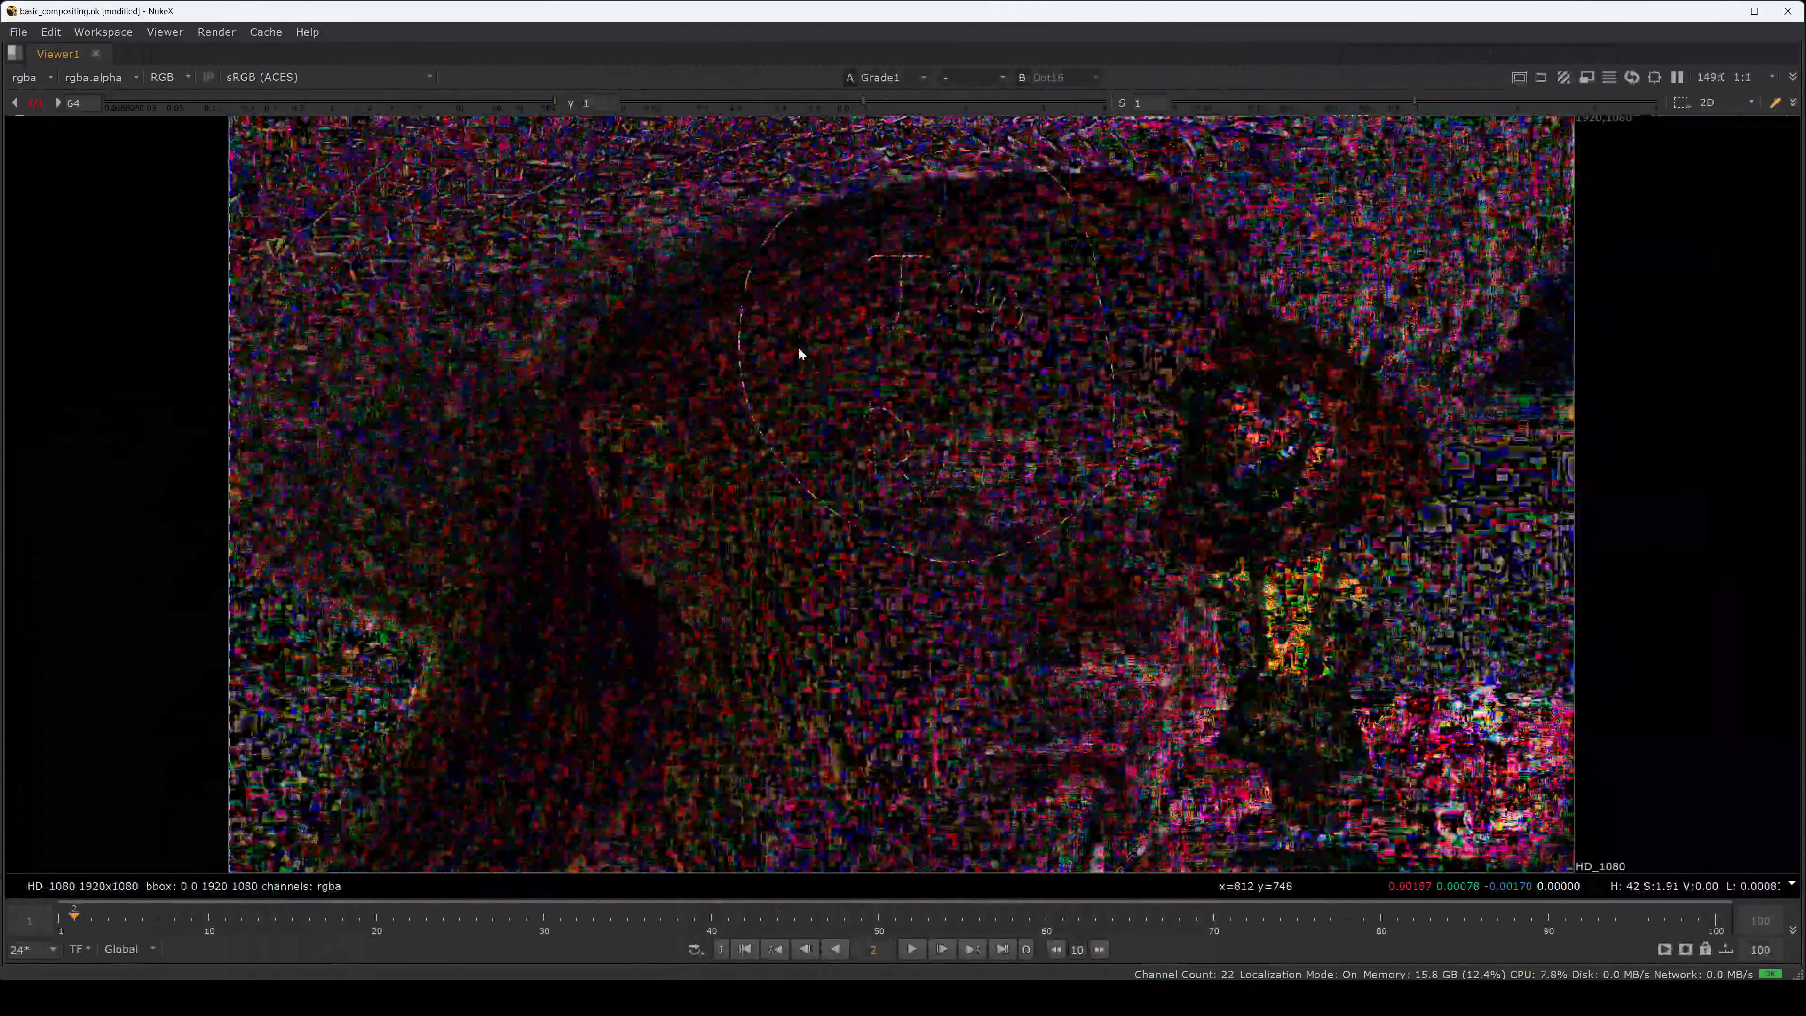
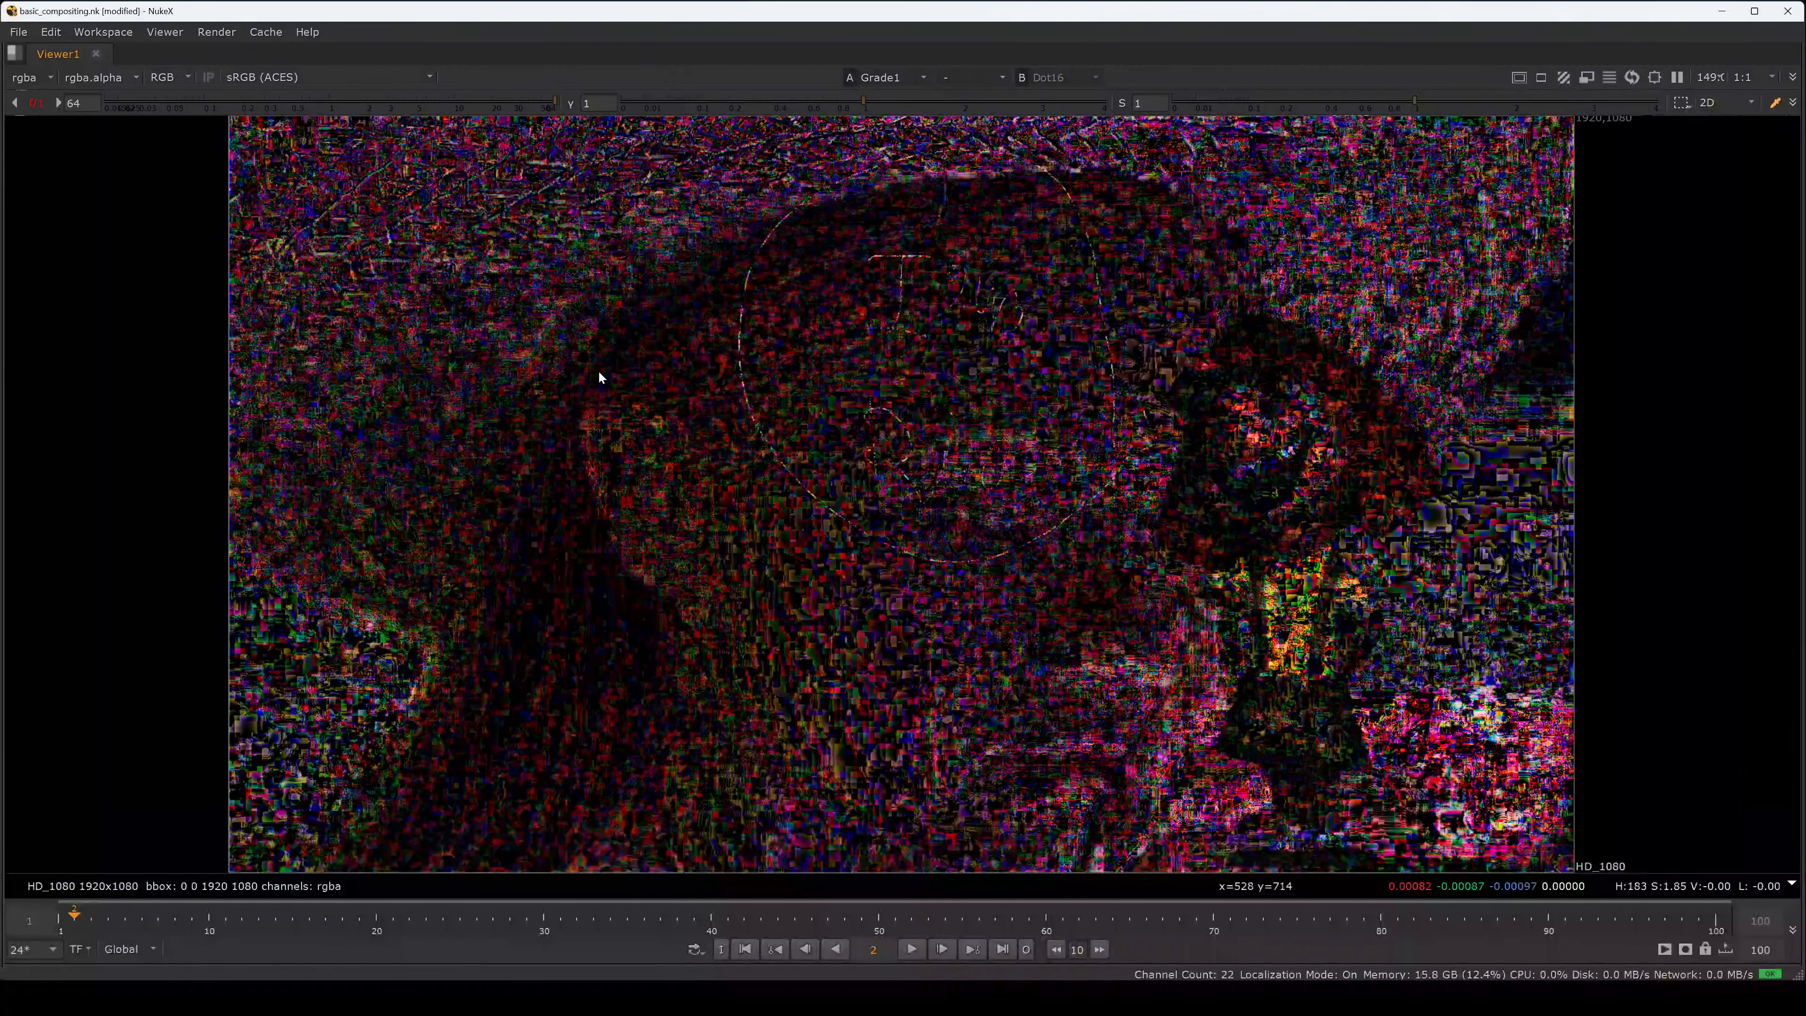
{"action": "key", "text": "space"}
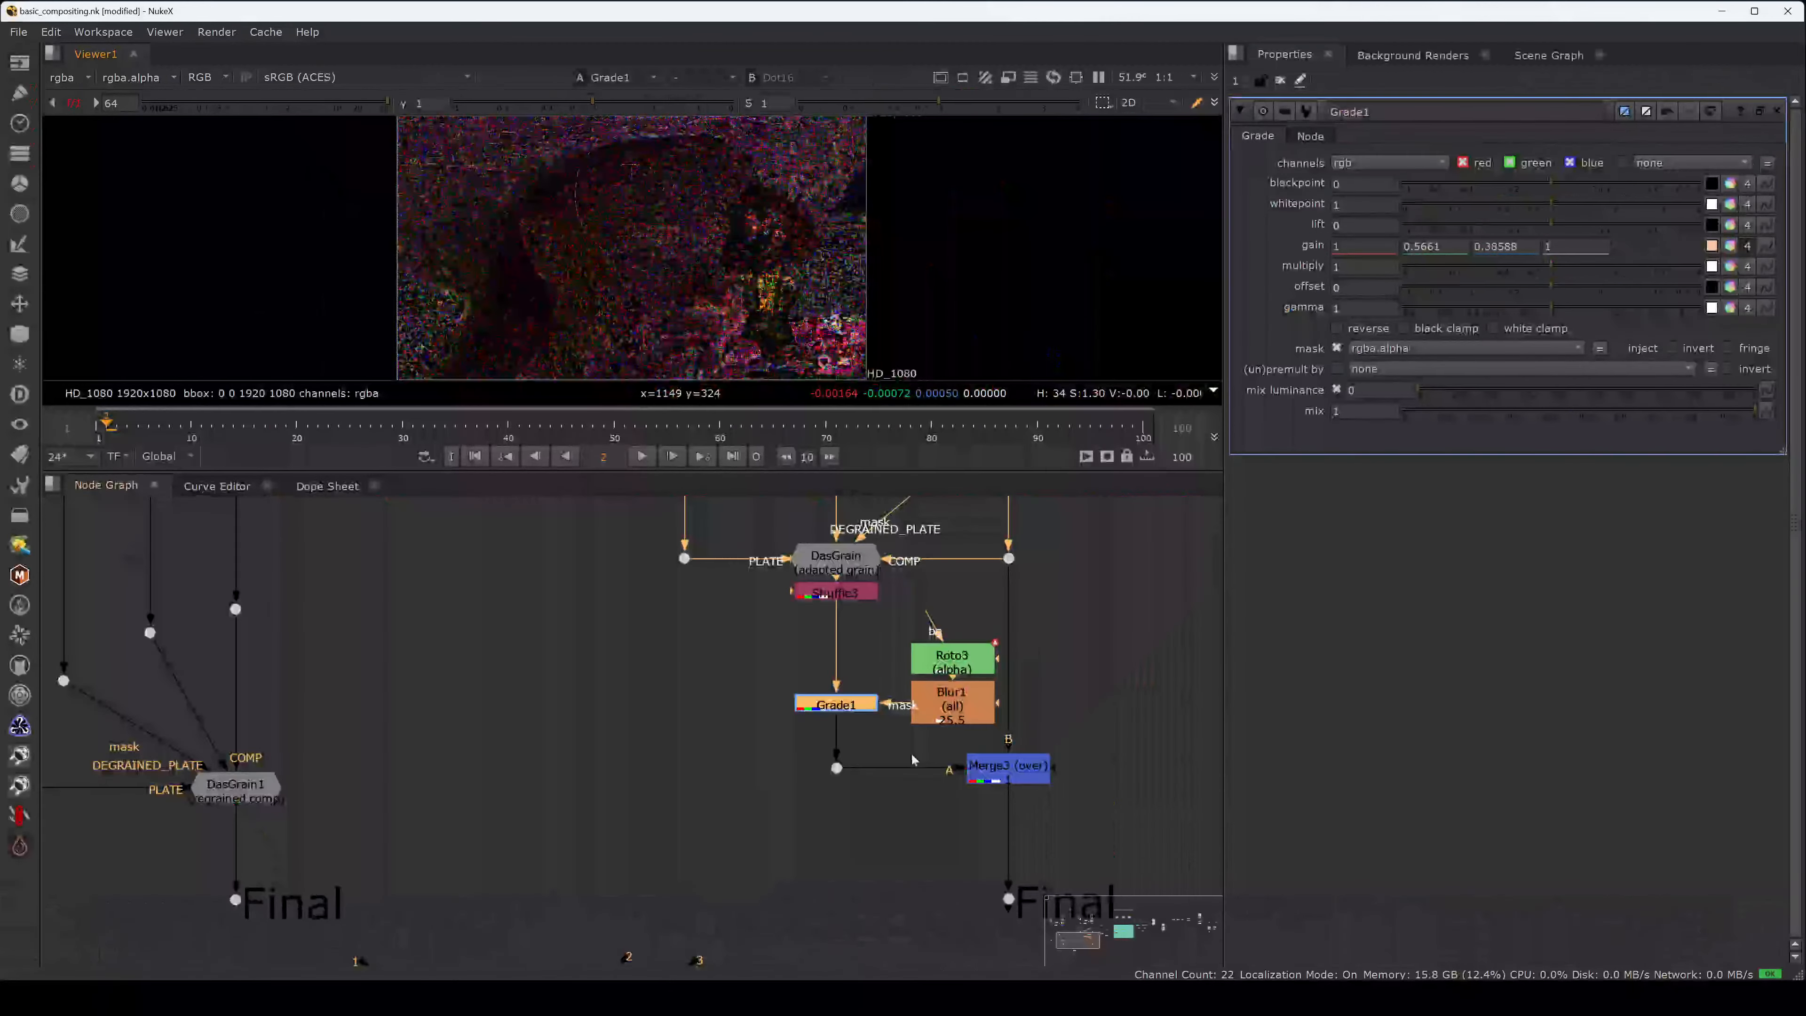
- Move the Read4, denoise, DasGrain and Grade1 branch further away from the Merge2 and Merge3 column
{"action": "key", "text": "space"}
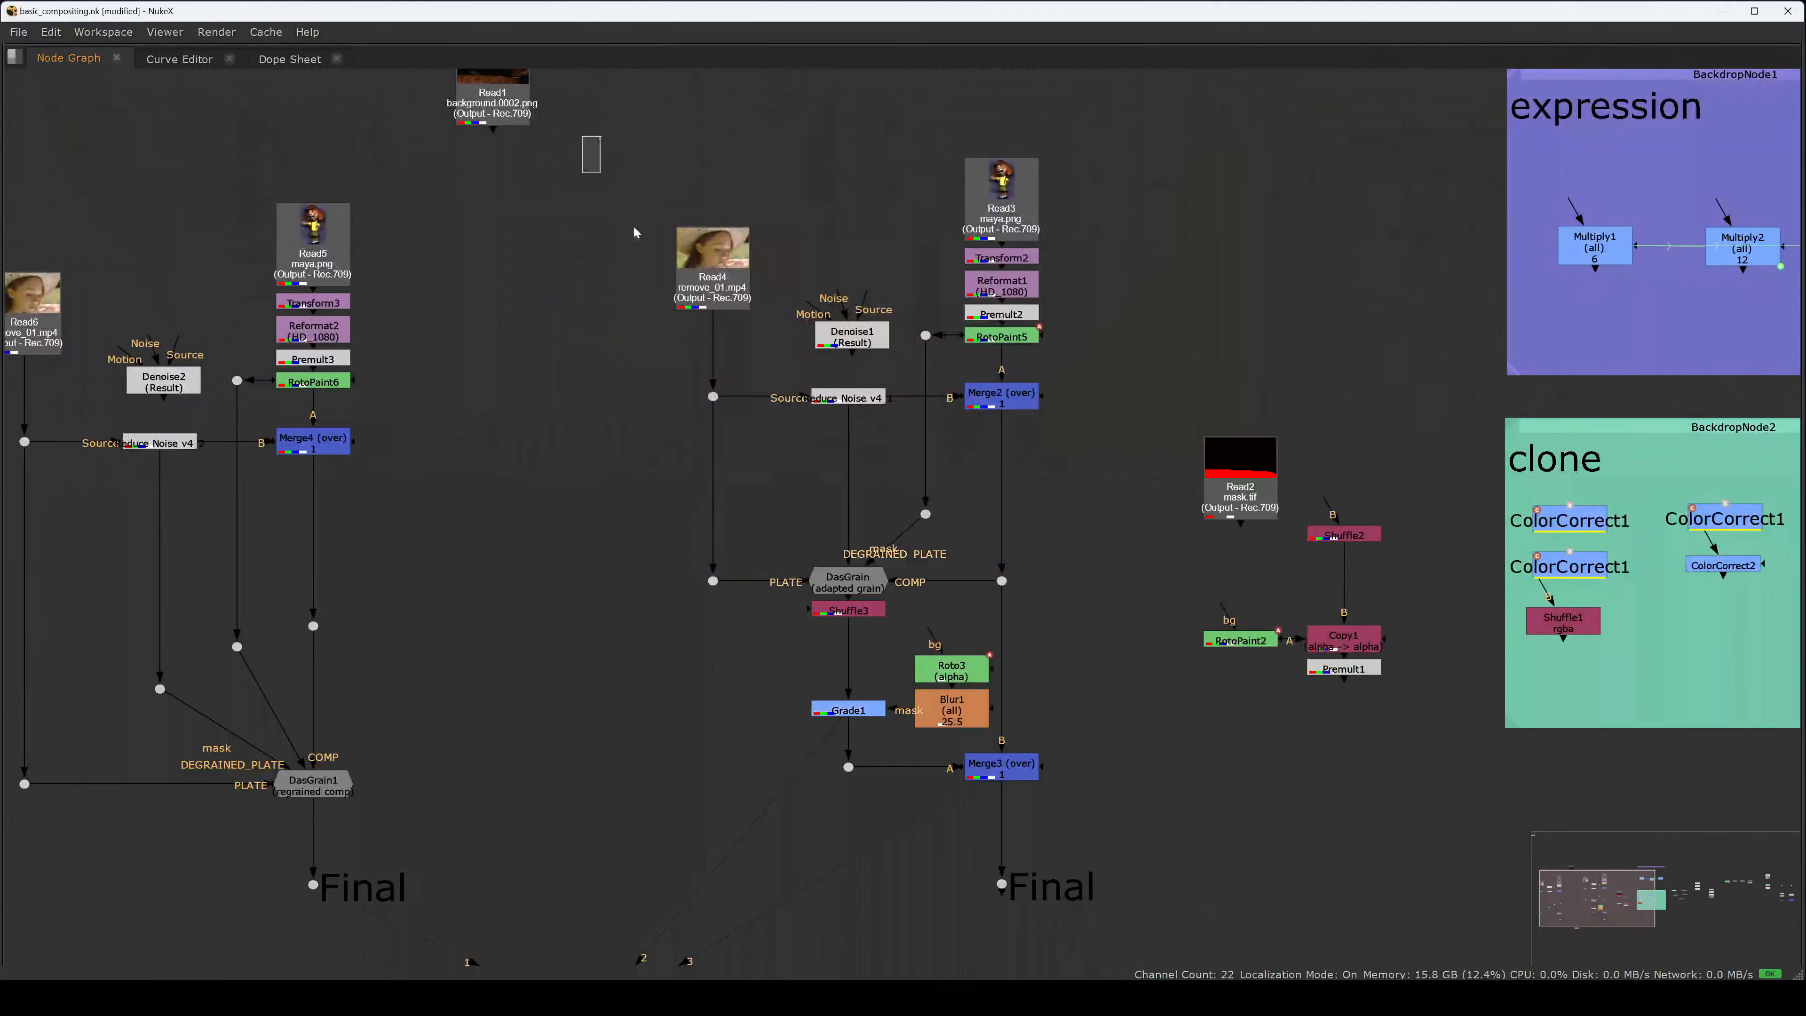
{"action": "left_click_drag", "start_coordinate": [582, 135], "coordinate": [942, 810]}
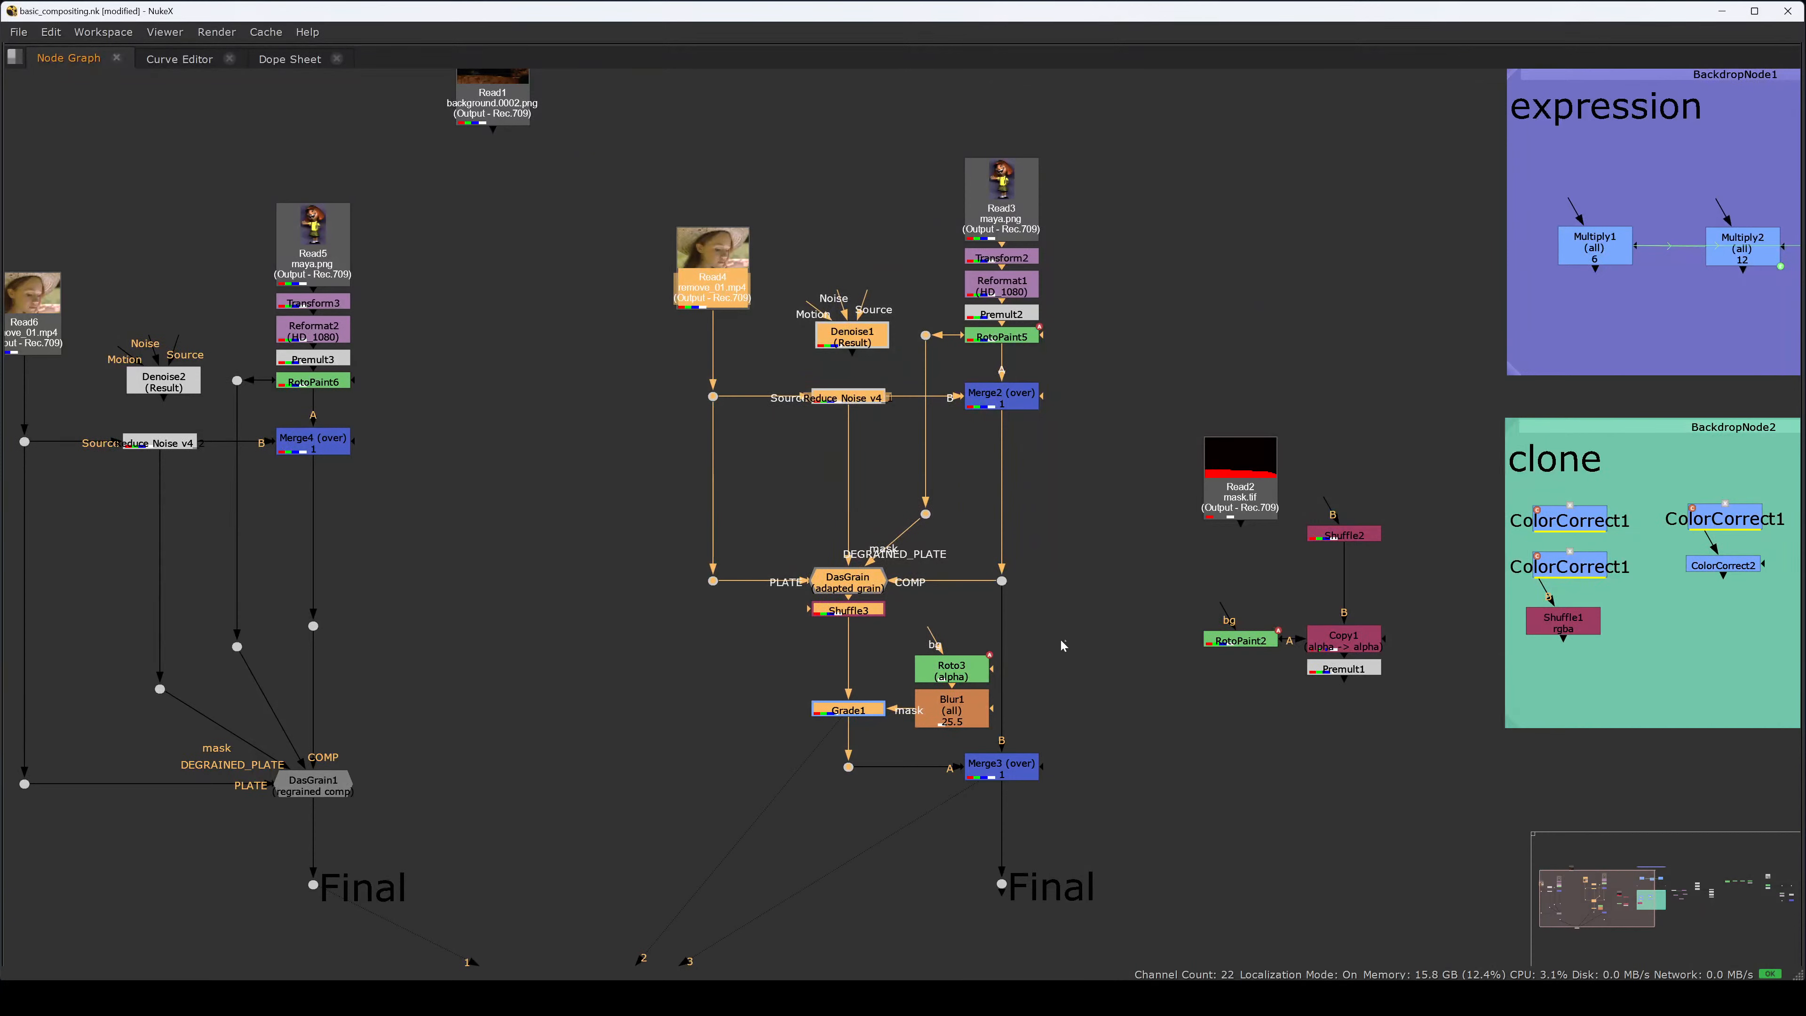
{"action": "left_click_drag", "start_coordinate": [1066, 640], "coordinate": [771, 708], "text": "shift"}
{"action": "left_click_drag", "start_coordinate": [771, 744], "coordinate": [618, 811]}
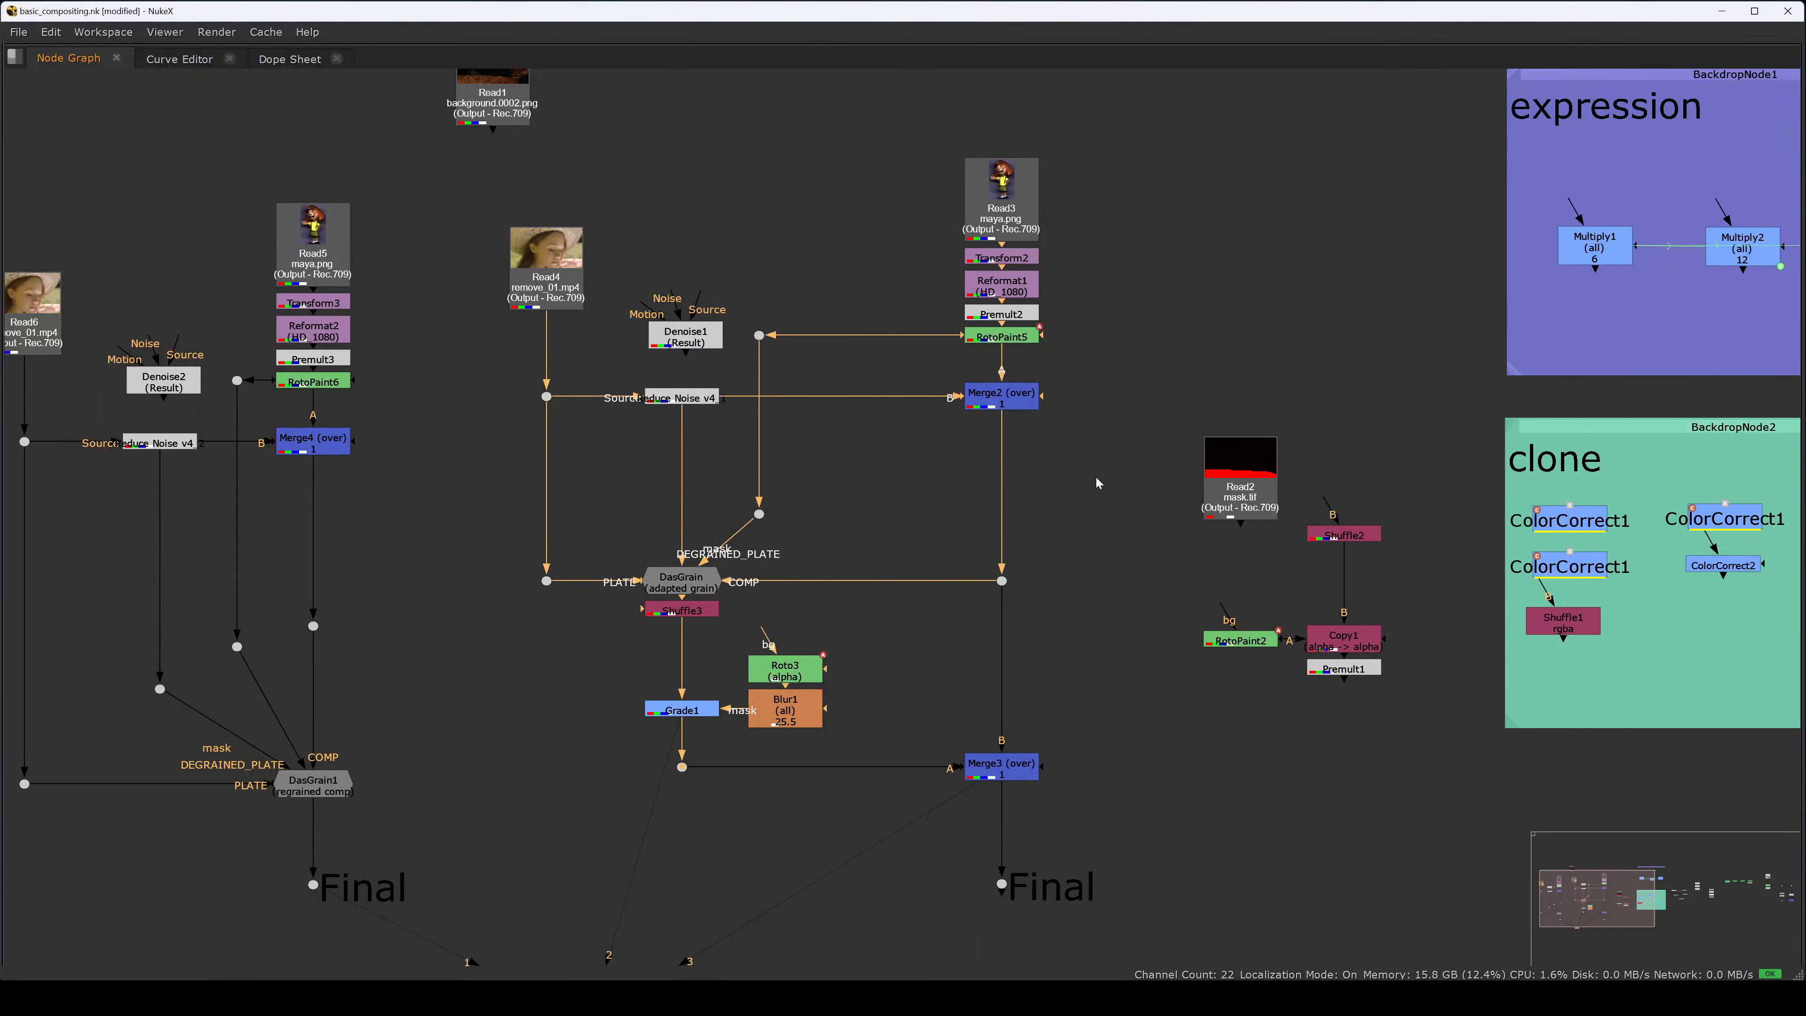
{"action": "left_click", "coordinate": [1060, 389]}
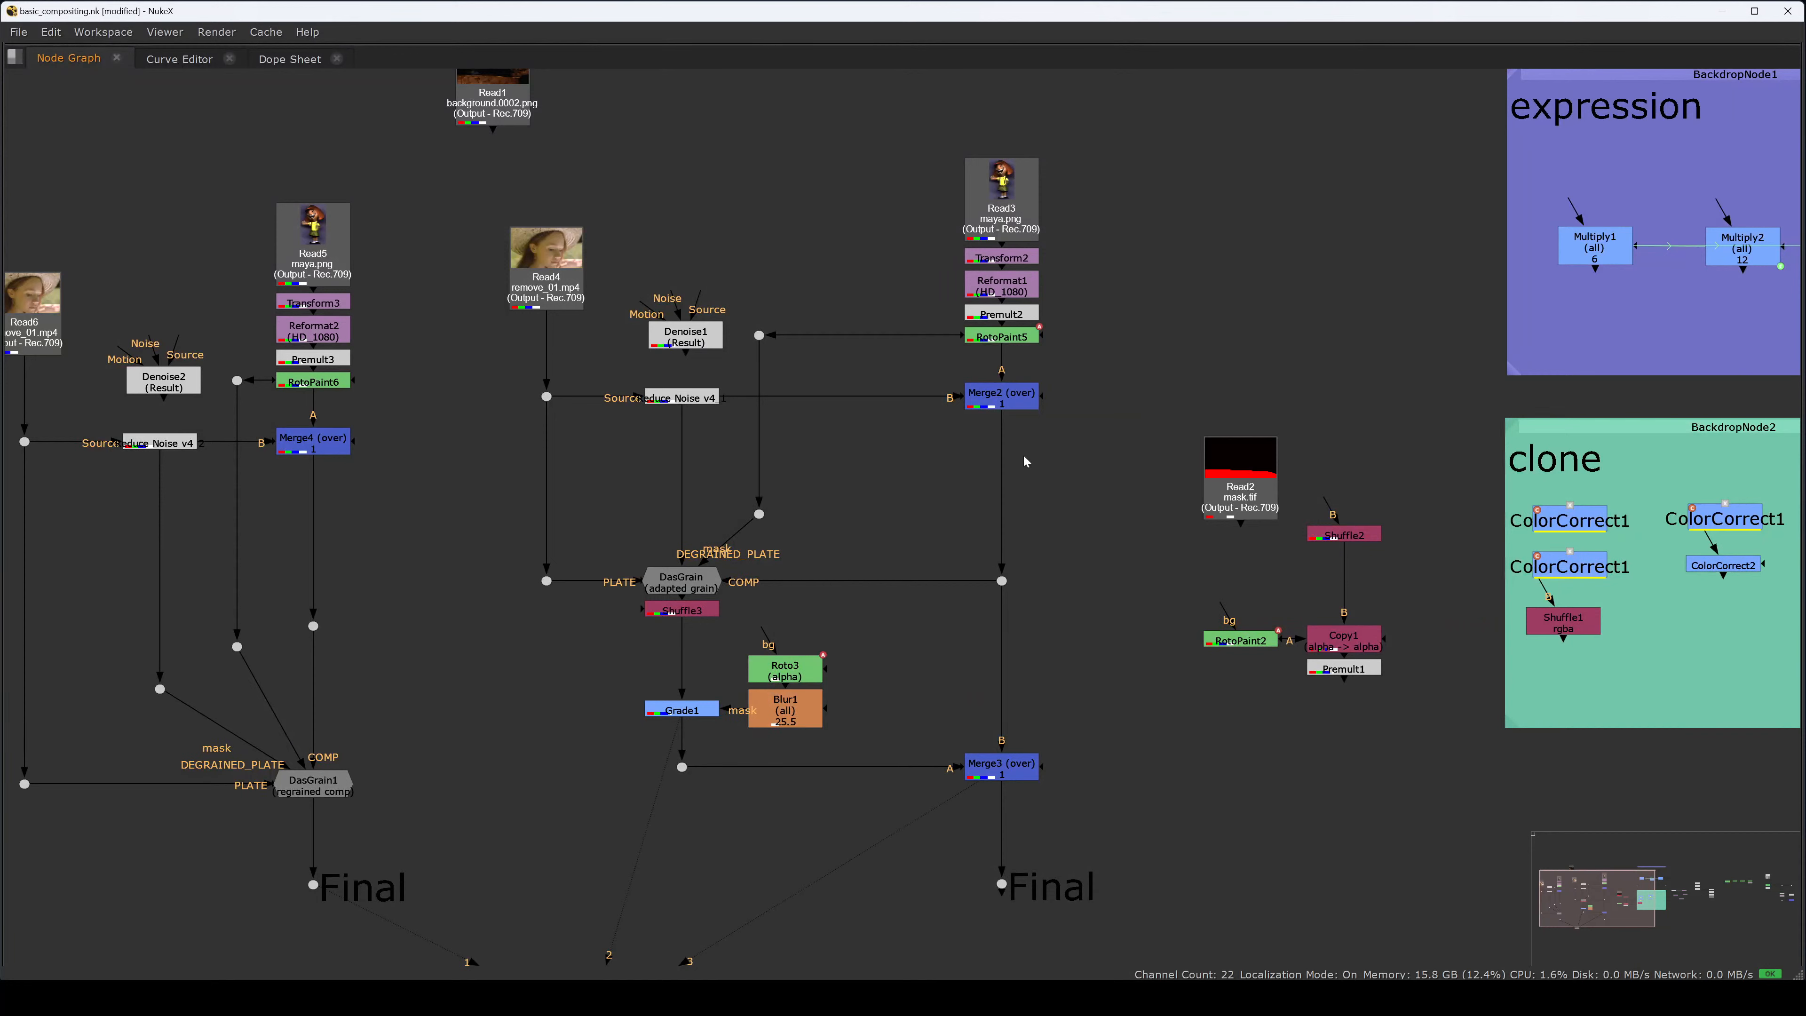
- Examine how the denoised plate and CG meet in Merge2 and how Grade1's grain branch feeds Merge3
{"action": "left_click_drag", "start_coordinate": [839, 460], "coordinate": [446, 147]}
{"action": "left_click", "coordinate": [862, 333]}
{"action": "middle_click_drag", "start_coordinate": [941, 598], "coordinate": [896, 550]}
{"action": "middle_click_drag", "start_coordinate": [988, 457], "coordinate": [985, 582]}
{"action": "middle_click_drag", "start_coordinate": [994, 490], "coordinate": [978, 251]}
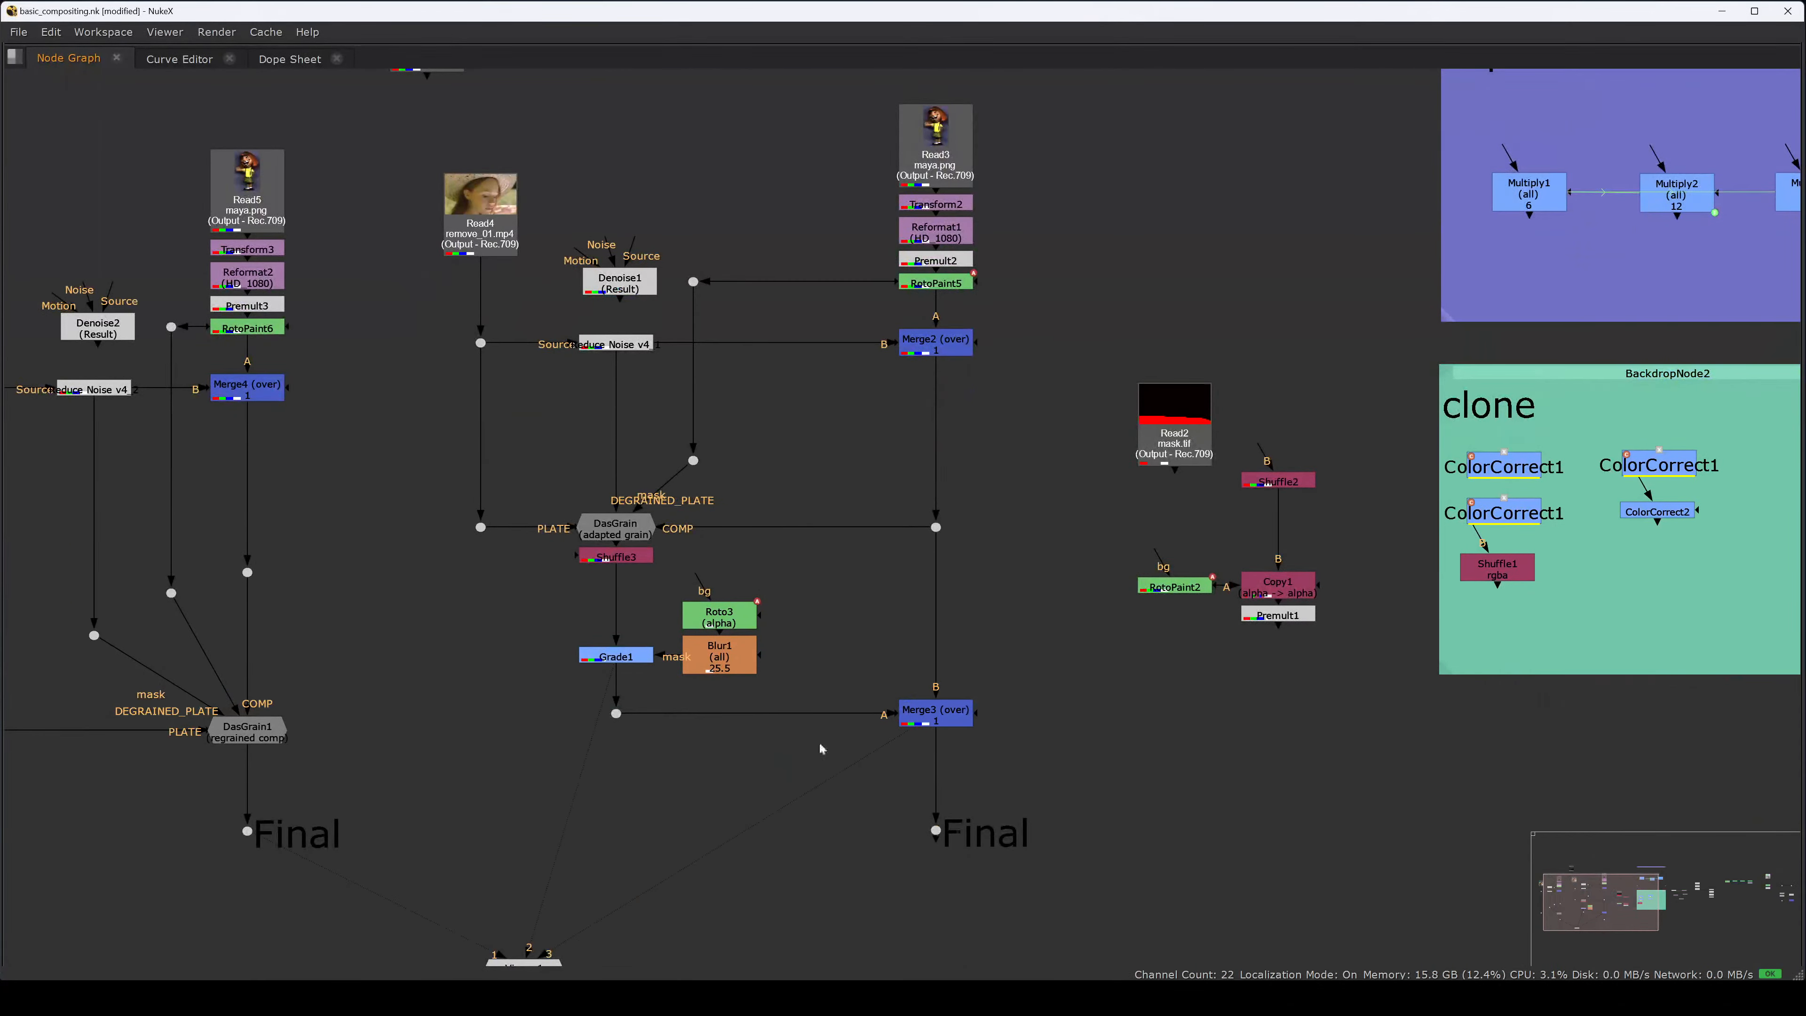
{"action": "middle_click_drag", "start_coordinate": [960, 534], "coordinate": [1077, 546]}
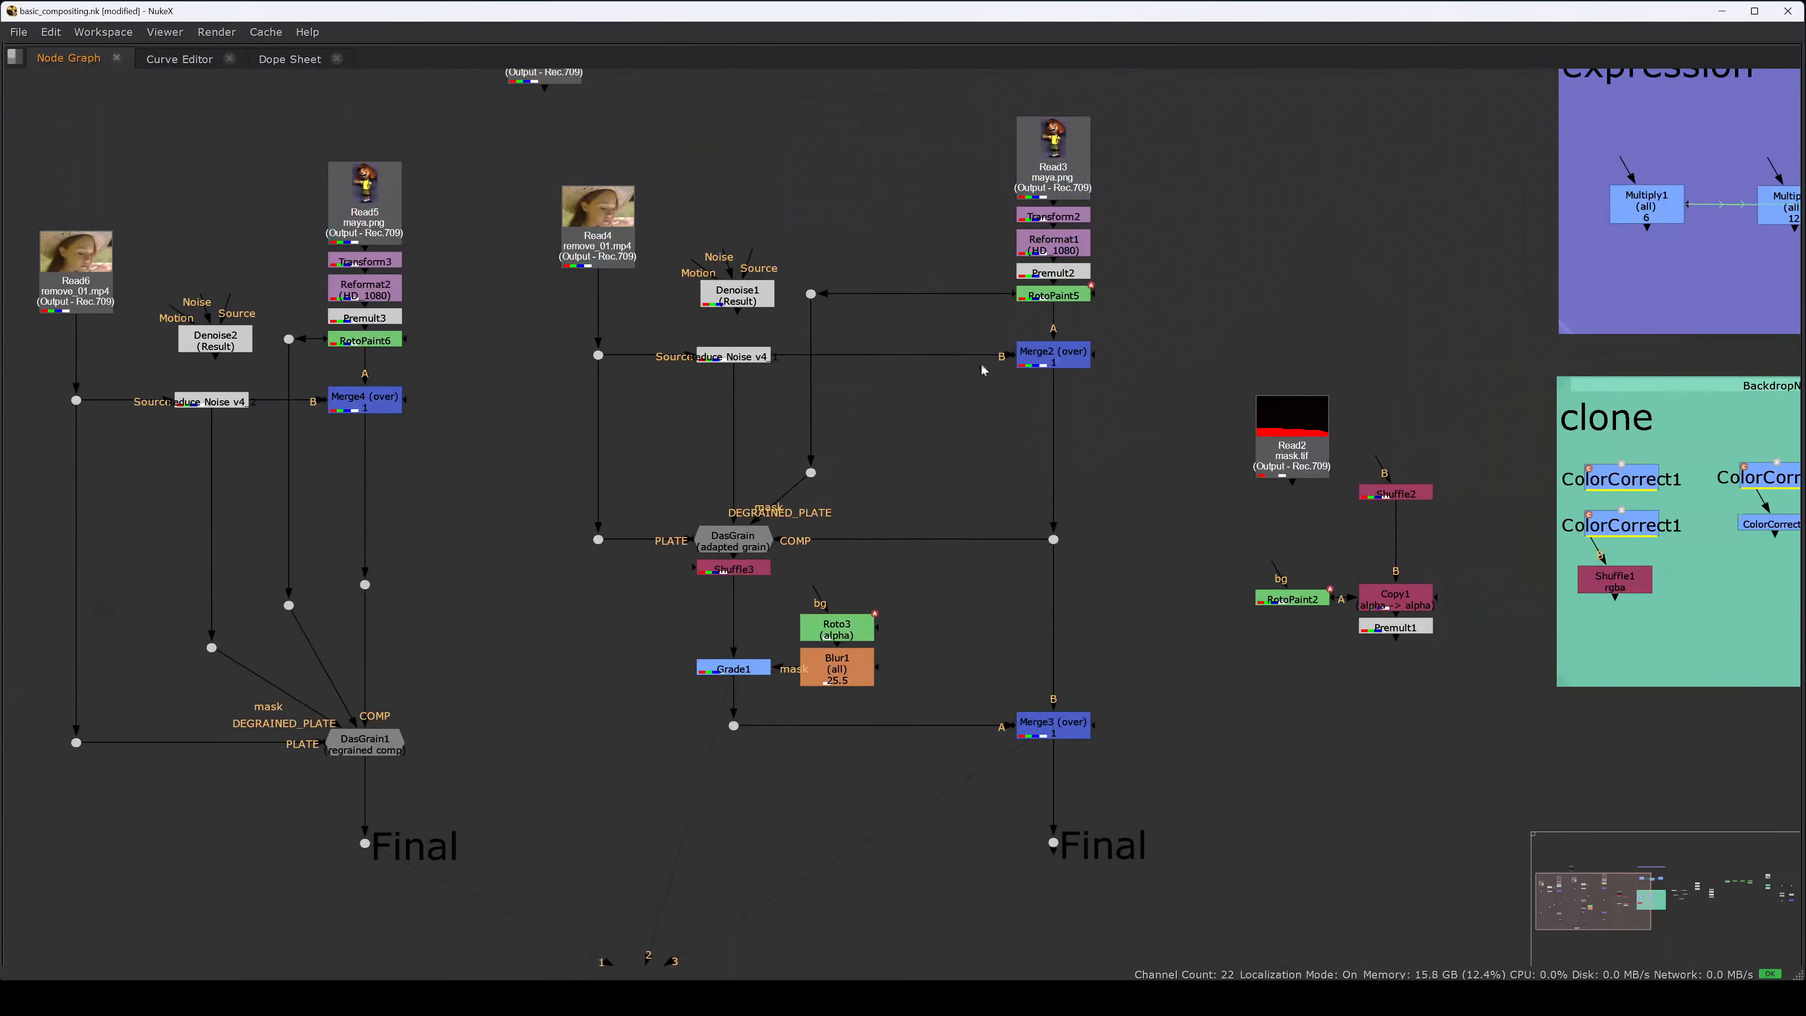
{"action": "left_click_drag", "start_coordinate": [1148, 321], "coordinate": [935, 404]}
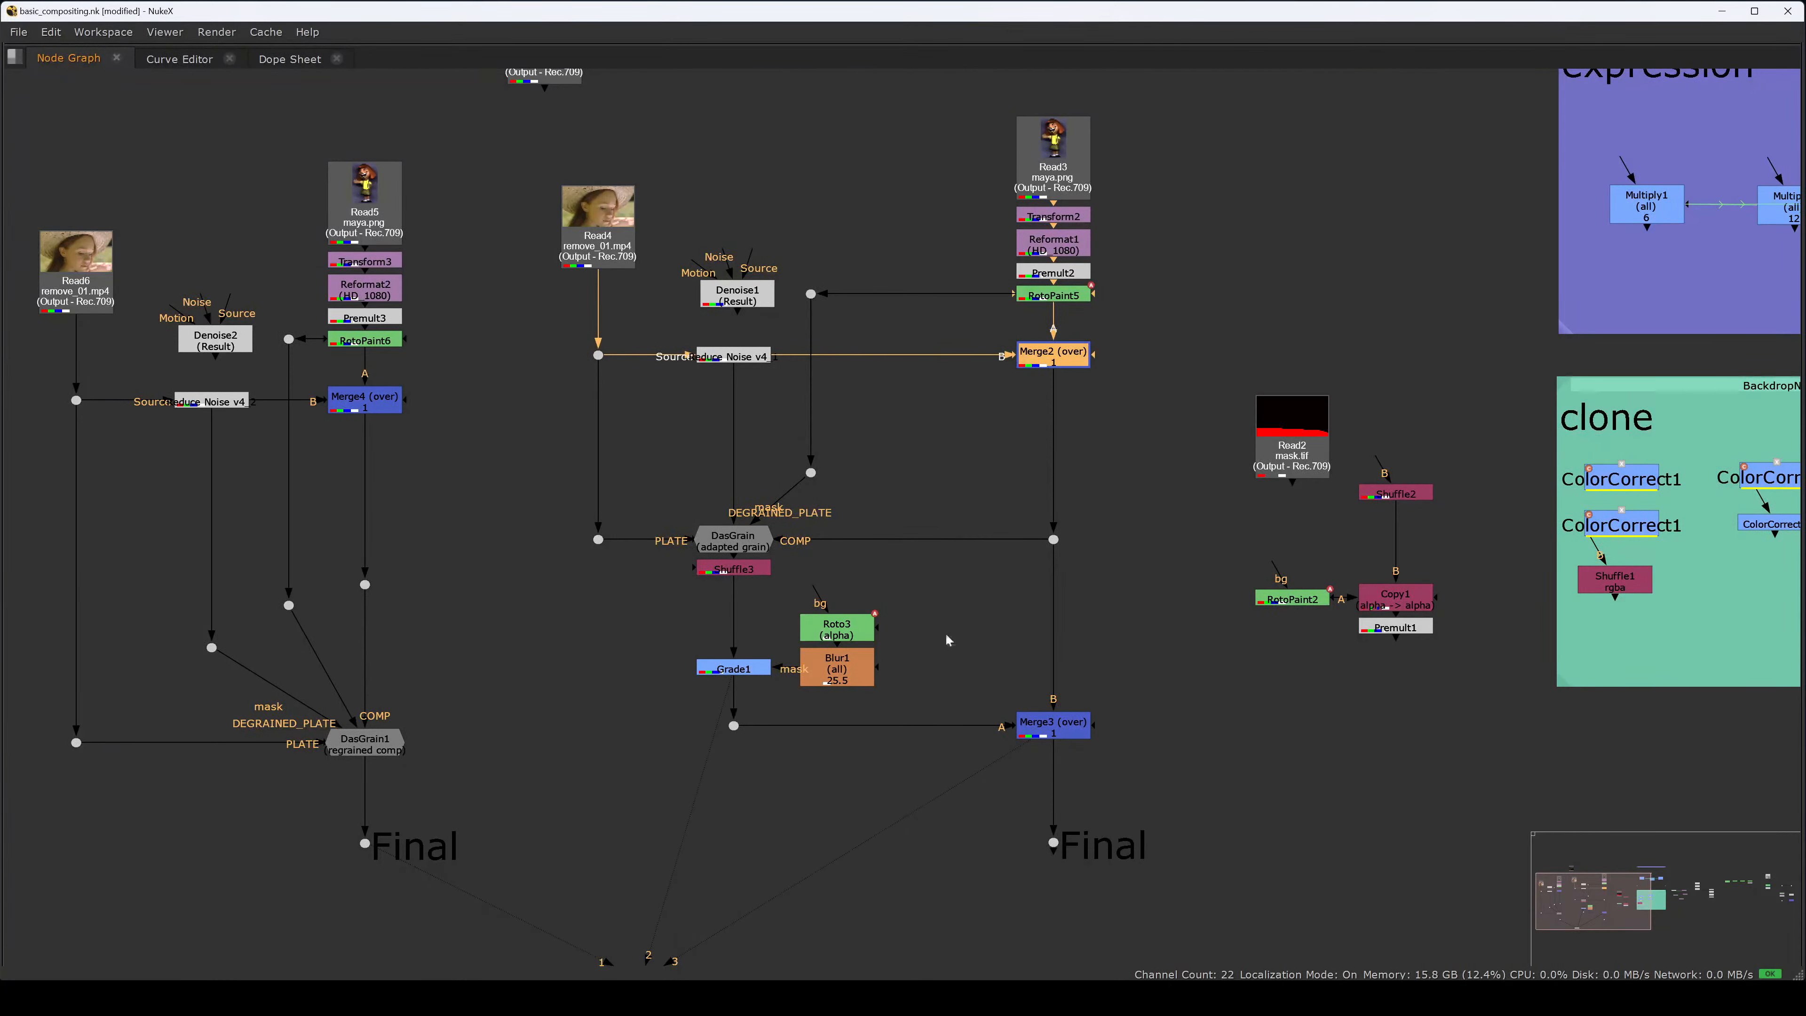
{"action": "middle_click_drag", "start_coordinate": [910, 798], "coordinate": [907, 714]}
{"action": "left_click", "coordinate": [886, 697]}
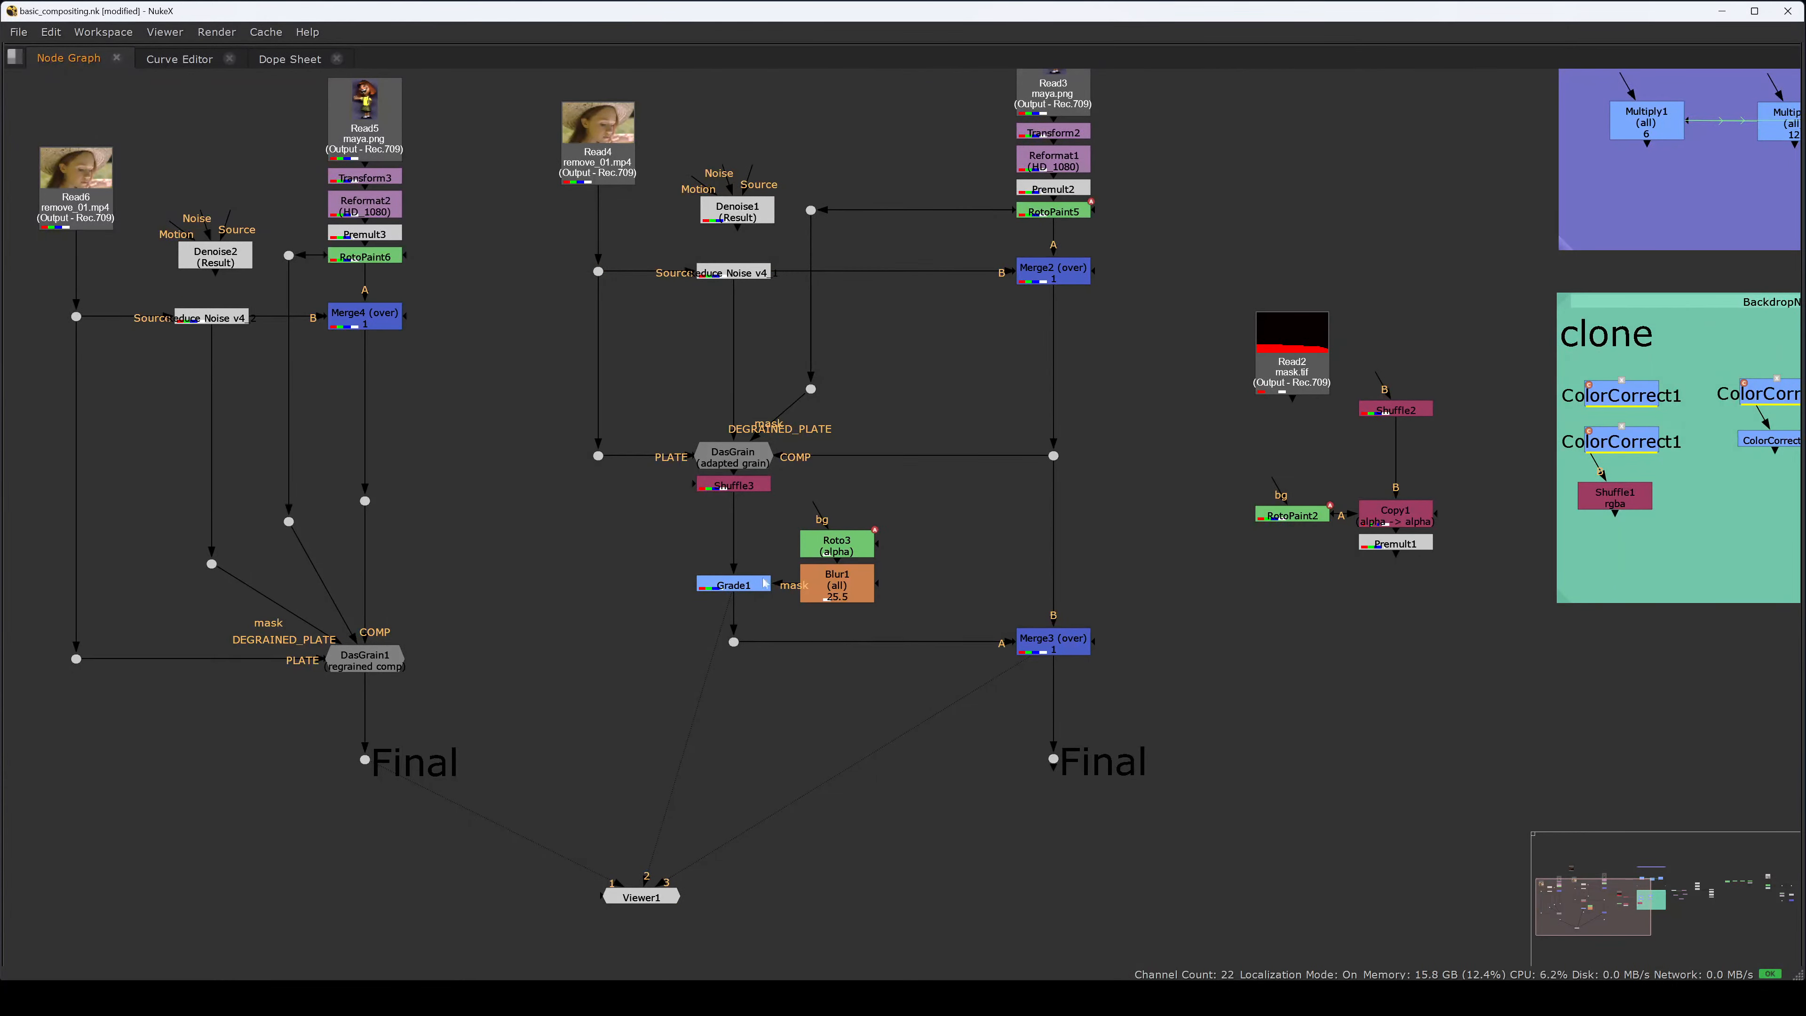
{"action": "left_click_drag", "start_coordinate": [771, 626], "coordinate": [678, 681]}
{"action": "left_click", "coordinate": [1161, 621]}
- Find the Text1 node with the "rule for compositing" notes and show it enlarged in the viewer
{"action": "key", "text": "space"}
{"action": "mouse_move", "coordinate": [910, 697]}
{"action": "middle_mouse_down", "text": "alt"}
{"action": "mouse_move", "coordinate": [889, 744]}
{"action": "mouse_move", "coordinate": [676, 818]}
{"action": "mouse_move", "coordinate": [499, 817]}
{"action": "middle_mouse_up", "text": "alt"}
{"action": "scroll", "coordinate": [909, 715], "scroll_direction": "down", "scroll_amount": 5}
{"action": "middle_click_drag", "start_coordinate": [1121, 752], "coordinate": [849, 765]}
{"action": "scroll", "coordinate": [782, 719], "scroll_direction": "up", "scroll_amount": 5}
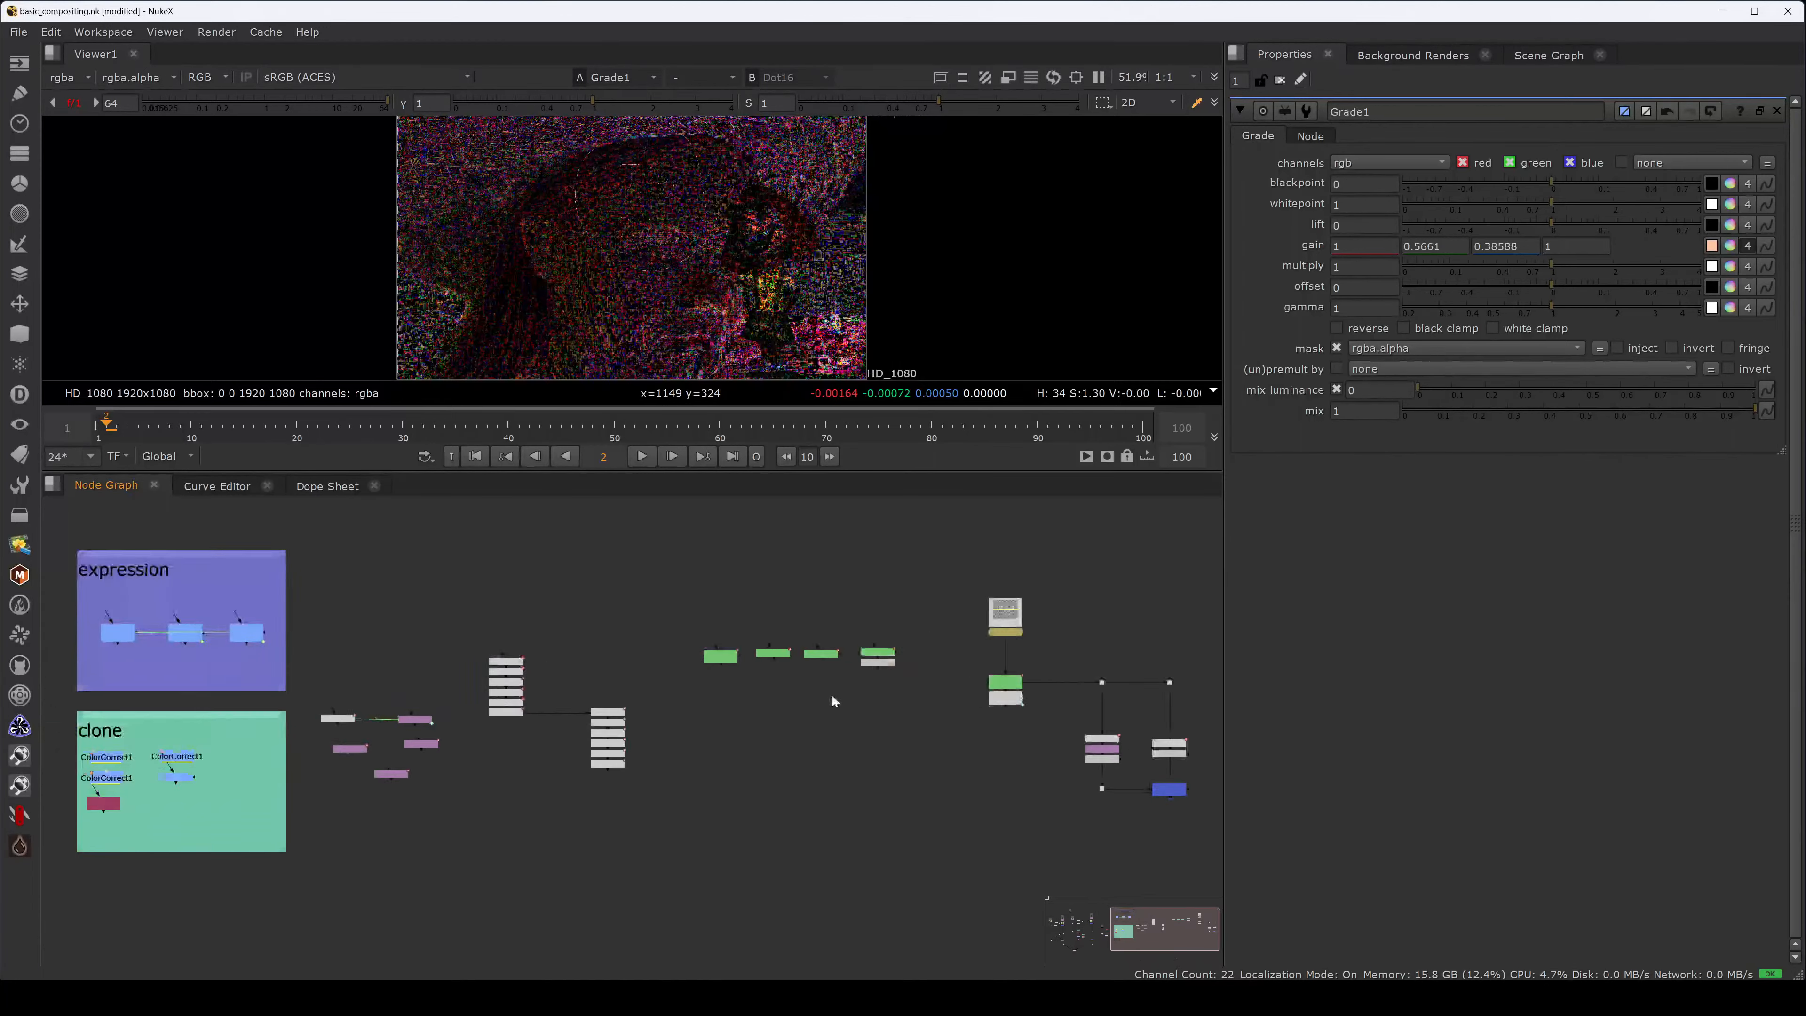
{"action": "left_click", "coordinate": [931, 637]}
{"action": "key", "text": "1"}
{"action": "key", "text": "f"}
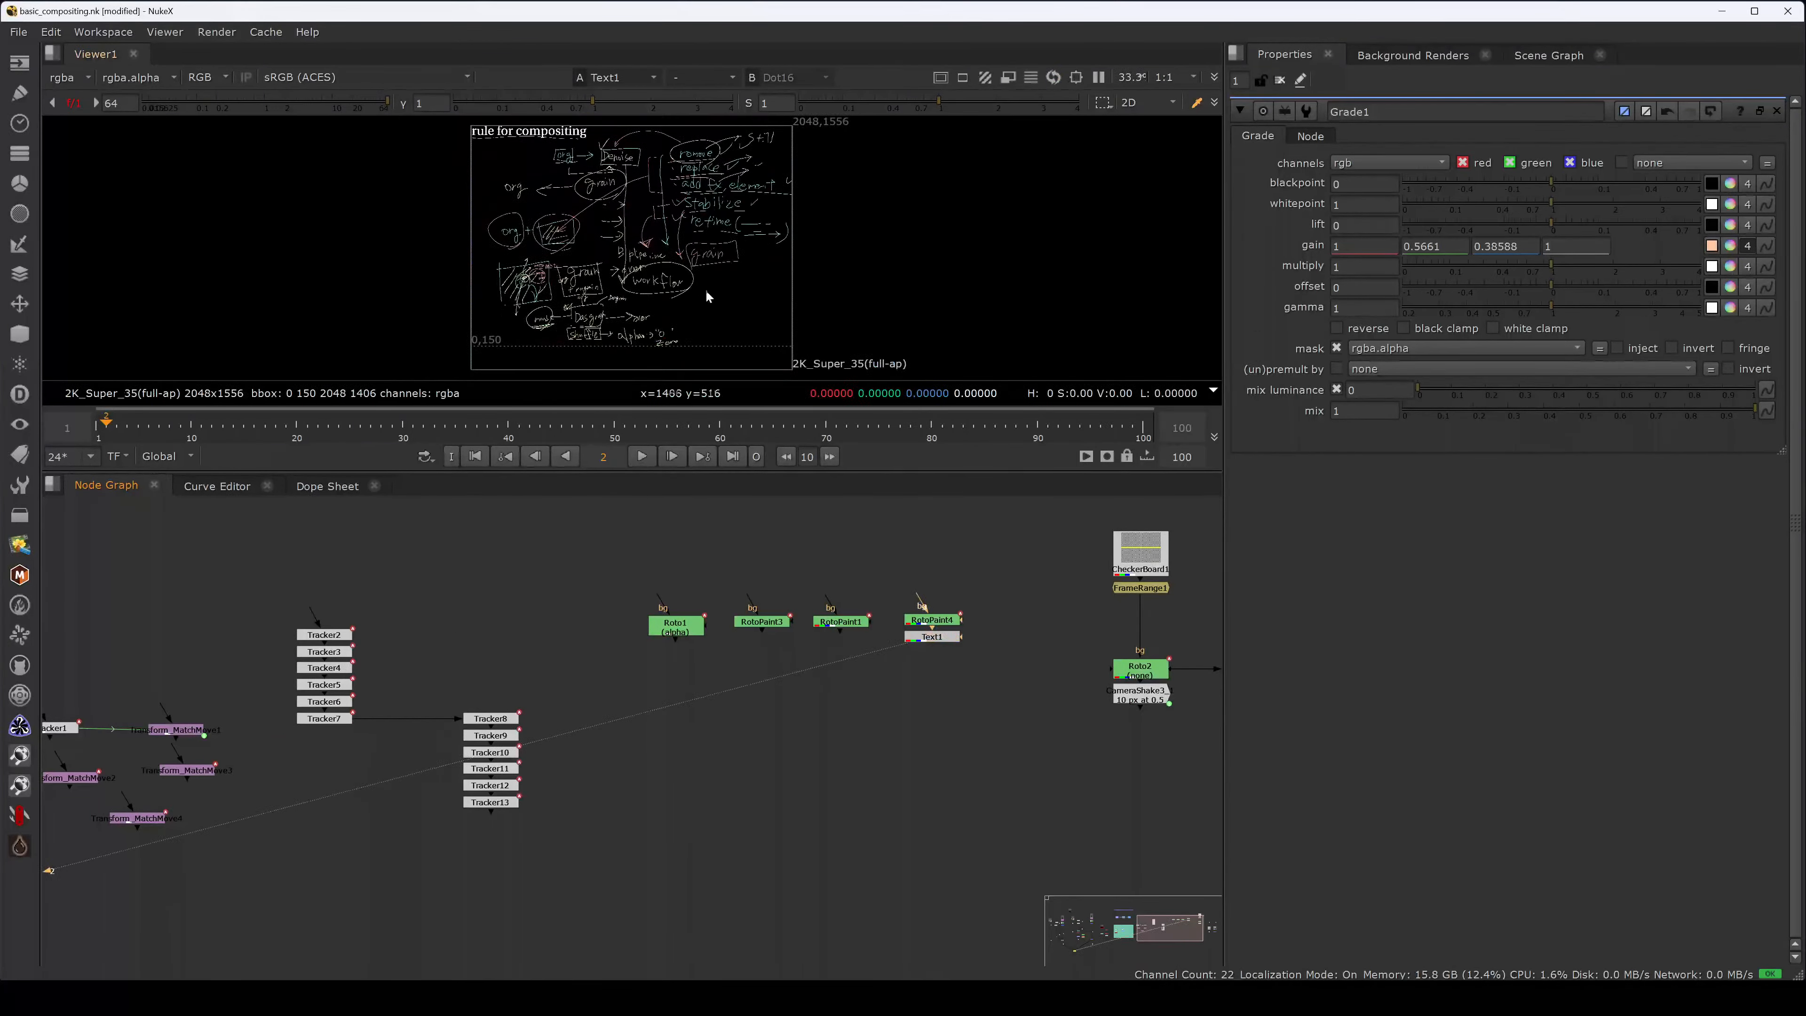
{"action": "key", "text": "space"}
{"action": "key", "text": "f"}
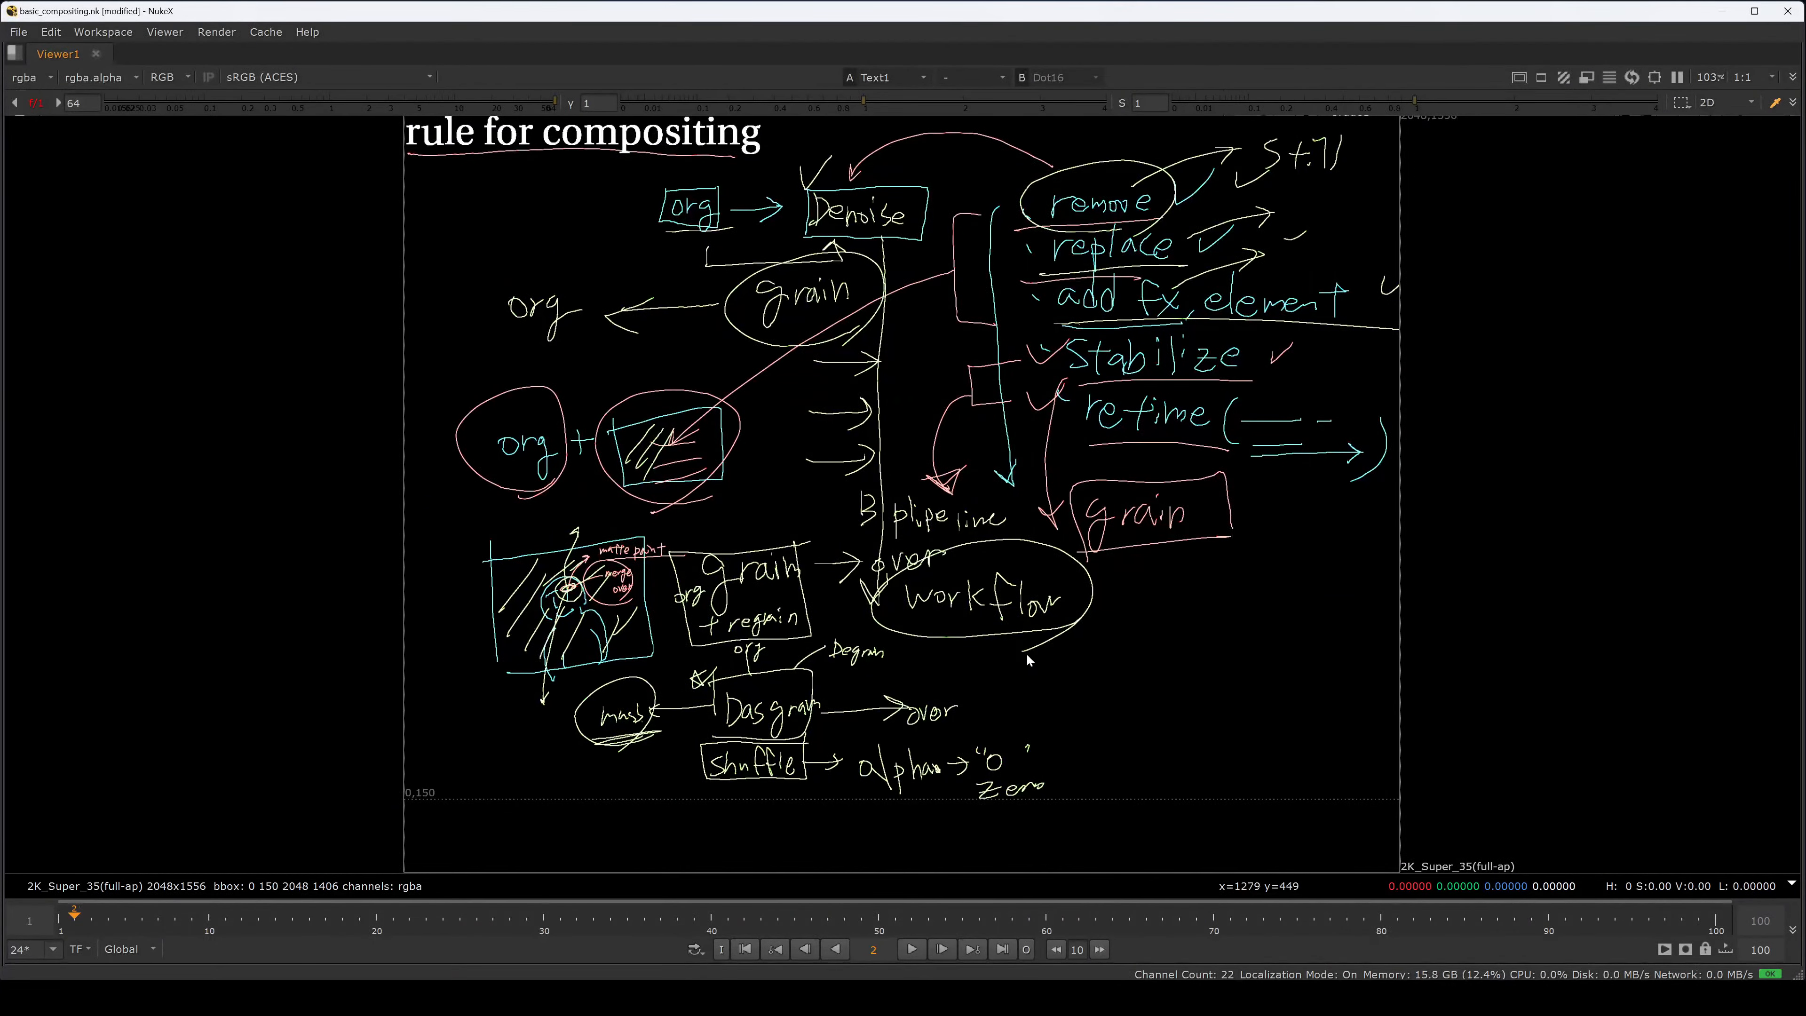
{"action": "key", "text": "space"}
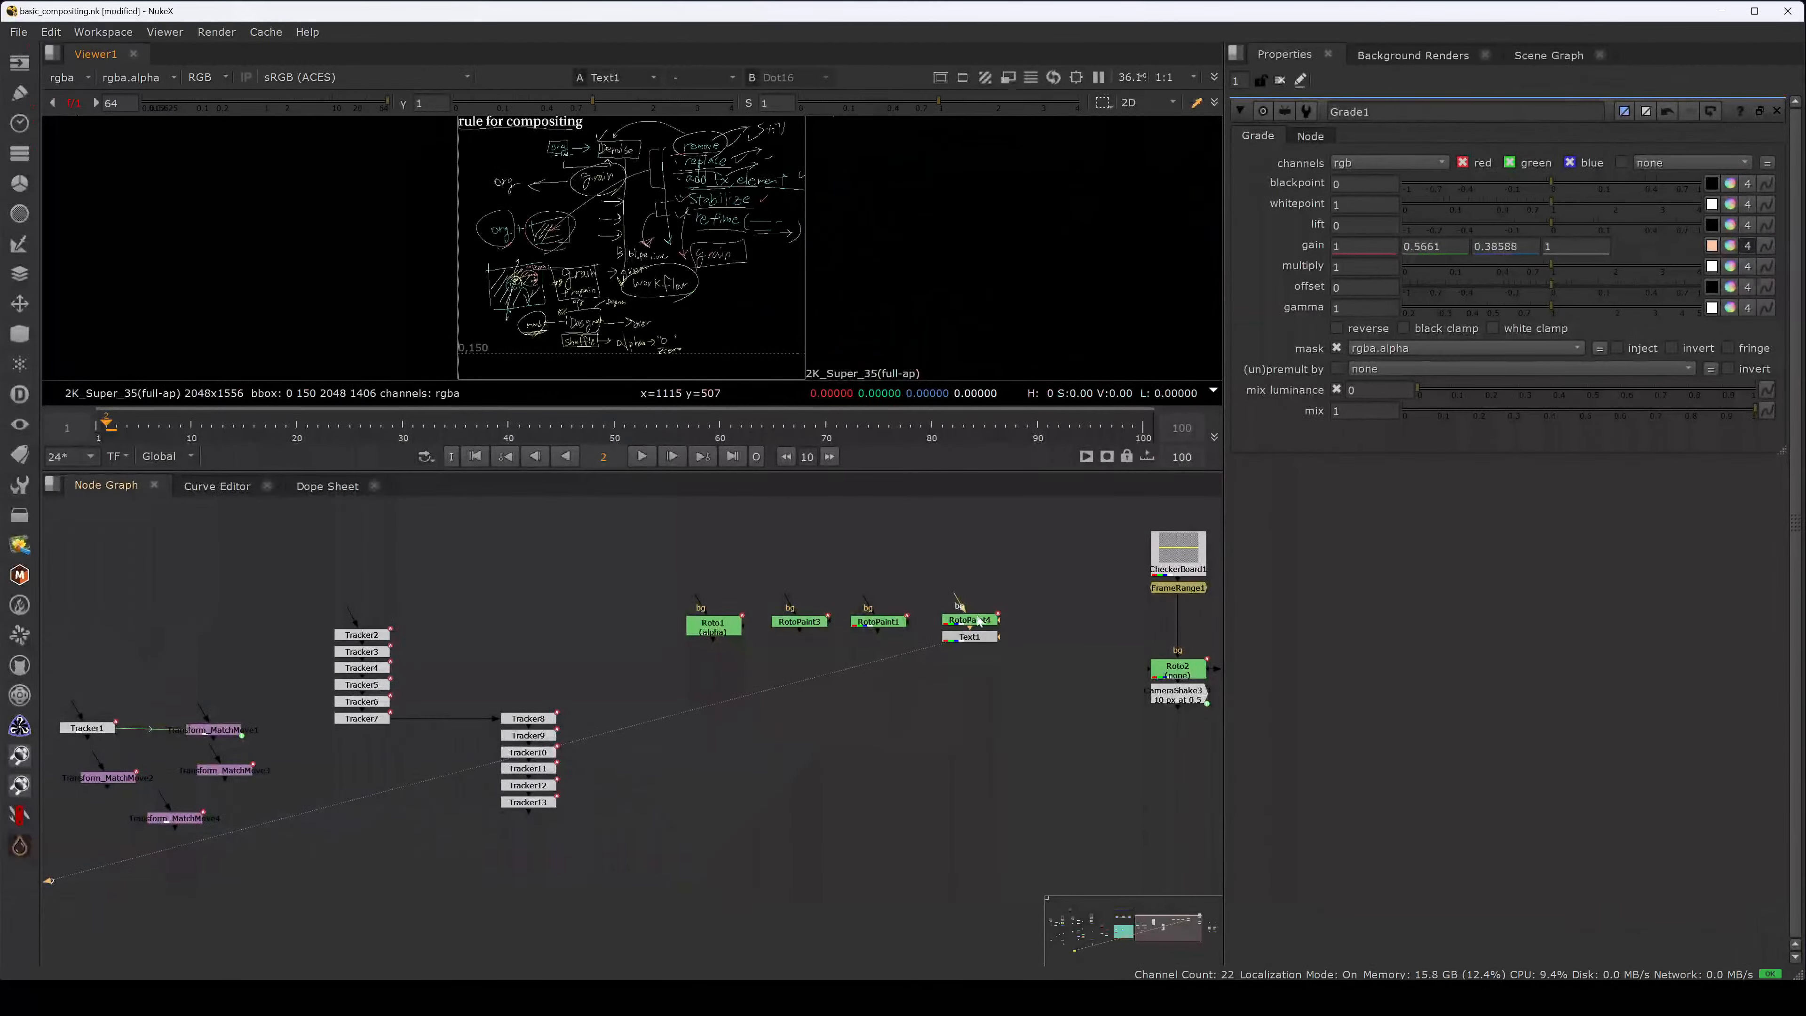
- Open the RotoPaint node above Text1, reset the viewer gain to 1, and handwrite "Denoise" in green beside the workflow notes
{"action": "double_click", "coordinate": [980, 620]}
{"action": "key", "text": "space"}
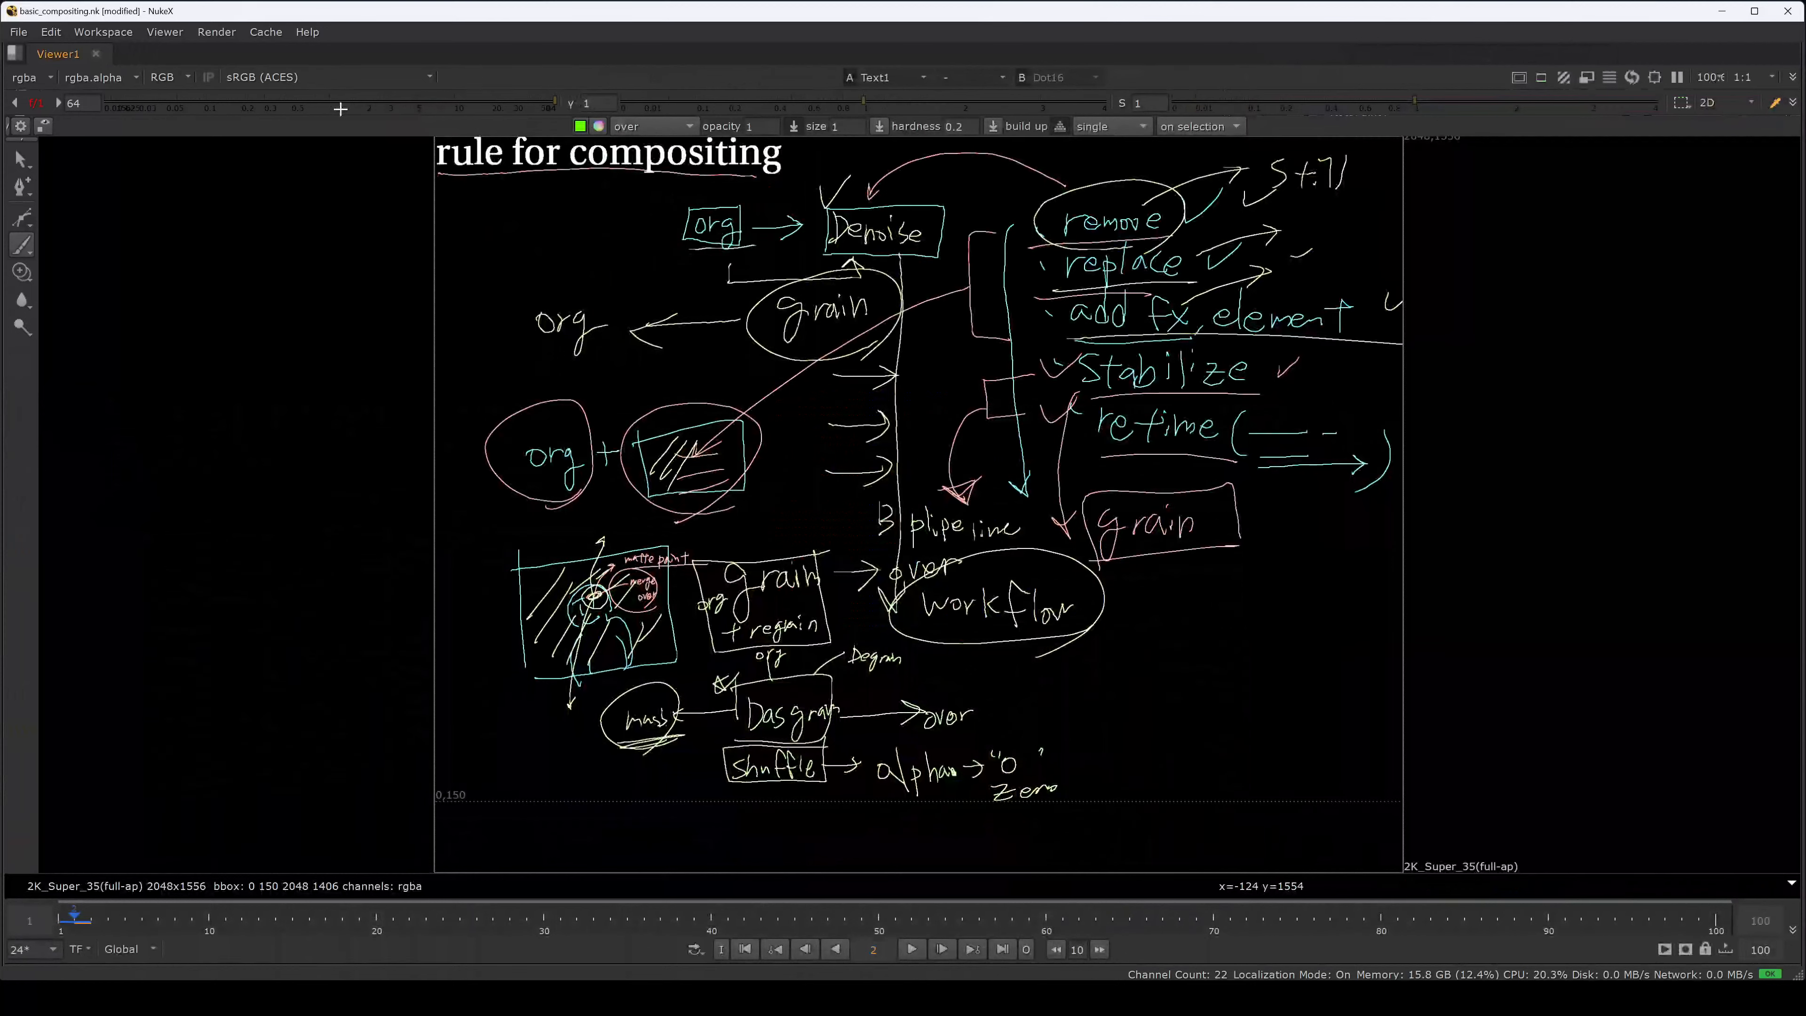
{"action": "left_click", "coordinate": [341, 106]}
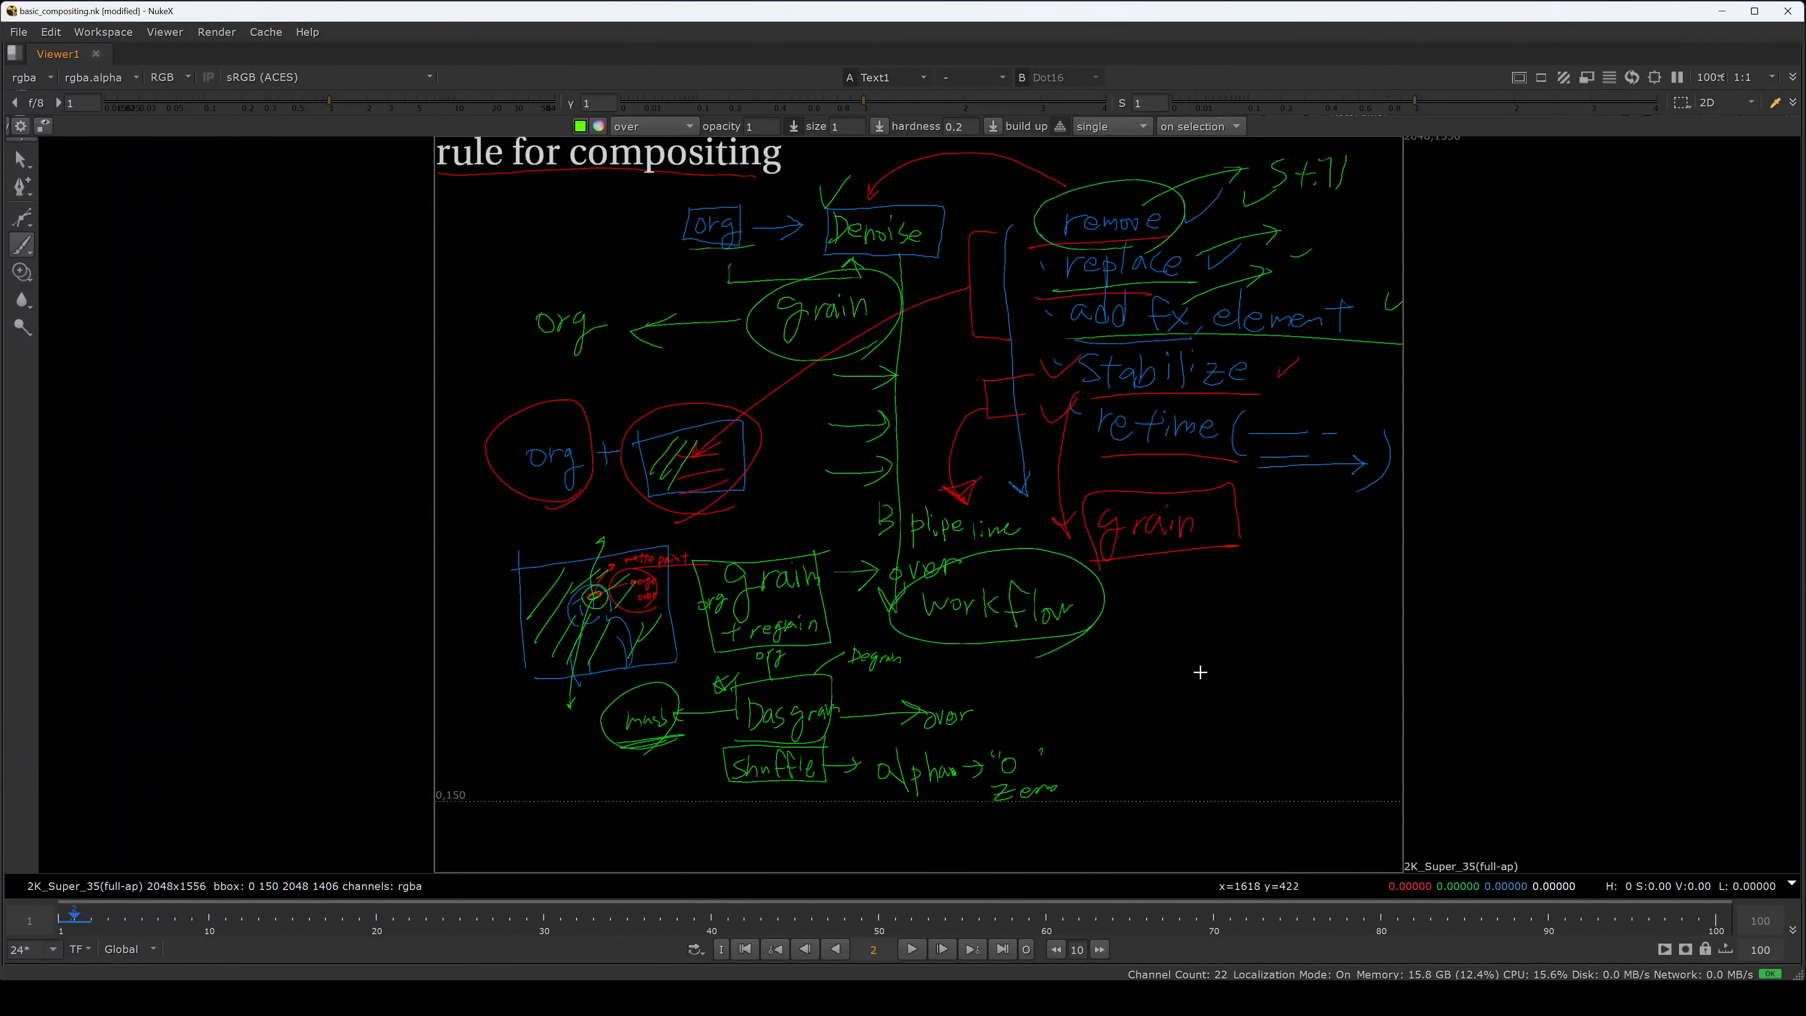
{"action": "left_click_drag", "start_coordinate": [1186, 659], "coordinate": [1182, 705]}
{"action": "mouse_move", "coordinate": [1185, 662]}
{"action": "left_mouse_down"}
{"action": "mouse_move", "coordinate": [1187, 703]}
{"action": "mouse_move", "coordinate": [1247, 703]}
{"action": "left_mouse_up"}
{"action": "left_click_drag", "start_coordinate": [1260, 693], "coordinate": [1321, 701]}
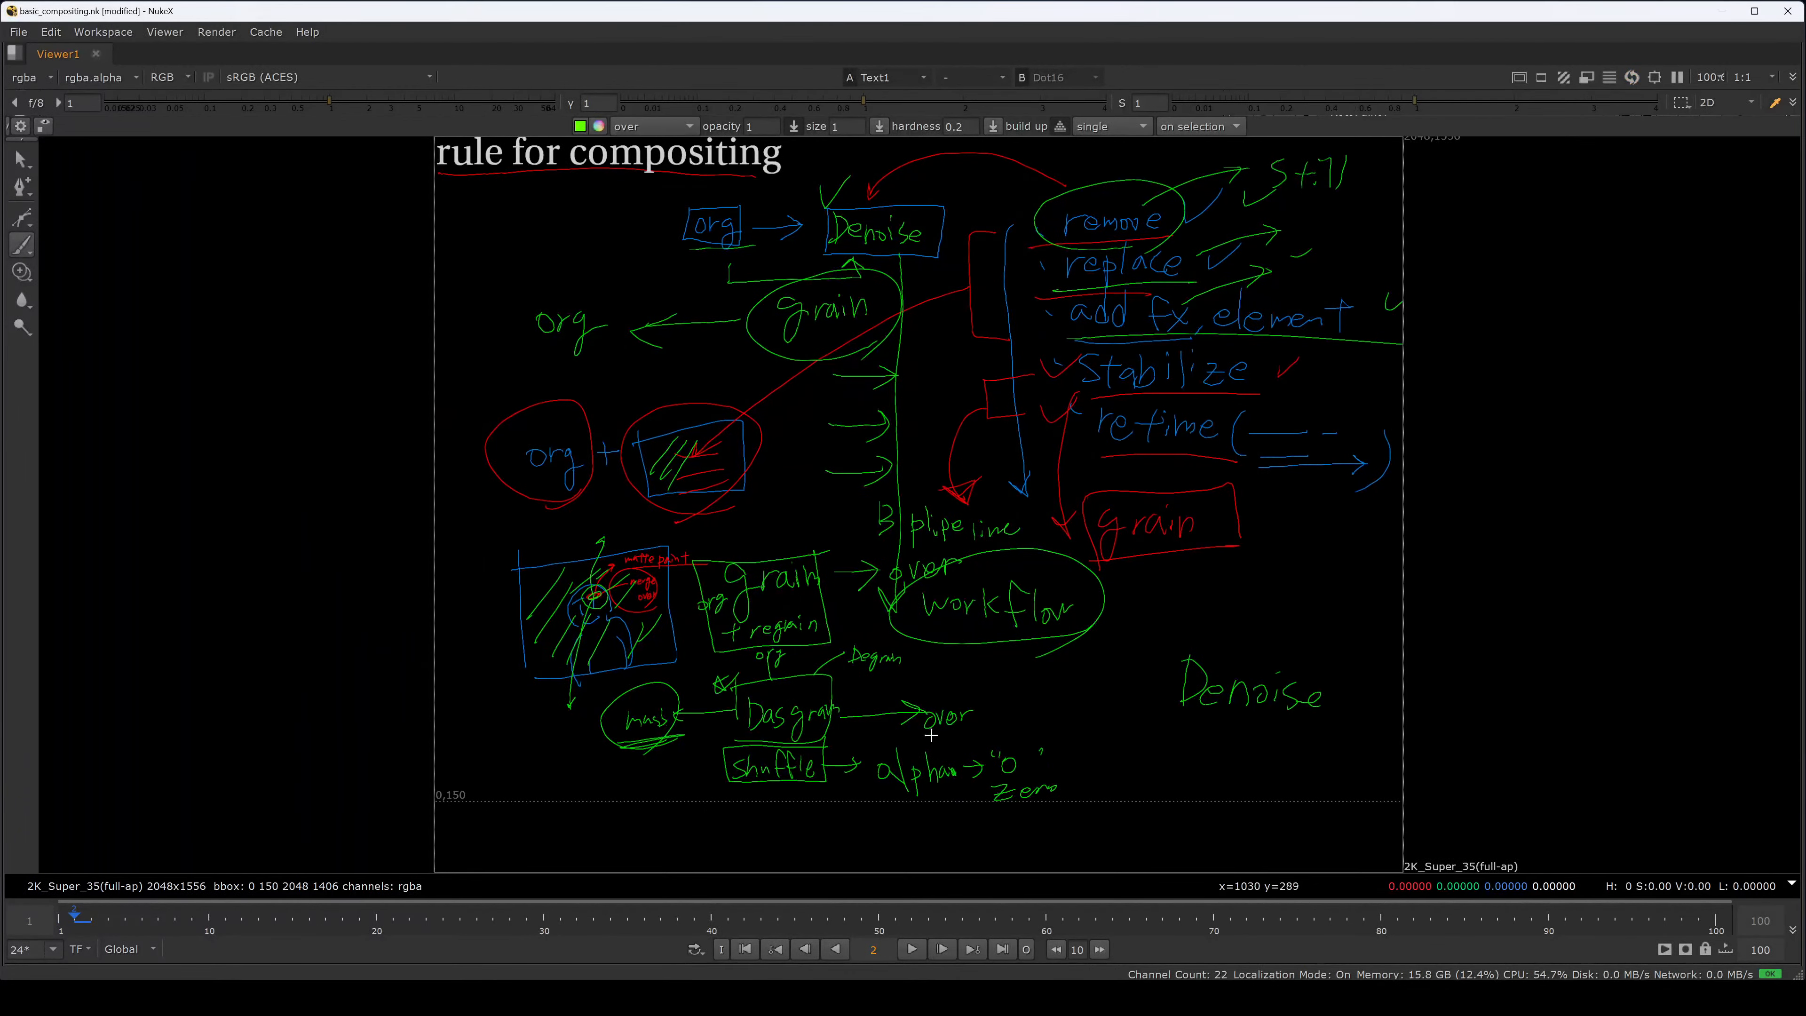
- Circle "over" and underline "Dasgrain" in green in the handwritten notes
{"action": "mouse_move", "coordinate": [936, 671]}
{"action": "left_mouse_down"}
{"action": "mouse_move", "coordinate": [962, 742]}
{"action": "mouse_move", "coordinate": [938, 670]}
{"action": "left_mouse_up"}
{"action": "left_click_drag", "start_coordinate": [755, 743], "coordinate": [832, 742]}
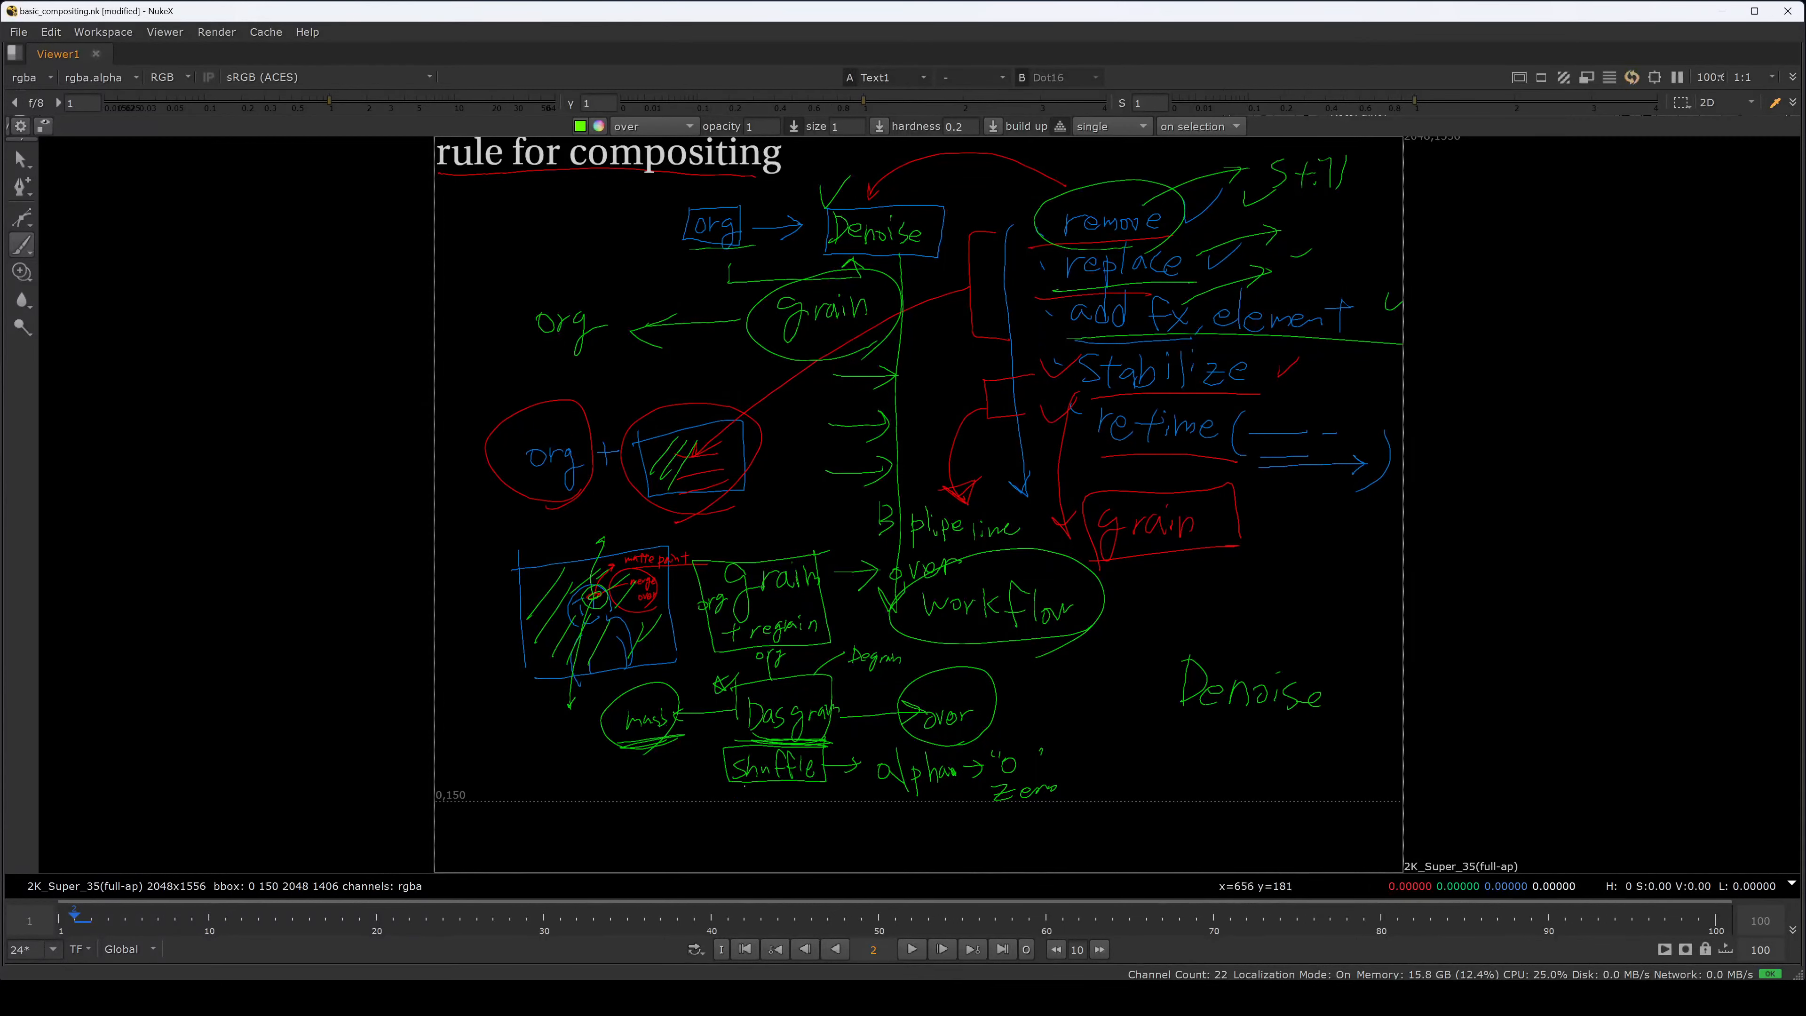
- Underline "shuffle" and "over" in green, and draw an arrow from "over" down to a handwritten "Final"
{"action": "left_click_drag", "start_coordinate": [740, 790], "coordinate": [818, 792]}
{"action": "mouse_move", "coordinate": [971, 738]}
{"action": "left_mouse_down"}
{"action": "mouse_move", "coordinate": [913, 740]}
{"action": "mouse_move", "coordinate": [941, 847]}
{"action": "left_mouse_up"}
{"action": "mouse_move", "coordinate": [940, 835]}
{"action": "left_mouse_down"}
{"action": "mouse_move", "coordinate": [988, 832]}
{"action": "mouse_move", "coordinate": [1037, 866]}
{"action": "left_mouse_up"}
{"action": "left_click_drag", "start_coordinate": [1036, 828], "coordinate": [1068, 845]}
{"action": "left_click", "coordinate": [1080, 833]}
{"action": "left_click_drag", "start_coordinate": [1082, 853], "coordinate": [1148, 859]}
- Handwrite "workflow" in green below "Denoise" and circle the two words together
{"action": "left_click_drag", "start_coordinate": [1197, 734], "coordinate": [1249, 750]}
{"action": "left_click_drag", "start_coordinate": [1255, 760], "coordinate": [1278, 761]}
{"action": "left_click", "coordinate": [1314, 760]}
{"action": "mouse_move", "coordinate": [1298, 741]}
{"action": "left_mouse_down"}
{"action": "mouse_move", "coordinate": [1319, 780]}
{"action": "mouse_move", "coordinate": [1189, 651]}
{"action": "mouse_move", "coordinate": [1325, 790]}
{"action": "left_mouse_up"}
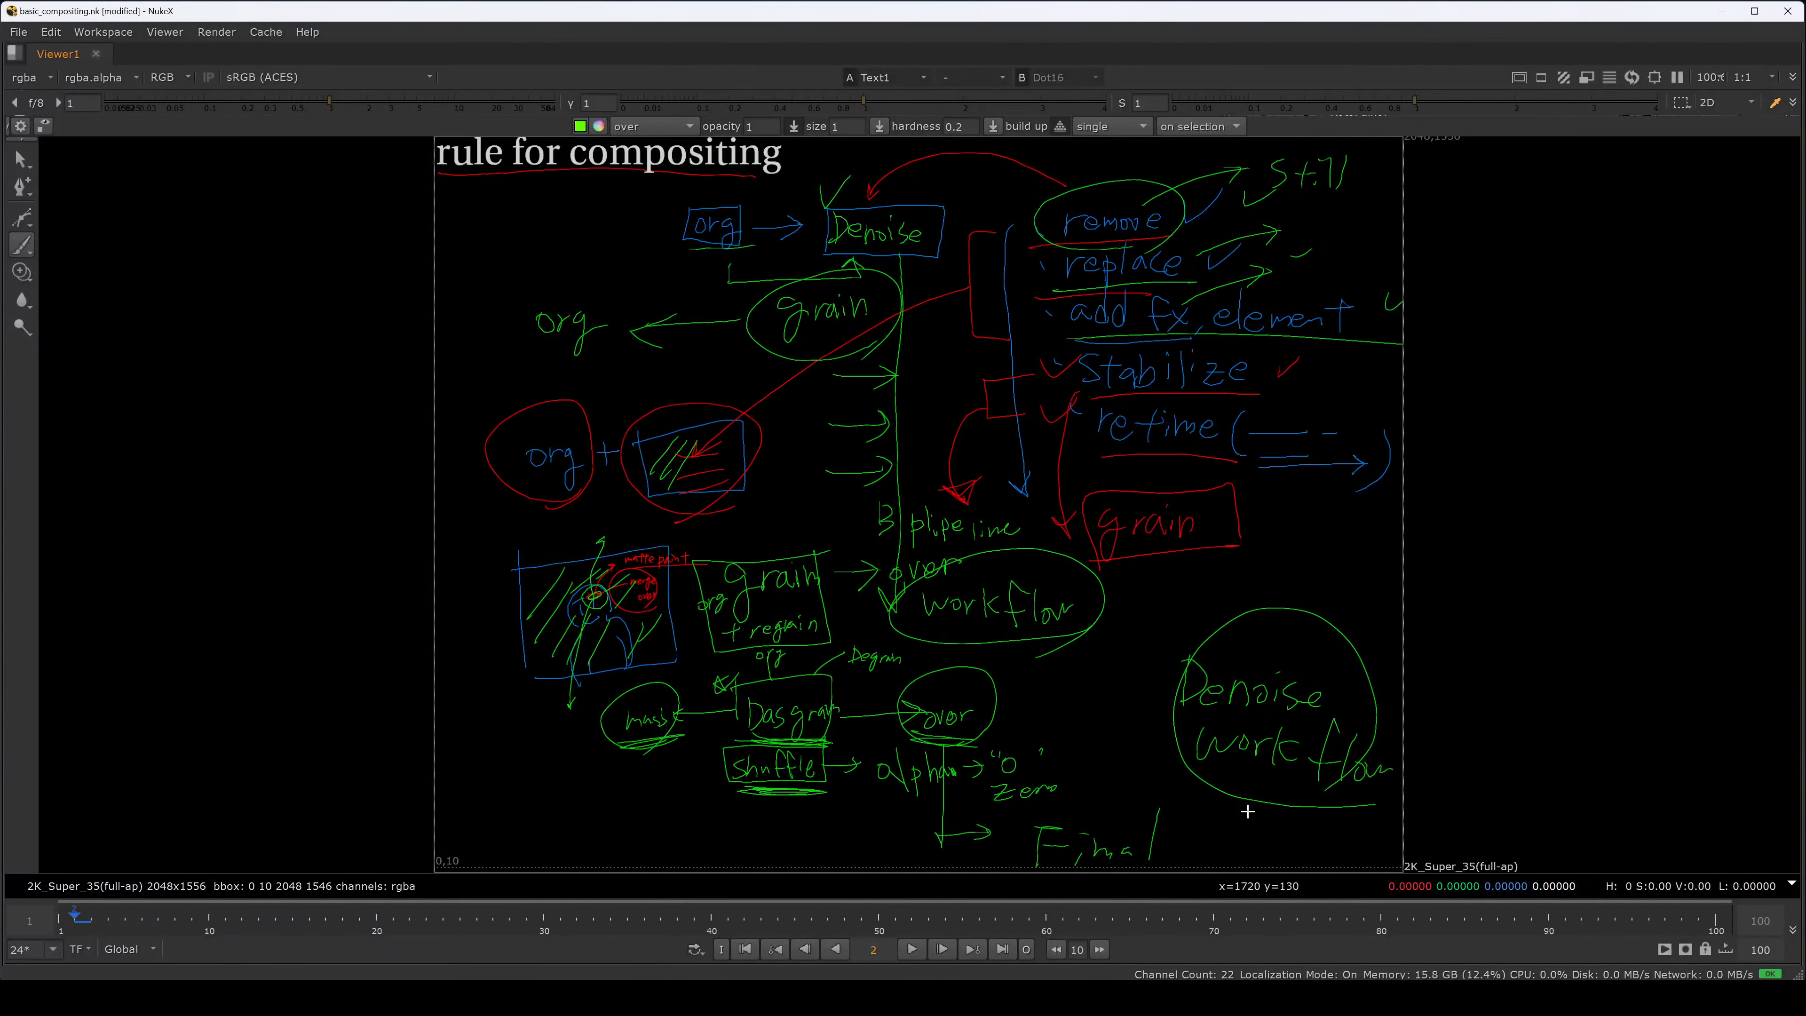
- Advance to frame 3 and show the Text1 "rule for compositing" page enlarged in the viewer for fresh notes
{"action": "key", "text": "1"}
{"action": "key", "text": "Right"}
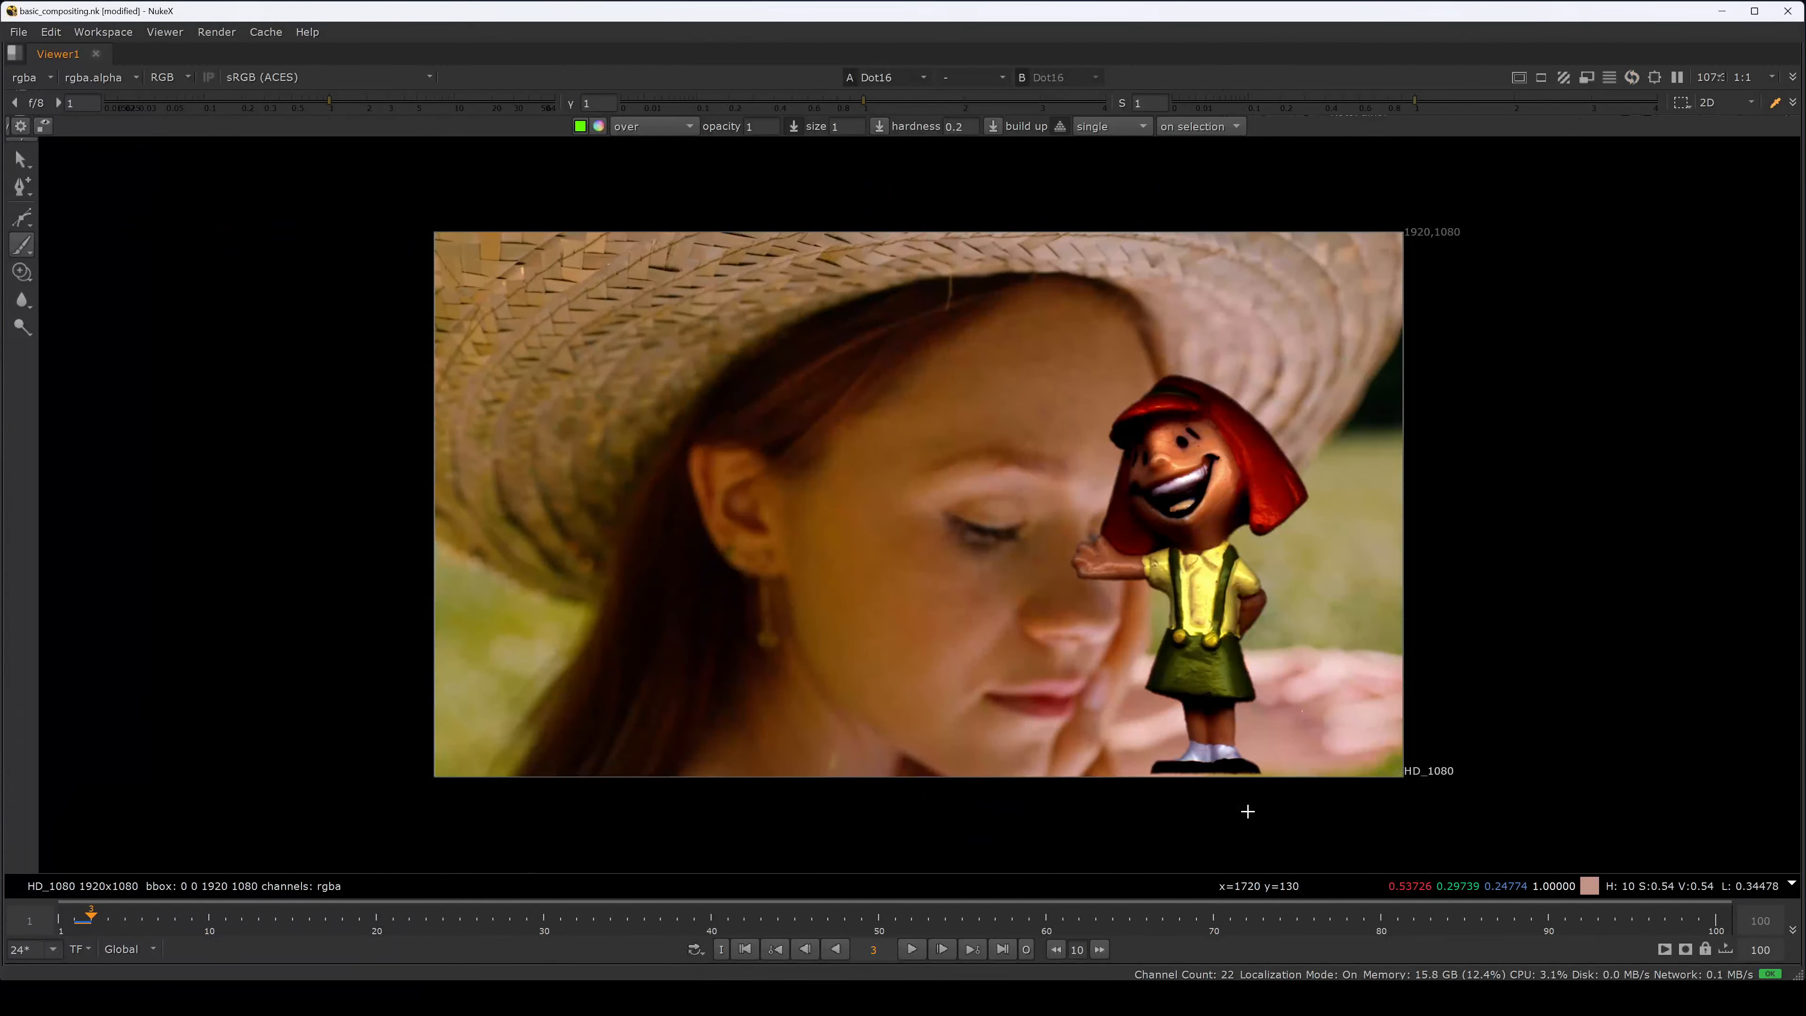
{"action": "key", "text": "space"}
{"action": "left_click", "coordinate": [959, 683]}
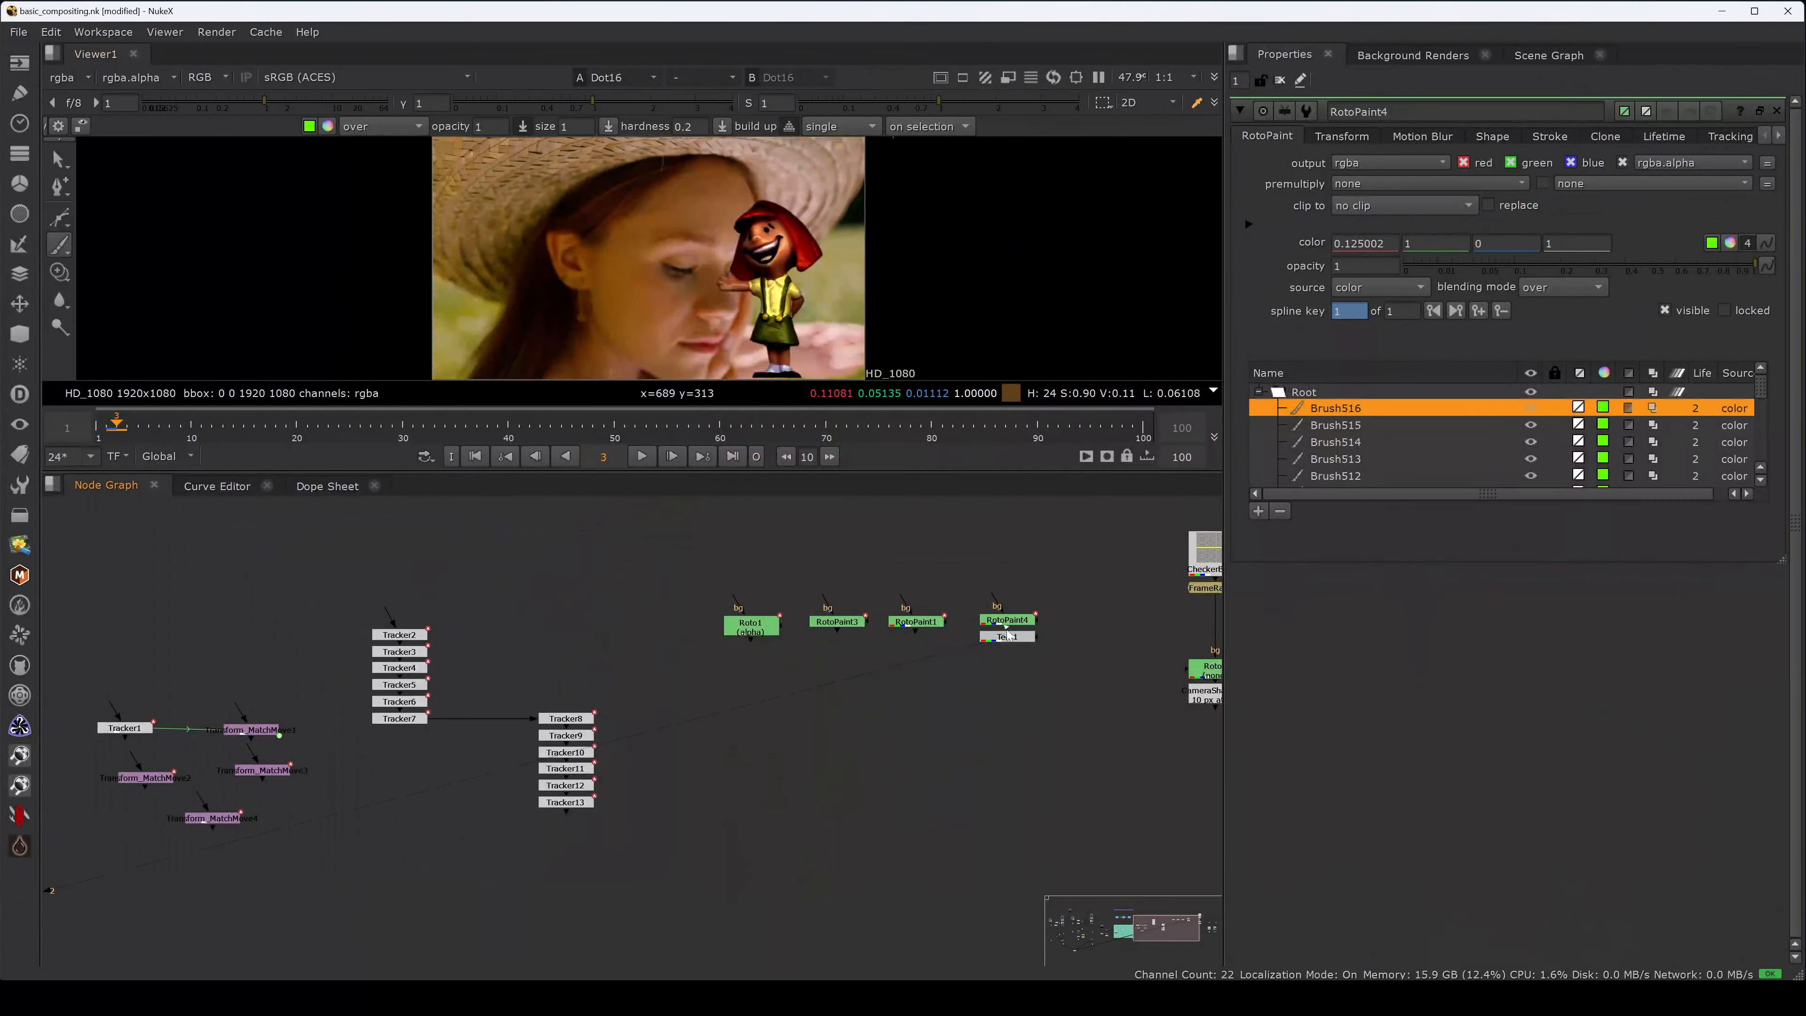
{"action": "key", "text": "2"}
{"action": "key", "text": "space"}
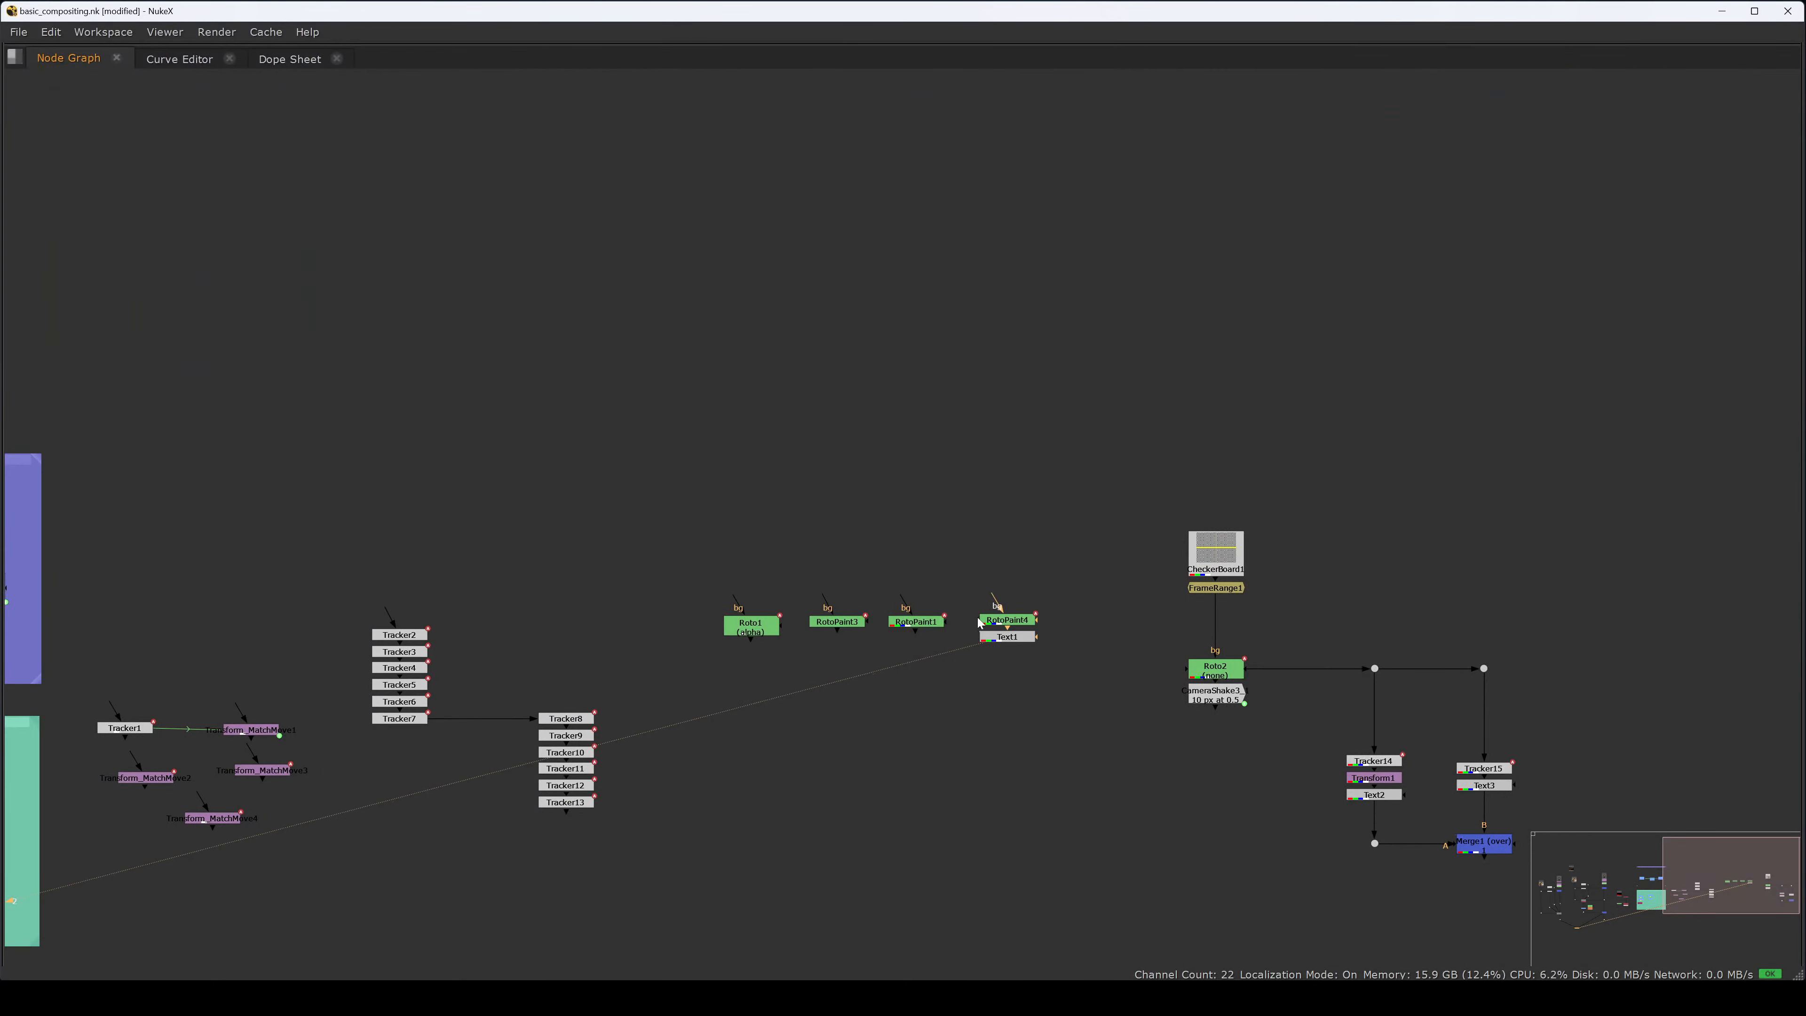
{"action": "key", "text": "space"}
{"action": "key", "text": "space"}
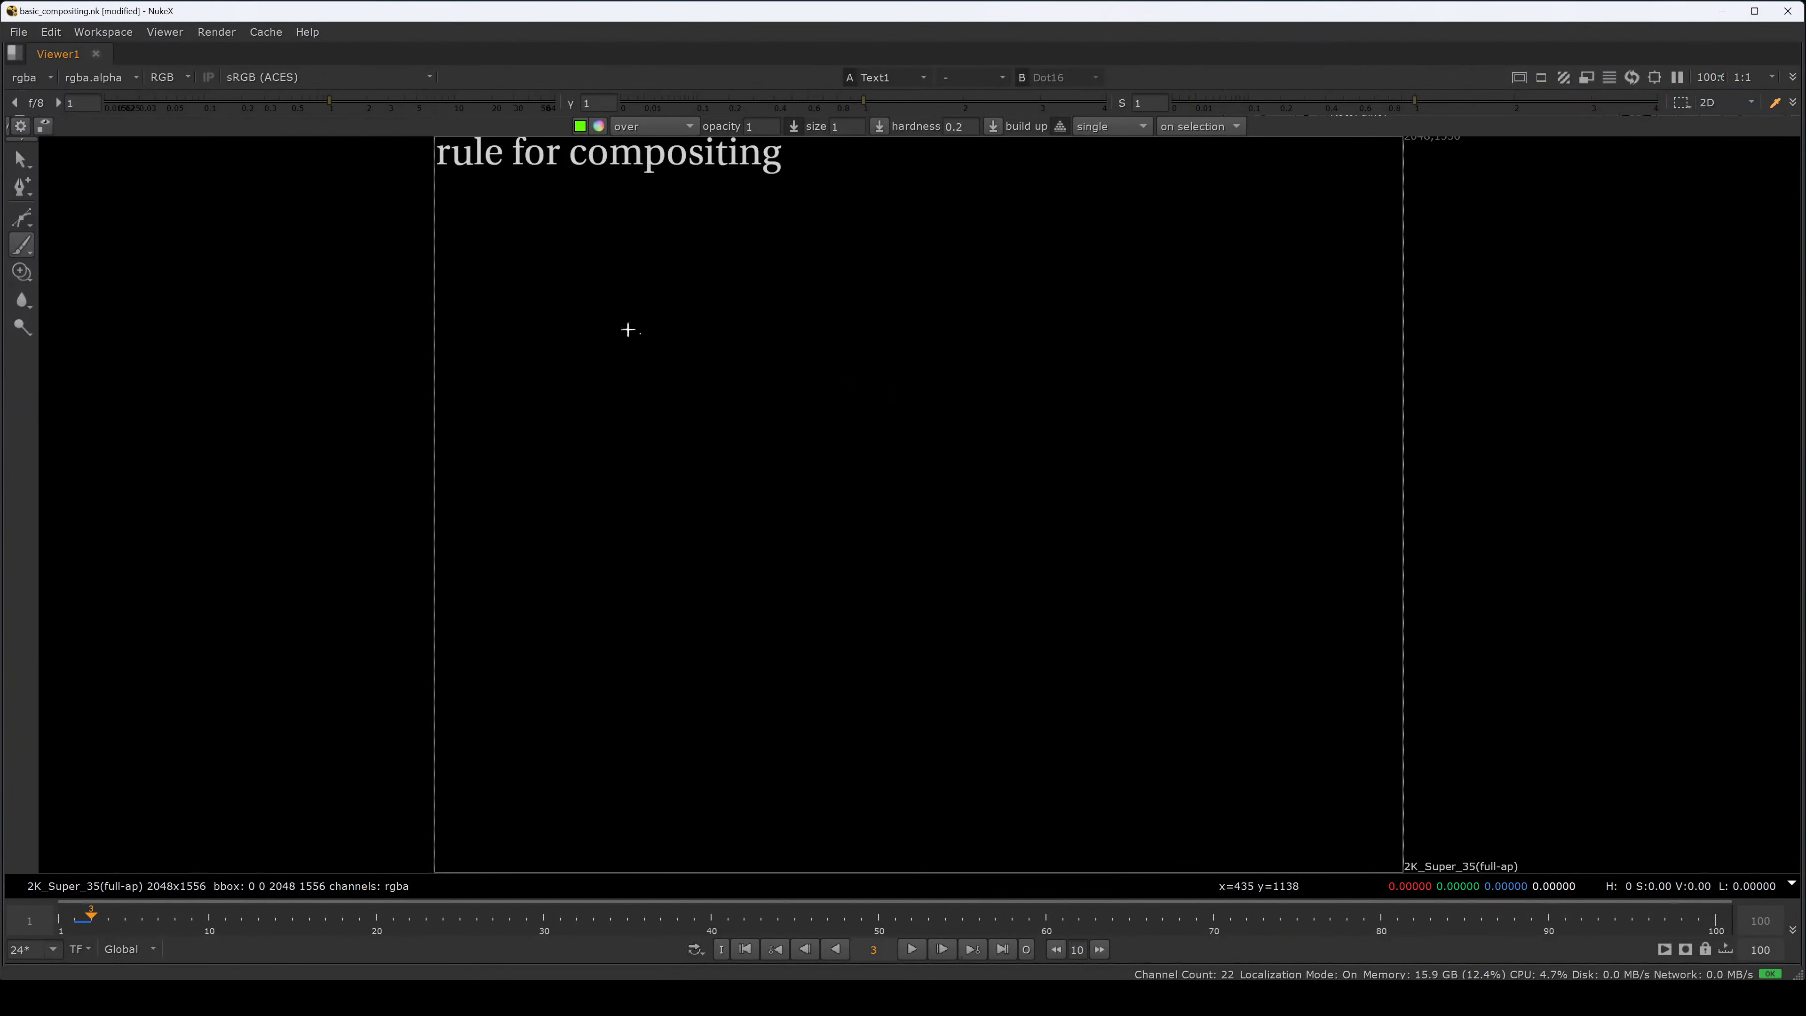
- Underline the "rule for compositing" heading in green and handwrite "organizing" beneath it
{"action": "left_click_drag", "start_coordinate": [437, 182], "coordinate": [836, 180]}
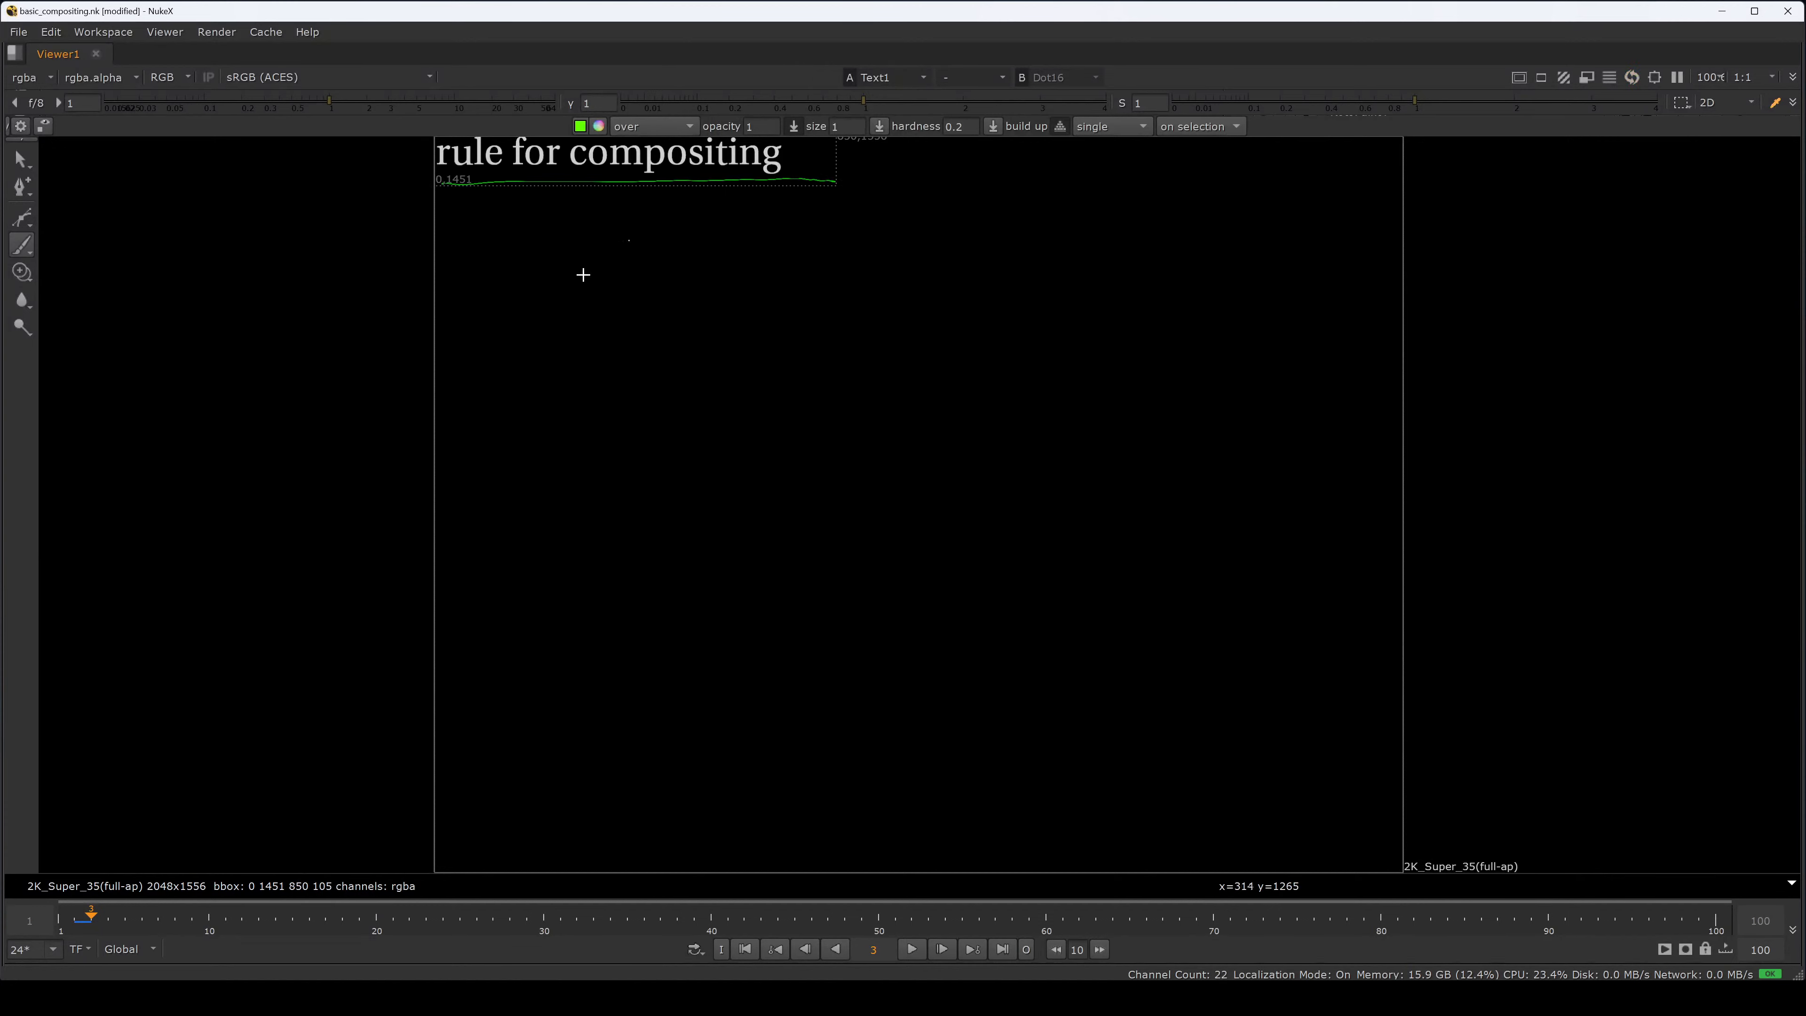
{"action": "mouse_move", "coordinate": [602, 251]}
{"action": "left_mouse_down"}
{"action": "mouse_move", "coordinate": [647, 256]}
{"action": "mouse_move", "coordinate": [670, 316]}
{"action": "left_mouse_up"}
{"action": "mouse_move", "coordinate": [700, 260]}
{"action": "left_mouse_down"}
{"action": "mouse_move", "coordinate": [704, 283]}
{"action": "mouse_move", "coordinate": [752, 260]}
{"action": "mouse_move", "coordinate": [875, 288]}
{"action": "mouse_move", "coordinate": [915, 248]}
{"action": "left_mouse_up"}
{"action": "mouse_move", "coordinate": [897, 257]}
{"action": "left_mouse_down"}
{"action": "mouse_move", "coordinate": [897, 292]}
{"action": "mouse_move", "coordinate": [929, 284]}
{"action": "left_mouse_up"}
{"action": "mouse_move", "coordinate": [946, 261]}
{"action": "left_mouse_down"}
{"action": "mouse_move", "coordinate": [936, 273]}
{"action": "mouse_move", "coordinate": [977, 279]}
{"action": "left_mouse_up"}
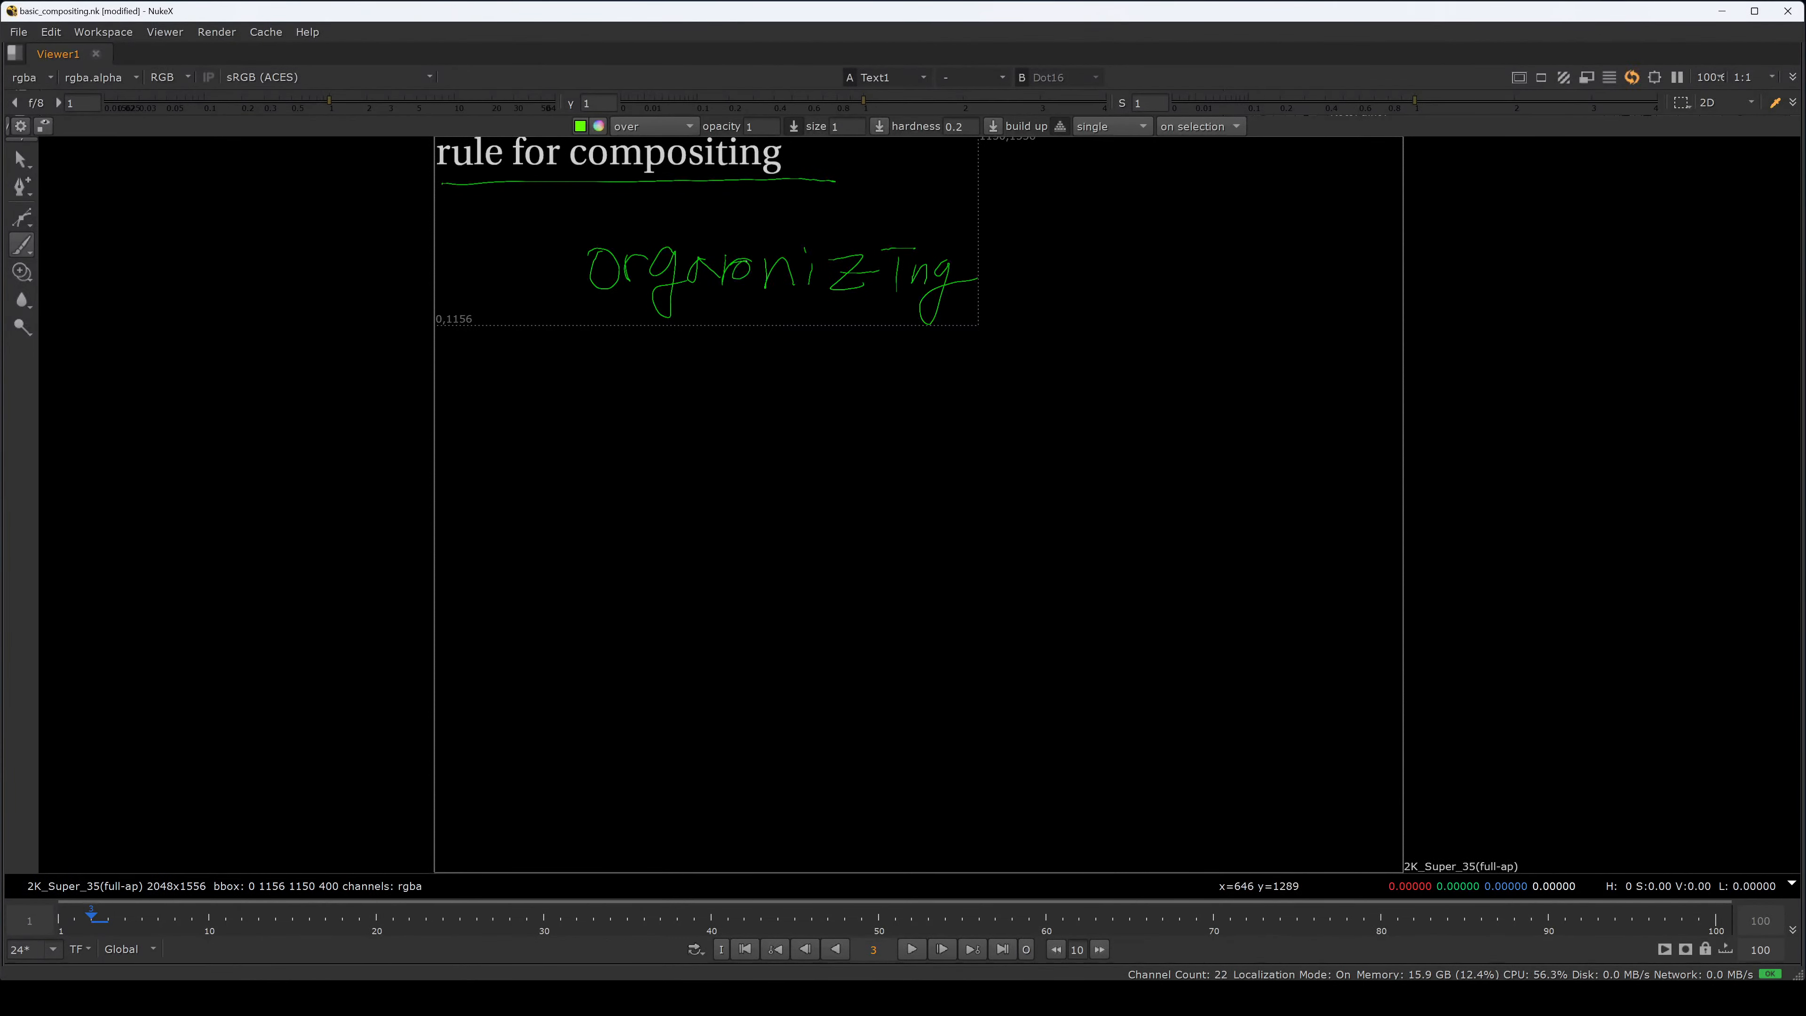
- Erase the surplus letters in the middle of the handwritten "organizing"
{"action": "left_click_drag", "start_coordinate": [741, 262], "coordinate": [734, 274]}
{"action": "key", "text": "n"}
{"action": "mouse_move", "coordinate": [738, 273]}
{"action": "left_mouse_down"}
{"action": "mouse_move", "coordinate": [725, 258]}
{"action": "mouse_move", "coordinate": [739, 291]}
{"action": "left_mouse_up"}
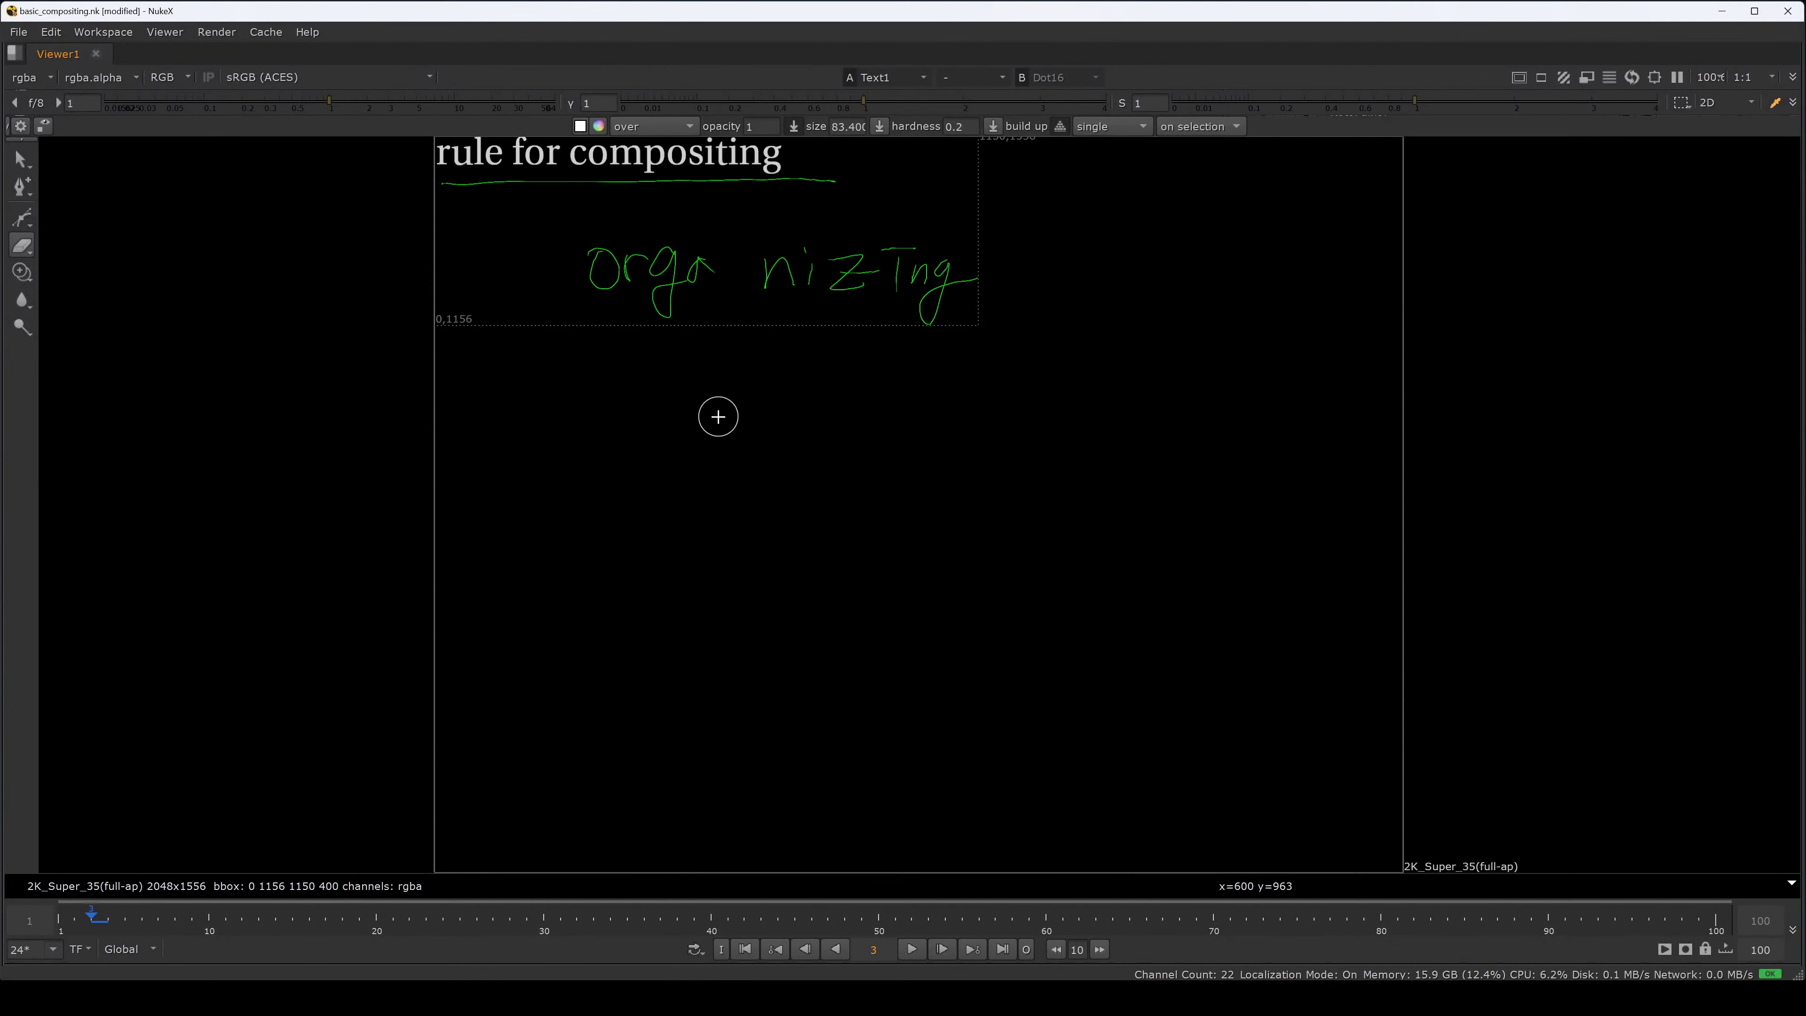
- Brush a green check mark beside "organizing" and add a second checked line reading "script name", underlined
{"action": "key", "text": "n"}
{"action": "left_click_drag", "start_coordinate": [515, 274], "coordinate": [547, 239]}
{"action": "left_click_drag", "start_coordinate": [520, 359], "coordinate": [550, 349]}
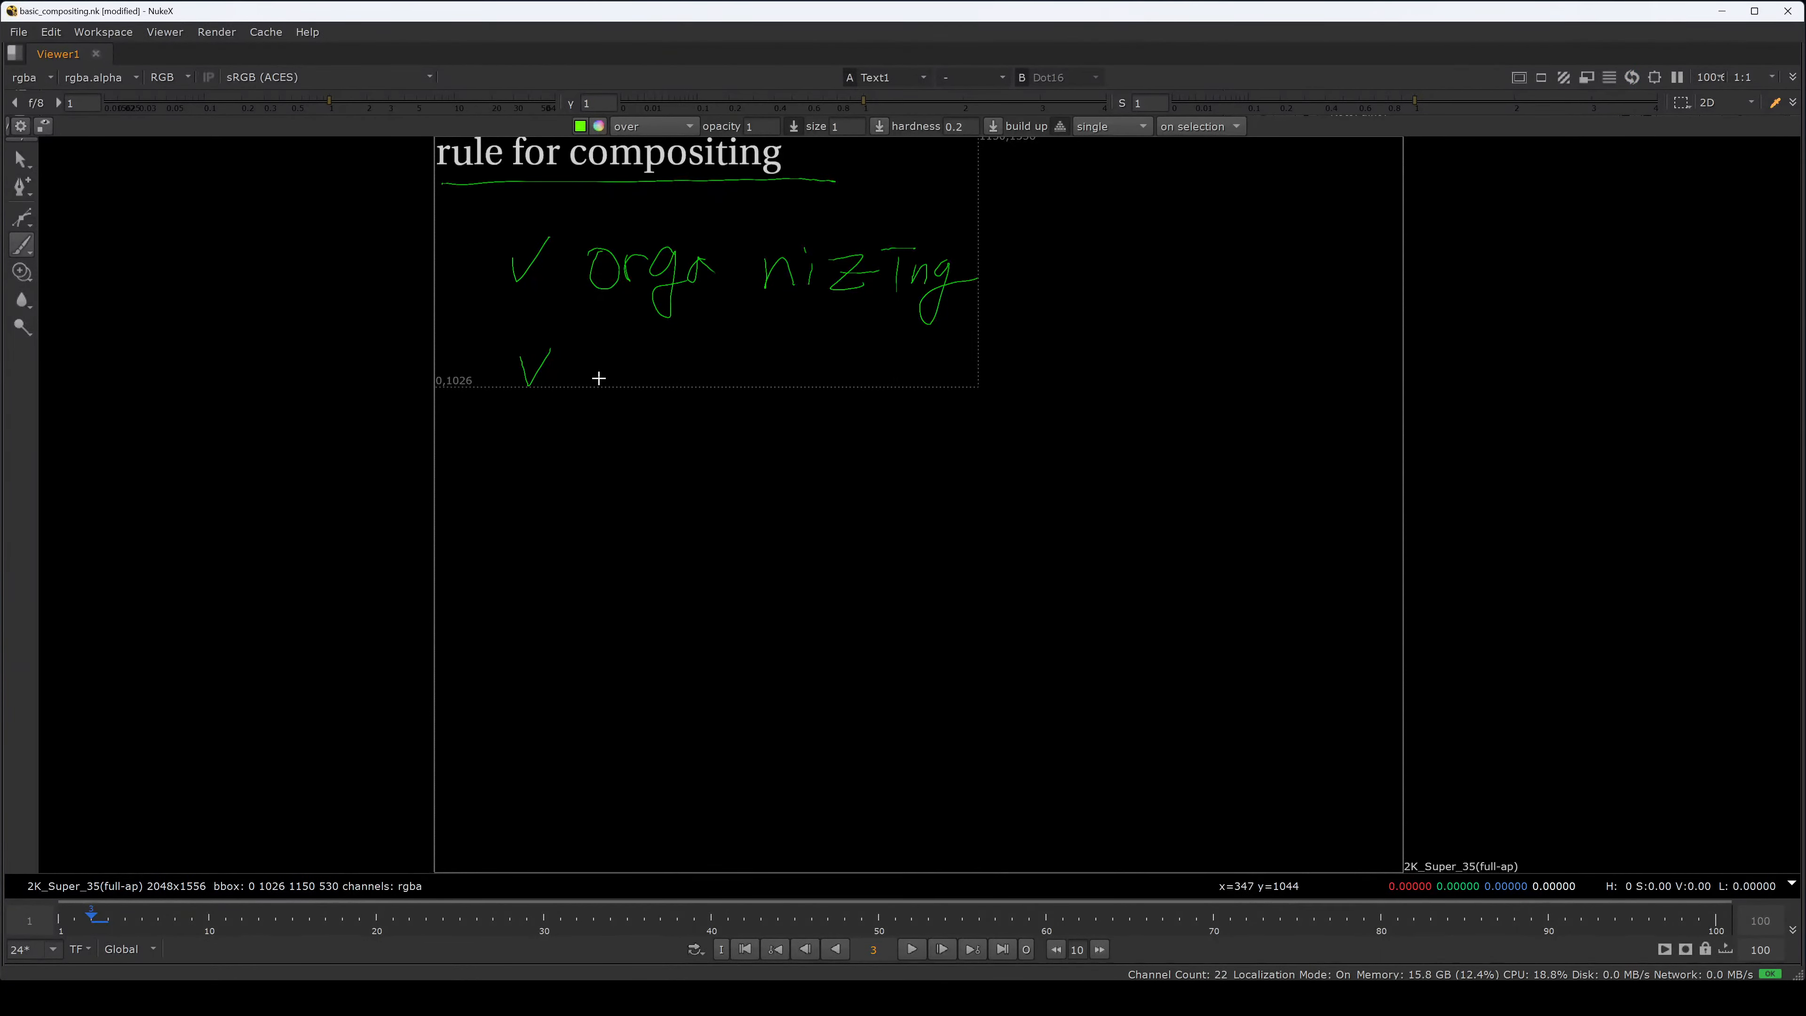
{"action": "mouse_move", "coordinate": [613, 362]}
{"action": "left_mouse_down"}
{"action": "mouse_move", "coordinate": [588, 388]}
{"action": "mouse_move", "coordinate": [668, 366]}
{"action": "left_mouse_up"}
{"action": "left_click_drag", "start_coordinate": [674, 366], "coordinate": [689, 388]}
{"action": "left_click_drag", "start_coordinate": [717, 353], "coordinate": [719, 390]}
{"action": "left_click_drag", "start_coordinate": [706, 370], "coordinate": [878, 380]}
{"action": "left_click_drag", "start_coordinate": [572, 417], "coordinate": [937, 400]}
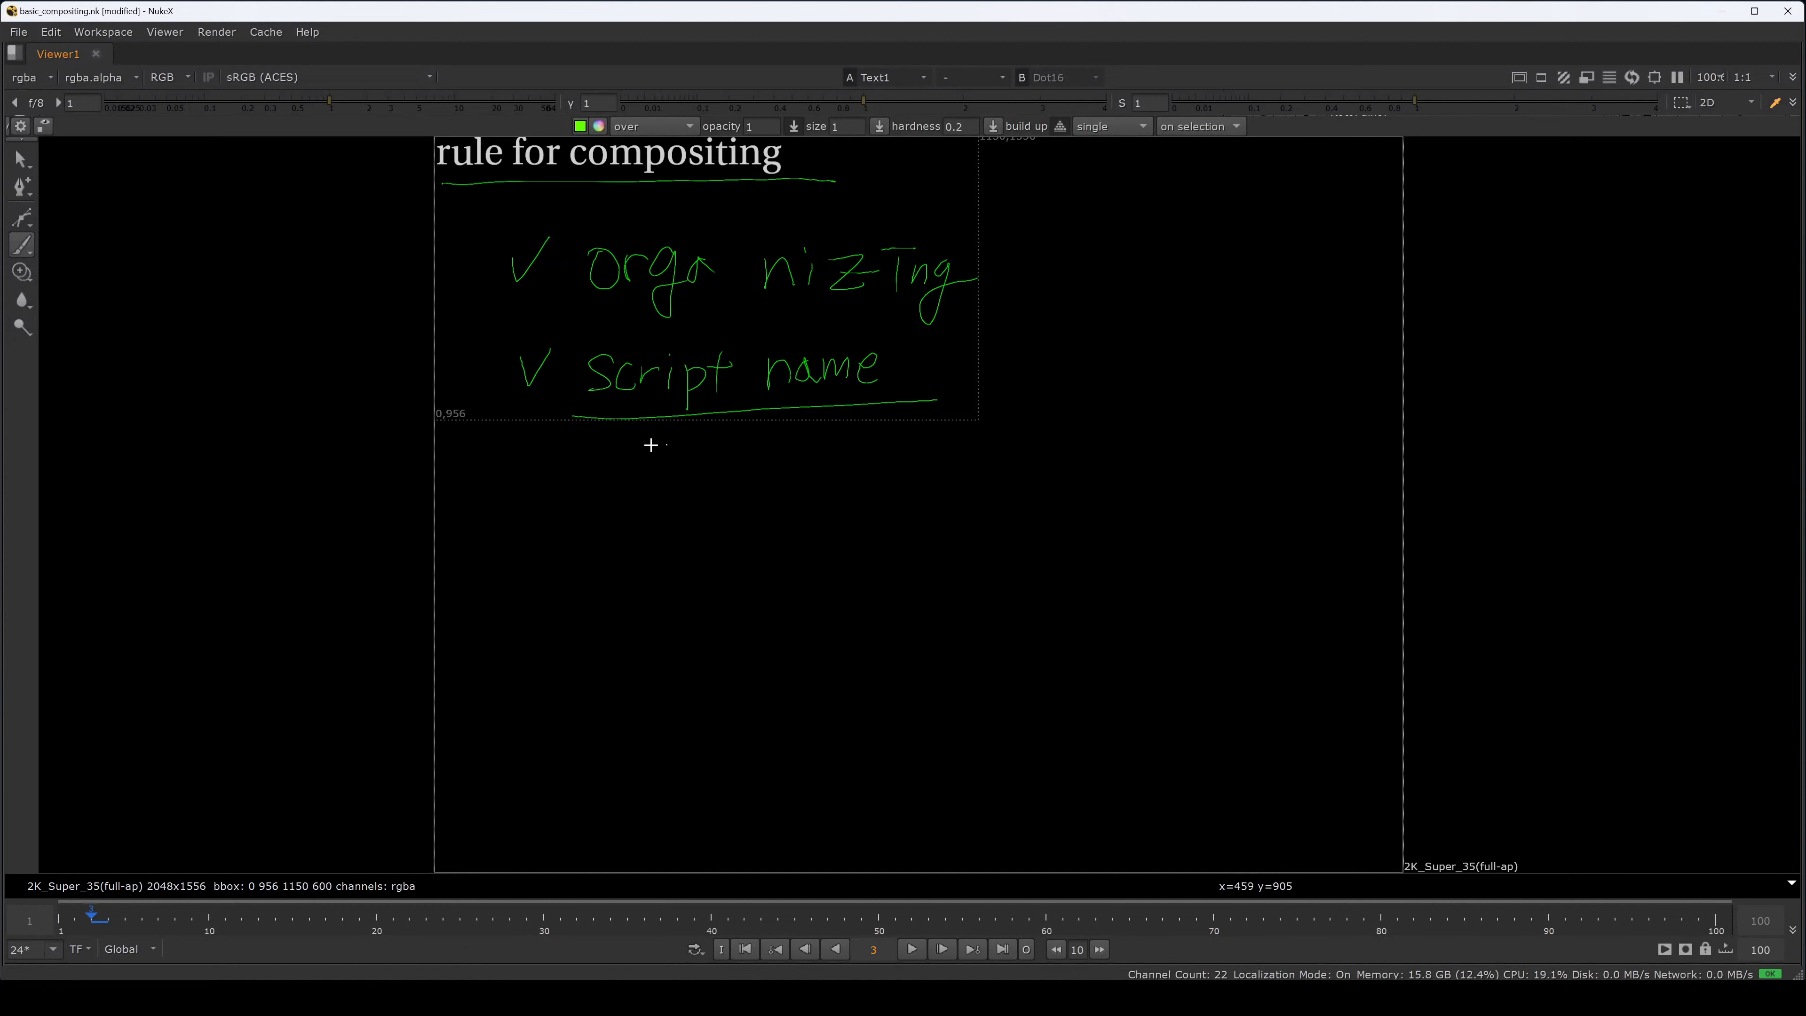
- Handwrite "shot → shot name" in green below the "script name" line
{"action": "mouse_move", "coordinate": [601, 480]}
{"action": "left_mouse_down"}
{"action": "mouse_move", "coordinate": [573, 509]}
{"action": "mouse_move", "coordinate": [734, 496]}
{"action": "left_mouse_up"}
{"action": "mouse_move", "coordinate": [707, 487]}
{"action": "left_mouse_down"}
{"action": "mouse_move", "coordinate": [704, 510]}
{"action": "mouse_move", "coordinate": [763, 516]}
{"action": "left_mouse_up"}
{"action": "mouse_move", "coordinate": [794, 470]}
{"action": "left_mouse_down"}
{"action": "mouse_move", "coordinate": [790, 518]}
{"action": "mouse_move", "coordinate": [812, 517]}
{"action": "left_mouse_up"}
{"action": "left_click_drag", "start_coordinate": [828, 497], "coordinate": [844, 518]}
{"action": "left_click_drag", "start_coordinate": [833, 491], "coordinate": [999, 511]}
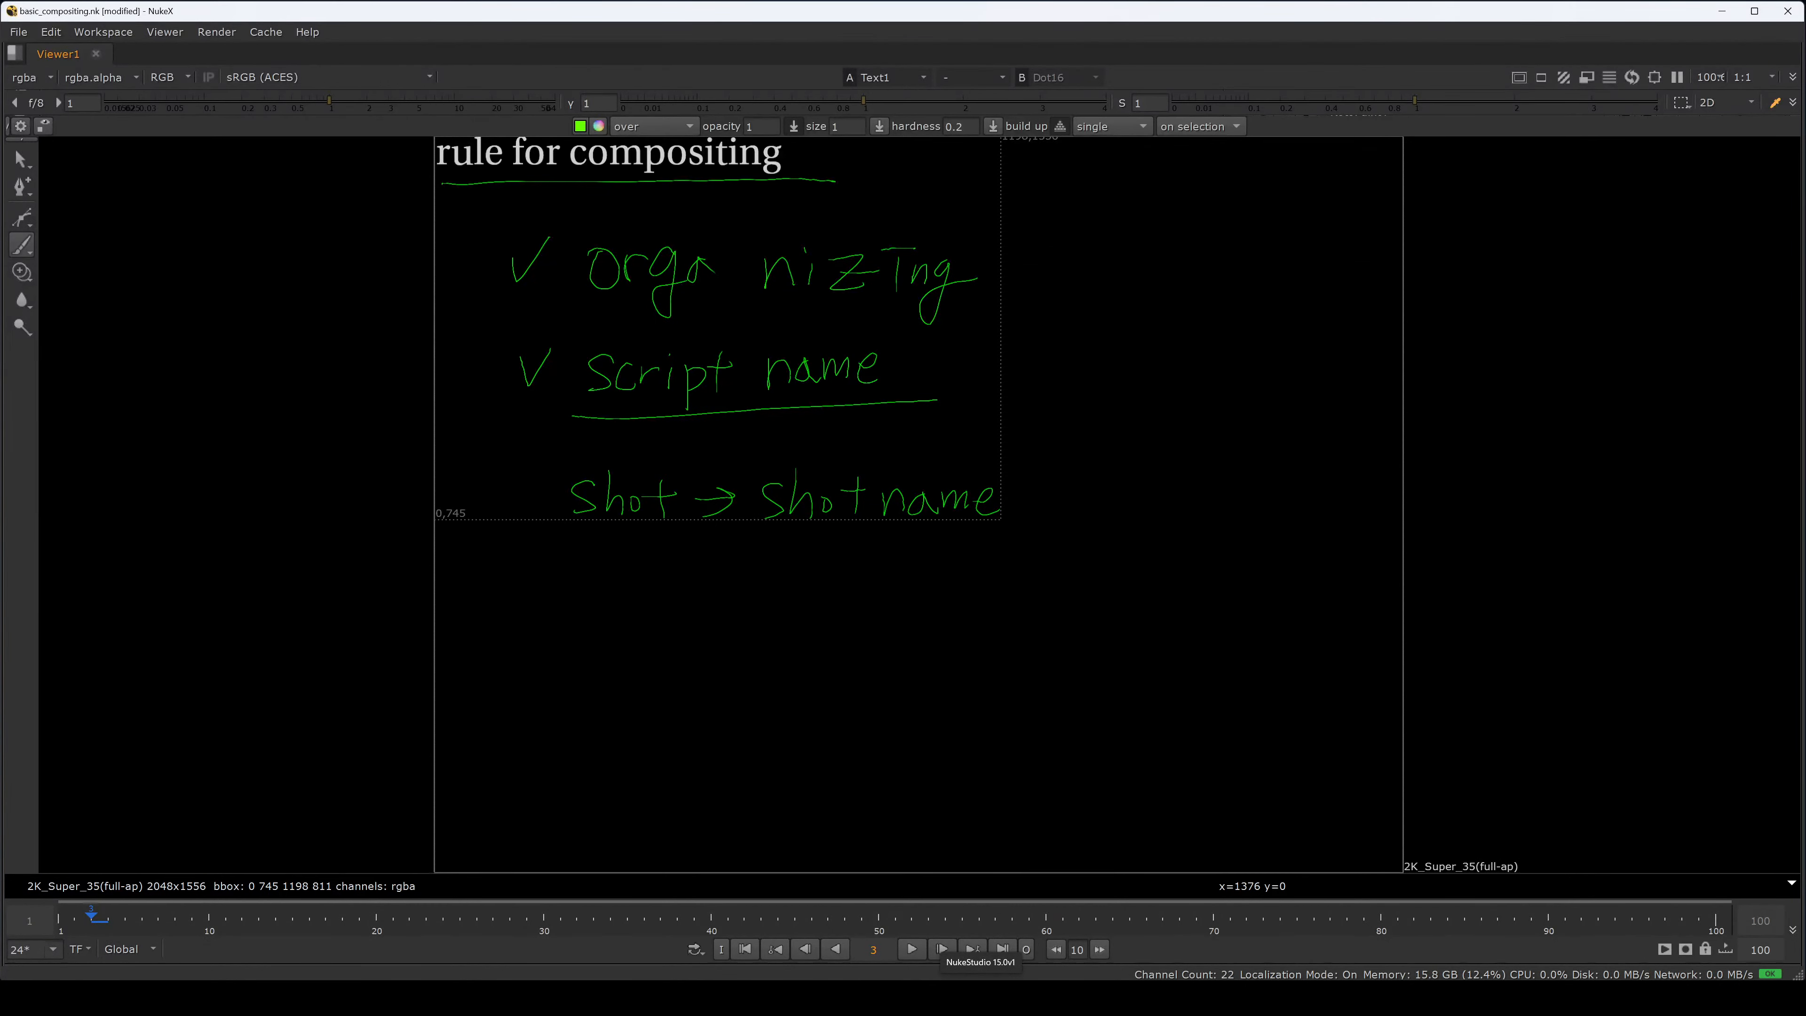
- Switch to NukeStudio, examine the shot names on the STAR_comp timeline, and return to the handwritten notes
{"action": "mouse_move", "coordinate": [1292, 998]}
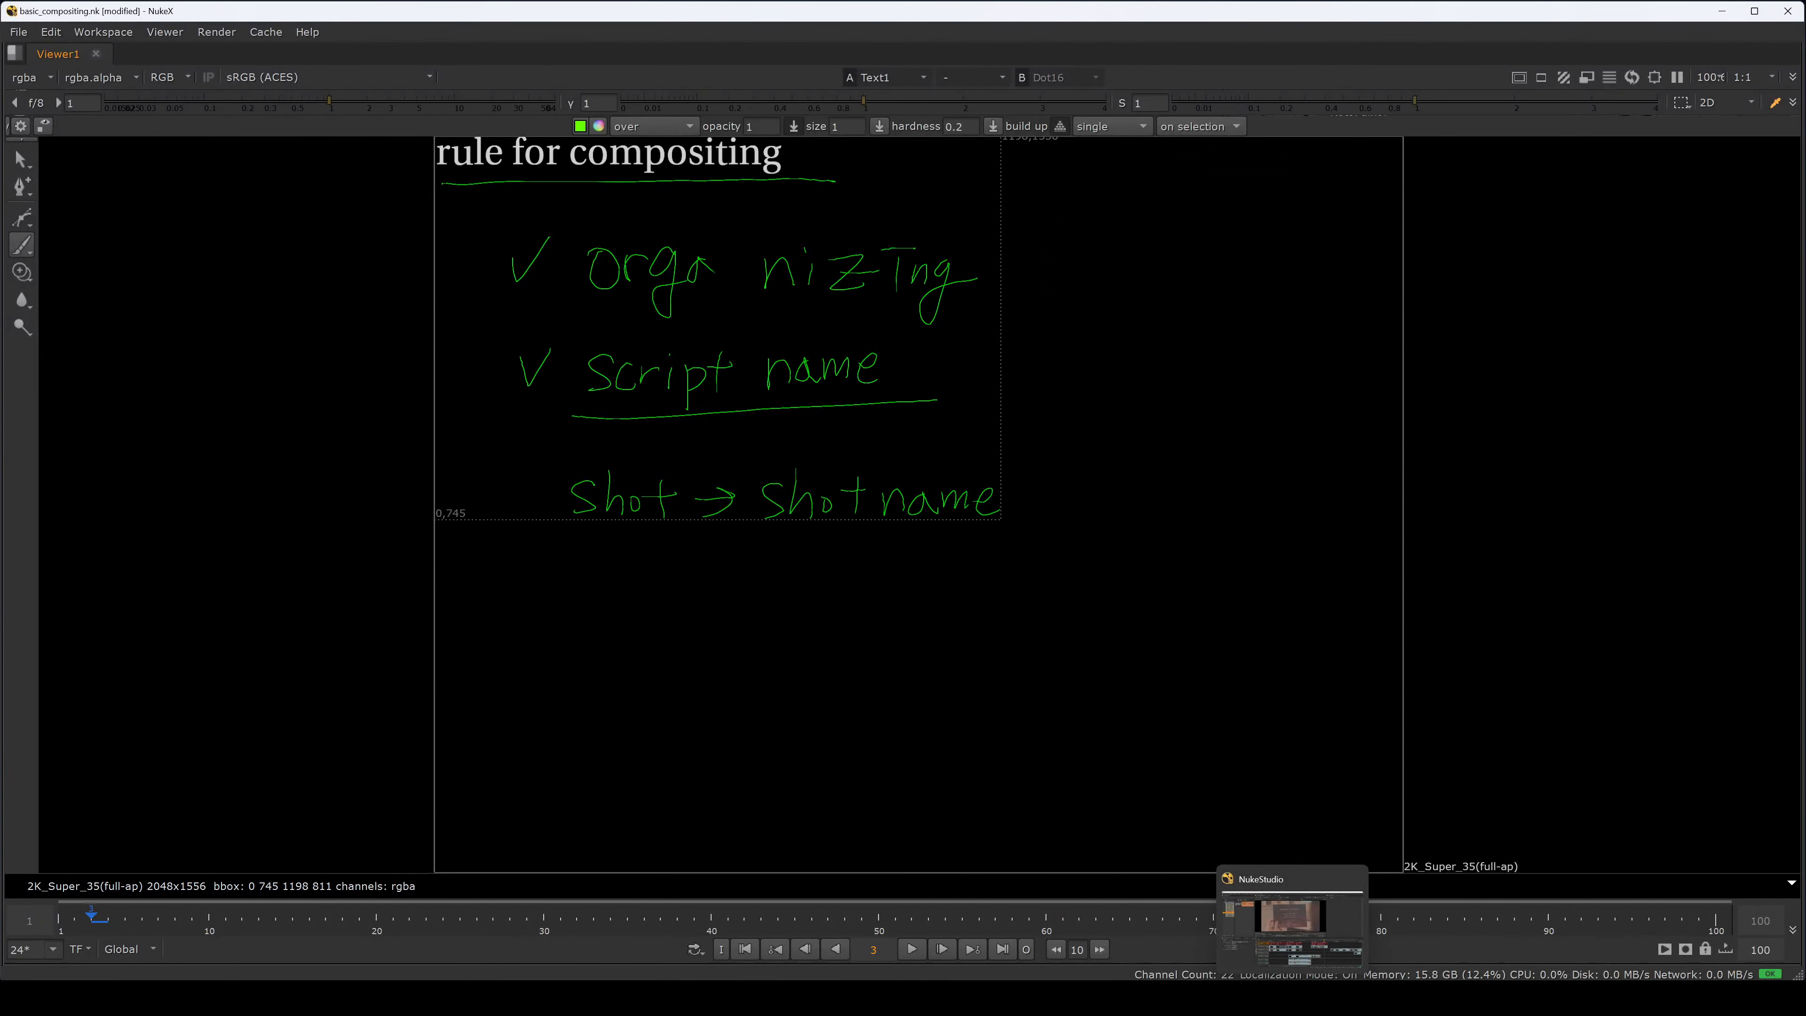
{"action": "left_click", "coordinate": [1292, 918]}
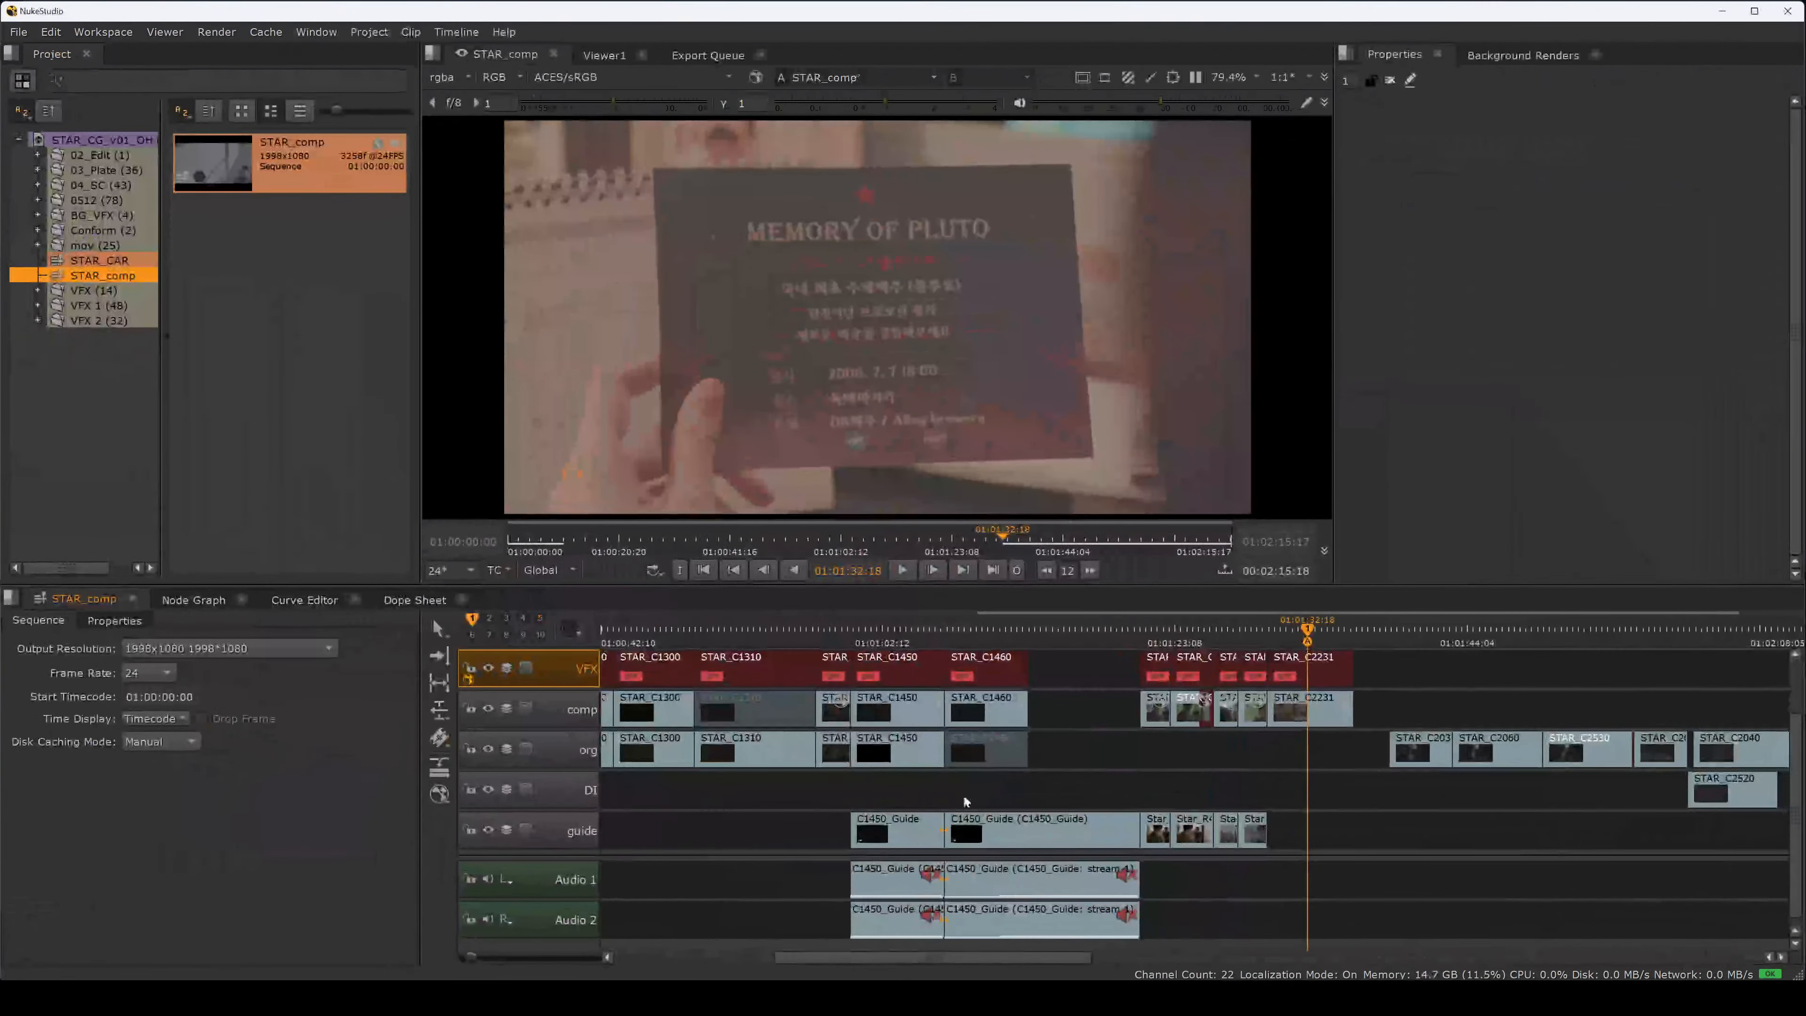
{"action": "key", "text": "space"}
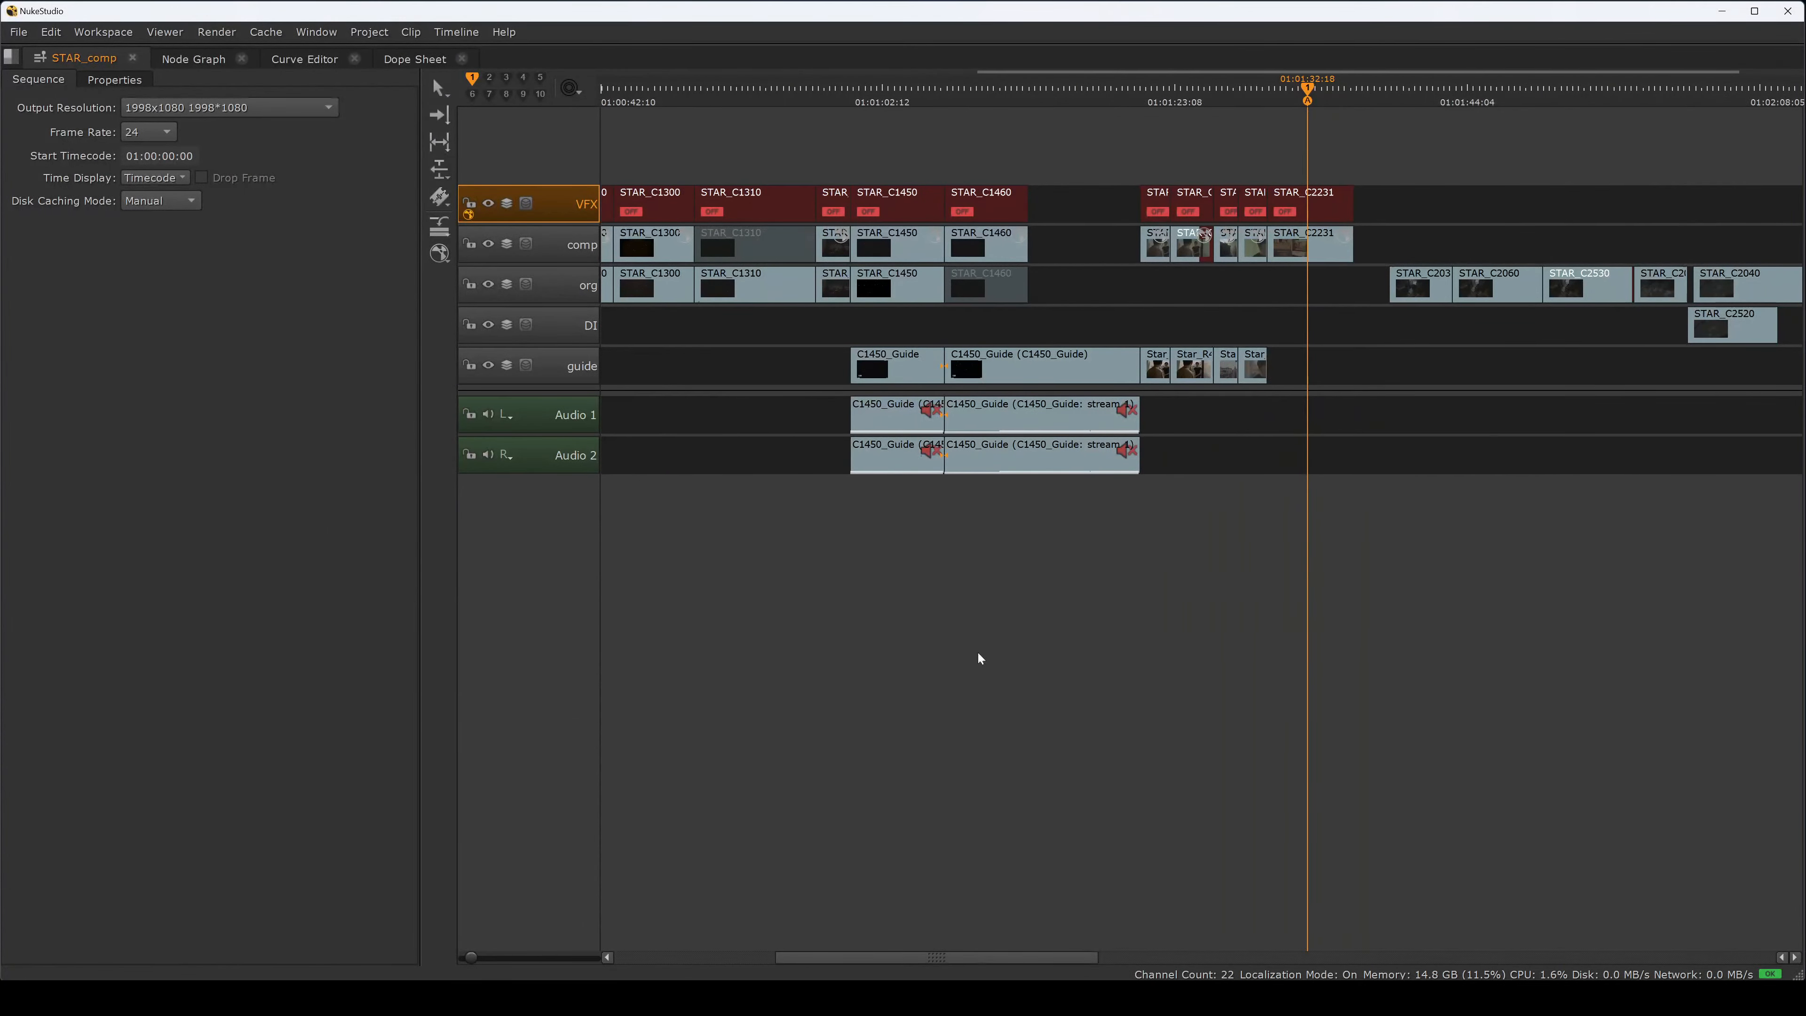
{"action": "left_click_drag", "start_coordinate": [1017, 954], "coordinate": [813, 960]}
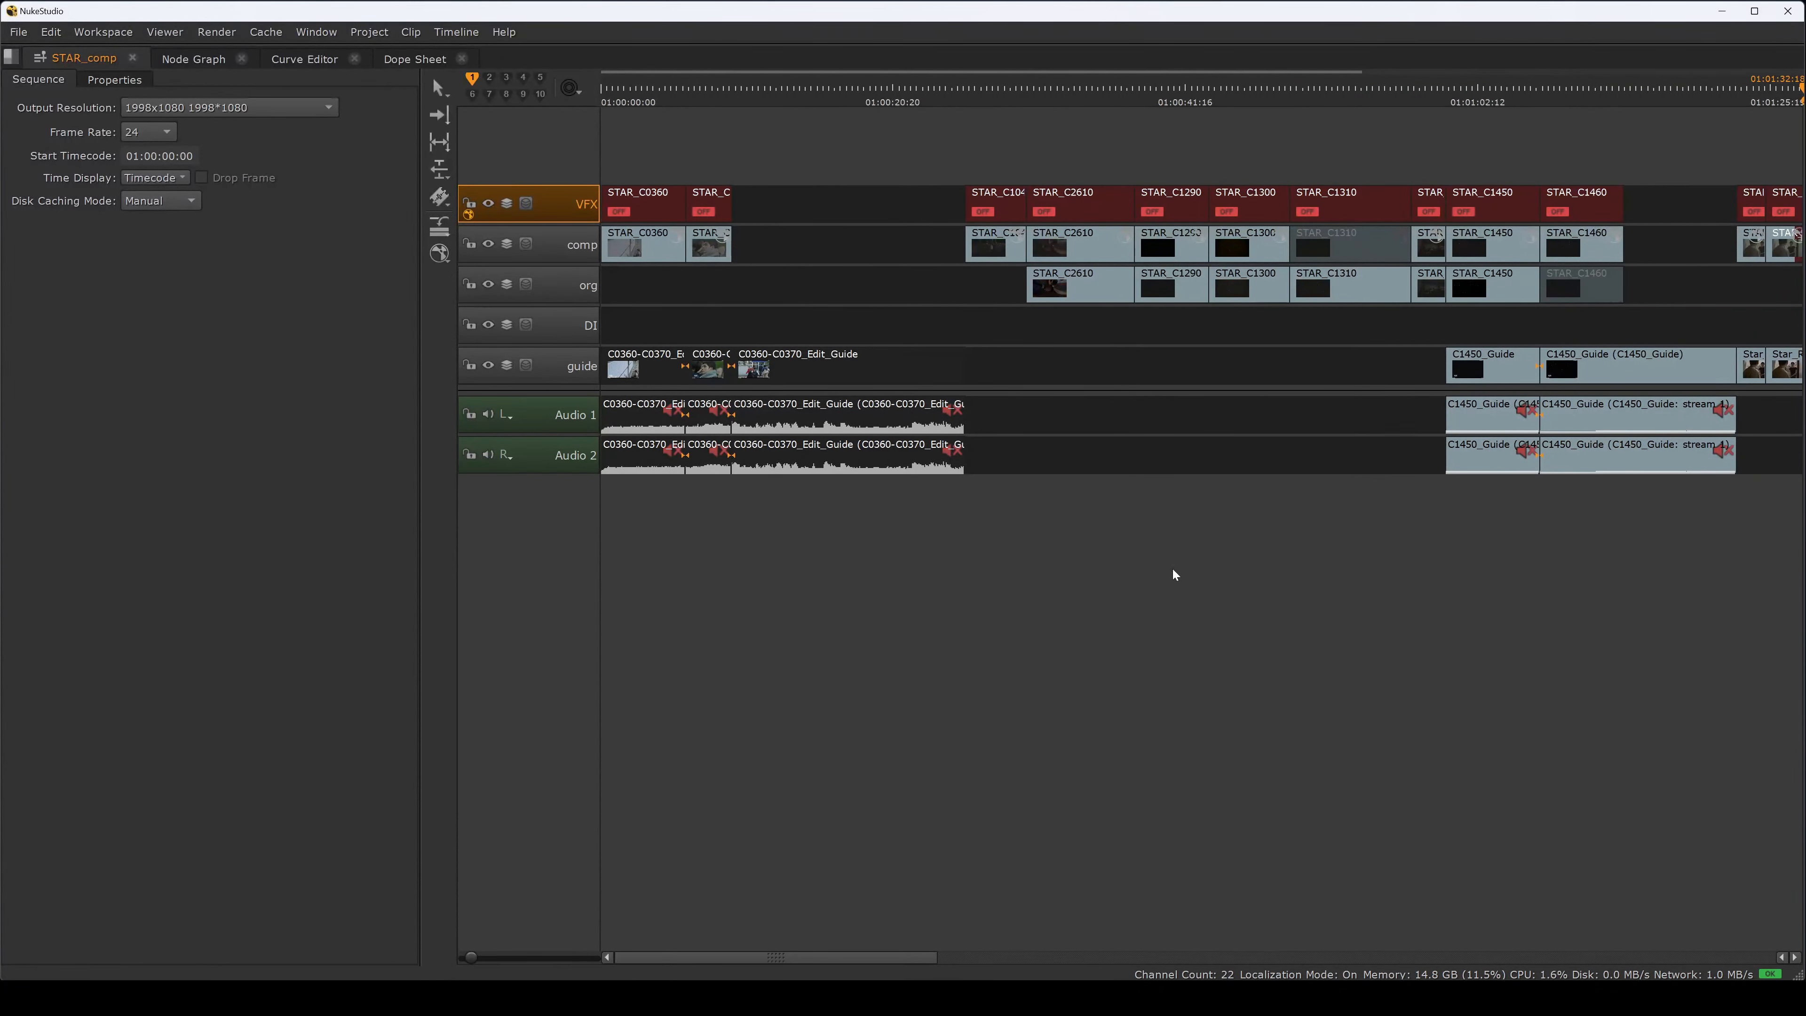
{"action": "mouse_move", "coordinate": [861, 958]}
{"action": "left_mouse_down"}
{"action": "mouse_move", "coordinate": [1171, 962]}
{"action": "mouse_move", "coordinate": [866, 959]}
{"action": "left_mouse_up"}
{"action": "left_click", "coordinate": [1722, 12]}
- Circle "shot name" in green and extend the line with "_comp_v001.nk"
{"action": "mouse_move", "coordinate": [739, 499]}
{"action": "left_mouse_down"}
{"action": "mouse_move", "coordinate": [949, 555]}
{"action": "mouse_move", "coordinate": [925, 580]}
{"action": "left_mouse_up"}
{"action": "mouse_move", "coordinate": [1006, 533]}
{"action": "left_mouse_down"}
{"action": "mouse_move", "coordinate": [1099, 493]}
{"action": "mouse_move", "coordinate": [1133, 512]}
{"action": "left_mouse_up"}
{"action": "mouse_move", "coordinate": [1139, 525]}
{"action": "left_mouse_down"}
{"action": "mouse_move", "coordinate": [1151, 489]}
{"action": "mouse_move", "coordinate": [1193, 508]}
{"action": "mouse_move", "coordinate": [1288, 460]}
{"action": "mouse_move", "coordinate": [1320, 510]}
{"action": "mouse_move", "coordinate": [1390, 509]}
{"action": "left_mouse_up"}
{"action": "left_click", "coordinate": [1327, 458]}
{"action": "left_click", "coordinate": [1342, 507]}
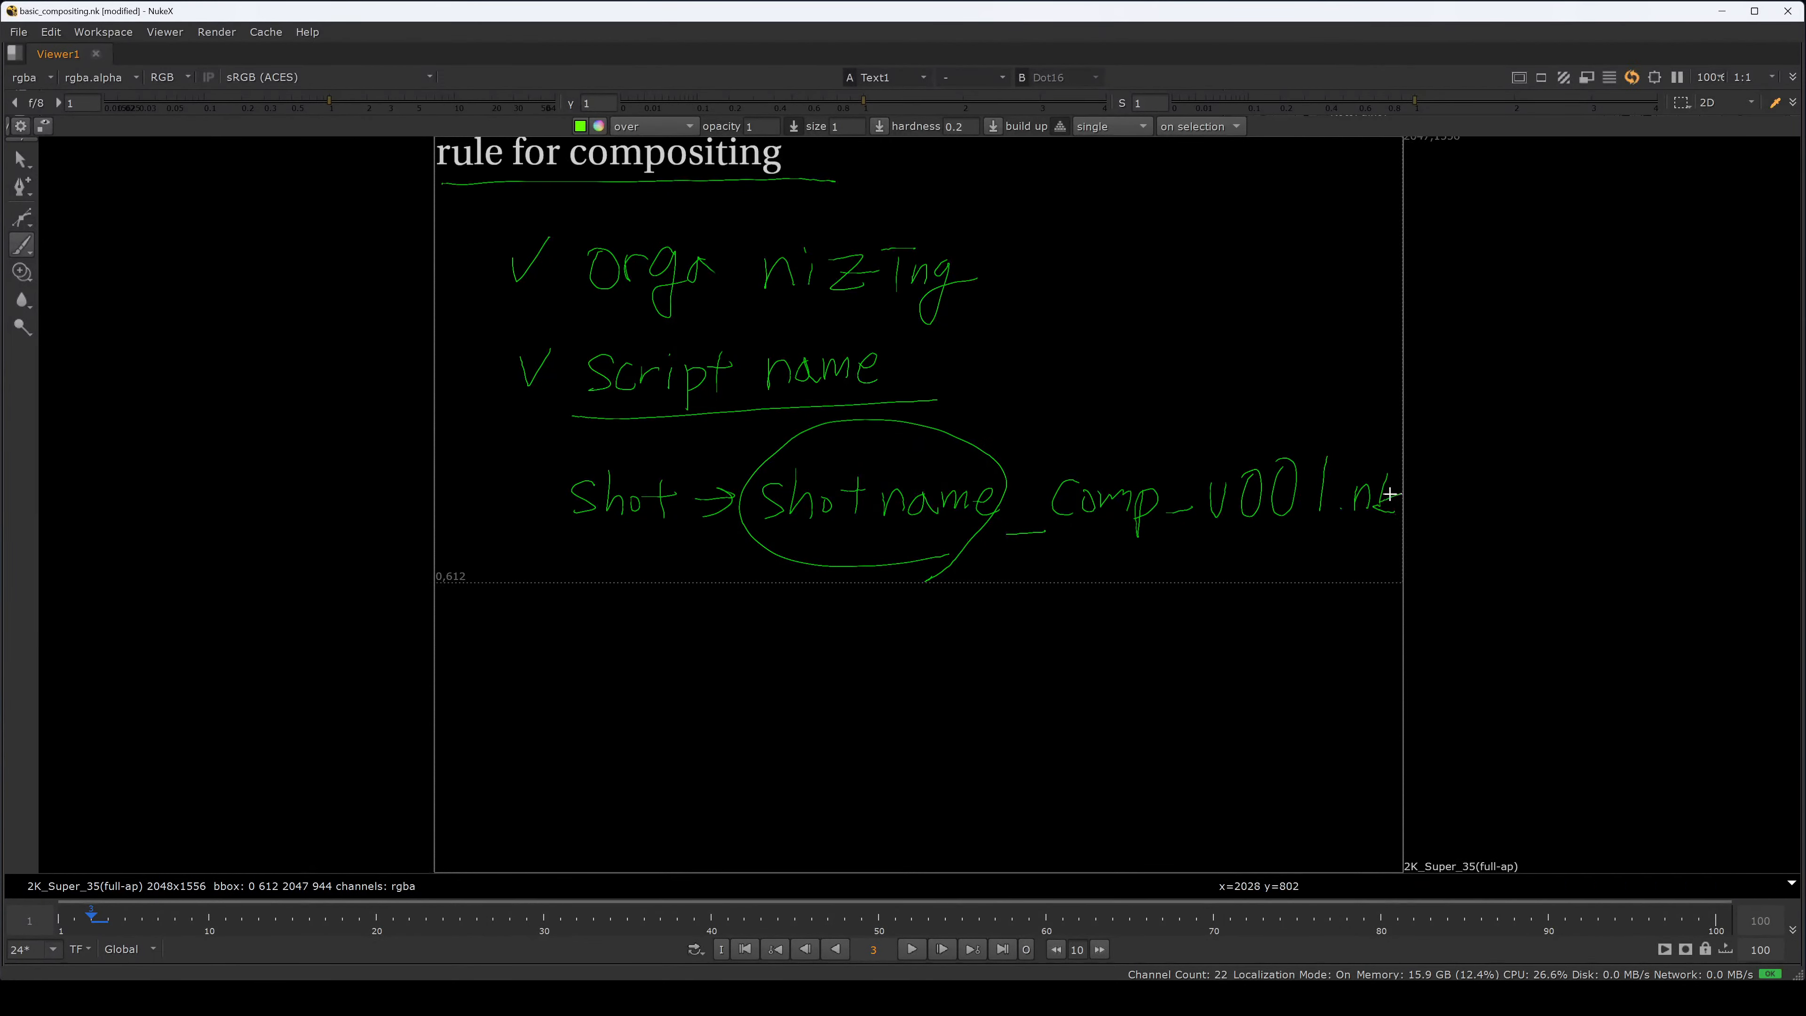
- Underline "v001" repeatedly, write an underlined "01" above it, and draw a curved arrow leading down from the version number
{"action": "left_click_drag", "start_coordinate": [1193, 538], "coordinate": [1340, 525]}
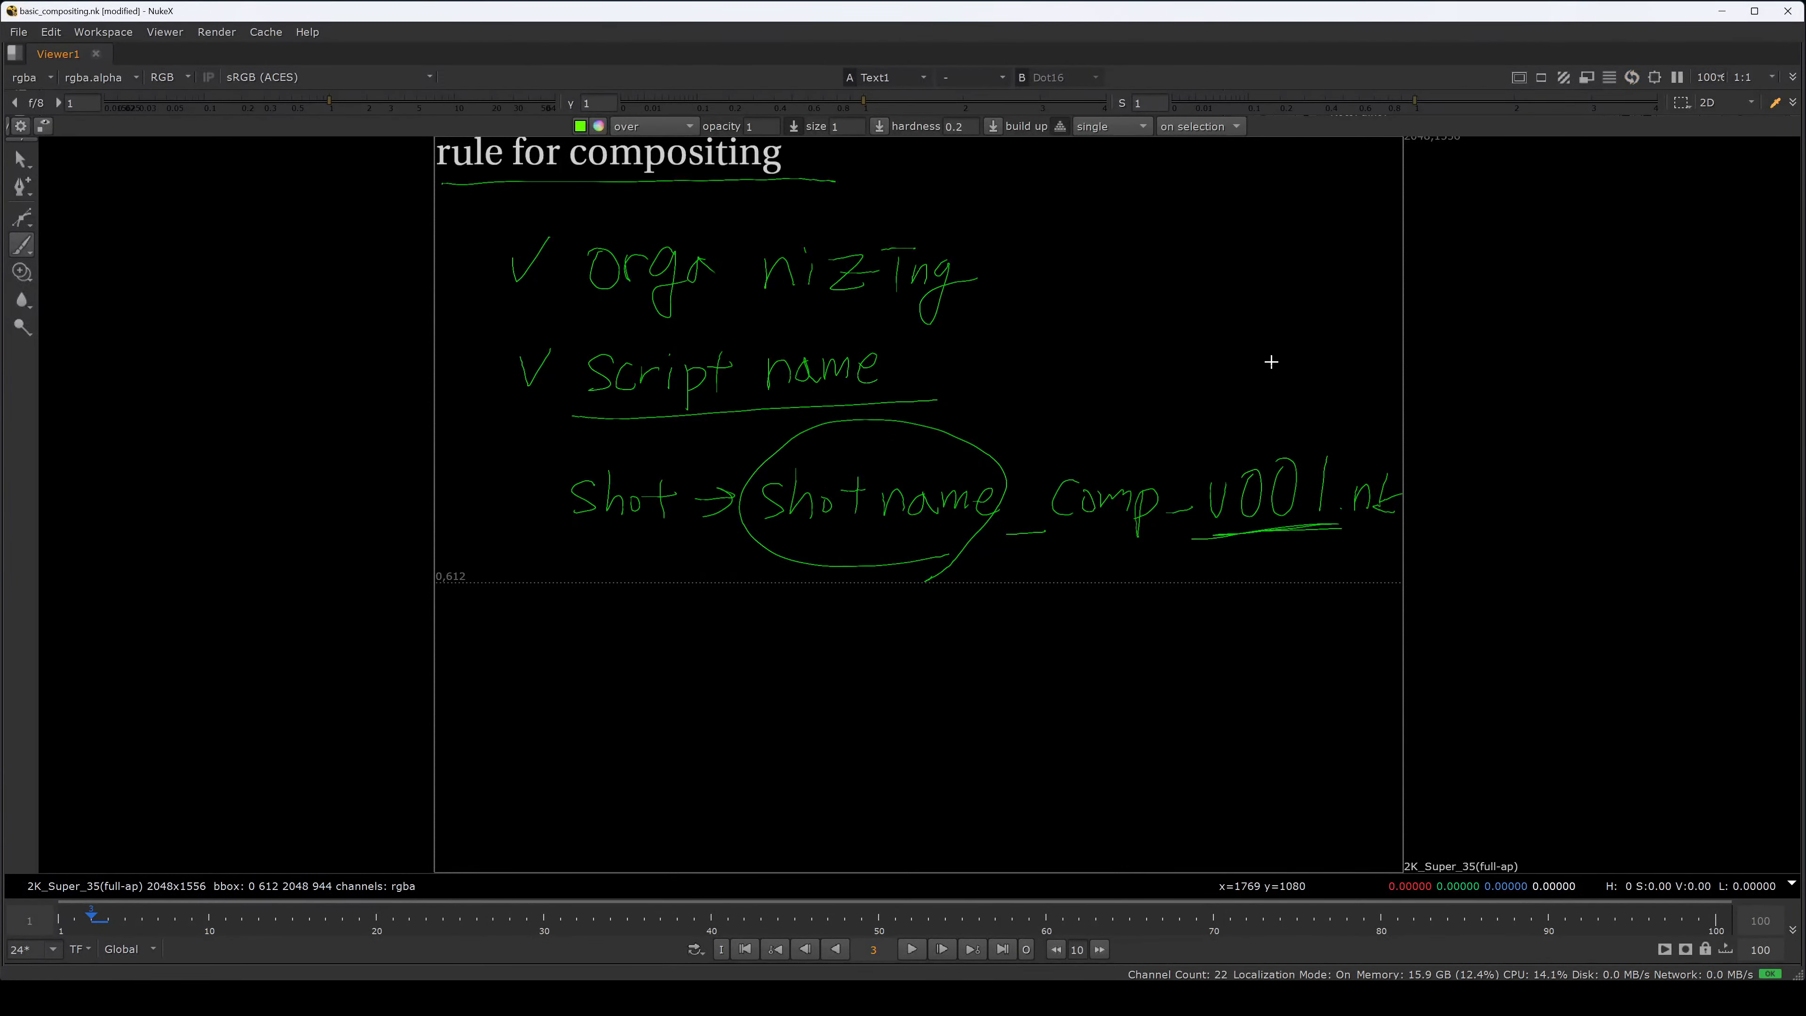
{"action": "mouse_move", "coordinate": [1273, 350]}
{"action": "left_mouse_down"}
{"action": "mouse_move", "coordinate": [1314, 401]}
{"action": "mouse_move", "coordinate": [1241, 422]}
{"action": "mouse_move", "coordinate": [1351, 415]}
{"action": "left_mouse_up"}
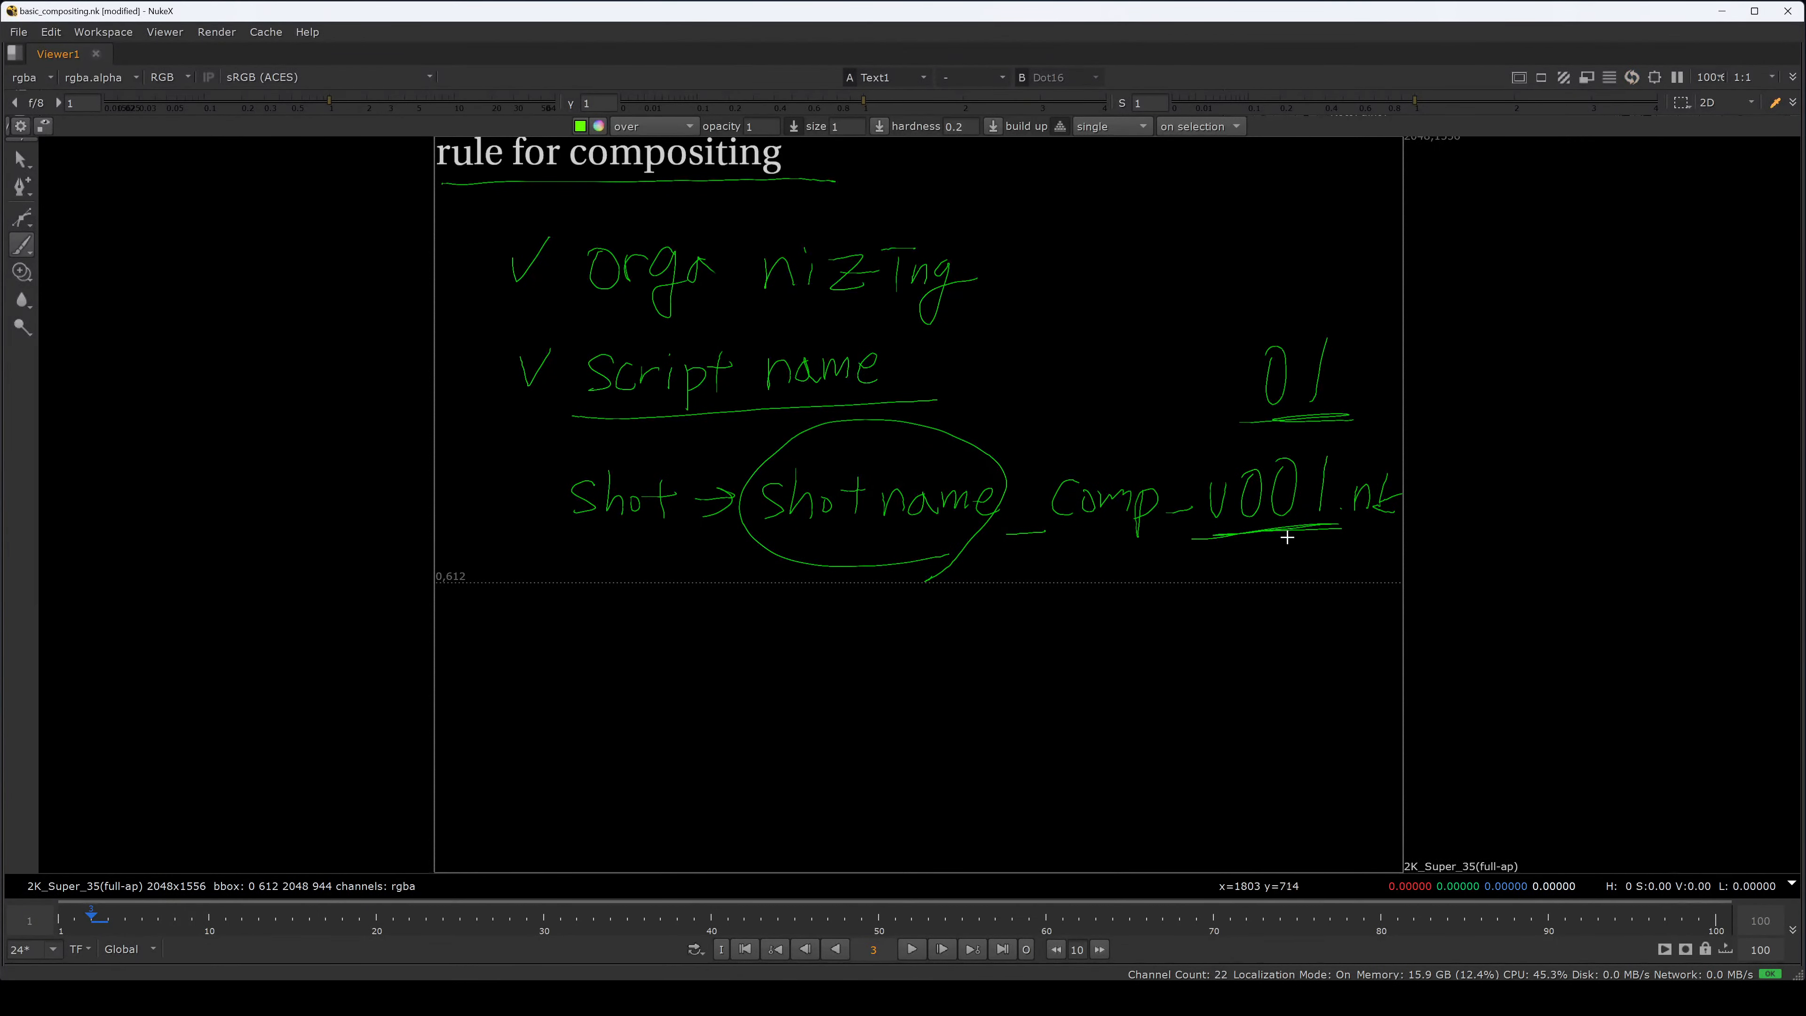
{"action": "mouse_move", "coordinate": [1268, 541]}
{"action": "left_mouse_down"}
{"action": "mouse_move", "coordinate": [1219, 541]}
{"action": "mouse_move", "coordinate": [1251, 543]}
{"action": "left_mouse_up"}
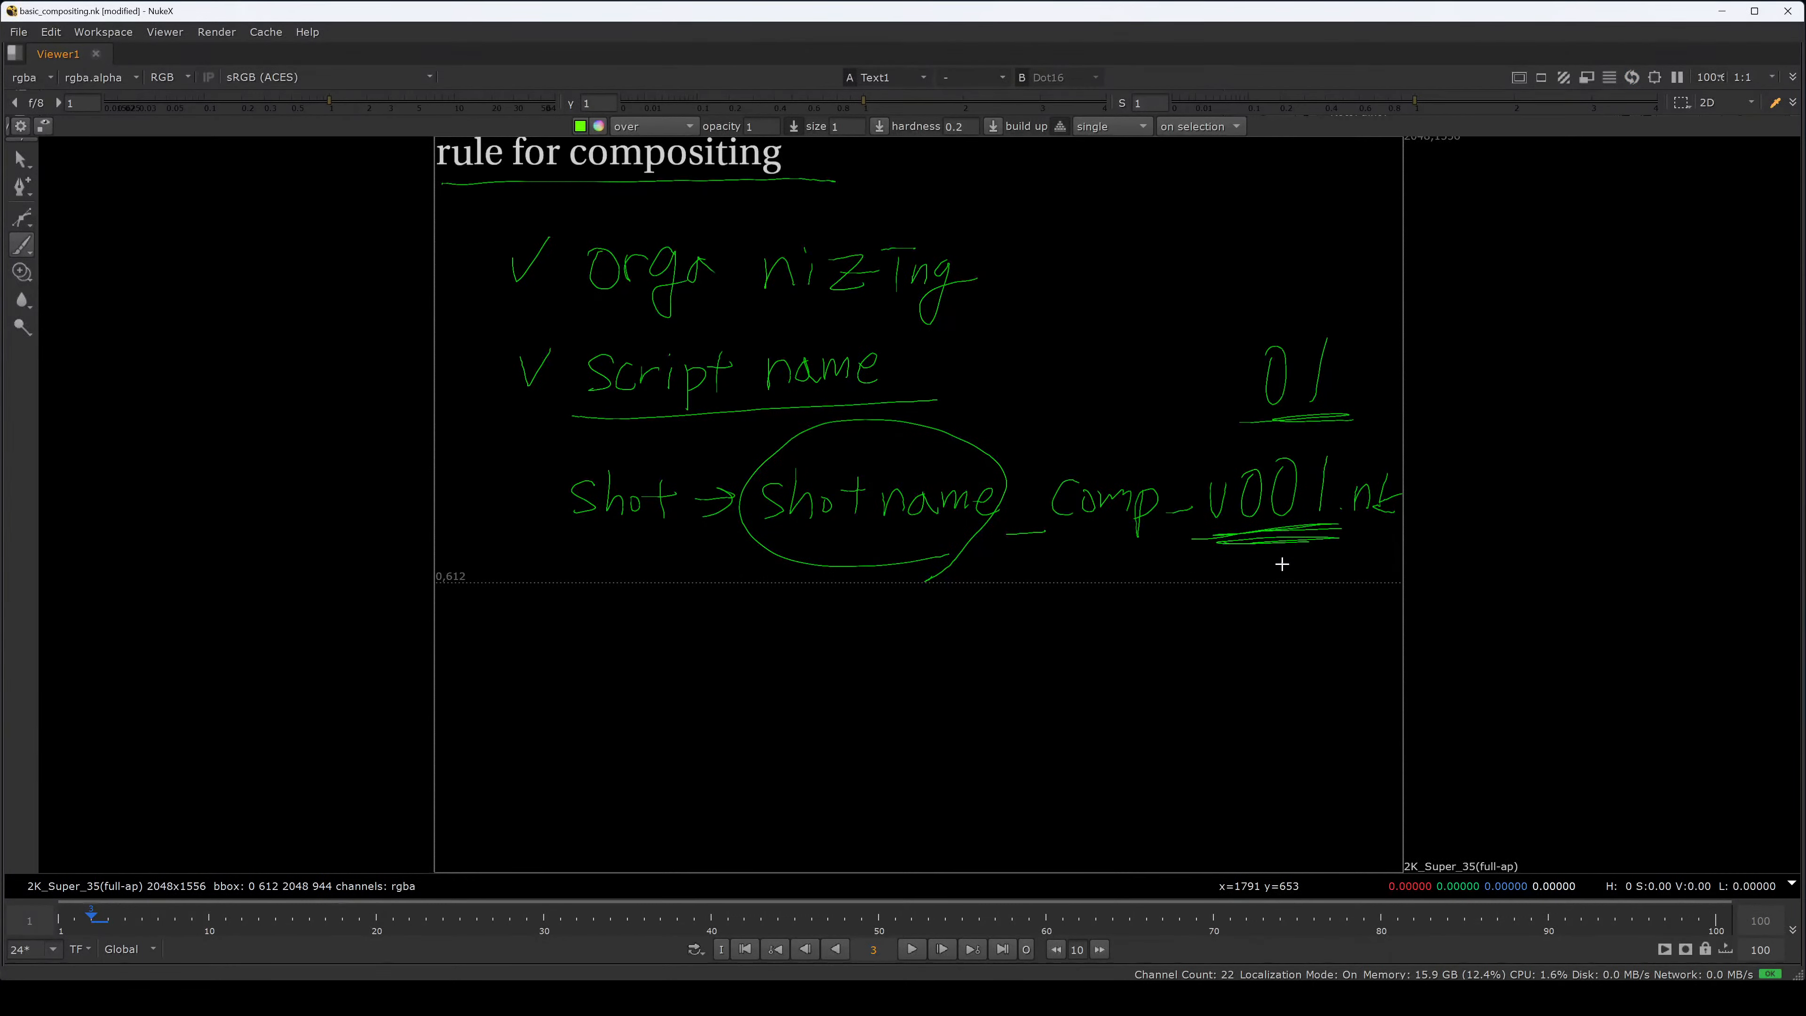
{"action": "mouse_move", "coordinate": [1219, 547]}
{"action": "left_mouse_down"}
{"action": "mouse_move", "coordinate": [1322, 539]}
{"action": "mouse_move", "coordinate": [1277, 548]}
{"action": "left_mouse_up"}
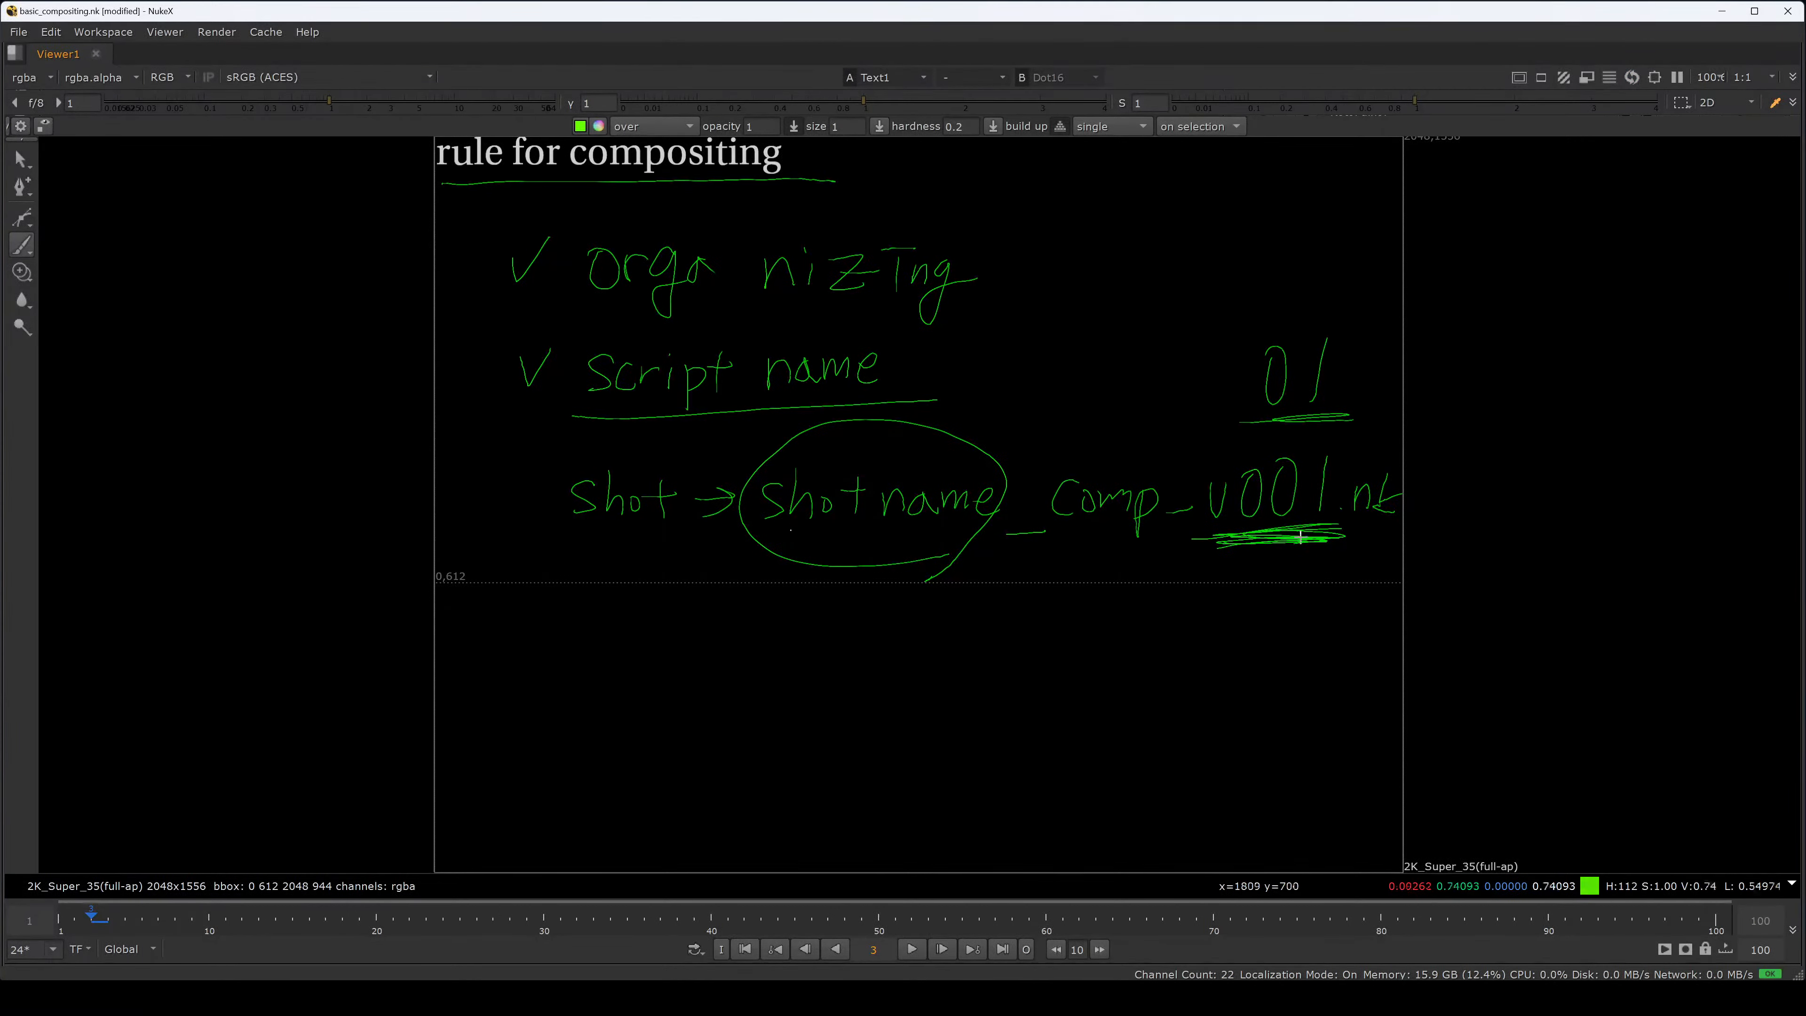
{"action": "left_click_drag", "start_coordinate": [1353, 534], "coordinate": [1340, 592]}
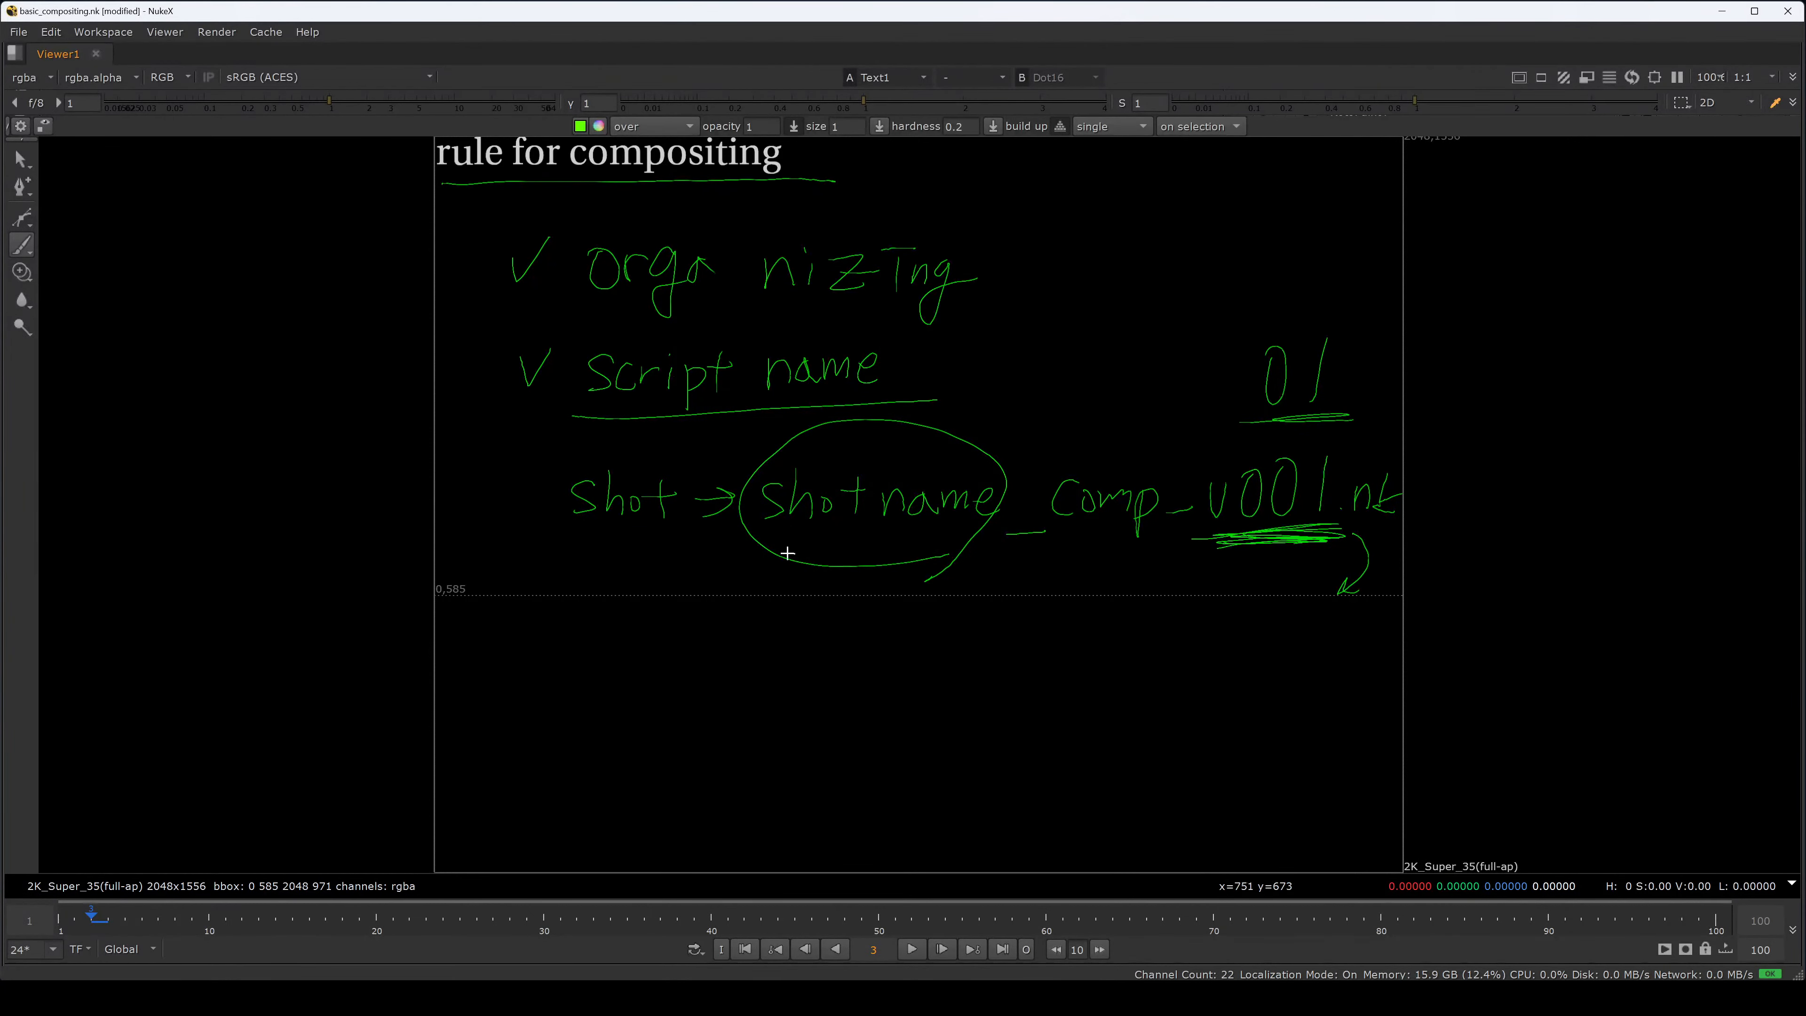
- Underline "shot name", add arrows before the shot line and the empty line below, and write "naming" with a star above them
{"action": "left_click_drag", "start_coordinate": [774, 551], "coordinate": [923, 553]}
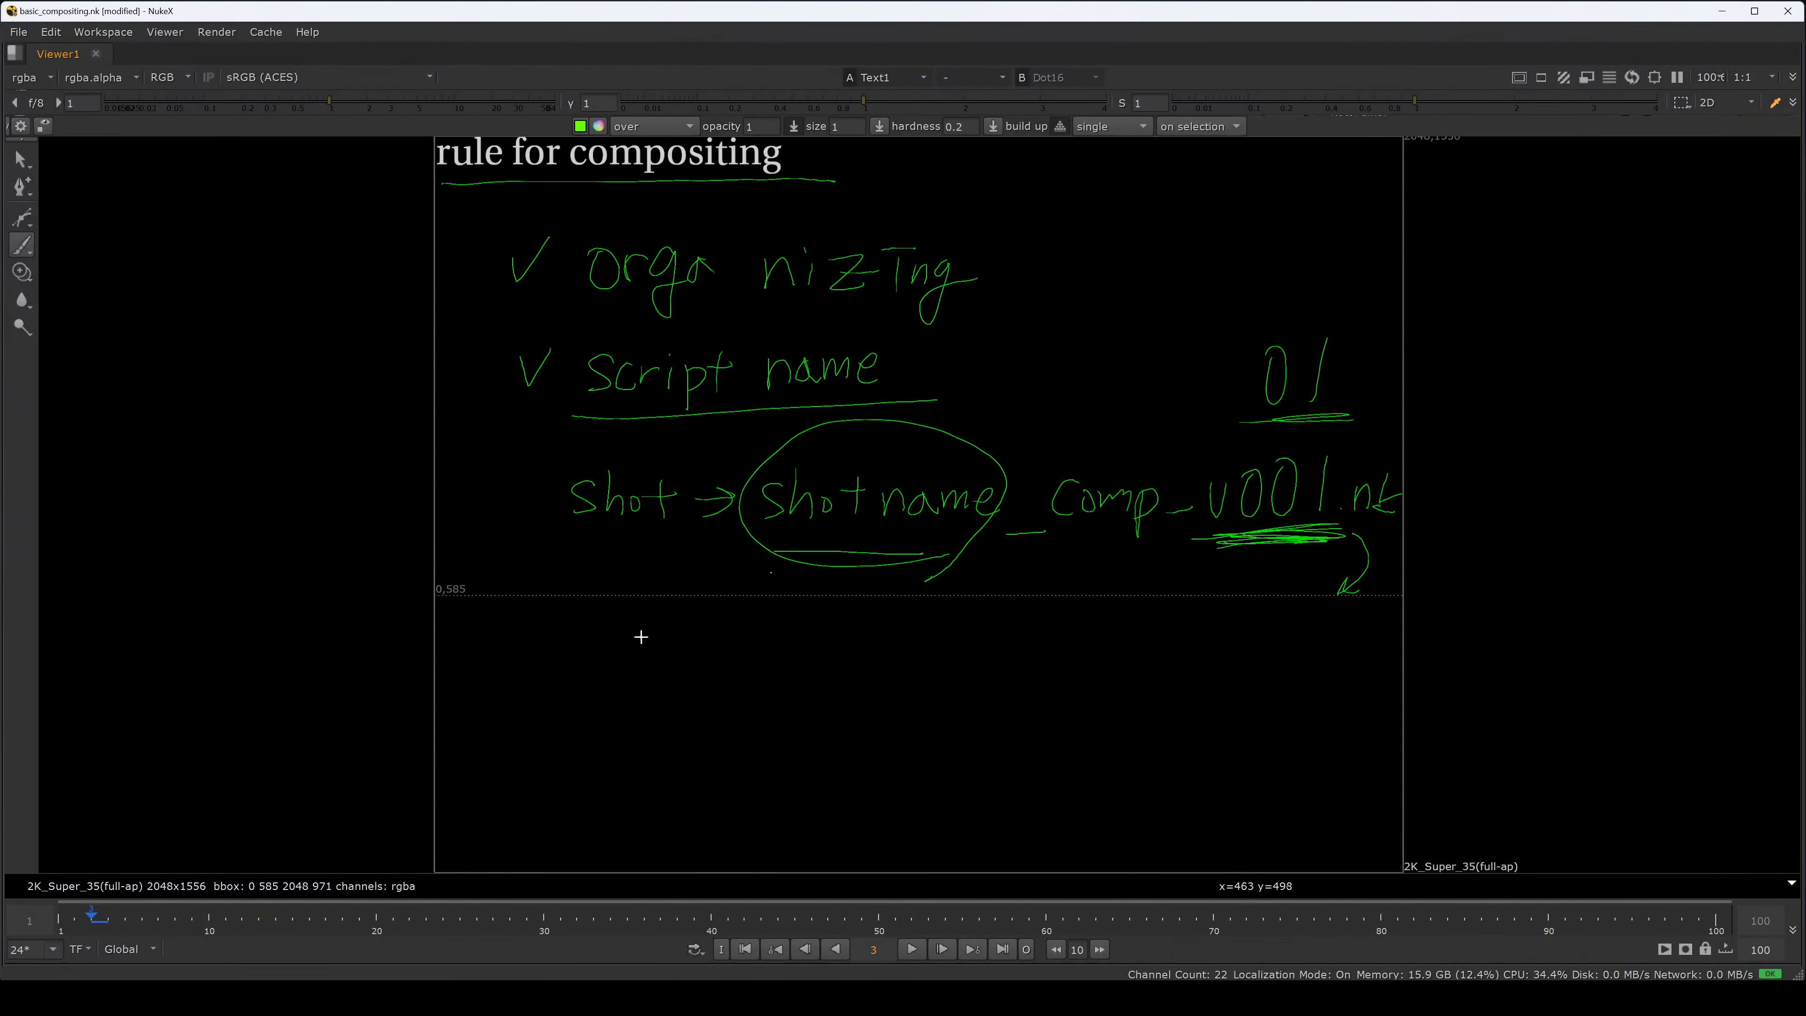
{"action": "left_click_drag", "start_coordinate": [482, 509], "coordinate": [519, 508]}
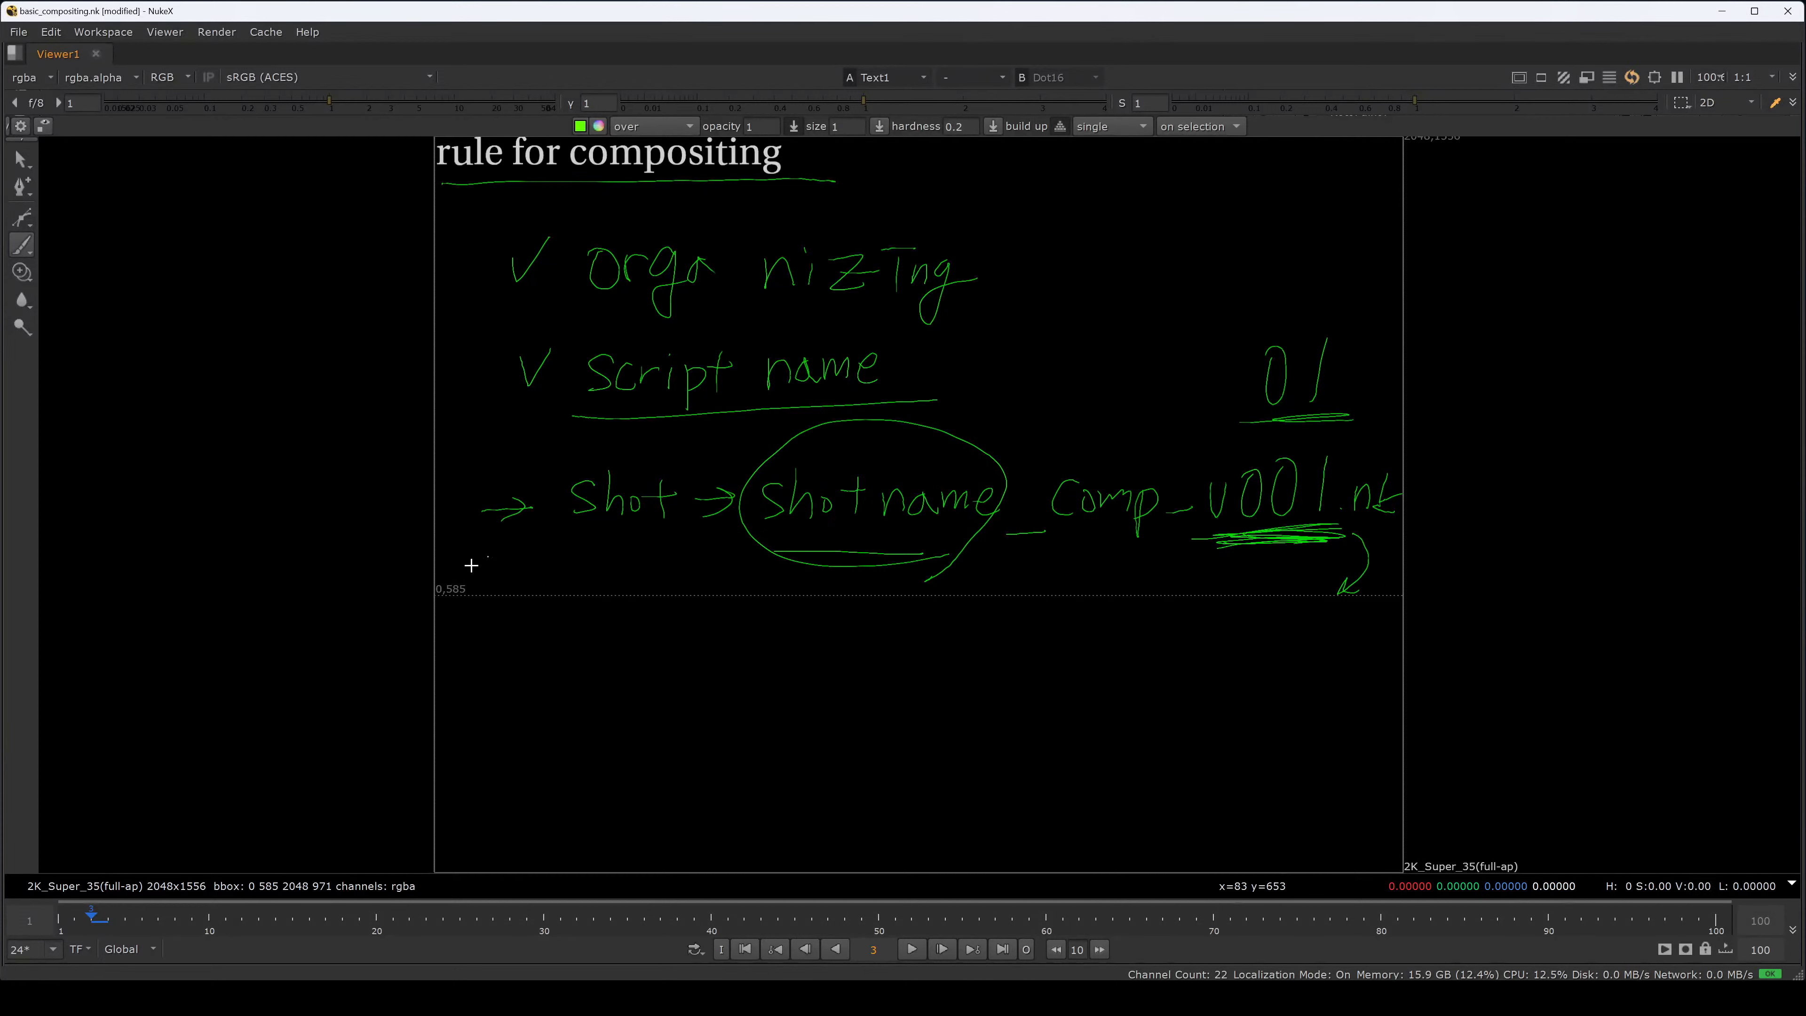
{"action": "left_click_drag", "start_coordinate": [474, 570], "coordinate": [496, 597]}
{"action": "mouse_move", "coordinate": [505, 467]}
{"action": "left_mouse_down"}
{"action": "mouse_move", "coordinate": [489, 488]}
{"action": "mouse_move", "coordinate": [497, 446]}
{"action": "mouse_move", "coordinate": [524, 441]}
{"action": "left_mouse_up"}
{"action": "left_click_drag", "start_coordinate": [525, 429], "coordinate": [544, 445]}
{"action": "mouse_move", "coordinate": [555, 424]}
{"action": "left_mouse_down"}
{"action": "mouse_move", "coordinate": [574, 445]}
{"action": "mouse_move", "coordinate": [610, 431]}
{"action": "left_mouse_up"}
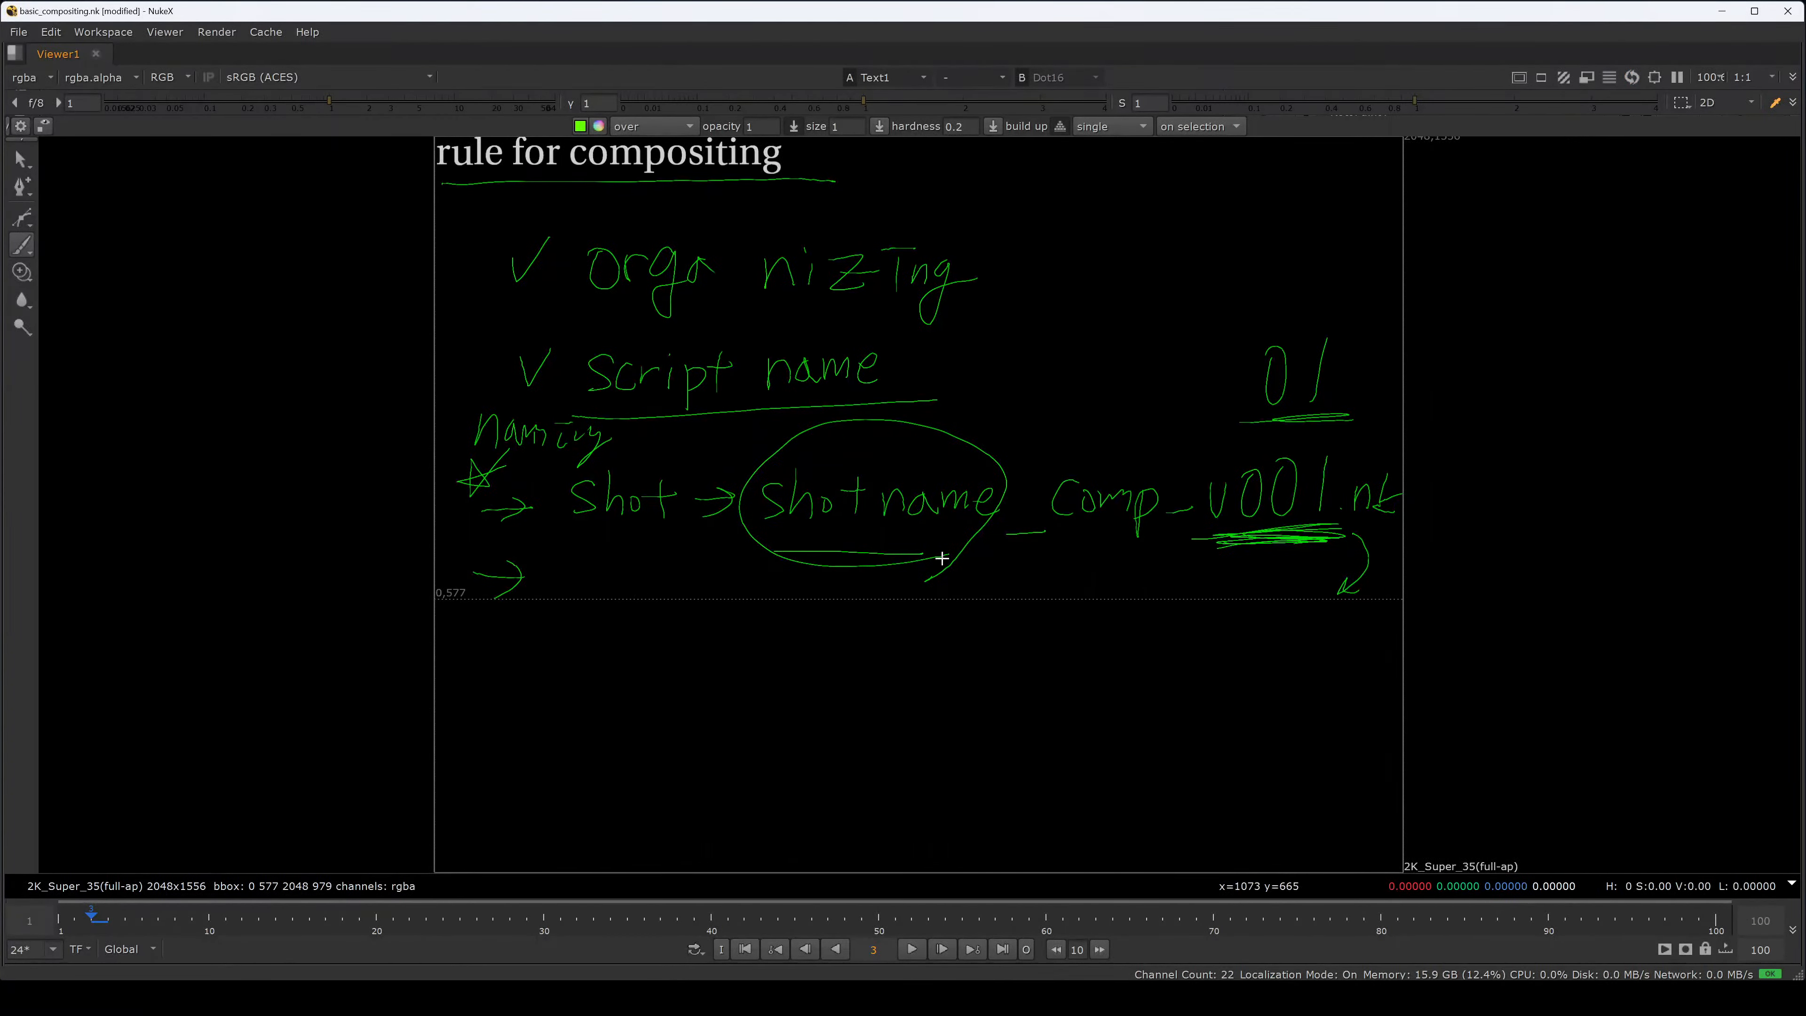
- Underline the whole script name, draw a curved arrow down from it, and handwrite "shotname_mask_v001" on the line below
{"action": "mouse_move", "coordinate": [726, 585]}
{"action": "left_mouse_down"}
{"action": "mouse_move", "coordinate": [712, 608]}
{"action": "mouse_move", "coordinate": [1337, 546]}
{"action": "left_mouse_up"}
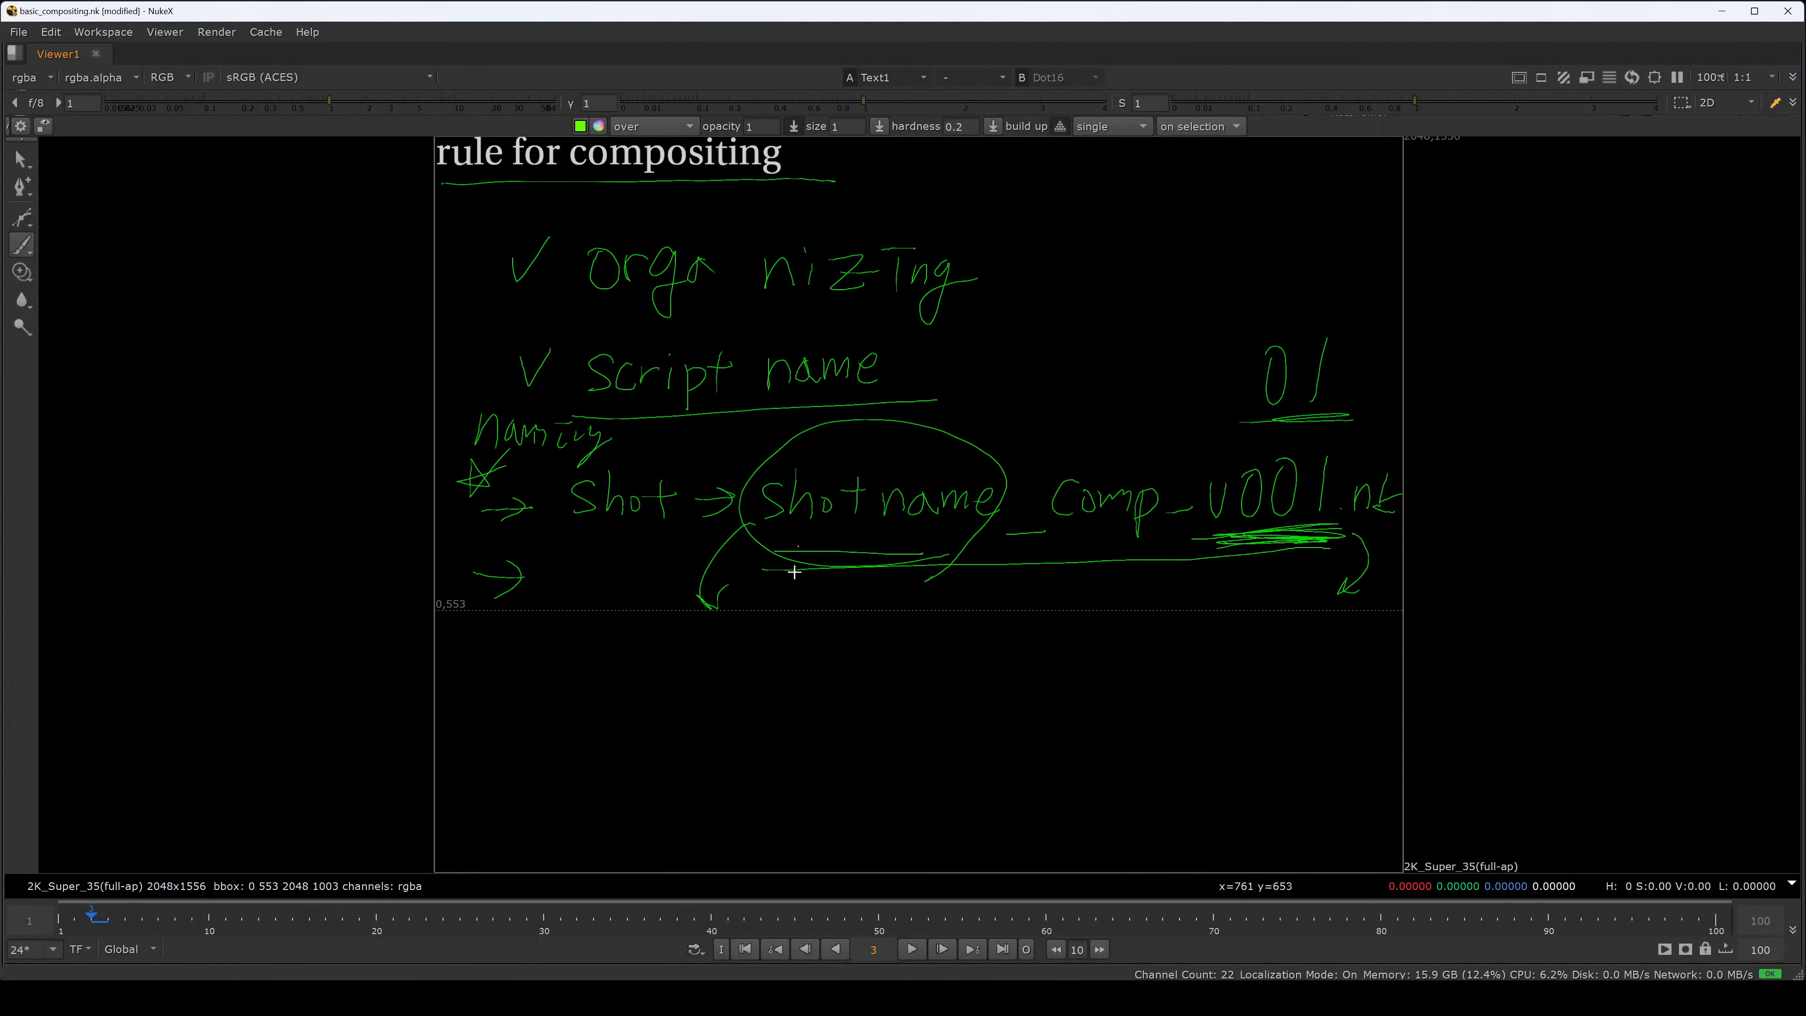
{"action": "left_click_drag", "start_coordinate": [793, 590], "coordinate": [774, 631]}
{"action": "mouse_move", "coordinate": [807, 584]}
{"action": "left_mouse_down"}
{"action": "mouse_move", "coordinate": [815, 629]}
{"action": "mouse_move", "coordinate": [830, 613]}
{"action": "left_mouse_up"}
{"action": "mouse_move", "coordinate": [856, 594]}
{"action": "left_mouse_down"}
{"action": "mouse_move", "coordinate": [846, 627]}
{"action": "mouse_move", "coordinate": [866, 603]}
{"action": "left_mouse_up"}
{"action": "left_click_drag", "start_coordinate": [874, 605], "coordinate": [892, 626]}
{"action": "left_click_drag", "start_coordinate": [911, 603], "coordinate": [921, 601]}
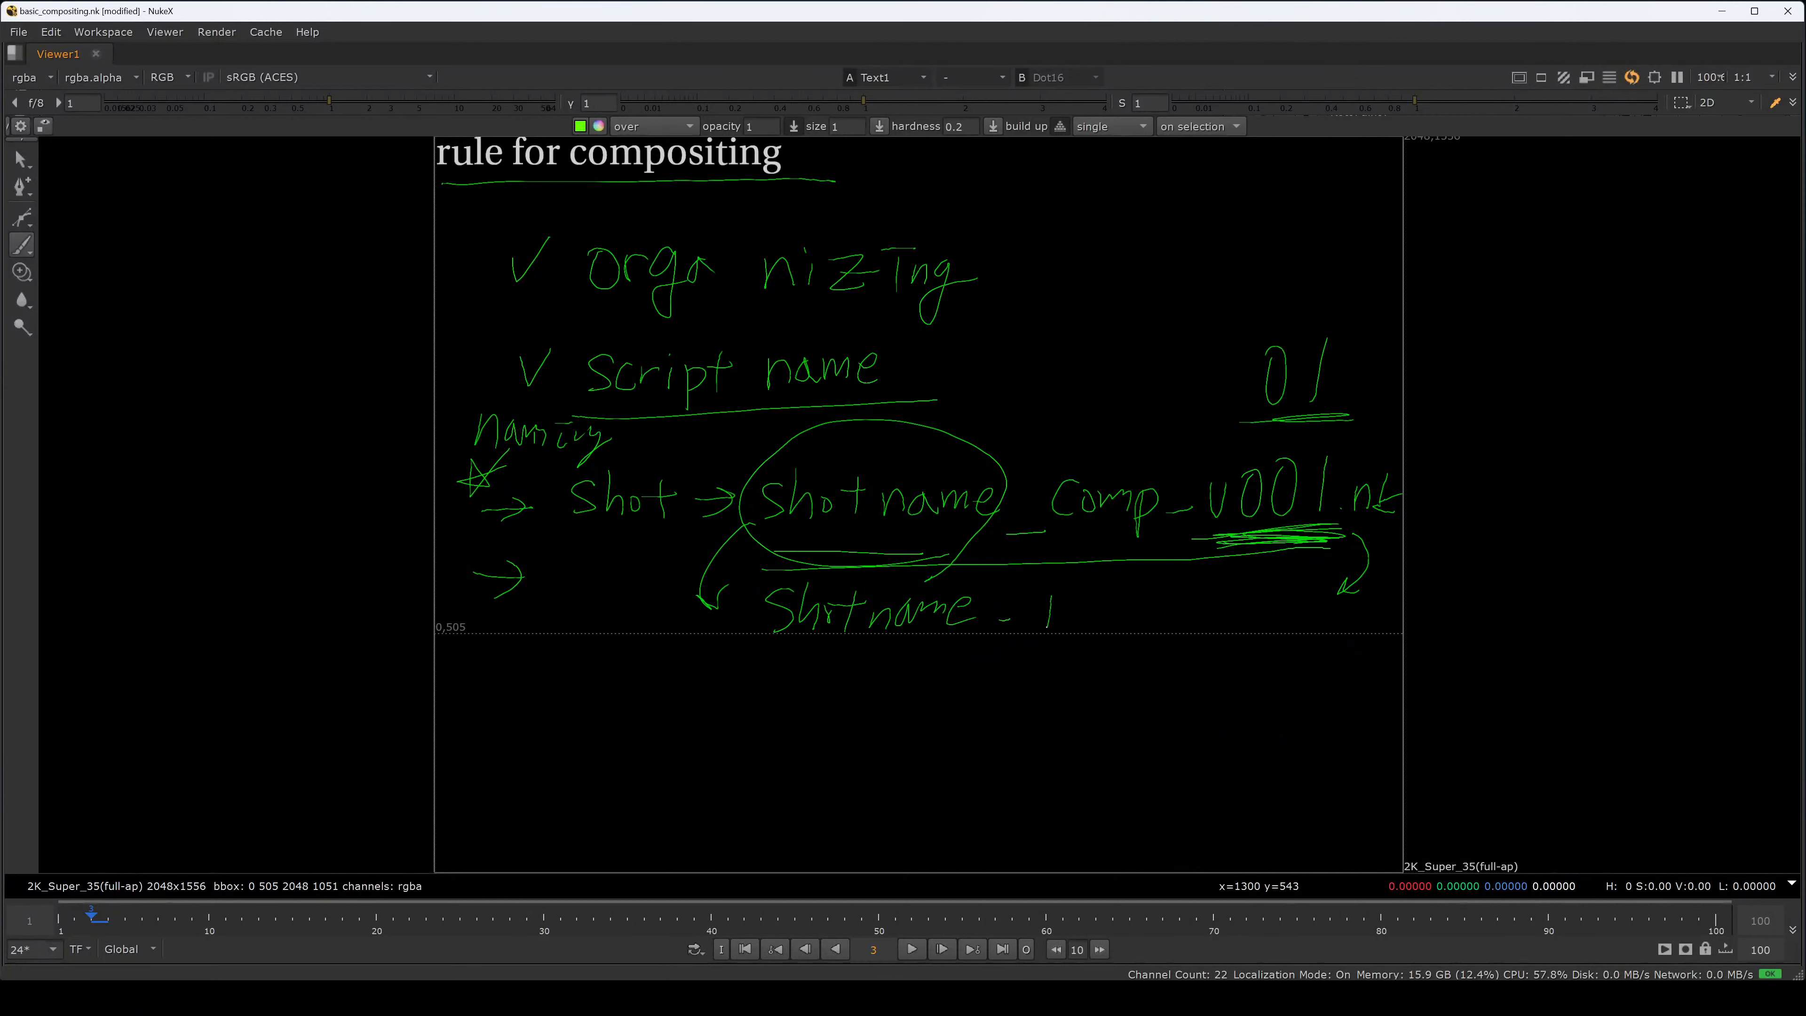
{"action": "mouse_move", "coordinate": [1101, 596]}
{"action": "left_mouse_down"}
{"action": "mouse_move", "coordinate": [1153, 626]}
{"action": "mouse_move", "coordinate": [1196, 622]}
{"action": "left_mouse_up"}
{"action": "mouse_move", "coordinate": [1211, 608]}
{"action": "left_mouse_down"}
{"action": "mouse_move", "coordinate": [1275, 601]}
{"action": "mouse_move", "coordinate": [1306, 635]}
{"action": "left_mouse_up"}
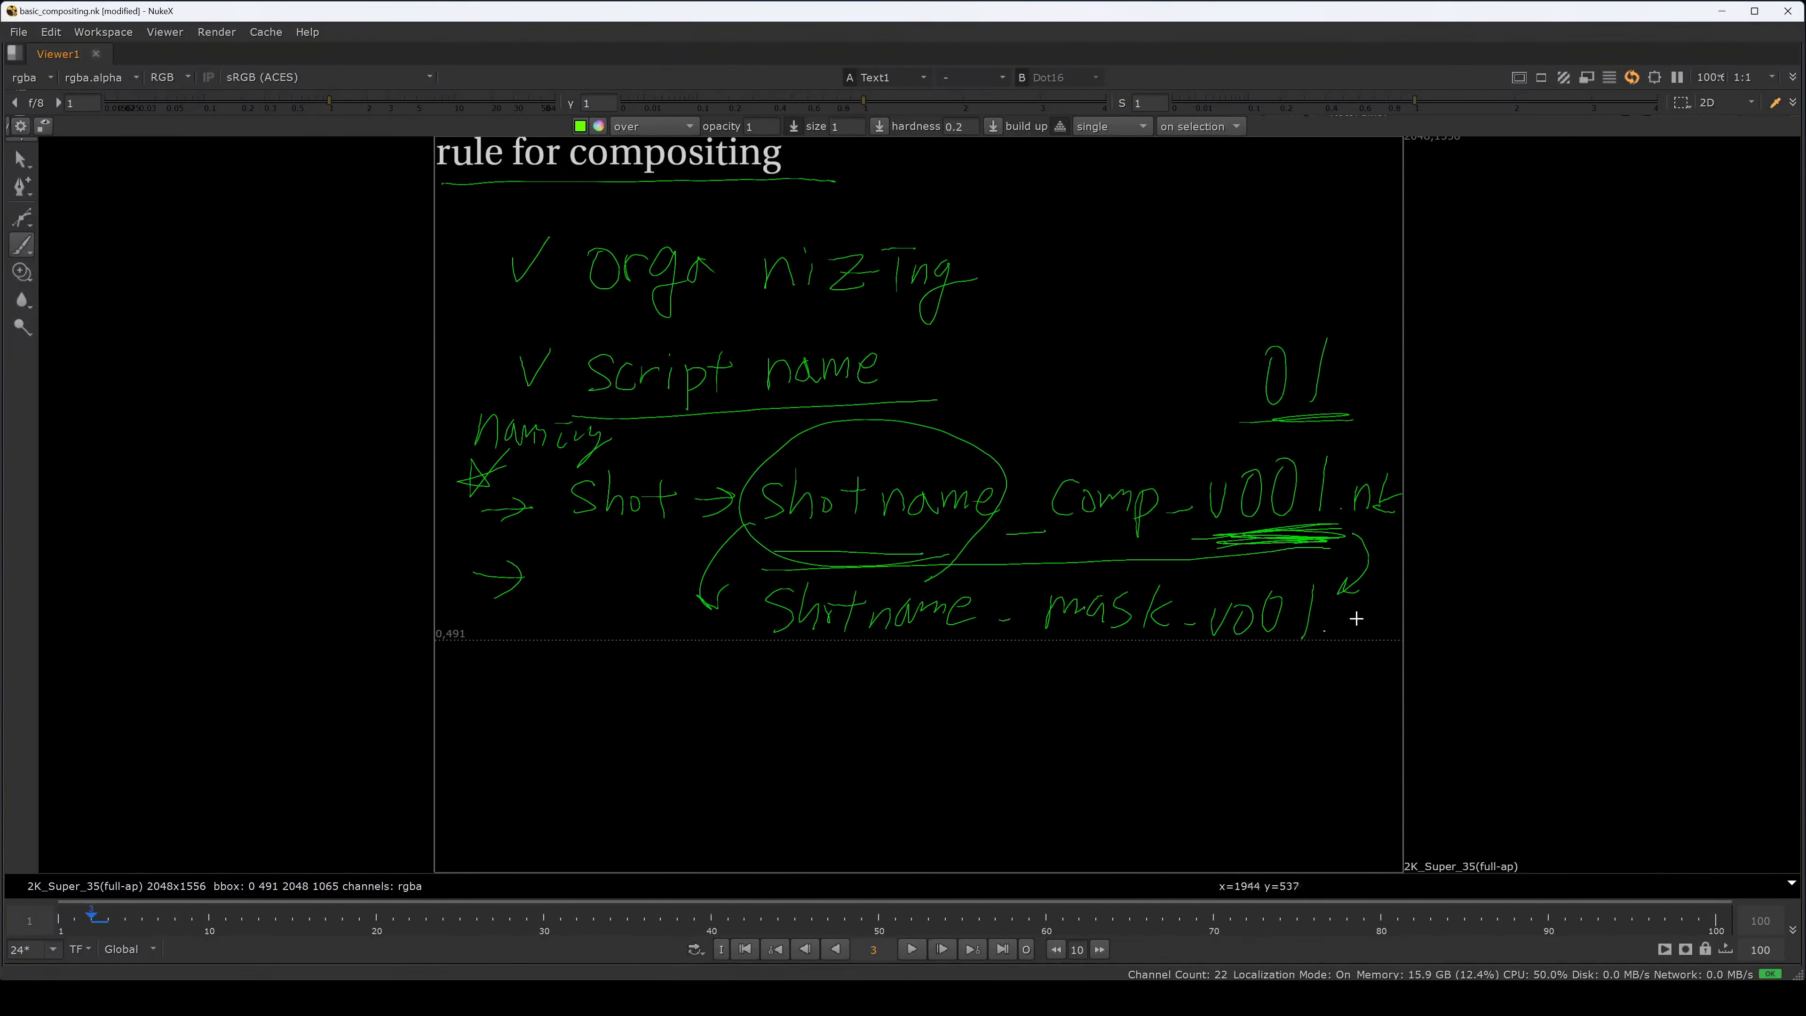
- Append ".%04d.tif" in green to the handwritten mask file name
{"action": "left_click", "coordinate": [1324, 630]}
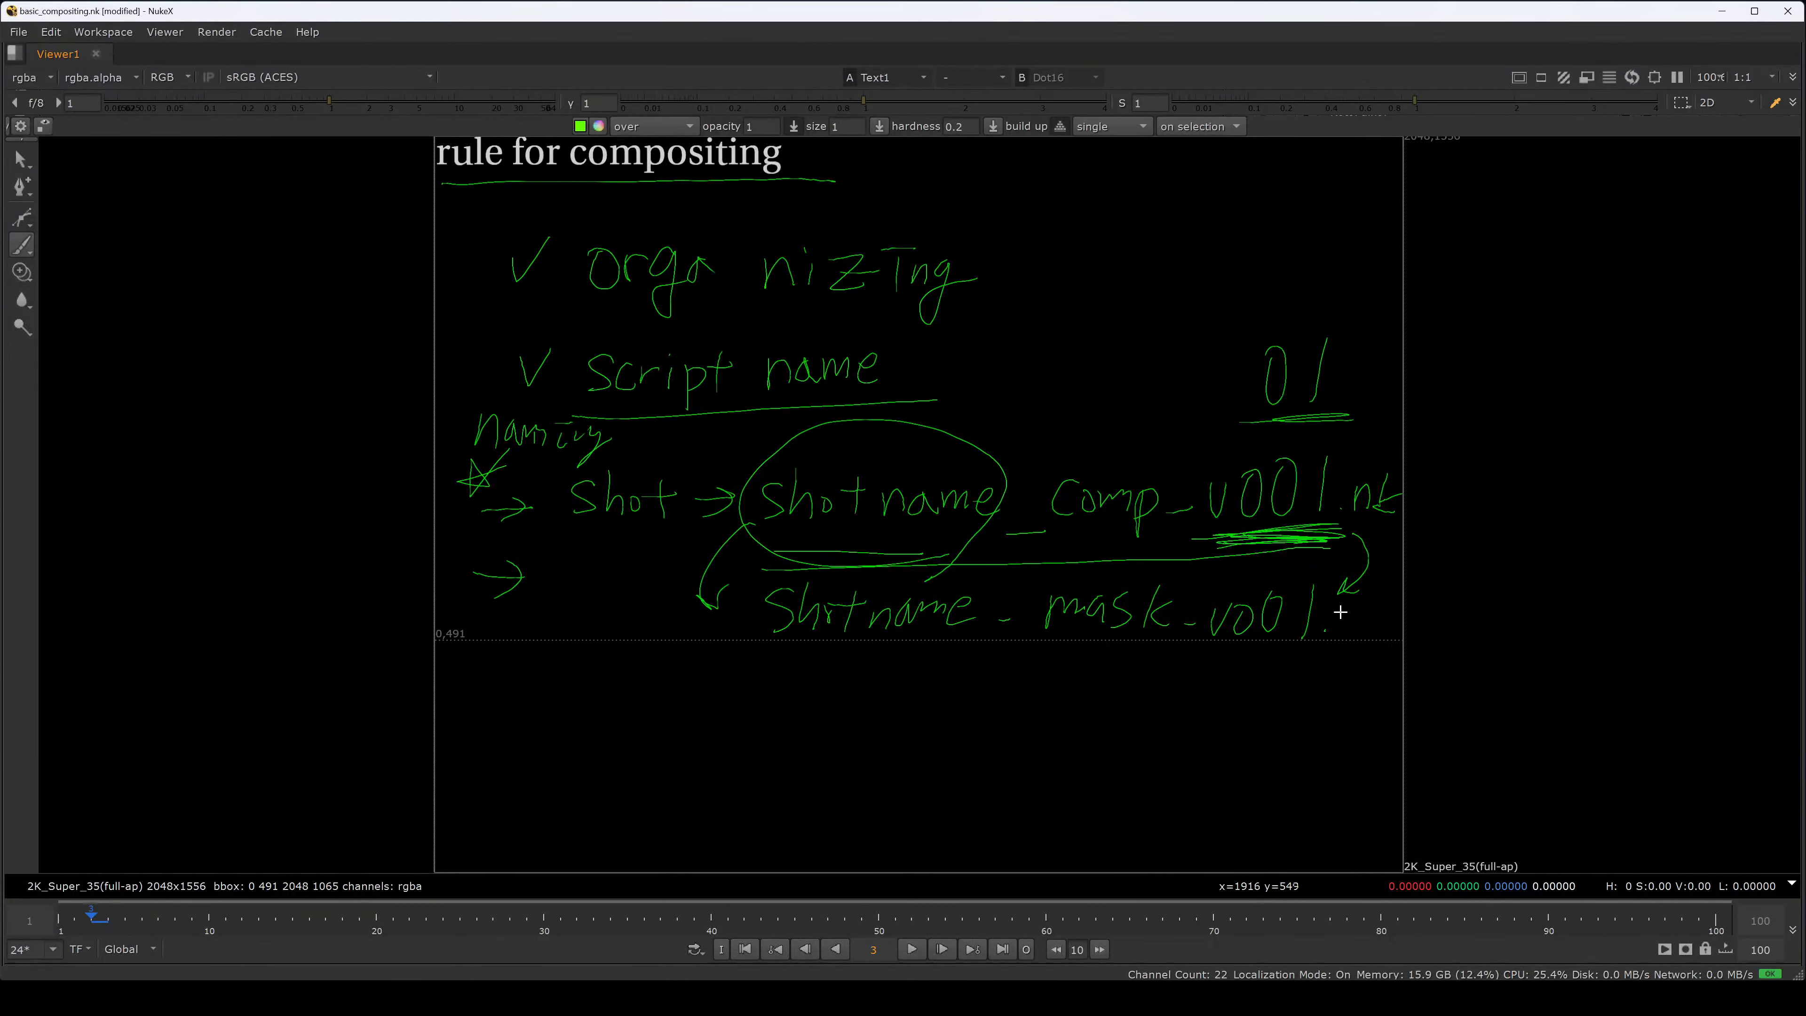
{"action": "left_click_drag", "start_coordinate": [1324, 608], "coordinate": [1344, 626]}
{"action": "scroll", "coordinate": [1350, 614], "scroll_direction": "up", "scroll_amount": 5}
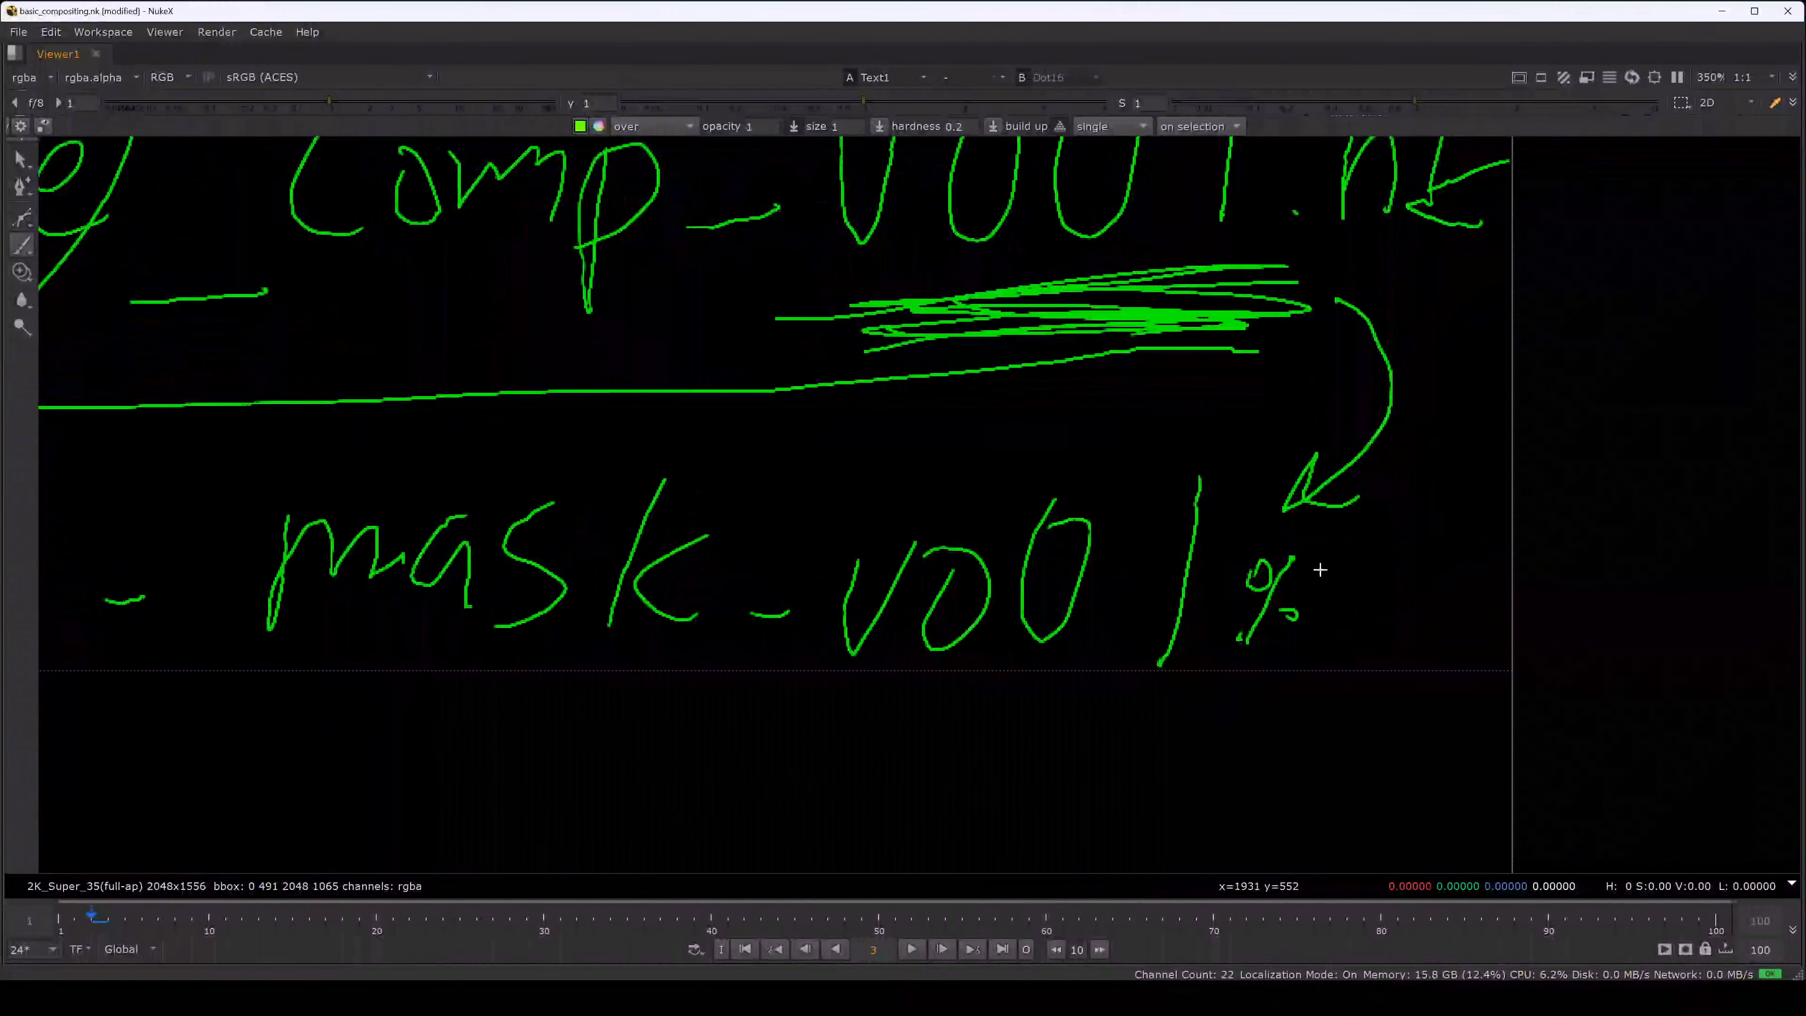
{"action": "mouse_move", "coordinate": [1320, 569]}
{"action": "left_mouse_down"}
{"action": "mouse_move", "coordinate": [1436, 626]}
{"action": "mouse_move", "coordinate": [1473, 584]}
{"action": "mouse_move", "coordinate": [1488, 617]}
{"action": "mouse_move", "coordinate": [1507, 596]}
{"action": "left_mouse_up"}
- Write ".exr" below the ".tif" extension, and underline "tif" and "mask" in green
{"action": "left_click", "coordinate": [1429, 698]}
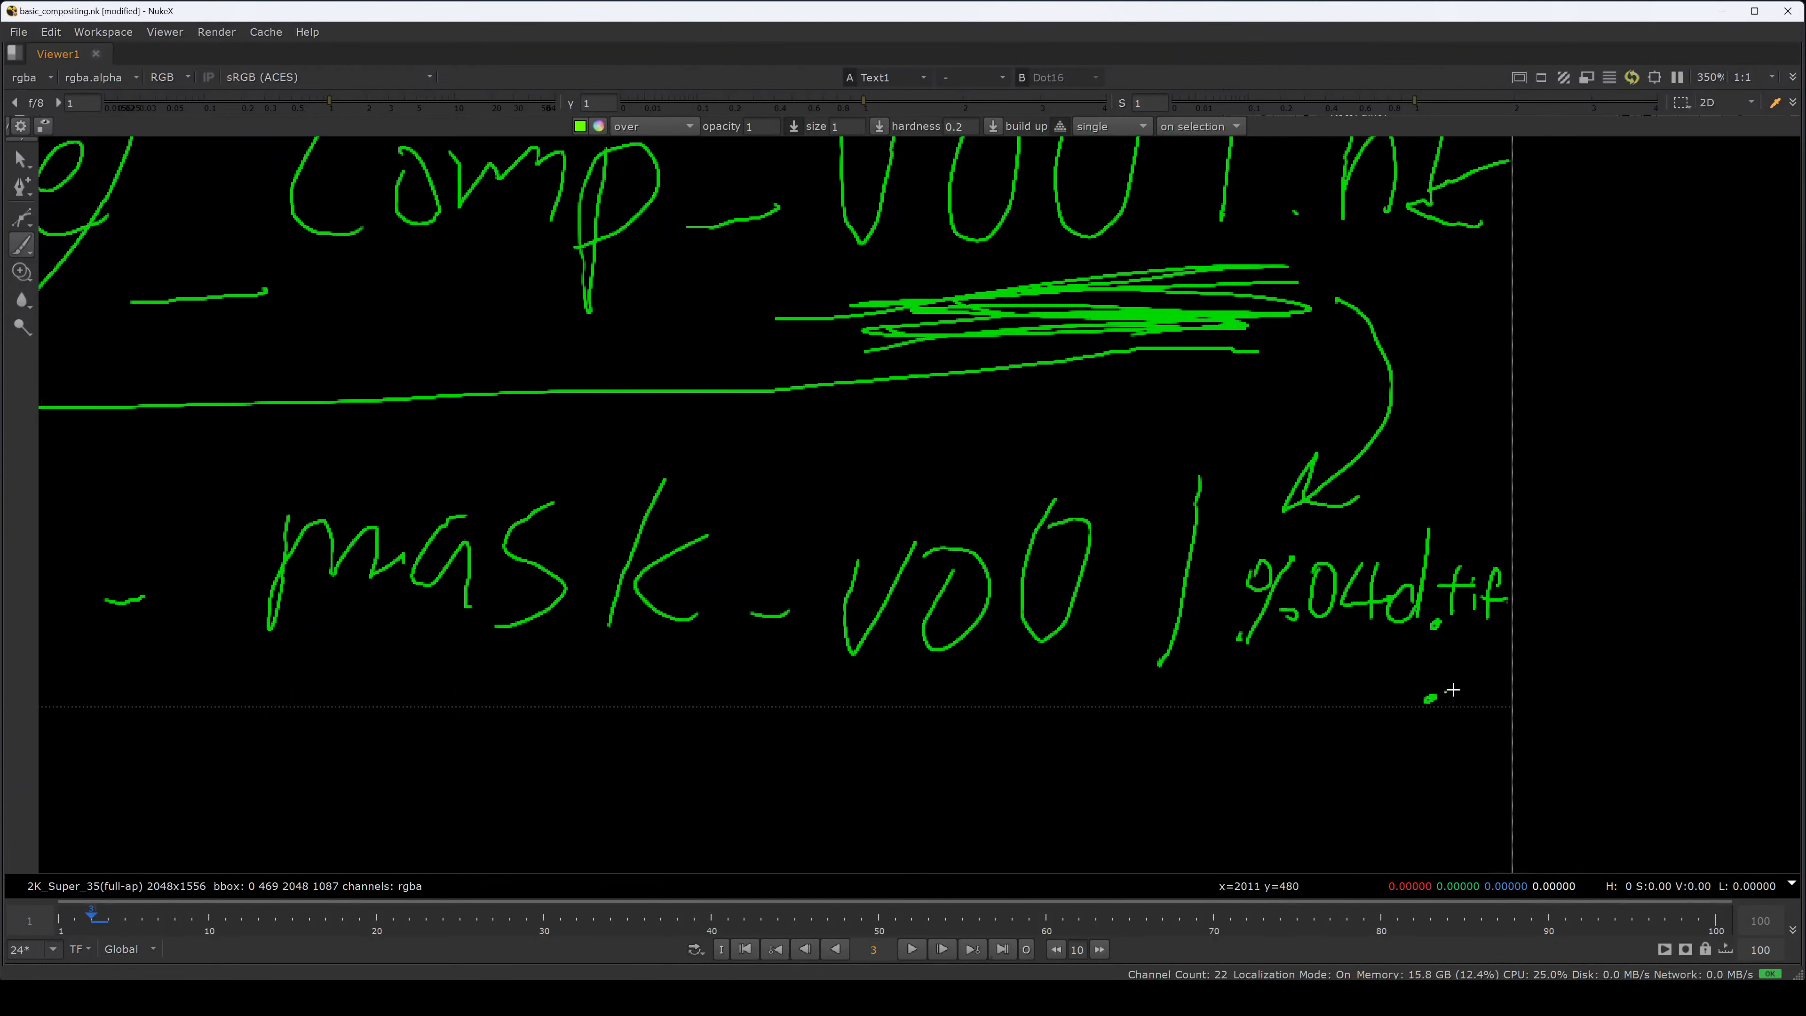
{"action": "left_click_drag", "start_coordinate": [1442, 692], "coordinate": [1486, 708]}
{"action": "mouse_move", "coordinate": [1486, 683]}
{"action": "left_mouse_down"}
{"action": "mouse_move", "coordinate": [1470, 708]}
{"action": "mouse_move", "coordinate": [1503, 688]}
{"action": "mouse_move", "coordinate": [1501, 635]}
{"action": "mouse_move", "coordinate": [1437, 652]}
{"action": "left_mouse_up"}
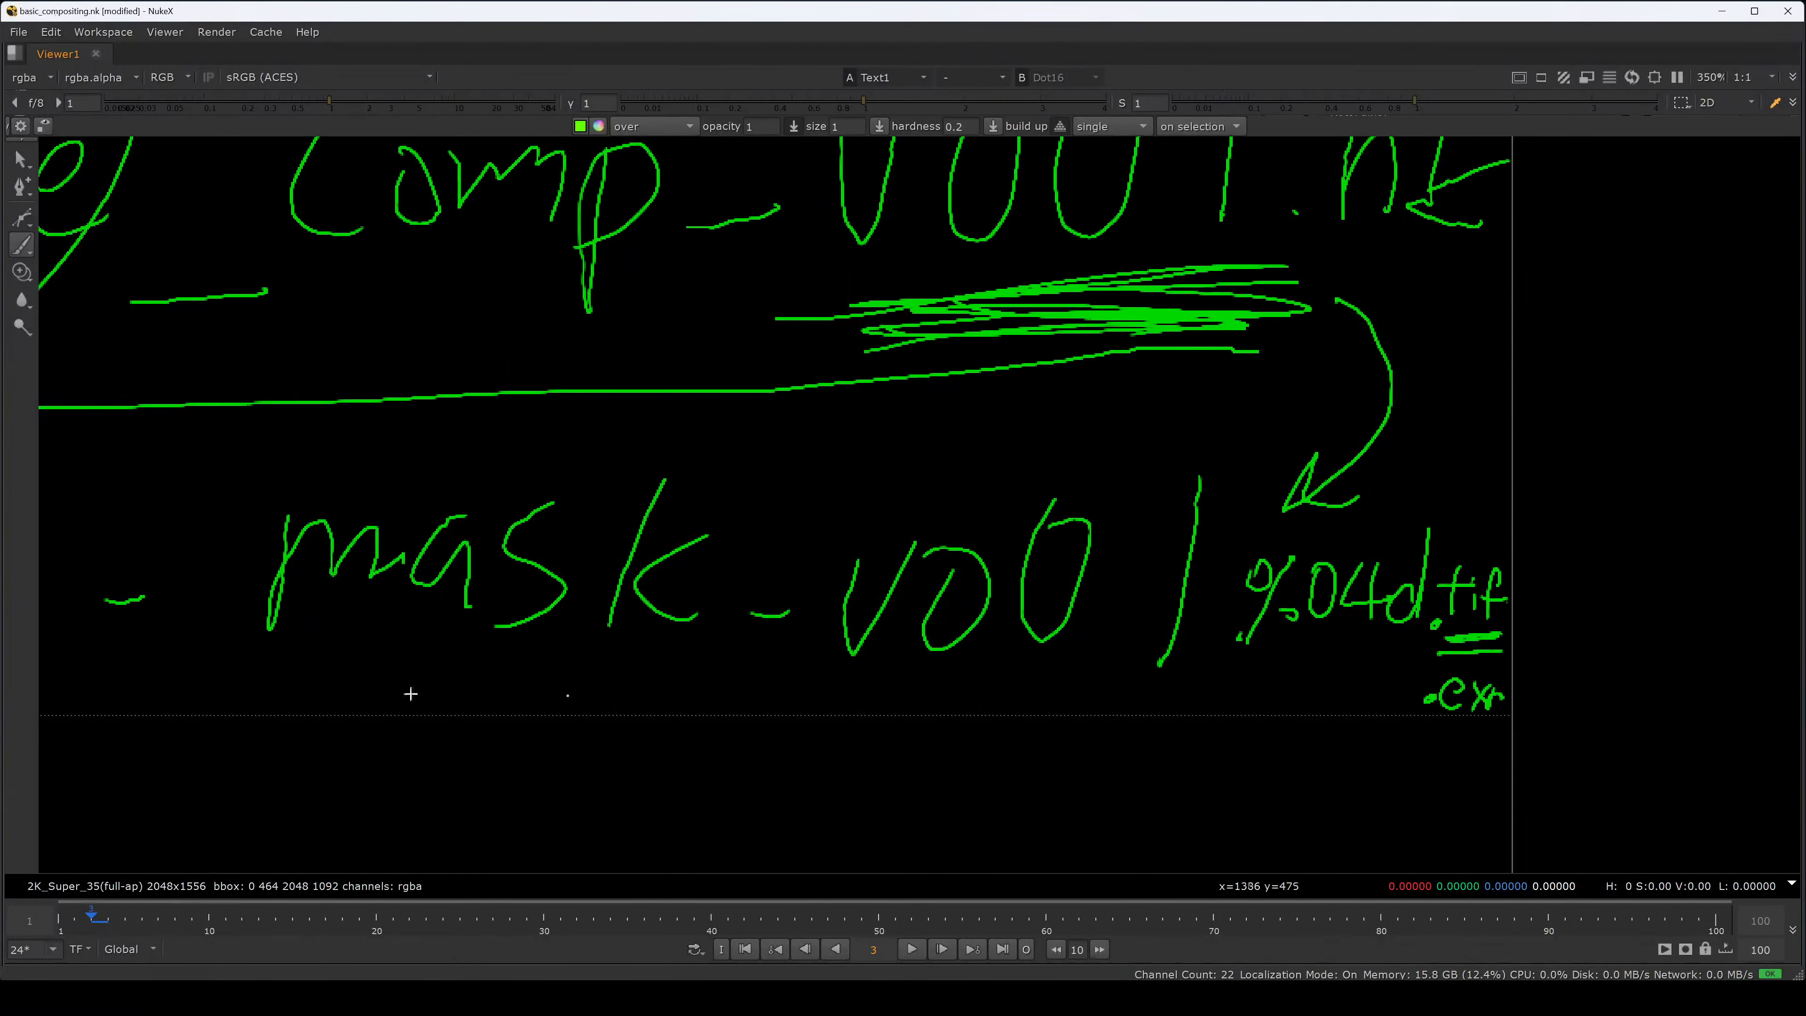
{"action": "left_click_drag", "start_coordinate": [270, 677], "coordinate": [683, 675]}
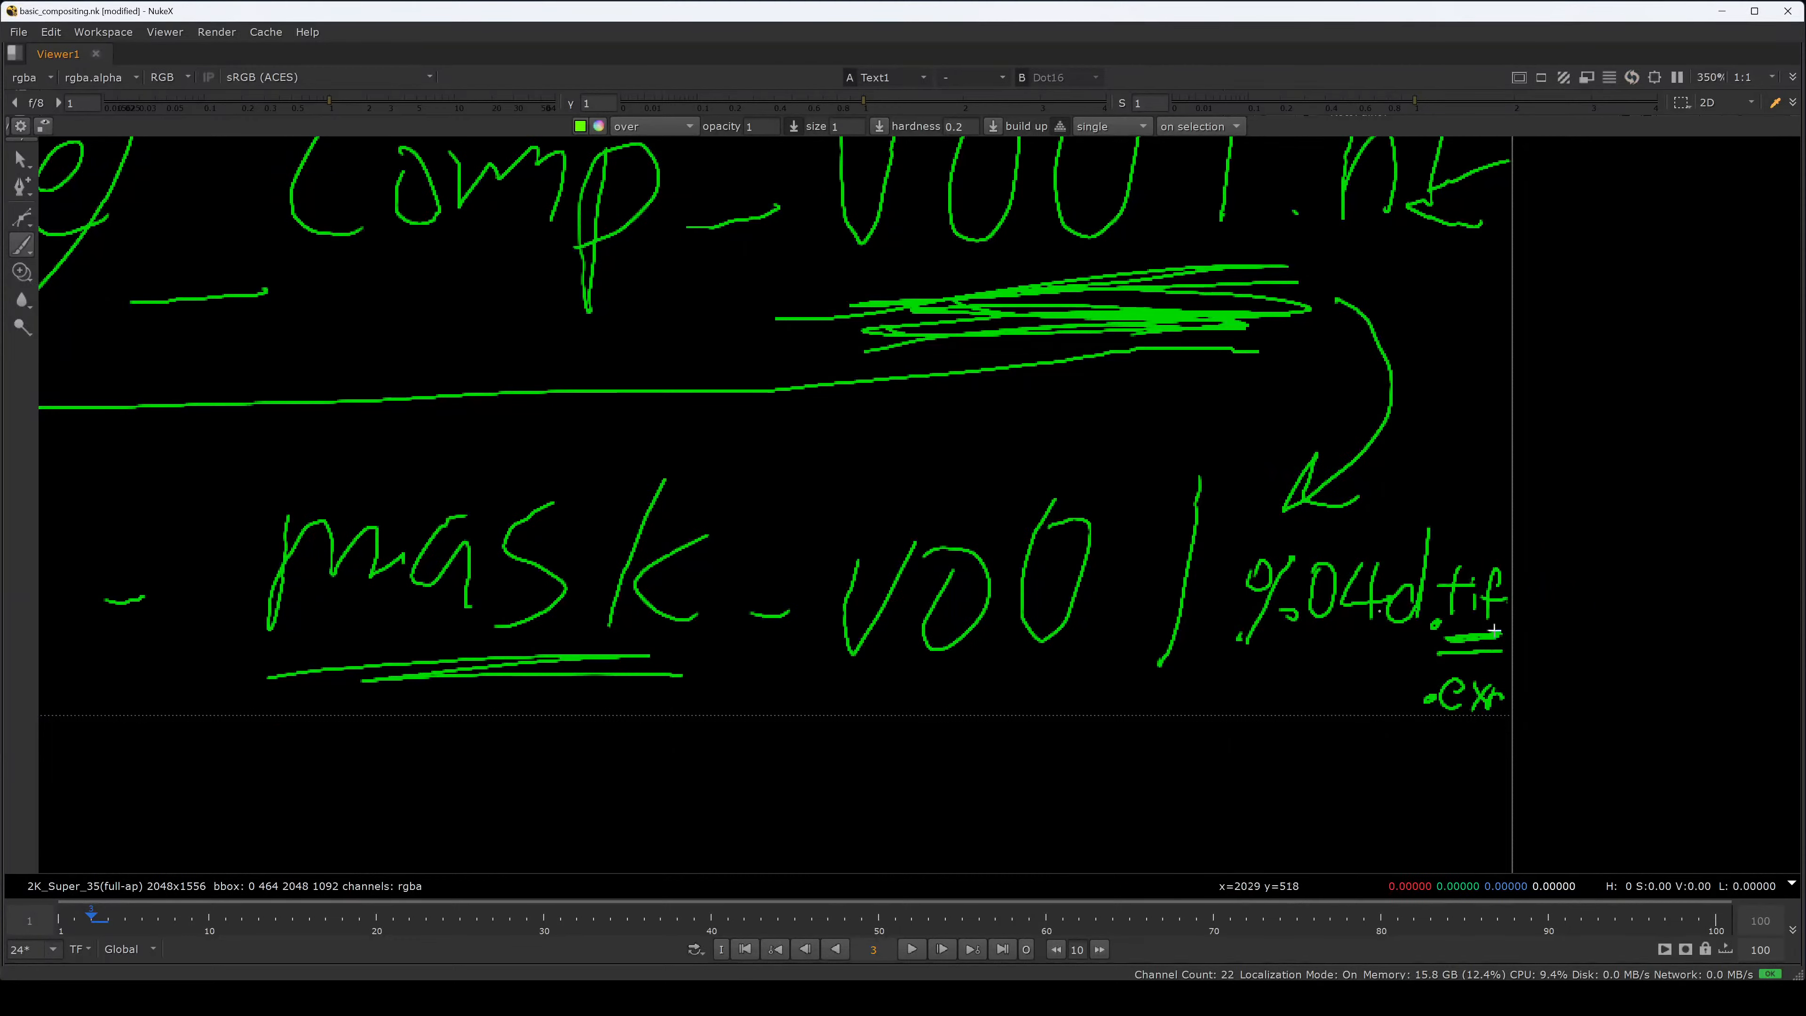
- Find the Read2 mask node in the node graph and show its whole image in the viewer
{"action": "key", "text": "space"}
{"action": "scroll", "coordinate": [817, 740], "scroll_direction": "up", "scroll_amount": 10}
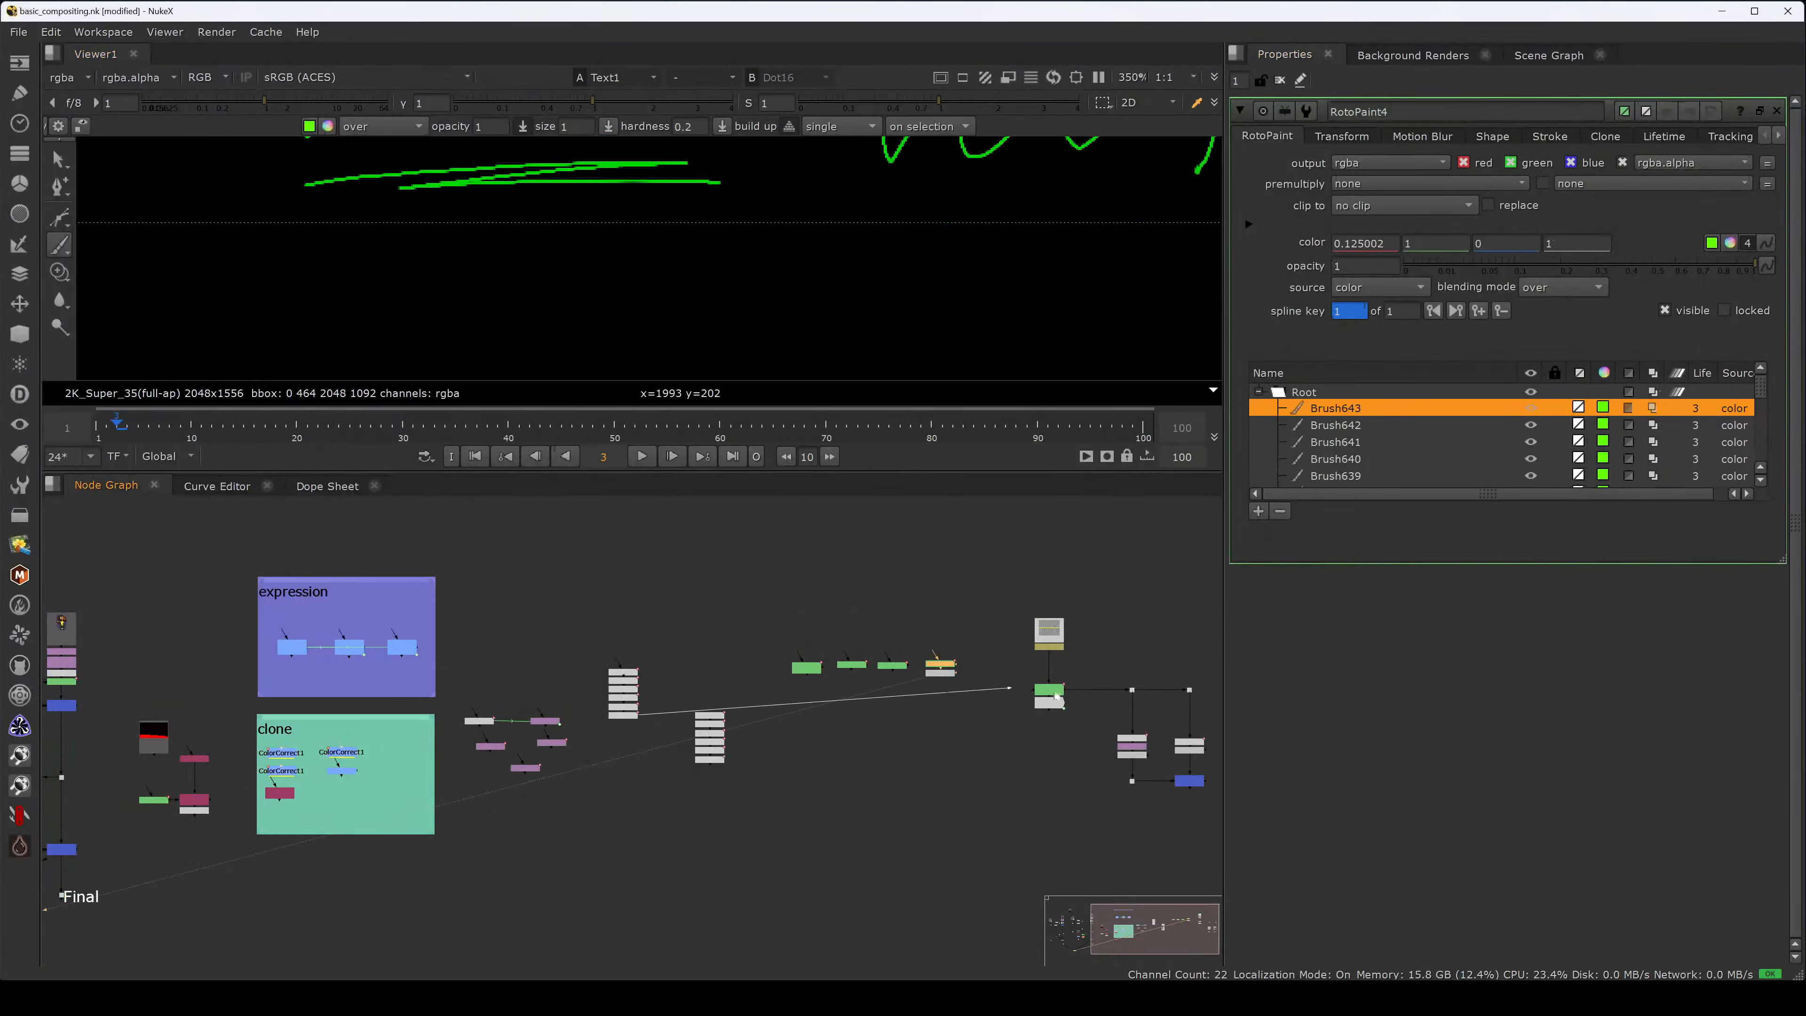
{"action": "scroll", "coordinate": [556, 759], "scroll_direction": "up", "scroll_amount": 3}
{"action": "left_click", "coordinate": [614, 726]}
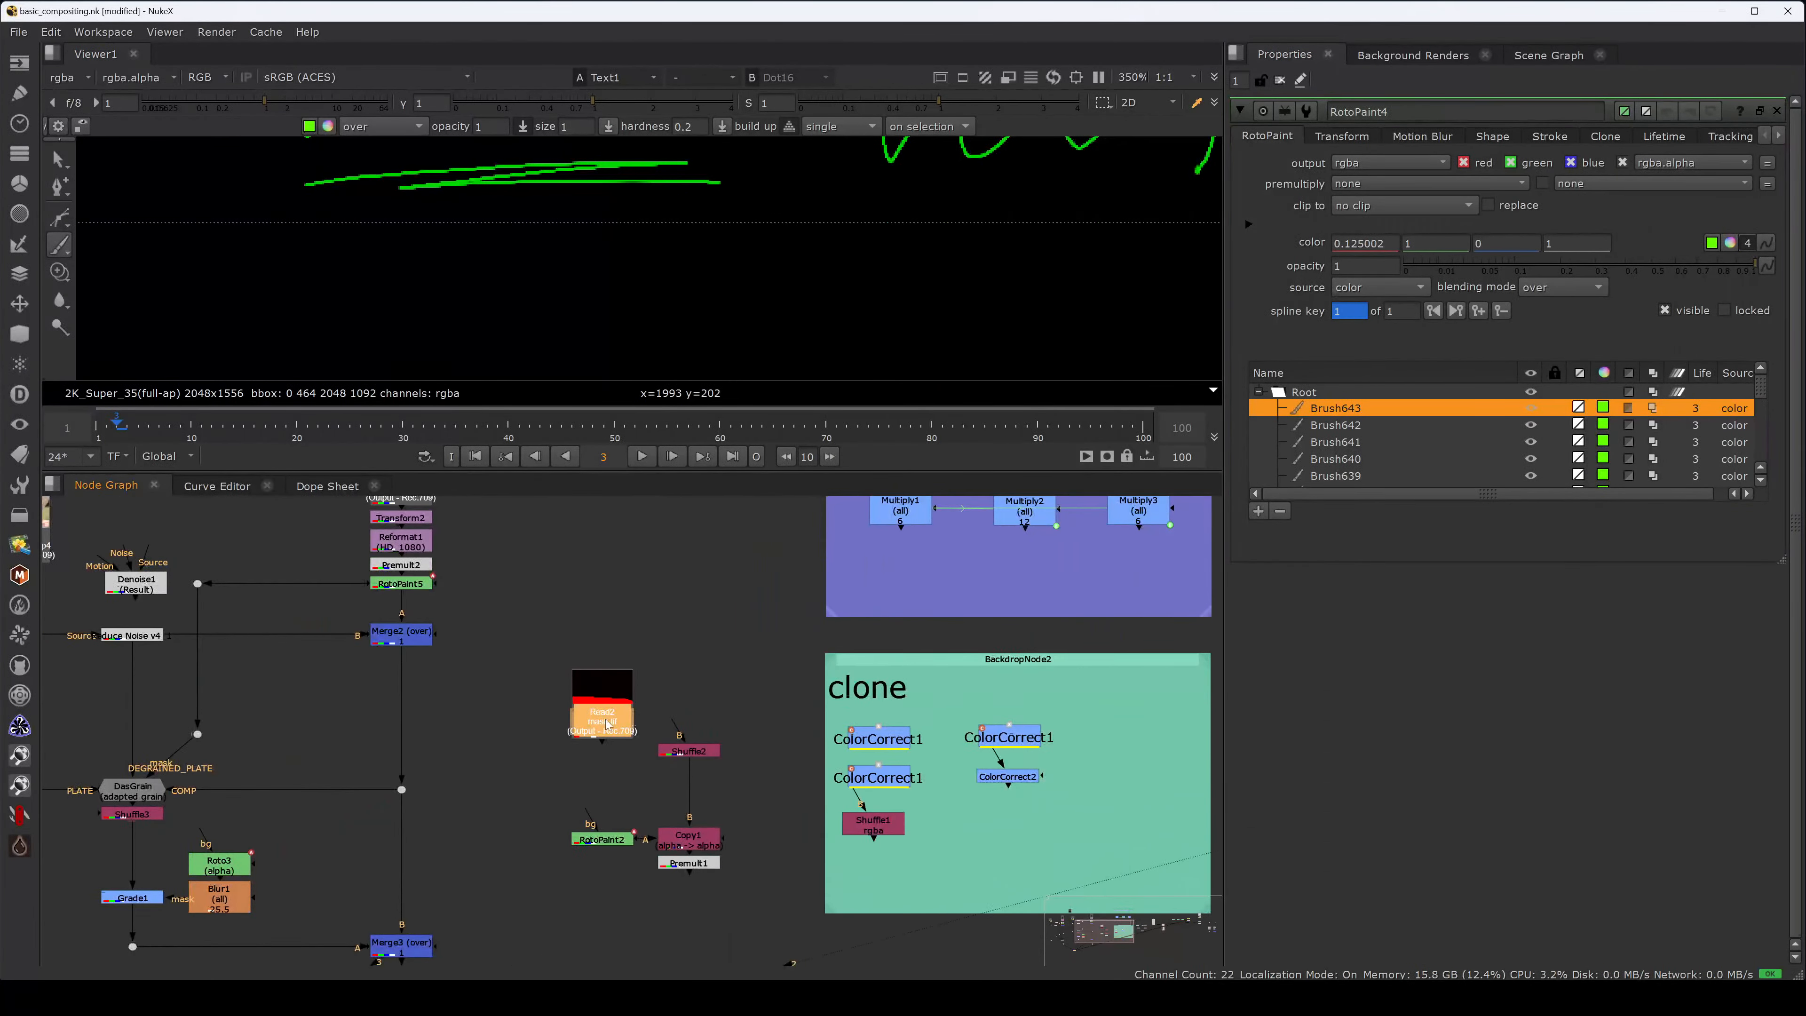
{"action": "key", "text": "1"}
{"action": "key", "text": "f"}
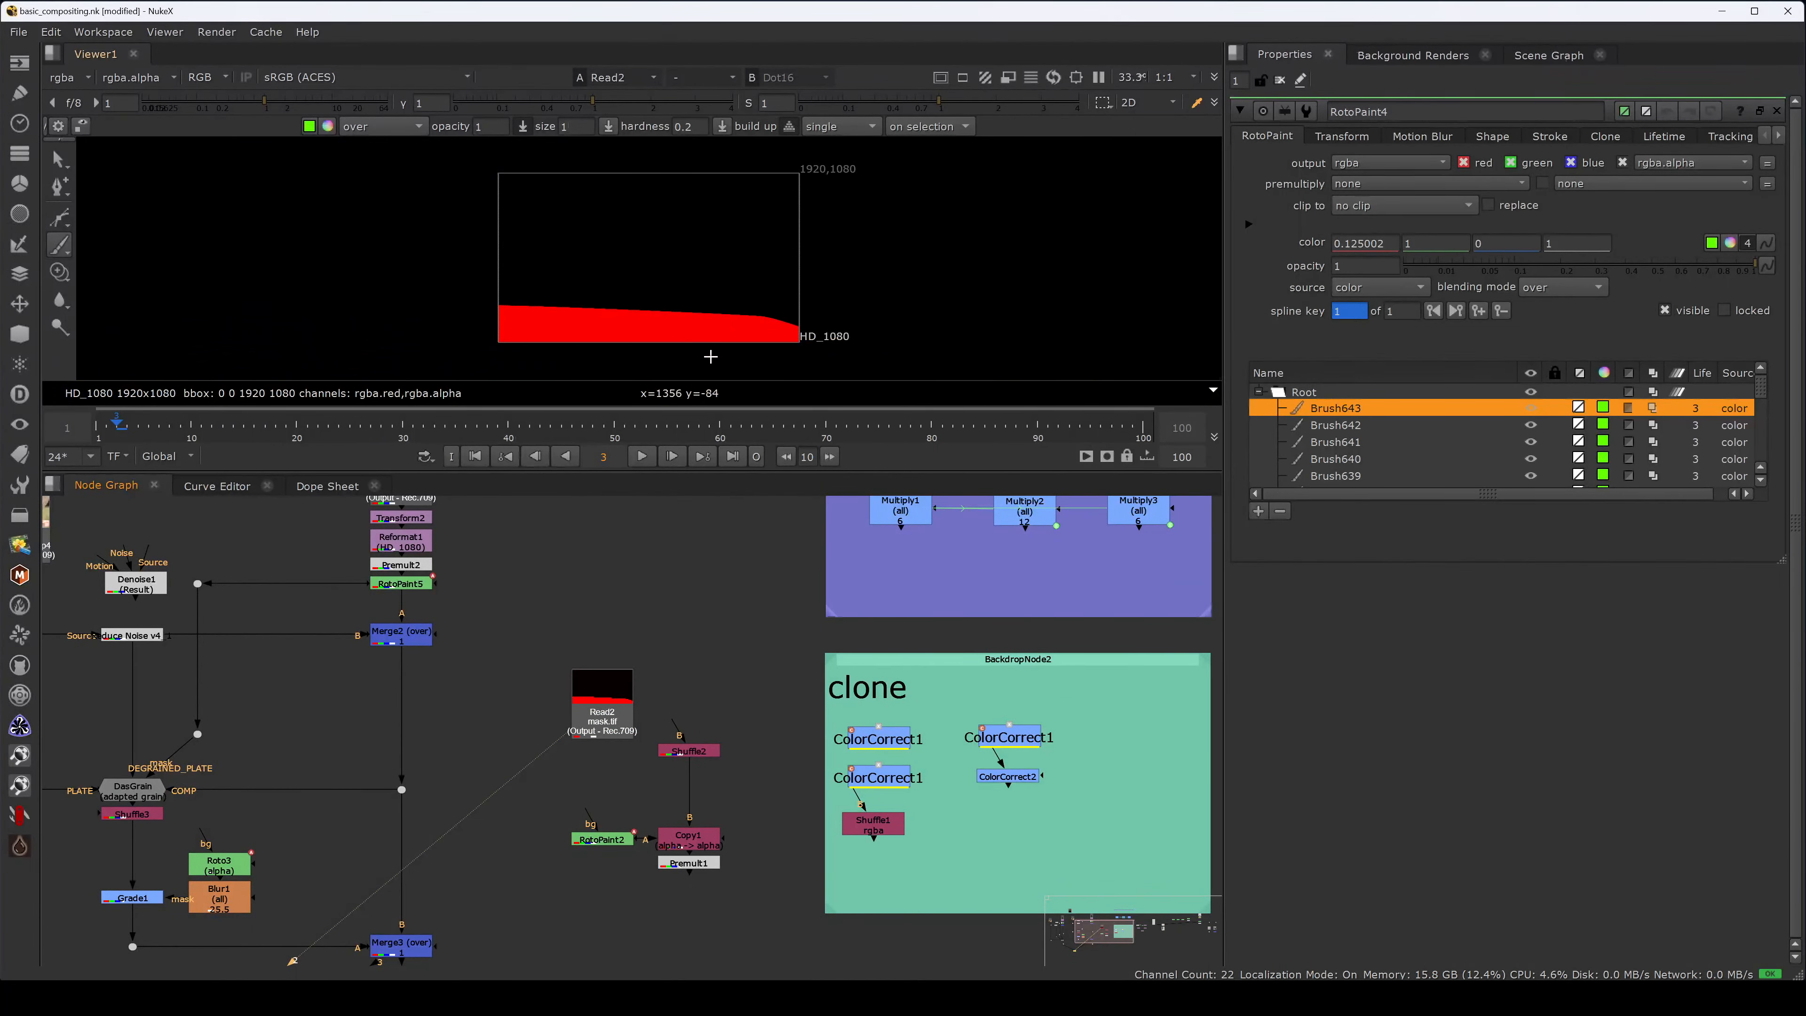
- Duplicate the background image's Read node, placing the copy above the mask node, and display it in the viewer
{"action": "middle_click_drag", "start_coordinate": [465, 590], "coordinate": [645, 694]}
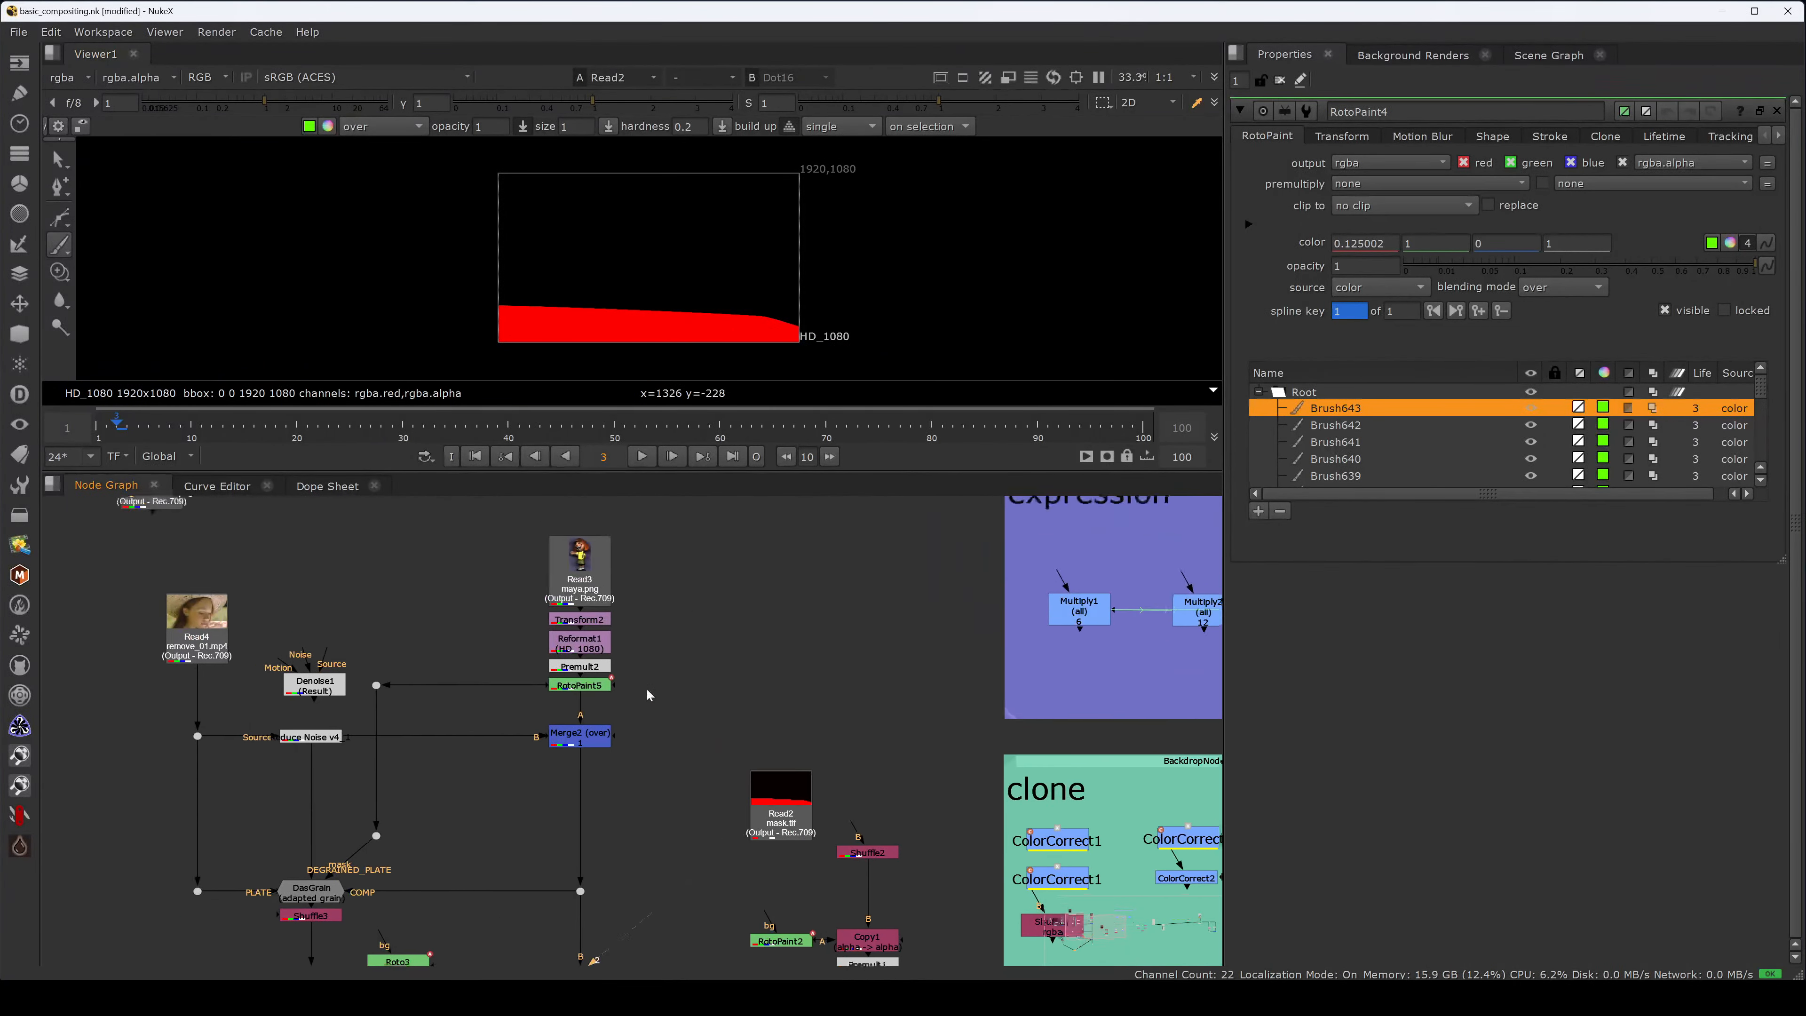
{"action": "scroll", "coordinate": [404, 574], "scroll_direction": "down", "scroll_amount": 3}
{"action": "middle_click_drag", "start_coordinate": [367, 569], "coordinate": [442, 642]}
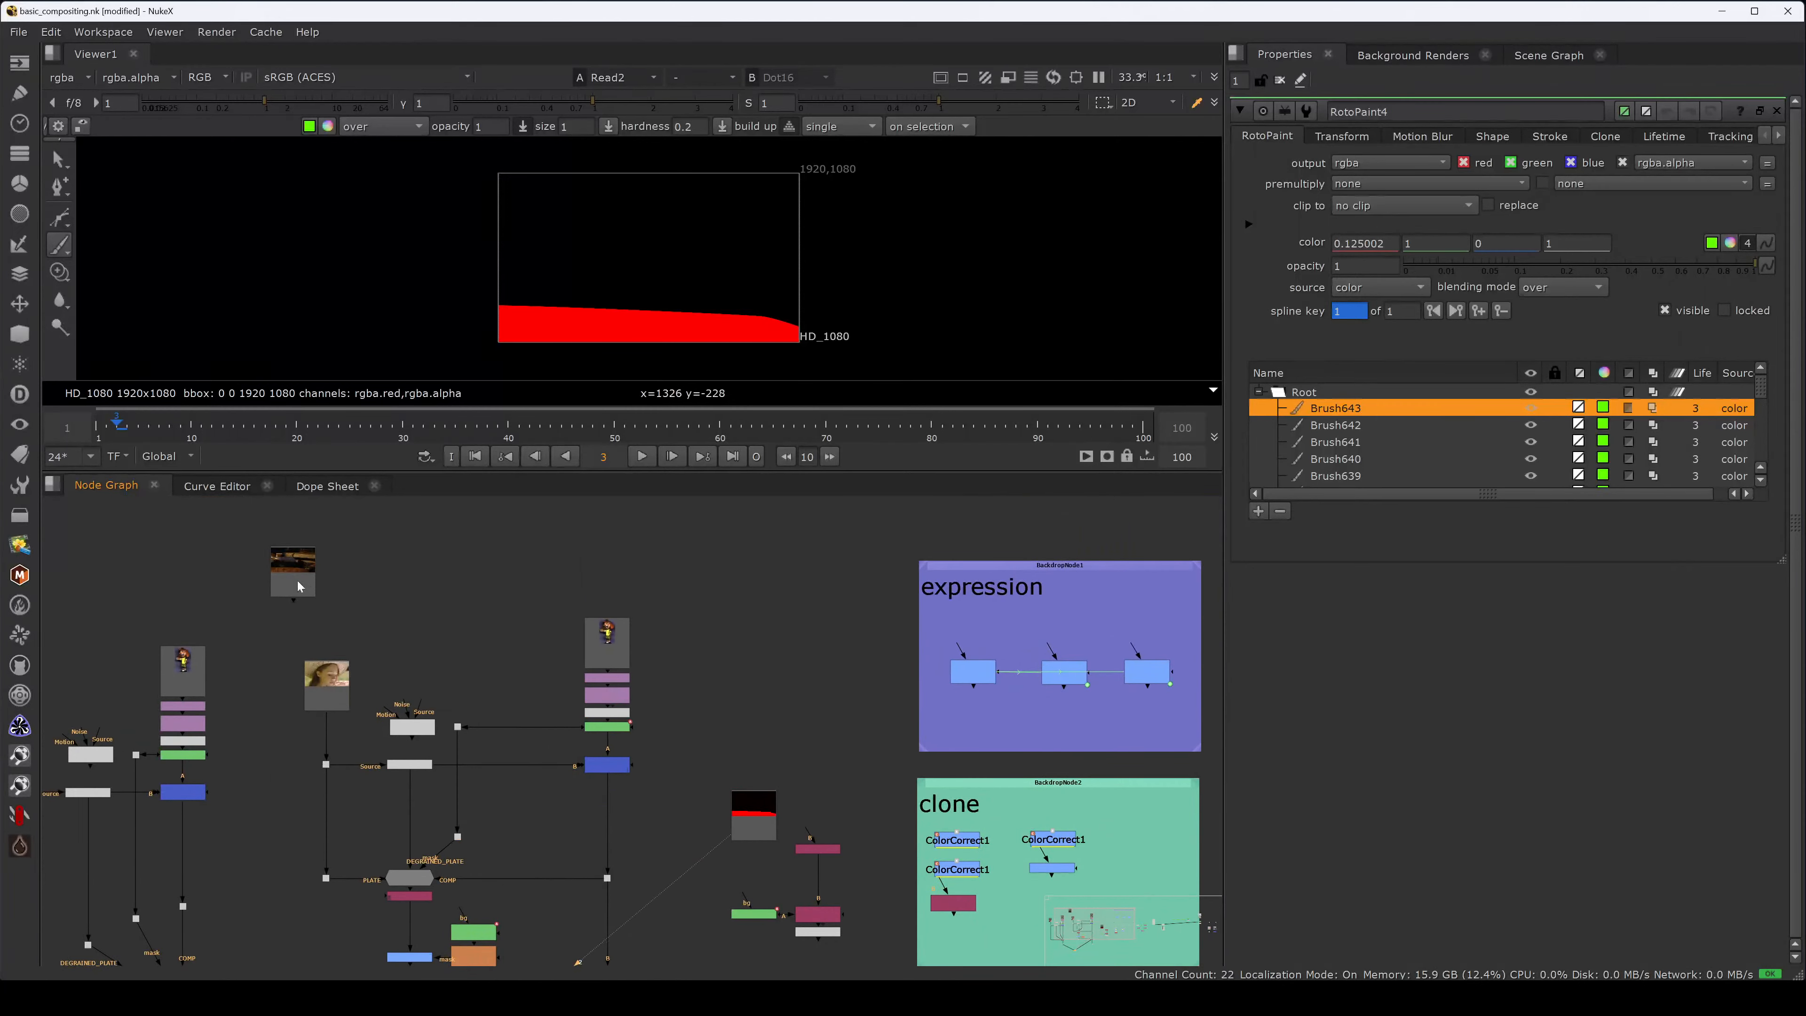
{"action": "left_click", "coordinate": [301, 586]}
{"action": "left_click", "coordinate": [549, 597]}
{"action": "middle_click_drag", "start_coordinate": [742, 668], "coordinate": [645, 616]}
{"action": "key", "text": "ctrl+v"}
{"action": "key", "text": "1"}
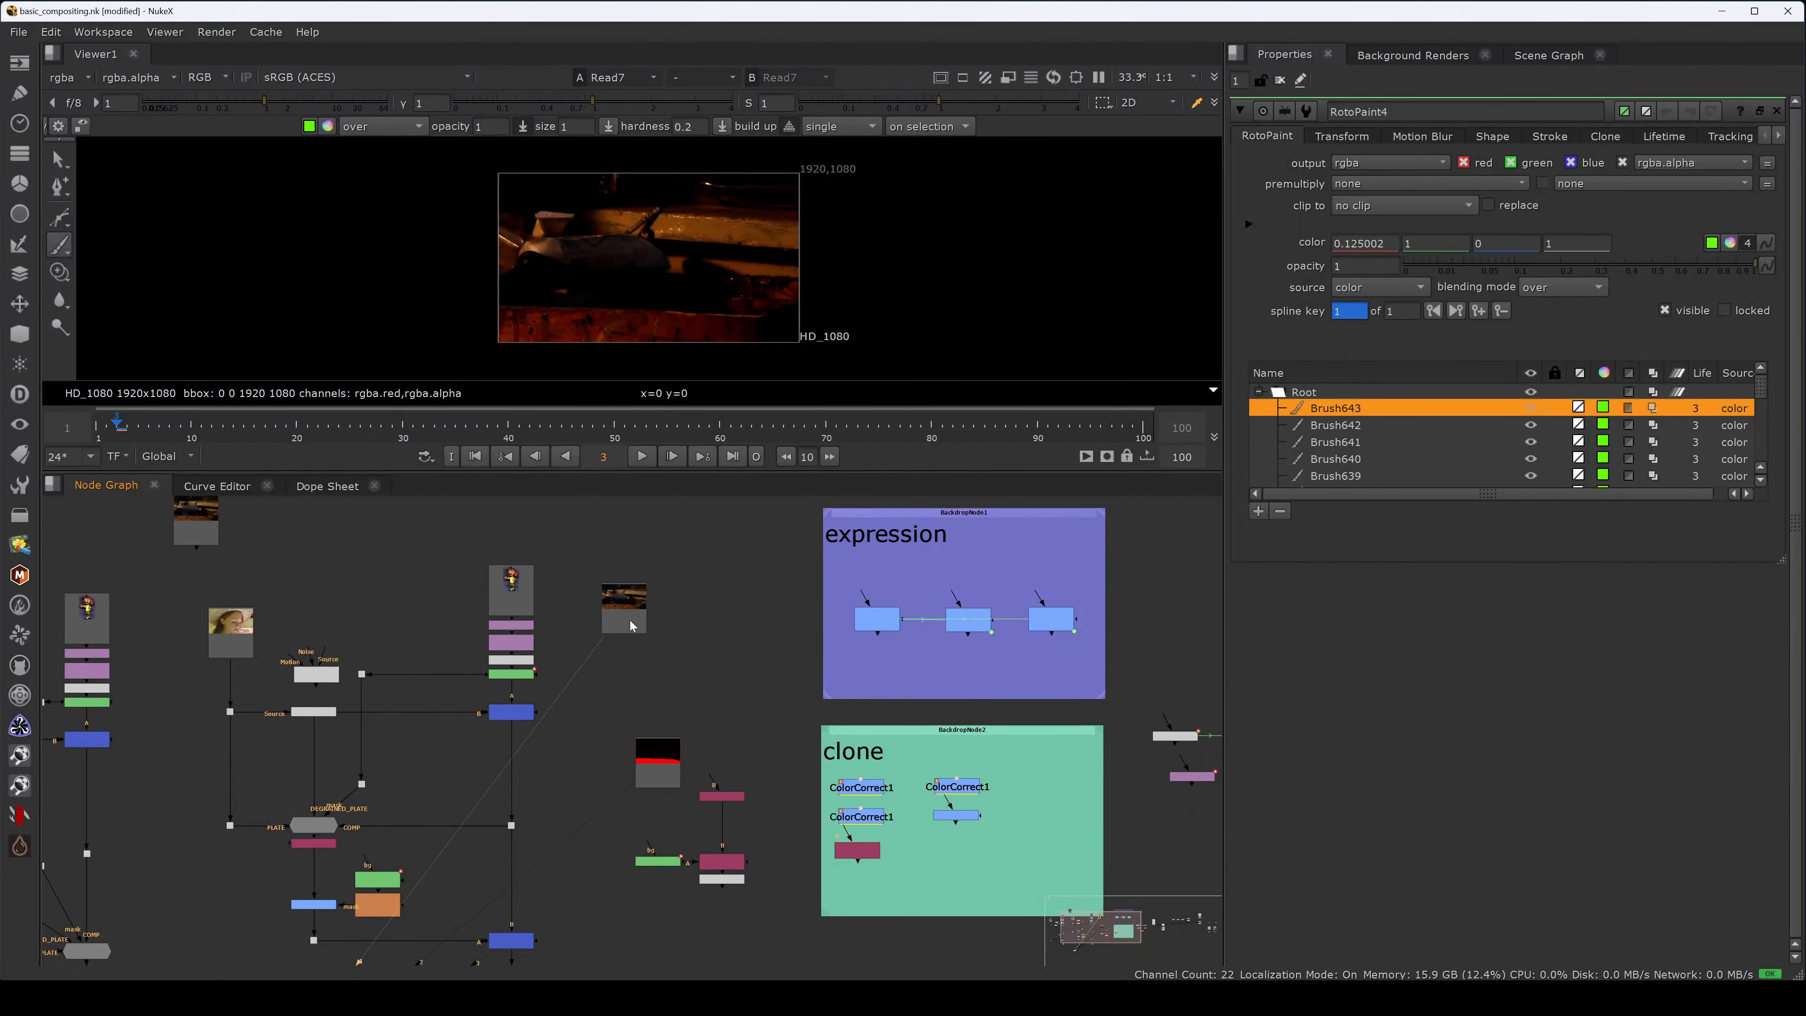
- Move the duplicated background node beside the mask node and shift the denoise comps away to make room
{"action": "left_click_drag", "start_coordinate": [629, 624], "coordinate": [581, 773]}
{"action": "scroll", "coordinate": [544, 655], "scroll_direction": "down", "scroll_amount": 4}
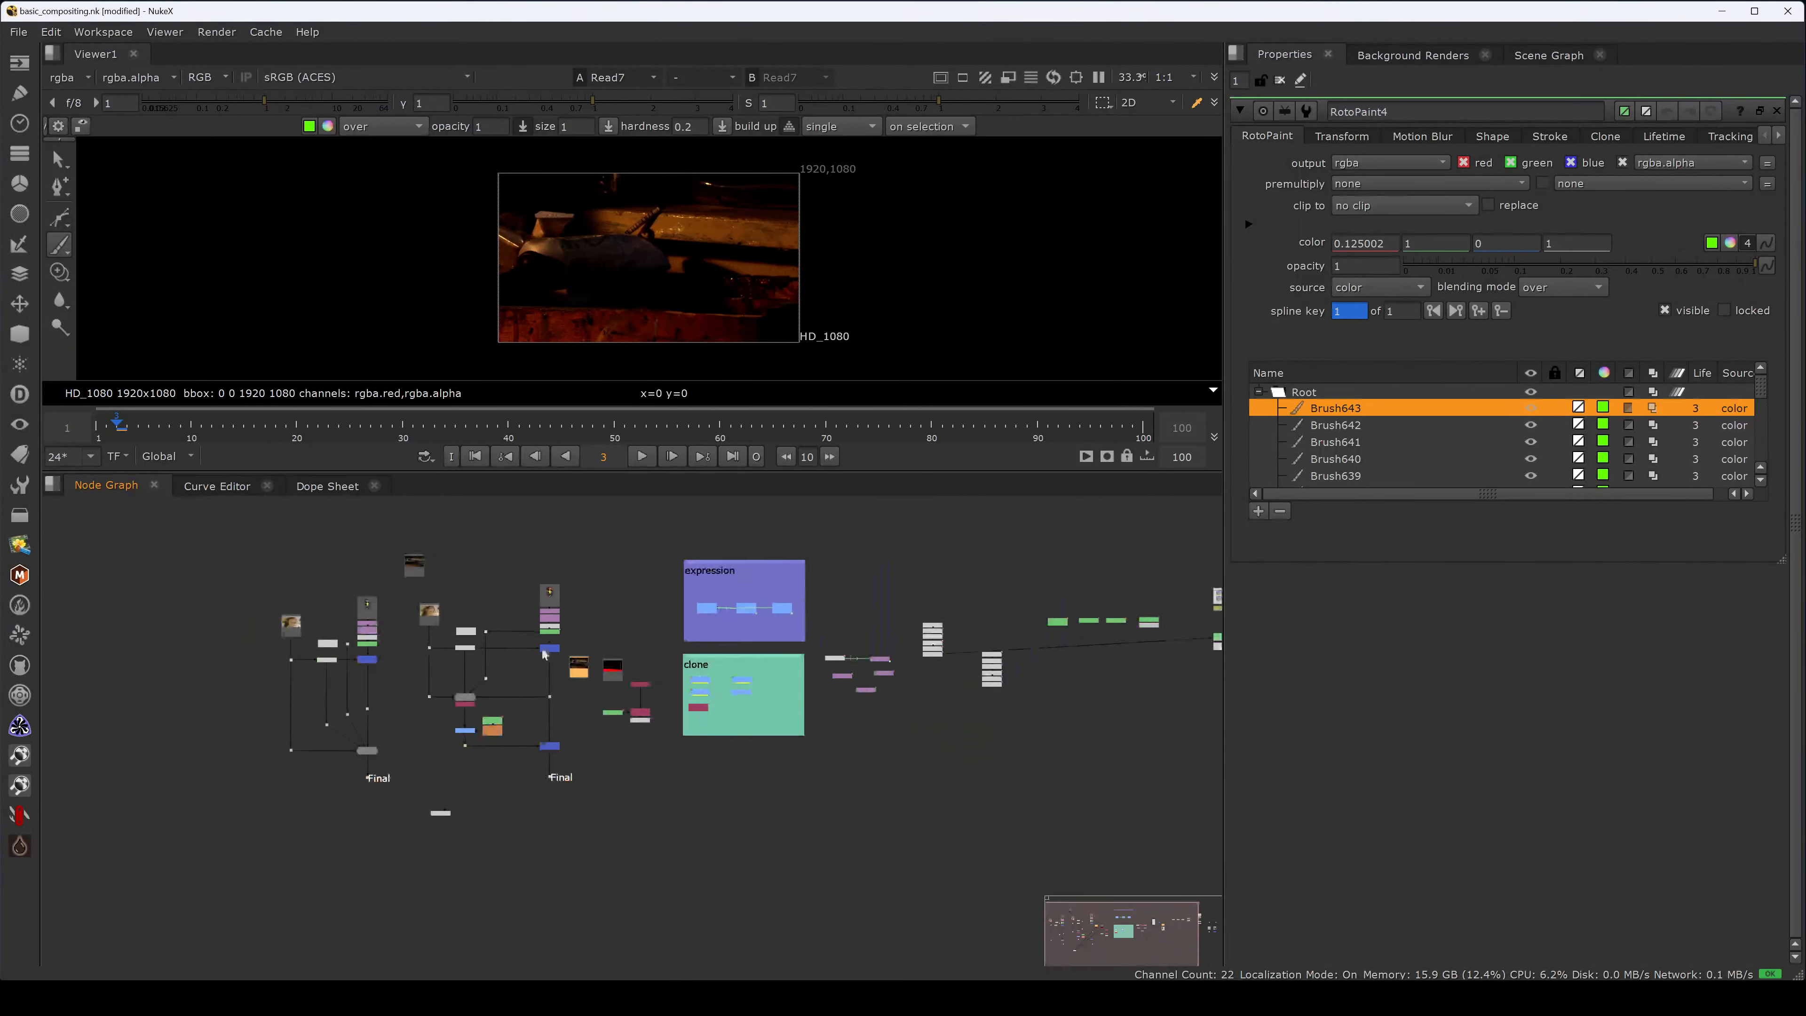
{"action": "left_click_drag", "start_coordinate": [581, 536], "coordinate": [146, 898]}
{"action": "left_click_drag", "start_coordinate": [548, 610], "coordinate": [404, 628]}
{"action": "left_click", "coordinate": [498, 648]}
{"action": "scroll", "coordinate": [576, 667], "scroll_direction": "up", "scroll_amount": 5}
{"action": "left_click_drag", "start_coordinate": [576, 666], "coordinate": [697, 675]}
{"action": "scroll", "coordinate": [565, 697], "scroll_direction": "up", "scroll_amount": 2}
- Add a Copy node with the Read7 background as B and the Read2 mask as A, and display its result
{"action": "left_click", "coordinate": [550, 749]}
{"action": "key", "text": "k"}
{"action": "left_click_drag", "start_coordinate": [497, 757], "coordinate": [509, 691]}
{"action": "key", "text": "2"}
{"action": "left_click", "coordinate": [572, 612]}
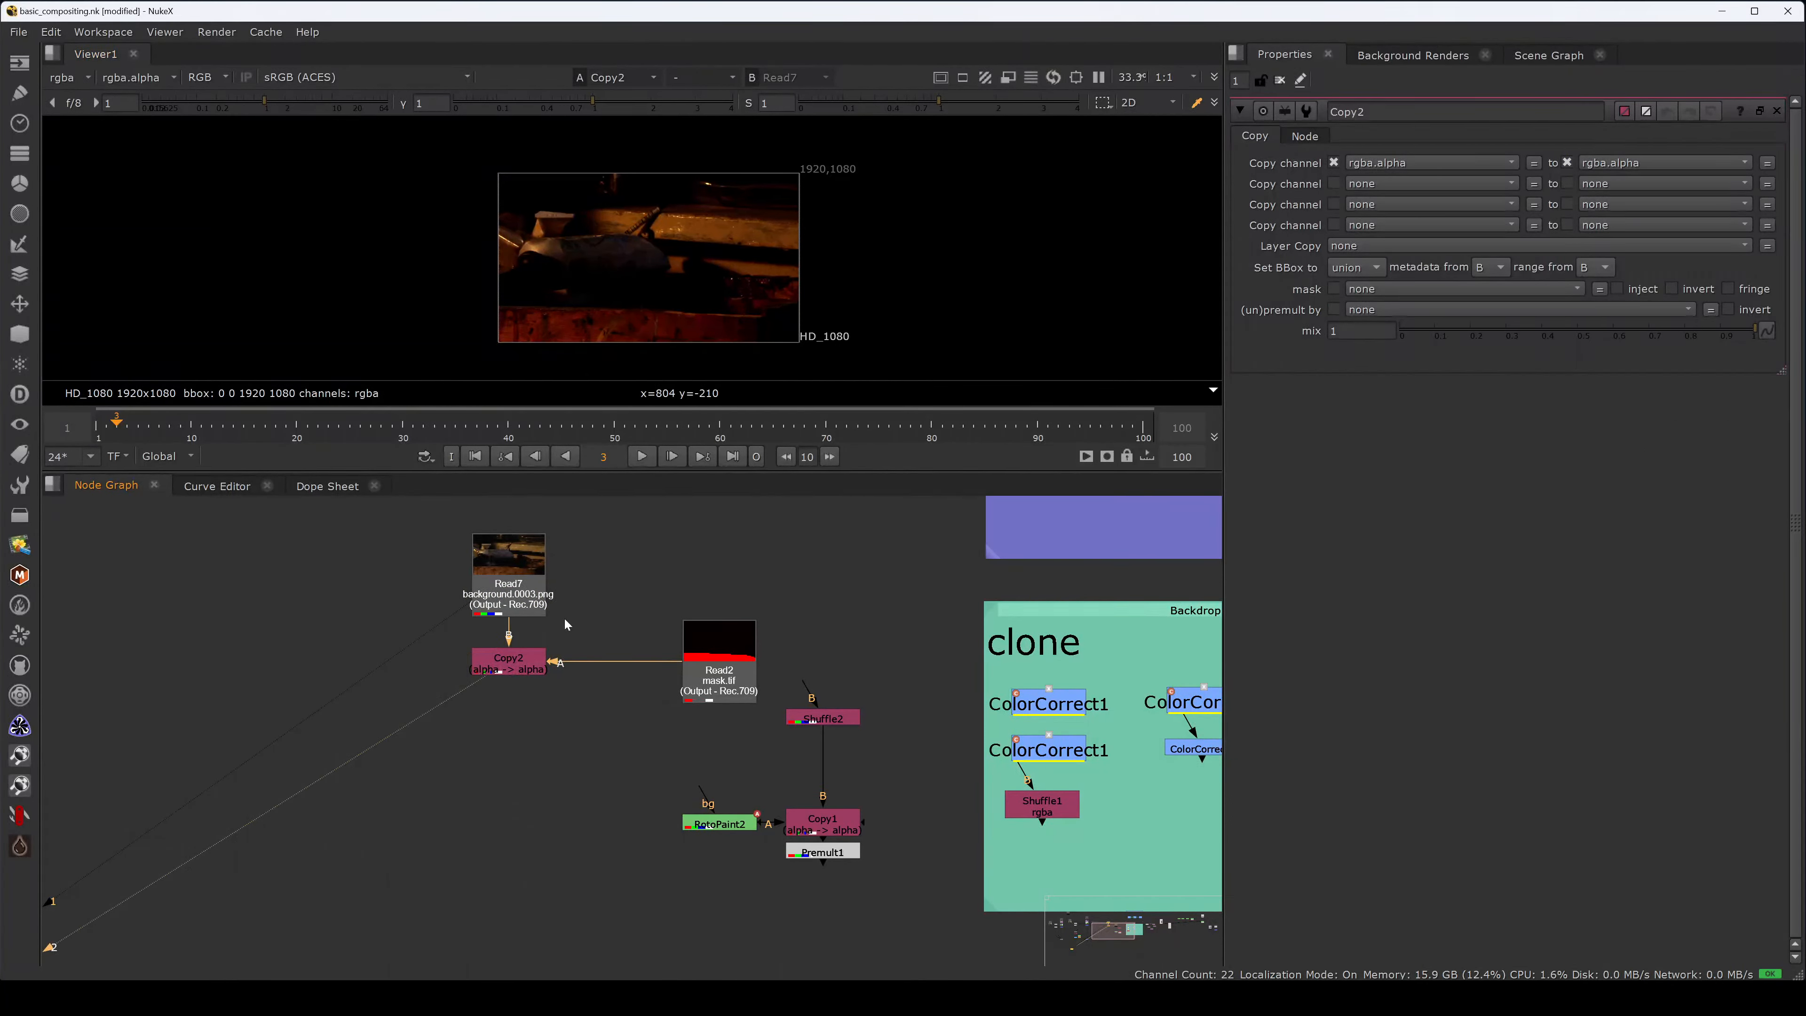
- Check Copy2's output with the matte overlay and move the Read7 background node higher above it
{"action": "left_click", "coordinate": [523, 660]}
{"action": "key", "text": "m"}
{"action": "key", "text": "m"}
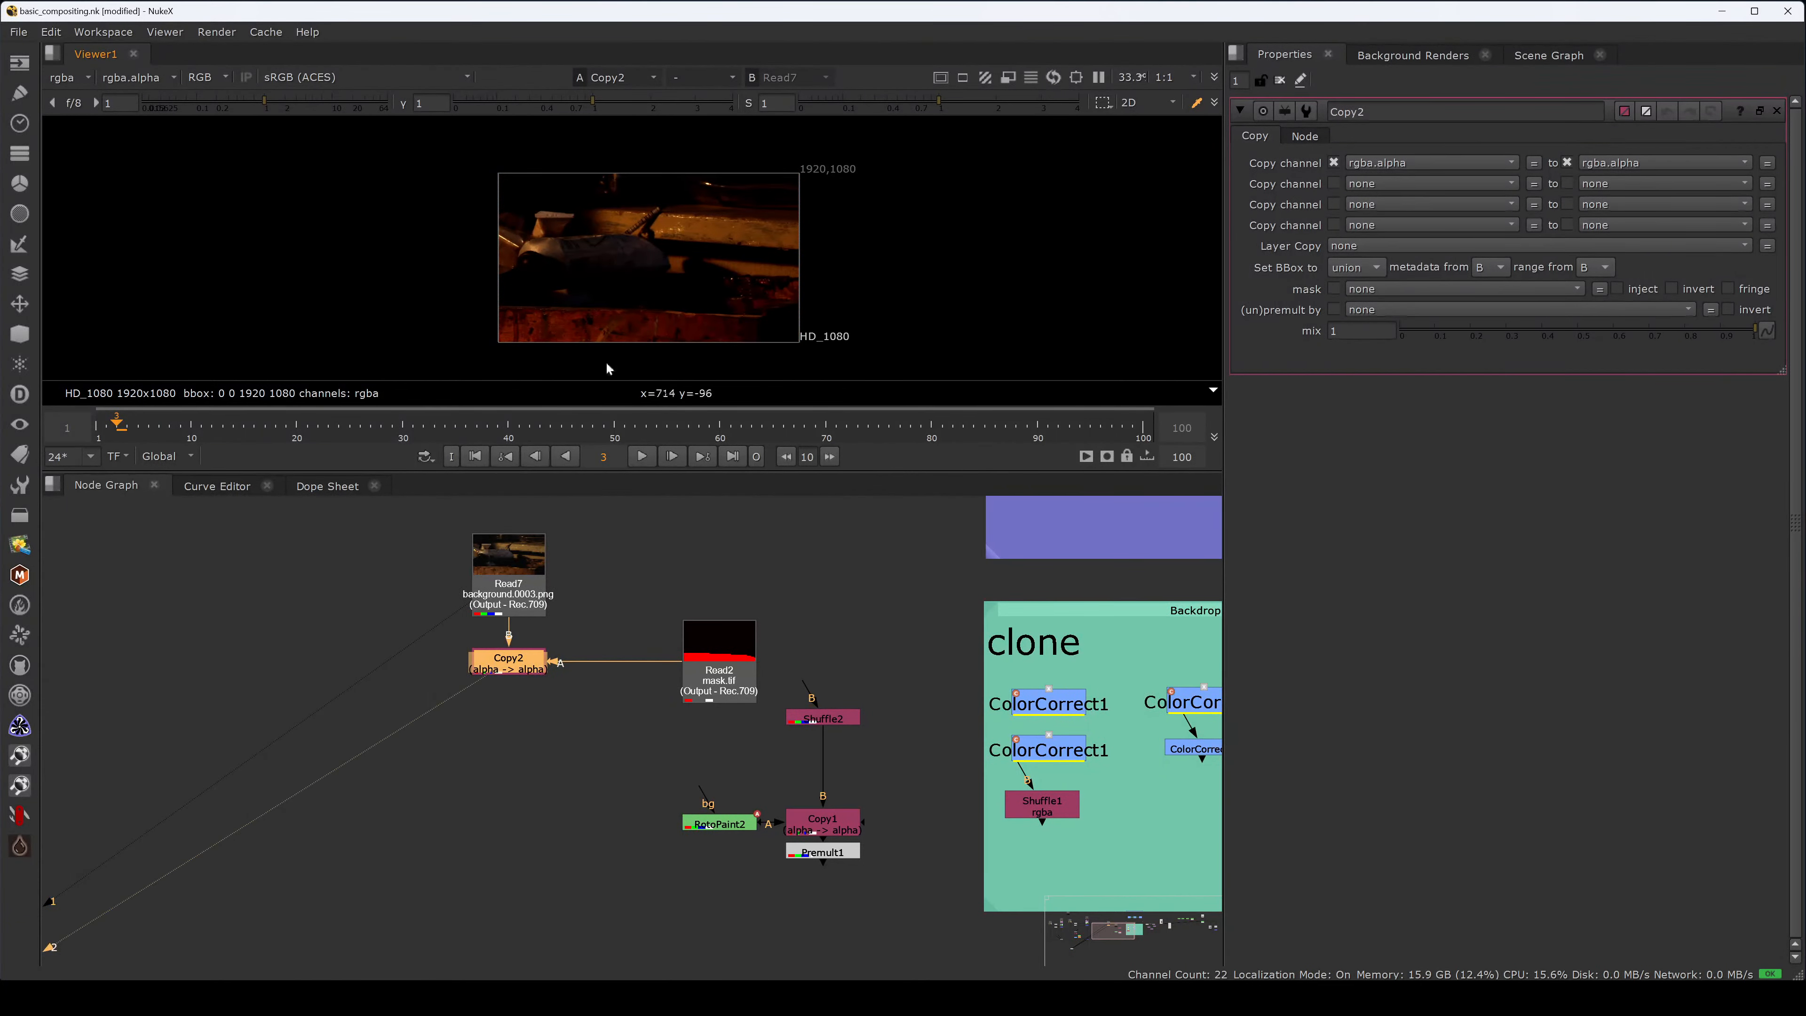
{"action": "left_click_drag", "start_coordinate": [519, 569], "coordinate": [519, 509]}
{"action": "key", "text": "1"}
{"action": "left_click", "coordinate": [554, 628]}
{"action": "key", "text": "2"}
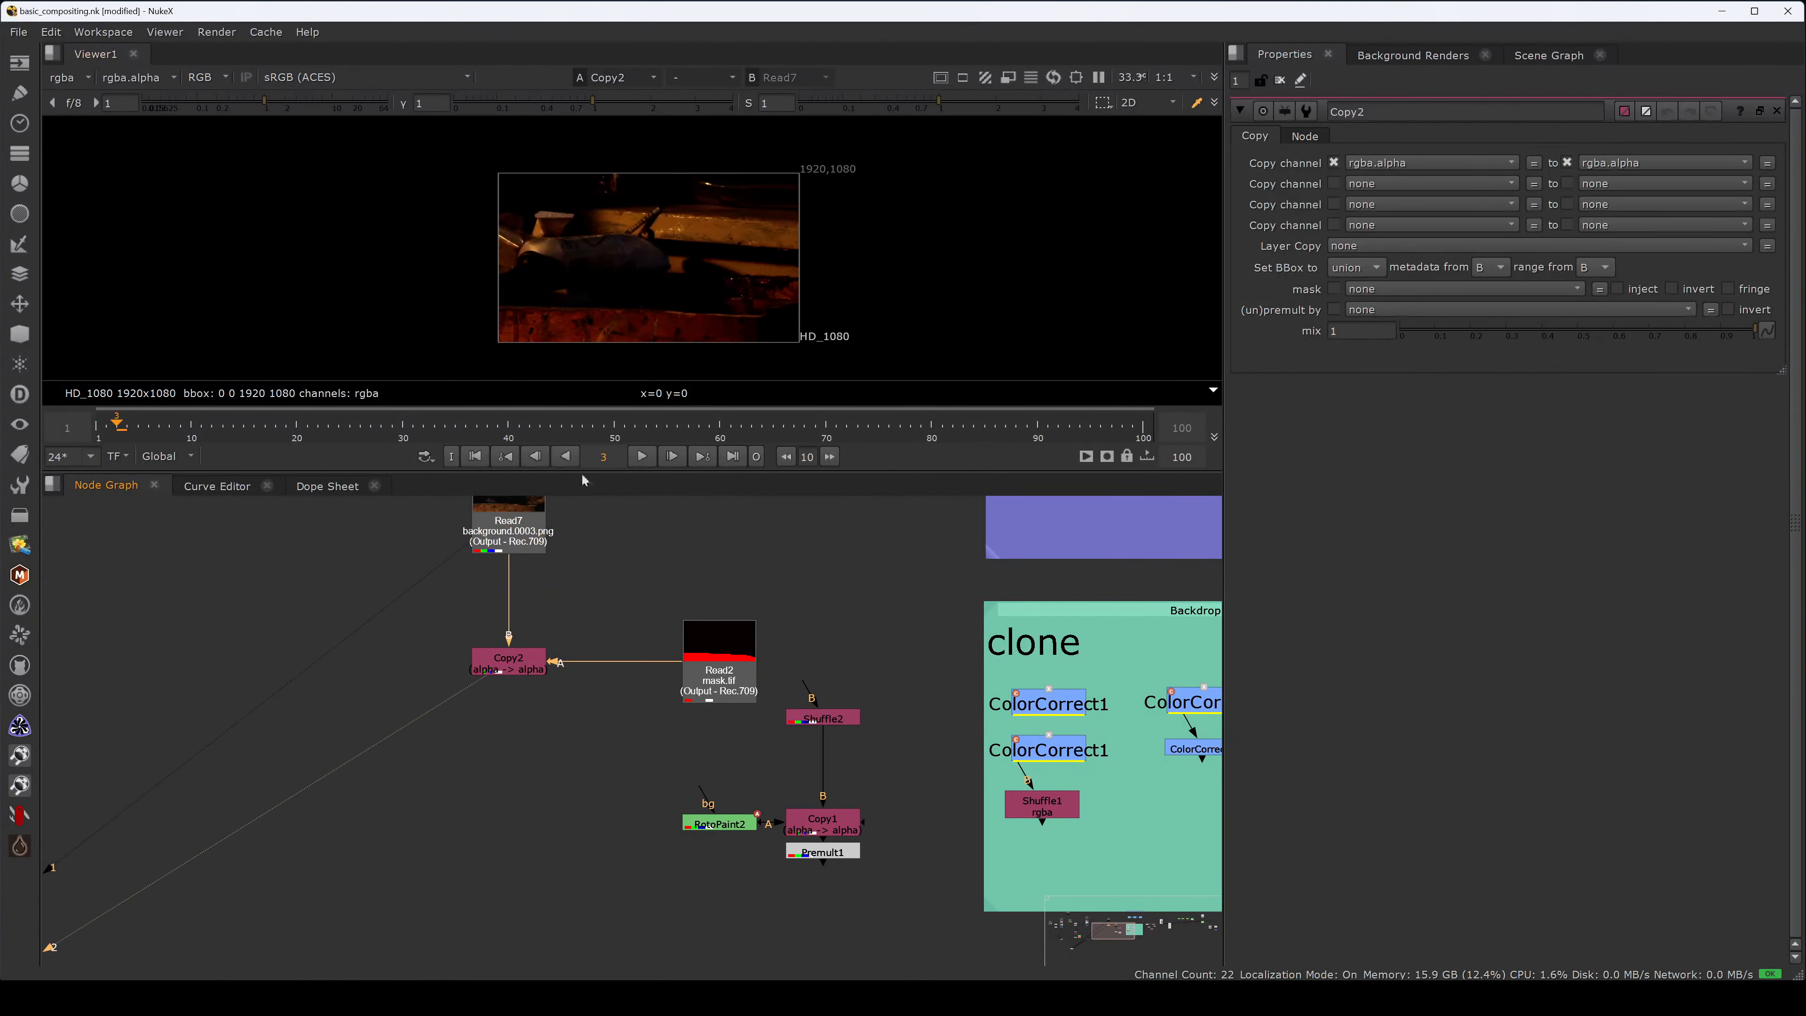
{"action": "key", "text": "m"}
- Display the Read2 mask with the matte overlay and examine its alpha channel
{"action": "left_click", "coordinate": [718, 665]}
{"action": "key", "text": "2"}
{"action": "left_click", "coordinate": [709, 593]}
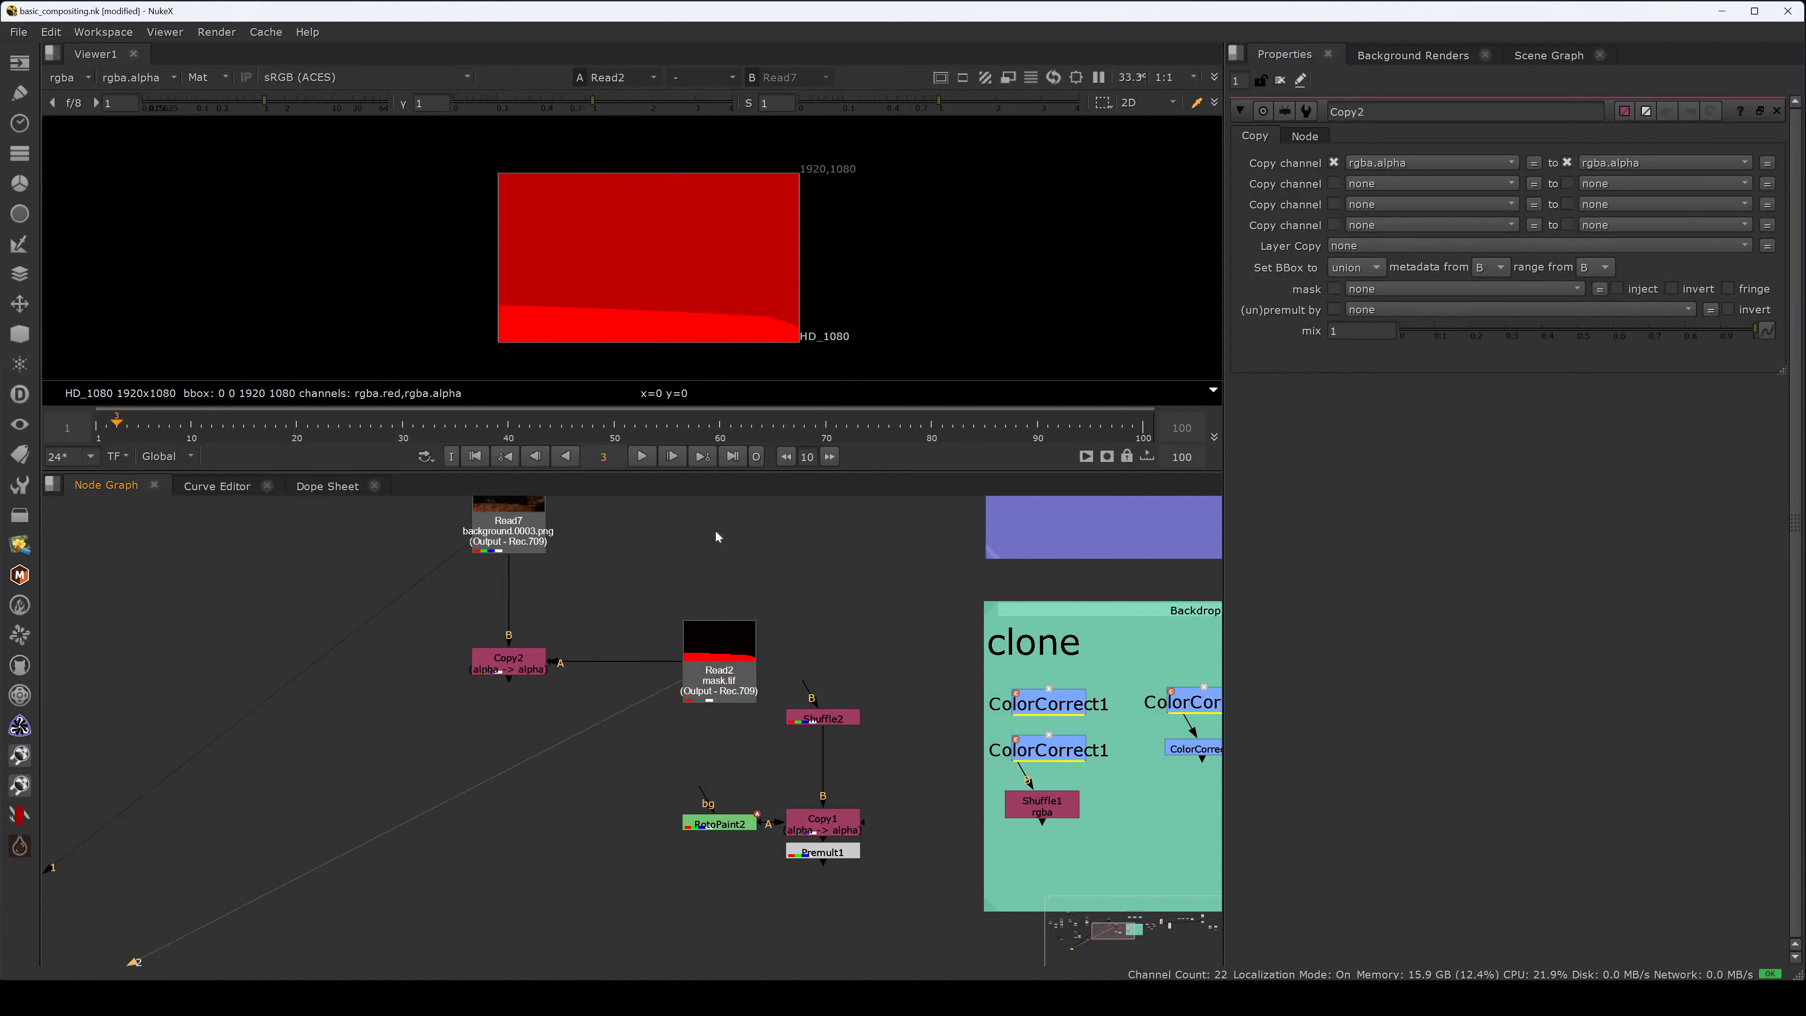
{"action": "key", "text": "a"}
- Insert a Shuffle node between the Read2 mask and Copy2, routing rgba.red into the output's rgba.alpha
{"action": "left_click", "coordinate": [720, 624]}
{"action": "key", "text": "Tab"}
{"action": "type", "text": "shu"}
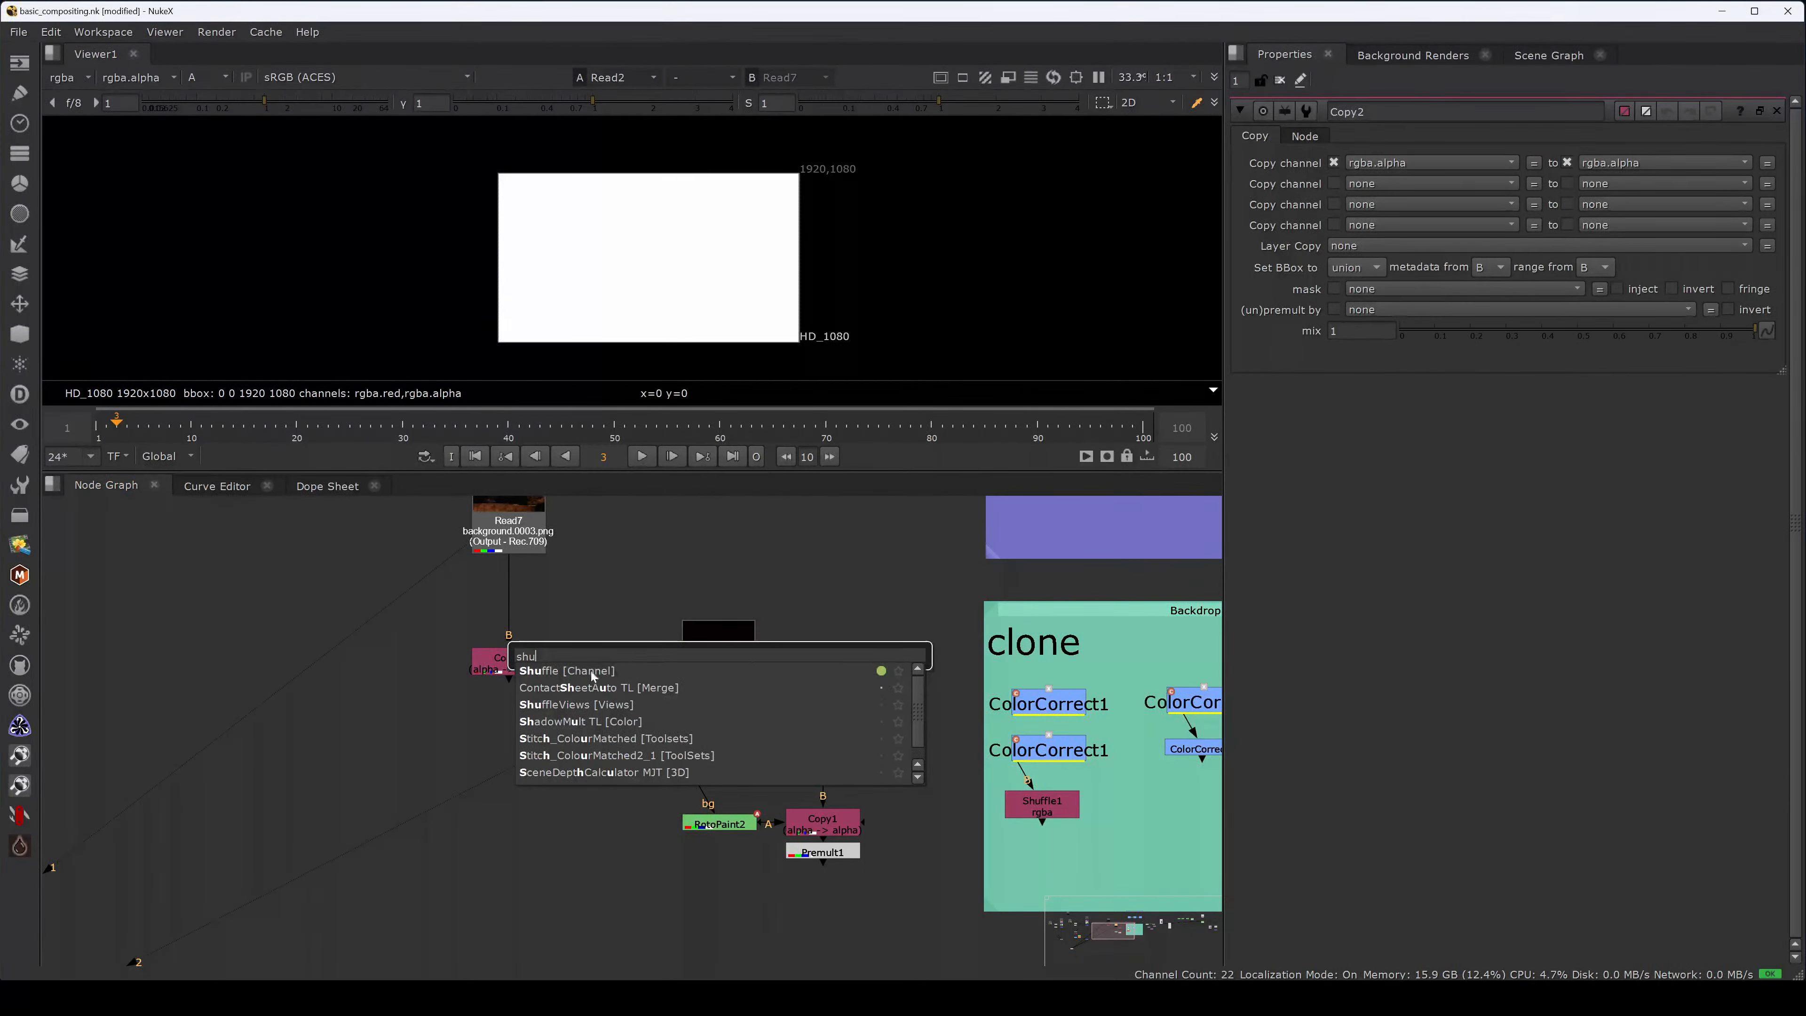
{"action": "left_click", "coordinate": [592, 672]}
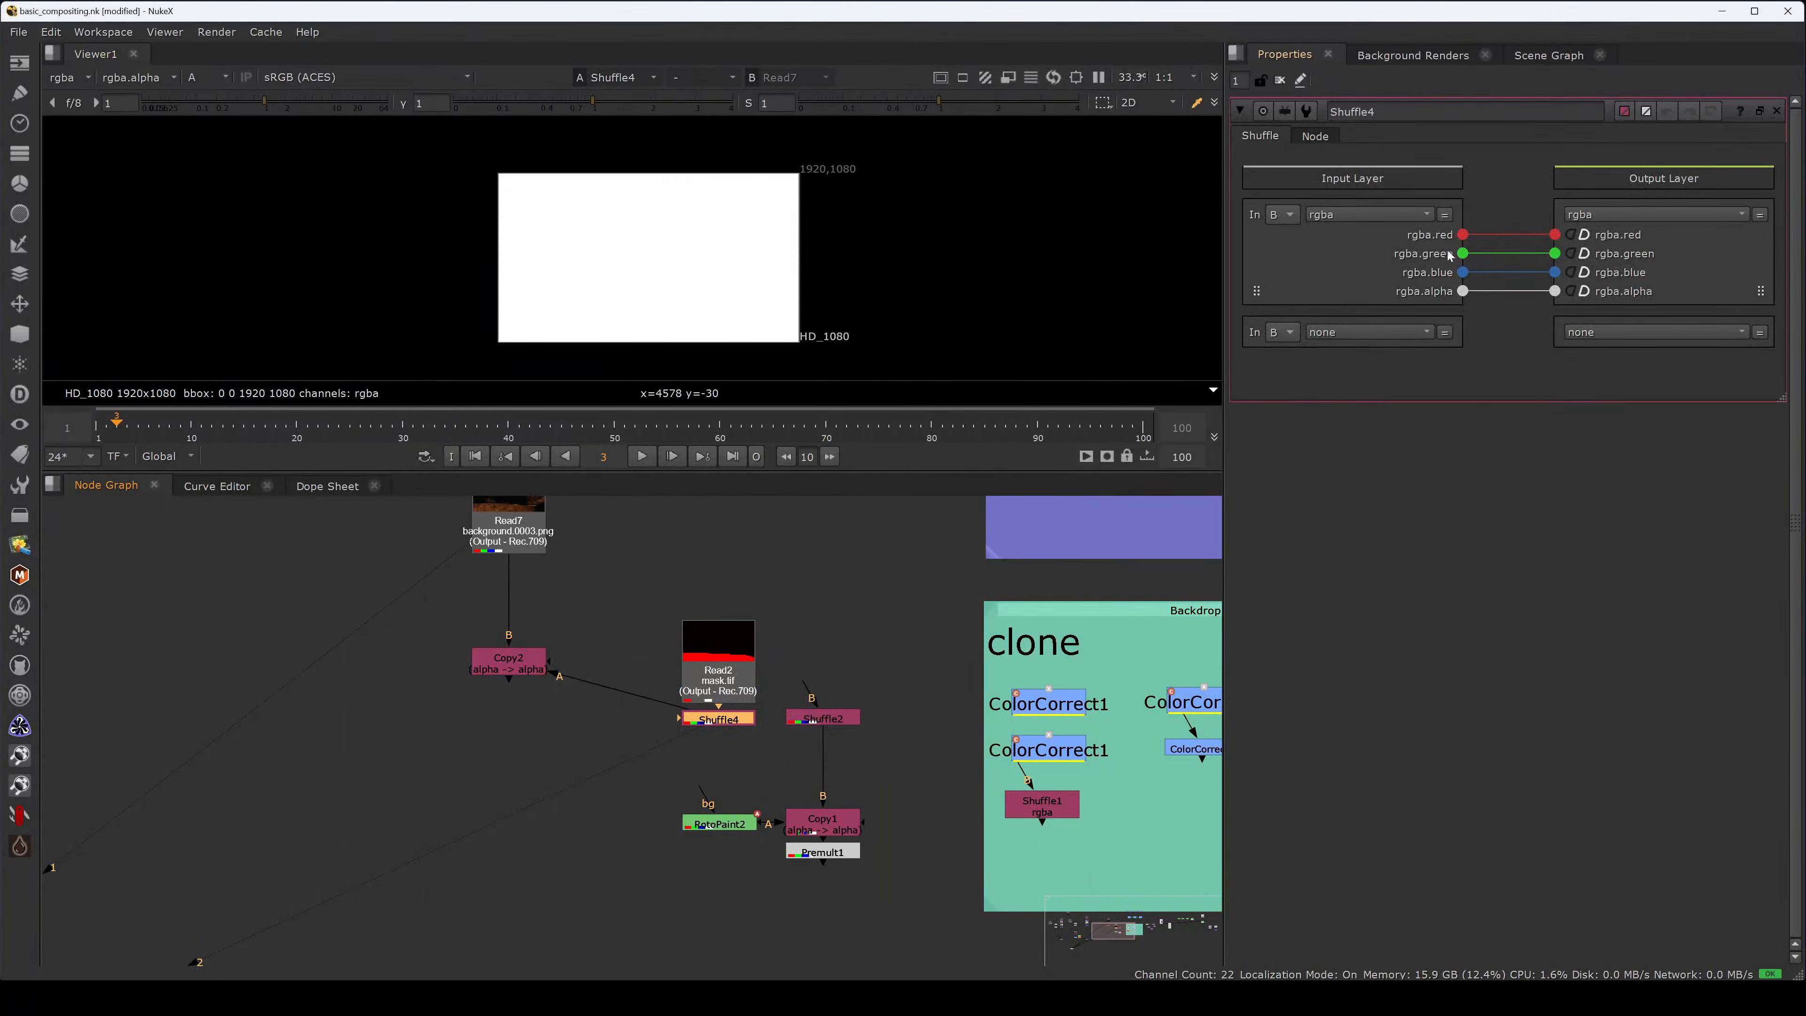
{"action": "left_click_drag", "start_coordinate": [1463, 291], "coordinate": [1462, 234]}
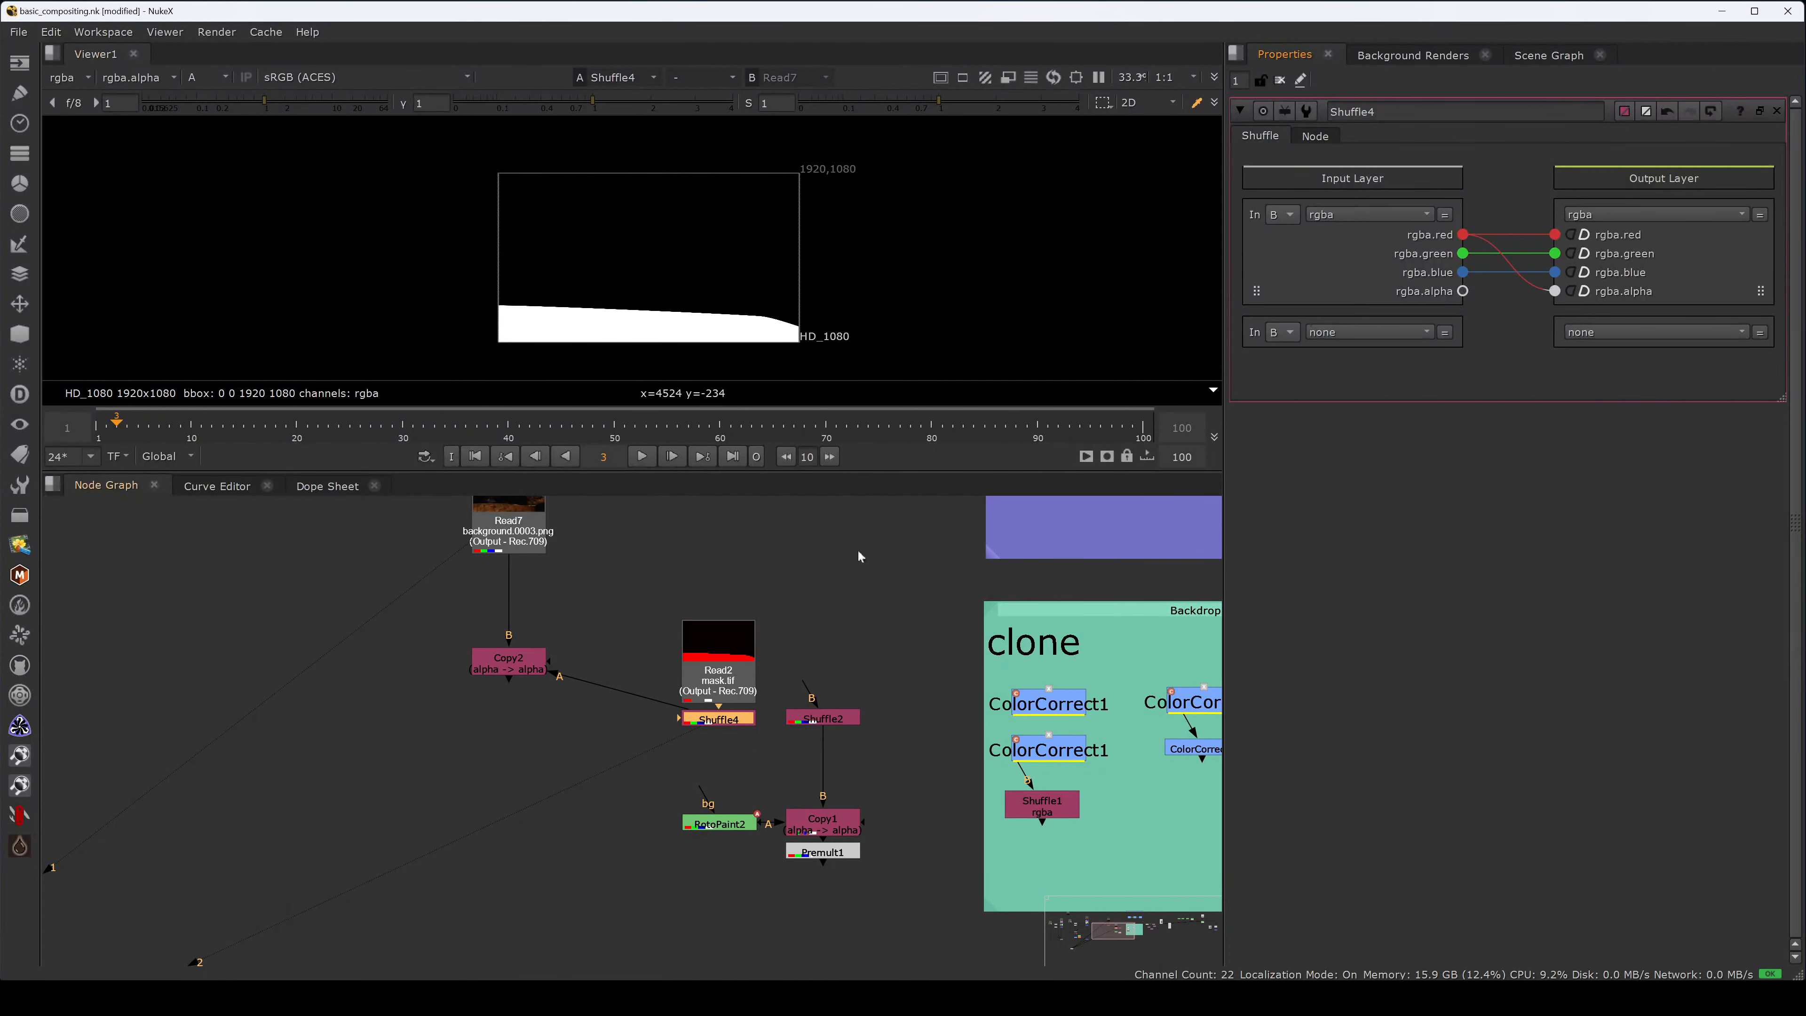
- Move Copy2 down level with Shuffle4 and display its result in full colour
{"action": "left_click", "coordinate": [538, 674]}
{"action": "left_click_drag", "start_coordinate": [538, 674], "coordinate": [538, 731]}
{"action": "left_click", "coordinate": [581, 665]}
{"action": "left_click", "coordinate": [530, 721]}
{"action": "key", "text": "2"}
{"action": "key", "text": "a"}
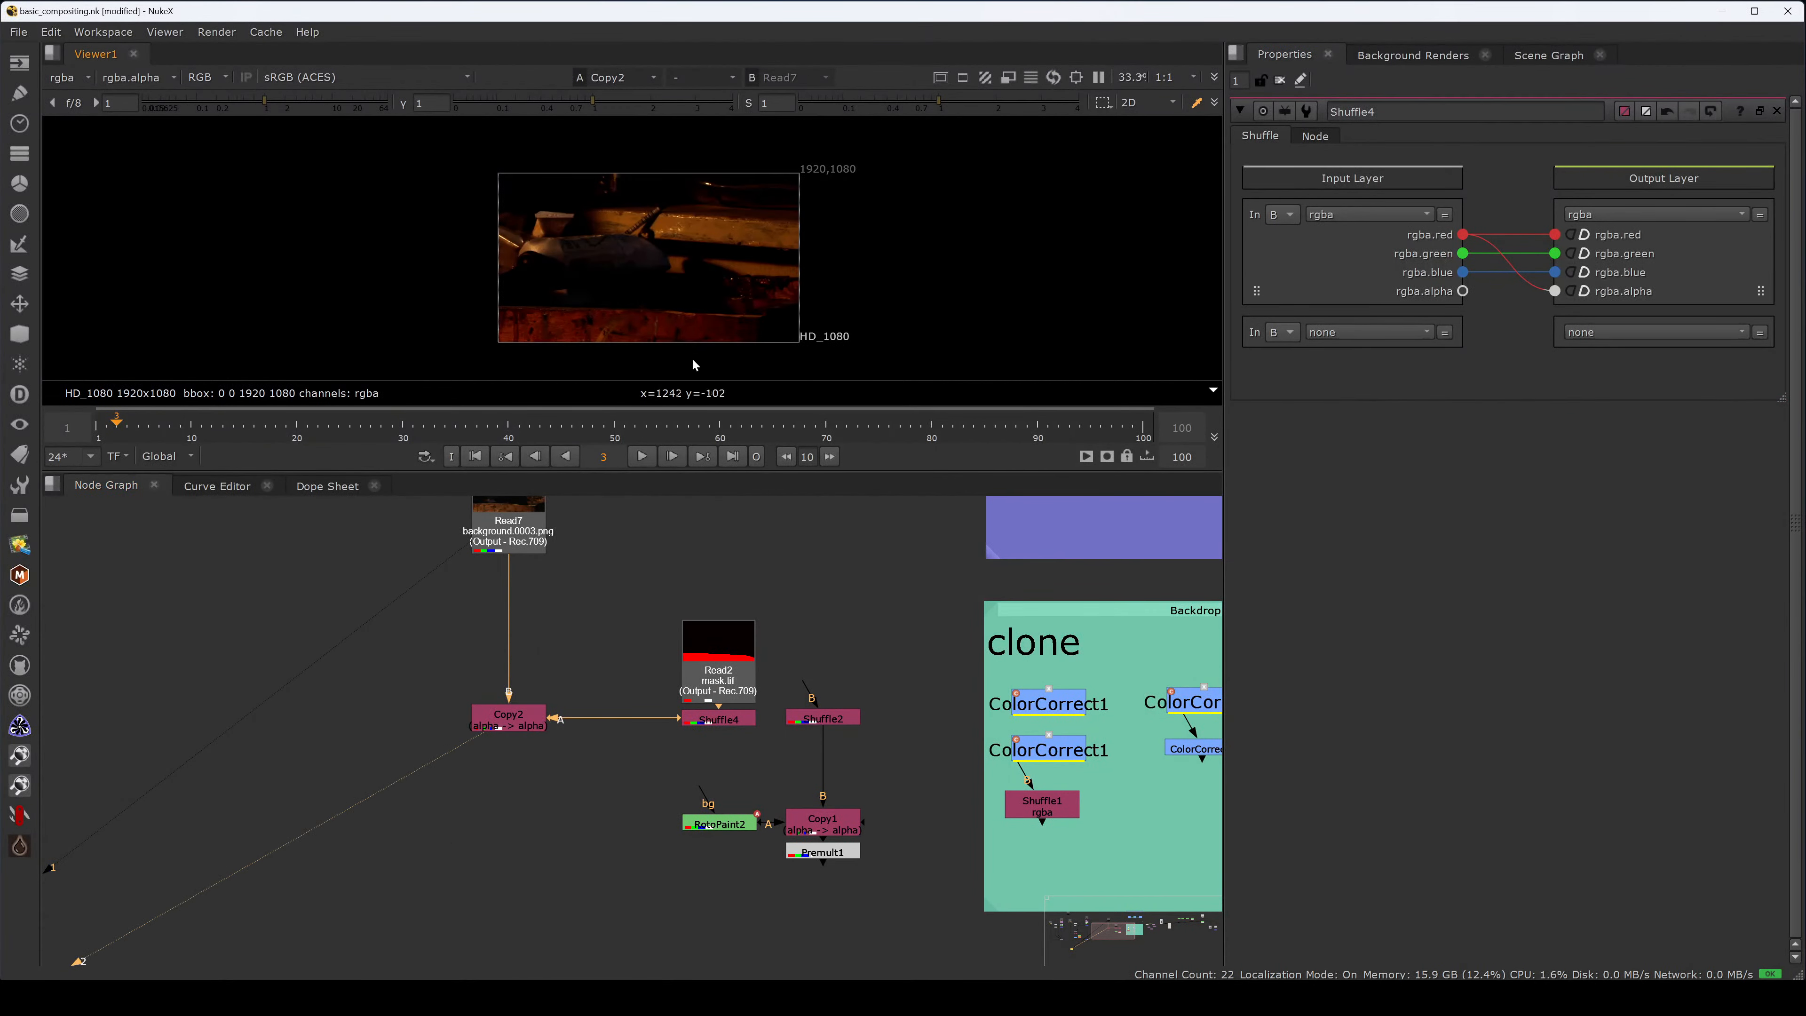
- Insert a Grade node between Read7 and Copy2, masked by Shuffle4, and set its whitepoint to 0.61
{"action": "left_click", "coordinate": [609, 633]}
{"action": "left_click", "coordinate": [520, 721]}
{"action": "left_click", "coordinate": [512, 740]}
{"action": "left_click_drag", "start_coordinate": [510, 725], "coordinate": [510, 839]}
{"action": "left_click", "coordinate": [485, 717]}
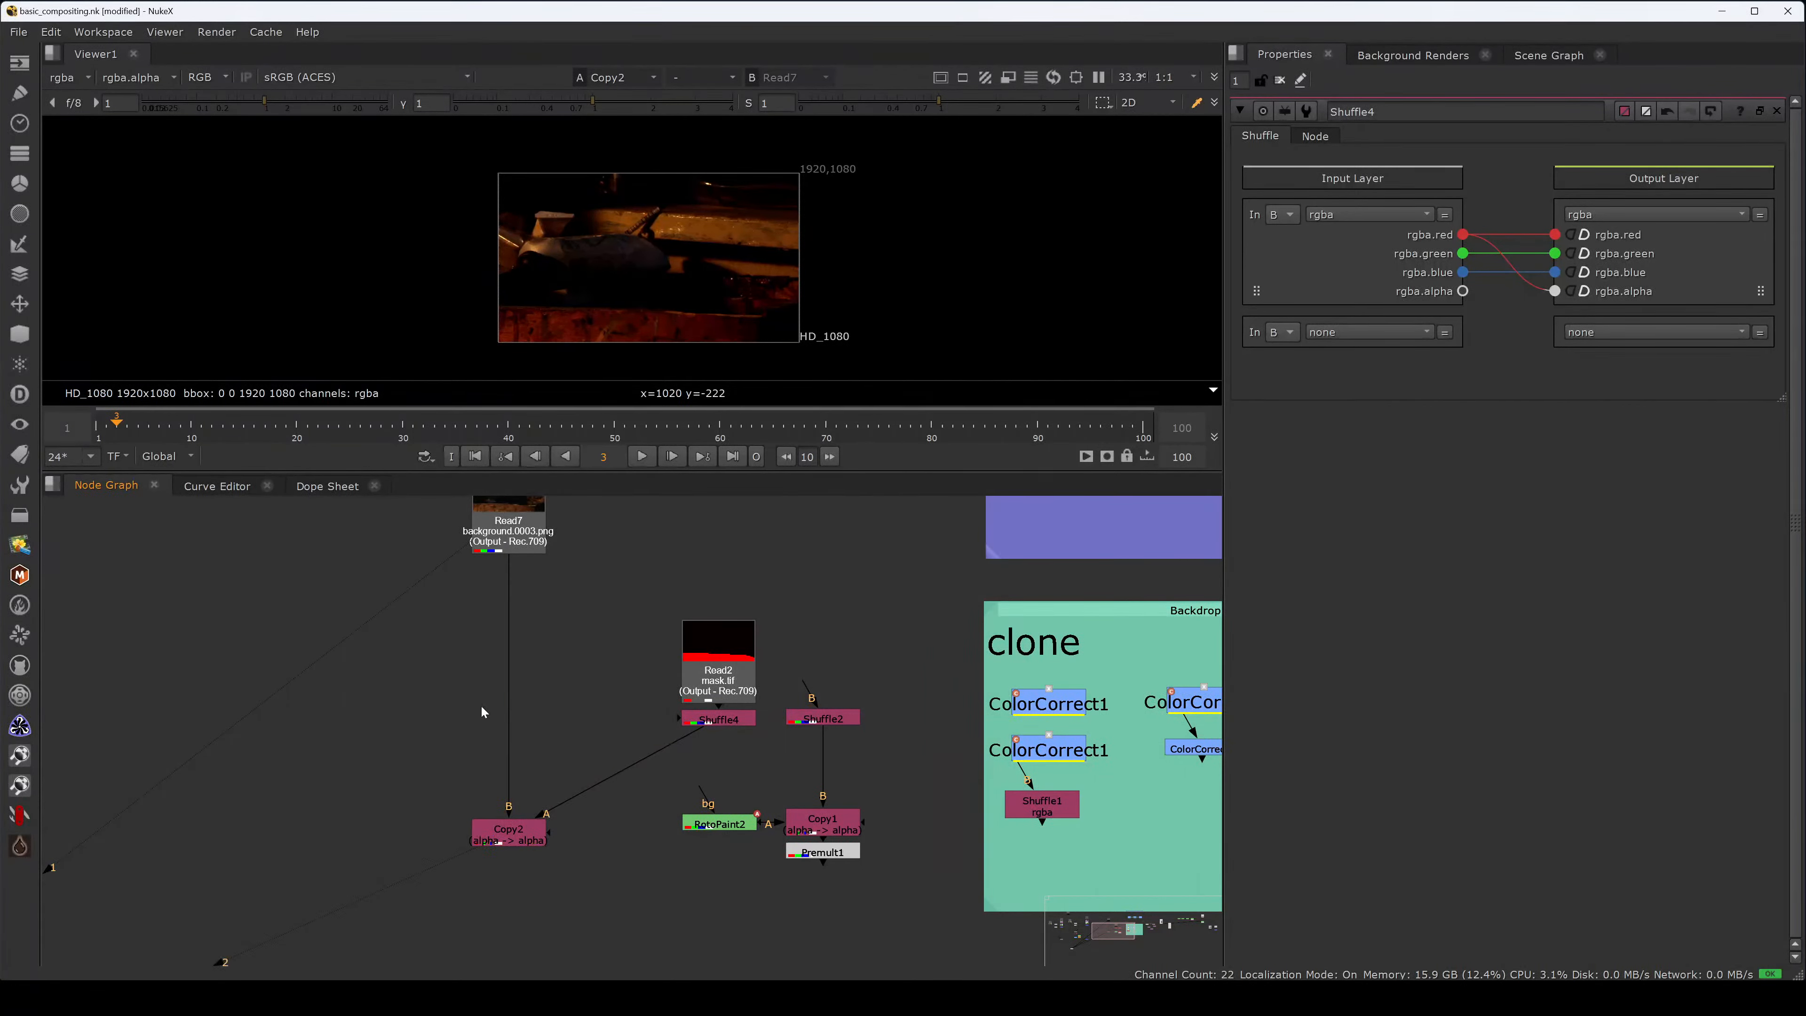
{"action": "key", "text": "g"}
{"action": "mouse_move", "coordinate": [506, 710]}
{"action": "left_mouse_down"}
{"action": "mouse_move", "coordinate": [684, 719]}
{"action": "mouse_move", "coordinate": [533, 720]}
{"action": "left_mouse_up"}
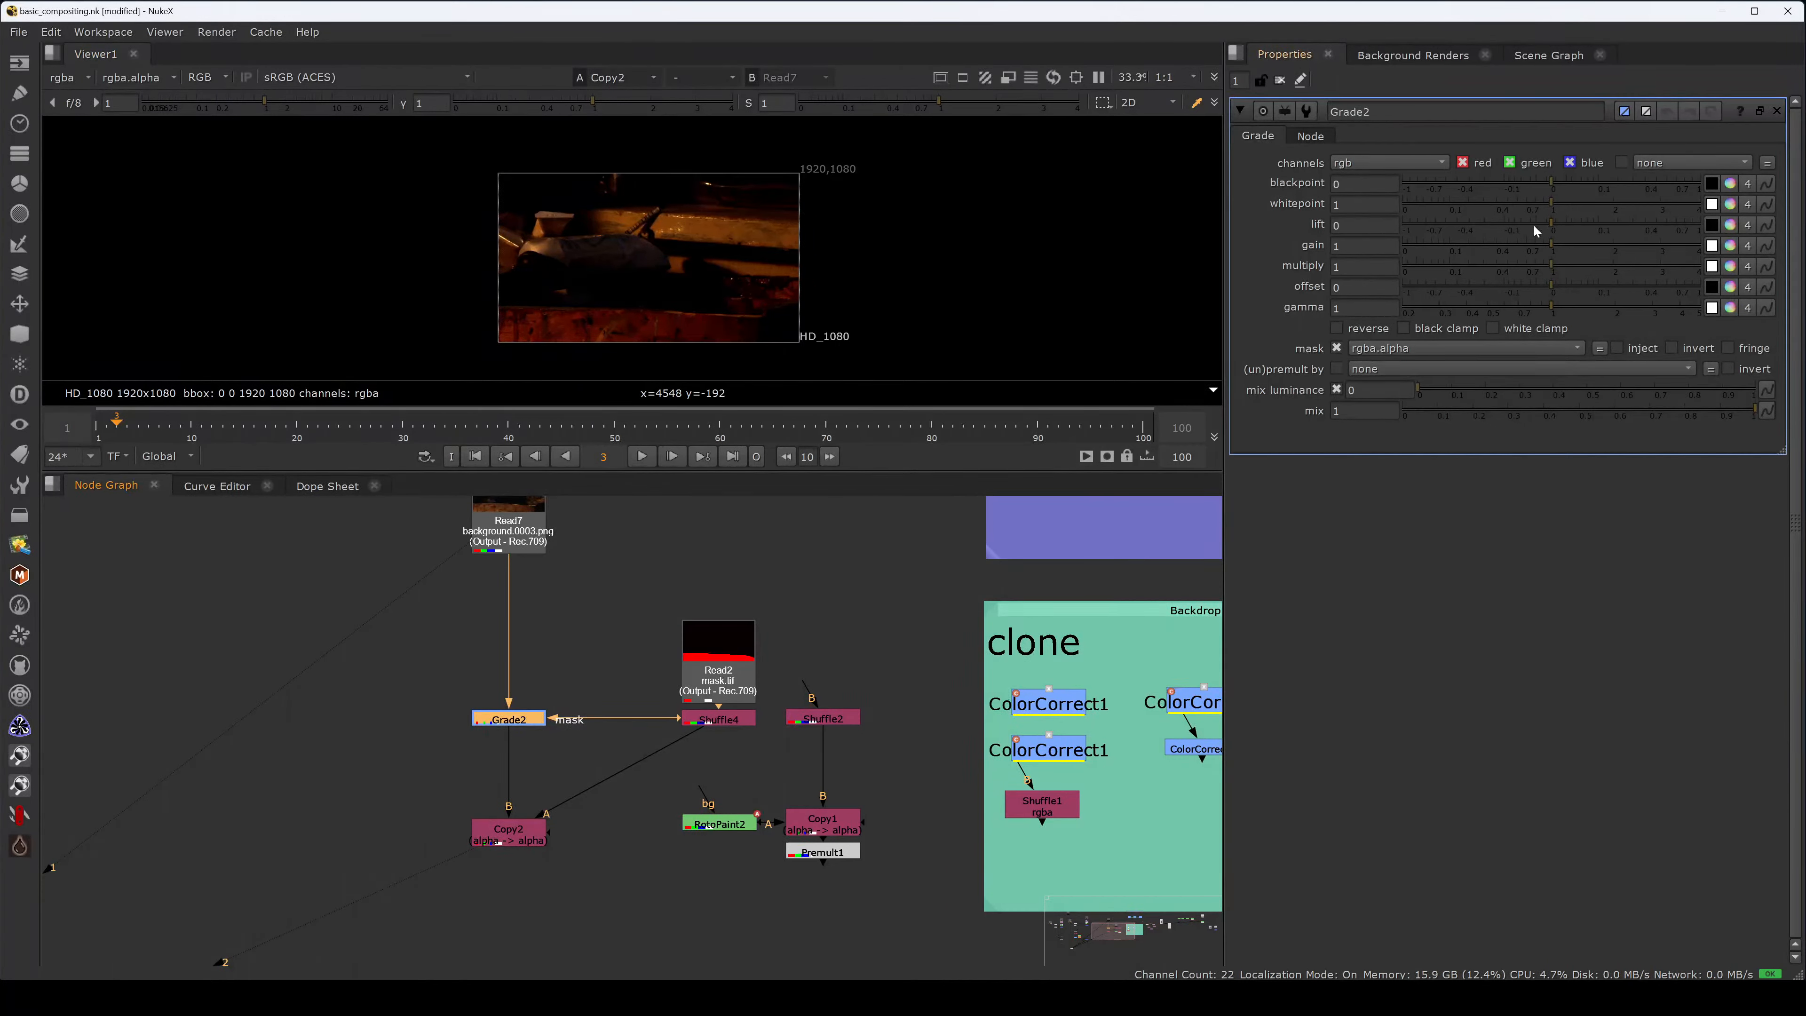
{"action": "left_click_drag", "start_coordinate": [1551, 203], "coordinate": [1514, 216]}
{"action": "left_click", "coordinate": [643, 650]}
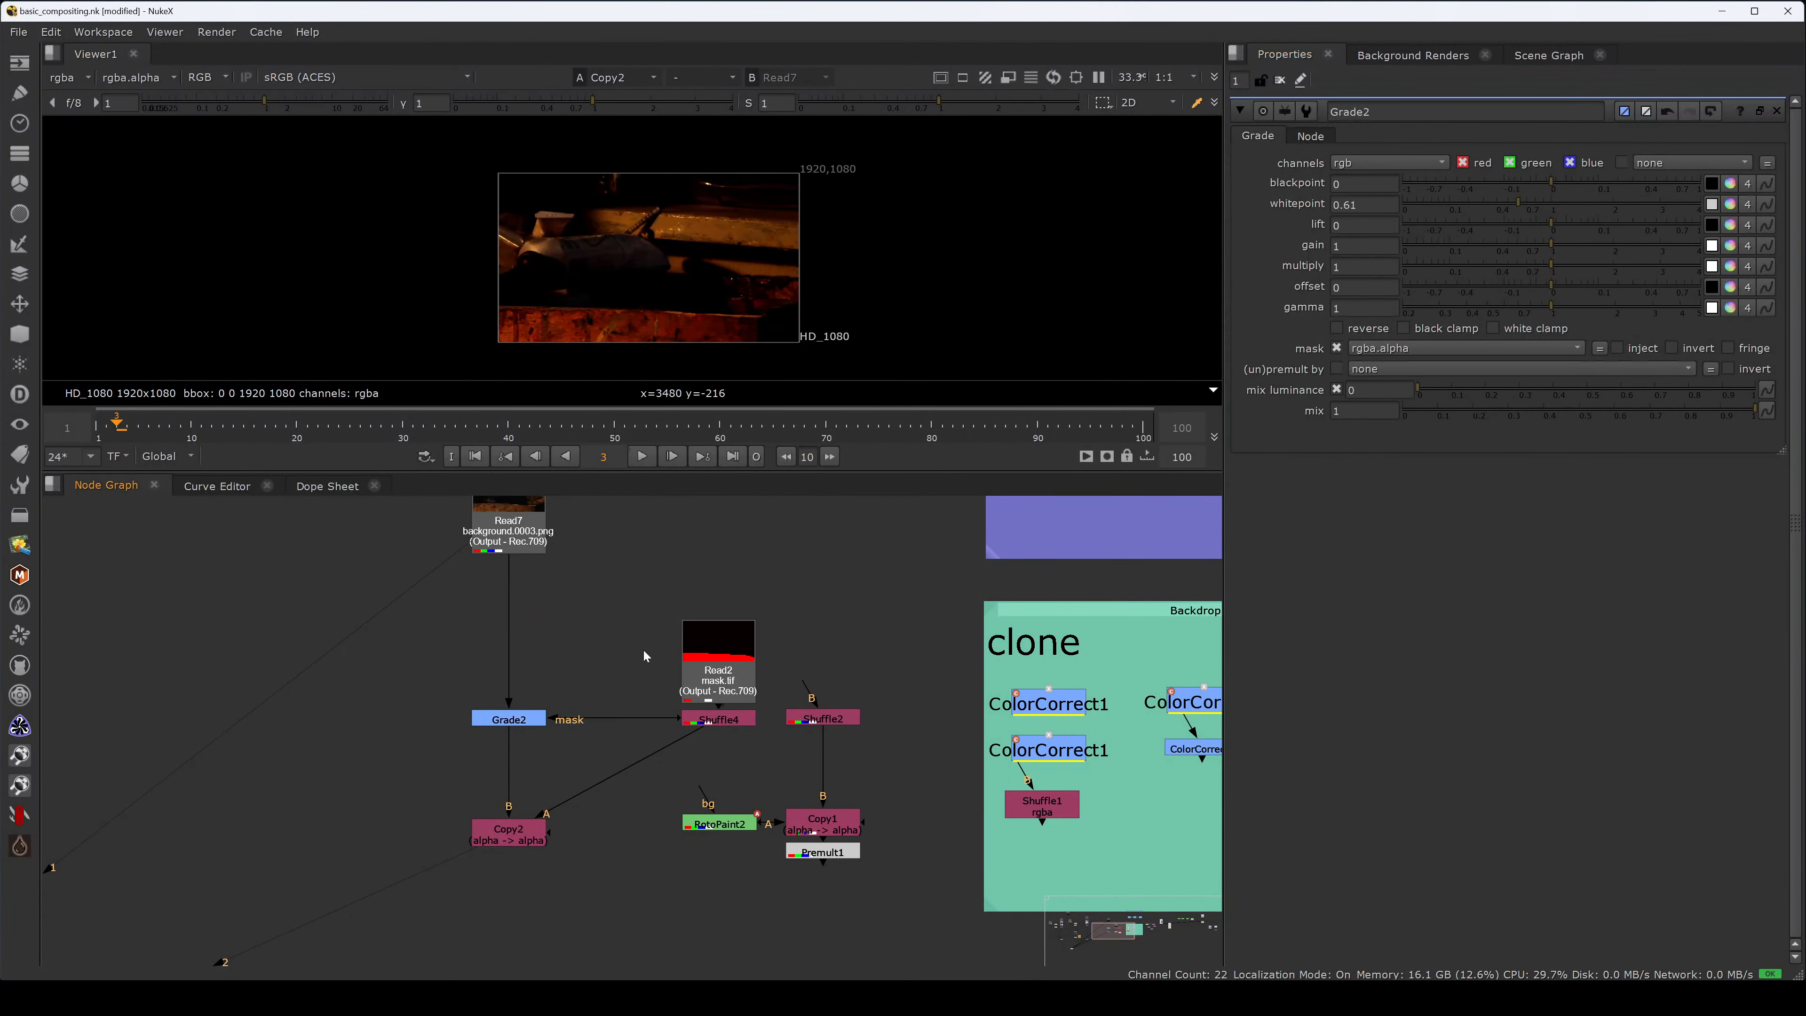
- Display the Read2 mask and sample the pixel values in its red area
{"action": "left_click", "coordinate": [721, 669]}
{"action": "key", "text": "2"}
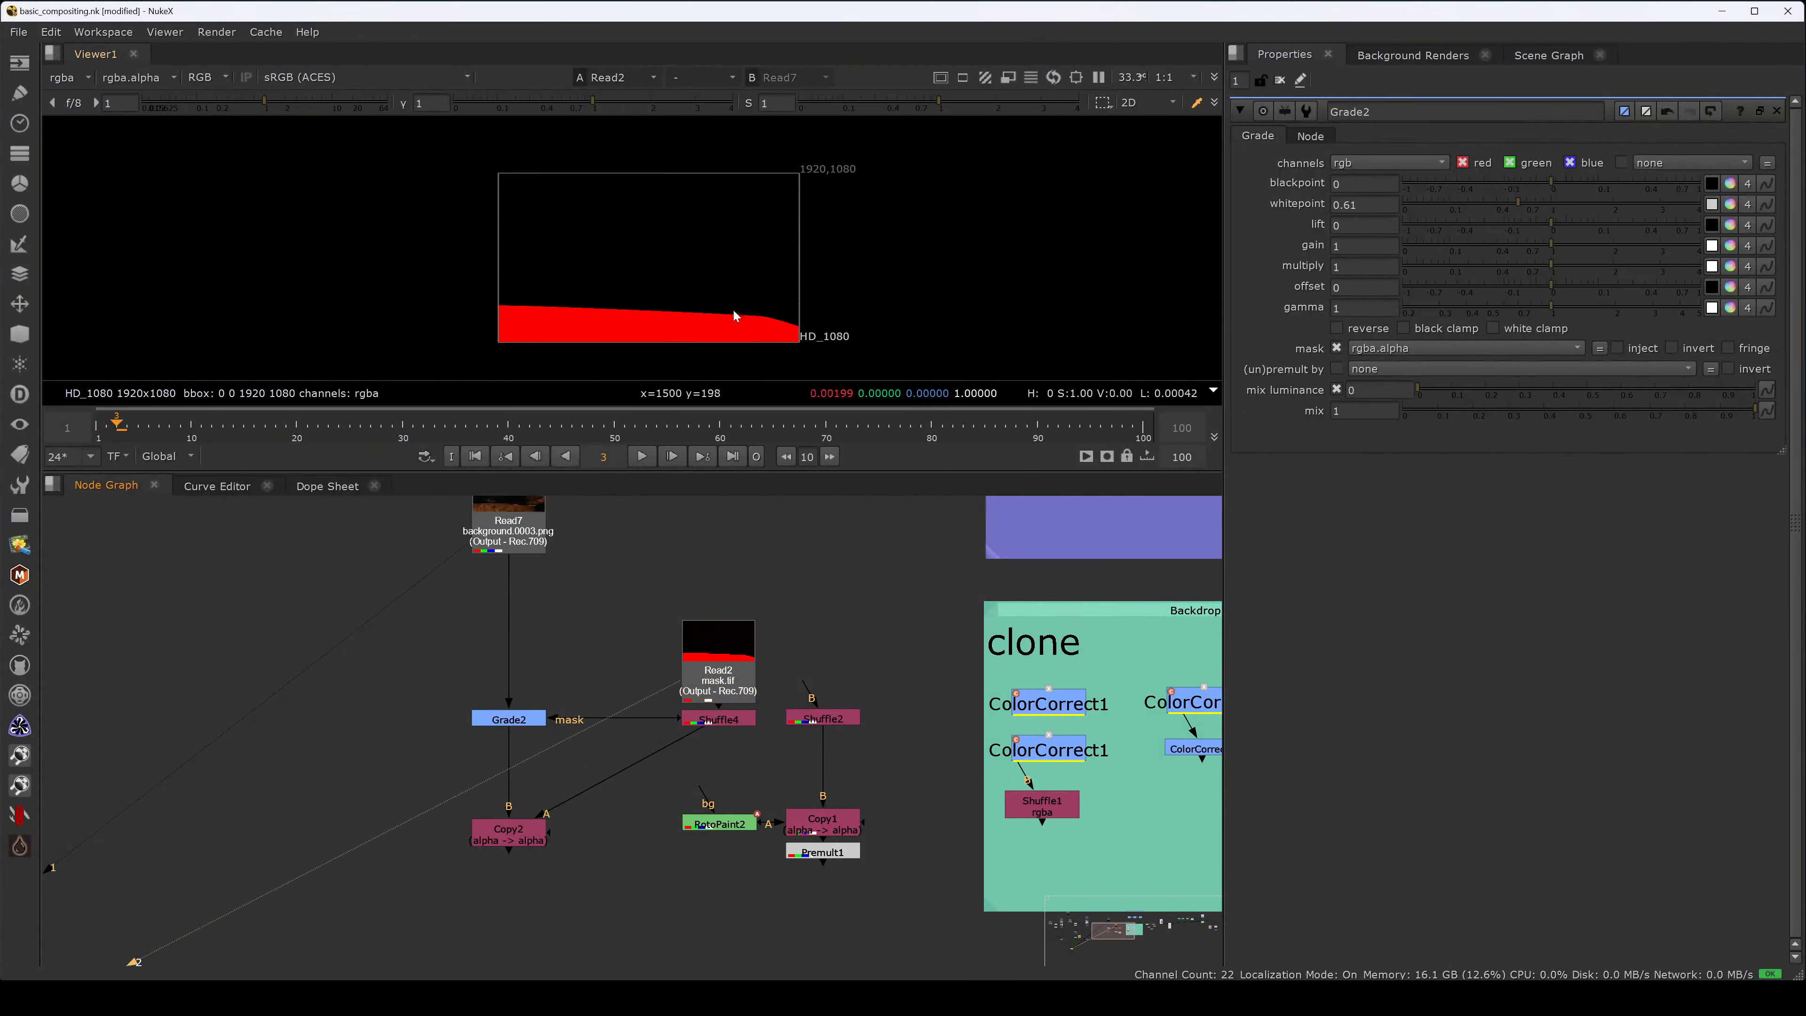
{"action": "left_click_drag", "start_coordinate": [684, 331], "coordinate": [693, 334], "text": "ctrl+shift"}
- Review Shuffle4's routing of rgba.red into rgba.alpha and display the node's output
{"action": "double_click", "coordinate": [715, 721]}
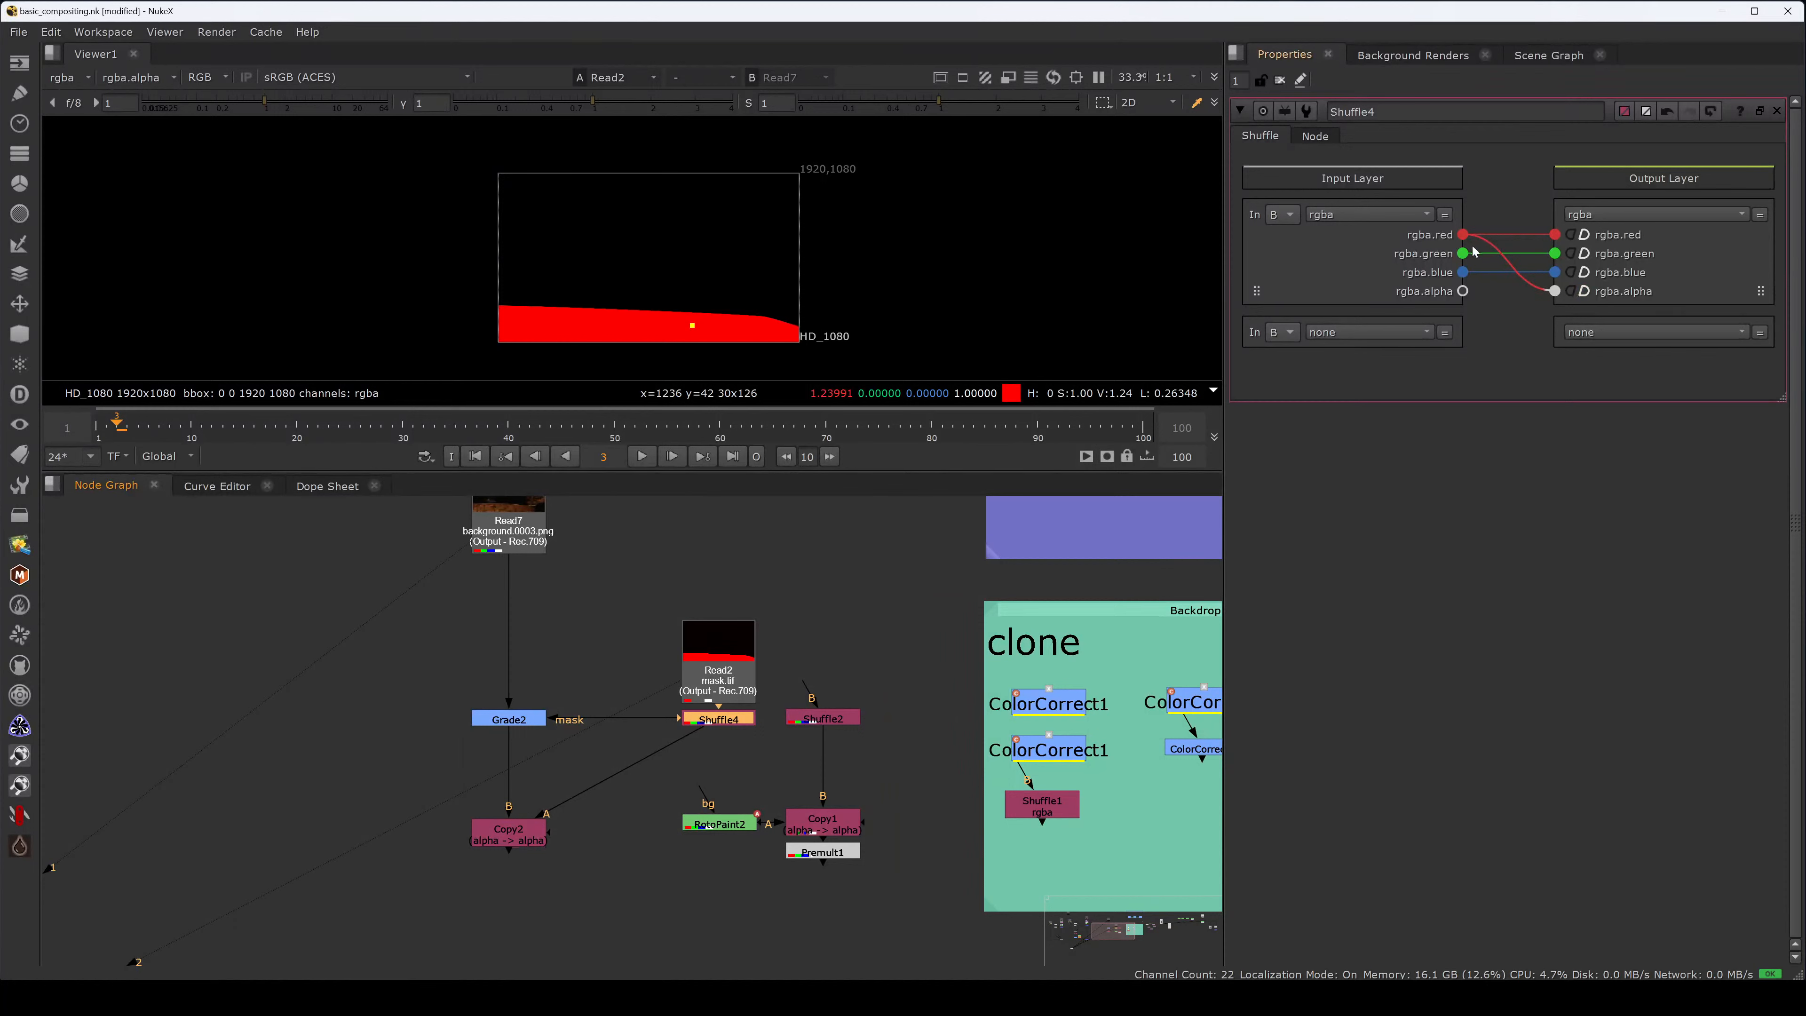
{"action": "left_click", "coordinate": [1463, 291]}
{"action": "left_click_drag", "start_coordinate": [1479, 297], "coordinate": [1487, 238]}
{"action": "left_click", "coordinate": [717, 617]}
{"action": "left_click", "coordinate": [722, 720]}
{"action": "key", "text": "2"}
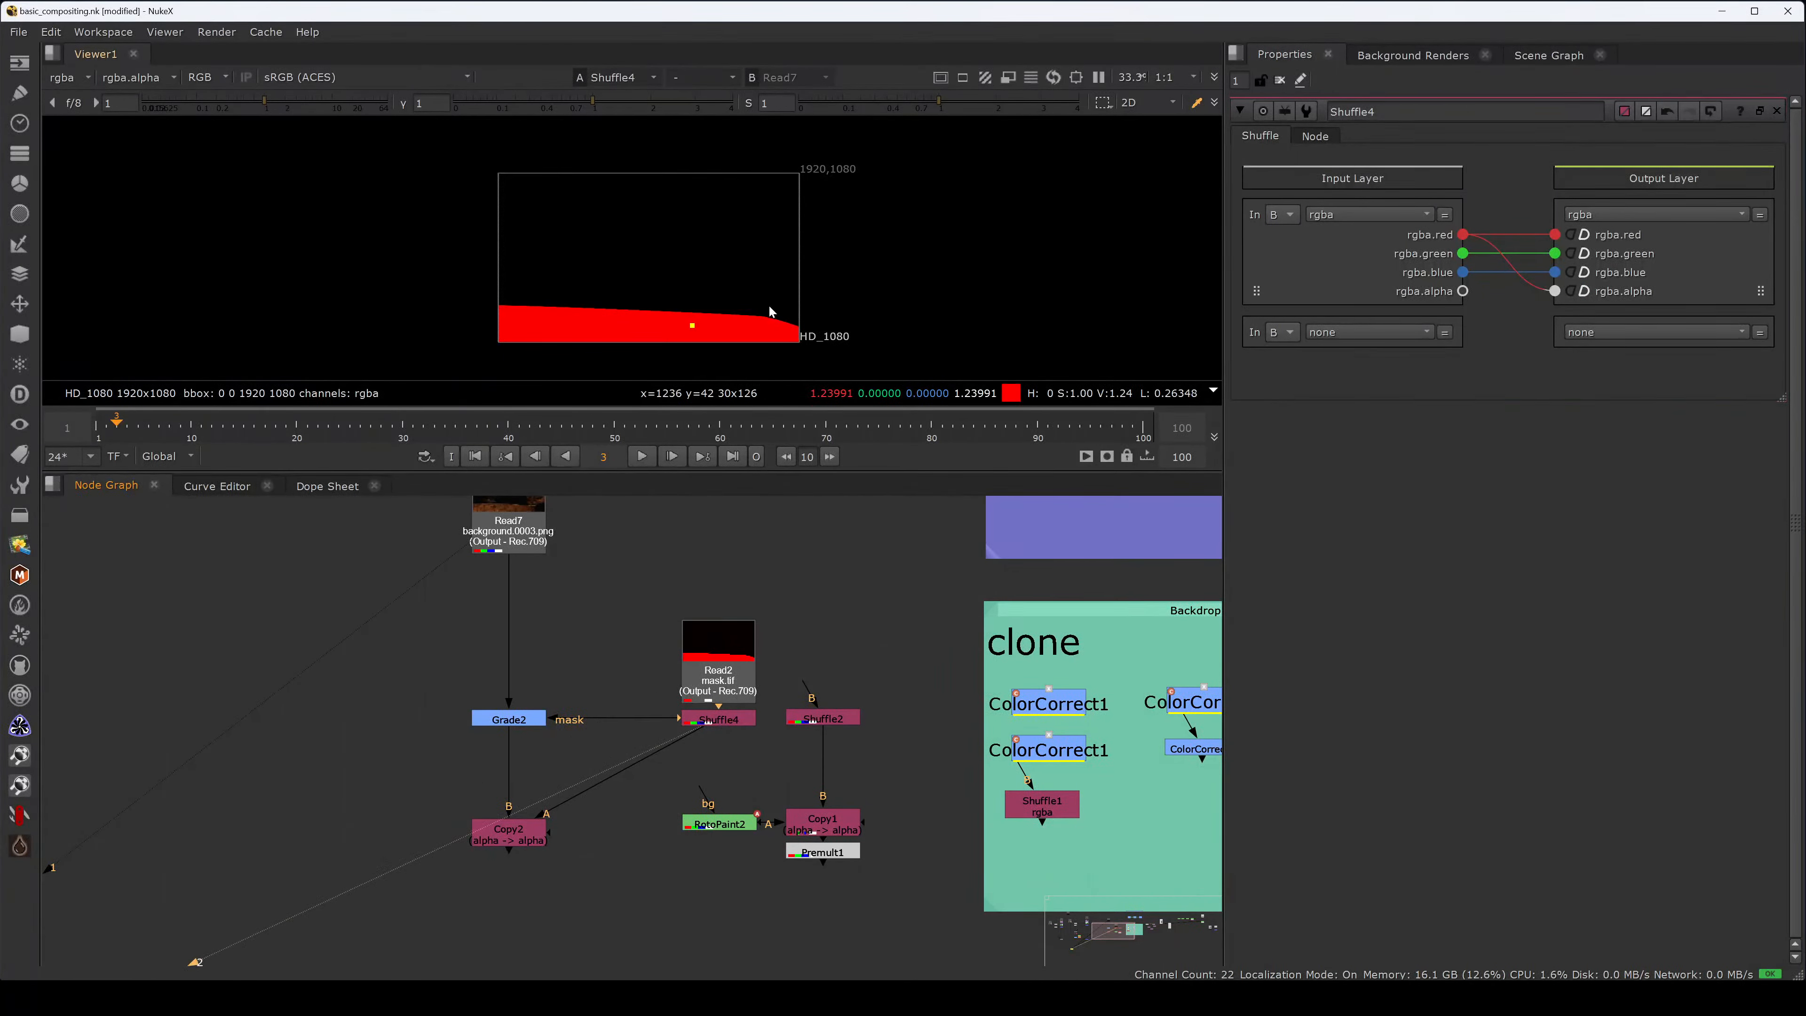
- Show Shuffle4's alpha channel and compare it with the node disabled and enabled
{"action": "key", "text": "a"}
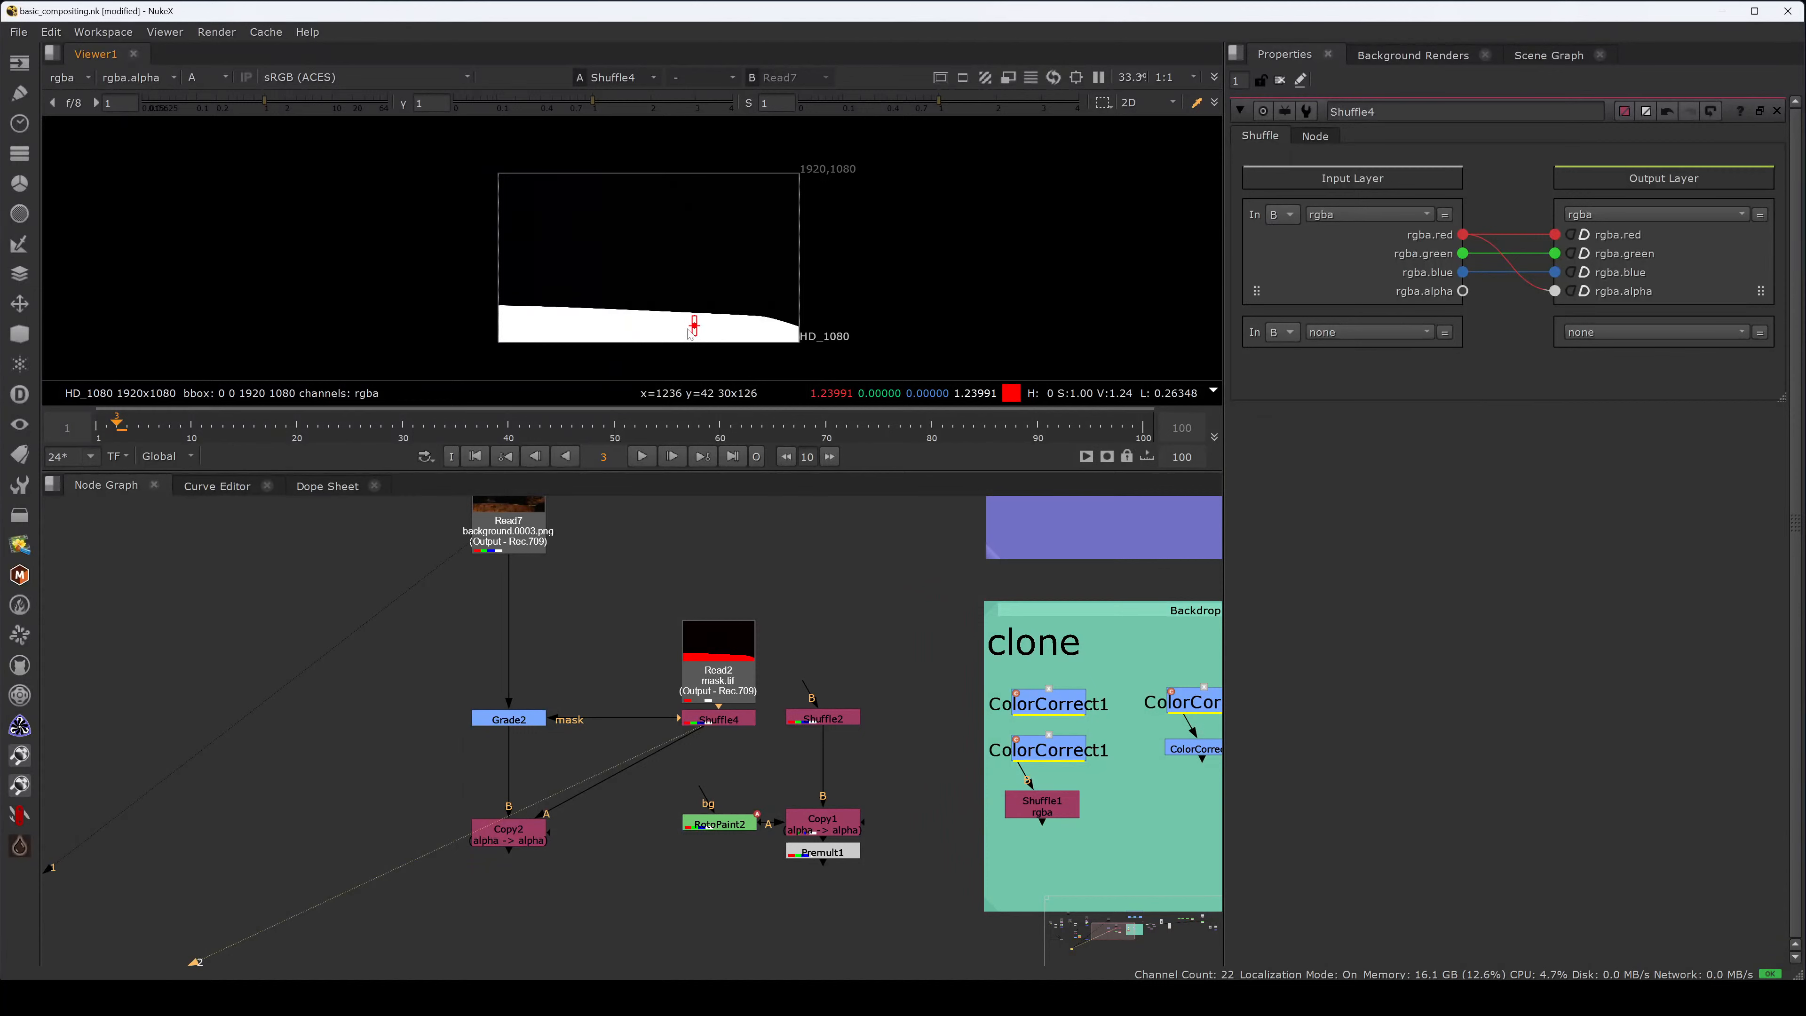
{"action": "left_click", "coordinate": [707, 716]}
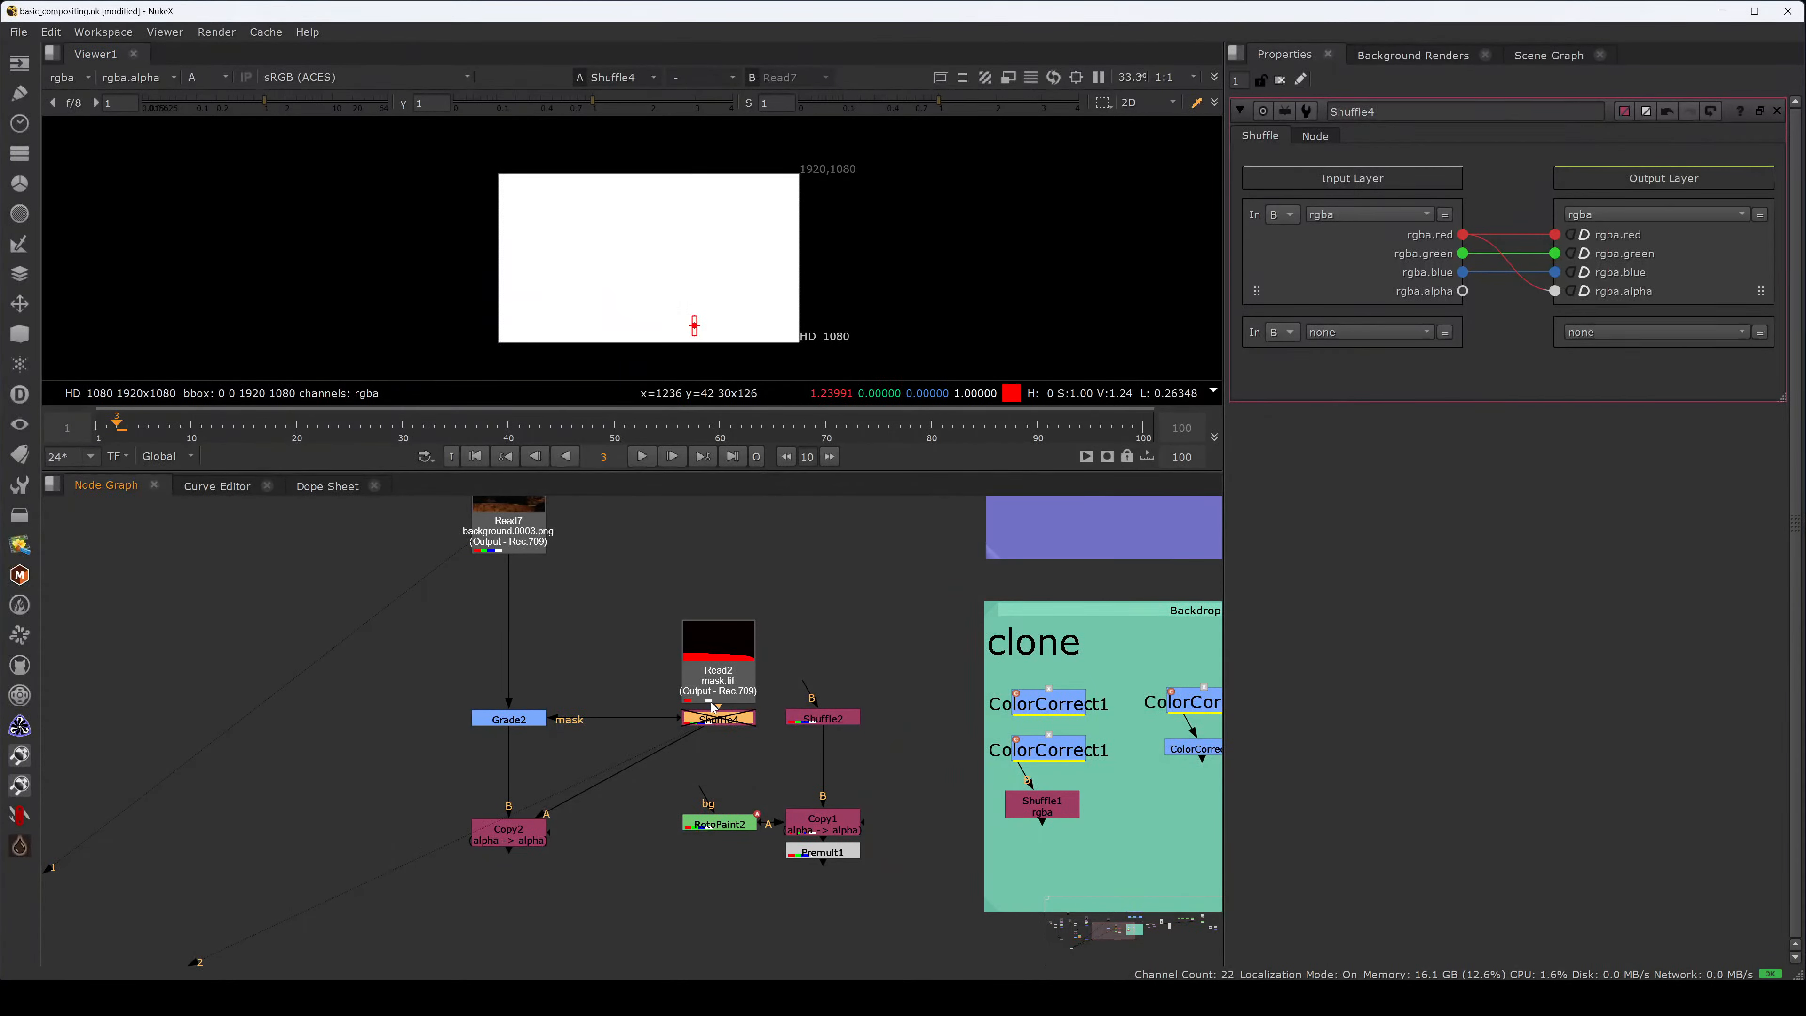
{"action": "key", "text": "d"}
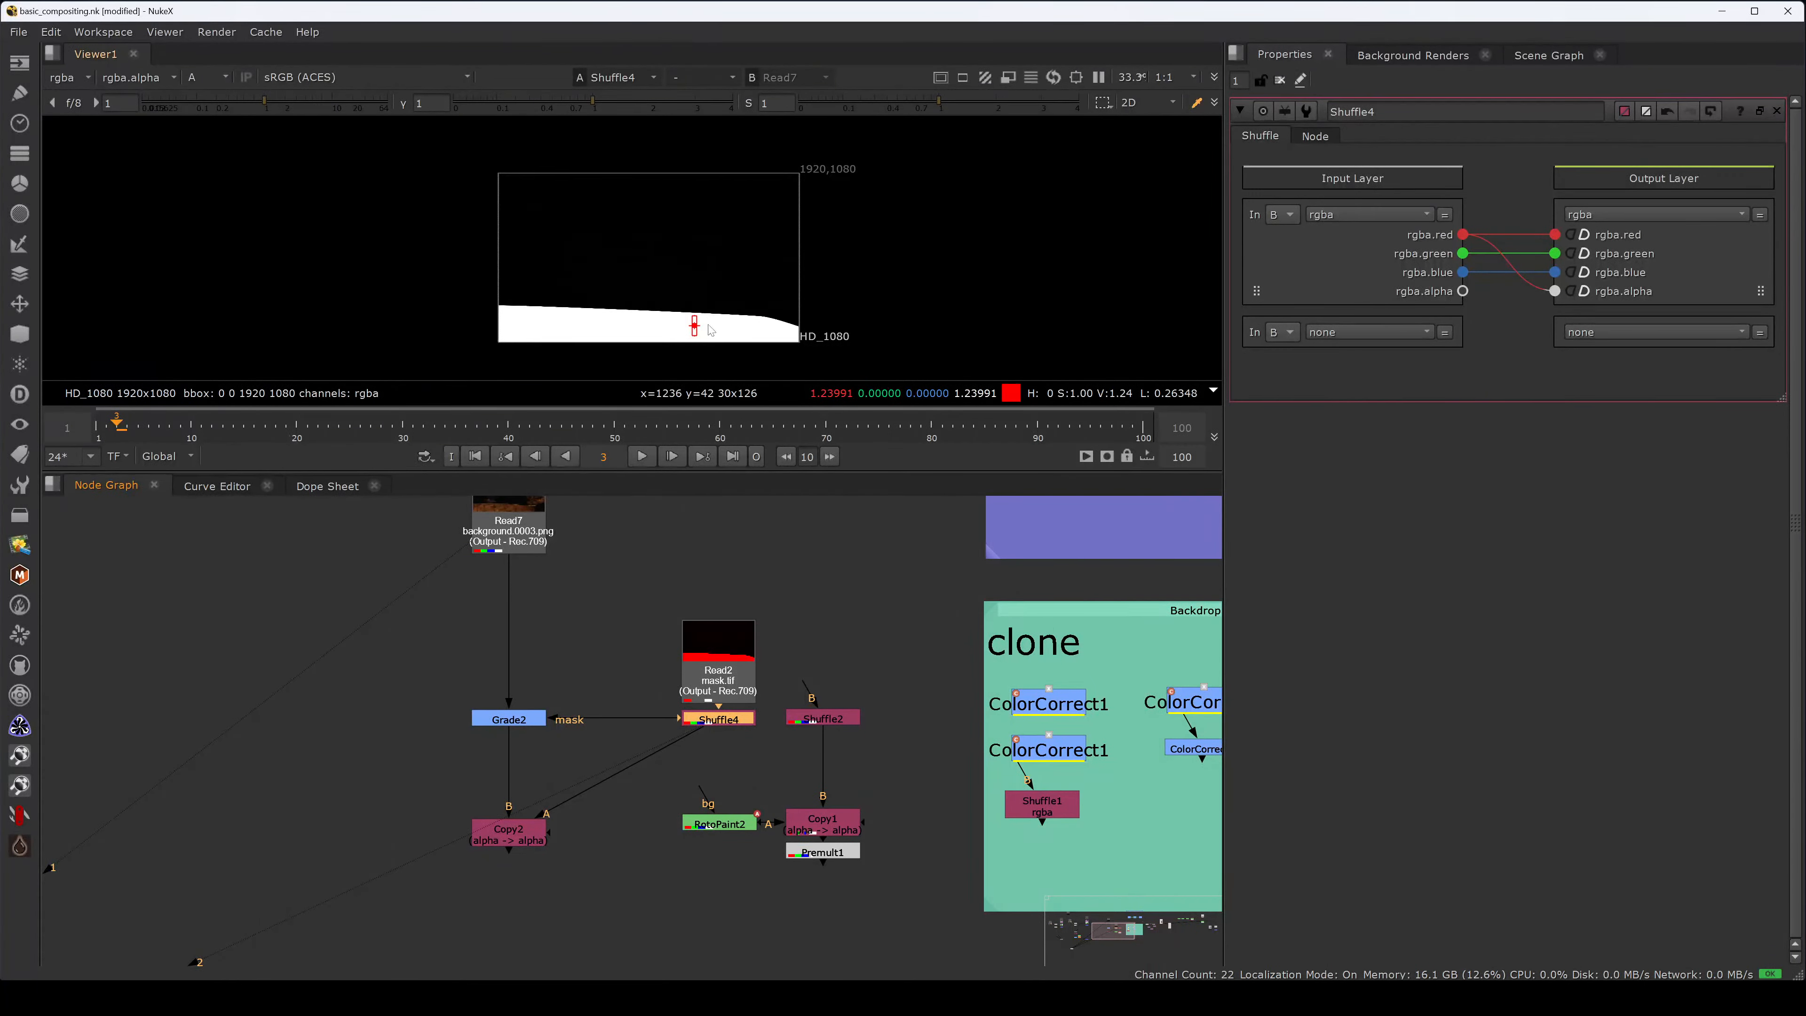
- Display Grade2's result in full colour and set its whitepoint to 0.42
{"action": "left_click", "coordinate": [629, 637]}
{"action": "left_click_drag", "start_coordinate": [598, 686], "coordinate": [388, 773]}
{"action": "key", "text": "2"}
{"action": "left_click", "coordinate": [596, 658]}
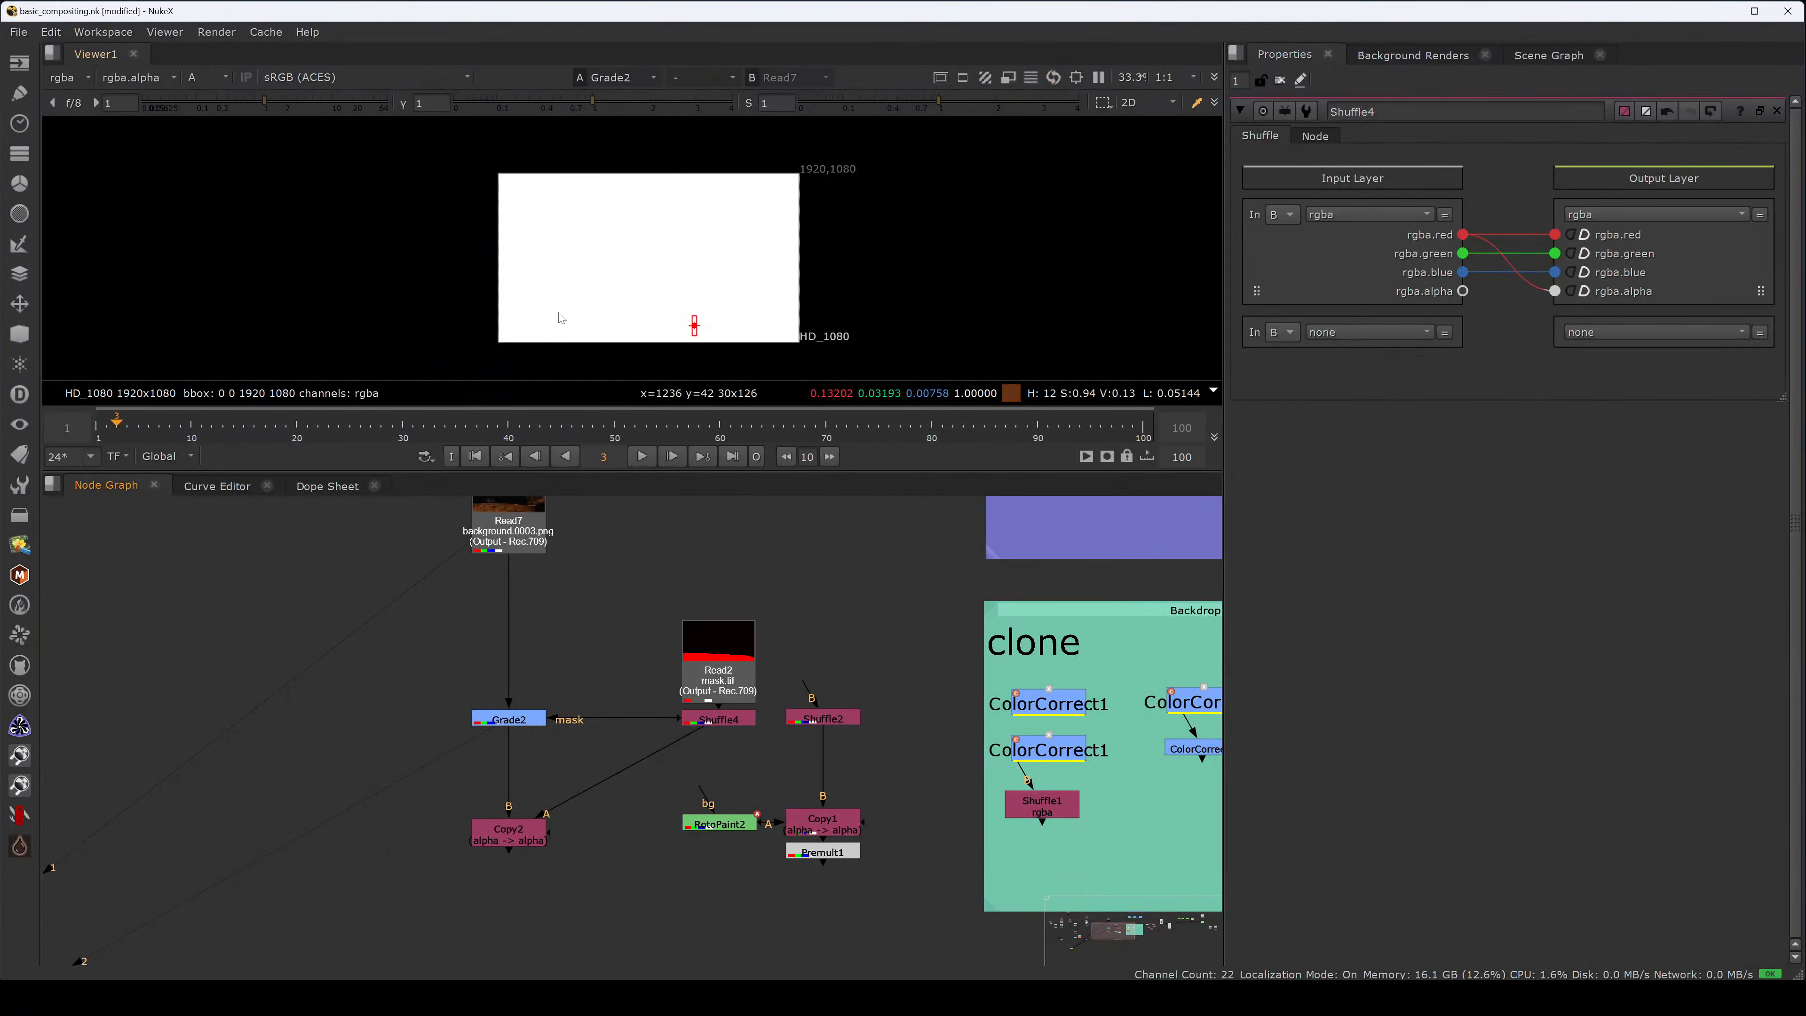
{"action": "key", "text": "a"}
{"action": "double_click", "coordinate": [509, 719]}
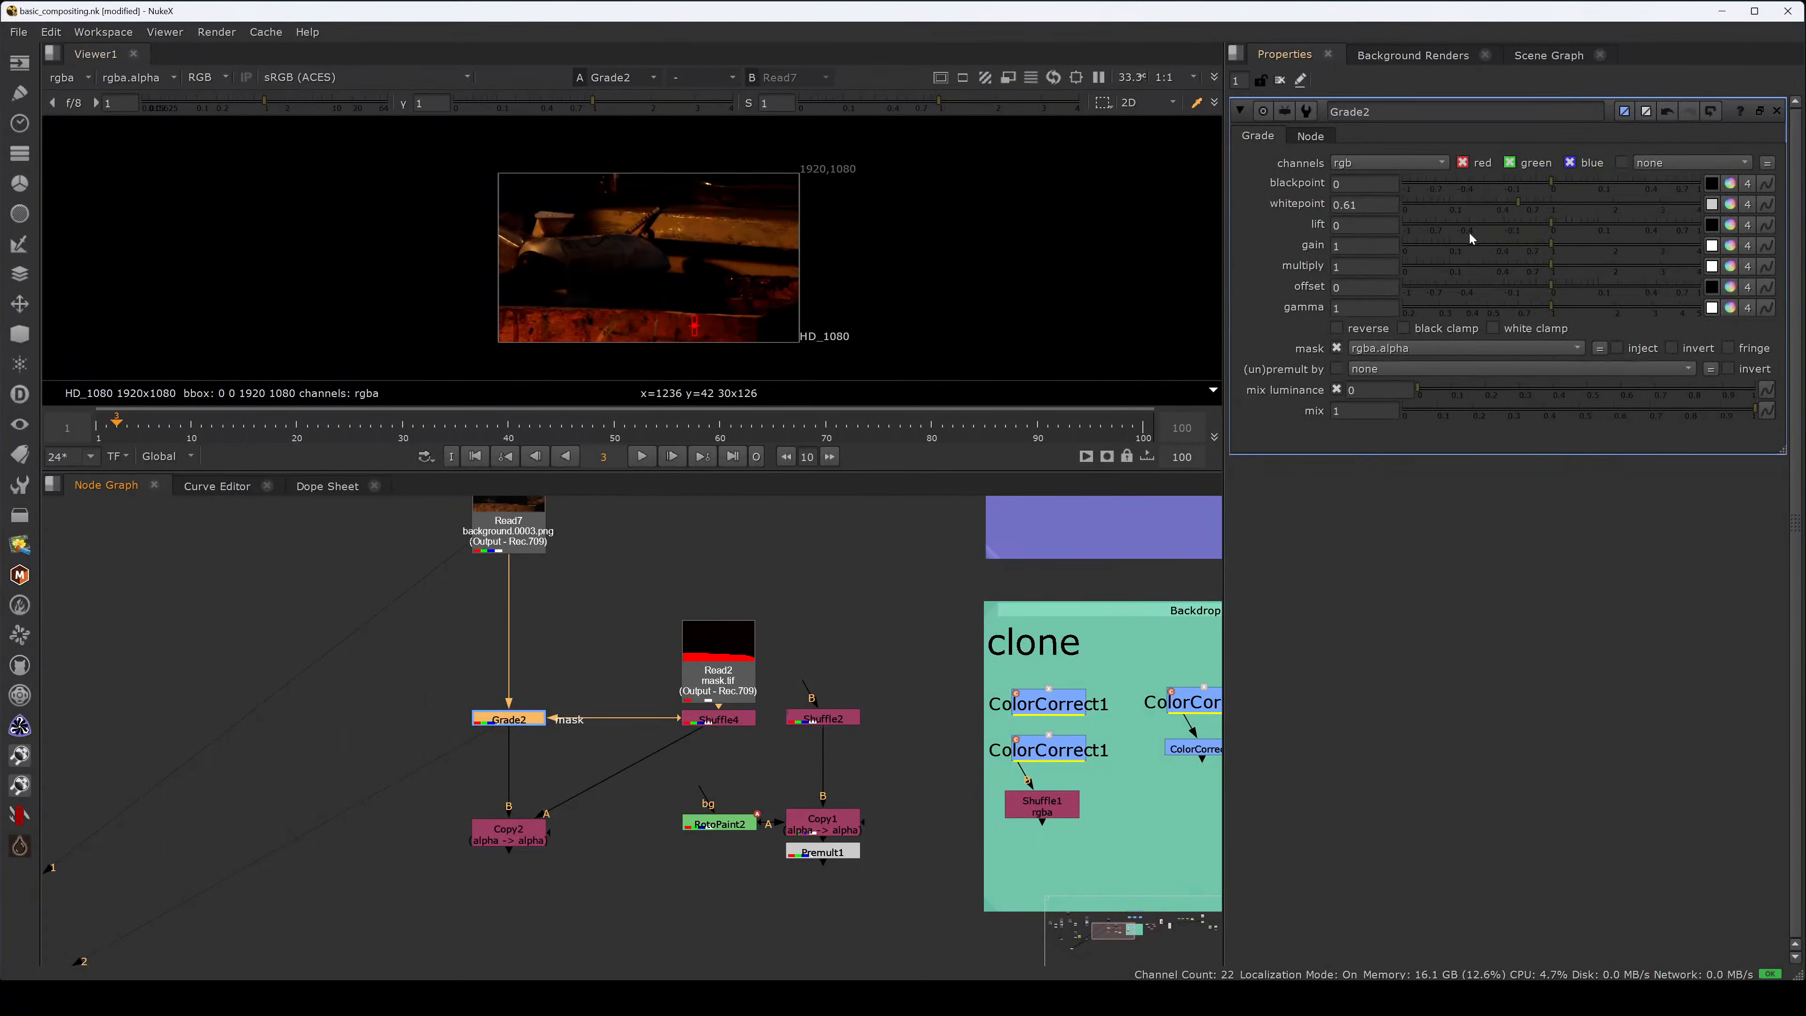
{"action": "mouse_move", "coordinate": [1486, 207]}
{"action": "left_mouse_down"}
{"action": "mouse_move", "coordinate": [1500, 208]}
{"action": "mouse_move", "coordinate": [1415, 211]}
{"action": "mouse_move", "coordinate": [1500, 216]}
{"action": "left_mouse_up"}
- Move the Premult1 node to the open space between Grade2 and Shuffle4
{"action": "scroll", "coordinate": [887, 594], "scroll_direction": "down", "scroll_amount": 2}
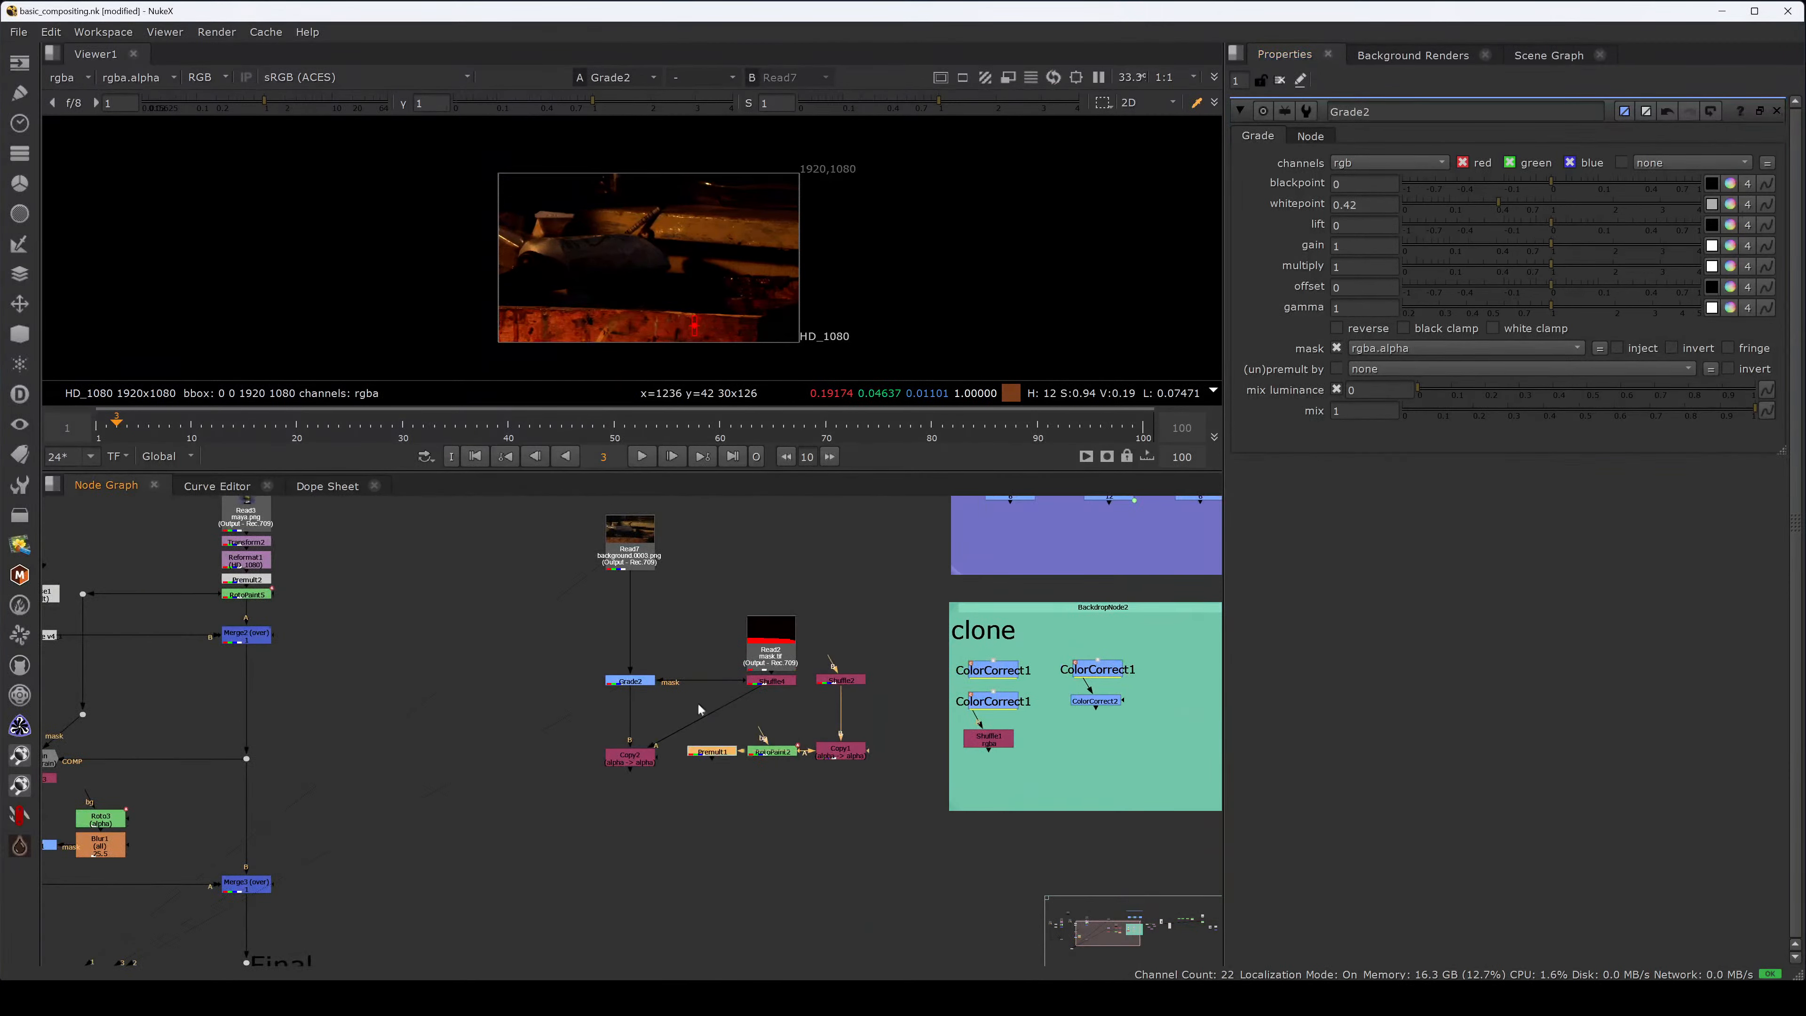
{"action": "left_click_drag", "start_coordinate": [711, 751], "coordinate": [686, 700]}
{"action": "middle_click_drag", "start_coordinate": [924, 761], "coordinate": [606, 694]}
{"action": "middle_click_drag", "start_coordinate": [457, 538], "coordinate": [596, 520], "text": "alt"}
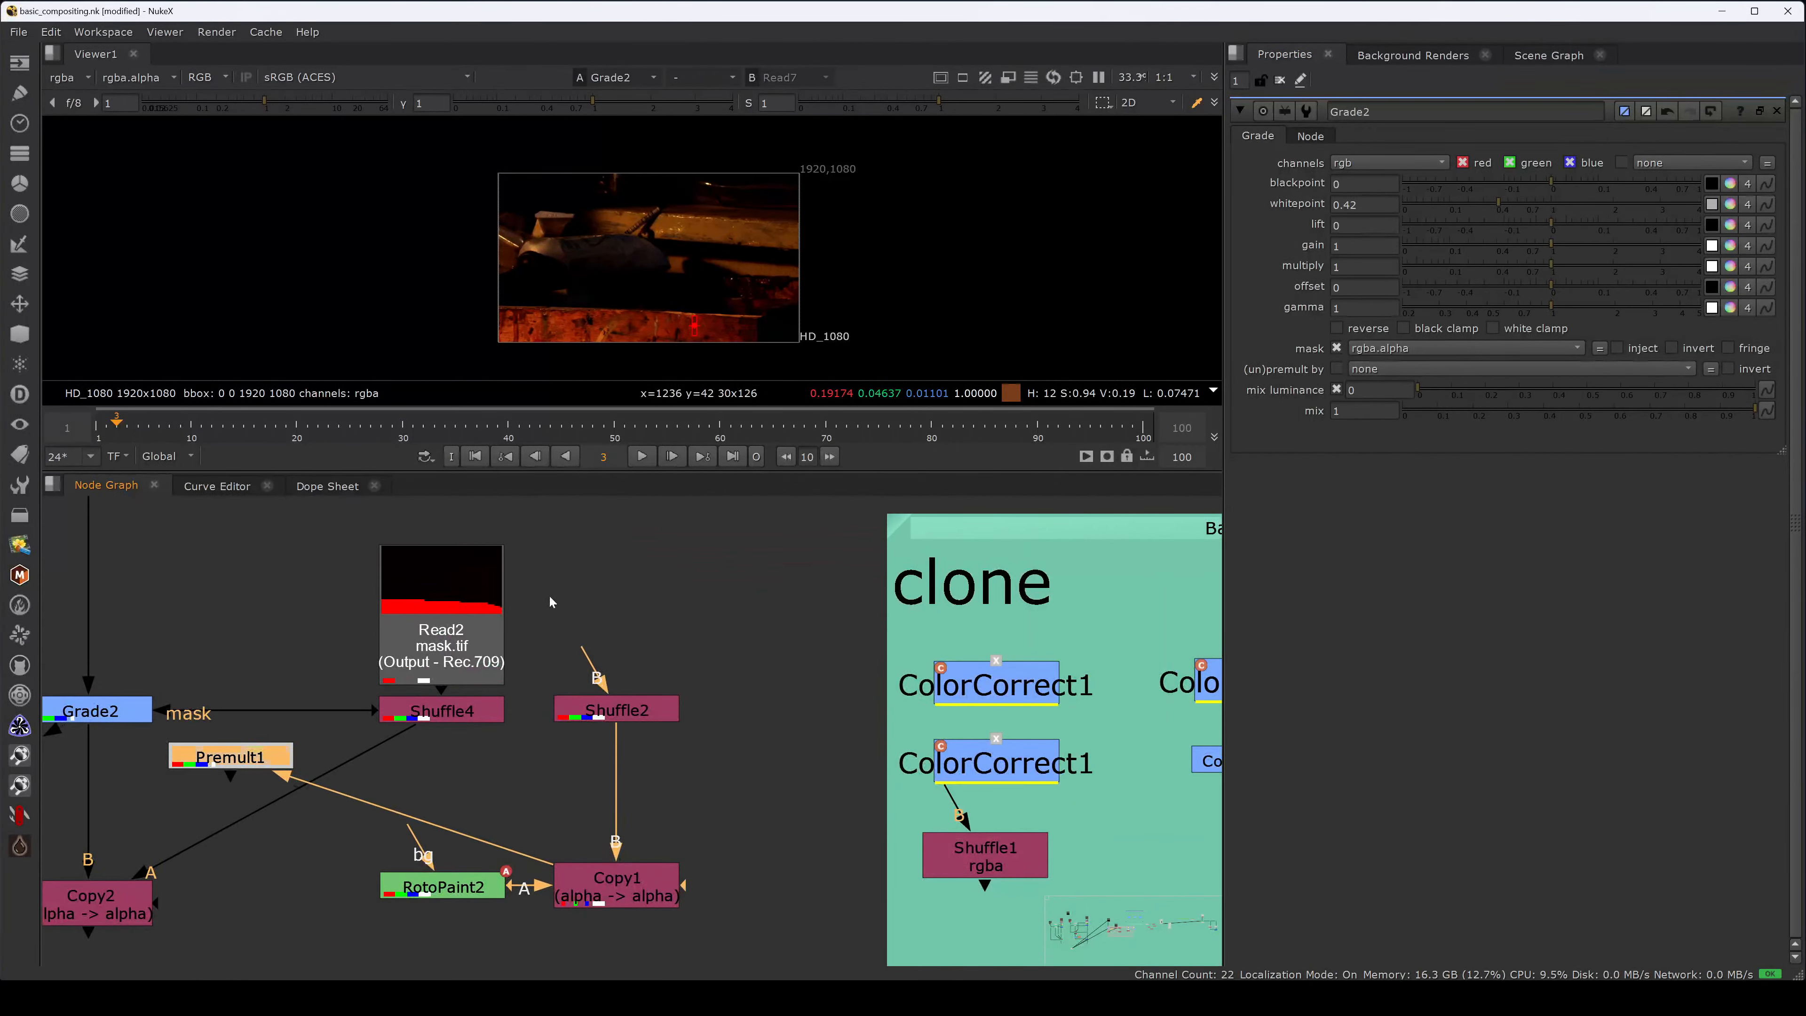
{"action": "left_click_drag", "start_coordinate": [519, 625], "coordinate": [414, 661]}
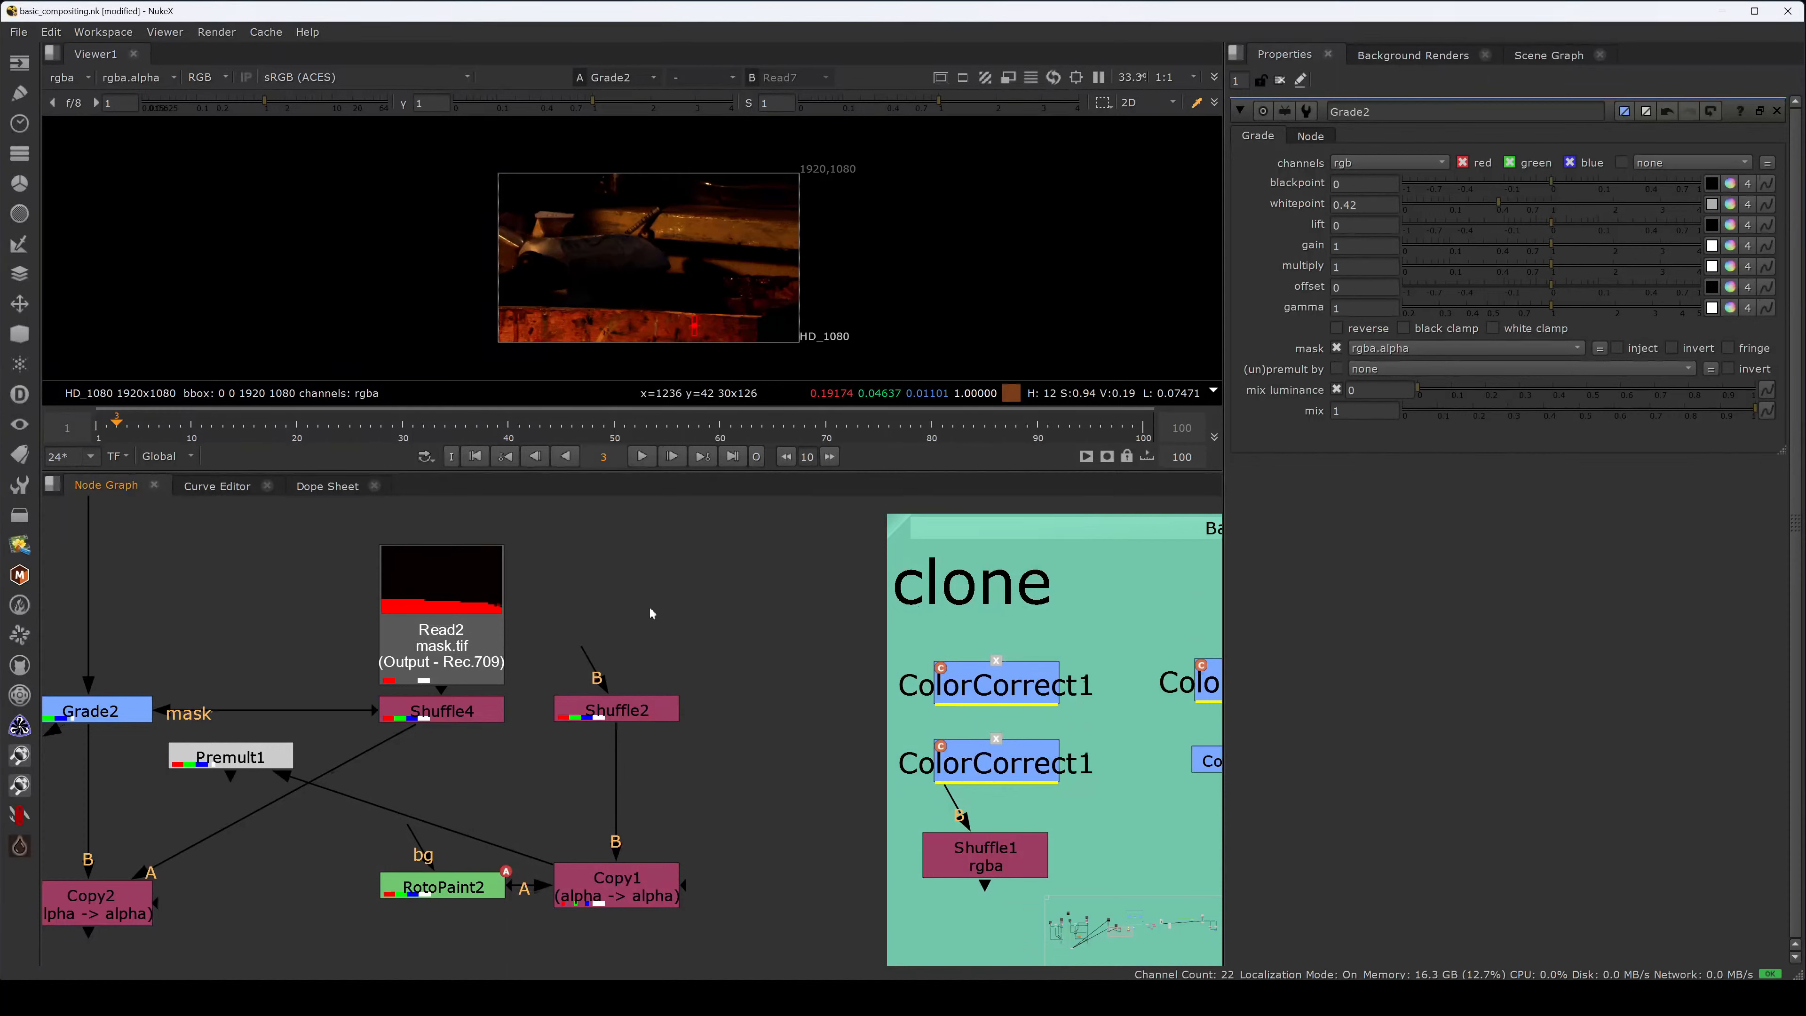
{"action": "left_click", "coordinate": [473, 618]}
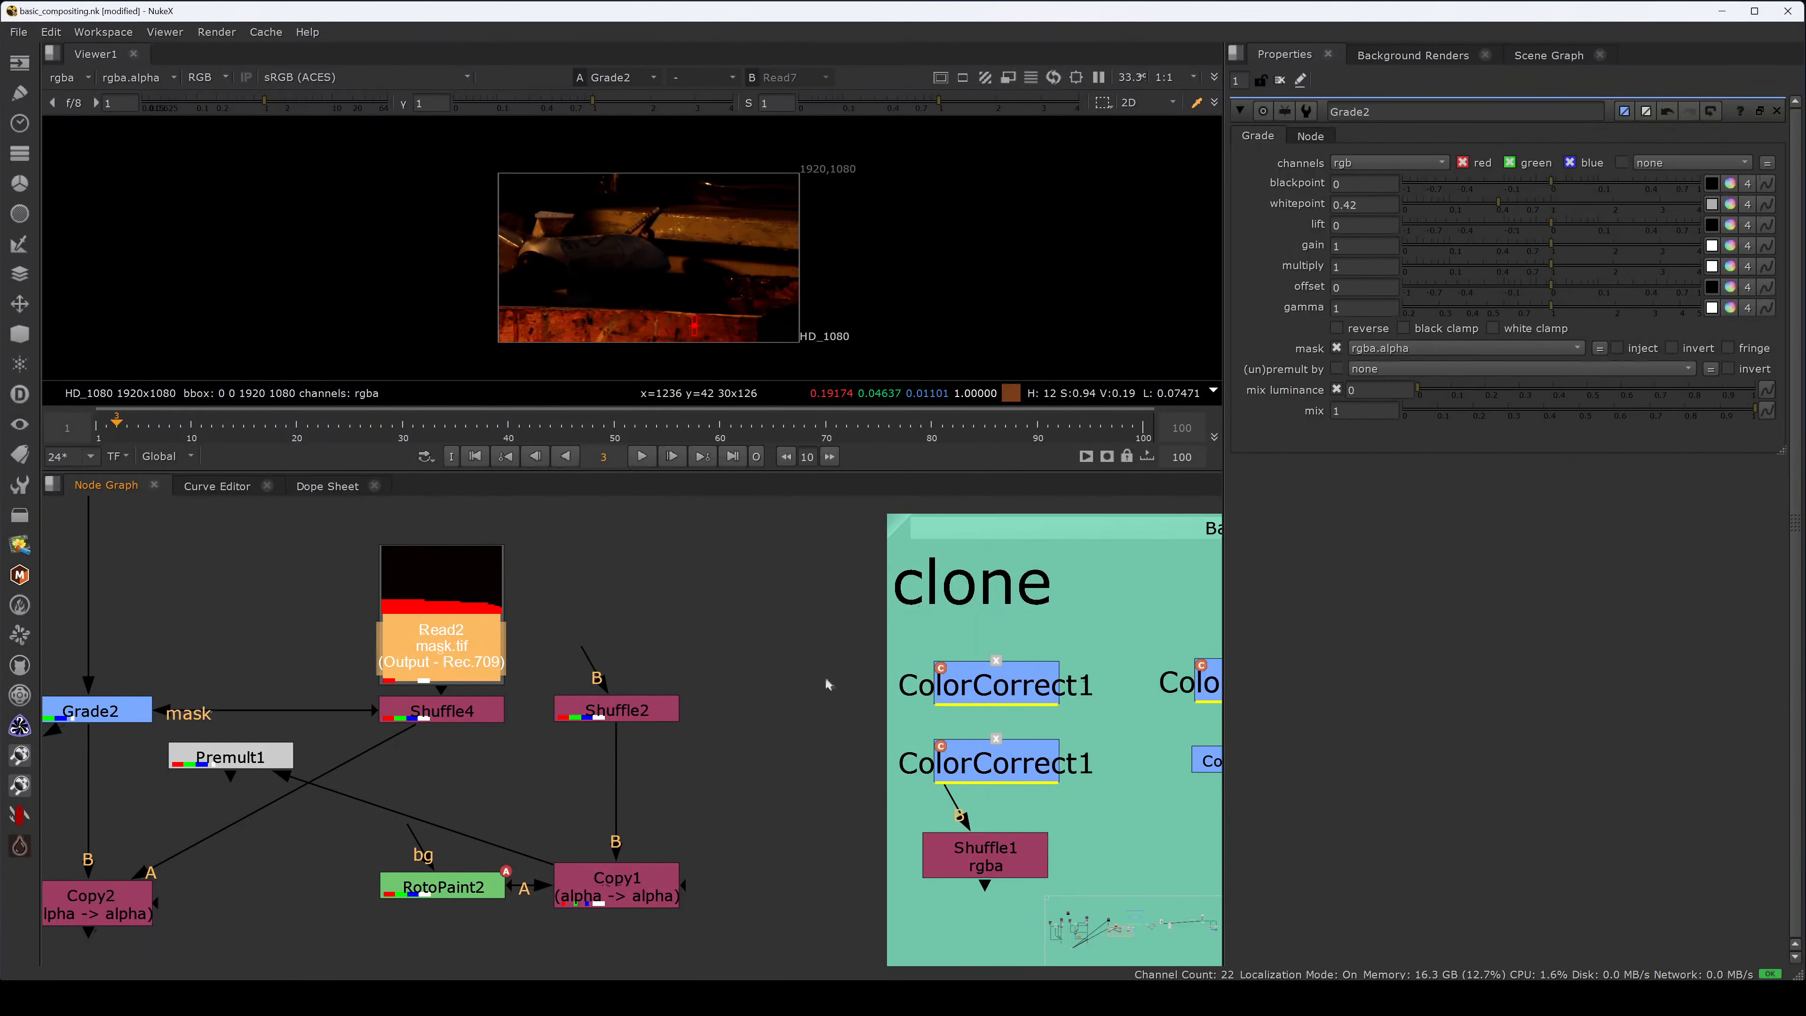
{"action": "mouse_move", "coordinate": [1291, 997]}
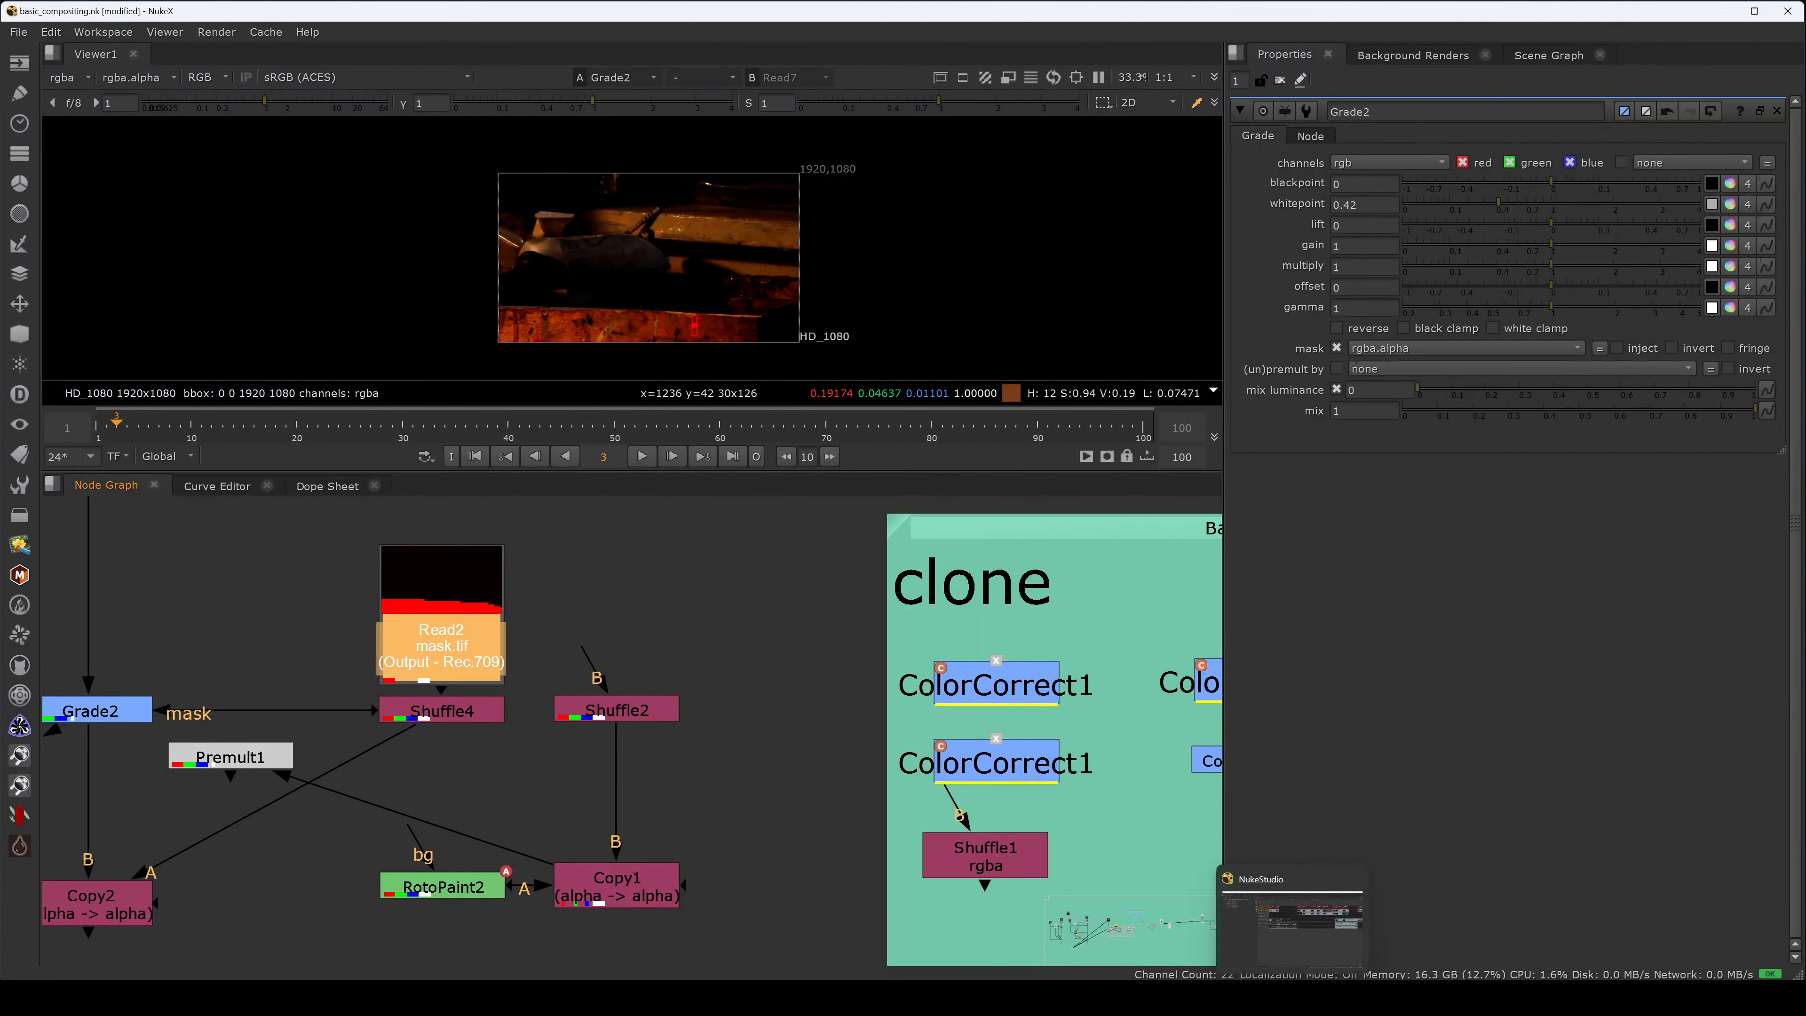
{"action": "left_click", "coordinate": [847, 769]}
- Find the Text1 node holding the compositing rules in the node graph and display it in the viewer
{"action": "scroll", "coordinate": [796, 776], "scroll_direction": "down", "scroll_amount": 4}
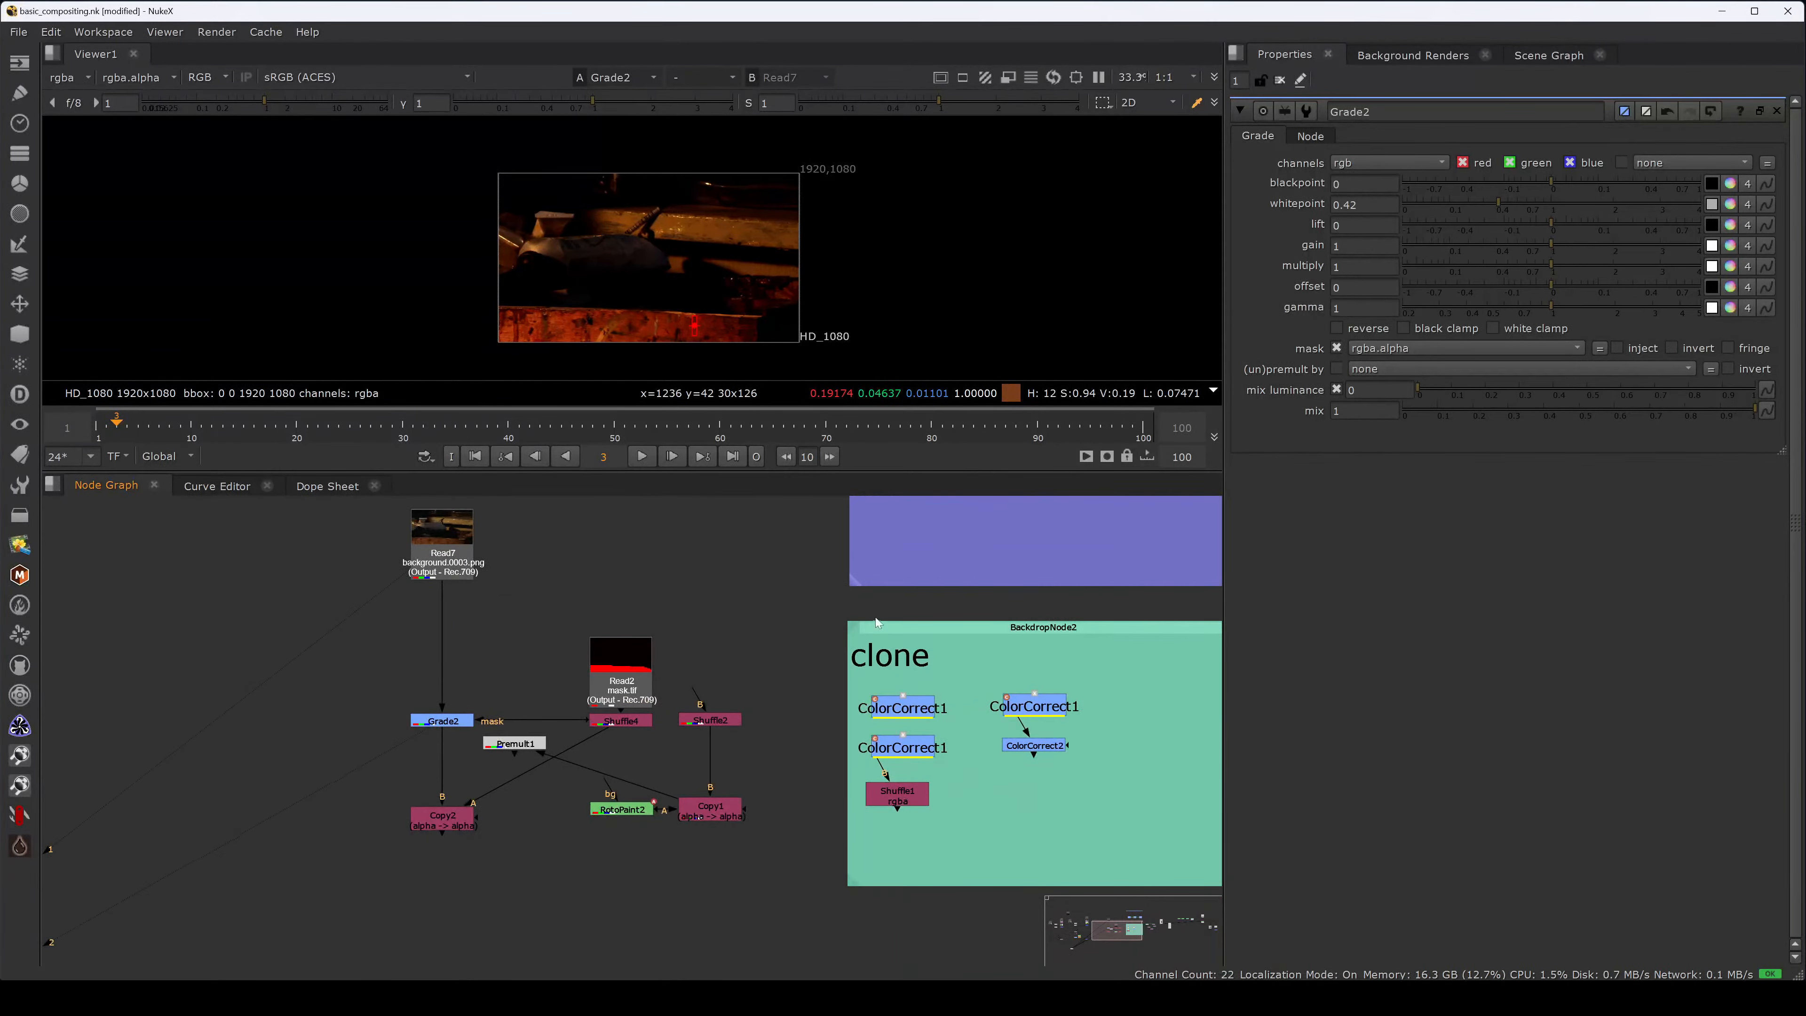
{"action": "middle_click_drag", "start_coordinate": [1164, 515], "coordinate": [447, 781]}
{"action": "scroll", "coordinate": [789, 687], "scroll_direction": "down", "scroll_amount": 4}
{"action": "middle_click_drag", "start_coordinate": [952, 715], "coordinate": [698, 725]}
{"action": "middle_click_drag", "start_coordinate": [919, 766], "coordinate": [754, 782]}
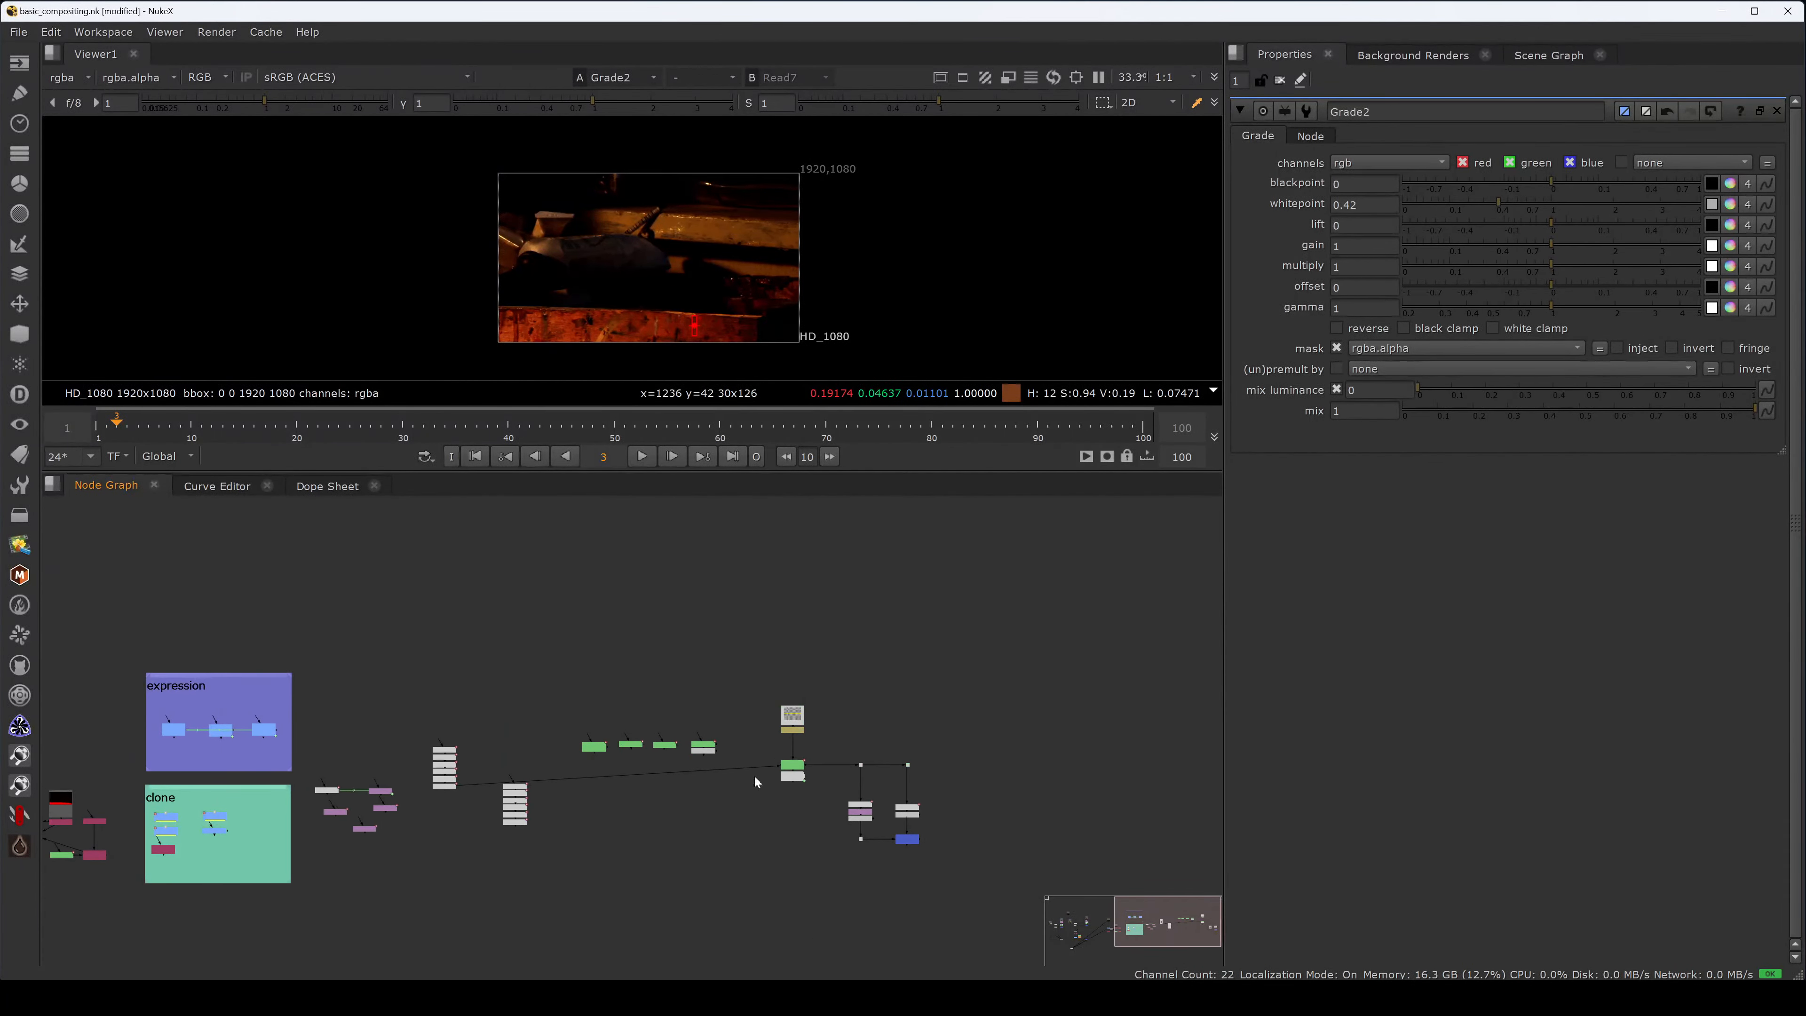
{"action": "scroll", "coordinate": [750, 781], "scroll_direction": "up", "scroll_amount": 3}
{"action": "key", "text": "2"}
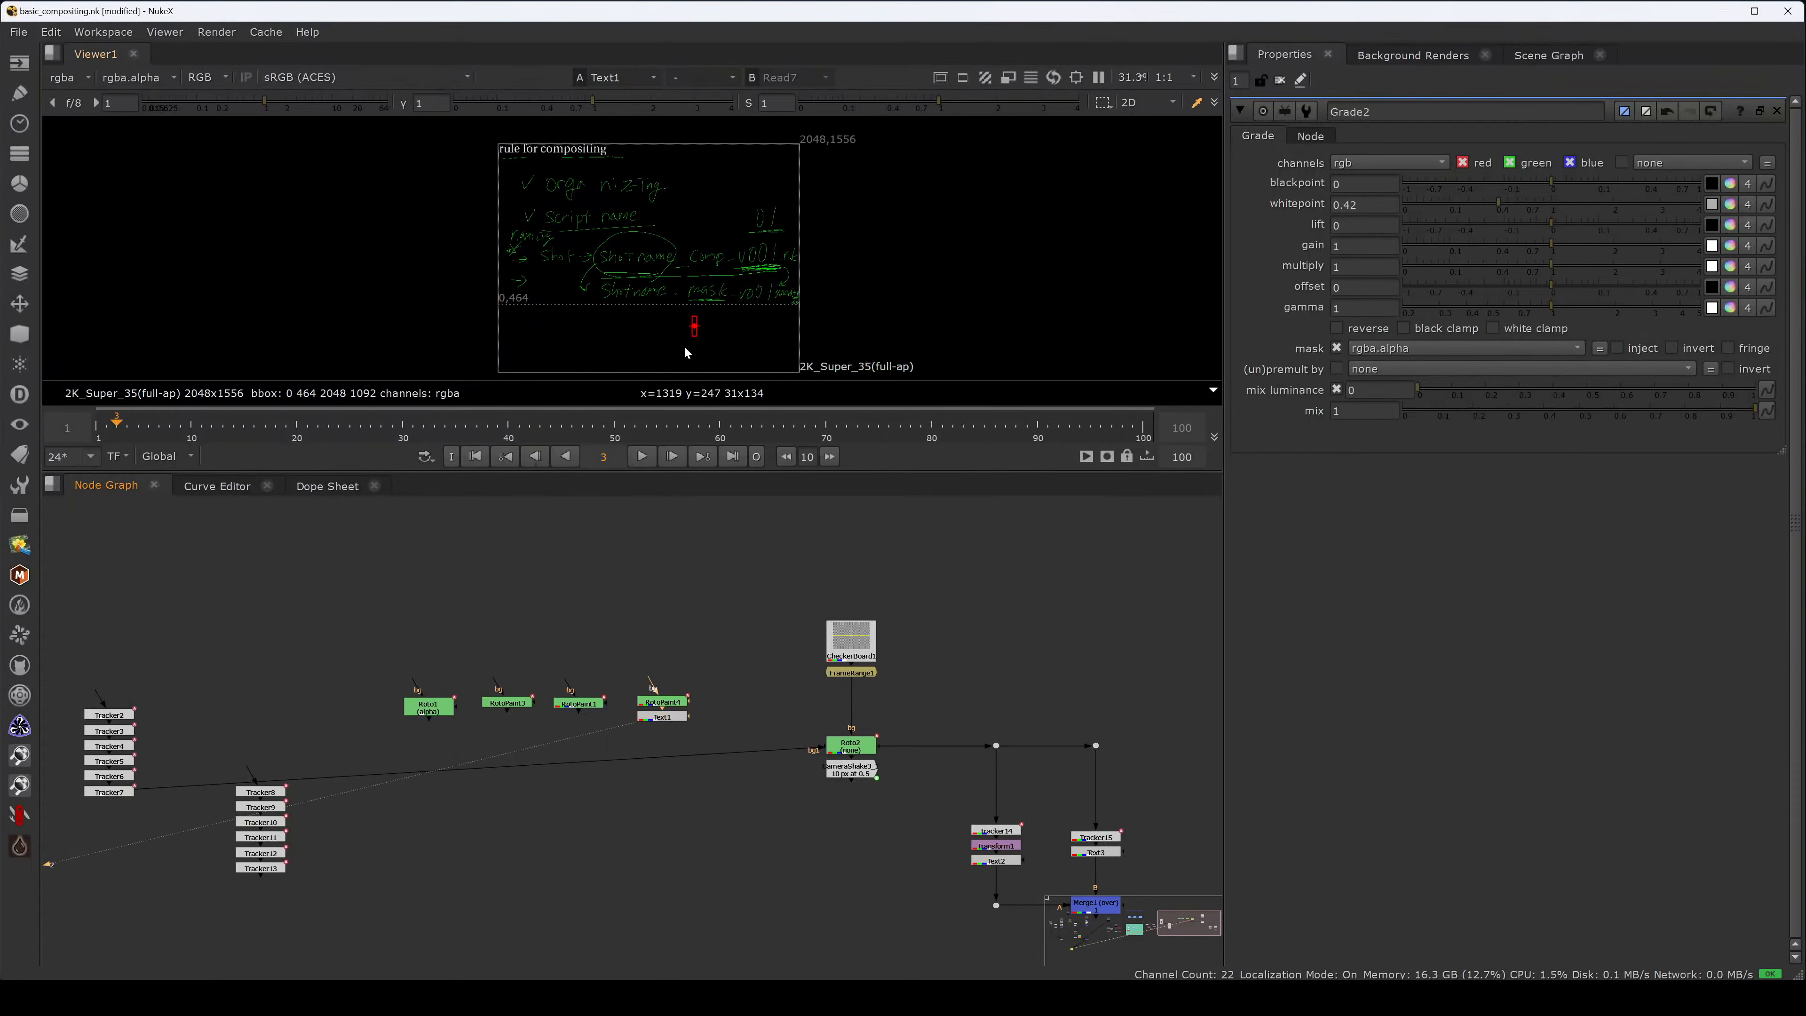
- Open the RotoPaint4 node above Text1 and show the handwritten script and mask file names enlarged in a maximized viewer
{"action": "key", "text": "space"}
{"action": "key", "text": "f"}
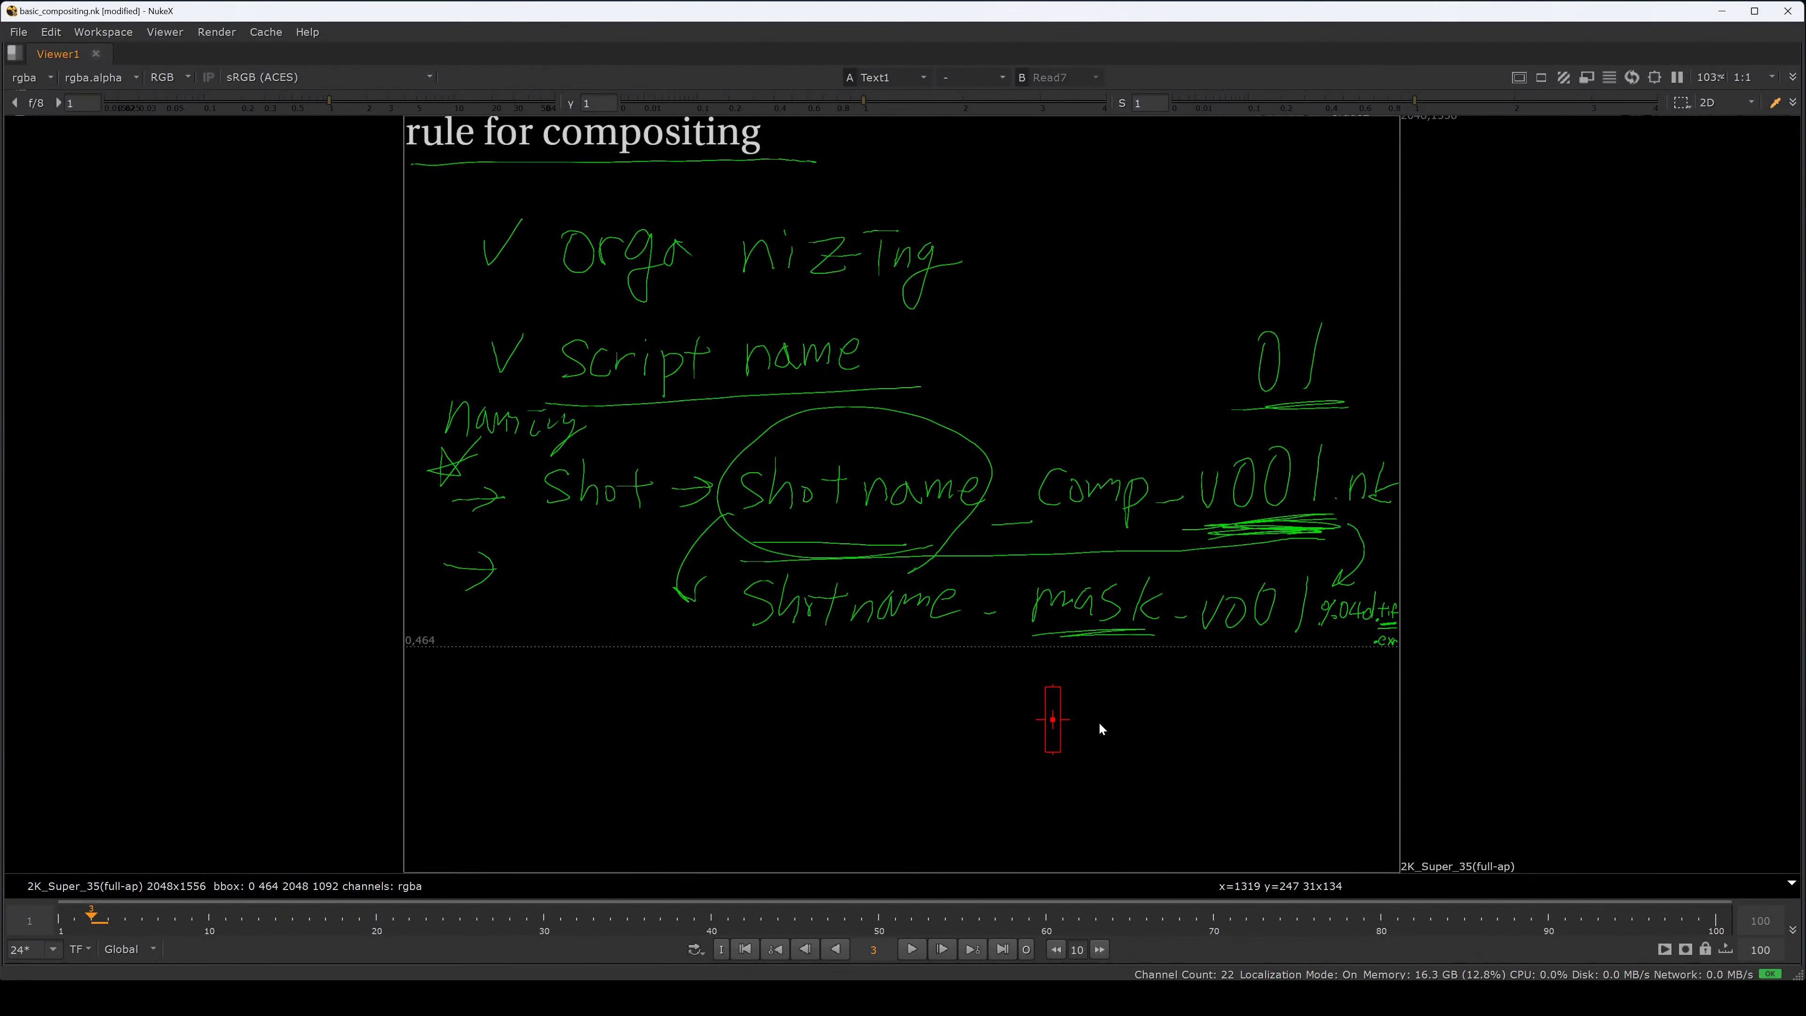
{"action": "key", "text": "space"}
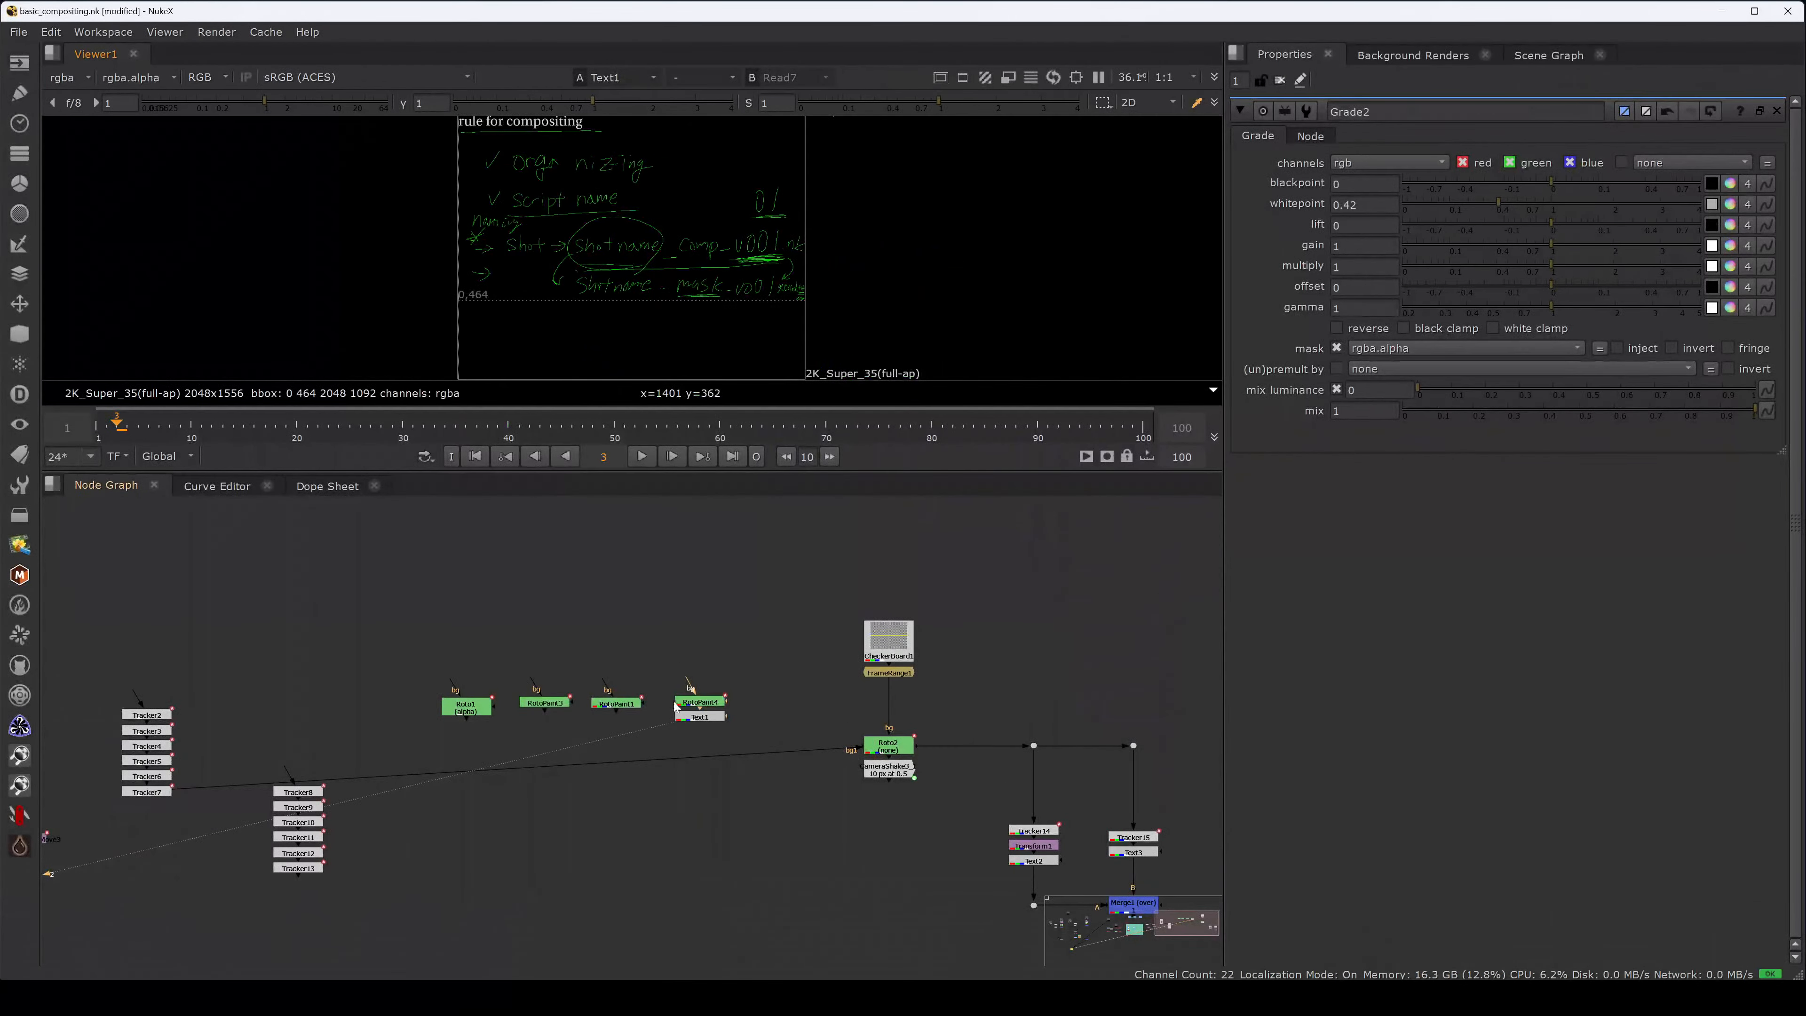
{"action": "double_click", "coordinate": [679, 702]}
{"action": "key", "text": "space"}
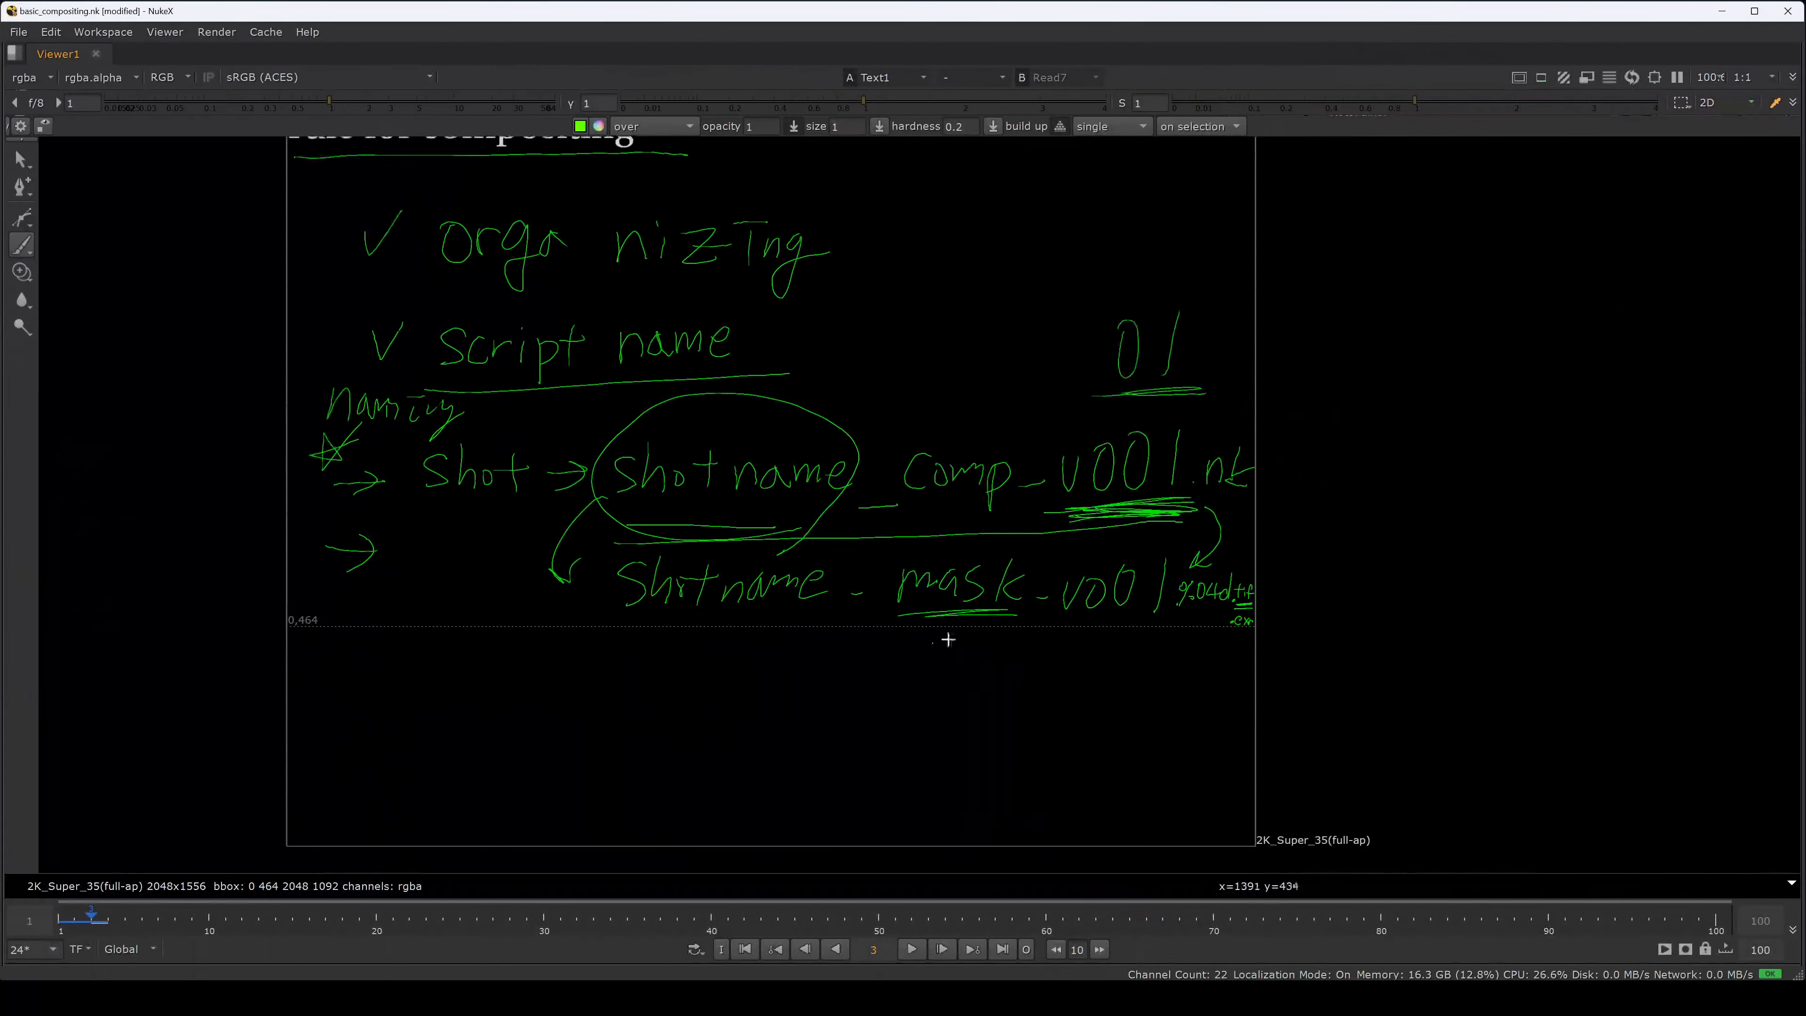
{"action": "scroll", "coordinate": [1109, 630], "scroll_direction": "up", "scroll_amount": 3}
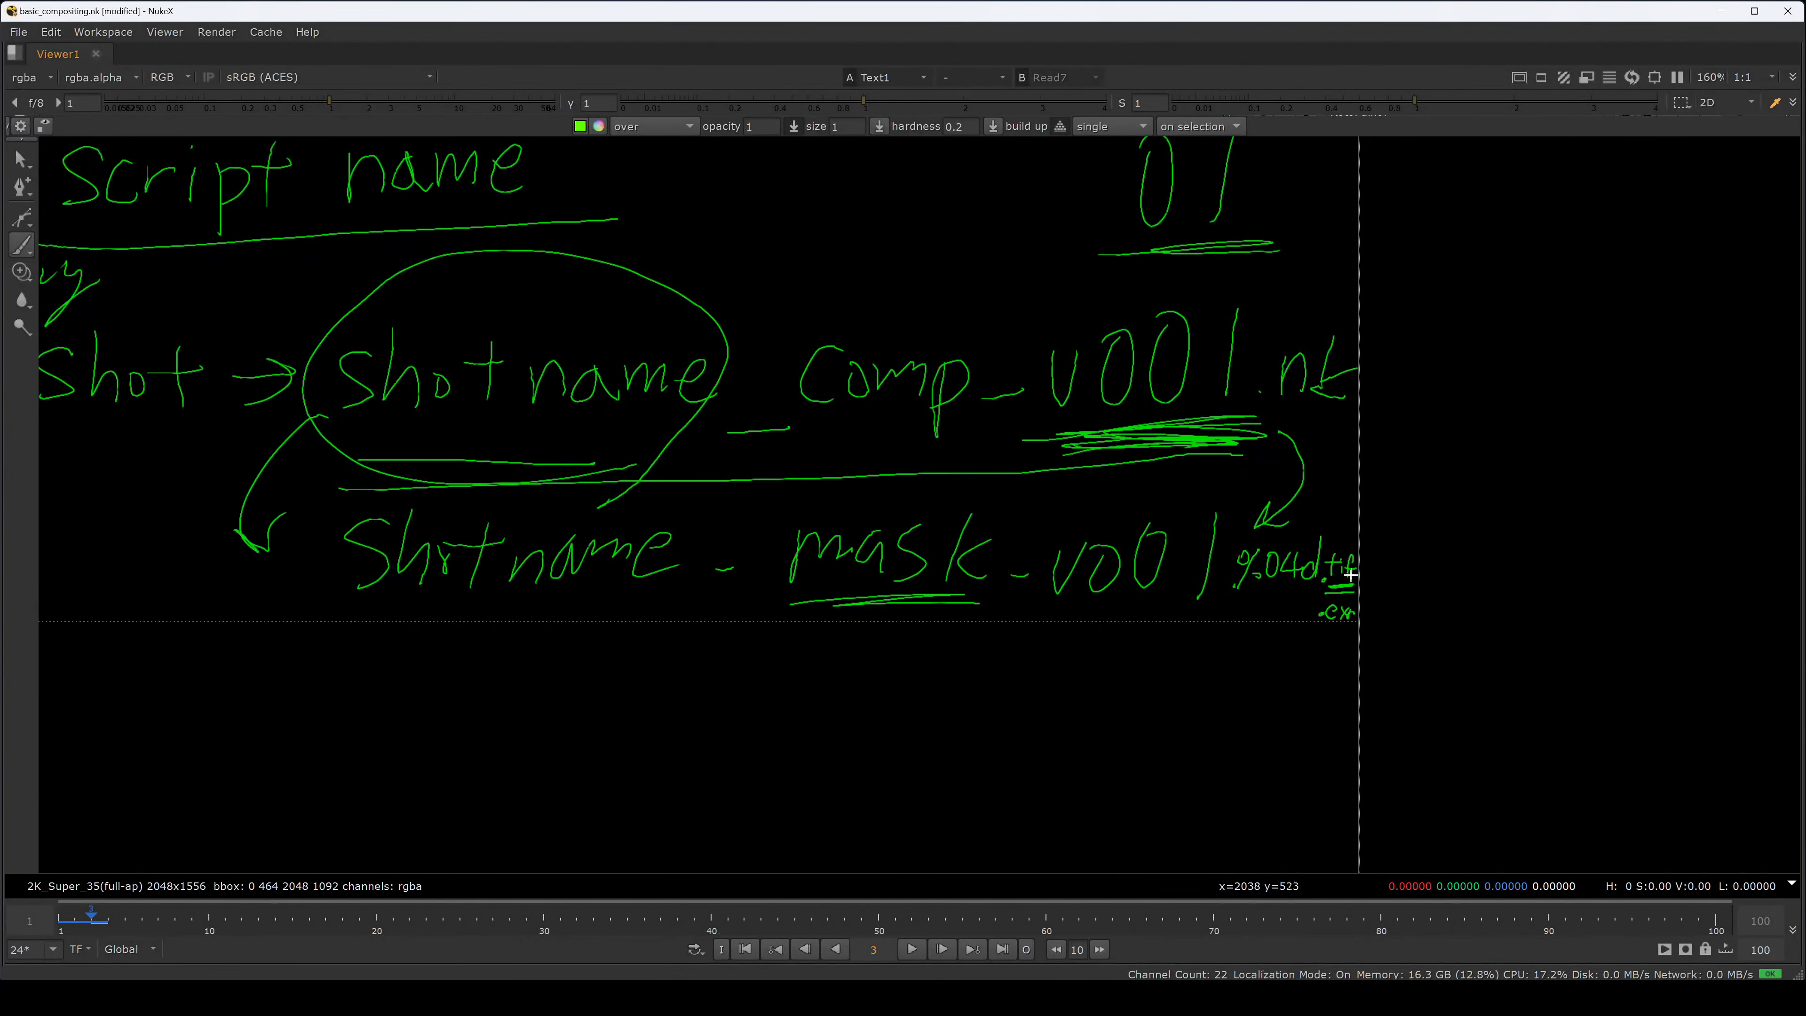
- Tick the .tif extension, then draw a large opening bracket below the mask file name and label it "2type"
{"action": "left_click_drag", "start_coordinate": [1342, 530], "coordinate": [1357, 512]}
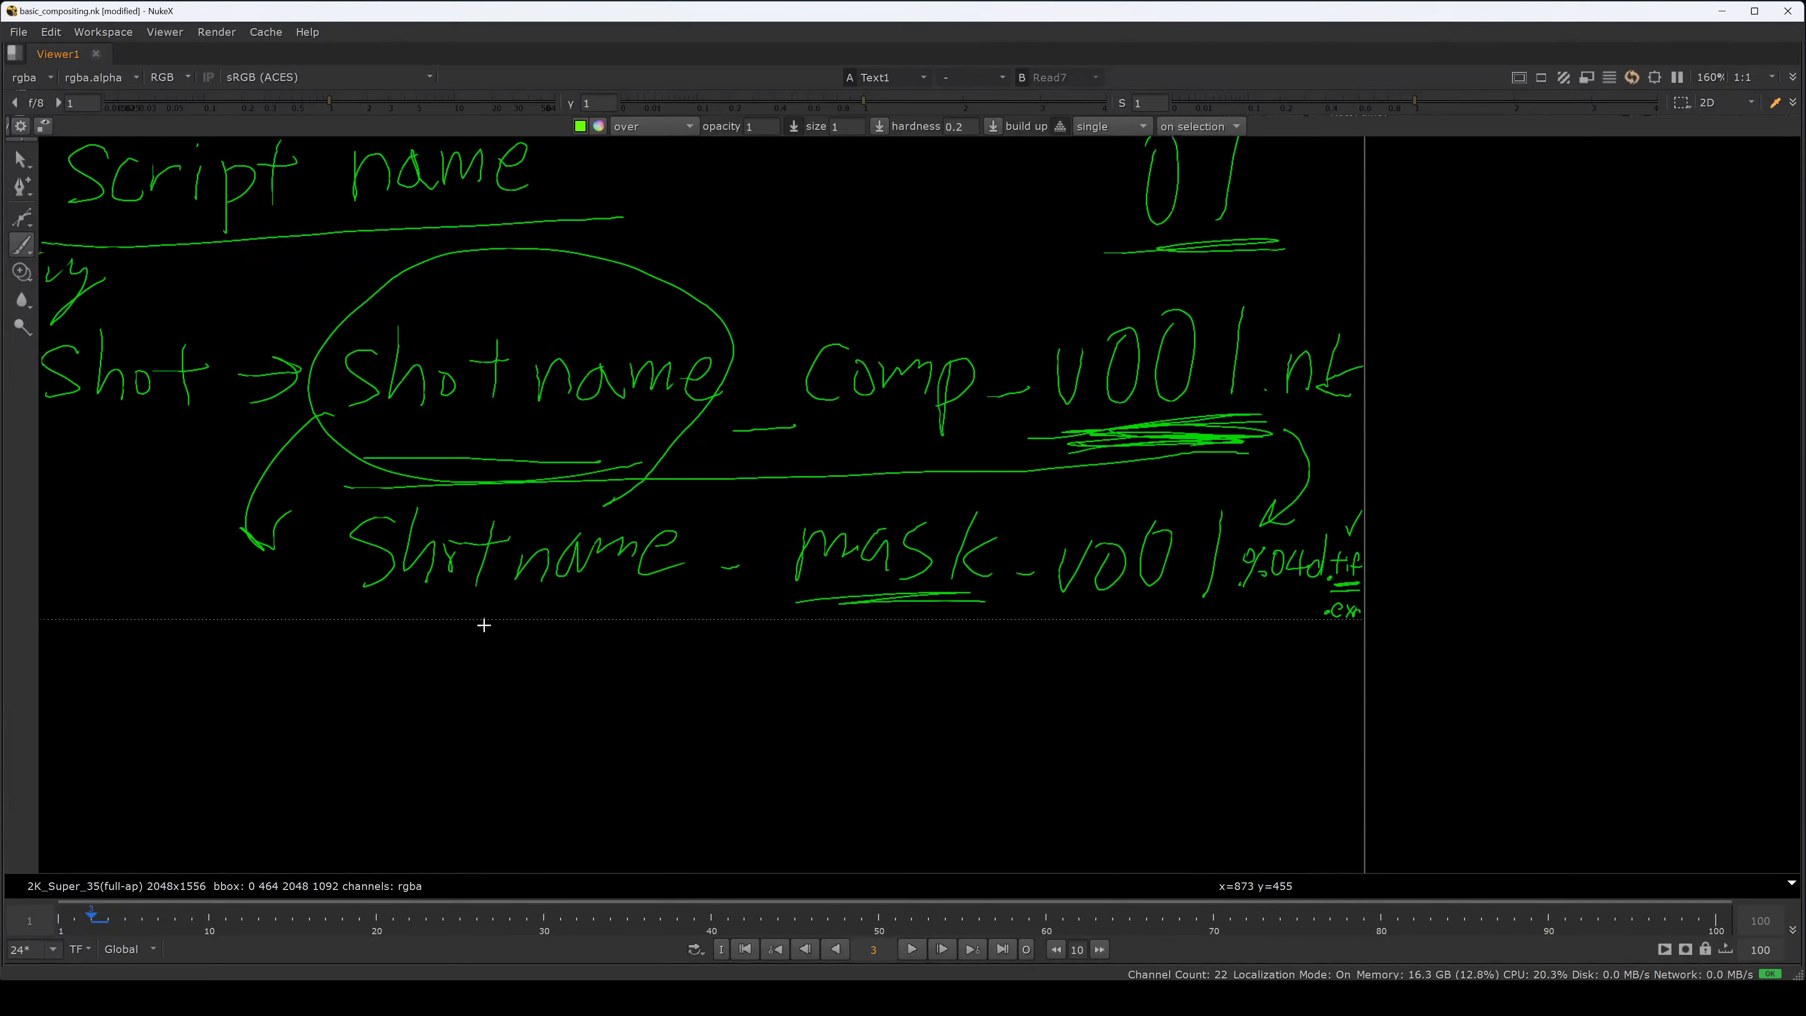
{"action": "middle_click_drag", "start_coordinate": [475, 621], "coordinate": [673, 561]}
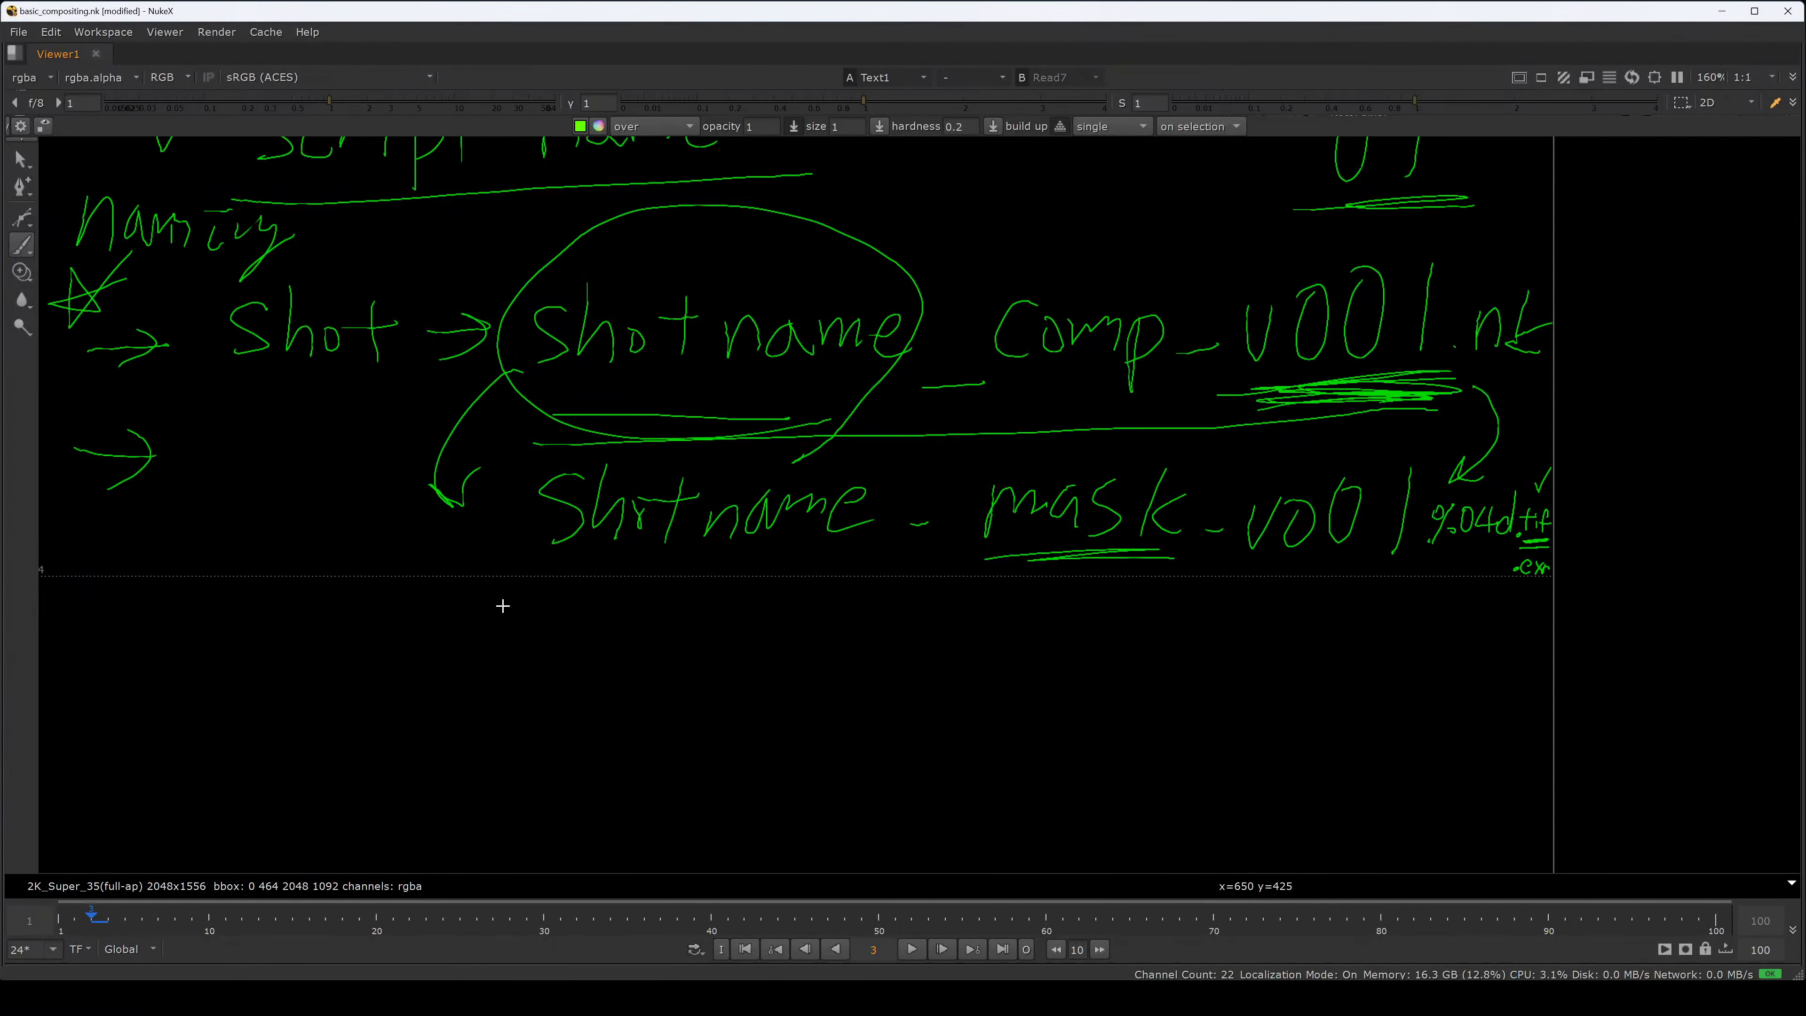
{"action": "mouse_move", "coordinate": [479, 639]}
{"action": "left_mouse_down"}
{"action": "mouse_move", "coordinate": [416, 636]}
{"action": "mouse_move", "coordinate": [470, 772]}
{"action": "left_mouse_up"}
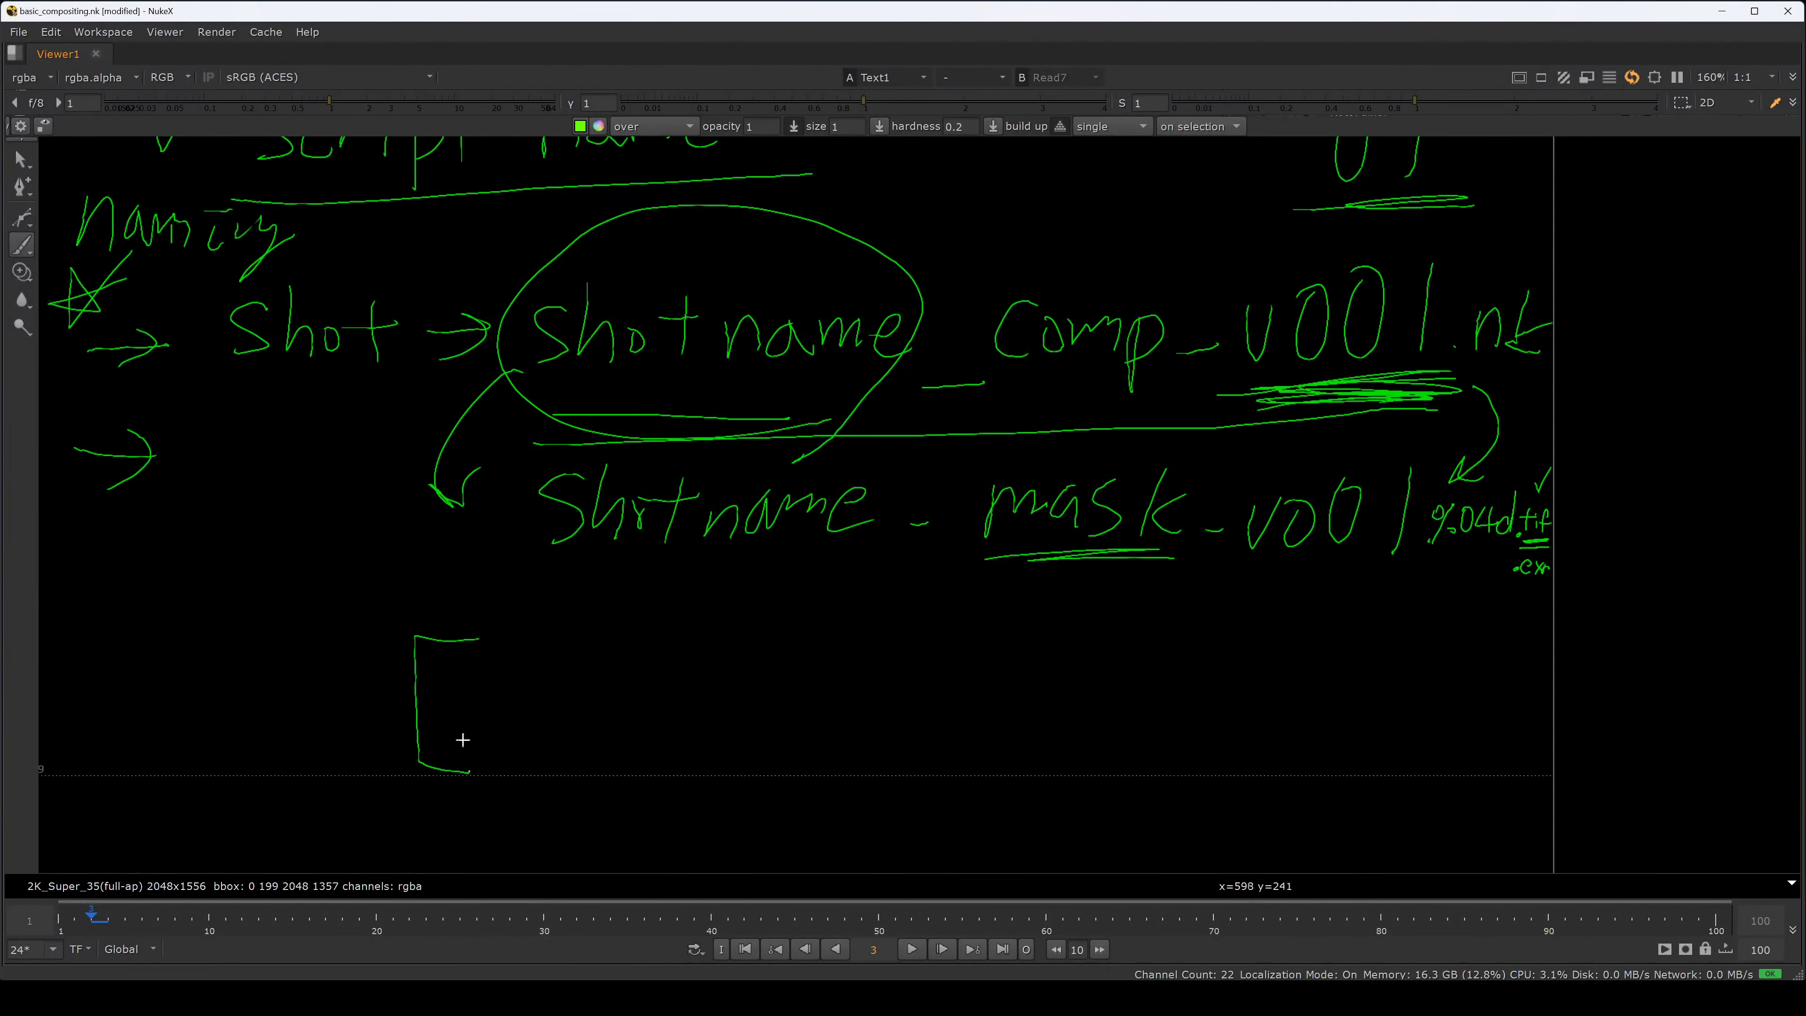
{"action": "left_click_drag", "start_coordinate": [298, 682], "coordinate": [344, 710]}
{"action": "left_click_drag", "start_coordinate": [325, 695], "coordinate": [356, 704]}
{"action": "mouse_move", "coordinate": [377, 686]}
{"action": "left_mouse_down"}
{"action": "mouse_move", "coordinate": [350, 733]}
{"action": "mouse_move", "coordinate": [385, 713]}
{"action": "left_mouse_up"}
{"action": "left_click_drag", "start_coordinate": [393, 700], "coordinate": [410, 704]}
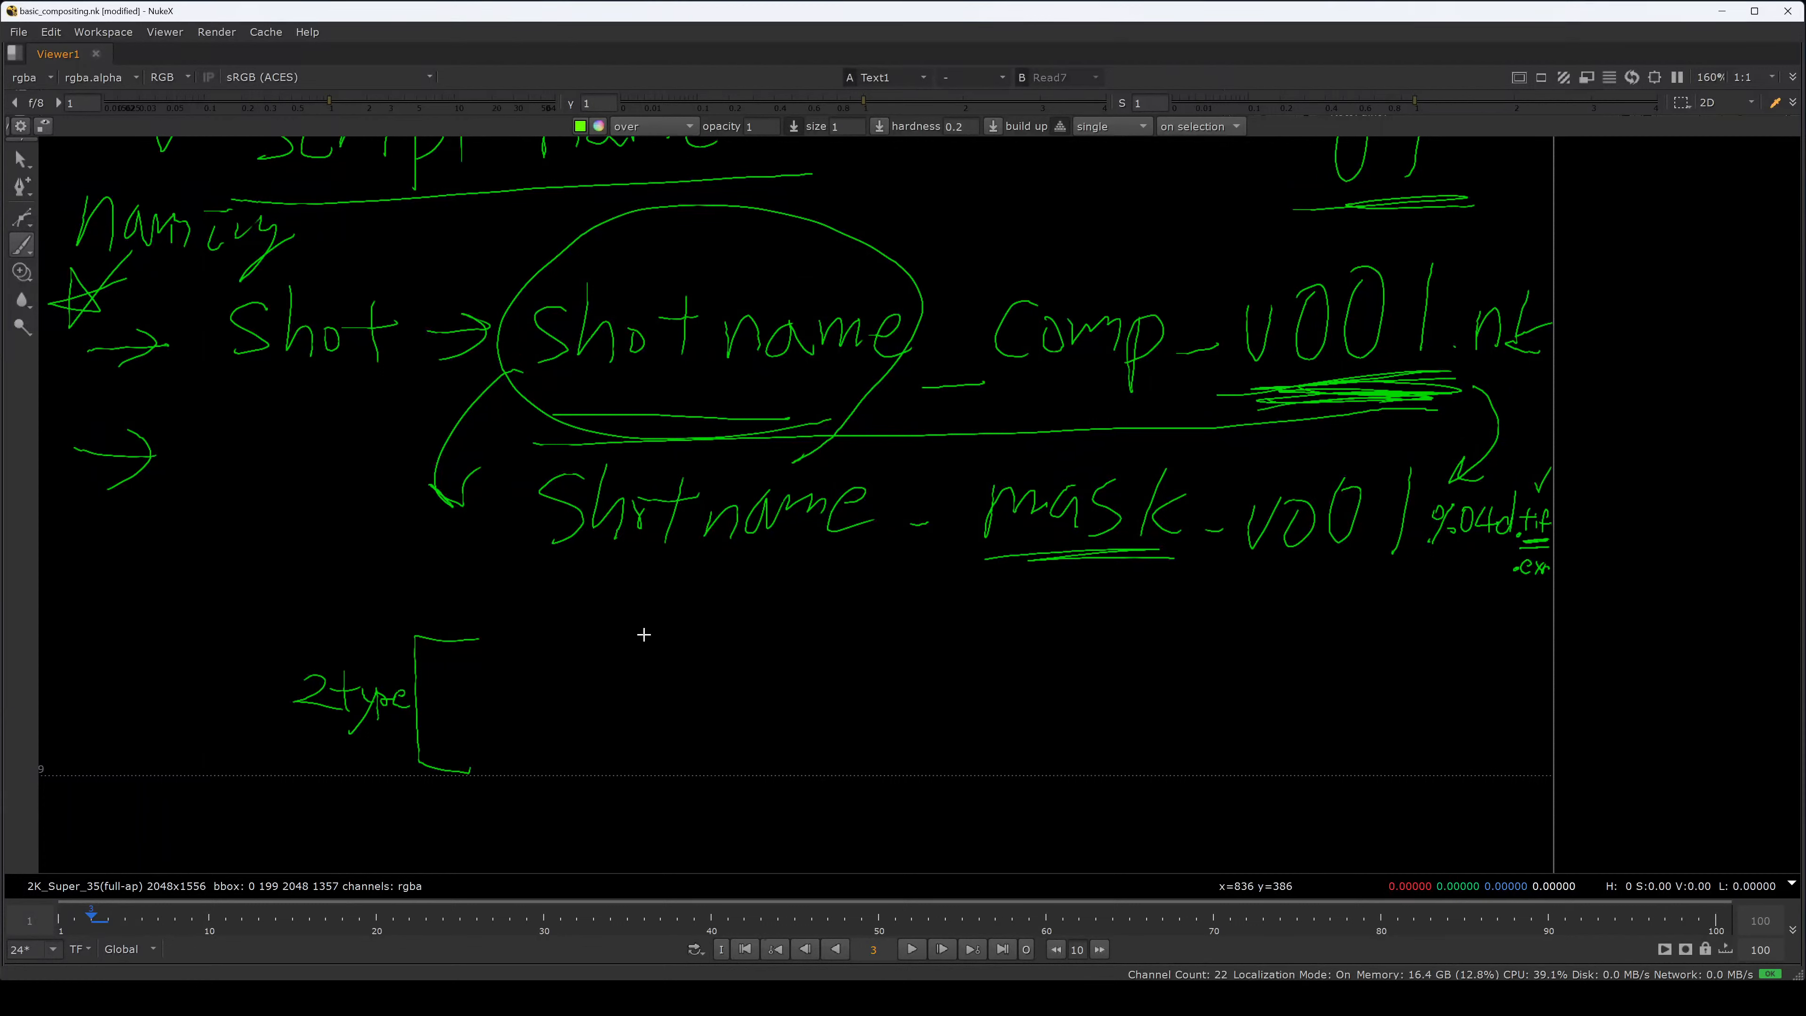
- Handwrite a ditto mark followed by "_comp_v001.mov" and an arrow beside the bracket's upper end
{"action": "left_click_drag", "start_coordinate": [659, 632], "coordinate": [654, 641]}
{"action": "mouse_move", "coordinate": [675, 633]}
{"action": "left_mouse_down"}
{"action": "mouse_move", "coordinate": [864, 666]}
{"action": "mouse_move", "coordinate": [1044, 640]}
{"action": "left_mouse_up"}
{"action": "mouse_move", "coordinate": [1067, 609]}
{"action": "left_mouse_down"}
{"action": "mouse_move", "coordinate": [1064, 649]}
{"action": "mouse_move", "coordinate": [1099, 659]}
{"action": "mouse_move", "coordinate": [1196, 651]}
{"action": "mouse_move", "coordinate": [1207, 633]}
{"action": "left_mouse_up"}
{"action": "left_click_drag", "start_coordinate": [1217, 626], "coordinate": [1235, 623]}
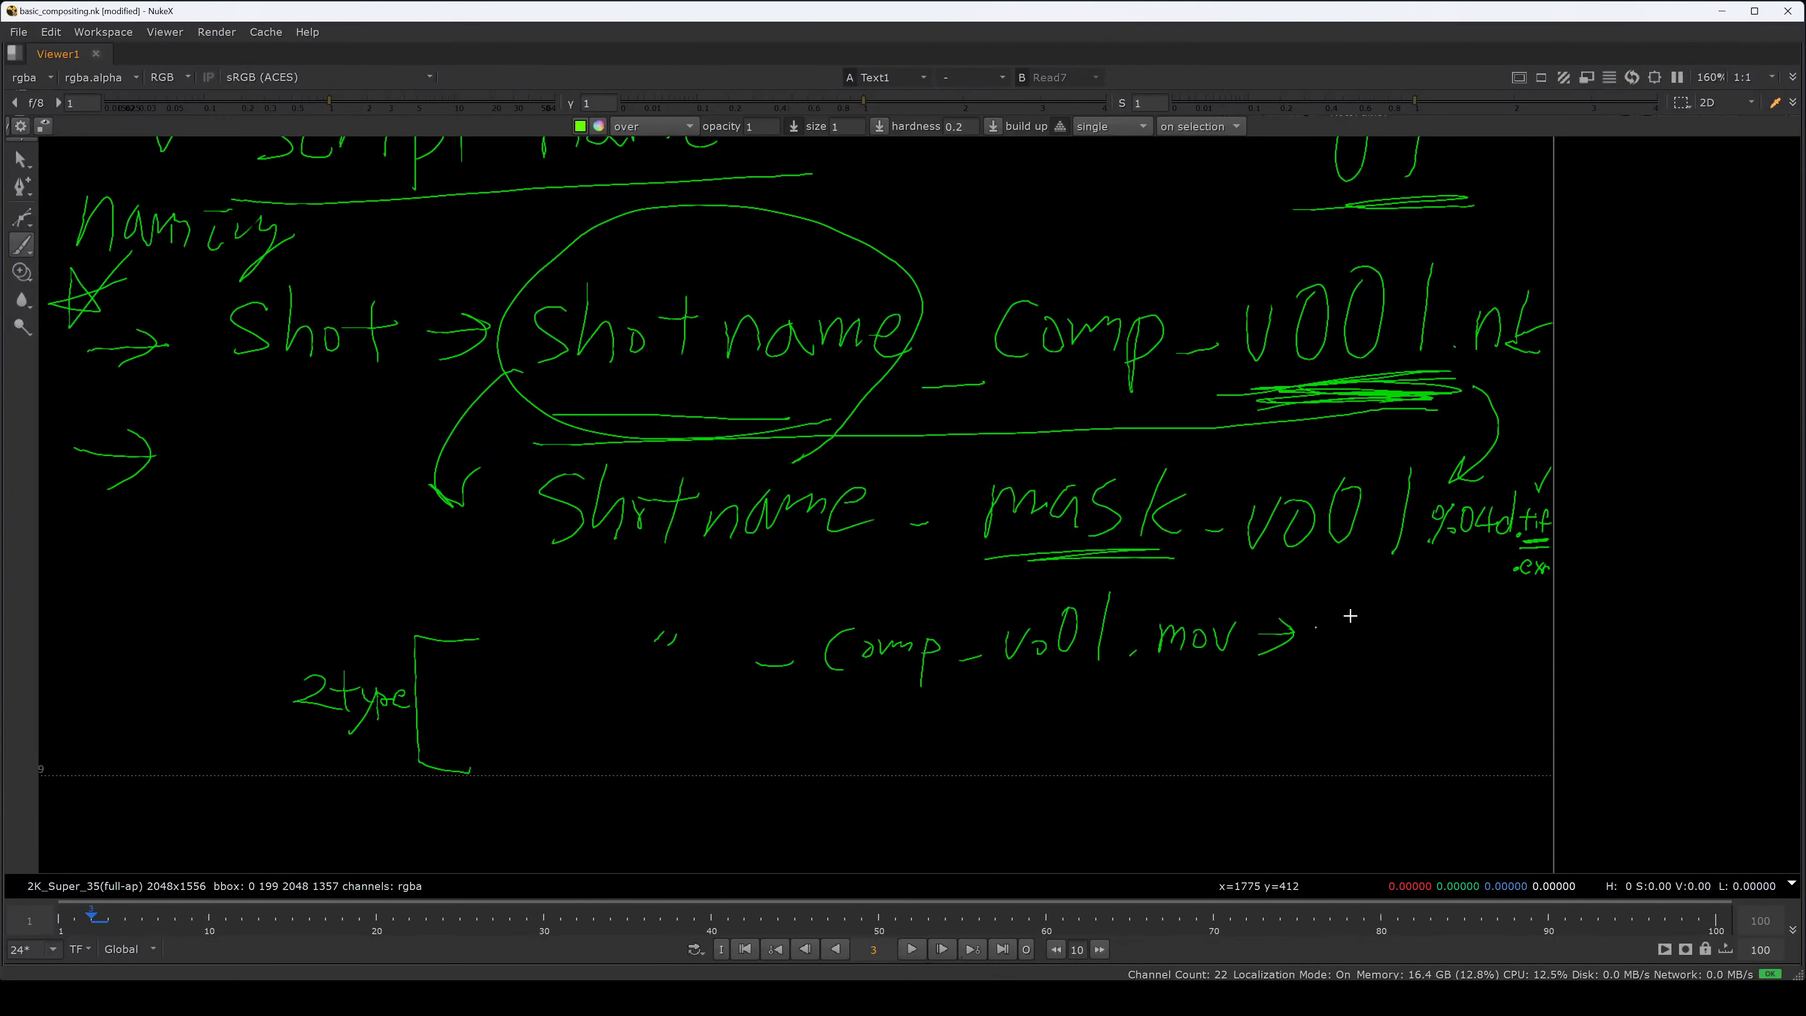
- Write "(for confim)" after the arrow and underline the mov extension several times
{"action": "mouse_move", "coordinate": [1338, 599]}
{"action": "left_mouse_down"}
{"action": "mouse_move", "coordinate": [1324, 667]}
{"action": "mouse_move", "coordinate": [1392, 640]}
{"action": "mouse_move", "coordinate": [1470, 662]}
{"action": "left_mouse_up"}
{"action": "left_click_drag", "start_coordinate": [1466, 646], "coordinate": [1492, 658]}
{"action": "left_click", "coordinate": [1492, 633]}
{"action": "left_click_drag", "start_coordinate": [1502, 644], "coordinate": [1527, 664]}
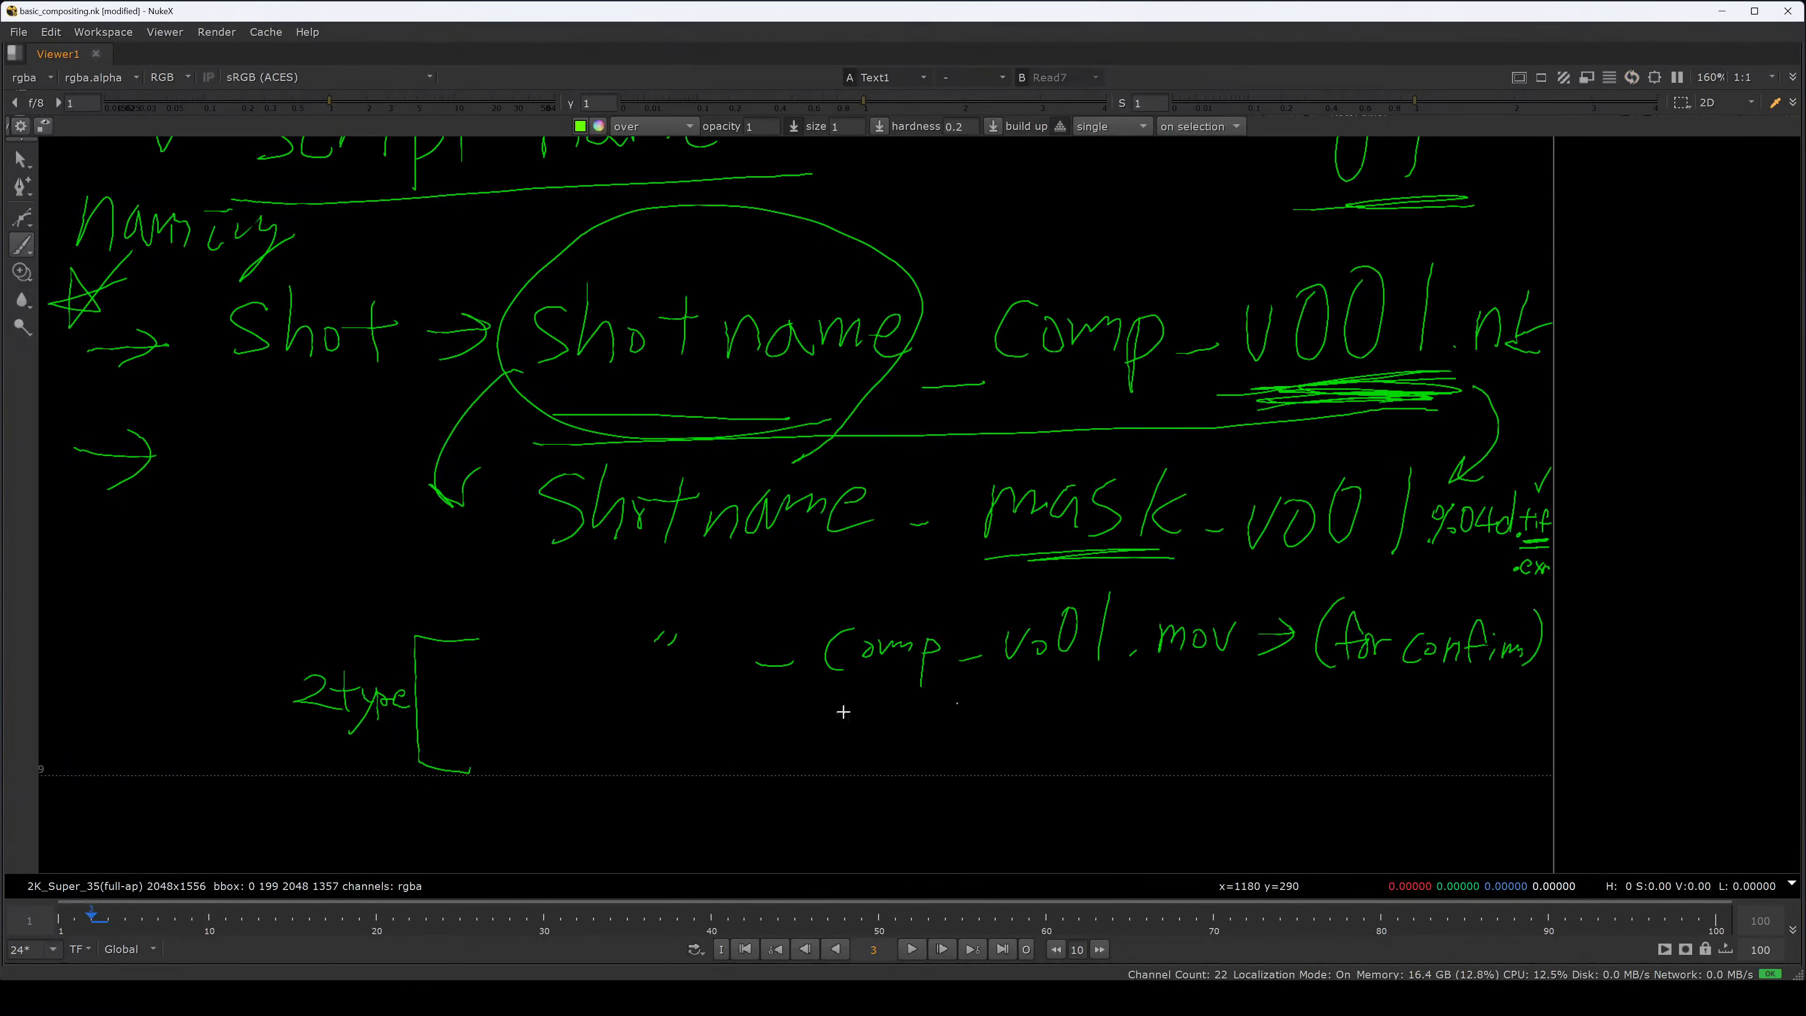
{"action": "left_click_drag", "start_coordinate": [1138, 673], "coordinate": [1229, 676]}
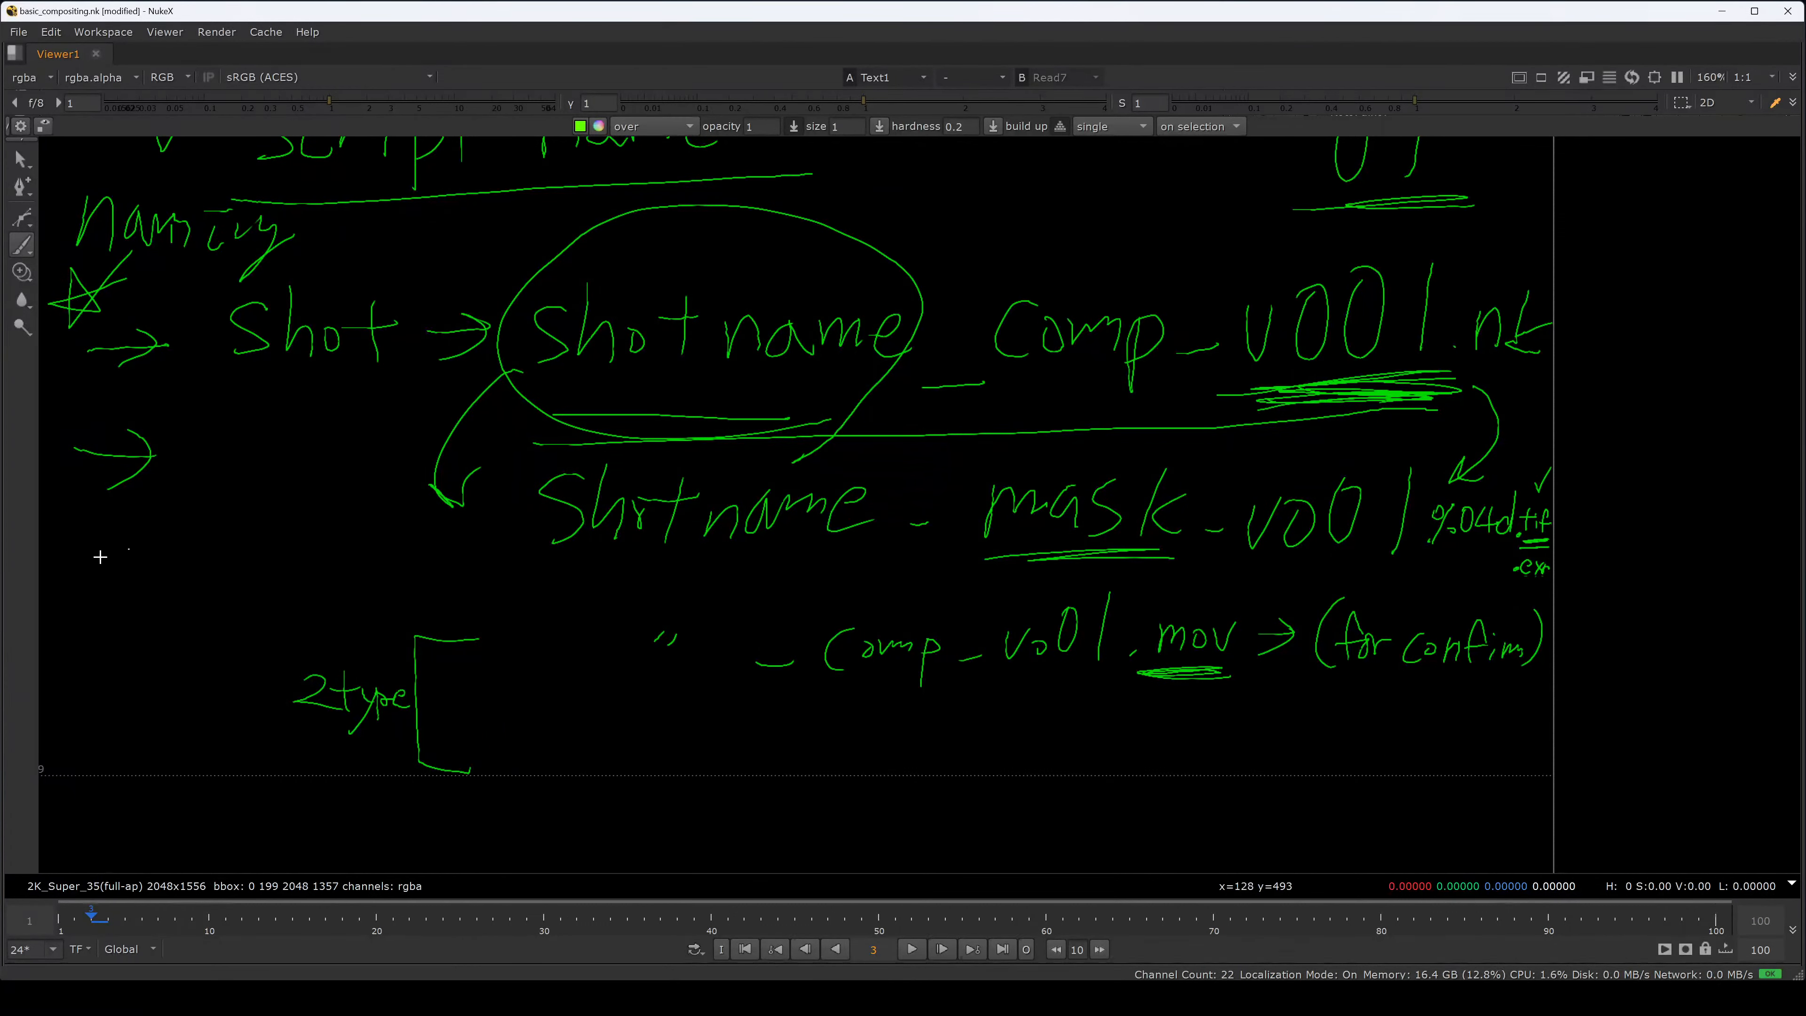
- Handwrite an arrow and the heading "Sequence" above the 2type label, and underline the heading
{"action": "left_click_drag", "start_coordinate": [91, 567], "coordinate": [142, 566]}
{"action": "mouse_move", "coordinate": [127, 550]}
{"action": "left_mouse_down"}
{"action": "mouse_move", "coordinate": [145, 567]}
{"action": "mouse_move", "coordinate": [116, 584]}
{"action": "left_mouse_up"}
{"action": "left_click_drag", "start_coordinate": [189, 538], "coordinate": [163, 584]}
{"action": "mouse_move", "coordinate": [191, 574]}
{"action": "left_mouse_down"}
{"action": "mouse_move", "coordinate": [227, 613]}
{"action": "mouse_move", "coordinate": [250, 581]}
{"action": "left_mouse_up"}
{"action": "left_click_drag", "start_coordinate": [299, 569], "coordinate": [345, 583]}
{"action": "left_click_drag", "start_coordinate": [189, 614], "coordinate": [381, 606]}
{"action": "left_click", "coordinate": [462, 648]}
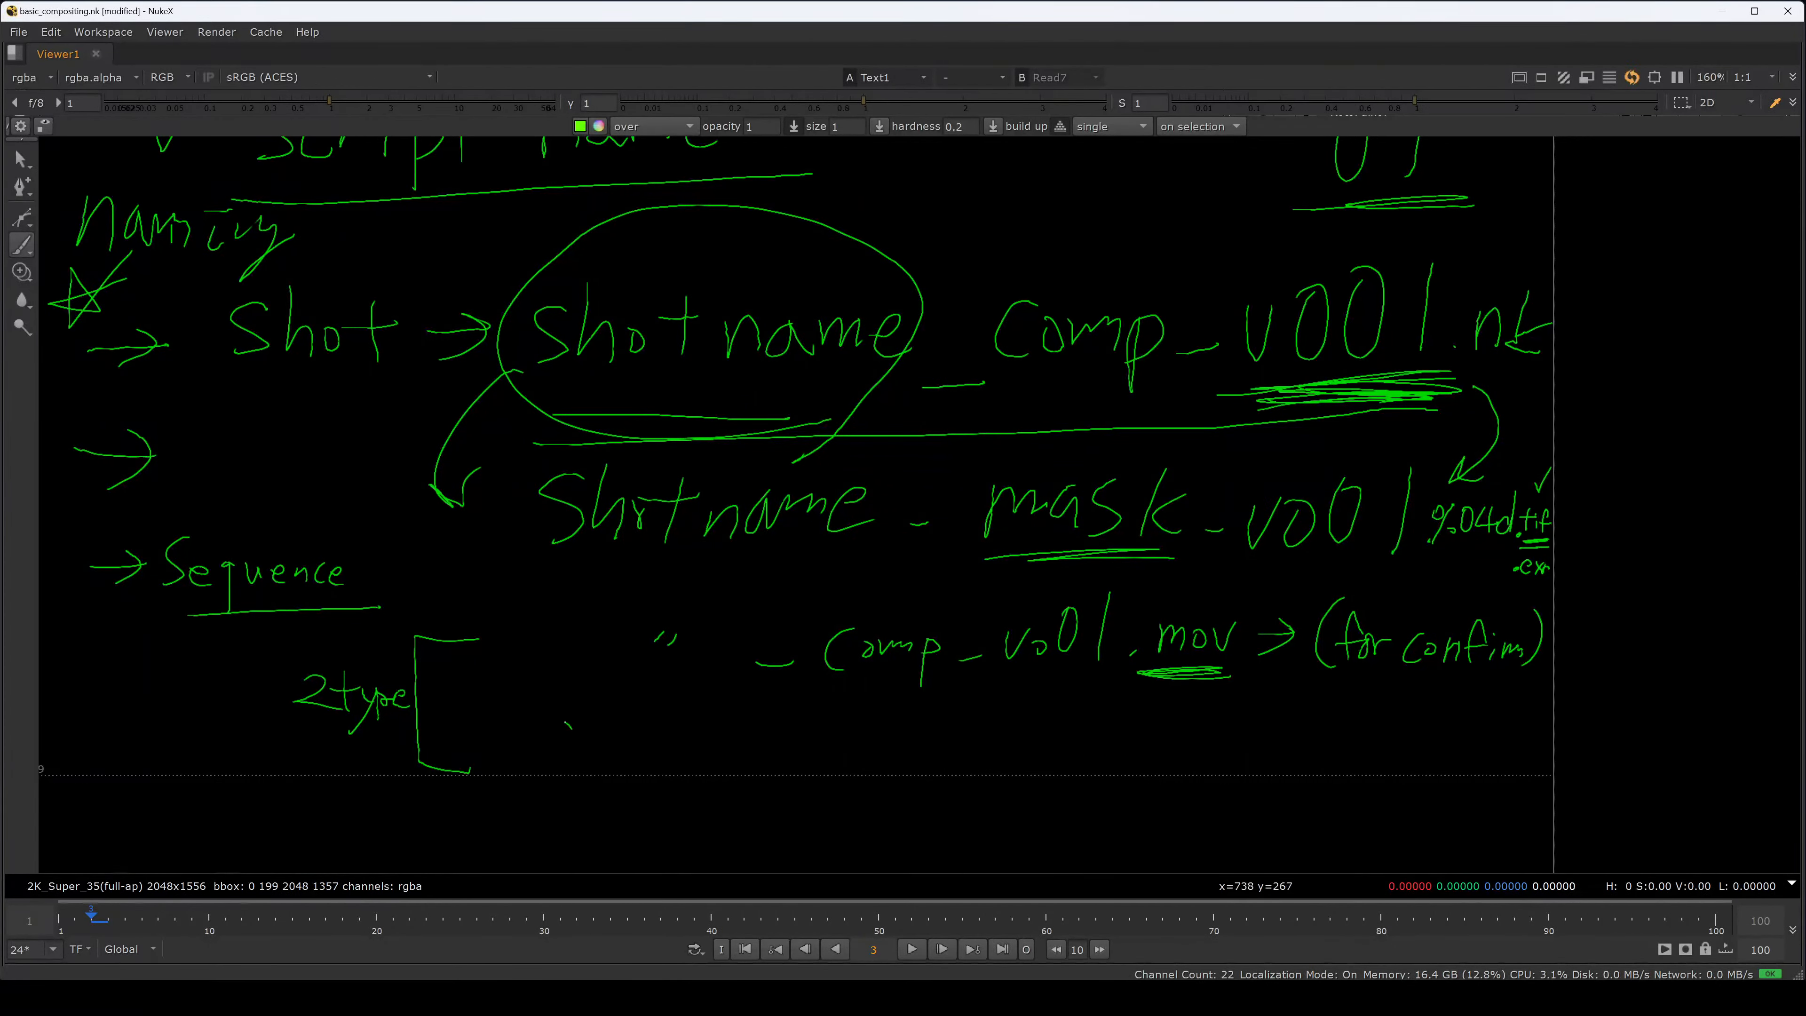
- Handwrite the folder name "shotname_comp_v001" in parentheses beside the bracket's lower end
{"action": "left_click_drag", "start_coordinate": [571, 720], "coordinate": [552, 748]}
{"action": "mouse_move", "coordinate": [579, 708]}
{"action": "left_mouse_down"}
{"action": "mouse_move", "coordinate": [582, 749]}
{"action": "mouse_move", "coordinate": [602, 748]}
{"action": "left_mouse_up"}
{"action": "left_click_drag", "start_coordinate": [613, 731], "coordinate": [633, 749]}
{"action": "mouse_move", "coordinate": [620, 733]}
{"action": "left_mouse_down"}
{"action": "mouse_move", "coordinate": [721, 747]}
{"action": "mouse_move", "coordinate": [672, 751]}
{"action": "mouse_move", "coordinate": [894, 752]}
{"action": "mouse_move", "coordinate": [861, 782]}
{"action": "left_mouse_up"}
{"action": "mouse_move", "coordinate": [860, 755]}
{"action": "left_mouse_down"}
{"action": "mouse_move", "coordinate": [950, 741]}
{"action": "mouse_move", "coordinate": [966, 778]}
{"action": "left_mouse_up"}
{"action": "left_click", "coordinate": [1006, 727]}
{"action": "left_click", "coordinate": [939, 765]}
{"action": "left_click_drag", "start_coordinate": [537, 710], "coordinate": [551, 785]}
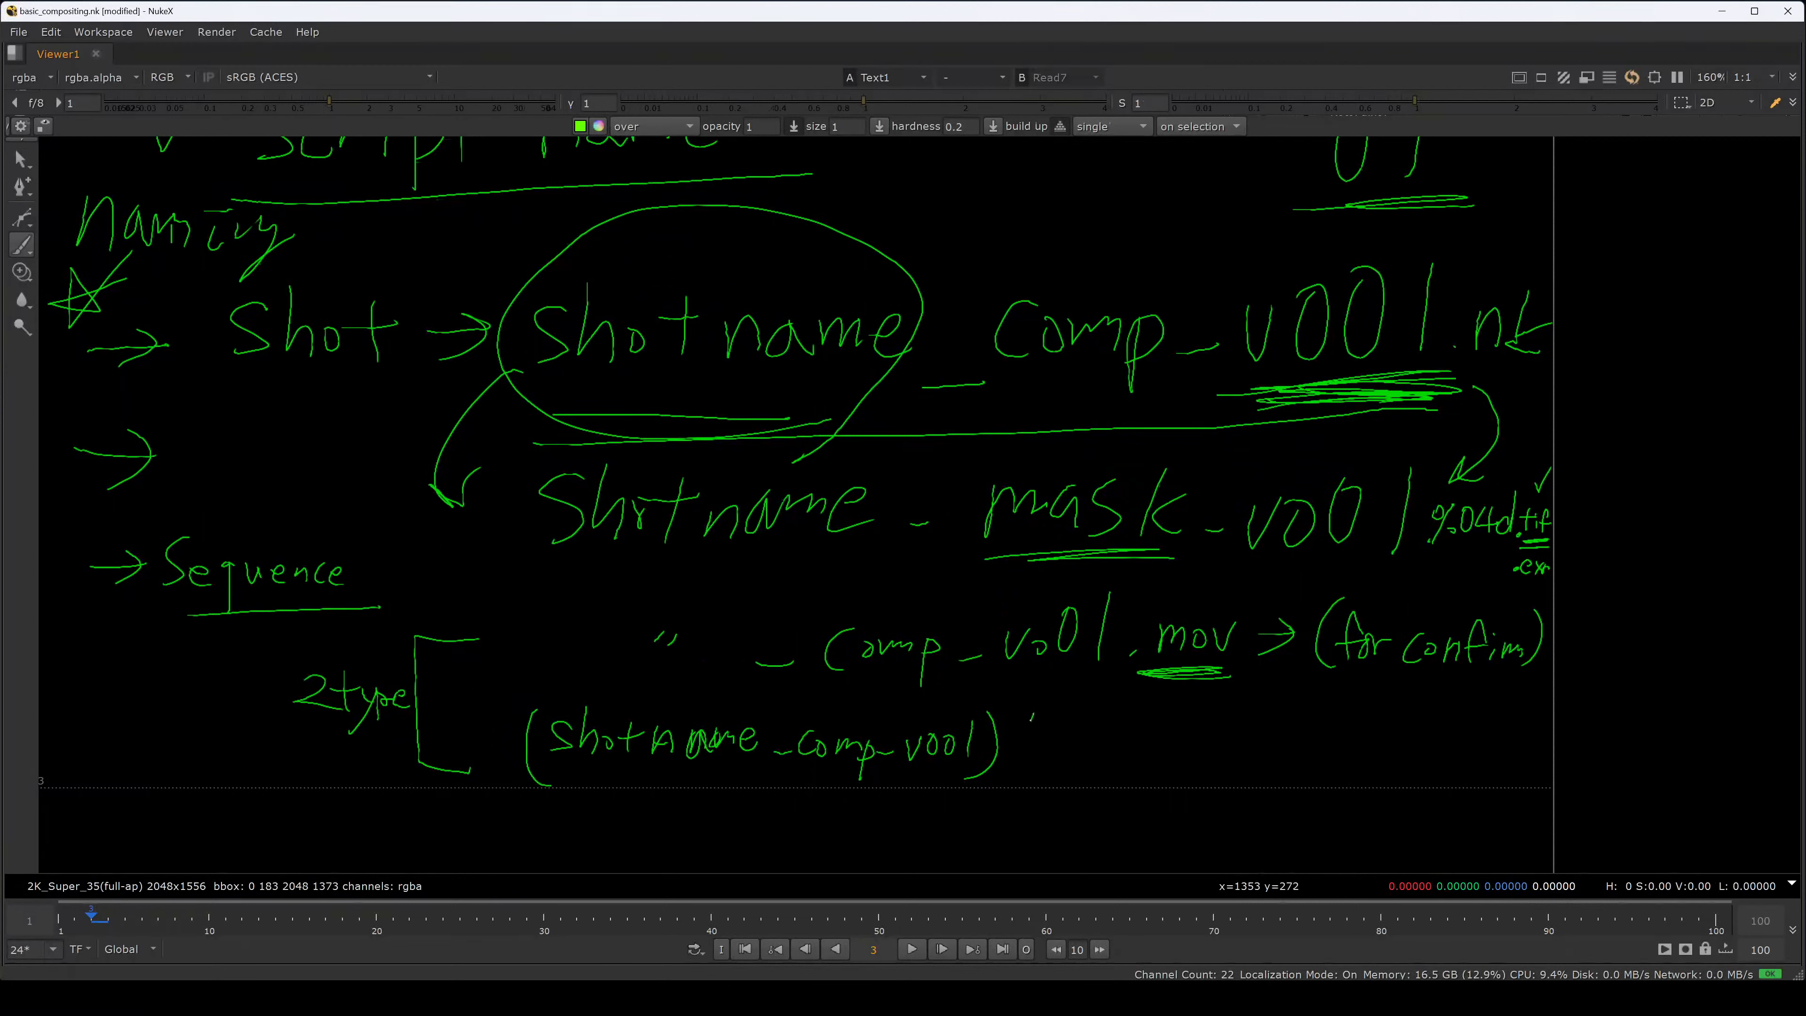
- Add a slash after the parenthesized folder name and handwrite "shotname_comp_v001." following it
{"action": "left_click_drag", "start_coordinate": [1030, 720], "coordinate": [989, 819]}
{"action": "left_click_drag", "start_coordinate": [1068, 745], "coordinate": [1056, 769]}
{"action": "mouse_move", "coordinate": [1084, 721]}
{"action": "left_mouse_down"}
{"action": "mouse_move", "coordinate": [1091, 767]}
{"action": "mouse_move", "coordinate": [1113, 749]}
{"action": "mouse_move", "coordinate": [1129, 767]}
{"action": "left_mouse_up"}
{"action": "mouse_move", "coordinate": [1120, 745]}
{"action": "left_mouse_down"}
{"action": "mouse_move", "coordinate": [1189, 767]}
{"action": "mouse_move", "coordinate": [1222, 739]}
{"action": "mouse_move", "coordinate": [1224, 759]}
{"action": "left_mouse_up"}
{"action": "left_click_drag", "start_coordinate": [1228, 751], "coordinate": [1282, 760]}
{"action": "mouse_move", "coordinate": [1293, 736]}
{"action": "left_mouse_down"}
{"action": "mouse_move", "coordinate": [1296, 755]}
{"action": "mouse_move", "coordinate": [1413, 734]}
{"action": "left_mouse_up"}
{"action": "left_click_drag", "start_coordinate": [1424, 737], "coordinate": [1451, 752]}
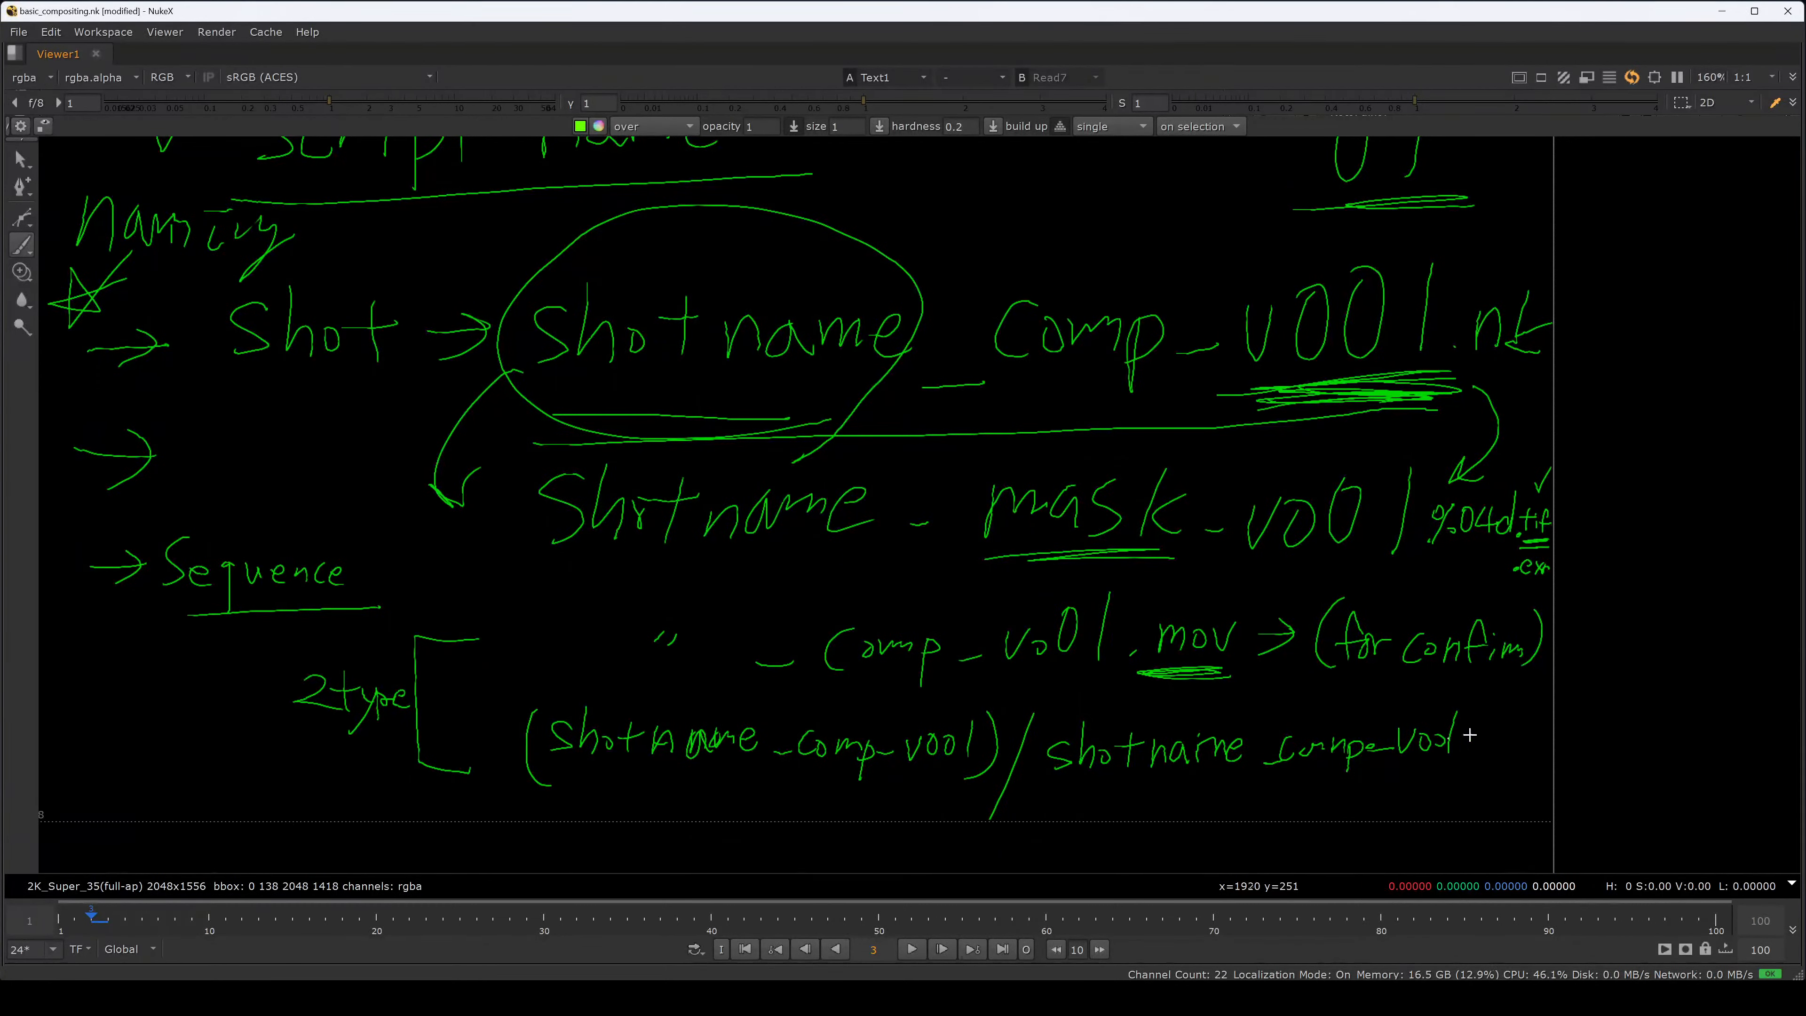
{"action": "left_click", "coordinate": [1461, 756]}
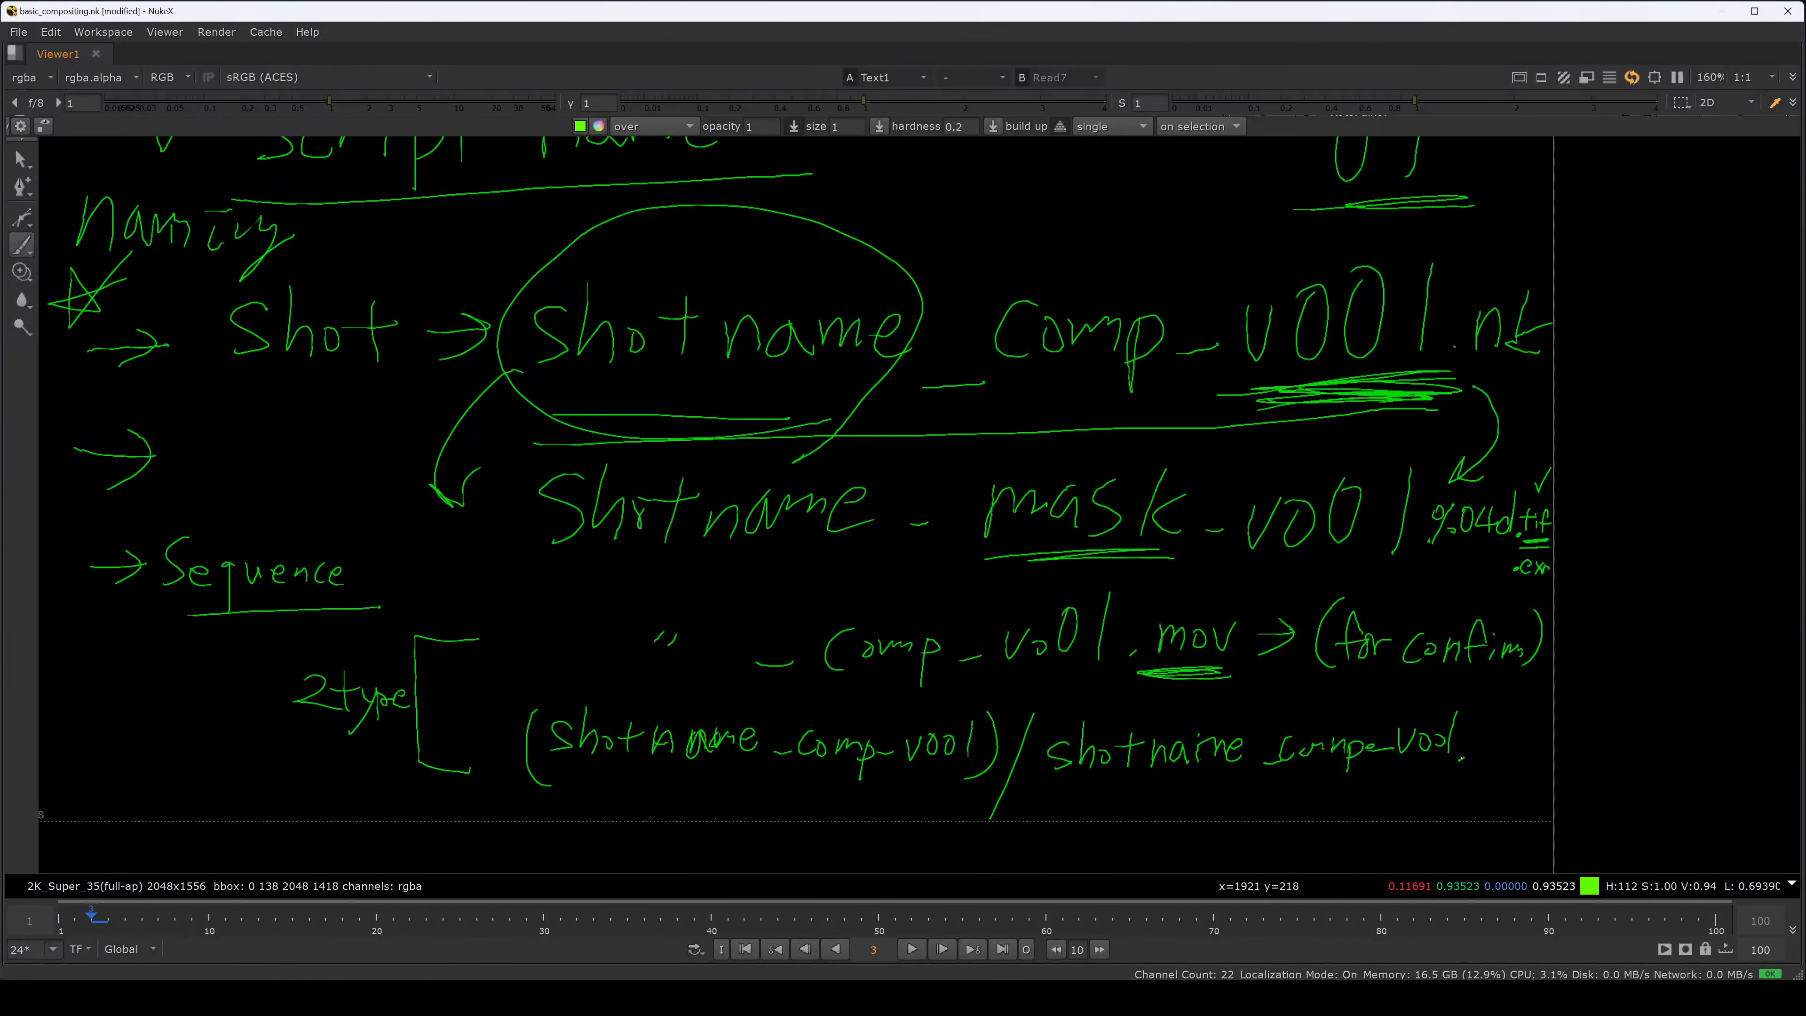
- Complete the sequence file name by handwriting the frame padding and extension "%04d.exr" in small letters
{"action": "scroll", "coordinate": [1485, 739], "scroll_direction": "up", "scroll_amount": 6}
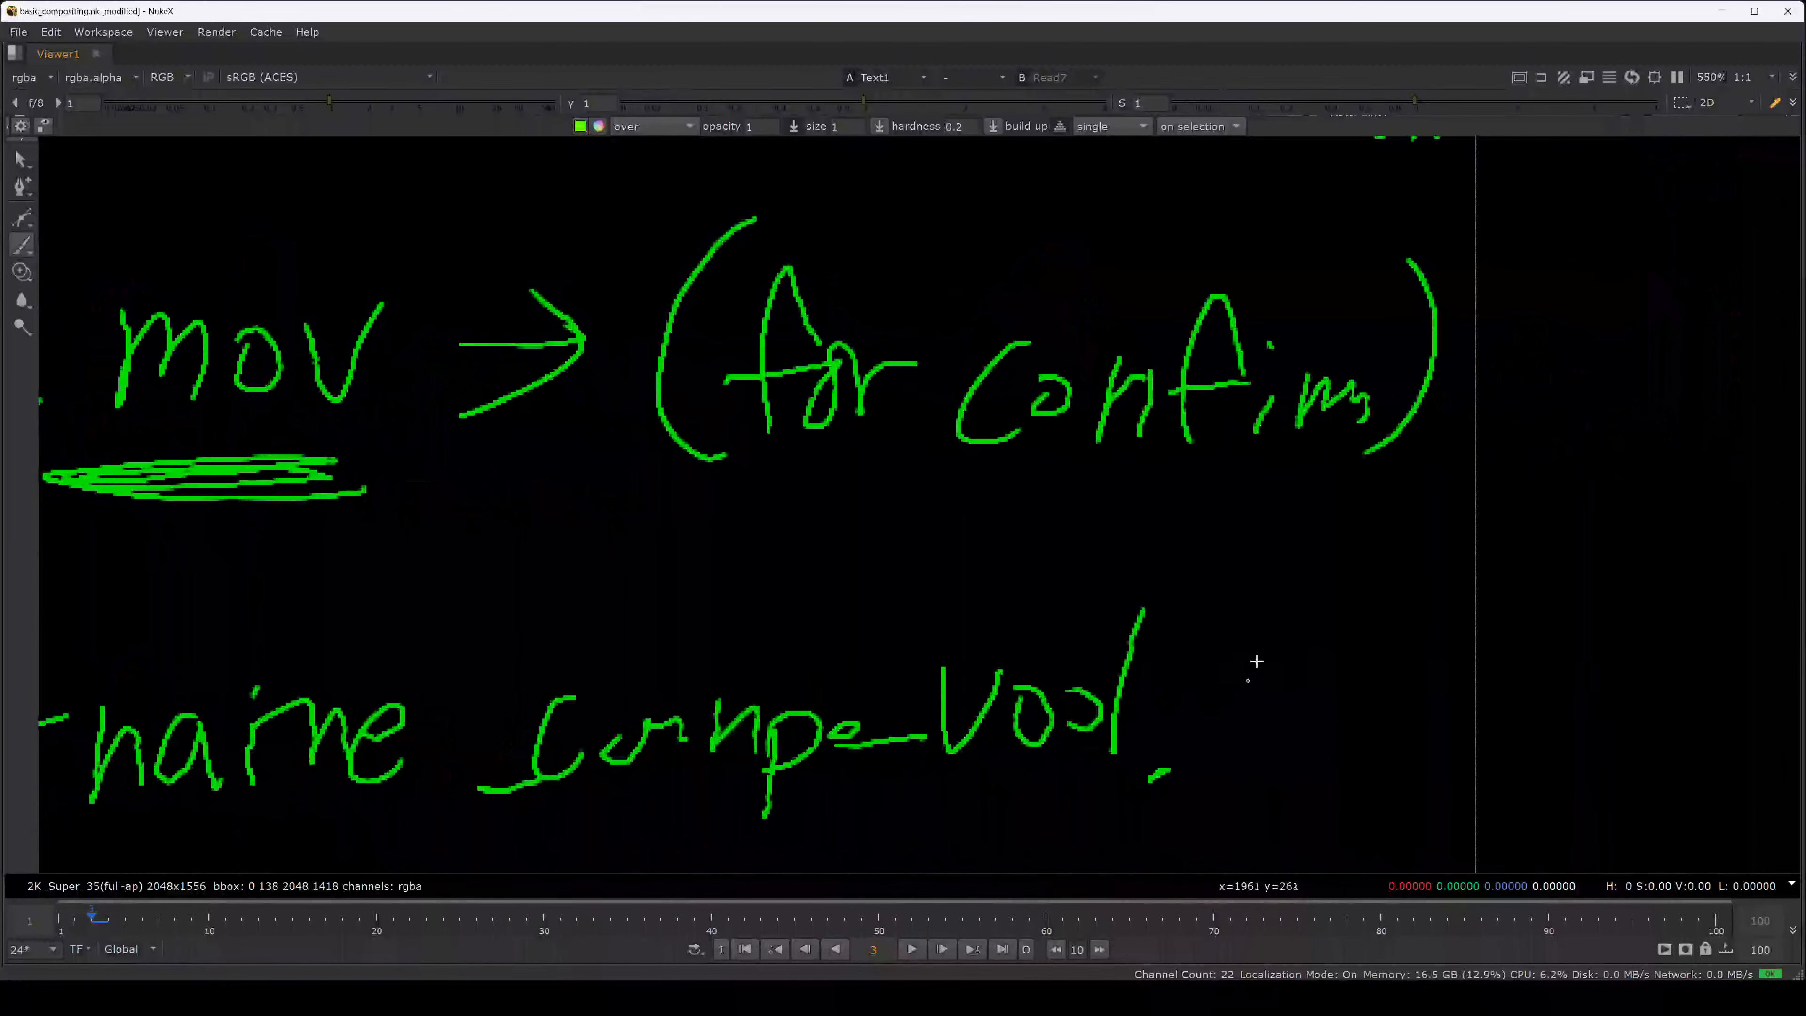
{"action": "left_click", "coordinate": [1224, 672]}
{"action": "left_click_drag", "start_coordinate": [1265, 658], "coordinate": [1219, 726]}
{"action": "left_click_drag", "start_coordinate": [1291, 680], "coordinate": [1337, 699]}
{"action": "mouse_move", "coordinate": [1326, 663]}
{"action": "left_mouse_down"}
{"action": "mouse_move", "coordinate": [1317, 721]}
{"action": "mouse_move", "coordinate": [1357, 733]}
{"action": "left_mouse_up"}
{"action": "middle_click_drag", "start_coordinate": [1388, 730], "coordinate": [1298, 577]}
{"action": "mouse_move", "coordinate": [1337, 552]}
{"action": "left_mouse_down"}
{"action": "mouse_move", "coordinate": [1324, 573]}
{"action": "mouse_move", "coordinate": [1367, 583]}
{"action": "left_mouse_up"}
{"action": "left_click_drag", "start_coordinate": [1359, 580], "coordinate": [1383, 556]}
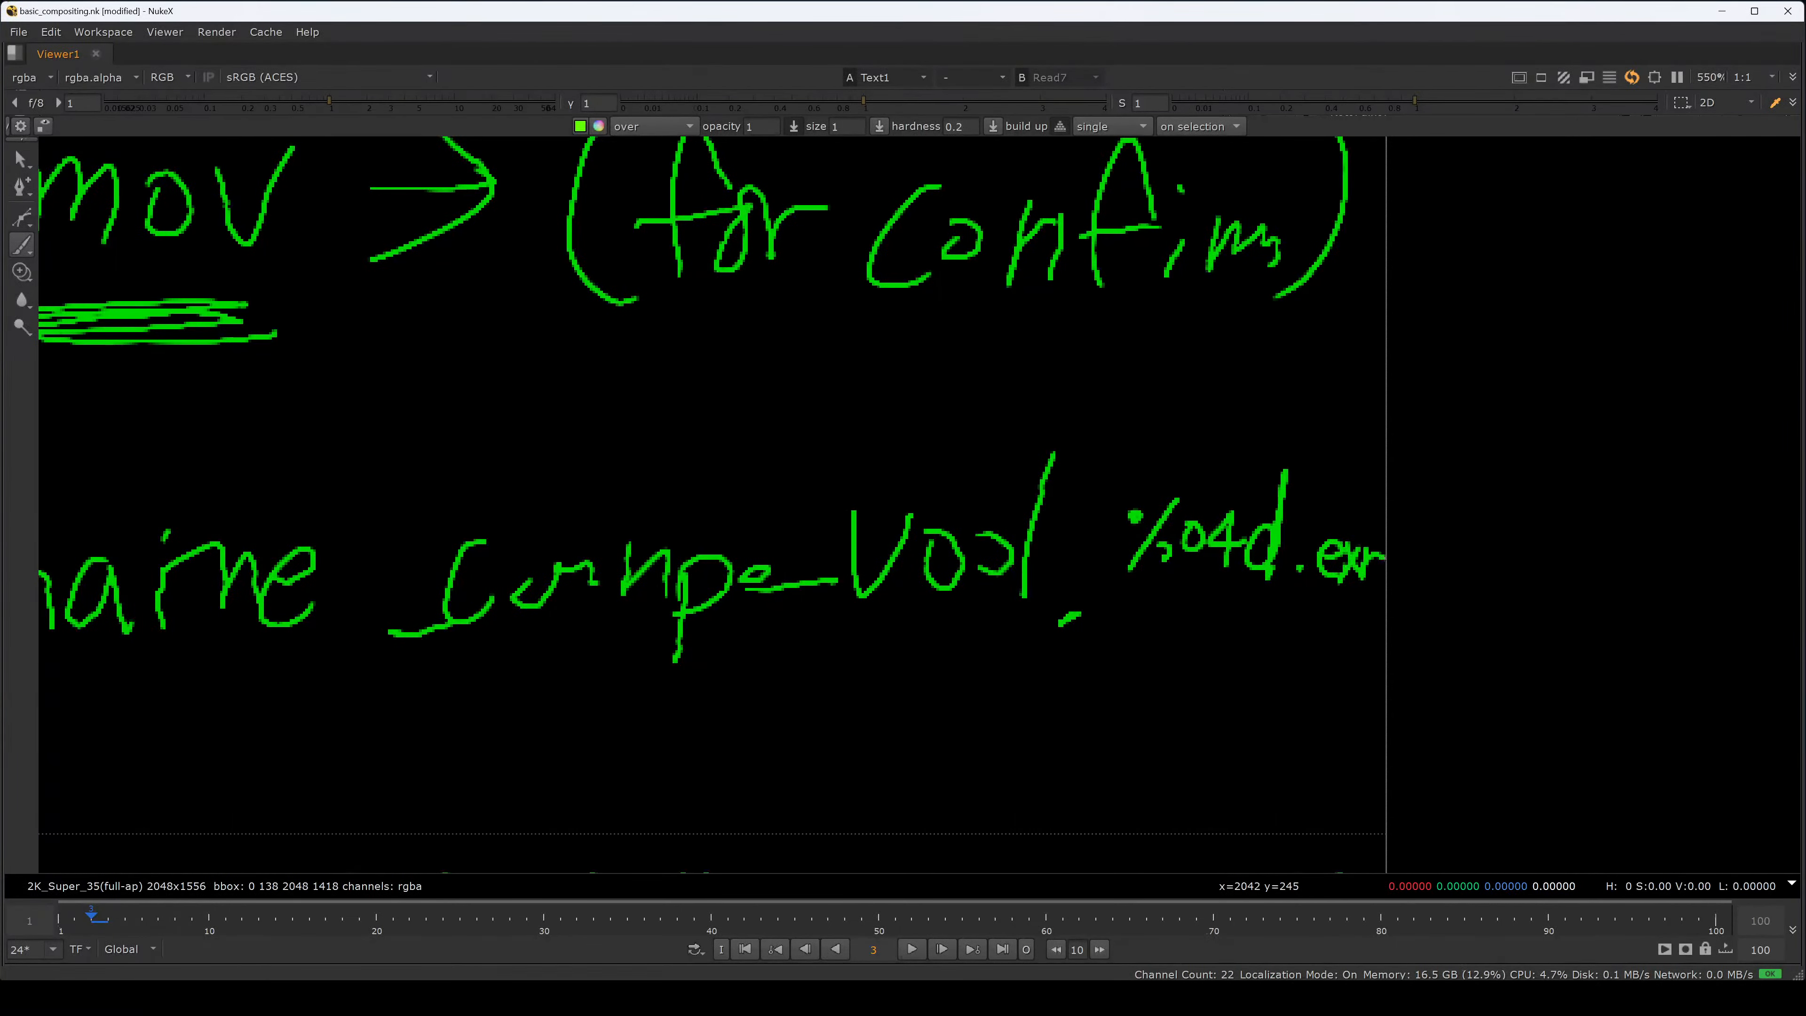
- Write the alternative extension ".dpx" beneath .exr and underline both extensions
{"action": "left_click_drag", "start_coordinate": [1300, 630], "coordinate": [1308, 629]}
{"action": "mouse_move", "coordinate": [1340, 629]}
{"action": "left_mouse_down"}
{"action": "mouse_move", "coordinate": [1348, 658]}
{"action": "mouse_move", "coordinate": [1384, 657]}
{"action": "left_mouse_up"}
{"action": "mouse_move", "coordinate": [1384, 640]}
{"action": "left_mouse_down"}
{"action": "mouse_move", "coordinate": [1359, 670]}
{"action": "mouse_move", "coordinate": [1384, 696]}
{"action": "mouse_move", "coordinate": [1365, 704]}
{"action": "left_mouse_up"}
{"action": "left_click_drag", "start_coordinate": [1309, 596], "coordinate": [1384, 597]}
{"action": "left_click_drag", "start_coordinate": [1308, 604], "coordinate": [1367, 605]}
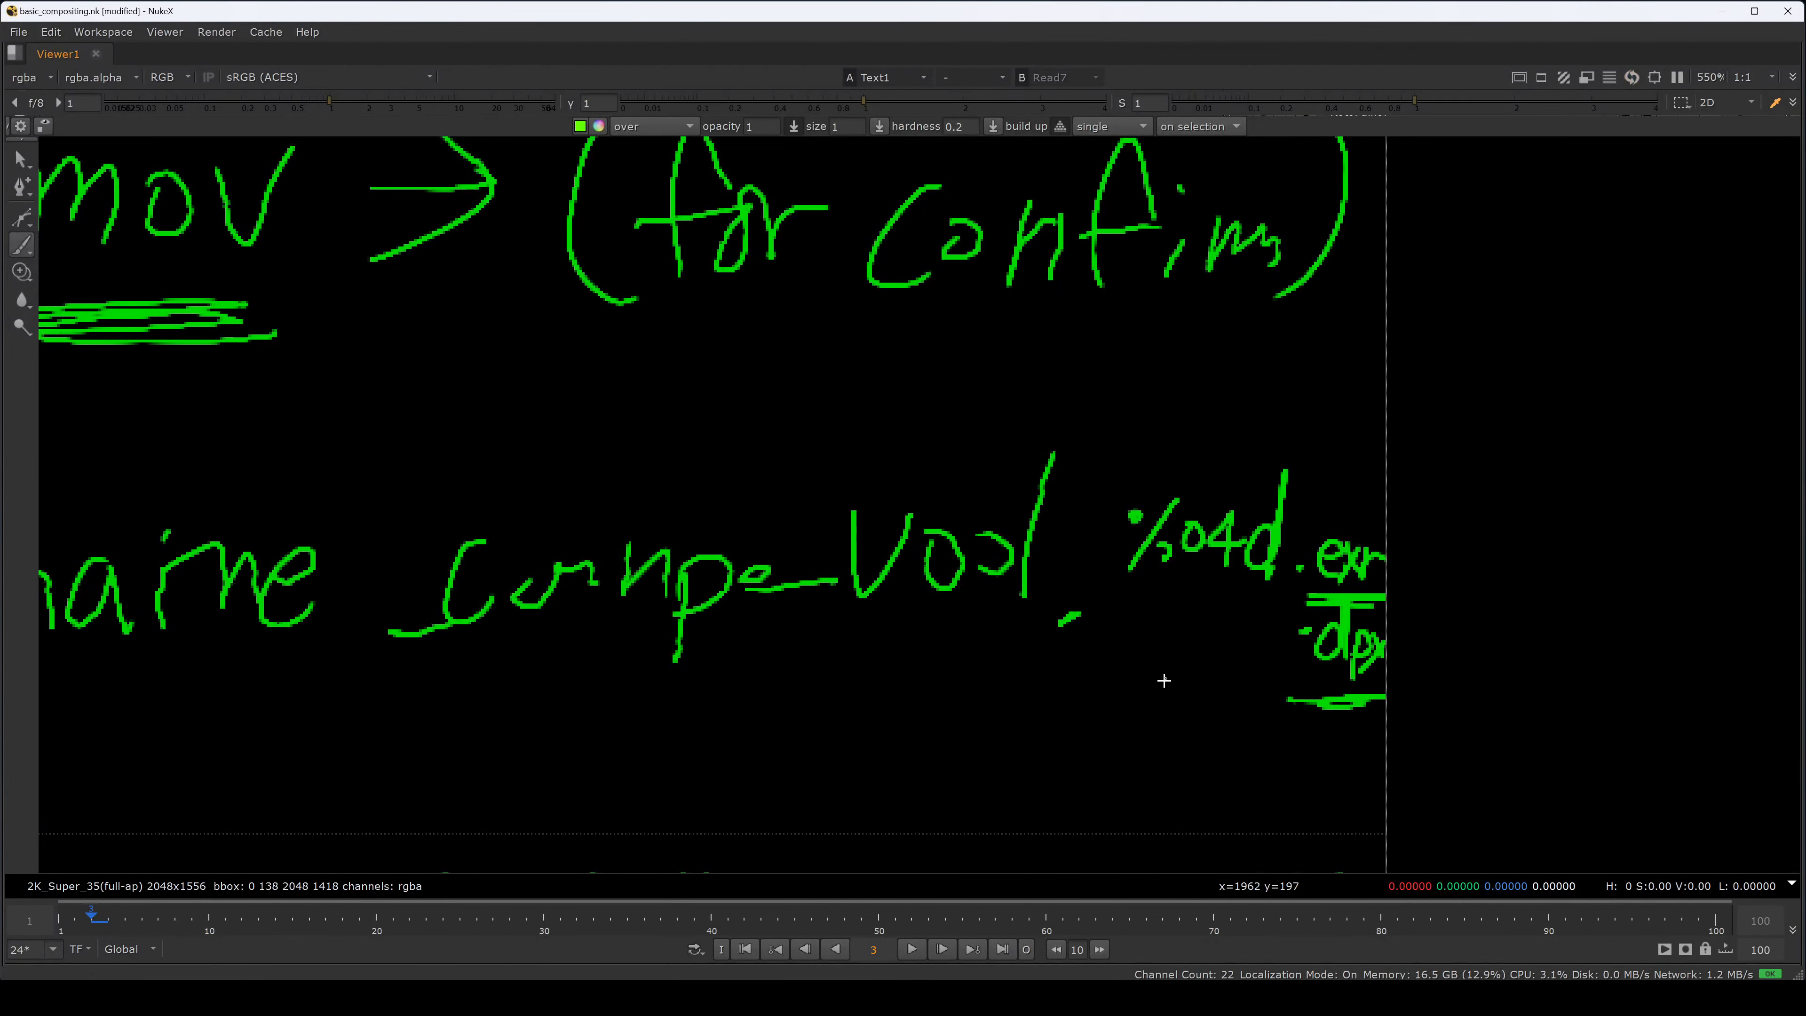
- Draw a star beside the word "naming" under the script name heading
{"action": "scroll", "coordinate": [1129, 661], "scroll_direction": "down", "scroll_amount": 8}
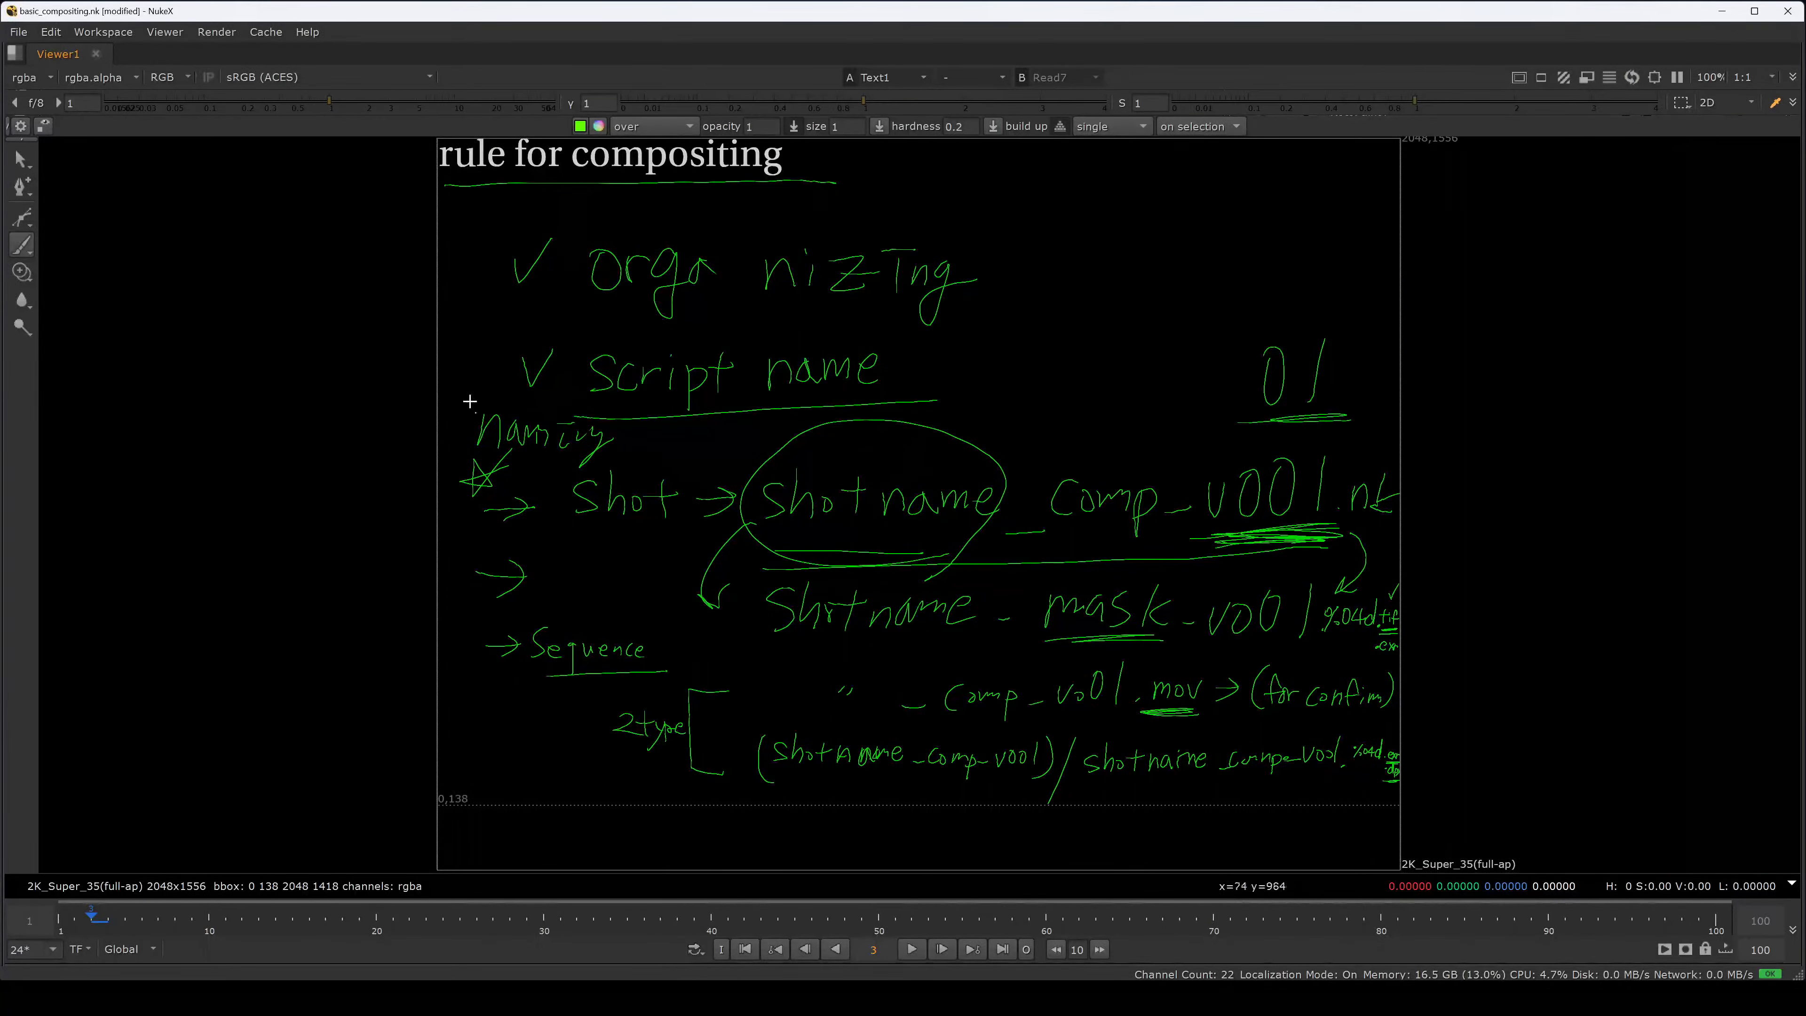
{"action": "left_click_drag", "start_coordinate": [439, 424], "coordinate": [503, 366]}
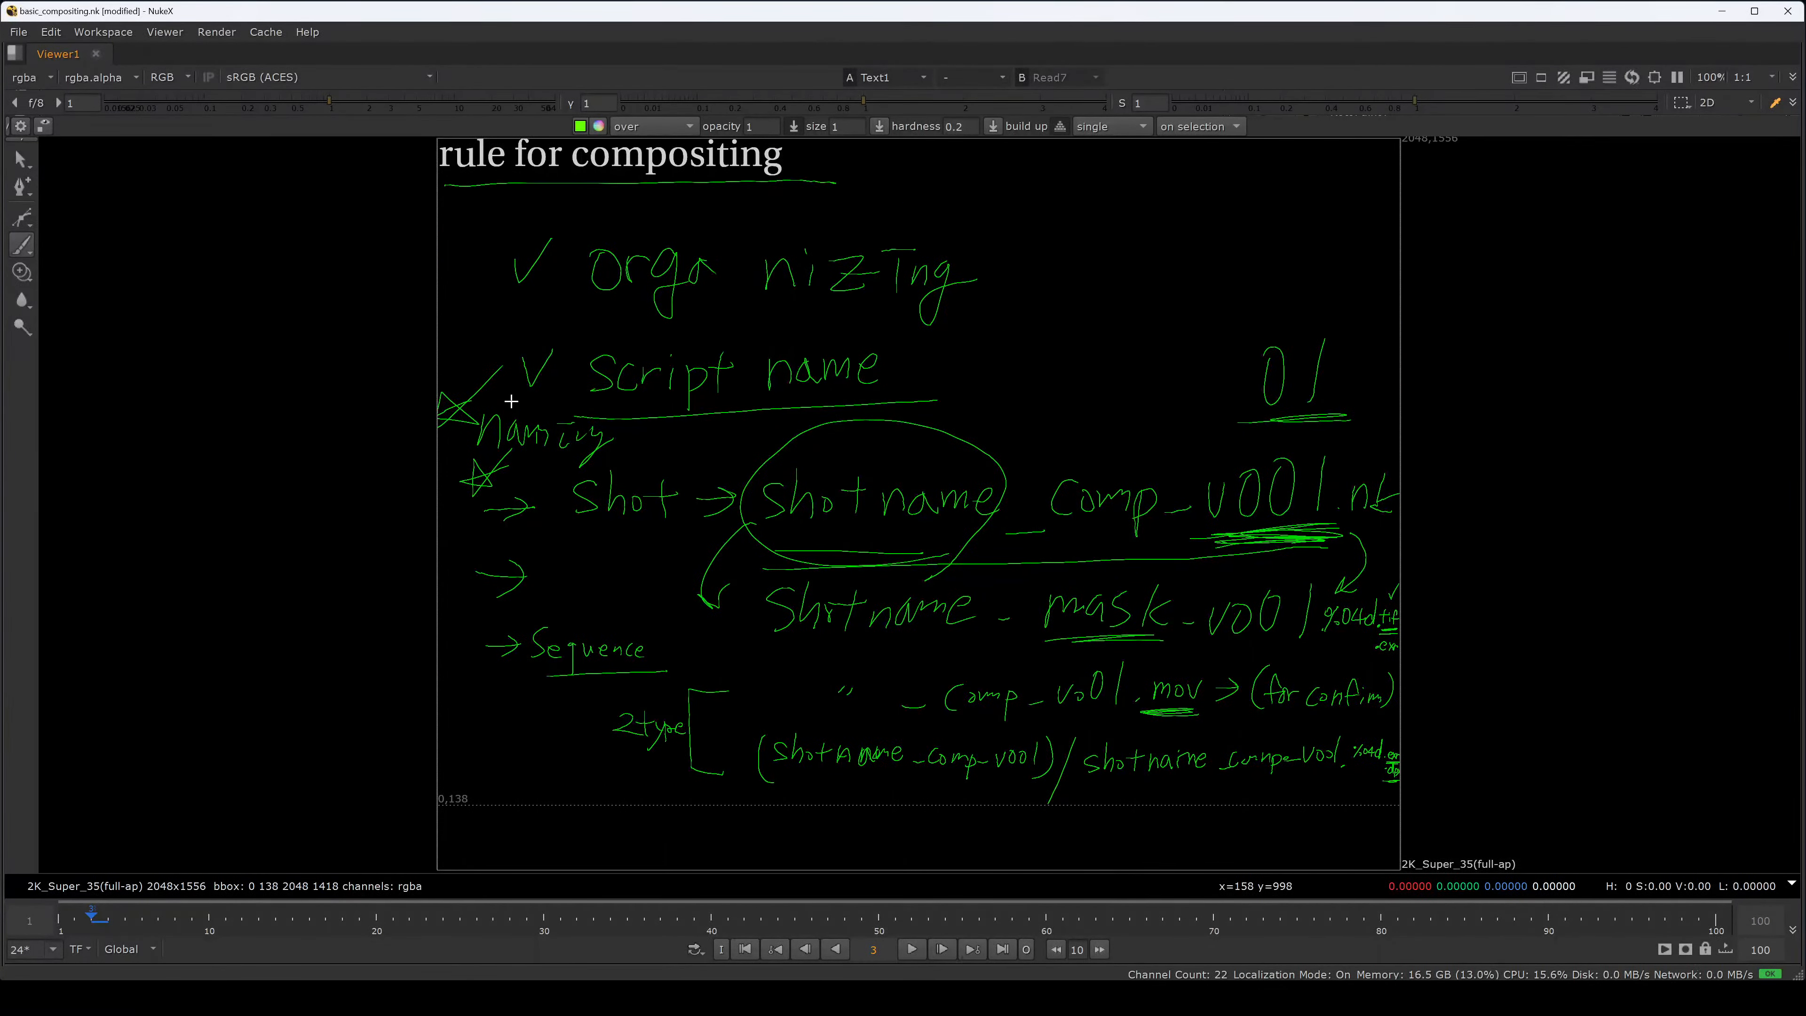